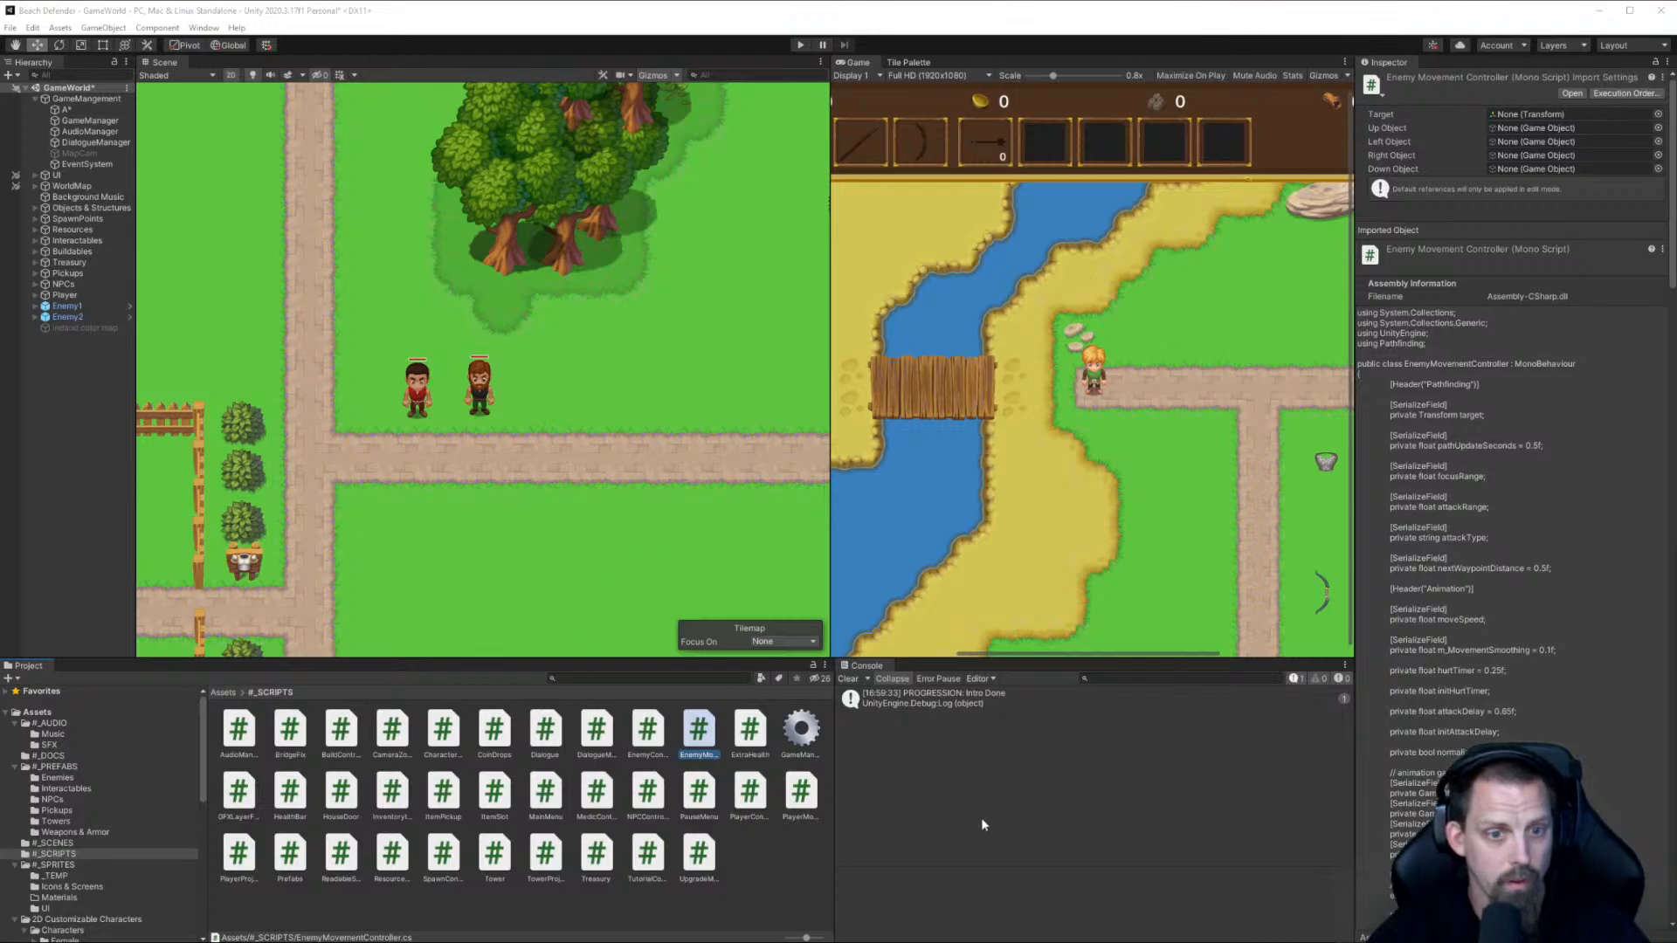
Enlarge the Scene view by narrowing the Game view and Inspector and reducing the height of the Project and Console area
{"action": "left_click", "coordinate": [958, 813]}
{"action": "left_click", "coordinate": [540, 419]}
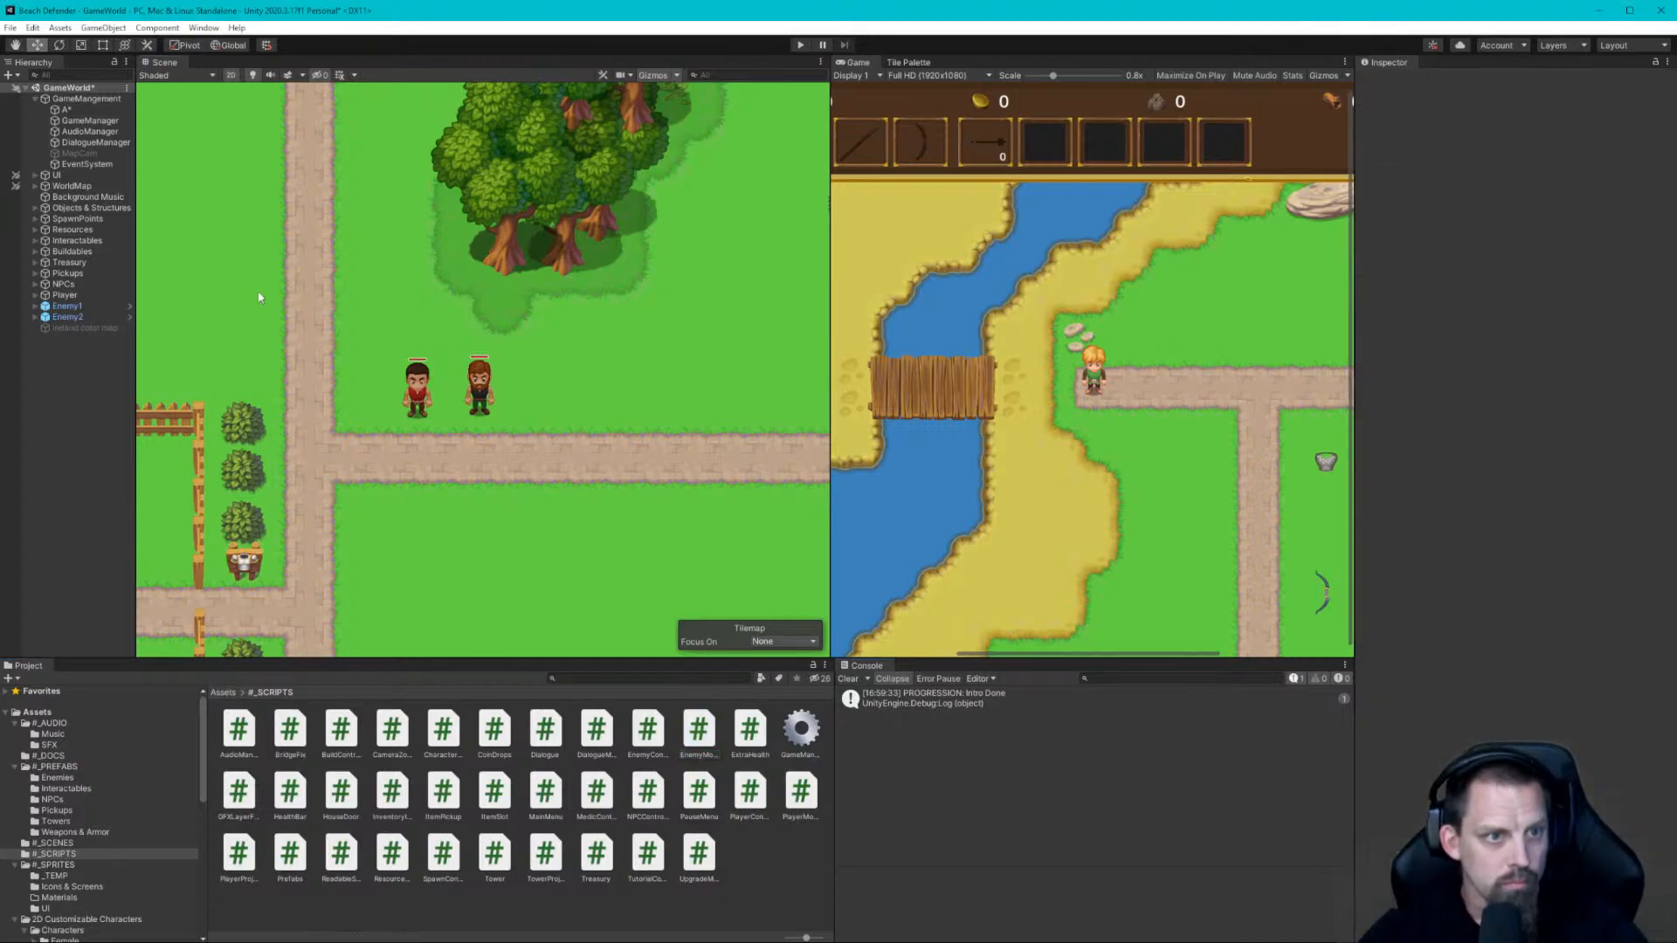
{"action": "scroll", "coordinate": [289, 314], "scroll_direction": "down", "scroll_amount": 3}
{"action": "left_click_drag", "start_coordinate": [831, 455], "coordinate": [1282, 453]}
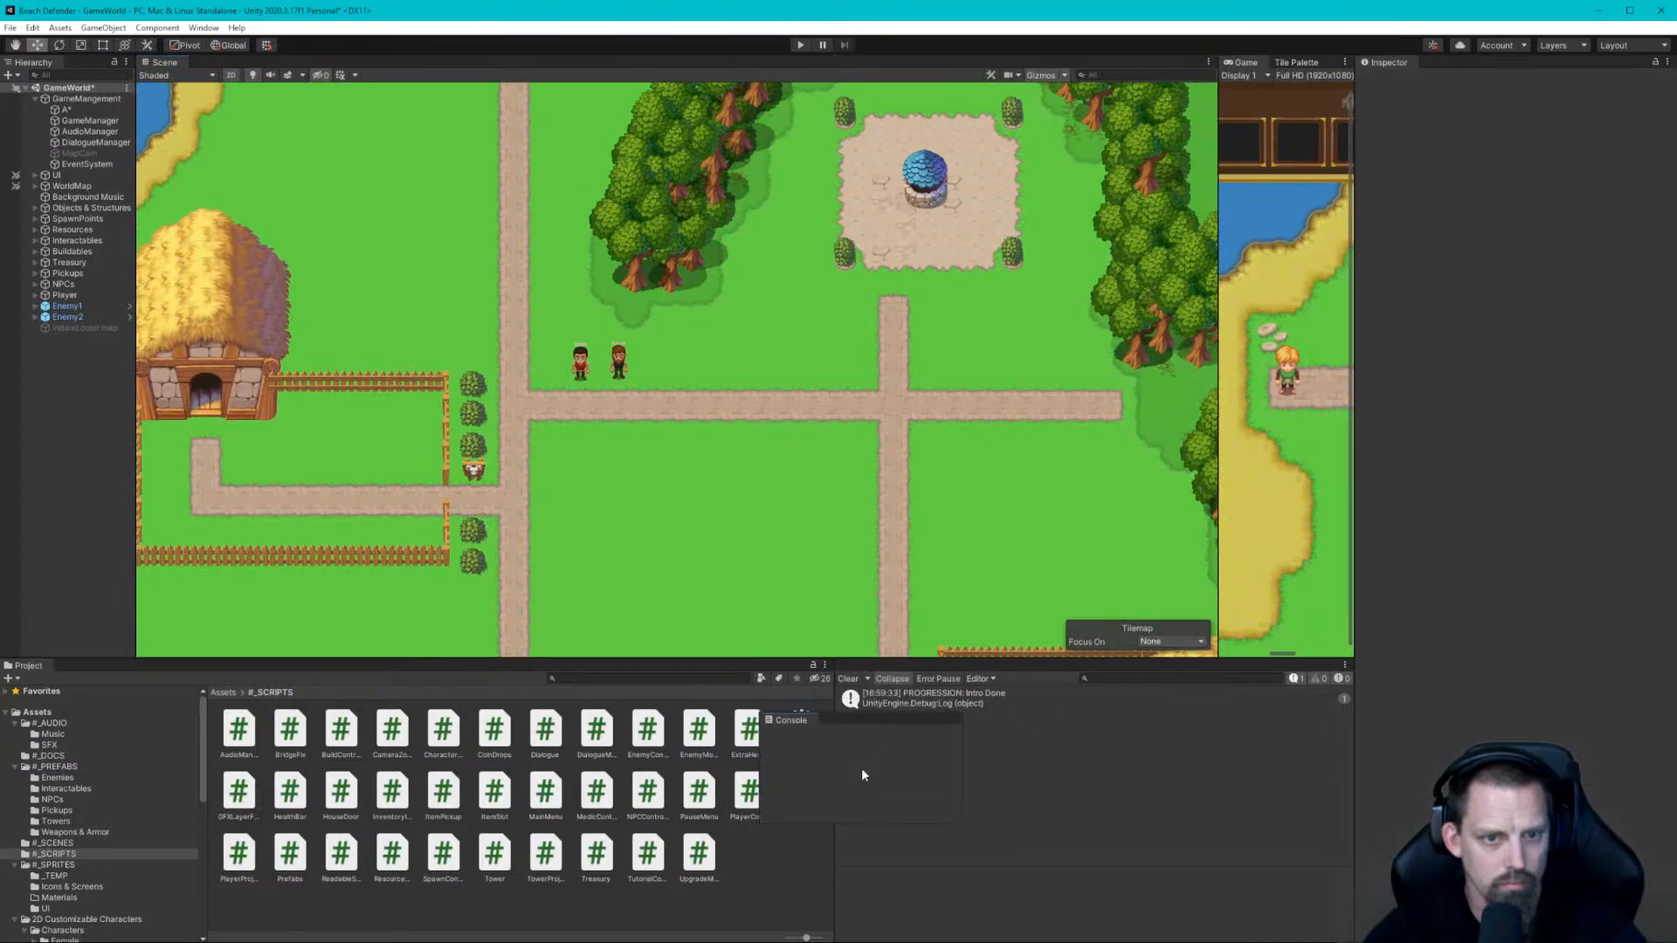
{"action": "left_click_drag", "start_coordinate": [827, 659], "coordinate": [828, 762]}
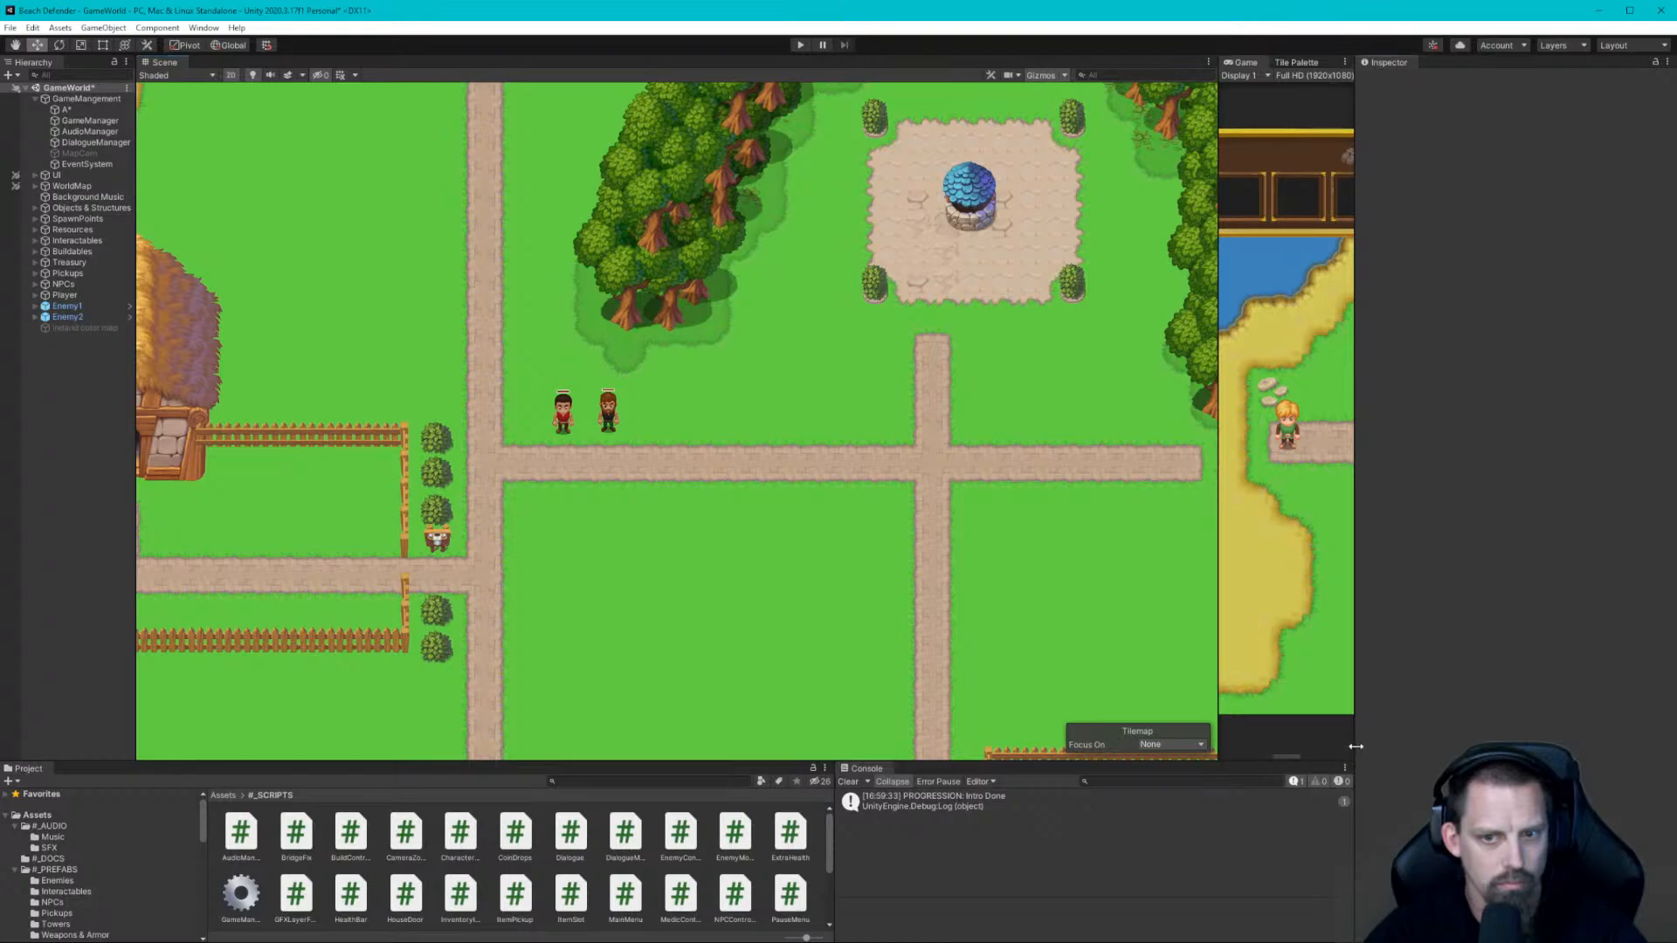
{"action": "left_click_drag", "start_coordinate": [1355, 748], "coordinate": [1530, 732]}
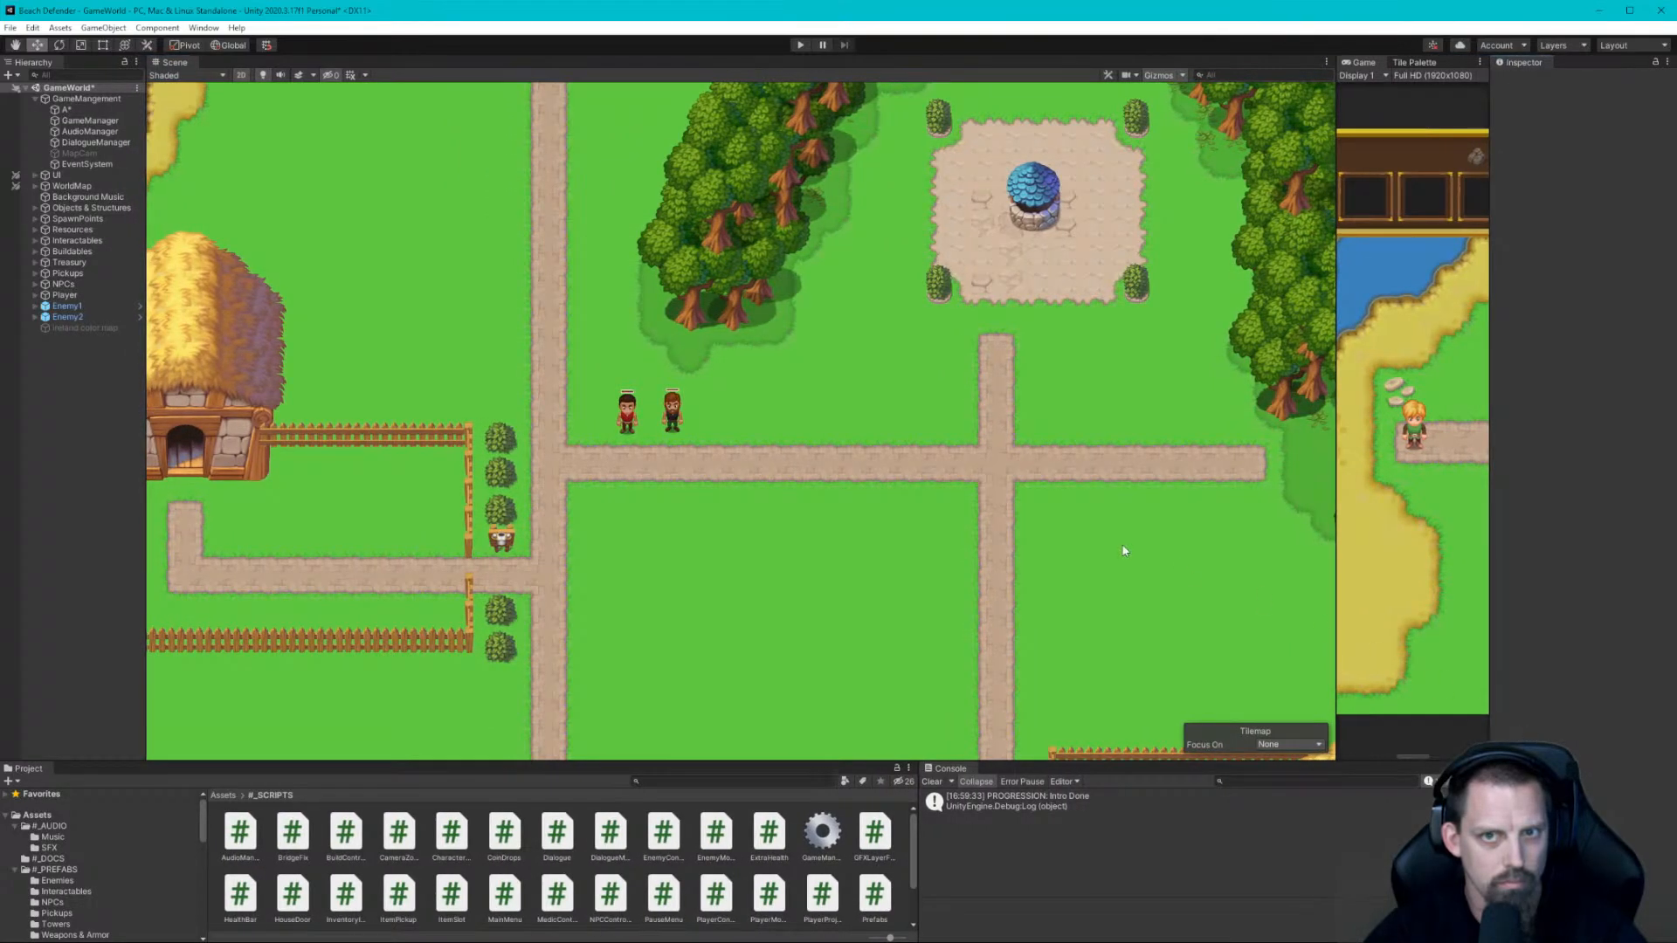
{"action": "left_click_drag", "start_coordinate": [1336, 539], "coordinate": [1383, 539]}
Bring the desert region into the Scene view, open the #_PREFABS folder and select the Big Rock 3 prefab
{"action": "scroll", "coordinate": [690, 422], "scroll_direction": "down", "scroll_amount": 5}
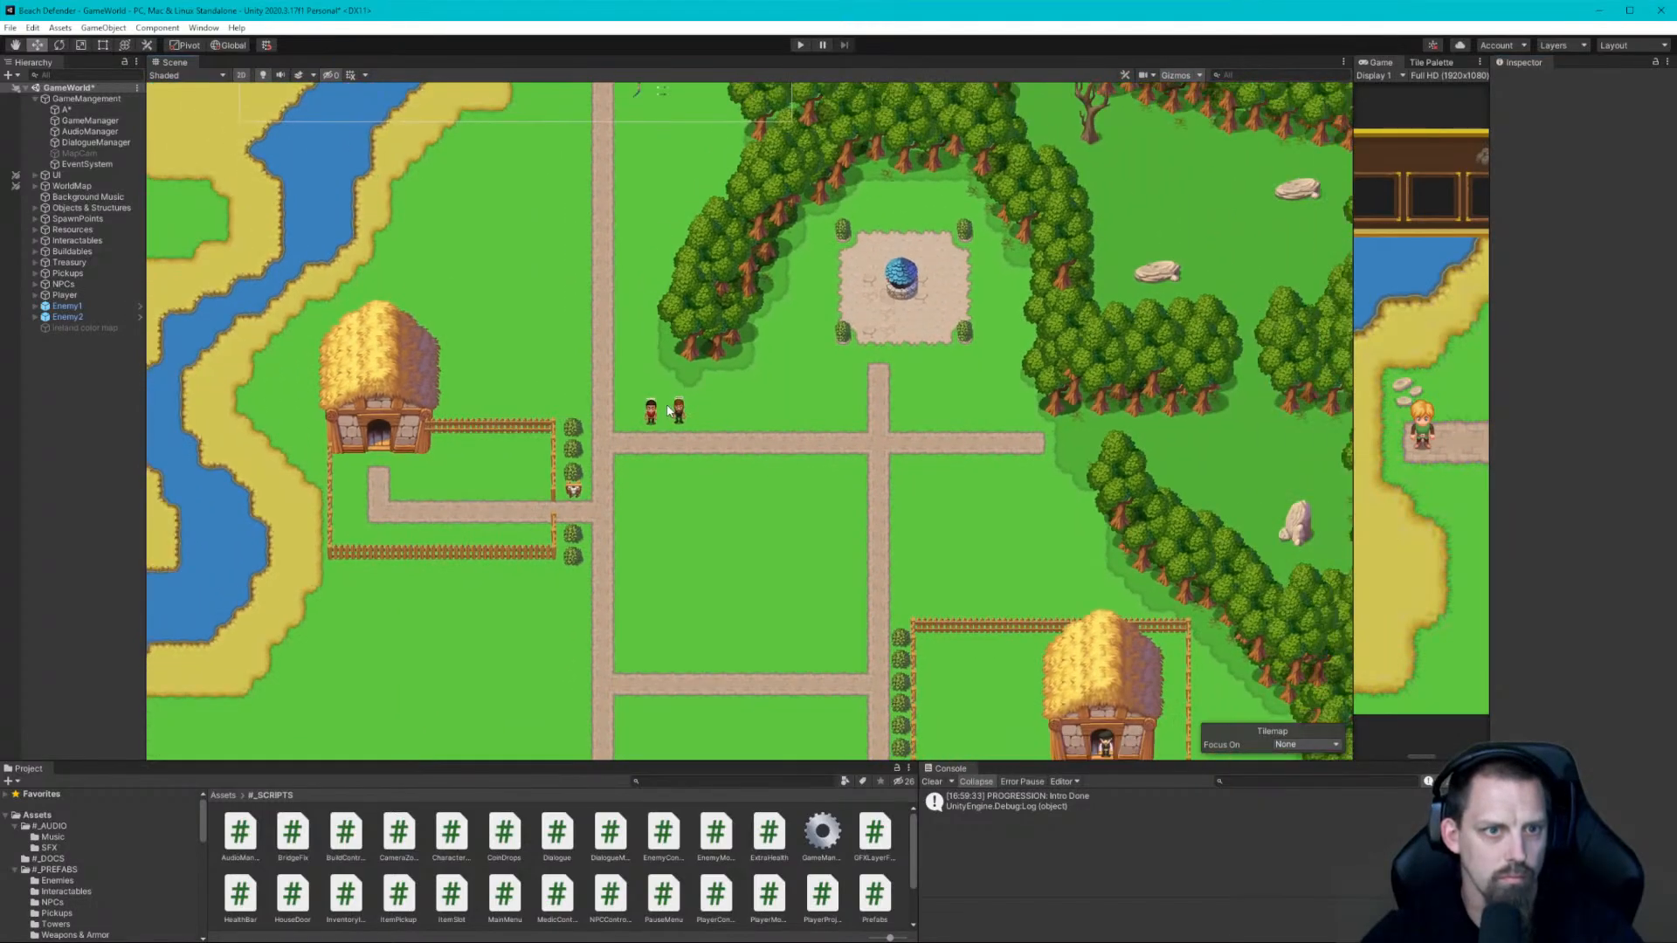
{"action": "middle_click_drag", "start_coordinate": [614, 349], "coordinate": [673, 616]}
{"action": "scroll", "coordinate": [611, 484], "scroll_direction": "down", "scroll_amount": 4}
{"action": "scroll", "coordinate": [528, 516], "scroll_direction": "up", "scroll_amount": 1}
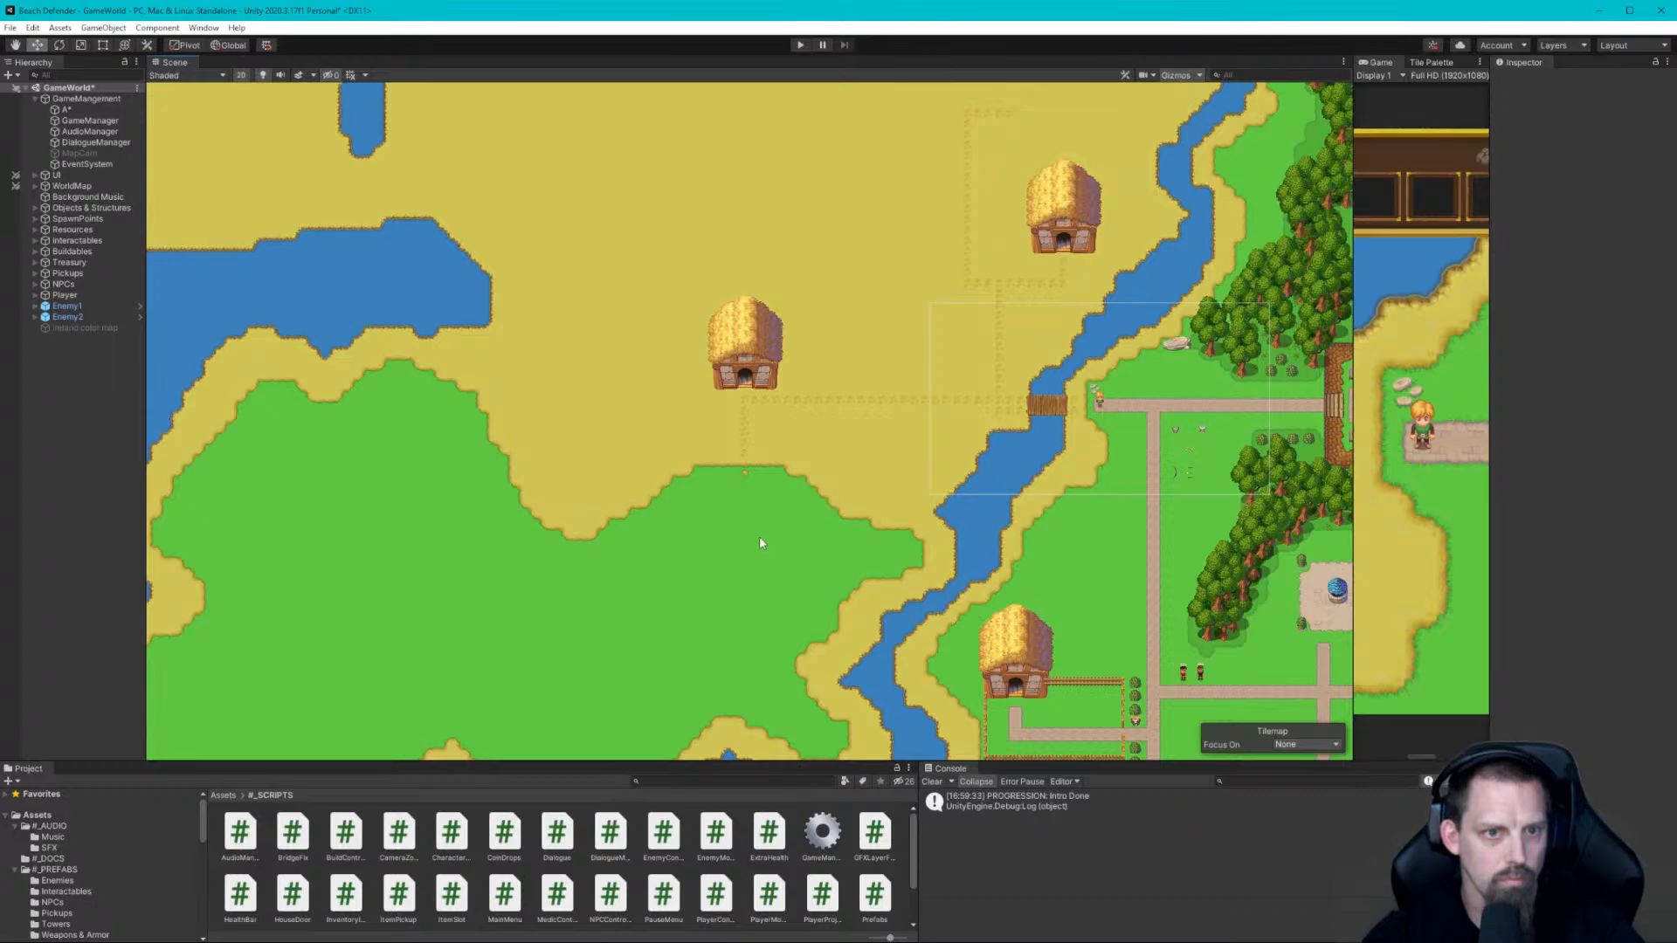
{"action": "middle_click_drag", "start_coordinate": [760, 529], "coordinate": [576, 712]}
{"action": "middle_click_drag", "start_coordinate": [693, 412], "coordinate": [1162, 573]}
{"action": "scroll", "coordinate": [734, 411], "scroll_direction": "down", "scroll_amount": 3}
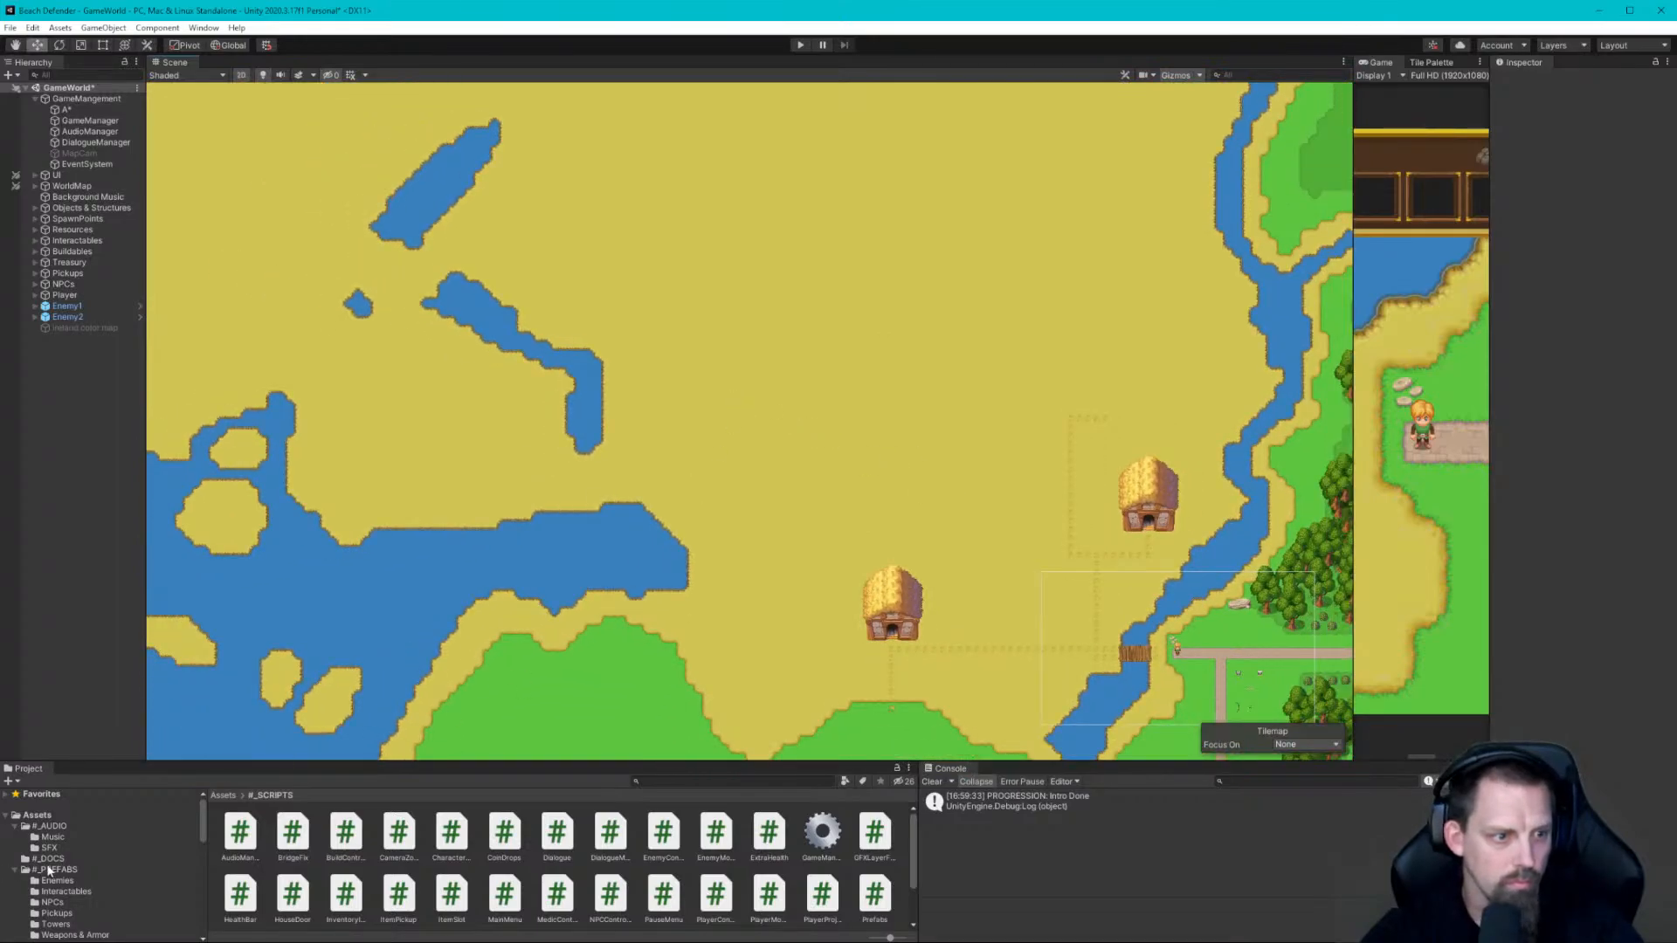
{"action": "left_click", "coordinate": [49, 870]}
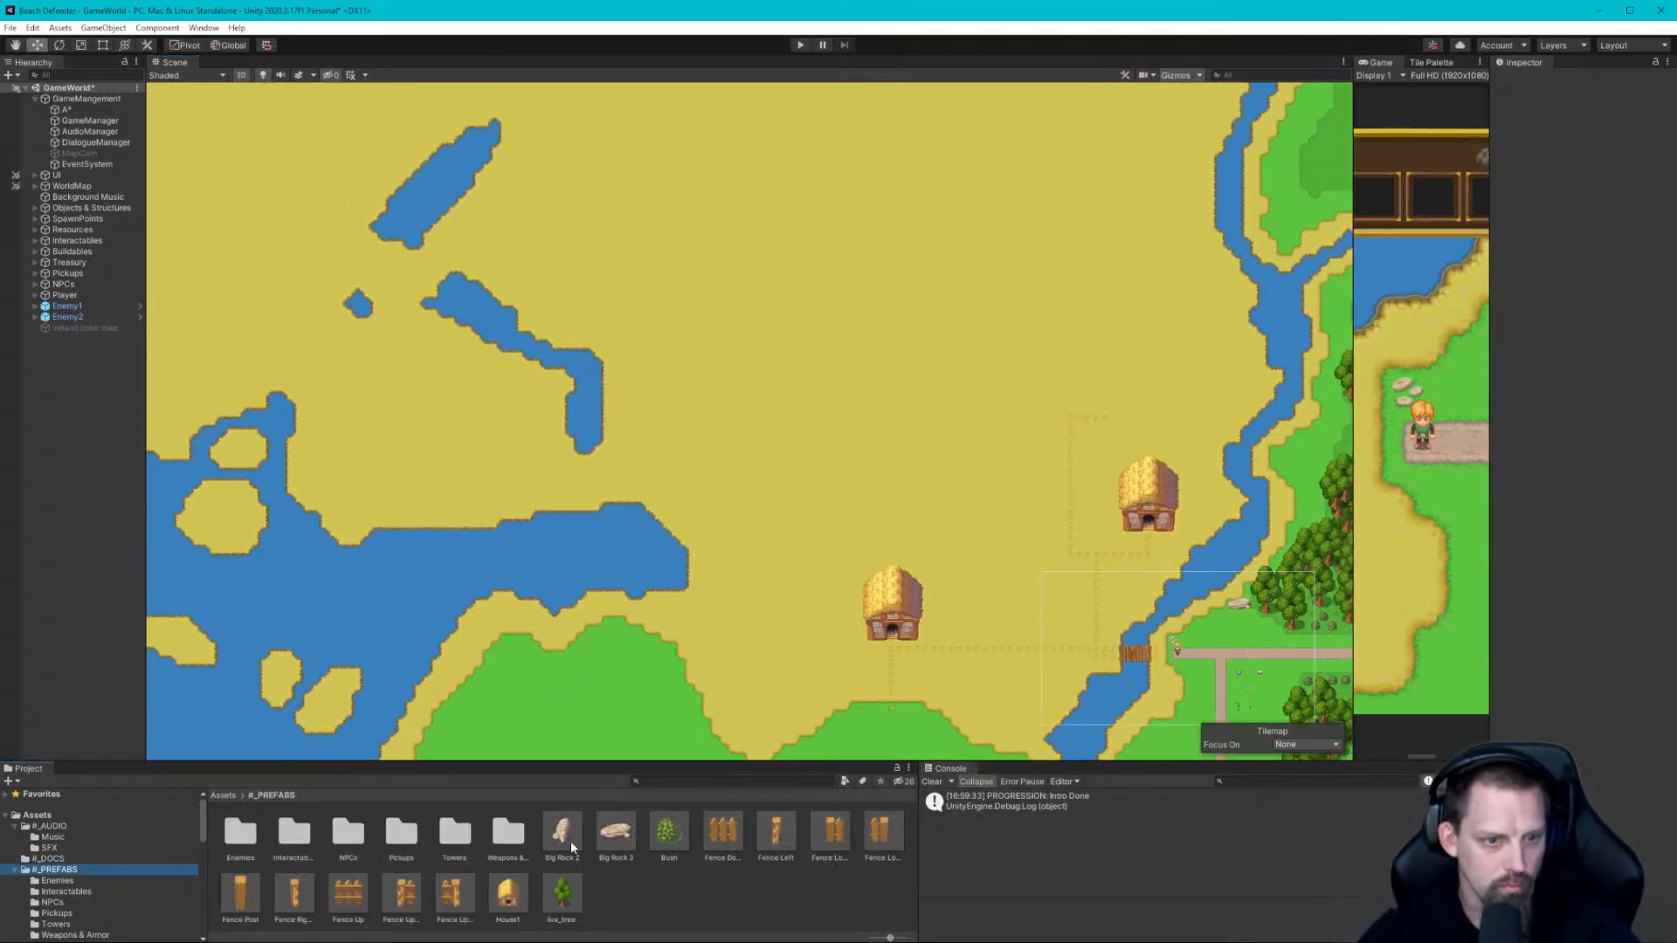
{"action": "left_click", "coordinate": [615, 834]}
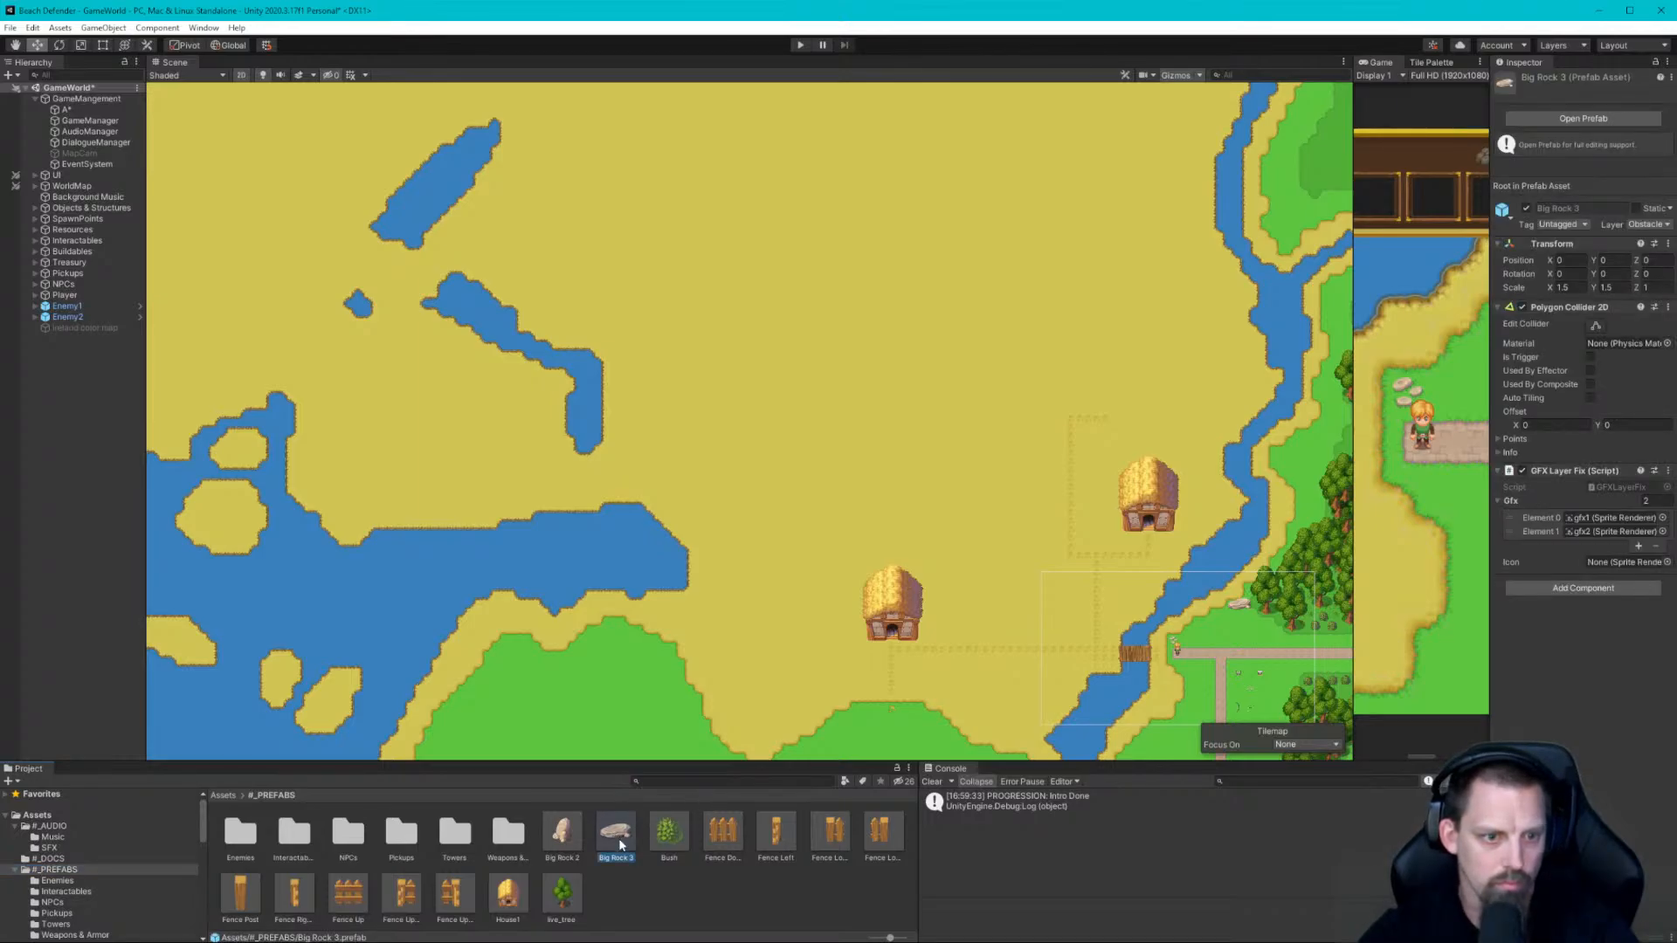
Clear the prefab selection and expand the Objects & Structures group to list its subgroups
{"action": "middle_click_drag", "start_coordinate": [701, 449], "coordinate": [1095, 667]}
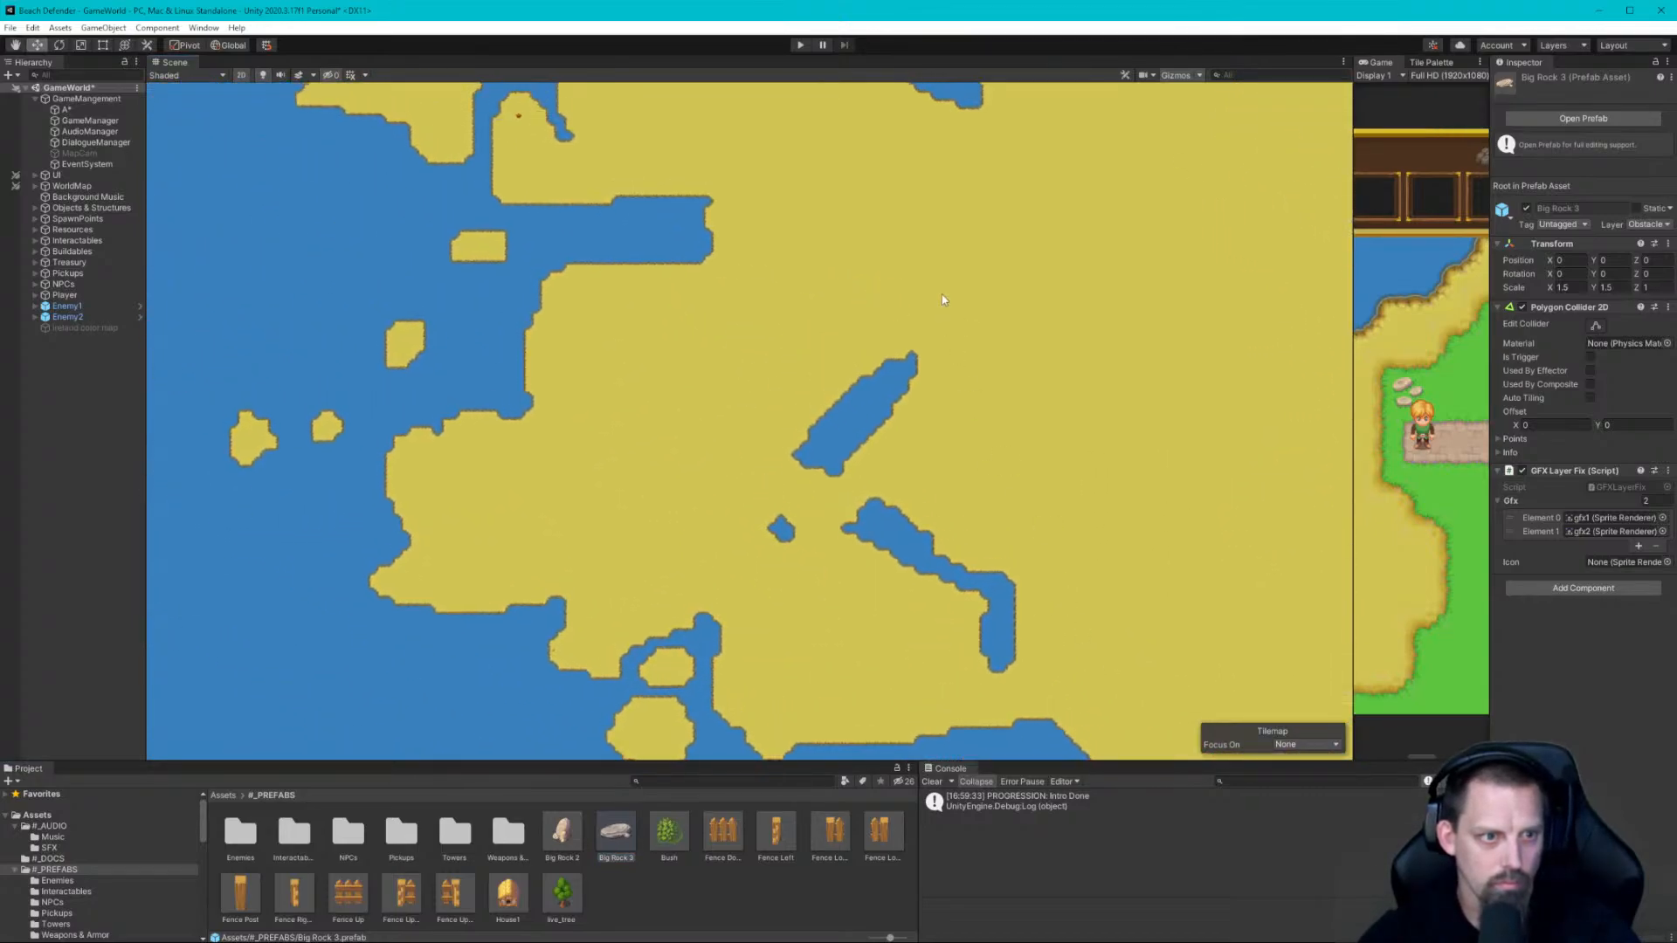
{"action": "middle_click_drag", "start_coordinate": [933, 565], "coordinate": [860, 423]}
{"action": "scroll", "coordinate": [860, 426], "scroll_direction": "up", "scroll_amount": 1}
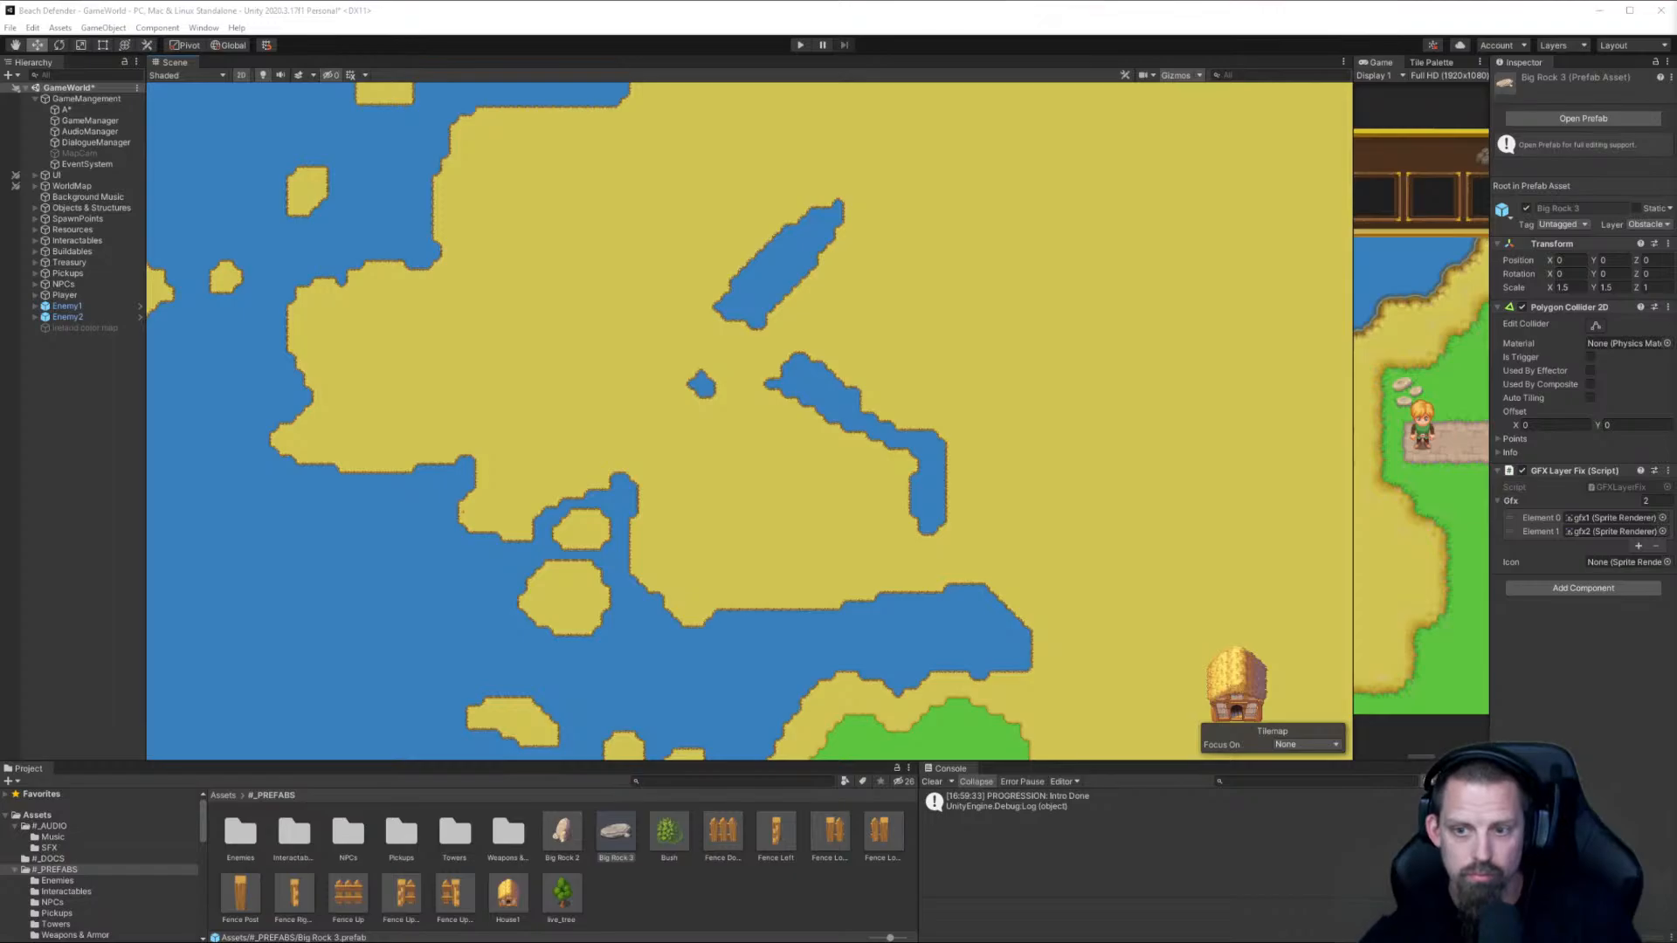
{"action": "left_click", "coordinate": [1612, 711]}
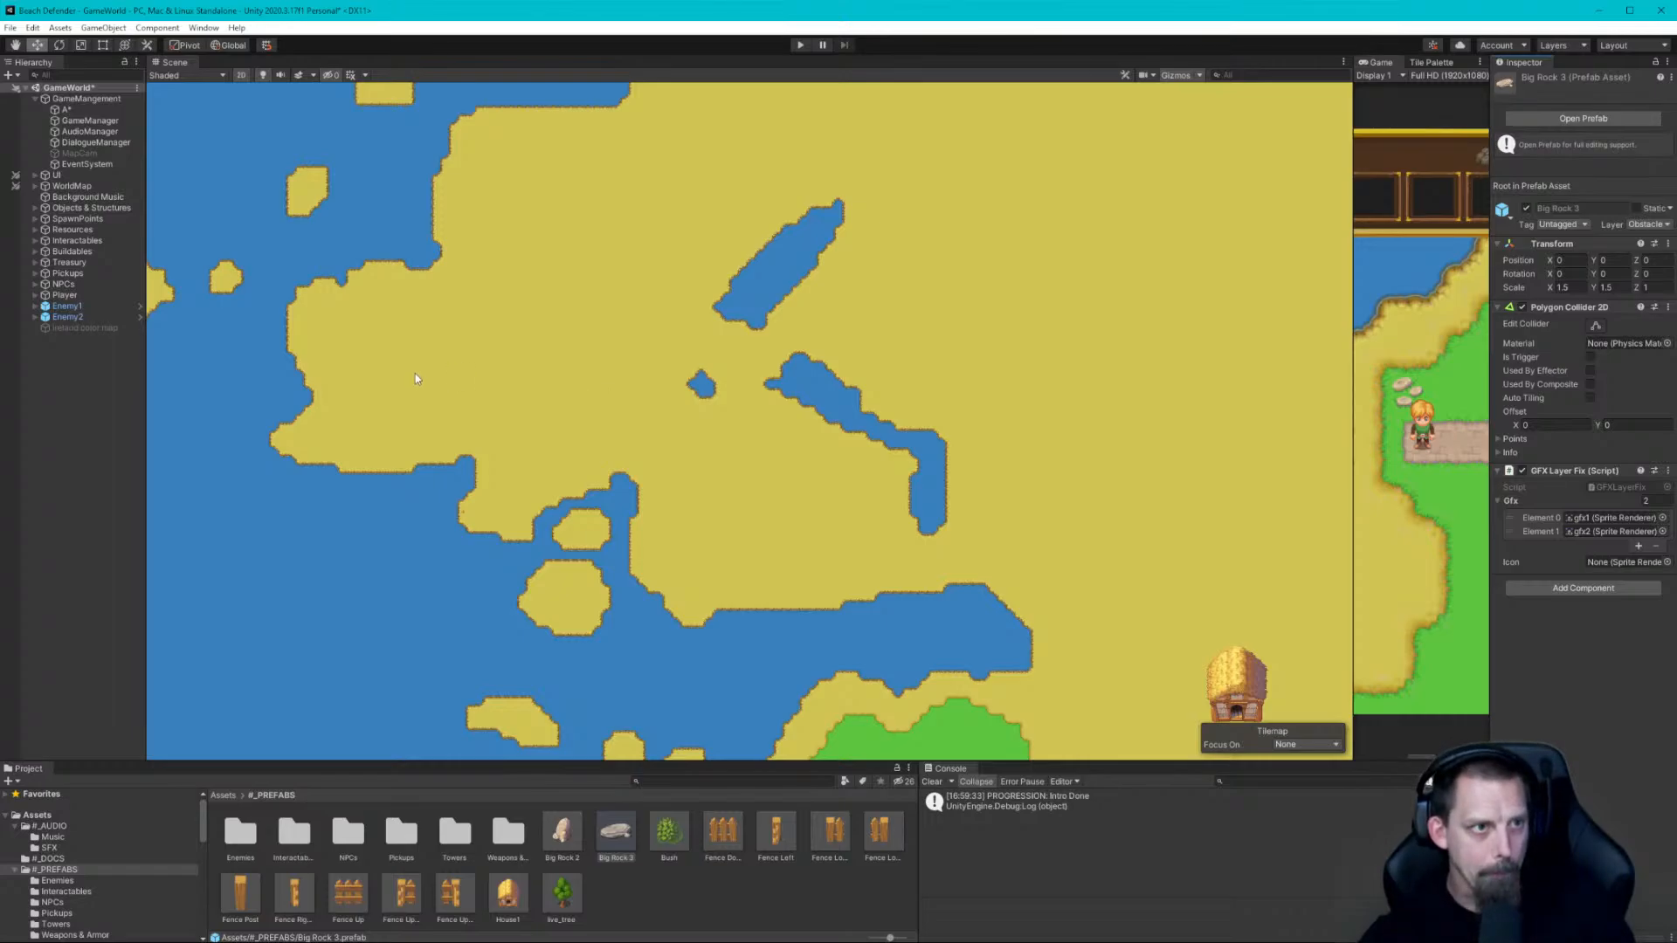
{"action": "scroll", "coordinate": [253, 318], "scroll_direction": "down", "scroll_amount": 1}
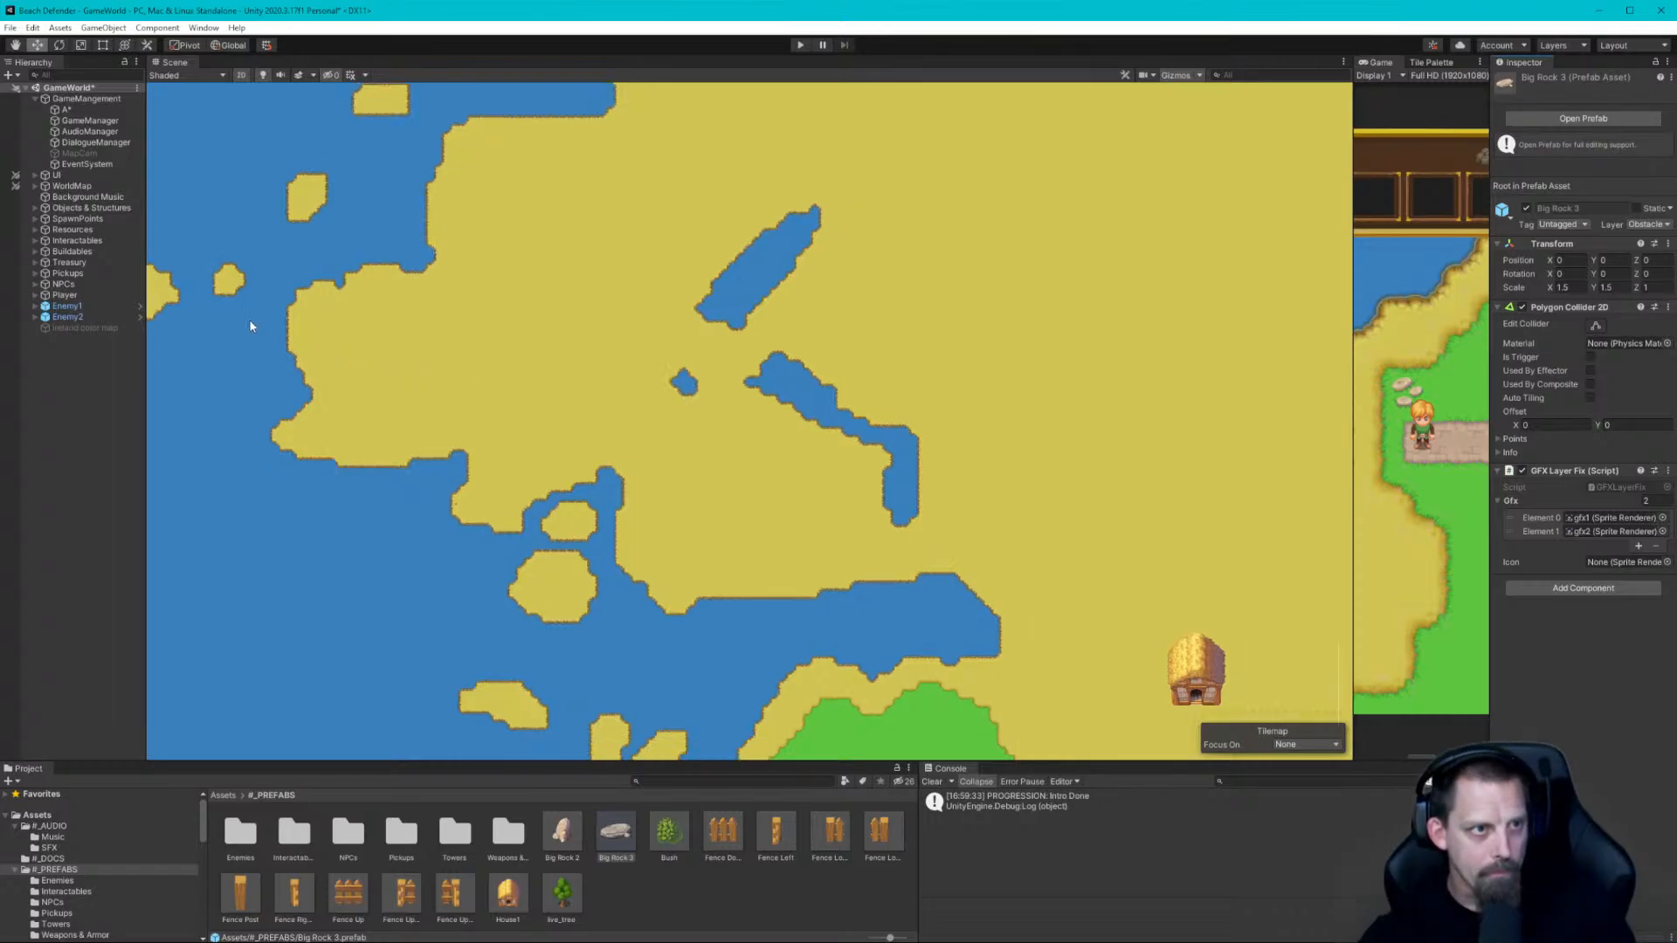
{"action": "scroll", "coordinate": [253, 318], "scroll_direction": "up", "scroll_amount": 1}
{"action": "scroll", "coordinate": [414, 385], "scroll_direction": "down", "scroll_amount": 2}
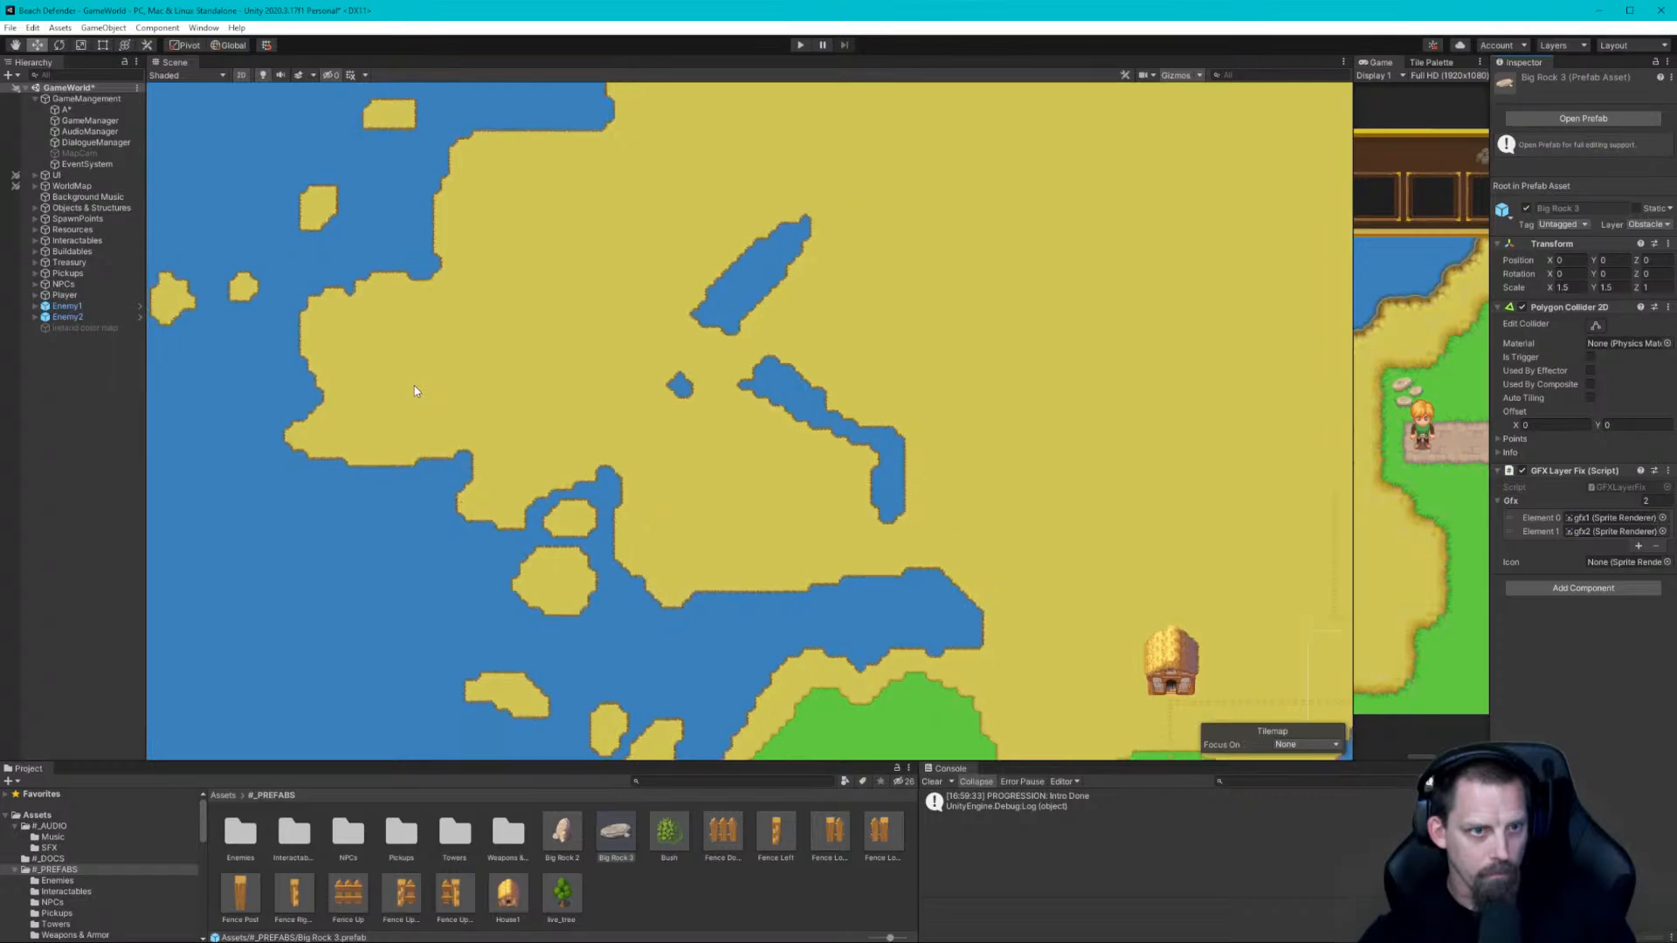
{"action": "left_click", "coordinate": [55, 389]}
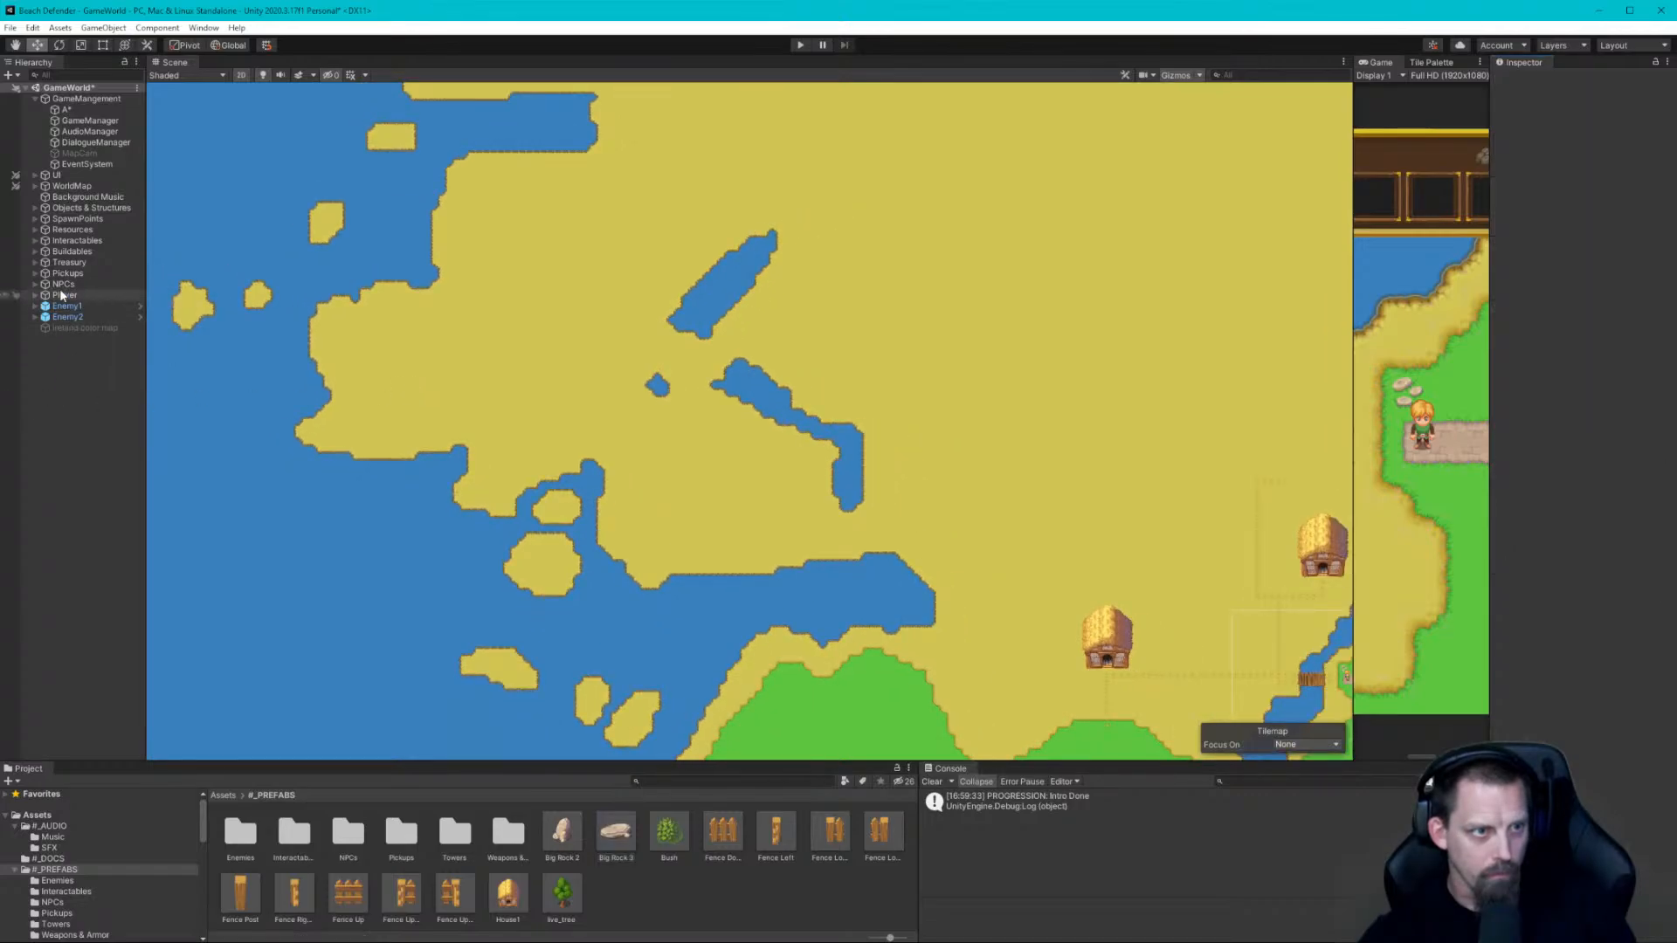
{"action": "left_click", "coordinate": [34, 186]}
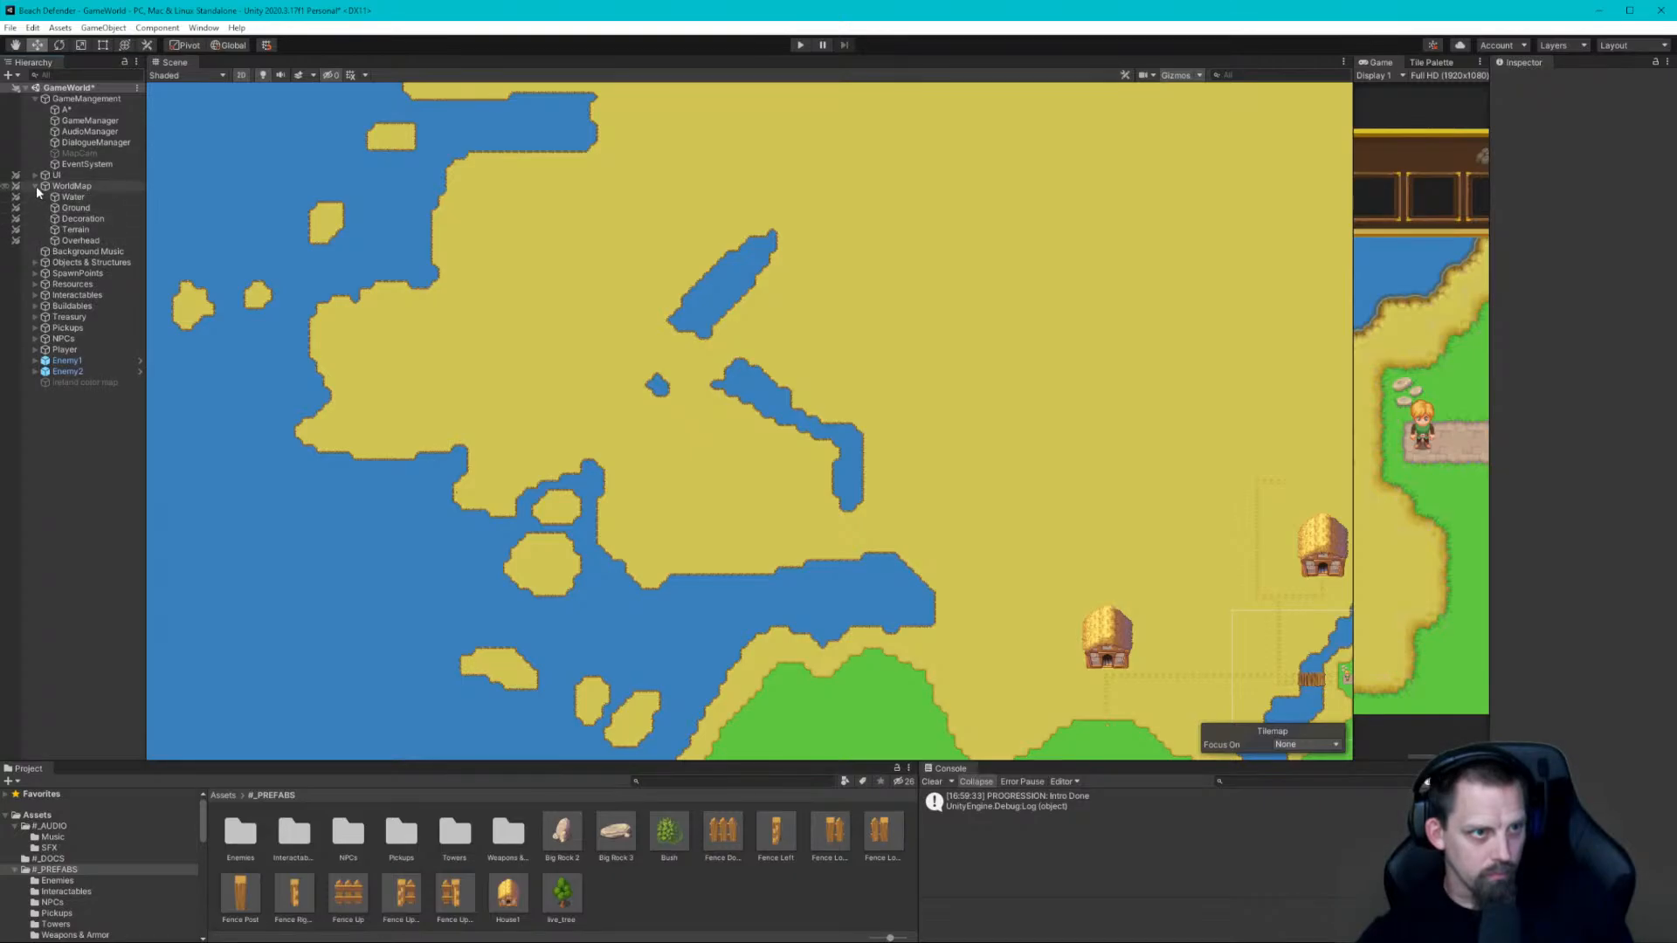
{"action": "left_click", "coordinate": [34, 186]}
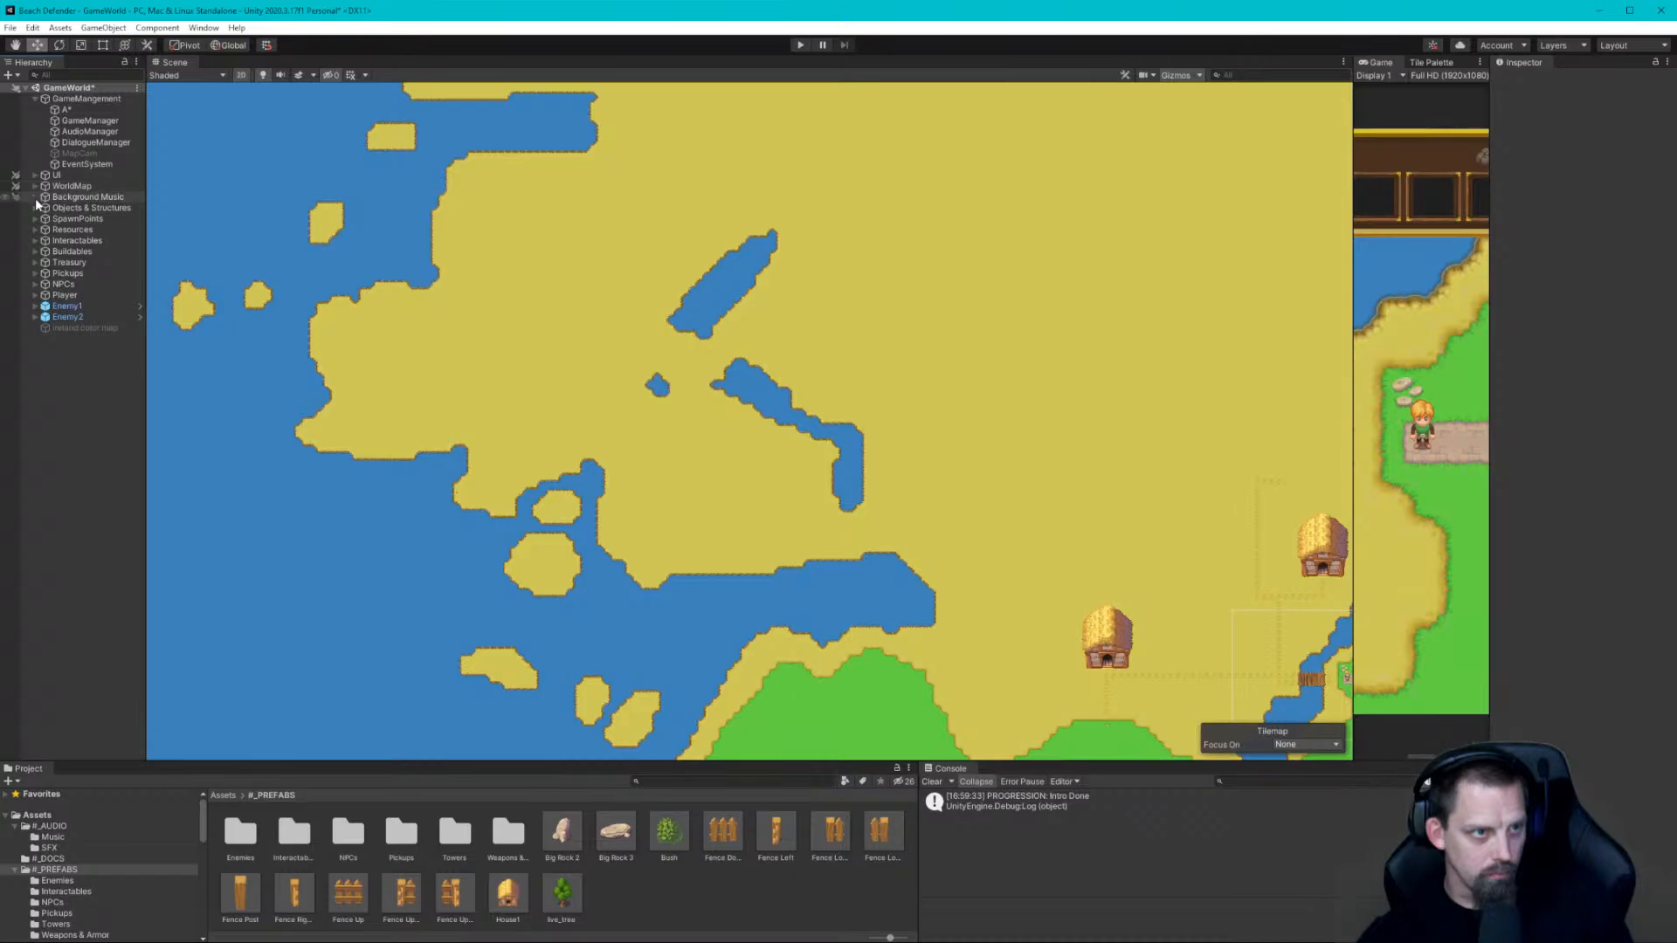
{"action": "left_click", "coordinate": [35, 208]}
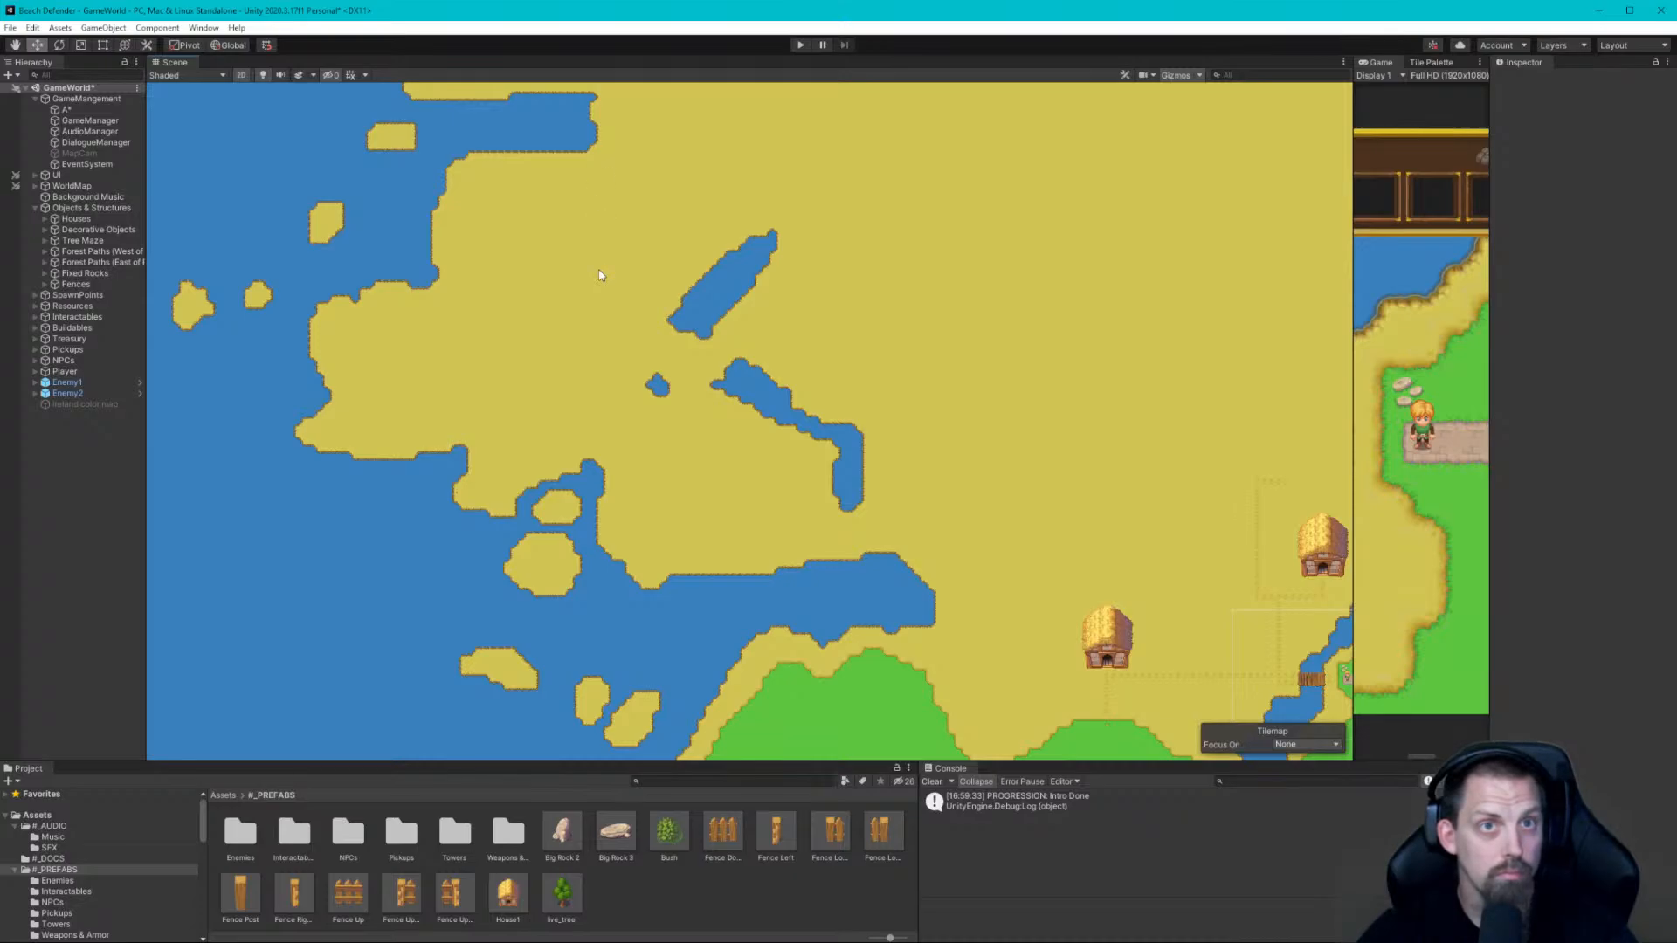
Examine the map around the two desert houses and the bridge over the river
{"action": "scroll", "coordinate": [599, 275], "scroll_direction": "down", "scroll_amount": 2}
{"action": "scroll", "coordinate": [622, 323], "scroll_direction": "down", "scroll_amount": 3}
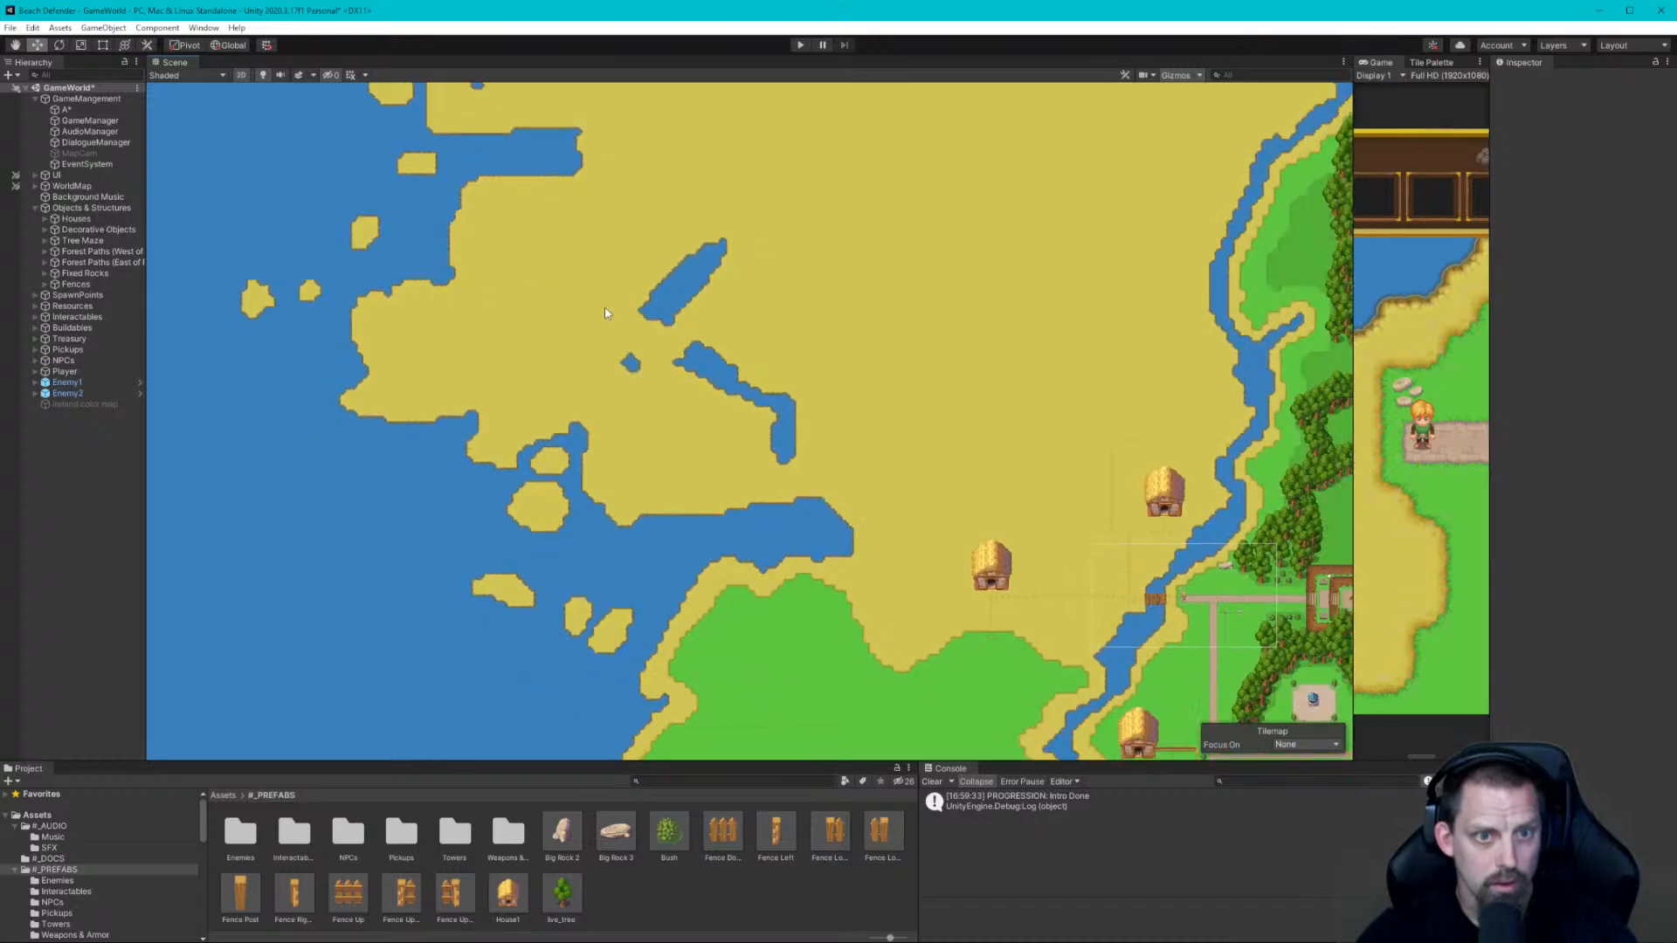
{"action": "scroll", "coordinate": [623, 323], "scroll_direction": "down", "scroll_amount": 1}
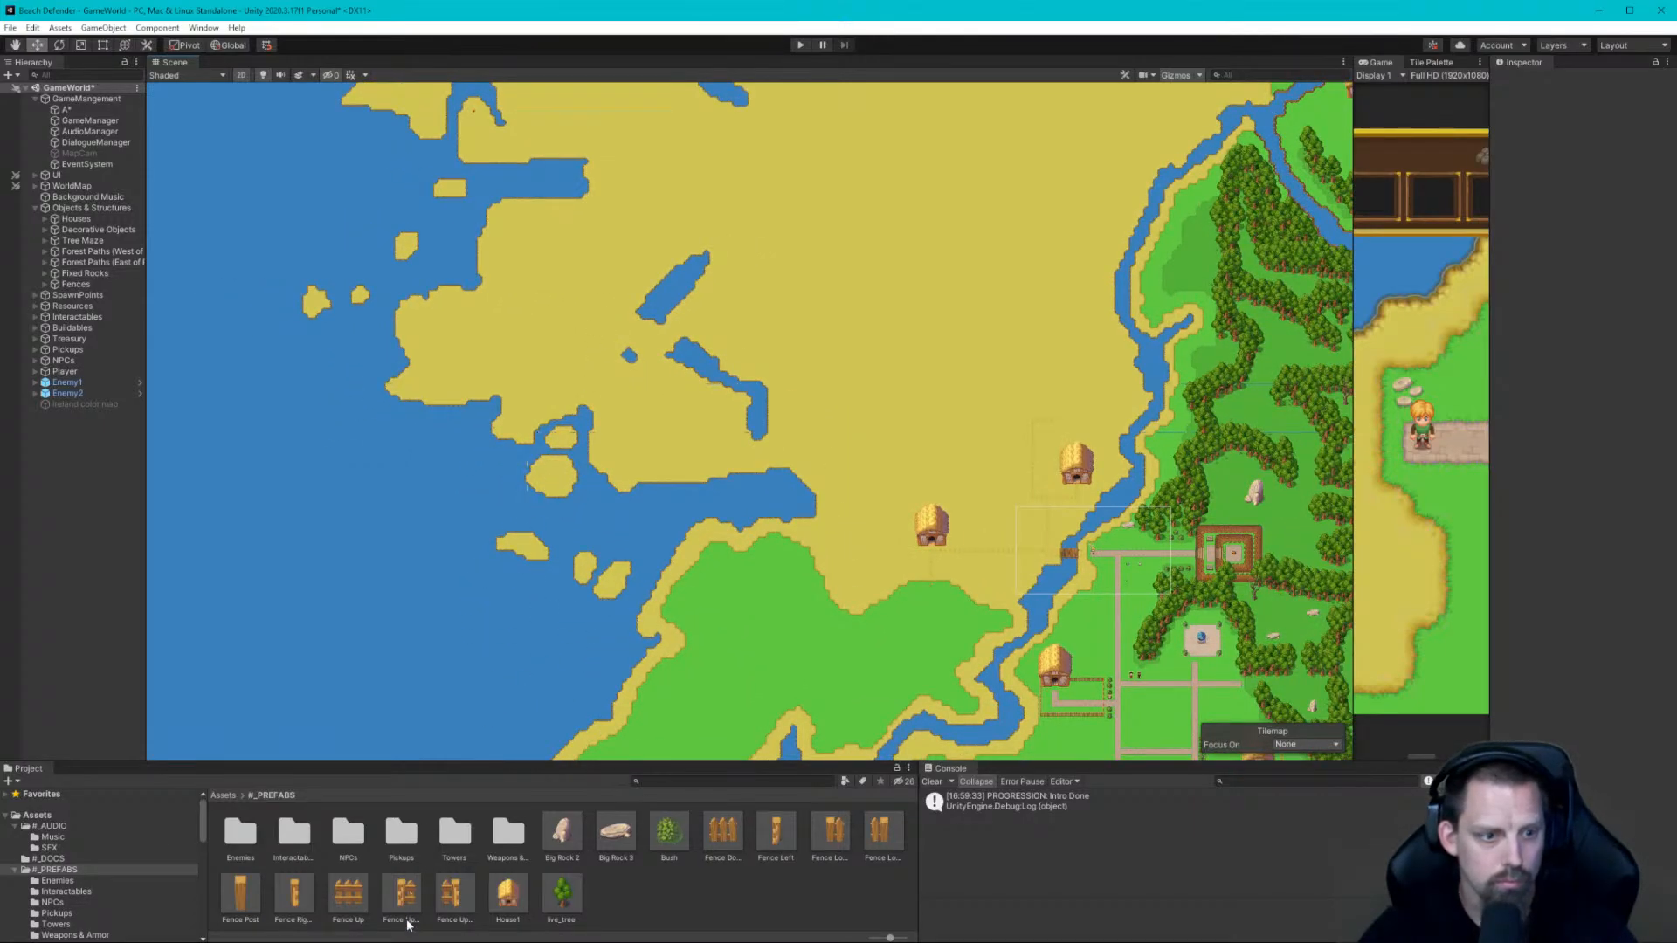
{"action": "mouse_move", "coordinate": [417, 942]}
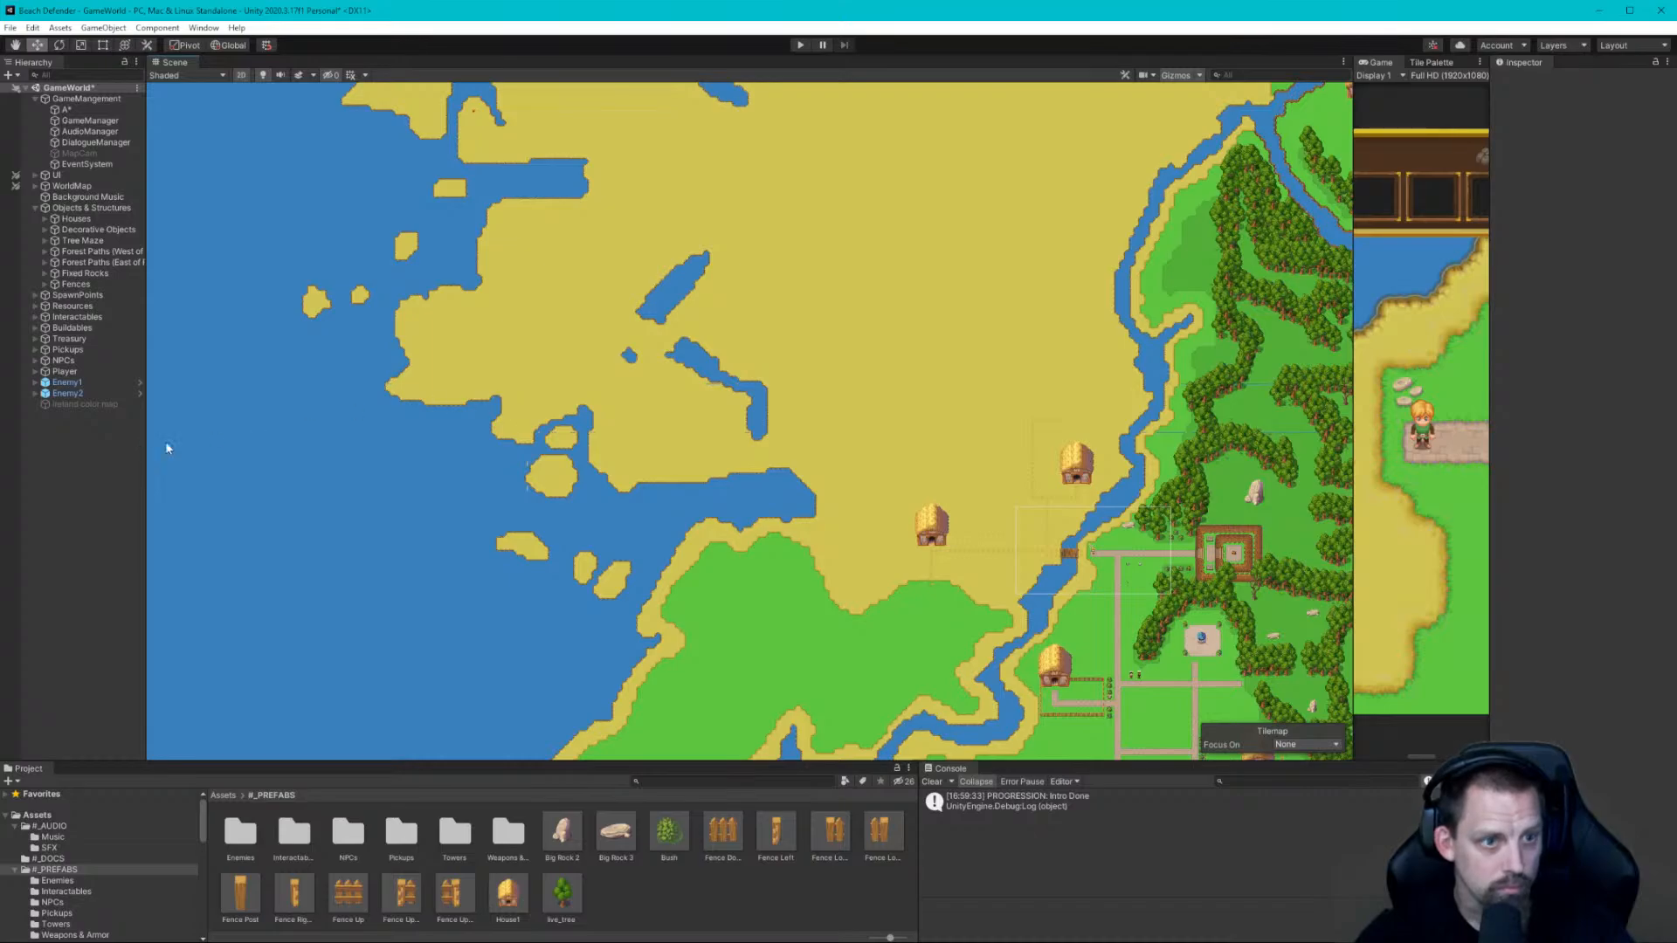
{"action": "middle_click_drag", "start_coordinate": [615, 384], "coordinate": [483, 320]}
{"action": "scroll", "coordinate": [734, 475], "scroll_direction": "up", "scroll_amount": 9}
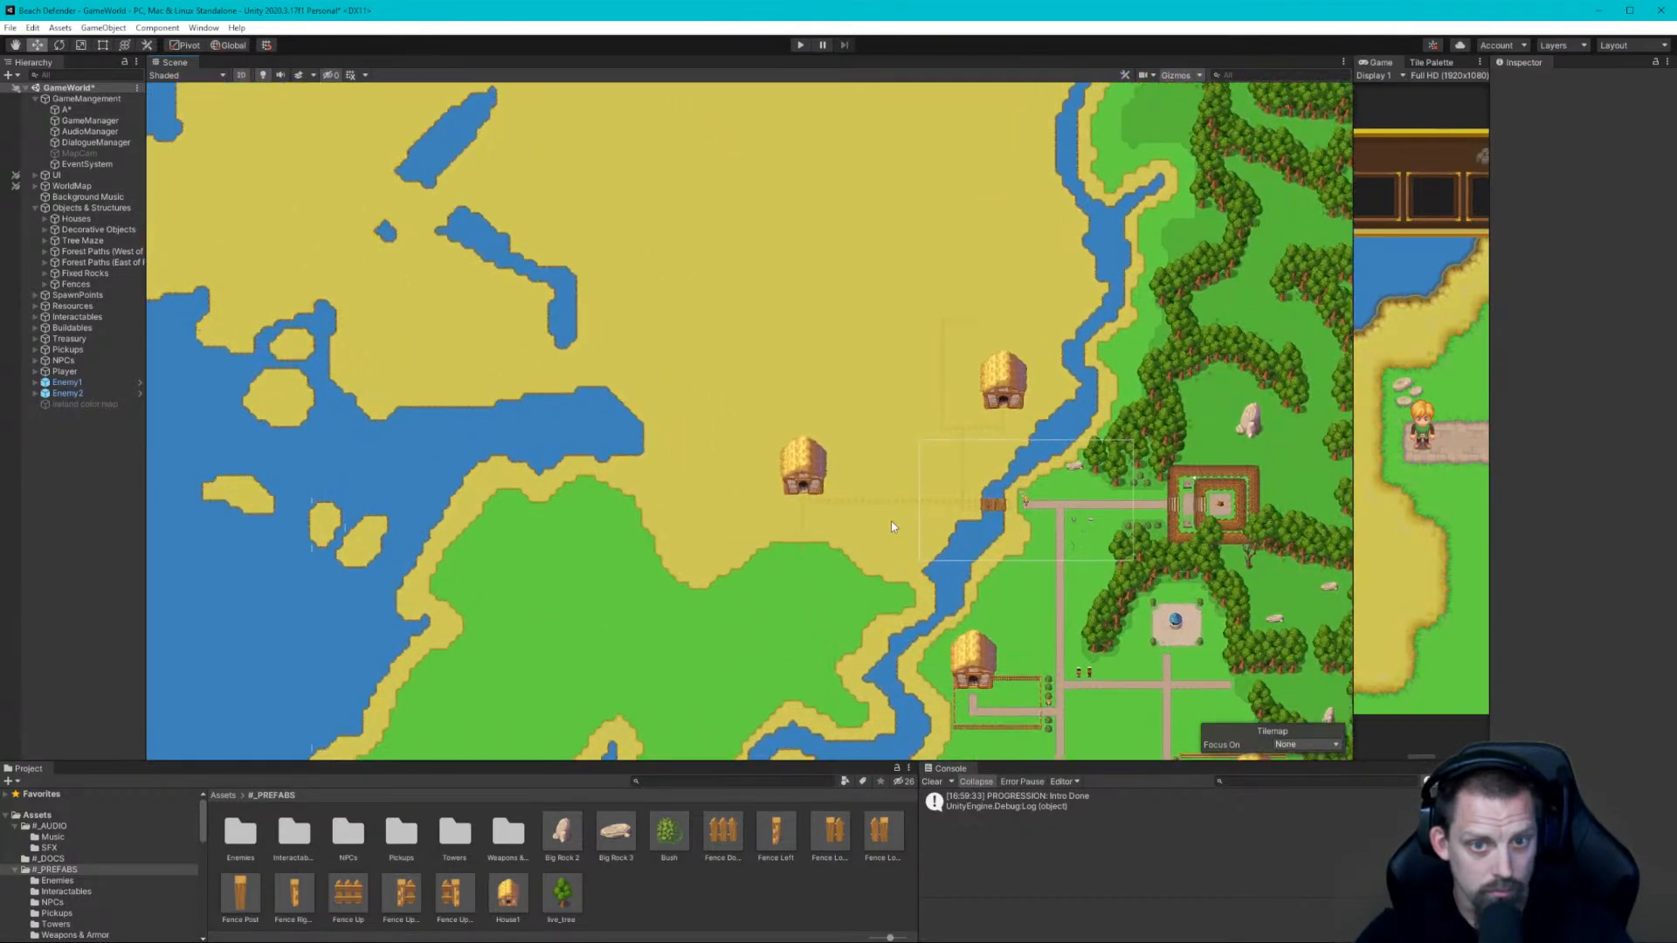
{"action": "middle_click_drag", "start_coordinate": [884, 481], "coordinate": [756, 390]}
{"action": "scroll", "coordinate": [781, 347], "scroll_direction": "up", "scroll_amount": 3}
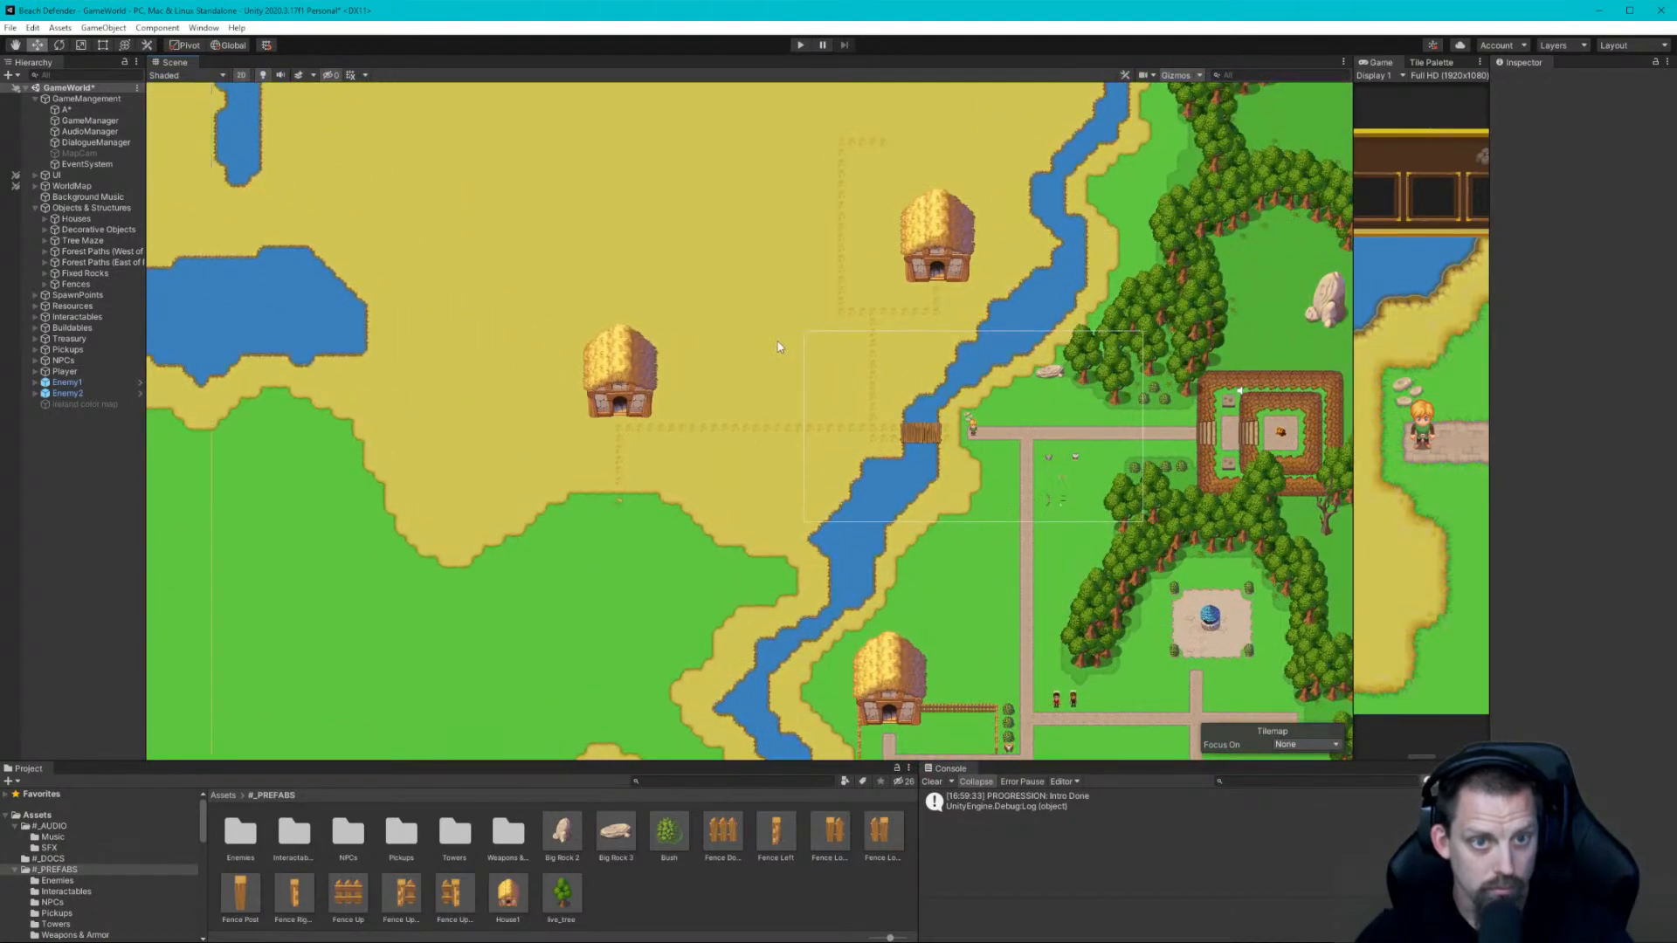
{"action": "scroll", "coordinate": [752, 321], "scroll_direction": "up", "scroll_amount": 1}
{"action": "scroll", "coordinate": [752, 320], "scroll_direction": "down", "scroll_amount": 5}
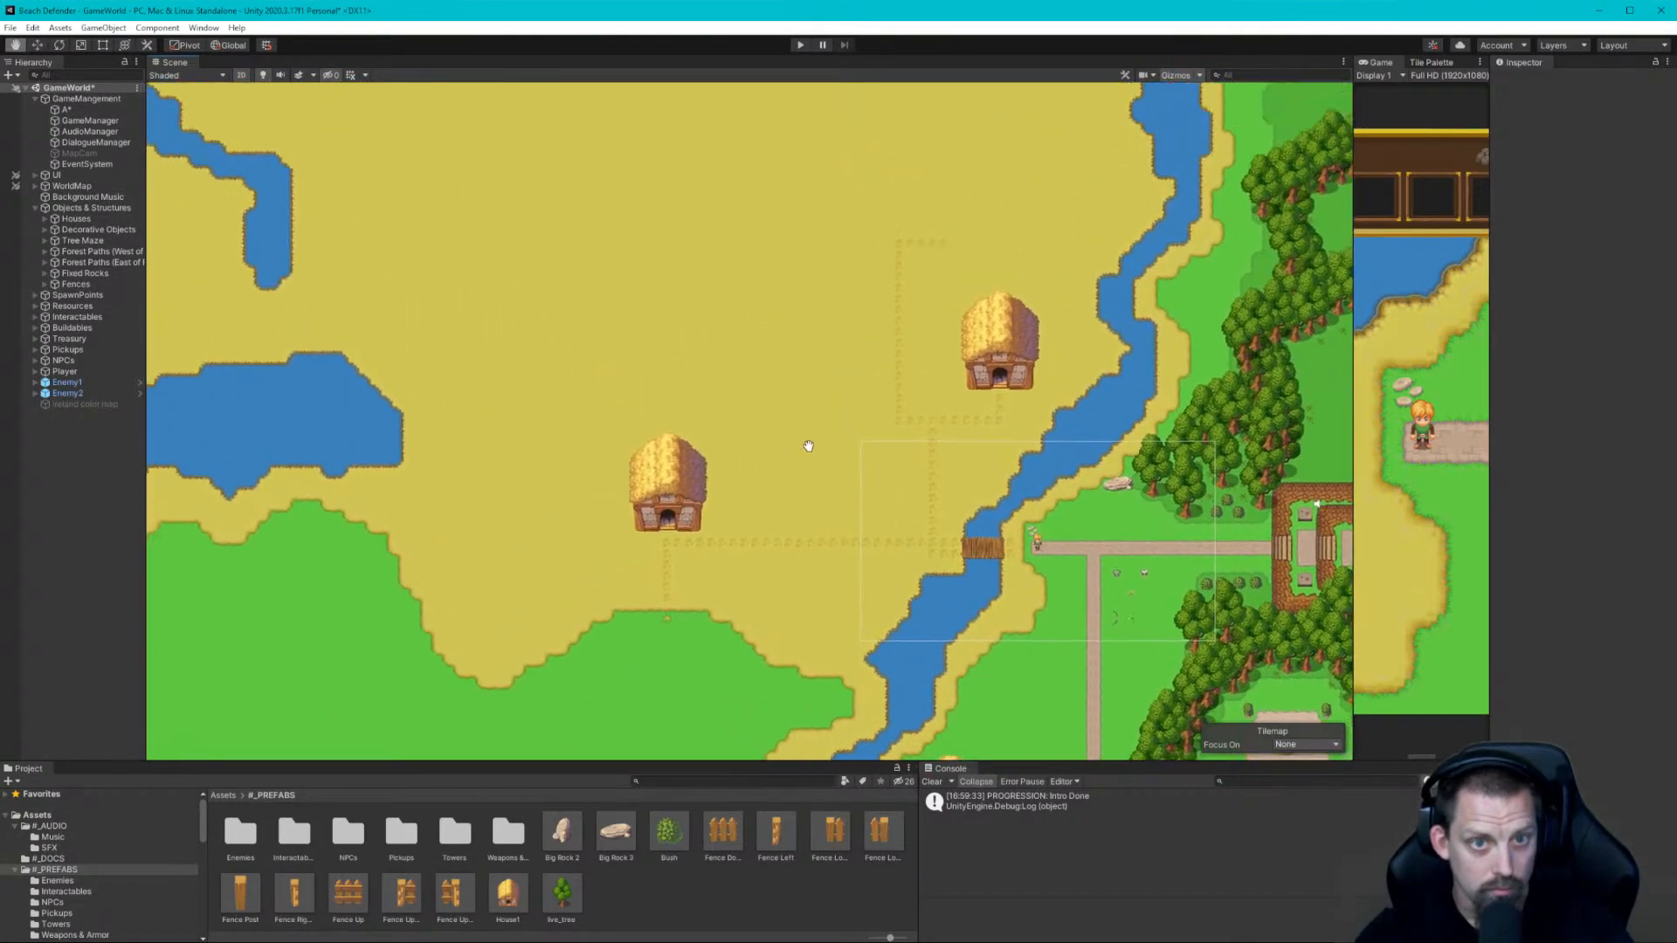
Examine the whole empty desert region, including its western coast and the small object on the northwestern peninsula
{"action": "scroll", "coordinate": [801, 288], "scroll_direction": "down", "scroll_amount": 2}
{"action": "middle_click_drag", "start_coordinate": [801, 287], "coordinate": [857, 487]}
{"action": "middle_click_drag", "start_coordinate": [836, 373], "coordinate": [885, 495]}
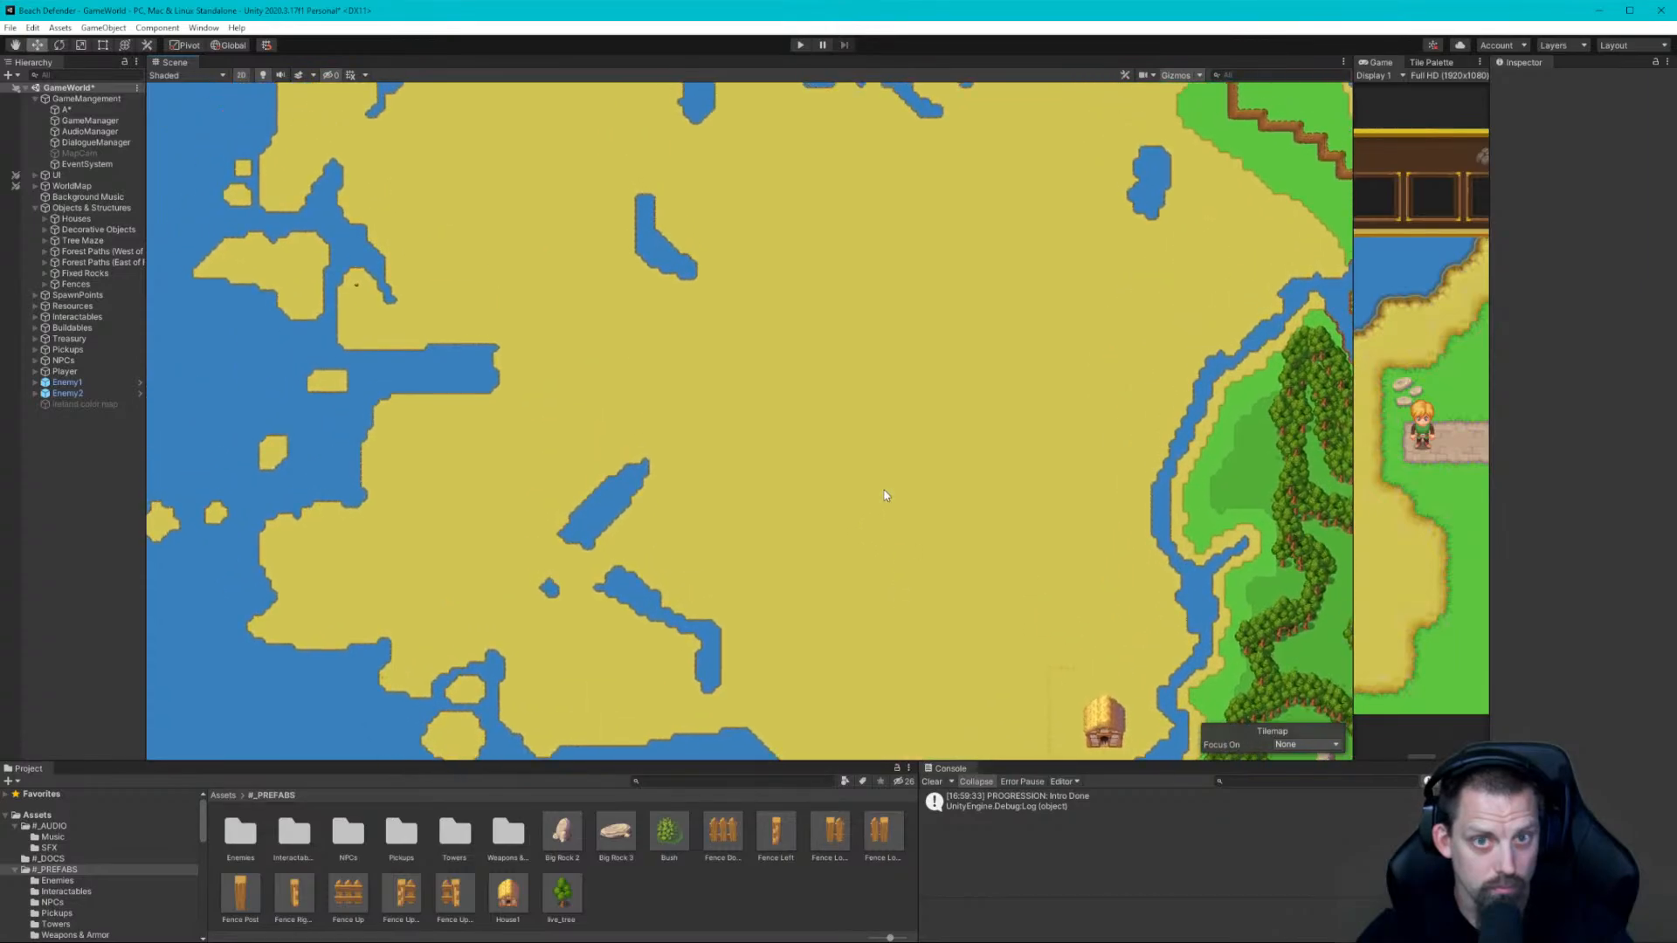
{"action": "scroll", "coordinate": [828, 359], "scroll_direction": "down", "scroll_amount": 6}
{"action": "scroll", "coordinate": [828, 358], "scroll_direction": "down", "scroll_amount": 4}
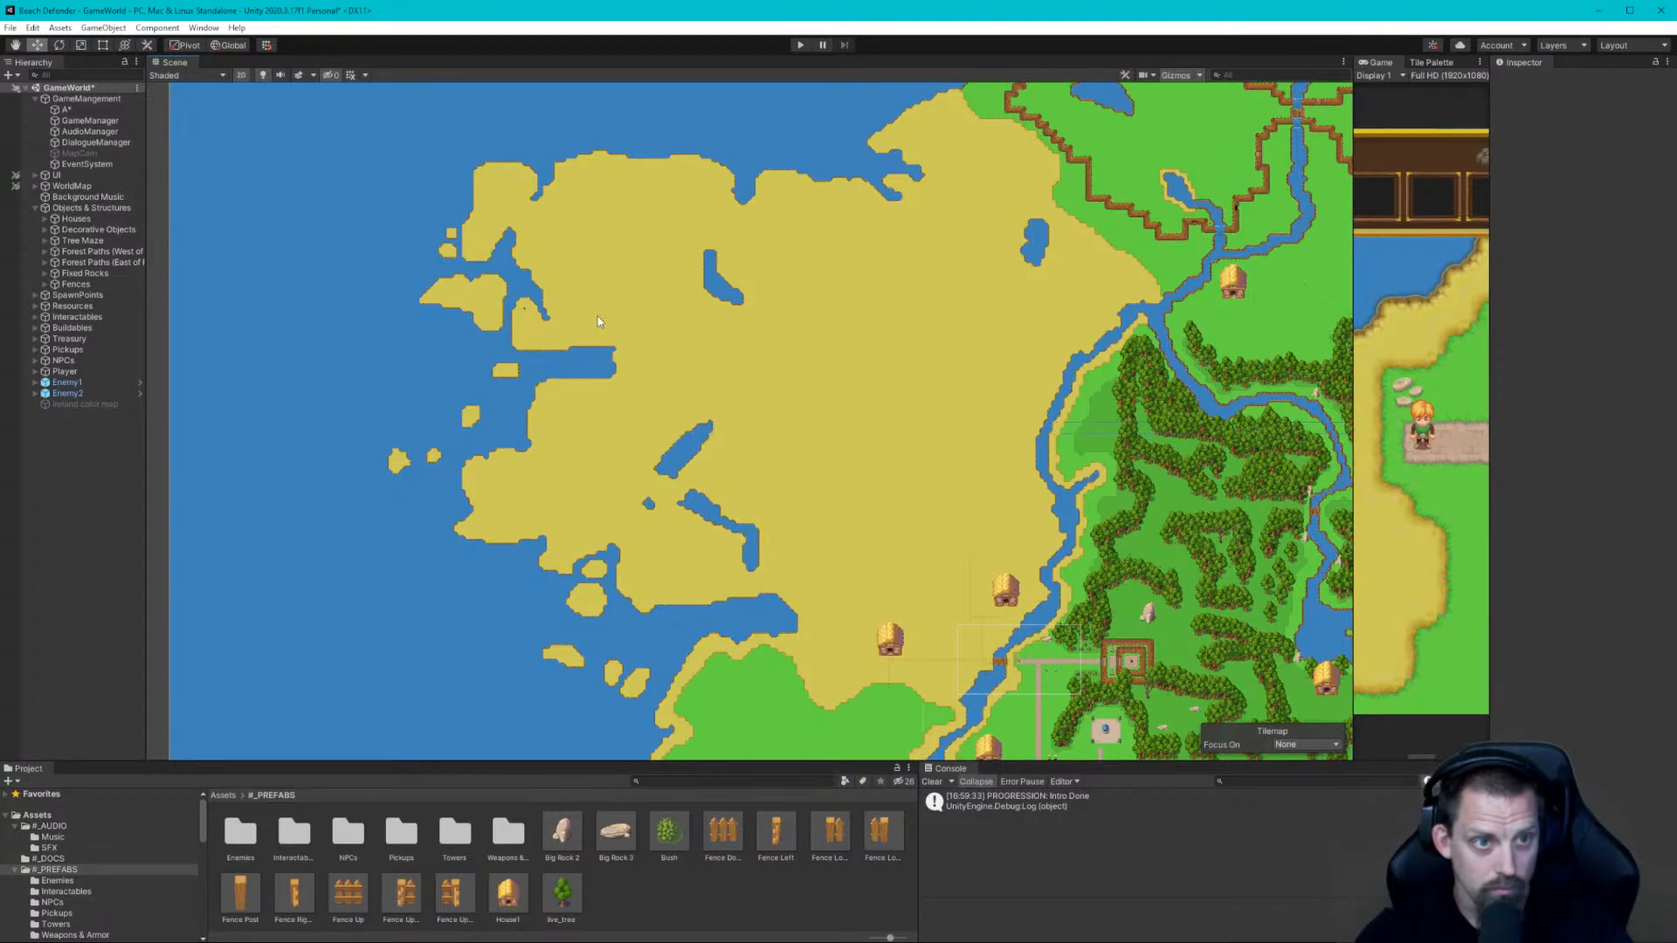
{"action": "scroll", "coordinate": [599, 321], "scroll_direction": "up", "scroll_amount": 10}
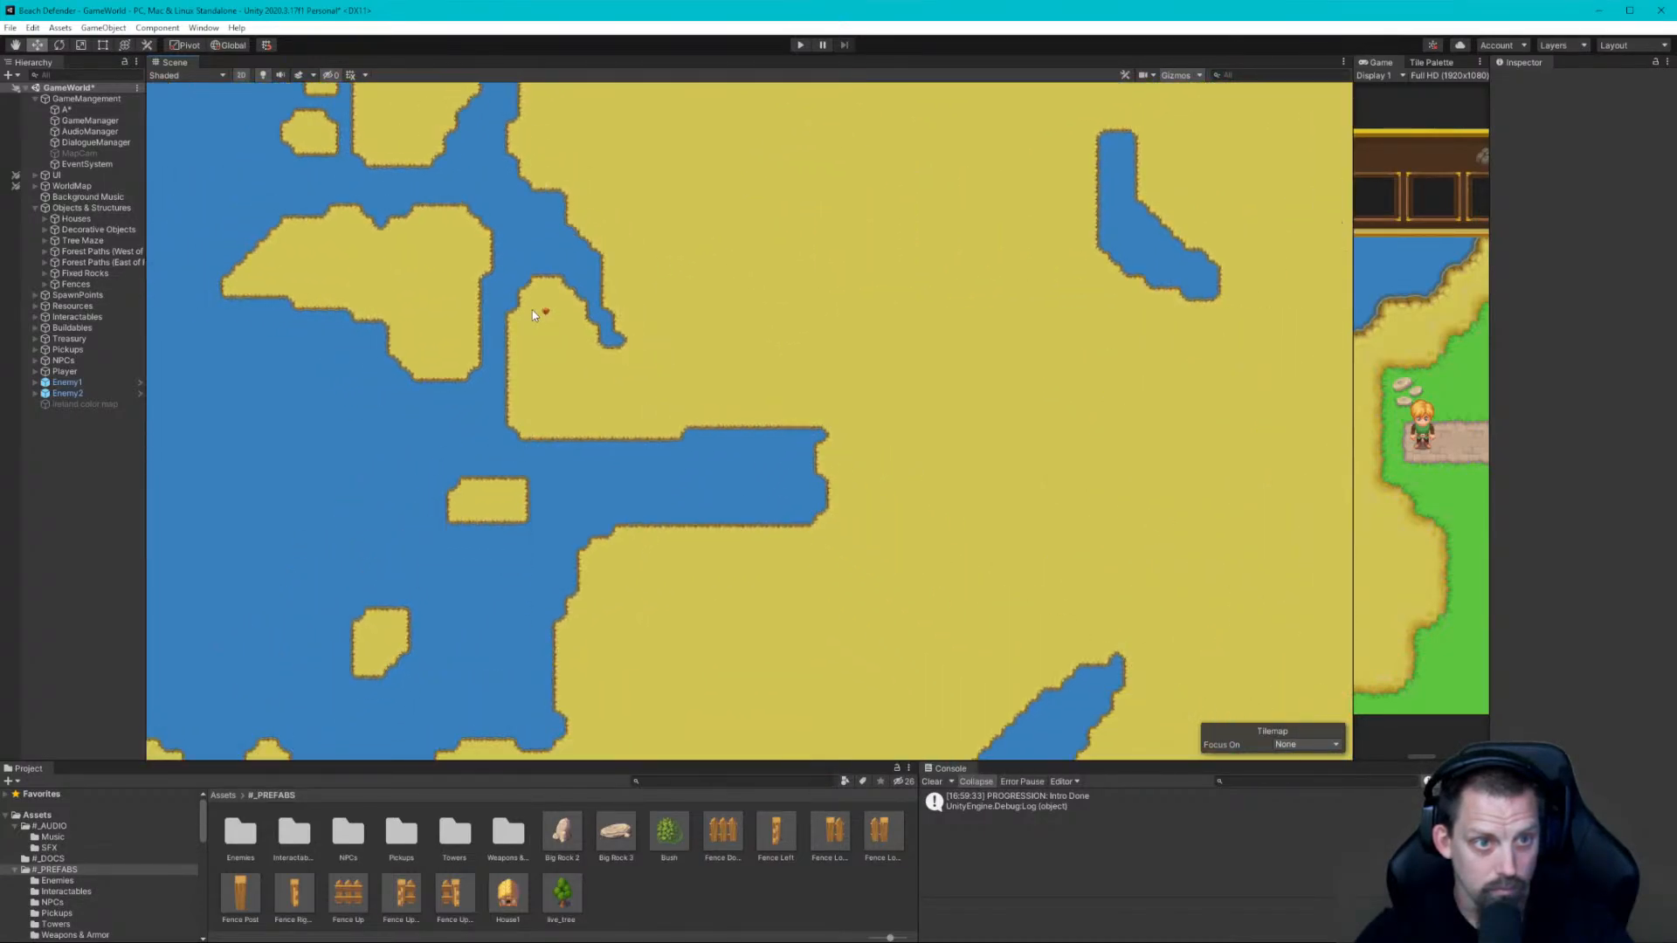
{"action": "scroll", "coordinate": [535, 314], "scroll_direction": "down", "scroll_amount": 4}
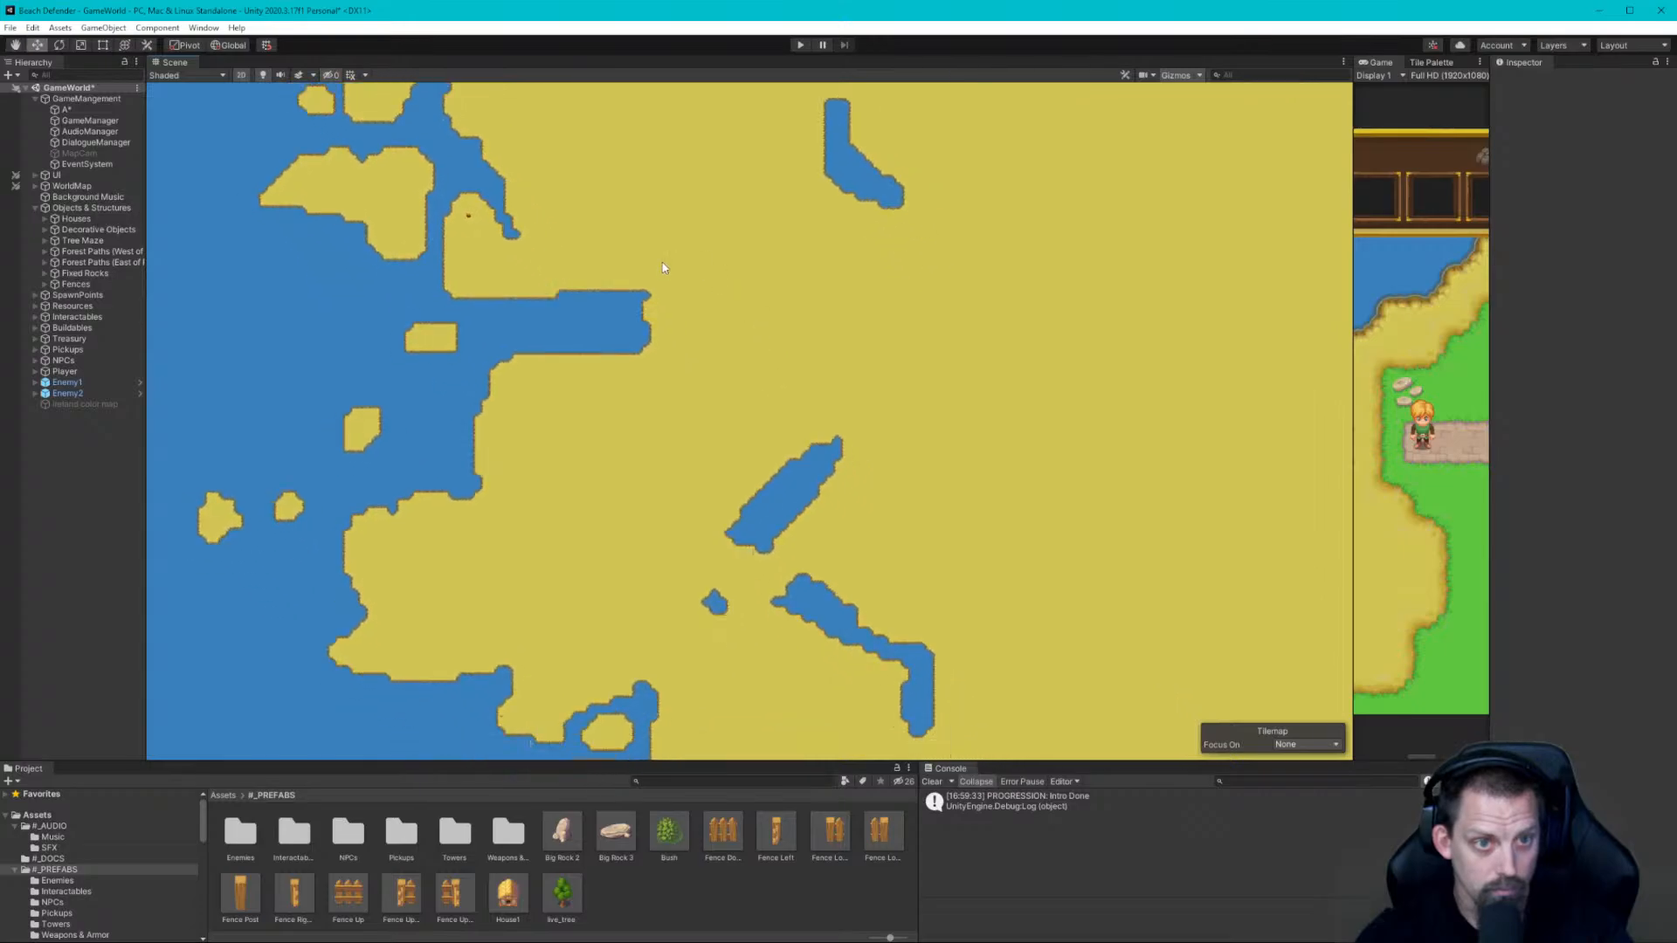
{"action": "scroll", "coordinate": [801, 386], "scroll_direction": "down", "scroll_amount": 5}
{"action": "middle_click_drag", "start_coordinate": [909, 397], "coordinate": [847, 403]}
{"action": "scroll", "coordinate": [798, 420], "scroll_direction": "down", "scroll_amount": 2}
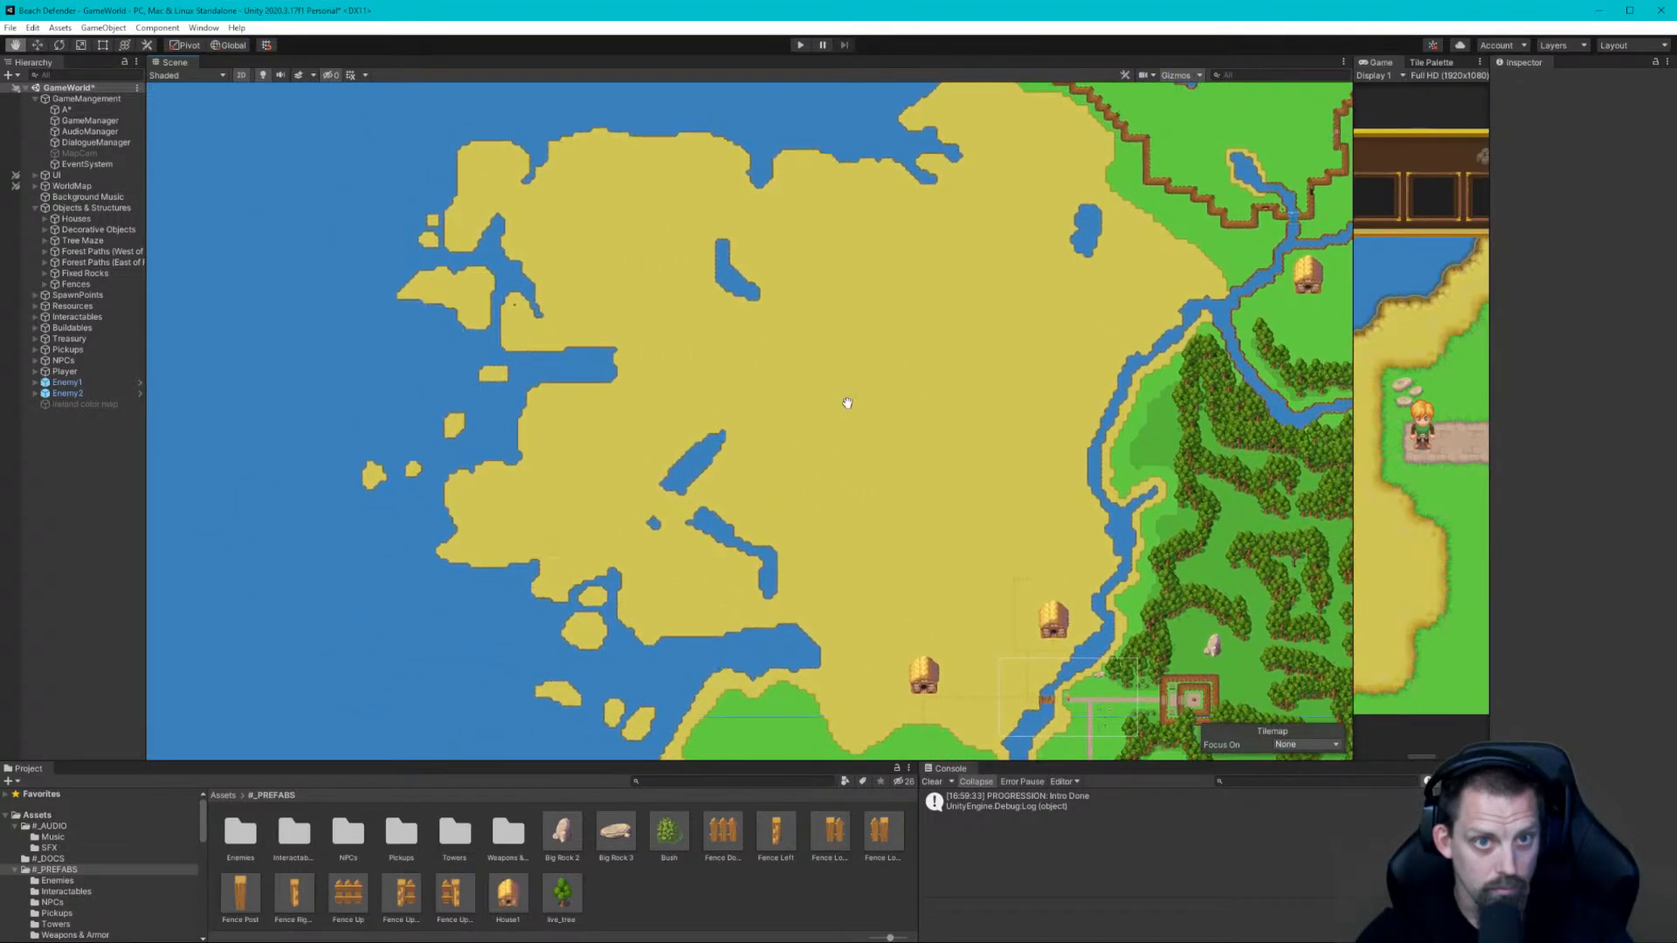
{"action": "scroll", "coordinate": [852, 409], "scroll_direction": "down", "scroll_amount": 2}
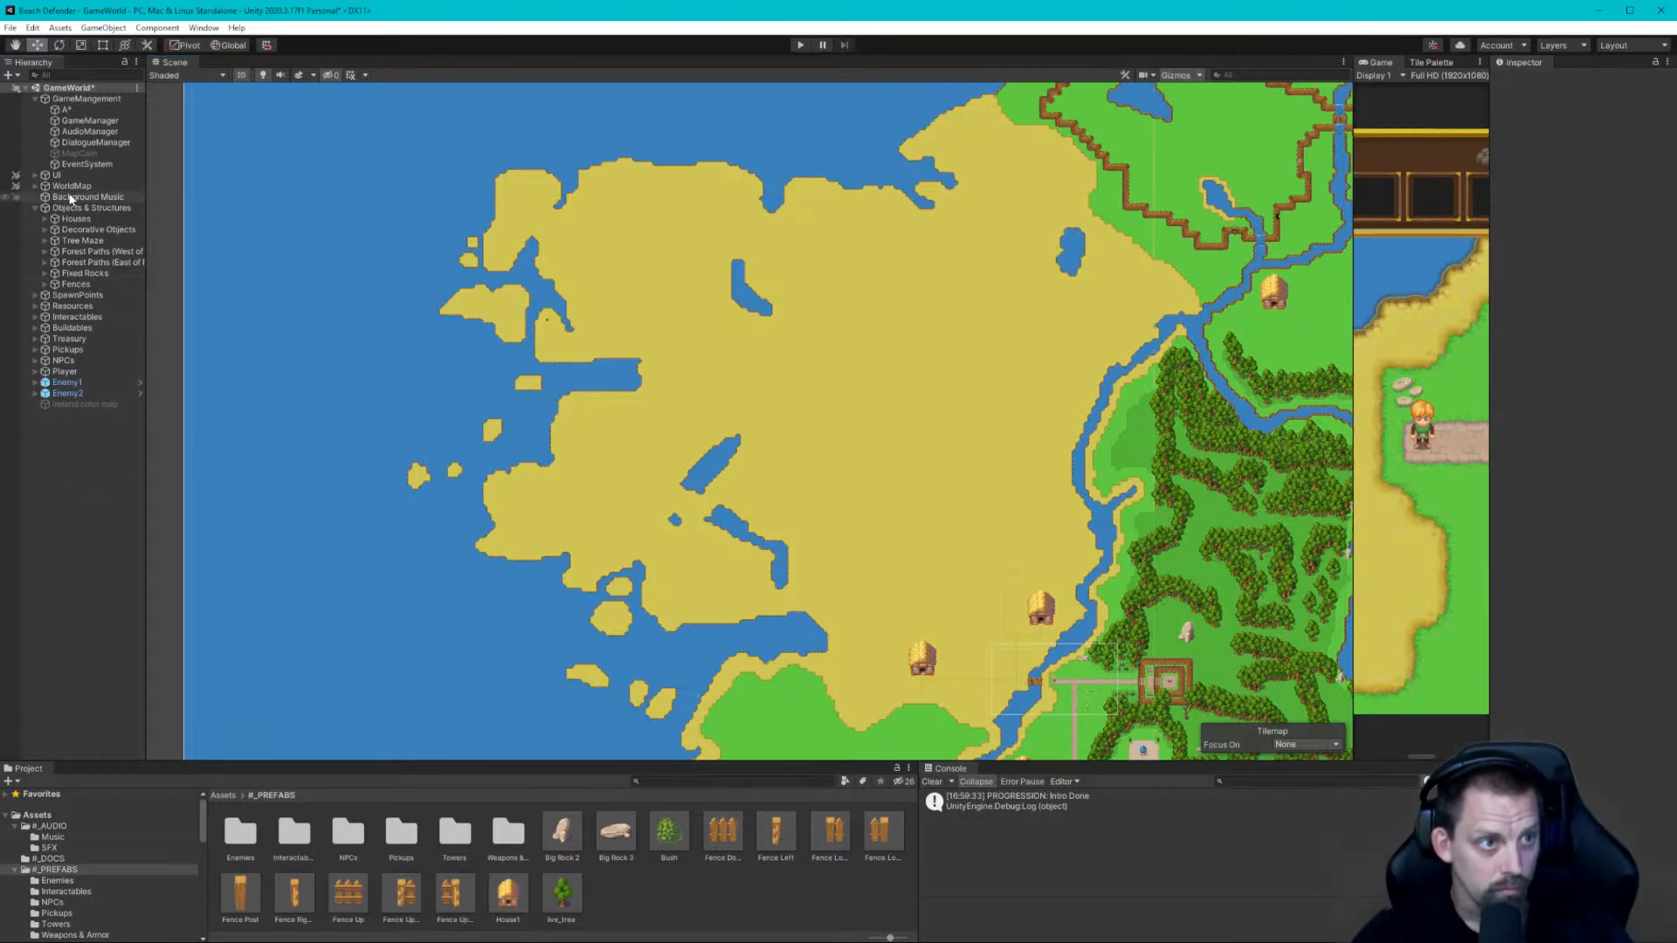
Expand the Decorative Objects group, select the Tree Maze group and bring the forest area into the Scene view
{"action": "left_click", "coordinate": [41, 230]}
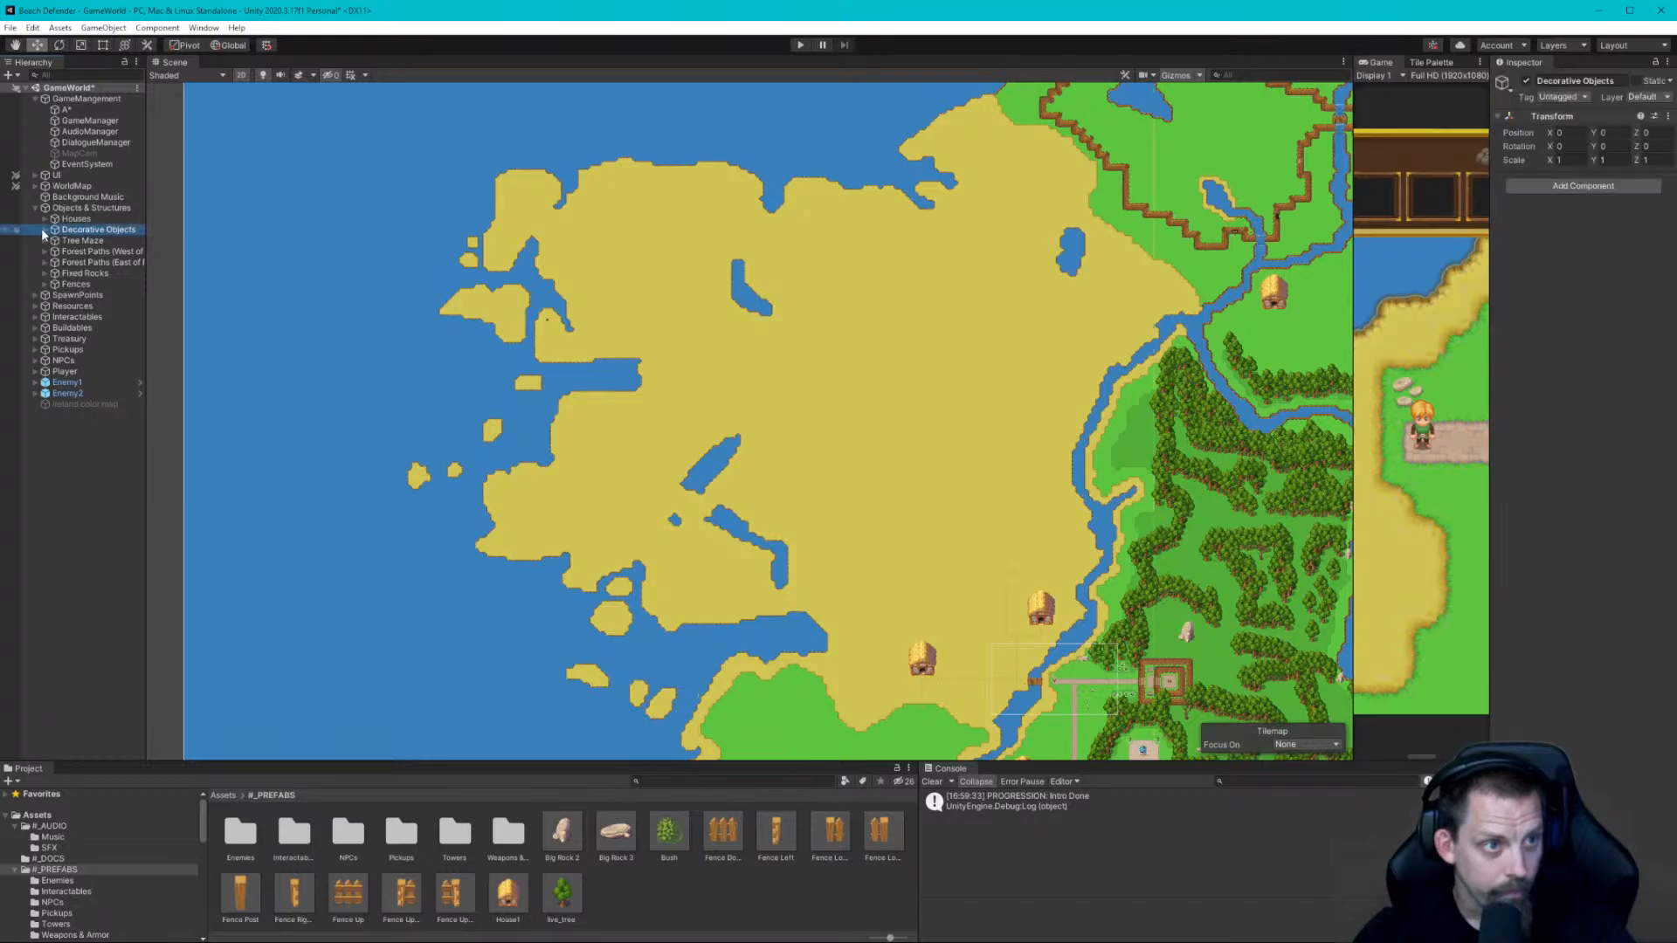
{"action": "left_click", "coordinate": [43, 230]}
{"action": "left_click", "coordinate": [44, 231]}
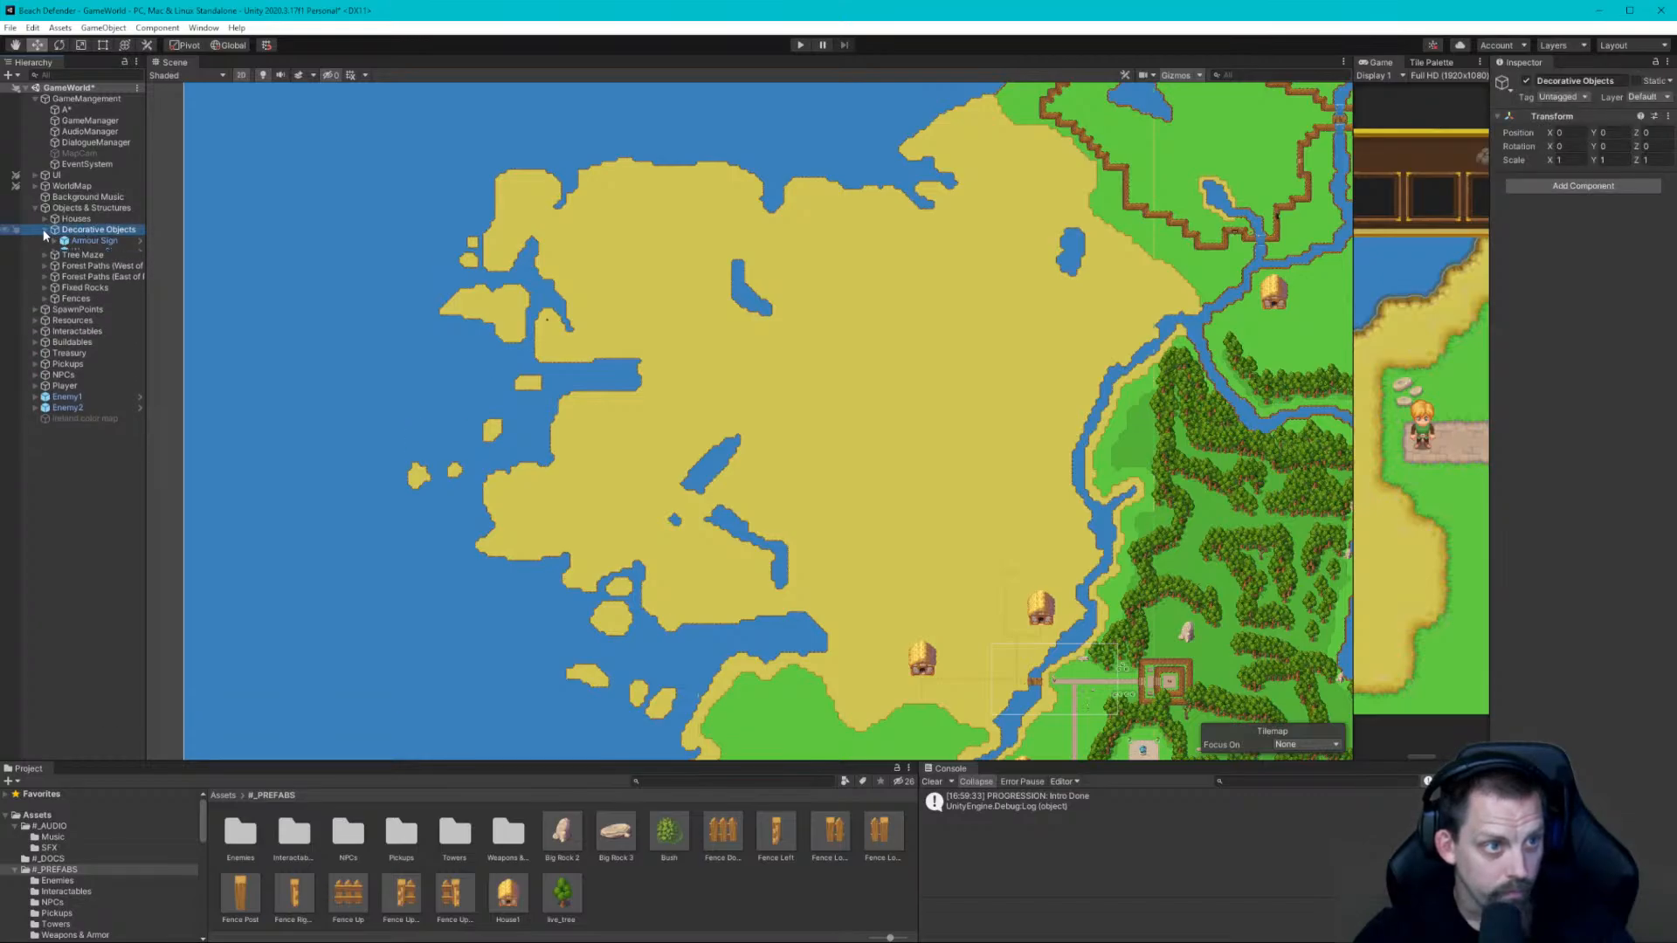
{"action": "left_click", "coordinate": [44, 230]}
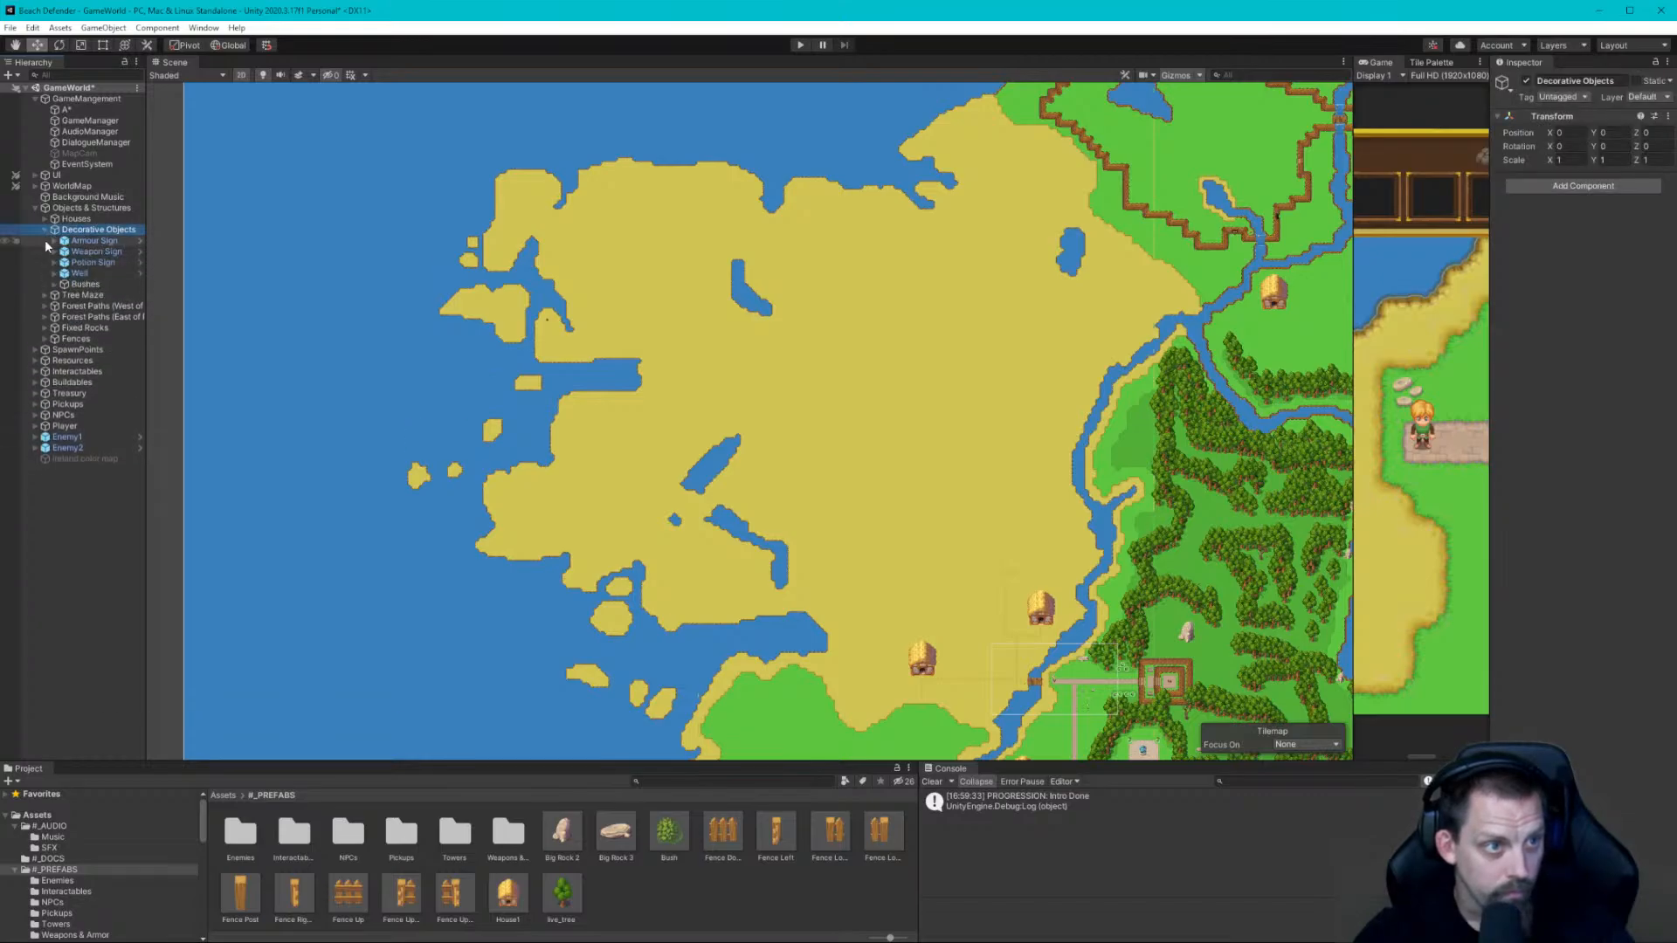
{"action": "left_click", "coordinate": [44, 296]}
{"action": "left_click", "coordinate": [44, 295]}
{"action": "left_click", "coordinate": [51, 297]}
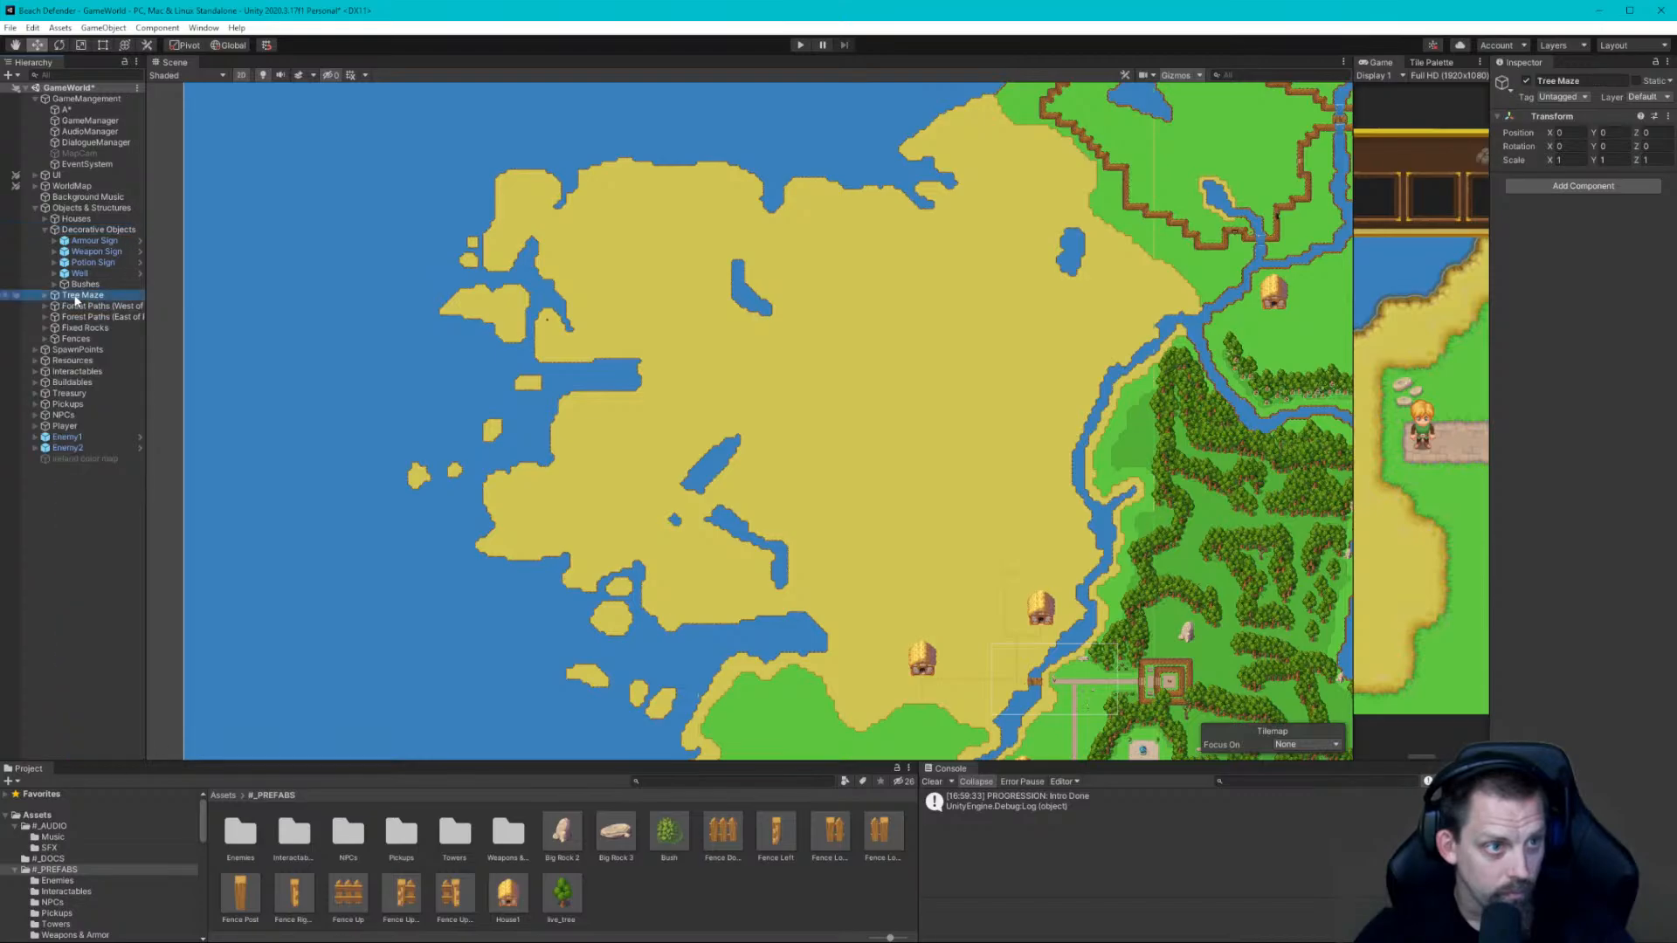
{"action": "middle_click_drag", "start_coordinate": [852, 459], "coordinate": [490, 378]}
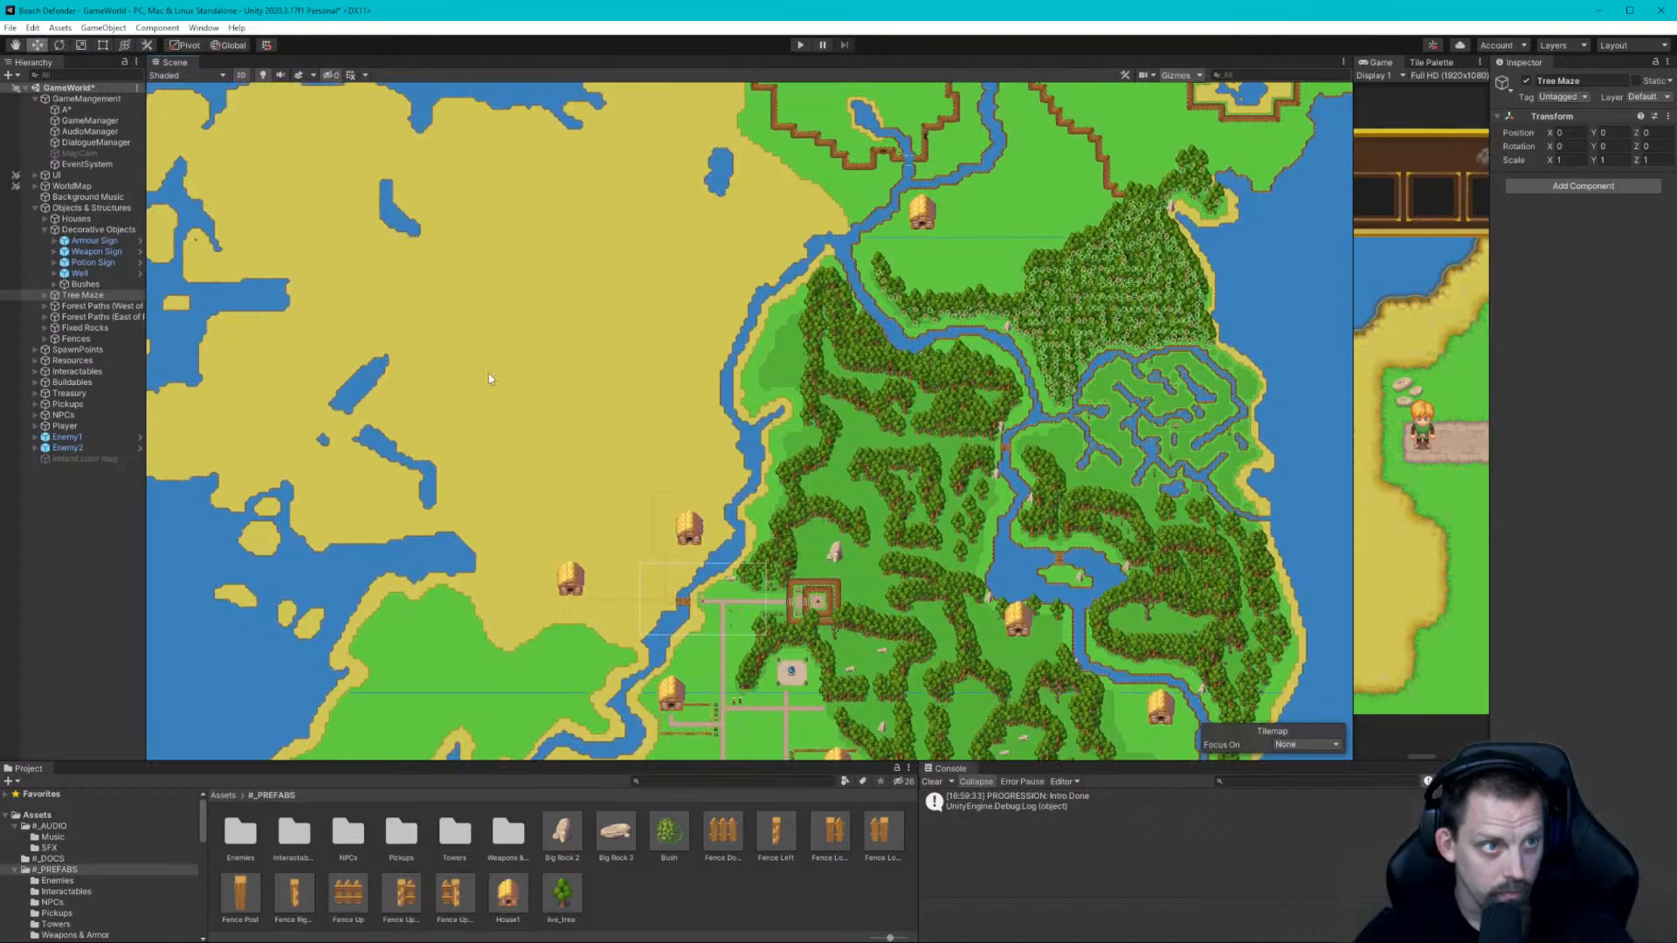
Select the west and east Forest Paths groups in turn to examine which trees each one covers on the map
{"action": "left_click", "coordinate": [103, 306]}
{"action": "left_click", "coordinate": [117, 317]}
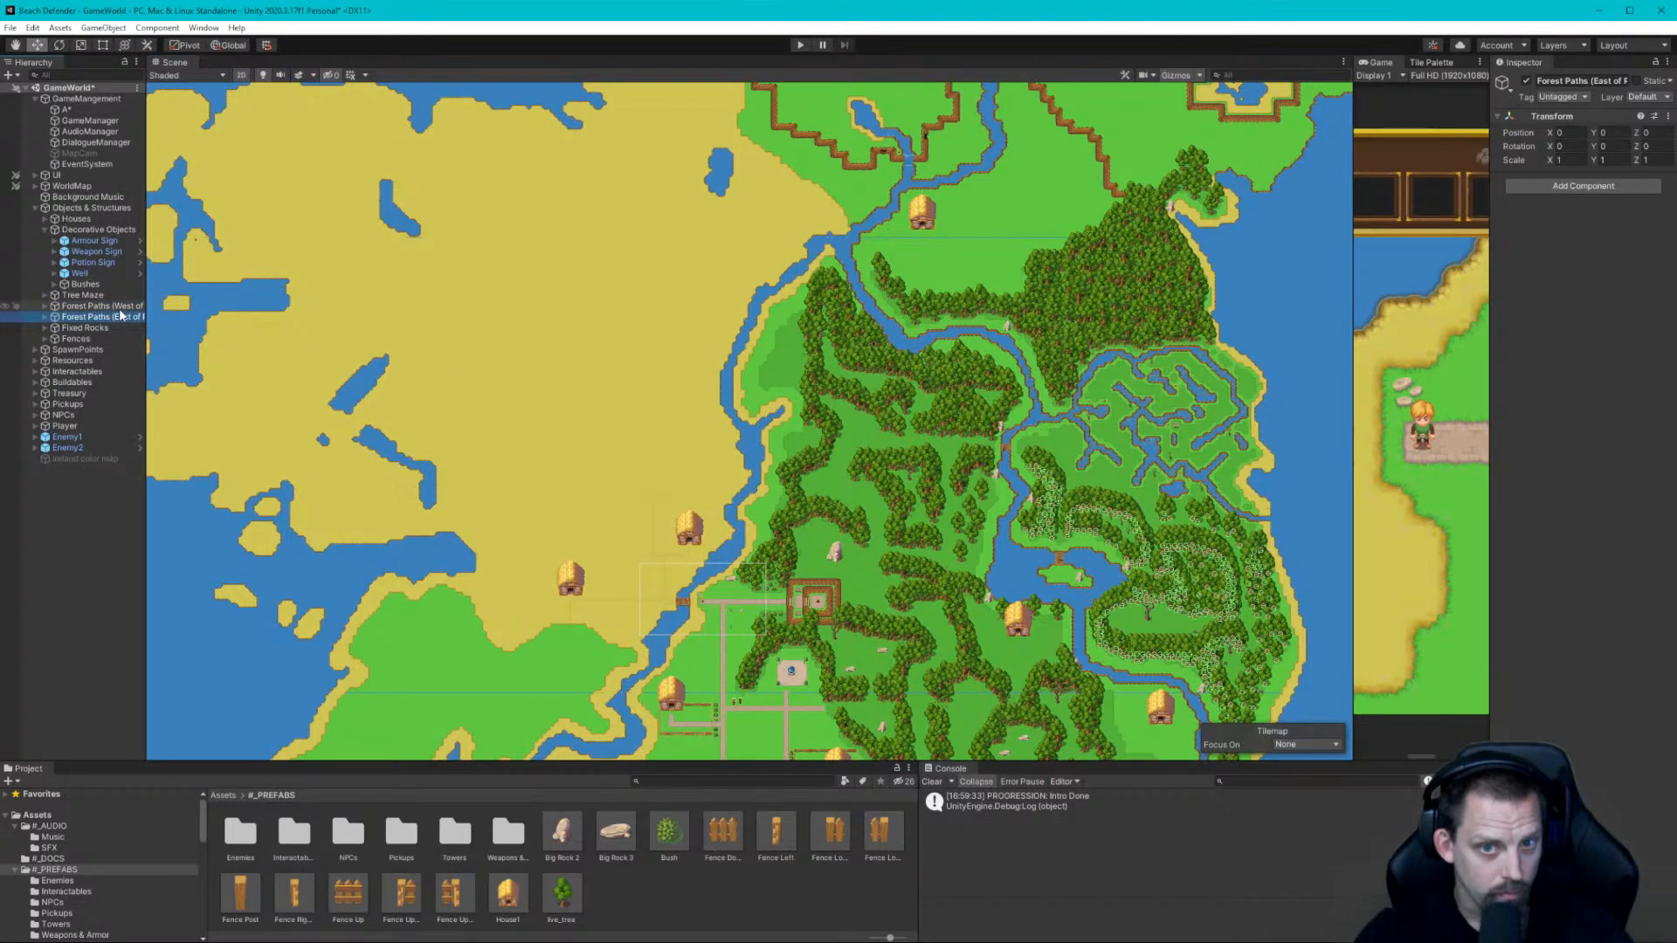
{"action": "left_click", "coordinate": [104, 306]}
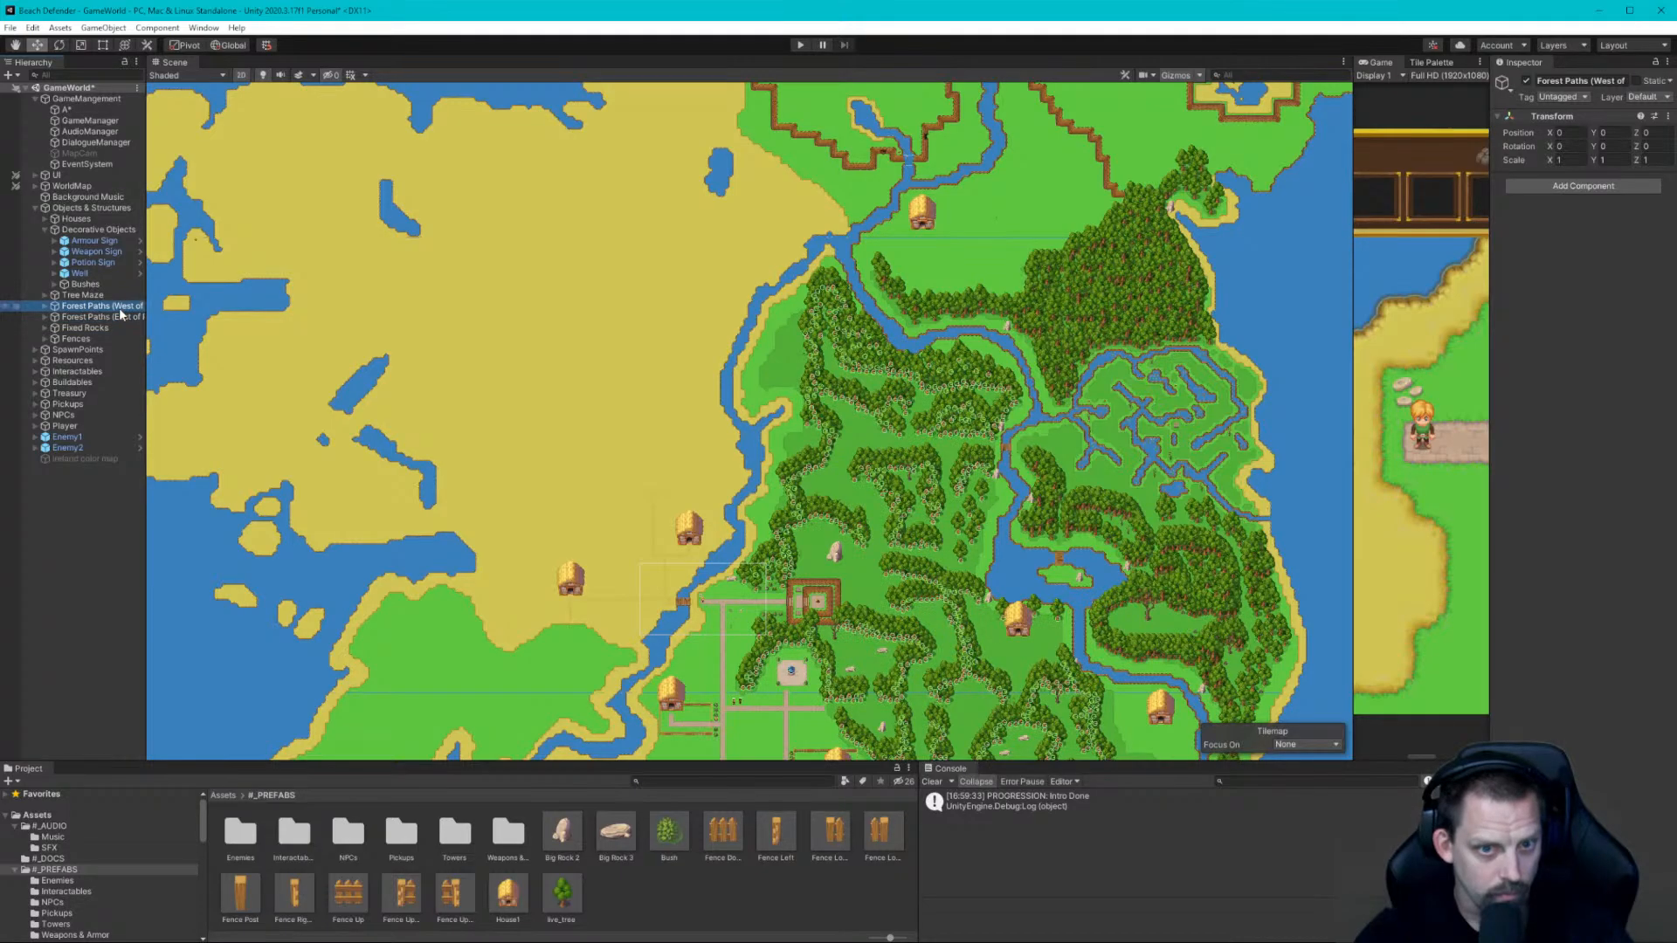
{"action": "middle_click_drag", "start_coordinate": [756, 507], "coordinate": [753, 419]}
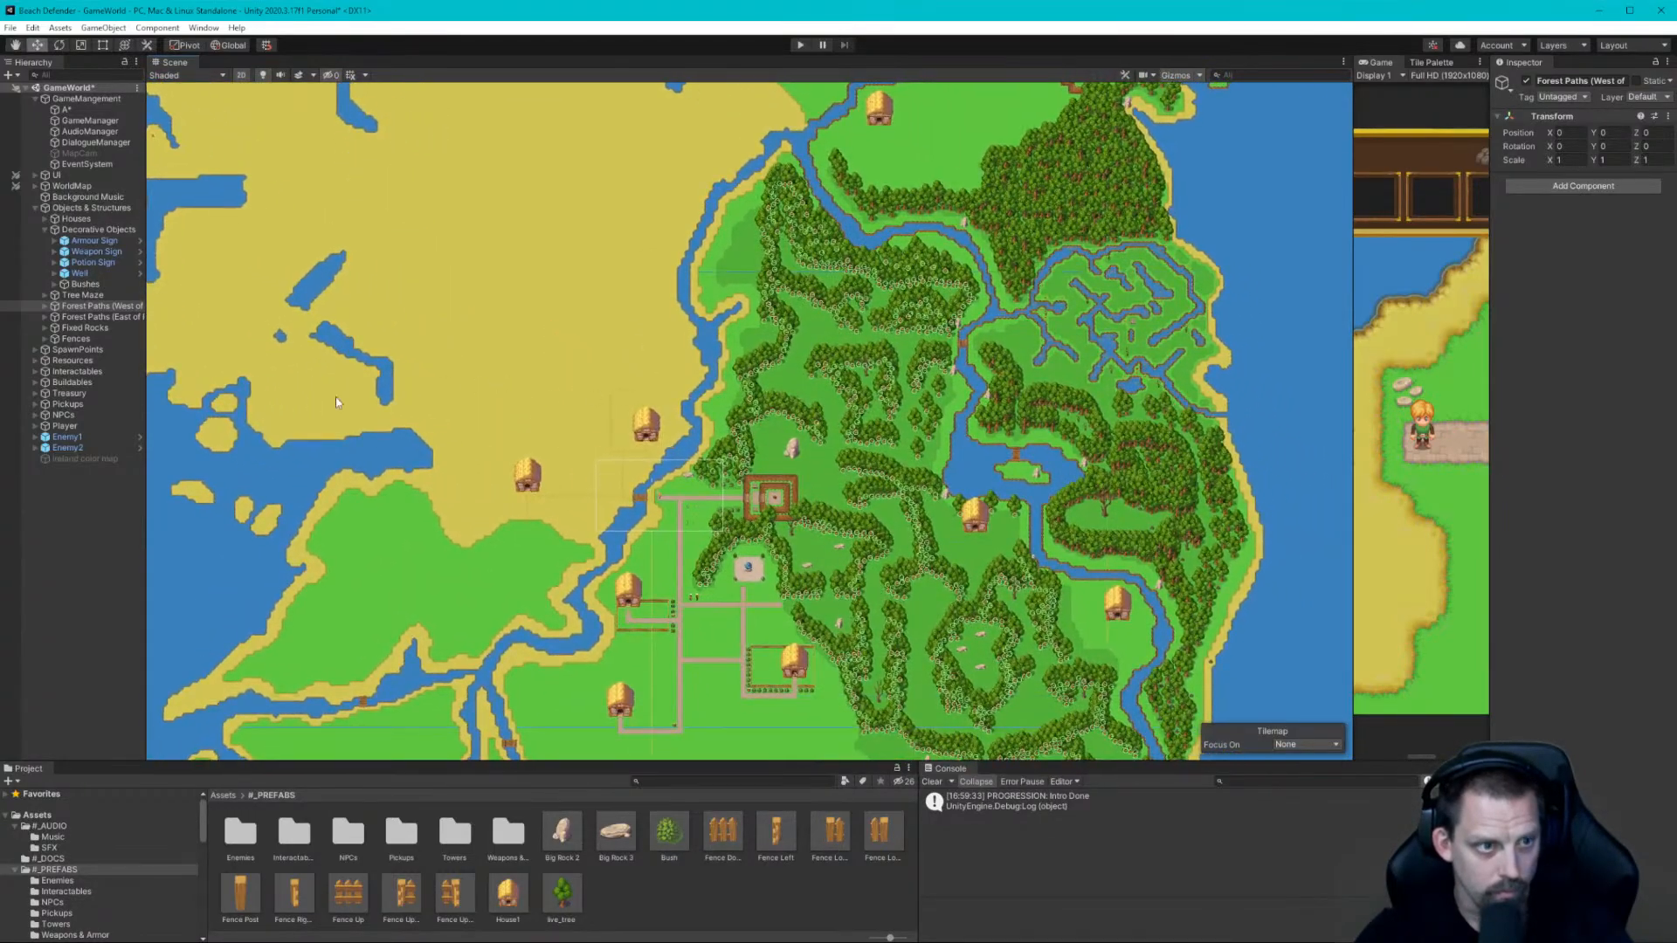
Clear the selection and examine the entire desert region west of the river
{"action": "scroll", "coordinate": [335, 396], "scroll_direction": "up", "scroll_amount": 1}
{"action": "left_click", "coordinate": [102, 545]}
{"action": "scroll", "coordinate": [269, 380], "scroll_direction": "down", "scroll_amount": 1}
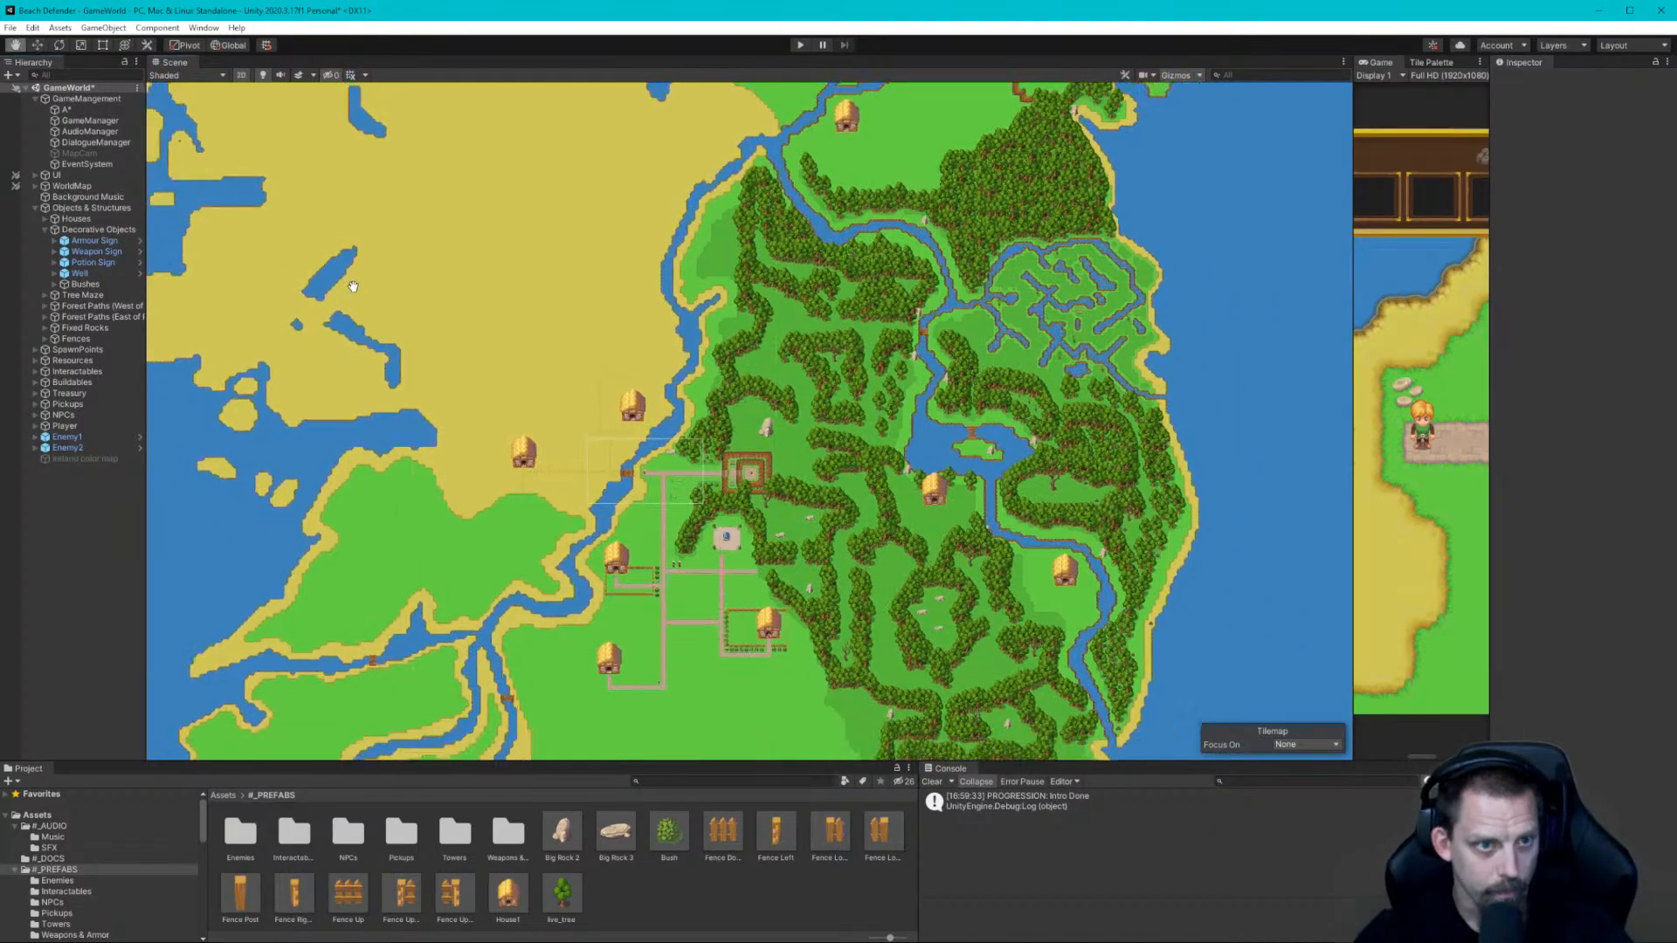
{"action": "middle_click_drag", "start_coordinate": [337, 281], "coordinate": [642, 401]}
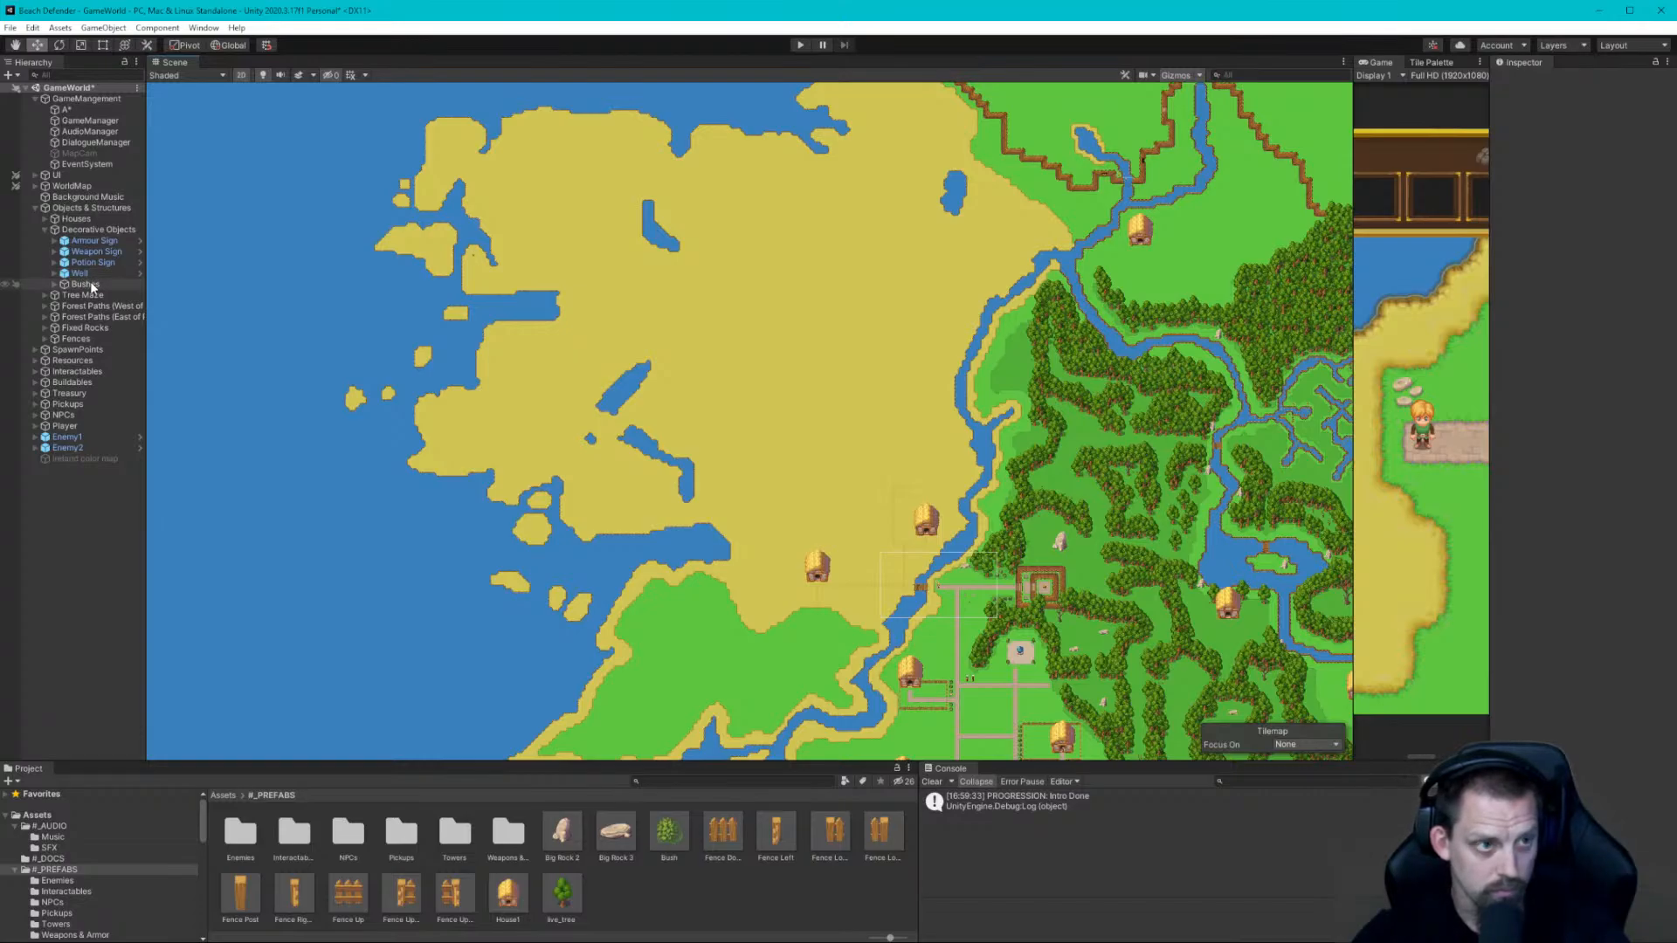
{"action": "scroll", "coordinate": [344, 343], "scroll_direction": "down", "scroll_amount": 3}
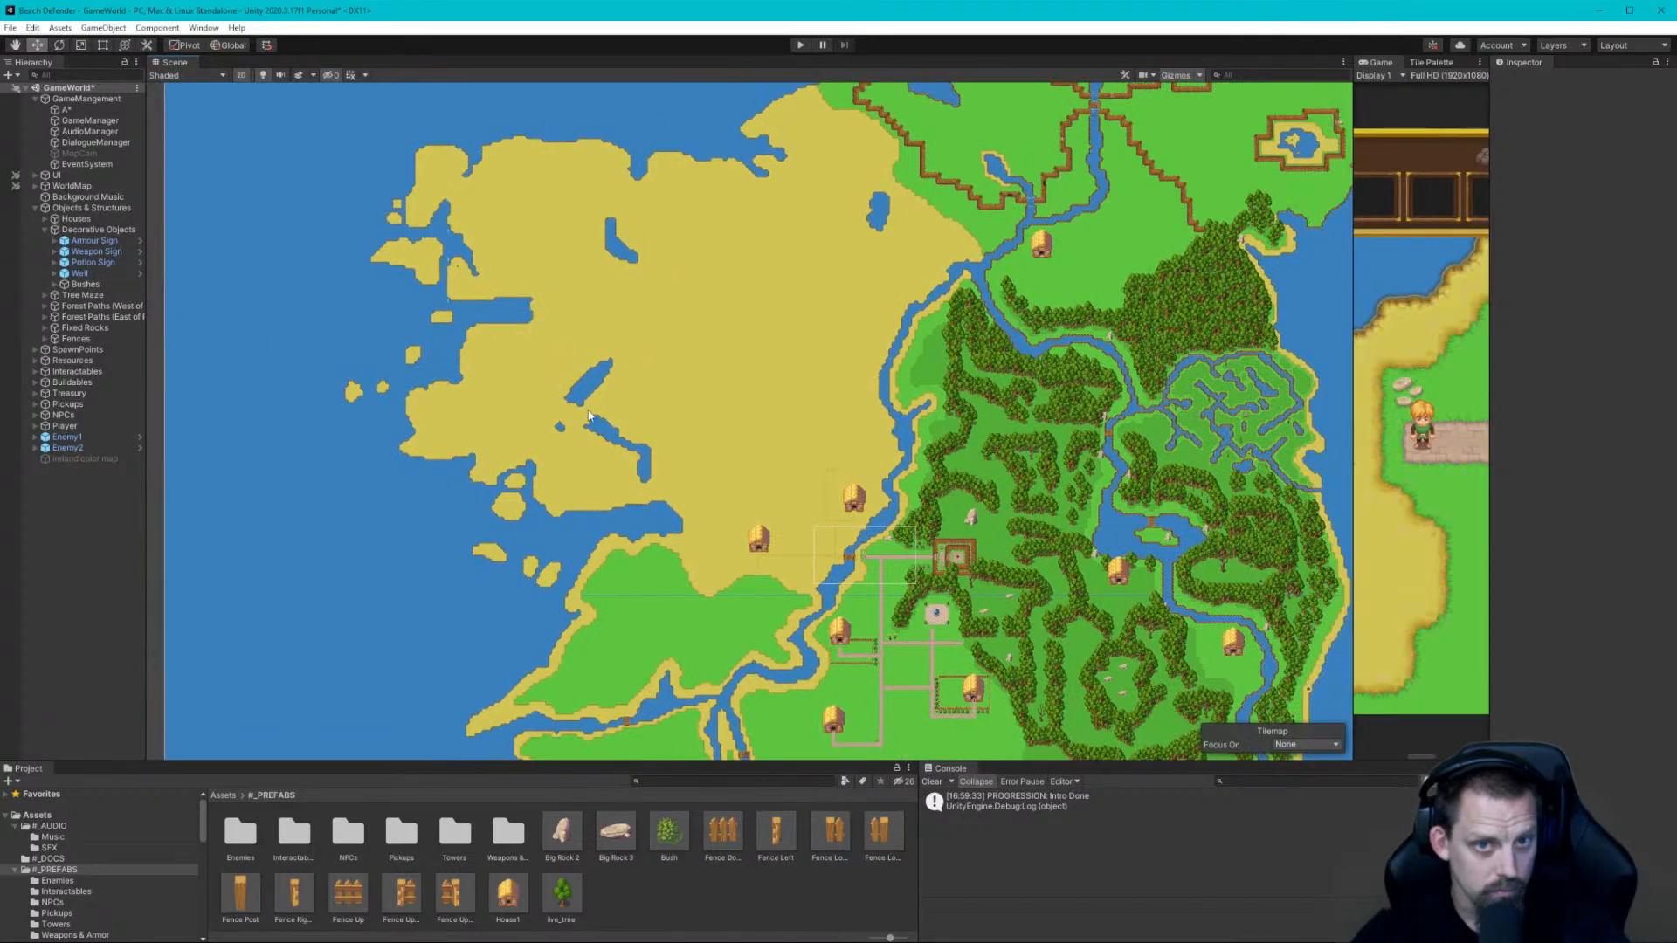
{"action": "mouse_move", "coordinate": [589, 416]}
{"action": "middle_mouse_down"}
{"action": "mouse_move", "coordinate": [552, 253]}
{"action": "mouse_move", "coordinate": [548, 347]}
{"action": "mouse_move", "coordinate": [589, 434]}
{"action": "mouse_move", "coordinate": [609, 415]}
{"action": "middle_mouse_up"}
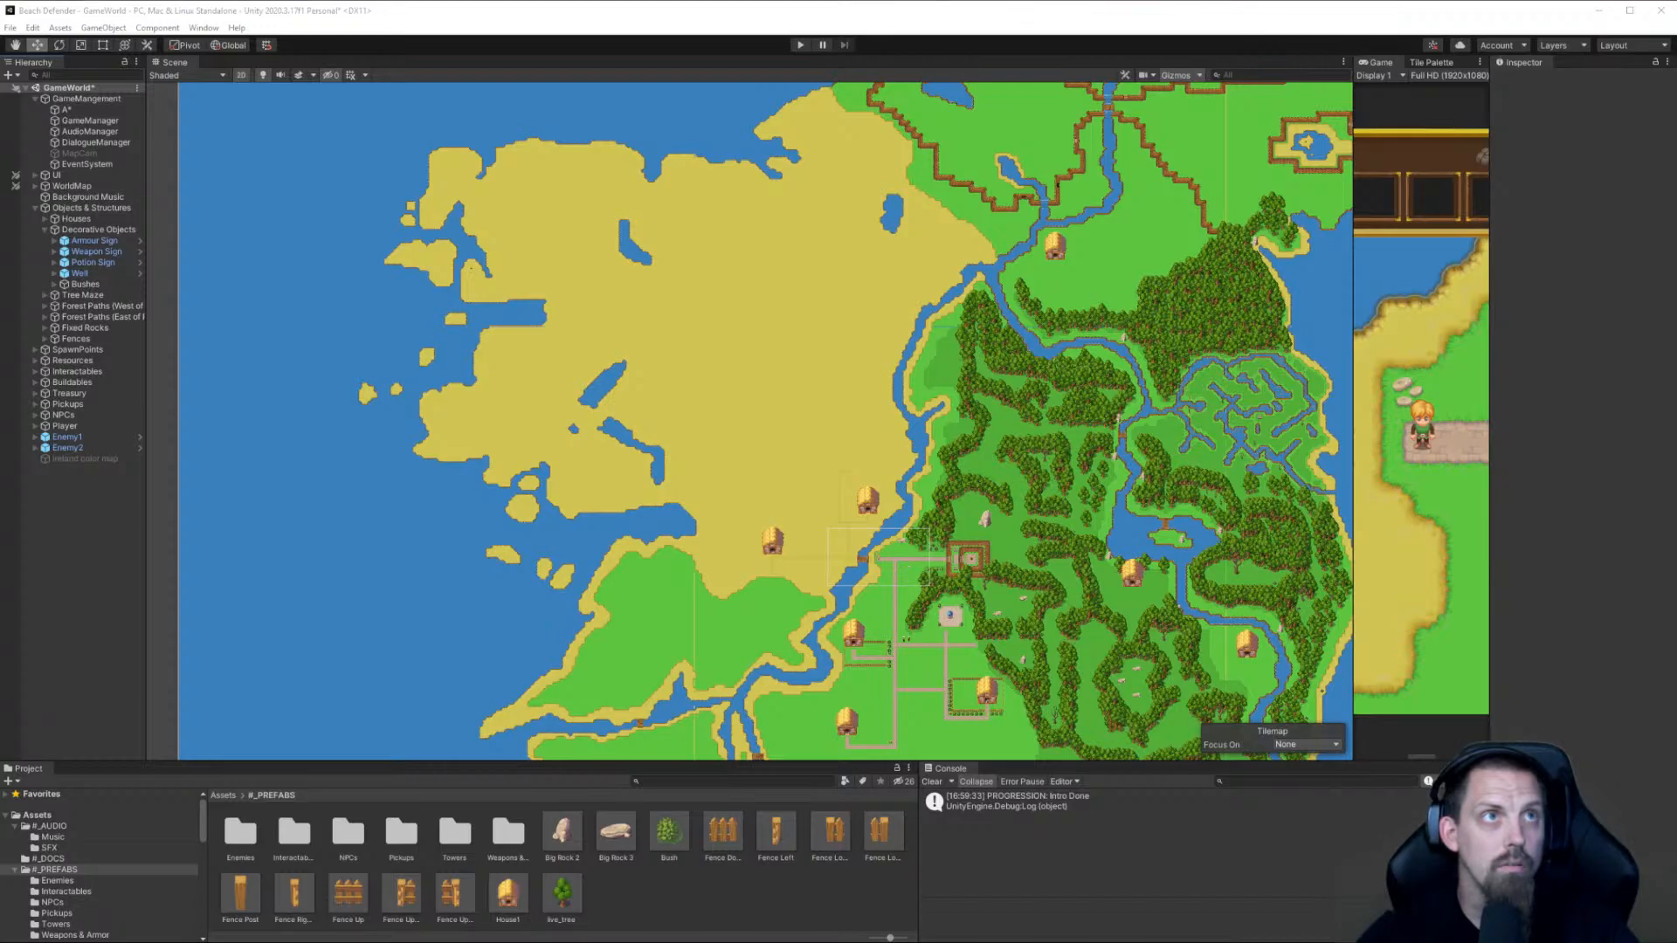
Review the rocks inside the Fixed Rocks group and collapse the group again
{"action": "left_click", "coordinate": [116, 548]}
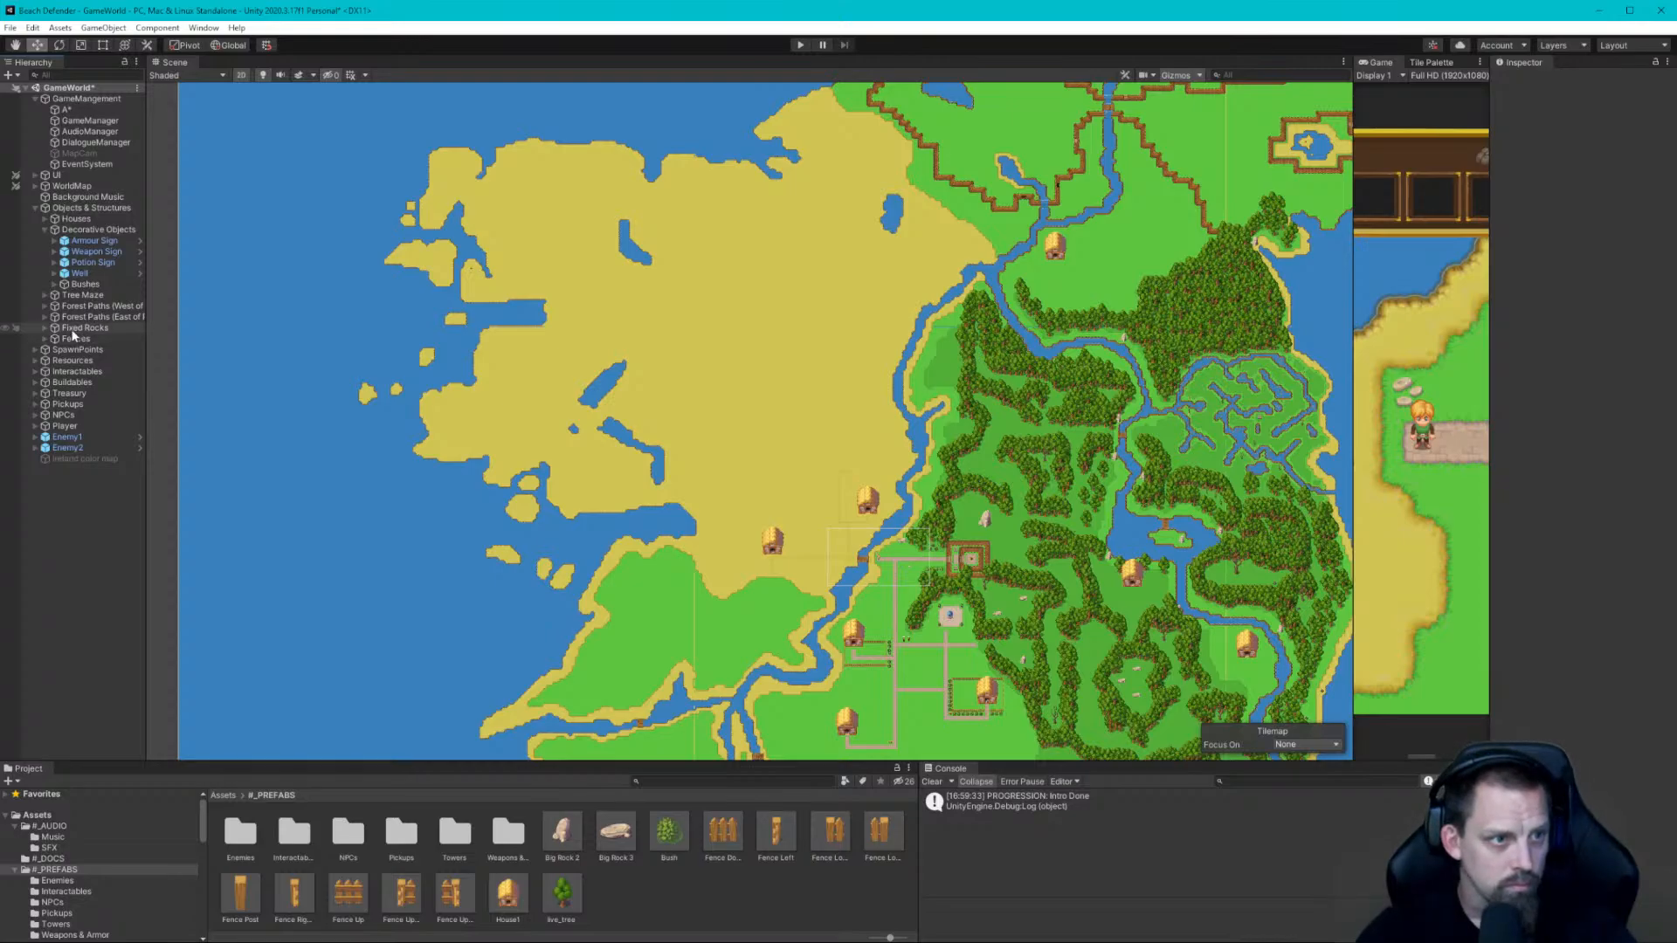
{"action": "left_click", "coordinate": [45, 329]}
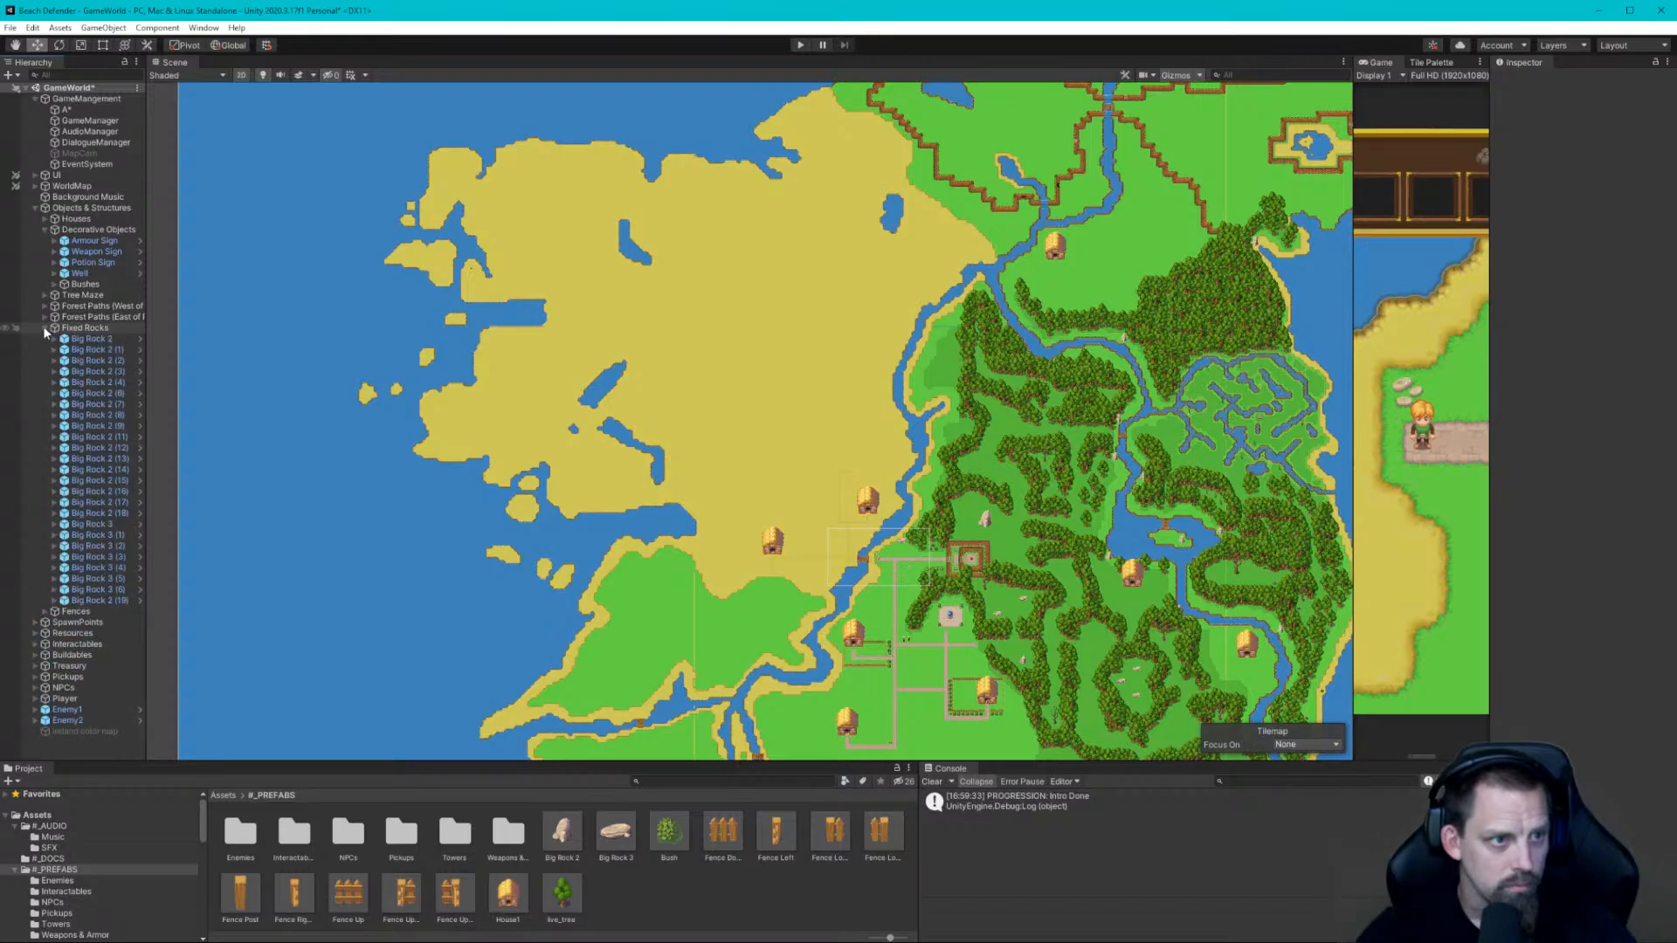
{"action": "left_click", "coordinate": [44, 328]}
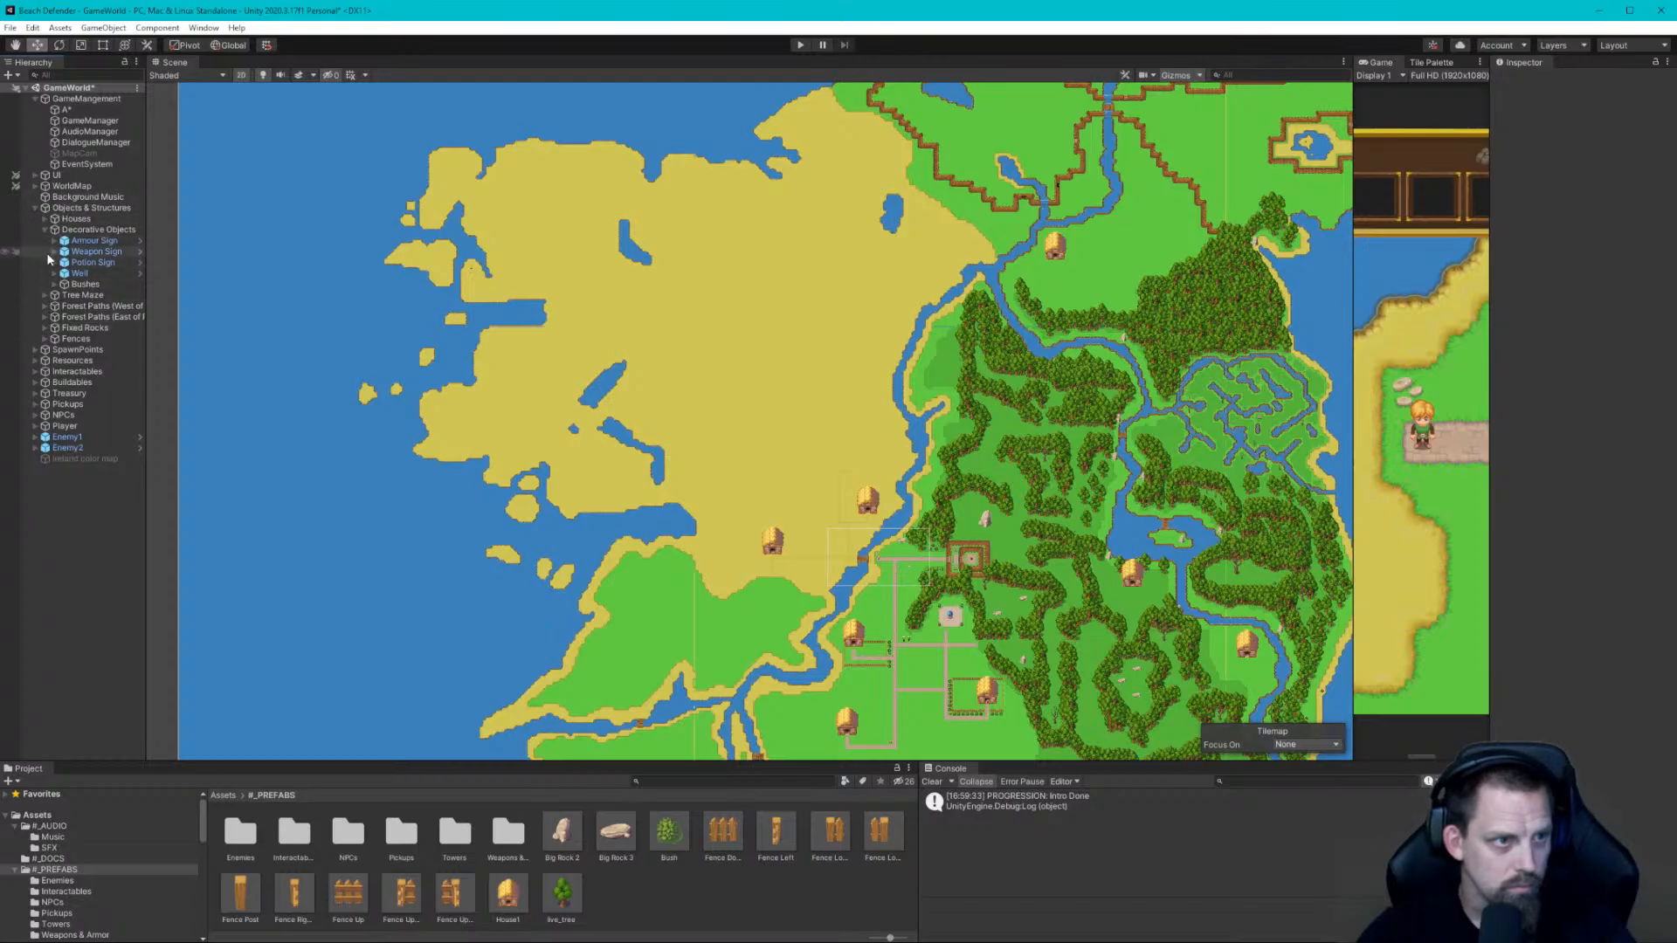
Expand the Interactables and Moveable Rocks groups and focus the Scene view on Big Rock 1
{"action": "left_click", "coordinate": [35, 372]}
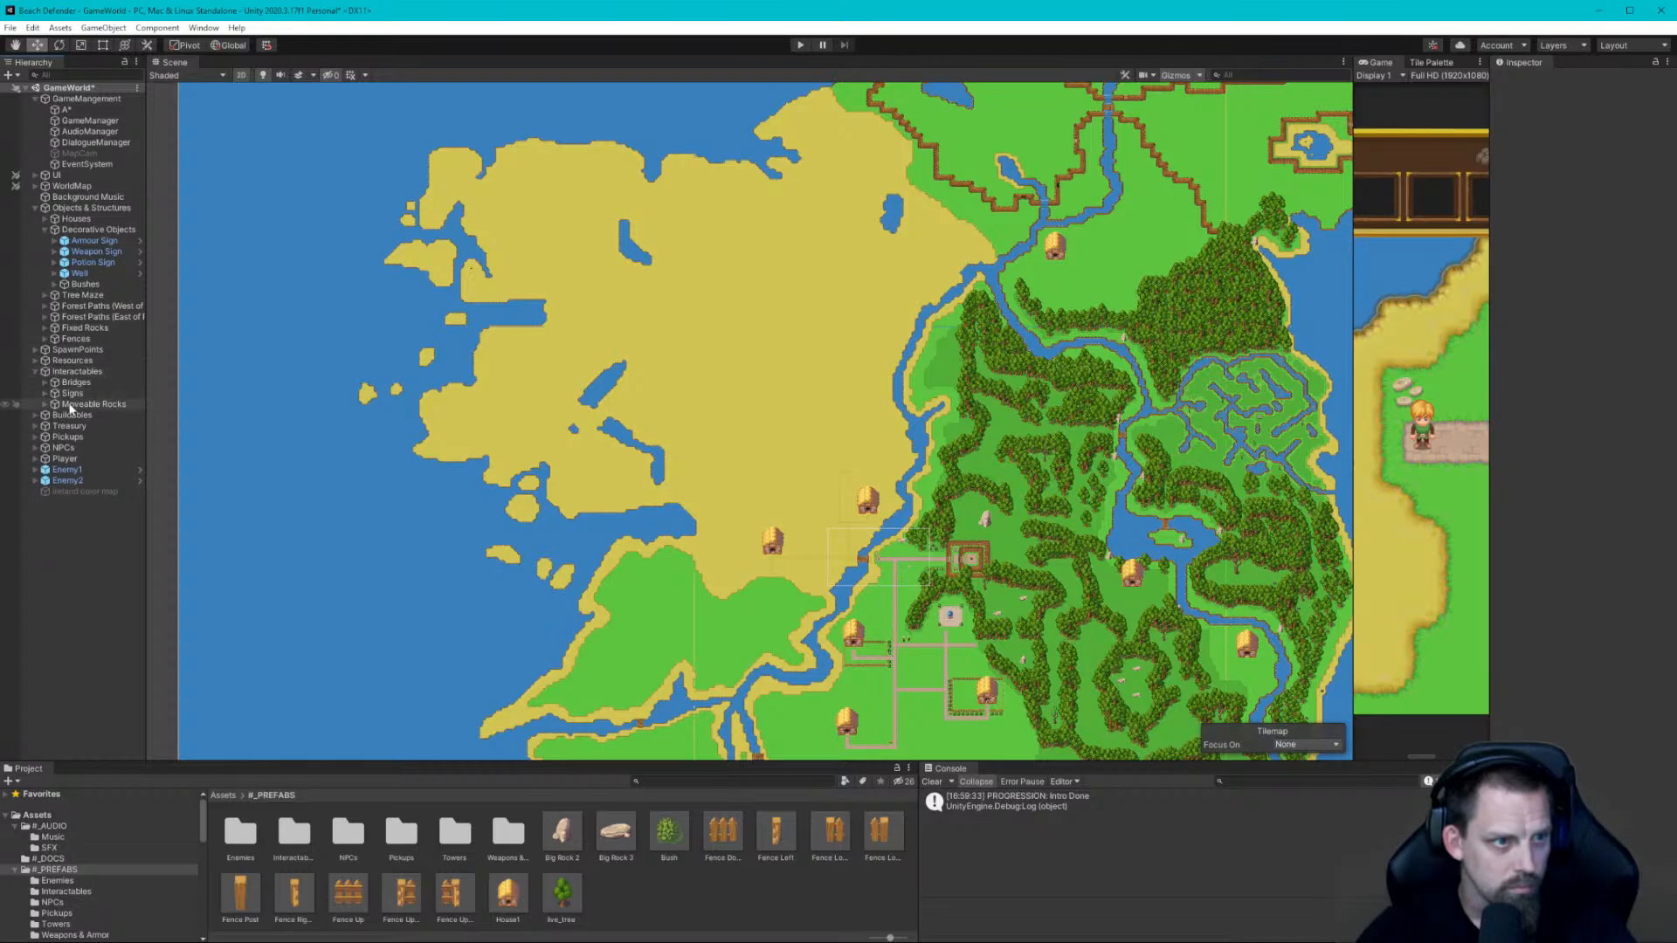
{"action": "left_click", "coordinate": [45, 405]}
{"action": "left_click", "coordinate": [84, 416]}
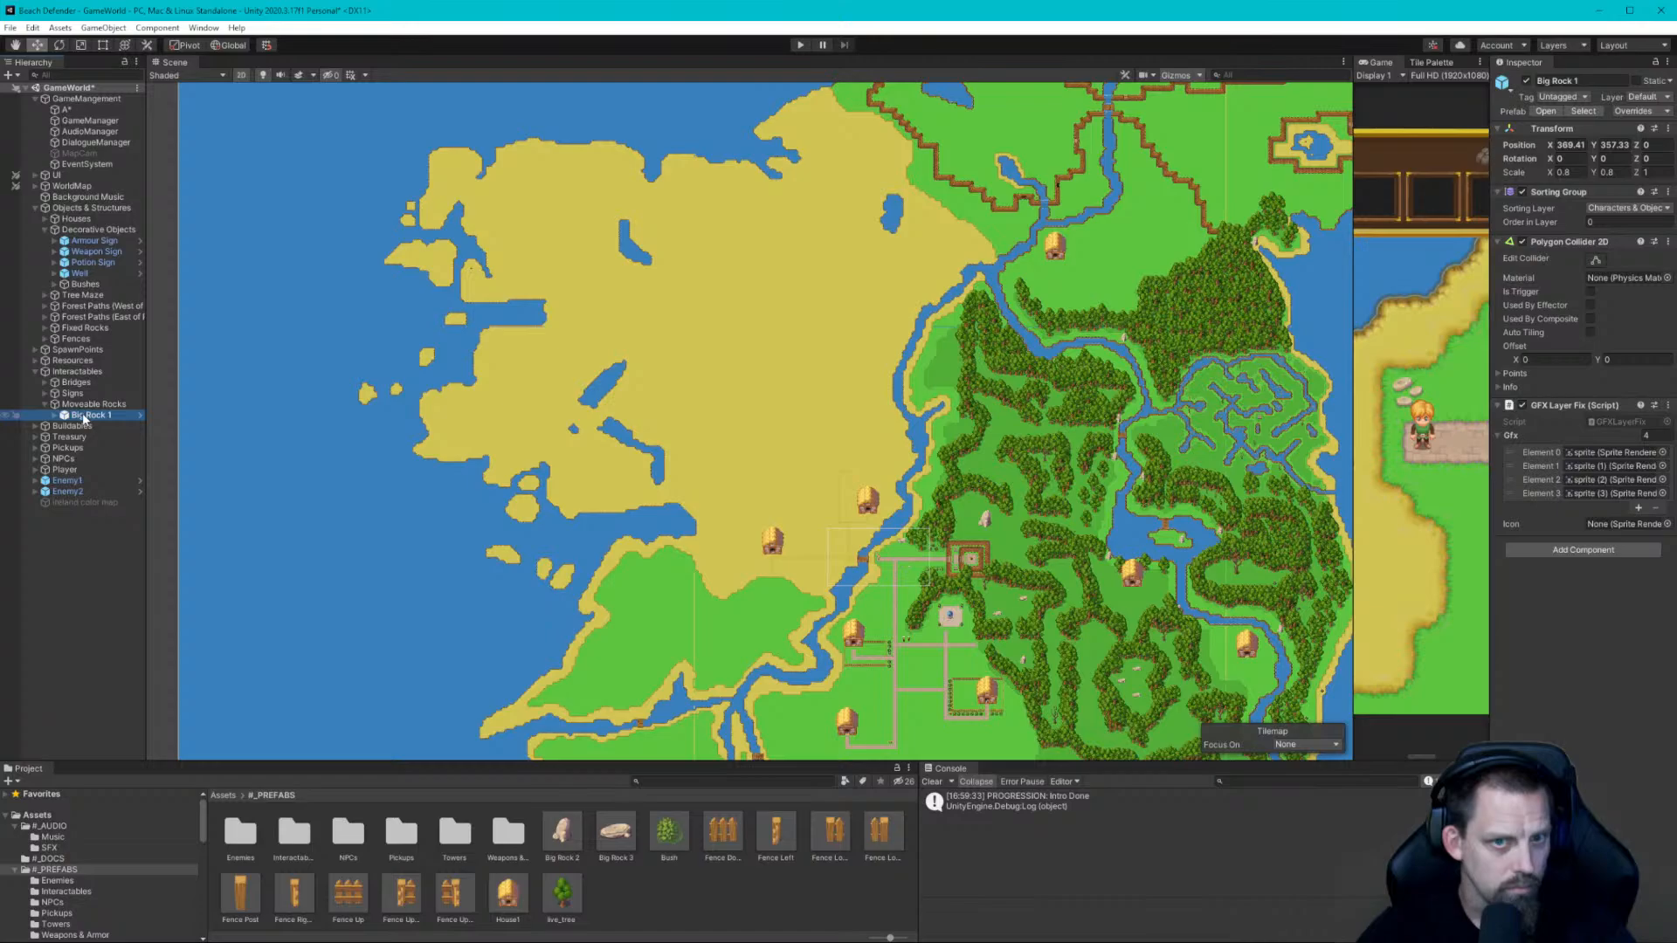
{"action": "double_click", "coordinate": [83, 417]}
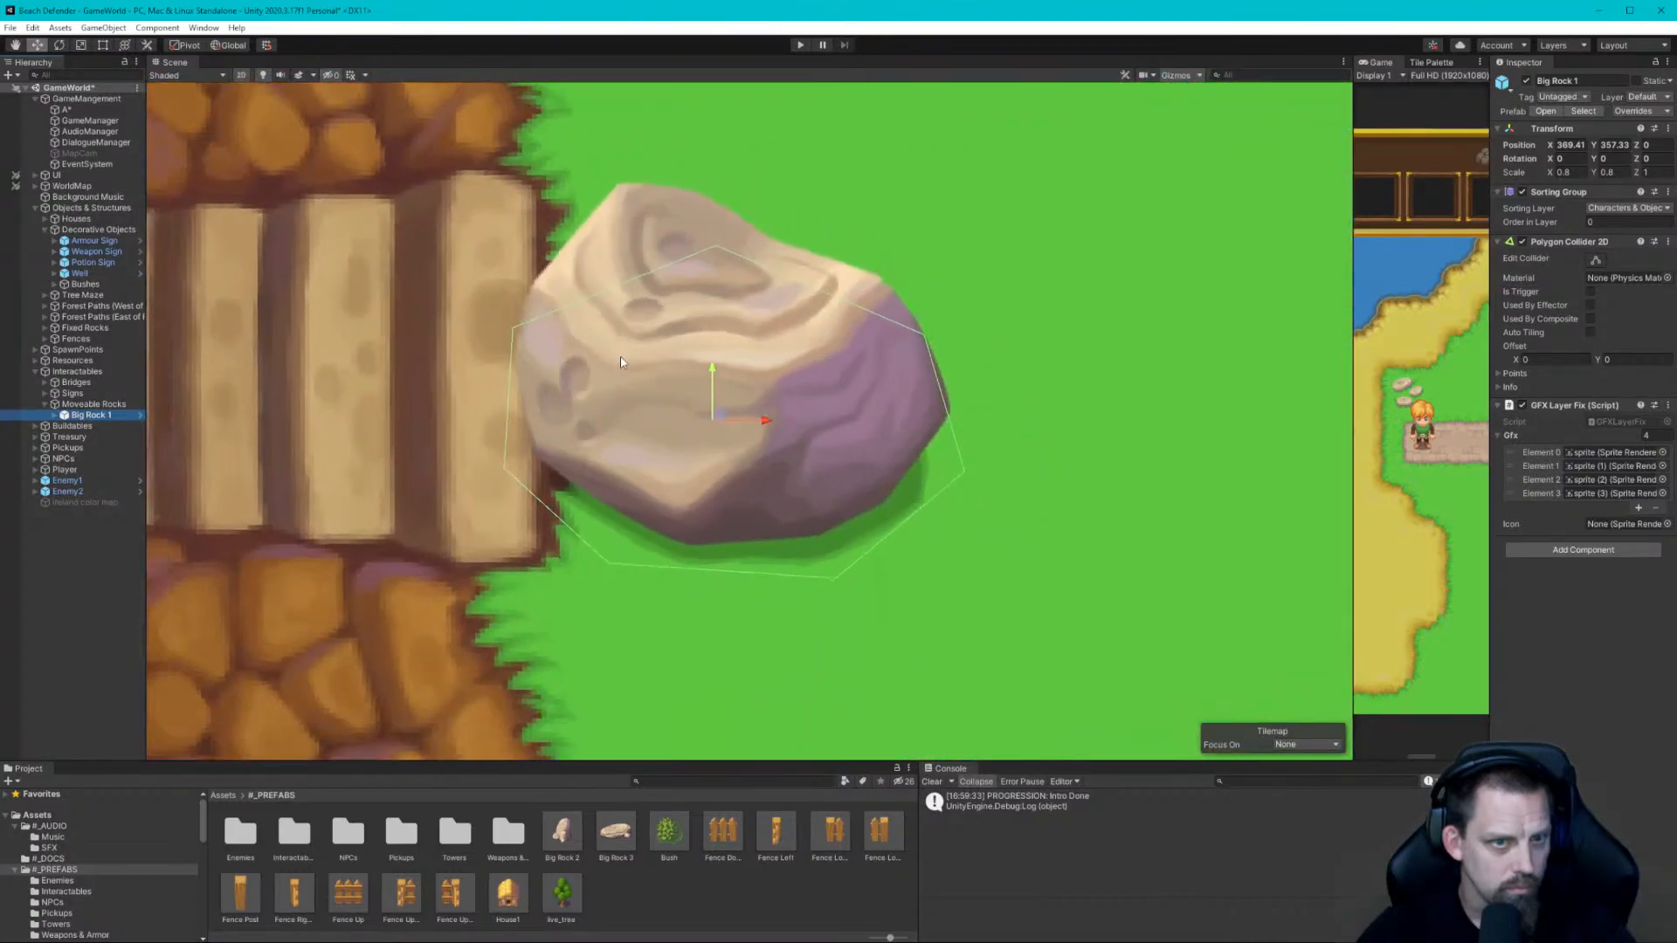
Examine where Big Rock 1 sits relative to the forest and desert, clear the selection and collapse the Moveable Rocks group
{"action": "scroll", "coordinate": [505, 349], "scroll_direction": "down", "scroll_amount": 5}
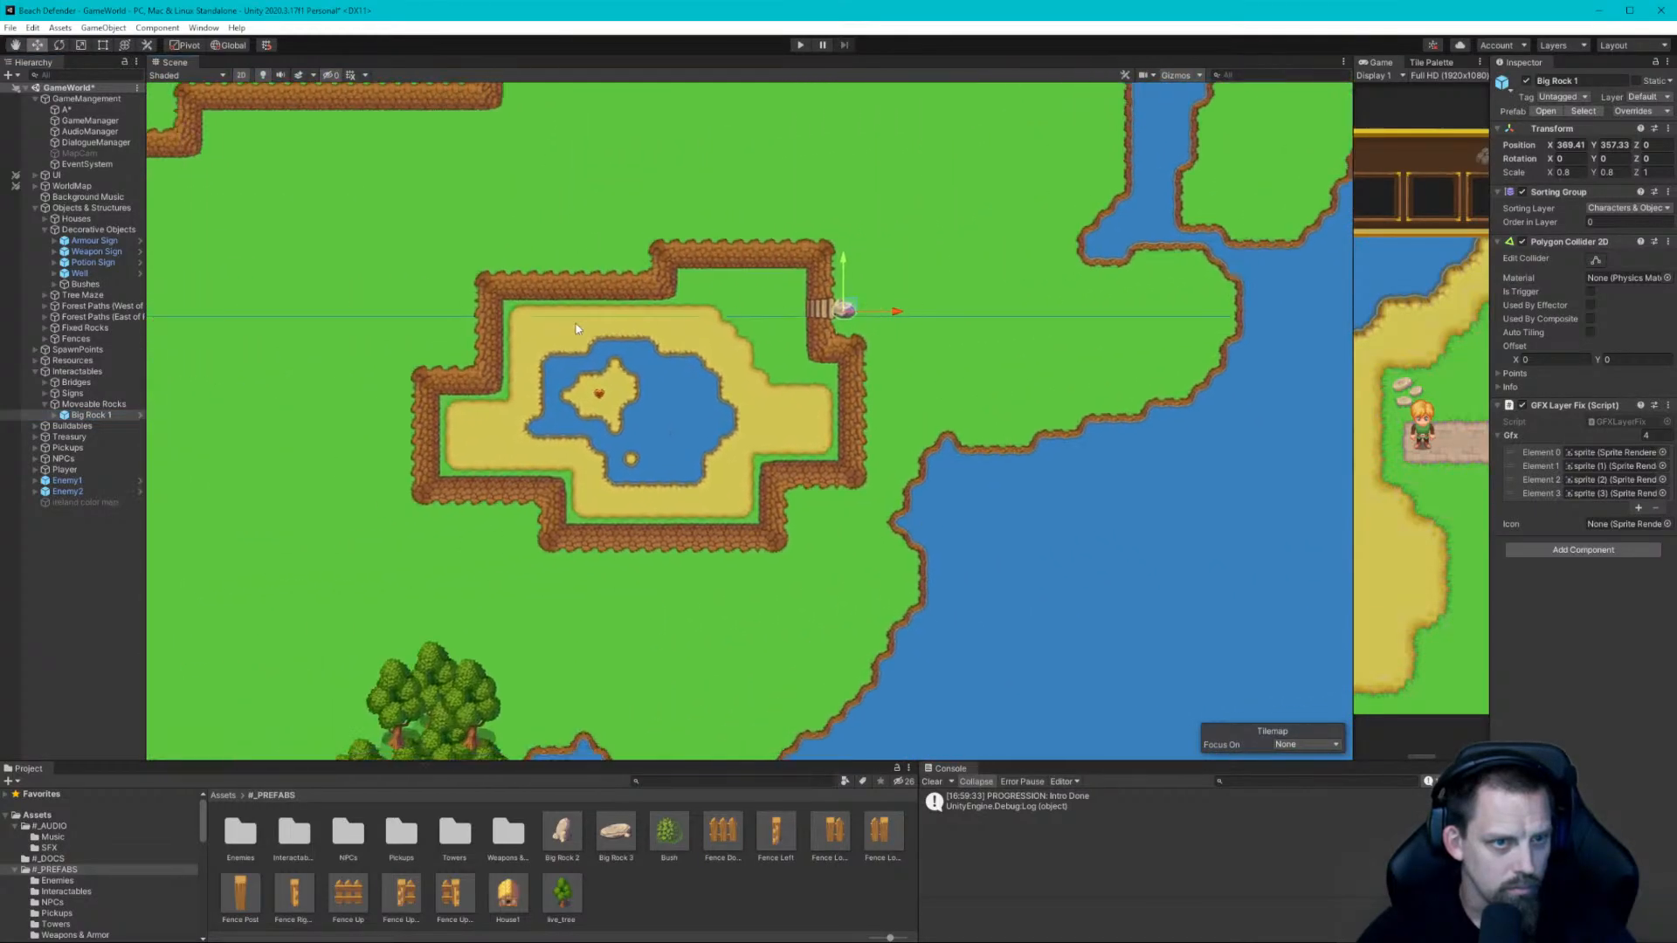
{"action": "scroll", "coordinate": [455, 321], "scroll_direction": "down", "scroll_amount": 2}
{"action": "middle_click_drag", "start_coordinate": [455, 321], "coordinate": [809, 307]}
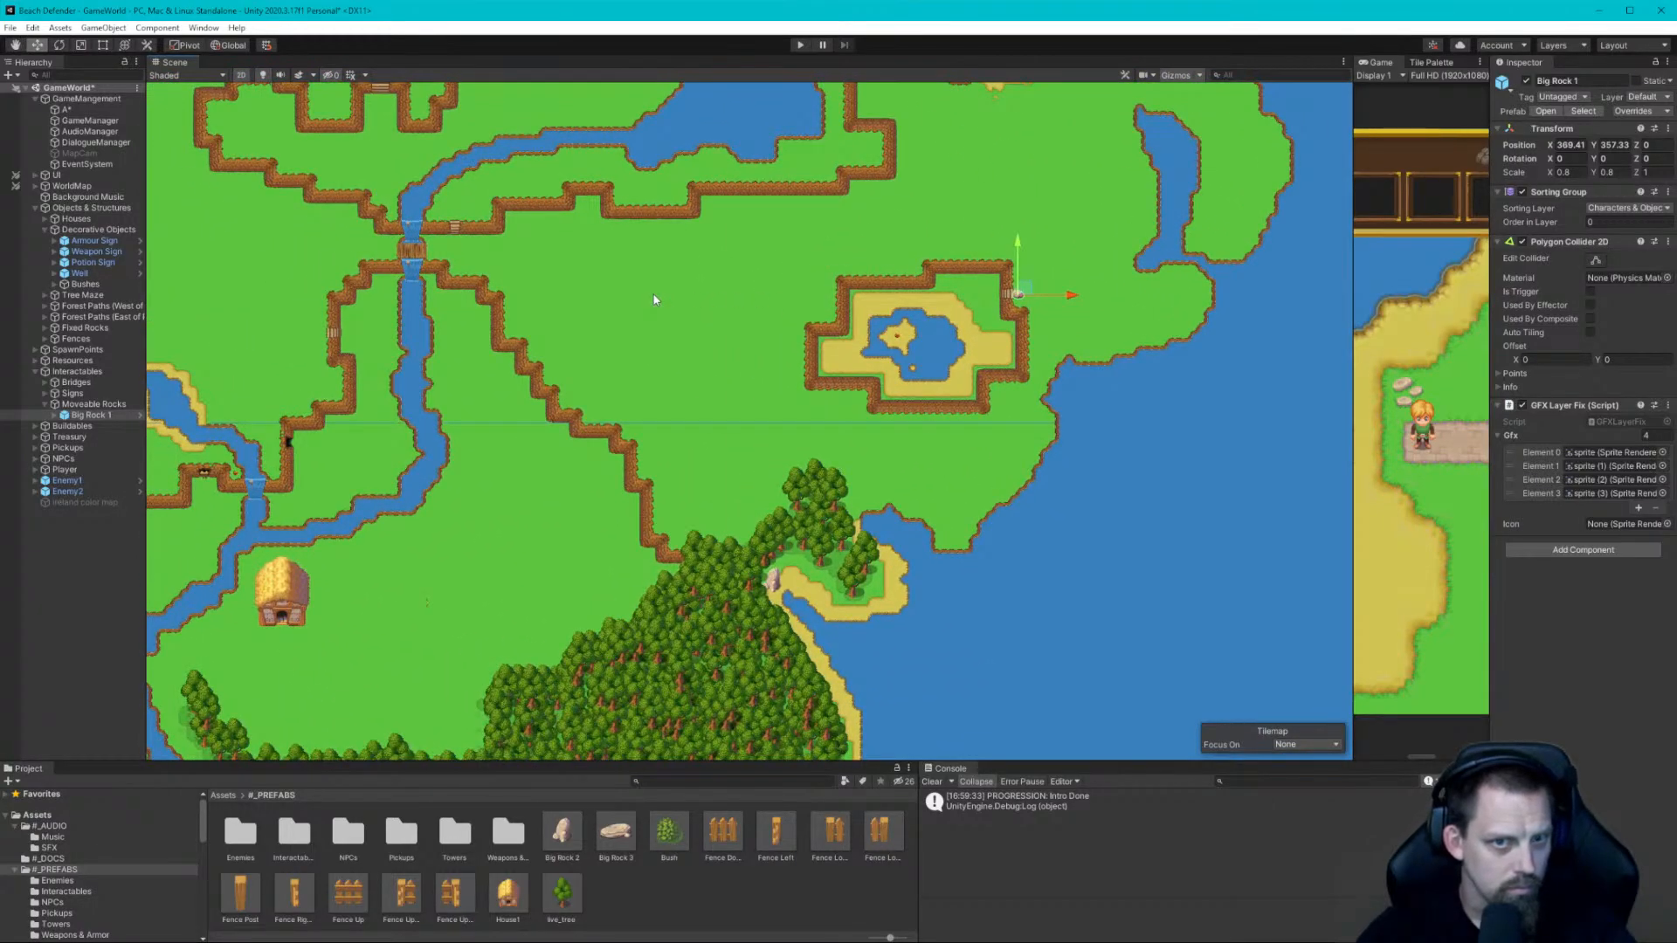
{"action": "scroll", "coordinate": [617, 304], "scroll_direction": "down", "scroll_amount": 2}
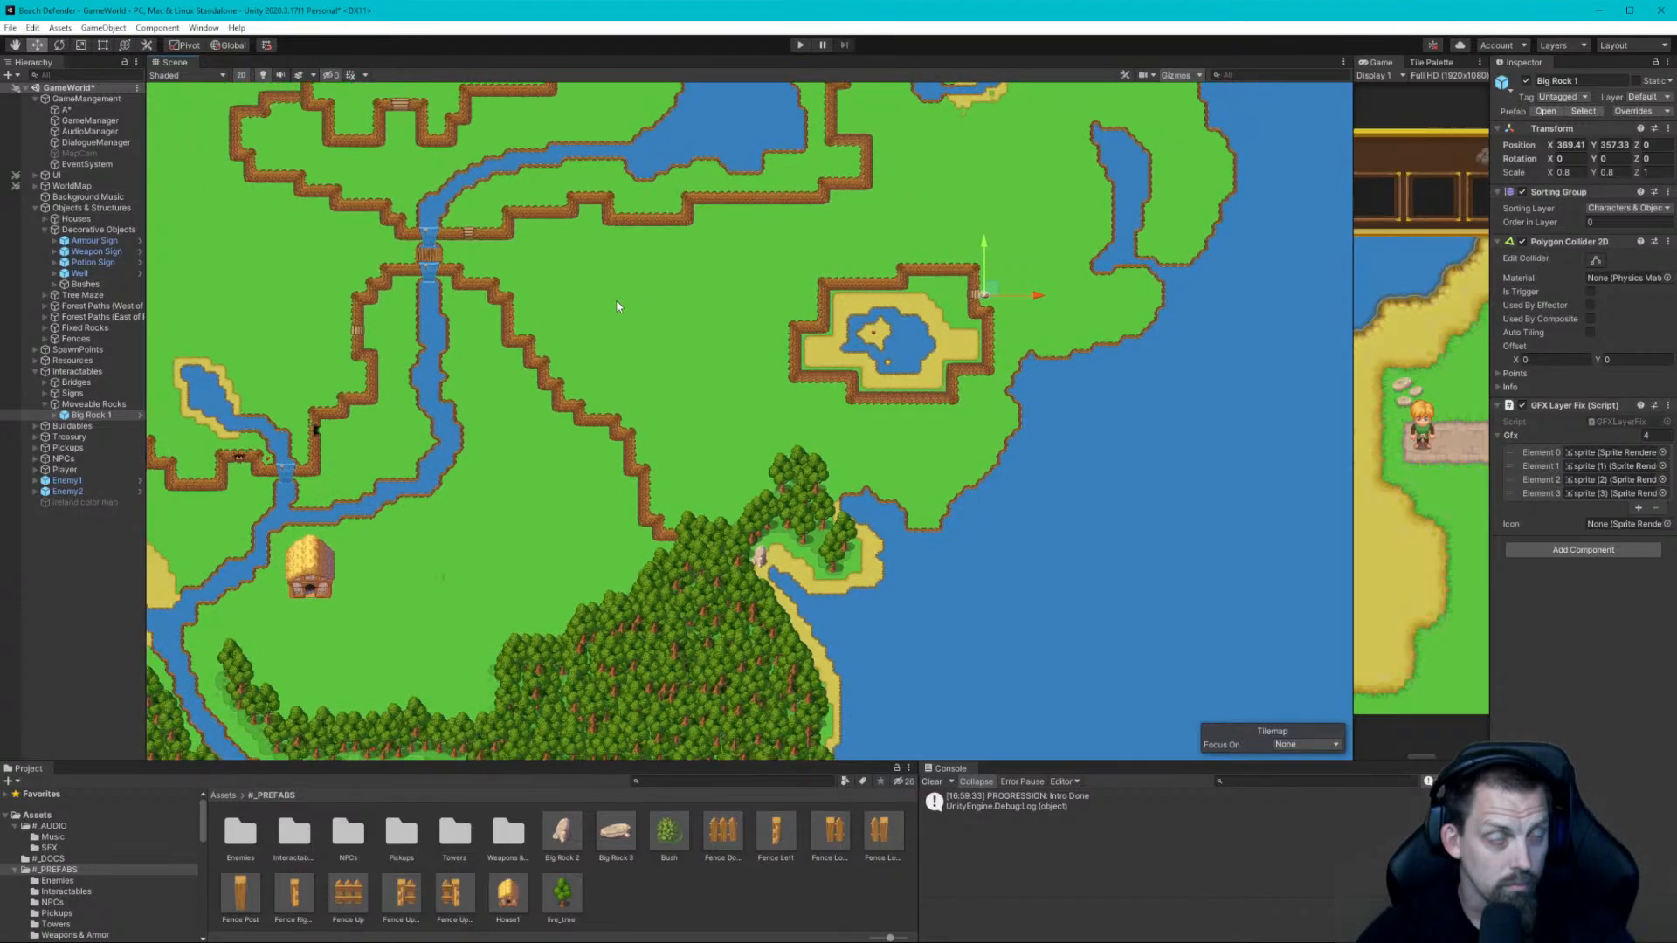
{"action": "scroll", "coordinate": [615, 302], "scroll_direction": "down", "scroll_amount": 5}
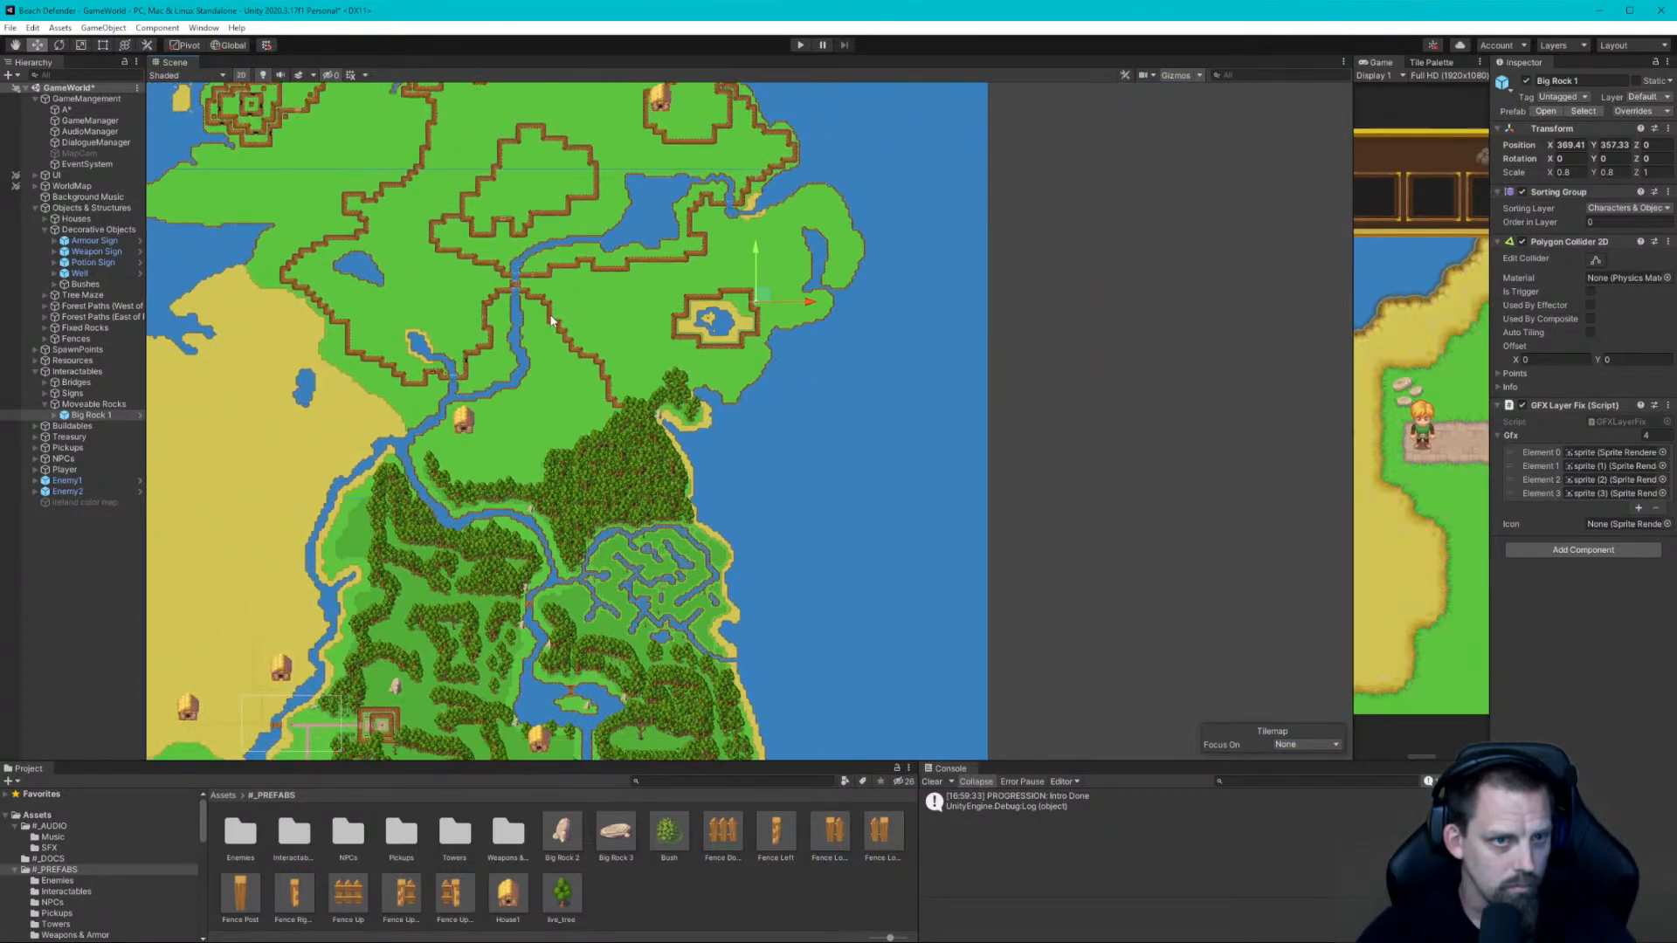
{"action": "middle_click_drag", "start_coordinate": [551, 320], "coordinate": [1047, 234]}
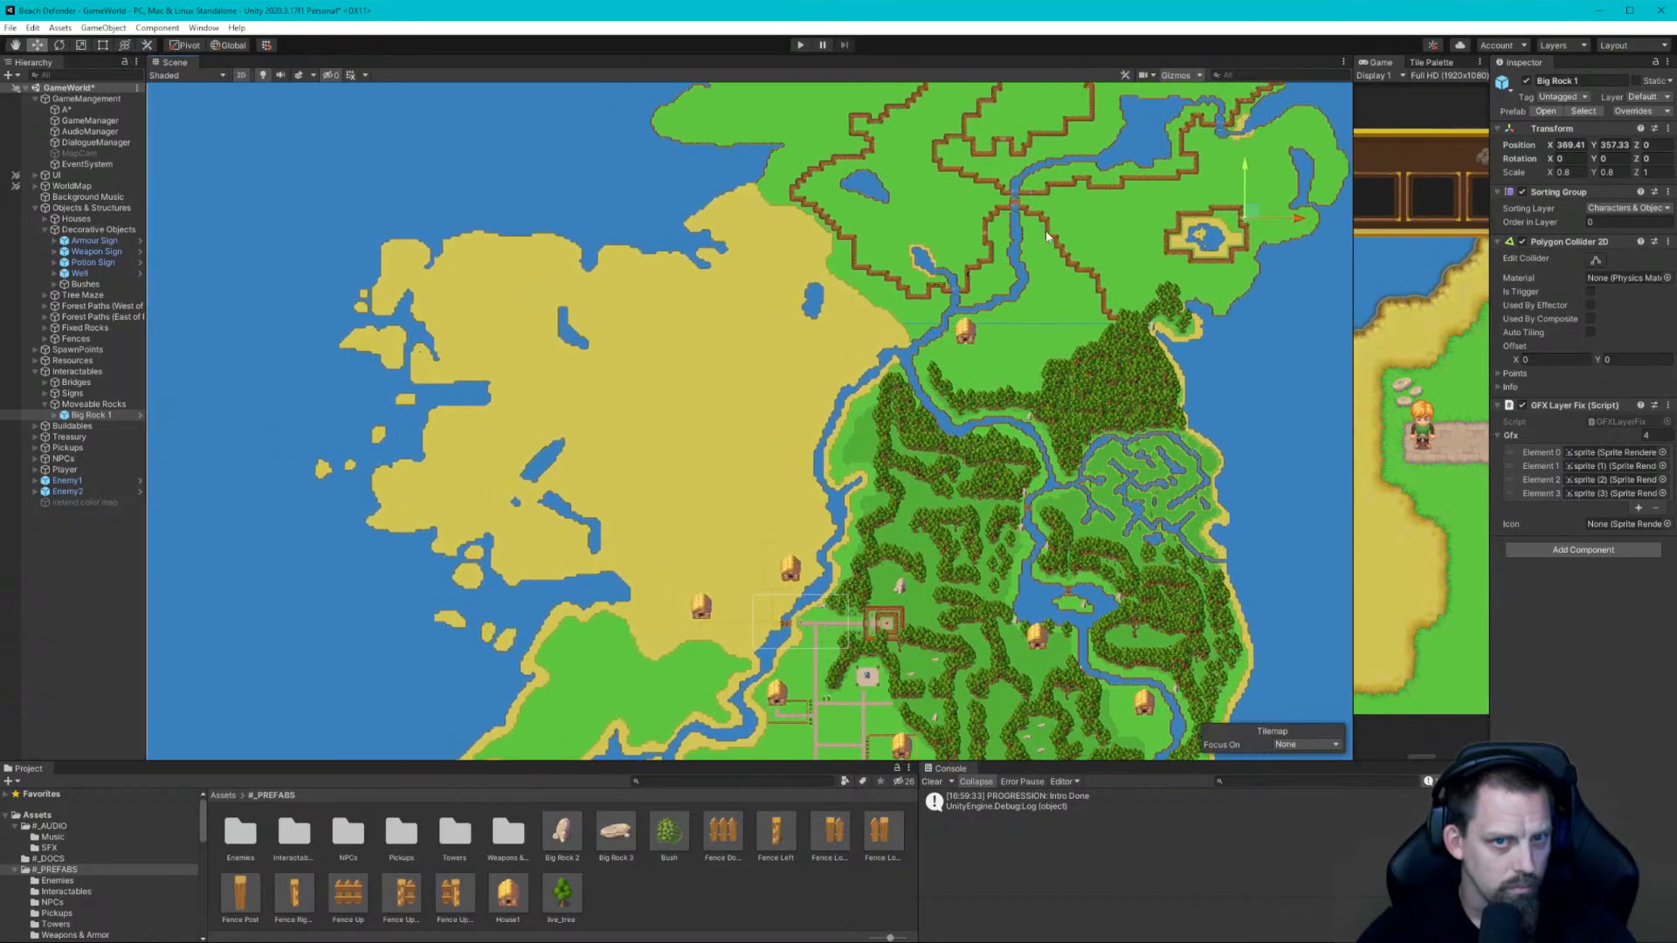
{"action": "left_click", "coordinate": [90, 580]}
{"action": "left_click", "coordinate": [45, 405]}
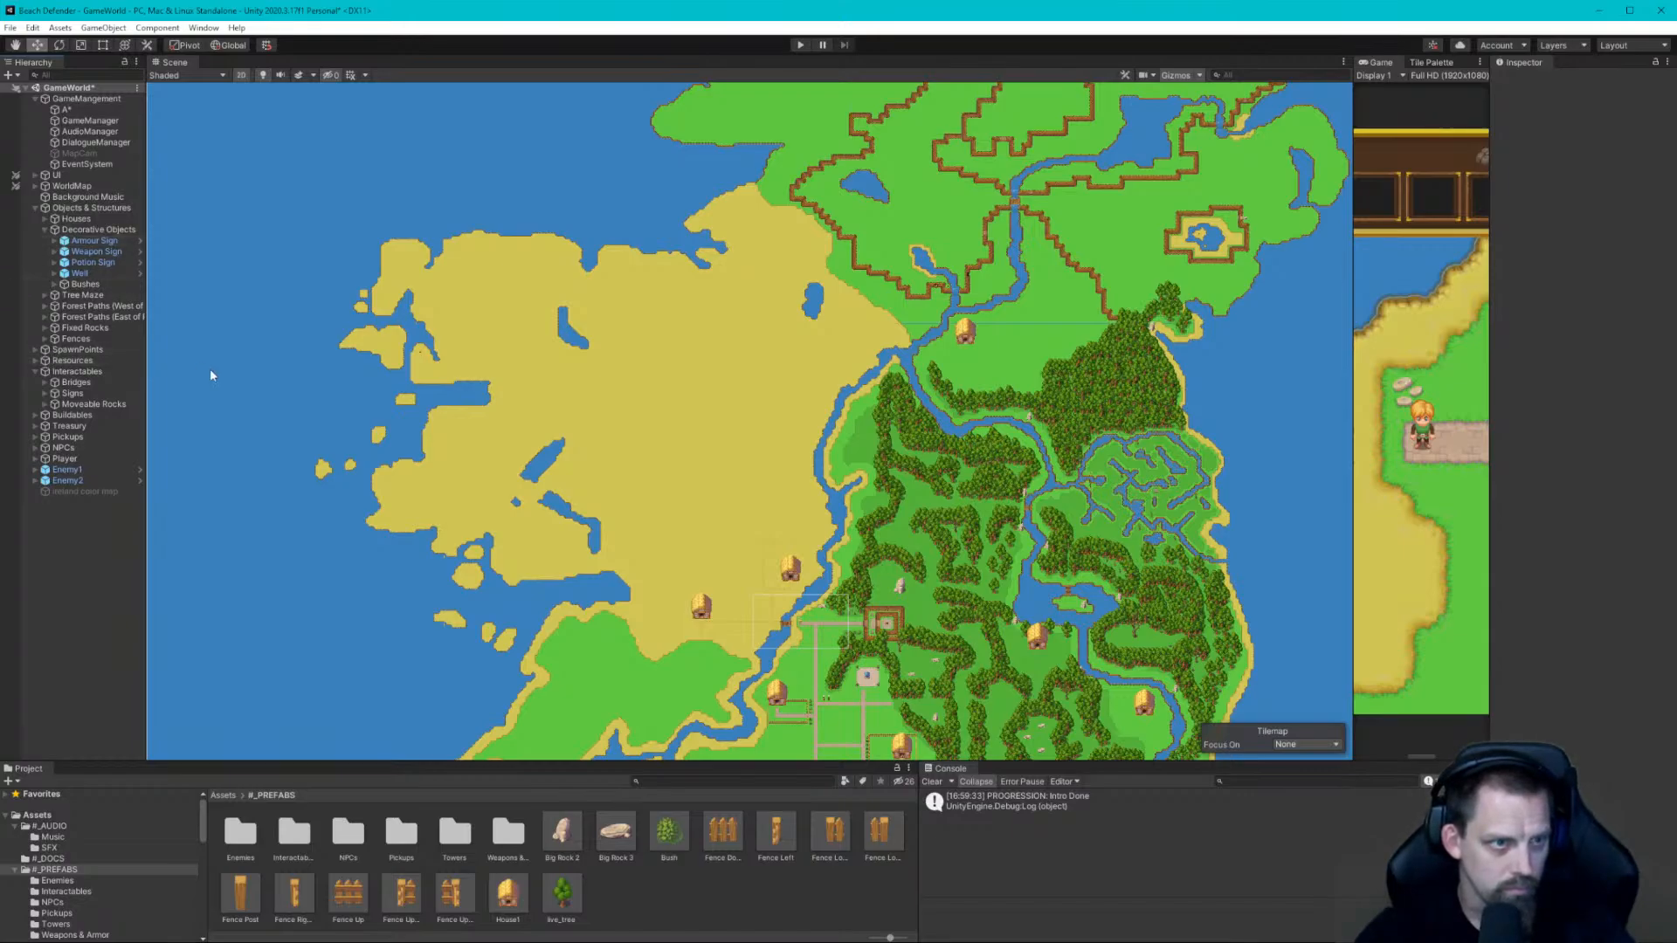
Examine the desert's inland ponds, its southern grassland border and the neighbouring village, ending with the whole desert in view
{"action": "scroll", "coordinate": [444, 461], "scroll_direction": "up", "scroll_amount": 1}
{"action": "scroll", "coordinate": [445, 461], "scroll_direction": "up", "scroll_amount": 5}
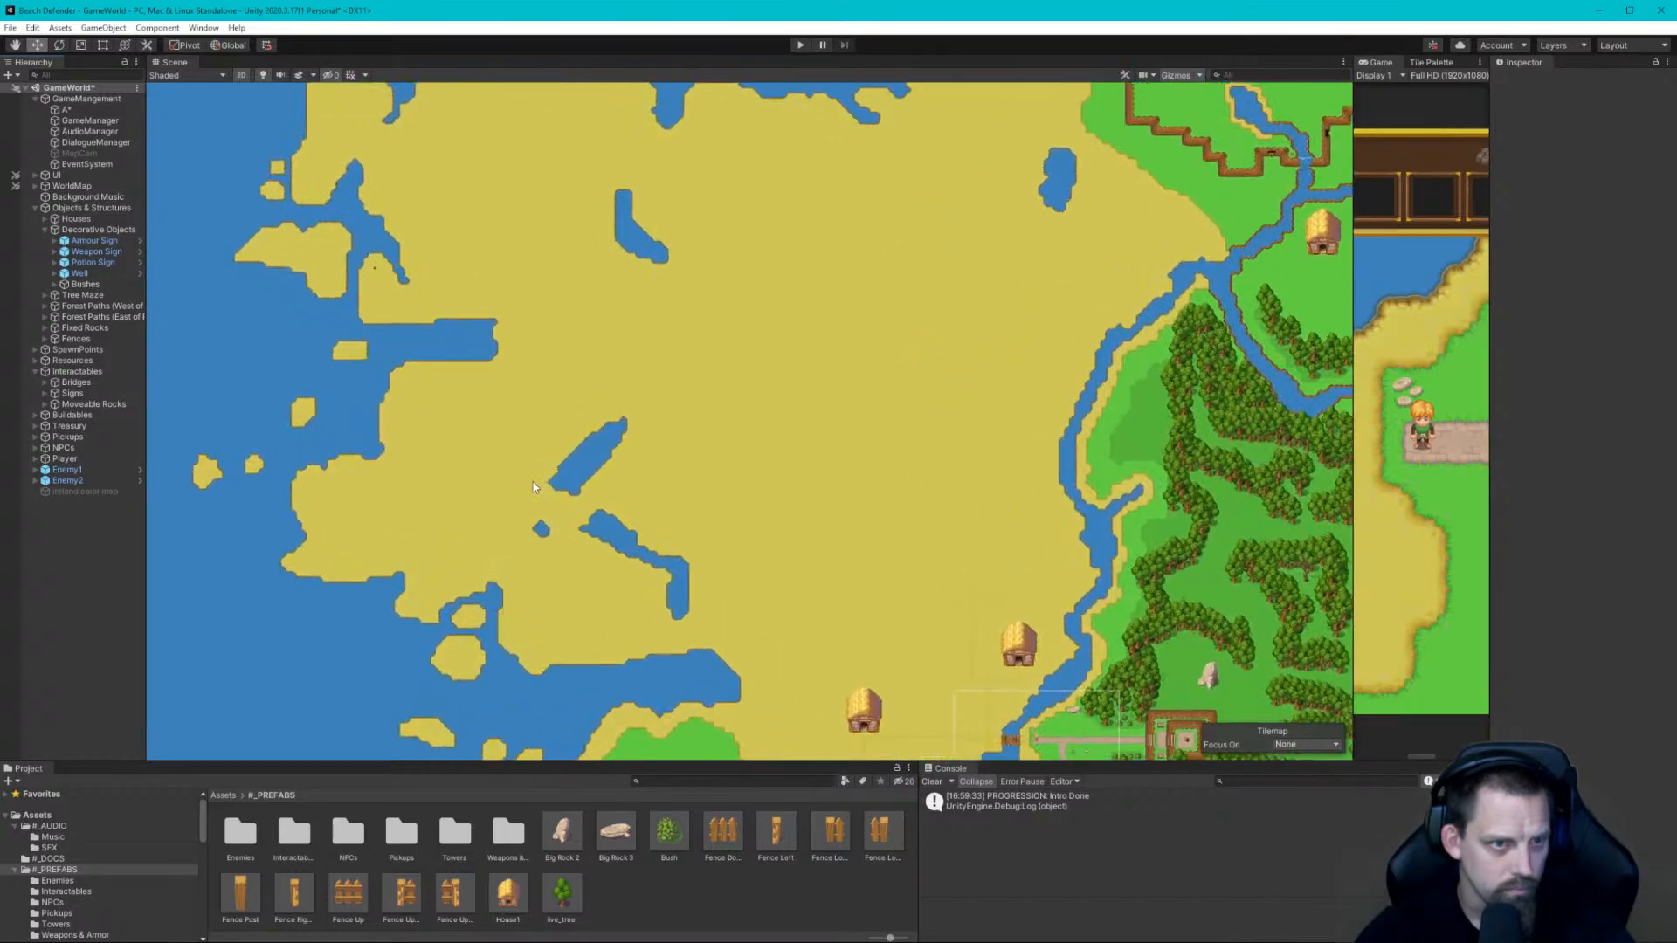
{"action": "scroll", "coordinate": [521, 741], "scroll_direction": "down", "scroll_amount": 1}
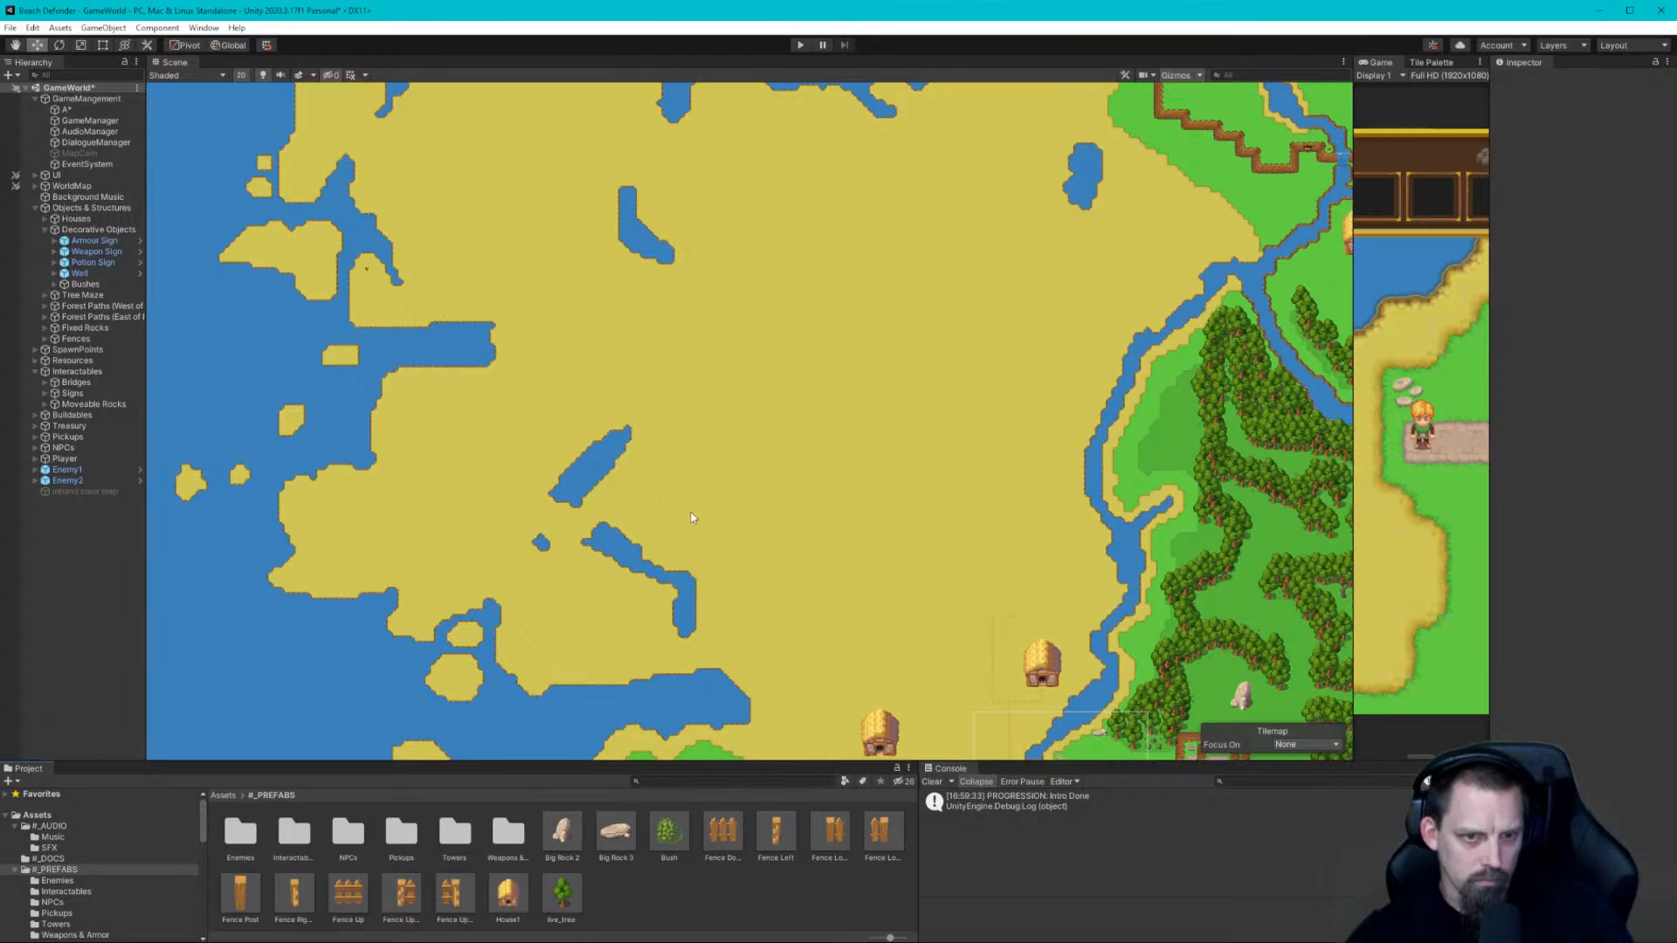
{"action": "middle_click_drag", "start_coordinate": [692, 517], "coordinate": [700, 381]}
{"action": "scroll", "coordinate": [623, 330], "scroll_direction": "up", "scroll_amount": 1}
{"action": "scroll", "coordinate": [621, 328], "scroll_direction": "down", "scroll_amount": 2}
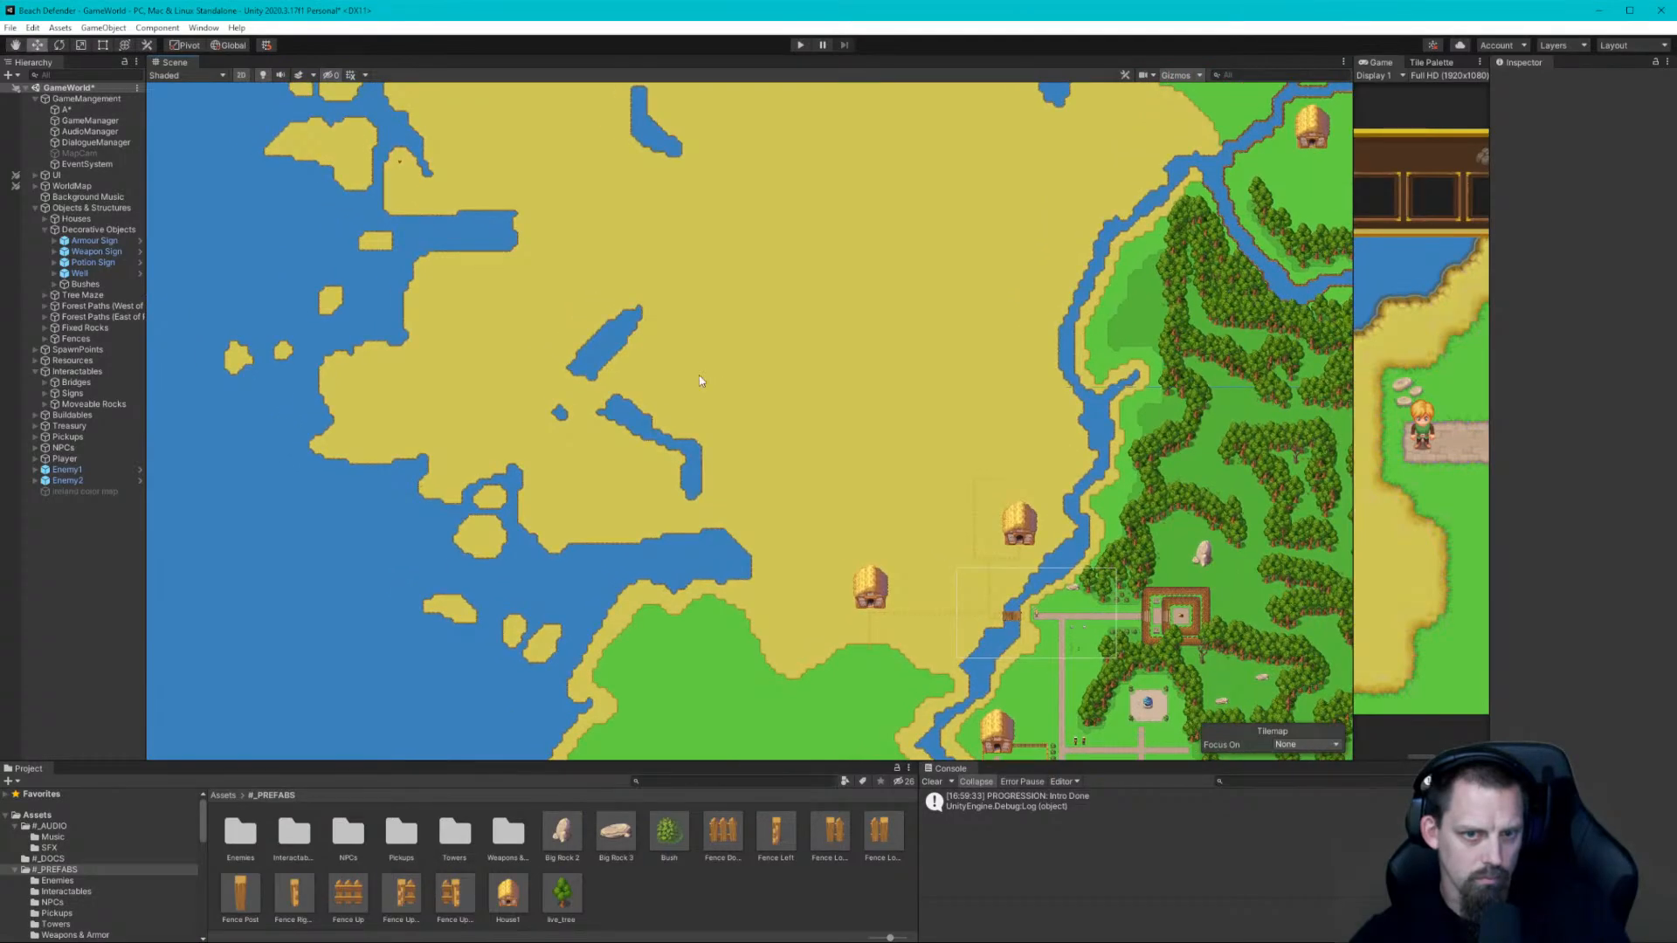
{"action": "middle_click_drag", "start_coordinate": [808, 453], "coordinate": [721, 131]}
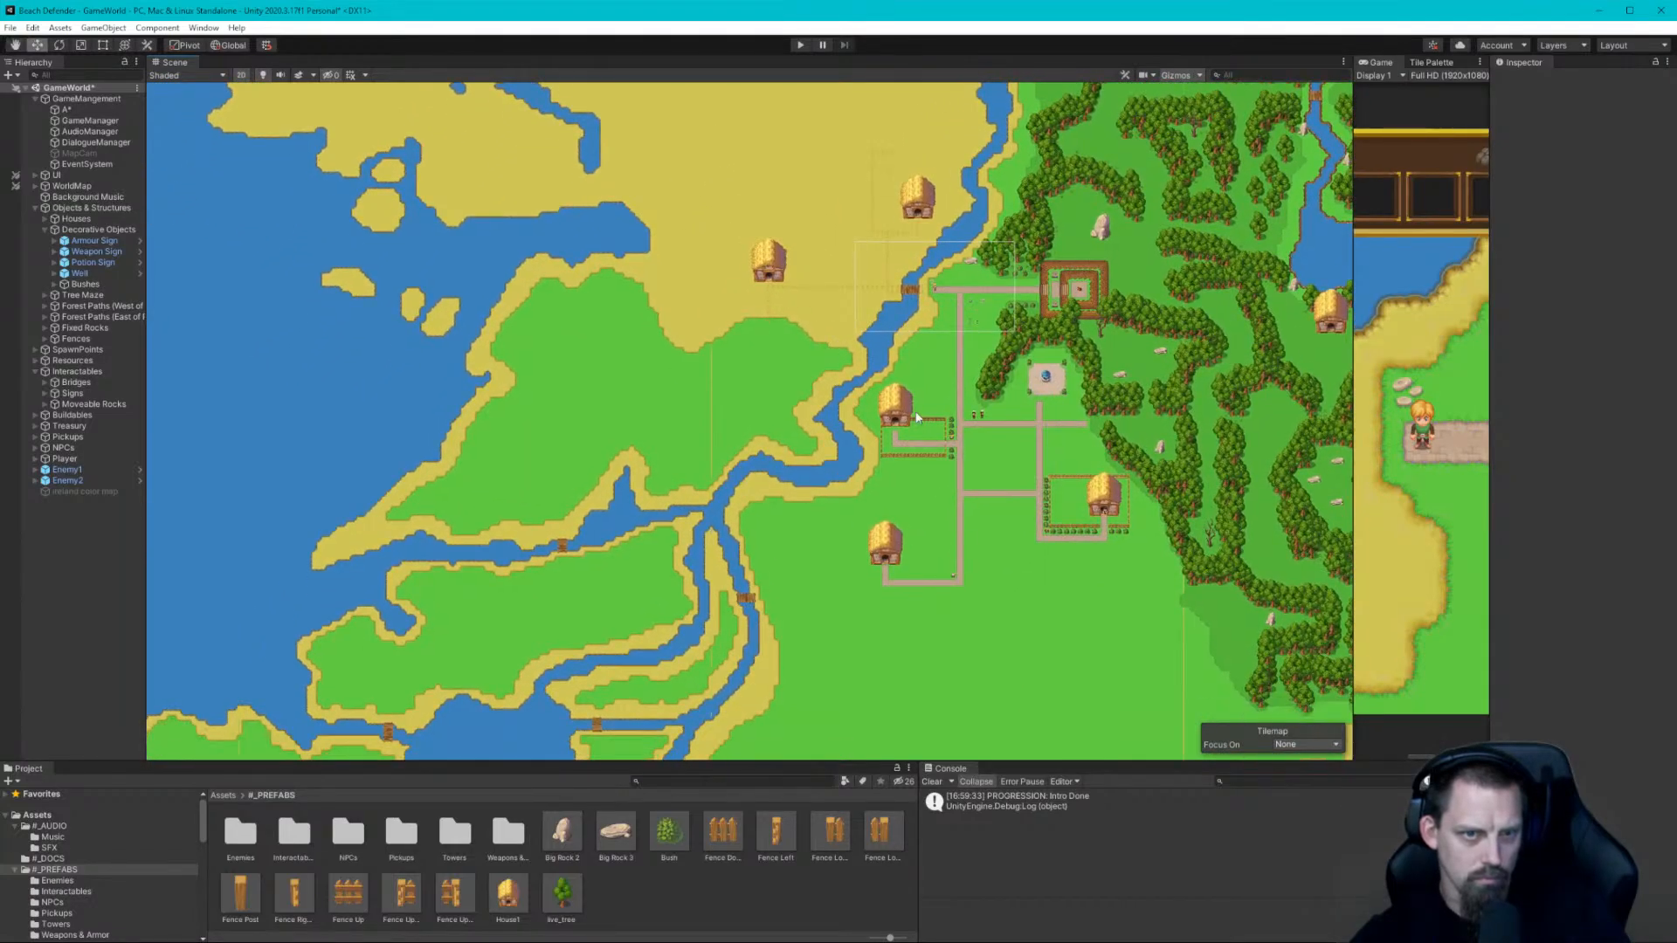
{"action": "middle_click_drag", "start_coordinate": [918, 418], "coordinate": [907, 380]}
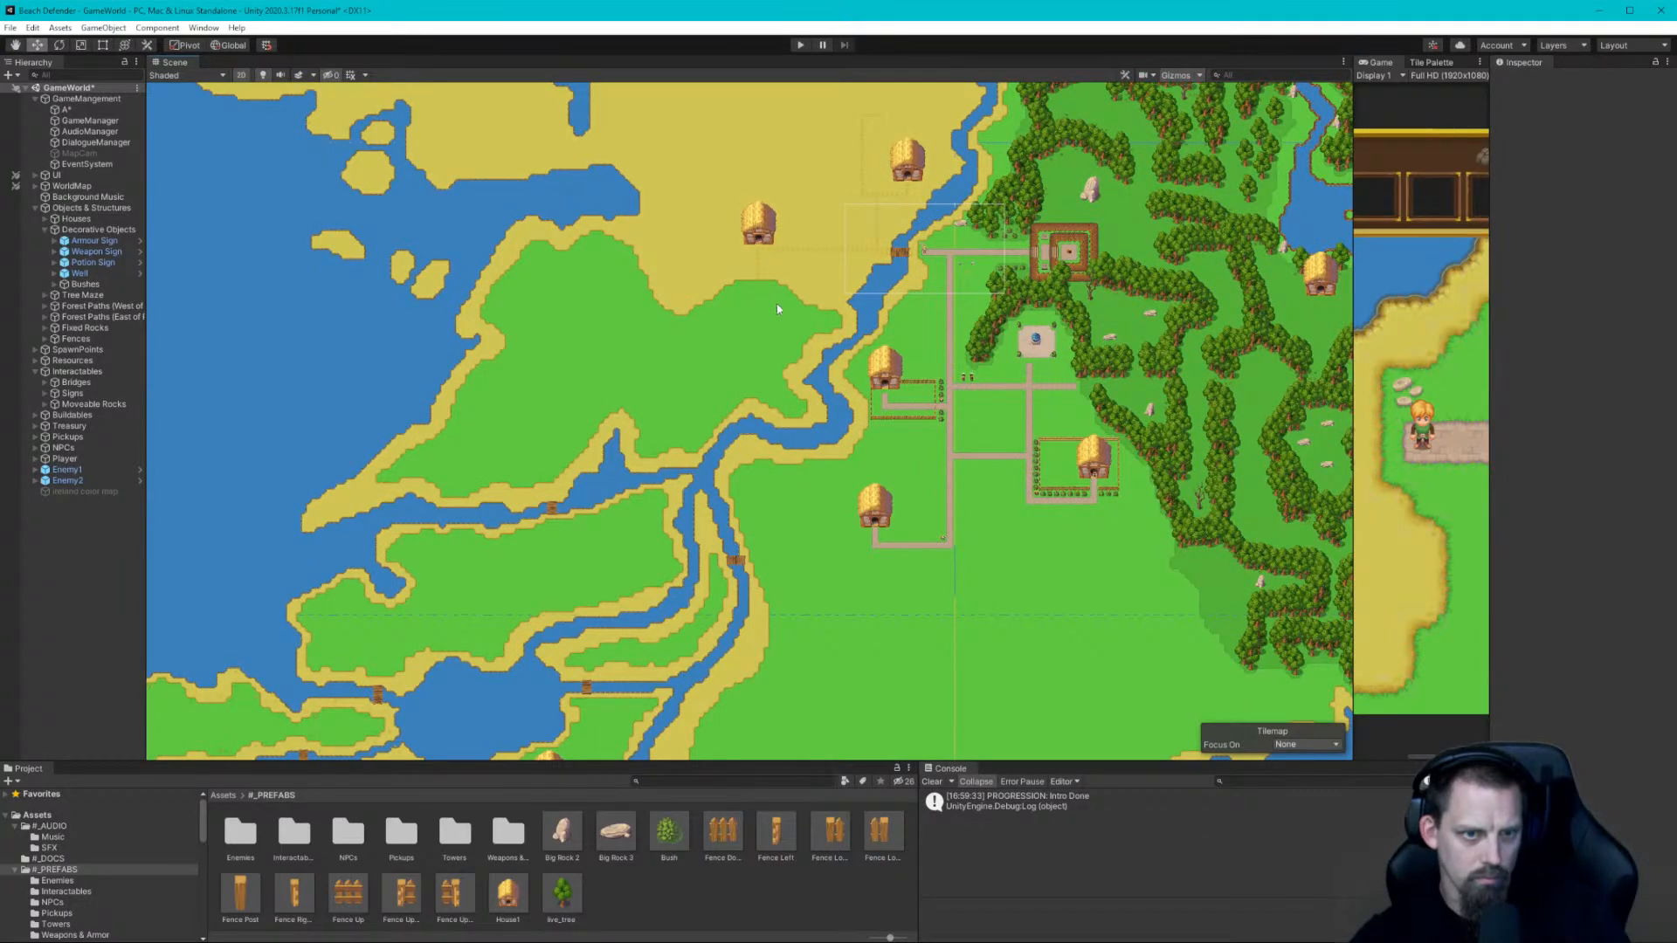
{"action": "middle_click_drag", "start_coordinate": [778, 309], "coordinate": [815, 486]}
{"action": "middle_click_drag", "start_coordinate": [731, 294], "coordinate": [903, 654]}
{"action": "scroll", "coordinate": [813, 480], "scroll_direction": "down", "scroll_amount": 2}
{"action": "middle_click_drag", "start_coordinate": [853, 494], "coordinate": [801, 431]}
{"action": "scroll", "coordinate": [842, 475], "scroll_direction": "down", "scroll_amount": 3}
{"action": "scroll", "coordinate": [812, 411], "scroll_direction": "up", "scroll_amount": 3}
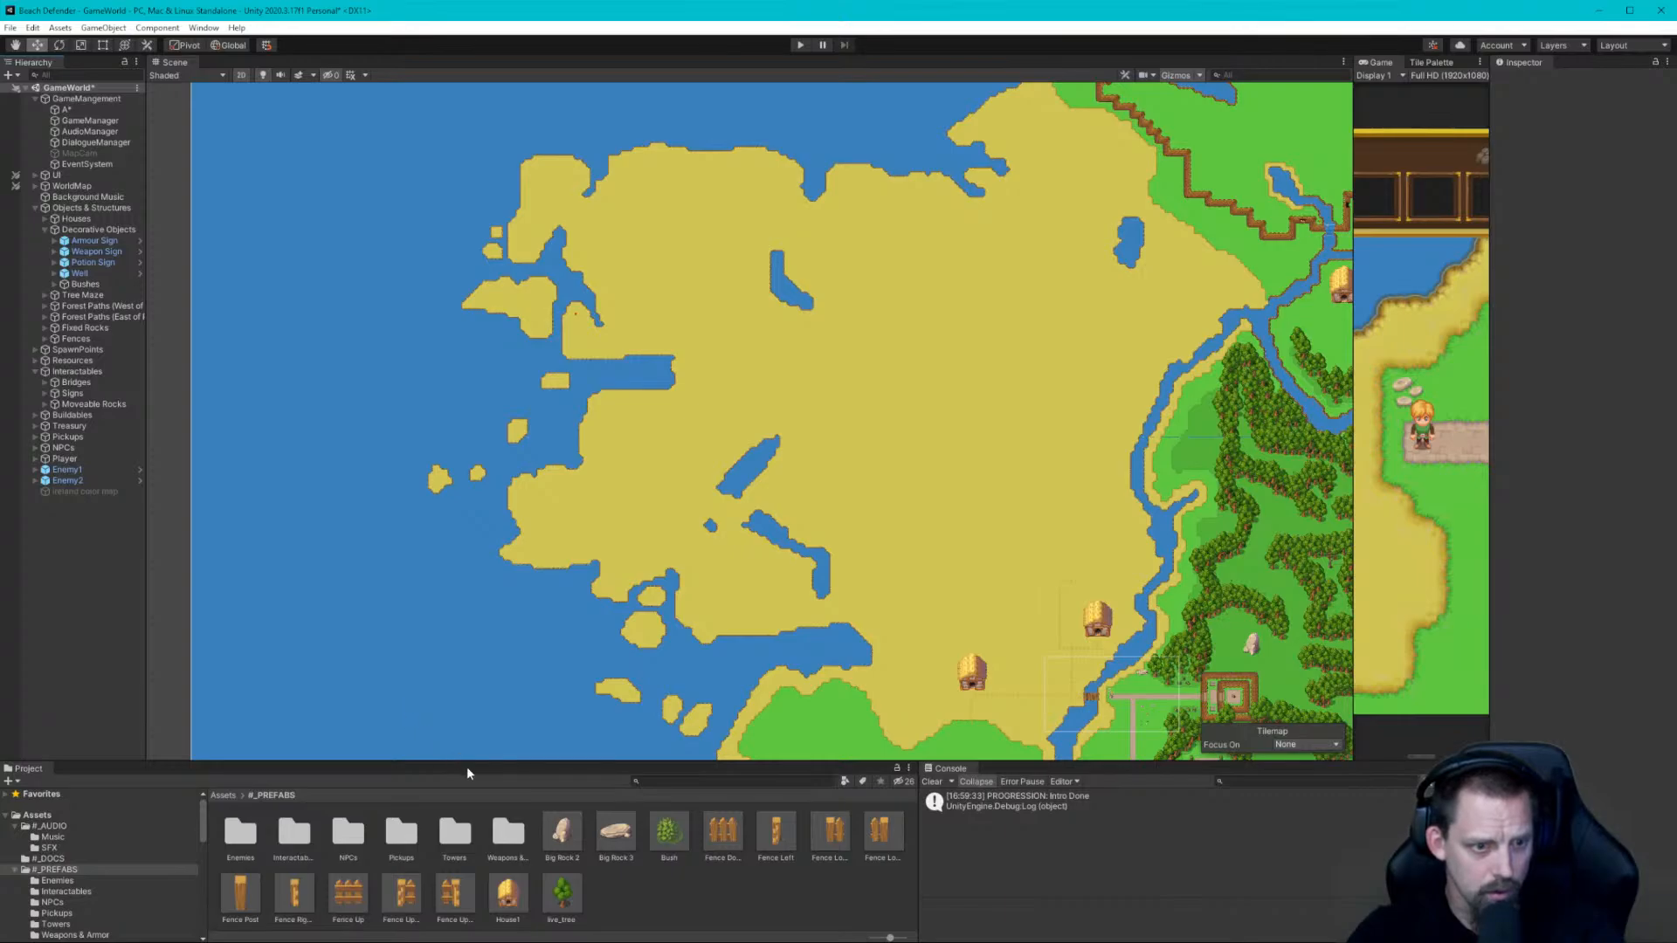
Enlarge the project asset area and its thumbnails, review the Interactables prefabs and return to the #_PREFABS folder
{"action": "left_click_drag", "start_coordinate": [468, 763], "coordinate": [477, 665]}
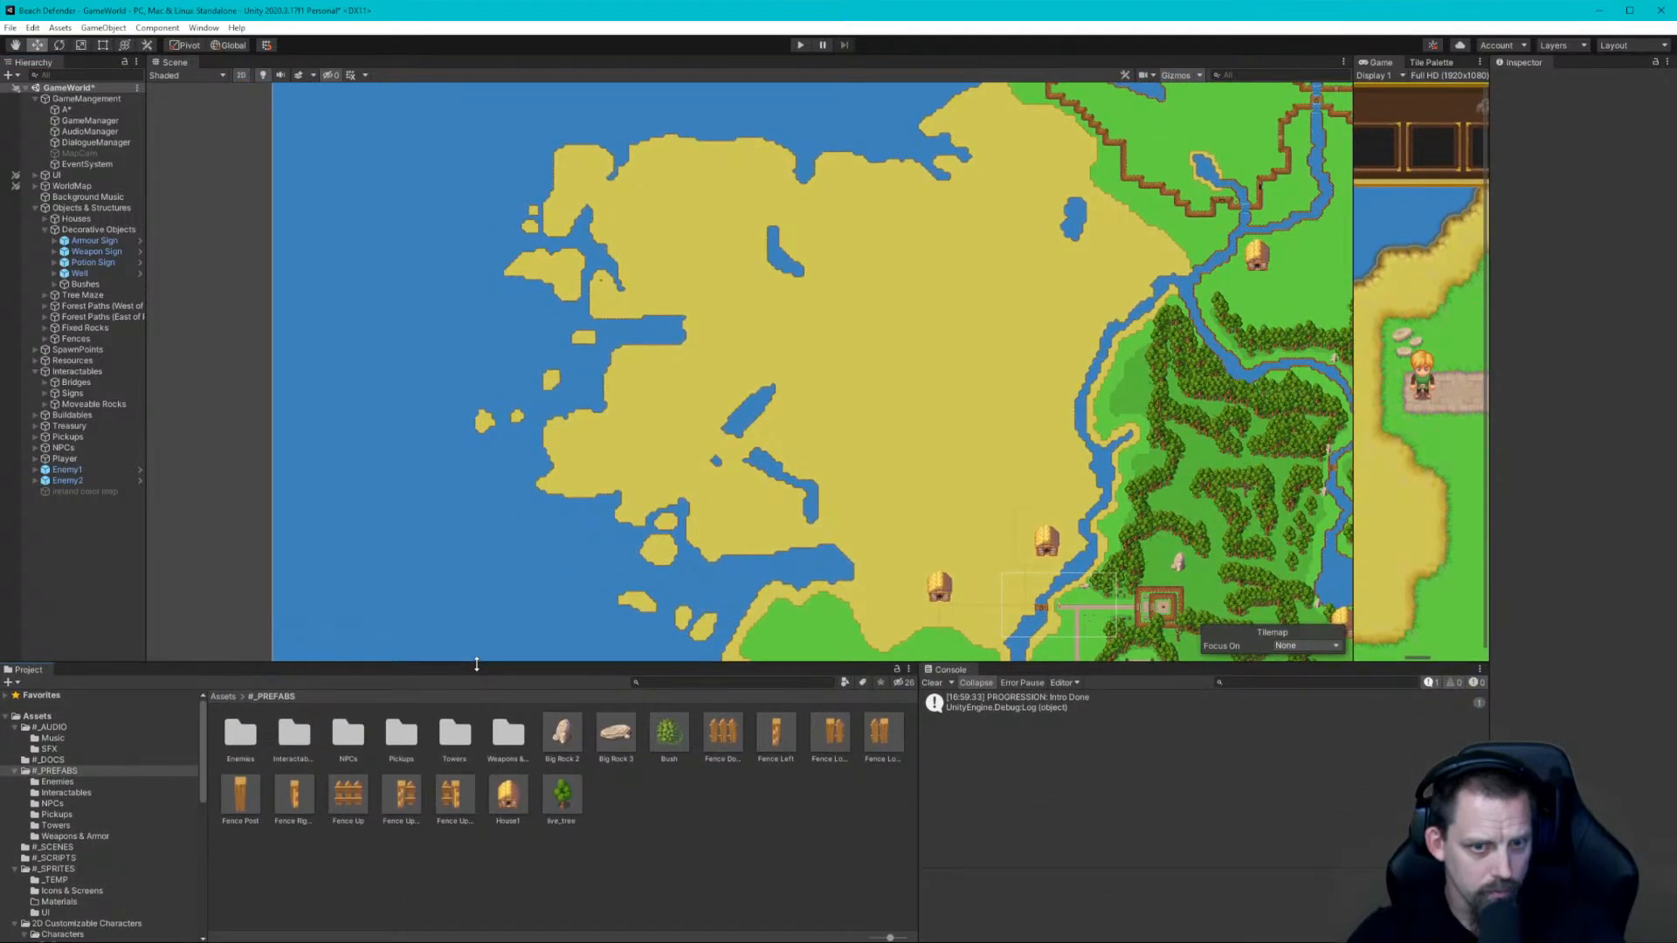
{"action": "scroll", "coordinate": [526, 837], "scroll_direction": "up", "scroll_amount": 3, "text": "ctrl"}
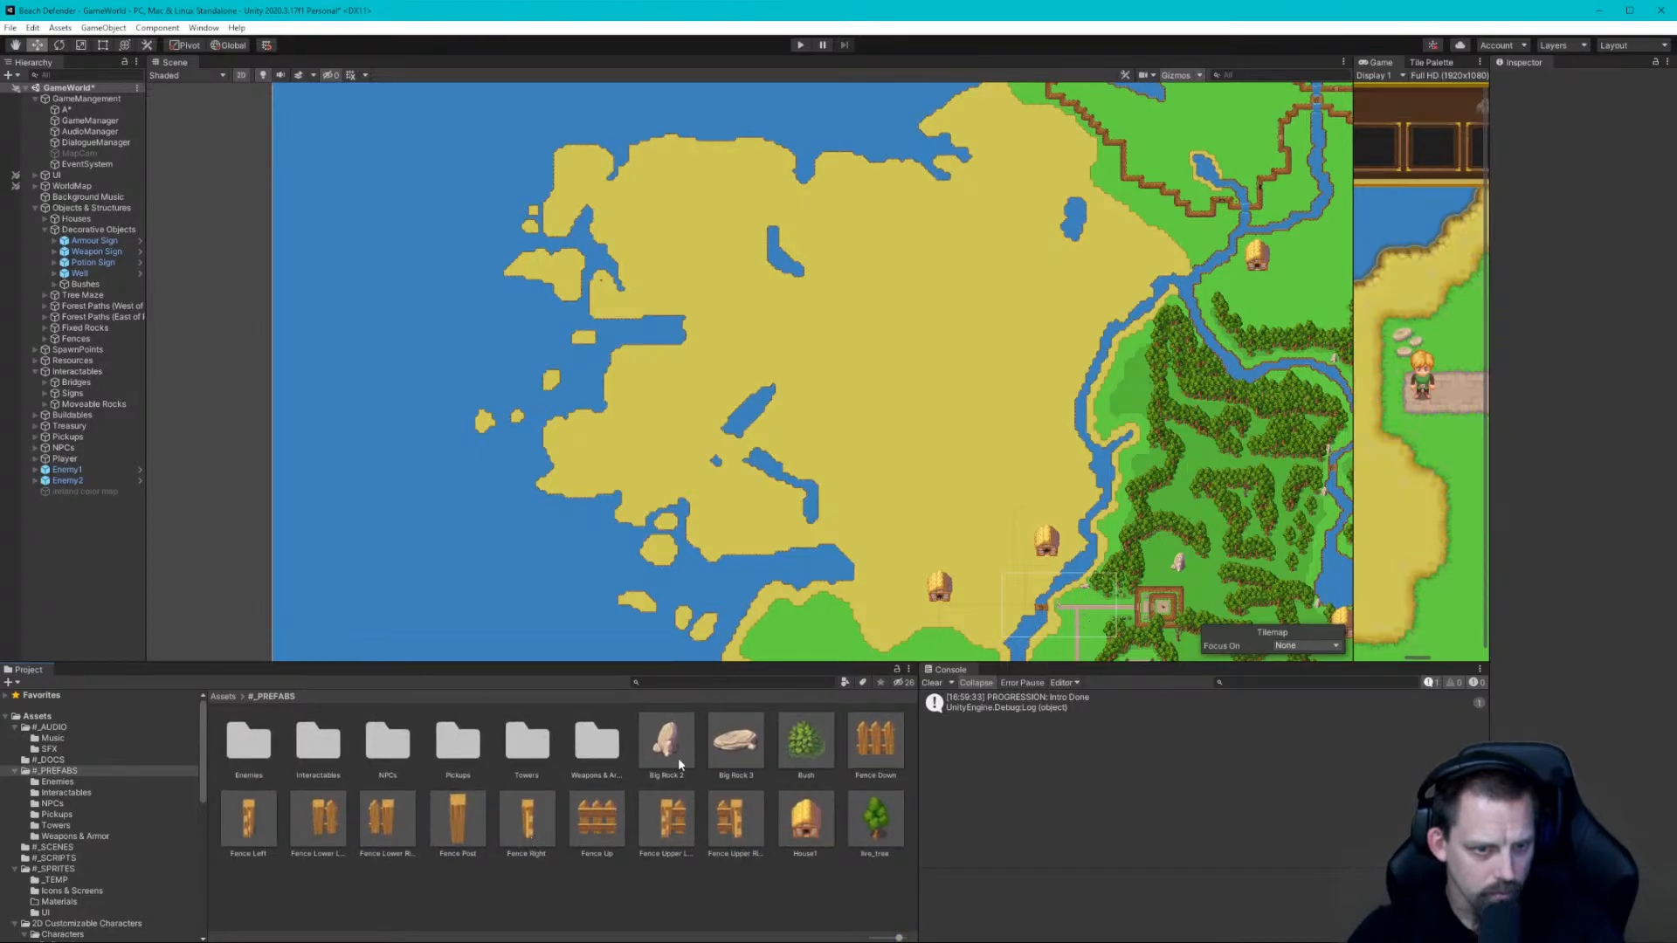
{"action": "double_click", "coordinate": [325, 760]}
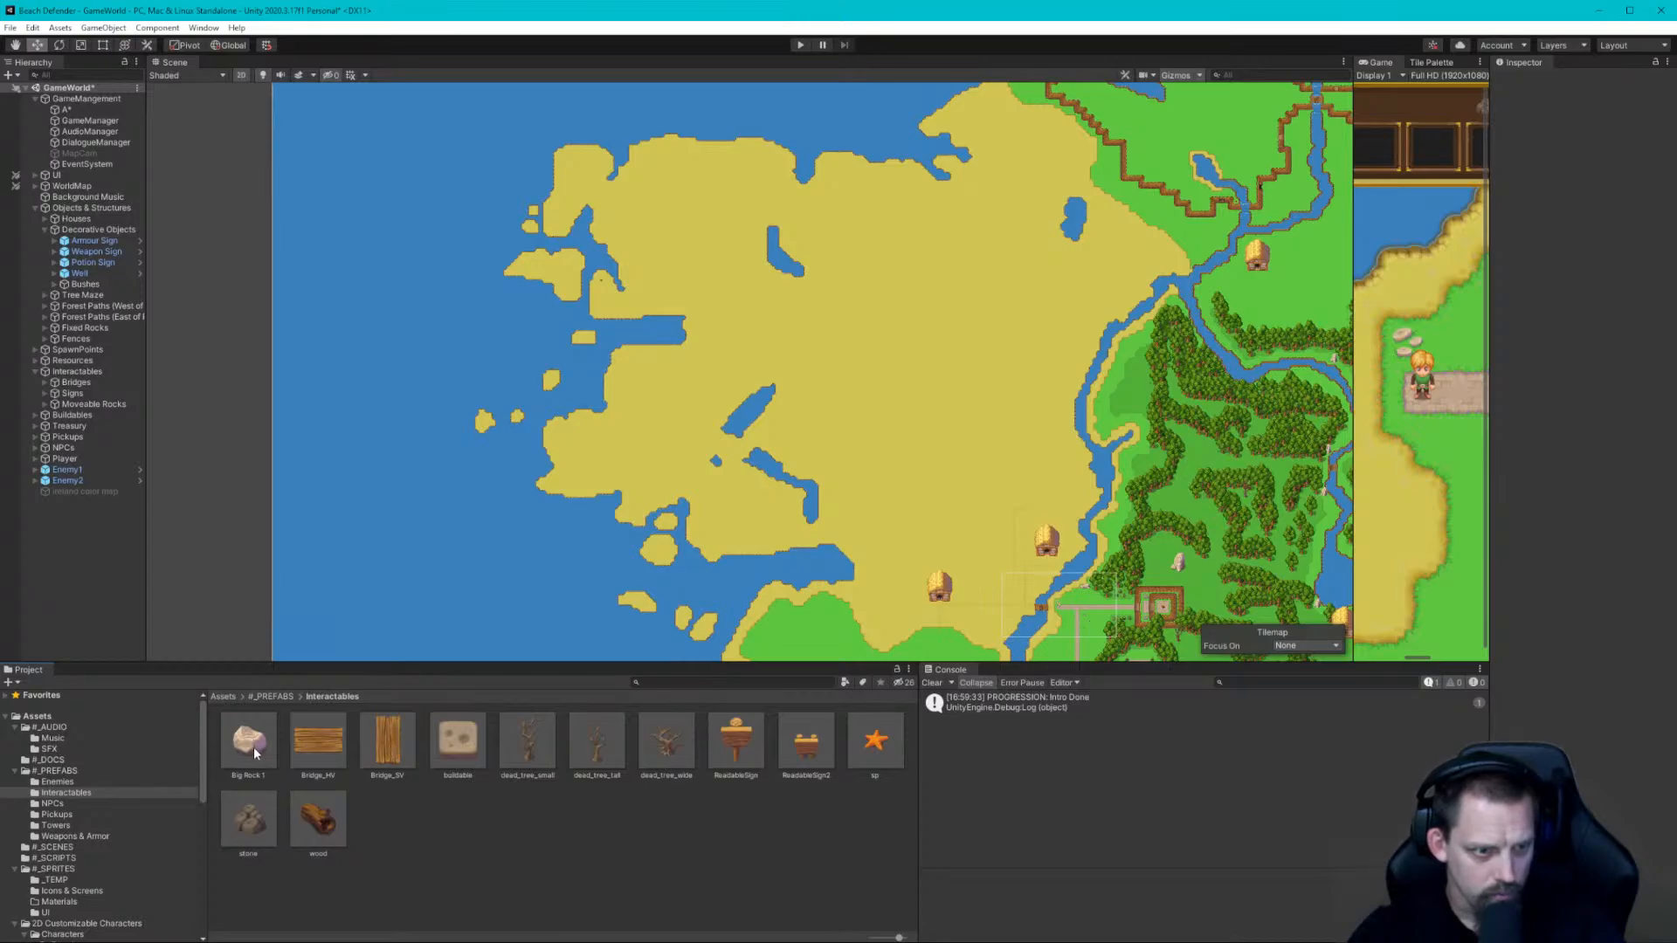
{"action": "left_click", "coordinate": [287, 698]}
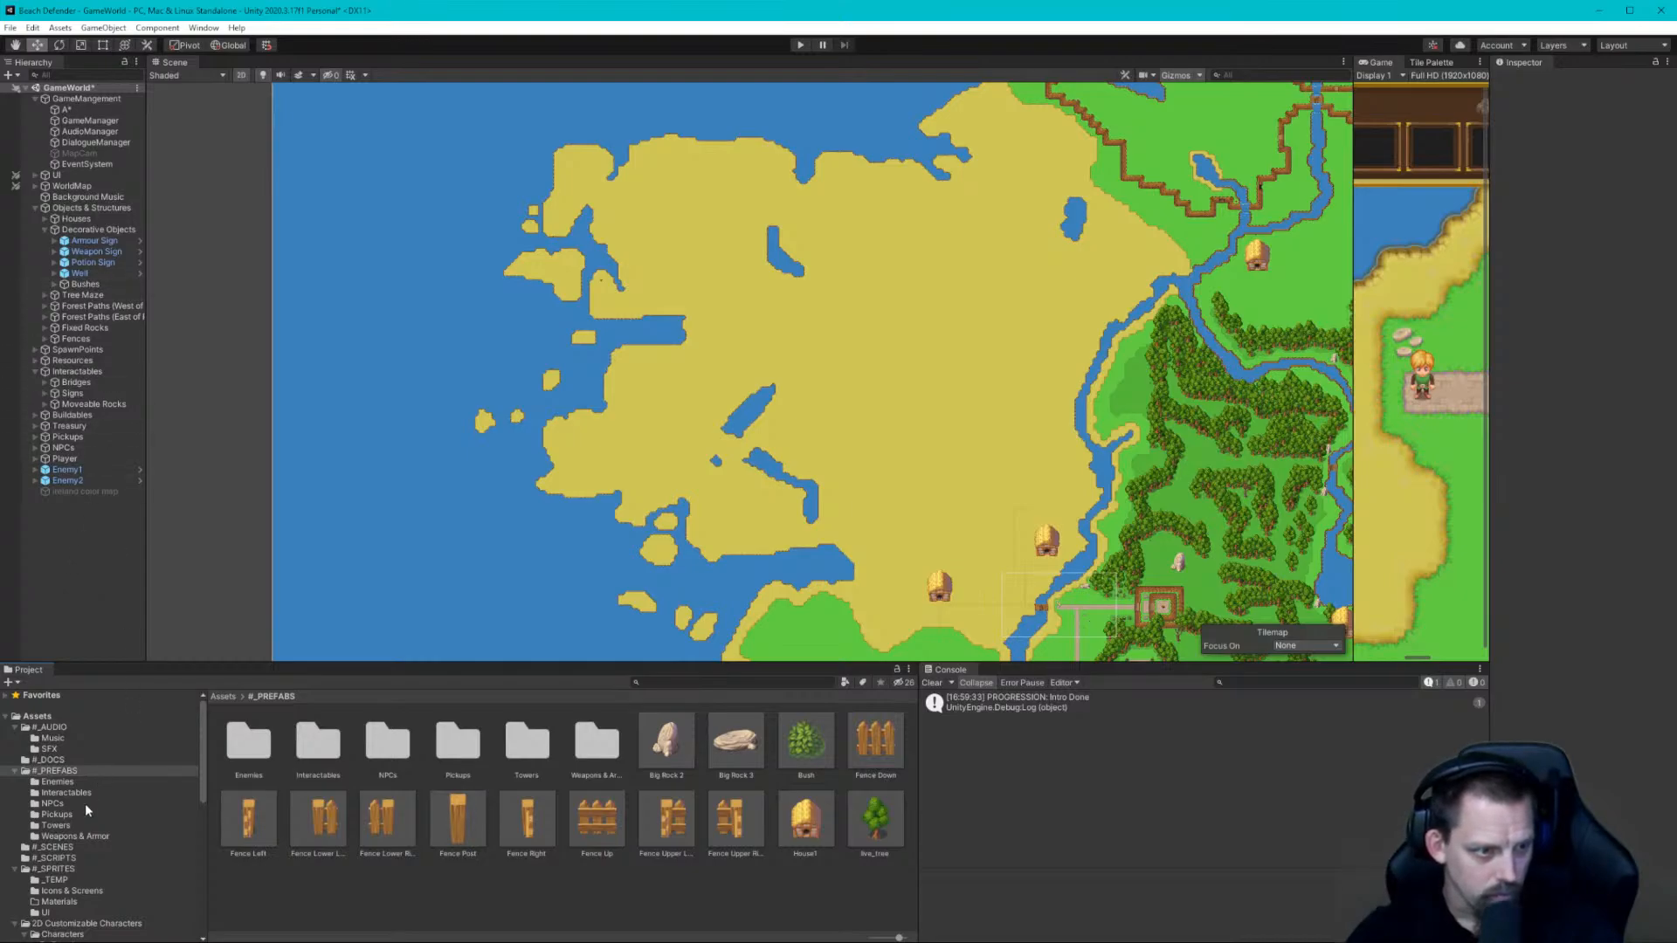
Collapse the 2D Customizable Characters and AstarPathfindingProject folders in the project's asset tree
{"action": "scroll", "coordinate": [86, 803], "scroll_direction": "down", "scroll_amount": 3}
{"action": "scroll", "coordinate": [85, 804], "scroll_direction": "down", "scroll_amount": 4}
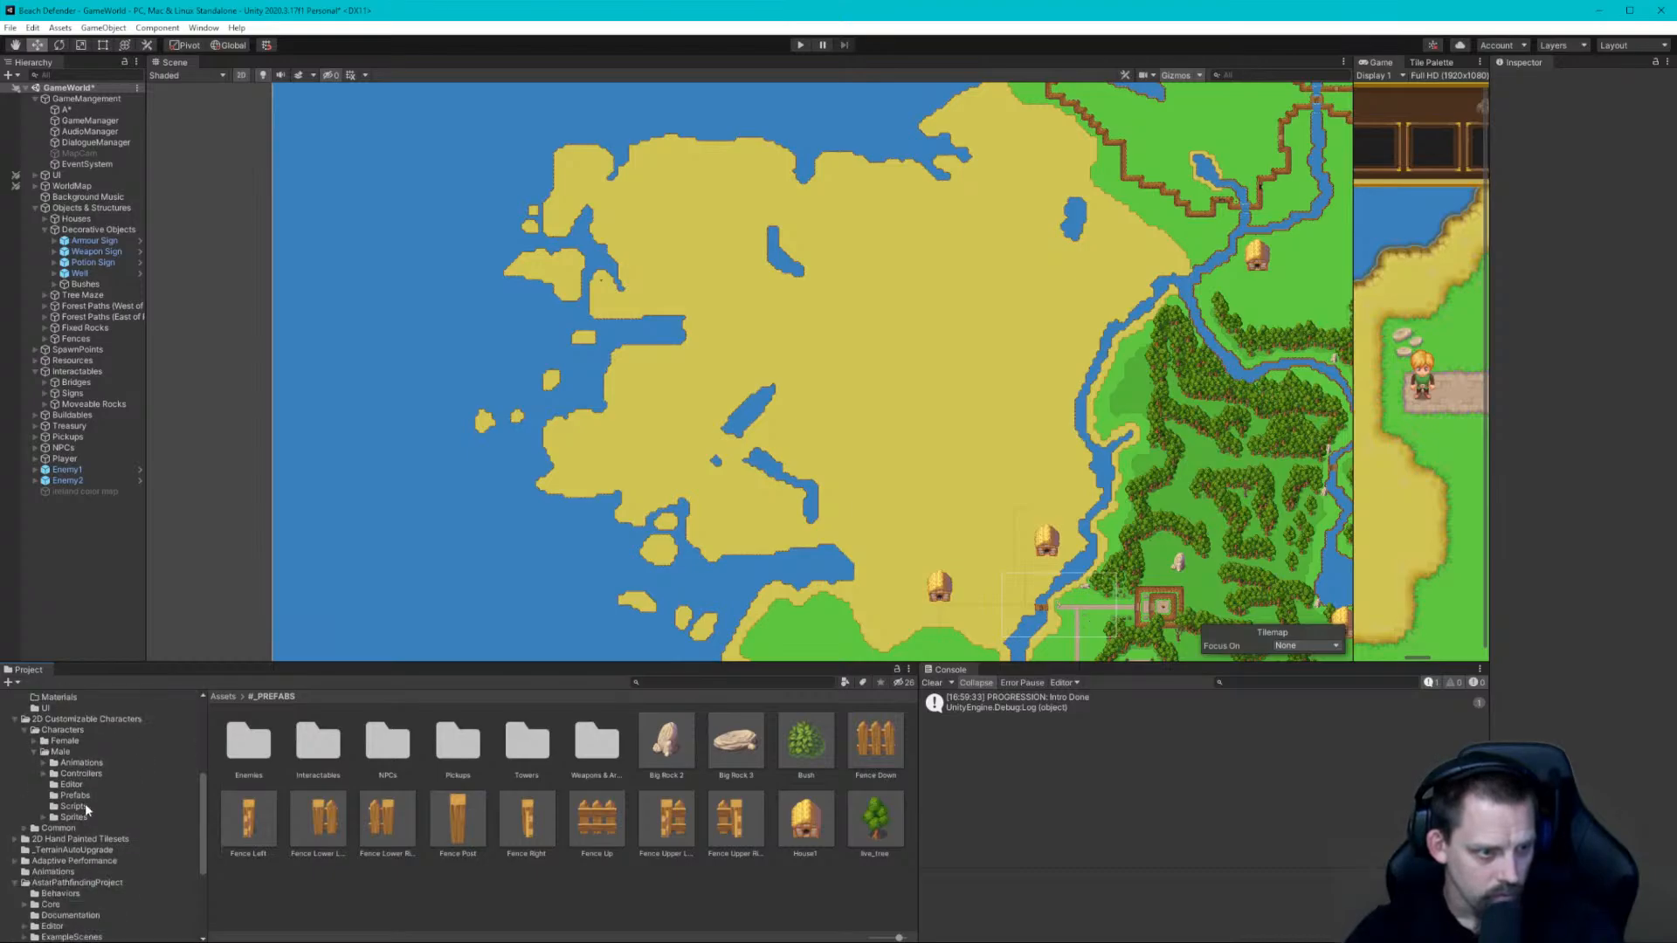
{"action": "left_click", "coordinate": [14, 718]}
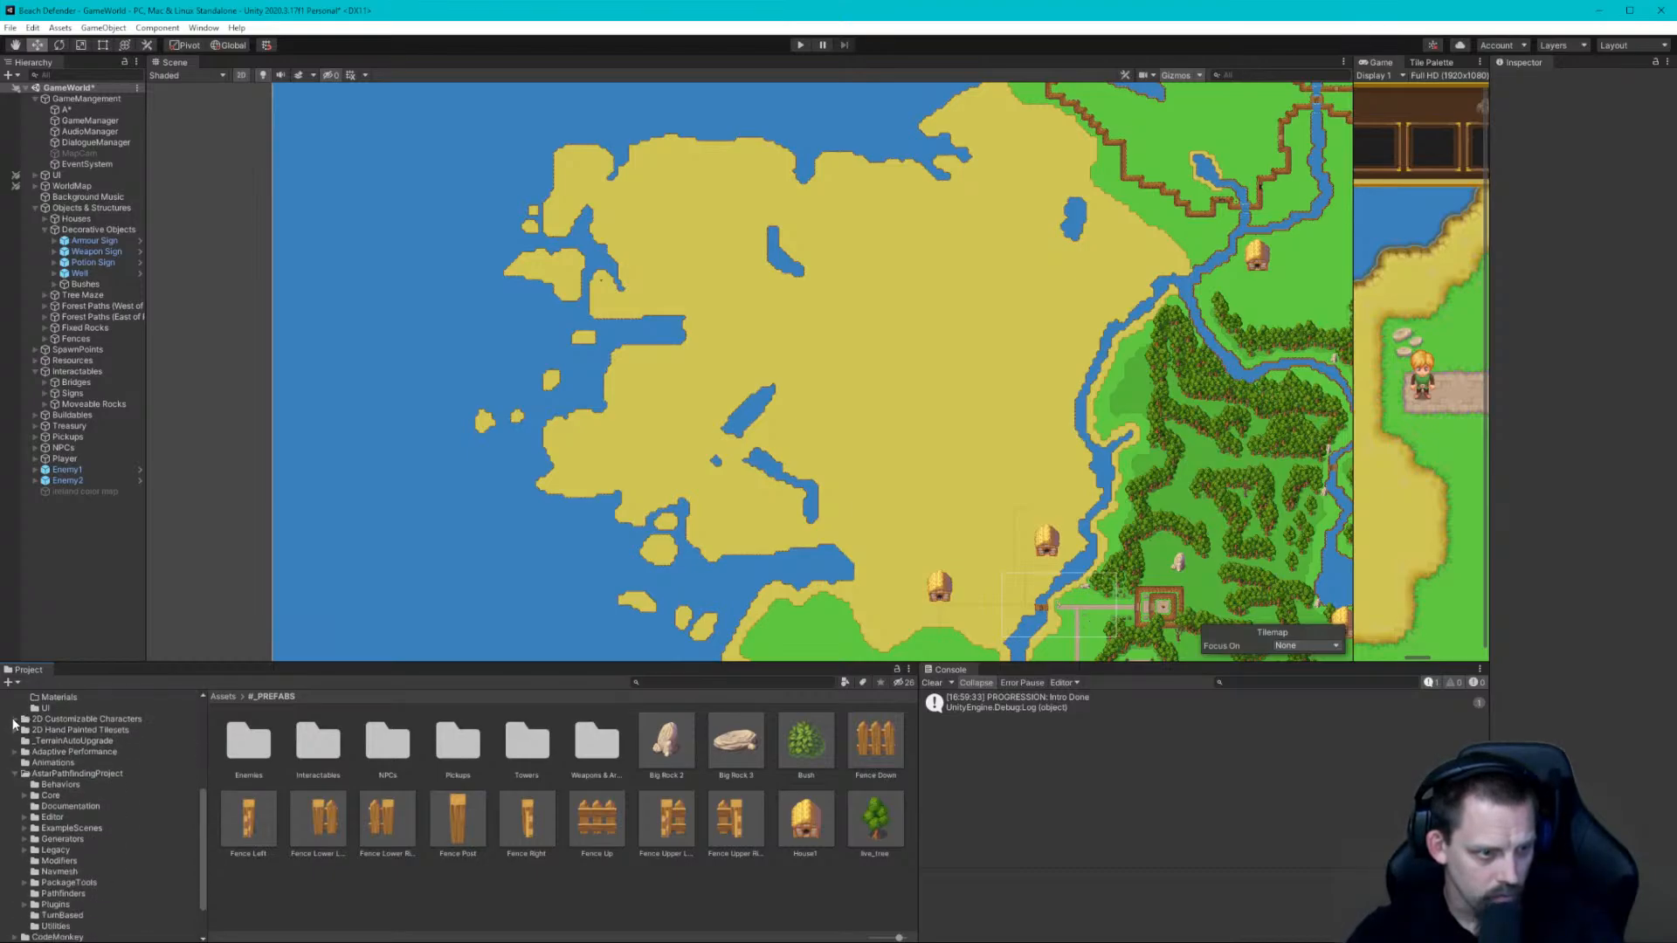
{"action": "left_click", "coordinate": [16, 774]}
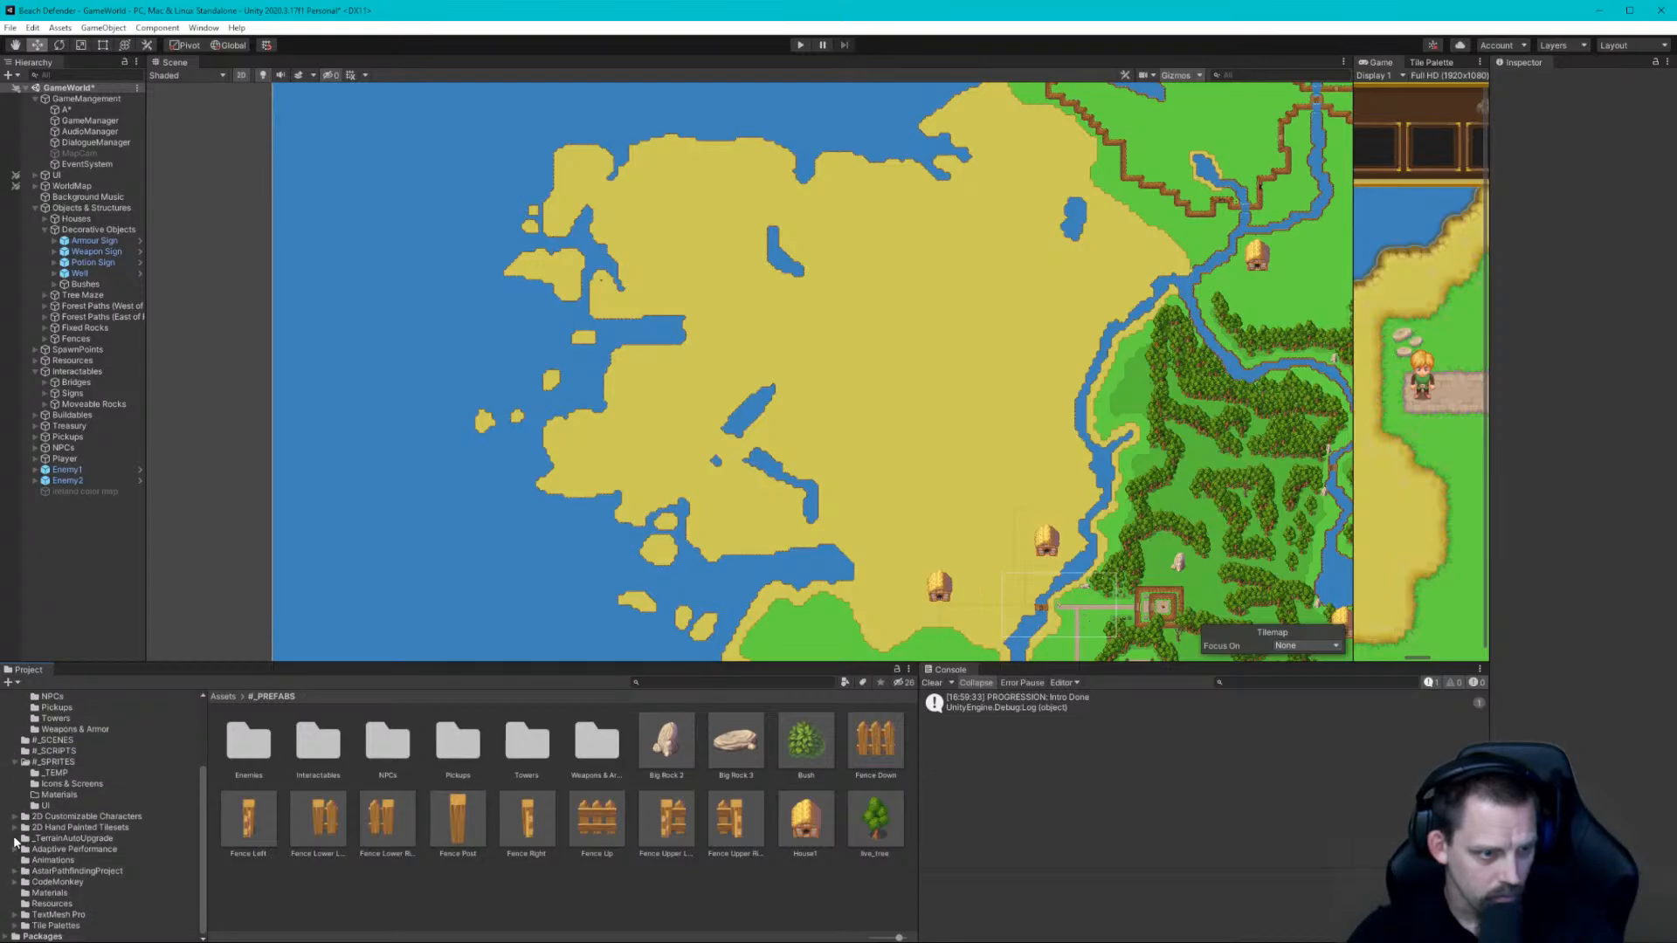
Expand the 2D Hand Painted Tilesets folder and browse the prefabs of its Extra Objects set
{"action": "left_click", "coordinate": [14, 828]}
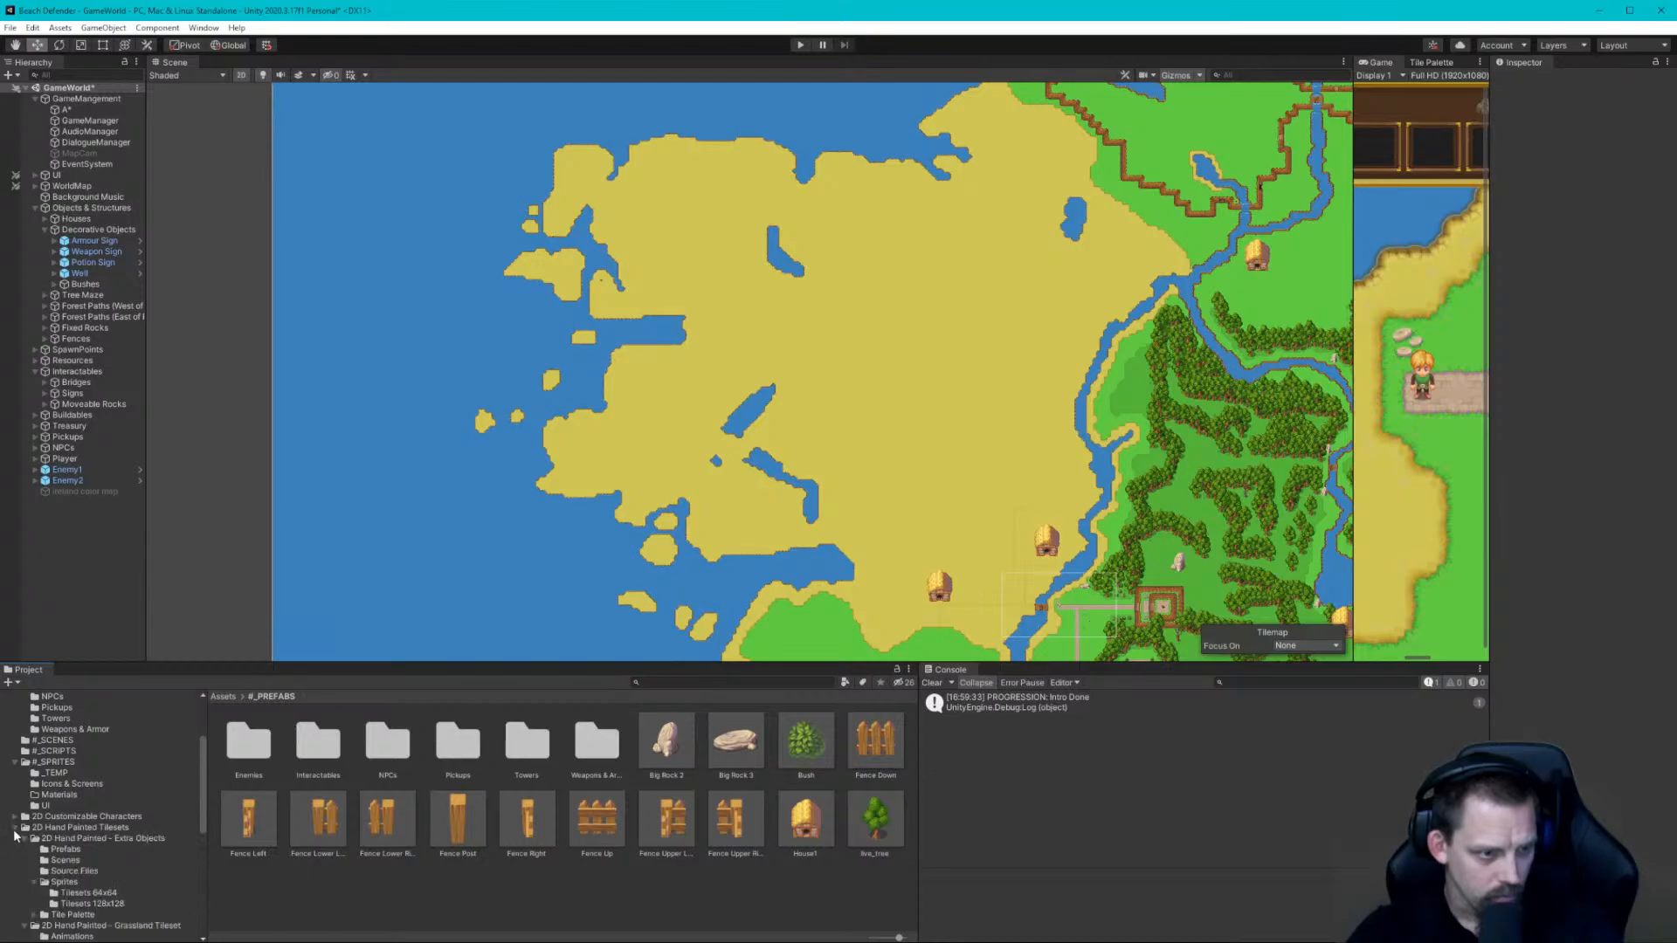
{"action": "left_click", "coordinate": [64, 848]}
{"action": "scroll", "coordinate": [343, 846], "scroll_direction": "down", "scroll_amount": 3}
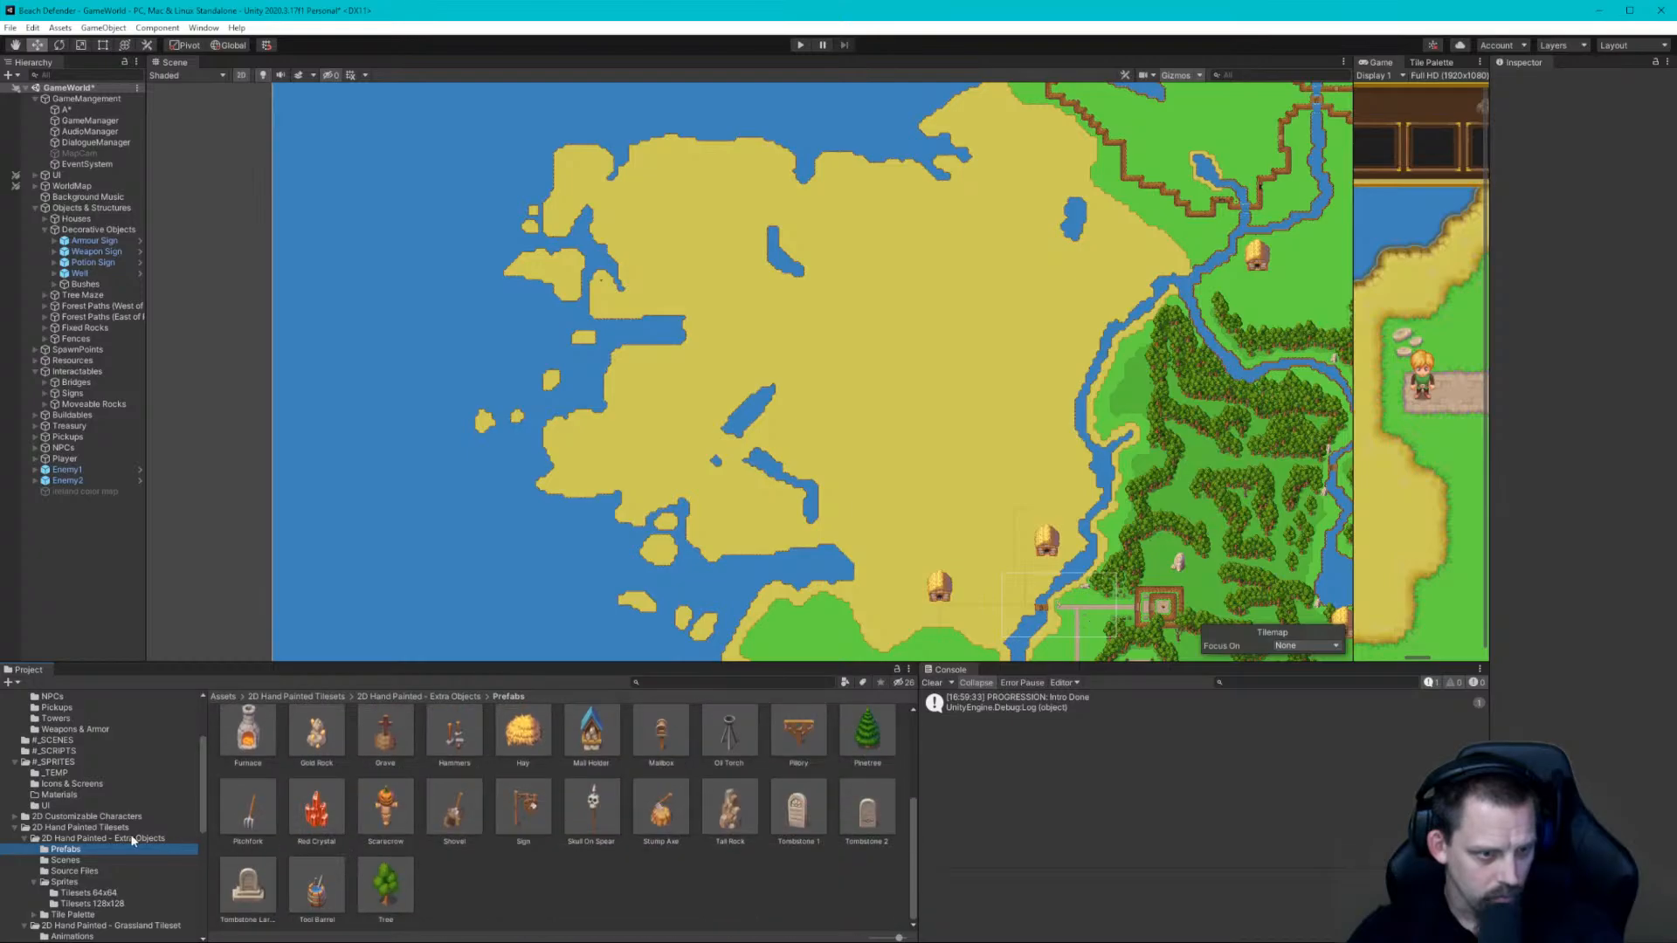
{"action": "scroll", "coordinate": [125, 841], "scroll_direction": "down", "scroll_amount": 3}
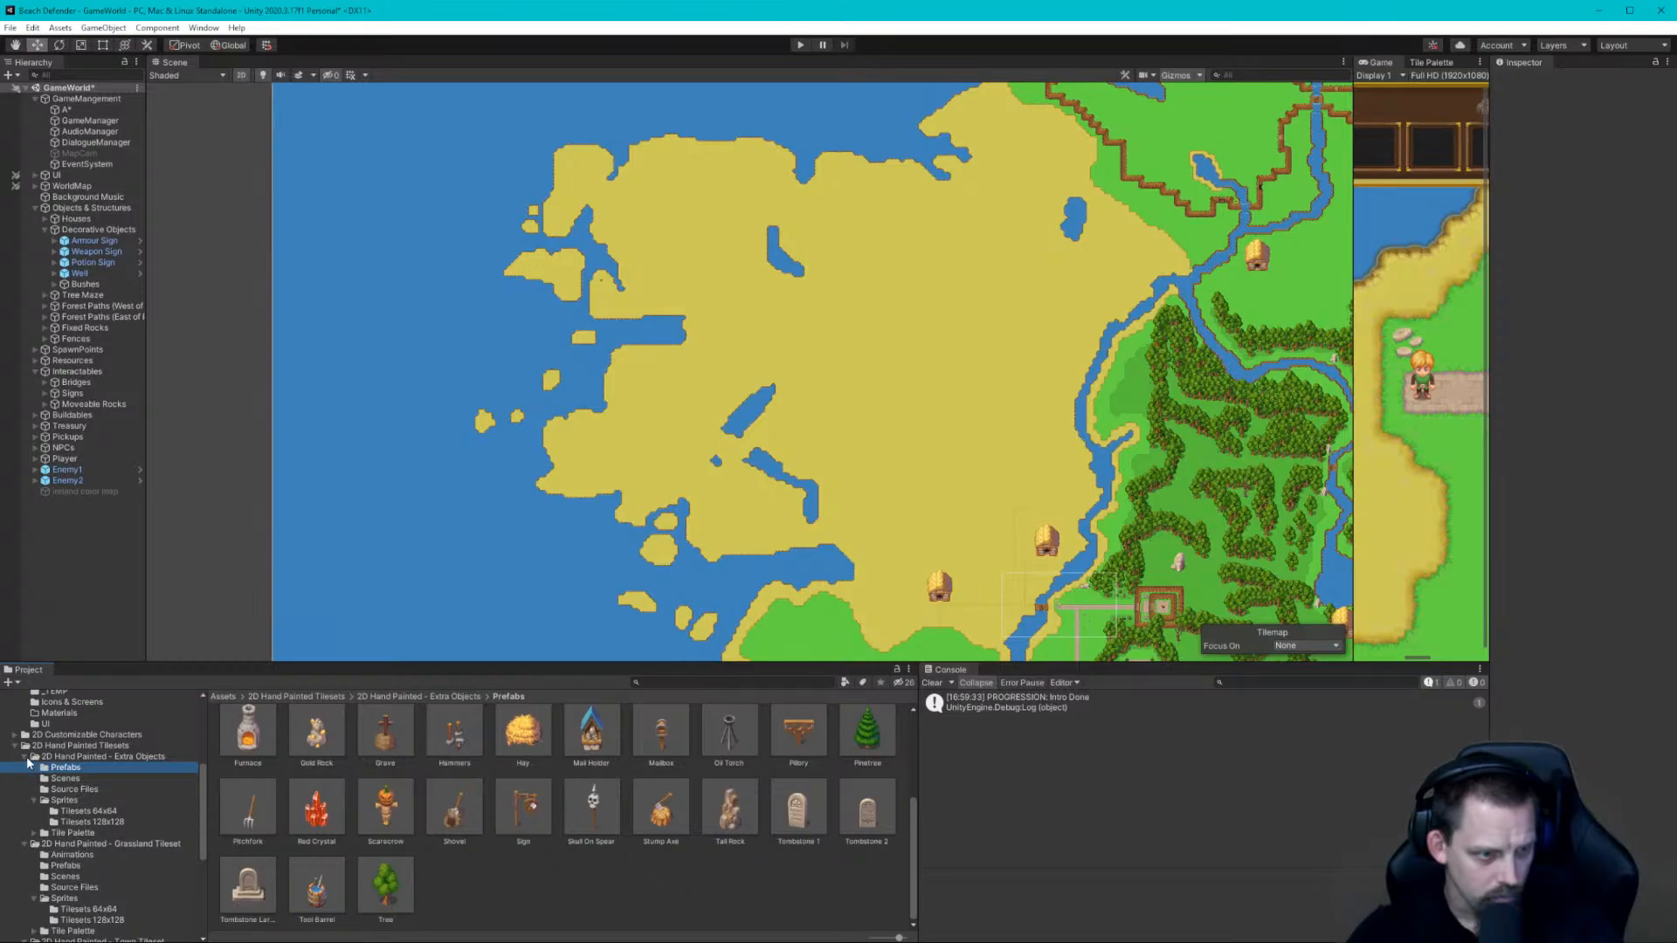
Review the prefabs of the Grassland and Town tilesets and collapse the 2D Hand Painted Tilesets folder
{"action": "scroll", "coordinate": [37, 807], "scroll_direction": "down", "scroll_amount": 3}
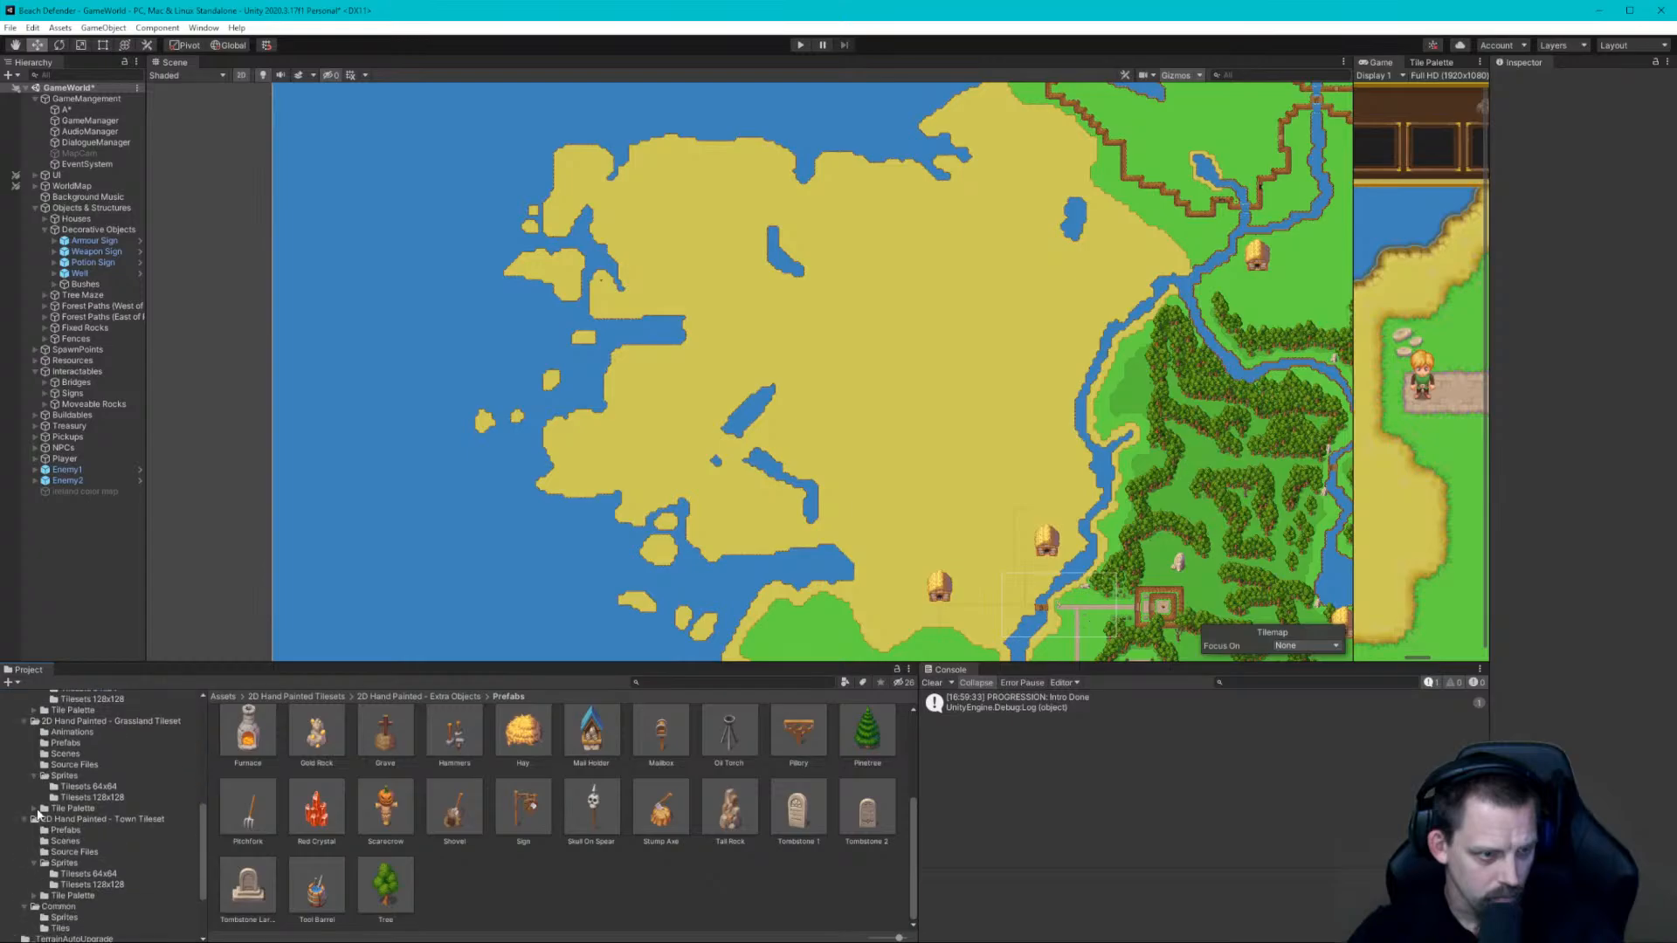
{"action": "left_click", "coordinate": [66, 743]}
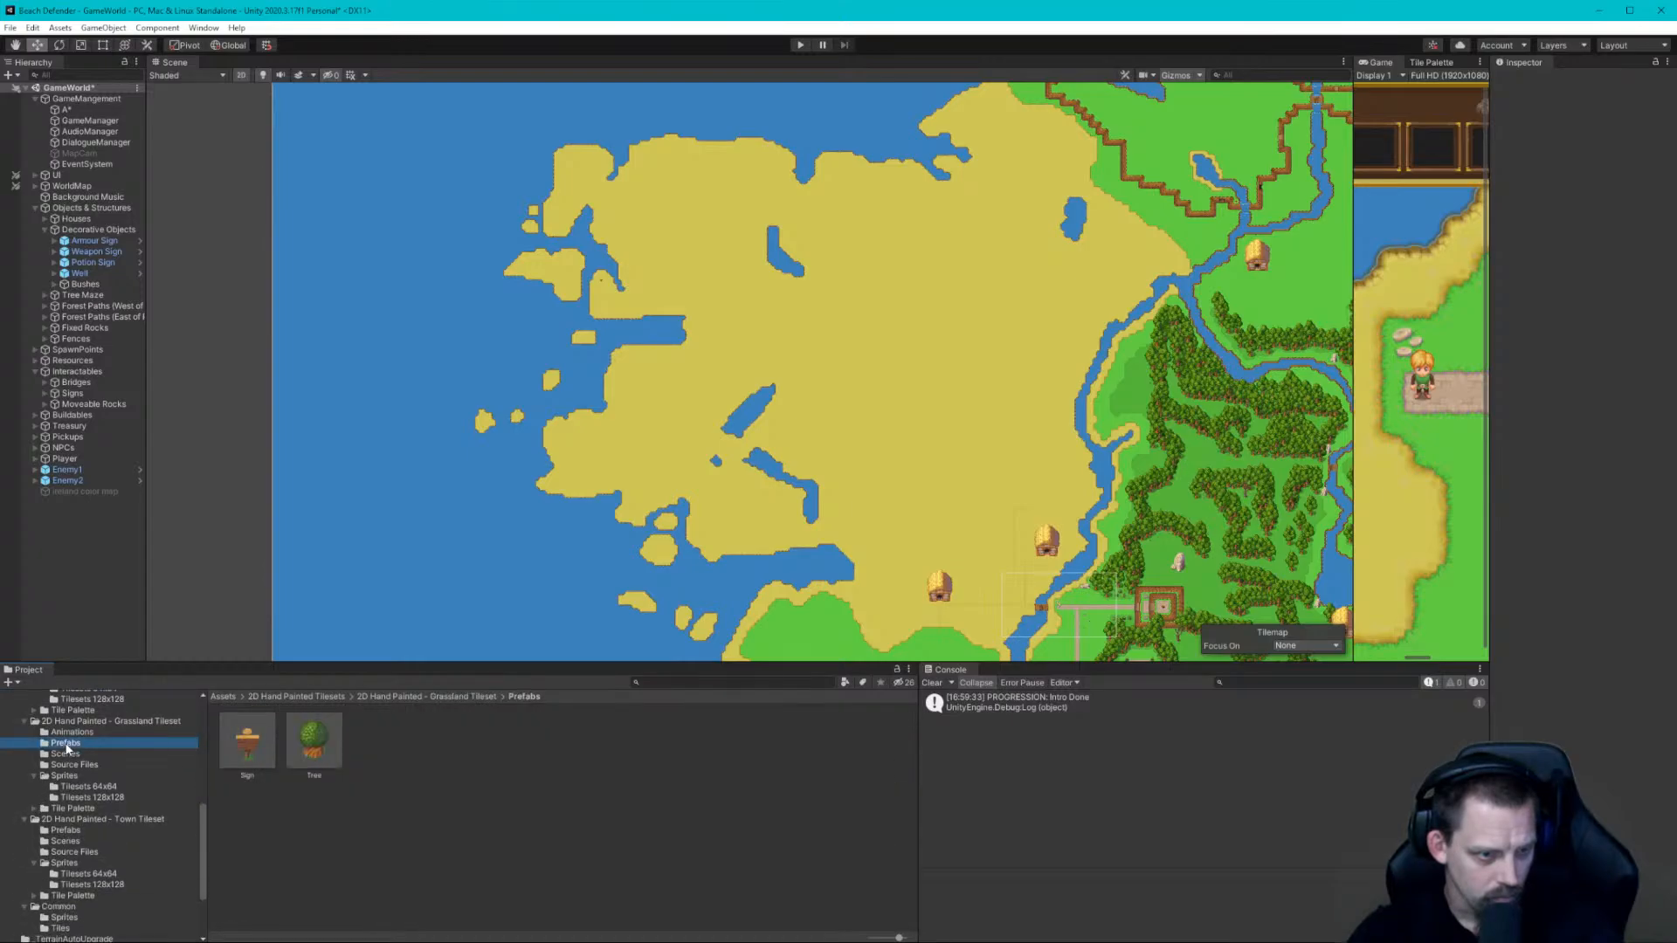
{"action": "left_click", "coordinate": [65, 831]}
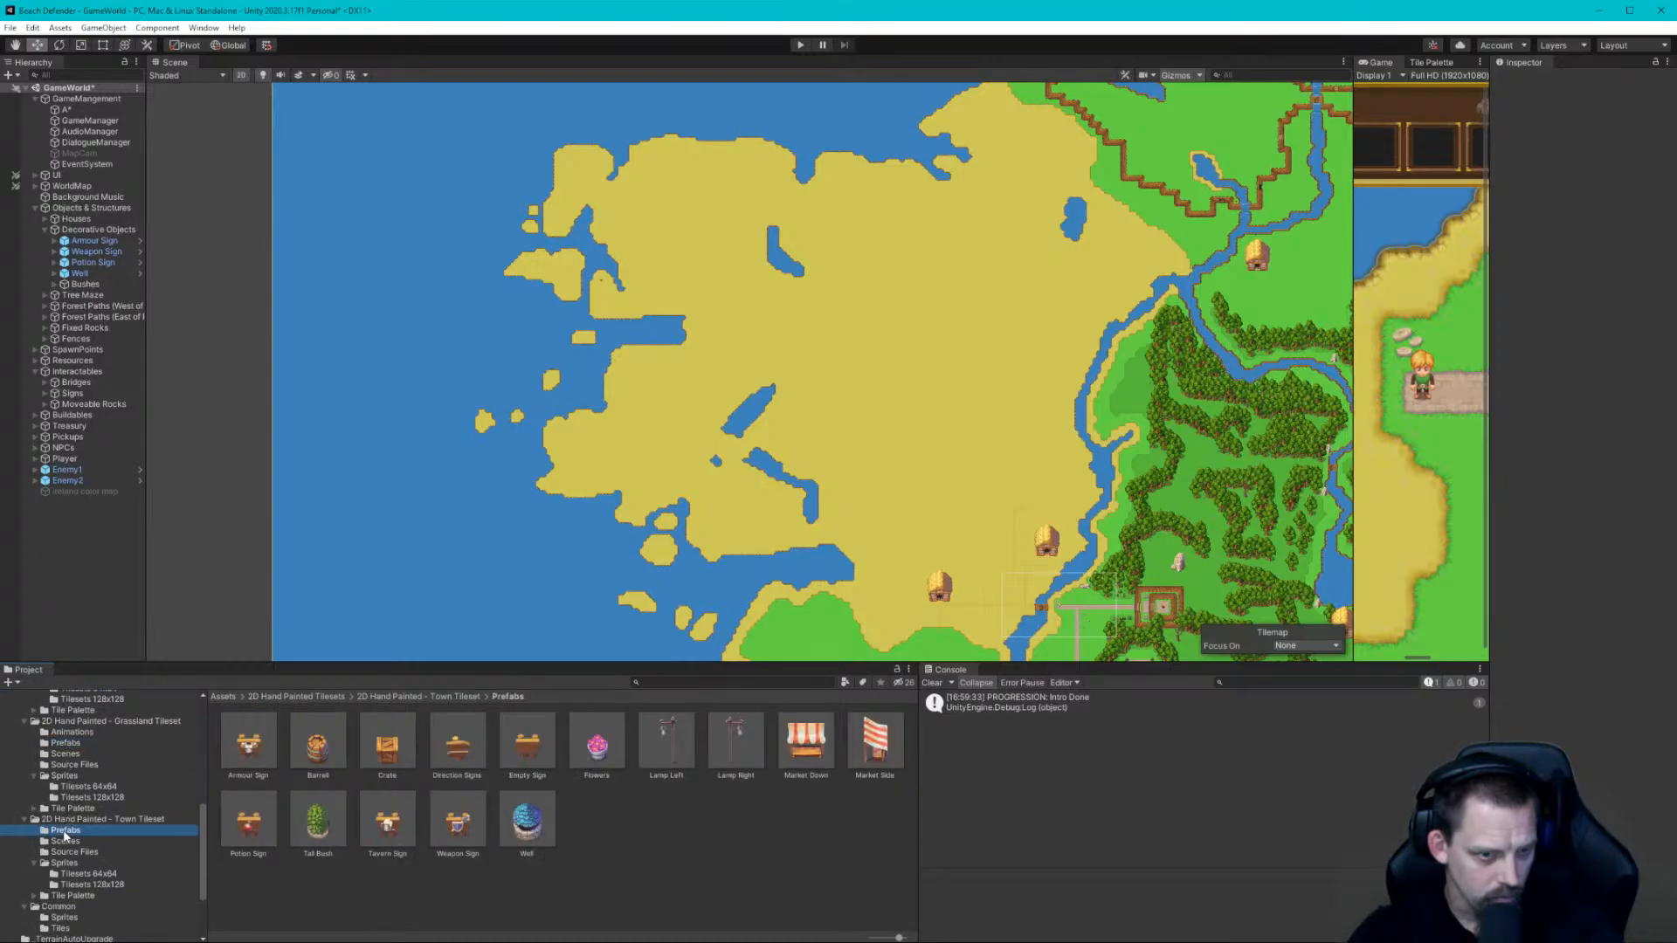
{"action": "scroll", "coordinate": [59, 814], "scroll_direction": "down", "scroll_amount": 3}
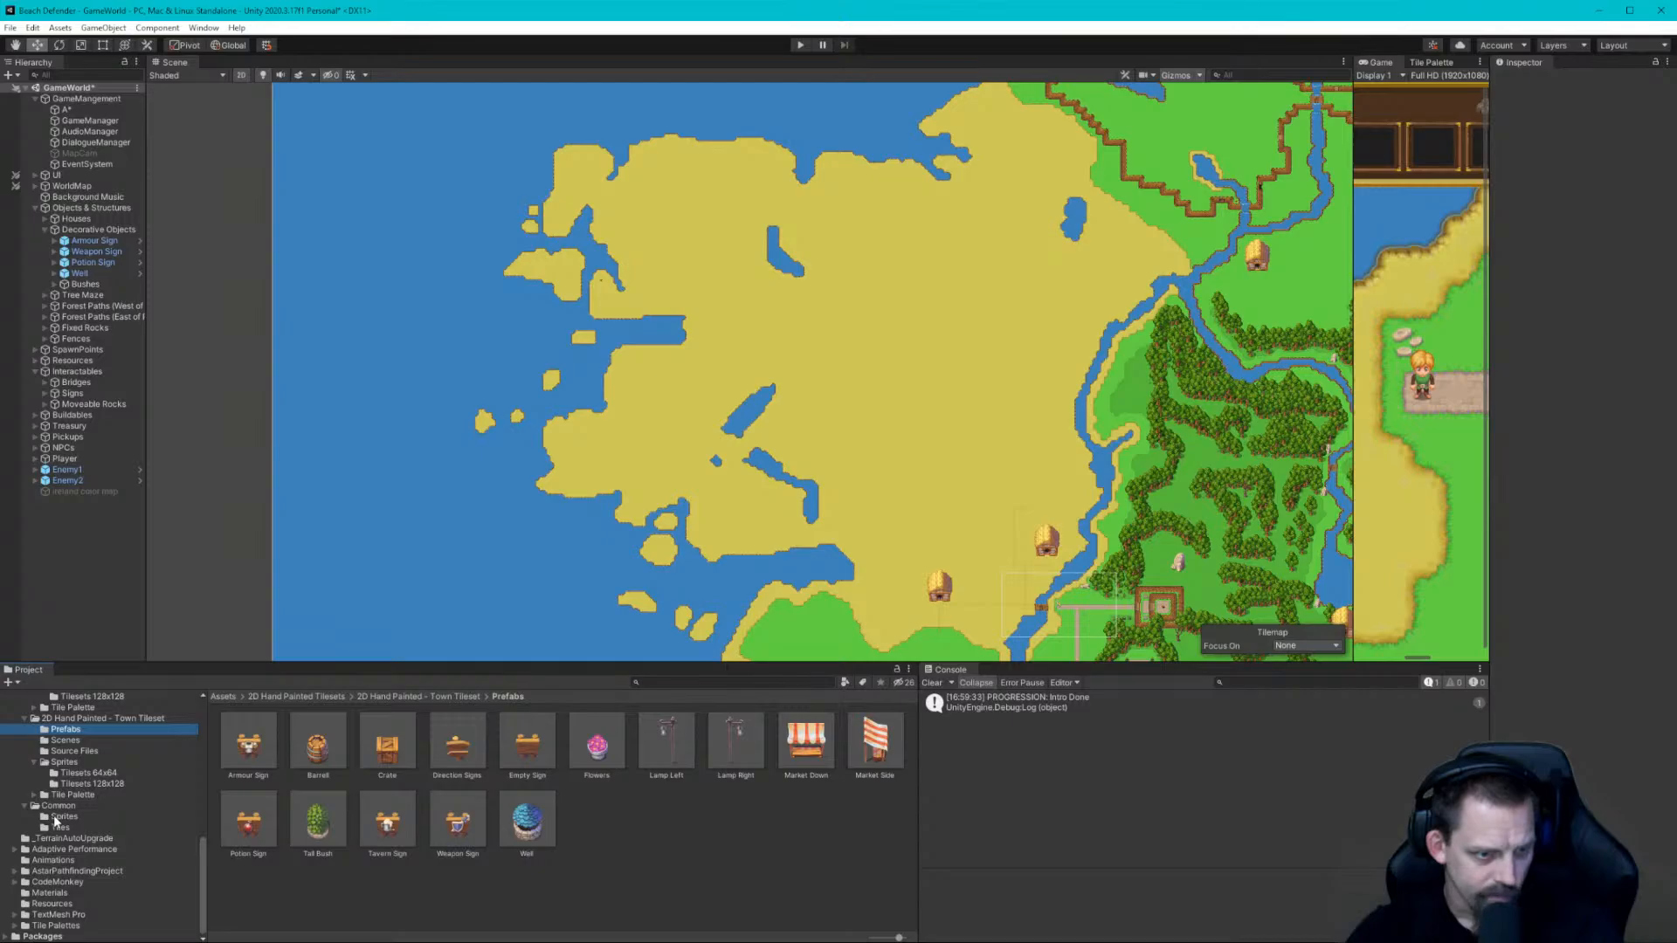
{"action": "scroll", "coordinate": [57, 812], "scroll_direction": "up", "scroll_amount": 10}
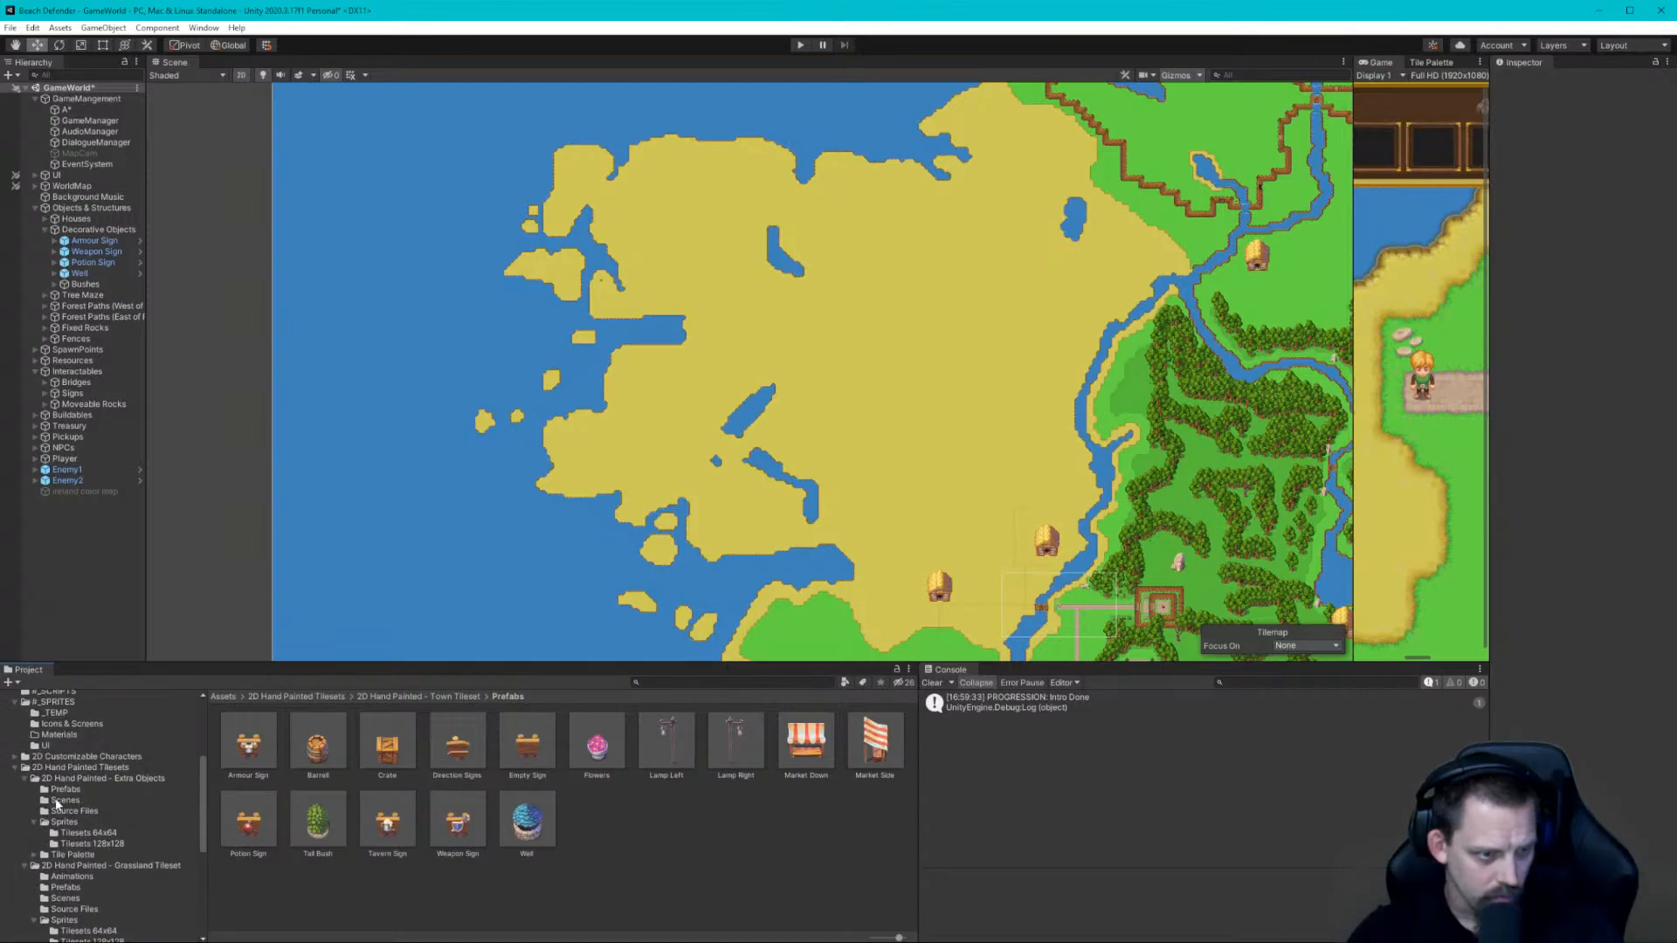
{"action": "left_click", "coordinate": [15, 768]}
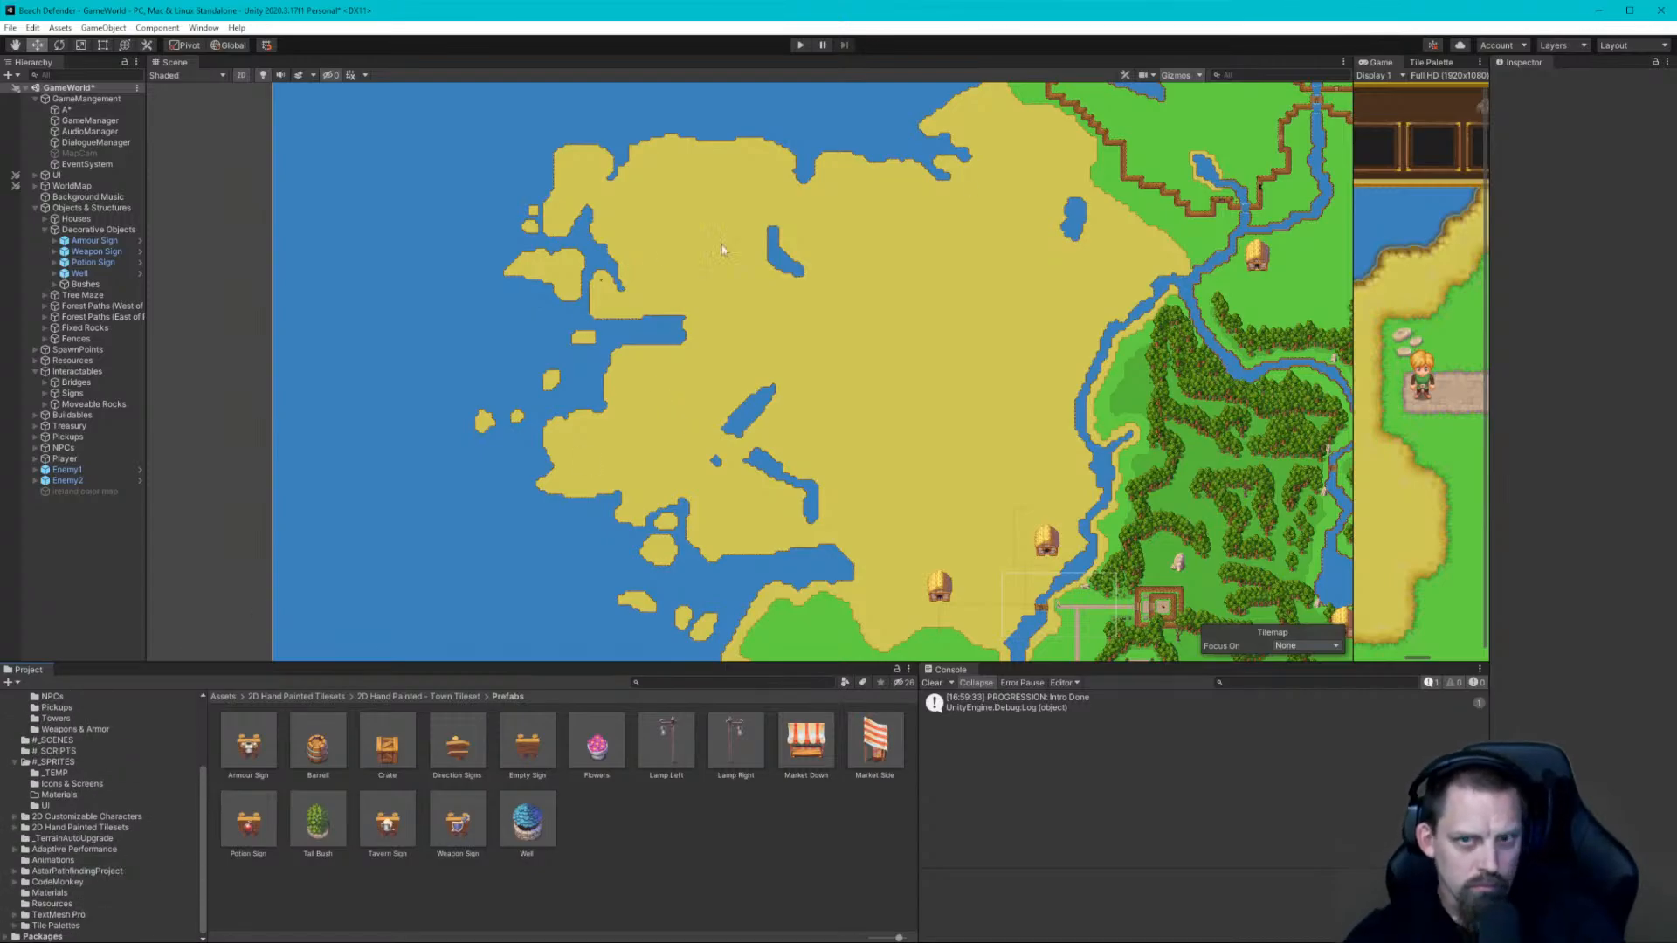
Widen the Tile Palette area to about half the window and switch the palette from Town to Island
{"action": "left_click_drag", "start_coordinate": [1351, 264], "coordinate": [686, 273]}
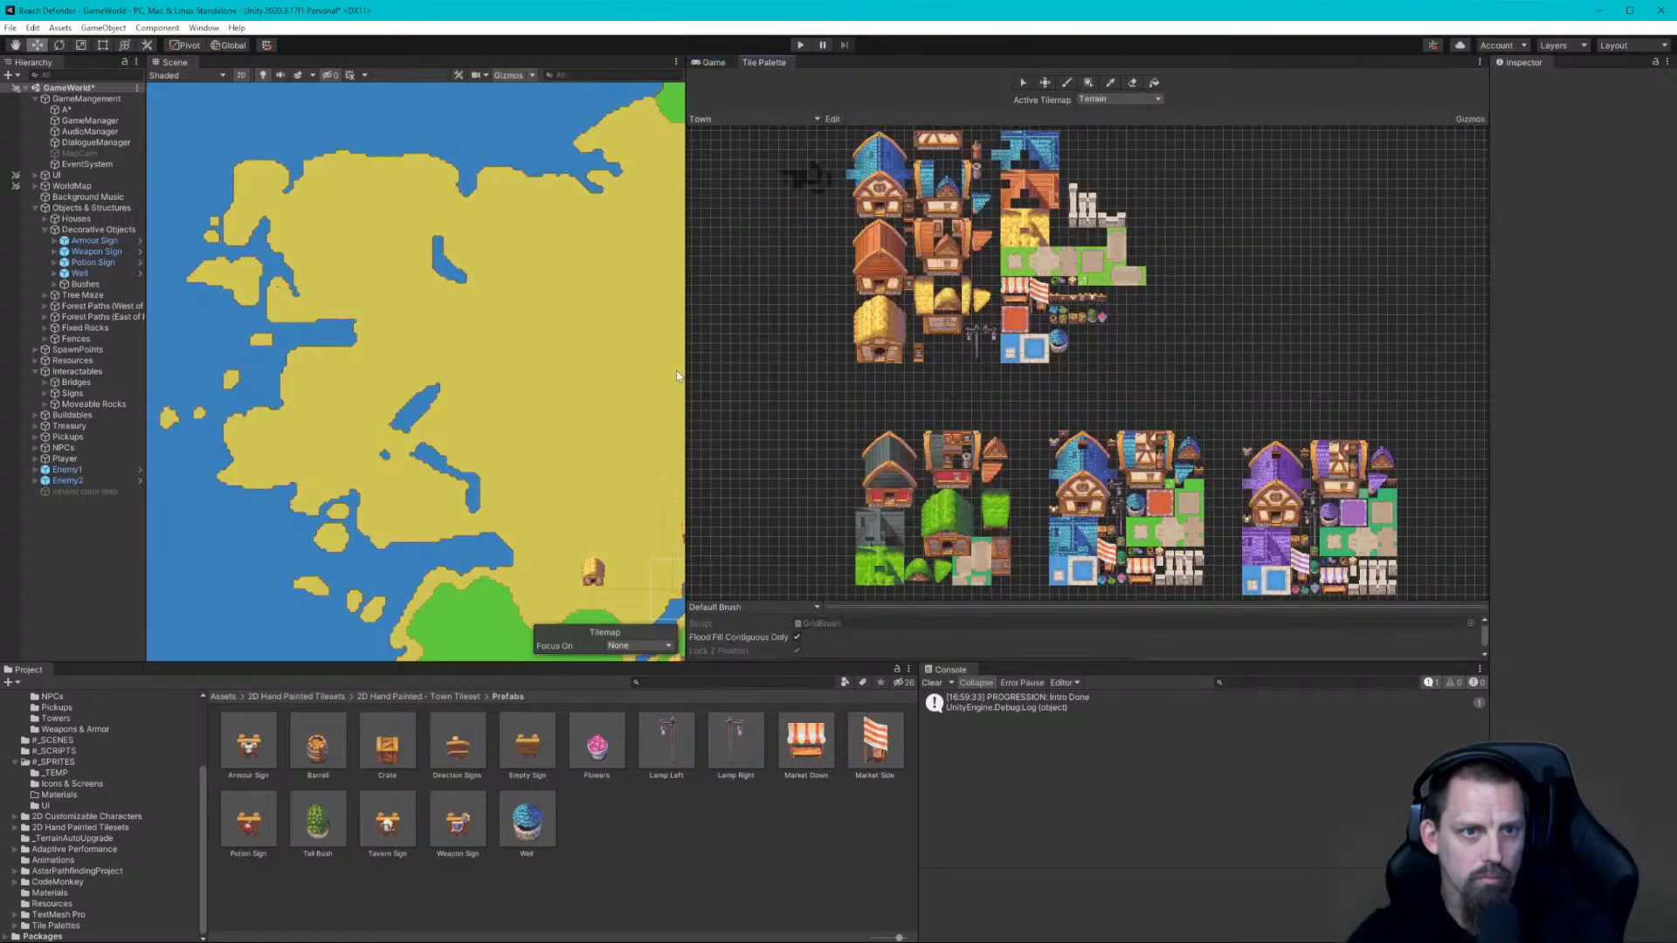
{"action": "left_click_drag", "start_coordinate": [685, 376], "coordinate": [808, 336]}
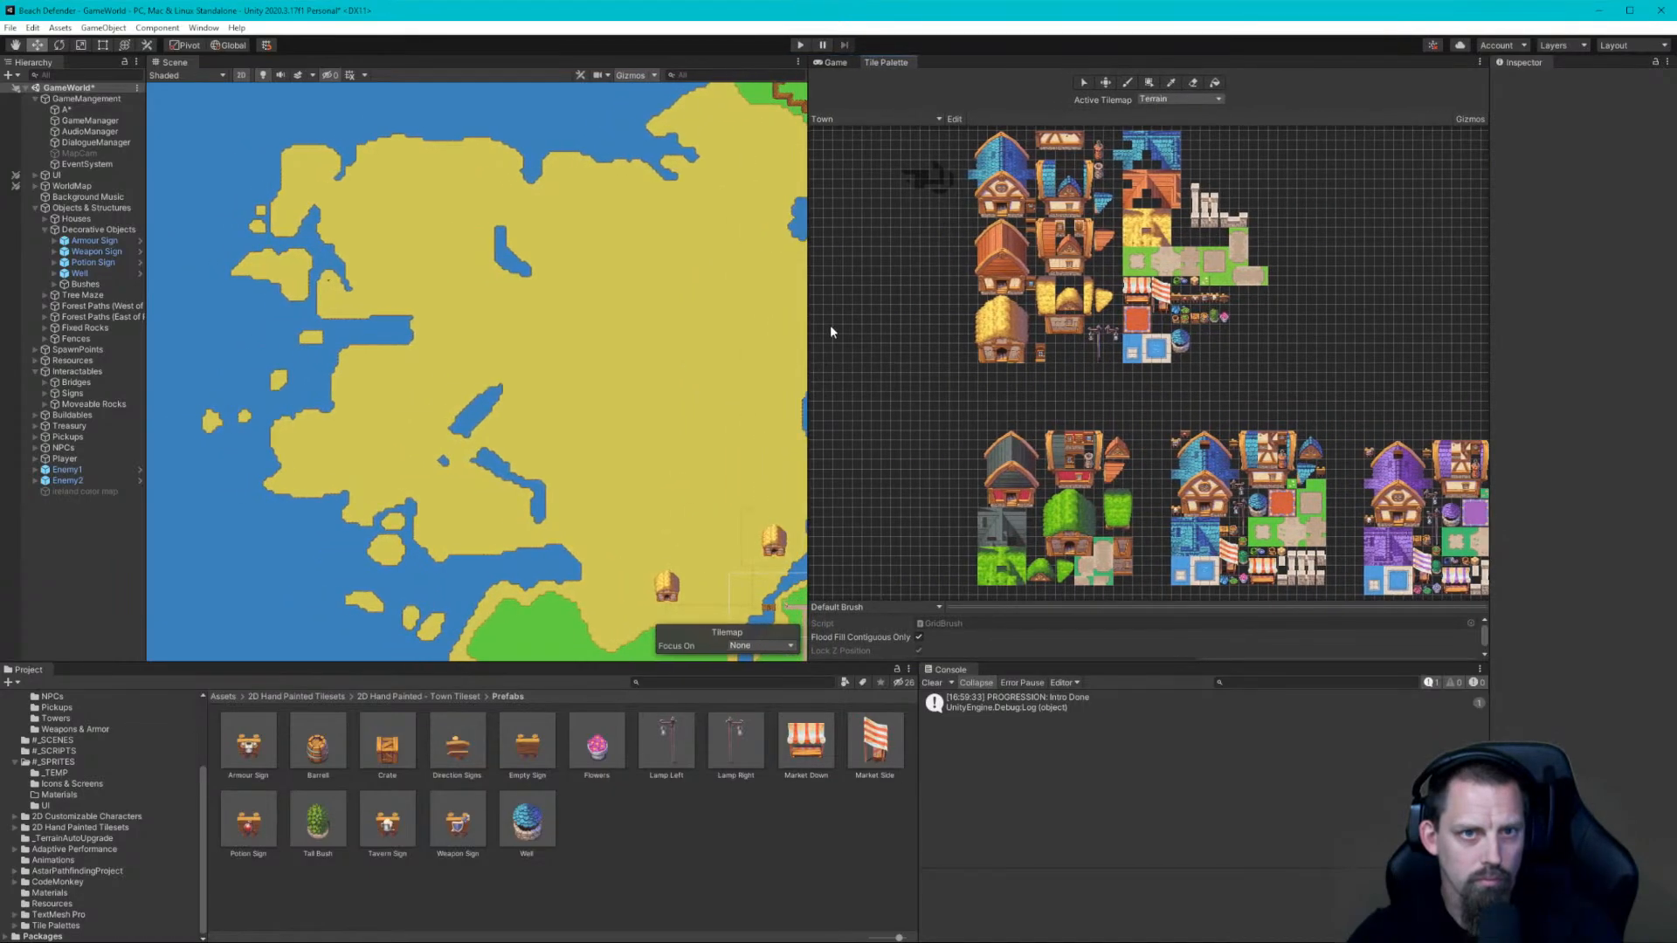
{"action": "left_click", "coordinate": [872, 119]}
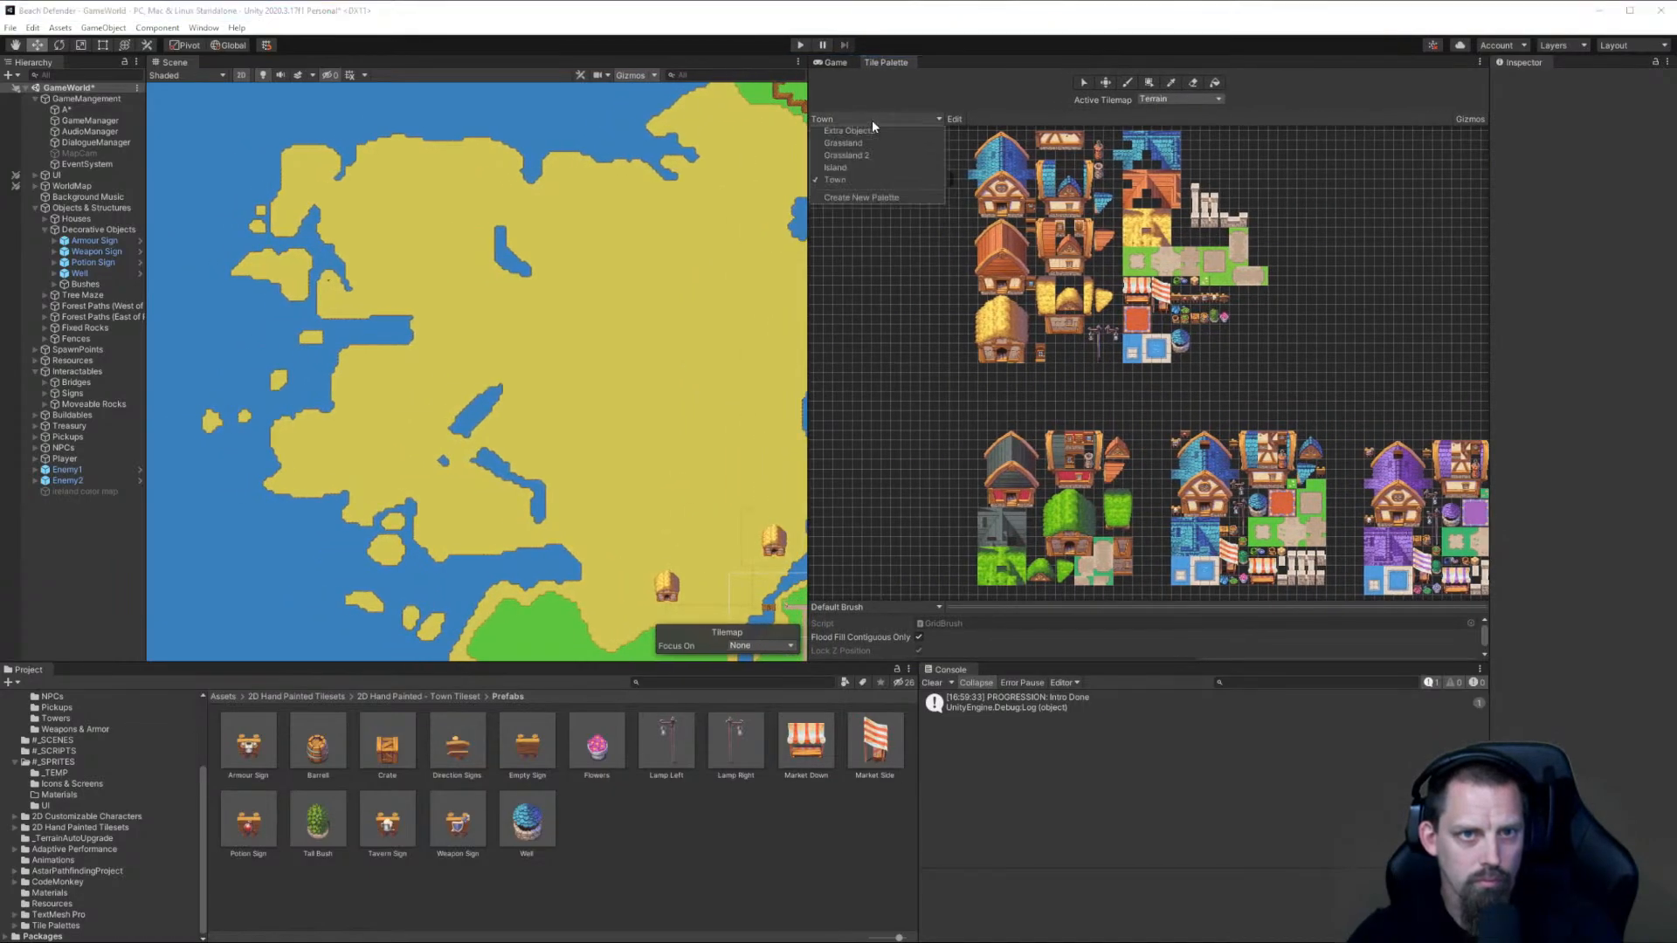
{"action": "left_click", "coordinate": [863, 174]}
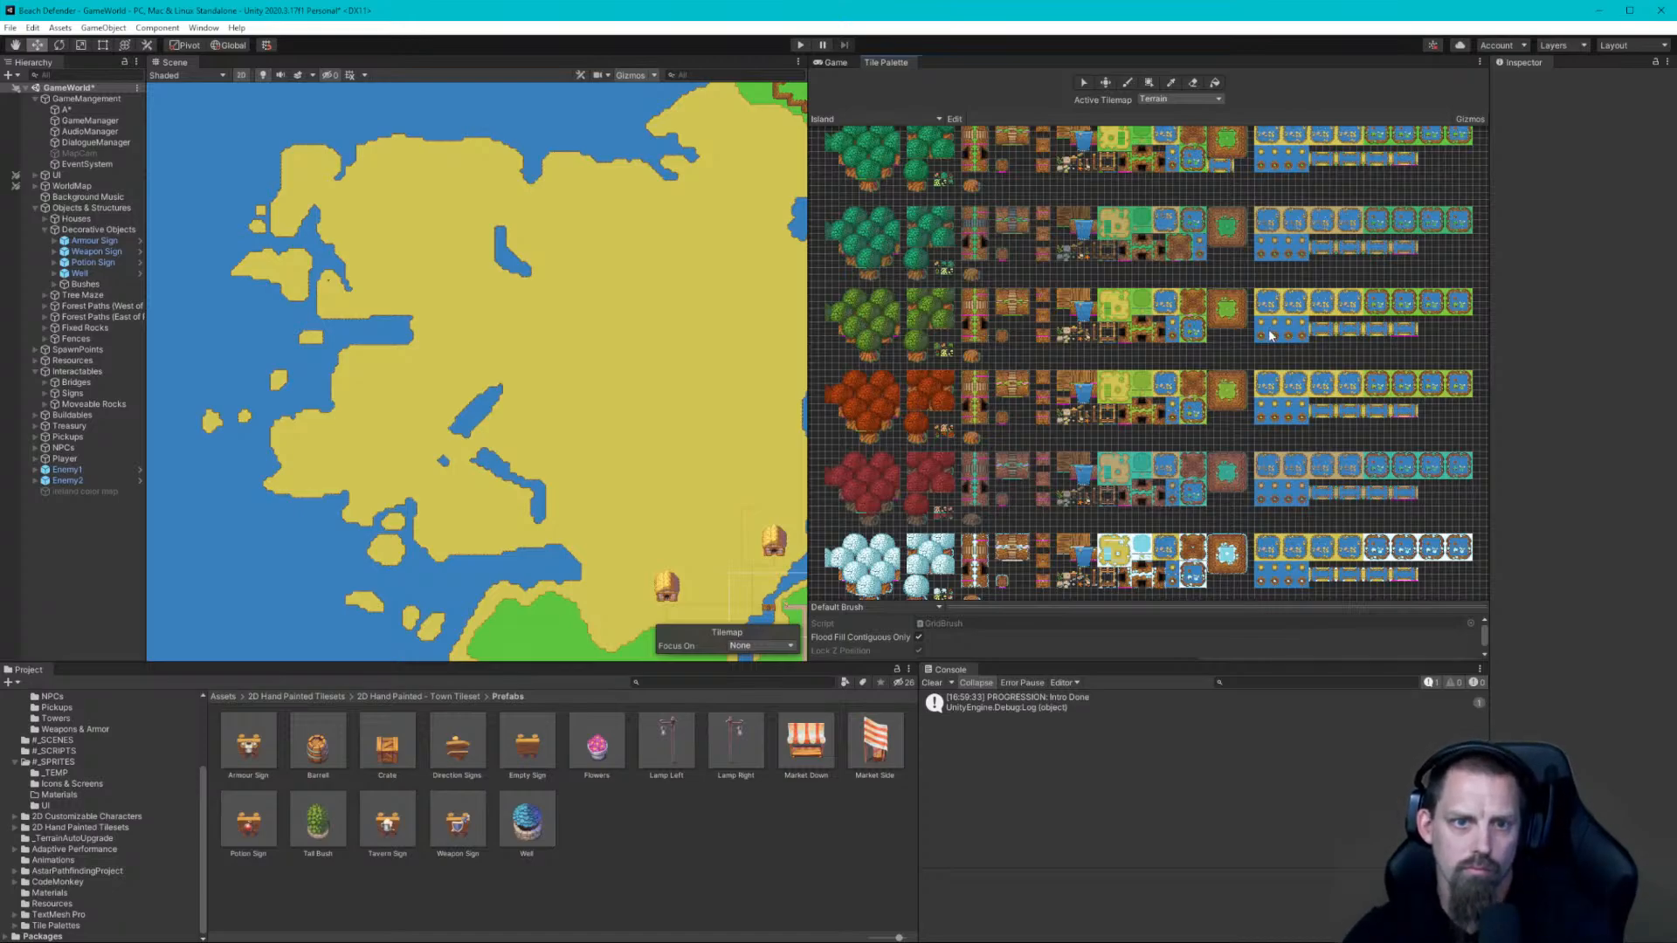
Examine the tree, cliff, sand and water tiles across the colour variants of the Island palette
{"action": "scroll", "coordinate": [1220, 317], "scroll_direction": "up", "scroll_amount": 3}
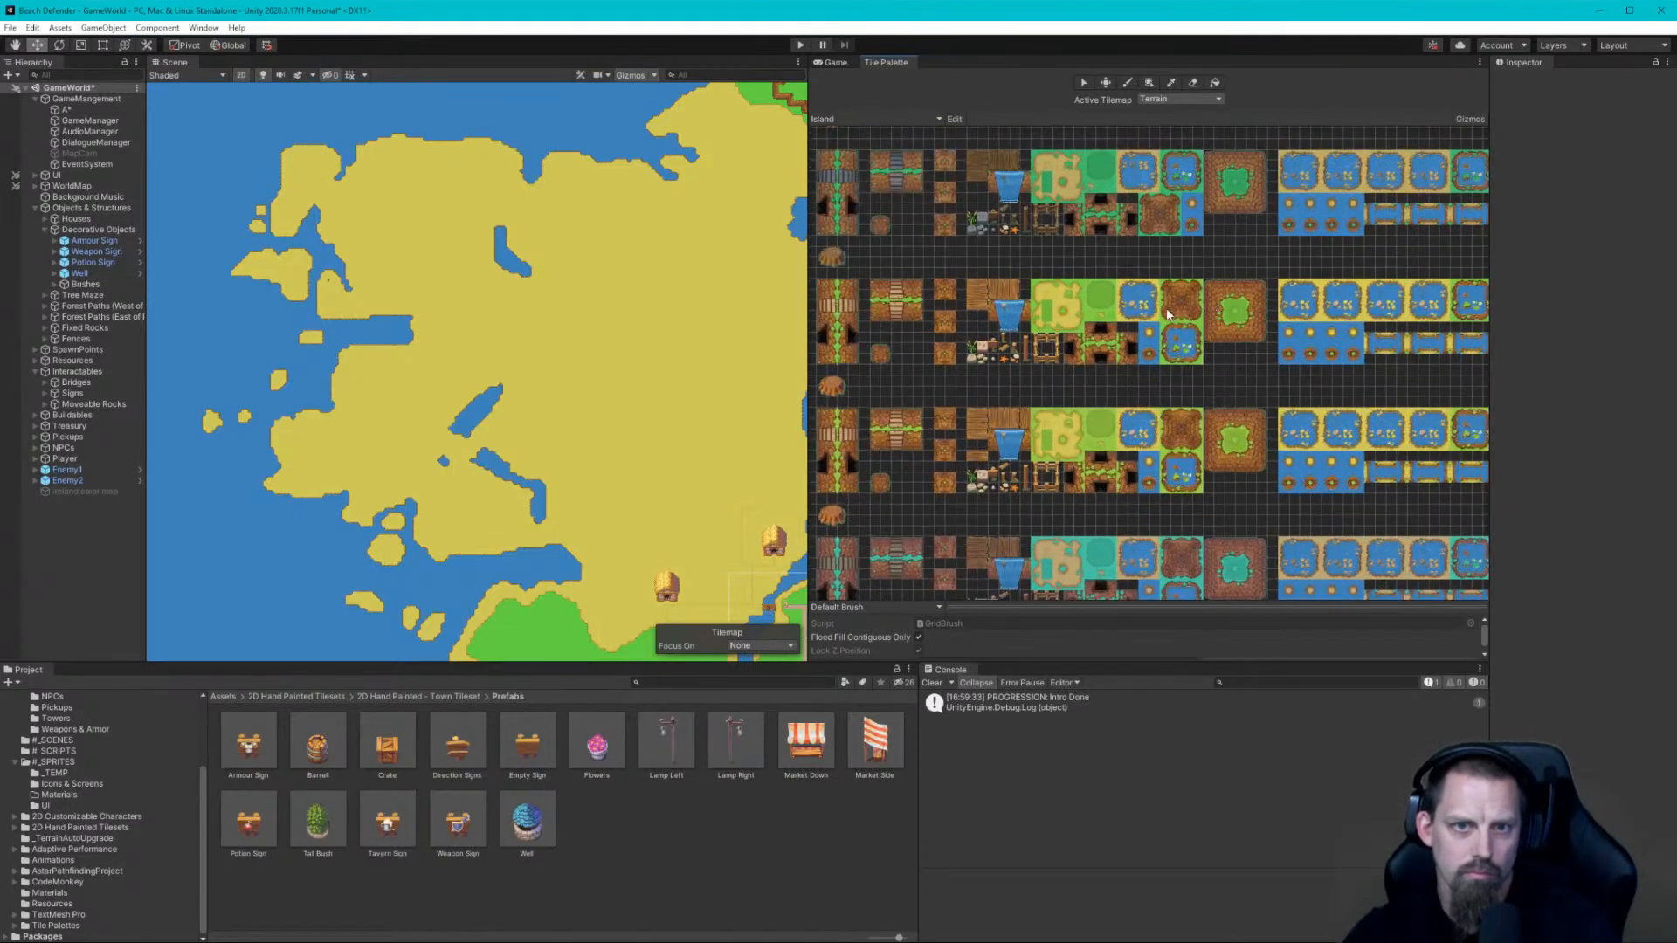
{"action": "middle_click_drag", "start_coordinate": [1149, 329], "coordinate": [1276, 350]}
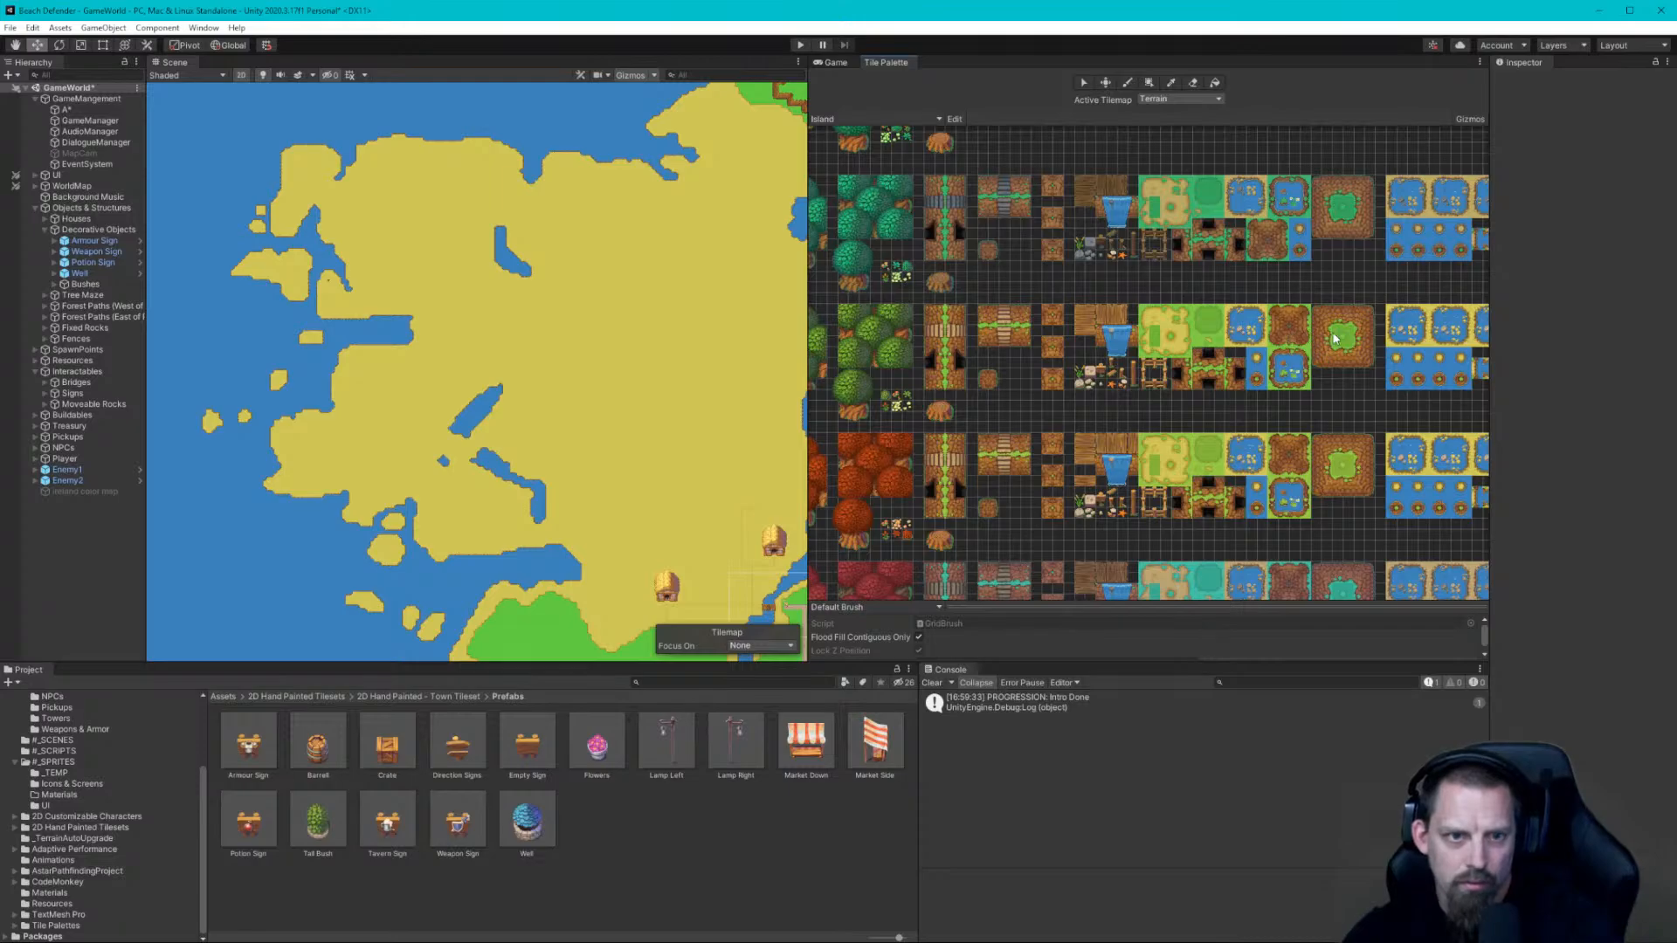
{"action": "middle_click_drag", "start_coordinate": [1334, 338], "coordinate": [1299, 439]}
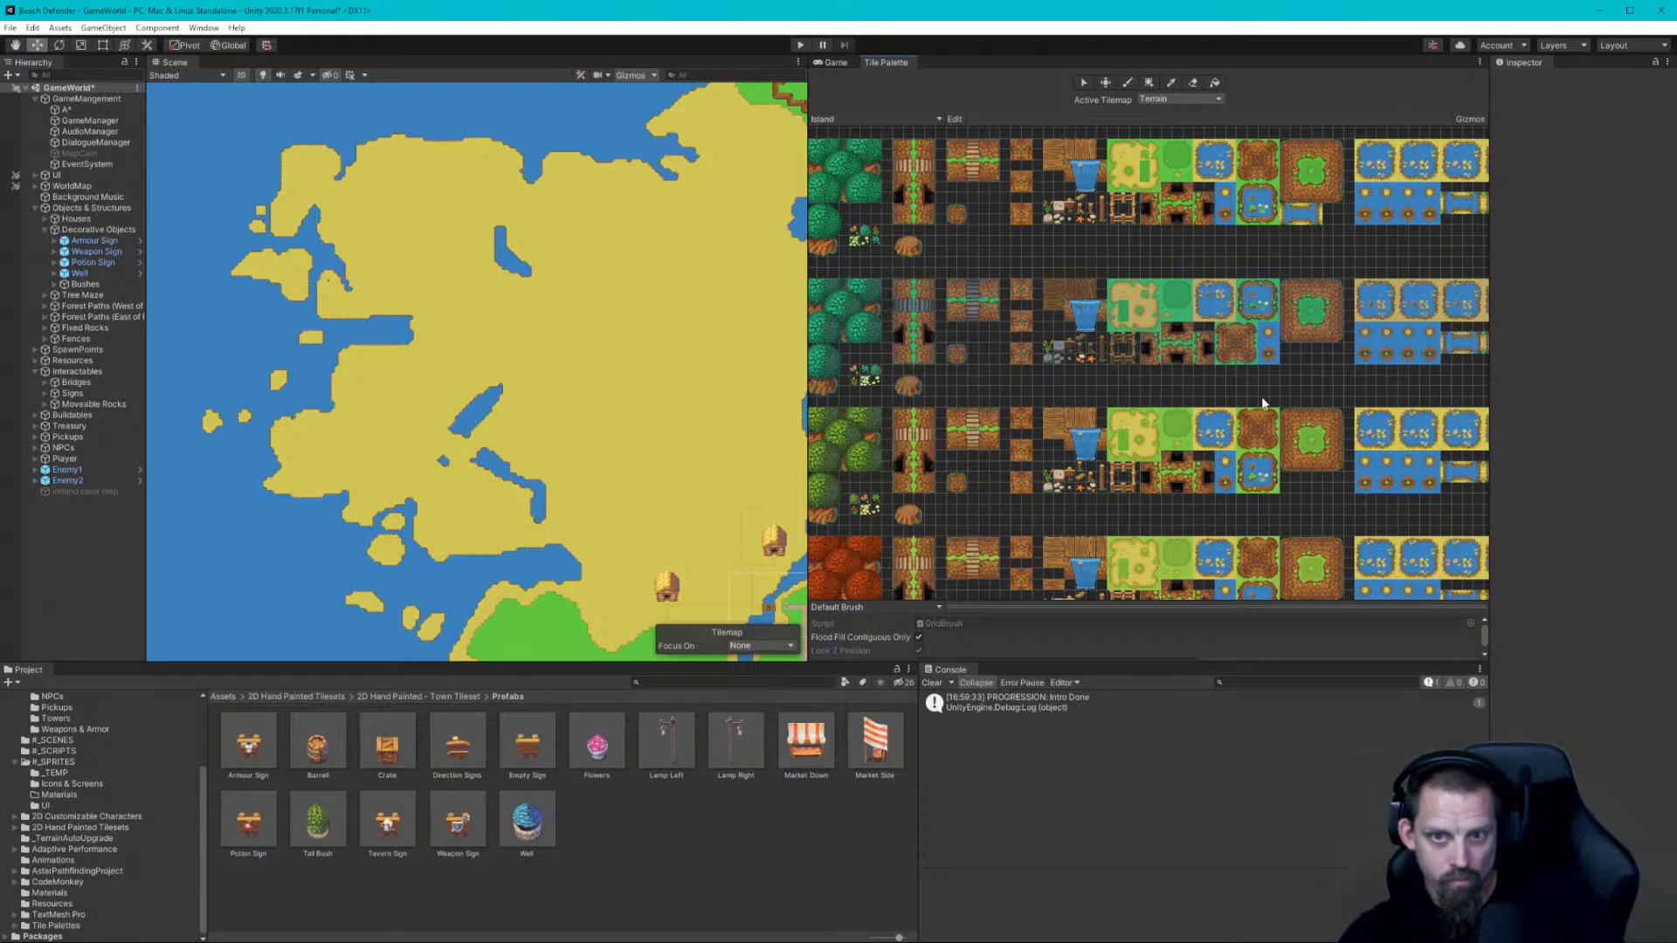
{"action": "middle_click_drag", "start_coordinate": [1262, 397], "coordinate": [1292, 229]}
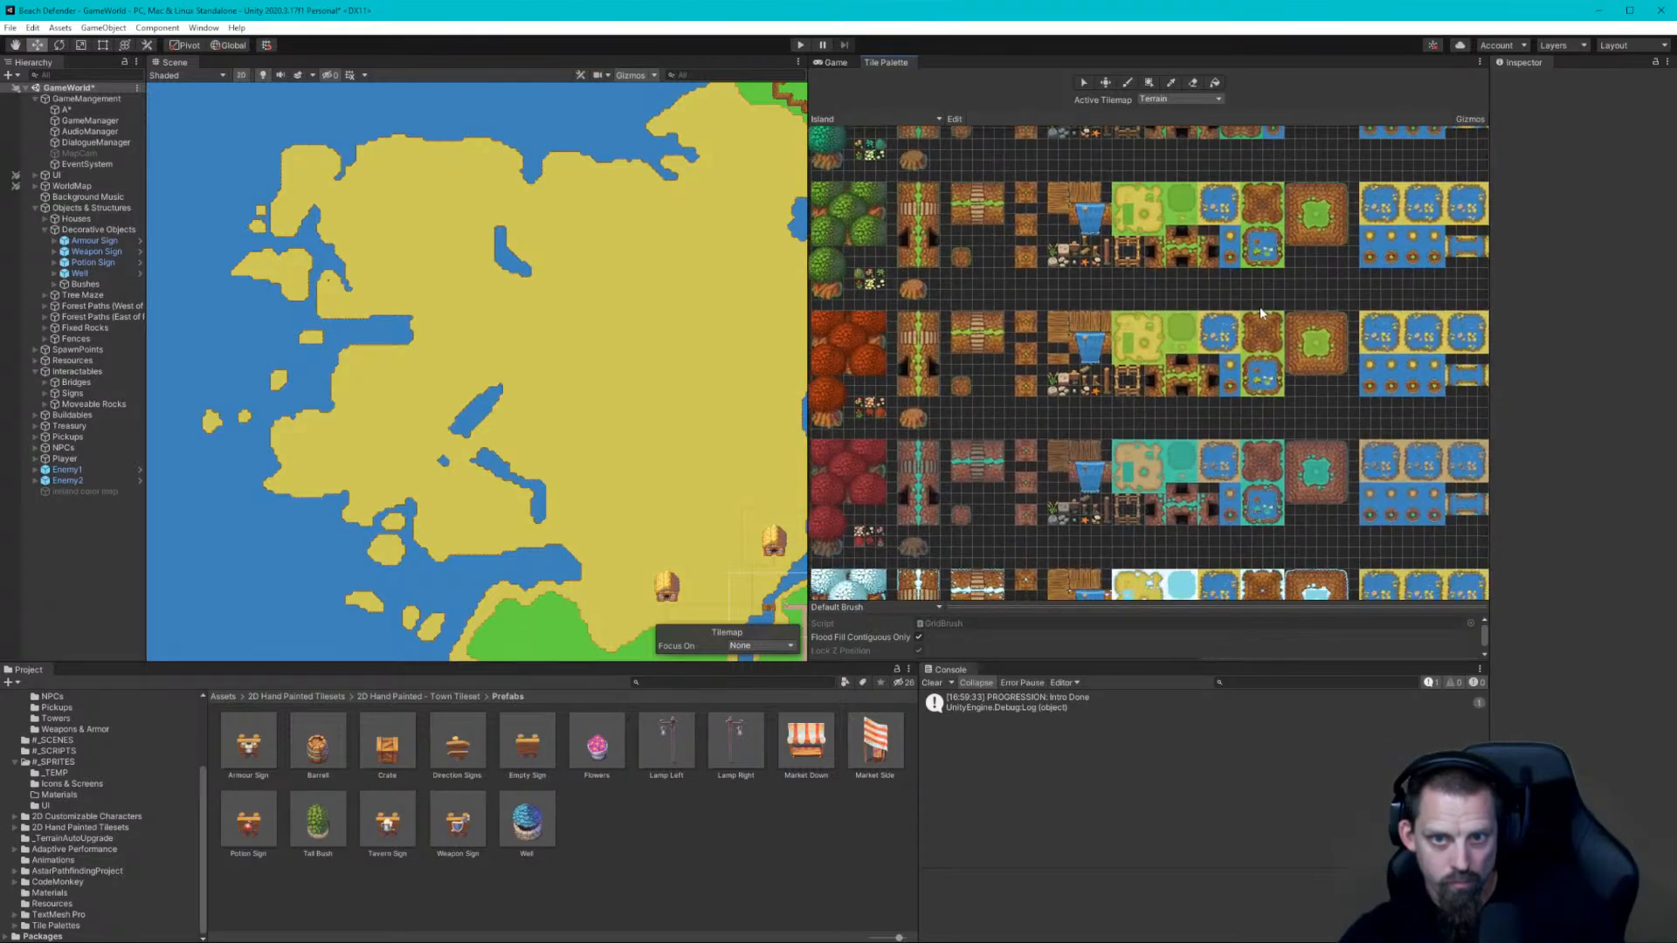
{"action": "middle_click_drag", "start_coordinate": [1195, 438], "coordinate": [1219, 496]}
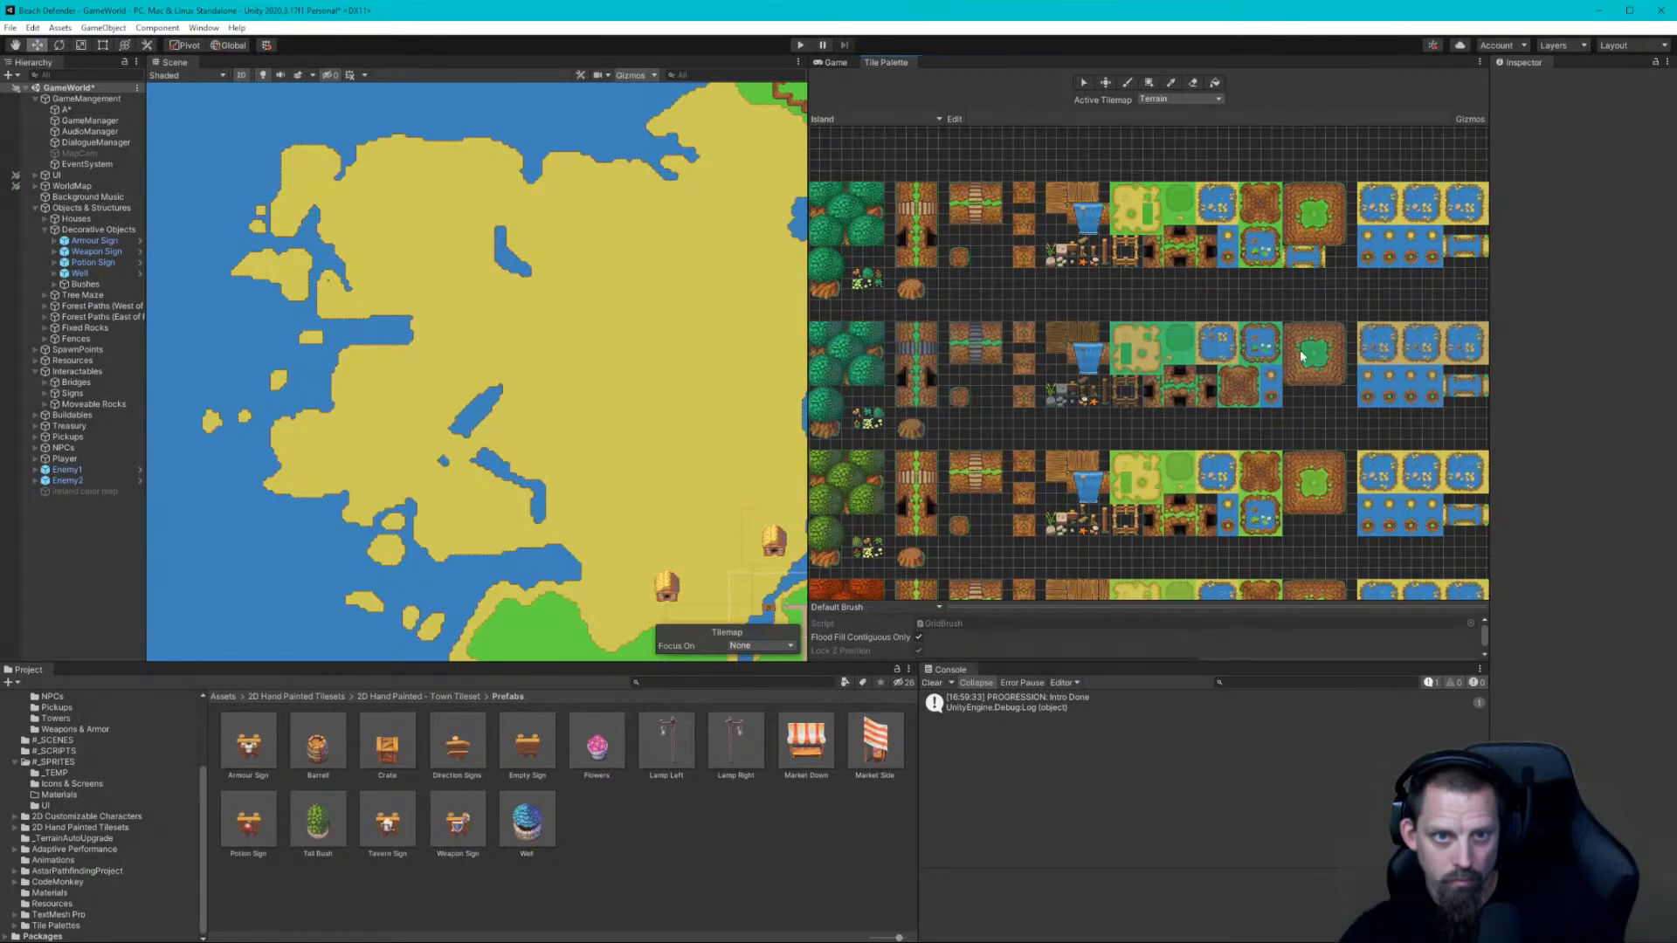
{"action": "middle_click_drag", "start_coordinate": [1301, 356], "coordinate": [1357, 365]}
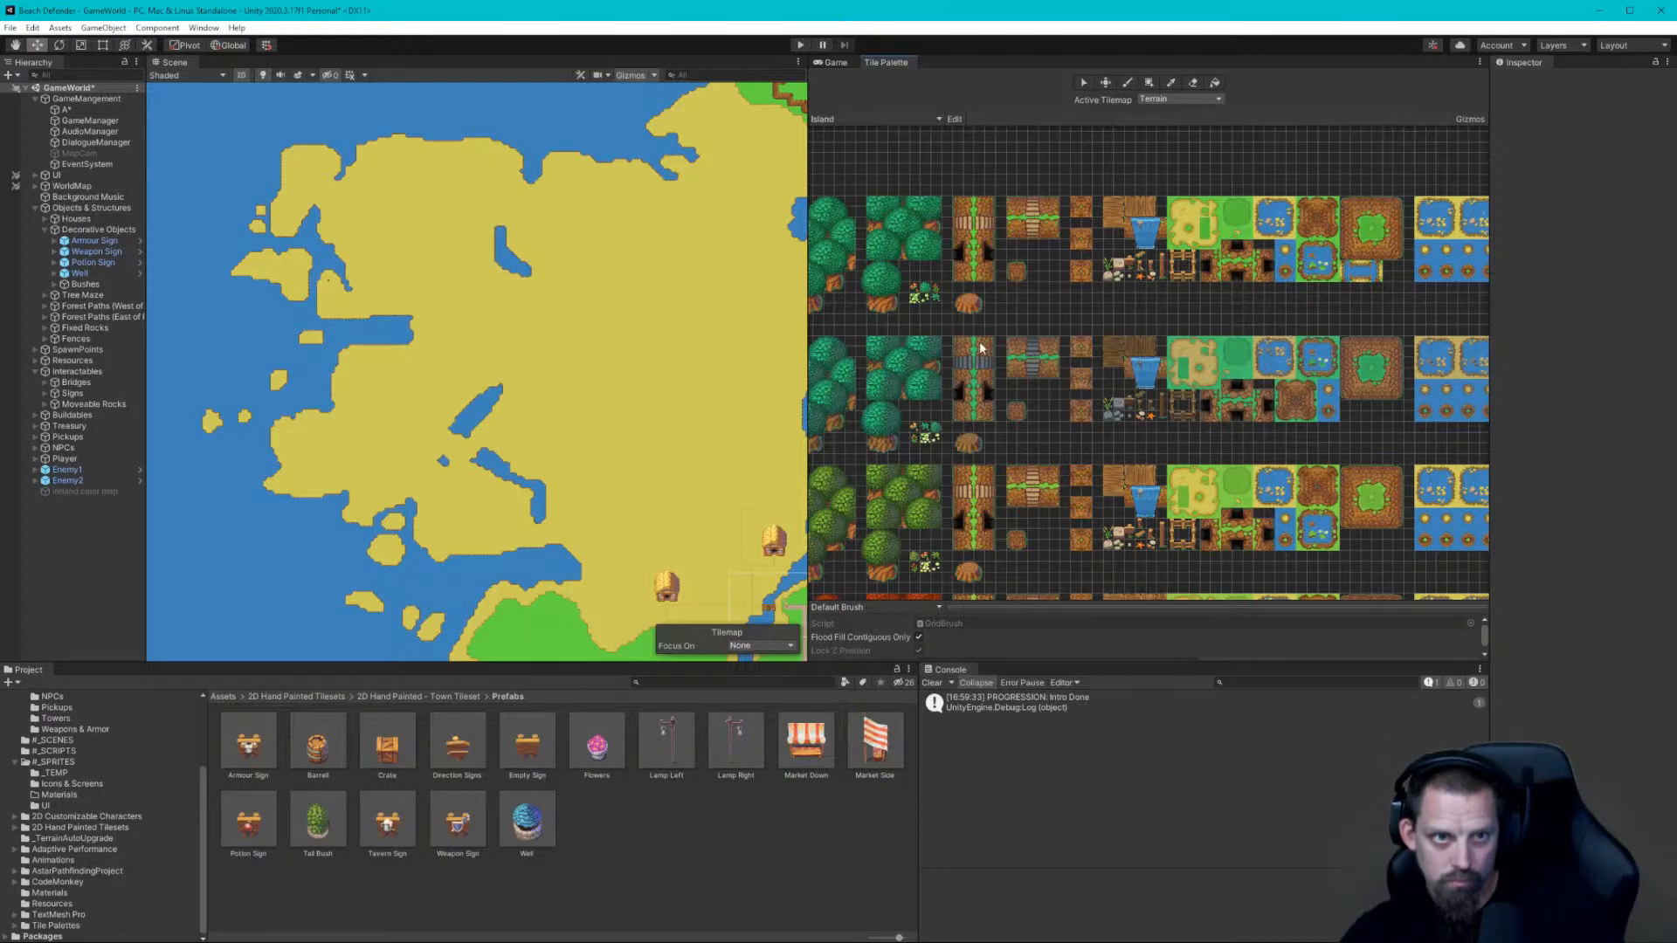
Bring back the Game view, widen the Scene view again and frame the whole desert
{"action": "mouse_move", "coordinate": [740, 365]}
{"action": "middle_mouse_down"}
{"action": "mouse_move", "coordinate": [644, 356]}
{"action": "mouse_move", "coordinate": [610, 374]}
{"action": "mouse_move", "coordinate": [765, 381]}
{"action": "middle_mouse_up"}
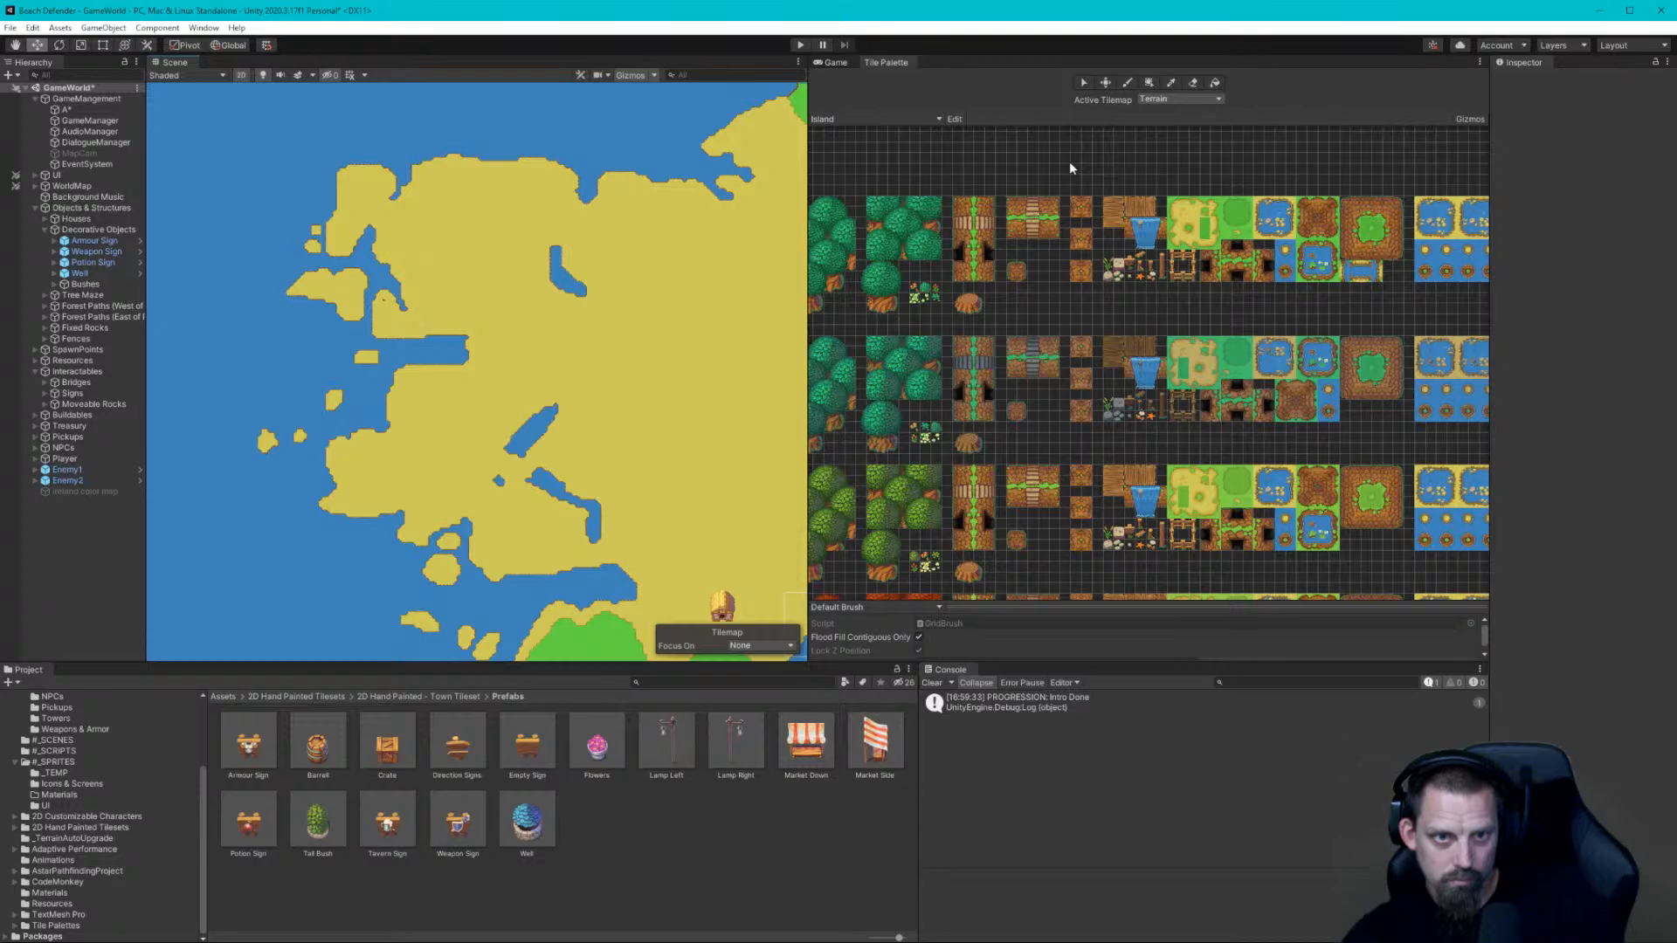
{"action": "left_click", "coordinate": [834, 63]}
{"action": "left_click_drag", "start_coordinate": [810, 215], "coordinate": [1351, 215]}
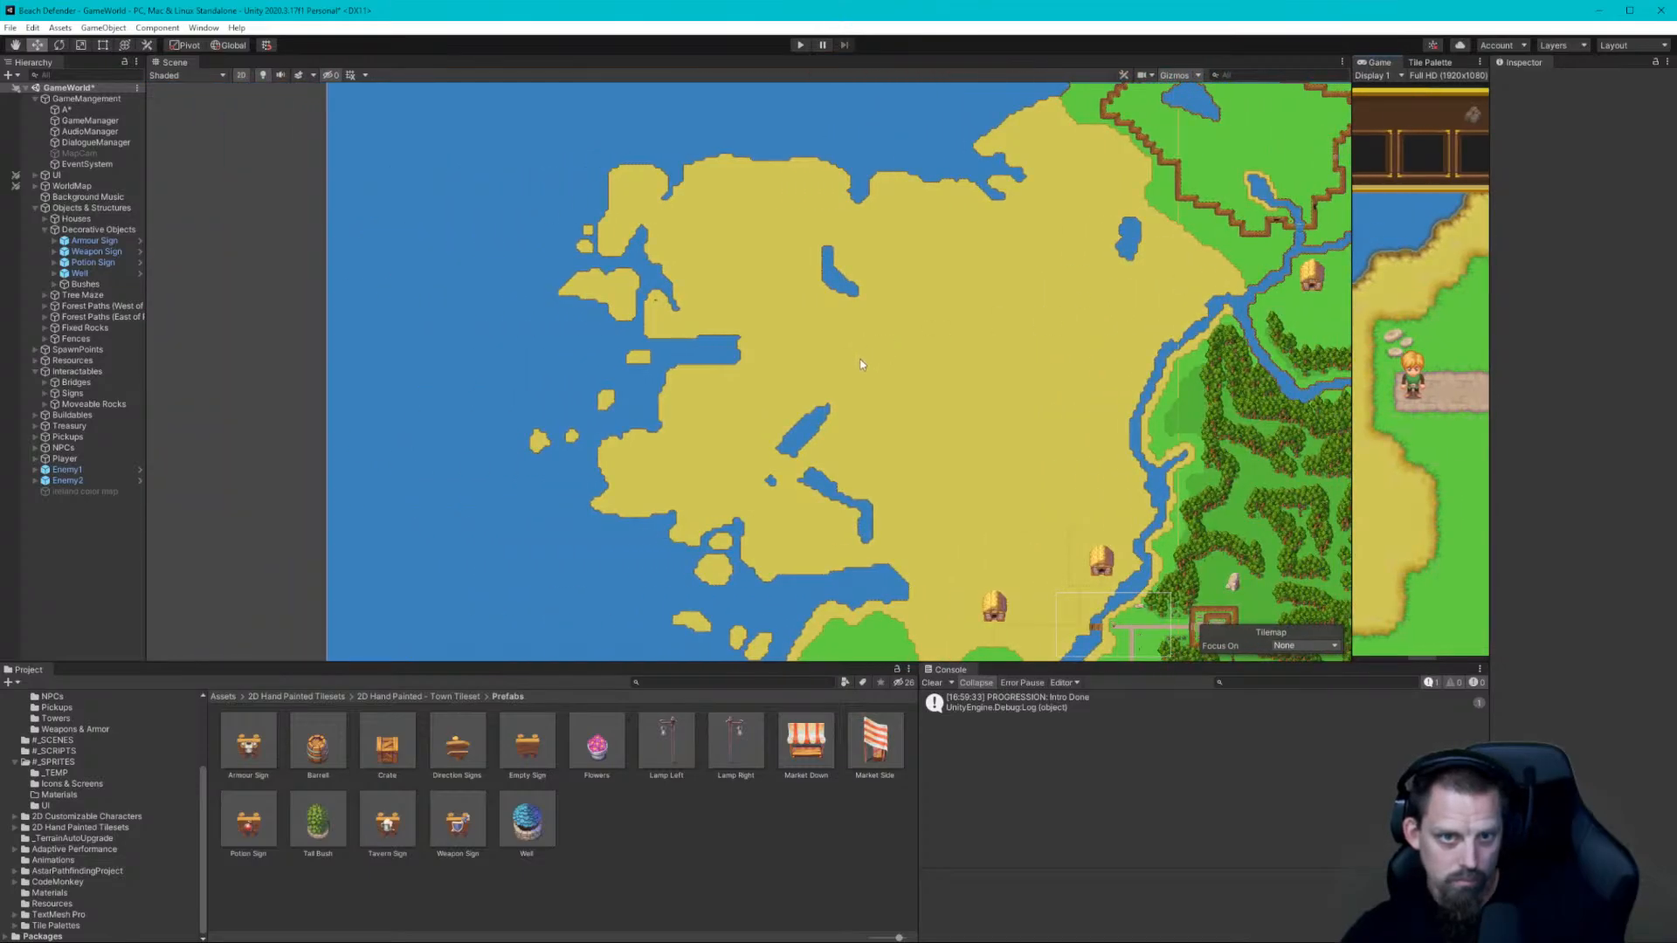
{"action": "middle_click_drag", "start_coordinate": [858, 359], "coordinate": [779, 334]}
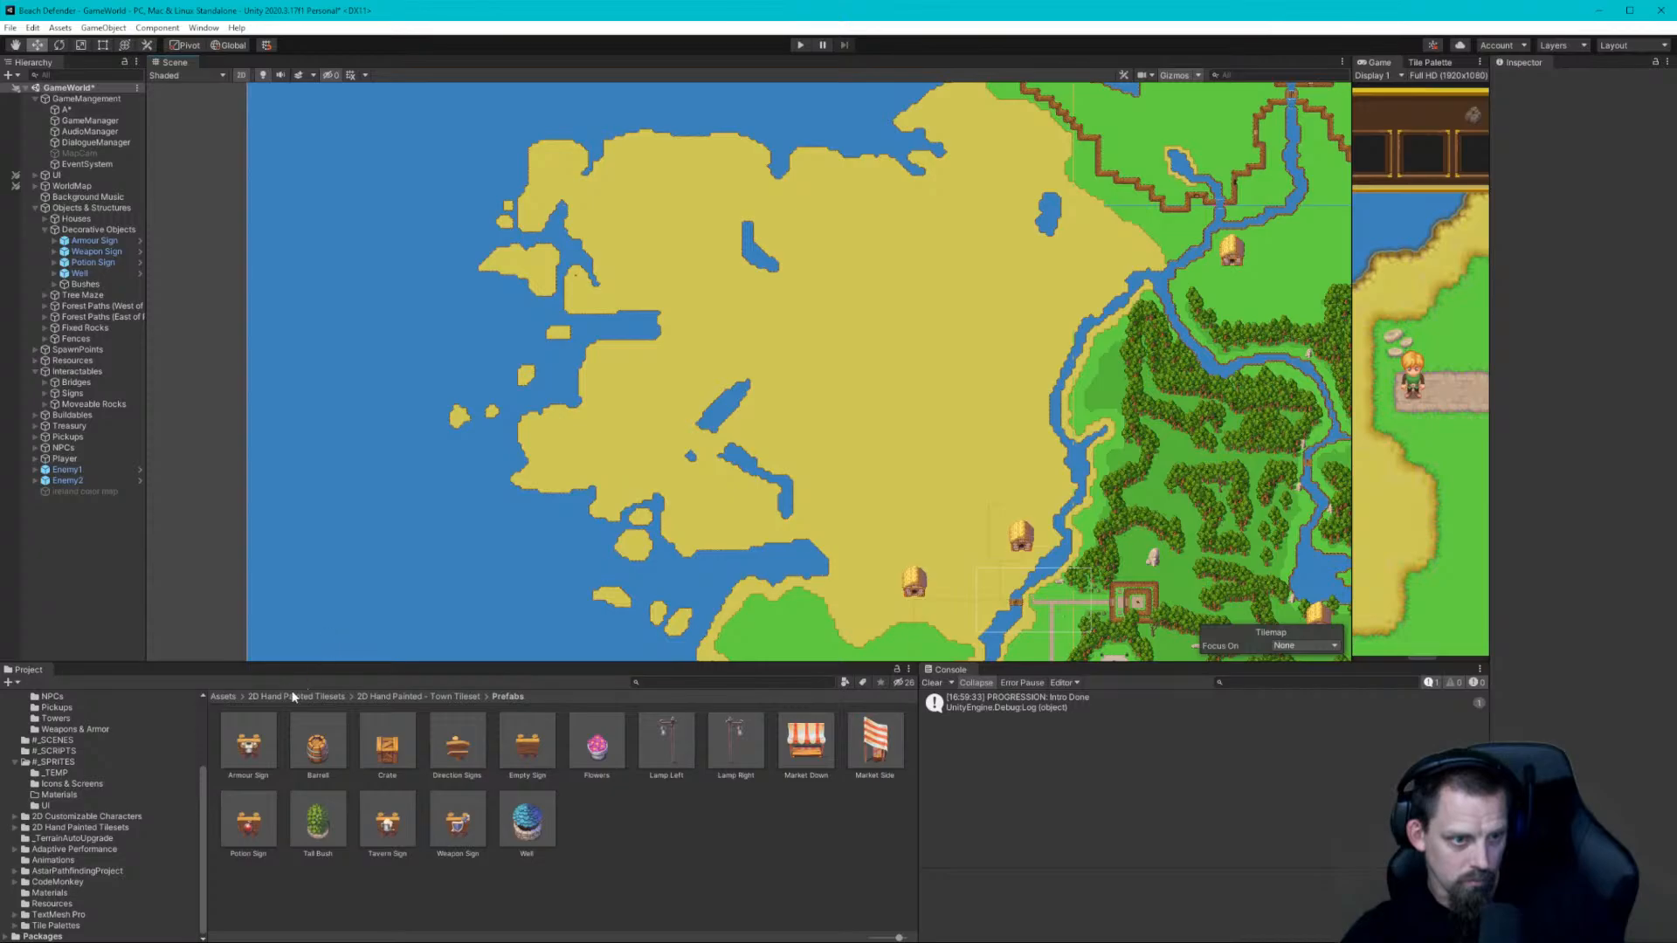
Open the #_PREFABS folder, inspect the Big Rock 3 prefab and expand the Fixed Rocks group in the scene hierarchy
{"action": "scroll", "coordinate": [51, 742], "scroll_direction": "up", "scroll_amount": 4}
{"action": "left_click", "coordinate": [54, 770]}
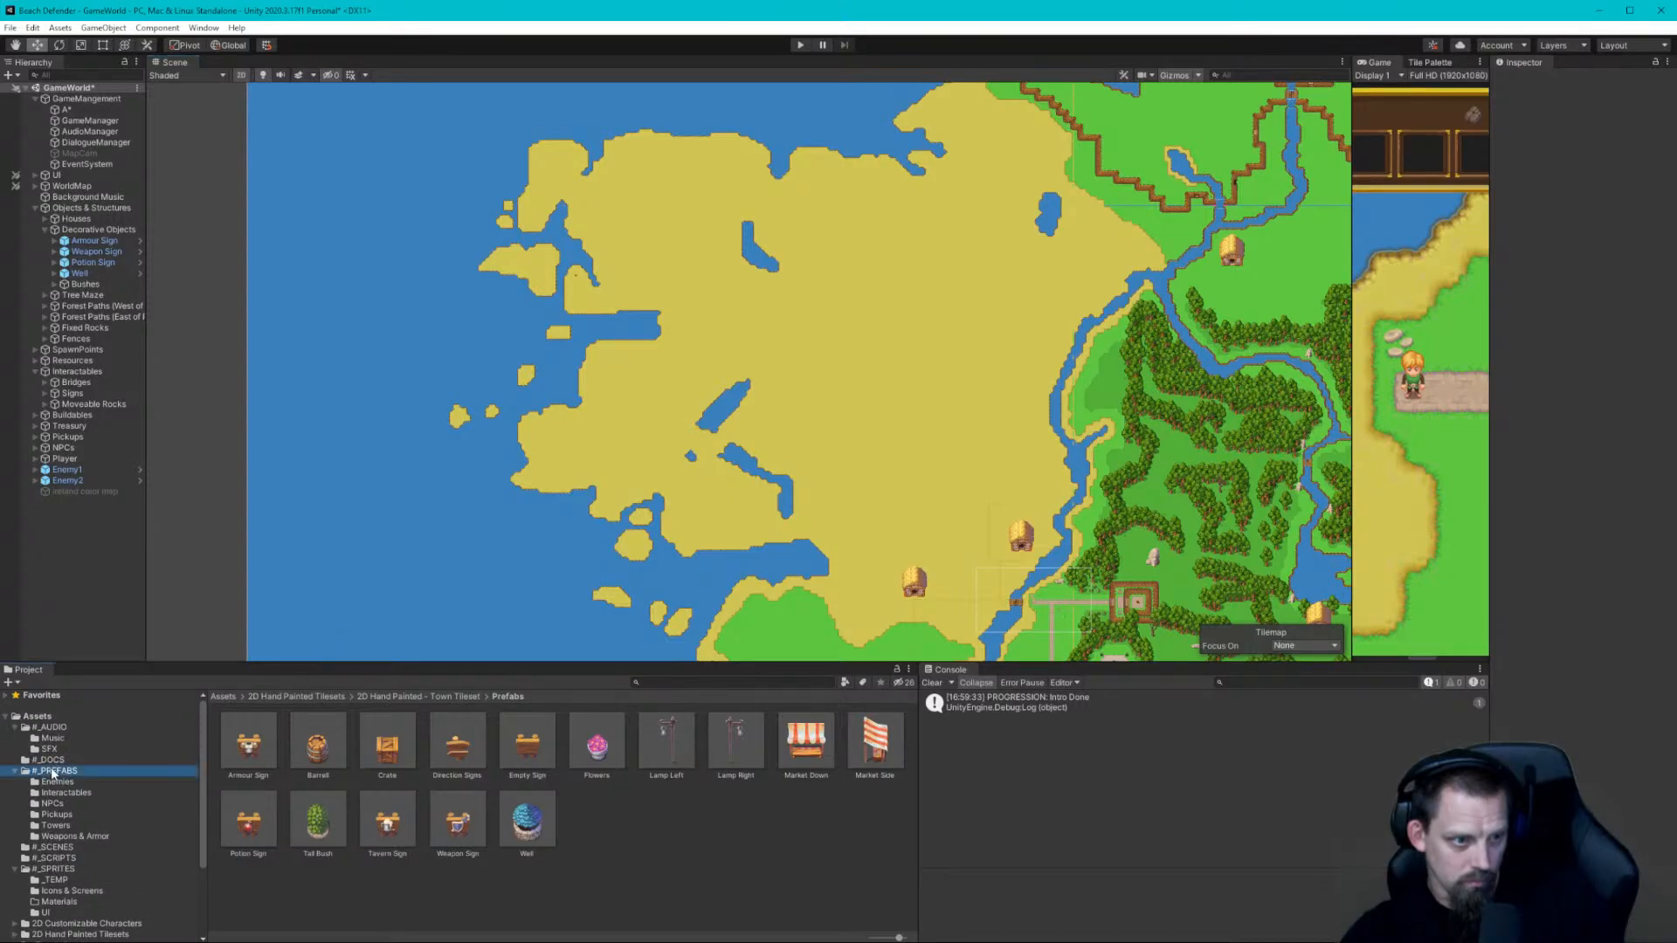
{"action": "left_click", "coordinate": [734, 749]}
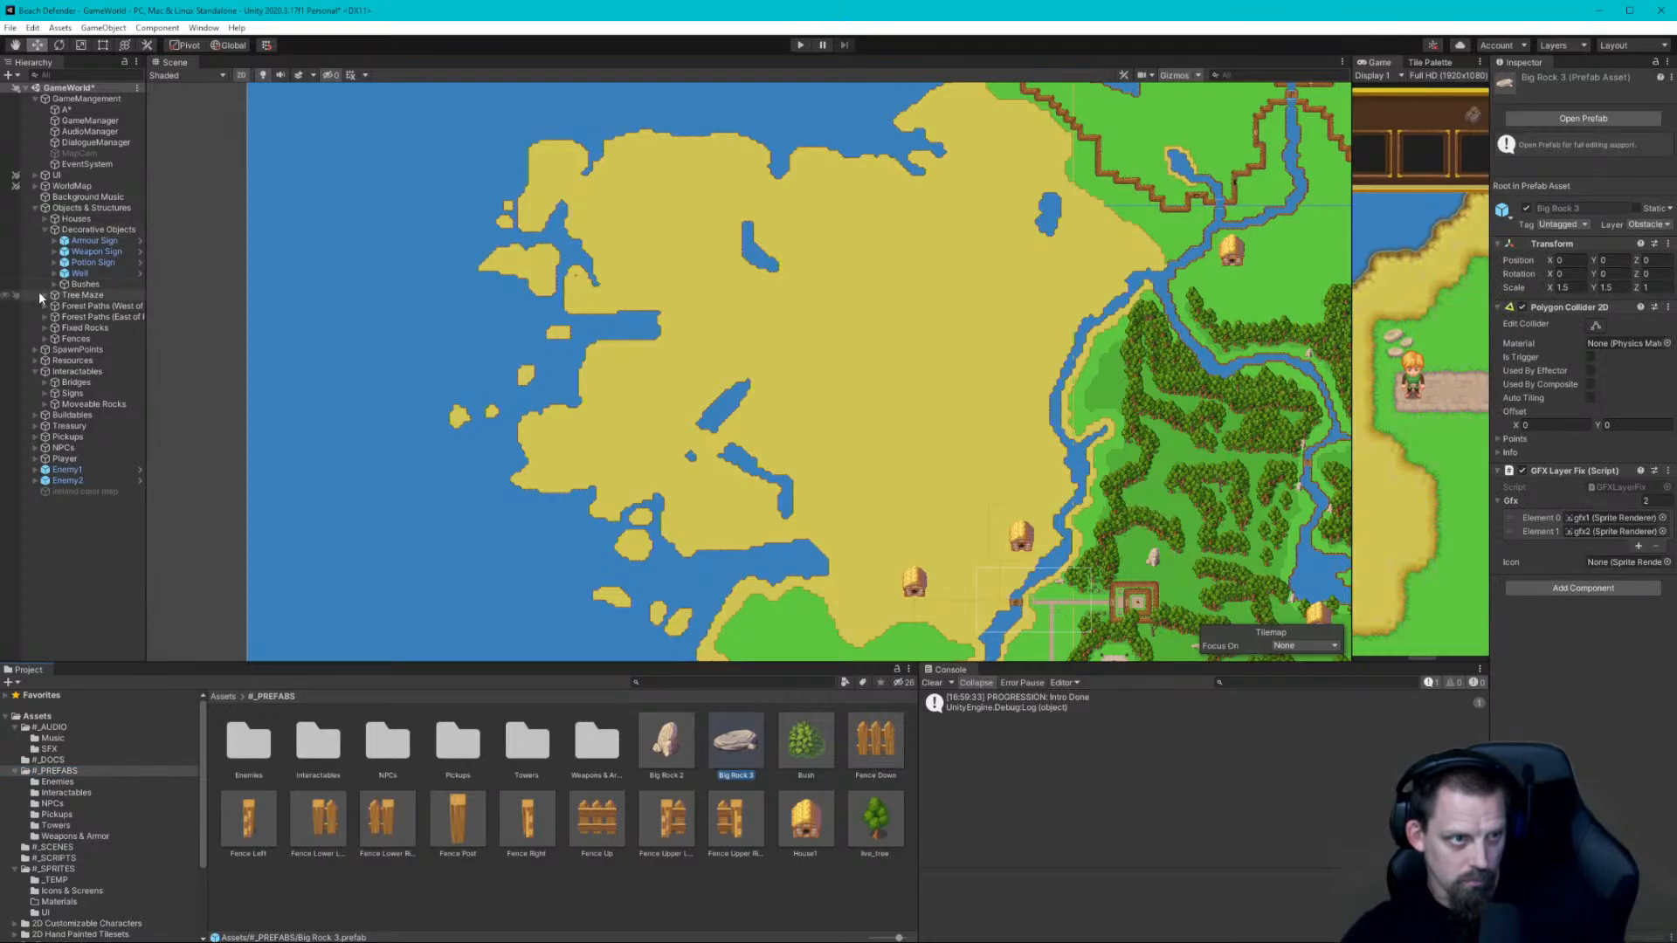
{"action": "left_click", "coordinate": [44, 327]}
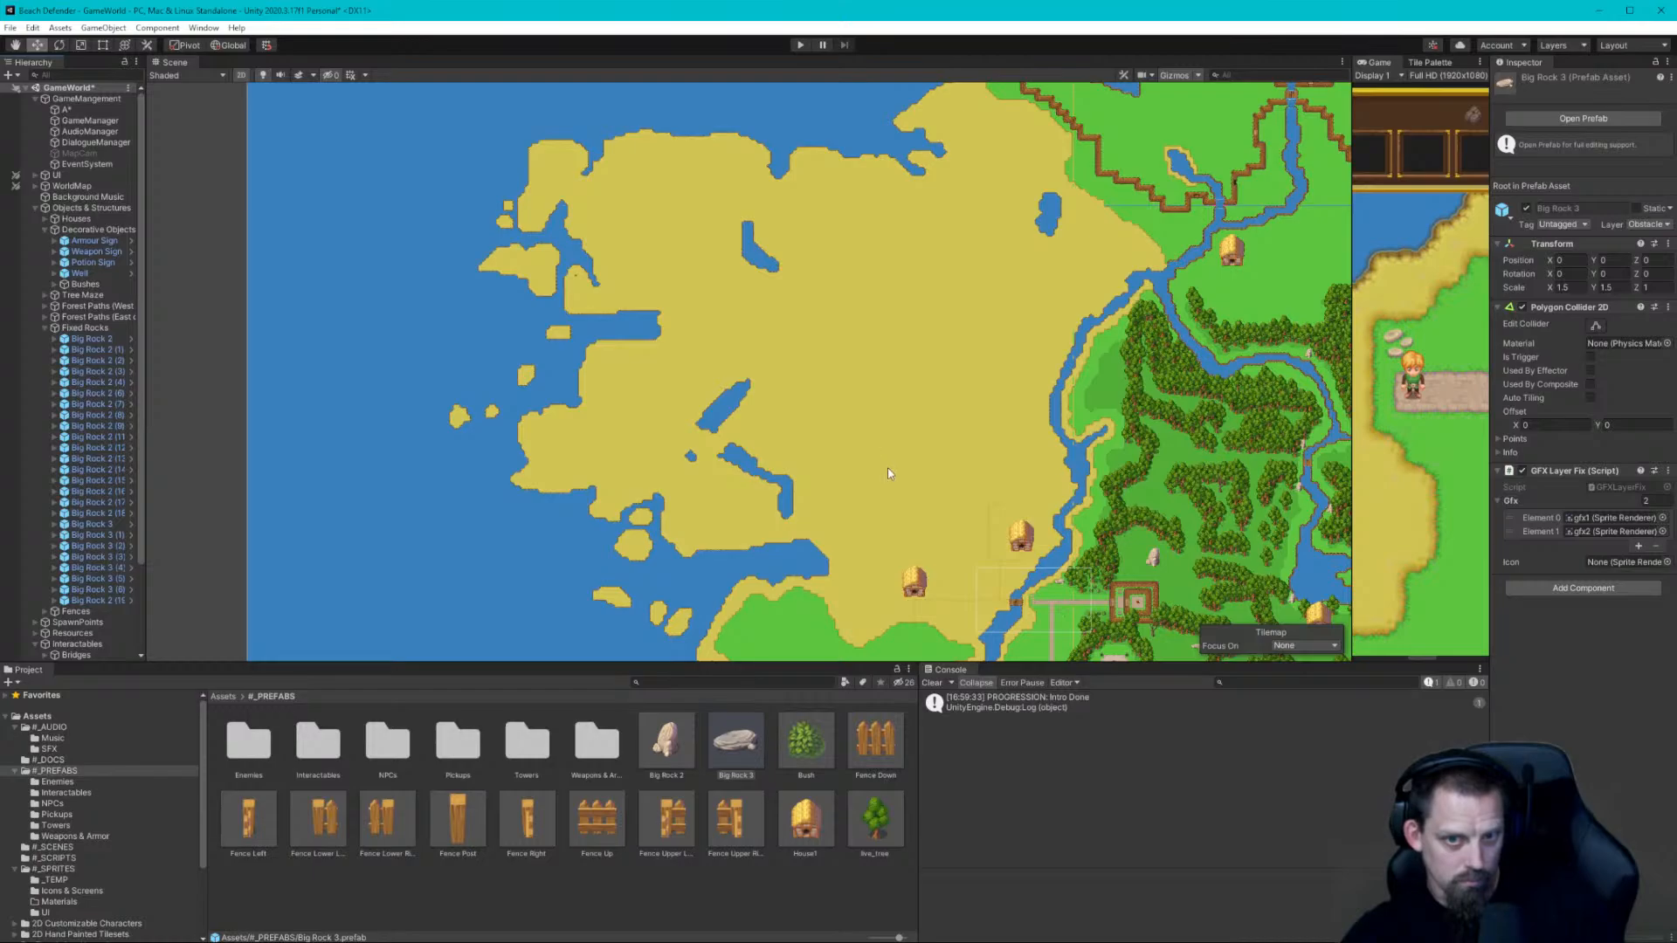
{"action": "middle_click_drag", "start_coordinate": [889, 473], "coordinate": [964, 455]}
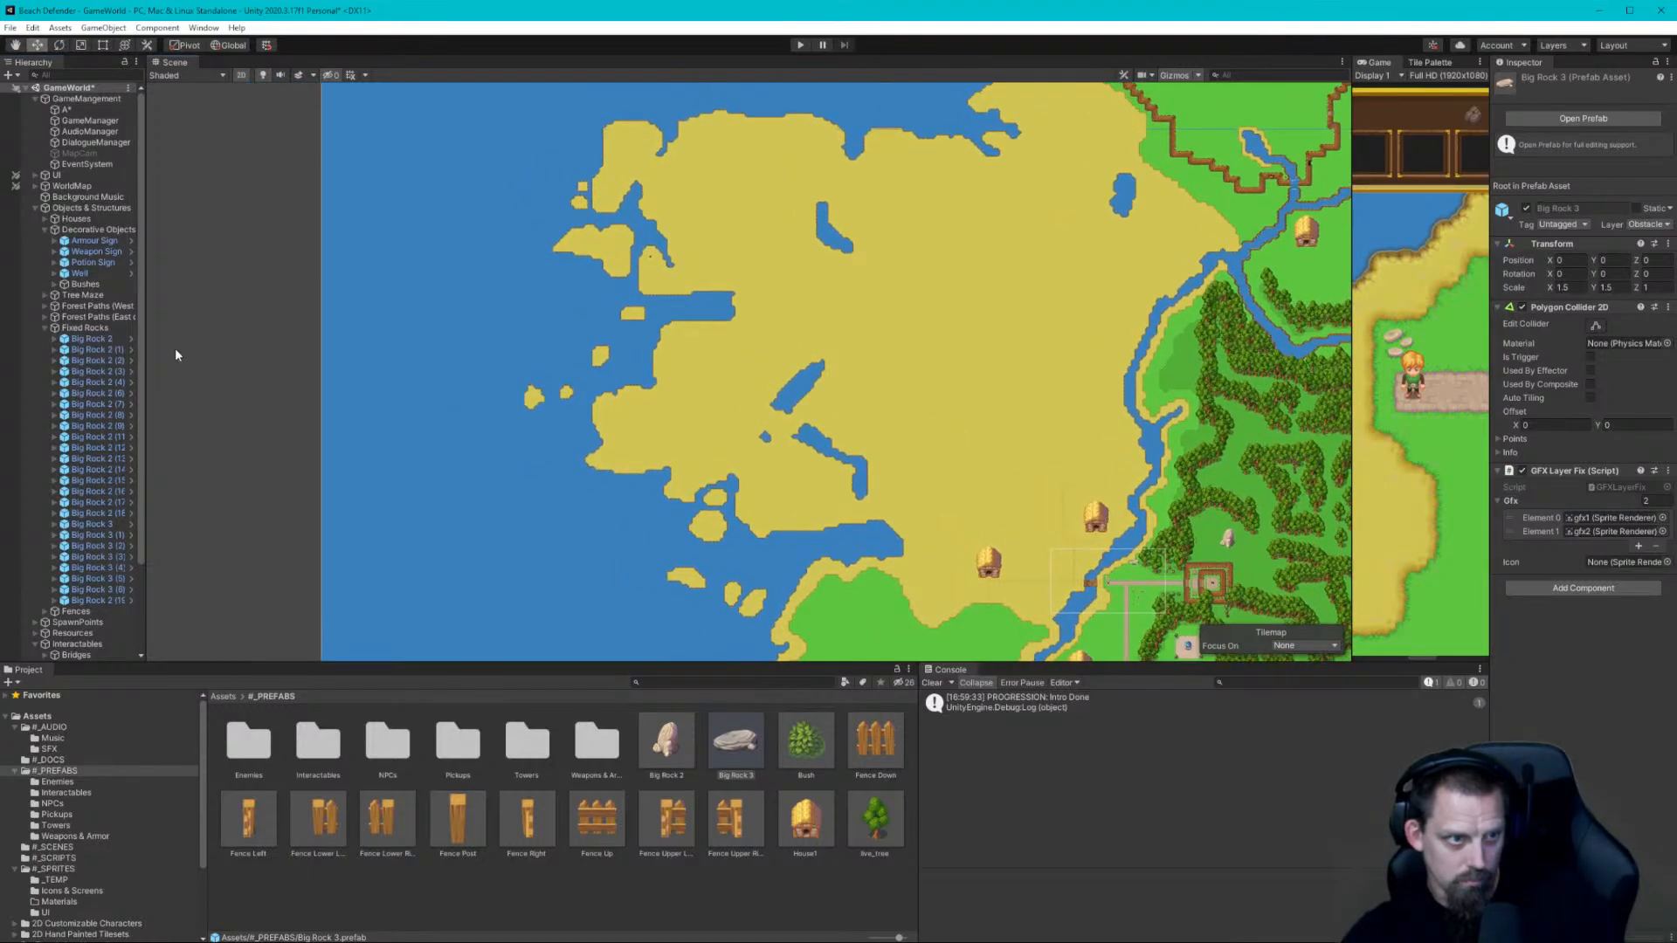
Create an empty child object named Desert Rocks inside the Fixed Rocks group
{"action": "left_click", "coordinate": [71, 329]}
{"action": "right_click", "coordinate": [71, 329]}
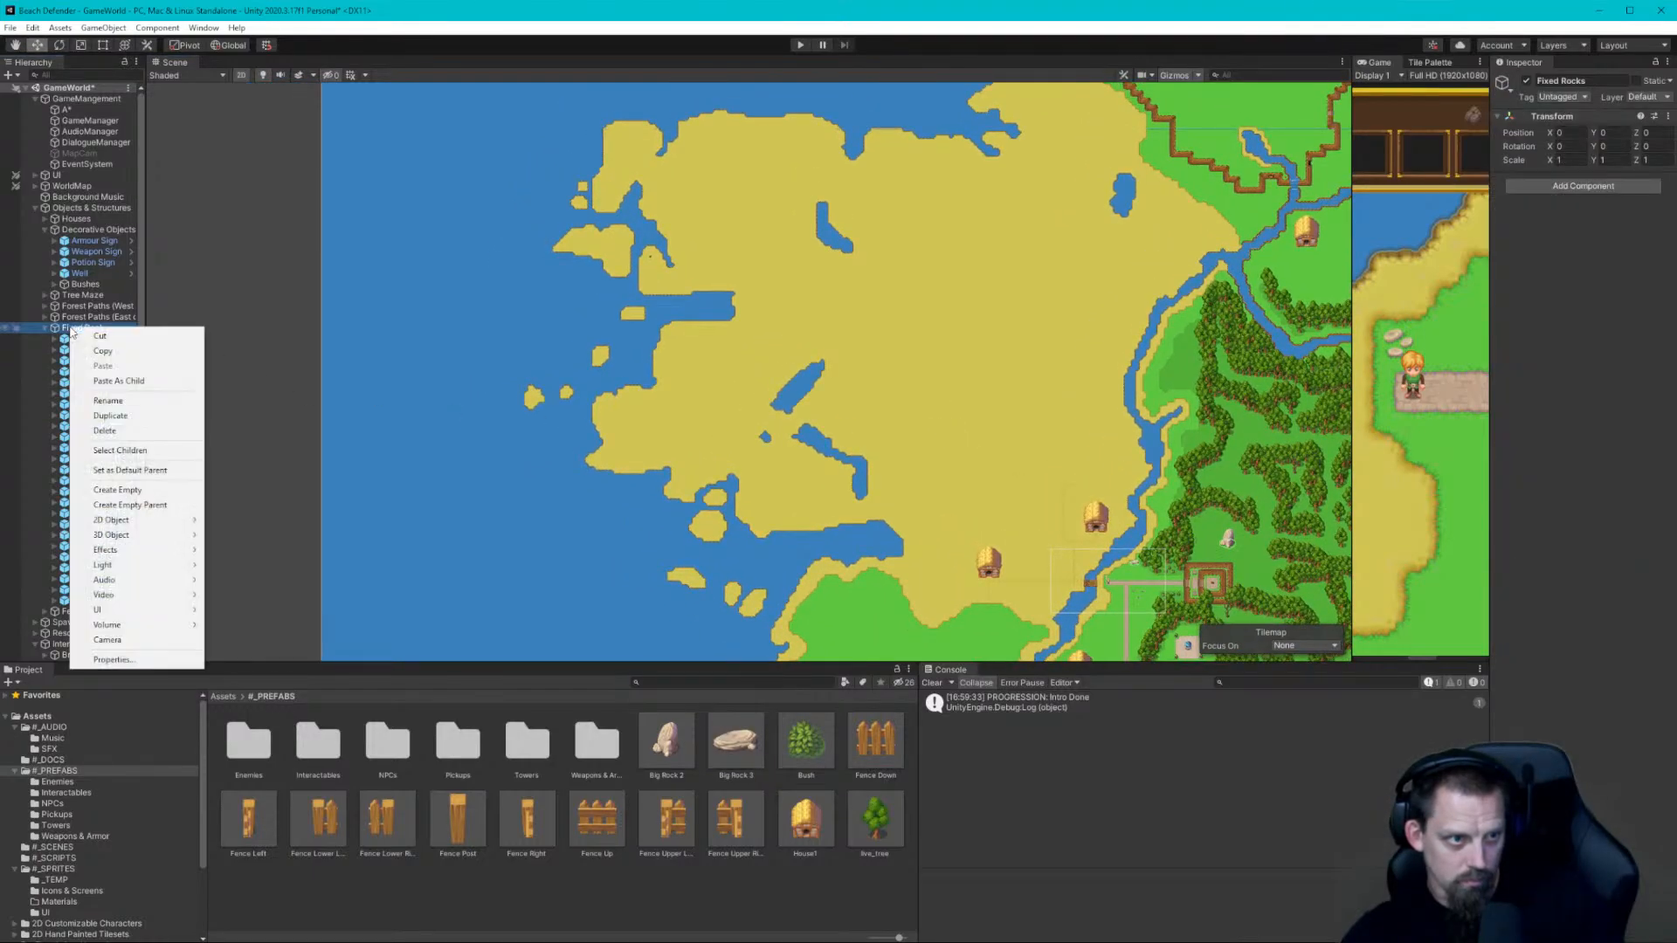
{"action": "left_click", "coordinate": [128, 490]}
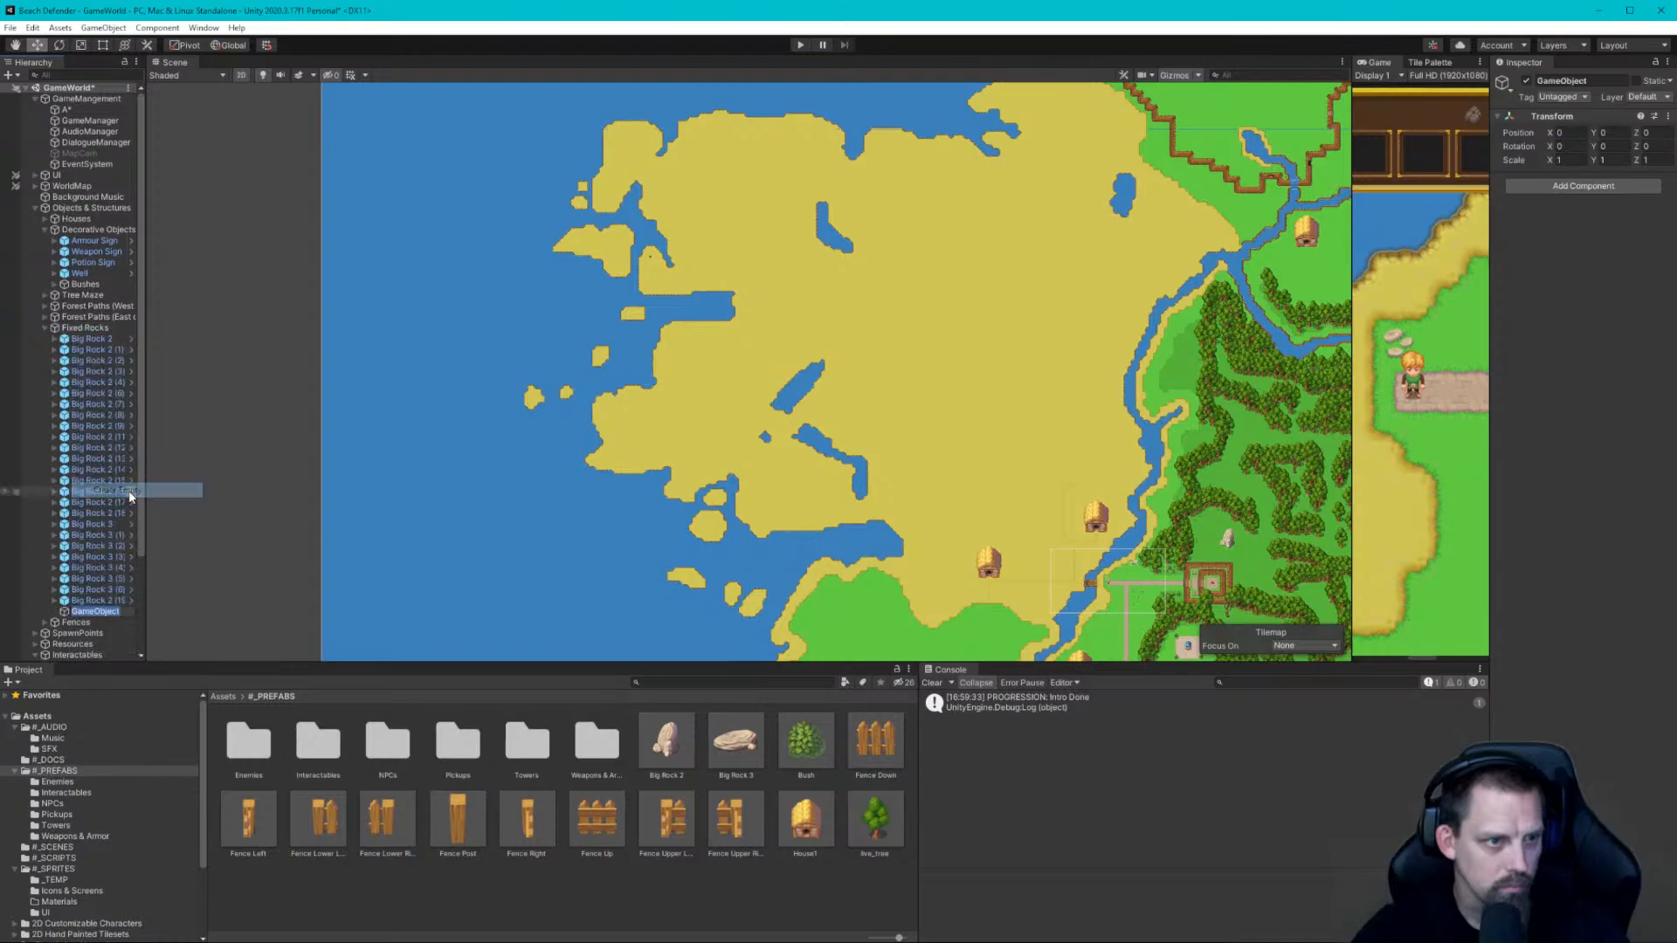
{"action": "type", "text": "Desi"}
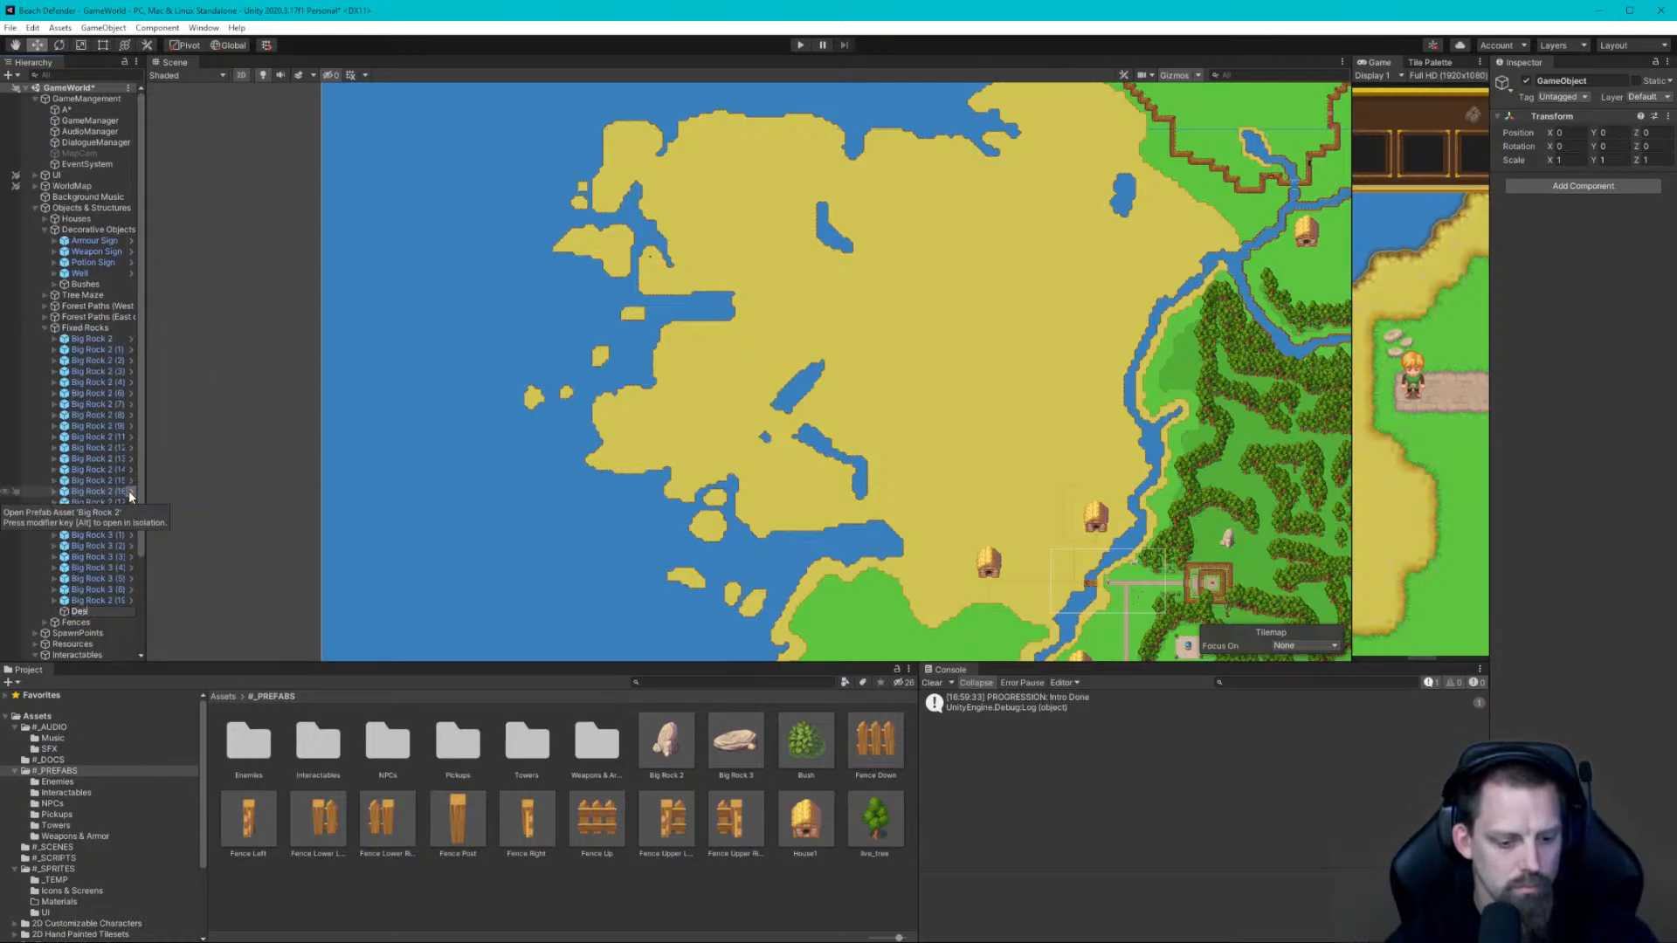
{"action": "type", "text": "rt Rocks"}
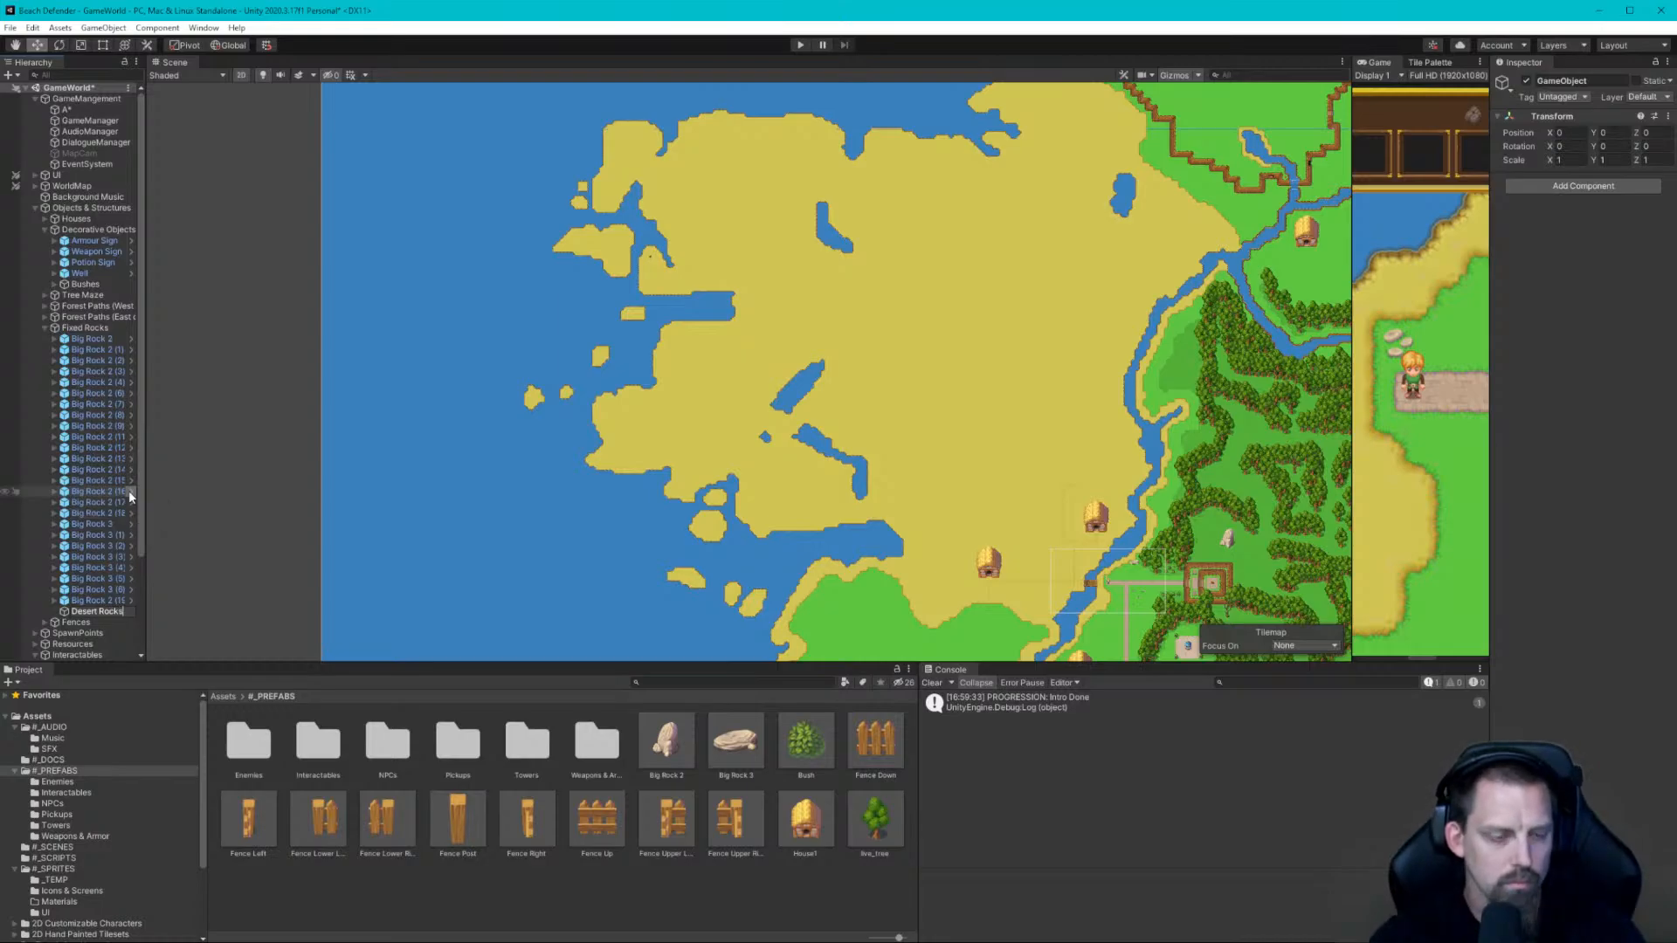
{"action": "key", "text": "Return"}
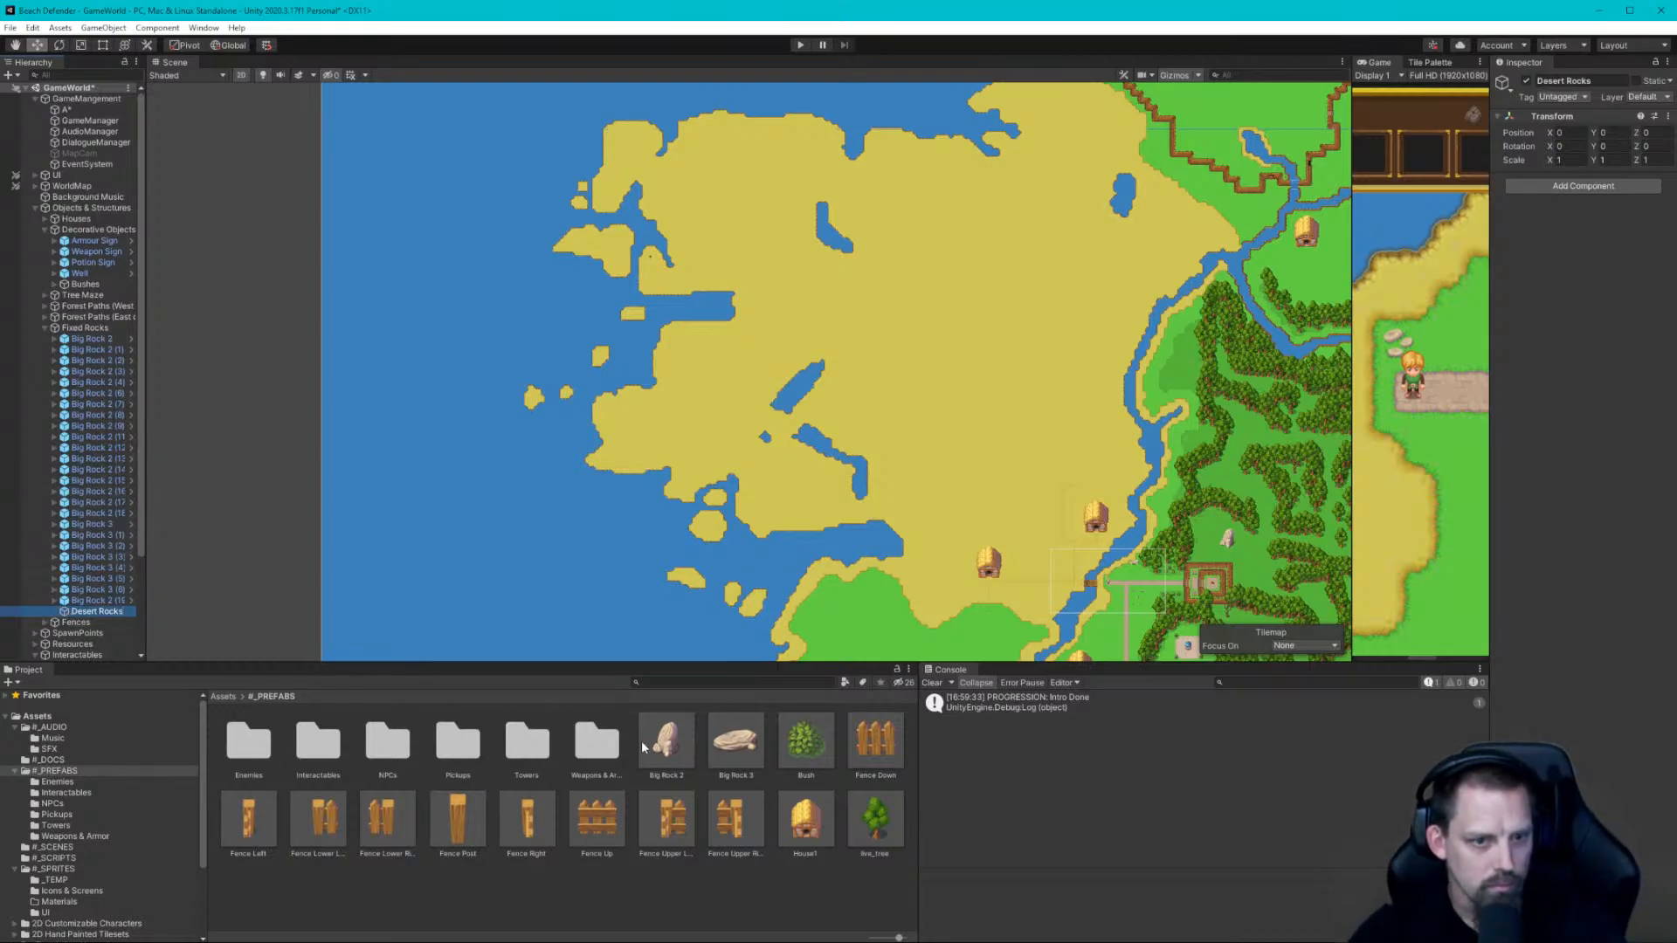
Add a Big Rock 3 prefab instance as a child of Desert Rocks and focus the scene on it
{"action": "left_click_drag", "start_coordinate": [742, 747], "coordinate": [103, 615]}
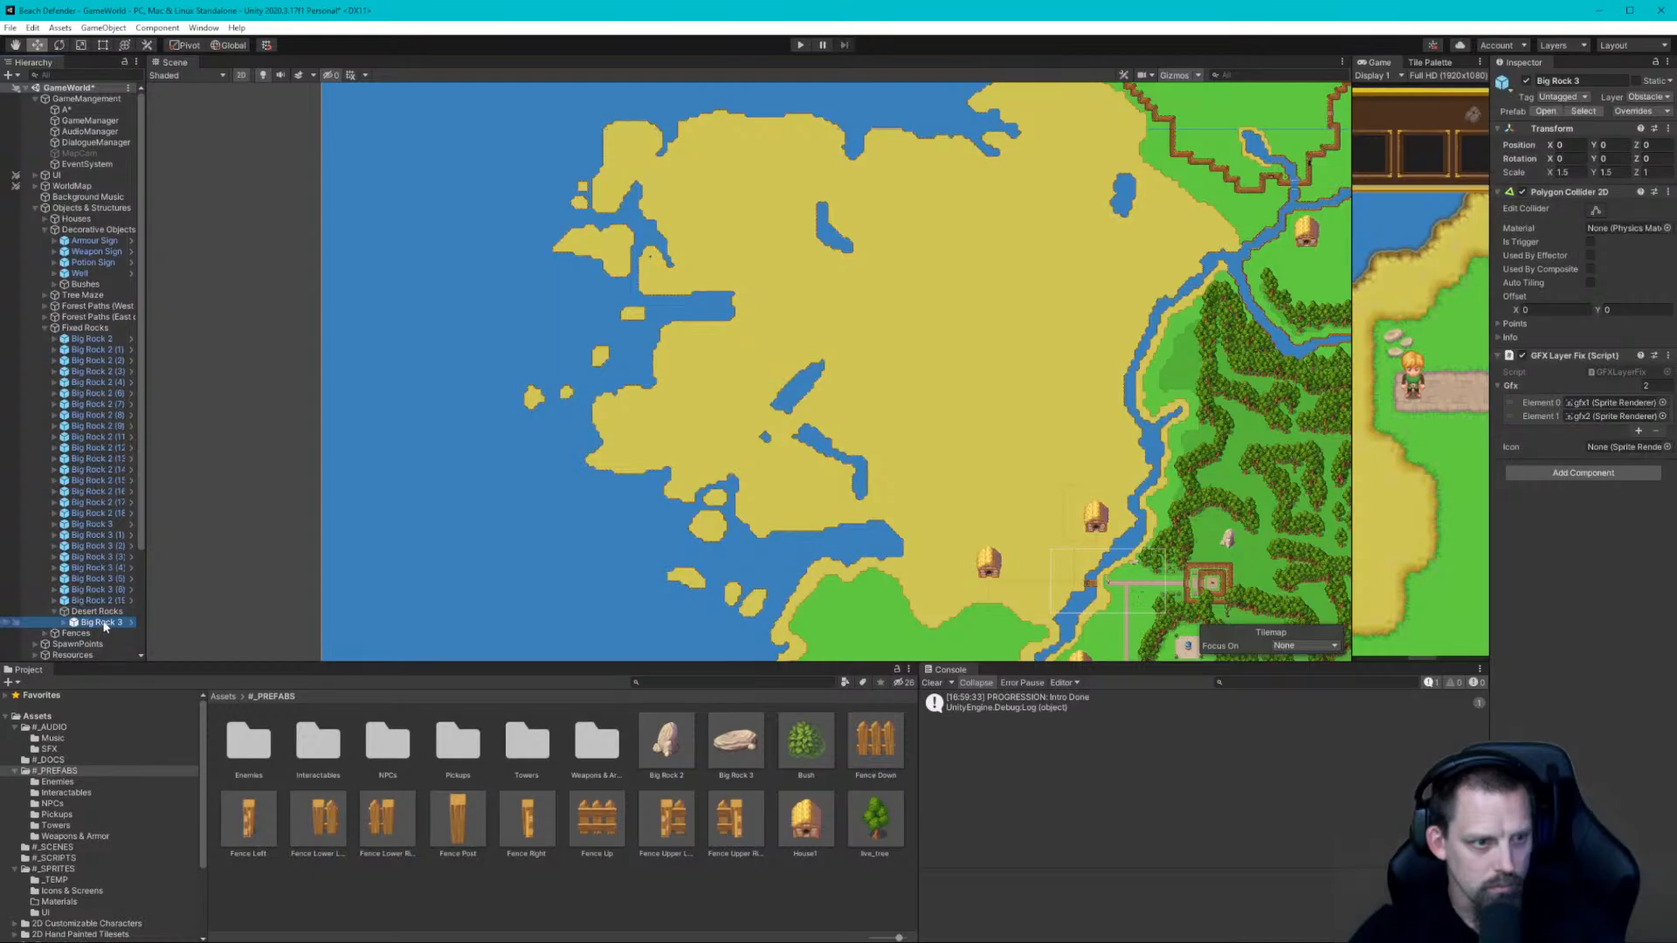
{"action": "left_click", "coordinate": [105, 624]}
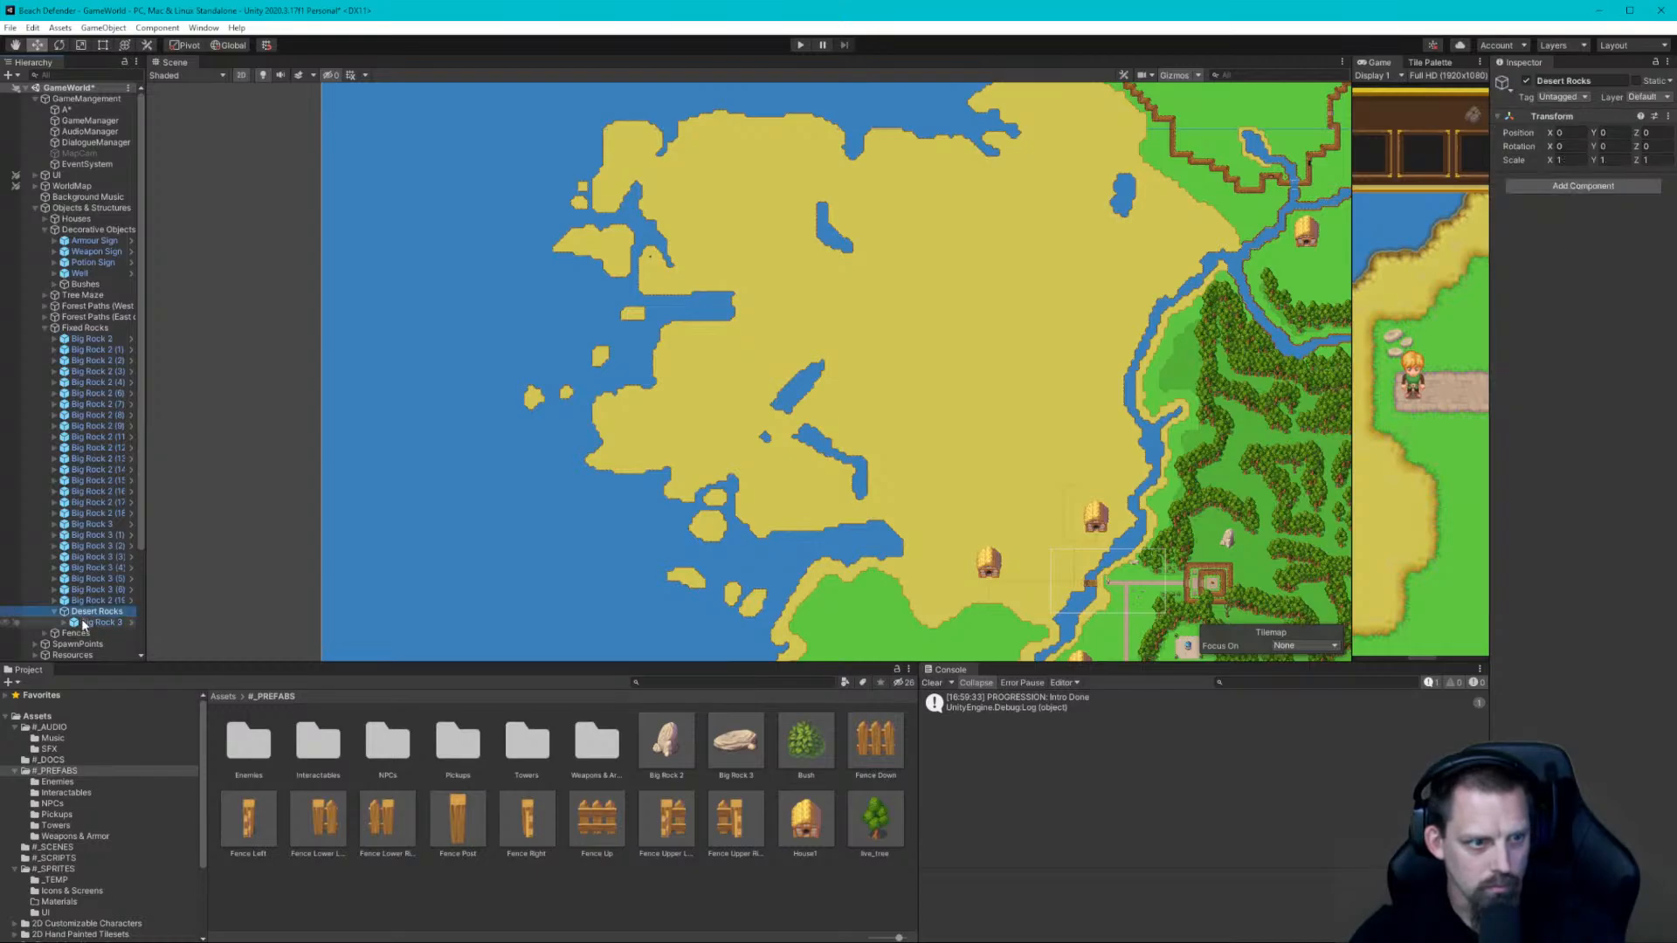
{"action": "double_click", "coordinate": [80, 621]}
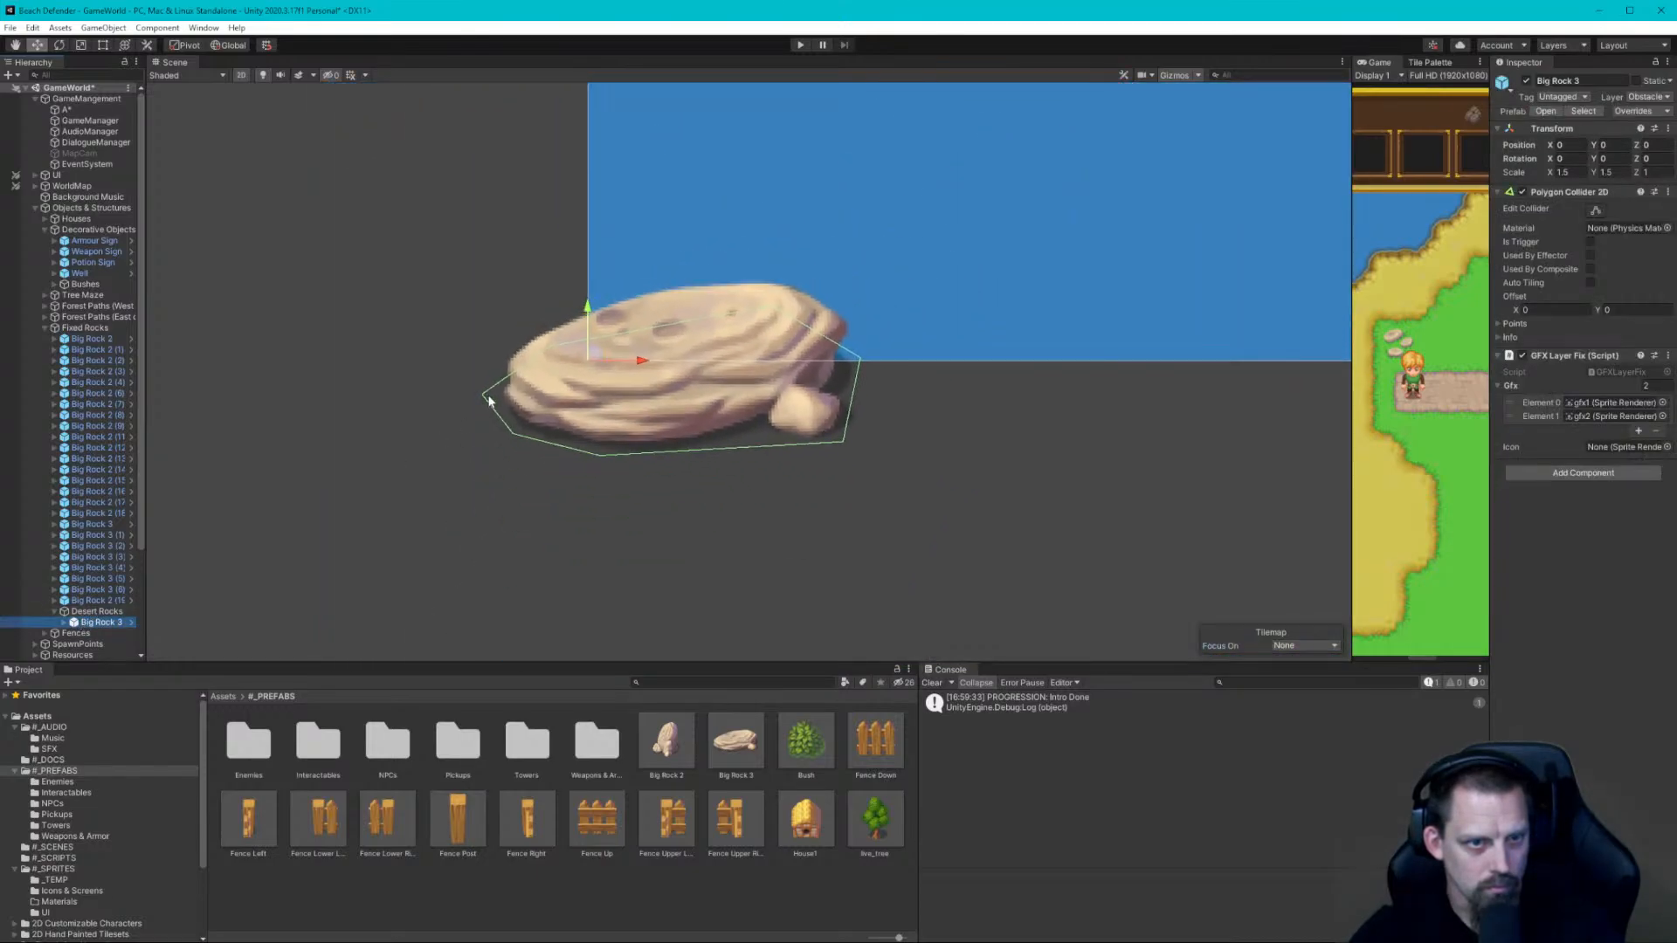
Move the new Big Rock 3 onto the desert's northwestern sand, at about X 106.5, Y 311.8
{"action": "scroll", "coordinate": [486, 371], "scroll_direction": "down", "scroll_amount": 10}
{"action": "middle_click_drag", "start_coordinate": [508, 345], "coordinate": [511, 526]}
{"action": "left_click_drag", "start_coordinate": [500, 545], "coordinate": [699, 234]}
{"action": "scroll", "coordinate": [695, 238], "scroll_direction": "up", "scroll_amount": 10}
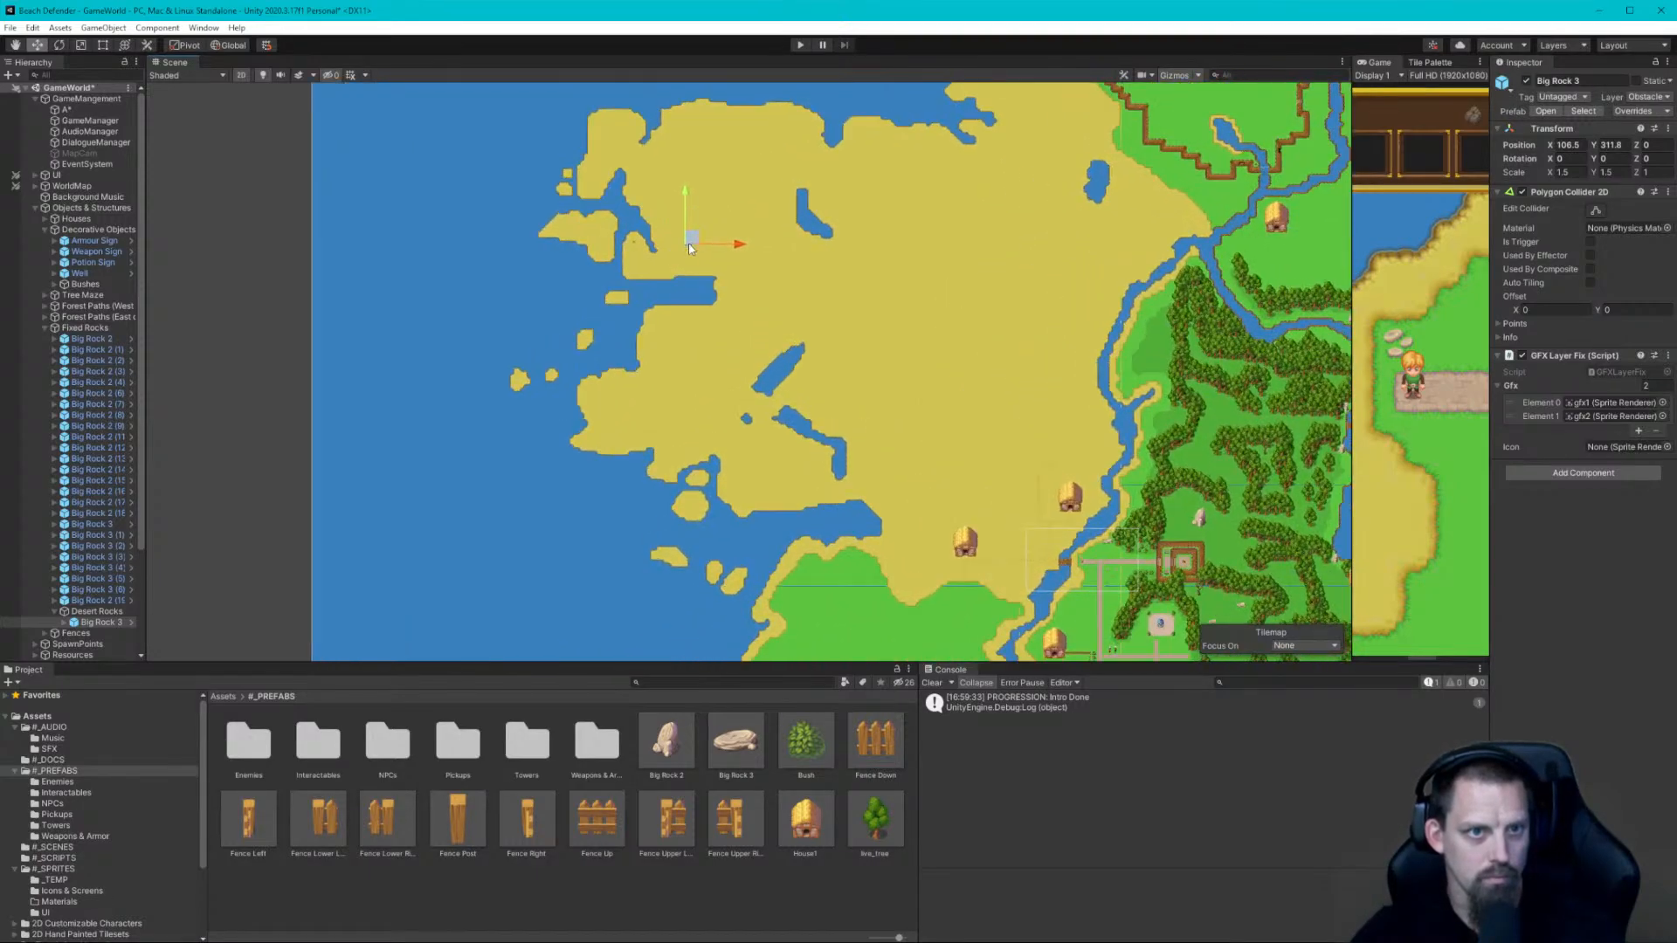
{"action": "scroll", "coordinate": [673, 263], "scroll_direction": "up", "scroll_amount": 3}
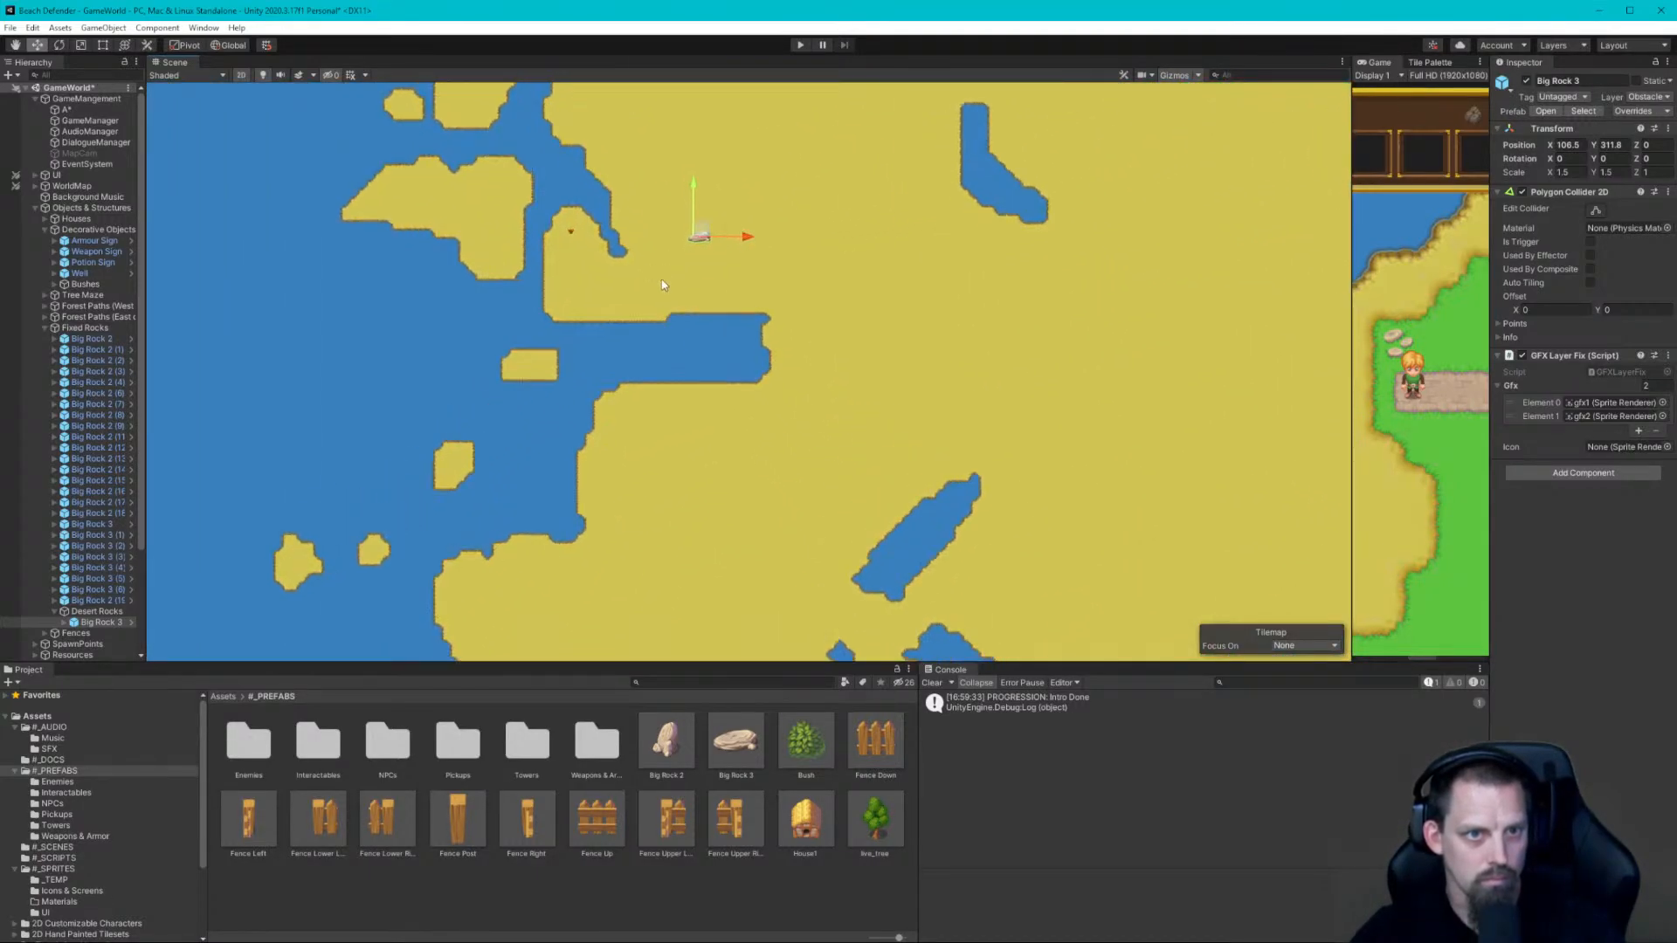
{"action": "scroll", "coordinate": [682, 280], "scroll_direction": "down", "scroll_amount": 4}
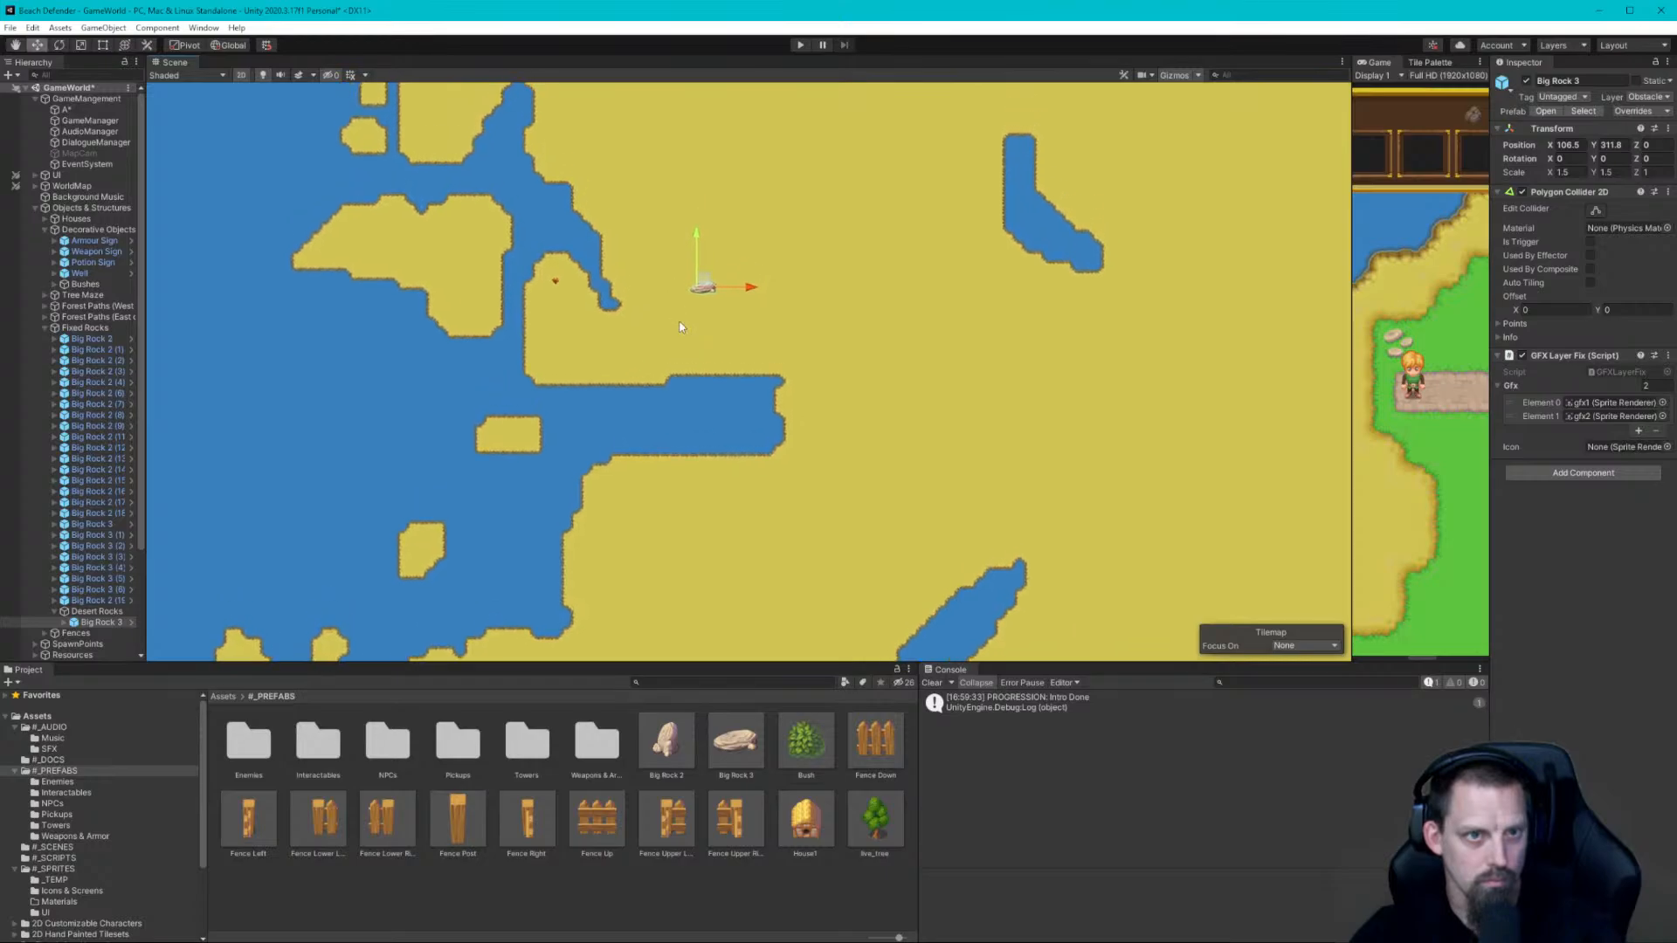
{"action": "middle_click_drag", "start_coordinate": [707, 357], "coordinate": [719, 222]}
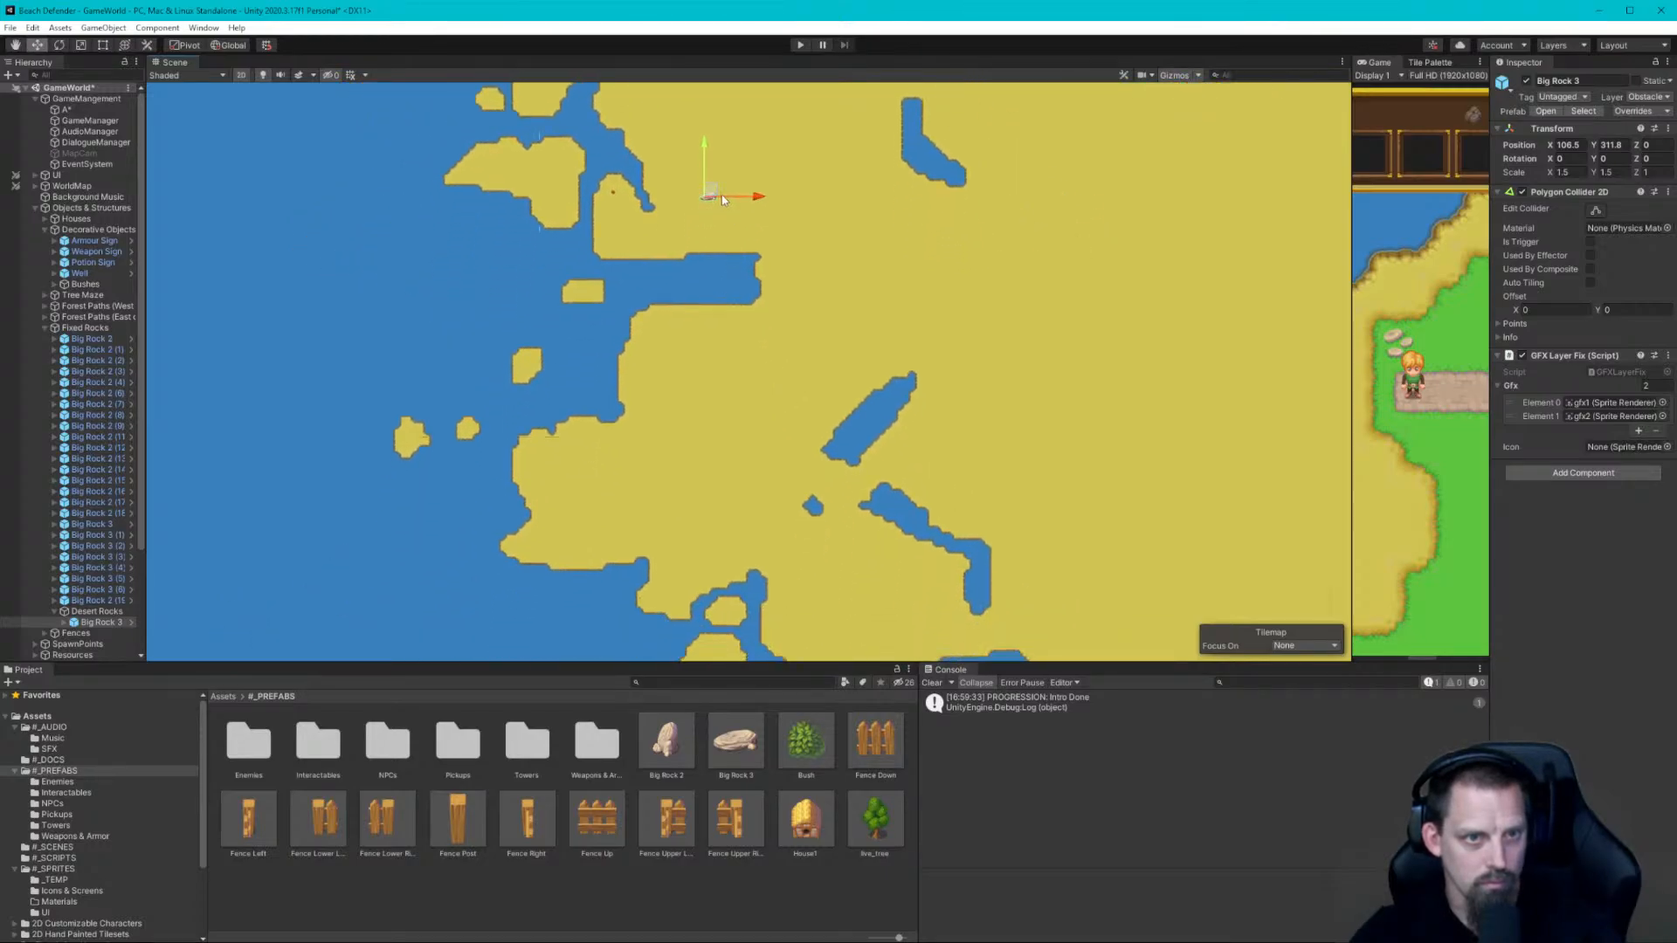
Move Big Rock 3 south to the sand beside the southwestern inlet, at about X 101.5, Y 251.6
{"action": "left_click_drag", "start_coordinate": [721, 203], "coordinate": [732, 492]}
{"action": "middle_click_drag", "start_coordinate": [732, 492], "coordinate": [698, 283]}
{"action": "left_click_drag", "start_coordinate": [699, 283], "coordinate": [697, 226]}
{"action": "middle_click_drag", "start_coordinate": [740, 205], "coordinate": [770, 280]}
{"action": "scroll", "coordinate": [669, 430], "scroll_direction": "up", "scroll_amount": 1}
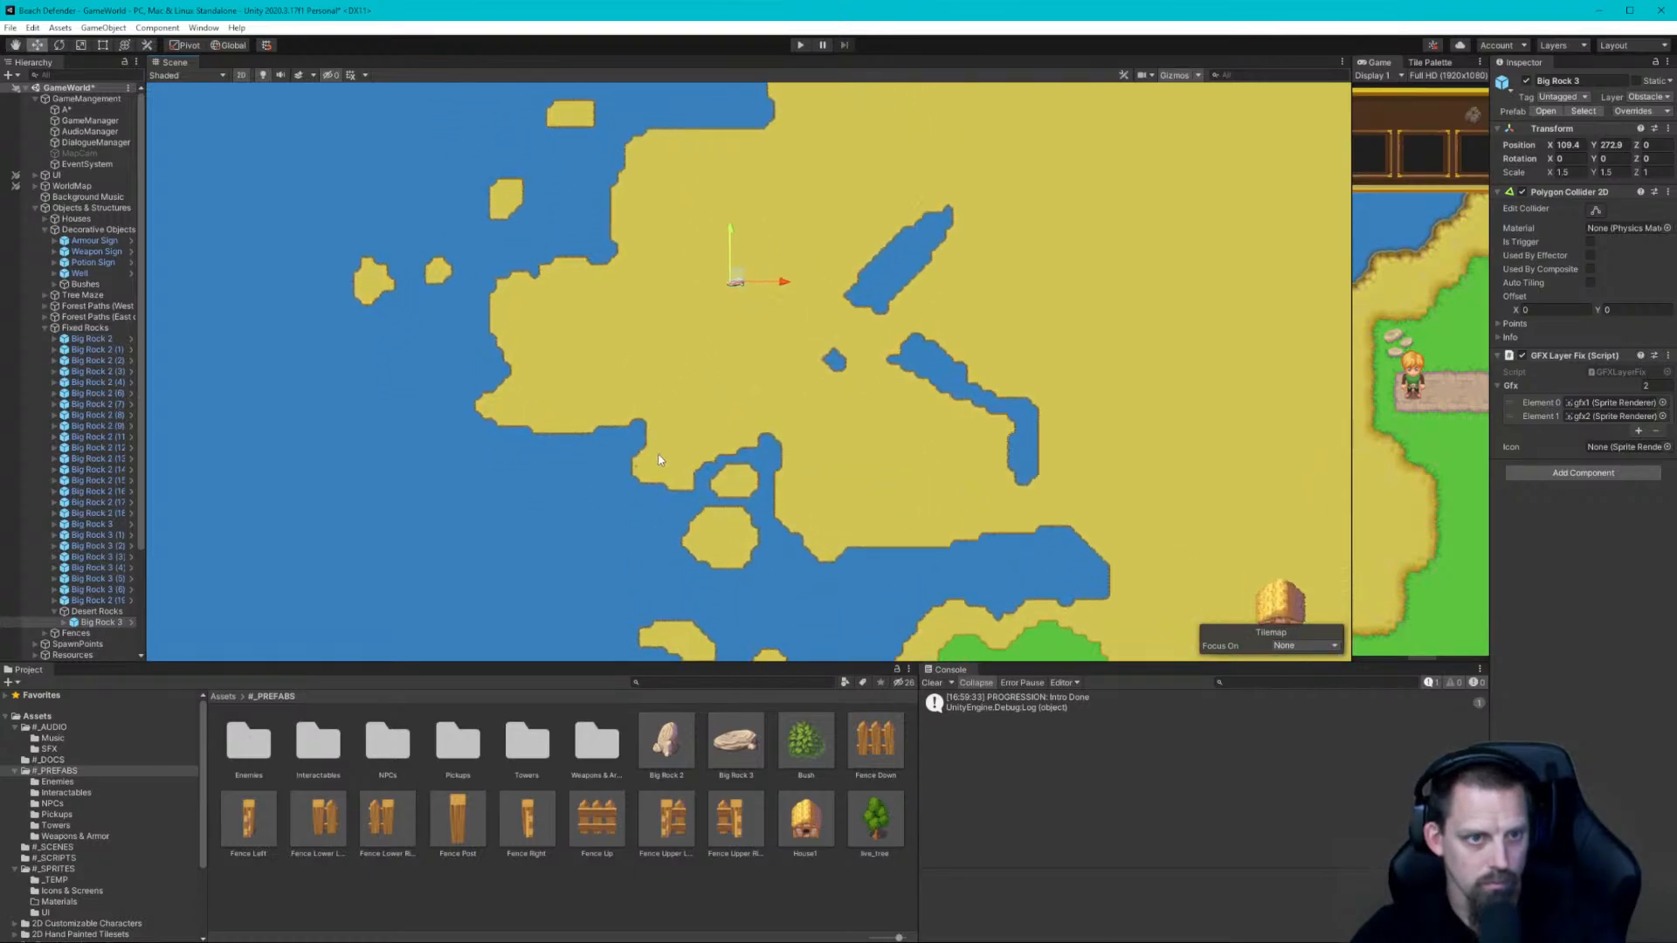
{"action": "left_click_drag", "start_coordinate": [738, 290], "coordinate": [683, 428]}
{"action": "scroll", "coordinate": [680, 450], "scroll_direction": "up", "scroll_amount": 2}
{"action": "scroll", "coordinate": [681, 450], "scroll_direction": "up", "scroll_amount": 5}
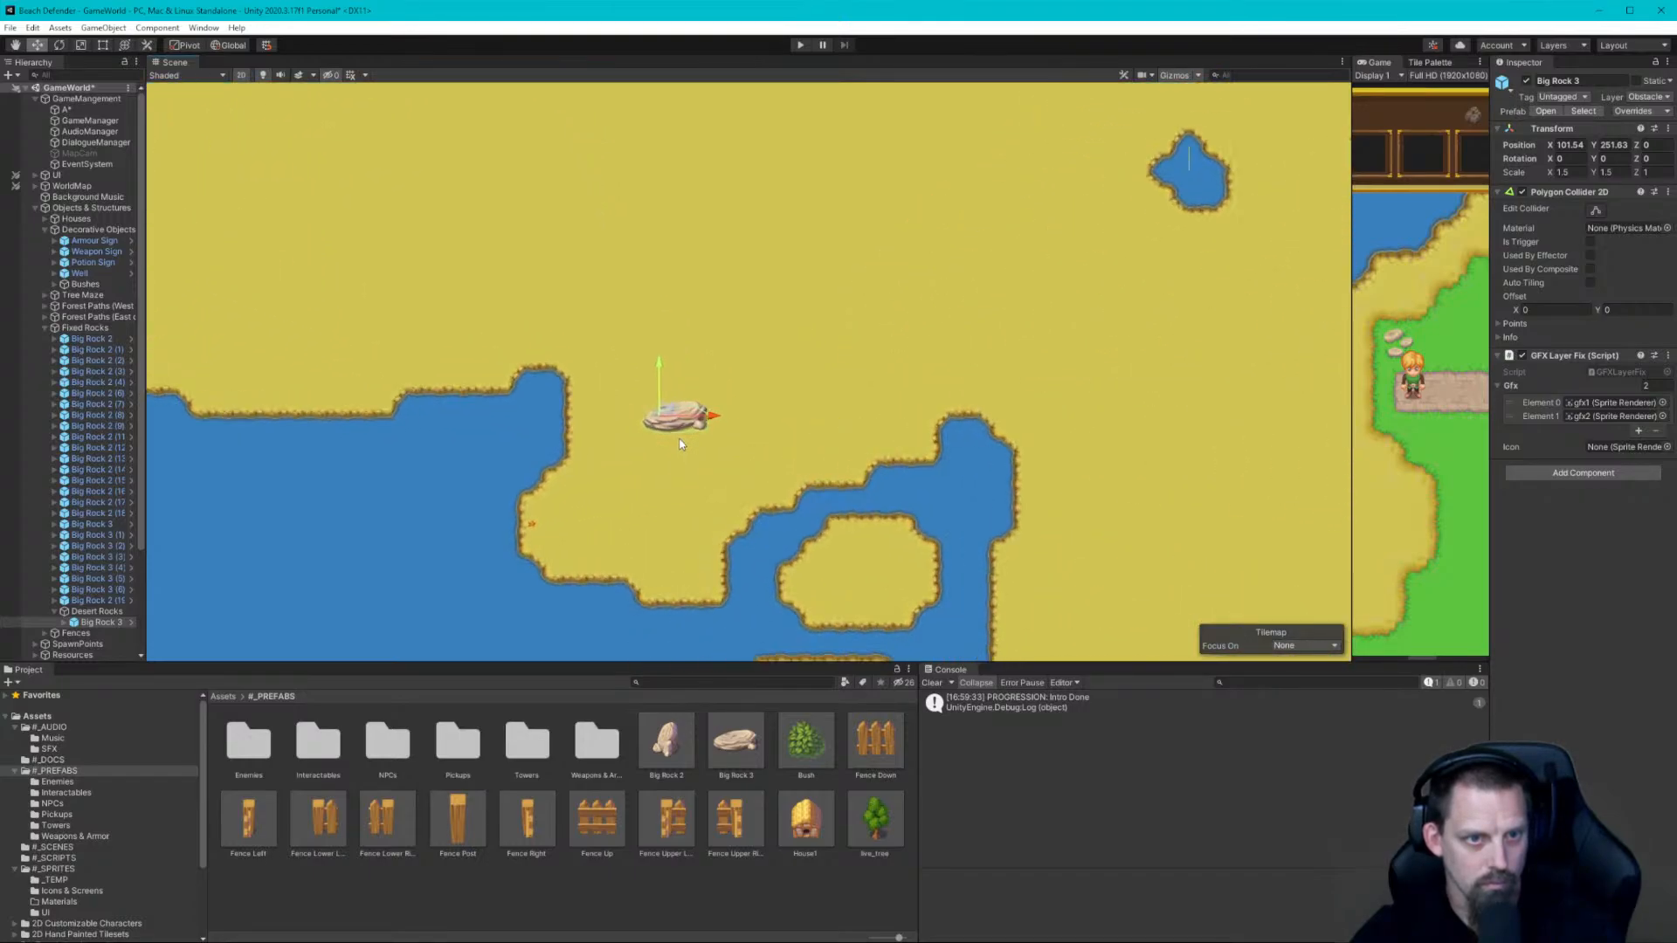
{"action": "scroll", "coordinate": [679, 430], "scroll_direction": "up", "scroll_amount": 1}
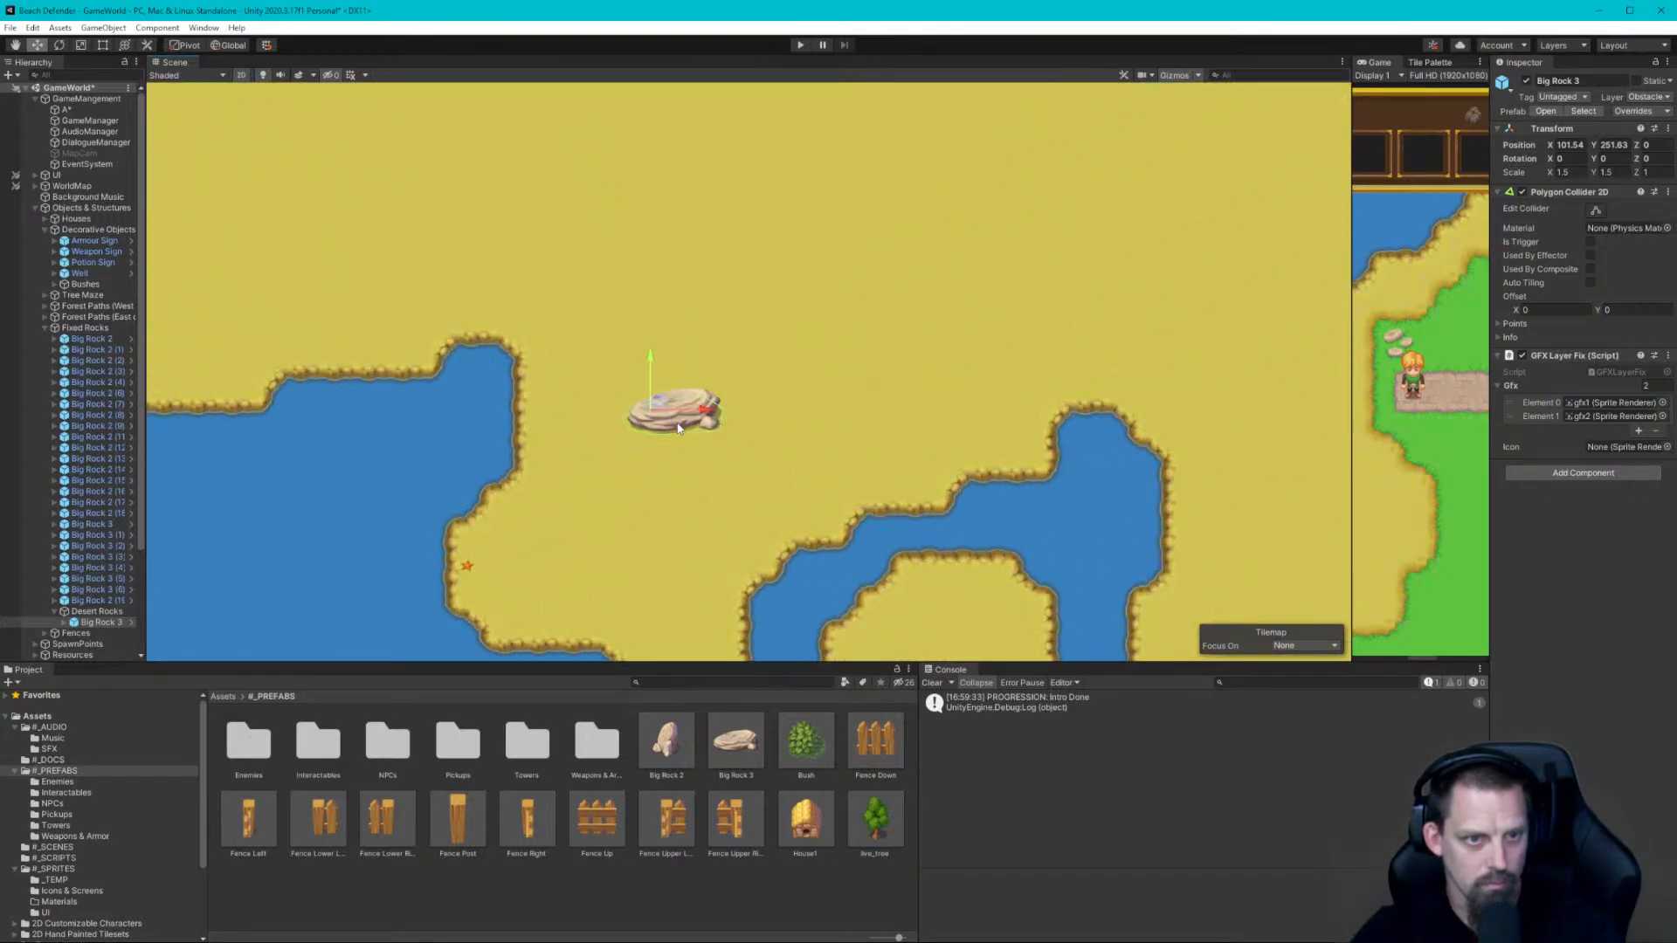
Tint the gfx1 and gfx2 sprites of Big Rock 3 a pale sandy peach color
{"action": "left_click", "coordinate": [679, 428]}
{"action": "left_click", "coordinate": [678, 418]}
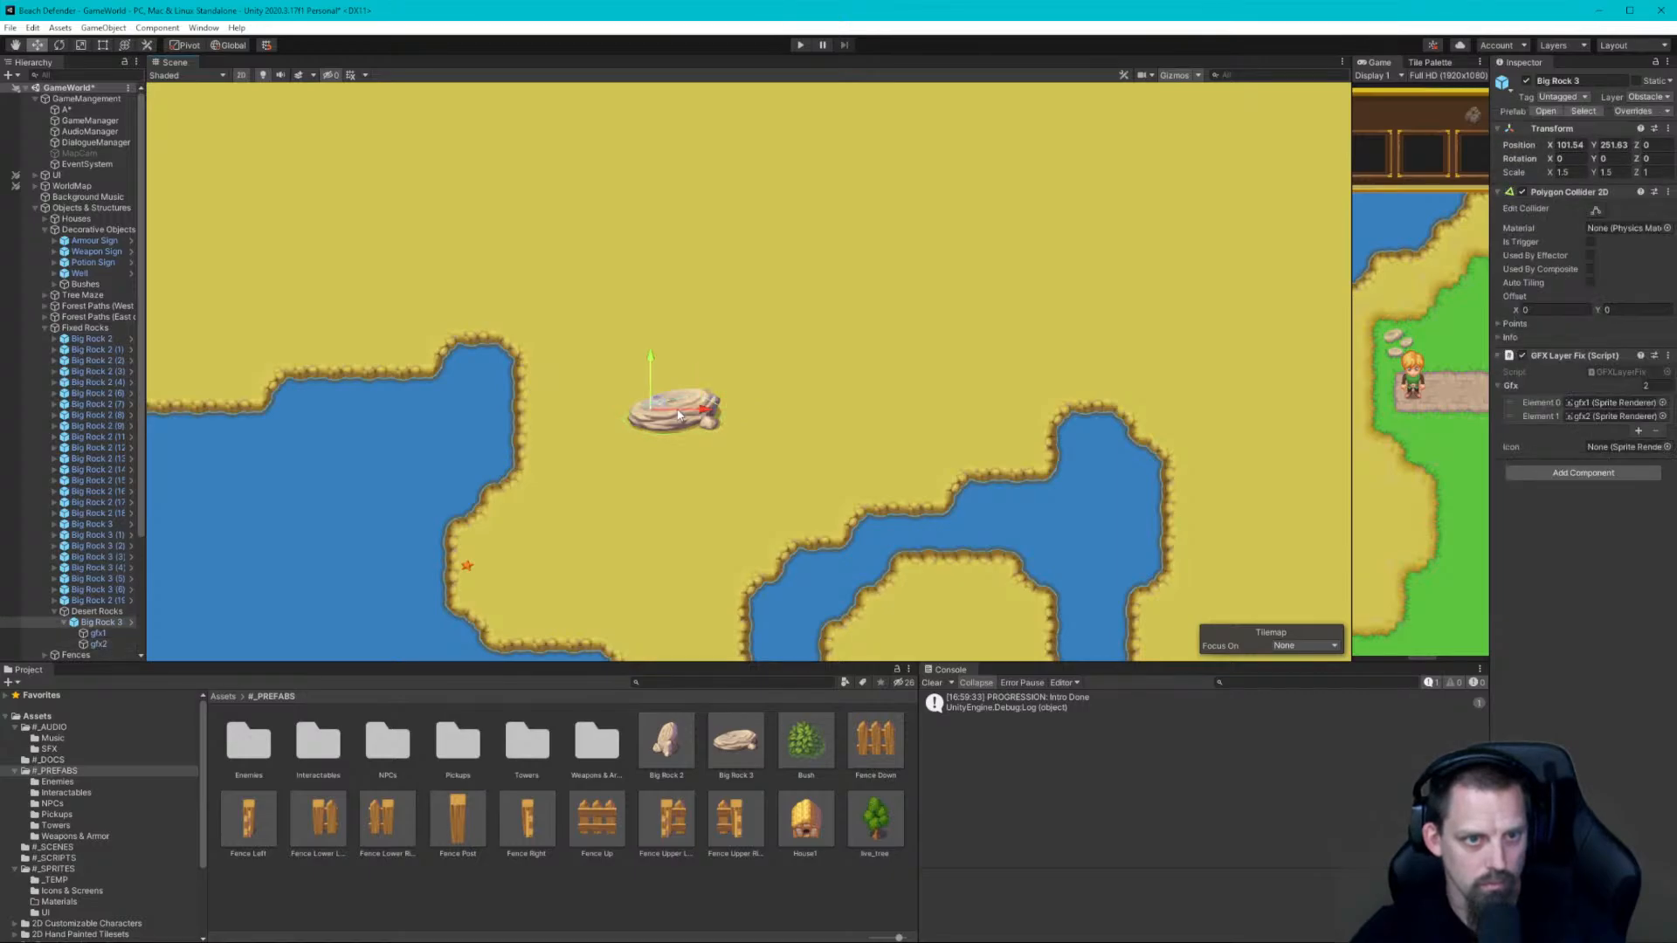
{"action": "scroll", "coordinate": [62, 504], "scroll_direction": "down", "scroll_amount": 3}
{"action": "left_click", "coordinate": [67, 501]}
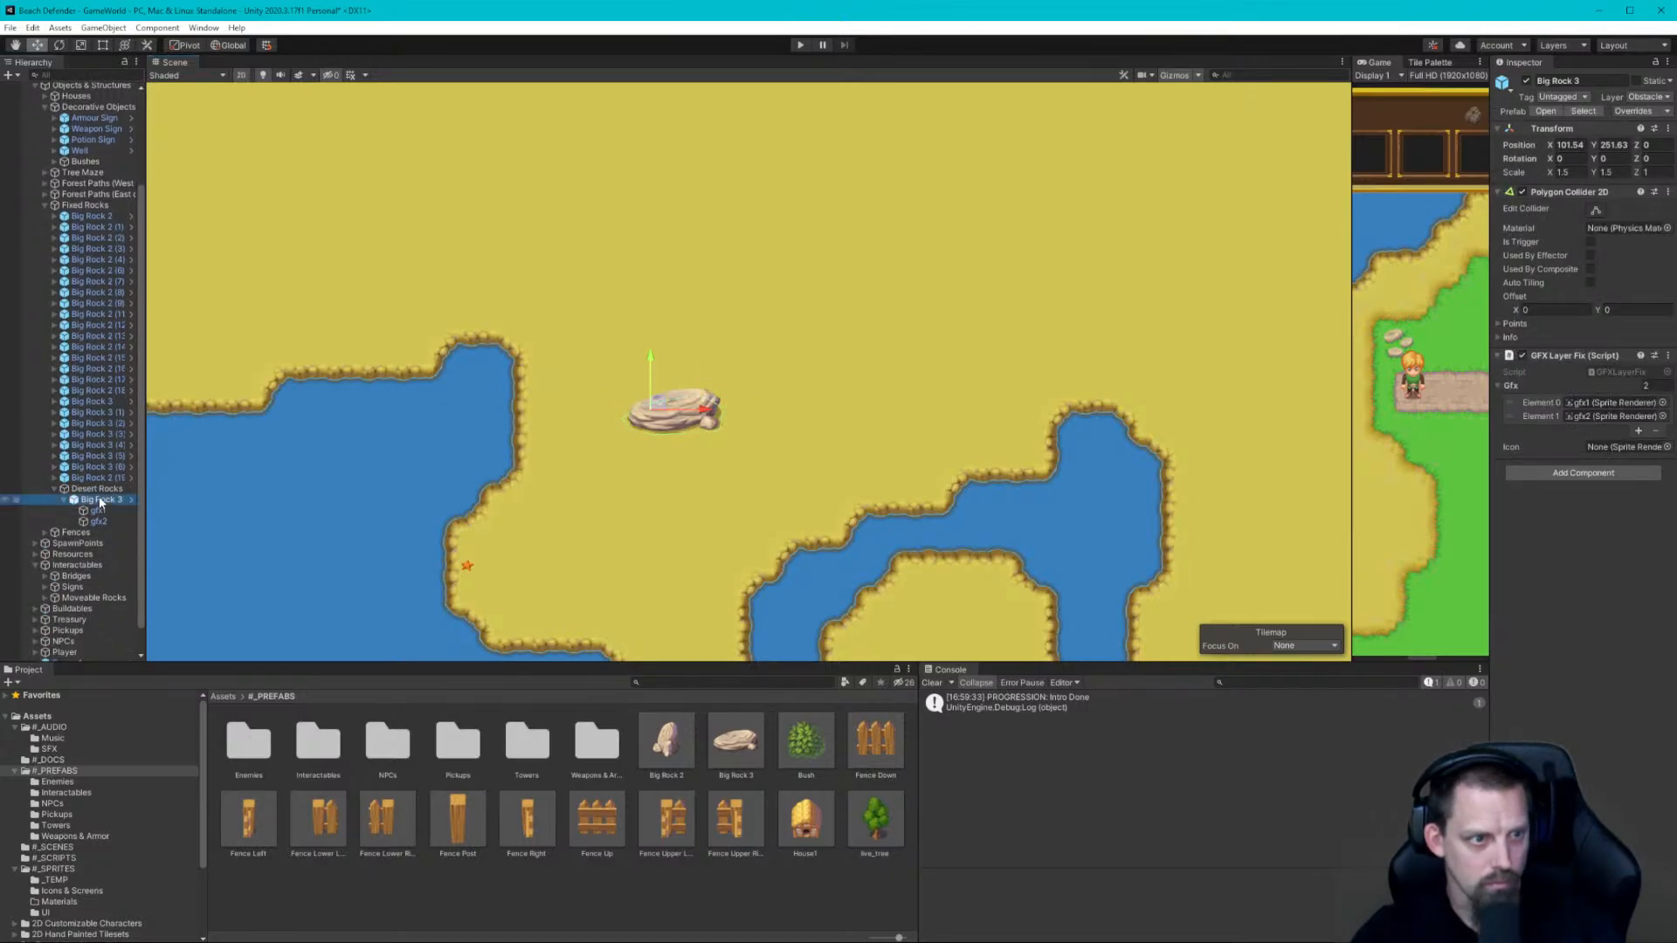
{"action": "left_click", "coordinate": [68, 500]}
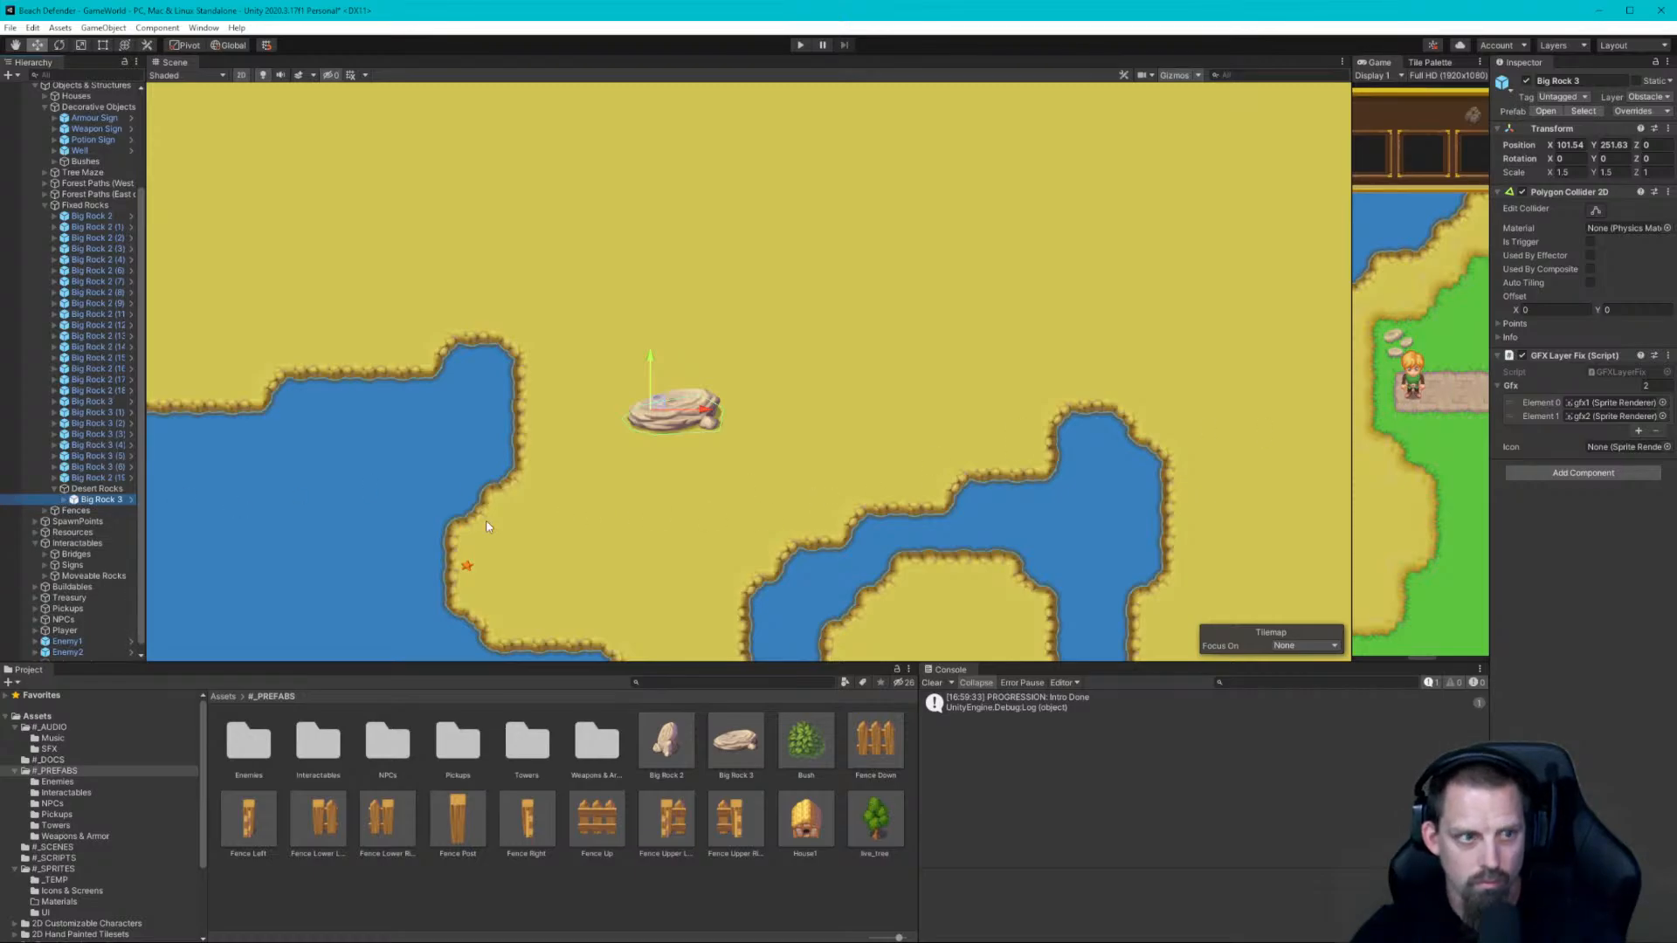
{"action": "left_click", "coordinate": [65, 499]}
{"action": "left_click", "coordinate": [98, 512]}
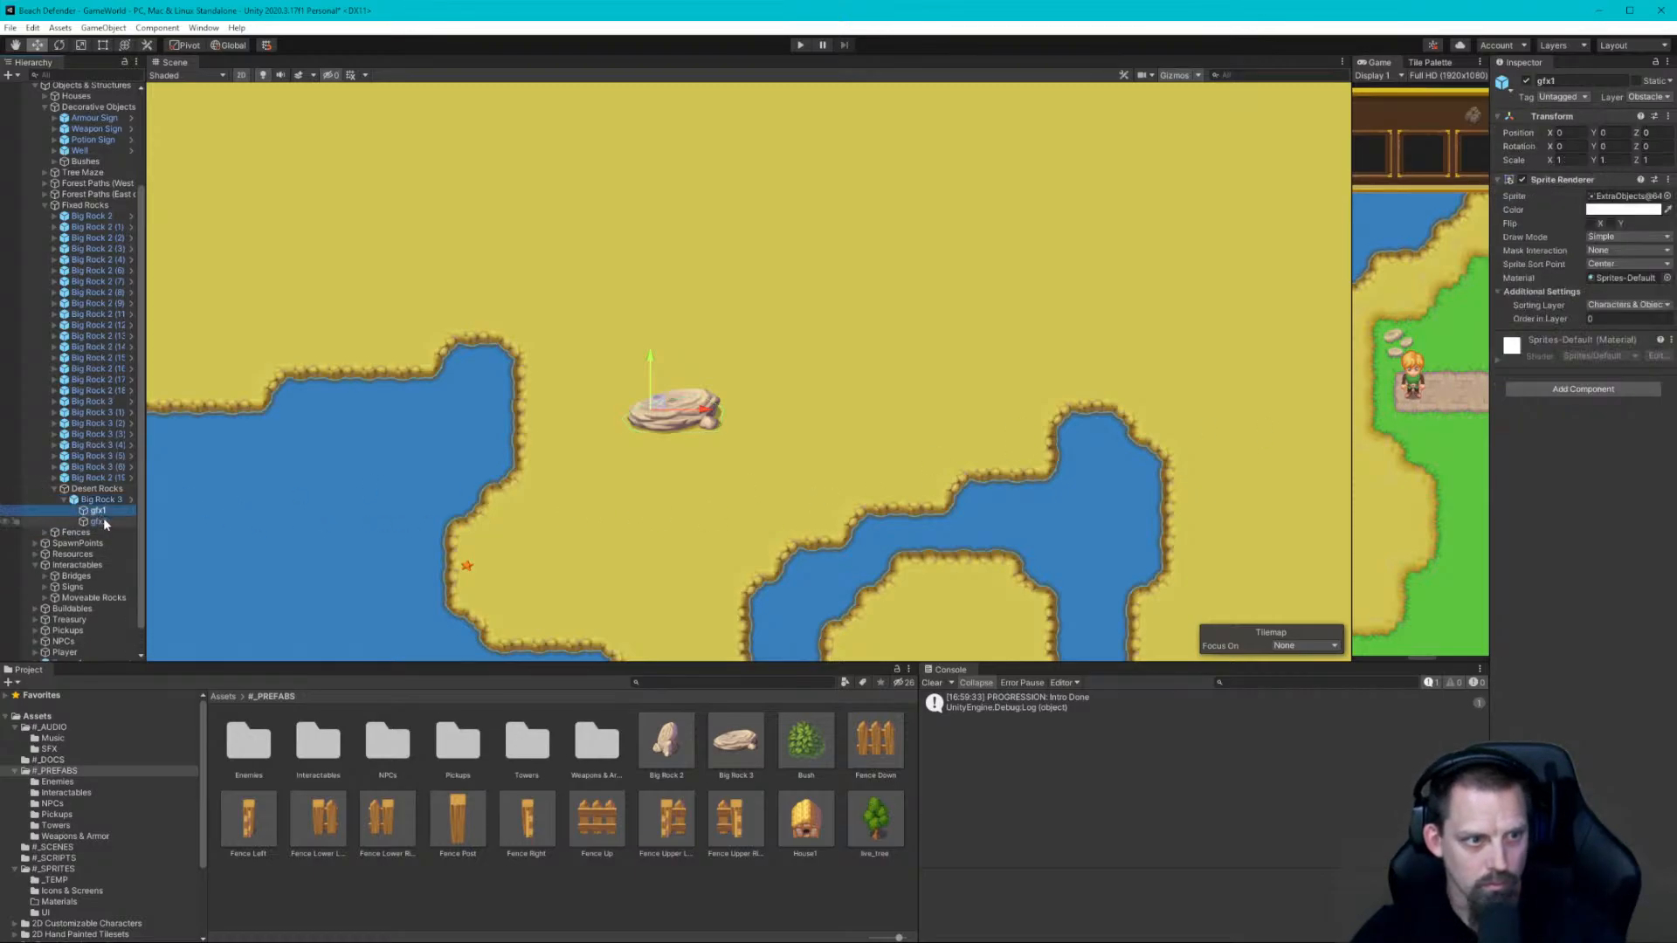
{"action": "left_click", "coordinate": [103, 519], "text": "shift"}
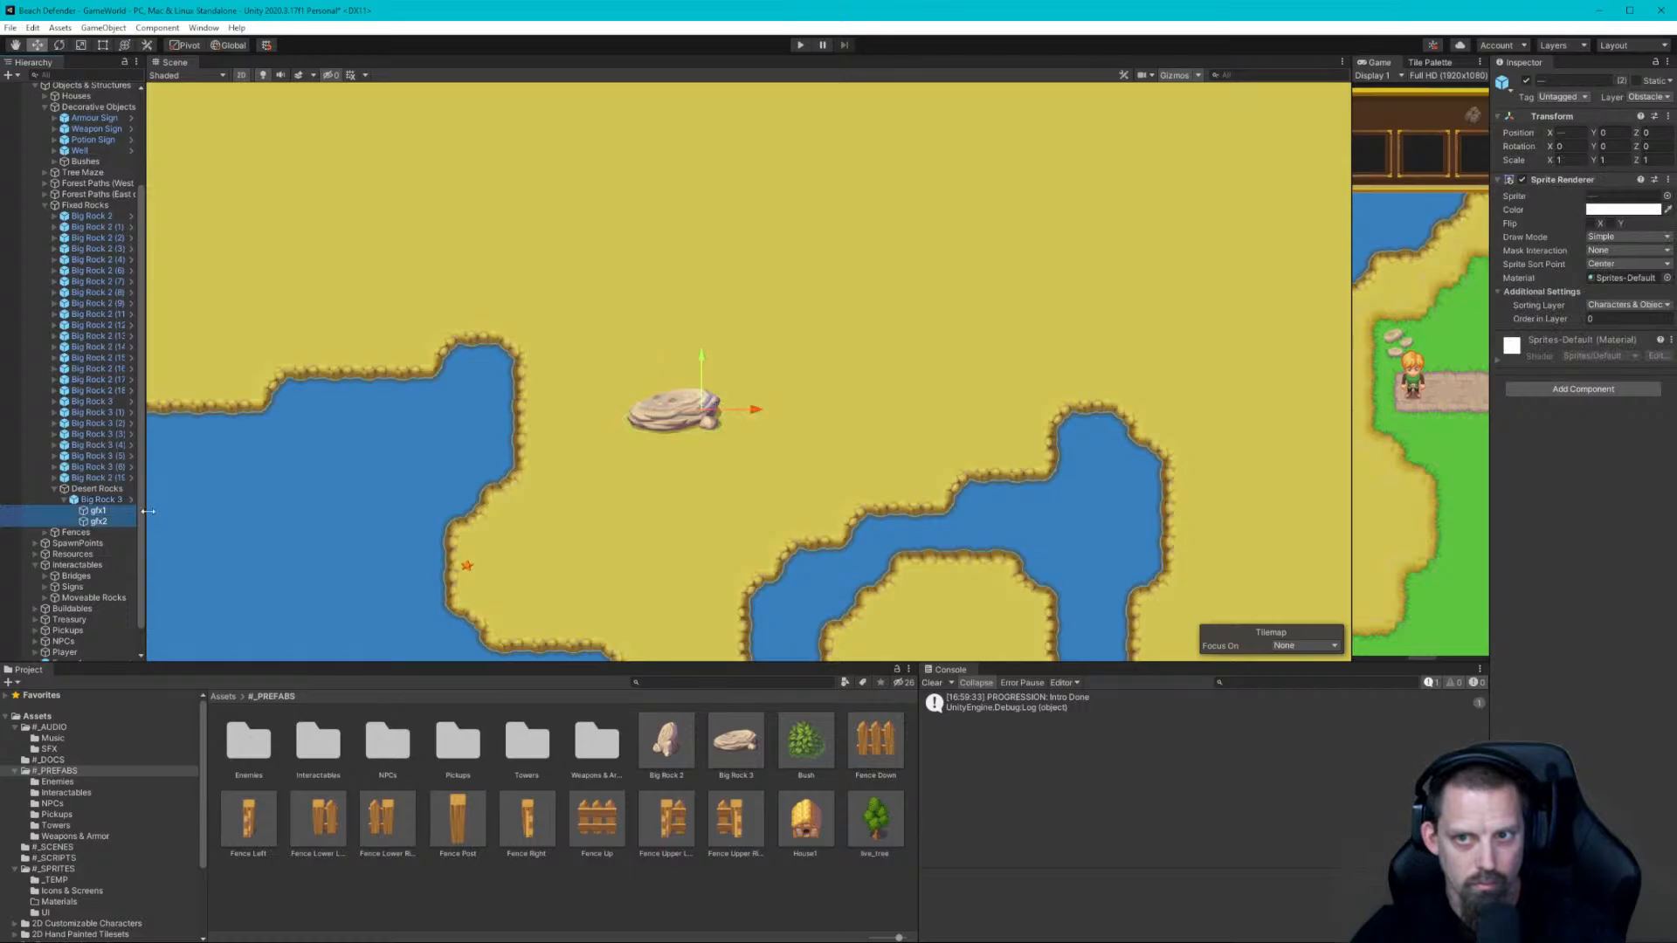
{"action": "left_click", "coordinate": [1651, 211]}
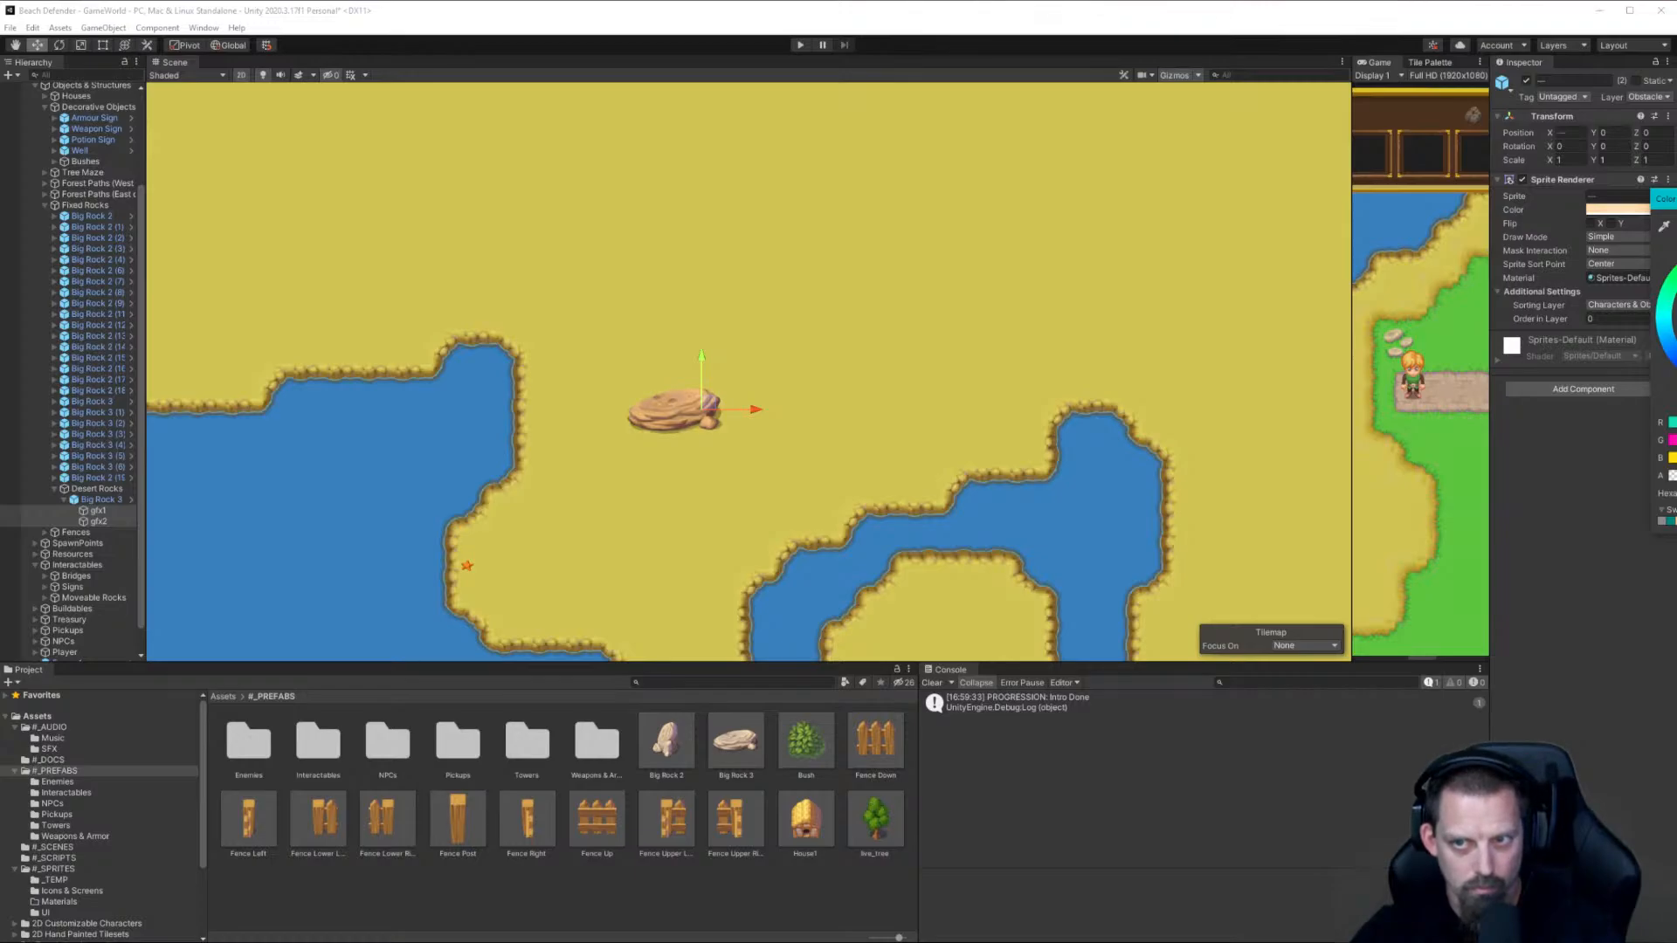
{"action": "key", "text": "Escape"}
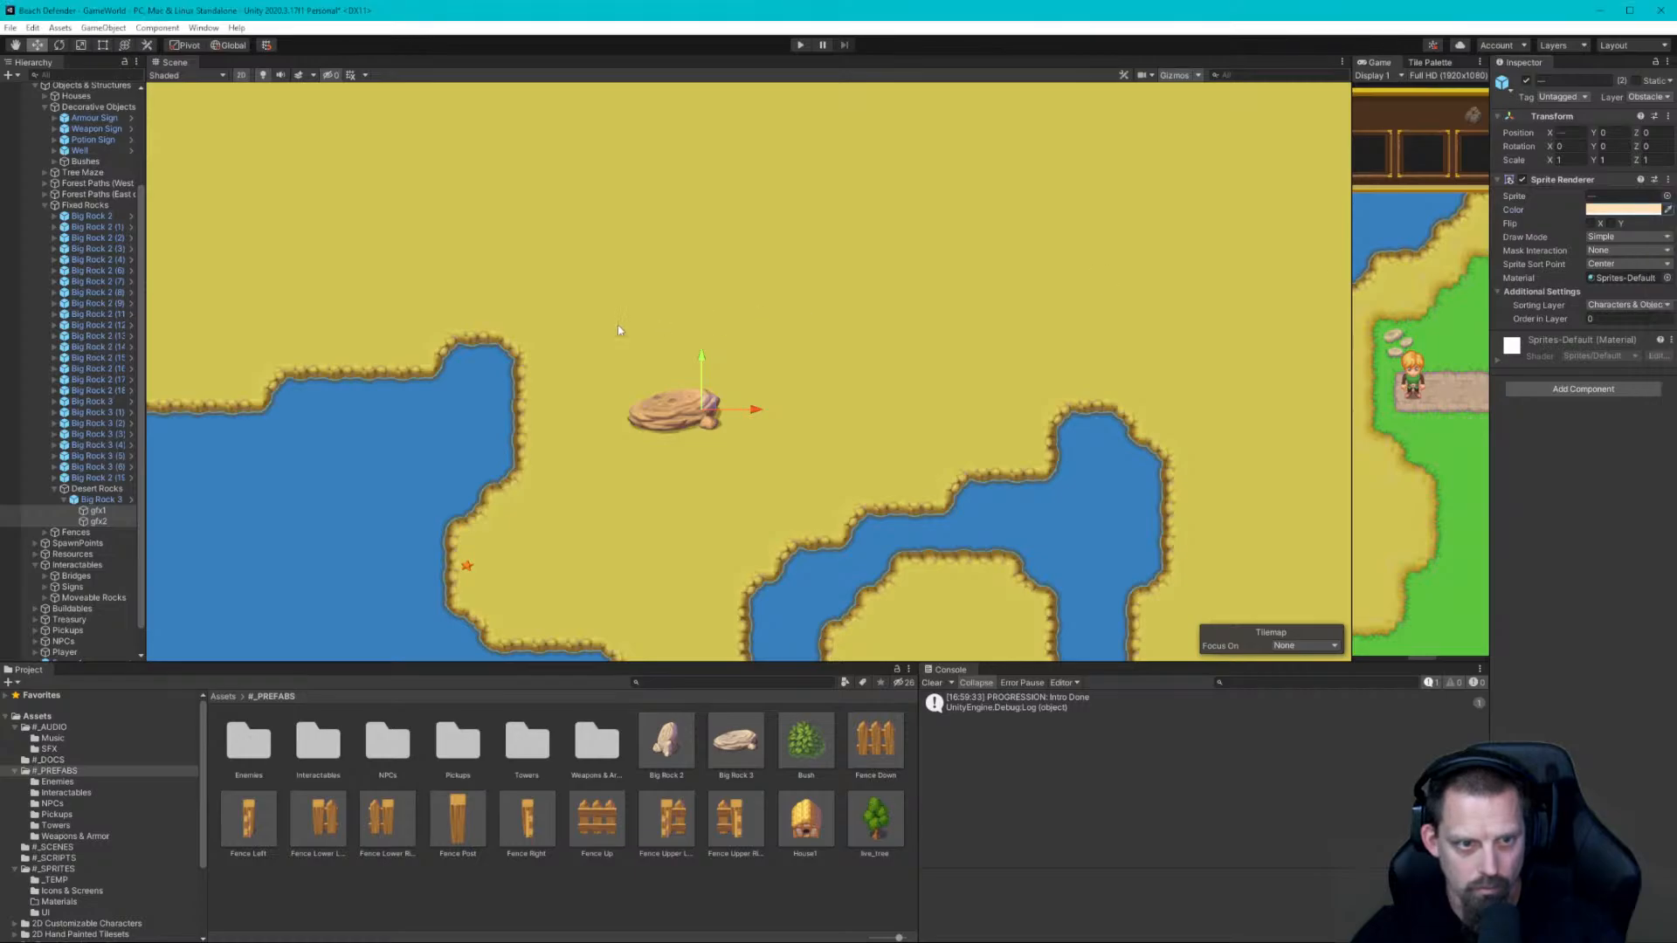
Duplicate the tinted Big Rock 3 and place the copy just above the original, at about X 101.5, Y 253.8
{"action": "left_click", "coordinate": [84, 499]}
{"action": "key", "text": "Left"}
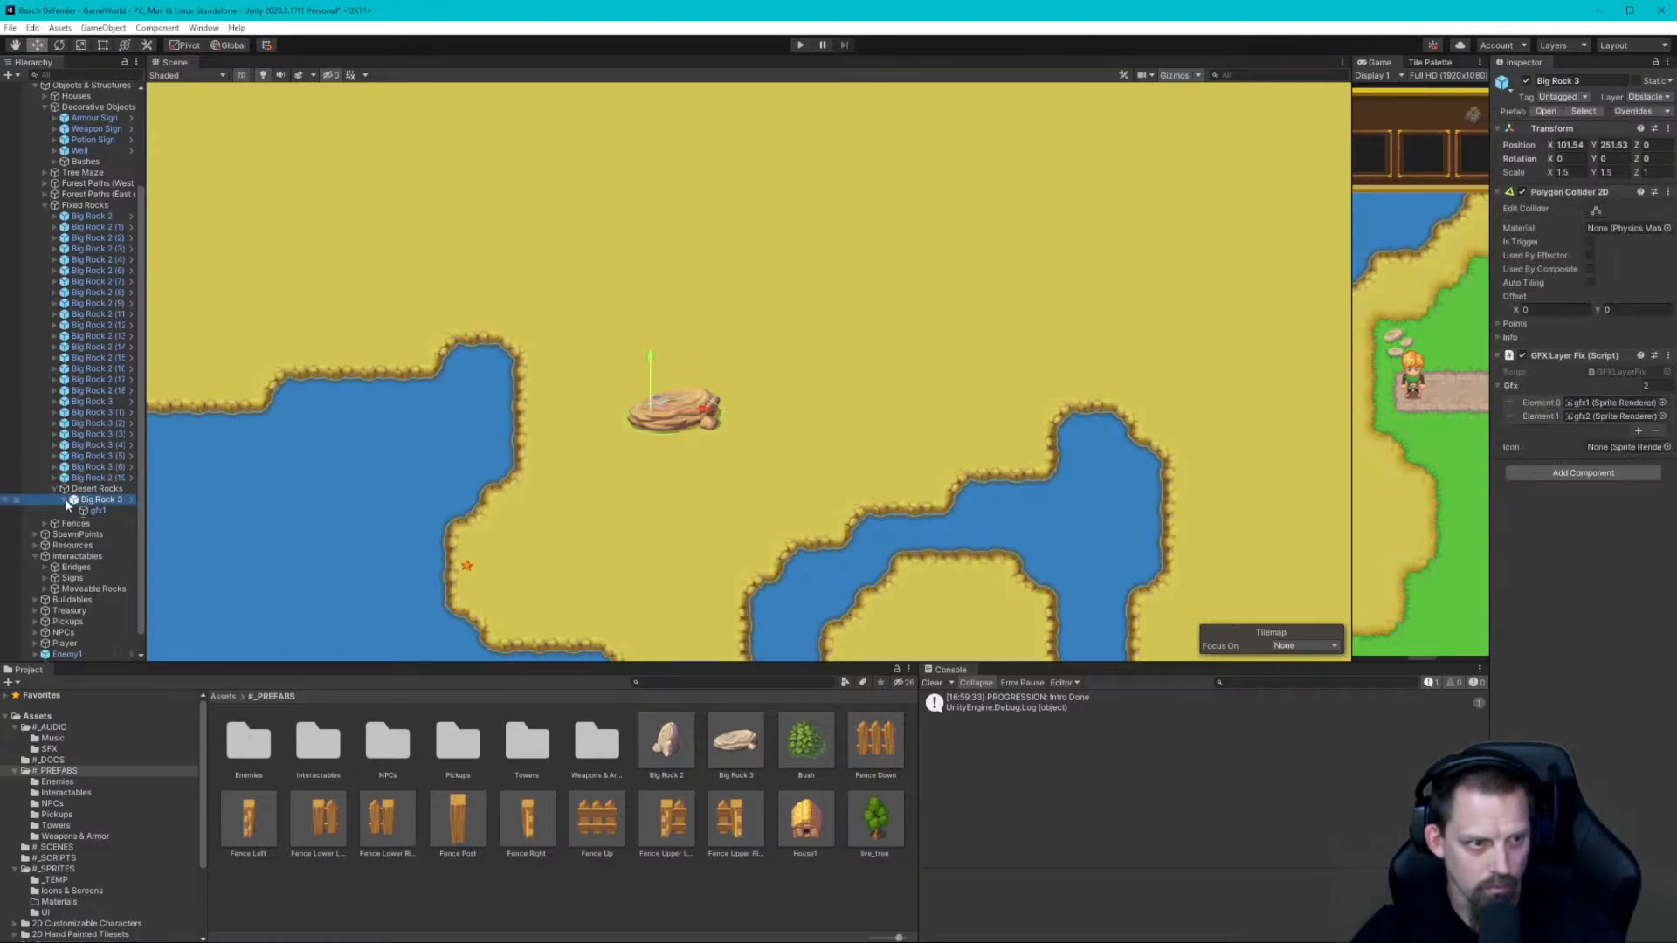
{"action": "key", "text": "ctrl+d"}
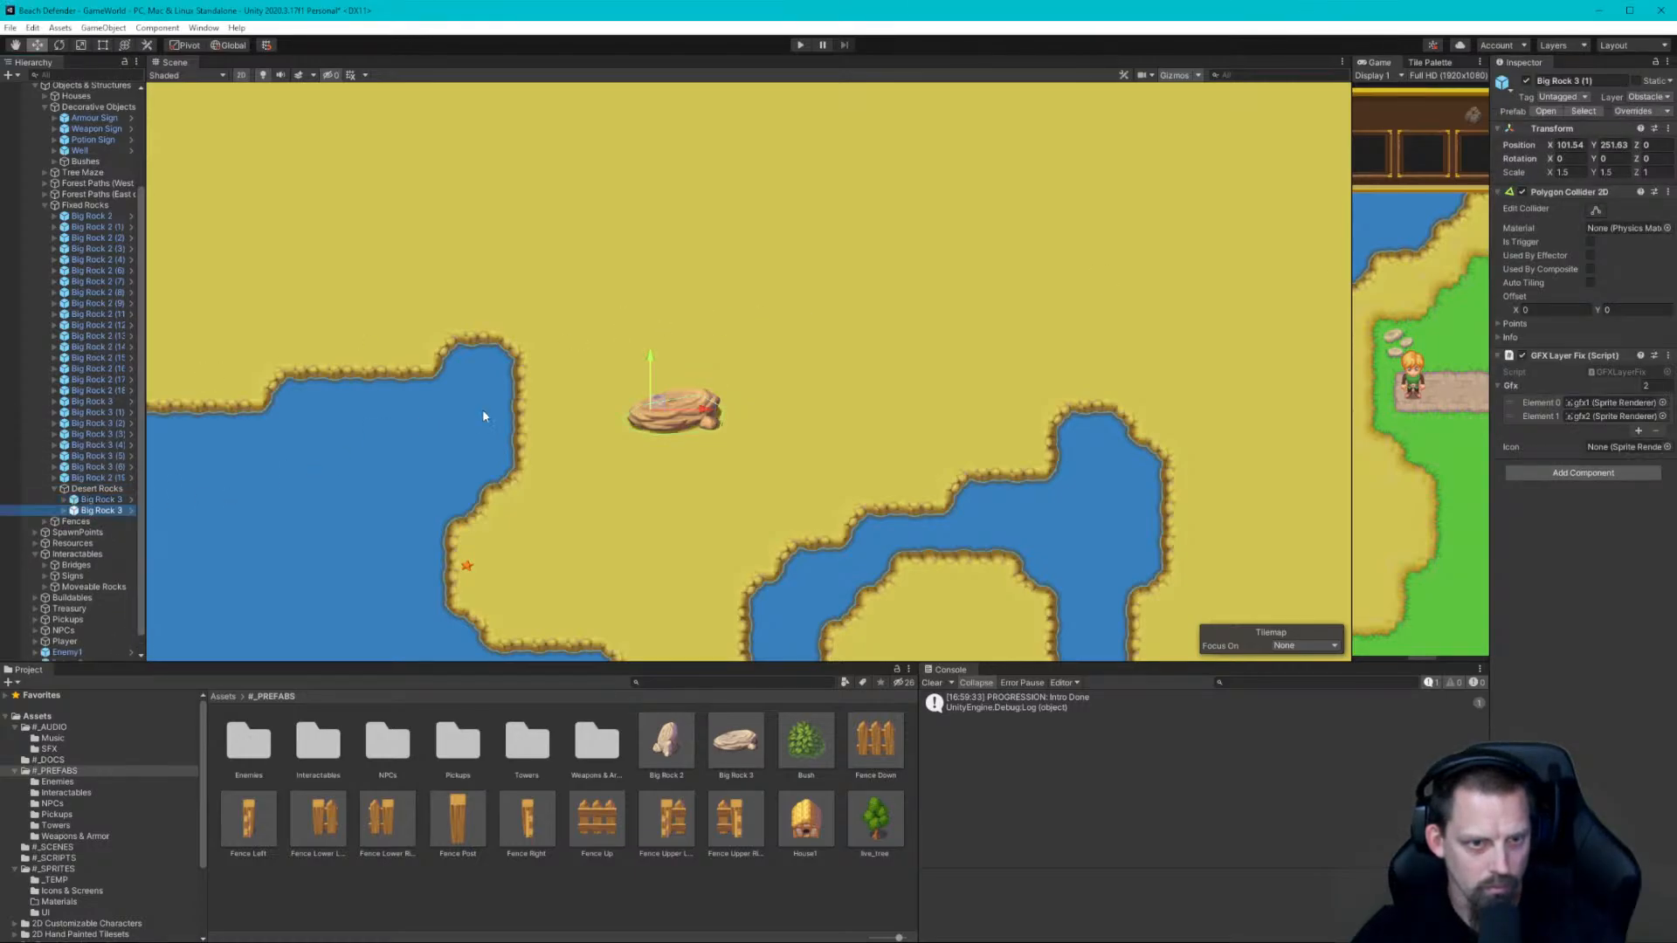
{"action": "left_click_drag", "start_coordinate": [652, 407], "coordinate": [650, 331]}
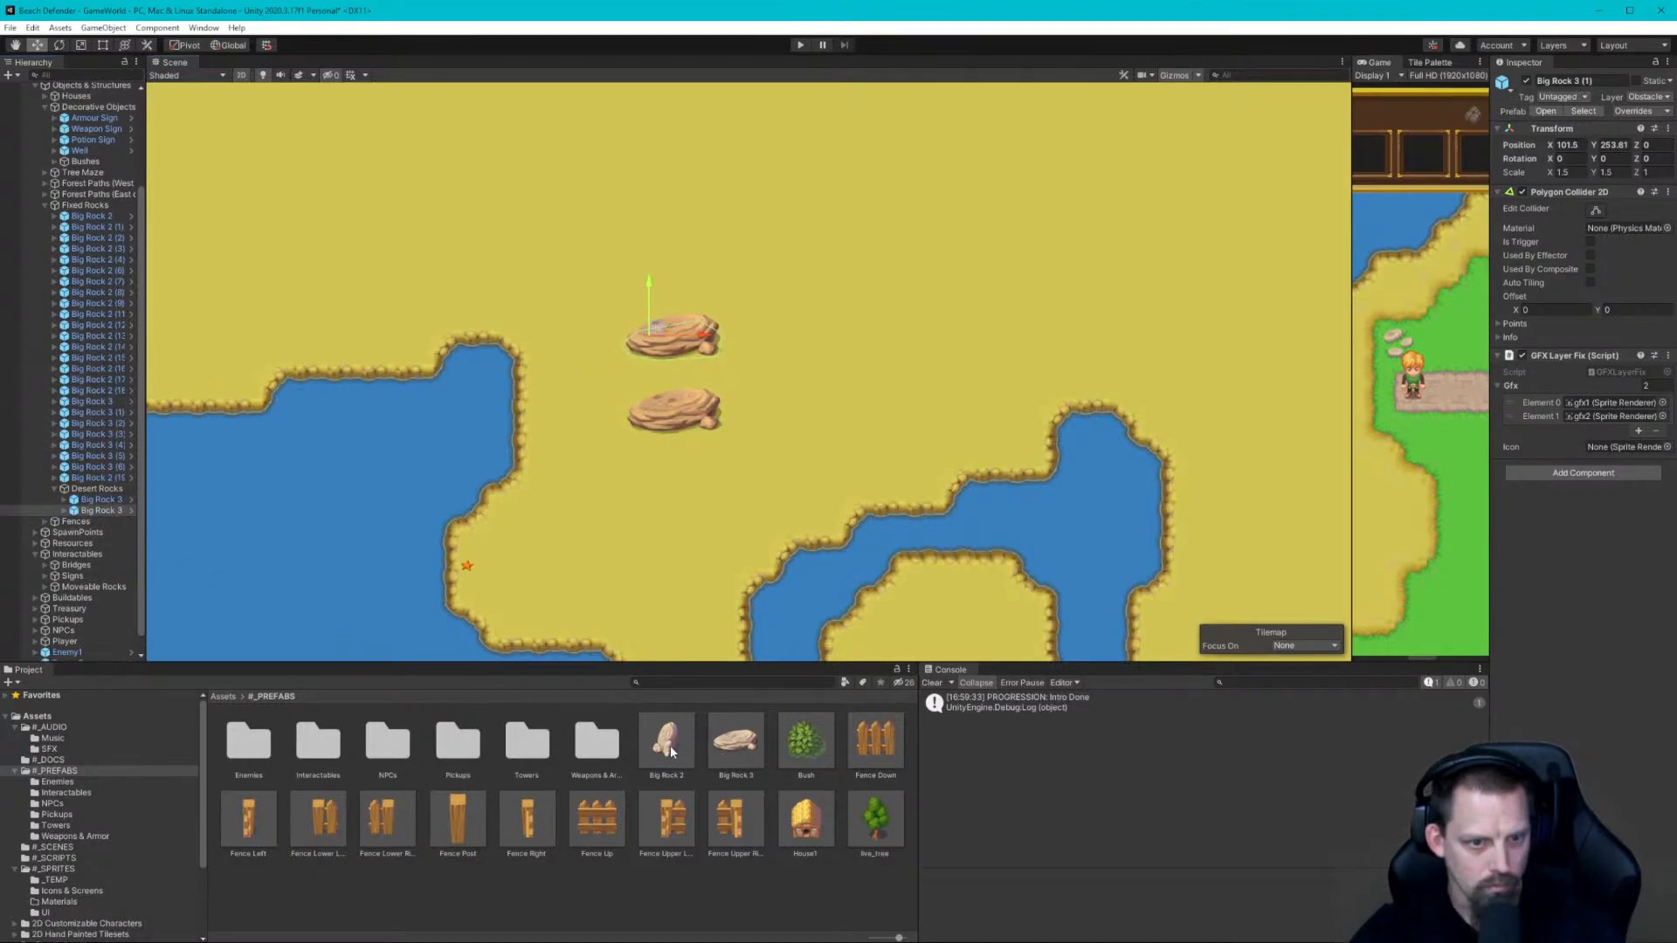
Add a Big Rock 2 prefab at about X 99.5, Y 255.2, make it a child of Desert Rocks and widen the hierarchy
{"action": "left_click_drag", "start_coordinate": [670, 746], "coordinate": [585, 284]}
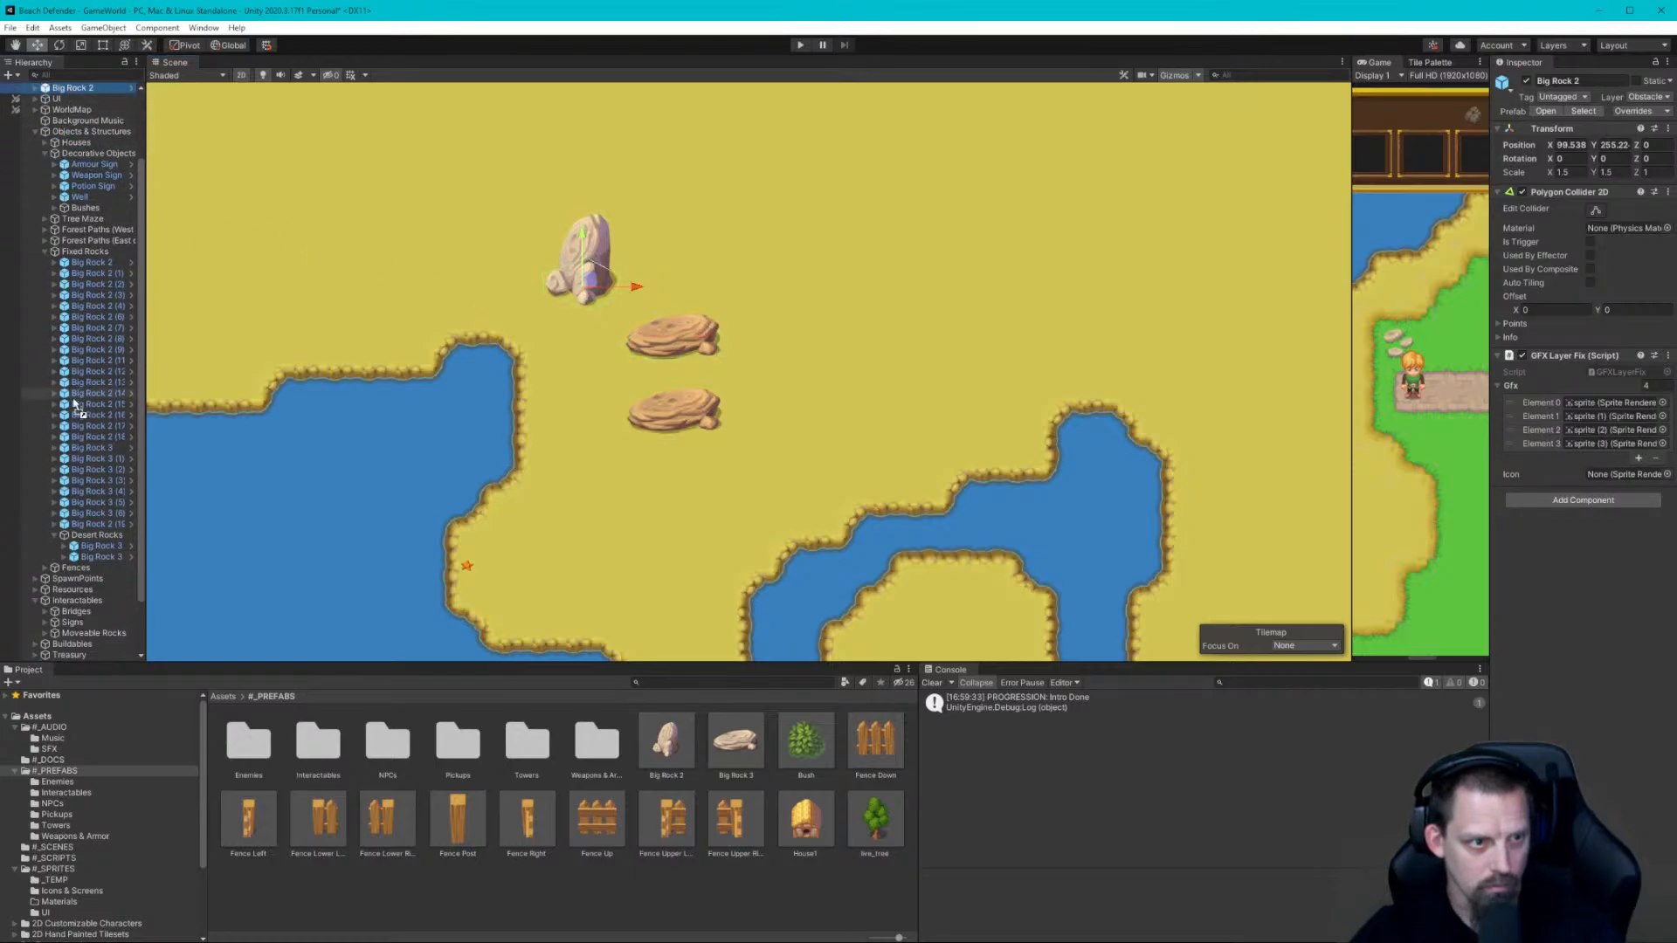
{"action": "left_click_drag", "start_coordinate": [103, 546], "coordinate": [105, 558]}
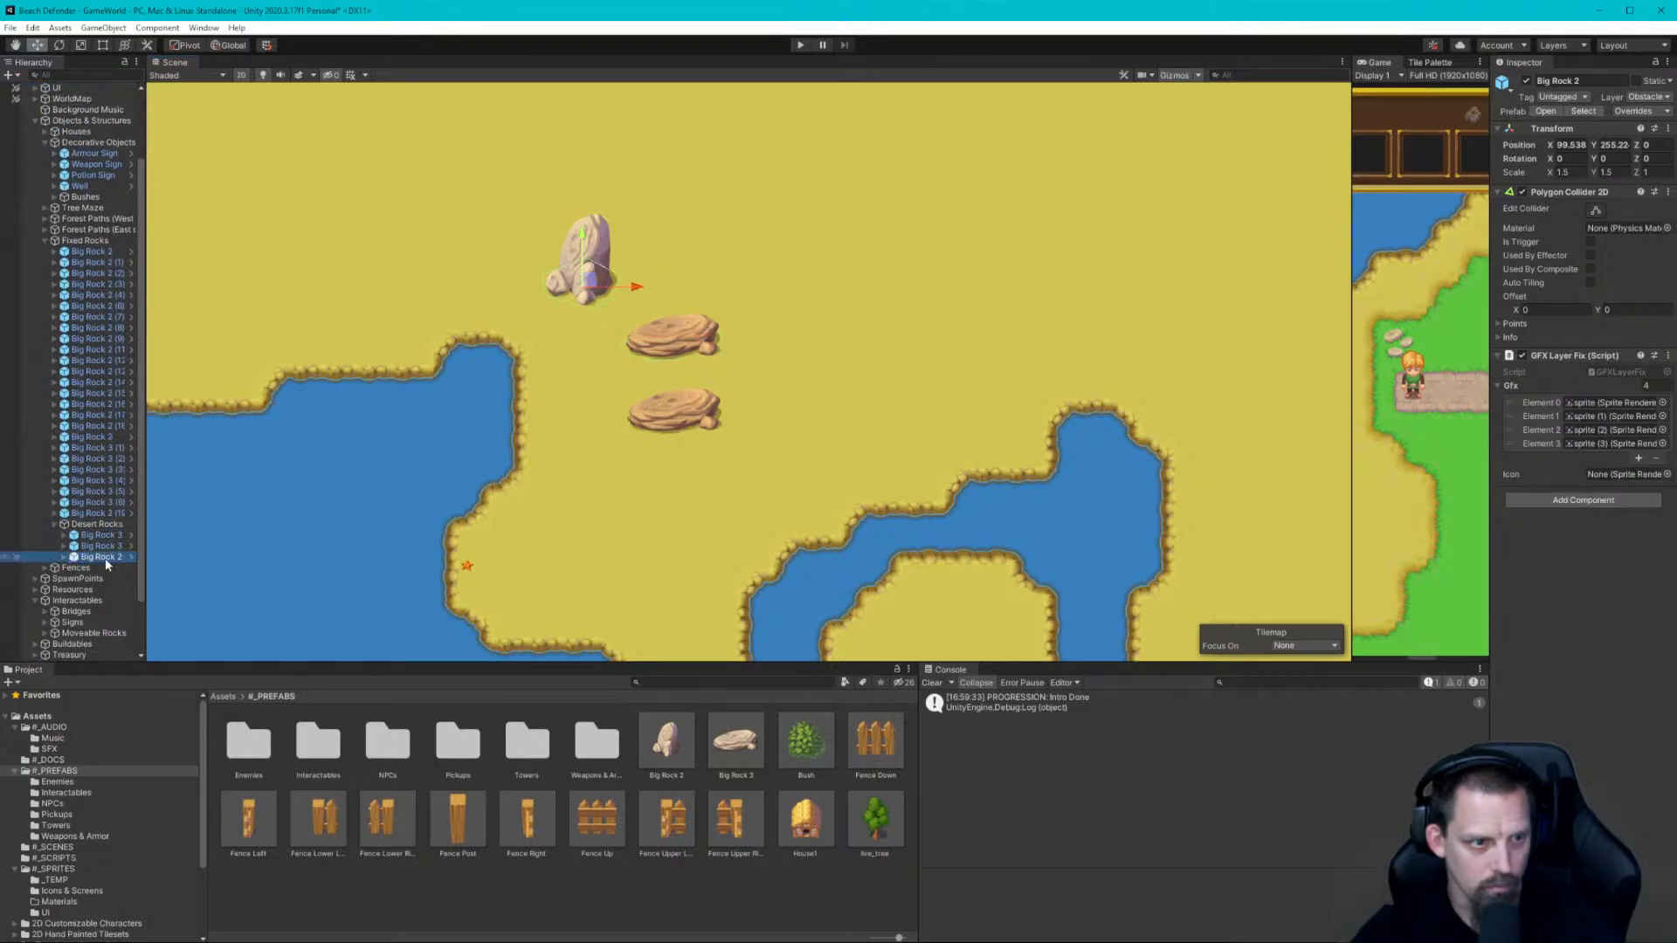
{"action": "scroll", "coordinate": [99, 537], "scroll_direction": "down", "scroll_amount": 3}
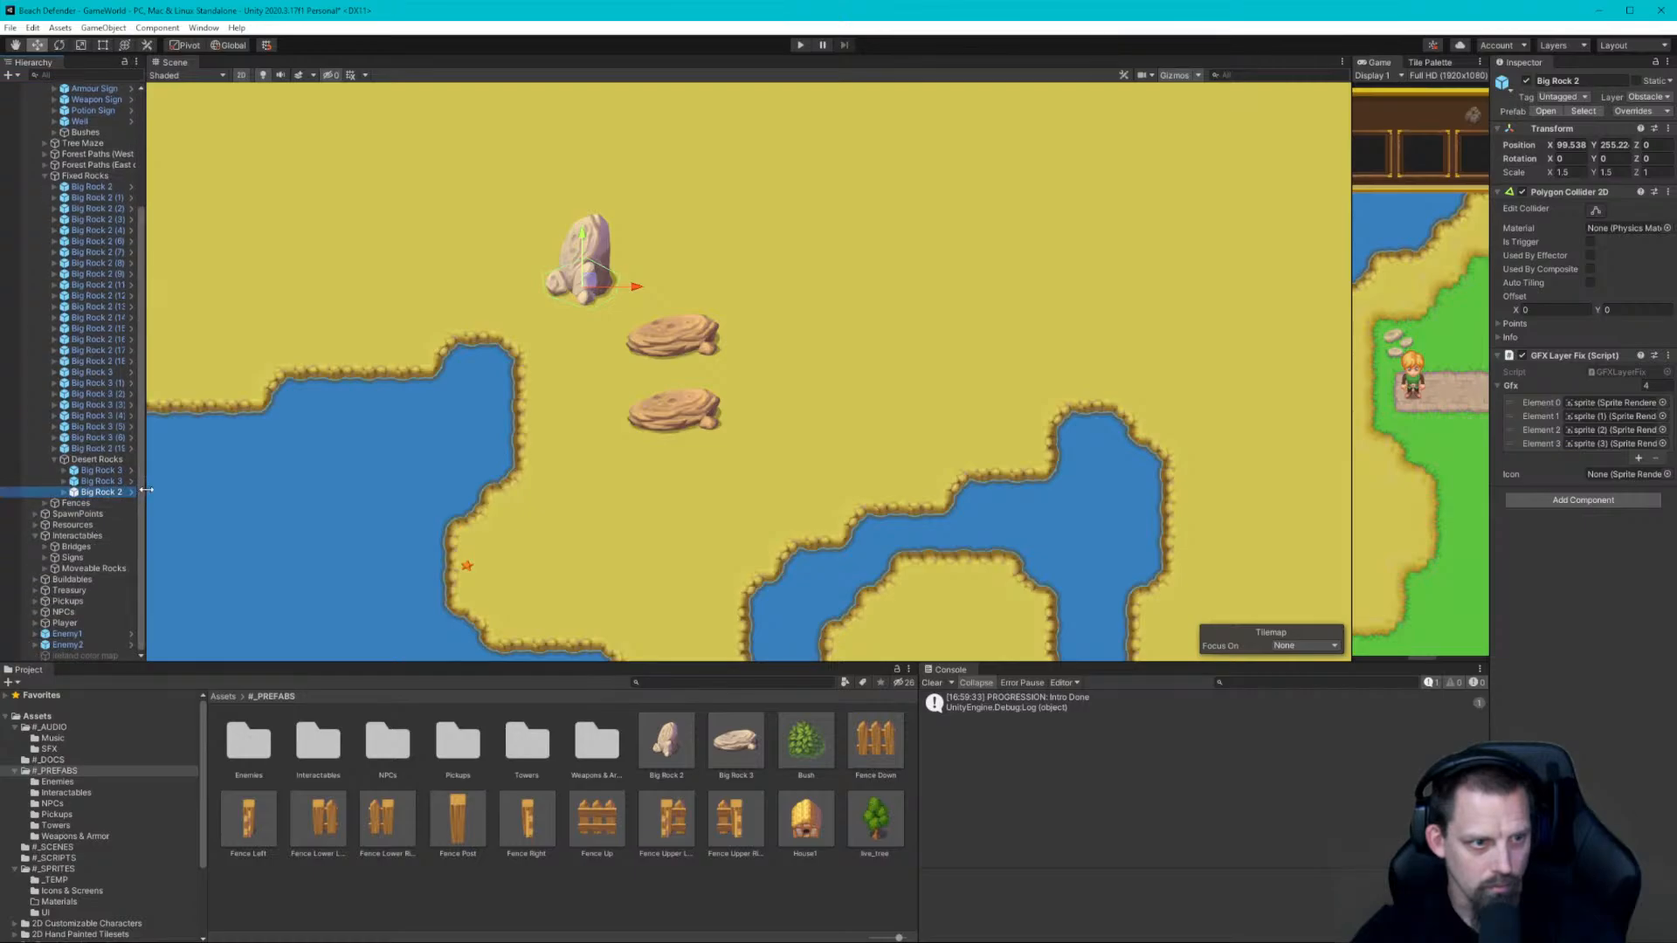
{"action": "left_click_drag", "start_coordinate": [147, 490], "coordinate": [156, 491]}
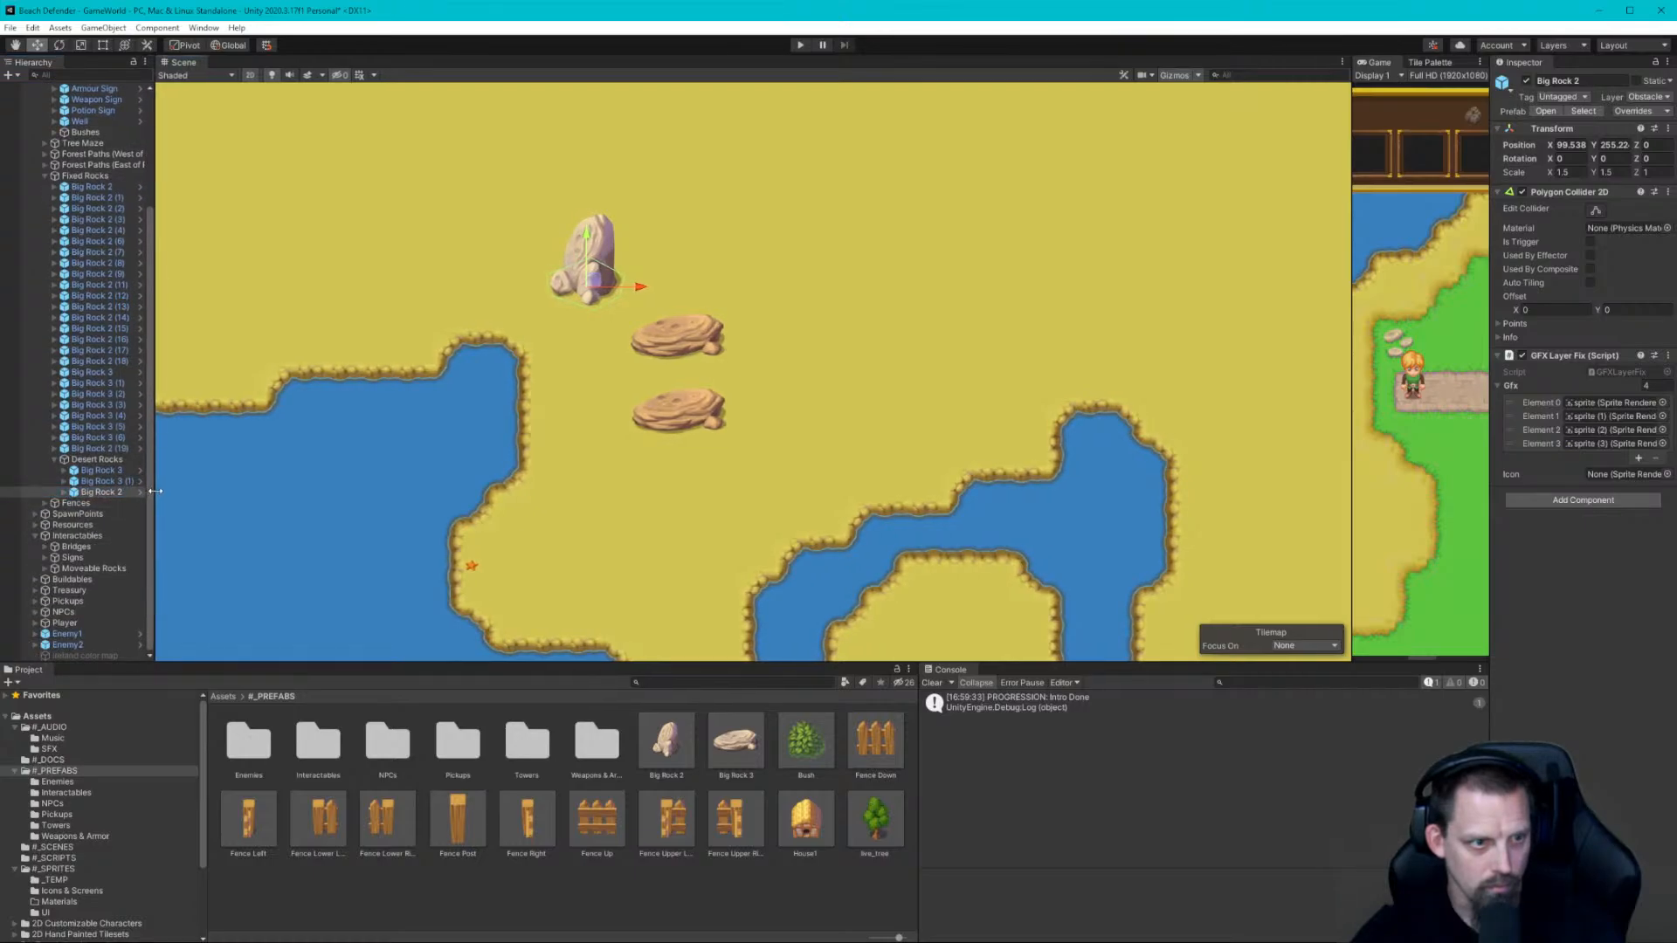
Expand Big Rock 2's sprites and check the tint color used on gfx1 of Big Rock 3 (1)
{"action": "left_click", "coordinate": [75, 492]}
{"action": "left_click", "coordinate": [97, 503]}
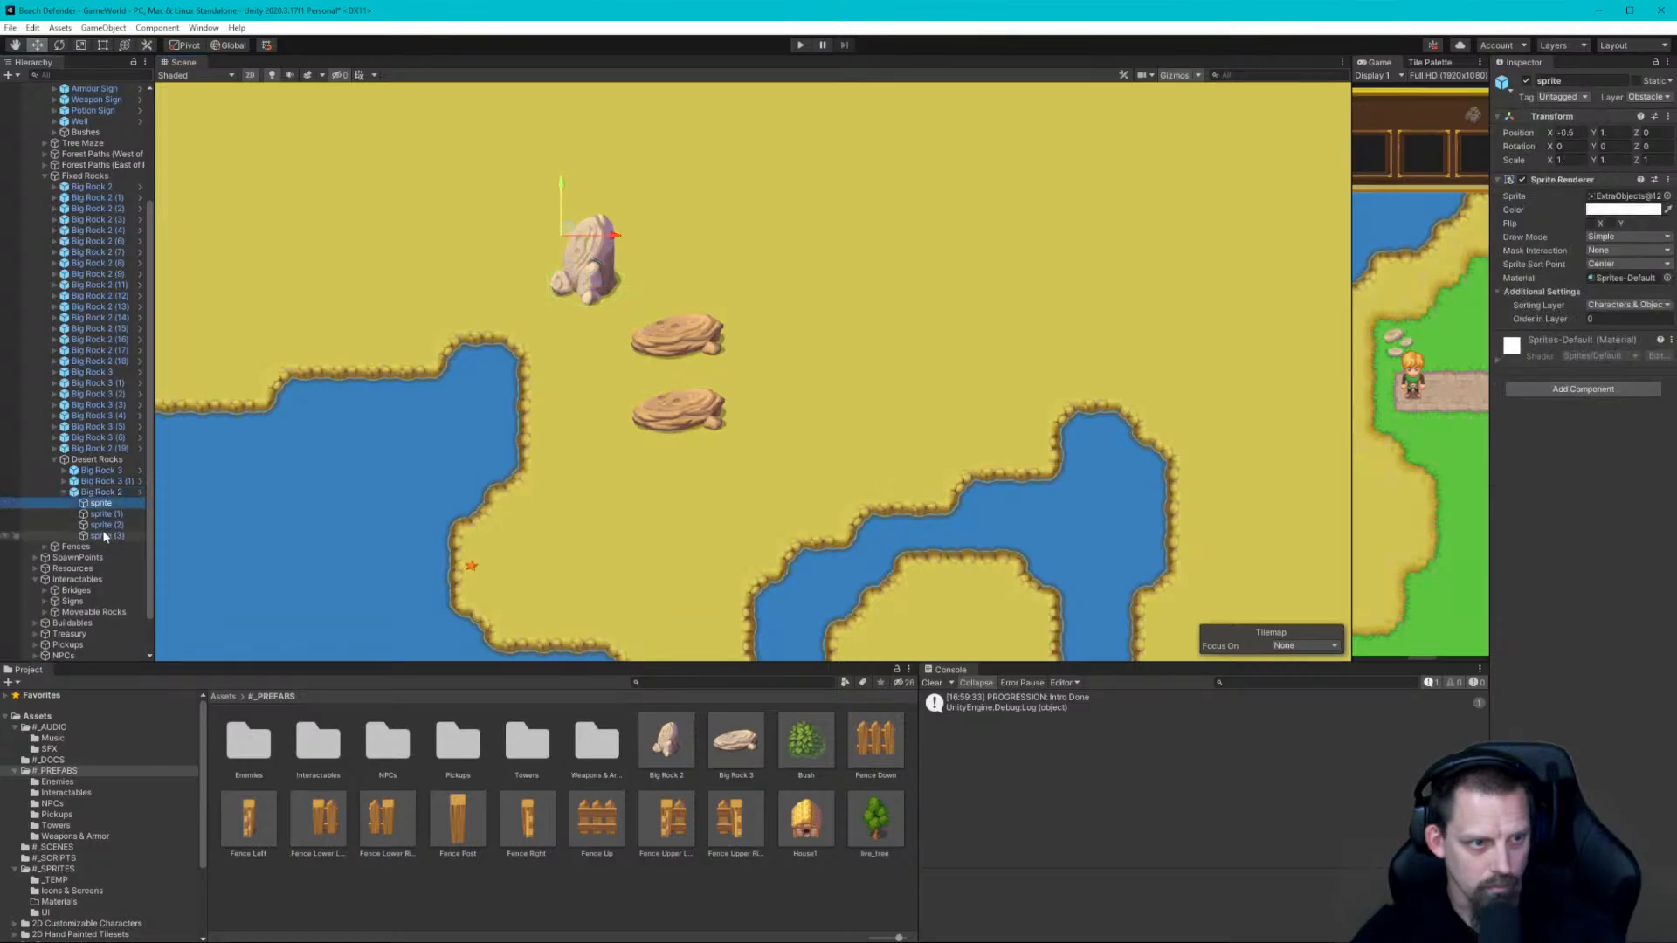
{"action": "left_click", "coordinate": [103, 535], "text": "shift"}
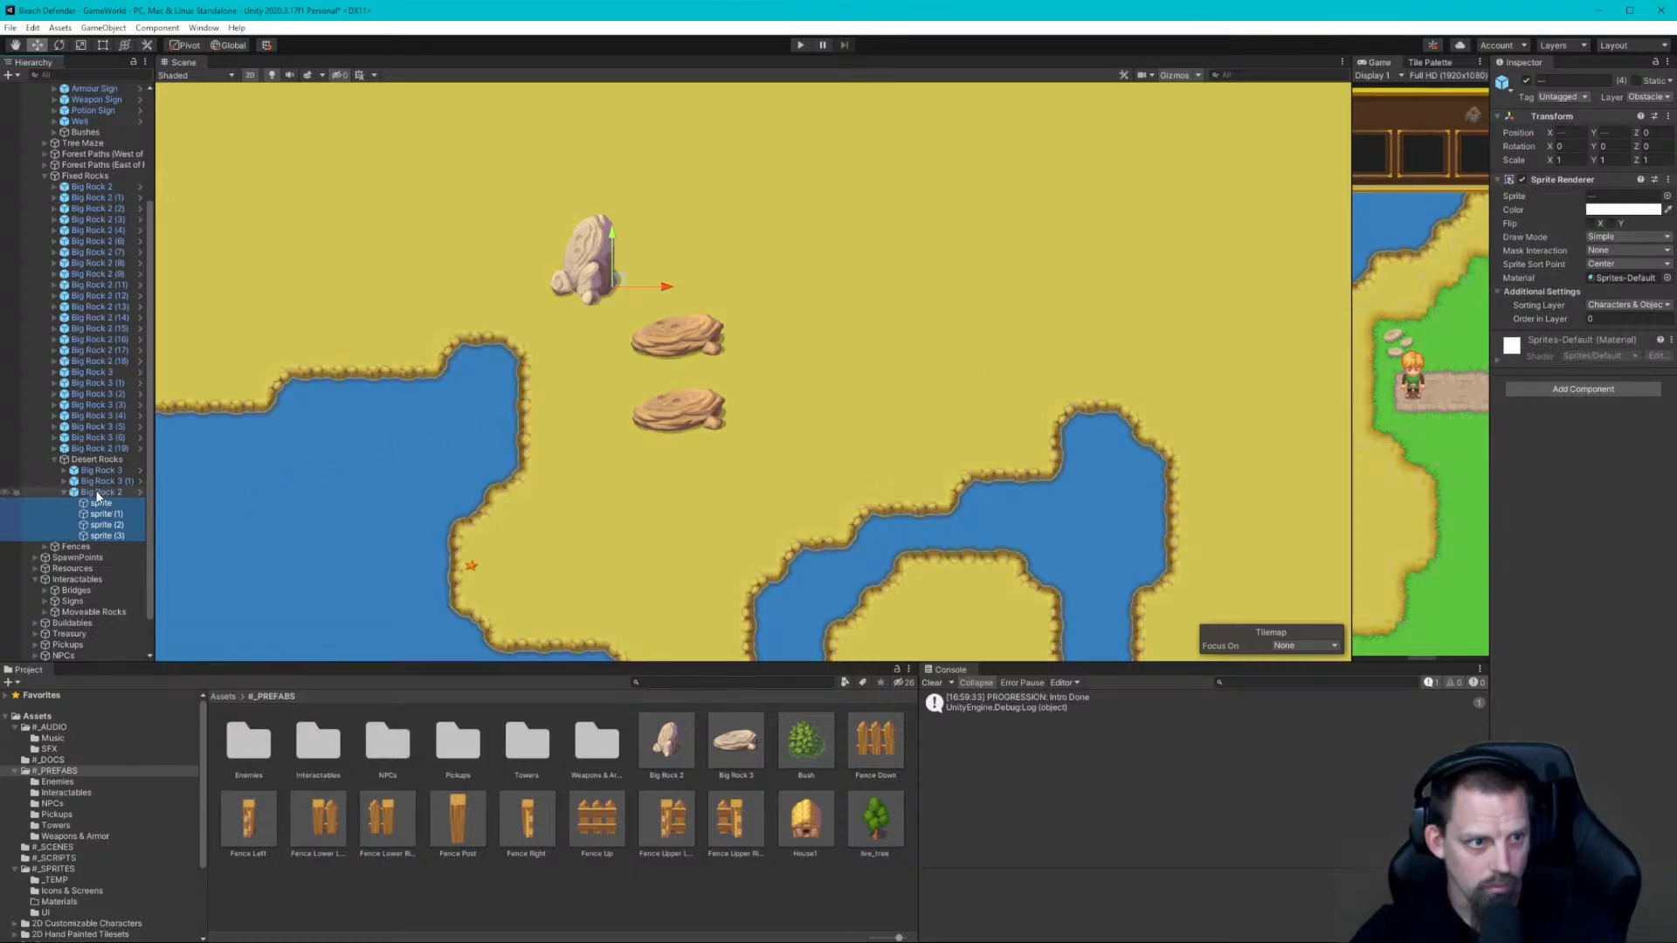
{"action": "left_click", "coordinate": [65, 481]}
{"action": "left_click", "coordinate": [98, 491]}
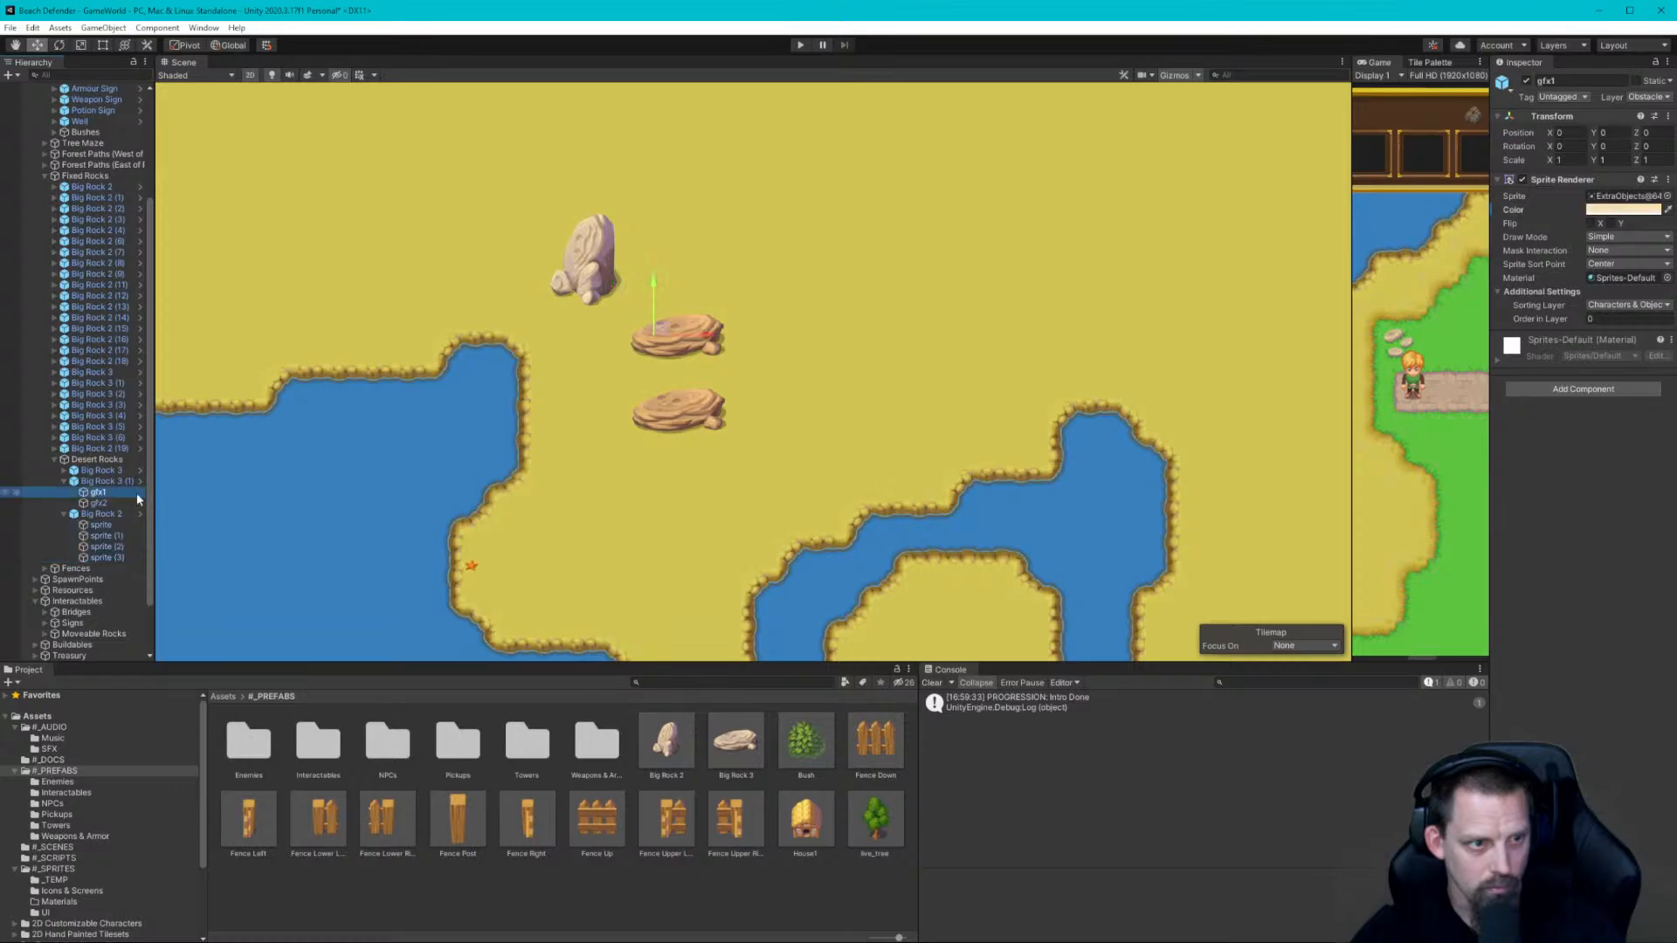
{"action": "left_click", "coordinate": [1648, 211]}
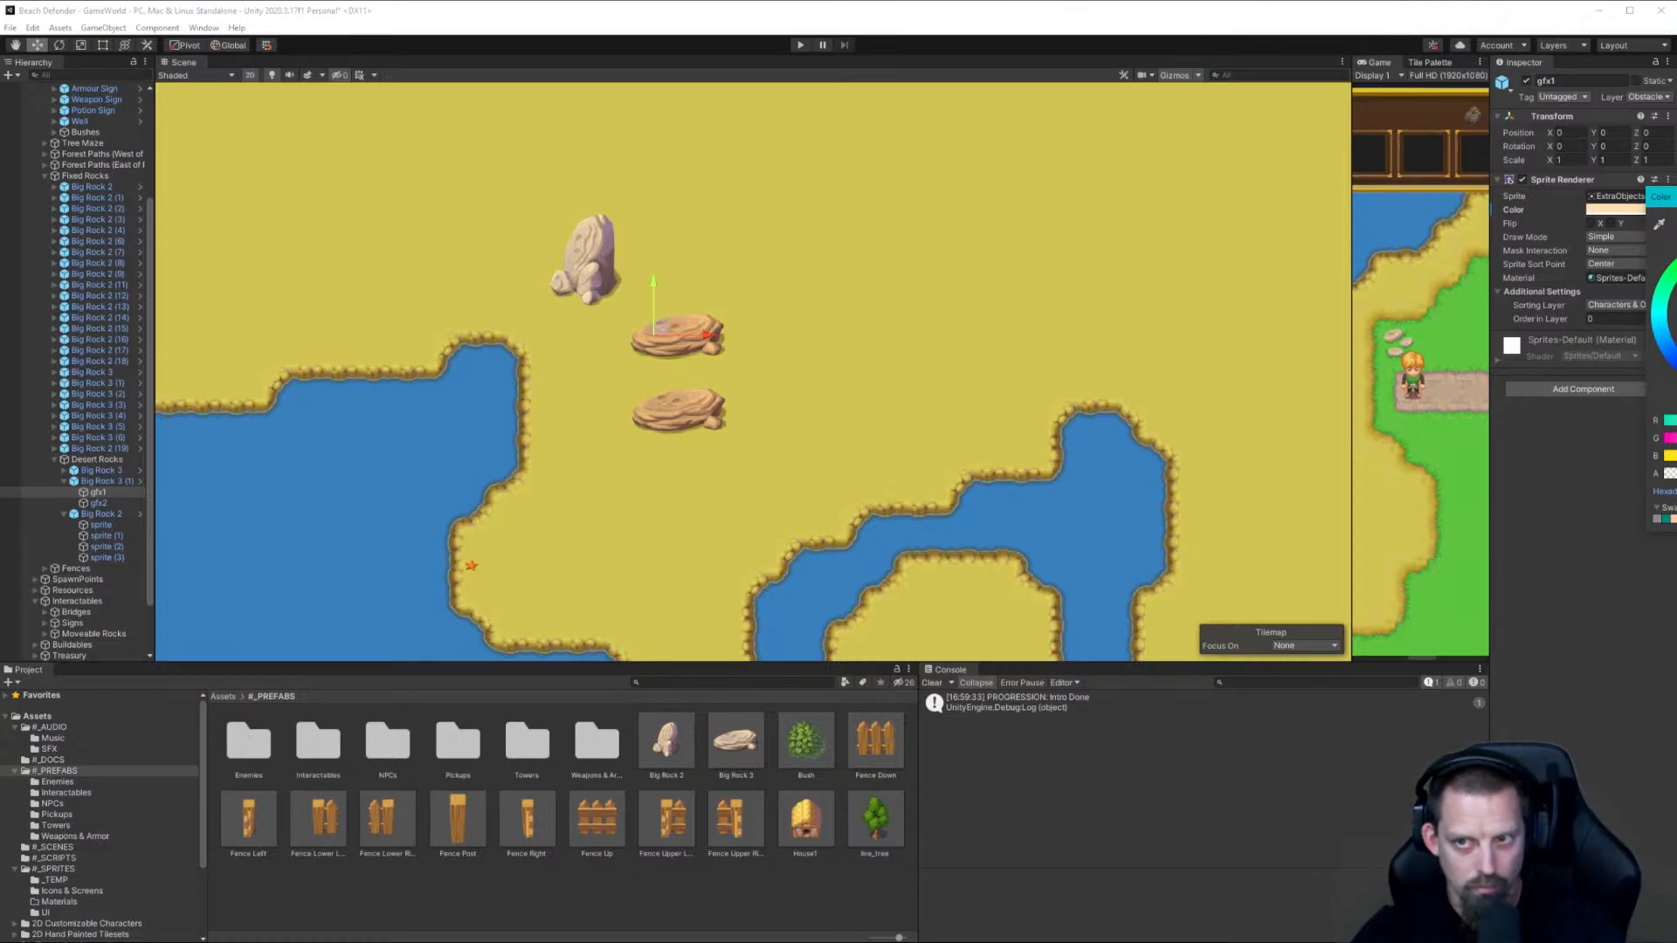
{"action": "key", "text": "Escape"}
{"action": "left_click", "coordinate": [63, 489]}
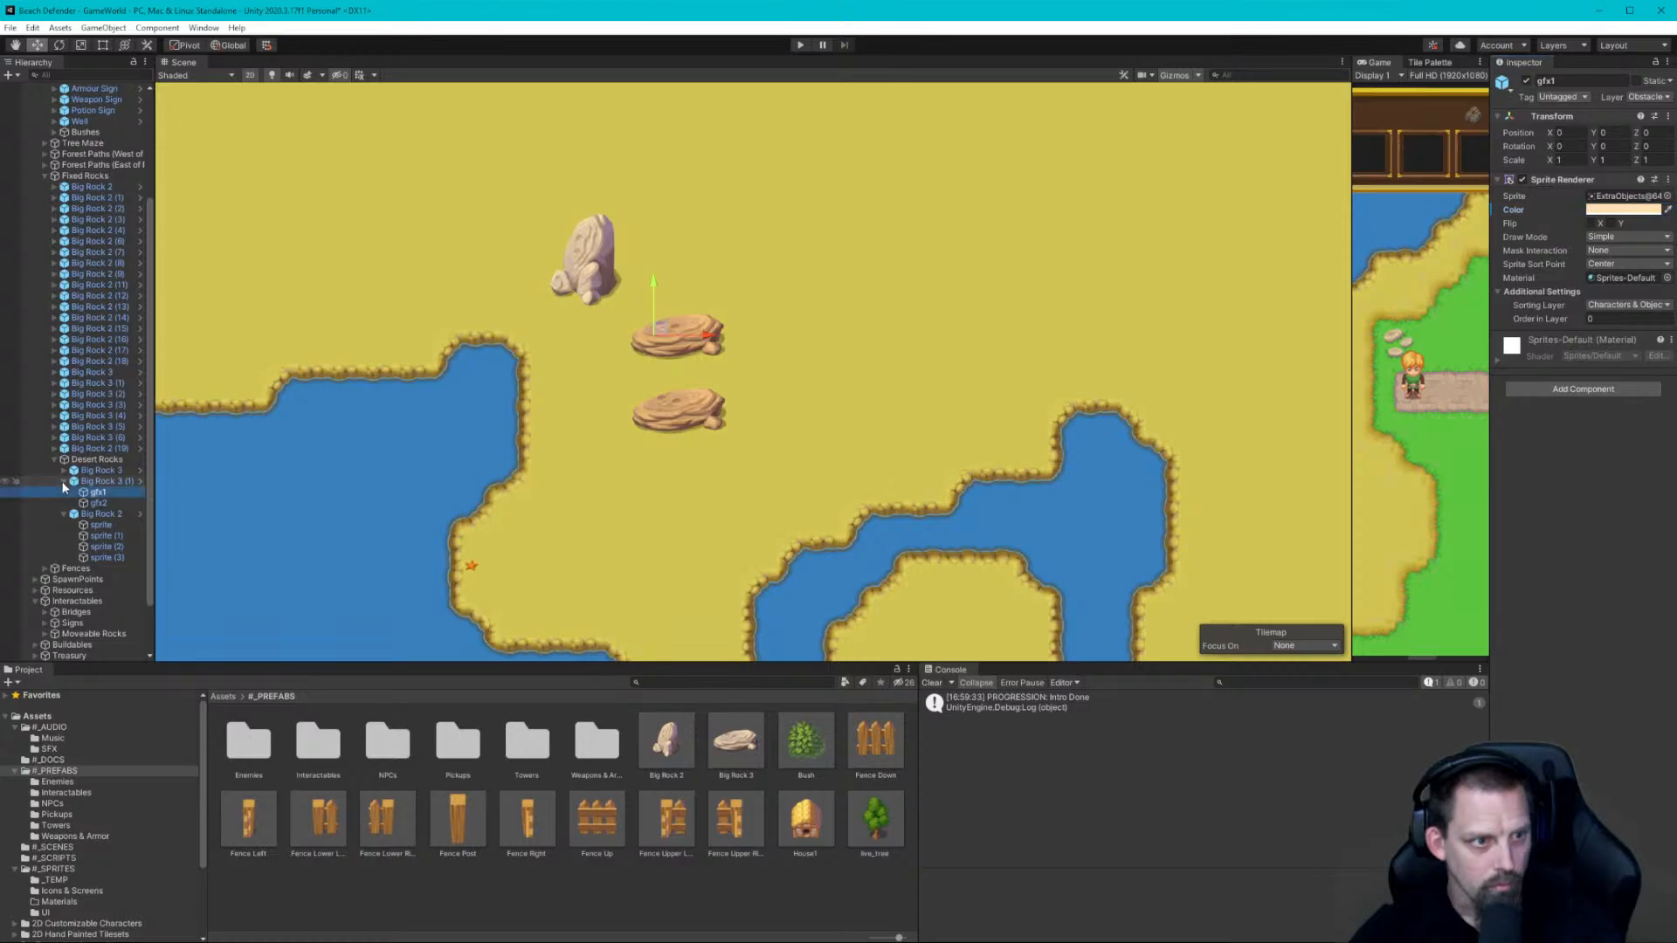
{"action": "left_click", "coordinate": [64, 483]}
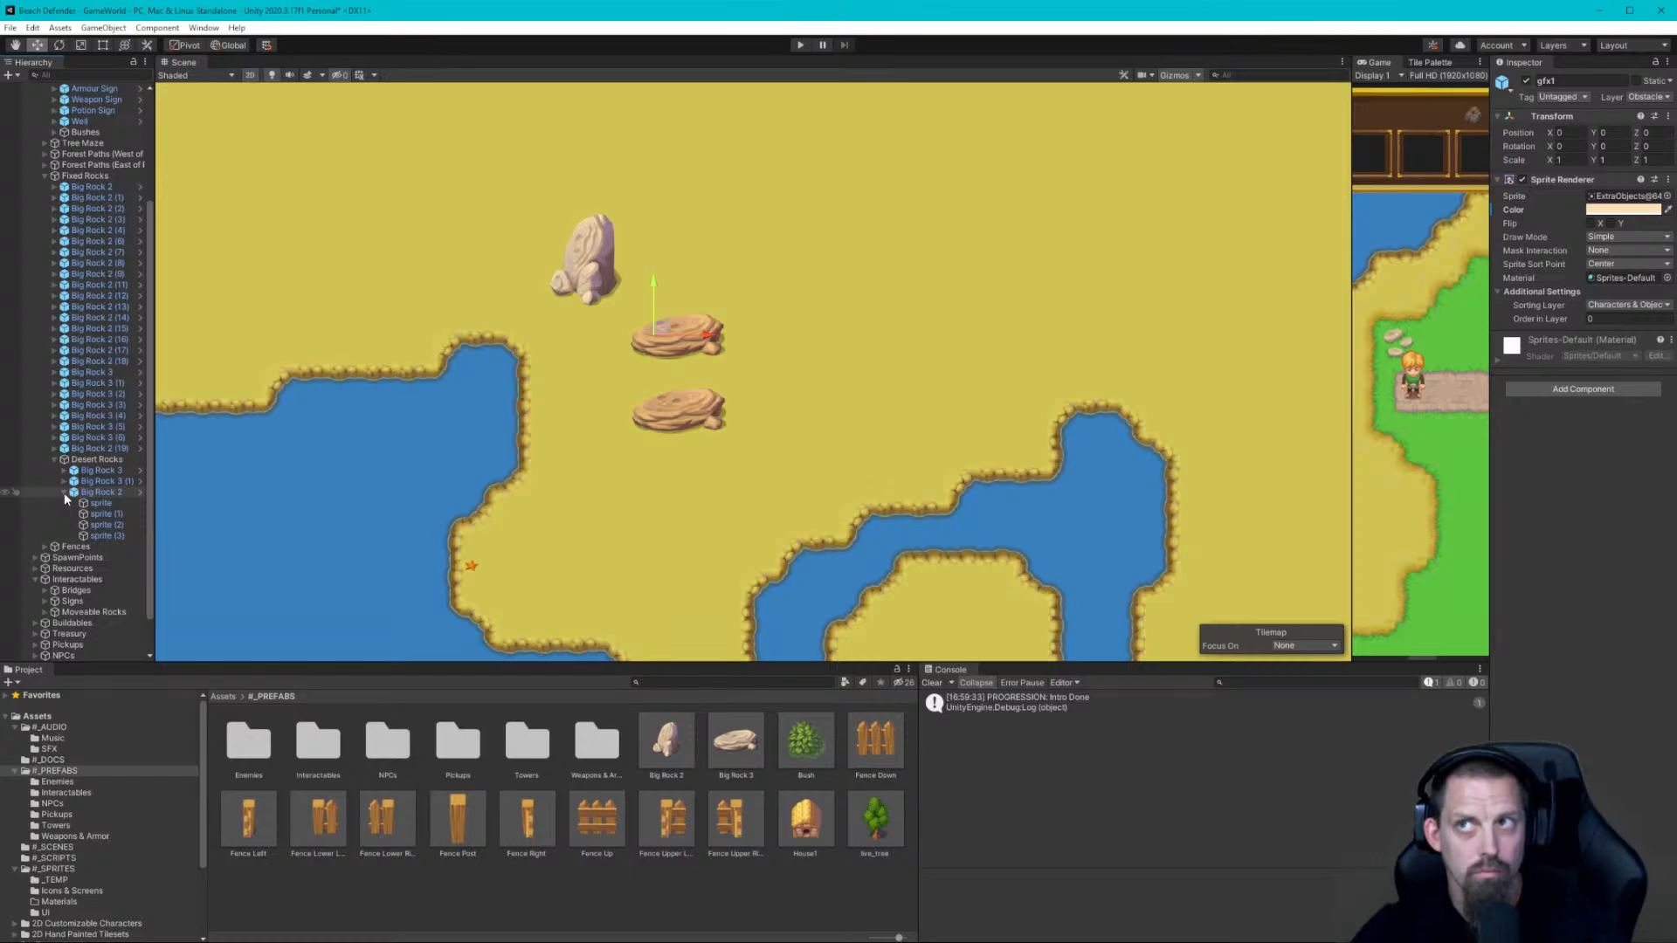
Apply the saved sandy peach color swatch to all four sprites of the new Big Rock 2
{"action": "left_click", "coordinate": [102, 535]}
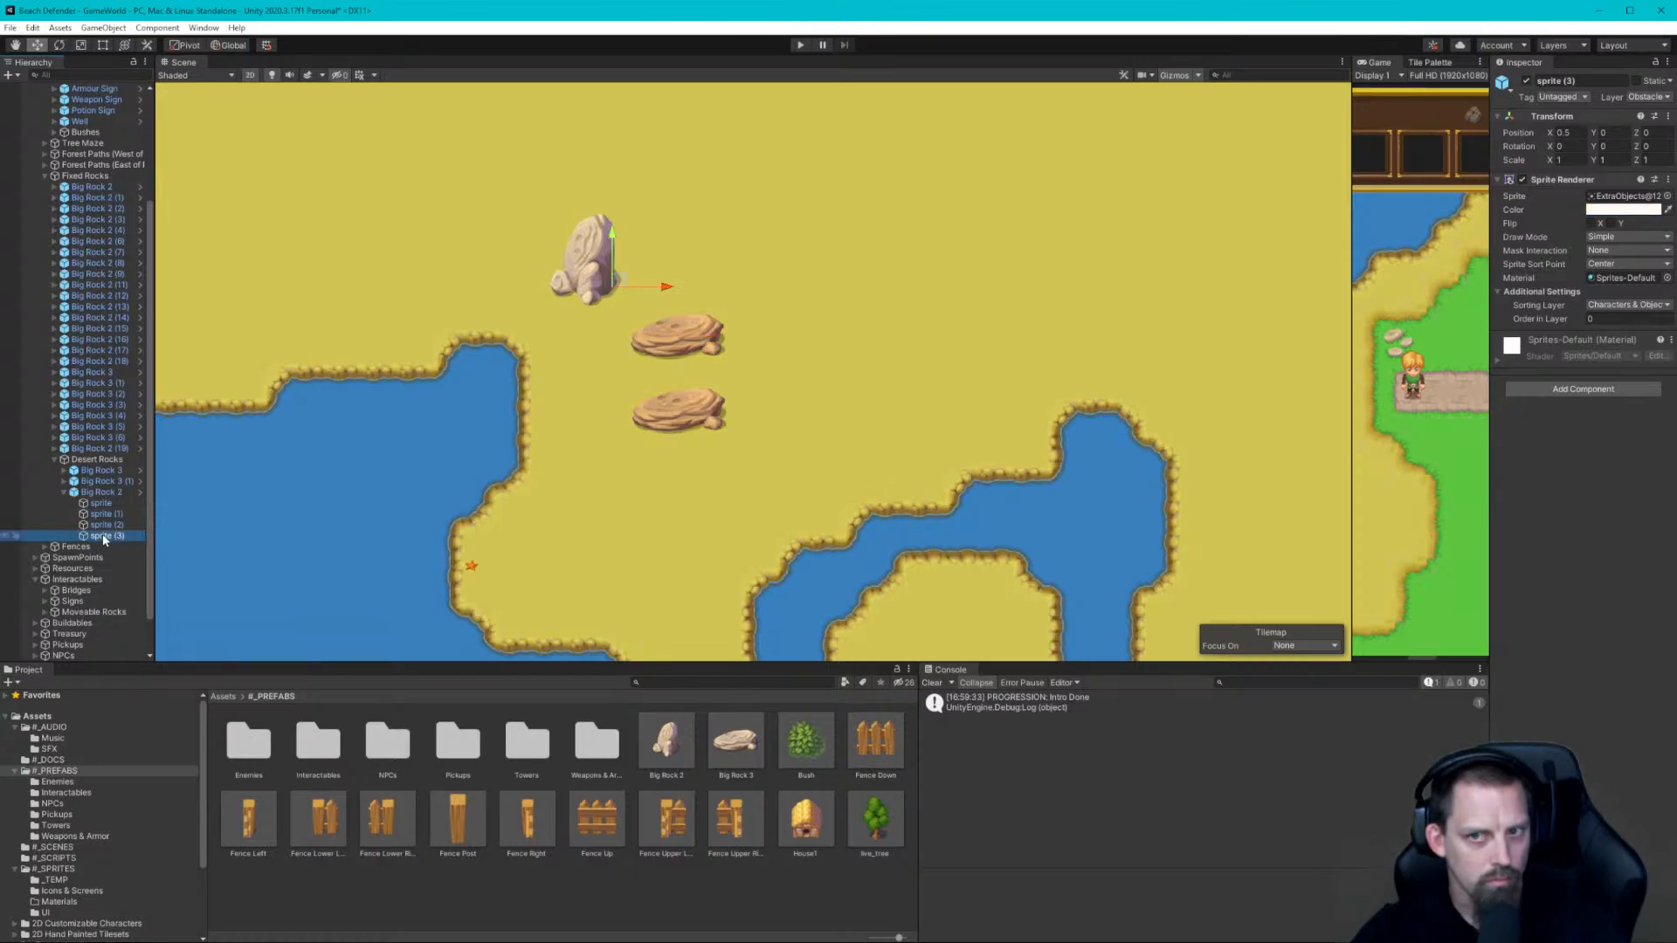
{"action": "left_click", "coordinate": [100, 503]}
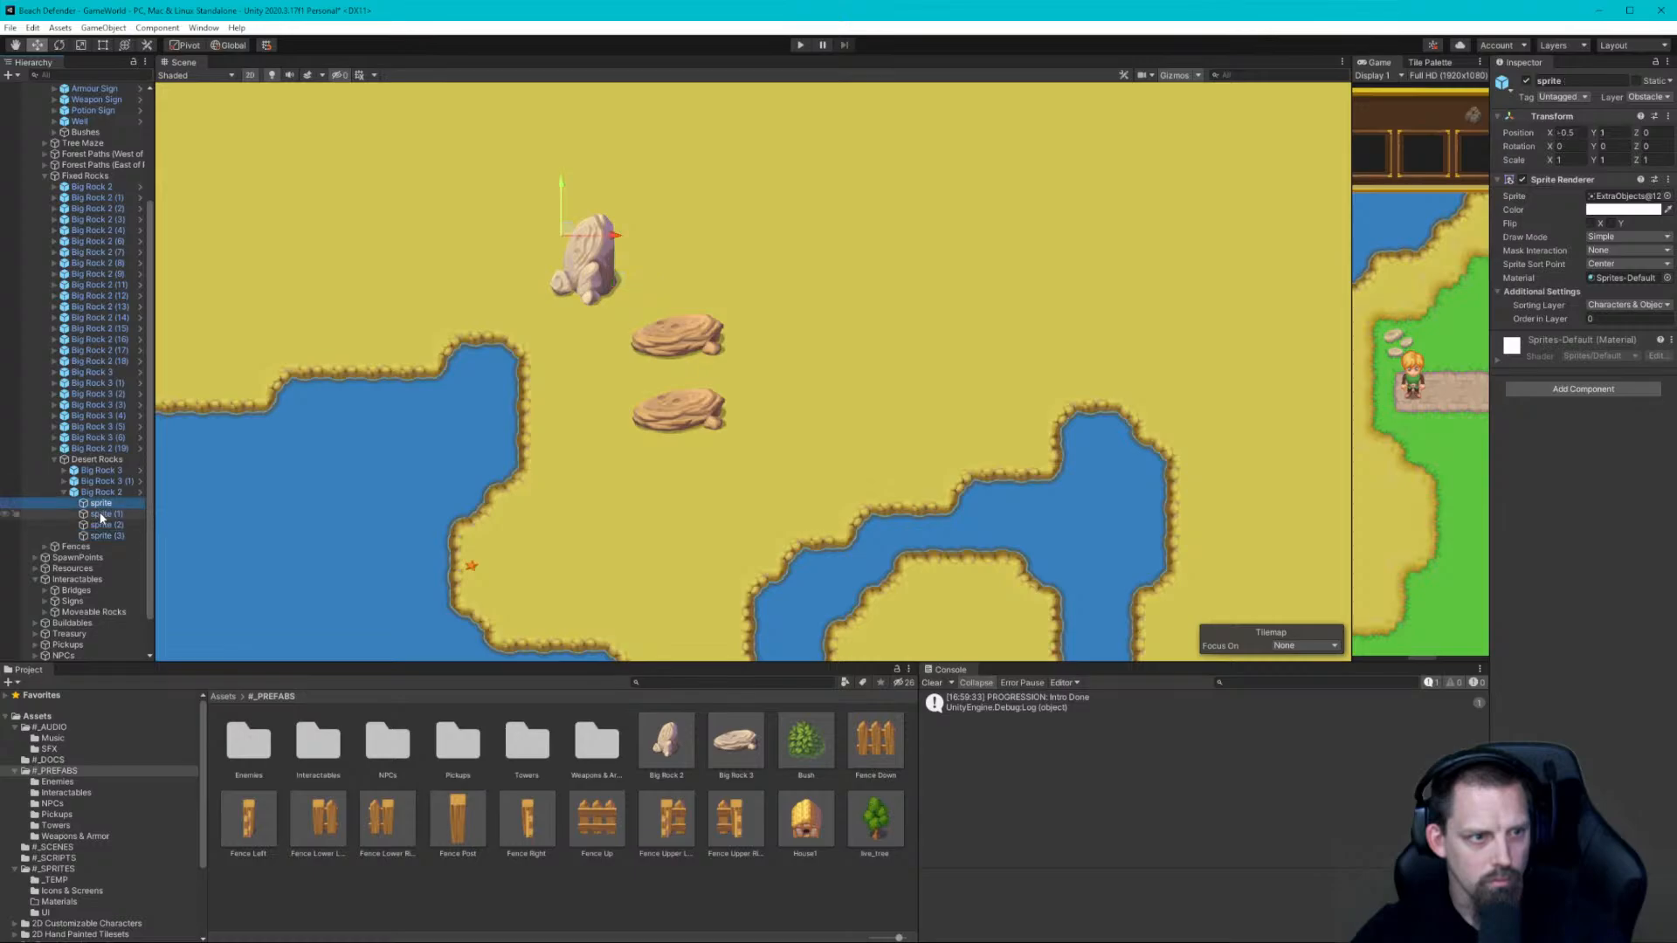
{"action": "left_click", "coordinate": [110, 536], "text": "shift"}
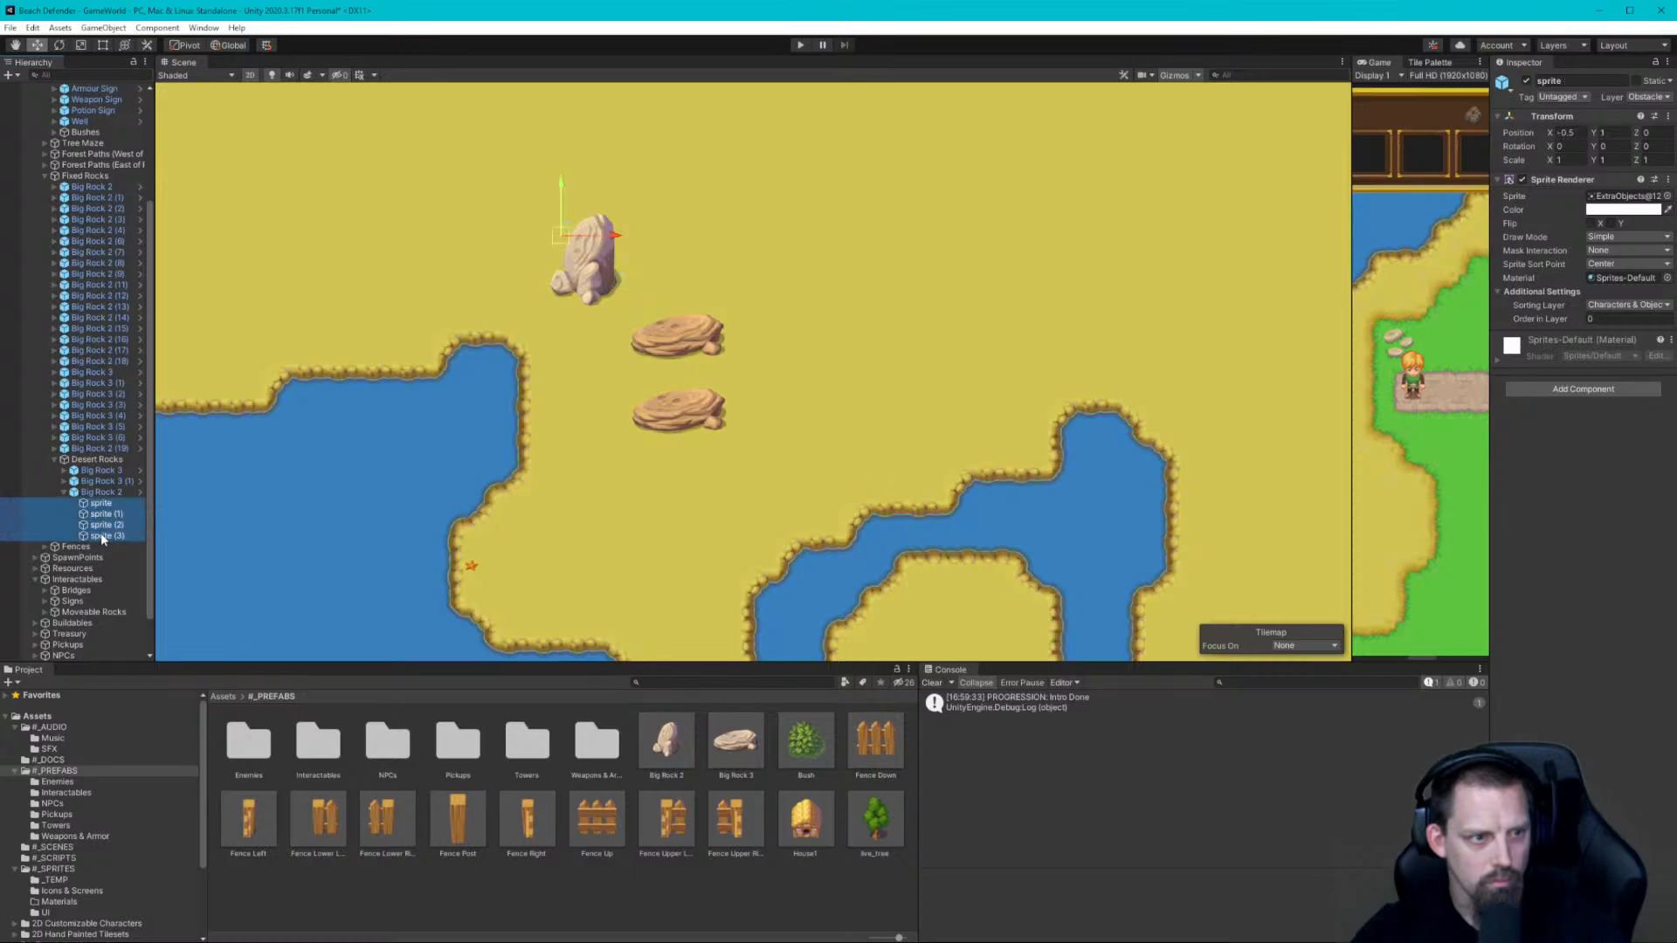
{"action": "left_click", "coordinate": [1643, 209]}
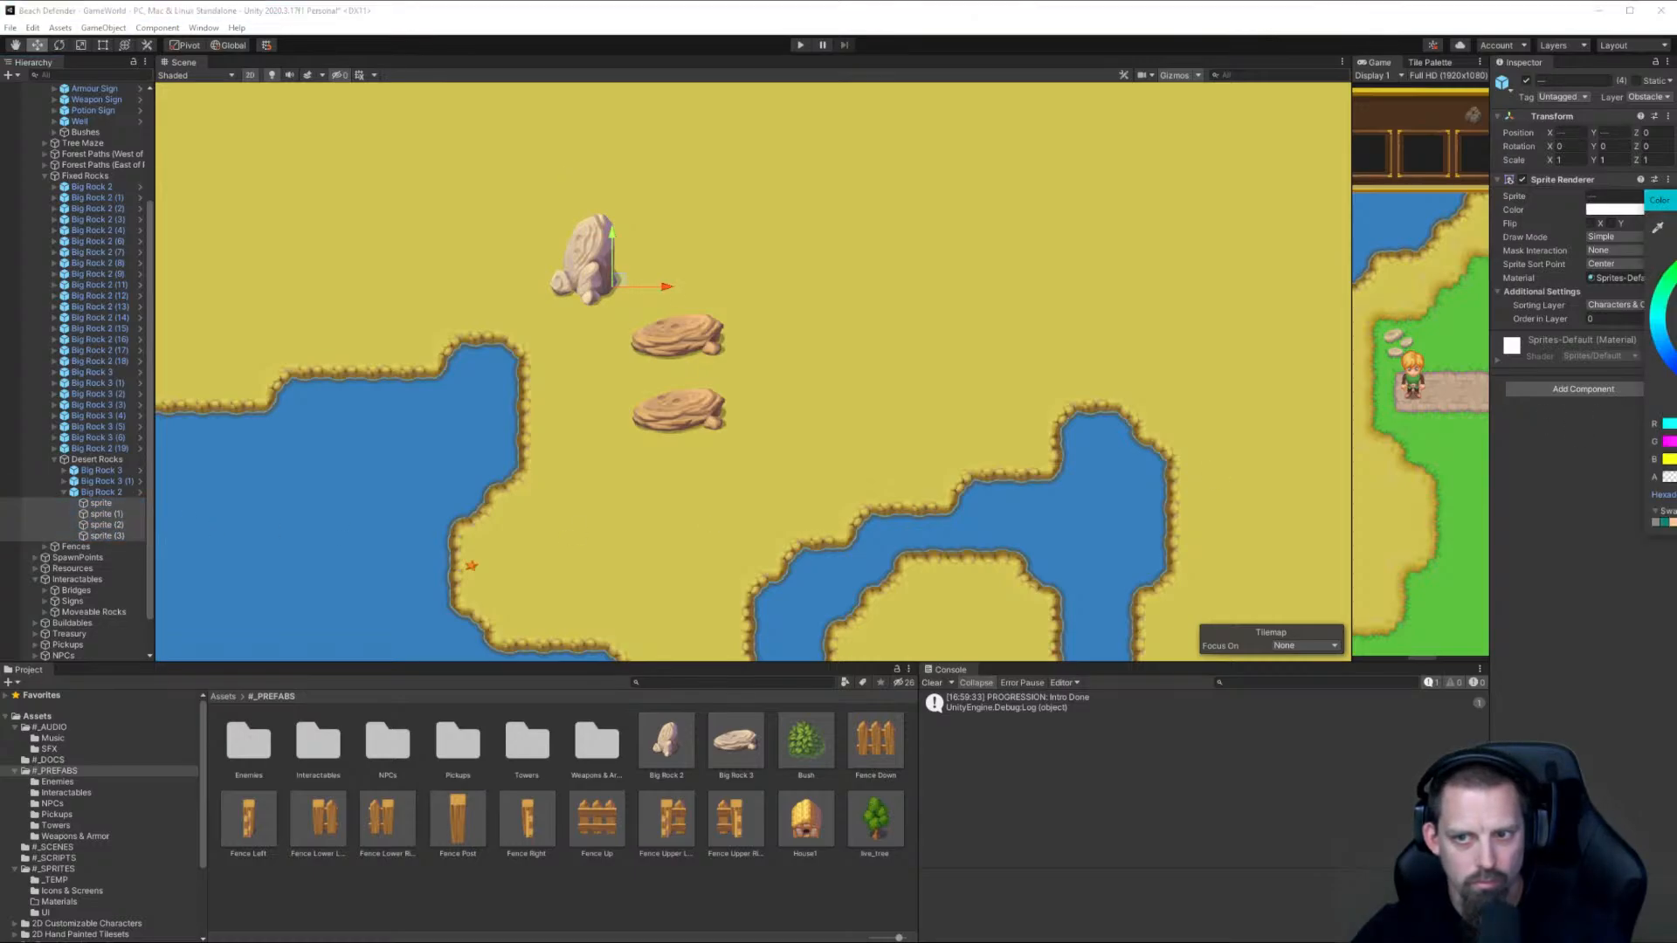
{"action": "left_click", "coordinate": [1674, 523]}
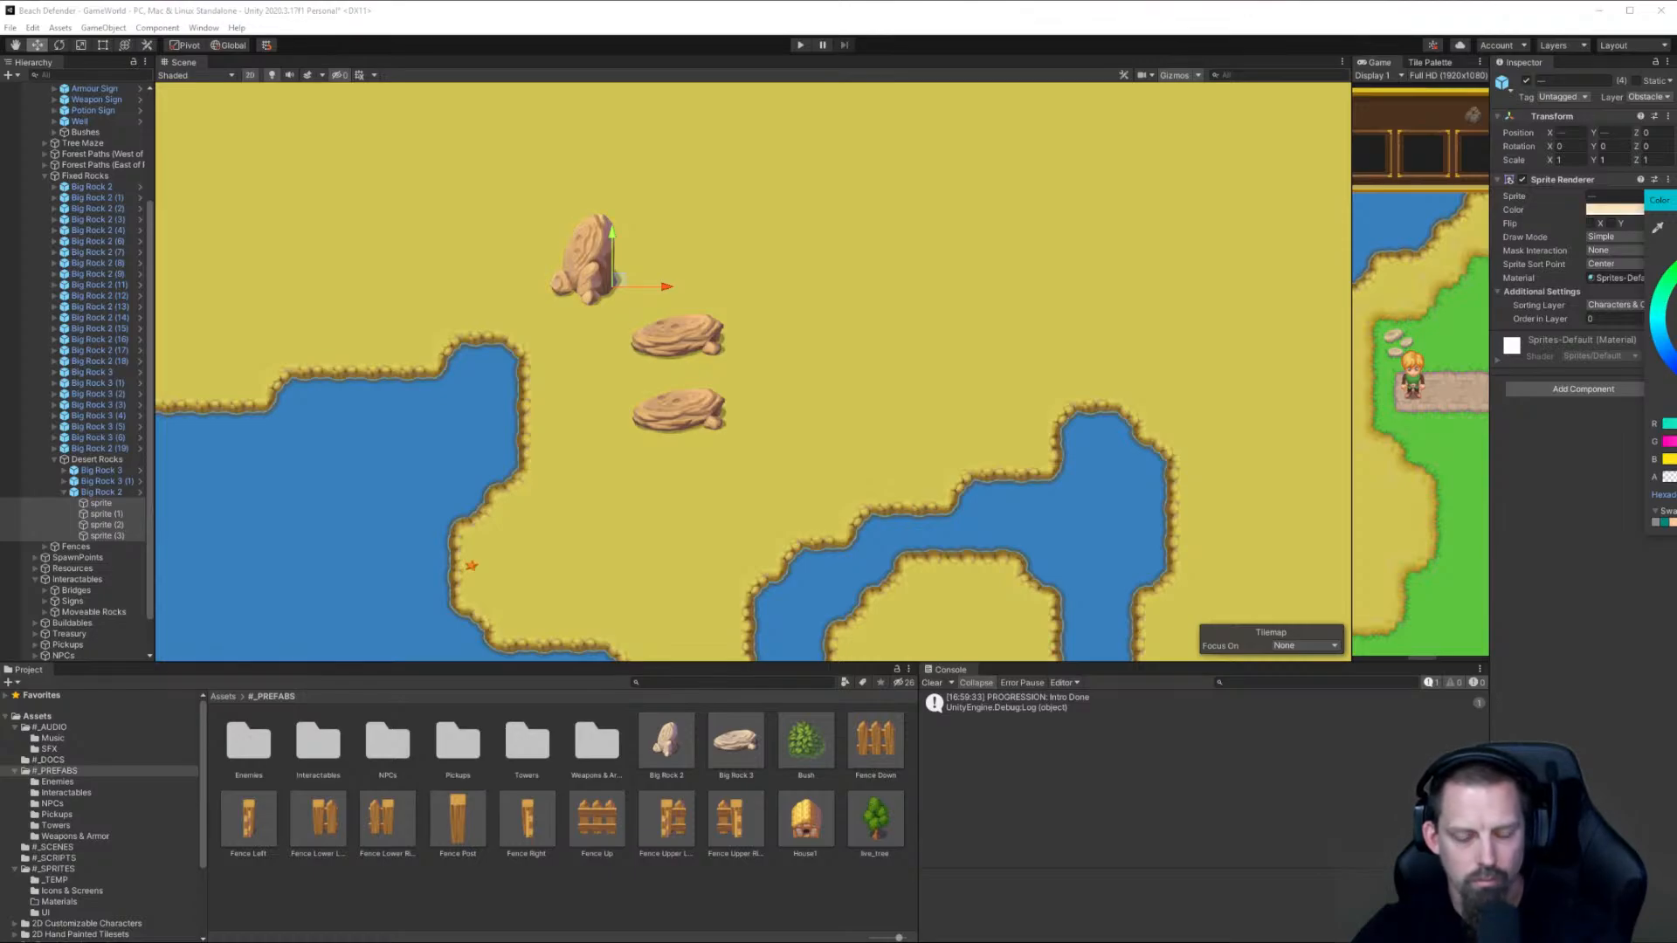
{"action": "left_click", "coordinate": [1675, 200]}
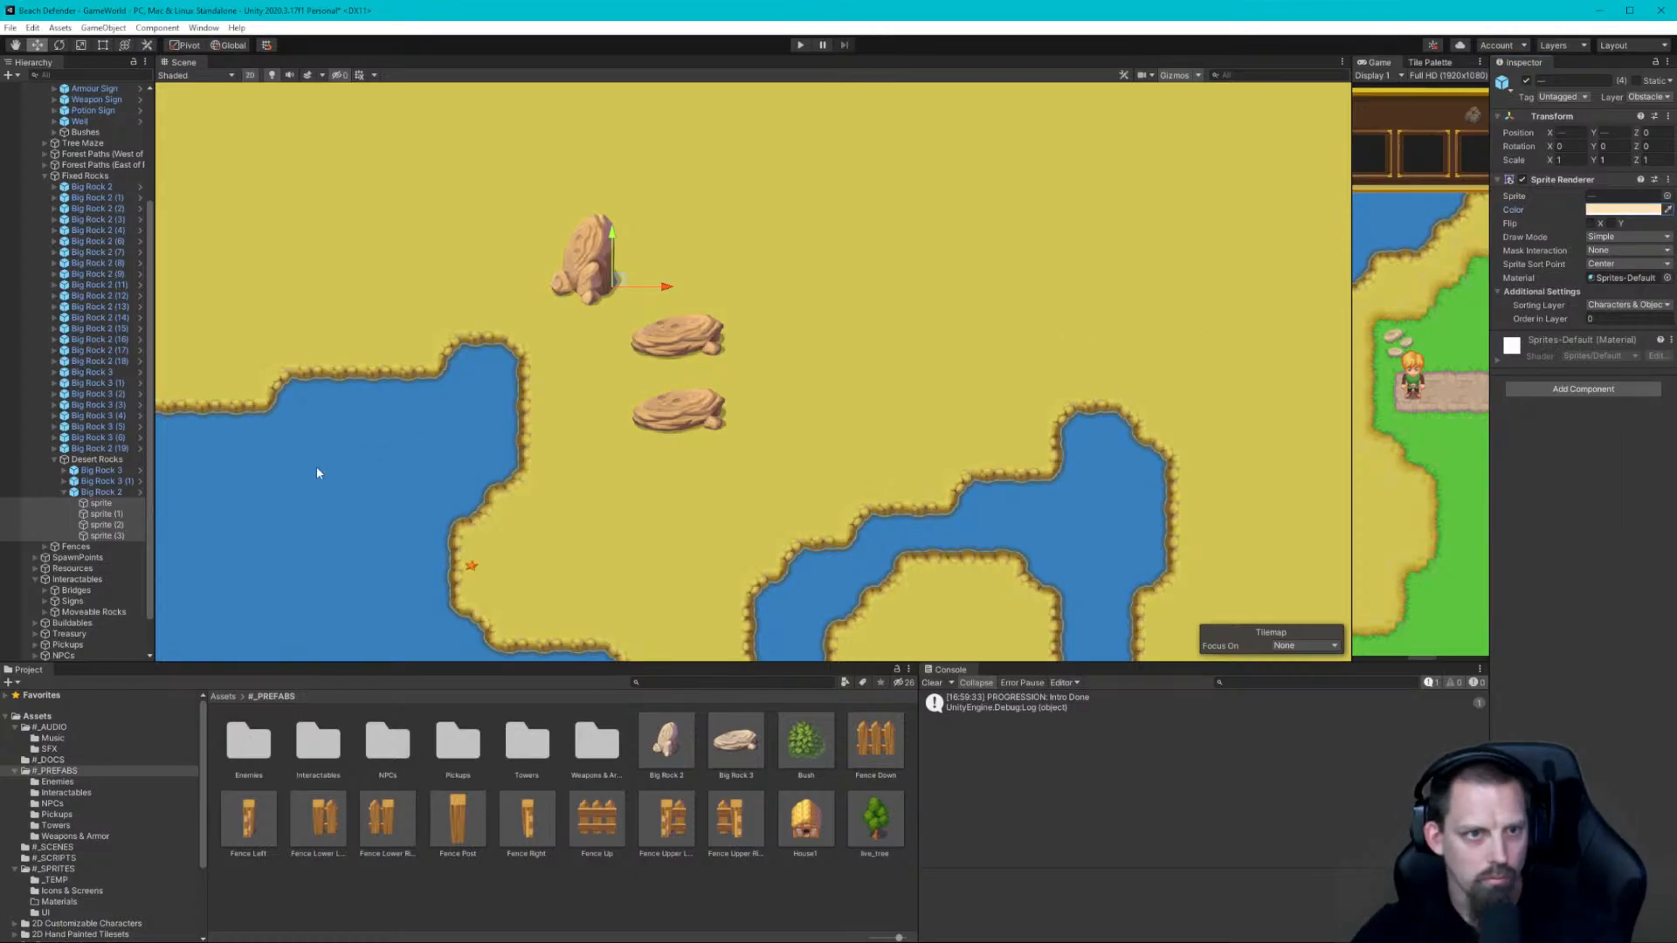
{"action": "left_click", "coordinate": [64, 492]}
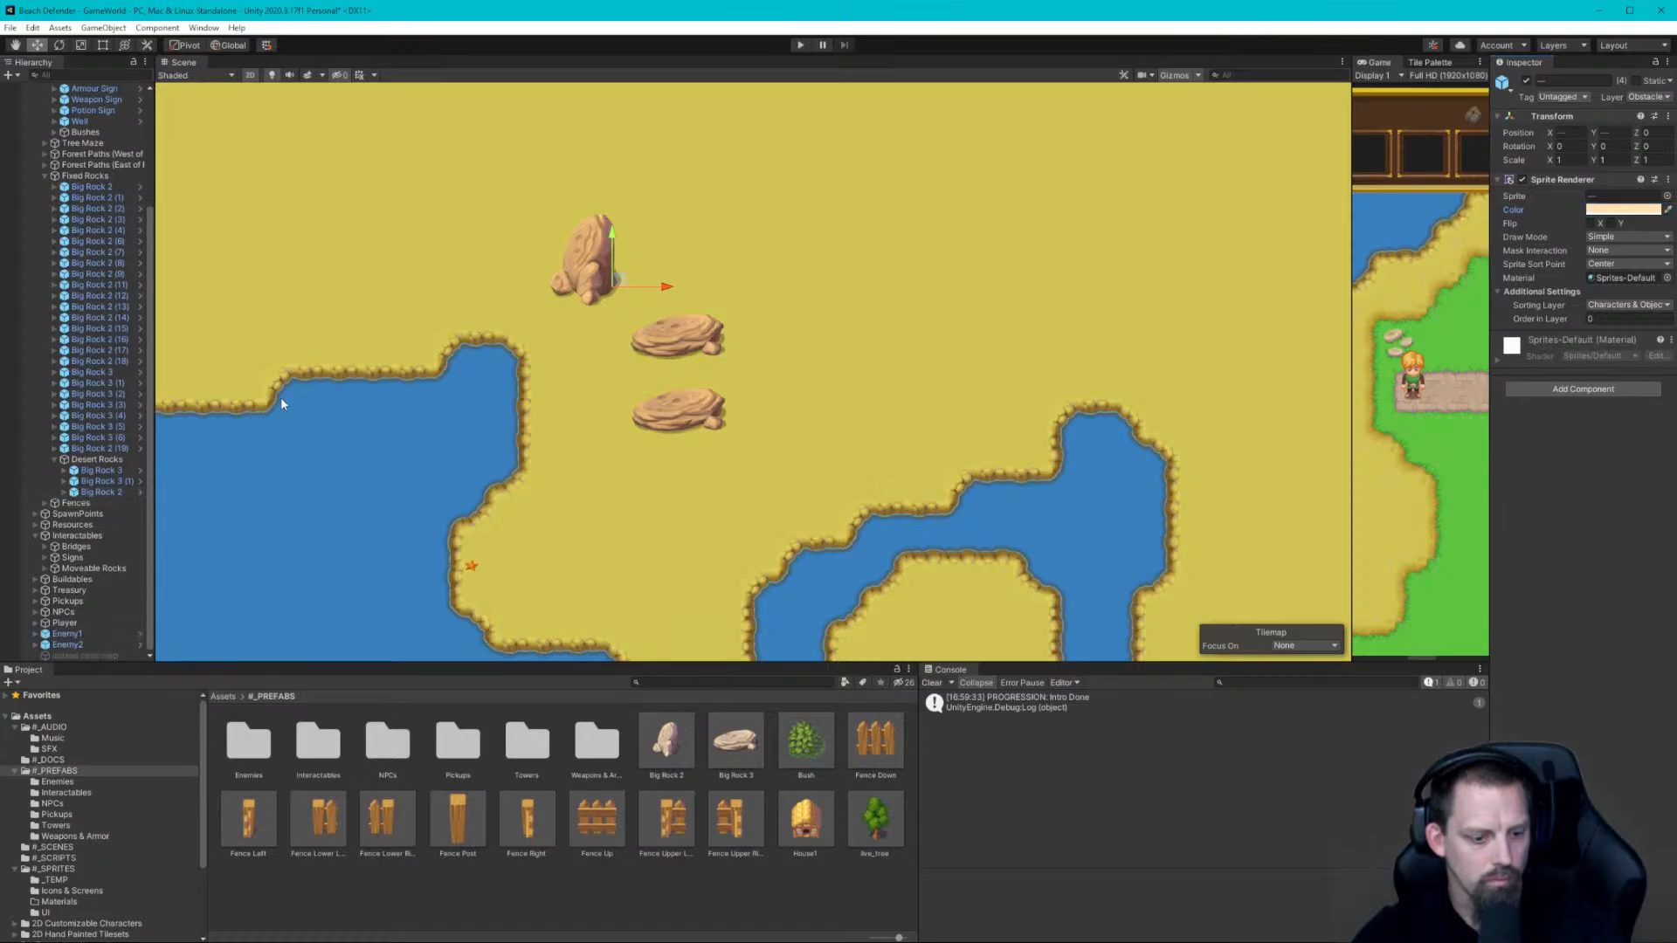
Duplicate the tinted Big Rock 2 and place the copy to its upper right, at about X 103.1, Y 256.9
{"action": "left_click", "coordinate": [108, 491]}
{"action": "key", "text": "ctrl+d"}
{"action": "left_click_drag", "start_coordinate": [594, 284], "coordinate": [713, 224]}
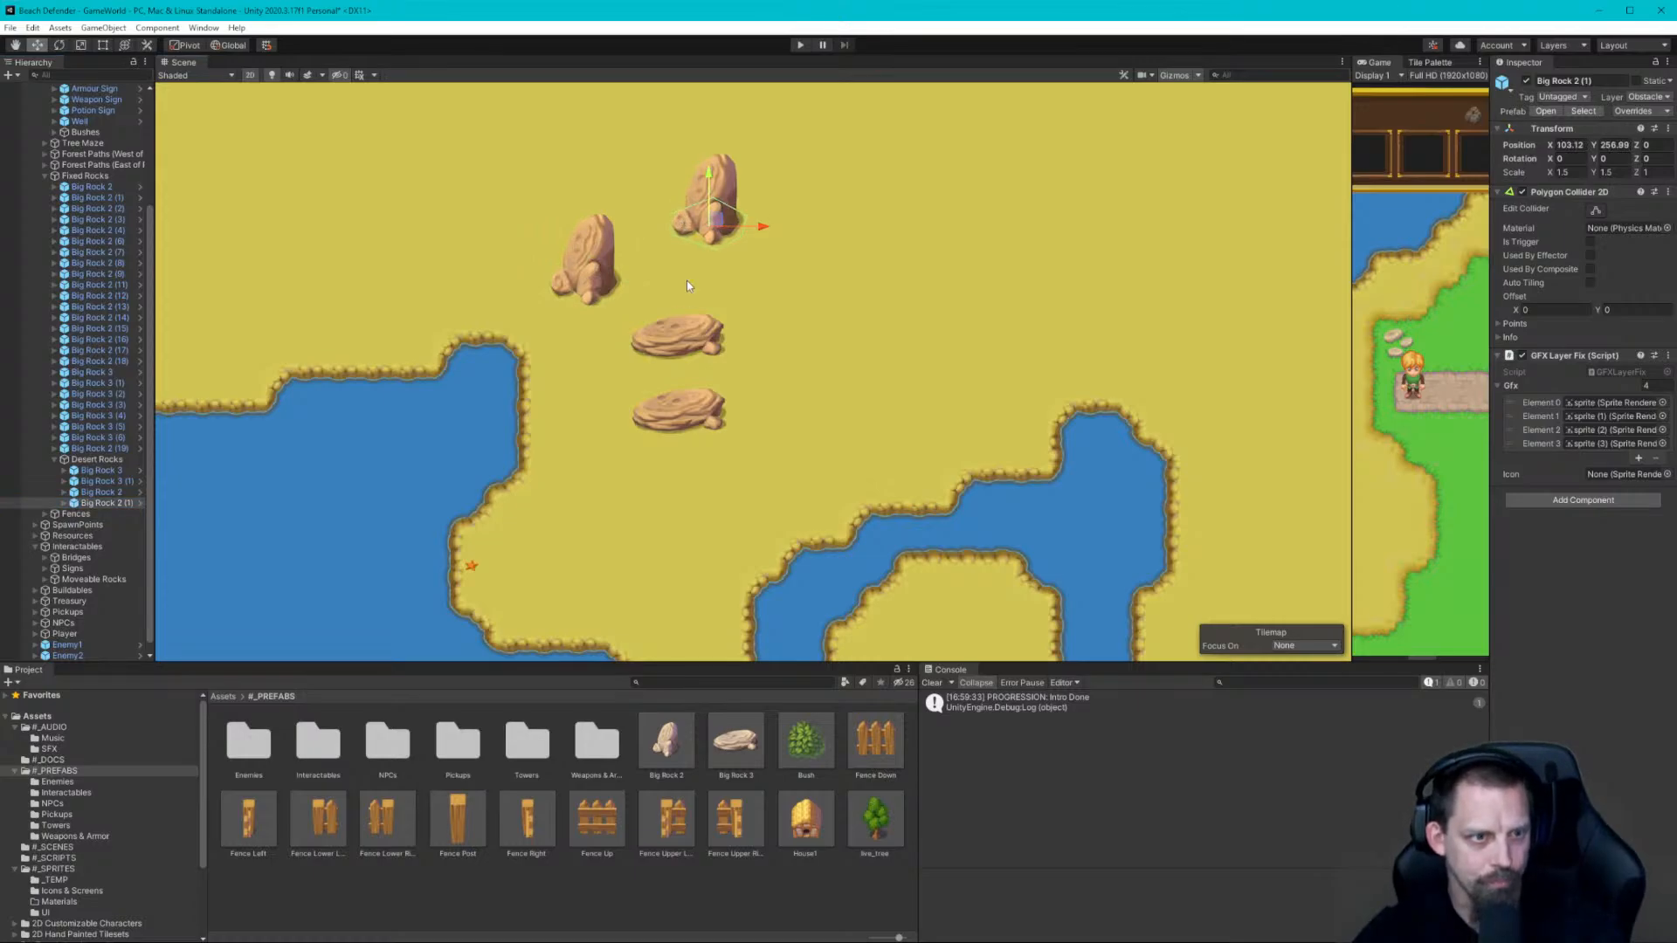
Move the original tinted Big Rock 2 to the northern edge of the southern water channel, at about X 109, Y 249.7
{"action": "left_click", "coordinate": [96, 481]}
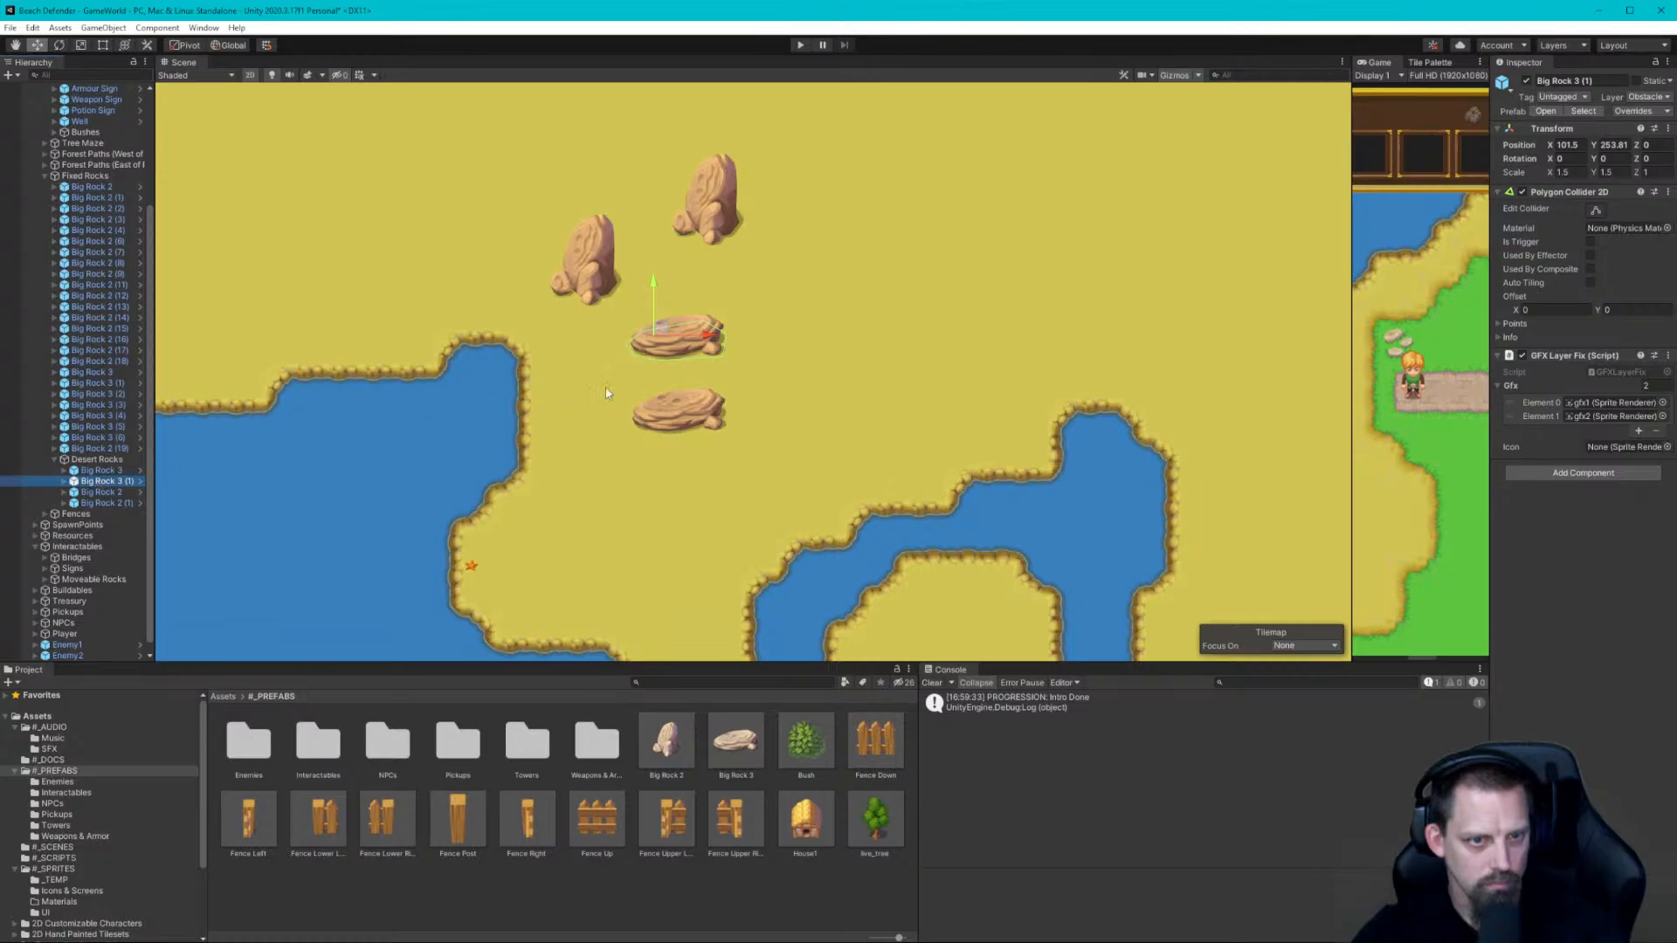
{"action": "scroll", "coordinate": [603, 390], "scroll_direction": "down", "scroll_amount": 1}
{"action": "middle_click_drag", "start_coordinate": [760, 318], "coordinate": [720, 412]}
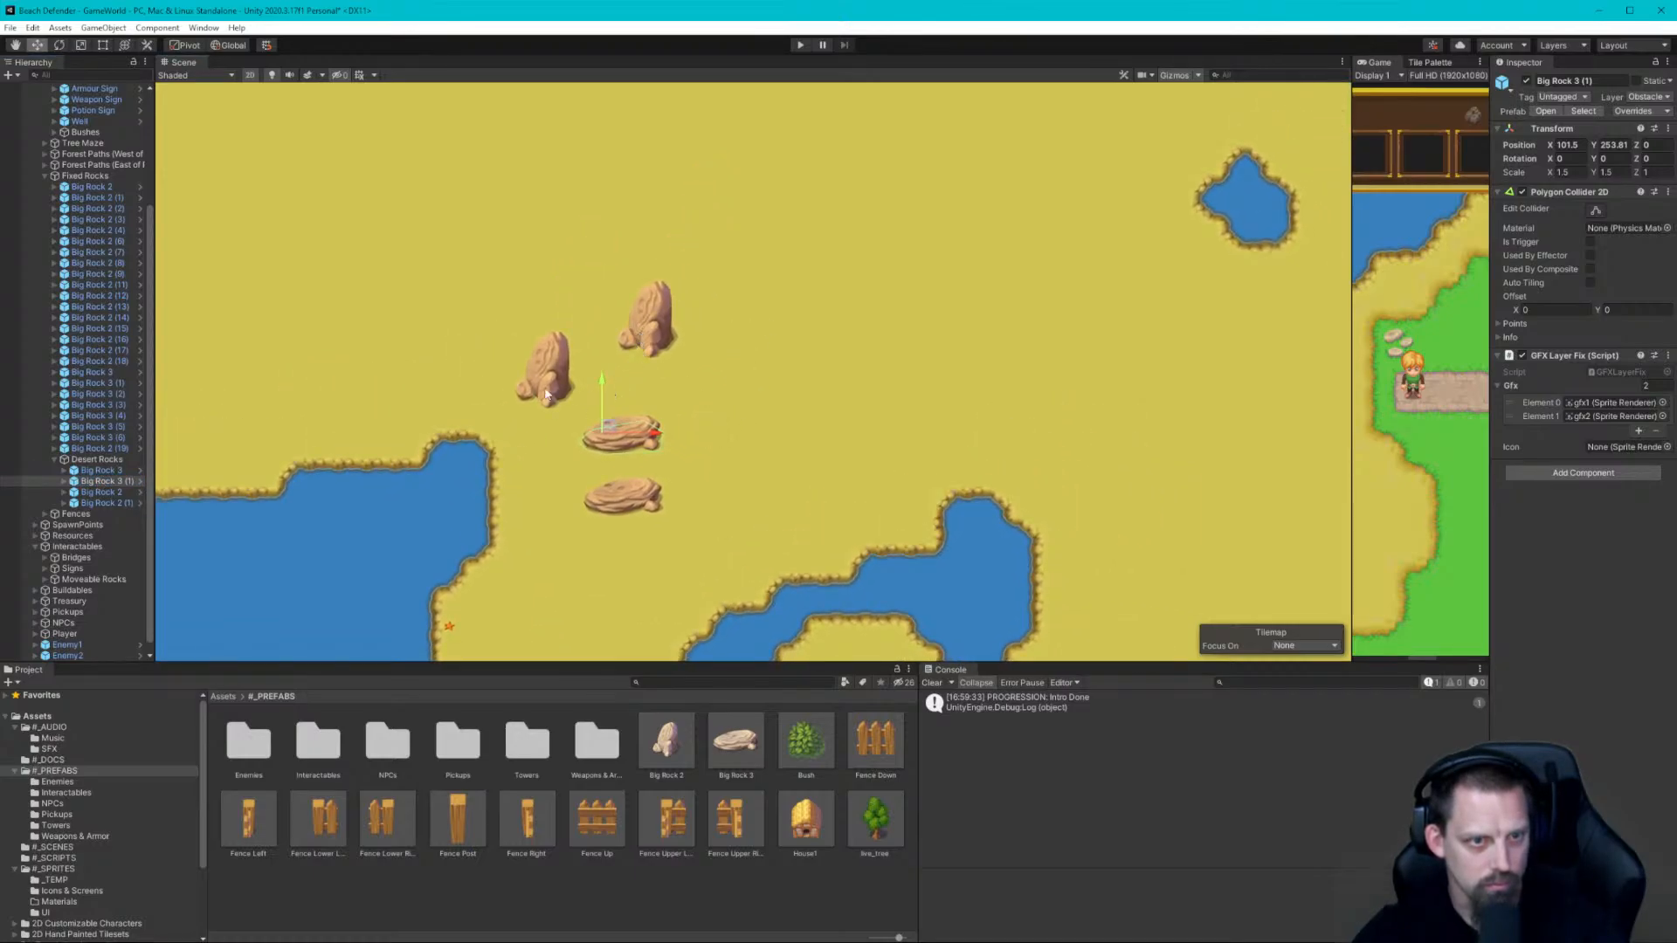
{"action": "left_click", "coordinate": [101, 493]}
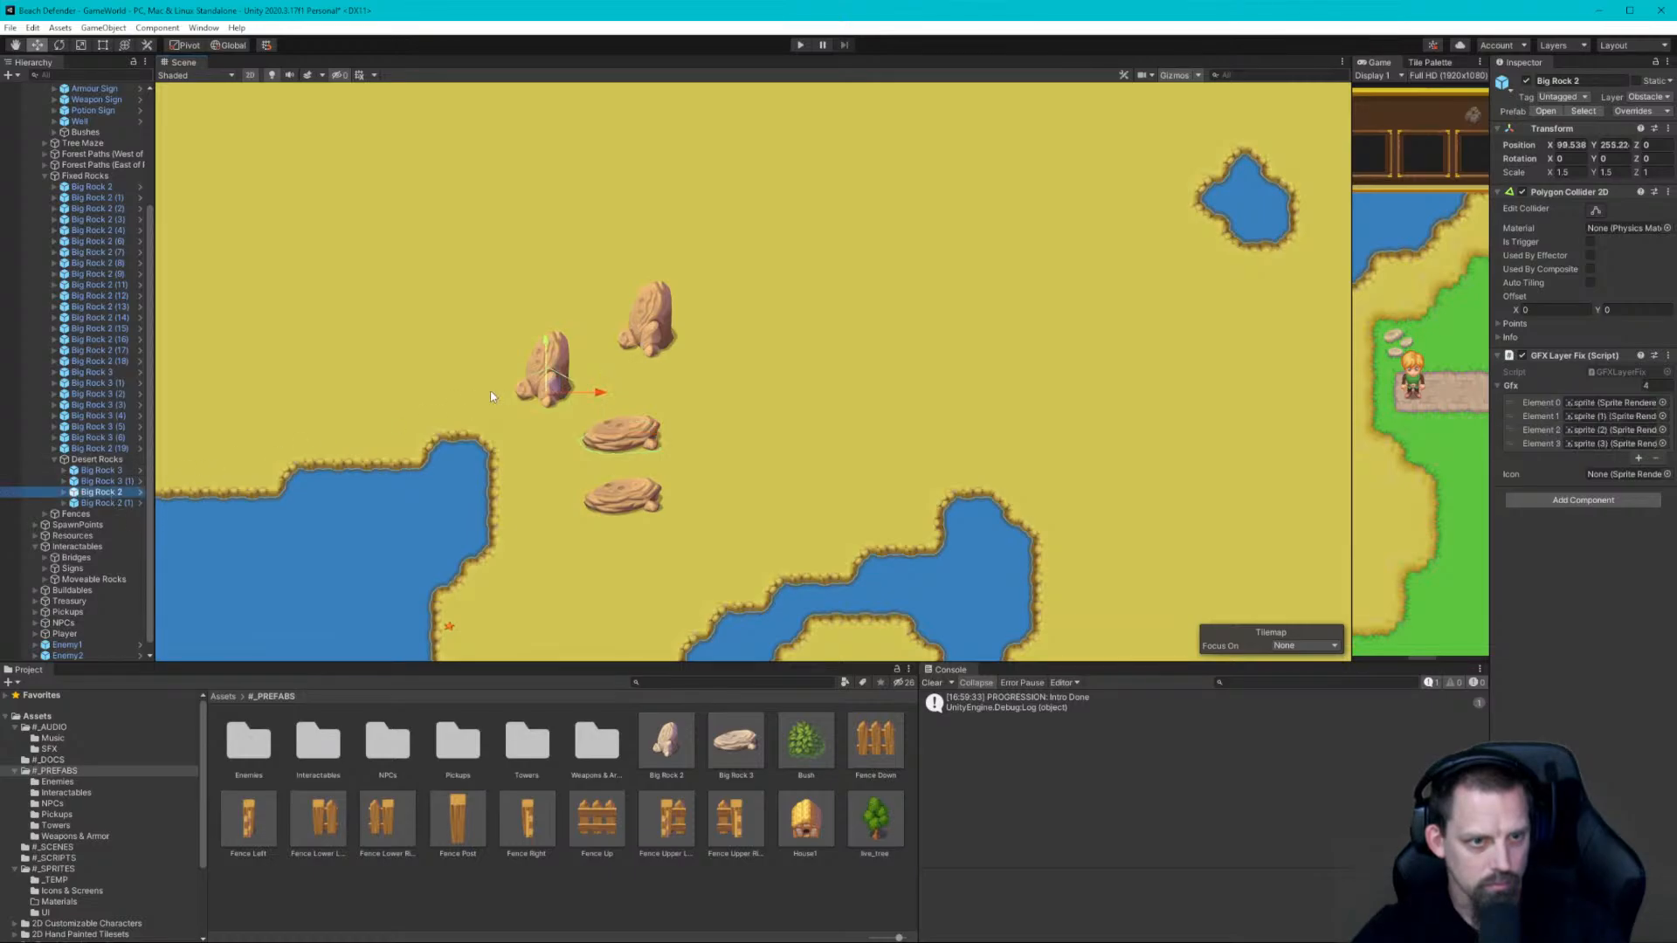
{"action": "left_click_drag", "start_coordinate": [553, 395], "coordinate": [821, 546]}
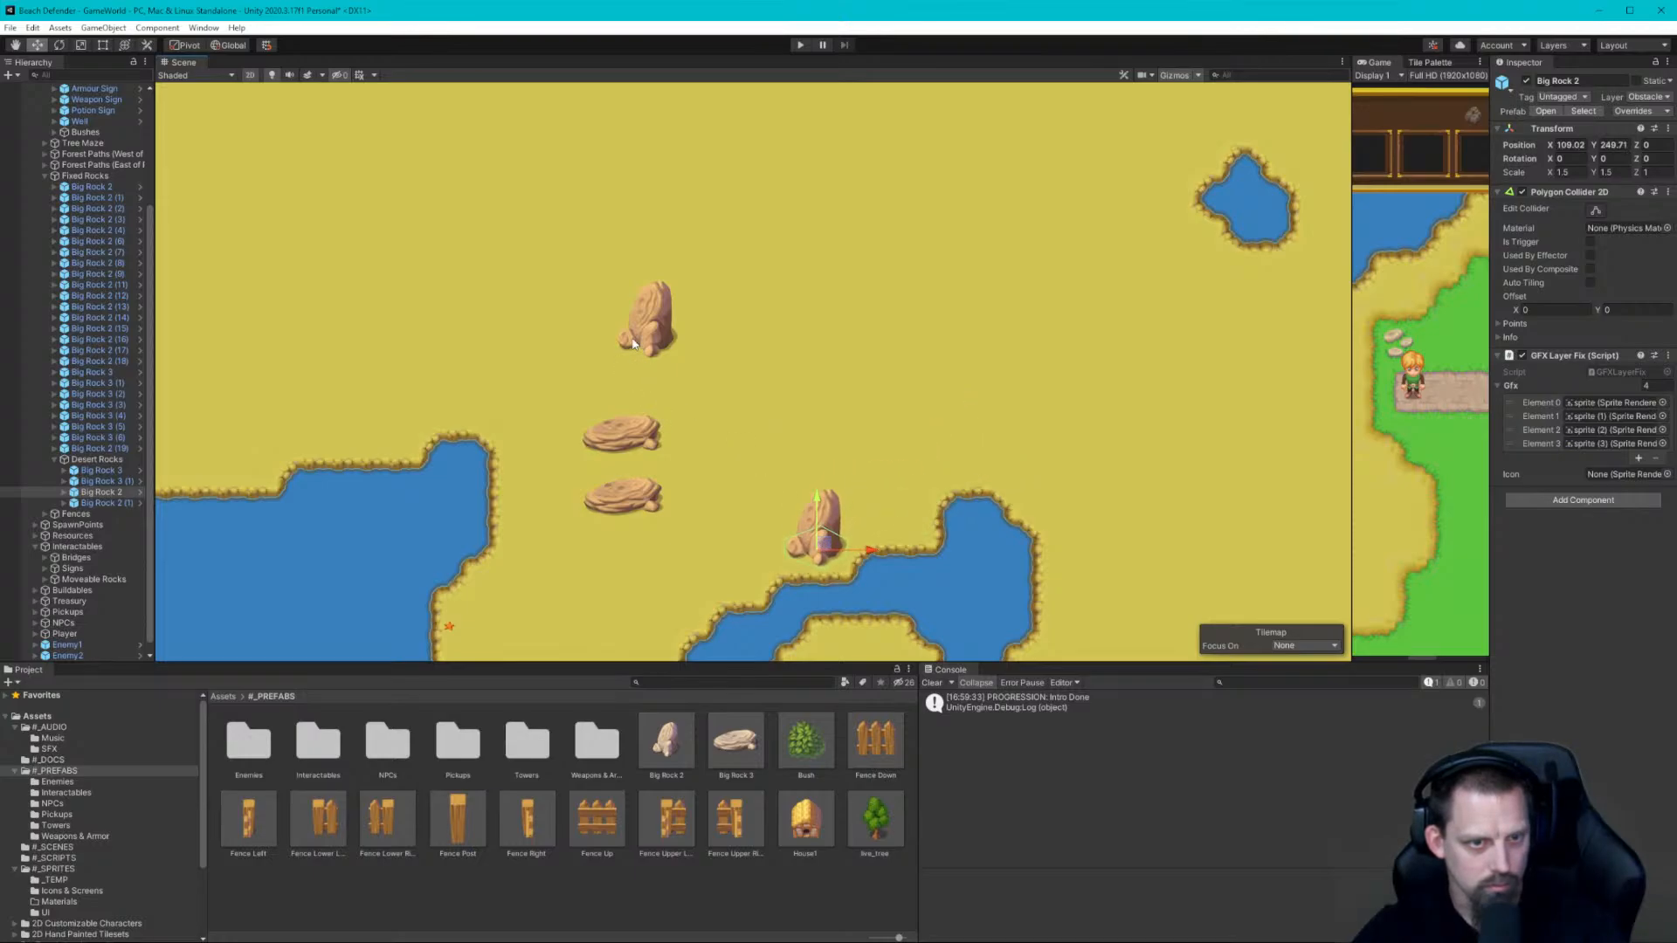
Move Big Rock 3 (1) northwest to about X 97.3, Y 258, and Big Rock 2 (1) directly above Big Rock 2 at about Y 251.5
{"action": "left_click", "coordinate": [103, 483]}
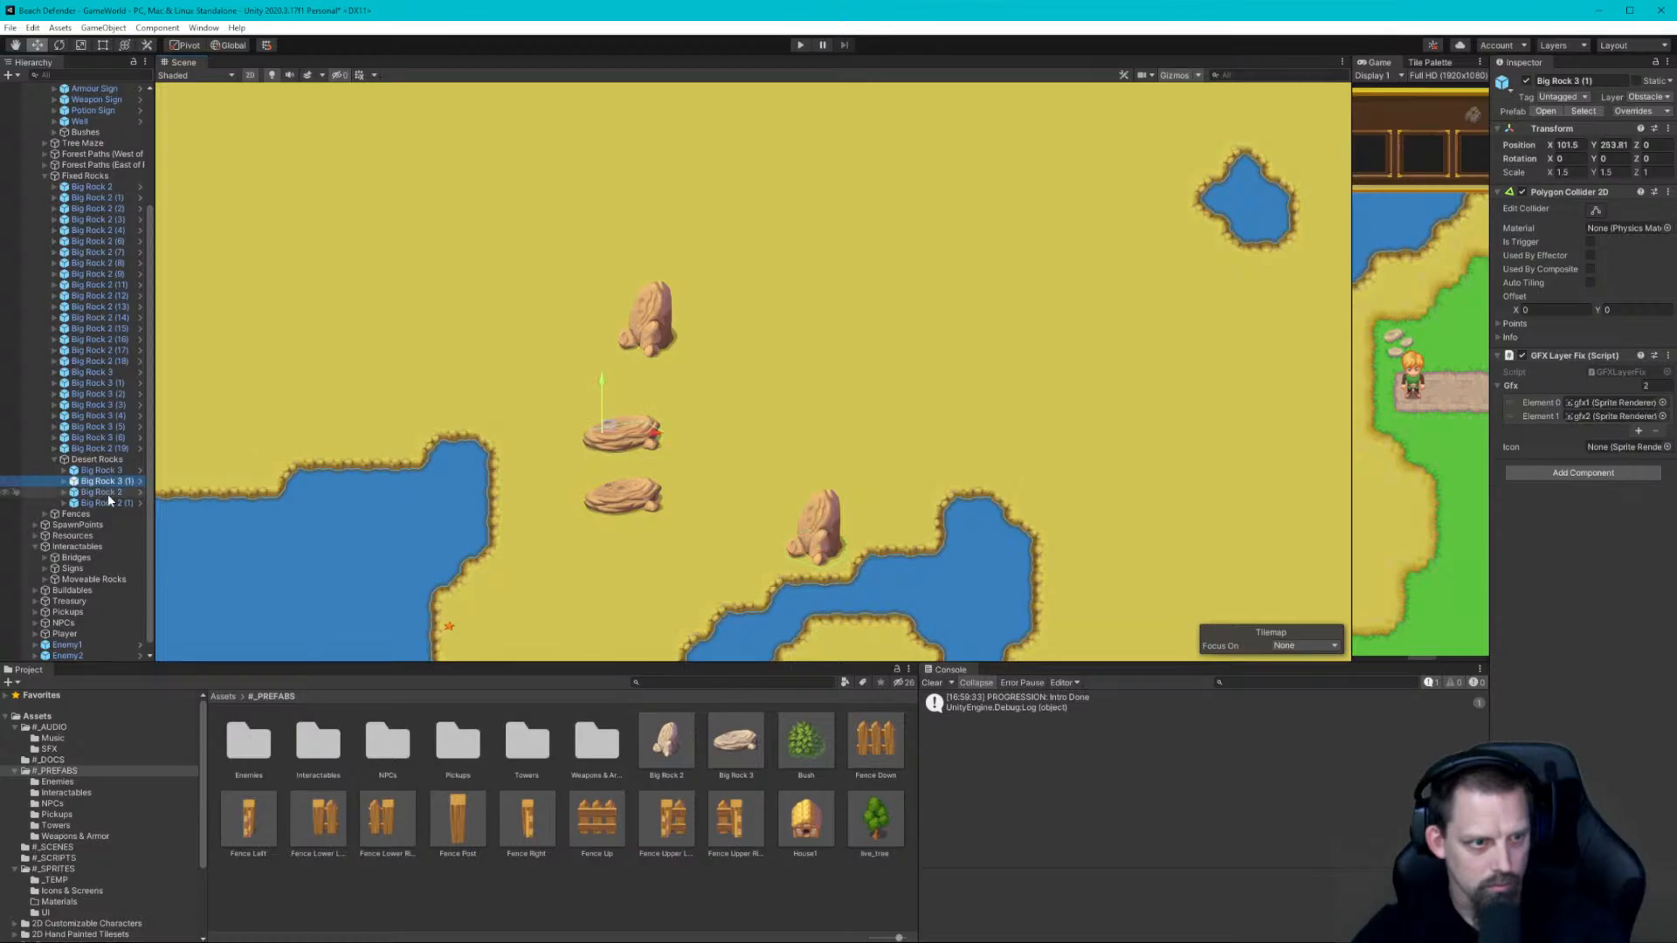
{"action": "left_click_drag", "start_coordinate": [616, 428], "coordinate": [494, 305]}
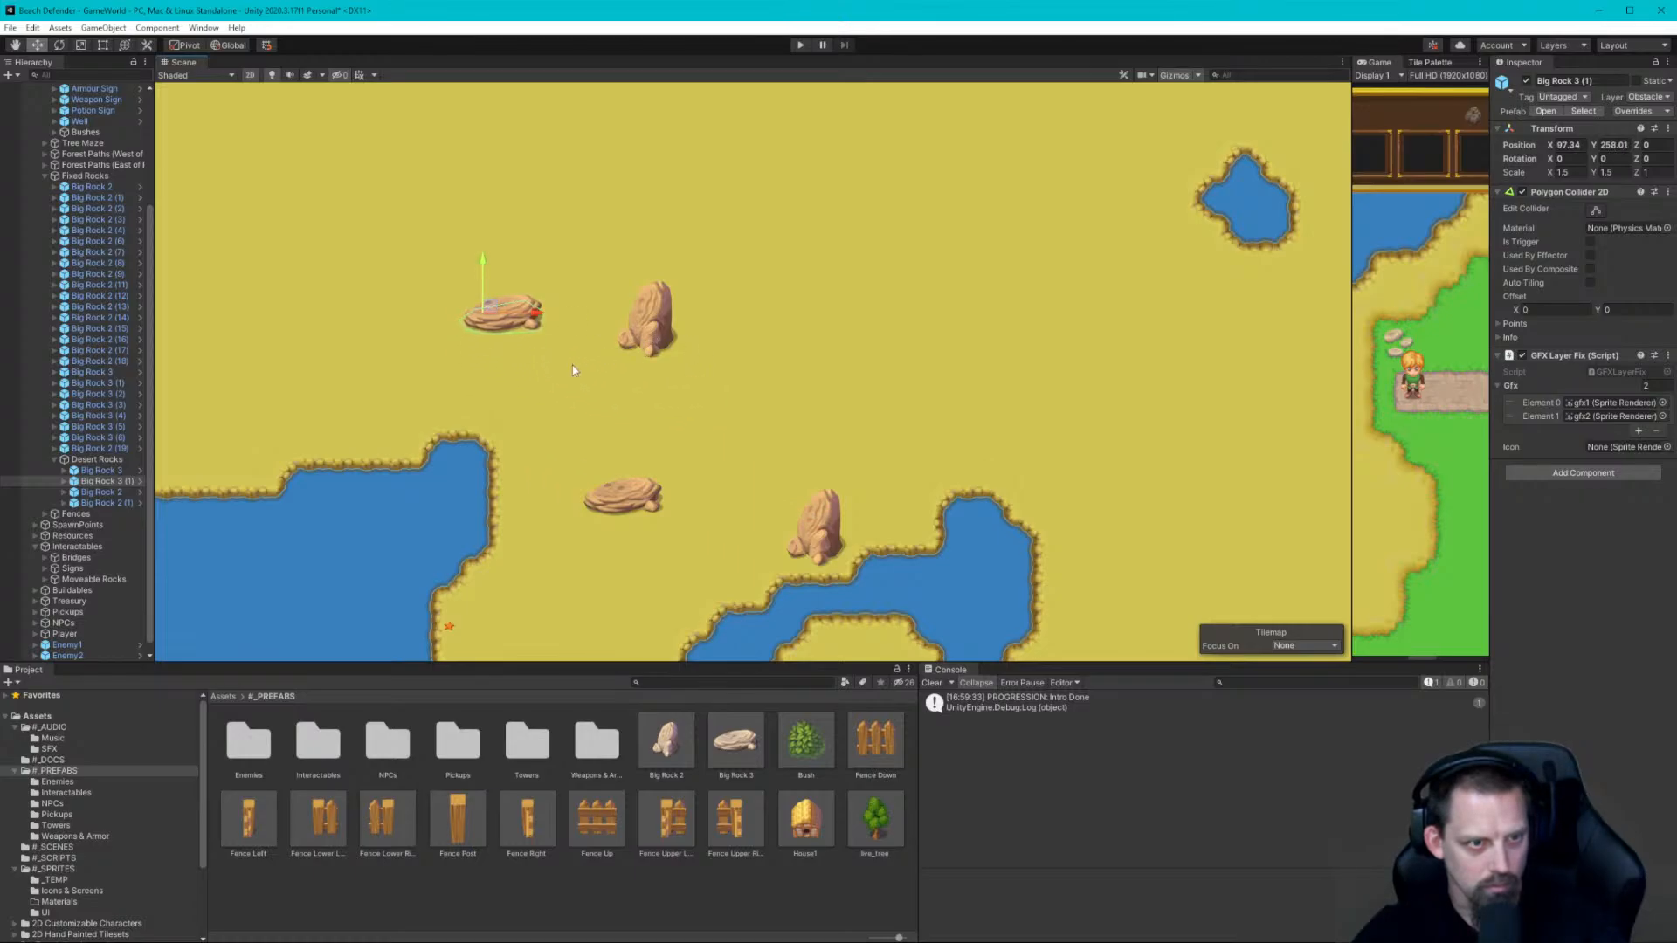
{"action": "left_click", "coordinate": [101, 491]}
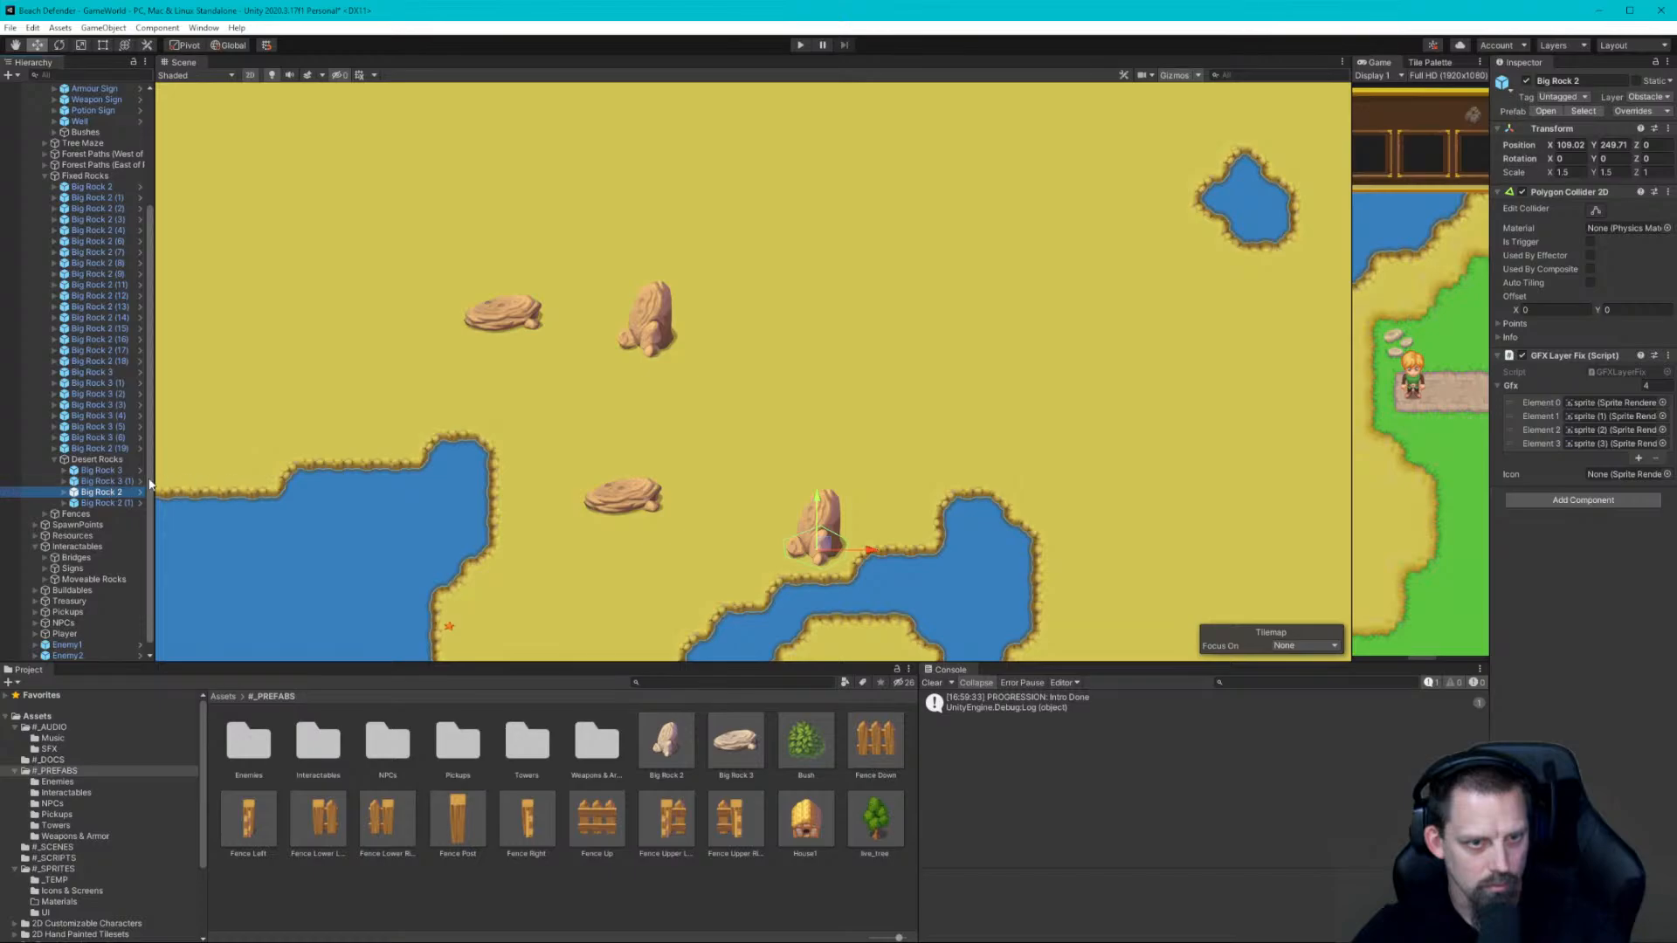
{"action": "left_click", "coordinate": [131, 503]}
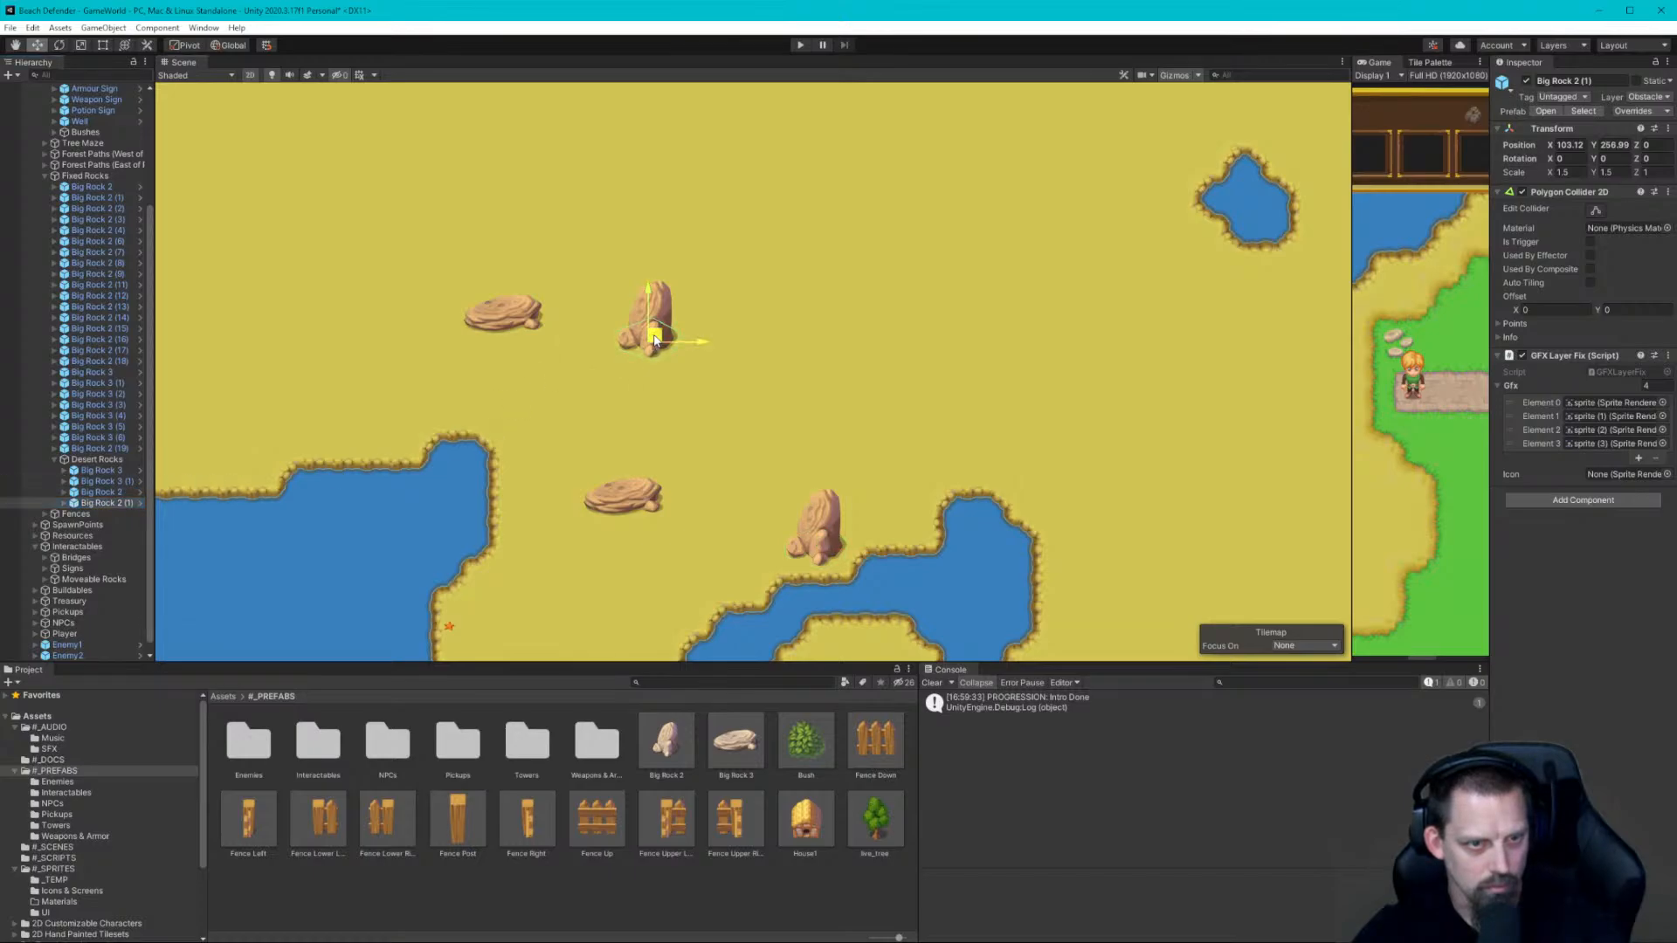
{"action": "left_click_drag", "start_coordinate": [653, 337], "coordinate": [823, 497]}
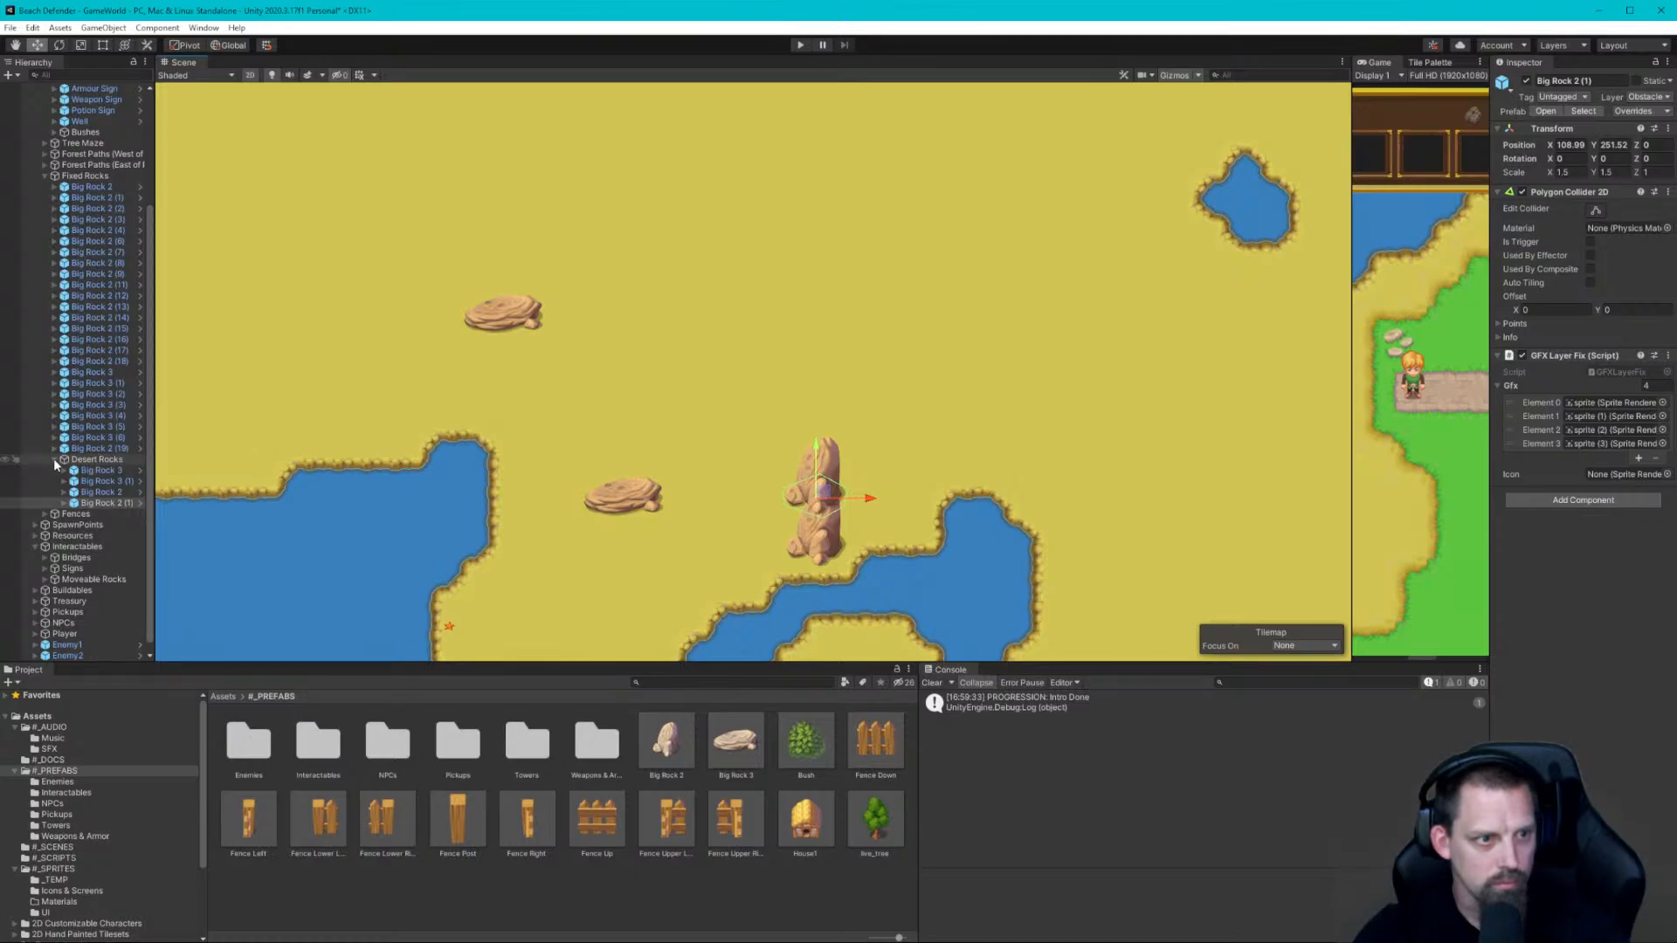
Duplicate Big Rock 3 (1) three times and cluster the copies just north of it, the last at about X 97.2, Y 261.8
{"action": "left_click", "coordinate": [100, 482]}
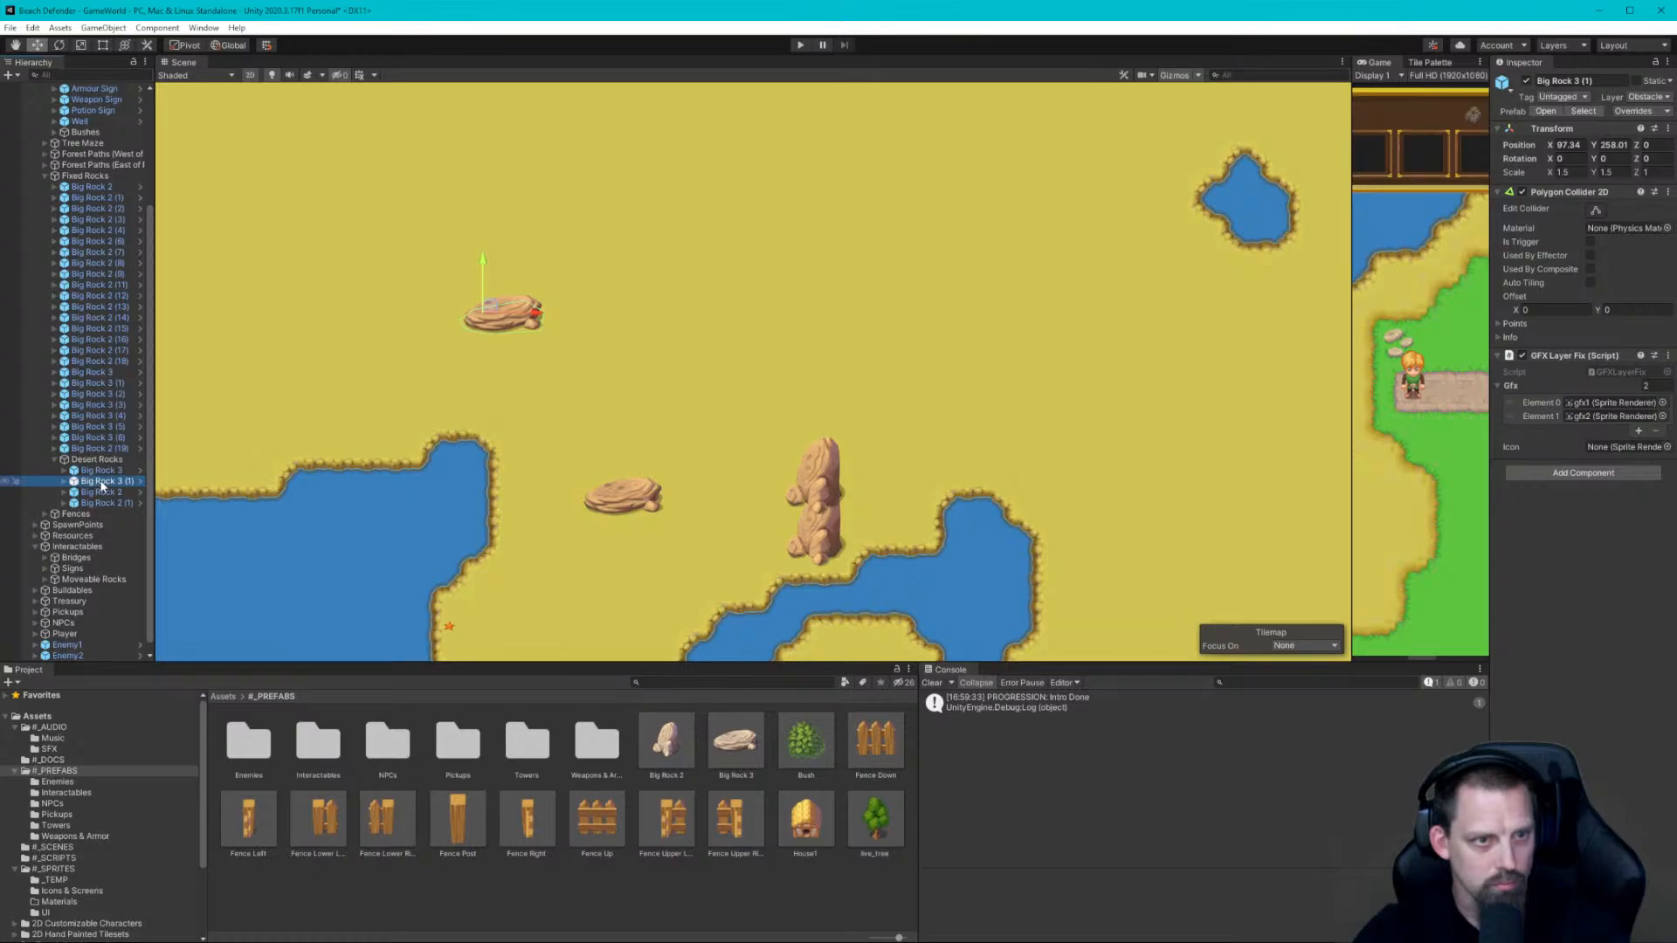
{"action": "key", "text": "ctrl+d"}
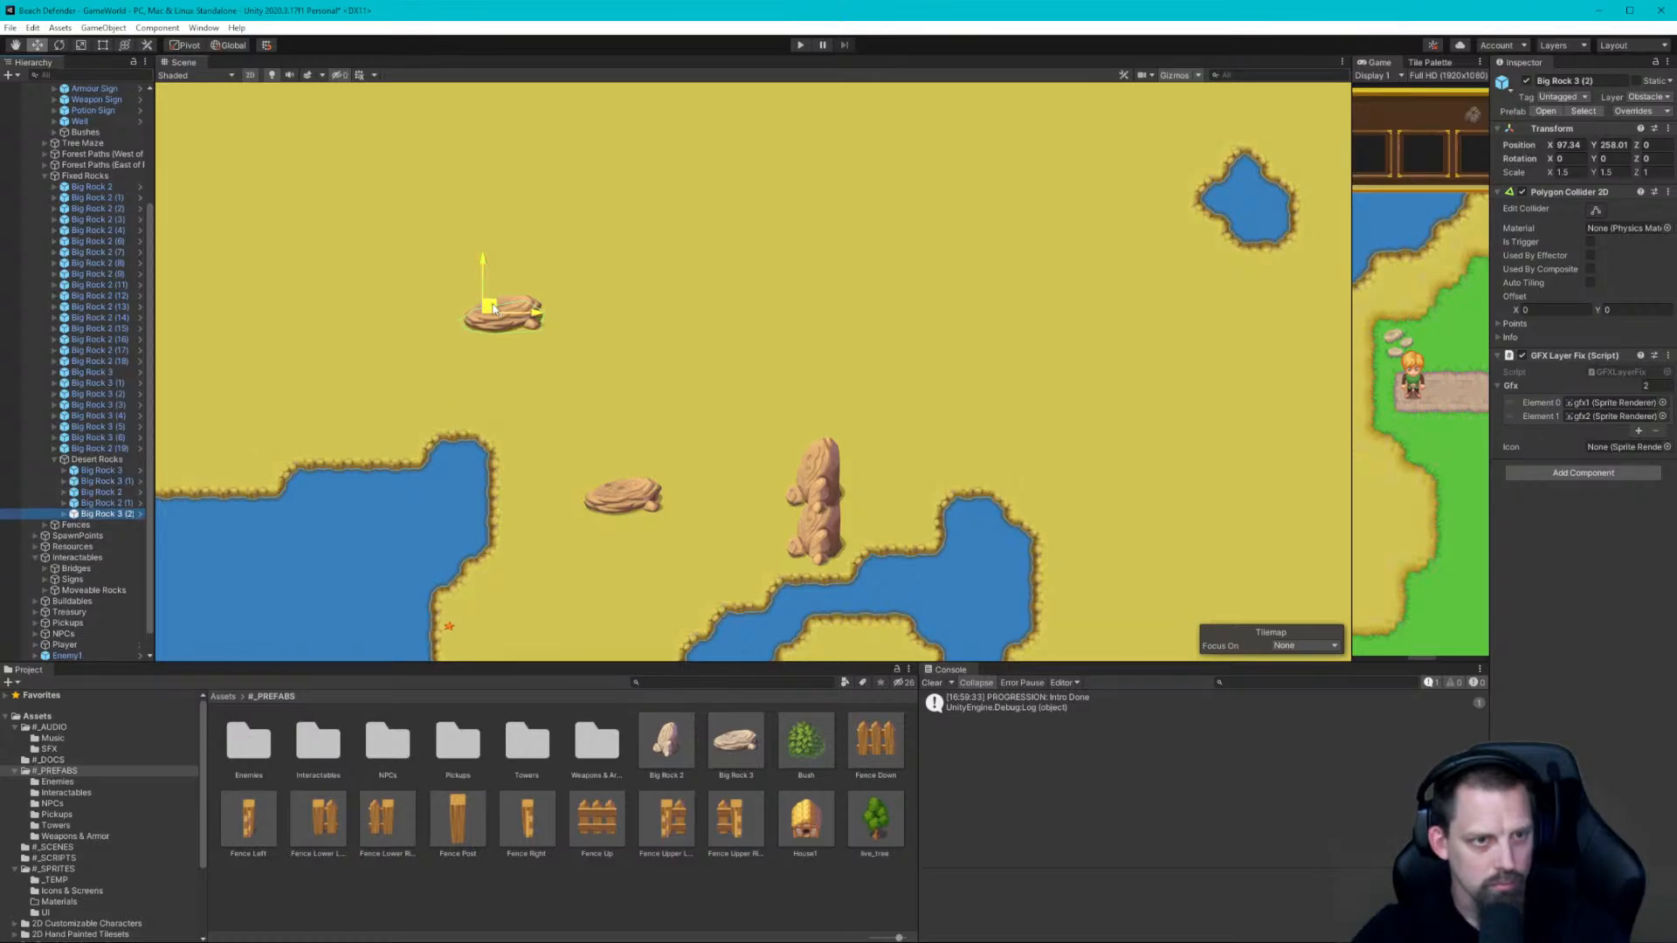
{"action": "left_click_drag", "start_coordinate": [493, 310], "coordinate": [485, 201]}
{"action": "key", "text": "ctrl+d"}
{"action": "key", "text": "ctrl+d"}
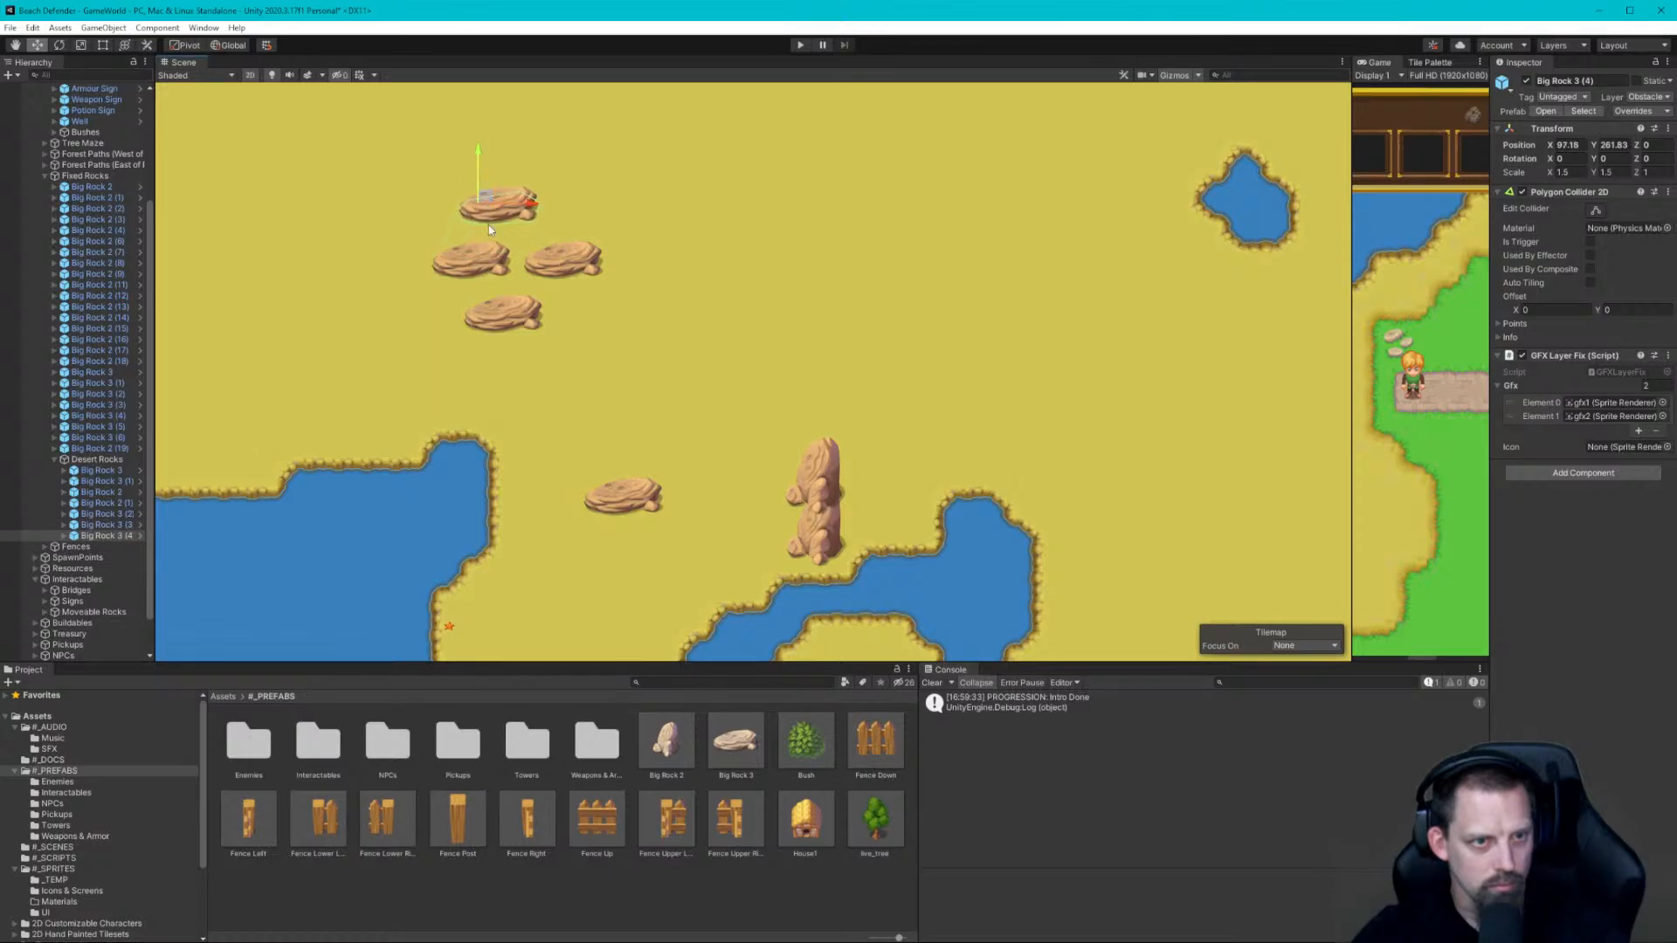
Line up the three new flat rocks in an east-west row, with Big Rock 3 (4) ending it at about X 102.8, Y 260.2
{"action": "scroll", "coordinate": [489, 230], "scroll_direction": "down", "scroll_amount": 6}
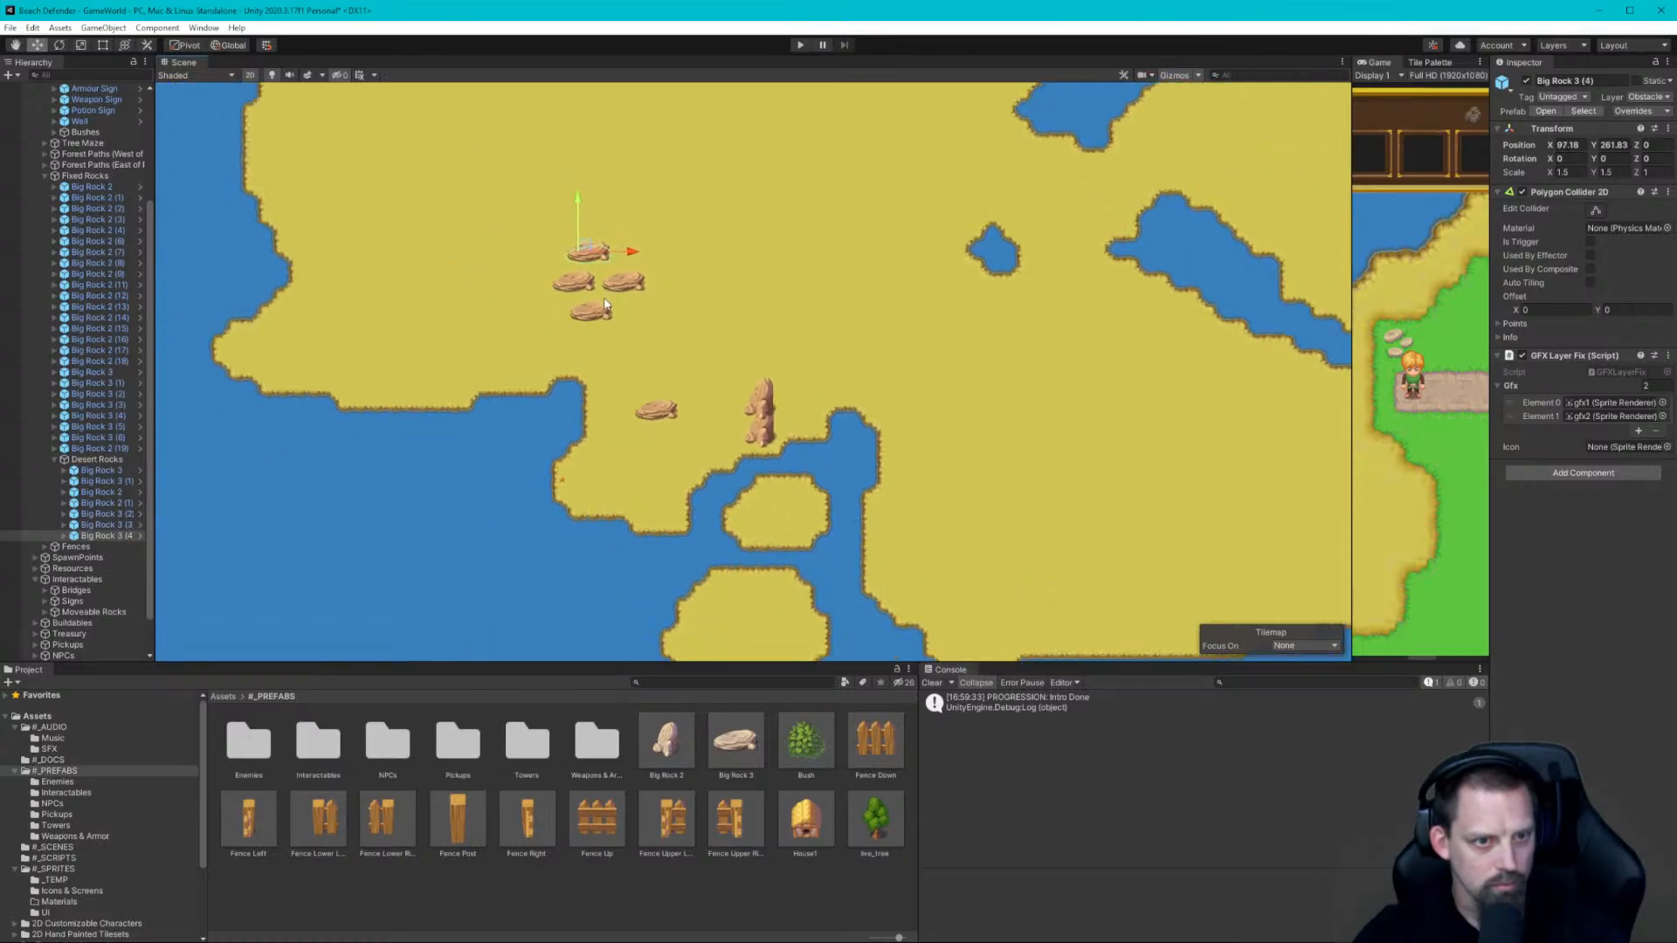
{"action": "scroll", "coordinate": [605, 304], "scroll_direction": "down", "scroll_amount": 2}
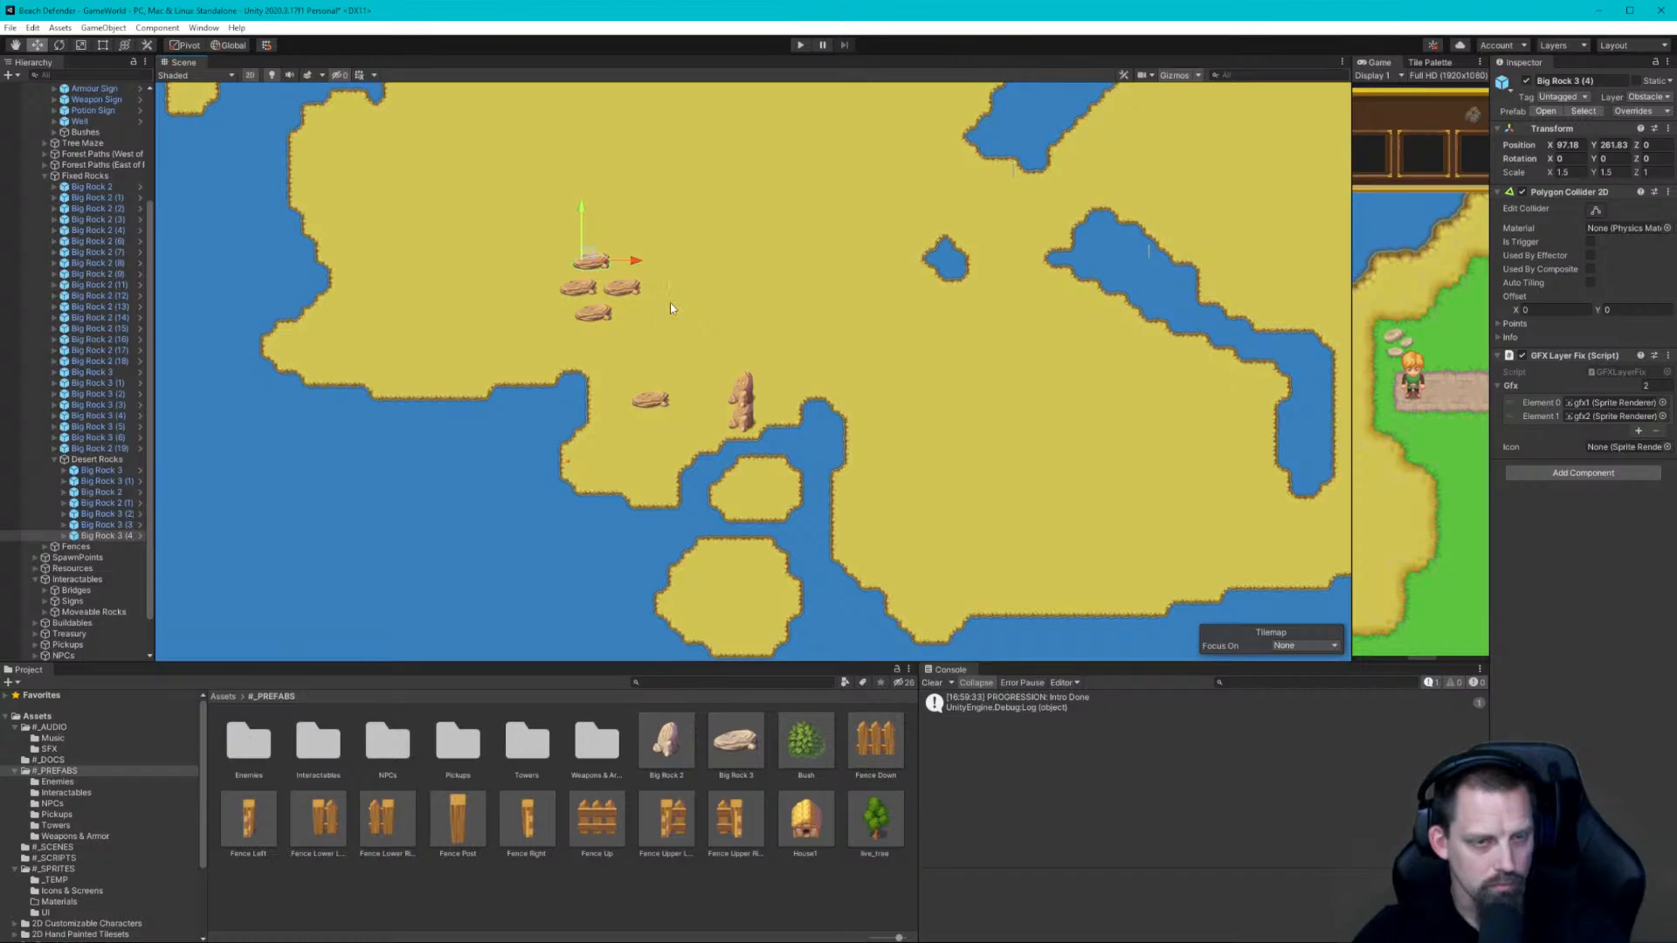
{"action": "middle_click_drag", "start_coordinate": [671, 304], "coordinate": [712, 365]}
{"action": "scroll", "coordinate": [684, 359], "scroll_direction": "up", "scroll_amount": 1}
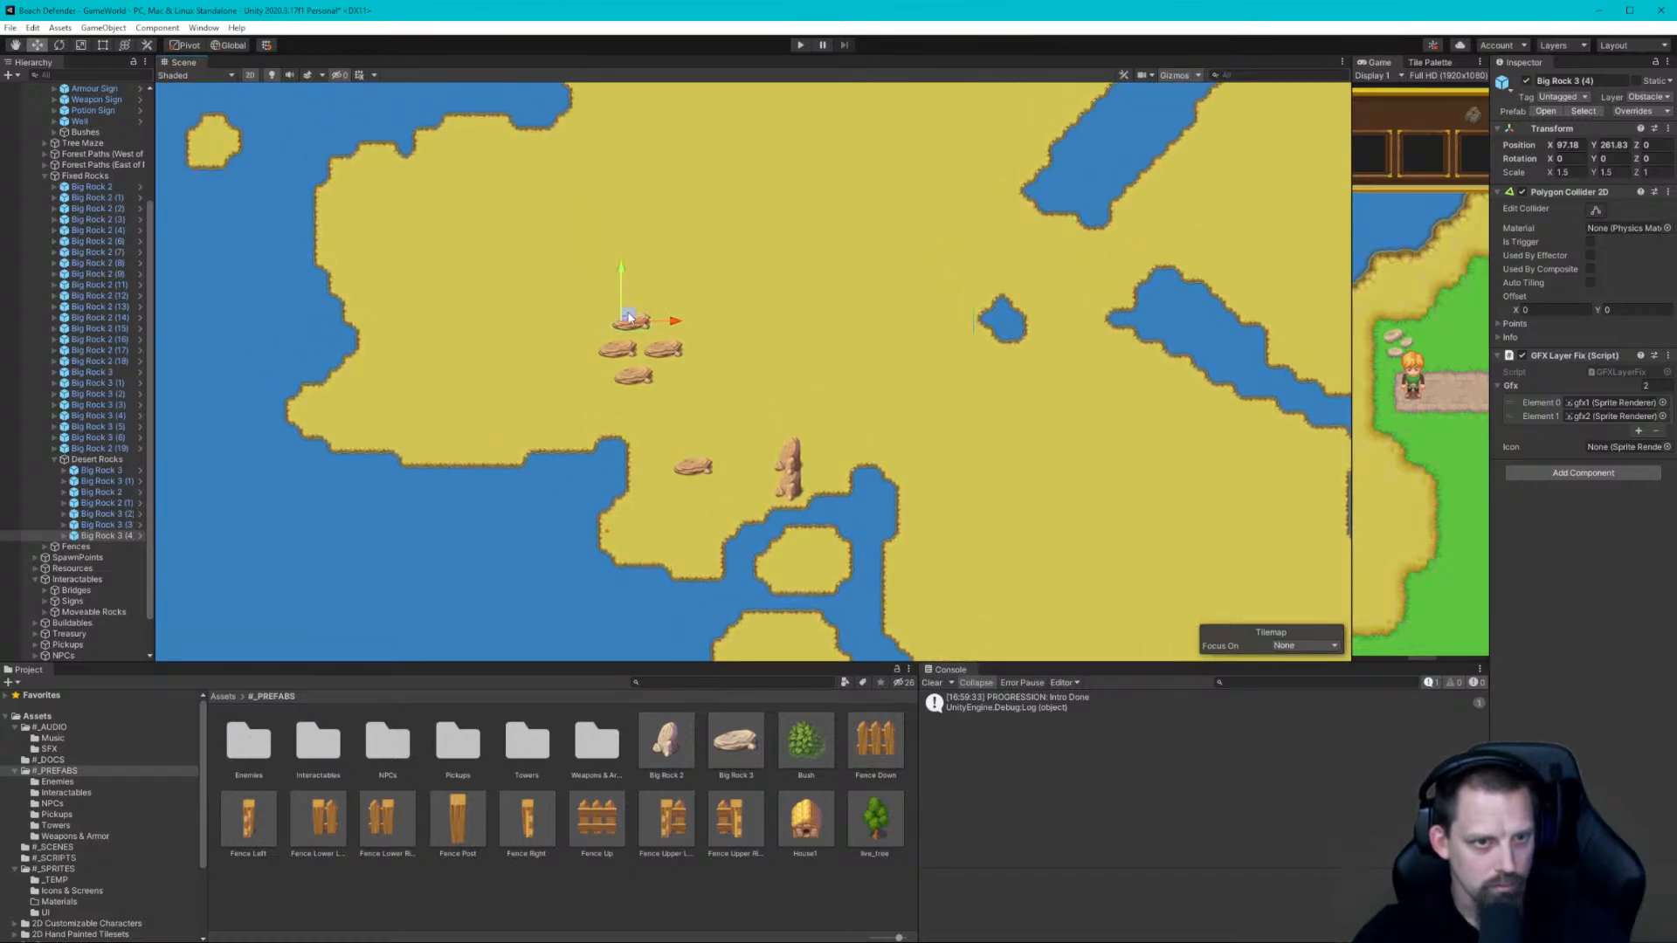
{"action": "left_click_drag", "start_coordinate": [629, 316], "coordinate": [708, 342]}
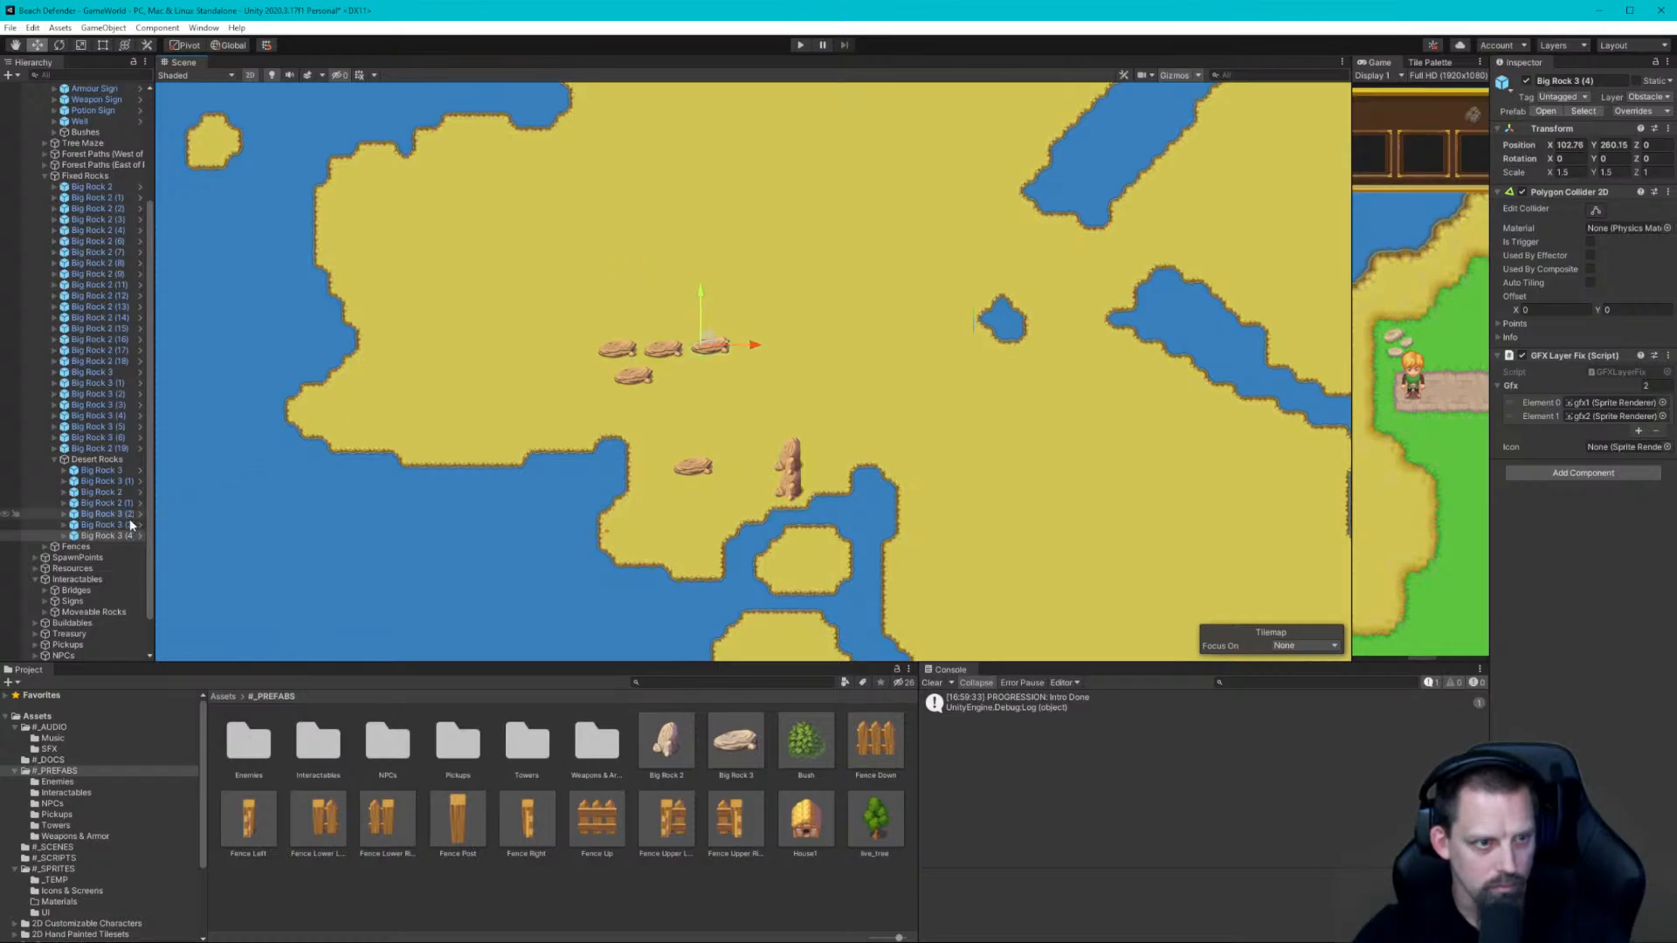
{"action": "left_click", "coordinate": [616, 354]}
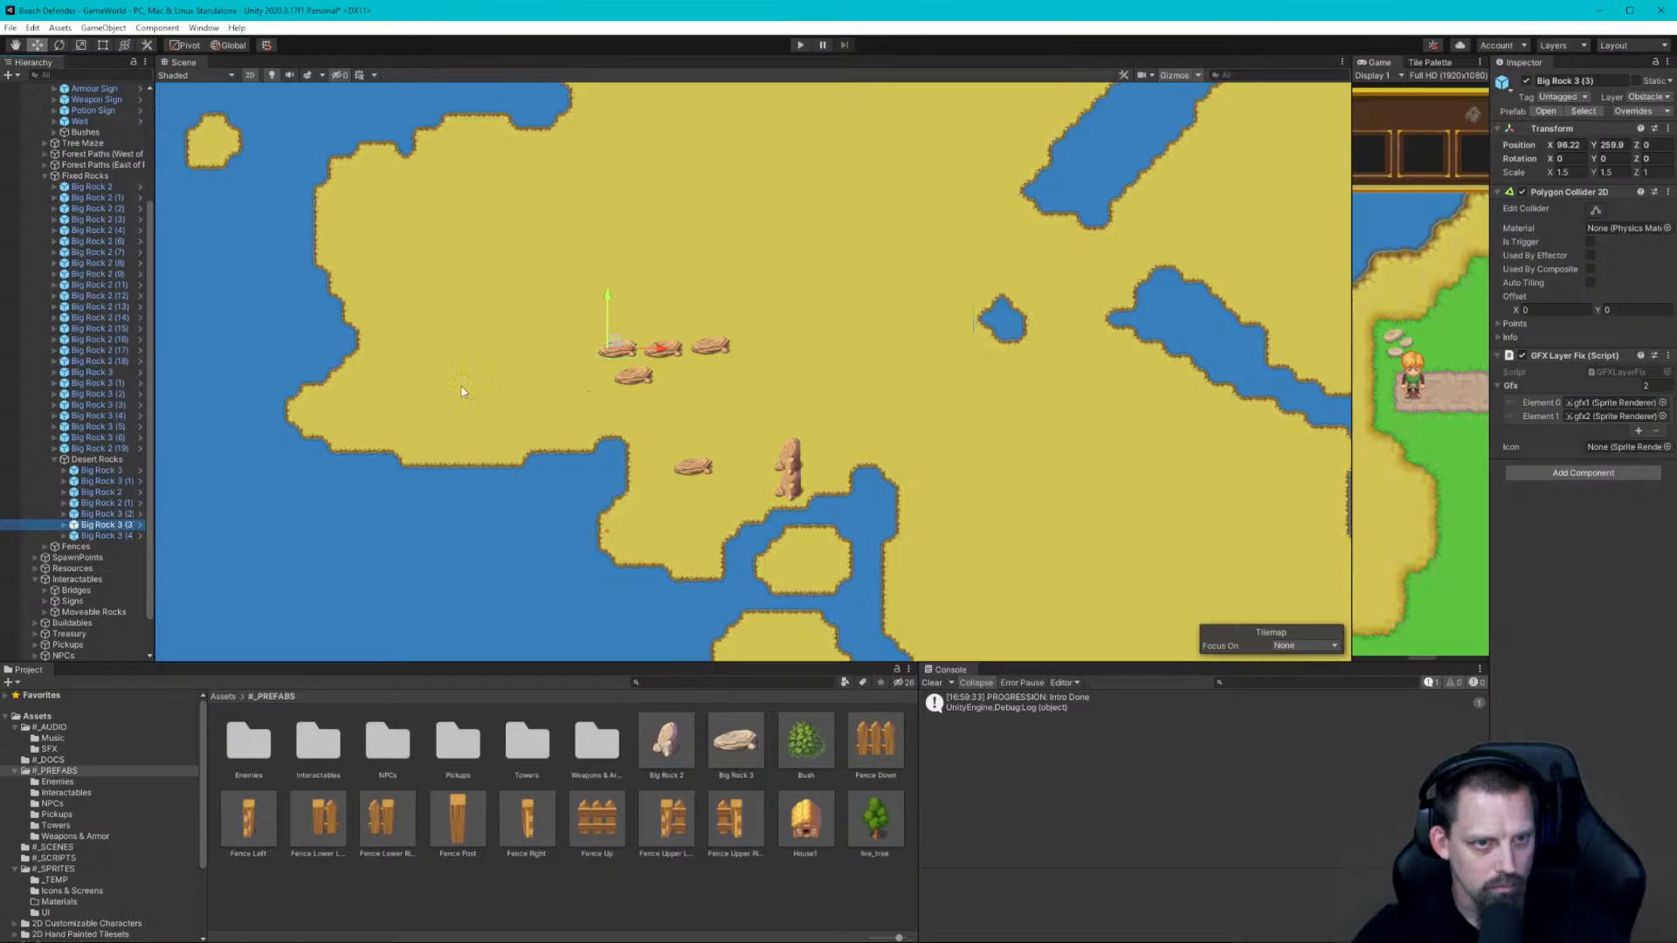
{"action": "left_click", "coordinate": [108, 514]}
{"action": "left_click_drag", "start_coordinate": [661, 347], "coordinate": [664, 341]}
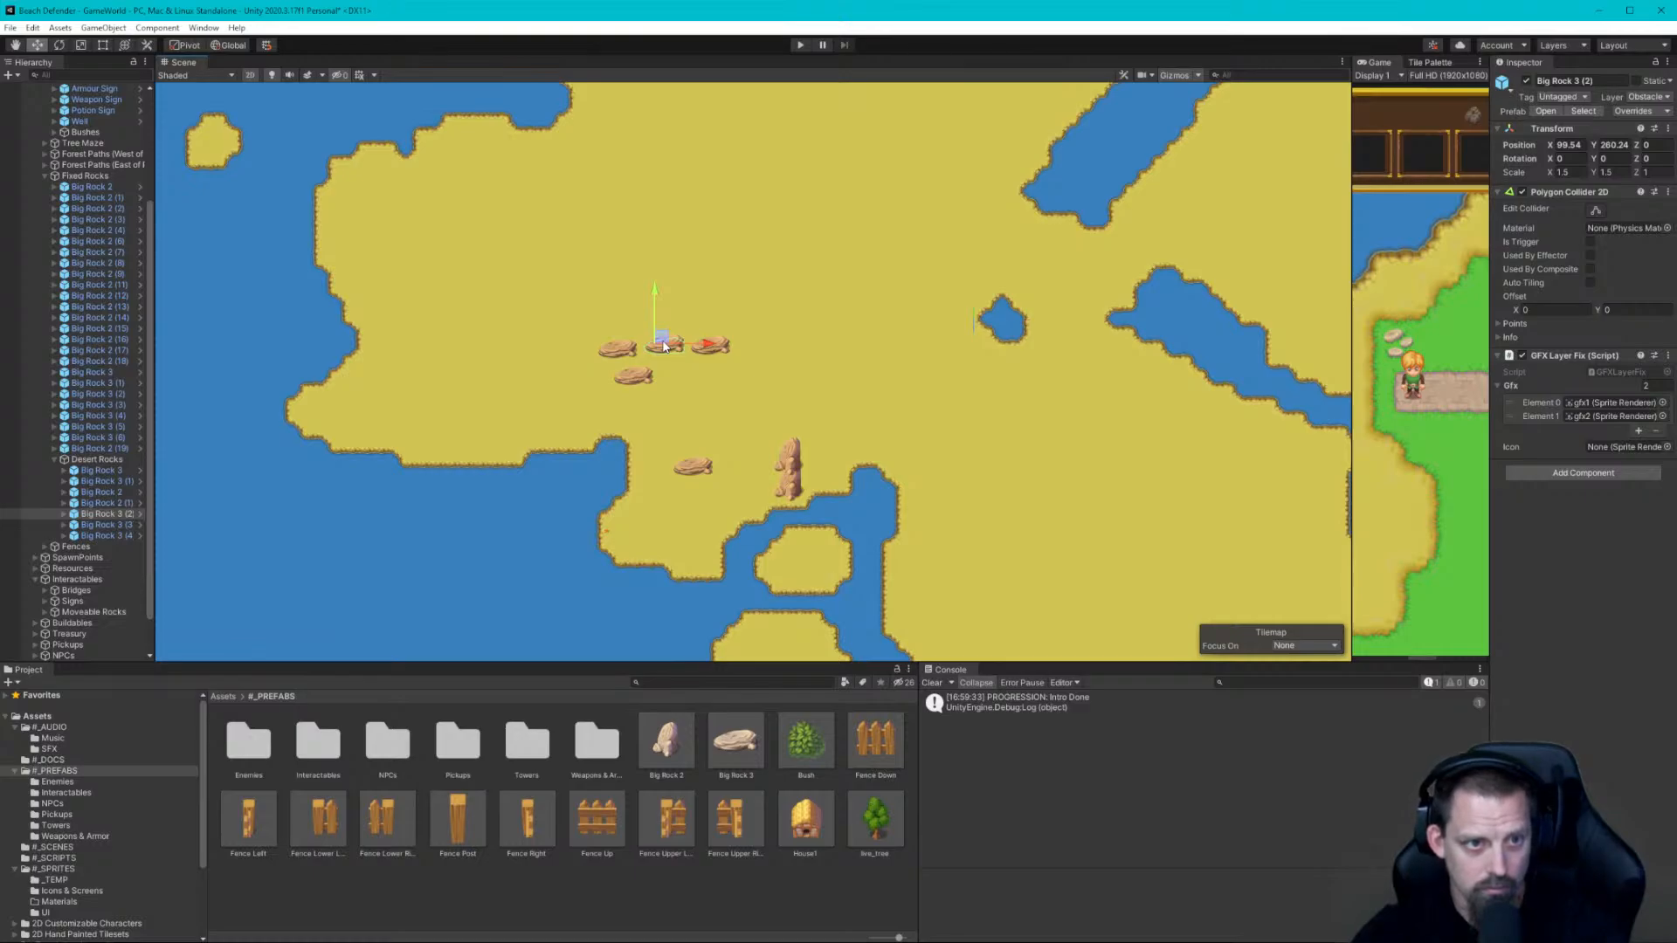
Move Big Rock 3 (1) to the row's west side and duplicate it four times, extending the row west to about X 82.8, Y 259.9
{"action": "left_click", "coordinate": [632, 377]}
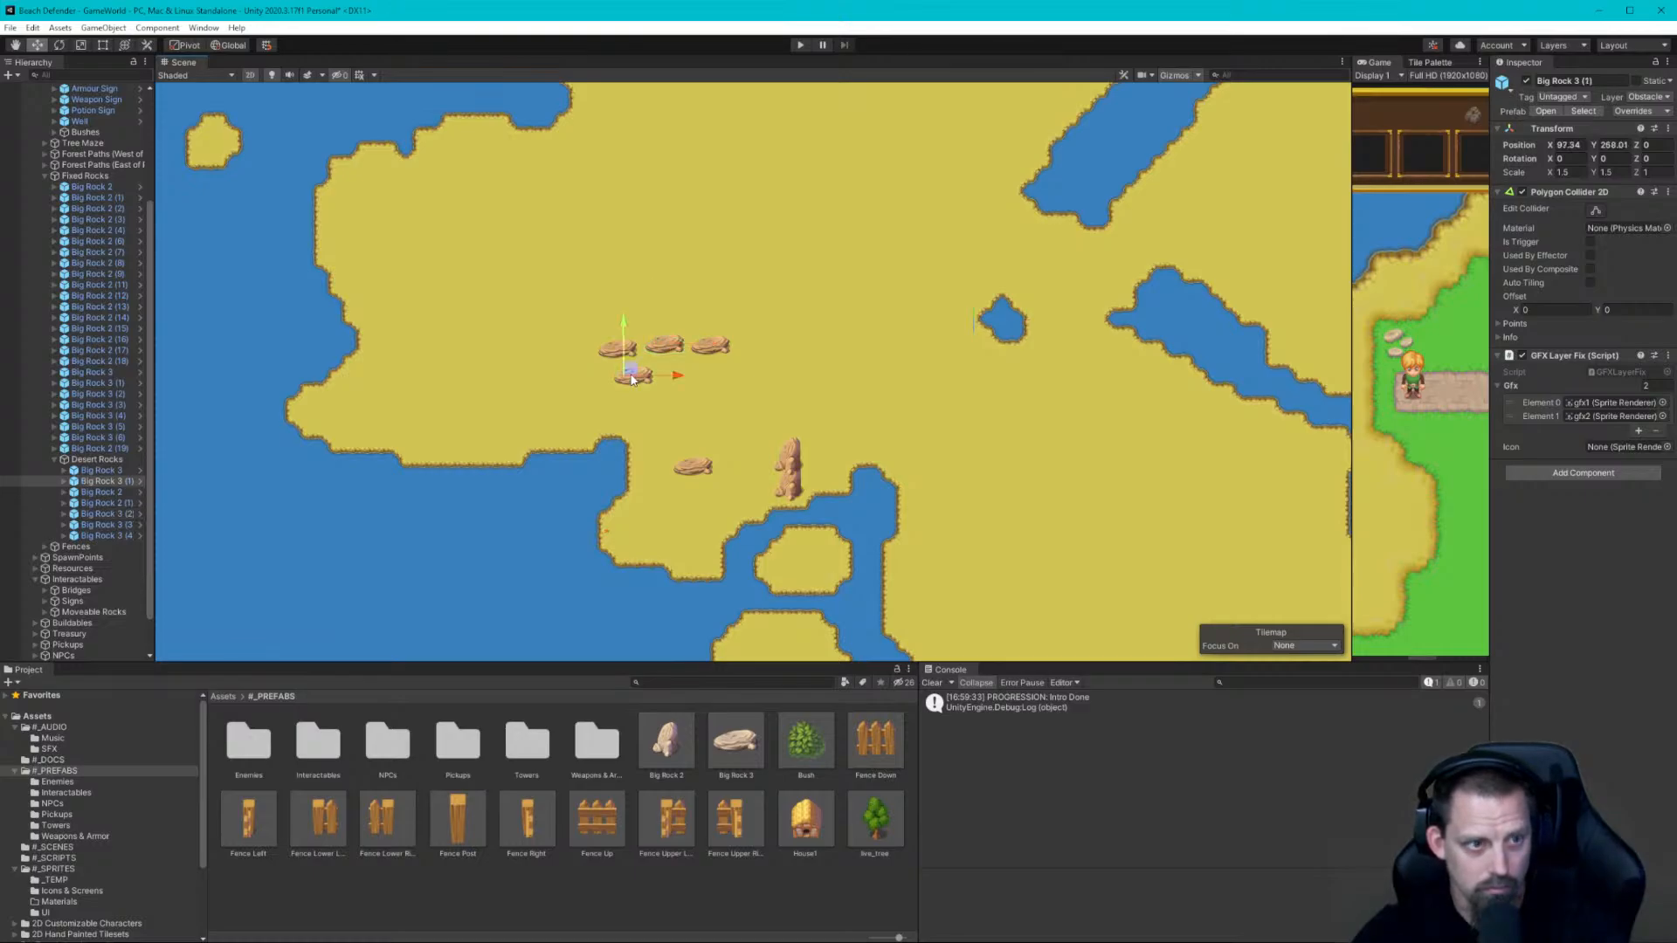
{"action": "left_click_drag", "start_coordinate": [633, 373], "coordinate": [427, 343]}
{"action": "key", "text": "ctrl+d"}
{"action": "key", "text": "ctrl+d"}
{"action": "key", "text": "ctrl+d"}
{"action": "key", "text": "ctrl+d"}
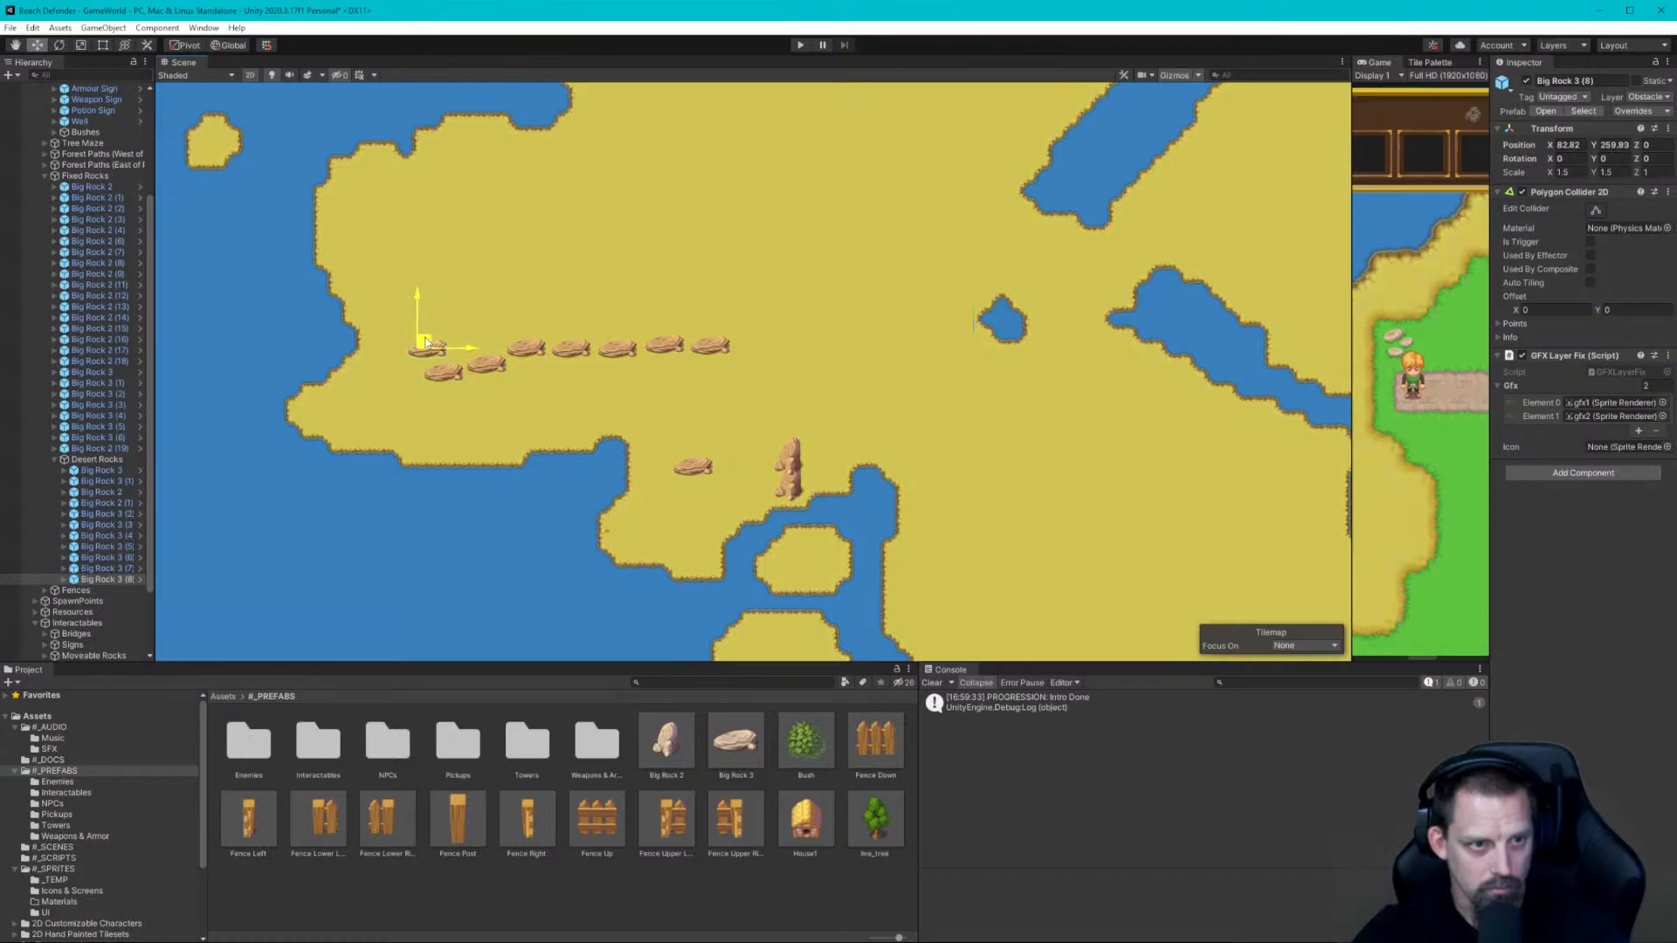
Duplicate the westernmost flat rock ten times, forming zigzag walls northward and placing the last copy at the northern shore, about X 94.9, Y 277.6
{"action": "key", "text": "ctrl+d"}
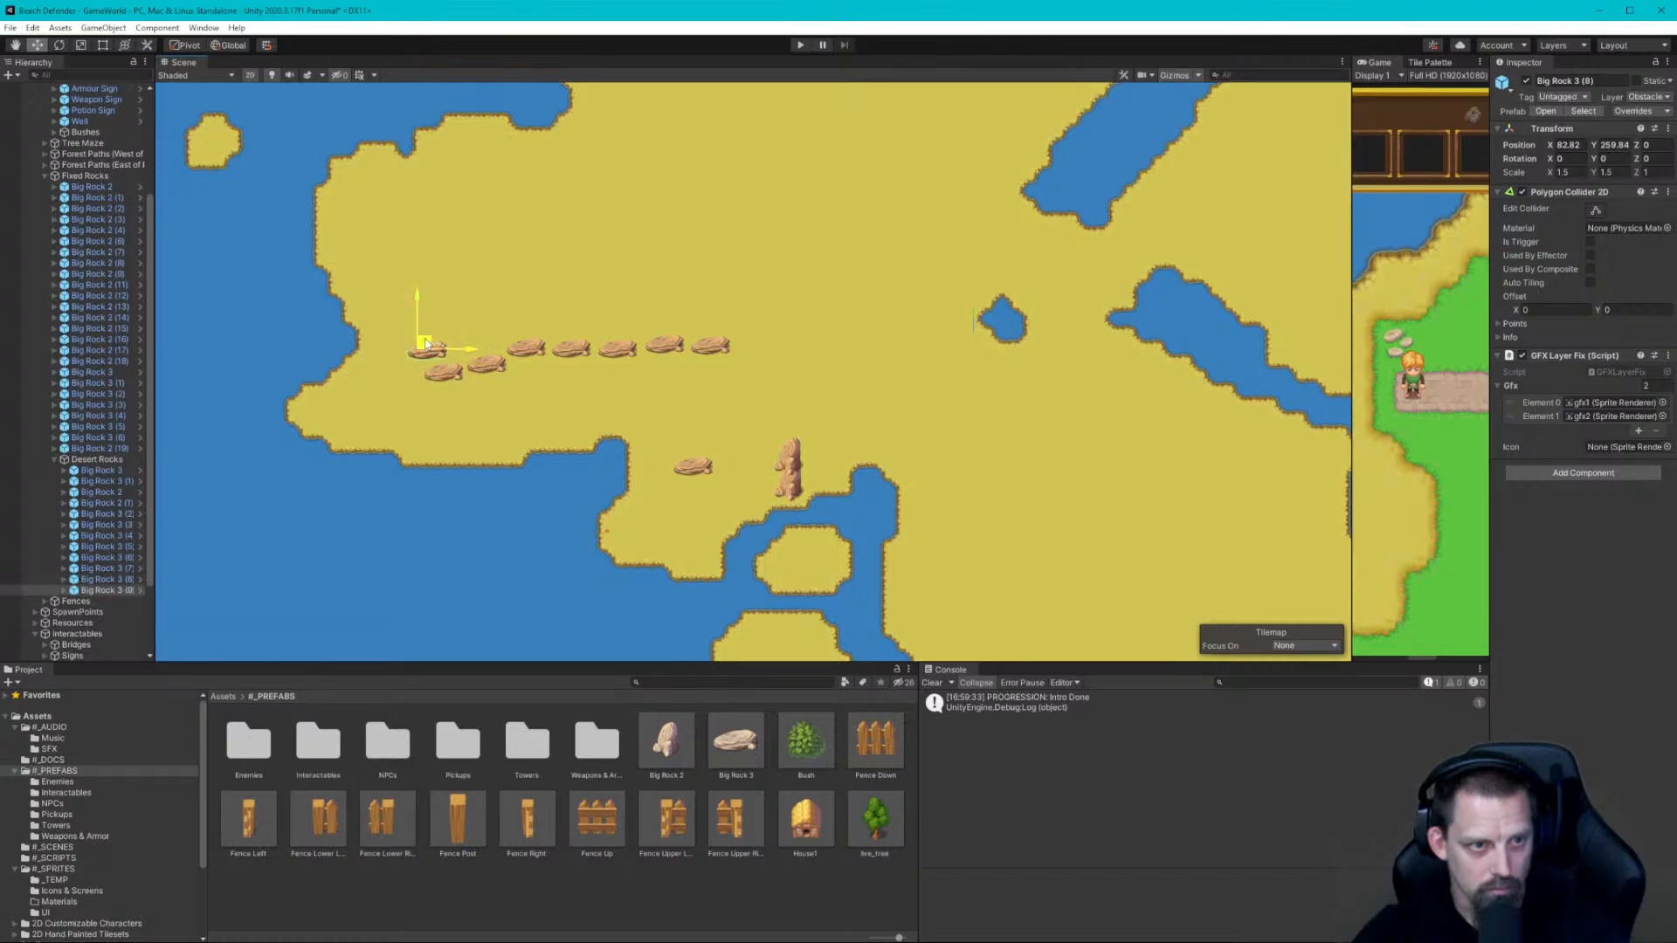
{"action": "left_click_drag", "start_coordinate": [427, 343], "coordinate": [599, 87]}
{"action": "key", "text": "ctrl+d"}
{"action": "key", "text": "ctrl+d"}
{"action": "key", "text": "ctrl+d"}
{"action": "key", "text": "ctrl+d"}
{"action": "key", "text": "ctrl+d"}
{"action": "key", "text": "ctrl+d"}
{"action": "key", "text": "ctrl+d"}
{"action": "key", "text": "ctrl+d"}
{"action": "key", "text": "ctrl+d"}
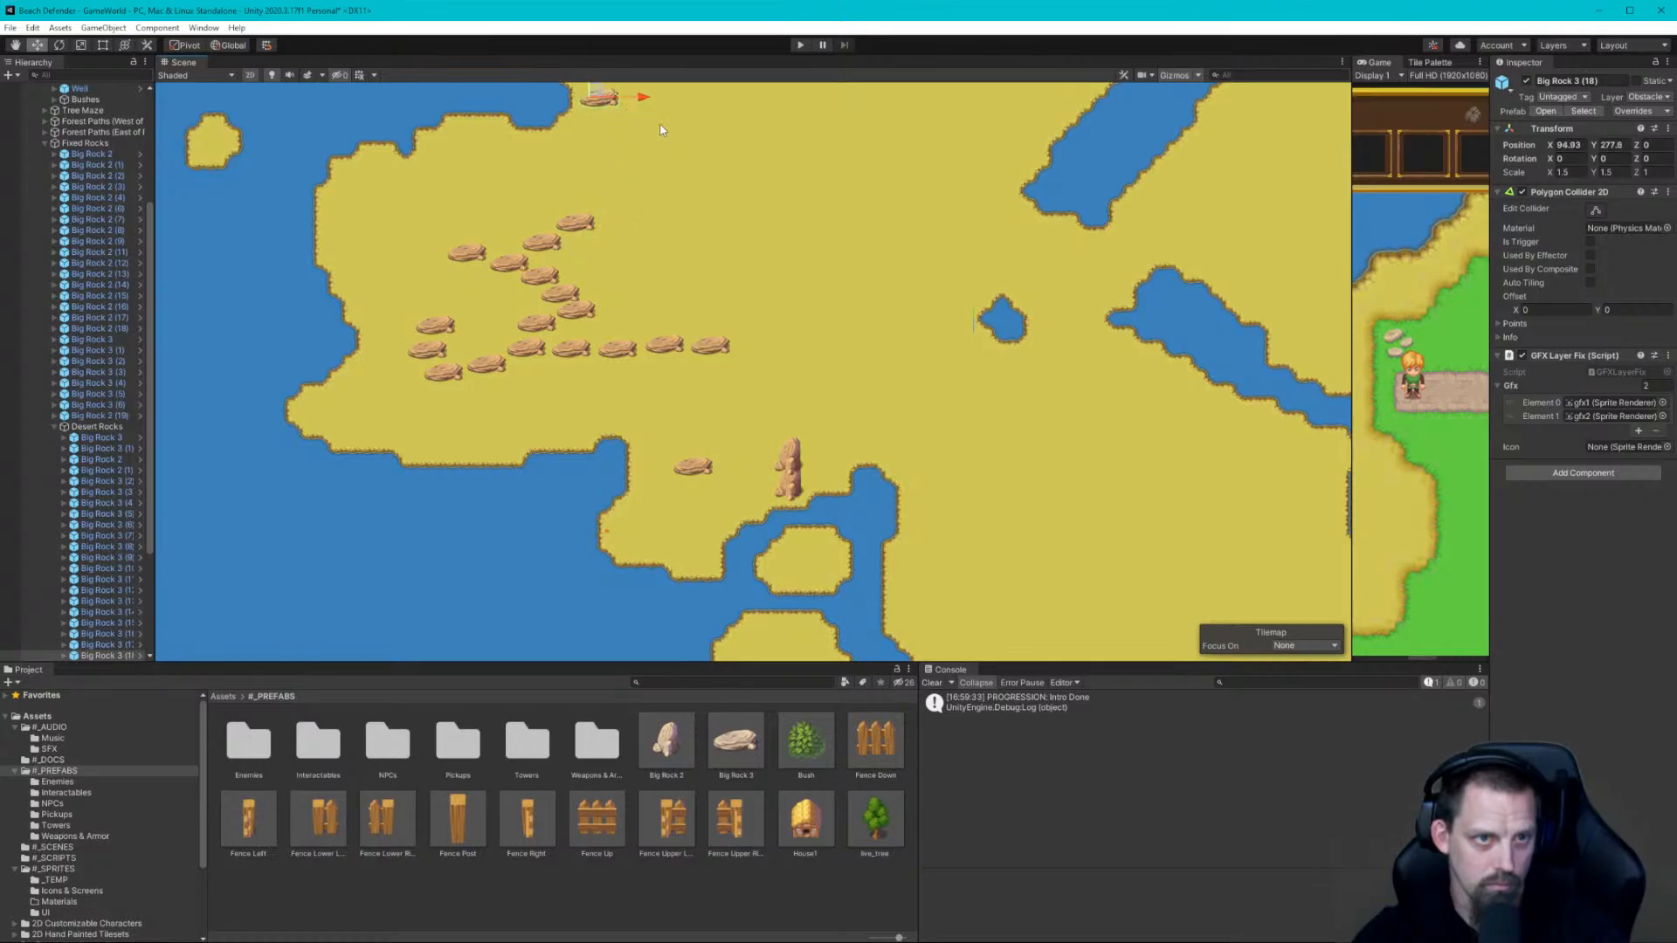
Relocate and duplicate the northern shore rock into a southeast diagonal and an eastern cluster, ending with a copy at about X 119.8, Y 267.3
{"action": "middle_click_drag", "start_coordinate": [640, 151], "coordinate": [652, 455]}
{"action": "middle_click_drag", "start_coordinate": [768, 424], "coordinate": [801, 168]}
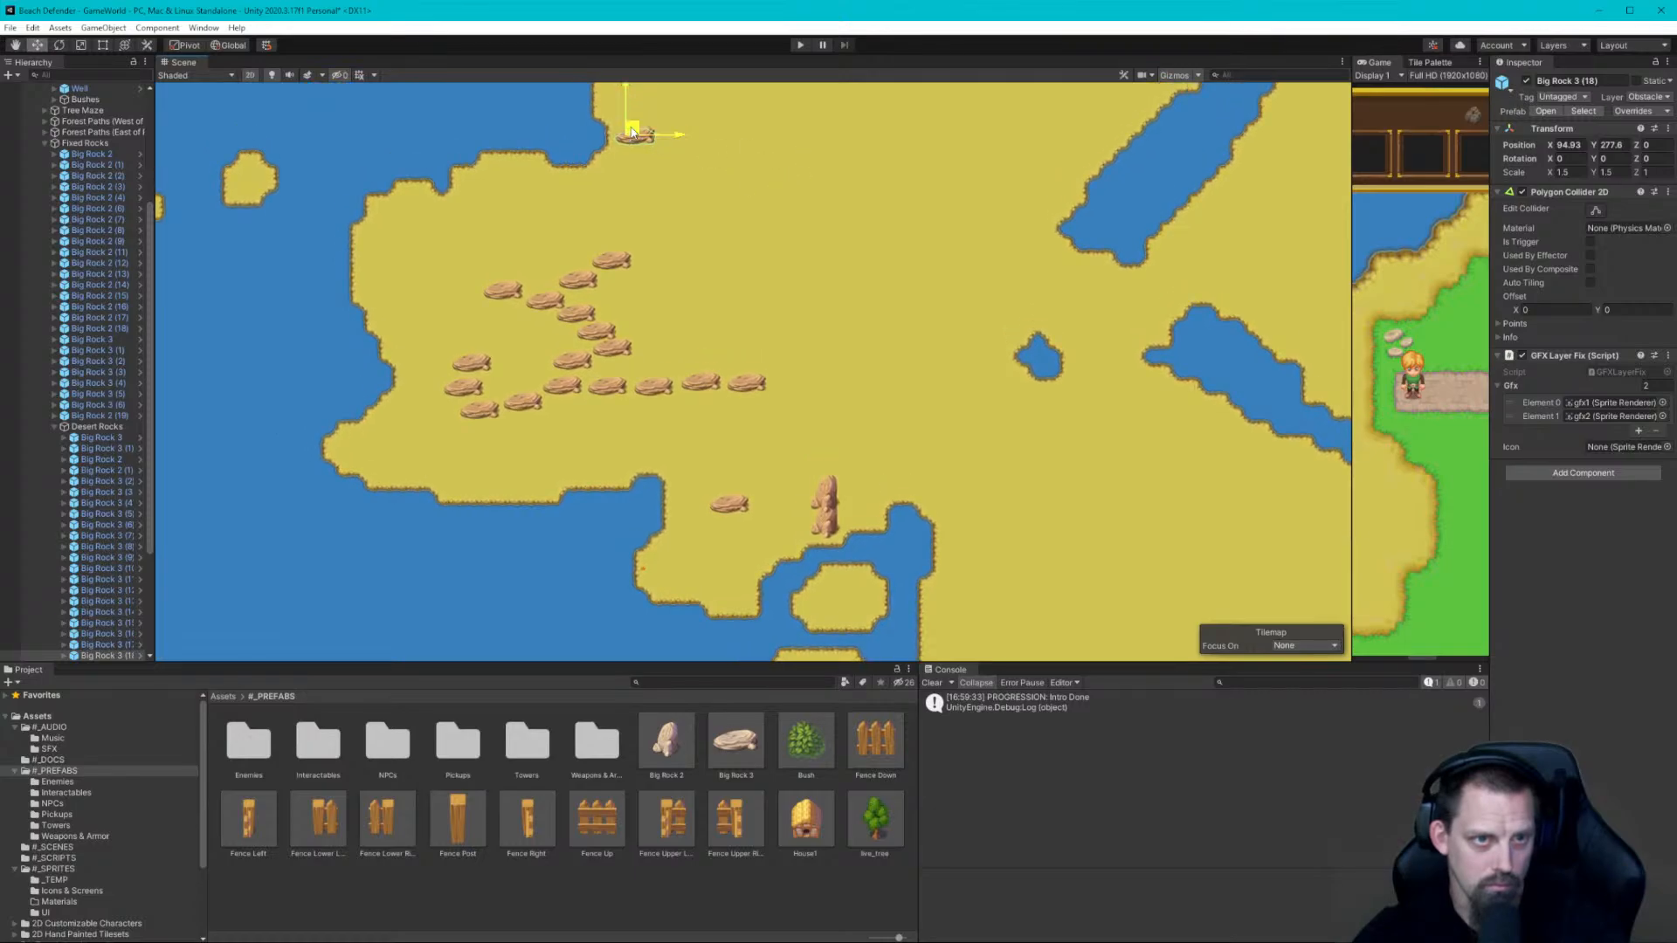
{"action": "left_click_drag", "start_coordinate": [632, 131], "coordinate": [982, 272]}
{"action": "key", "text": "ctrl+d"}
{"action": "key", "text": "ctrl+d"}
{"action": "key", "text": "ctrl+d"}
{"action": "key", "text": "ctrl+d"}
{"action": "key", "text": "ctrl+d"}
{"action": "key", "text": "ctrl+d"}
{"action": "key", "text": "ctrl+d"}
{"action": "key", "text": "ctrl+d"}
{"action": "key", "text": "ctrl+d"}
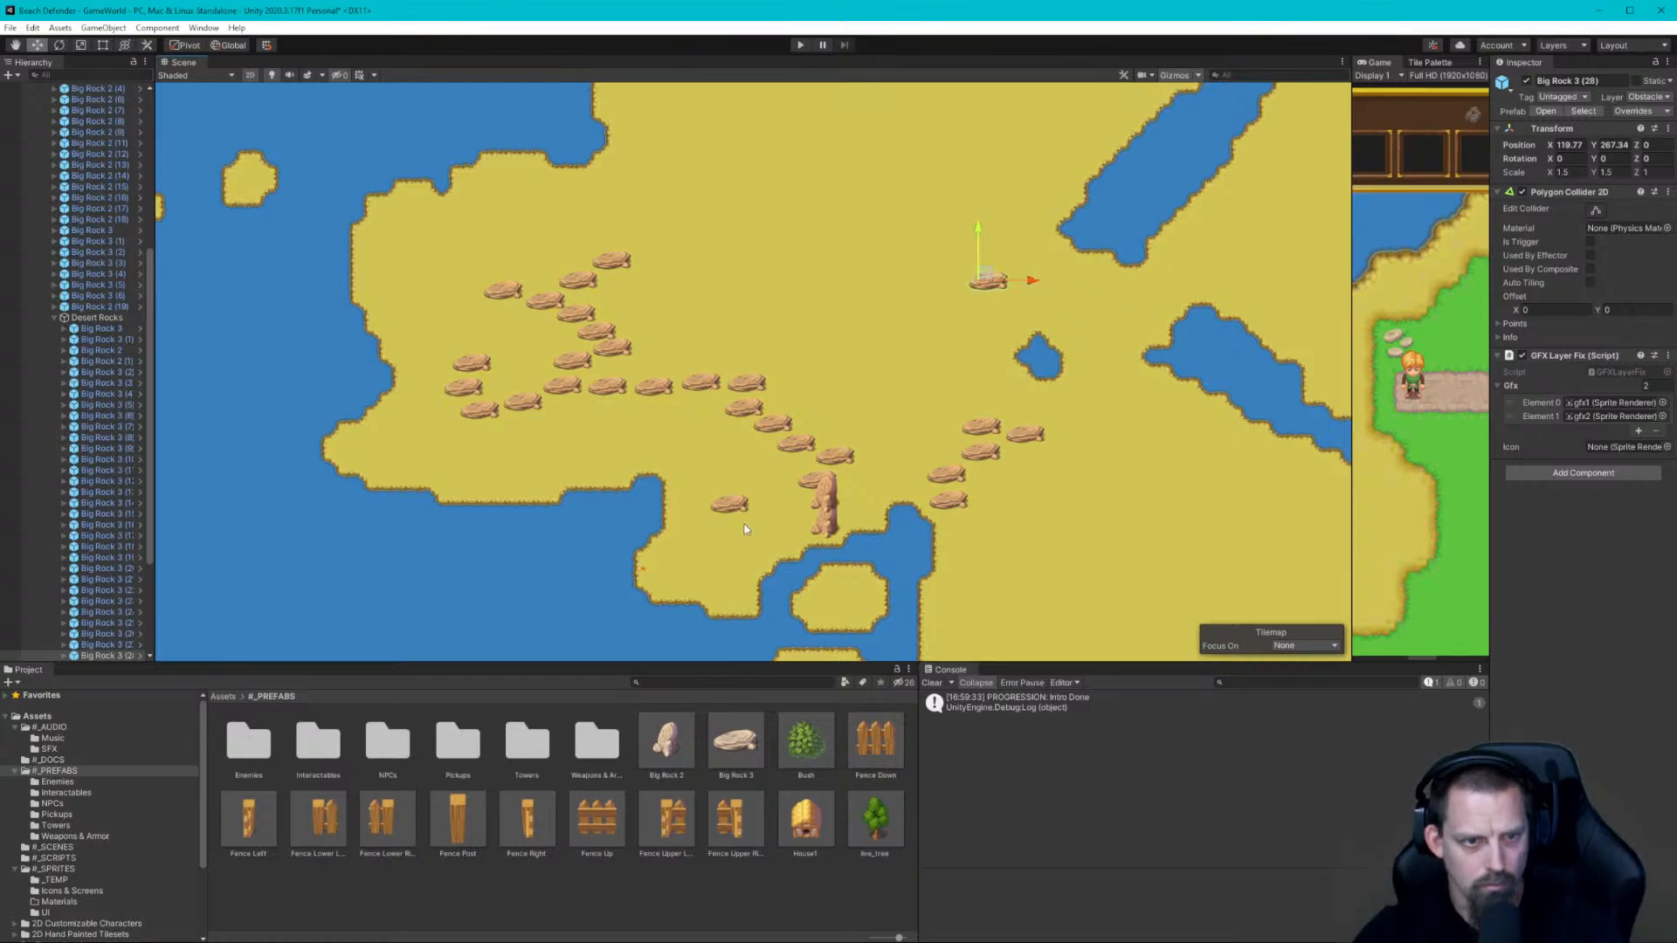
Duplicate Big Rock 2 (1) and place the tall copy between the two northeastern lakes, at about X 128.7, Y 264.7
{"action": "left_click", "coordinate": [830, 505]}
{"action": "key", "text": "ctrl+d"}
{"action": "left_click_drag", "start_coordinate": [832, 503], "coordinate": [1113, 315]}
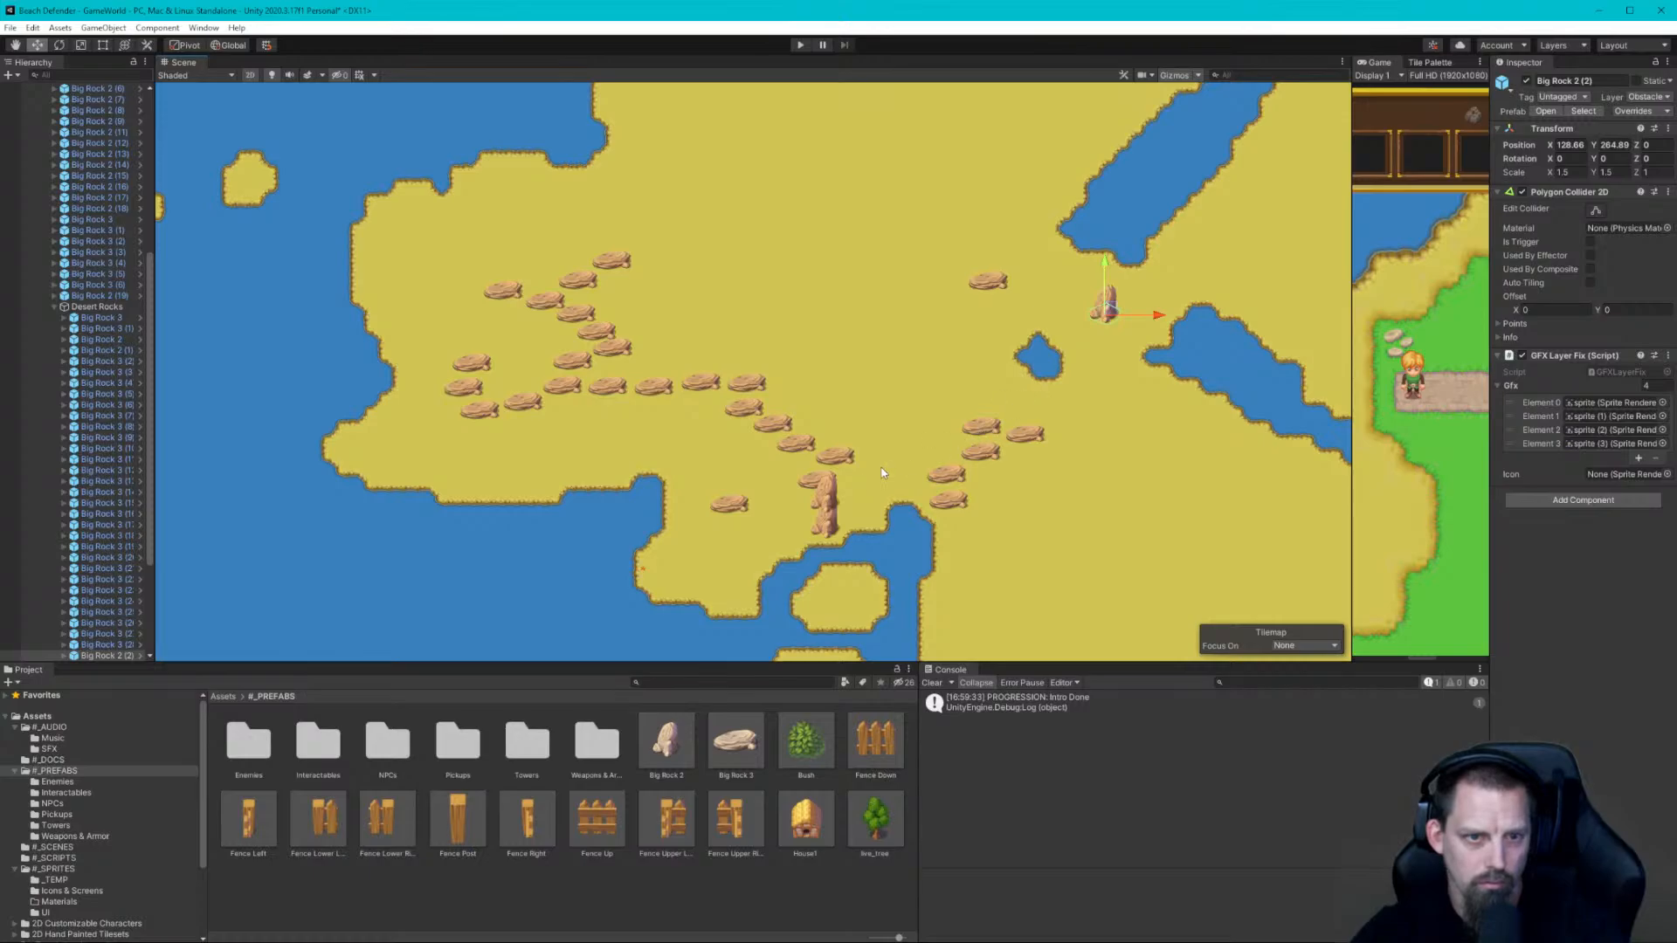
Move the southern flat rock northeast into the open desert and put Big Rock 2 (1) in its former spot, at about X 102.9, Y 251.4
{"action": "left_click", "coordinate": [825, 505]}
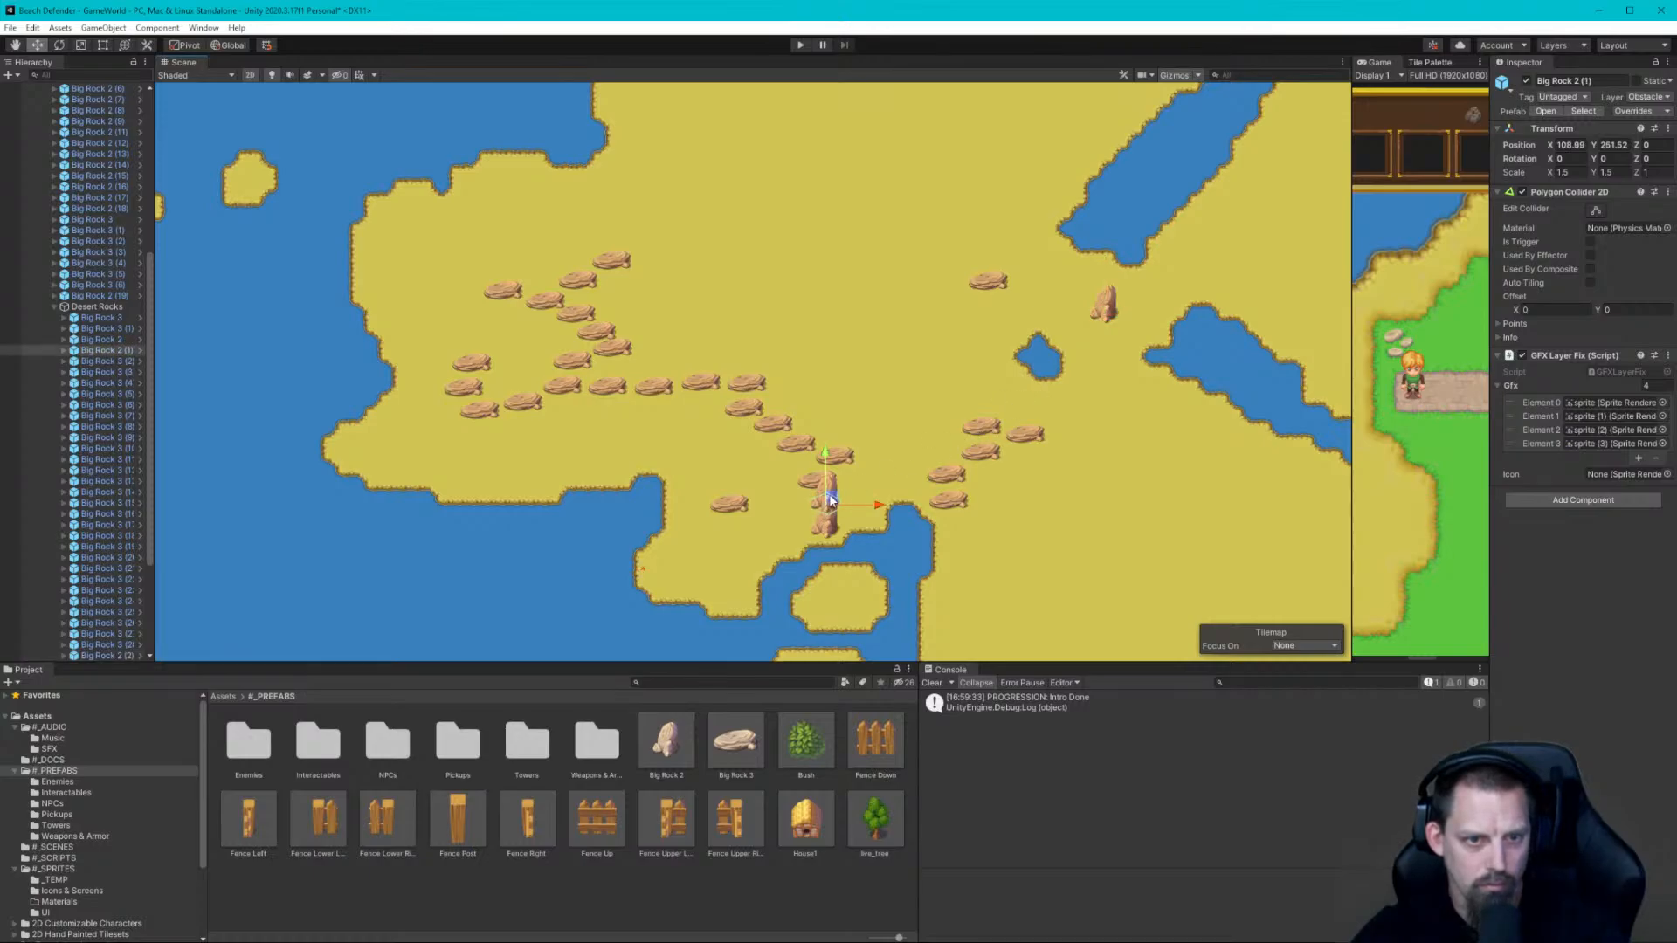
{"action": "left_click", "coordinate": [736, 505]}
{"action": "left_click_drag", "start_coordinate": [735, 501], "coordinate": [884, 379]}
{"action": "left_click", "coordinate": [826, 496]}
{"action": "left_click_drag", "start_coordinate": [831, 499], "coordinate": [745, 501]}
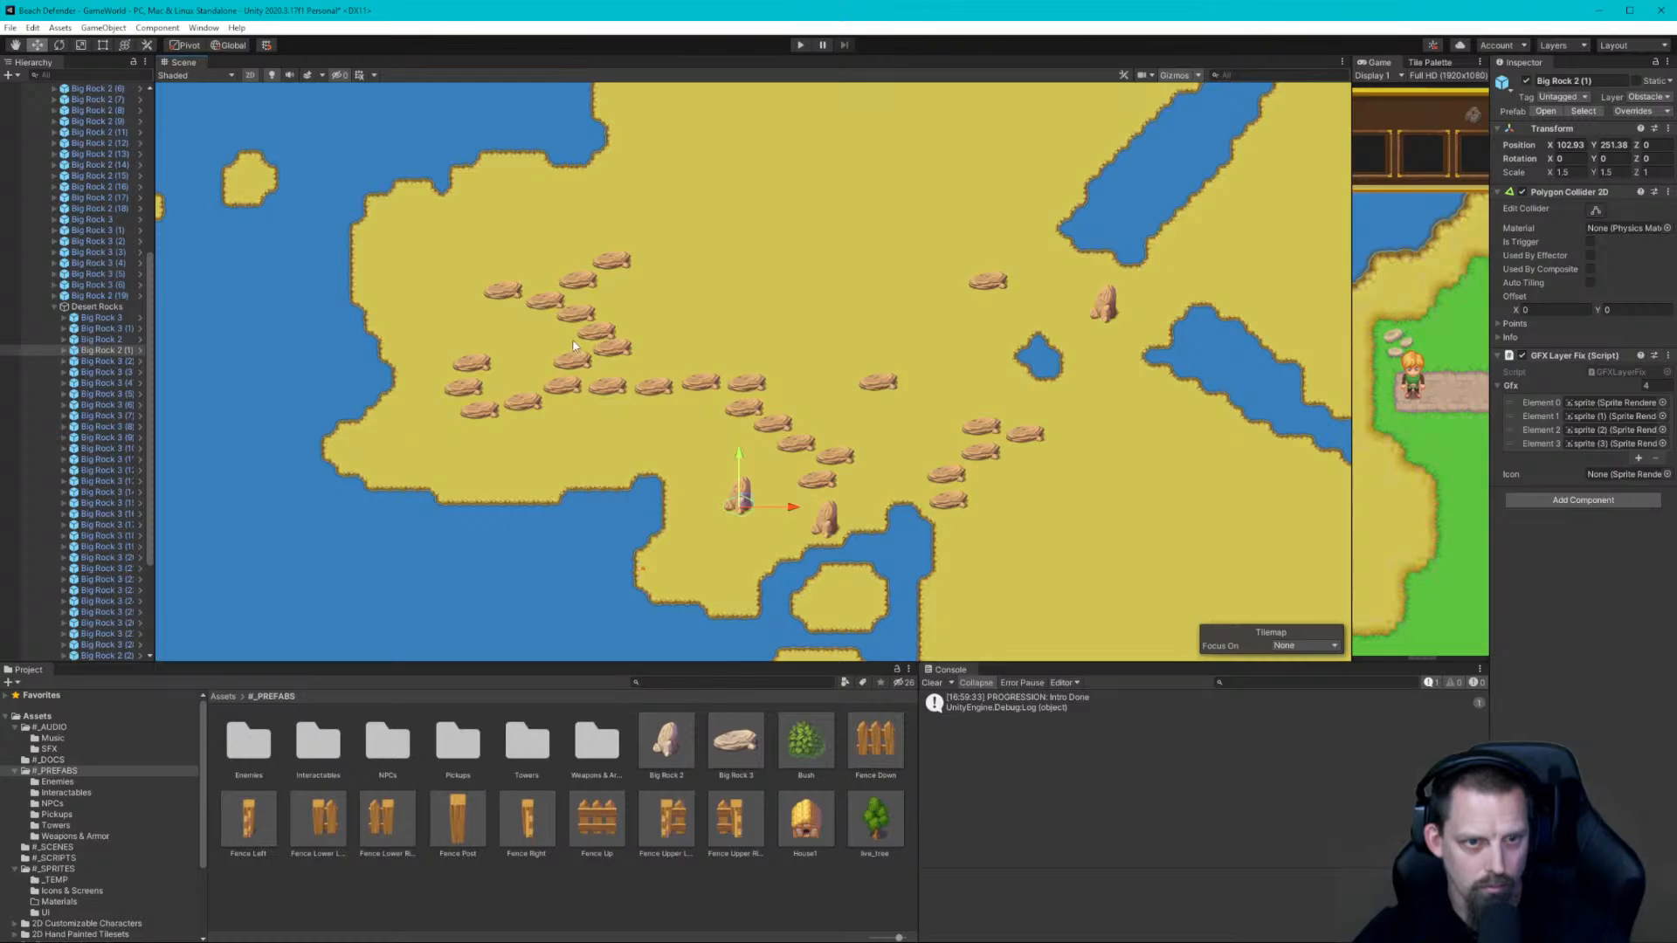
Move Big Rock 2 into the northwestern desert and Big Rock 3 (10) to the northern end of the zigzag, at about X 93.4, Y 270.6
{"action": "left_click", "coordinate": [831, 525]}
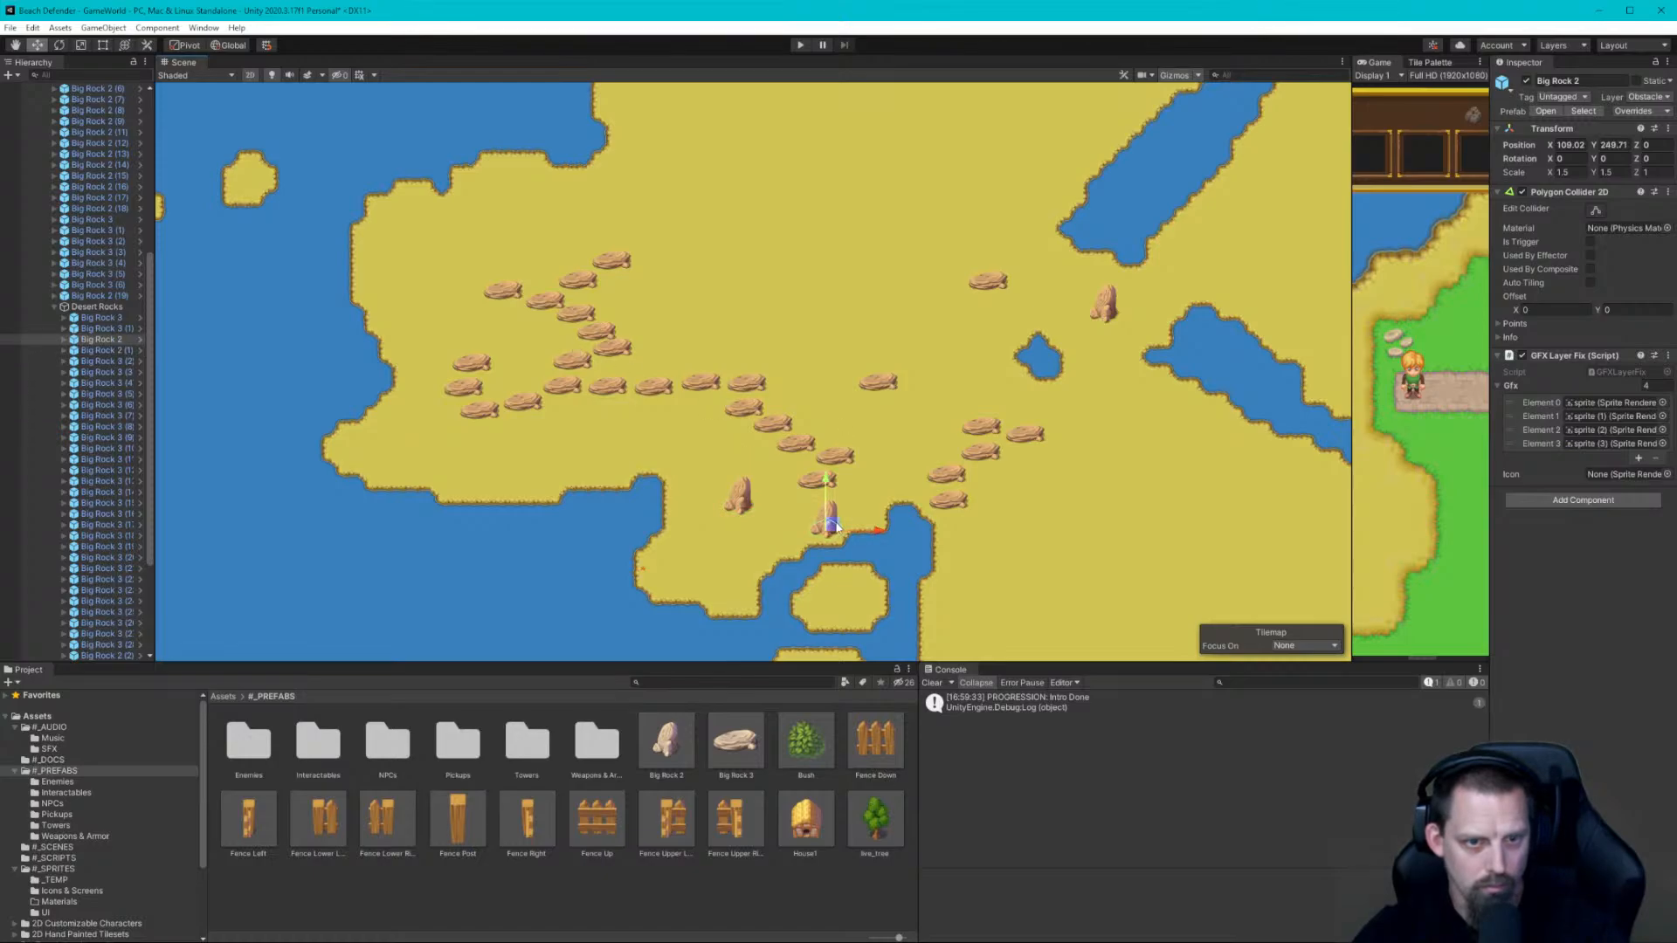
{"action": "left_click_drag", "start_coordinate": [835, 526], "coordinate": [613, 232]}
{"action": "left_click", "coordinate": [504, 298]}
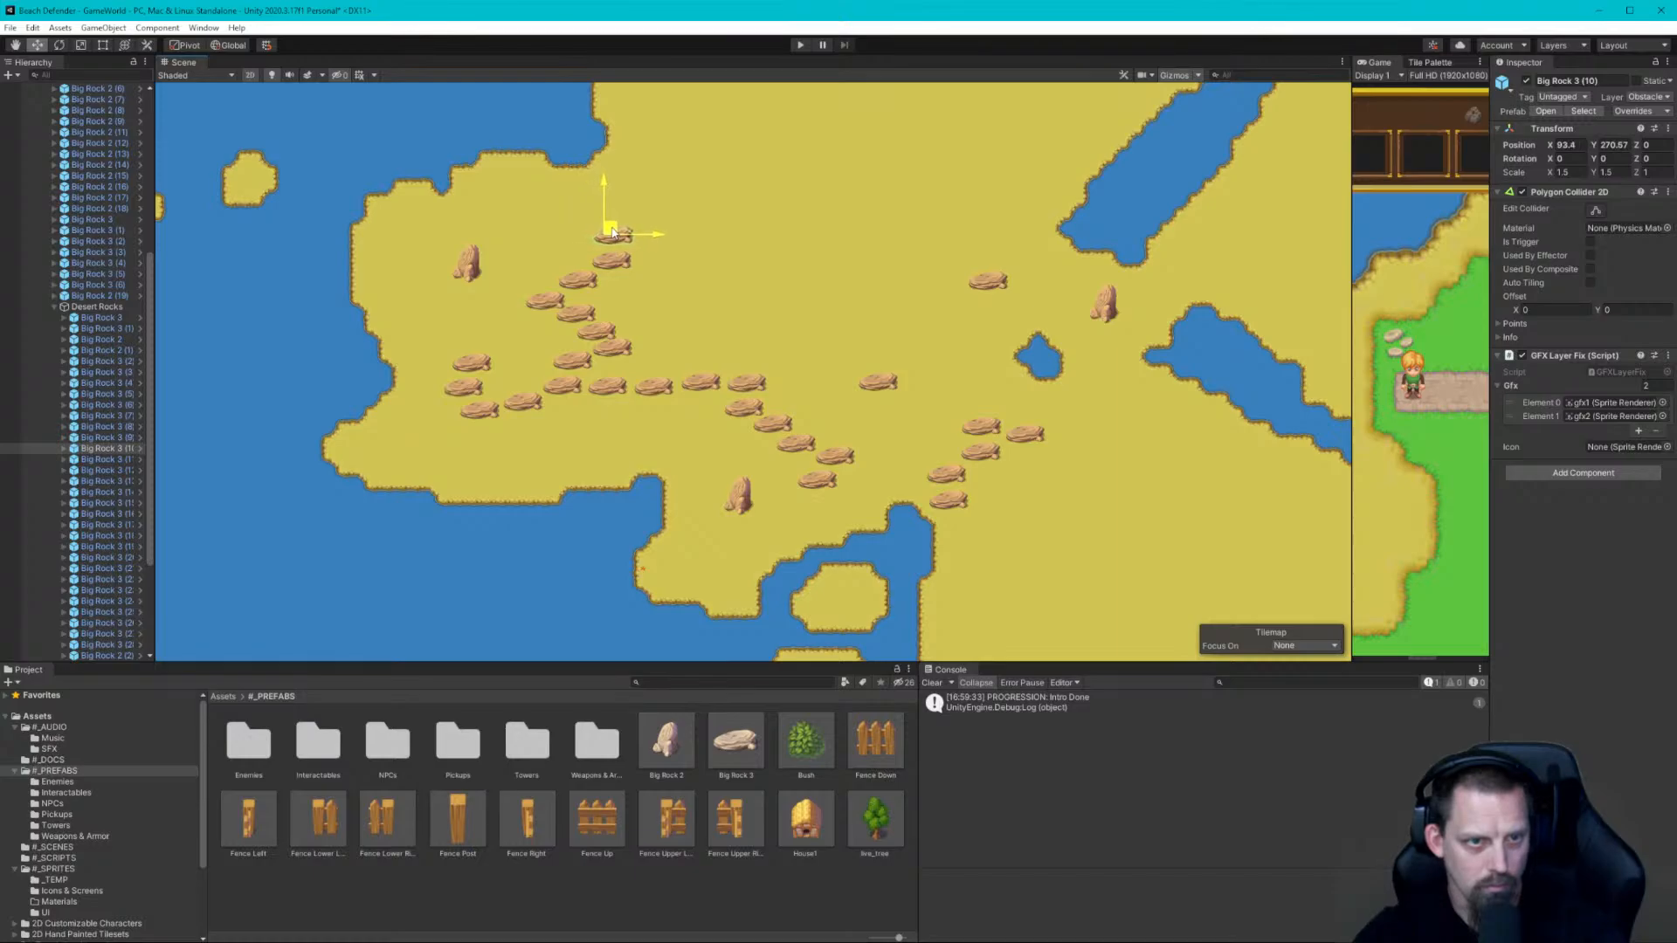
Add the lone central flat rock to the southeast diagonal and space its rocks evenly down to the edge of the southern channel
{"action": "left_click", "coordinate": [880, 384]}
{"action": "left_click_drag", "start_coordinate": [880, 384], "coordinate": [824, 461]}
{"action": "left_click", "coordinate": [828, 483]}
{"action": "left_click", "coordinate": [846, 456]}
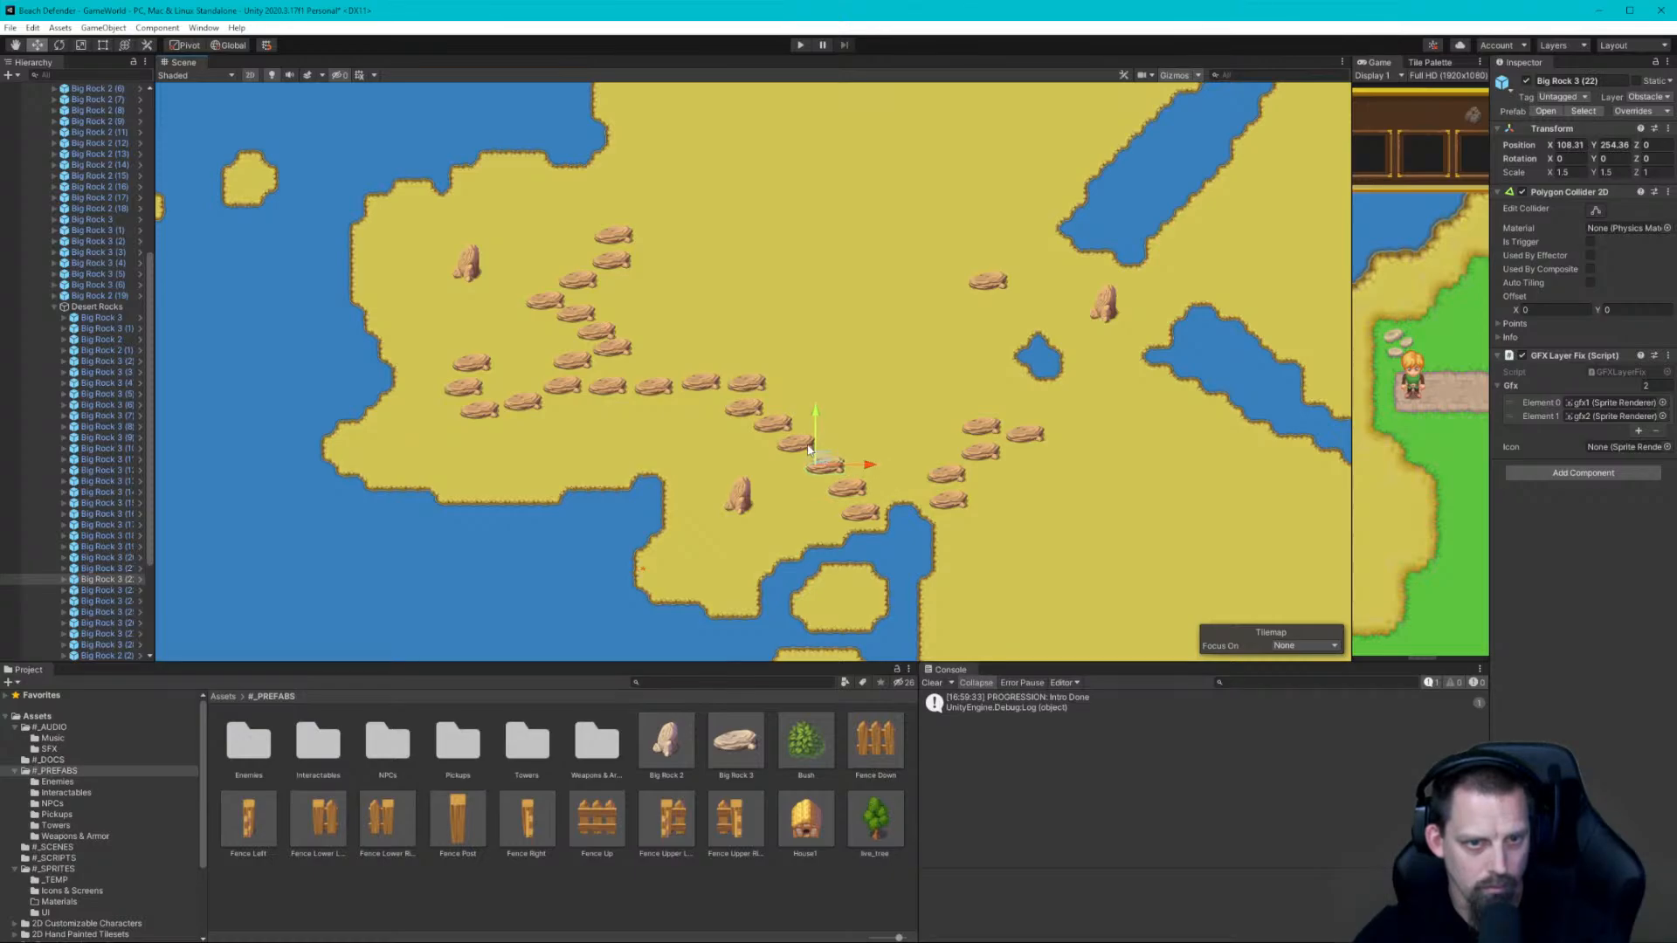
{"action": "left_click", "coordinate": [808, 447]}
{"action": "left_click_drag", "start_coordinate": [797, 440], "coordinate": [777, 415]}
{"action": "left_click", "coordinate": [782, 421]}
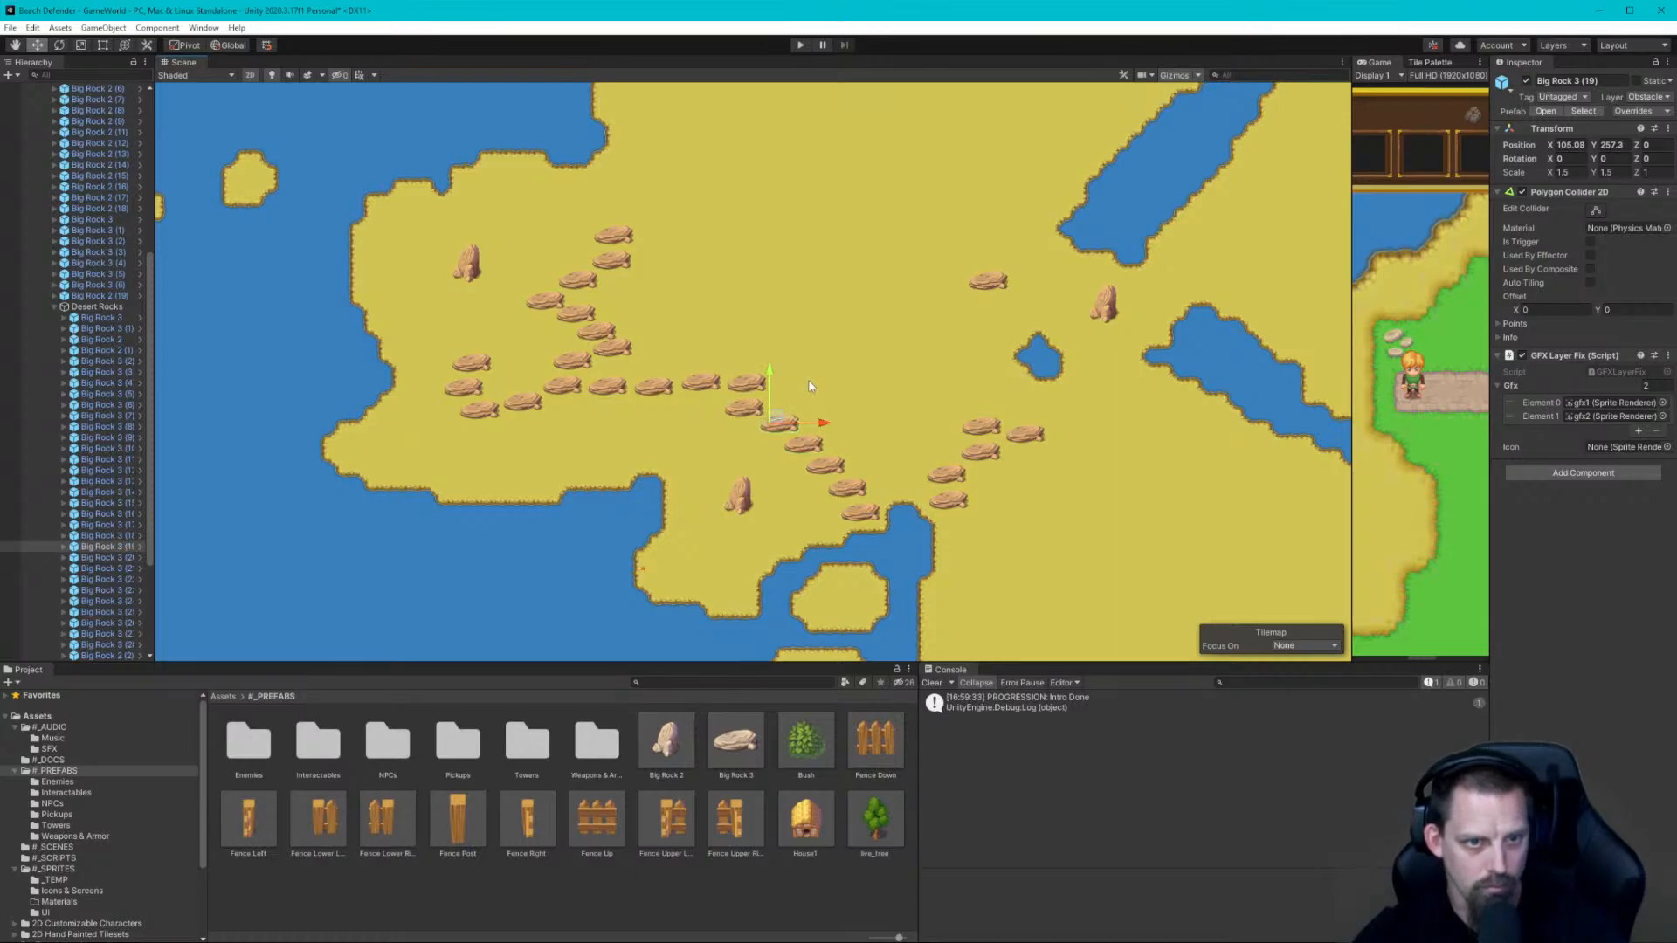
Pull the zigzag's easternmost middle rock out to the east and nudge Big Rock 3 (13) and (12) to even the remaining spacing
{"action": "left_click", "coordinate": [615, 346]}
{"action": "left_click_drag", "start_coordinate": [618, 340], "coordinate": [692, 310]}
{"action": "left_click", "coordinate": [609, 331]}
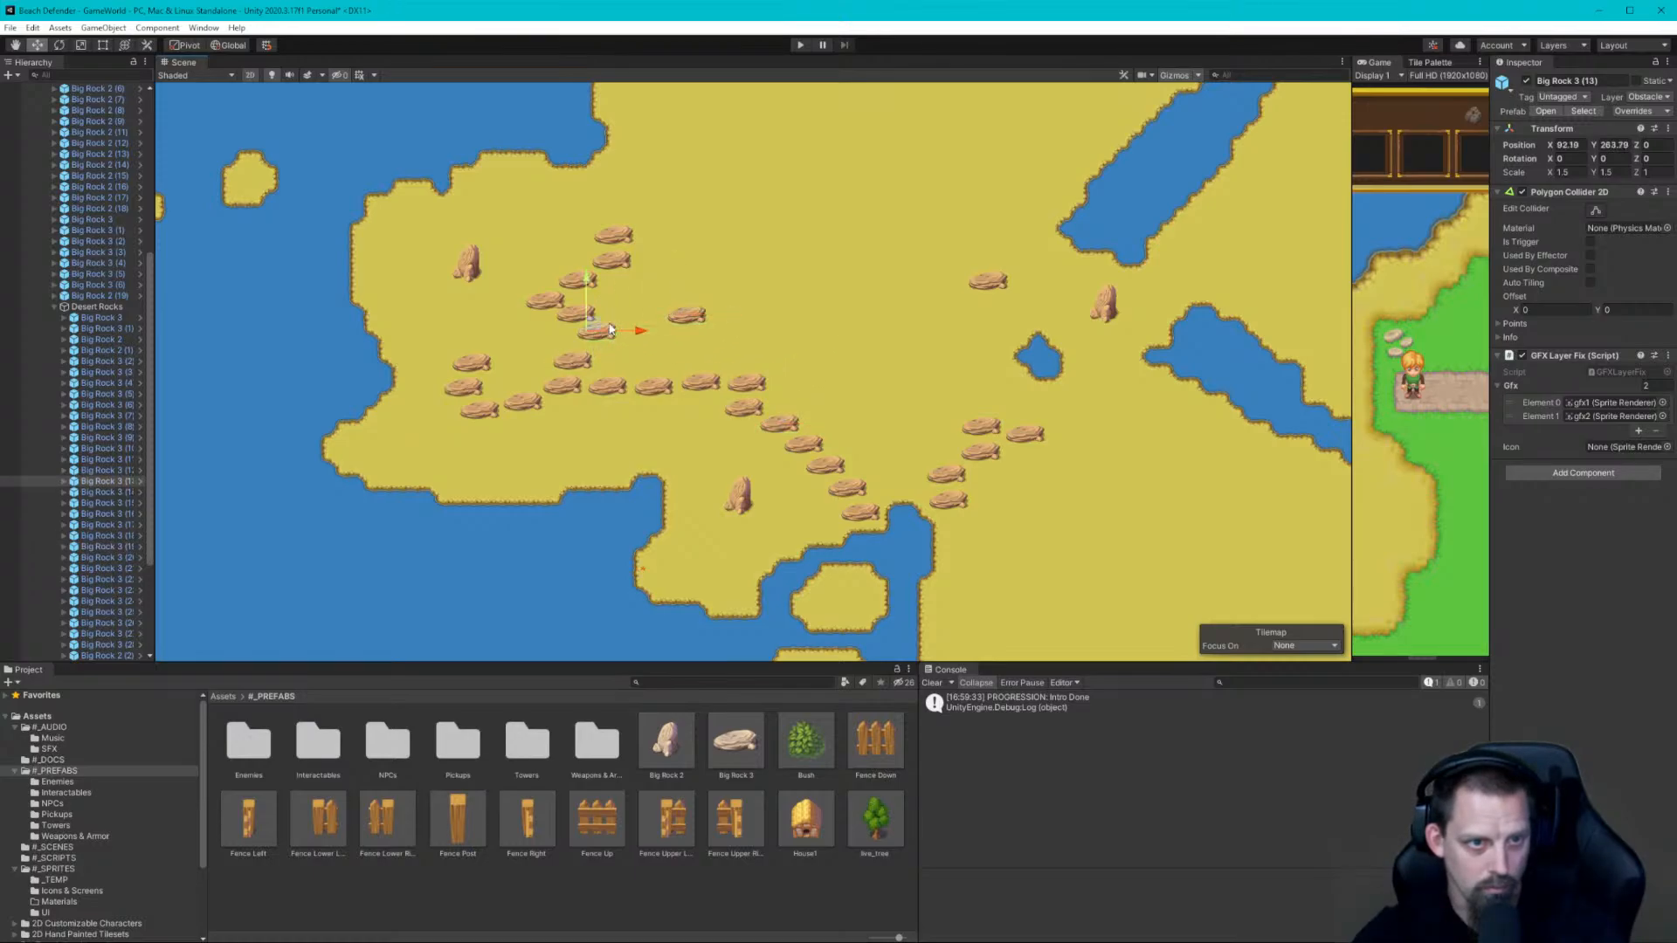
{"action": "left_click_drag", "start_coordinate": [596, 329], "coordinate": [595, 331]}
{"action": "left_click", "coordinate": [575, 316]}
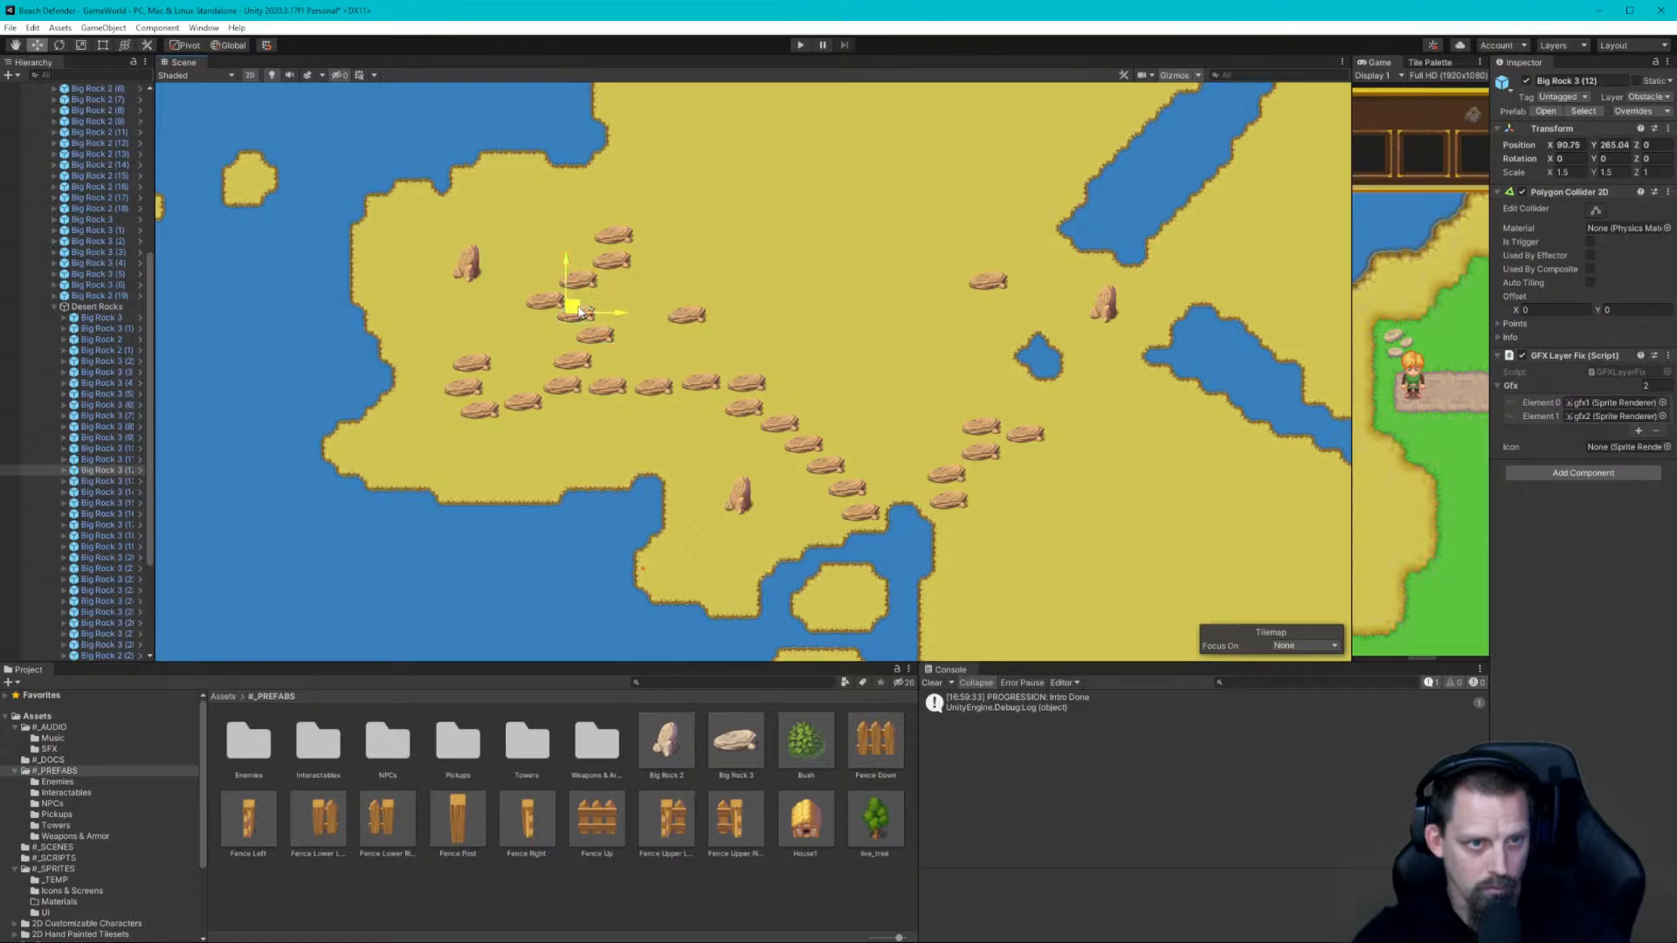
{"action": "left_click_drag", "start_coordinate": [579, 312], "coordinate": [581, 314]}
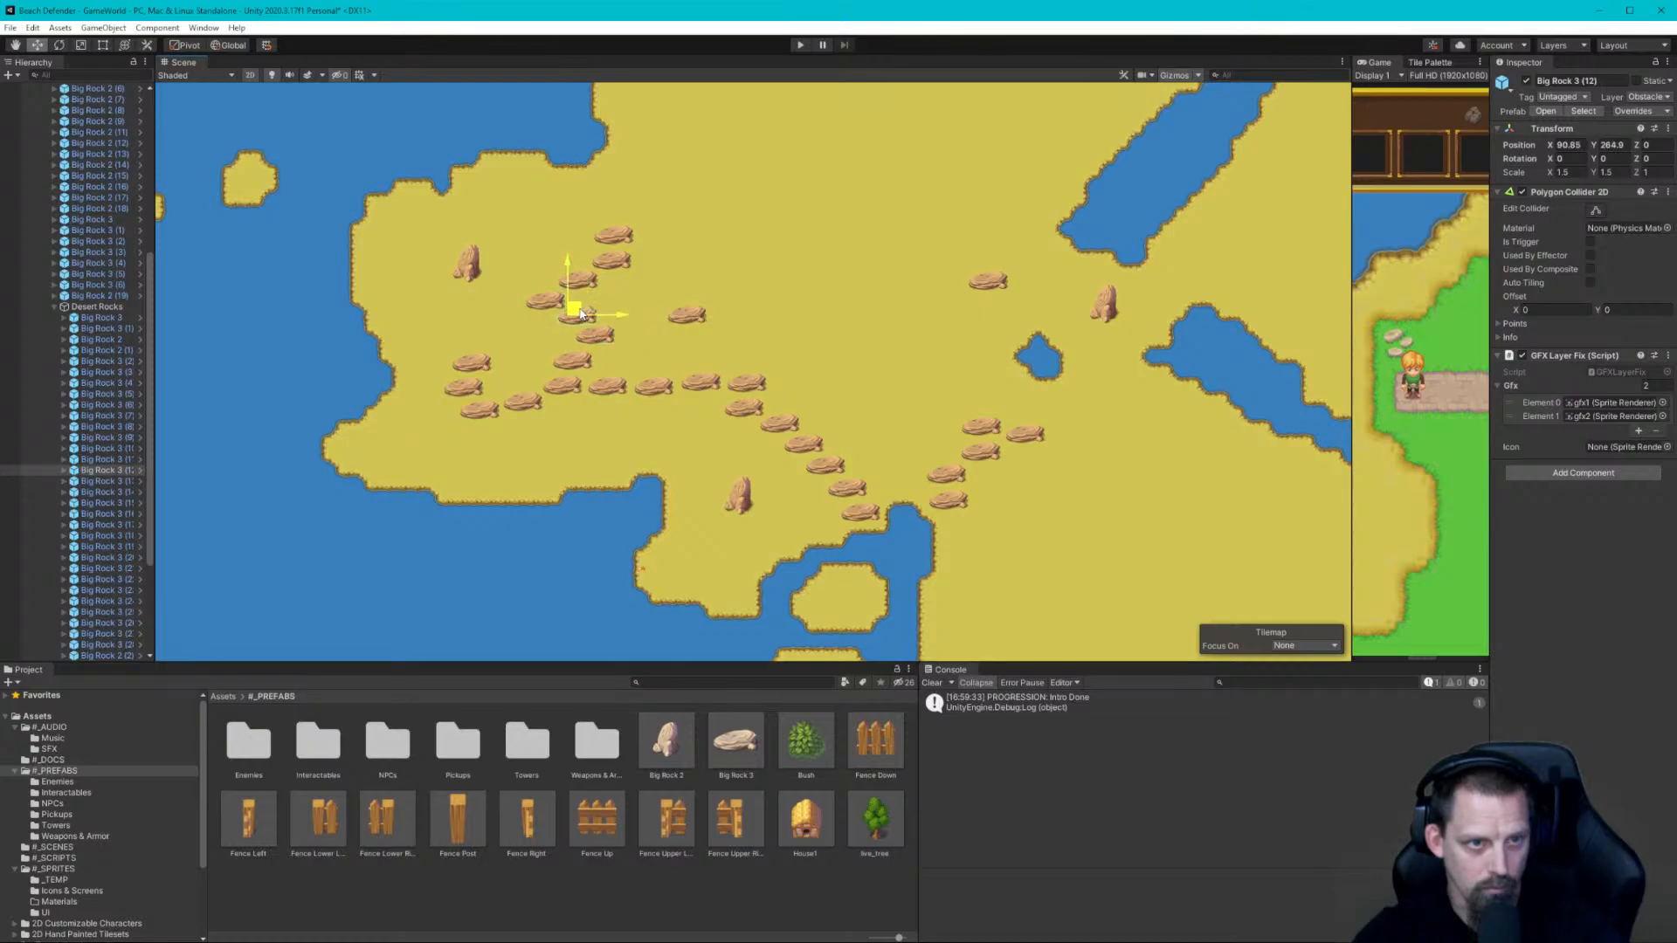
Build a north-south column east of the zigzag from the separated rock and five copies, ending at about X 101.3, Y 273.7
{"action": "left_click", "coordinate": [684, 317]}
{"action": "left_click_drag", "start_coordinate": [686, 310], "coordinate": [730, 184]}
{"action": "key", "text": "ctrl+d"}
{"action": "key", "text": "ctrl+d"}
{"action": "key", "text": "ctrl+d"}
{"action": "key", "text": "ctrl+d"}
{"action": "key", "text": "ctrl+d"}
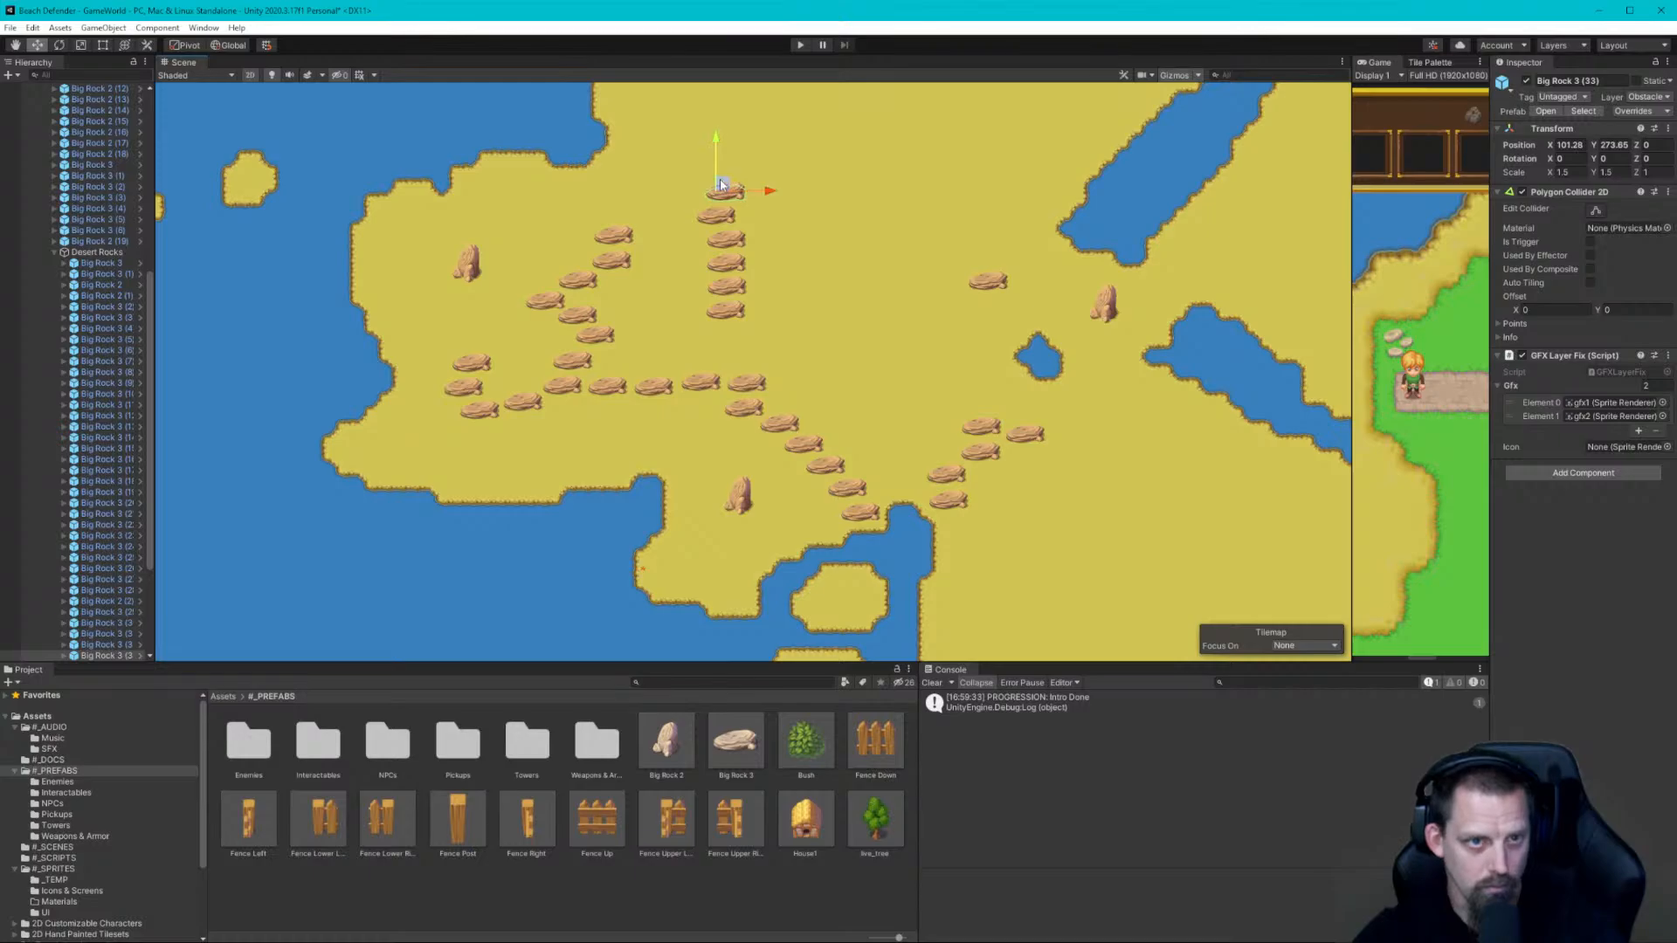
Duplicate the column's top rock four times, curving the wall northwest to the northern water's edge
{"action": "key", "text": "ctrl+d"}
{"action": "left_click_drag", "start_coordinate": [723, 184], "coordinate": [626, 153]}
{"action": "key", "text": "ctrl+d"}
{"action": "key", "text": "ctrl+d"}
{"action": "key", "text": "ctrl+d"}
{"action": "left_click", "coordinate": [638, 169]}
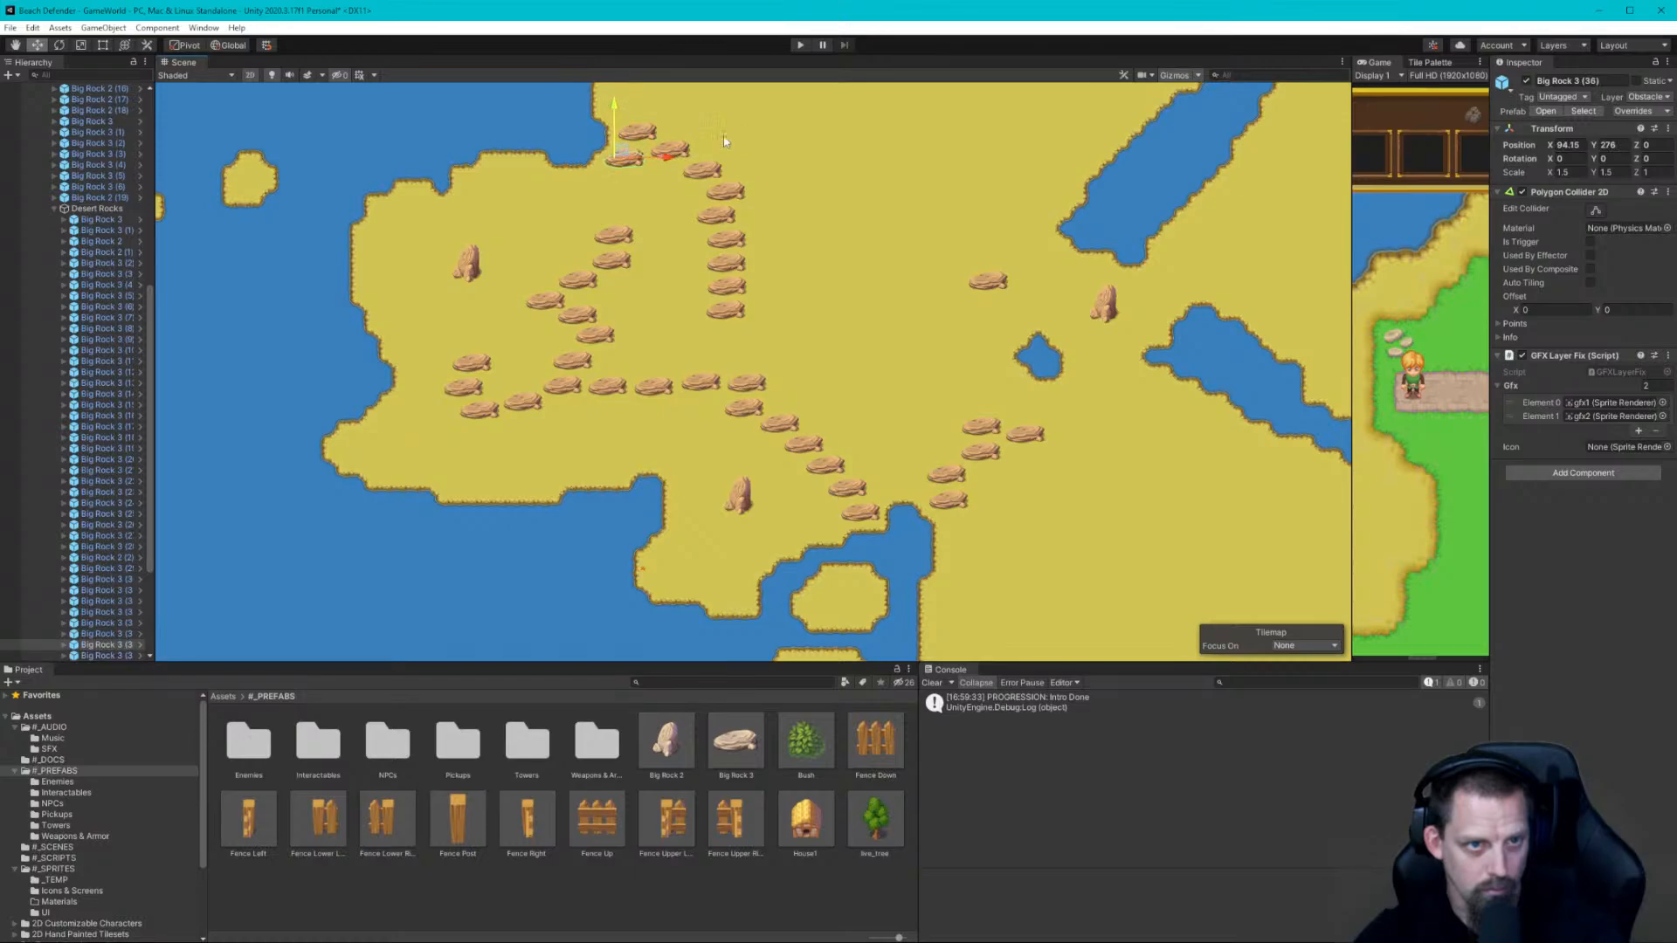
{"action": "left_click", "coordinate": [788, 162]}
Shift the column's two lowest rocks west and place a duplicate flat rock east of its upper part, at about X 103.8, Y 272.2
{"action": "middle_click_drag", "start_coordinate": [893, 213], "coordinate": [873, 260]}
{"action": "scroll", "coordinate": [768, 331], "scroll_direction": "up", "scroll_amount": 1}
{"action": "left_click", "coordinate": [686, 330]}
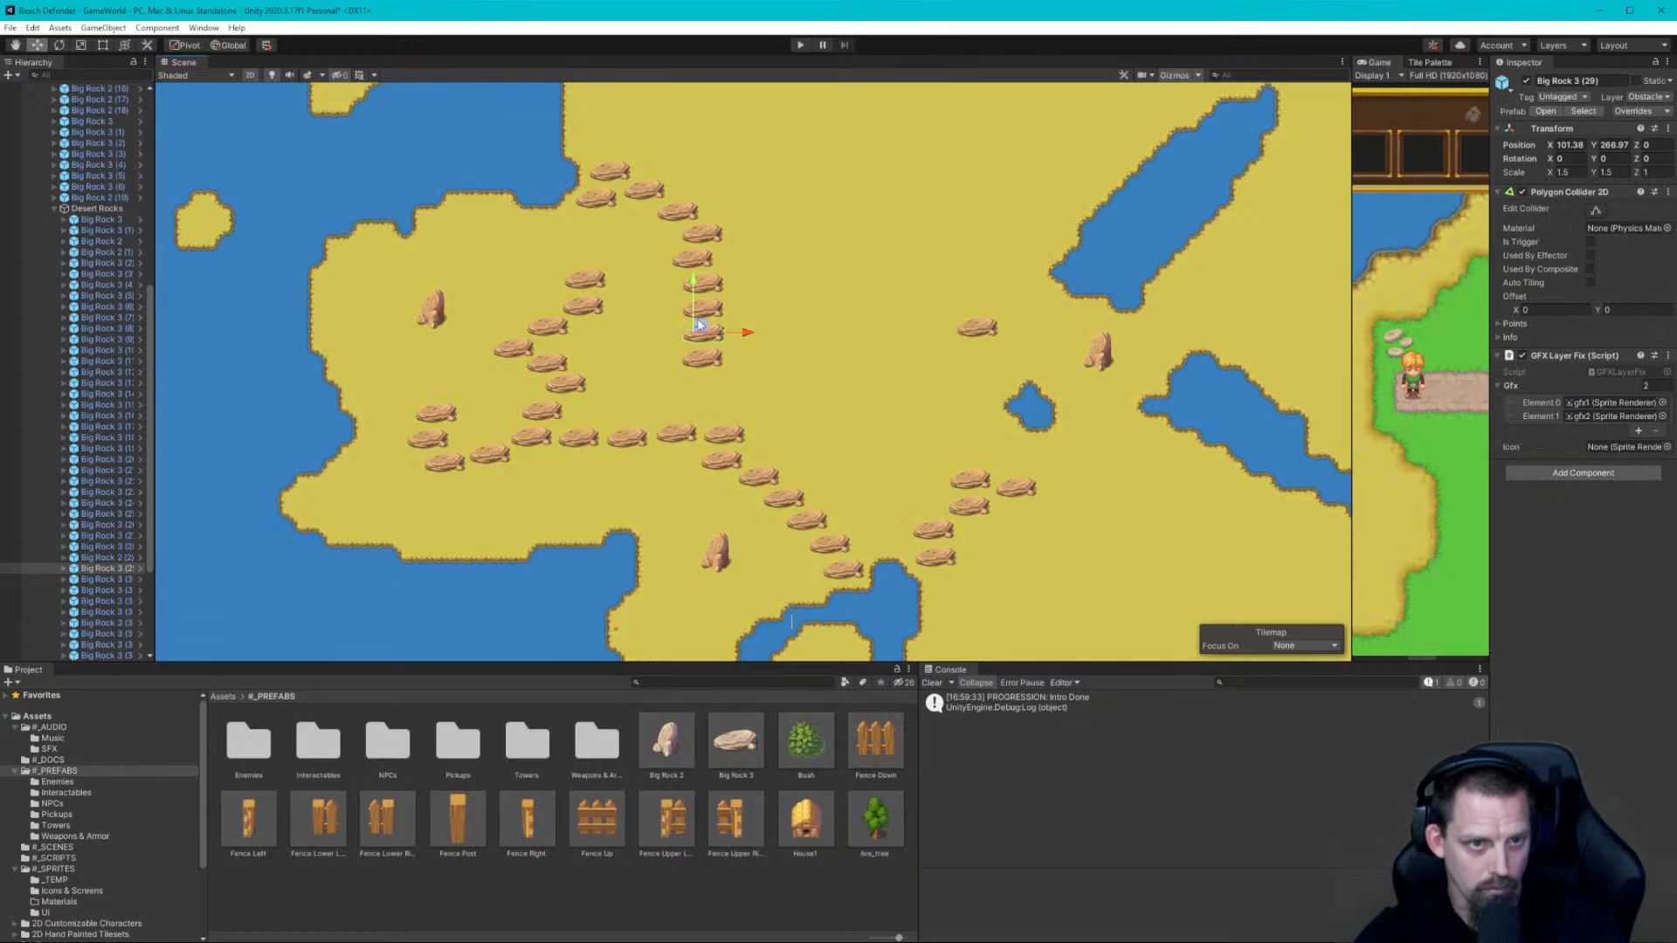
{"action": "left_click_drag", "start_coordinate": [687, 328], "coordinate": [735, 258]}
{"action": "left_click", "coordinate": [701, 361]}
{"action": "key", "text": "ctrl+d"}
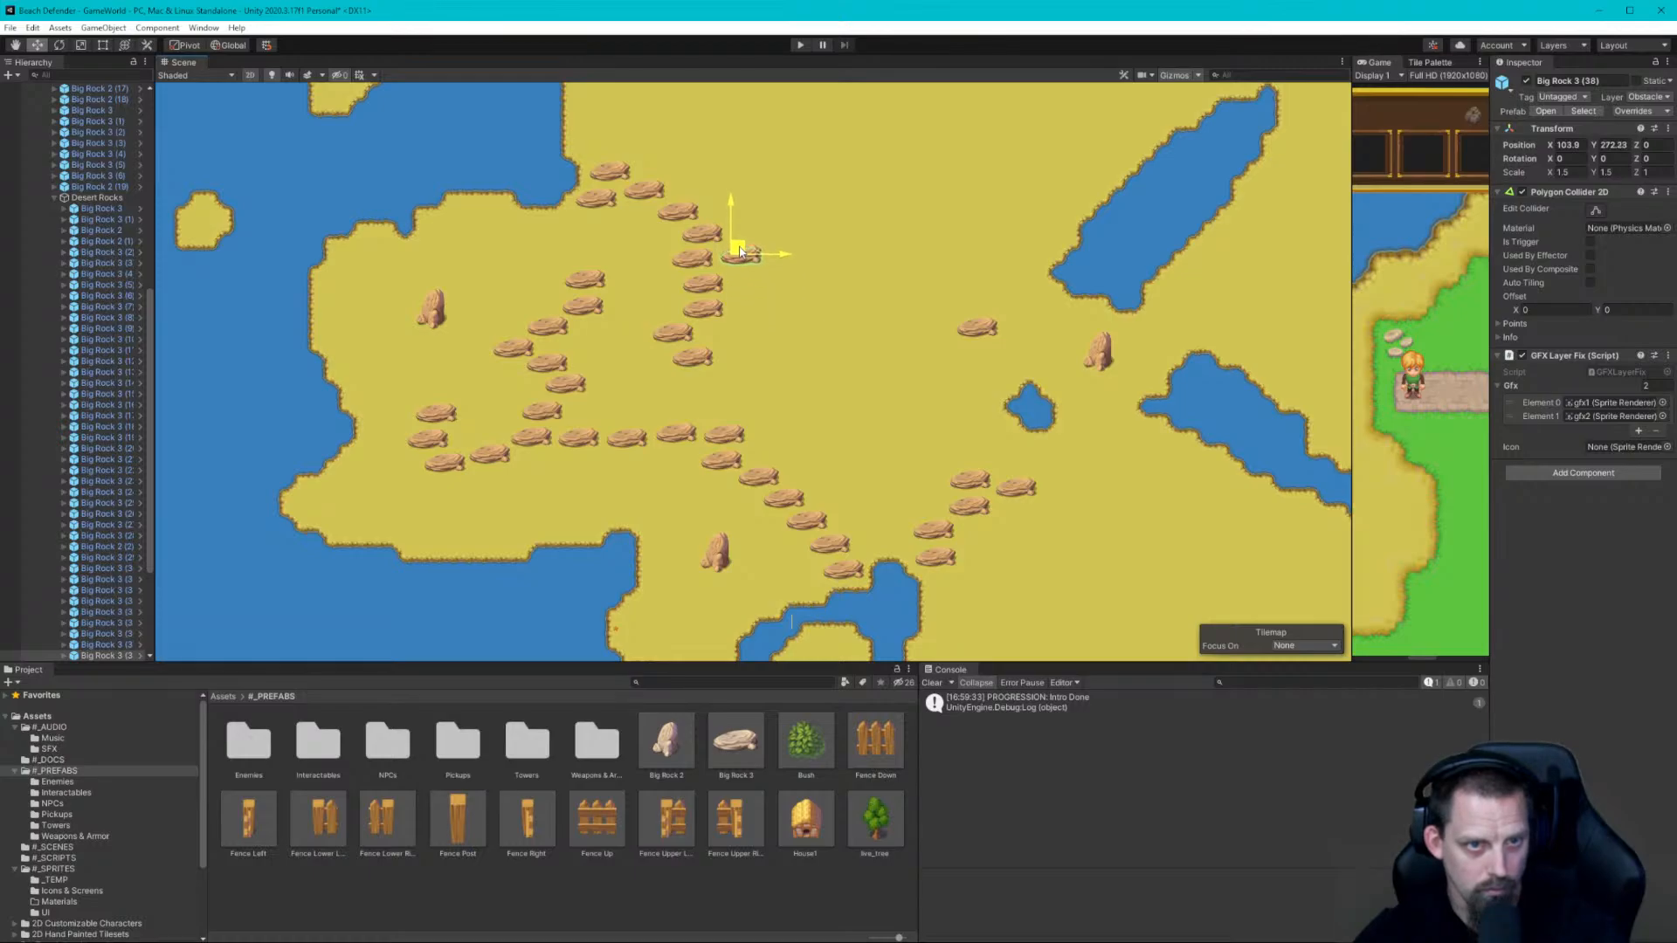
{"action": "left_click", "coordinate": [837, 264]}
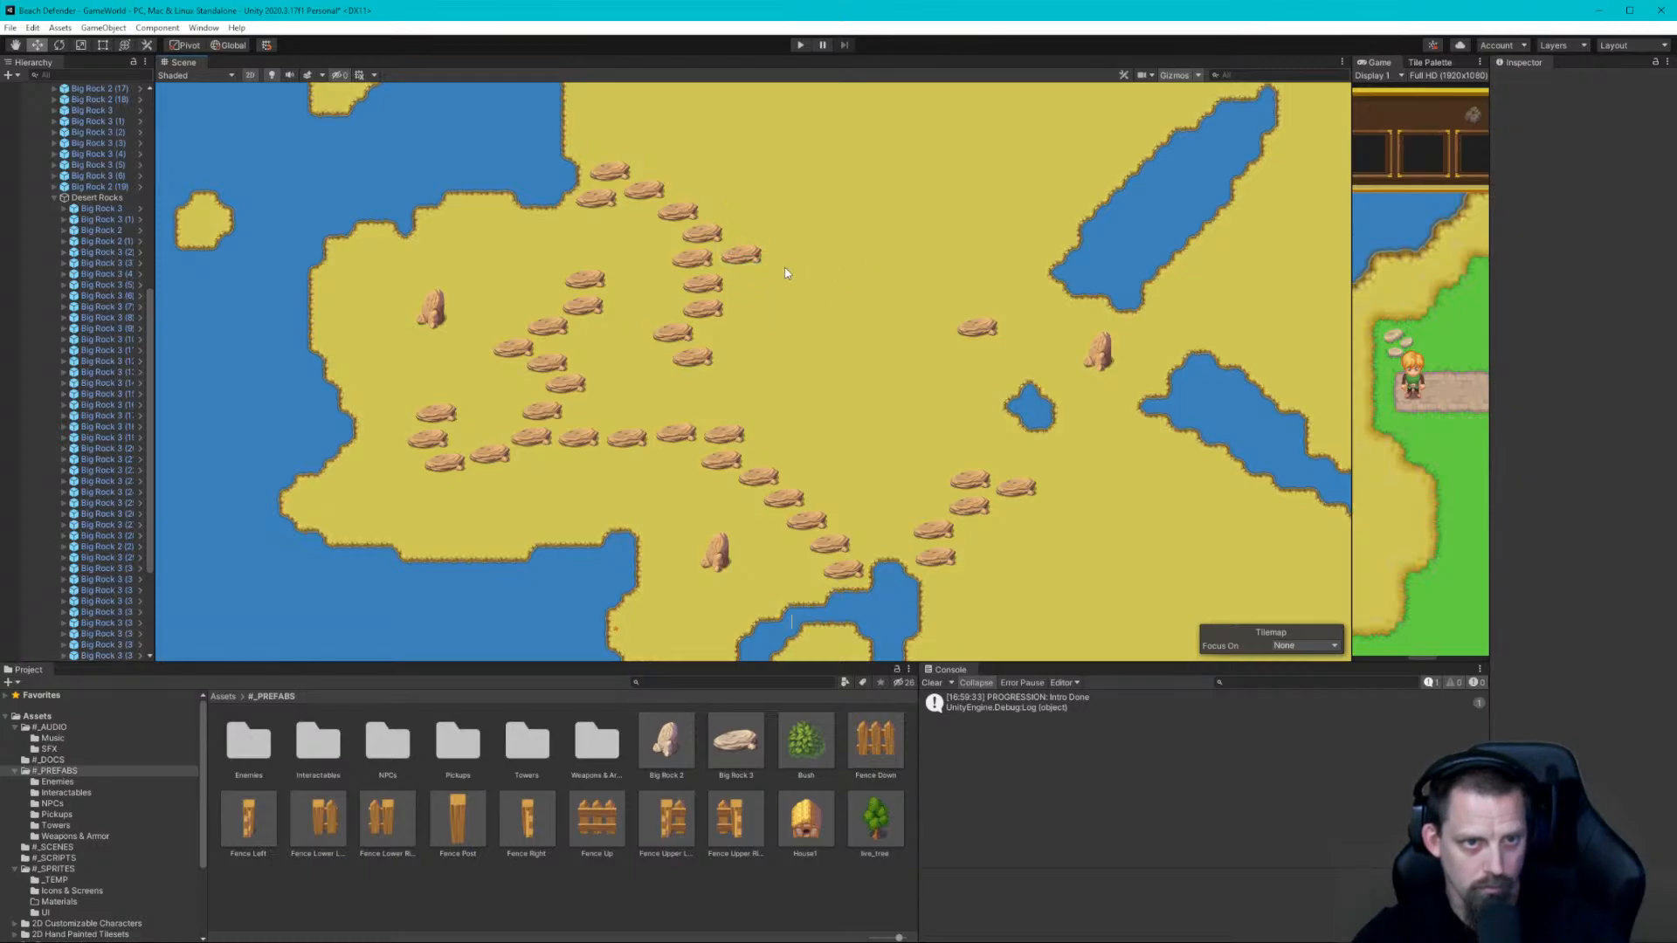
Place a duplicate of the upright rock near the southern shore on the larger round island to the south
{"action": "middle_click_drag", "start_coordinate": [865, 307], "coordinate": [829, 283]}
{"action": "scroll", "coordinate": [831, 454], "scroll_direction": "up", "scroll_amount": 1}
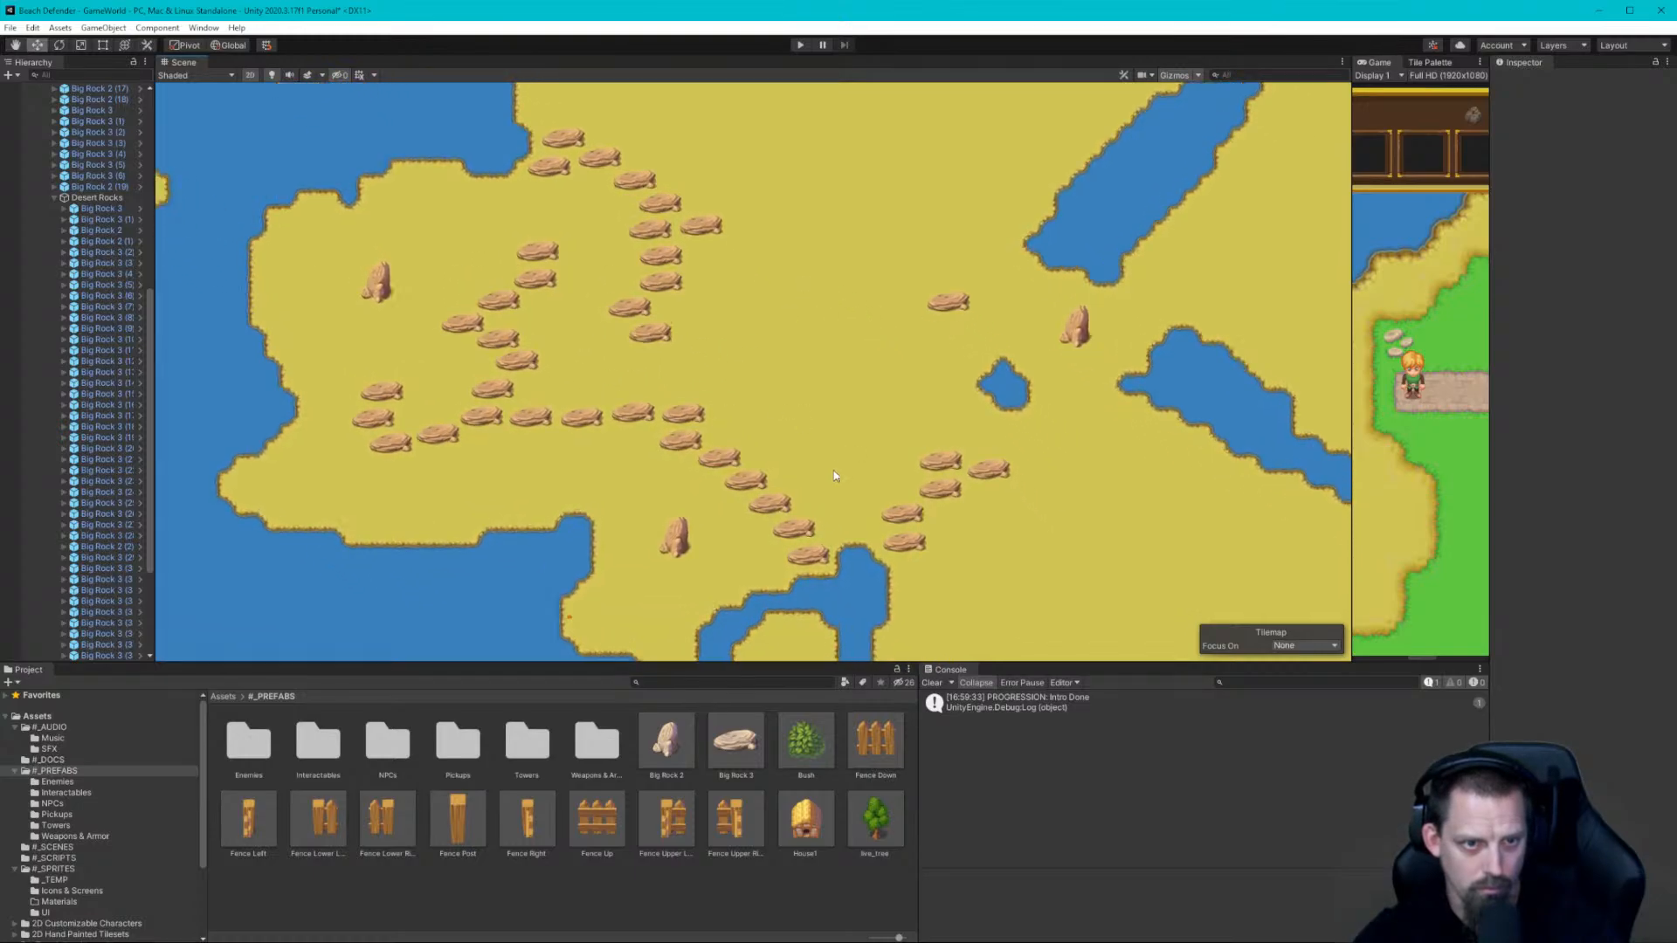
{"action": "scroll", "coordinate": [835, 473], "scroll_direction": "down", "scroll_amount": 1}
{"action": "middle_click_drag", "start_coordinate": [837, 452], "coordinate": [830, 208]}
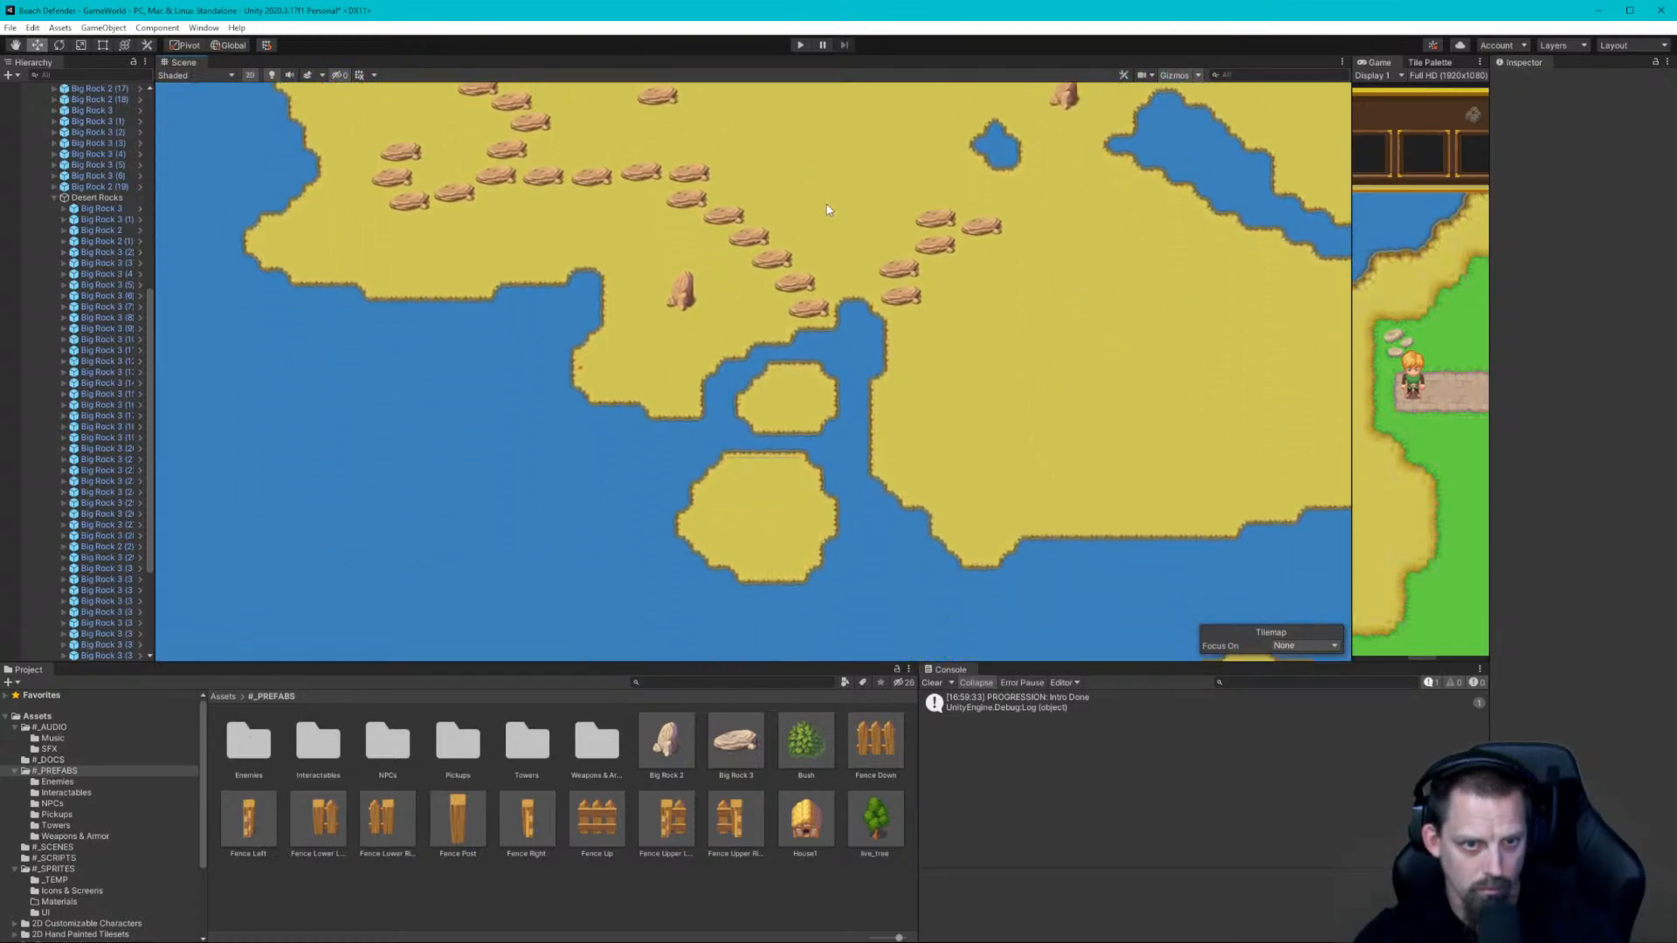
{"action": "left_click", "coordinate": [686, 302]}
{"action": "key", "text": "ctrl+d"}
{"action": "left_click_drag", "start_coordinate": [686, 301], "coordinate": [766, 519]}
{"action": "left_click", "coordinate": [952, 398]}
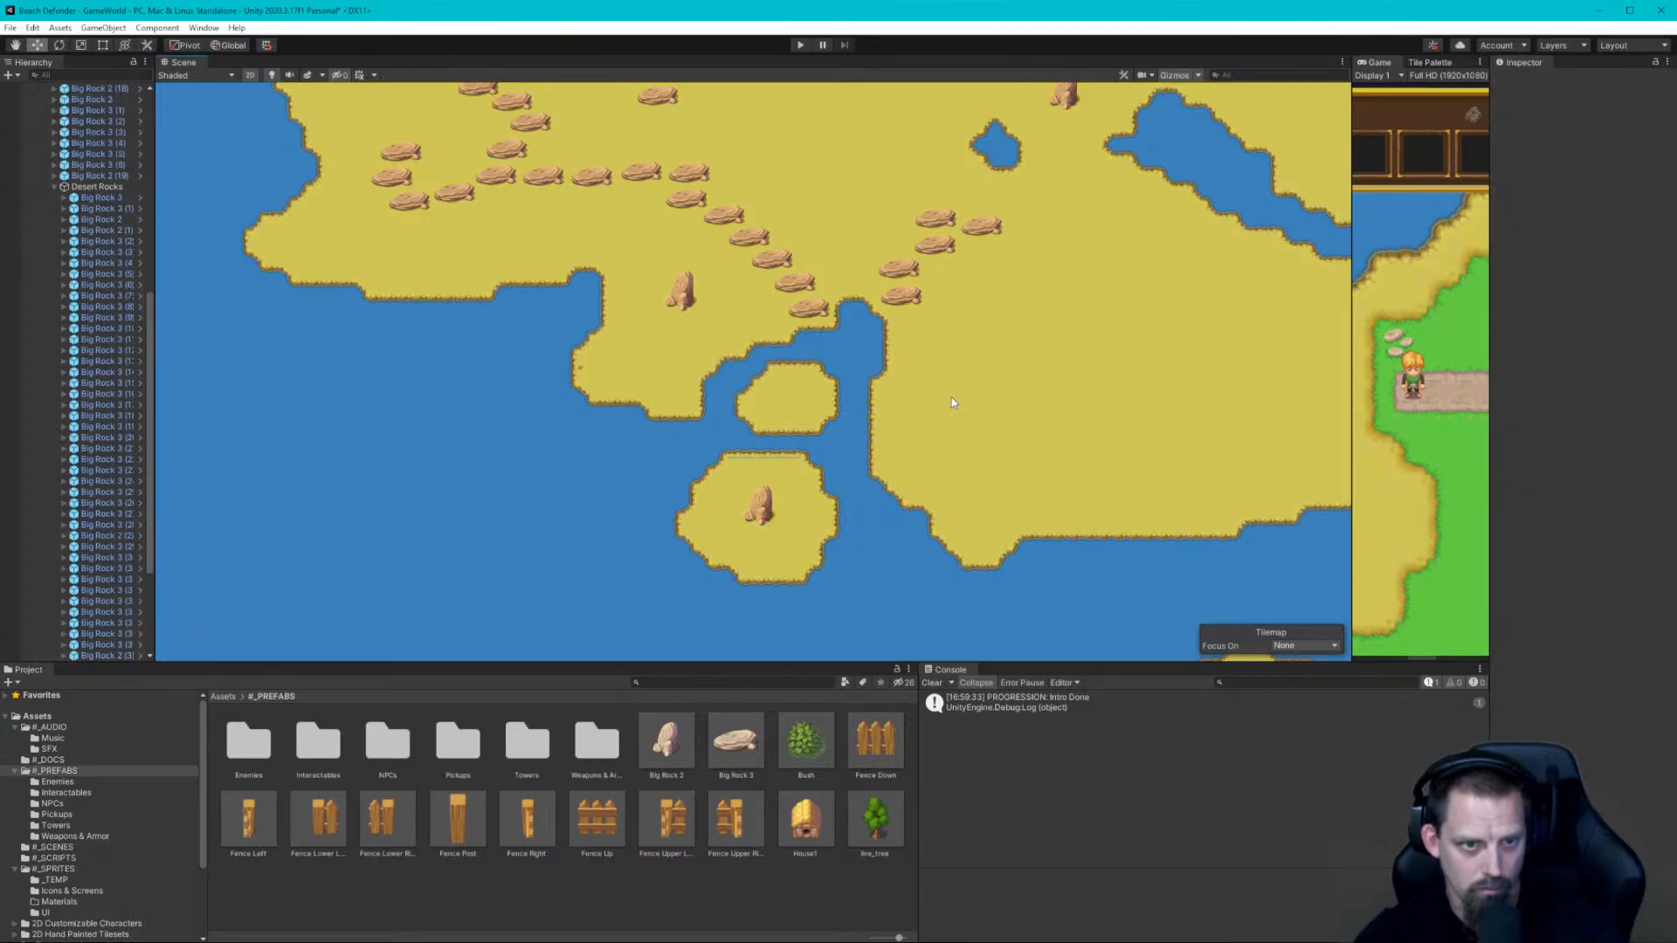
Review the desert rock walls and the open sand around the two eastern inlets
{"action": "scroll", "coordinate": [859, 426], "scroll_direction": "up", "scroll_amount": 1}
{"action": "middle_click_drag", "start_coordinate": [861, 425], "coordinate": [637, 472]}
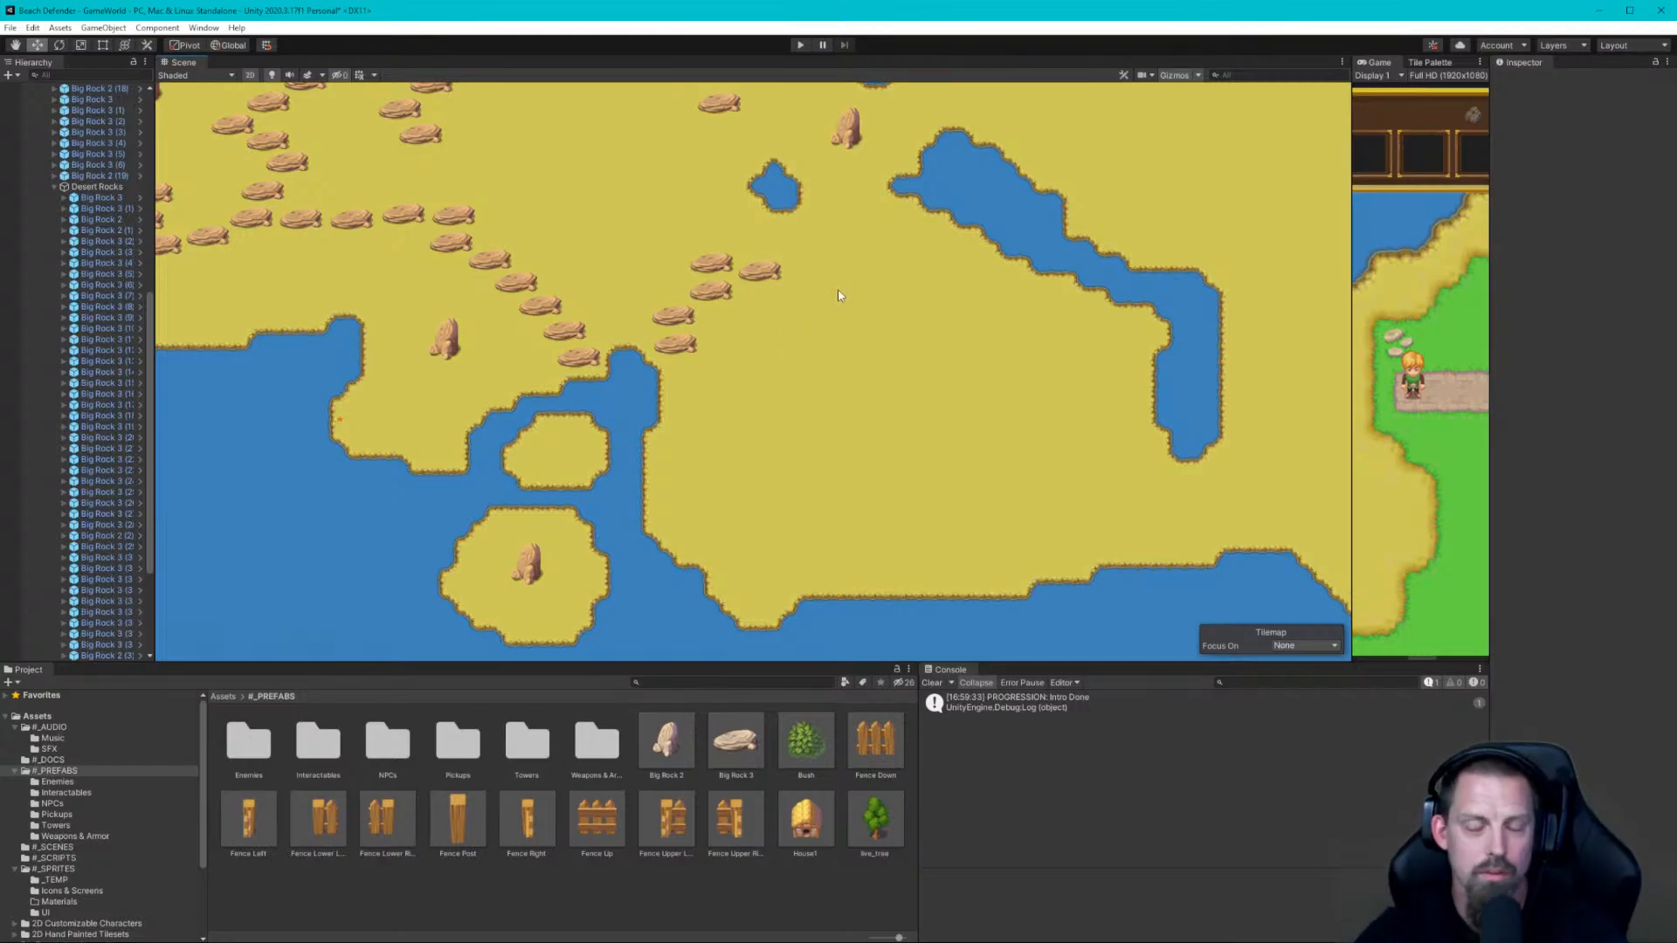
{"action": "middle_click_drag", "start_coordinate": [839, 295], "coordinate": [883, 393]}
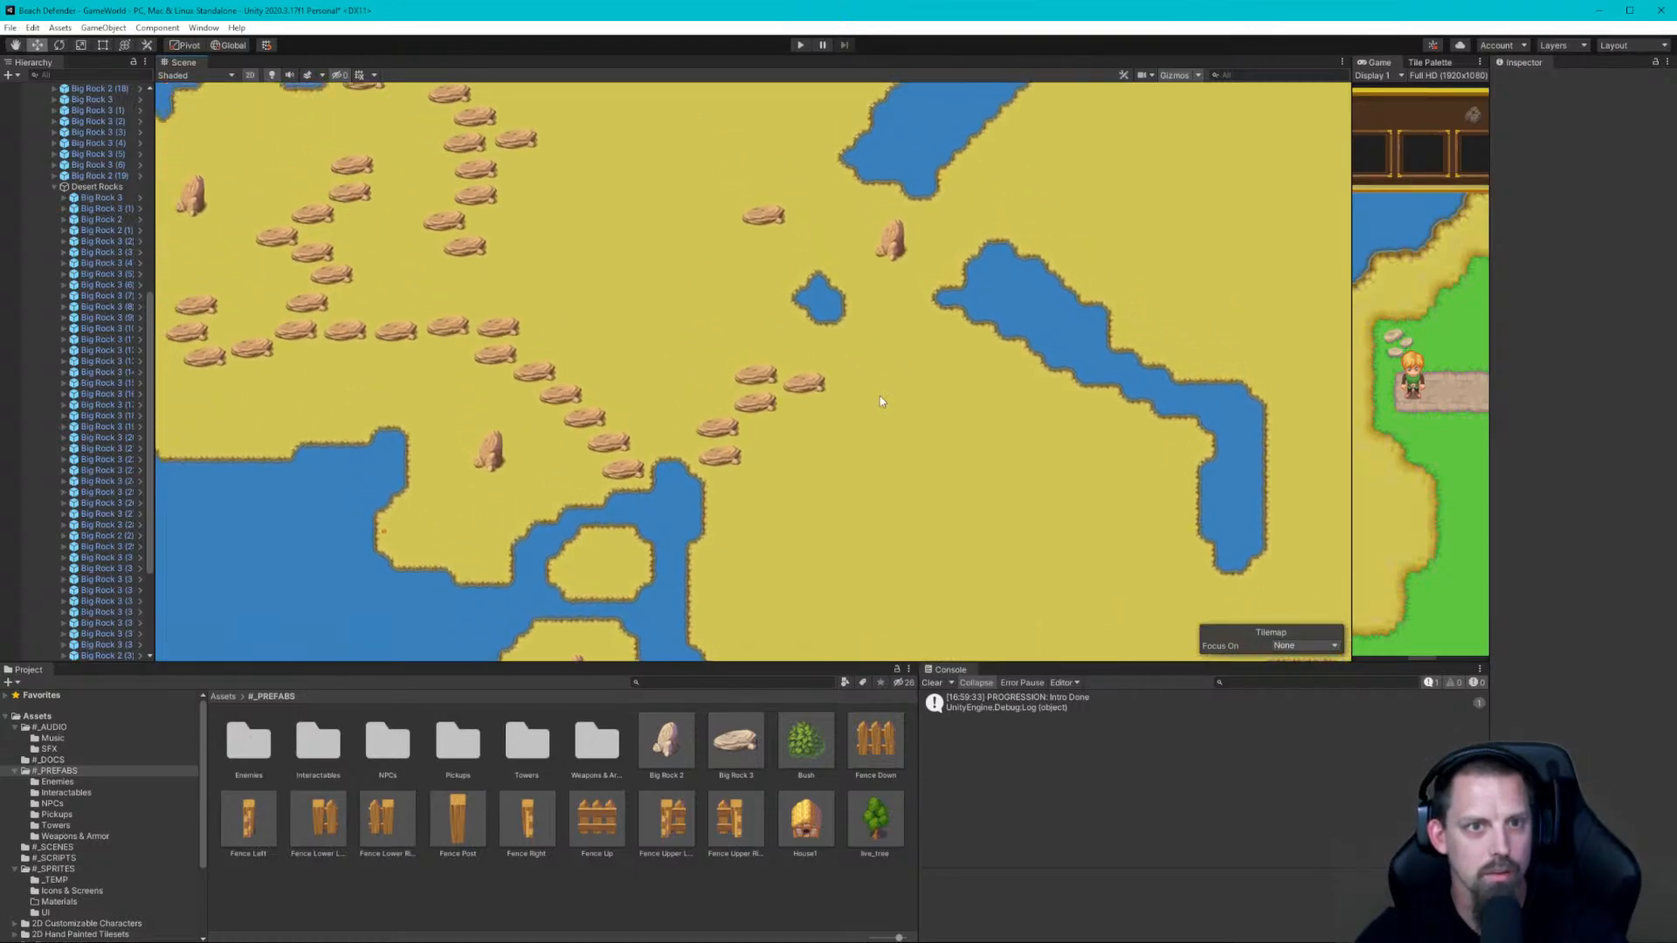
{"action": "scroll", "coordinate": [881, 401], "scroll_direction": "down", "scroll_amount": 2}
{"action": "scroll", "coordinate": [884, 400], "scroll_direction": "down", "scroll_amount": 2}
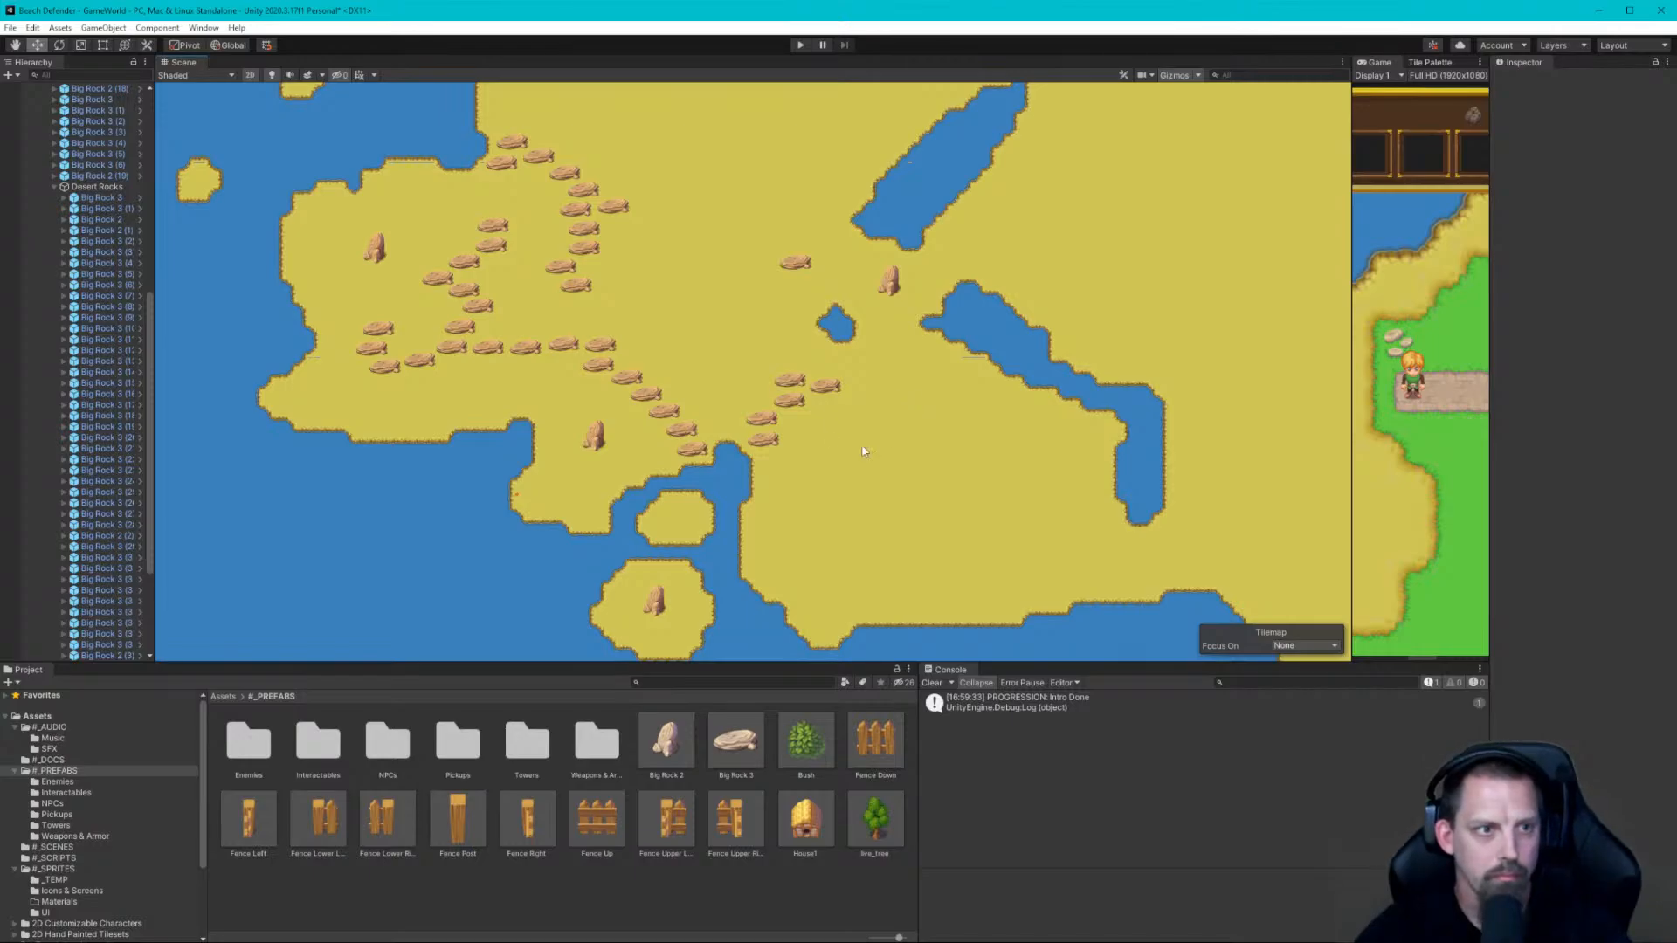
{"action": "scroll", "coordinate": [732, 398], "scroll_direction": "down", "scroll_amount": 3}
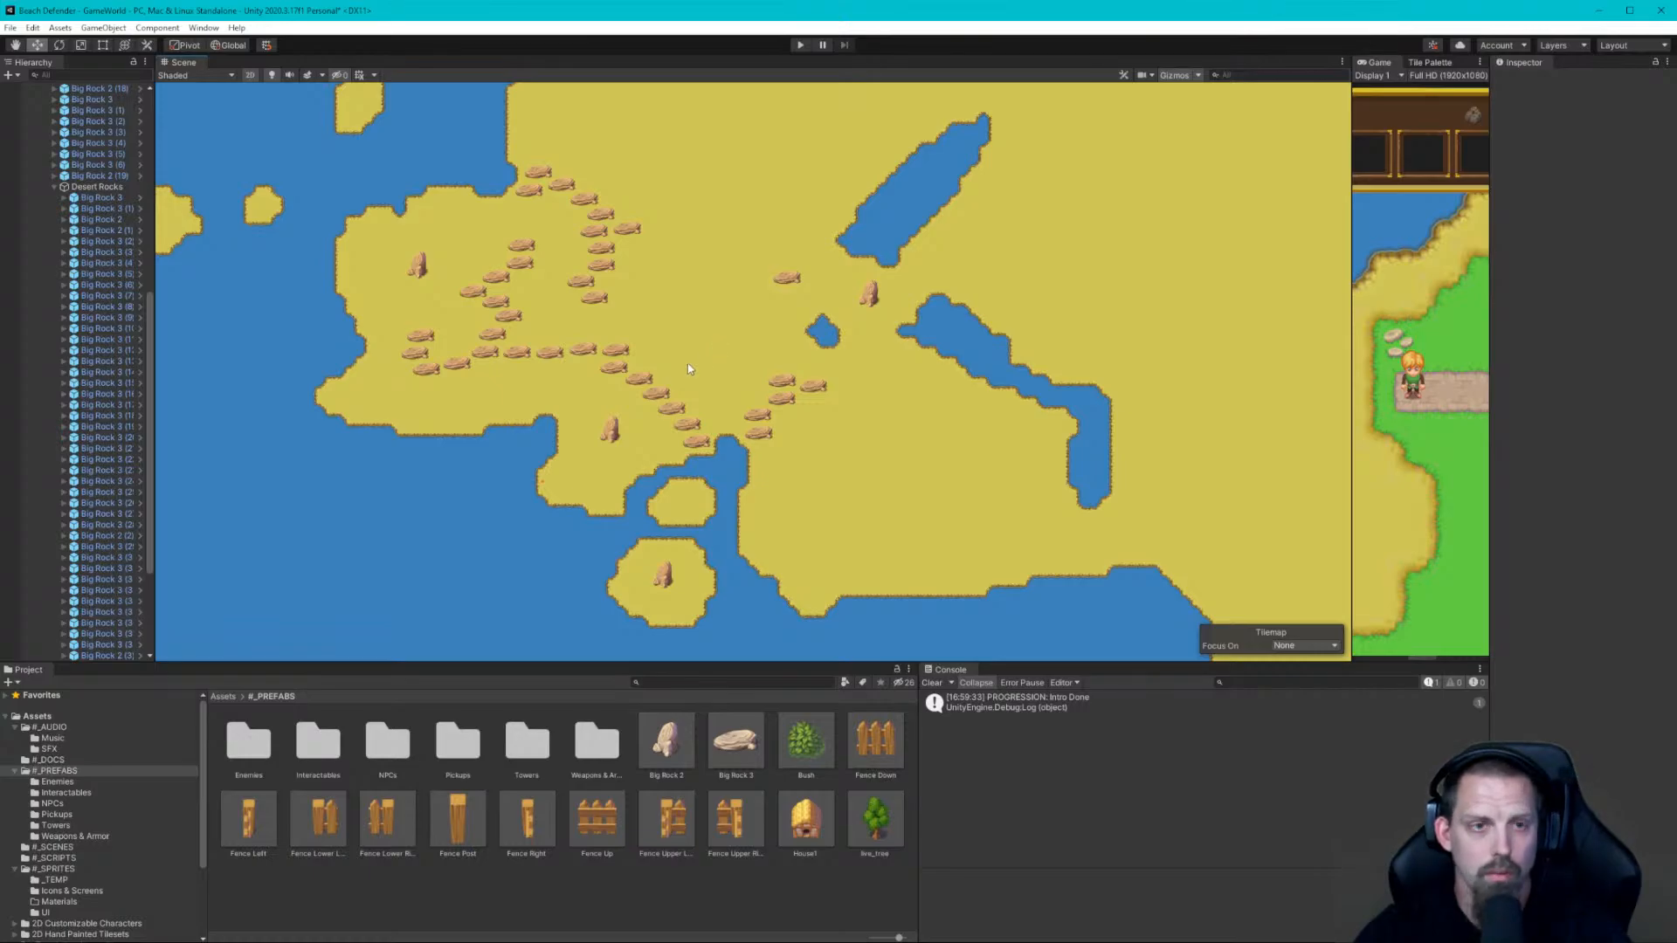
{"action": "scroll", "coordinate": [793, 377], "scroll_direction": "down", "scroll_amount": 5}
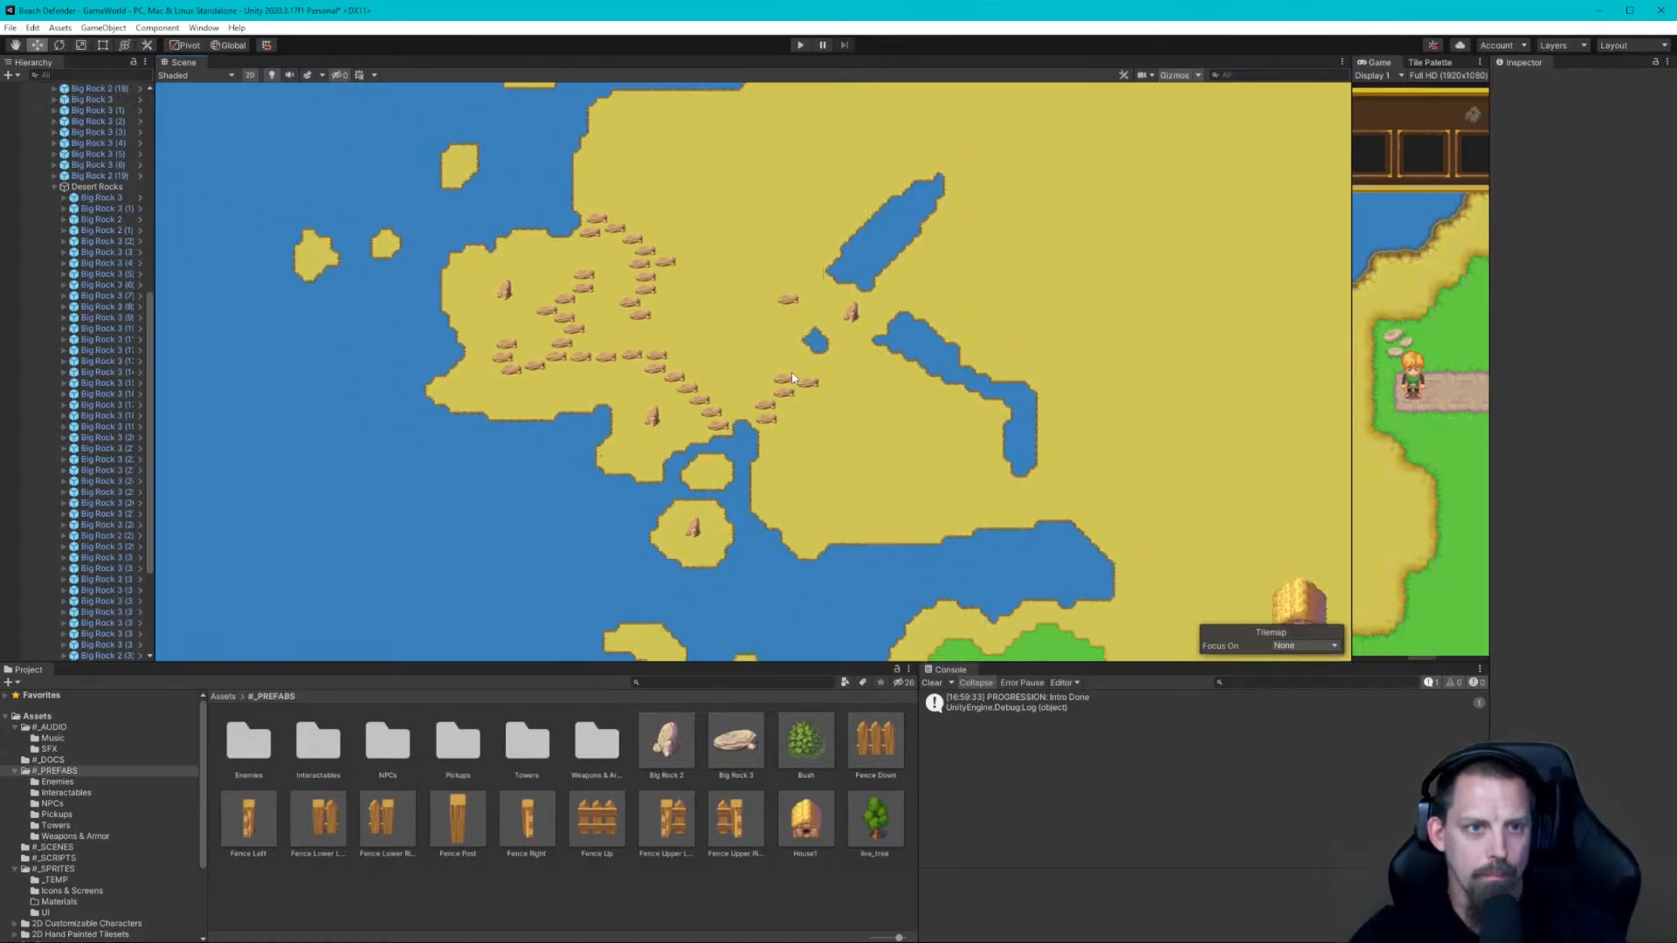
{"action": "scroll", "coordinate": [792, 378], "scroll_direction": "down", "scroll_amount": 1}
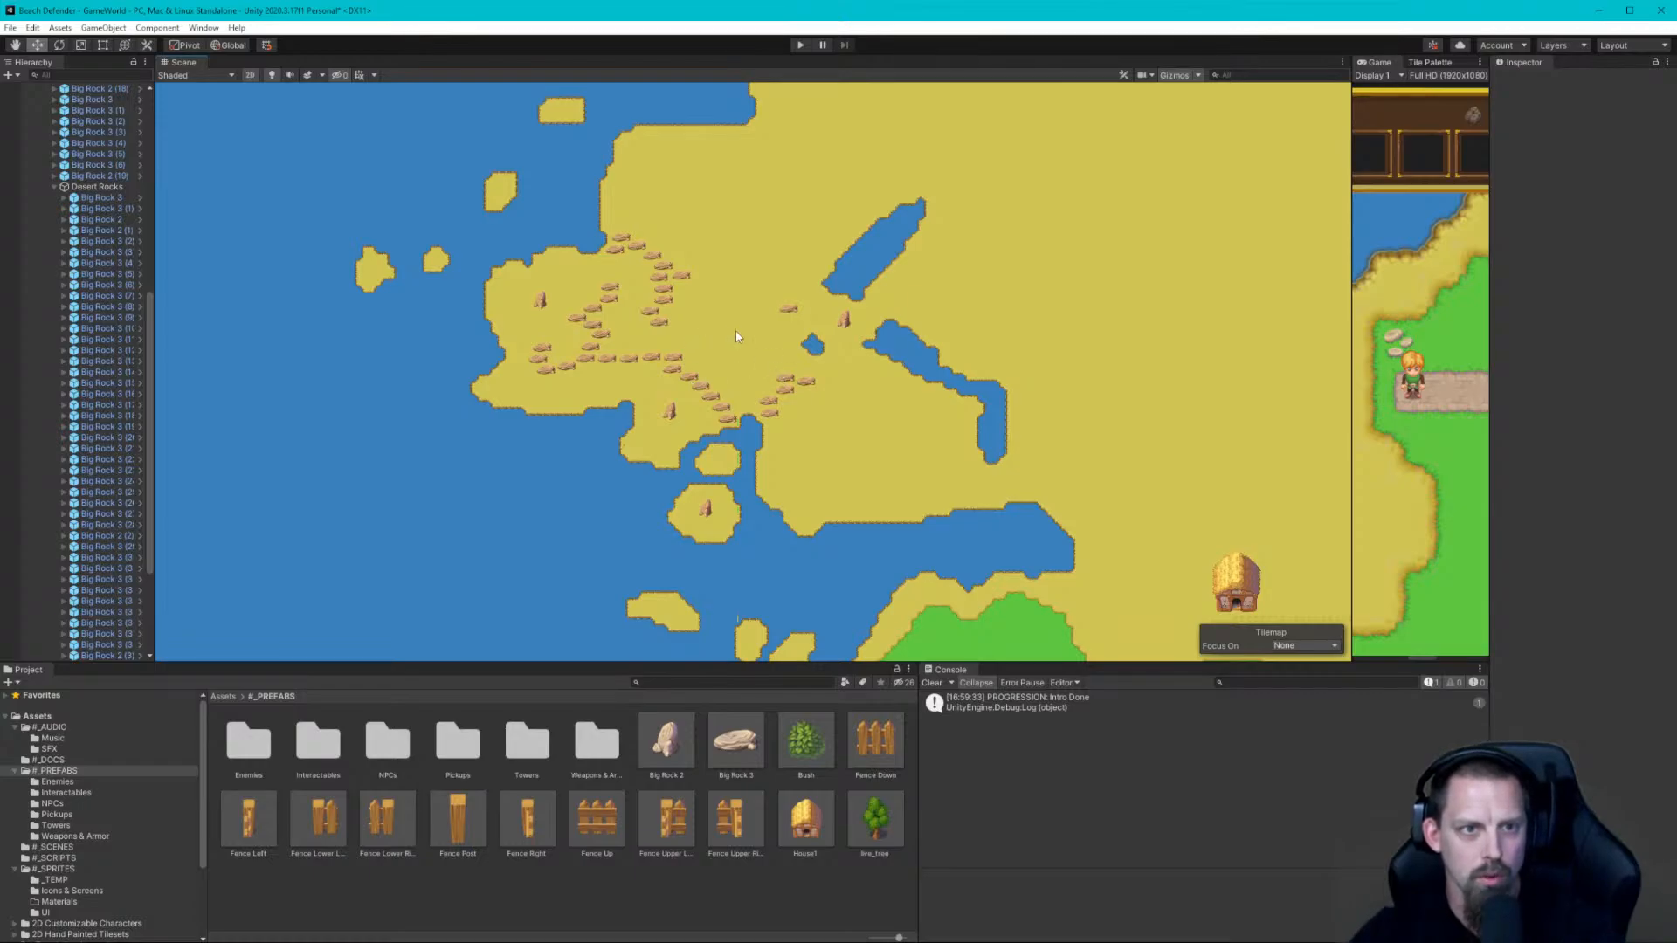
Compare the remaining empty desert with the village, river and forest maze across the whole map
{"action": "middle_click_drag", "start_coordinate": [764, 359], "coordinate": [648, 365]}
{"action": "scroll", "coordinate": [642, 366], "scroll_direction": "down", "scroll_amount": 2}
{"action": "scroll", "coordinate": [646, 370], "scroll_direction": "down", "scroll_amount": 4}
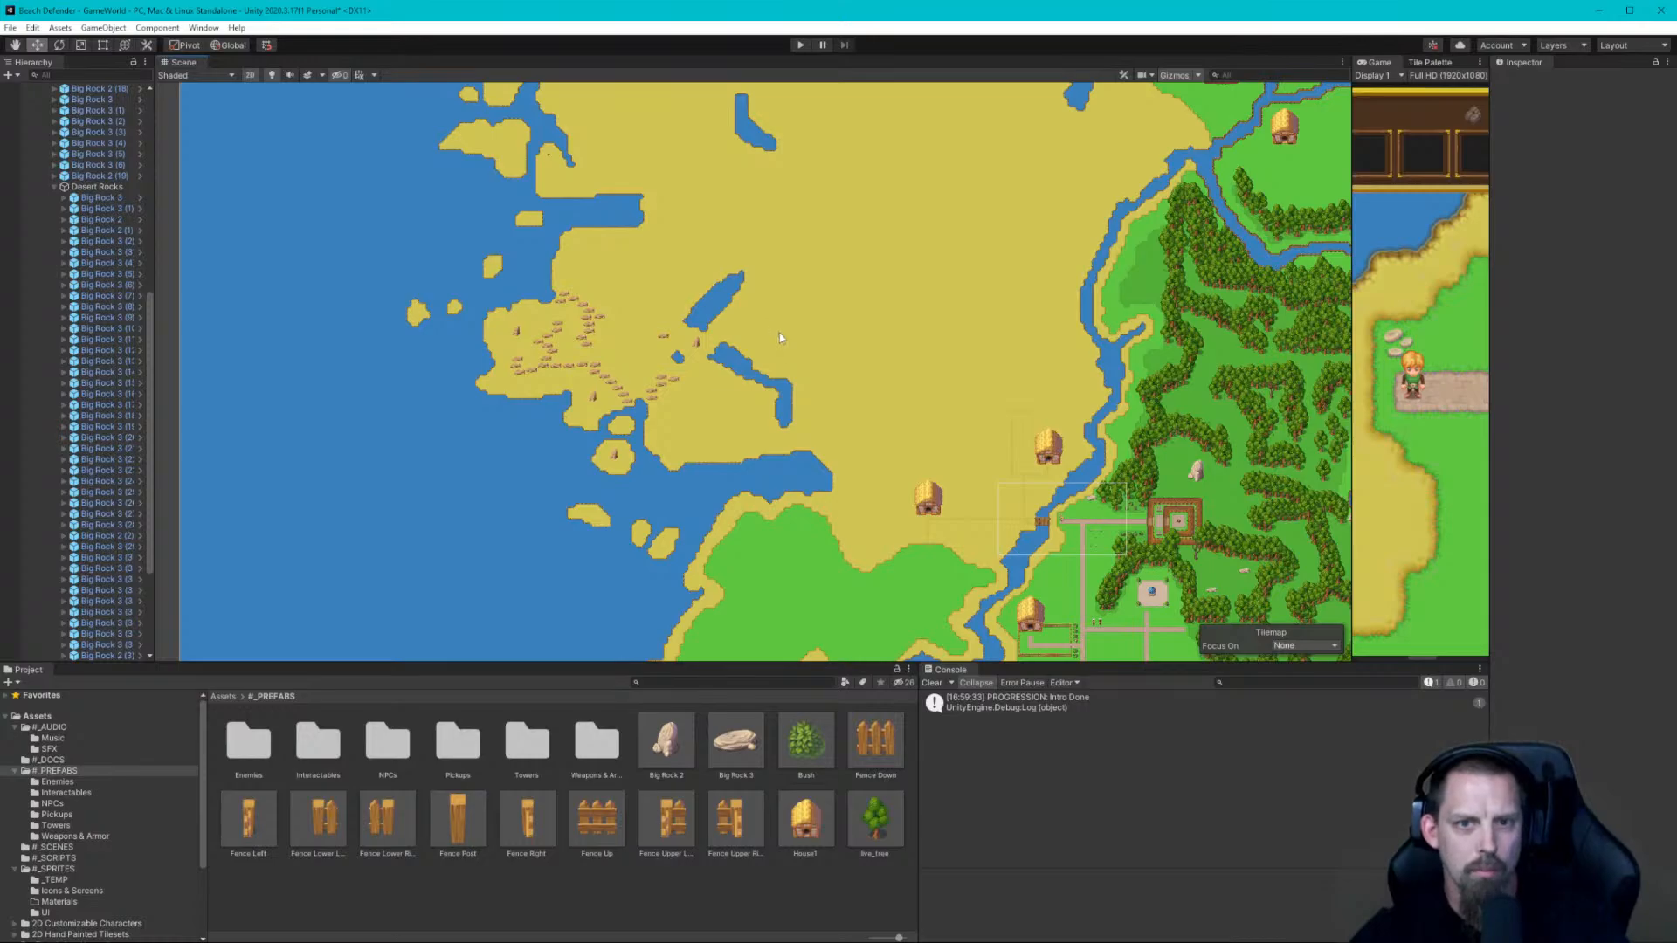
{"action": "scroll", "coordinate": [779, 334], "scroll_direction": "down", "scroll_amount": 1}
{"action": "middle_click_drag", "start_coordinate": [908, 368], "coordinate": [639, 189]}
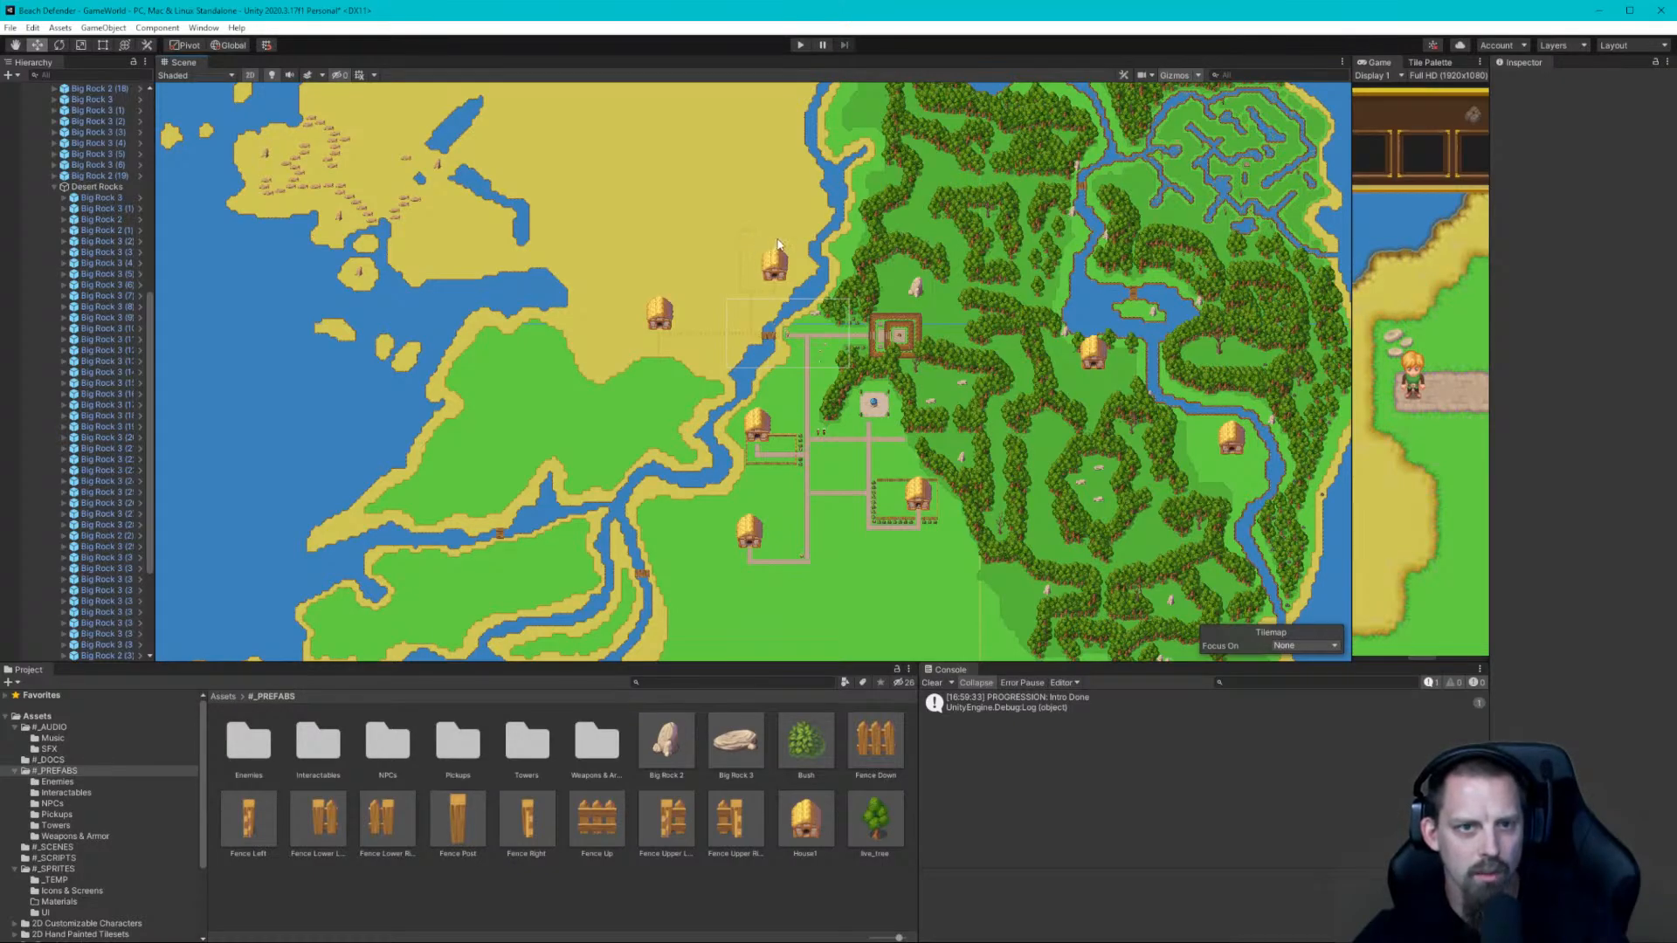
{"action": "middle_click_drag", "start_coordinate": [1070, 314], "coordinate": [996, 424]}
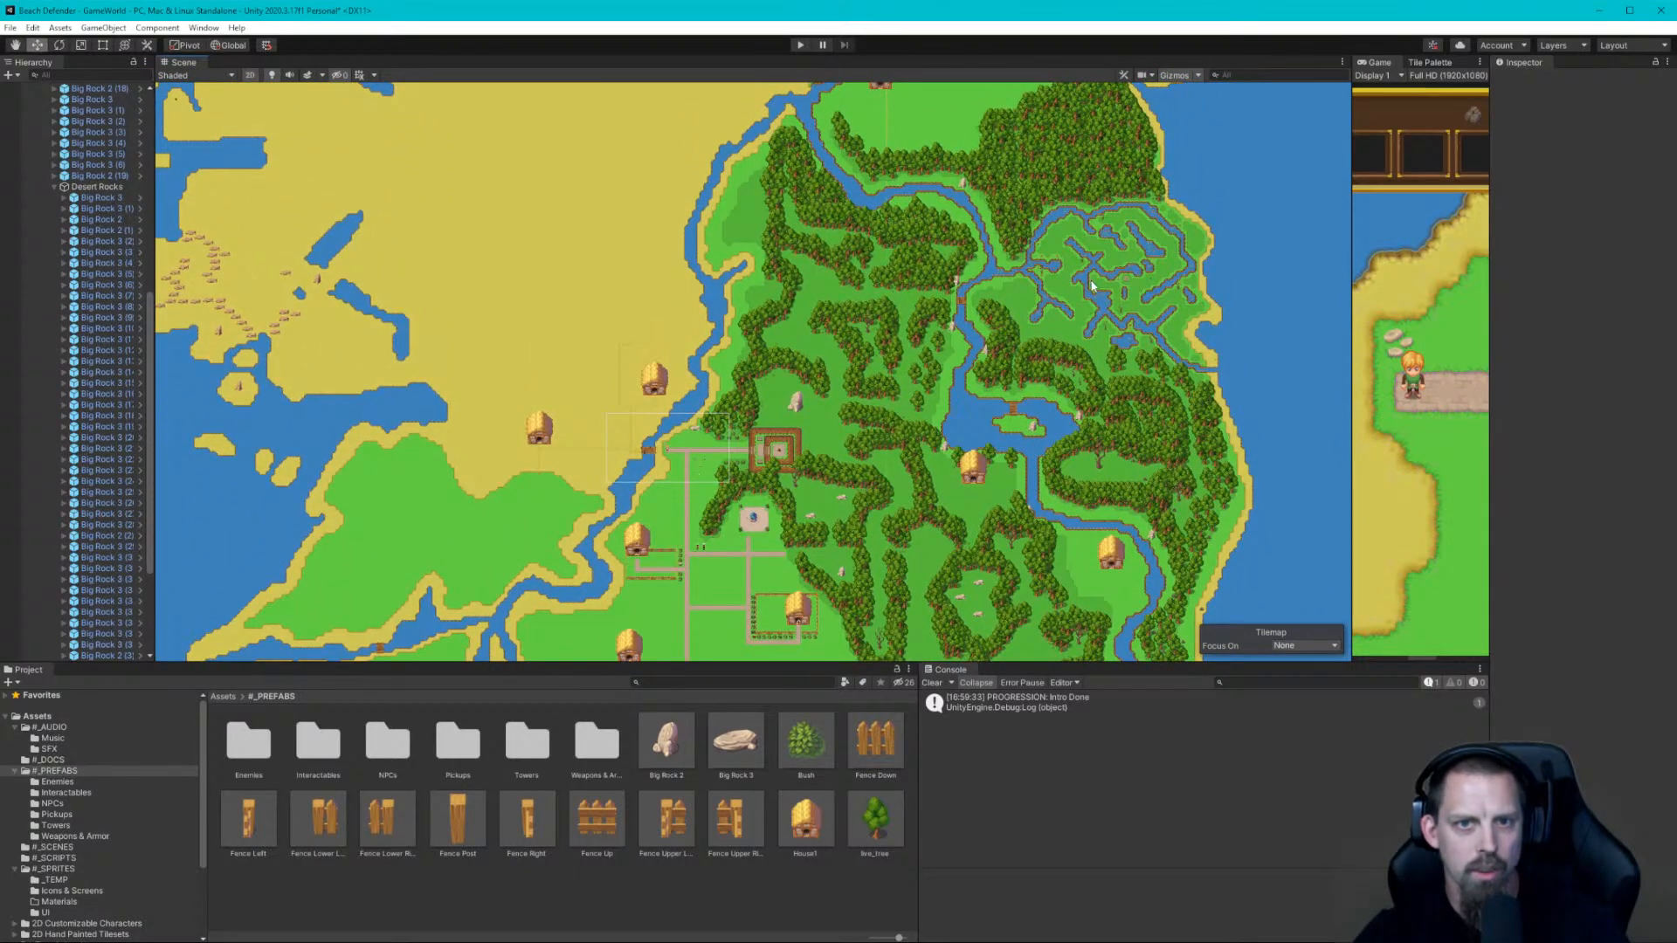
{"action": "scroll", "coordinate": [830, 316], "scroll_direction": "up", "scroll_amount": 1}
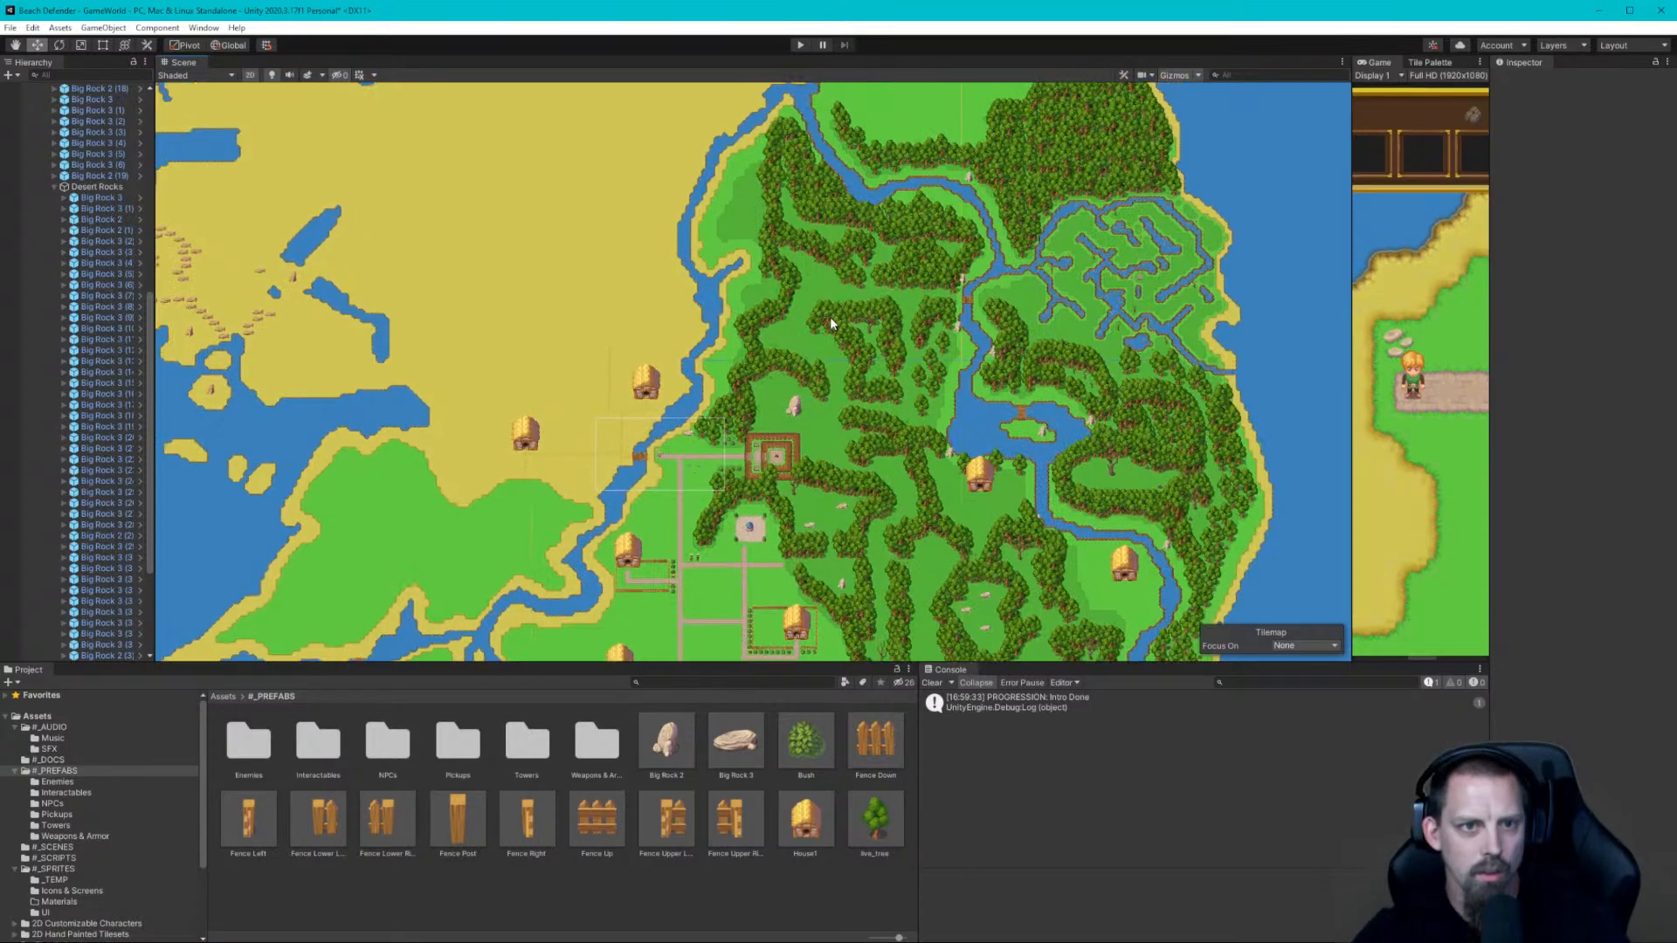
{"action": "middle_click_drag", "start_coordinate": [830, 316], "coordinate": [1092, 444]}
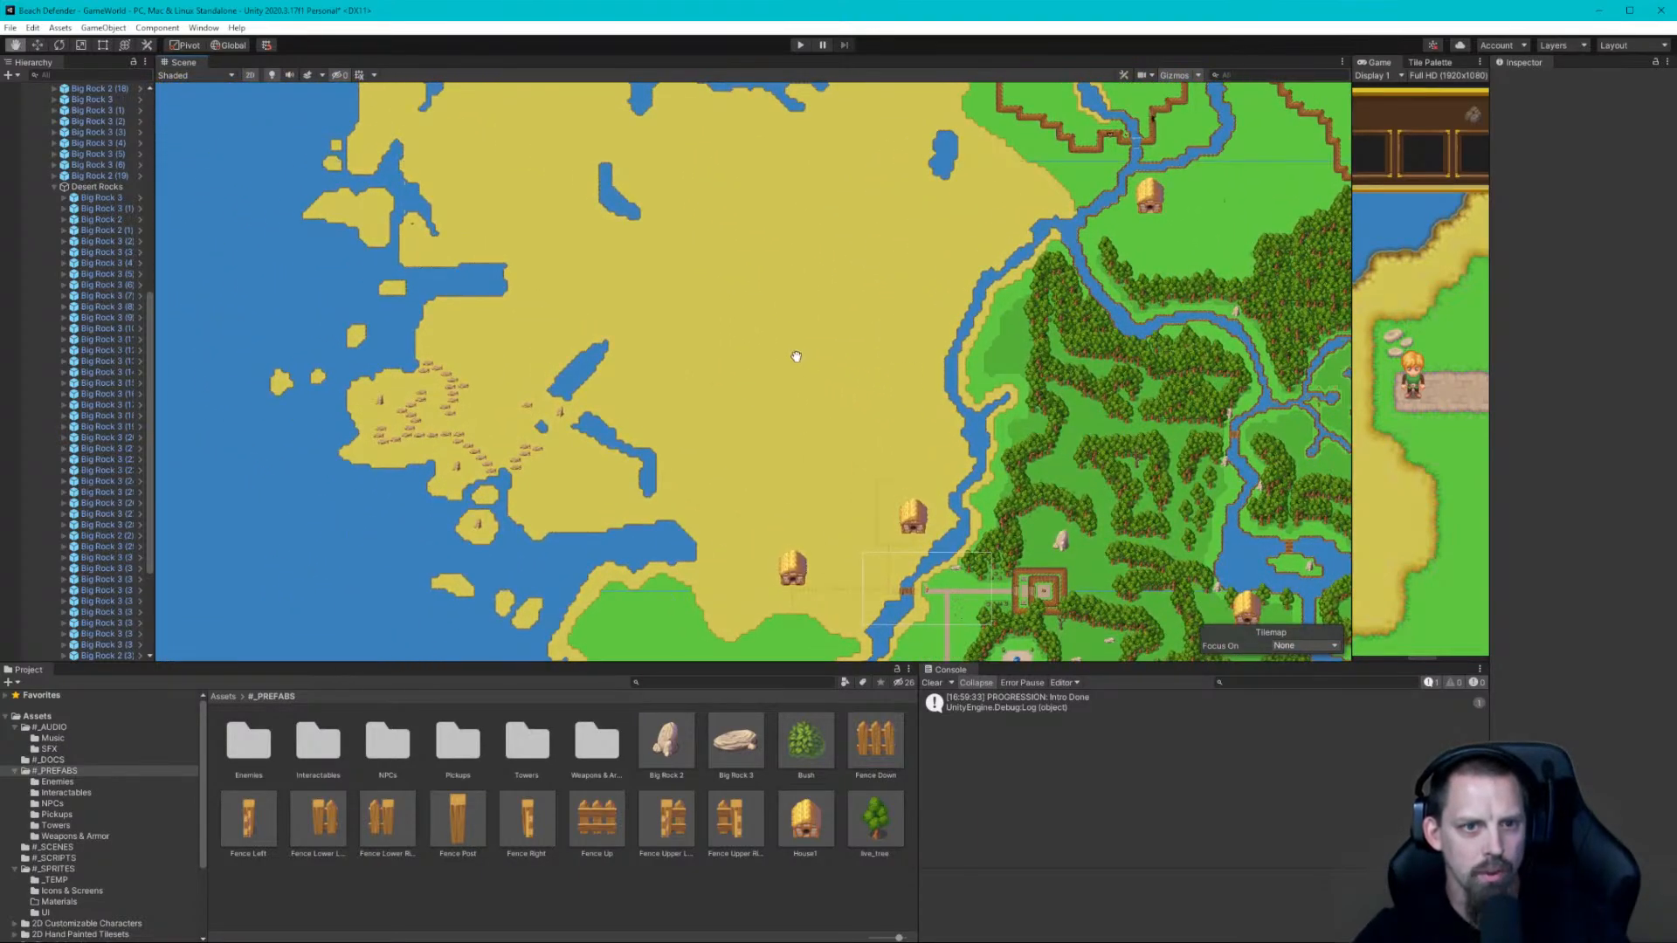
{"action": "middle_click_drag", "start_coordinate": [794, 356], "coordinate": [897, 342]}
{"action": "scroll", "coordinate": [912, 408], "scroll_direction": "down", "scroll_amount": 2}
{"action": "scroll", "coordinate": [821, 336], "scroll_direction": "up", "scroll_amount": 1}
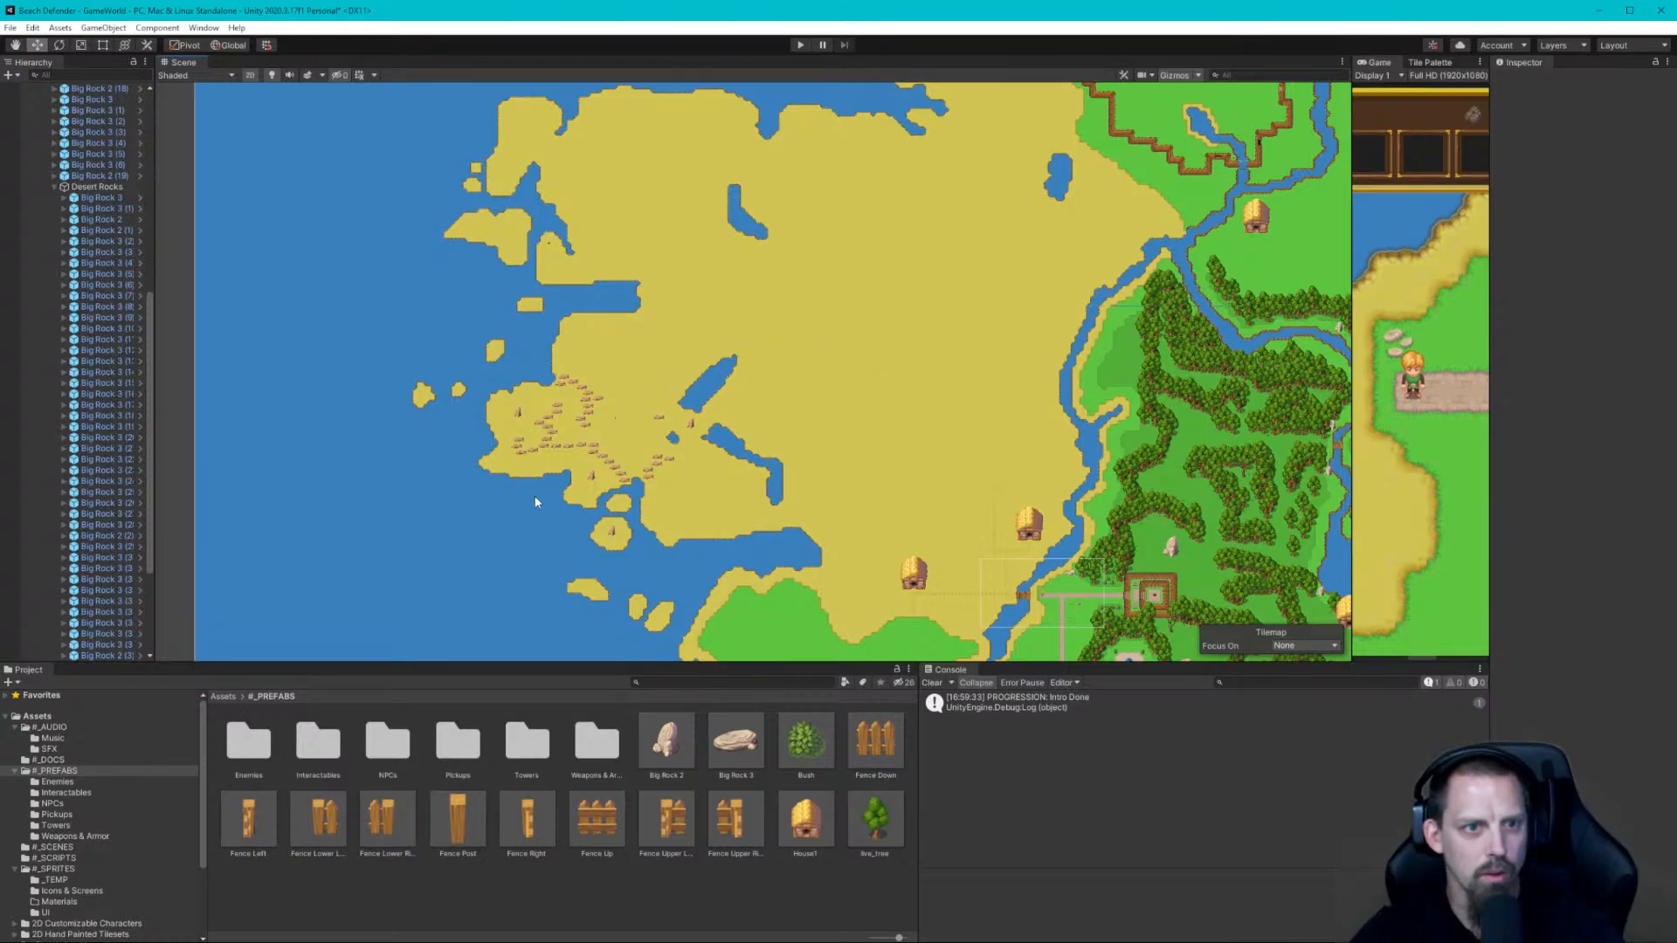
Inspect the starfish on the desert's southwestern shore, south of the upright rock
{"action": "scroll", "coordinate": [640, 453], "scroll_direction": "up", "scroll_amount": 5}
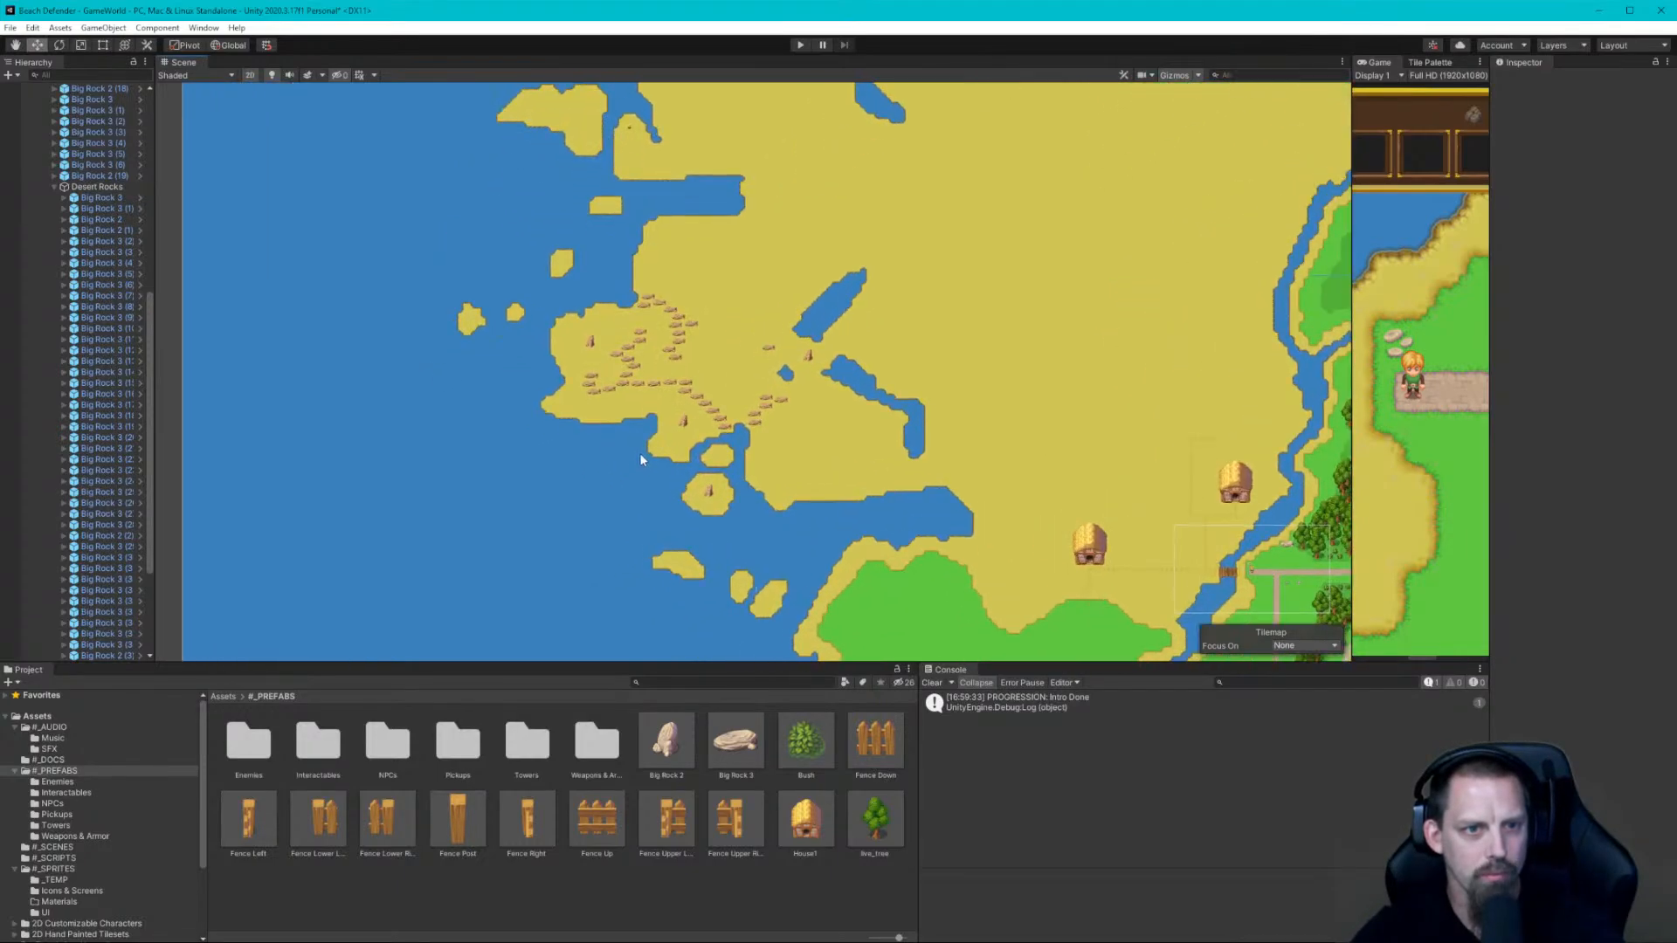
{"action": "scroll", "coordinate": [656, 456], "scroll_direction": "up", "scroll_amount": 8}
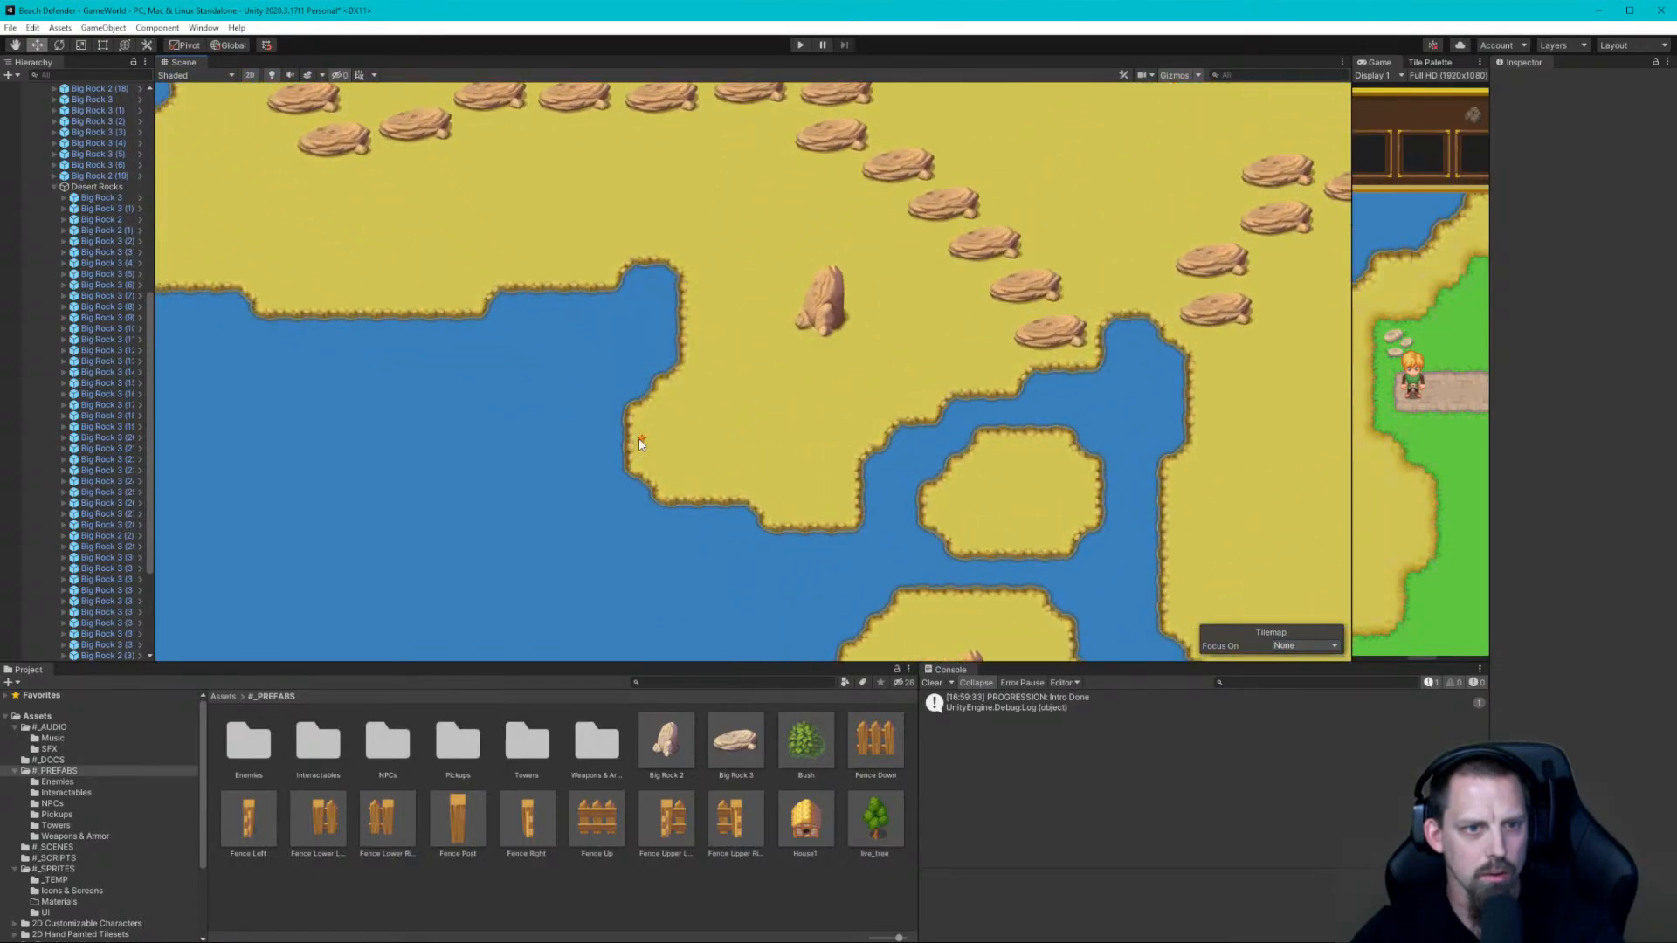
{"action": "scroll", "coordinate": [642, 443], "scroll_direction": "up", "scroll_amount": 8}
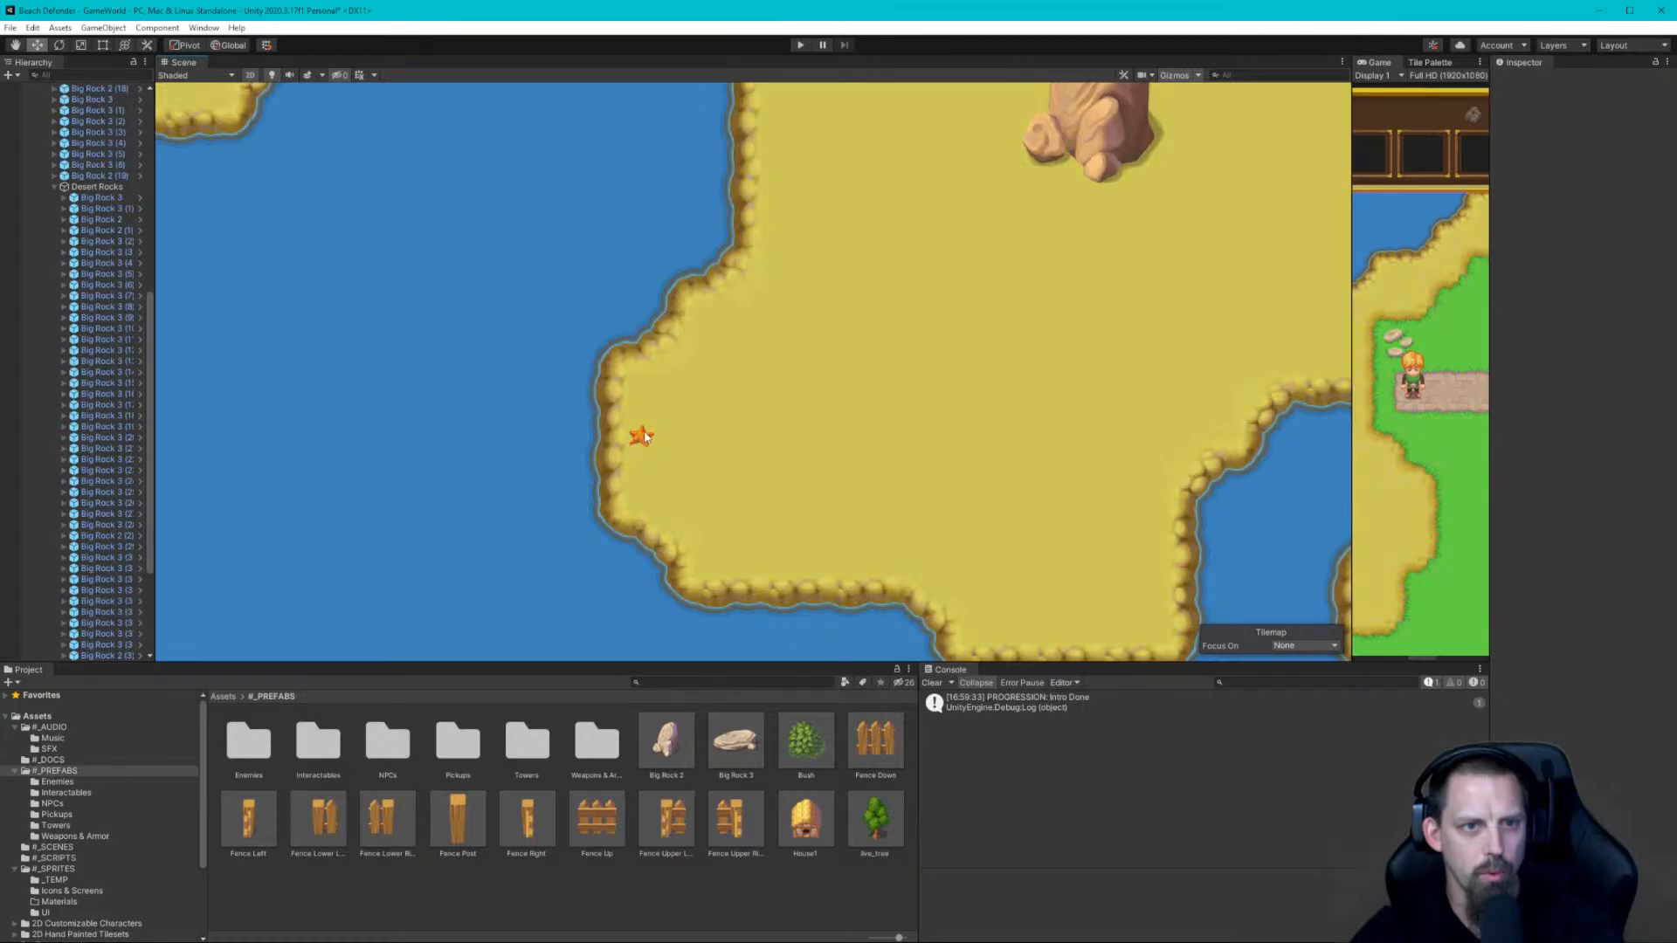
{"action": "scroll", "coordinate": [644, 437], "scroll_direction": "down", "scroll_amount": 5}
{"action": "scroll", "coordinate": [645, 436], "scroll_direction": "down", "scroll_amount": 8}
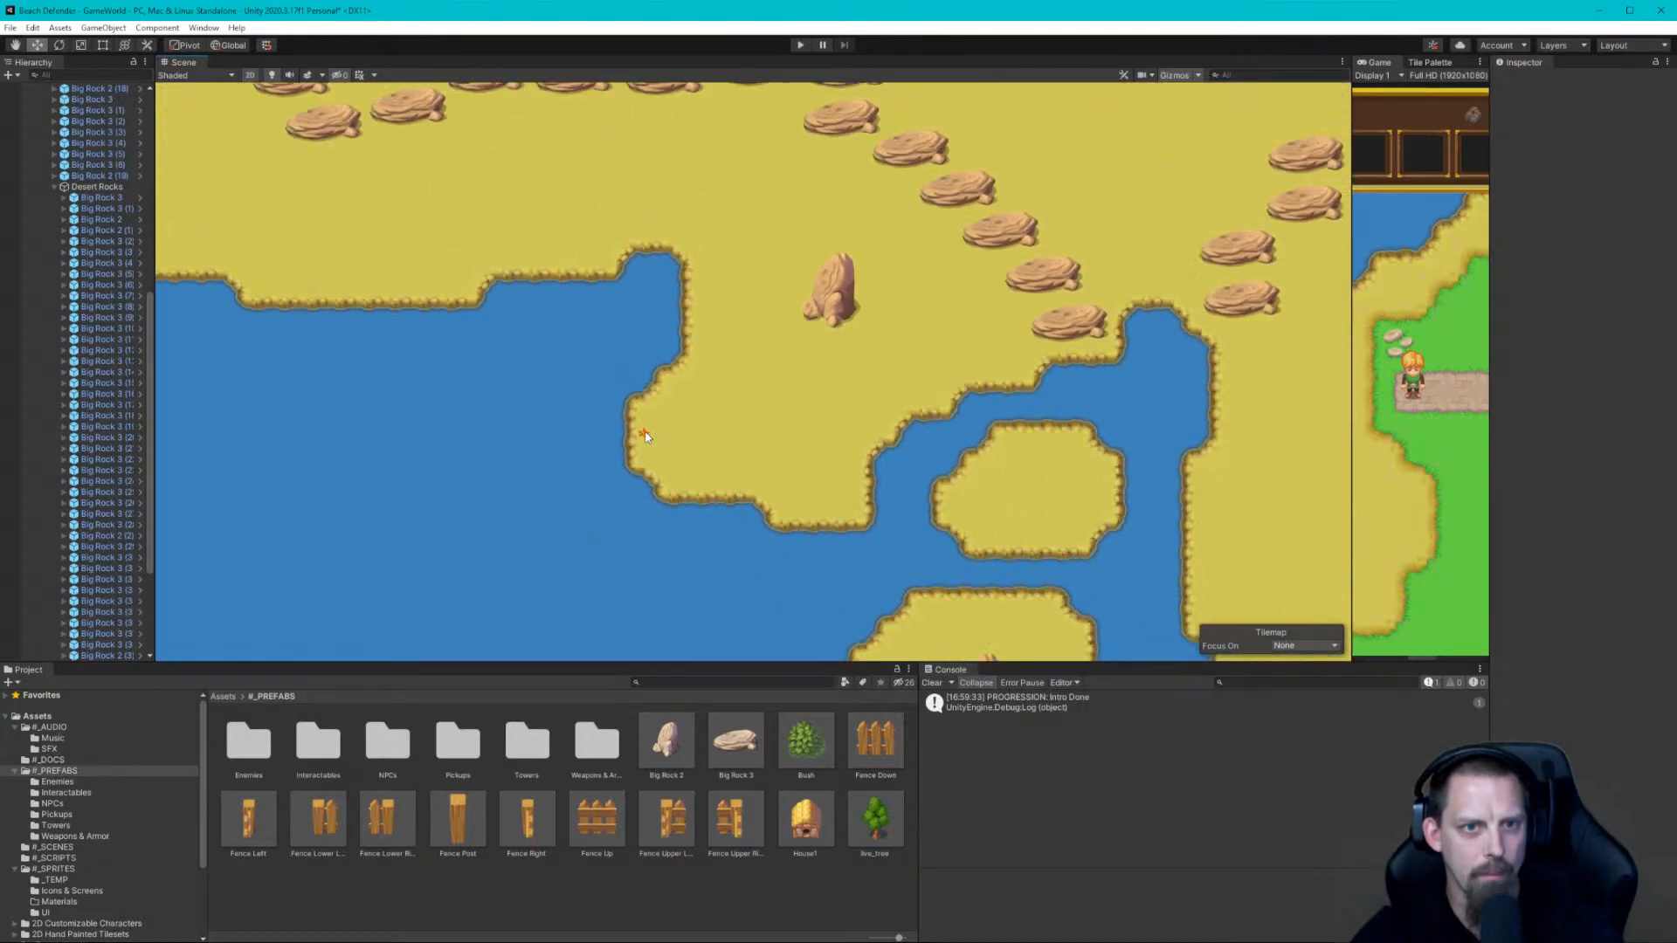
{"action": "scroll", "coordinate": [645, 437], "scroll_direction": "down", "scroll_amount": 8}
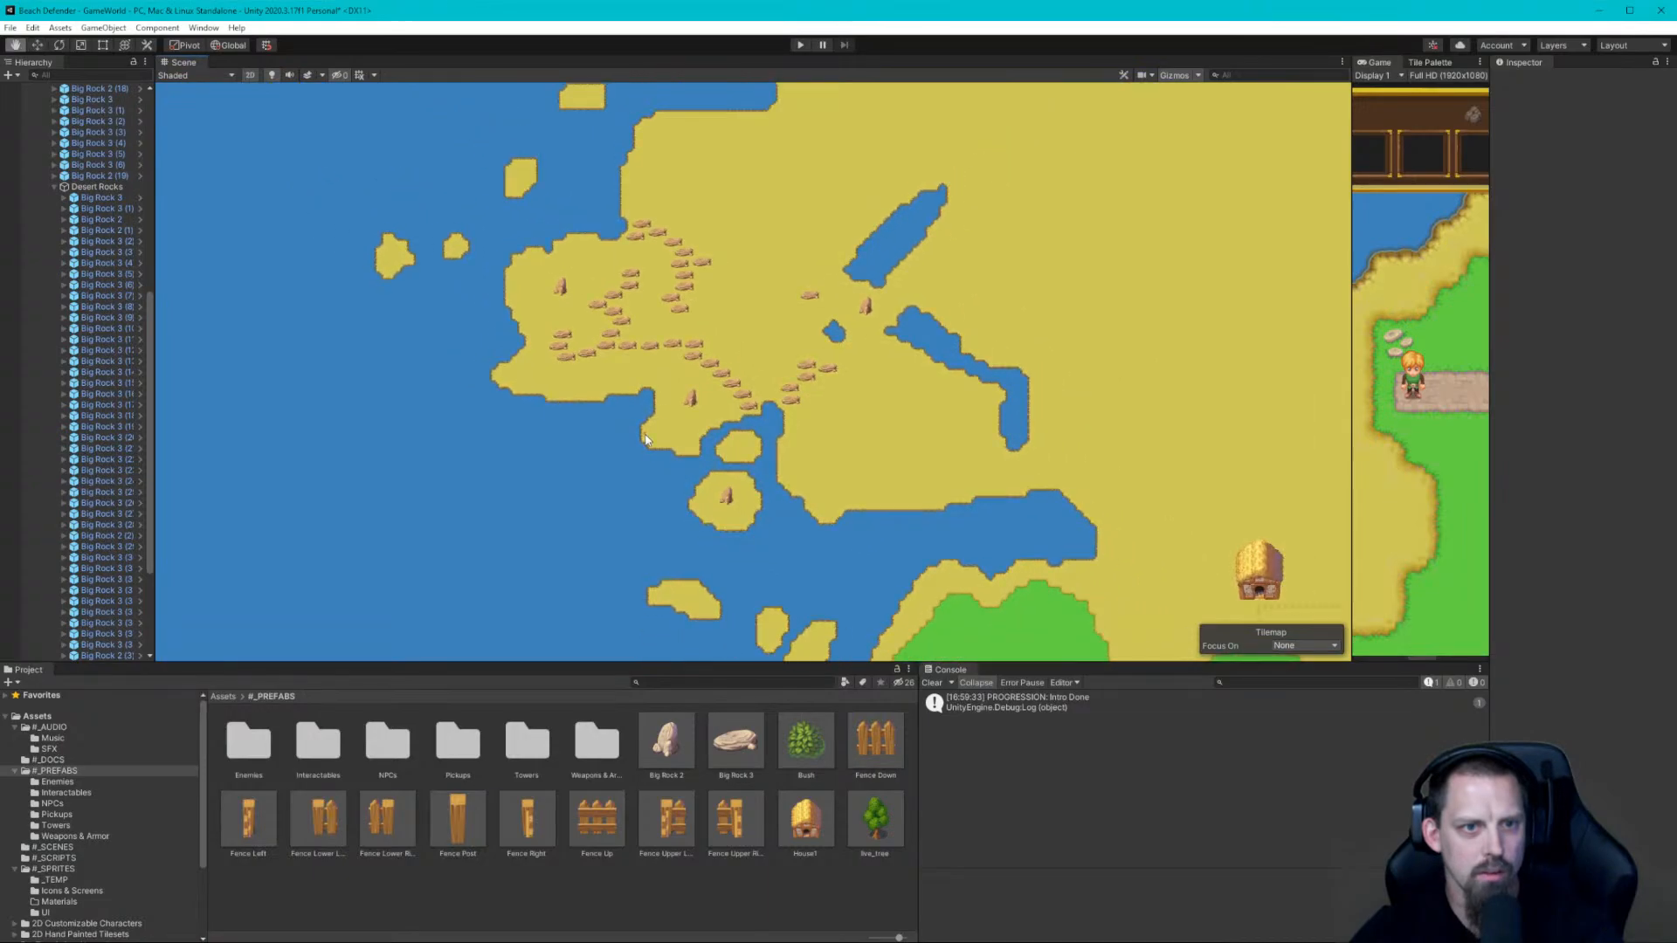
Select the treasury chest and examine the terrain between the walled treasury and the western desert rocks
{"action": "middle_click_drag", "start_coordinate": [644, 437], "coordinate": [550, 469]}
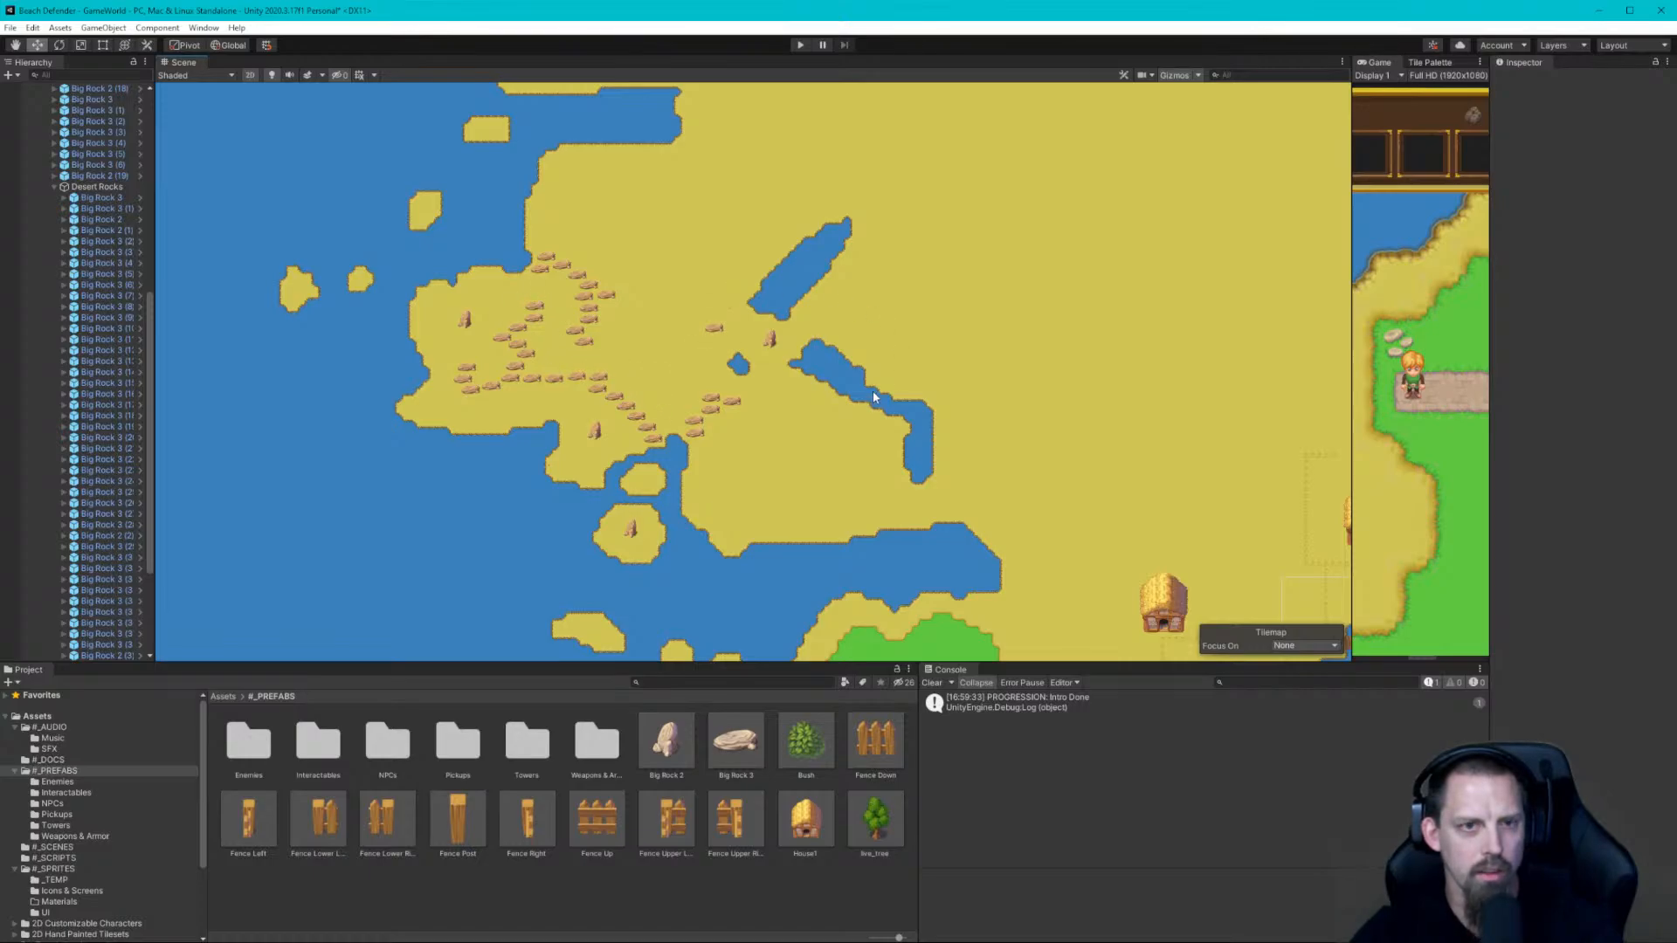
{"action": "middle_click_drag", "start_coordinate": [870, 394], "coordinate": [707, 391]}
{"action": "scroll", "coordinate": [704, 390], "scroll_direction": "down", "scroll_amount": 5}
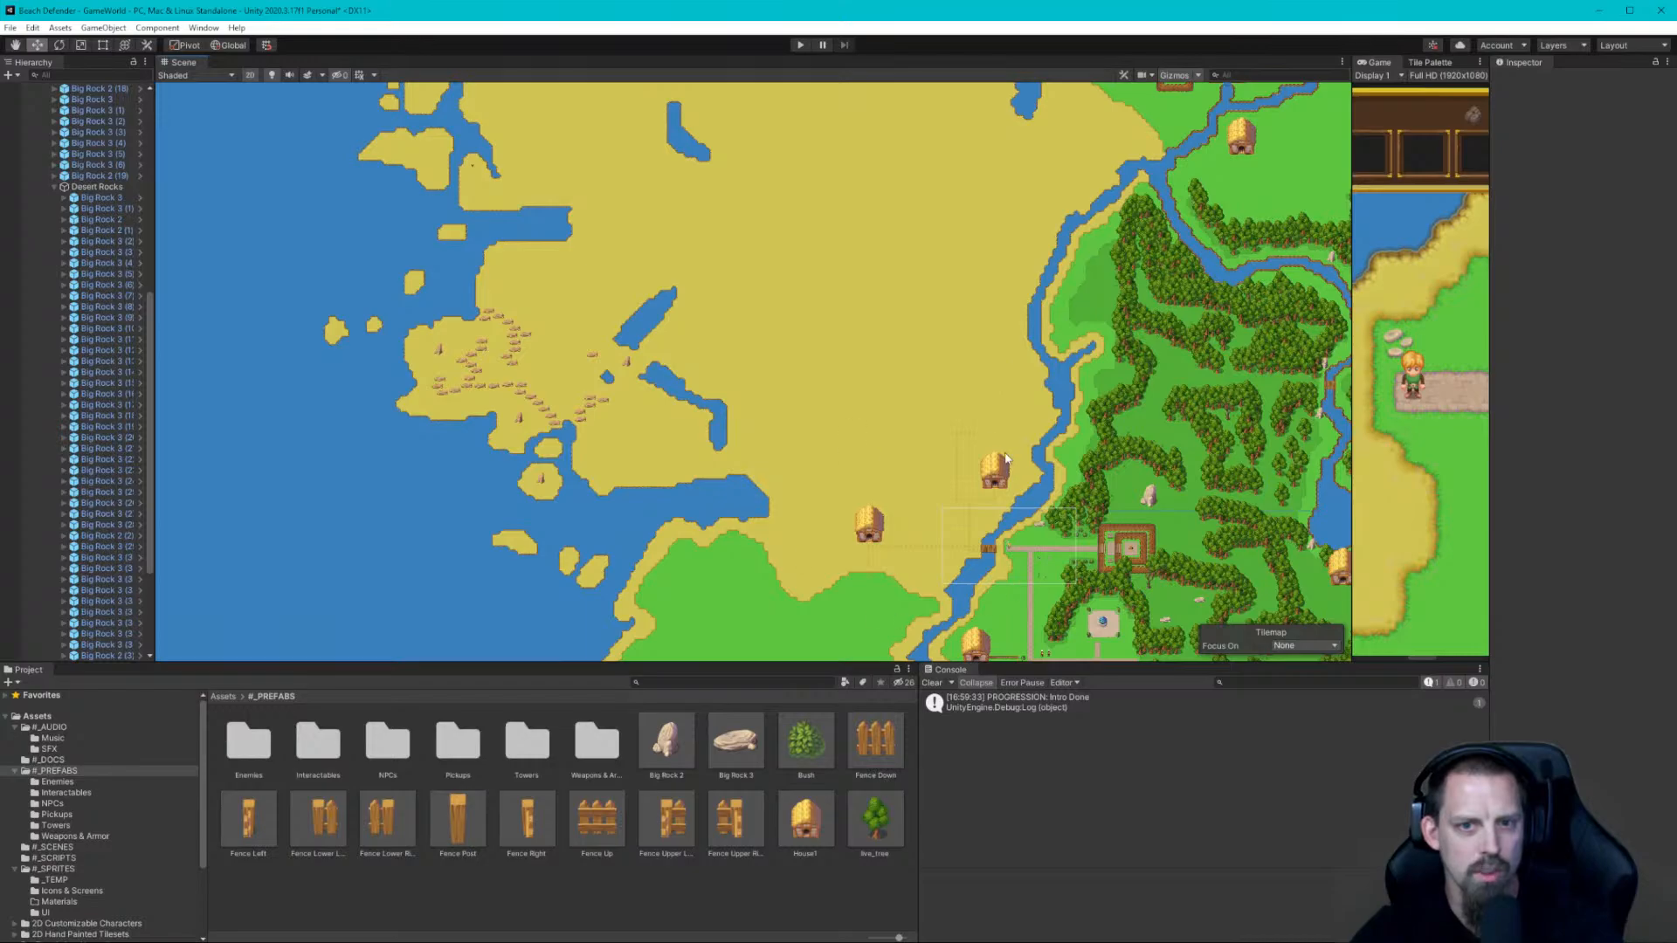
{"action": "left_click", "coordinate": [1132, 551]}
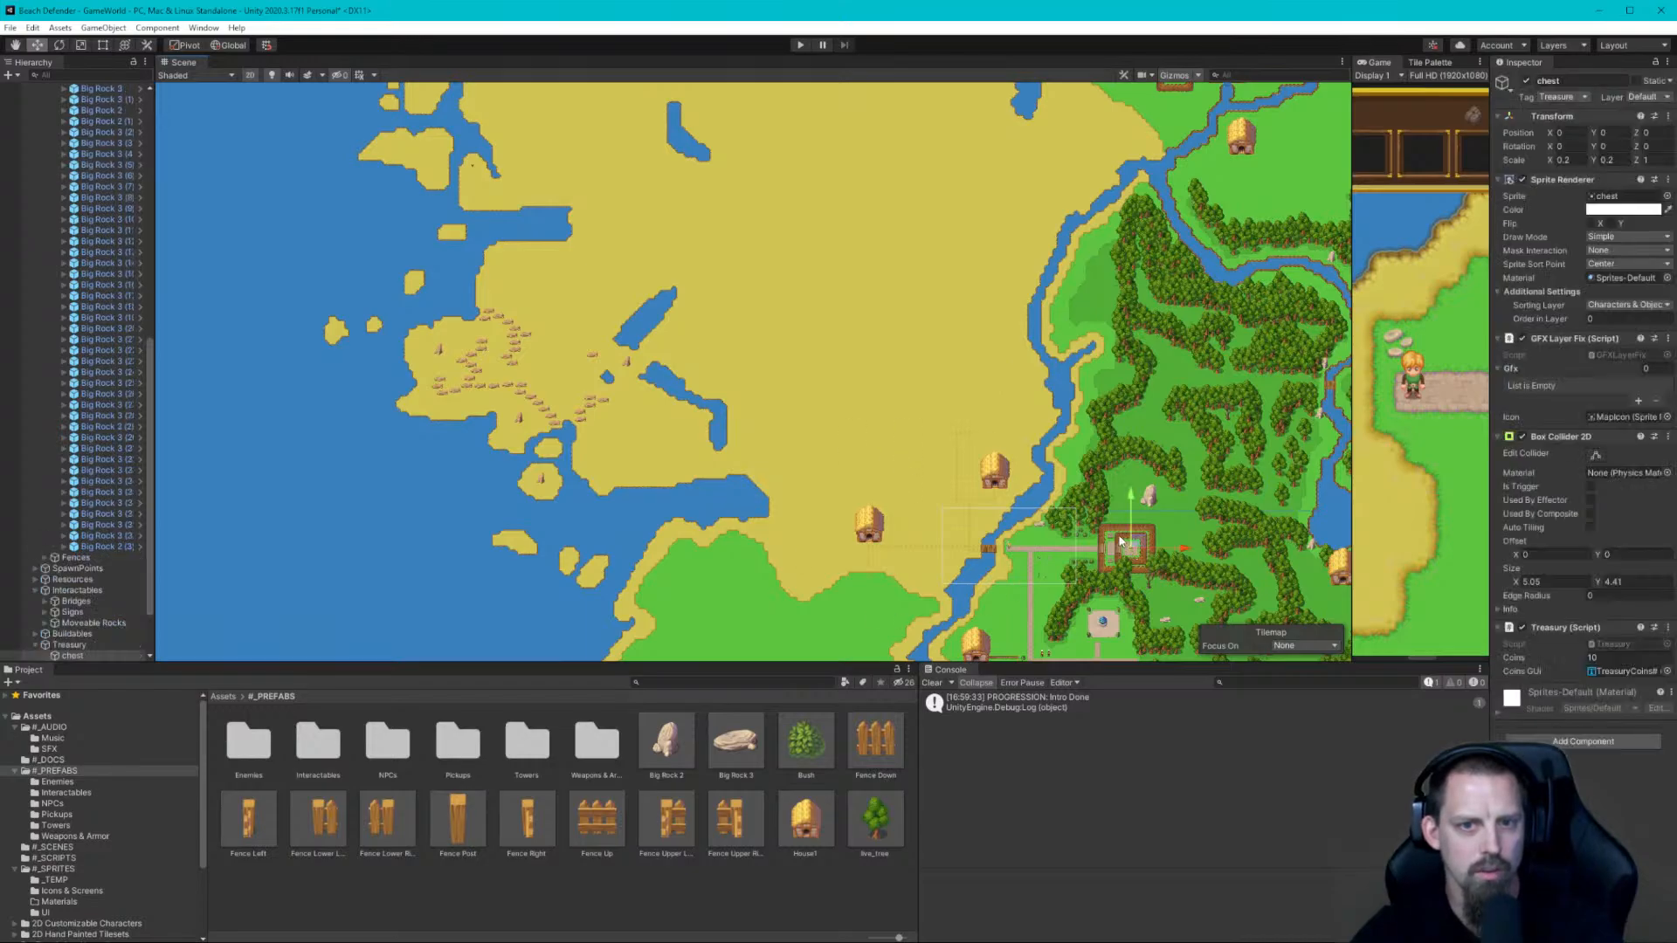
{"action": "scroll", "coordinate": [1132, 553], "scroll_direction": "up", "scroll_amount": 8}
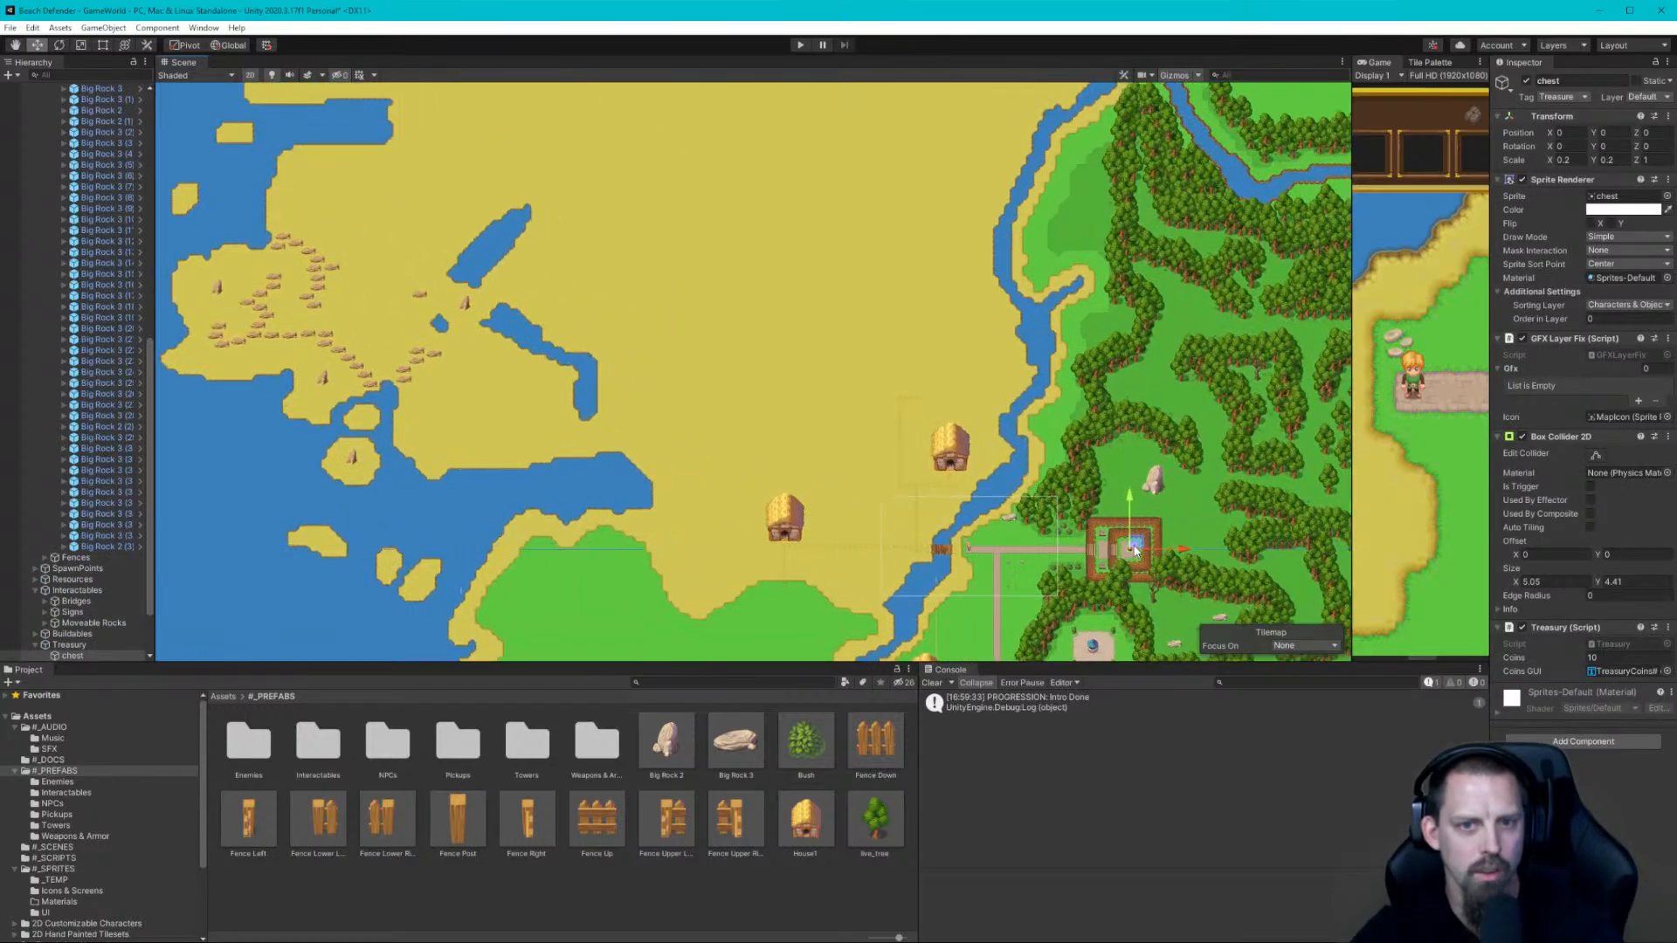
{"action": "scroll", "coordinate": [1126, 549], "scroll_direction": "up", "scroll_amount": 3}
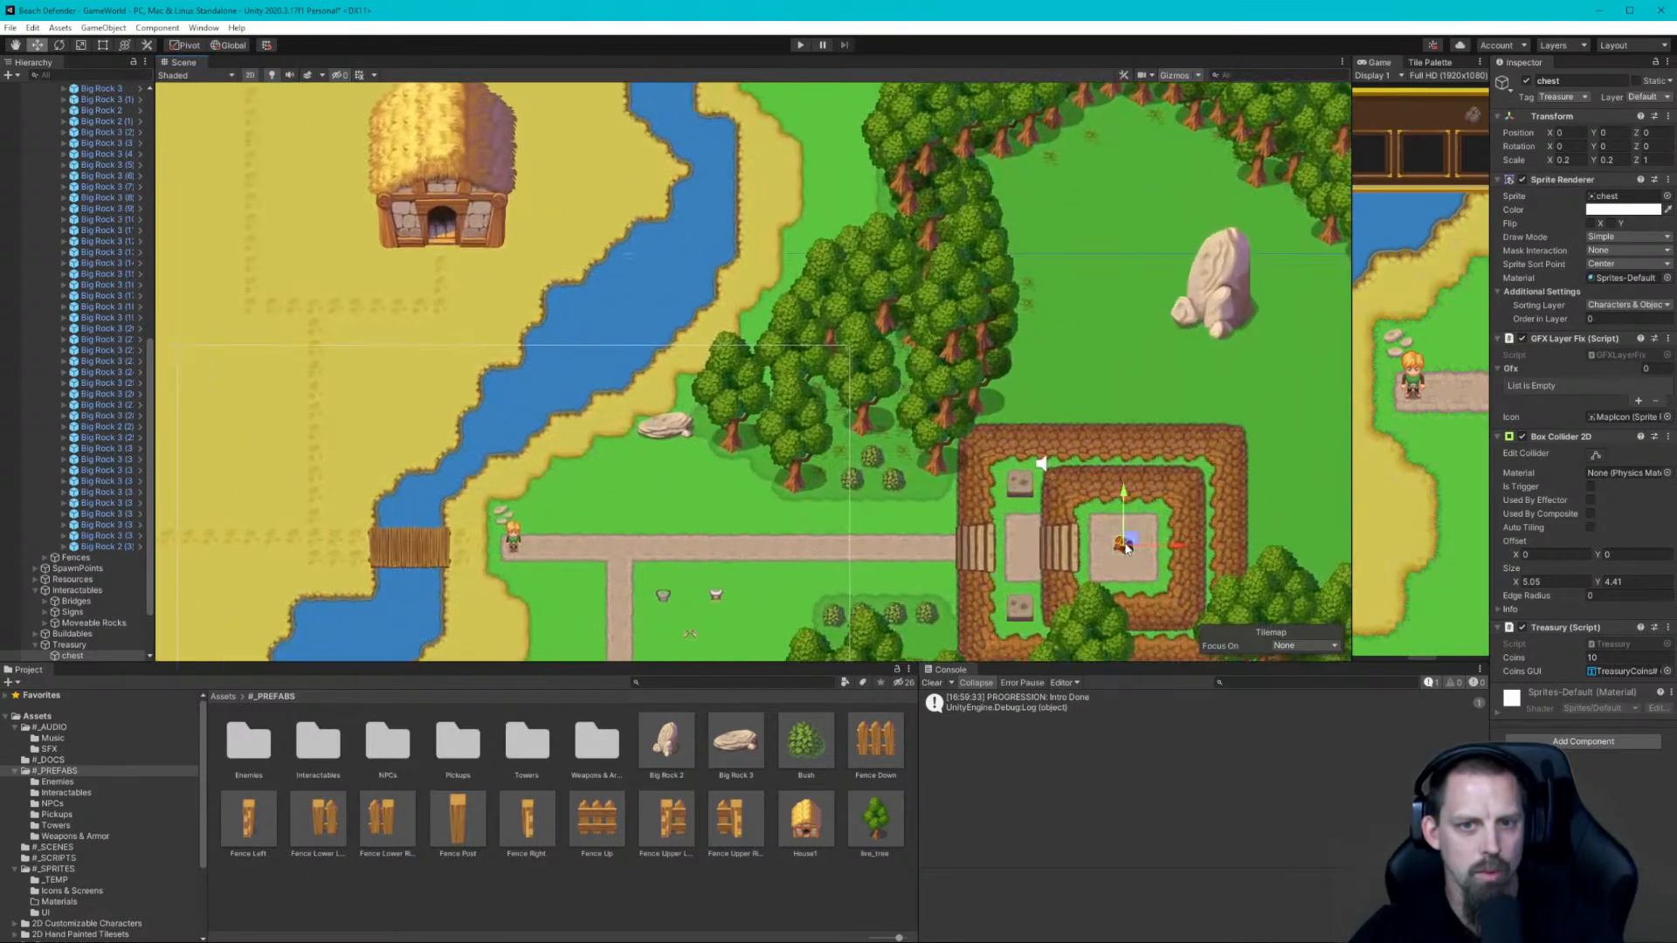
{"action": "scroll", "coordinate": [1126, 548], "scroll_direction": "down", "scroll_amount": 10}
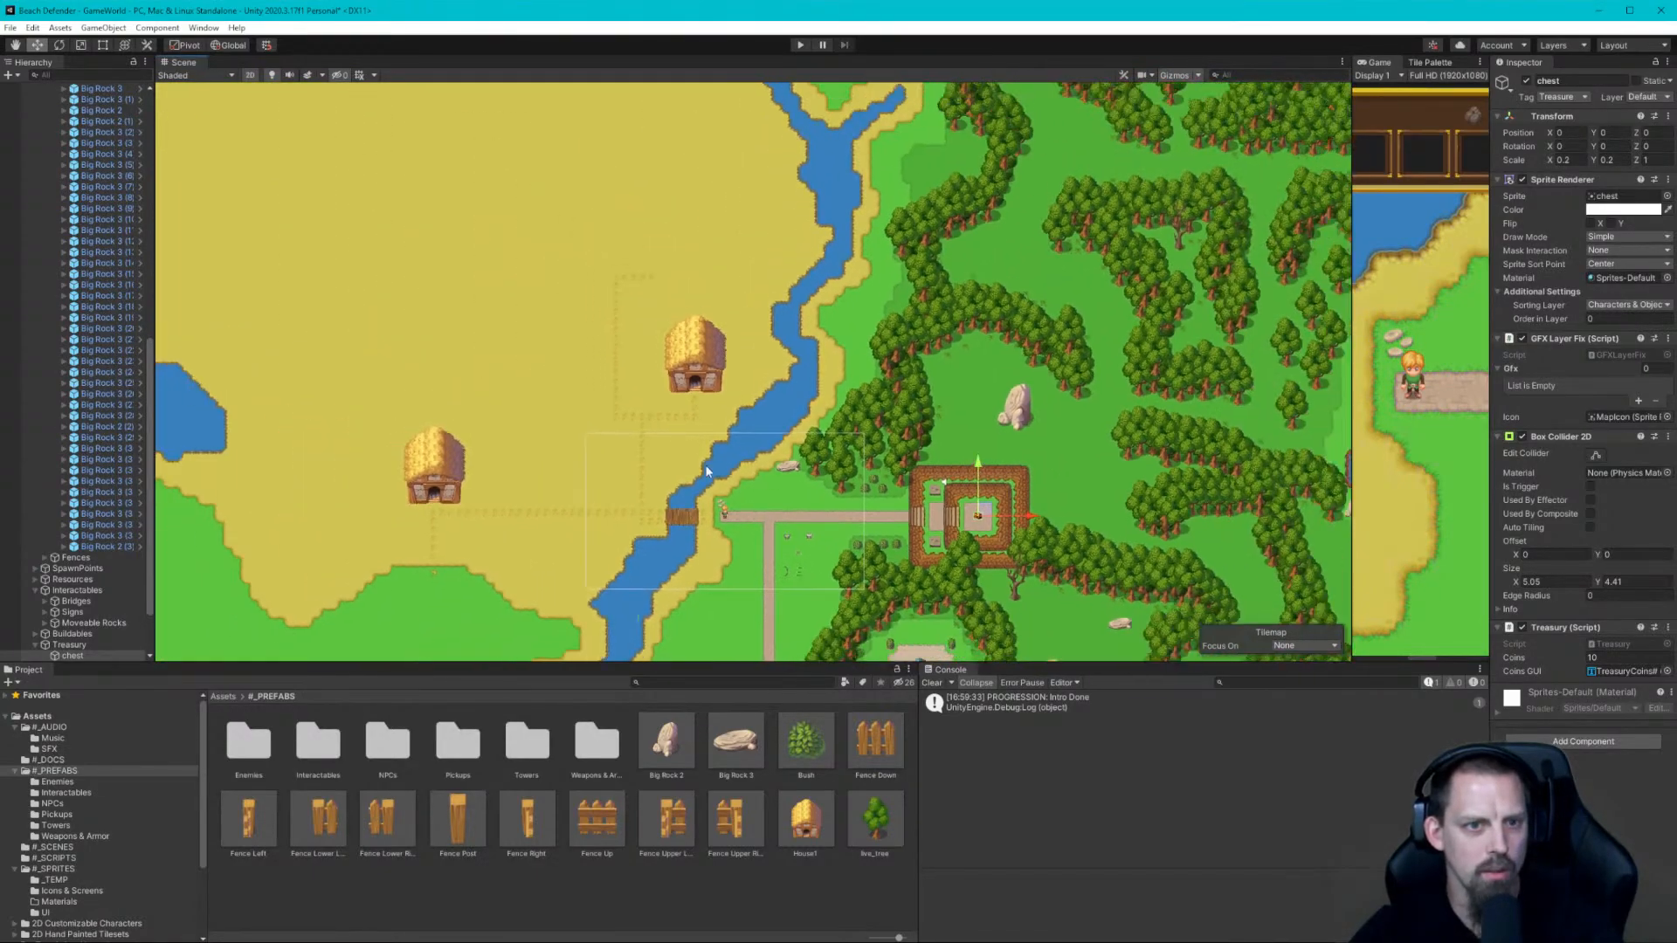
{"action": "scroll", "coordinate": [601, 379], "scroll_direction": "down", "scroll_amount": 3}
{"action": "middle_click_drag", "start_coordinate": [601, 379], "coordinate": [908, 411]}
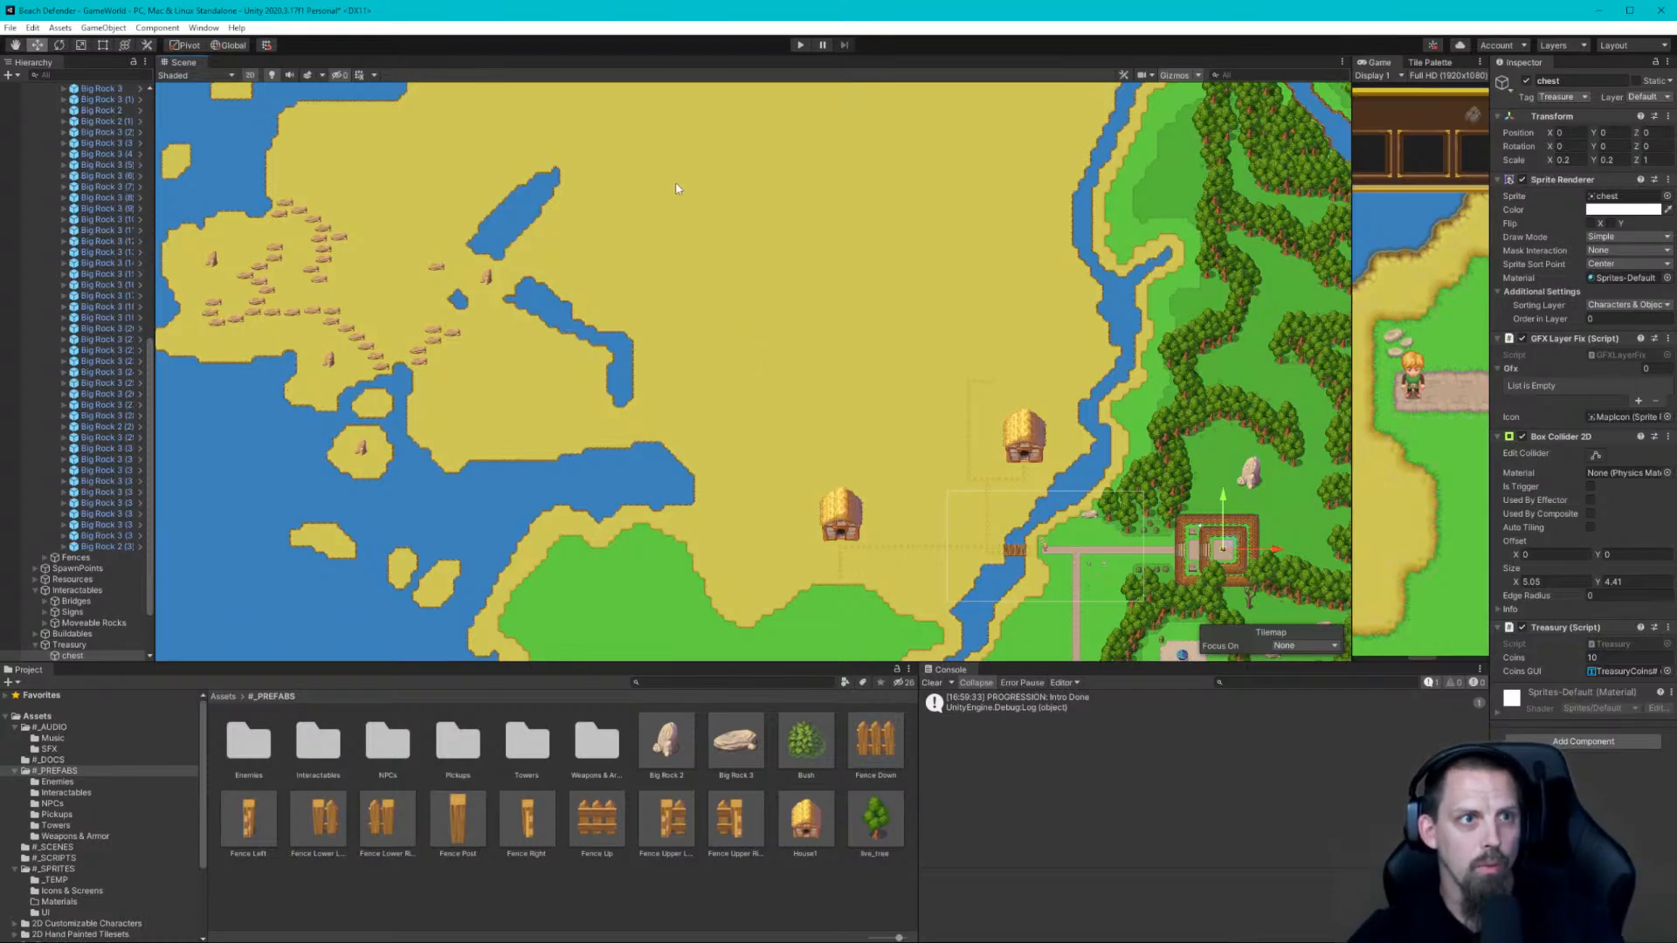
{"action": "middle_click_drag", "start_coordinate": [435, 241], "coordinate": [529, 237]}
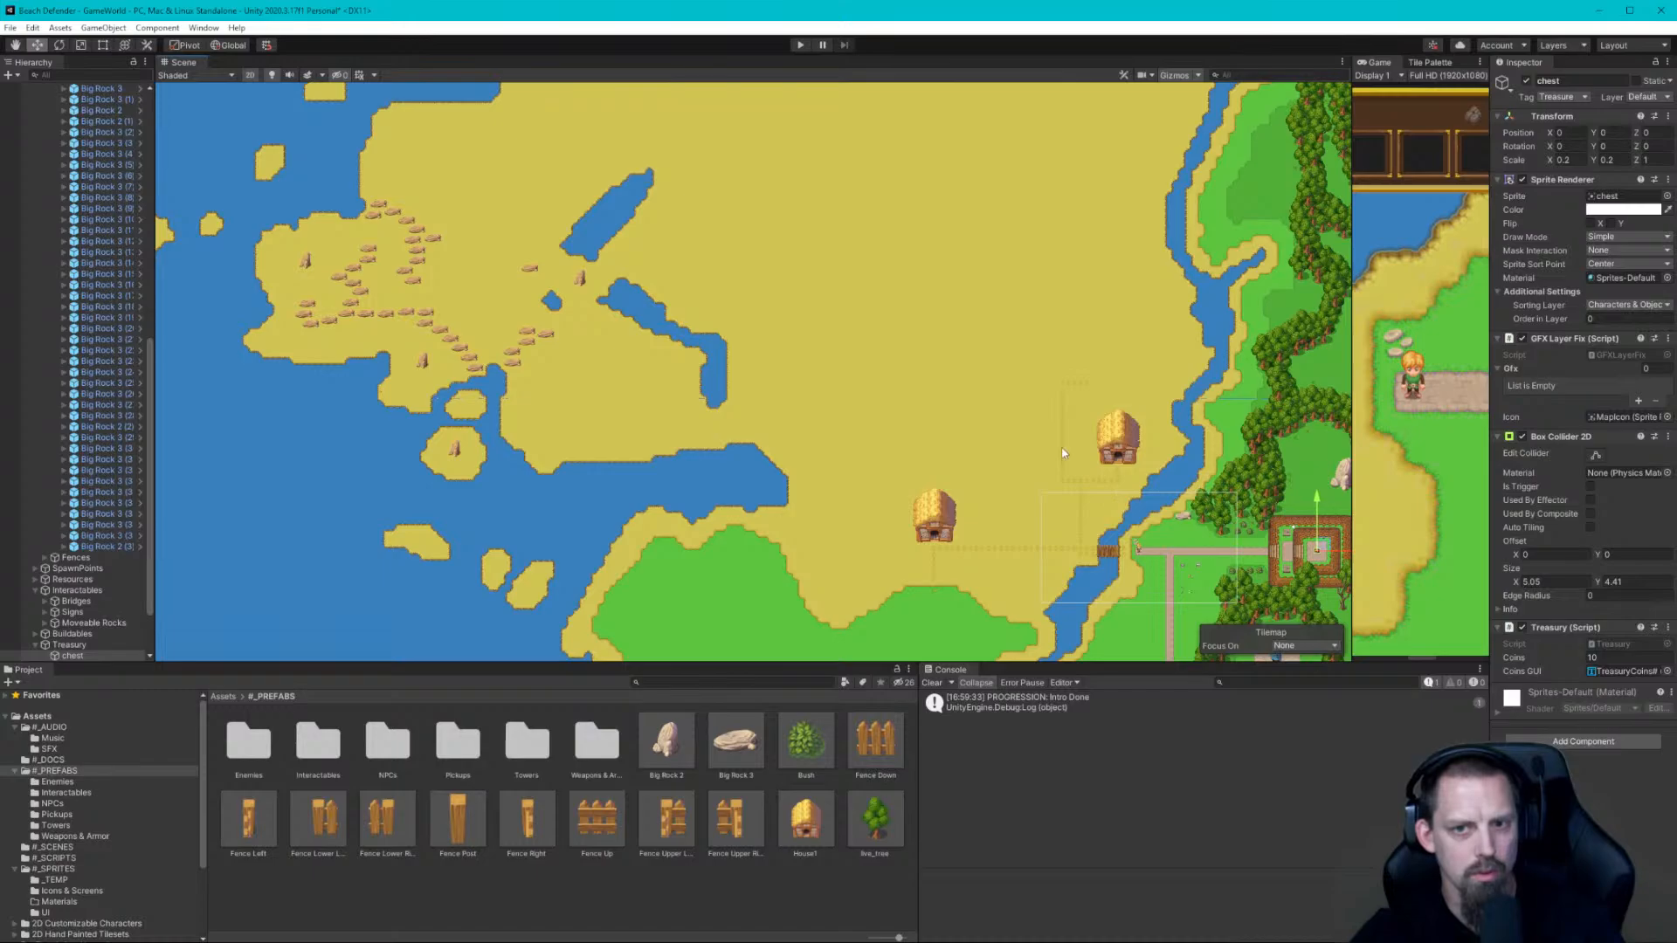
{"action": "scroll", "coordinate": [807, 290], "scroll_direction": "down", "scroll_amount": 1}
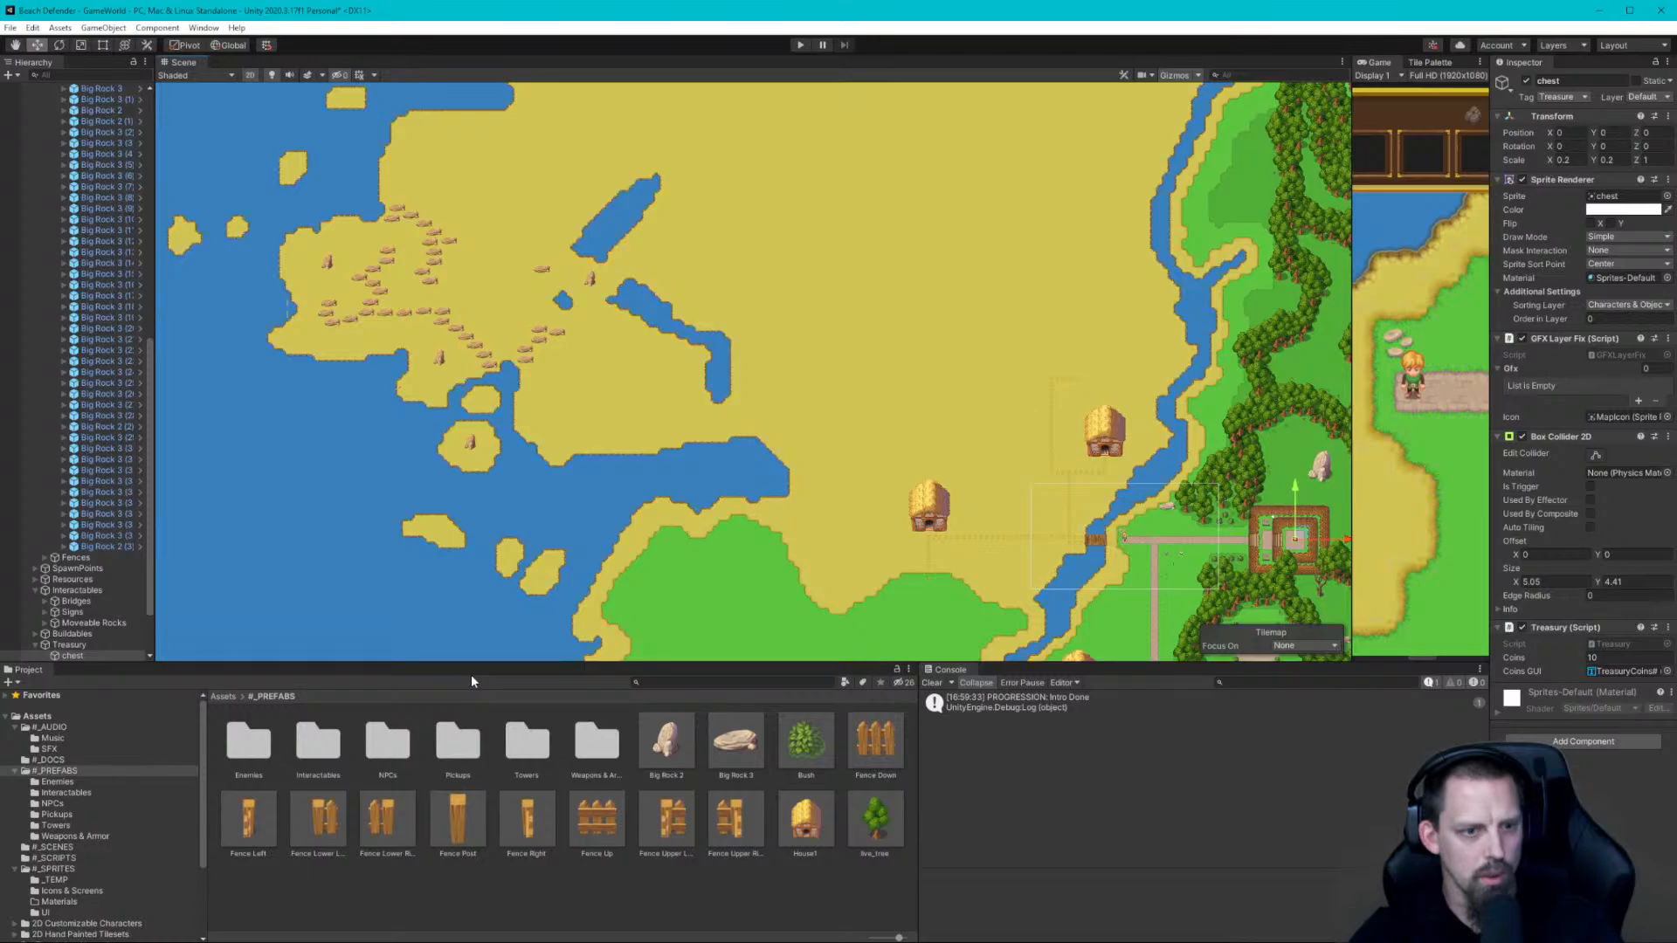
Find the first buildable object in the Buildables group and frame it in the scene with its treasury surroundings
{"action": "scroll", "coordinate": [122, 394], "scroll_direction": "up", "scroll_amount": 15}
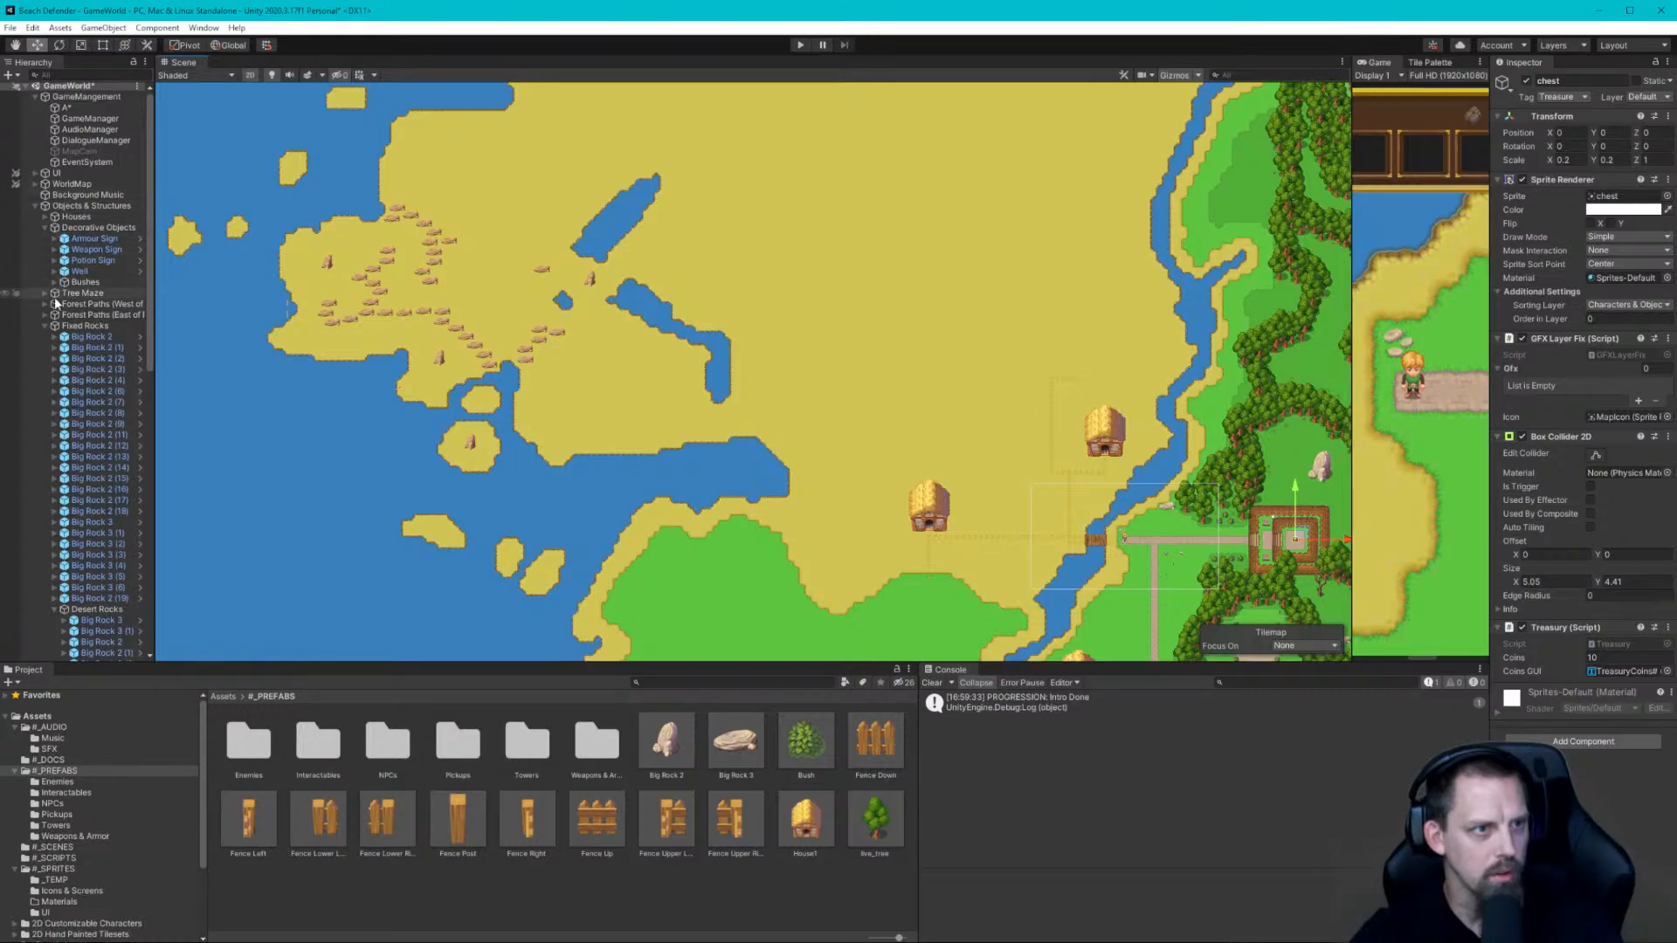
{"action": "scroll", "coordinate": [67, 367], "scroll_direction": "down", "scroll_amount": 7}
{"action": "scroll", "coordinate": [68, 393], "scroll_direction": "down", "scroll_amount": 10}
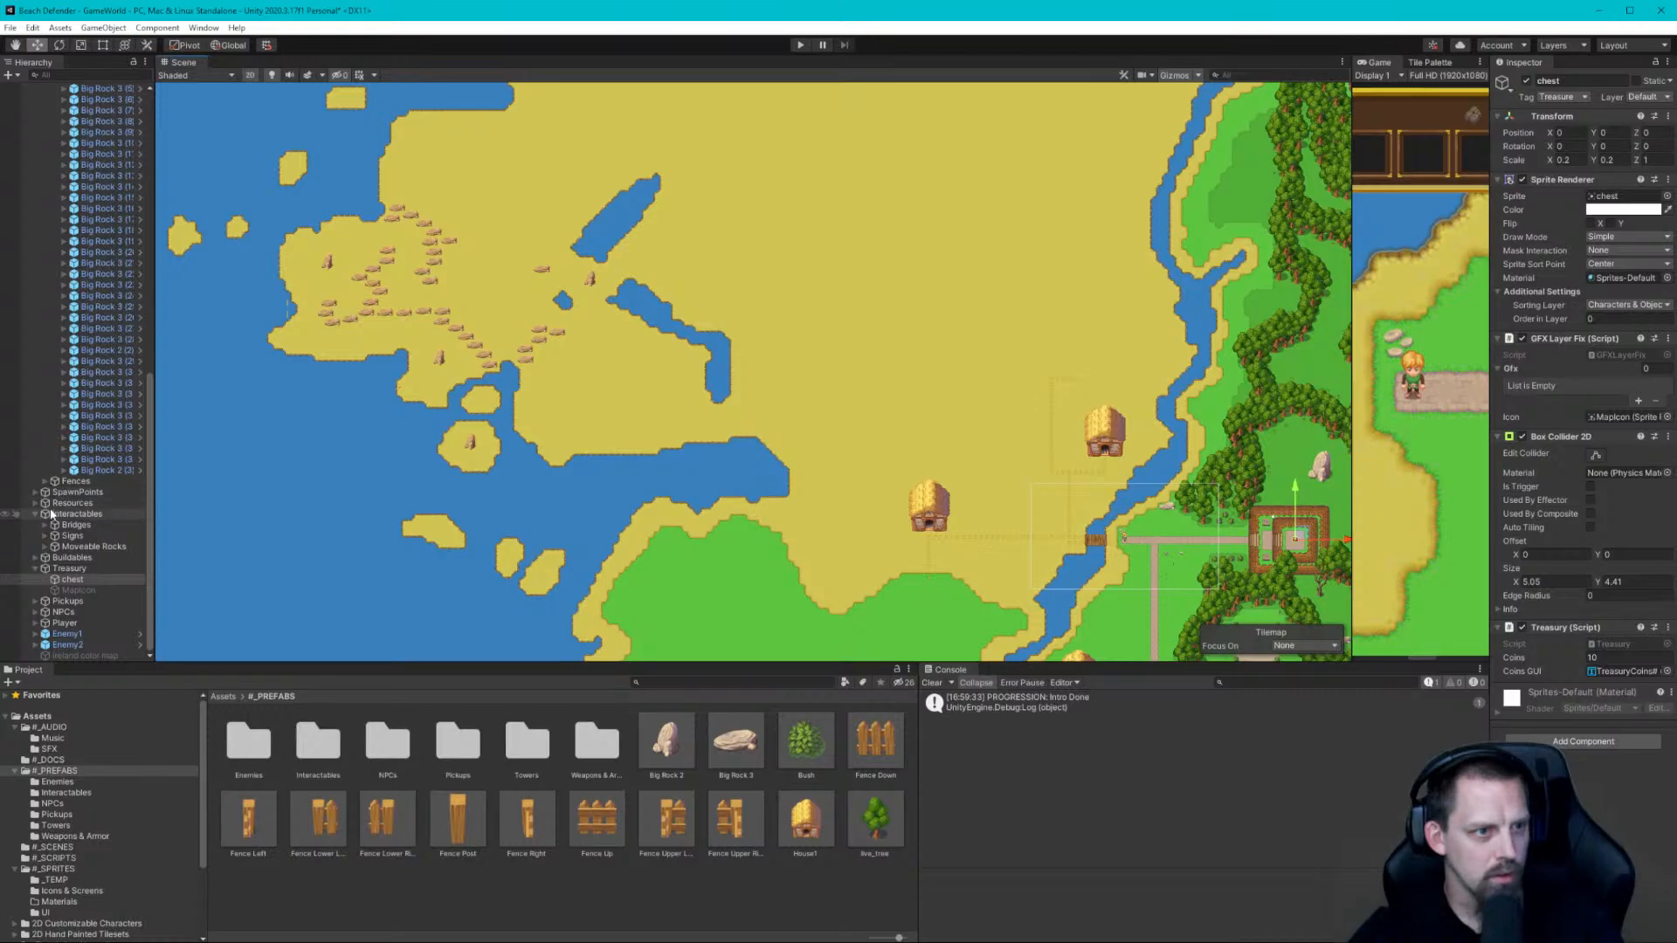
{"action": "left_click", "coordinate": [35, 557]}
{"action": "left_click", "coordinate": [79, 569]}
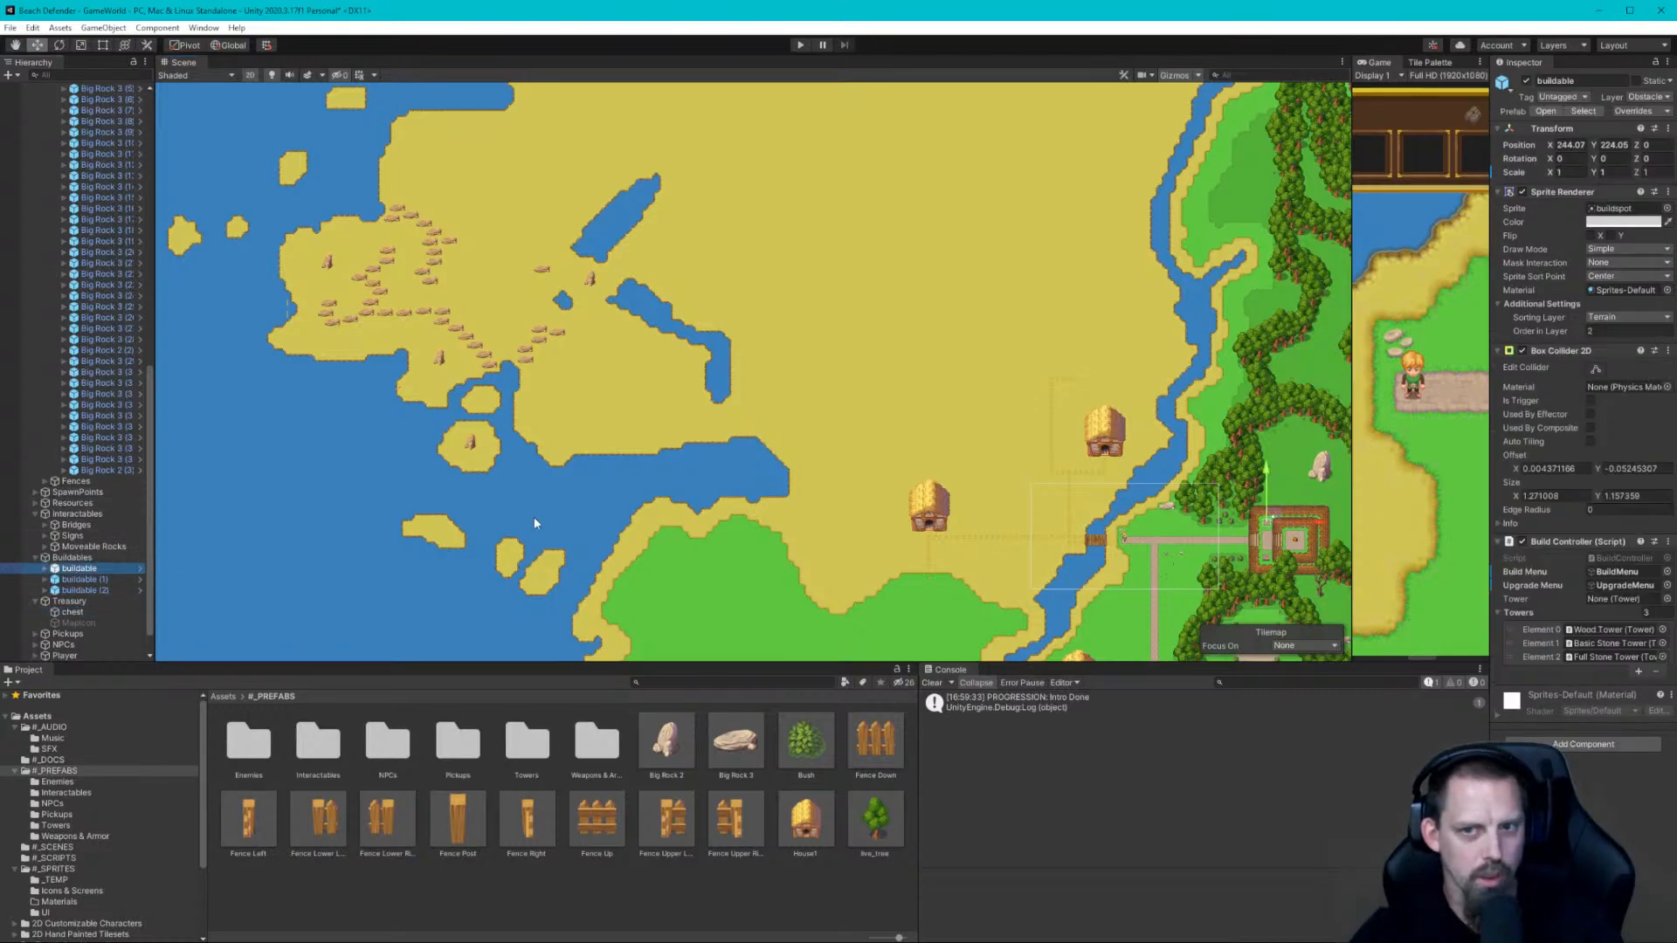
{"action": "double_click", "coordinate": [102, 566]}
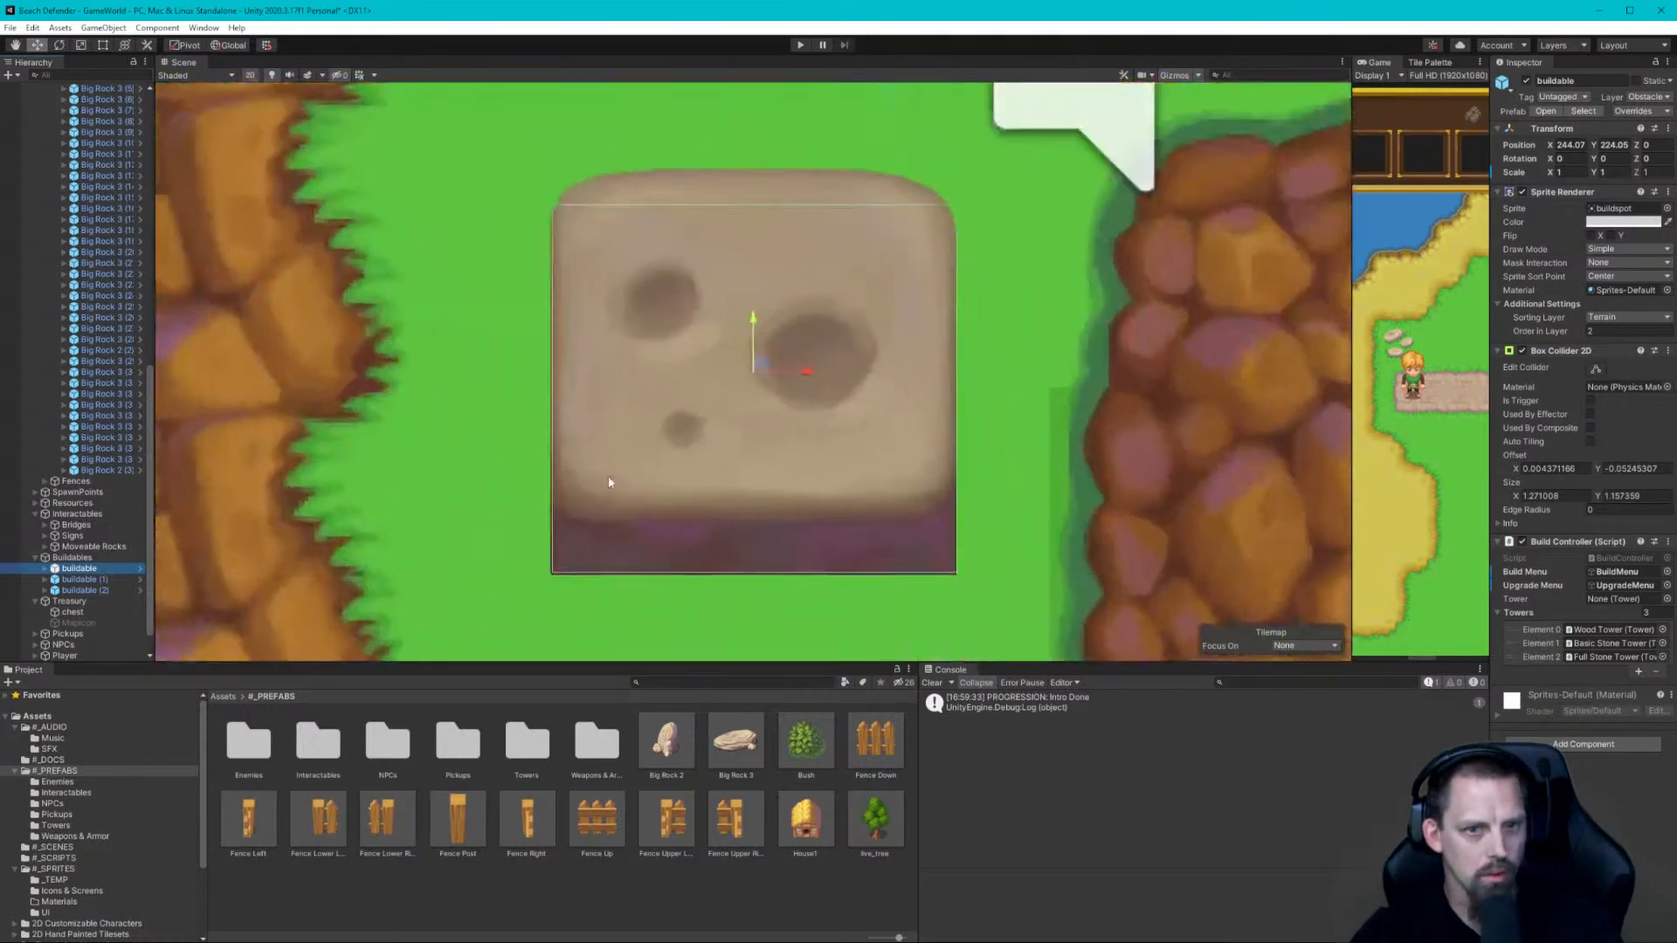
{"action": "scroll", "coordinate": [711, 389], "scroll_direction": "down", "scroll_amount": 8}
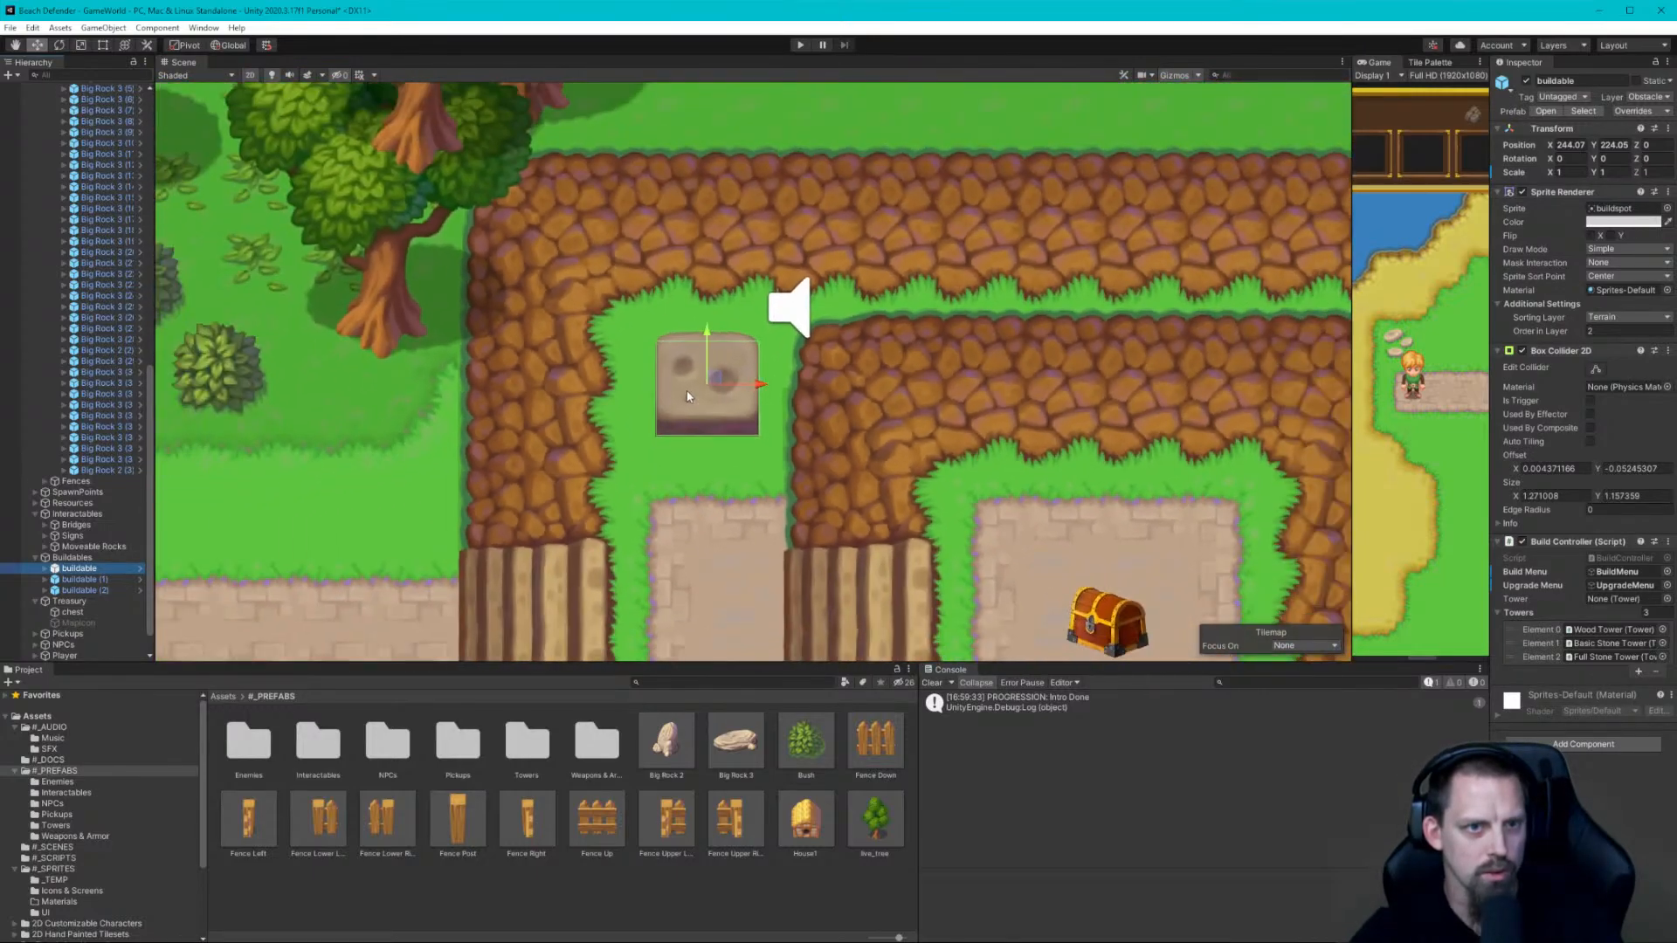
{"action": "scroll", "coordinate": [682, 404], "scroll_direction": "down", "scroll_amount": 6}
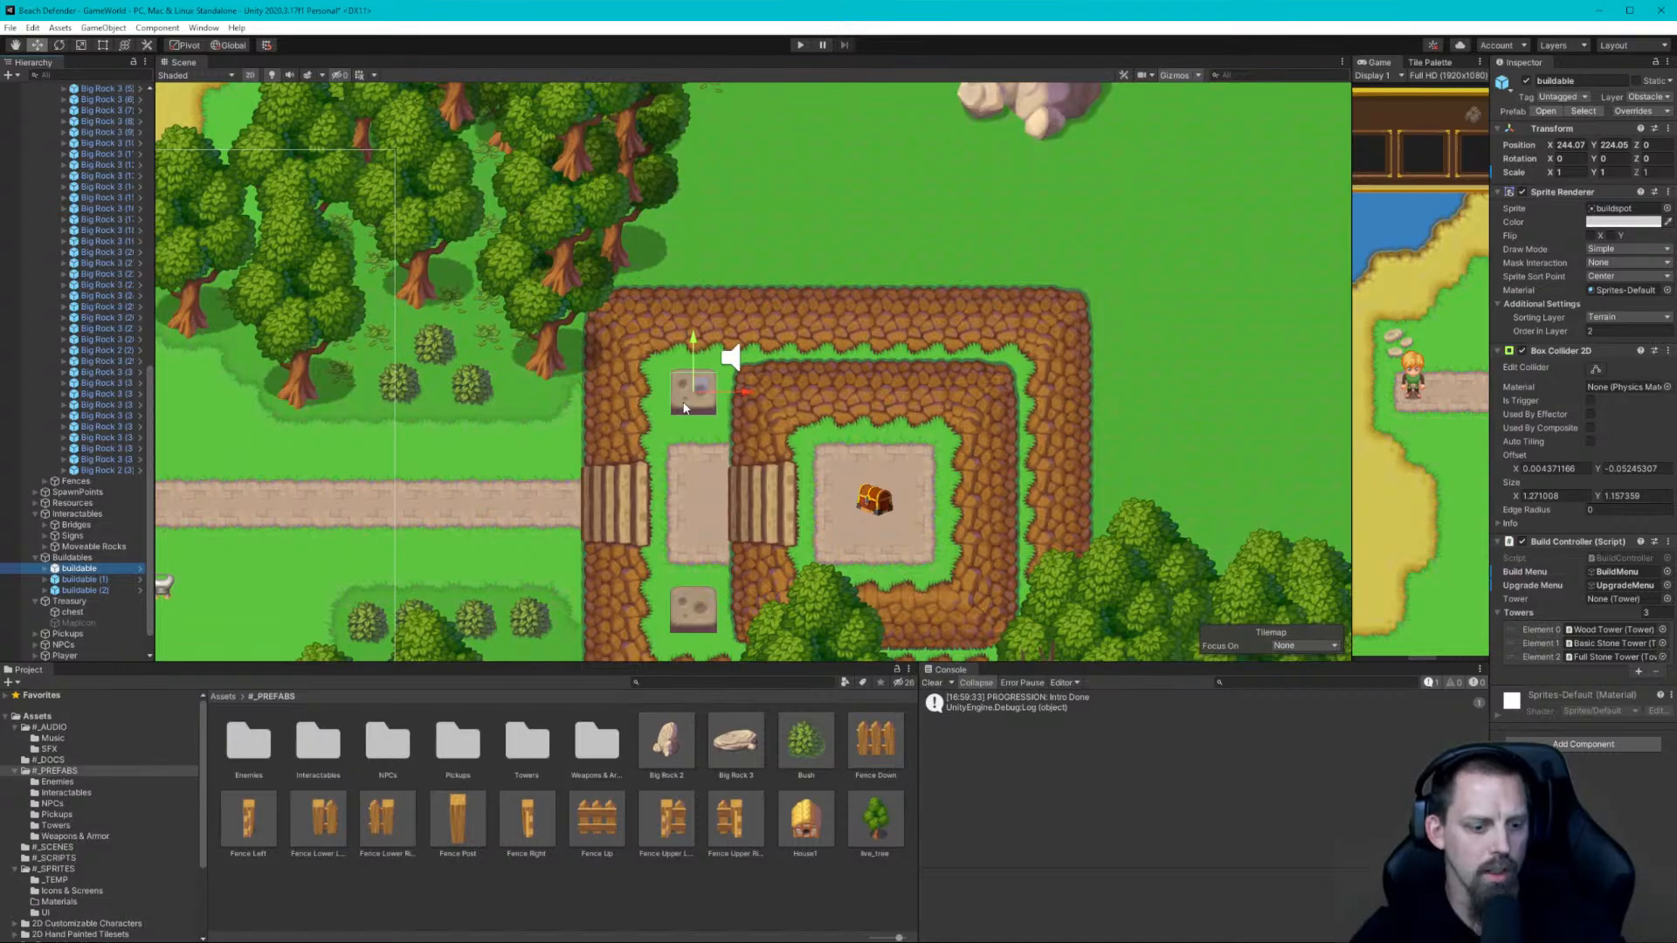
Deselect the buildable and survey the land around the walled treasury, the forest maze and the eastern lake
{"action": "scroll", "coordinate": [685, 408], "scroll_direction": "down", "scroll_amount": 5}
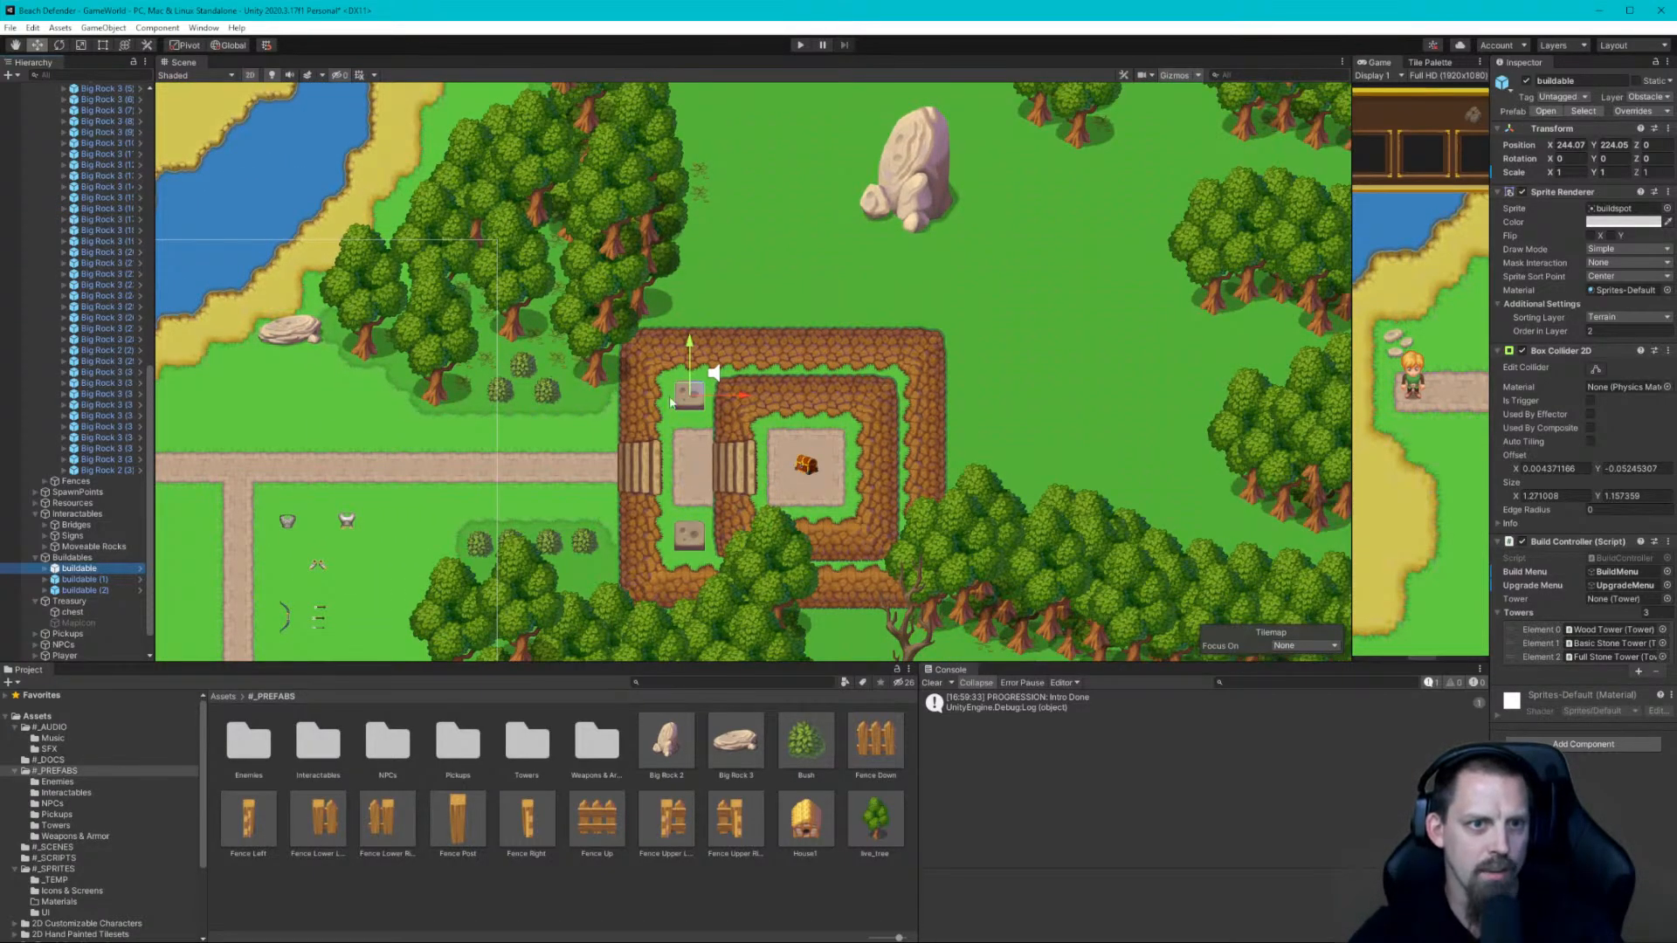
{"action": "scroll", "coordinate": [671, 402], "scroll_direction": "down", "scroll_amount": 5}
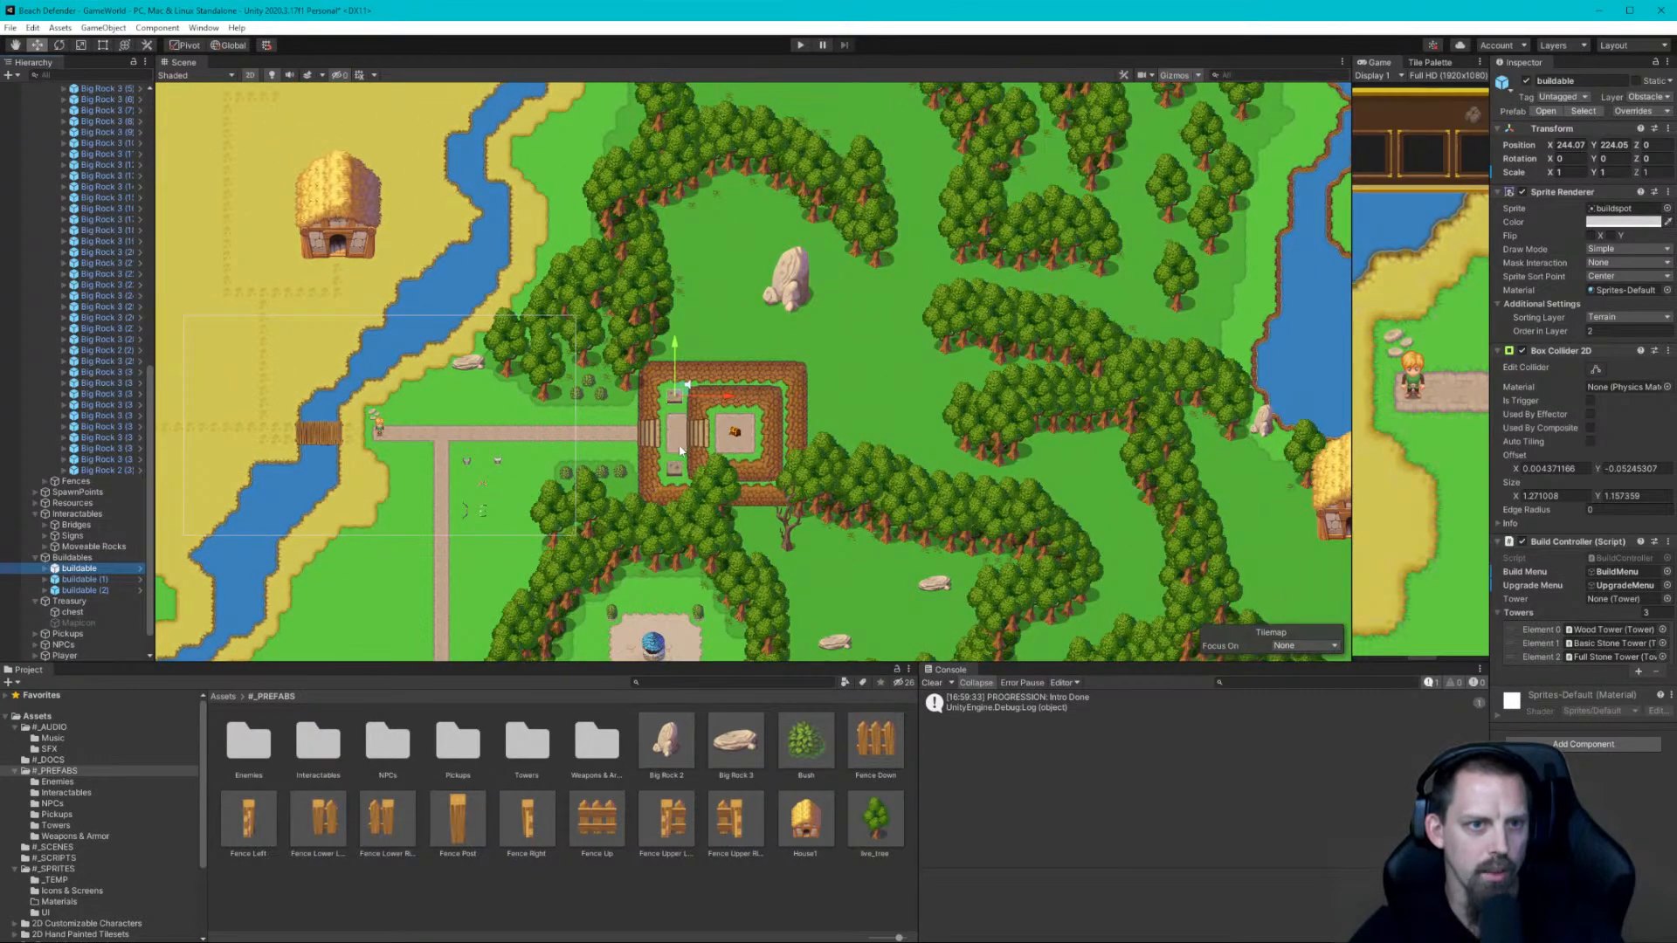
{"action": "left_click", "coordinate": [866, 413]}
{"action": "scroll", "coordinate": [734, 437], "scroll_direction": "down", "scroll_amount": 3}
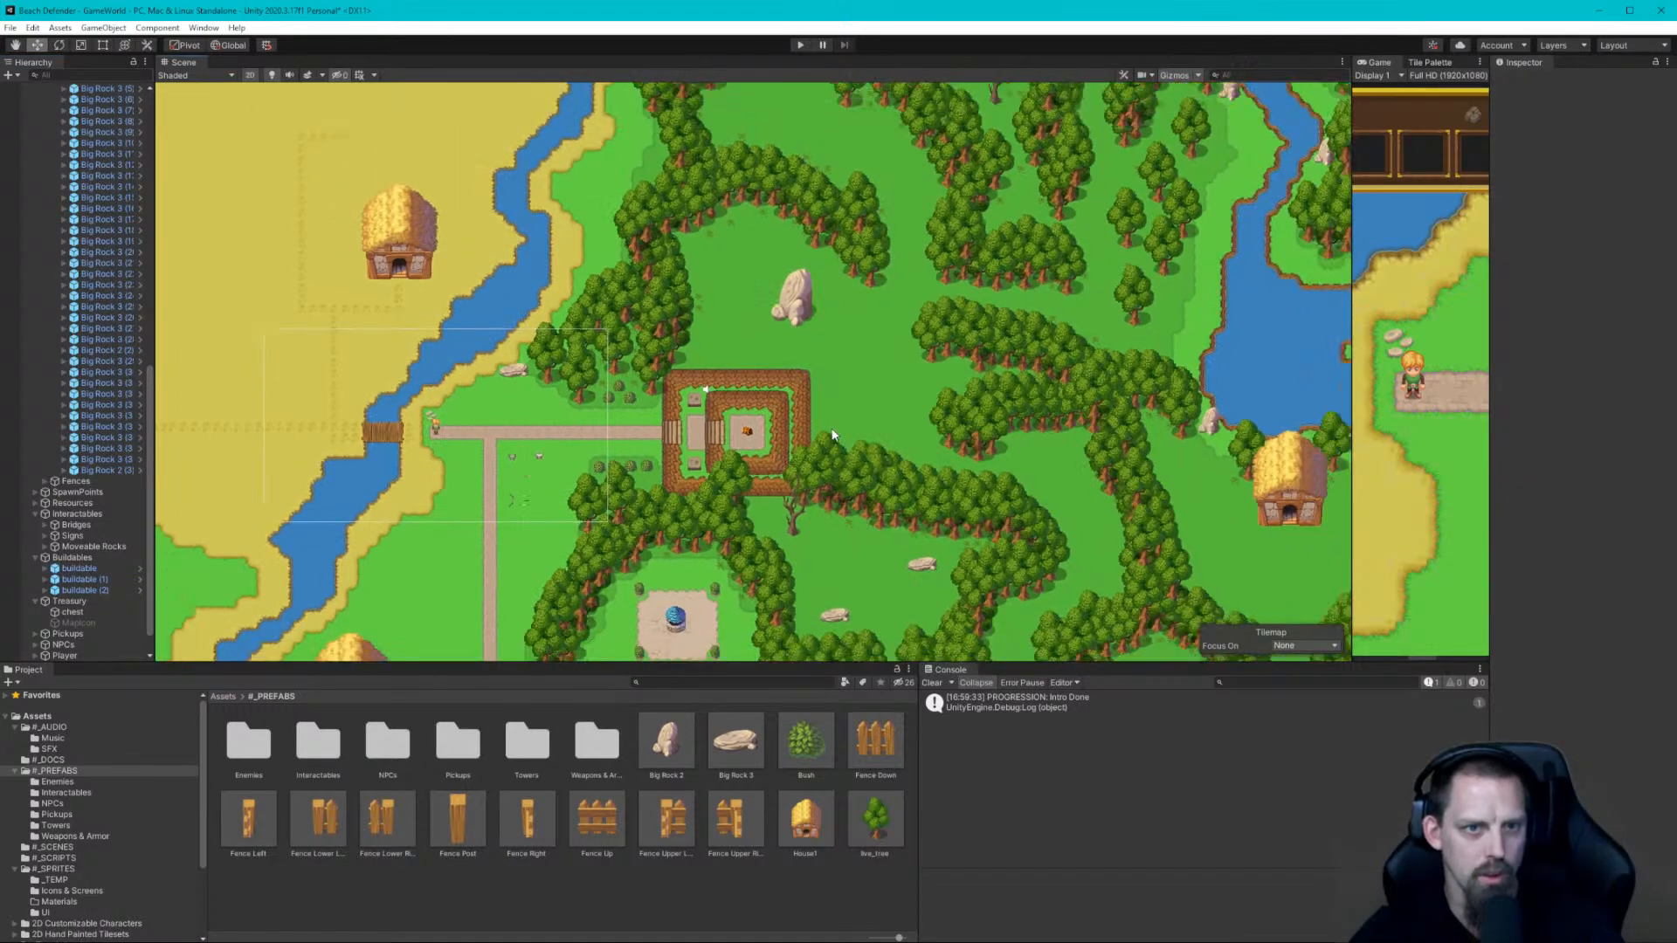
{"action": "middle_click_drag", "start_coordinate": [917, 483], "coordinate": [763, 379]}
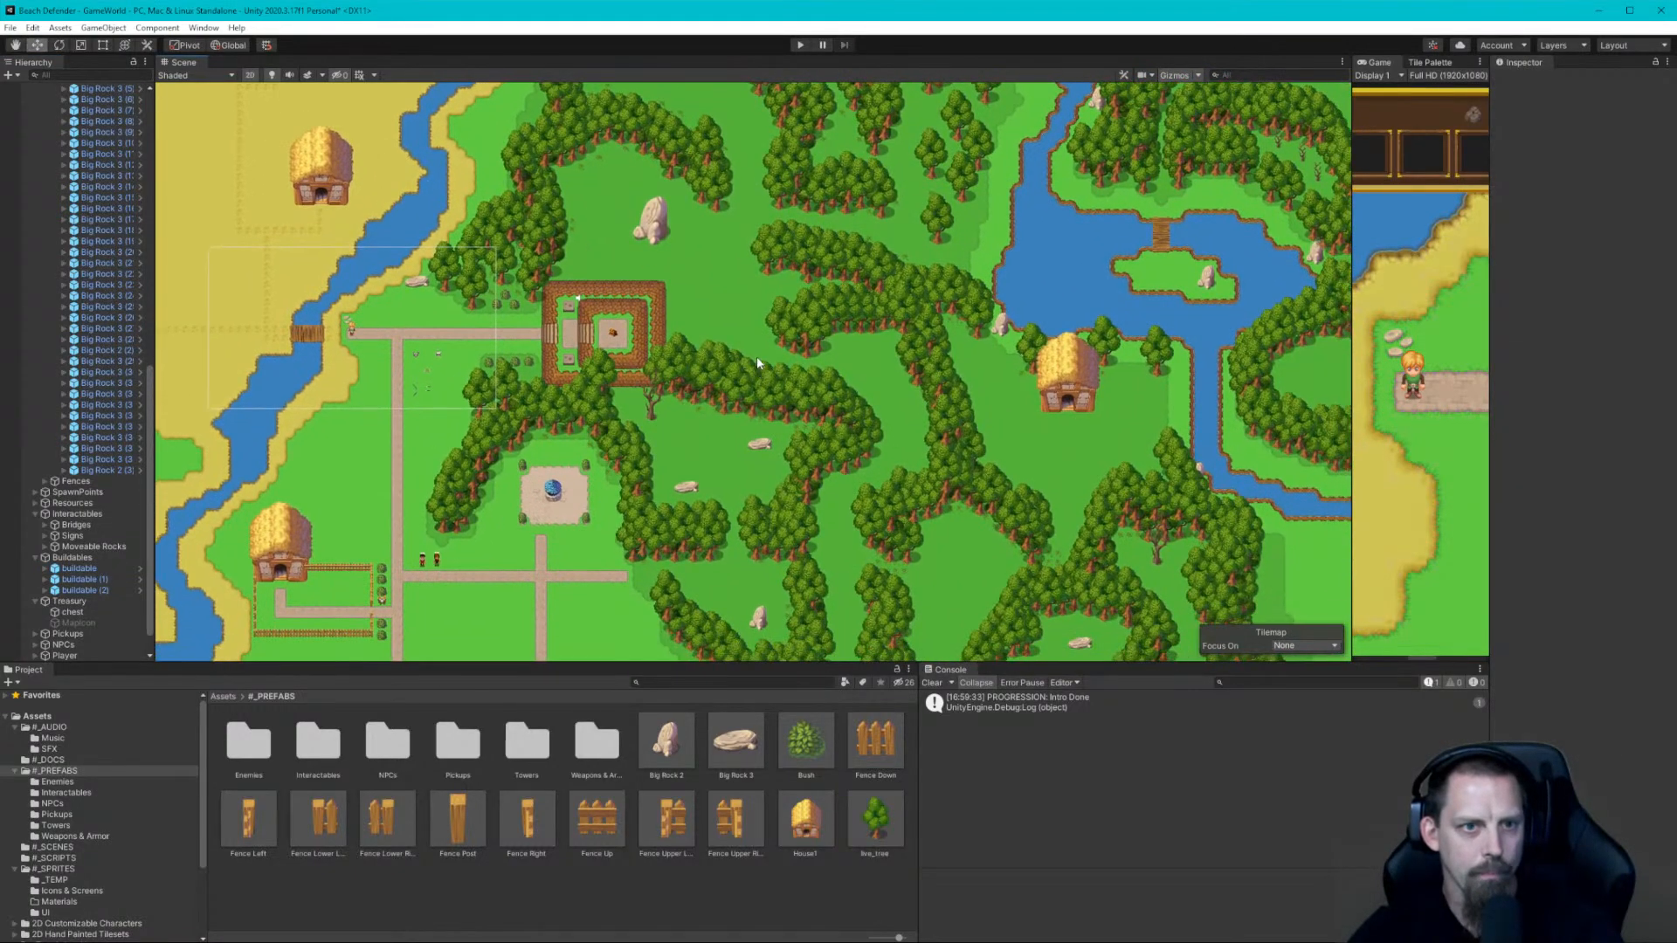
{"action": "middle_click_drag", "start_coordinate": [909, 461], "coordinate": [564, 548]}
{"action": "middle_click_drag", "start_coordinate": [936, 180], "coordinate": [972, 447]}
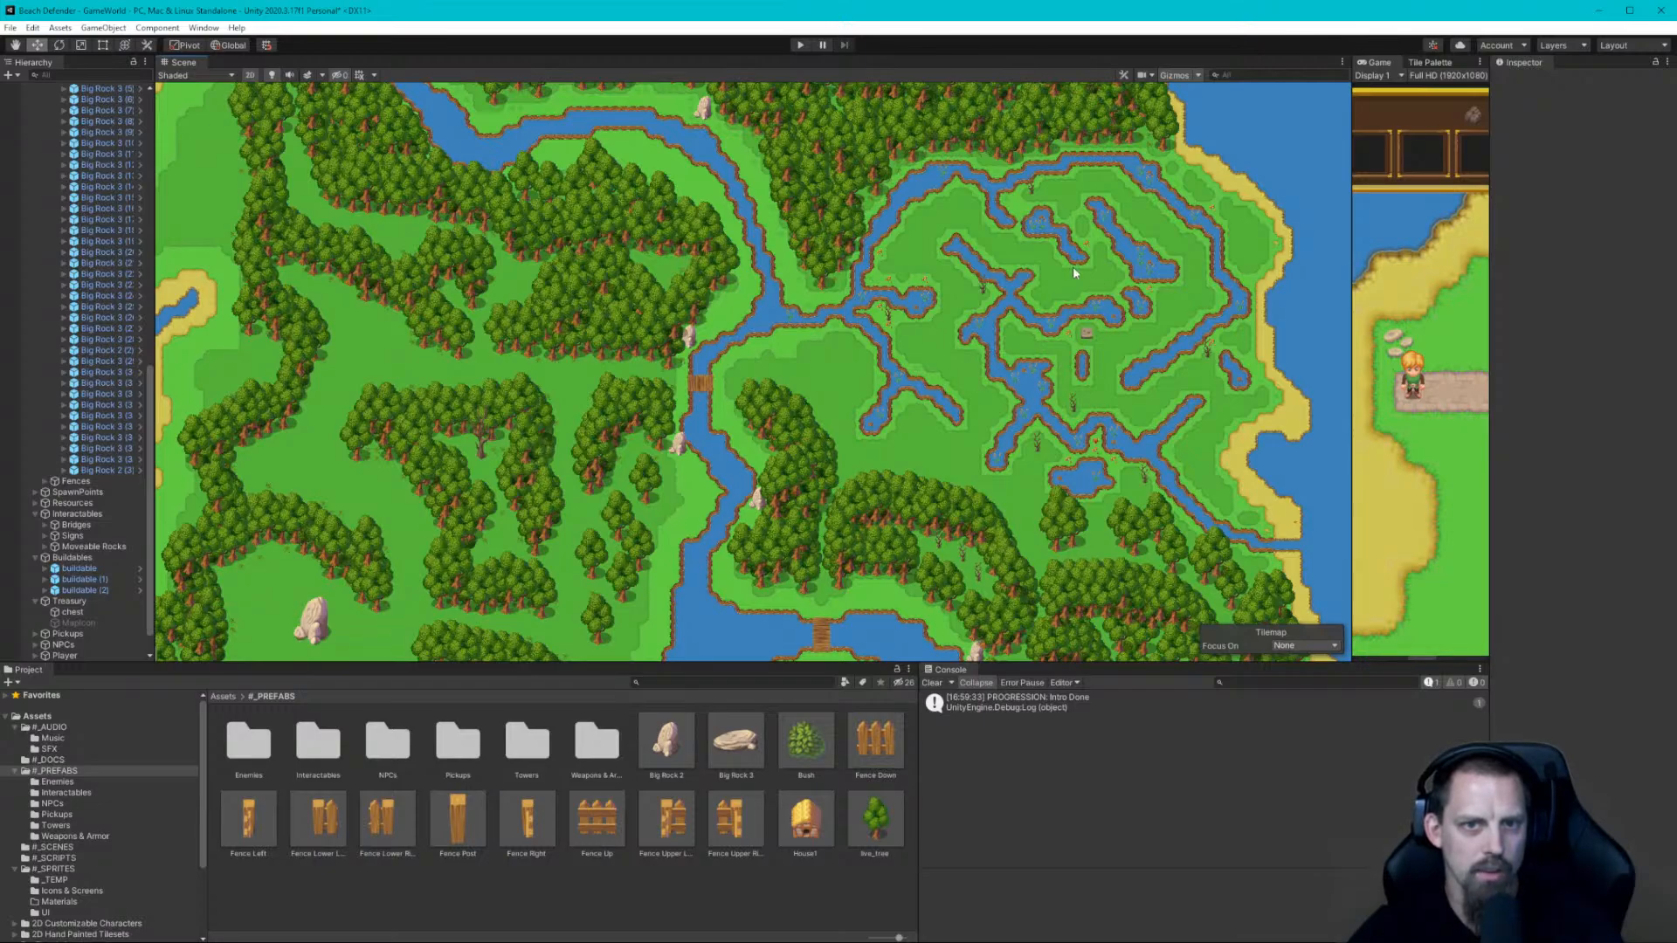
Examine the northeastern river maze and the buildable spot placed among its channels
{"action": "scroll", "coordinate": [1074, 272], "scroll_direction": "up", "scroll_amount": 5}
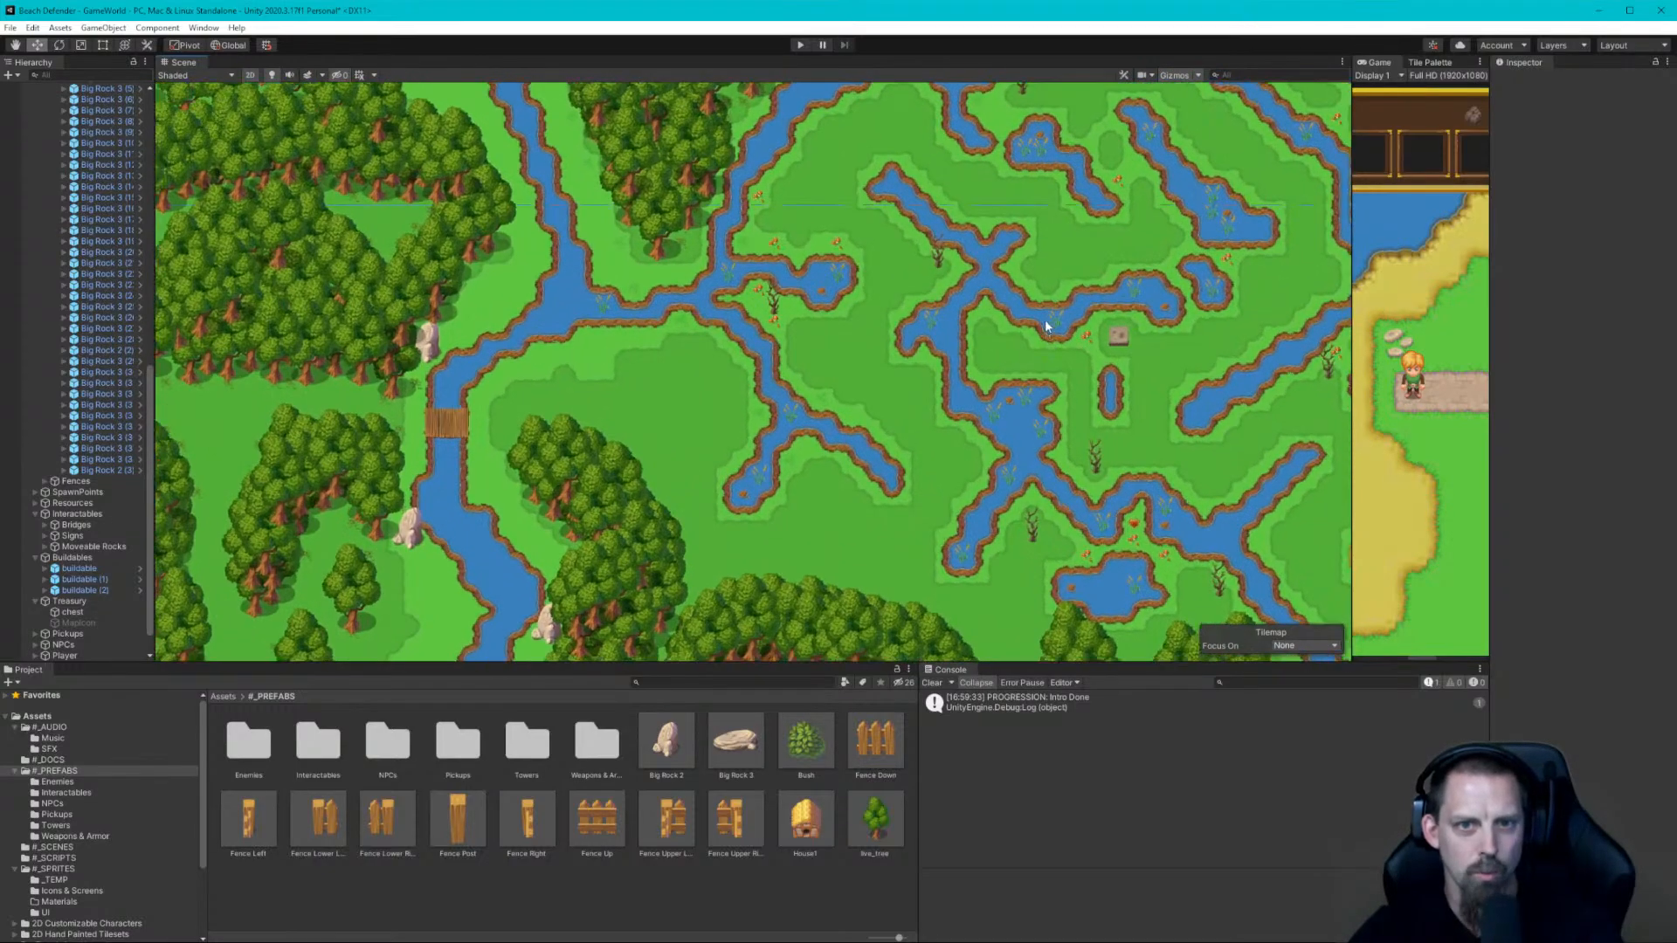
{"action": "scroll", "coordinate": [1048, 326], "scroll_direction": "up", "scroll_amount": 2}
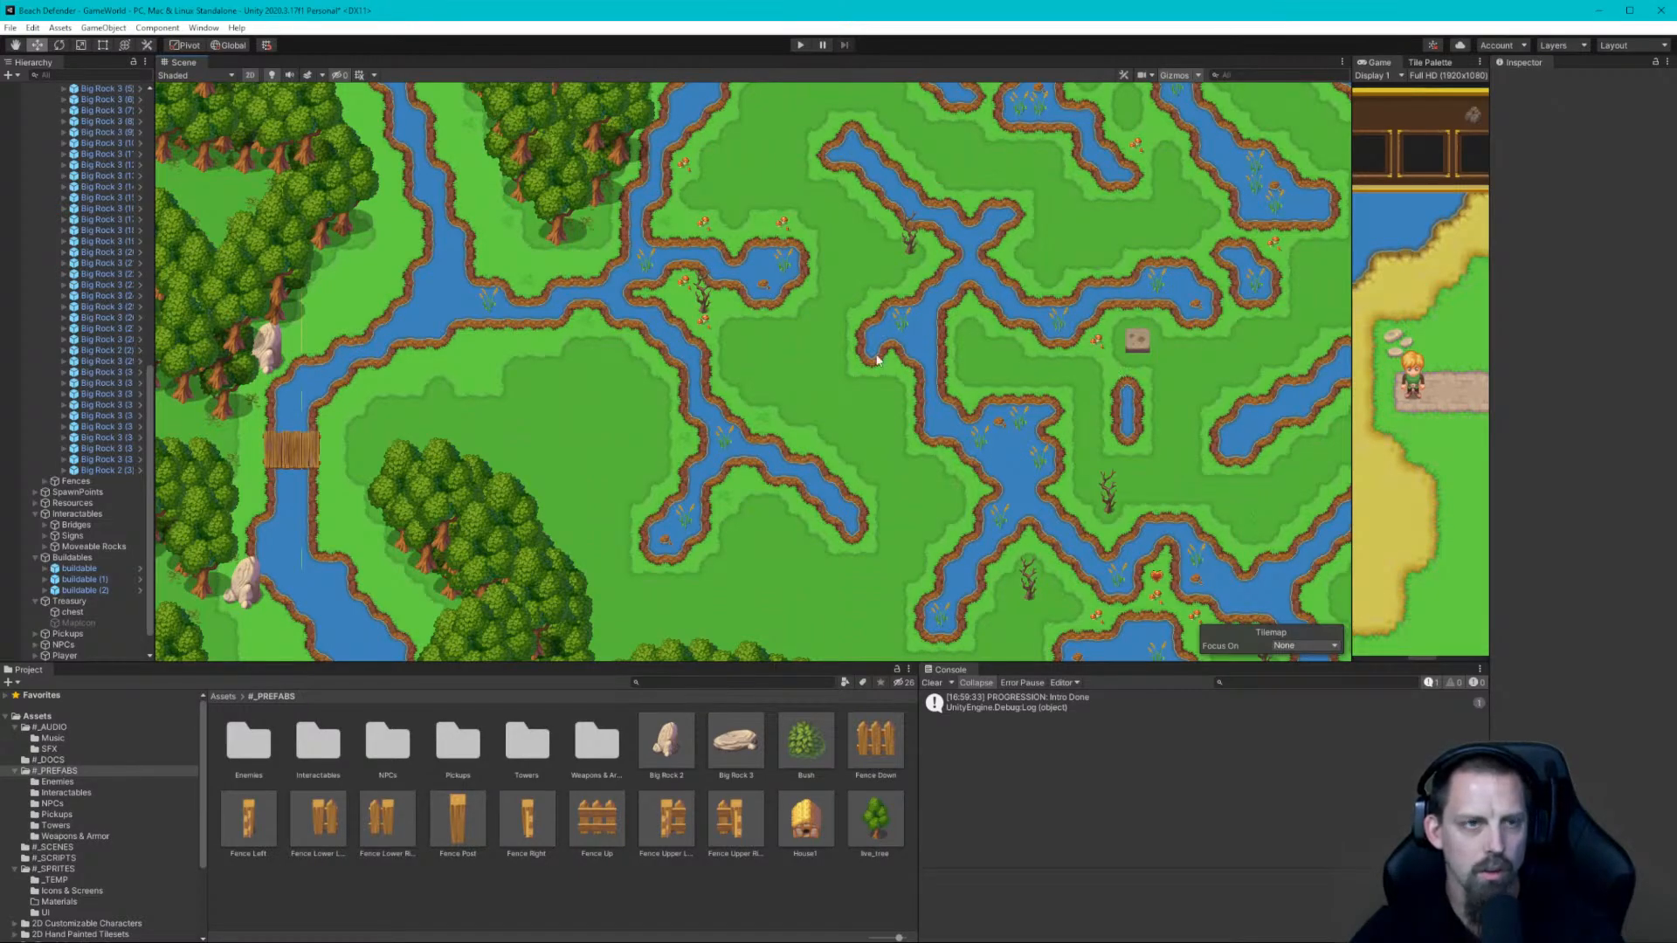
{"action": "scroll", "coordinate": [798, 374], "scroll_direction": "down", "scroll_amount": 6}
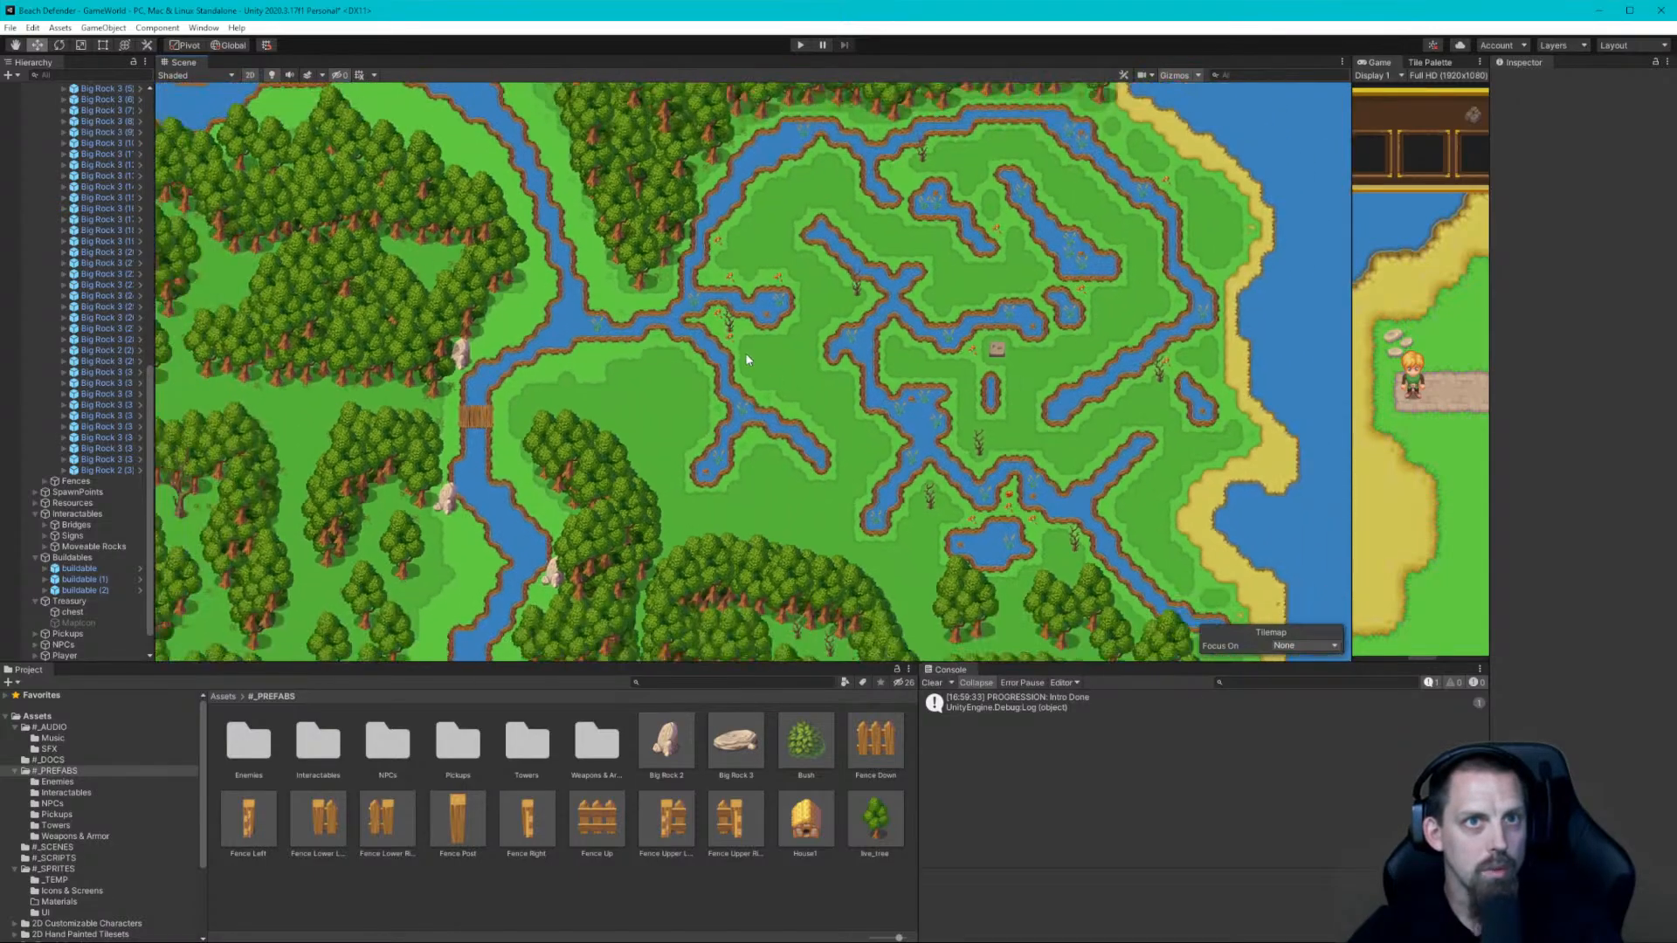
{"action": "scroll", "coordinate": [748, 360], "scroll_direction": "down", "scroll_amount": 5}
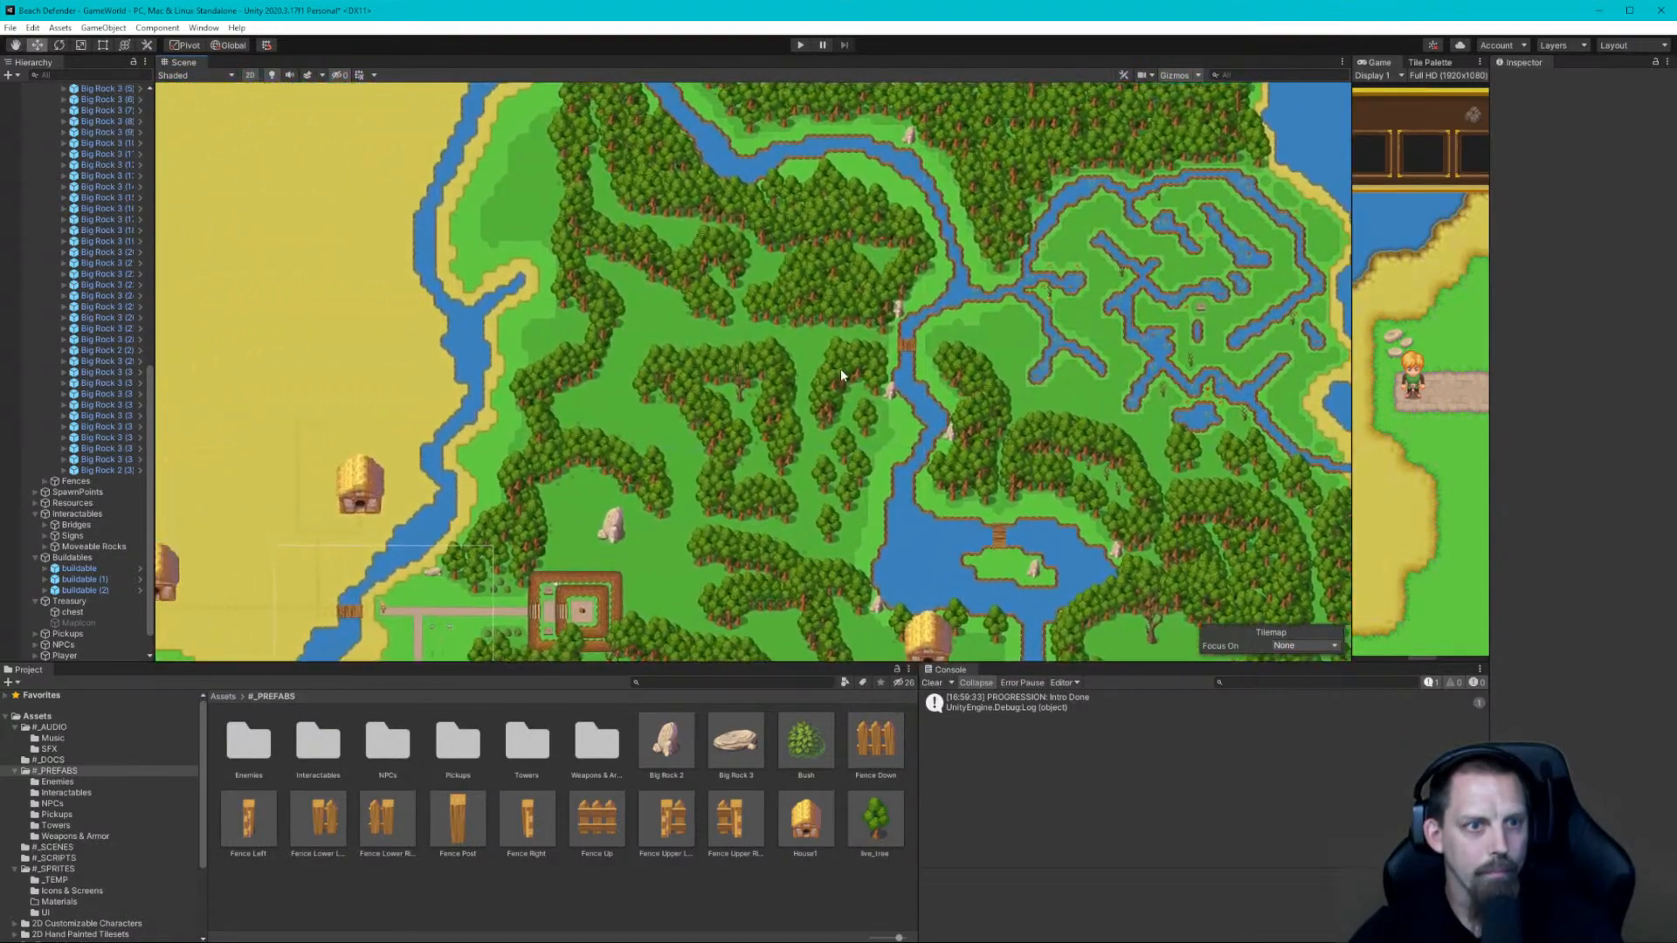
Examine the rock walls and openings on the western desert peninsula
{"action": "middle_click_drag", "start_coordinate": [674, 370], "coordinate": [1108, 240]}
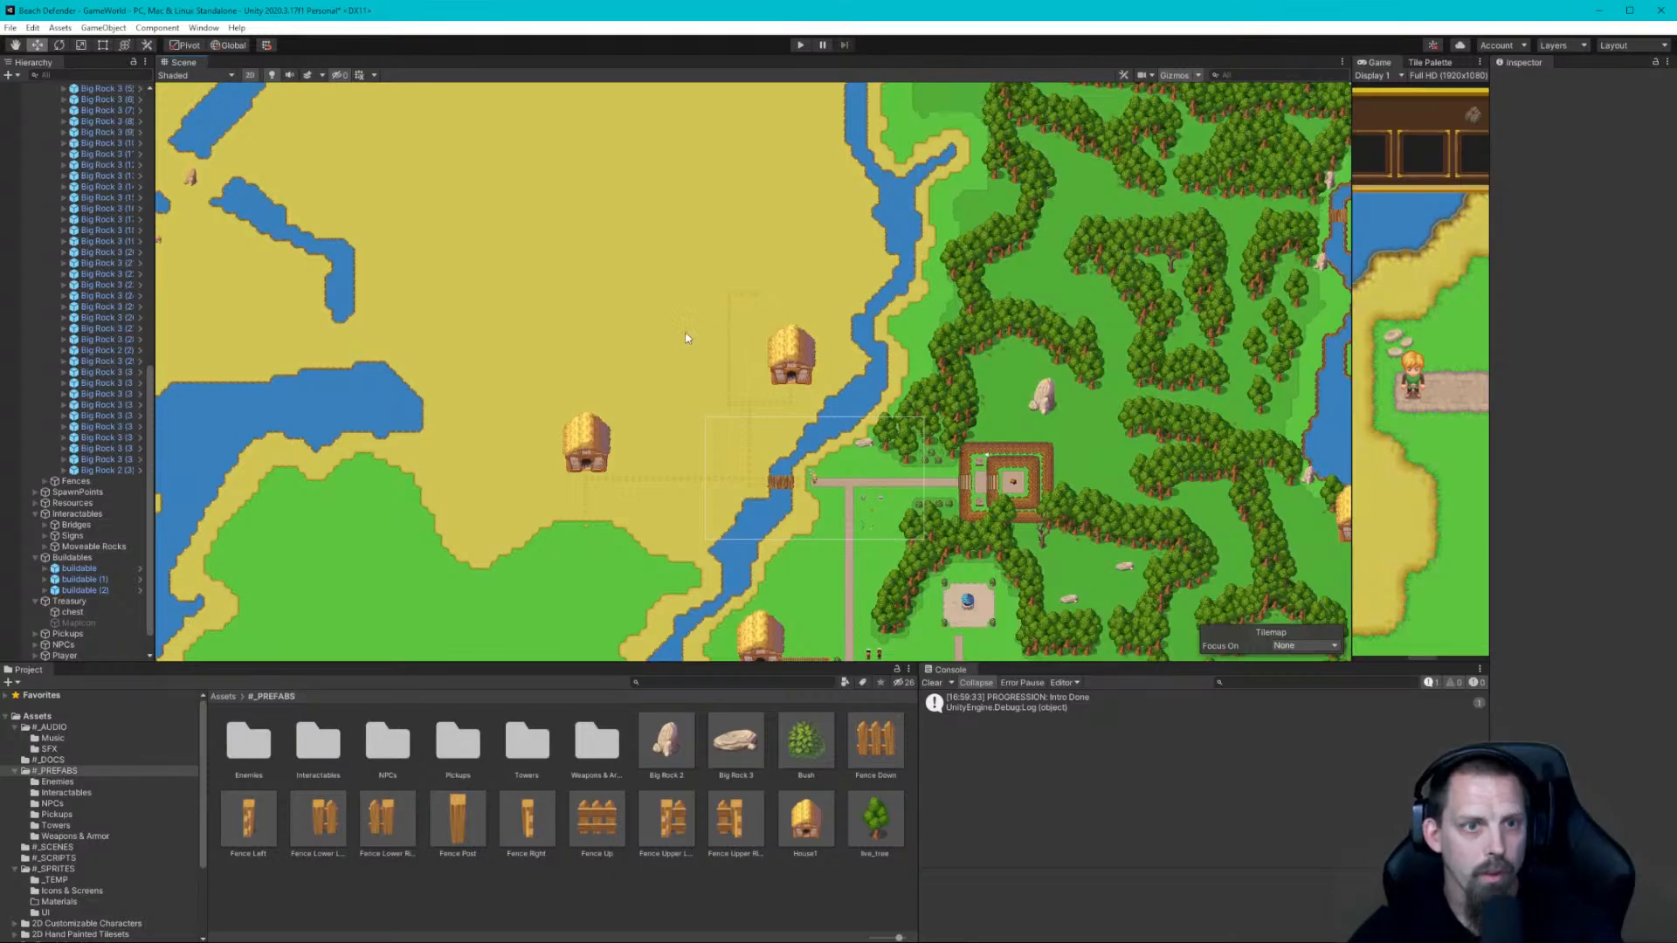
{"action": "scroll", "coordinate": [687, 345], "scroll_direction": "down", "scroll_amount": 5}
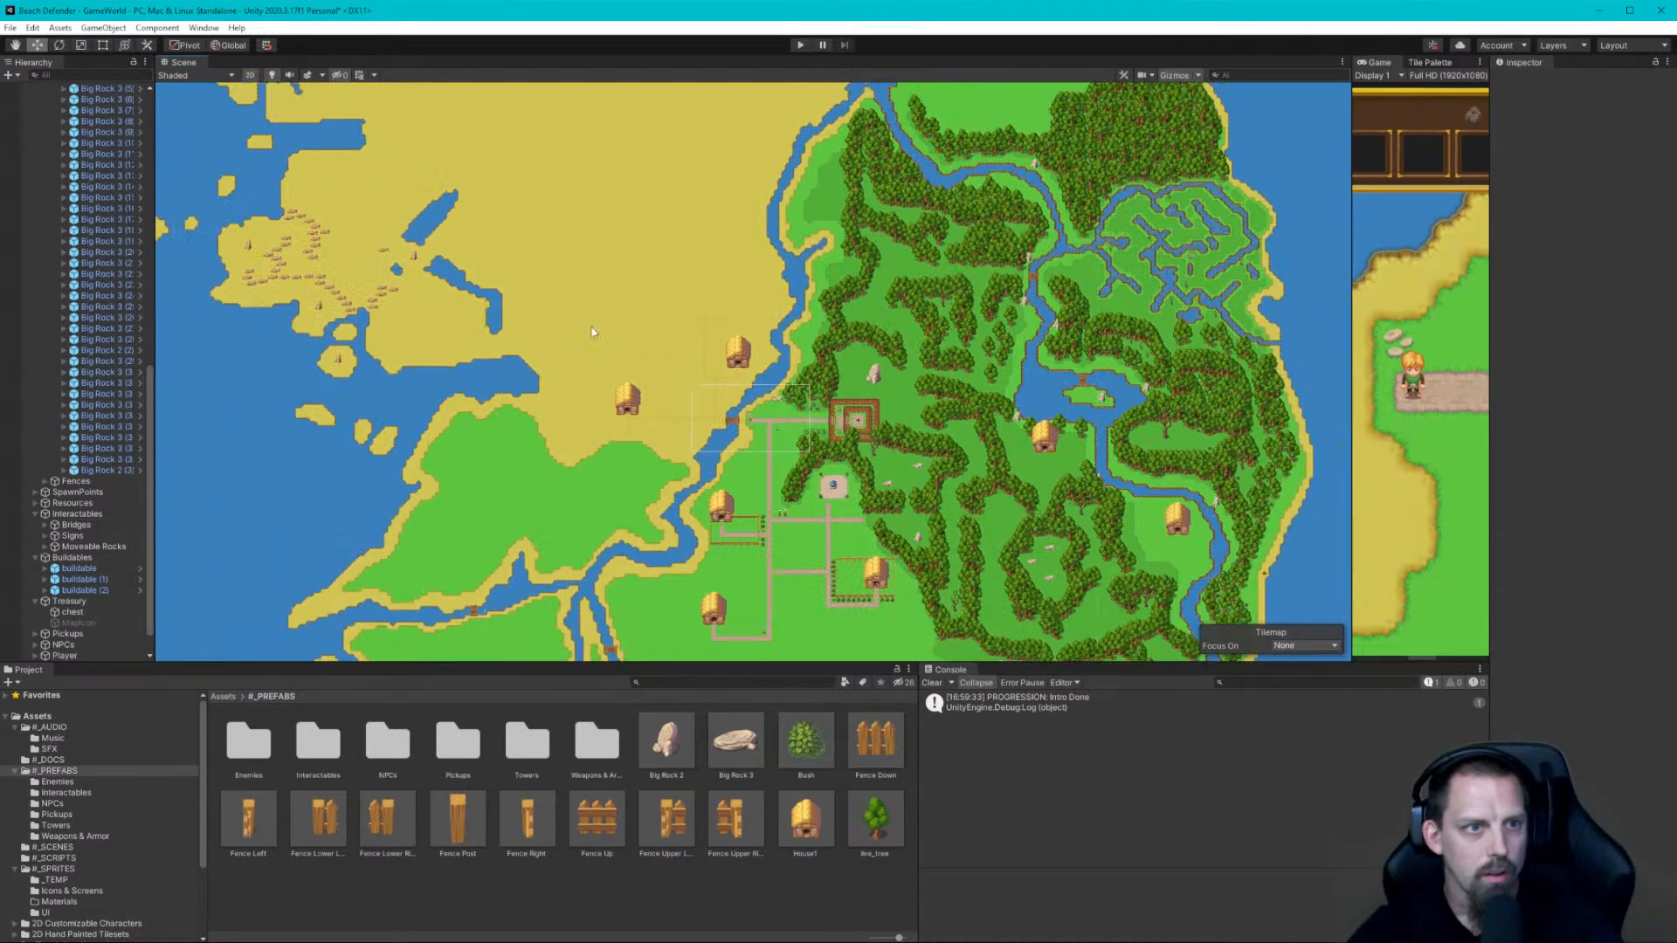
{"action": "scroll", "coordinate": [592, 332], "scroll_direction": "up", "scroll_amount": 1}
{"action": "middle_click_drag", "start_coordinate": [591, 332], "coordinate": [824, 498]}
{"action": "middle_click_drag", "start_coordinate": [532, 427], "coordinate": [593, 370]}
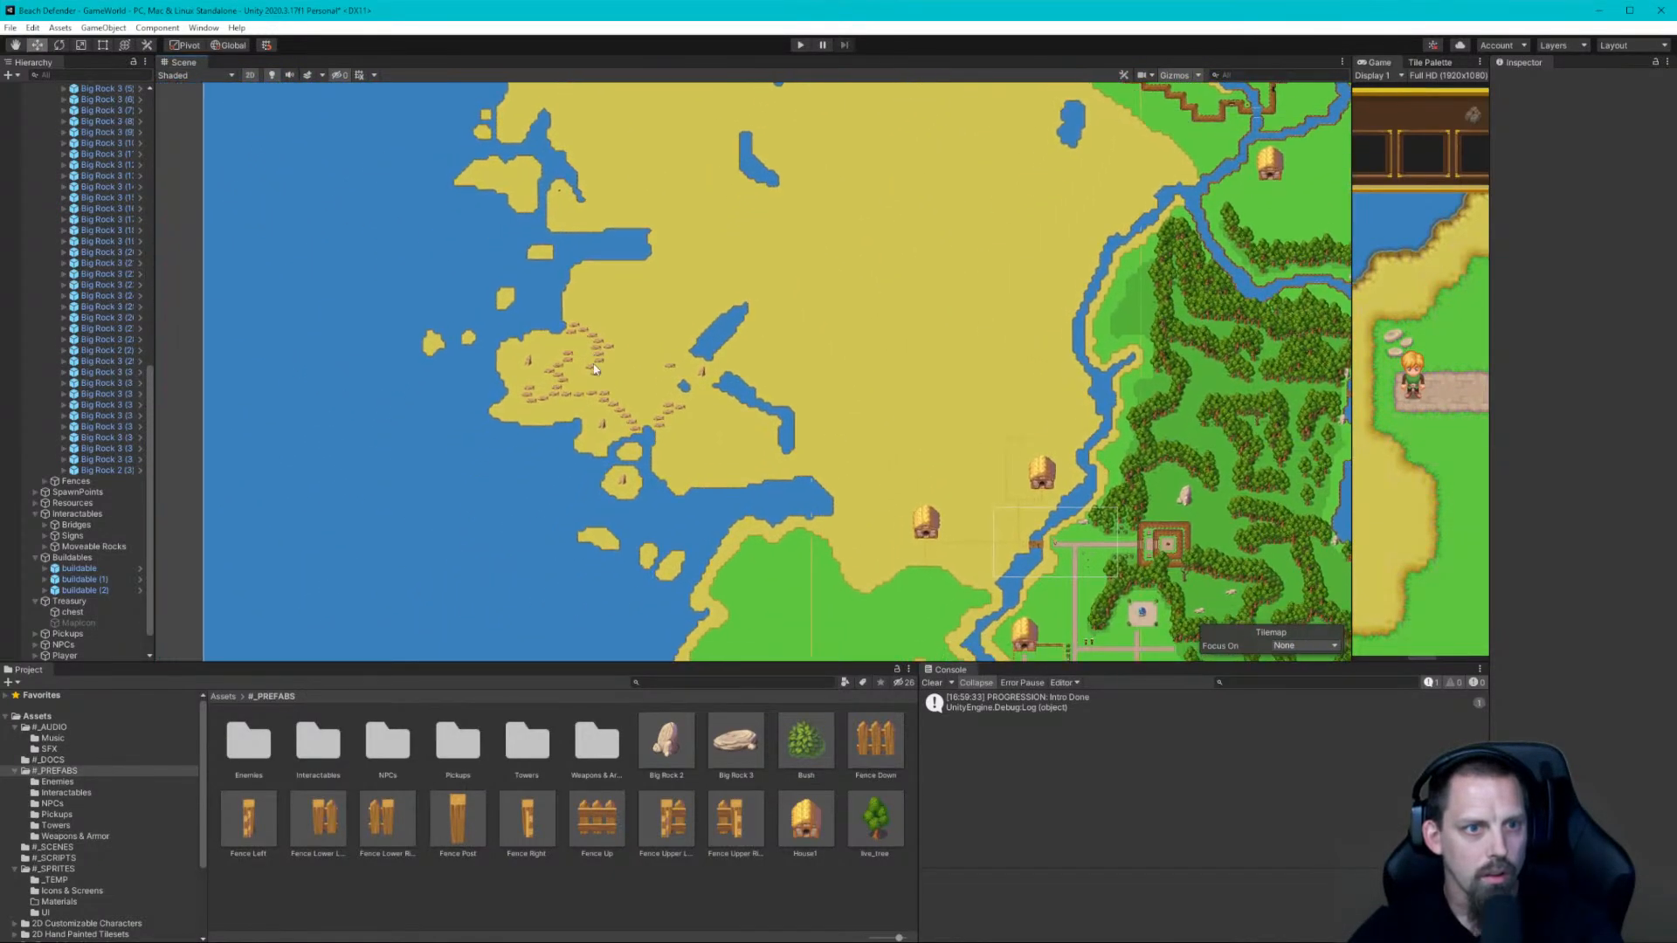
{"action": "scroll", "coordinate": [598, 375], "scroll_direction": "up", "scroll_amount": 5}
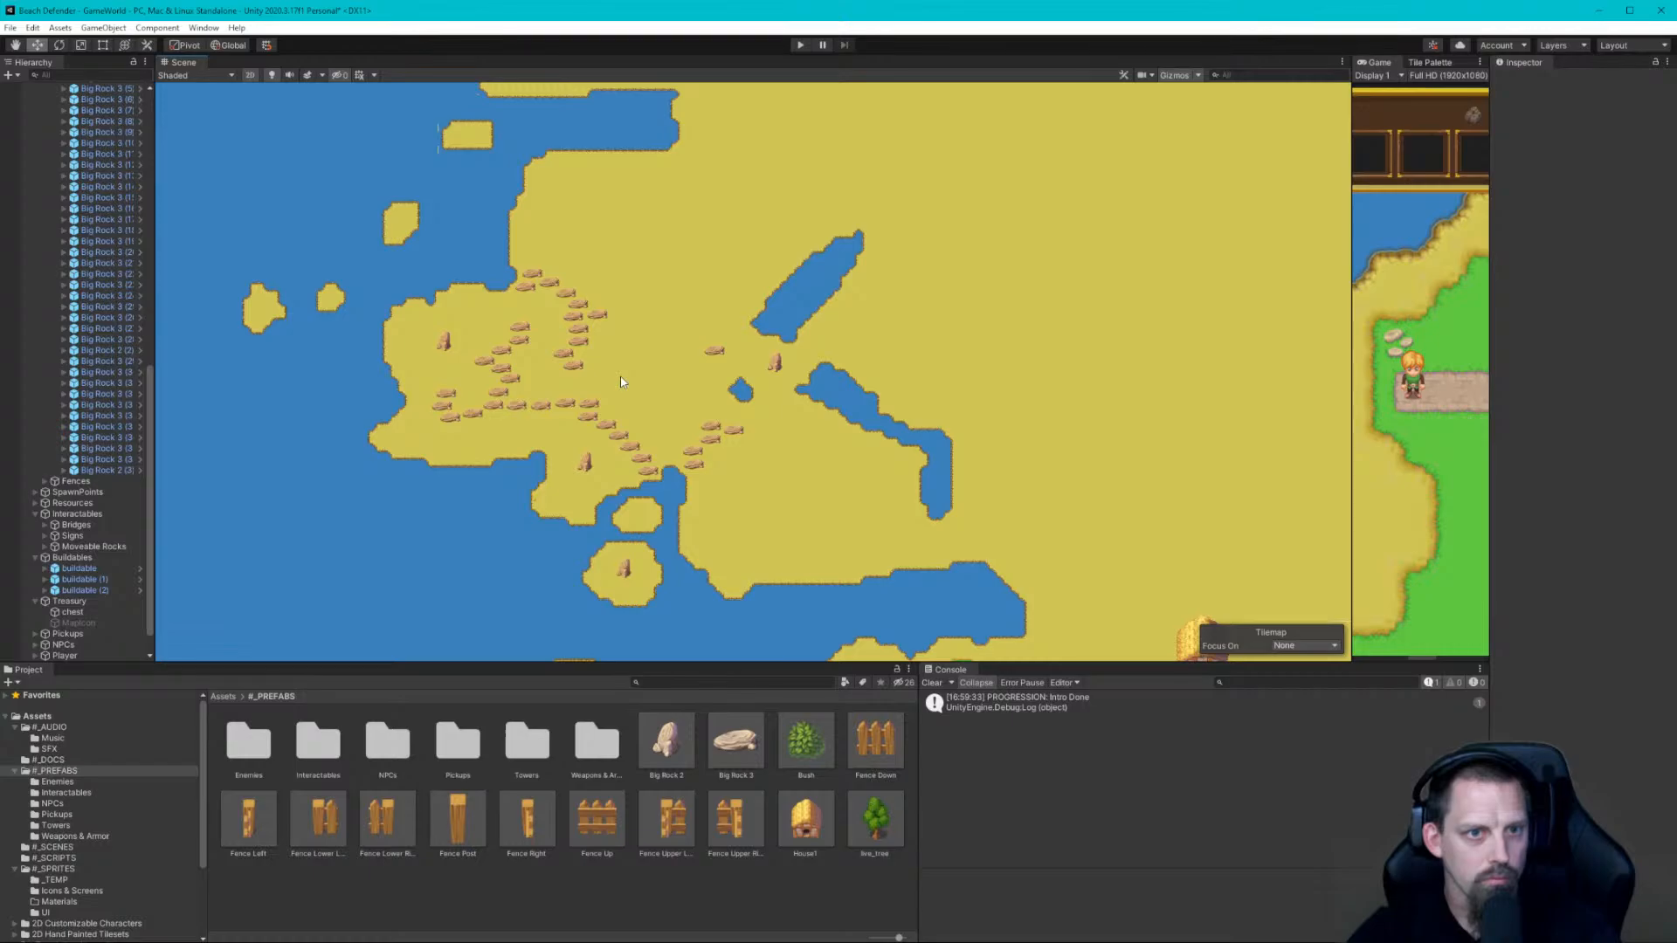
{"action": "scroll", "coordinate": [622, 381], "scroll_direction": "up", "scroll_amount": 4}
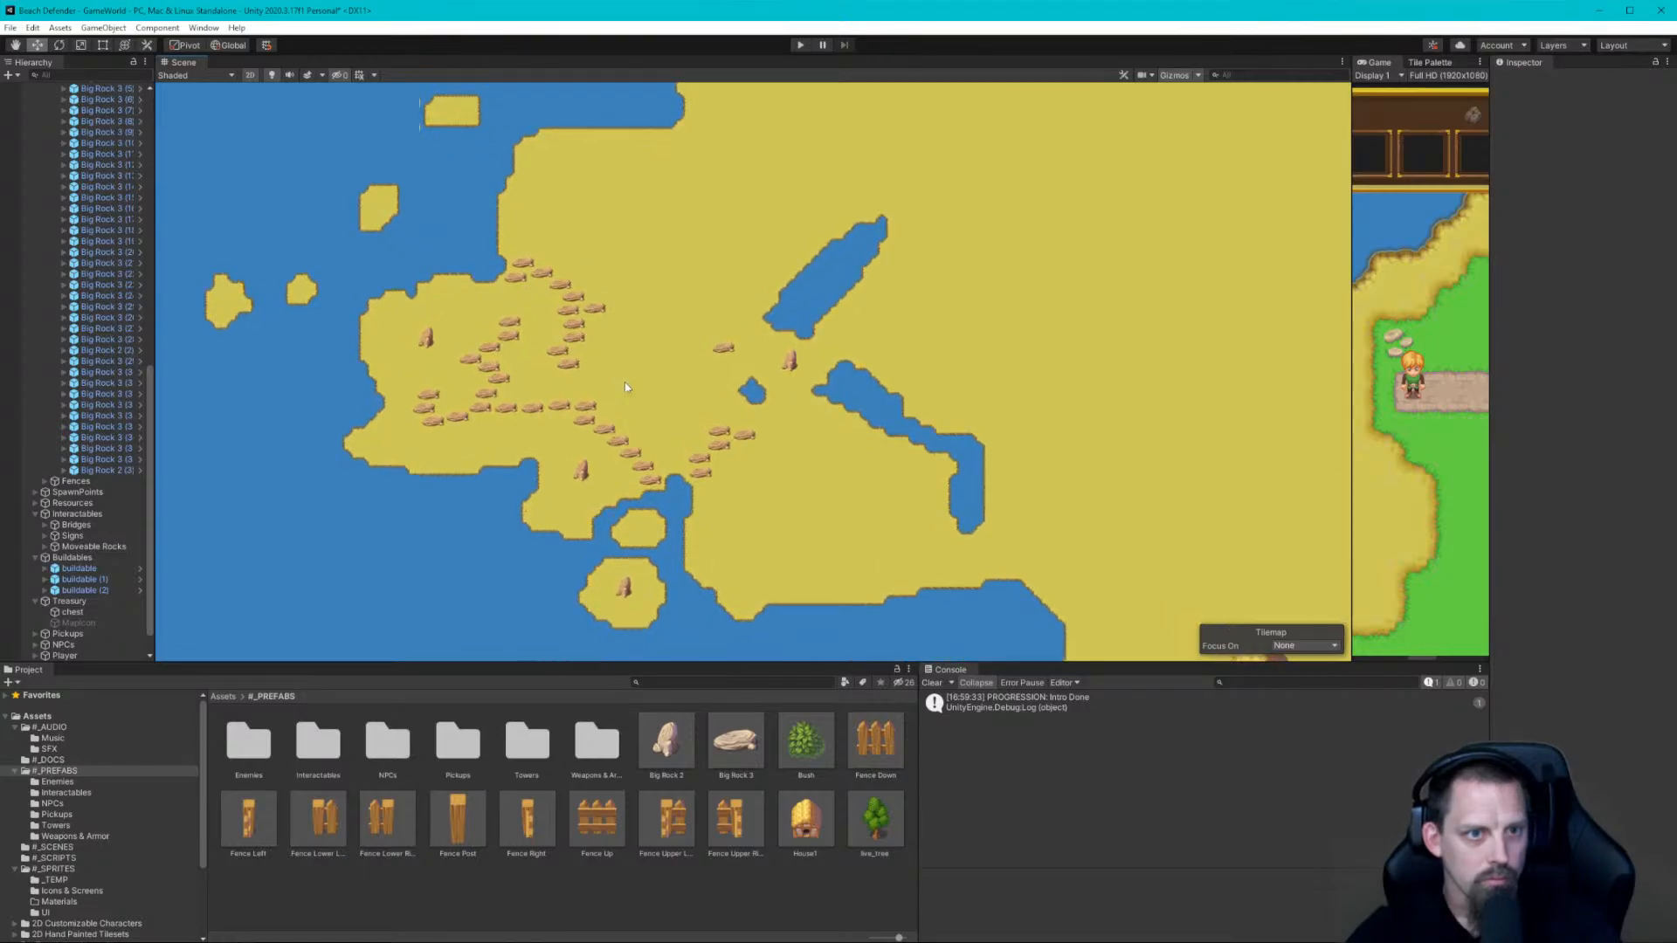
{"action": "scroll", "coordinate": [634, 409], "scroll_direction": "up", "scroll_amount": 2}
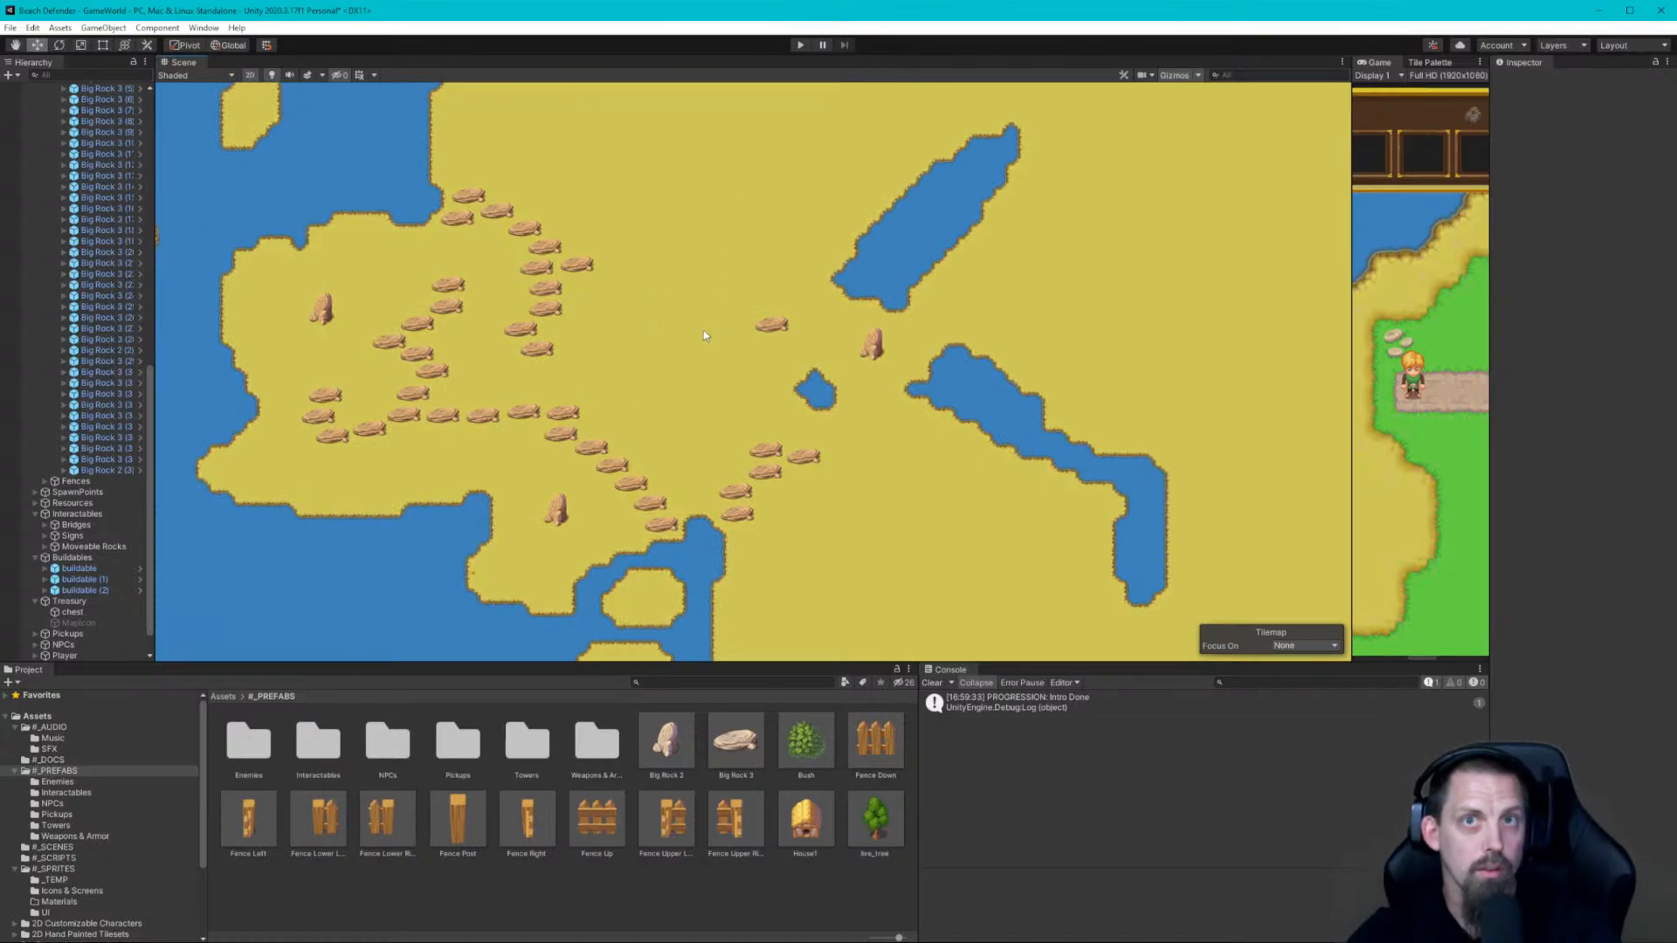
{"action": "scroll", "coordinate": [704, 331], "scroll_direction": "up", "scroll_amount": 1}
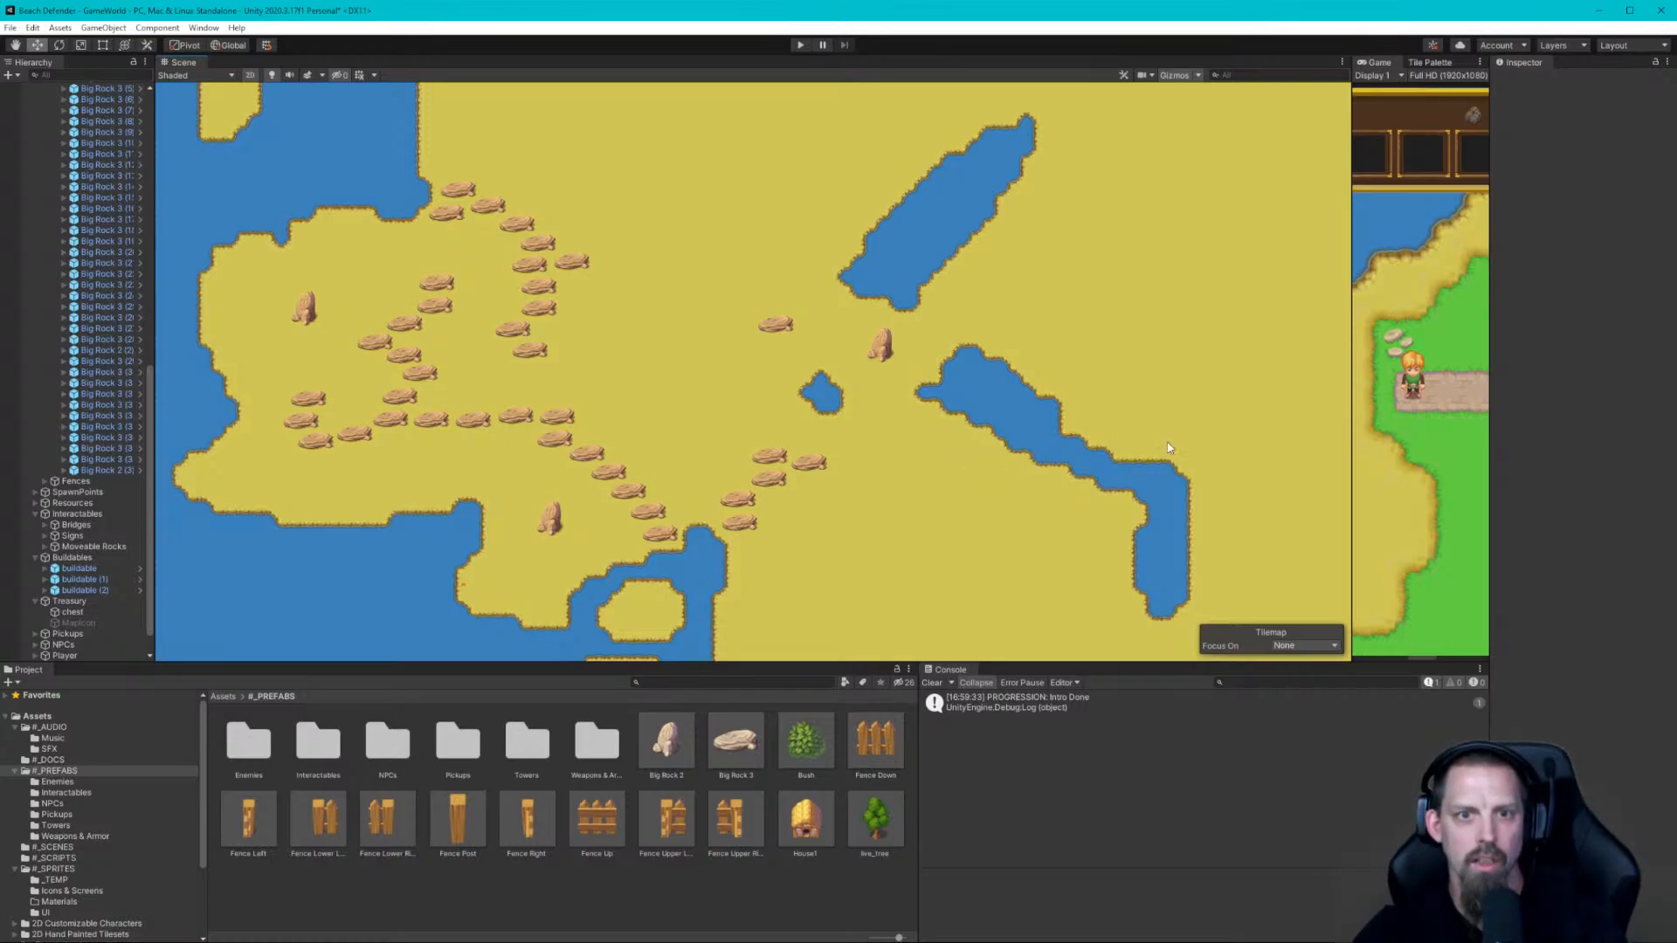
Assess the empty desert between the peninsula's rock walls and the eastern river
{"action": "middle_click_drag", "start_coordinate": [1132, 470], "coordinate": [531, 372]}
{"action": "scroll", "coordinate": [863, 412], "scroll_direction": "down", "scroll_amount": 10}
{"action": "scroll", "coordinate": [884, 425], "scroll_direction": "down", "scroll_amount": 8}
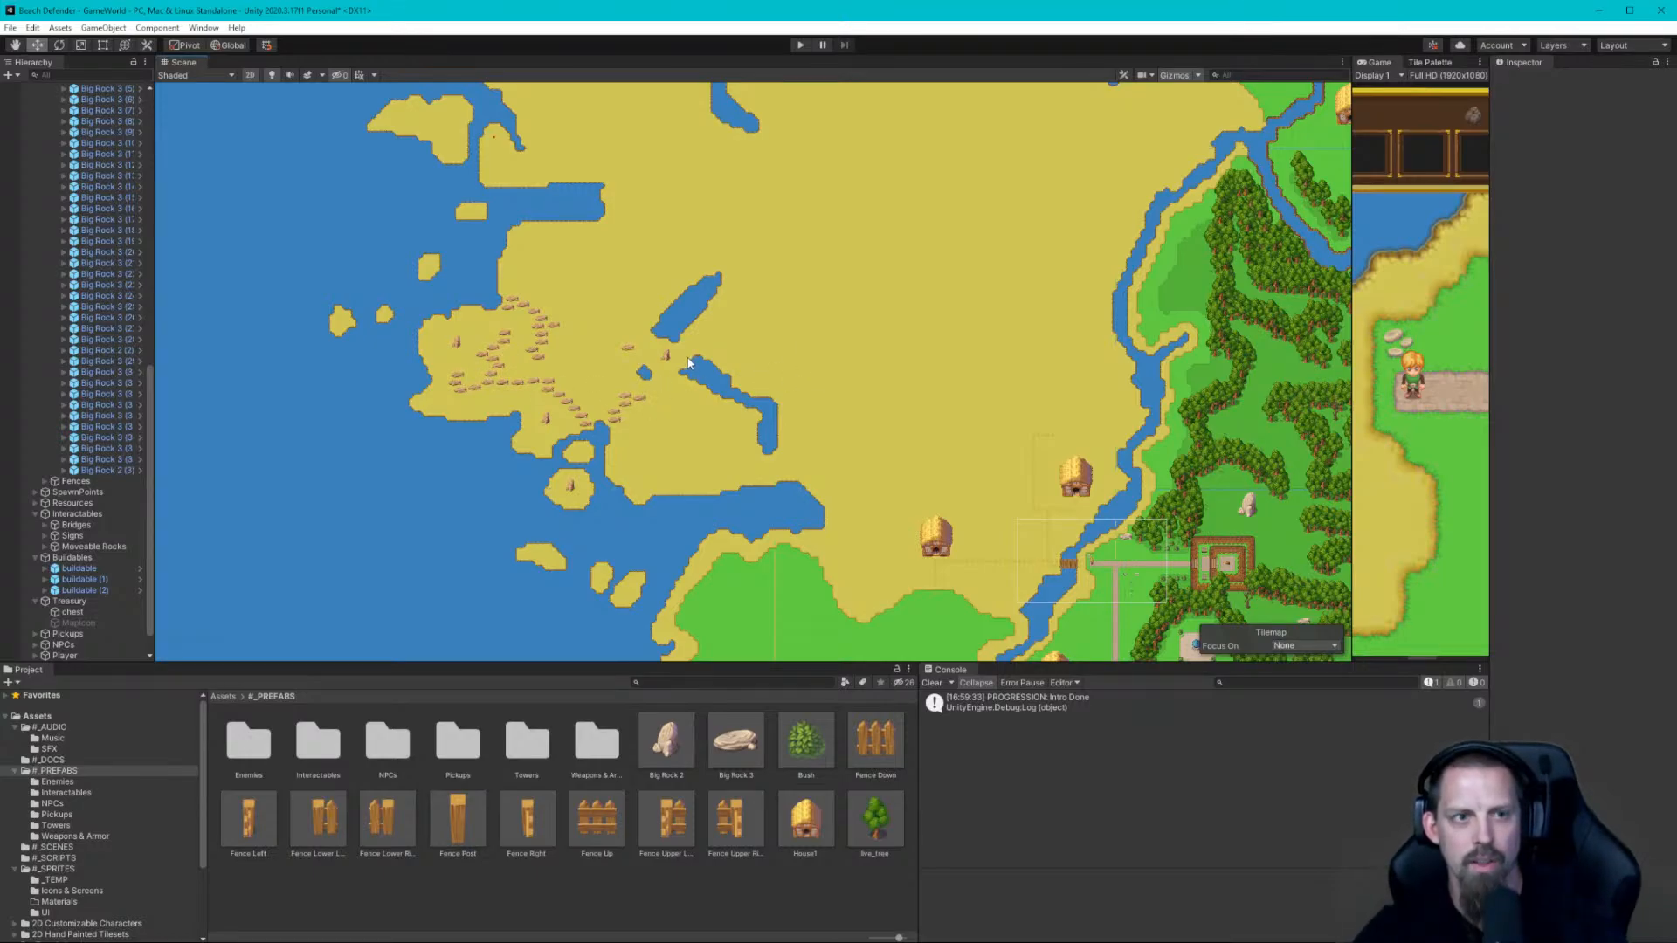
{"action": "scroll", "coordinate": [596, 374], "scroll_direction": "up", "scroll_amount": 2}
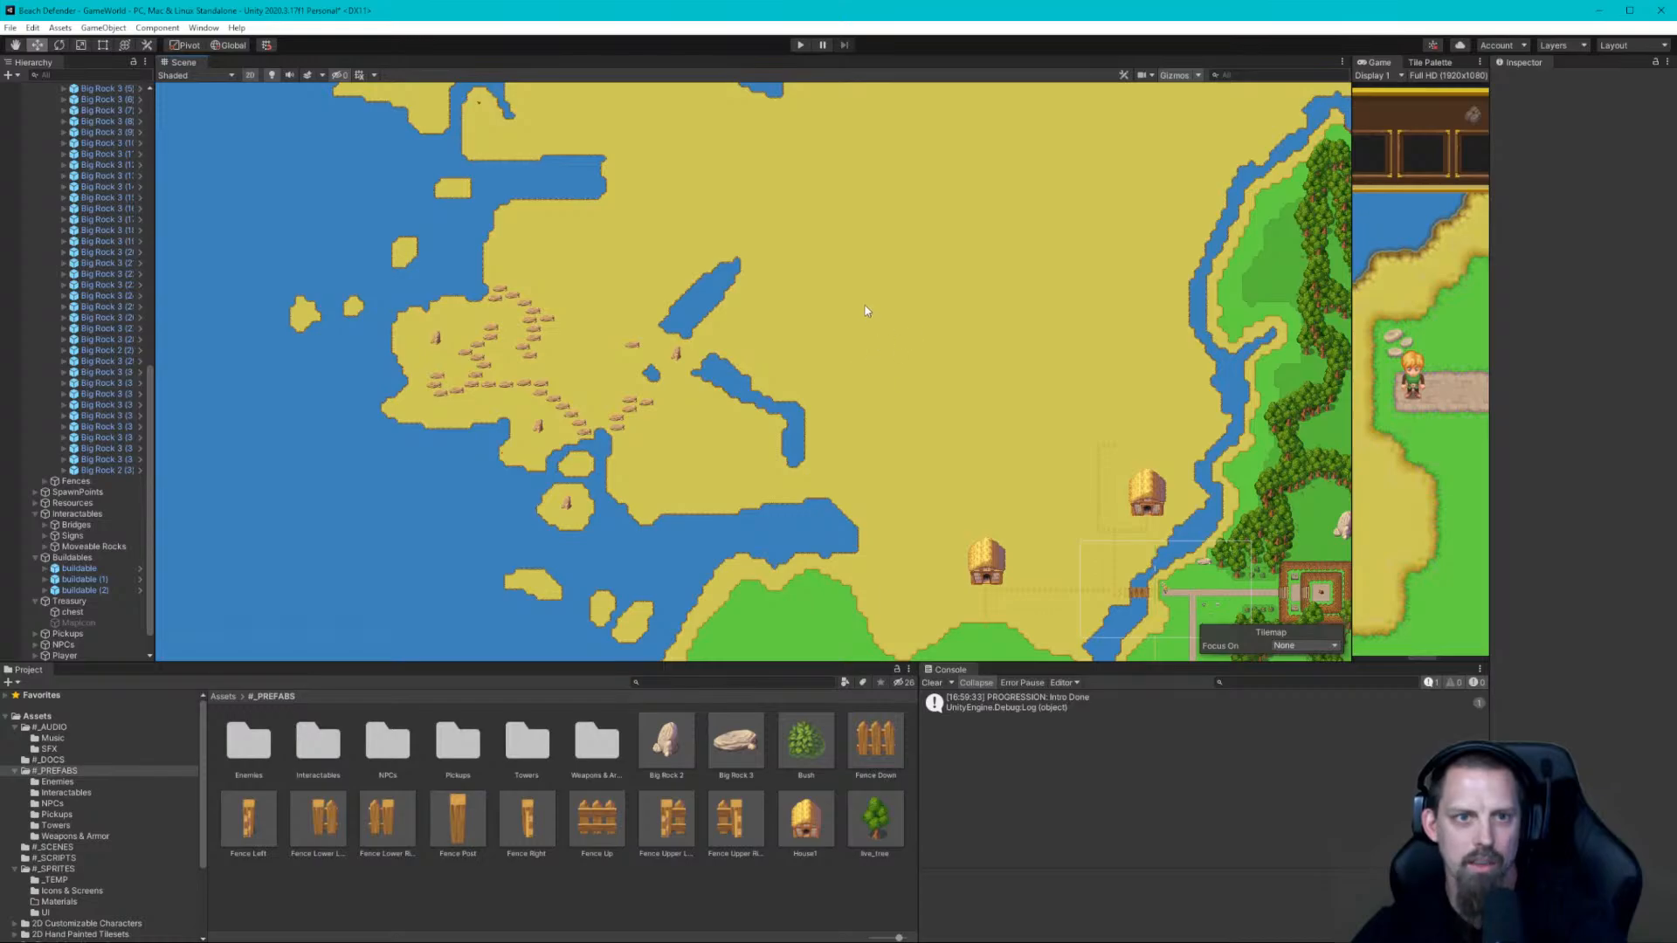
Review the southwestern river delta and the empty grassland south of the village
{"action": "middle_click_drag", "start_coordinate": [867, 311], "coordinate": [794, 175]}
{"action": "scroll", "coordinate": [1001, 430], "scroll_direction": "down", "scroll_amount": 9}
{"action": "middle_click_drag", "start_coordinate": [922, 414], "coordinate": [893, 174]}
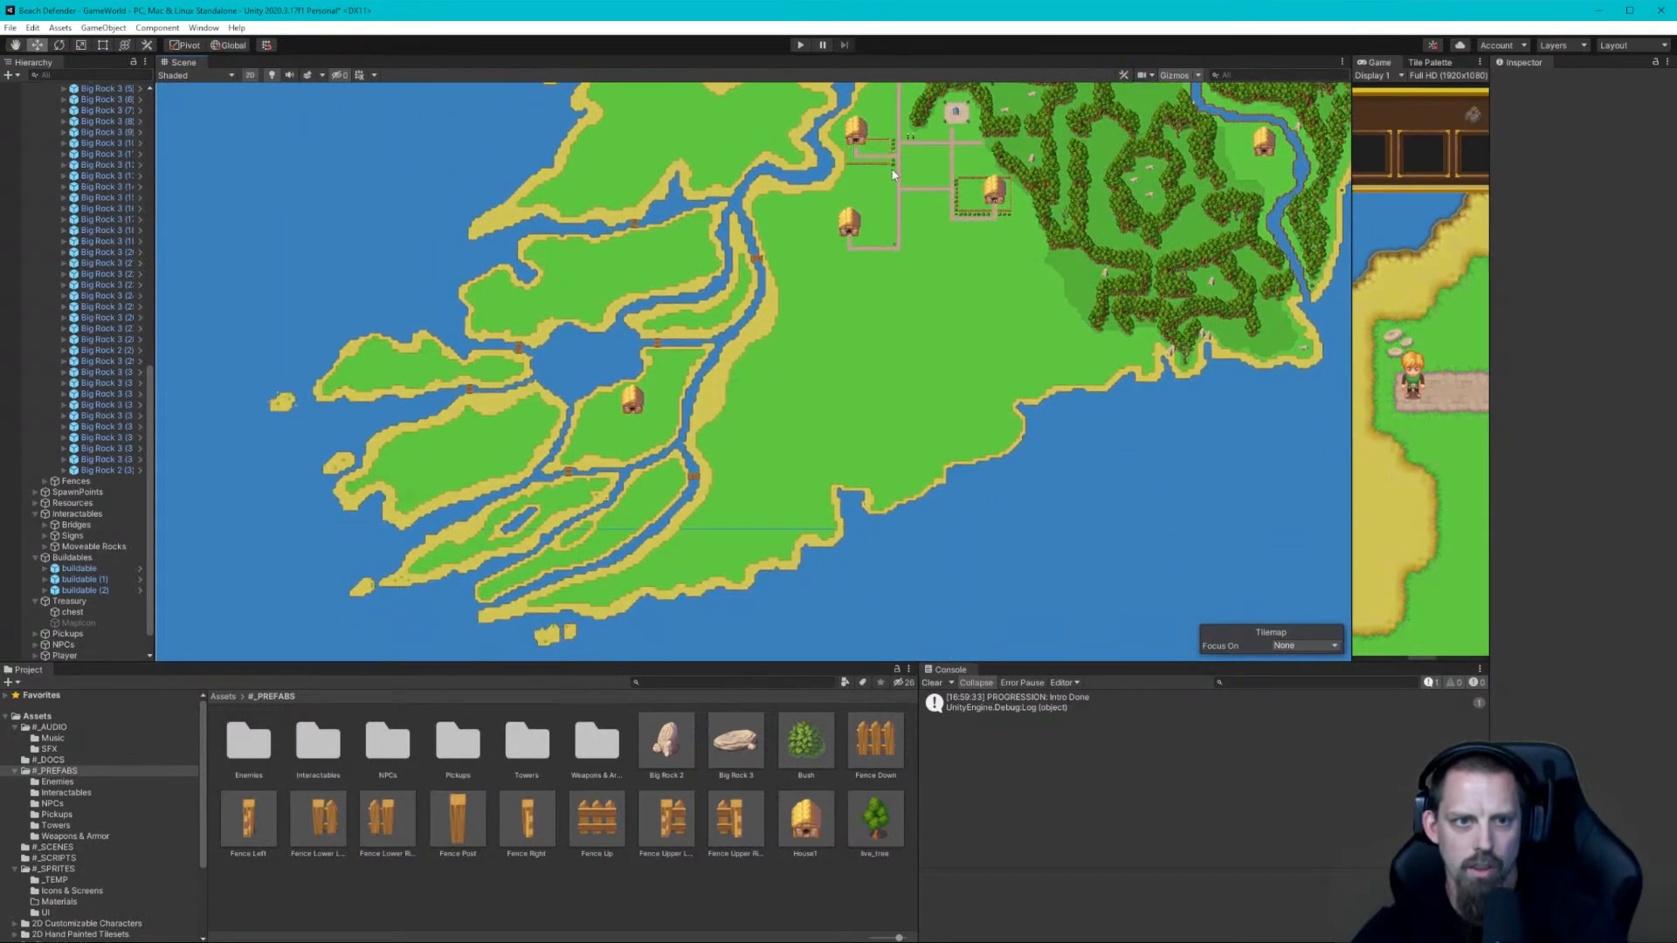
{"action": "scroll", "coordinate": [883, 316], "scroll_direction": "up", "scroll_amount": 1}
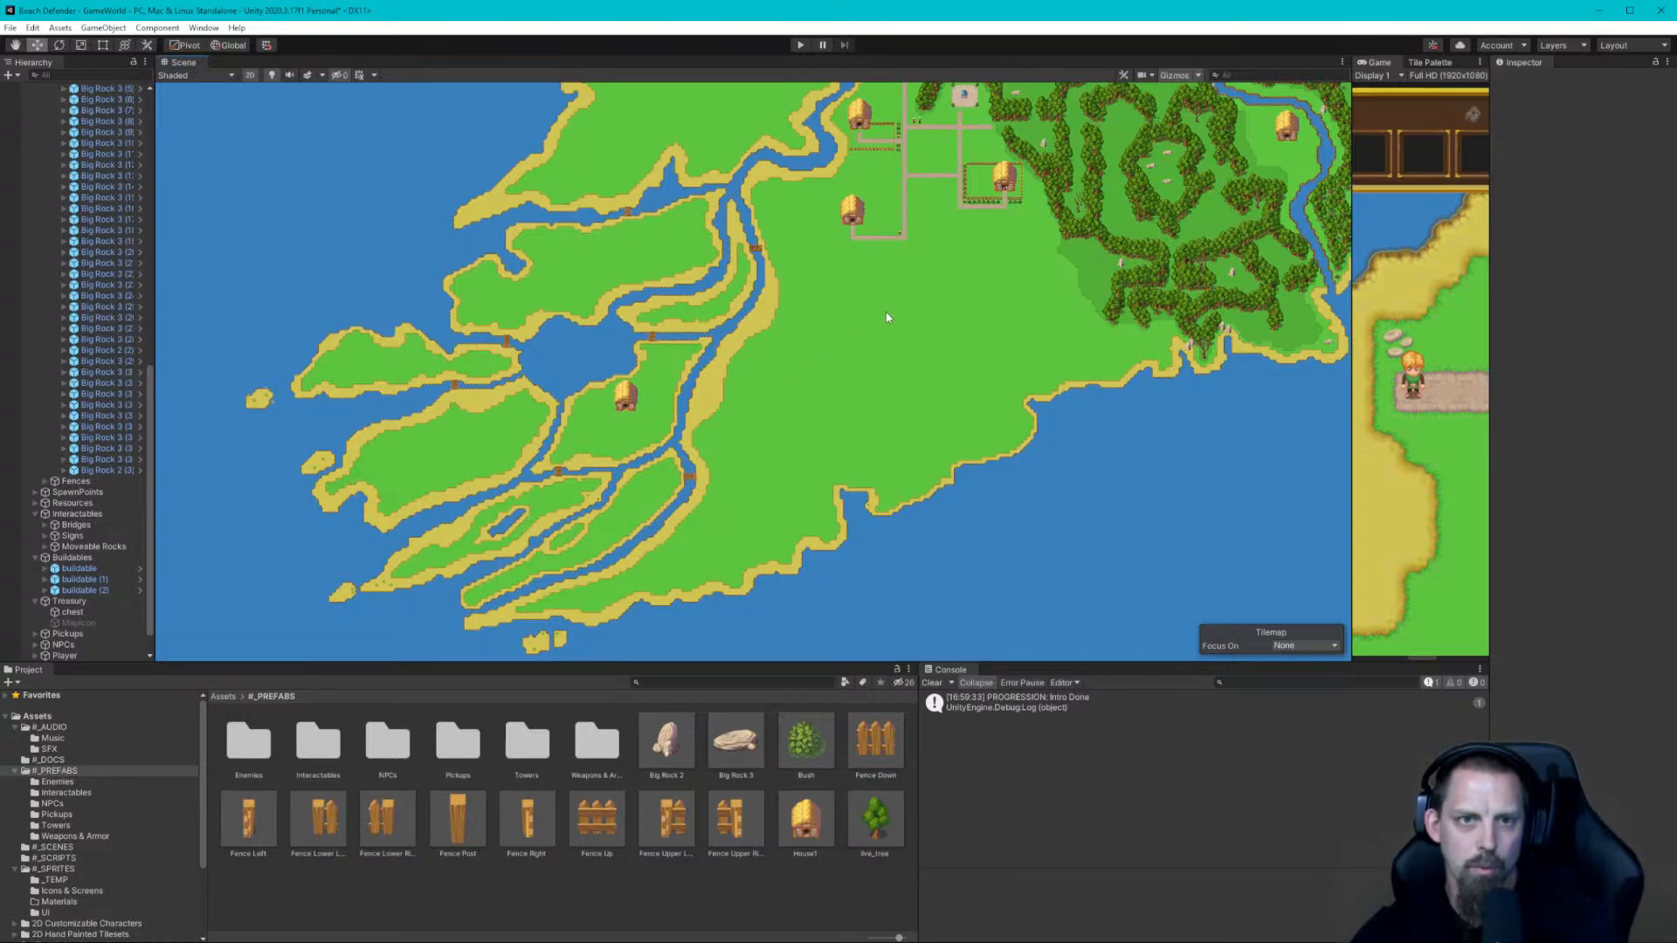
{"action": "scroll", "coordinate": [887, 318], "scroll_direction": "down", "scroll_amount": 1}
{"action": "scroll", "coordinate": [856, 326], "scroll_direction": "up", "scroll_amount": 1}
{"action": "scroll", "coordinate": [854, 320], "scroll_direction": "down", "scroll_amount": 1}
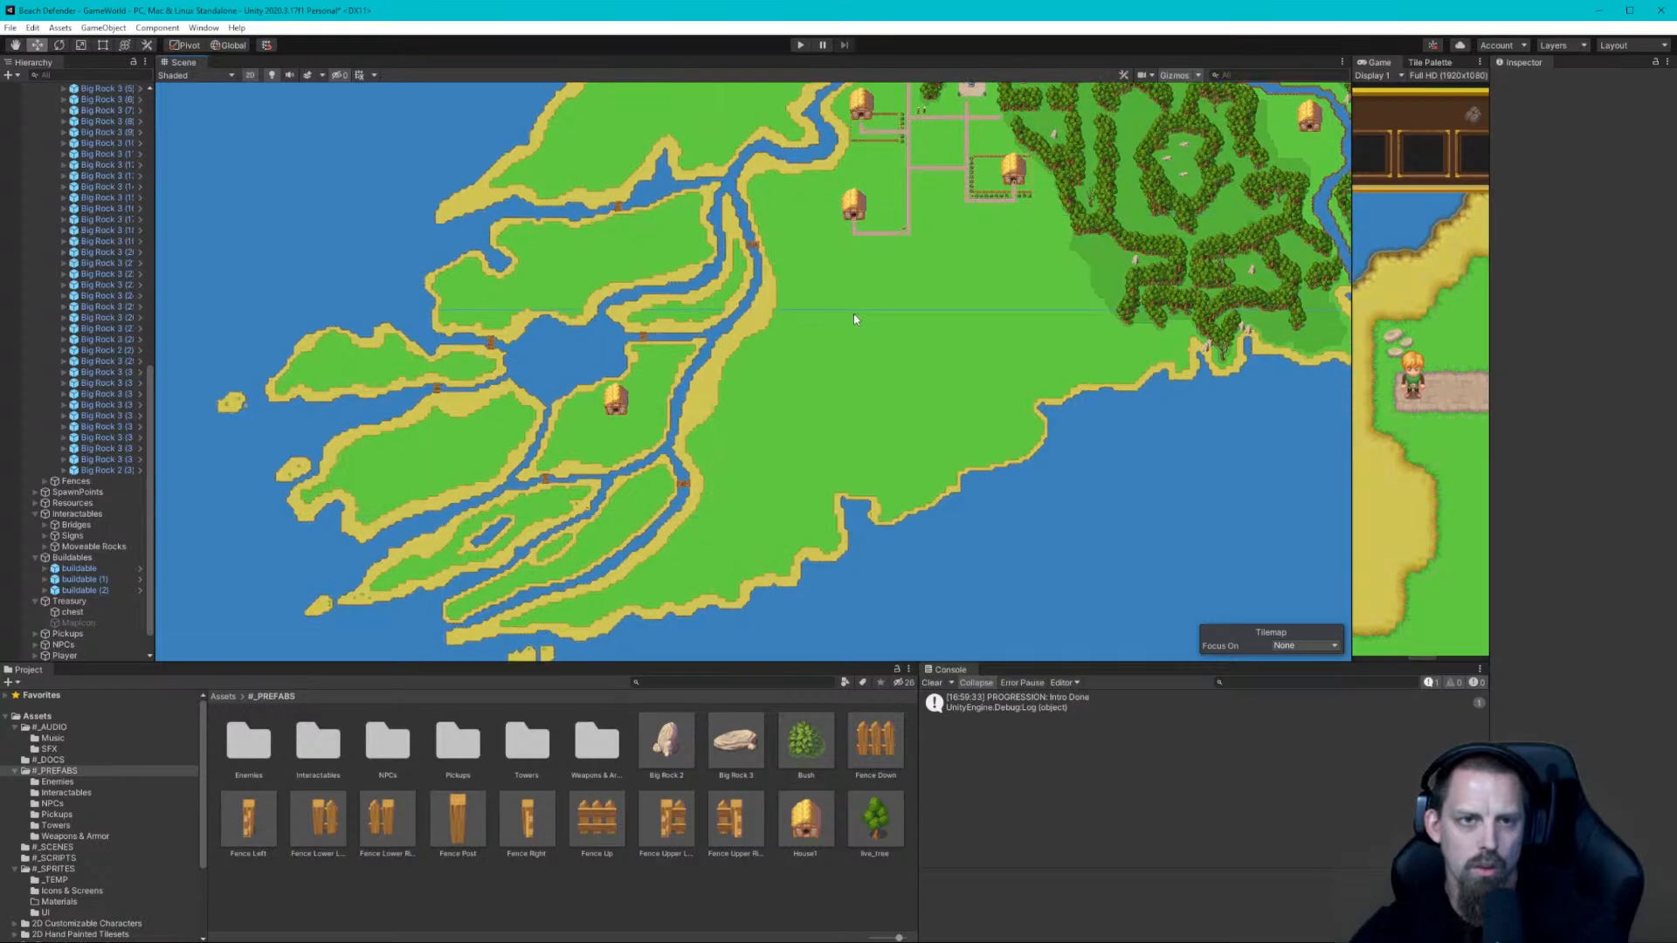
{"action": "scroll", "coordinate": [854, 319], "scroll_direction": "up", "scroll_amount": 1}
{"action": "scroll", "coordinate": [854, 318], "scroll_direction": "down", "scroll_amount": 1}
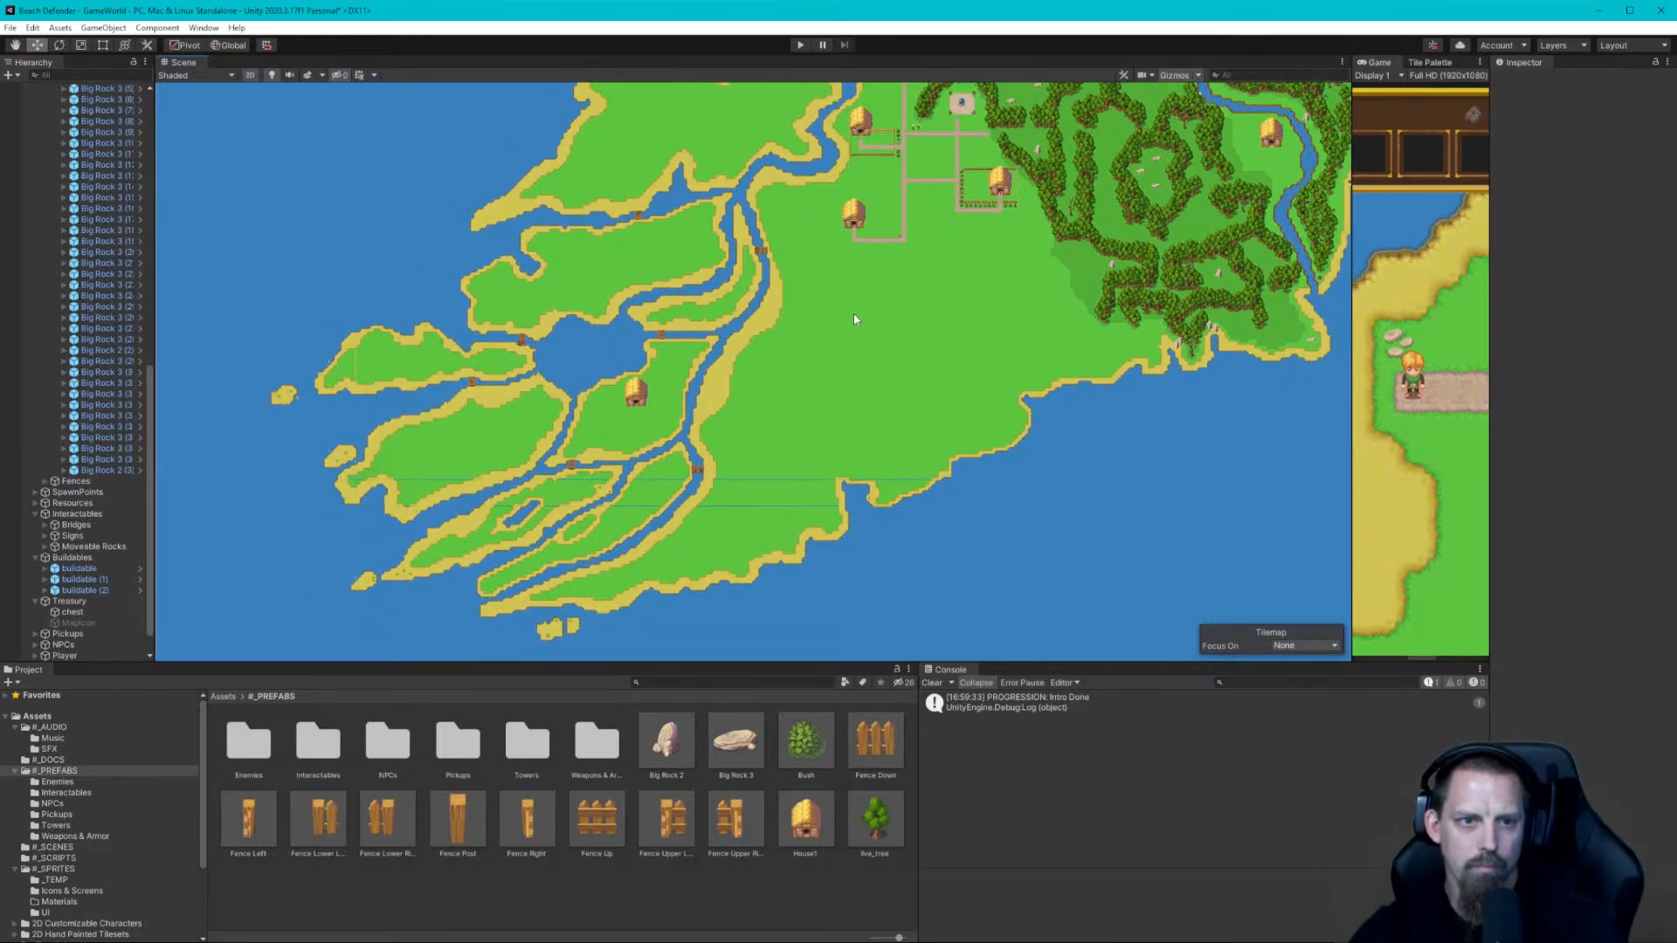
{"action": "scroll", "coordinate": [855, 318], "scroll_direction": "down", "scroll_amount": 1}
{"action": "scroll", "coordinate": [856, 317], "scroll_direction": "up", "scroll_amount": 1}
{"action": "scroll", "coordinate": [743, 305], "scroll_direction": "up", "scroll_amount": 1}
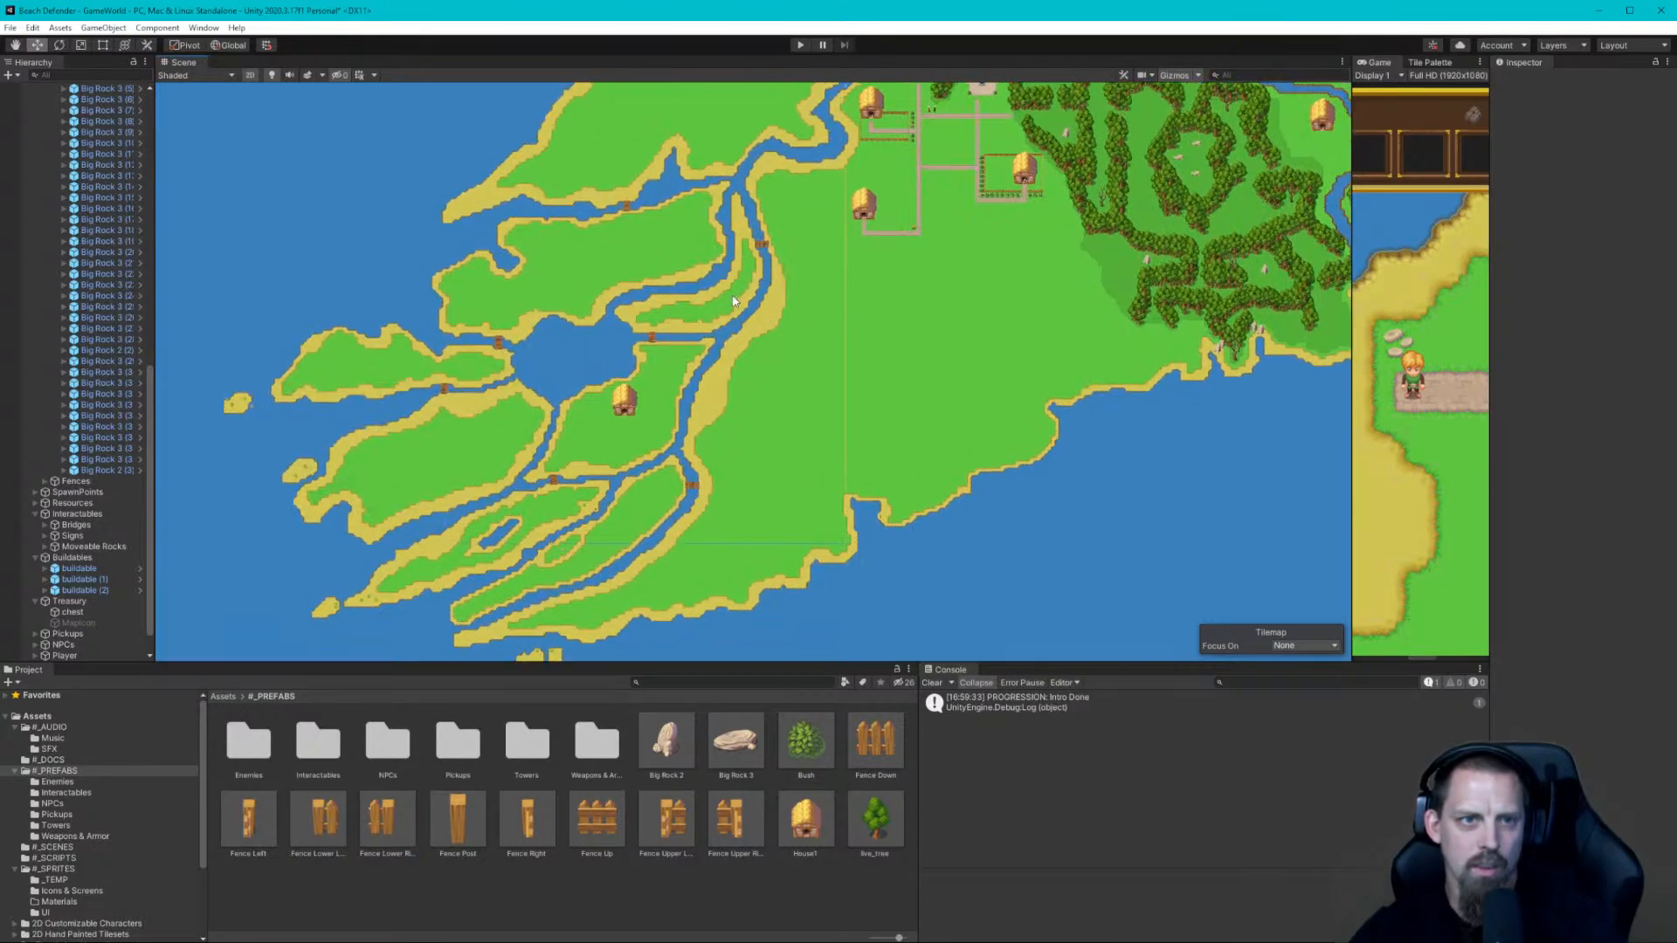
{"action": "scroll", "coordinate": [812, 336], "scroll_direction": "up", "scroll_amount": 3}
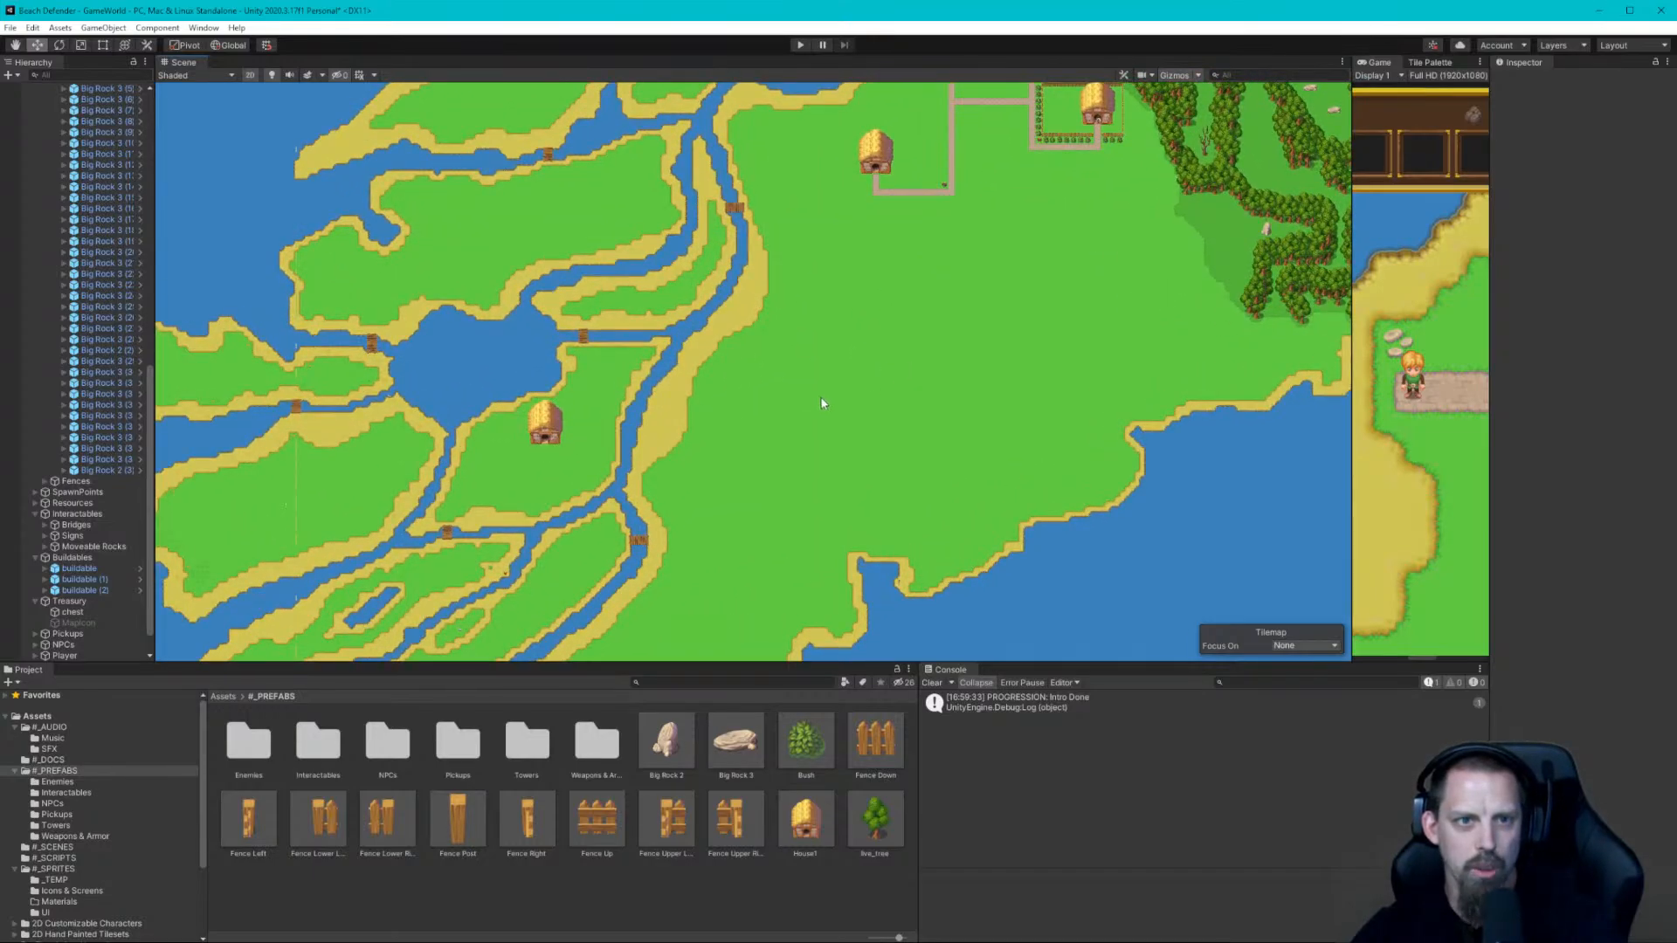
Inspect the heart pickup on the sandy riverbank in the southern delta
{"action": "middle_click_drag", "start_coordinate": [841, 379], "coordinate": [895, 321]}
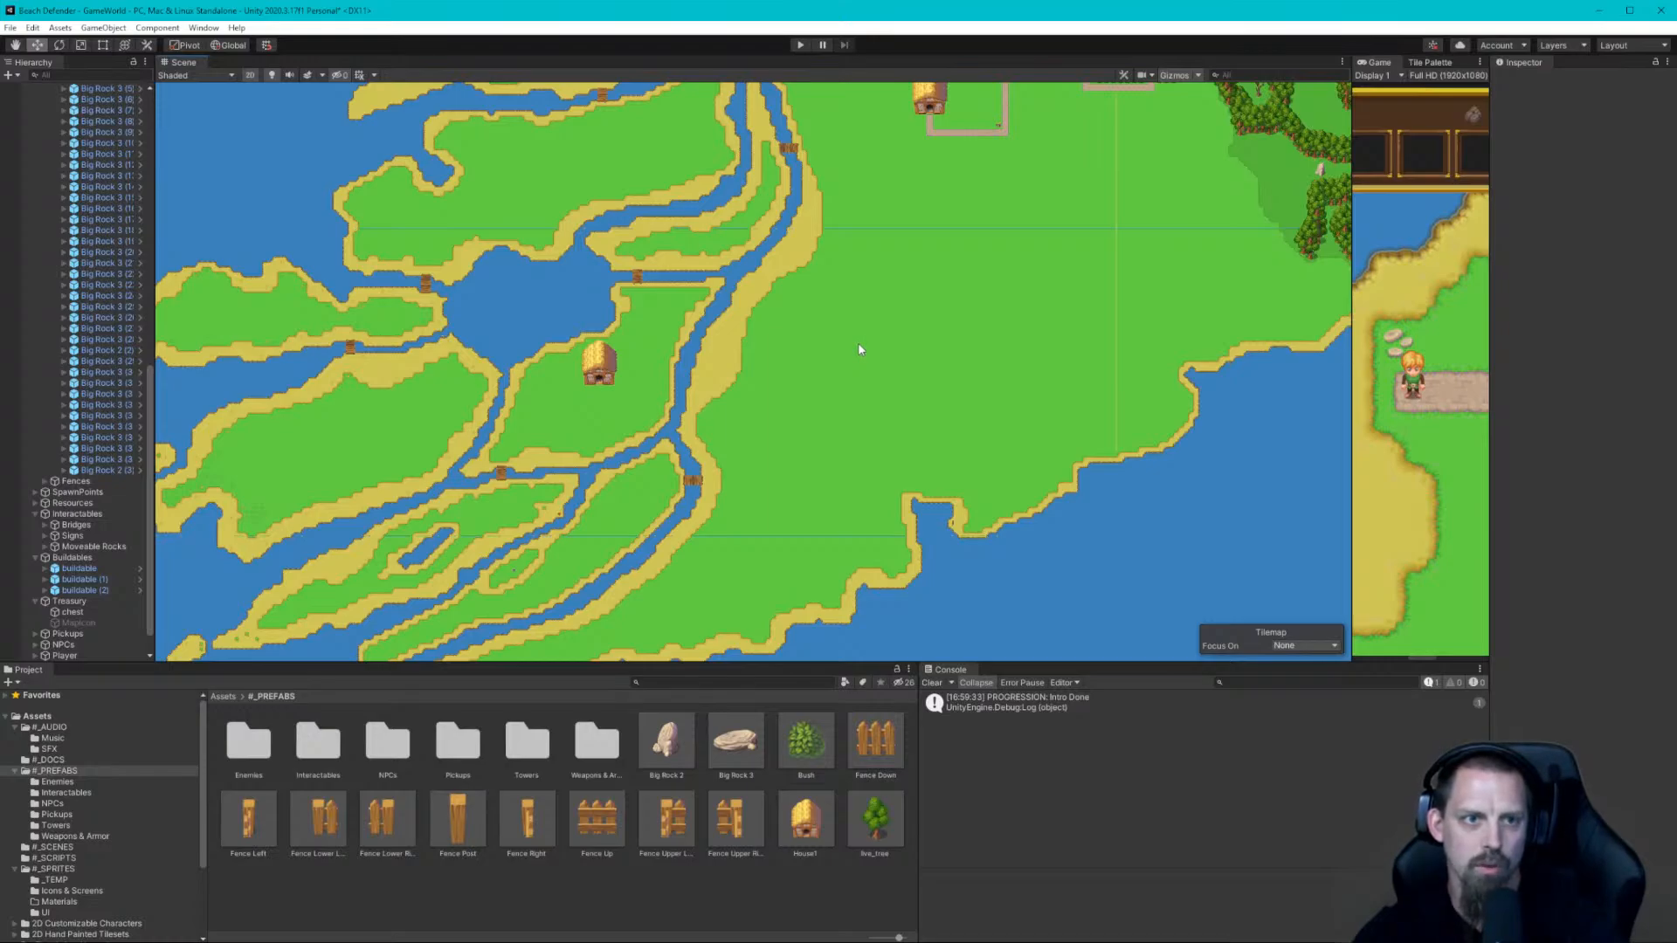
{"action": "middle_click_drag", "start_coordinate": [786, 416], "coordinate": [1071, 242]}
{"action": "scroll", "coordinate": [825, 371], "scroll_direction": "up", "scroll_amount": 6}
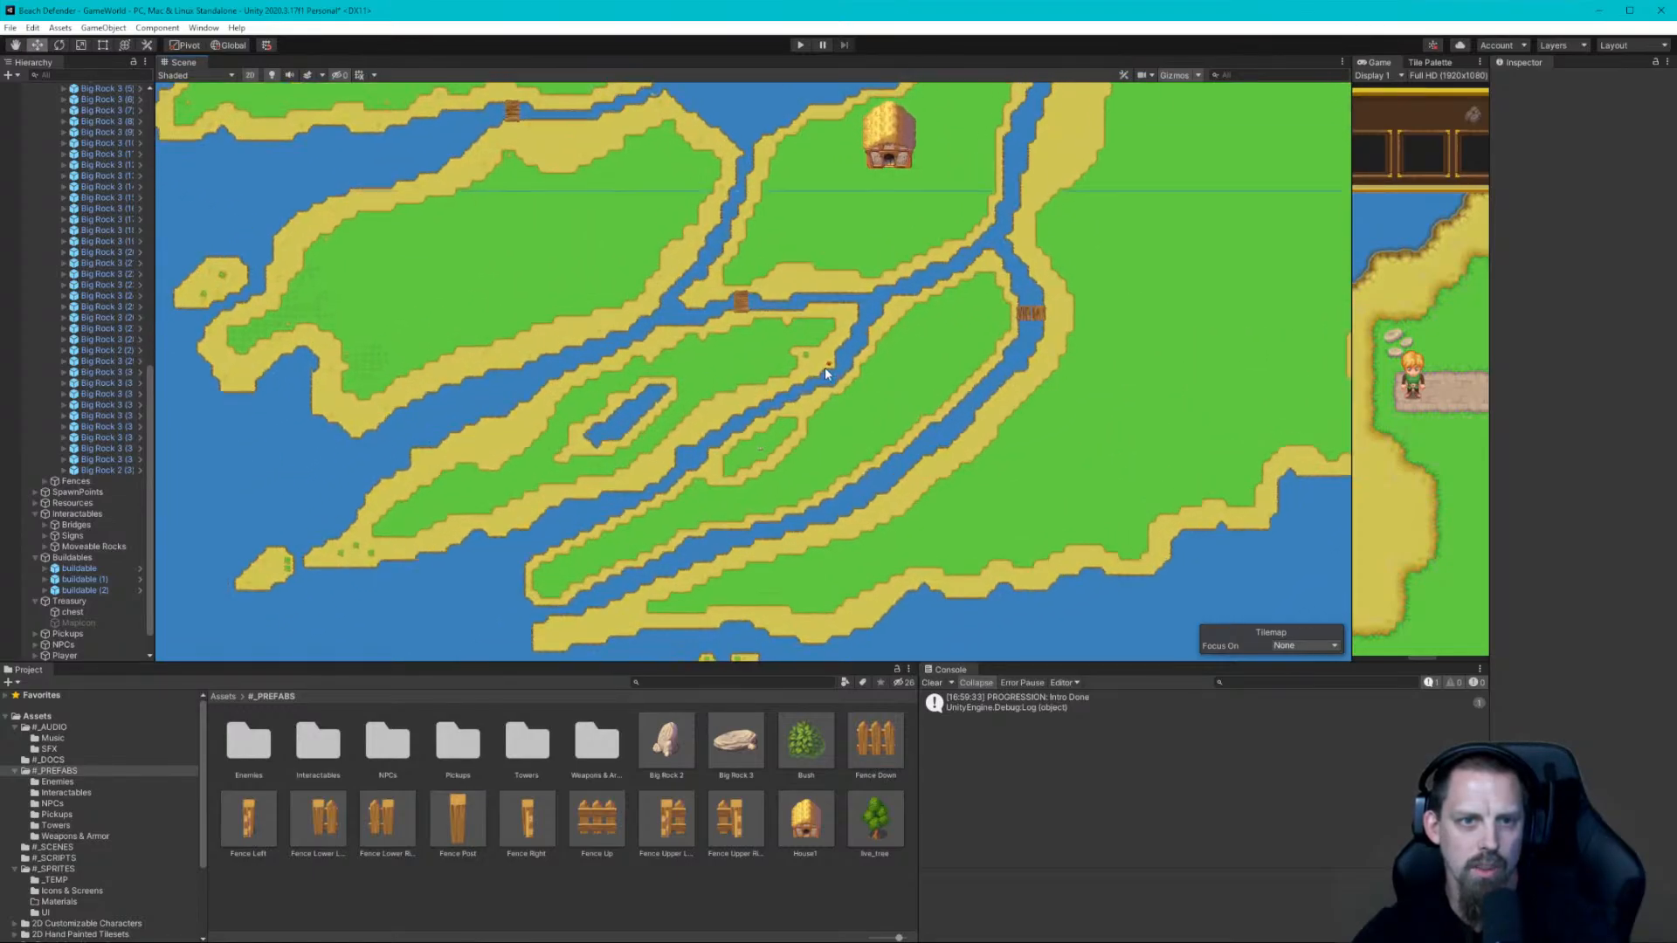
{"action": "scroll", "coordinate": [828, 369], "scroll_direction": "up", "scroll_amount": 5}
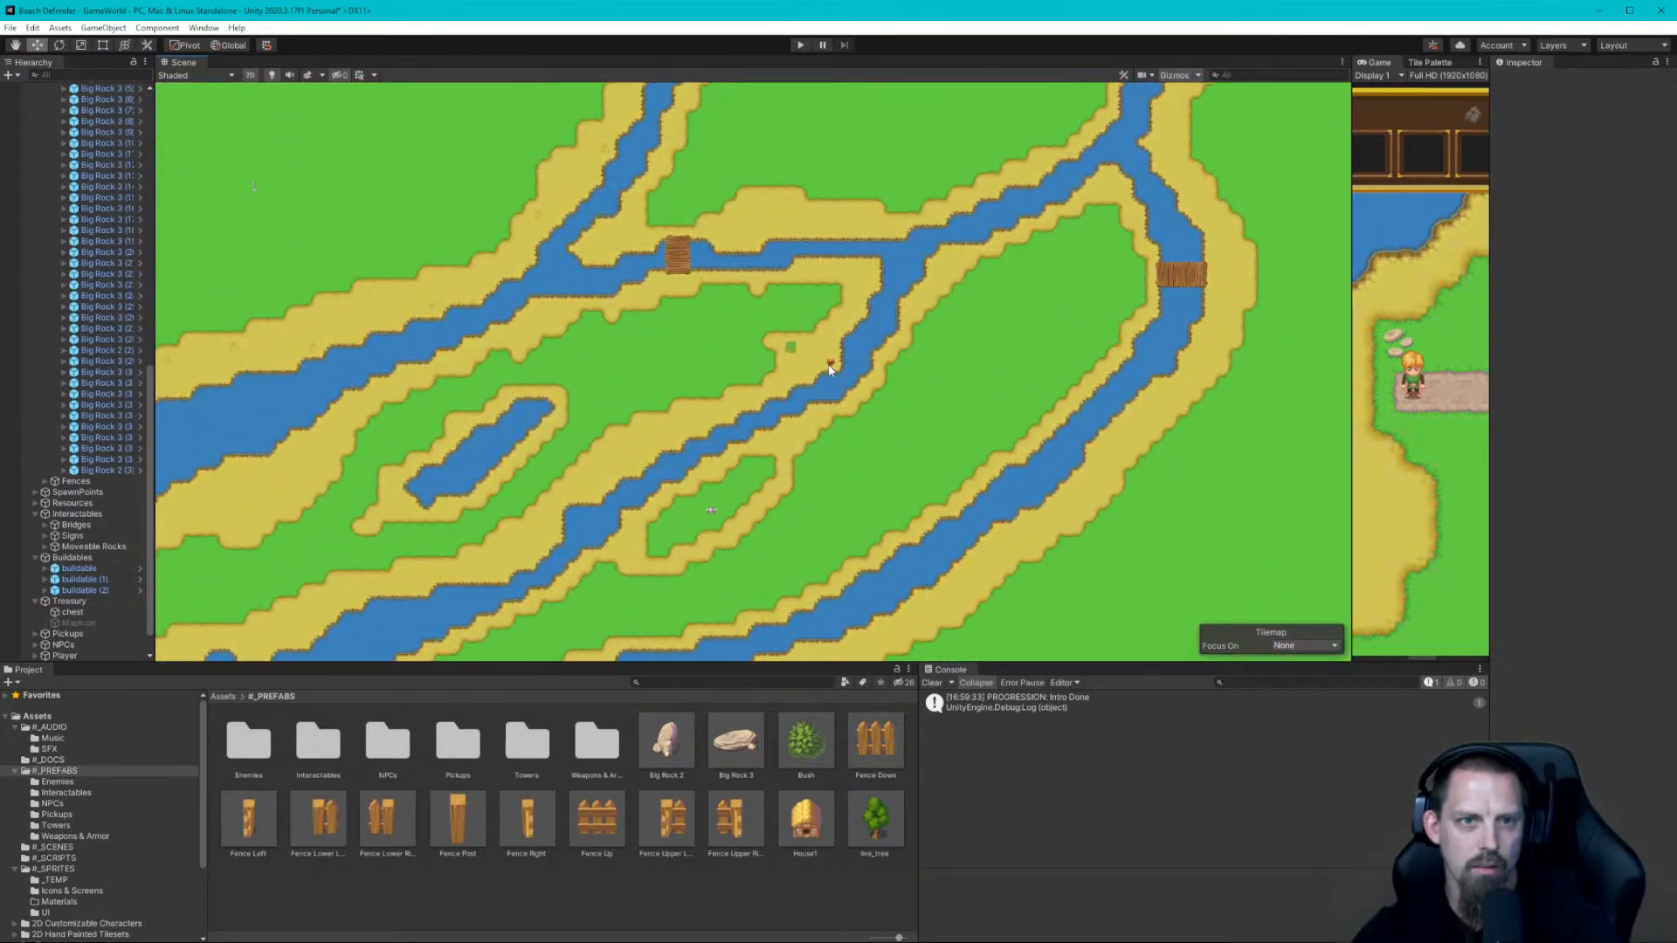
{"action": "scroll", "coordinate": [829, 367], "scroll_direction": "up", "scroll_amount": 5}
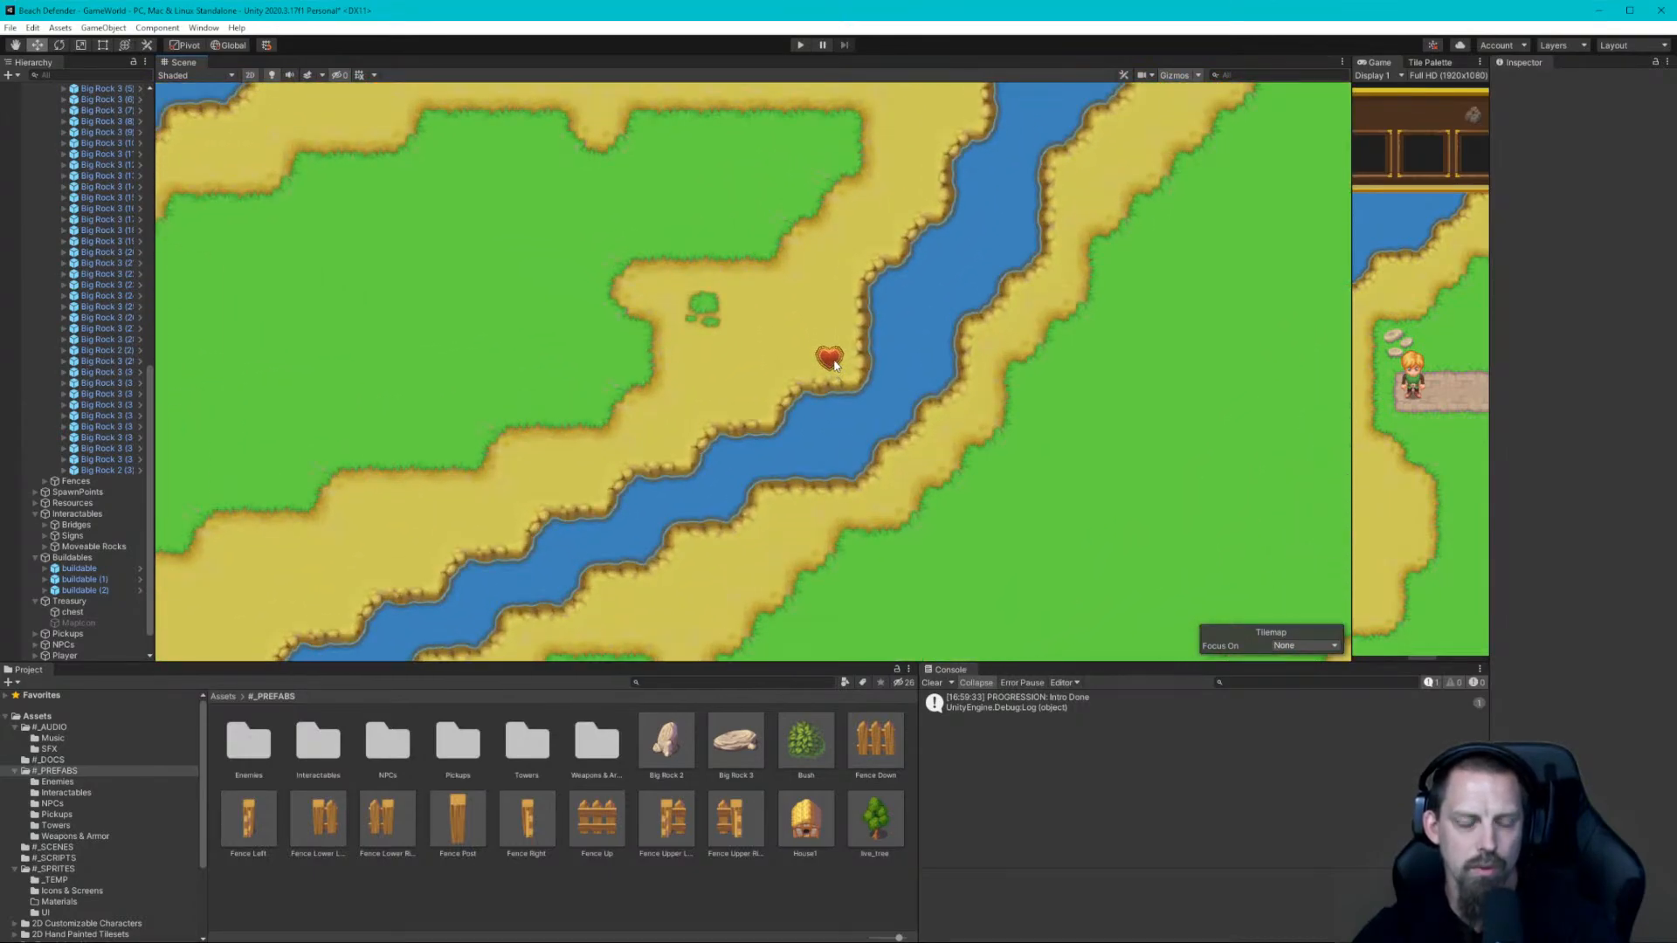
{"action": "scroll", "coordinate": [830, 367], "scroll_direction": "up", "scroll_amount": 2}
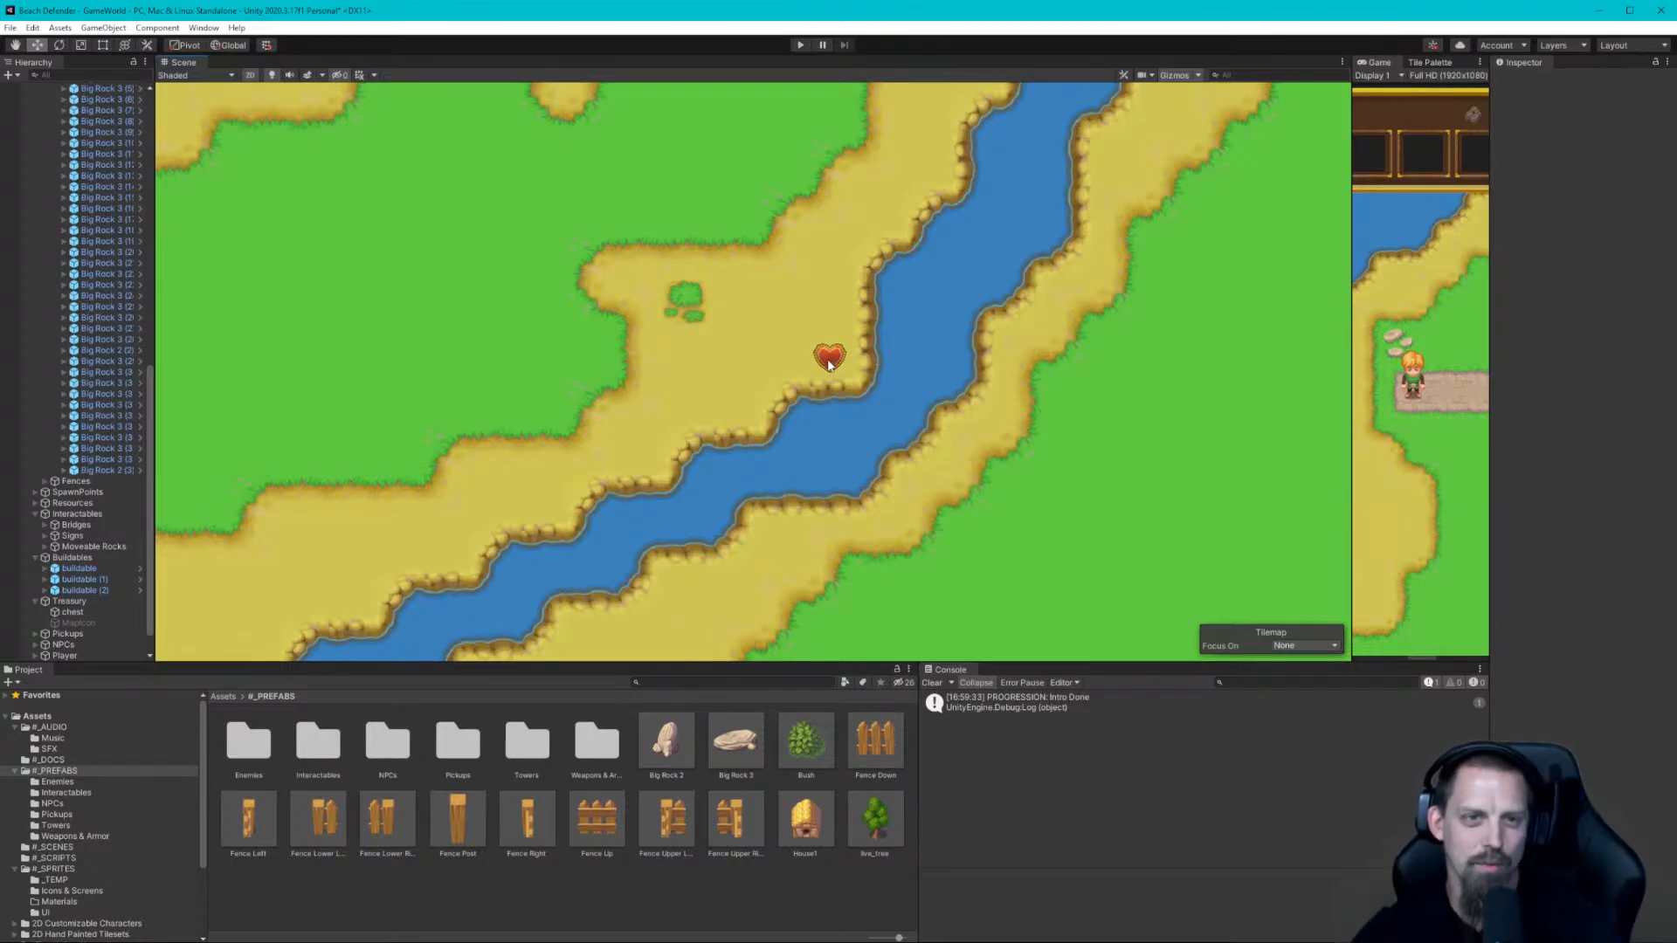
{"action": "scroll", "coordinate": [910, 354], "scroll_direction": "down", "scroll_amount": 3}
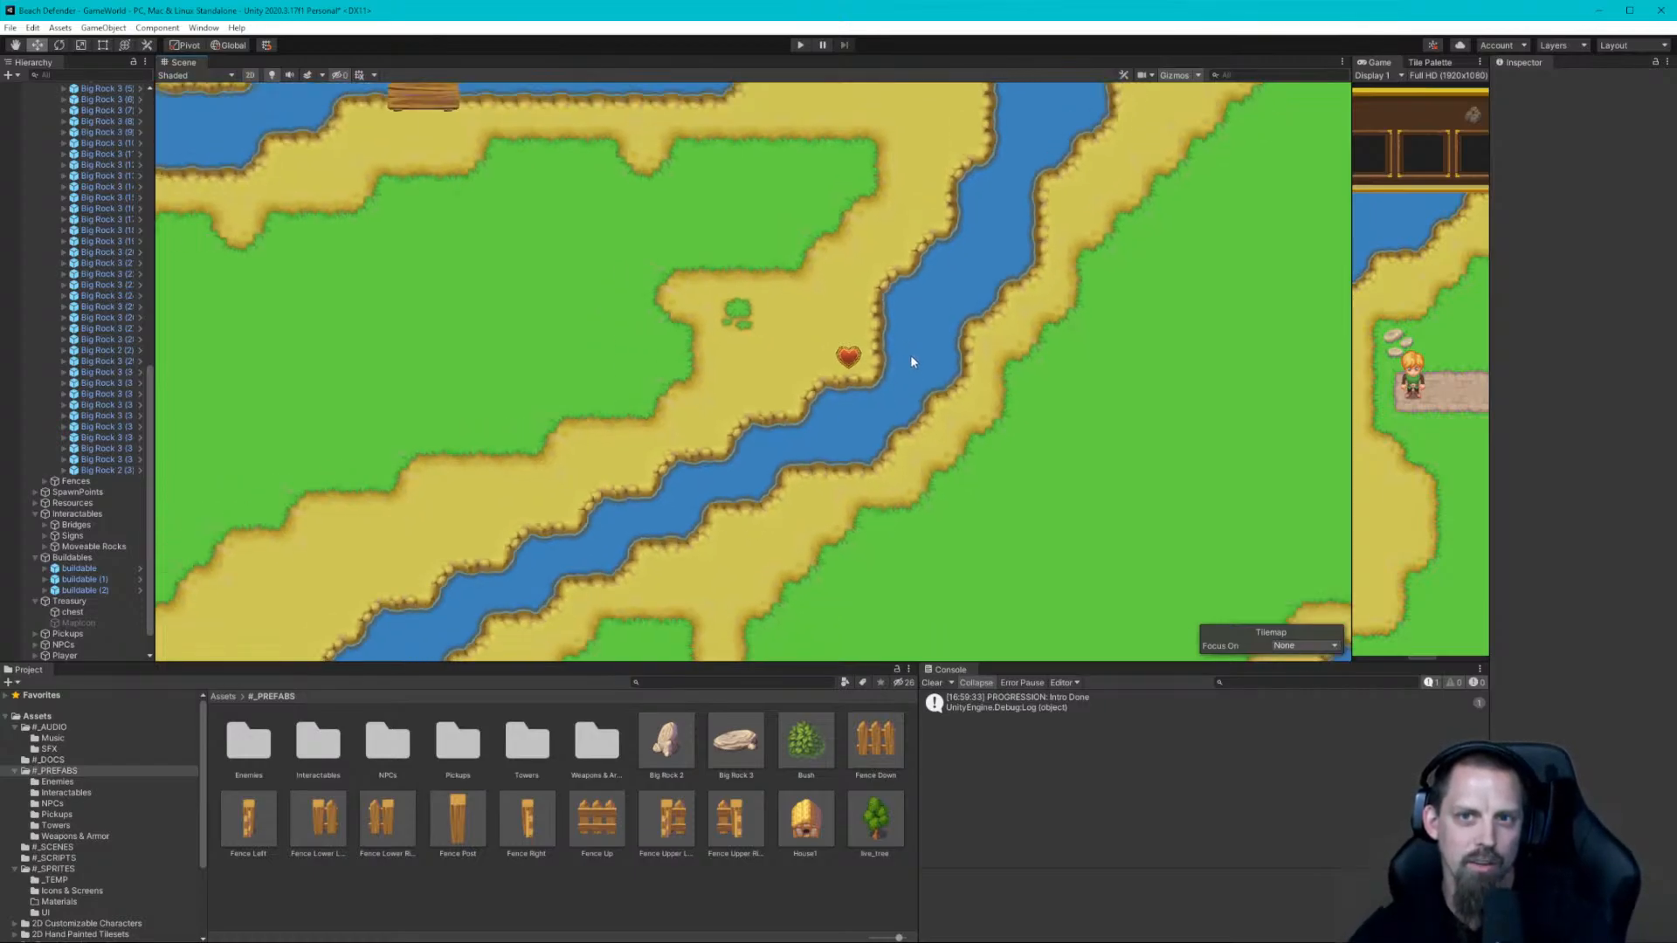
Enlarge the Game view to check the player's visible area, and restore the wide Scene view
{"action": "left_click_drag", "start_coordinate": [1347, 340], "coordinate": [393, 306]}
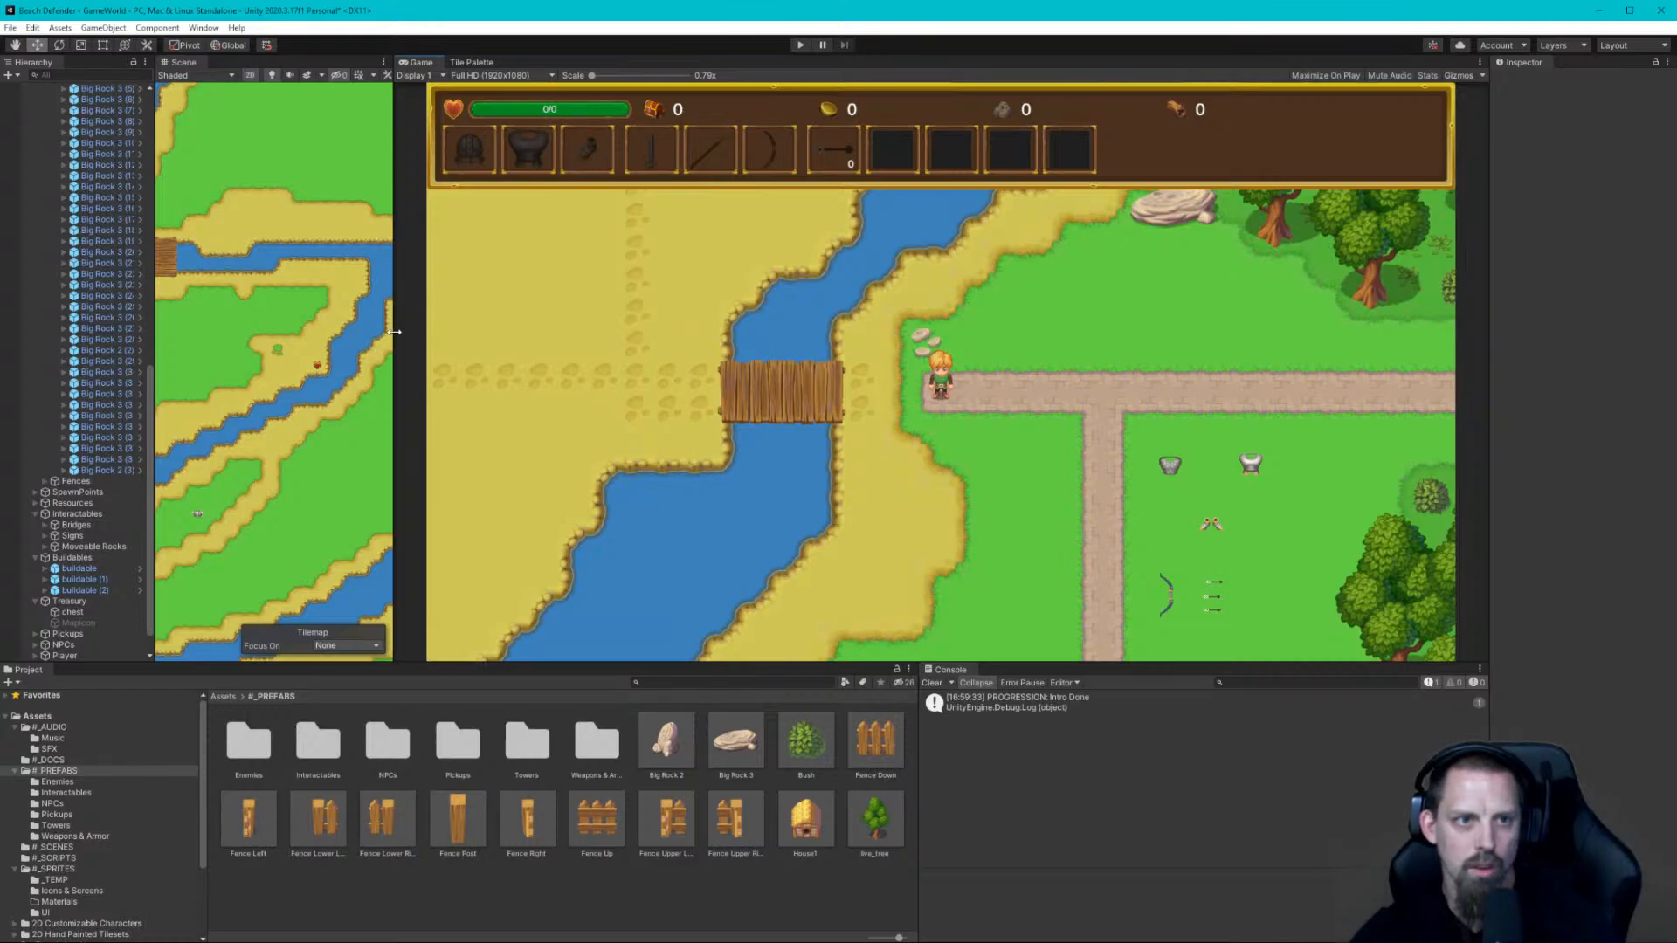
{"action": "left_click_drag", "start_coordinate": [394, 332], "coordinate": [1354, 367]}
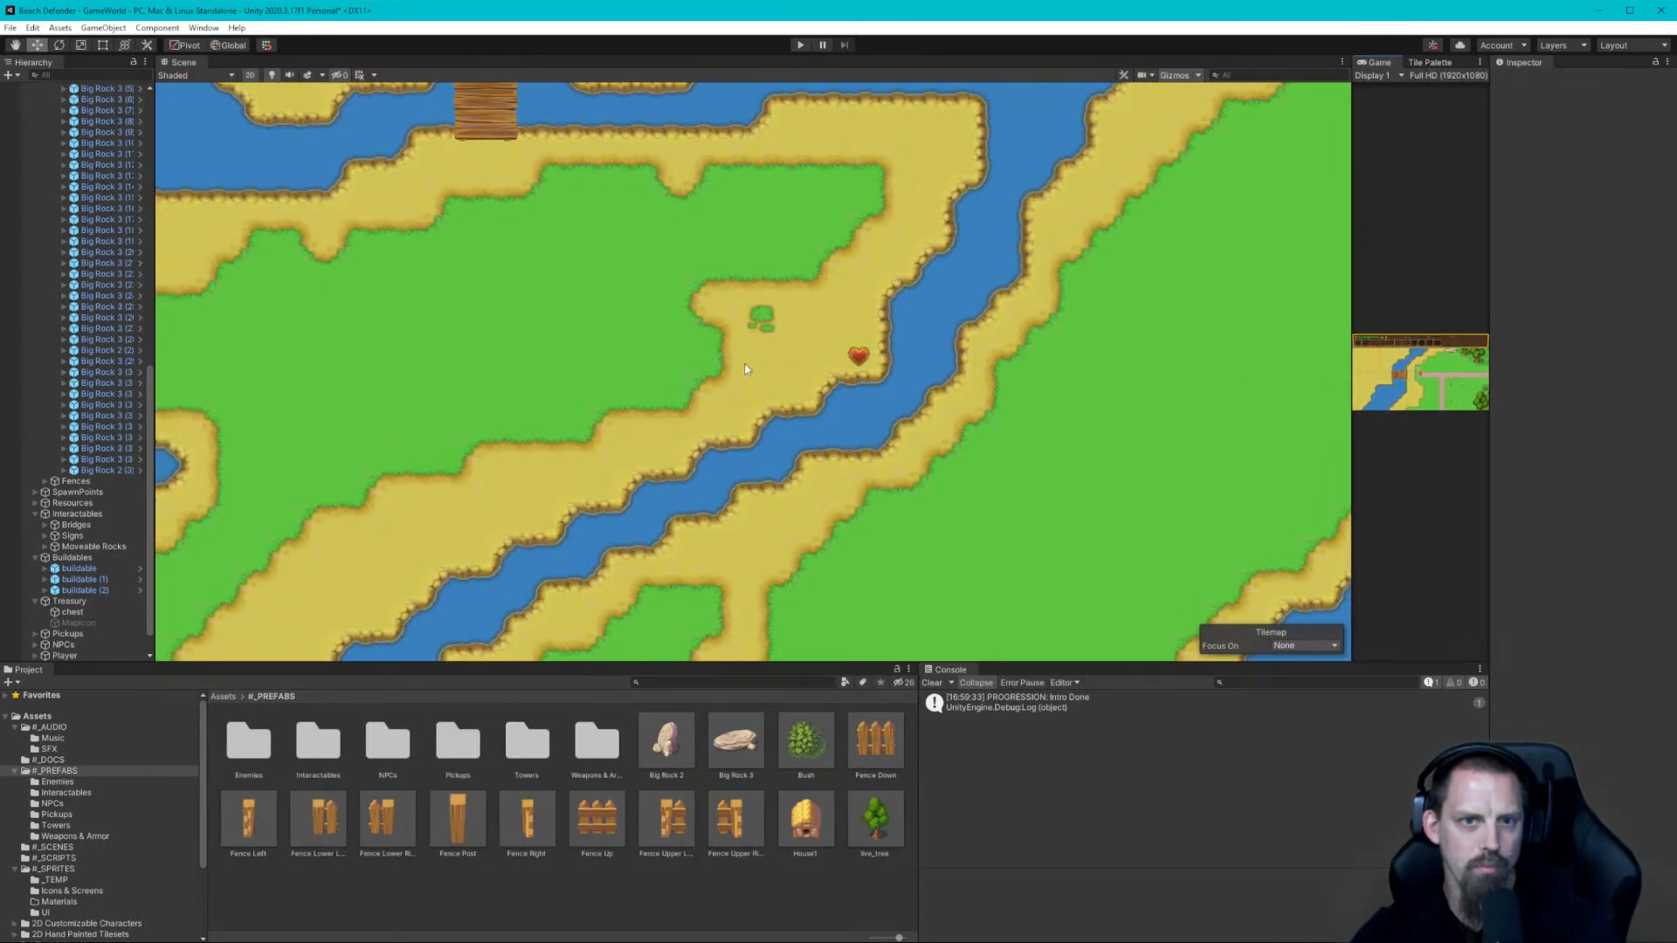
Survey the item on the small grass patch south of the heart and the islets off the delta's southwestern shore
{"action": "scroll", "coordinate": [746, 369], "scroll_direction": "down", "scroll_amount": 5}
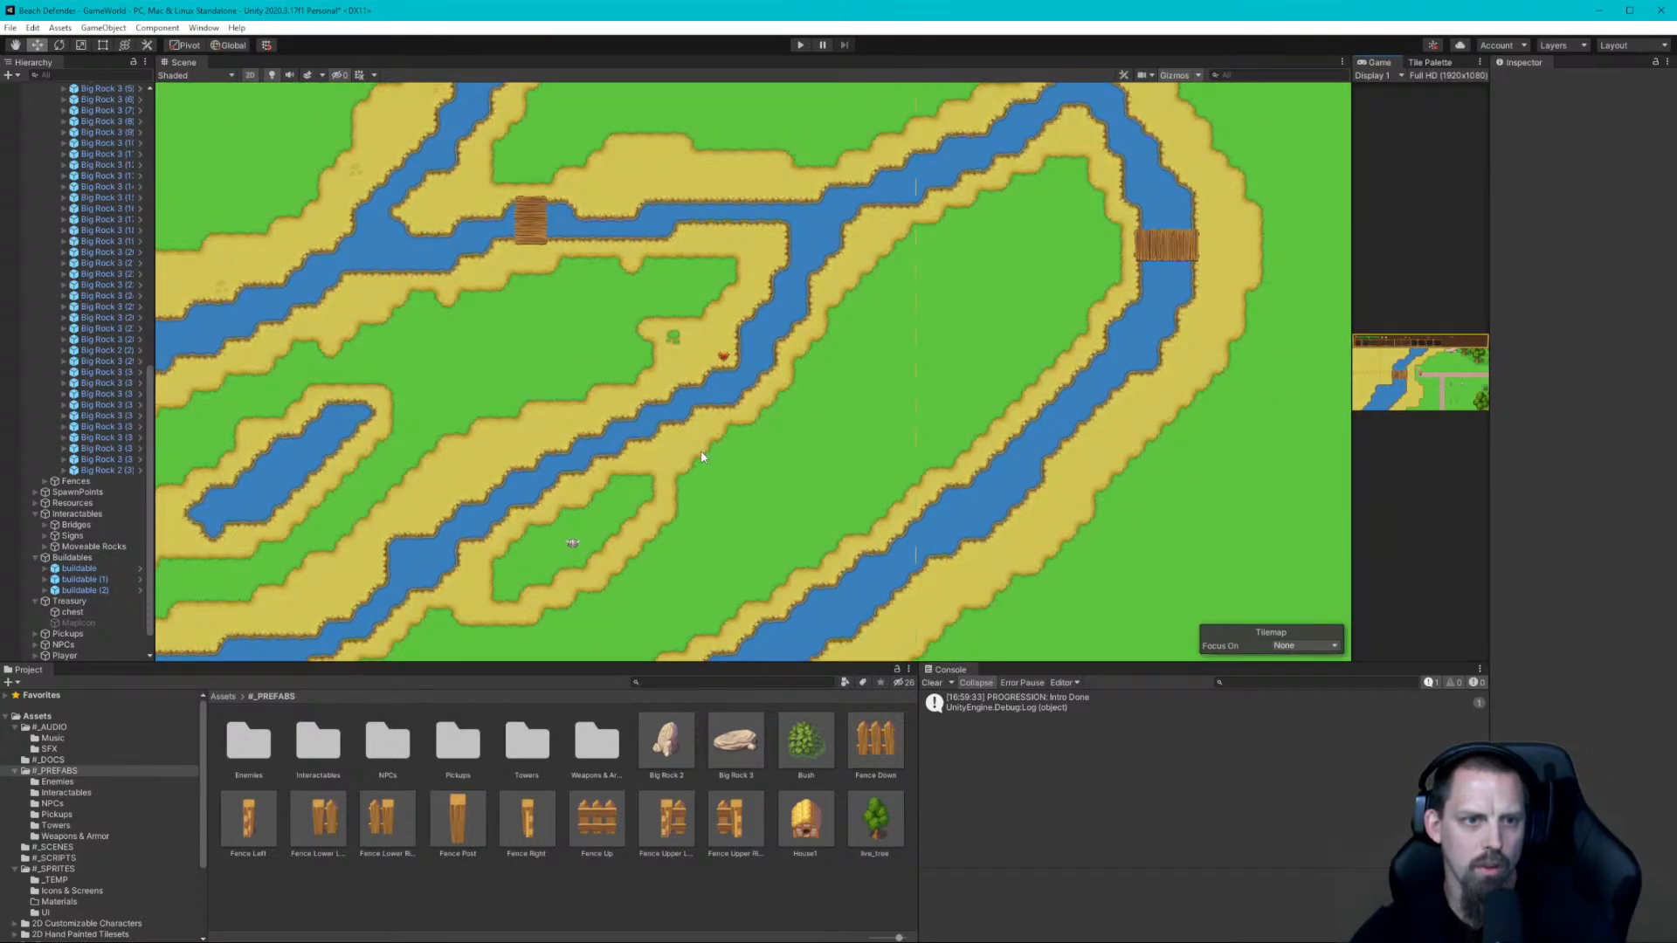
{"action": "middle_click_drag", "start_coordinate": [701, 456], "coordinate": [969, 195]}
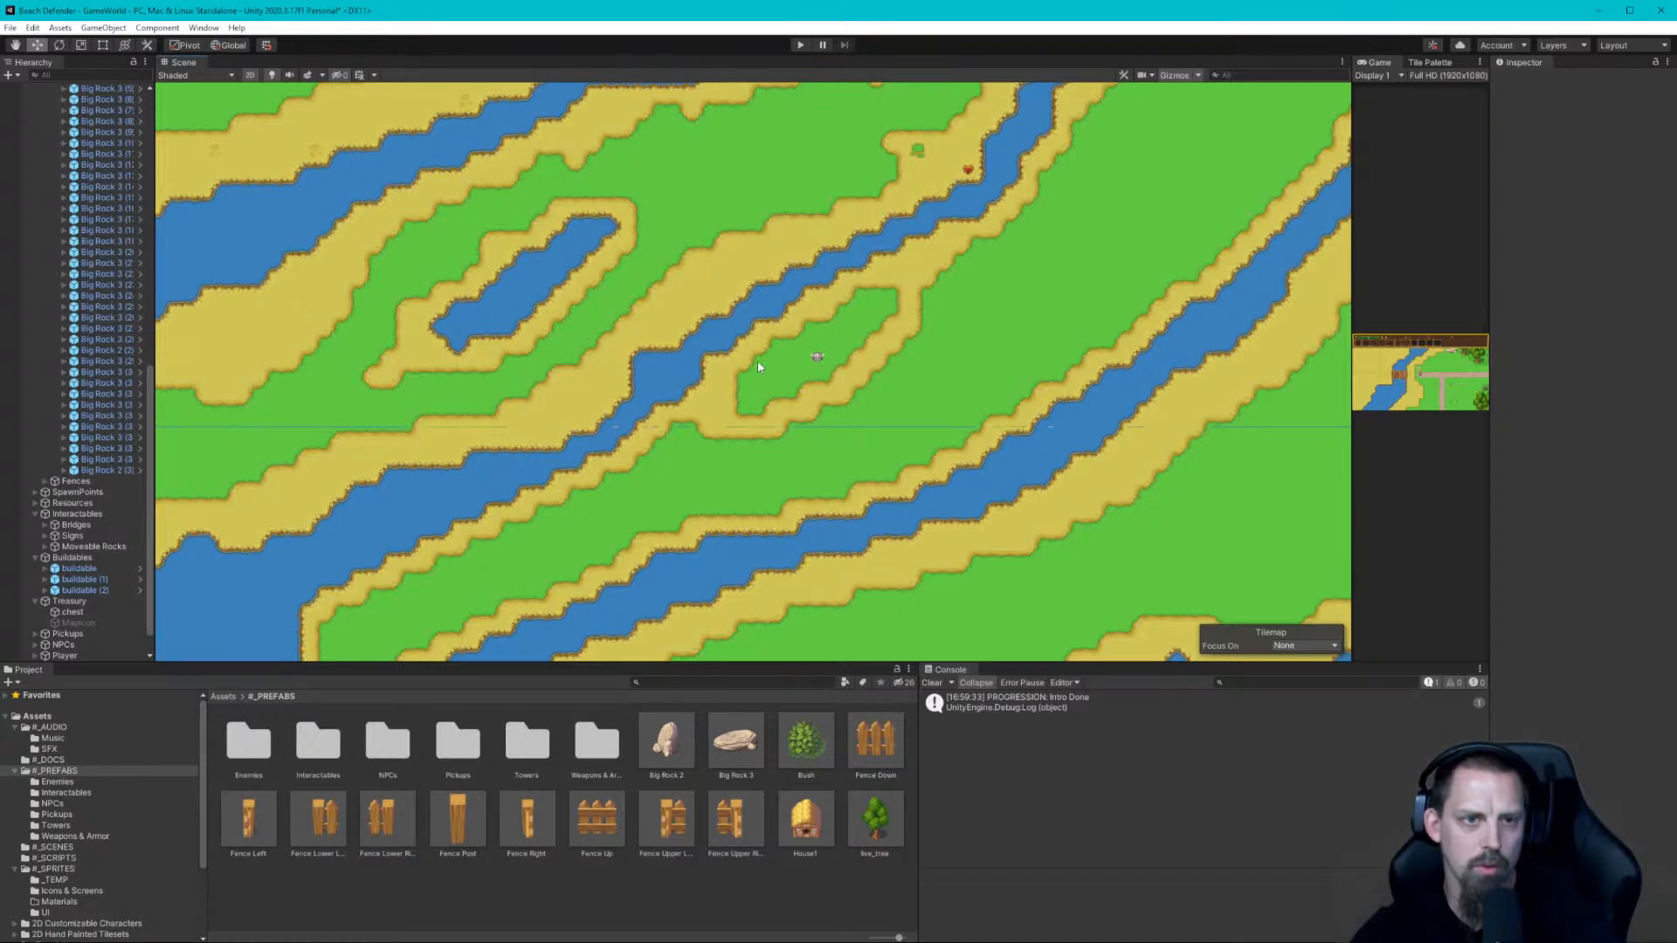
{"action": "middle_click_drag", "start_coordinate": [688, 269], "coordinate": [966, 329]}
{"action": "middle_click_drag", "start_coordinate": [843, 329], "coordinate": [977, 228]}
{"action": "scroll", "coordinate": [969, 279], "scroll_direction": "down", "scroll_amount": 6}
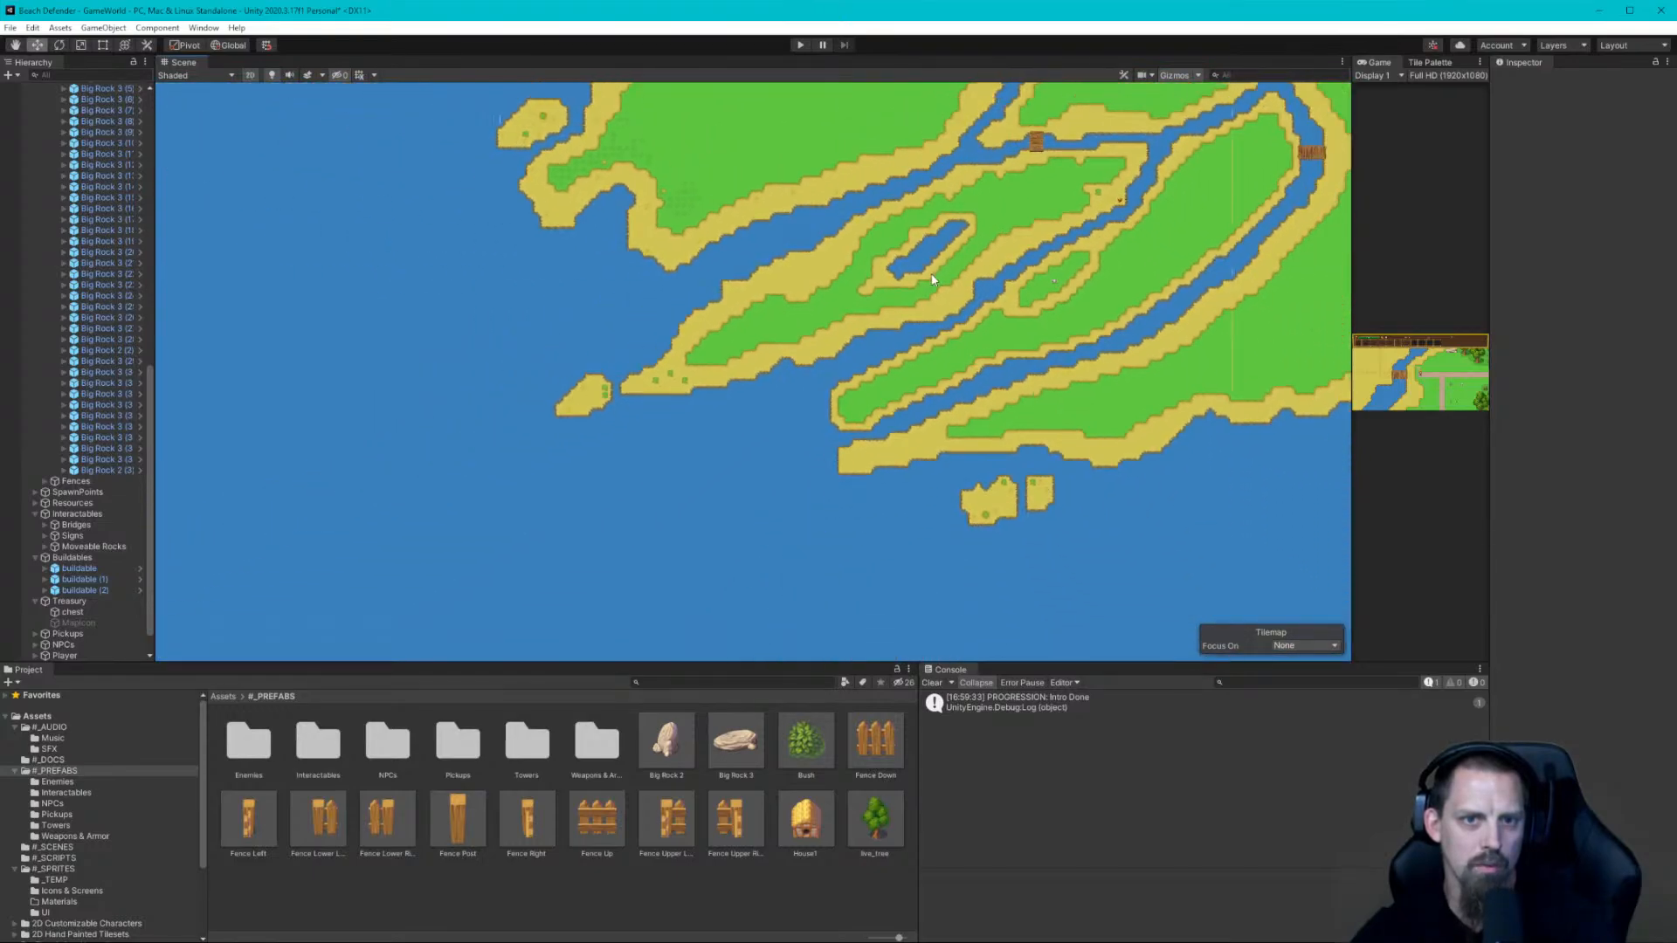
Survey the map from the southwestern river delta north to the rock-walled desert peninsula on the west coast
{"action": "scroll", "coordinate": [967, 284], "scroll_direction": "up", "scroll_amount": 5}
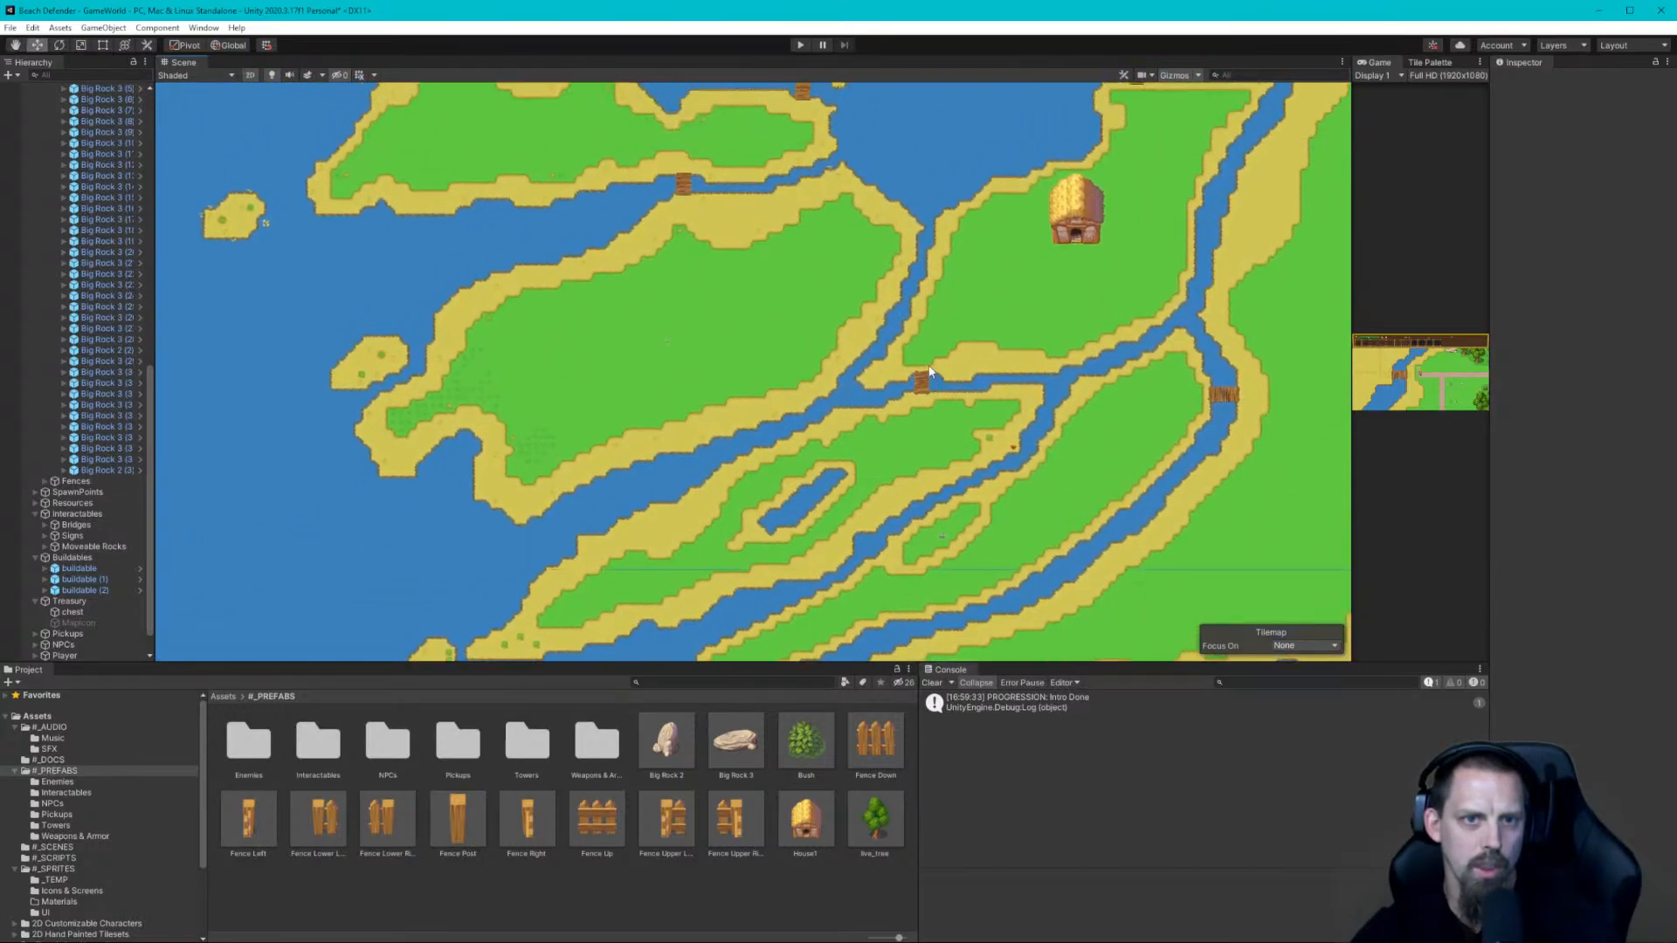
{"action": "scroll", "coordinate": [921, 367], "scroll_direction": "down", "scroll_amount": 2}
{"action": "scroll", "coordinate": [917, 348], "scroll_direction": "up", "scroll_amount": 2}
{"action": "middle_click_drag", "start_coordinate": [1008, 270], "coordinate": [966, 550]}
{"action": "middle_click_drag", "start_coordinate": [1002, 169], "coordinate": [924, 480]}
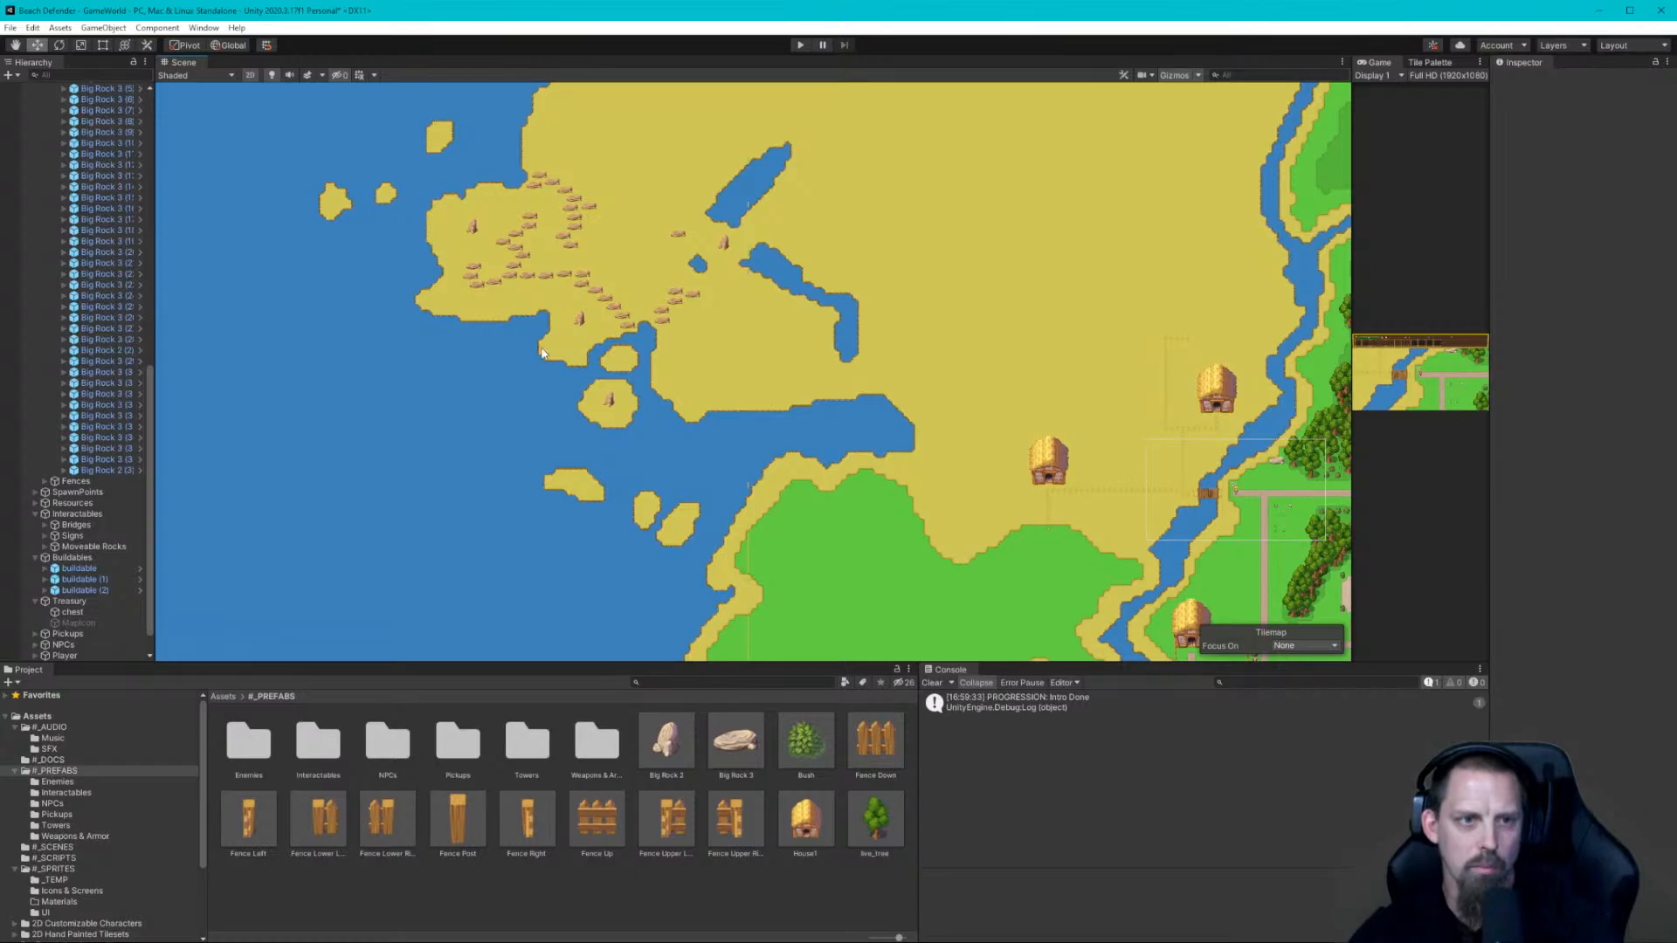
{"action": "scroll", "coordinate": [653, 274], "scroll_direction": "down", "scroll_amount": 1}
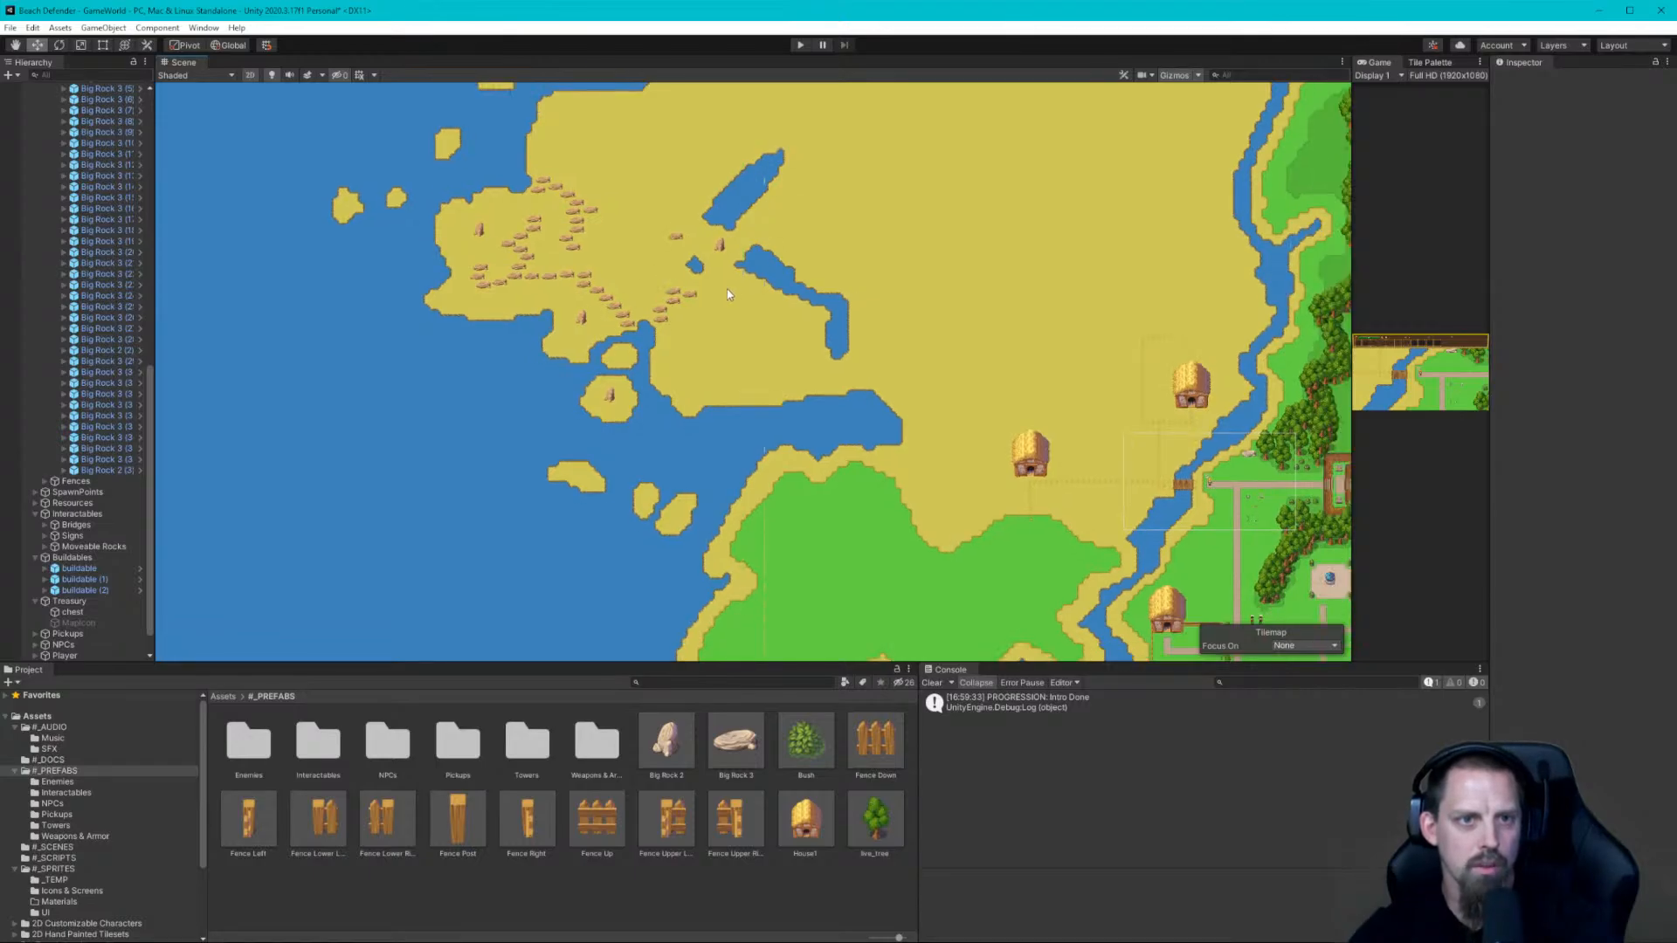
{"action": "middle_click_drag", "start_coordinate": [817, 263], "coordinate": [900, 324]}
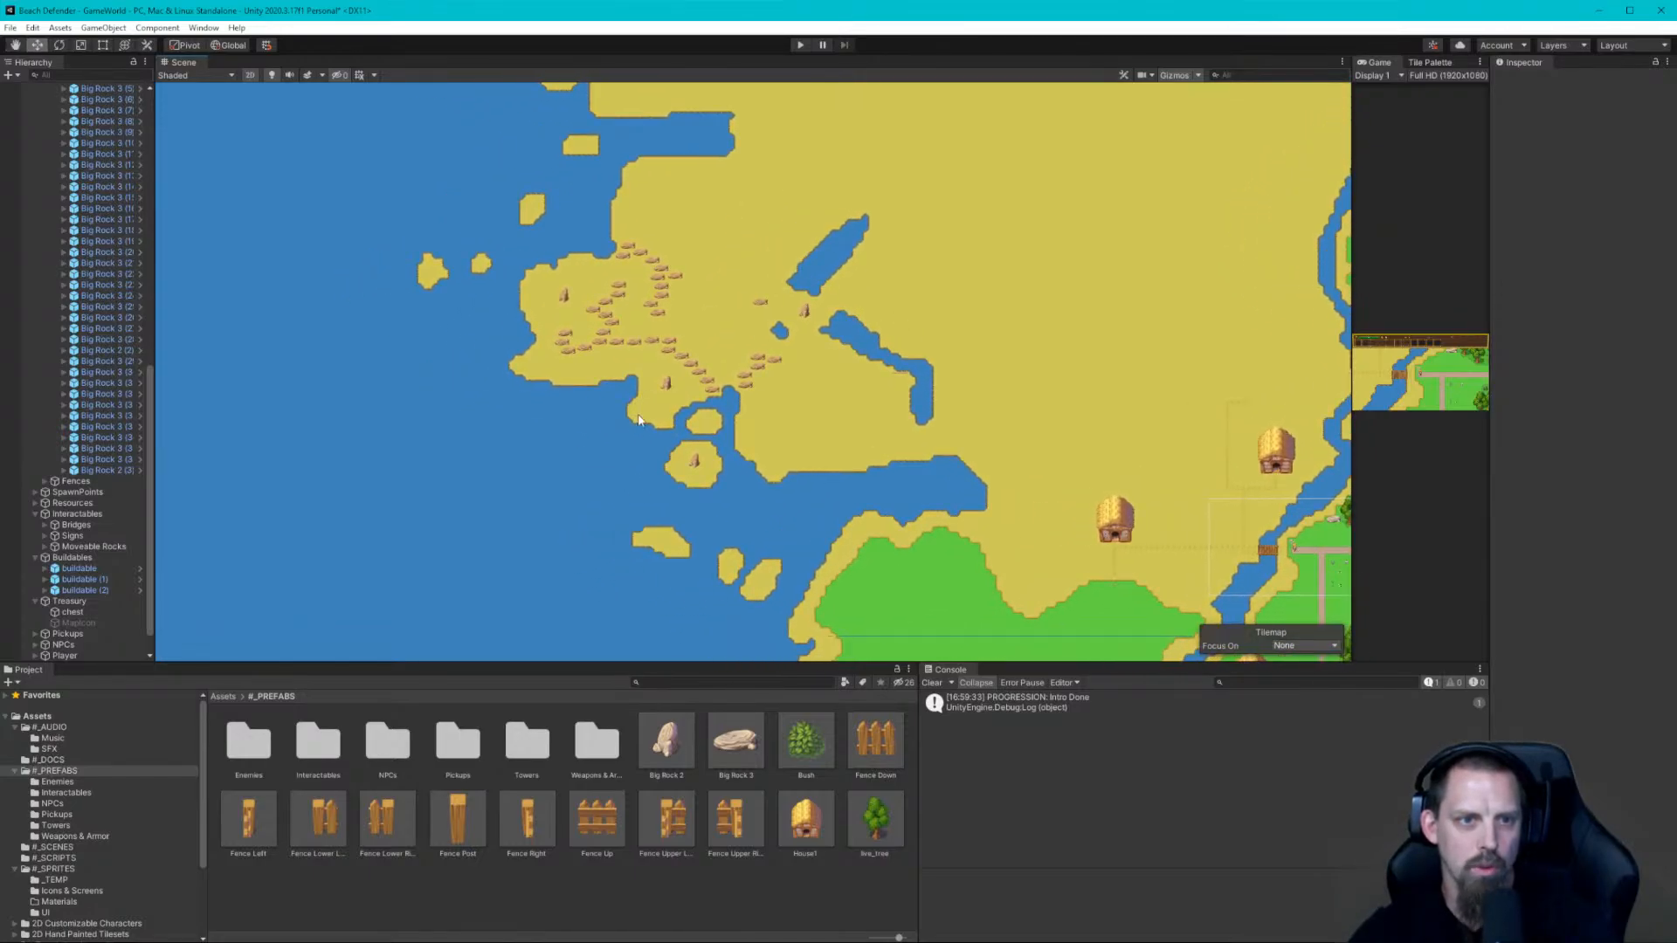
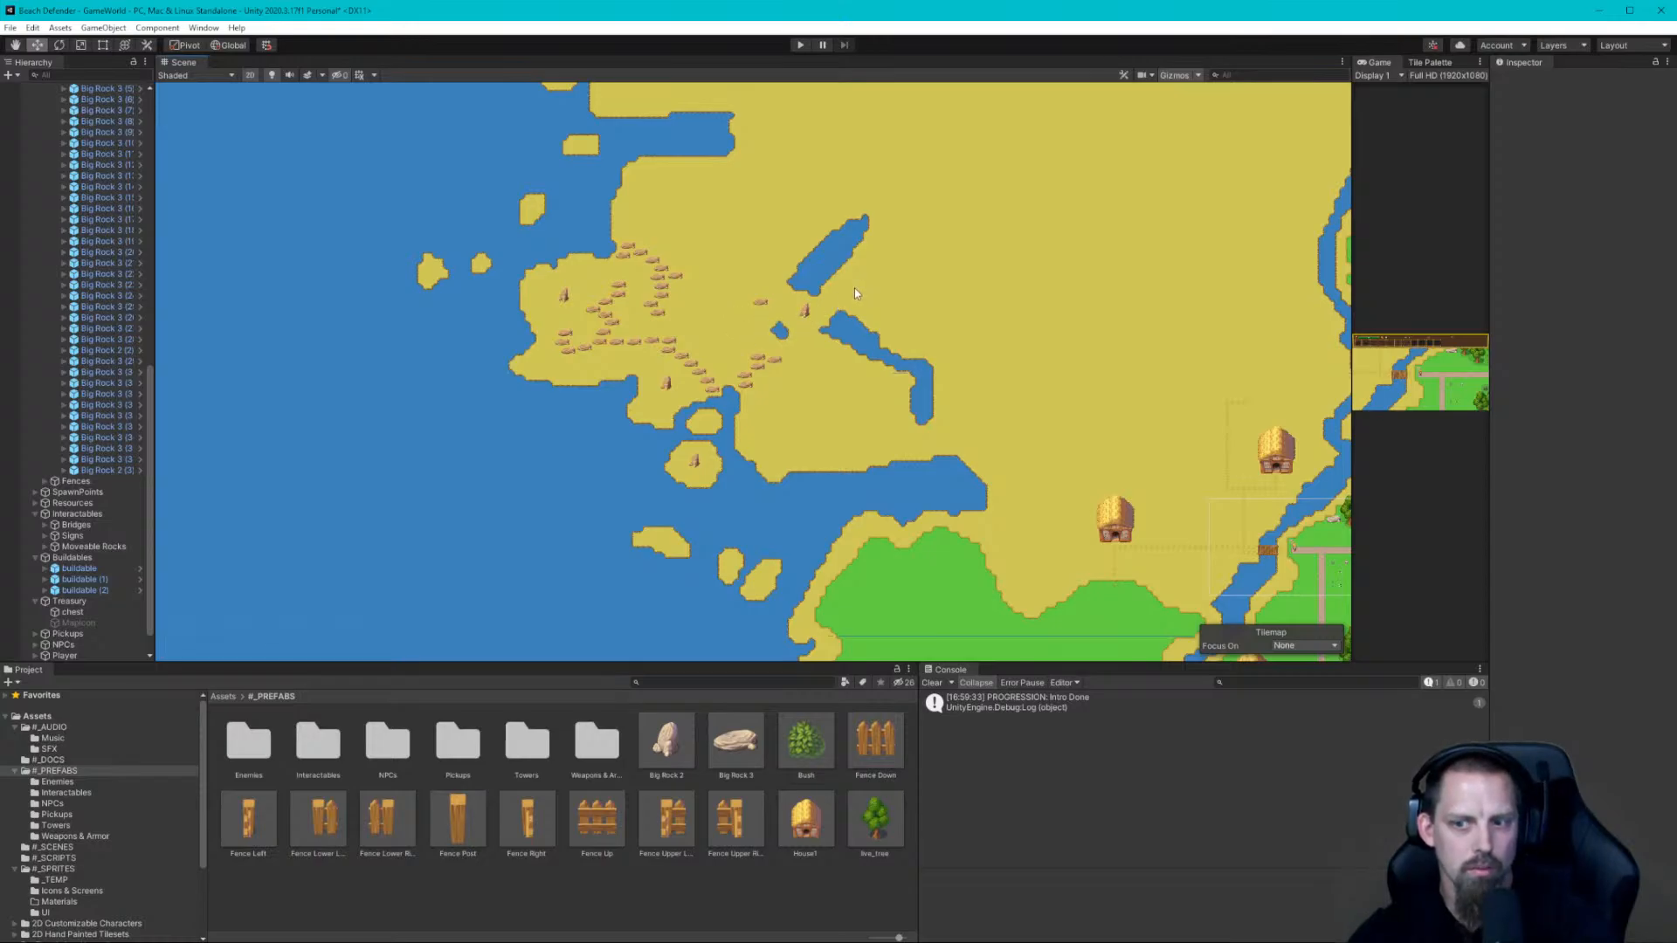
Review the open desert between the peninsula's rock walls and the two houses near the river bridge
{"action": "scroll", "coordinate": [854, 288], "scroll_direction": "up", "scroll_amount": 1}
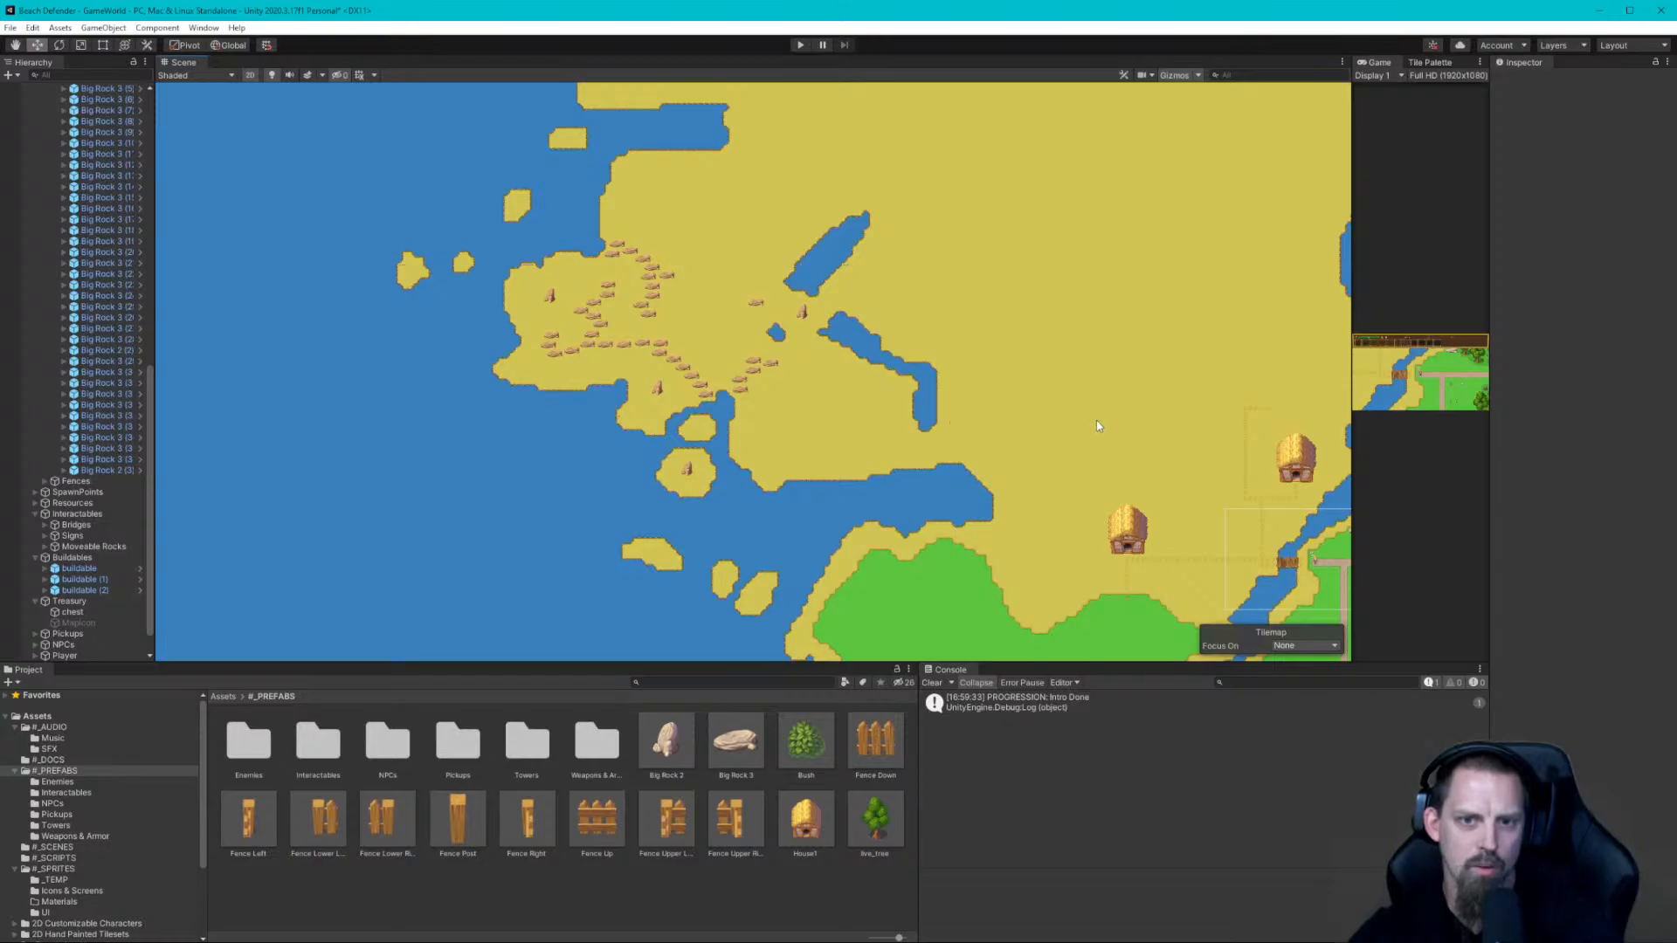
{"action": "middle_click_drag", "start_coordinate": [1098, 450], "coordinate": [912, 311]}
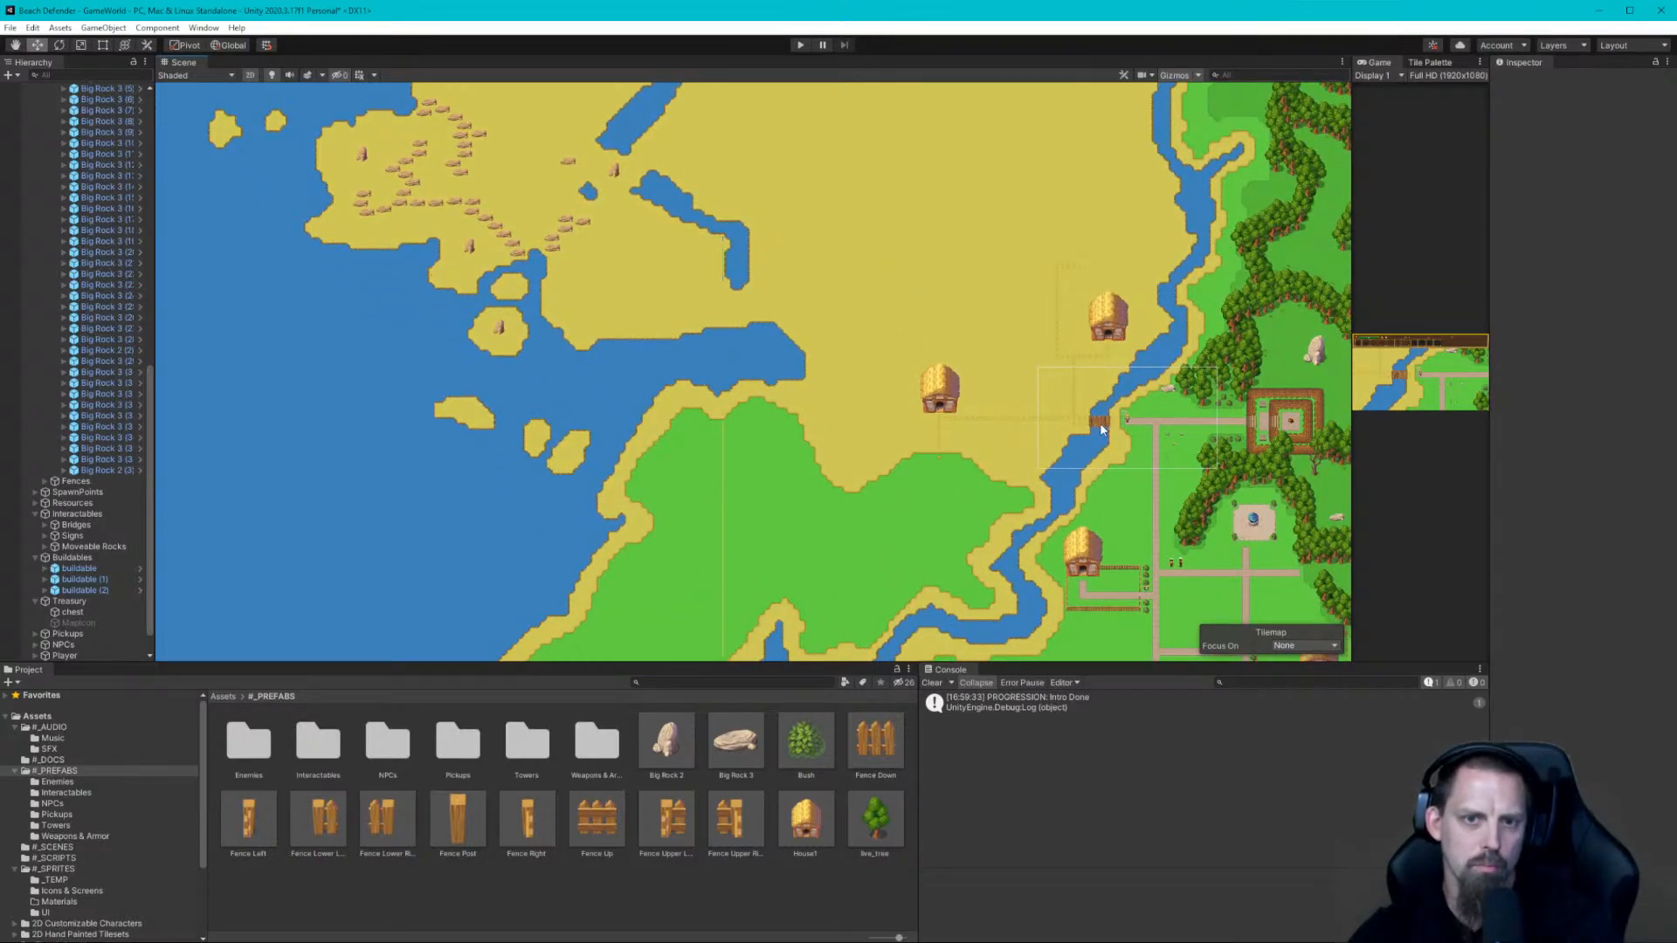
{"action": "scroll", "coordinate": [969, 306], "scroll_direction": "up", "scroll_amount": 1}
{"action": "scroll", "coordinate": [914, 291], "scroll_direction": "down", "scroll_amount": 1}
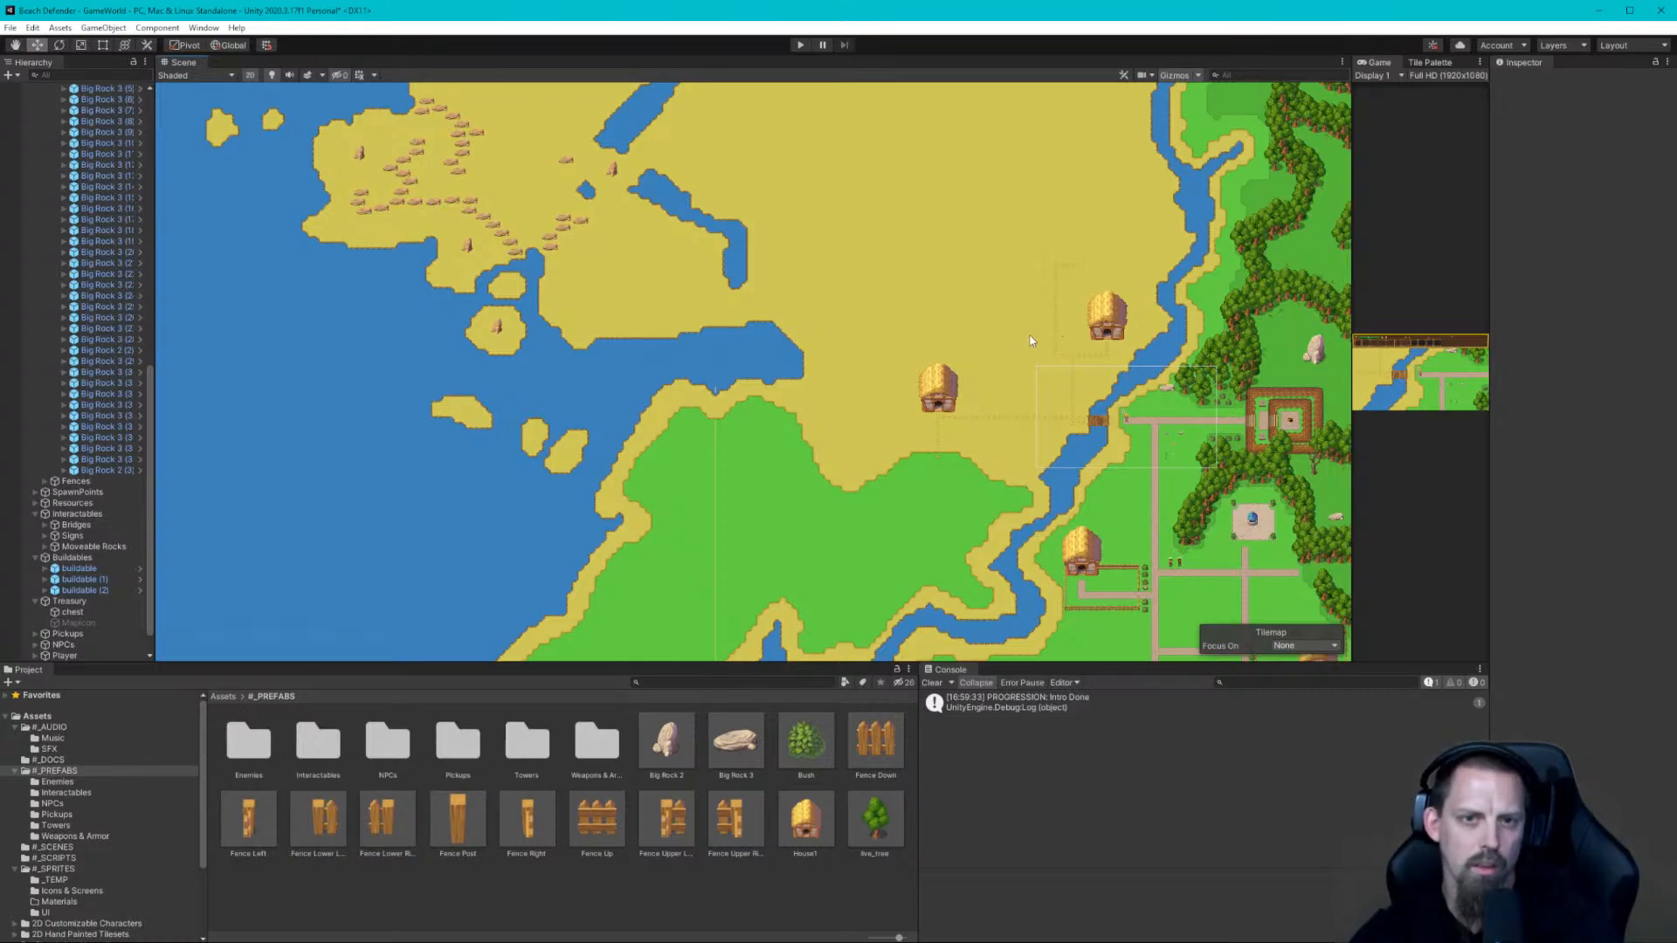
{"action": "middle_click_drag", "start_coordinate": [821, 245], "coordinate": [966, 359]}
{"action": "scroll", "coordinate": [929, 347], "scroll_direction": "down", "scroll_amount": 2}
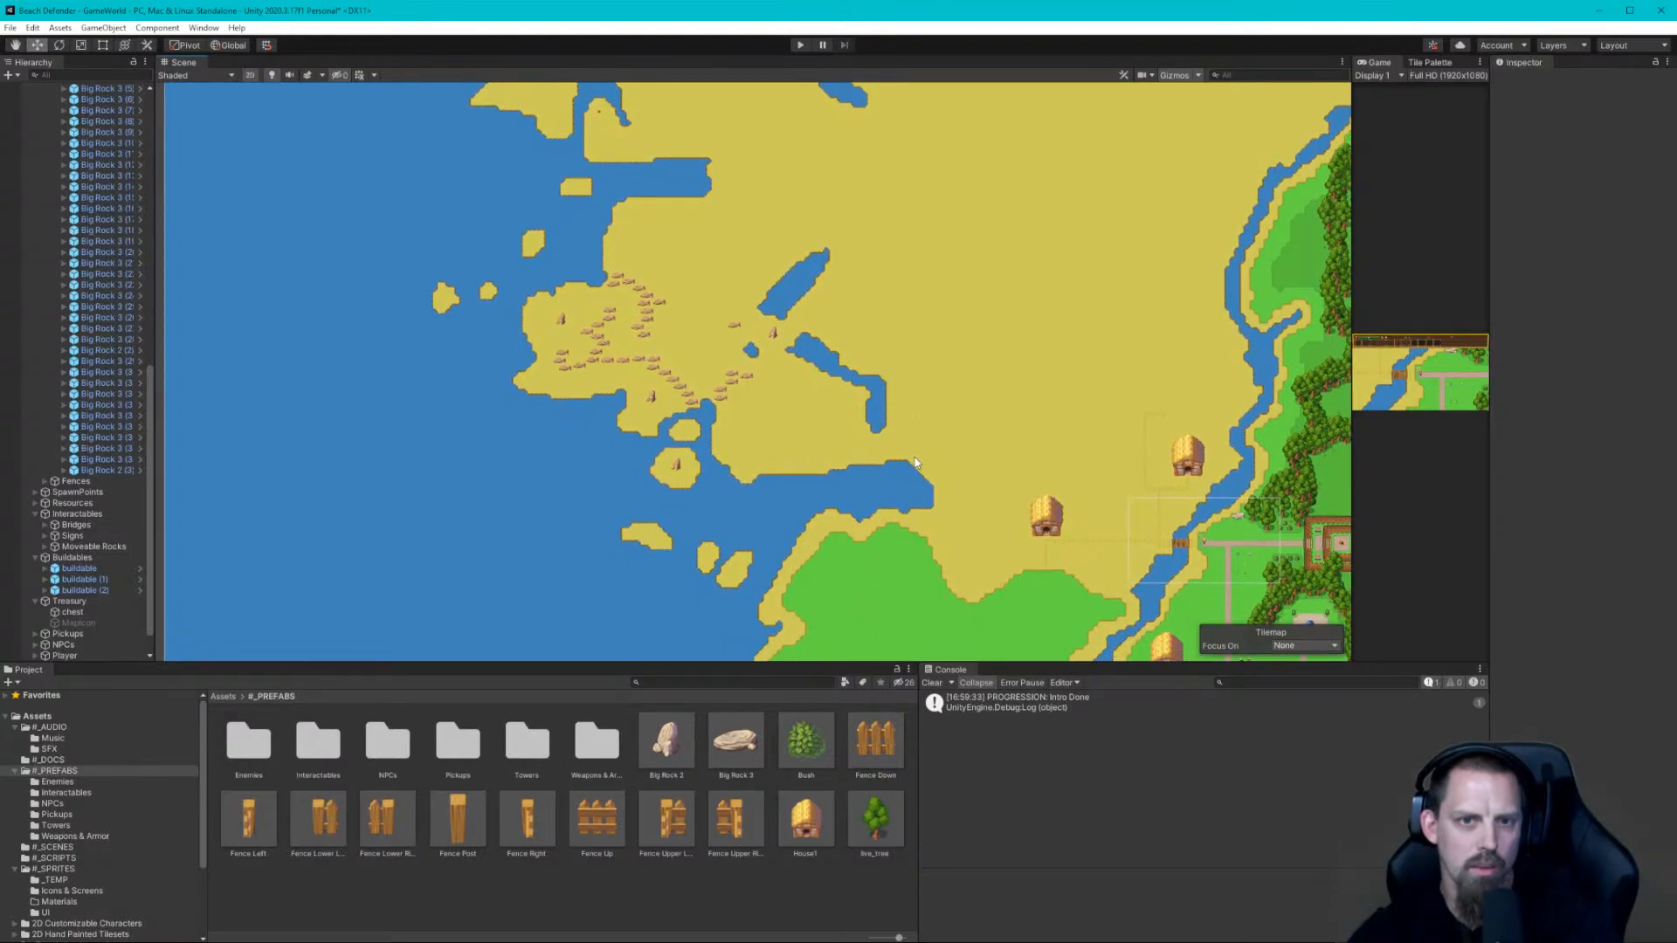
{"action": "scroll", "coordinate": [913, 461], "scroll_direction": "up", "scroll_amount": 1}
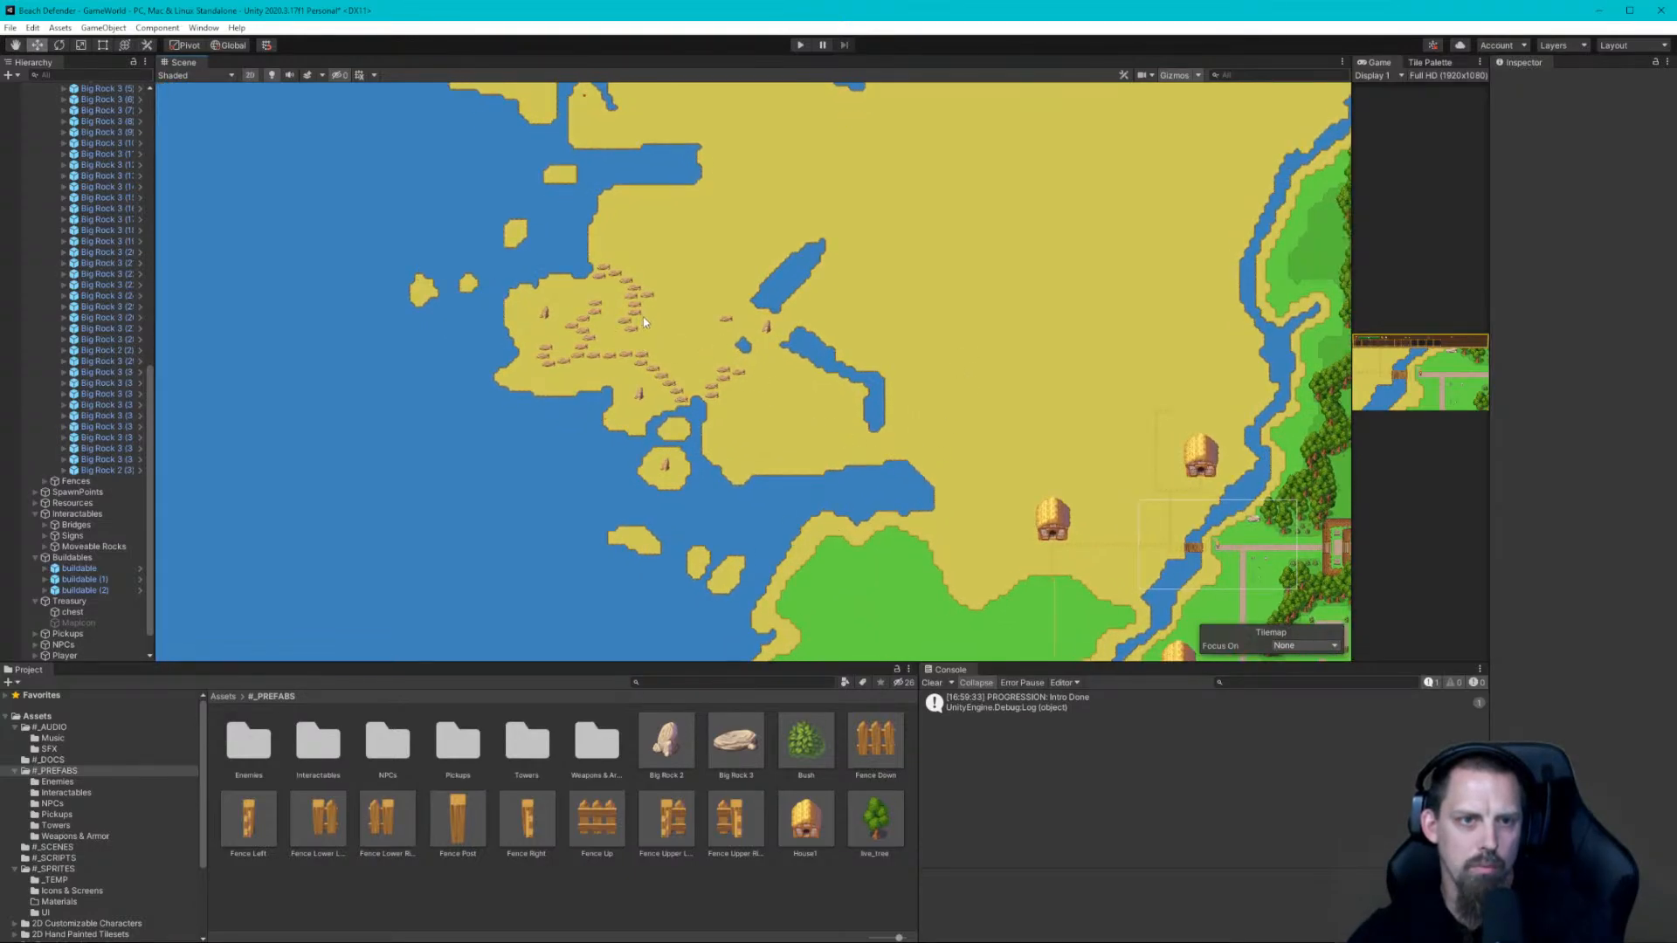
Examine the rock walls and gaps on the western desert peninsula, checking the flat rock just above the horizontal row
{"action": "scroll", "coordinate": [592, 330], "scroll_direction": "up", "scroll_amount": 3}
{"action": "scroll", "coordinate": [601, 360], "scroll_direction": "up", "scroll_amount": 6}
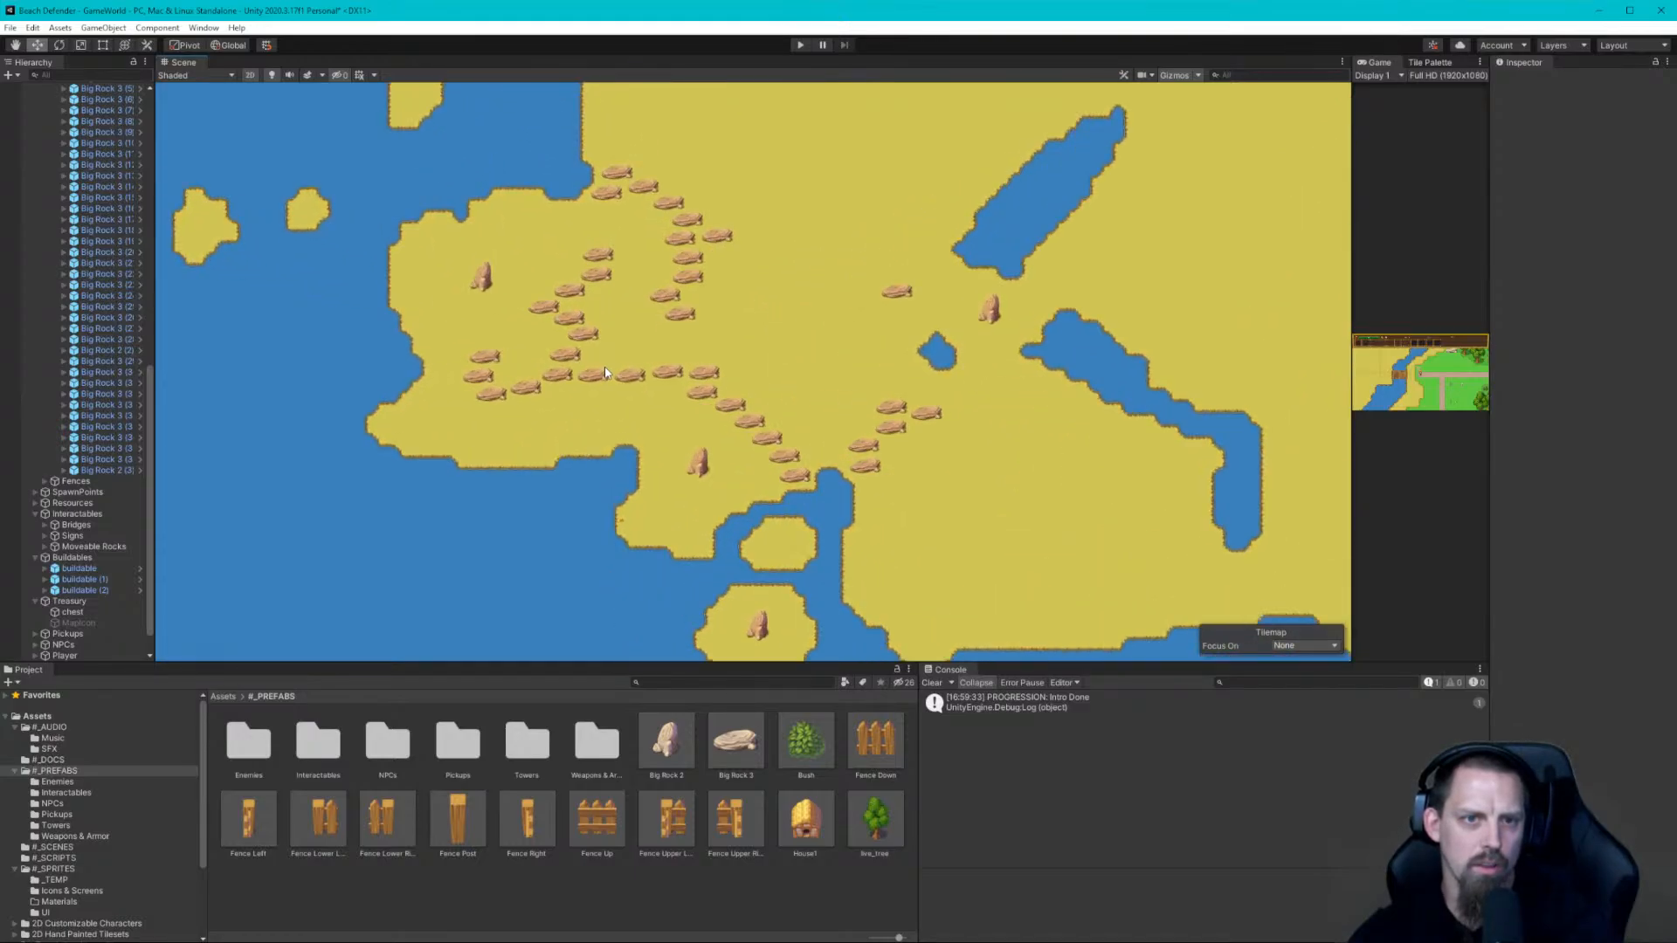
{"action": "scroll", "coordinate": [610, 378], "scroll_direction": "up", "scroll_amount": 2}
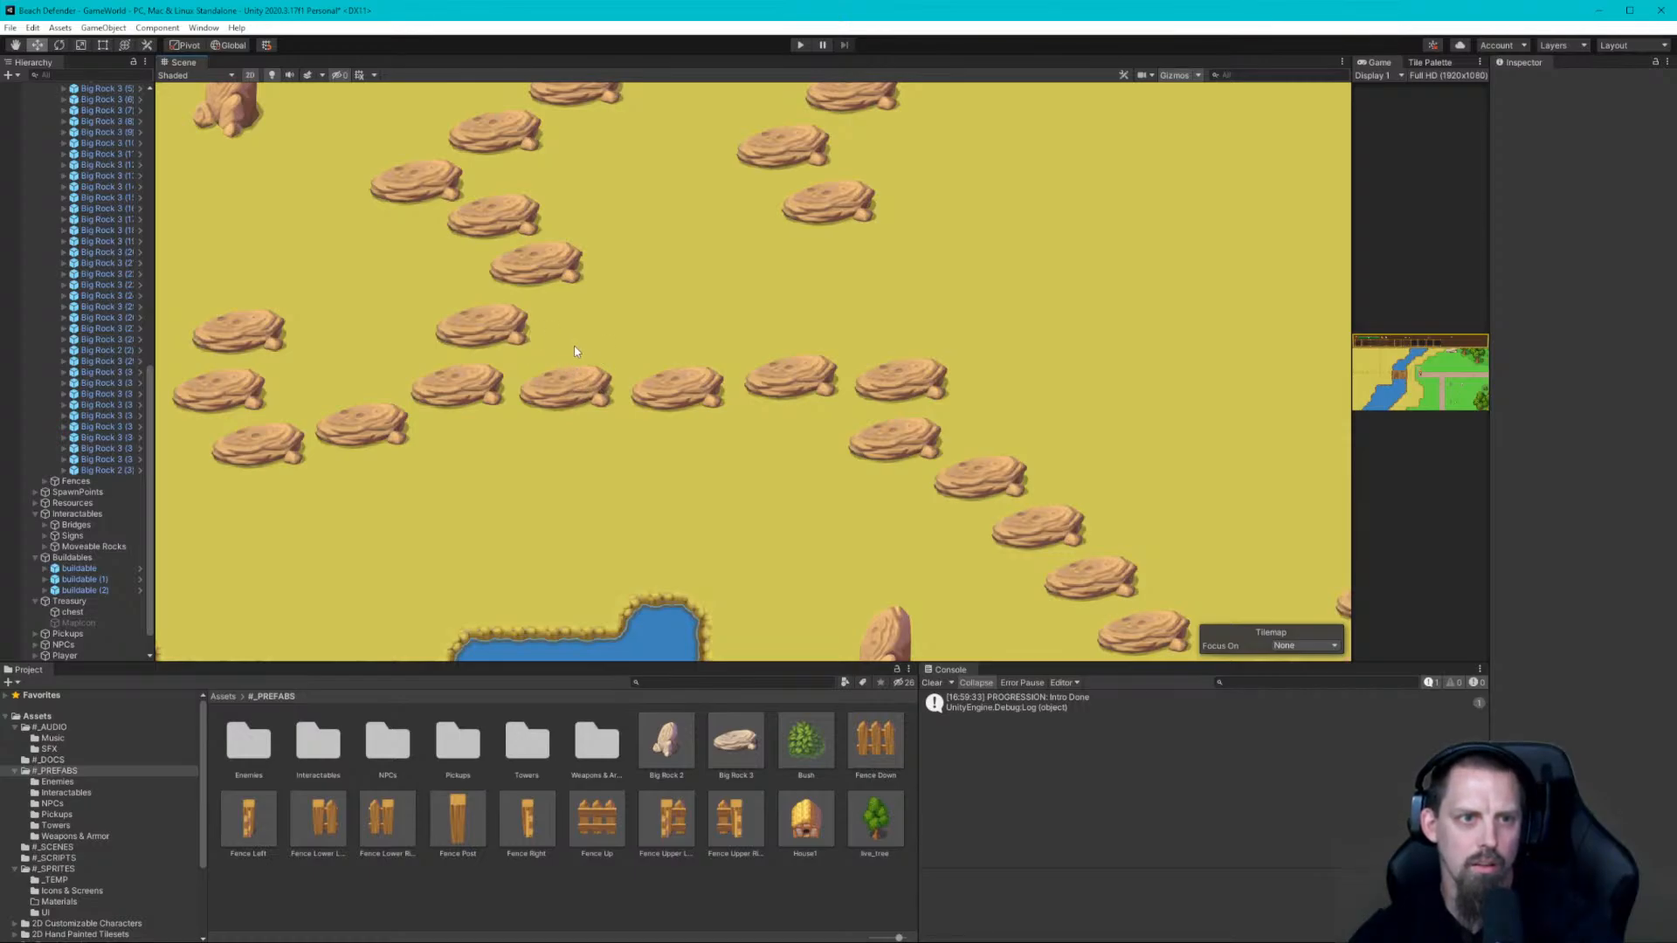
{"action": "left_click", "coordinate": [496, 335]}
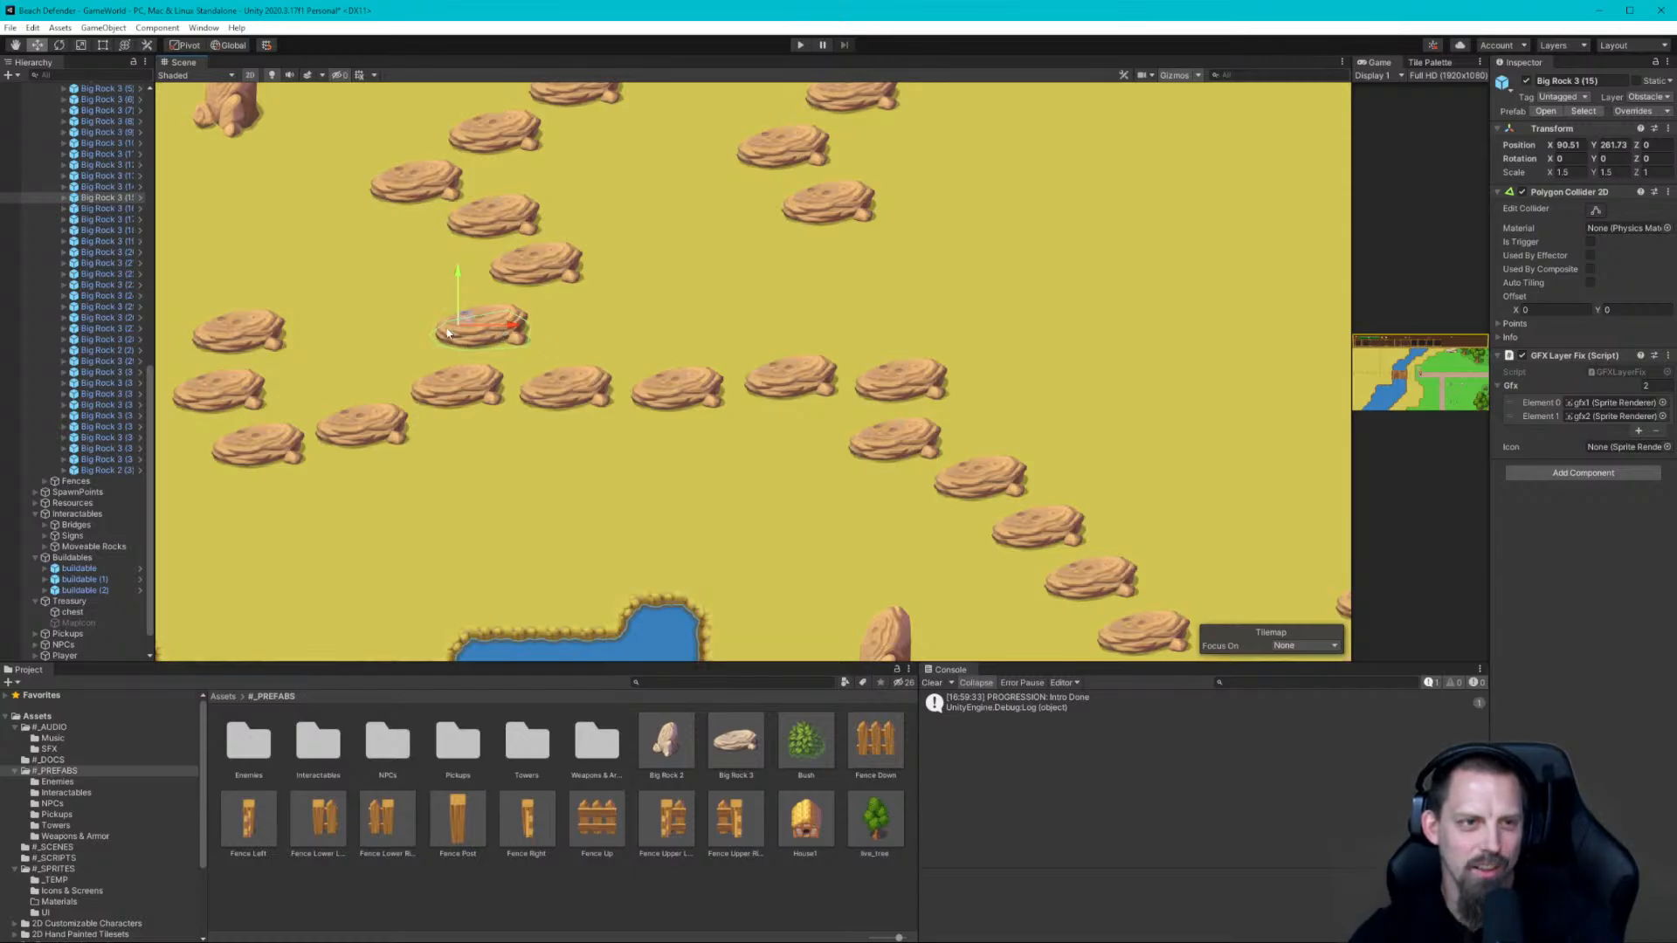
{"action": "scroll", "coordinate": [572, 319], "scroll_direction": "down", "scroll_amount": 6}
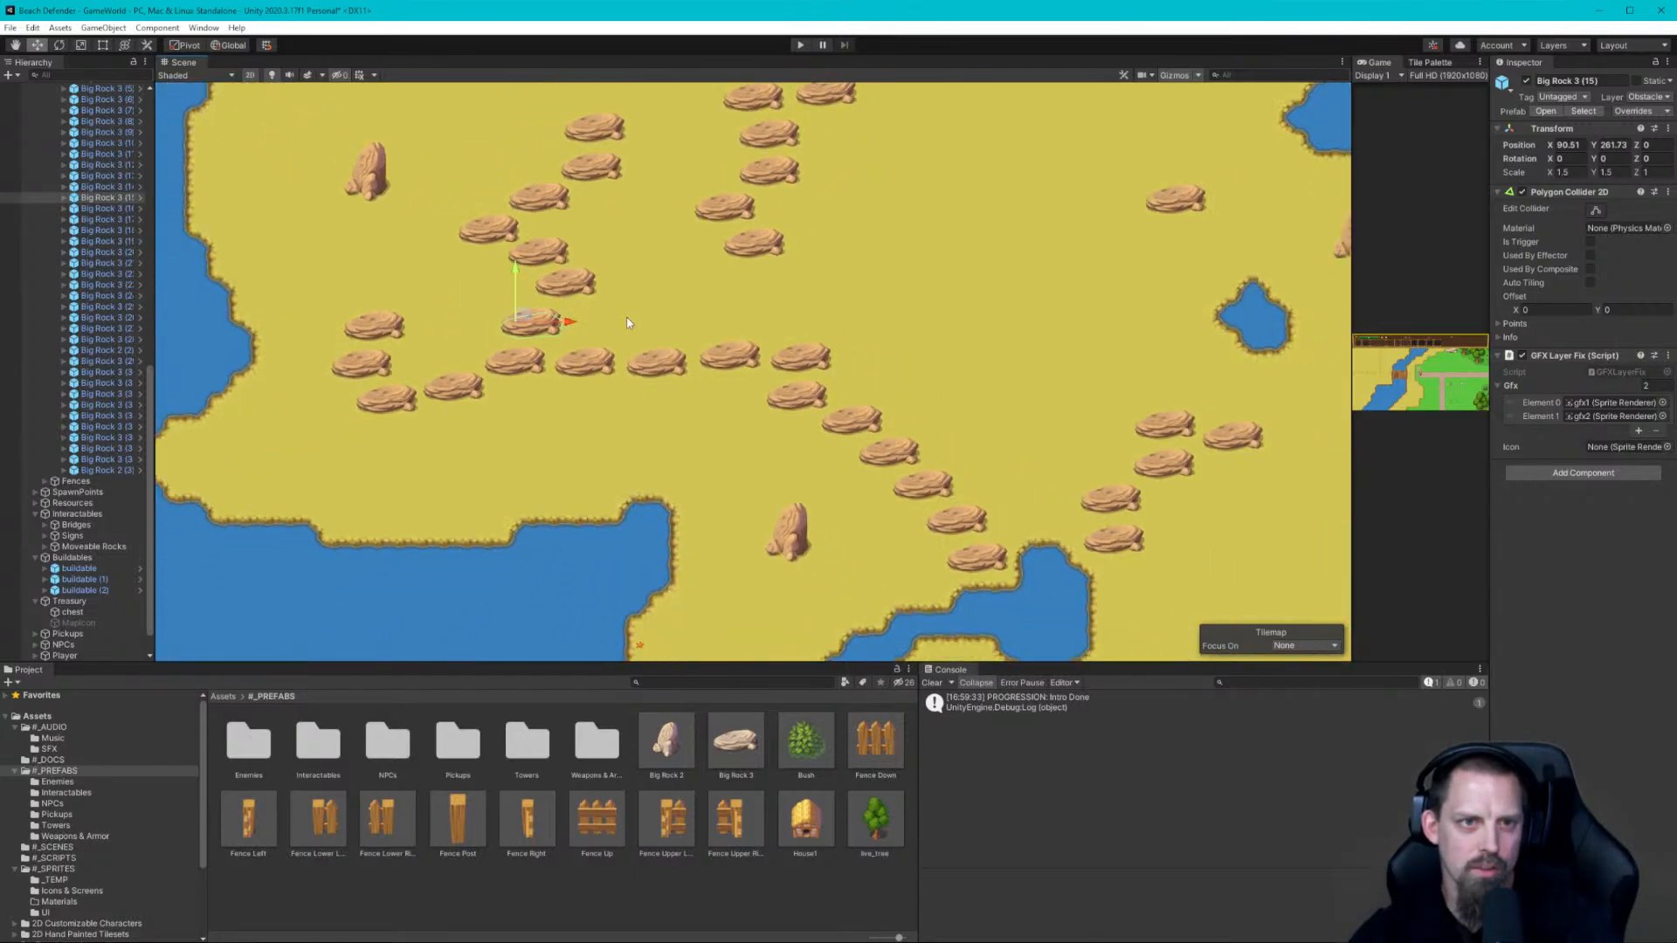
{"action": "scroll", "coordinate": [588, 322], "scroll_direction": "down", "scroll_amount": 4}
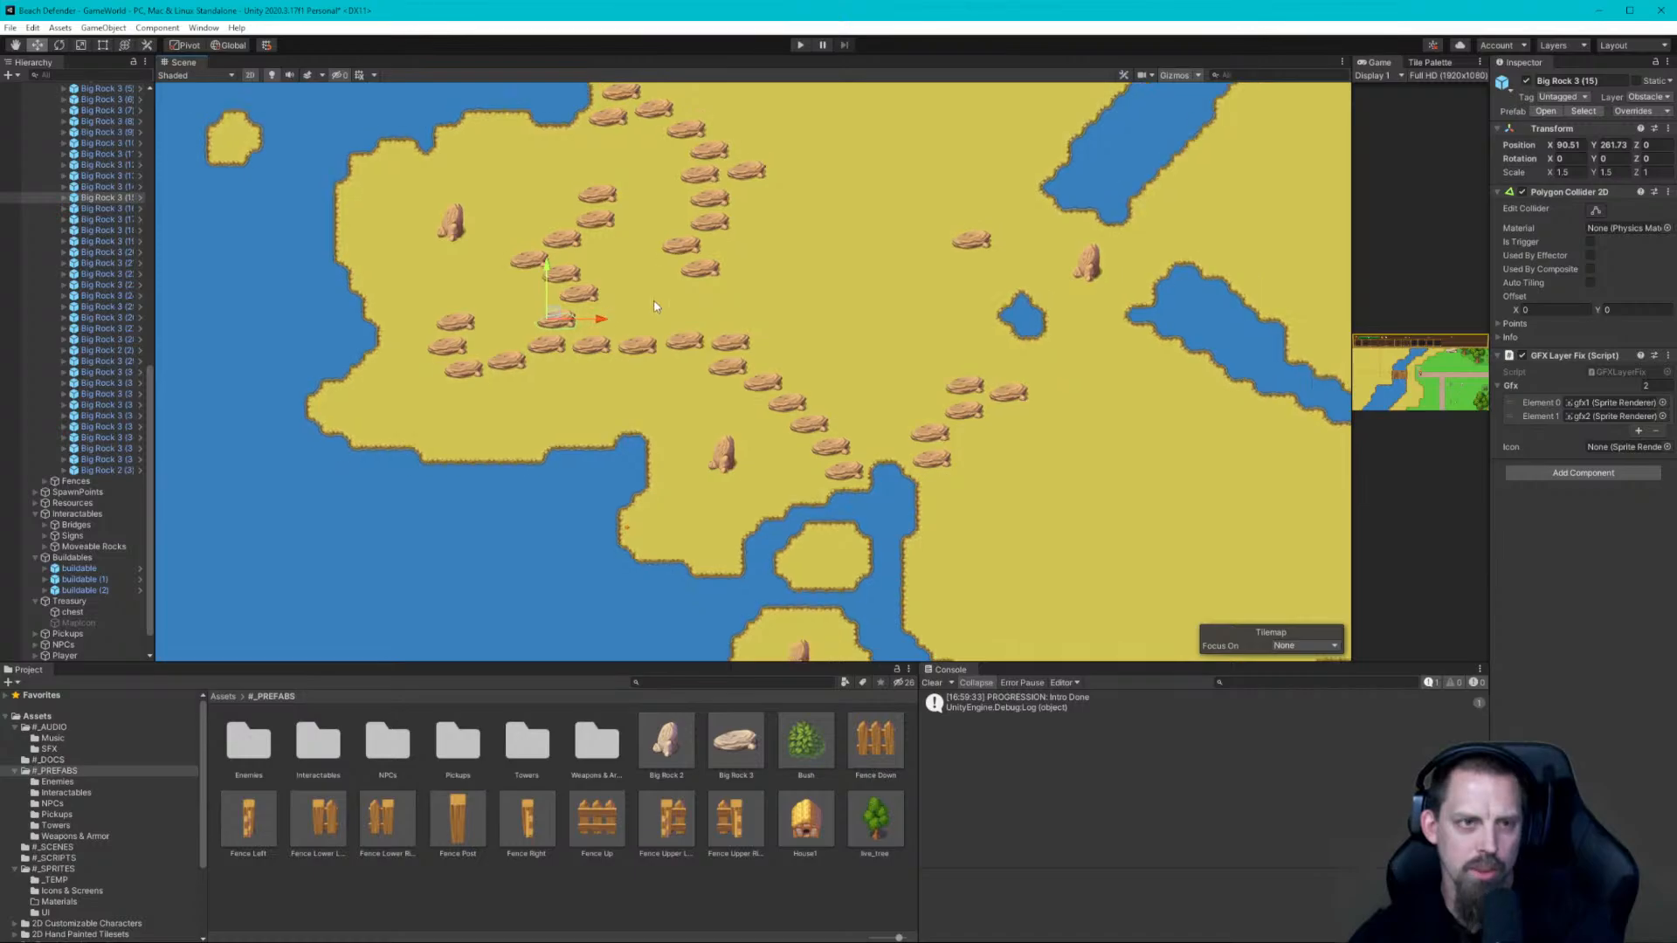
{"action": "middle_click_drag", "start_coordinate": [657, 309], "coordinate": [635, 396]}
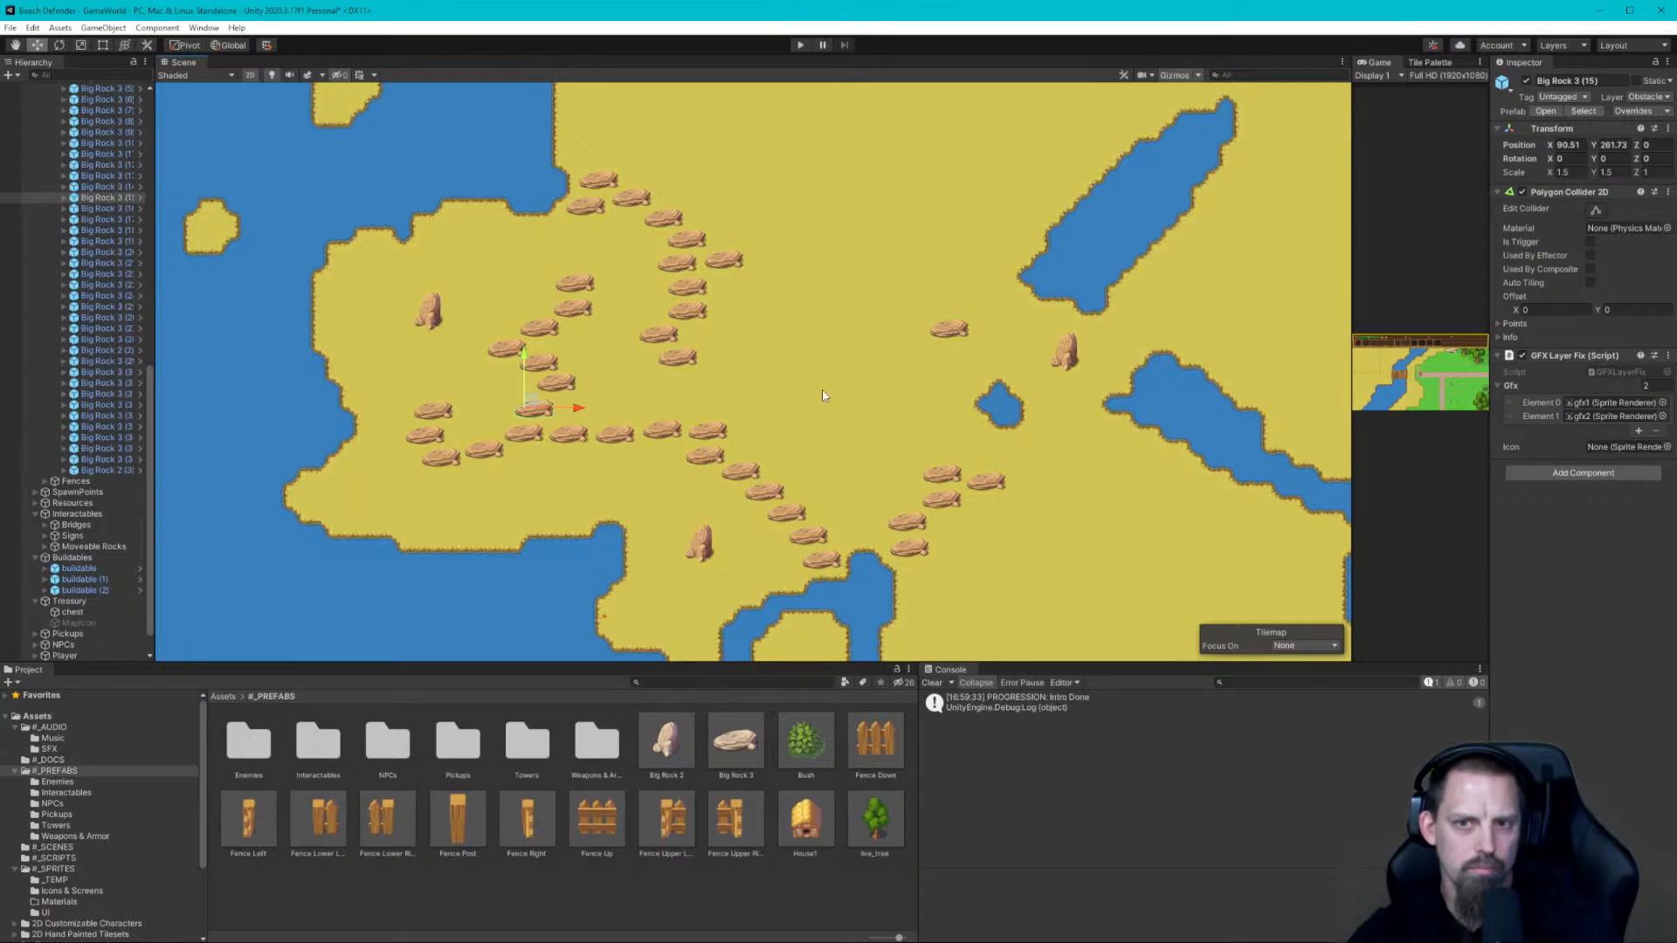
{"action": "middle_click_drag", "start_coordinate": [822, 395], "coordinate": [722, 412]}
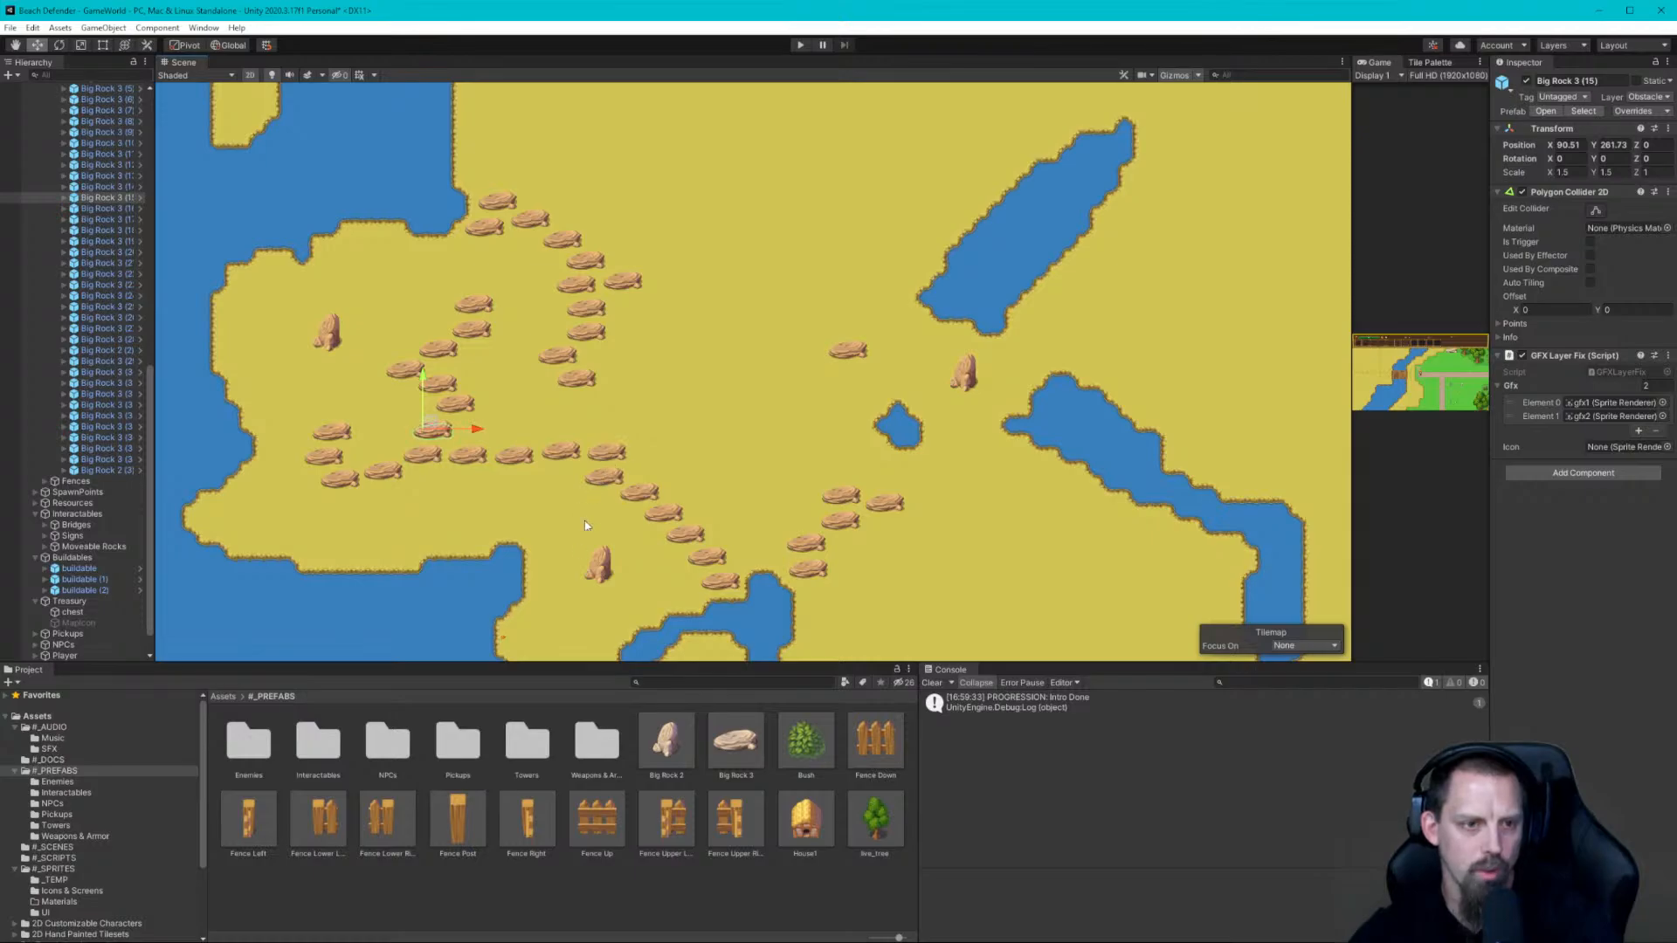
{"action": "scroll", "coordinate": [582, 577], "scroll_direction": "up", "scroll_amount": 1}
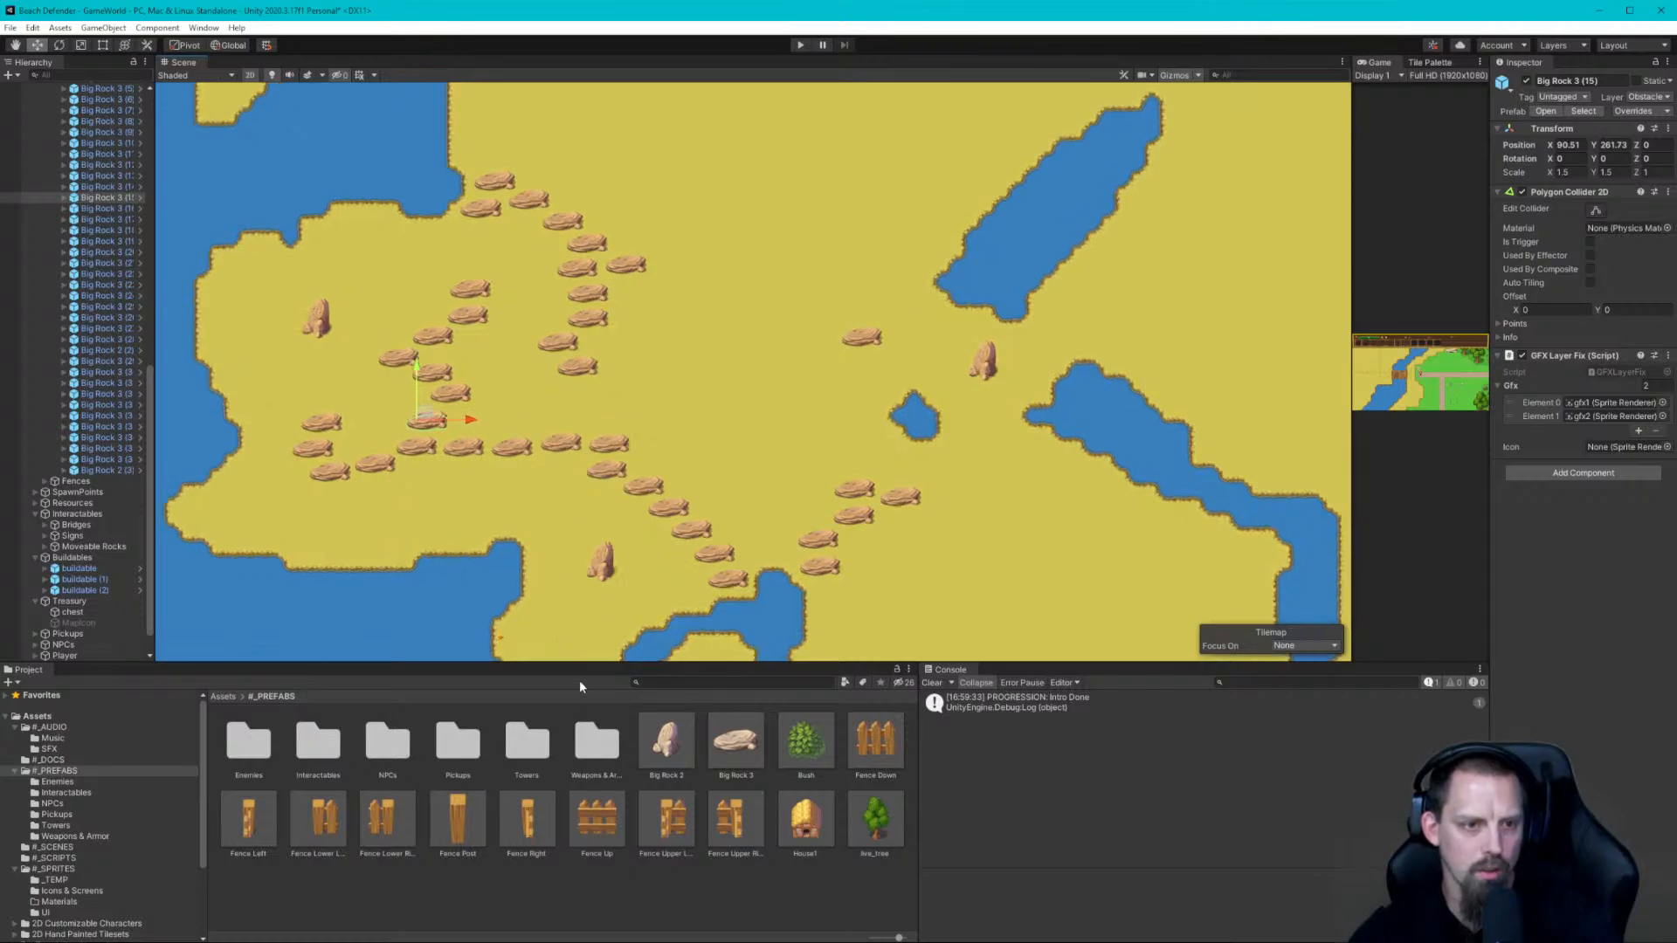
Inspect the Big Rock 1 prefab from the Interactables prefab folder, and return to the game world scene
{"action": "double_click", "coordinate": [319, 751]}
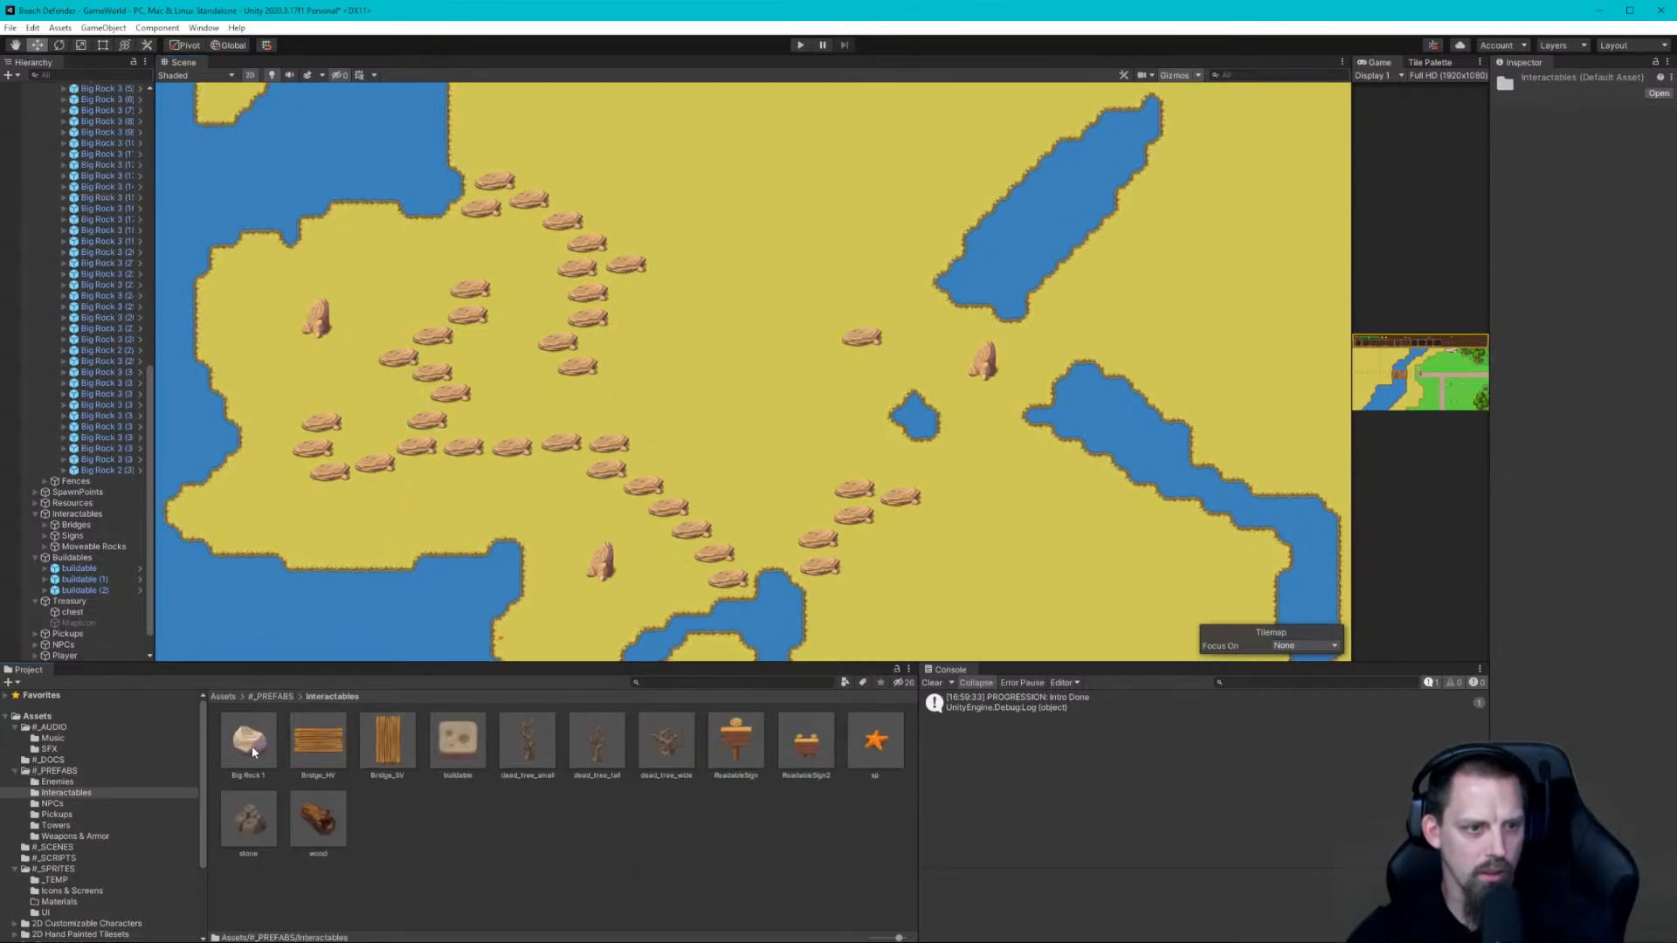
{"action": "left_click", "coordinate": [249, 741]}
{"action": "double_click", "coordinate": [253, 749]}
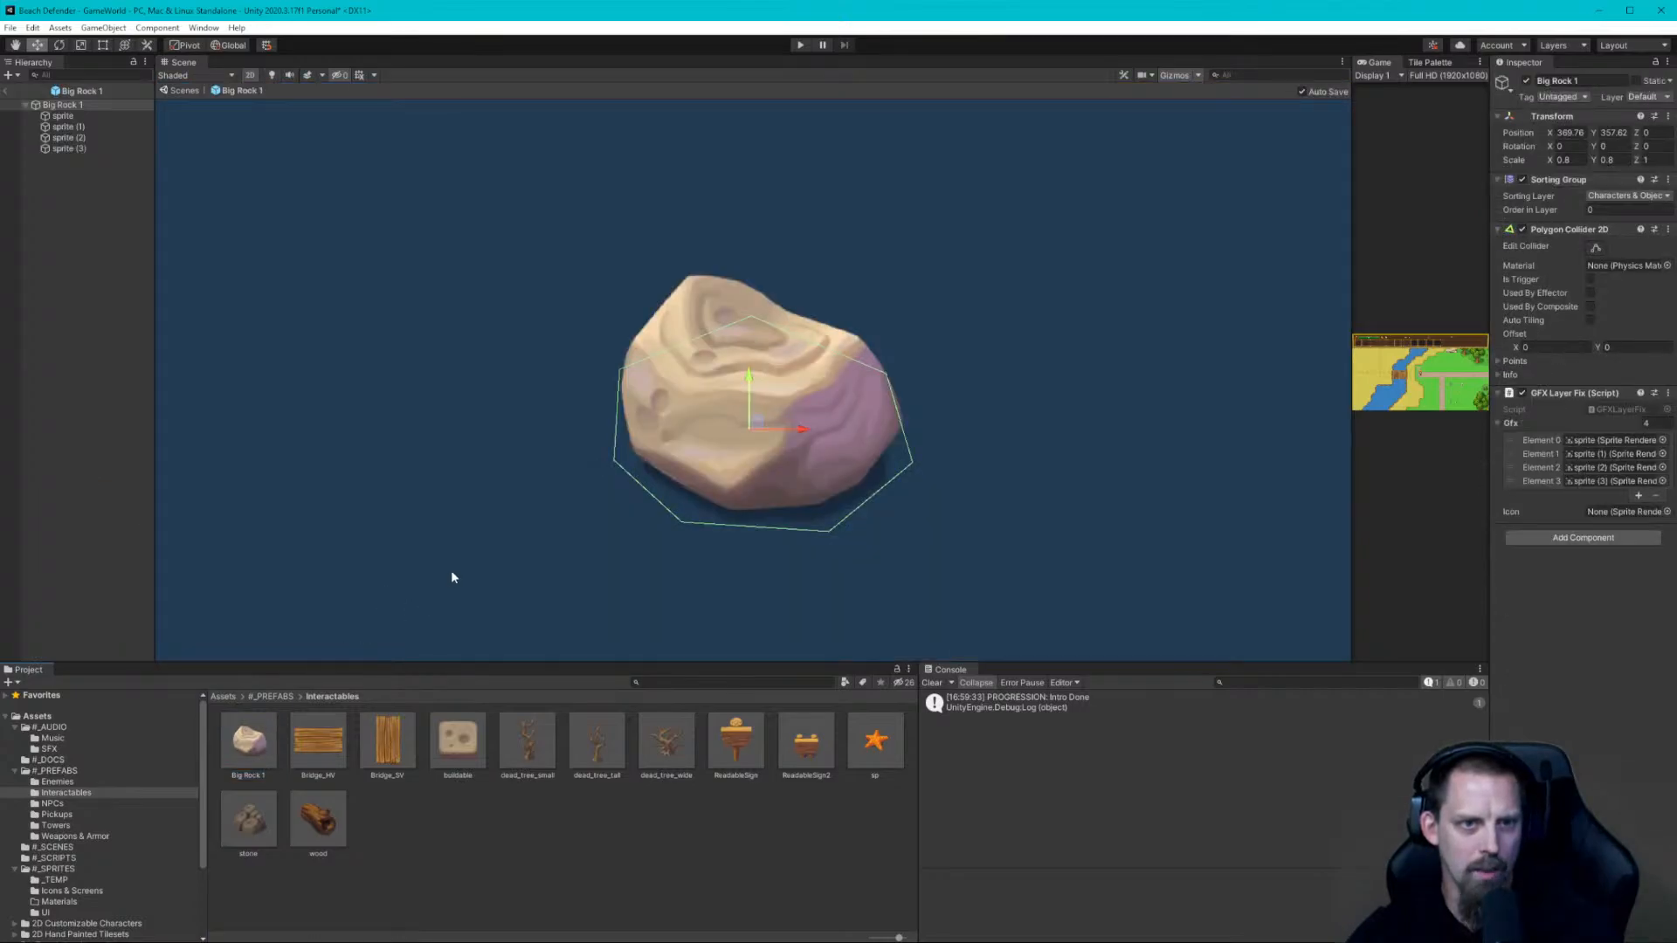
{"action": "scroll", "coordinate": [410, 577], "scroll_direction": "down", "scroll_amount": 2}
{"action": "left_click", "coordinate": [6, 91]}
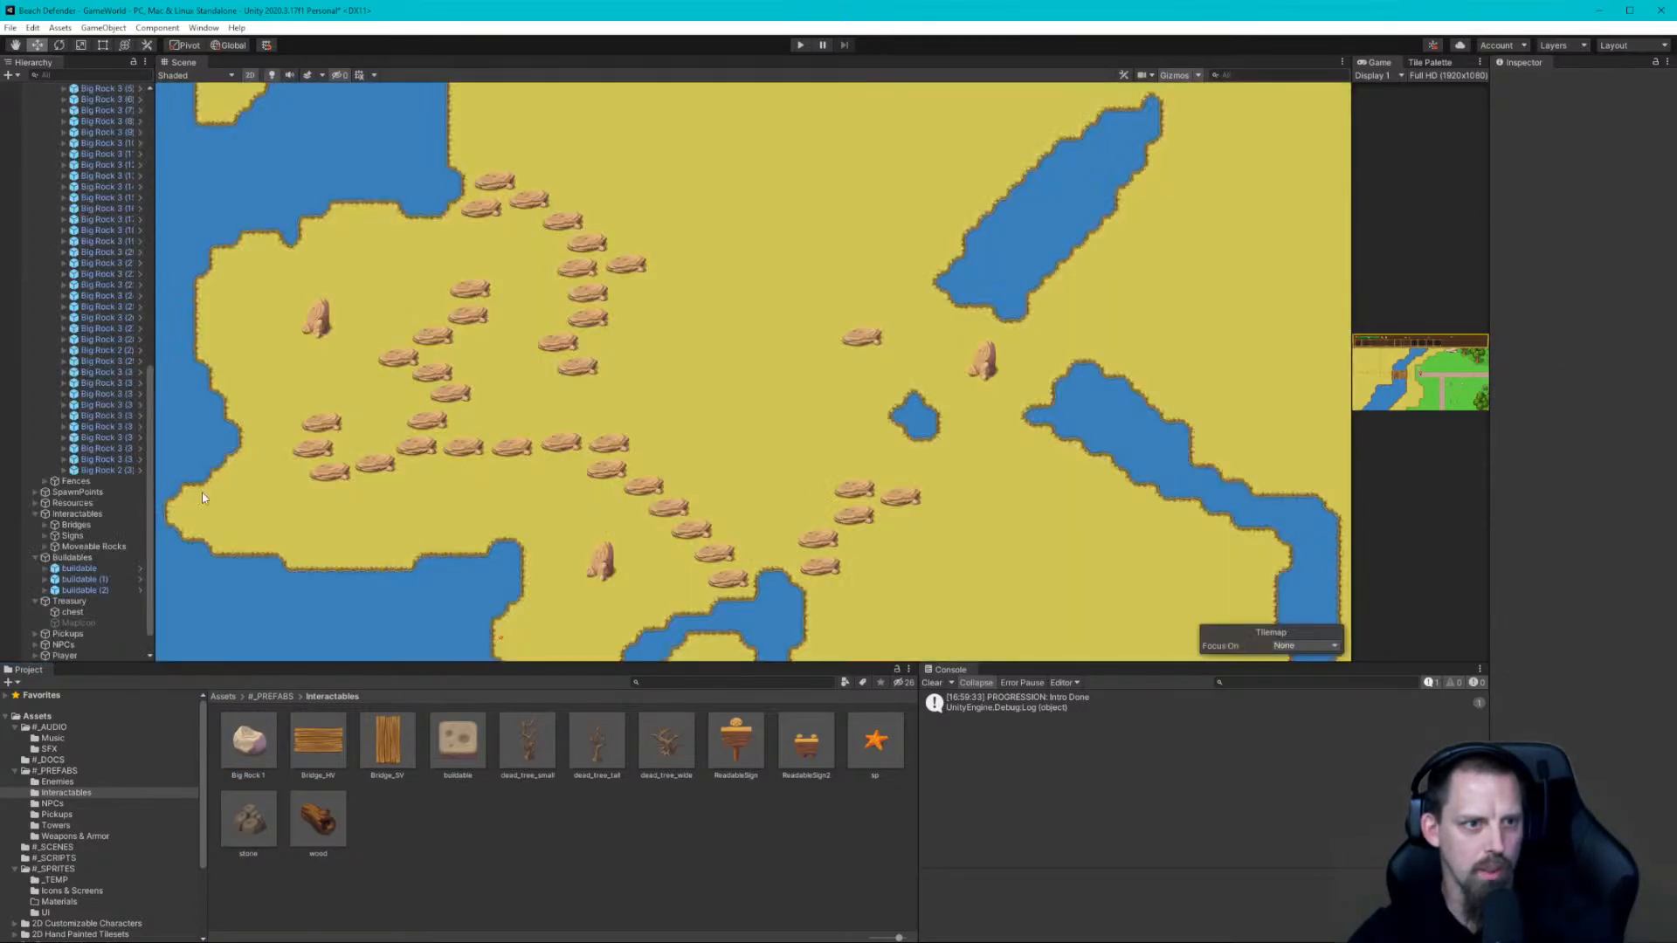
Locate the Big Rock 1 object in the Moveable Rocks group and frame it in the Scene view
{"action": "scroll", "coordinate": [106, 550], "scroll_direction": "up", "scroll_amount": 5}
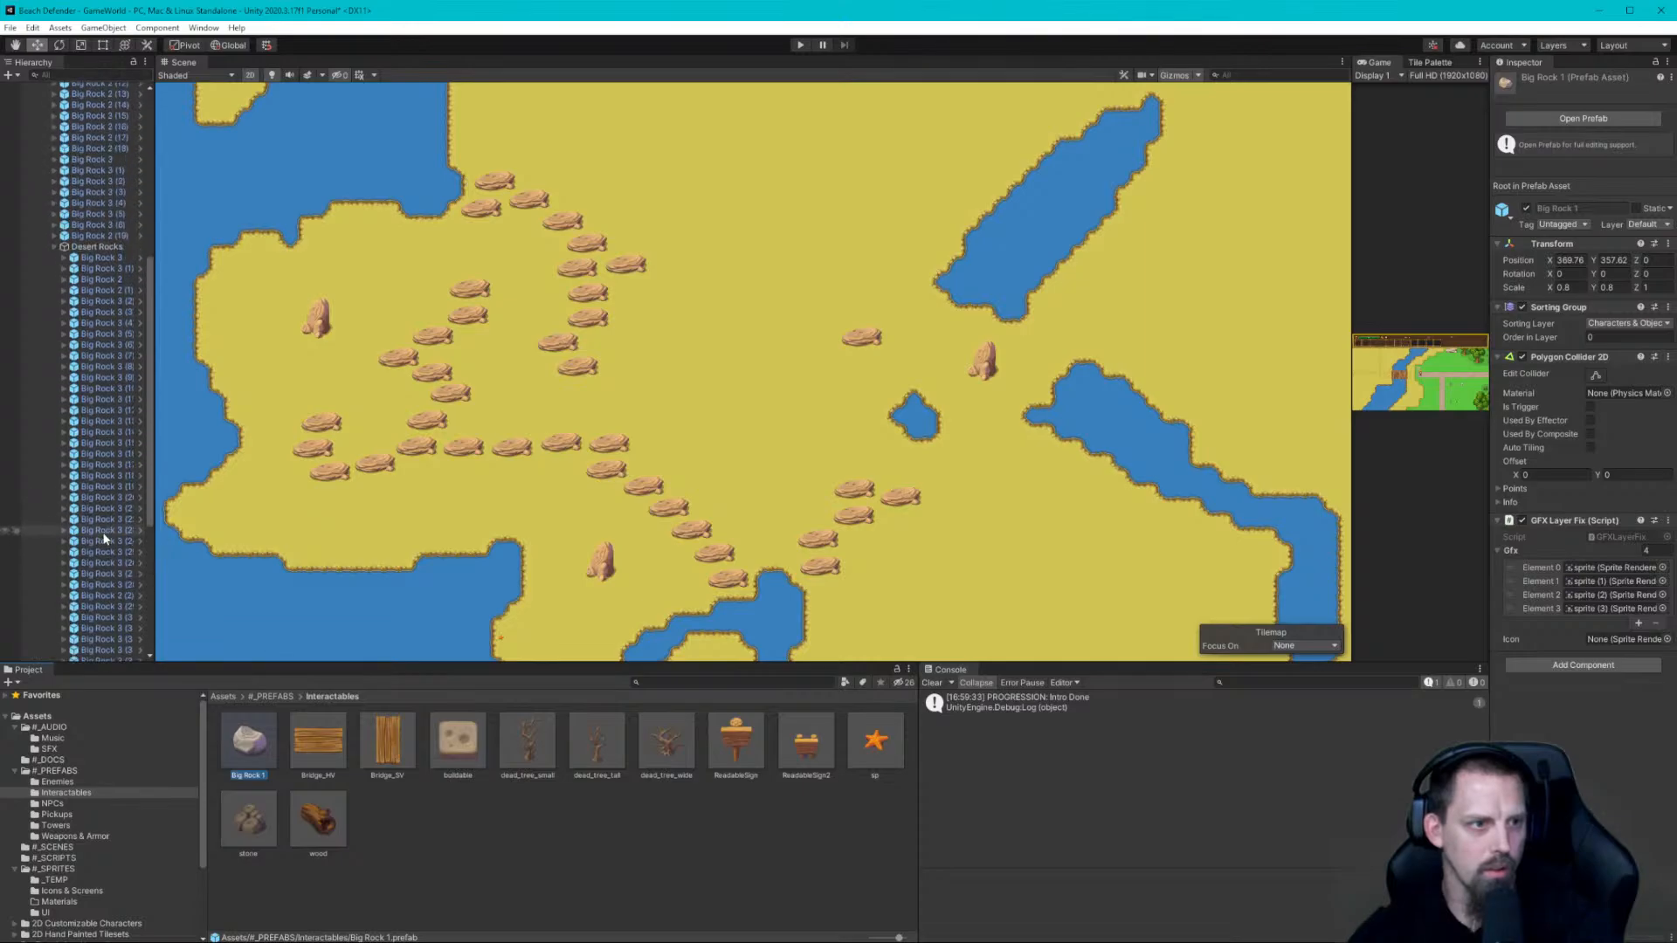
{"action": "scroll", "coordinate": [103, 538], "scroll_direction": "up", "scroll_amount": 10}
{"action": "scroll", "coordinate": [97, 491], "scroll_direction": "down", "scroll_amount": 15}
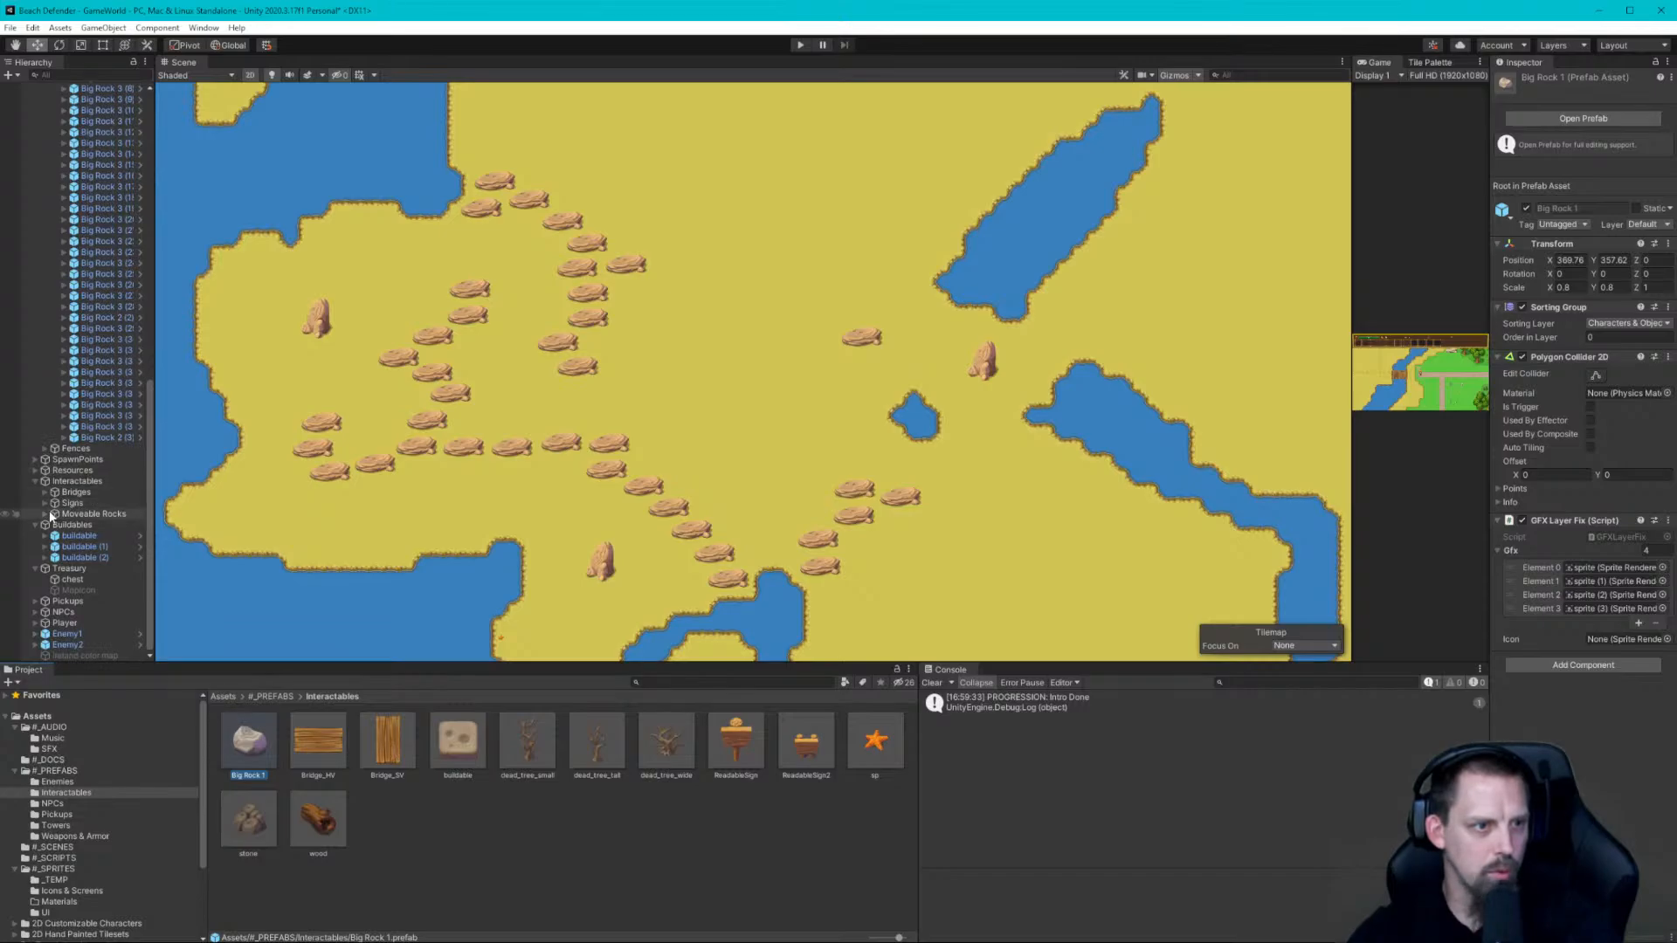
{"action": "left_click", "coordinate": [45, 514]}
{"action": "double_click", "coordinate": [85, 526]}
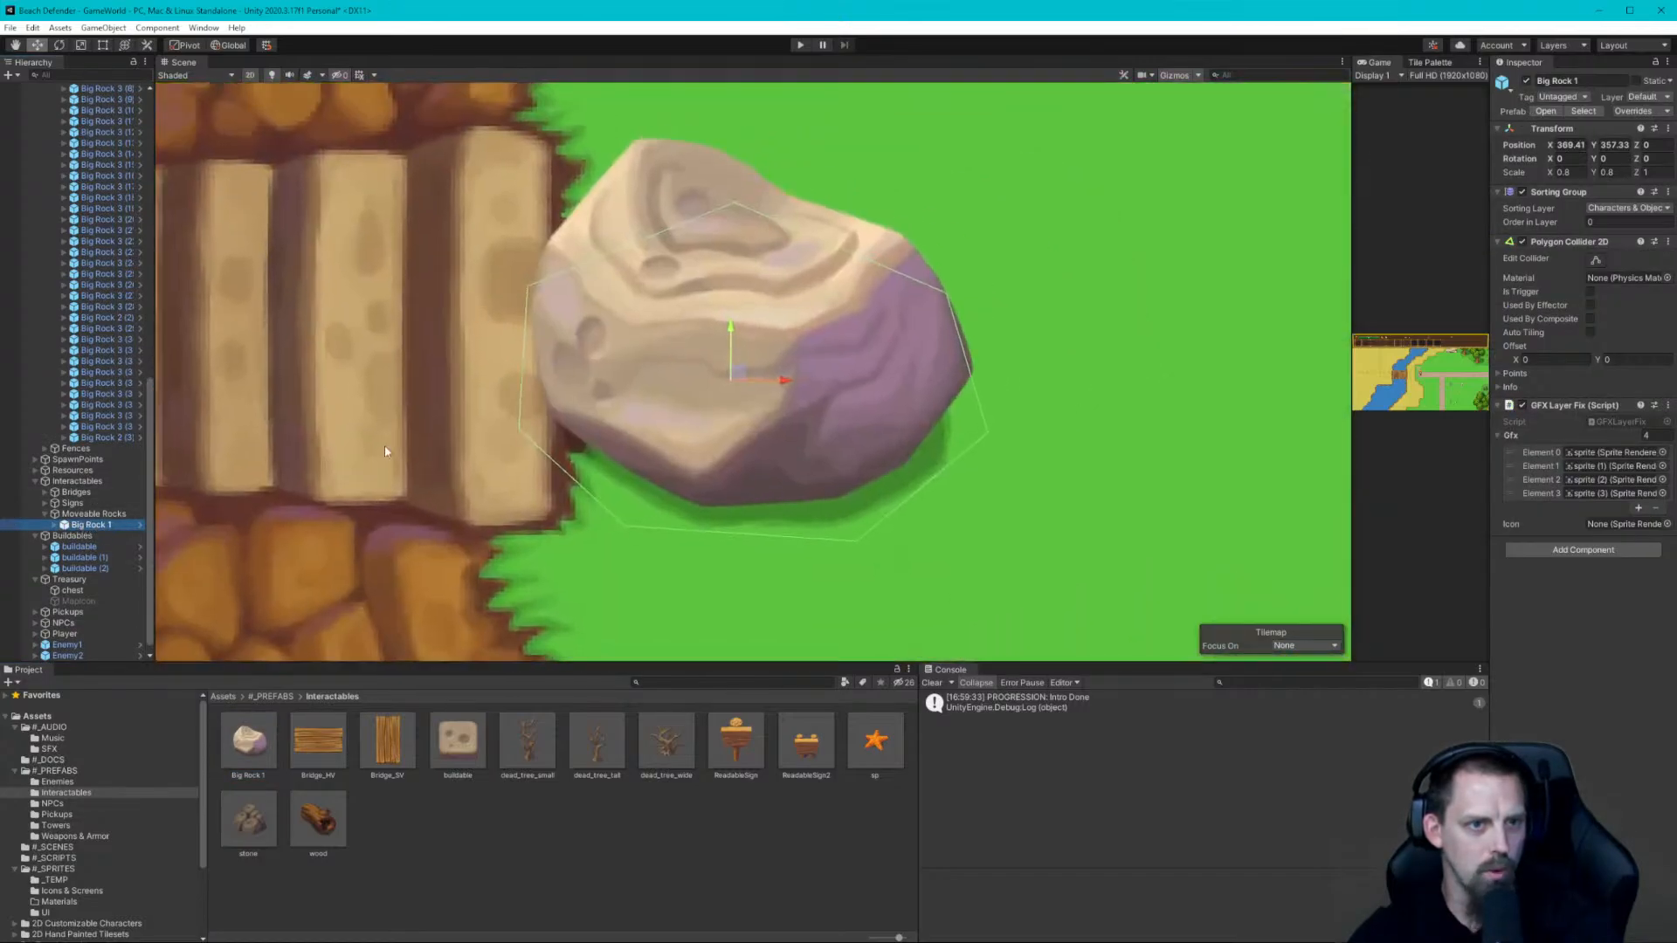
{"action": "scroll", "coordinate": [375, 441], "scroll_direction": "down", "scroll_amount": 5}
{"action": "scroll", "coordinate": [355, 451], "scroll_direction": "down", "scroll_amount": 2}
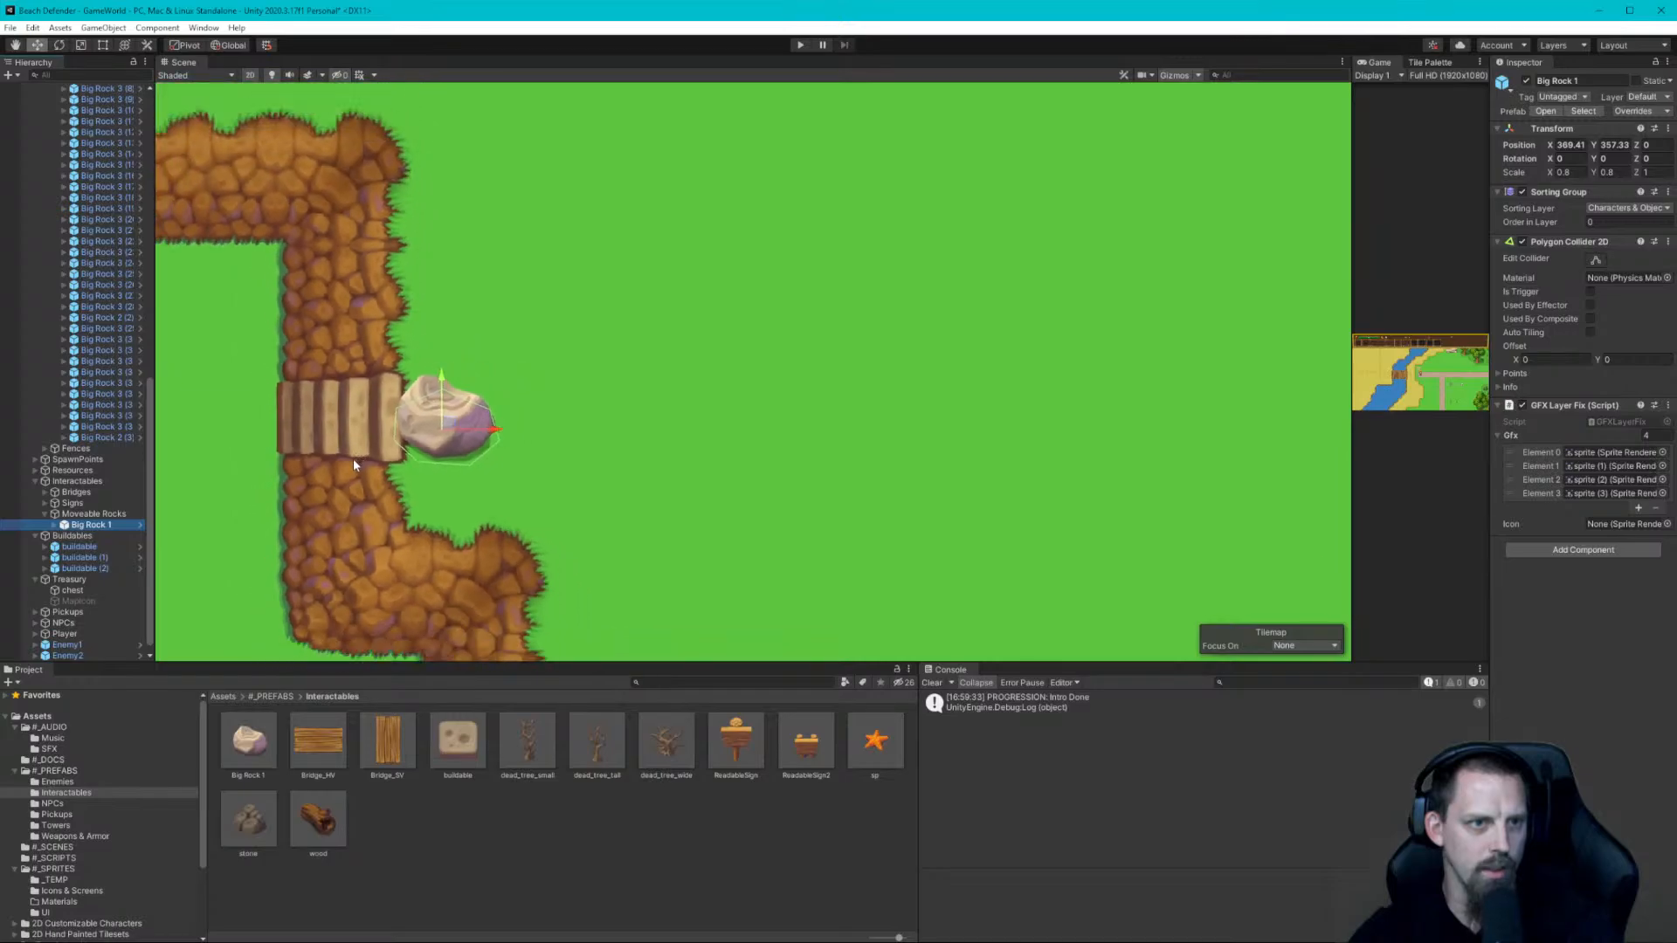
Inspect the cliff-enclosed lake west of the moveable rock and the heart pickup on its island
{"action": "middle_click_drag", "start_coordinate": [353, 459], "coordinate": [1078, 332]}
{"action": "scroll", "coordinate": [631, 403], "scroll_direction": "down", "scroll_amount": 8}
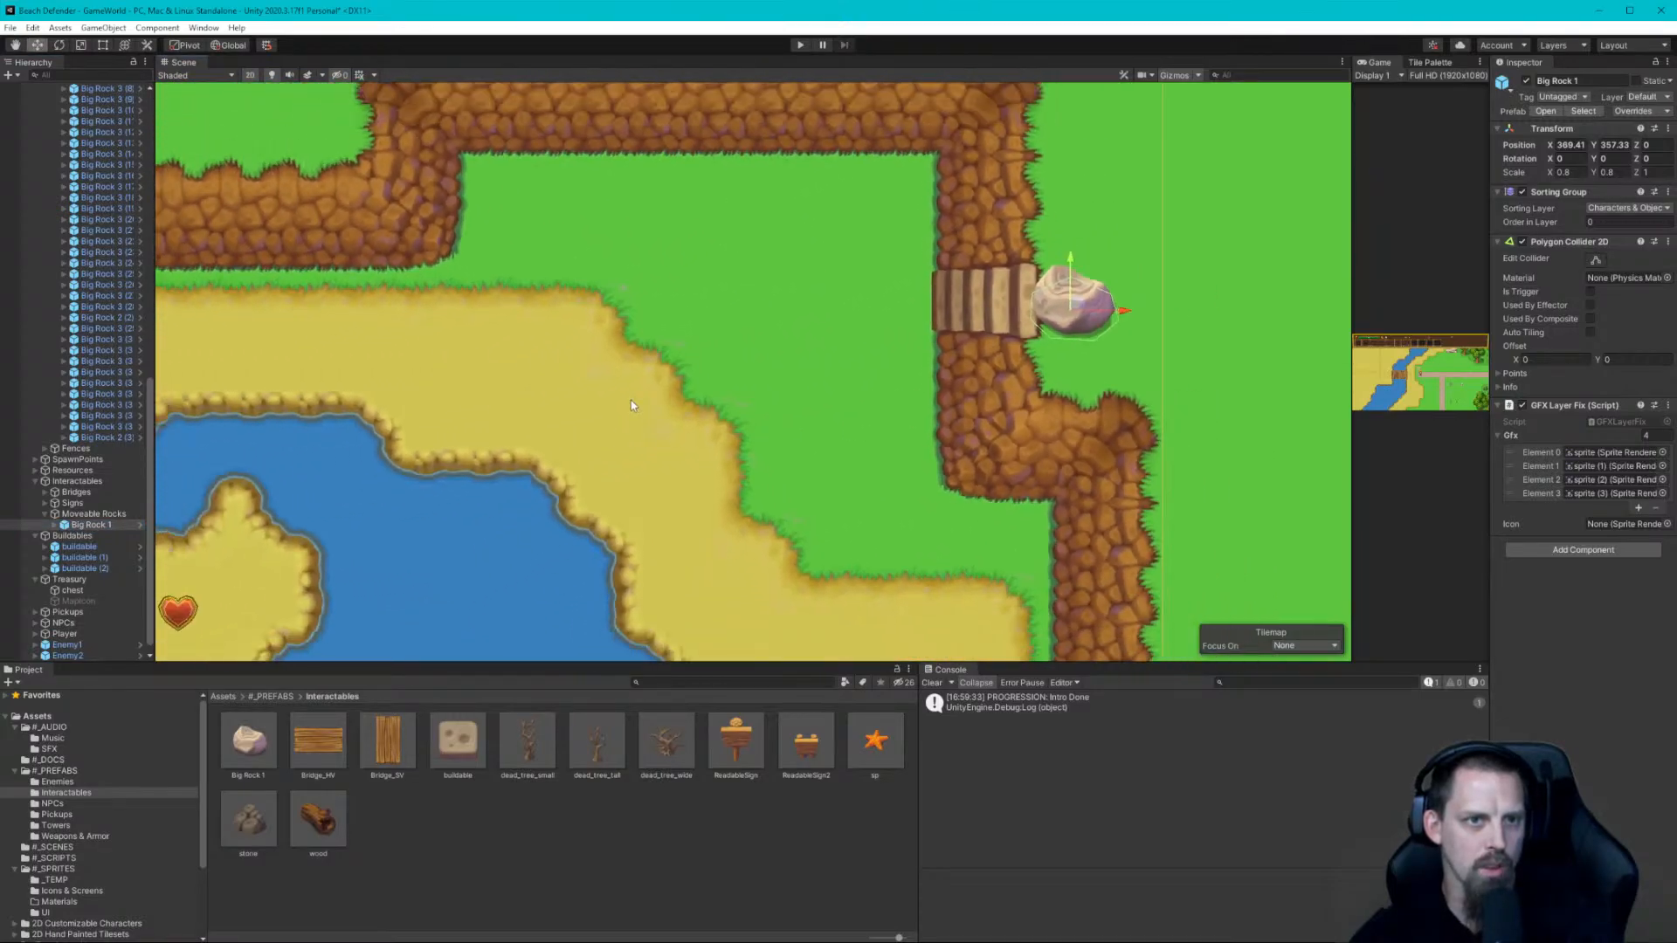
{"action": "middle_click_drag", "start_coordinate": [614, 505], "coordinate": [834, 313]}
{"action": "scroll", "coordinate": [637, 424], "scroll_direction": "down", "scroll_amount": 2}
{"action": "scroll", "coordinate": [476, 427], "scroll_direction": "down", "scroll_amount": 4}
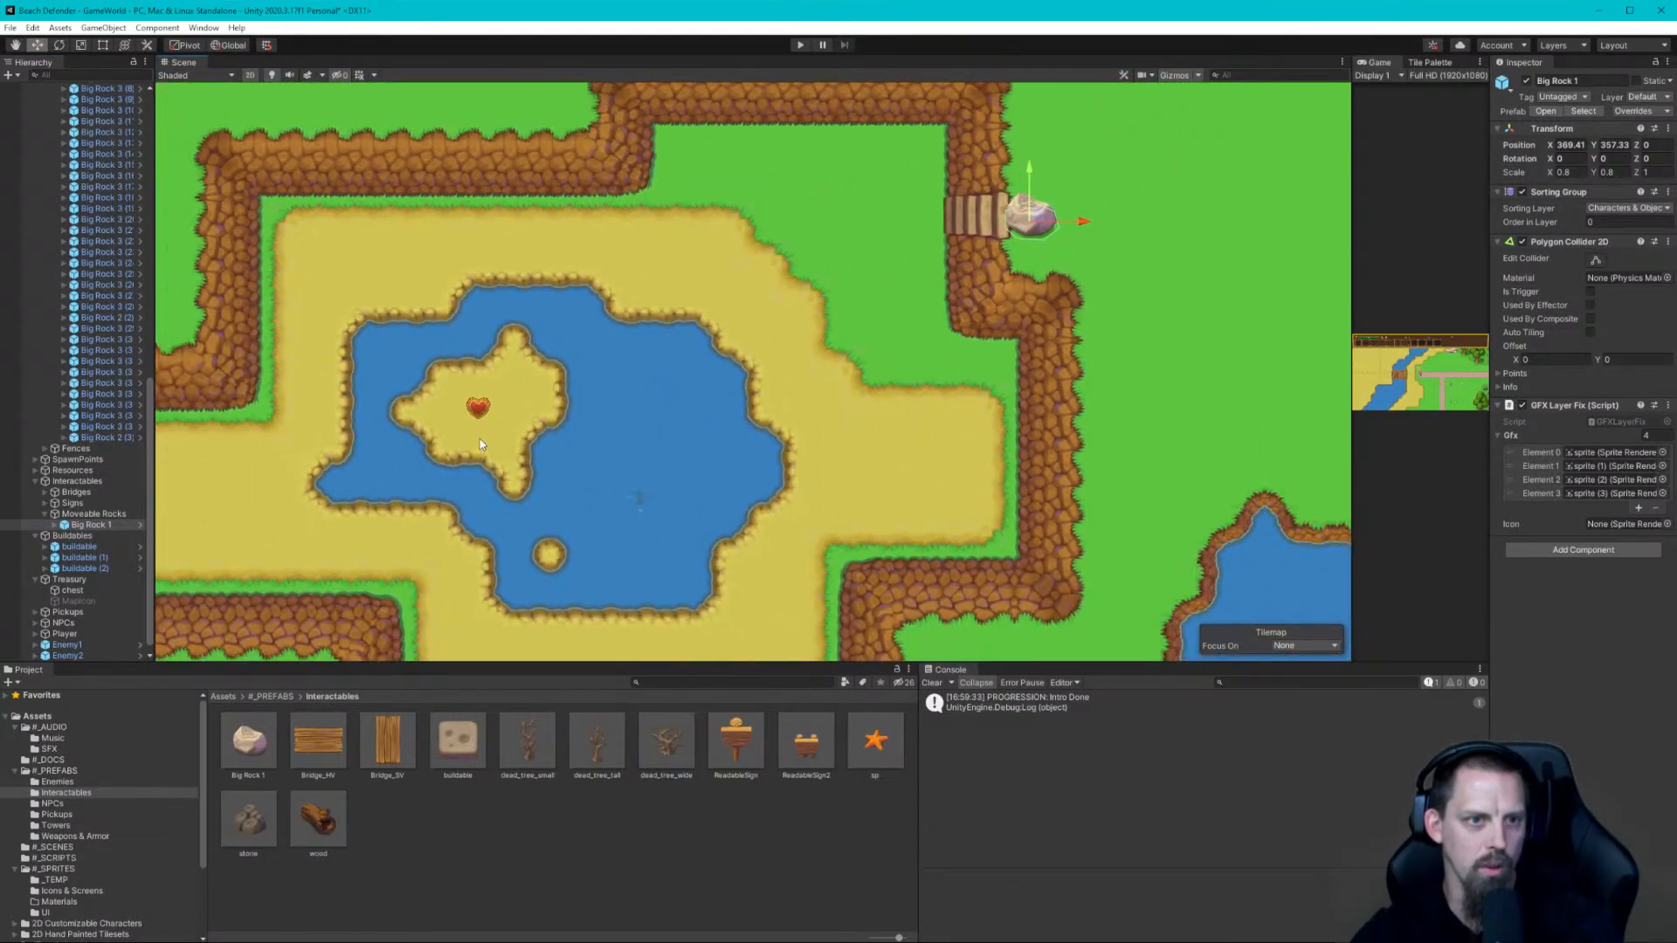
{"action": "middle_click_drag", "start_coordinate": [477, 428], "coordinate": [530, 393]}
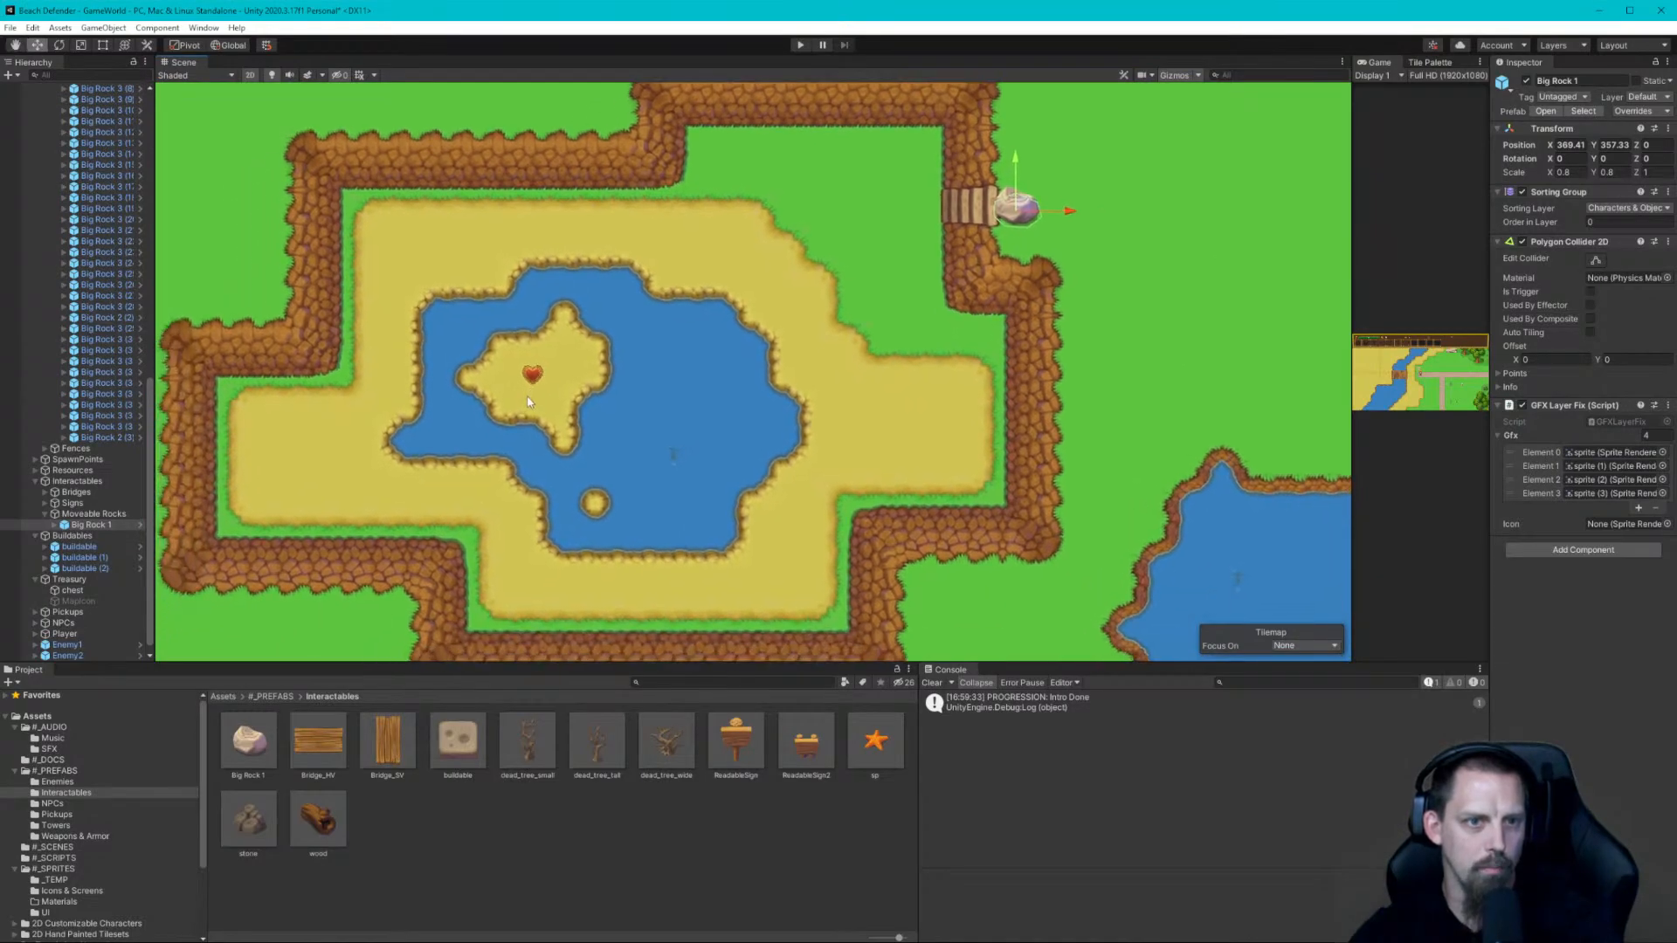
{"action": "scroll", "coordinate": [531, 399], "scroll_direction": "down", "scroll_amount": 3}
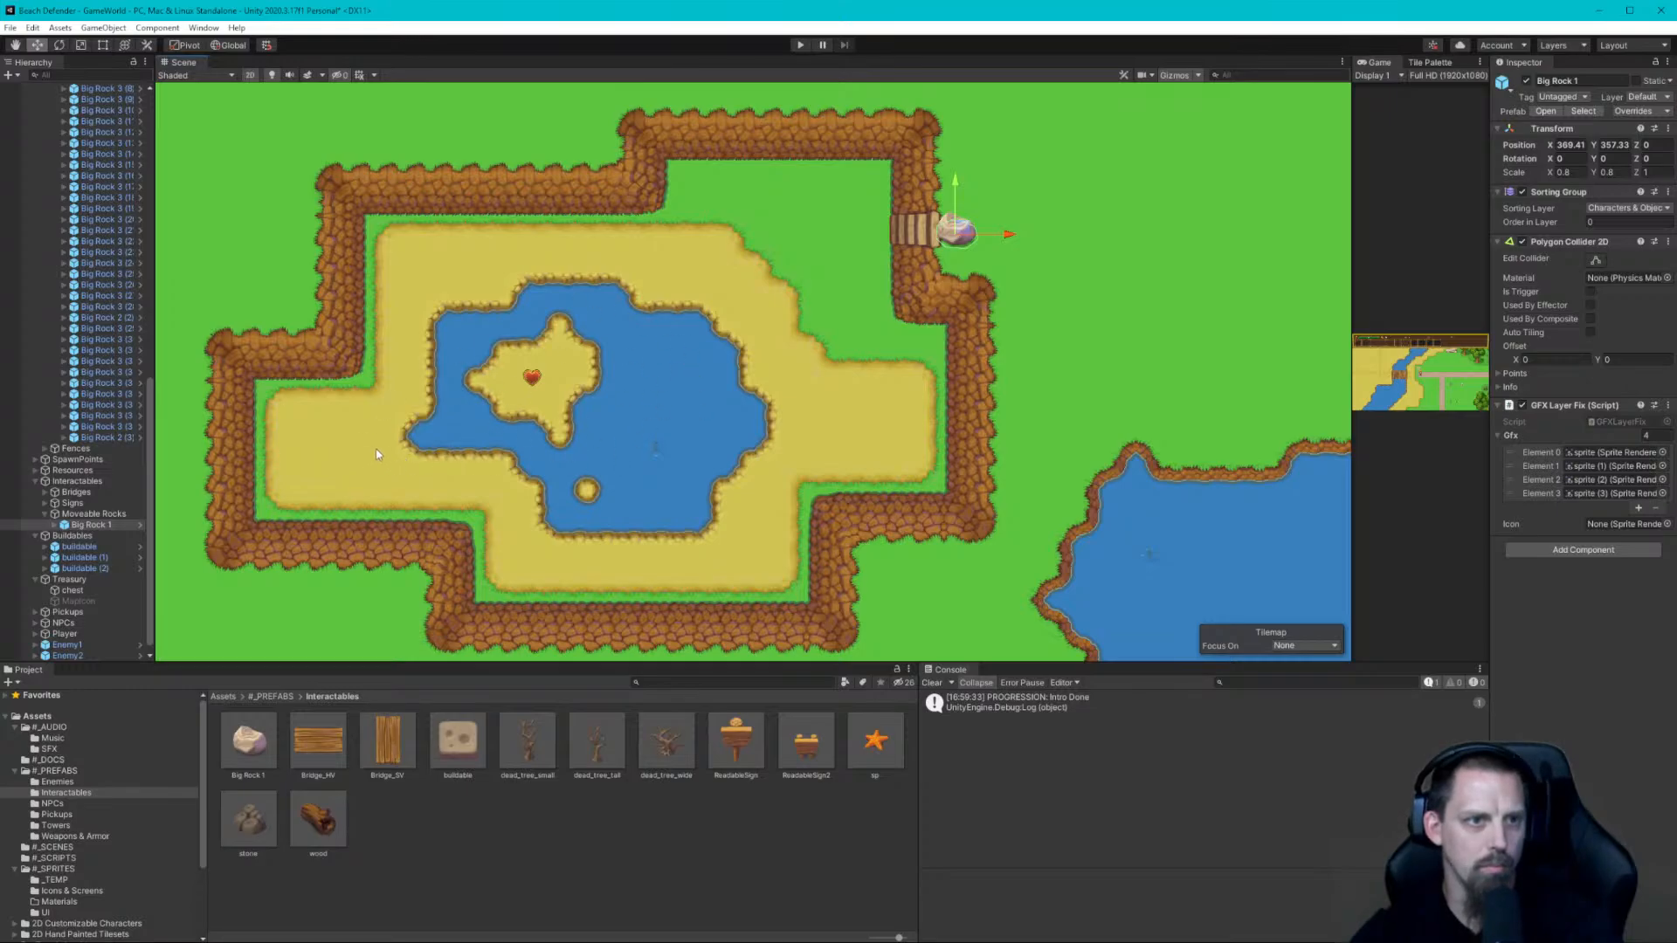
Examine the waterfall area west of the walled lake, with its heart pickup and the cave entrance in the cliff
{"action": "middle_click_drag", "start_coordinate": [395, 449], "coordinate": [772, 447]}
{"action": "middle_click_drag", "start_coordinate": [667, 439], "coordinate": [1109, 379]}
{"action": "middle_click_drag", "start_coordinate": [401, 440], "coordinate": [1183, 270]}
{"action": "middle_click_drag", "start_coordinate": [663, 450], "coordinate": [786, 349]}
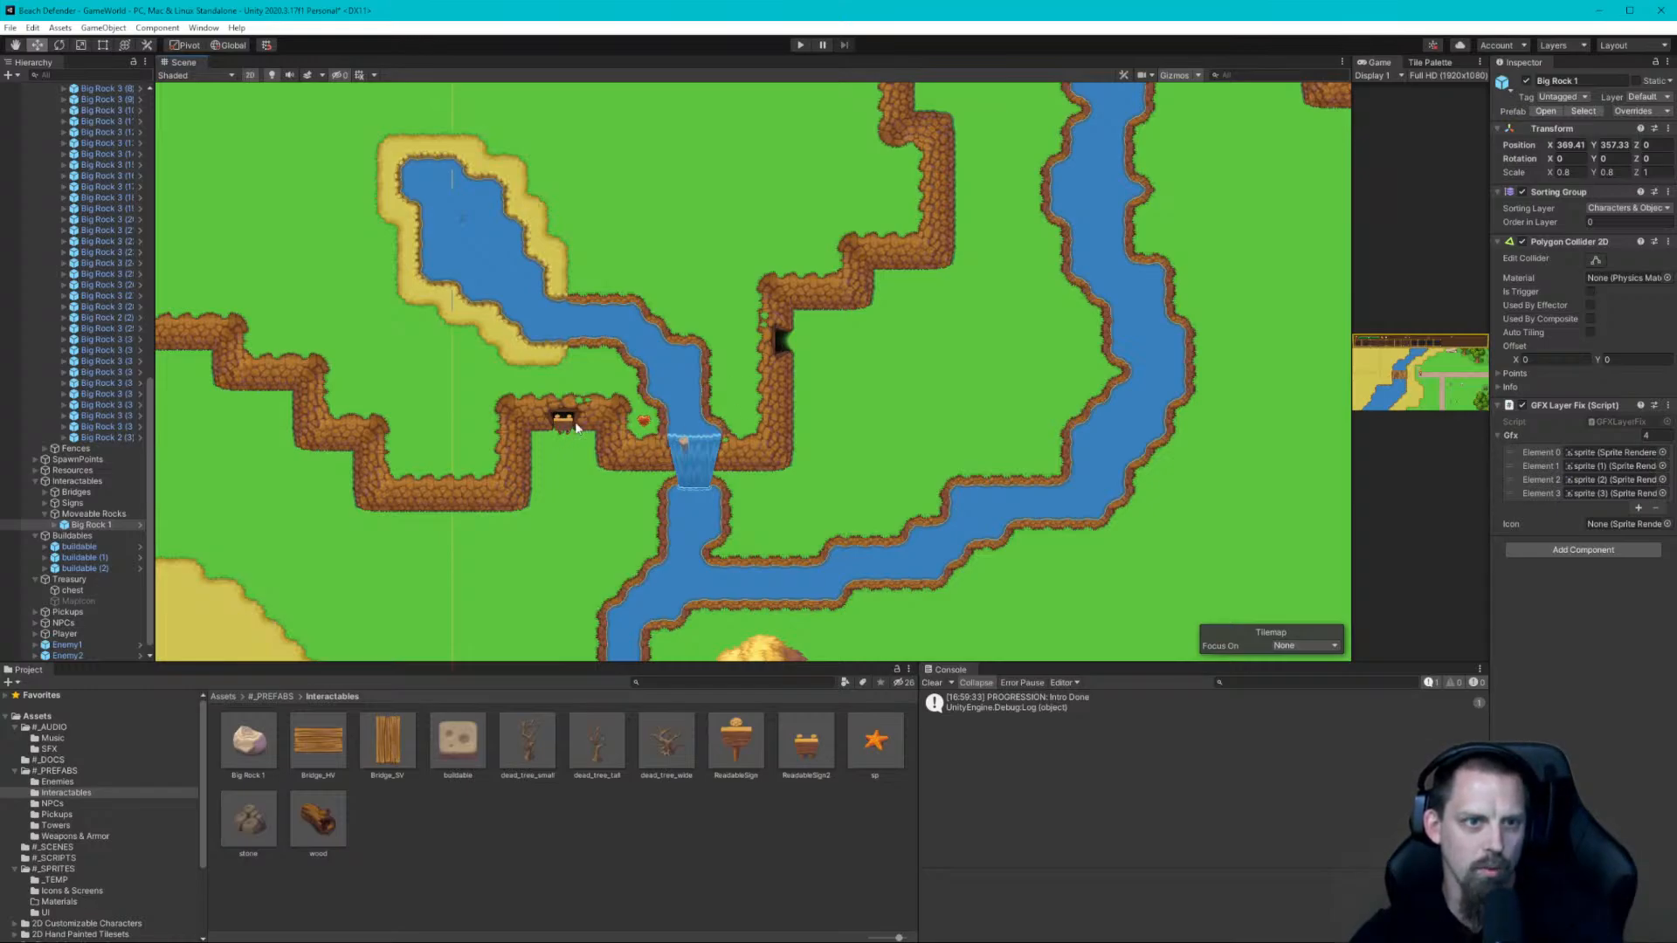
{"action": "scroll", "coordinate": [542, 405], "scroll_direction": "down", "scroll_amount": 3}
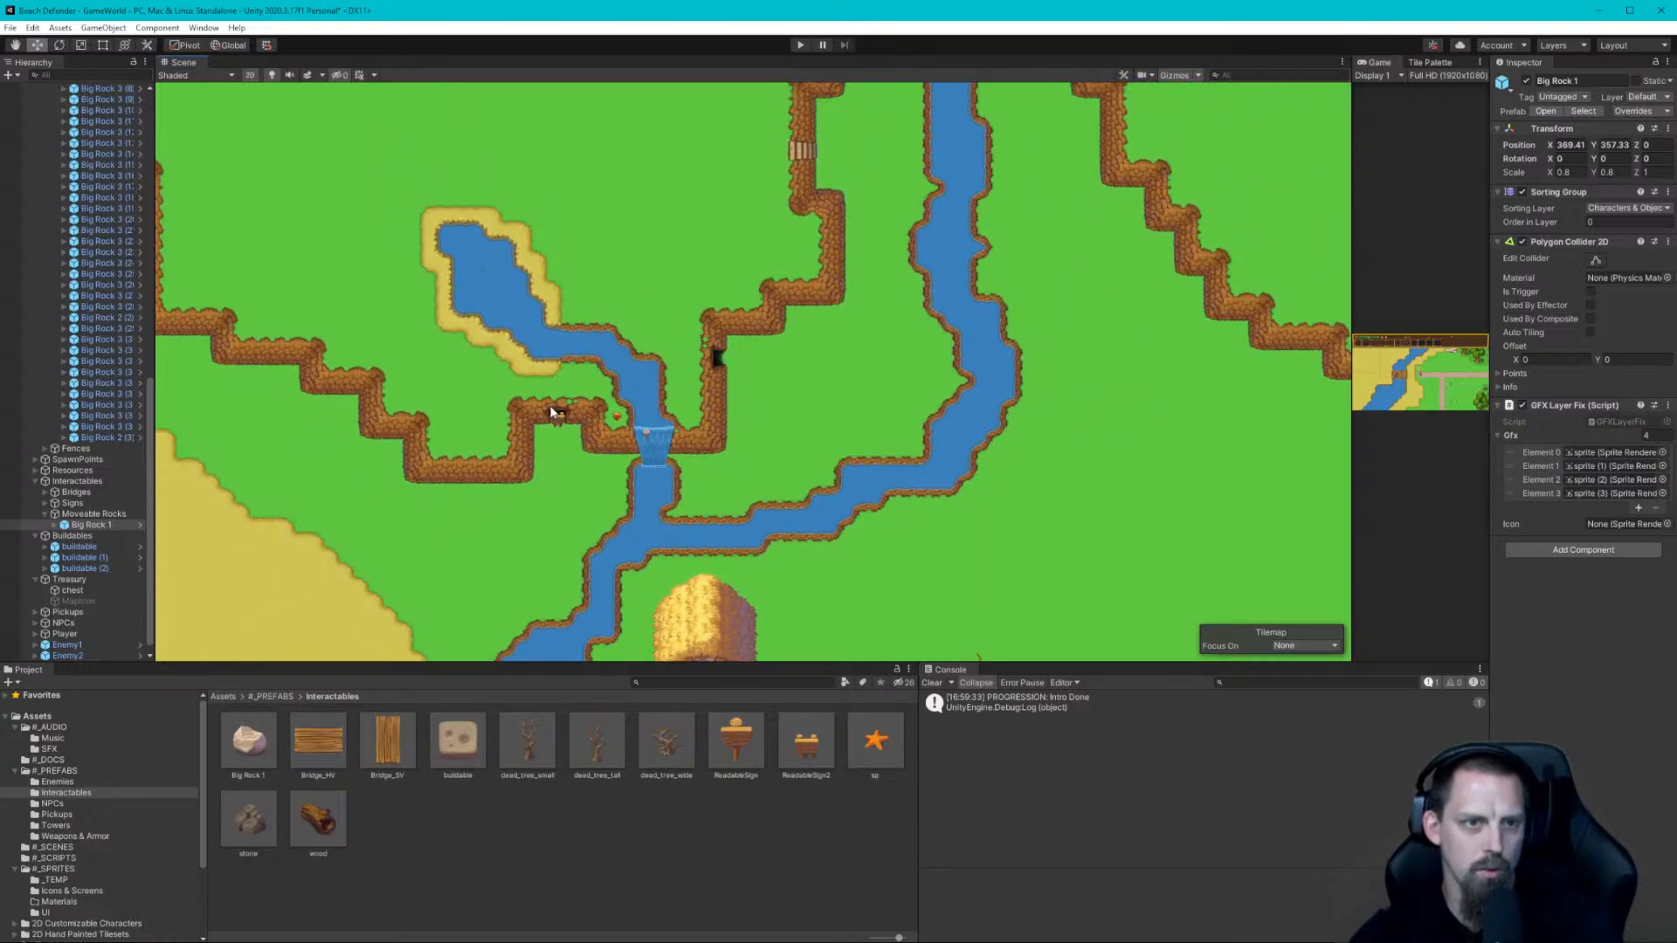
Follow the cliffs northwest and examine the nested cliff maze on the coast with its cave entrances and pickups
{"action": "middle_click_drag", "start_coordinate": [406, 350], "coordinate": [1052, 452]}
{"action": "middle_click_drag", "start_coordinate": [689, 280], "coordinate": [859, 404]}
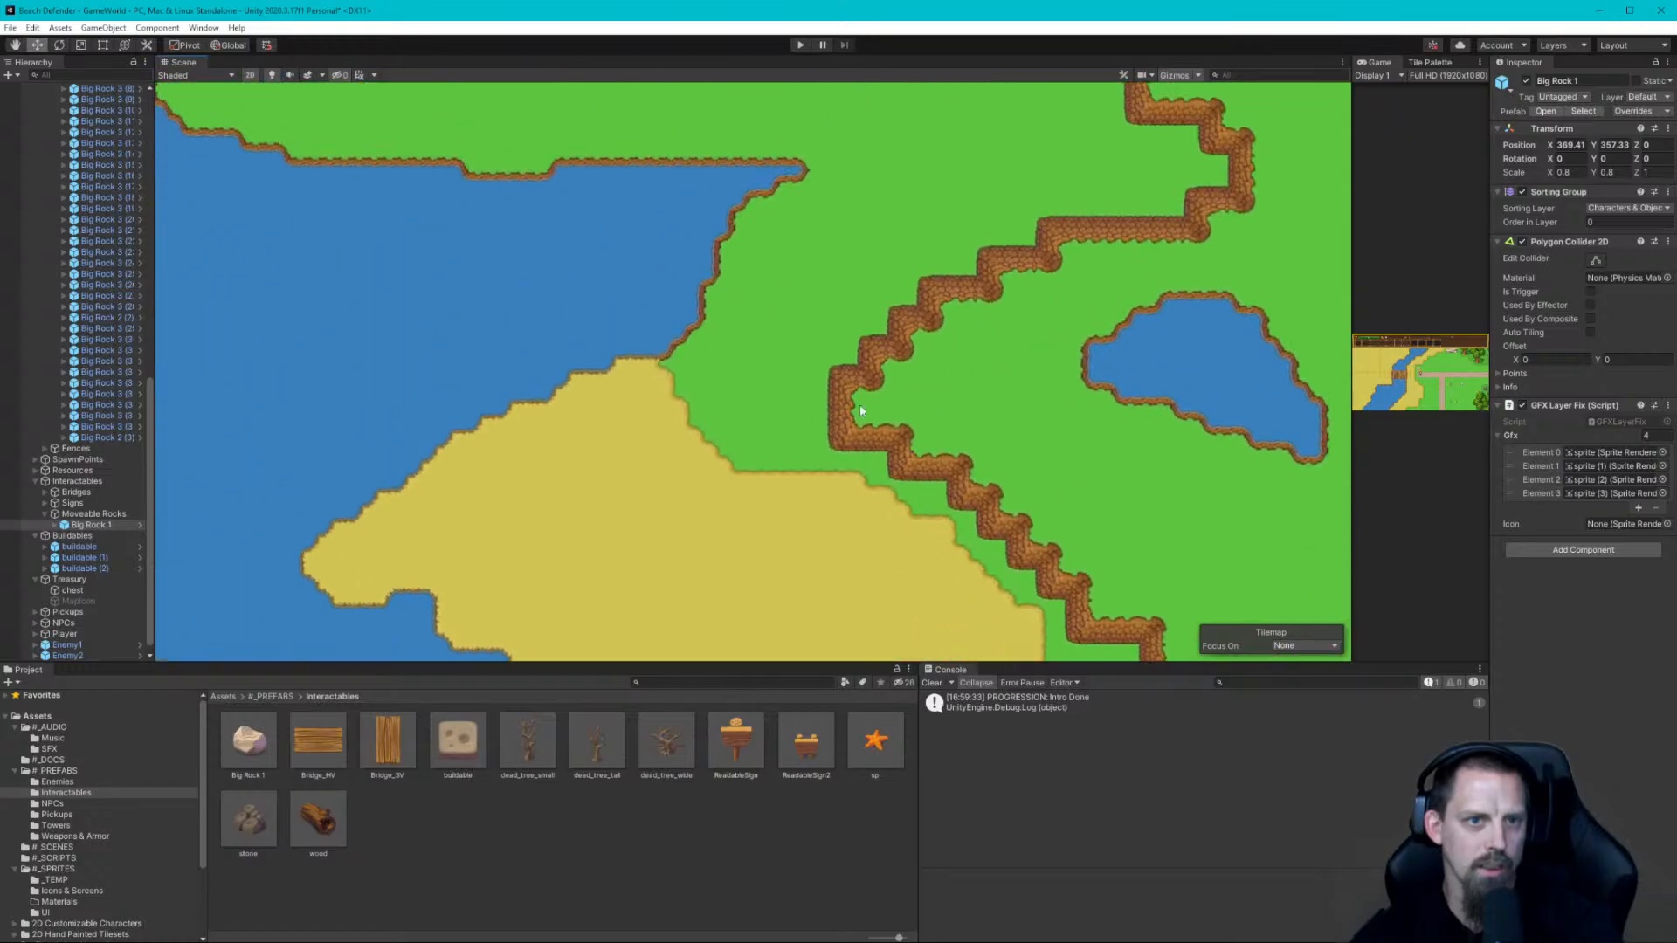
{"action": "middle_click_drag", "start_coordinate": [873, 233], "coordinate": [898, 532]}
{"action": "middle_click_drag", "start_coordinate": [861, 254], "coordinate": [857, 580]}
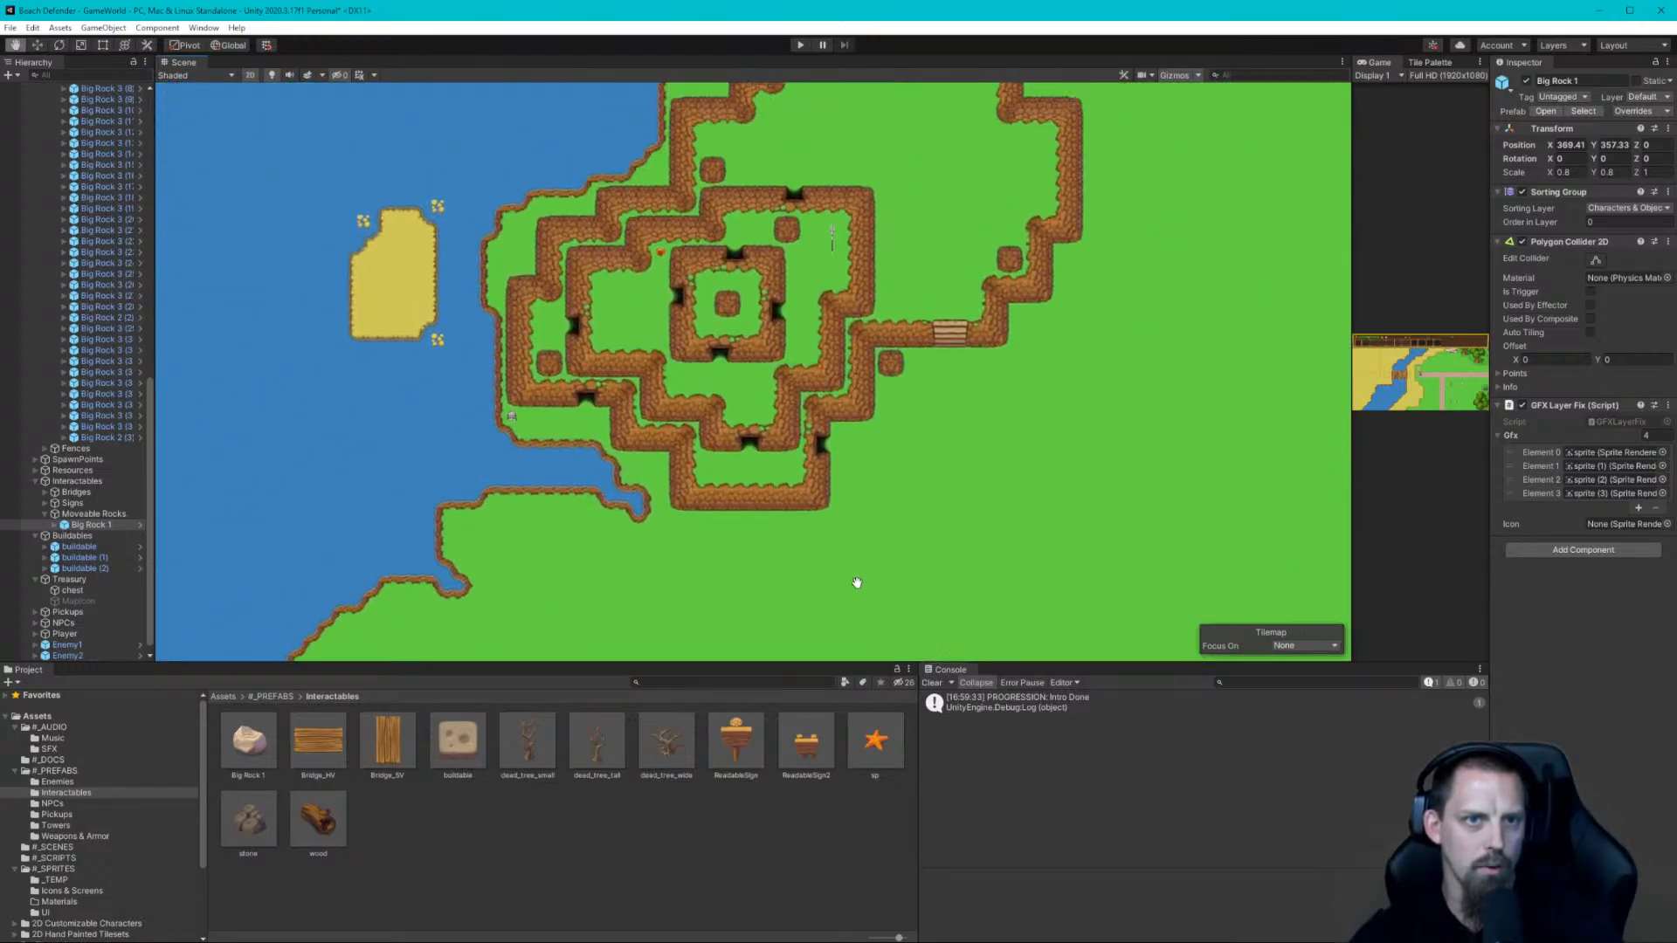
{"action": "middle_click_drag", "start_coordinate": [899, 367], "coordinate": [908, 493]}
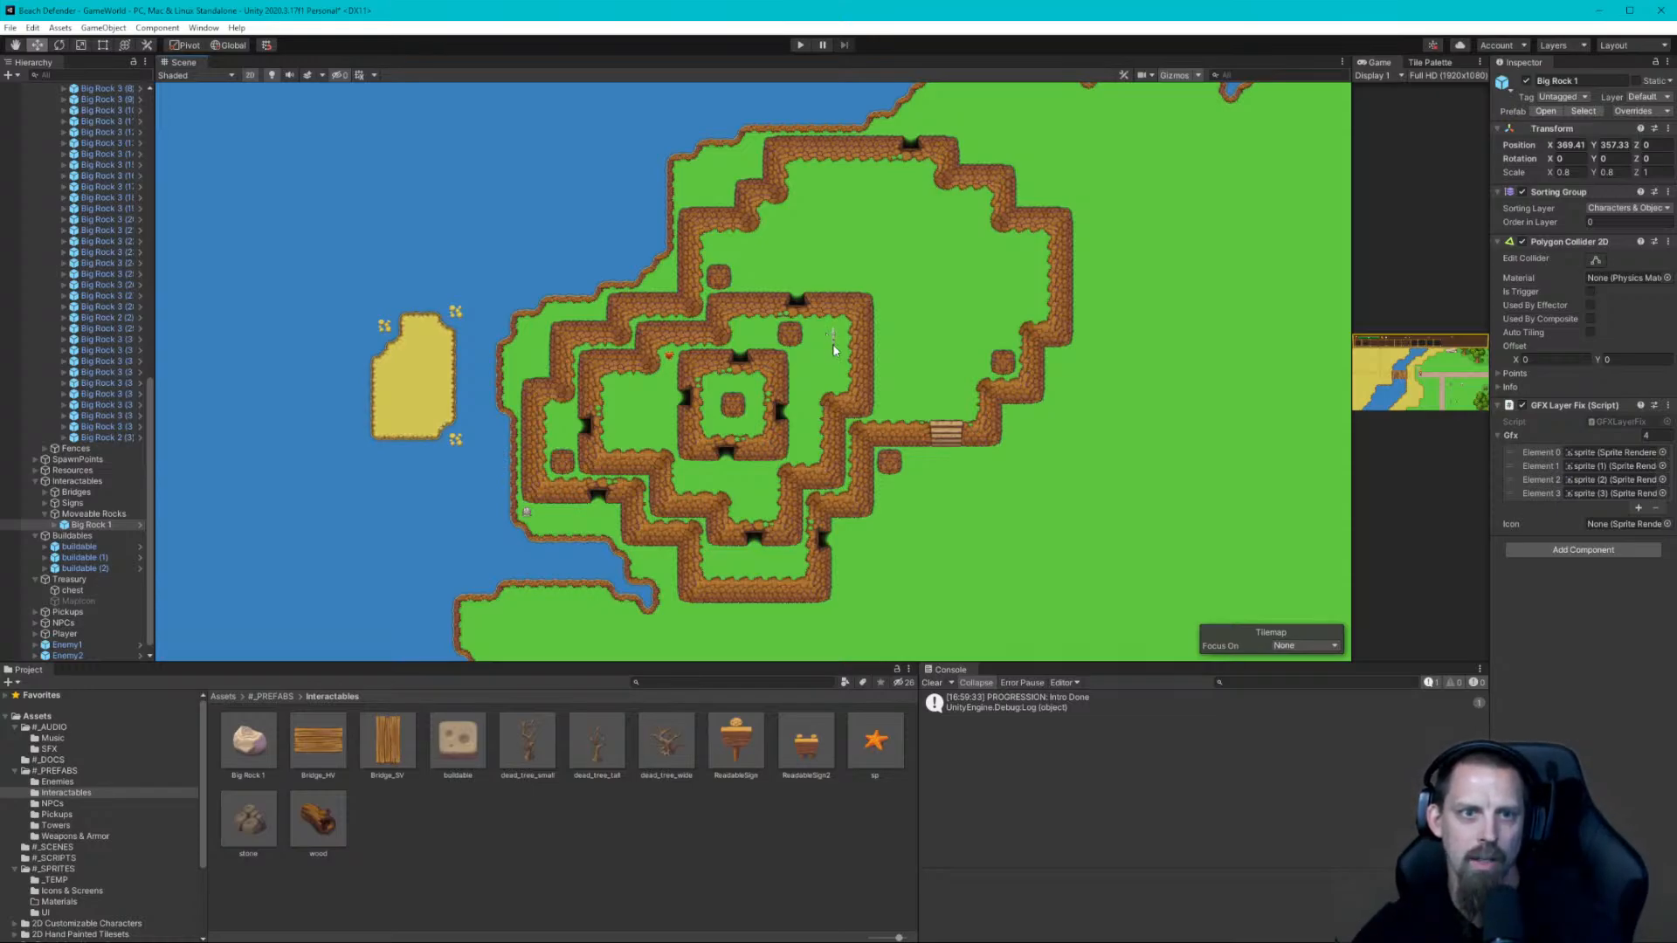
{"action": "scroll", "coordinate": [832, 348], "scroll_direction": "up", "scroll_amount": 3}
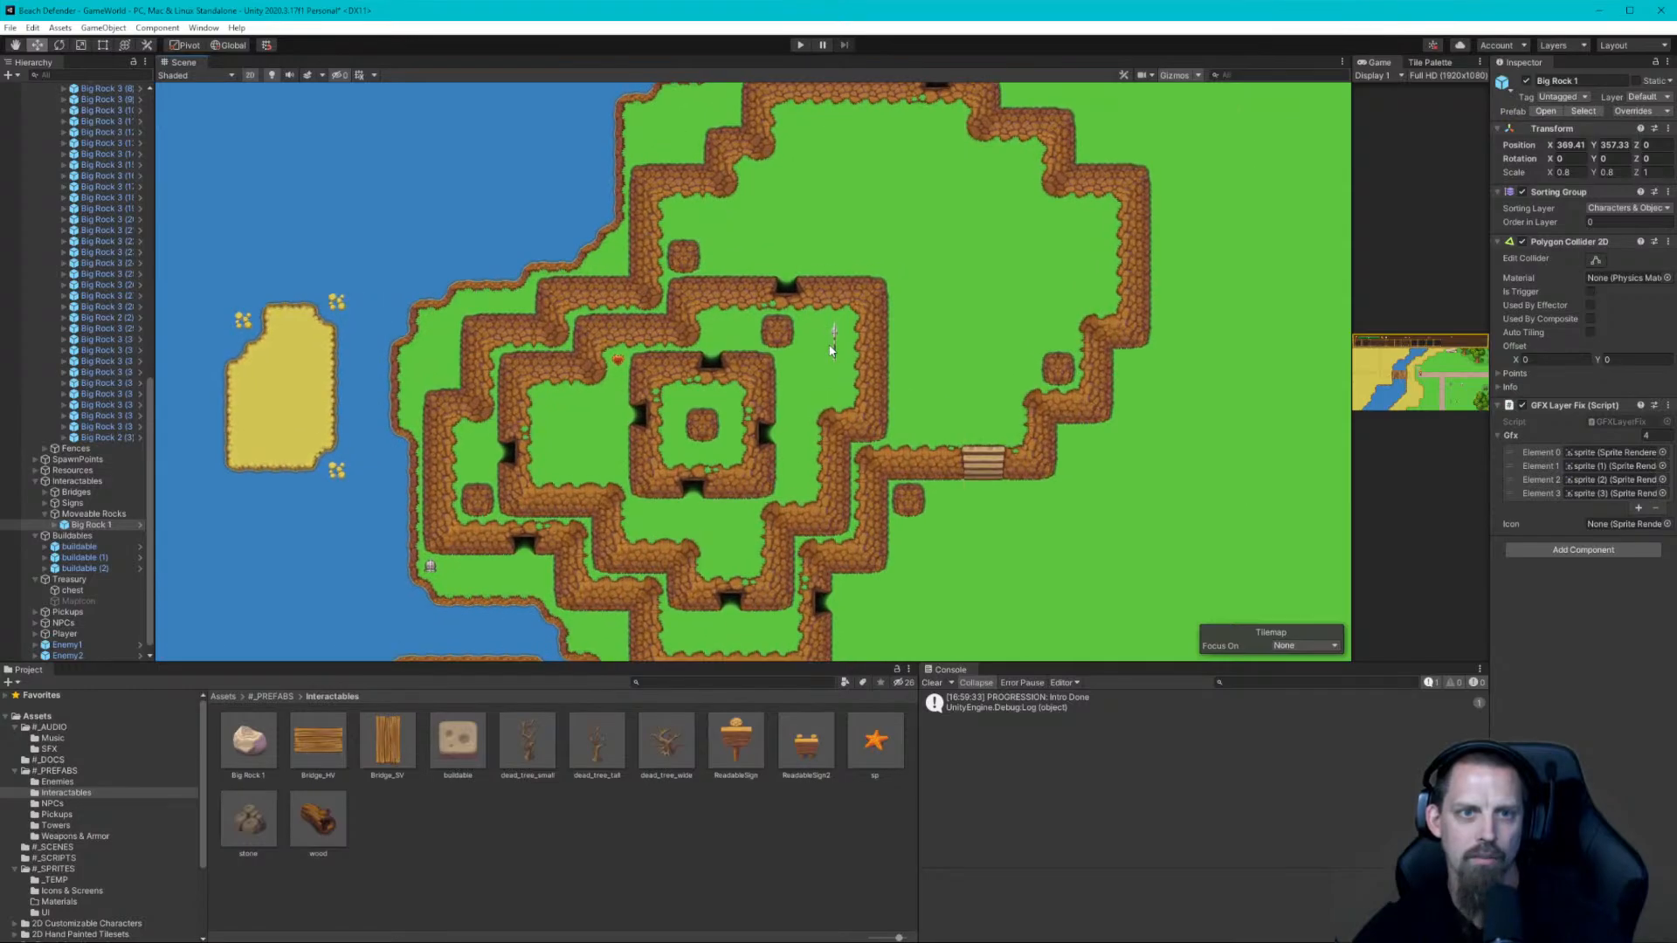
Inspect the spear pickup in the maze's upper-right enclosure up close and its placement relative to the surrounding cliff walls
{"action": "scroll", "coordinate": [833, 348], "scroll_direction": "up", "scroll_amount": 8}
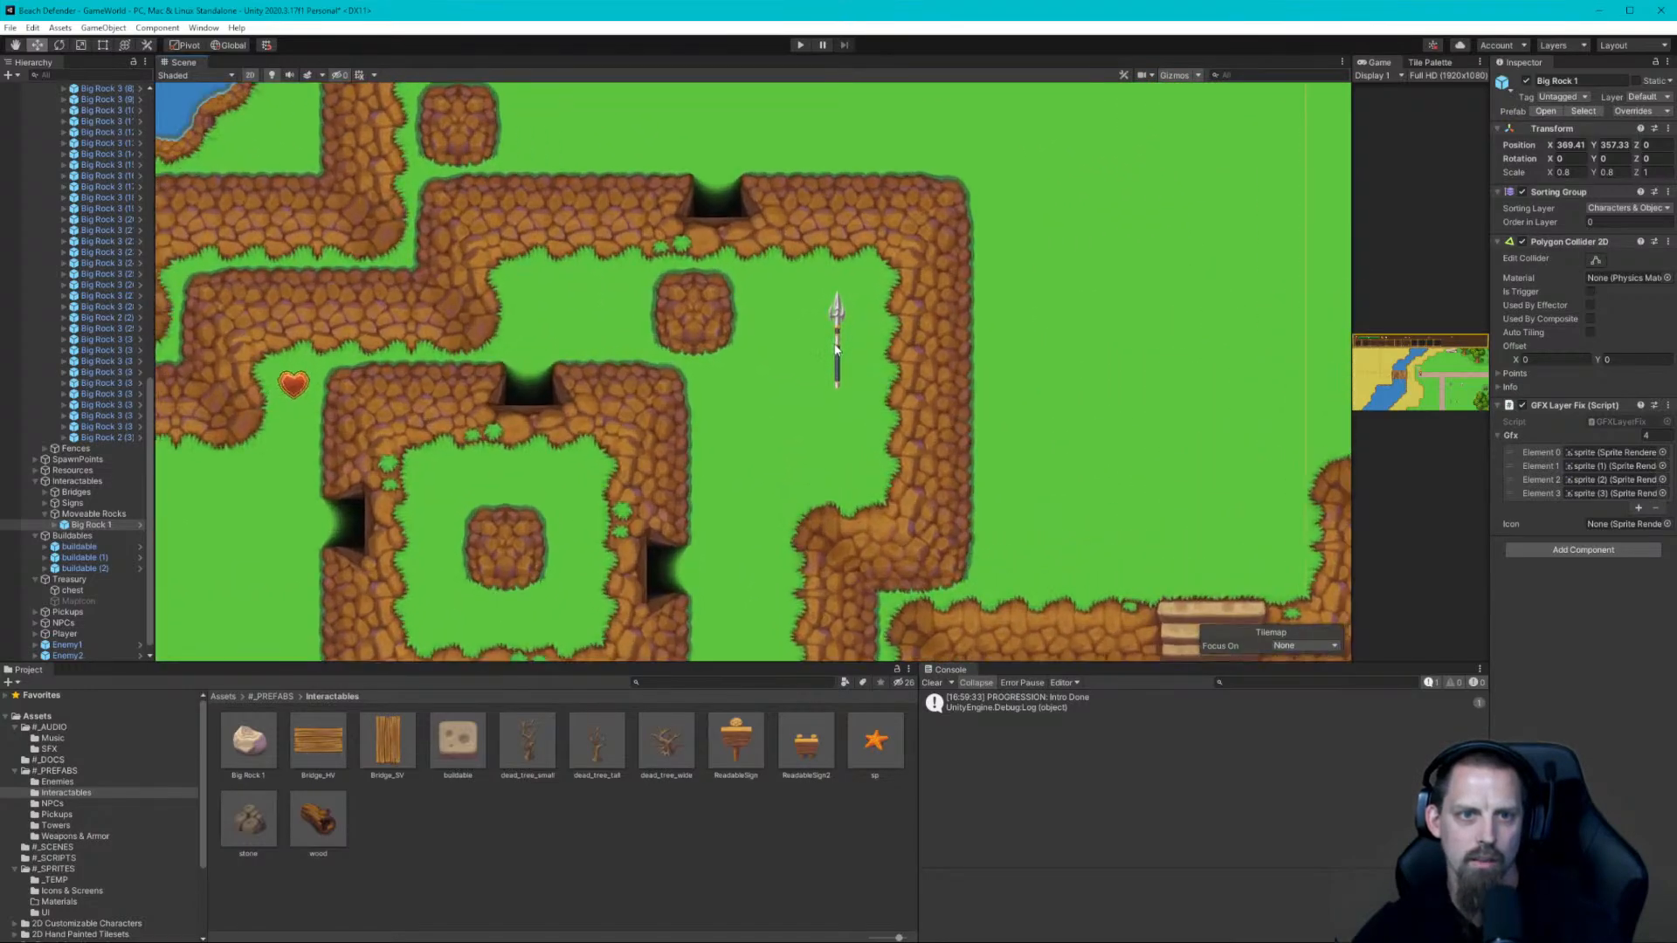
{"action": "scroll", "coordinate": [836, 348], "scroll_direction": "up", "scroll_amount": 8}
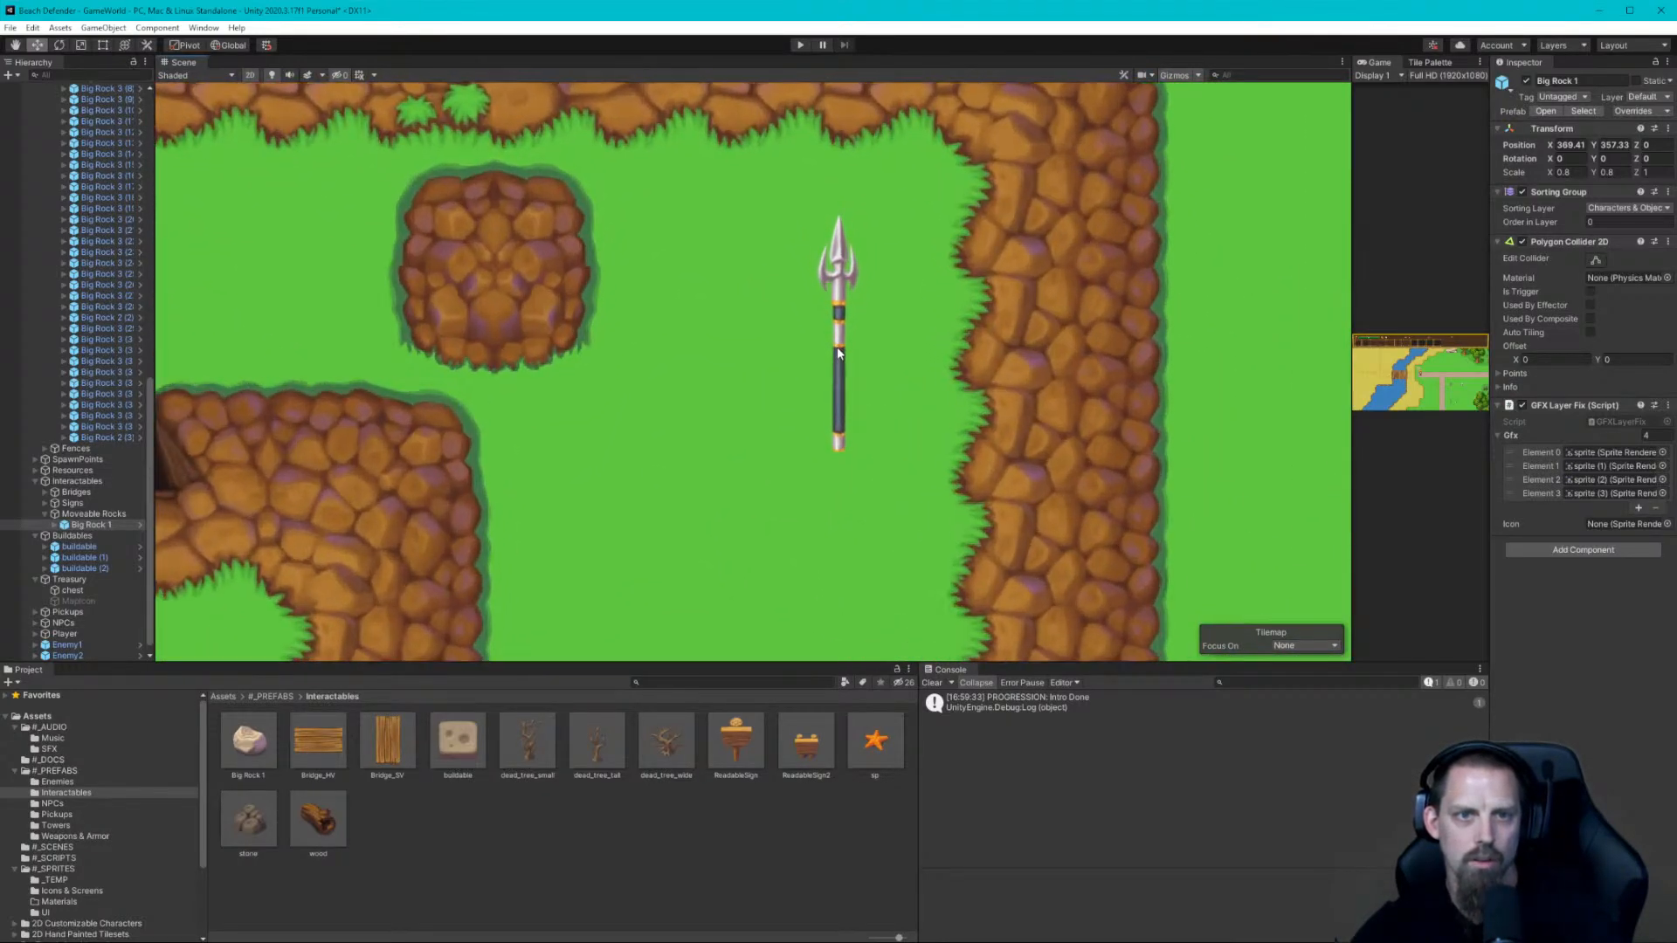
{"action": "scroll", "coordinate": [1005, 316], "scroll_direction": "down", "scroll_amount": 6}
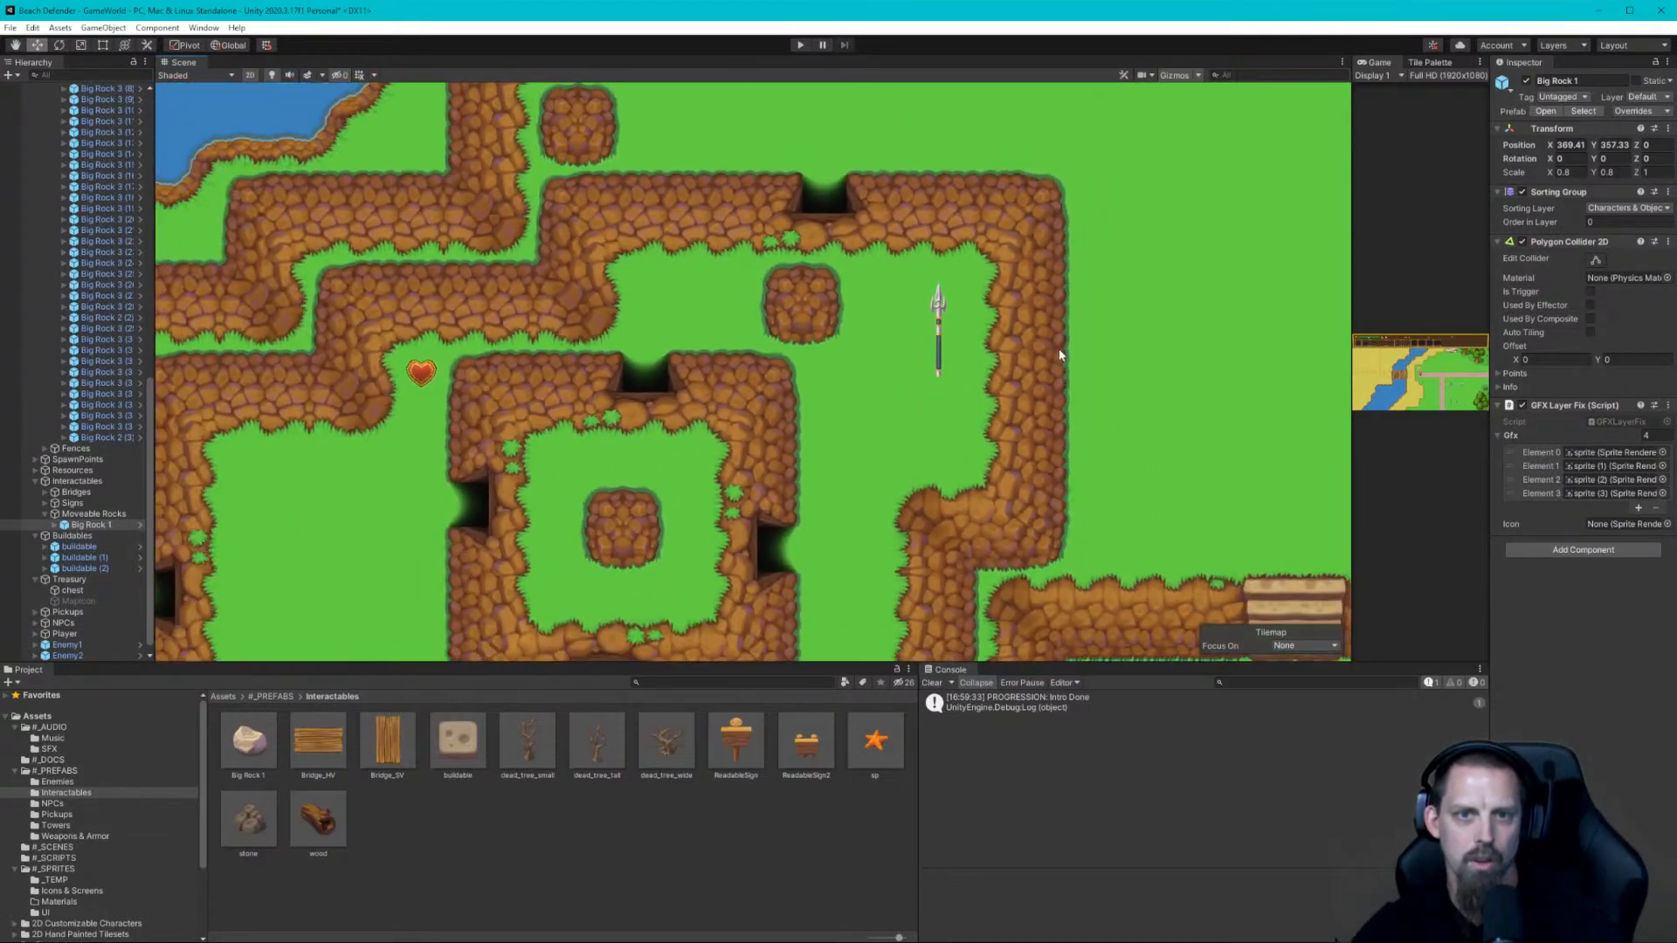
{"action": "scroll", "coordinate": [1059, 354], "scroll_direction": "down", "scroll_amount": 4}
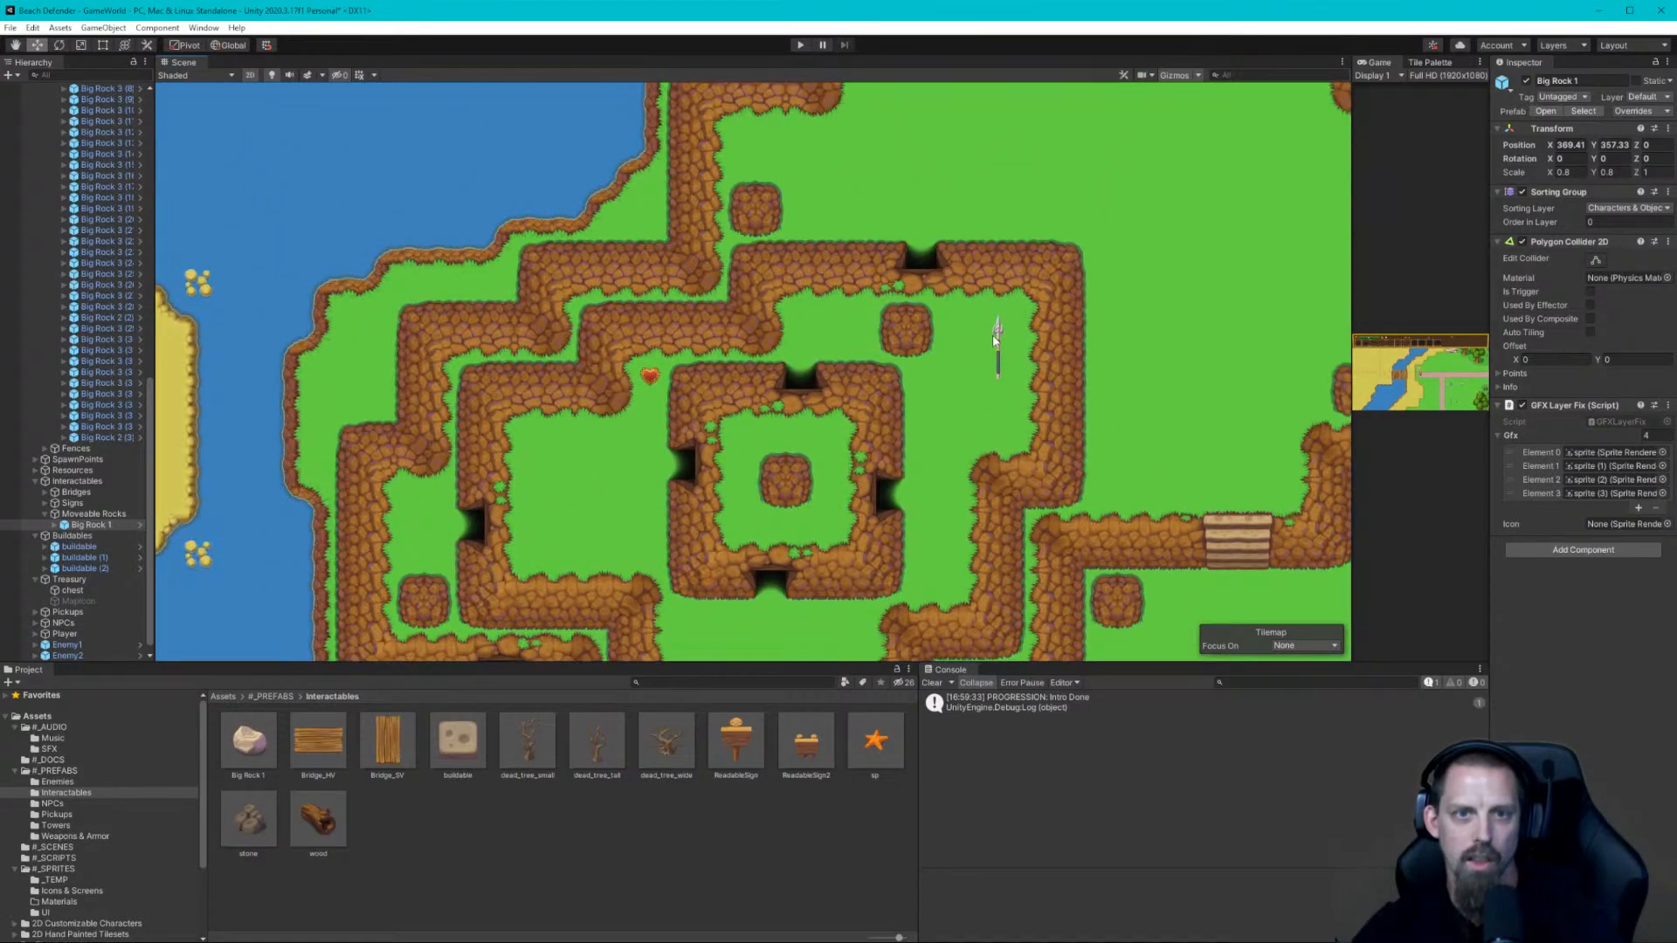
{"action": "scroll", "coordinate": [1002, 342], "scroll_direction": "down", "scroll_amount": 5}
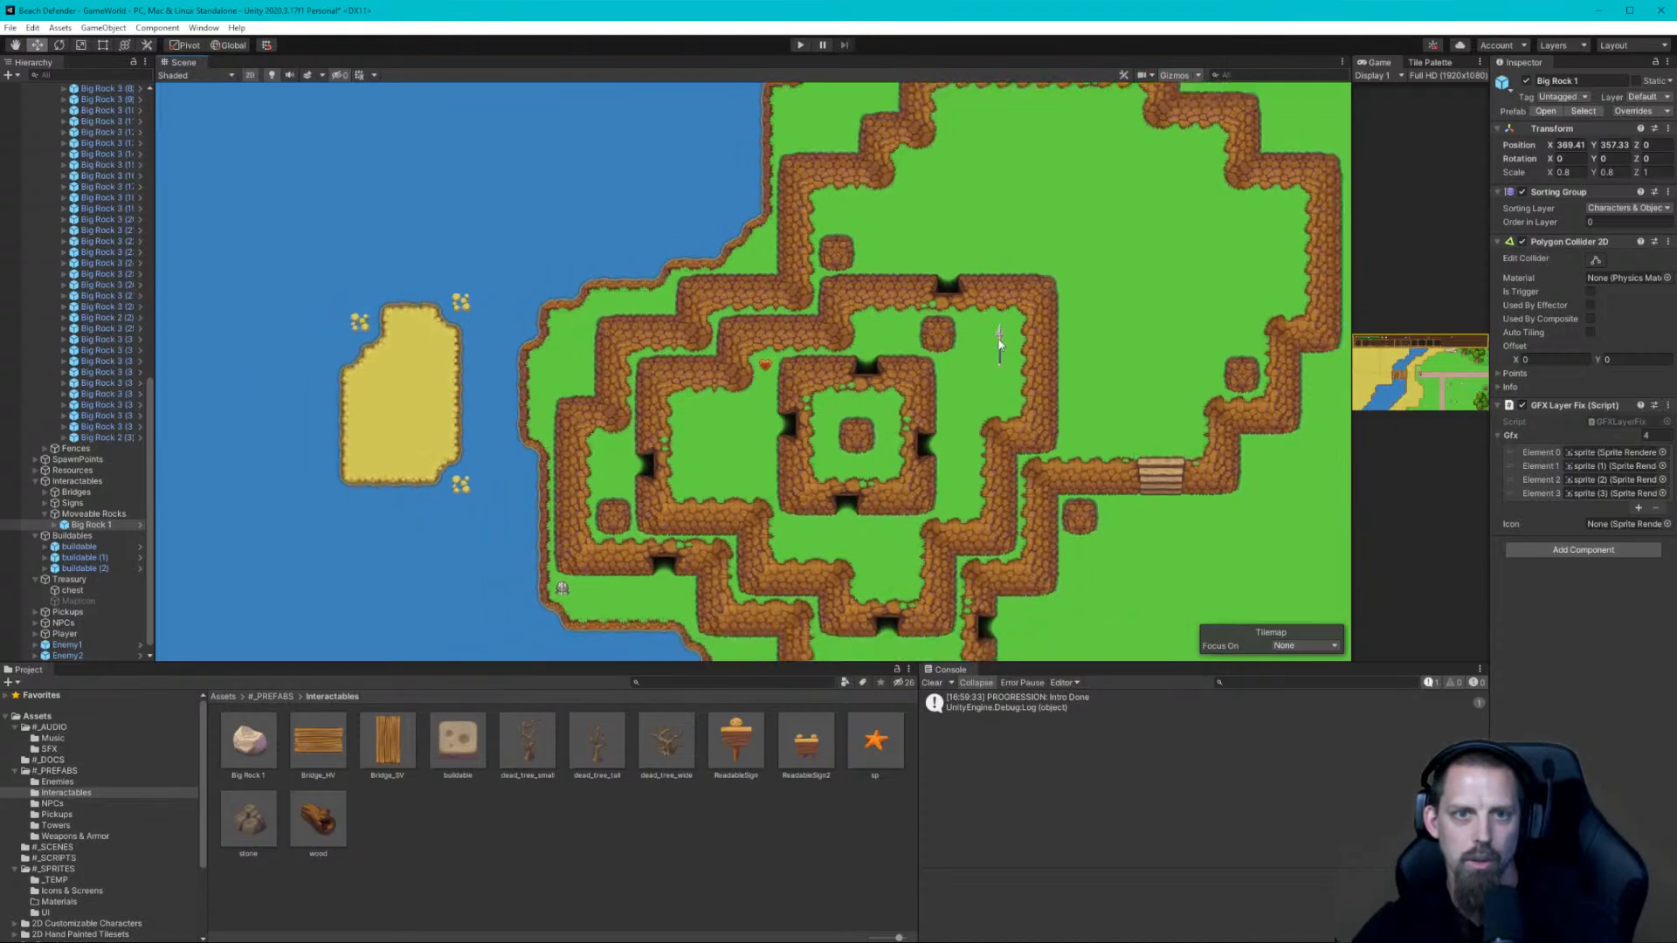
{"action": "scroll", "coordinate": [1002, 343], "scroll_direction": "down", "scroll_amount": 2}
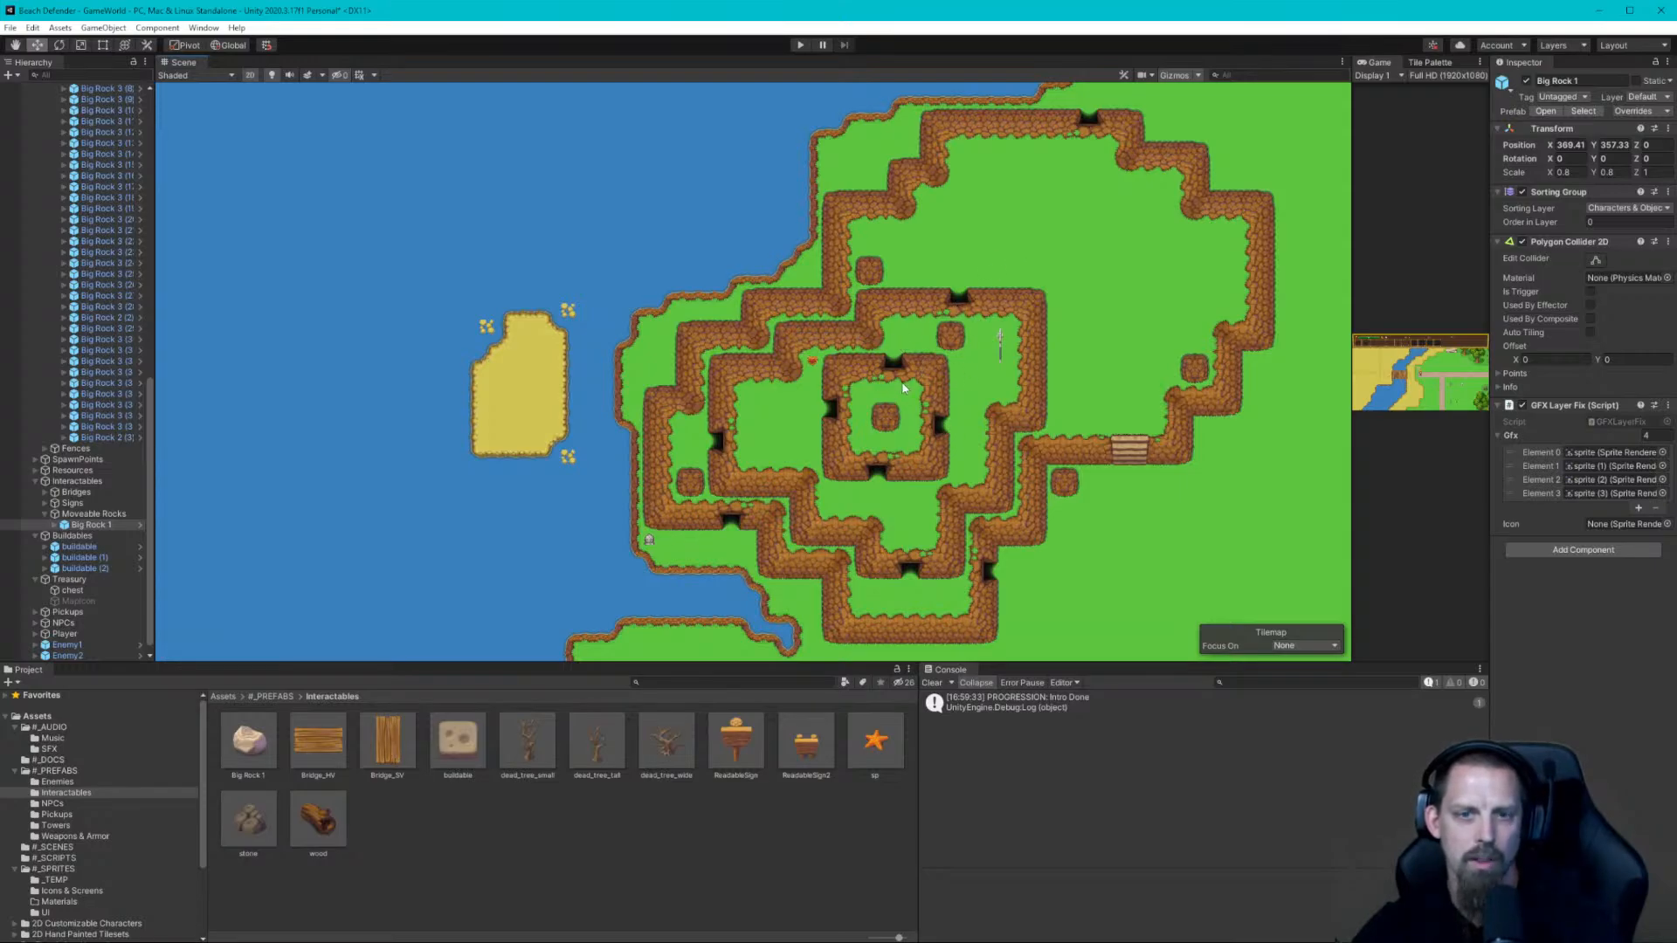
Examine the layout of the walled cliff maze on the grassland and its surroundings
{"action": "scroll", "coordinate": [967, 368], "scroll_direction": "down", "scroll_amount": 1}
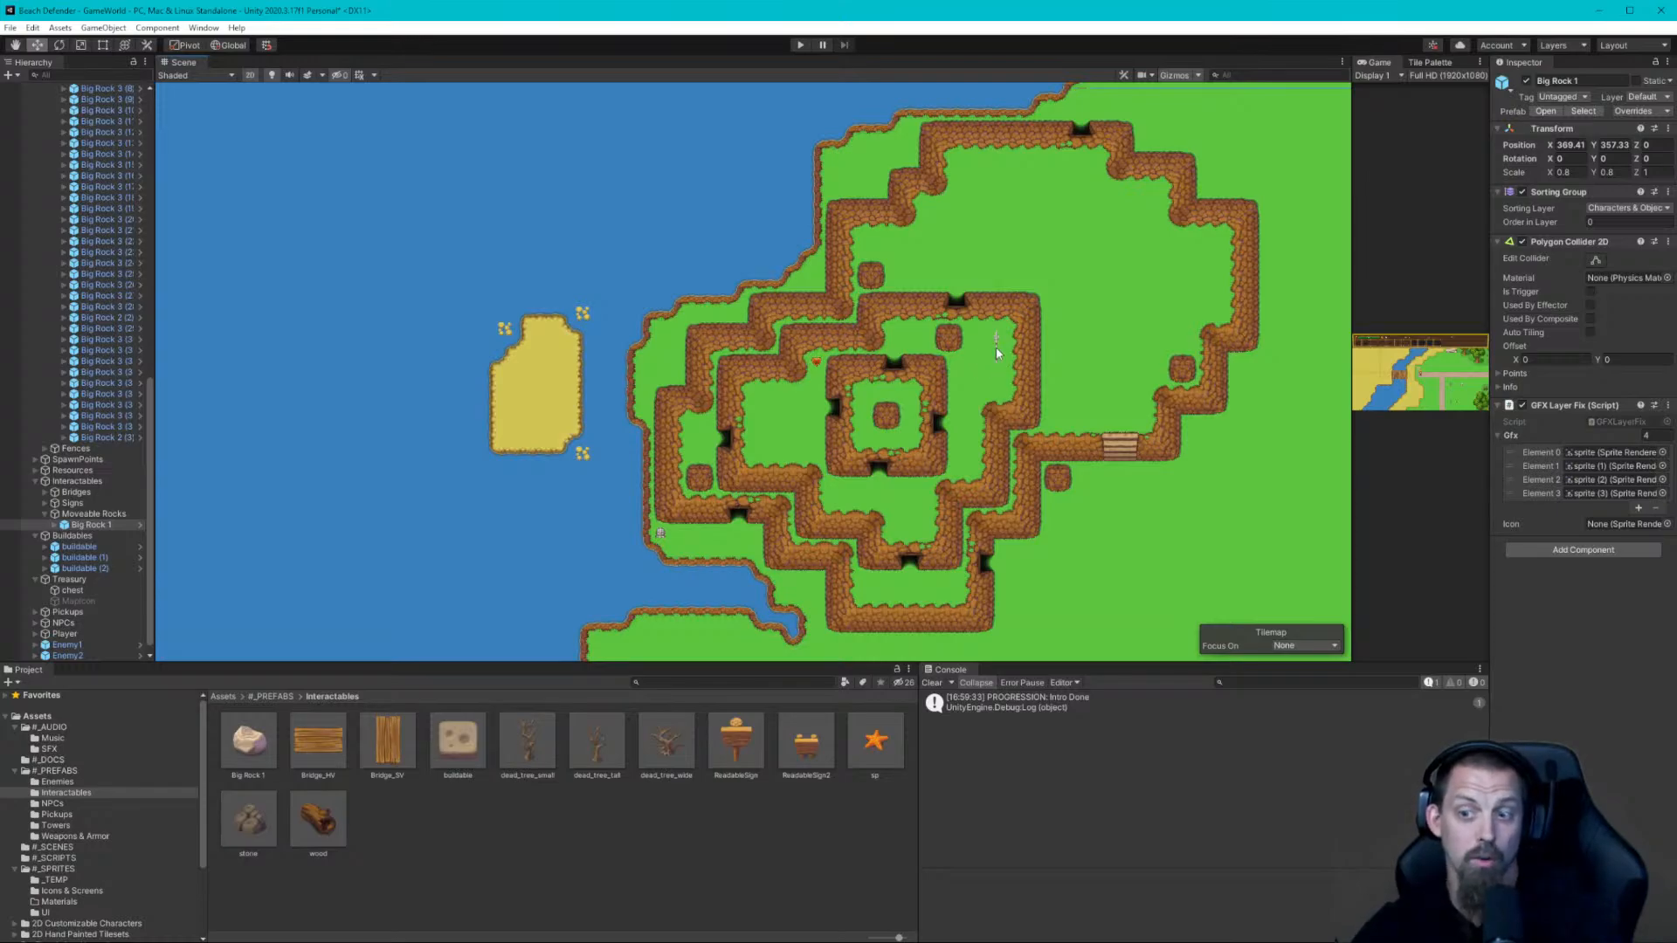
{"action": "scroll", "coordinate": [996, 347], "scroll_direction": "down", "scroll_amount": 2}
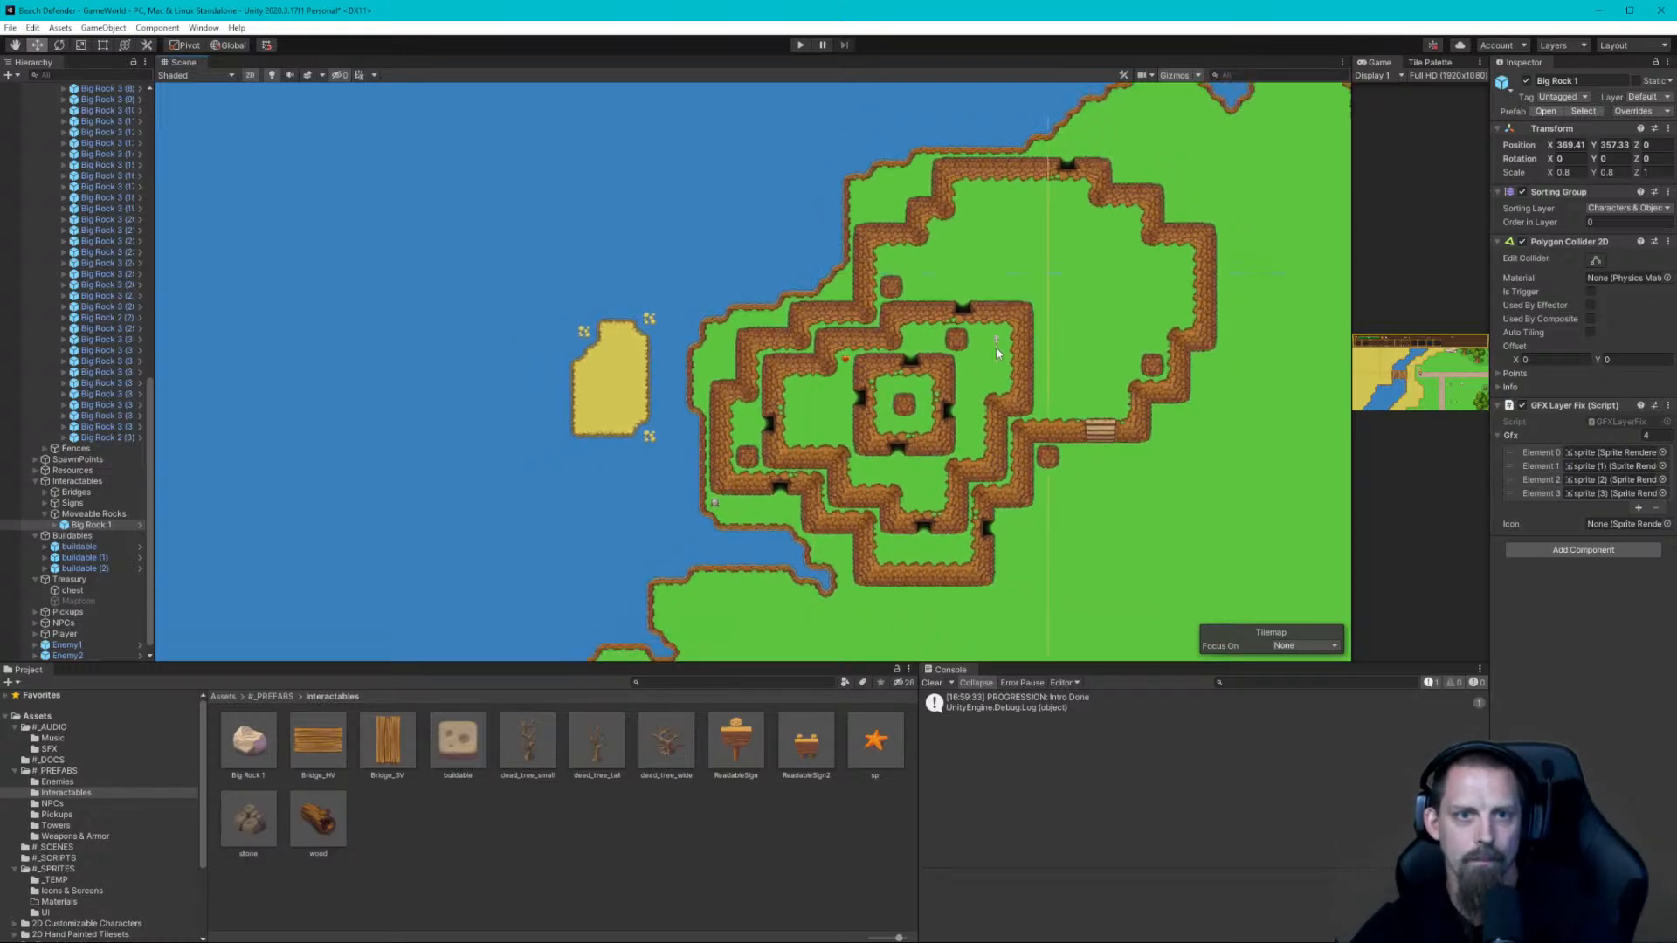
{"action": "scroll", "coordinate": [1034, 423], "scroll_direction": "down", "scroll_amount": 1}
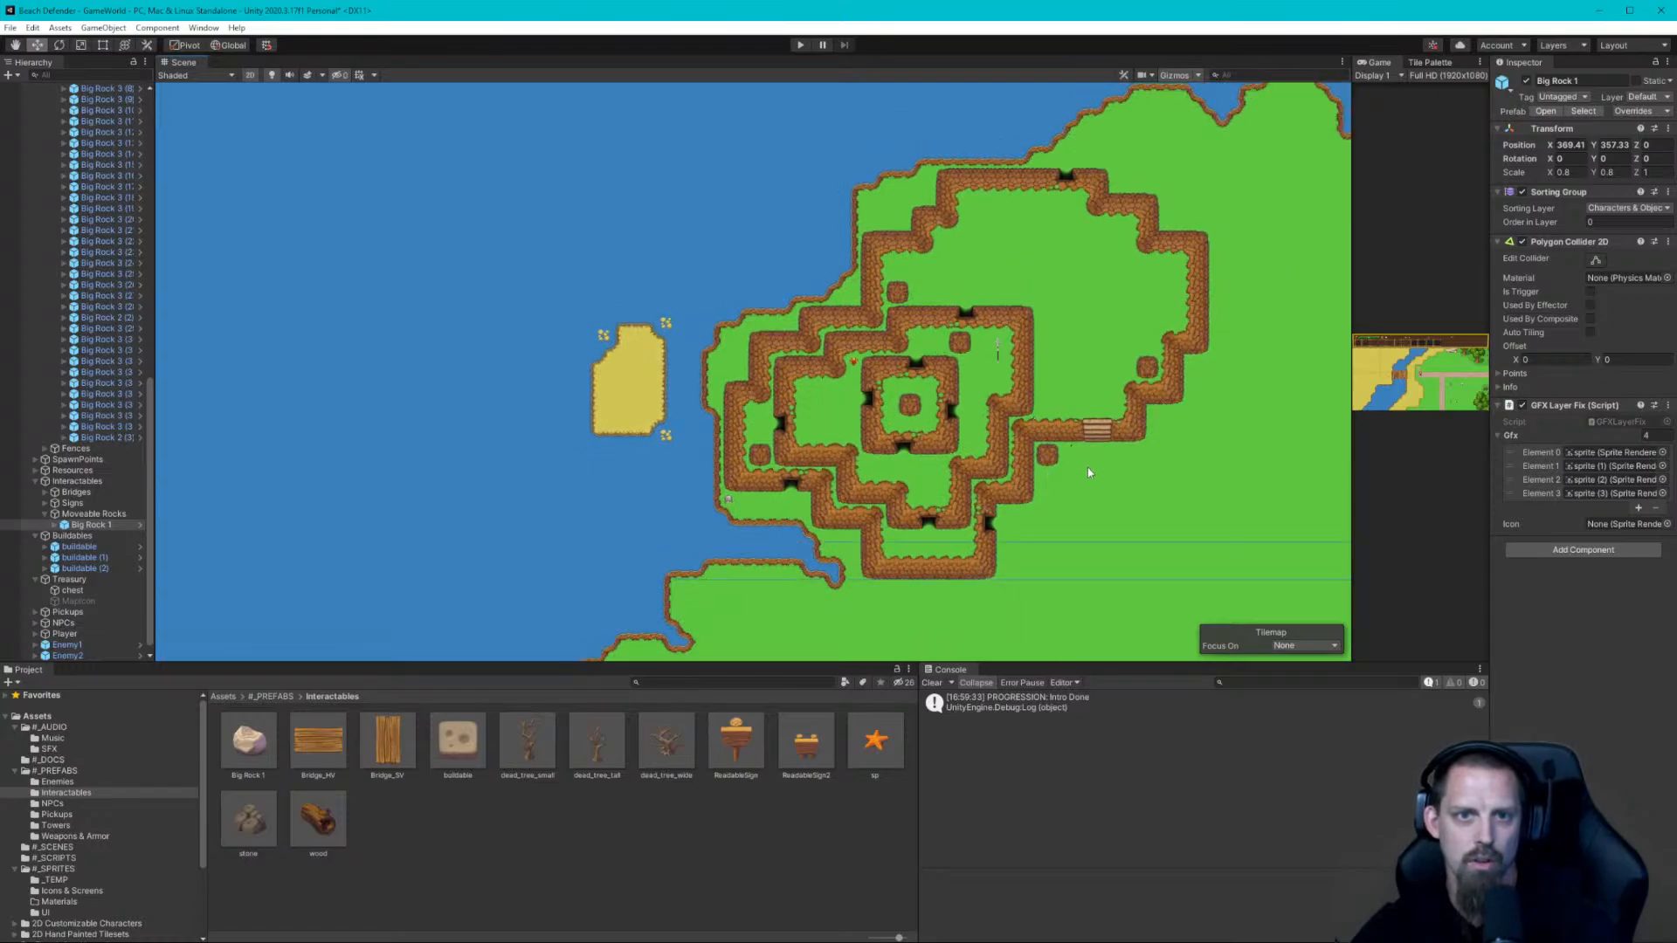
{"action": "middle_click_drag", "start_coordinate": [1087, 468], "coordinate": [1042, 409]}
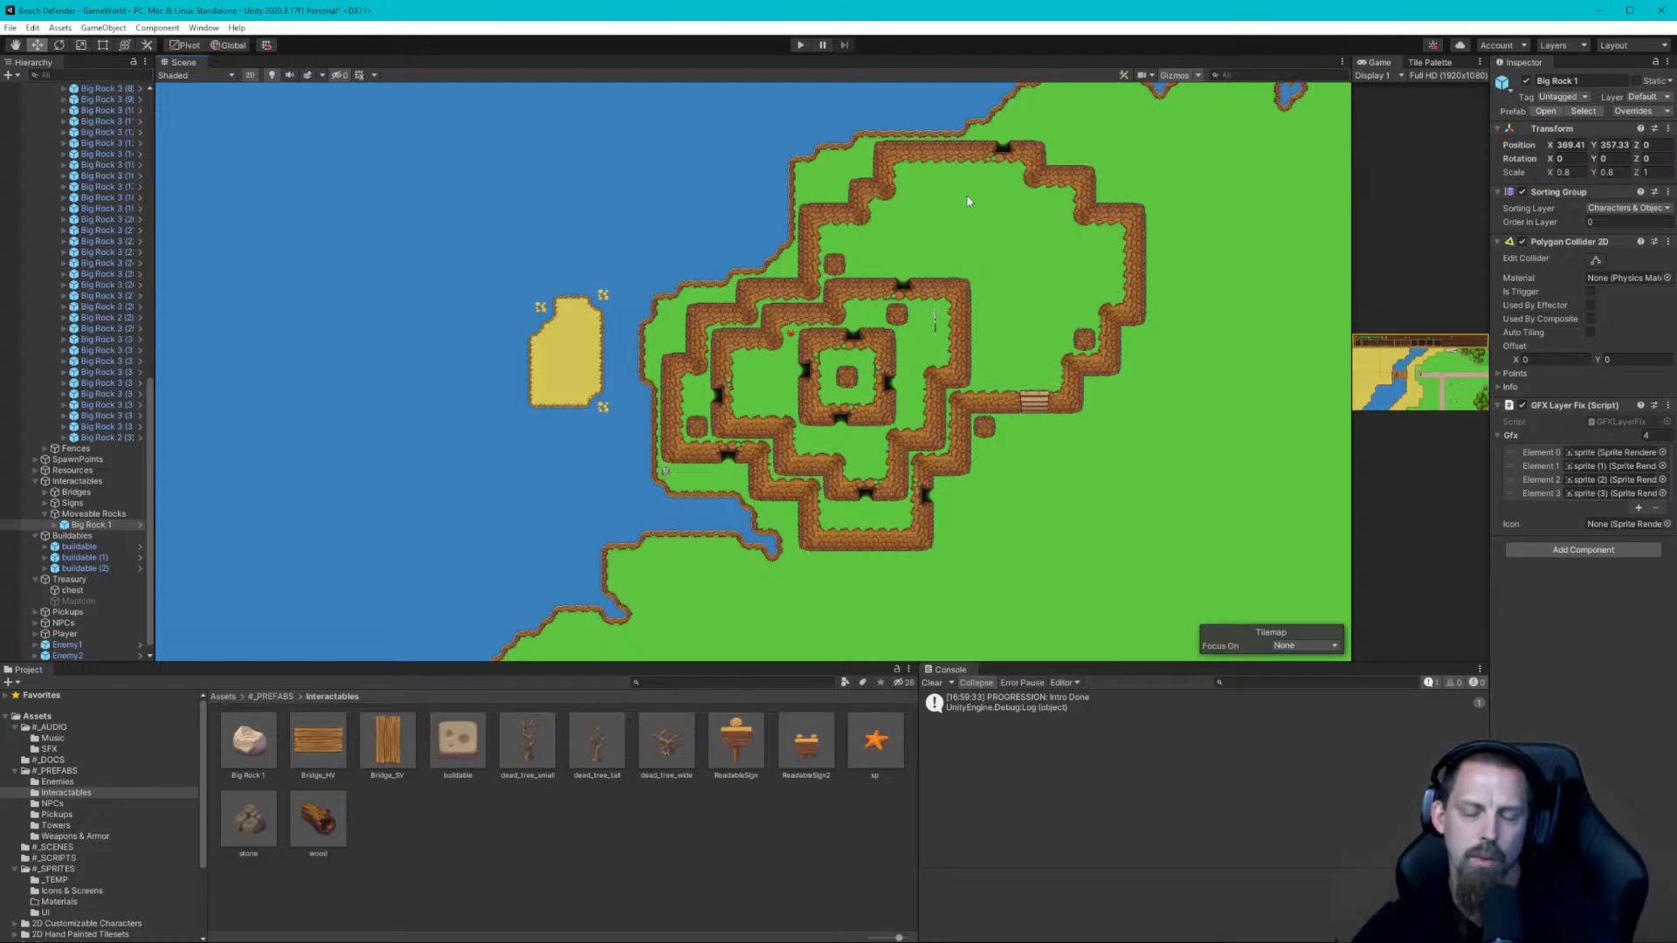
{"action": "scroll", "coordinate": [966, 194], "scroll_direction": "up", "scroll_amount": 2}
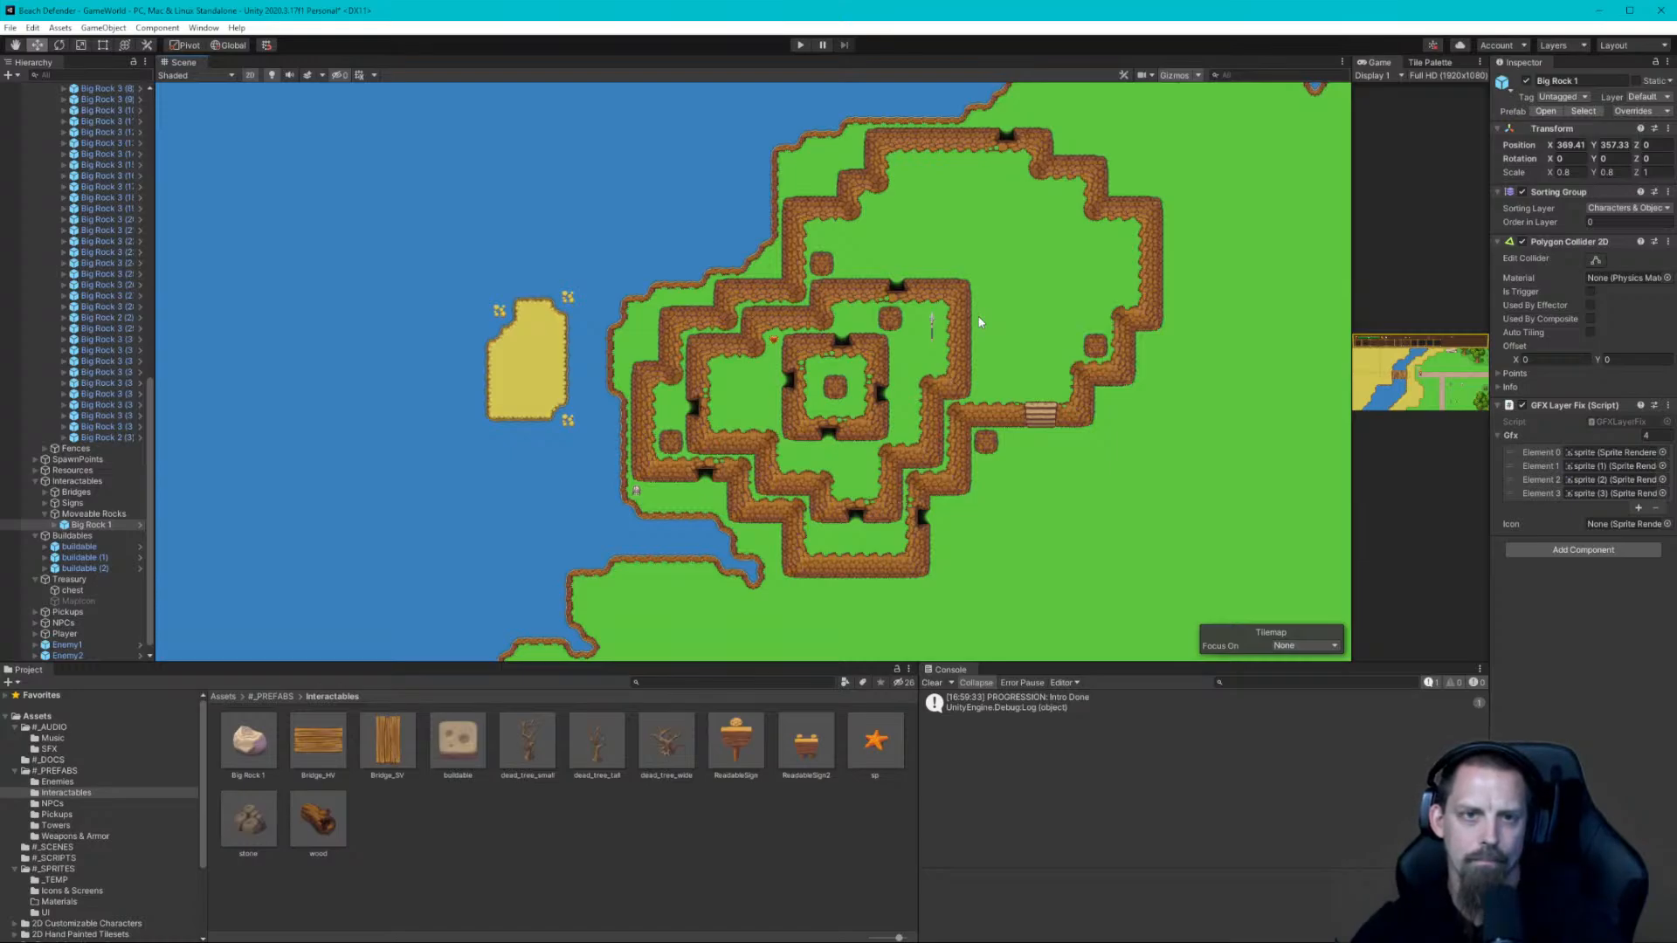
{"action": "scroll", "coordinate": [988, 353], "scroll_direction": "down", "scroll_amount": 1}
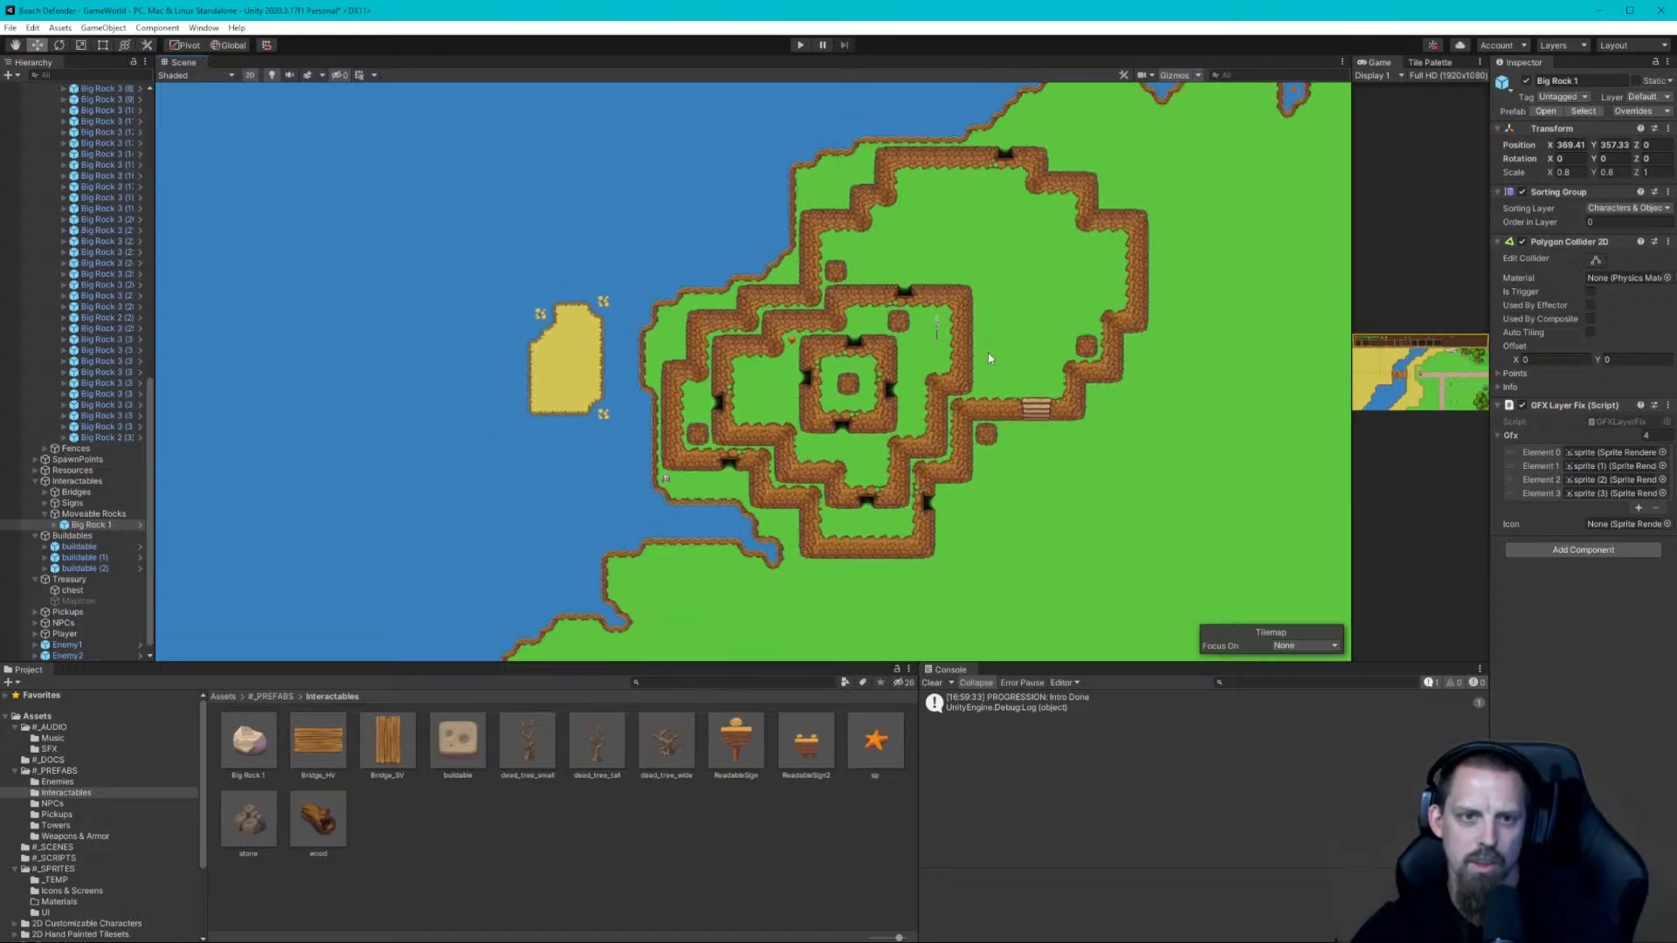
{"action": "scroll", "coordinate": [988, 353], "scroll_direction": "down", "scroll_amount": 1}
{"action": "scroll", "coordinate": [988, 353], "scroll_direction": "down", "scroll_amount": 1}
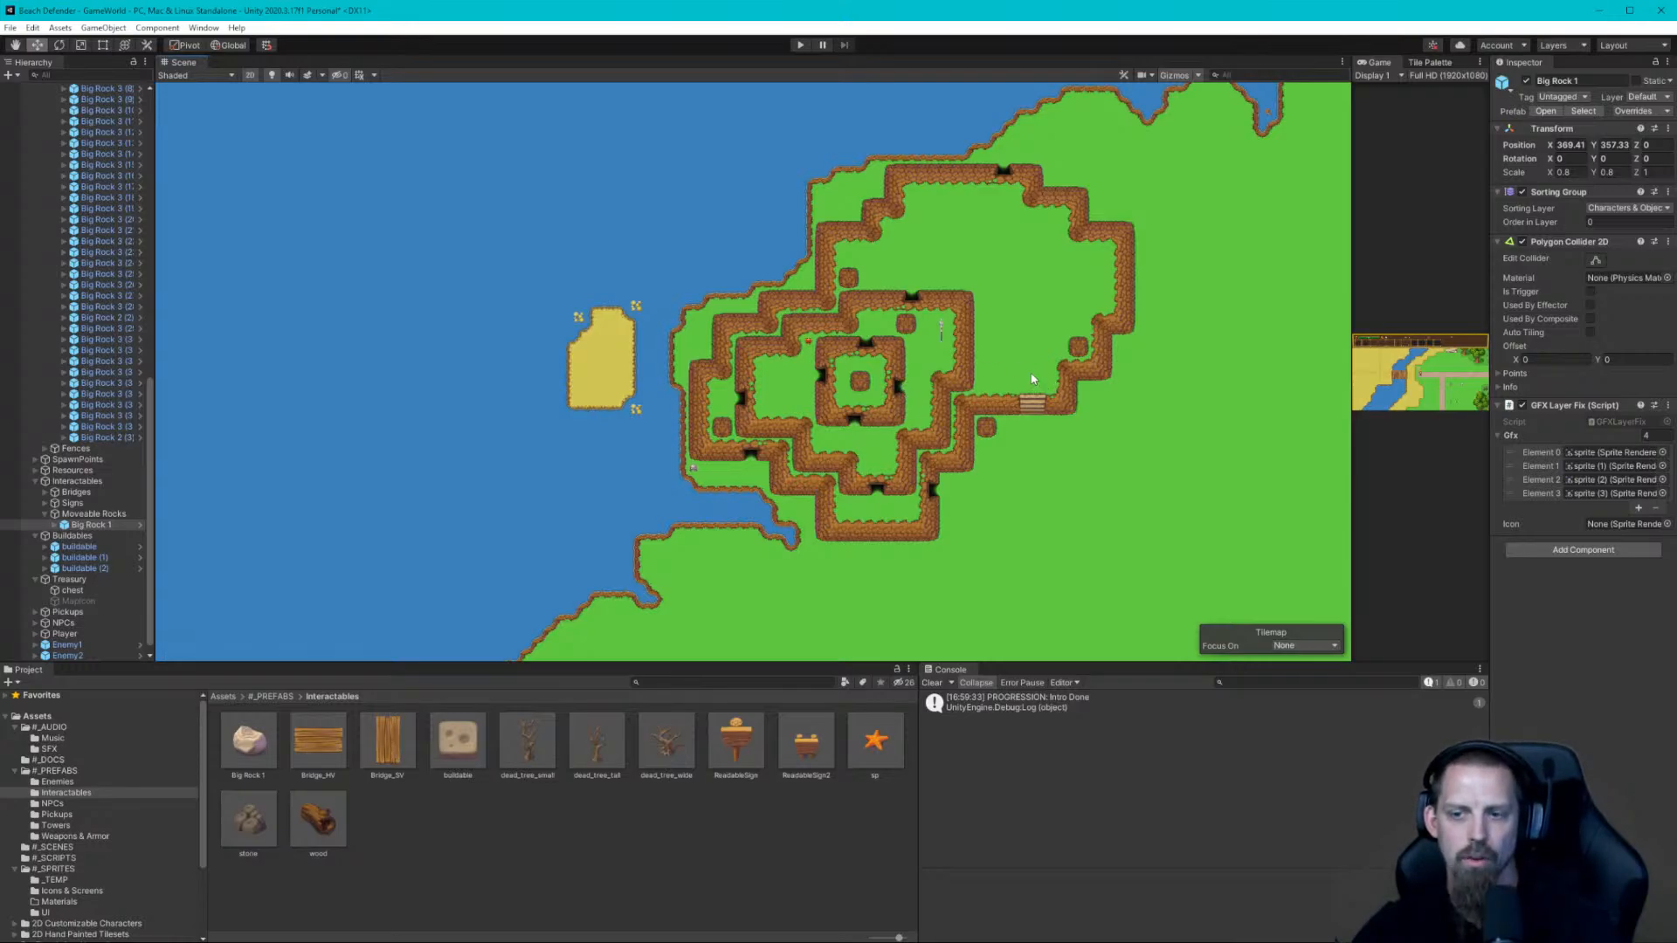
{"action": "scroll", "coordinate": [942, 314], "scroll_direction": "down", "scroll_amount": 2}
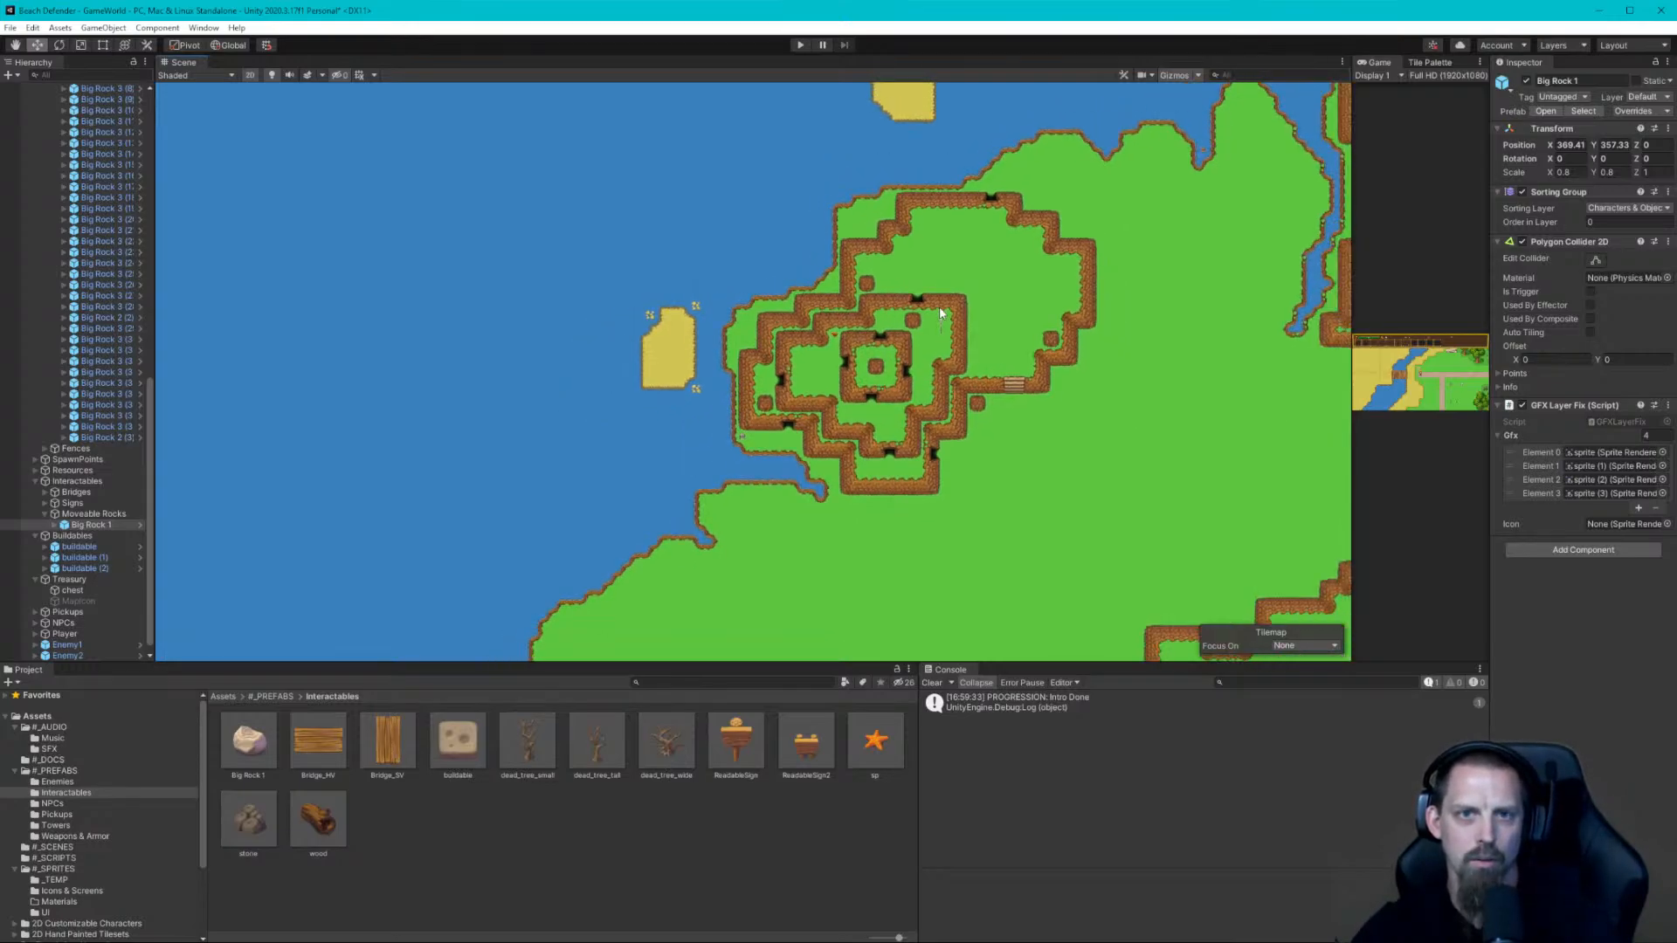
{"action": "scroll", "coordinate": [955, 334], "scroll_direction": "down", "scroll_amount": 2}
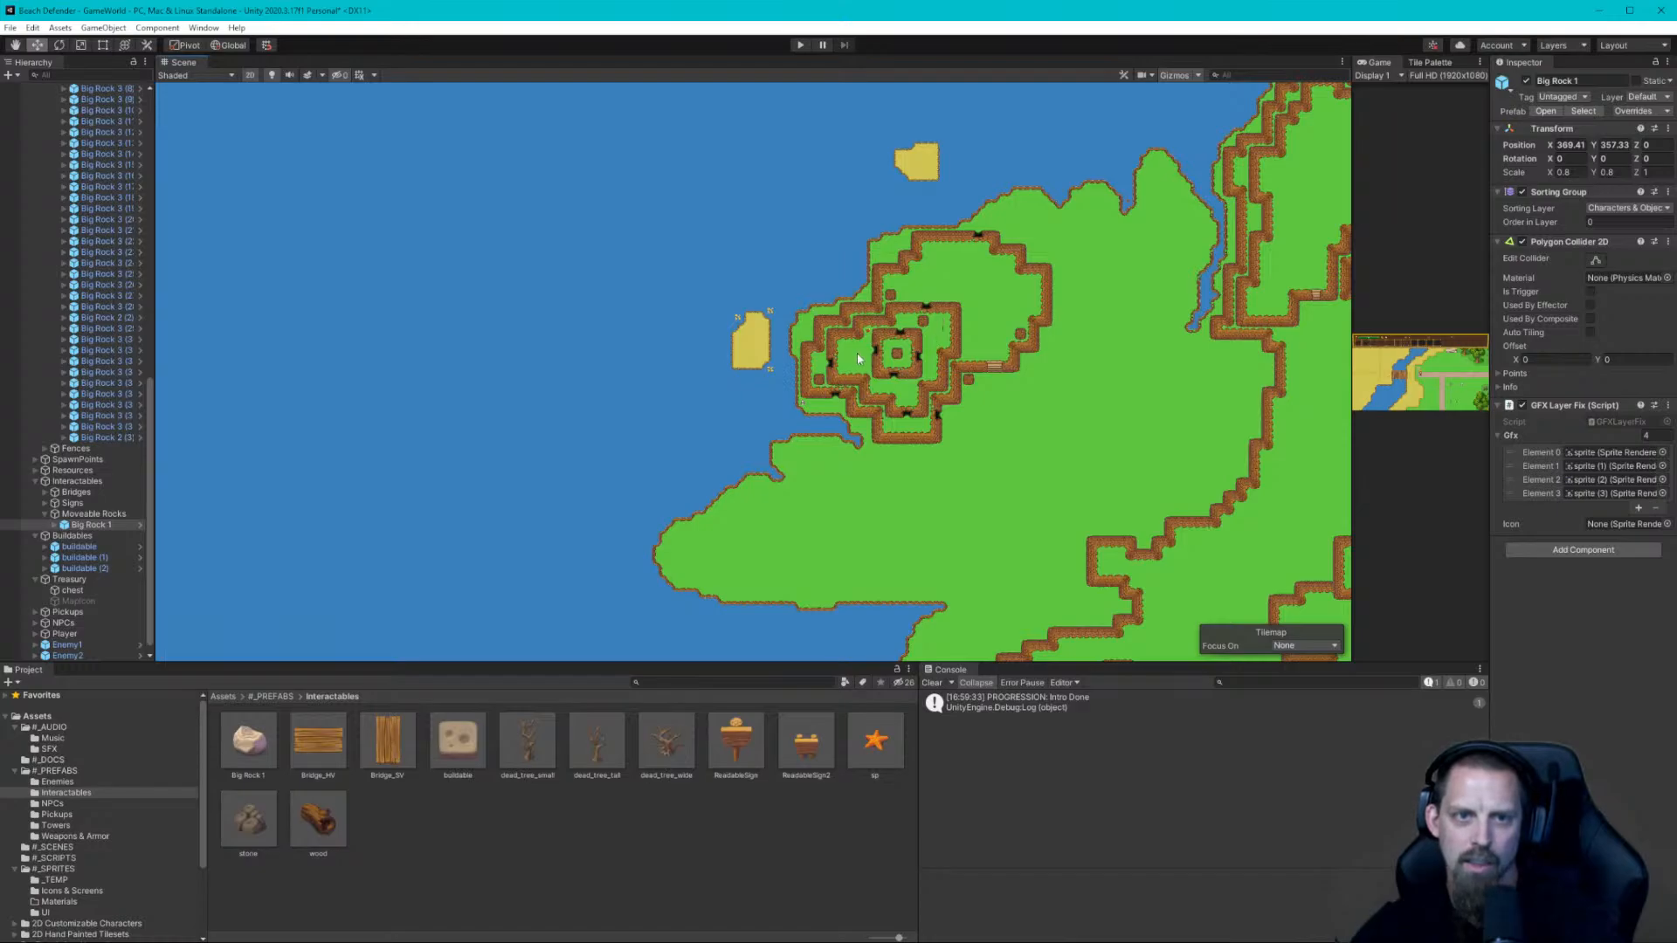
Duplicate the lone flat rock in the western desert twice, placing copies at about X 108.6, Y 283.8 and beside the small pond
{"action": "middle_click_drag", "start_coordinate": [903, 526], "coordinate": [948, 61]}
{"action": "middle_click_drag", "start_coordinate": [917, 423], "coordinate": [1062, 164]}
{"action": "middle_click_drag", "start_coordinate": [925, 355], "coordinate": [1048, 170]}
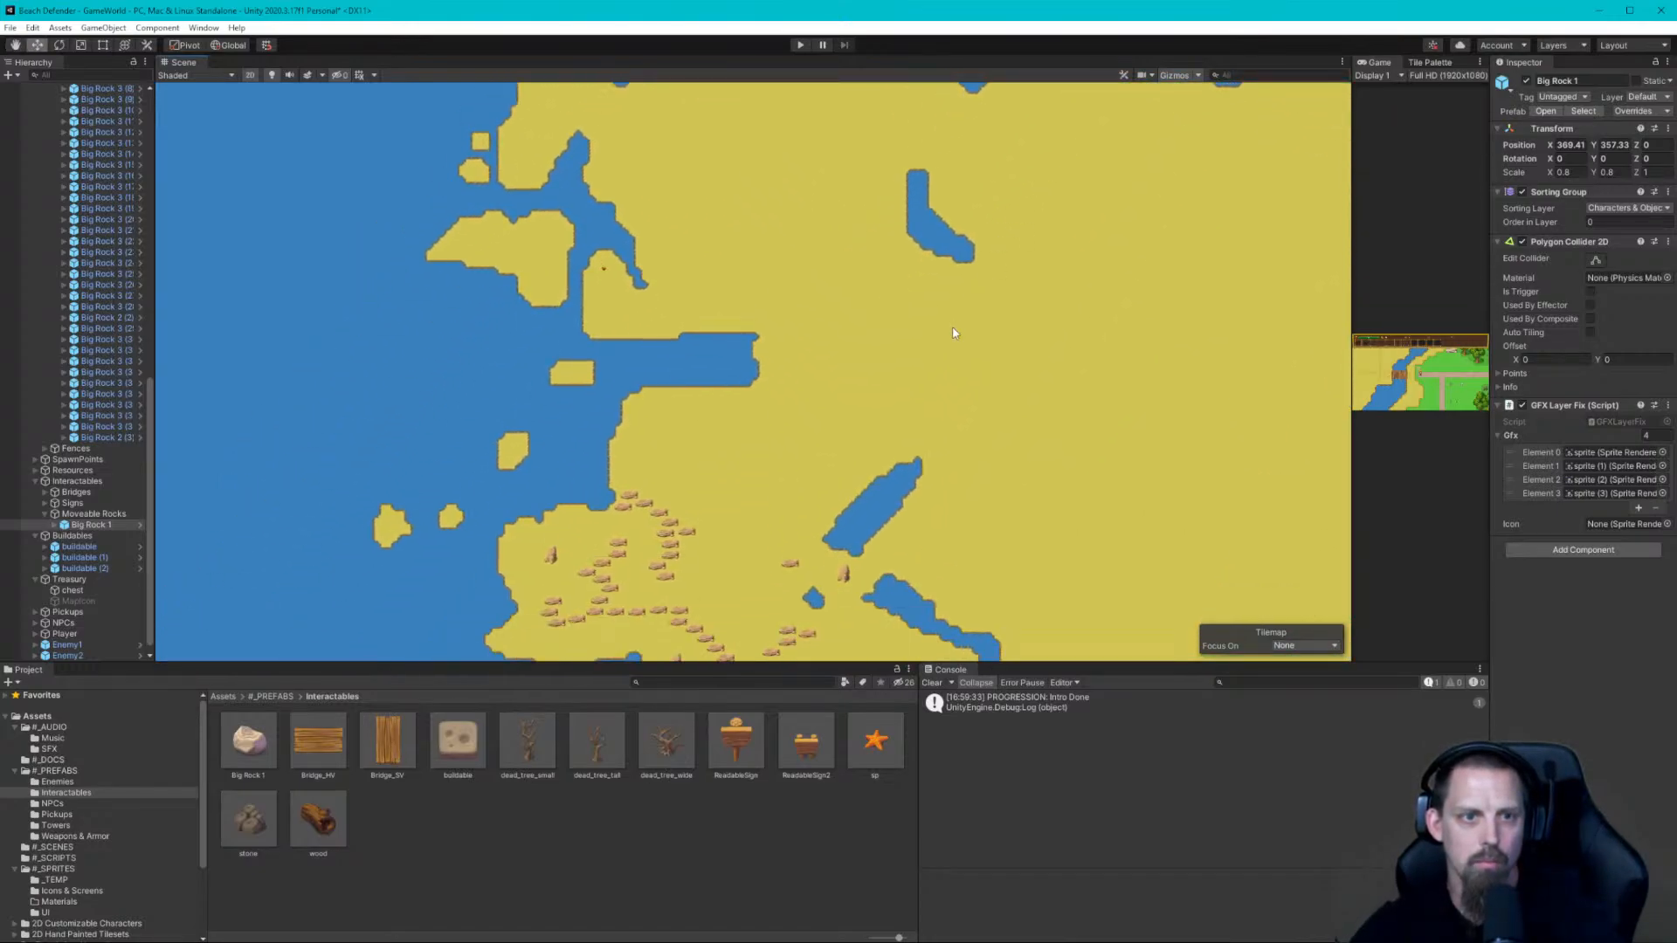
{"action": "scroll", "coordinate": [904, 381], "scroll_direction": "down", "scroll_amount": 2}
{"action": "middle_click_drag", "start_coordinate": [905, 470], "coordinate": [936, 244]}
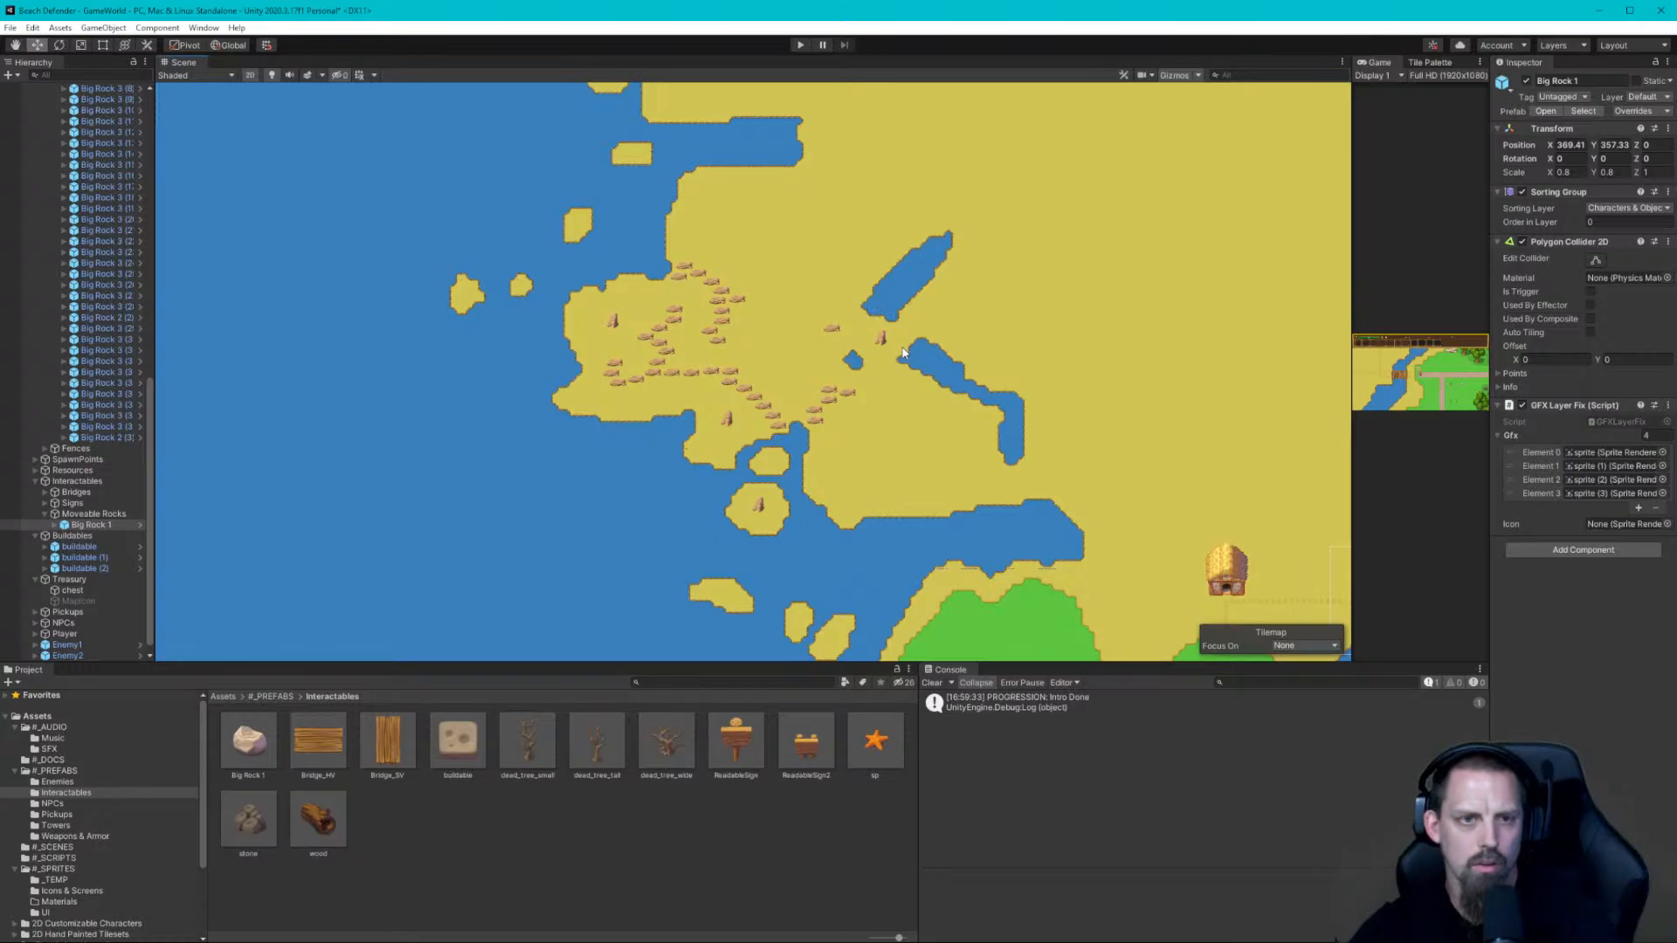
{"action": "middle_click_drag", "start_coordinate": [903, 352], "coordinate": [875, 330]}
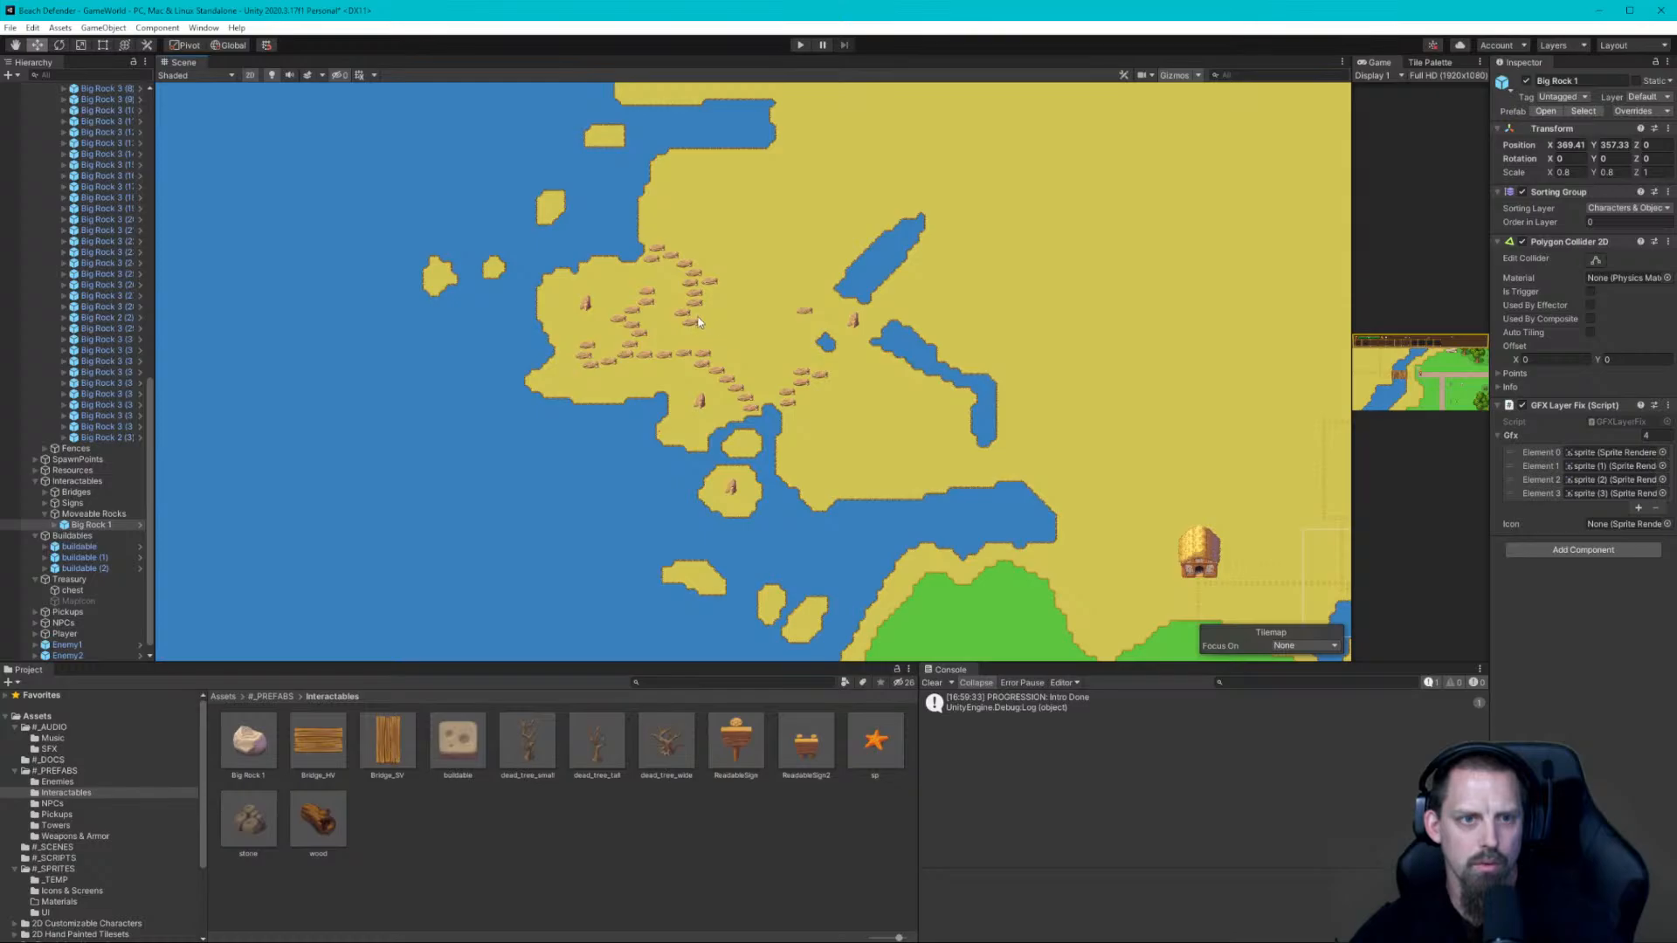
{"action": "left_click", "coordinate": [807, 312]}
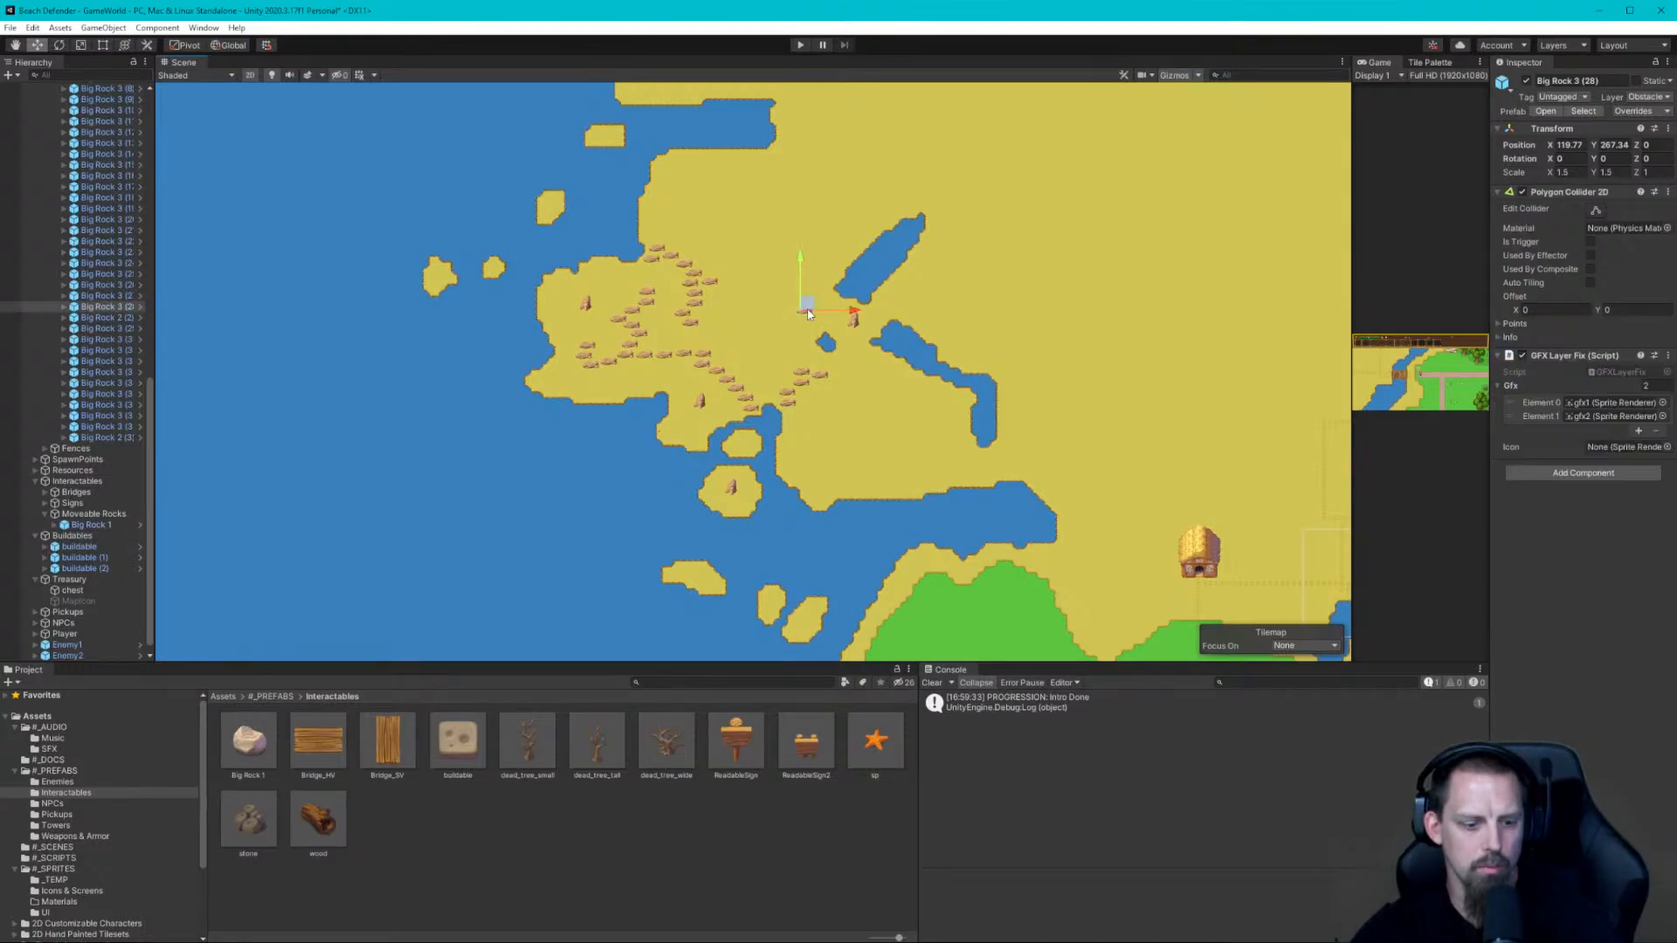
{"action": "key", "text": "ctrl+d"}
{"action": "left_click_drag", "start_coordinate": [808, 312], "coordinate": [743, 210]}
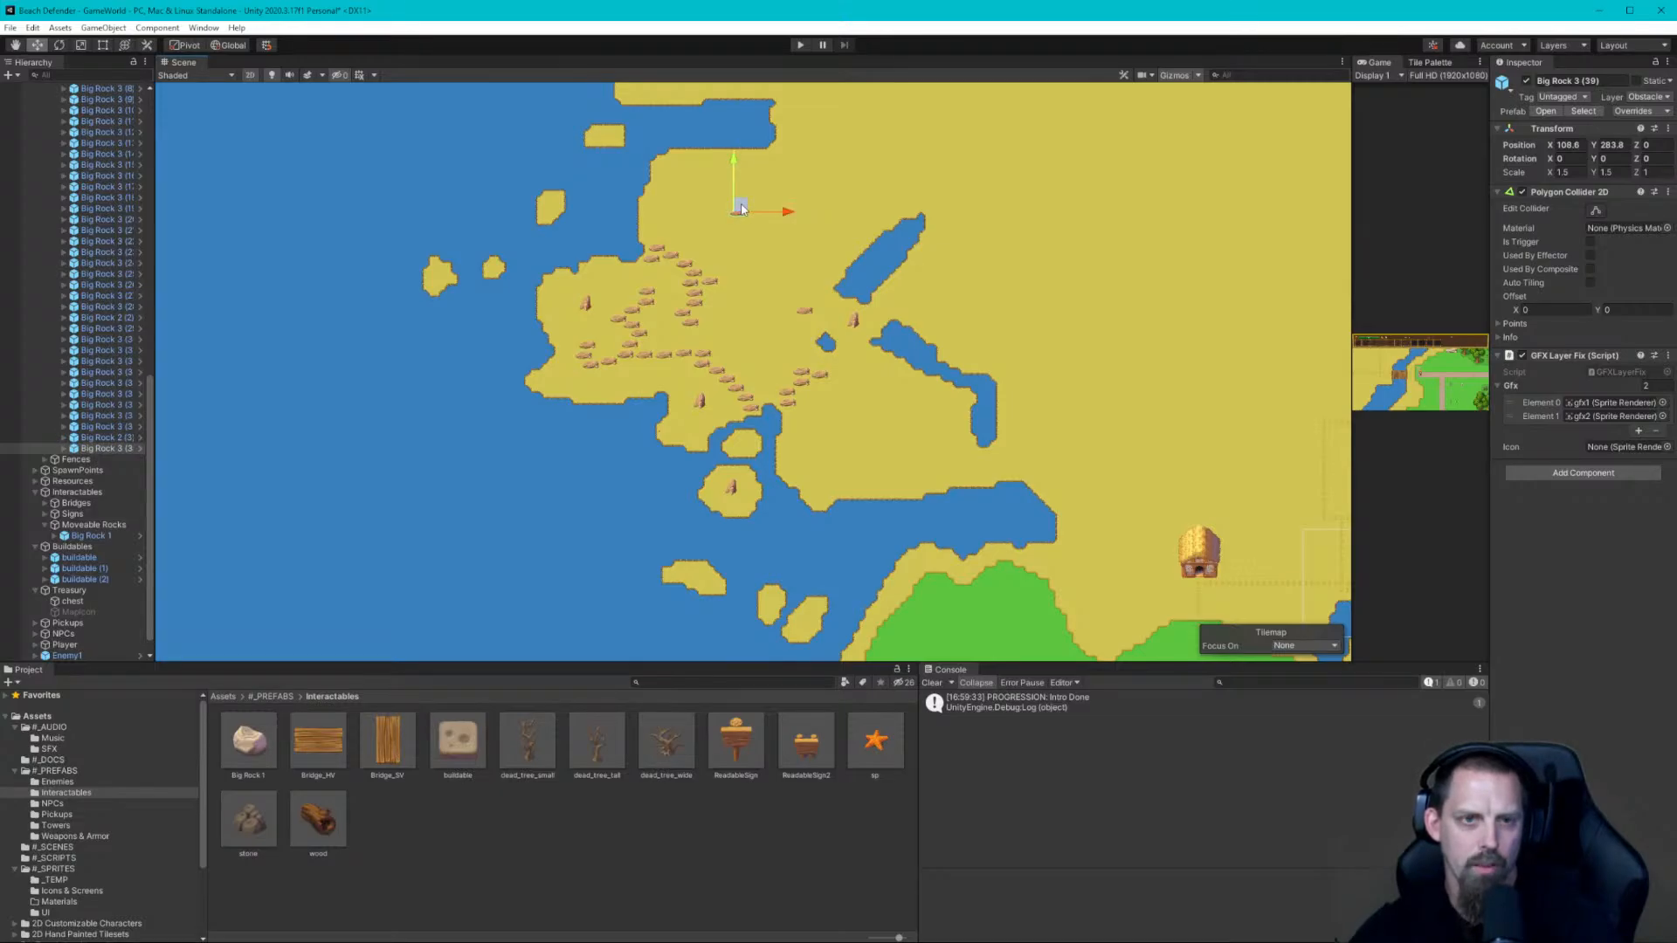
{"action": "key", "text": "ctrl+d"}
{"action": "left_click_drag", "start_coordinate": [742, 210], "coordinate": [818, 349]}
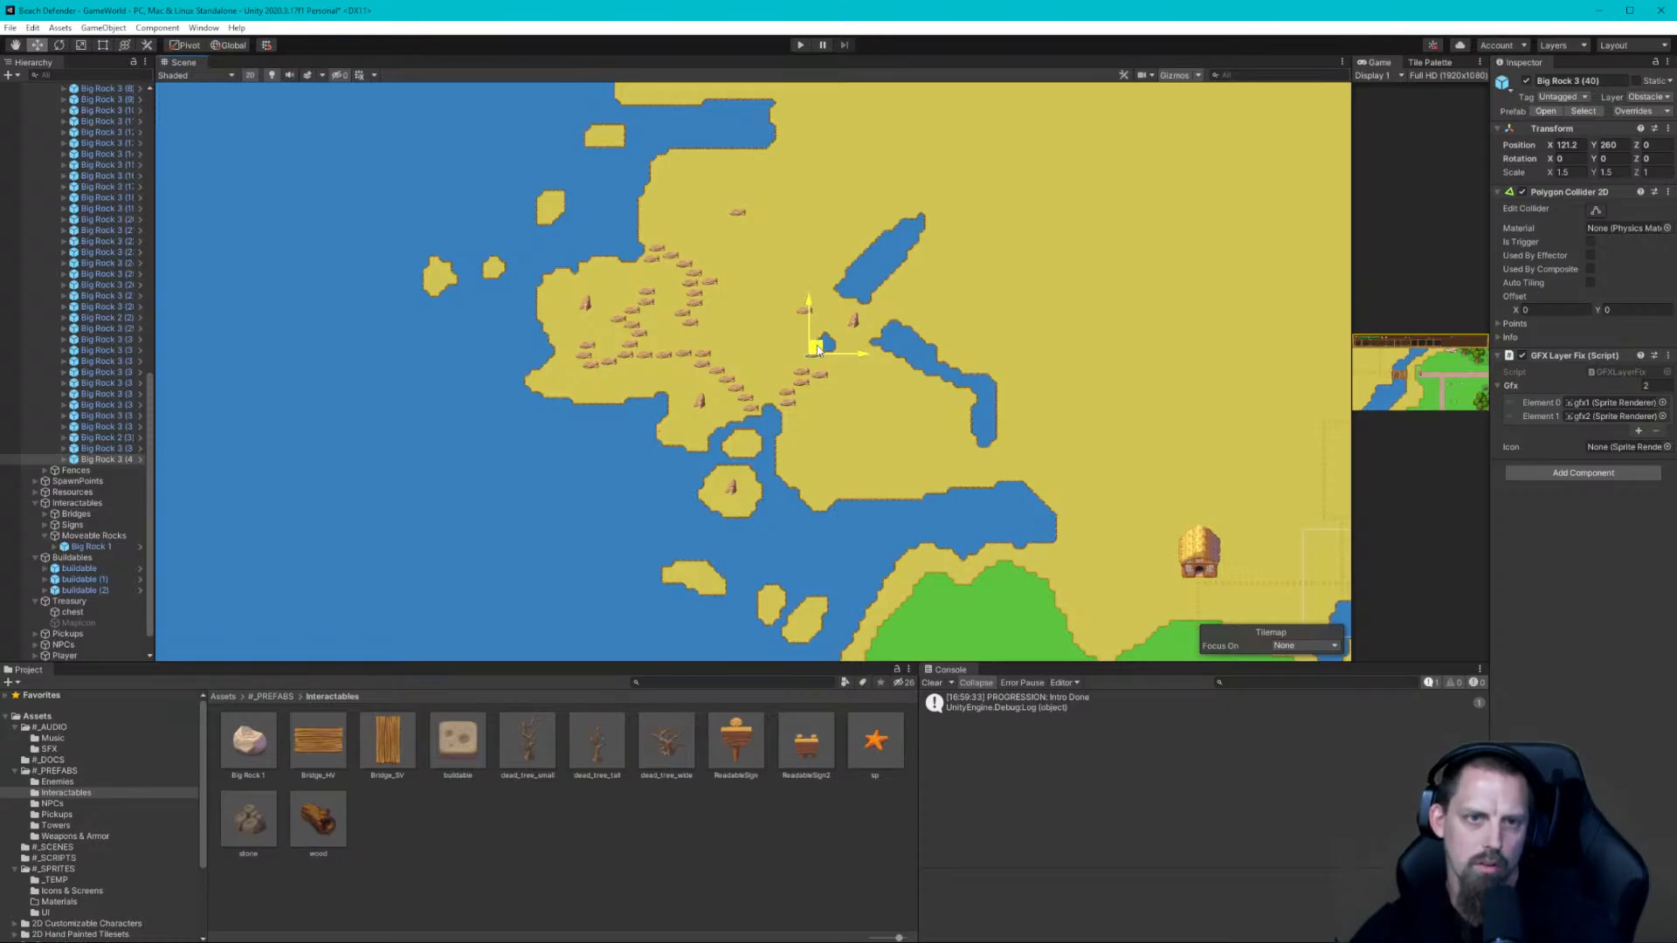
{"action": "left_click_drag", "start_coordinate": [818, 350], "coordinate": [817, 350]}
Nudge the two uppermost rocks southwest of the small pond into line, placing Big Rock 3 (27) at about X 120.2, Y 258.64
{"action": "left_click", "coordinate": [822, 376]}
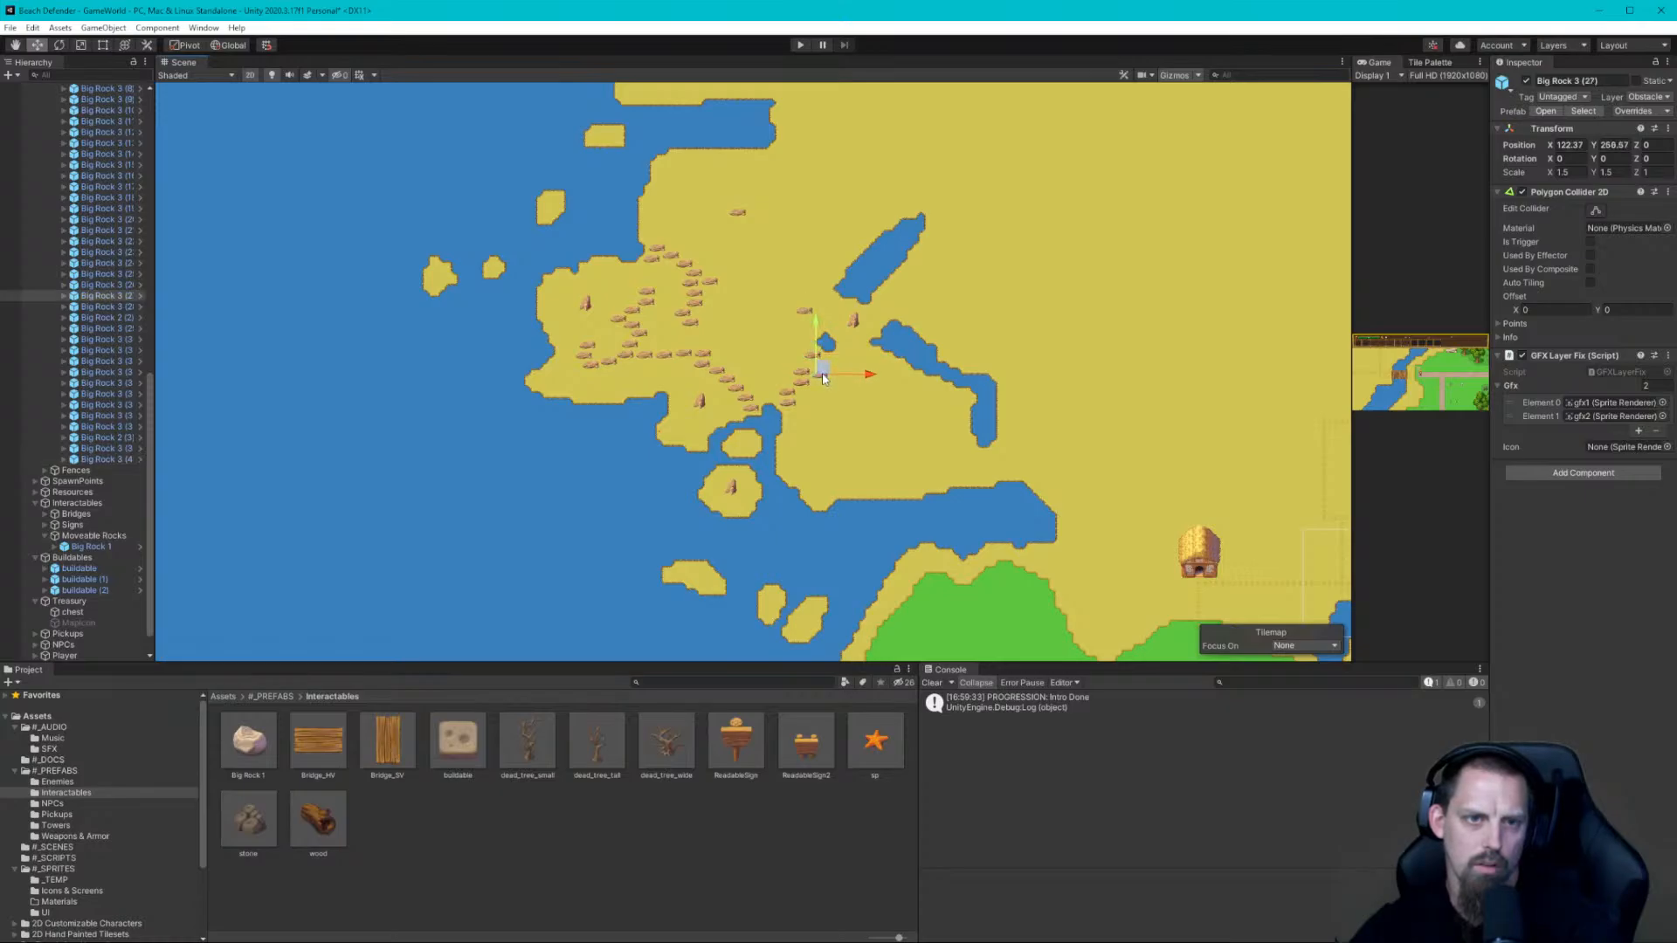
{"action": "left_click_drag", "start_coordinate": [822, 376], "coordinate": [811, 367]}
{"action": "scroll", "coordinate": [811, 367], "scroll_direction": "up", "scroll_amount": 2}
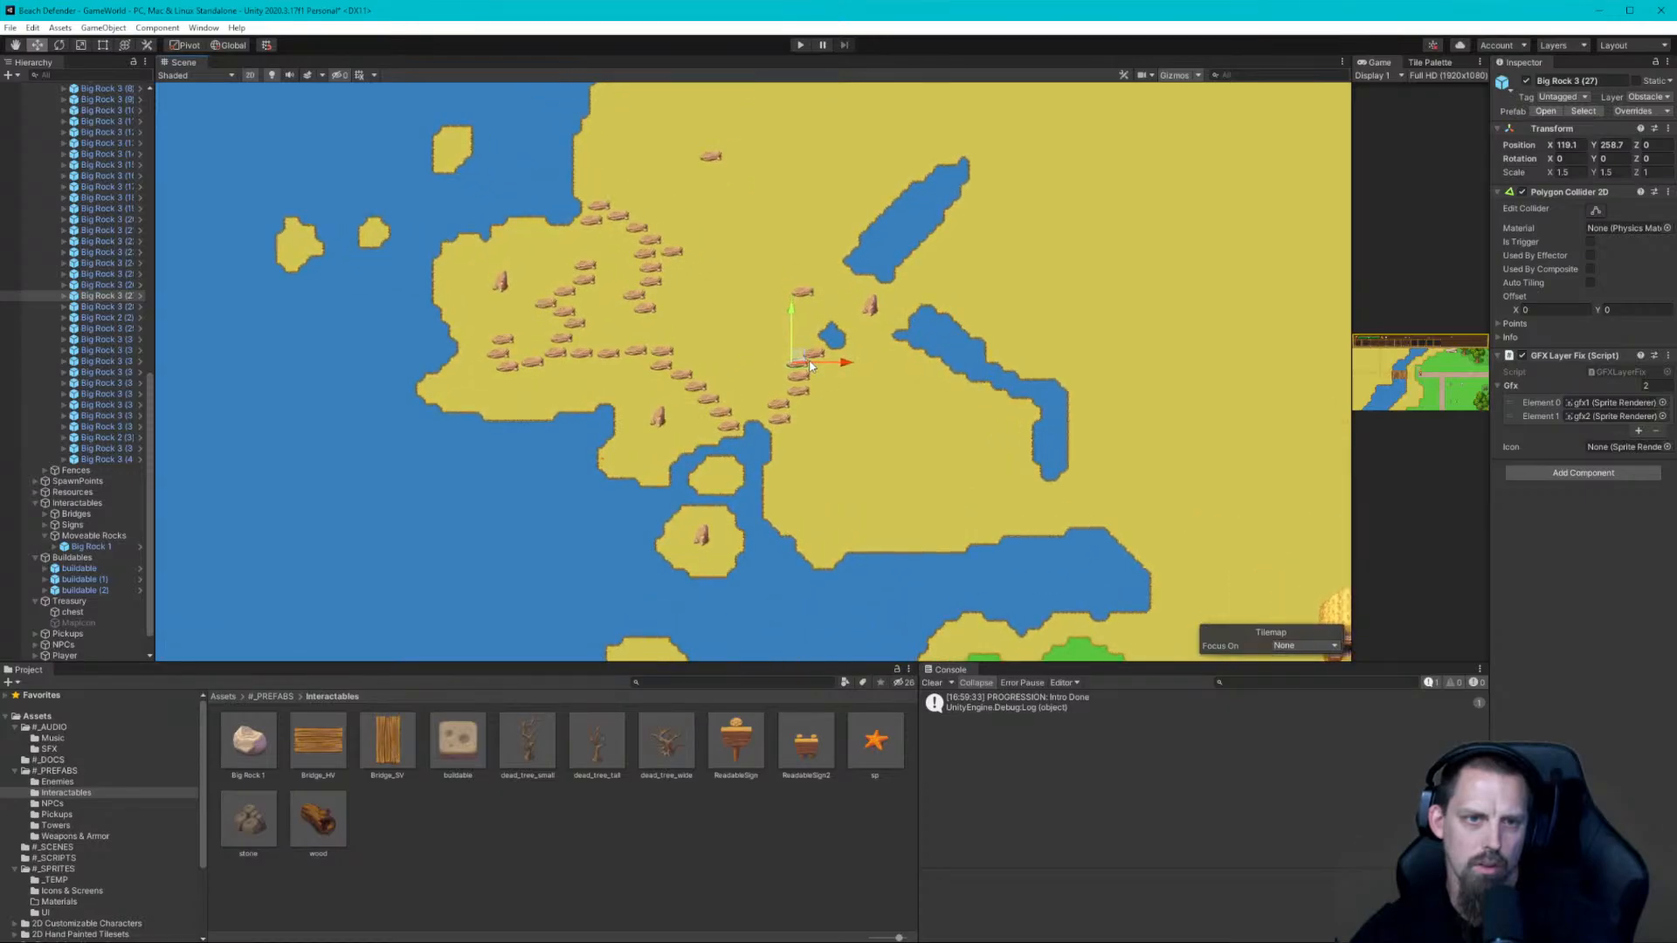
{"action": "scroll", "coordinate": [811, 366], "scroll_direction": "up", "scroll_amount": 3}
{"action": "left_click", "coordinate": [812, 341]}
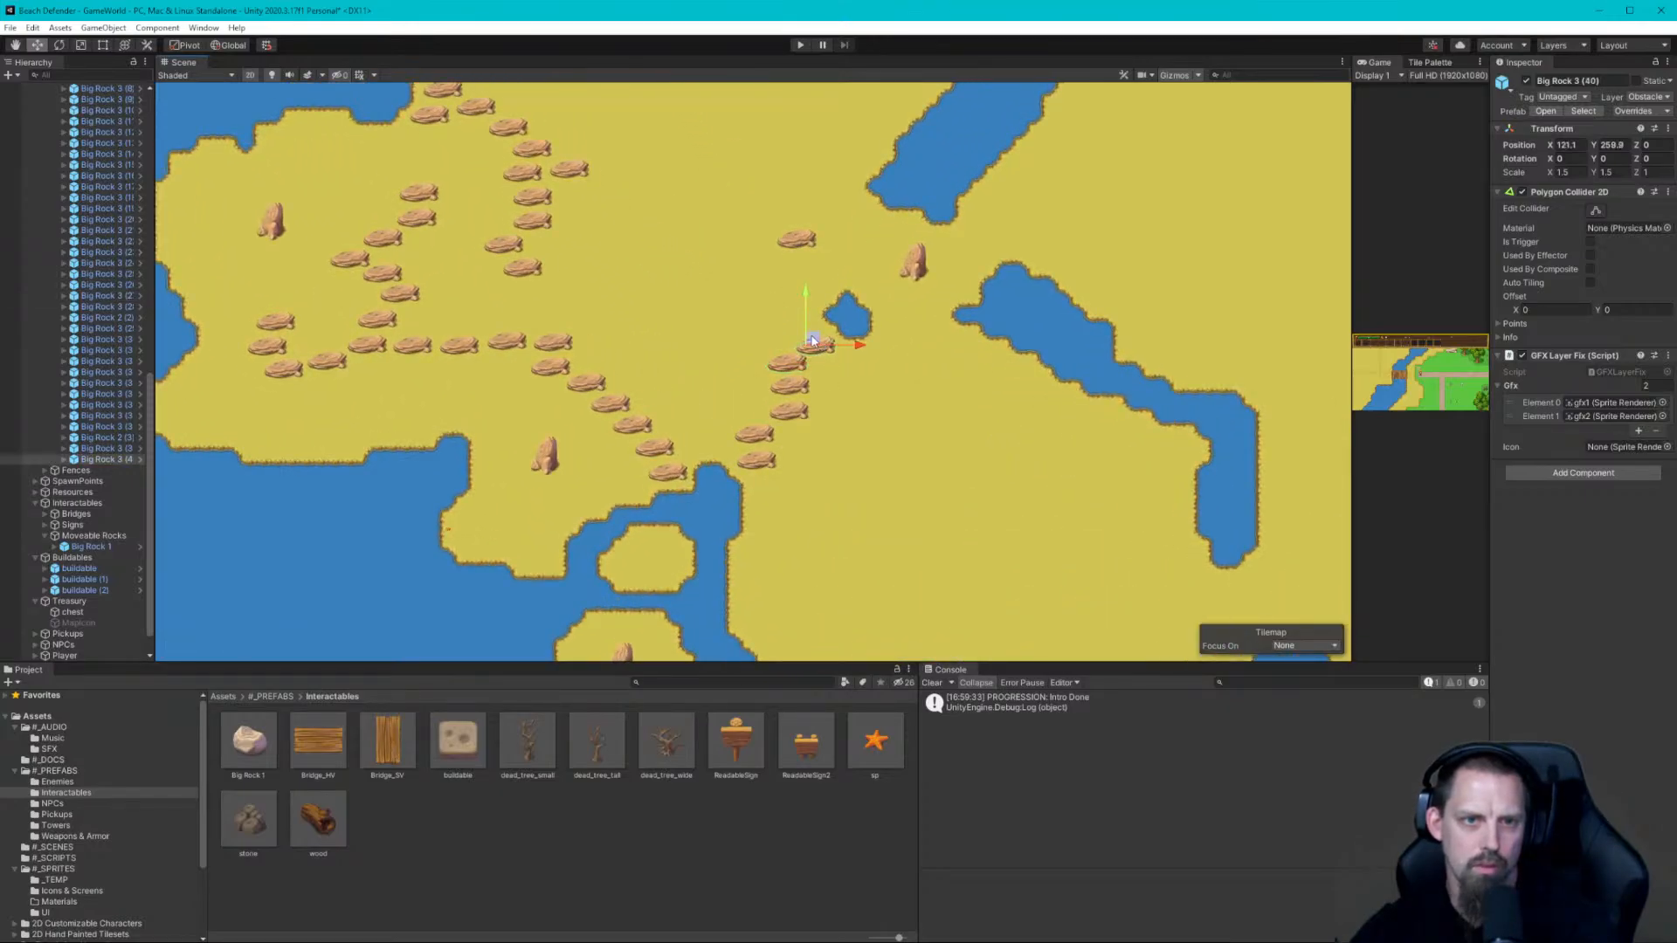
{"action": "left_click_drag", "start_coordinate": [812, 341], "coordinate": [803, 348]}
{"action": "left_click", "coordinate": [793, 360]}
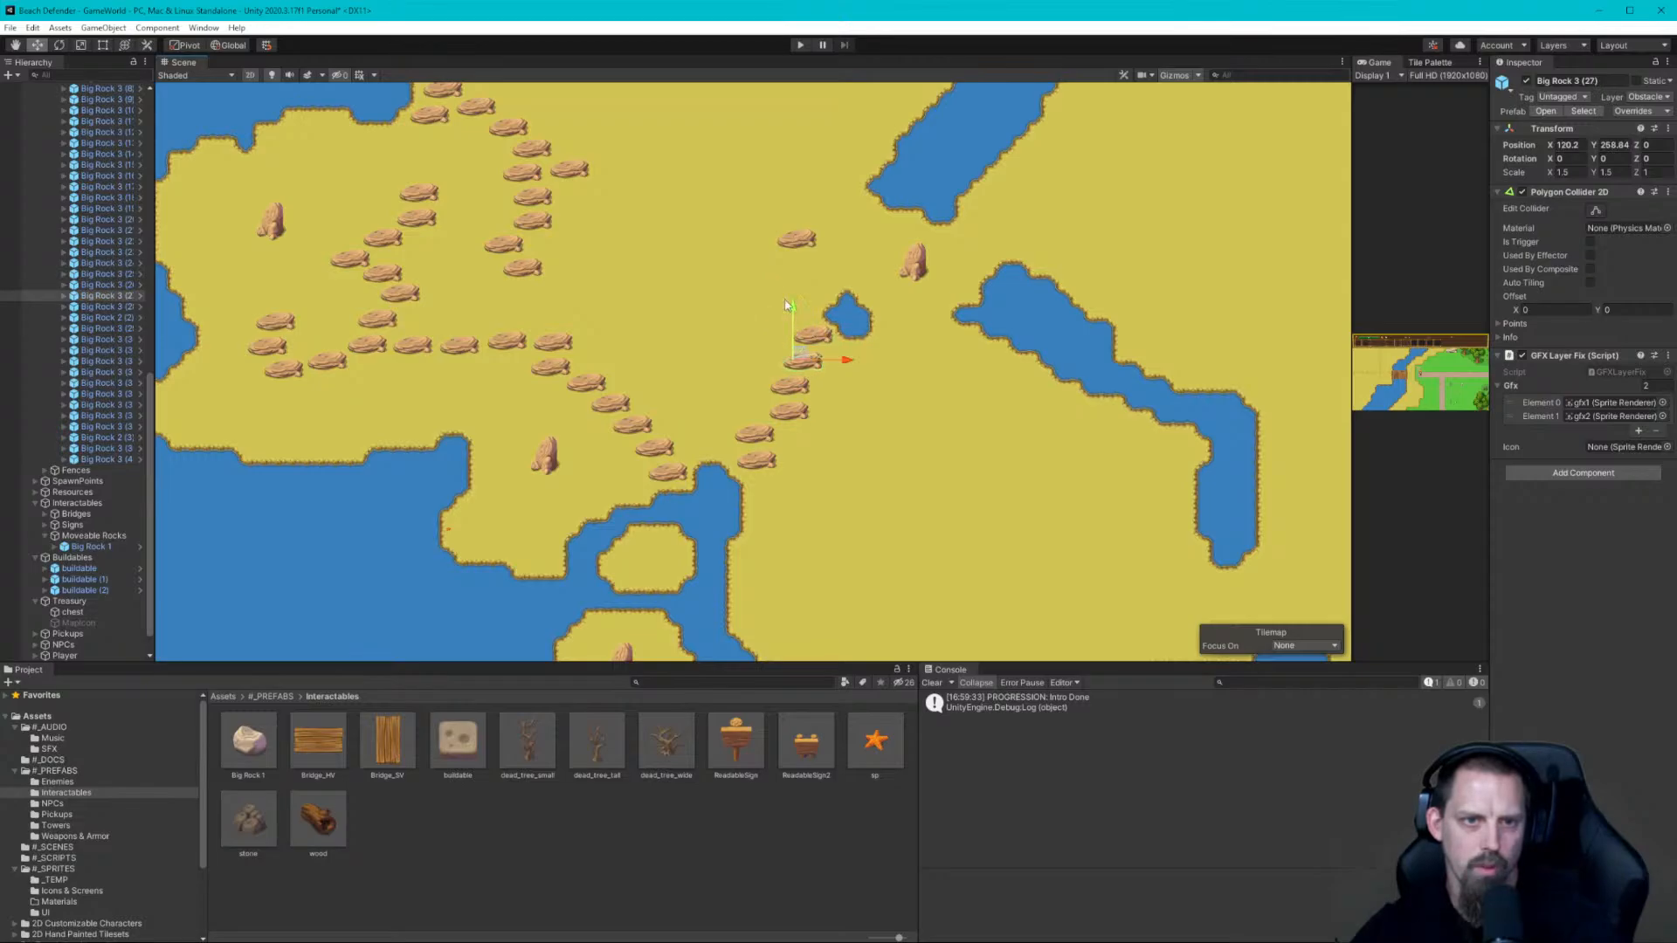
Shift Big Rock 3 (24) and Big Rock 3 (25) slightly to even out the rock line below the small pond
{"action": "middle_click_drag", "start_coordinate": [790, 413], "coordinate": [846, 522]}
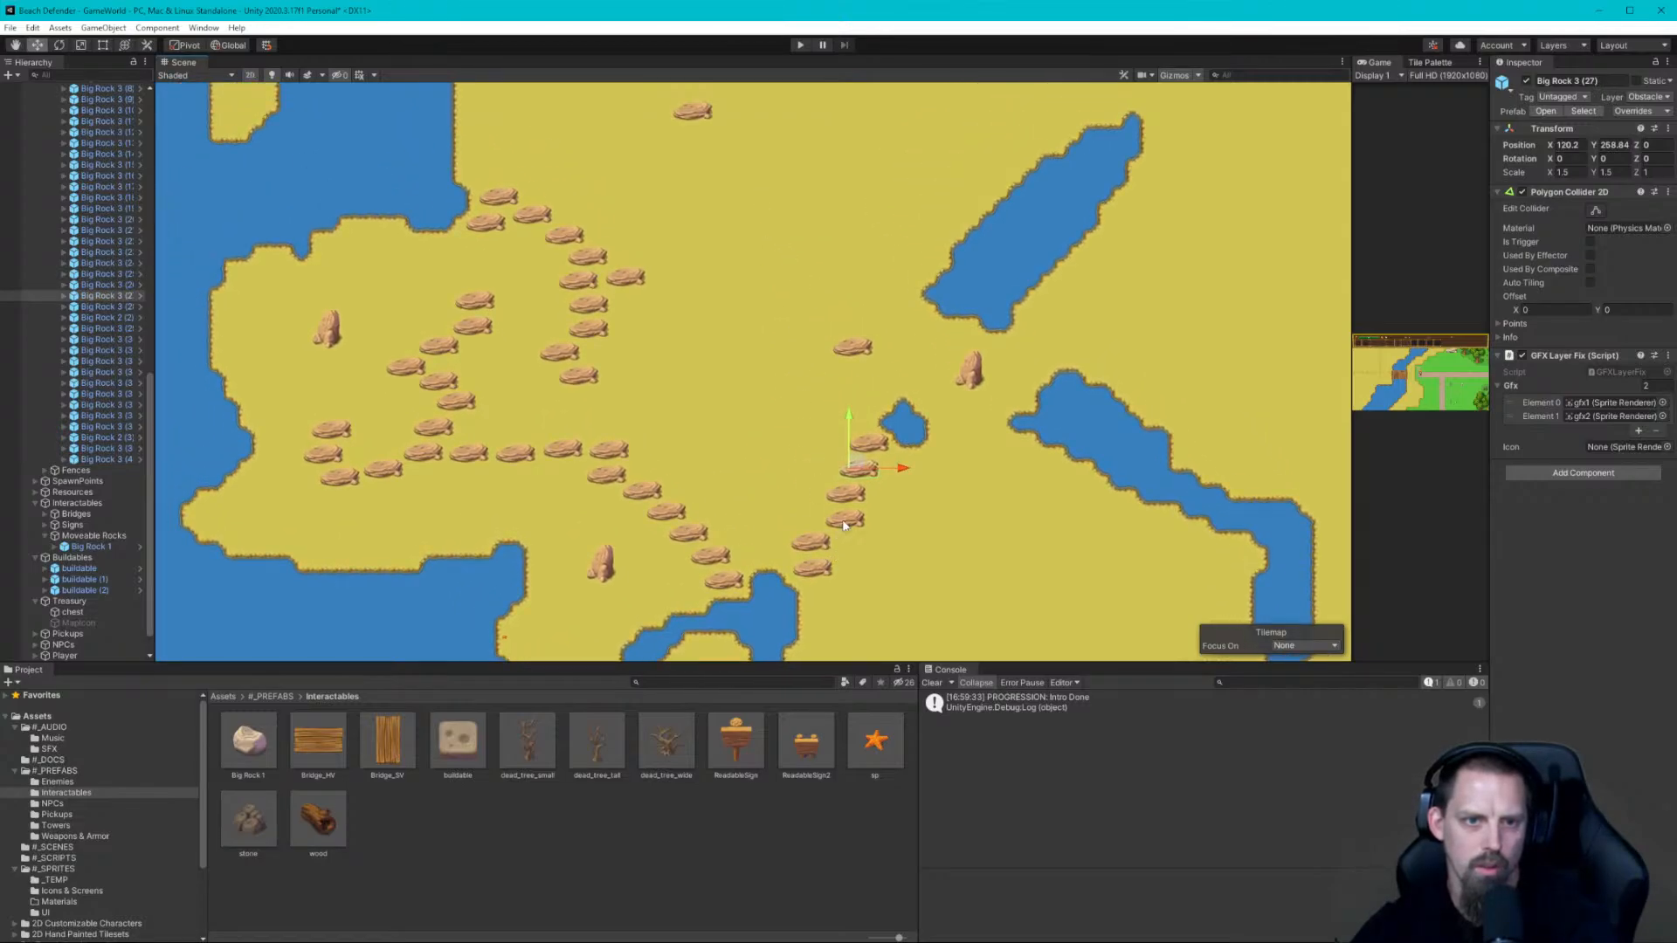
{"action": "left_click", "coordinate": [826, 540]}
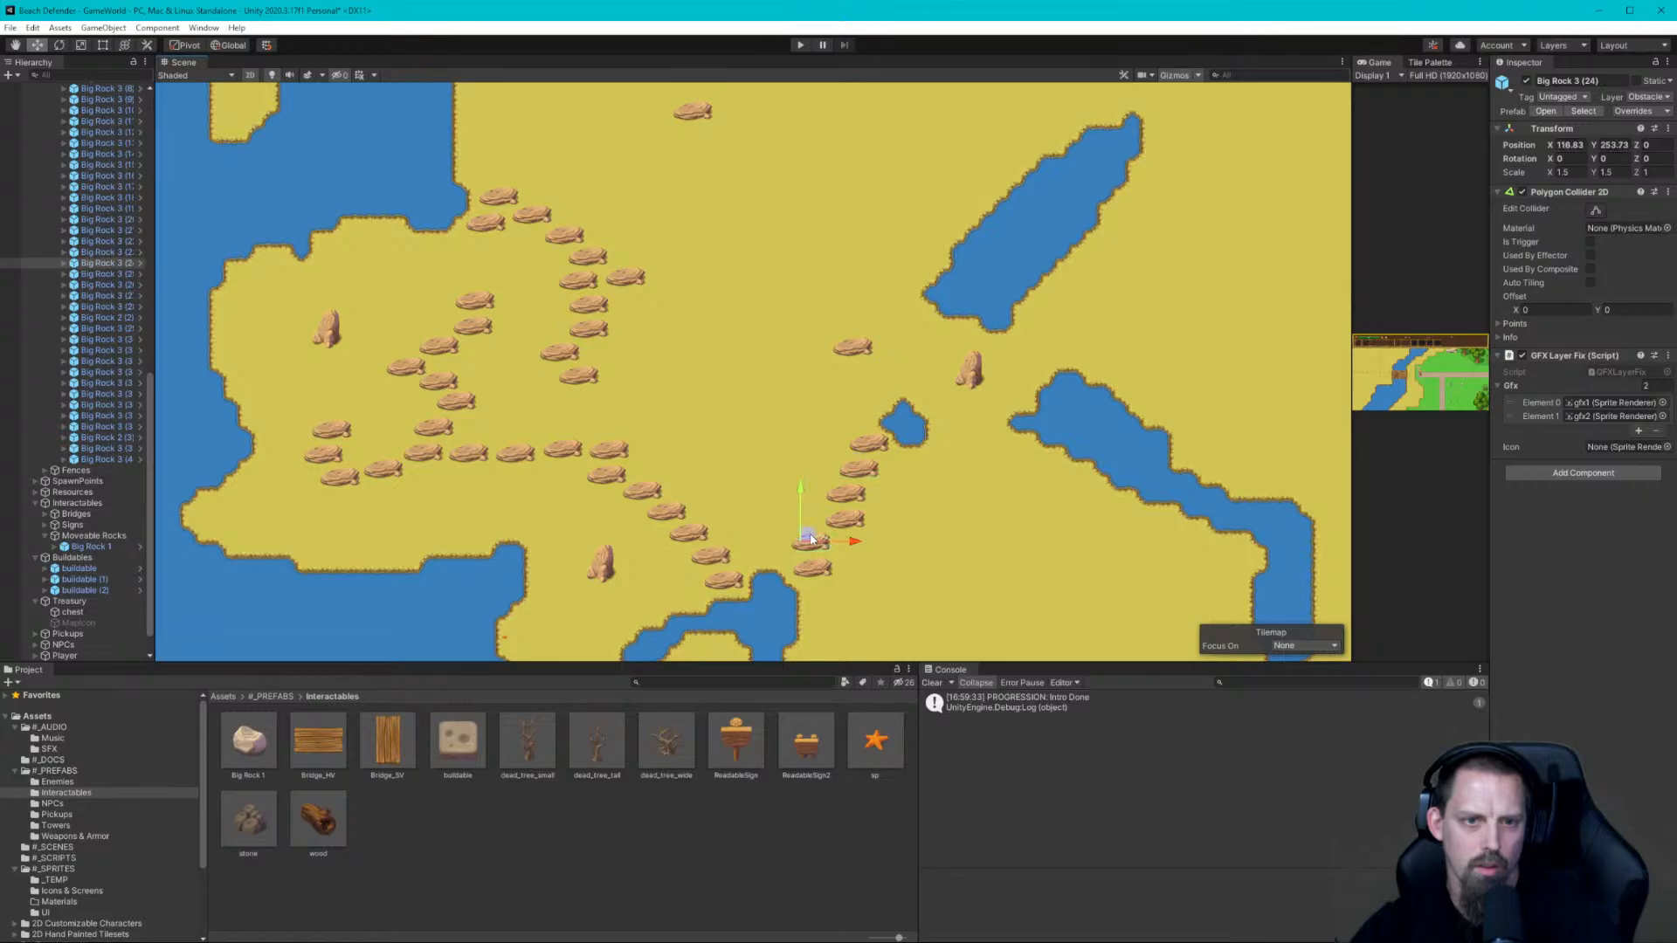
{"action": "left_click", "coordinate": [845, 518]}
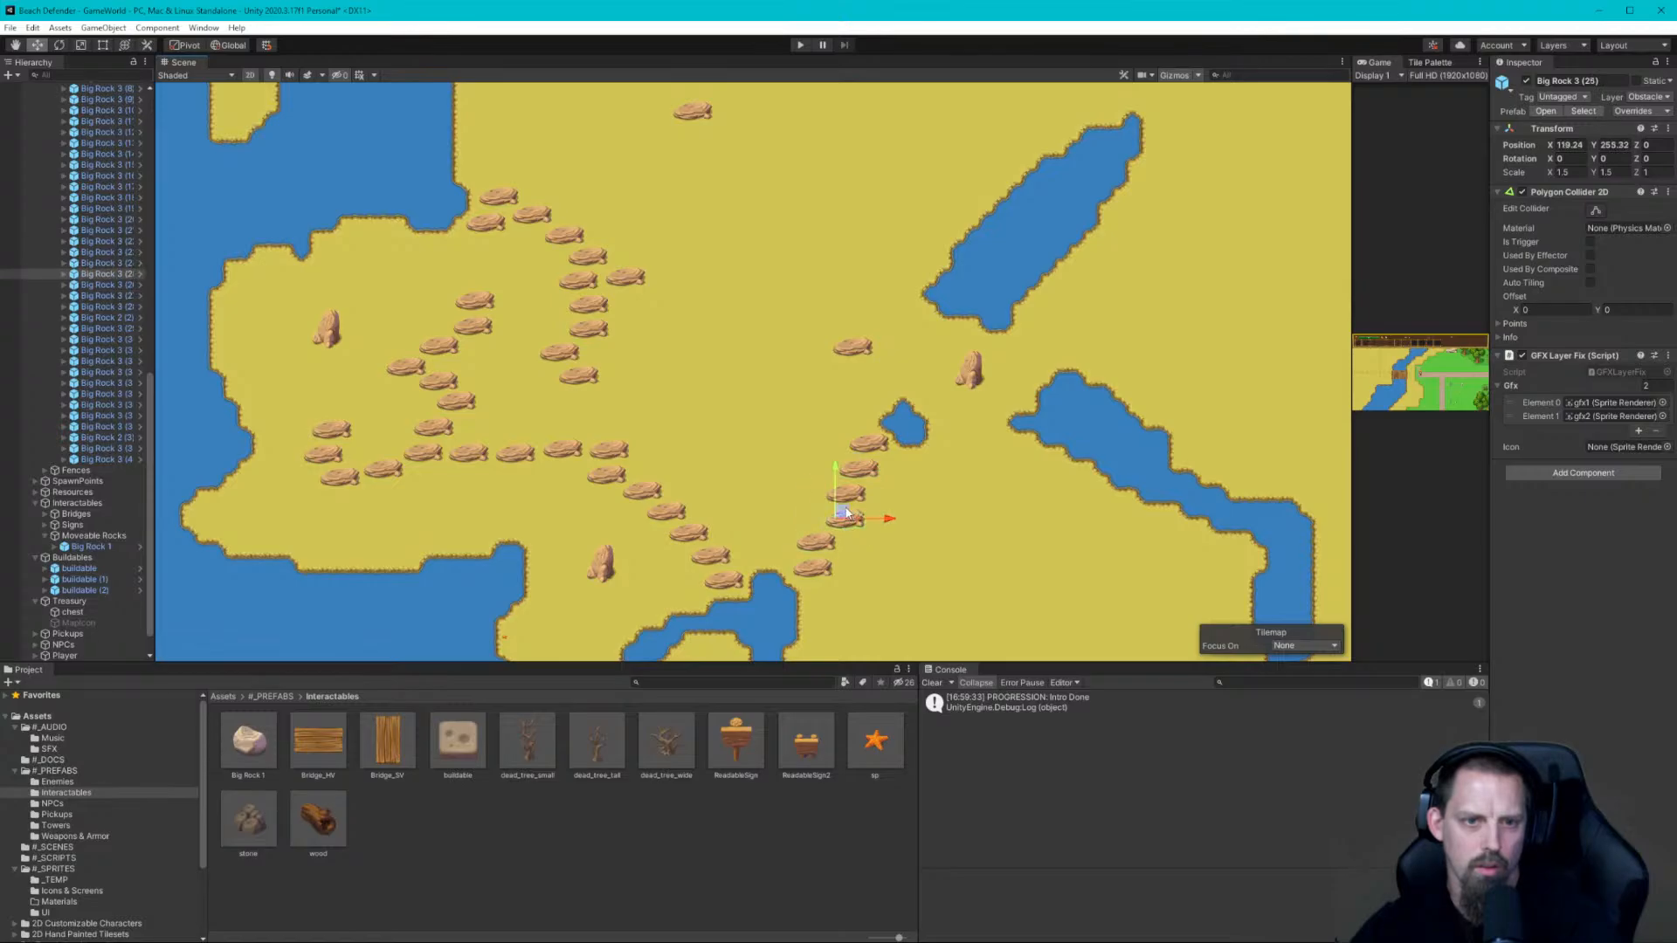
{"action": "left_click_drag", "start_coordinate": [845, 517], "coordinate": [836, 514]}
{"action": "left_click", "coordinate": [816, 463]}
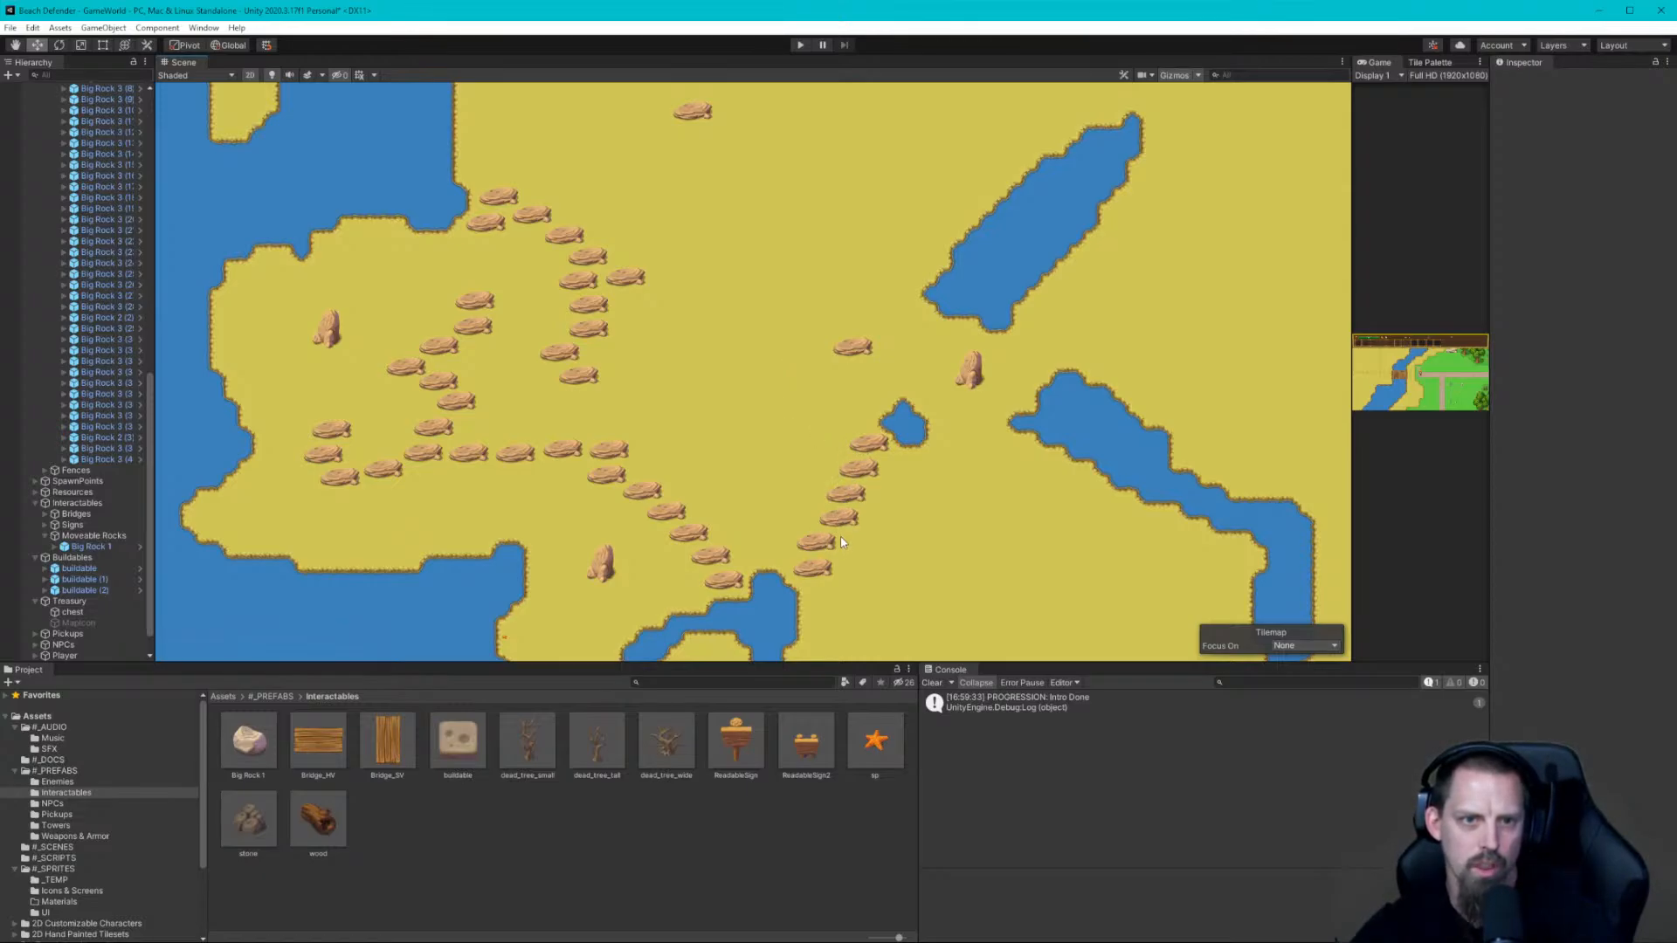
Duplicate the northern lone rock and place the copy directly east of it at about X 111.85
{"action": "middle_click_drag", "start_coordinate": [831, 242], "coordinate": [901, 481]}
{"action": "middle_click_drag", "start_coordinate": [938, 391], "coordinate": [888, 292]}
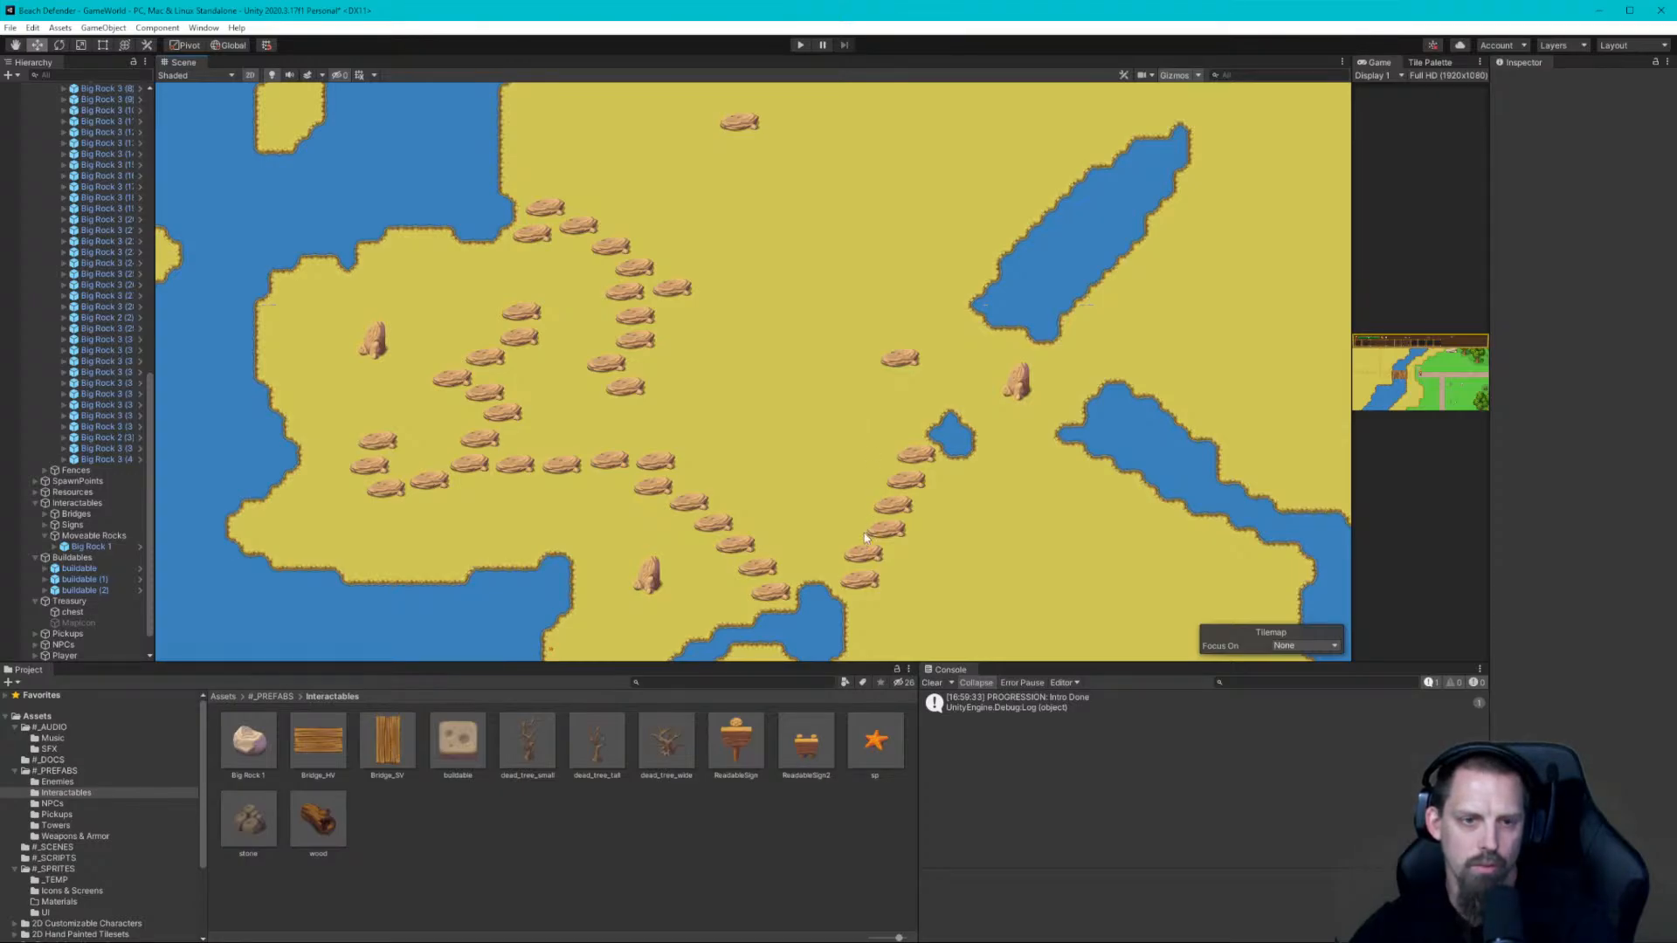
{"action": "middle_click_drag", "start_coordinate": [899, 285], "coordinate": [900, 475]}
{"action": "scroll", "coordinate": [899, 454], "scroll_direction": "down", "scroll_amount": 2}
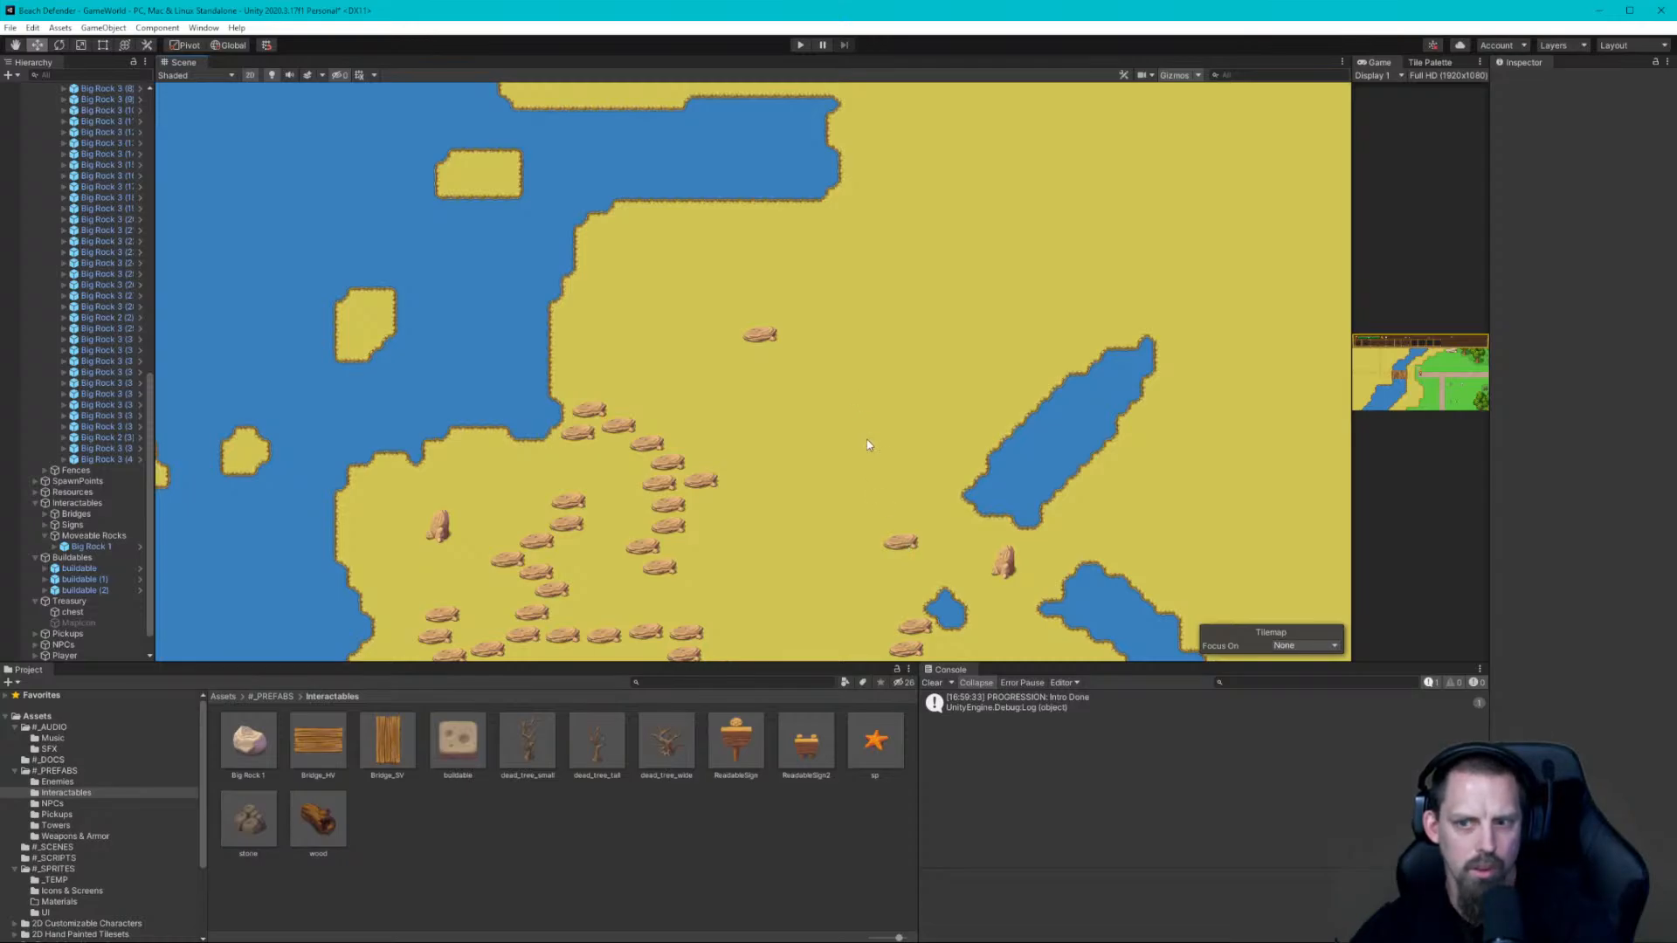
{"action": "middle_click_drag", "start_coordinate": [868, 442], "coordinate": [960, 395]}
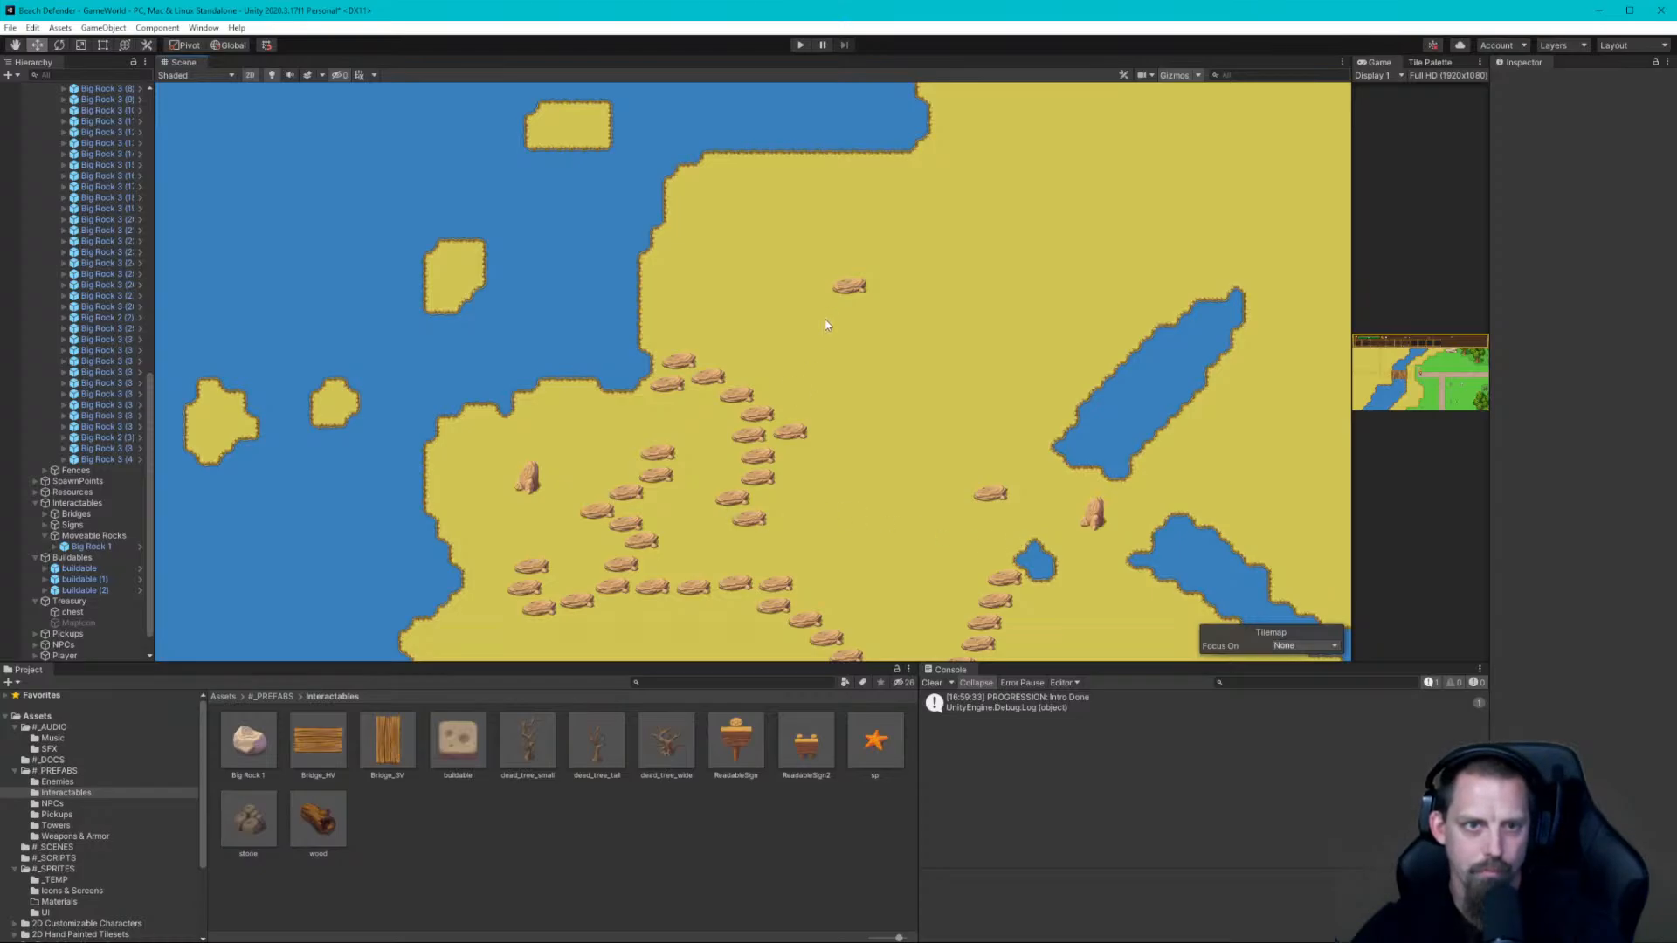
{"action": "left_click", "coordinate": [850, 289]}
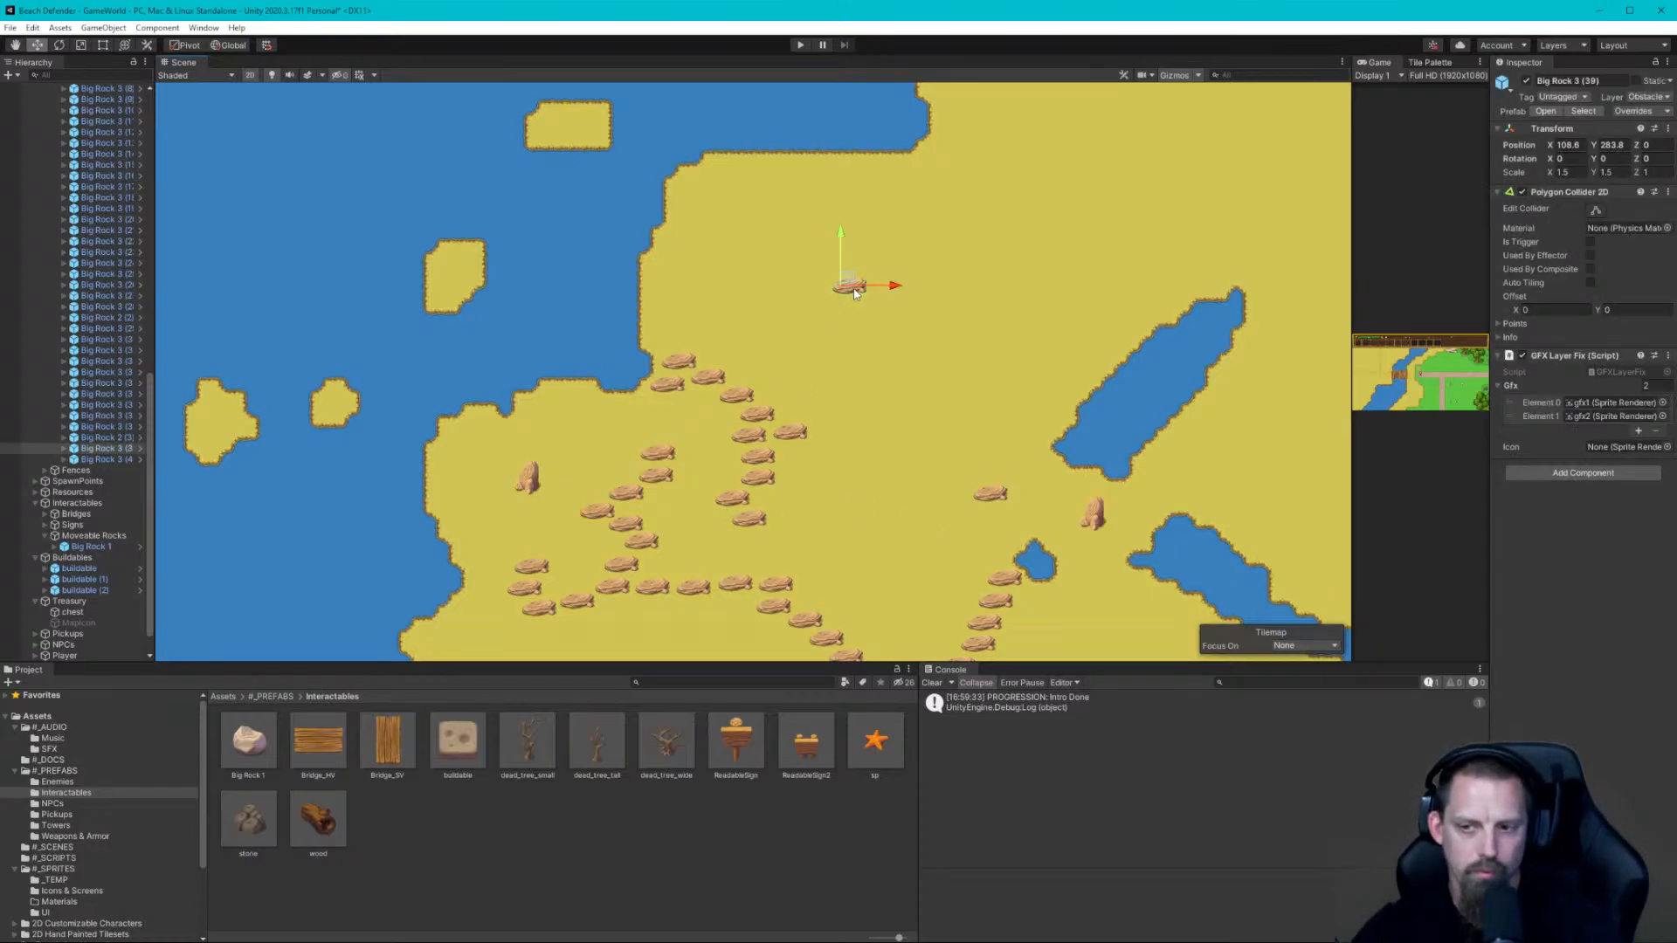
{"action": "key", "text": "ctrl+d"}
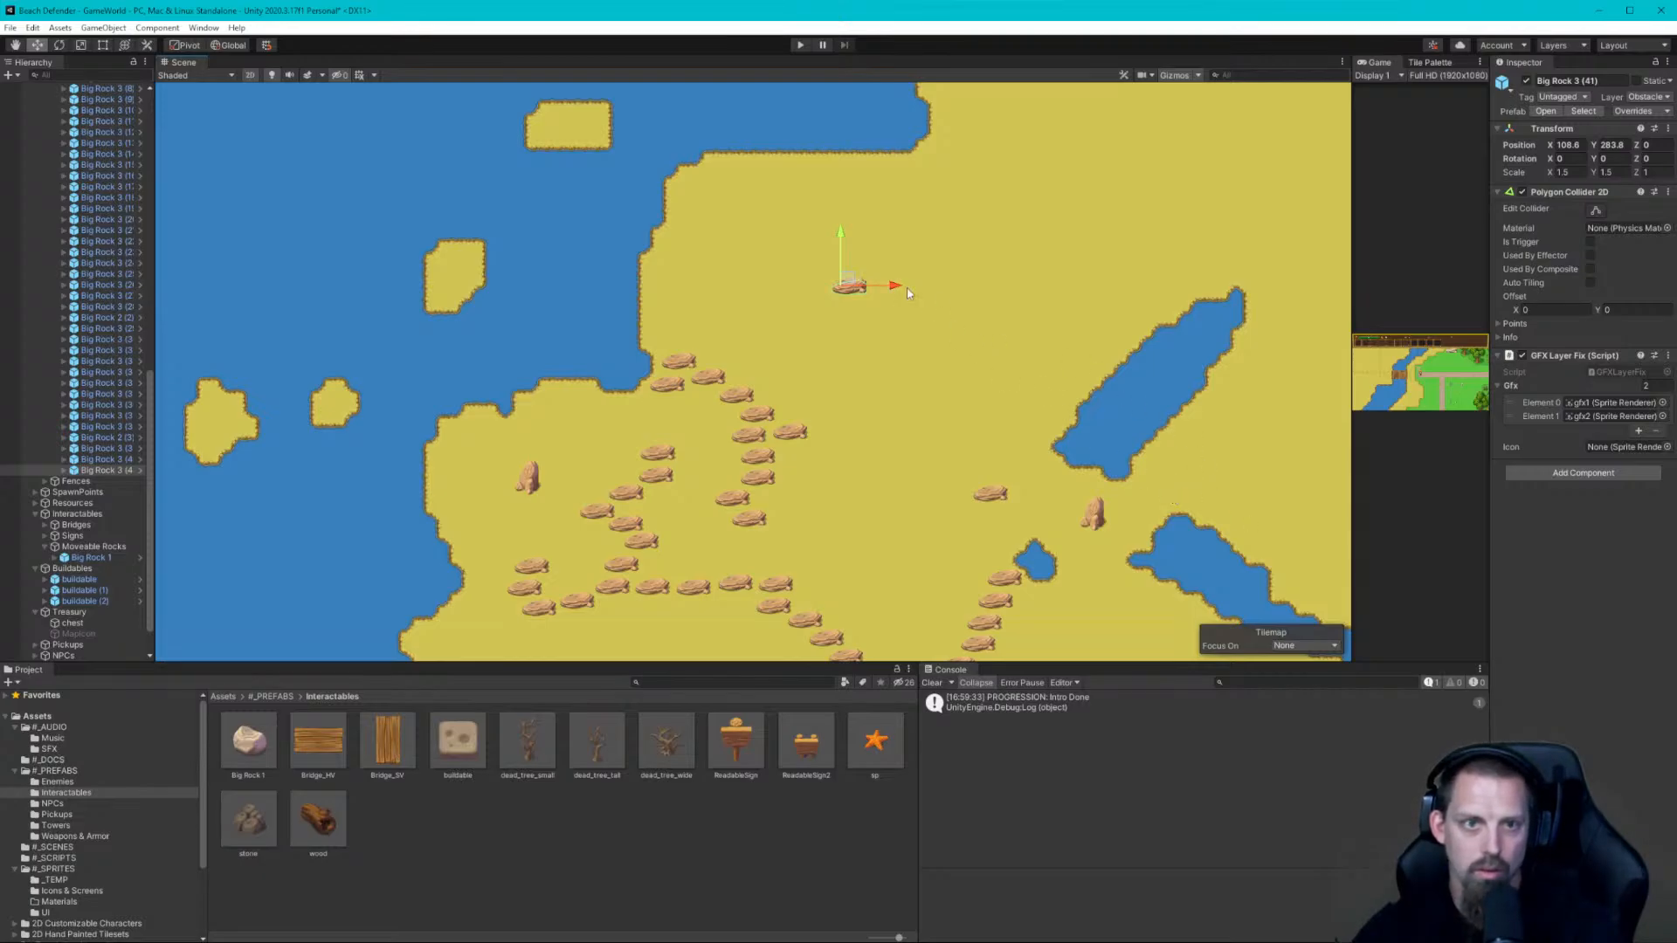
{"action": "left_click_drag", "start_coordinate": [899, 286], "coordinate": [935, 289]}
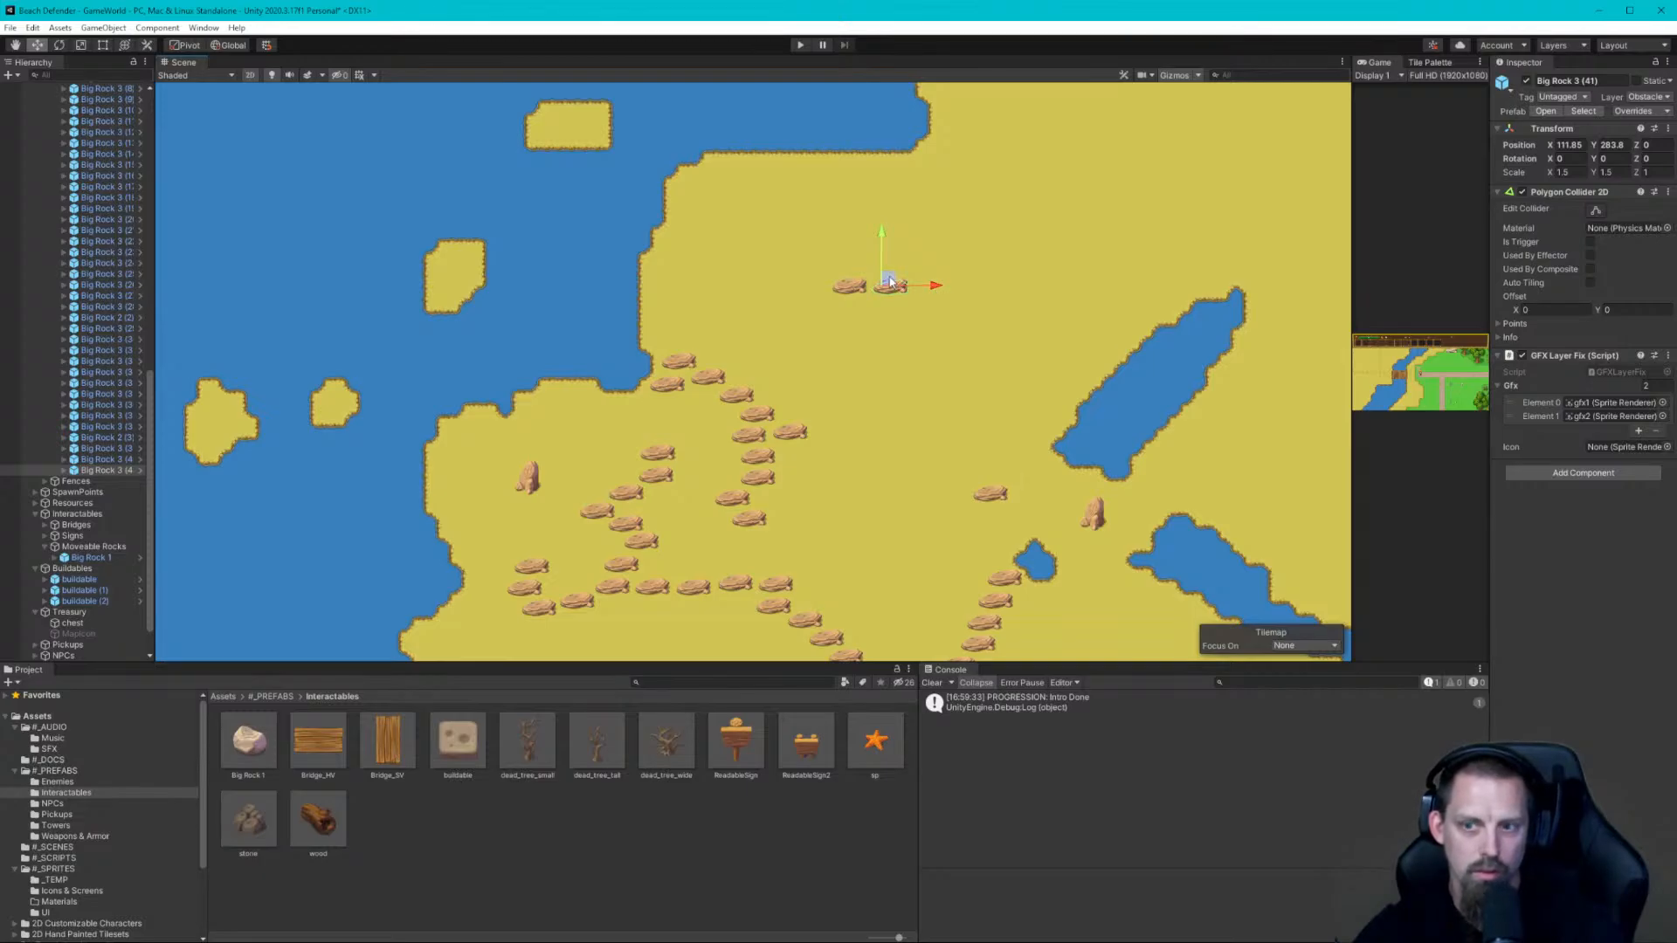
Duplicate the rock ten more times to form a barrier running southeast to the western end of the diagonal lake
{"action": "key", "text": "ctrl+d"}
{"action": "left_click_drag", "start_coordinate": [895, 283], "coordinate": [1029, 381]}
{"action": "key", "text": "ctrl+d"}
{"action": "key", "text": "ctrl+d"}
{"action": "key", "text": "ctrl+d"}
{"action": "key", "text": "ctrl+d"}
{"action": "key", "text": "ctrl+d"}
{"action": "key", "text": "ctrl+d"}
{"action": "key", "text": "ctrl+d"}
{"action": "key", "text": "ctrl+d"}
{"action": "key", "text": "ctrl+d"}
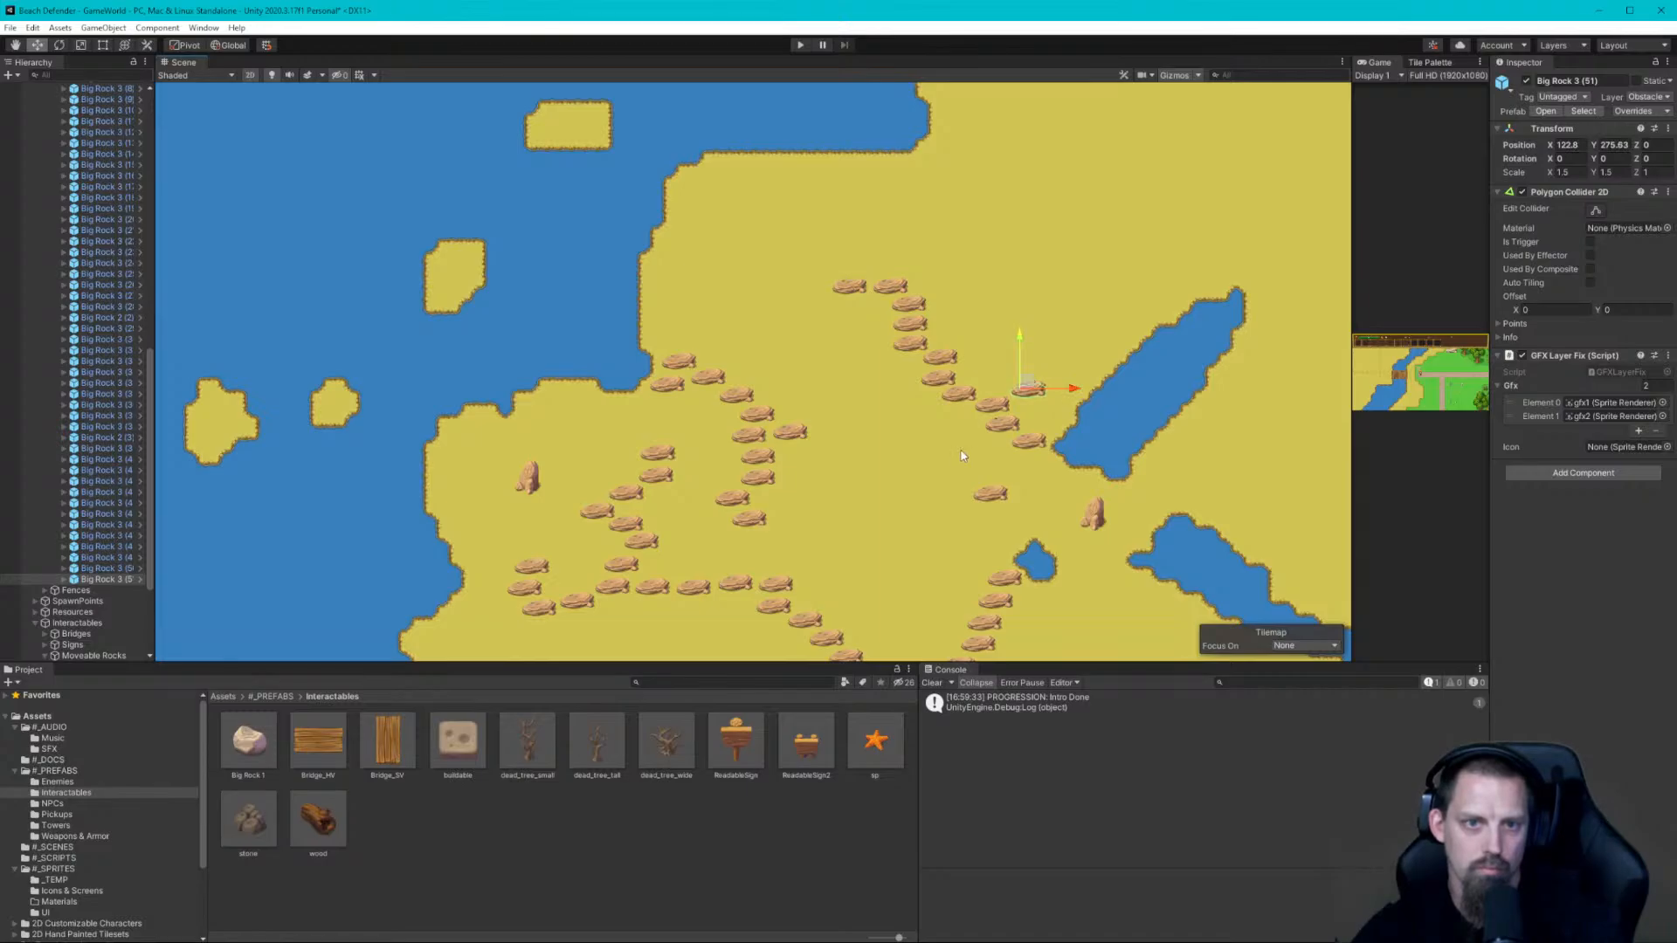
Move the remaining lone rock west and add four copies, closing the gap between the diagonal lake and the small pond
{"action": "middle_click_drag", "start_coordinate": [962, 455], "coordinate": [1037, 320]}
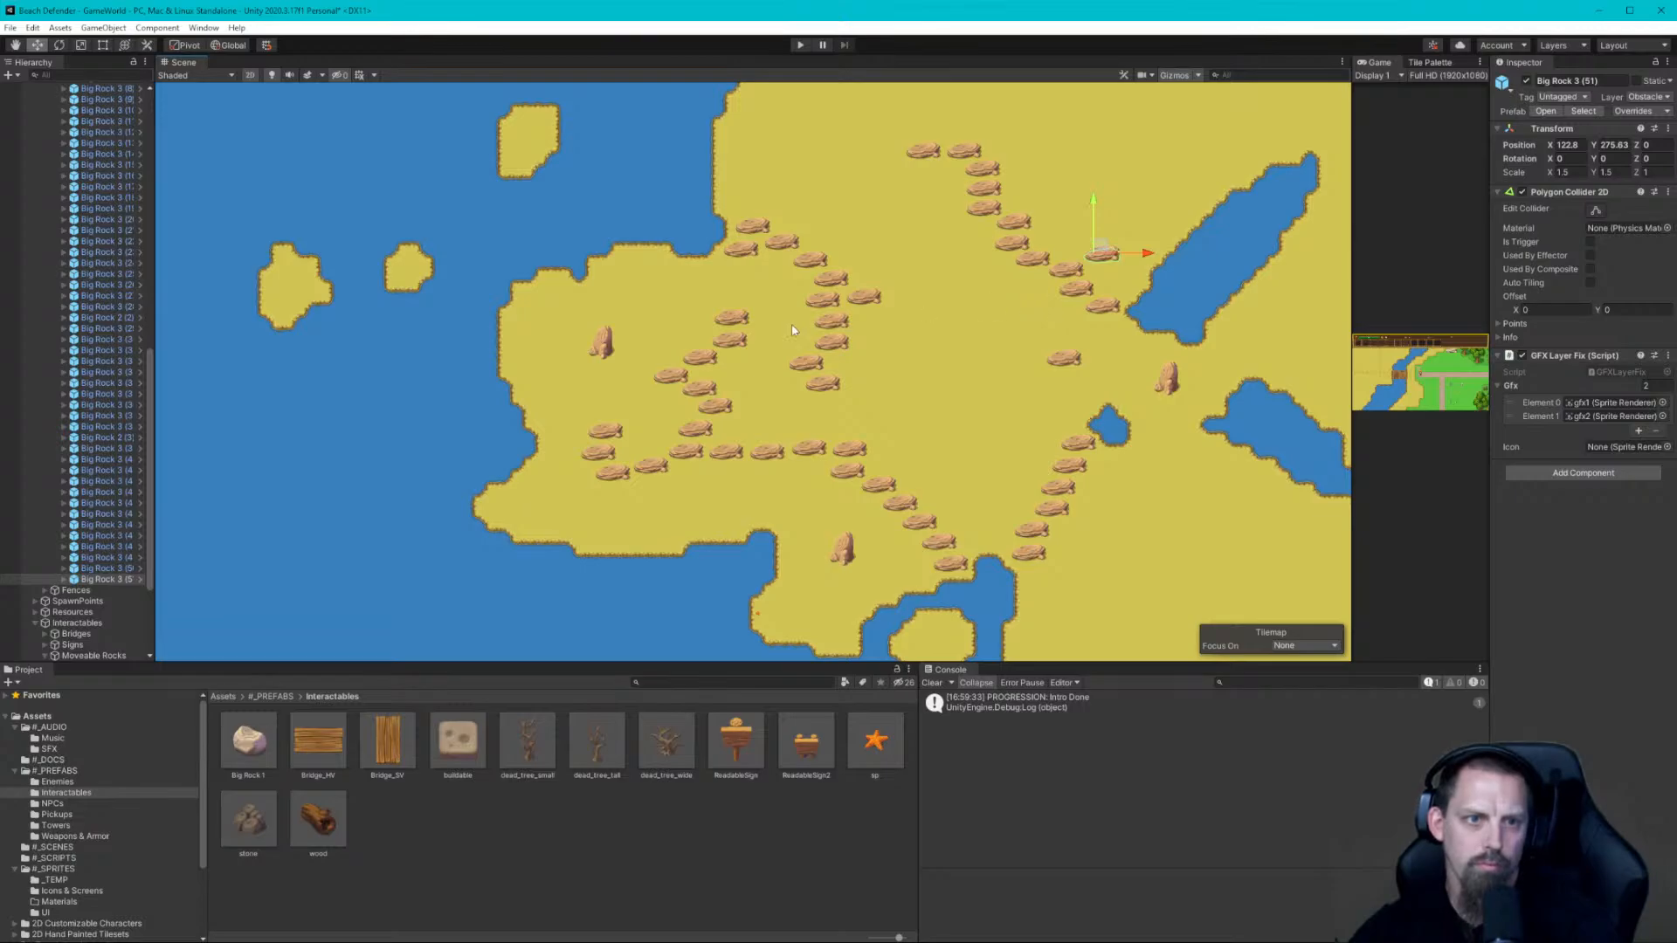
{"action": "middle_click_drag", "start_coordinate": [994, 396], "coordinate": [972, 458]}
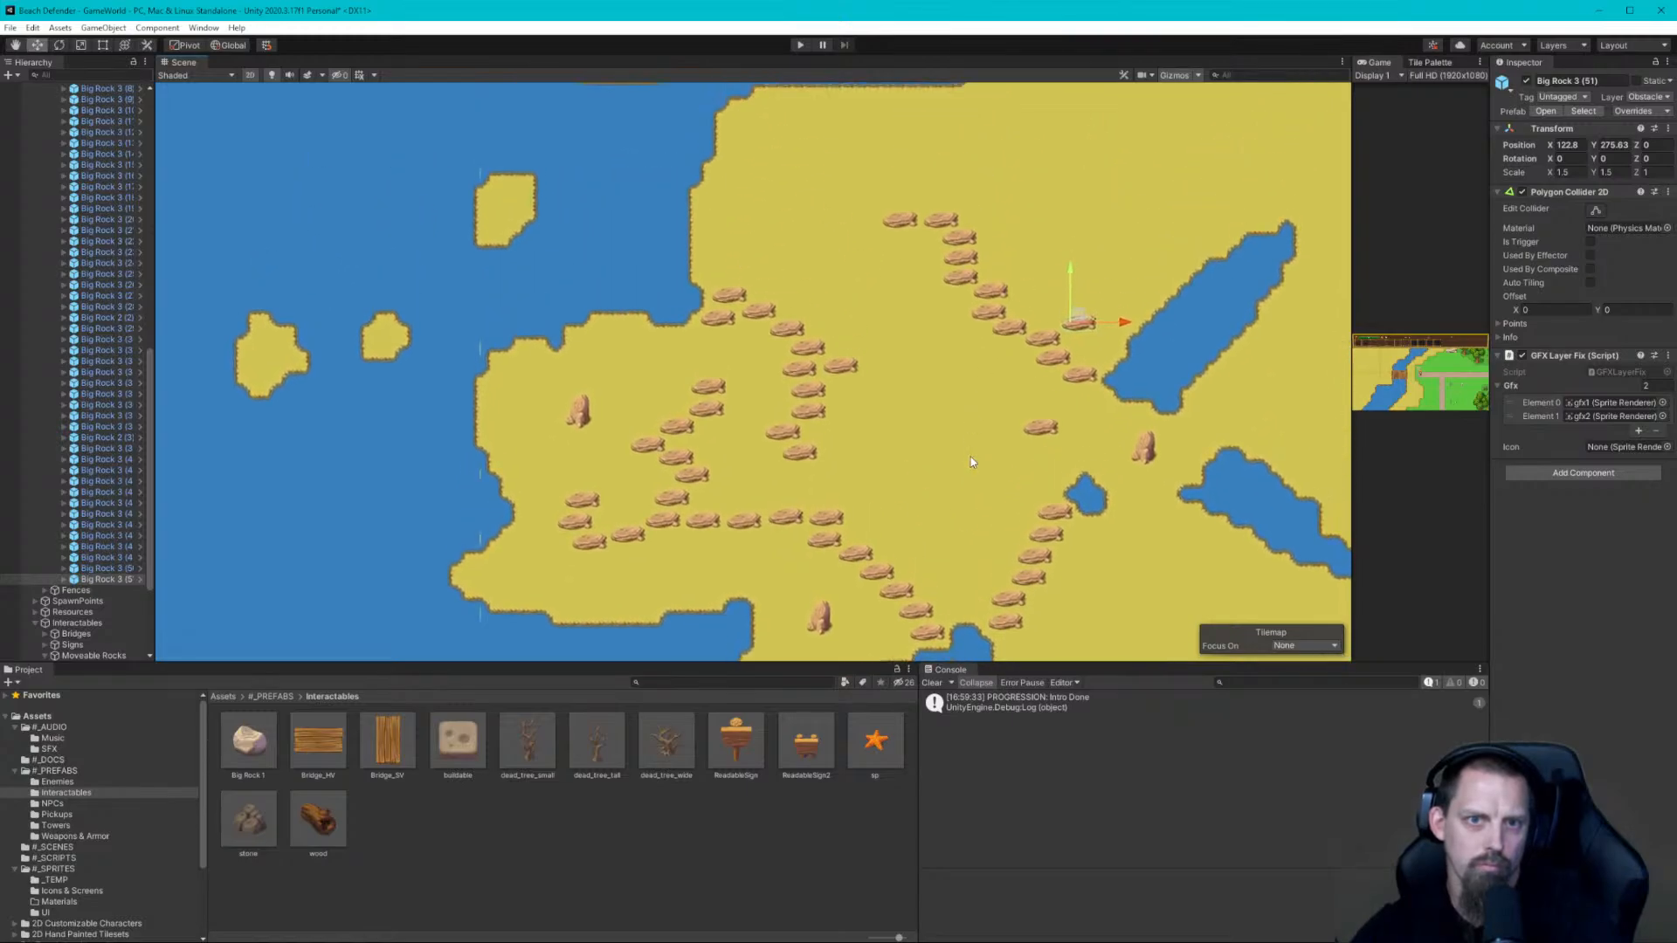
{"action": "left_click", "coordinate": [1044, 428]}
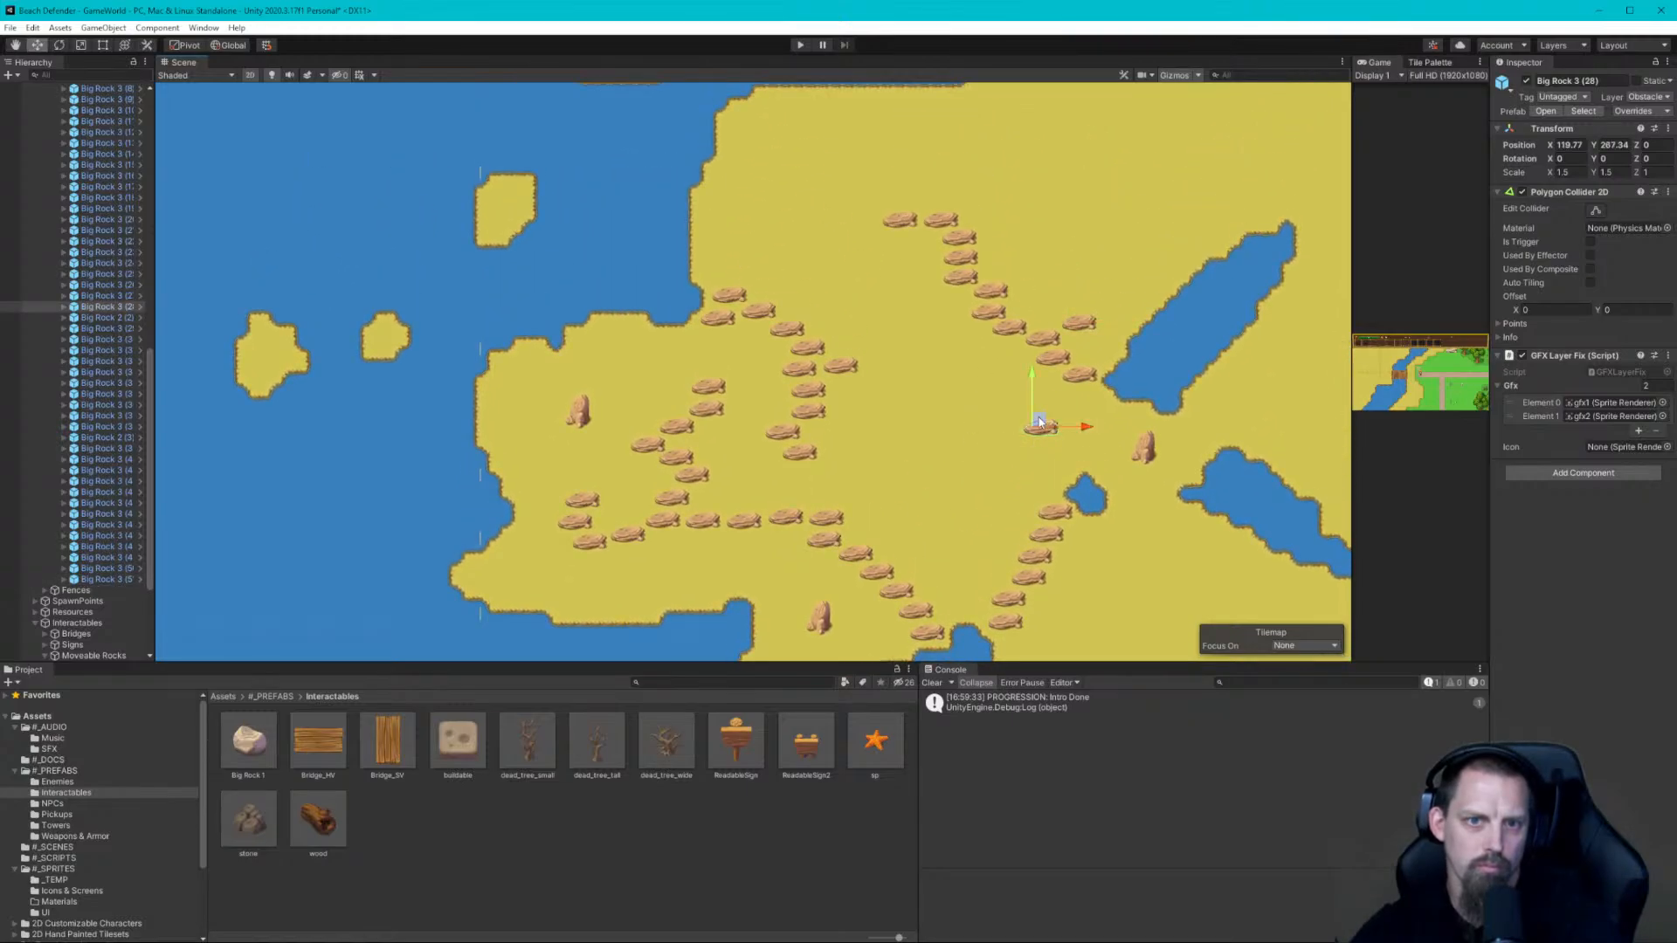
{"action": "mouse_move", "coordinate": [1039, 422]}
{"action": "left_mouse_down"}
{"action": "mouse_move", "coordinate": [1070, 378]}
{"action": "mouse_move", "coordinate": [1092, 386]}
{"action": "mouse_move", "coordinate": [1099, 404]}
{"action": "mouse_move", "coordinate": [1066, 390]}
{"action": "mouse_move", "coordinate": [1046, 428]}
{"action": "mouse_move", "coordinate": [1070, 431]}
{"action": "mouse_move", "coordinate": [1056, 456]}
{"action": "mouse_move", "coordinate": [1080, 451]}
{"action": "mouse_move", "coordinate": [1053, 463]}
{"action": "mouse_move", "coordinate": [1071, 435]}
{"action": "mouse_move", "coordinate": [1032, 448]}
{"action": "mouse_move", "coordinate": [1035, 408]}
{"action": "mouse_move", "coordinate": [1018, 425]}
{"action": "mouse_move", "coordinate": [1052, 426]}
{"action": "mouse_move", "coordinate": [1010, 428]}
{"action": "left_mouse_up"}
{"action": "key", "text": "ctrl+d"}
{"action": "key", "text": "ctrl+d"}
{"action": "key", "text": "ctrl+d"}
{"action": "left_click", "coordinate": [1073, 439]}
{"action": "left_click", "coordinate": [1051, 423]}
{"action": "key", "text": "ctrl+d"}
{"action": "left_click", "coordinate": [986, 384]}
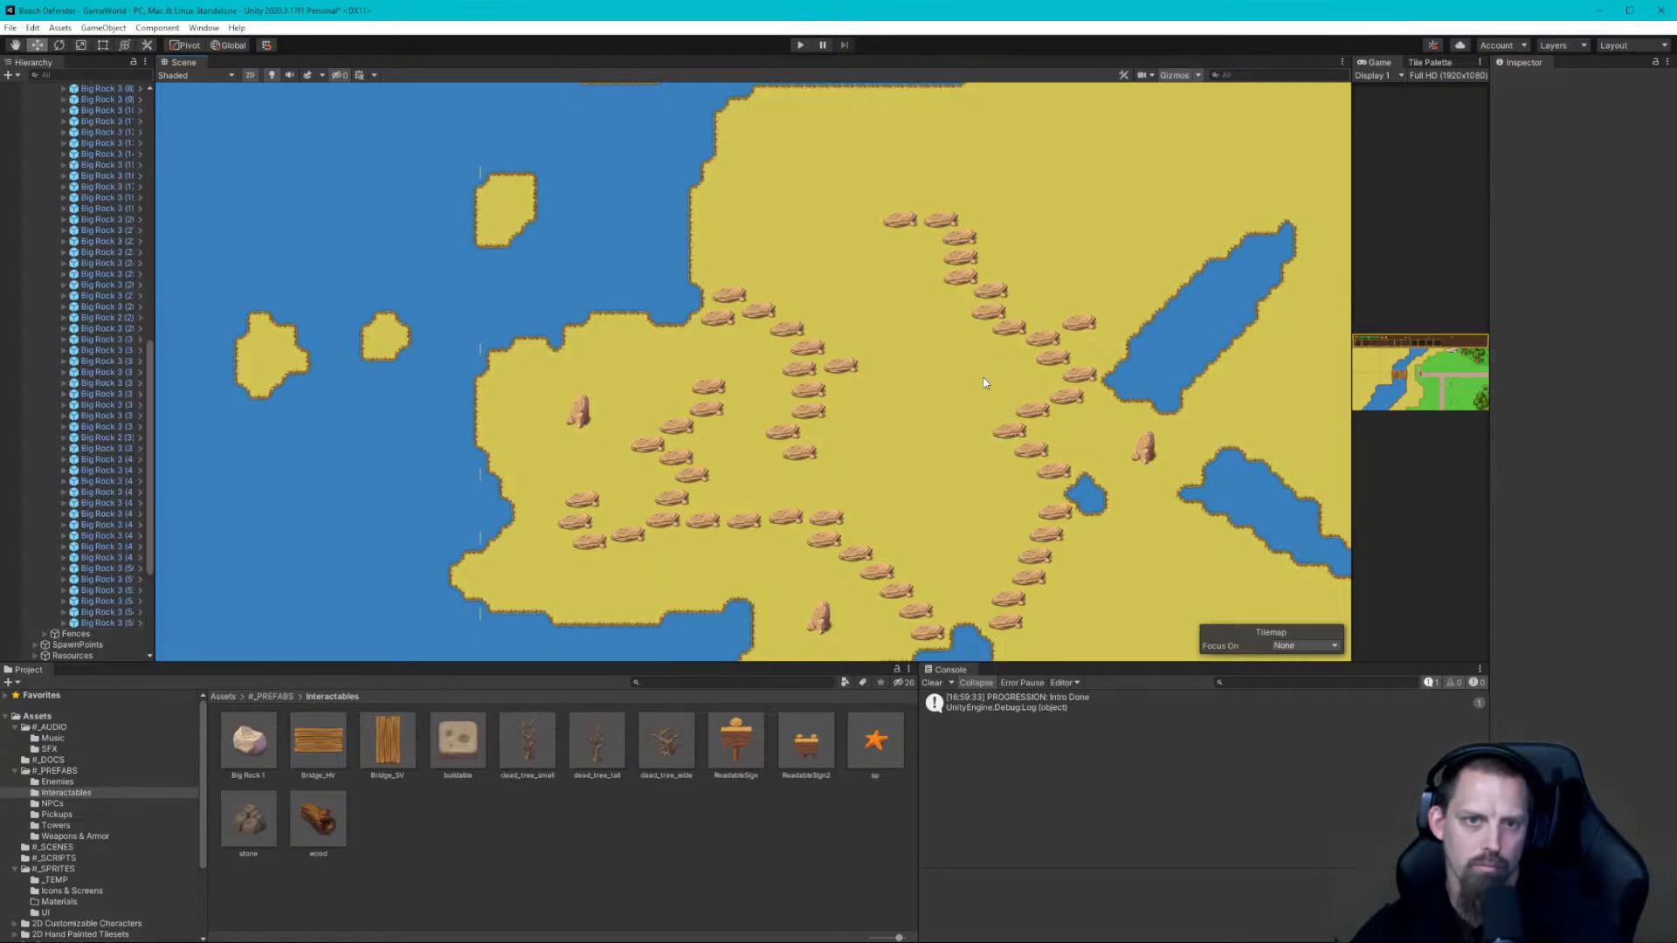
{"action": "scroll", "coordinate": [985, 383], "scroll_direction": "down", "scroll_amount": 1}
{"action": "scroll", "coordinate": [985, 383], "scroll_direction": "down", "scroll_amount": 2}
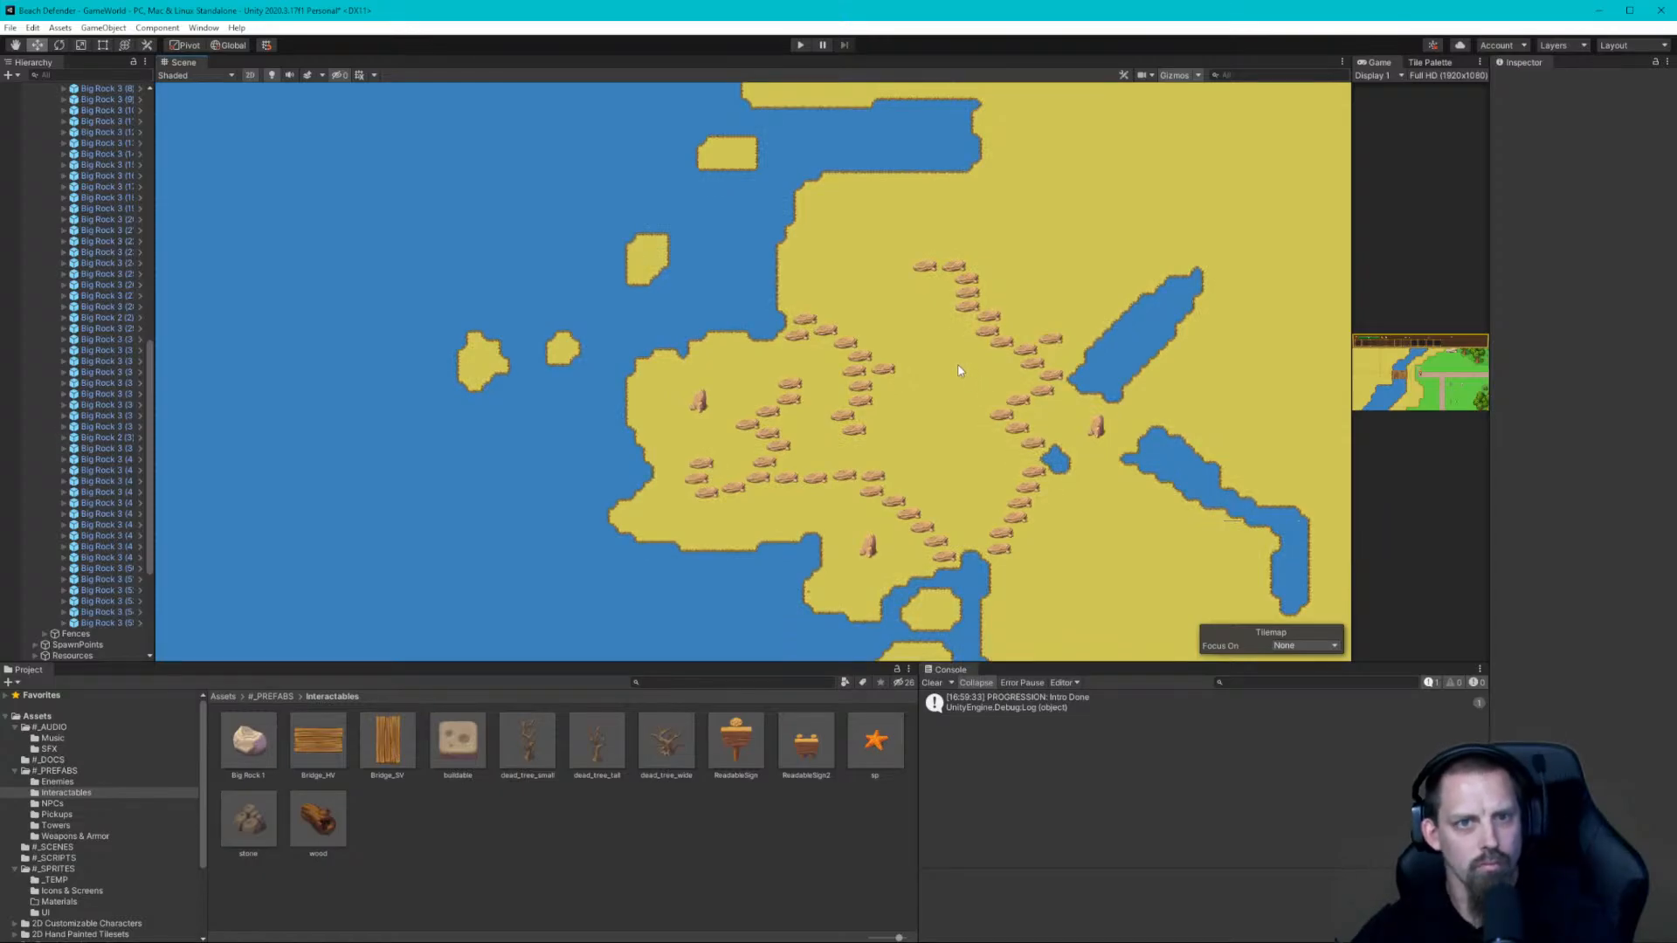
Duplicate the tall rock east of the small pond and place the copy directly west of the northernmost rock row
{"action": "left_click", "coordinate": [1097, 427]}
{"action": "key", "text": "ctrl+d"}
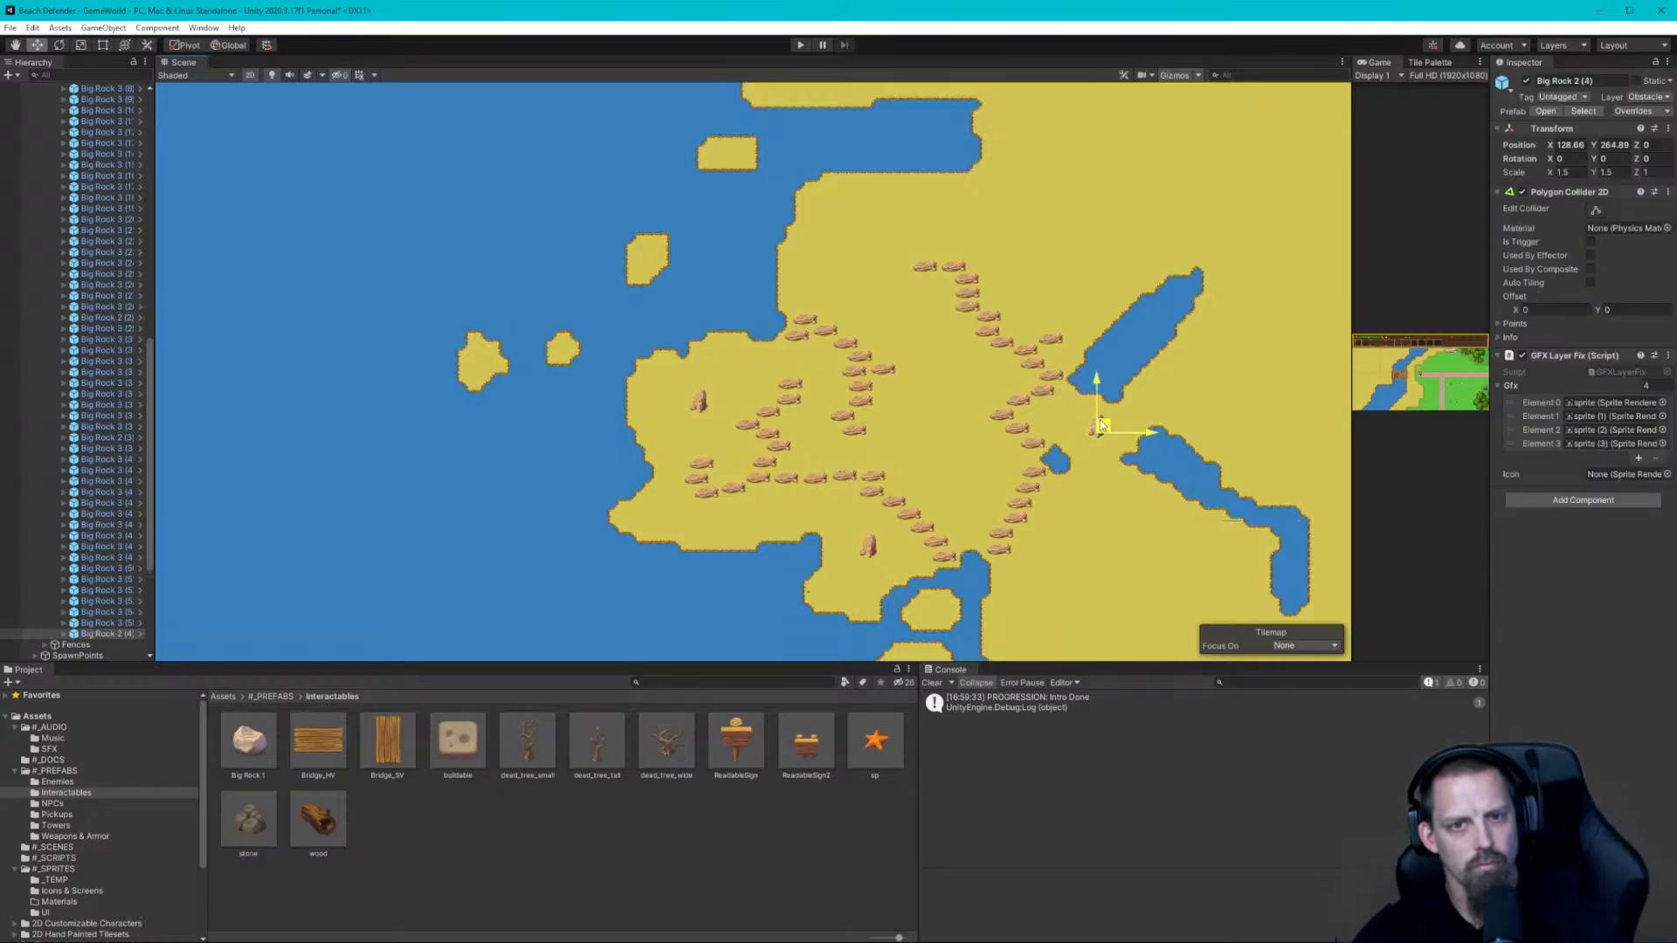
{"action": "left_click_drag", "start_coordinate": [1098, 421], "coordinate": [884, 262]}
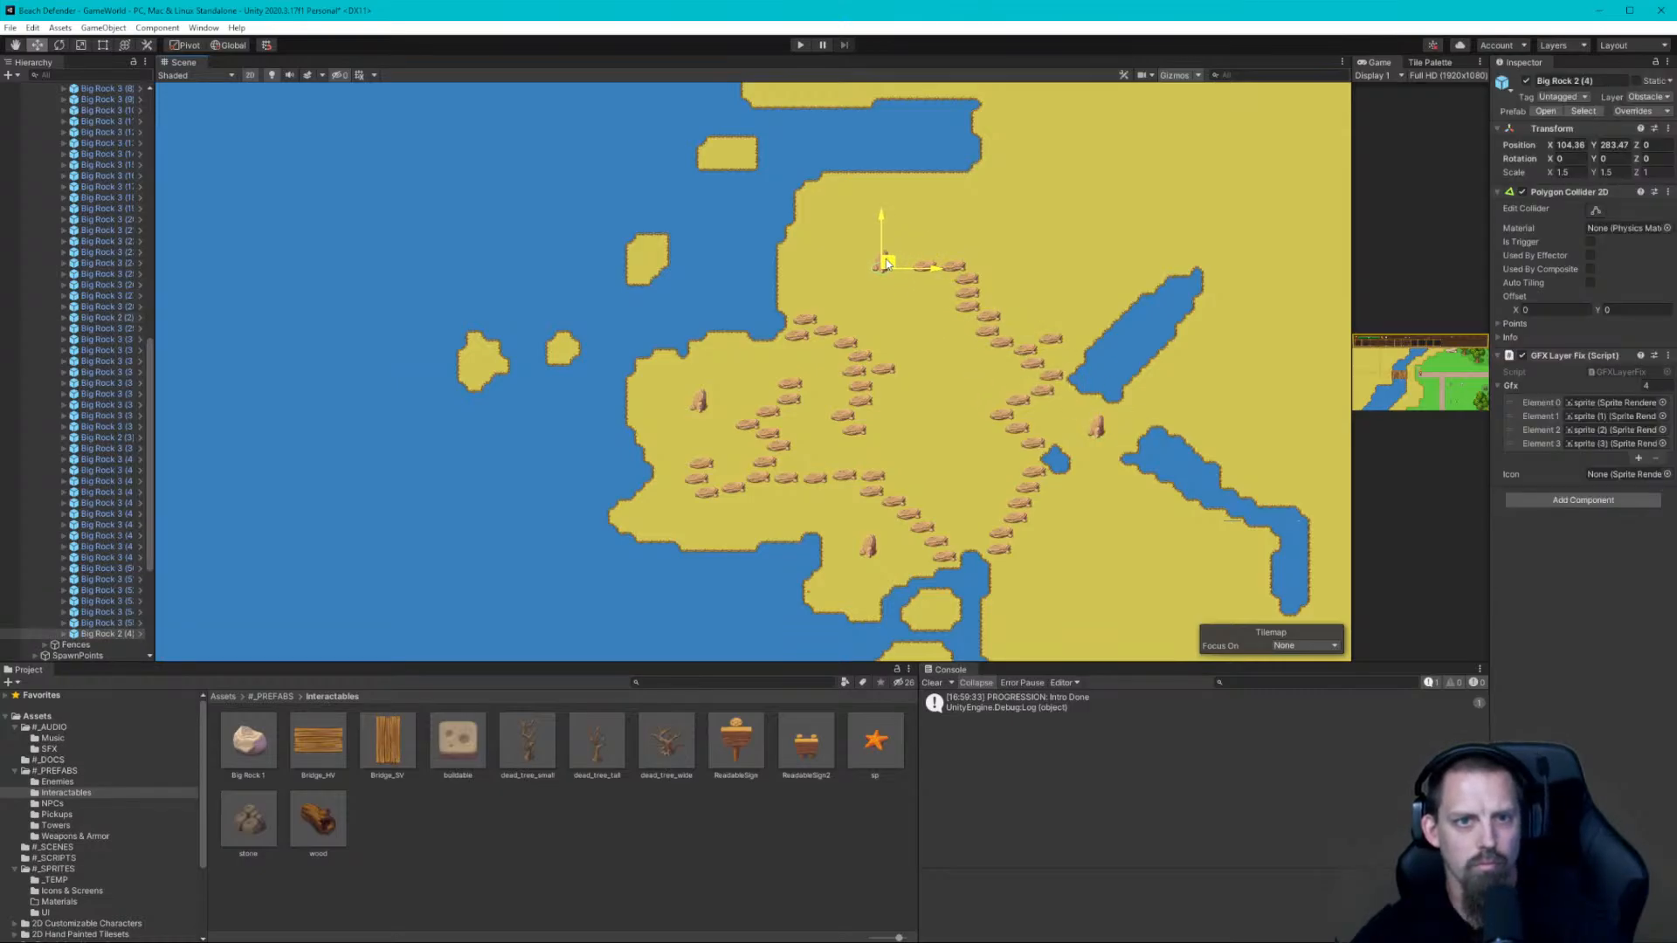
Scale the copied tall rock to 2 on X, Y and Z and nudge it slightly northwest
{"action": "left_click", "coordinate": [1563, 172]}
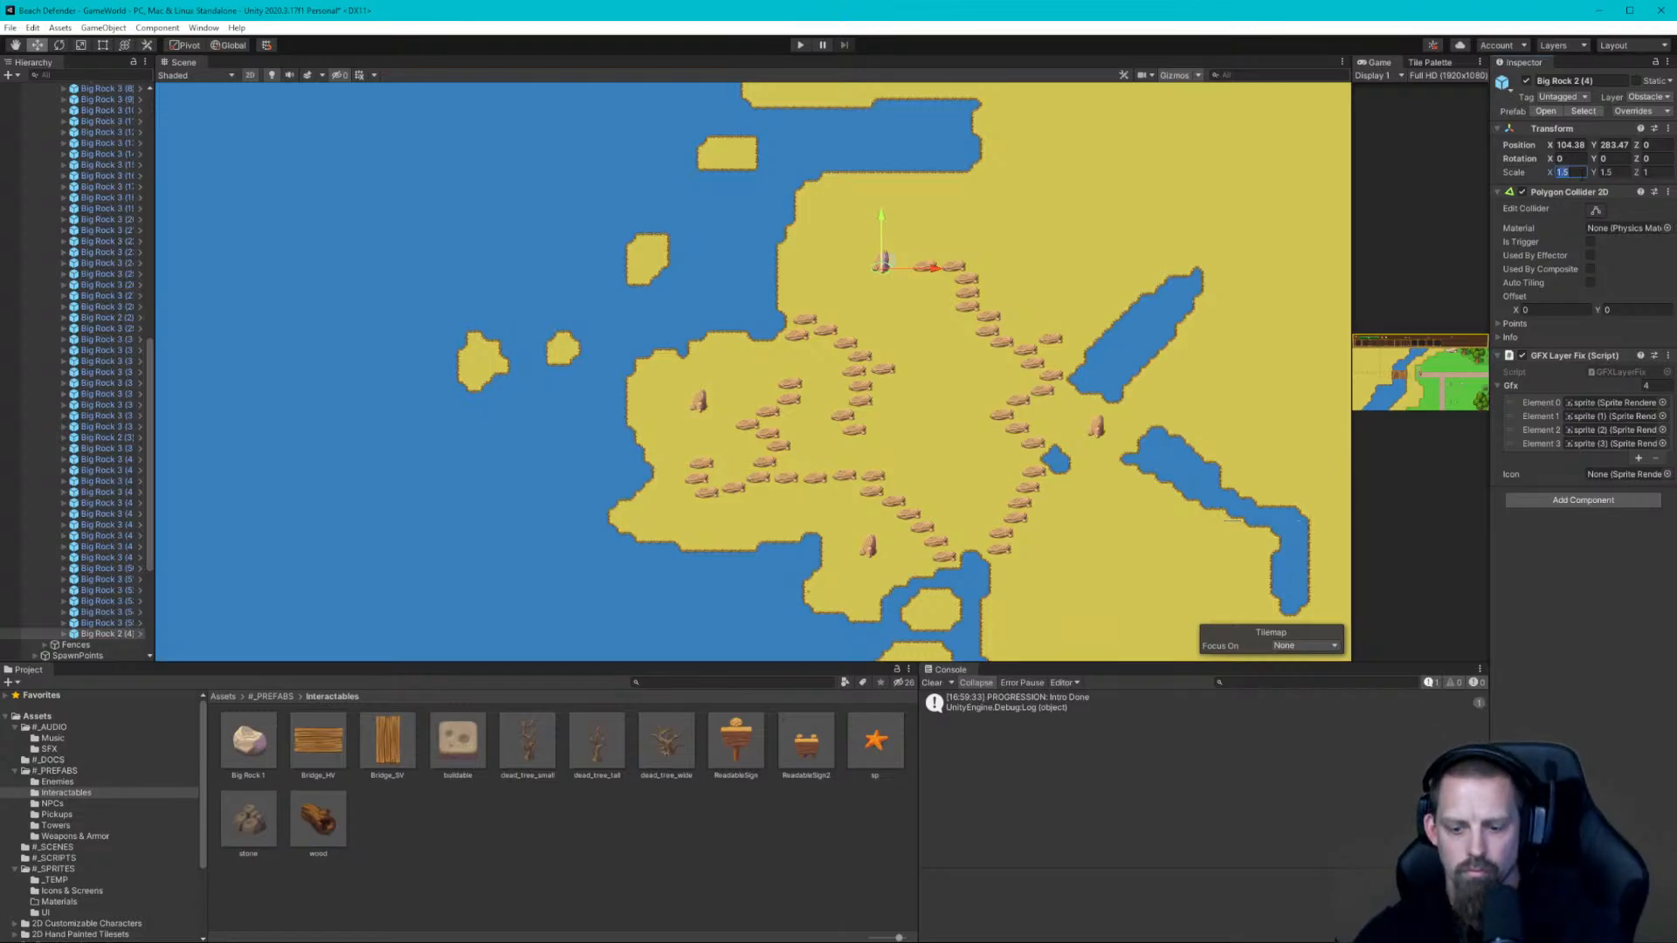
{"action": "key", "text": "Tab"}
{"action": "type", "text": "2"}
{"action": "key", "text": "Tab"}
{"action": "type", "text": "2"}
{"action": "key", "text": "Tab"}
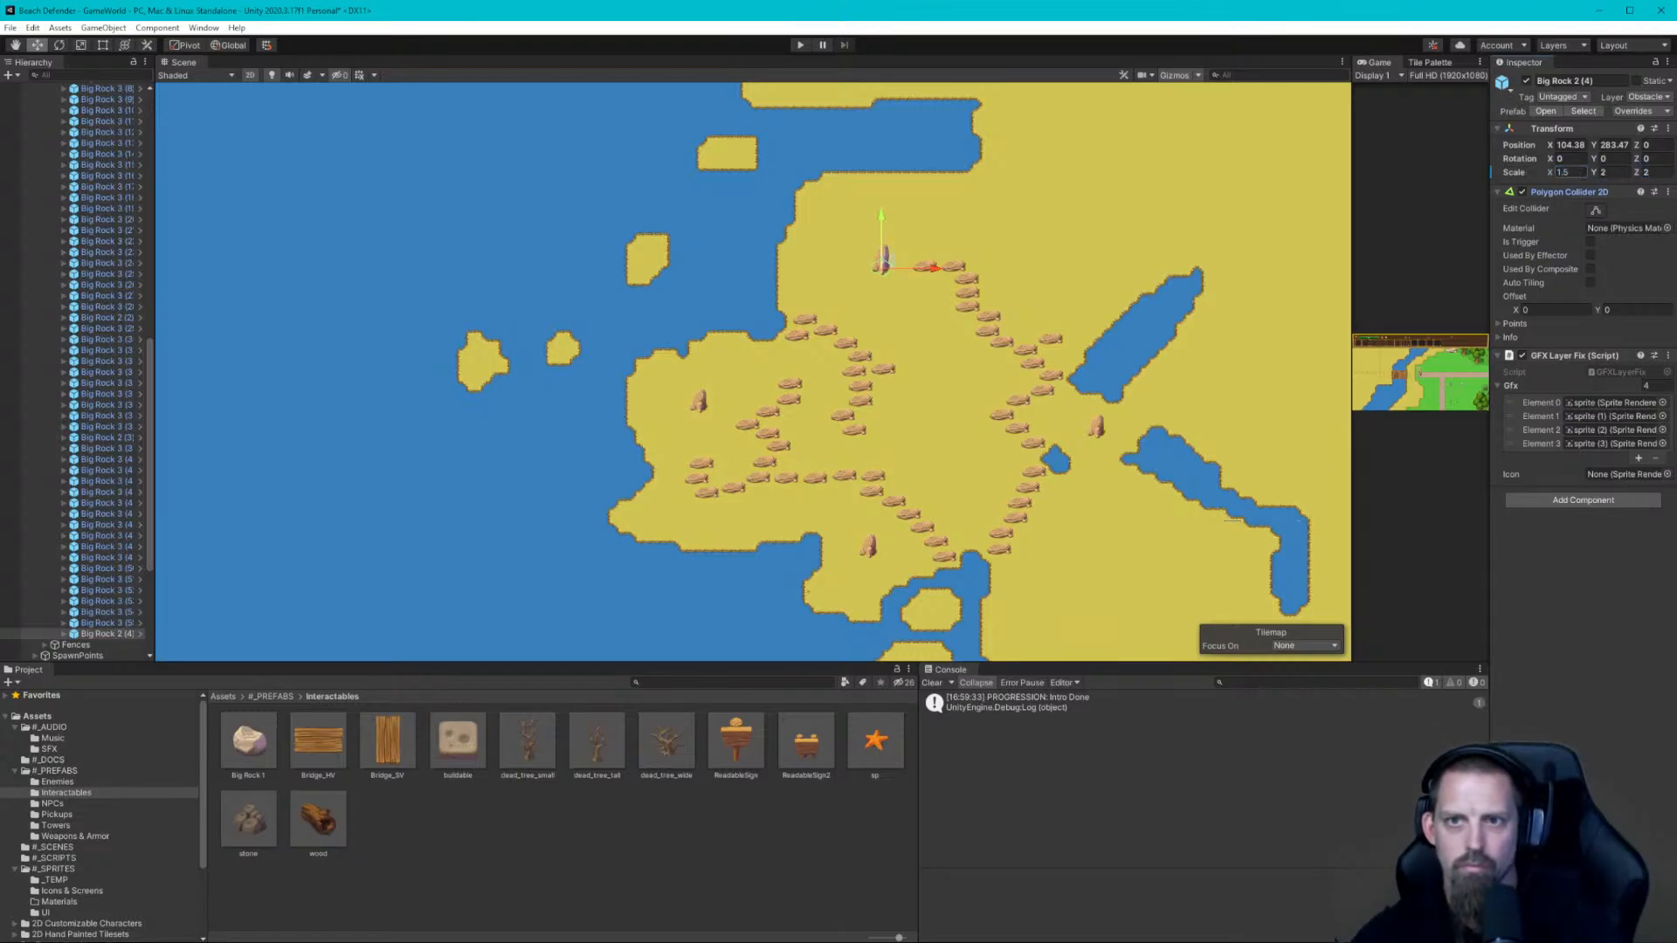
{"action": "left_click", "coordinate": [1563, 172]}
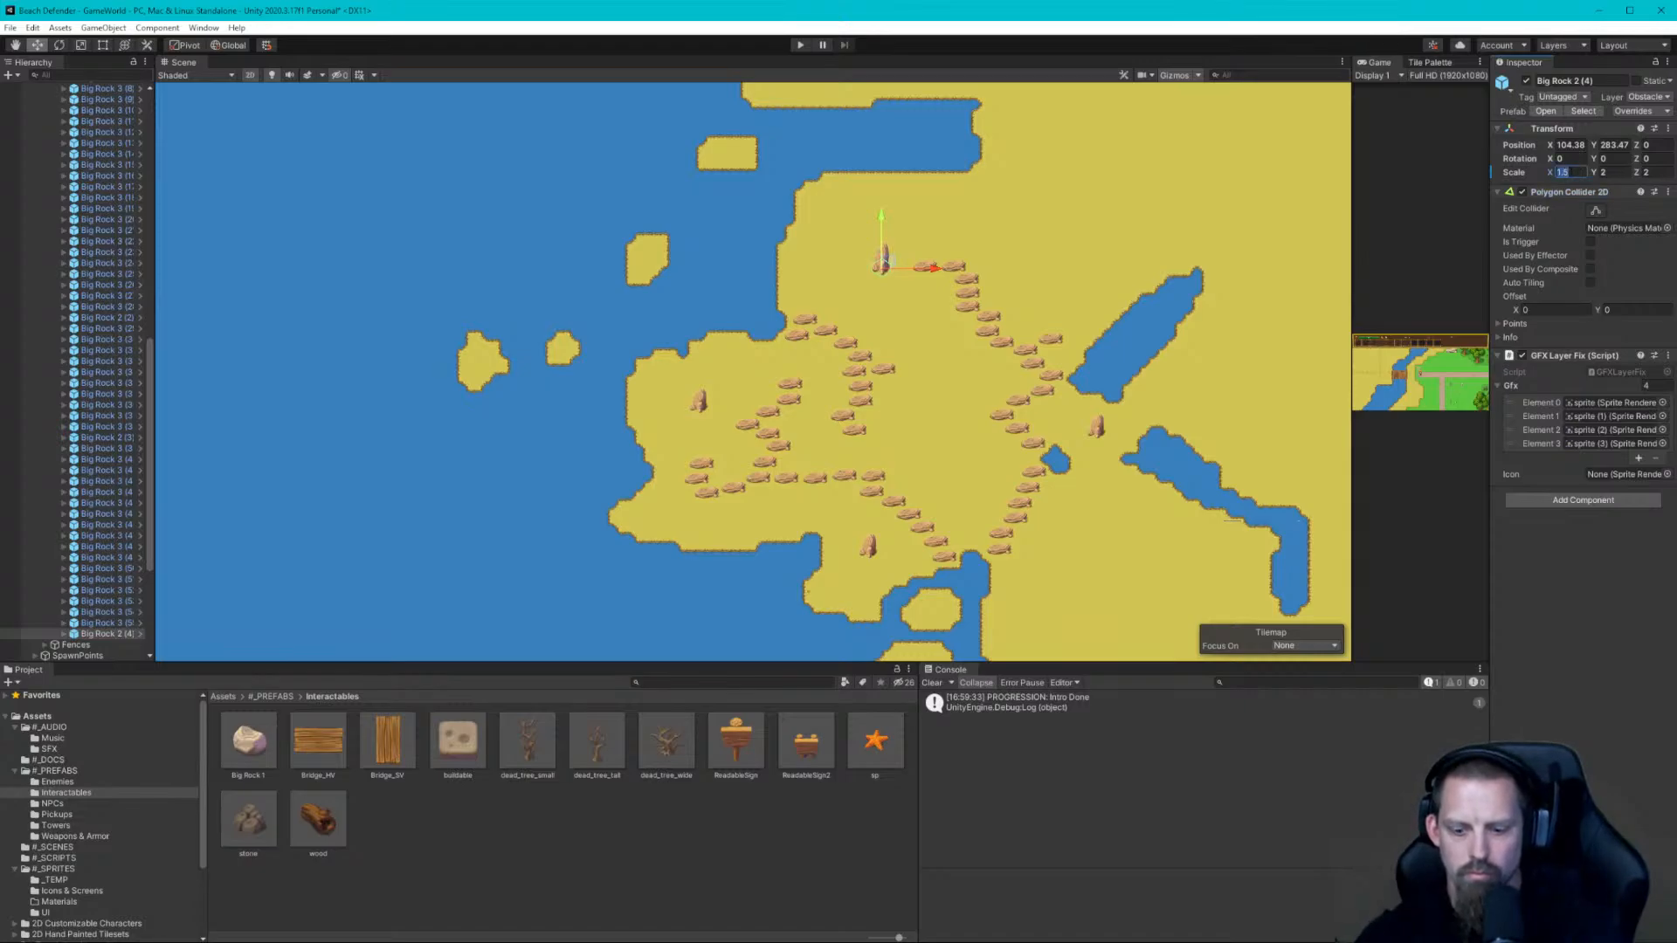
{"action": "type", "text": "2"}
{"action": "key", "text": "Tab"}
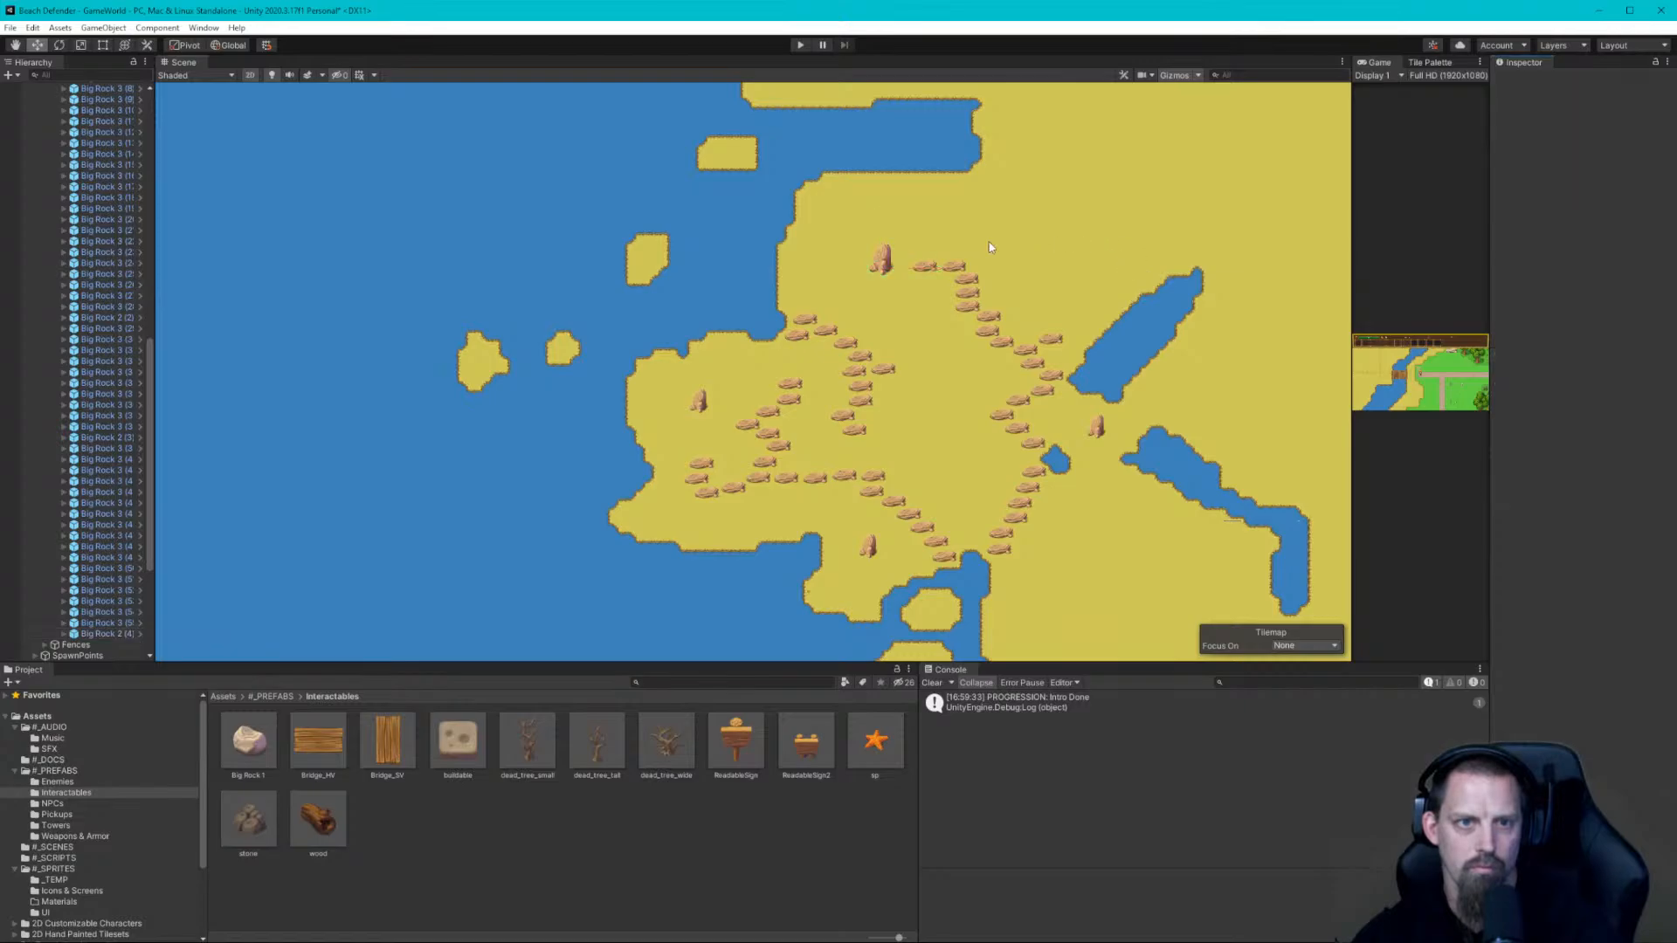
{"action": "left_click_drag", "start_coordinate": [894, 267], "coordinate": [885, 261]}
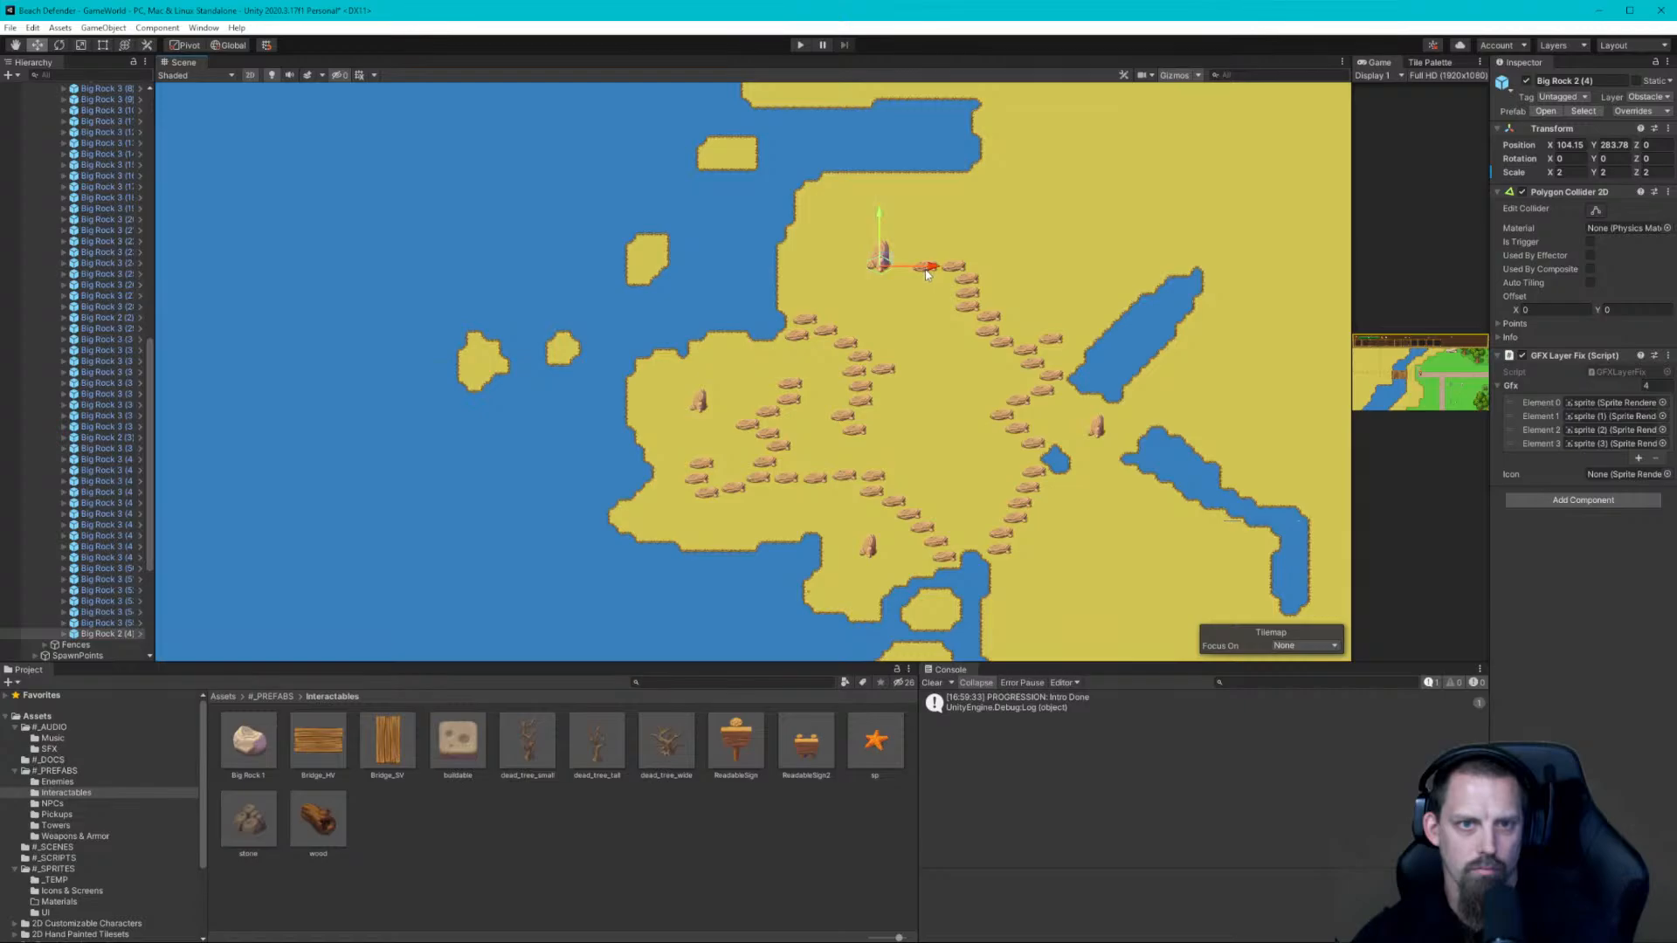
Scale the adjacent flat rock, Big Rock 3 (39), to X 2, Y 2 and Z 1
{"action": "left_click", "coordinate": [926, 266]}
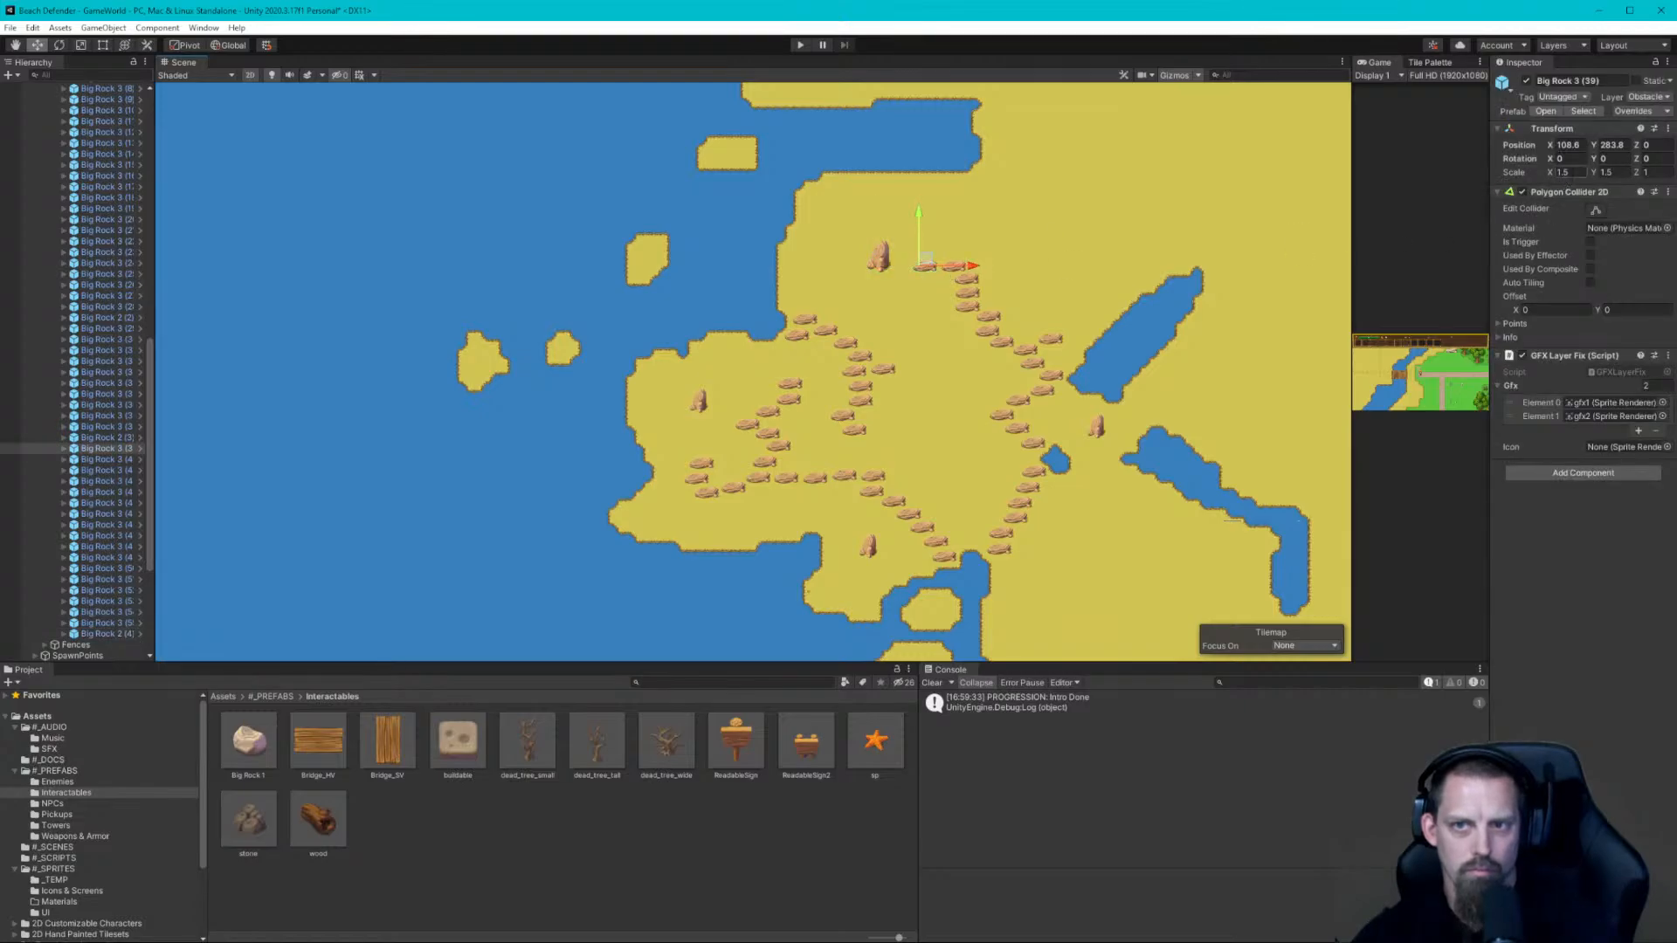
{"action": "left_click", "coordinate": [1563, 172]}
{"action": "type", "text": "2"}
{"action": "key", "text": "Tab"}
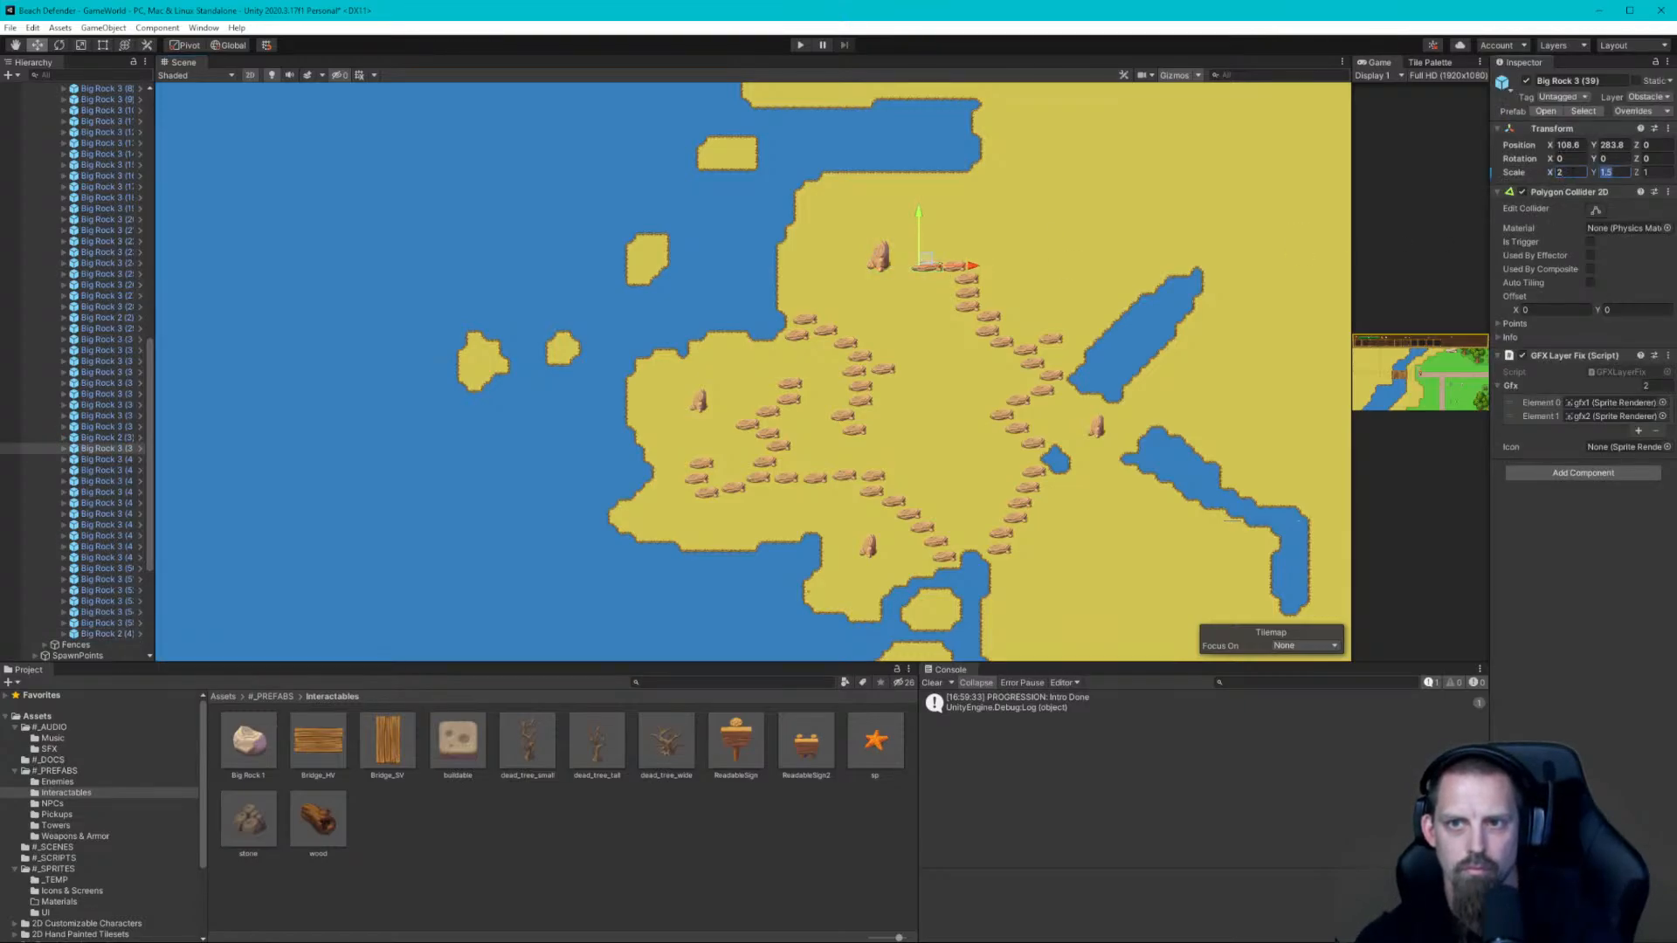
{"action": "type", "text": "2"}
{"action": "key", "text": "Tab"}
{"action": "type", "text": "2"}
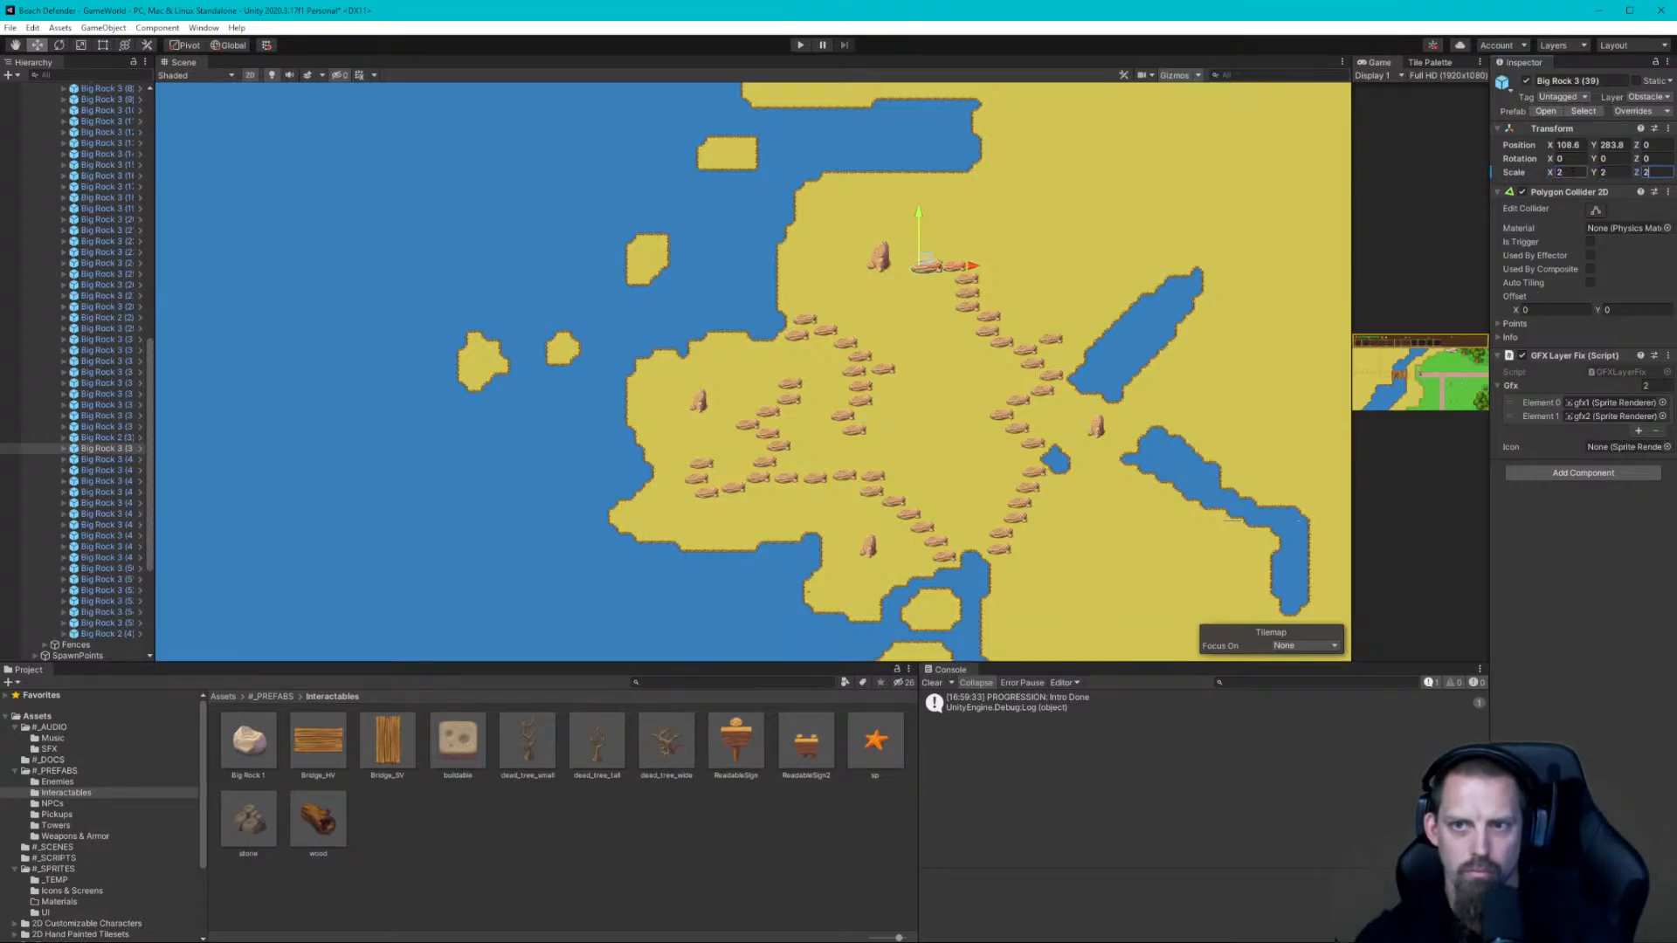
{"action": "key", "text": "shift+Tab"}
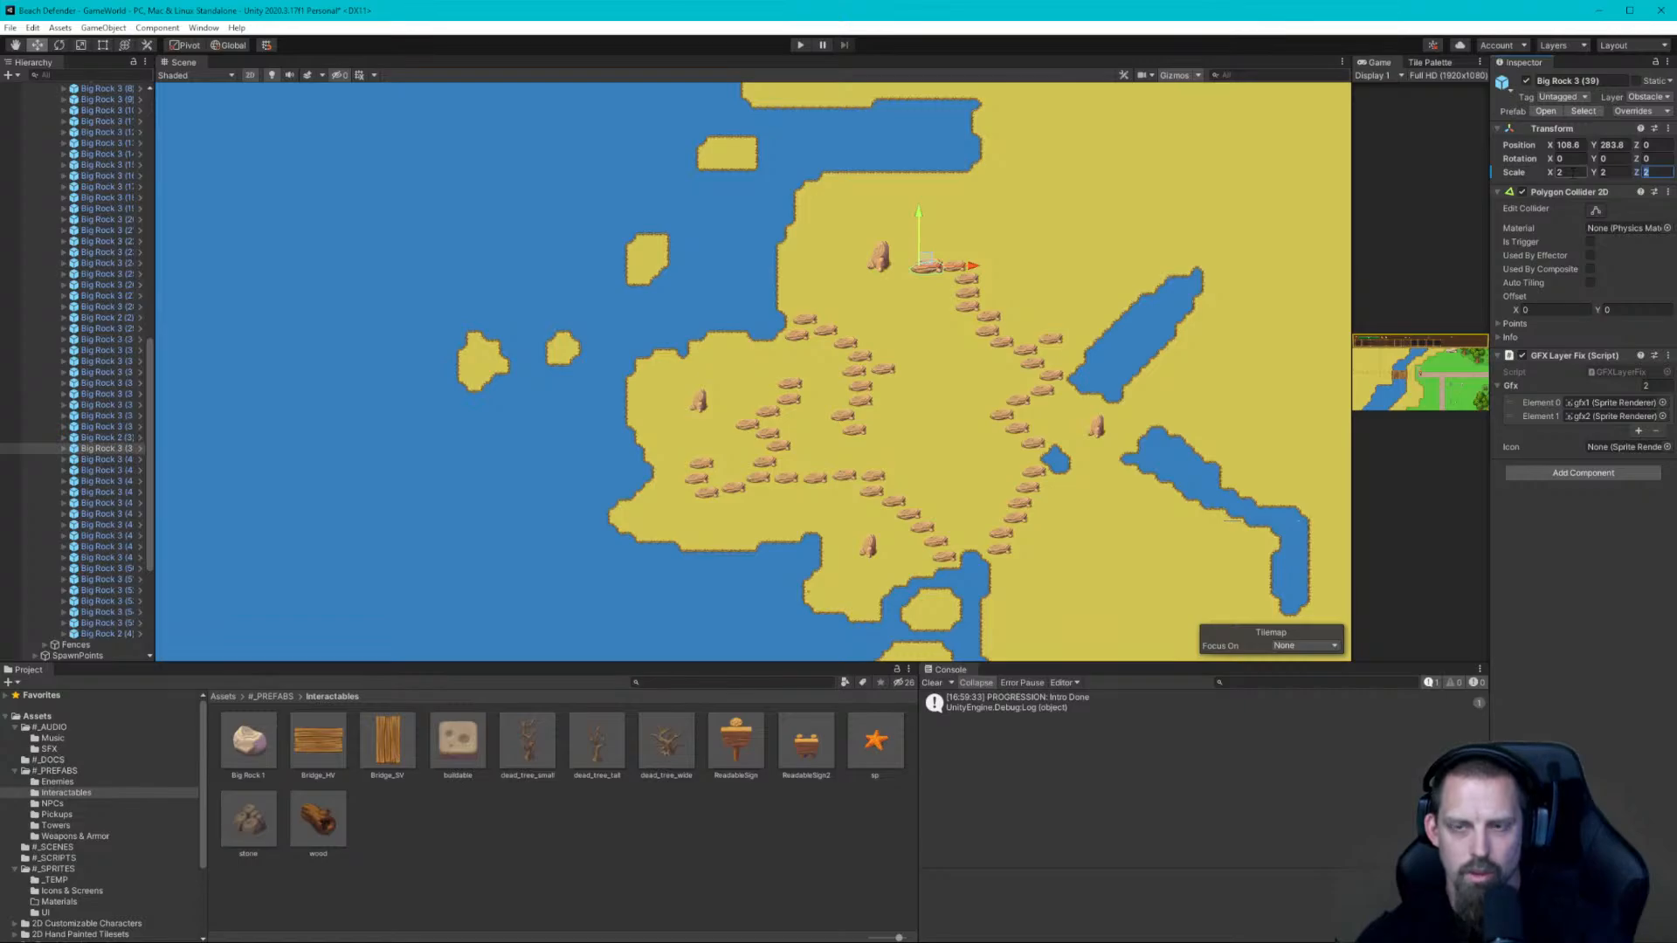
{"action": "type", "text": "1"}
{"action": "key", "text": "Tab"}
Set the Z scale of the enlarged tall rock, Big Rock 2 (4), to 1
{"action": "left_click", "coordinate": [882, 261]}
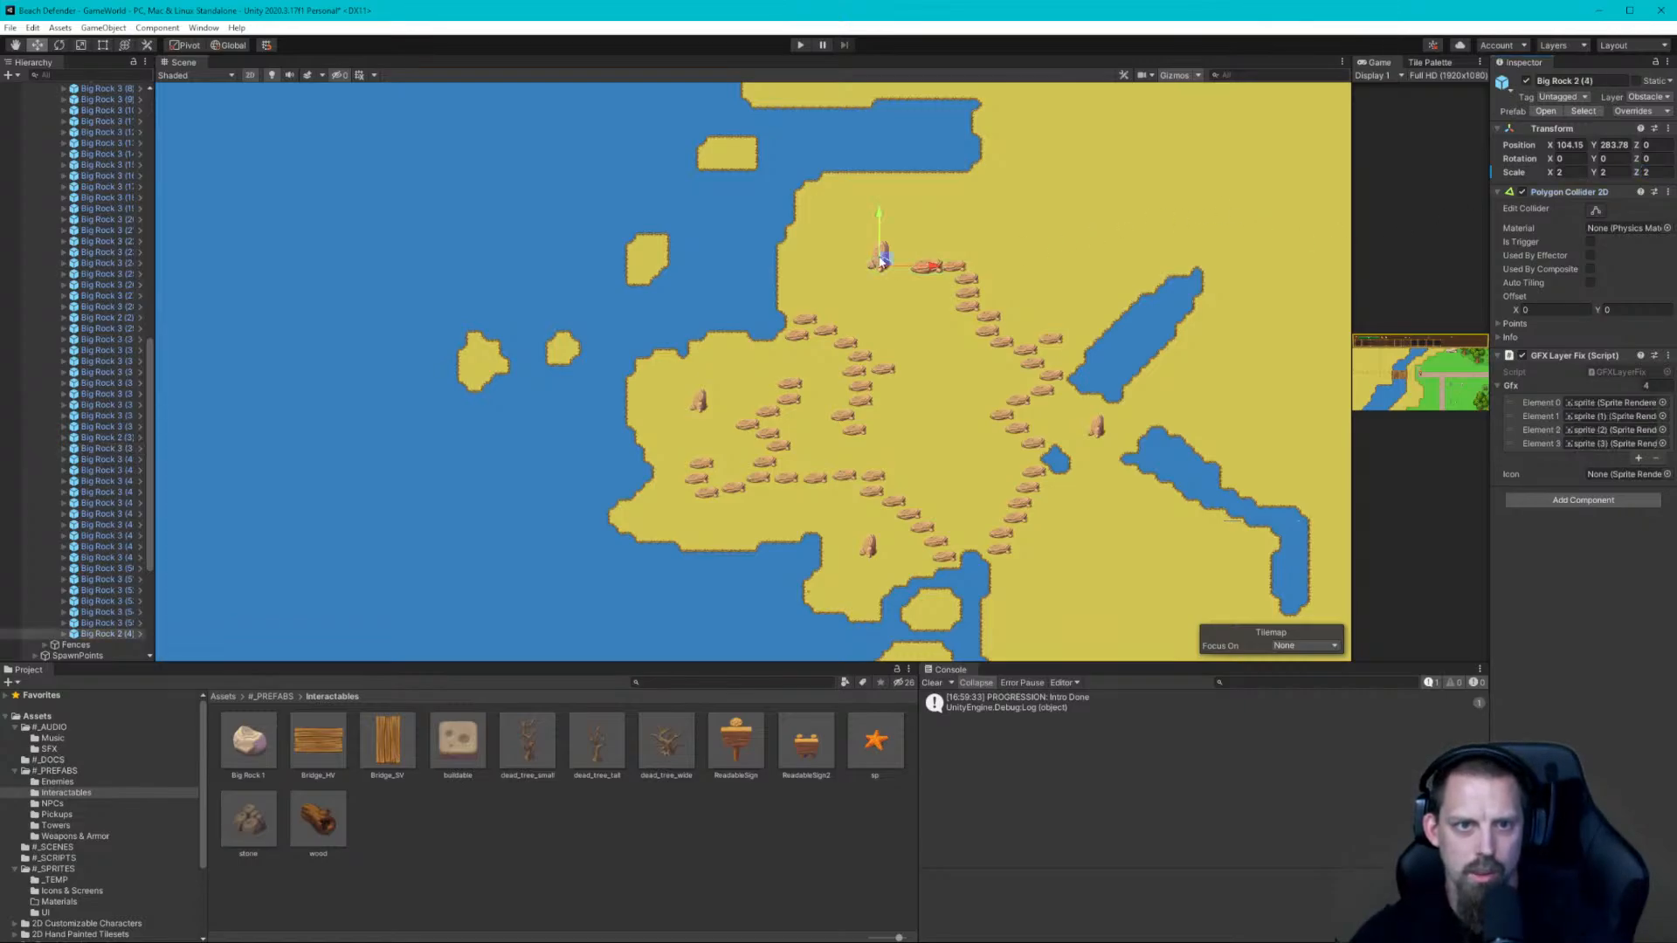
{"action": "left_click", "coordinate": [1647, 172]}
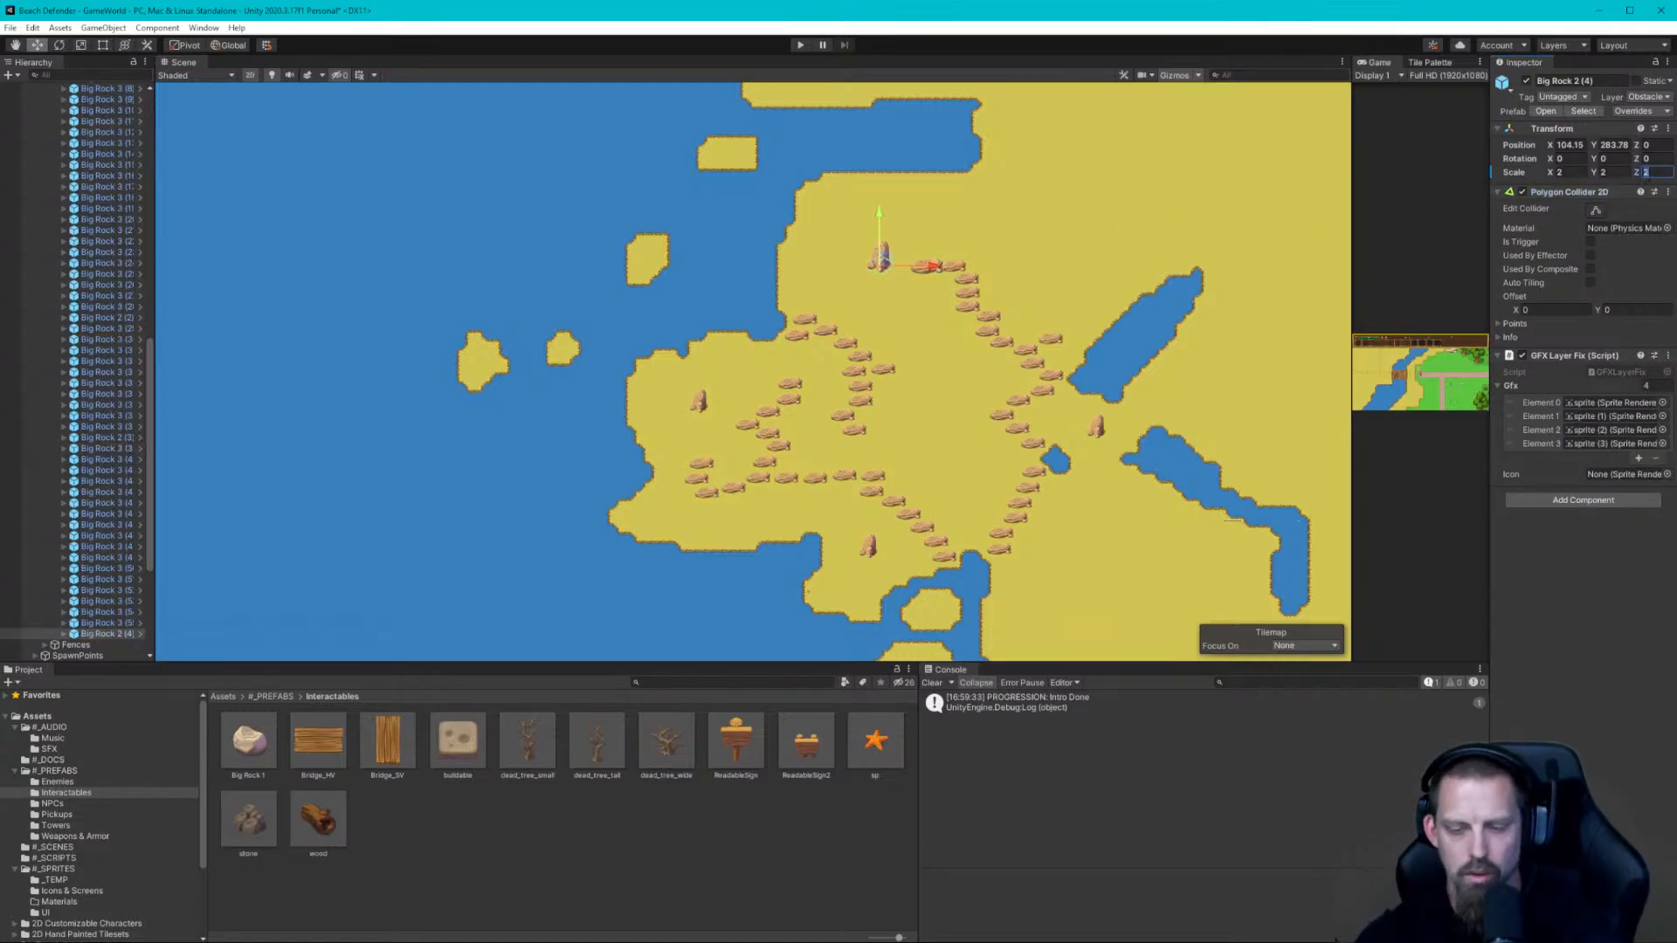
{"action": "type", "text": "1"}
{"action": "key", "text": "Tab"}
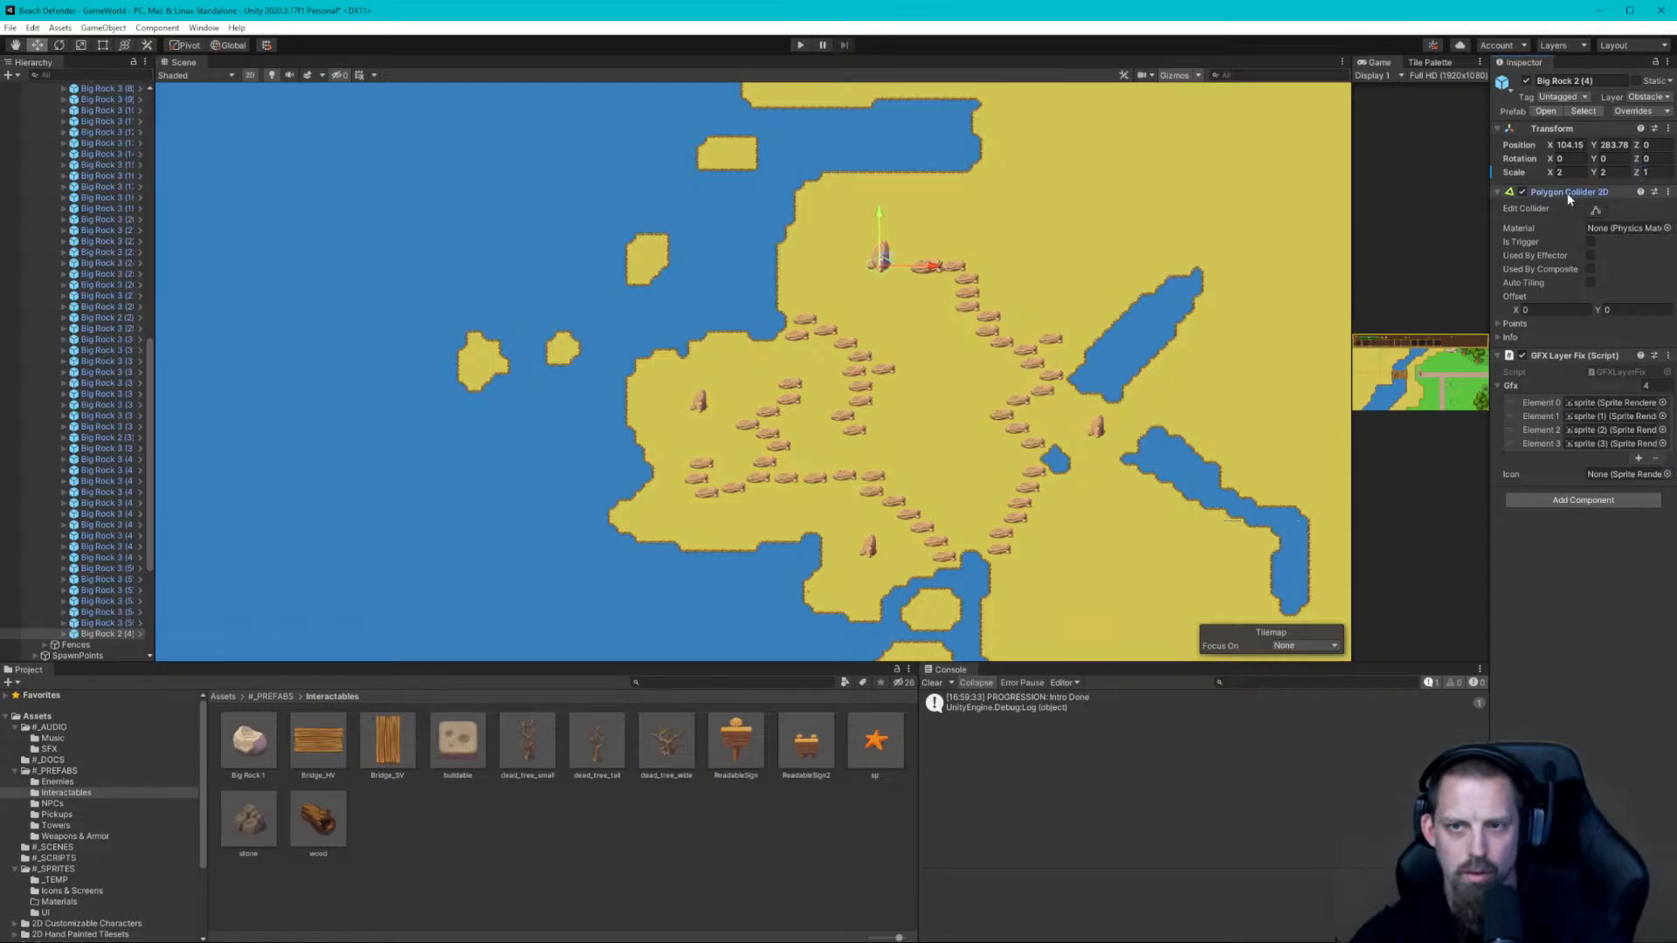
Nudge the enlarged flat rock, the enlarged tall rock and Big Rock 3 (41) closer together to tighten the northern barrier's western end
{"action": "left_click", "coordinate": [927, 263]}
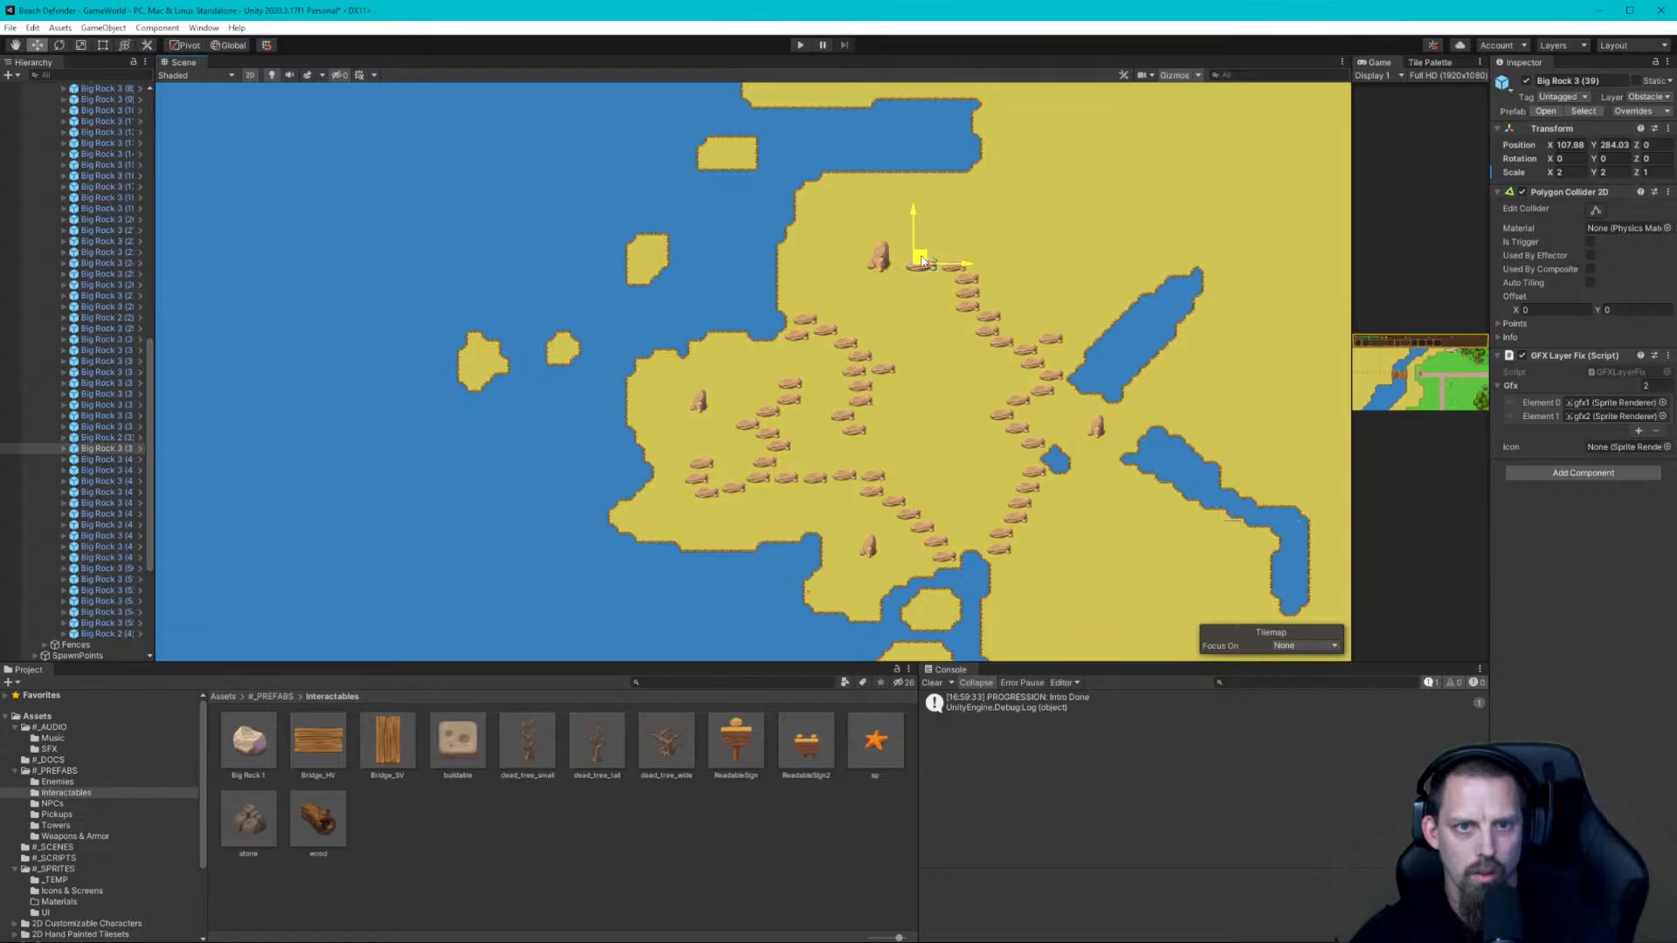
{"action": "left_click", "coordinate": [883, 263]}
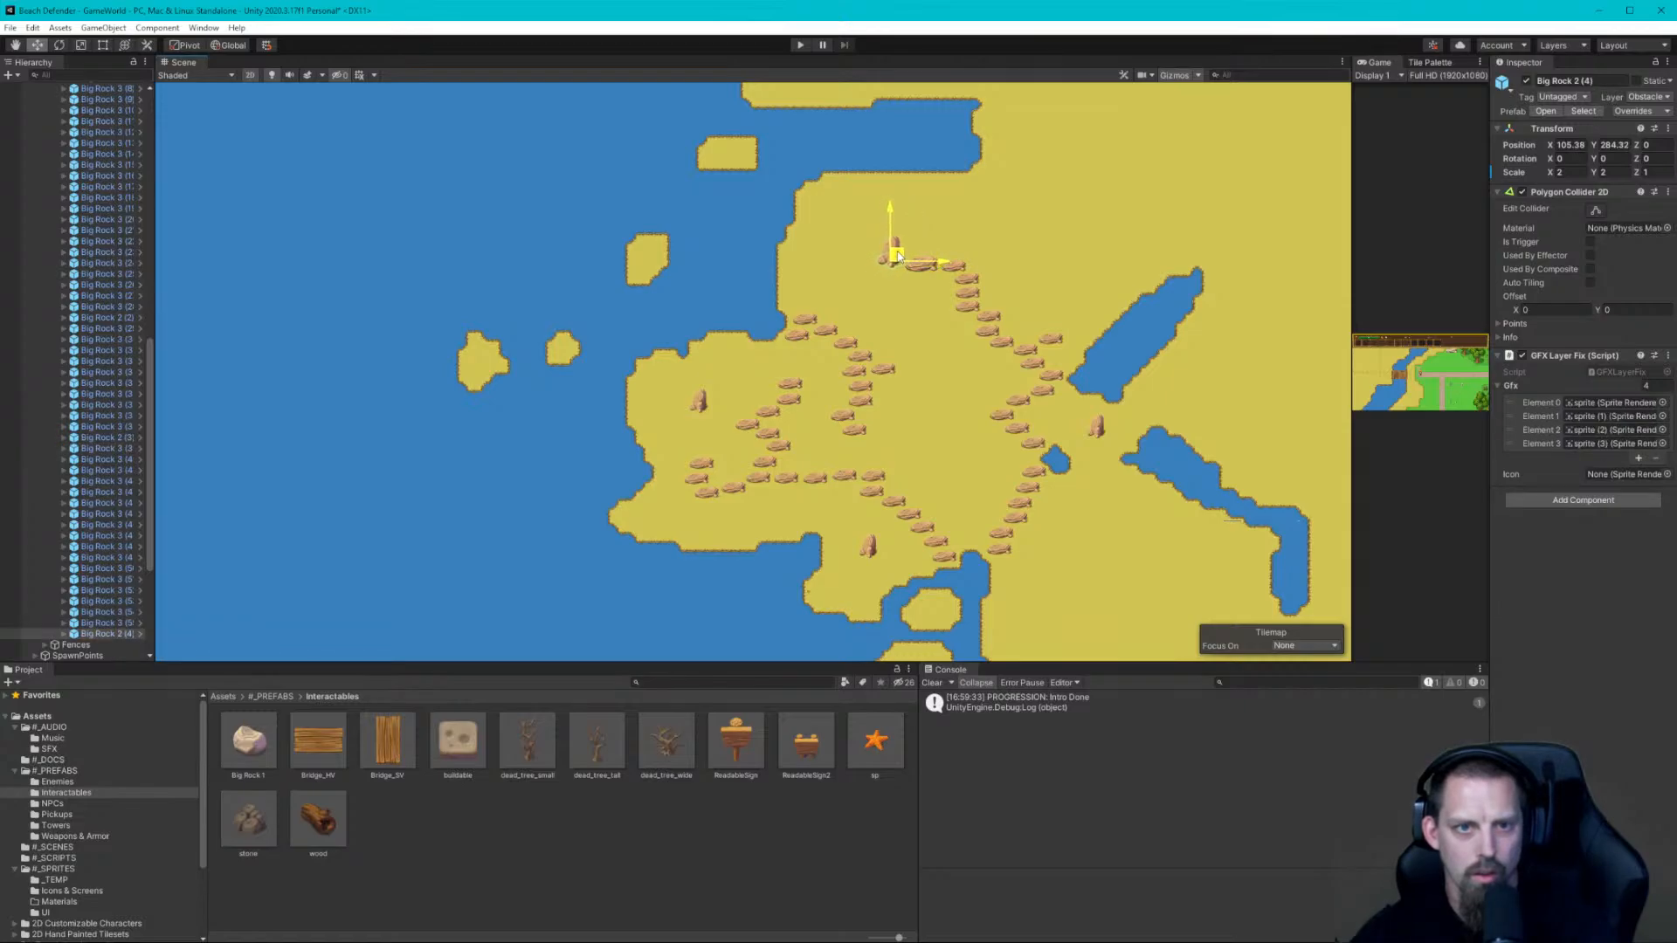
{"action": "left_click_drag", "start_coordinate": [898, 256], "coordinate": [900, 257]}
{"action": "scroll", "coordinate": [897, 259], "scroll_direction": "up", "scroll_amount": 5}
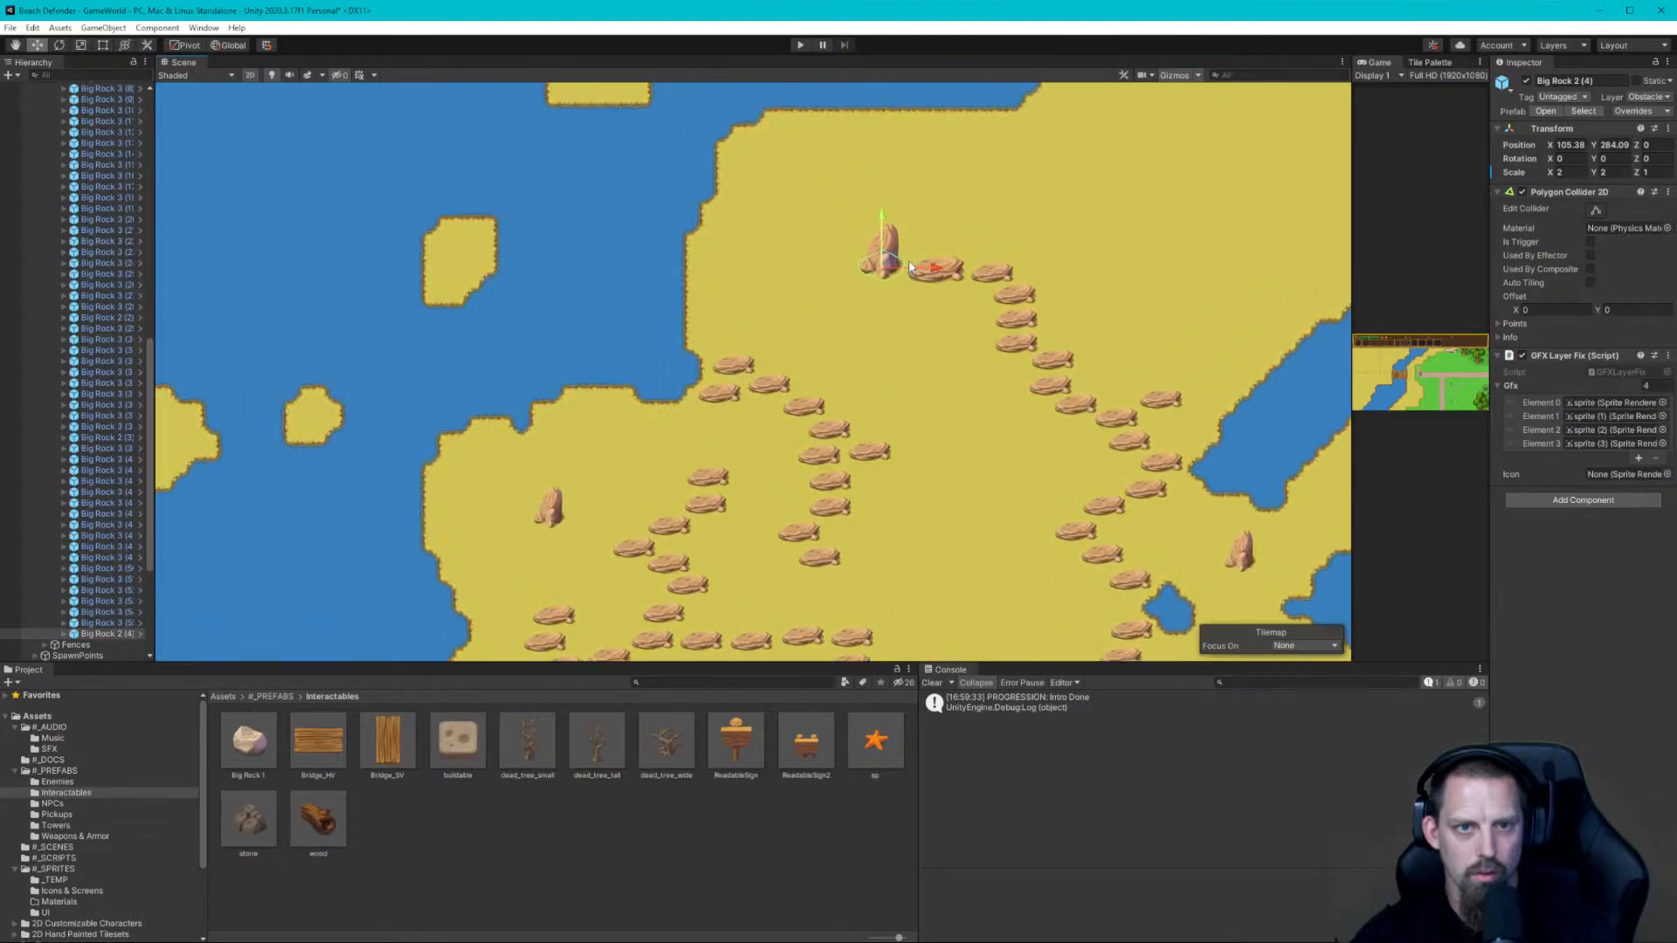
{"action": "left_click_drag", "start_coordinate": [885, 264], "coordinate": [892, 267]}
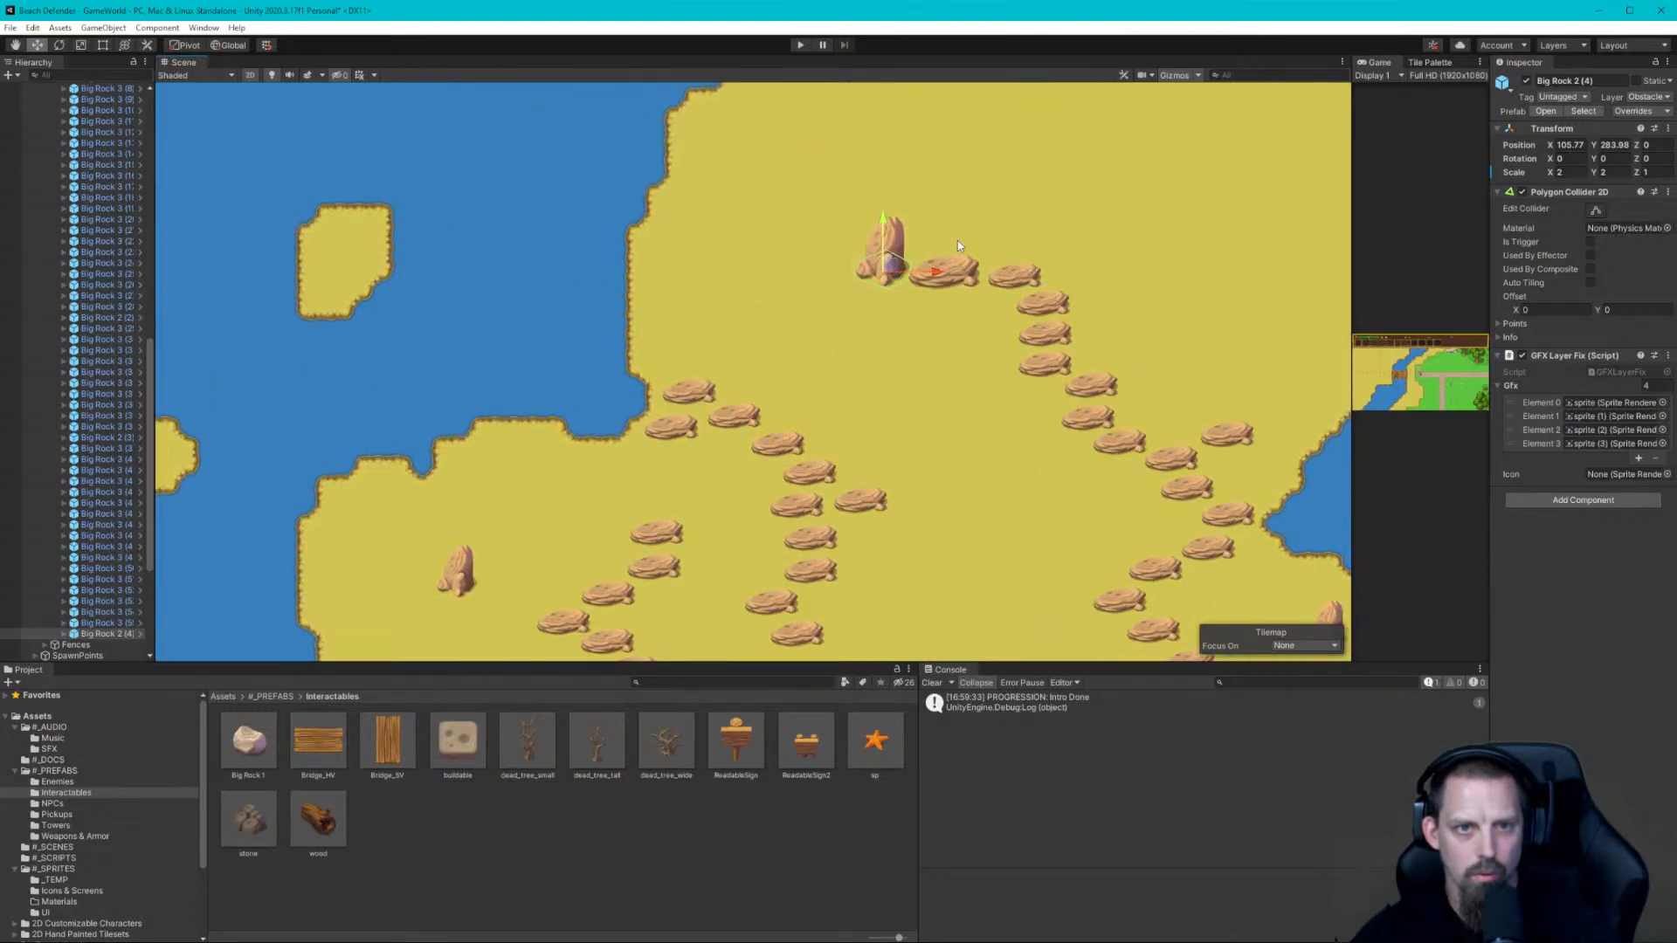
{"action": "scroll", "coordinate": [958, 246], "scroll_direction": "down", "scroll_amount": 3}
{"action": "left_click", "coordinate": [993, 263]}
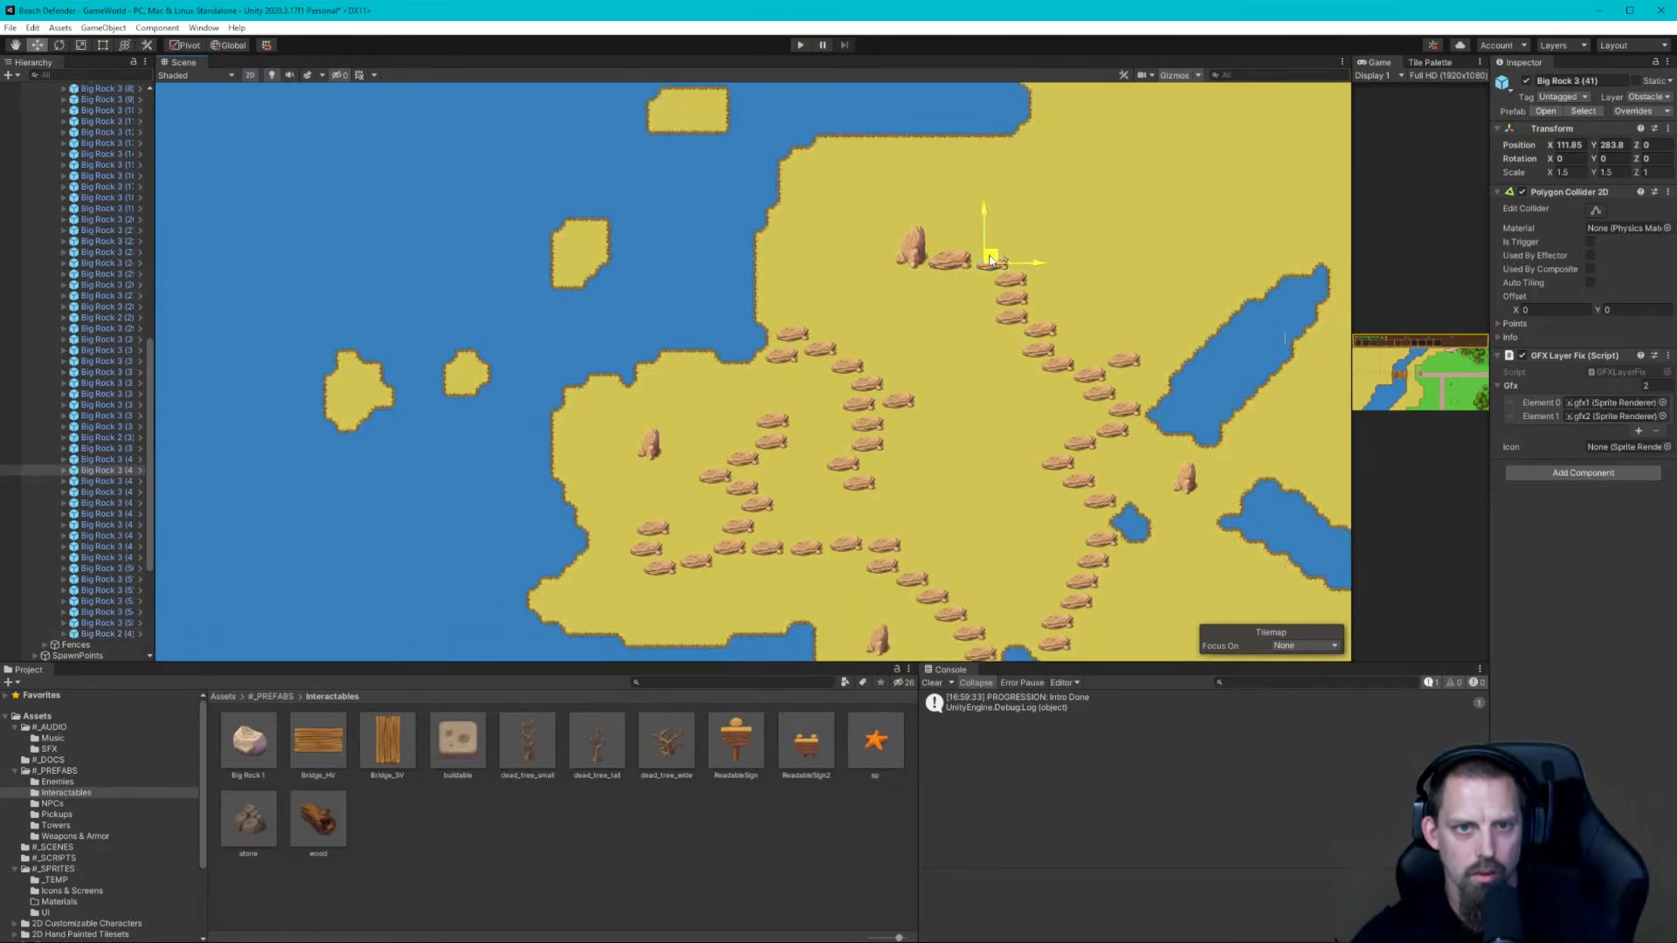
{"action": "left_click", "coordinate": [1048, 229]}
{"action": "scroll", "coordinate": [1061, 253], "scroll_direction": "down", "scroll_amount": 4}
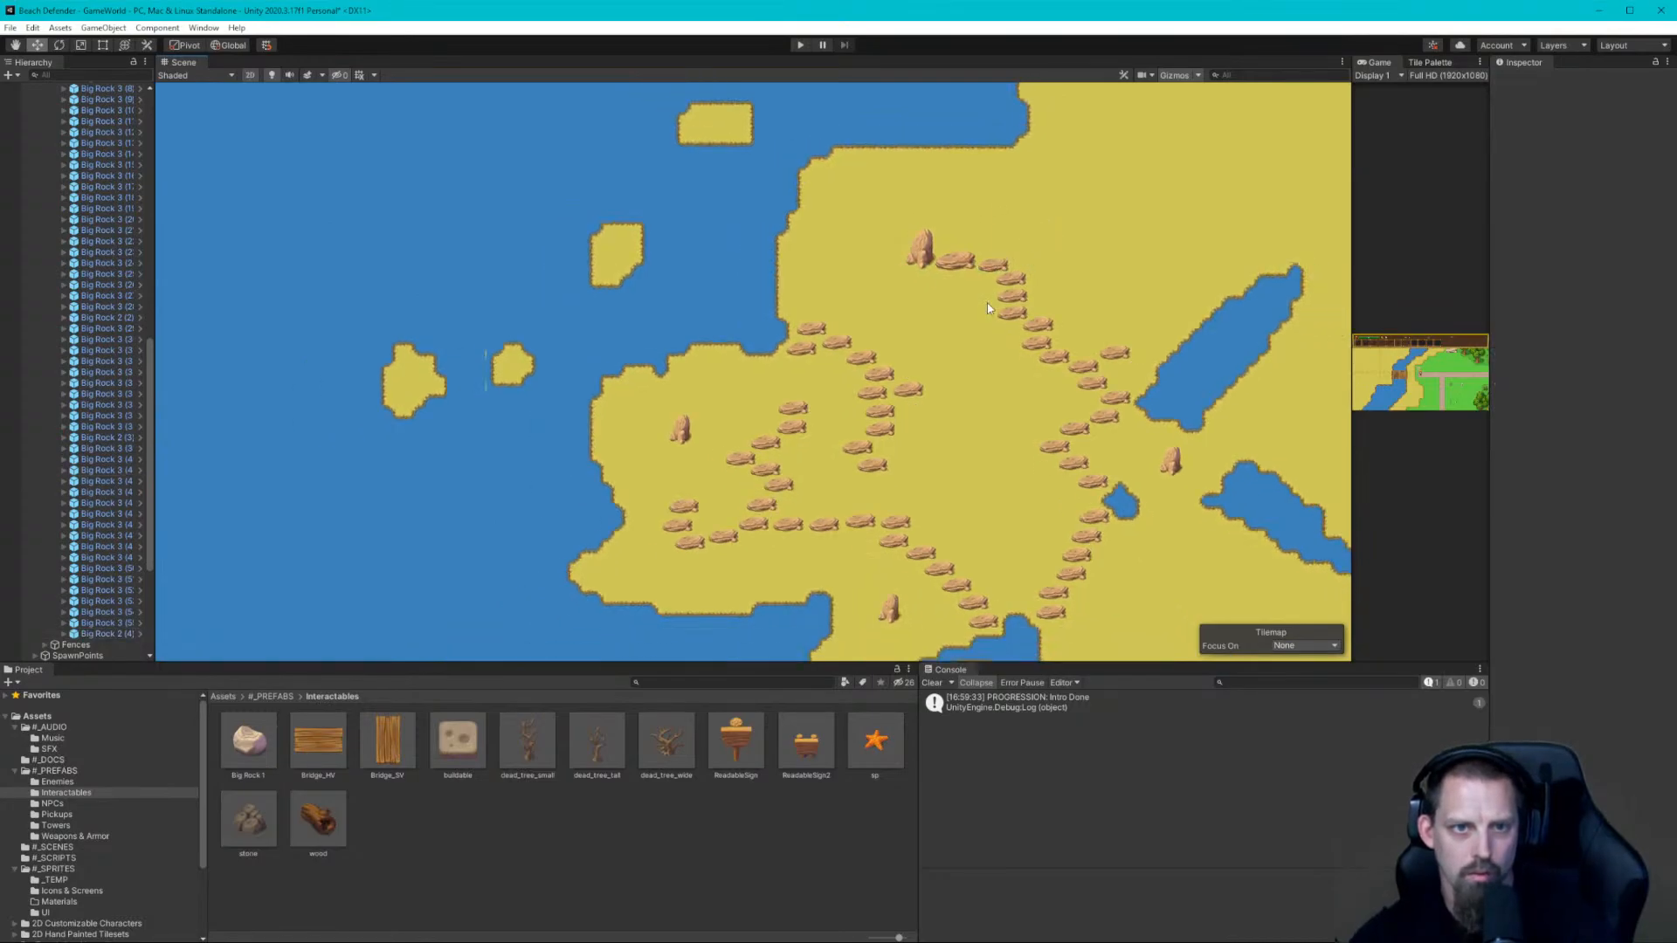
Duplicate Big Rock 3 (41) repeatedly to form a barrier from the northern inlet's eastern end southeast and east to about X 138, Y 290
{"action": "middle_click_drag", "start_coordinate": [1068, 270], "coordinate": [851, 343]}
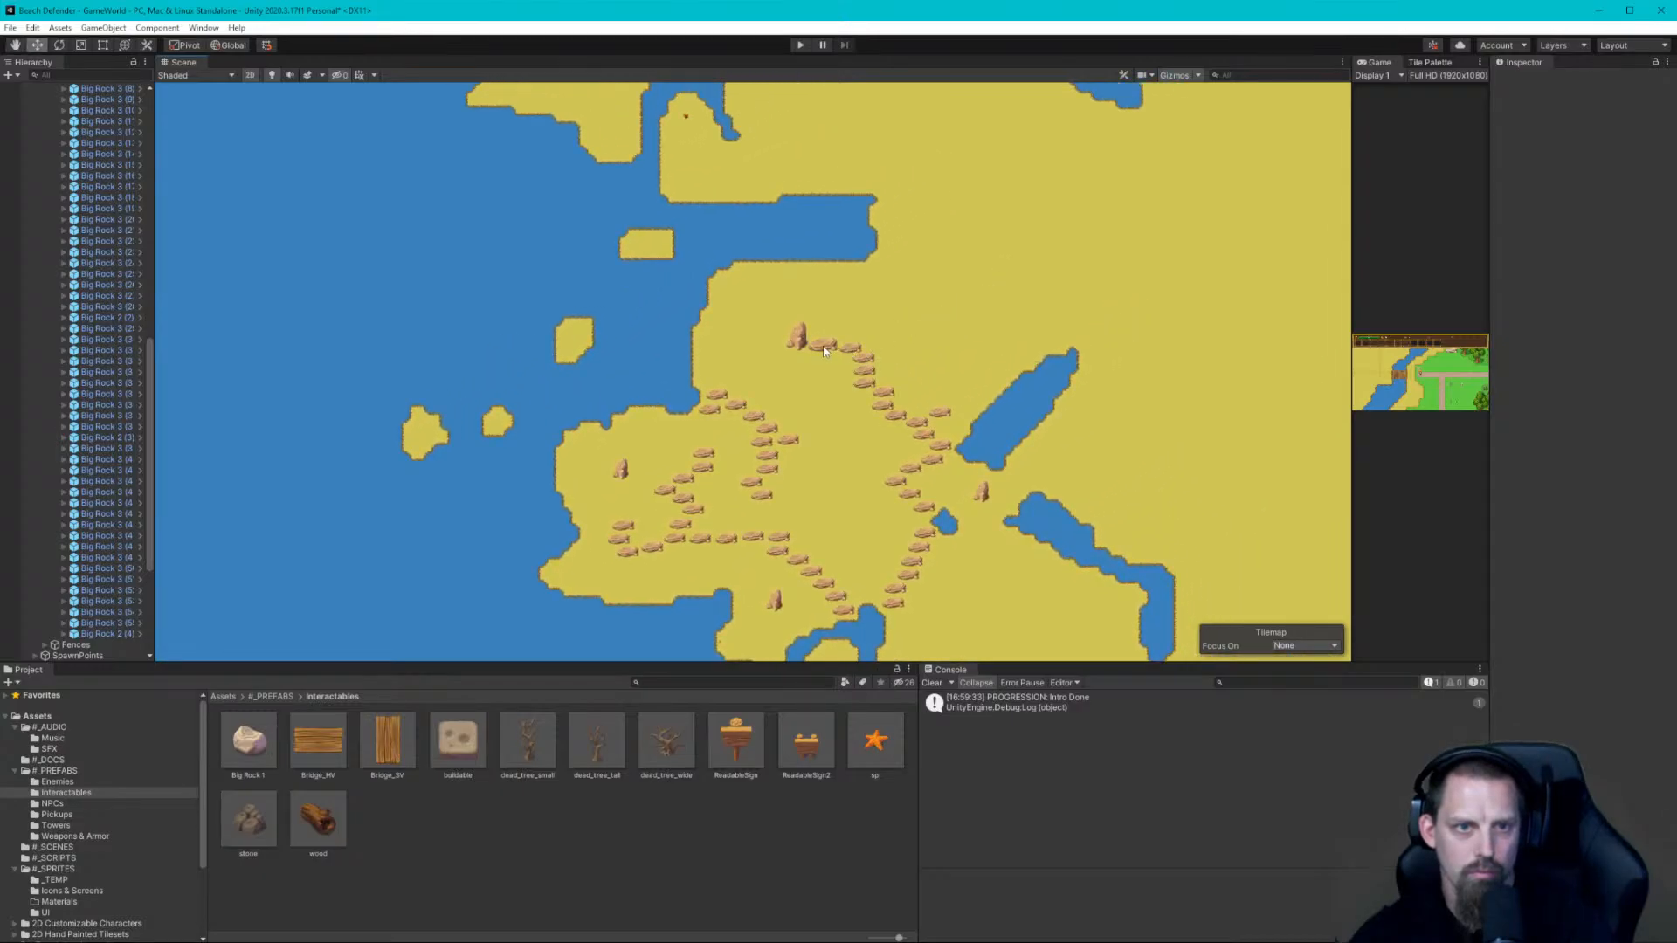
{"action": "left_click", "coordinate": [854, 351]}
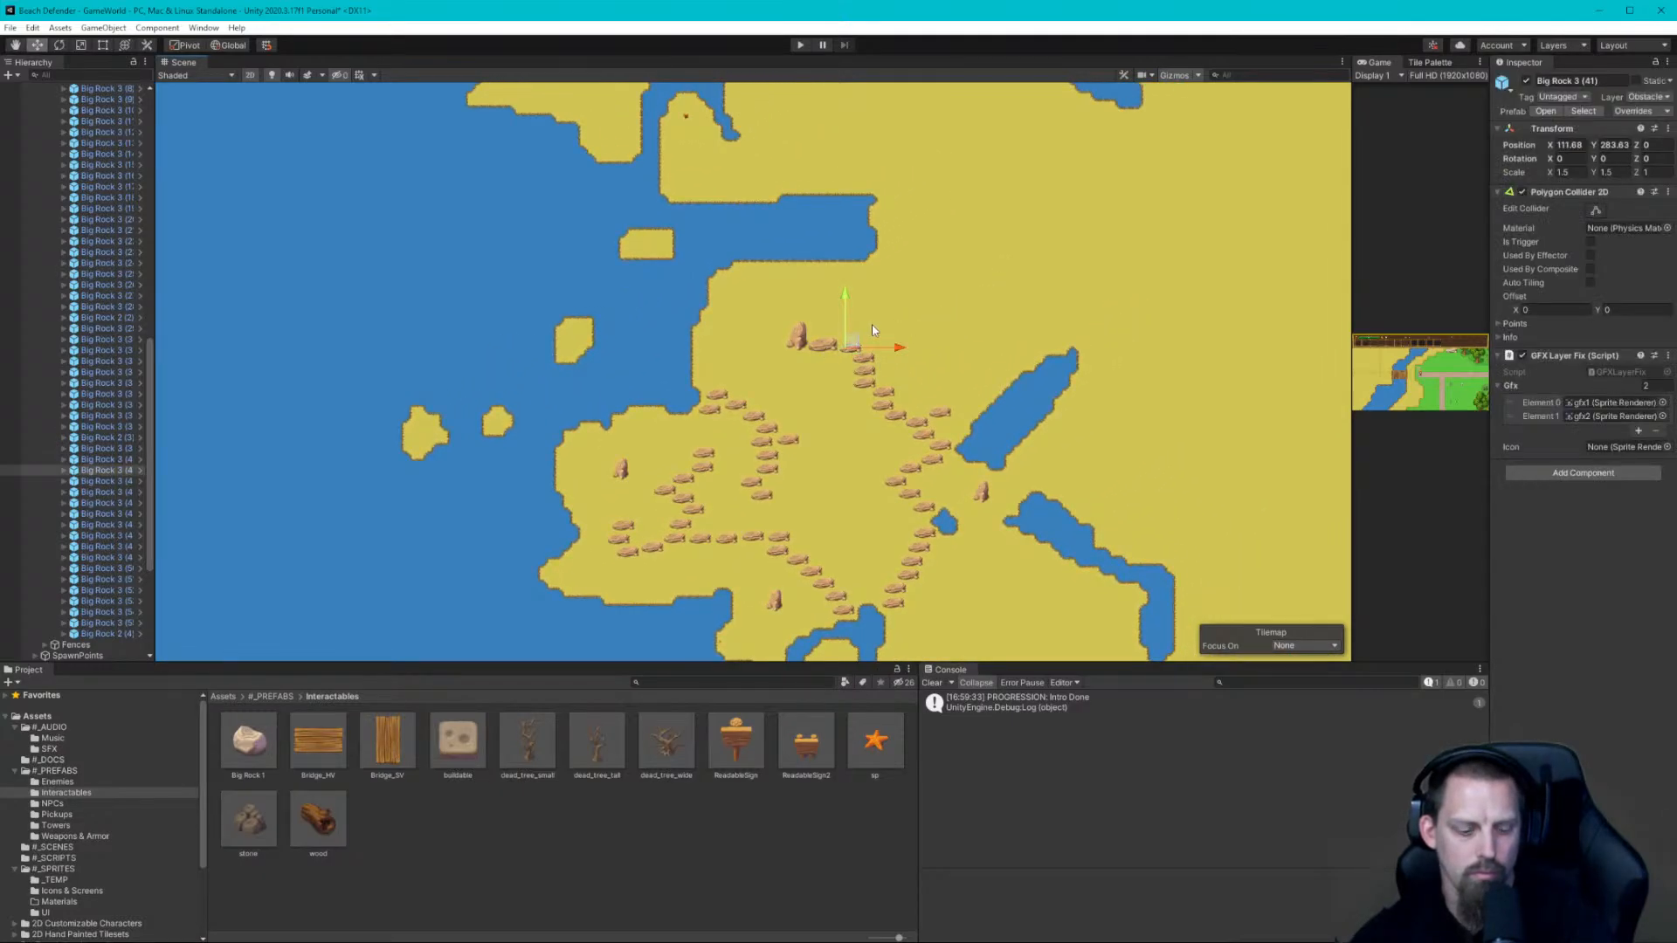
{"action": "left_click_drag", "start_coordinate": [858, 340], "coordinate": [897, 273]}
{"action": "key", "text": "ctrl+d"}
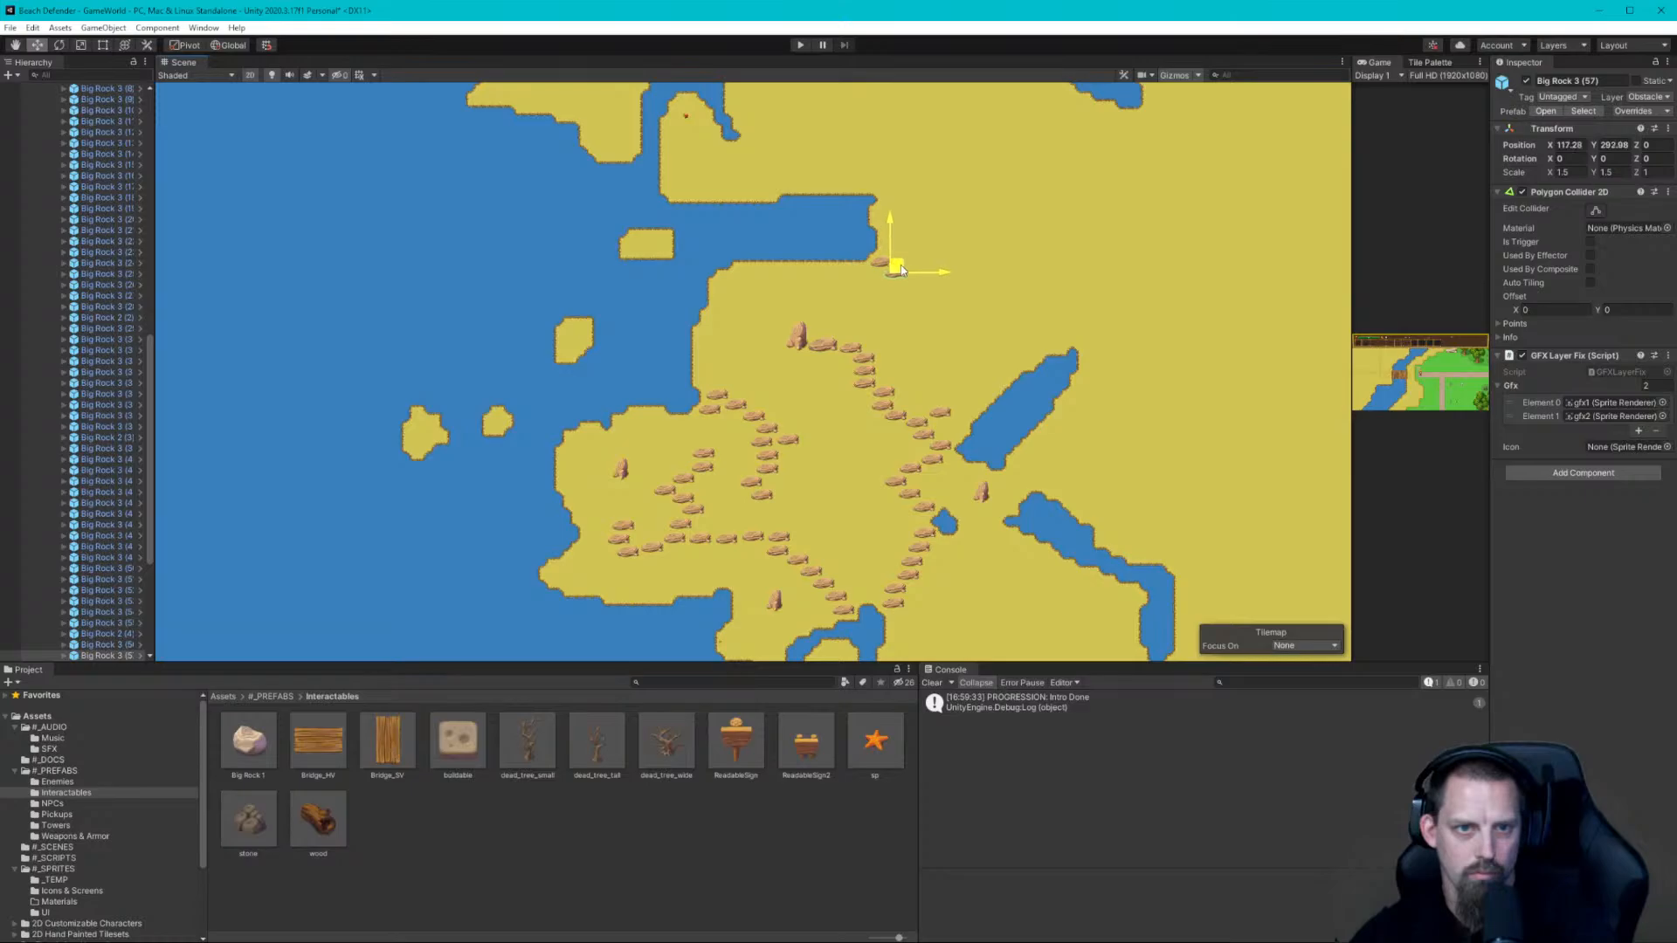
{"action": "key", "text": "ctrl+d"}
{"action": "left_click_drag", "start_coordinate": [905, 268], "coordinate": [996, 309]}
{"action": "key", "text": "ctrl+d"}
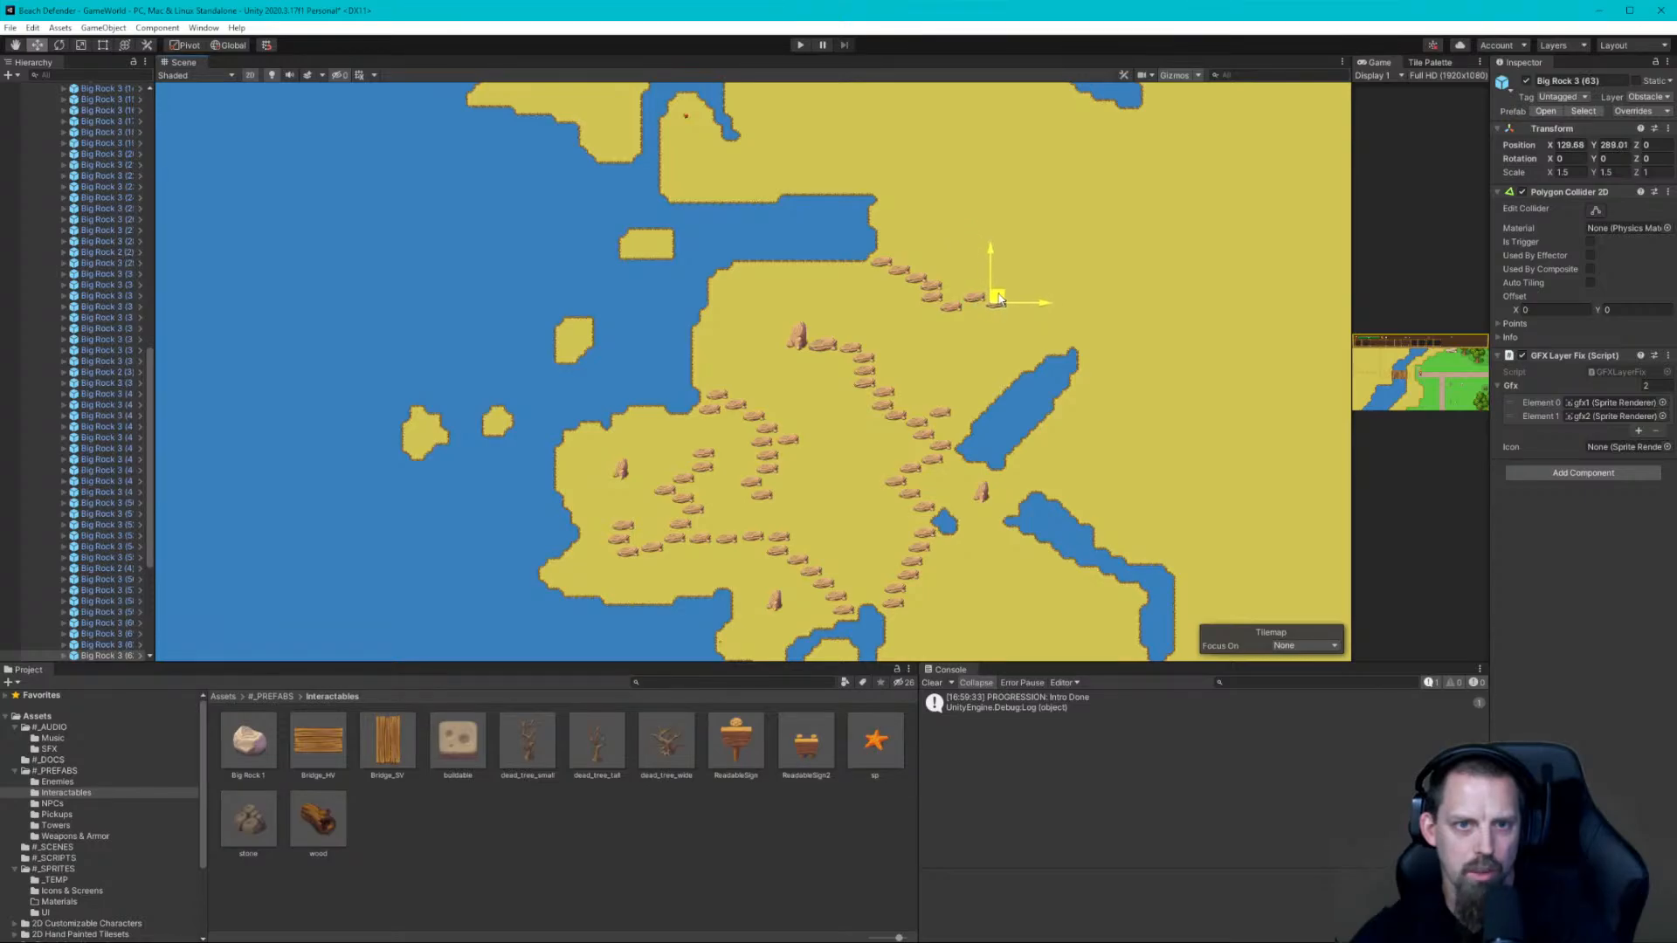
{"action": "left_click_drag", "start_coordinate": [1000, 300], "coordinate": [1064, 305]}
{"action": "key", "text": "ctrl+d"}
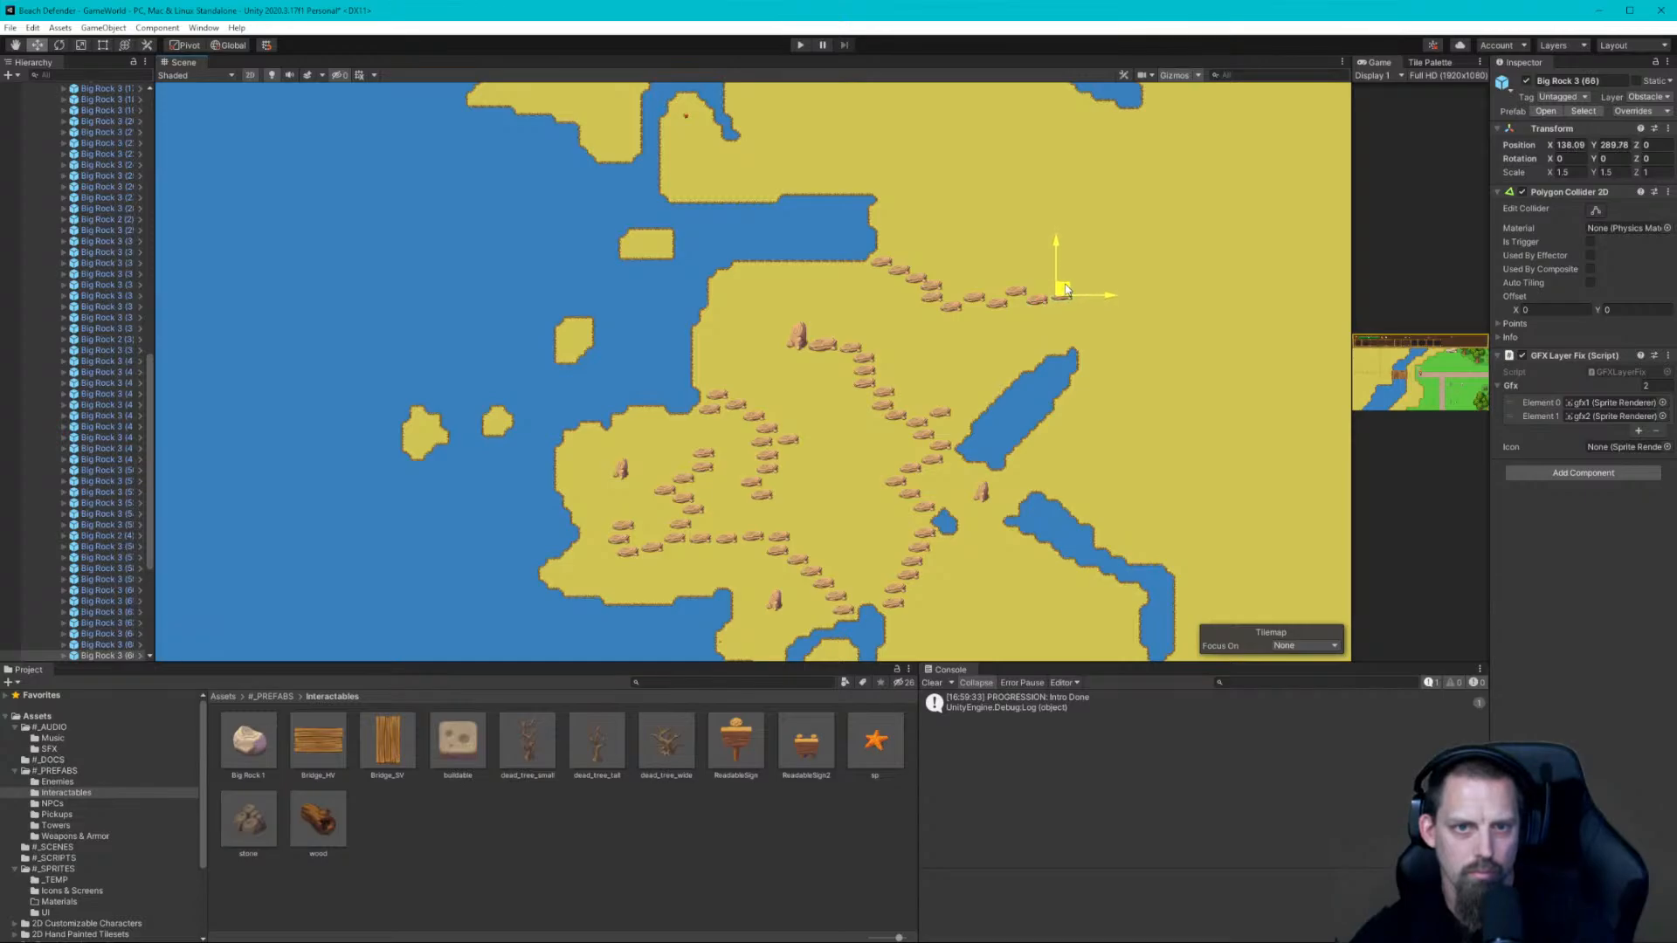
{"action": "left_click", "coordinate": [1082, 318]}
Collapse the Fixed Rocks group and focus the view on the Player object
{"action": "scroll", "coordinate": [1135, 366], "scroll_direction": "down", "scroll_amount": 4}
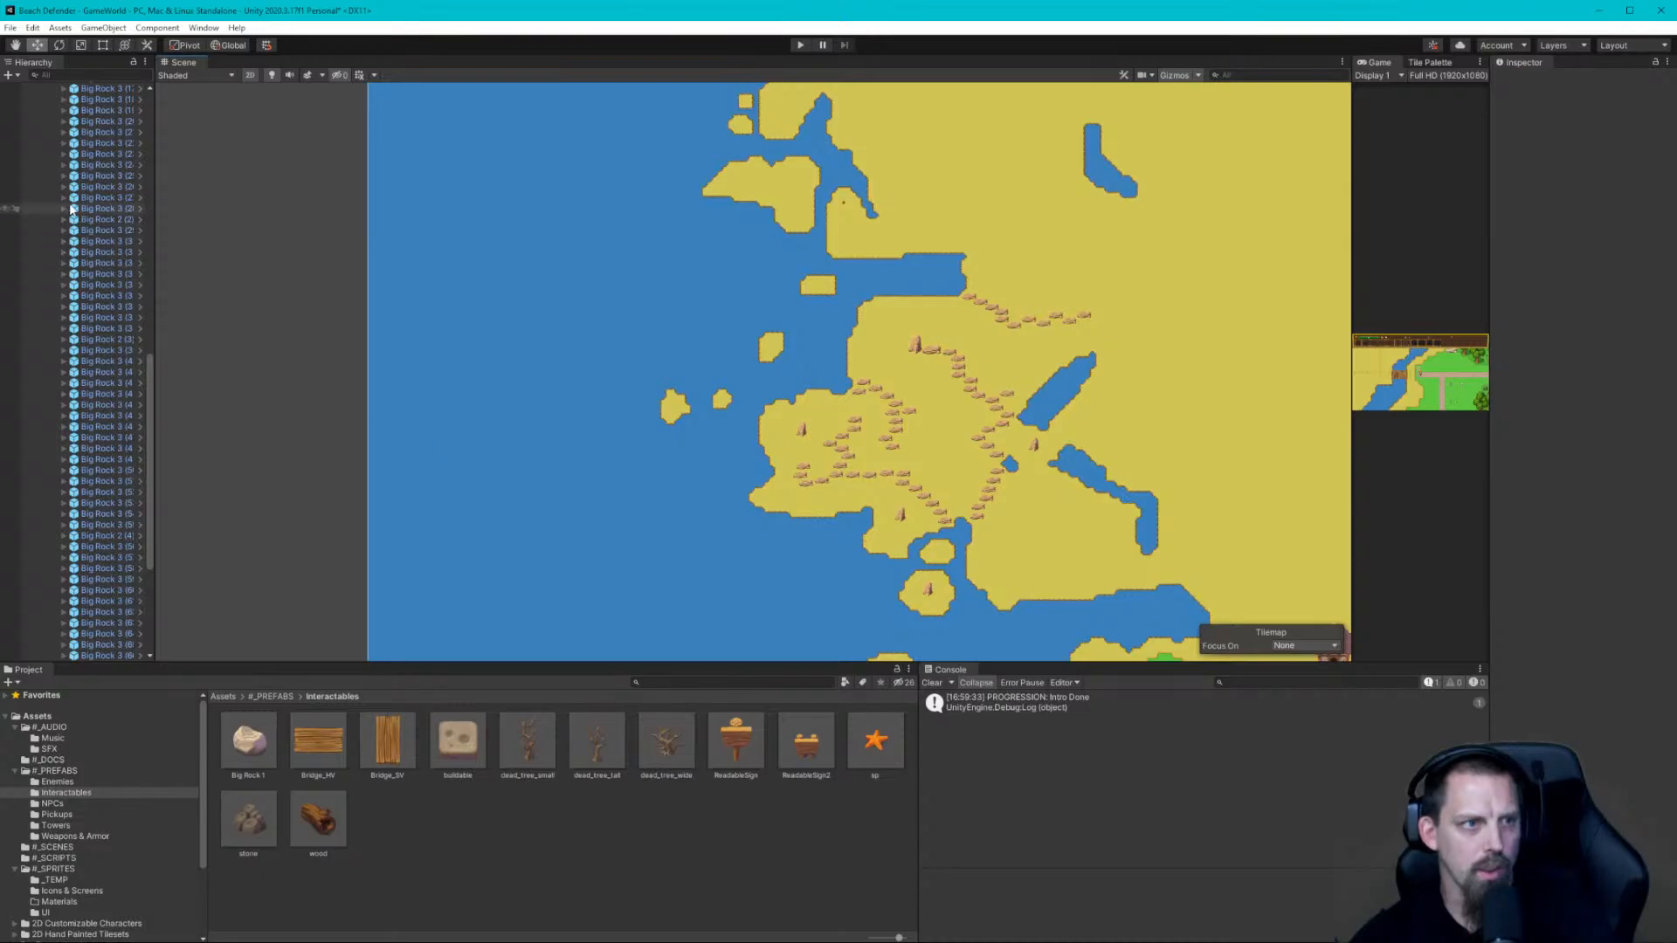
{"action": "scroll", "coordinate": [59, 262], "scroll_direction": "up", "scroll_amount": 10}
{"action": "scroll", "coordinate": [59, 262], "scroll_direction": "up", "scroll_amount": 3}
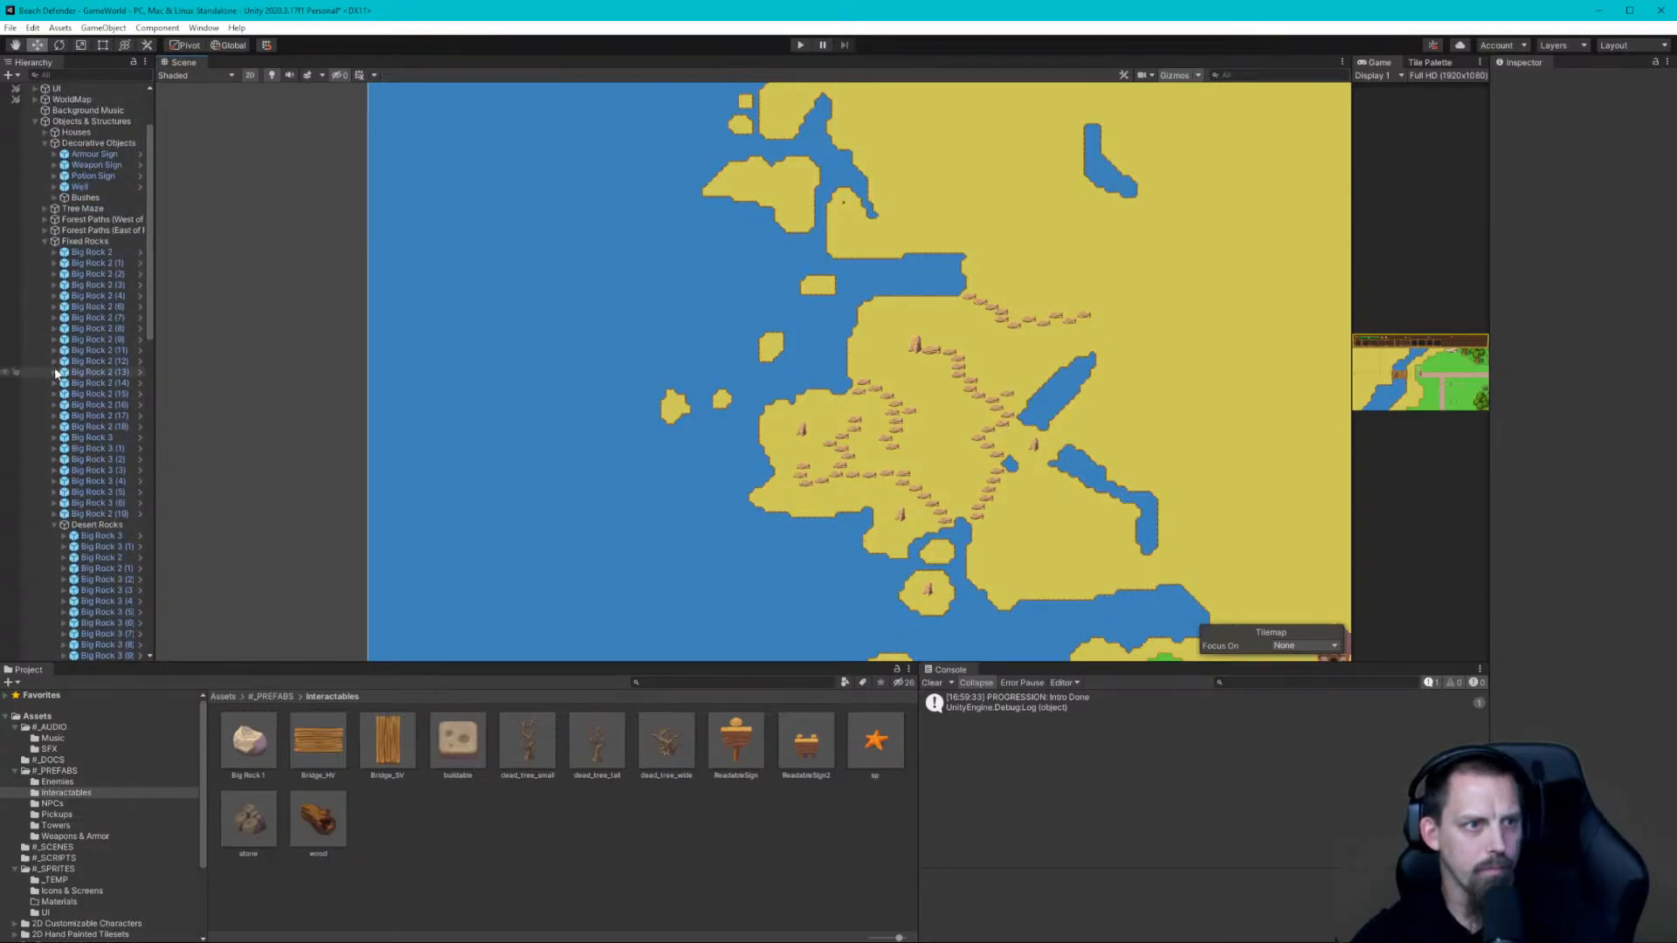
{"action": "left_click", "coordinate": [43, 239]}
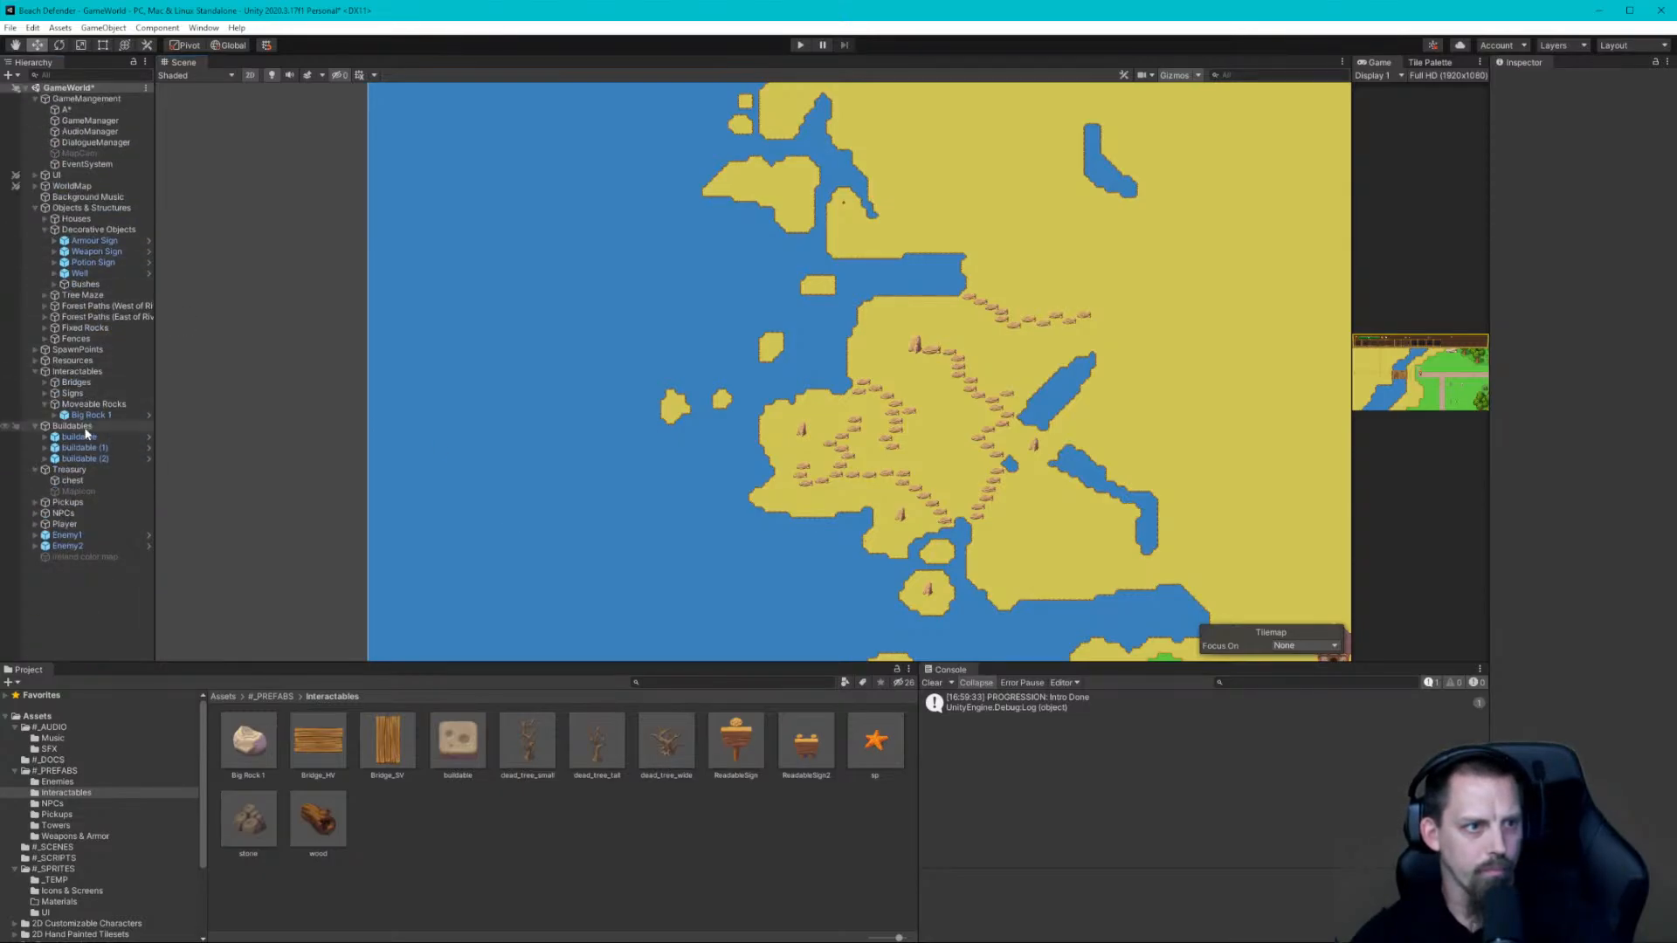
{"action": "double_click", "coordinate": [85, 523]}
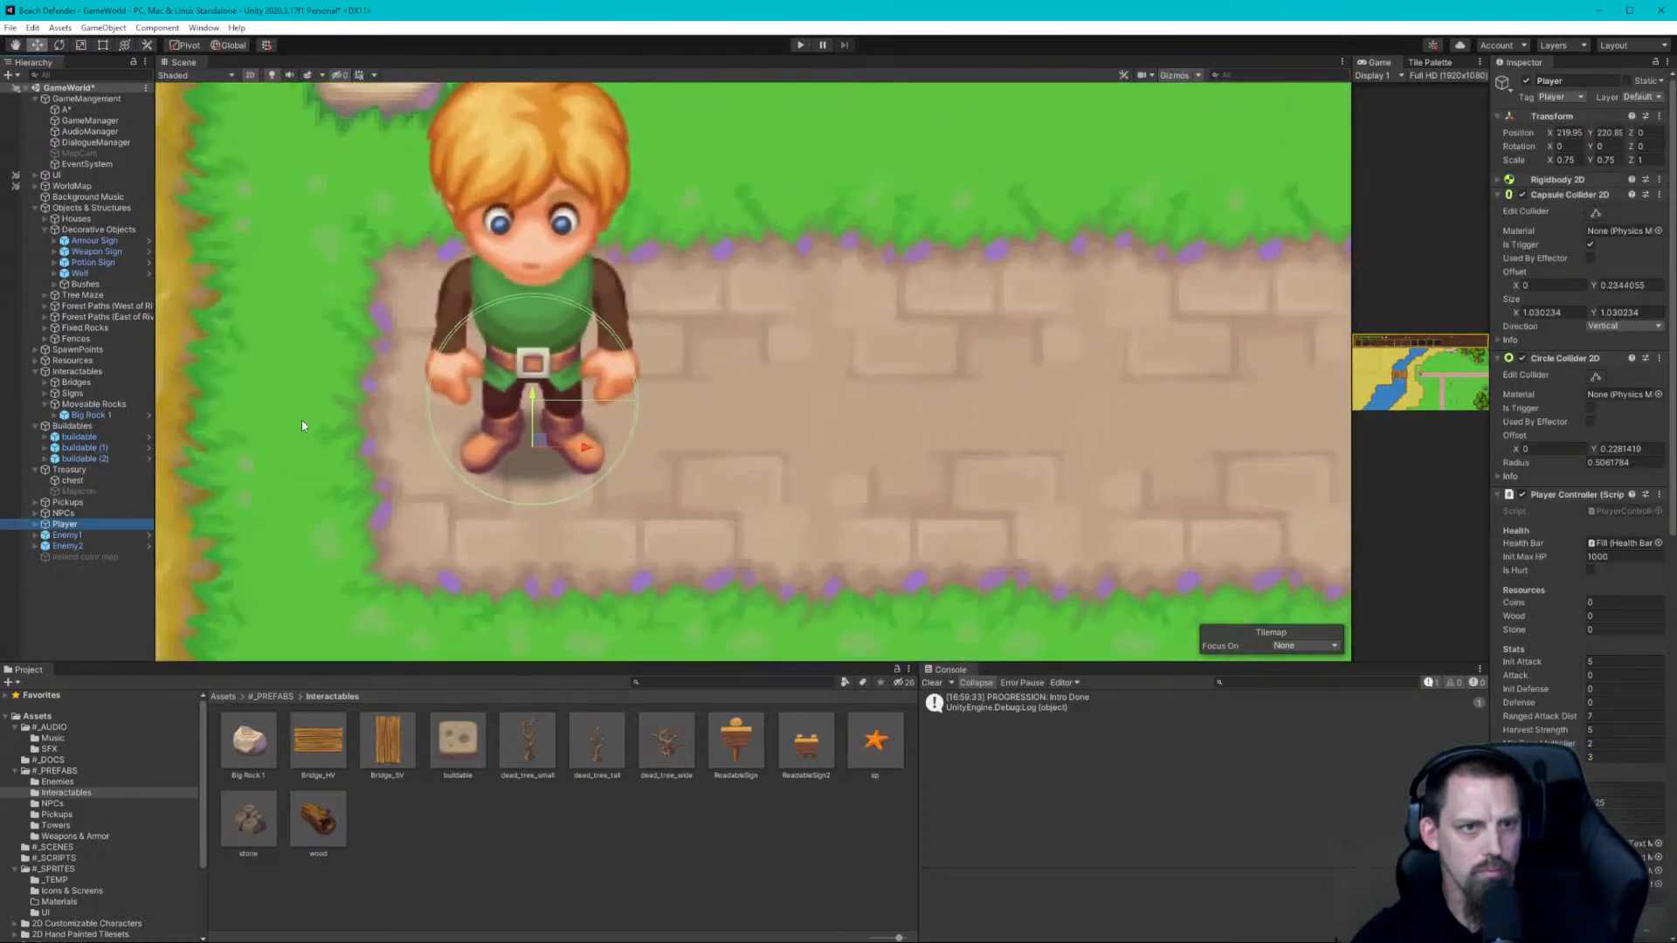
Move the Player from beside the wooden bridge into the western desert's rock barriers at about X 109, Y 262.3
{"action": "scroll", "coordinate": [301, 425], "scroll_direction": "down", "scroll_amount": 8}
{"action": "middle_click_drag", "start_coordinate": [314, 404], "coordinate": [673, 366]}
{"action": "scroll", "coordinate": [602, 371], "scroll_direction": "down", "scroll_amount": 4}
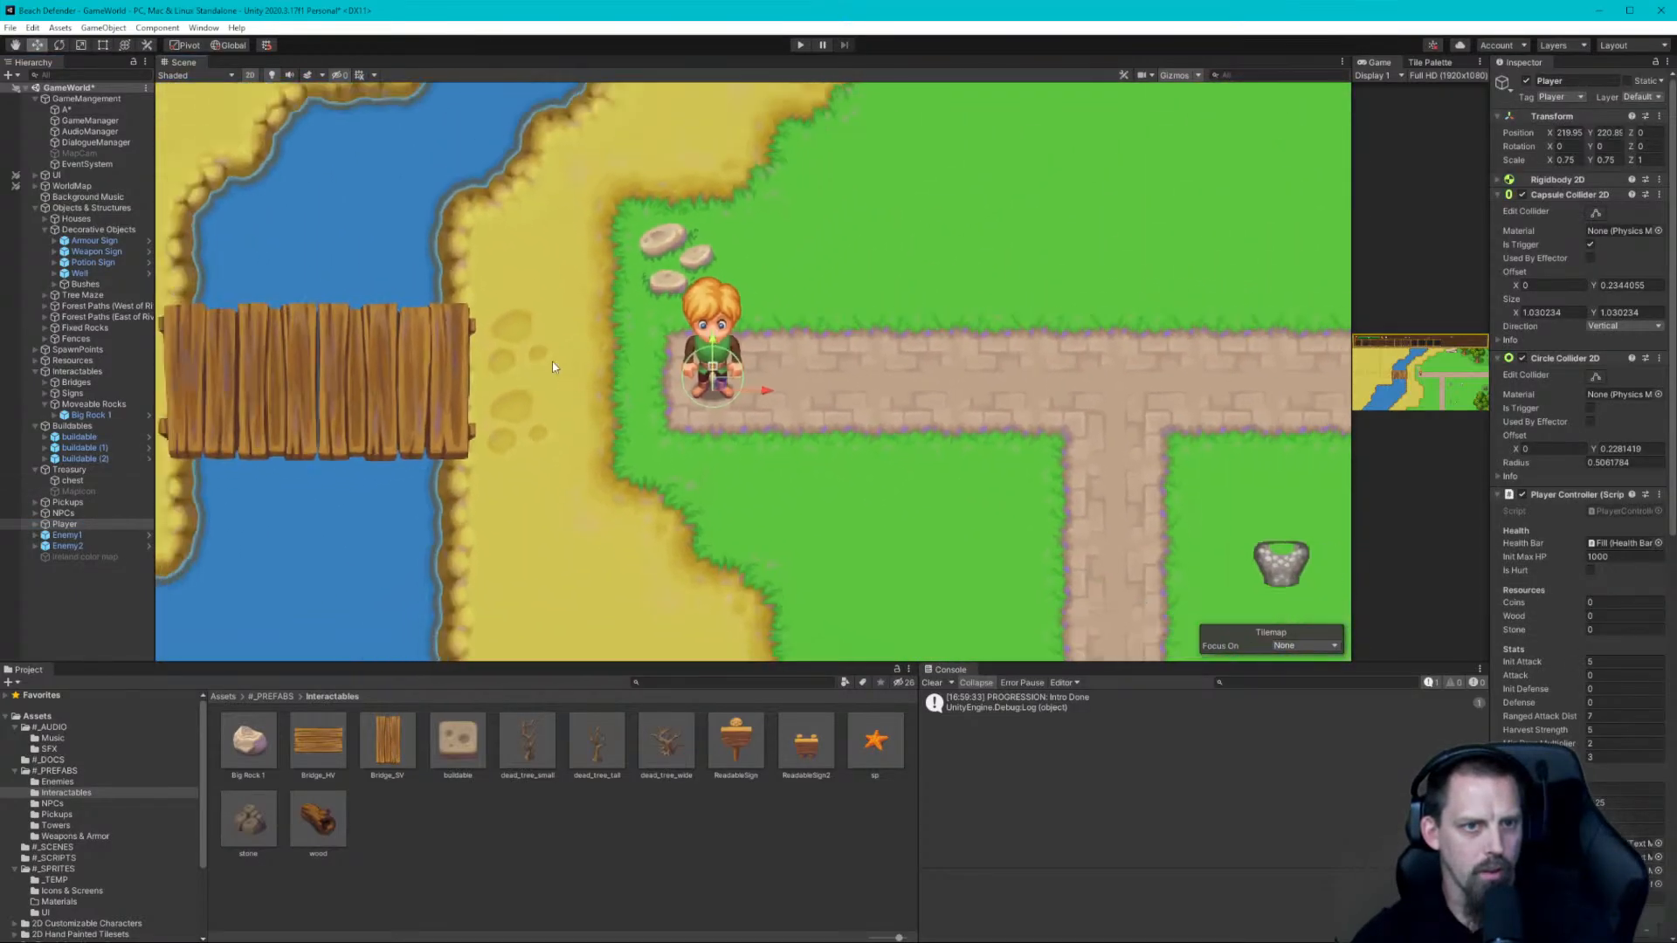
{"action": "scroll", "coordinate": [553, 366], "scroll_direction": "down", "scroll_amount": 8}
{"action": "middle_click_drag", "start_coordinate": [400, 394], "coordinate": [650, 393]}
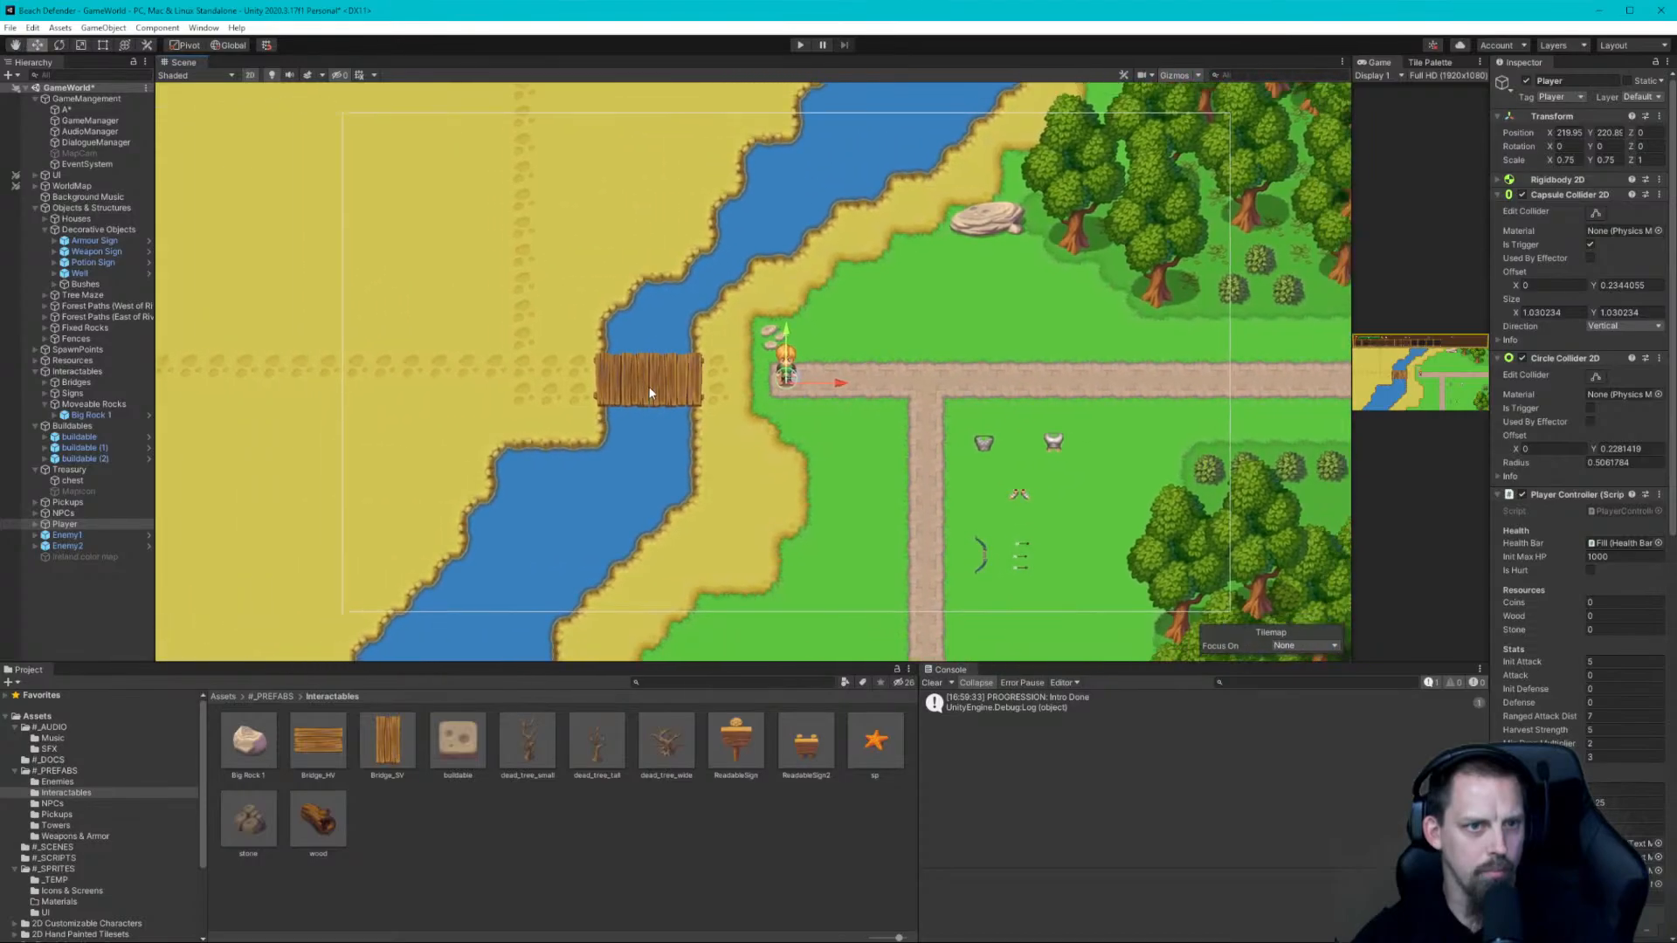
{"action": "scroll", "coordinate": [650, 394], "scroll_direction": "down", "scroll_amount": 10}
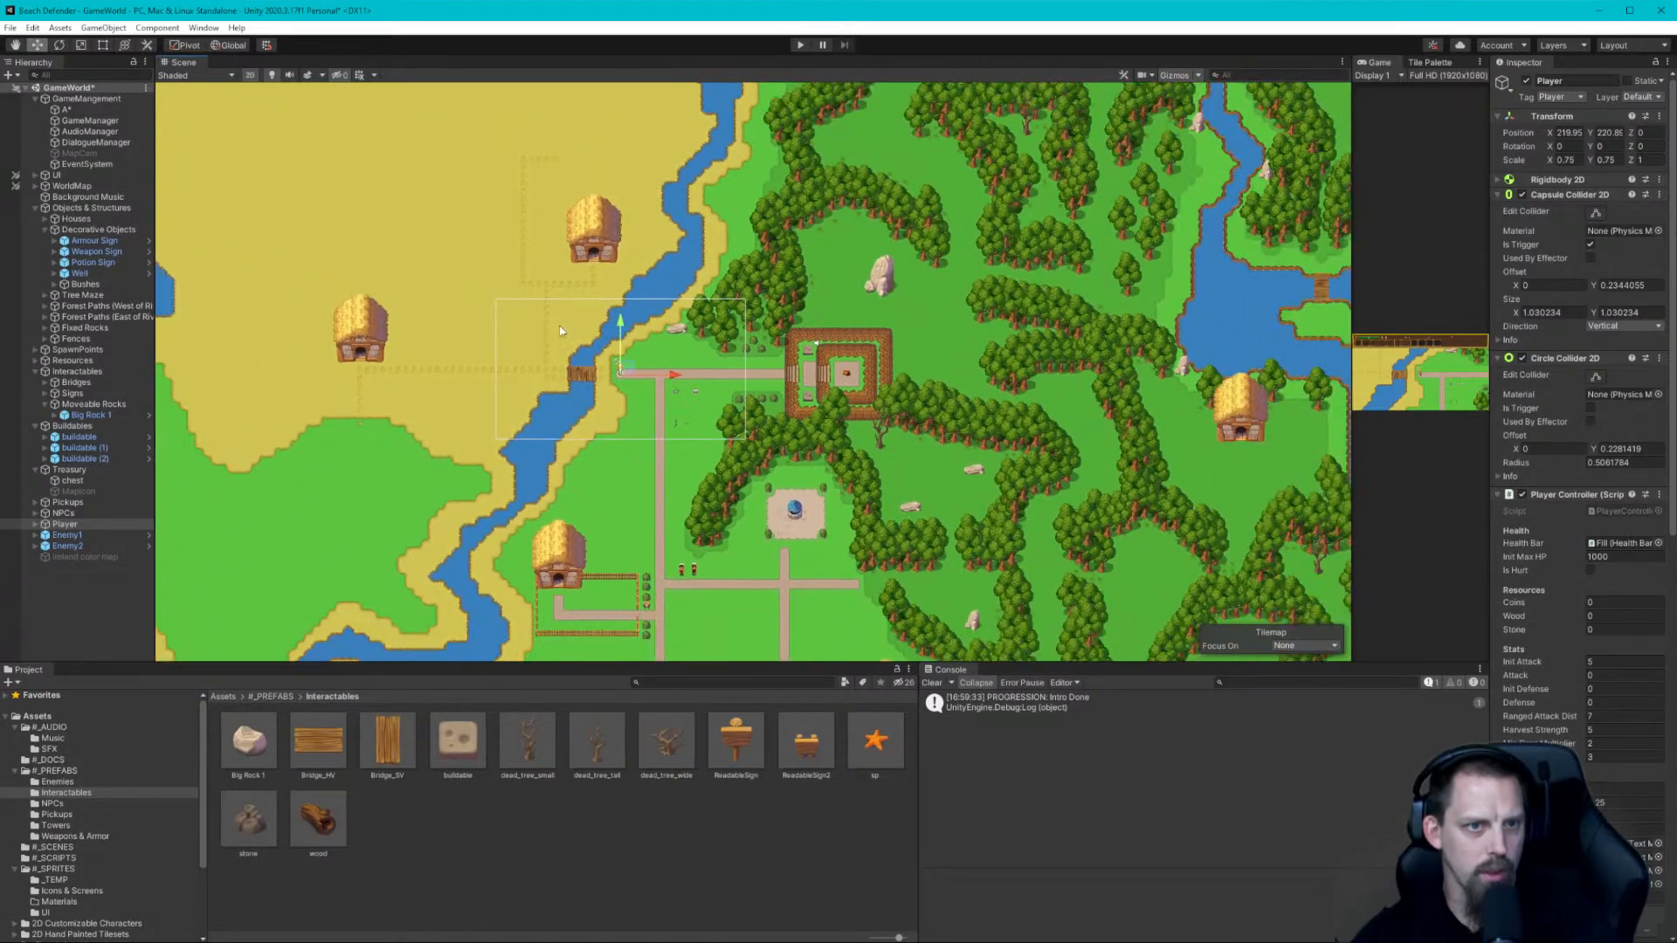
{"action": "middle_click_drag", "start_coordinate": [382, 377], "coordinate": [744, 348]}
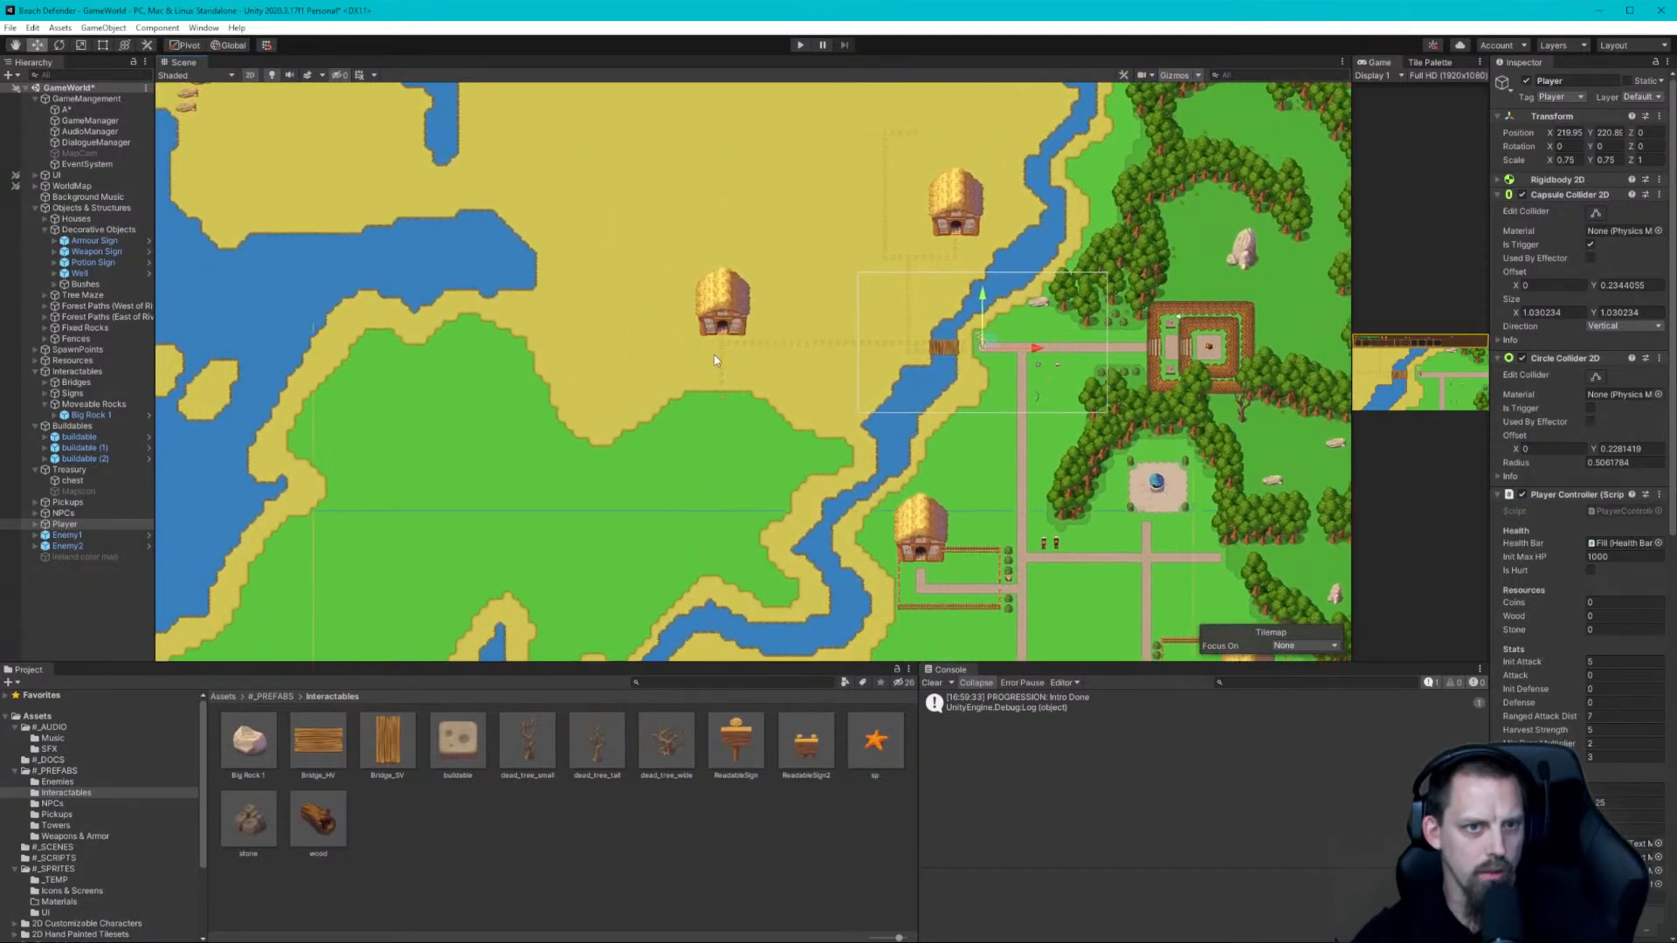
{"action": "scroll", "coordinate": [543, 360], "scroll_direction": "down", "scroll_amount": 12}
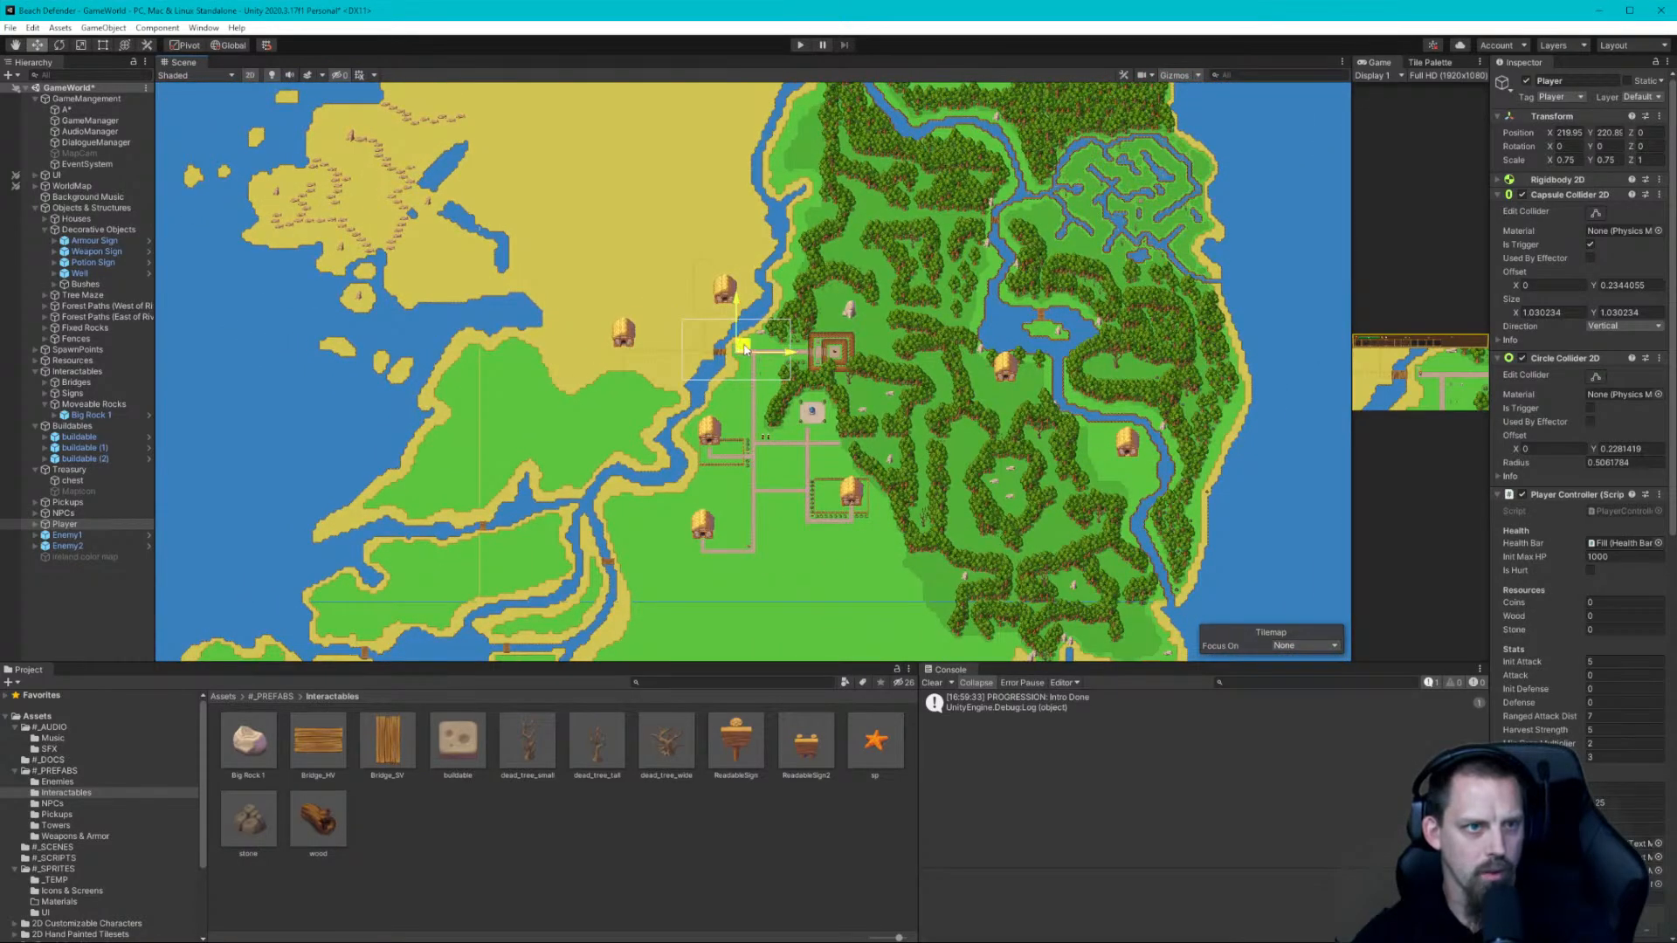
{"action": "left_click_drag", "start_coordinate": [745, 349], "coordinate": [370, 210]}
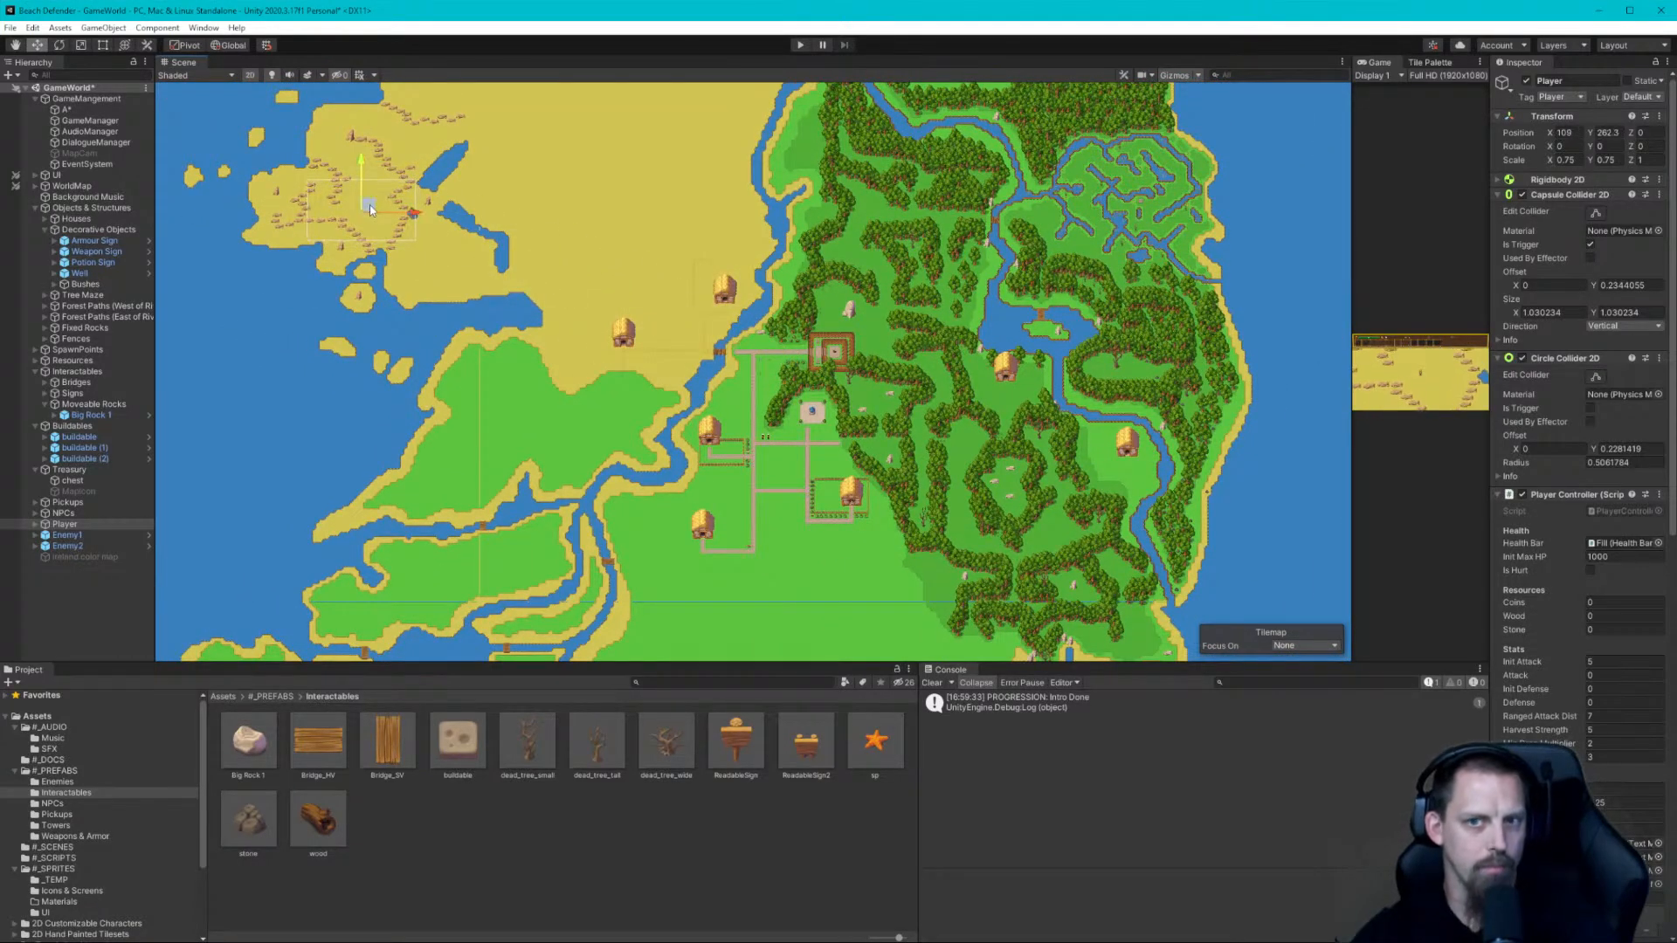
With the Game view temporarily enlarged, move the Player northeast to about X 123.5, Y 280.8, inside the northern rock barrier
{"action": "scroll", "coordinate": [305, 199], "scroll_direction": "up", "scroll_amount": 10}
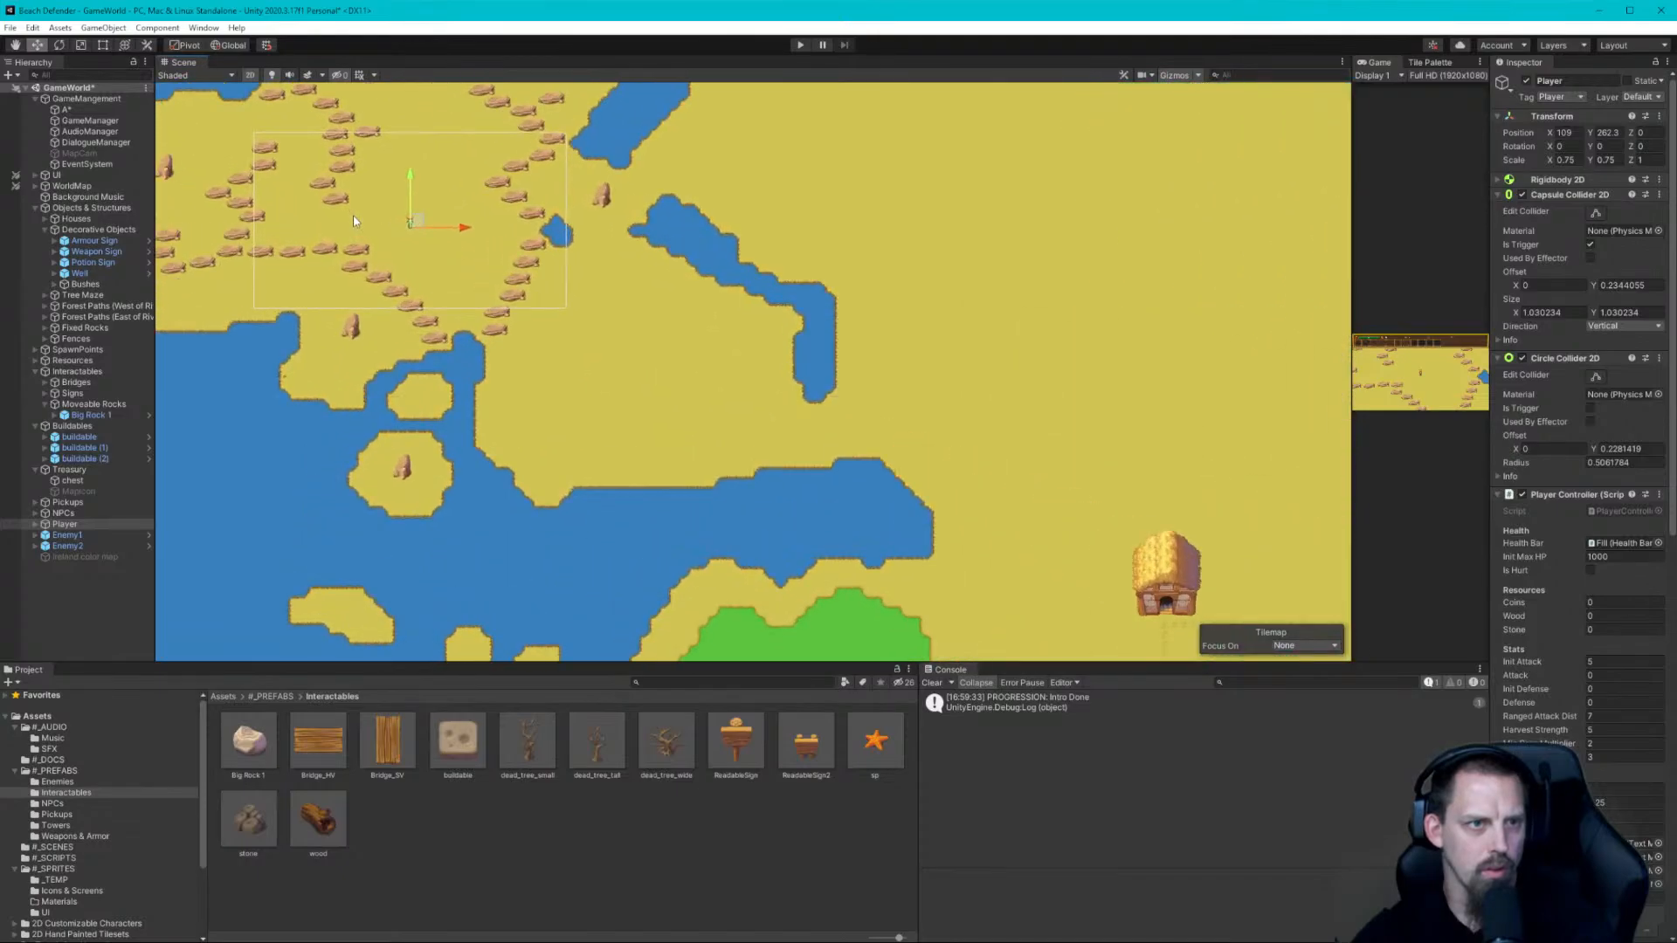
{"action": "middle_click_drag", "start_coordinate": [369, 214], "coordinate": [614, 322]}
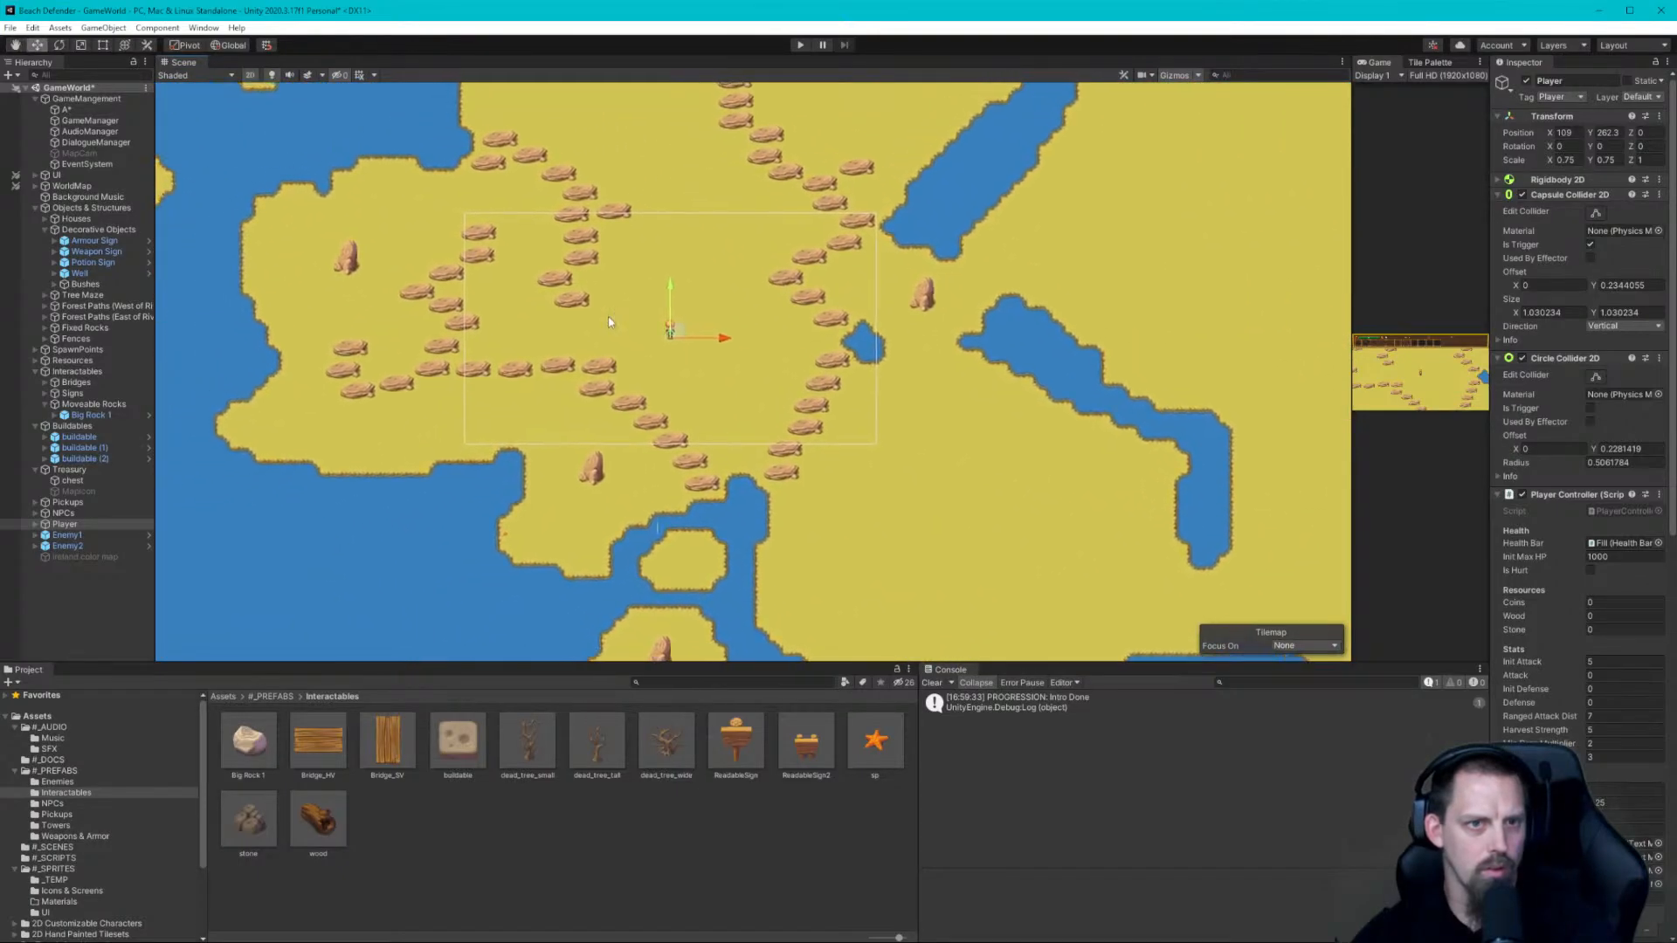
{"action": "left_click_drag", "start_coordinate": [1350, 421], "coordinate": [574, 385]}
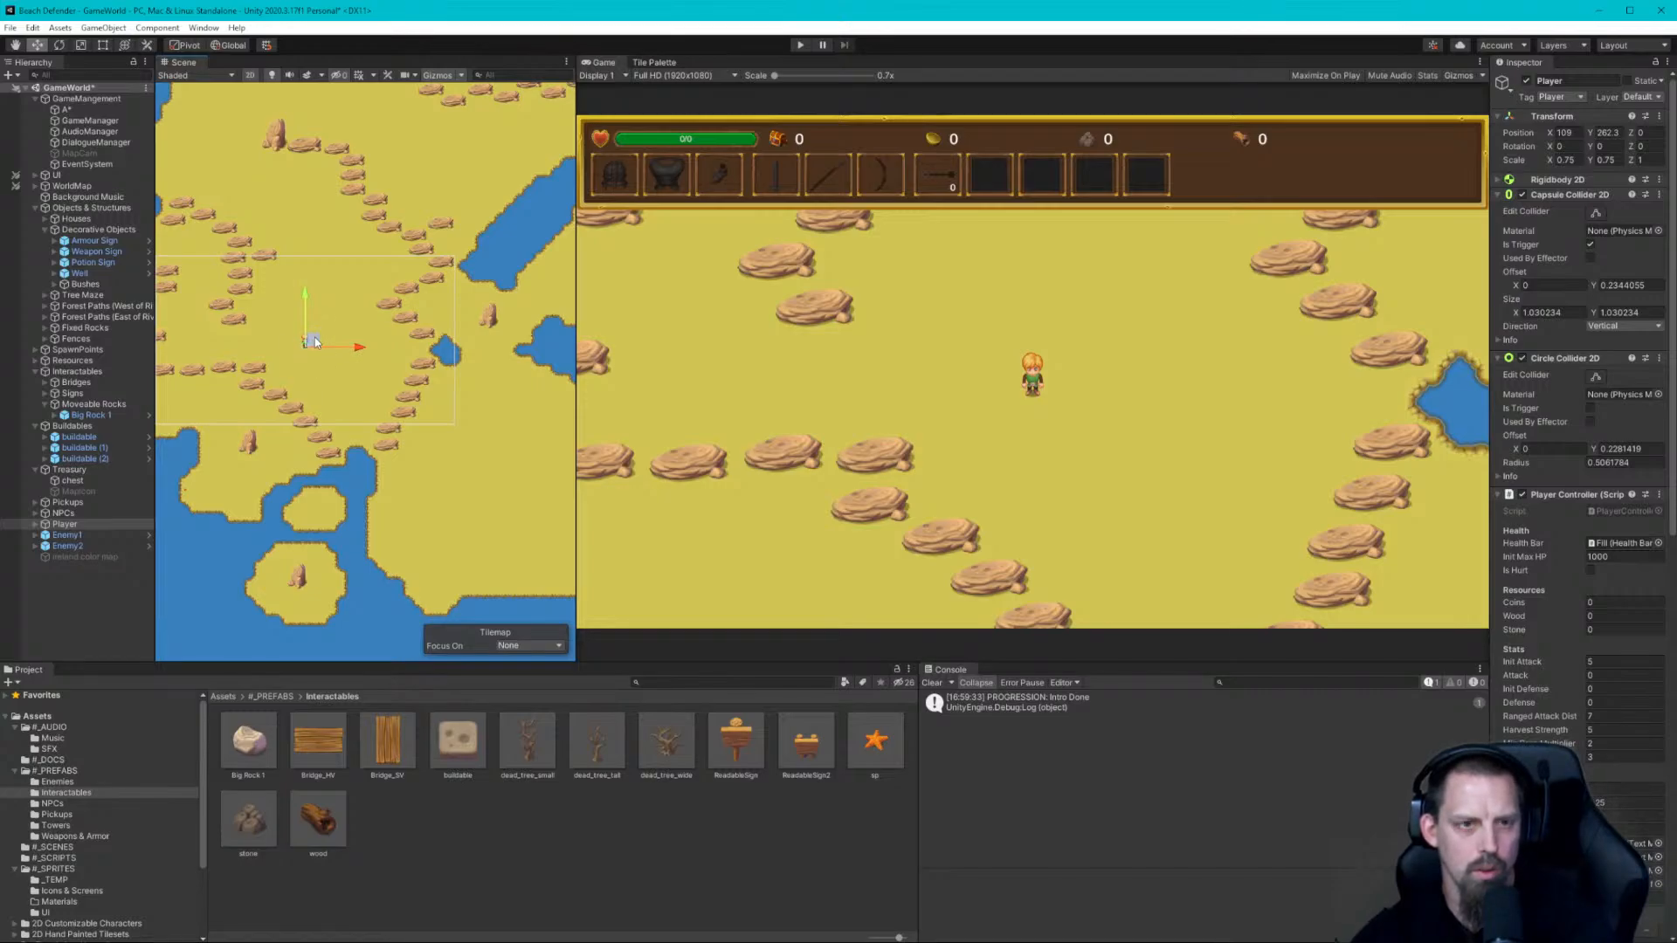
{"action": "left_click_drag", "start_coordinate": [315, 338], "coordinate": [469, 340]}
{"action": "scroll", "coordinate": [478, 476], "scroll_direction": "down", "scroll_amount": 5}
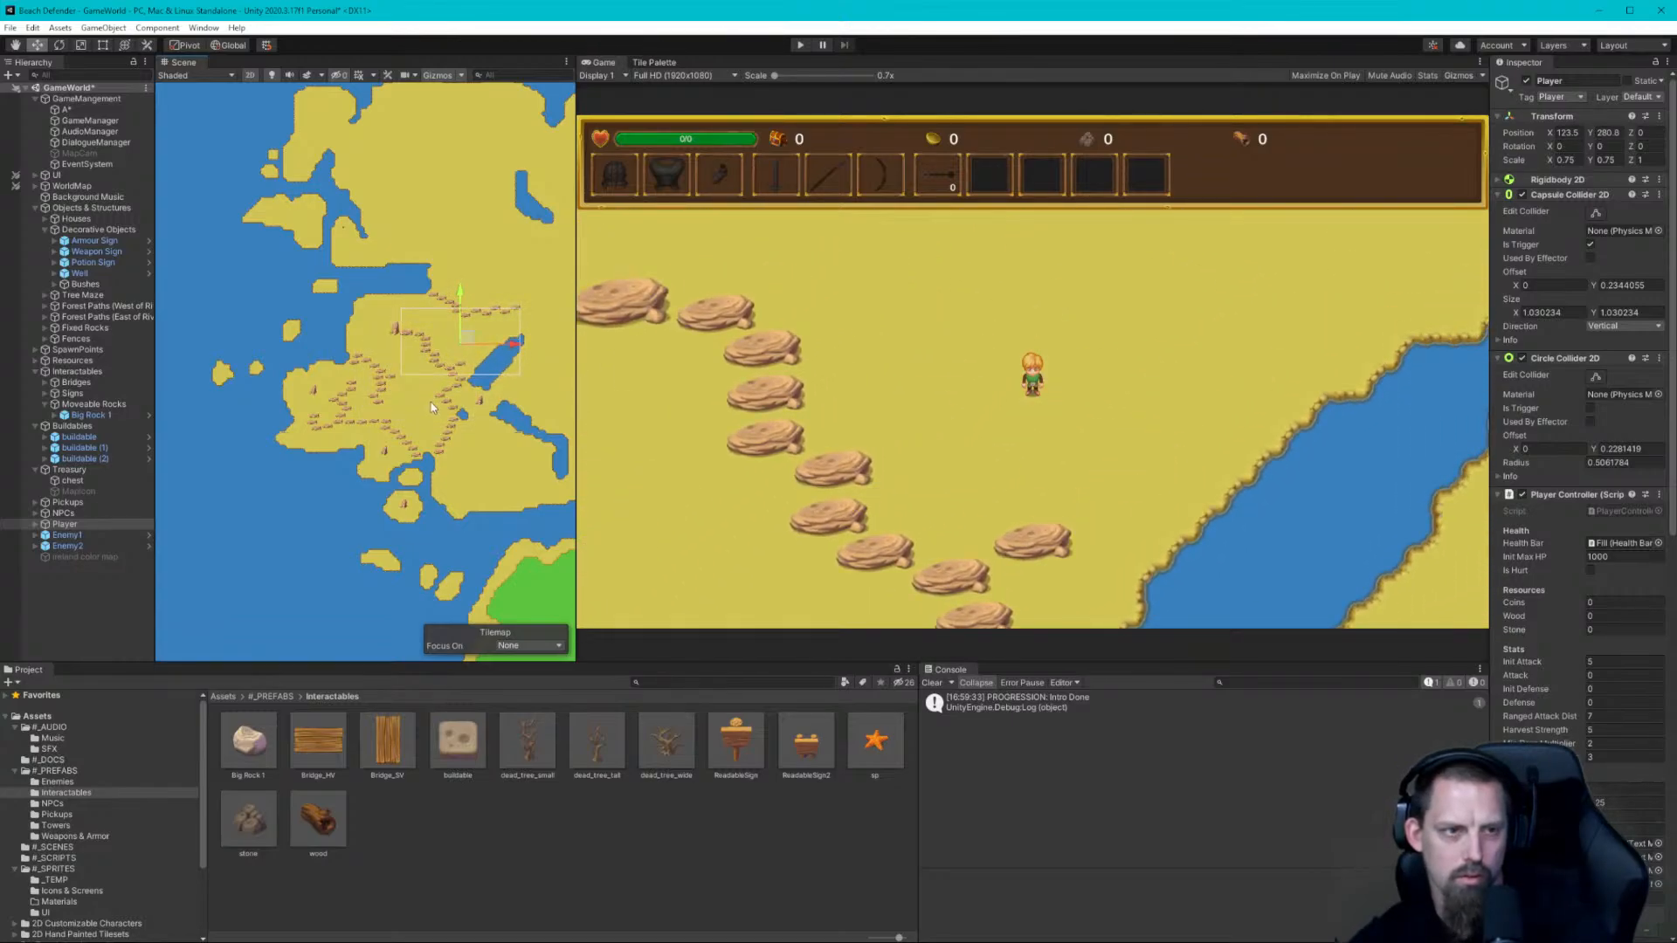
{"action": "left_click_drag", "start_coordinate": [573, 410], "coordinate": [1355, 469]}
{"action": "left_click", "coordinate": [964, 435]}
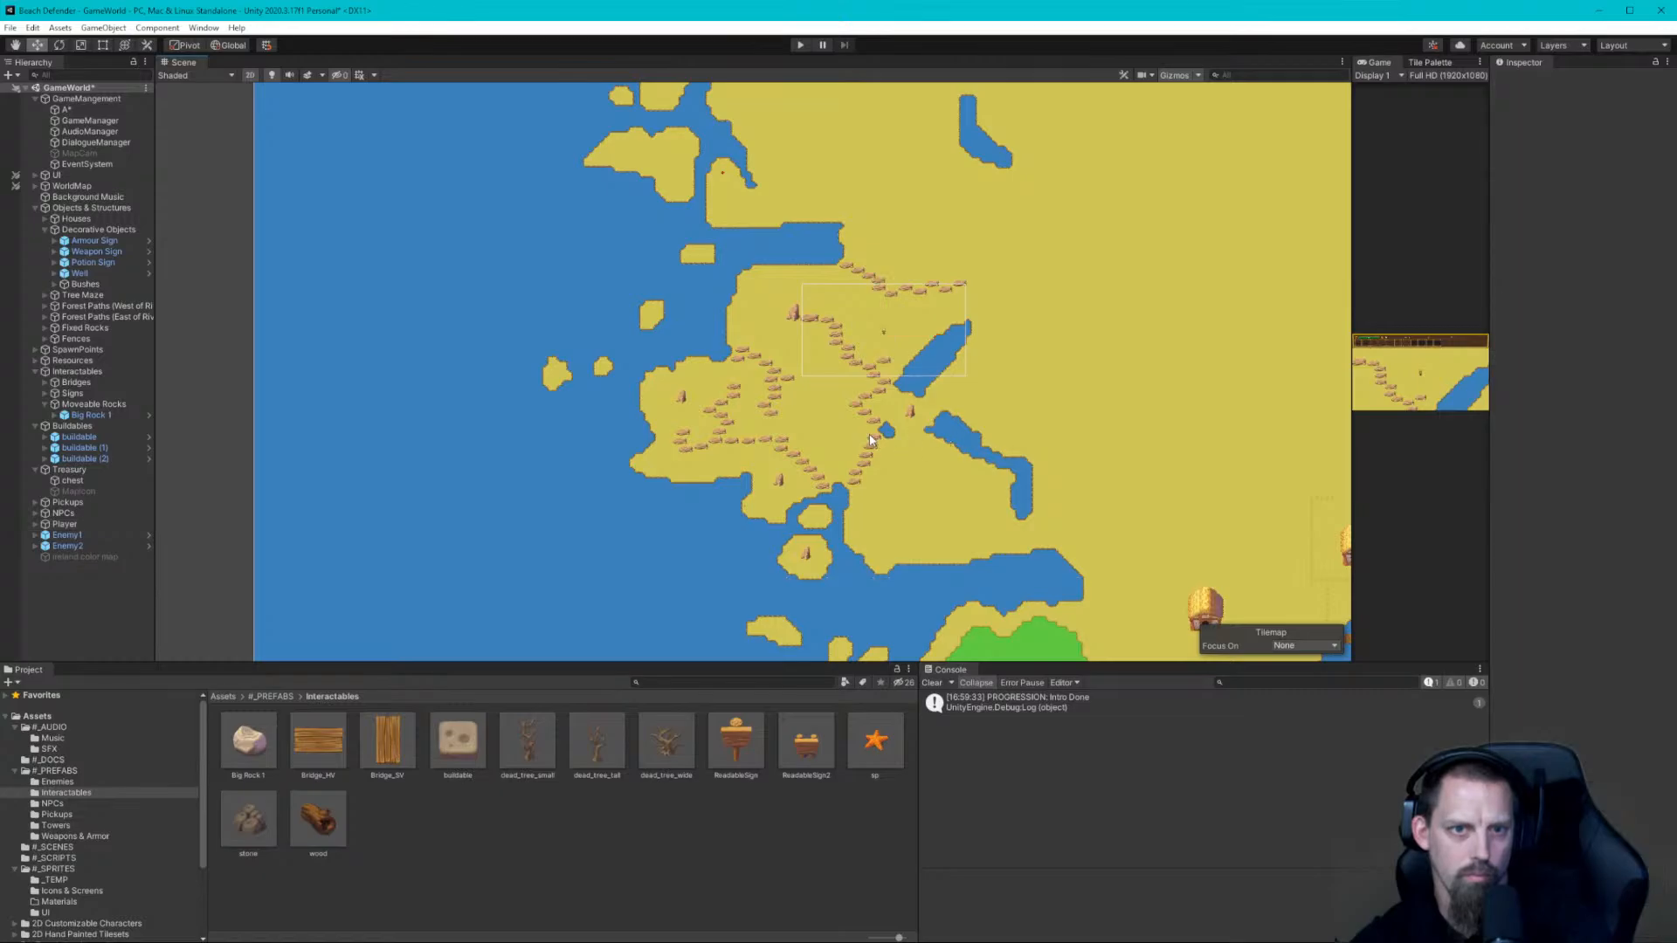
Duplicate the tall Big Rock 2 (4) twice, placing copies at about X 132, Y 247 and on the northwestern island at about X 83, Y 317
{"action": "scroll", "coordinate": [854, 429], "scroll_direction": "up", "scroll_amount": 3}
{"action": "scroll", "coordinate": [860, 447], "scroll_direction": "down", "scroll_amount": 3}
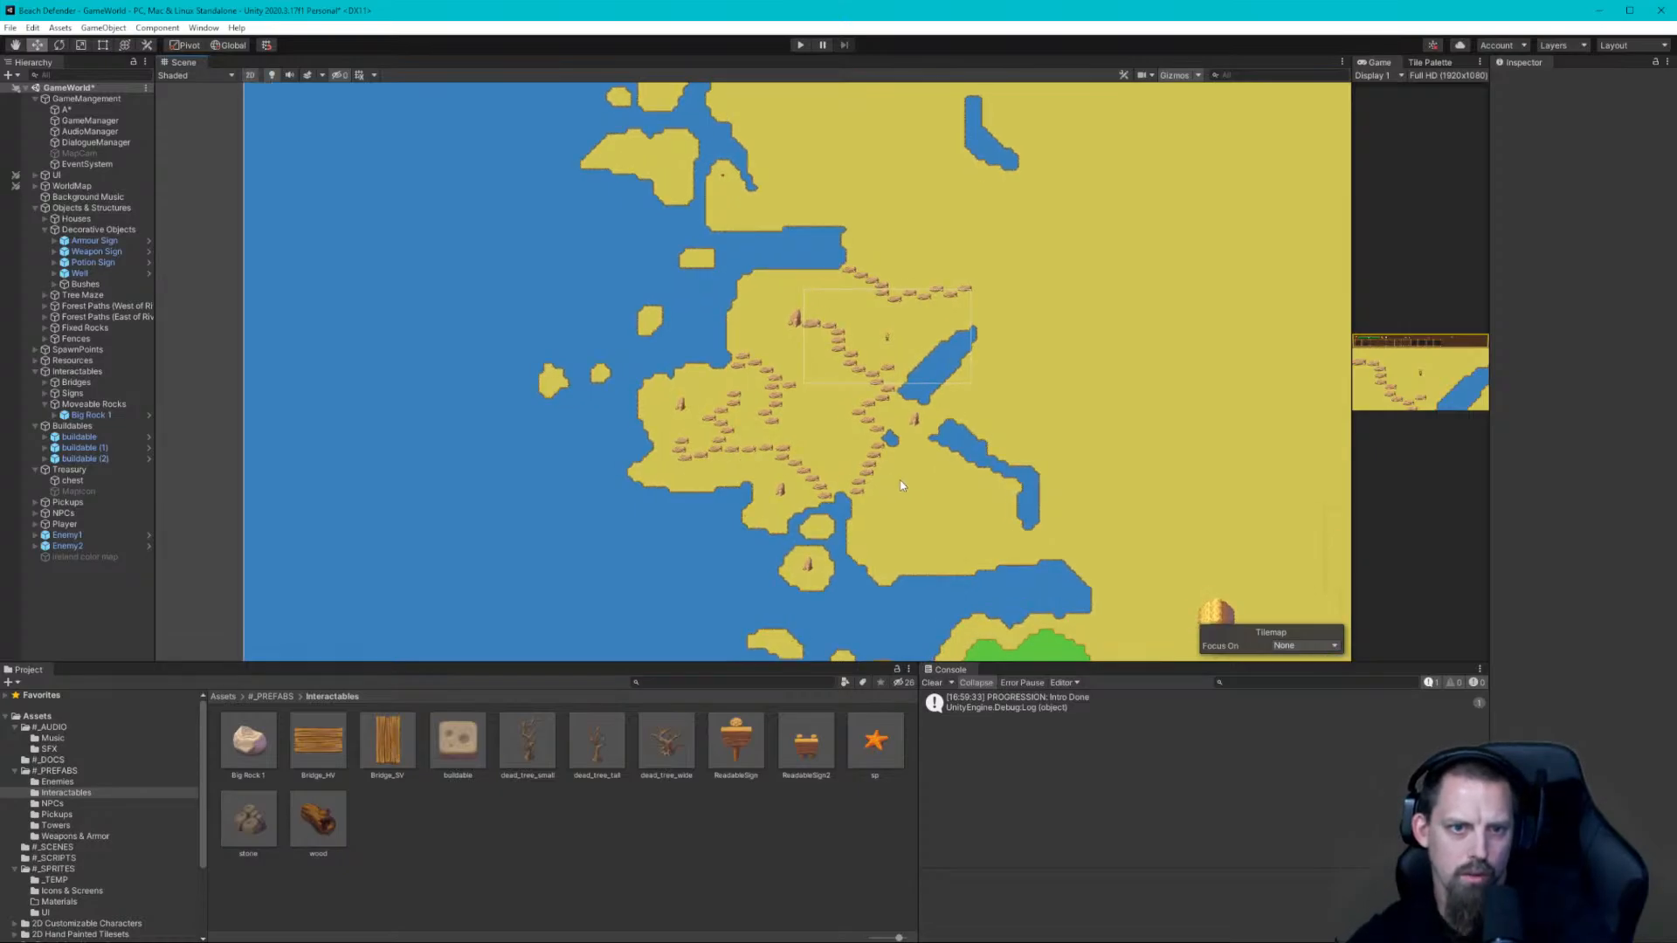
{"action": "left_click", "coordinate": [798, 321]}
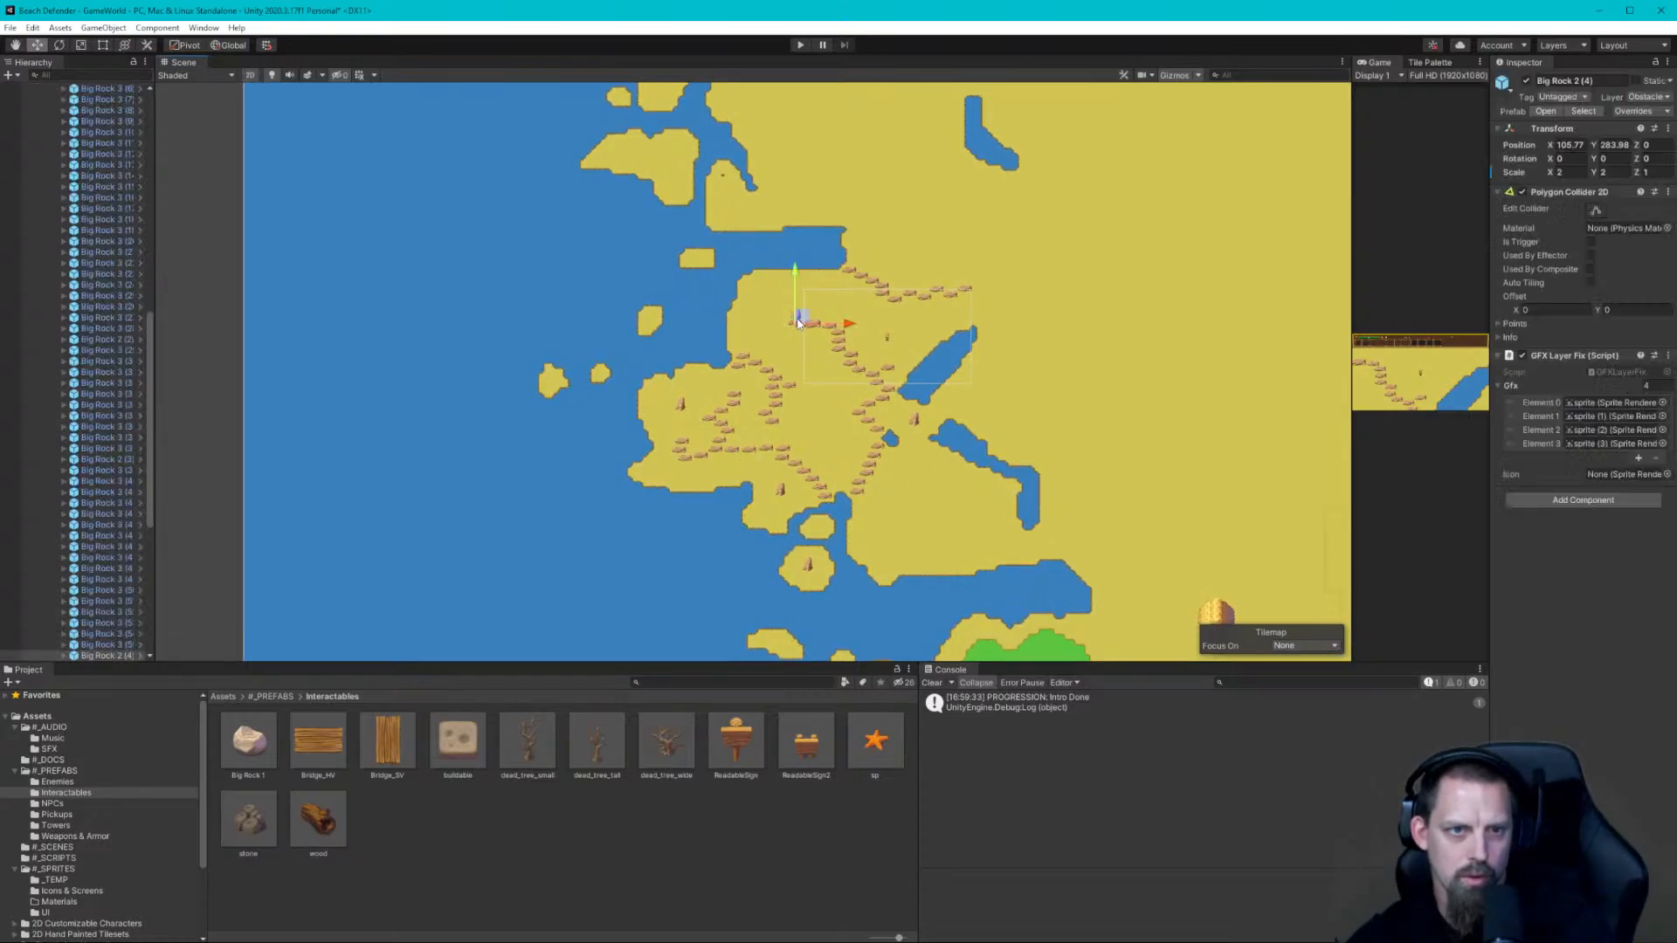
{"action": "key", "text": "ctrl+d"}
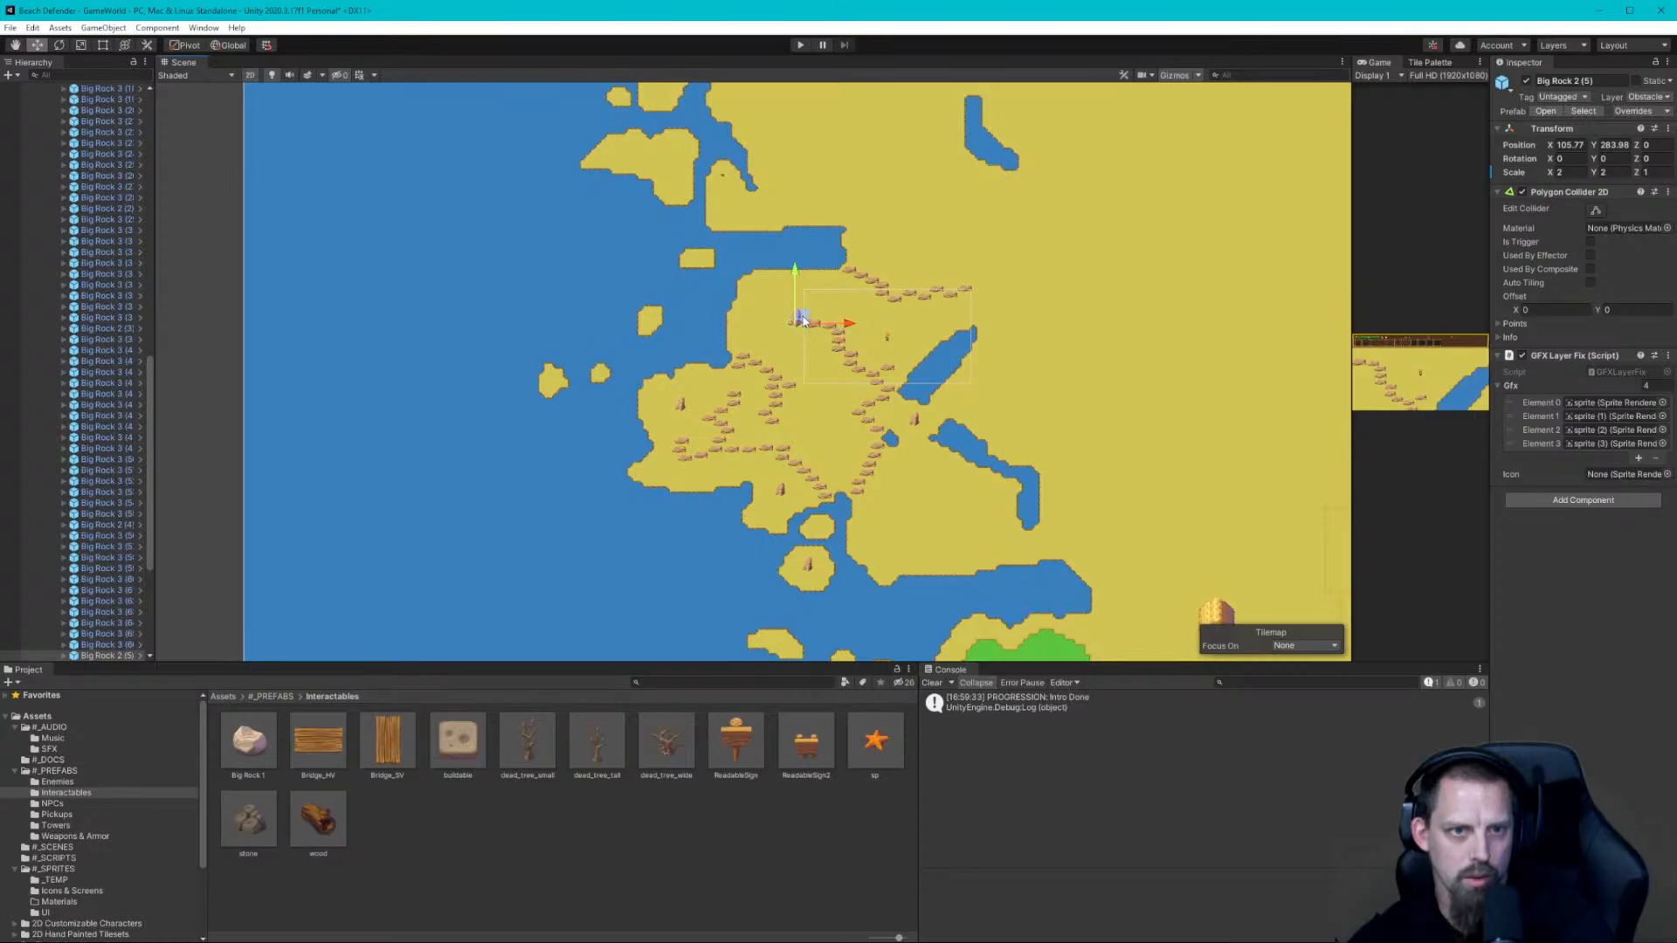
{"action": "left_click_drag", "start_coordinate": [802, 323], "coordinate": [940, 516]}
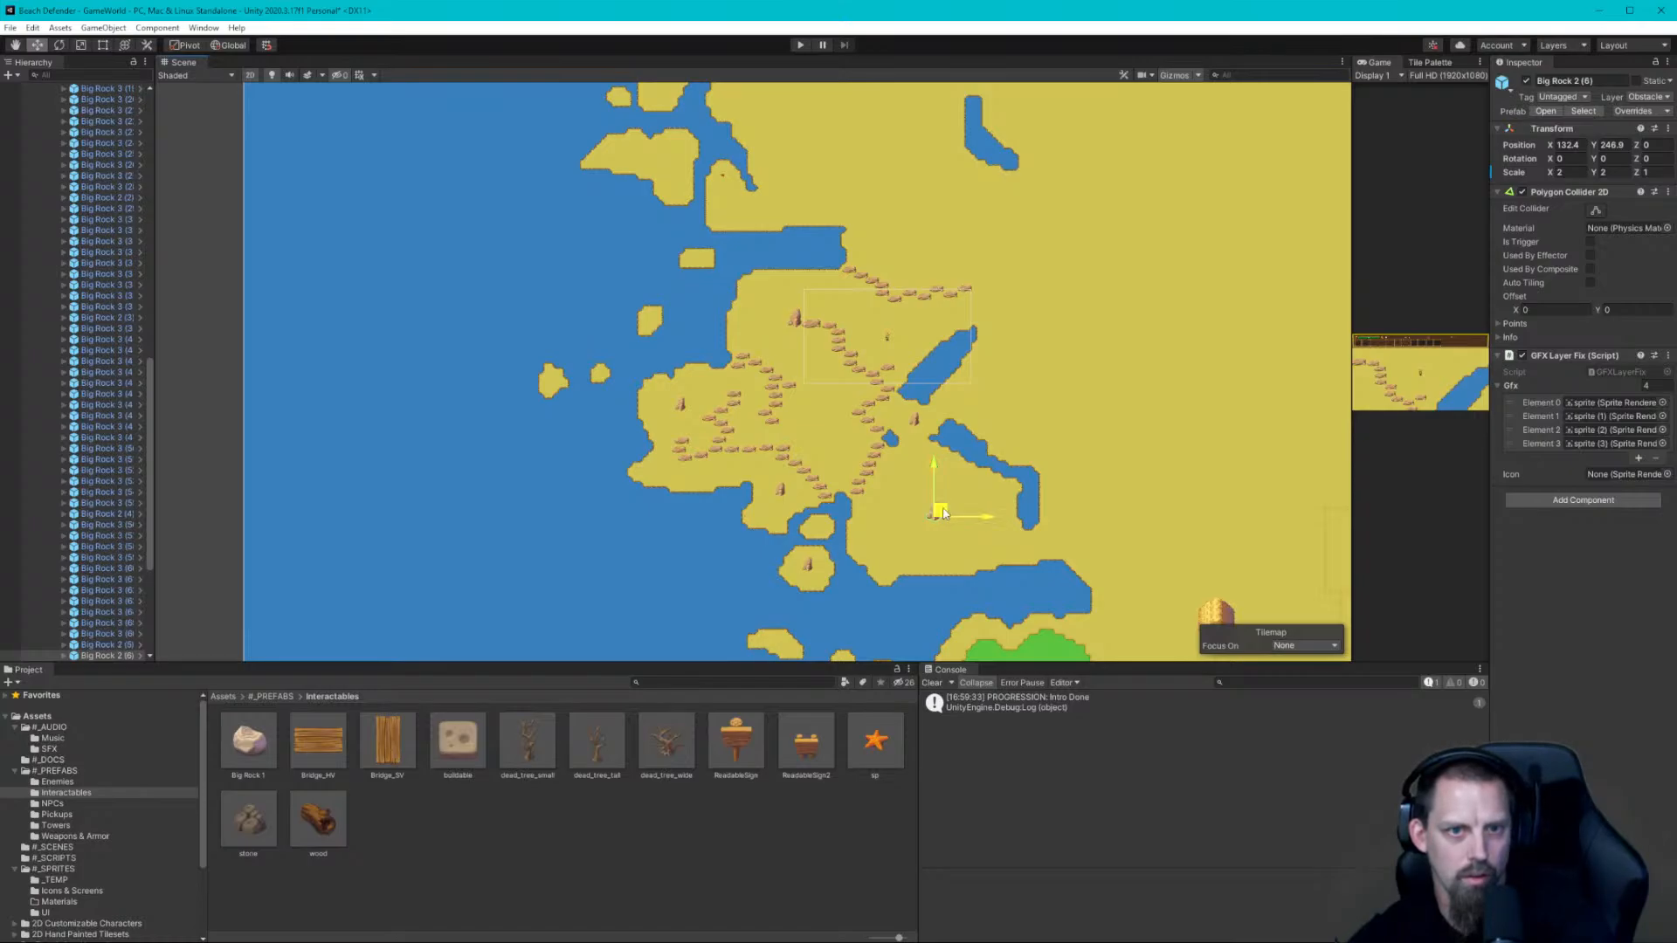
{"action": "left_click_drag", "start_coordinate": [943, 513], "coordinate": [685, 182]}
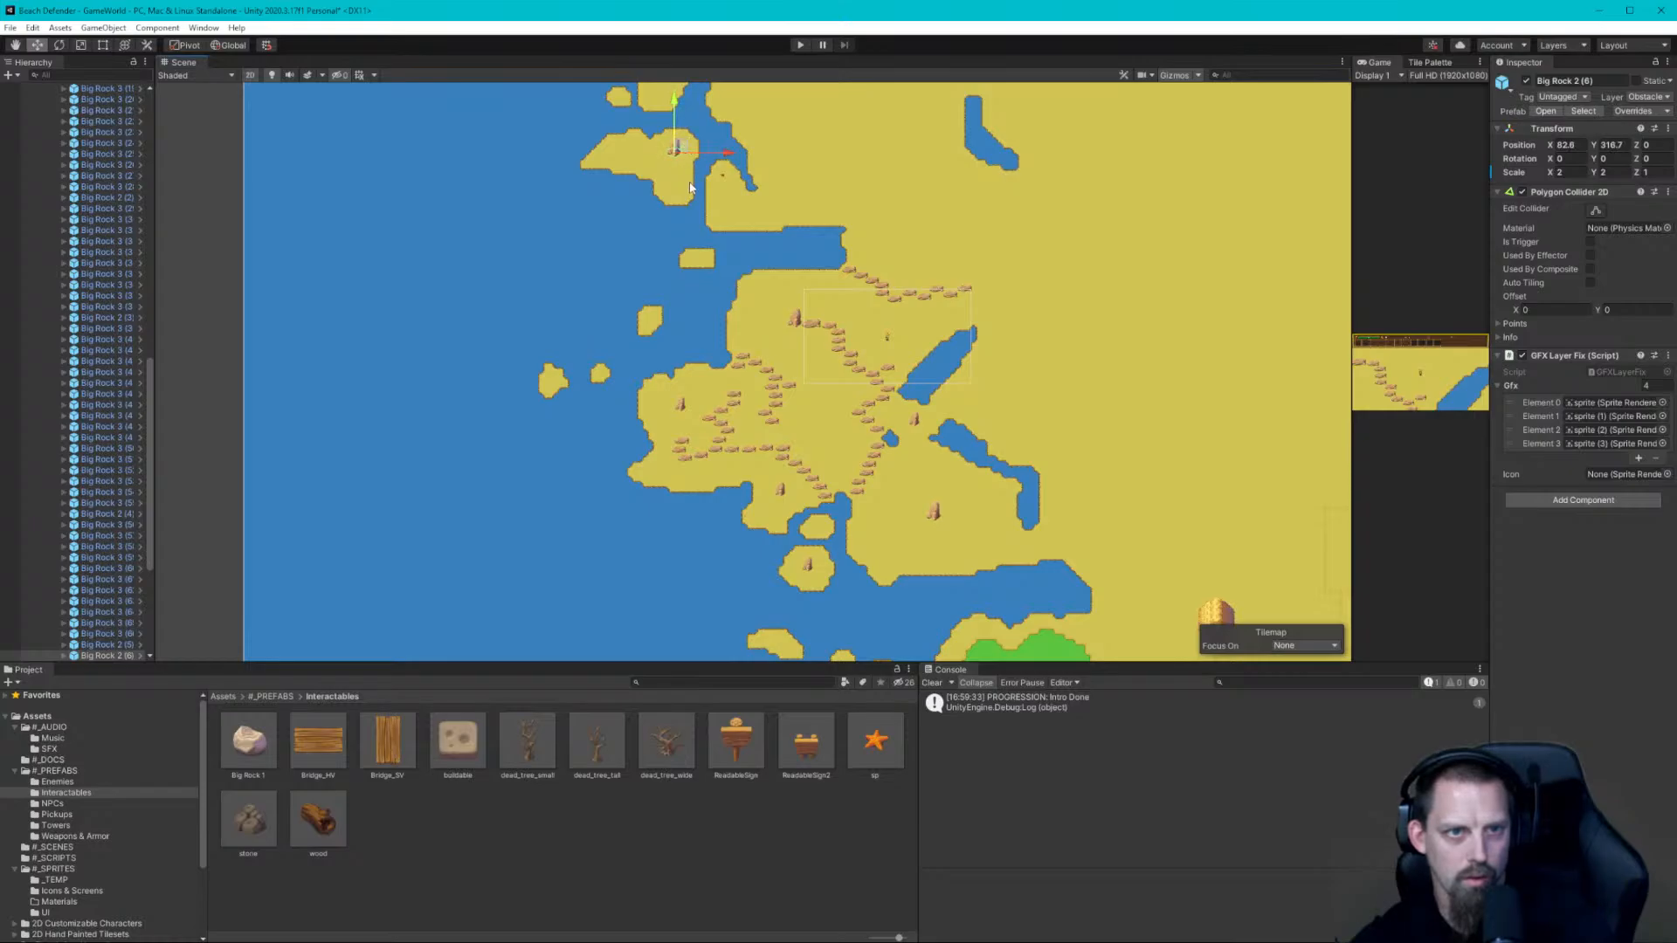
{"action": "left_click", "coordinate": [977, 262]}
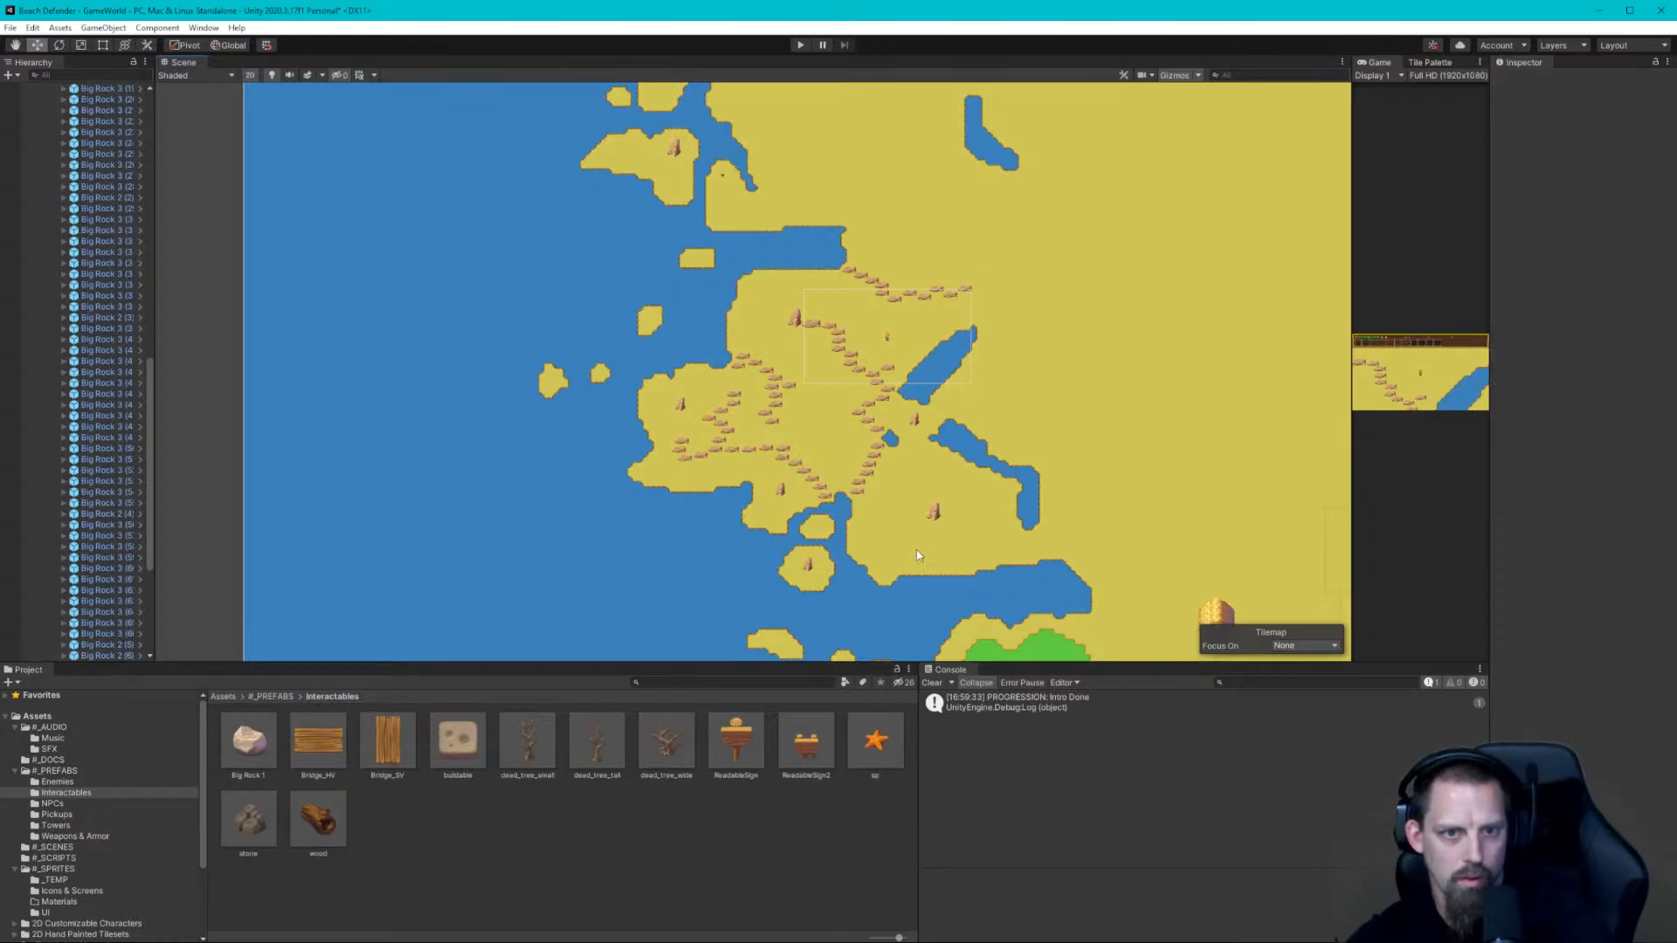
Duplicate a flat Big Rock 3 into a four-rock barrier between the L-shaped inlet's southern tip and the southern water, around X 153, Y 243
{"action": "middle_click_drag", "start_coordinate": [917, 556], "coordinate": [882, 552]}
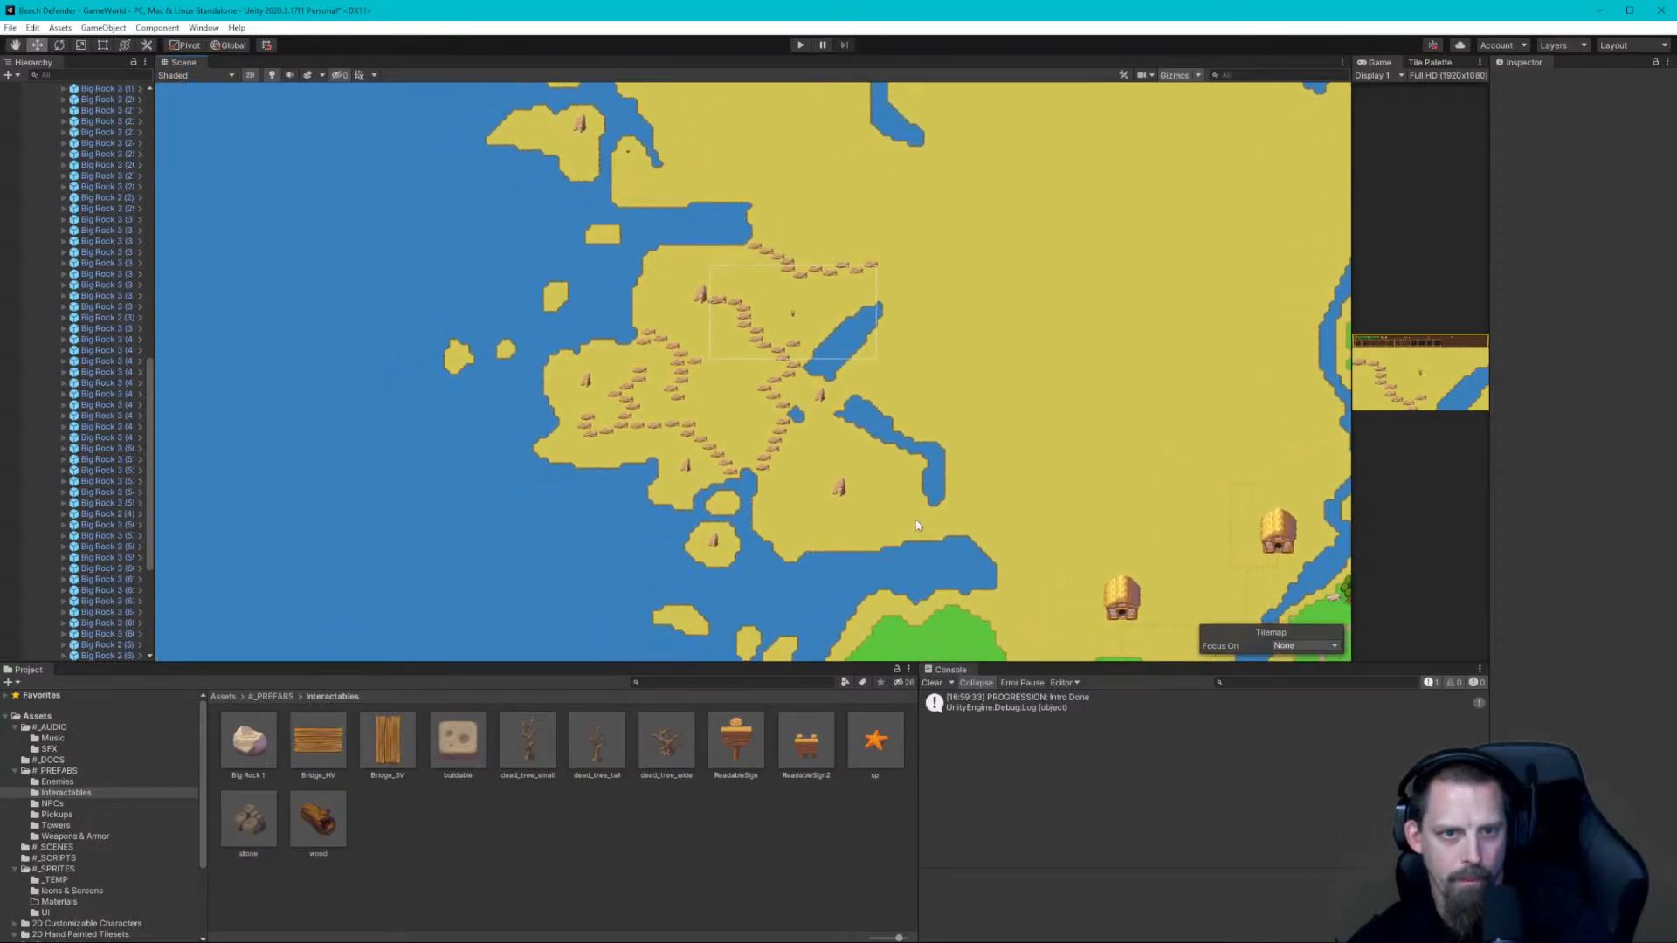
{"action": "scroll", "coordinate": [956, 530], "scroll_direction": "up", "scroll_amount": 10}
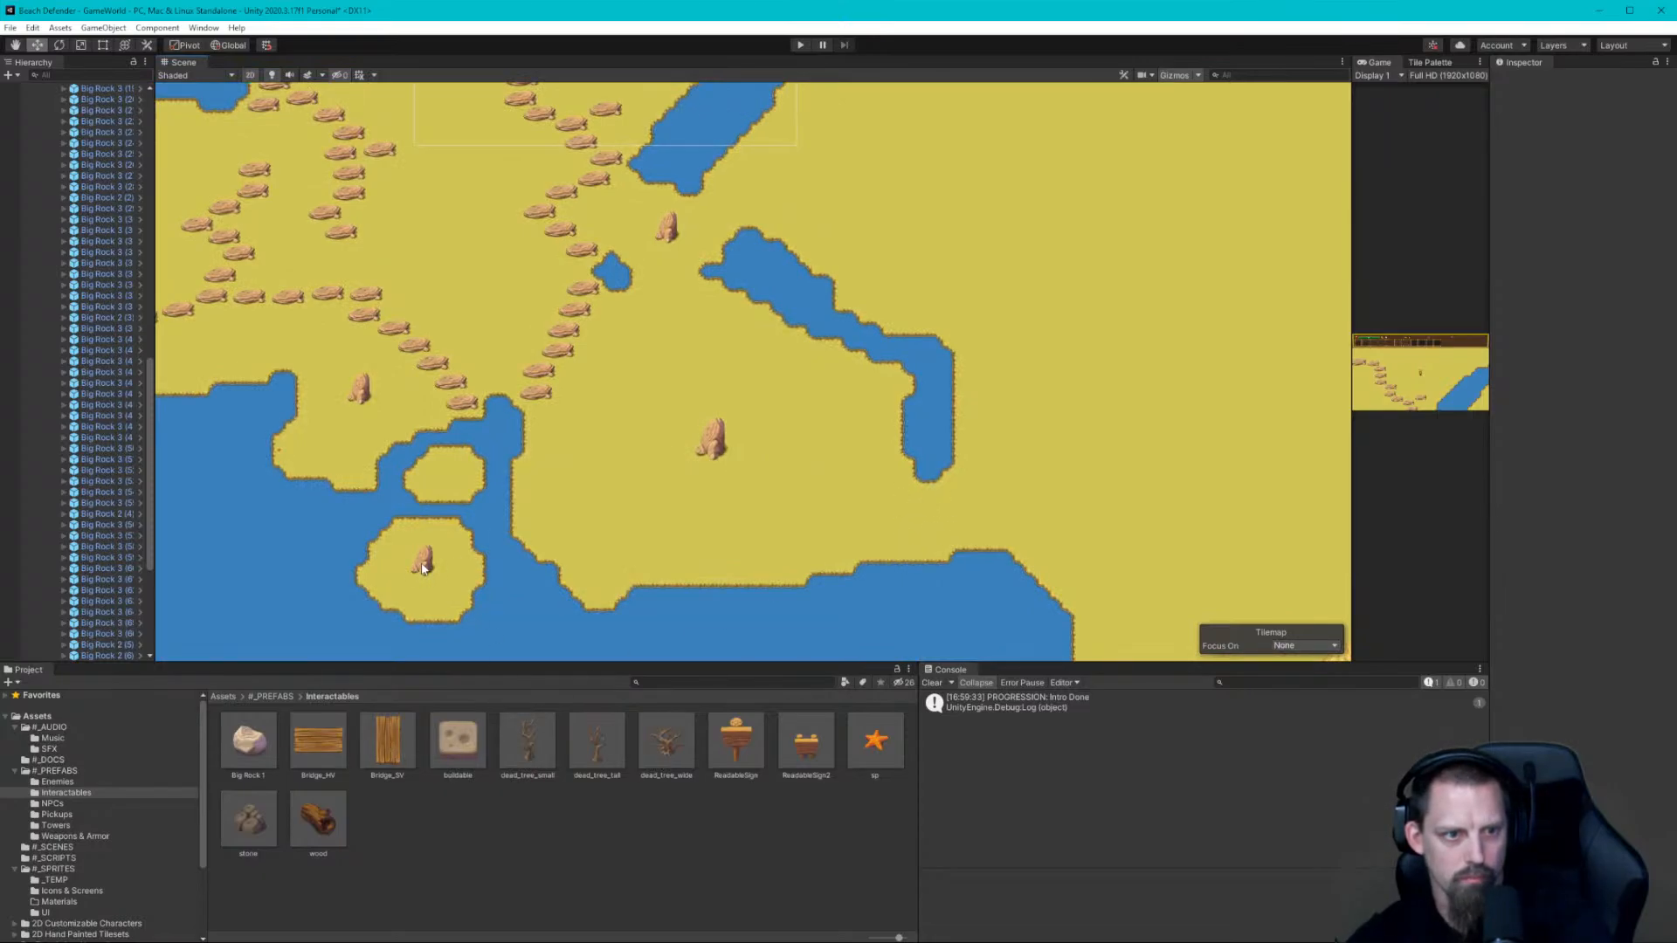
{"action": "left_click", "coordinate": [467, 403]}
{"action": "key", "text": "ctrl+d"}
{"action": "left_click_drag", "start_coordinate": [459, 394], "coordinate": [972, 515]}
{"action": "key", "text": "ctrl+d"}
{"action": "key", "text": "ctrl+d"}
{"action": "left_click", "coordinate": [939, 523]}
{"action": "left_click", "coordinate": [934, 545]}
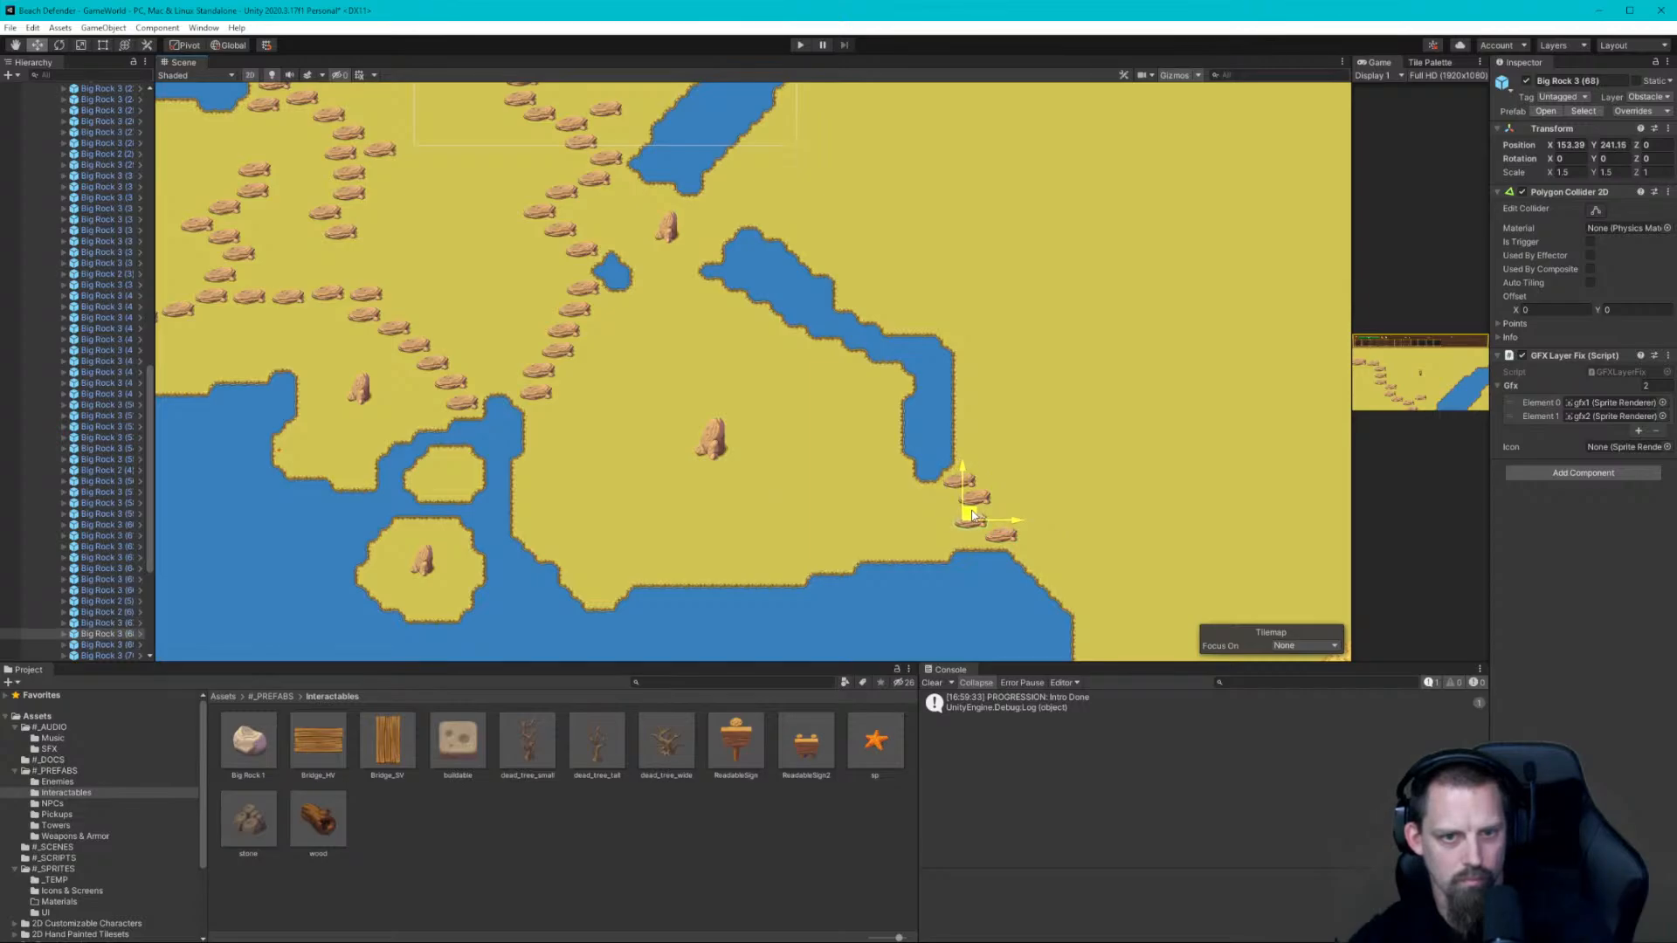
Reposition the four flat rocks below the inlet slightly west so they close the gap between its tip and the southern shore
{"action": "left_click", "coordinate": [964, 475]}
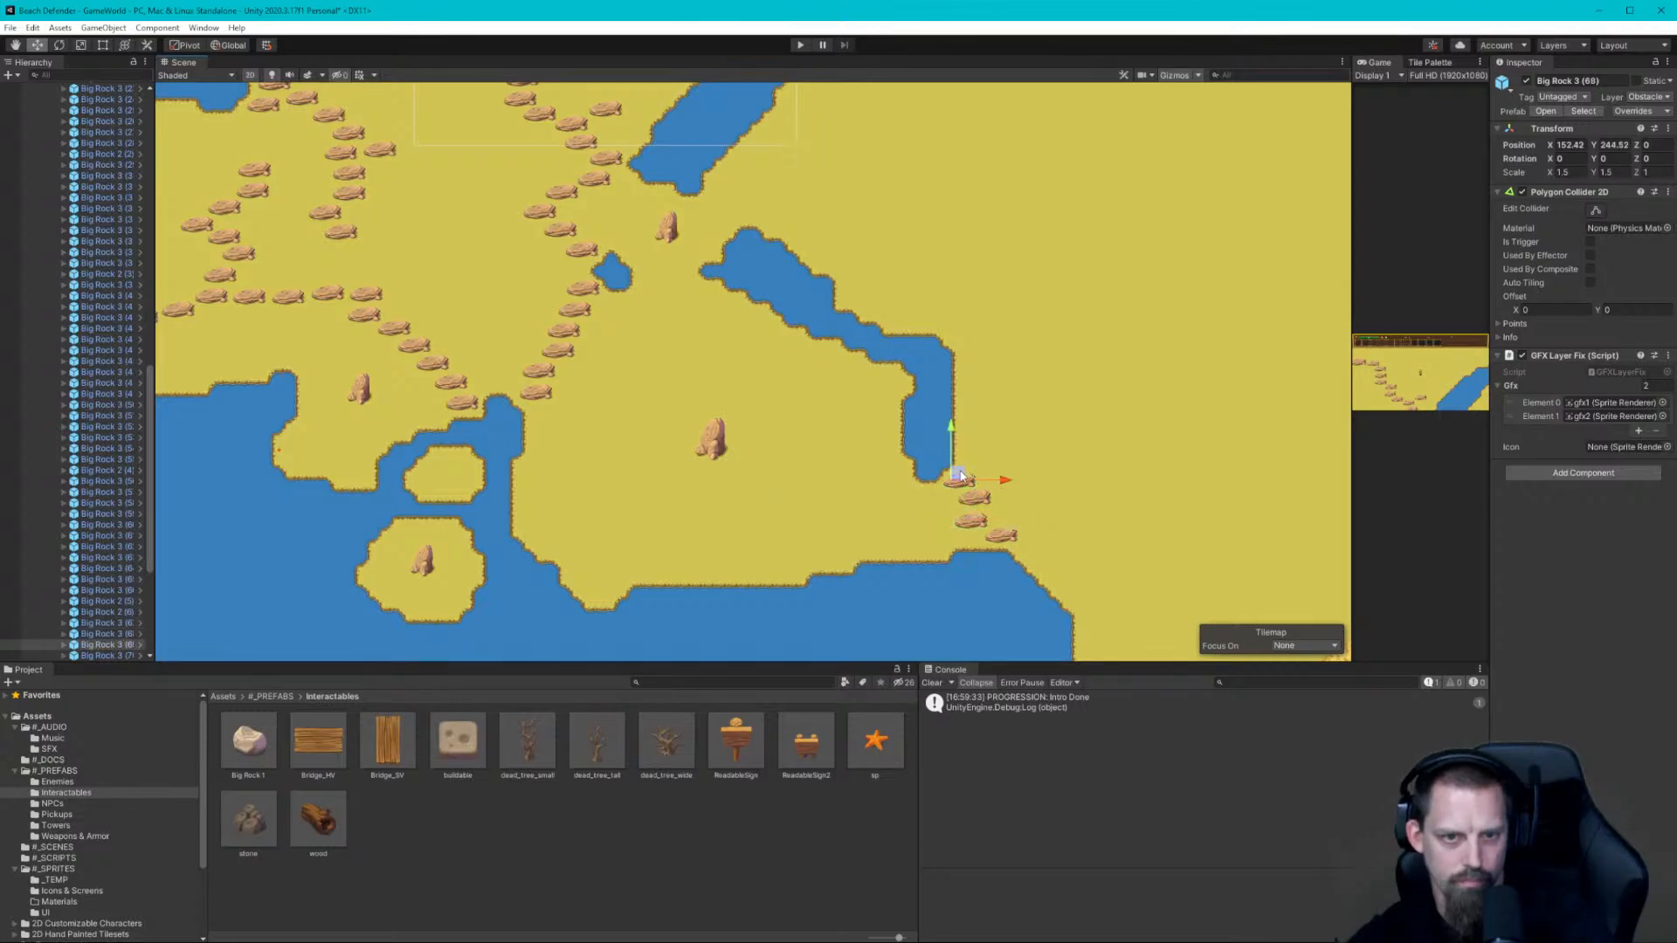
{"action": "left_click", "coordinate": [976, 493]}
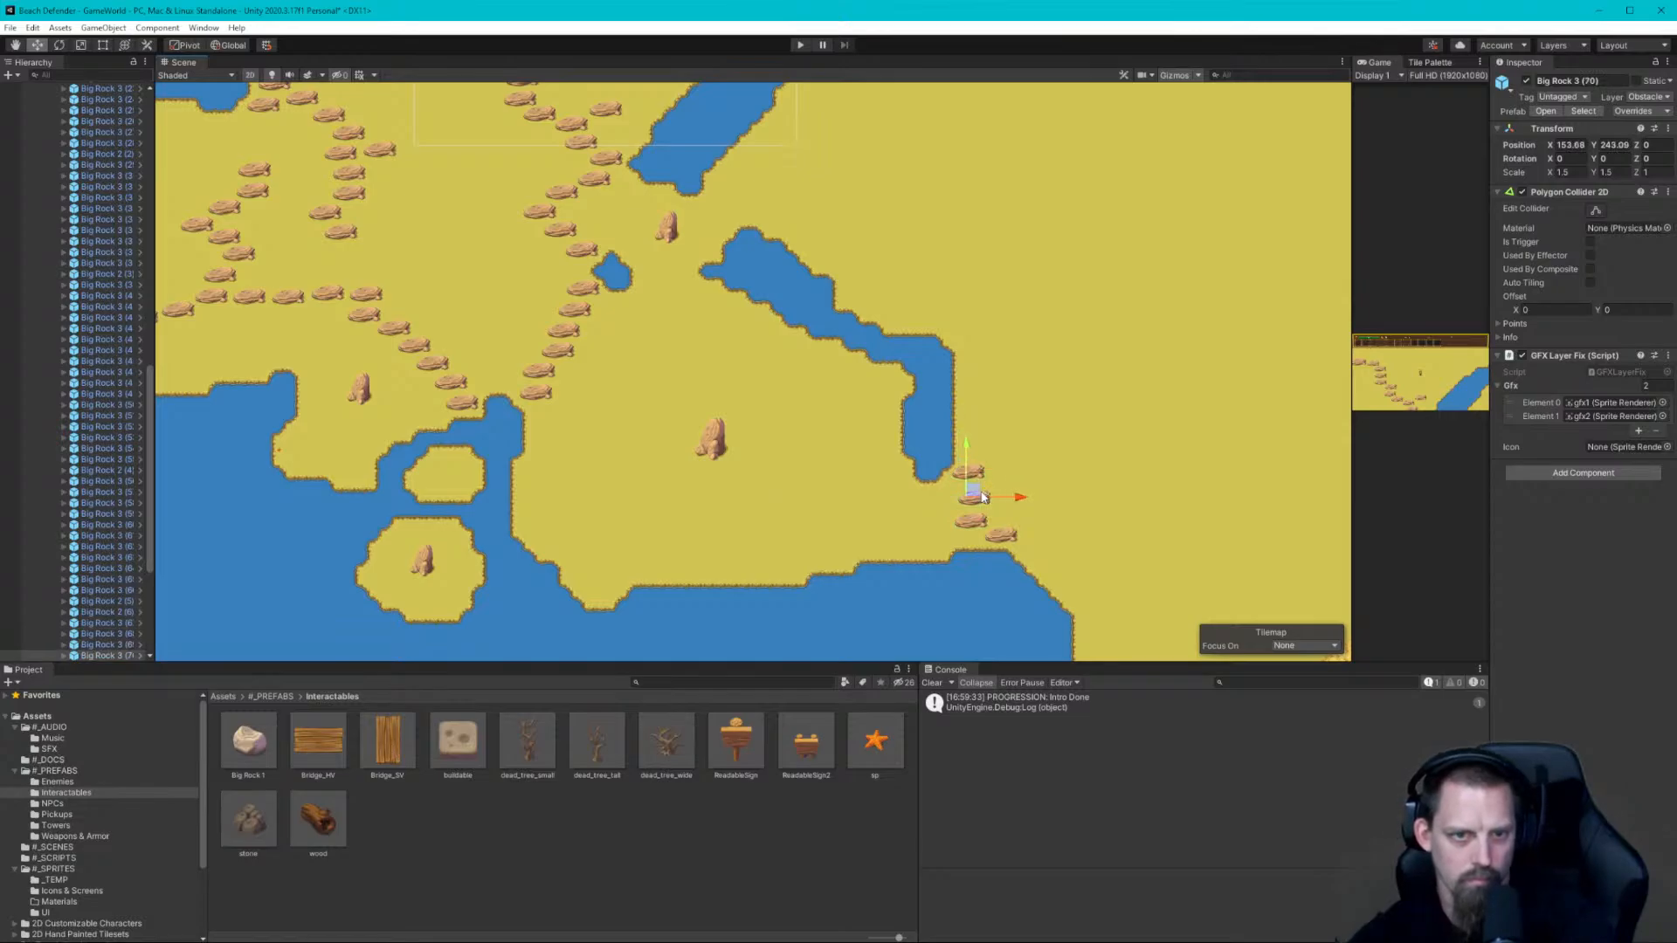
{"action": "left_click_drag", "start_coordinate": [979, 492], "coordinate": [972, 531]}
{"action": "left_click", "coordinate": [977, 524]}
{"action": "left_click", "coordinate": [1001, 535]}
{"action": "left_click", "coordinate": [1024, 465]}
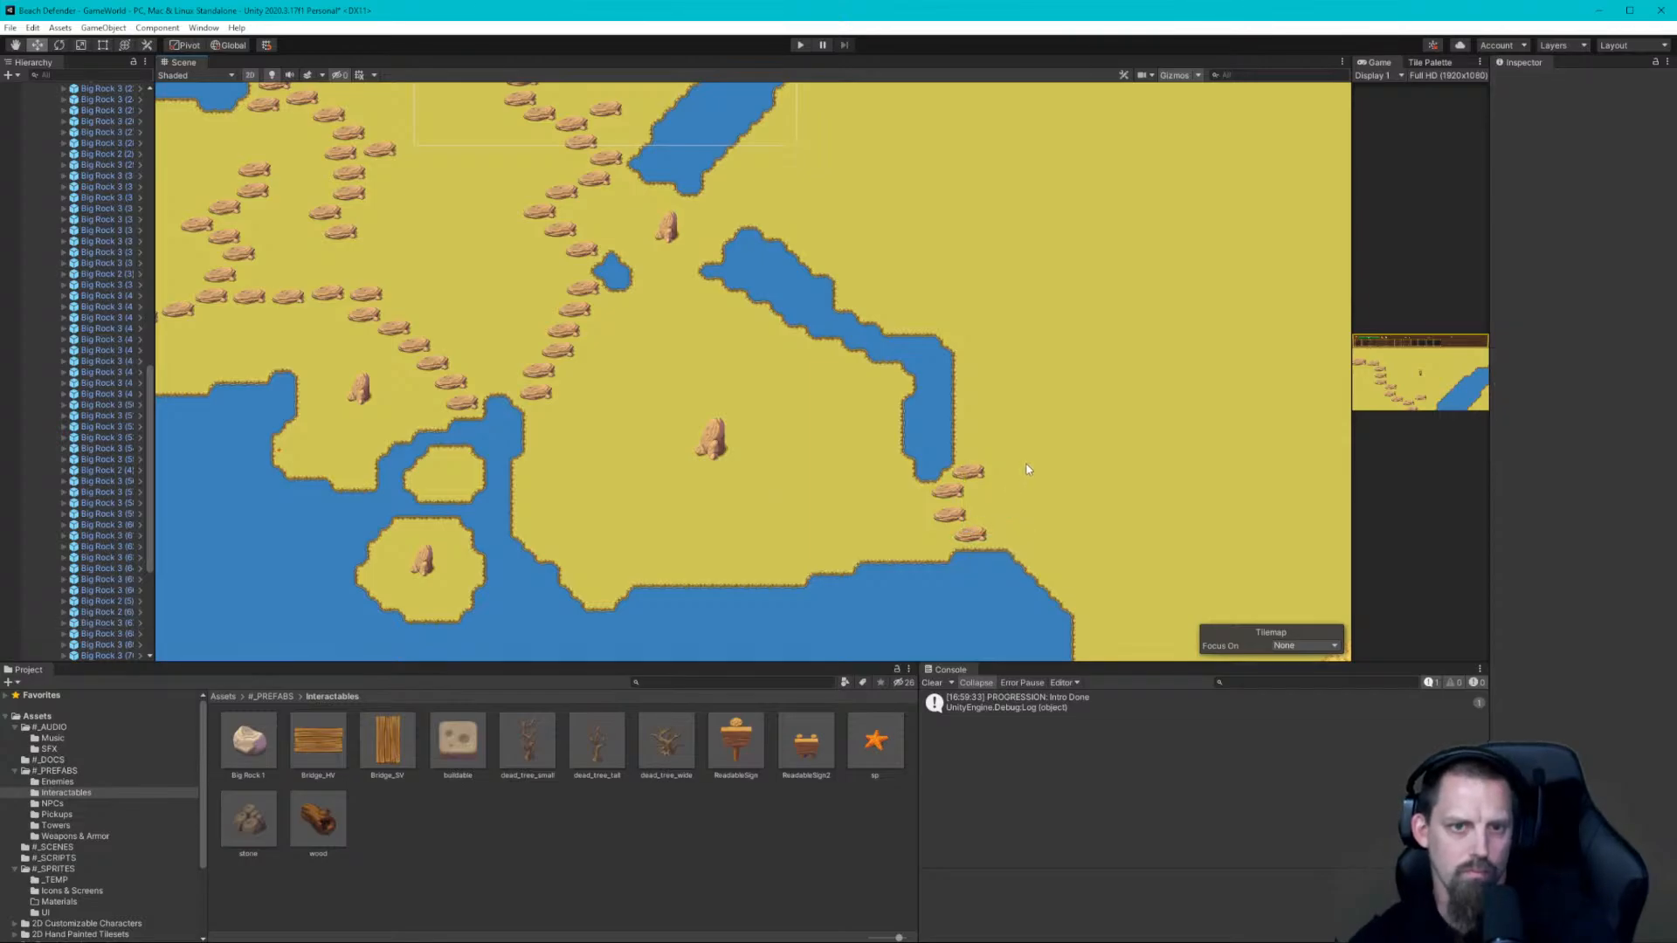
Examine the layout of the rock barriers and the open desert to the north and east
{"action": "scroll", "coordinate": [811, 452], "scroll_direction": "down", "scroll_amount": 1}
{"action": "scroll", "coordinate": [812, 455], "scroll_direction": "down", "scroll_amount": 5}
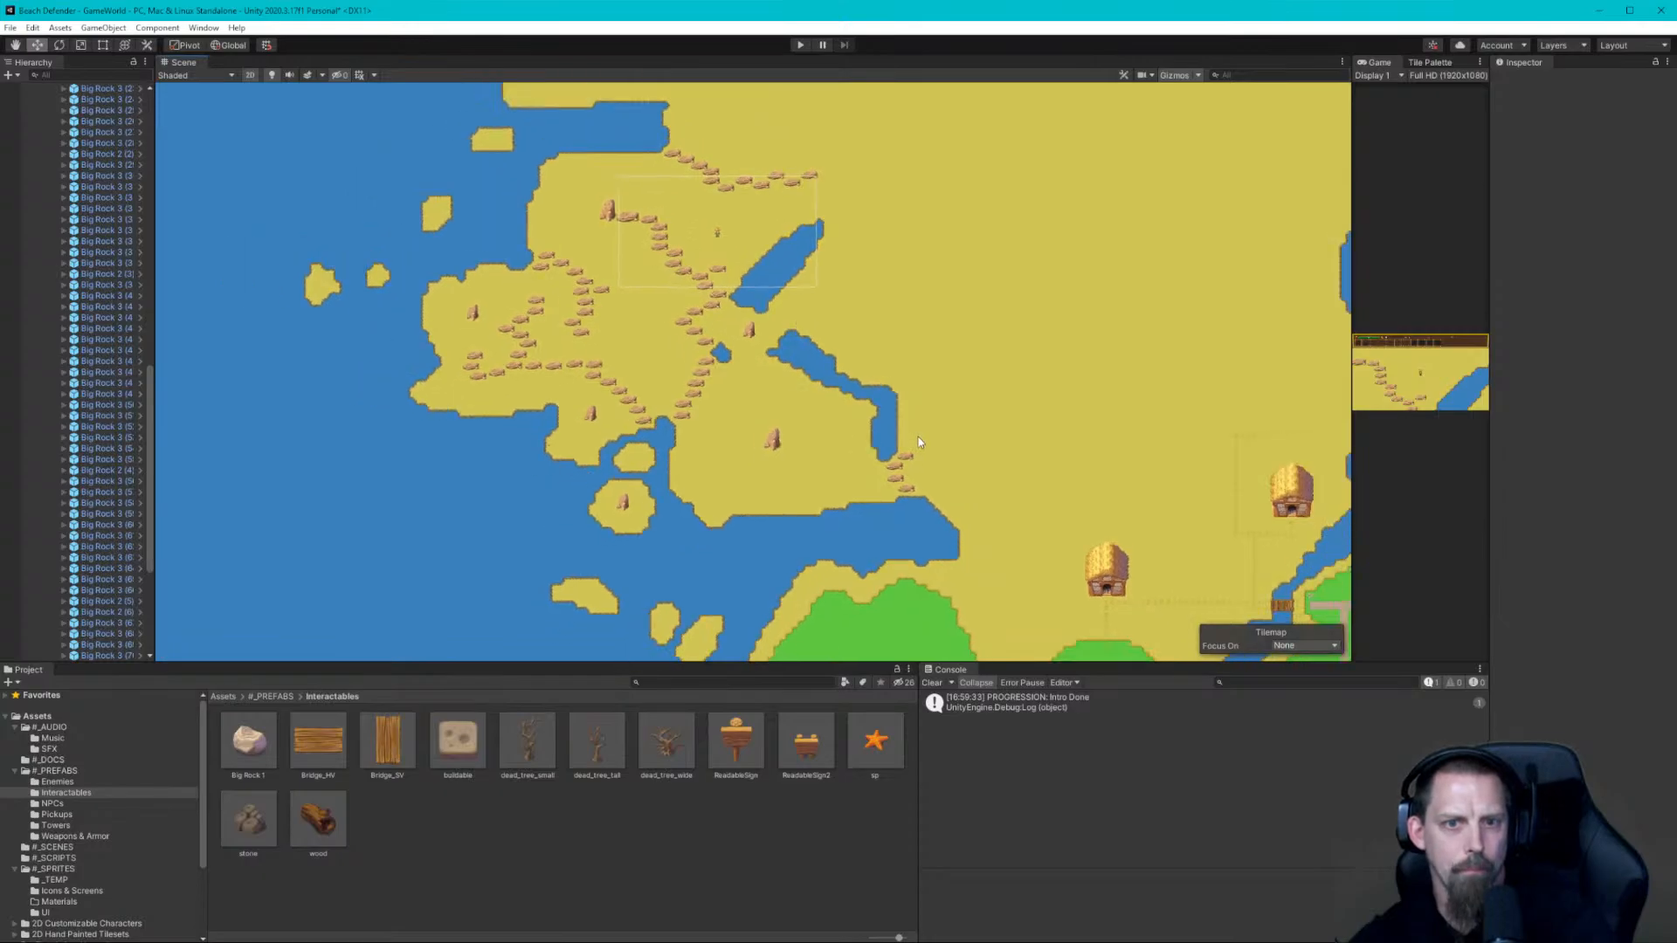
{"action": "scroll", "coordinate": [919, 443], "scroll_direction": "down", "scroll_amount": 3}
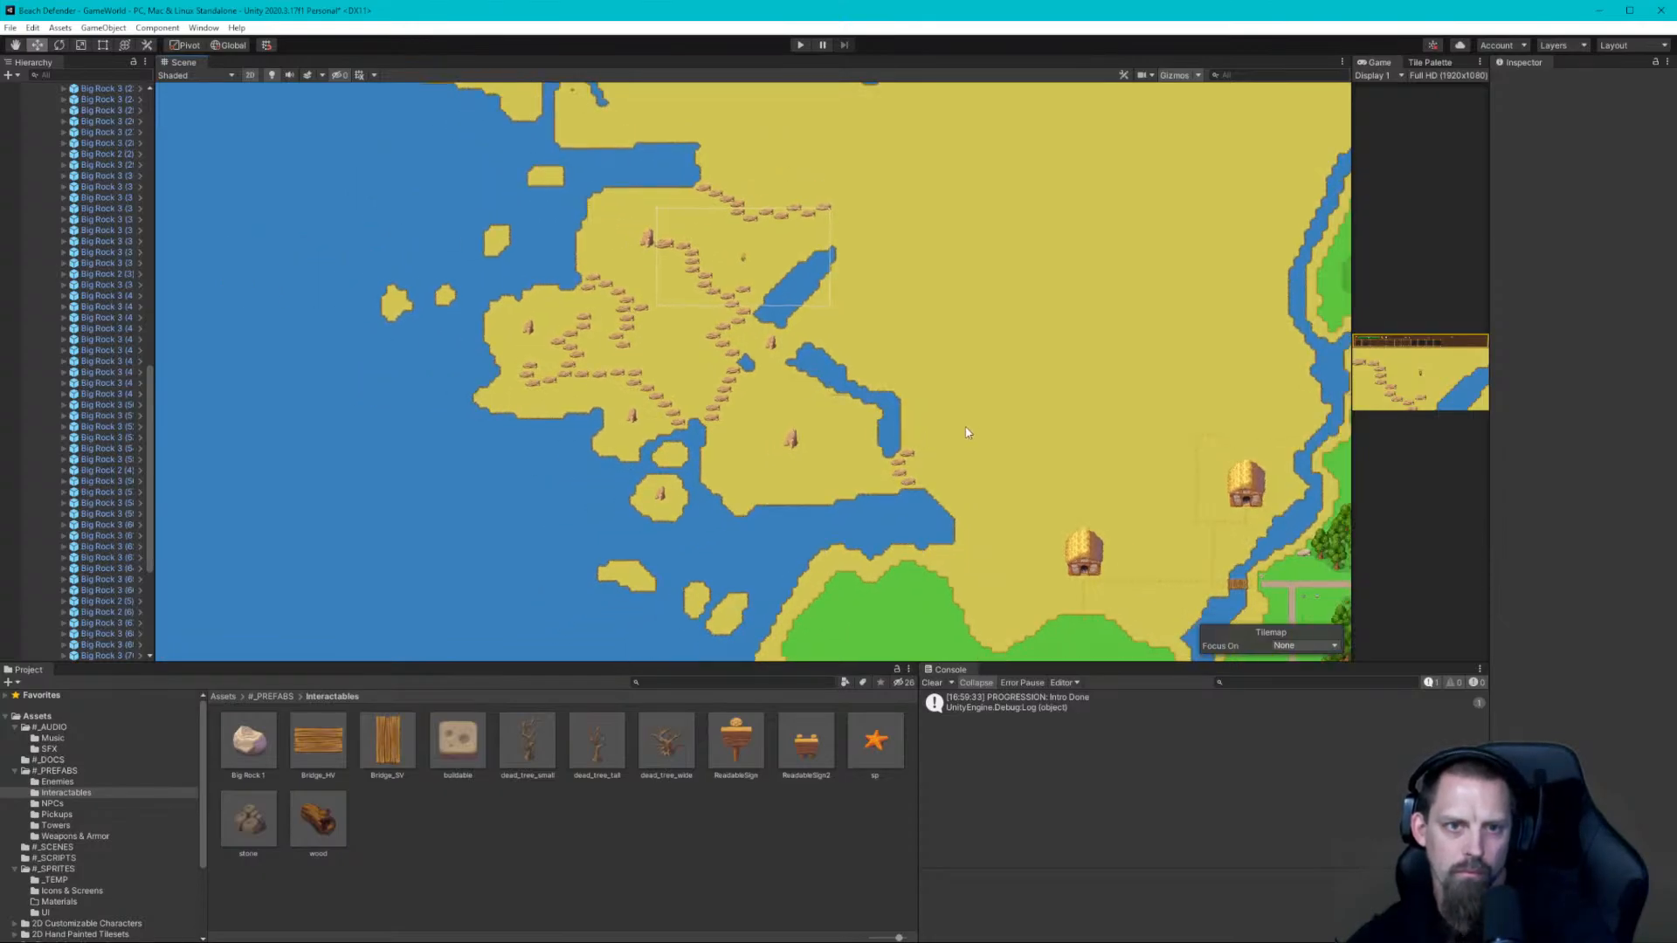
{"action": "middle_click_drag", "start_coordinate": [967, 434], "coordinate": [1081, 477]}
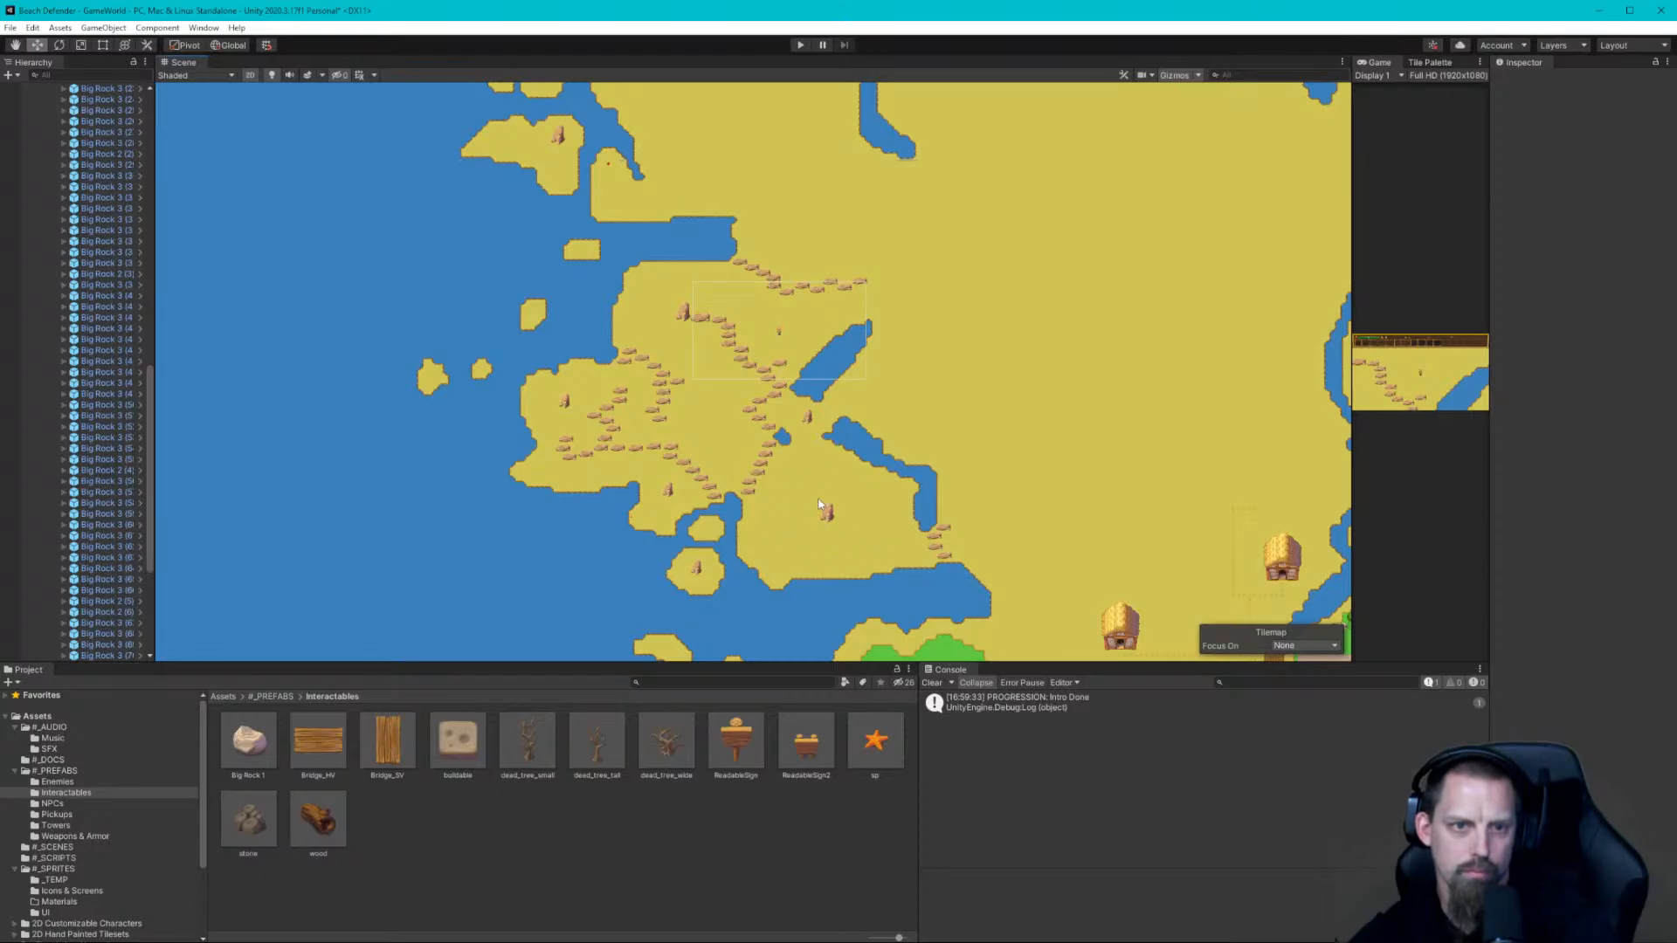
{"action": "middle_click_drag", "start_coordinate": [893, 415], "coordinate": [889, 576]}
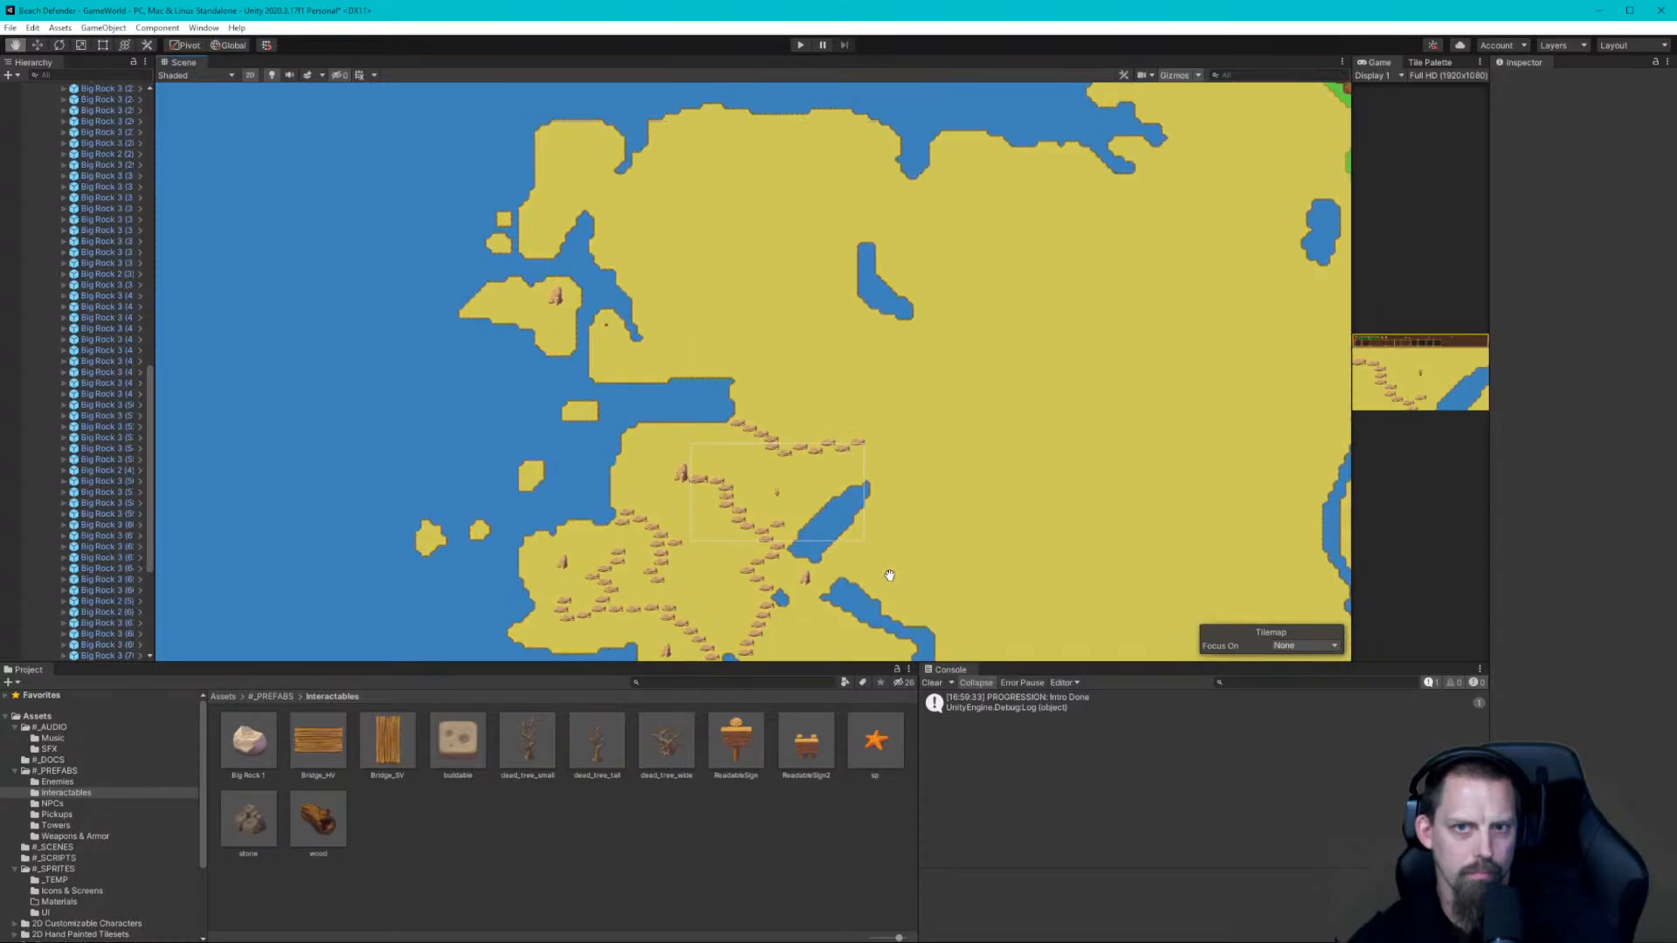
{"action": "middle_click_drag", "start_coordinate": [889, 575], "coordinate": [683, 572]}
{"action": "middle_click_drag", "start_coordinate": [876, 375], "coordinate": [1065, 370]}
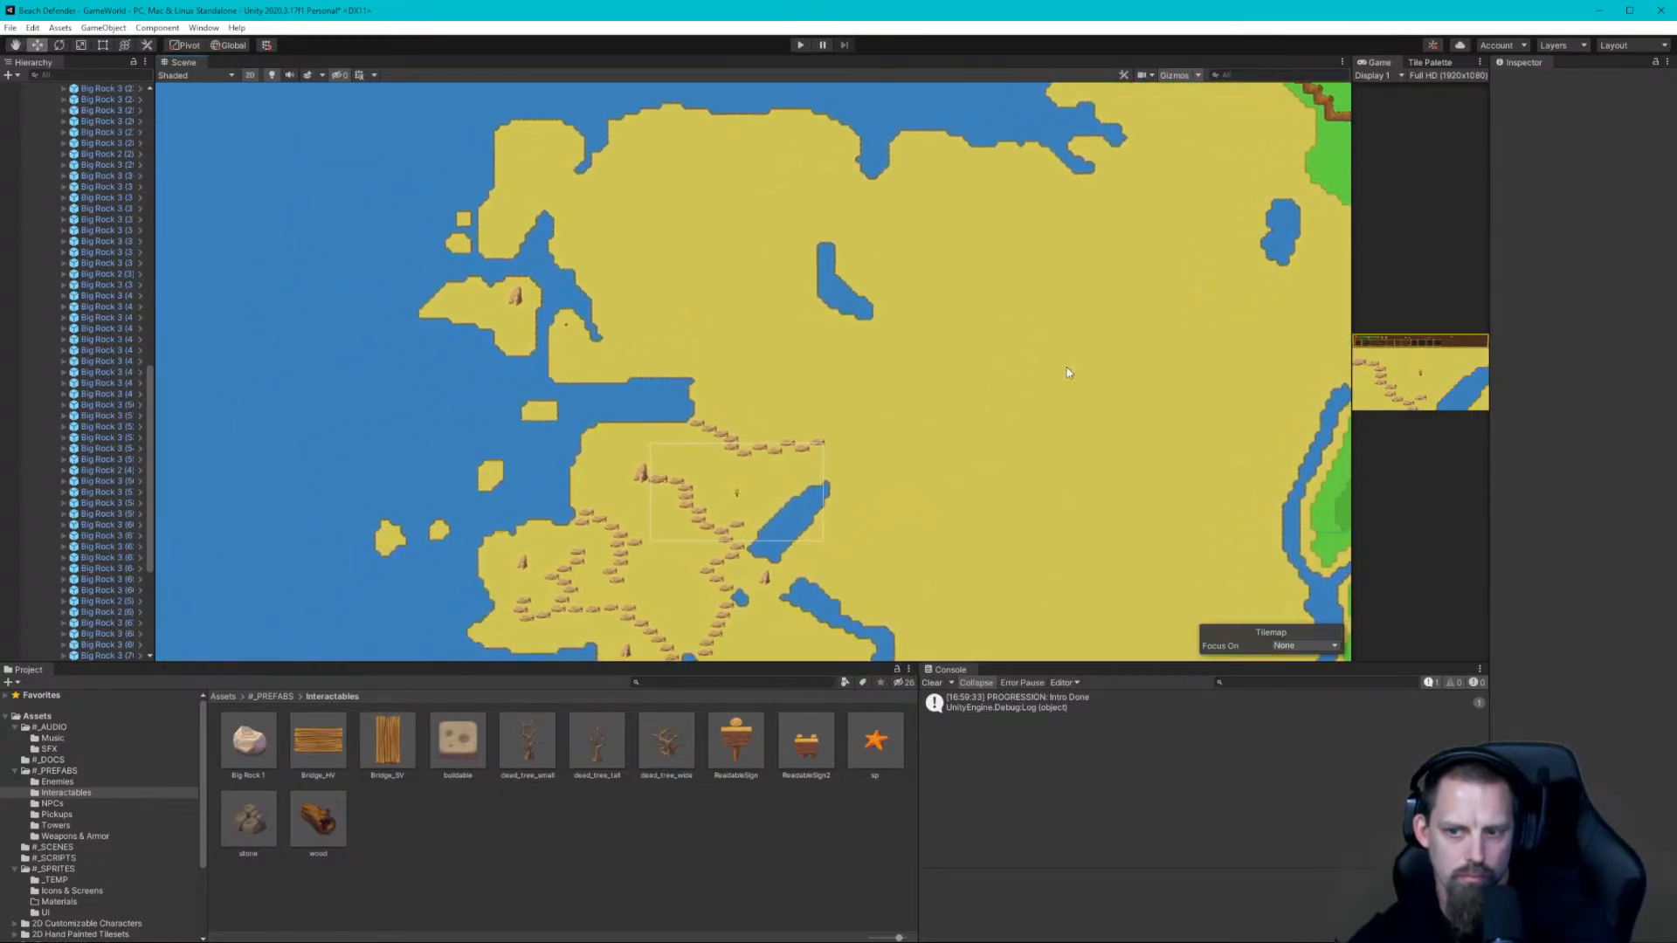
{"action": "scroll", "coordinate": [1062, 376], "scroll_direction": "up", "scroll_amount": 1}
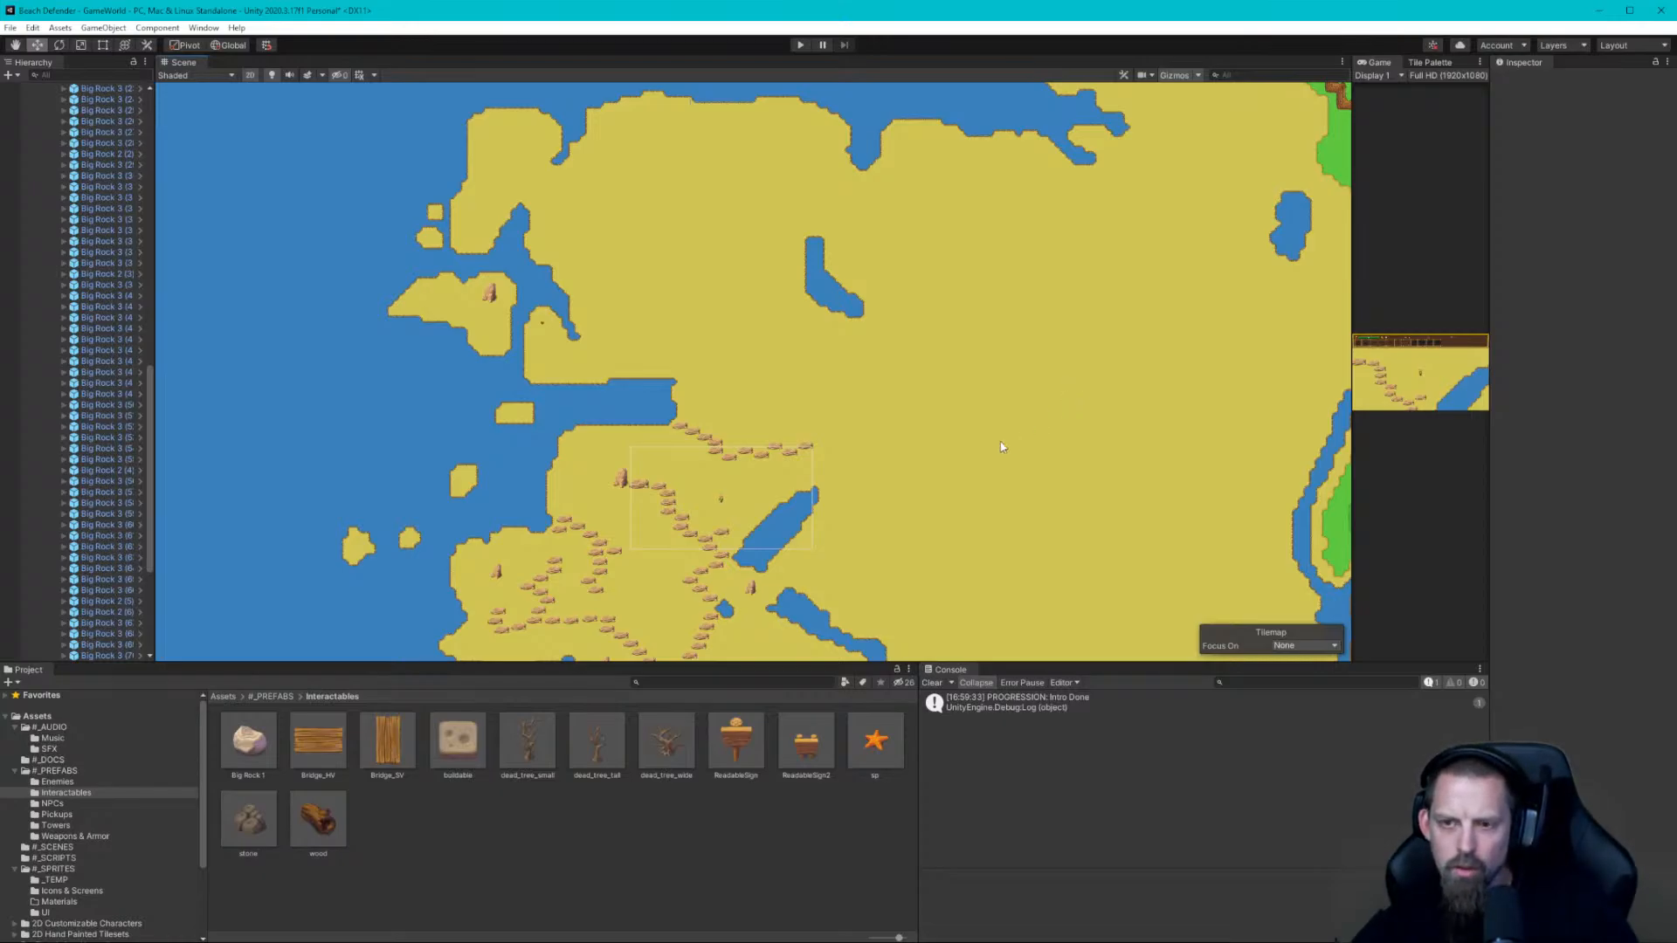
Enlarge the Game view, open the Enemies prefab folder and inspect Enemy1's components in a widened Inspector
{"action": "left_click", "coordinate": [686, 528]}
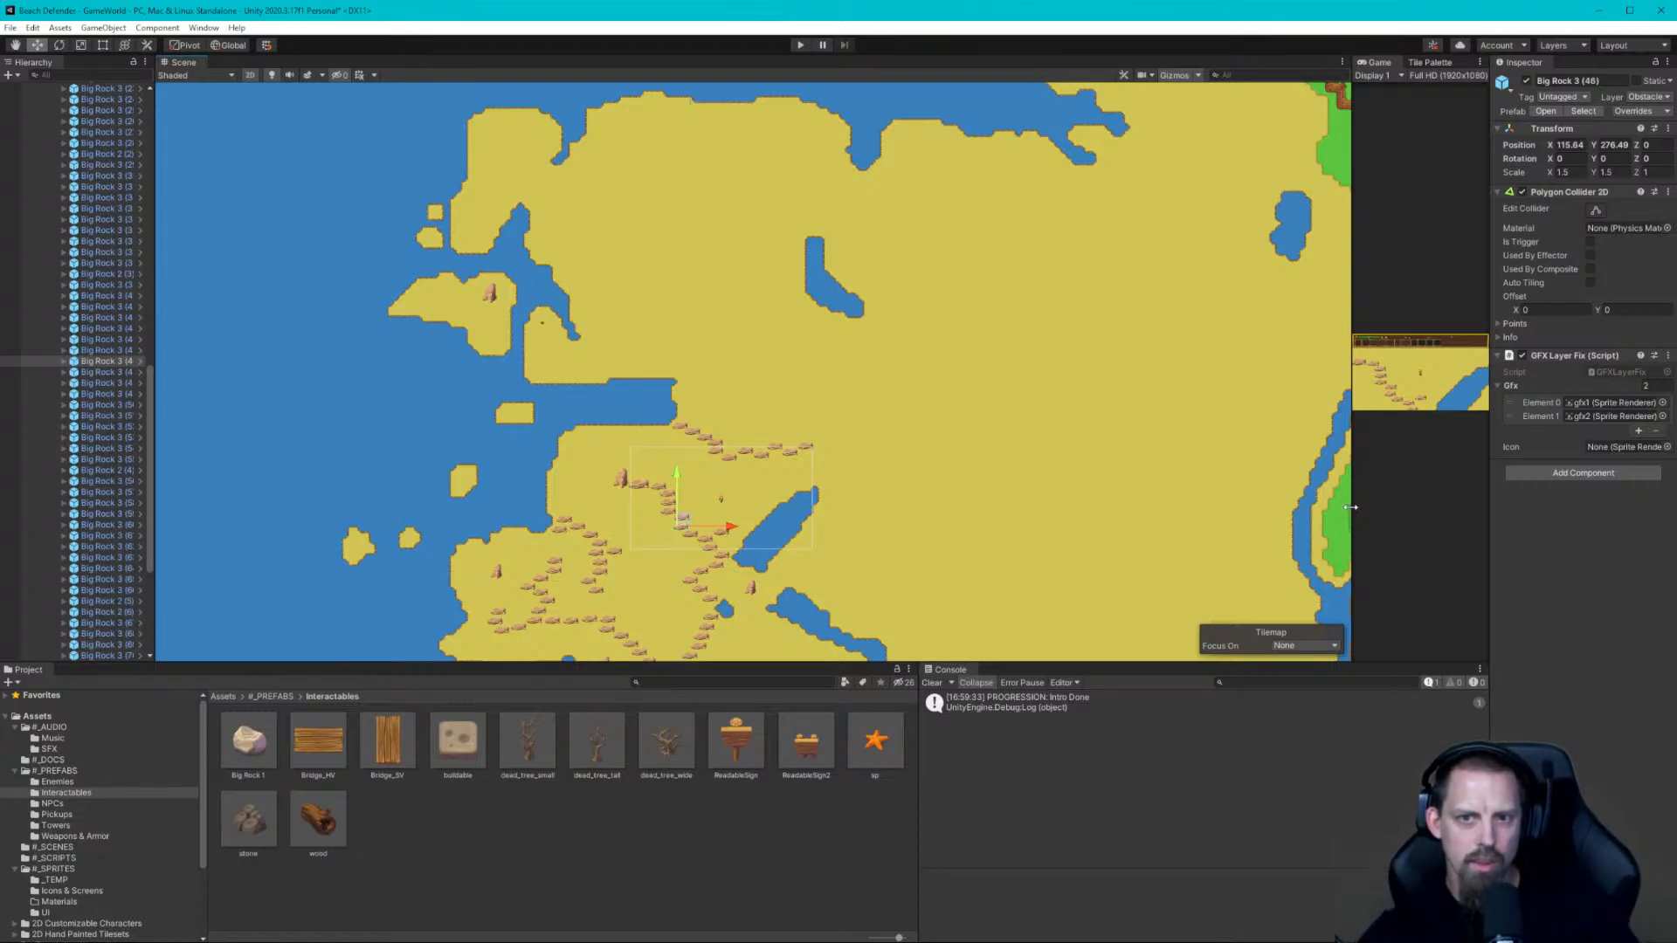
{"action": "left_click_drag", "start_coordinate": [1350, 507], "coordinate": [917, 526]}
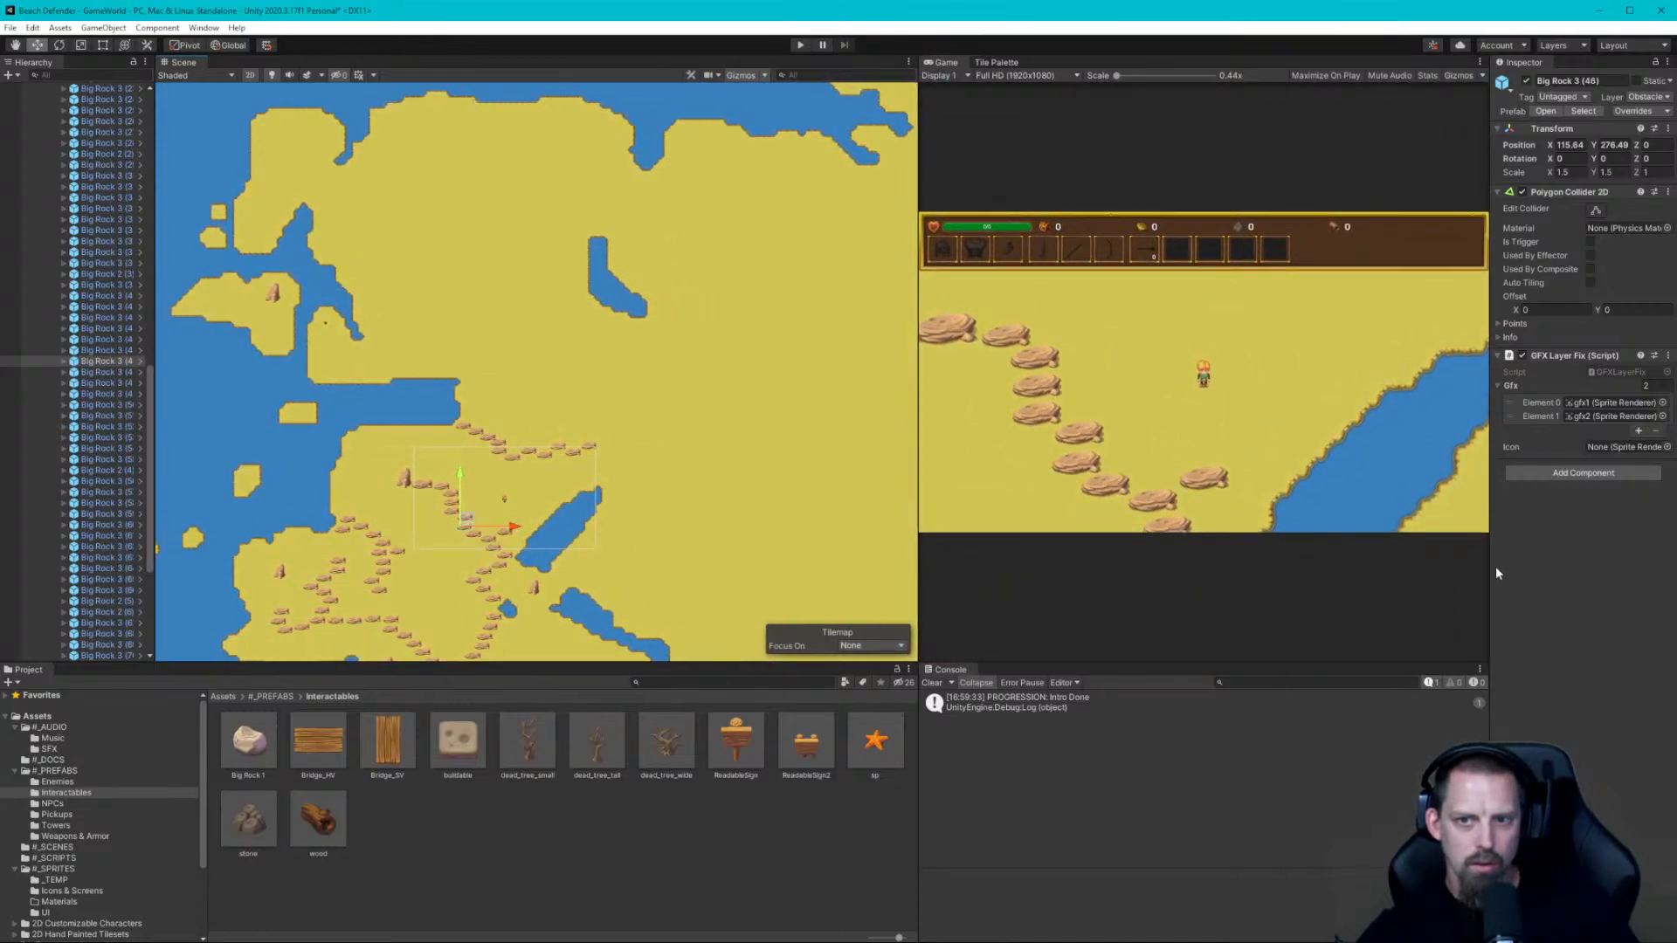
{"action": "left_click", "coordinate": [85, 769]}
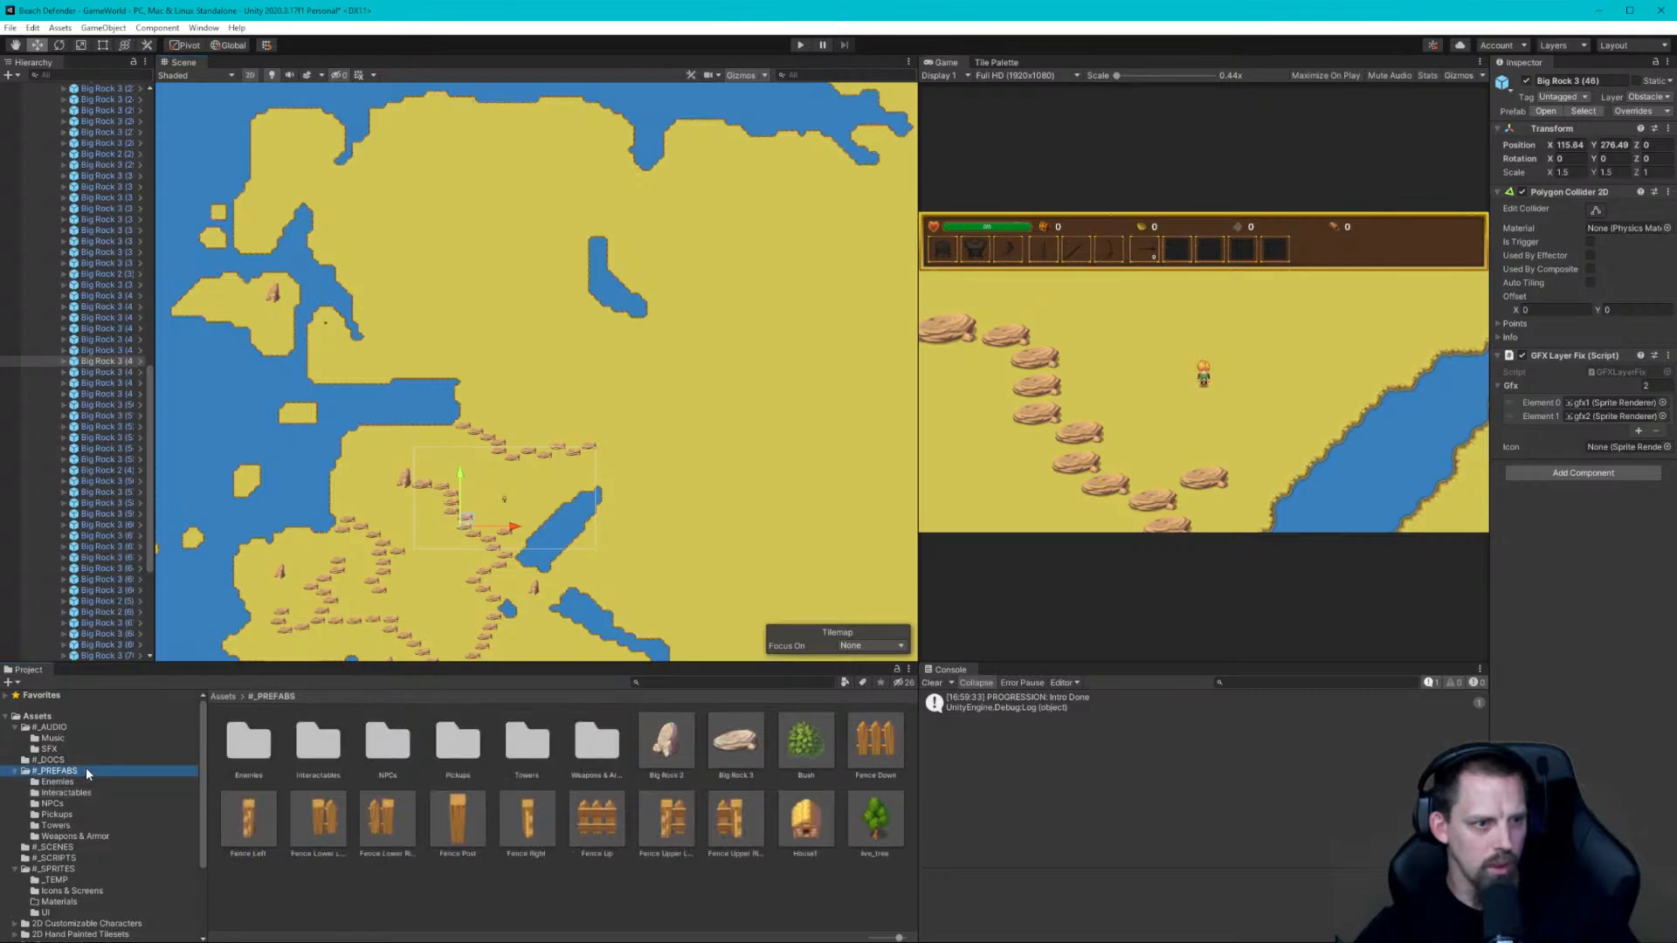
{"action": "double_click", "coordinate": [261, 755]}
{"action": "left_click", "coordinate": [263, 758]}
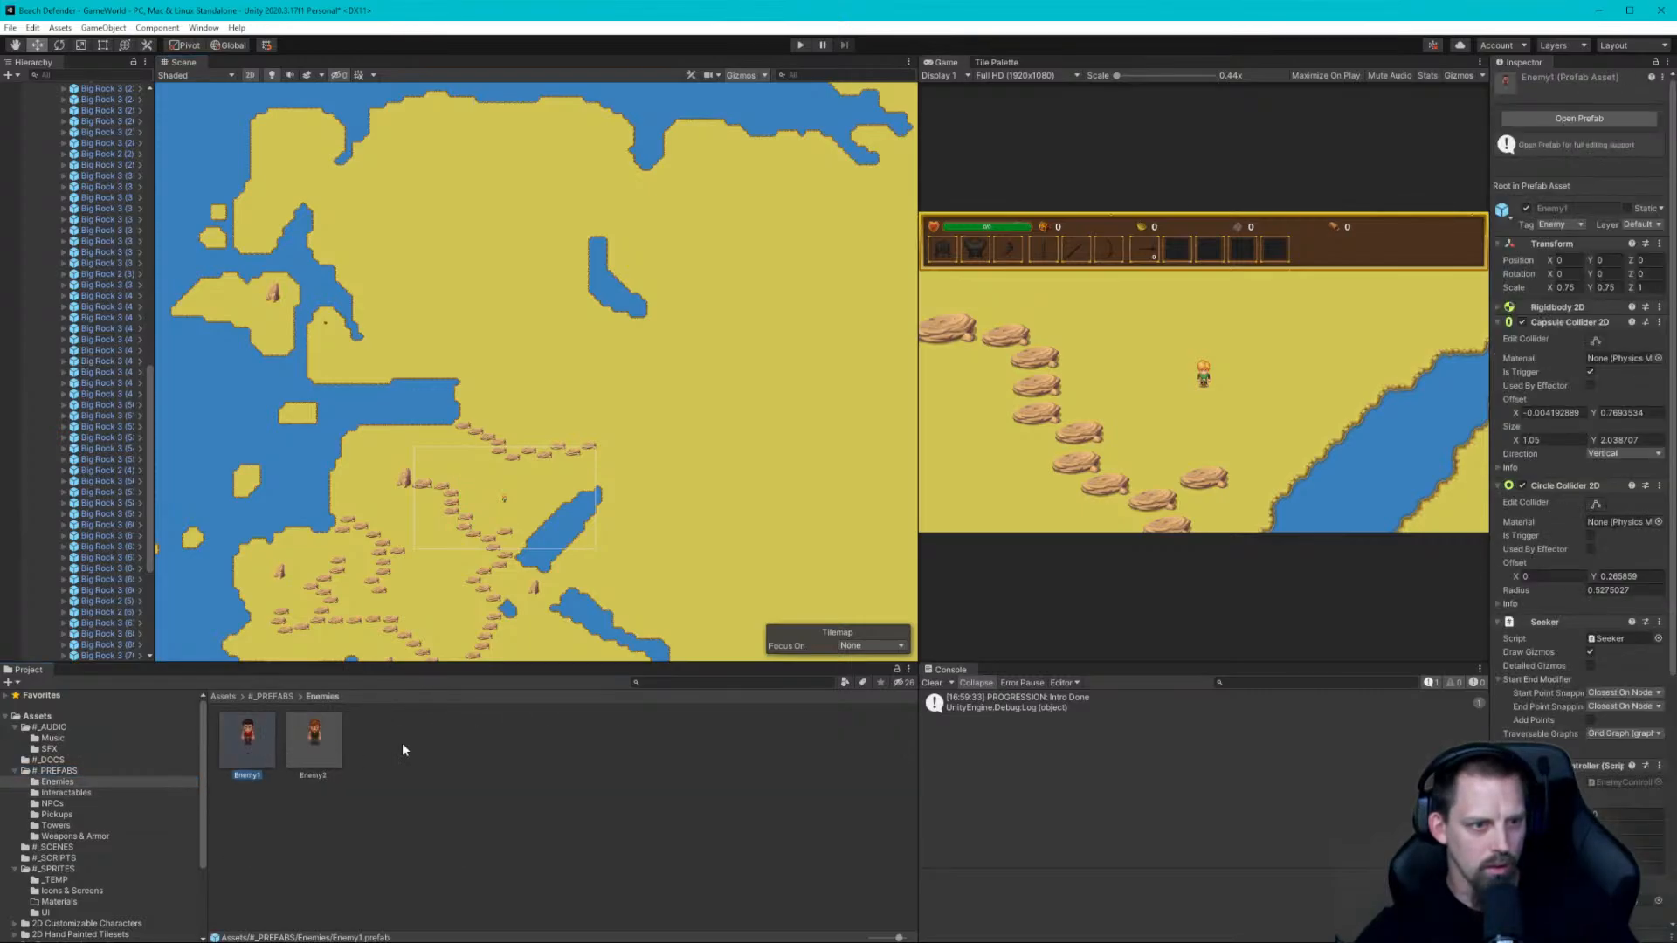
{"action": "left_click_drag", "start_coordinate": [1489, 609], "coordinate": [1351, 631]}
{"action": "scroll", "coordinate": [1473, 617], "scroll_direction": "down", "scroll_amount": 5}
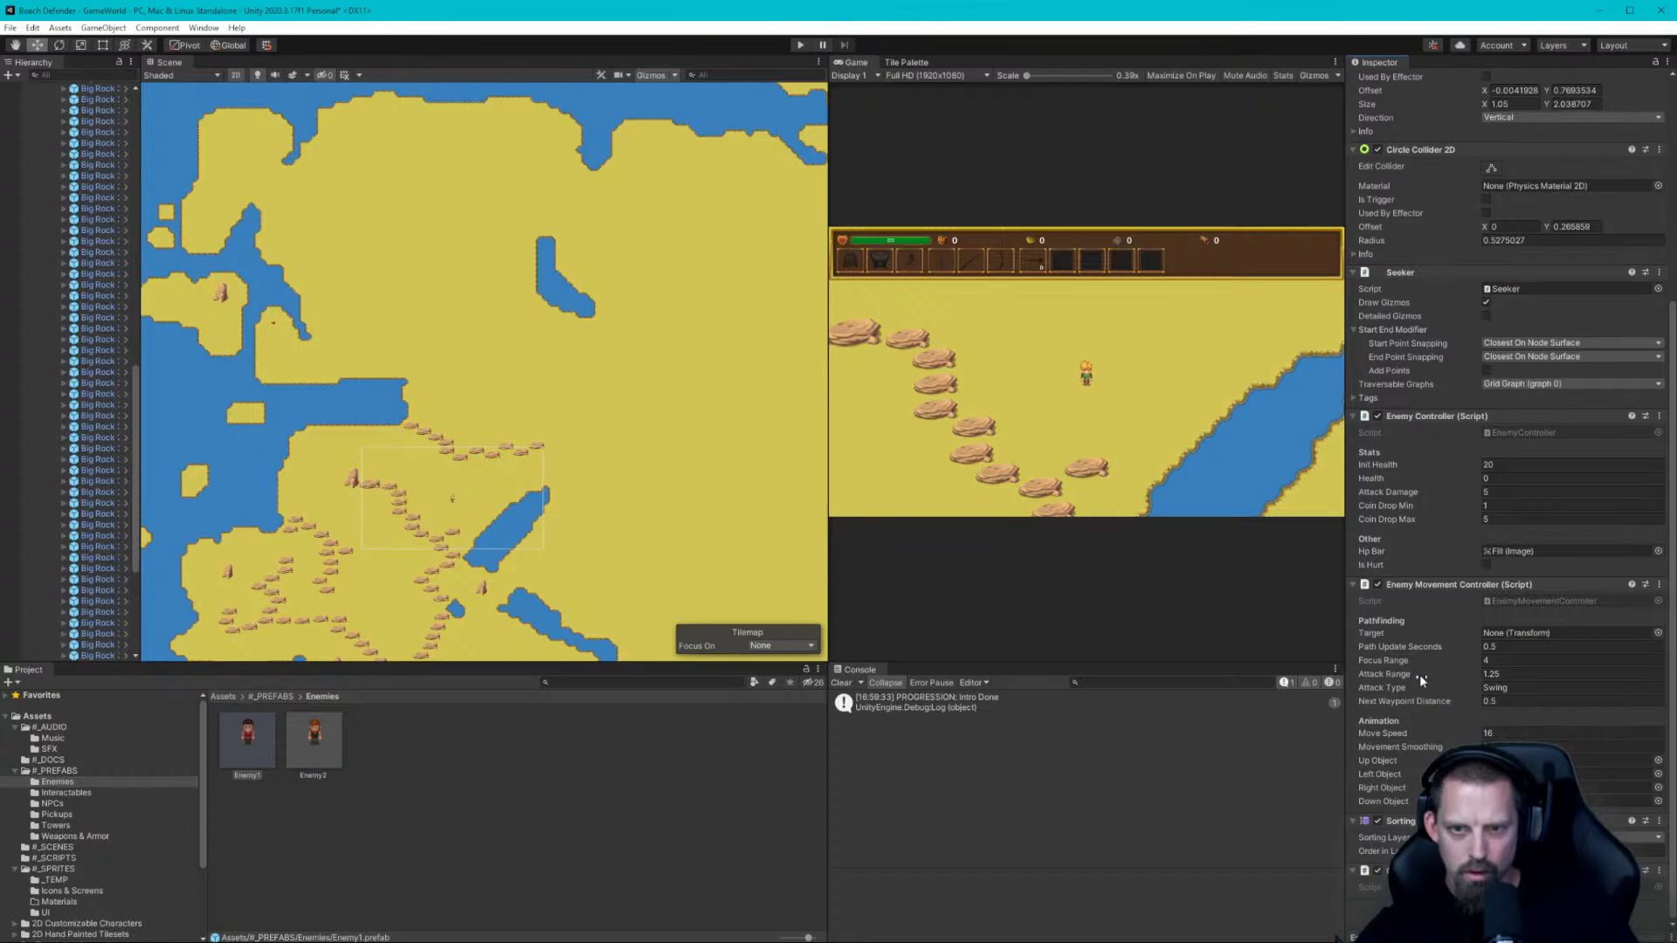
{"action": "scroll", "coordinate": [1419, 674], "scroll_direction": "up", "scroll_amount": 5}
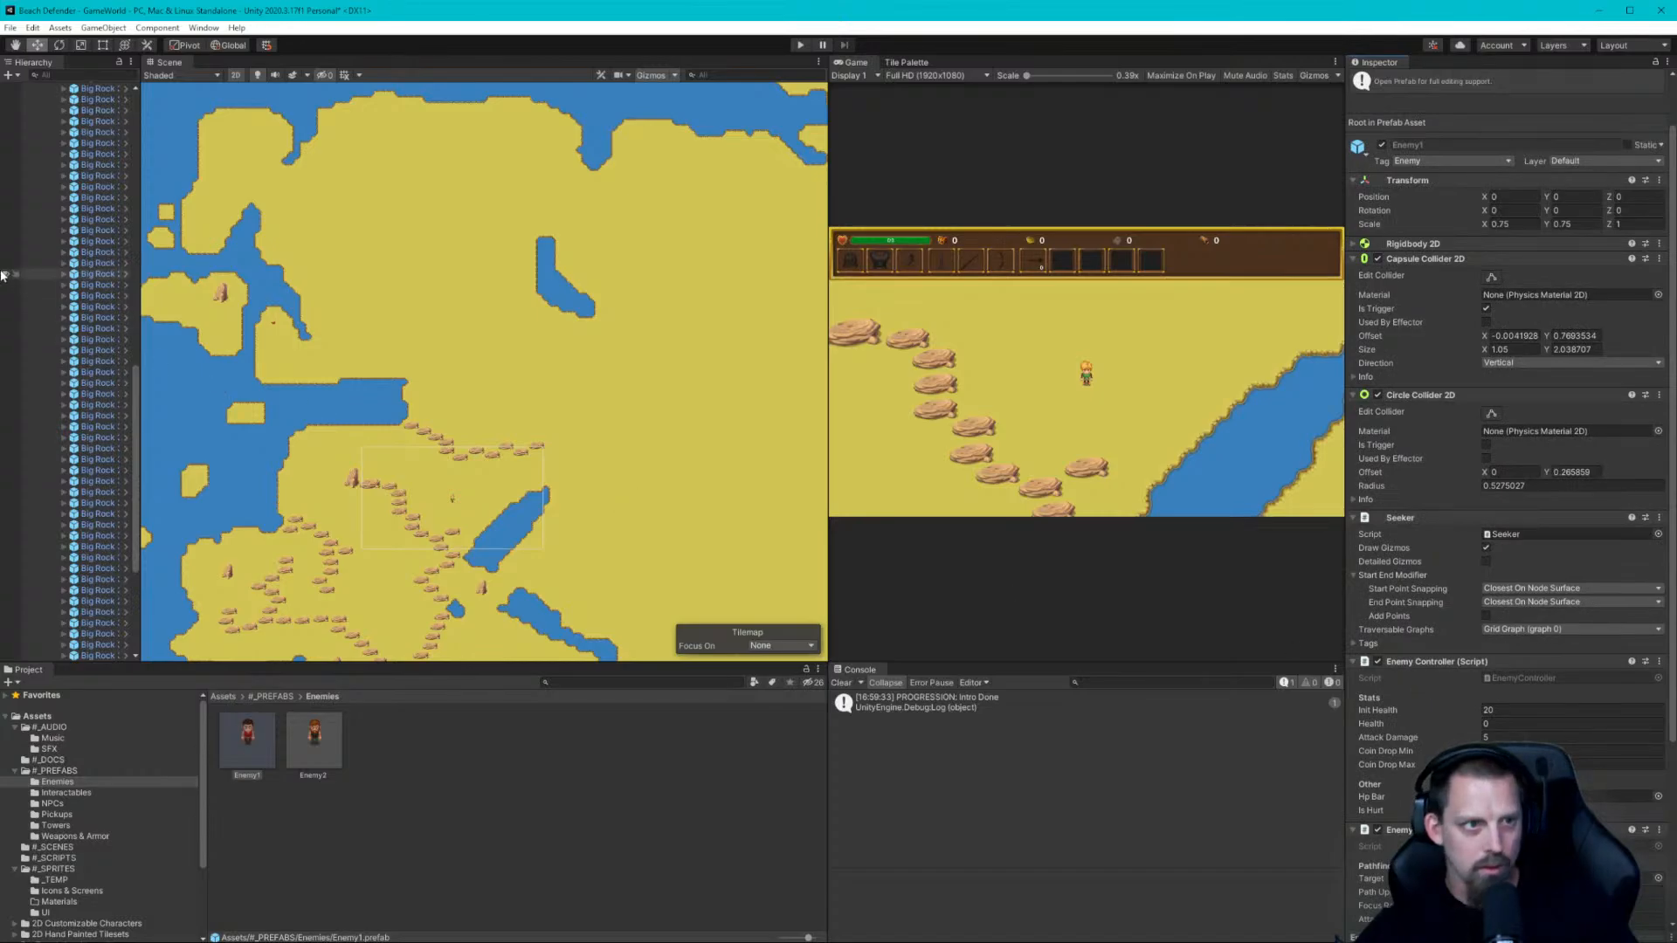
Compare the A* object's grid graph settings with Enemy1's Seeker component, and examine the pathfinding grid across the desert
{"action": "scroll", "coordinate": [84, 284], "scroll_direction": "up", "scroll_amount": 15}
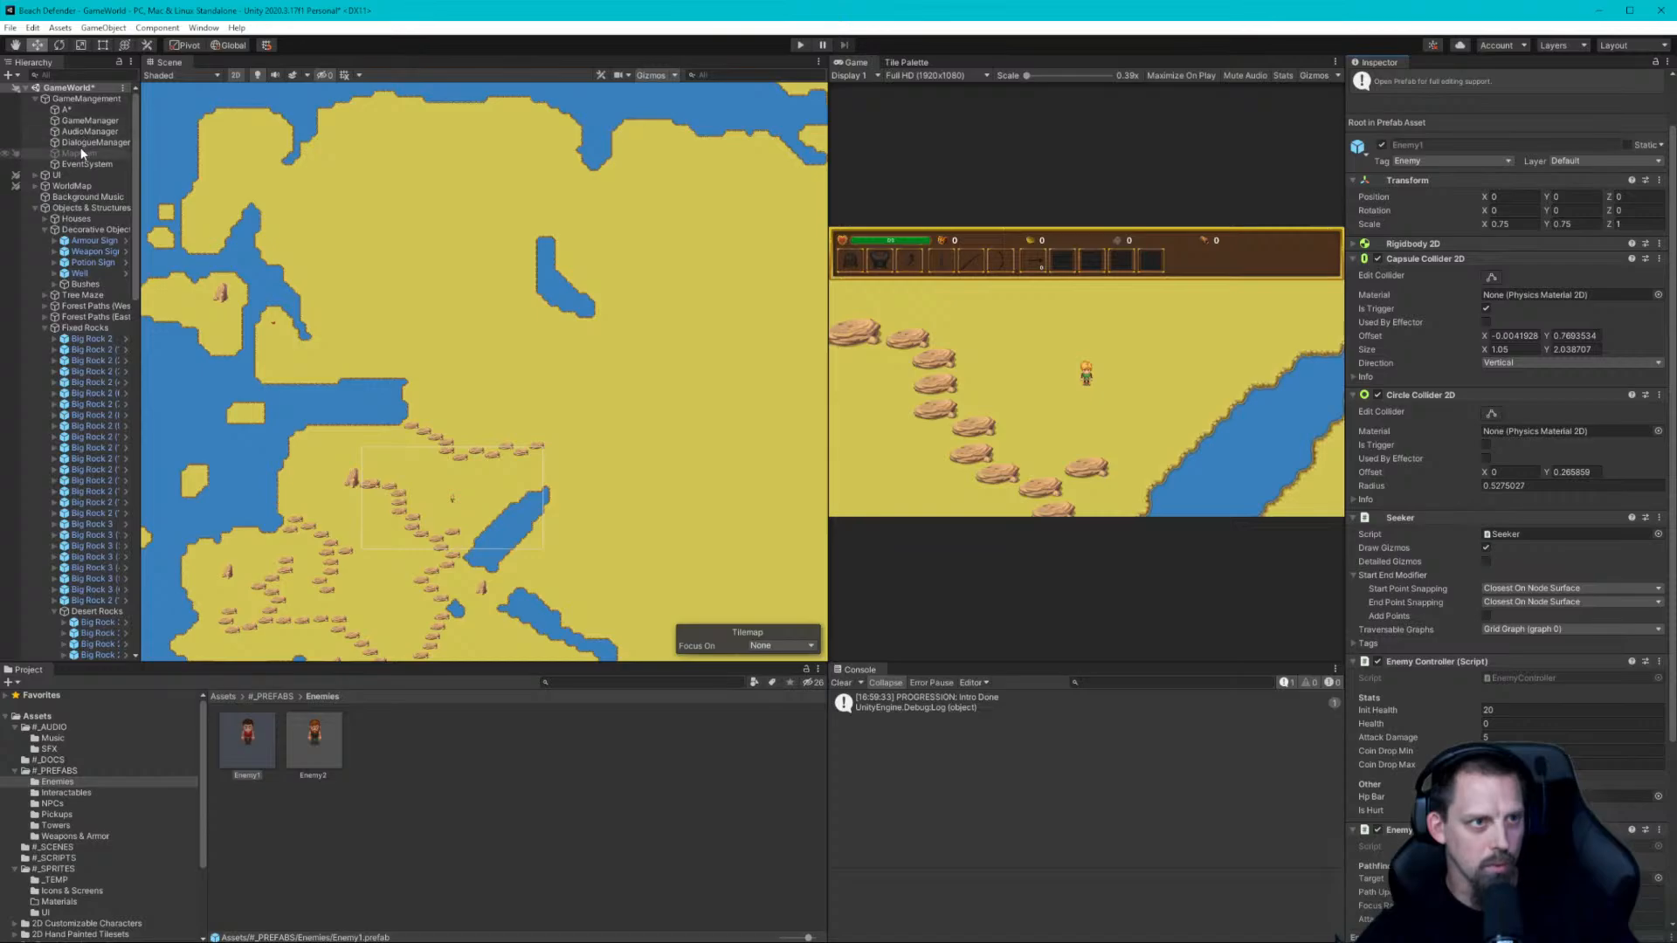
{"action": "left_click", "coordinate": [70, 109]}
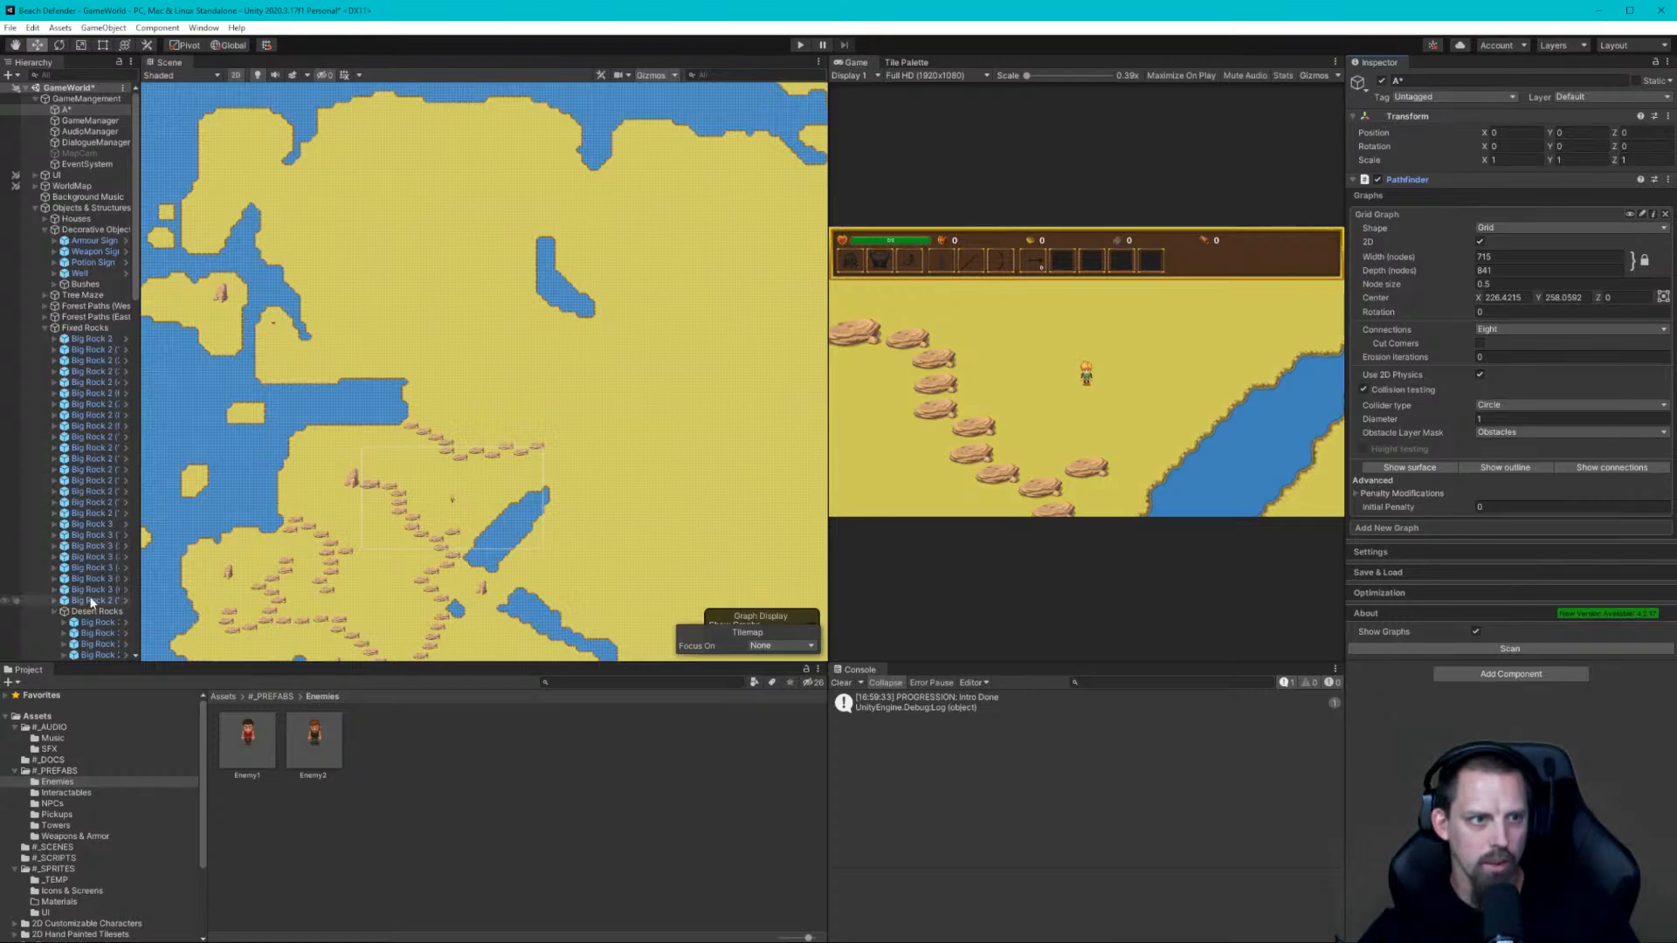
{"action": "left_click", "coordinate": [249, 737]}
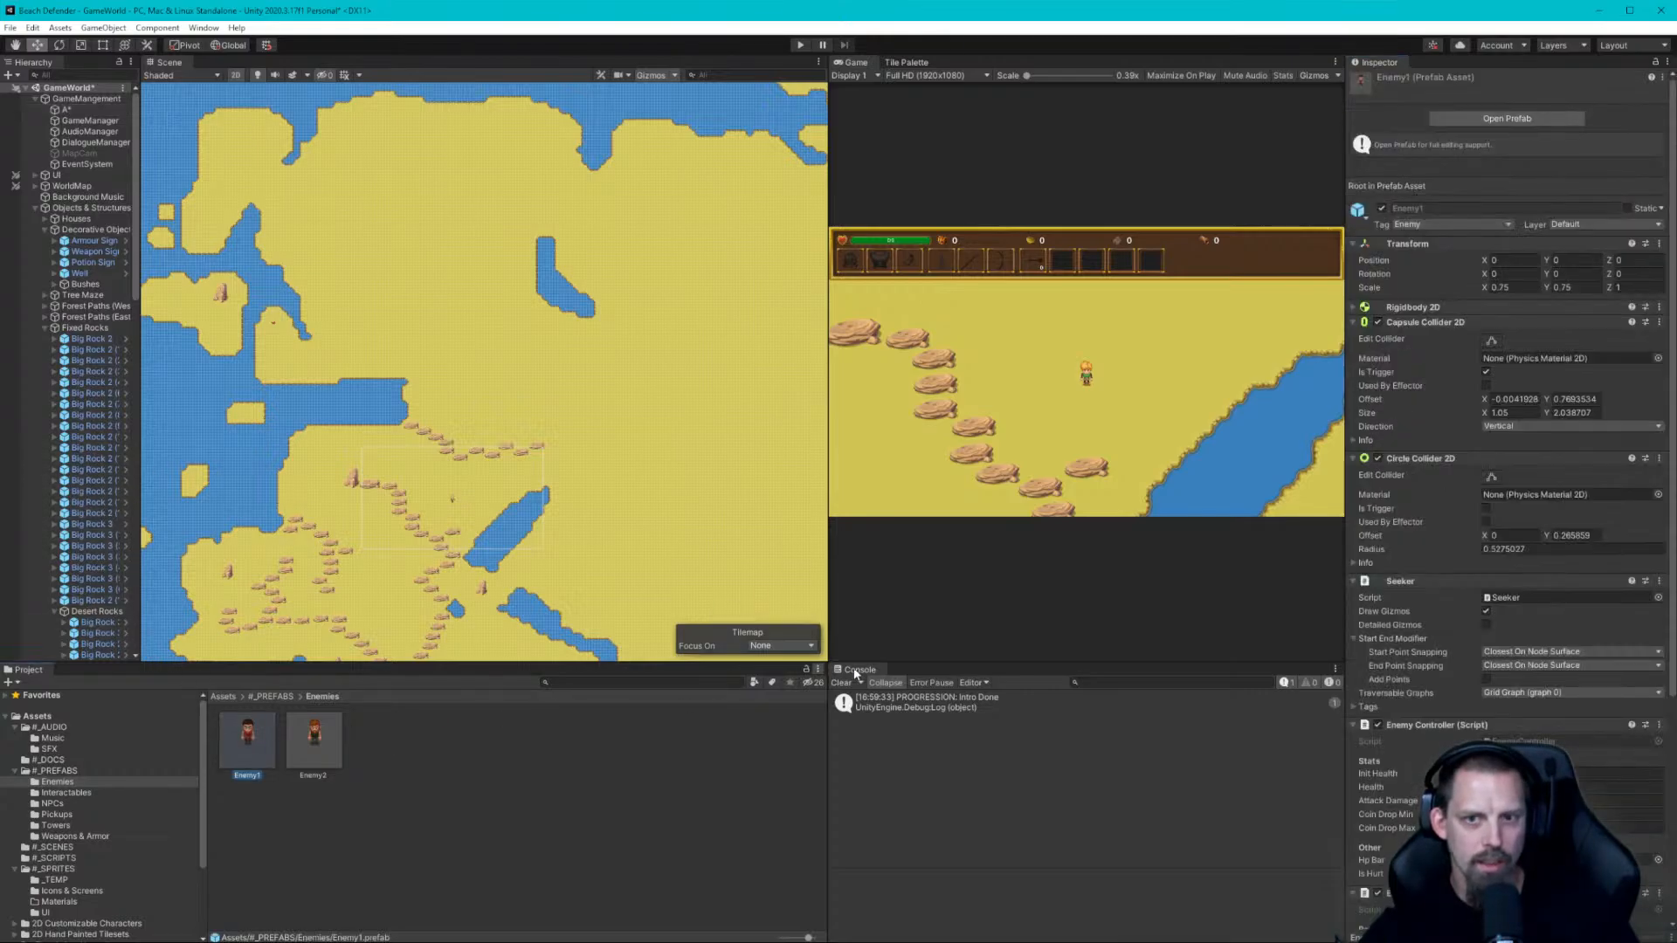
{"action": "left_click", "coordinate": [1413, 580]}
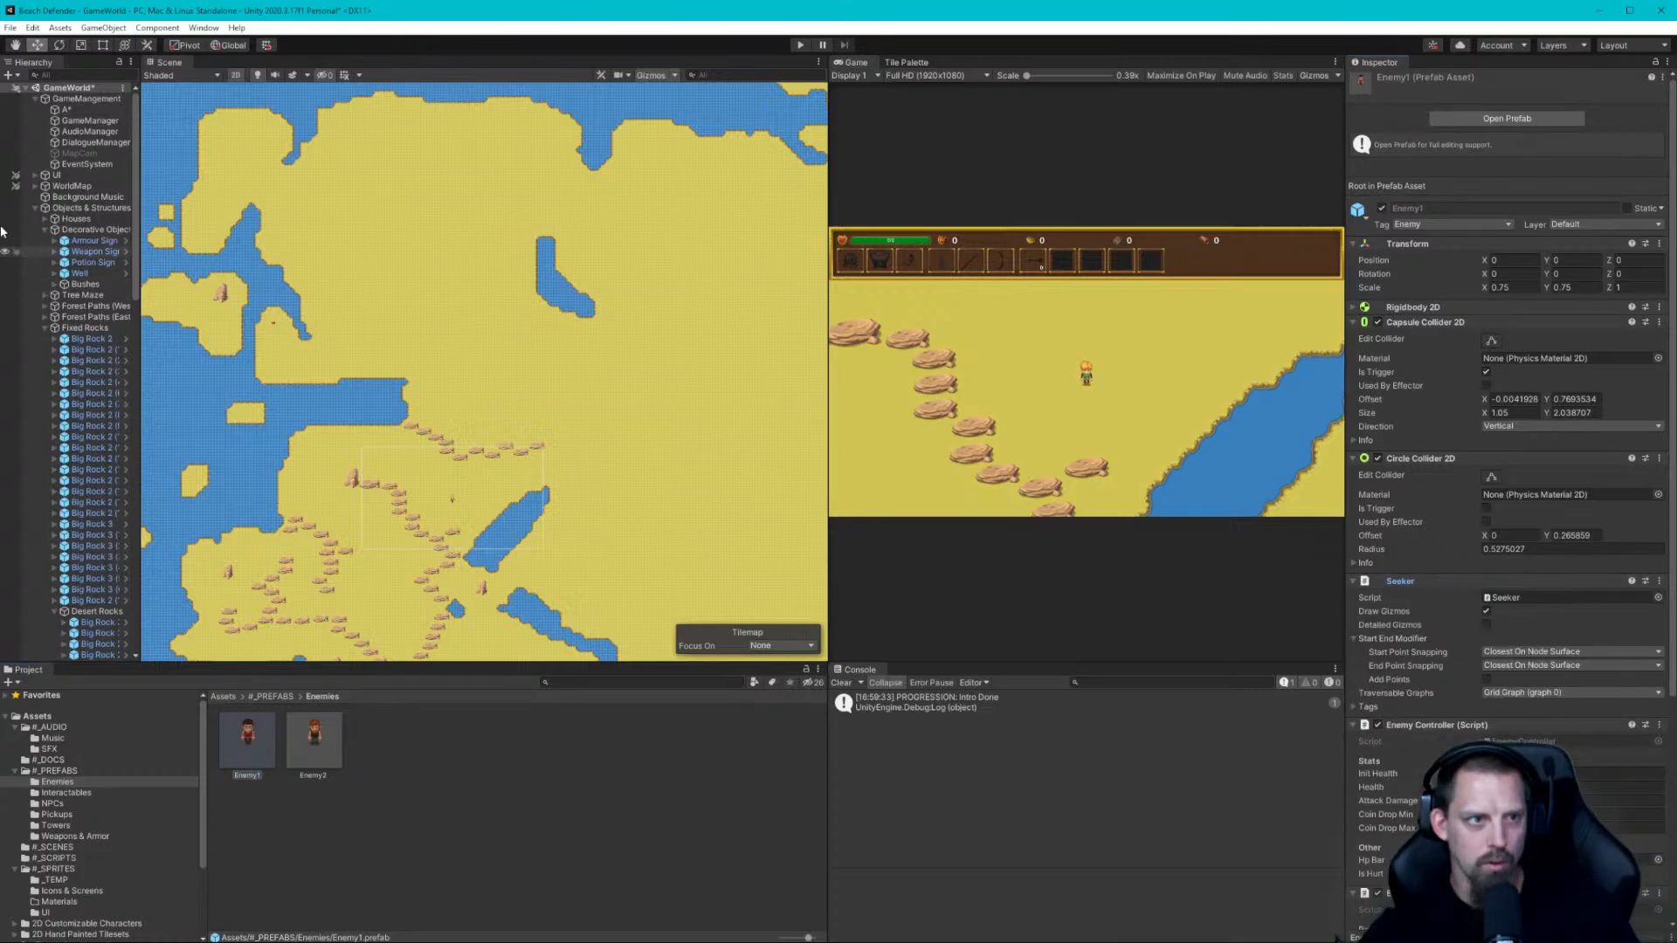
{"action": "left_click", "coordinate": [79, 110]}
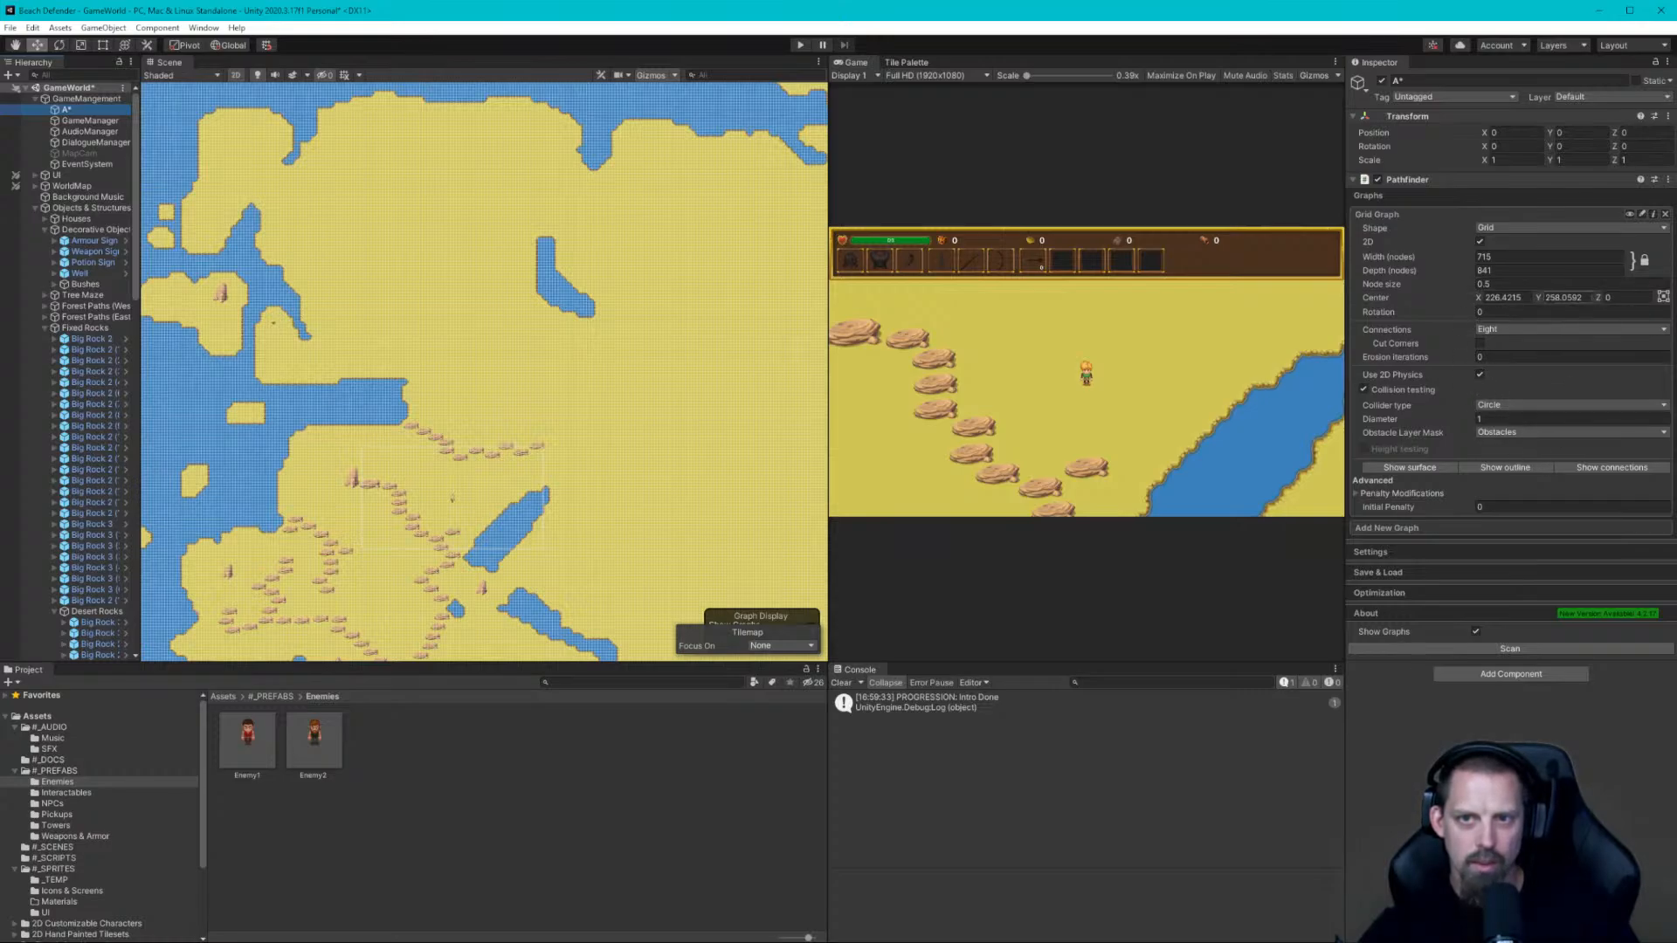
{"action": "scroll", "coordinate": [365, 390], "scroll_direction": "down", "scroll_amount": 10}
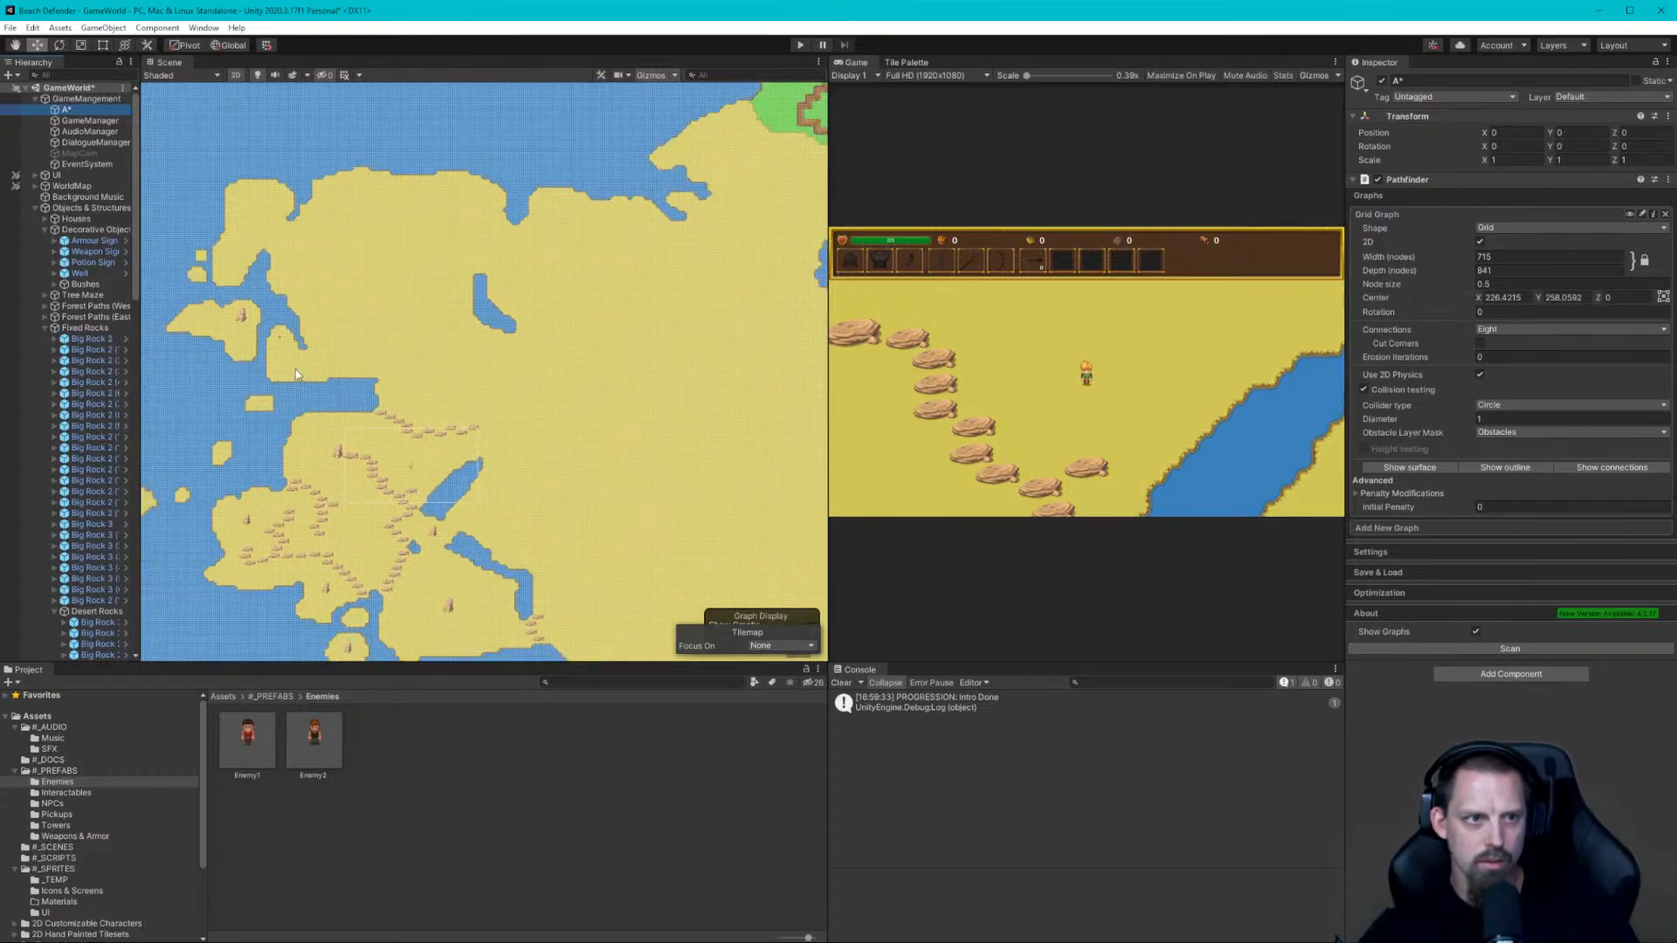
Examine how the A* grid graph covers the whole island map, comparing the view with the A* object selected and deselected
{"action": "scroll", "coordinate": [577, 369], "scroll_direction": "down", "scroll_amount": 5}
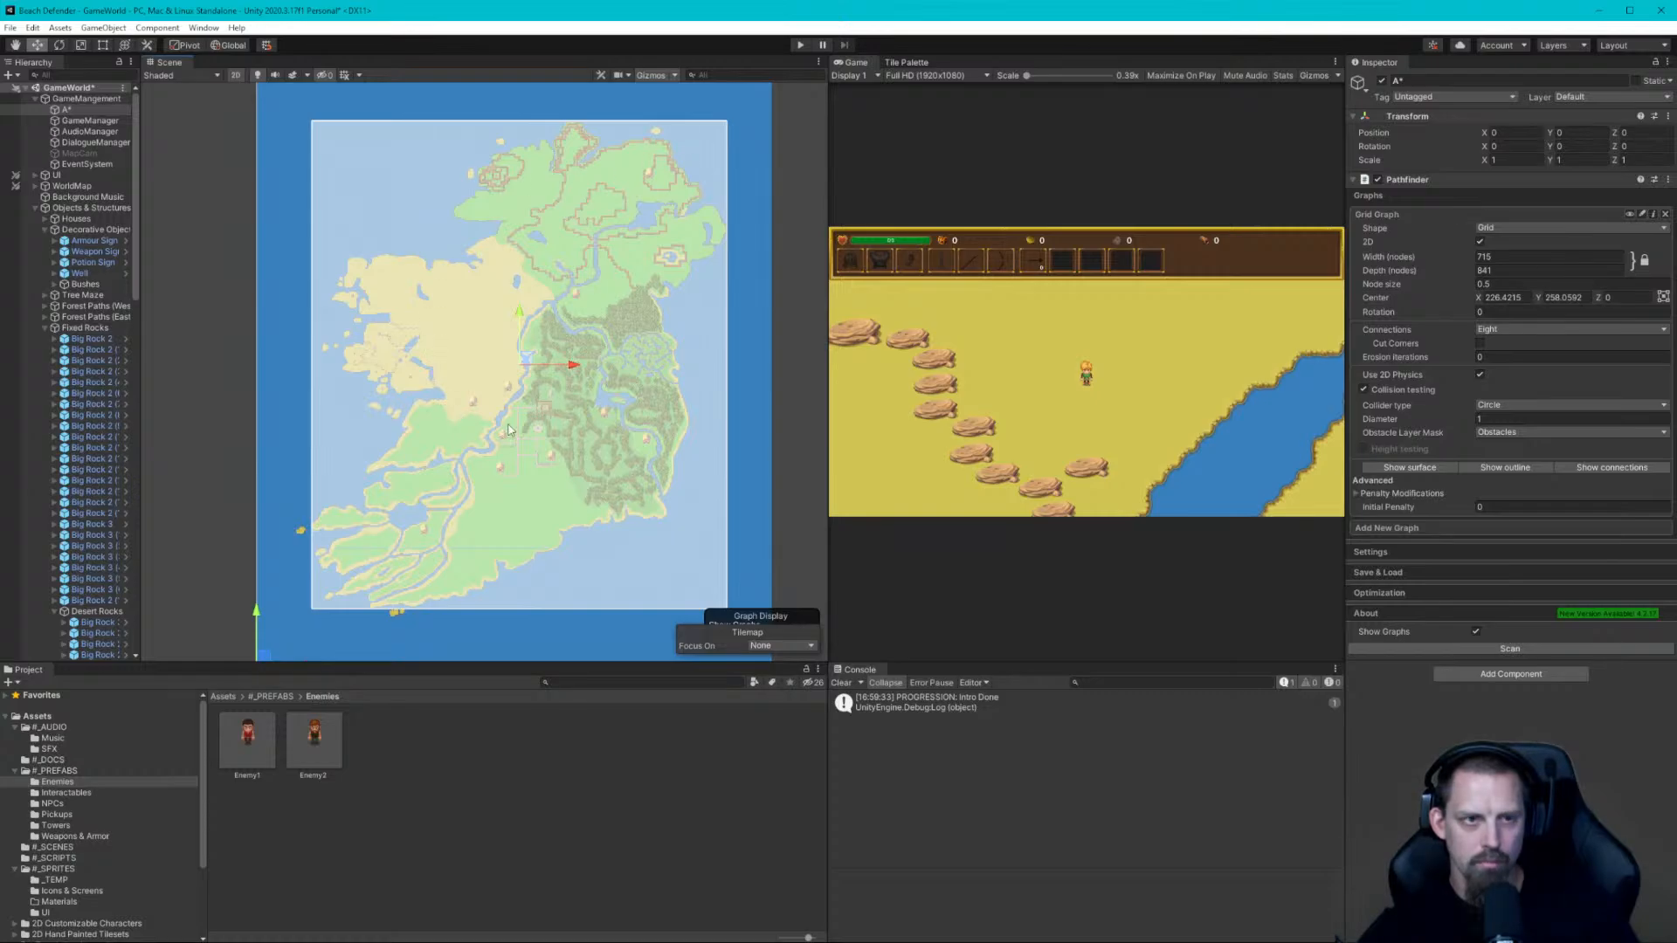
{"action": "scroll", "coordinate": [511, 430], "scroll_direction": "down", "scroll_amount": 2}
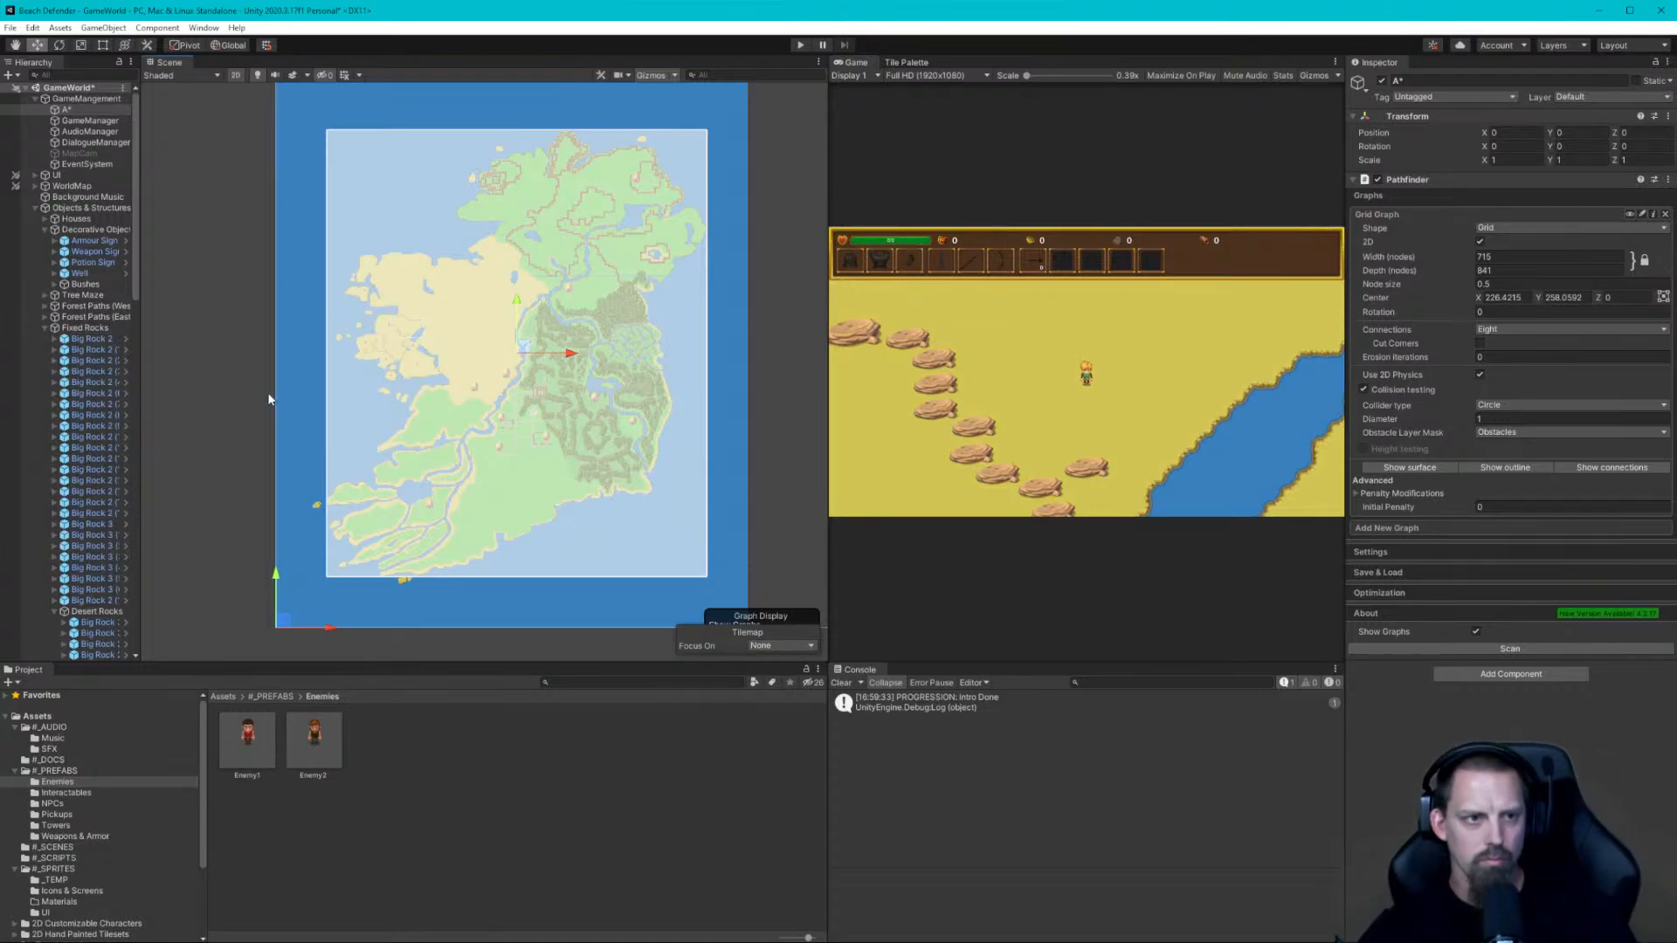
{"action": "left_click", "coordinate": [208, 398]}
{"action": "scroll", "coordinate": [503, 395], "scroll_direction": "up", "scroll_amount": 3}
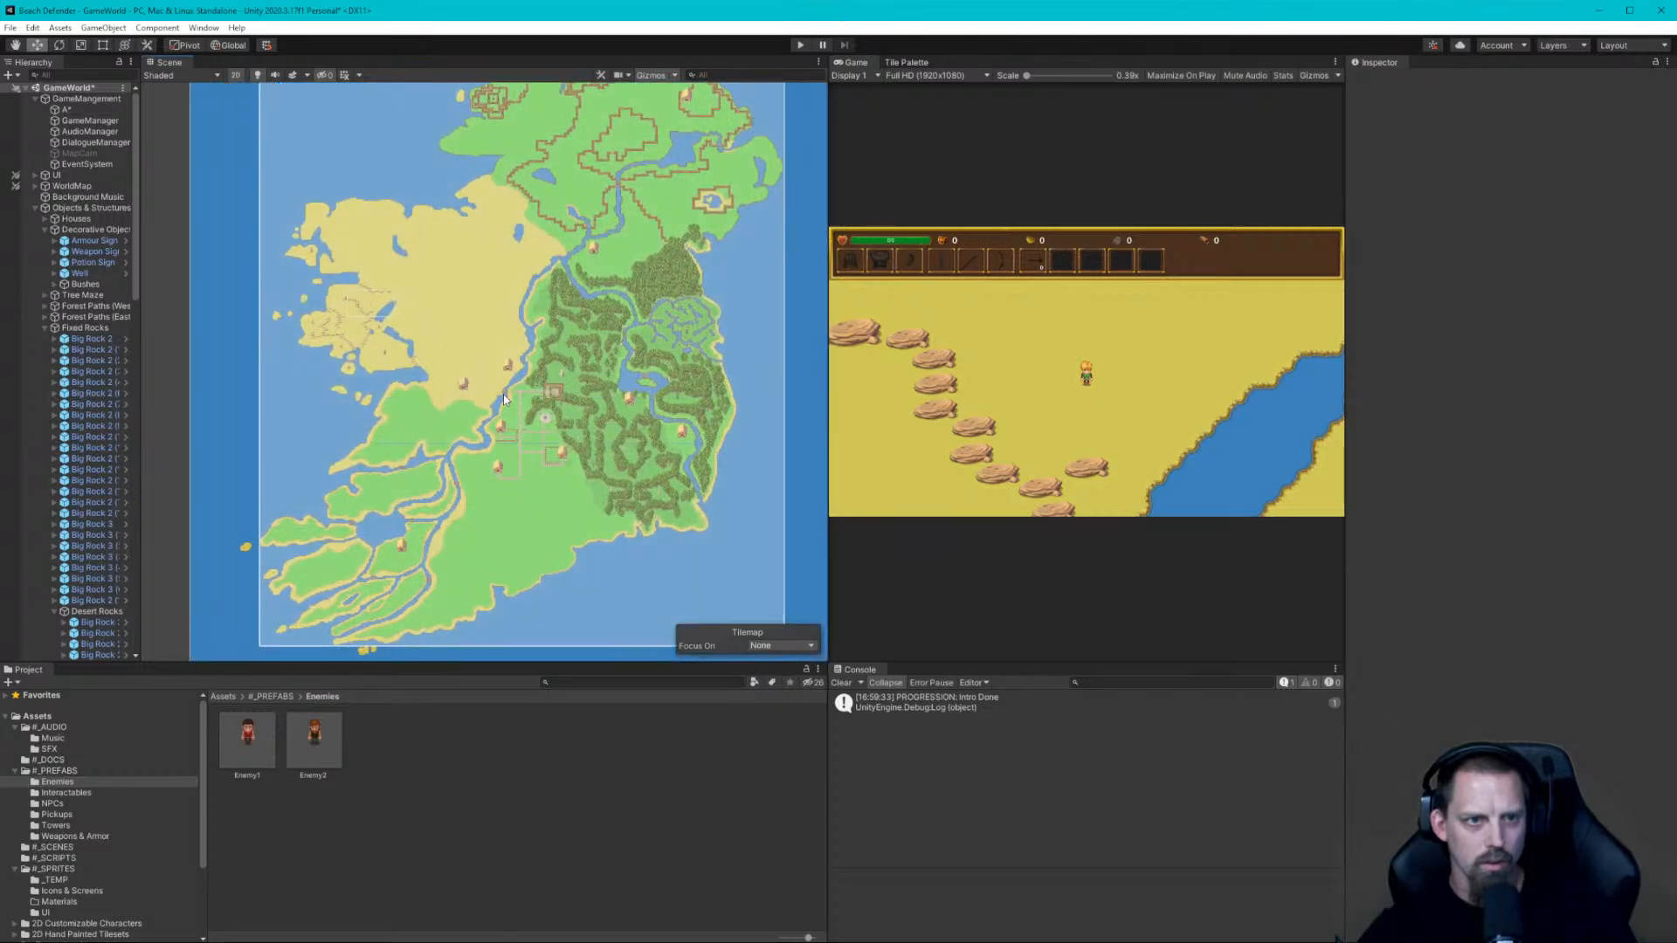
{"action": "scroll", "coordinate": [511, 392], "scroll_direction": "up", "scroll_amount": 2}
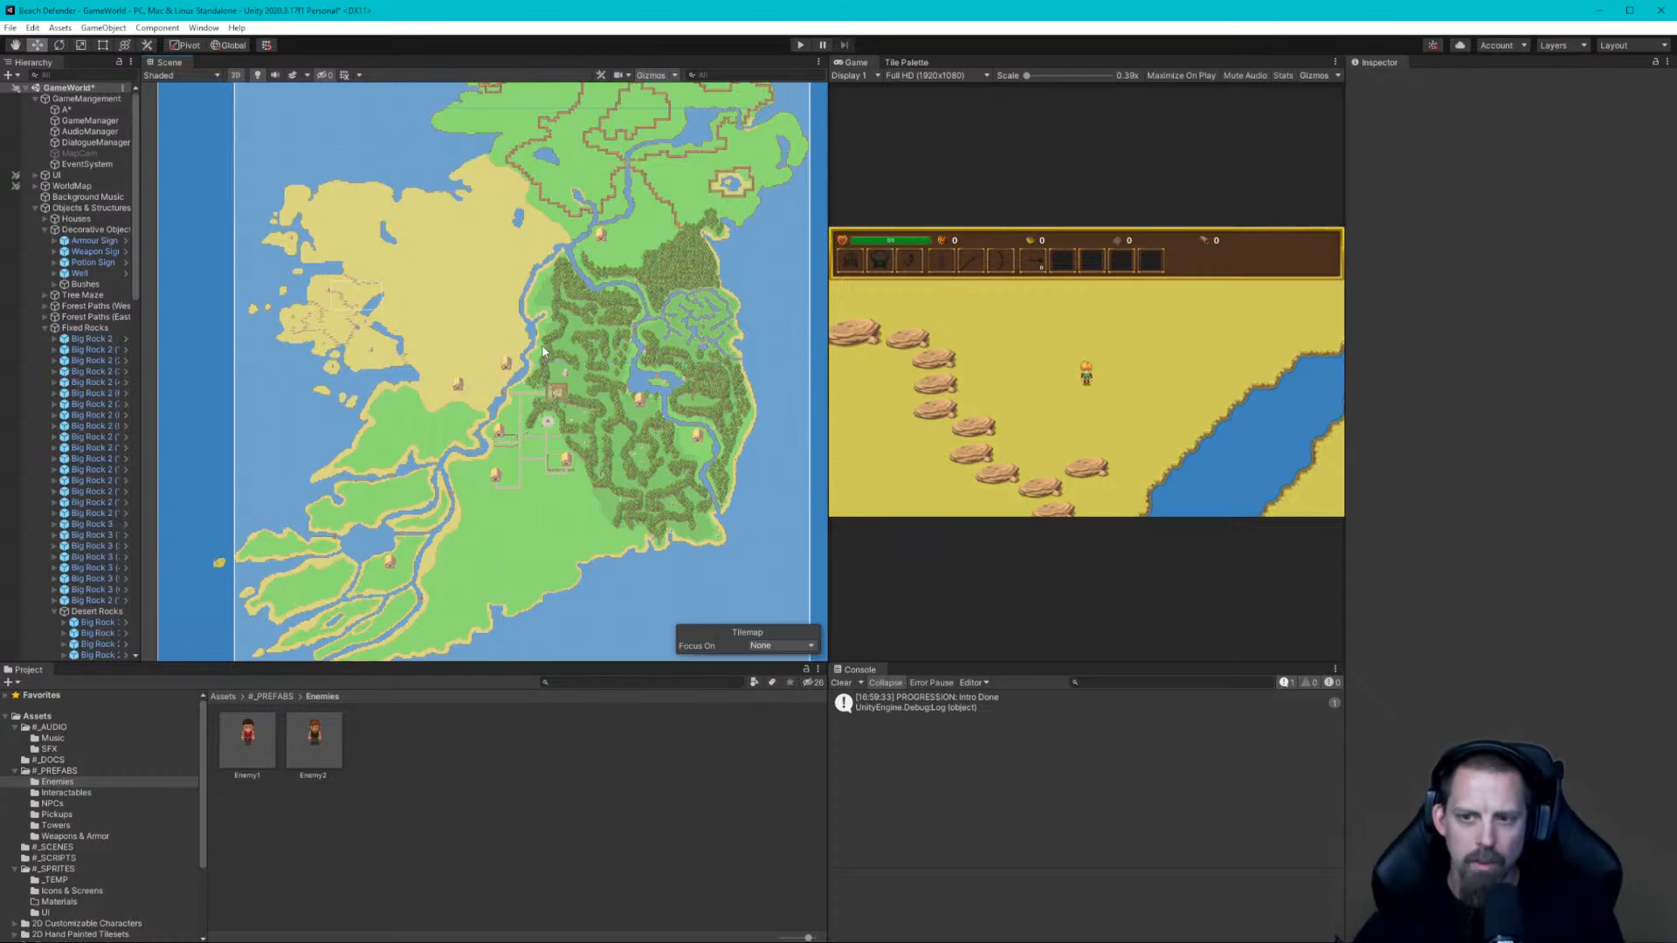
{"action": "left_click", "coordinate": [67, 110]}
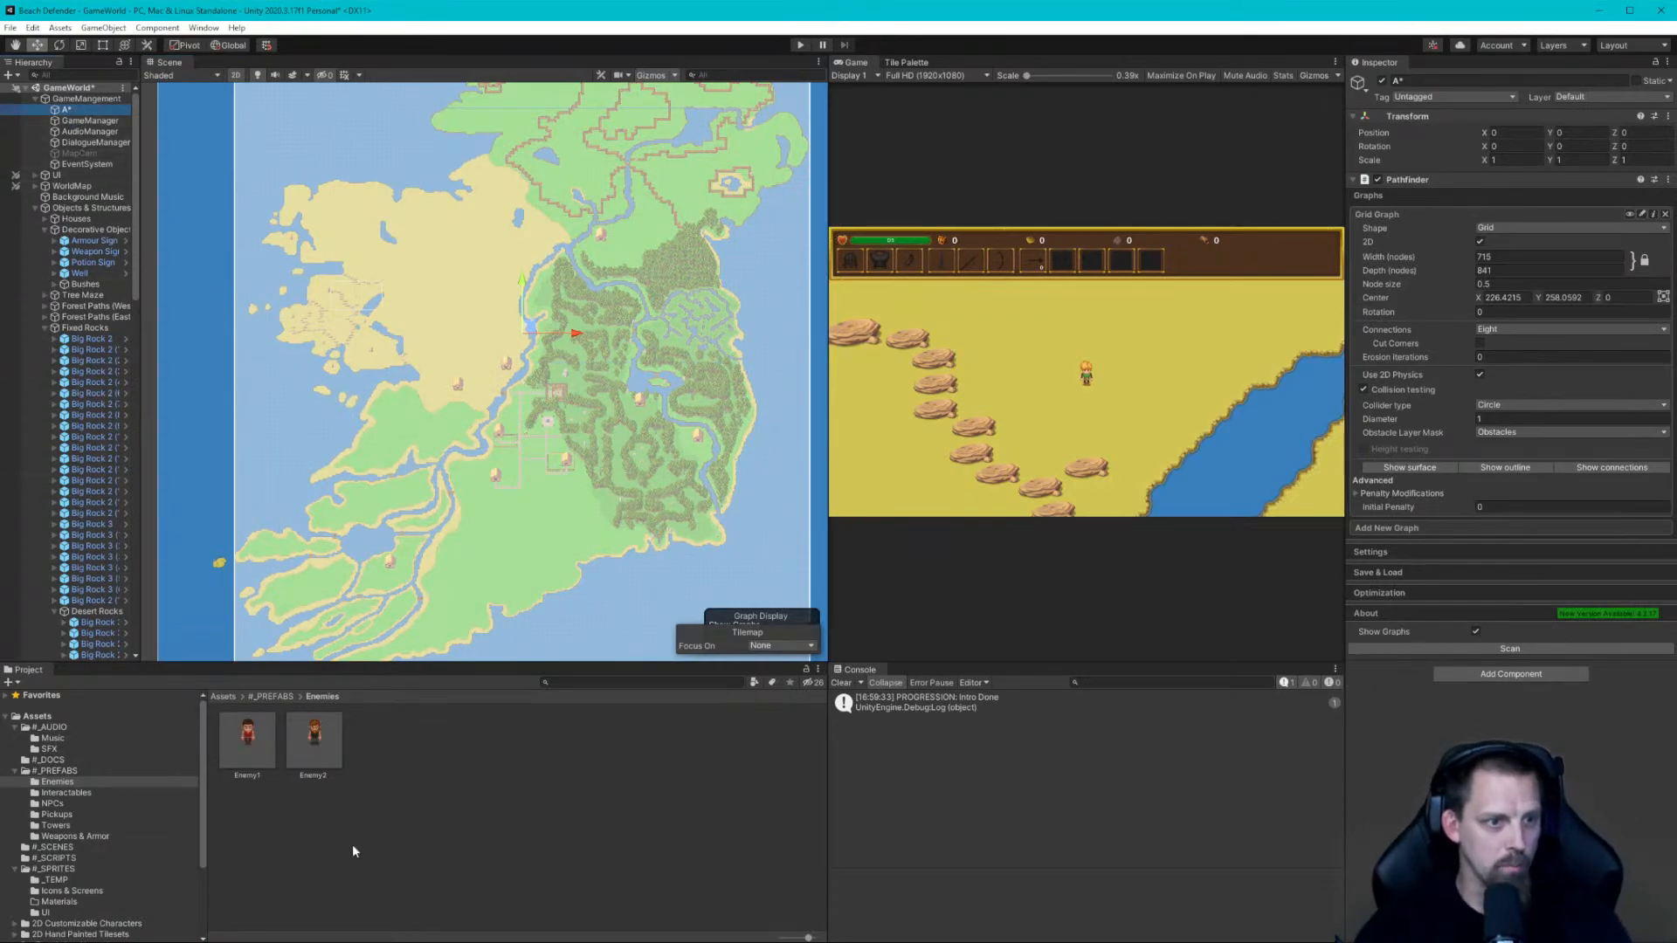
{"action": "left_click", "coordinate": [407, 841]}
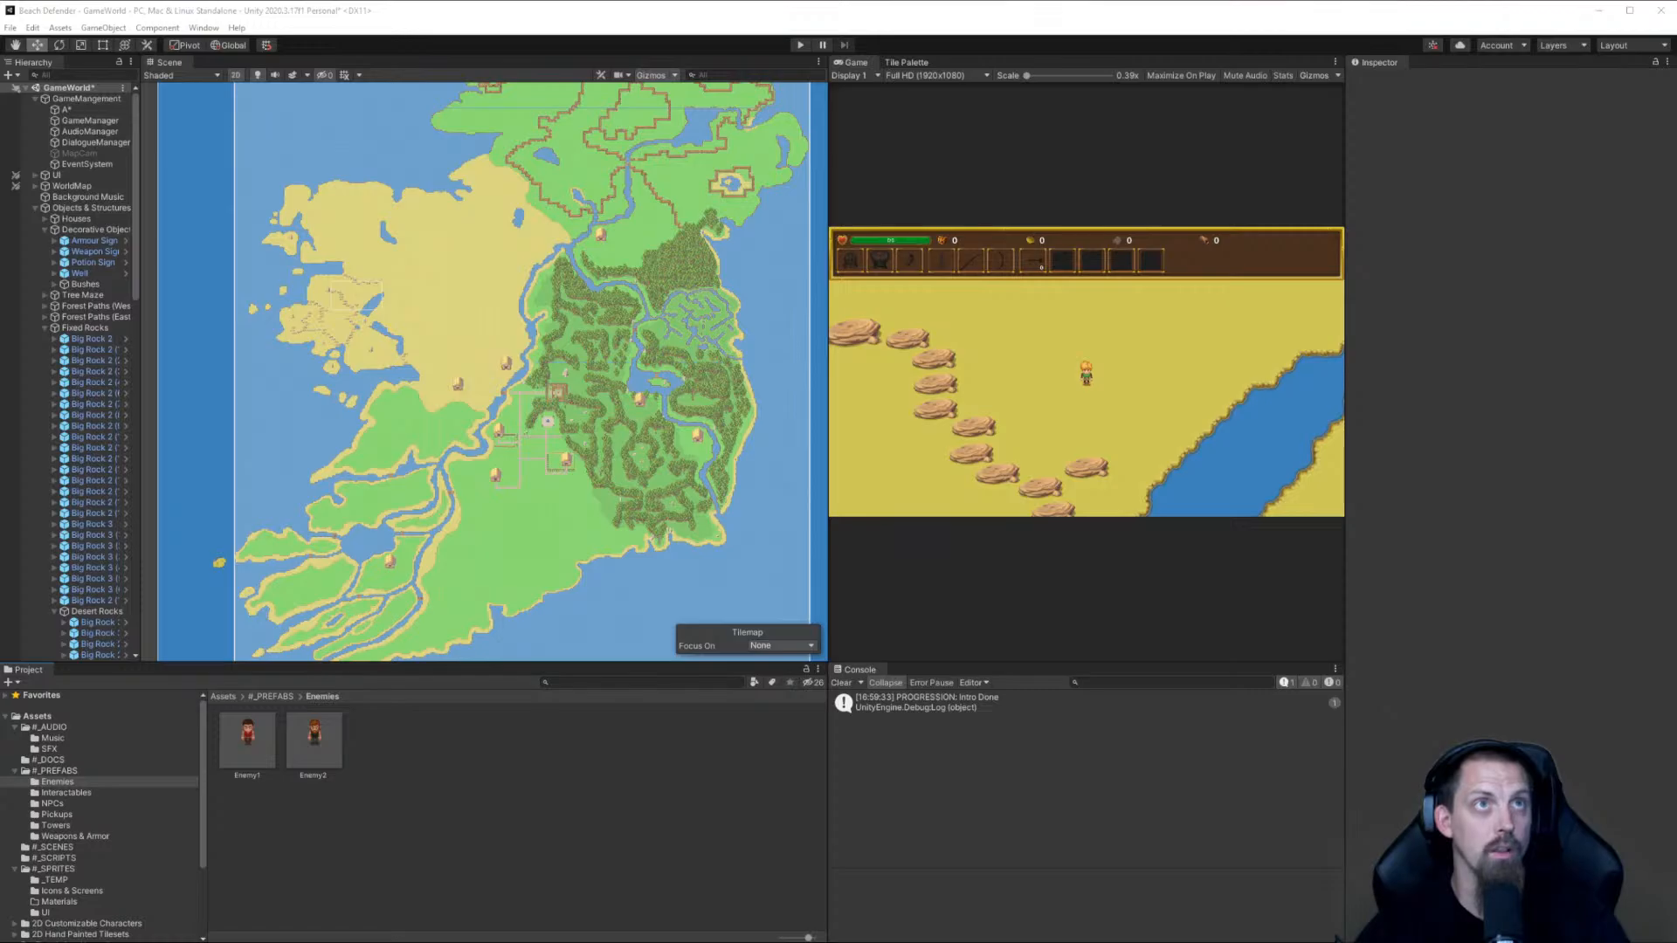
Switch to the browser's A* Pathfinding Project download page, review the free, pro and older versions, and return to Unity
{"action": "left_click_drag", "start_coordinate": [585, 0], "coordinate": [550, 15]}
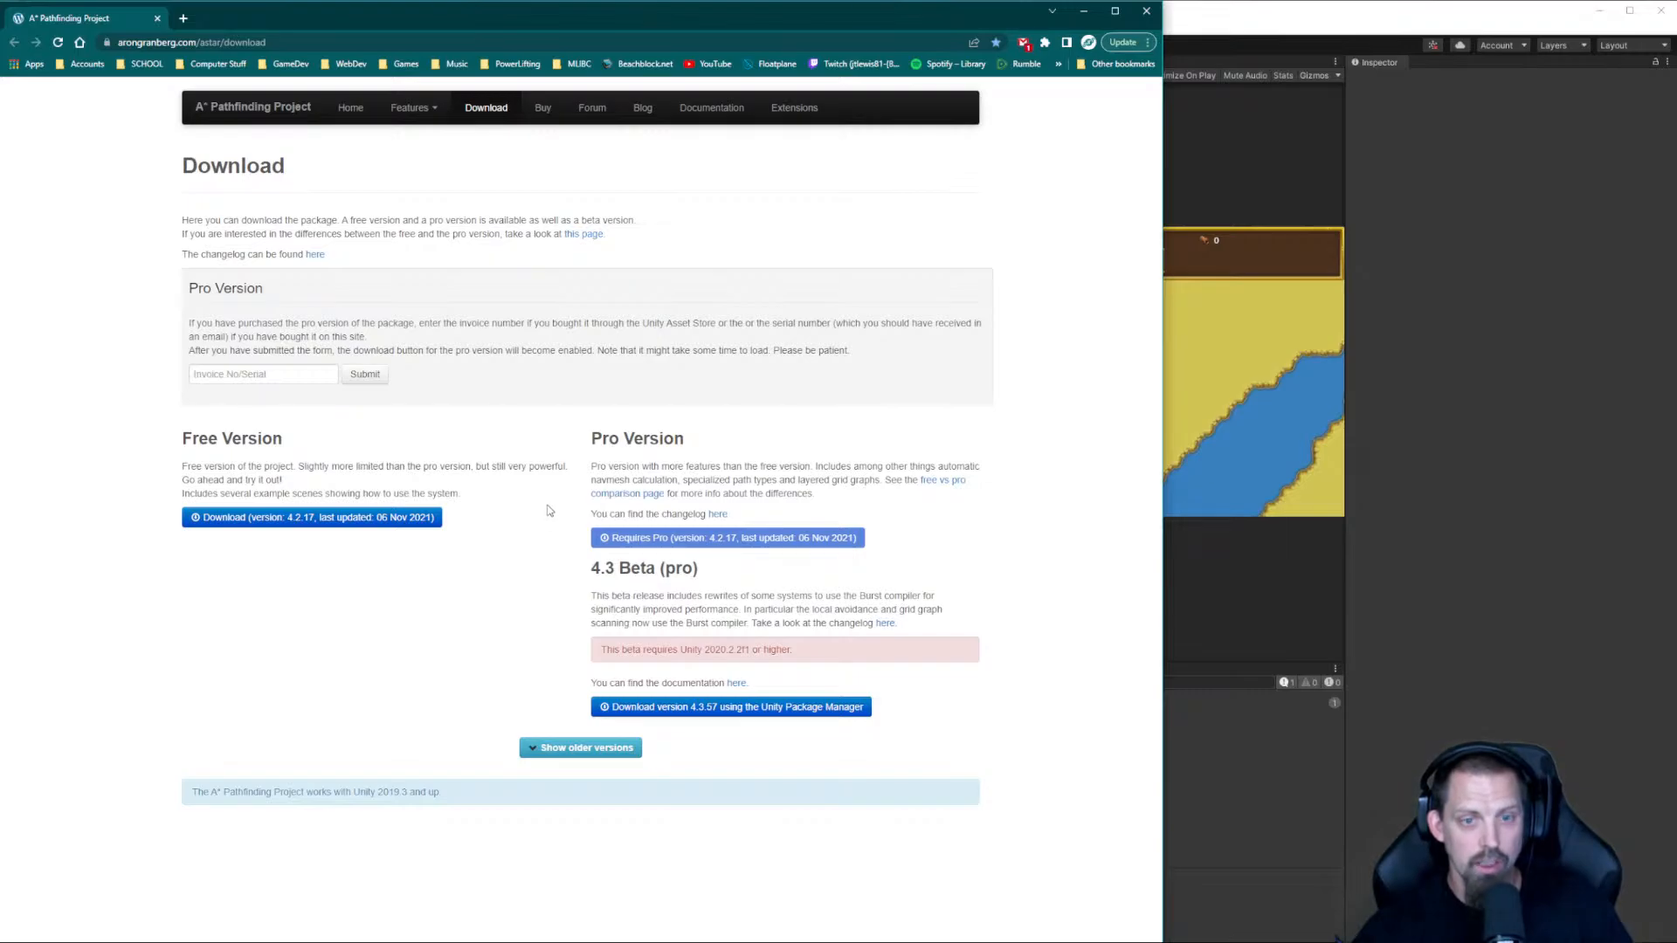
{"action": "left_click", "coordinate": [553, 752]}
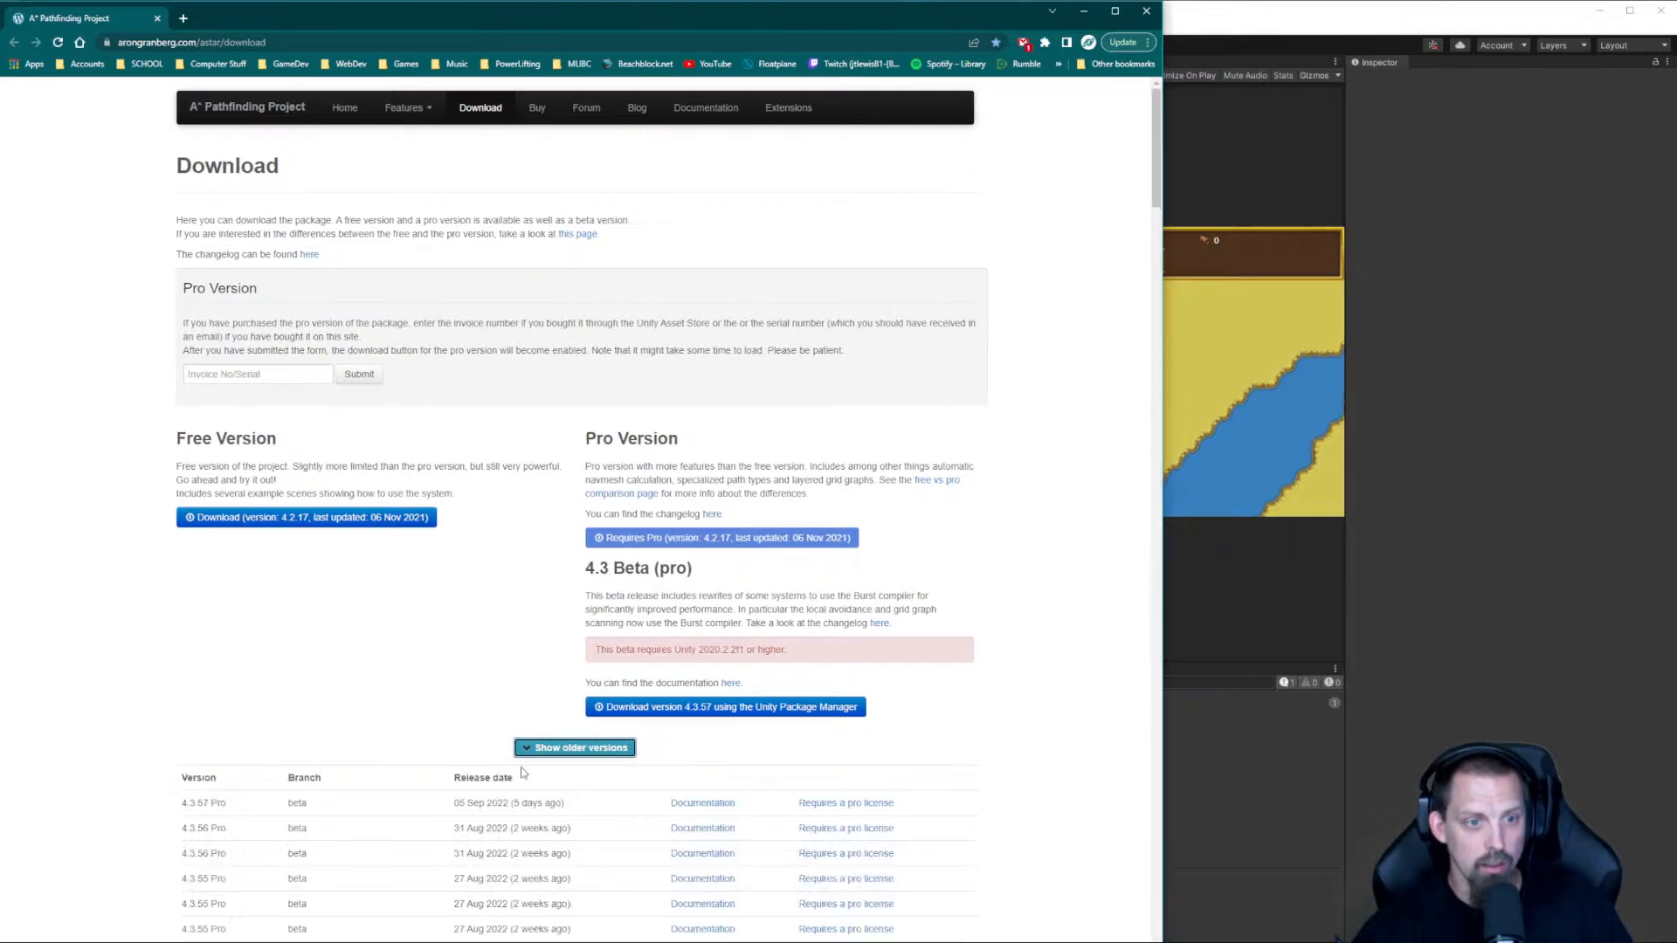
{"action": "scroll", "coordinate": [371, 712], "scroll_direction": "down", "scroll_amount": 4}
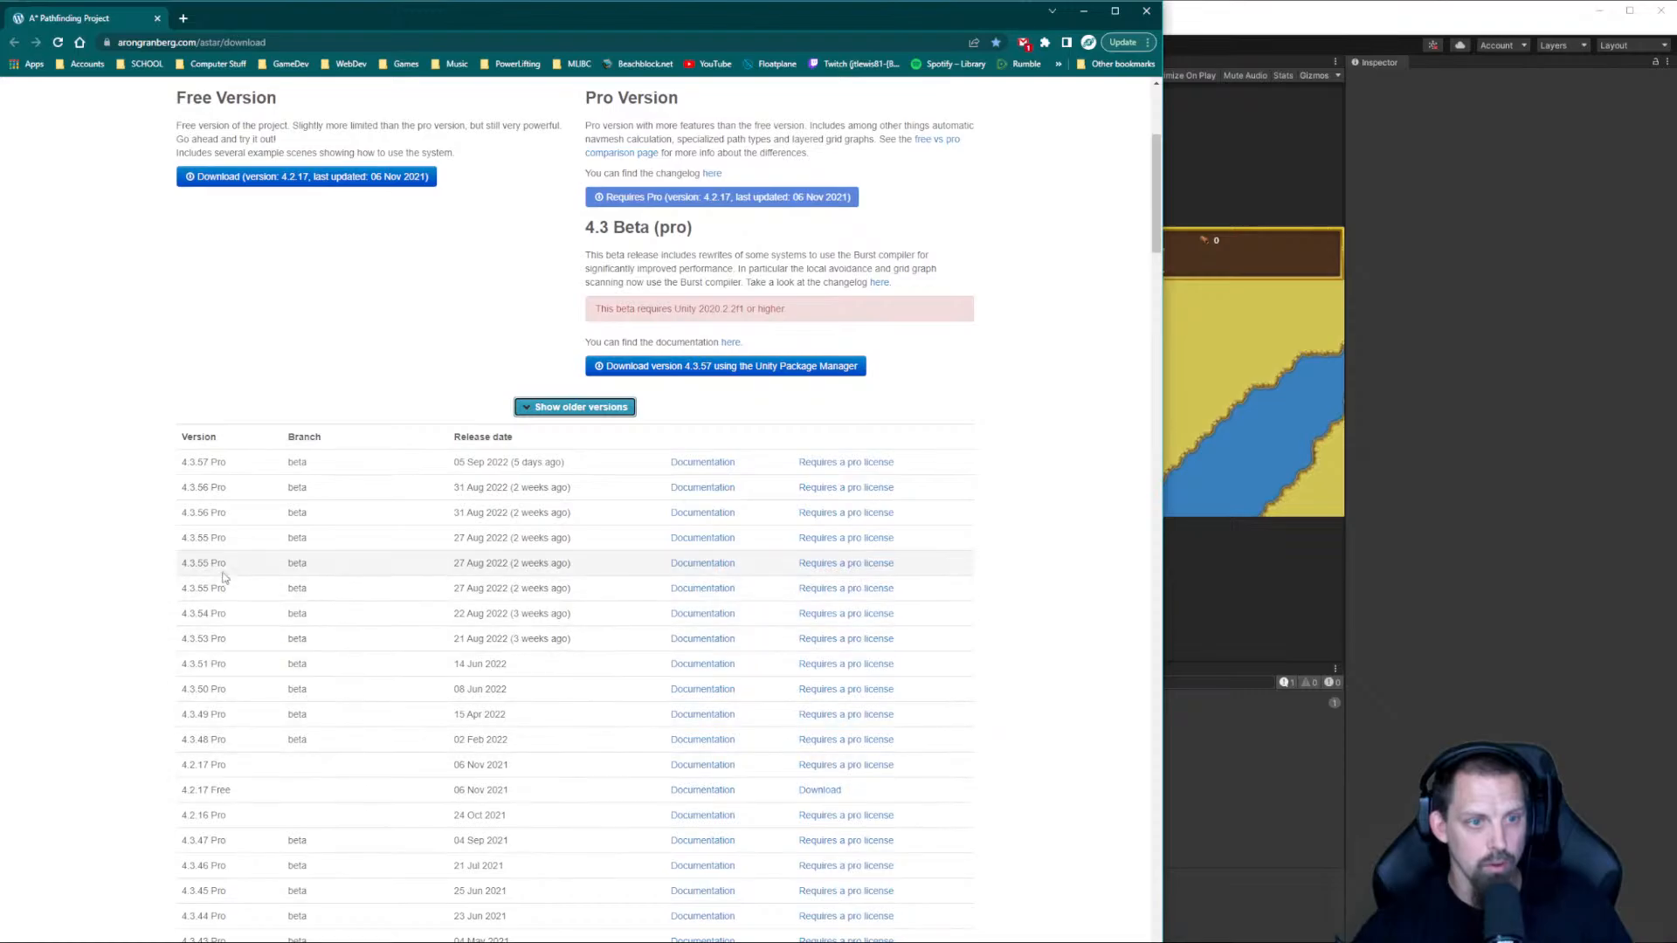
{"action": "scroll", "coordinate": [137, 477], "scroll_direction": "down", "scroll_amount": 3}
{"action": "scroll", "coordinate": [137, 477], "scroll_direction": "down", "scroll_amount": 1}
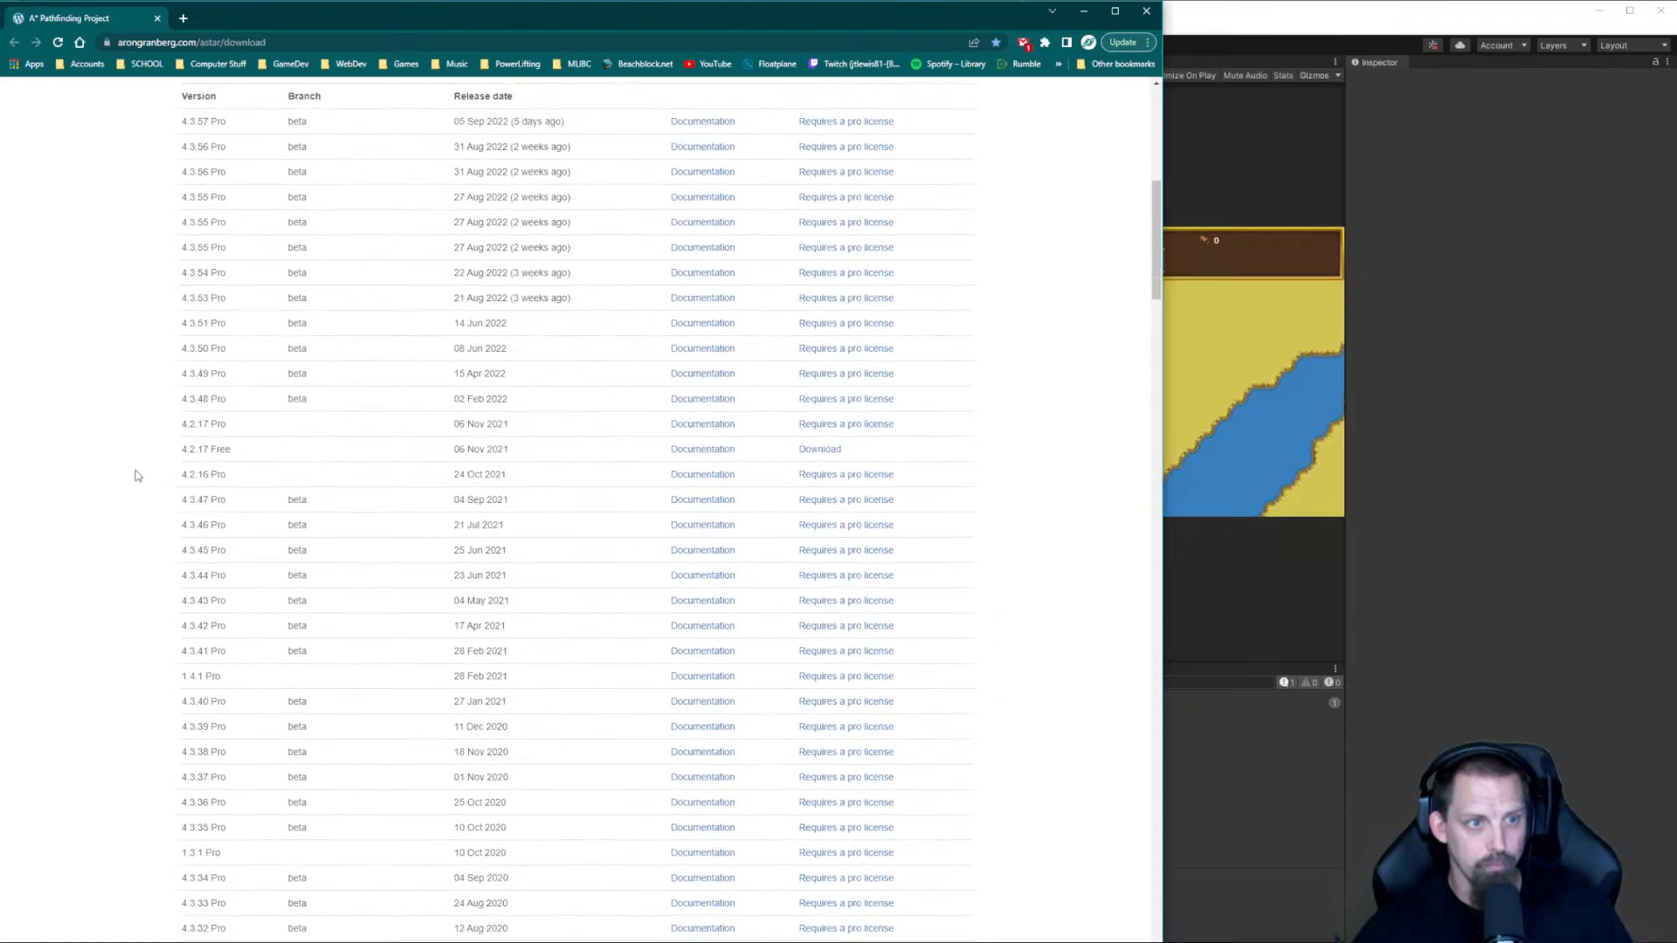
{"action": "scroll", "coordinate": [137, 476], "scroll_direction": "up", "scroll_amount": 8}
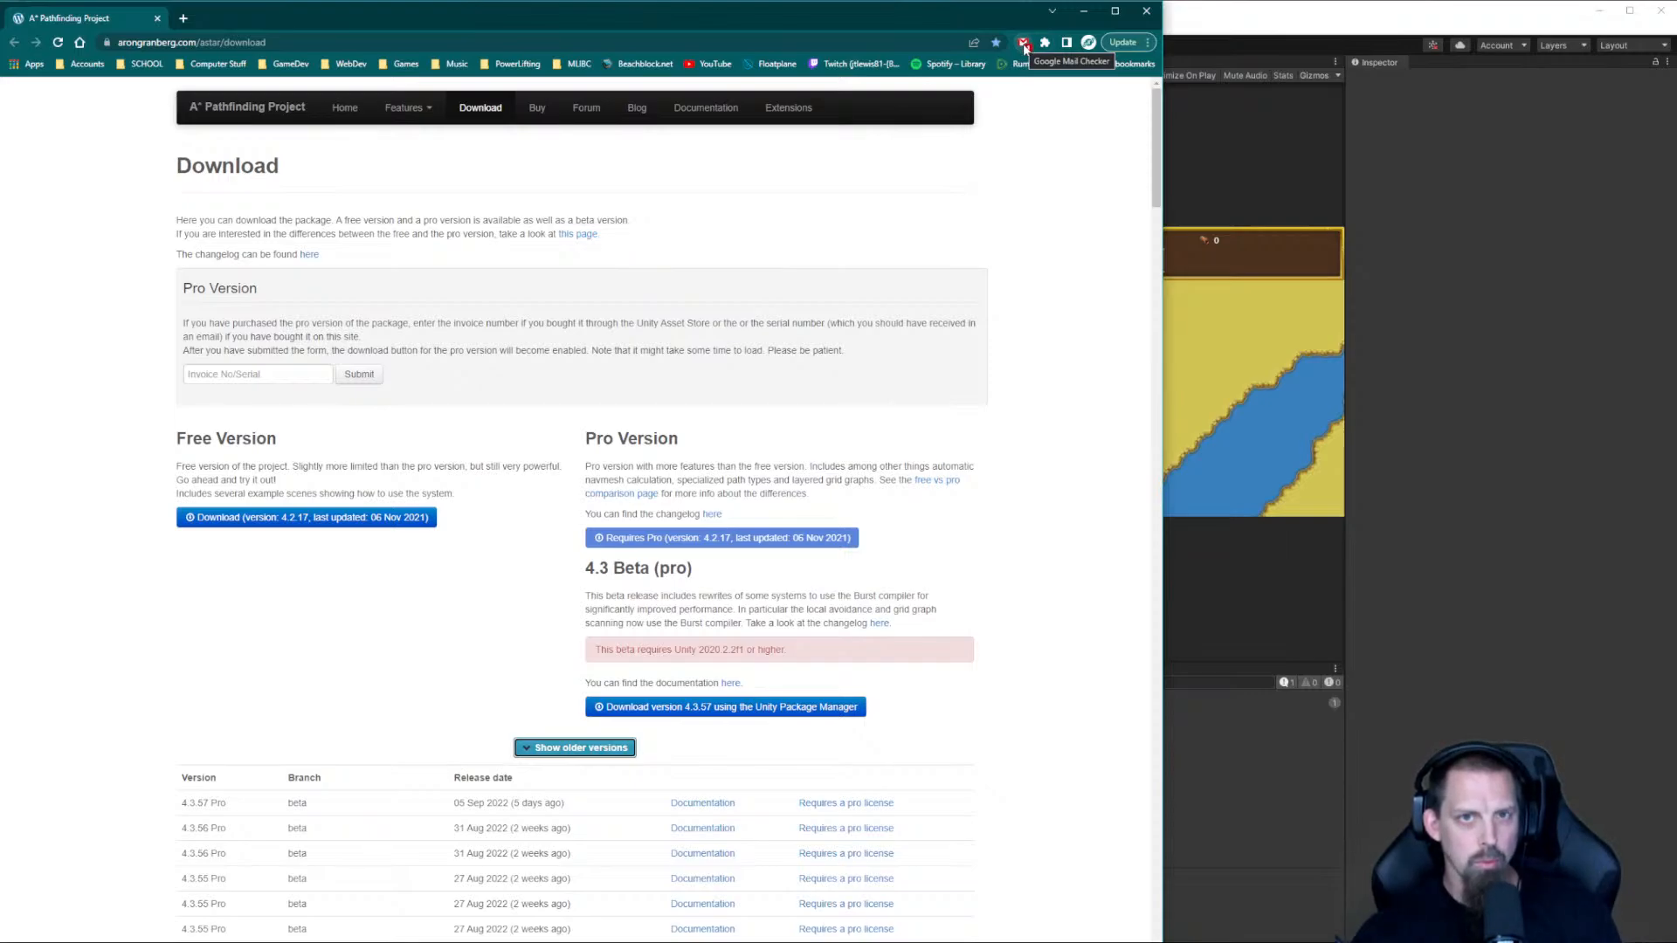
{"action": "left_click", "coordinate": [1085, 13]}
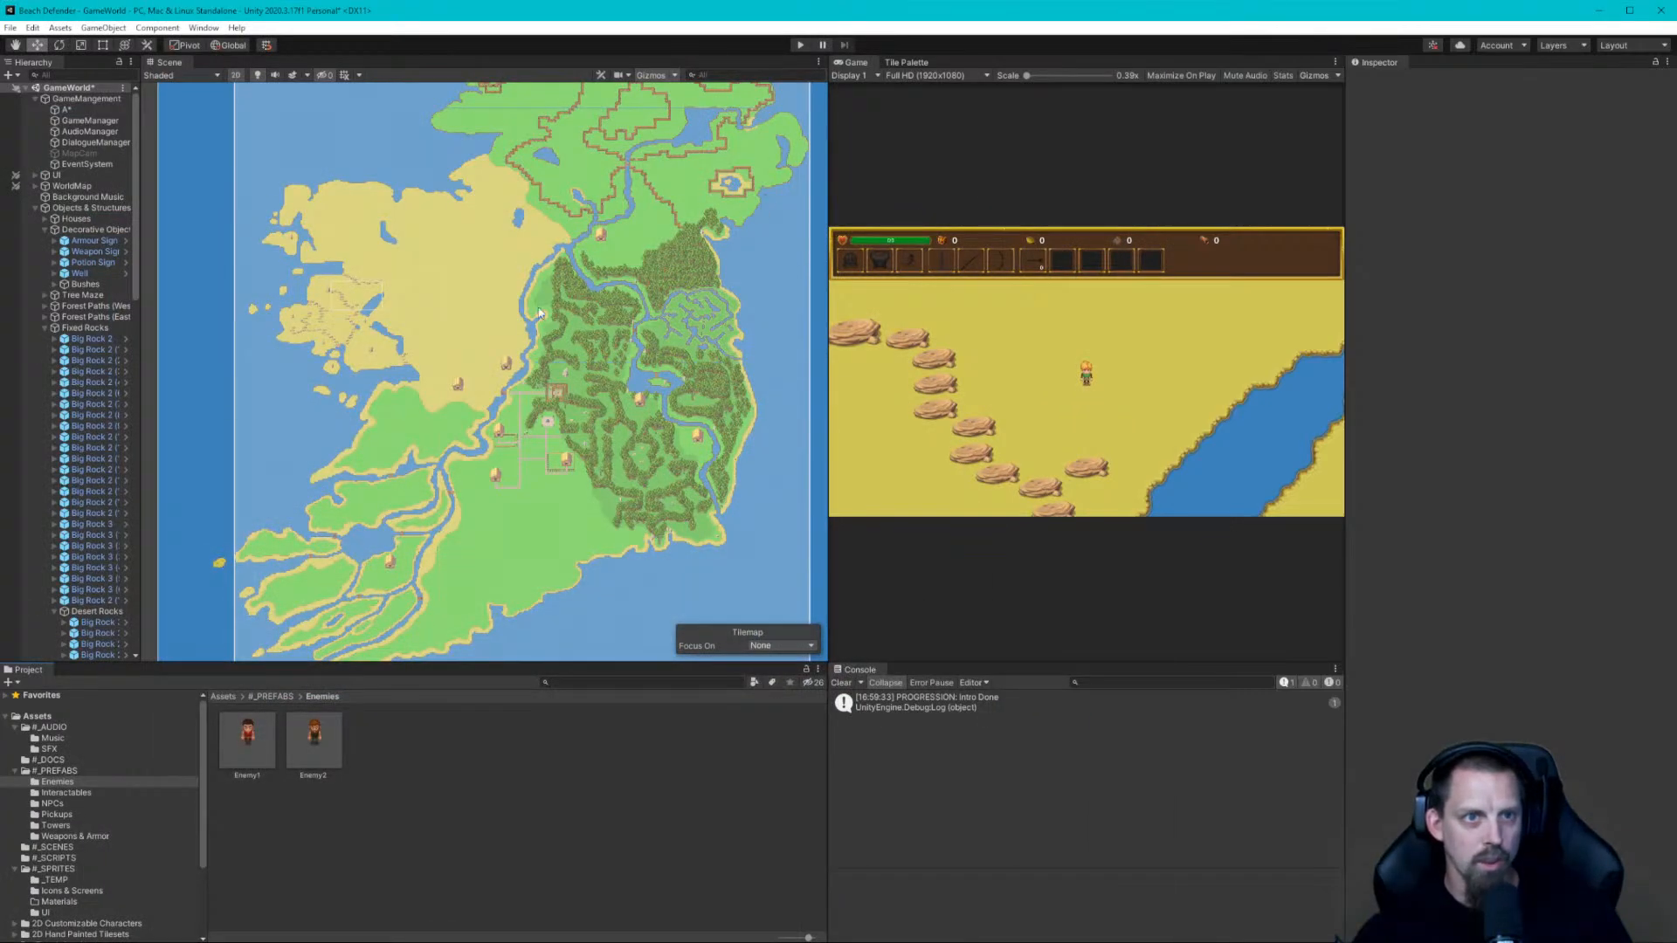
Review the A* object's Pathfinder settings, and inspect the Enemy1 prefab's Seeker and Enemy Movement Controller components
{"action": "left_click", "coordinate": [86, 108]}
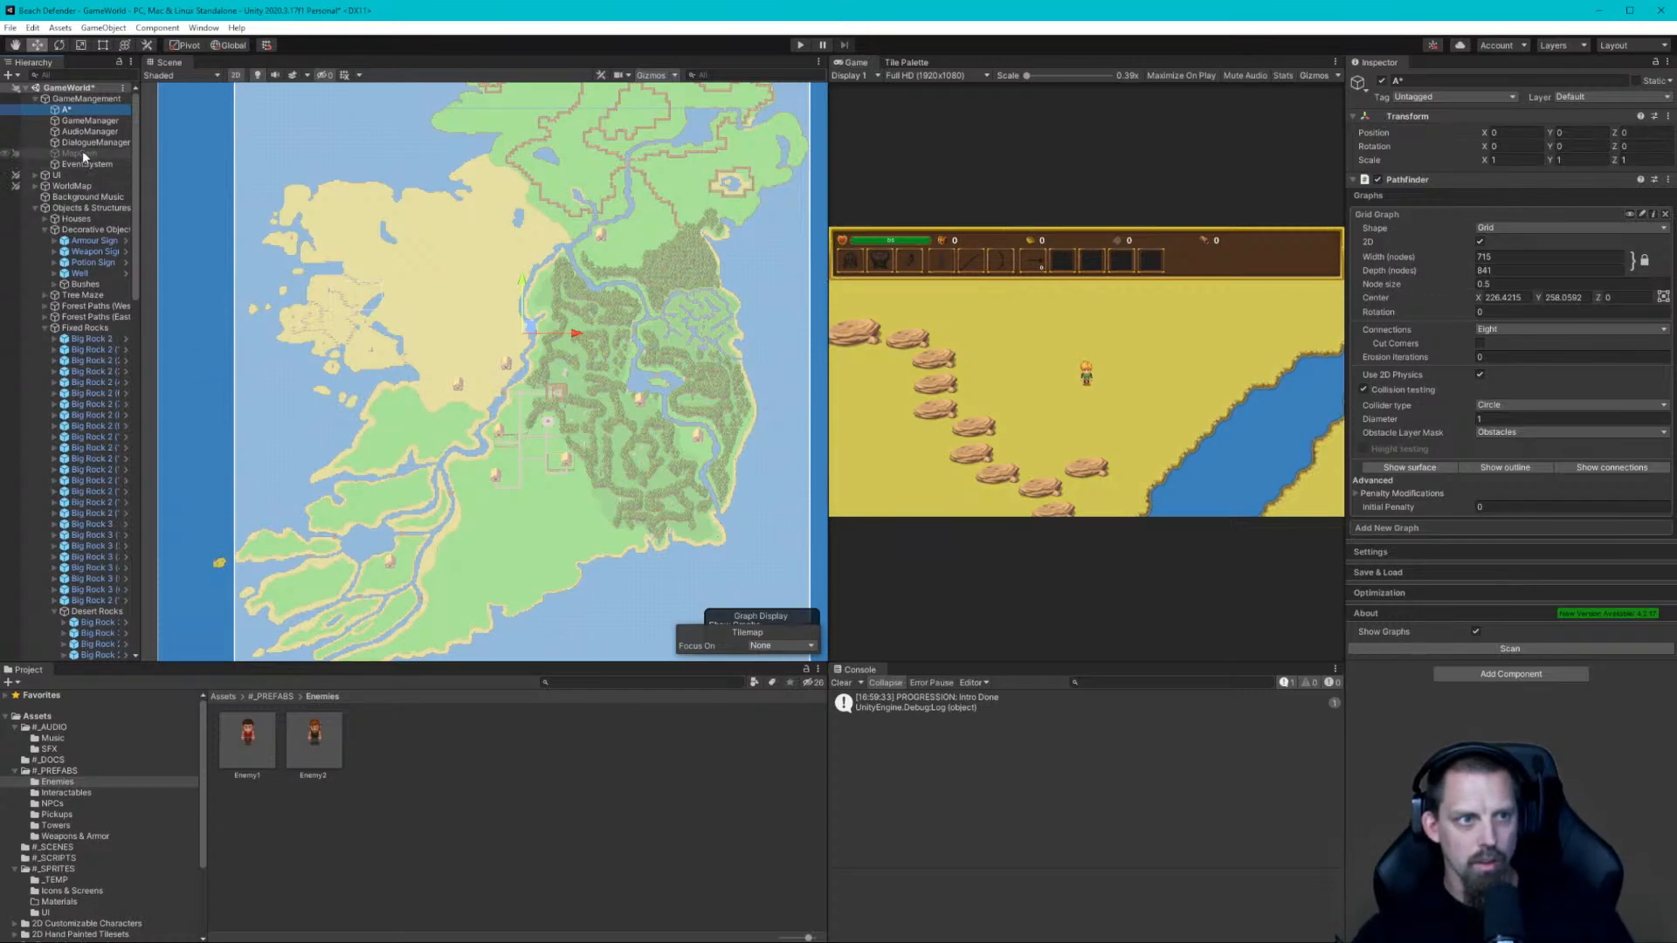
{"action": "left_click", "coordinate": [255, 747]}
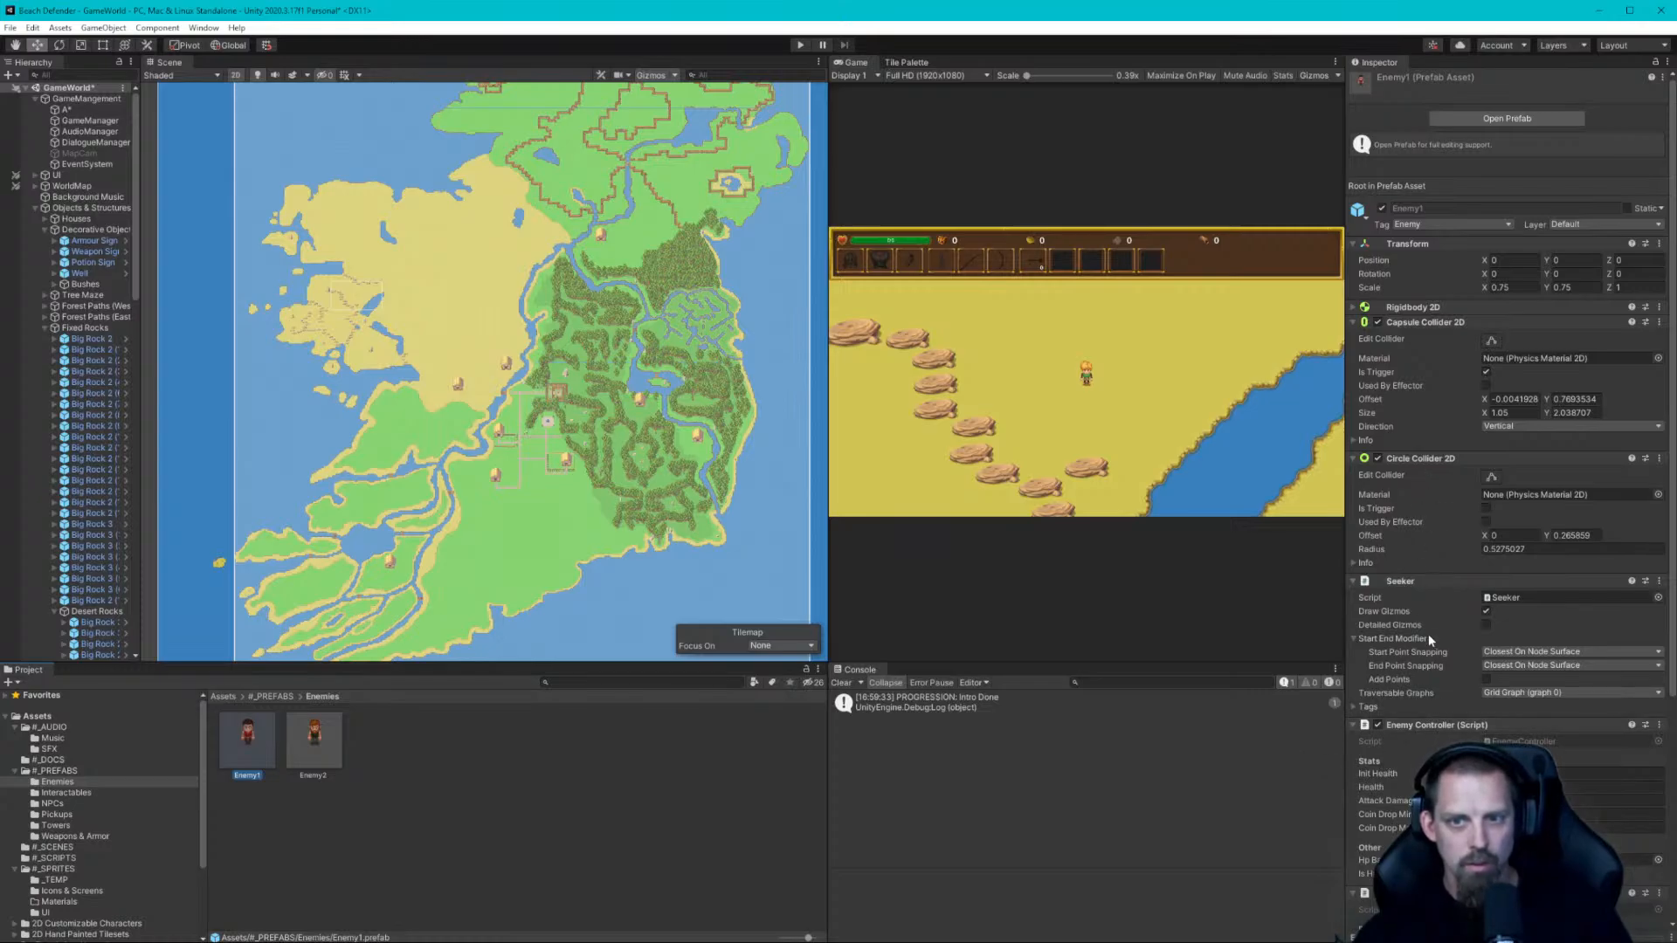
{"action": "left_click", "coordinate": [1424, 581]}
{"action": "left_click", "coordinate": [1426, 580]}
{"action": "scroll", "coordinate": [1461, 723], "scroll_direction": "down", "scroll_amount": 5}
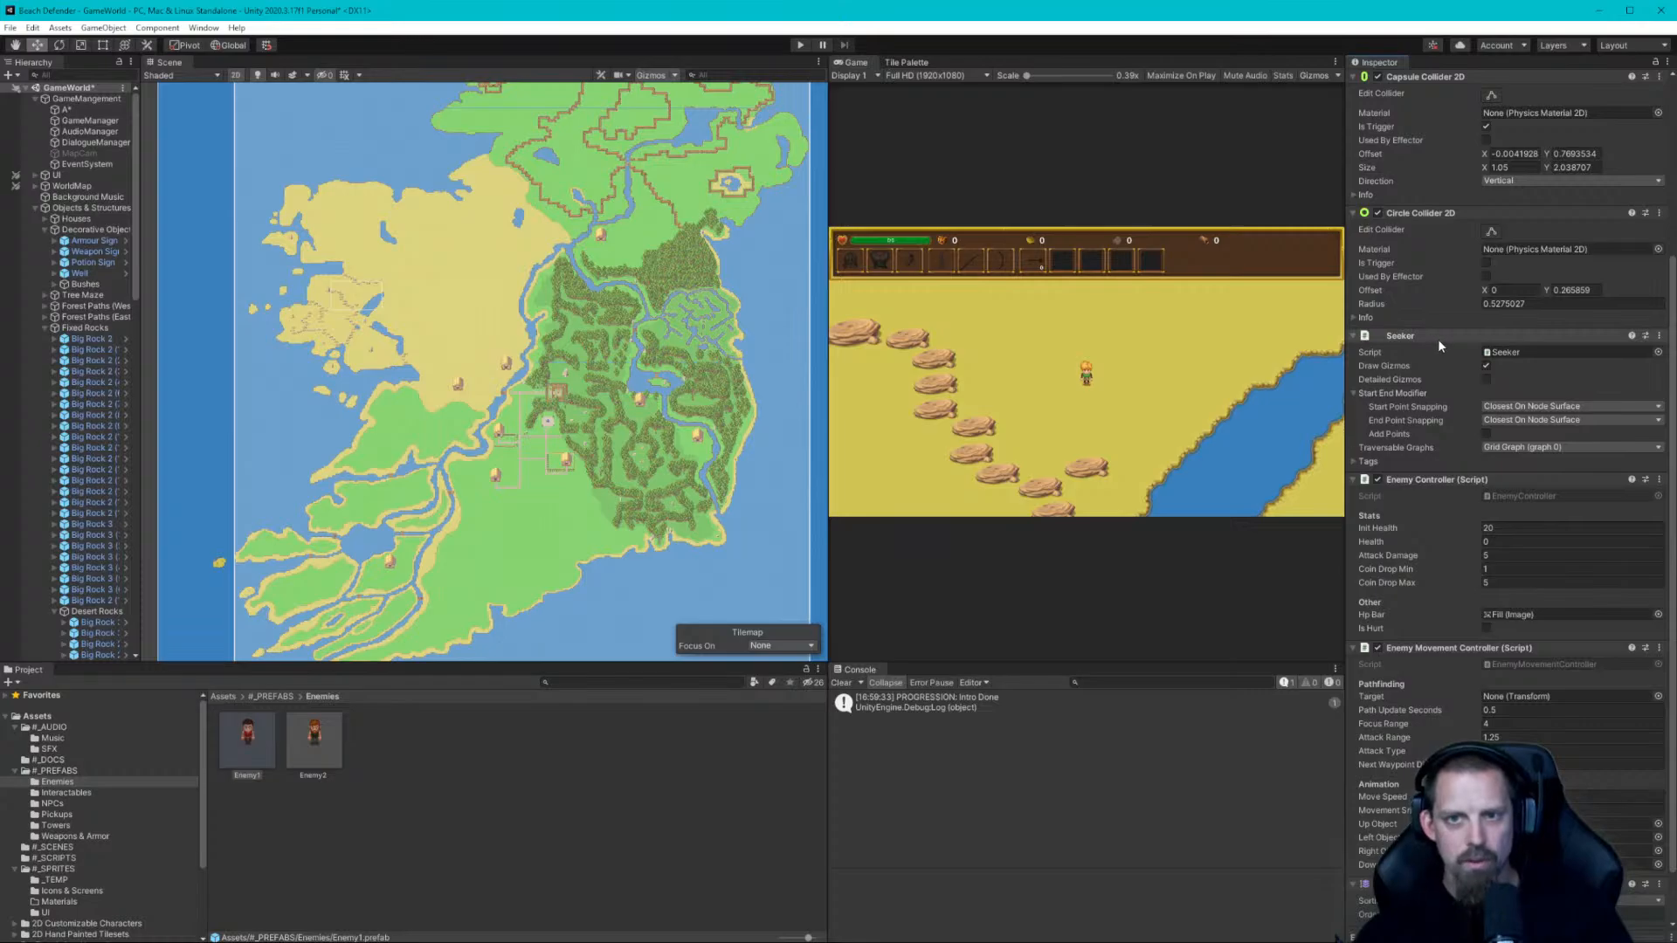
{"action": "left_click", "coordinate": [1450, 649]}
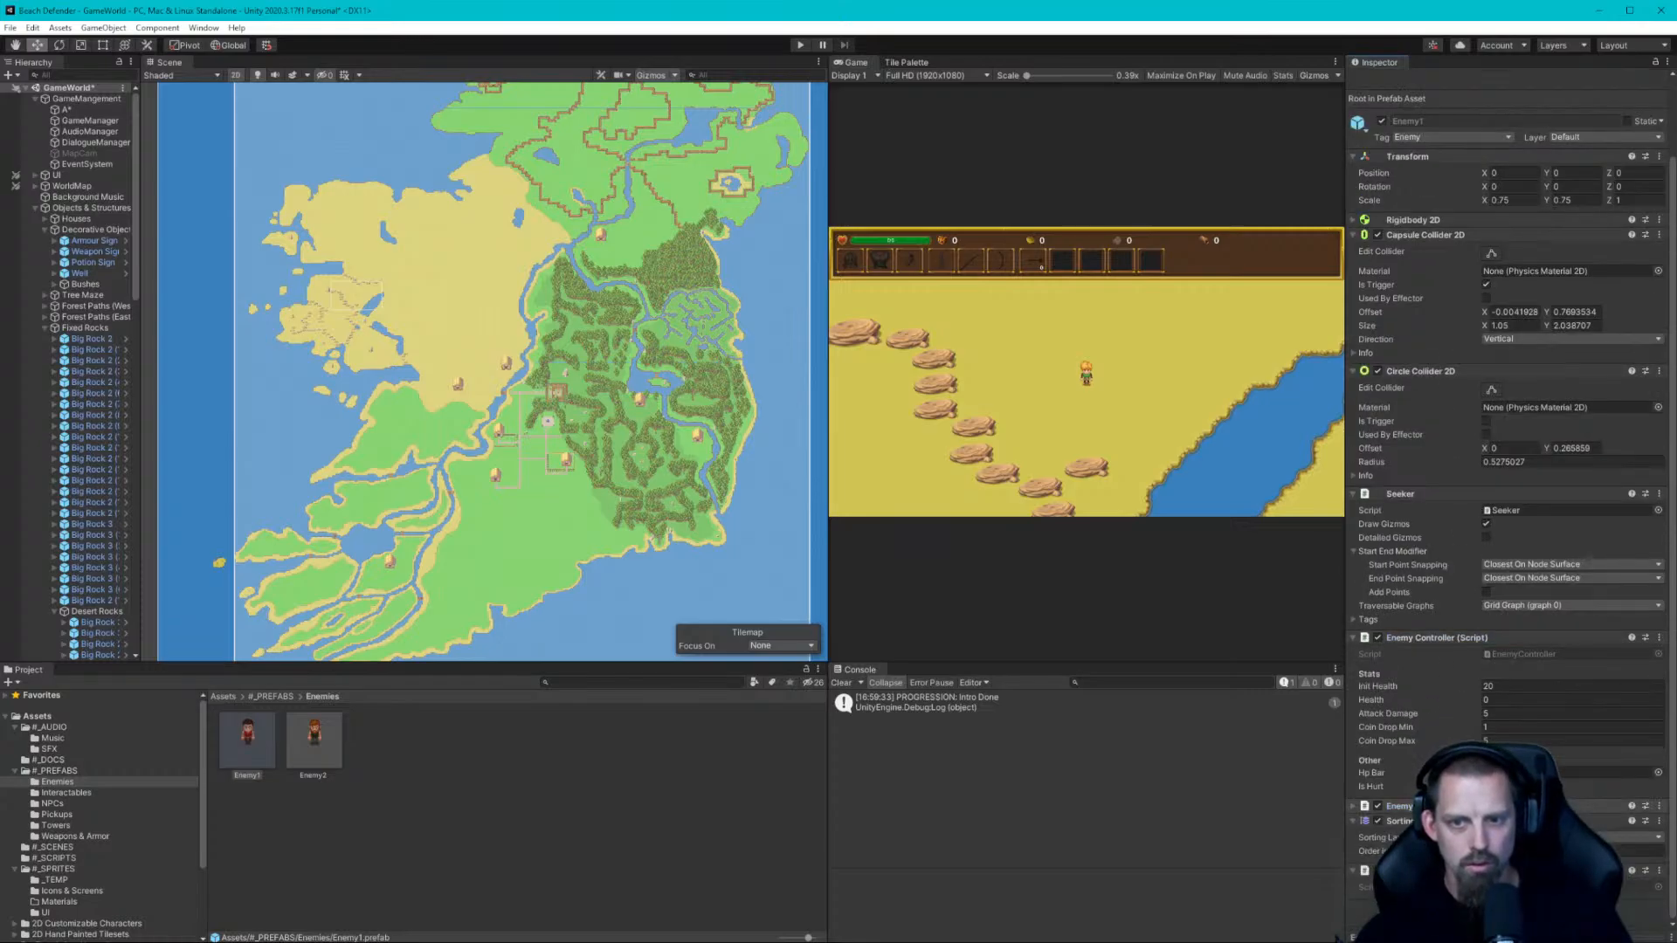
{"action": "left_click", "coordinate": [1441, 806]}
{"action": "scroll", "coordinate": [1450, 646], "scroll_direction": "down", "scroll_amount": 5}
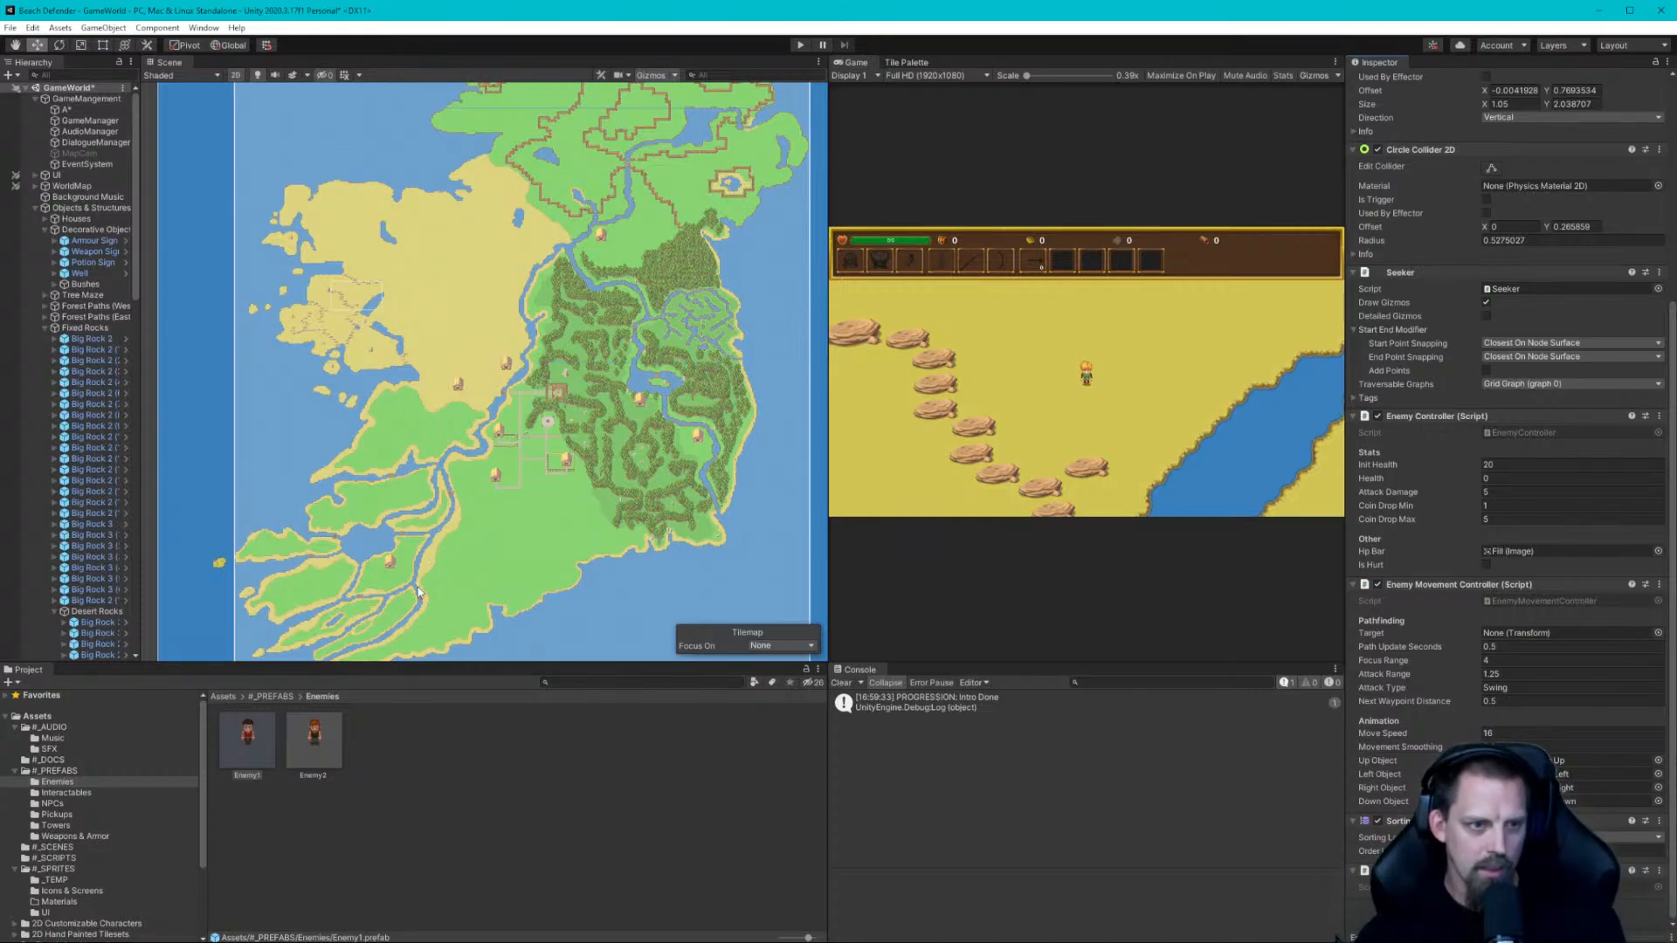
Open the Tilesets 64x64 sprites folder of the 2D Hand Painted - Extra Objects asset pack
{"action": "scroll", "coordinate": [59, 806], "scroll_direction": "down", "scroll_amount": 3}
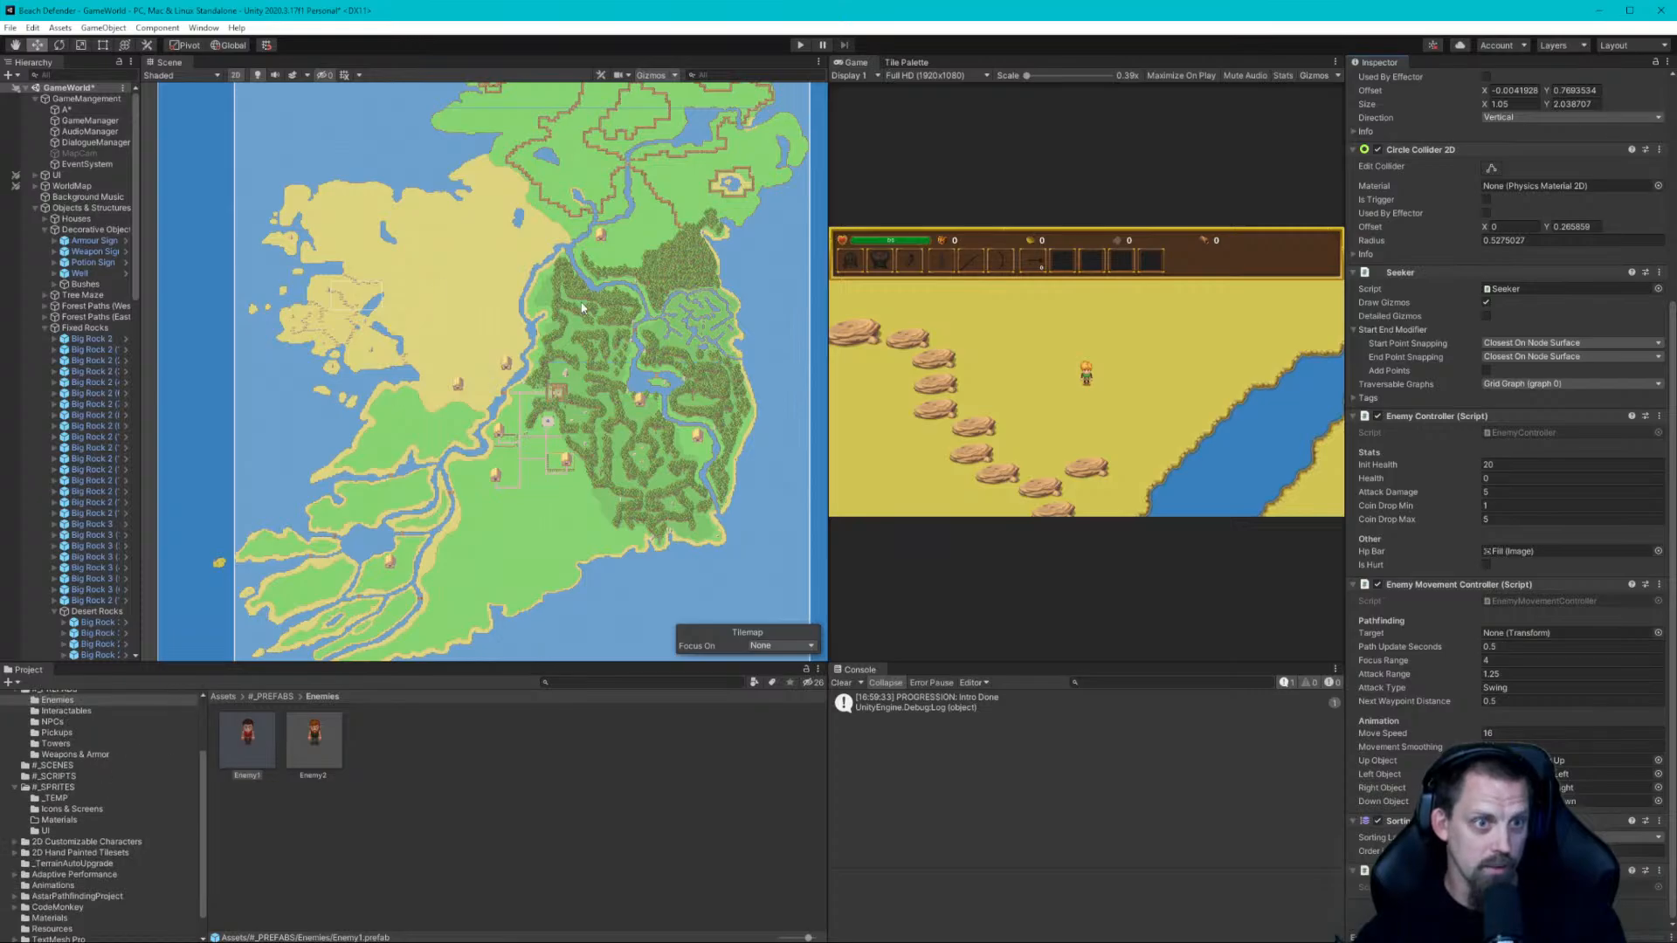
{"action": "scroll", "coordinate": [553, 269], "scroll_direction": "up", "scroll_amount": 1}
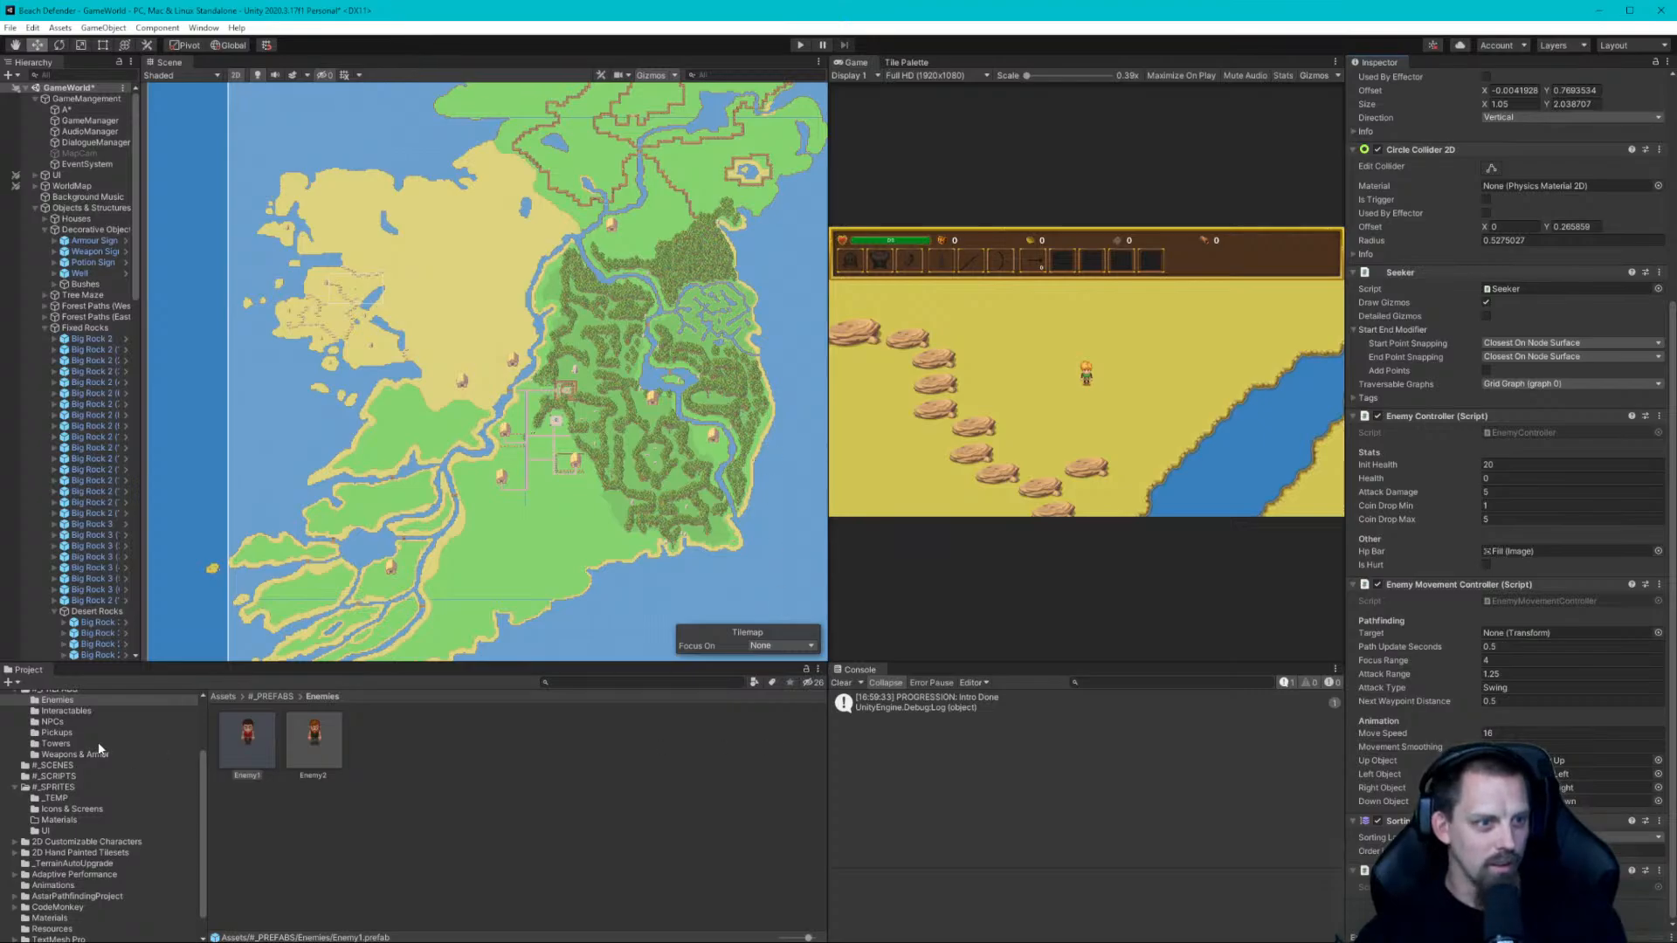
{"action": "scroll", "coordinate": [98, 749], "scroll_direction": "down", "scroll_amount": 1}
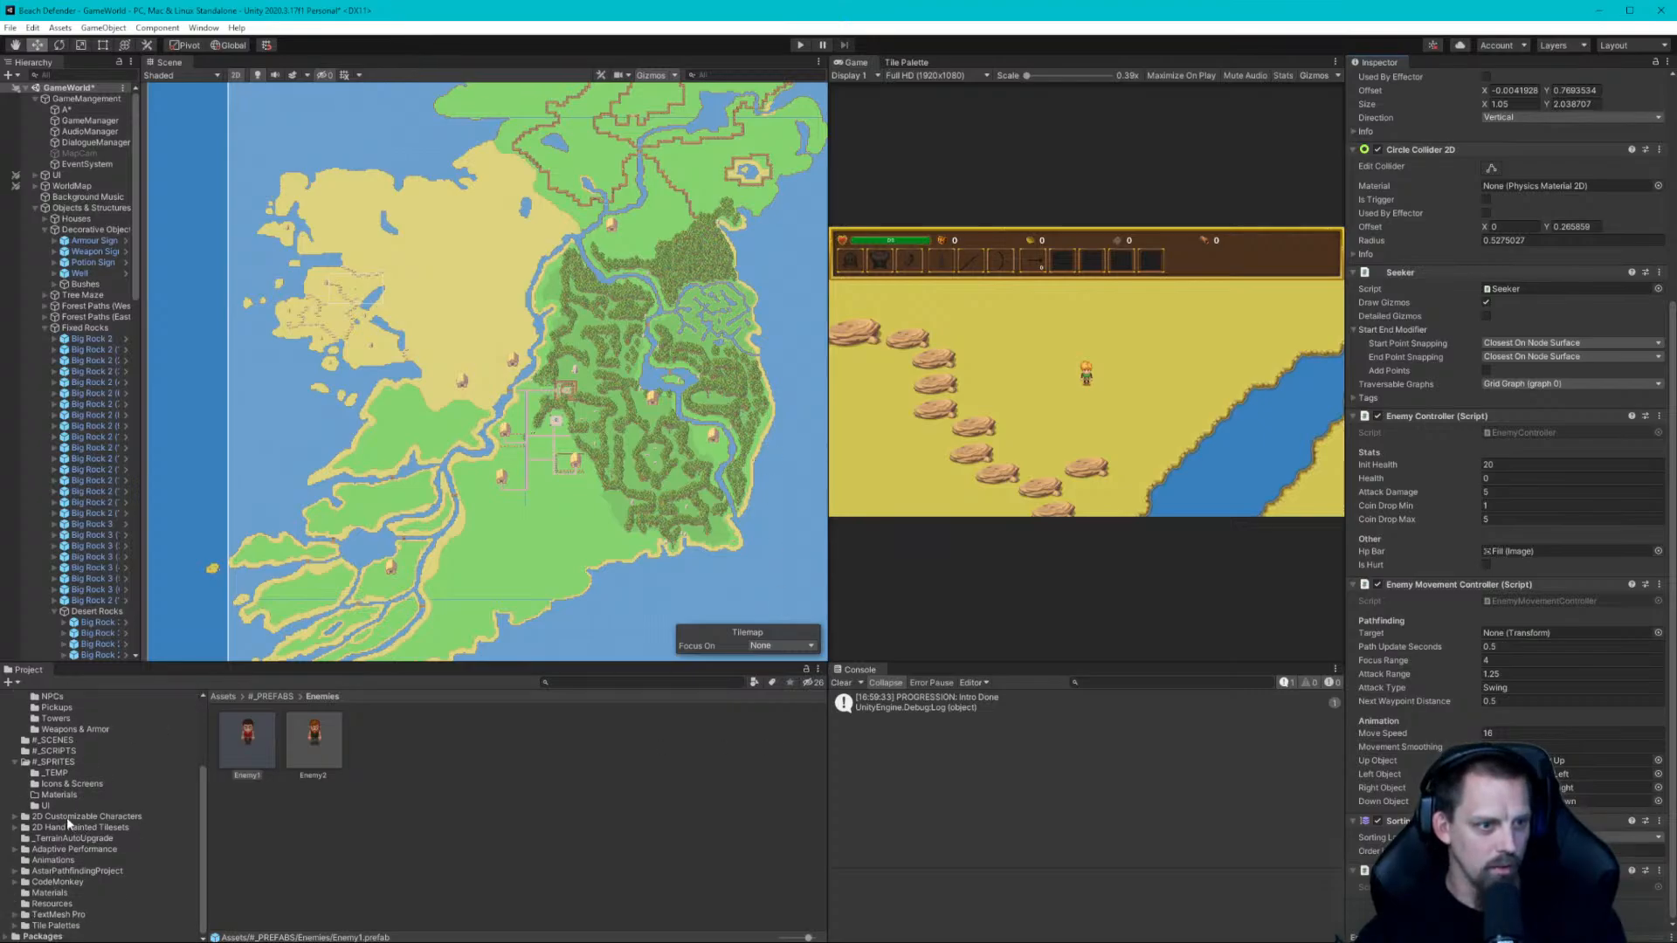
{"action": "left_click", "coordinate": [16, 829]}
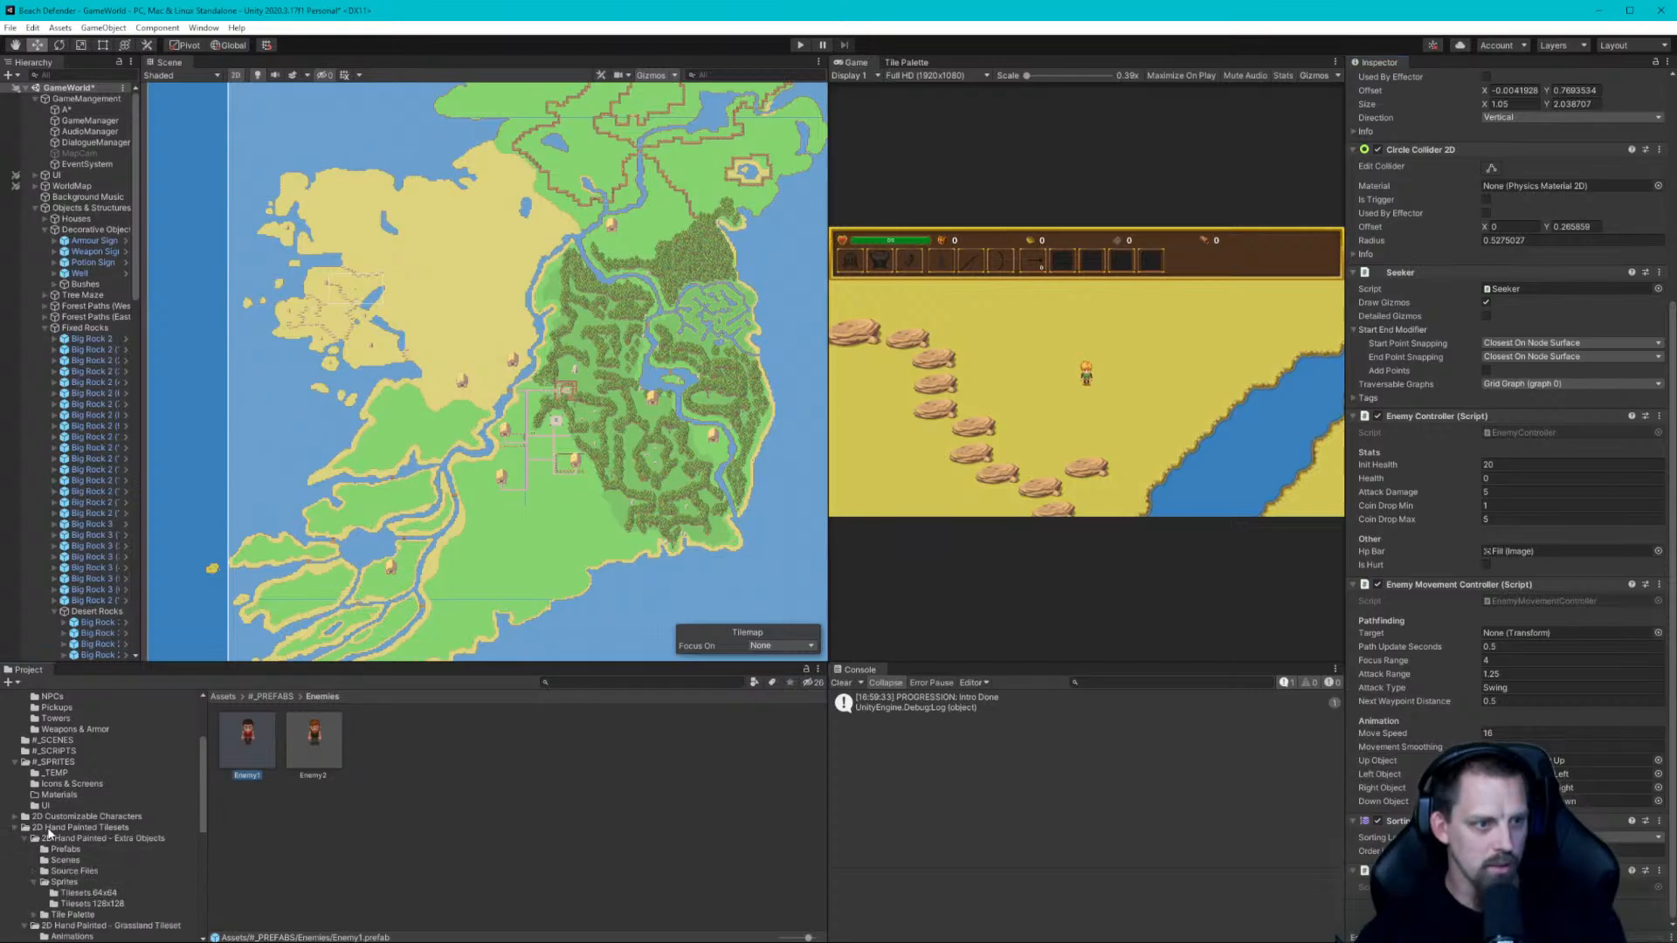
{"action": "left_click", "coordinate": [75, 840]}
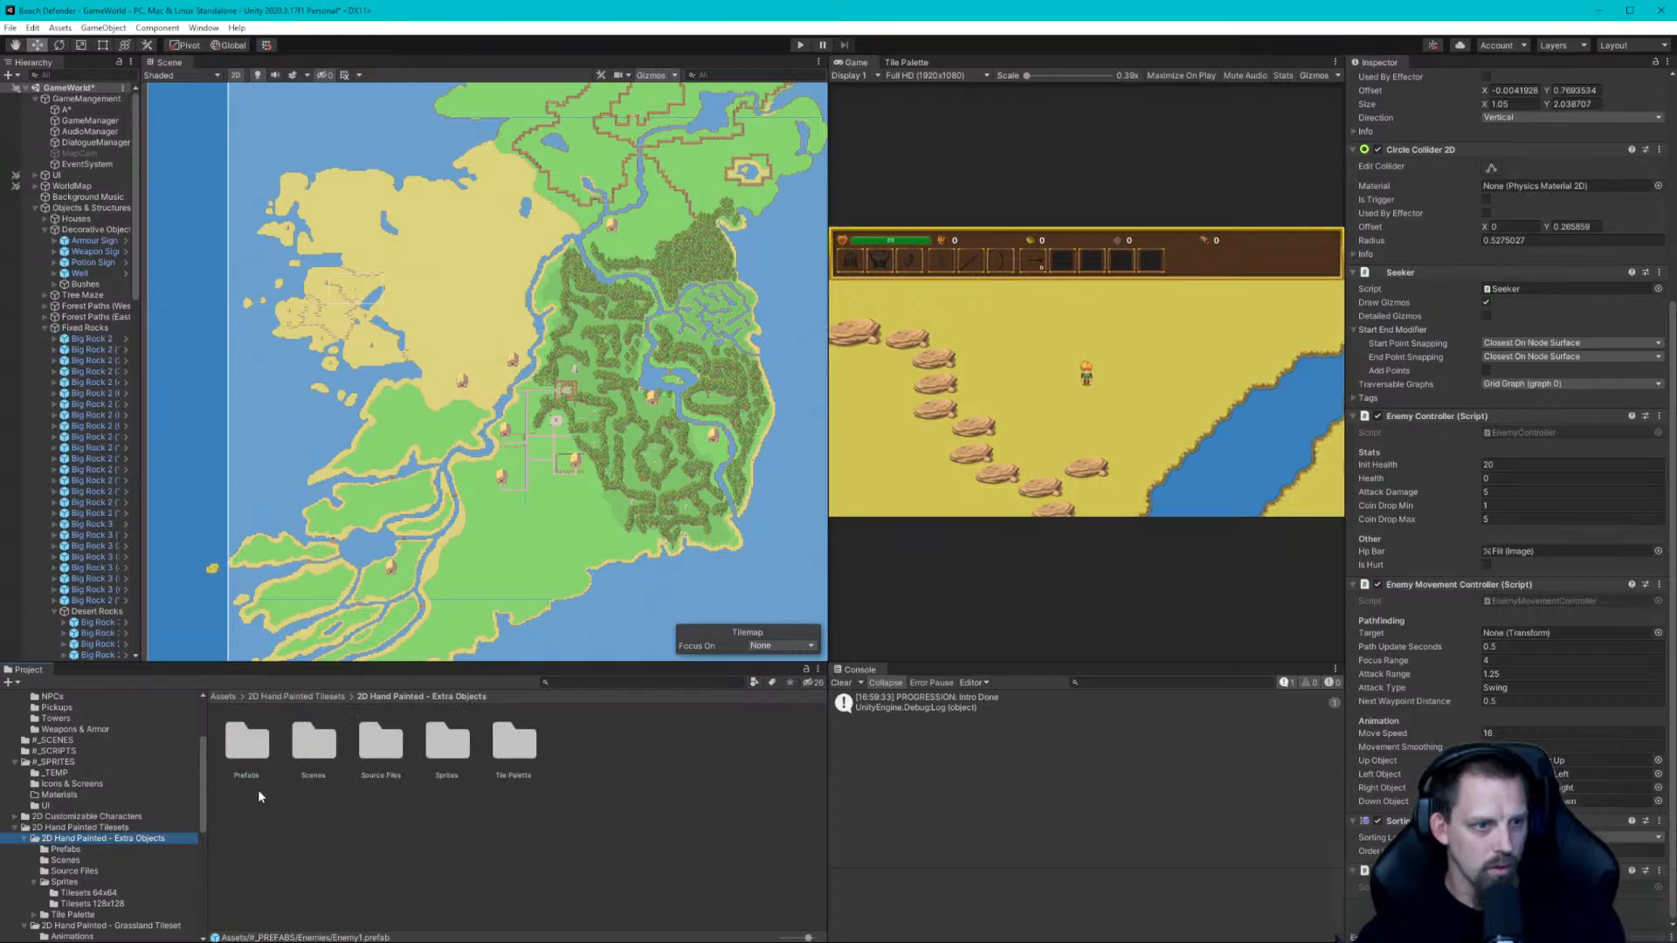
{"action": "left_click", "coordinate": [518, 748]}
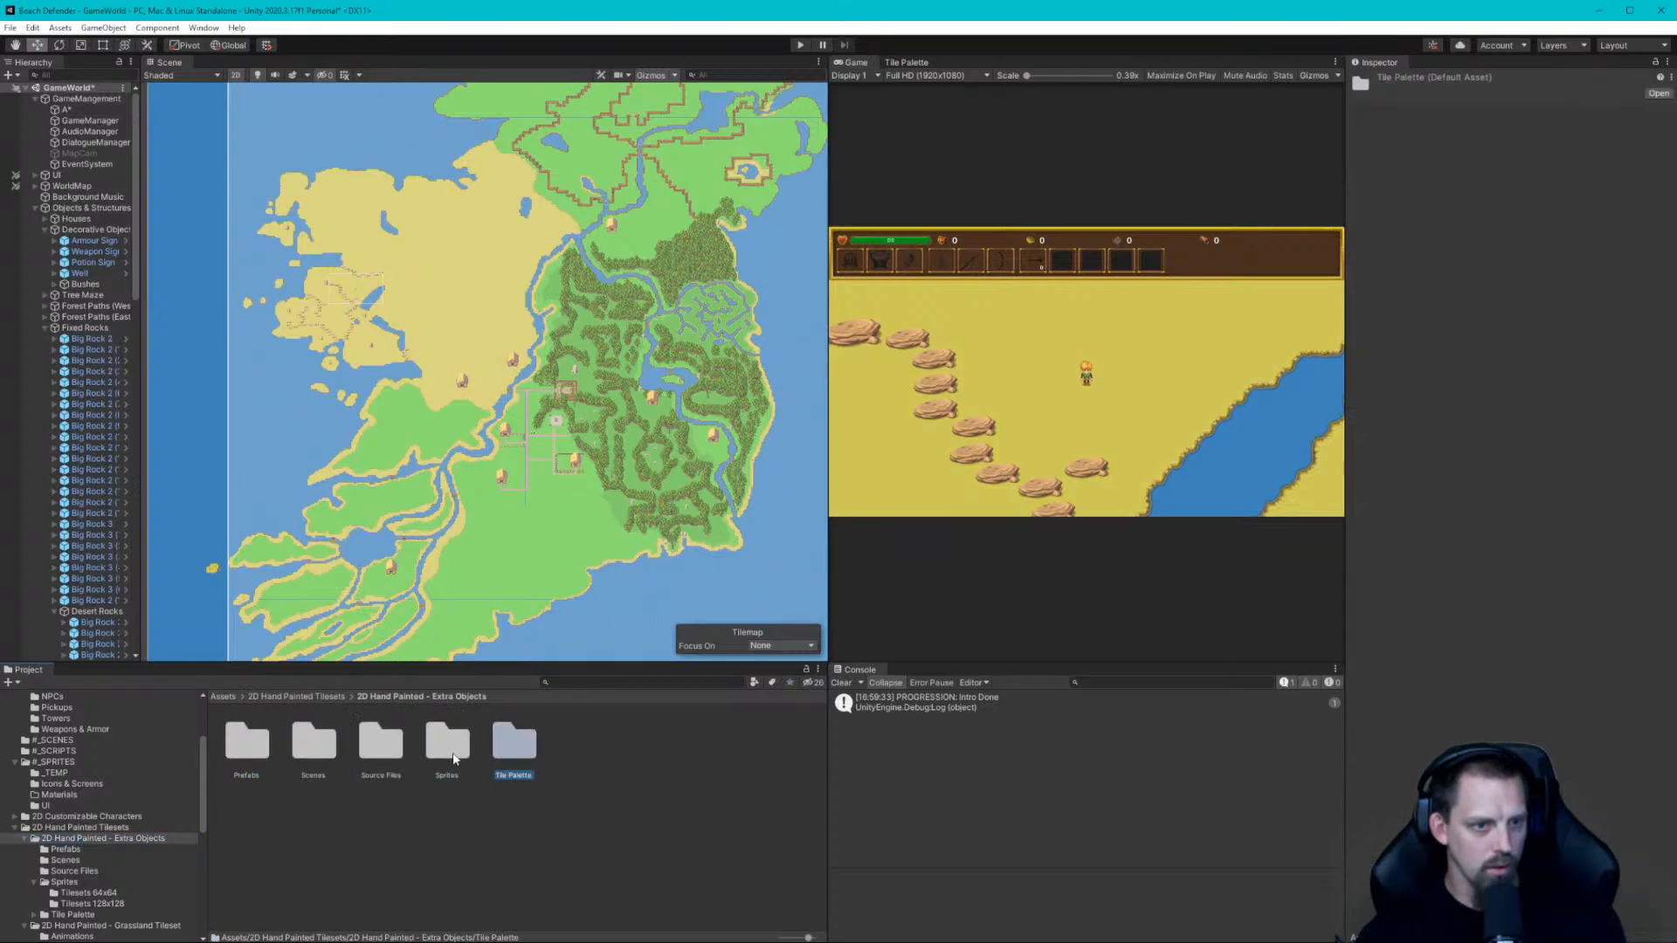
{"action": "double_click", "coordinate": [447, 744]}
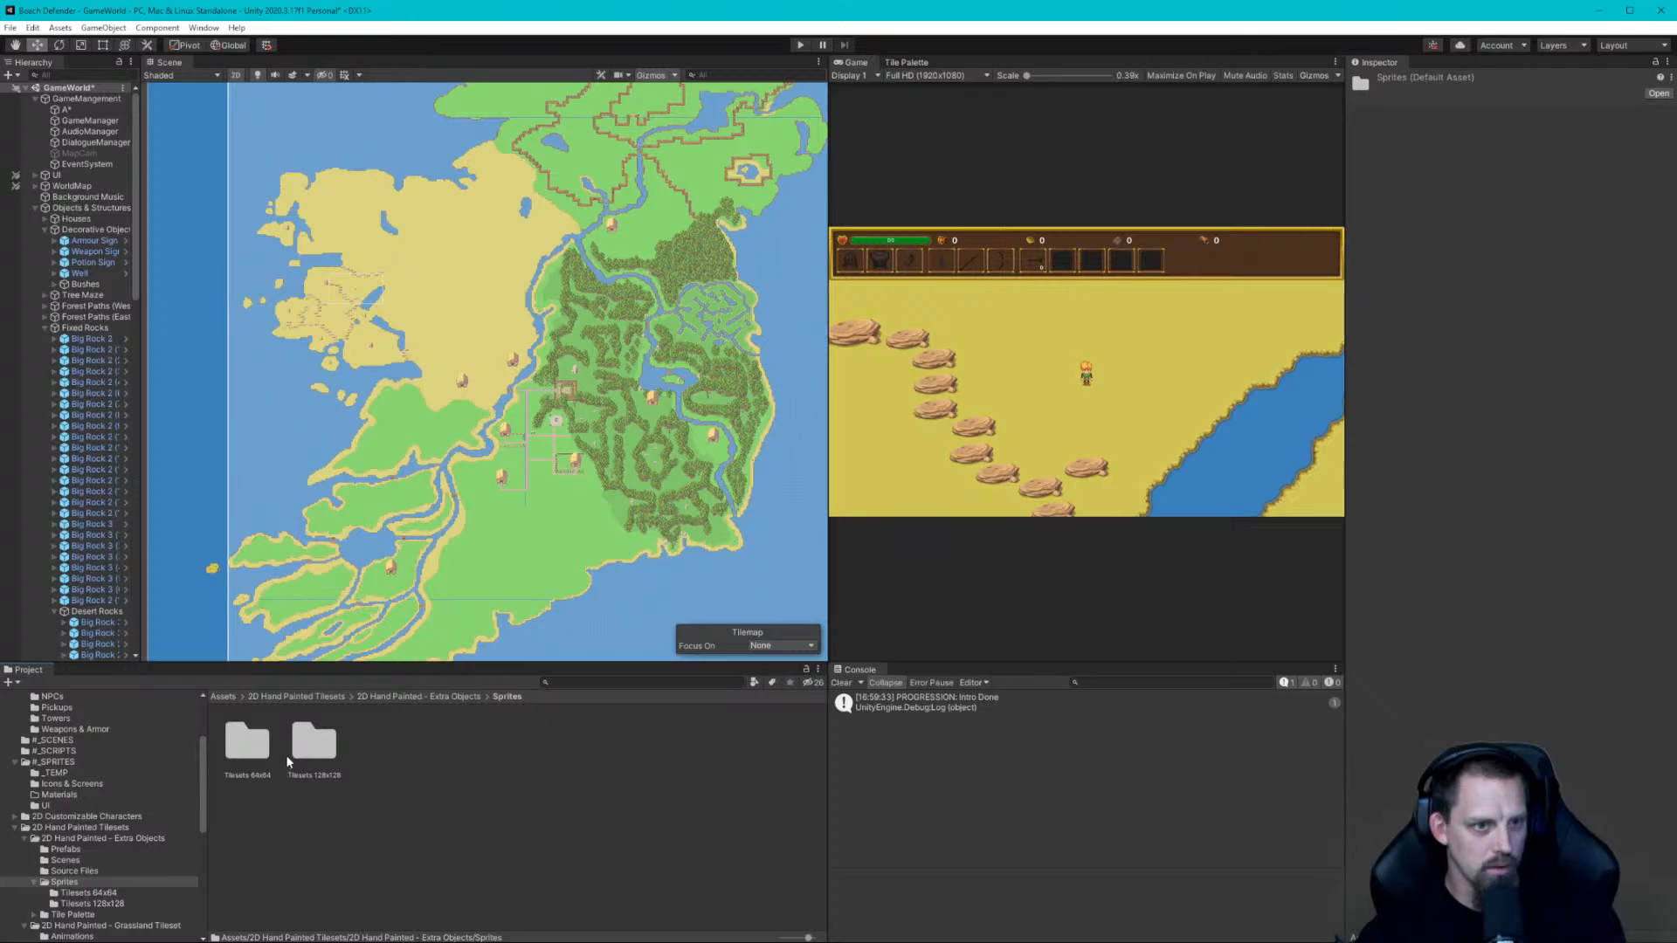
{"action": "double_click", "coordinate": [257, 760]}
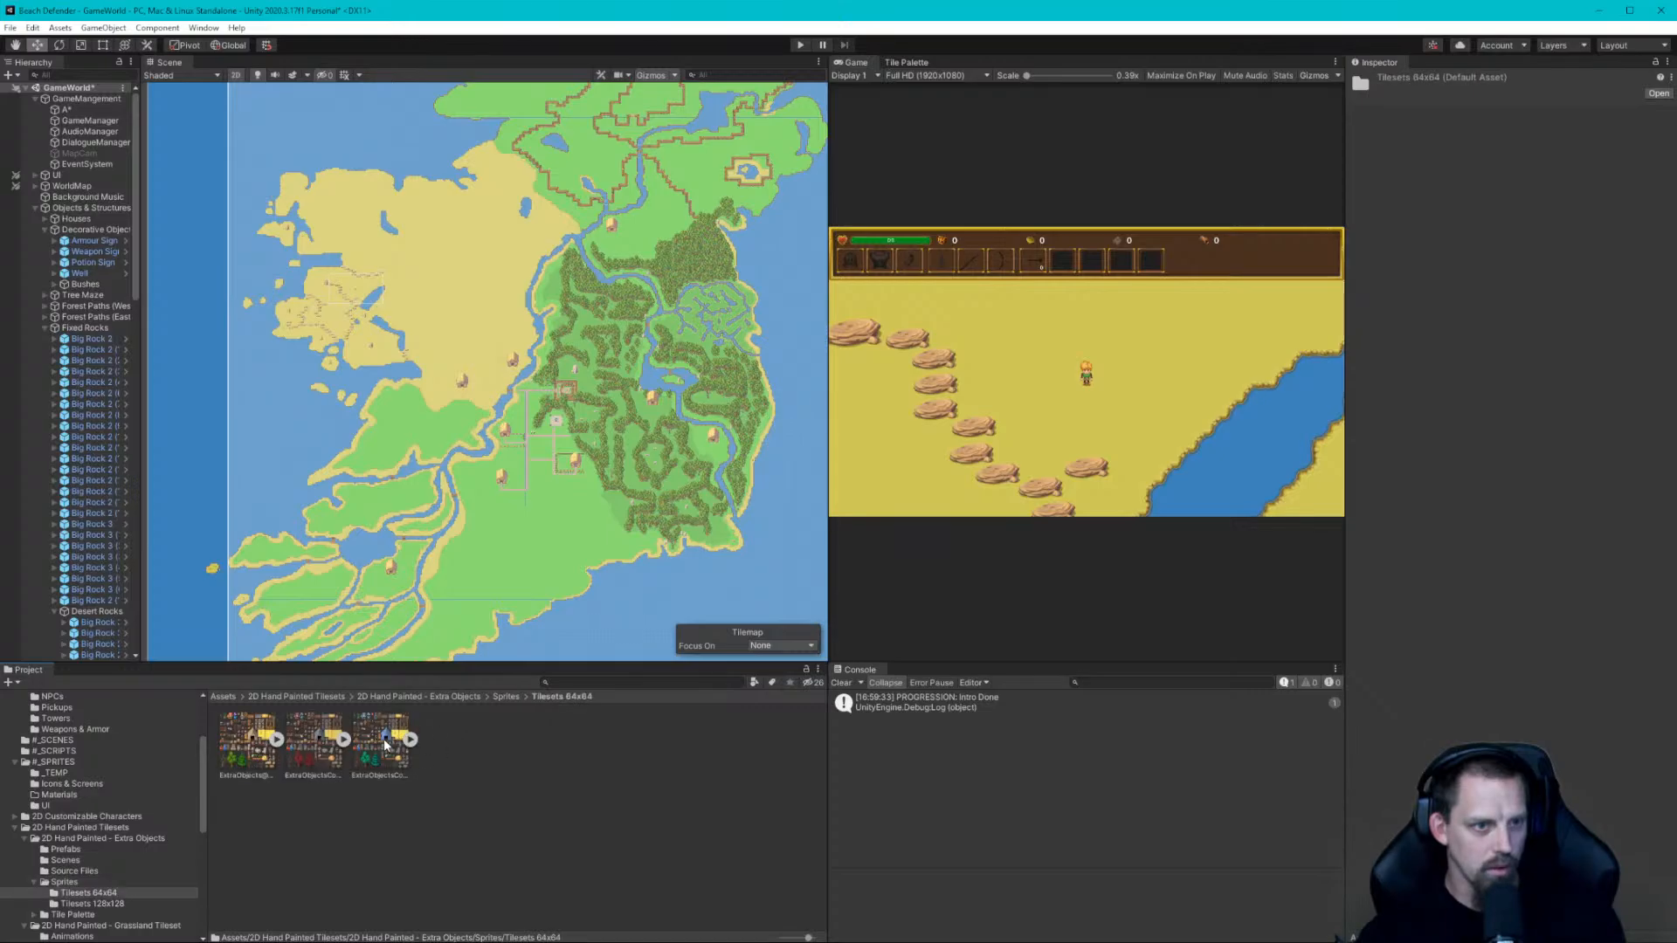
Expand the third extra-objects sprite sheet, look through its individual sprites, and collapse it again
{"action": "left_click", "coordinate": [410, 740]}
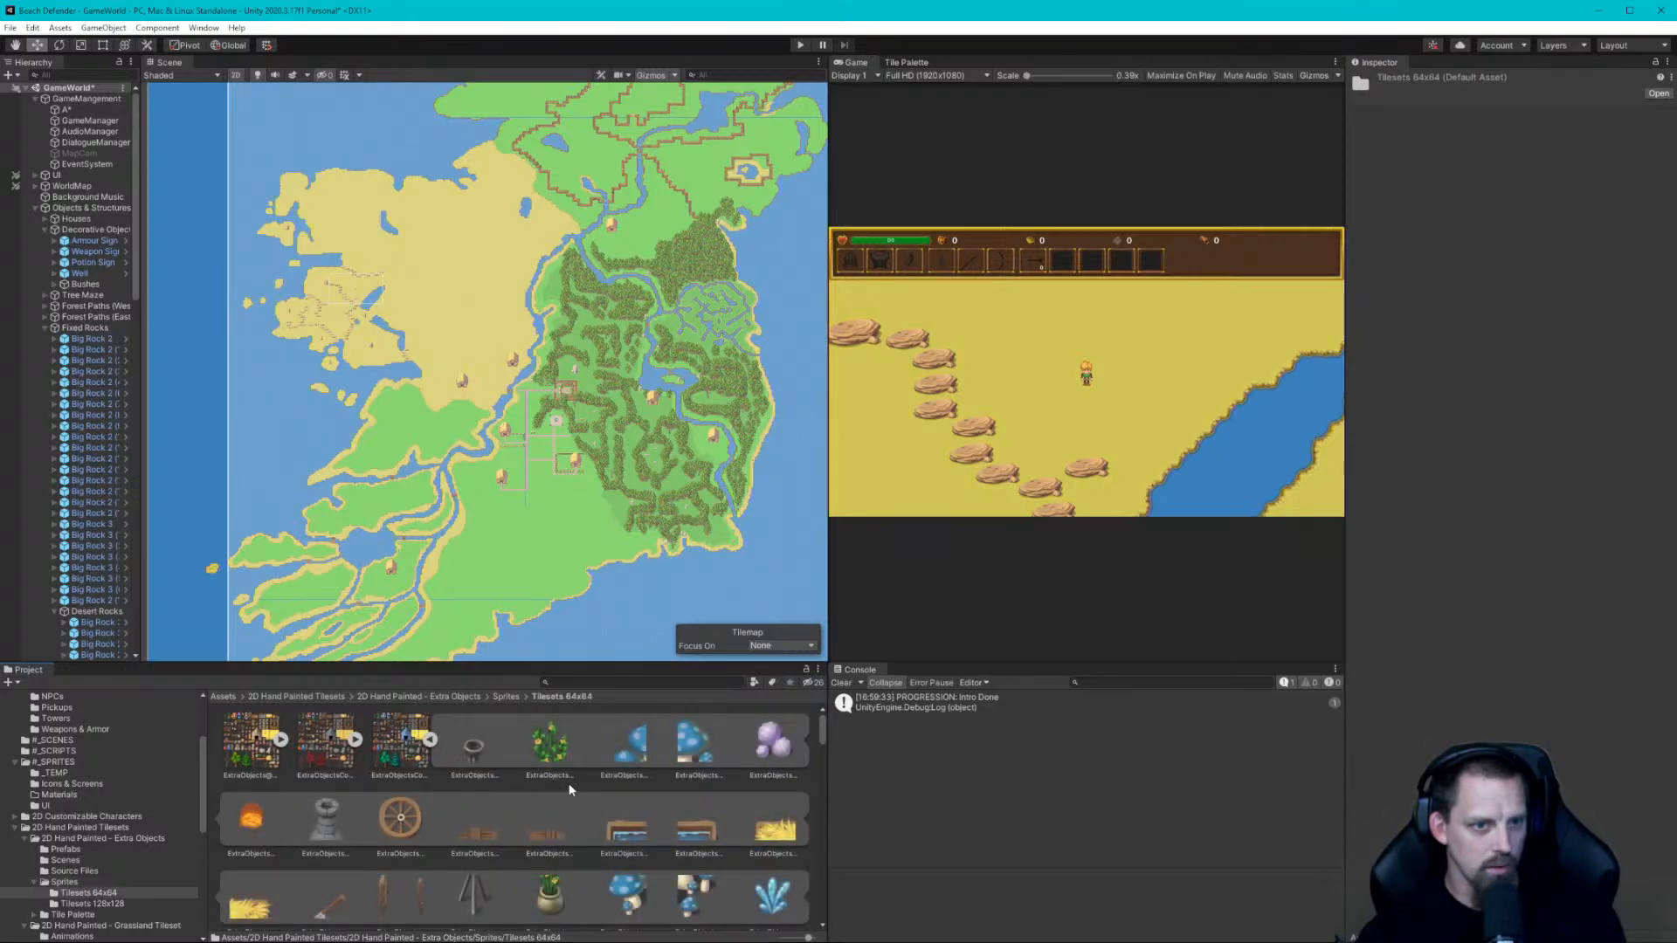
{"action": "scroll", "coordinate": [568, 784], "scroll_direction": "down", "scroll_amount": 3}
{"action": "scroll", "coordinate": [568, 779], "scroll_direction": "down", "scroll_amount": 10}
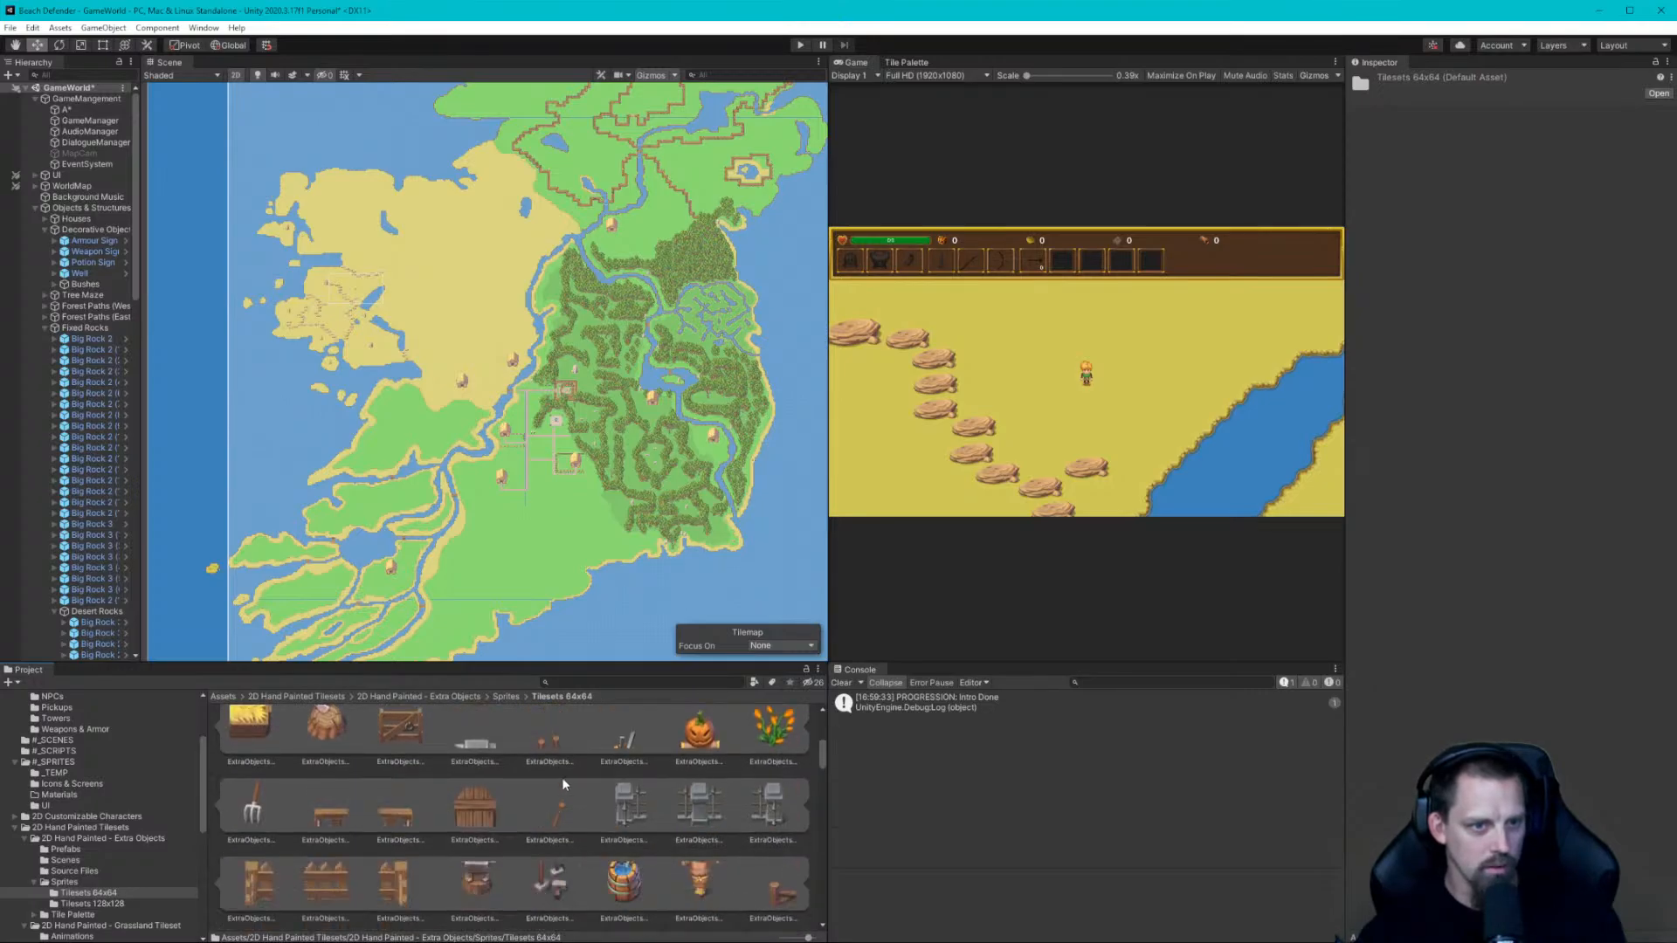
{"action": "scroll", "coordinate": [563, 777], "scroll_direction": "down", "scroll_amount": 2}
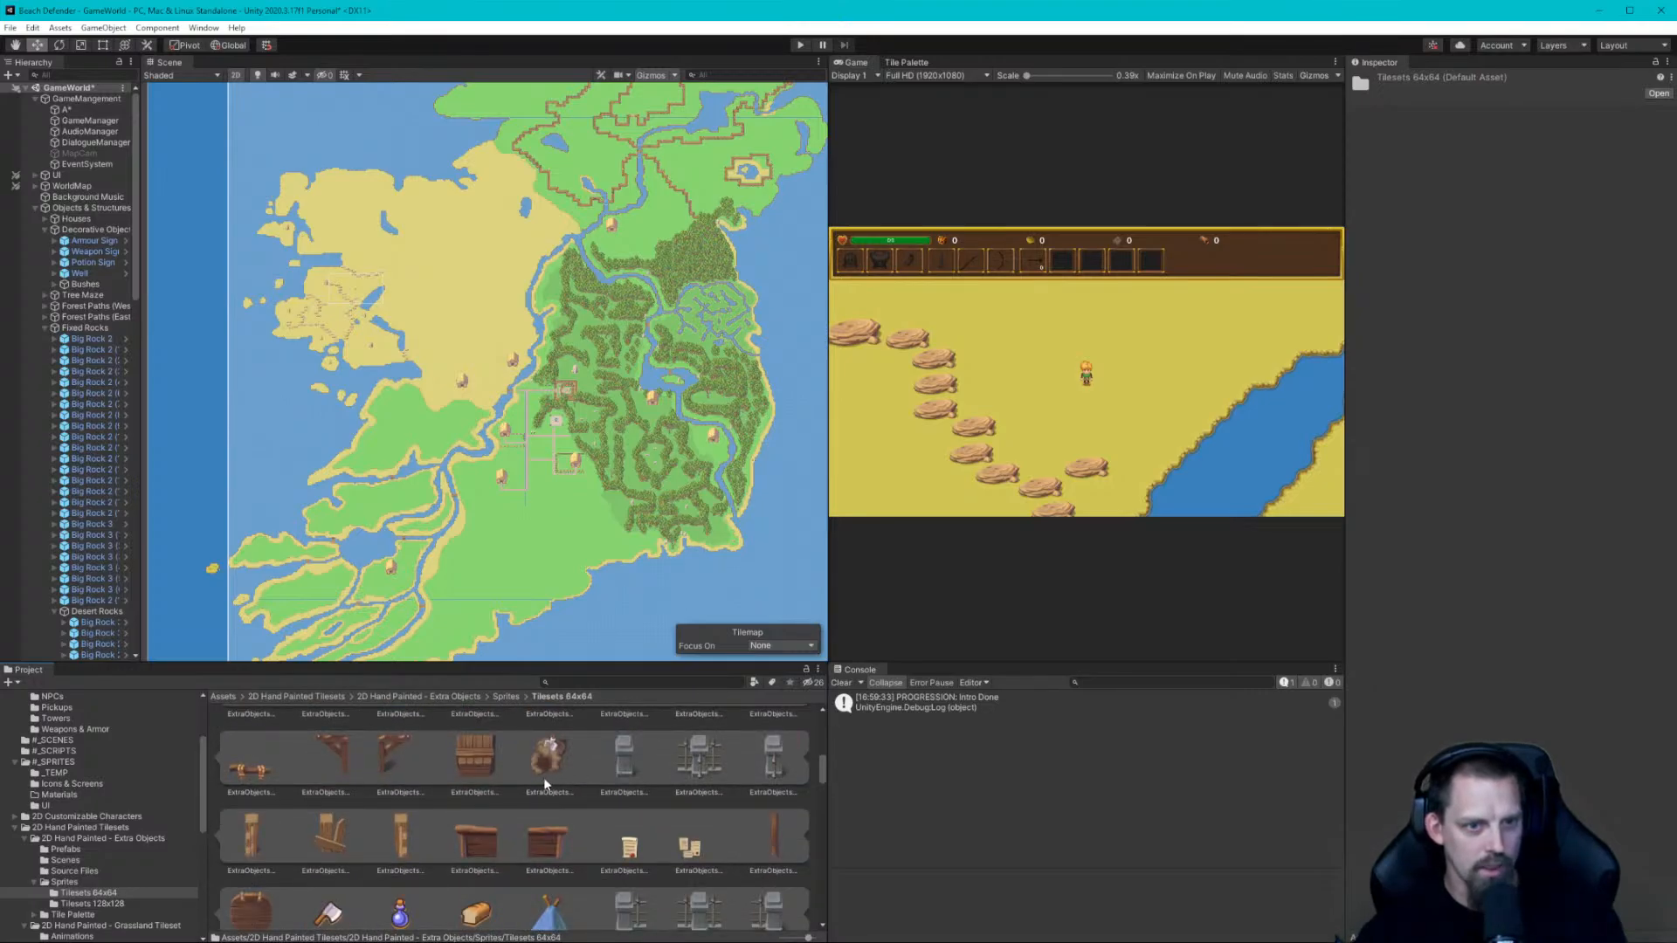
{"action": "scroll", "coordinate": [543, 778], "scroll_direction": "down", "scroll_amount": 2}
{"action": "scroll", "coordinate": [544, 784], "scroll_direction": "down", "scroll_amount": 3}
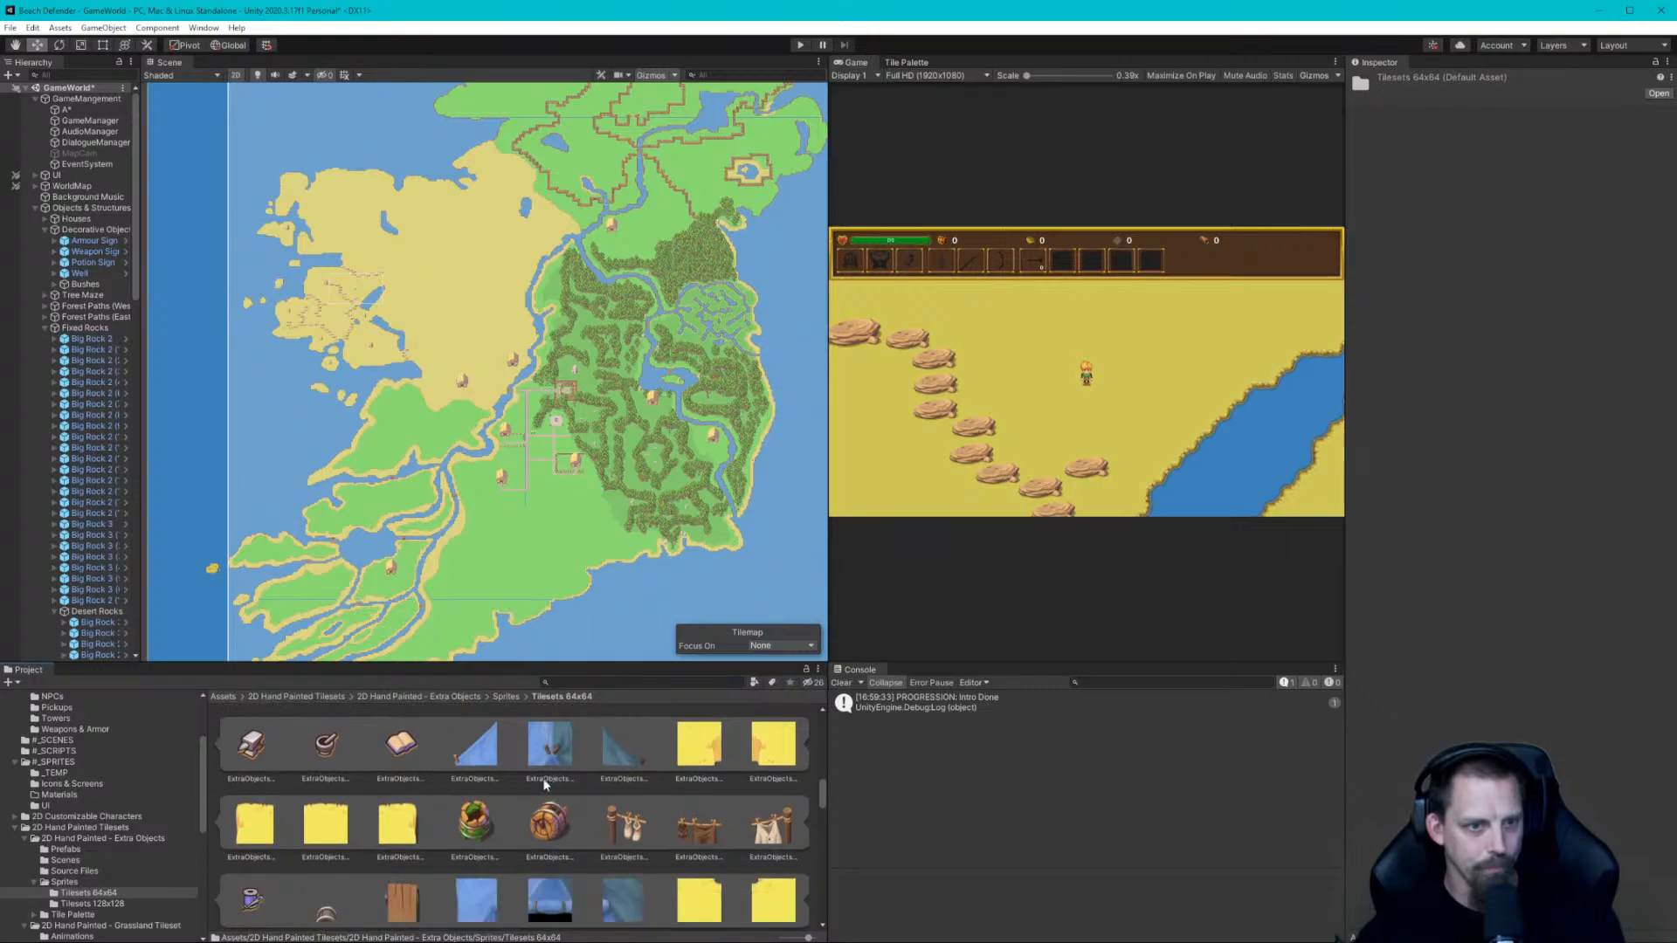
{"action": "scroll", "coordinate": [550, 791], "scroll_direction": "up", "scroll_amount": 15}
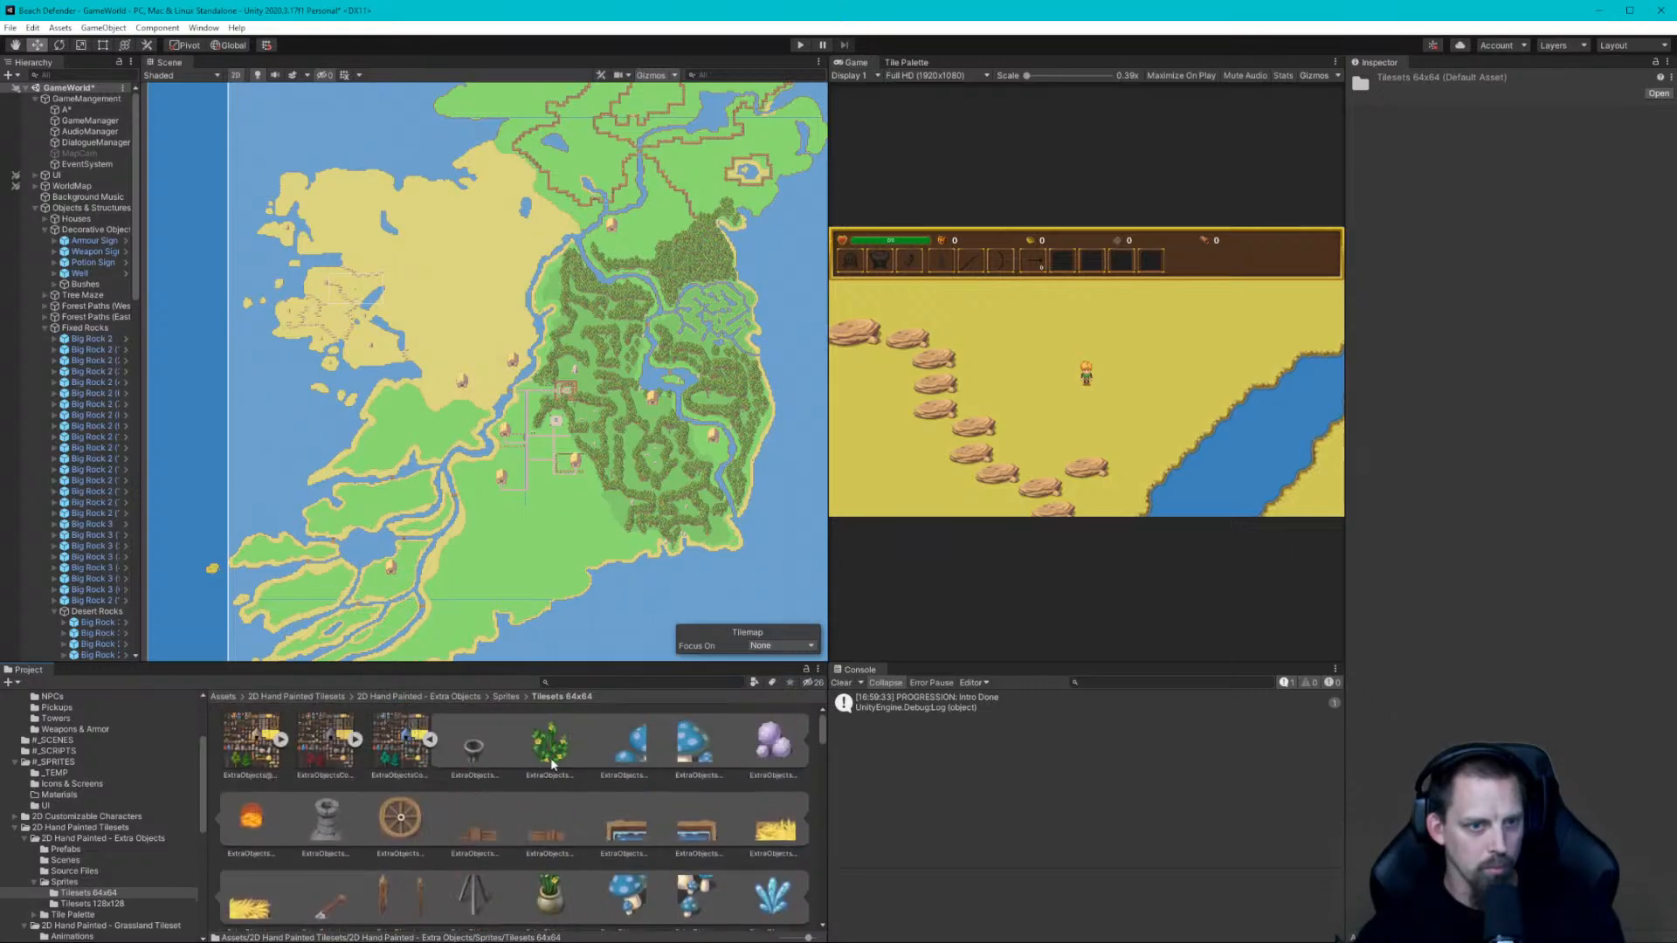
{"action": "left_click", "coordinate": [430, 739]}
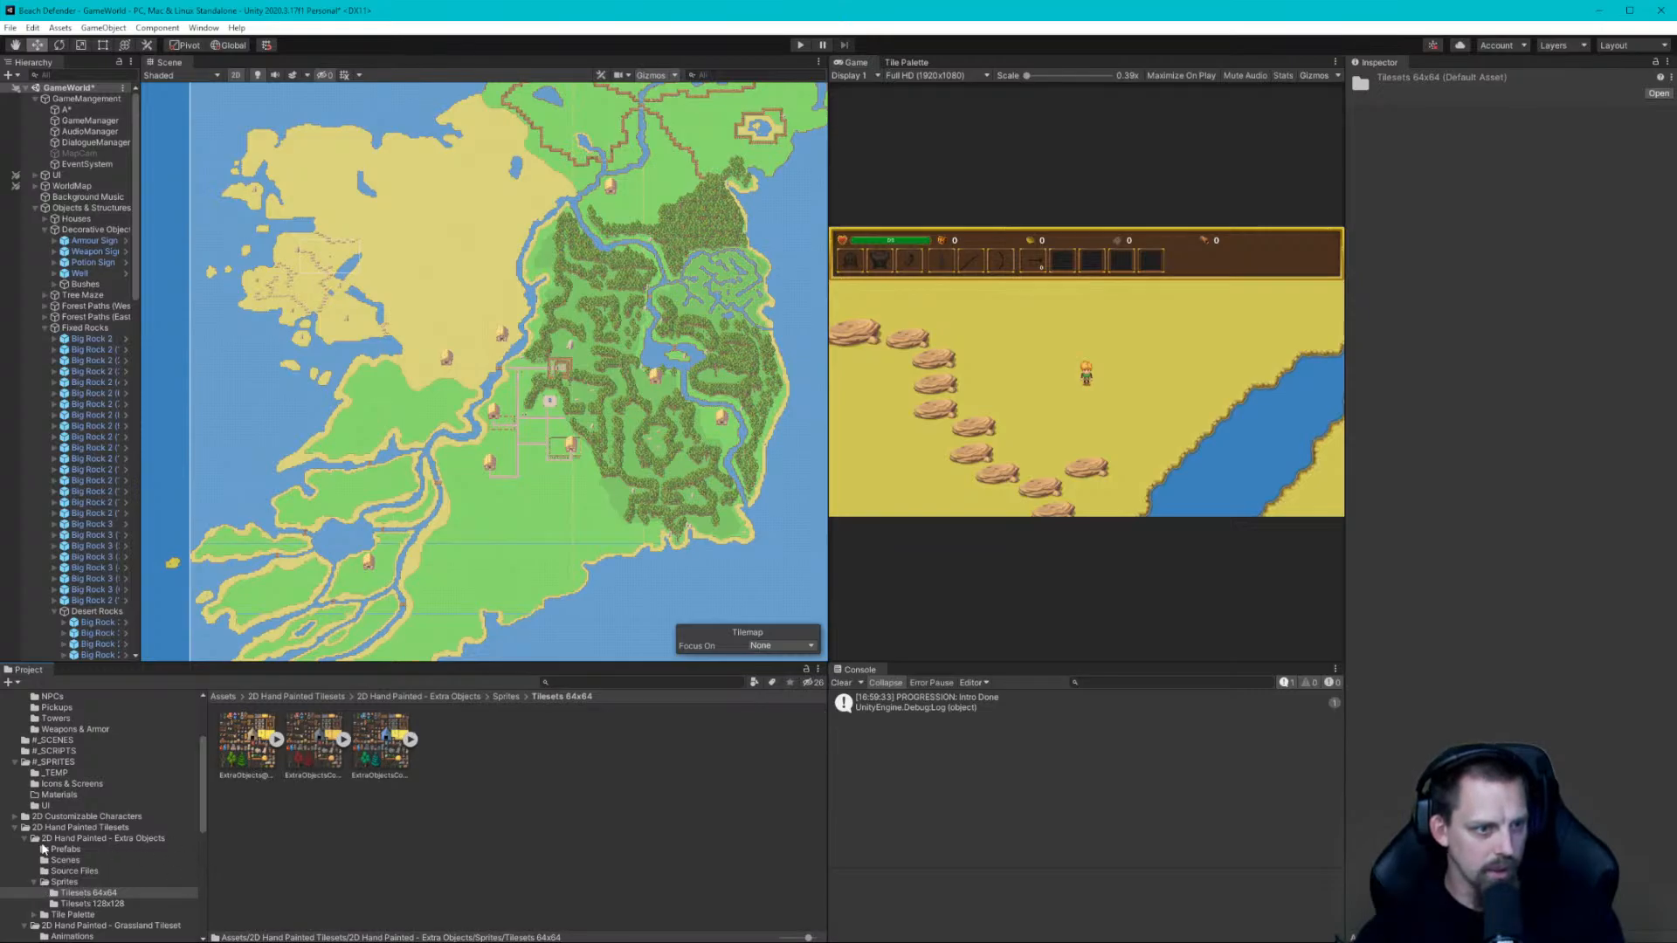
Collapse the Extra Objects folder, open the Grassland Tileset's Tilesets 128x128 sprites, and bring up the Tile Palette
{"action": "left_click", "coordinate": [34, 883]}
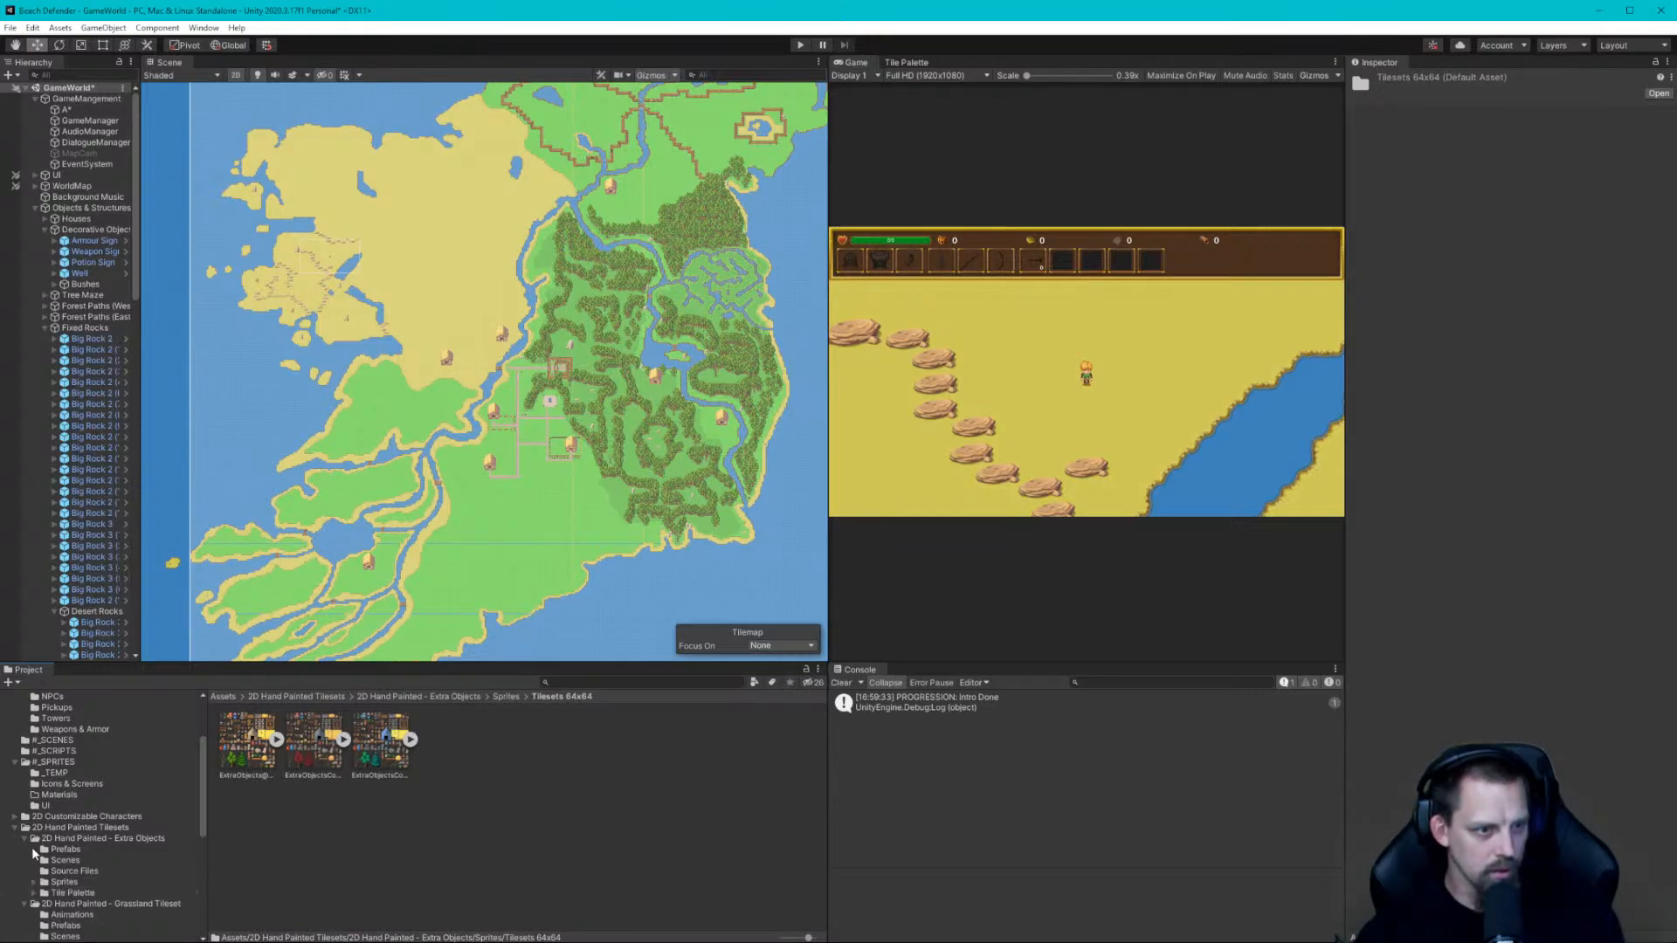
{"action": "left_click", "coordinate": [26, 840]}
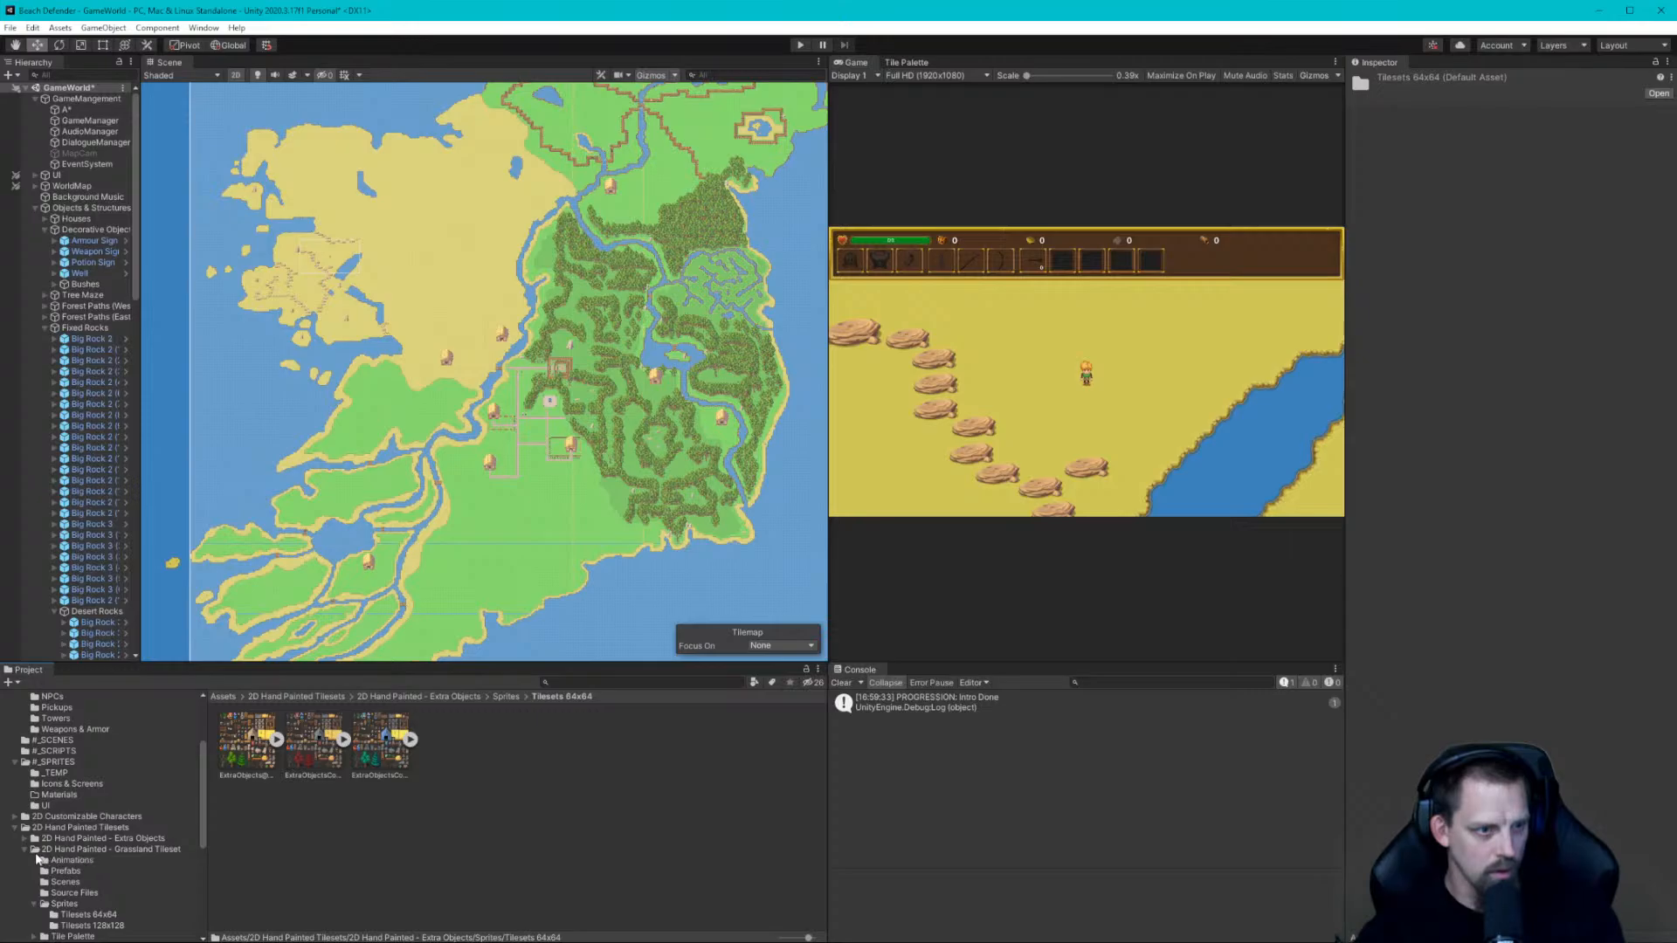
{"action": "left_click", "coordinate": [77, 925]}
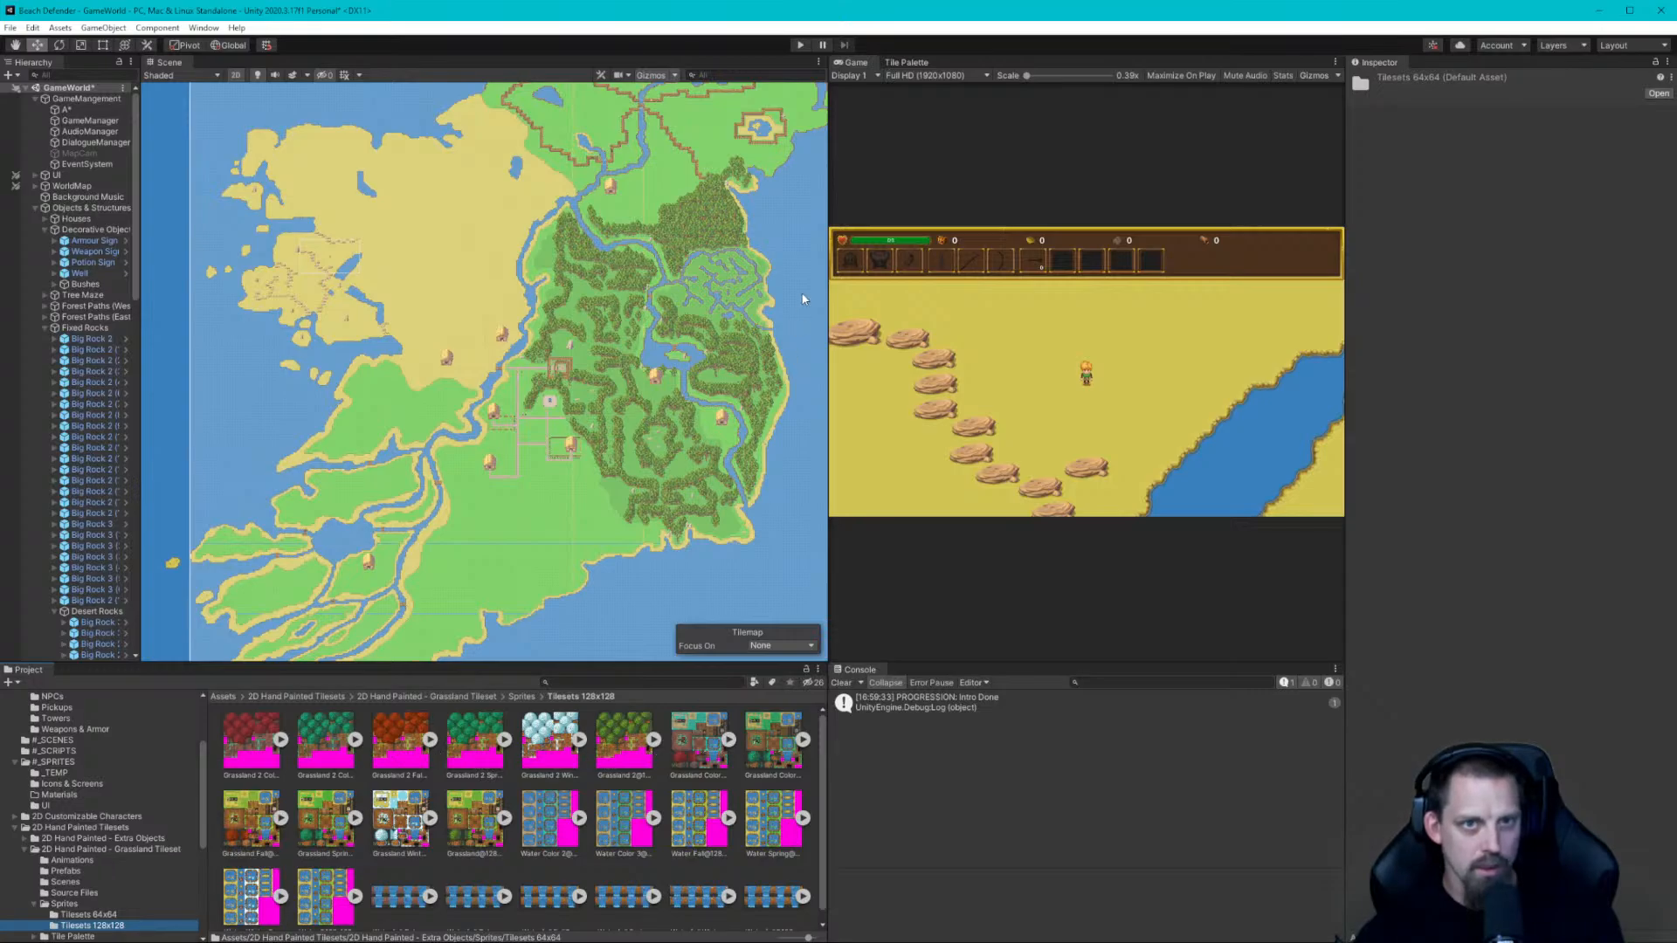
{"action": "left_click", "coordinate": [909, 61]}
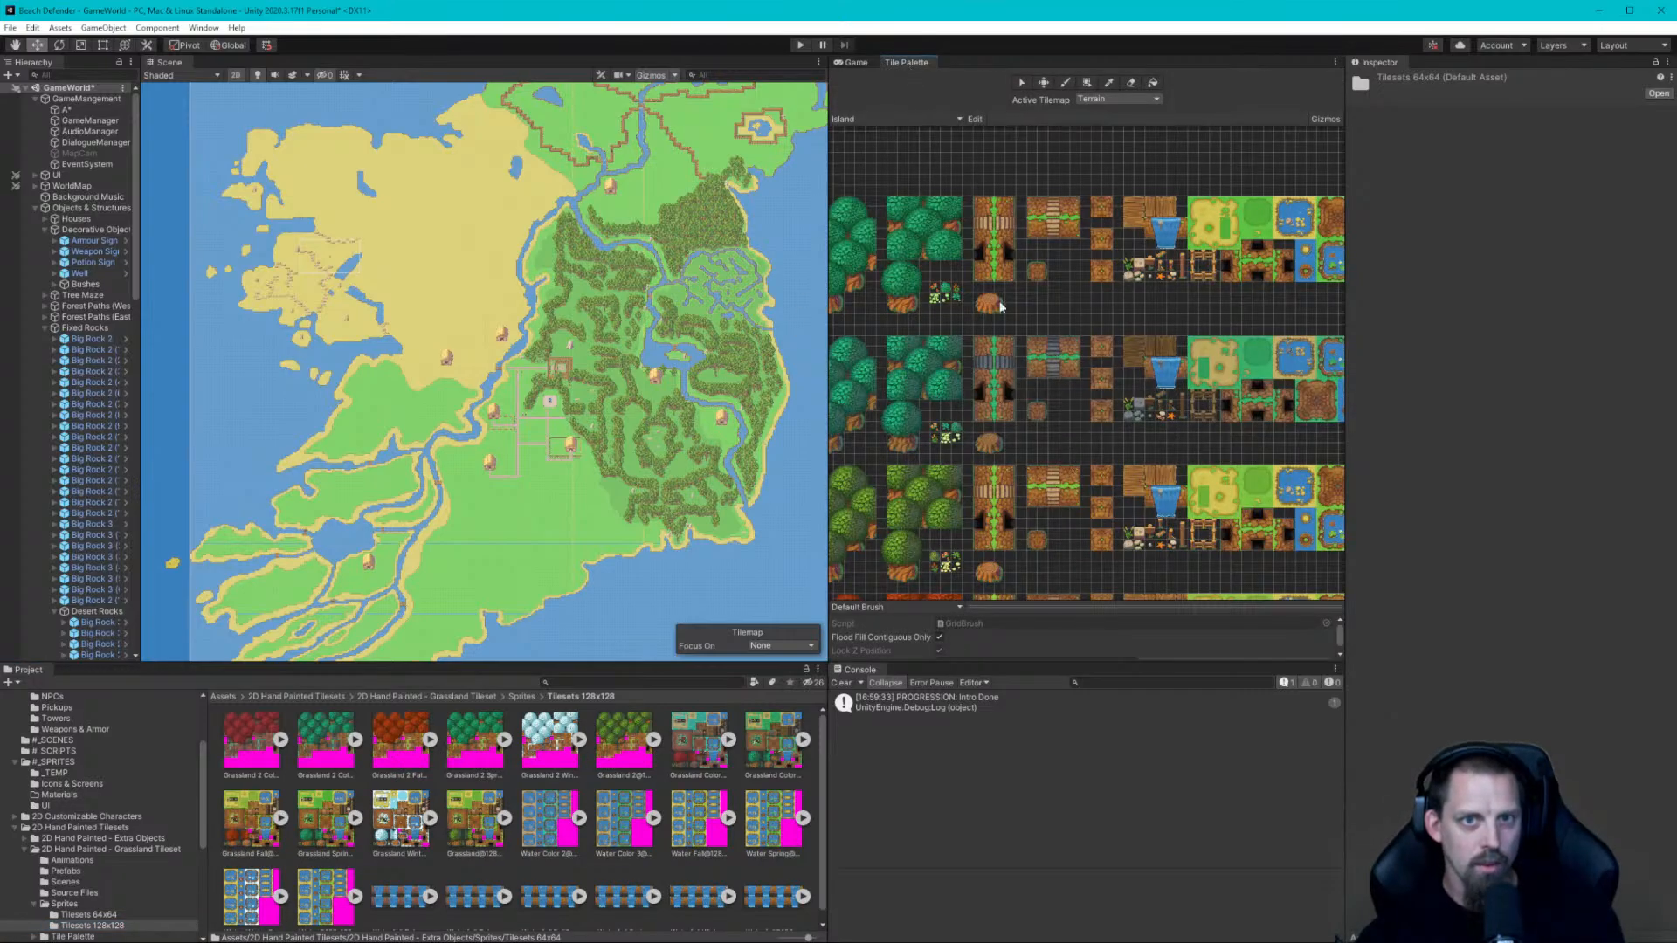
Look over the seasonal tile sets in the Island palette, widening the Tile Palette to fit more of them
{"action": "scroll", "coordinate": [1013, 322], "scroll_direction": "down", "scroll_amount": 2}
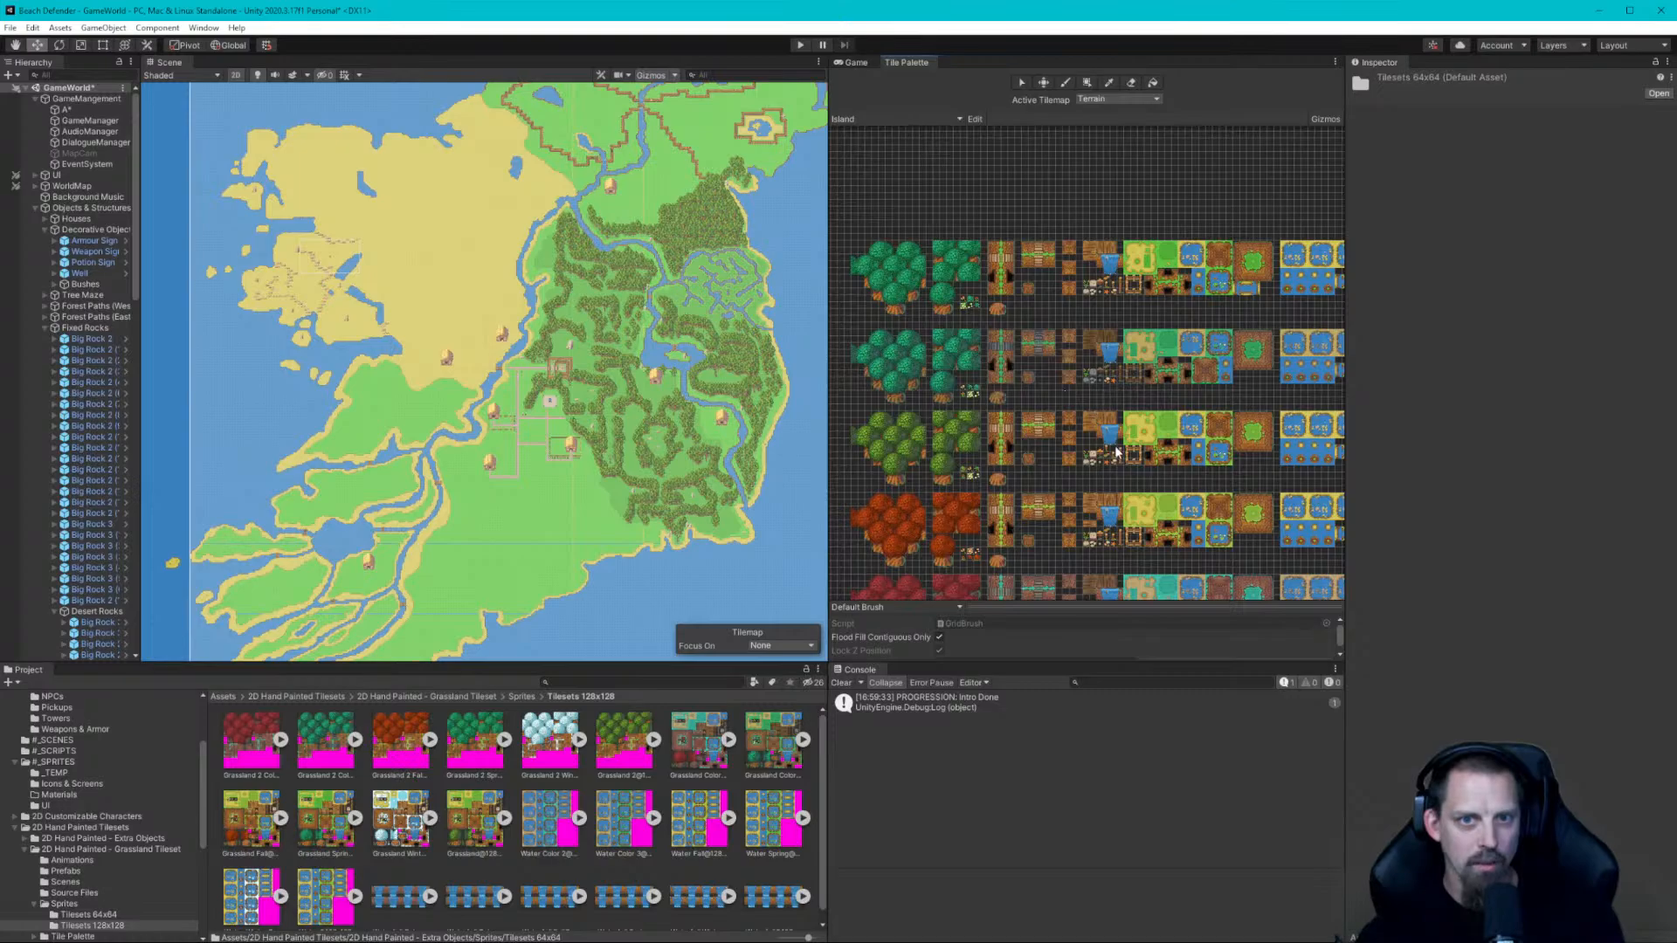
{"action": "middle_click_drag", "start_coordinate": [1117, 452], "coordinate": [1090, 388]}
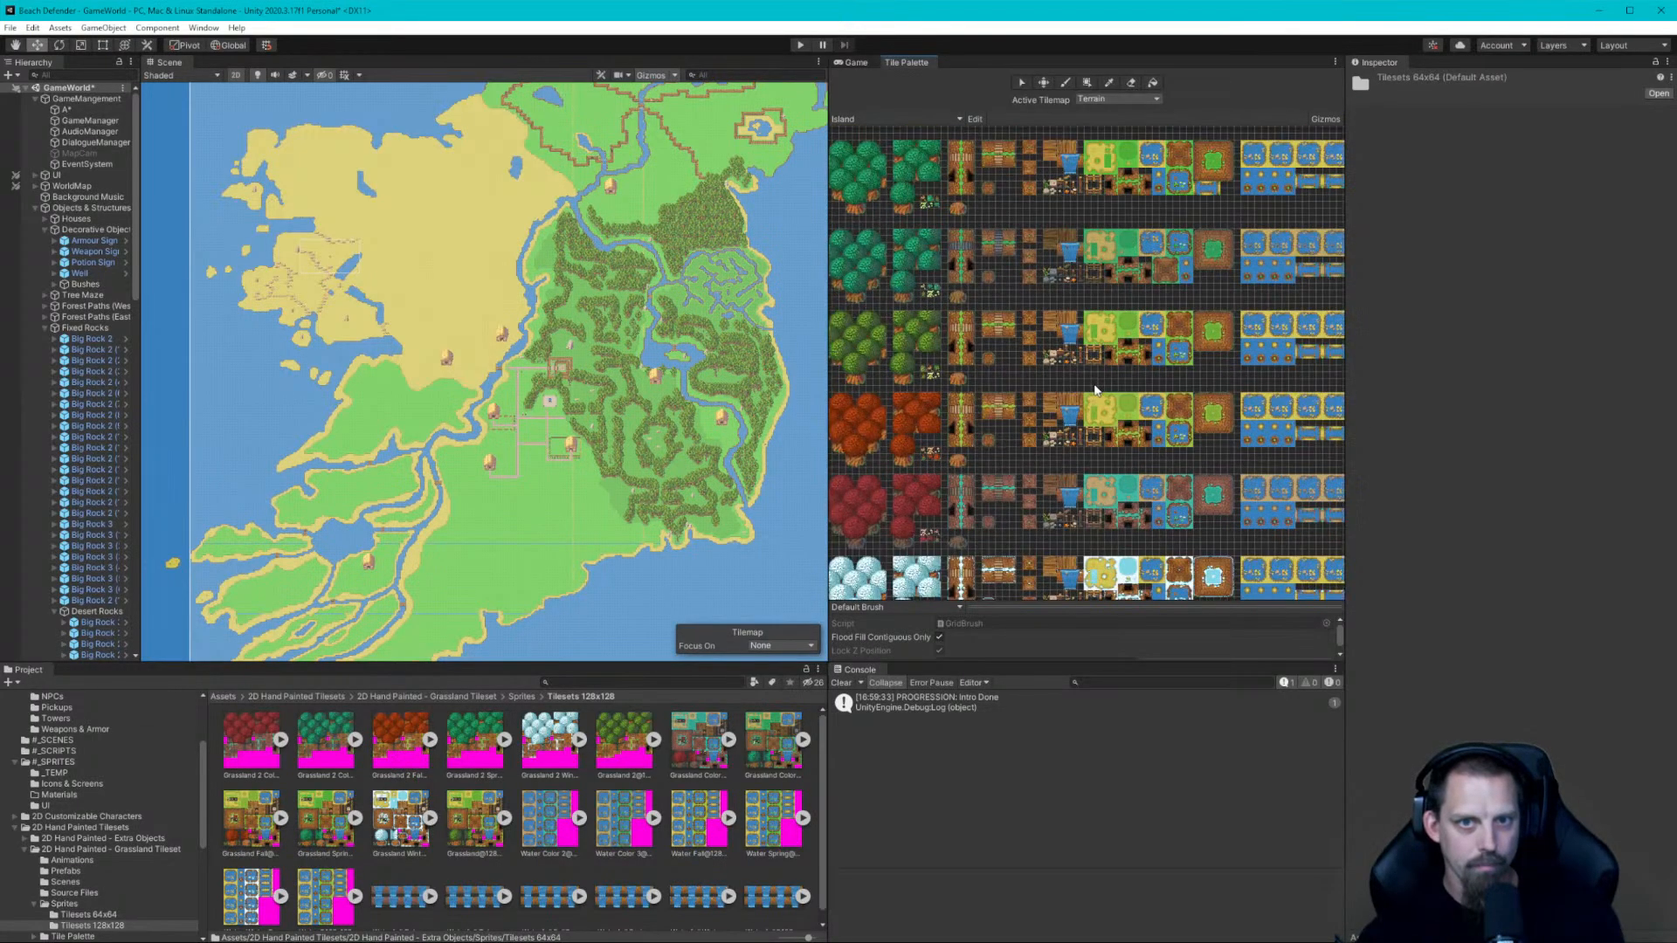
{"action": "left_click_drag", "start_coordinate": [1346, 485], "coordinate": [1490, 493]}
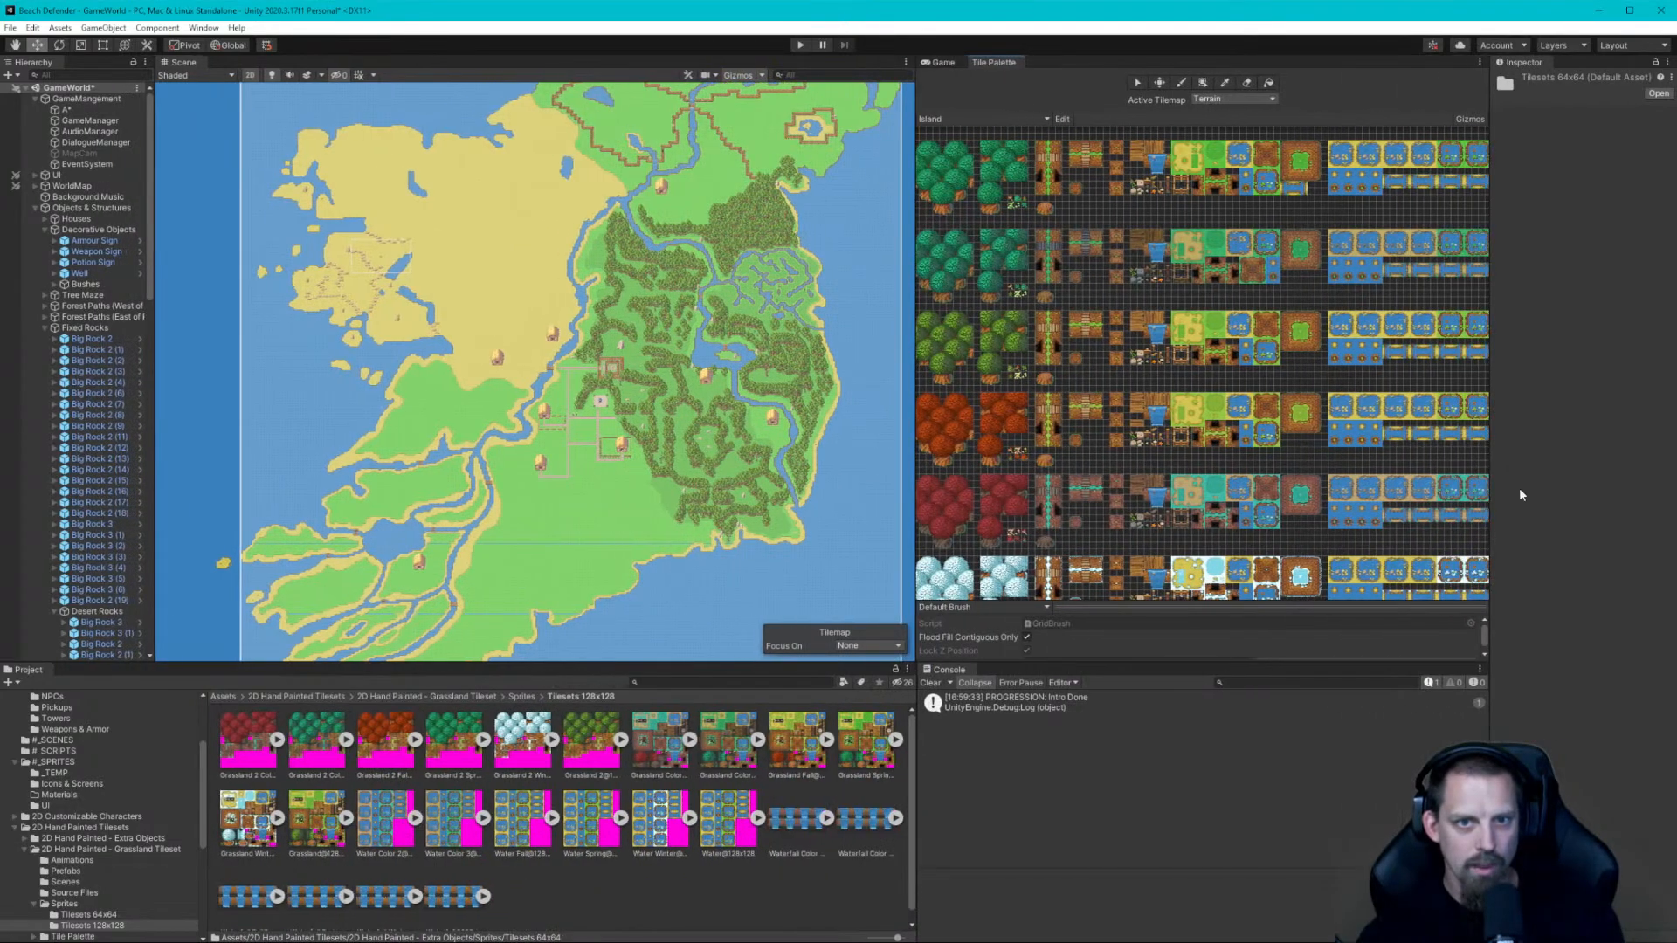
{"action": "mouse_move", "coordinate": [1080, 358]}
{"action": "middle_mouse_down"}
{"action": "mouse_move", "coordinate": [1144, 424]}
{"action": "mouse_move", "coordinate": [1082, 420]}
{"action": "mouse_move", "coordinate": [1105, 247]}
{"action": "mouse_move", "coordinate": [1039, 248]}
{"action": "mouse_move", "coordinate": [1030, 384]}
{"action": "mouse_move", "coordinate": [1085, 380]}
{"action": "middle_mouse_up"}
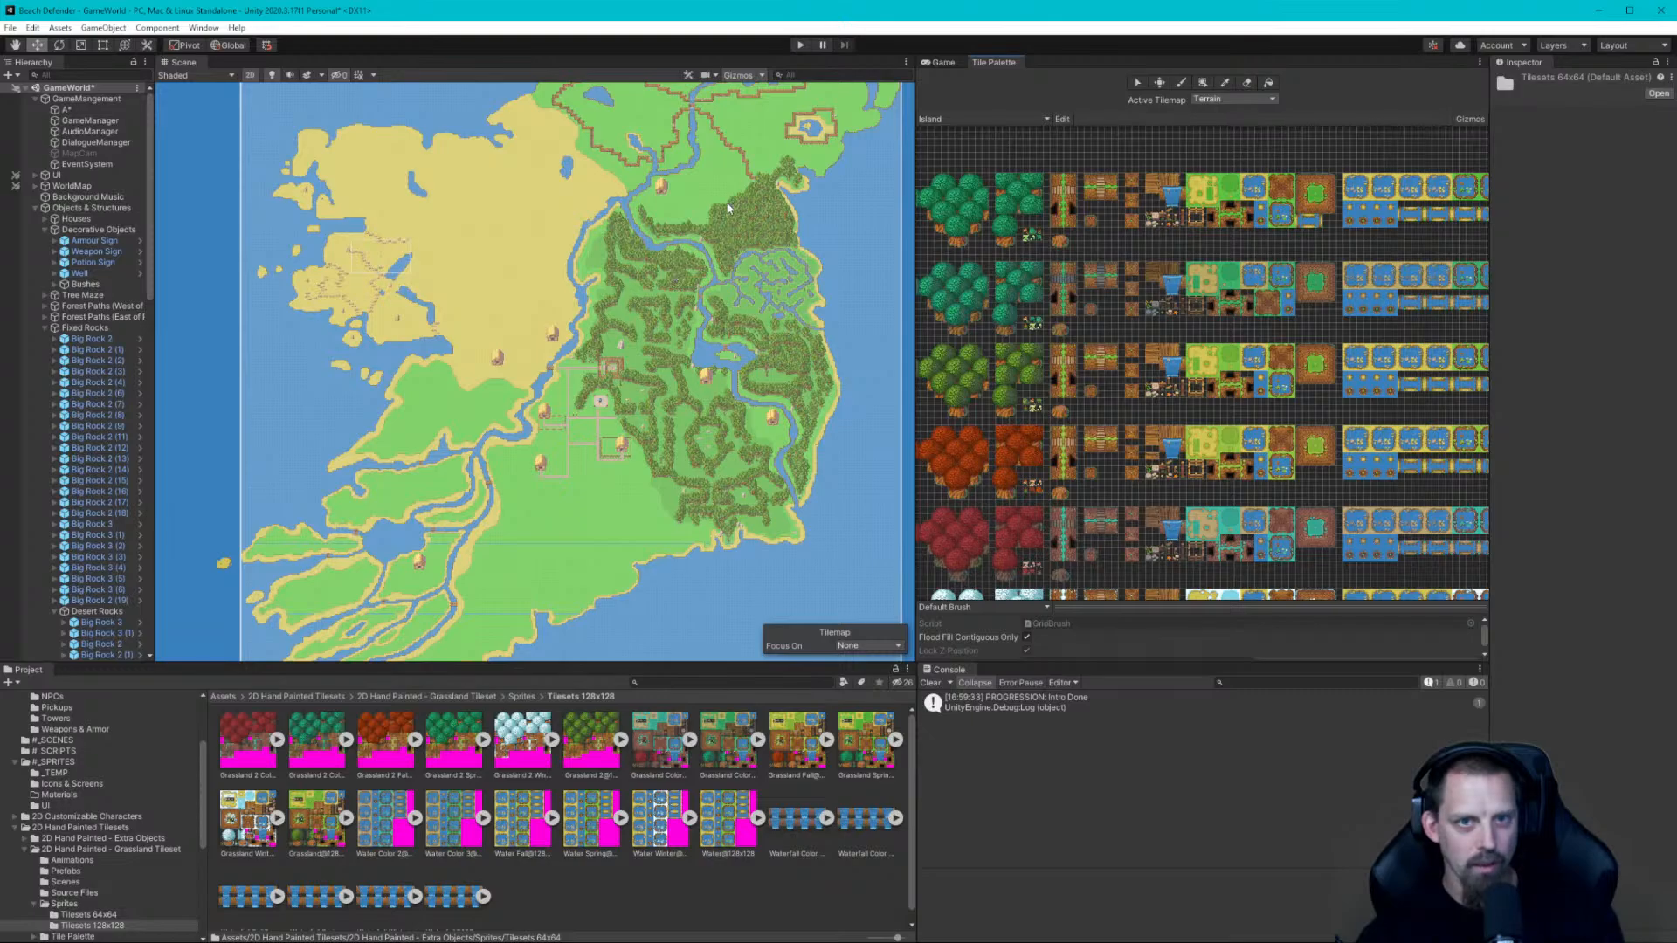
Replace the Tile Palette with the Game view and enlarge it at the expense of the Scene view
{"action": "middle_click_drag", "start_coordinate": [728, 208], "coordinate": [713, 336]}
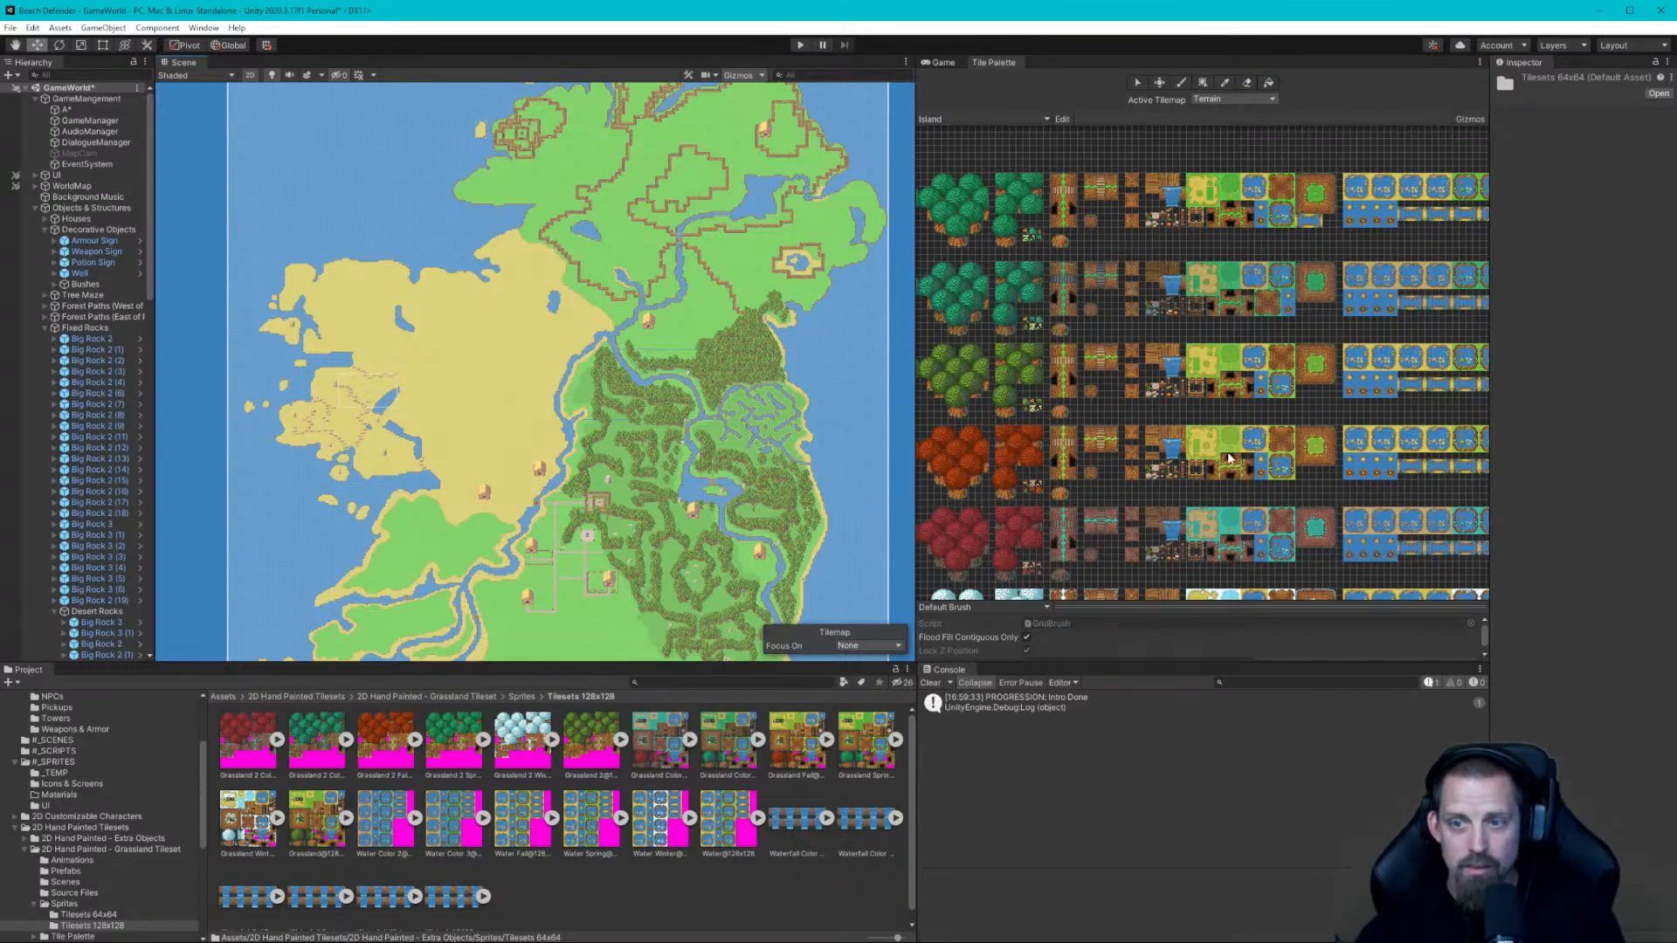
{"action": "left_click", "coordinate": [942, 62]}
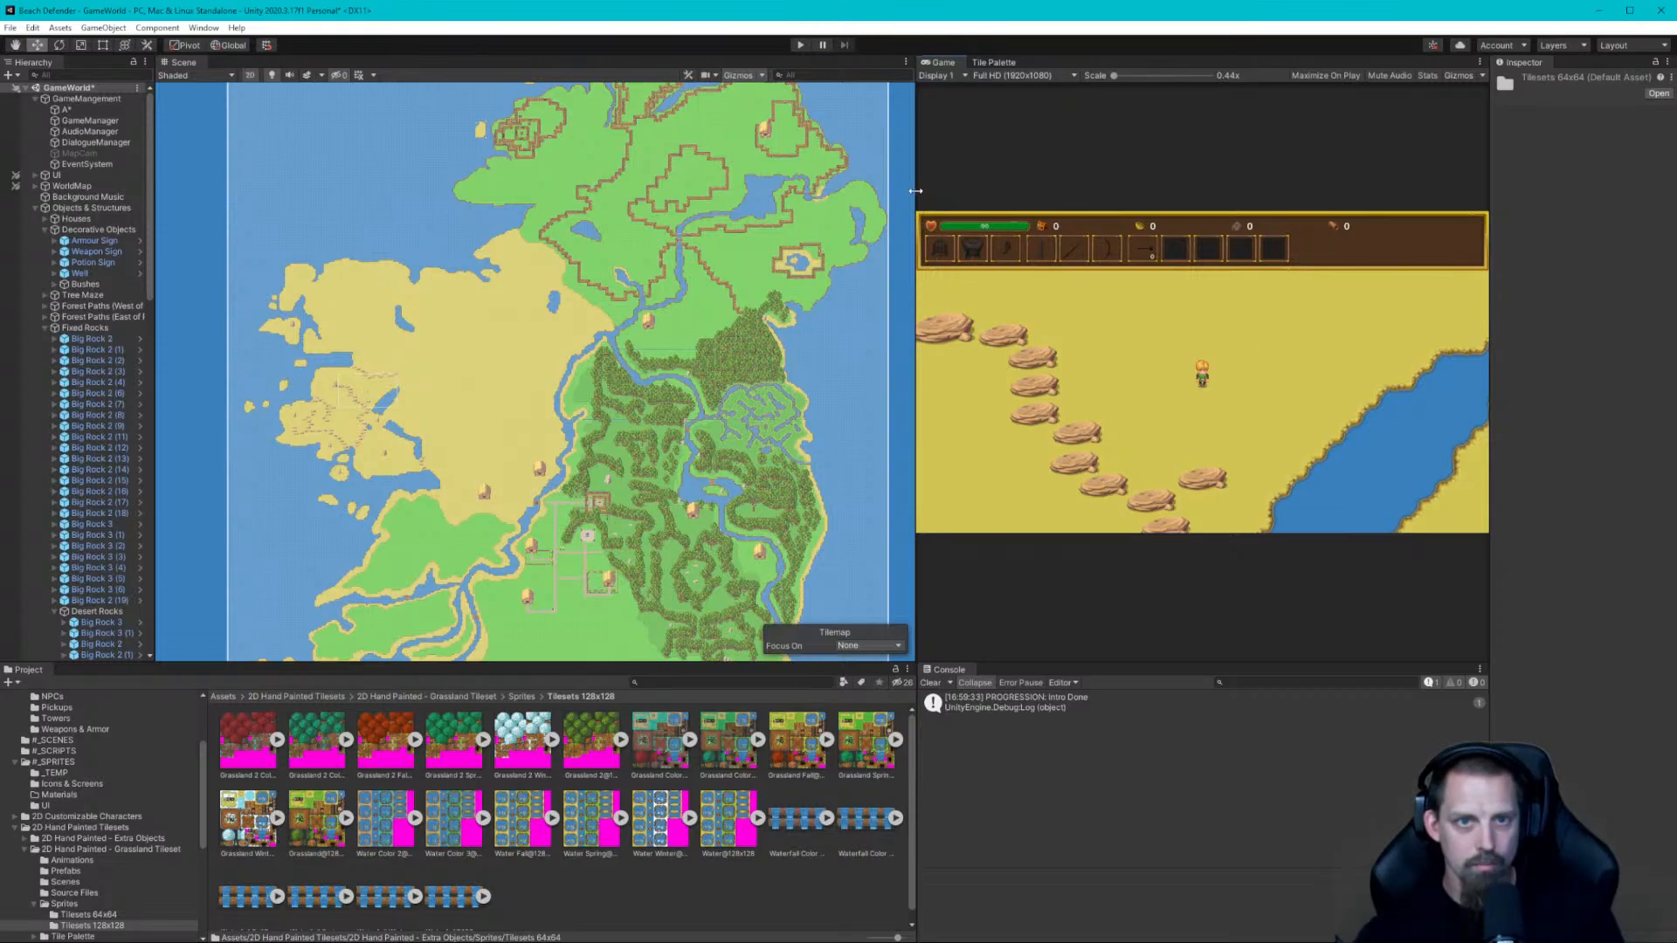
{"action": "left_click_drag", "start_coordinate": [916, 191], "coordinate": [554, 208]}
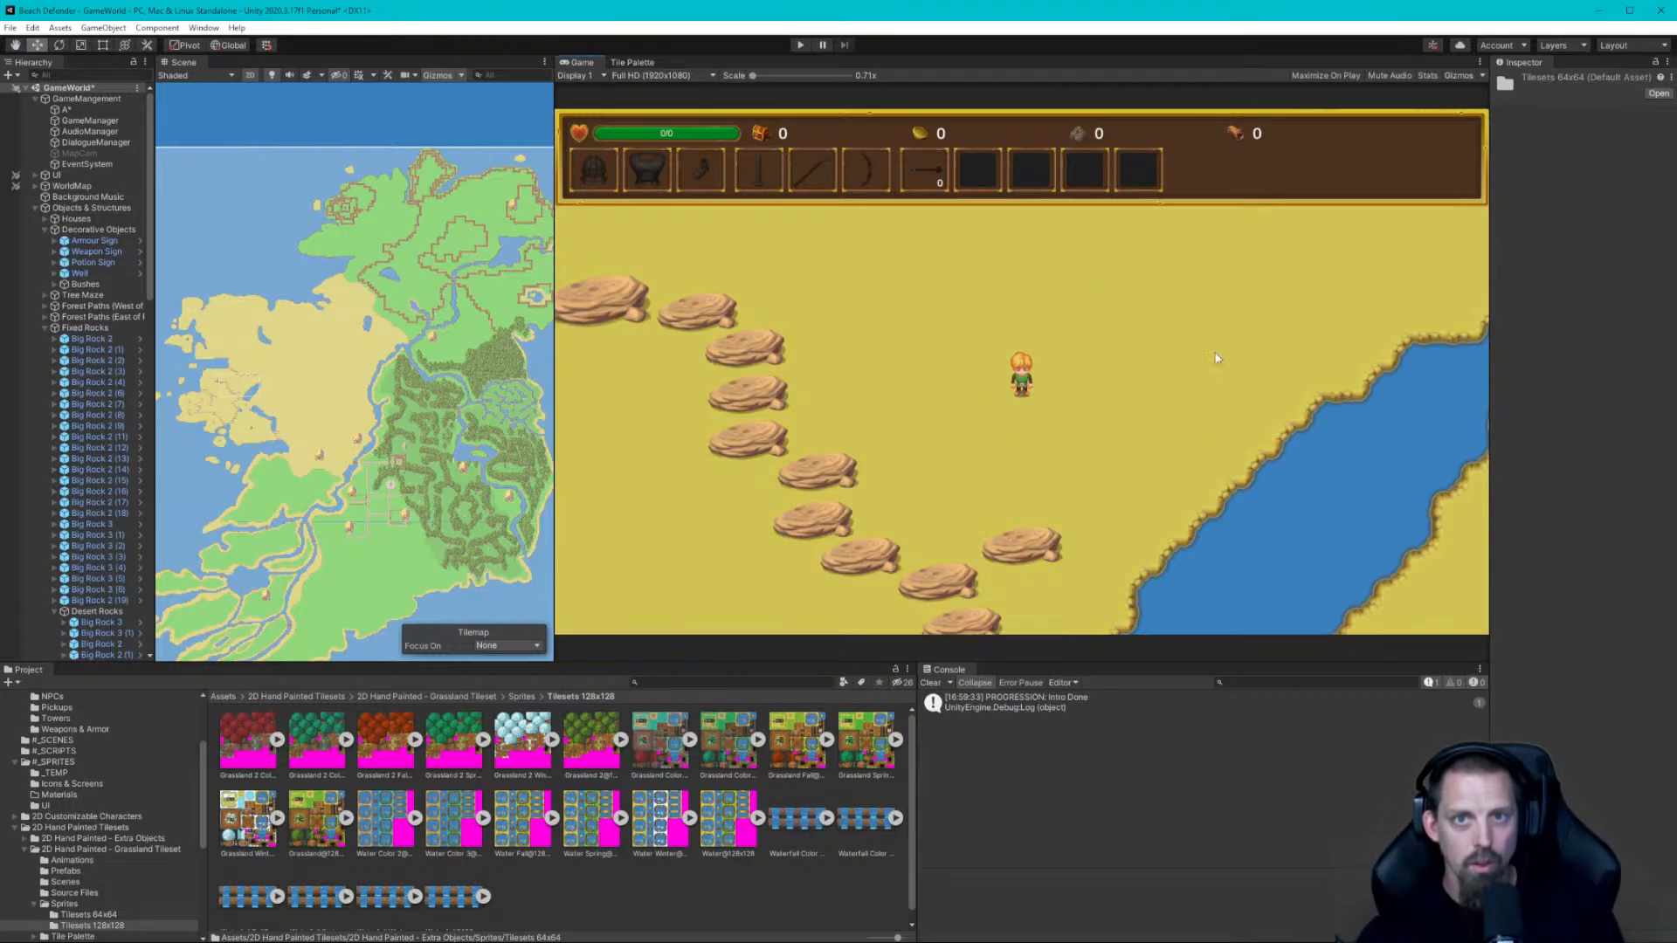
Open the Interactables folder under #_PREFABS and show the stone prefab's components
{"action": "scroll", "coordinate": [54, 745], "scroll_direction": "up", "scroll_amount": 5}
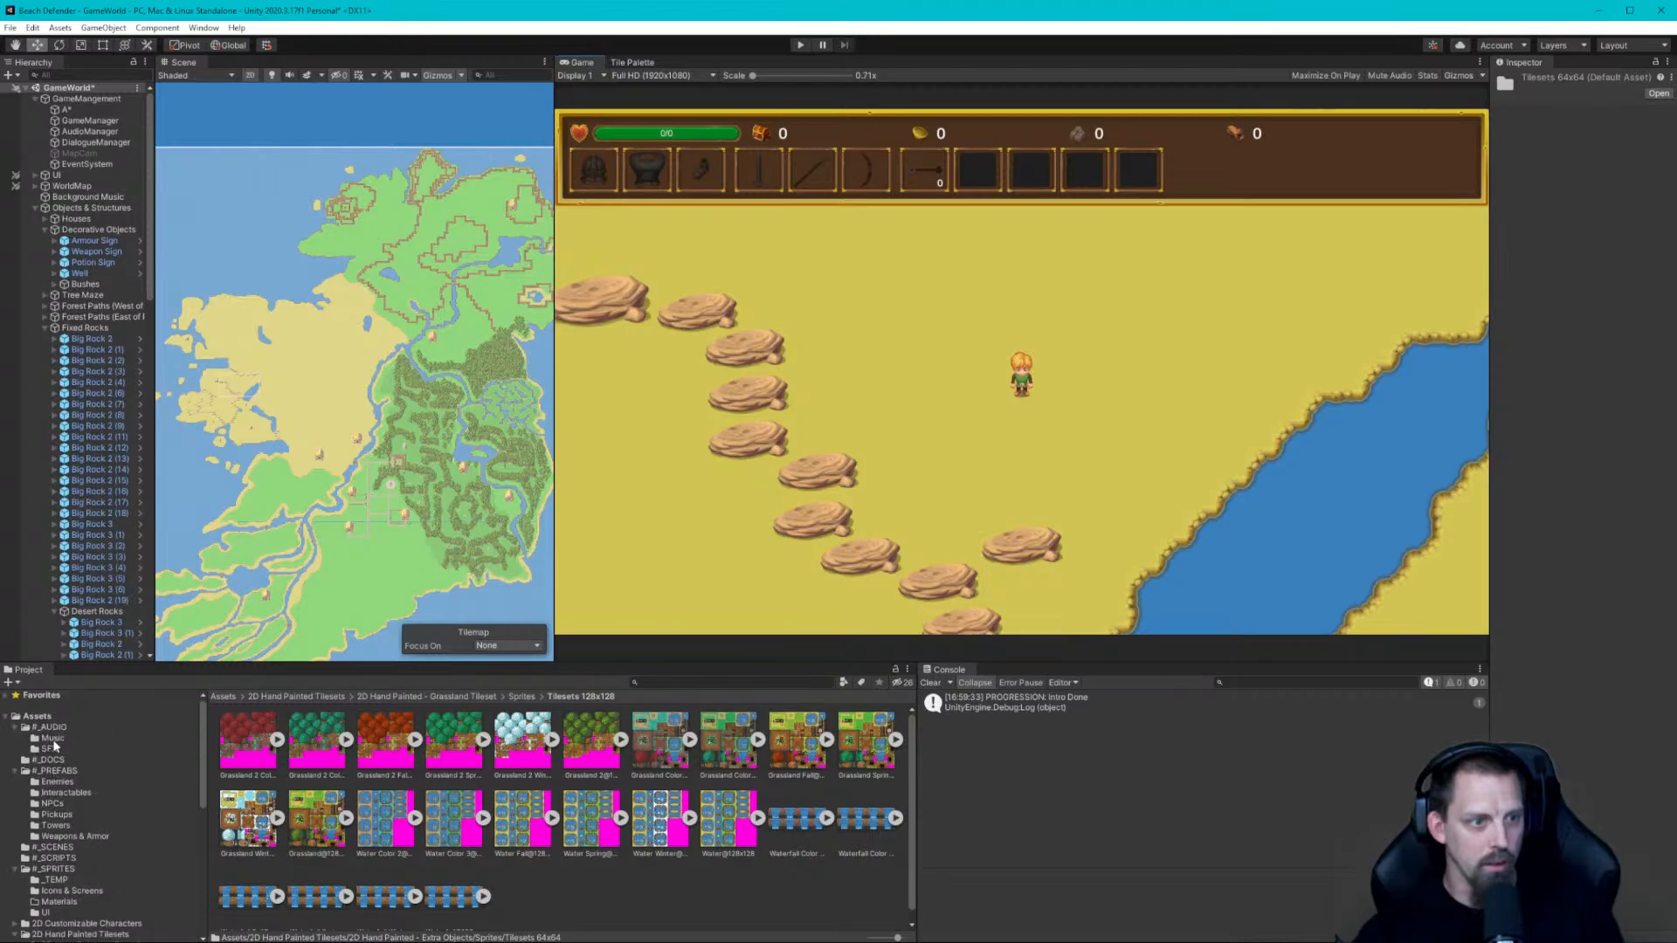
{"action": "left_click", "coordinate": [61, 771]}
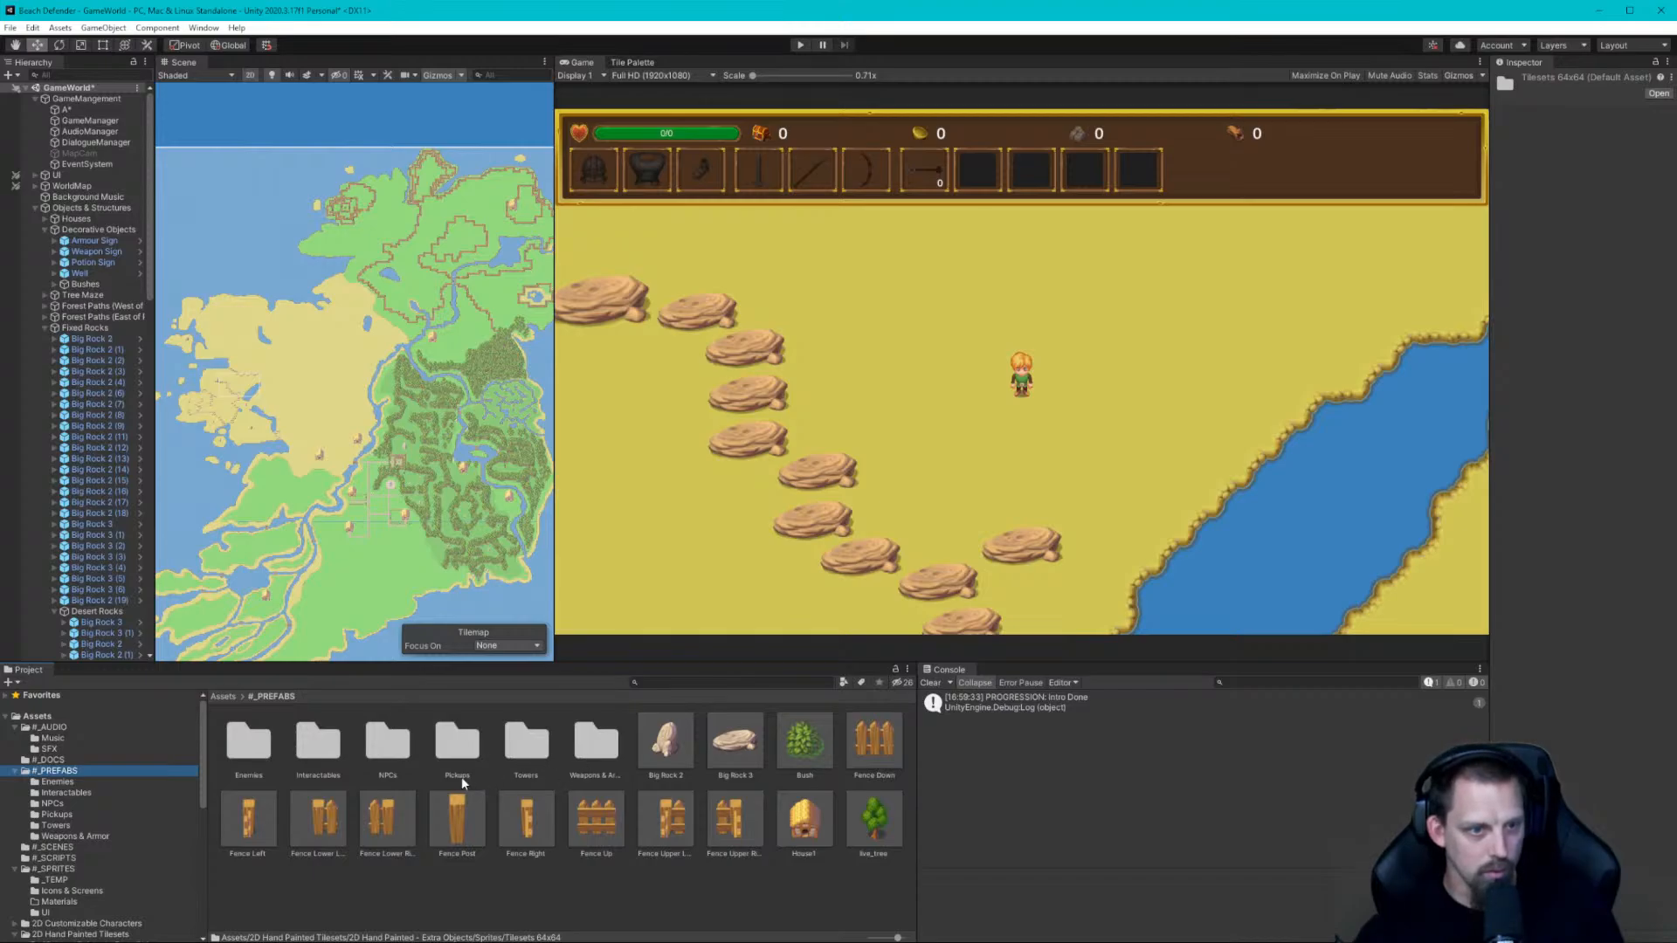
{"action": "double_click", "coordinate": [318, 745]}
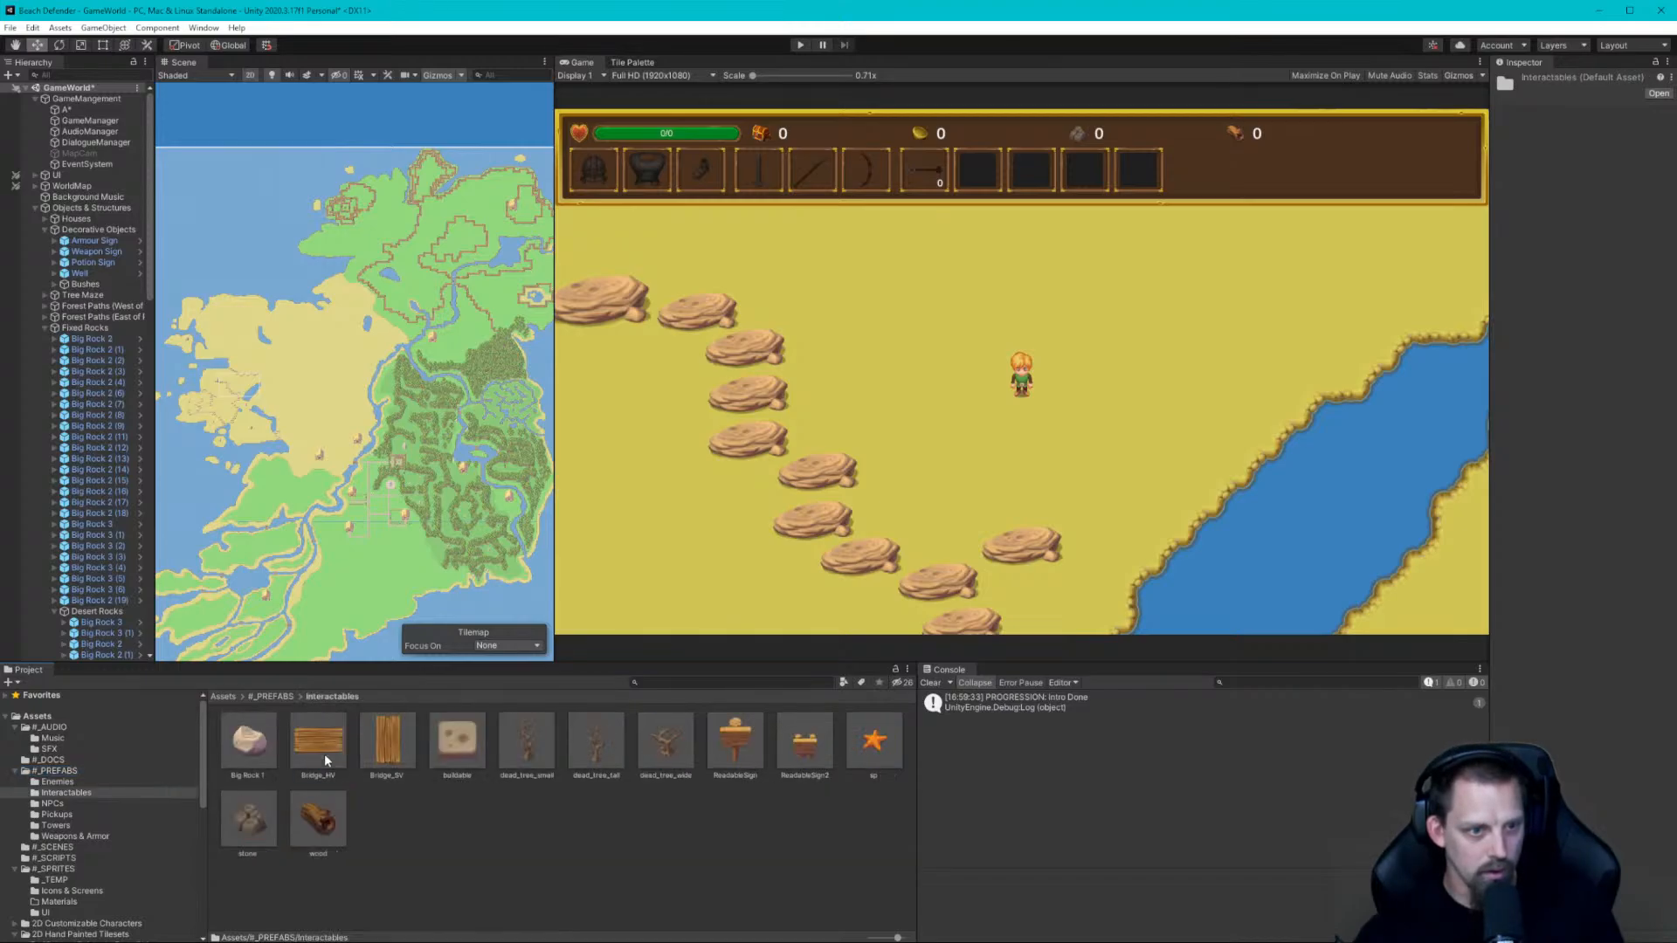
{"action": "left_click", "coordinate": [253, 821]}
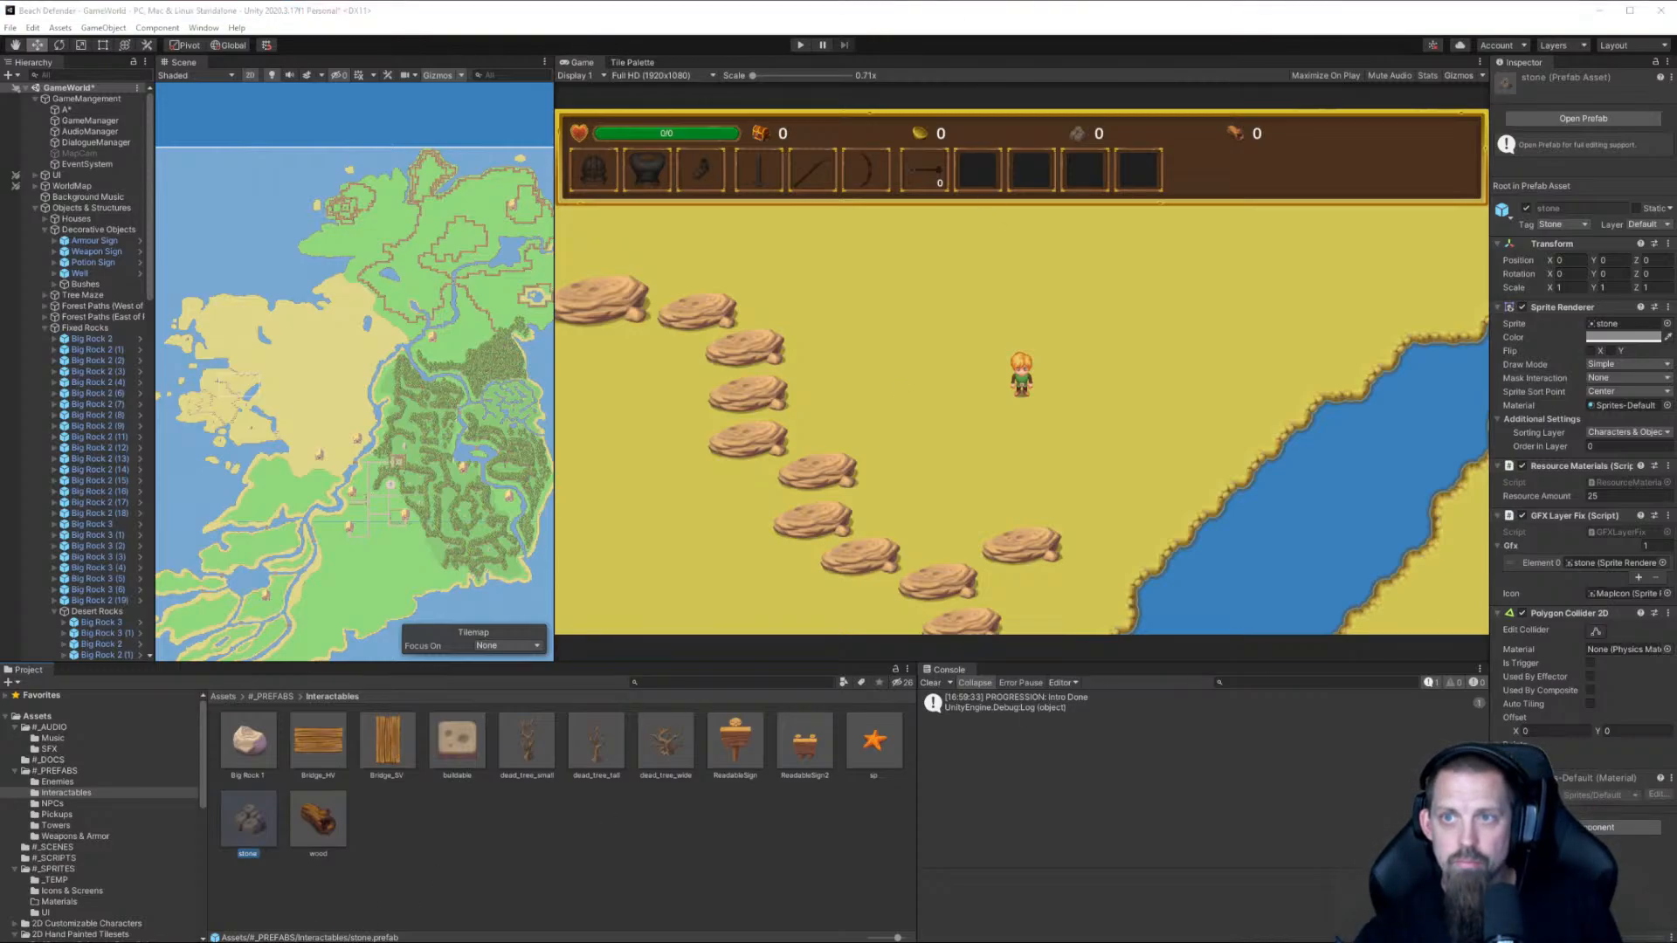
Switch to README.txt in Notepad++ and read from the TODO list through the map, gameplay, NPC chatter and code cleanup notes to the Game Objects List
{"action": "left_click_drag", "start_coordinate": [1676, 35], "coordinate": [1291, 12]}
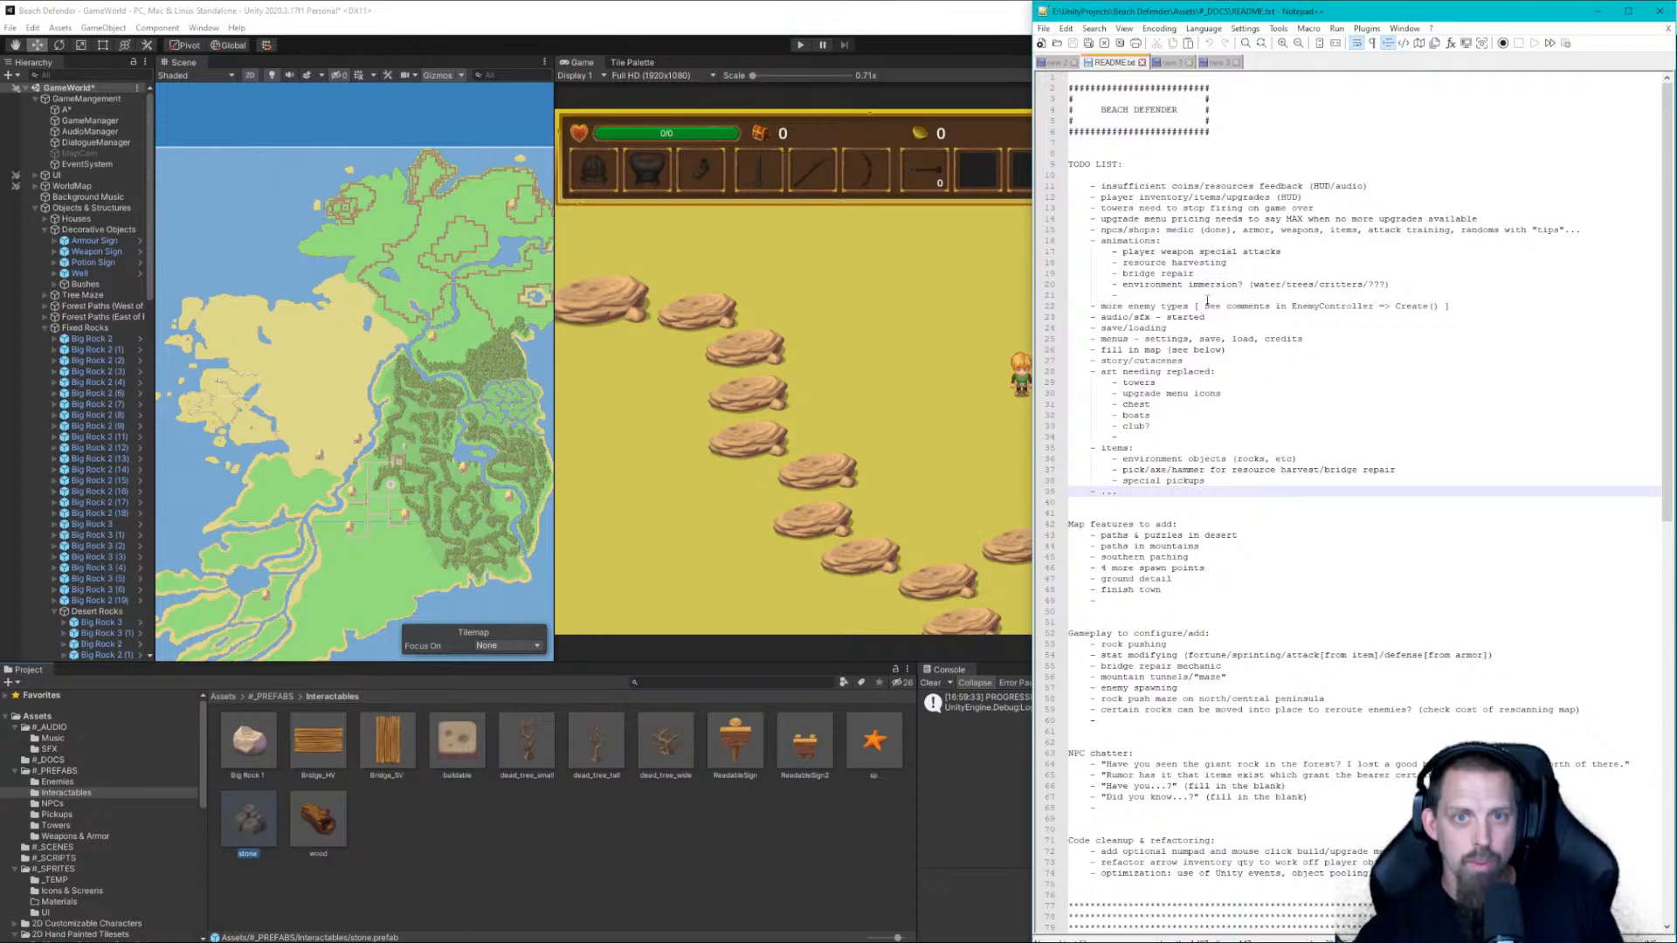
{"action": "scroll", "coordinate": [1210, 298], "scroll_direction": "down", "scroll_amount": 2}
{"action": "scroll", "coordinate": [1236, 318], "scroll_direction": "up", "scroll_amount": 2}
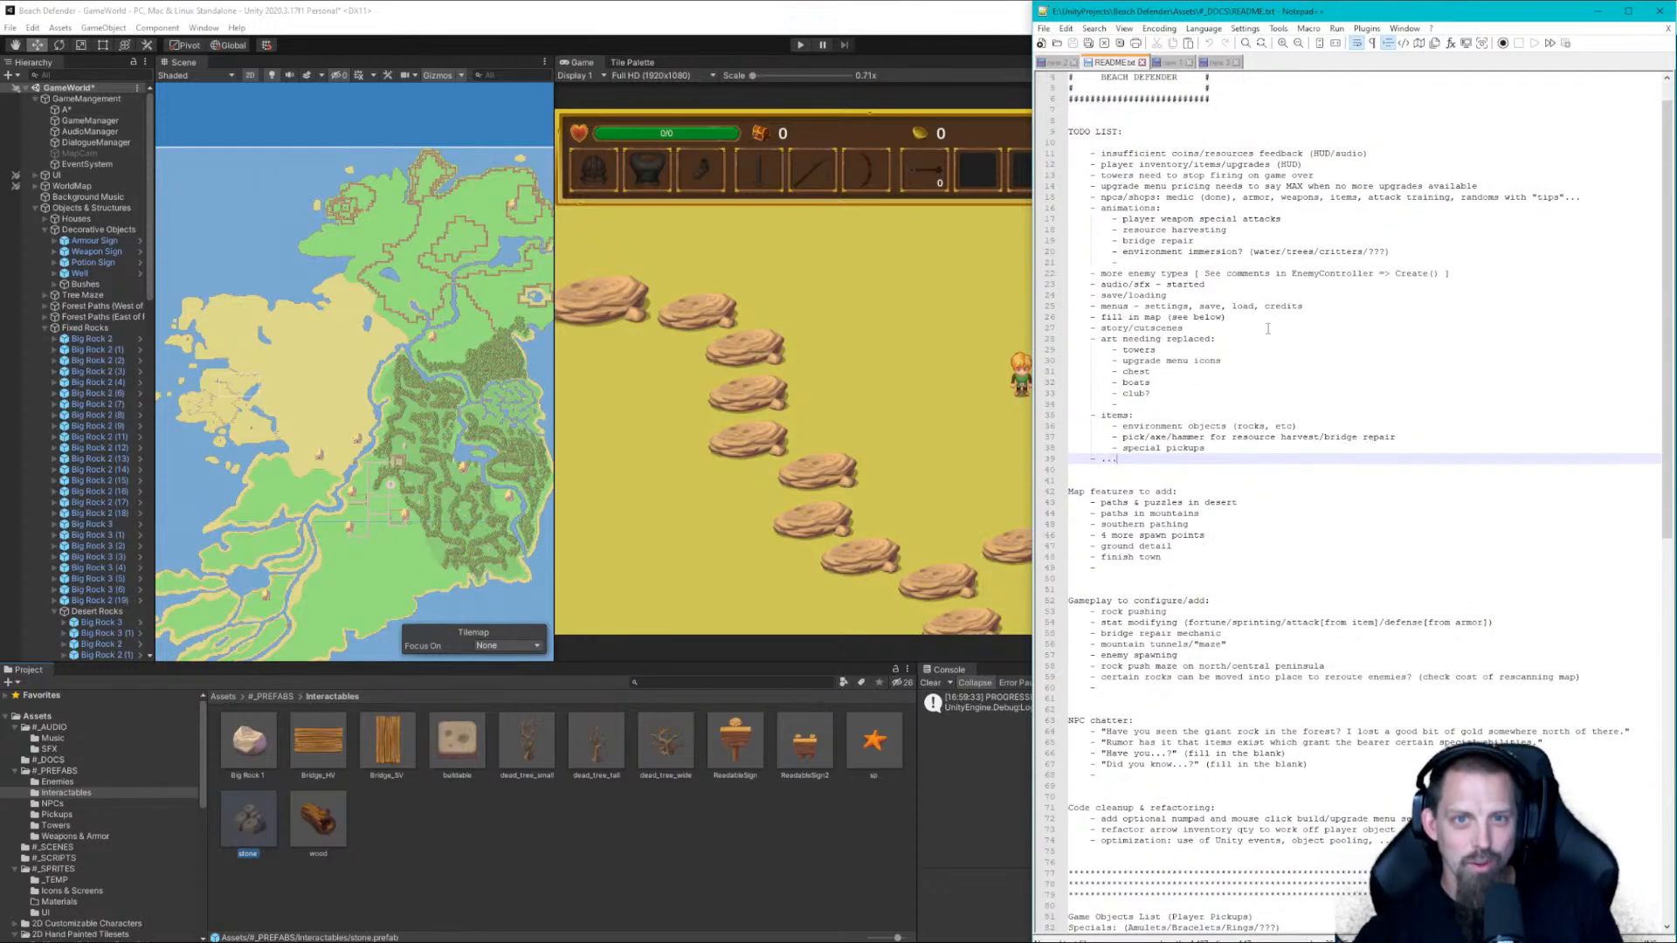
{"action": "scroll", "coordinate": [1267, 329], "scroll_direction": "down", "scroll_amount": 2}
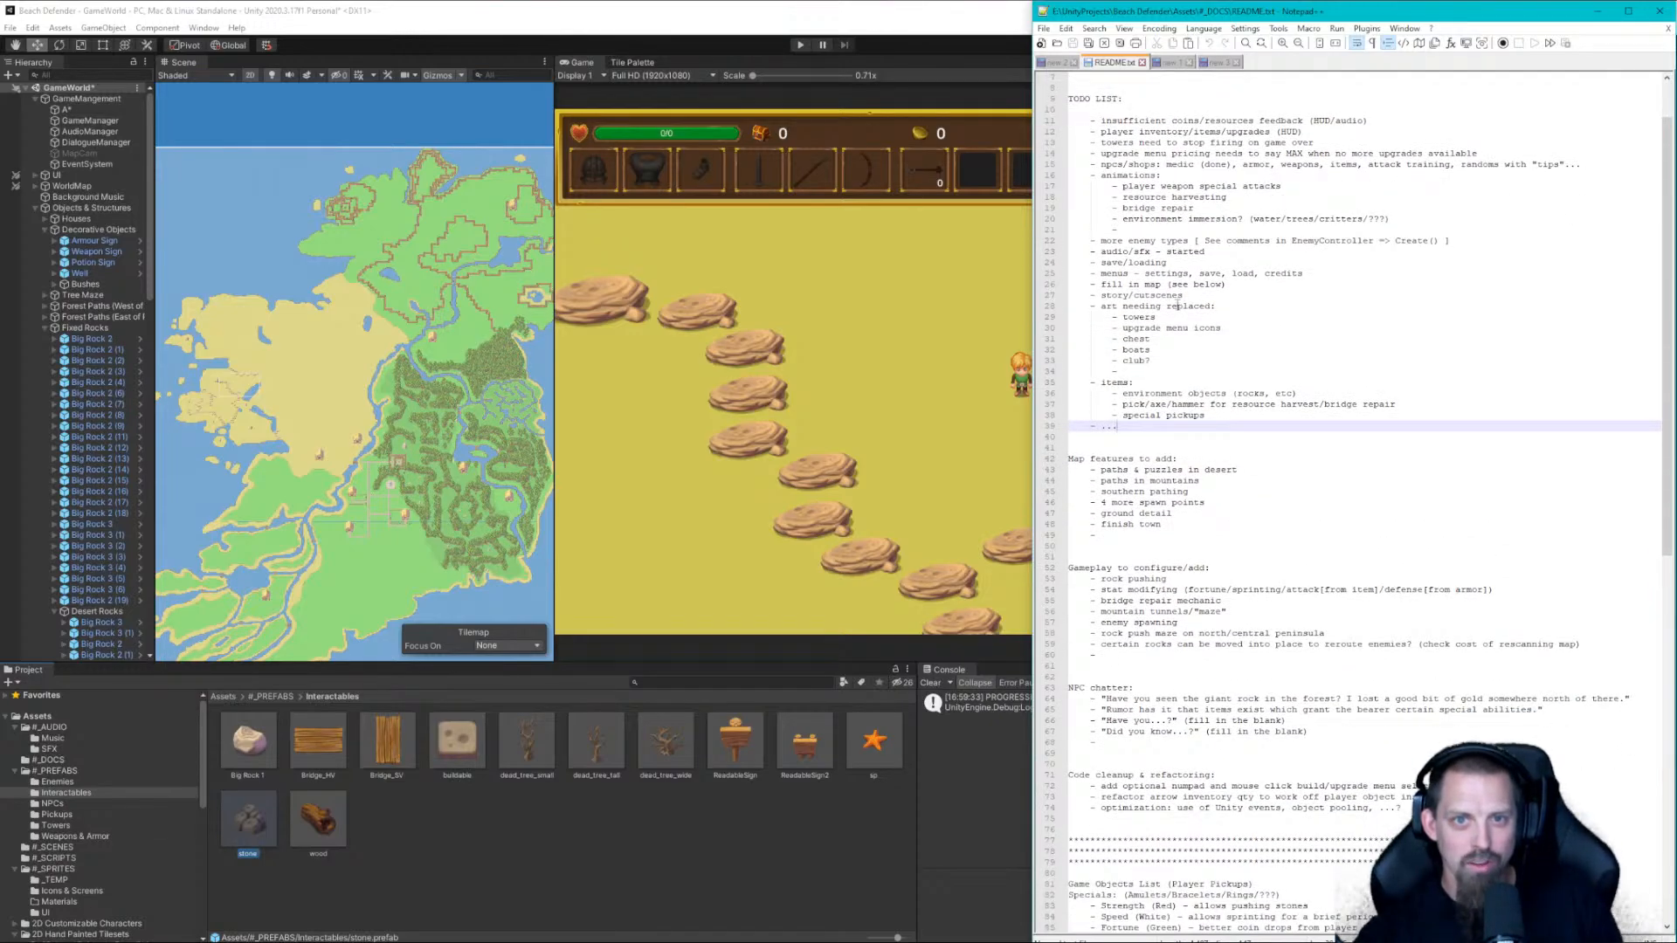
{"action": "scroll", "coordinate": [1177, 306], "scroll_direction": "down", "scroll_amount": 3}
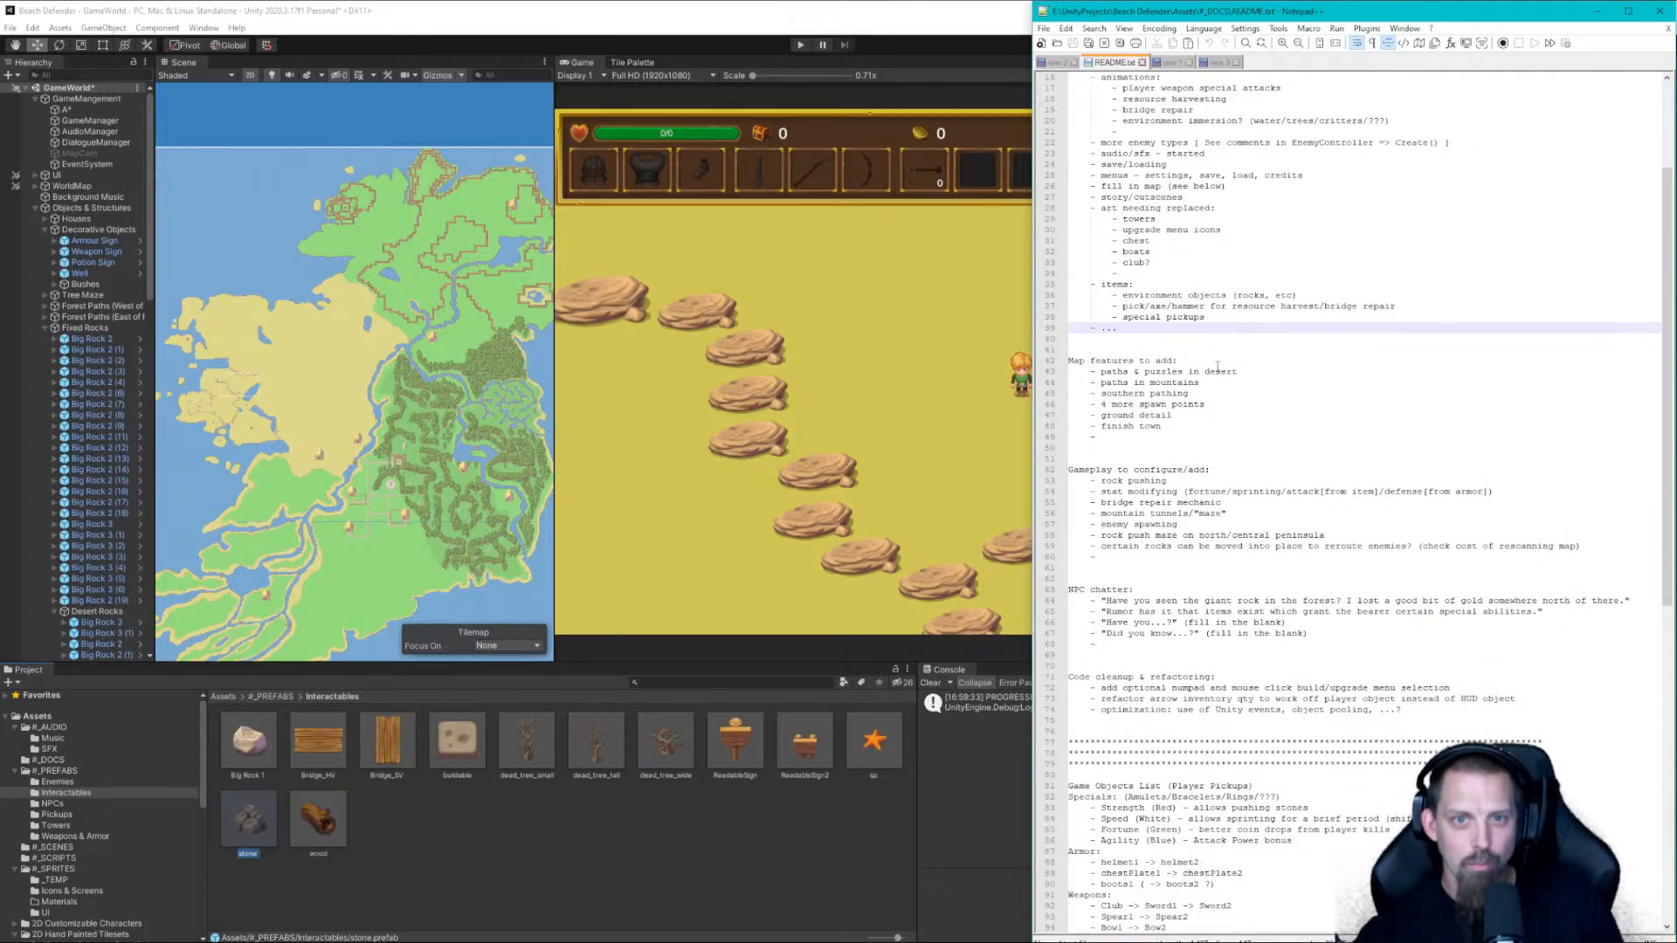
{"action": "scroll", "coordinate": [1232, 360], "scroll_direction": "down", "scroll_amount": 2}
{"action": "scroll", "coordinate": [1249, 337], "scroll_direction": "down", "scroll_amount": 3}
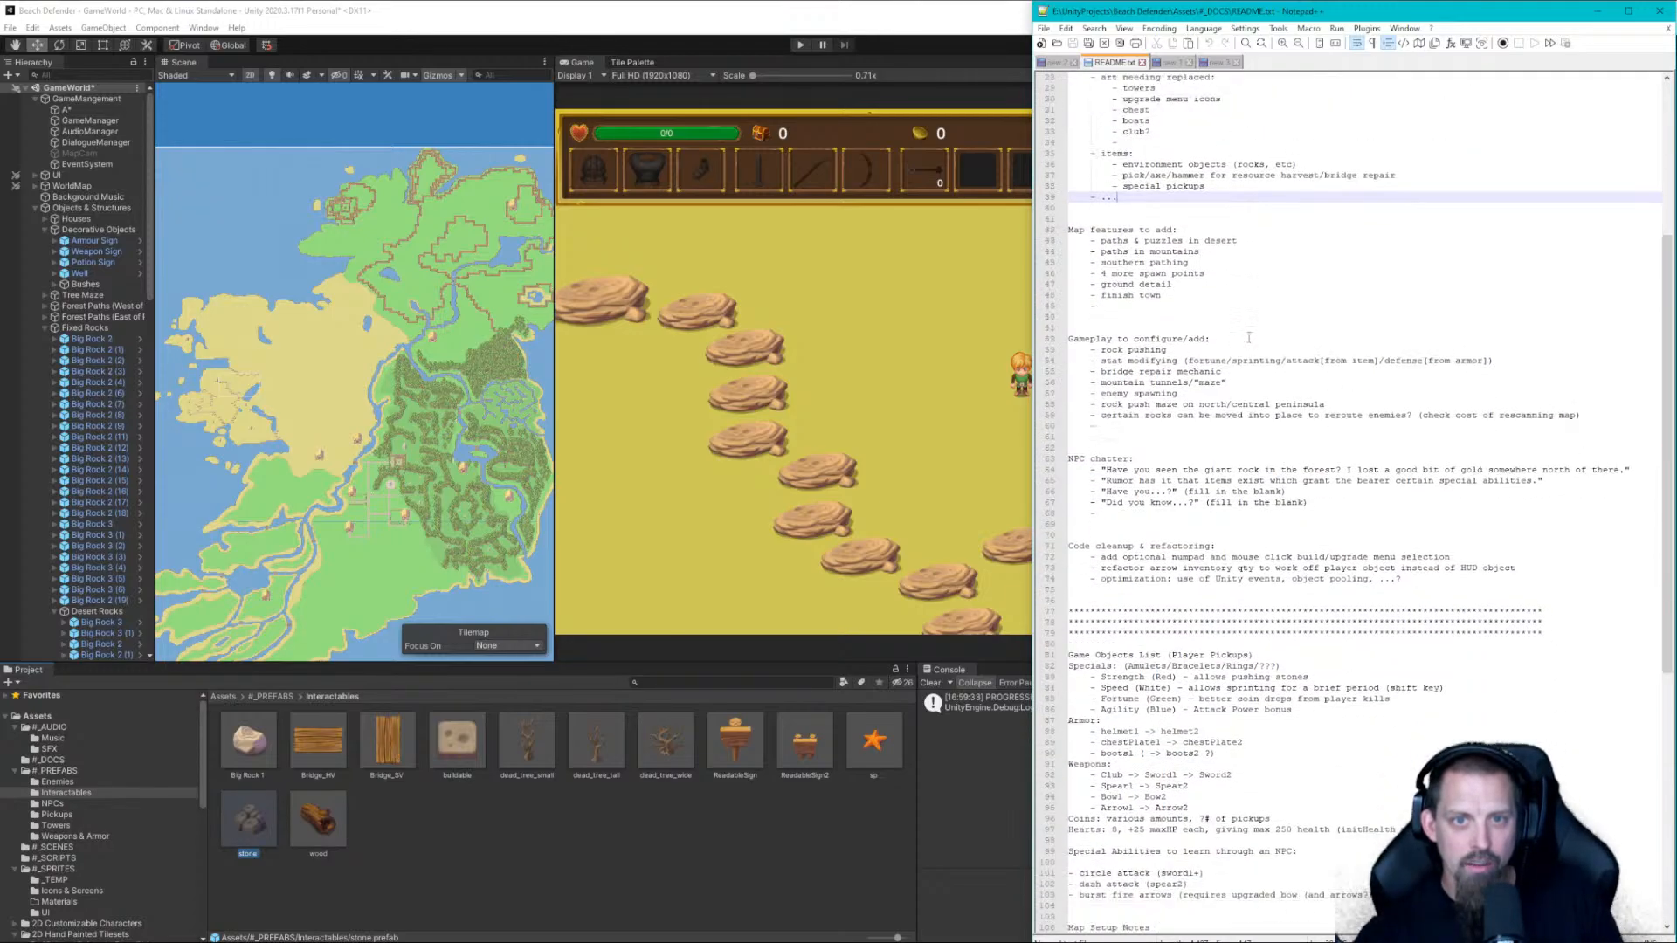
{"action": "scroll", "coordinate": [1240, 302], "scroll_direction": "down", "scroll_amount": 2}
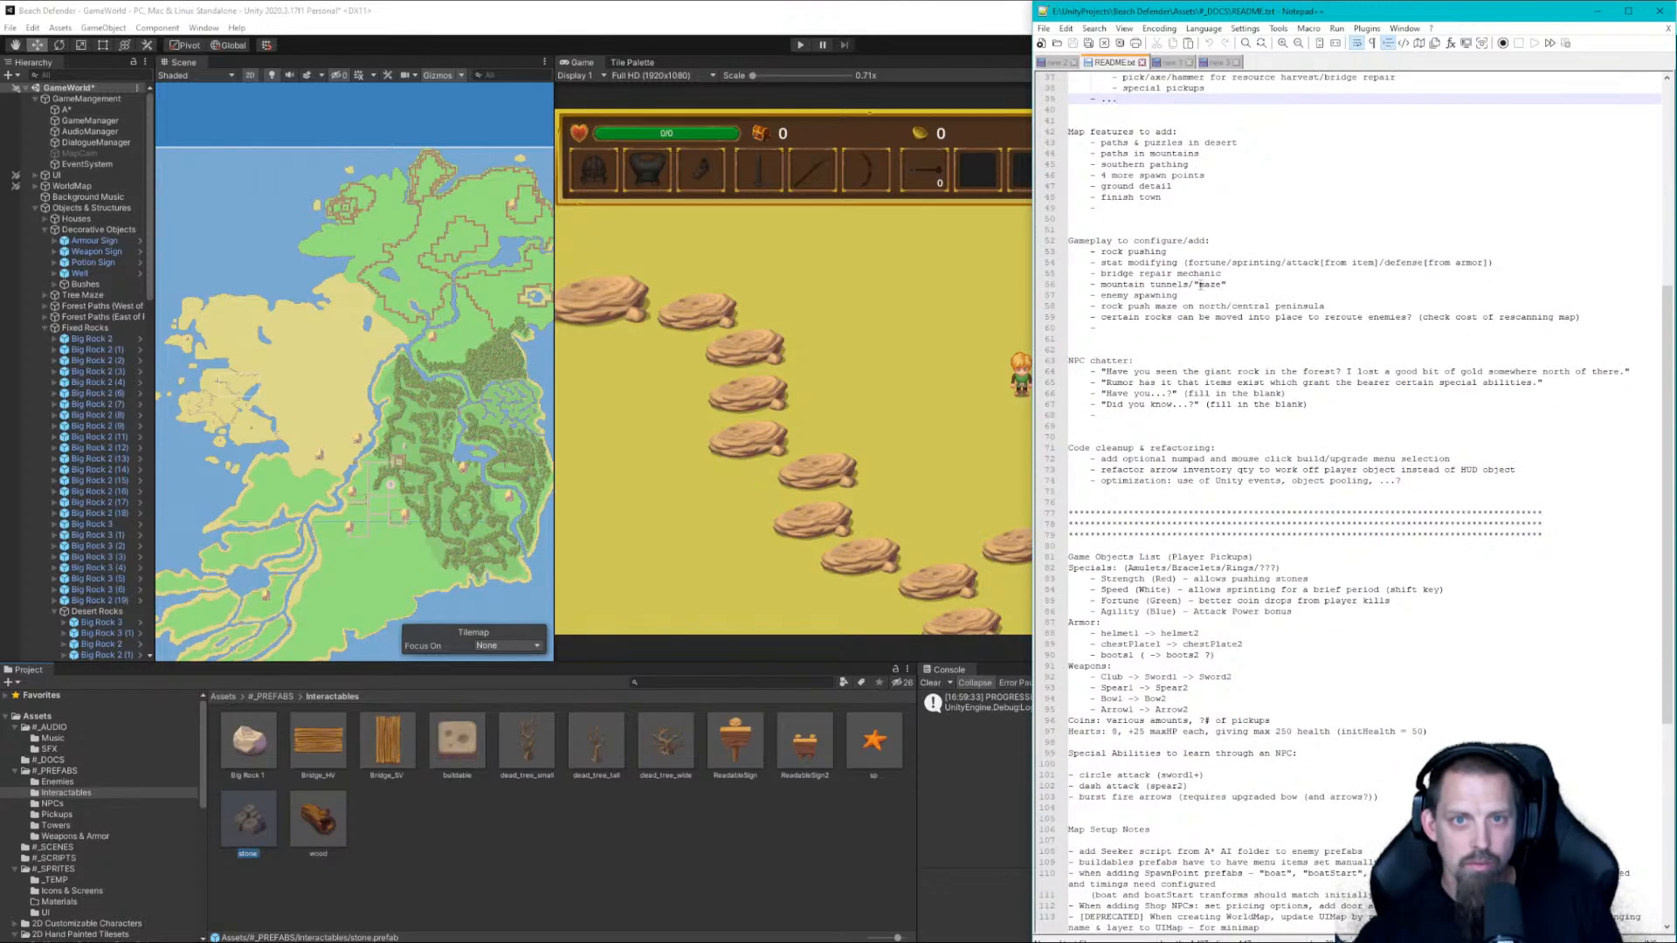
{"action": "scroll", "coordinate": [1200, 285], "scroll_direction": "down", "scroll_amount": 2}
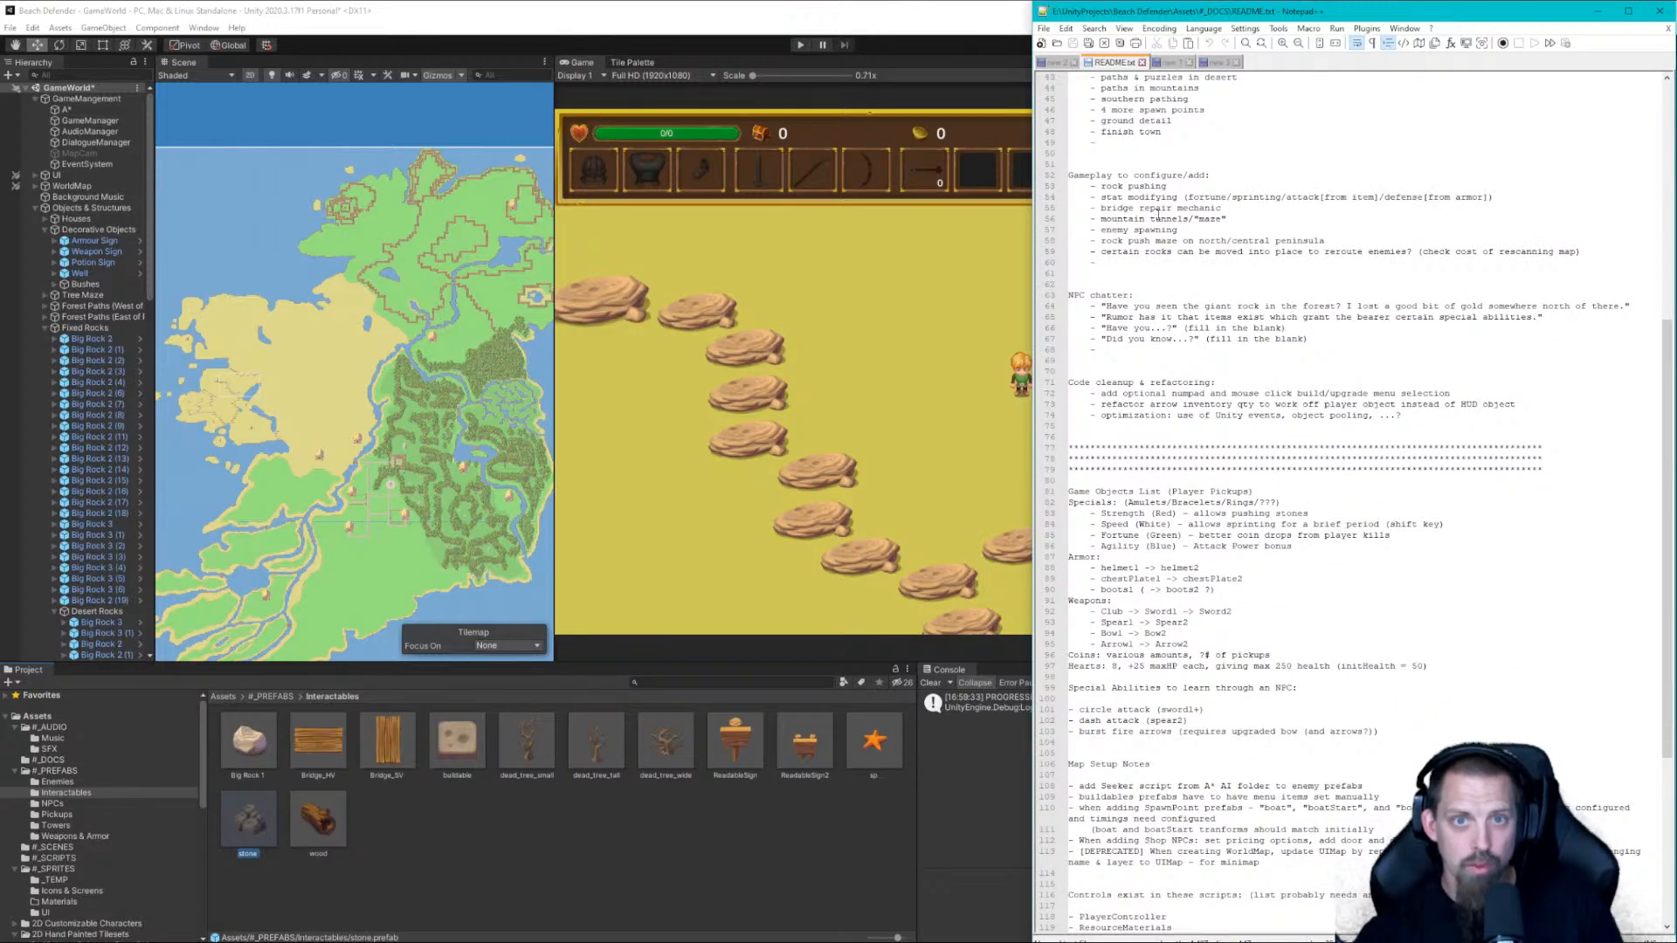
{"action": "scroll", "coordinate": [1169, 218], "scroll_direction": "down", "scroll_amount": 4}
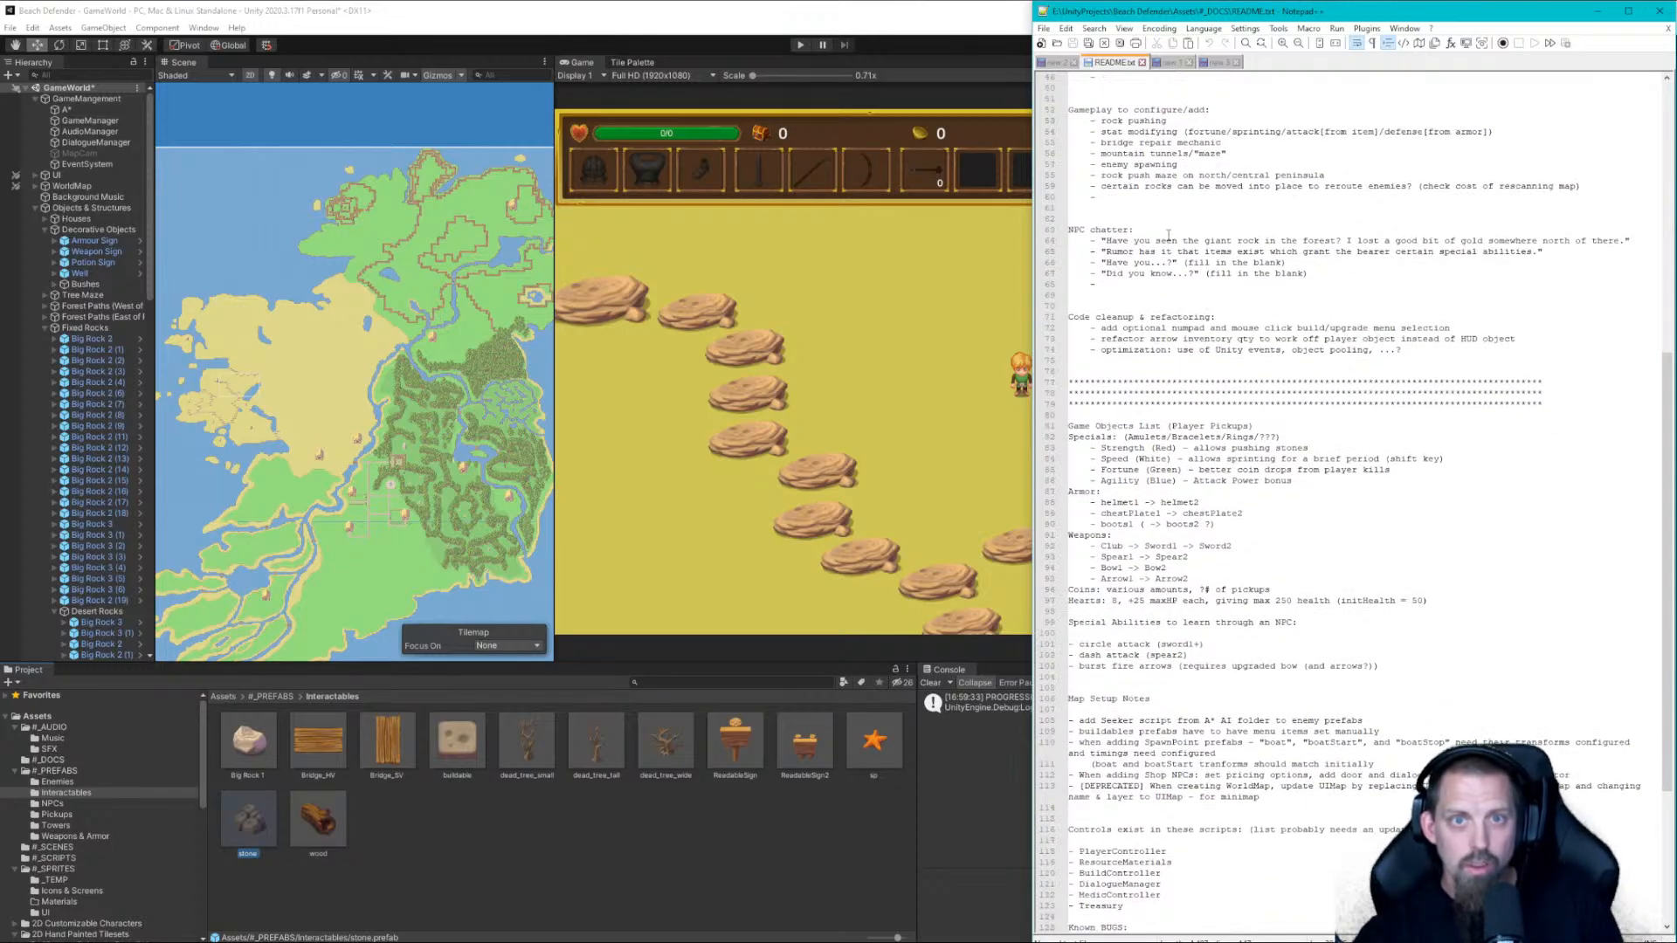
{"action": "scroll", "coordinate": [1167, 235], "scroll_direction": "down", "scroll_amount": 1}
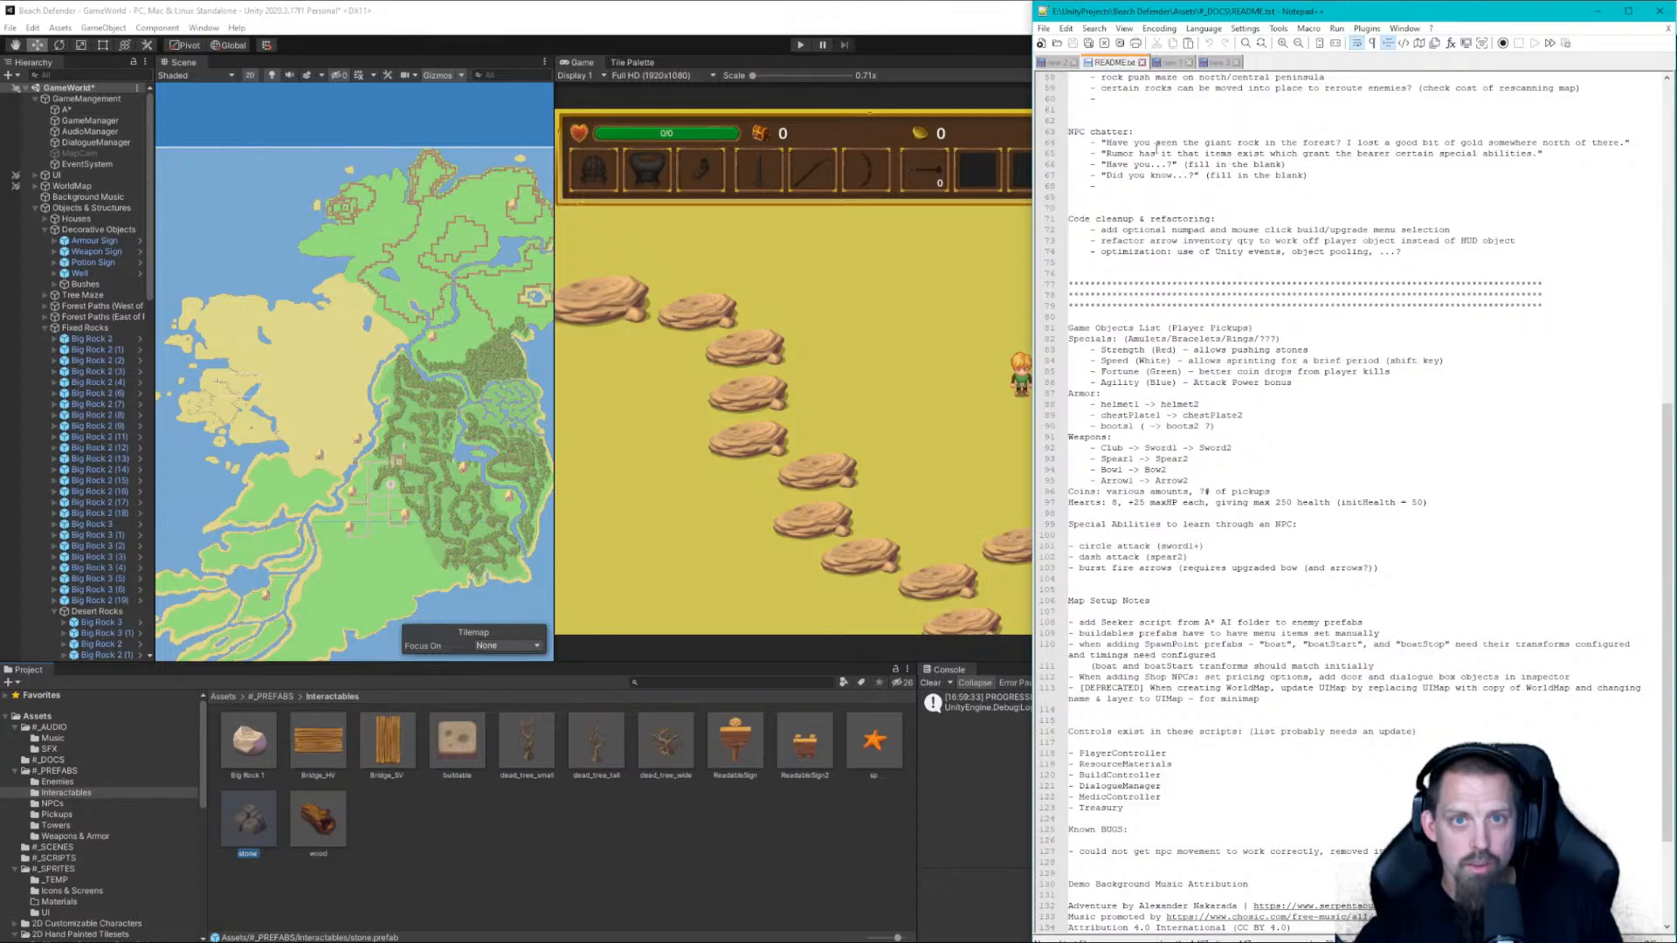
{"action": "scroll", "coordinate": [1169, 166], "scroll_direction": "down", "scroll_amount": 2}
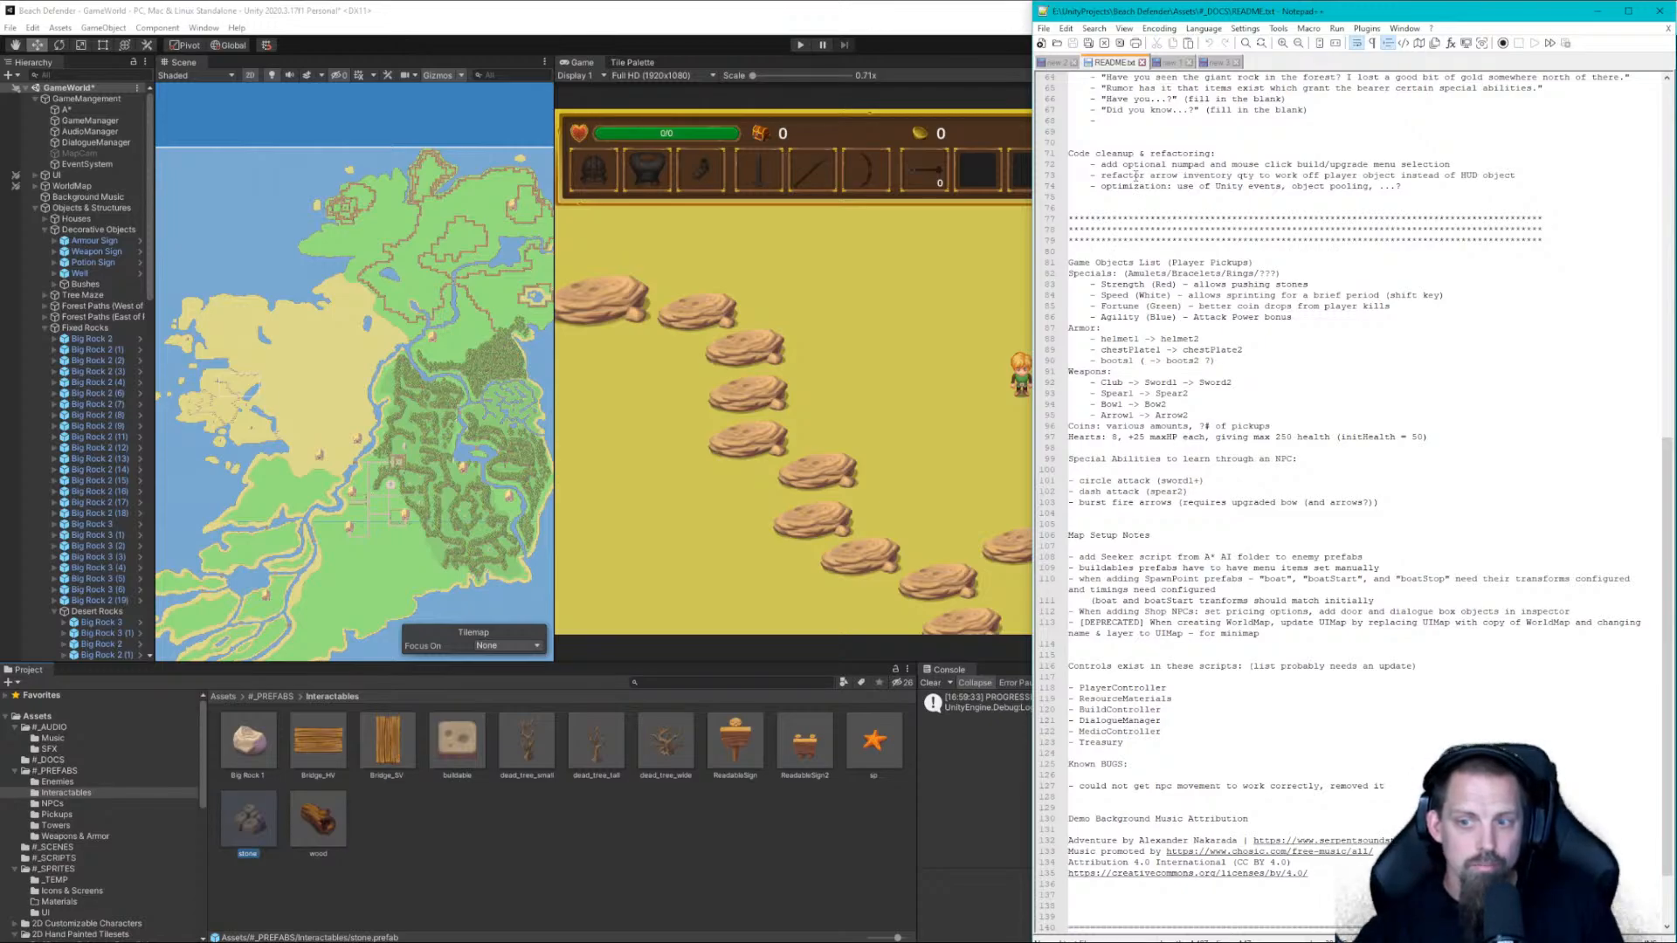
{"action": "scroll", "coordinate": [1153, 244], "scroll_direction": "down", "scroll_amount": 2}
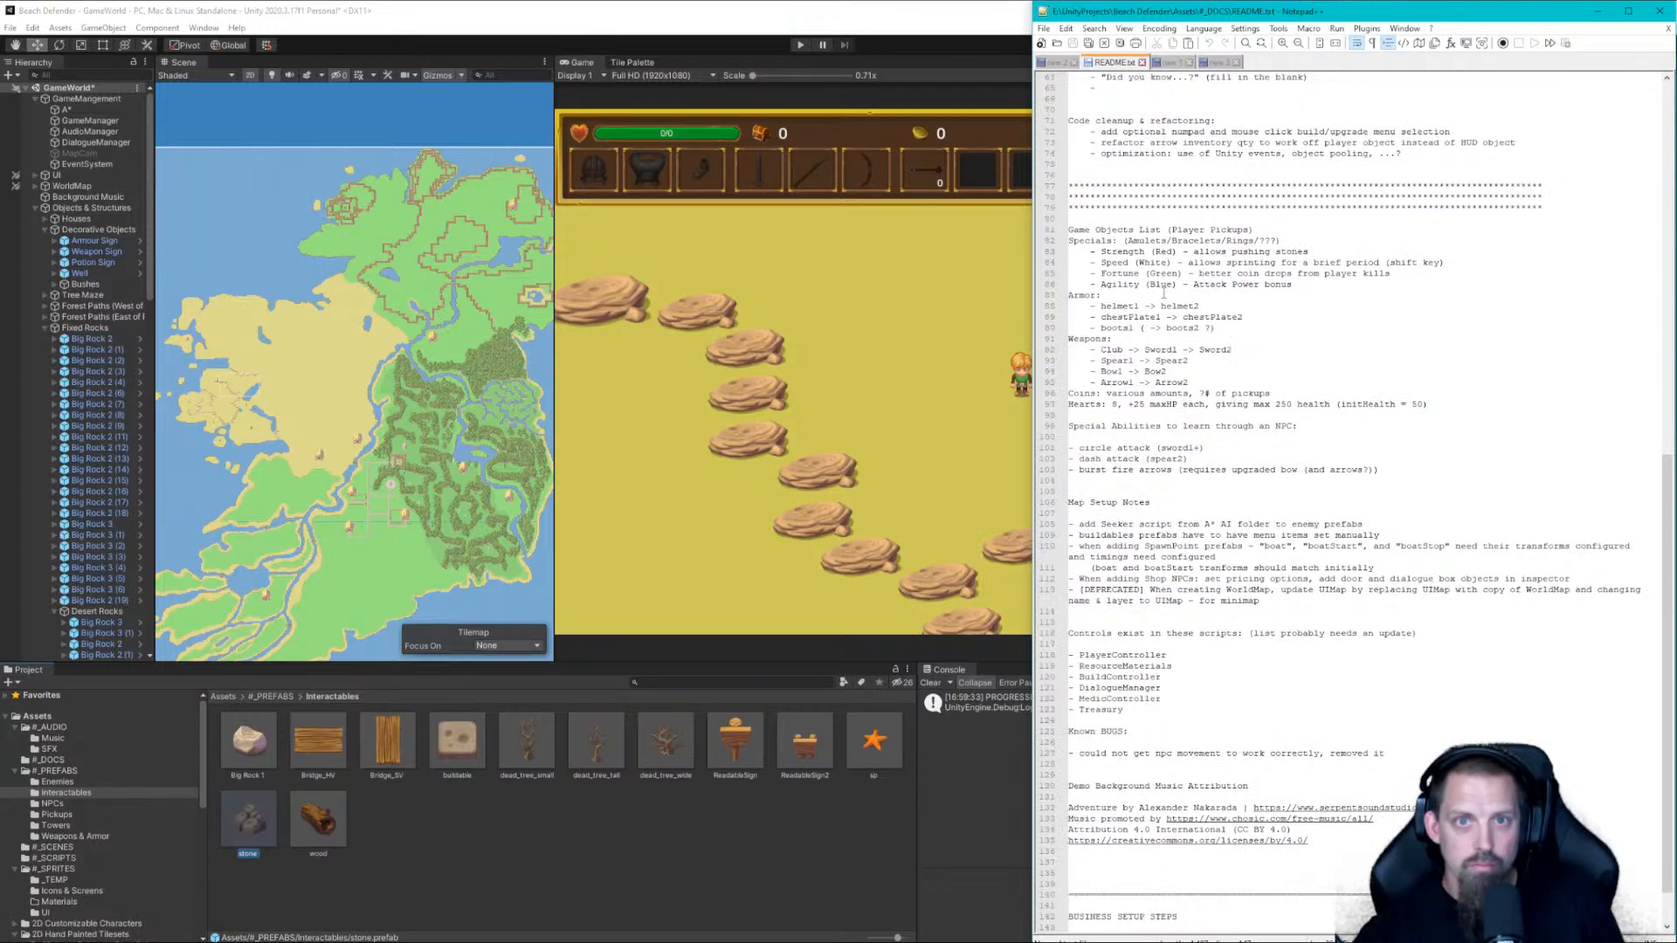
{"action": "scroll", "coordinate": [1165, 288], "scroll_direction": "down", "scroll_amount": 1}
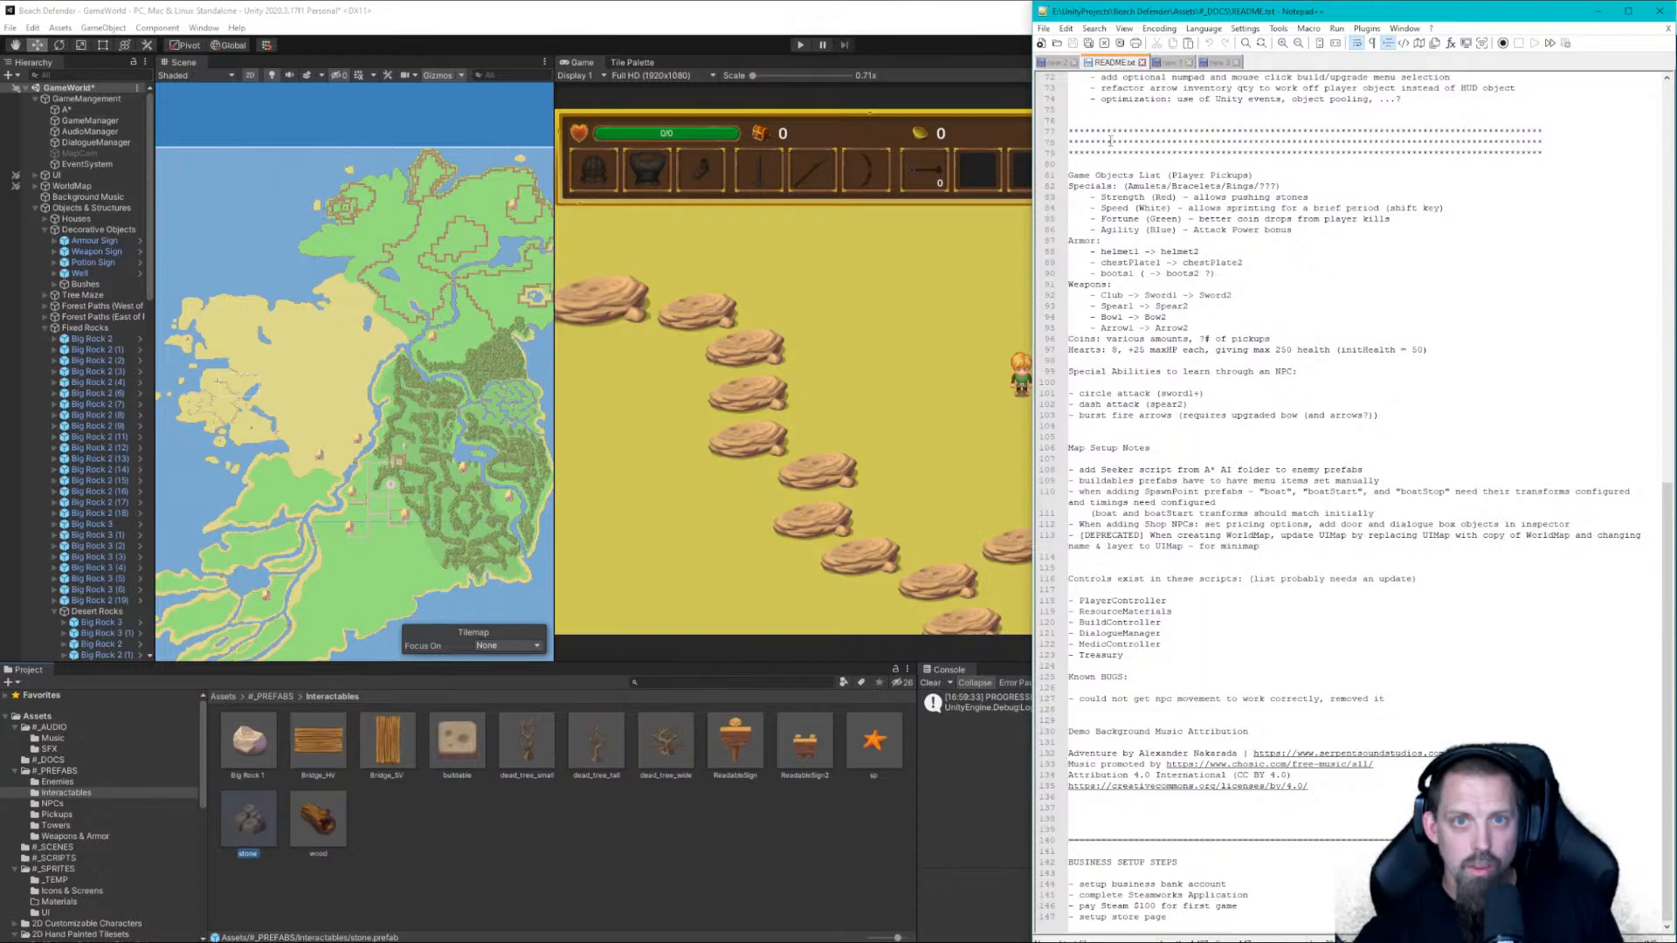
Go through the Specials entries in the Game Objects List, examining the colour and effect of Strength, Speed, Fortune and Agility
{"action": "left_click", "coordinate": [1121, 177]}
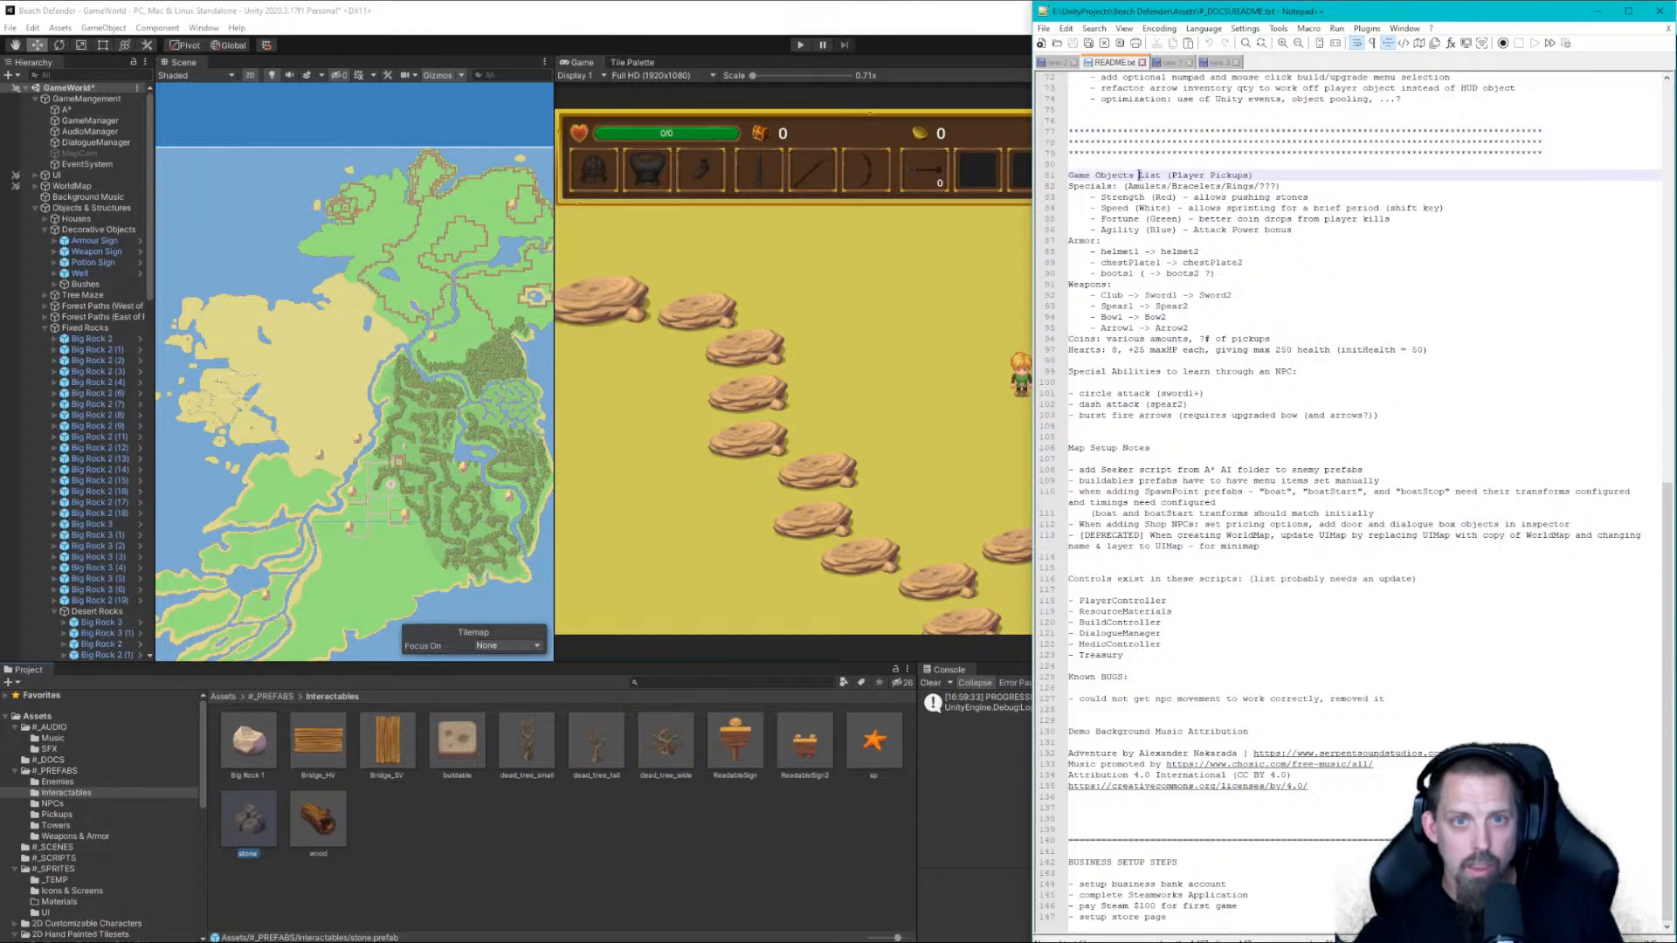
{"action": "left_click", "coordinate": [1121, 188]}
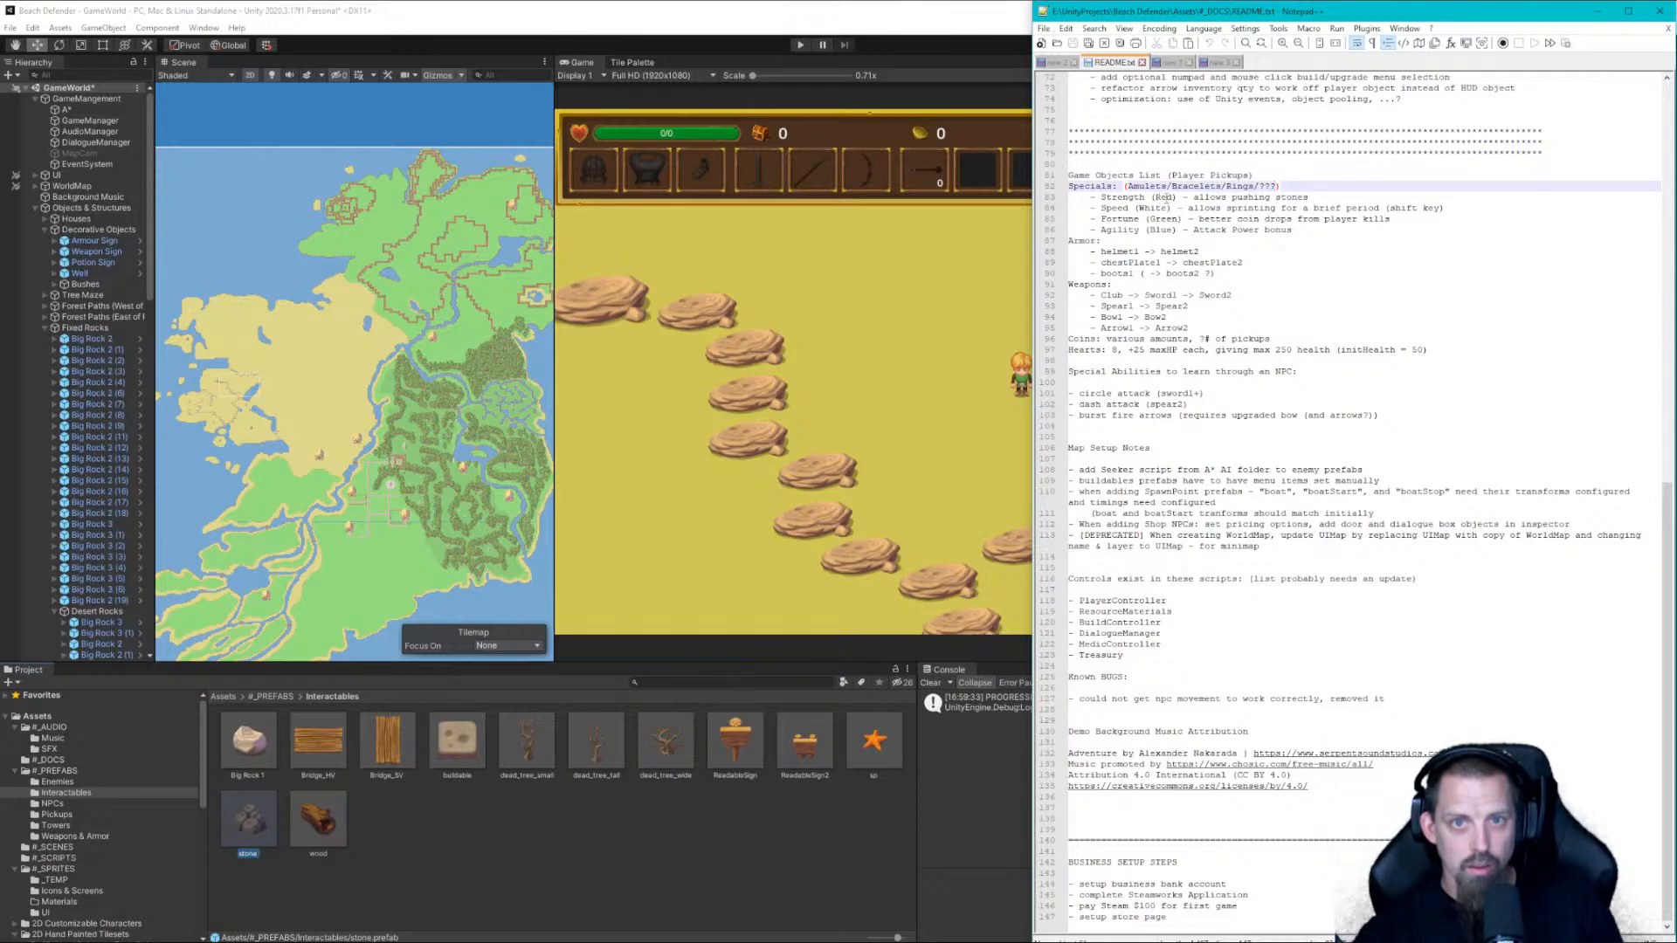
{"action": "left_click", "coordinate": [1143, 198]}
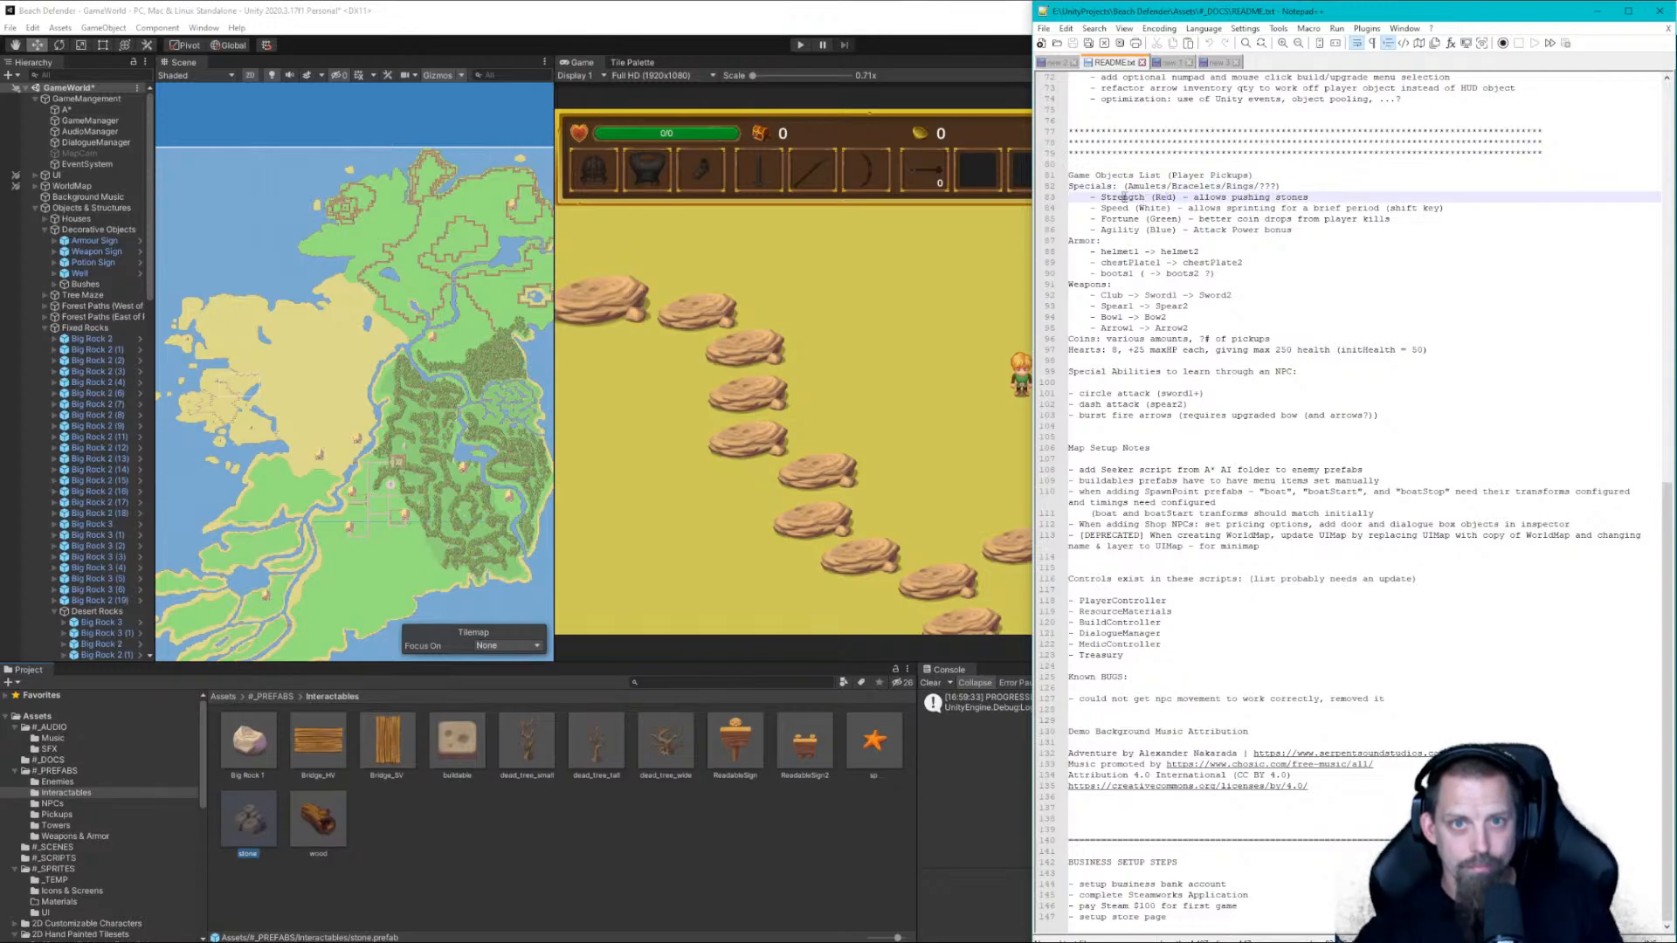
{"action": "left_click", "coordinate": [1118, 211]}
{"action": "left_click", "coordinate": [1122, 221]}
{"action": "left_click", "coordinate": [1123, 232]}
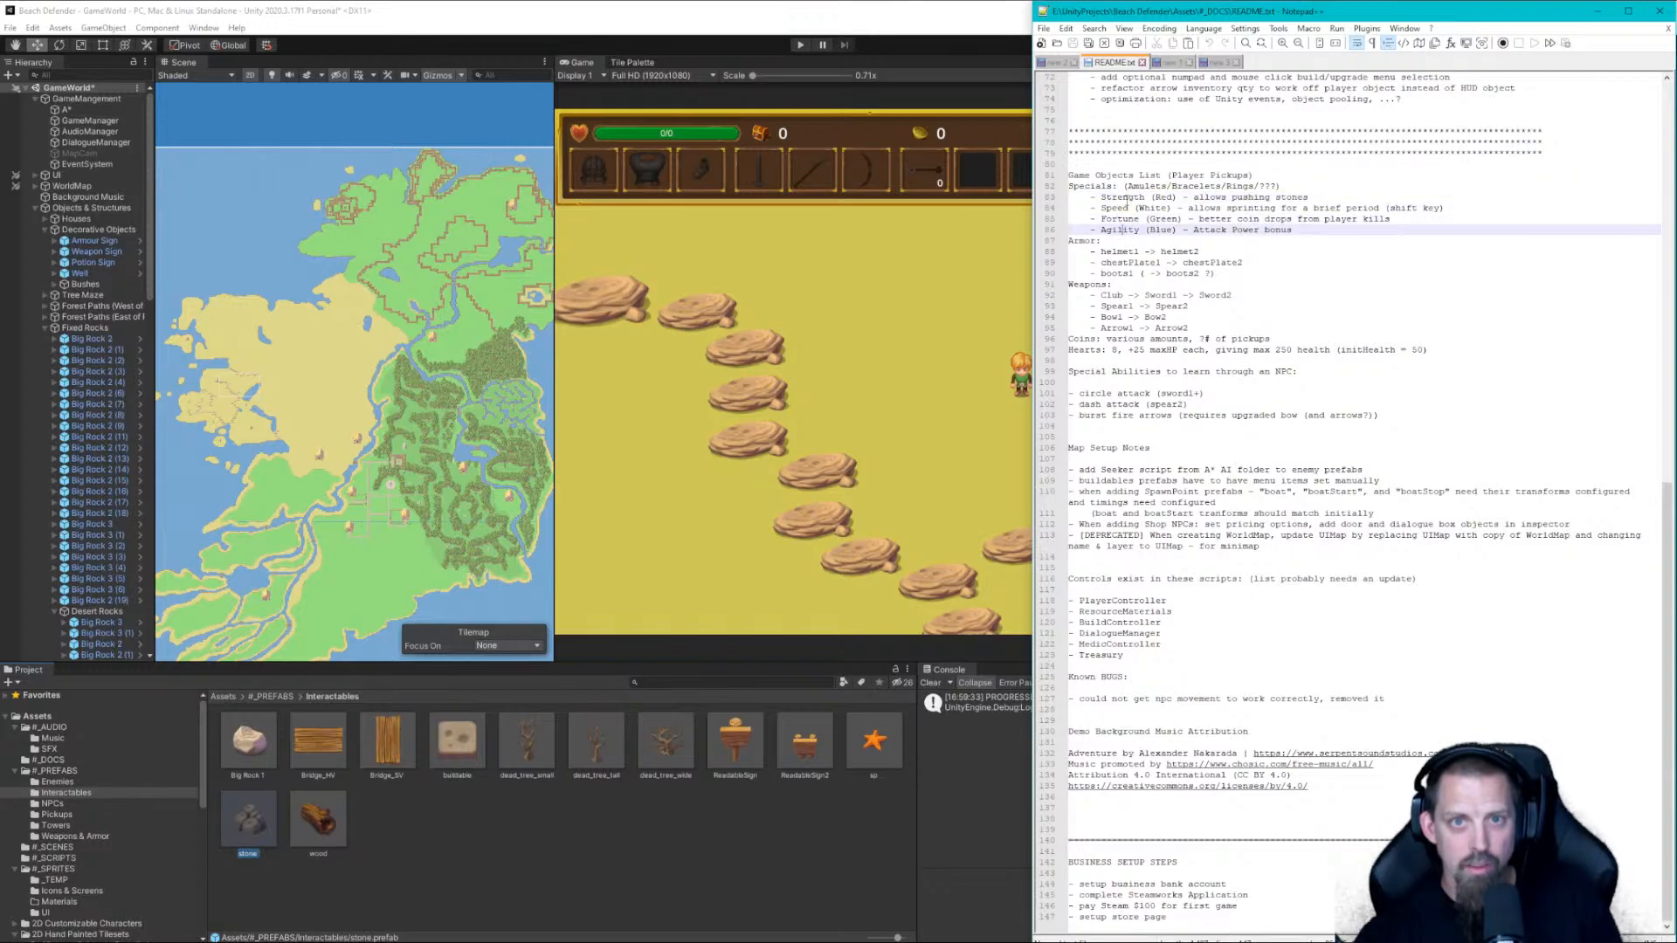
{"action": "left_click", "coordinate": [1127, 199]}
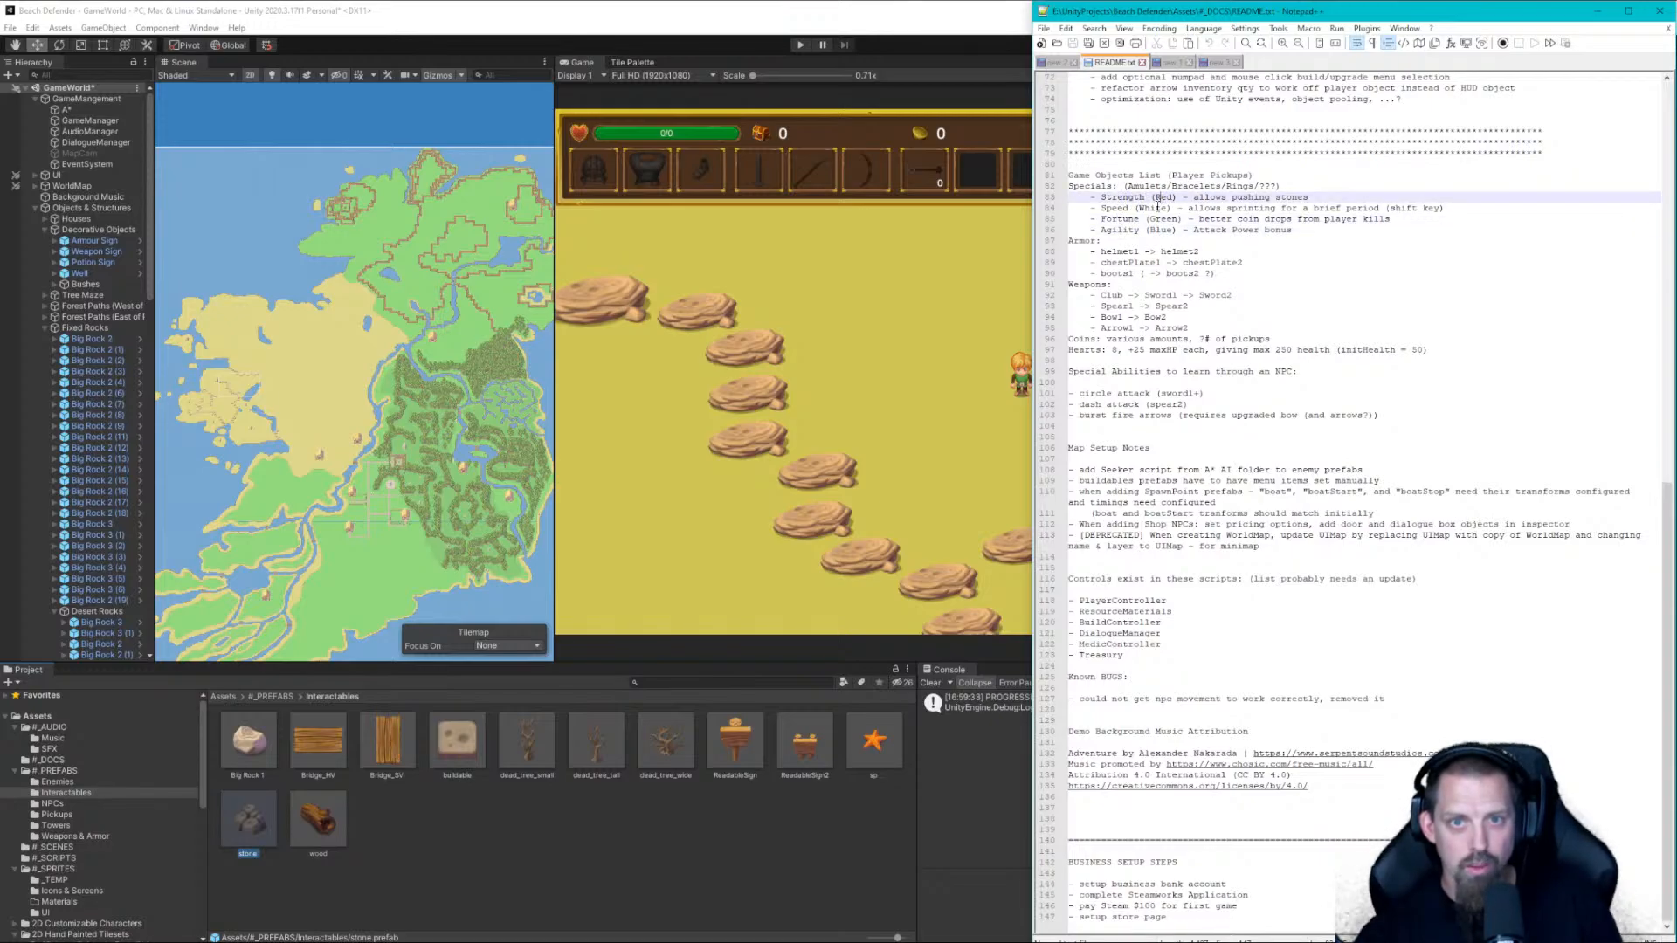
{"action": "left_click", "coordinate": [1162, 210]}
{"action": "left_click", "coordinate": [1167, 220]}
{"action": "left_click", "coordinate": [1173, 231]}
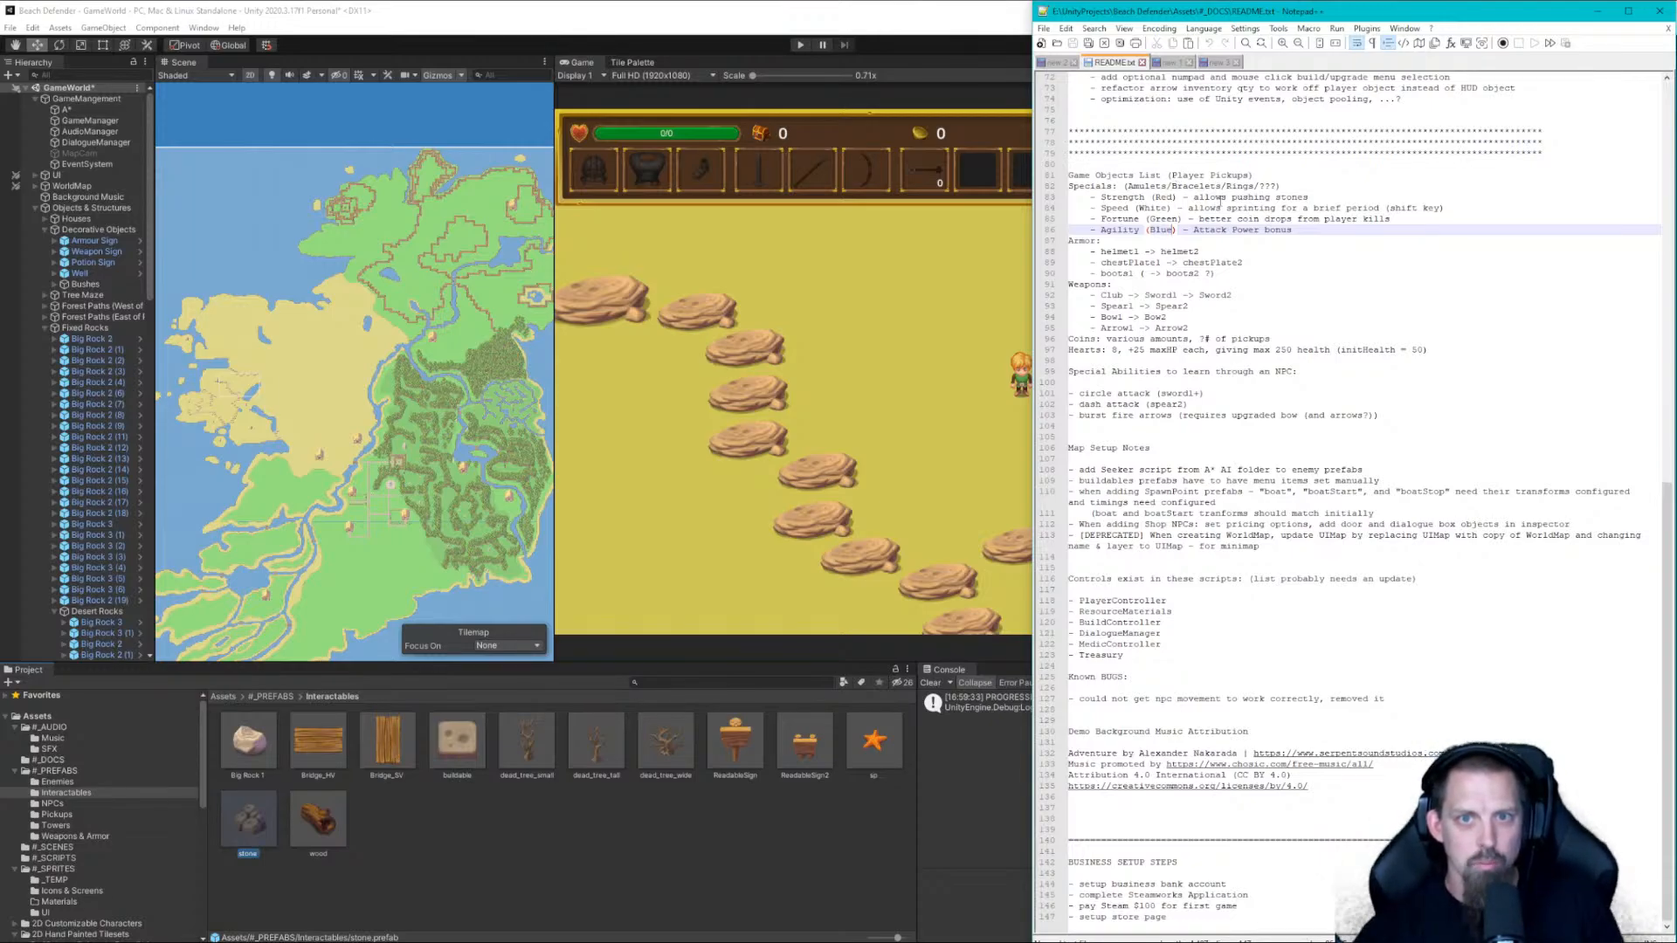
{"action": "left_click", "coordinate": [1153, 197]}
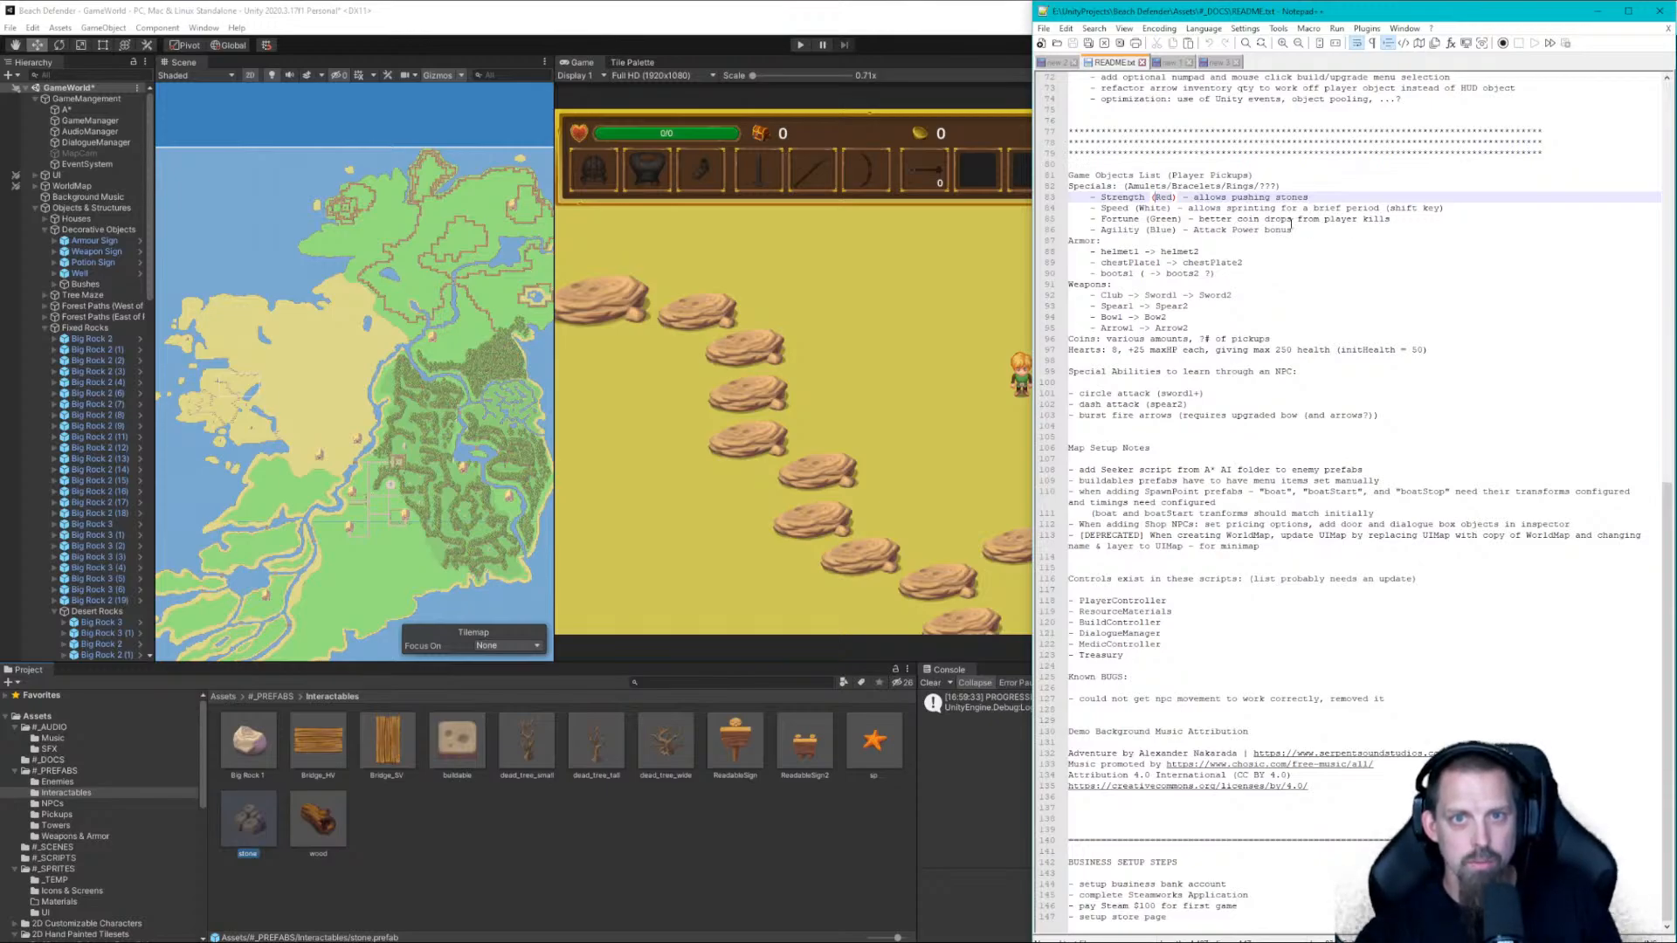
{"action": "left_click", "coordinate": [1164, 230]}
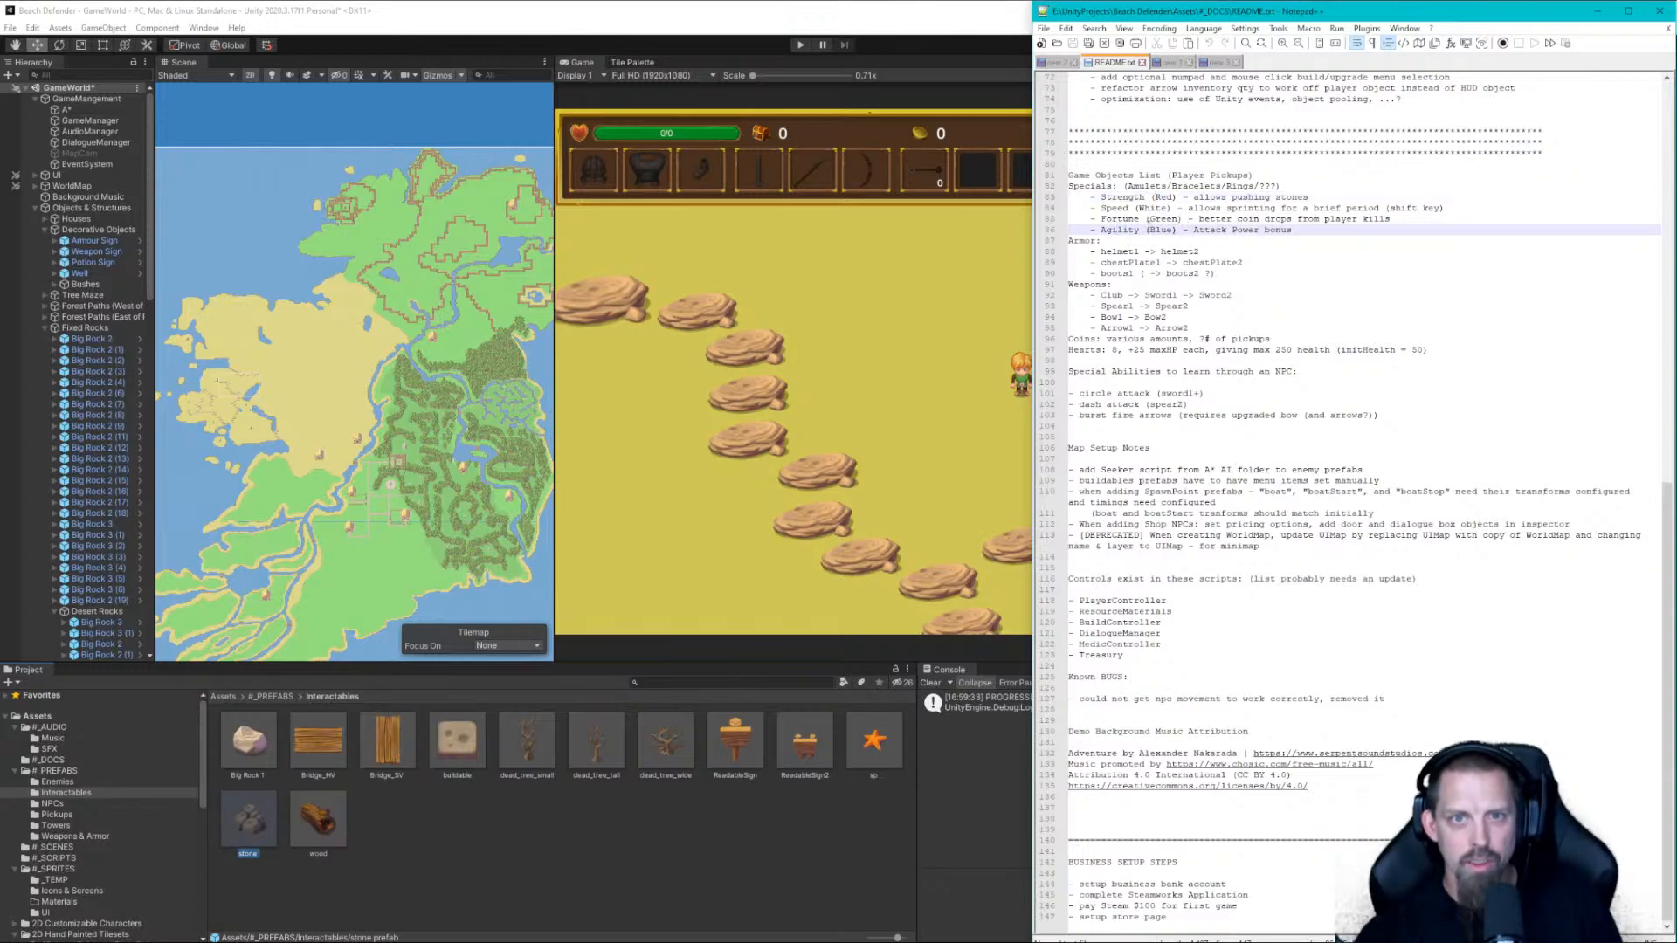
{"action": "left_click", "coordinate": [1215, 231]}
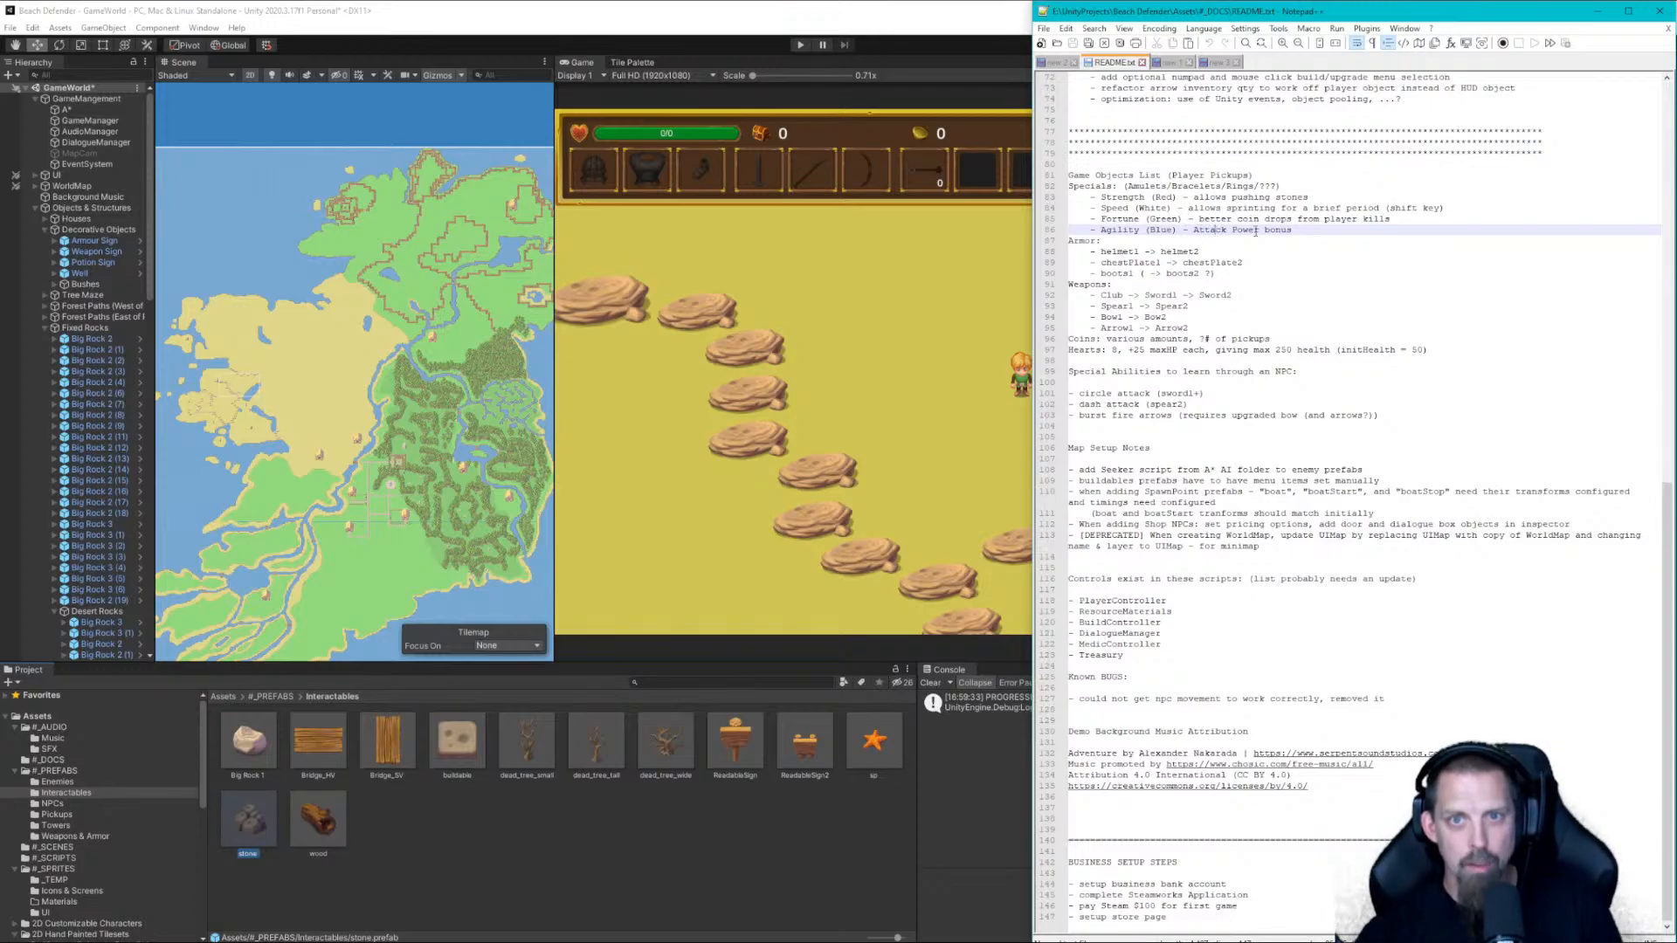
{"action": "left_click", "coordinate": [1290, 231]}
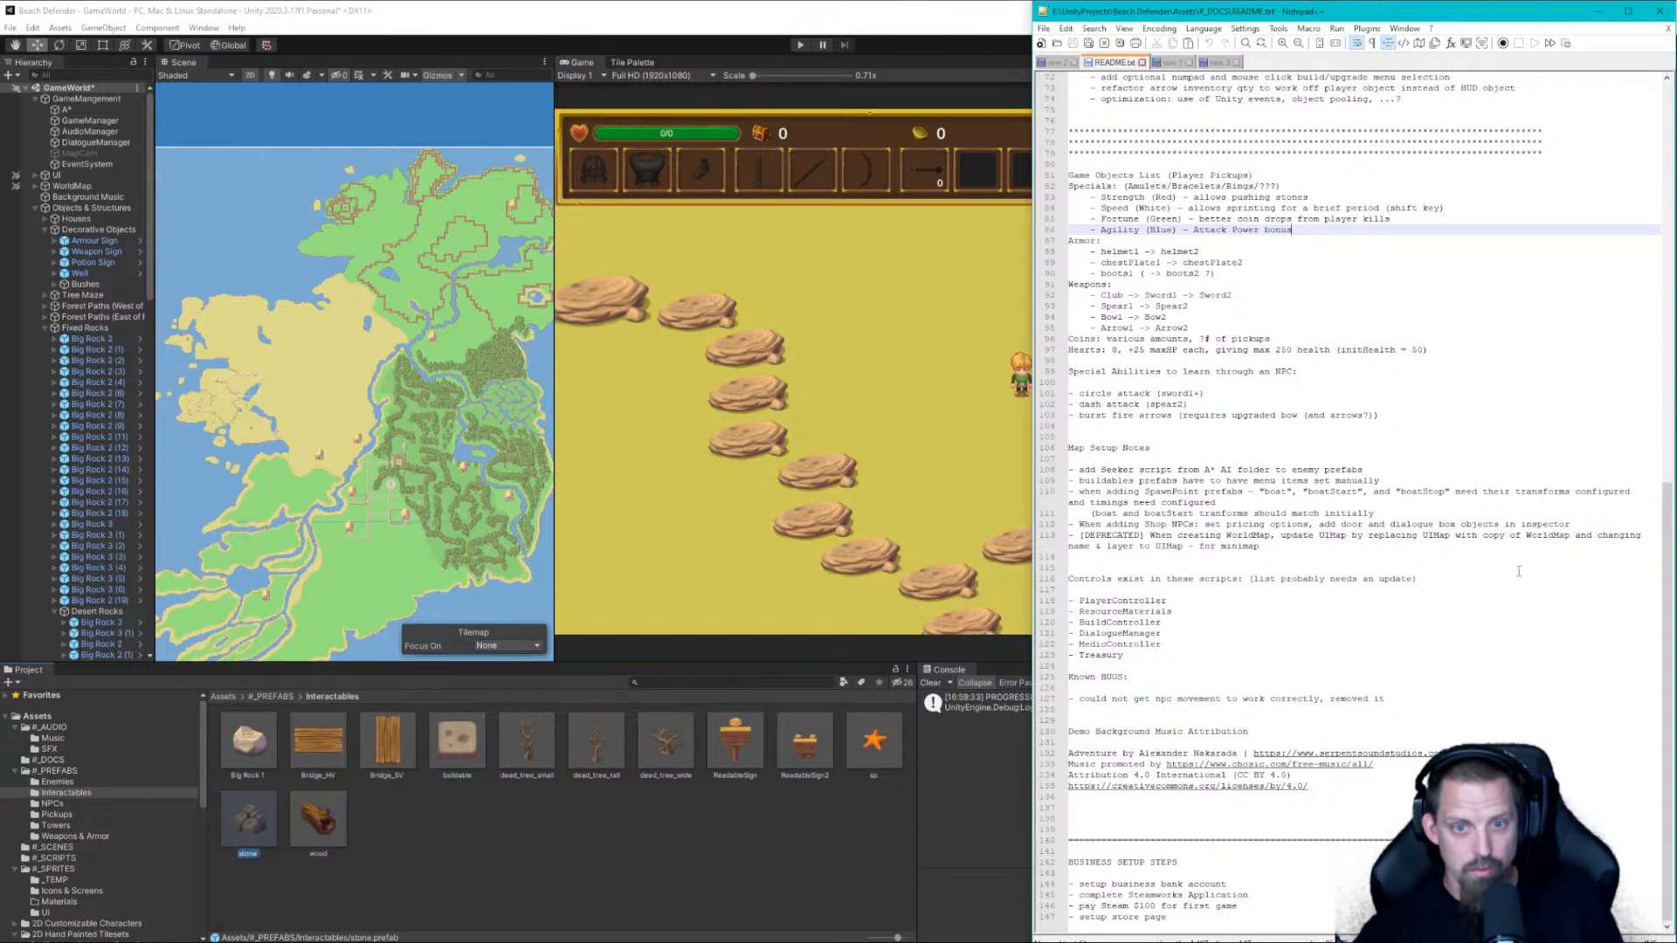
Return to the README's earlier sections above the Game Objects List
{"action": "scroll", "coordinate": [1519, 571], "scroll_direction": "up", "scroll_amount": 3}
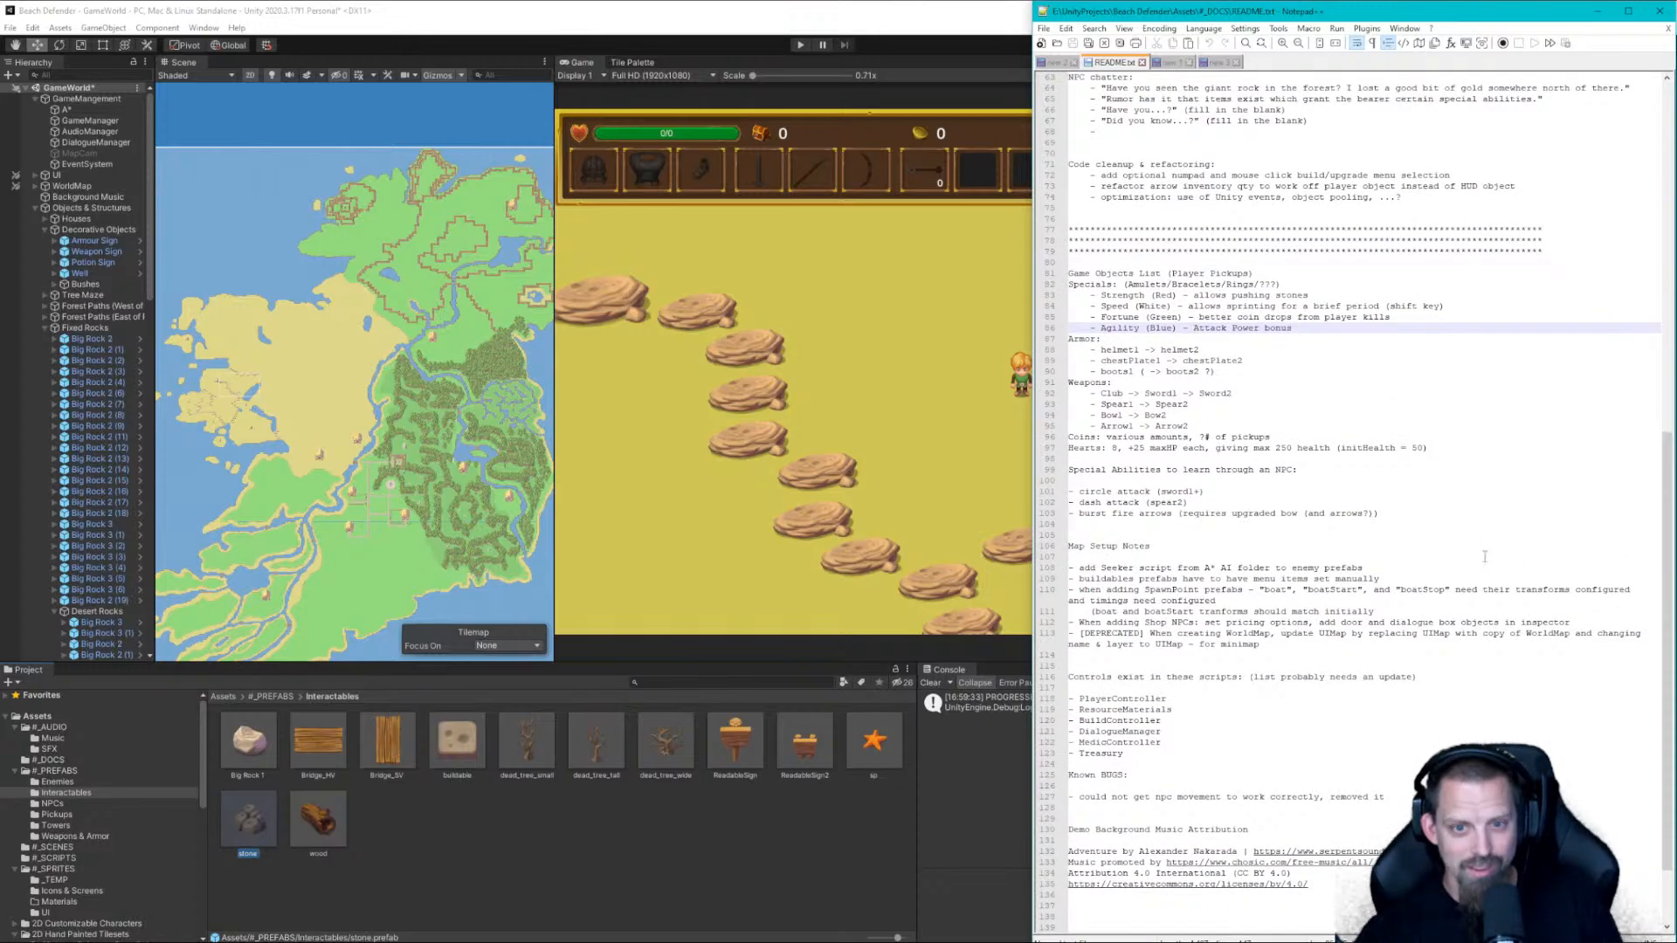
{"action": "scroll", "coordinate": [1484, 555], "scroll_direction": "up", "scroll_amount": 1}
{"action": "scroll", "coordinate": [1484, 555], "scroll_direction": "up", "scroll_amount": 19}
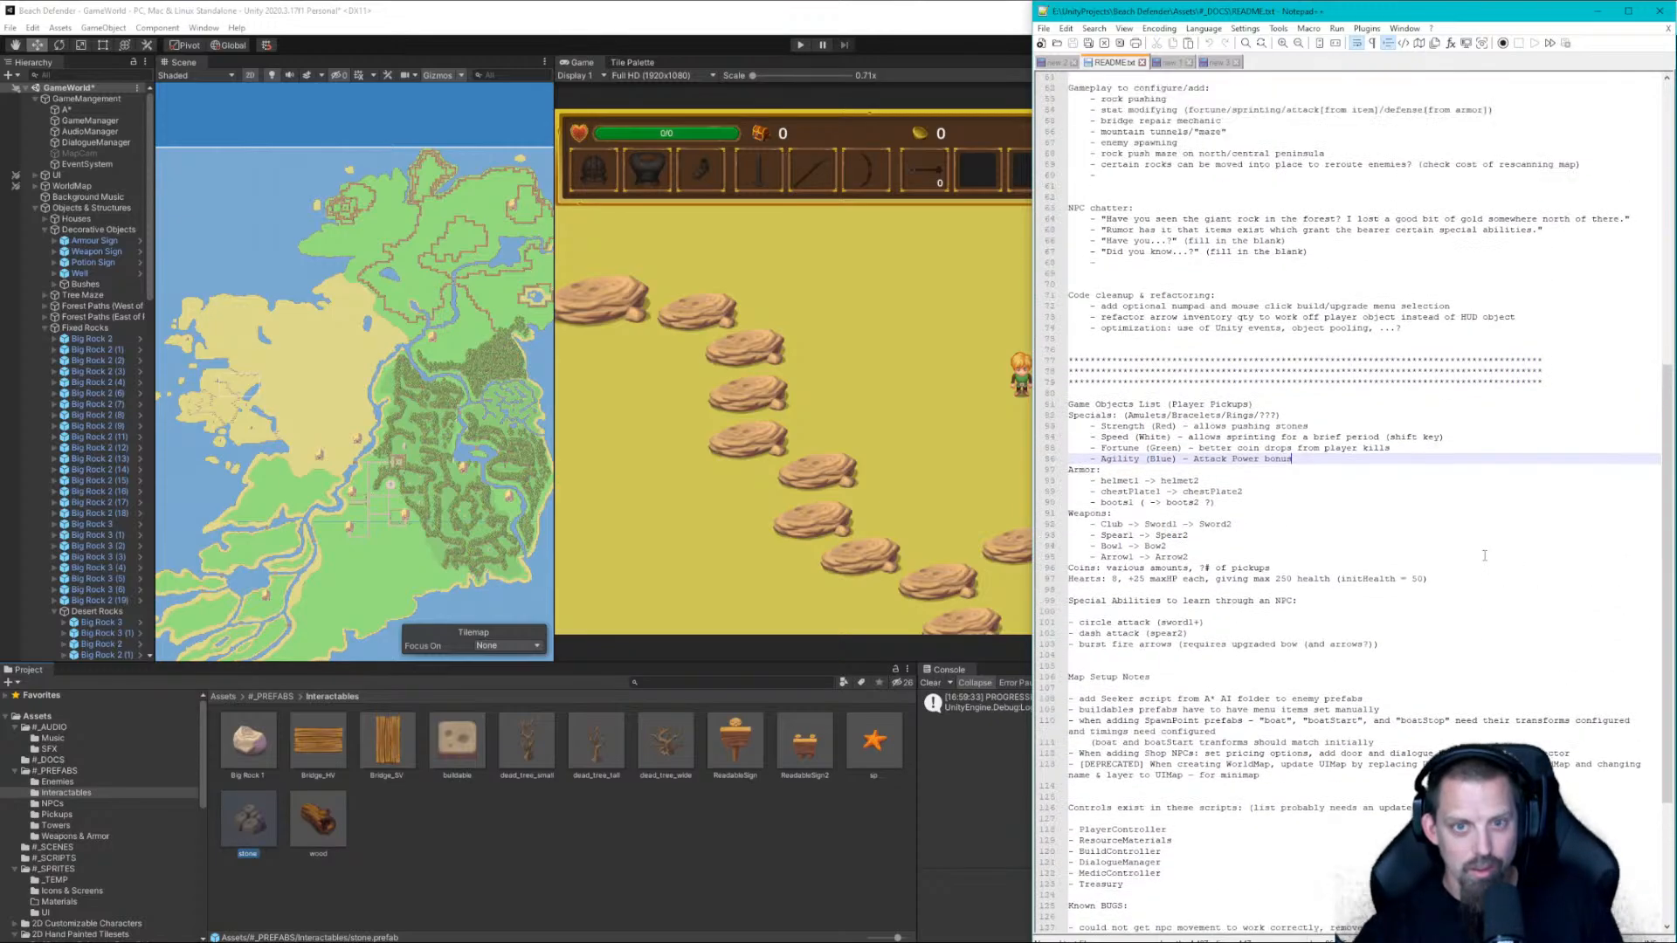
Switch back to Unity and enlarge the Scene view to examine the western desert and its rock barriers
{"action": "left_click", "coordinate": [1597, 10]}
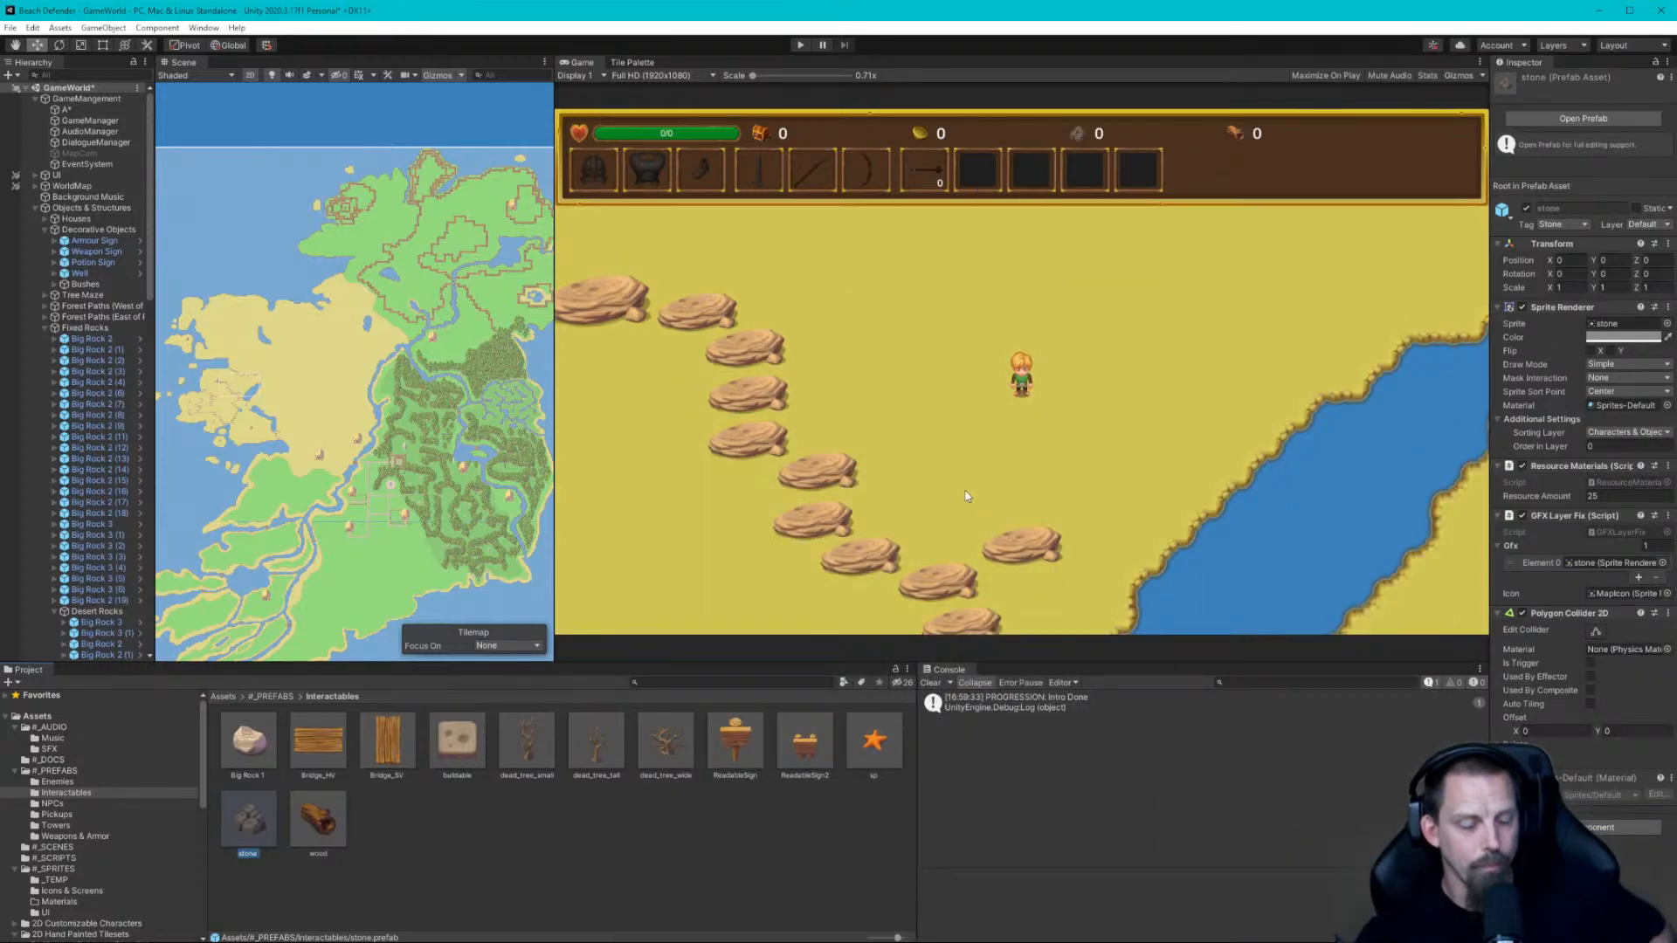
{"action": "scroll", "coordinate": [445, 474], "scroll_direction": "up", "scroll_amount": 2}
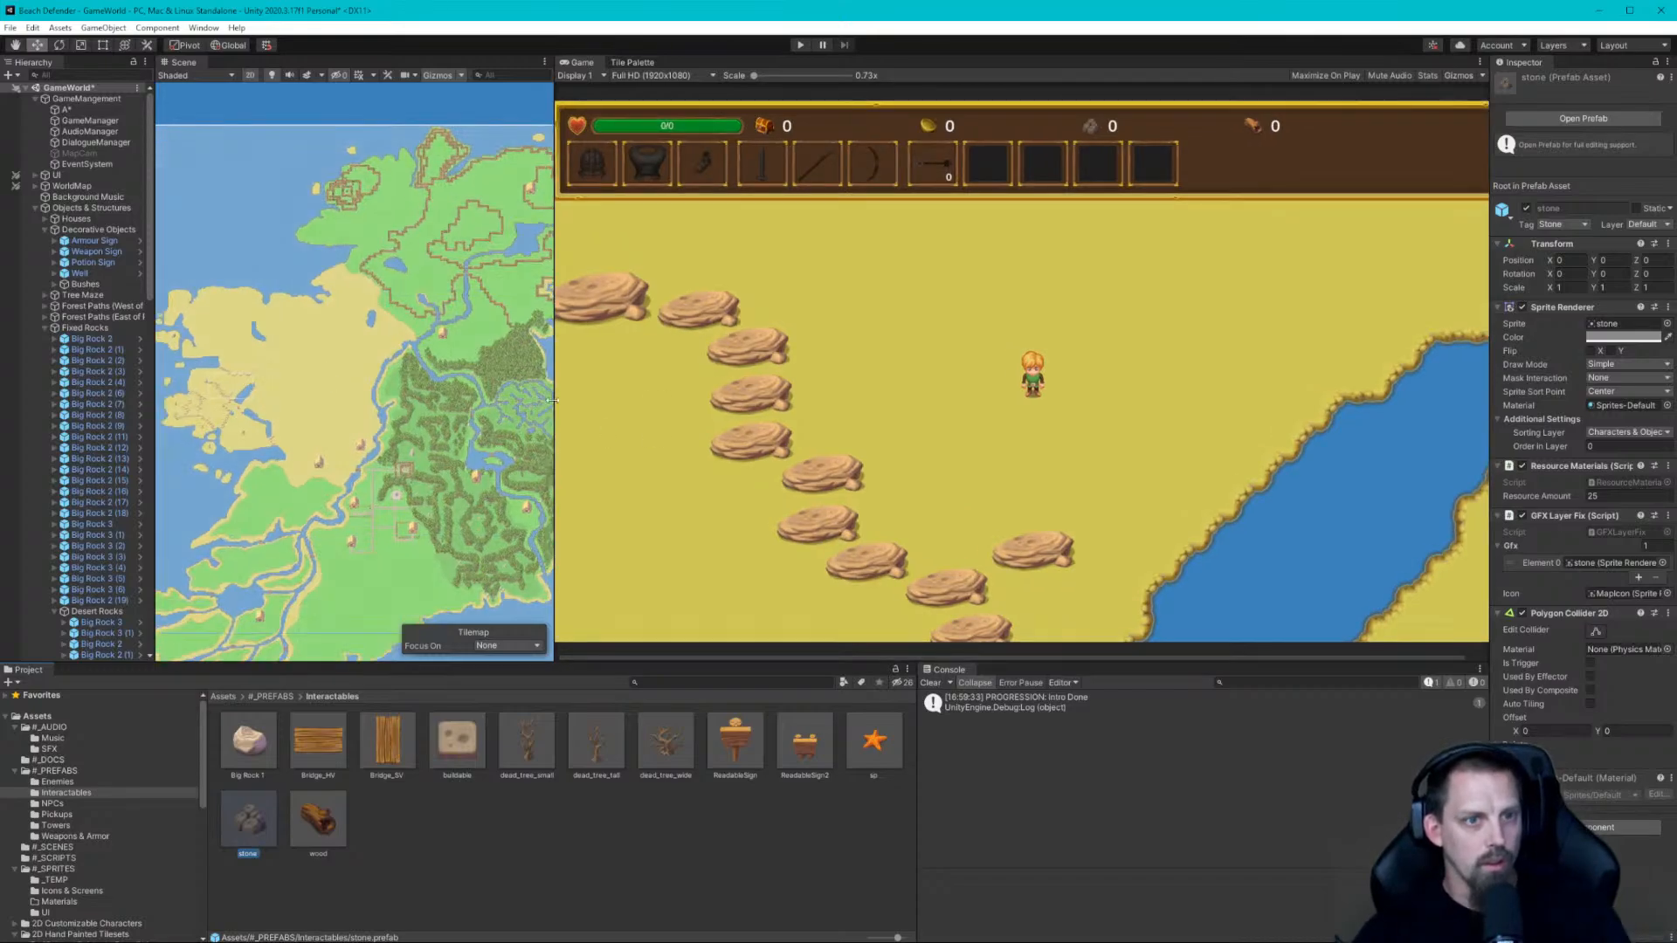
{"action": "left_click_drag", "start_coordinate": [554, 402], "coordinate": [1380, 402]}
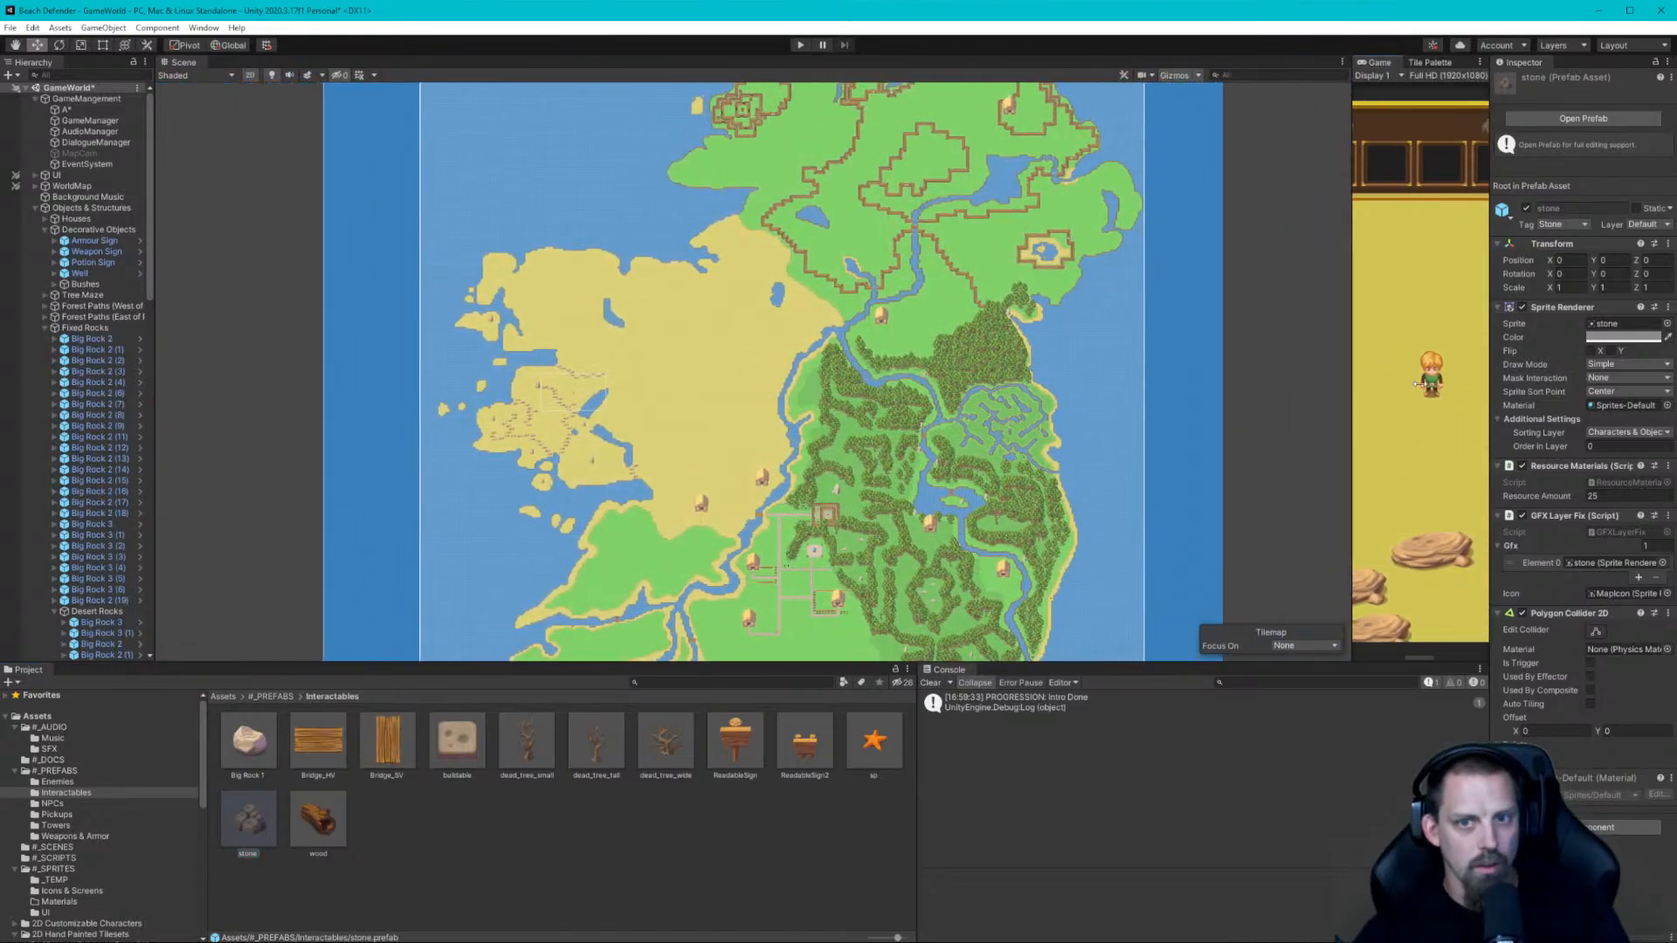
{"action": "scroll", "coordinate": [528, 413], "scroll_direction": "up", "scroll_amount": 3}
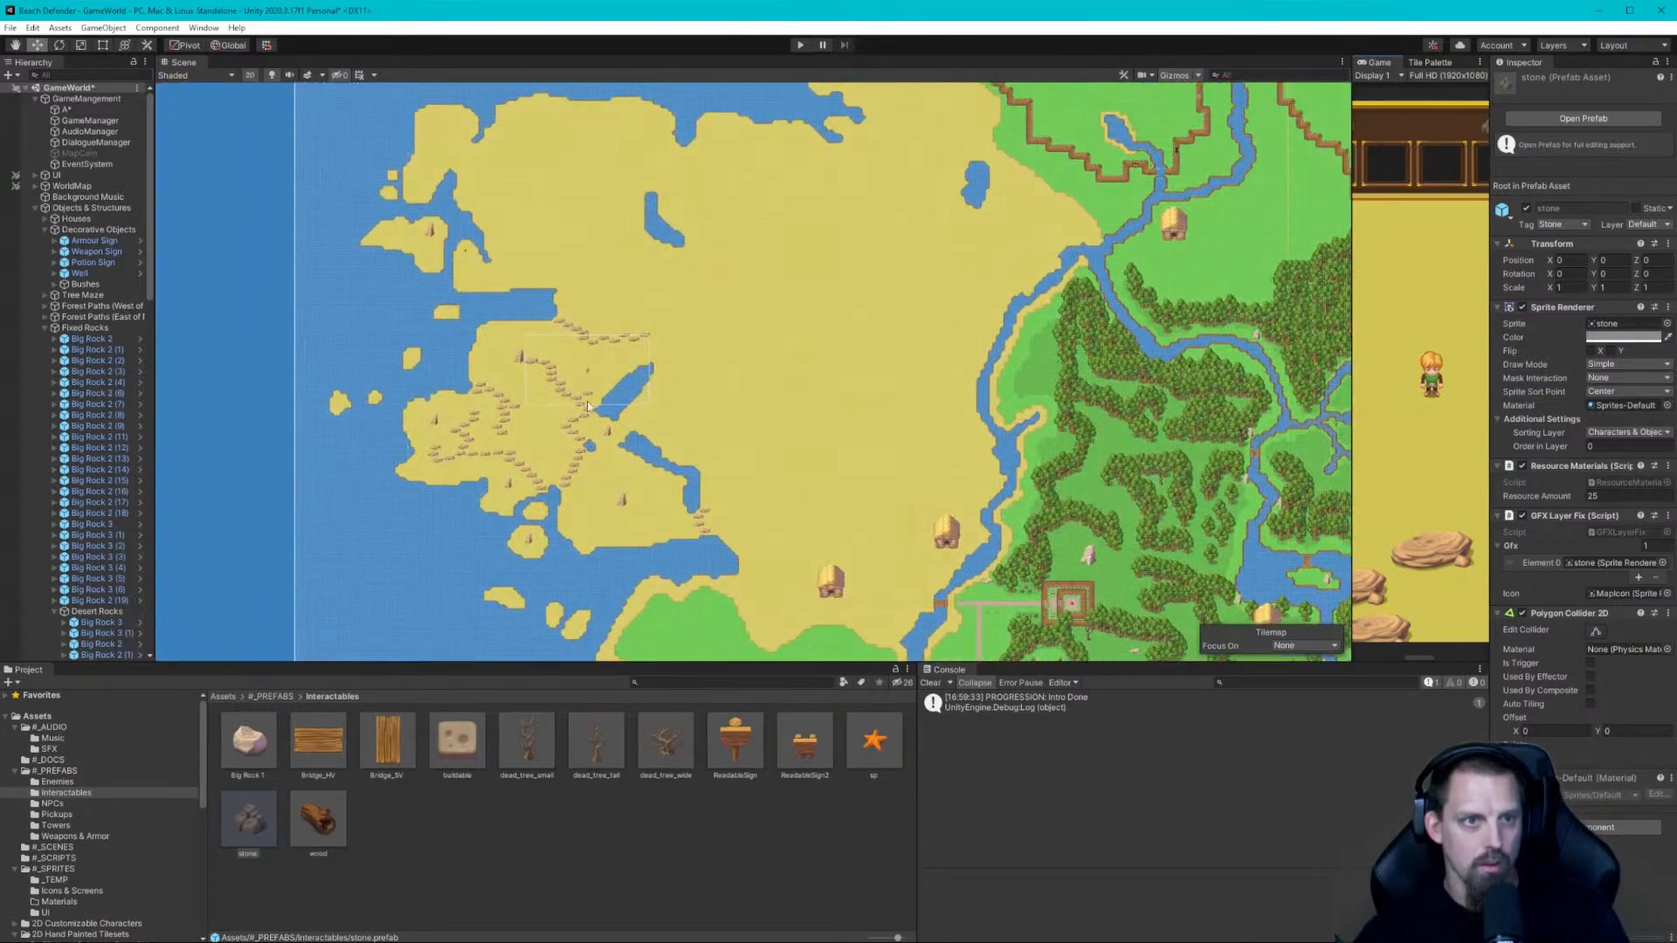
{"action": "scroll", "coordinate": [797, 420], "scroll_direction": "down", "scroll_amount": 1}
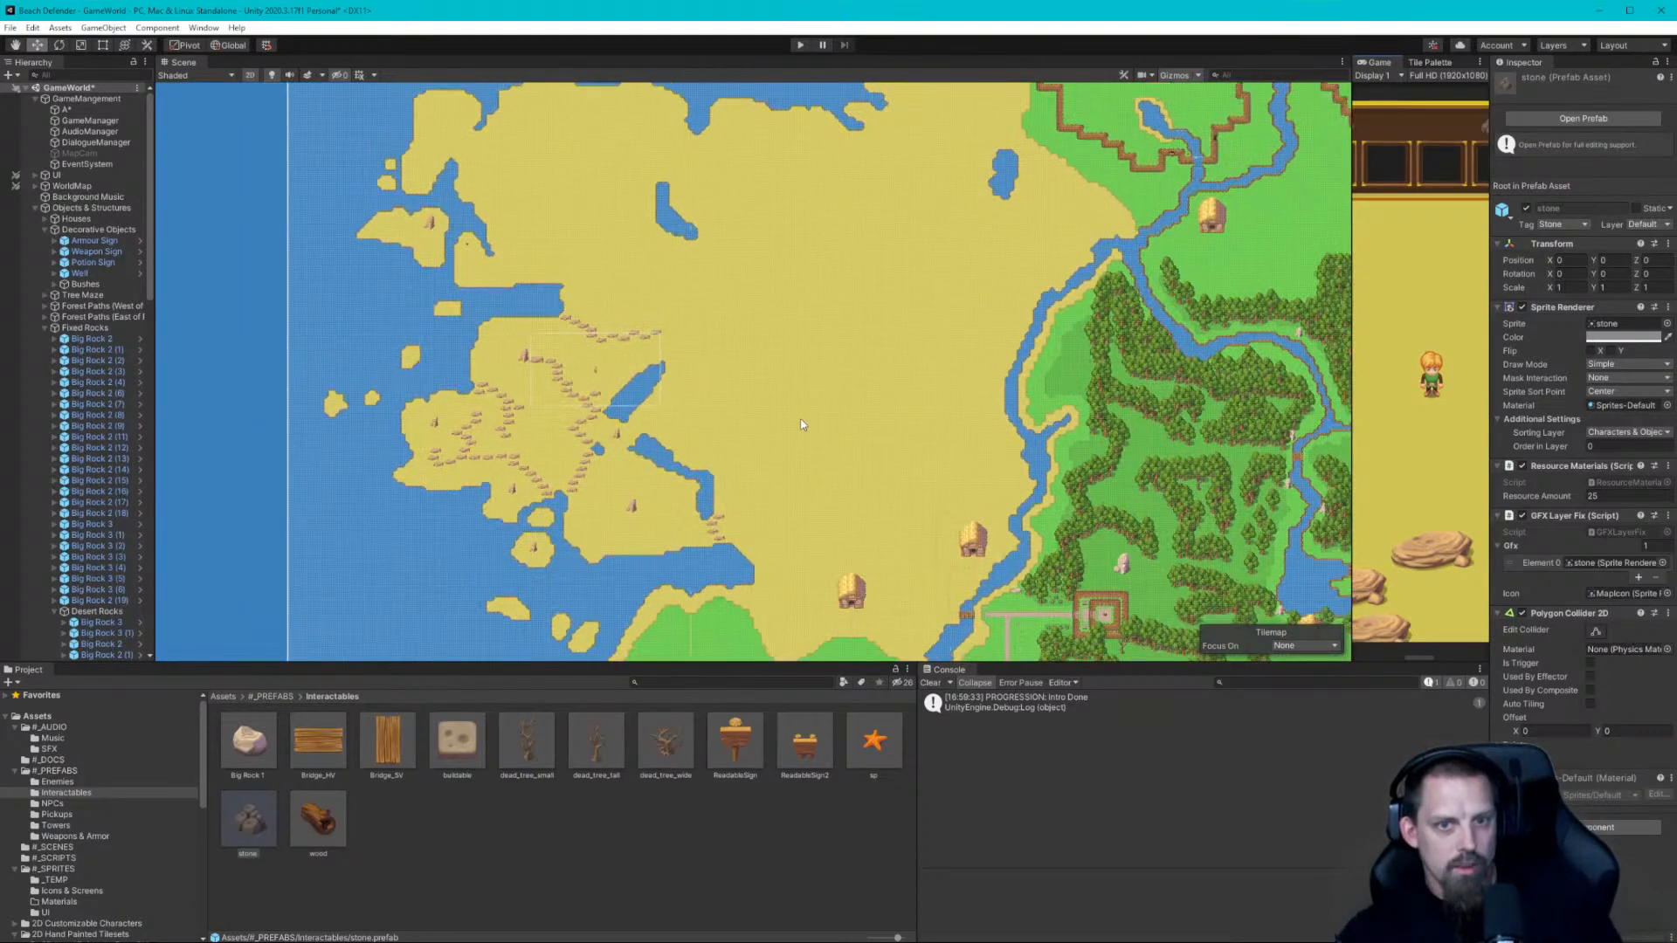
{"action": "middle_click_drag", "start_coordinate": [798, 420], "coordinate": [821, 309]}
{"action": "scroll", "coordinate": [822, 311], "scroll_direction": "down", "scroll_amount": 1}
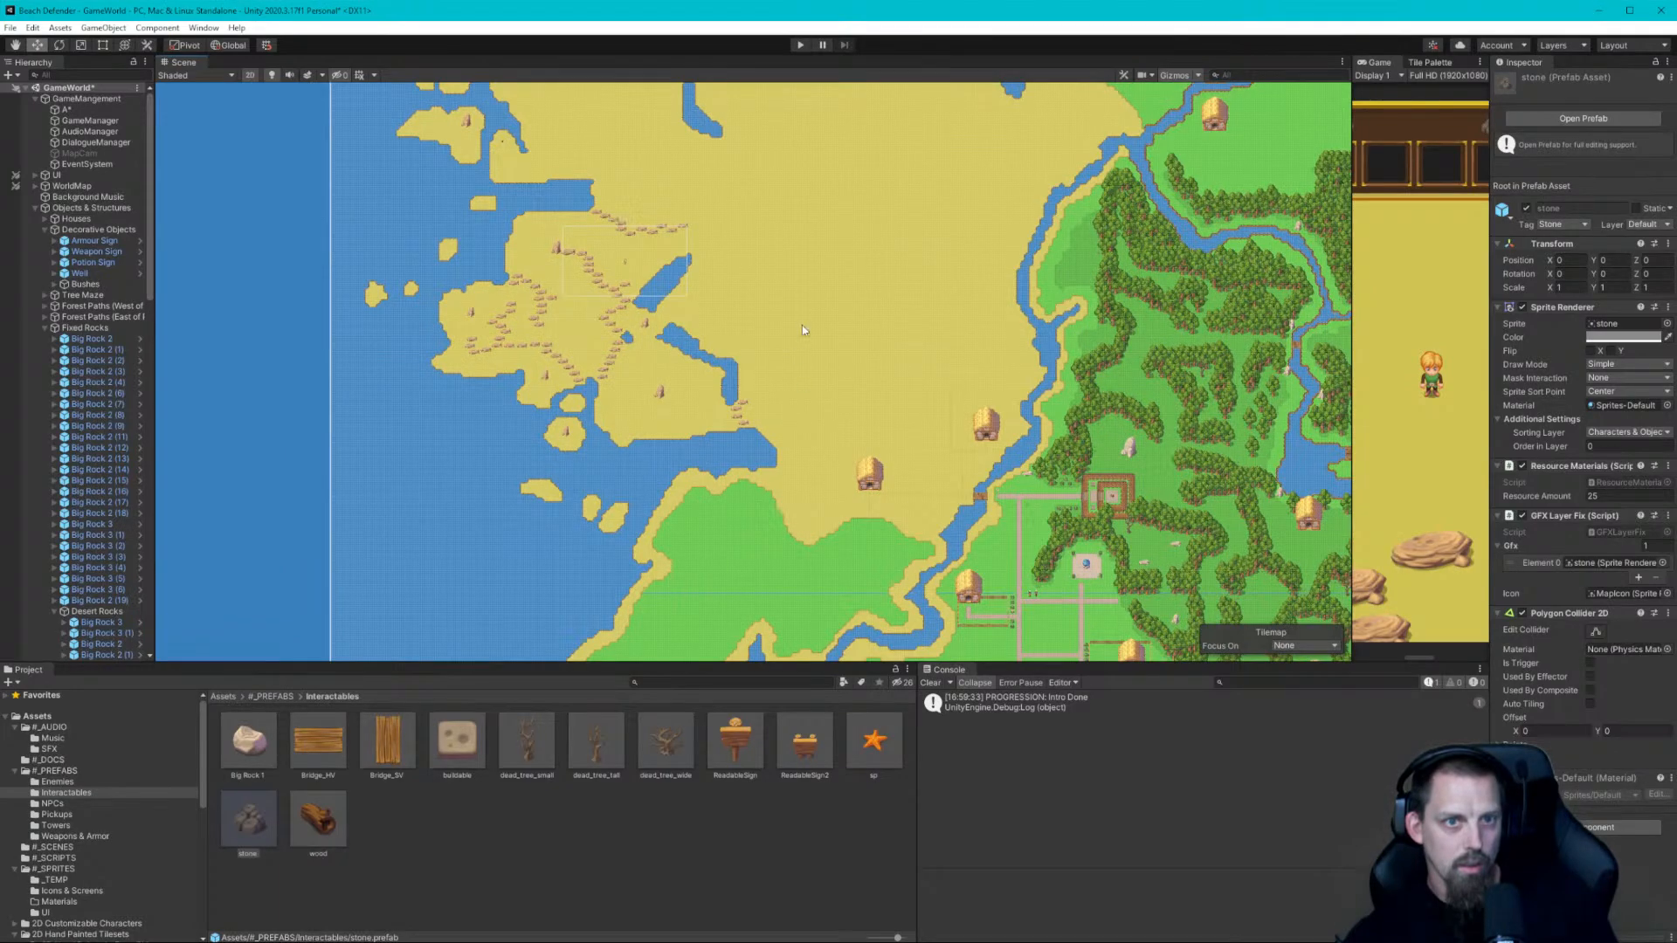
{"action": "middle_click_drag", "start_coordinate": [802, 325], "coordinate": [892, 495]}
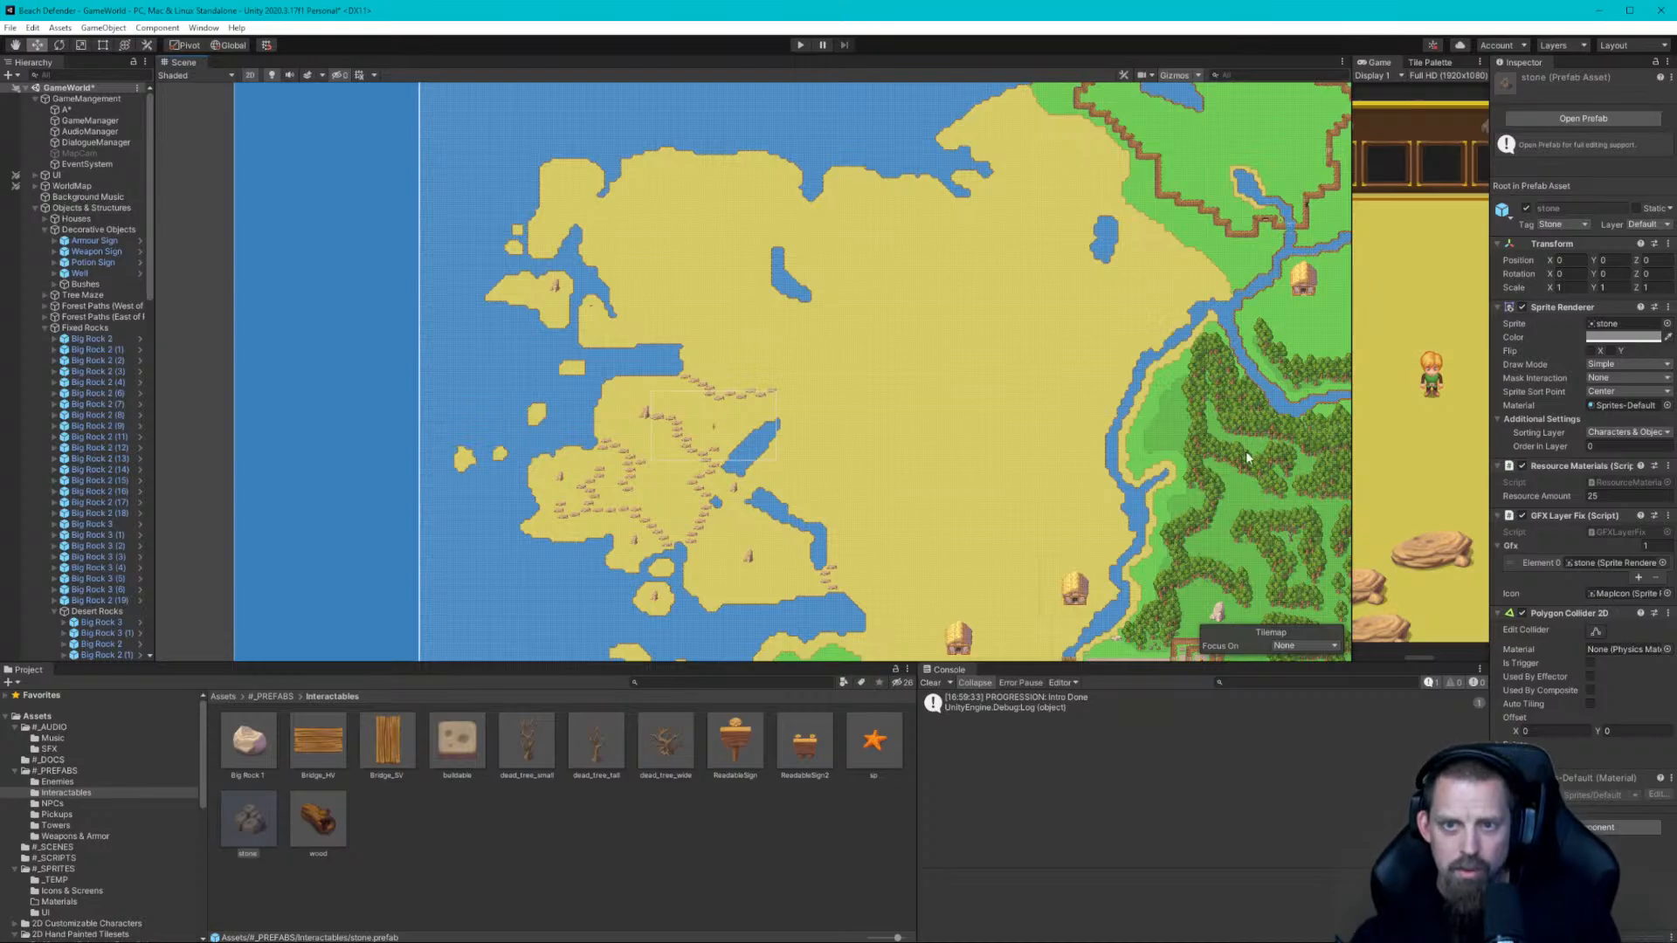
Inspect the DialogueManager's script references in a widened Inspector and select the DialogueBox object under UI
{"action": "left_click", "coordinate": [84, 143]}
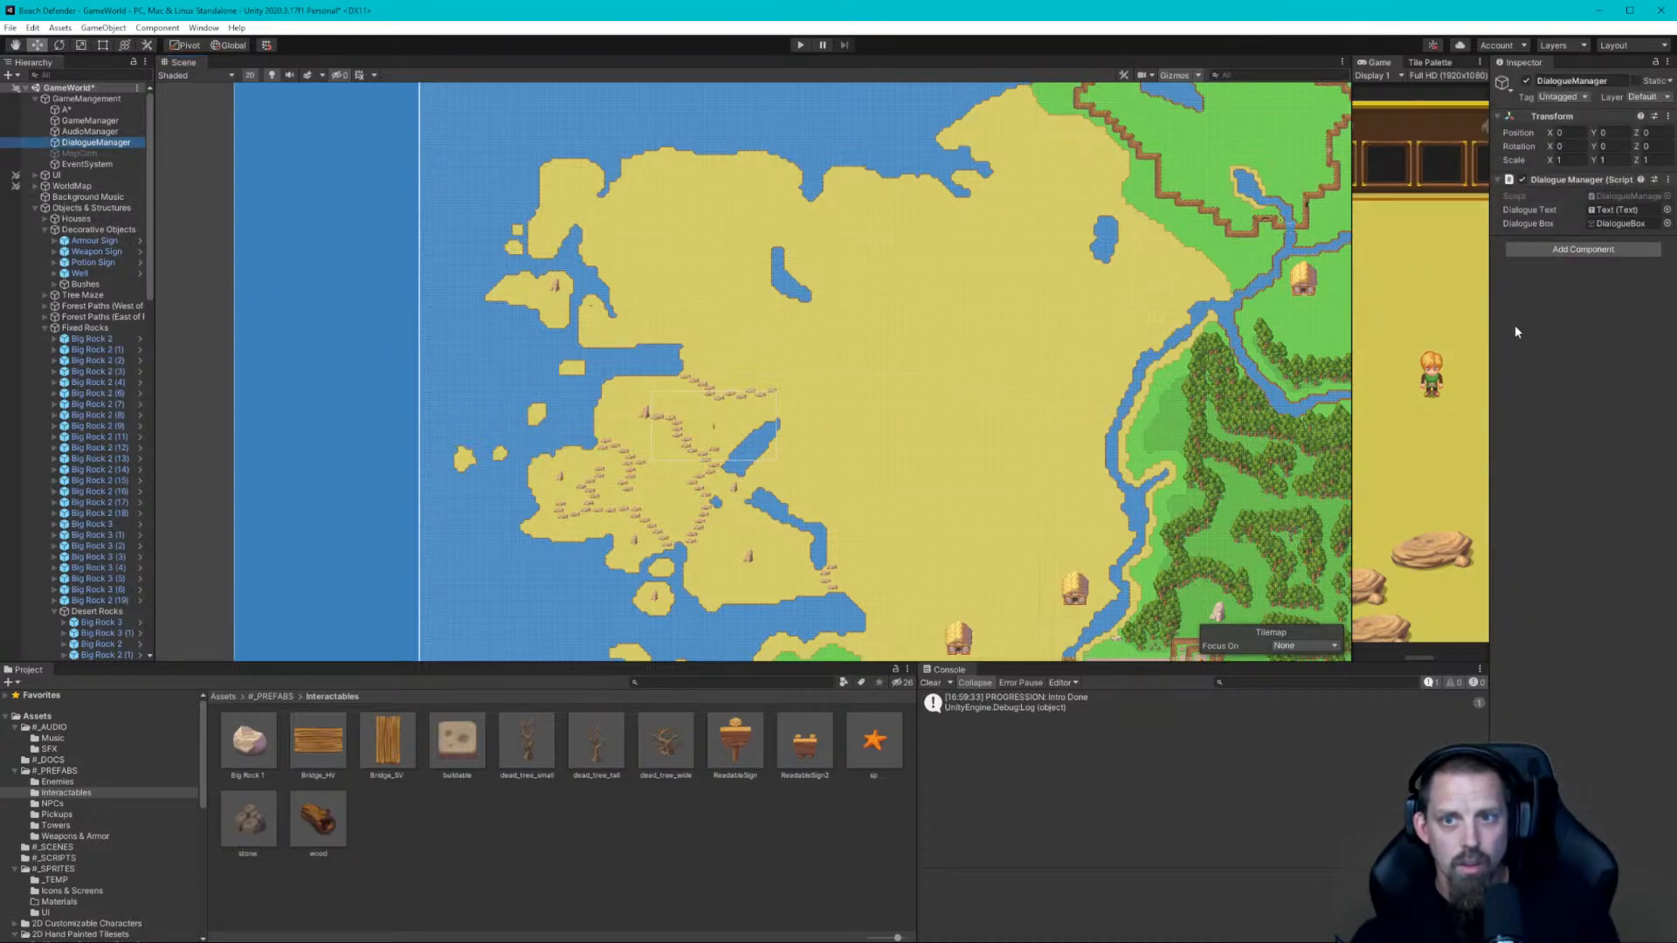
{"action": "left_click_drag", "start_coordinate": [1491, 328], "coordinate": [1240, 271]}
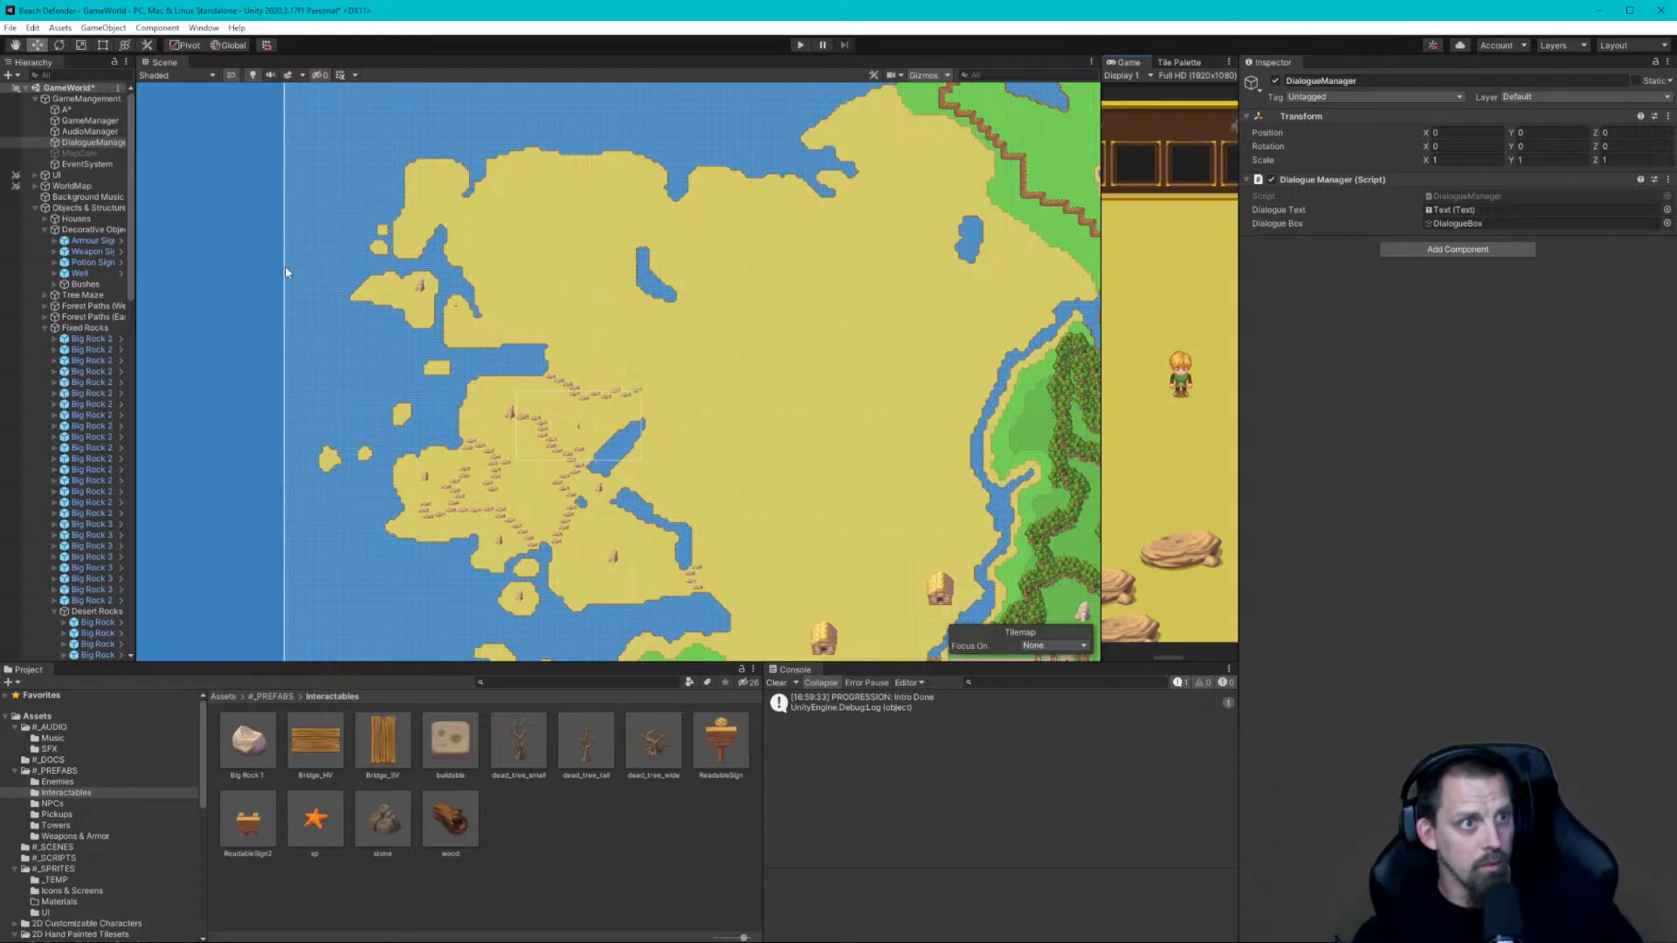
{"action": "left_click", "coordinate": [43, 175]}
{"action": "left_click", "coordinate": [35, 176]}
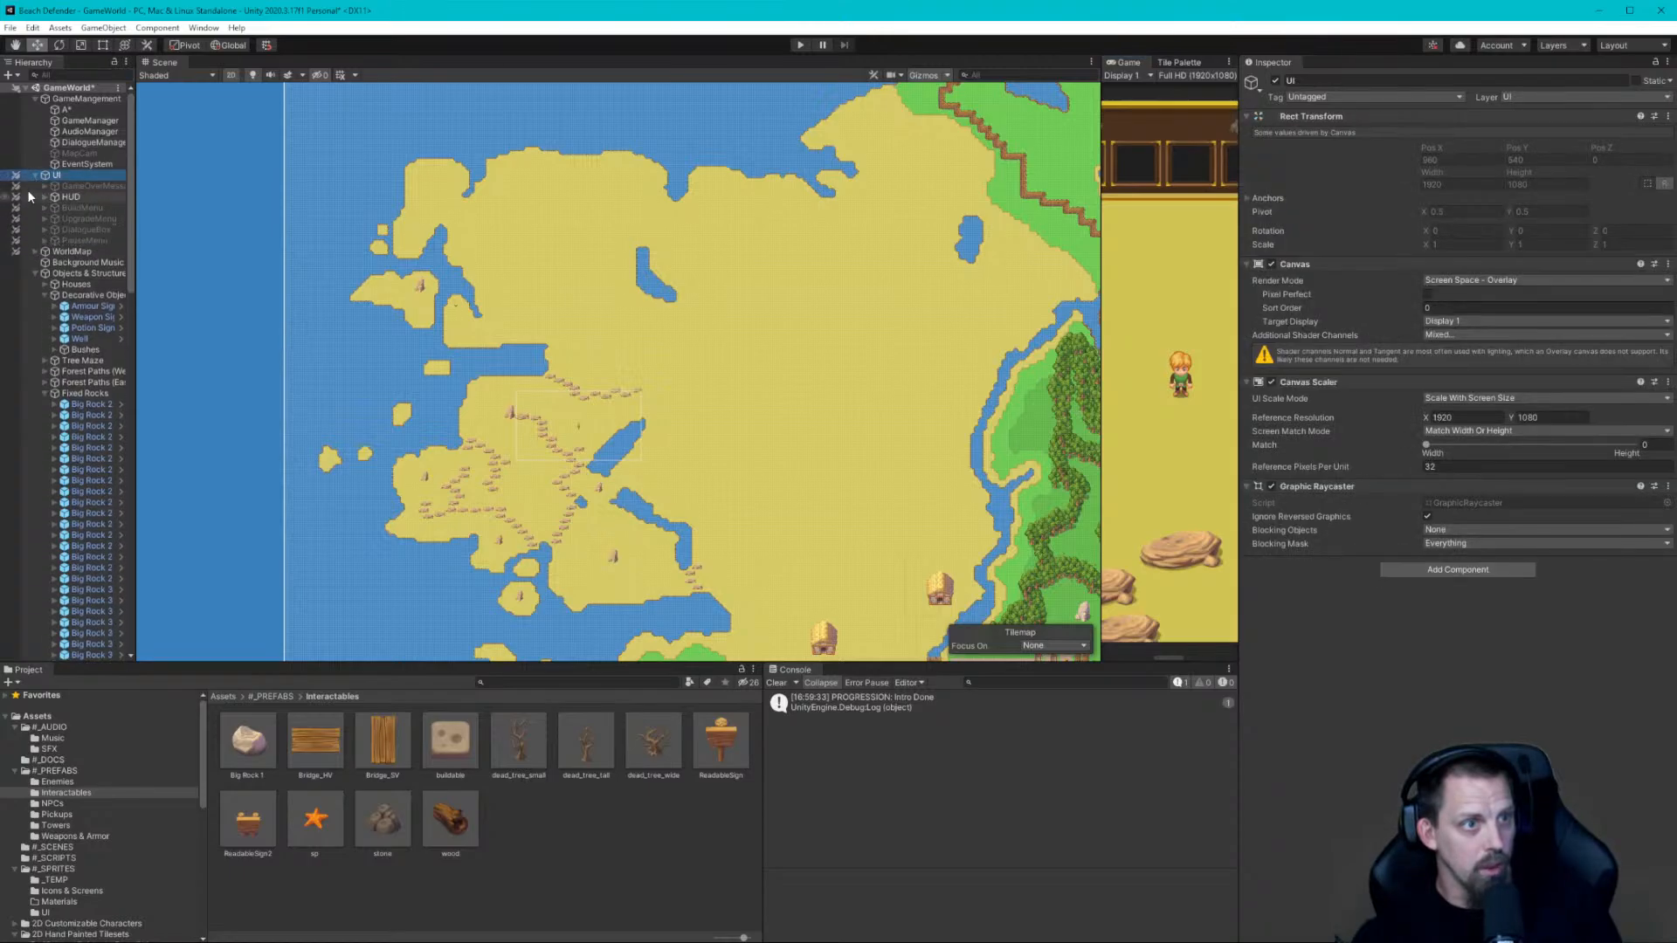
{"action": "left_click", "coordinate": [81, 229]}
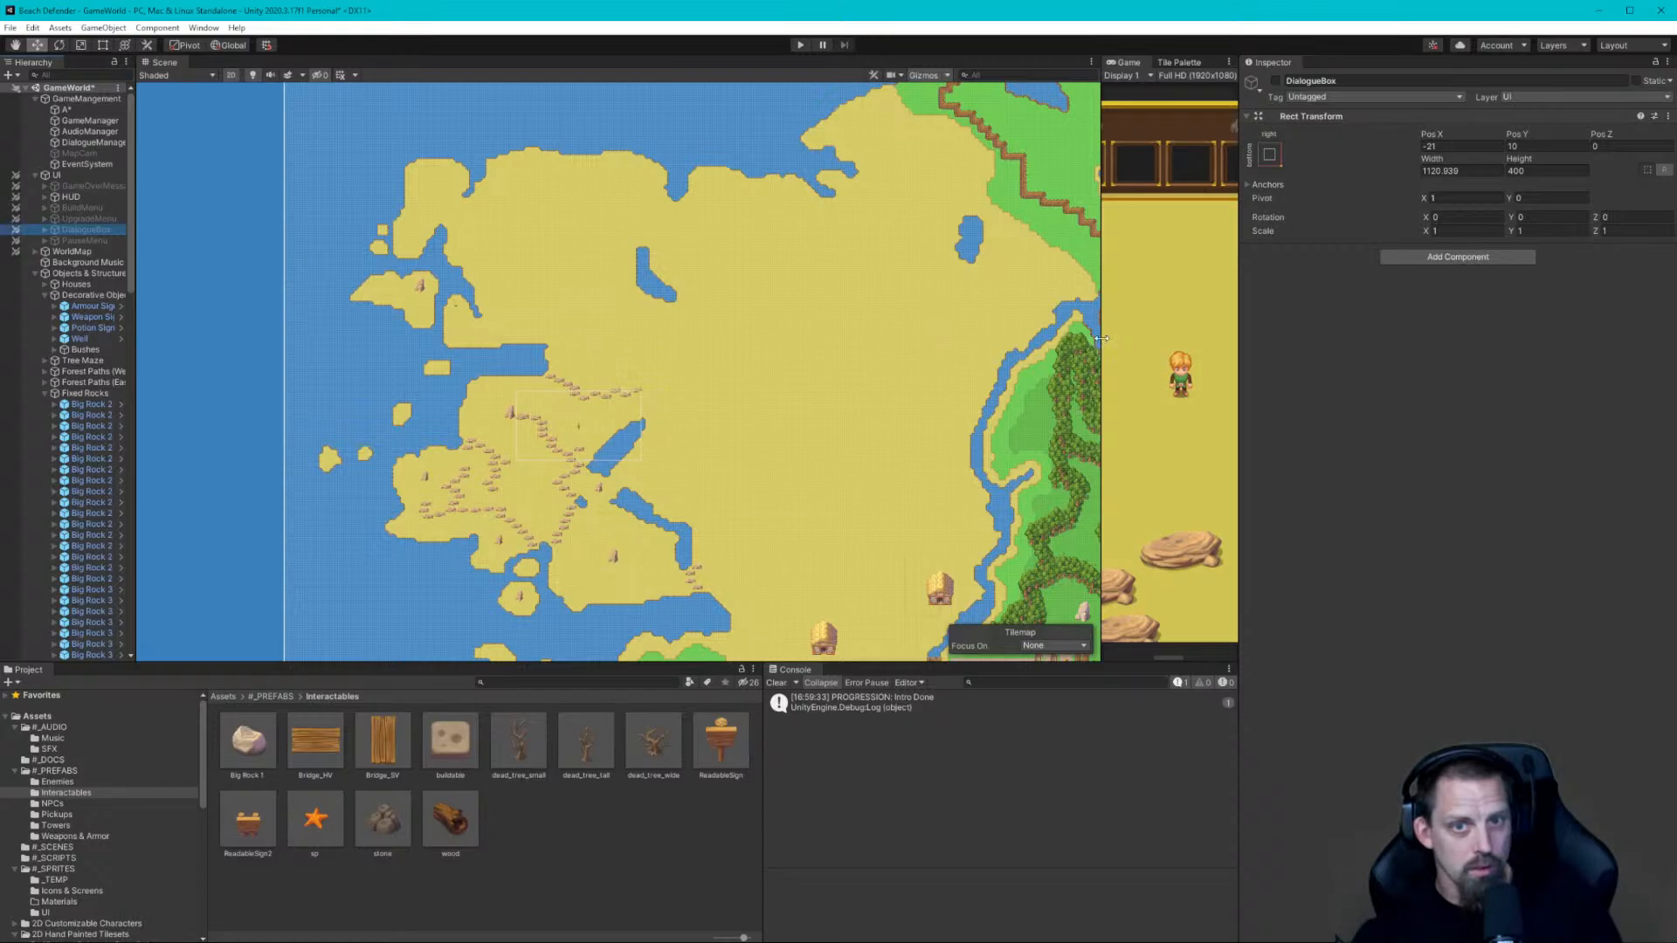
Preview the DialogueBox by activating it in an enlarged Game view, then deactivate it and restore the large Scene view
{"action": "left_click_drag", "start_coordinate": [1102, 339], "coordinate": [247, 331]}
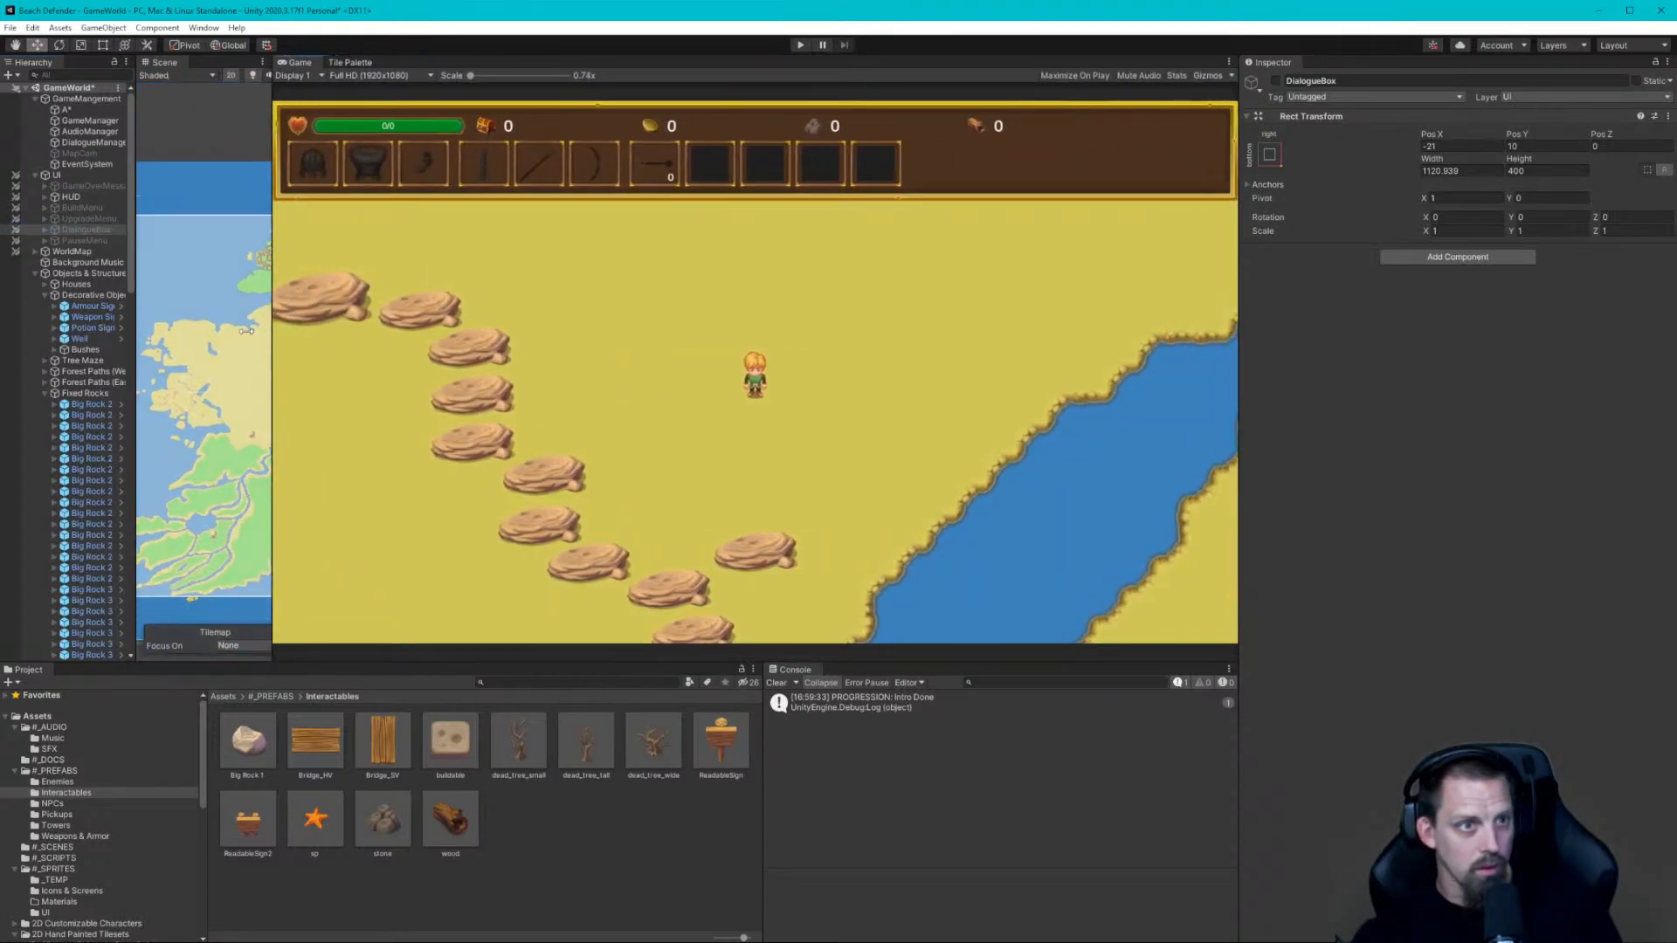
{"action": "left_click", "coordinate": [1276, 81]}
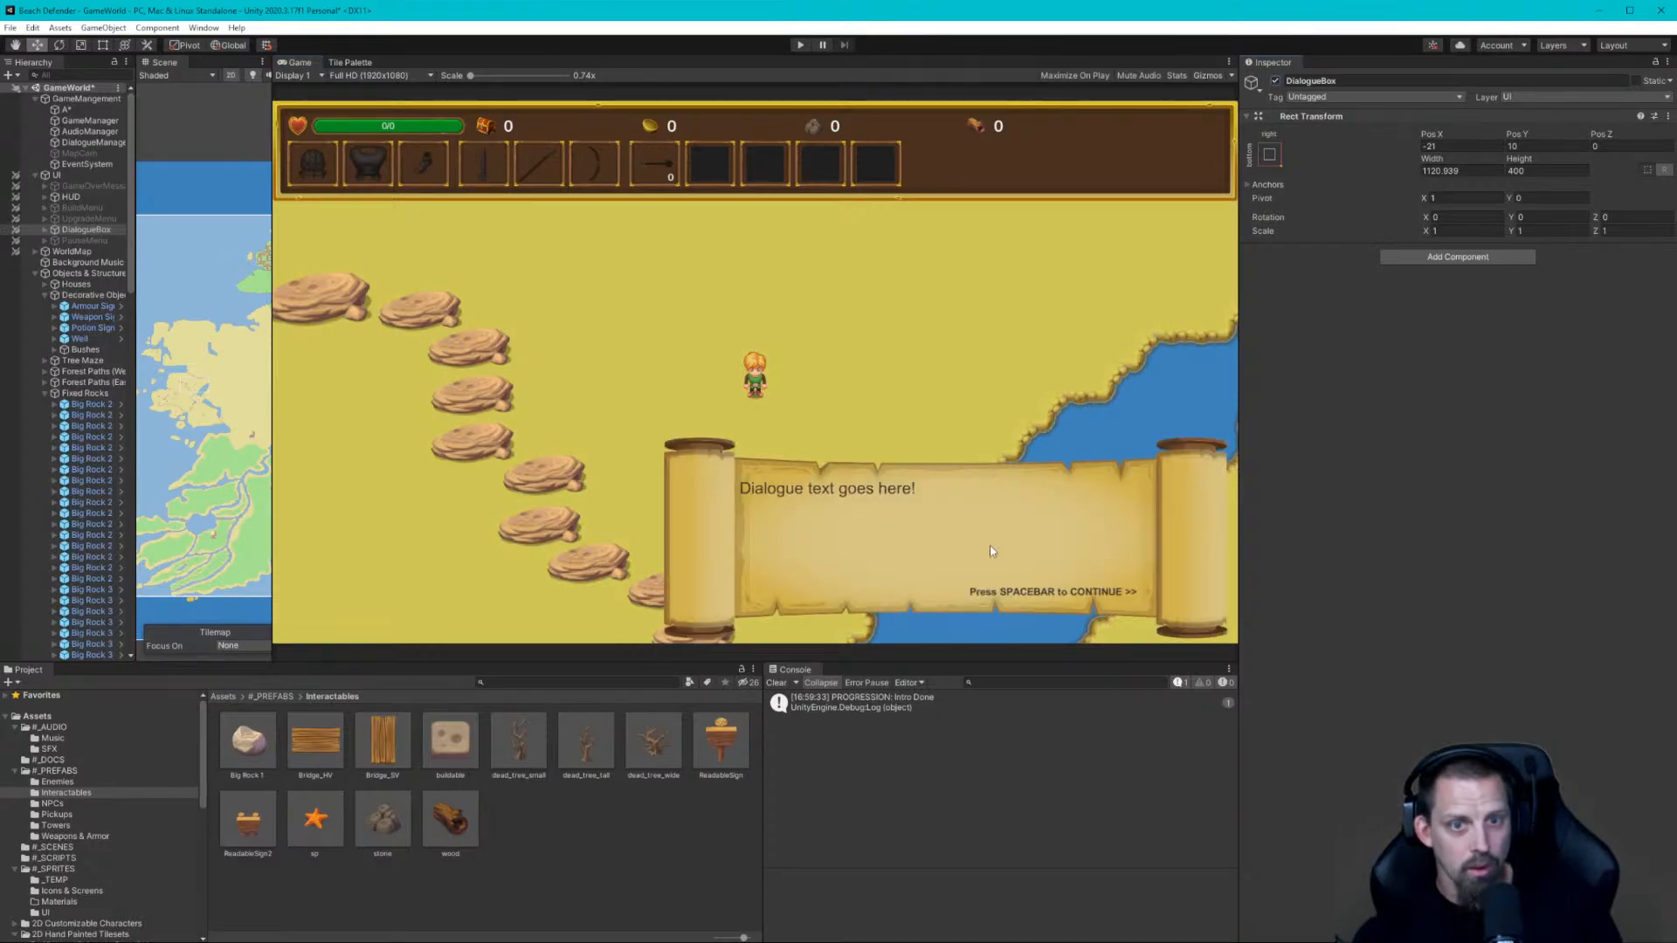
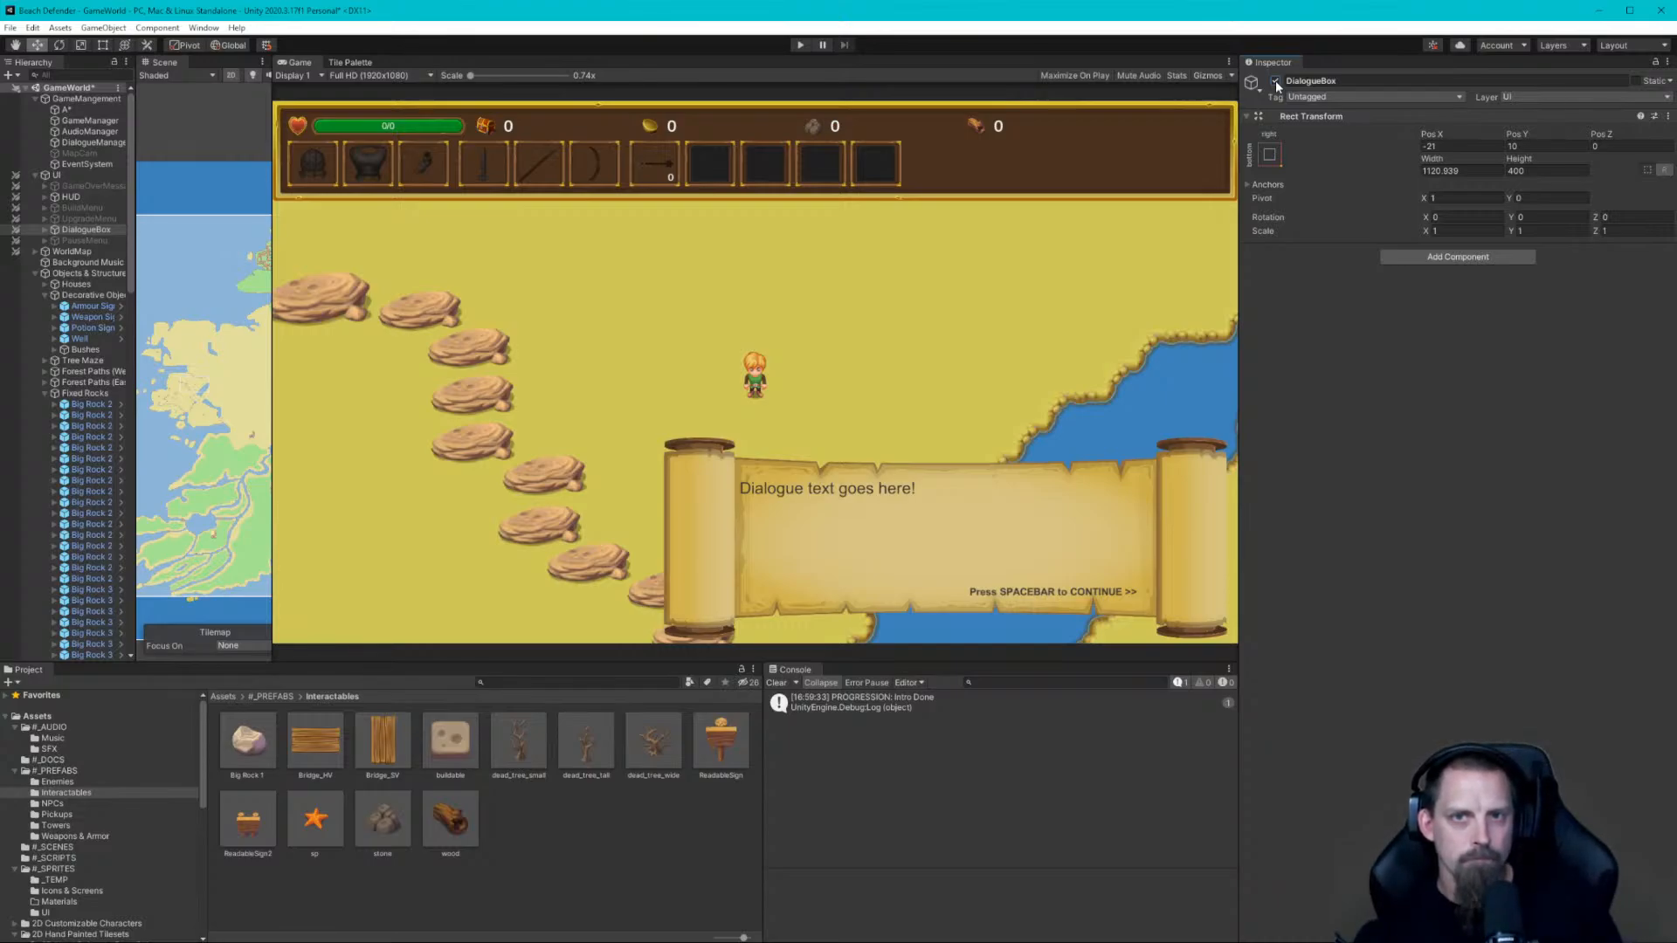
{"action": "left_click", "coordinate": [1275, 82]}
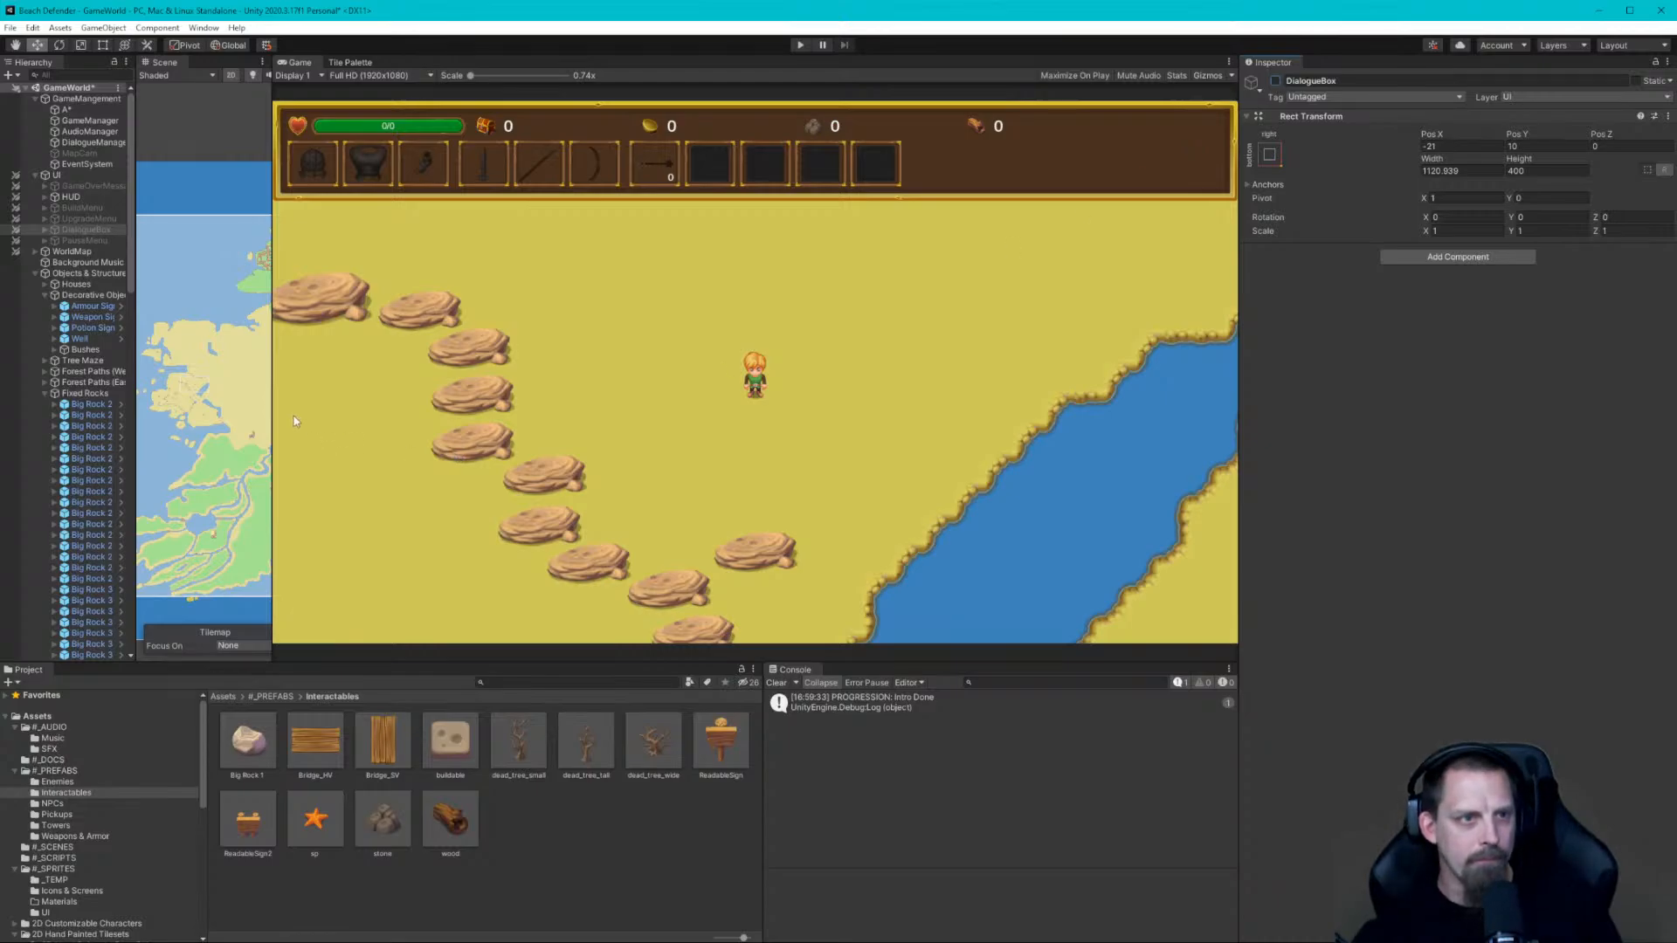
{"action": "left_click_drag", "start_coordinate": [271, 404], "coordinate": [1102, 397]}
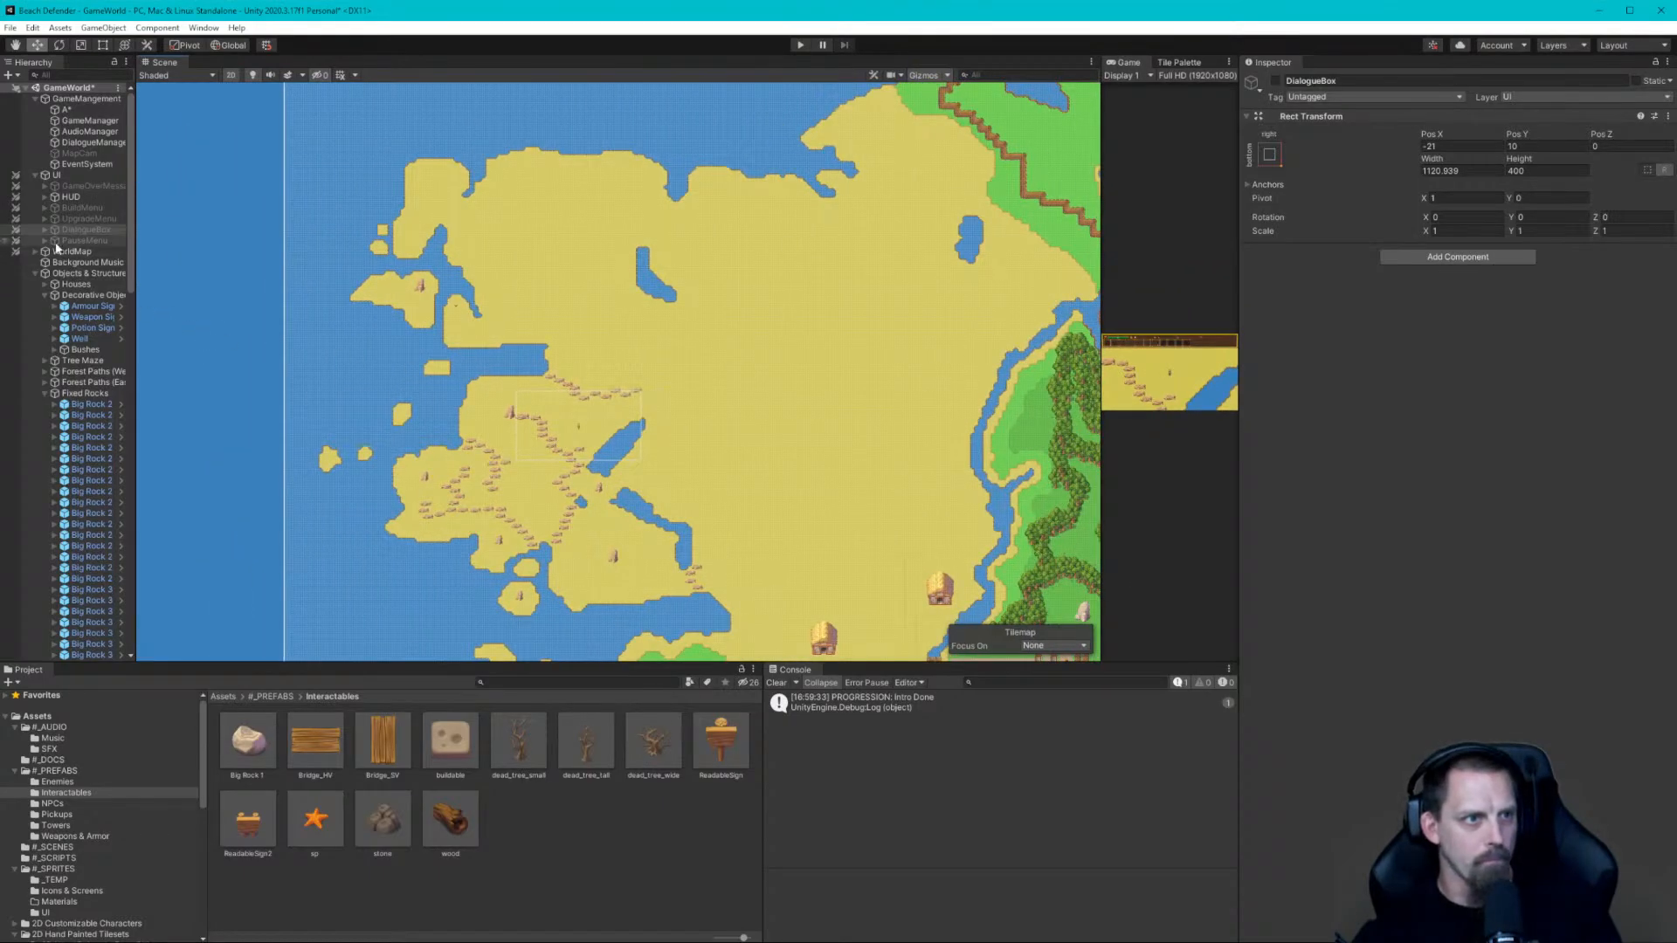
{"action": "left_click", "coordinate": [35, 175]}
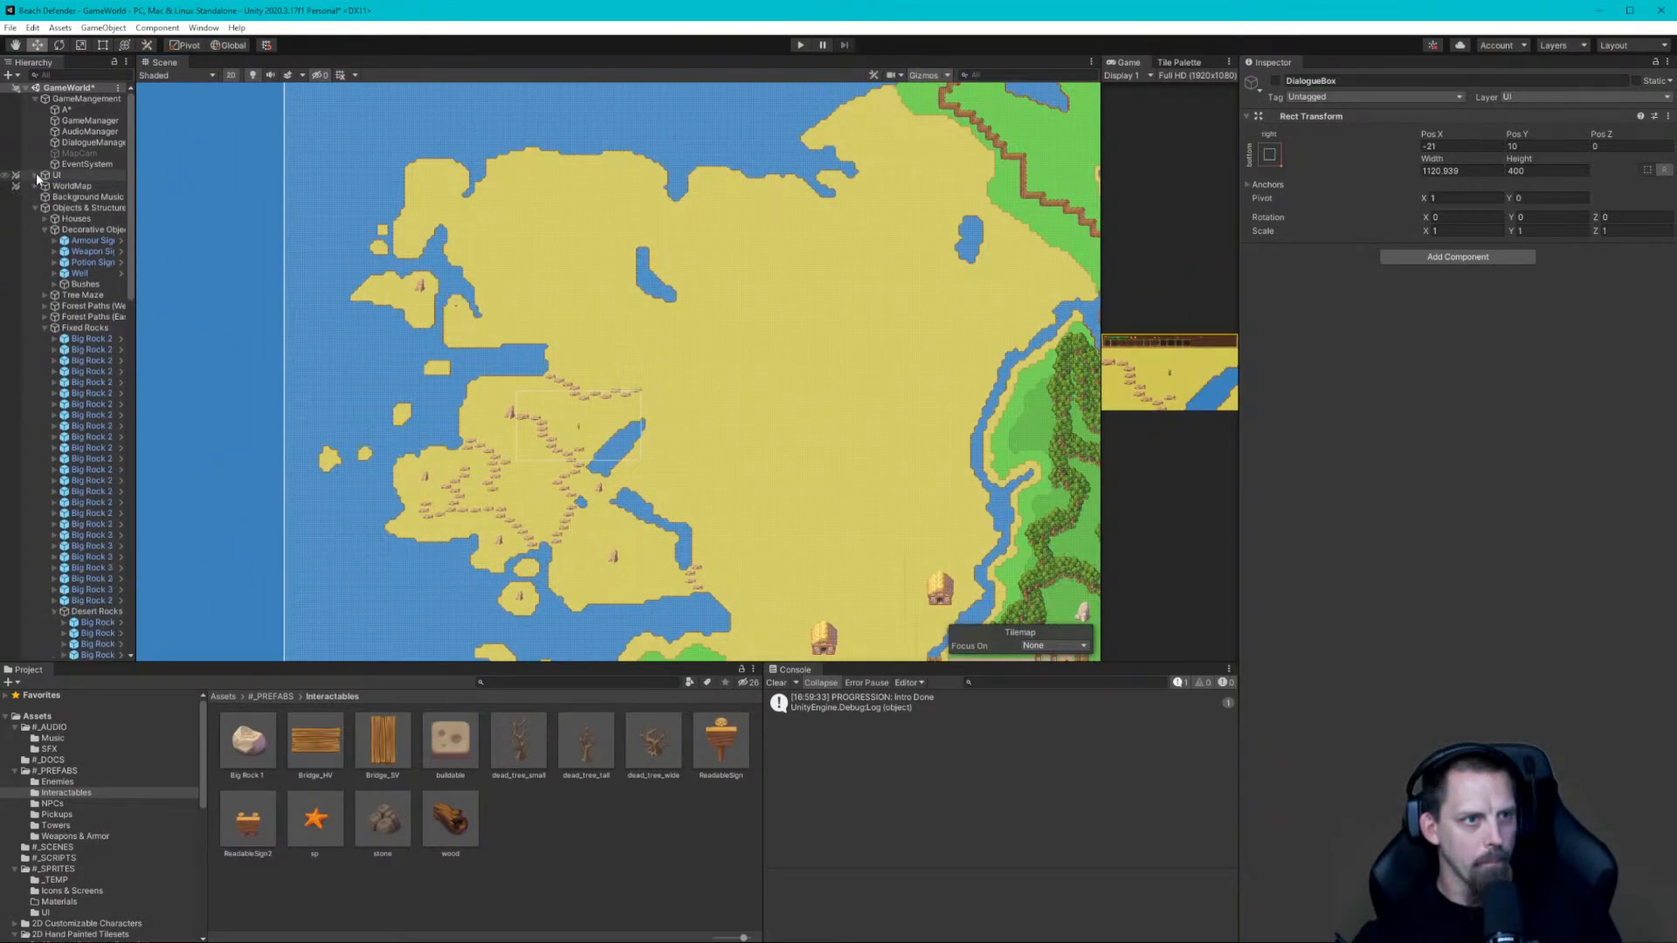
Duplicate the tall rock in the south of the rocky peninsula and place the copy on the open sand east of the diagonal lake
{"action": "scroll", "coordinate": [559, 494], "scroll_direction": "up", "scroll_amount": 3}
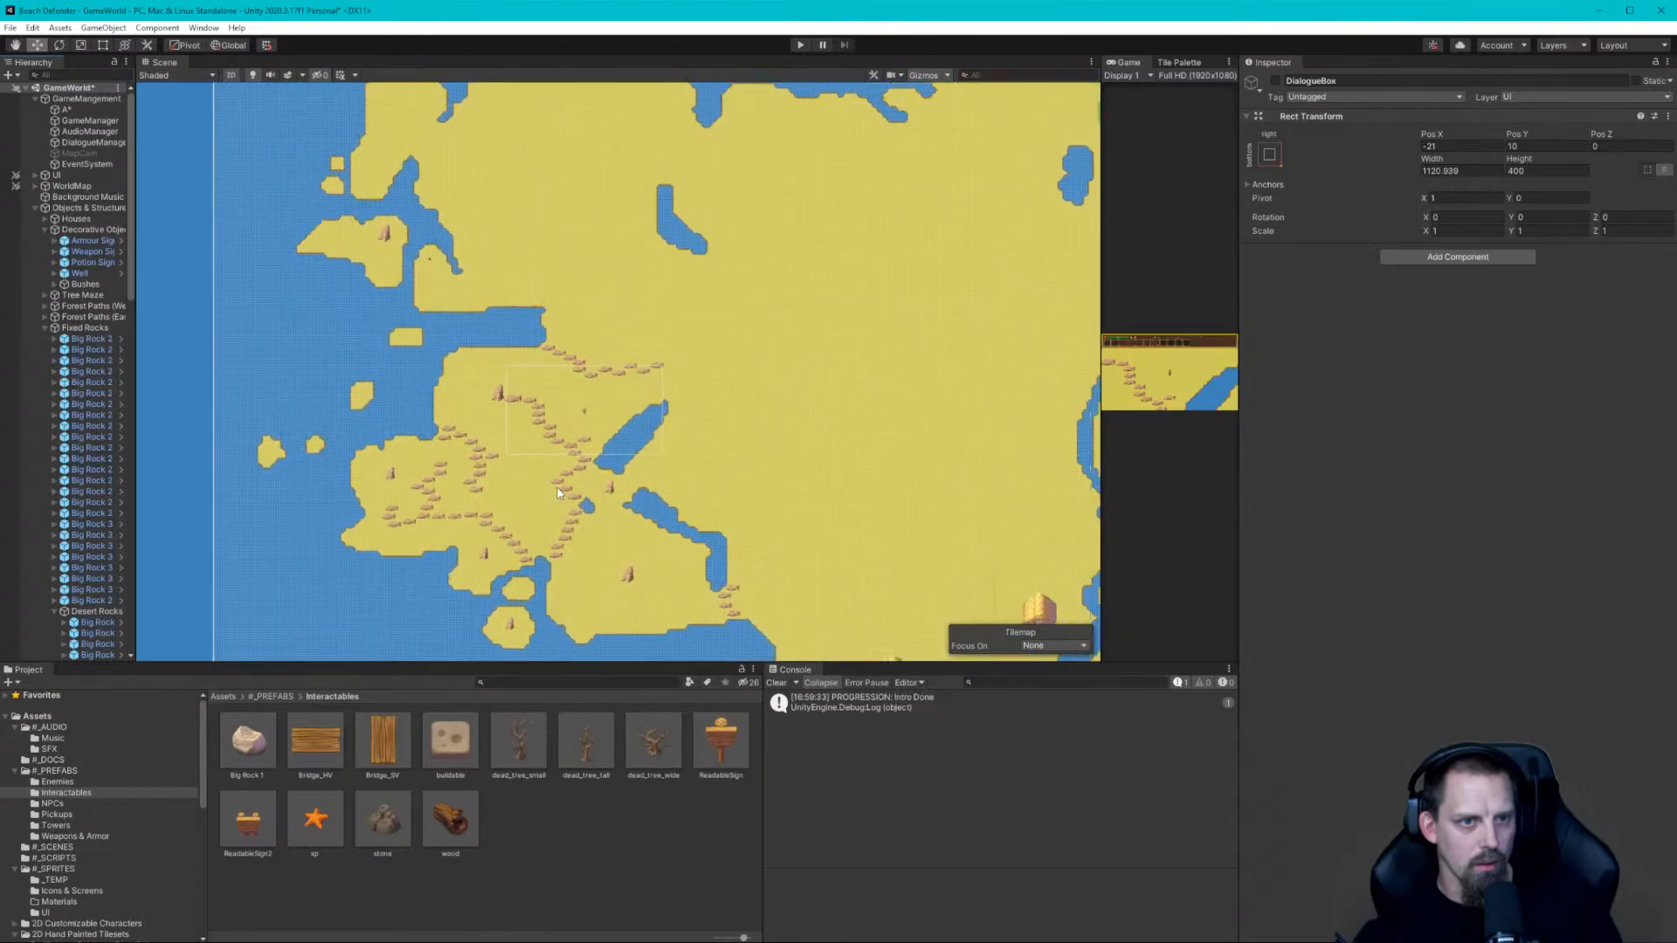
{"action": "scroll", "coordinate": [559, 494], "scroll_direction": "up", "scroll_amount": 4}
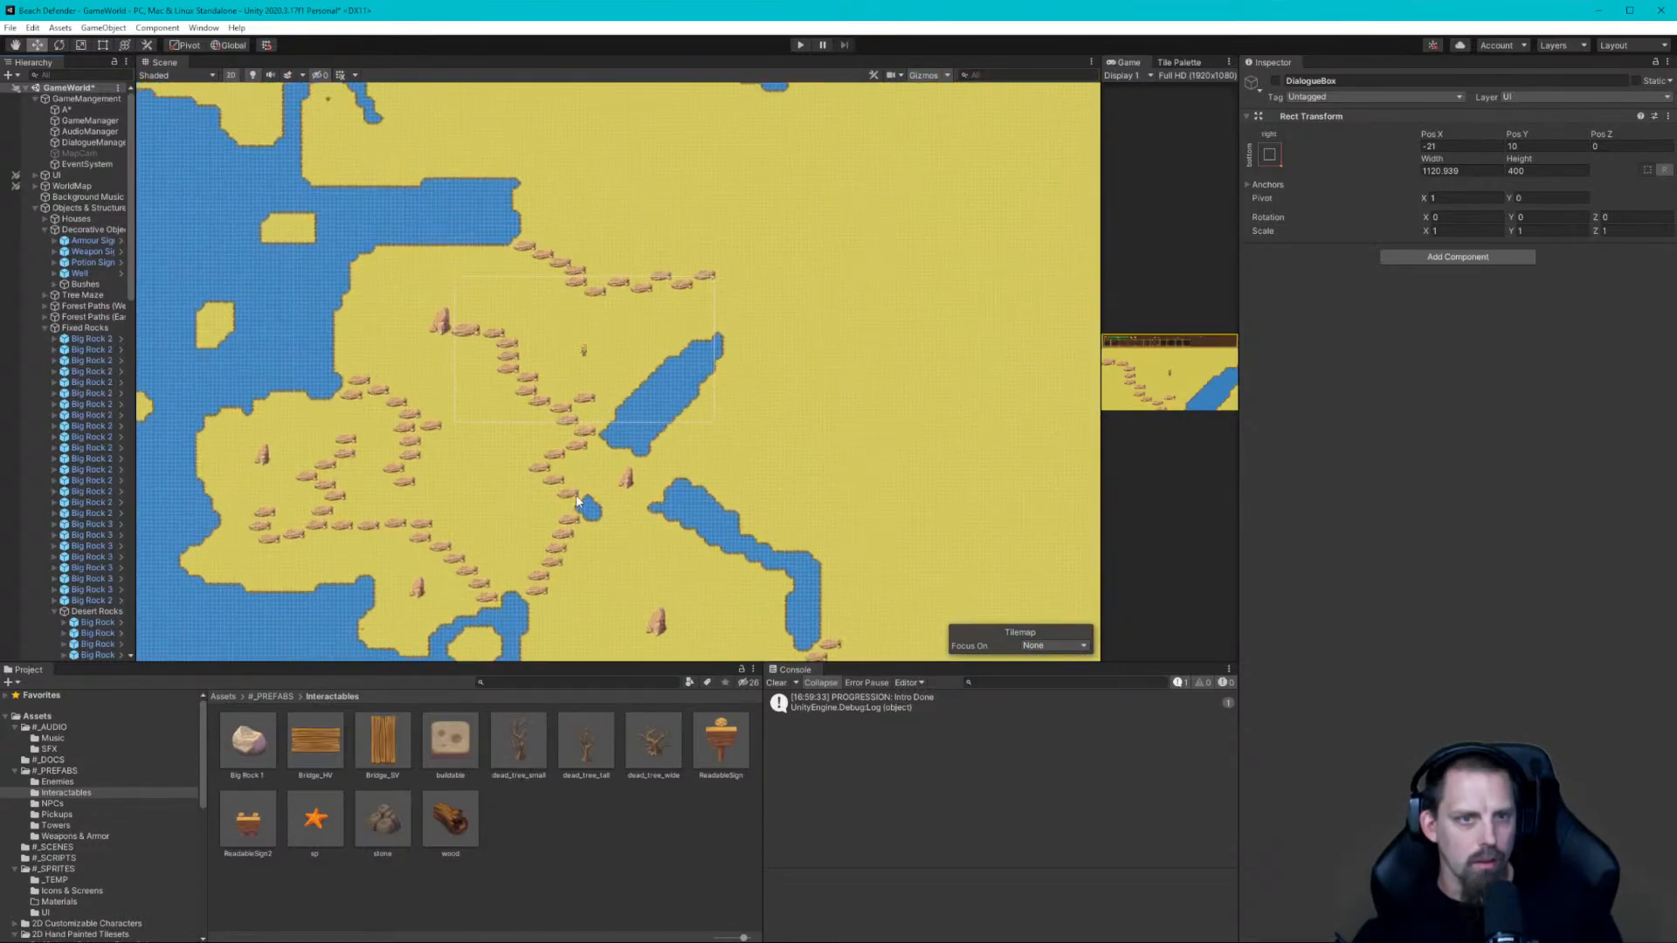
{"action": "scroll", "coordinate": [576, 502], "scroll_direction": "down", "scroll_amount": 2}
{"action": "middle_click_drag", "start_coordinate": [664, 511], "coordinate": [593, 414]}
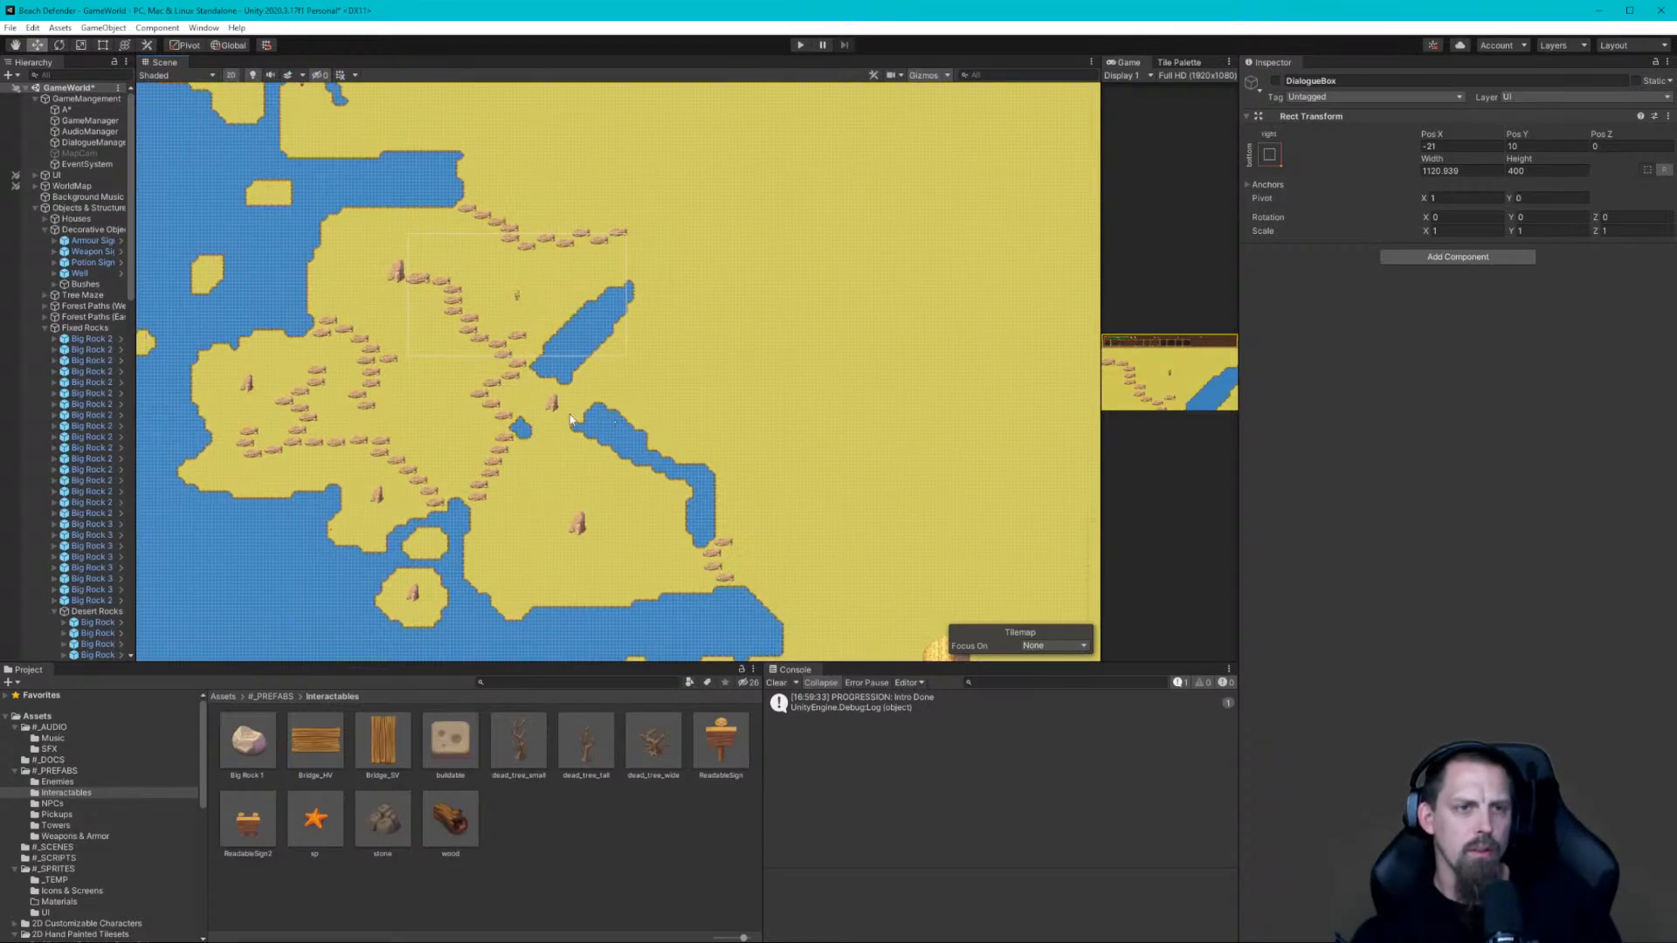
{"action": "scroll", "coordinate": [625, 427], "scroll_direction": "up", "scroll_amount": 1}
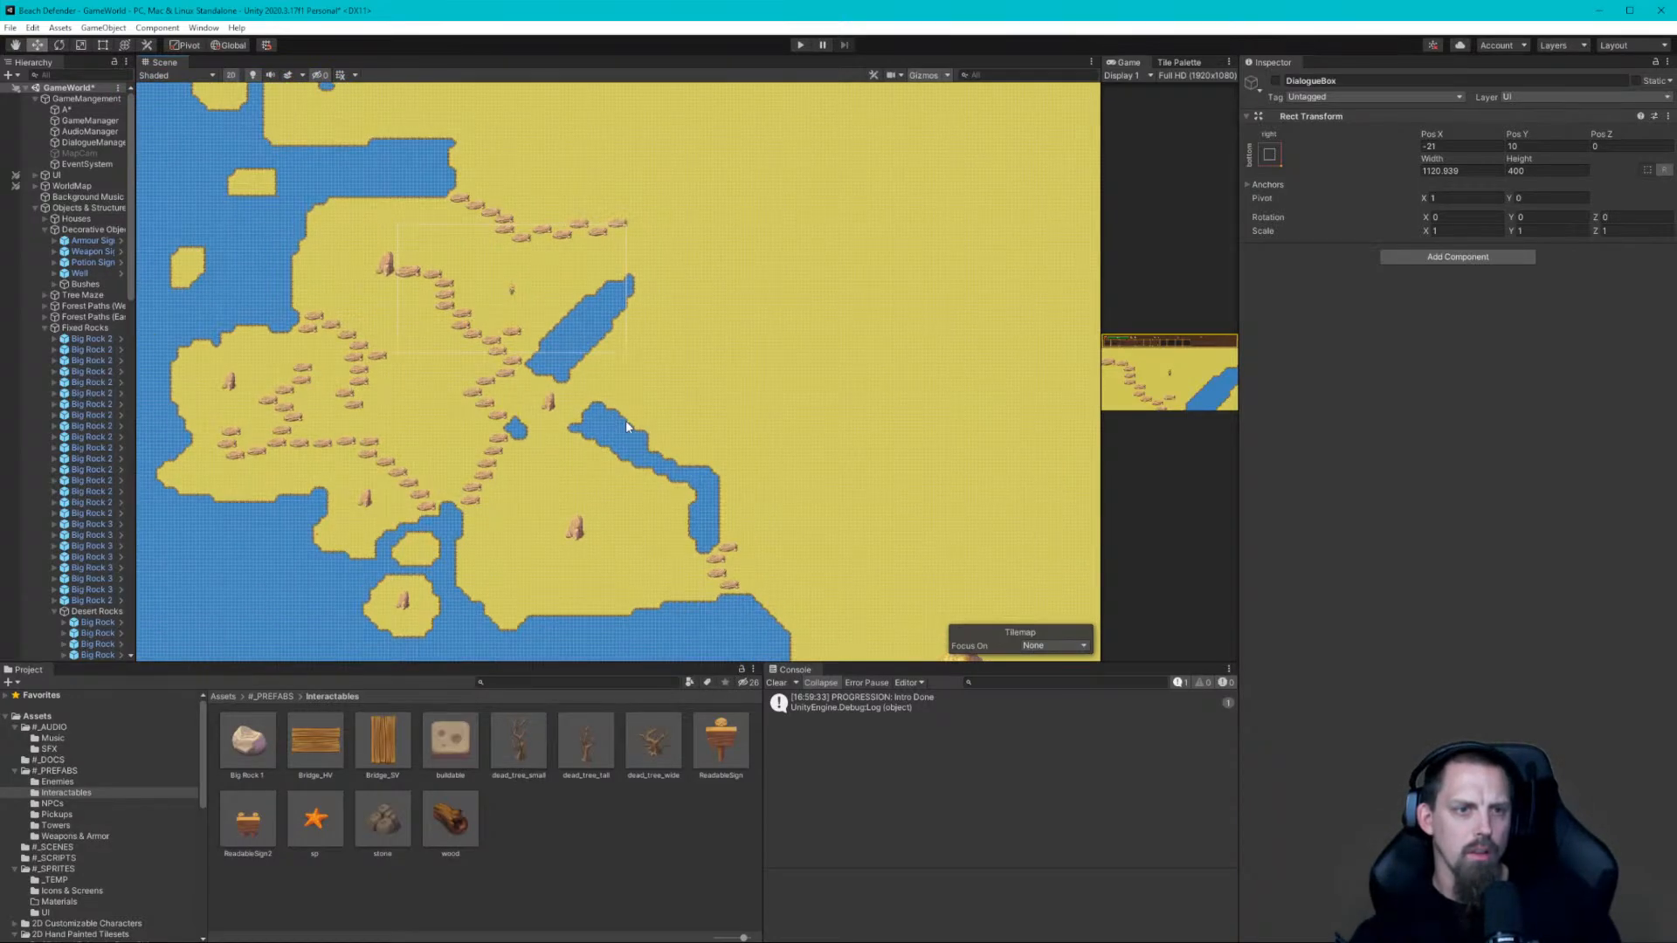
{"action": "scroll", "coordinate": [625, 426], "scroll_direction": "down", "scroll_amount": 6}
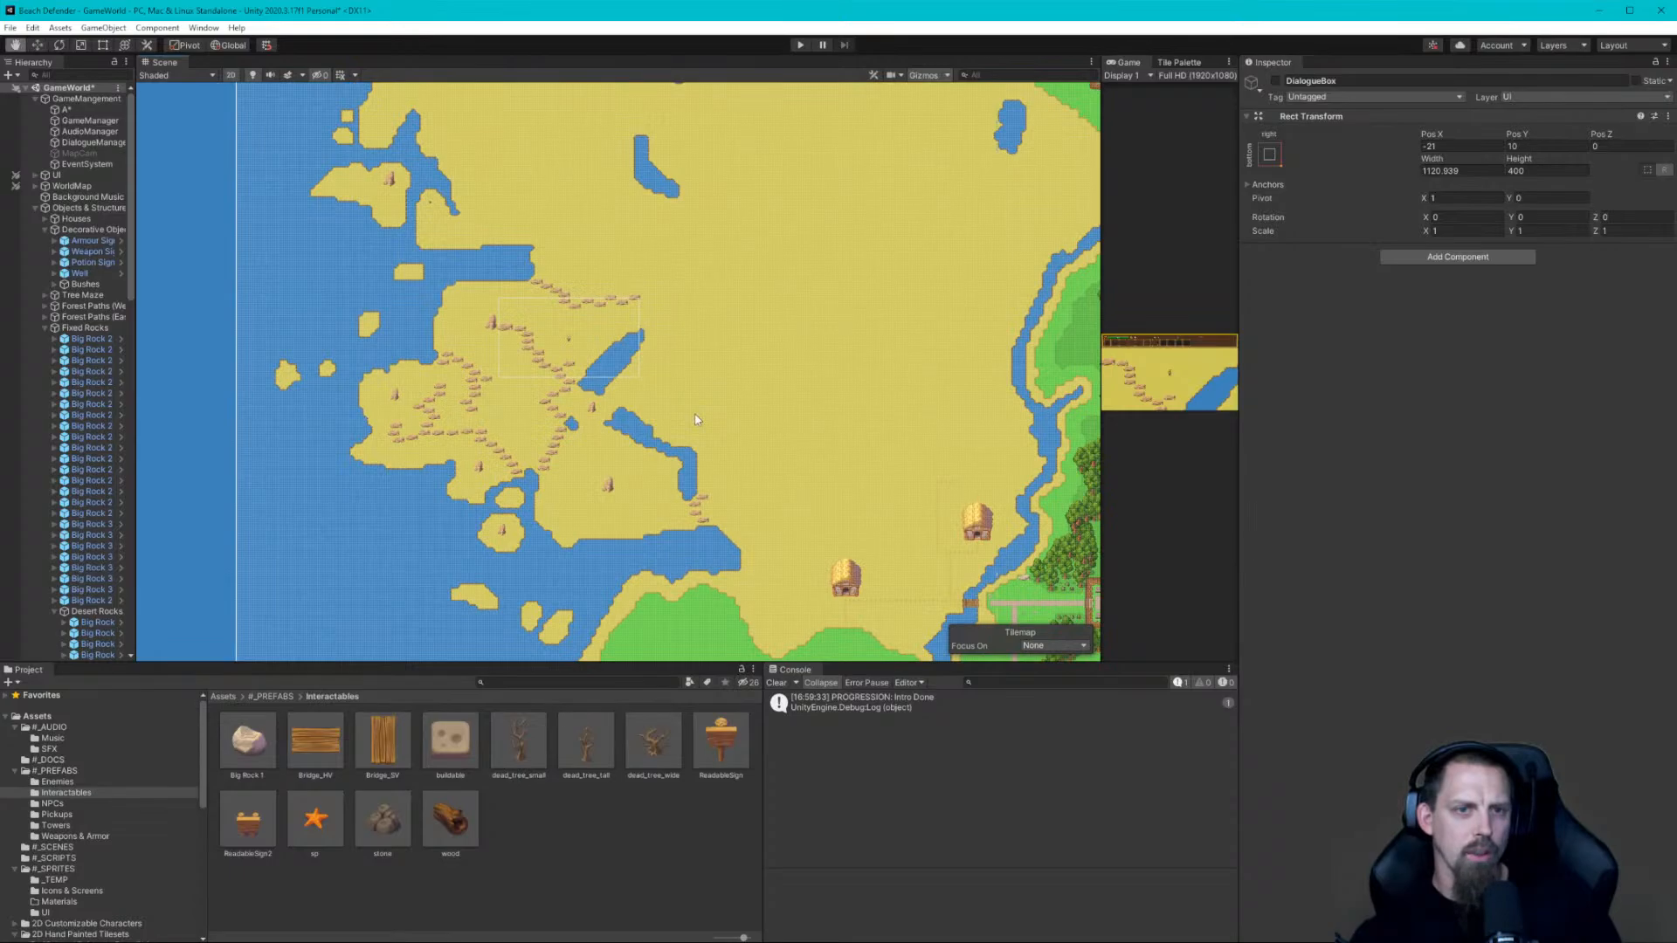
{"action": "middle_click_drag", "start_coordinate": [696, 419], "coordinate": [602, 442]}
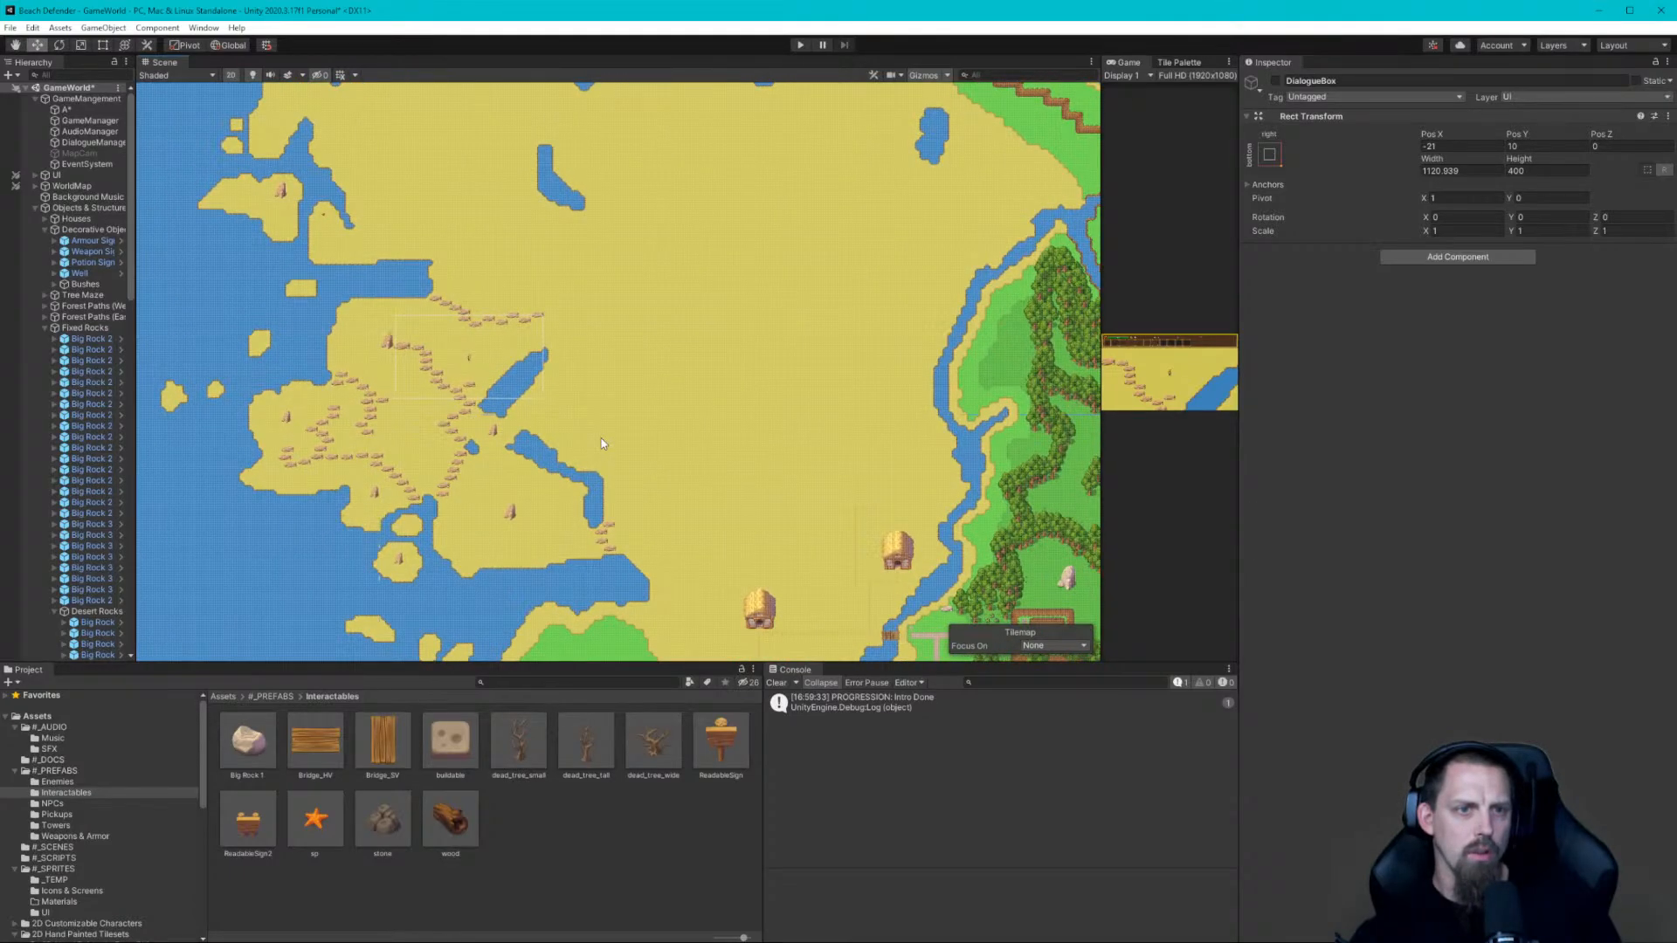
{"action": "left_click", "coordinate": [512, 516]}
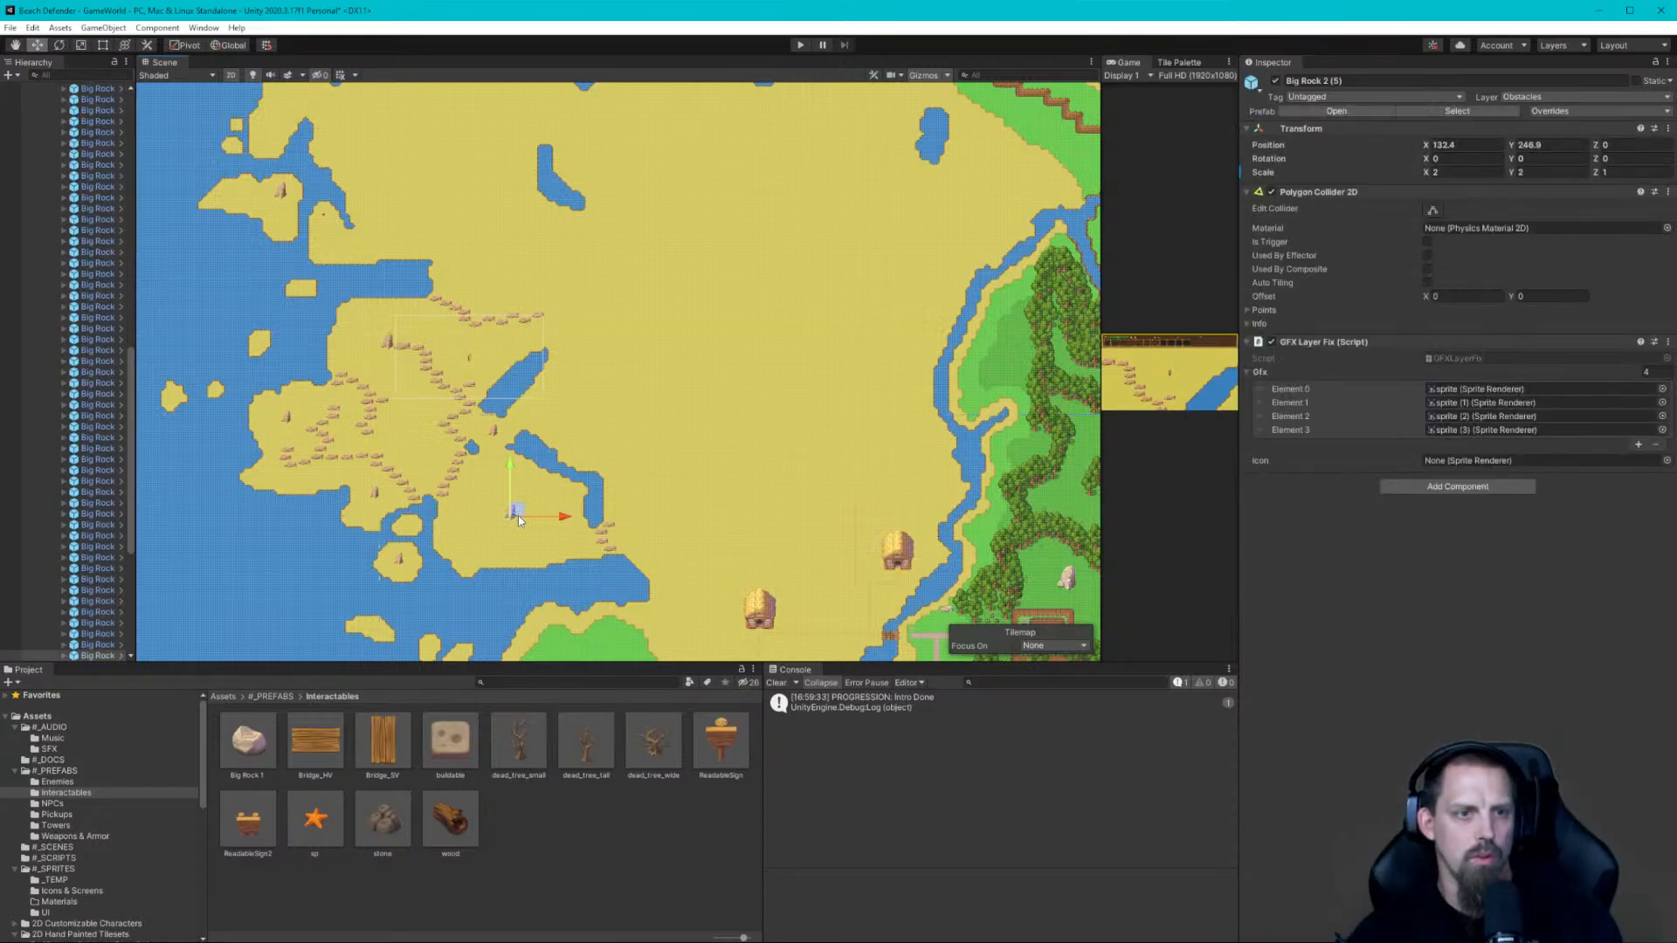
{"action": "left_click_drag", "start_coordinate": [536, 492], "coordinate": [591, 415]}
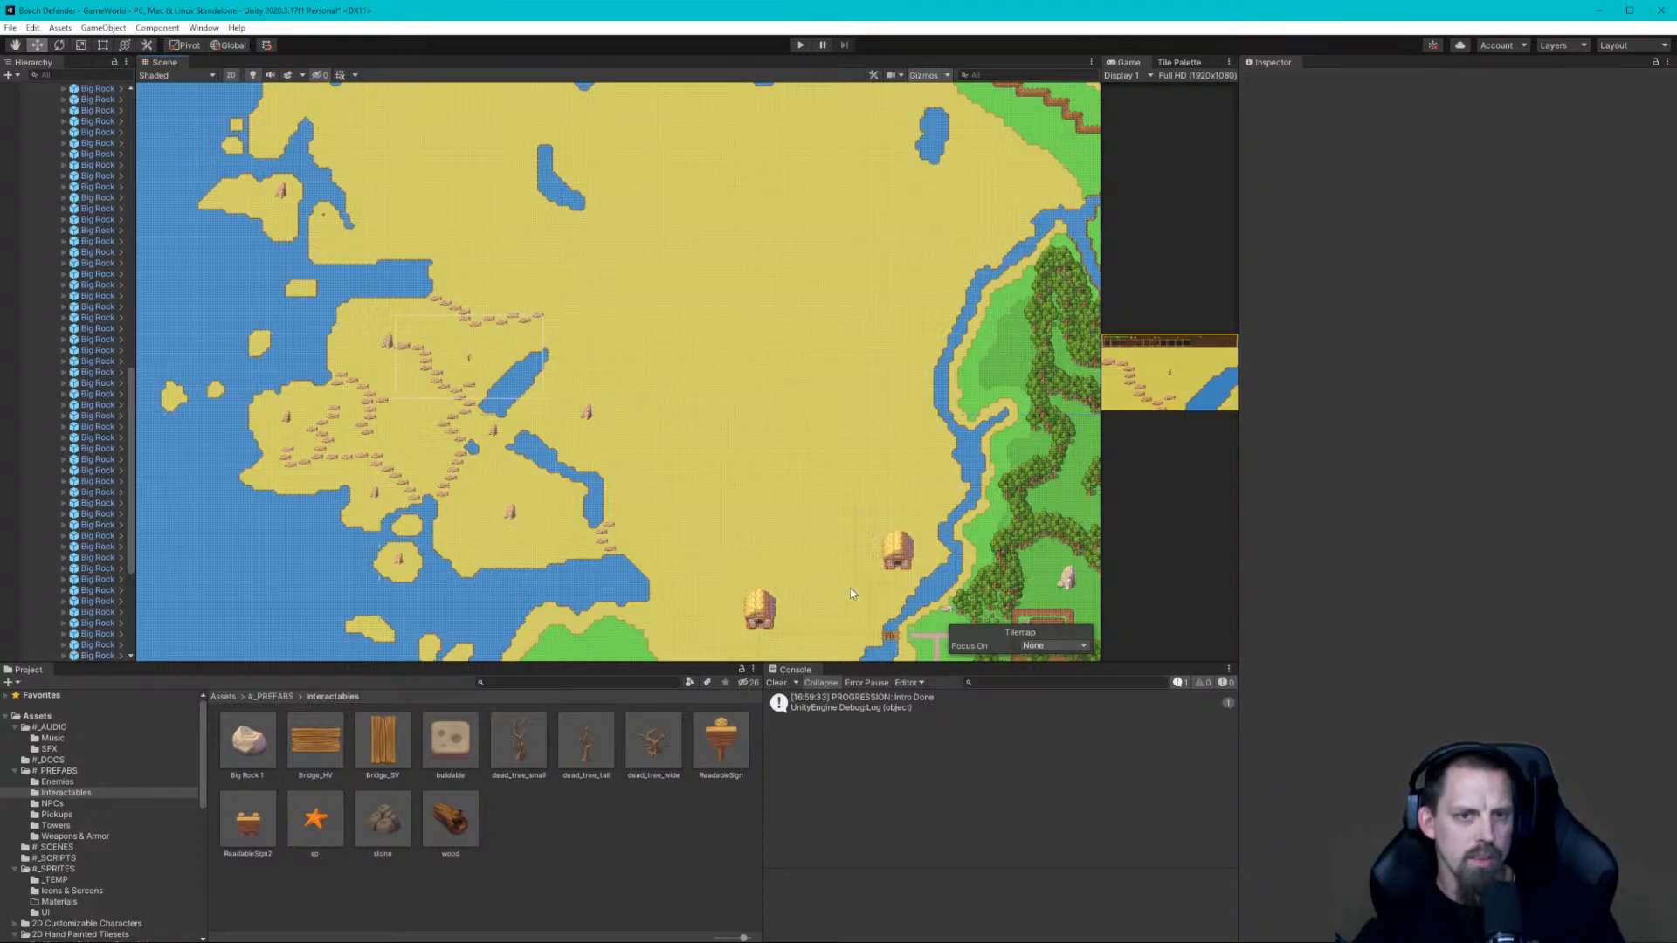
{"action": "left_click", "coordinate": [808, 535]}
Examine the terrain from the desert houses and river crossing to the village roads, then the open desert up to its northern coast
{"action": "scroll", "coordinate": [808, 535], "scroll_direction": "down", "scroll_amount": 1}
{"action": "middle_click_drag", "start_coordinate": [808, 535], "coordinate": [685, 344]}
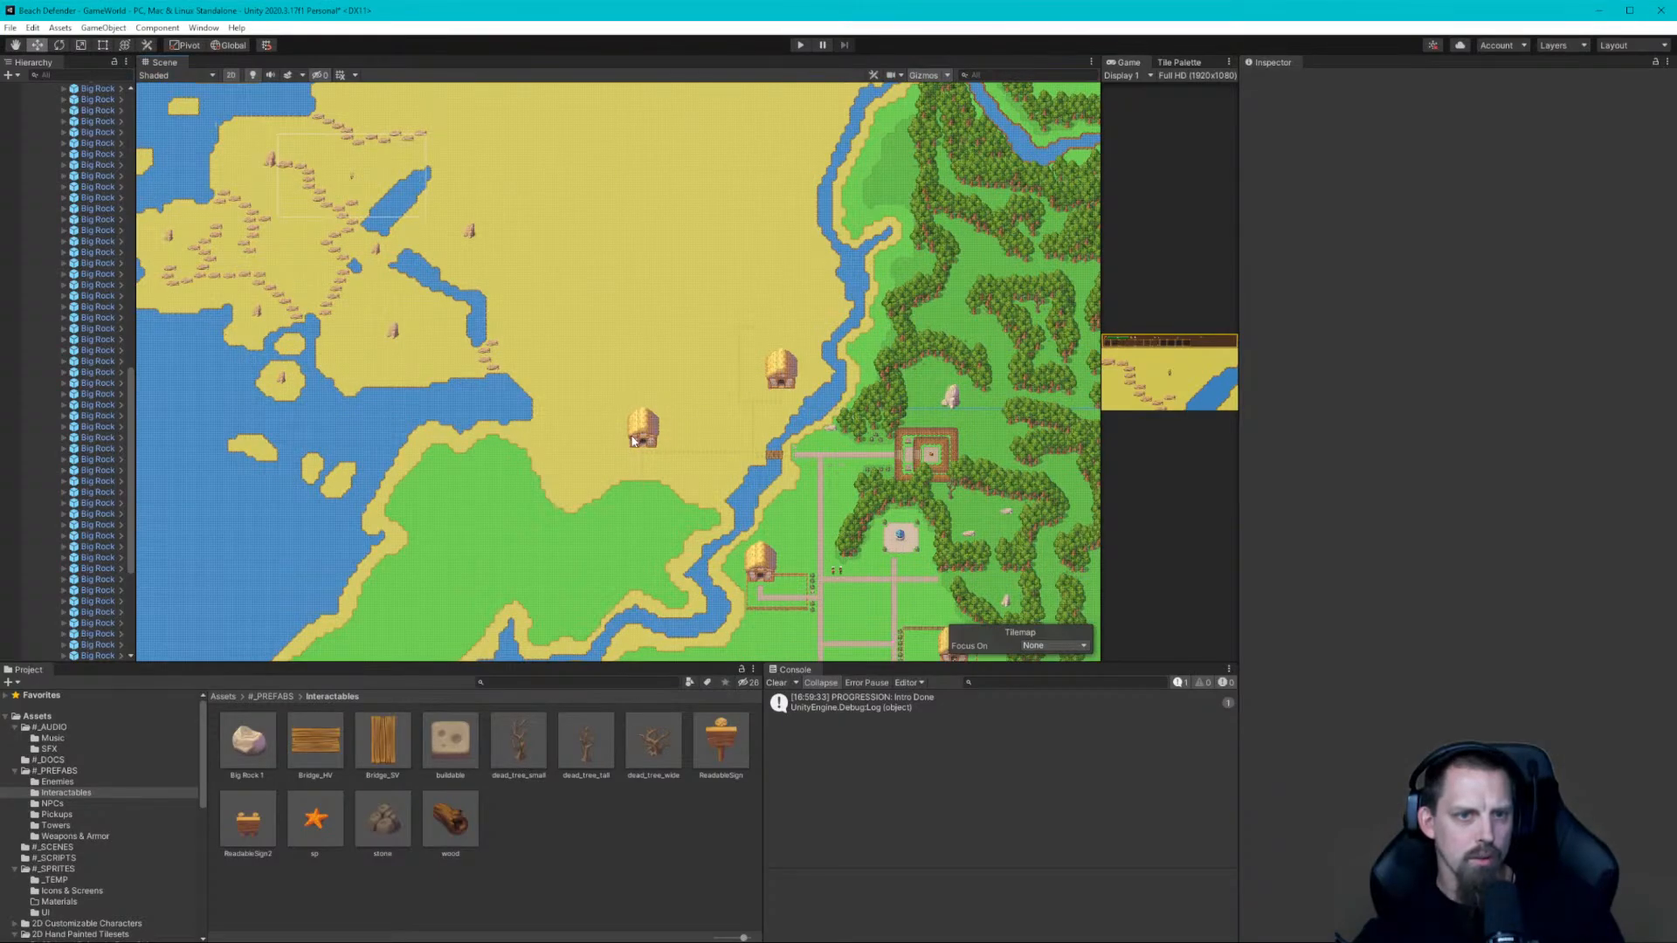
{"action": "middle_click_drag", "start_coordinate": [732, 493], "coordinate": [665, 348]}
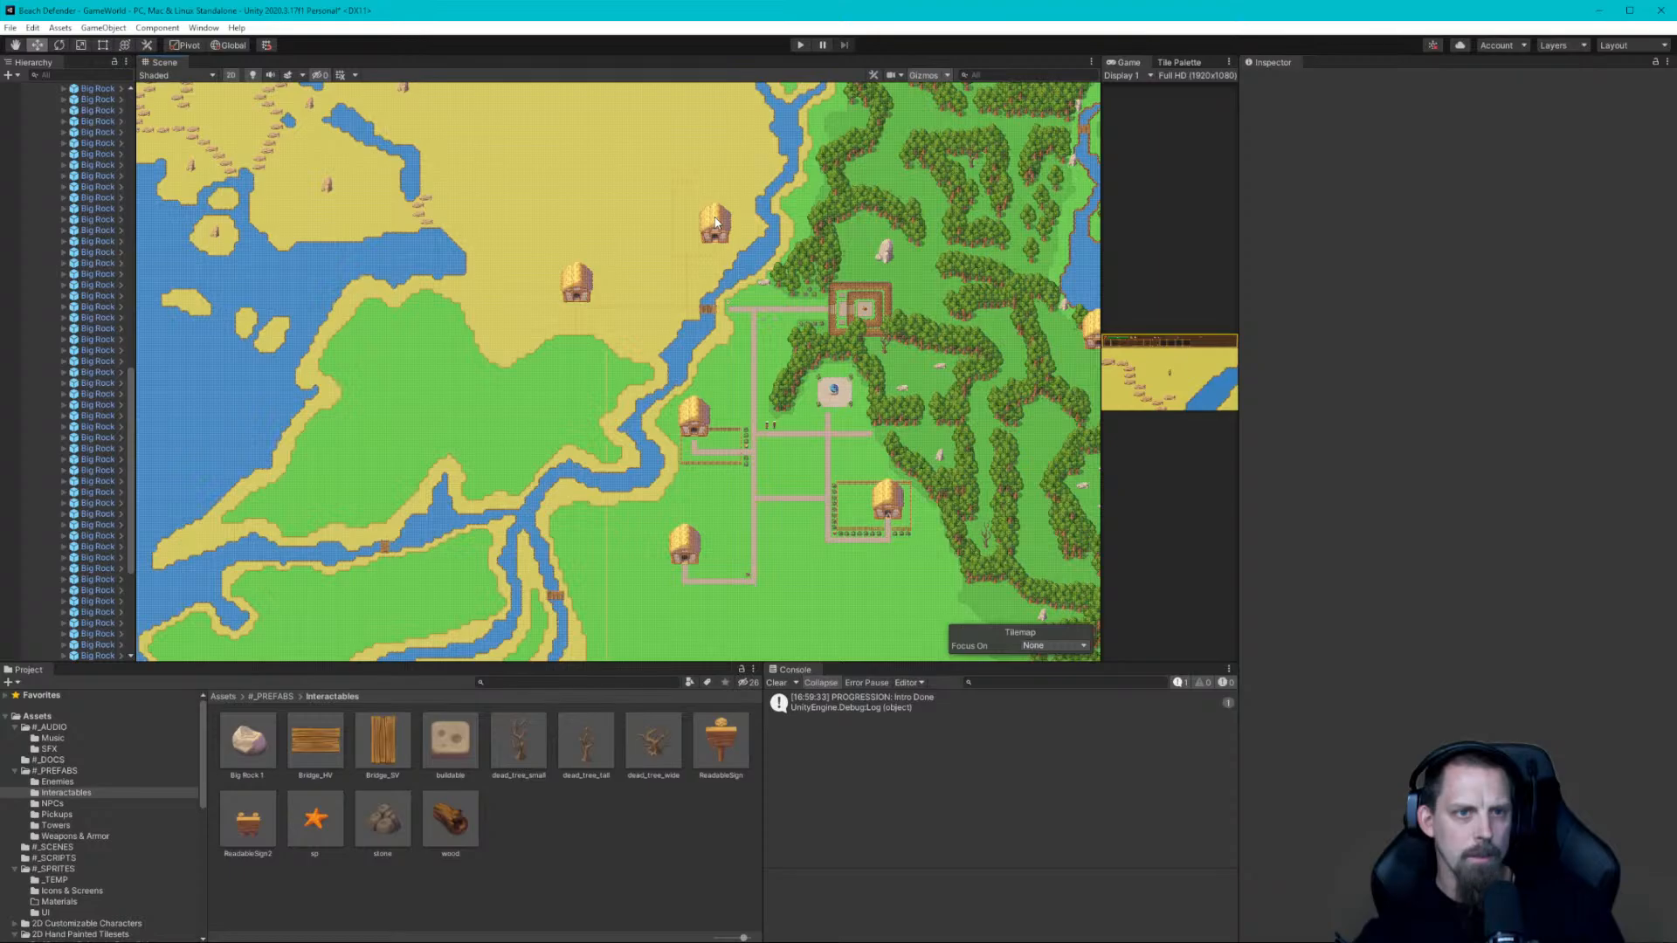
{"action": "middle_click_drag", "start_coordinate": [738, 321], "coordinate": [724, 460]}
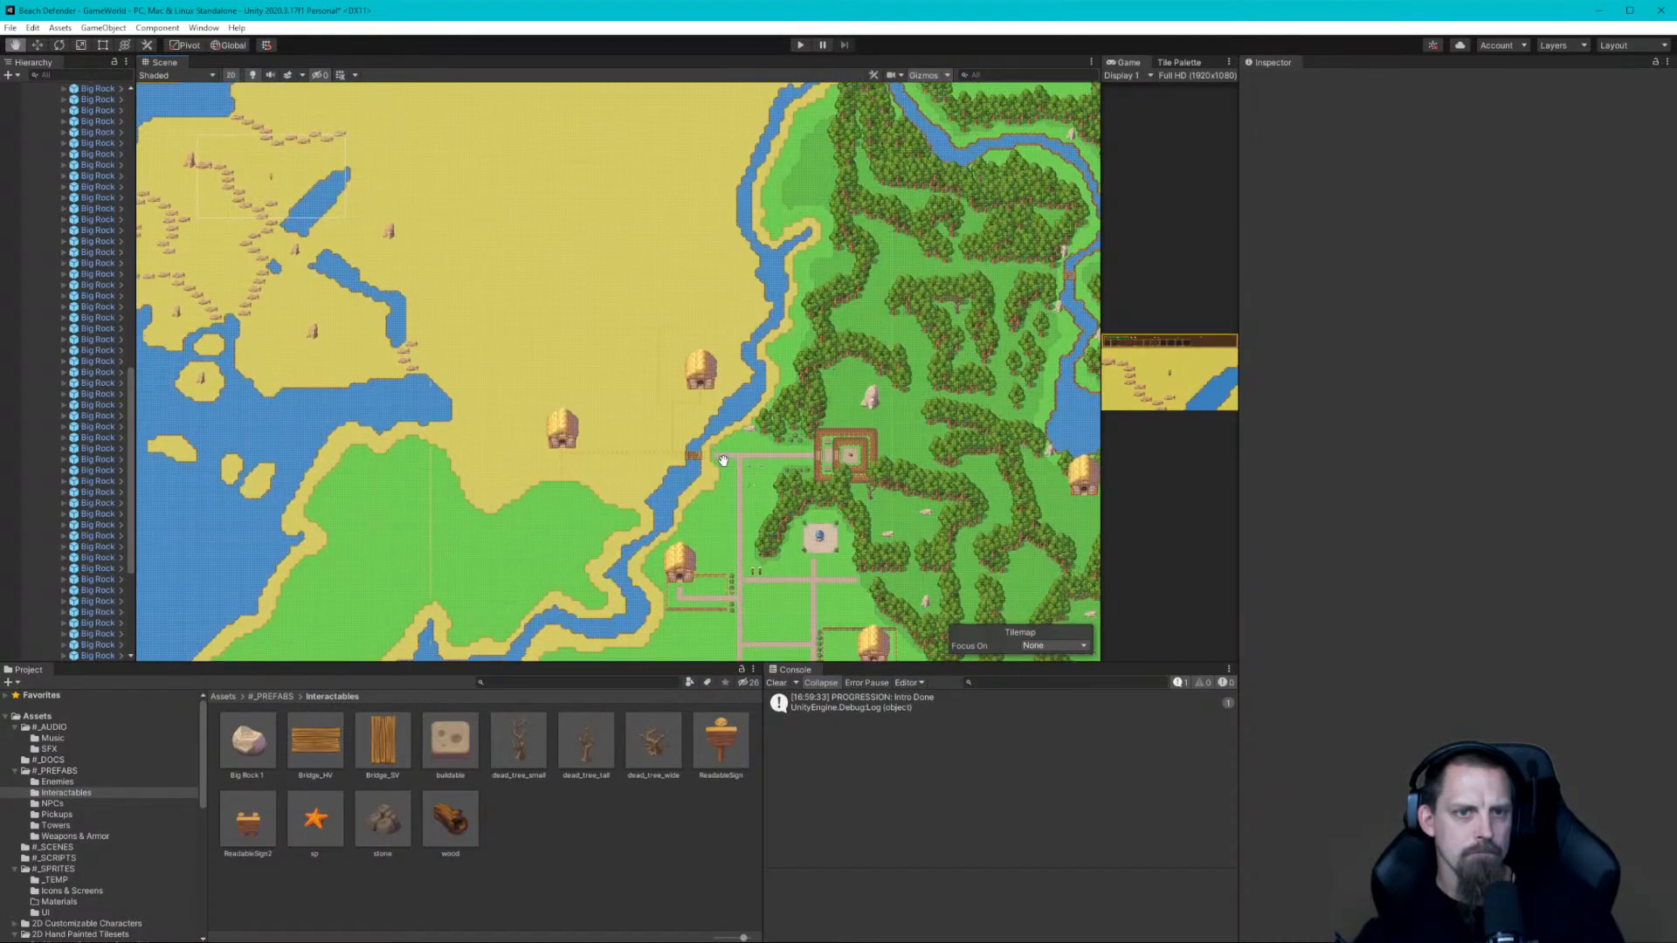
{"action": "middle_click_drag", "start_coordinate": [629, 288], "coordinate": [759, 253]}
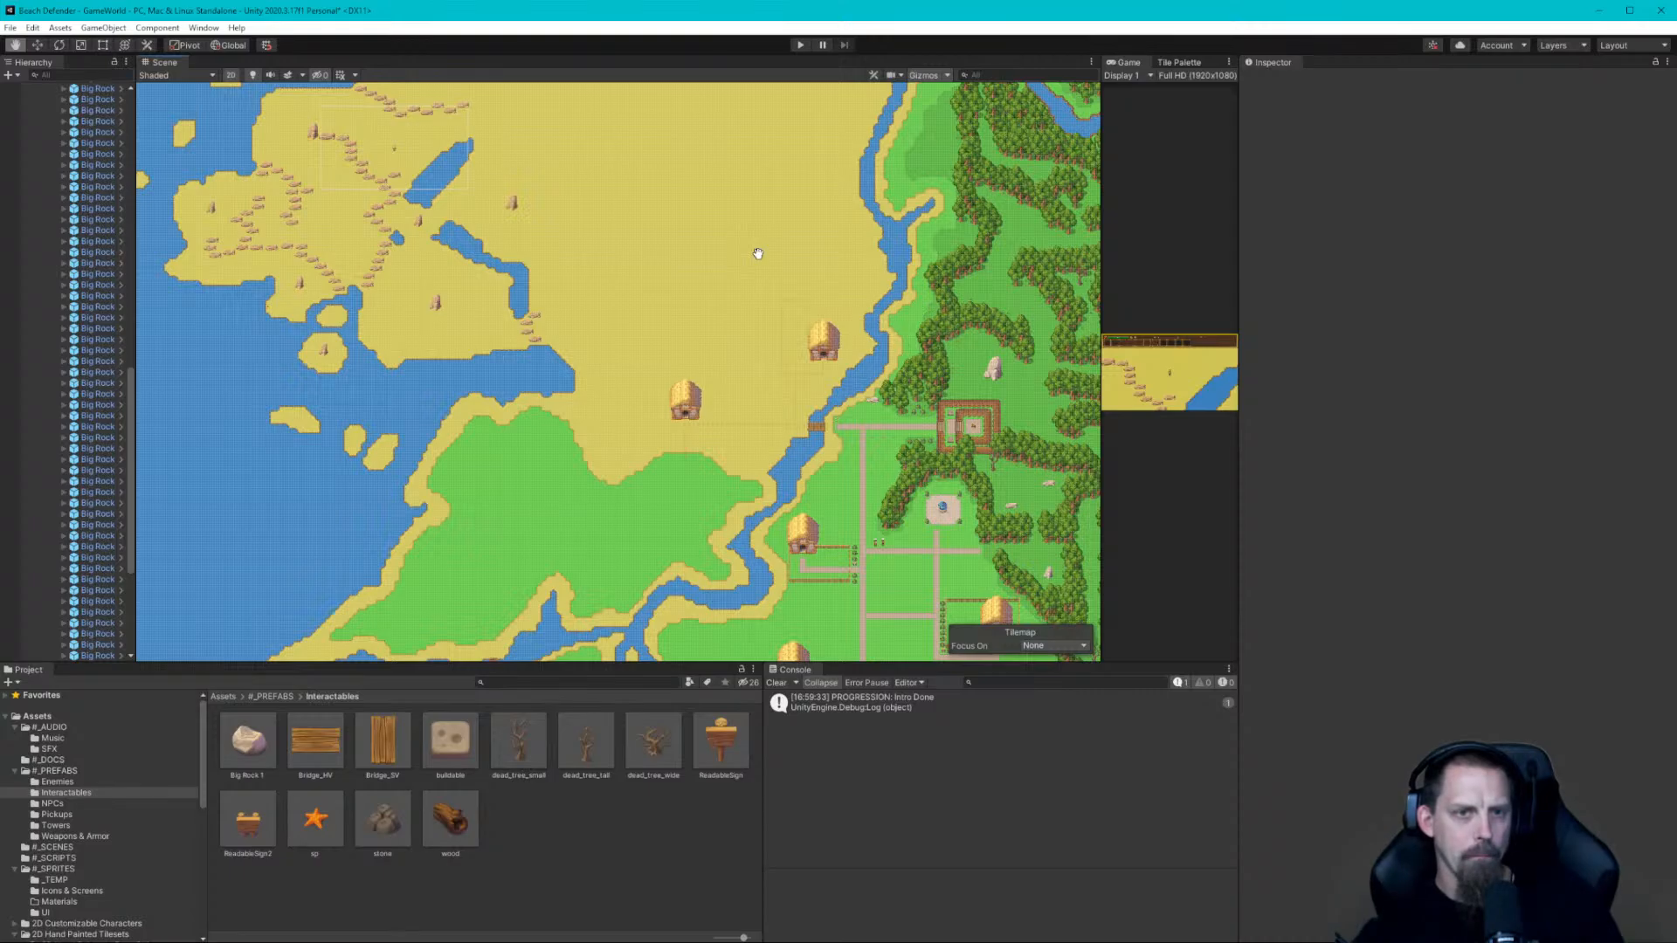
{"action": "middle_click_drag", "start_coordinate": [758, 253], "coordinate": [758, 261]}
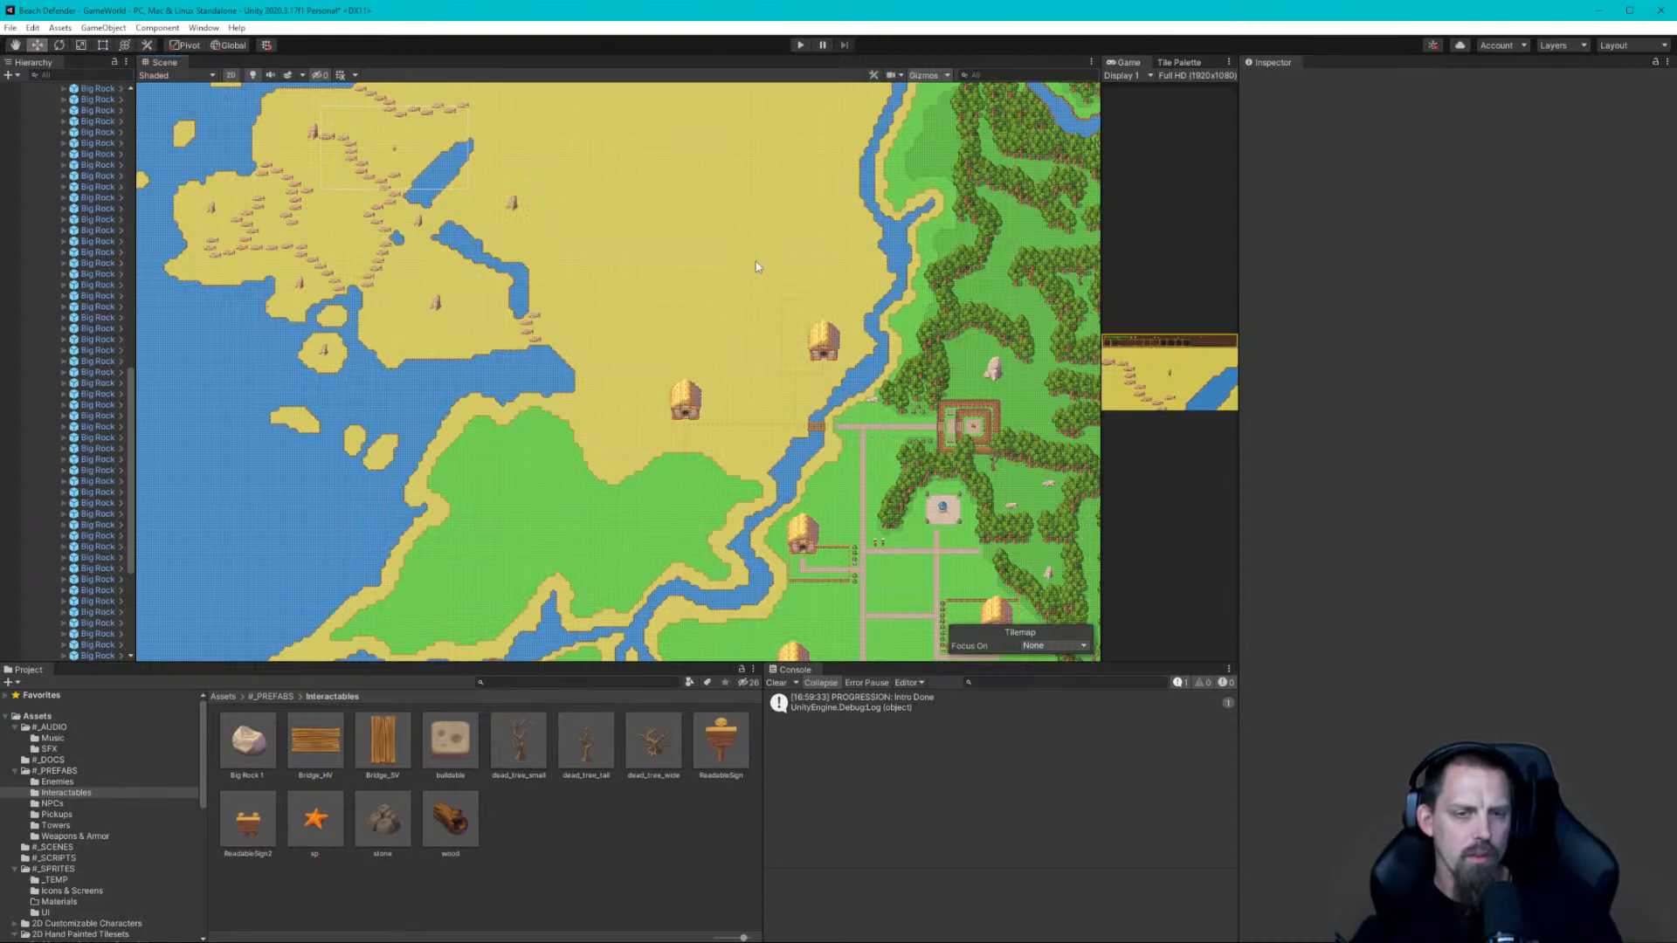
{"action": "middle_click_drag", "start_coordinate": [758, 267], "coordinate": [927, 522]}
{"action": "middle_click_drag", "start_coordinate": [853, 351], "coordinate": [772, 495]}
{"action": "scroll", "coordinate": [813, 504], "scroll_direction": "down", "scroll_amount": 2}
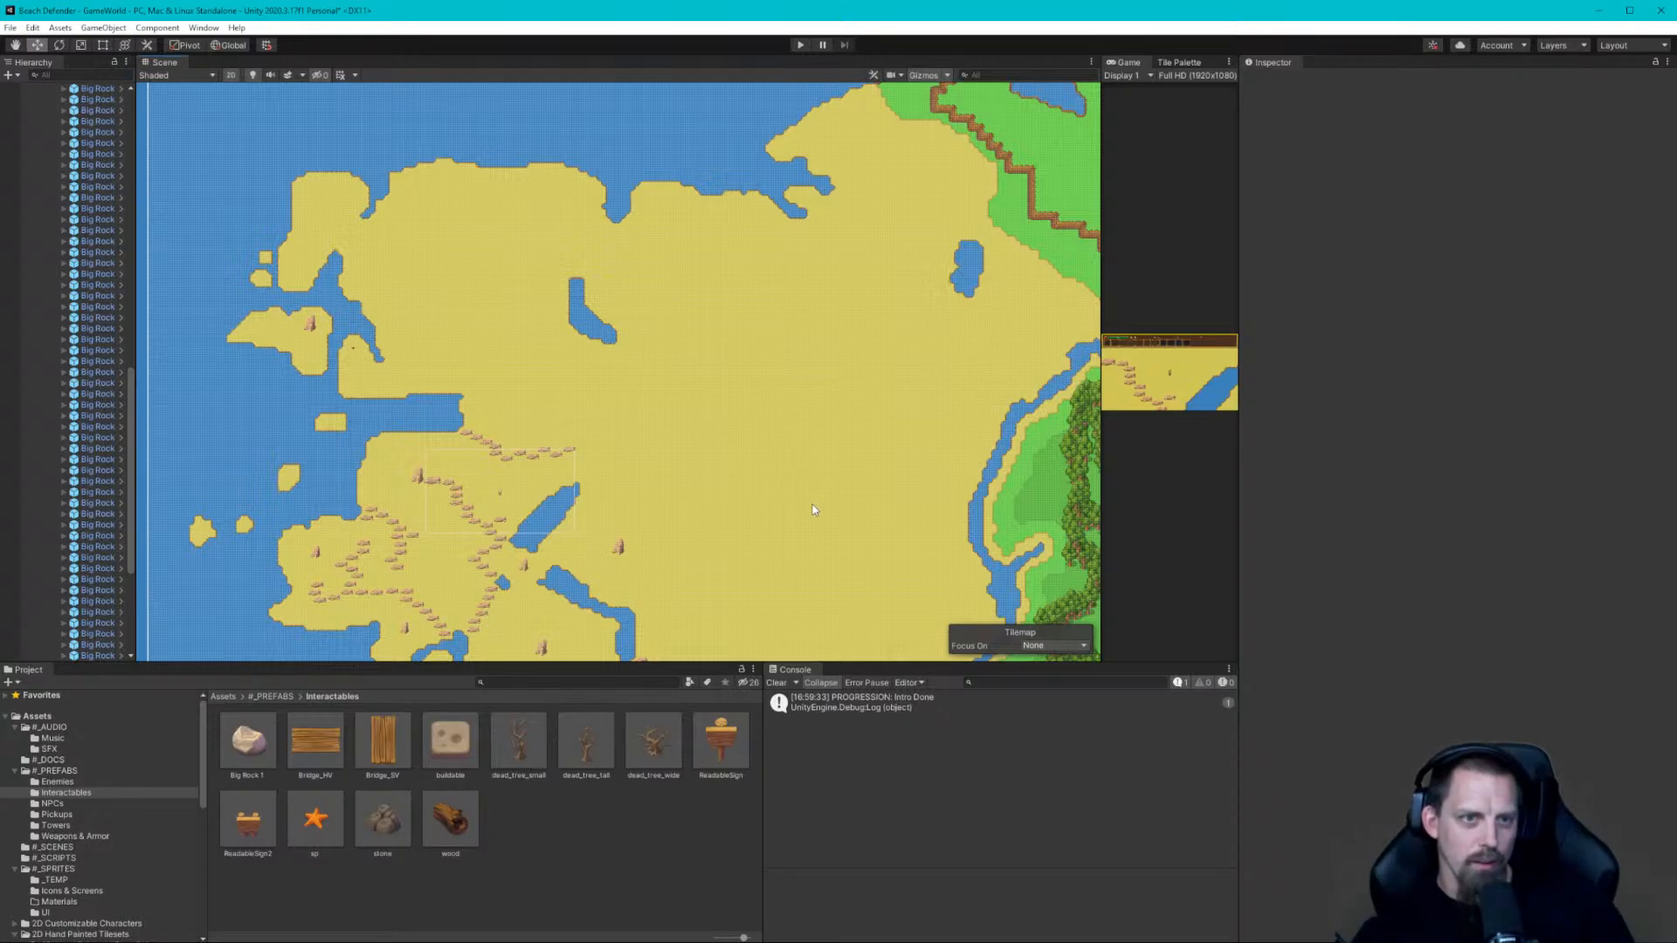
{"action": "scroll", "coordinate": [812, 507], "scroll_direction": "down", "scroll_amount": 1}
{"action": "middle_click_drag", "start_coordinate": [821, 543], "coordinate": [796, 354]}
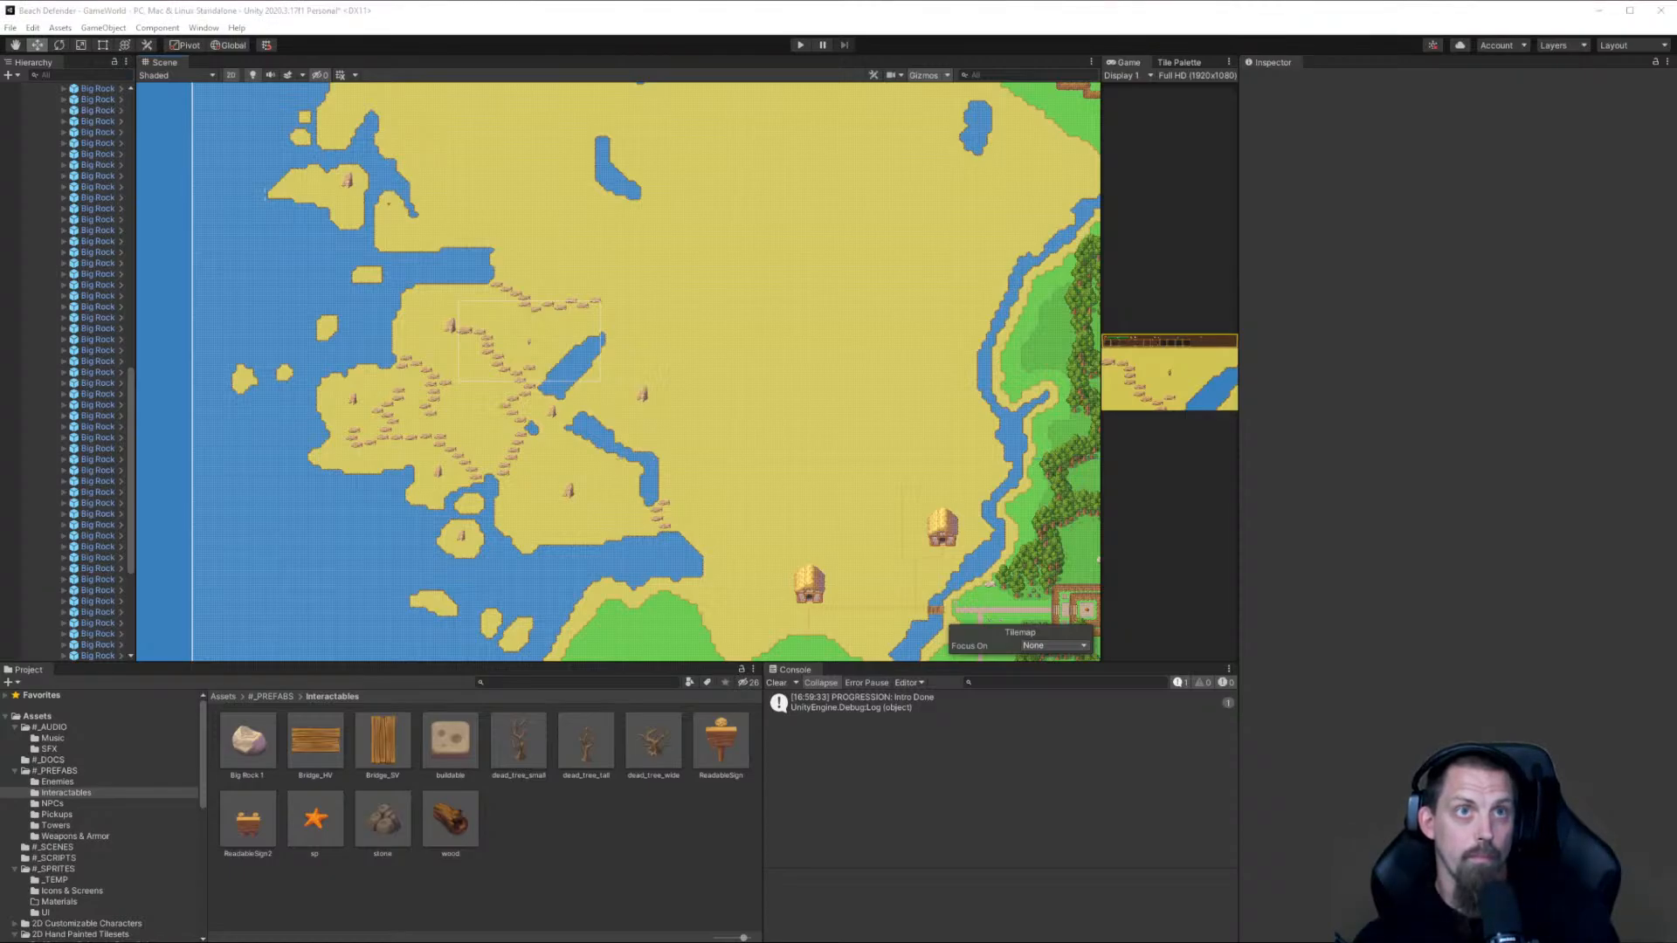
Clear the Console's log messages and bring the whole western desert into view
{"action": "left_click", "coordinate": [1110, 829]}
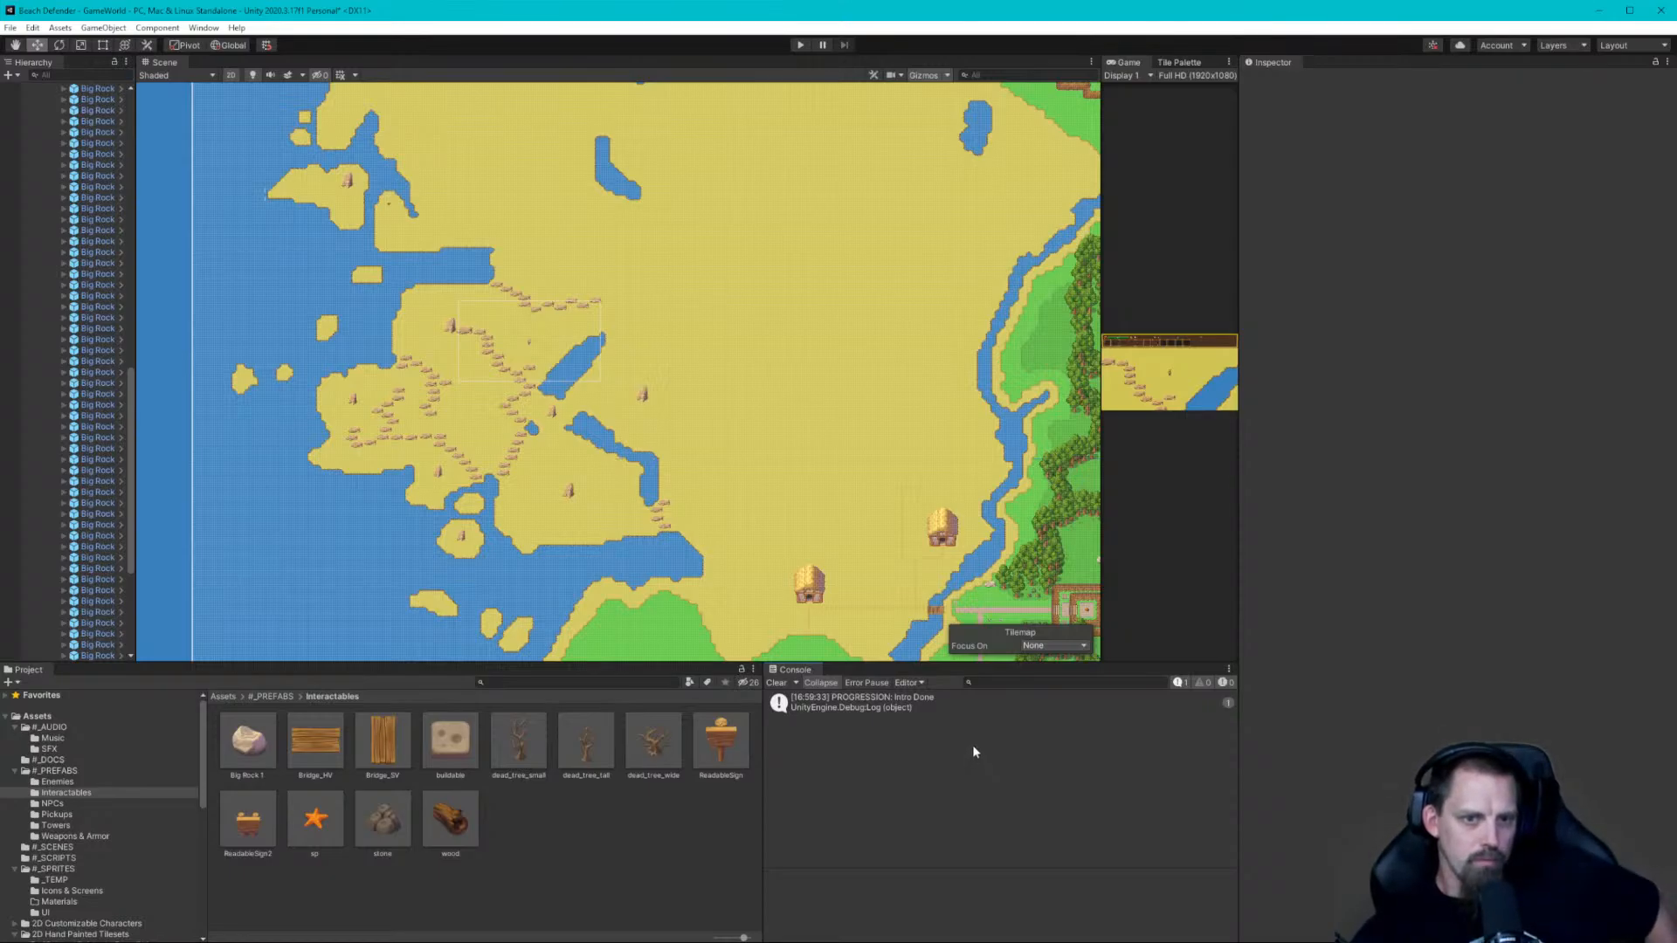
{"action": "left_click", "coordinate": [776, 683]}
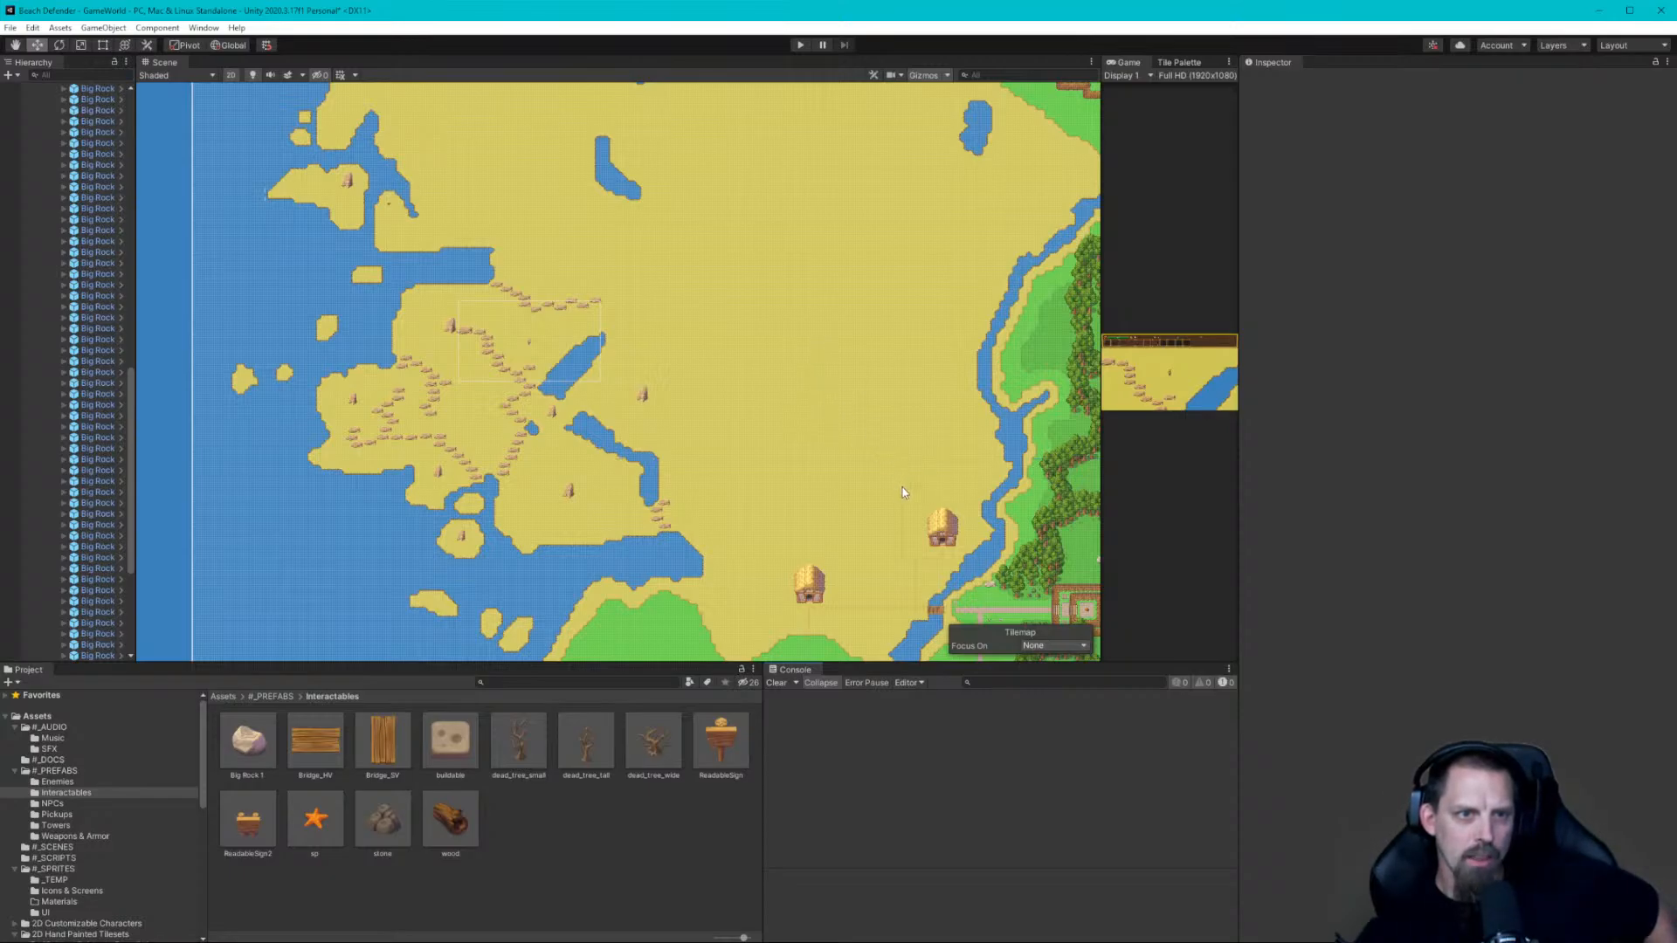
{"action": "scroll", "coordinate": [862, 440], "scroll_direction": "down", "scroll_amount": 8}
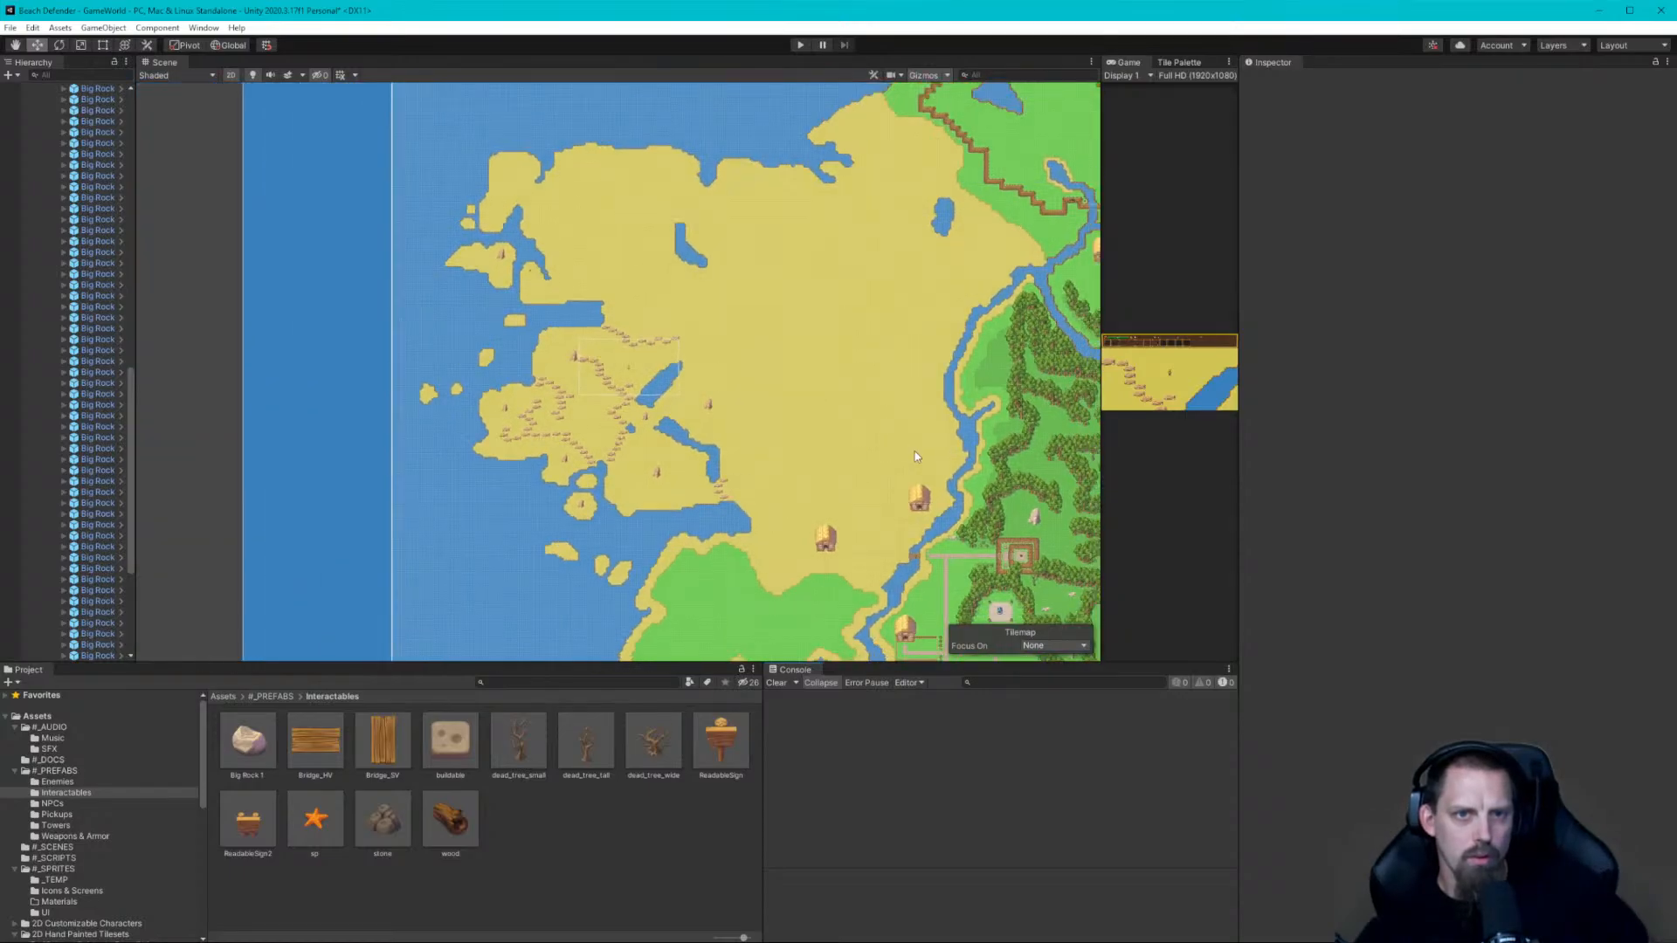
Compare the whole terrain map with the ireland color map reference by temporarily activating the reference, then deactivate it
{"action": "middle_click_drag", "start_coordinate": [961, 449], "coordinate": [647, 398]}
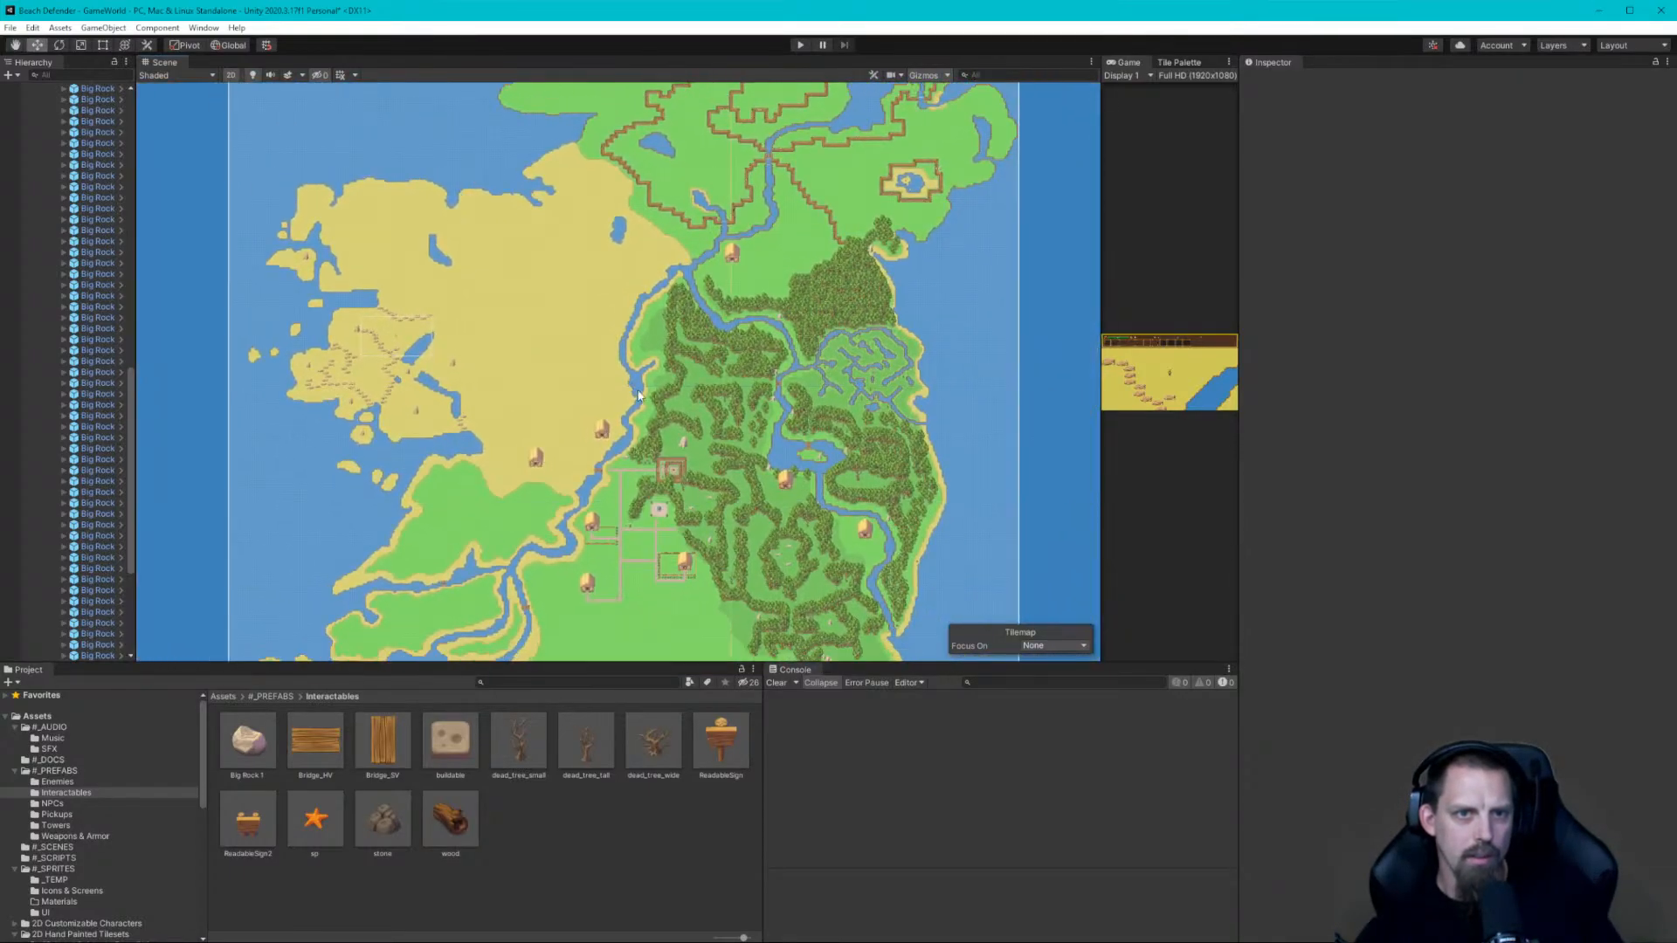
{"action": "scroll", "coordinate": [655, 400], "scroll_direction": "down", "scroll_amount": 7}
{"action": "scroll", "coordinate": [665, 400], "scroll_direction": "down", "scroll_amount": 3}
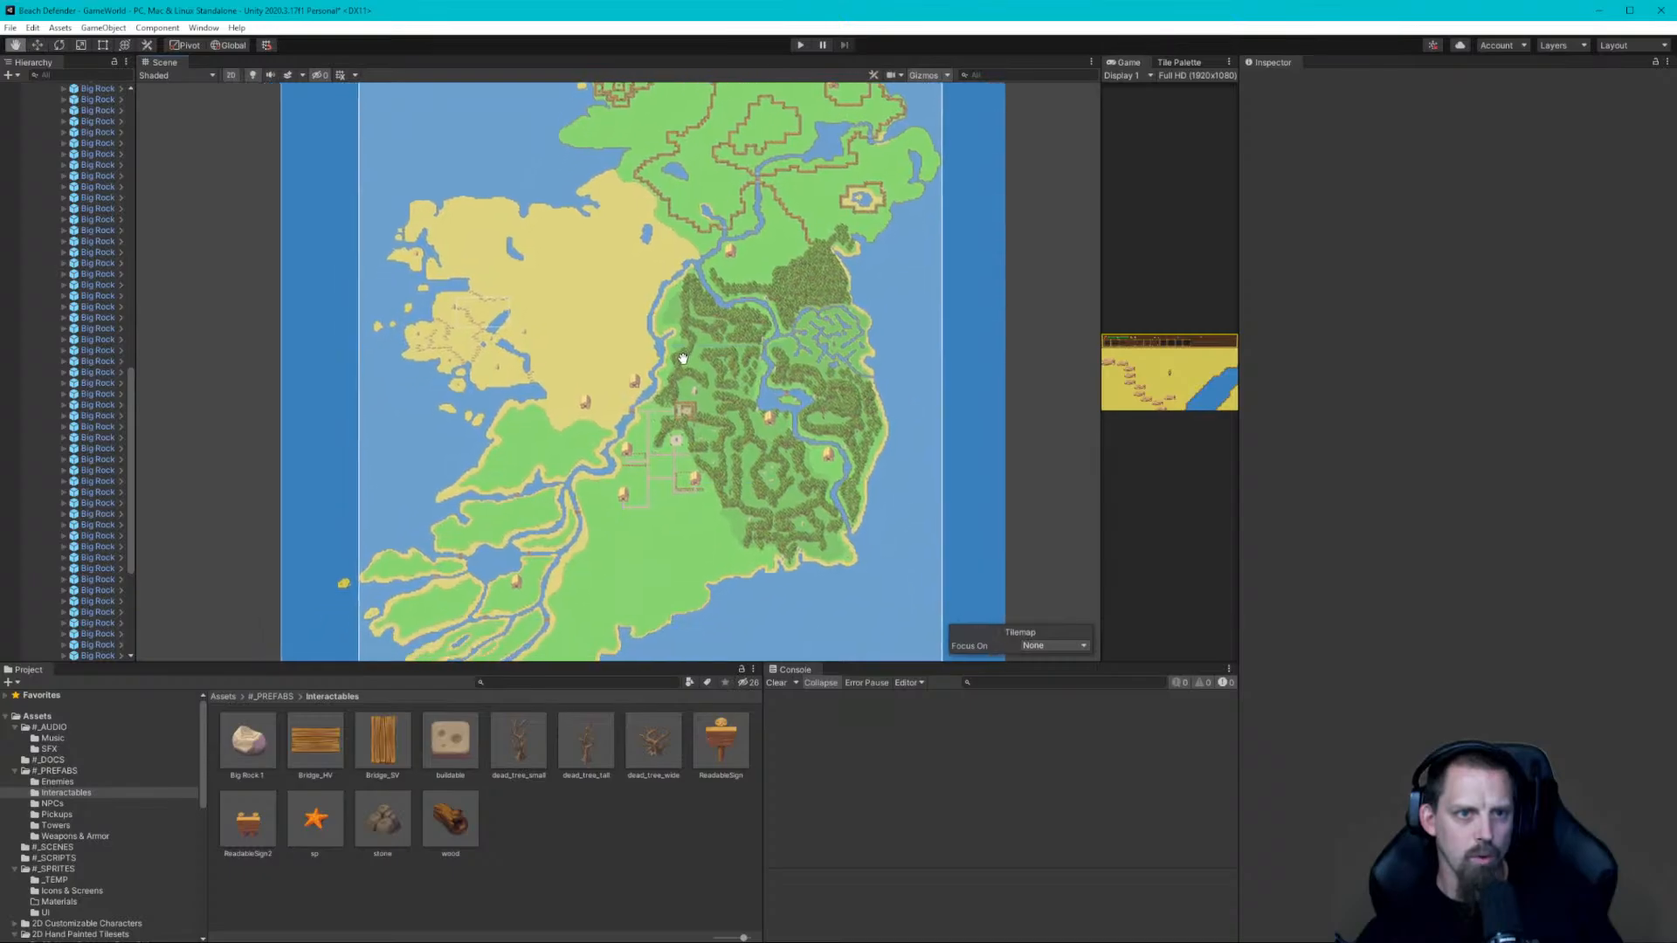
{"action": "scroll", "coordinate": [693, 374], "scroll_direction": "down", "scroll_amount": 1}
{"action": "middle_click_drag", "start_coordinate": [695, 375], "coordinate": [778, 392]}
{"action": "scroll", "coordinate": [44, 264], "scroll_direction": "down", "scroll_amount": 6}
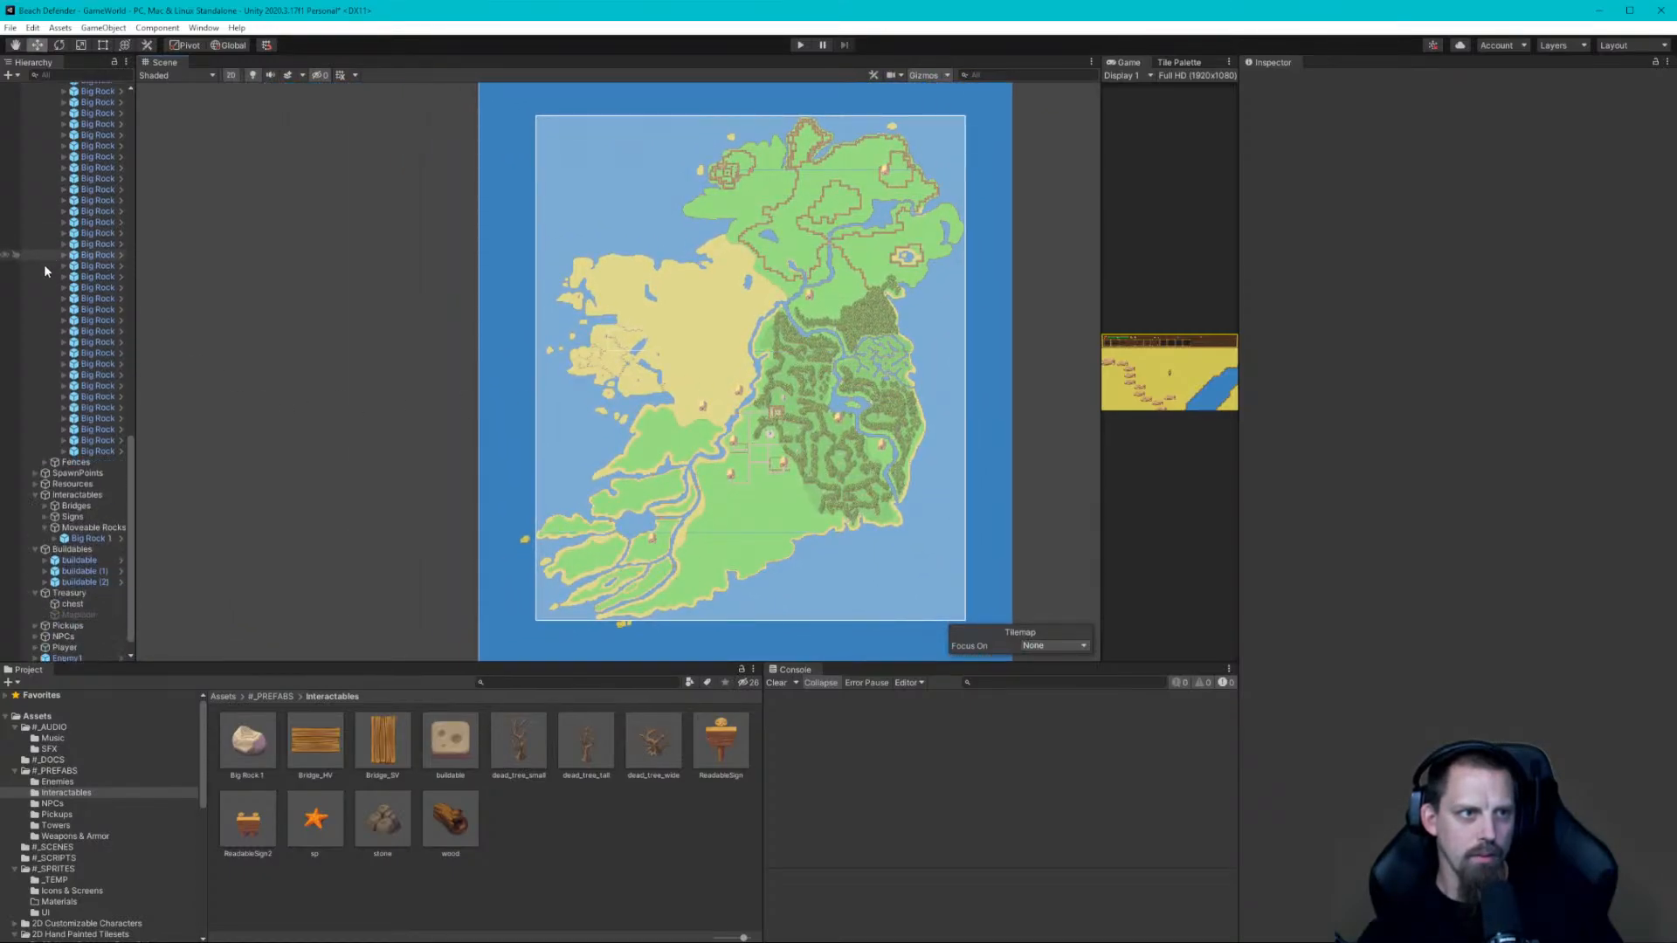
{"action": "double_click", "coordinate": [75, 655]}
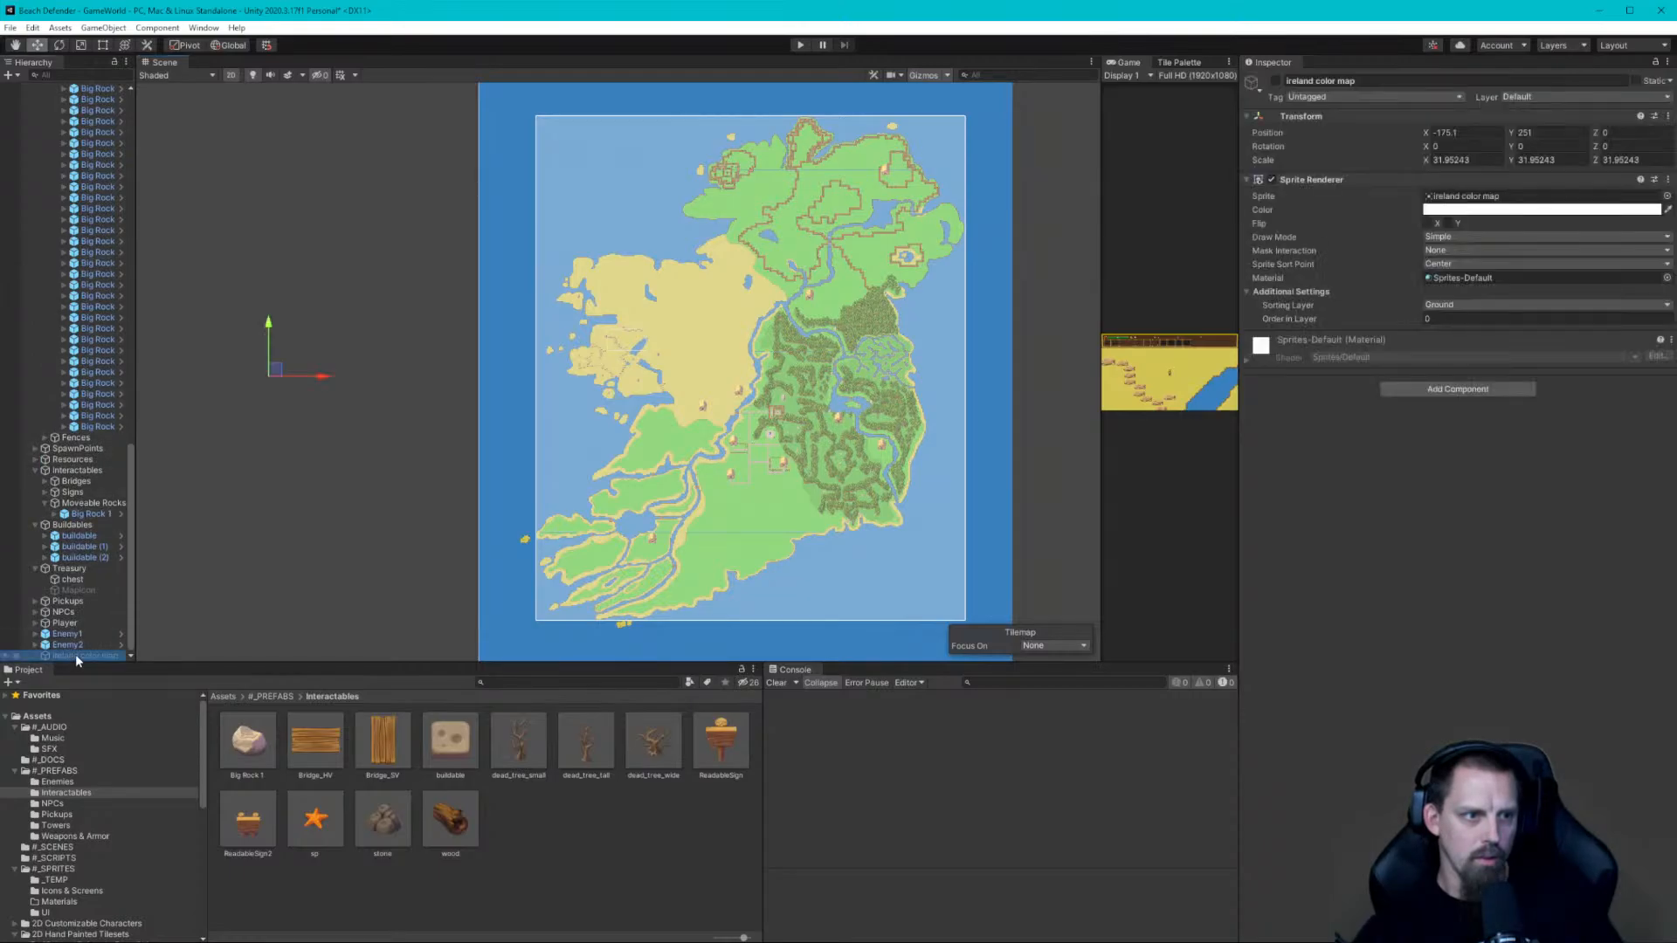
{"action": "left_click", "coordinate": [1276, 79]}
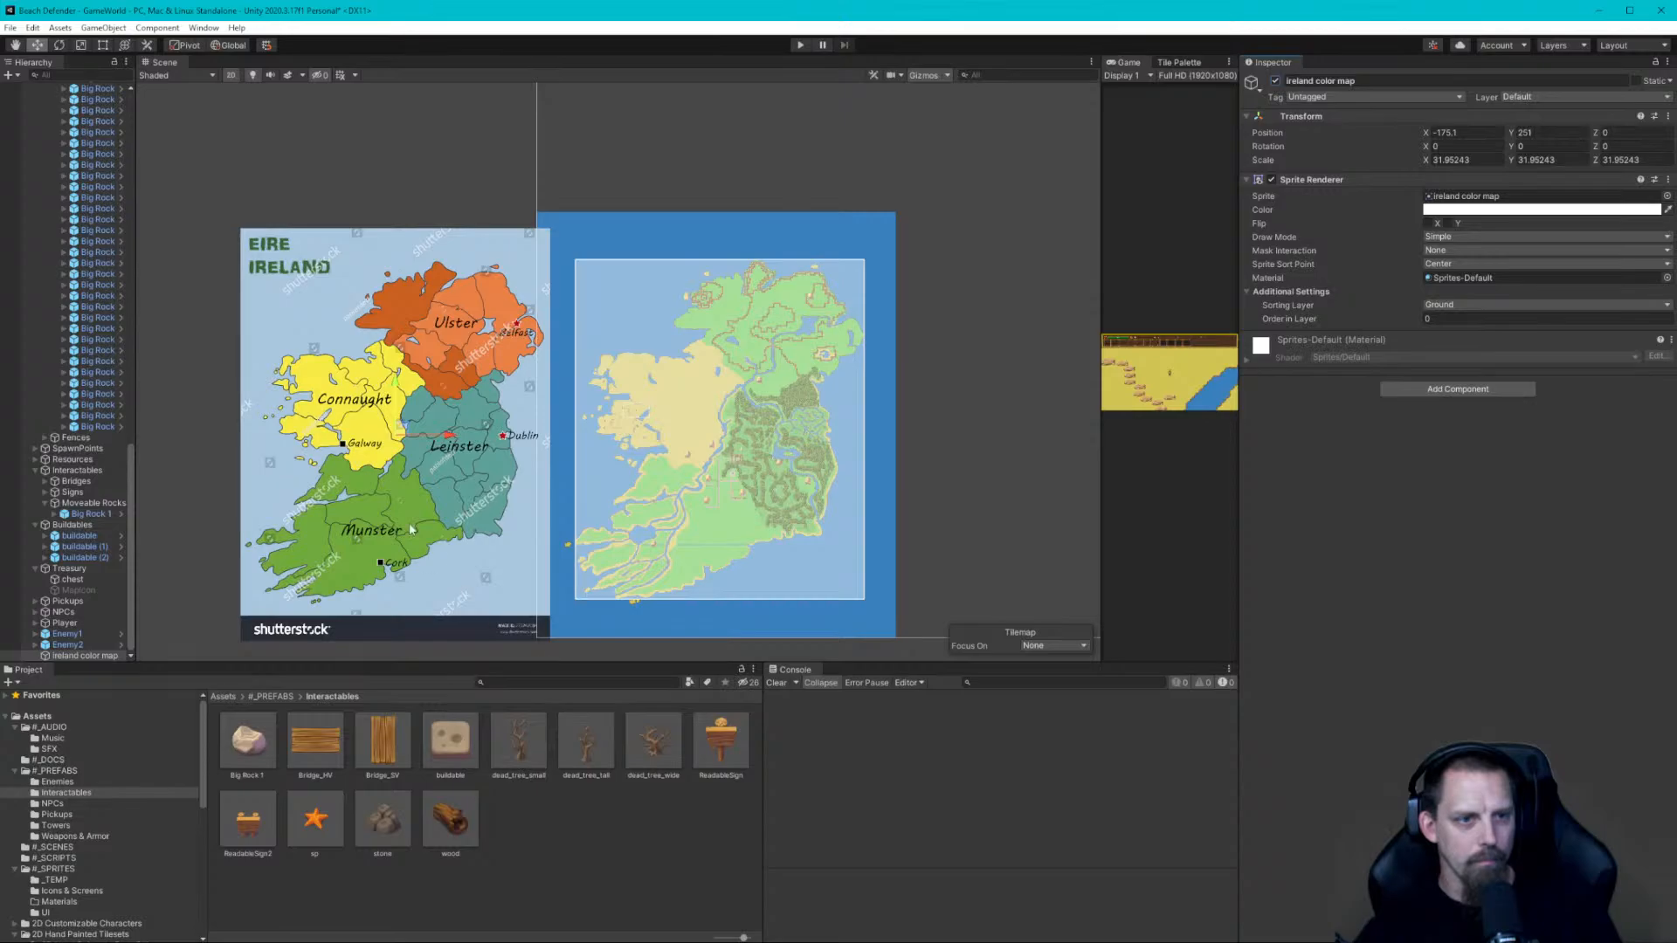
{"action": "left_click", "coordinate": [1276, 80]}
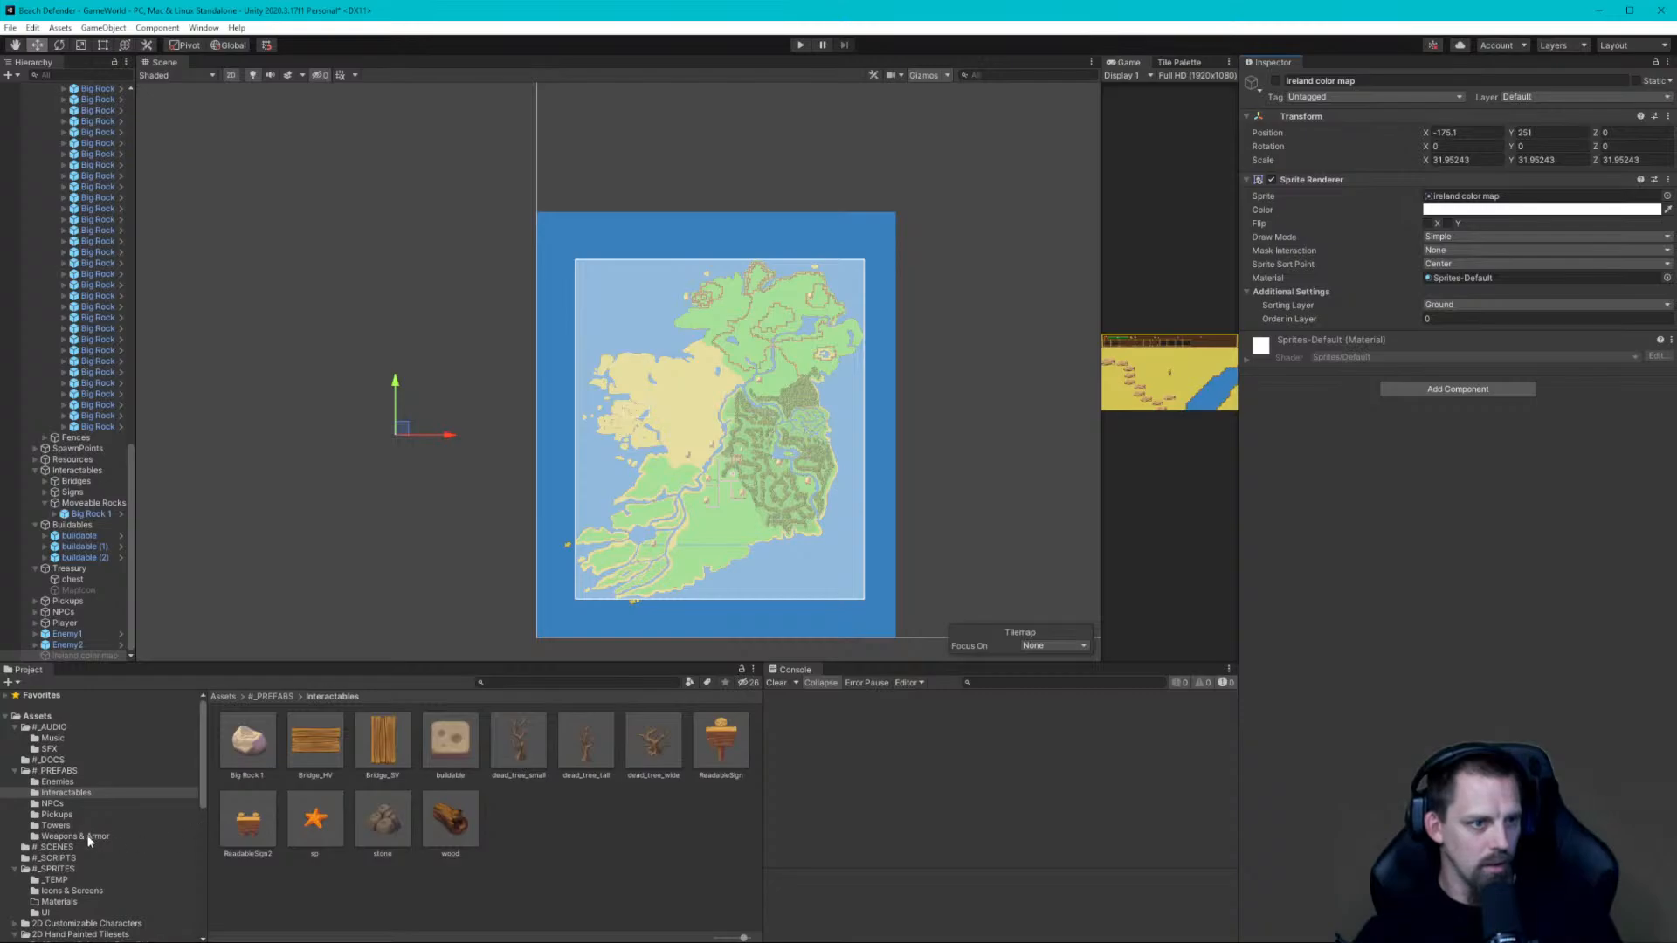
Bring up the Tile Palette, enlarge it and examine the colour variants of the Island palette
{"action": "scroll", "coordinate": [75, 874], "scroll_direction": "down", "scroll_amount": 6}
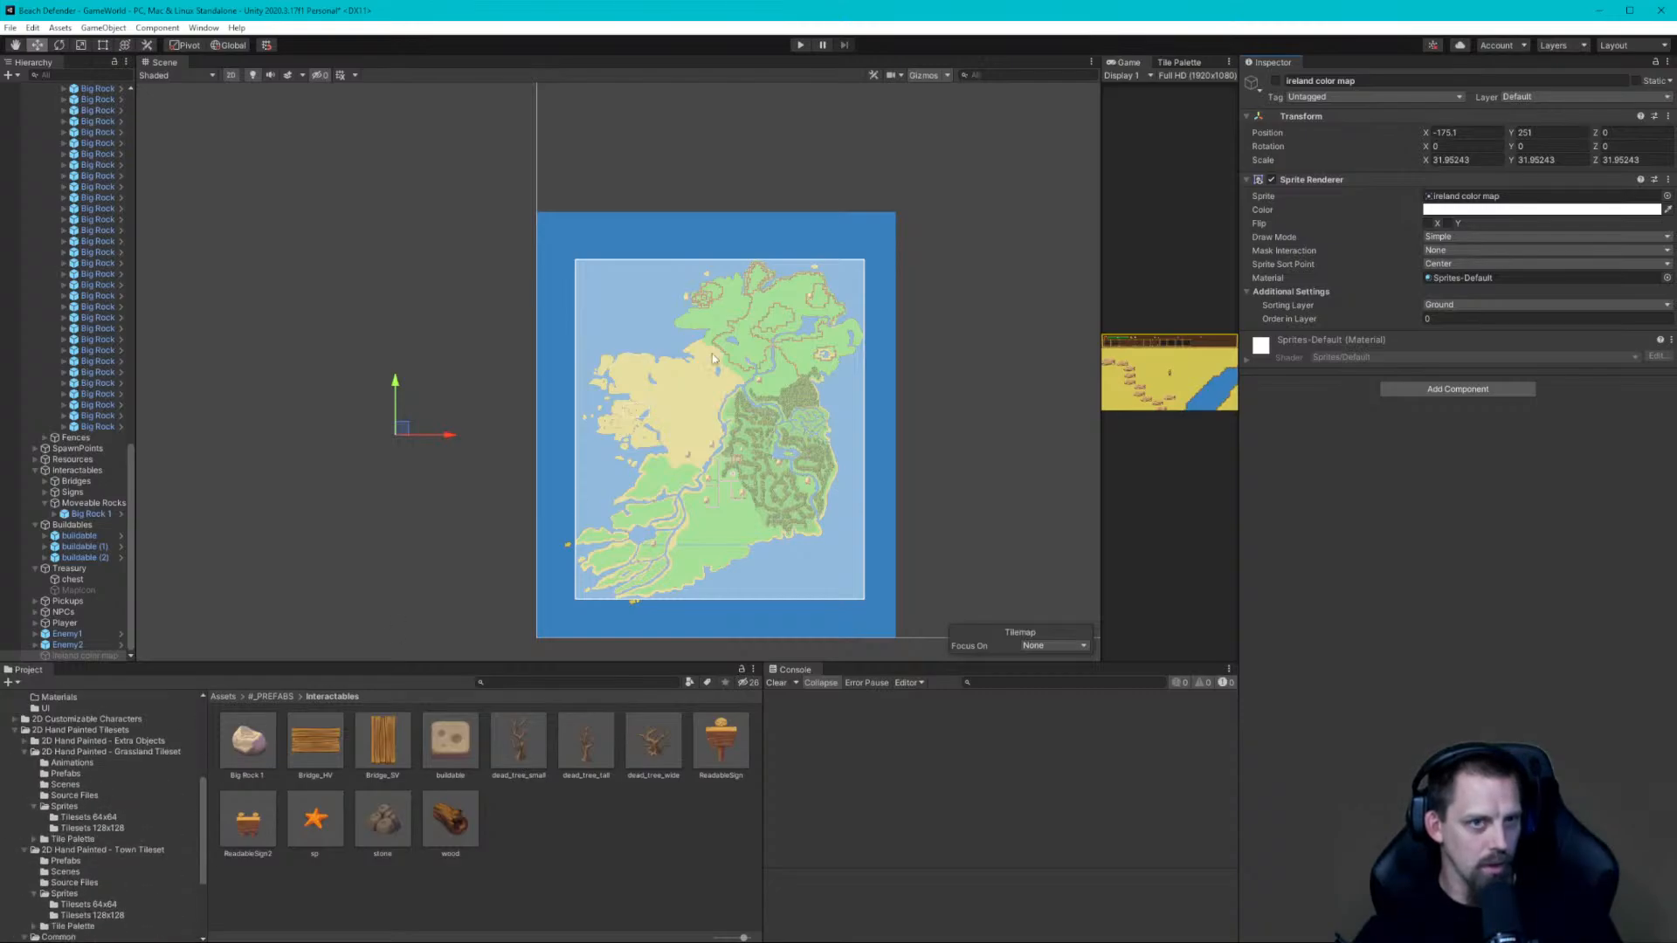
{"action": "left_click", "coordinate": [1180, 62]}
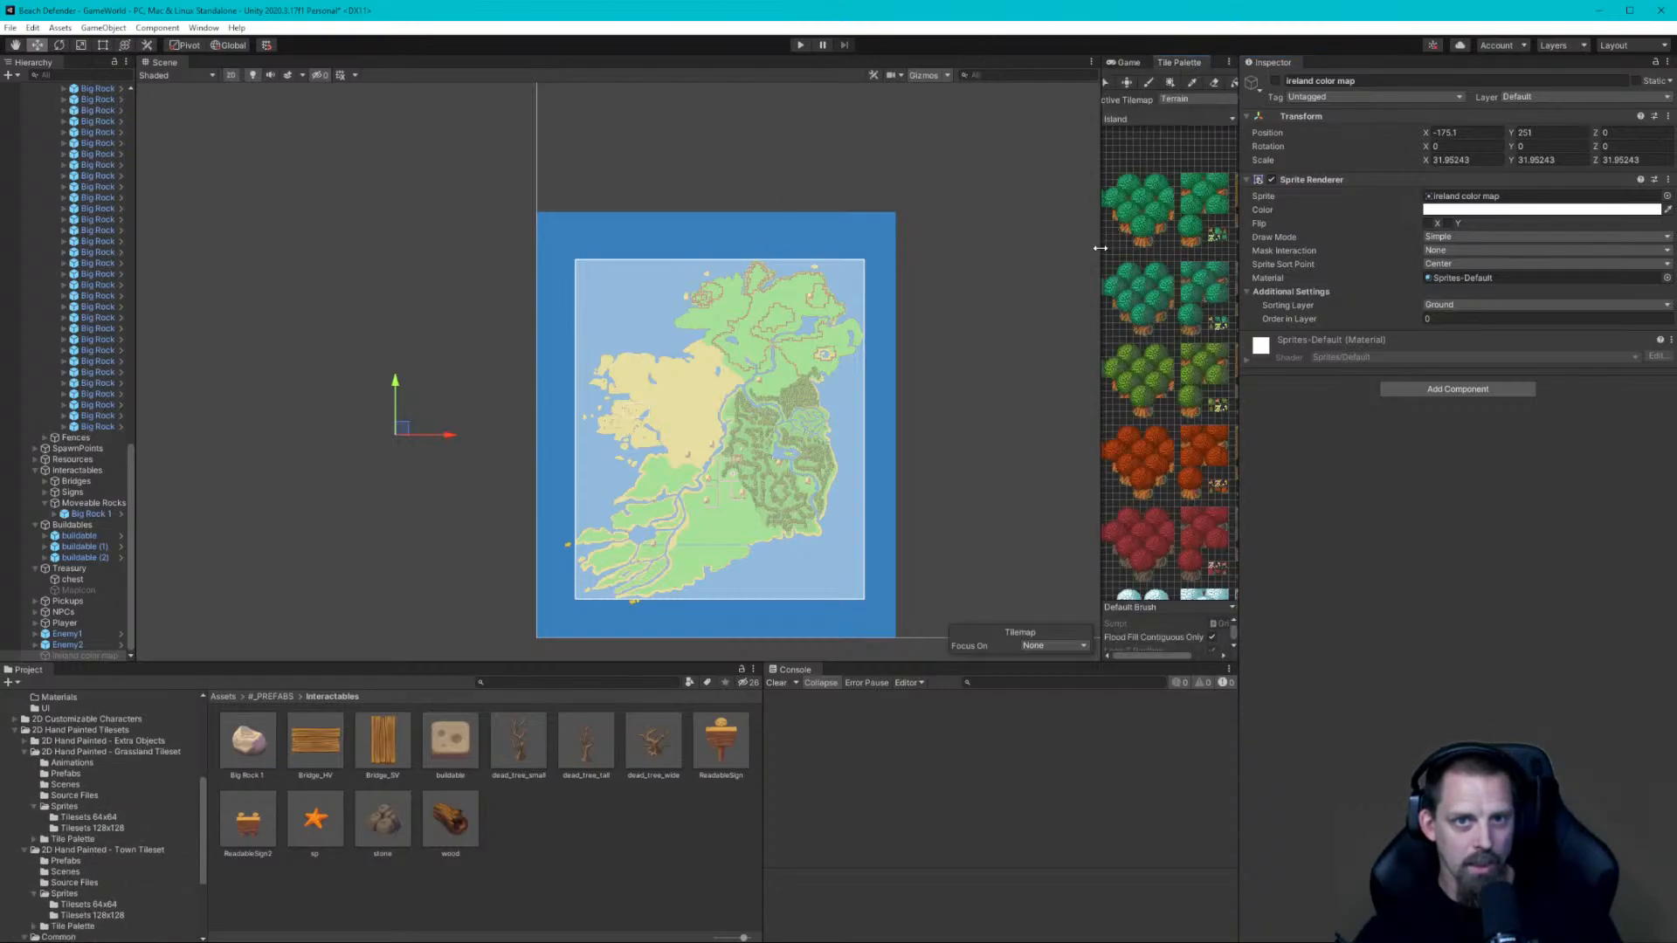
{"action": "left_click_drag", "start_coordinate": [1099, 251], "coordinate": [353, 302]}
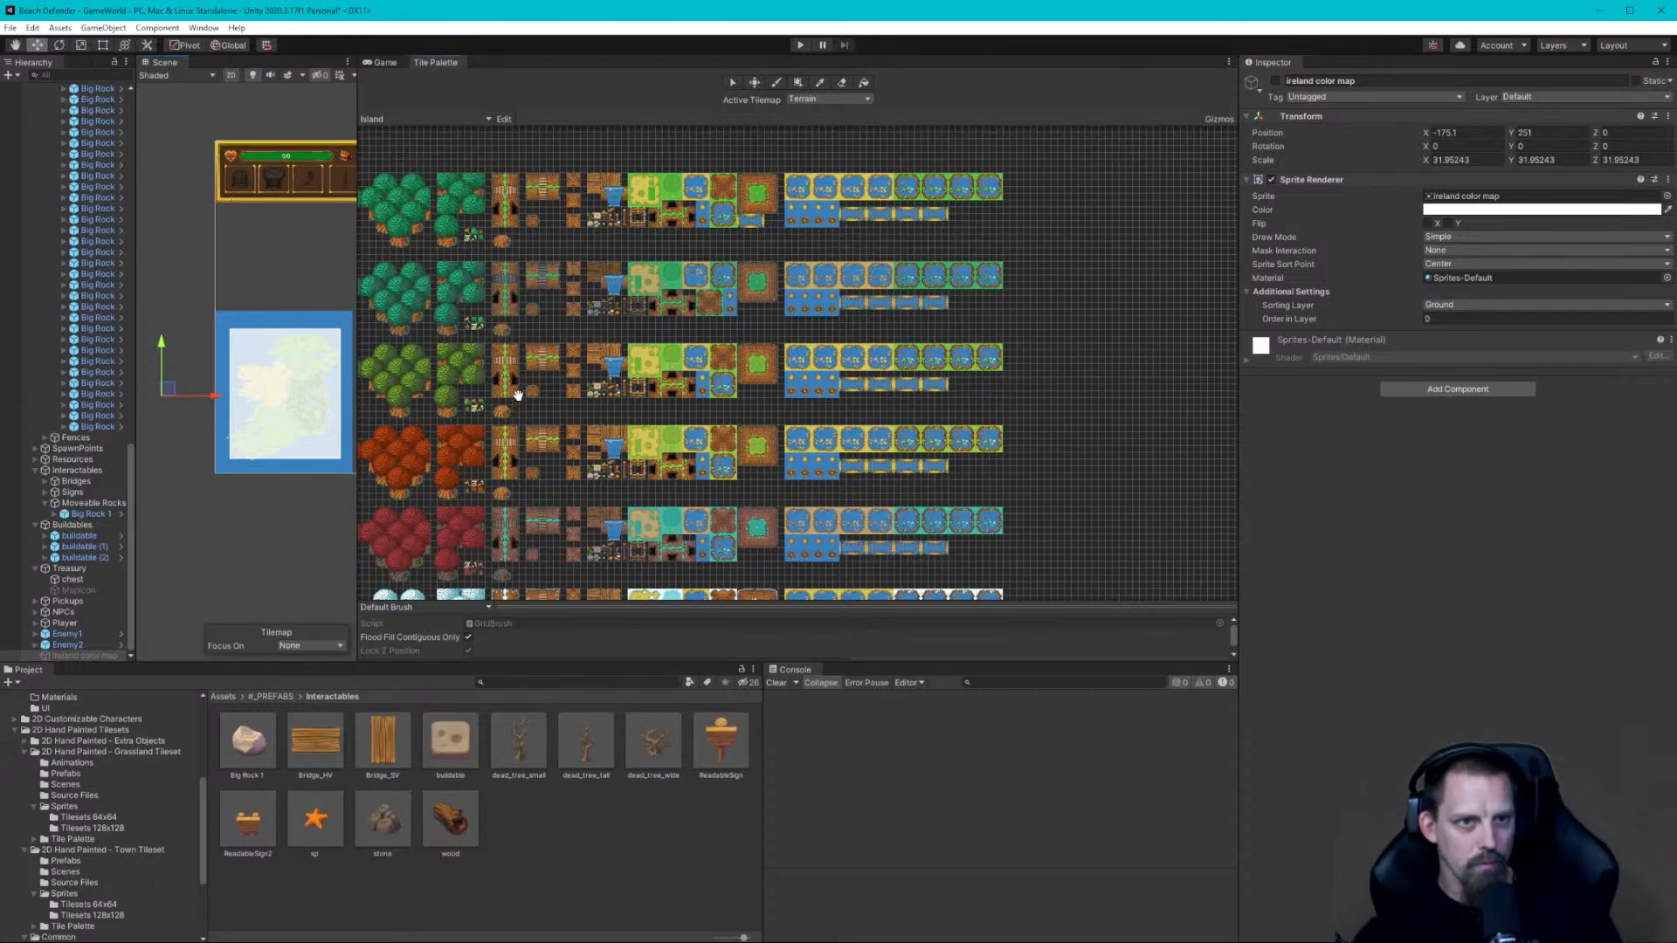
{"action": "middle_click_drag", "start_coordinate": [503, 409], "coordinate": [608, 358]}
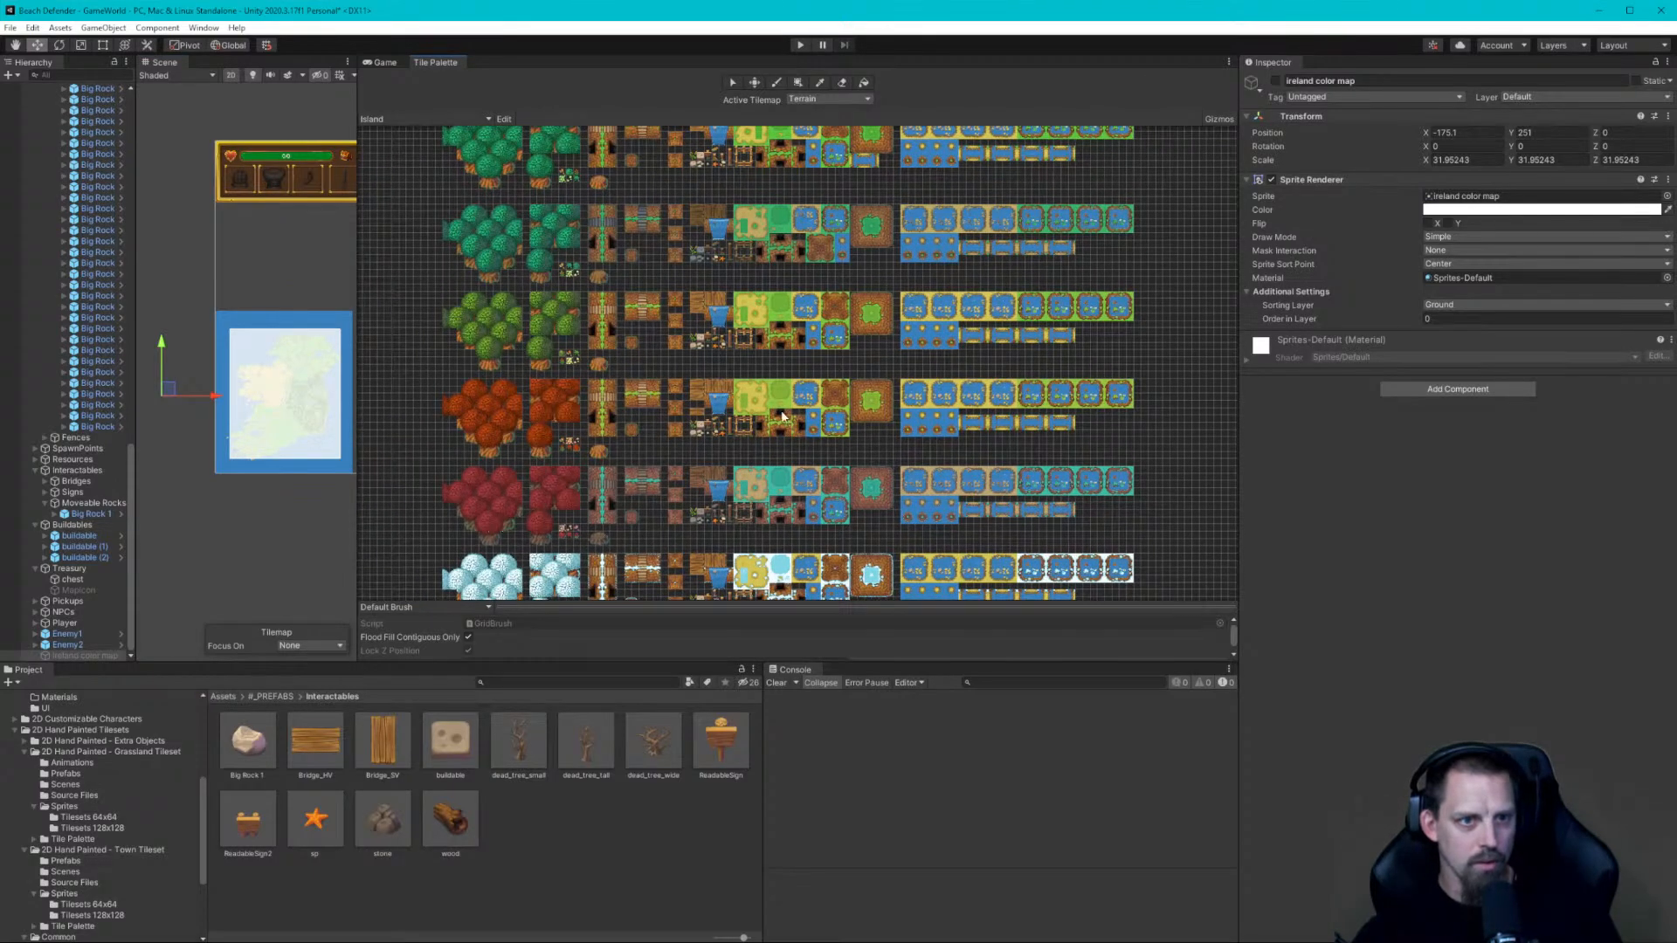
{"action": "middle_click_drag", "start_coordinate": [782, 417], "coordinate": [827, 478]}
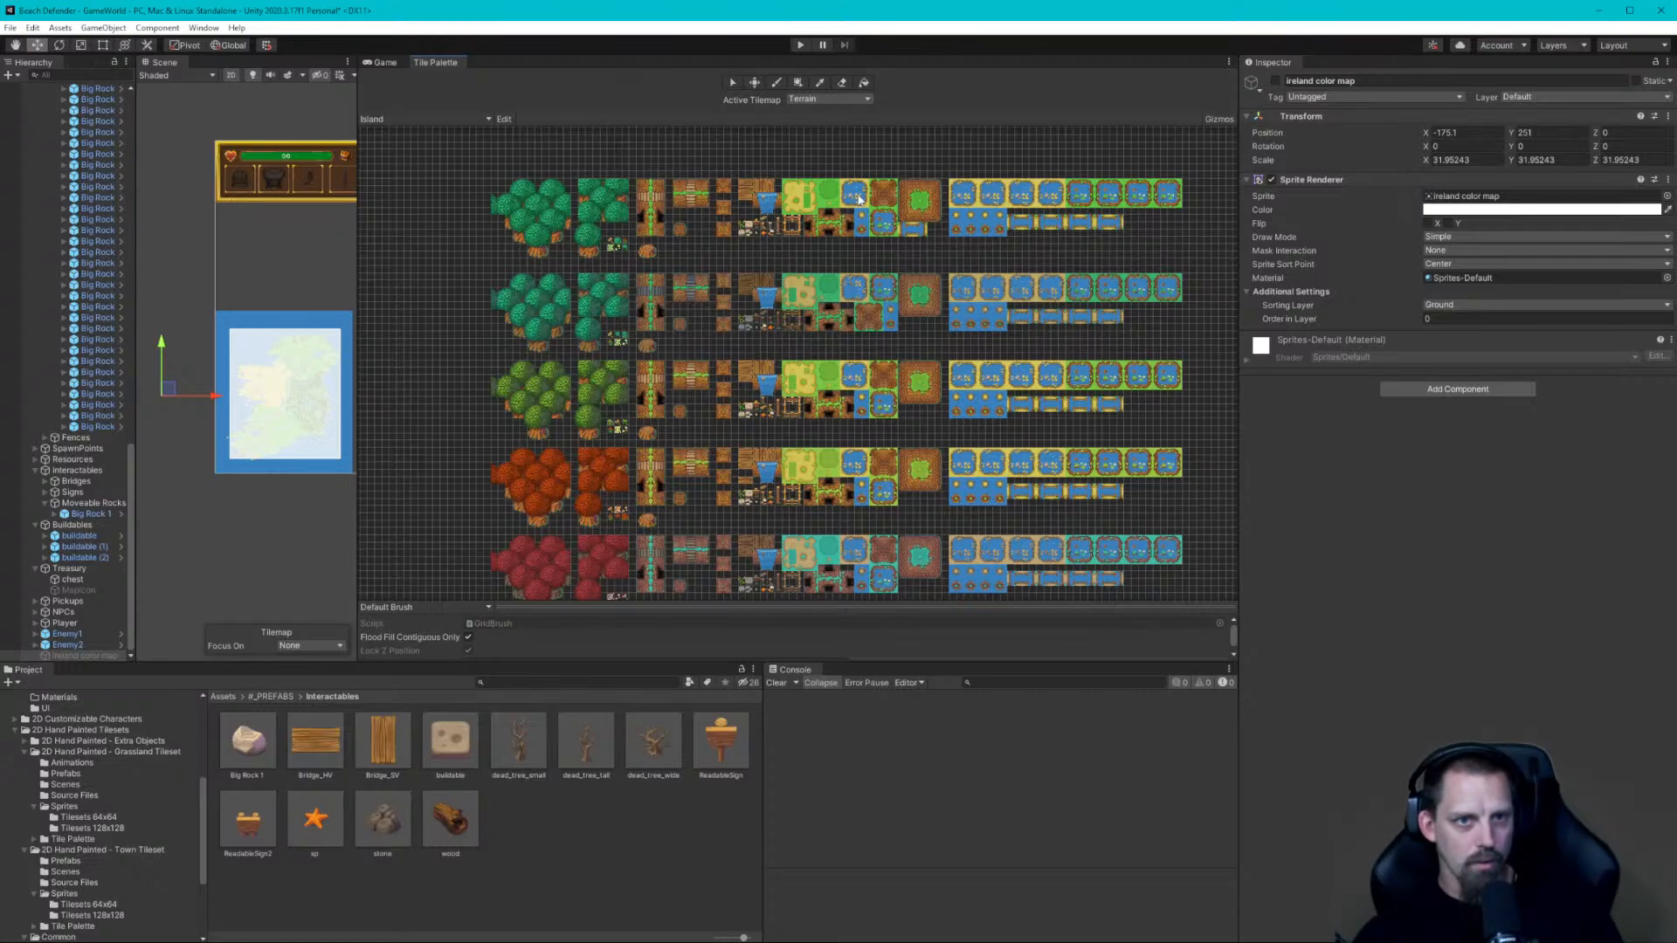
{"action": "scroll", "coordinate": [856, 407], "scroll_direction": "down", "scroll_amount": 1}
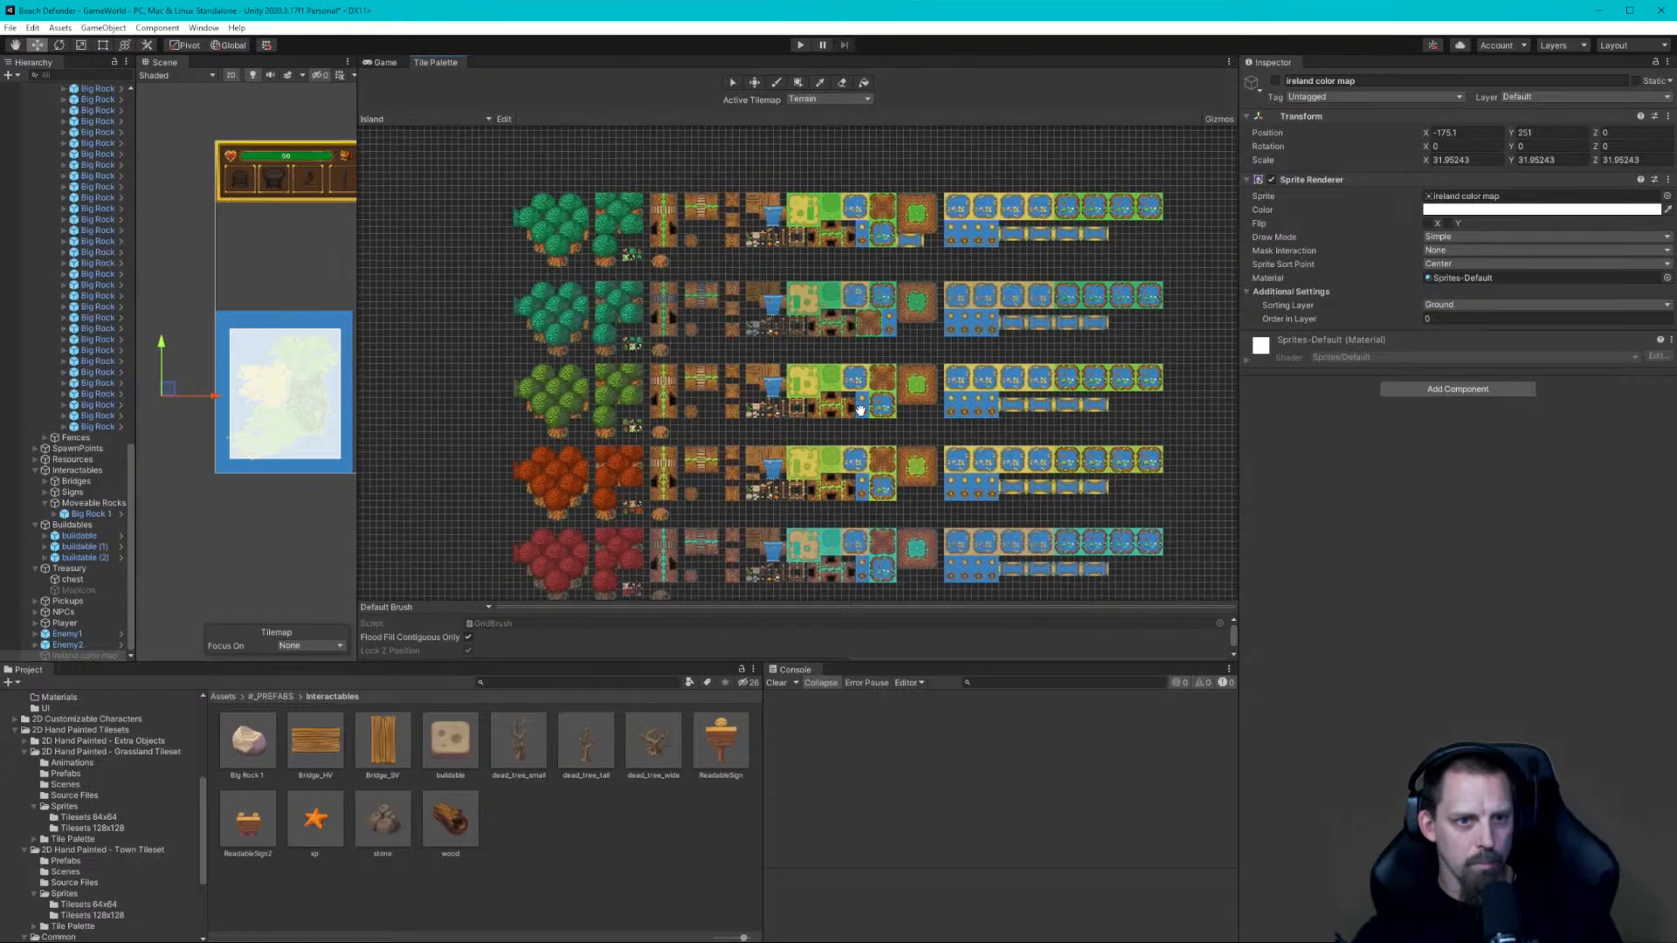
{"action": "middle_click_drag", "start_coordinate": [856, 408], "coordinate": [868, 311]}
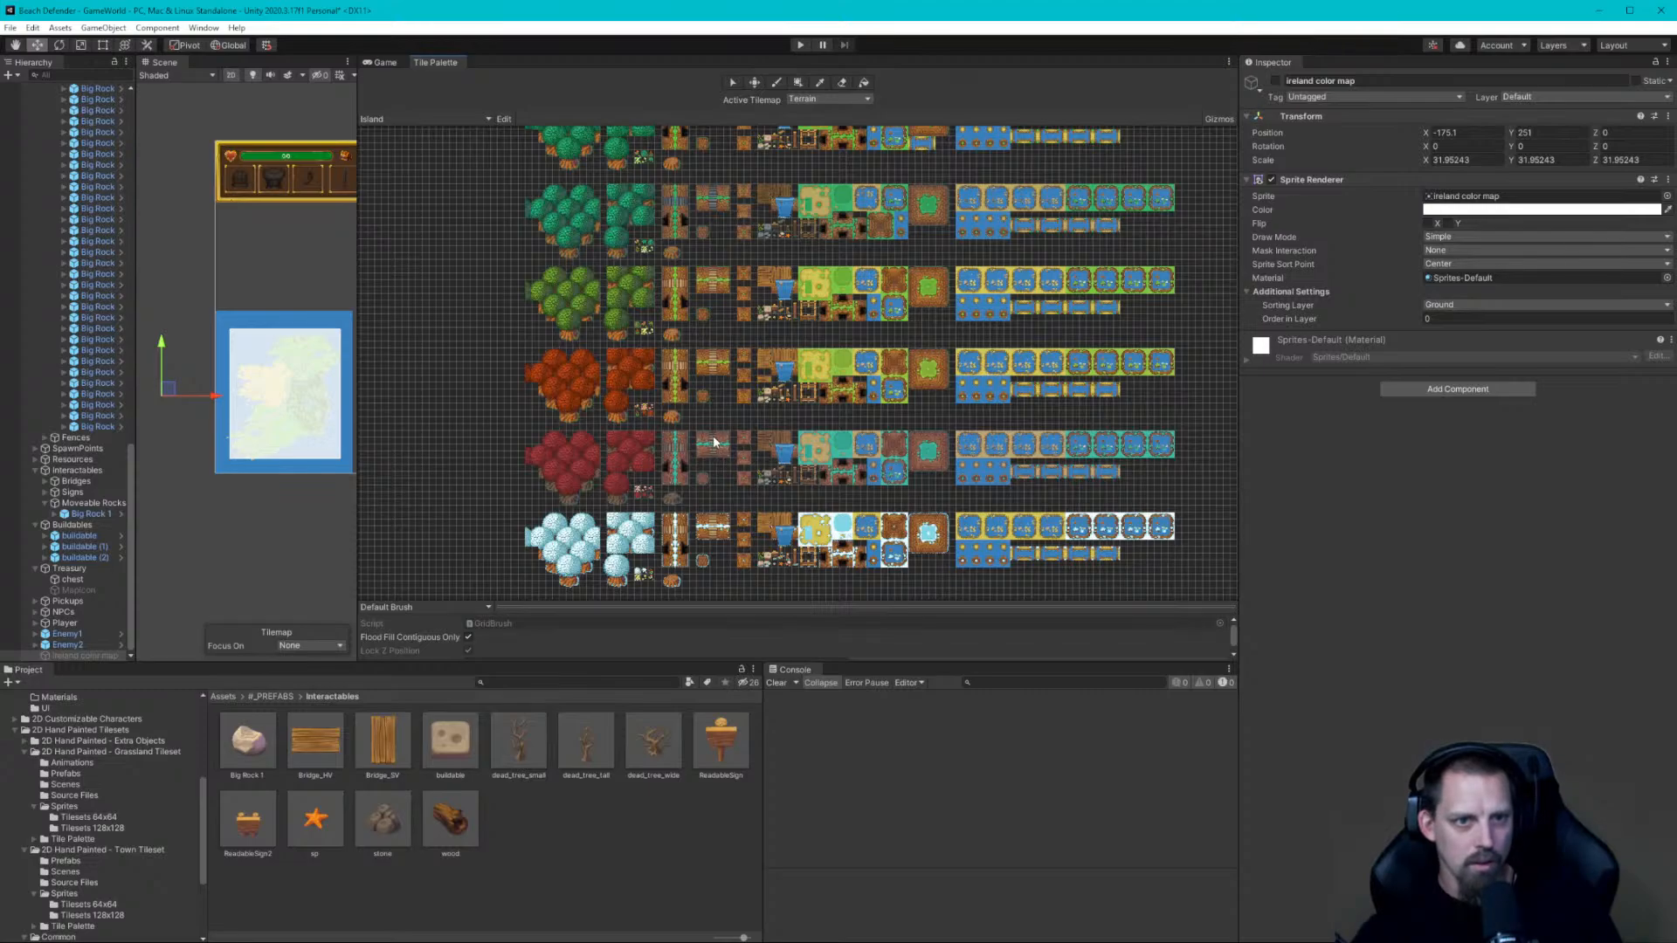
Examine the northern terrain in the Scene view, from the cliff-lined peninsula east to the walled house near the coast
{"action": "scroll", "coordinate": [286, 386], "scroll_direction": "up", "scroll_amount": 2}
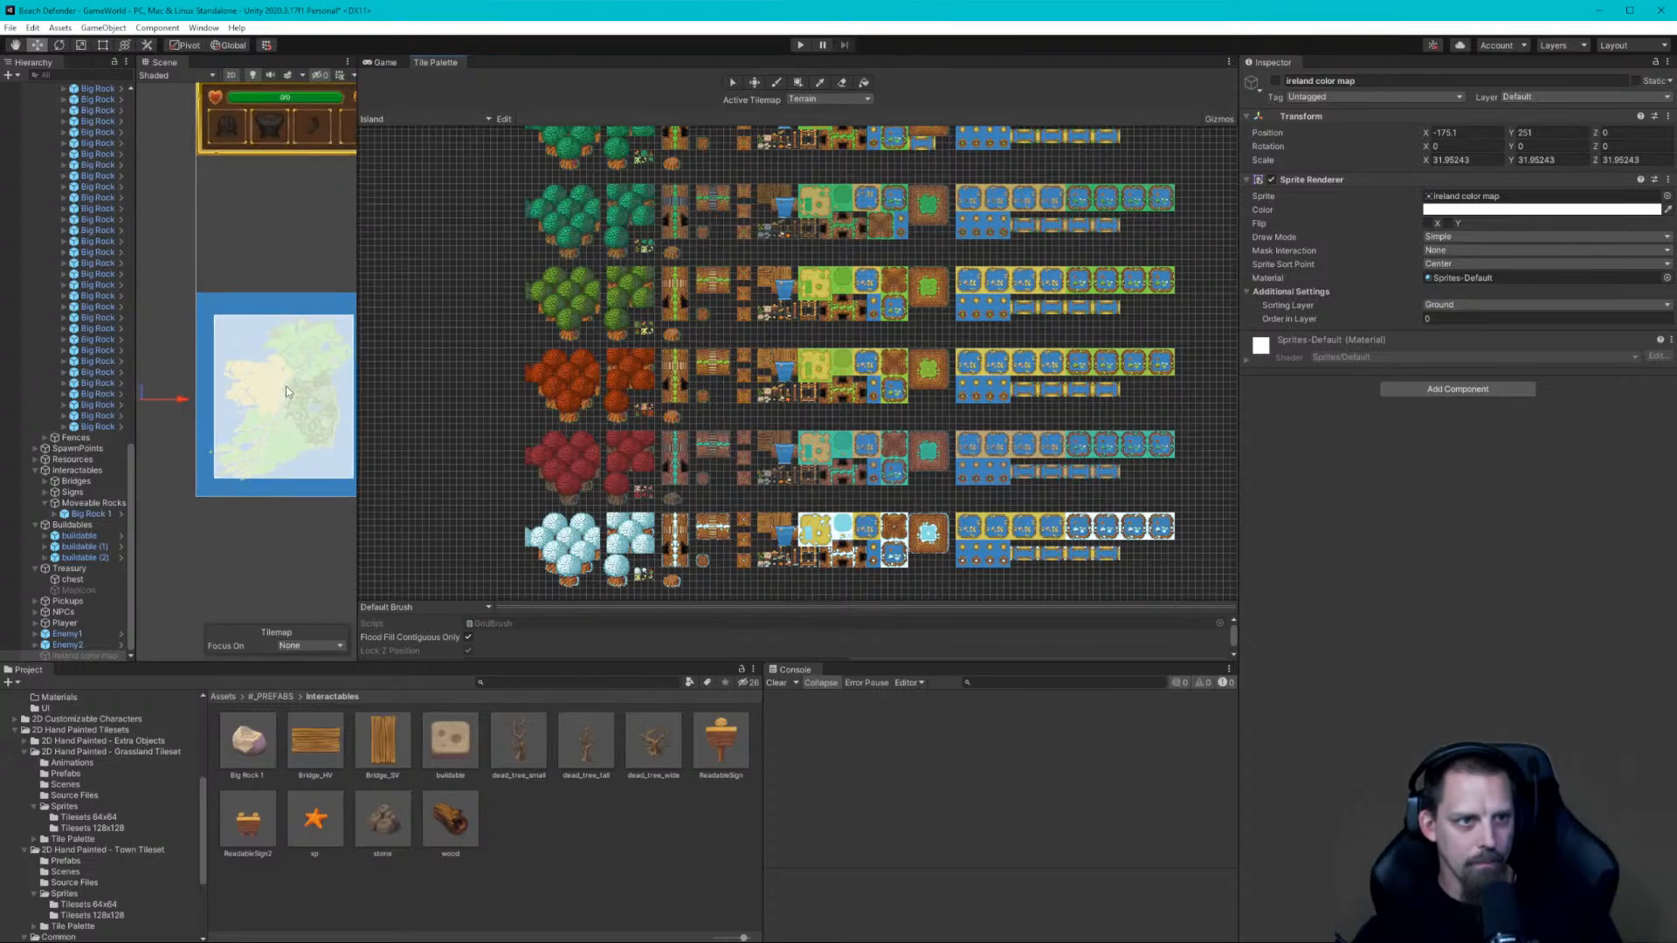
{"action": "scroll", "coordinate": [286, 386], "scroll_direction": "up", "scroll_amount": 10}
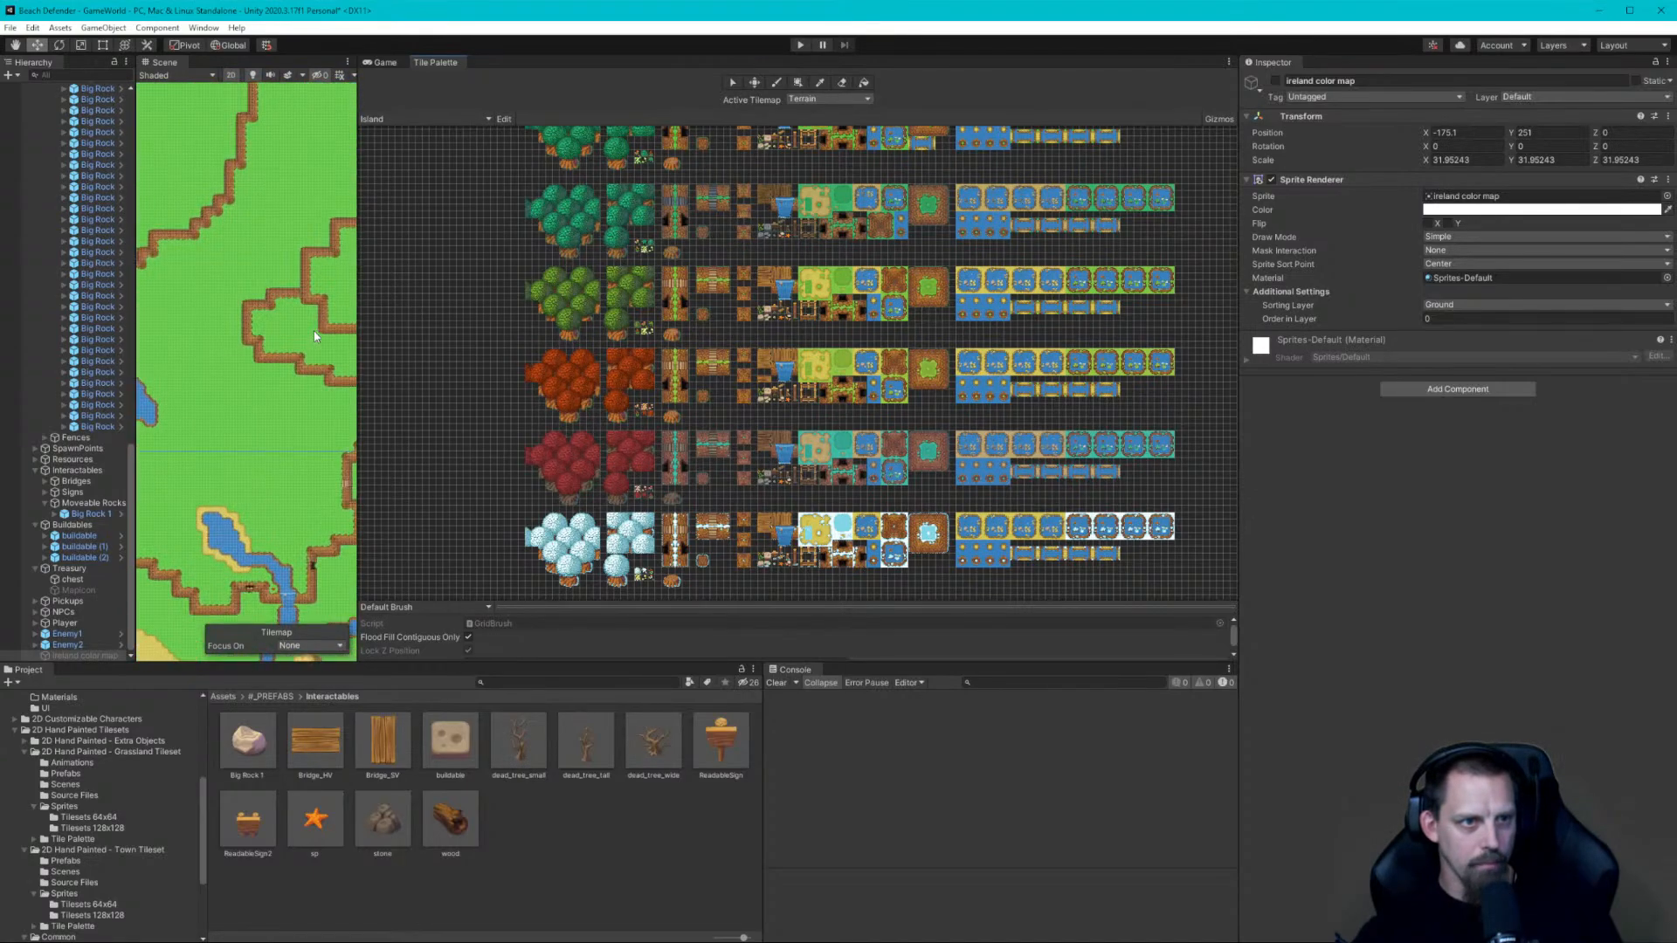
{"action": "middle_click_drag", "start_coordinate": [315, 336], "coordinate": [234, 533]}
{"action": "middle_click_drag", "start_coordinate": [231, 365], "coordinate": [368, 441]}
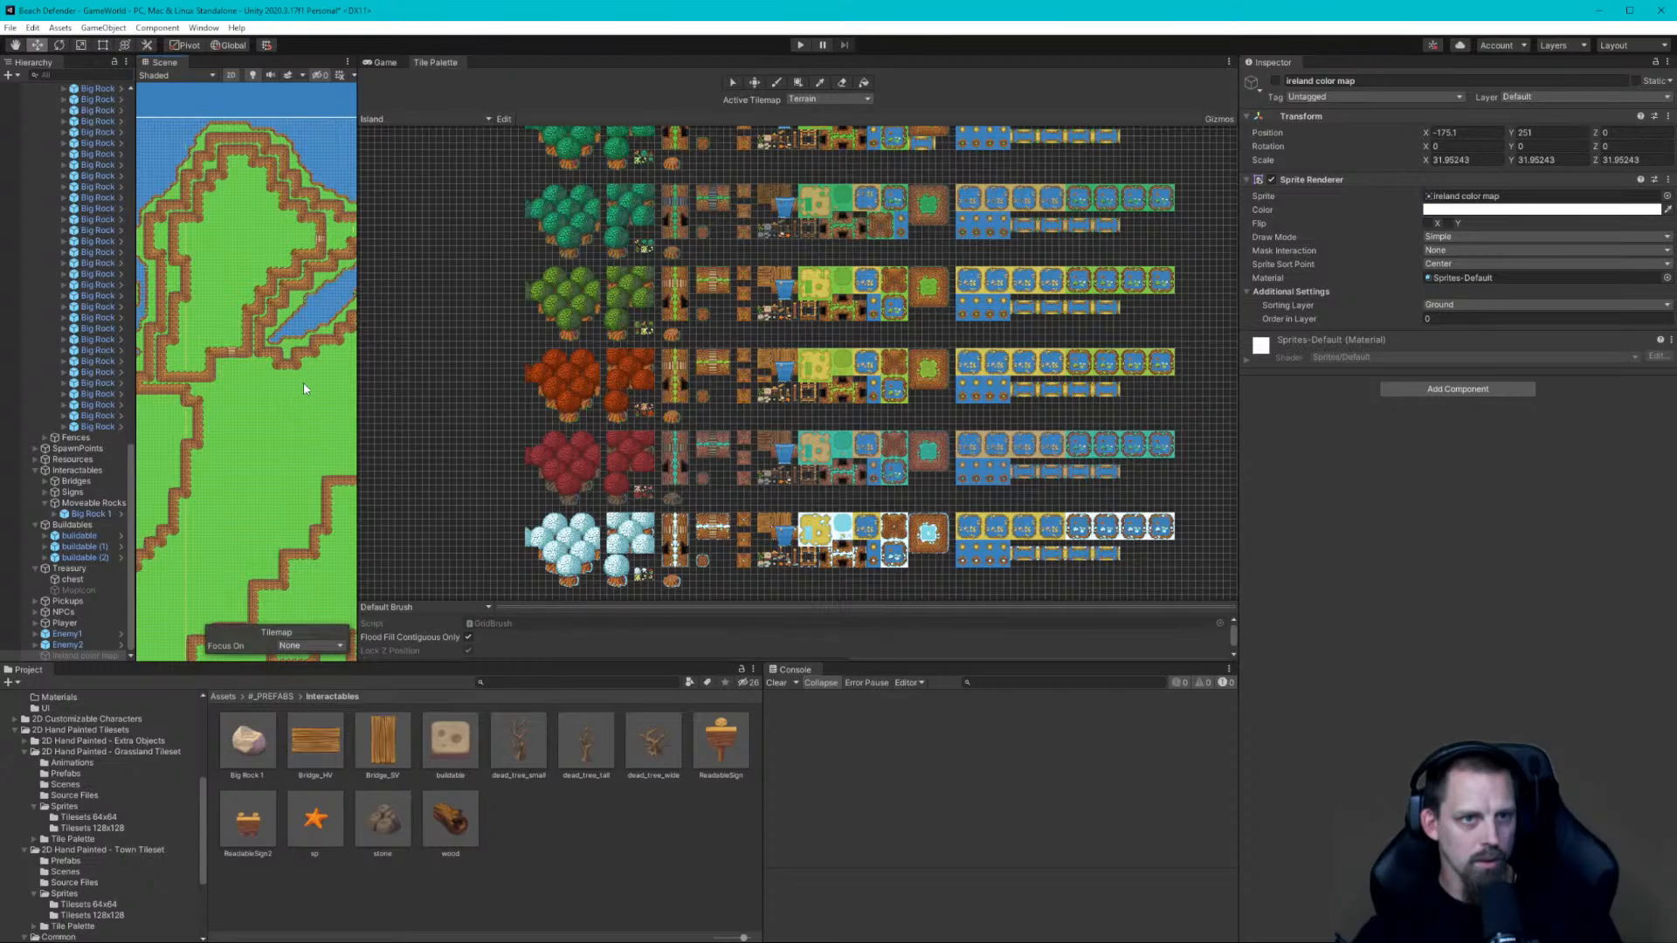
{"action": "middle_click_drag", "start_coordinate": [313, 376], "coordinate": [174, 374]}
{"action": "middle_click_drag", "start_coordinate": [335, 367], "coordinate": [188, 371]}
{"action": "middle_click_drag", "start_coordinate": [314, 361], "coordinate": [244, 342]}
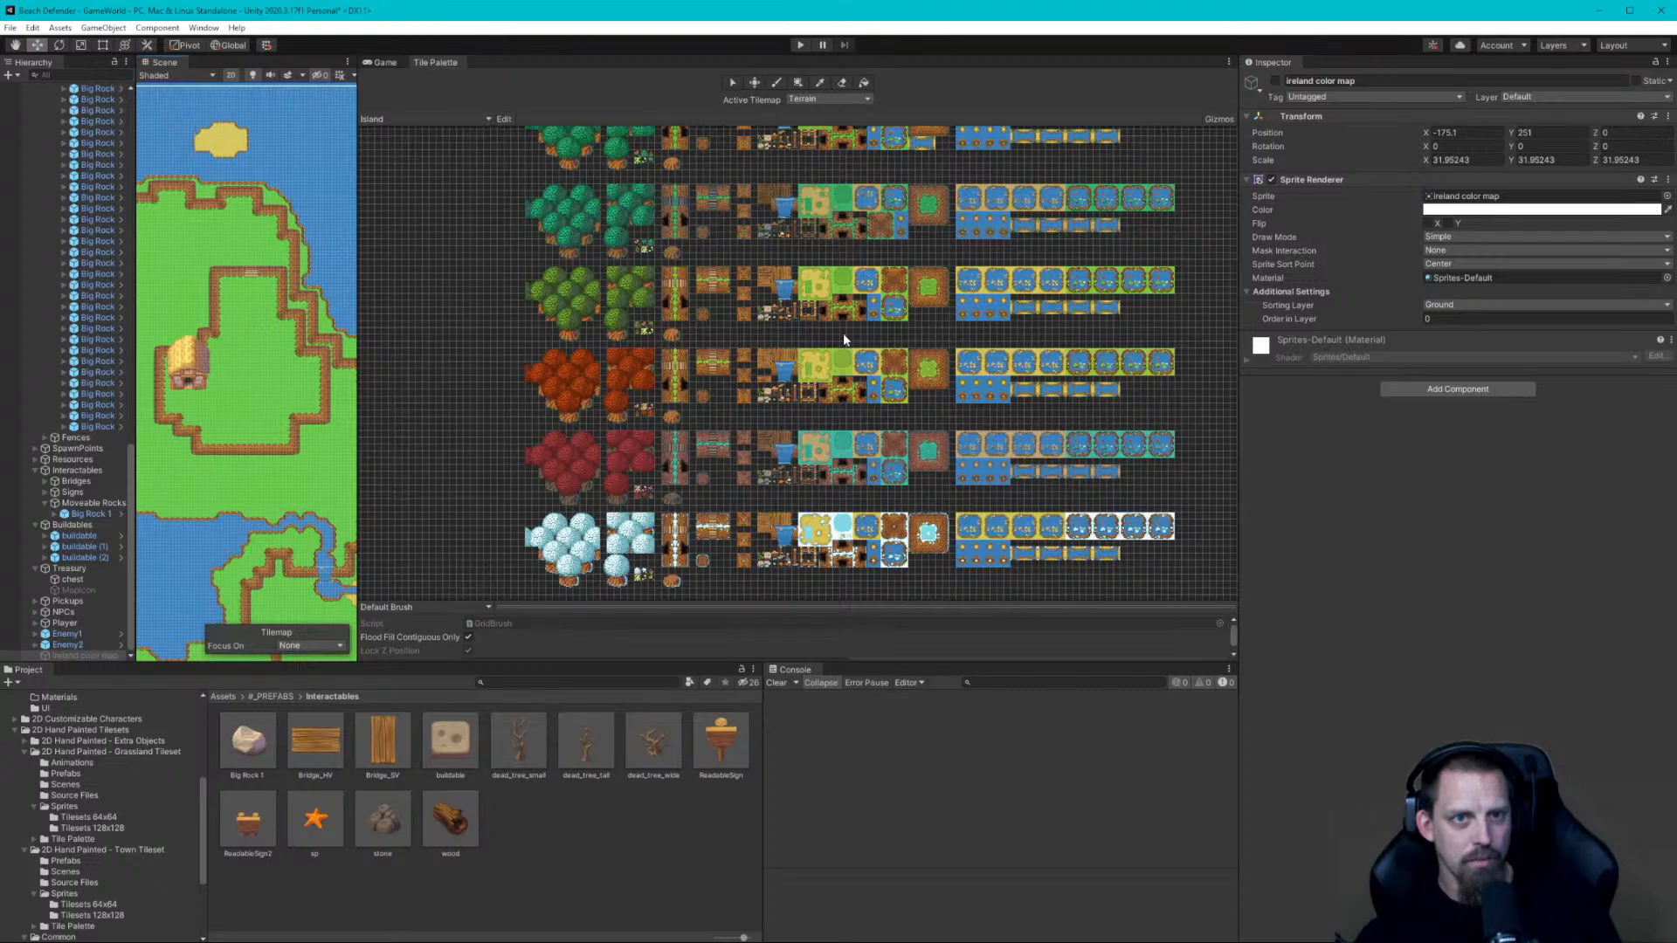
Examine the Island palette's pond, rock mound and raised cliff tiles at close range
{"action": "middle_click_drag", "start_coordinate": [843, 333], "coordinate": [813, 371]}
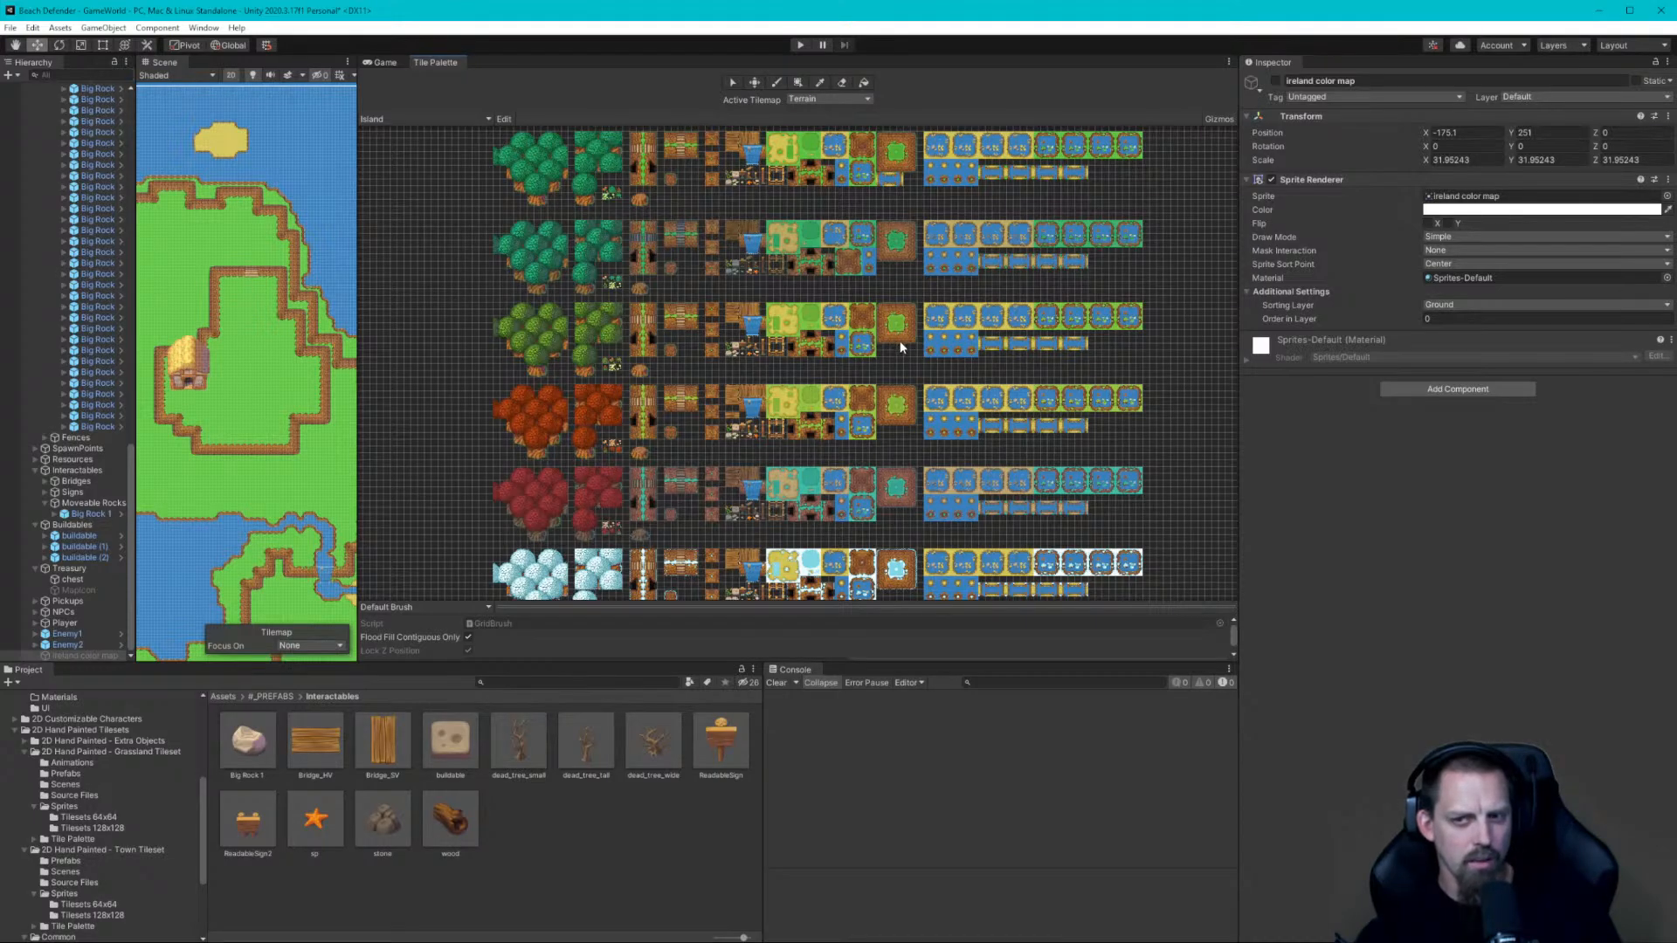
{"action": "scroll", "coordinate": [902, 347], "scroll_direction": "up", "scroll_amount": 3}
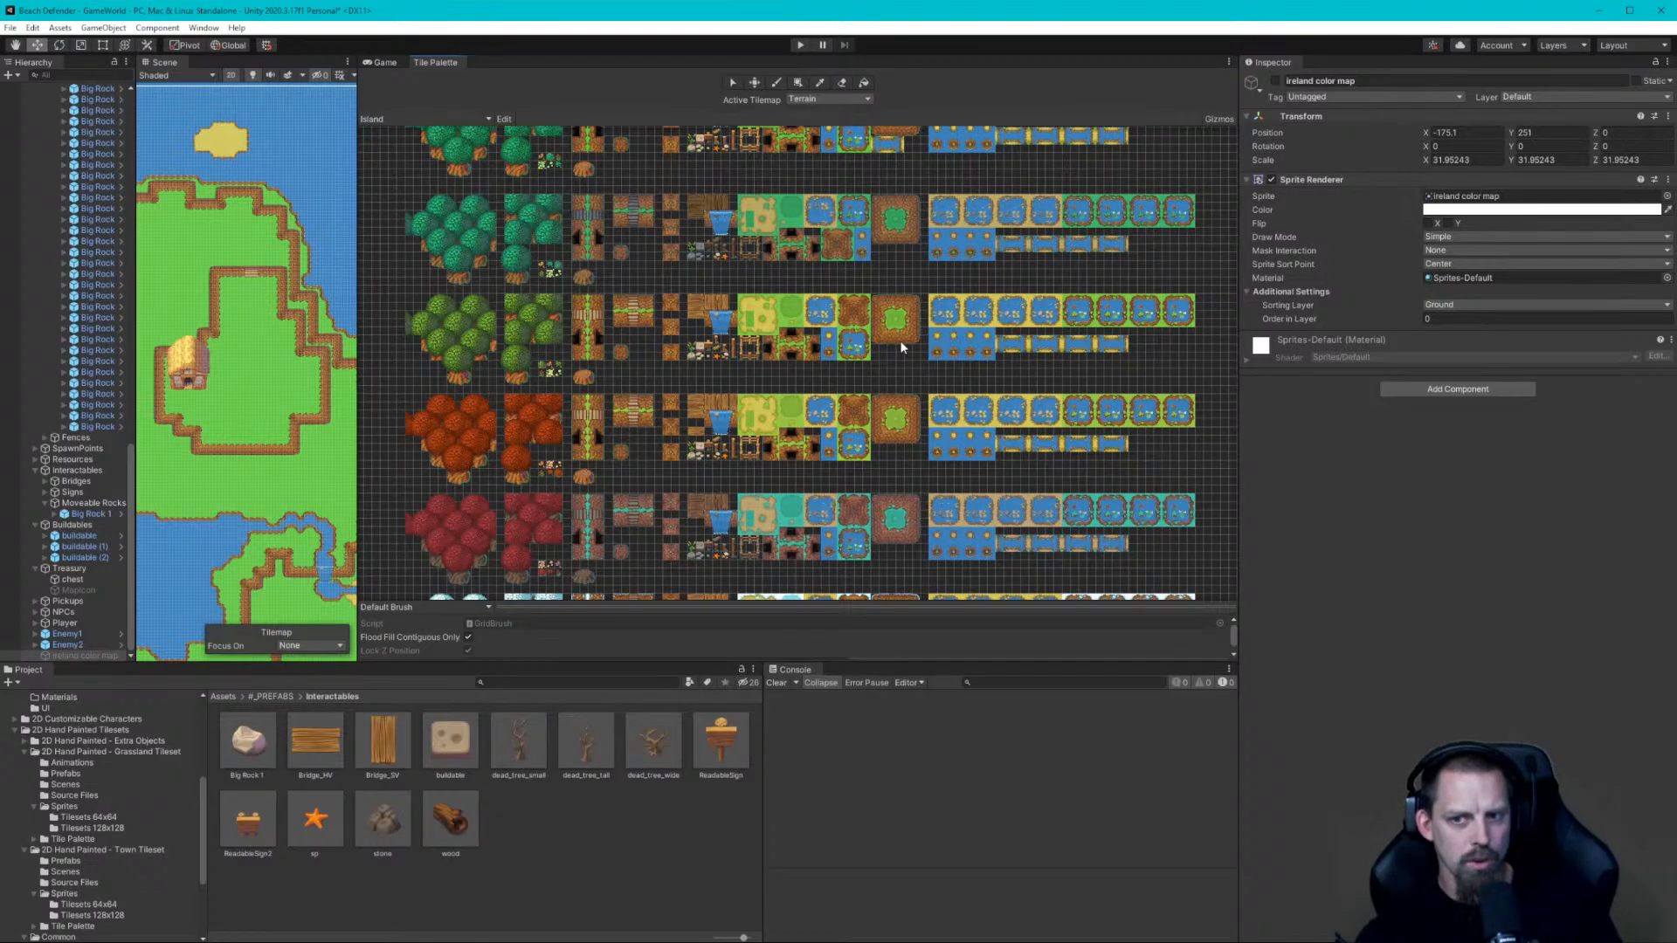
{"action": "scroll", "coordinate": [903, 336], "scroll_direction": "down", "scroll_amount": 3}
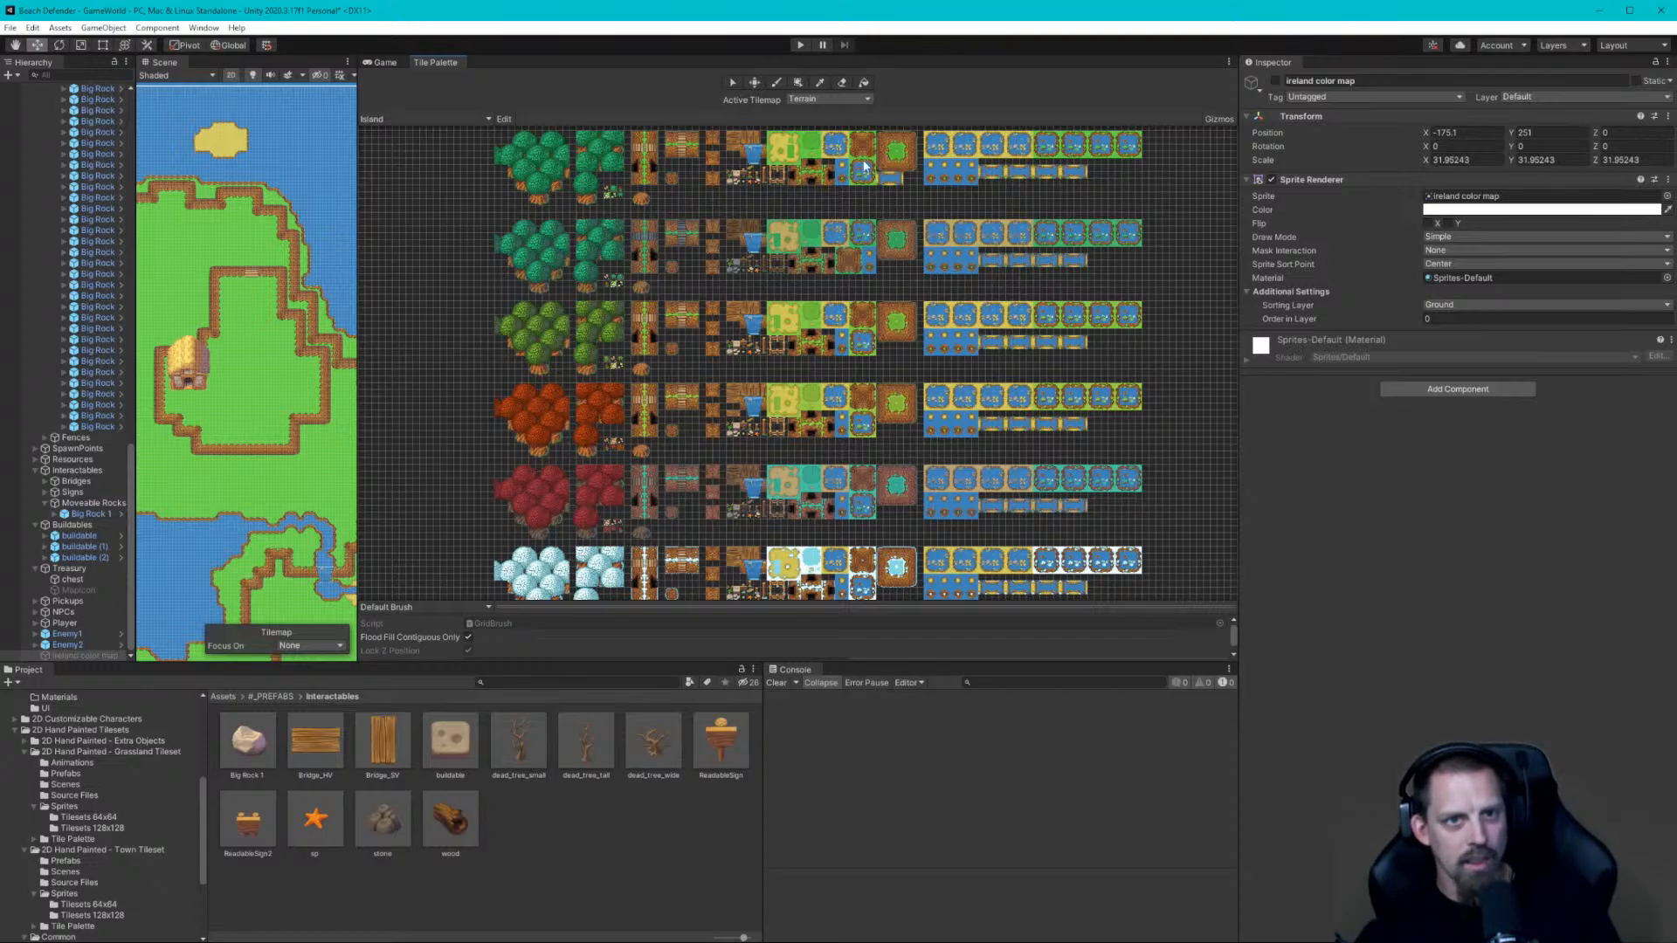
{"action": "scroll", "coordinate": [865, 167], "scroll_direction": "up", "scroll_amount": 6}
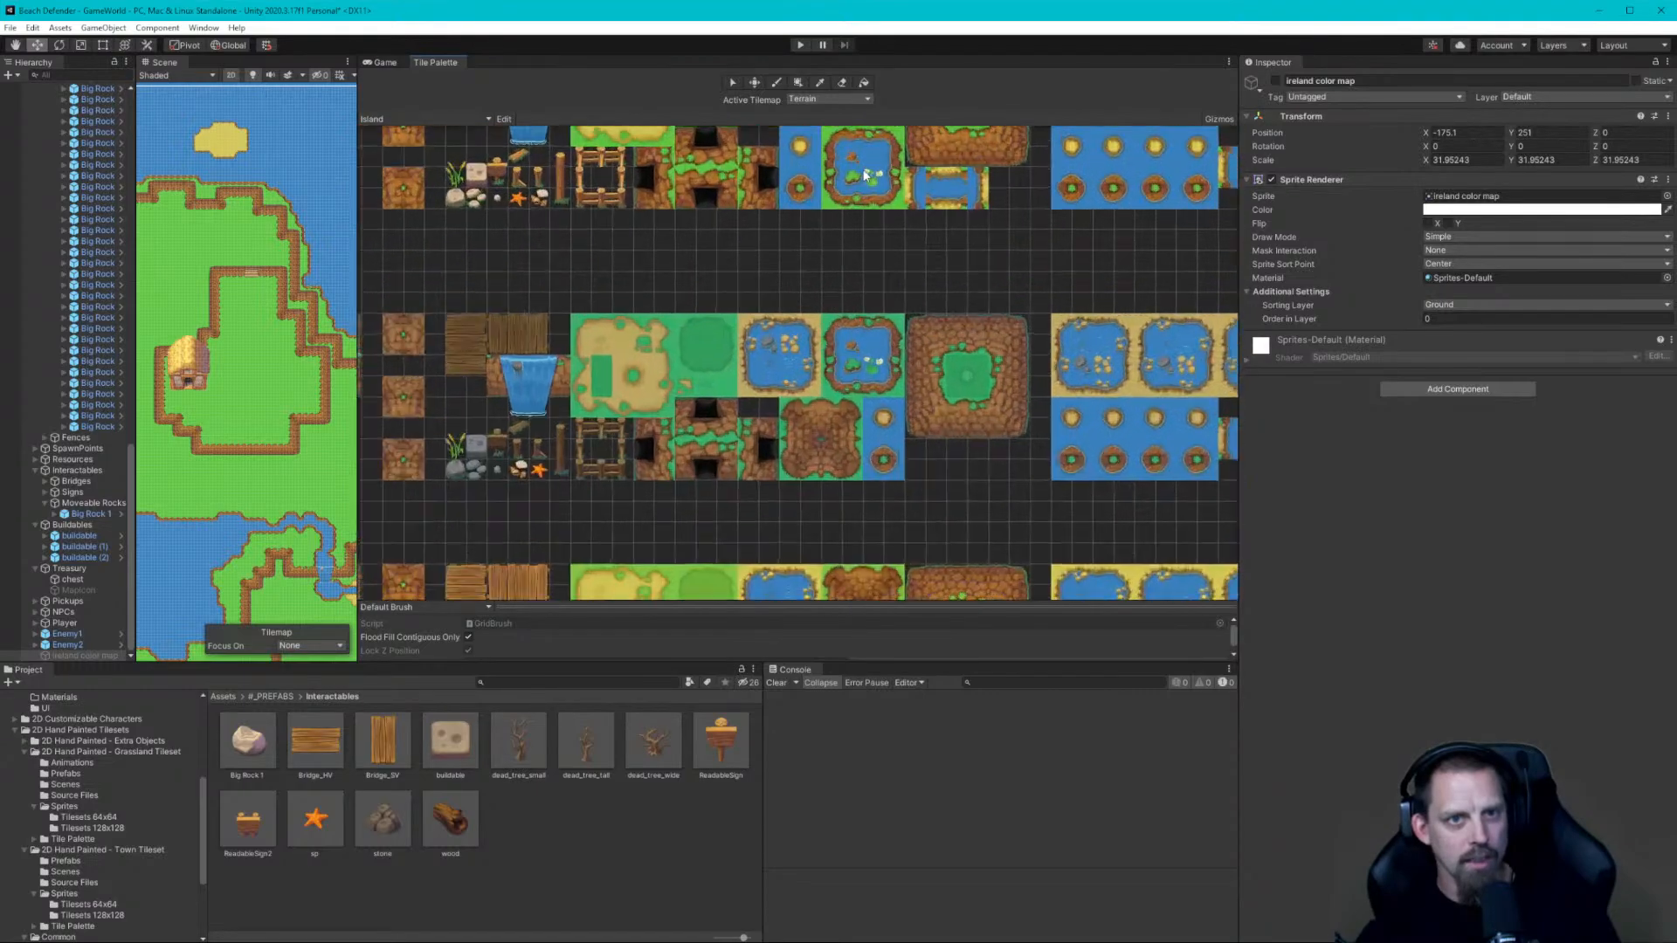
{"action": "scroll", "coordinate": [863, 174], "scroll_direction": "up", "scroll_amount": 4}
{"action": "middle_click_drag", "start_coordinate": [863, 176], "coordinate": [859, 266]}
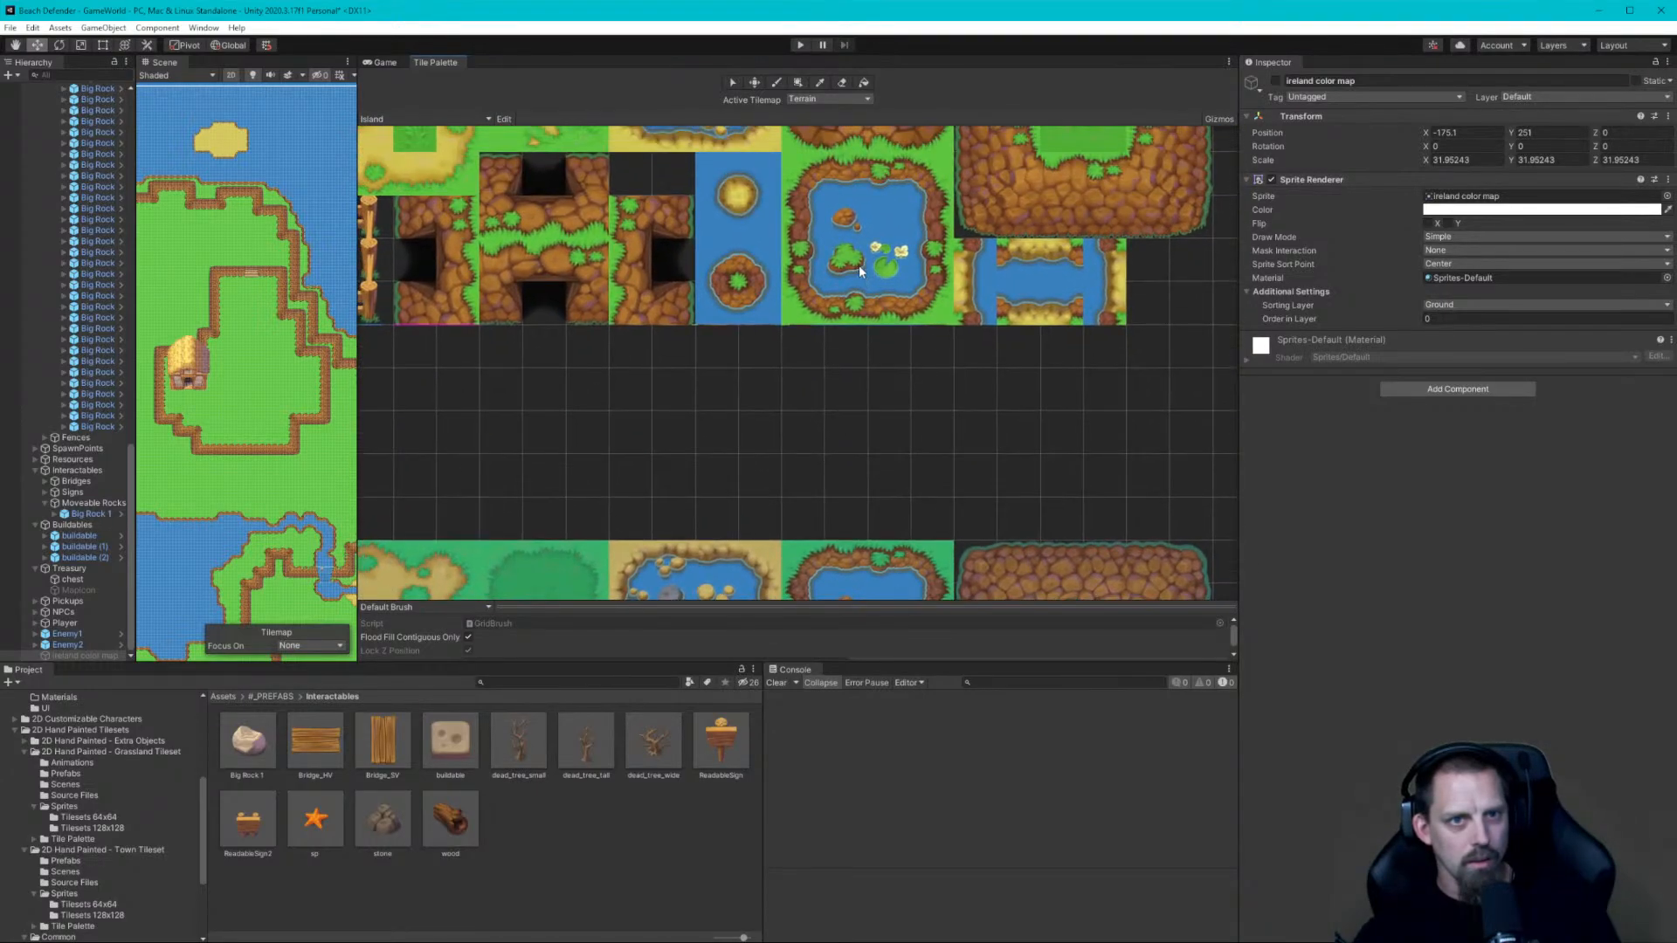
{"action": "scroll", "coordinate": [860, 267], "scroll_direction": "up", "scroll_amount": 3}
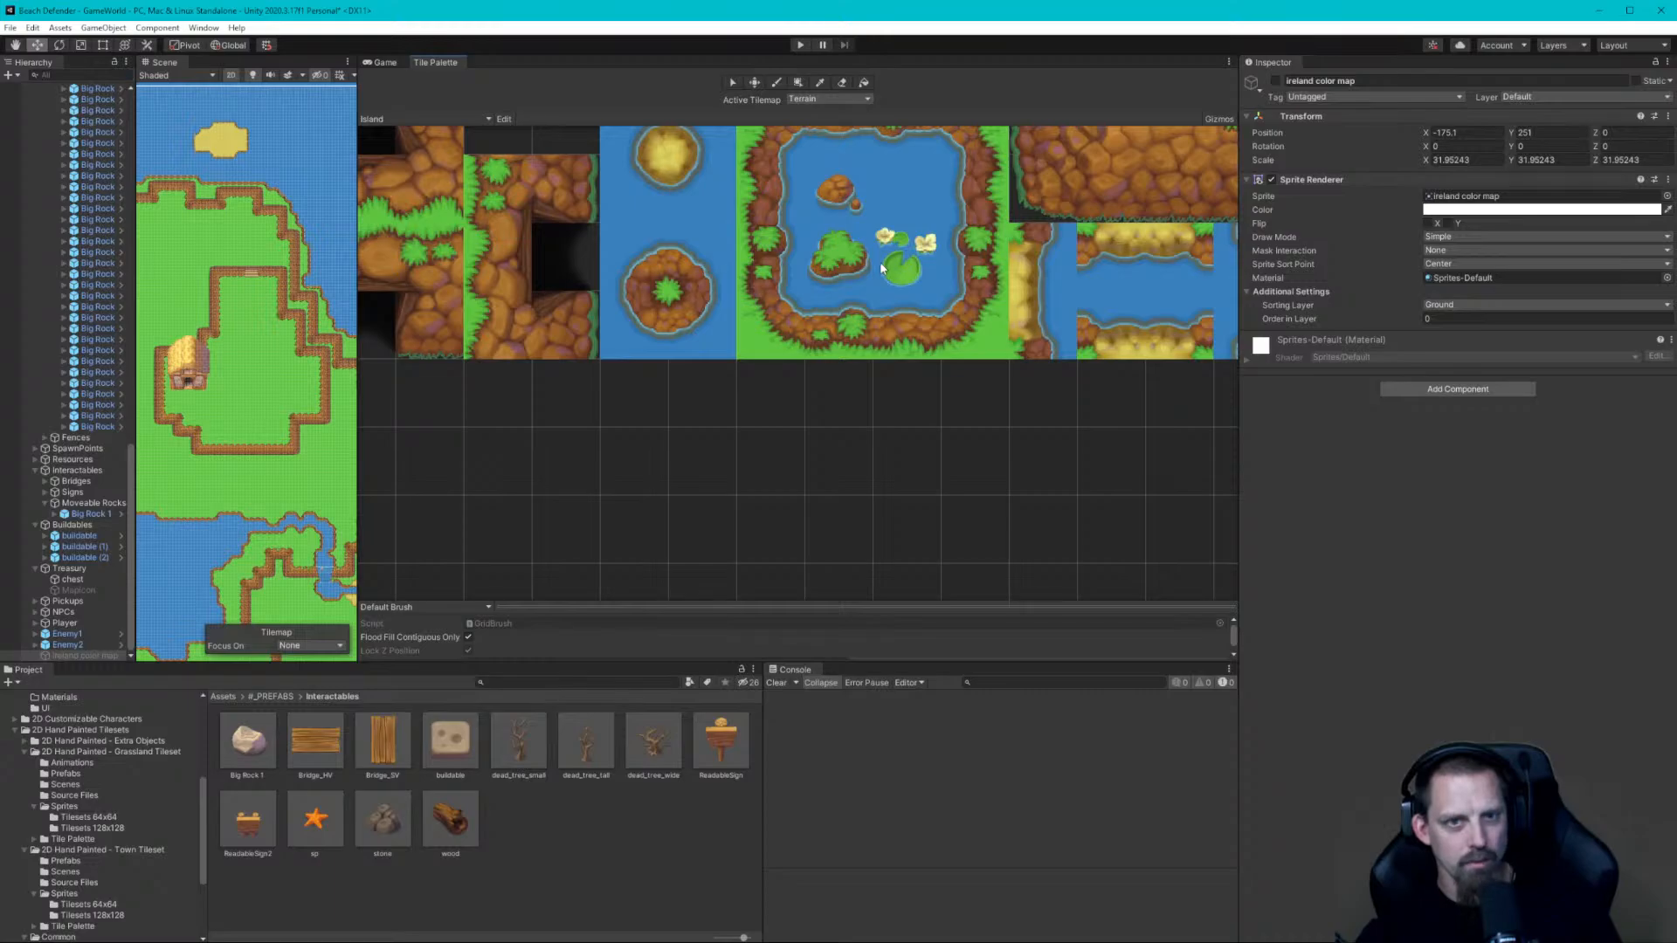
{"action": "scroll", "coordinate": [882, 250], "scroll_direction": "down", "scroll_amount": 1}
{"action": "middle_click_drag", "start_coordinate": [876, 256], "coordinate": [749, 457]}
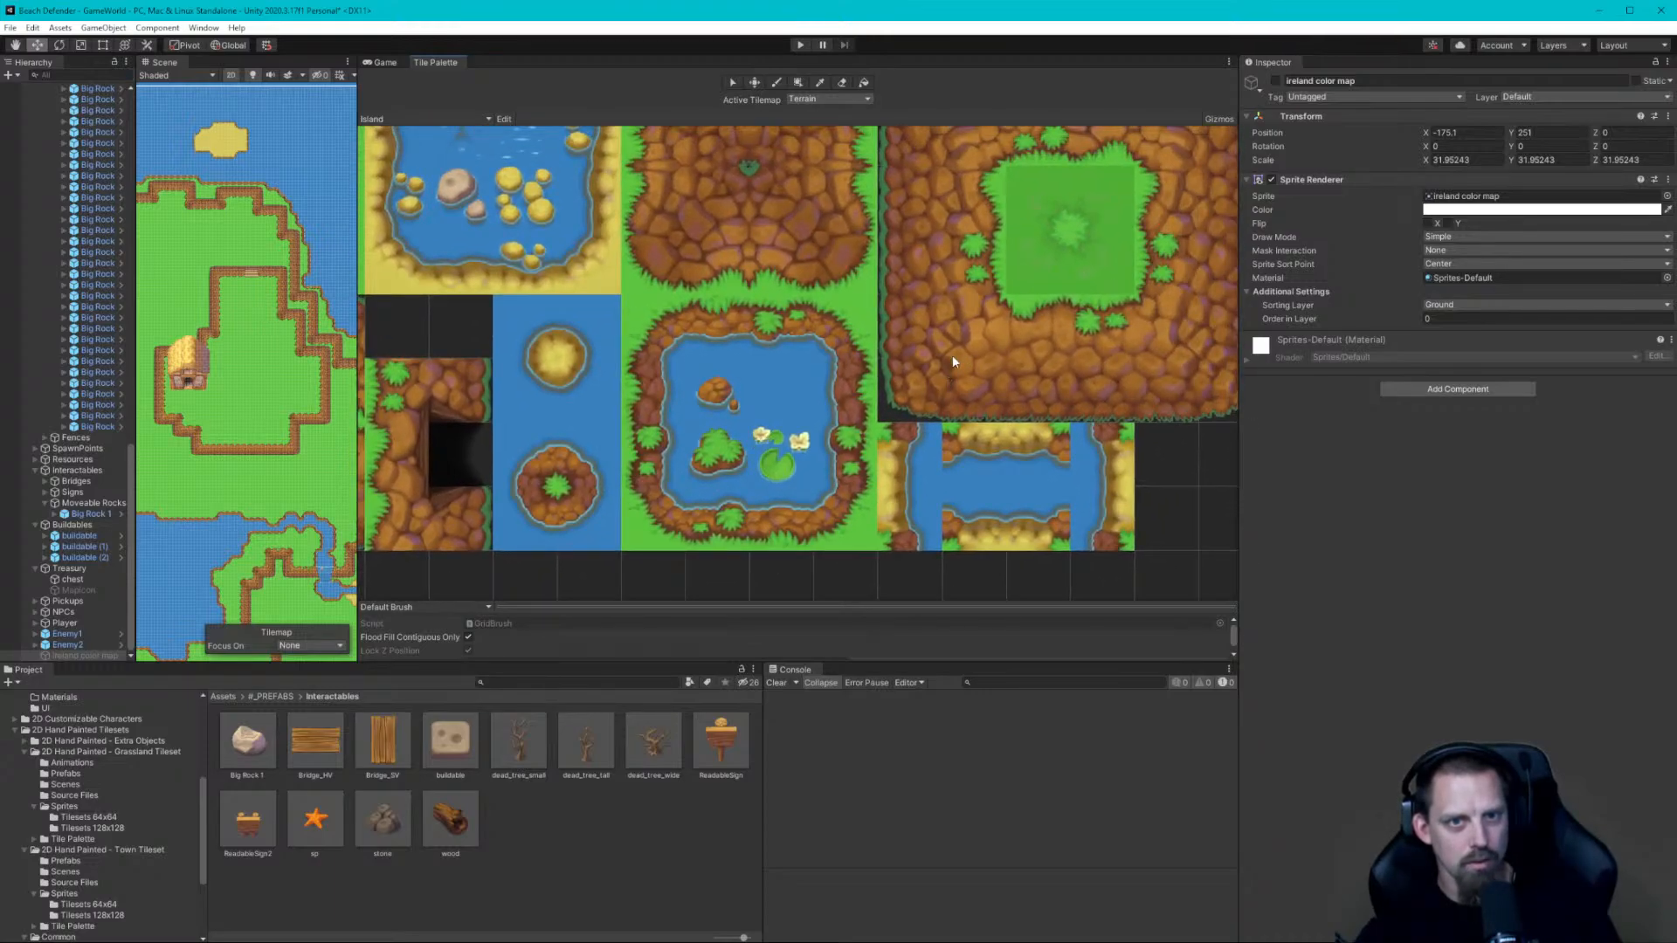
{"action": "middle_click_drag", "start_coordinate": [958, 323], "coordinate": [868, 418]}
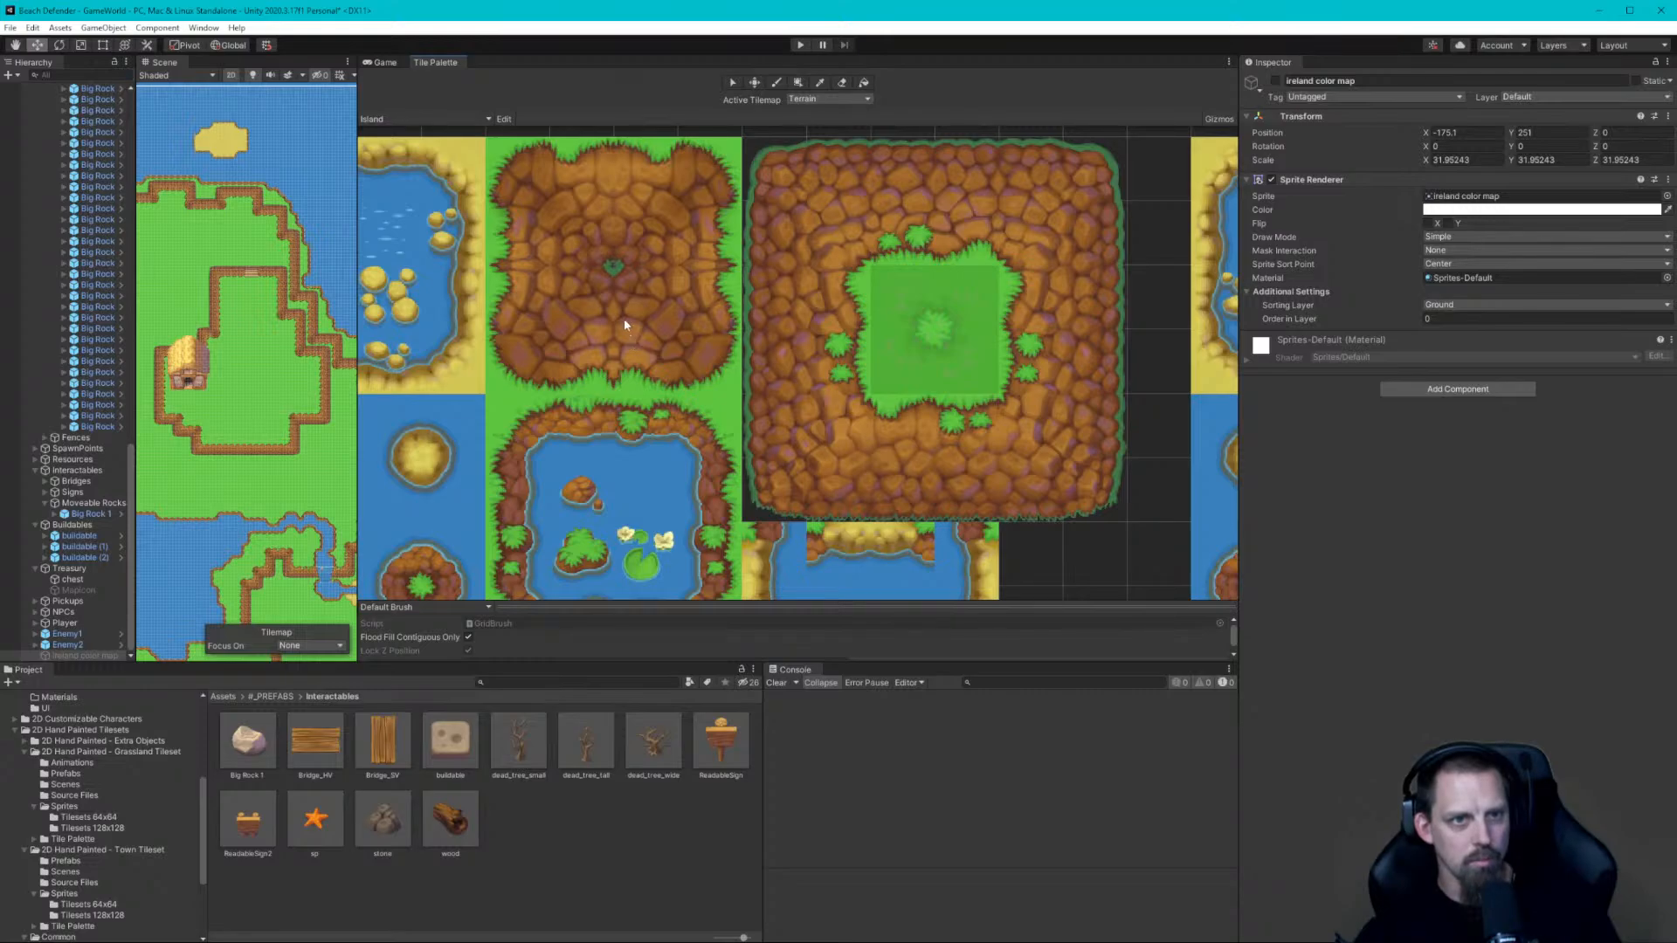
{"action": "middle_click_drag", "start_coordinate": [574, 352], "coordinate": [702, 344]}
{"action": "scroll", "coordinate": [753, 272], "scroll_direction": "up", "scroll_amount": 1}
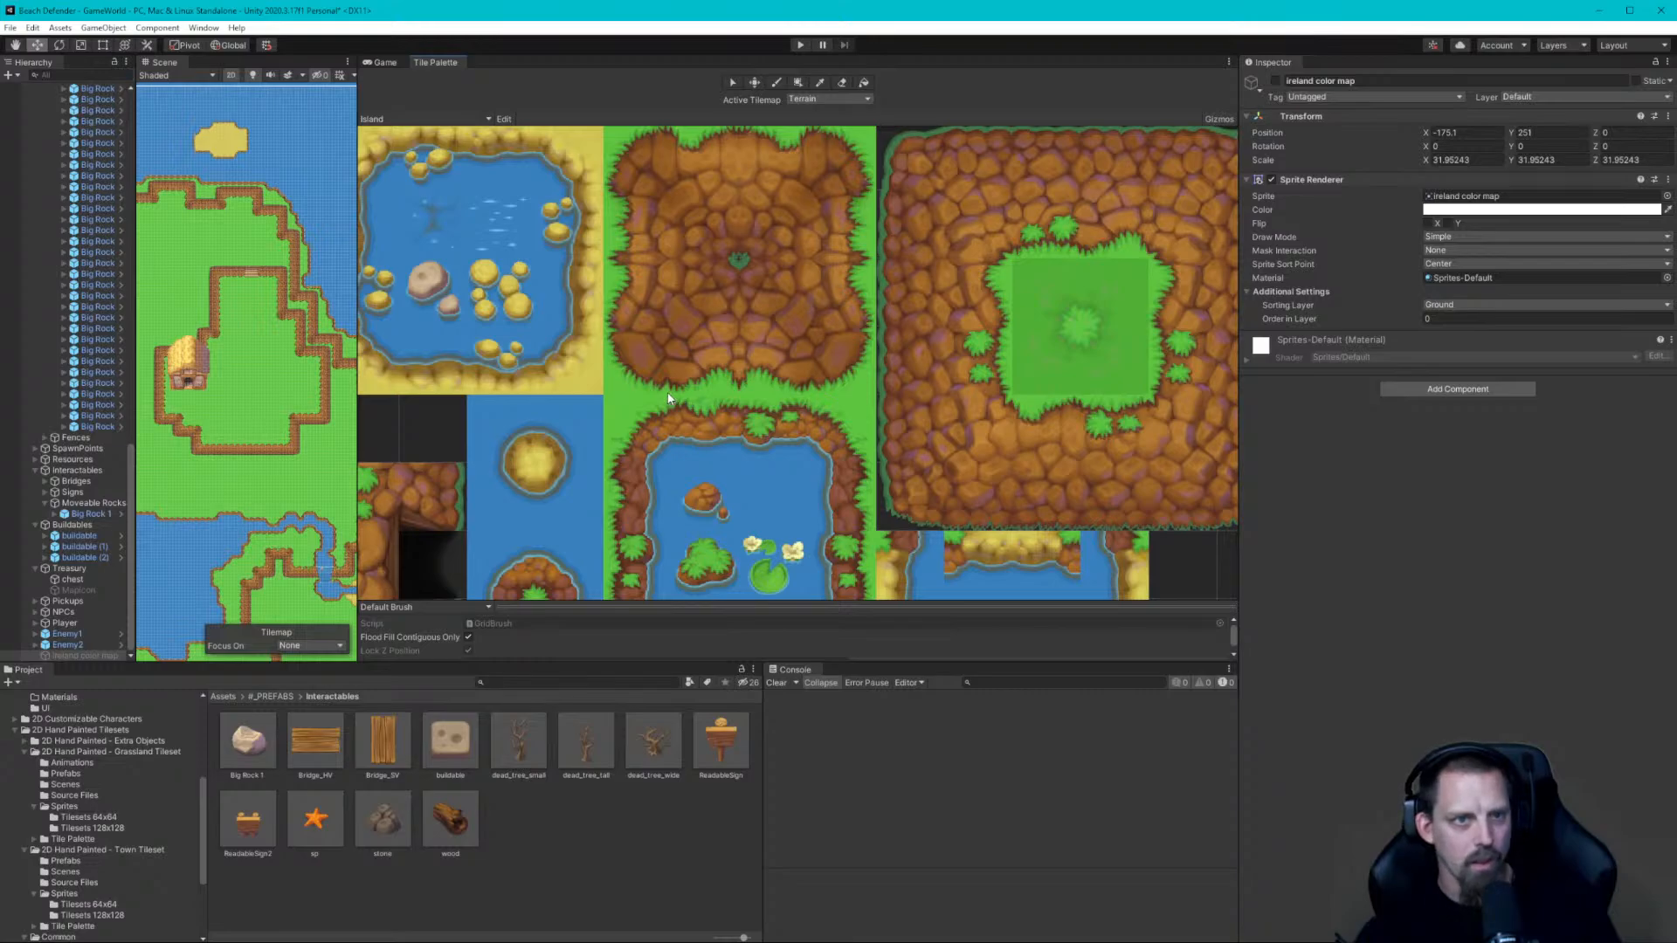
{"action": "scroll", "coordinate": [688, 311], "scroll_direction": "down", "scroll_amount": 3}
Replace the Tile Palette with the Game view and enlarge the Scene view by shrinking the Game view and Inspector
{"action": "left_click", "coordinate": [383, 62]}
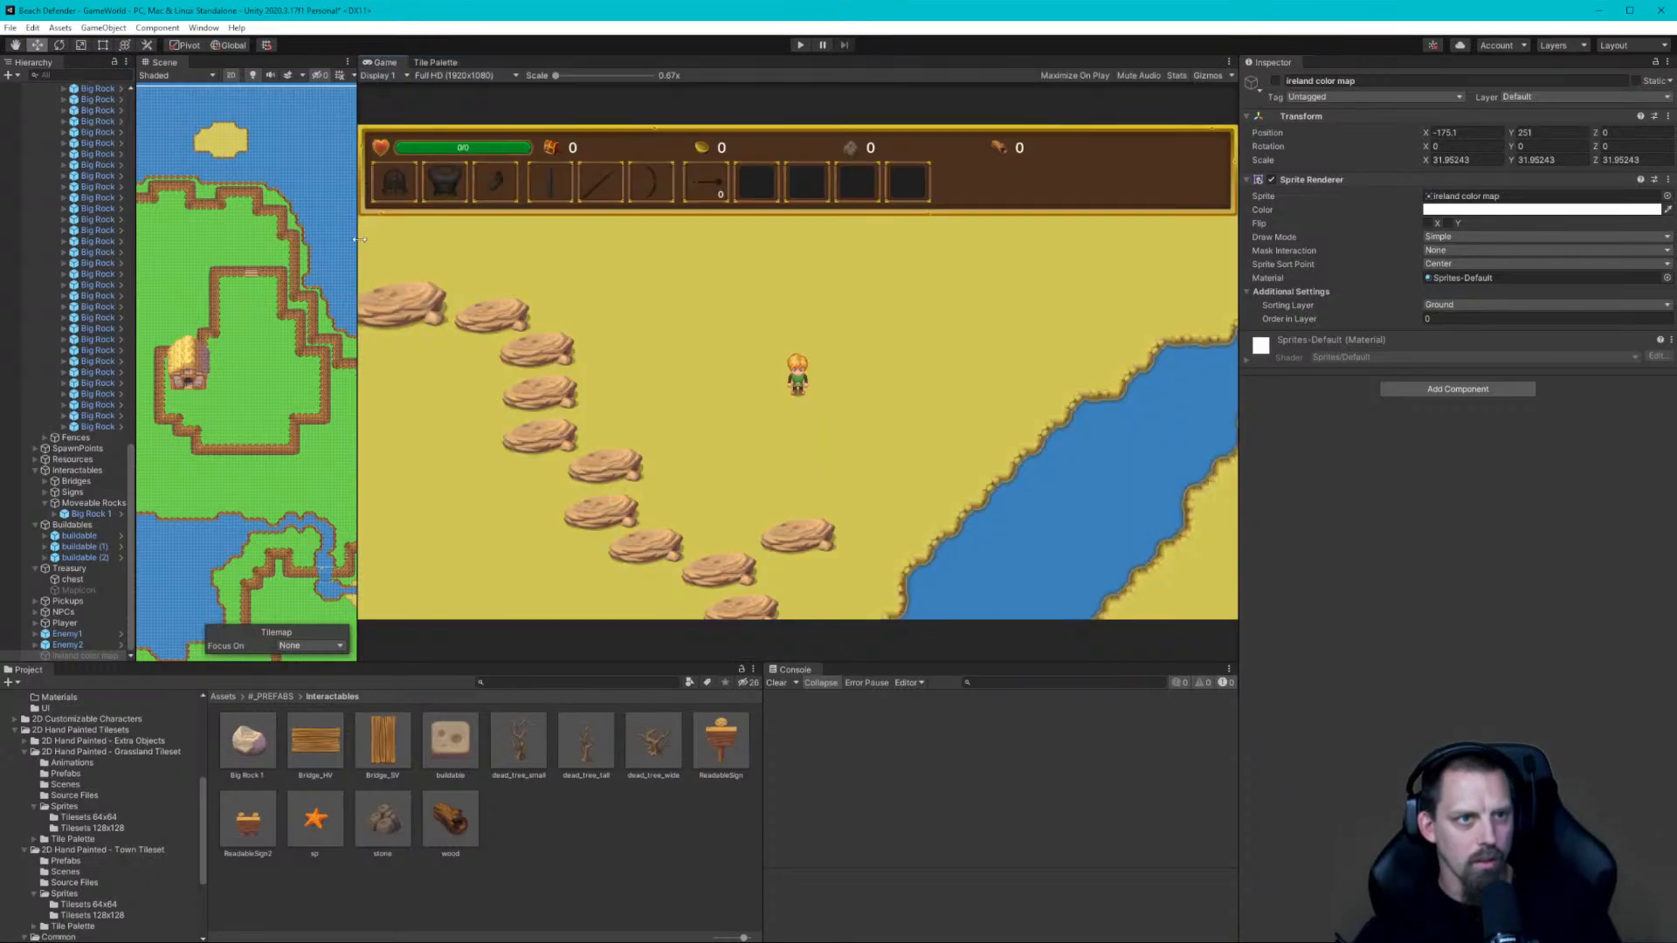
{"action": "left_click_drag", "start_coordinate": [359, 238], "coordinate": [1181, 294]}
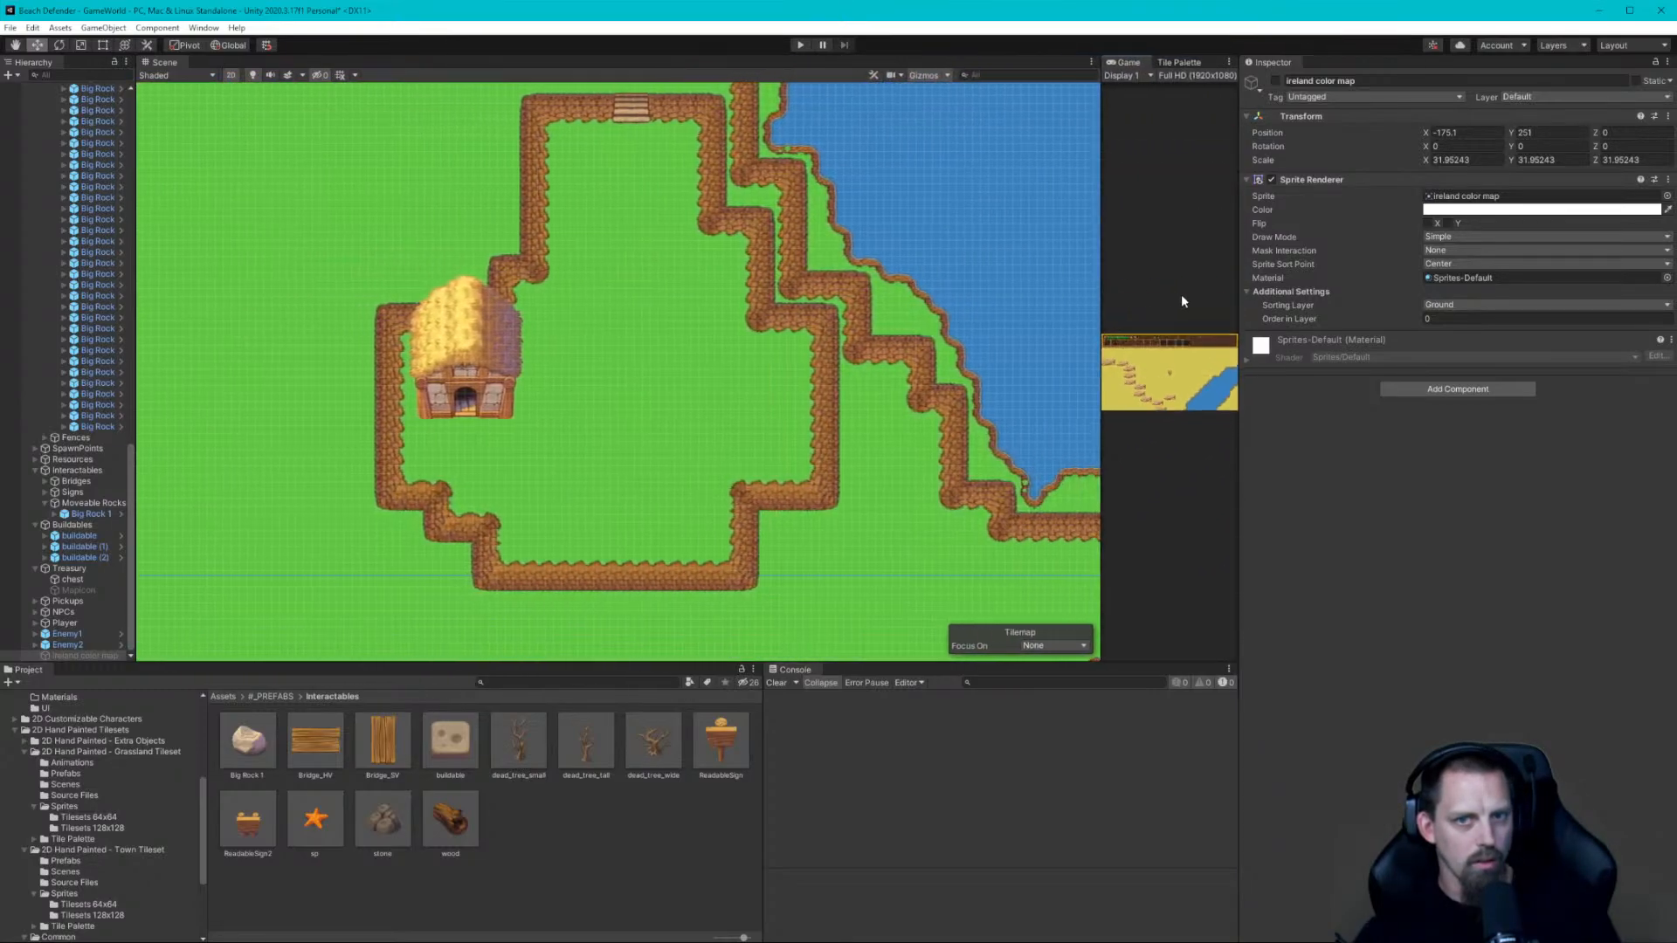
{"action": "left_click_drag", "start_coordinate": [1245, 433], "coordinate": [1485, 472]}
{"action": "left_click_drag", "start_coordinate": [1316, 500], "coordinate": [1346, 494]}
Select and frame the Player object in the Scene view, and examine the rock barriers and lakes of the surrounding western desert
{"action": "scroll", "coordinate": [547, 523], "scroll_direction": "down", "scroll_amount": 10}
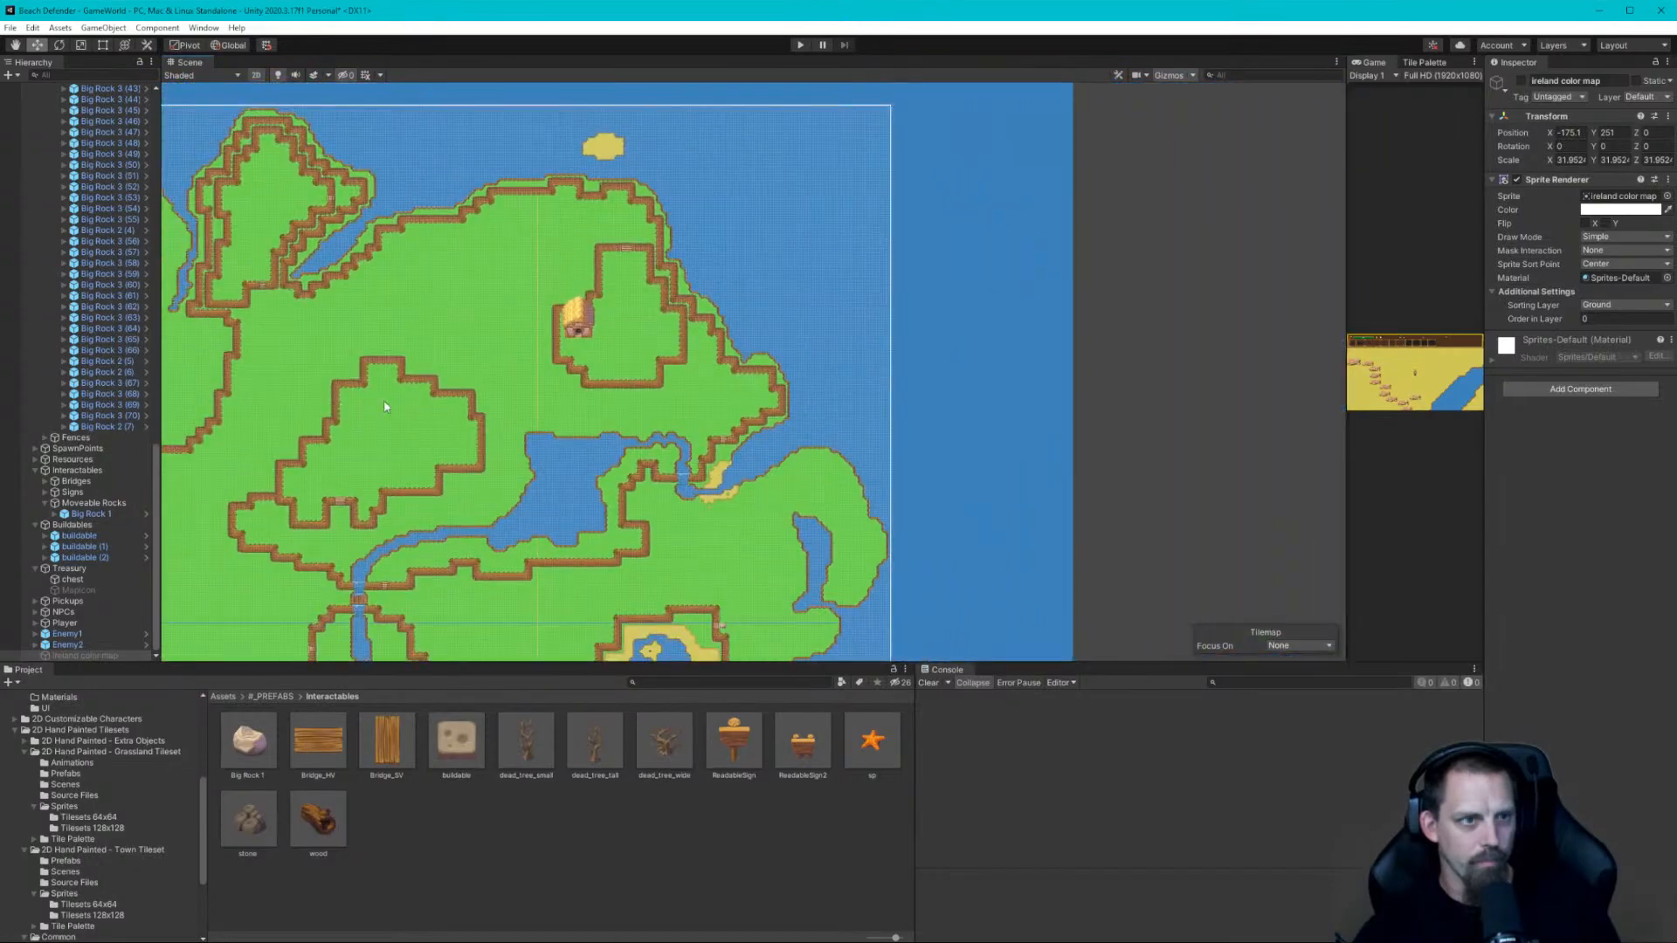
{"action": "double_click", "coordinate": [64, 623]}
{"action": "scroll", "coordinate": [743, 394], "scroll_direction": "down", "scroll_amount": 6}
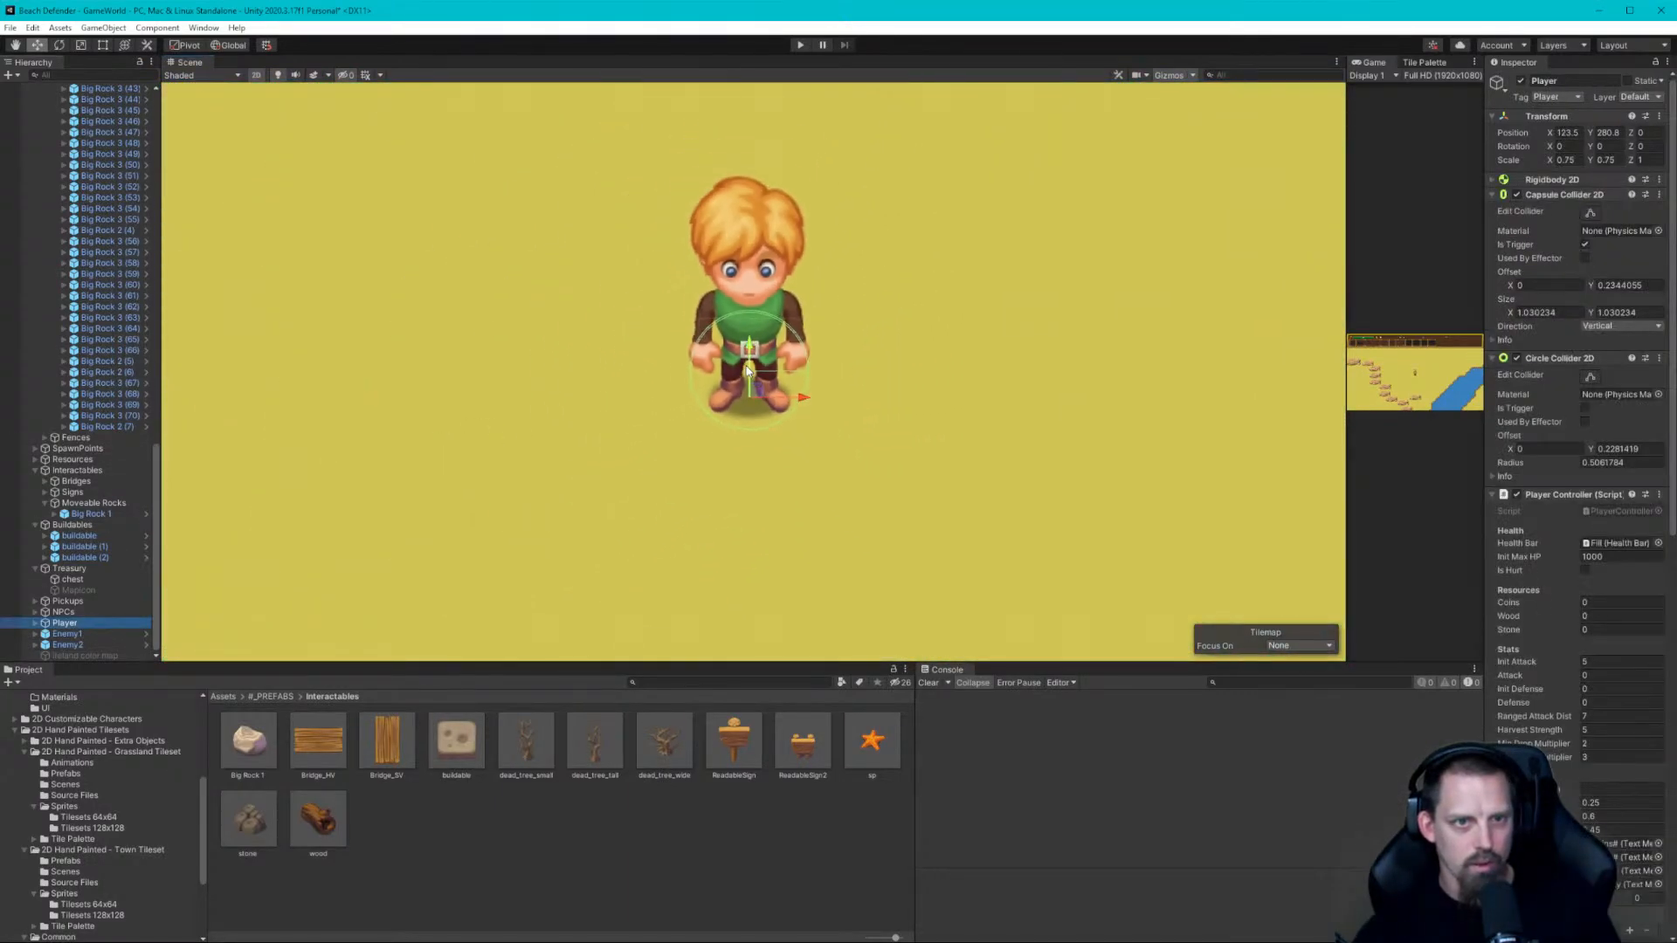
{"action": "scroll", "coordinate": [758, 381], "scroll_direction": "down", "scroll_amount": 5}
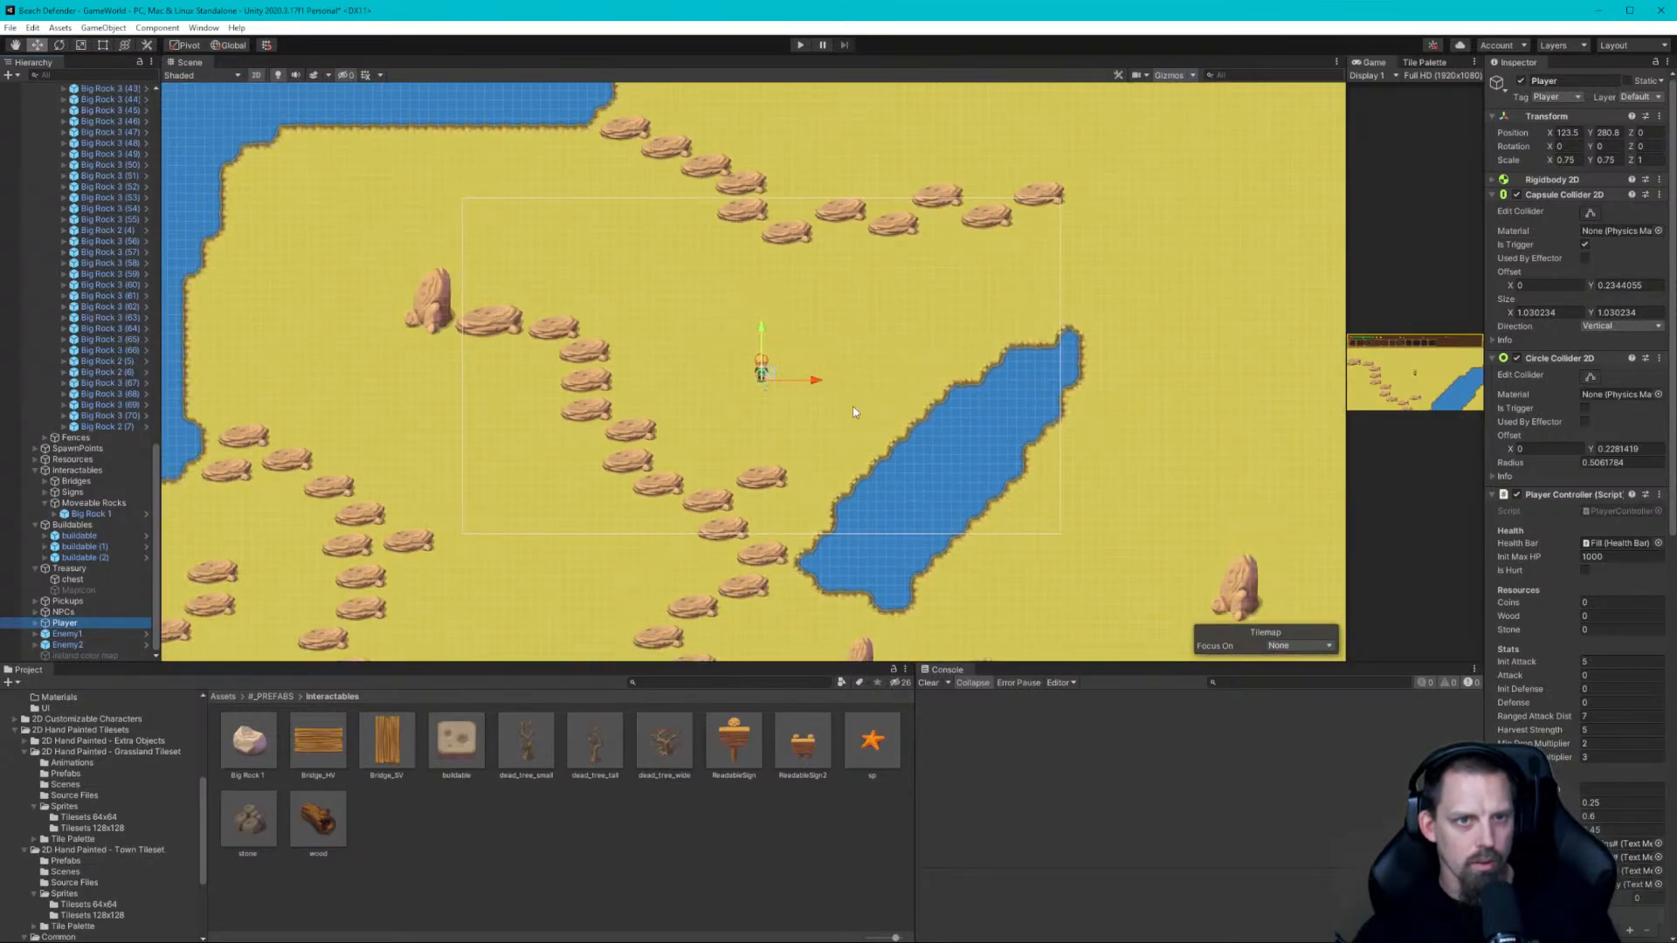
{"action": "scroll", "coordinate": [847, 403], "scroll_direction": "down", "scroll_amount": 3}
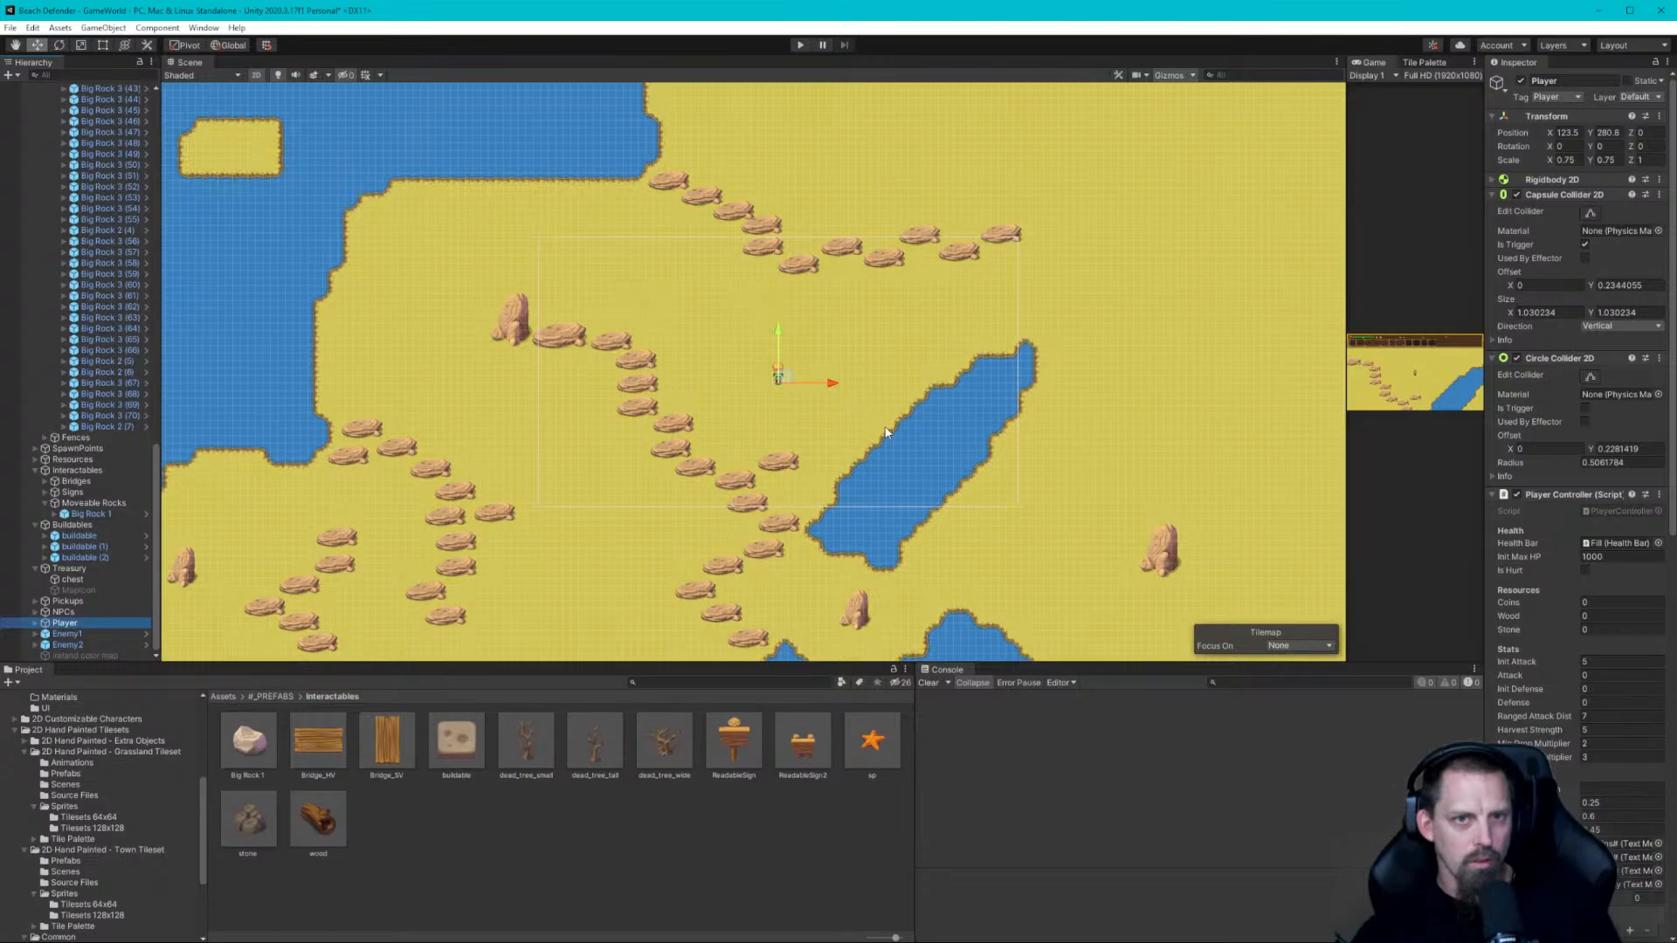
{"action": "middle_click_drag", "start_coordinate": [889, 415], "coordinate": [922, 182]}
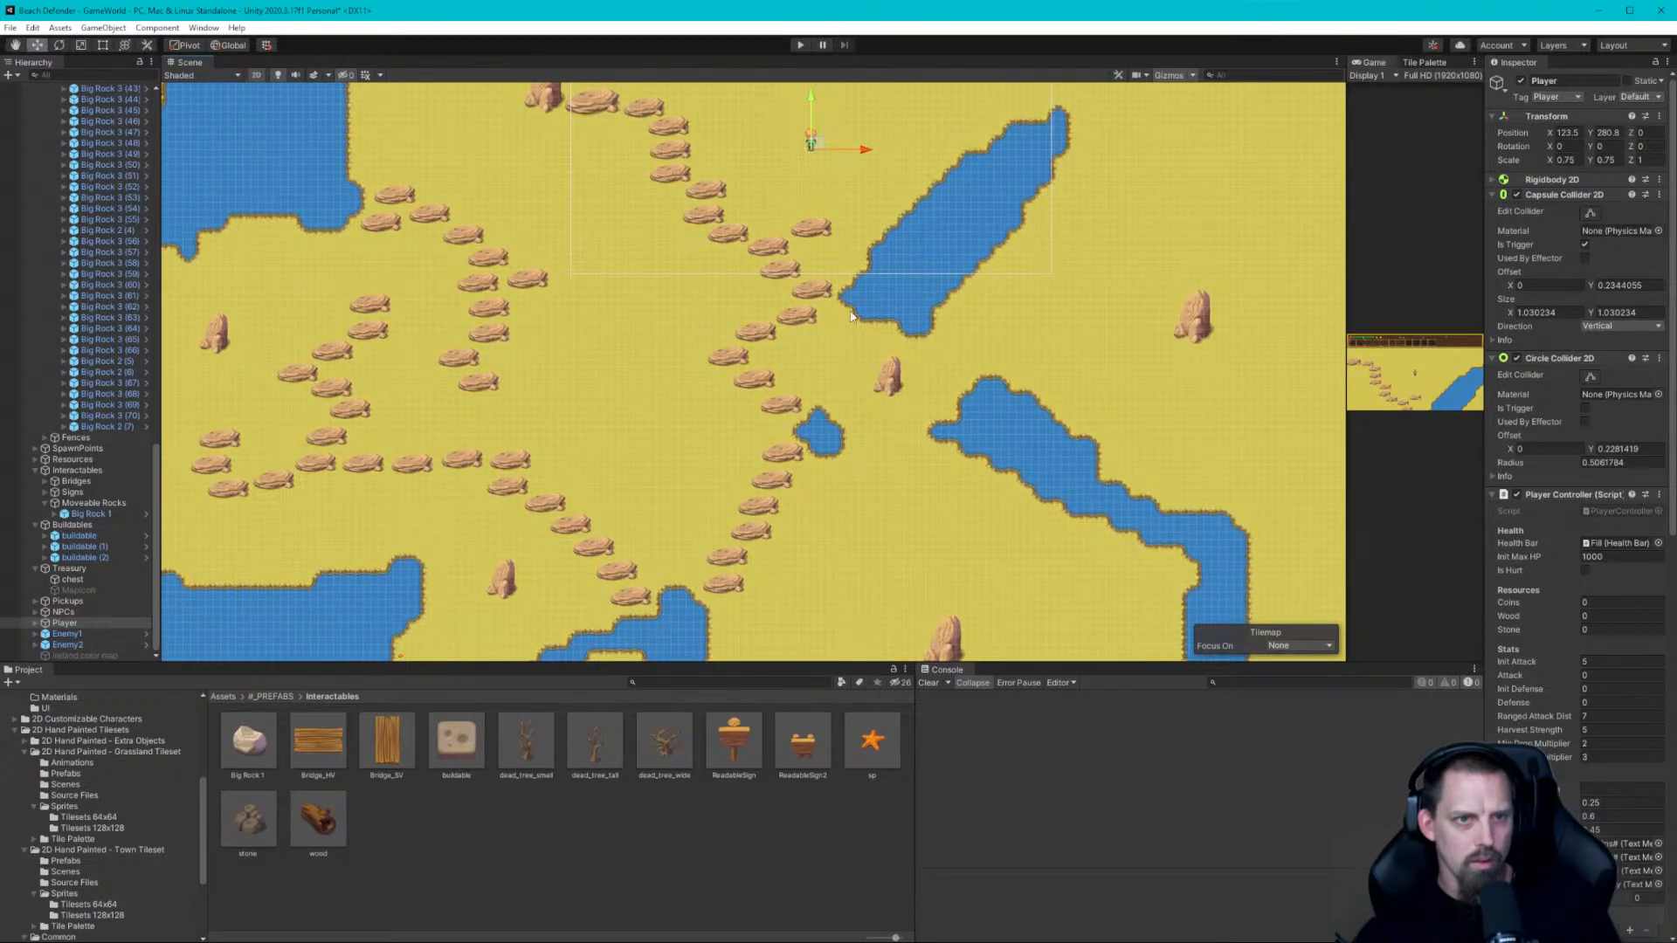
{"action": "scroll", "coordinate": [824, 374], "scroll_direction": "down", "scroll_amount": 6}
{"action": "scroll", "coordinate": [746, 374], "scroll_direction": "down", "scroll_amount": 1}
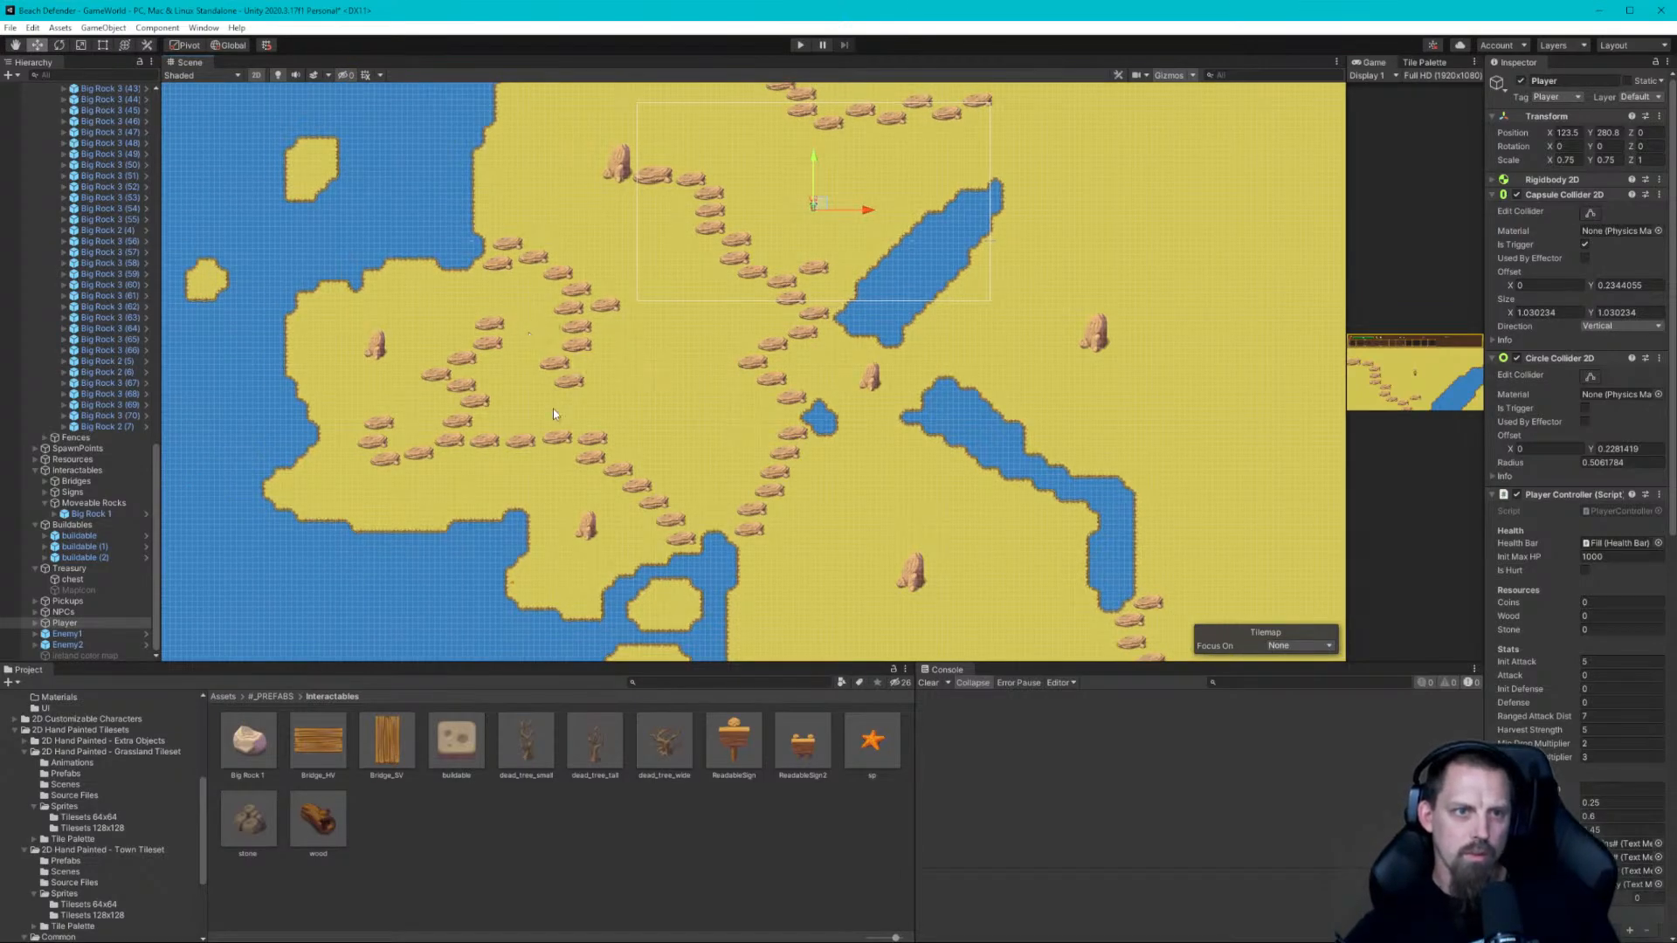
Move the two southernmost rocks of the central desert barrier southeast to bend the line, placing the end rock at about X 104.79, Y 266.15
{"action": "left_click", "coordinate": [592, 354]}
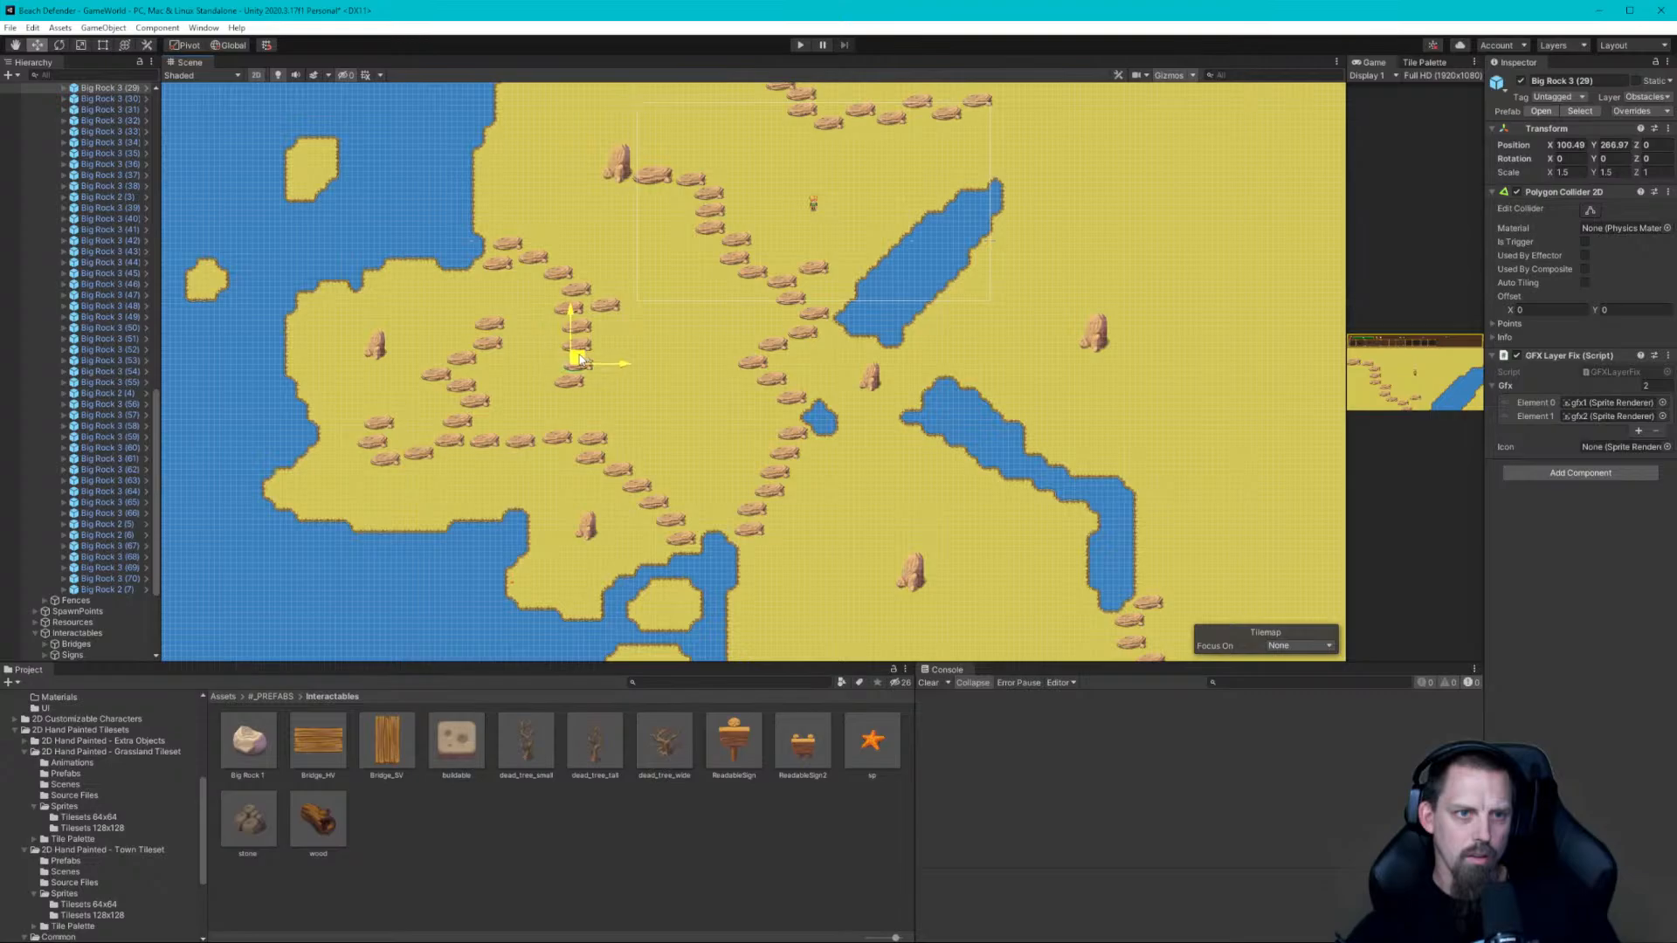
{"action": "left_click", "coordinate": [609, 373]}
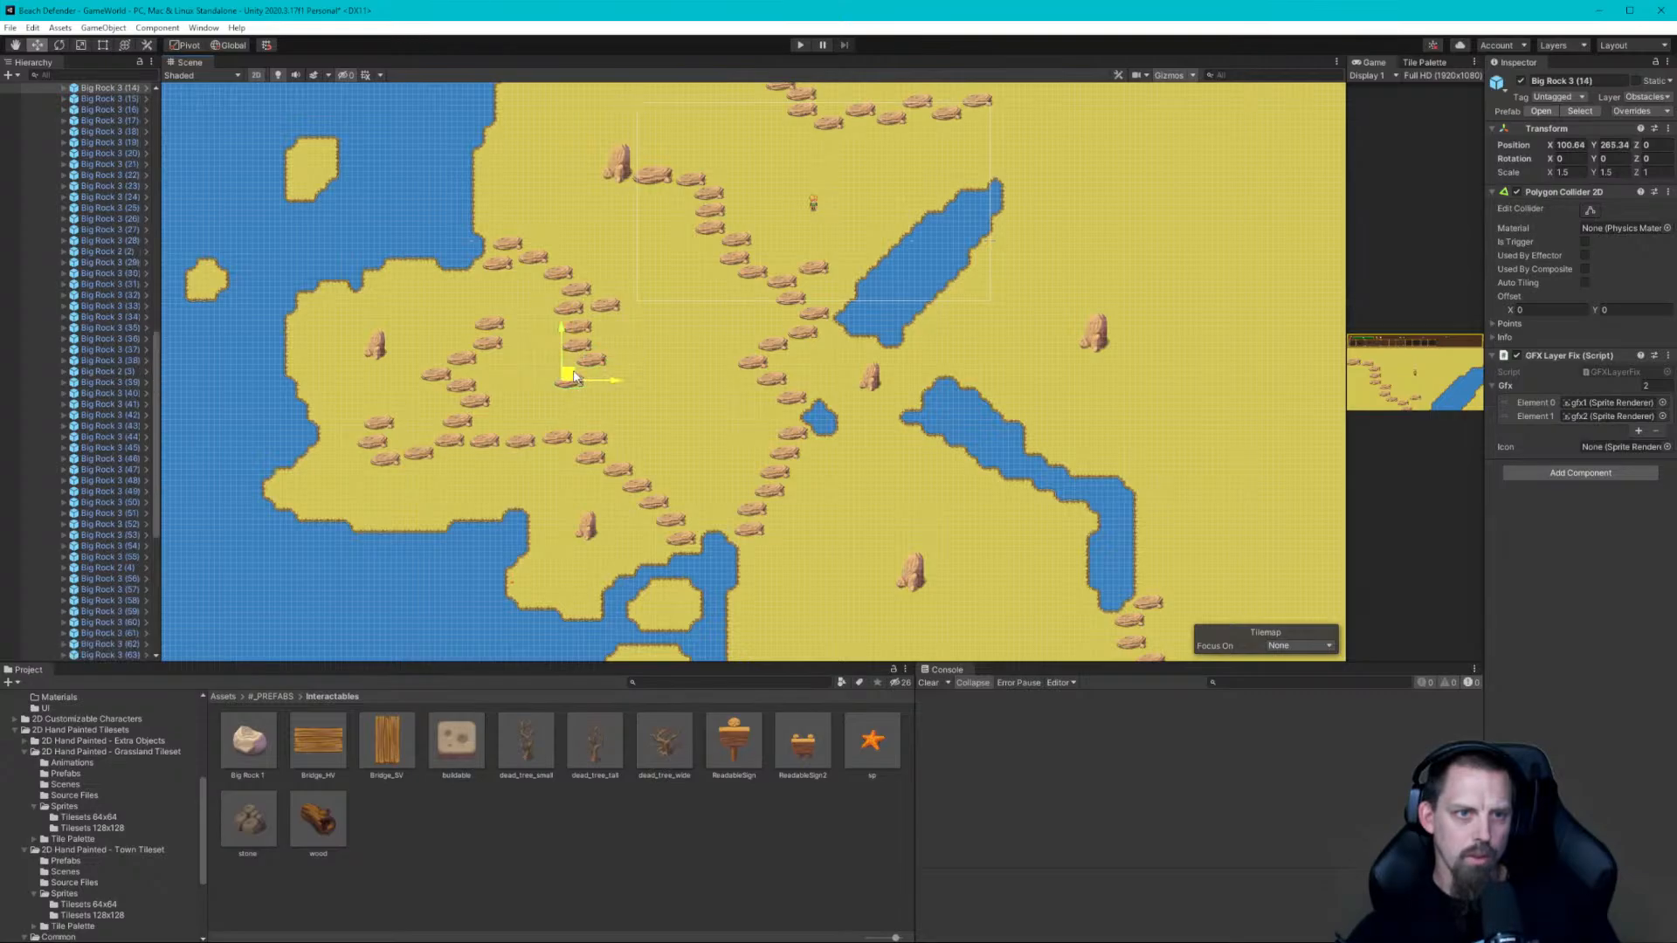
{"action": "left_click_drag", "start_coordinate": [614, 376], "coordinate": [623, 369]}
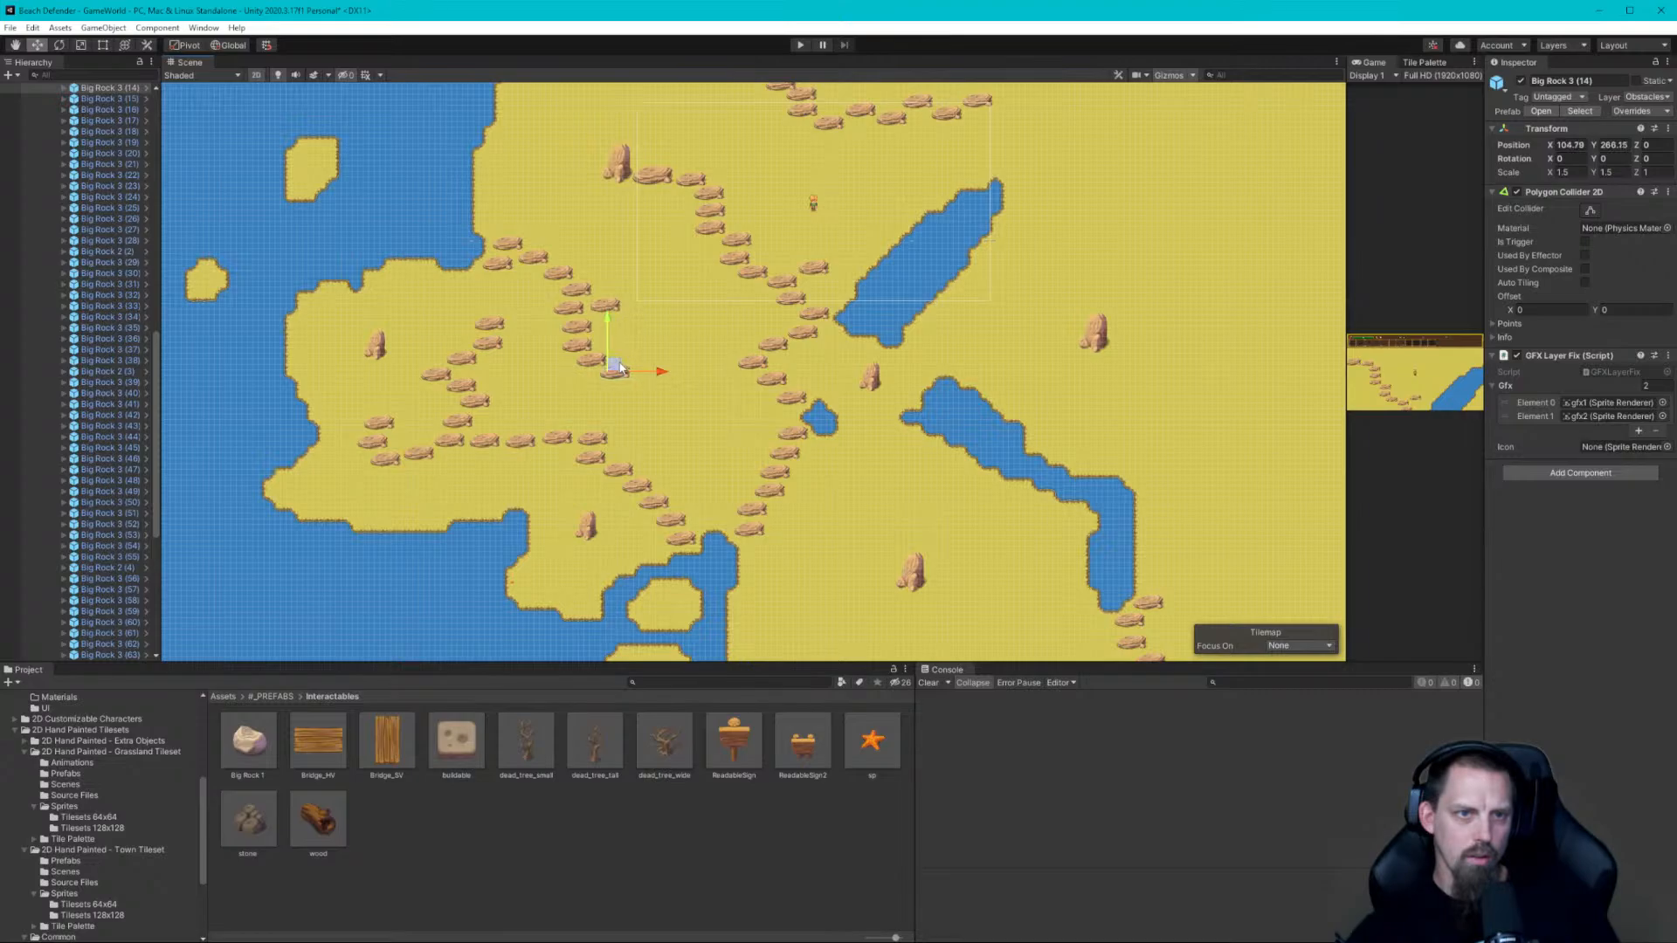
Move the lower barrier's corner rock to the central line's southeast end at X 106.66, Y 264.8, and shift two neighbouring rocks to close the row
{"action": "left_click", "coordinate": [594, 437]}
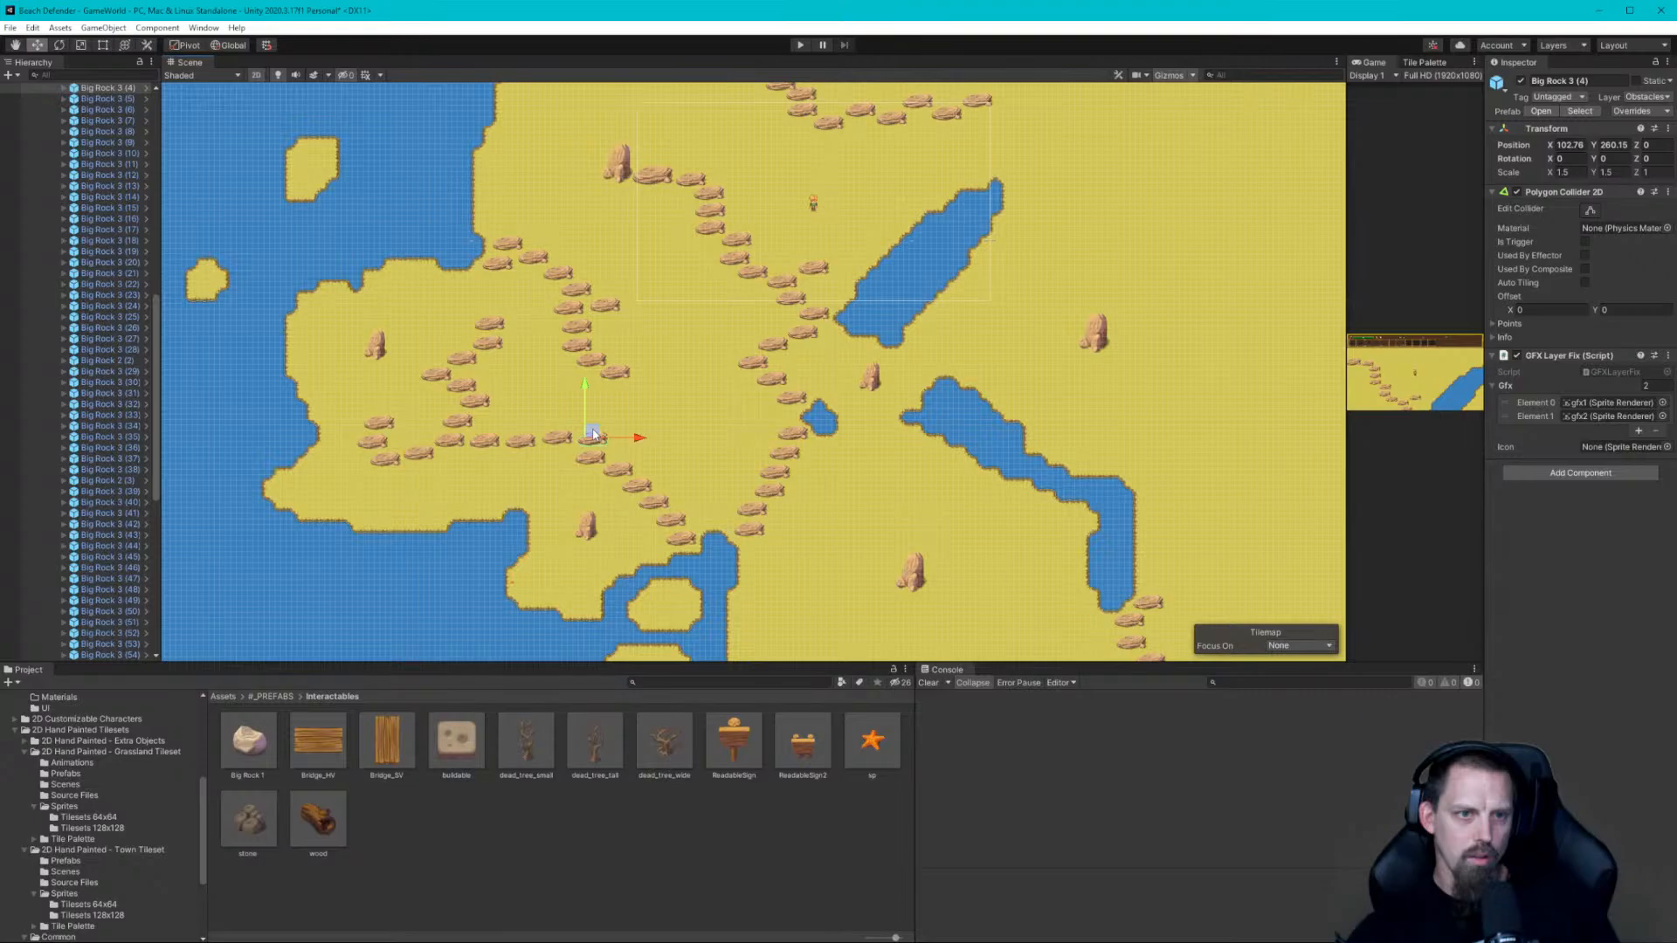
{"action": "mouse_move", "coordinate": [594, 437]}
{"action": "left_mouse_down"}
{"action": "mouse_move", "coordinate": [616, 415]}
{"action": "mouse_move", "coordinate": [565, 448]}
{"action": "left_mouse_up"}
{"action": "left_click", "coordinate": [559, 434]}
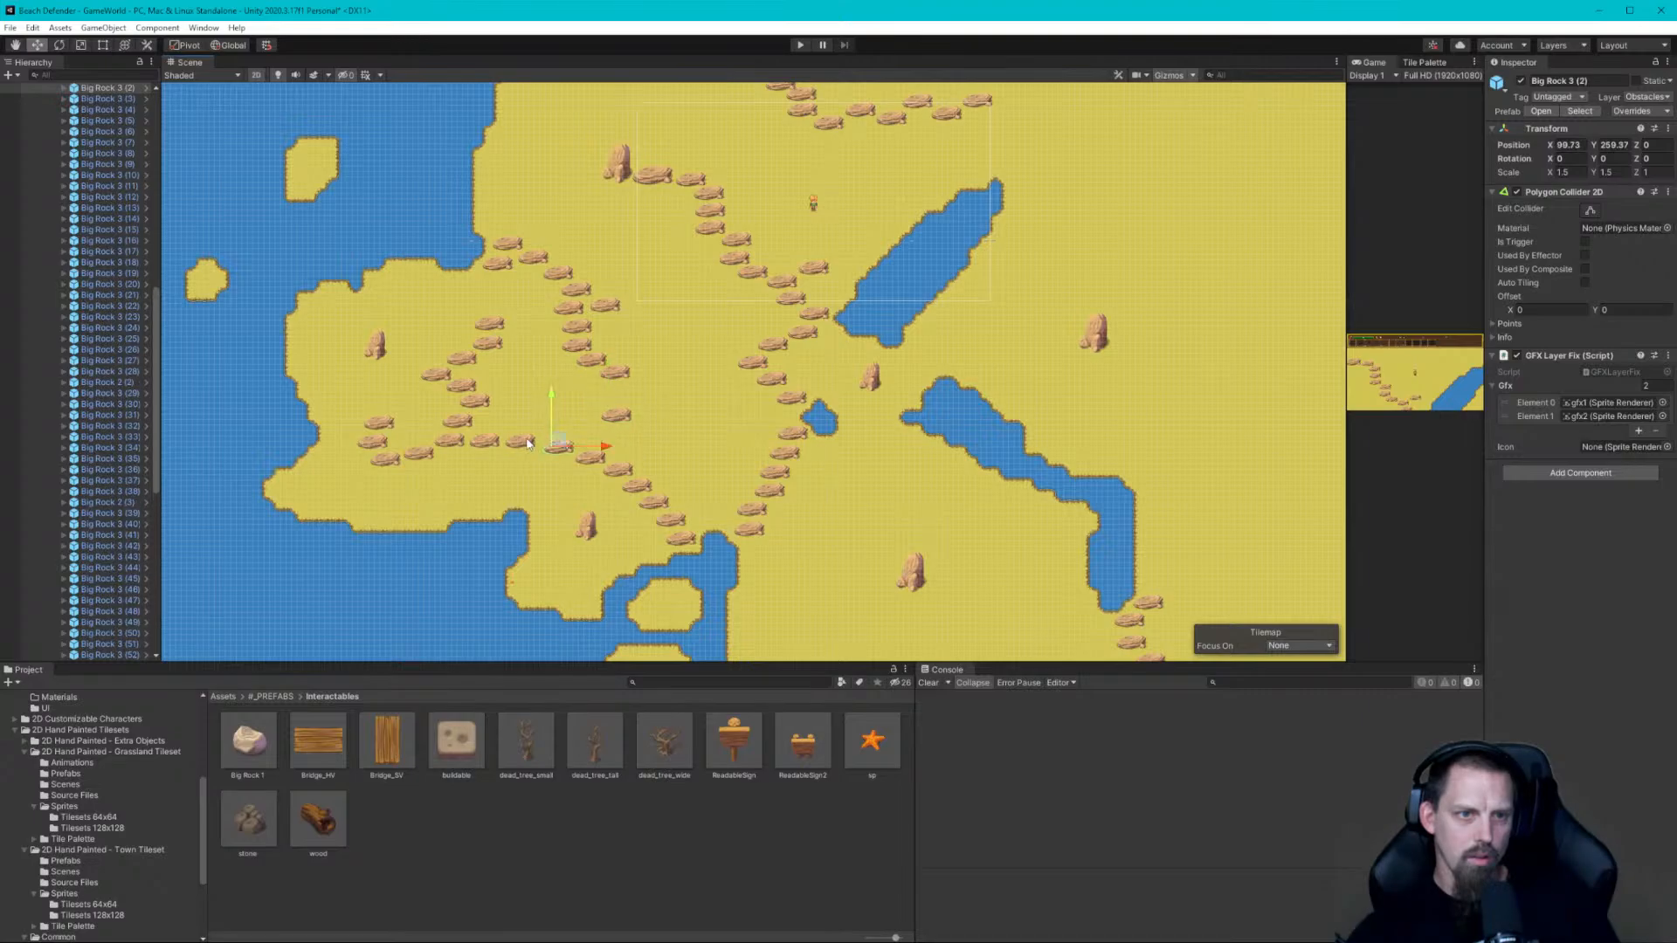
{"action": "left_click", "coordinate": [529, 443]}
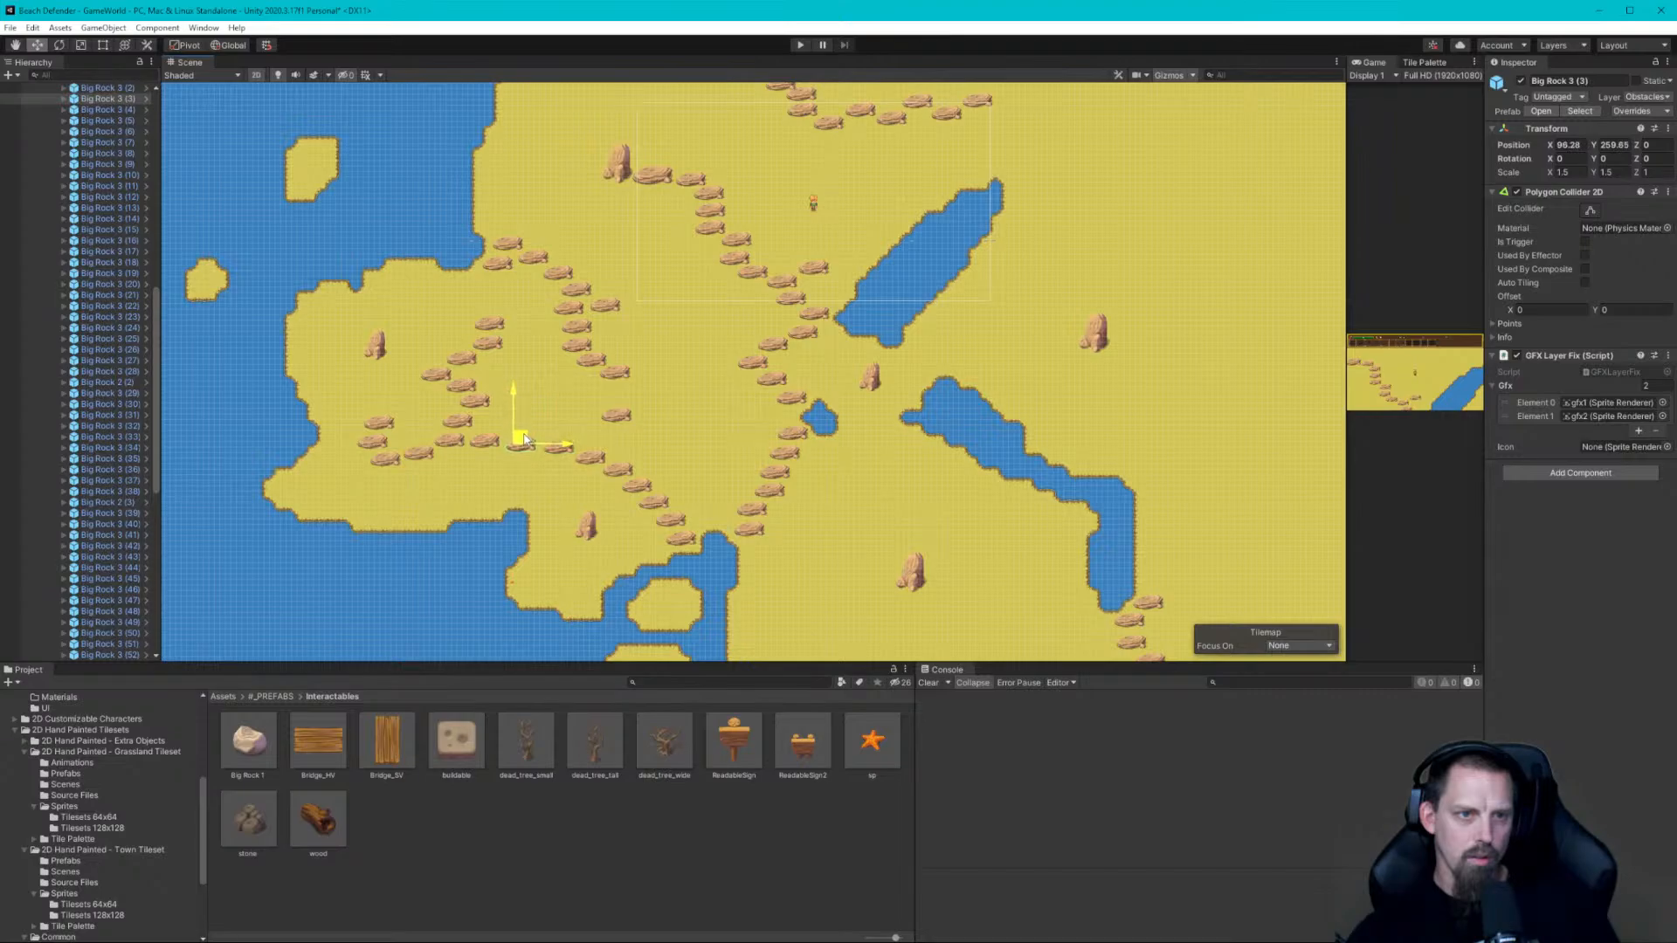
{"action": "left_click_drag", "start_coordinate": [525, 438], "coordinate": [638, 384]}
{"action": "left_click", "coordinate": [616, 416]}
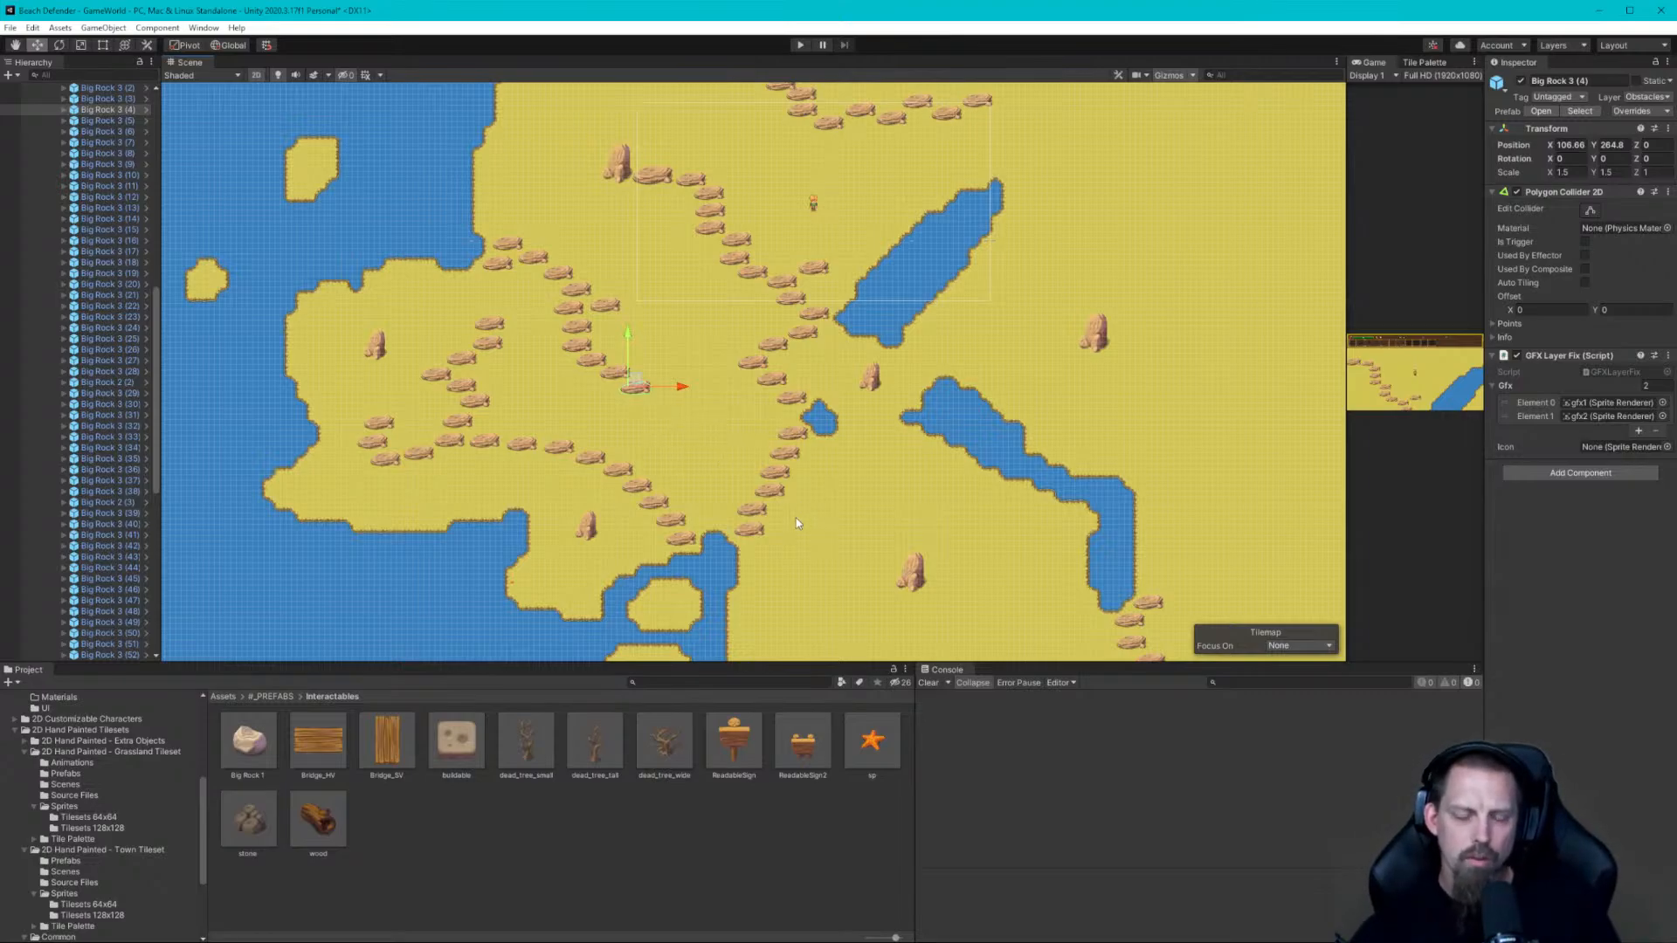
{"action": "left_click", "coordinate": [877, 832]}
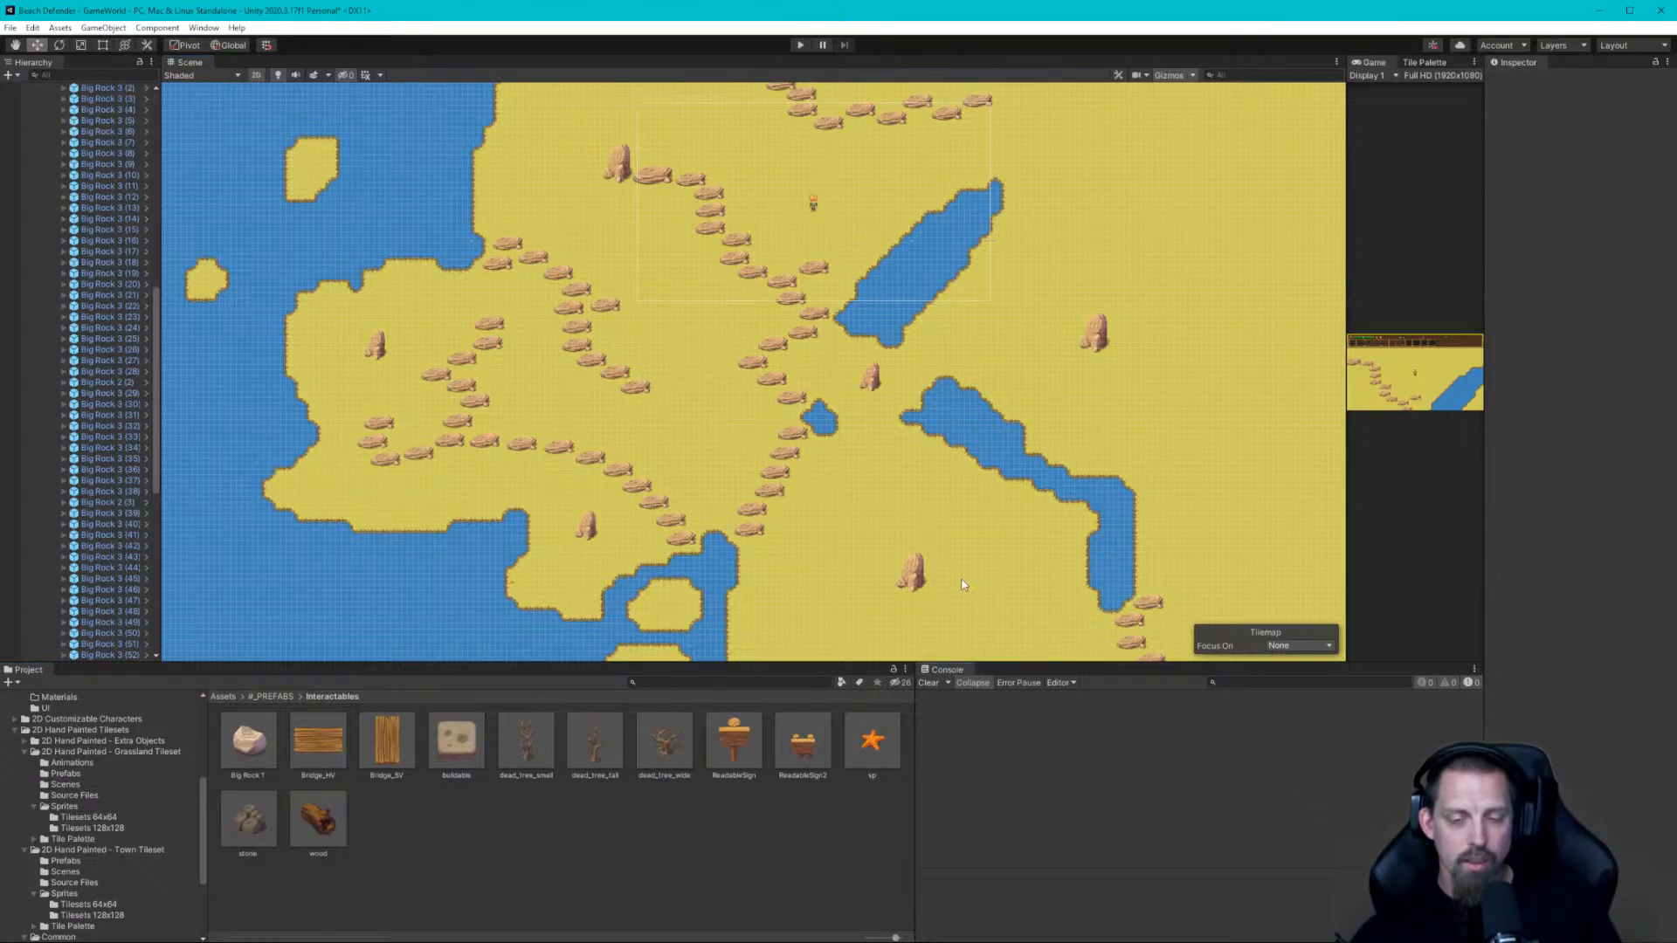
Examine the southwestern desert, bring up an enlarged Tile Palette and look over the Island palette's ground, water, fence and prop tiles
{"action": "scroll", "coordinate": [938, 517], "scroll_direction": "up", "scroll_amount": 1}
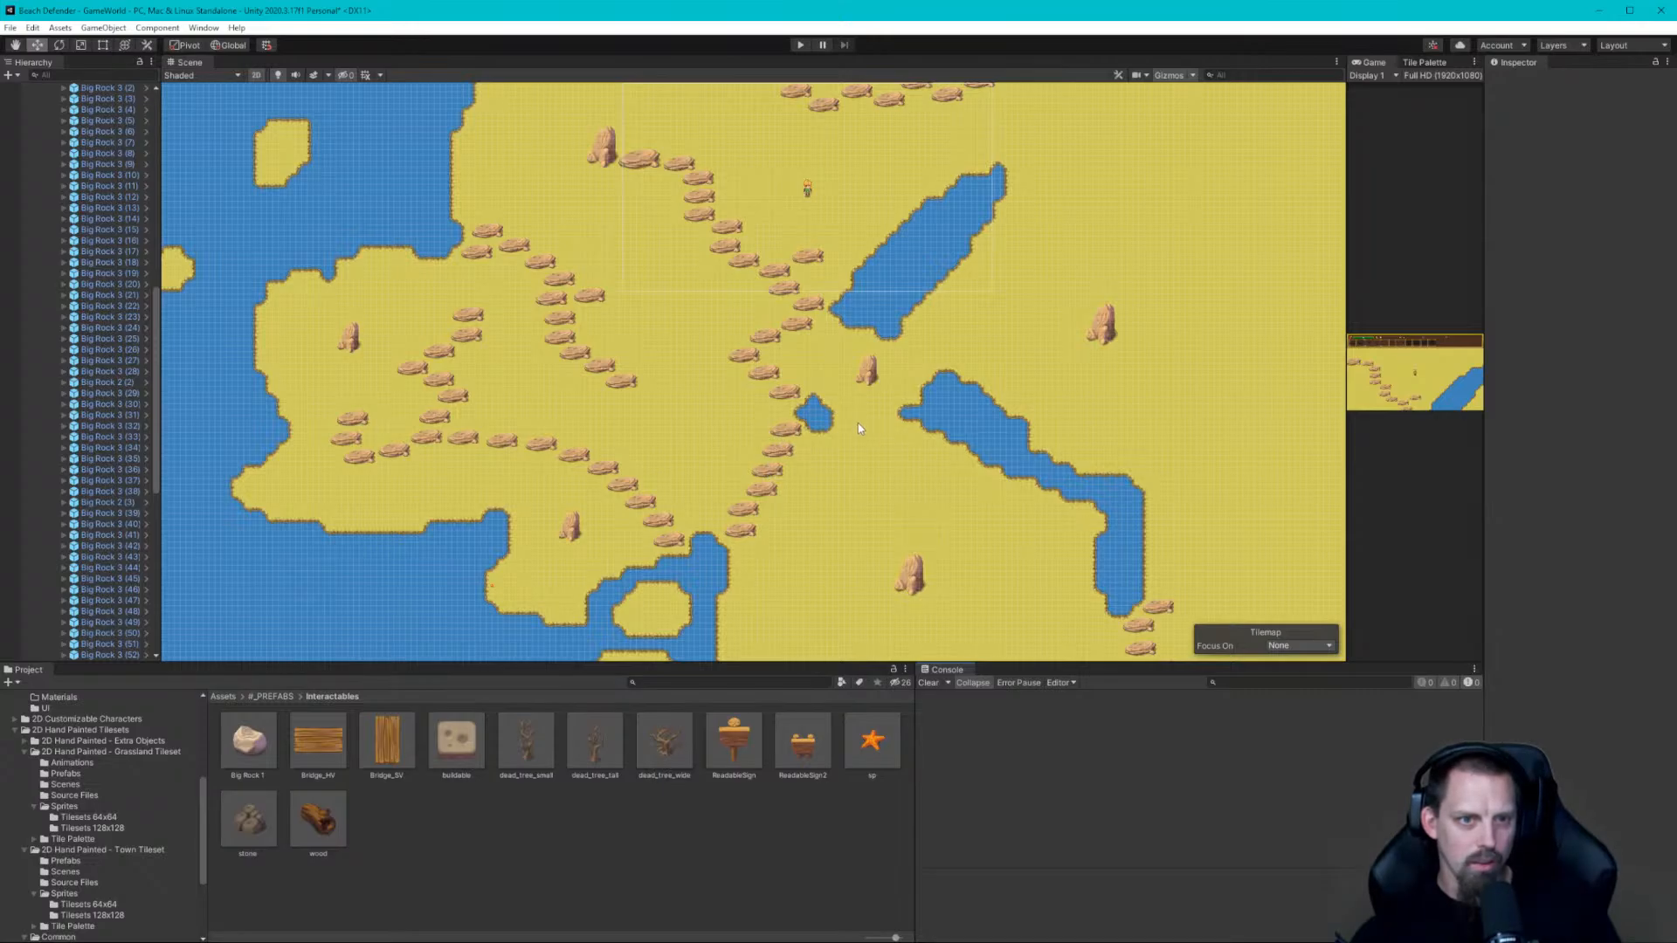
{"action": "middle_click_drag", "start_coordinate": [858, 423], "coordinate": [906, 287]}
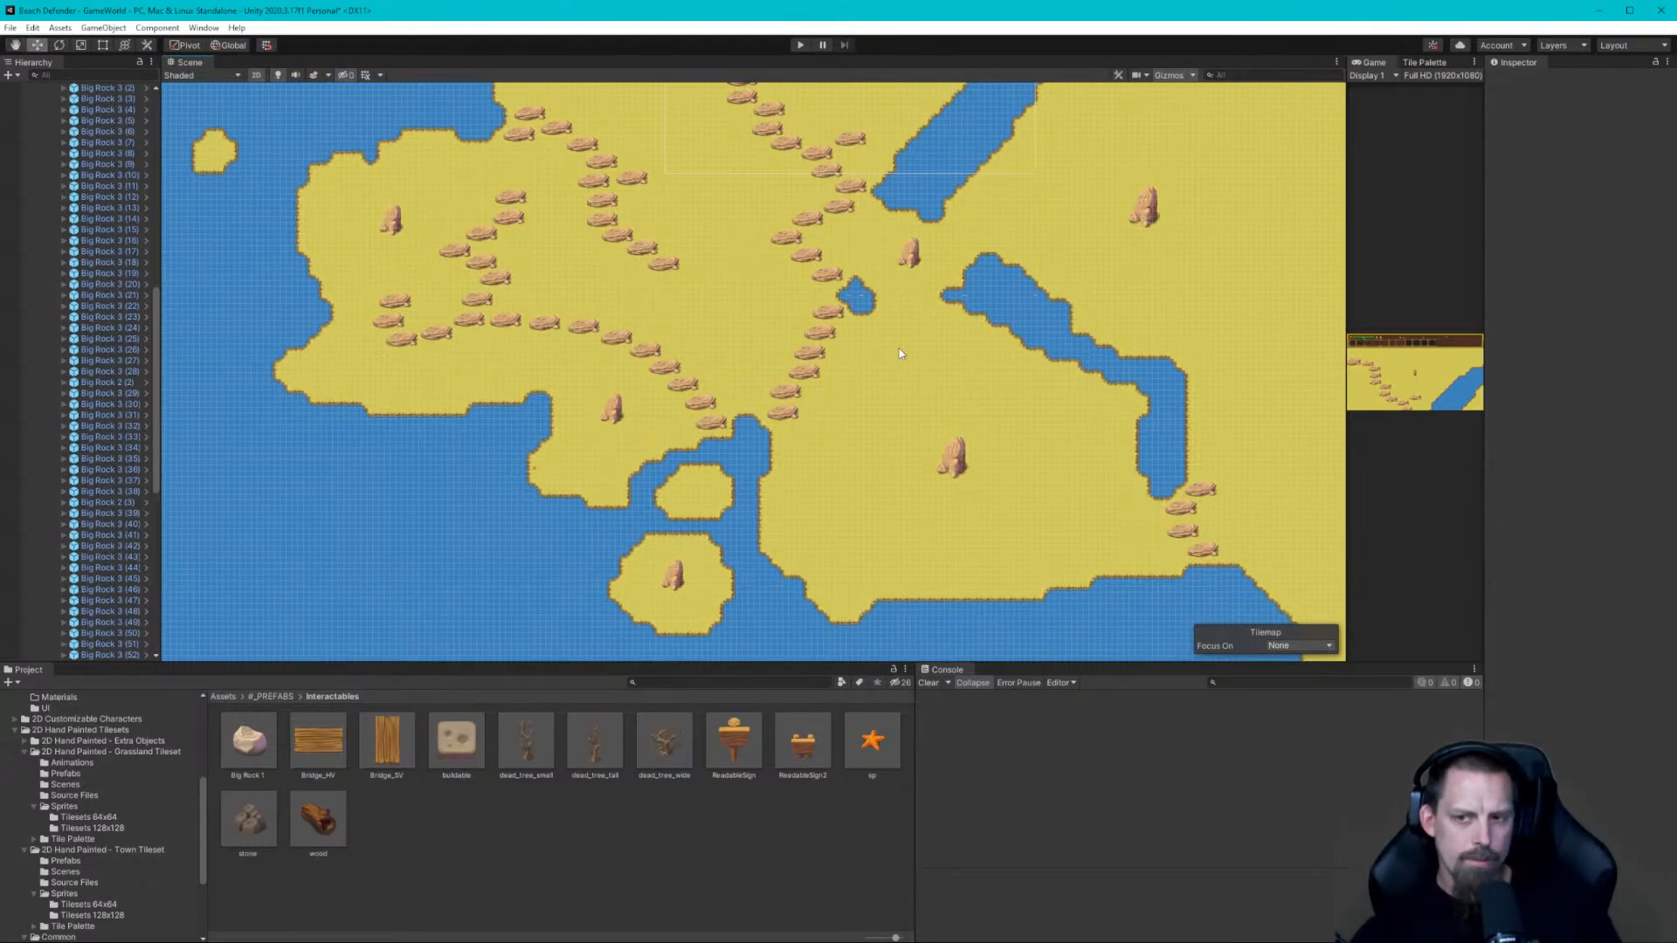
{"action": "scroll", "coordinate": [899, 416], "scroll_direction": "down", "scroll_amount": 2}
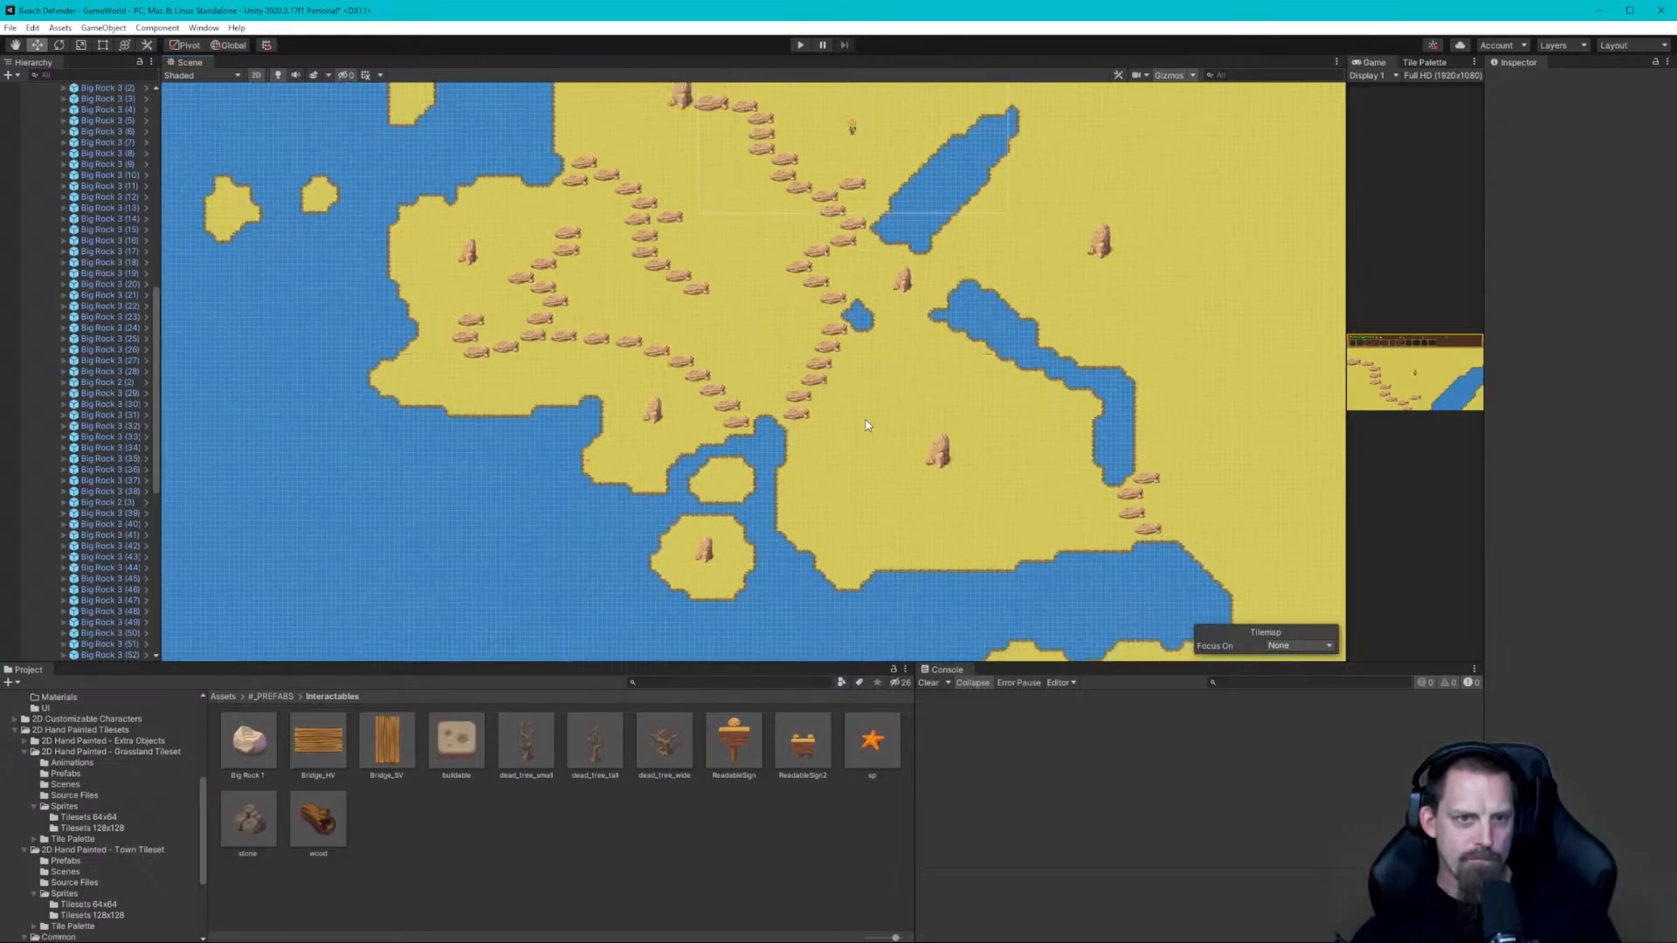
{"action": "middle_click_drag", "start_coordinate": [959, 418], "coordinate": [873, 420]}
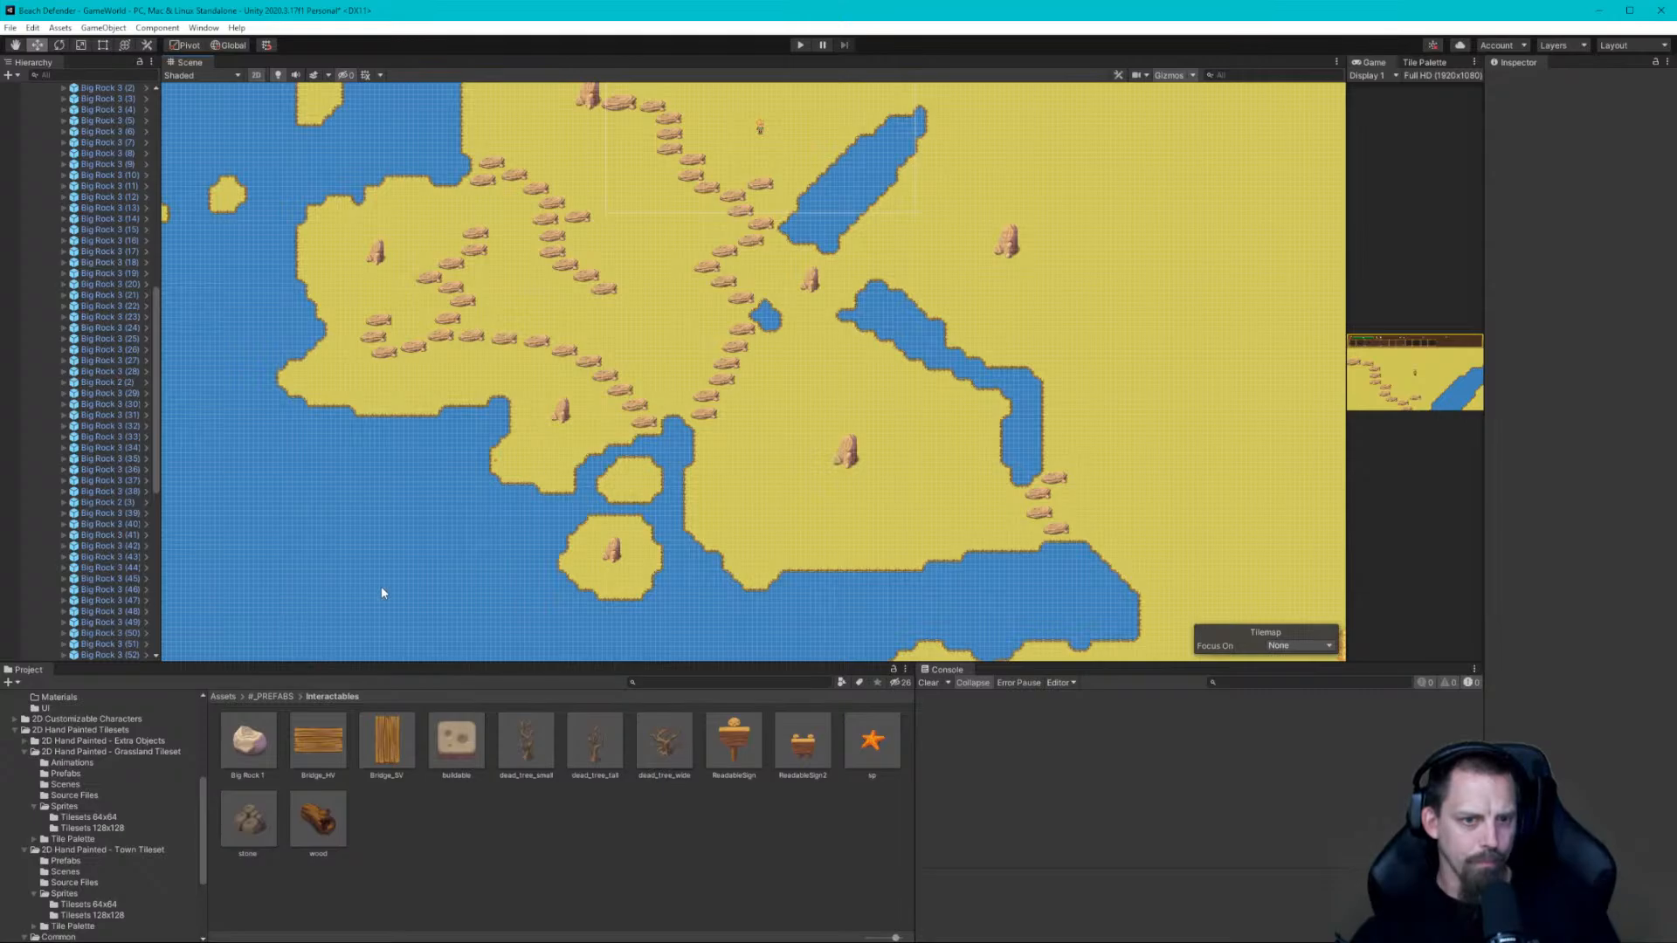
{"action": "left_click", "coordinate": [1446, 63]}
{"action": "left_click_drag", "start_coordinate": [1346, 335], "coordinate": [763, 334]}
{"action": "middle_click_drag", "start_coordinate": [1054, 332], "coordinate": [1348, 334]}
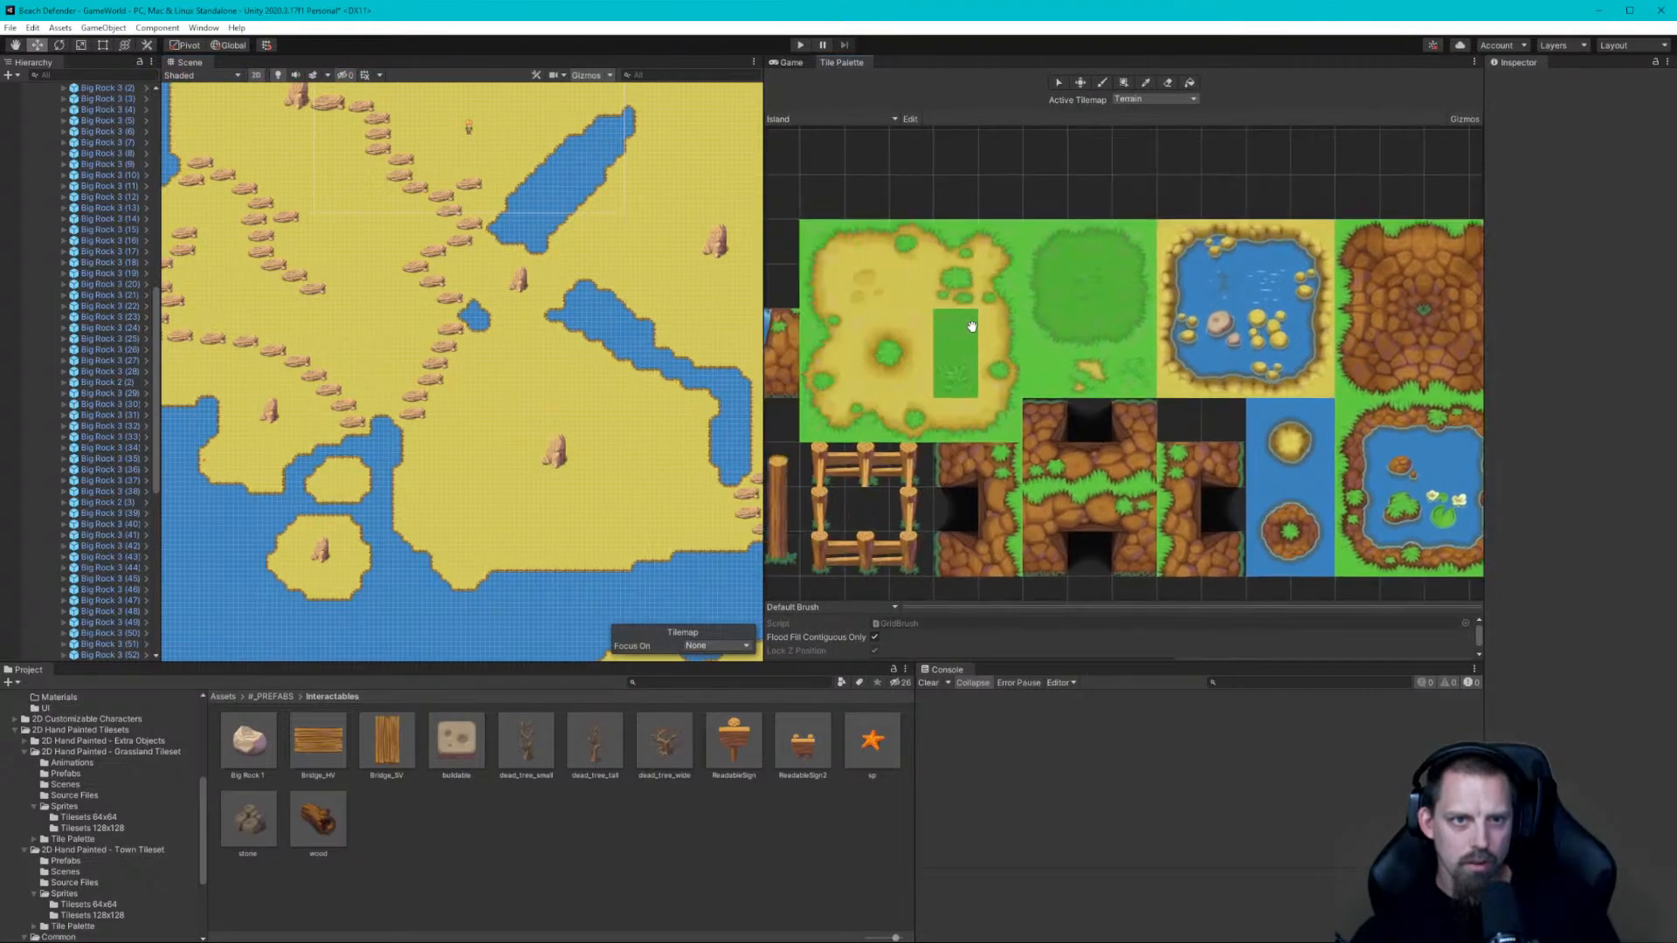
{"action": "mouse_move", "coordinate": [970, 326]}
{"action": "middle_mouse_down"}
{"action": "mouse_move", "coordinate": [1337, 328]}
{"action": "mouse_move", "coordinate": [1011, 311]}
{"action": "mouse_move", "coordinate": [929, 233]}
{"action": "middle_mouse_up"}
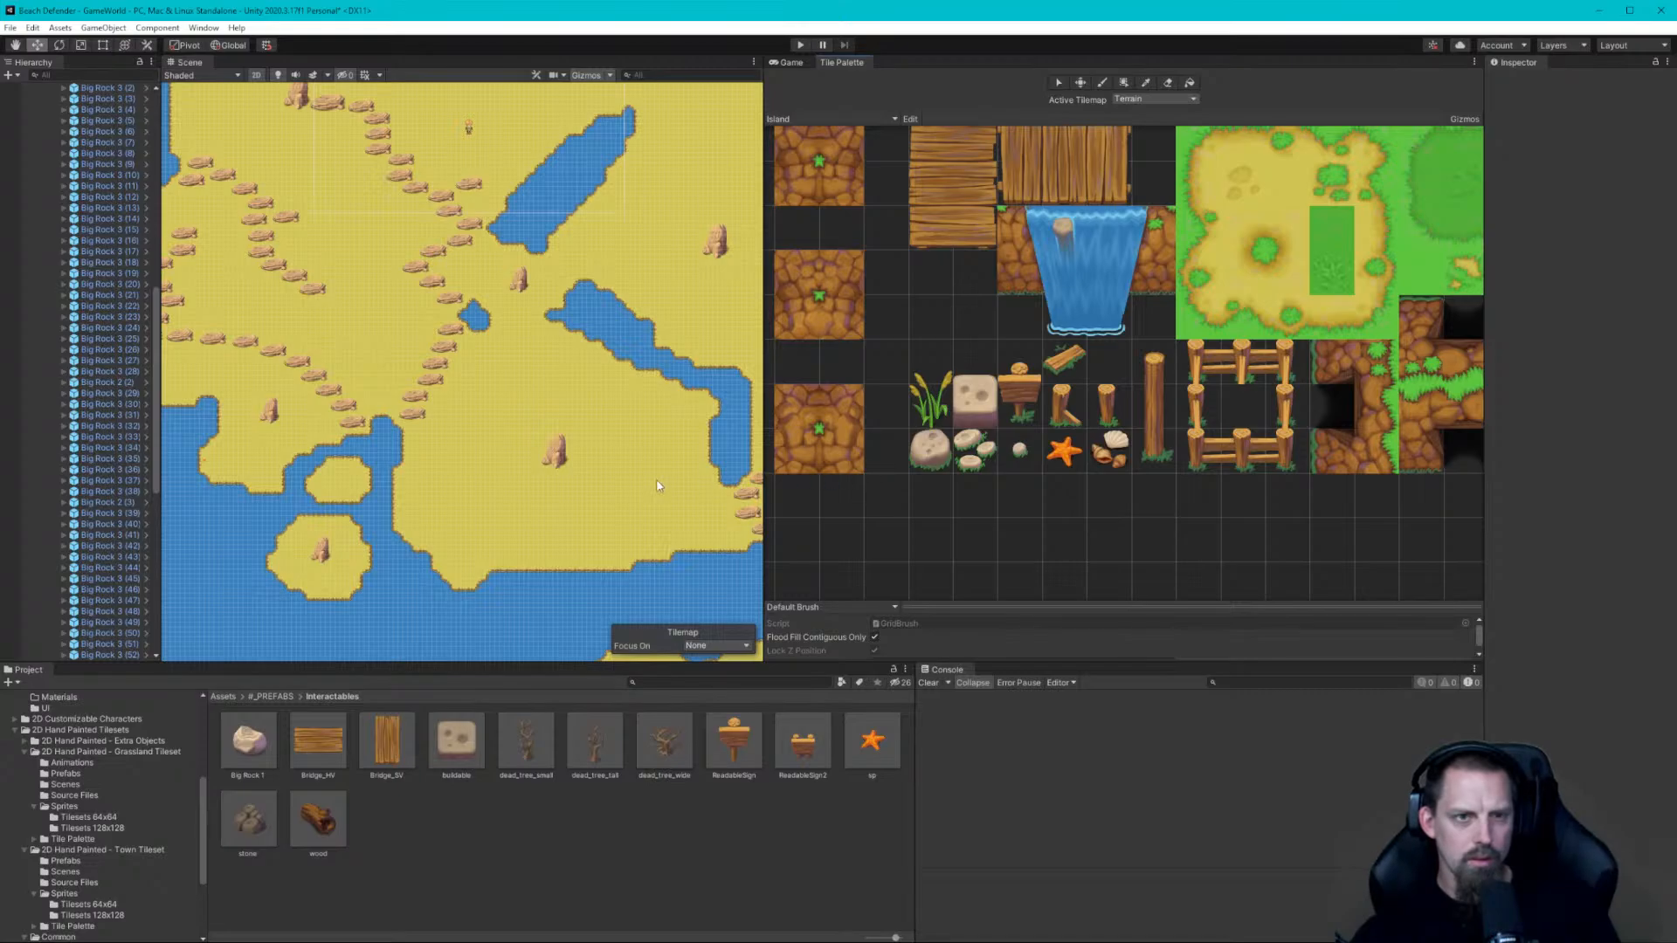
Examine the western desert and its northern coast, and replace the Tile Palette with the Game view while widening the Scene view
{"action": "middle_click_drag", "start_coordinate": [685, 506], "coordinate": [668, 469]}
{"action": "scroll", "coordinate": [668, 469], "scroll_direction": "down", "scroll_amount": 6}
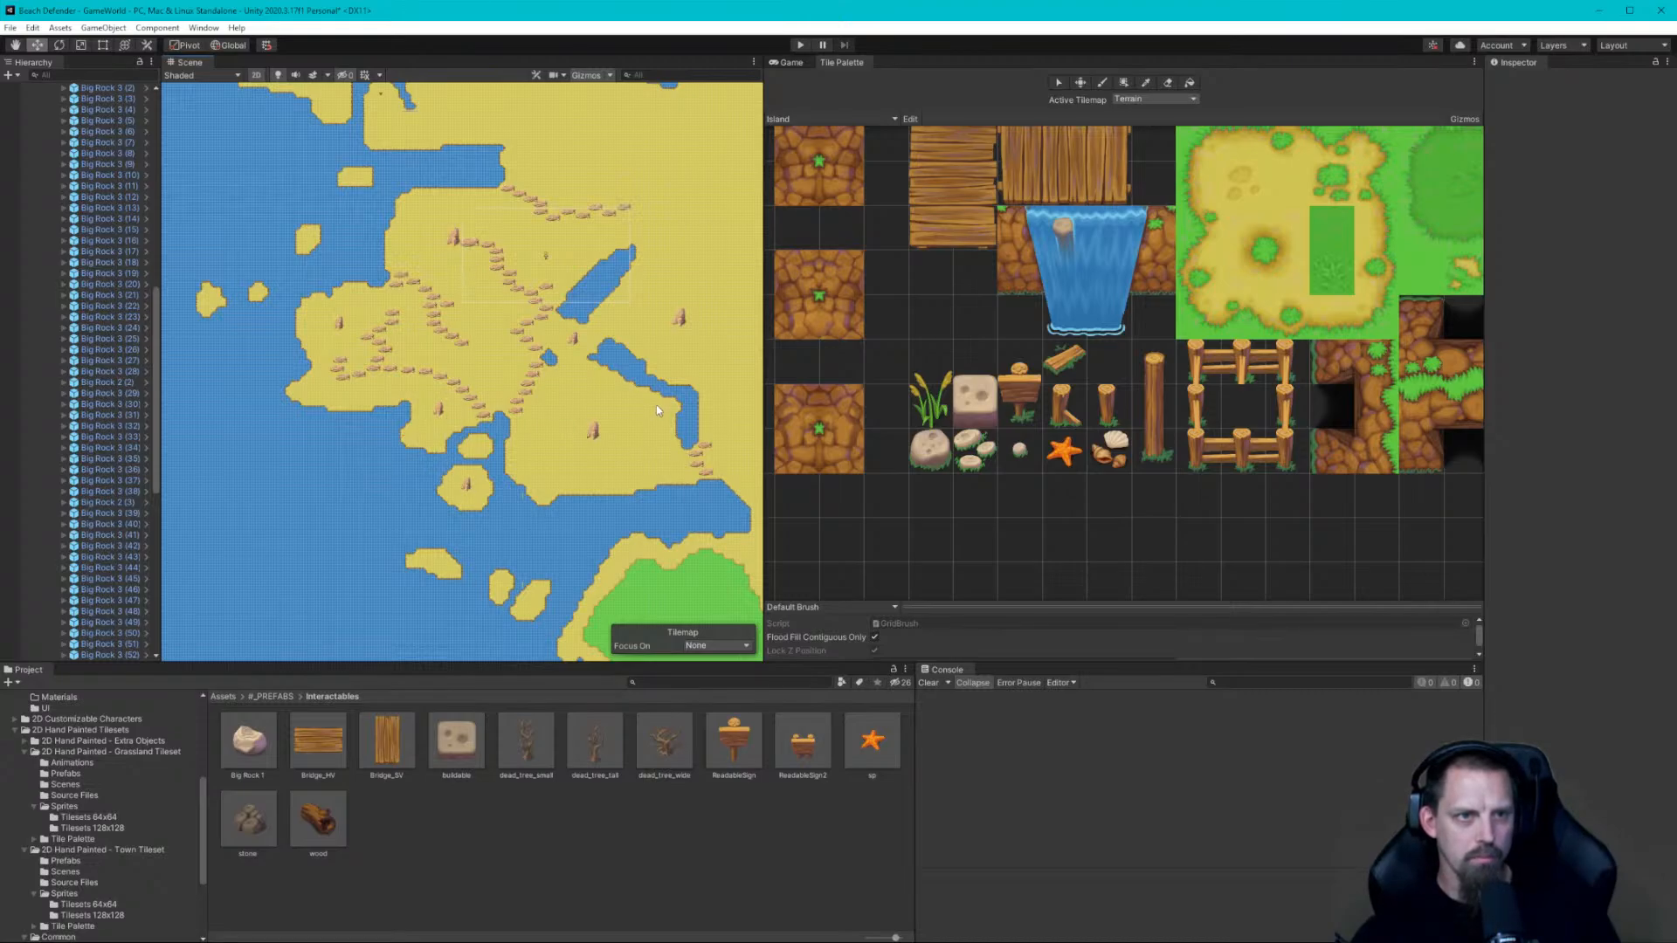
{"action": "middle_click_drag", "start_coordinate": [657, 405], "coordinate": [618, 554]}
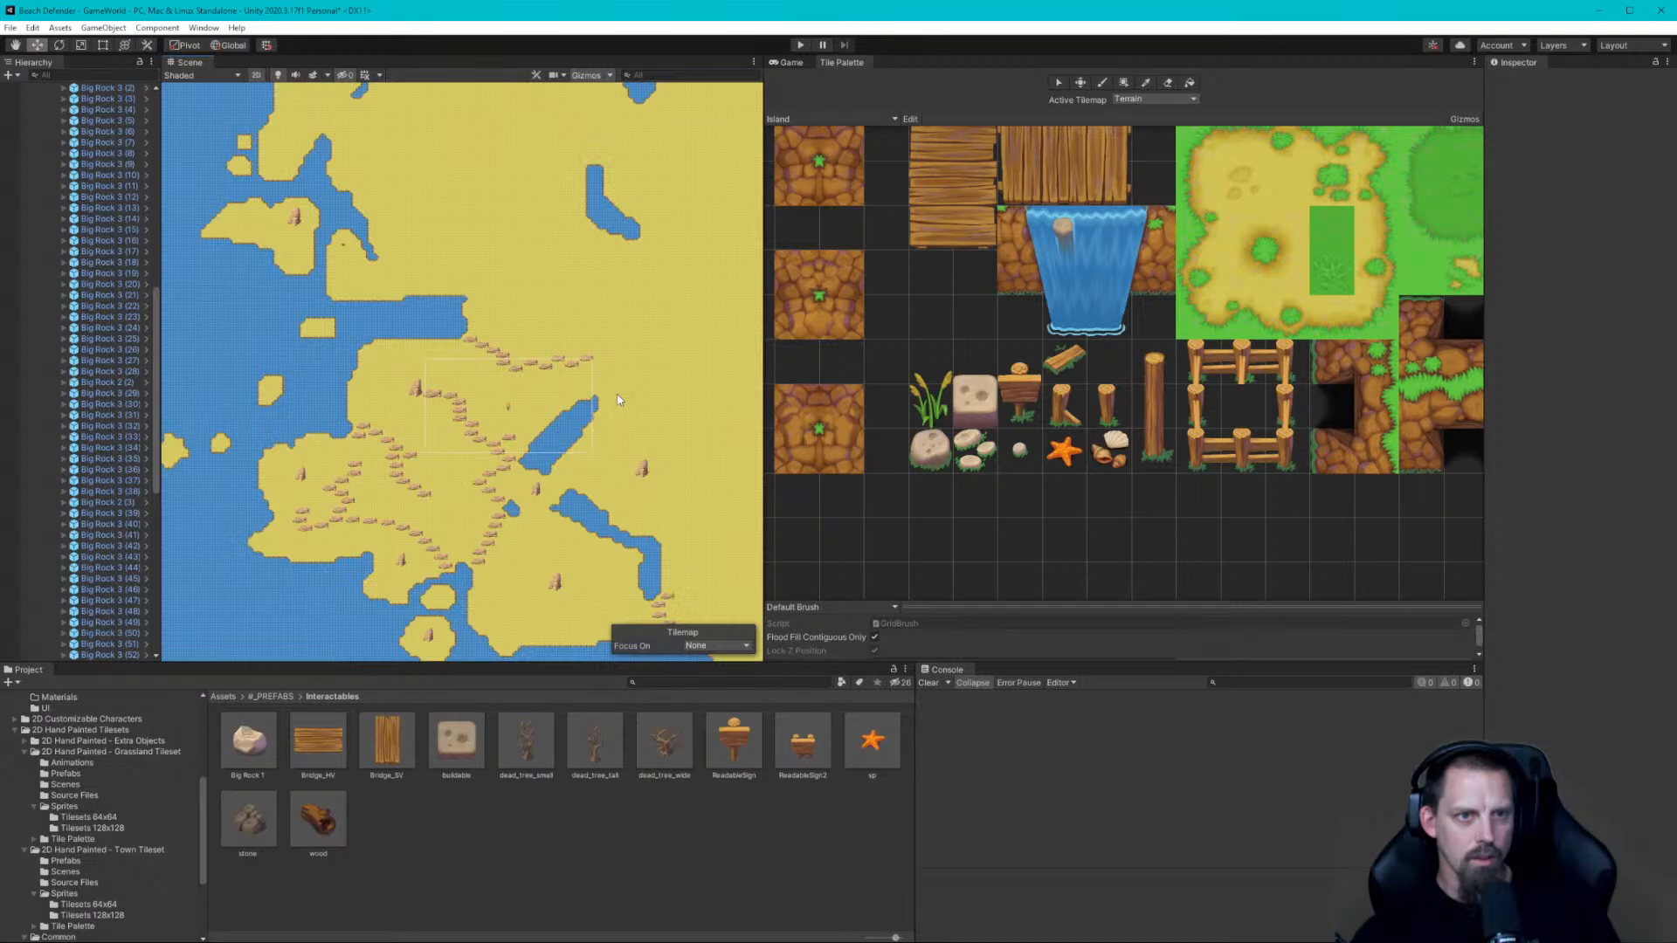
{"action": "middle_click_drag", "start_coordinate": [617, 400], "coordinate": [612, 417]}
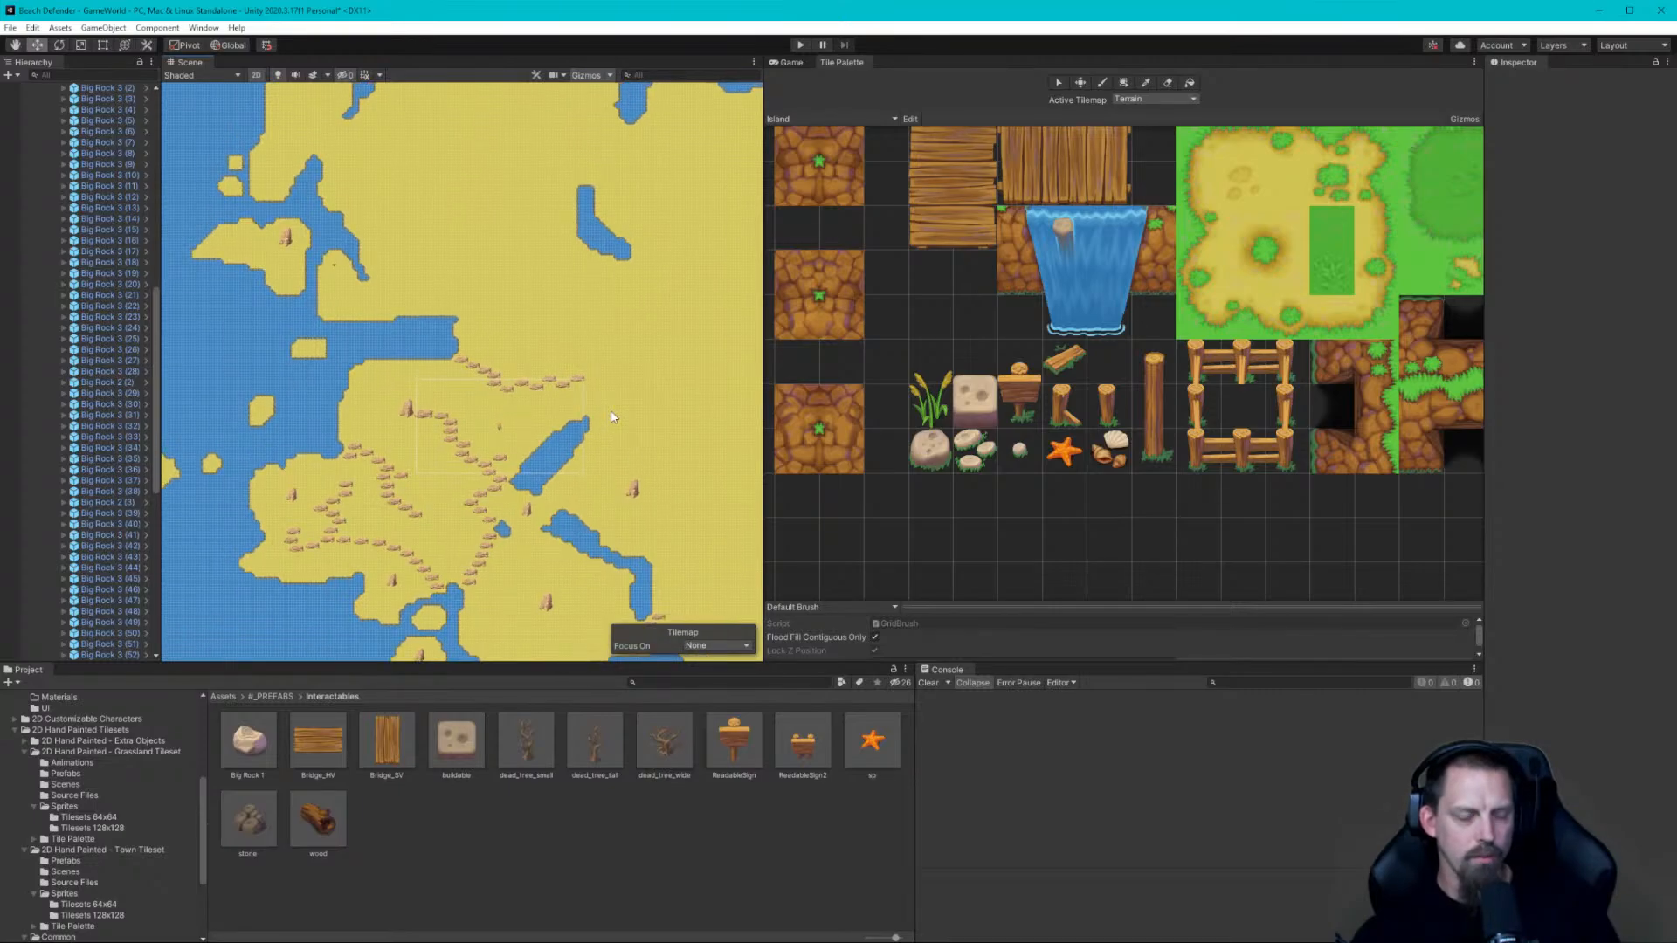
{"action": "scroll", "coordinate": [615, 406], "scroll_direction": "up", "scroll_amount": 1}
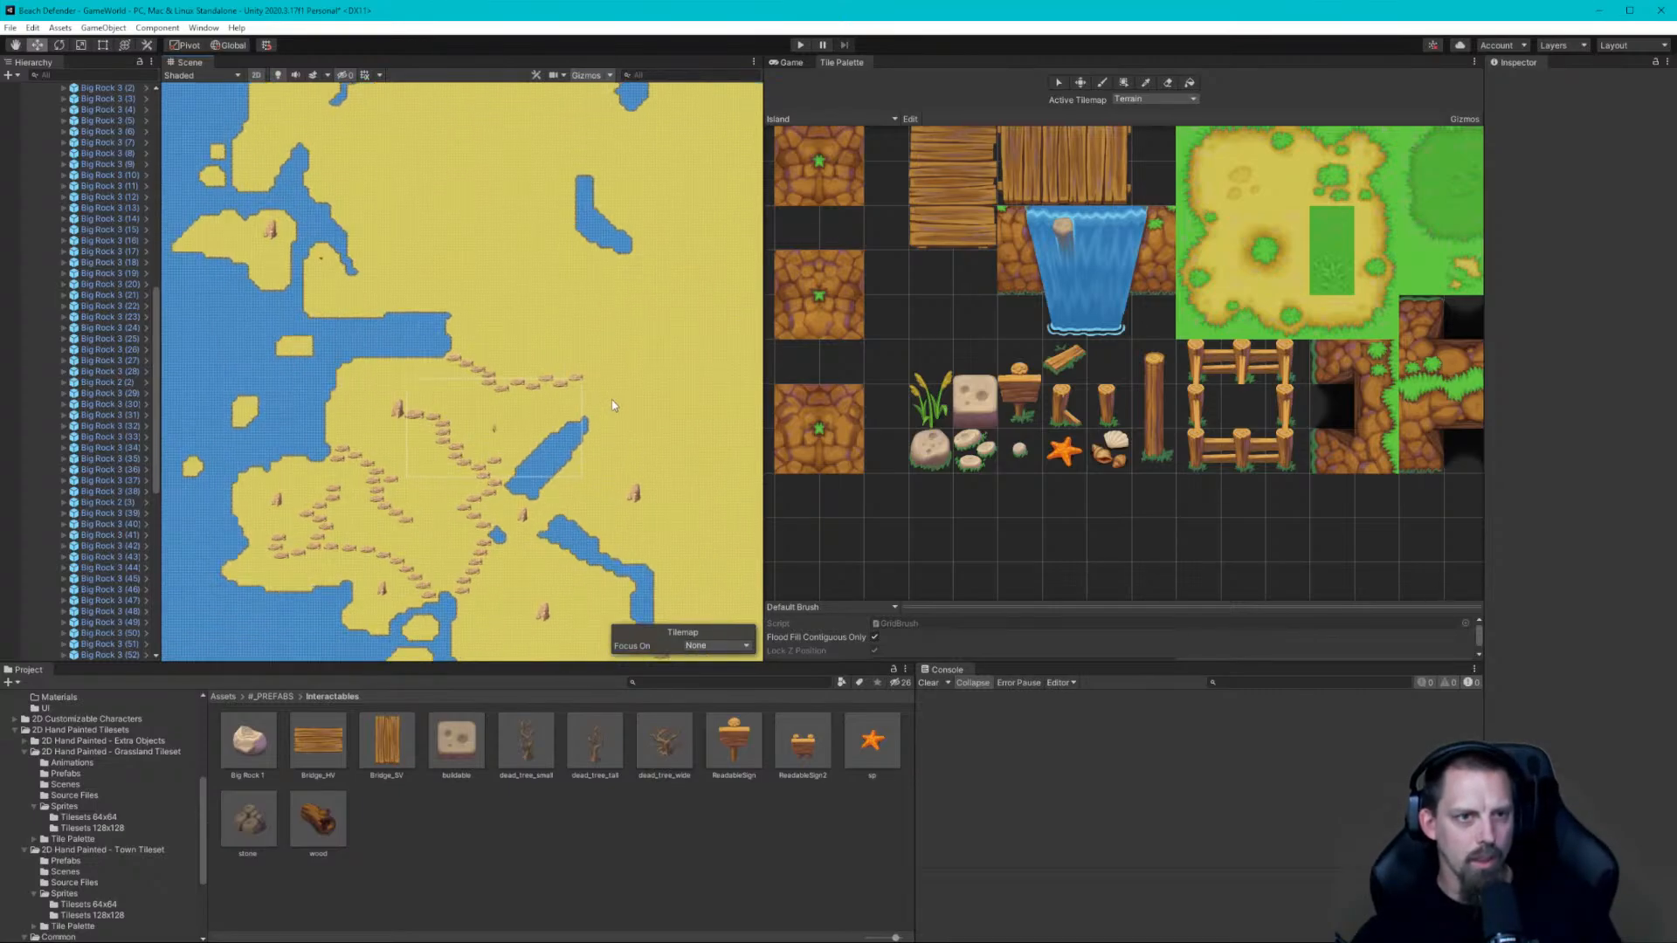
{"action": "middle_click_drag", "start_coordinate": [655, 448], "coordinate": [620, 363]}
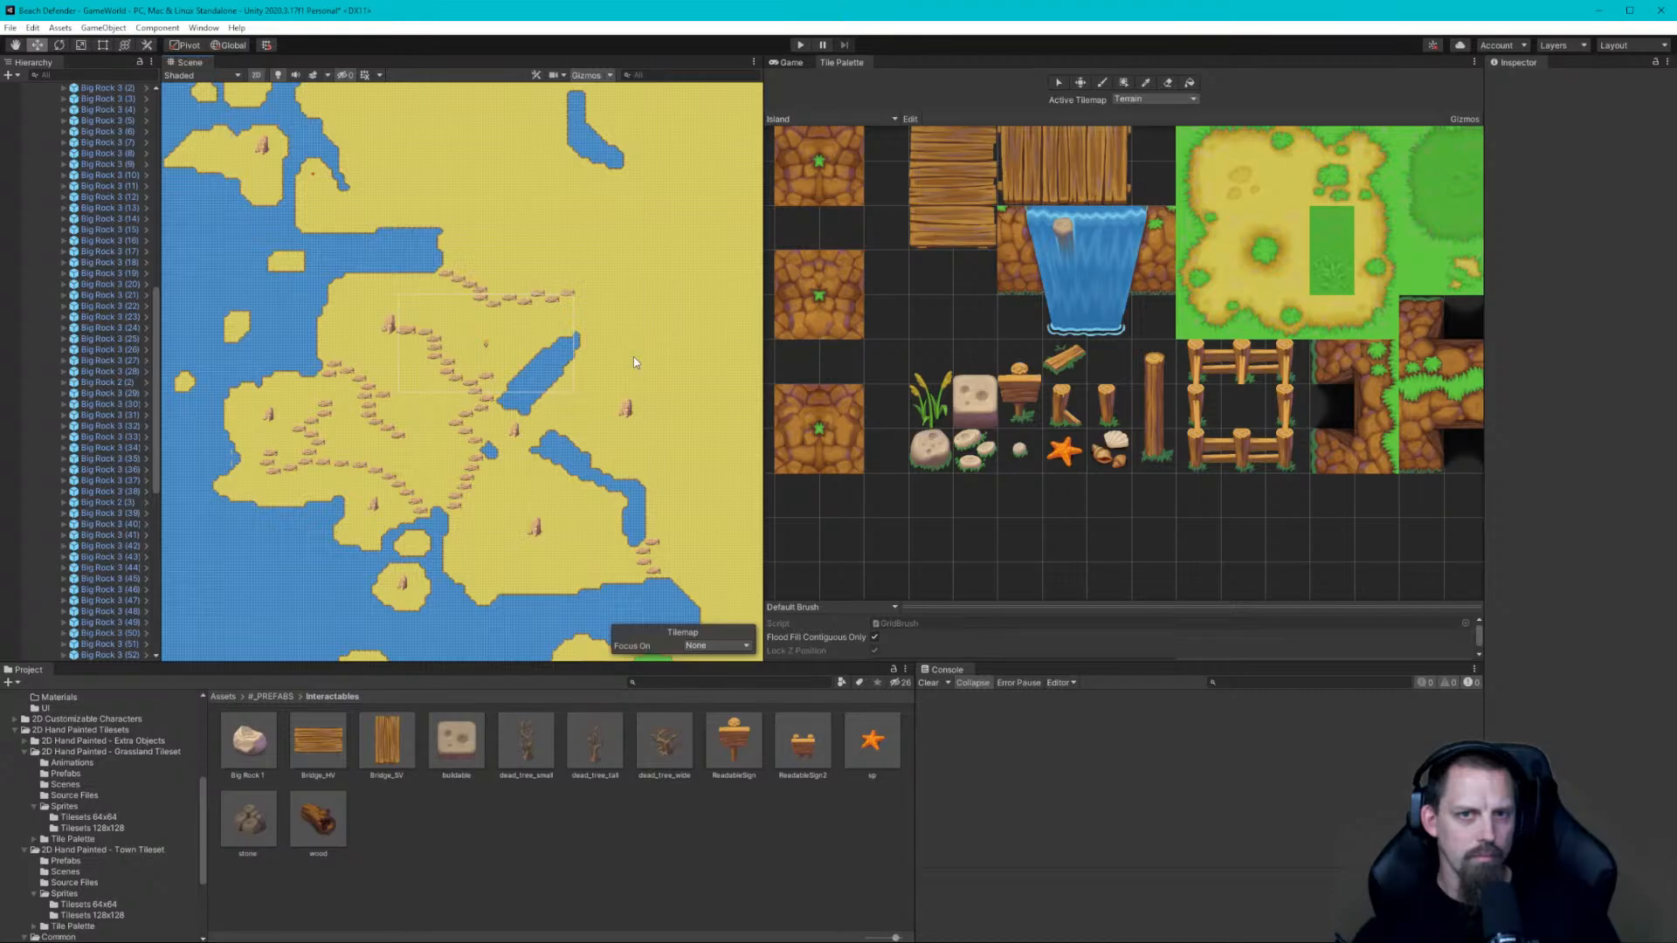
{"action": "left_click", "coordinate": [795, 62]}
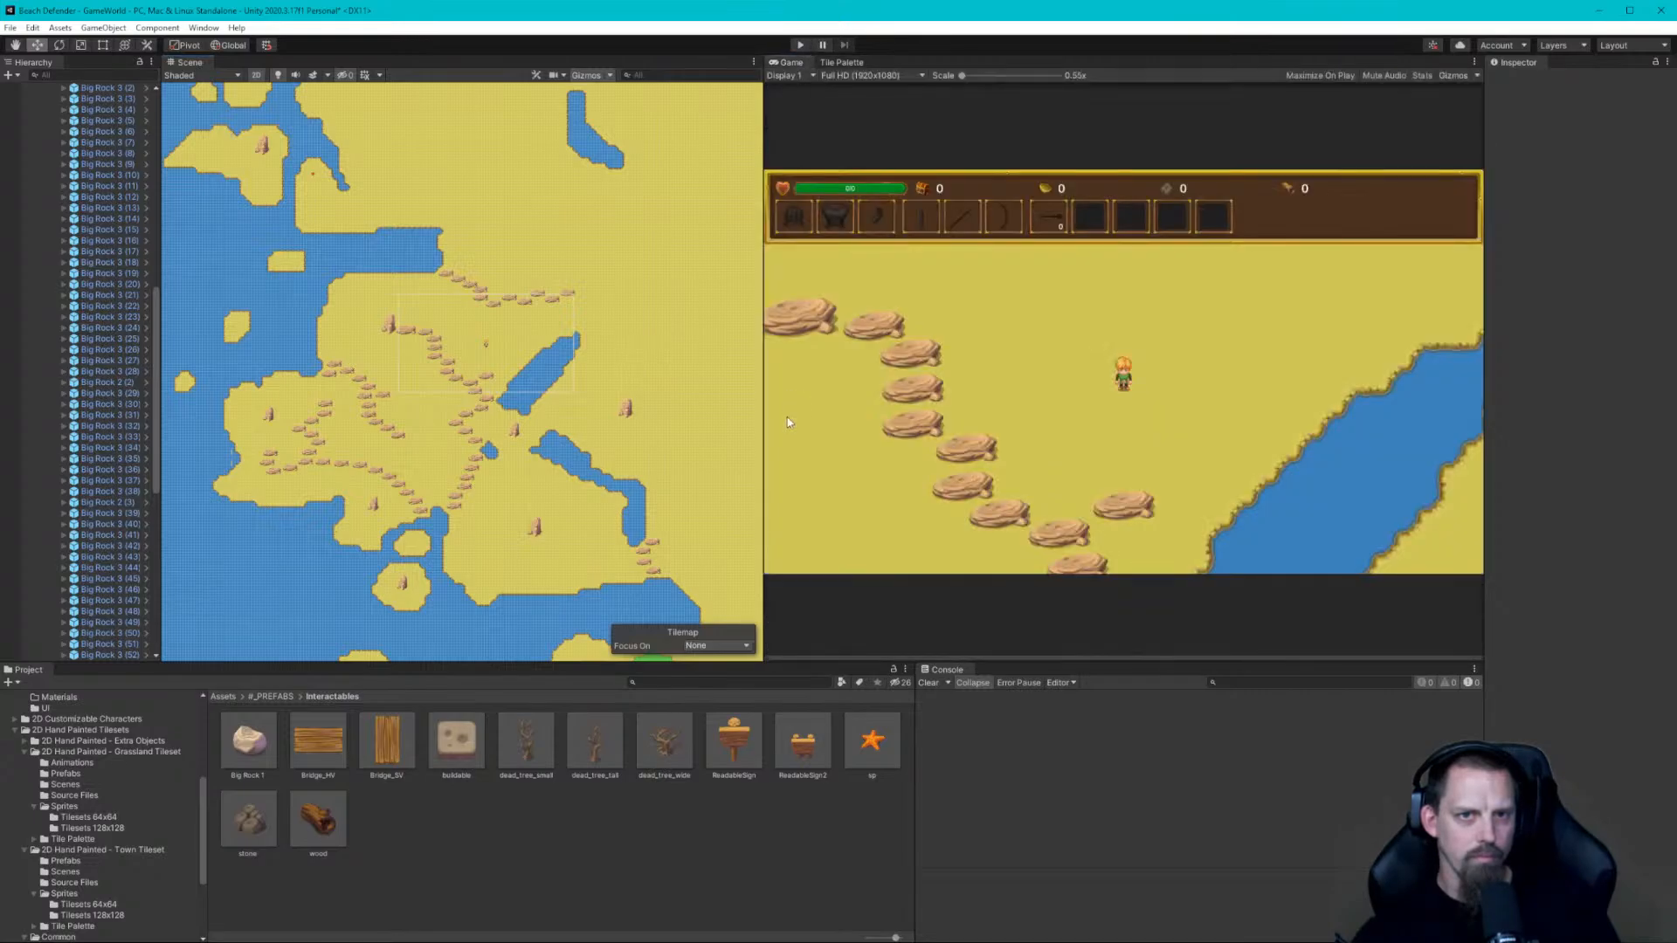
{"action": "left_click_drag", "start_coordinate": [763, 441], "coordinate": [1106, 443]}
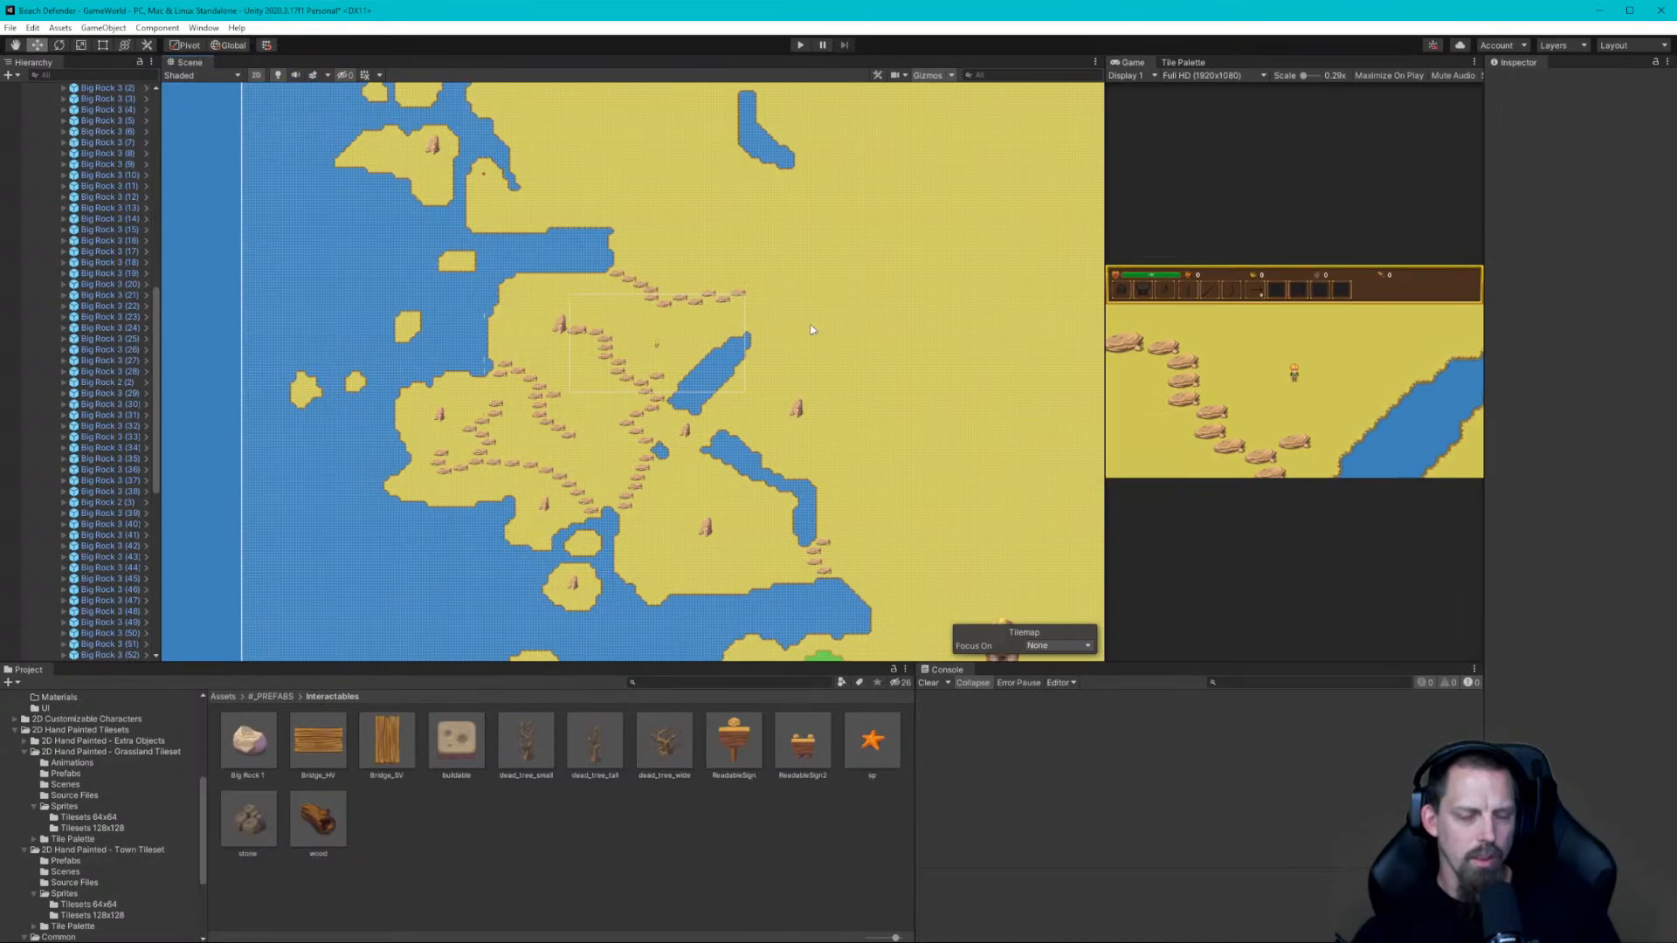
Survey the world map in the Scene view, covering the open desert, northern highlands, forests and southern river delta
{"action": "middle_click_drag", "start_coordinate": [818, 307], "coordinate": [749, 441]}
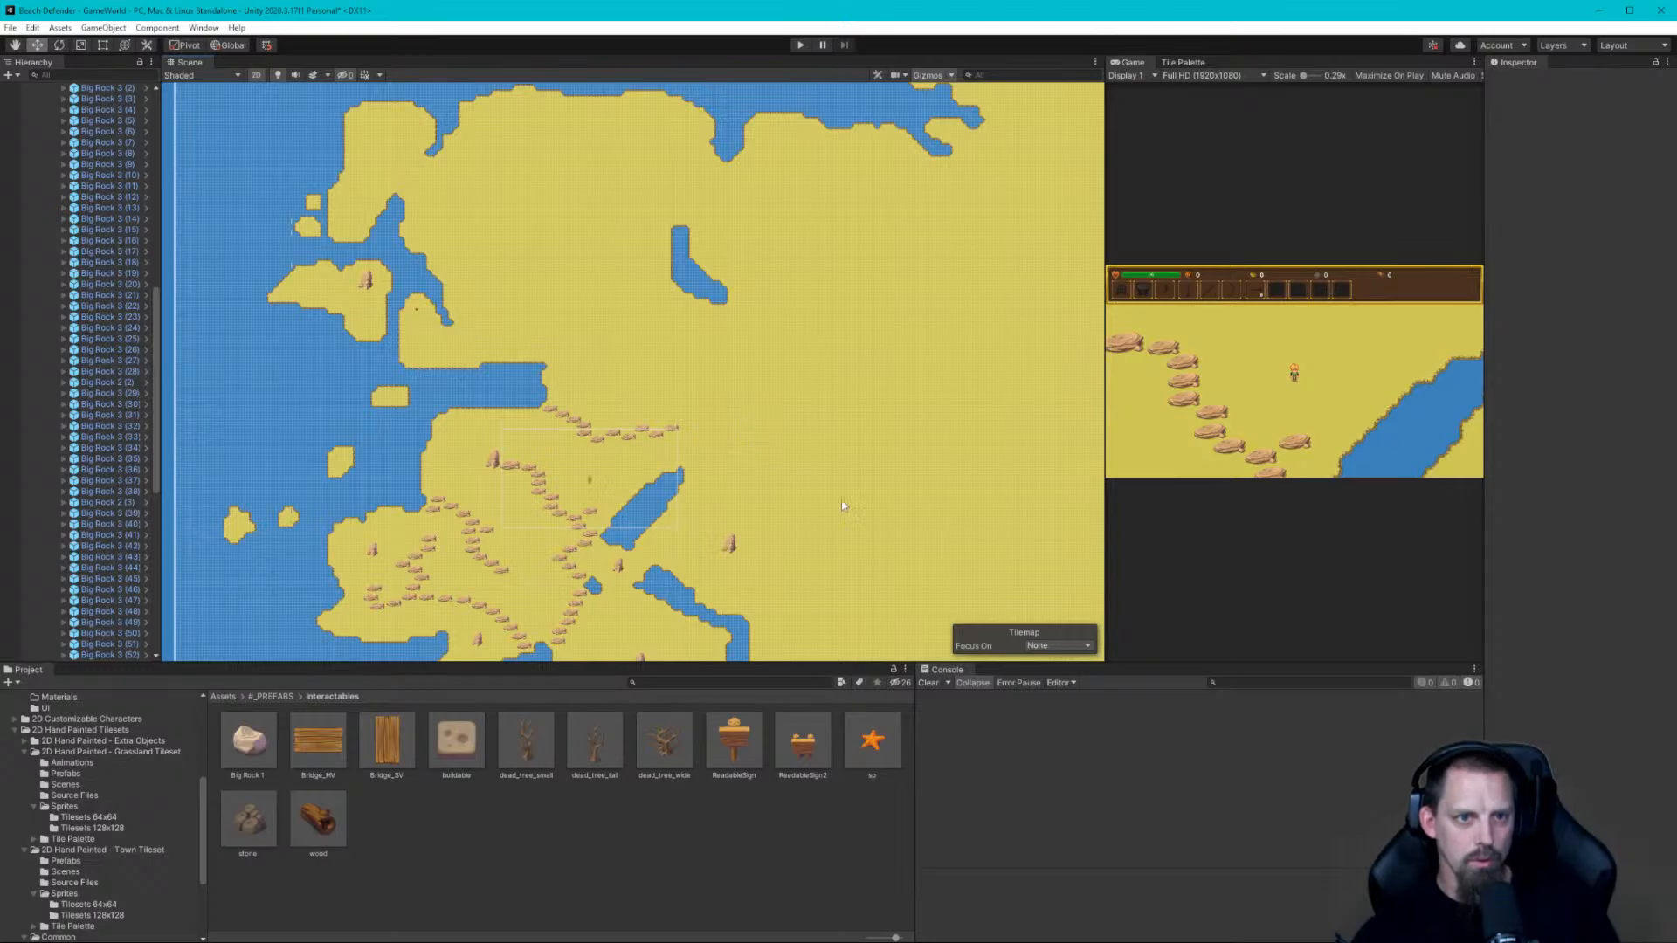
{"action": "middle_click_drag", "start_coordinate": [846, 498], "coordinate": [747, 282]}
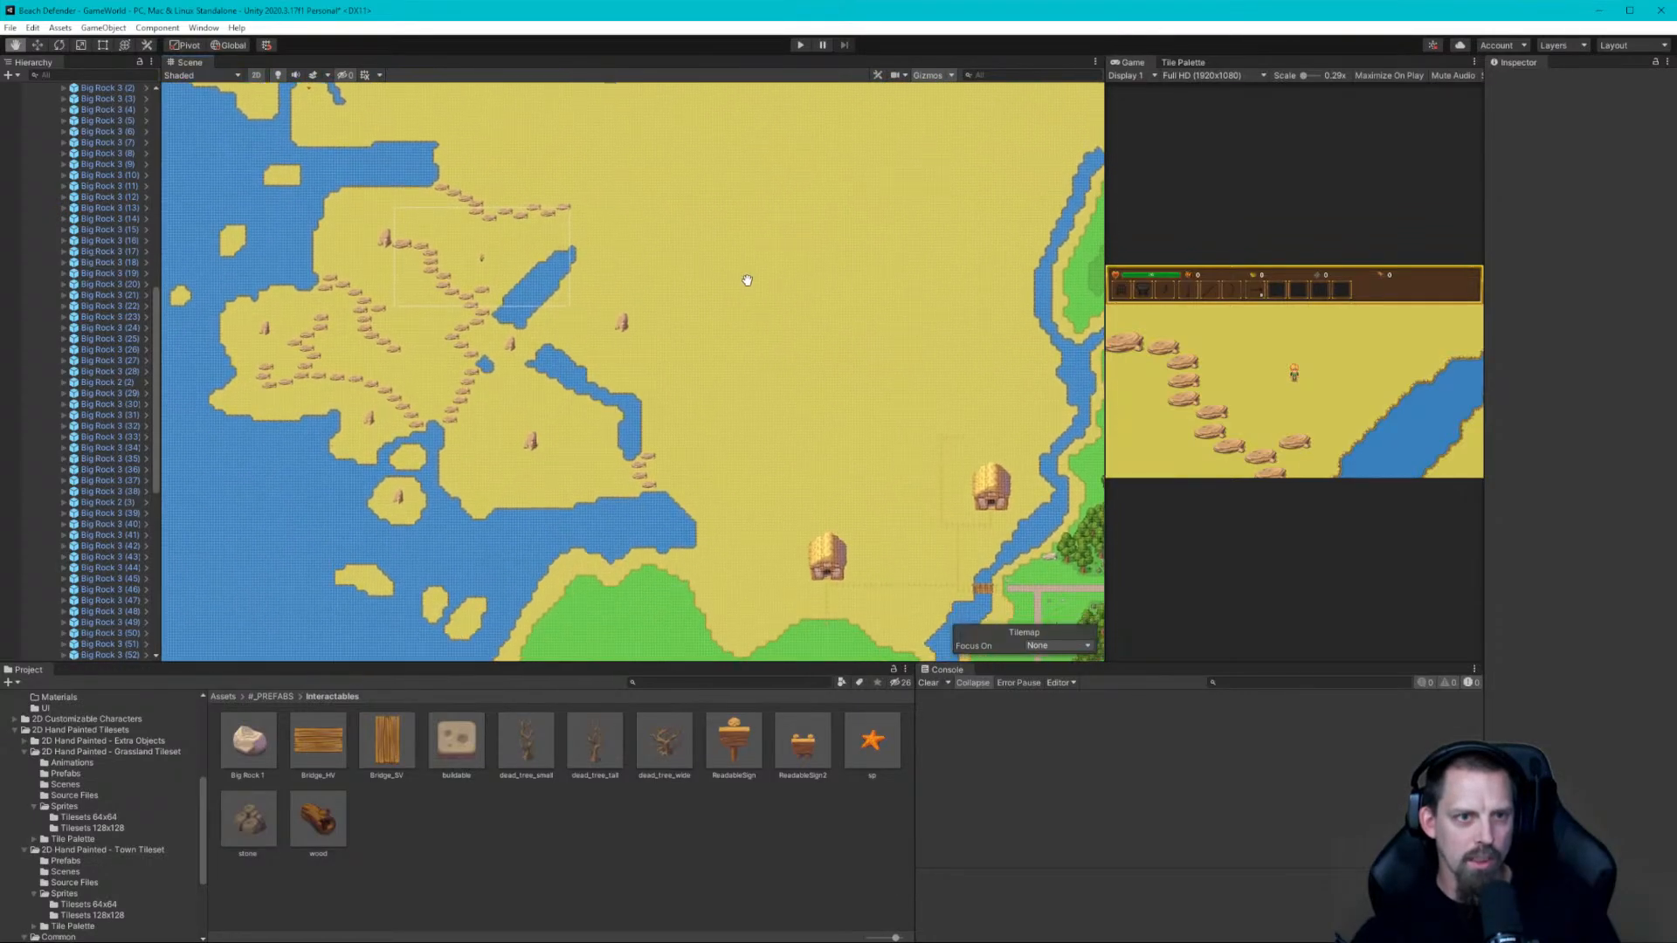
{"action": "scroll", "coordinate": [753, 376], "scroll_direction": "down", "scroll_amount": 1}
{"action": "scroll", "coordinate": [758, 409], "scroll_direction": "down", "scroll_amount": 5}
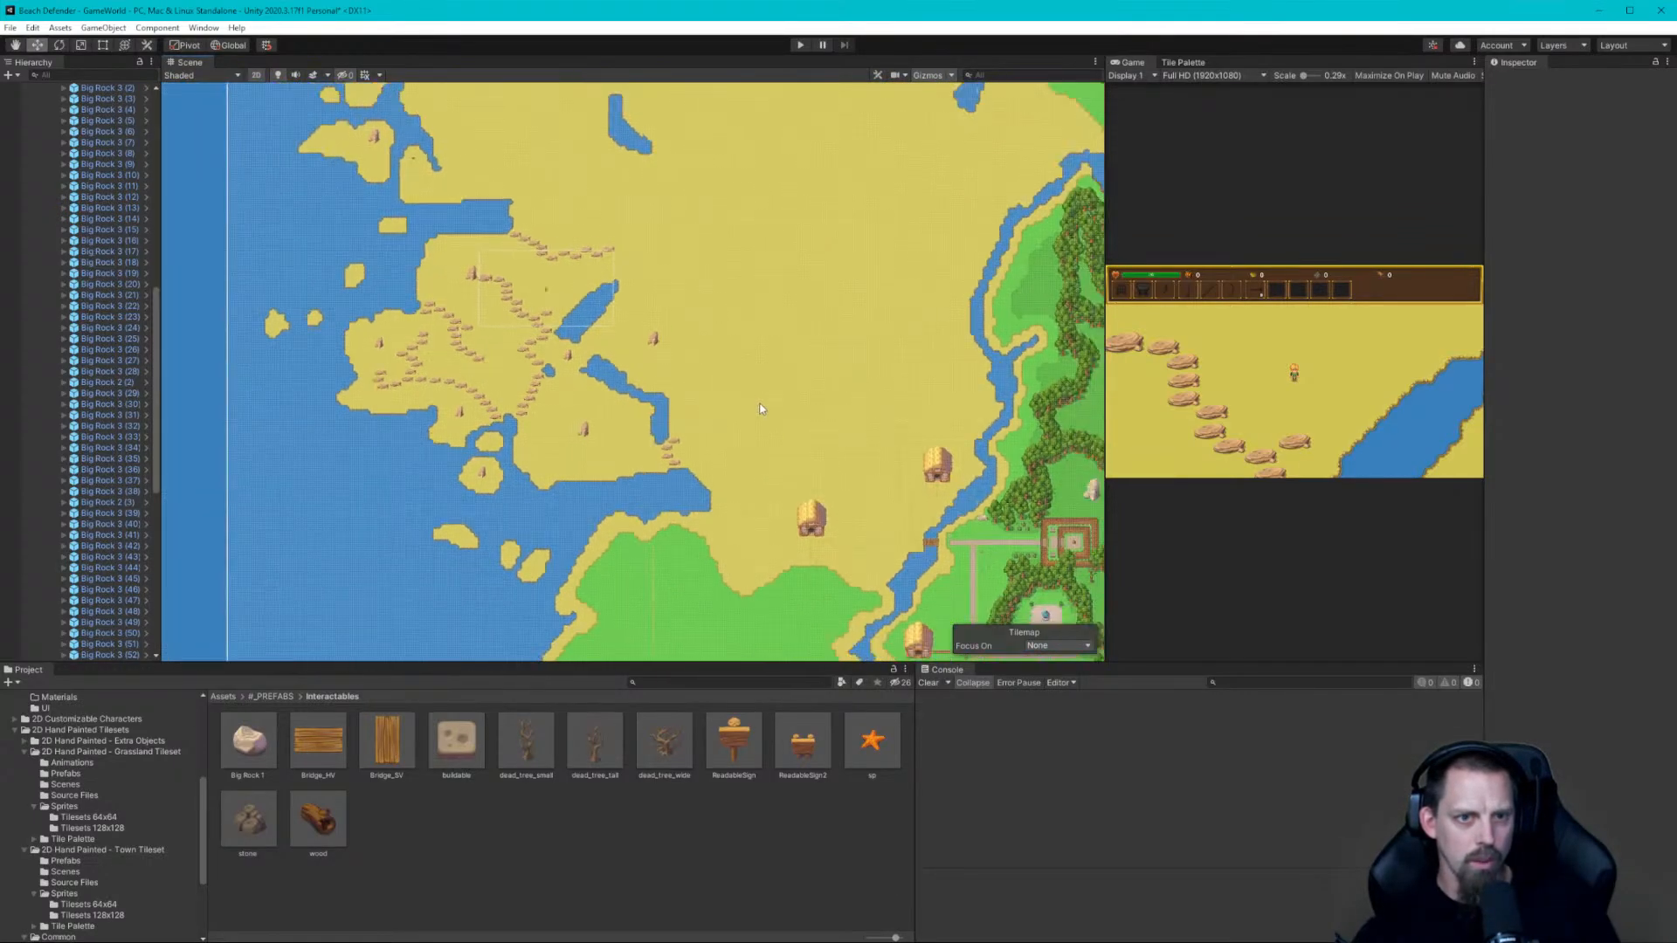
{"action": "scroll", "coordinate": [784, 381], "scroll_direction": "down", "scroll_amount": 4}
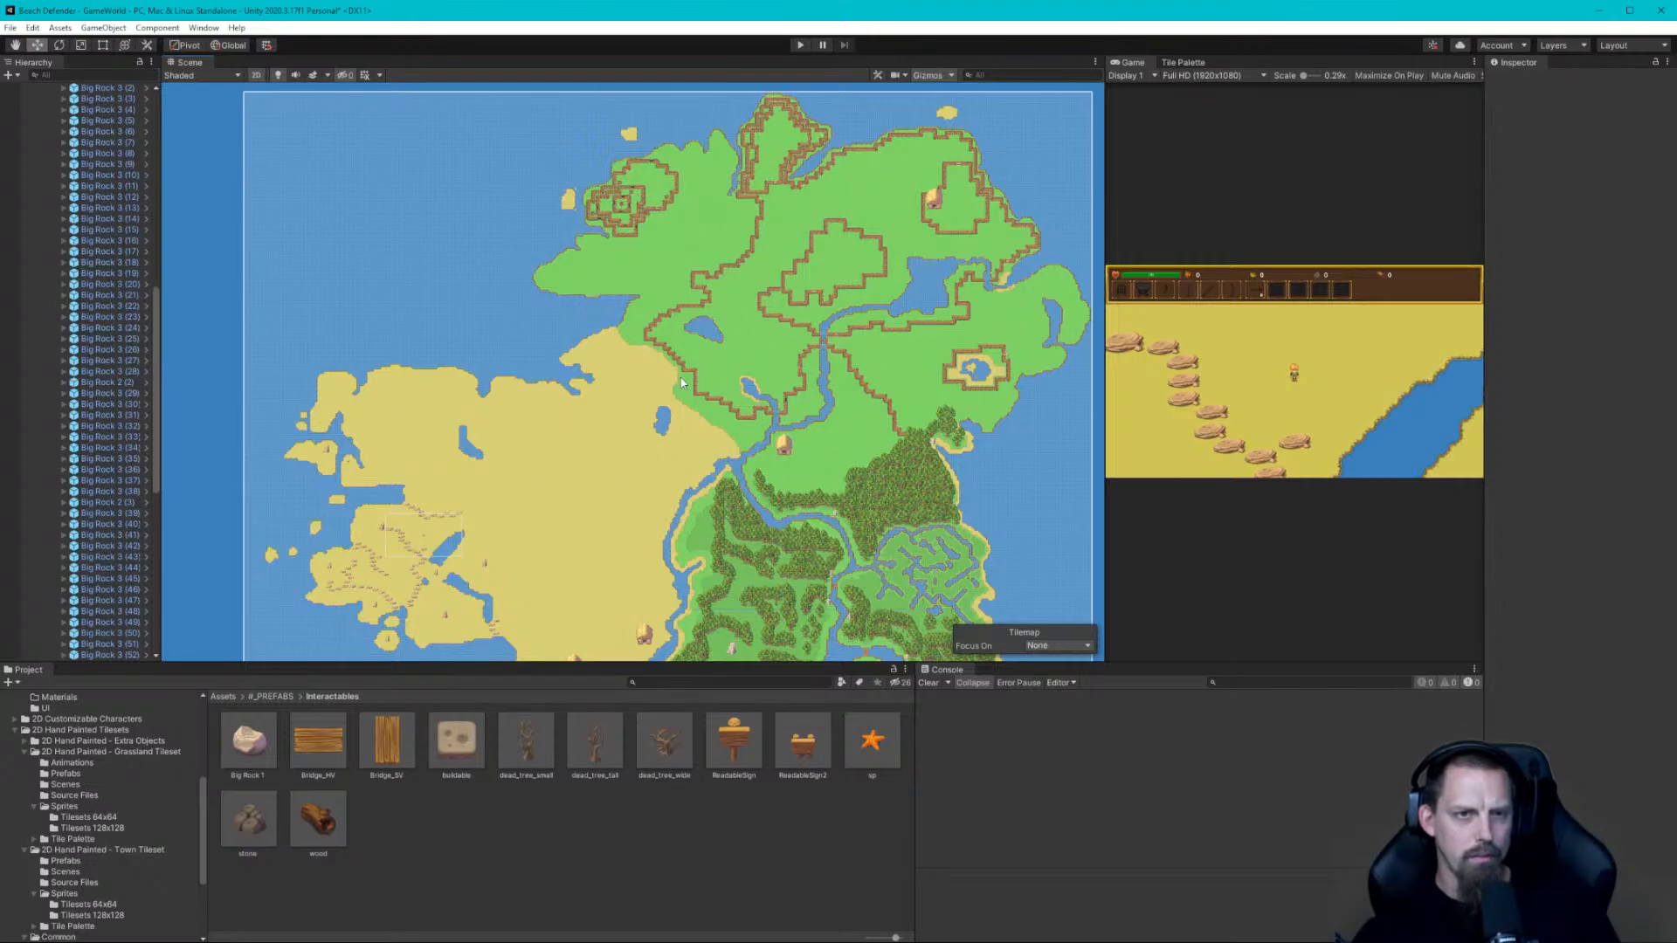
{"action": "middle_click_drag", "start_coordinate": [570, 452], "coordinate": [788, 244]}
{"action": "scroll", "coordinate": [788, 244], "scroll_direction": "up", "scroll_amount": 1}
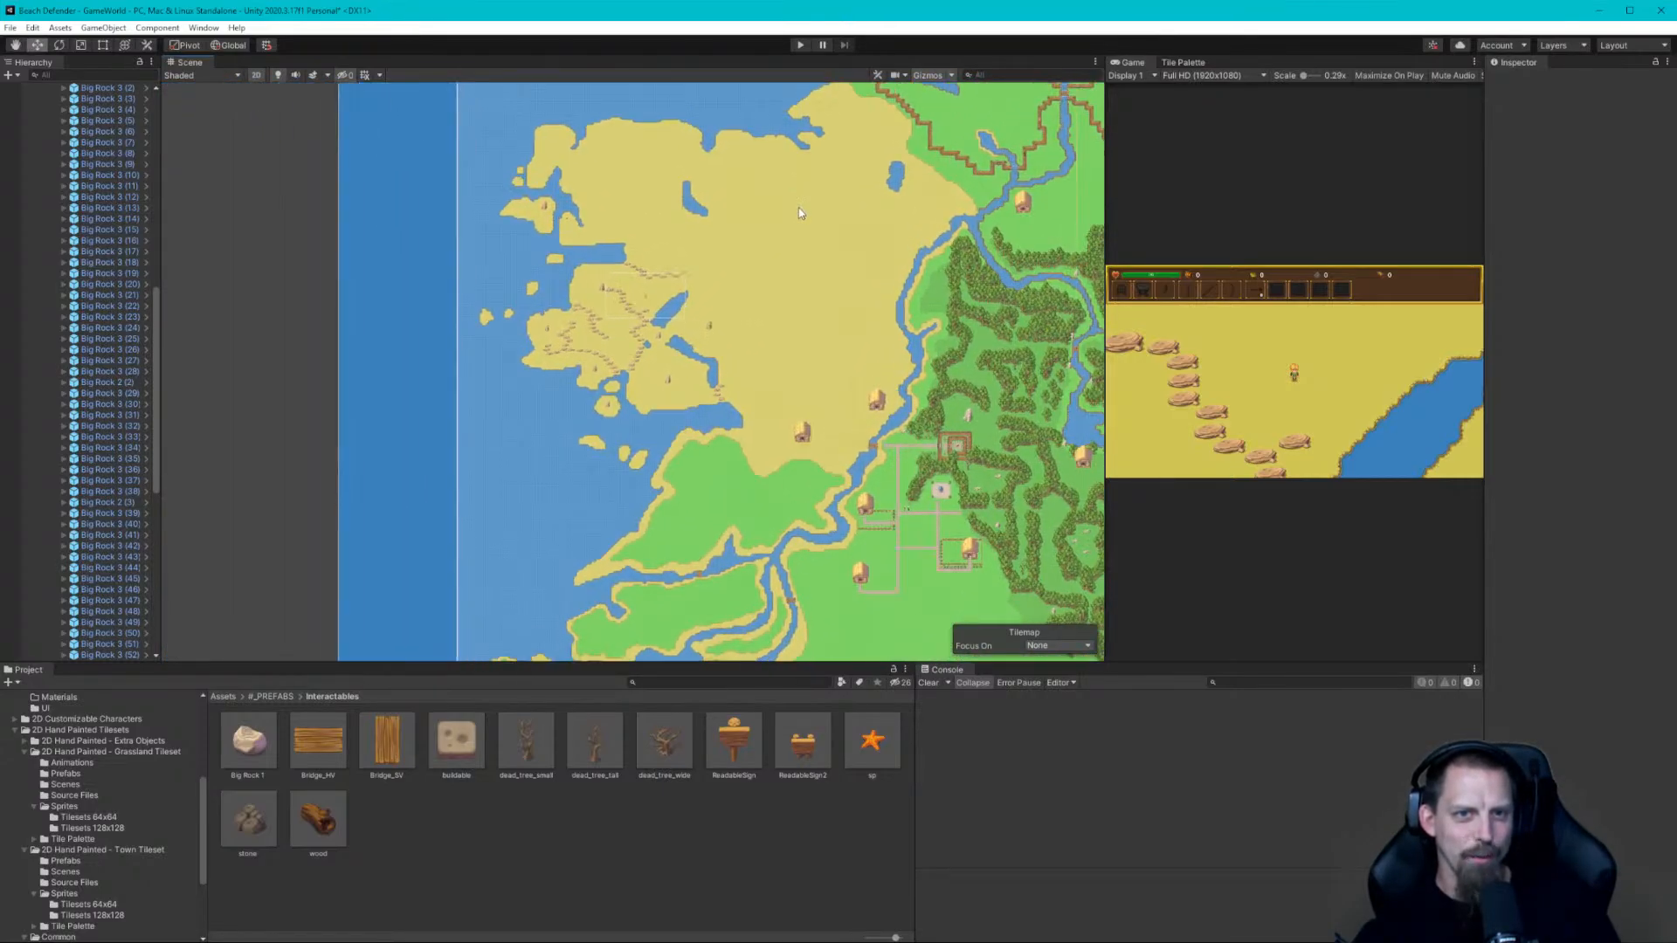
{"action": "middle_click_drag", "start_coordinate": [863, 484], "coordinate": [788, 248]}
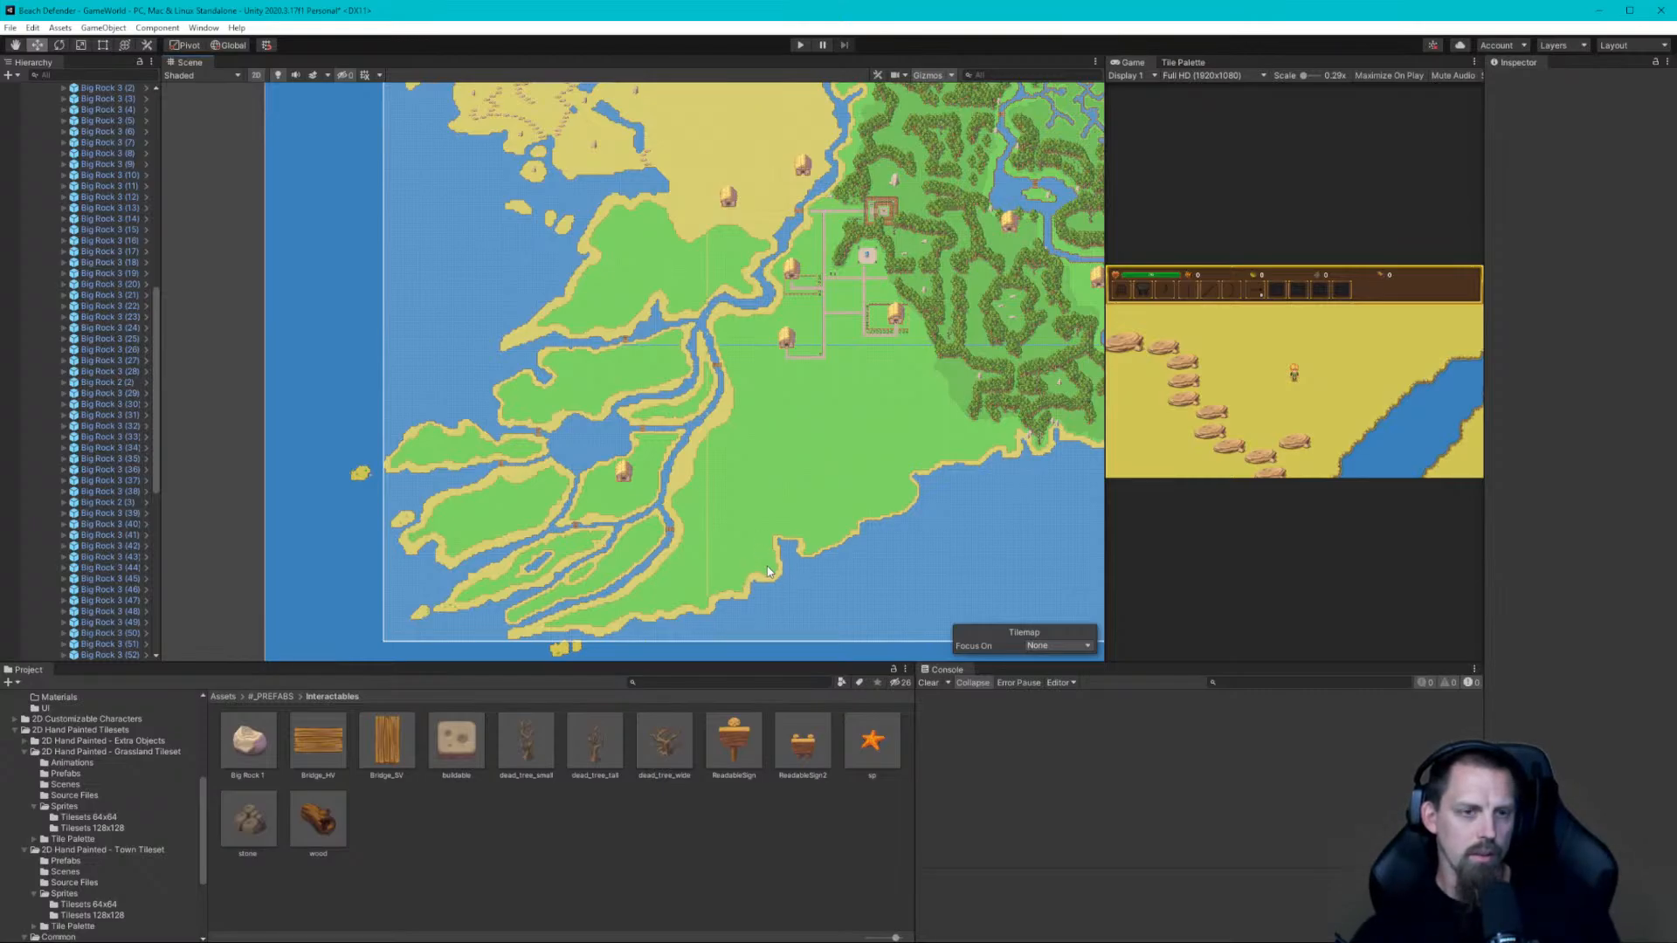
{"action": "middle_click_drag", "start_coordinate": [858, 400], "coordinate": [906, 537]}
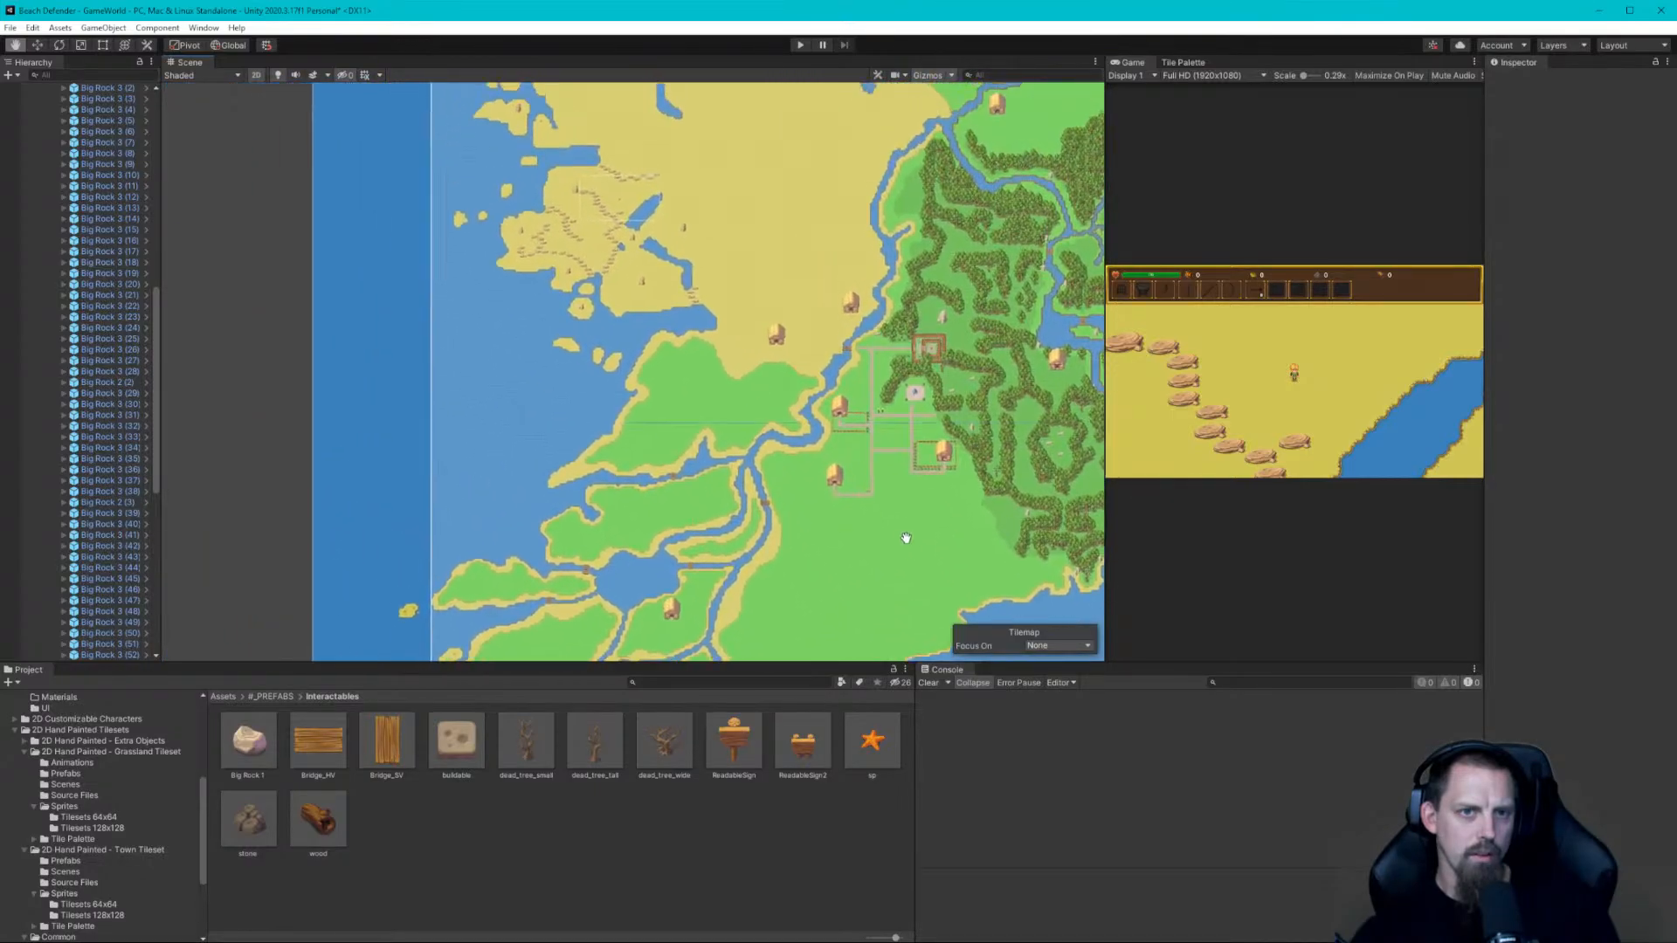
{"action": "middle_click_drag", "start_coordinate": [802, 375], "coordinate": [851, 521]}
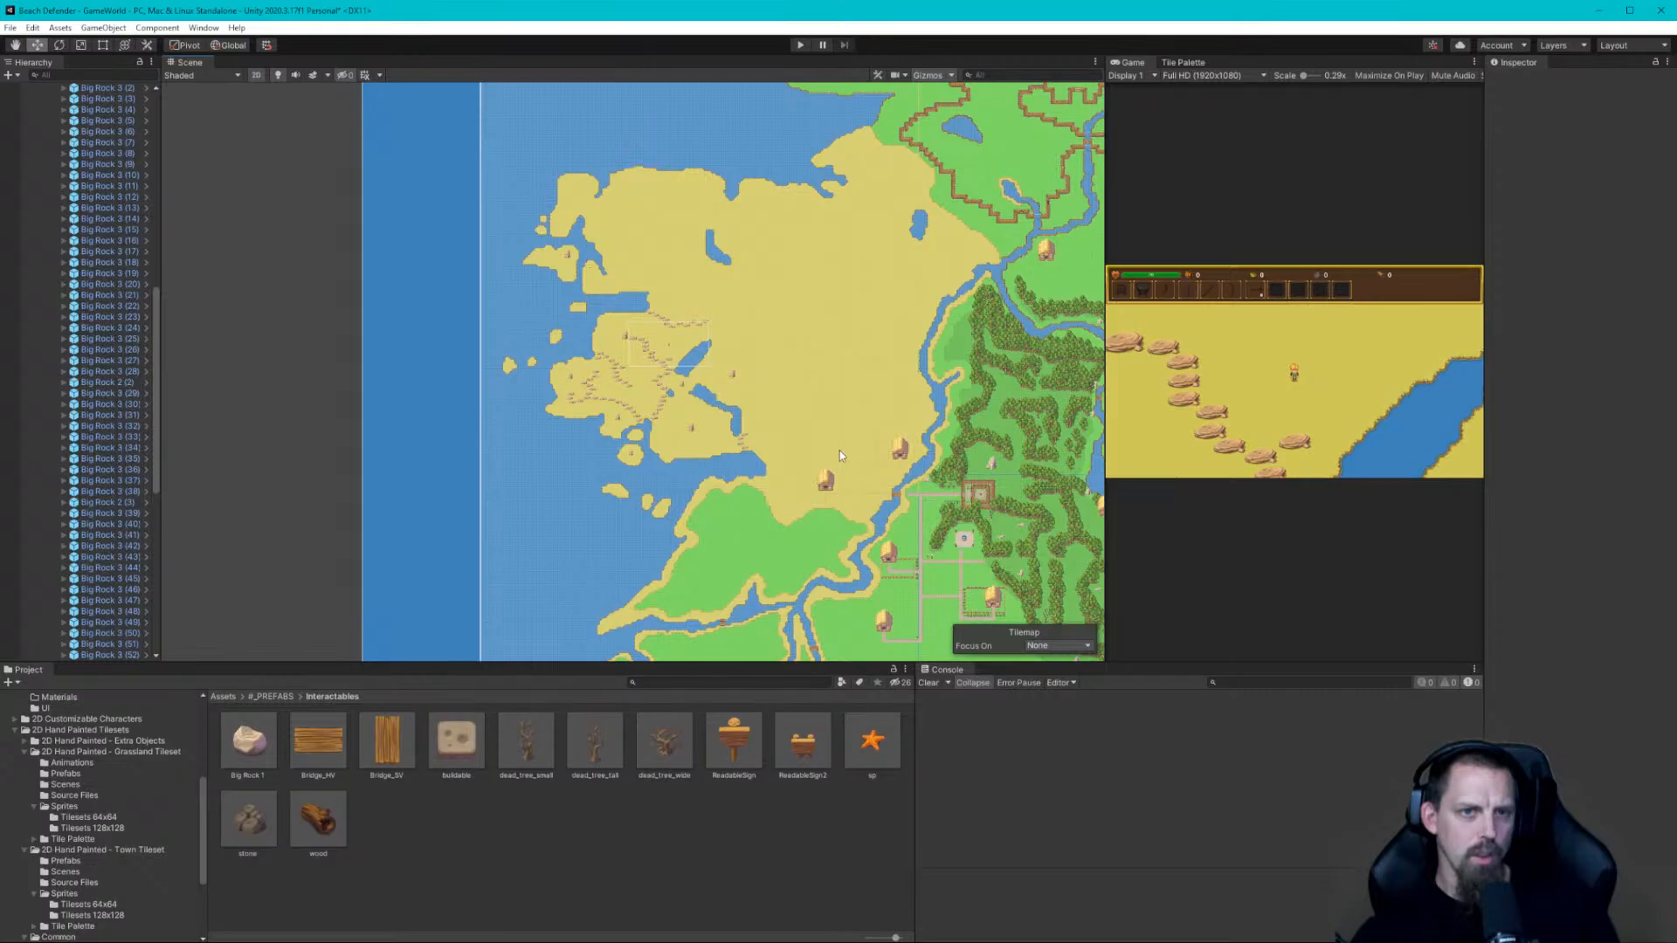
Survey the southern delta, eastern forests and northern highlands, and examine the western desert's open ground and coastline
{"action": "middle_click_drag", "start_coordinate": [826, 431], "coordinate": [638, 290]}
{"action": "scroll", "coordinate": [722, 351], "scroll_direction": "down", "scroll_amount": 2}
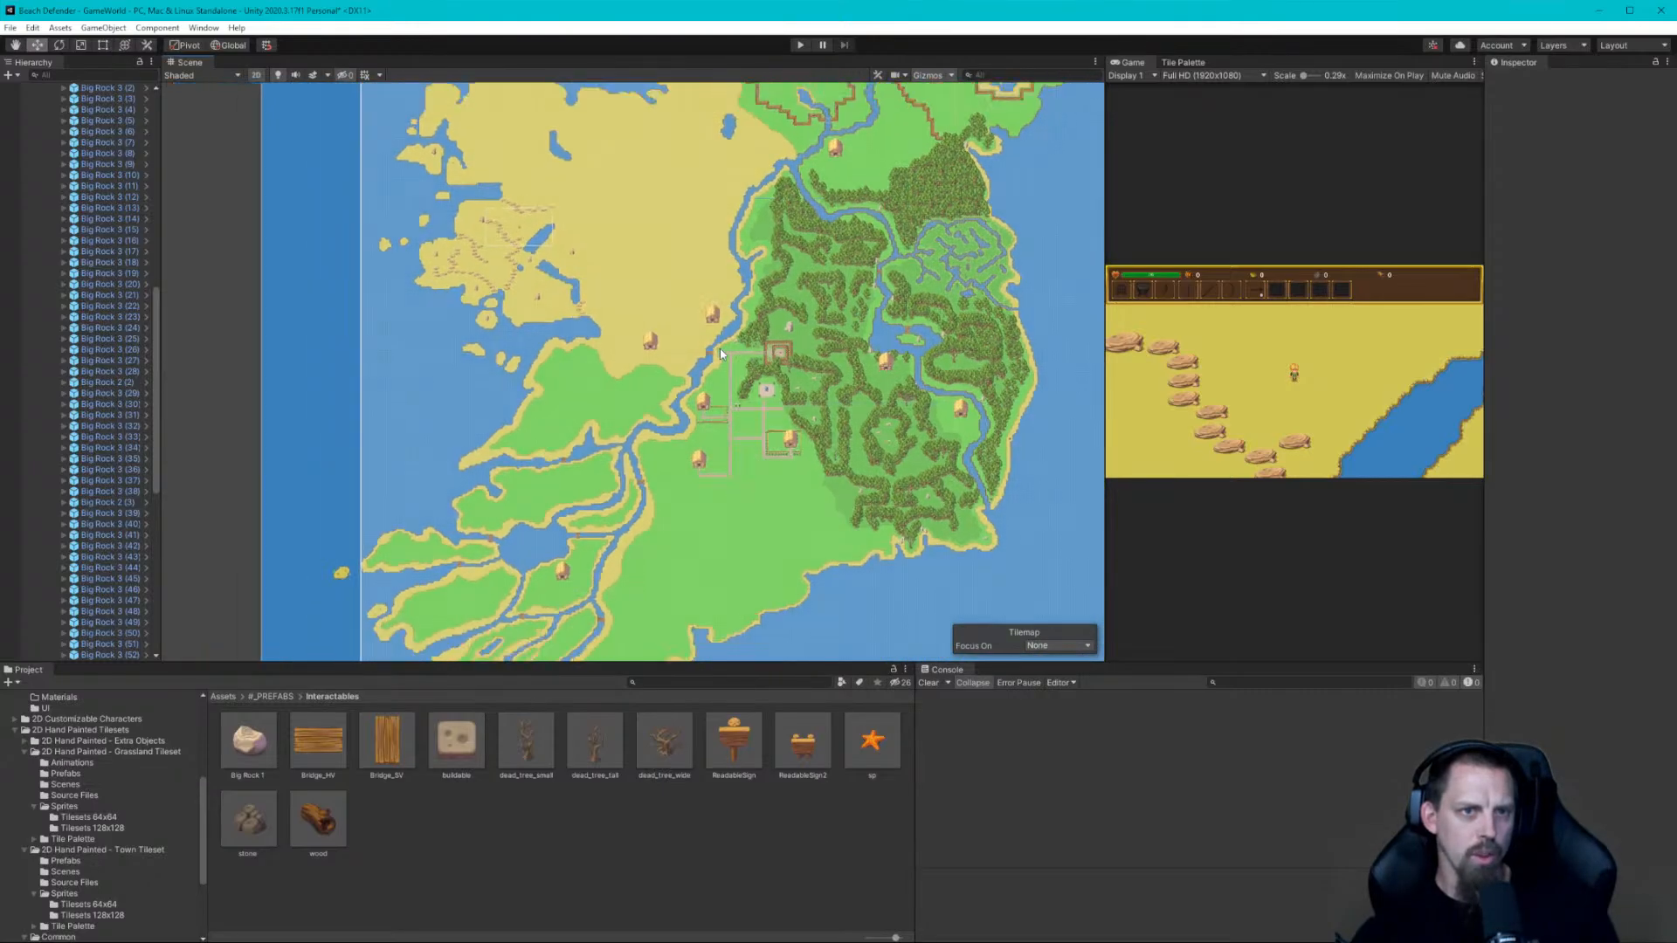
{"action": "middle_click_drag", "start_coordinate": [721, 352], "coordinate": [716, 452]}
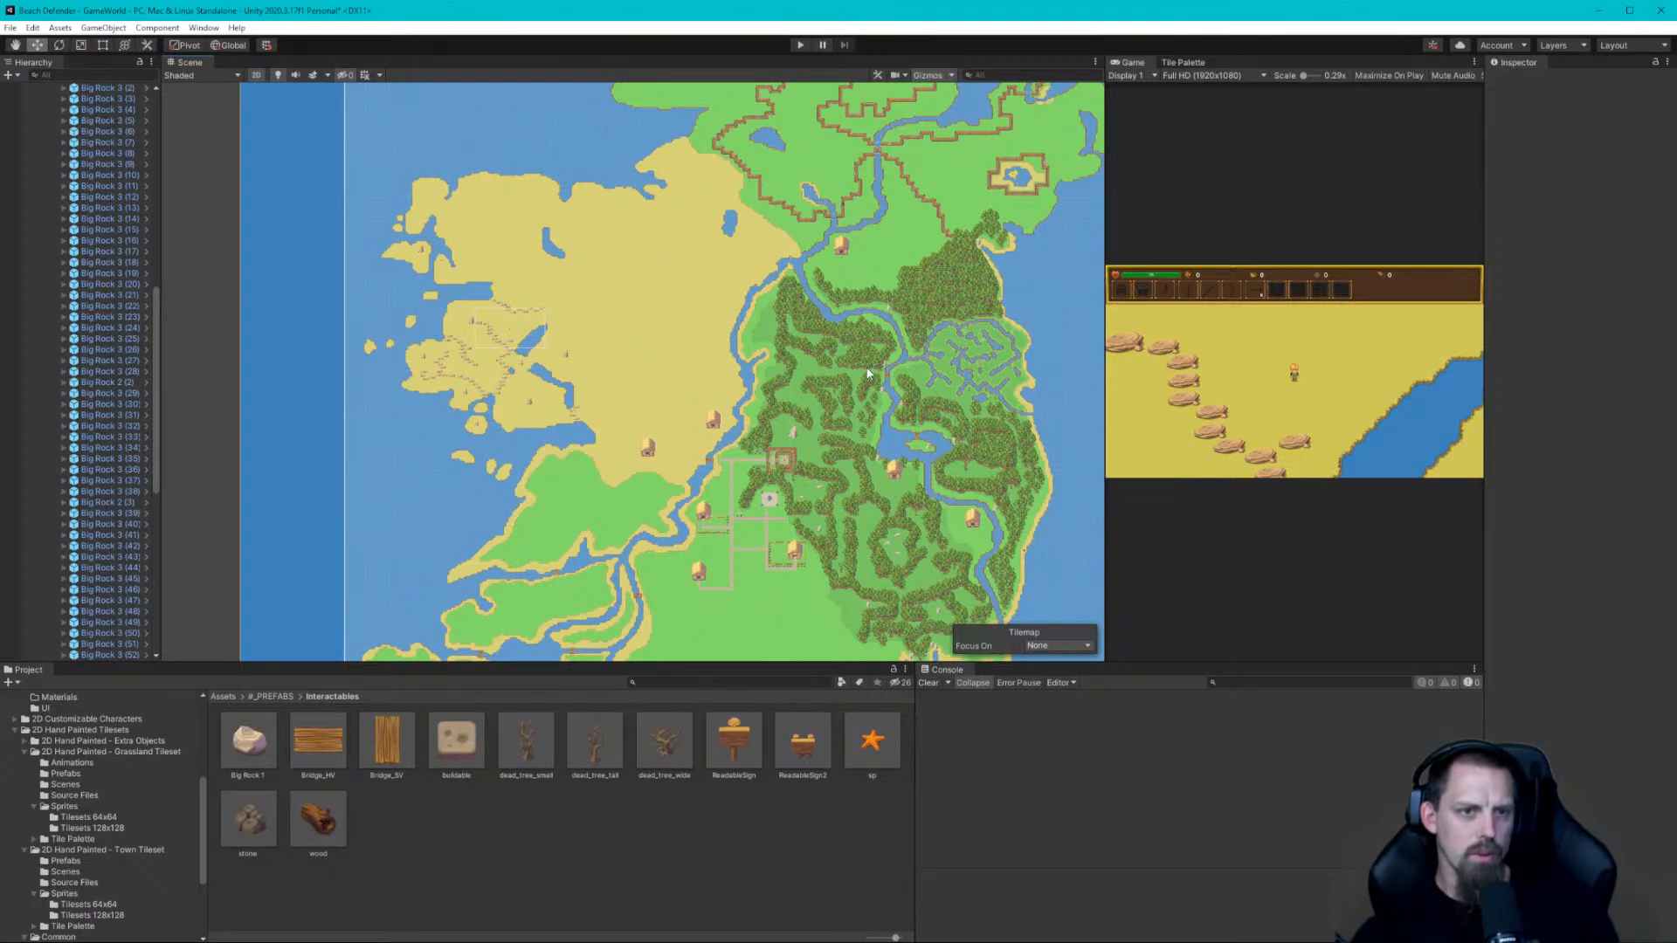
{"action": "middle_click_drag", "start_coordinate": [879, 301], "coordinate": [874, 420]}
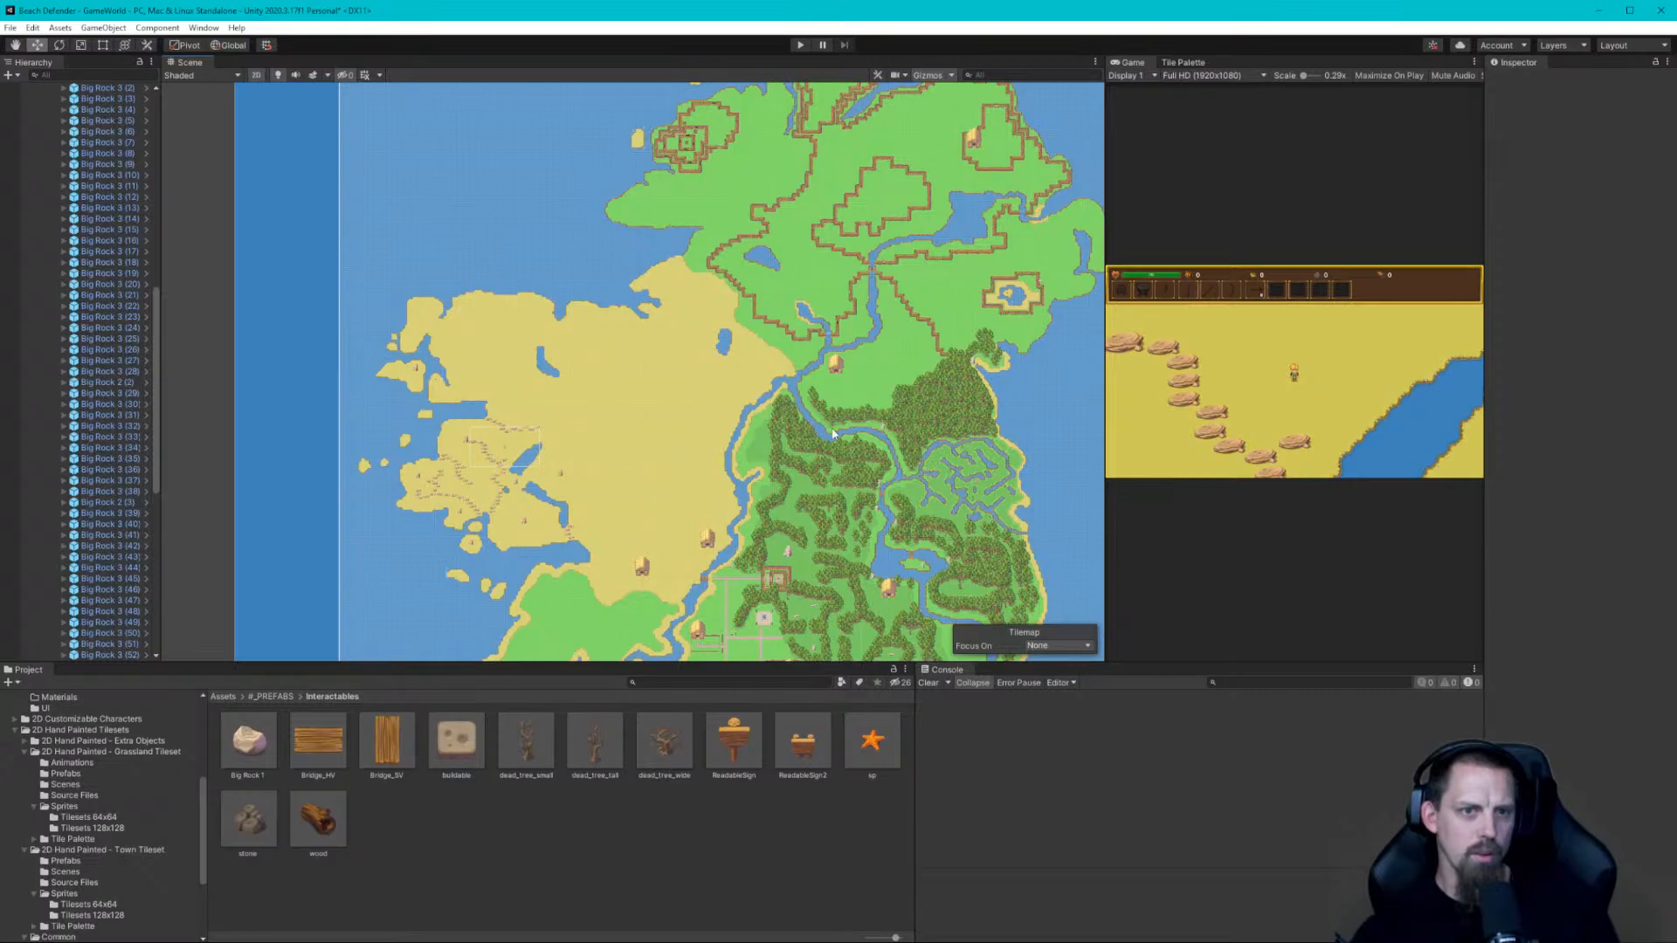
{"action": "middle_click_drag", "start_coordinate": [607, 460], "coordinate": [774, 330]}
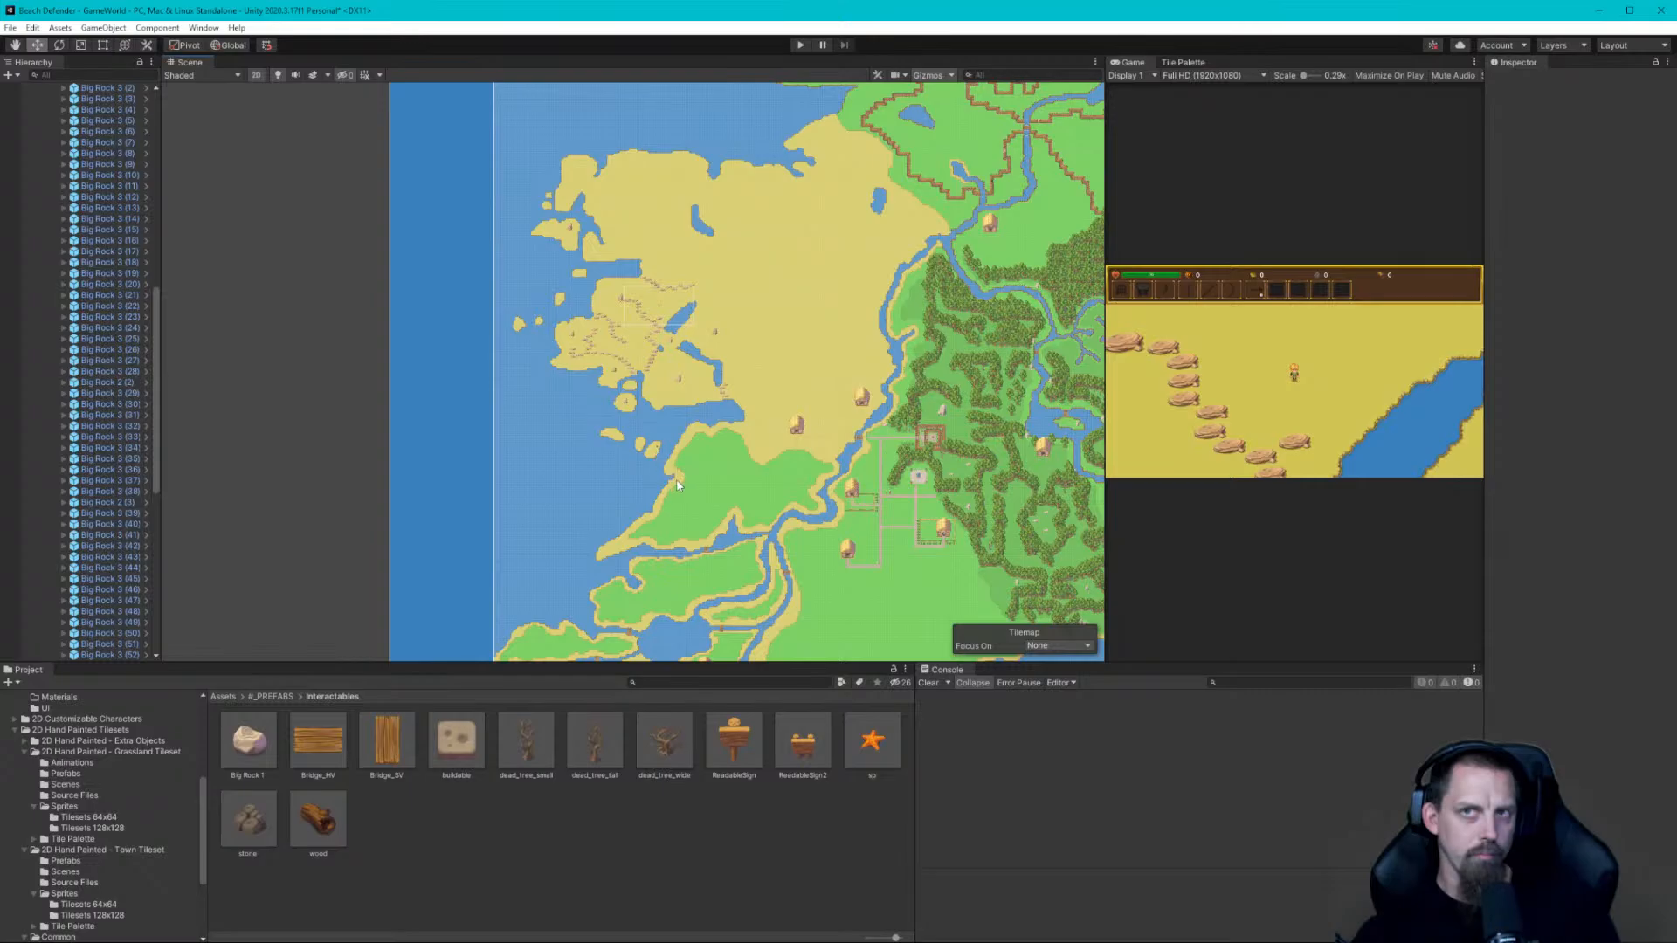
{"action": "scroll", "coordinate": [678, 491], "scroll_direction": "up", "scroll_amount": 1}
{"action": "scroll", "coordinate": [678, 491], "scroll_direction": "up", "scroll_amount": 2}
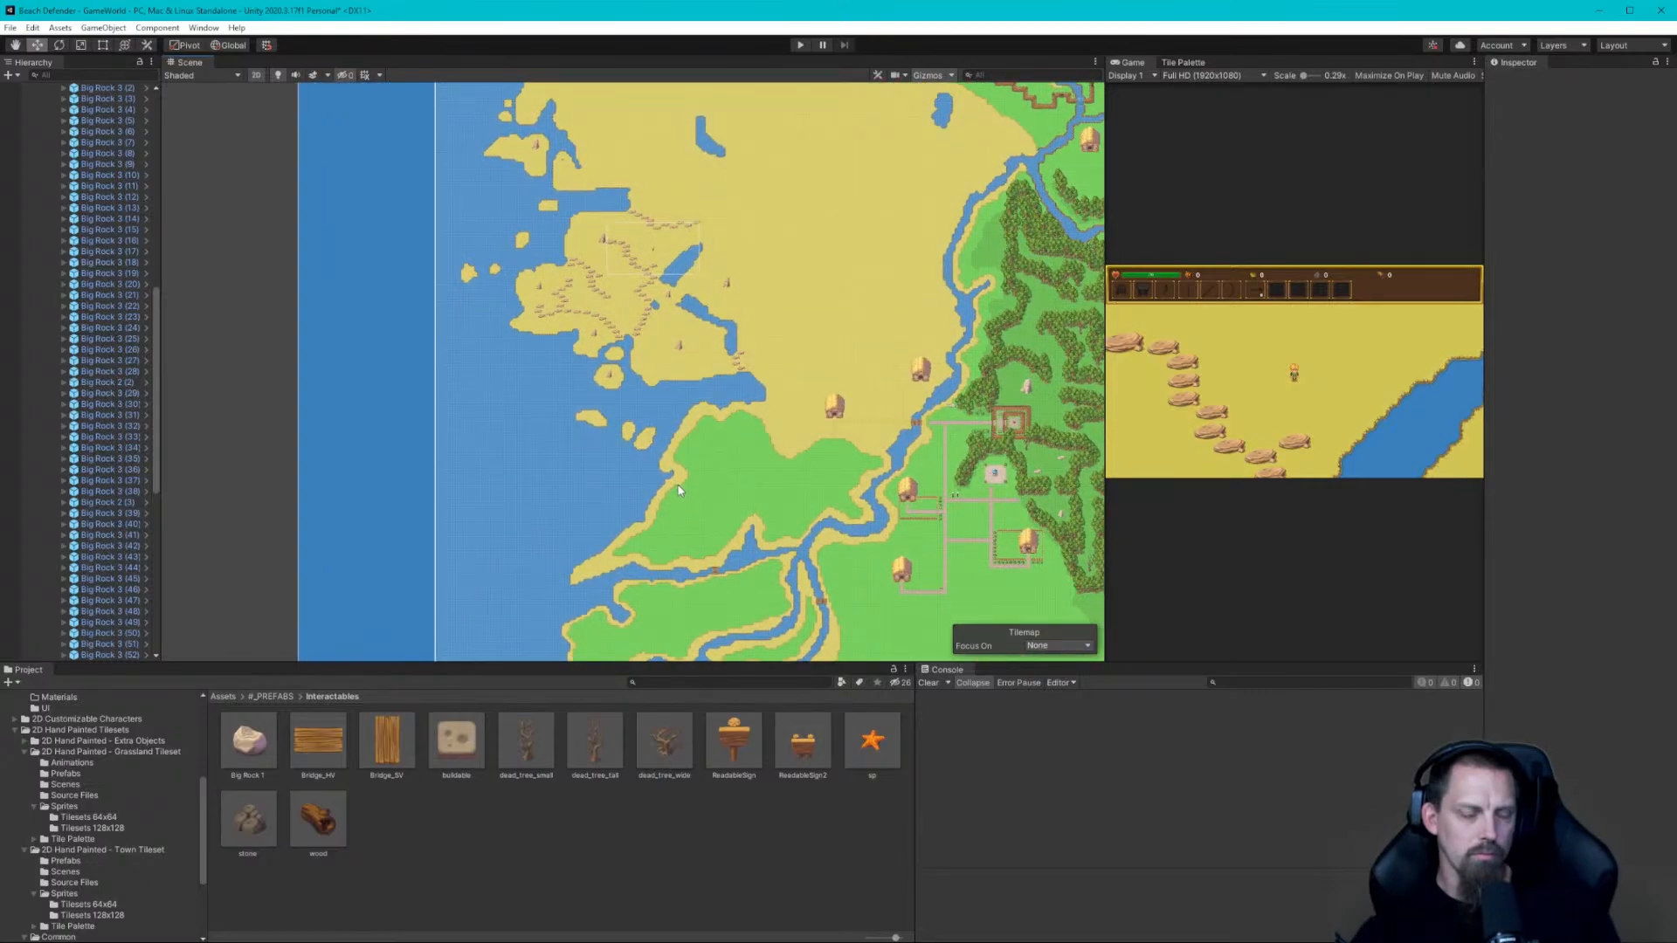
{"action": "middle_click_drag", "start_coordinate": [690, 513], "coordinate": [719, 602]}
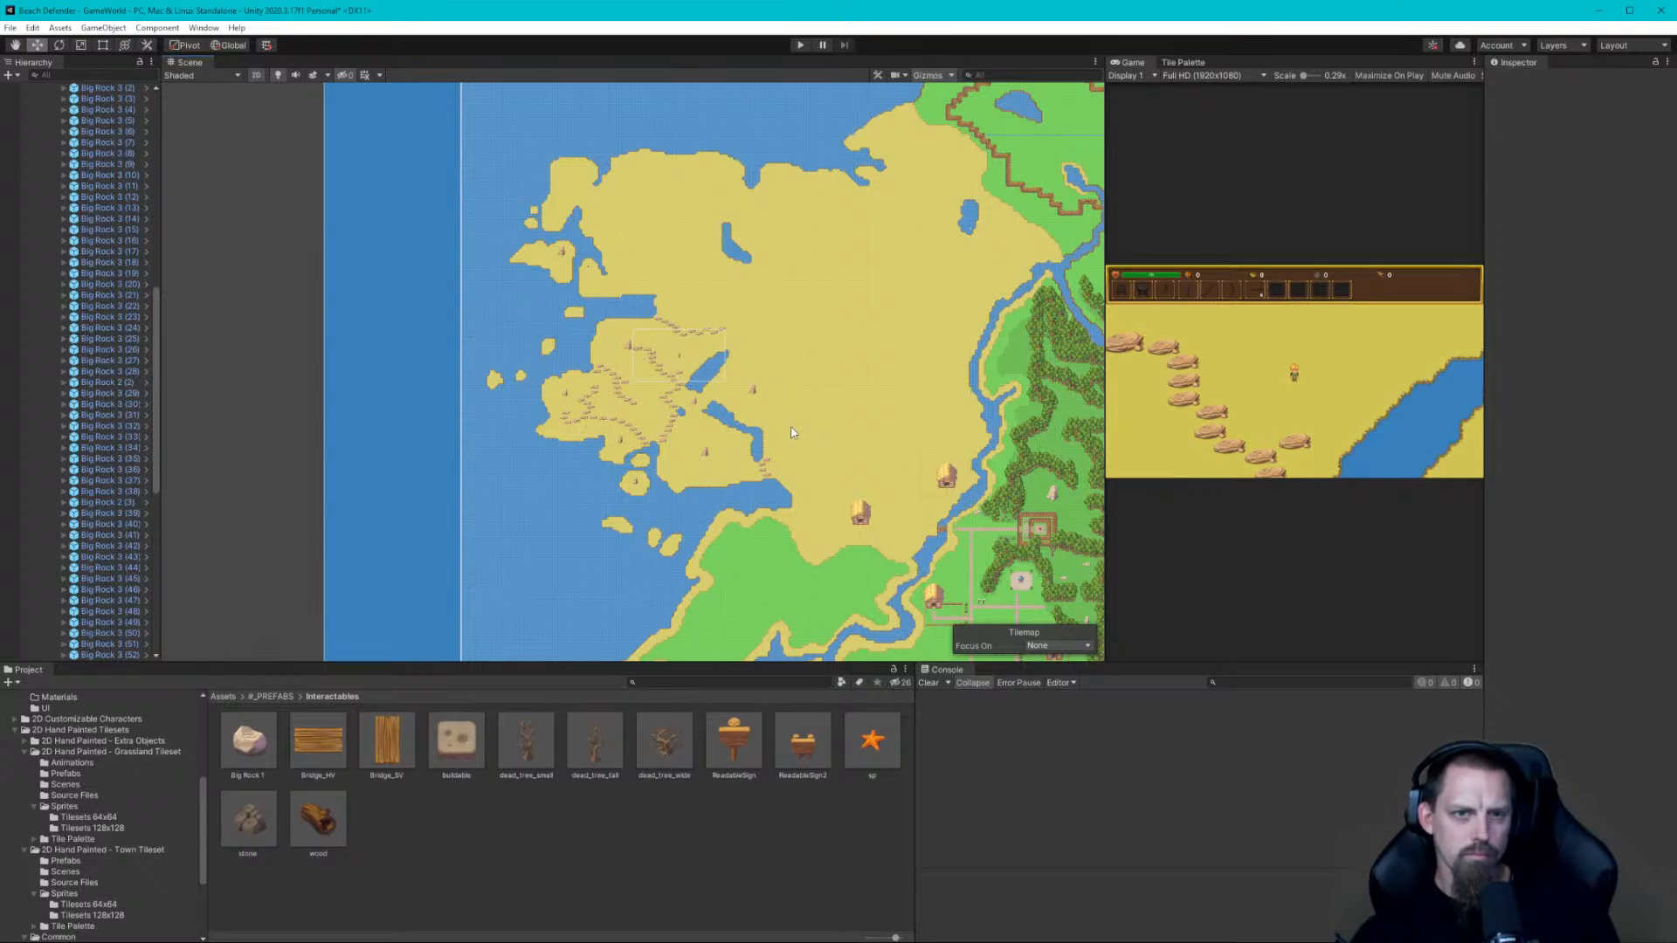
{"action": "scroll", "coordinate": [812, 415], "scroll_direction": "up", "scroll_amount": 4}
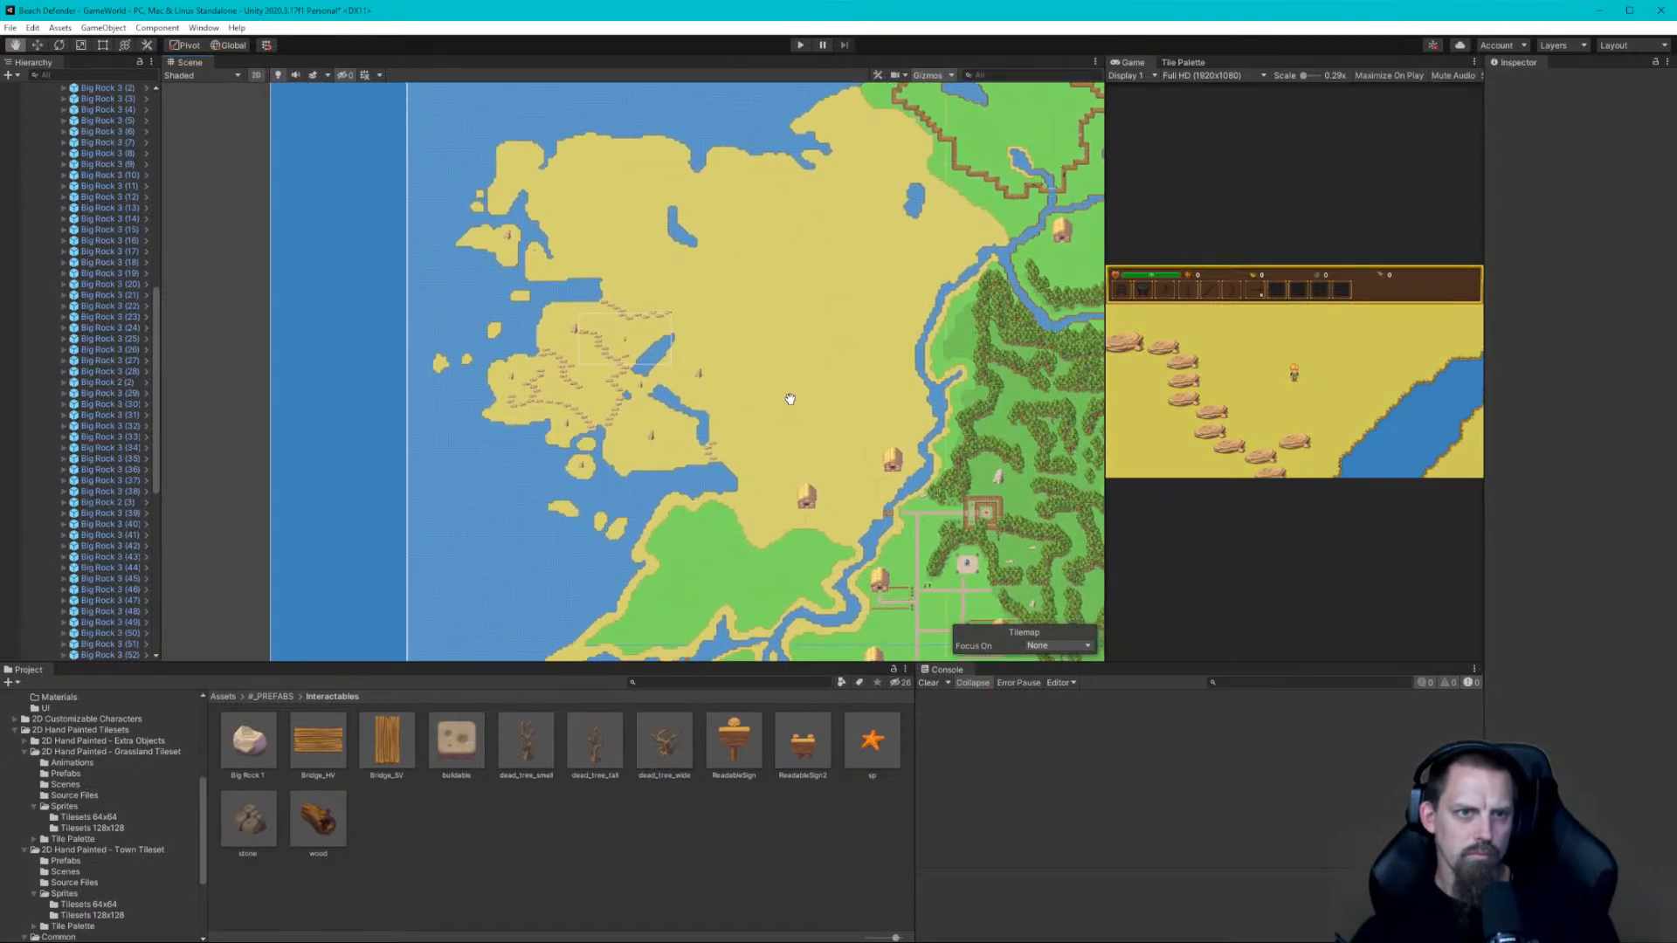
{"action": "scroll", "coordinate": [763, 408], "scroll_direction": "up", "scroll_amount": 2}
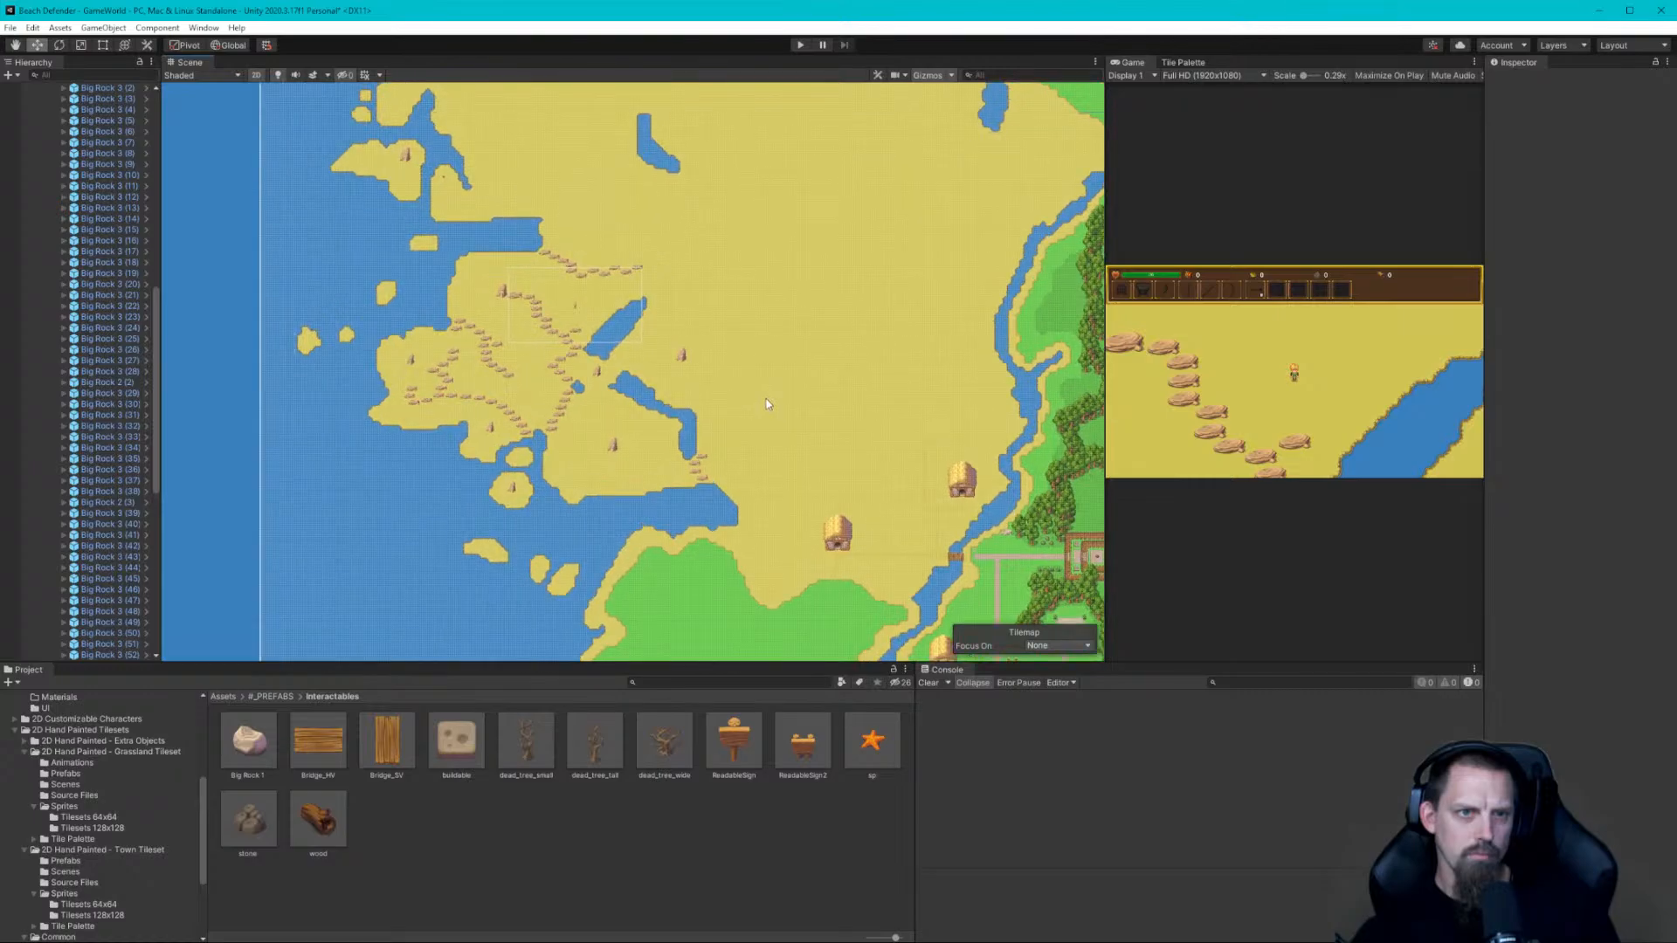
{"action": "middle_click_drag", "start_coordinate": [764, 411], "coordinate": [771, 530]}
{"action": "scroll", "coordinate": [766, 476], "scroll_direction": "down", "scroll_amount": 1}
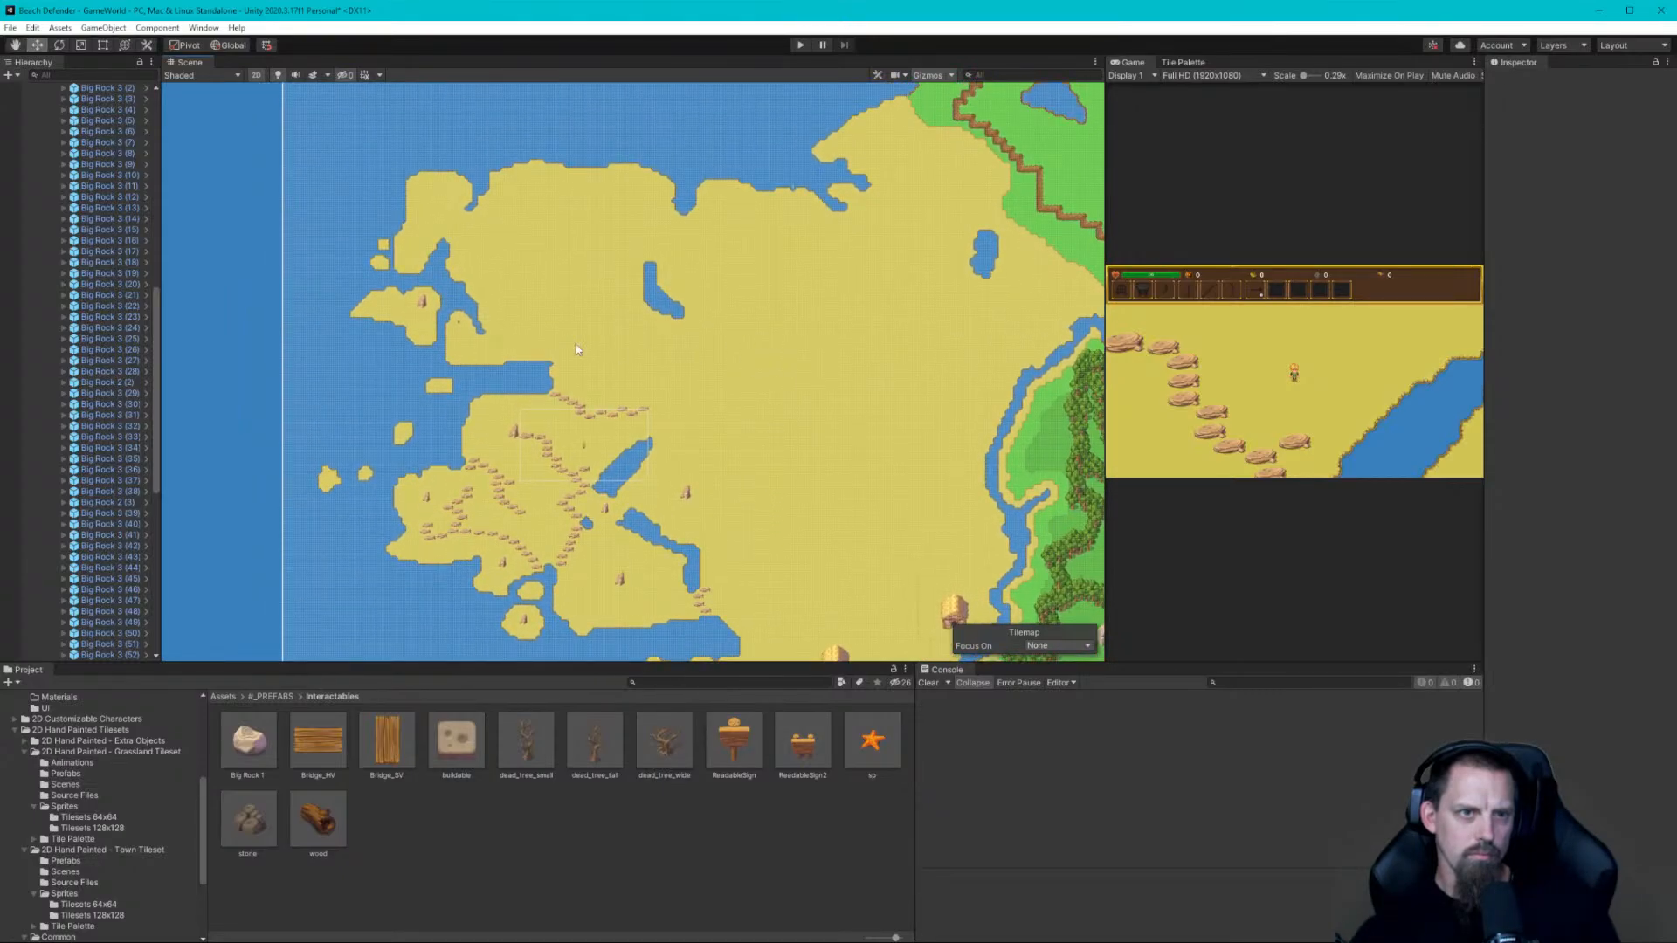
Duplicate the Big Rock 2 between the two narrow desert lakes and place the copy at the desert's northeastern edge, about X 215, Y 349
{"action": "left_click", "coordinate": [607, 513]}
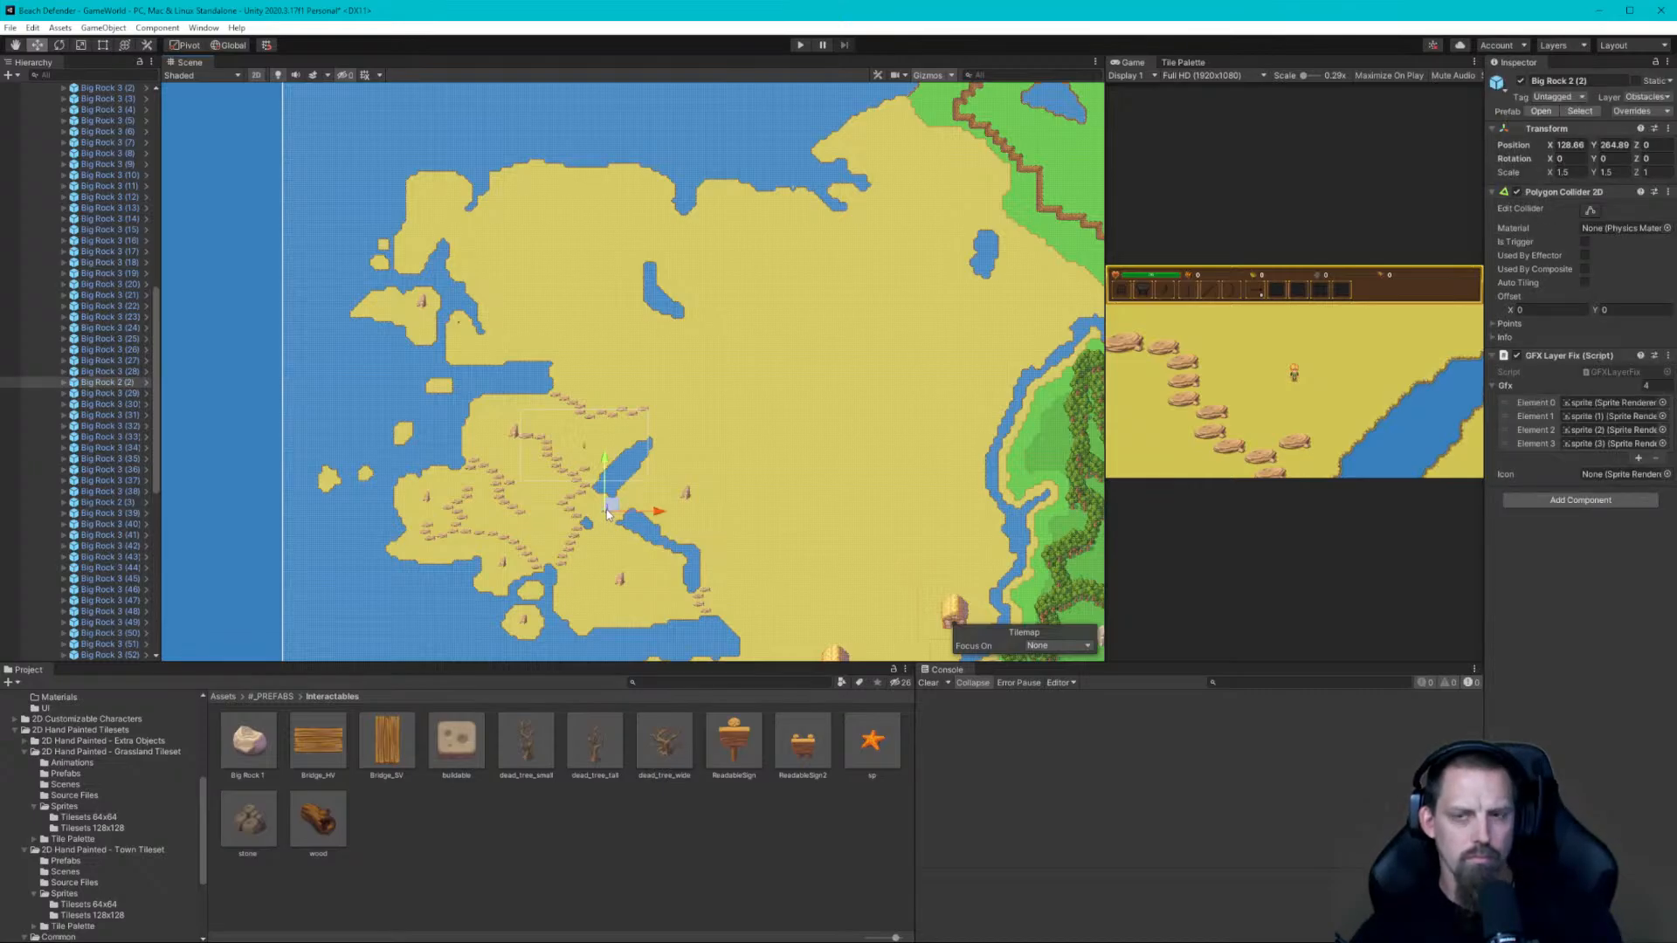
{"action": "key", "text": "ctrl+d"}
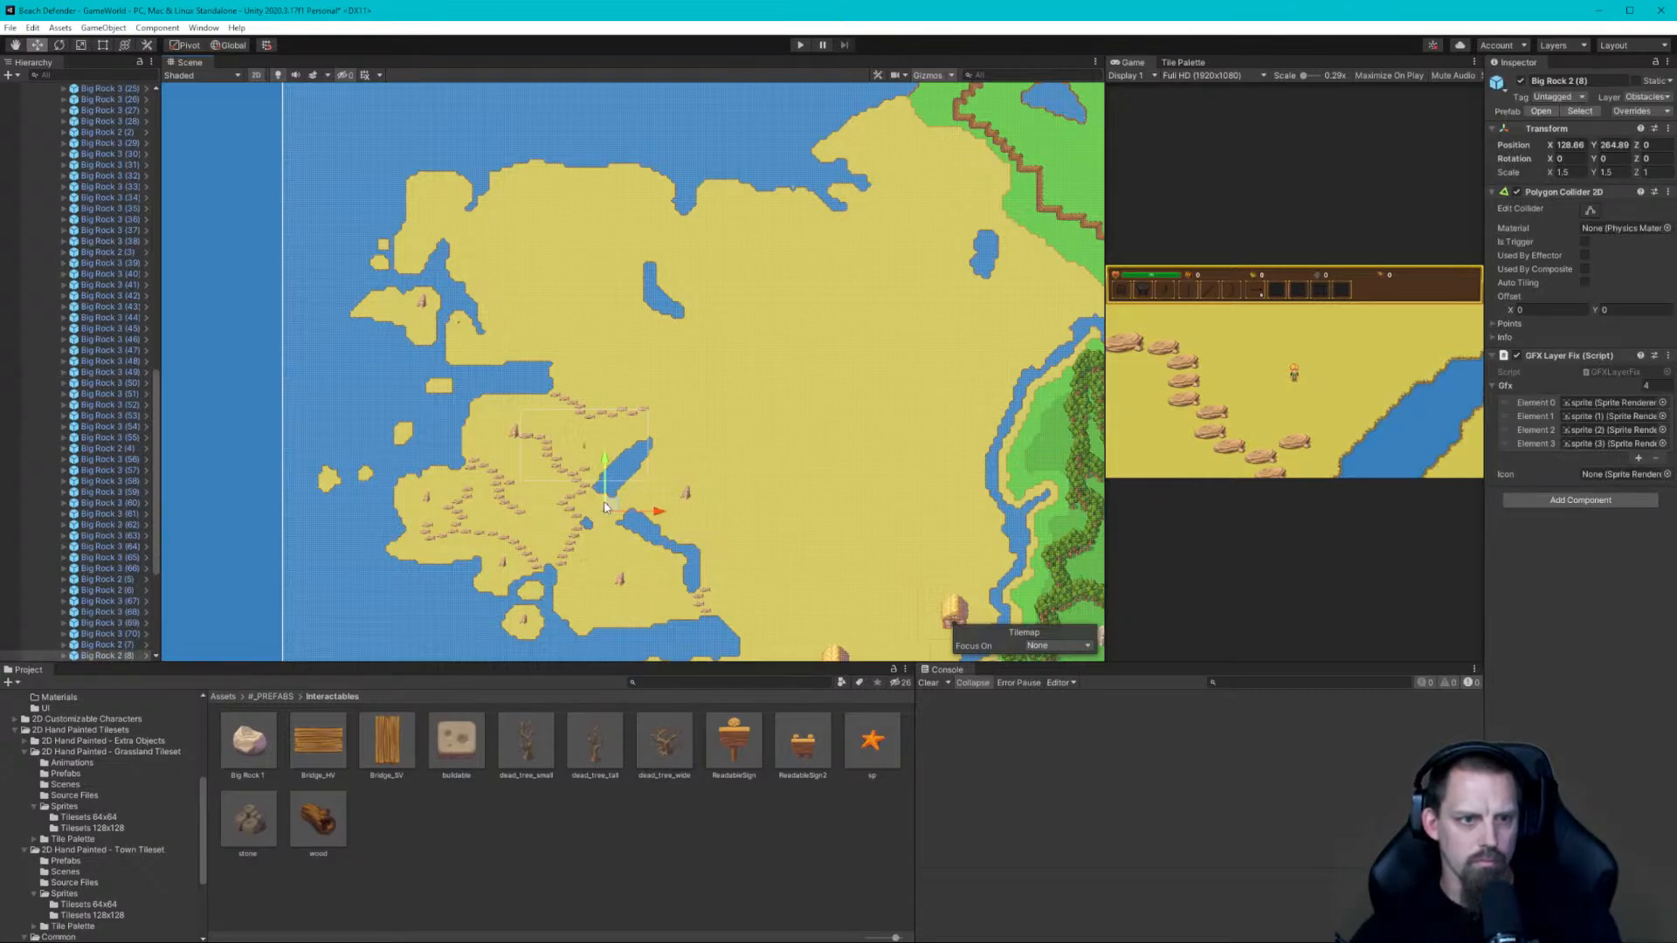
{"action": "left_click_drag", "start_coordinate": [607, 506], "coordinate": [957, 175]}
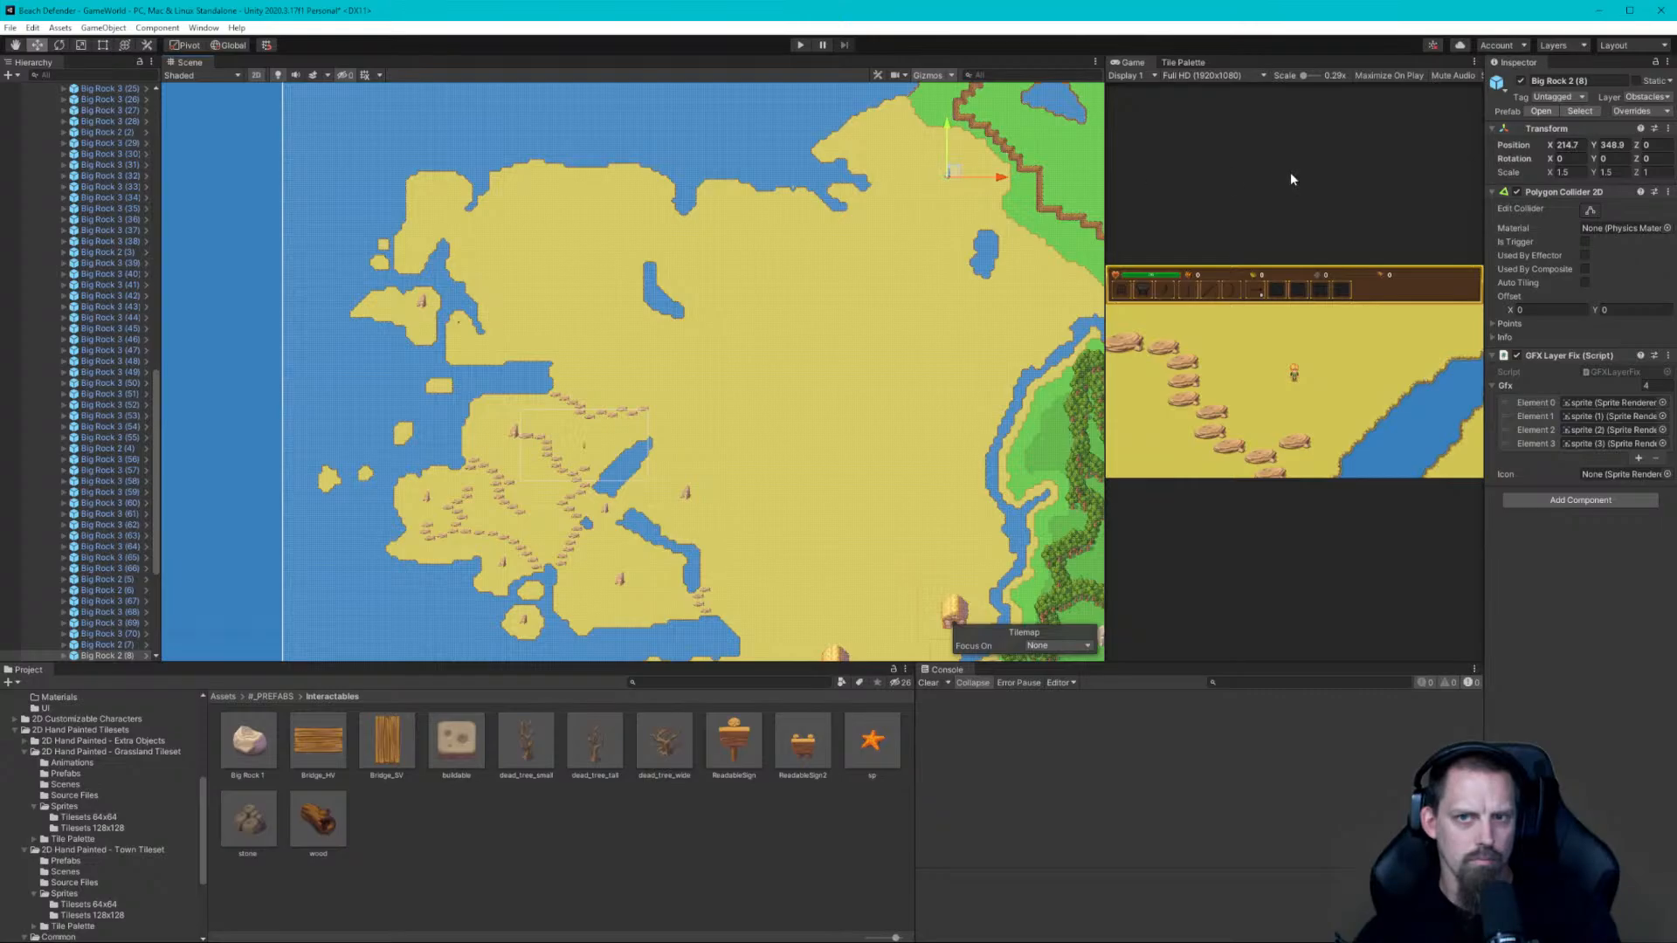
Set the copied rock's X and Y scale to 2
{"action": "left_click", "coordinate": [1575, 173]}
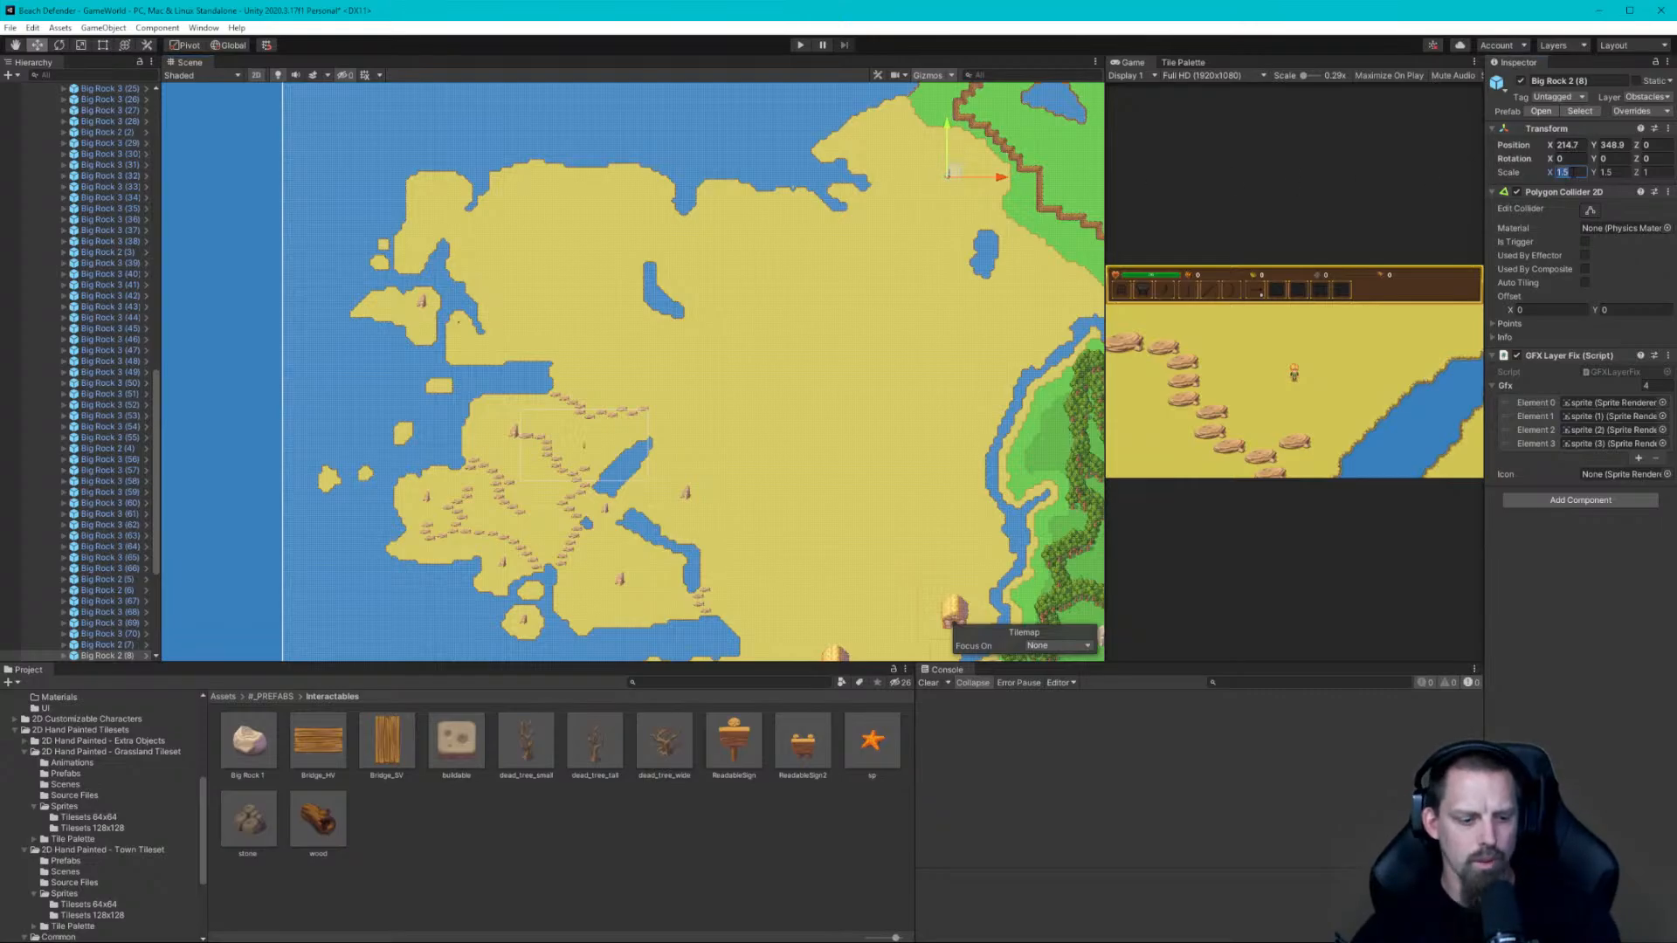
{"action": "type", "text": "2"}
{"action": "key", "text": "Tab"}
{"action": "type", "text": "2"}
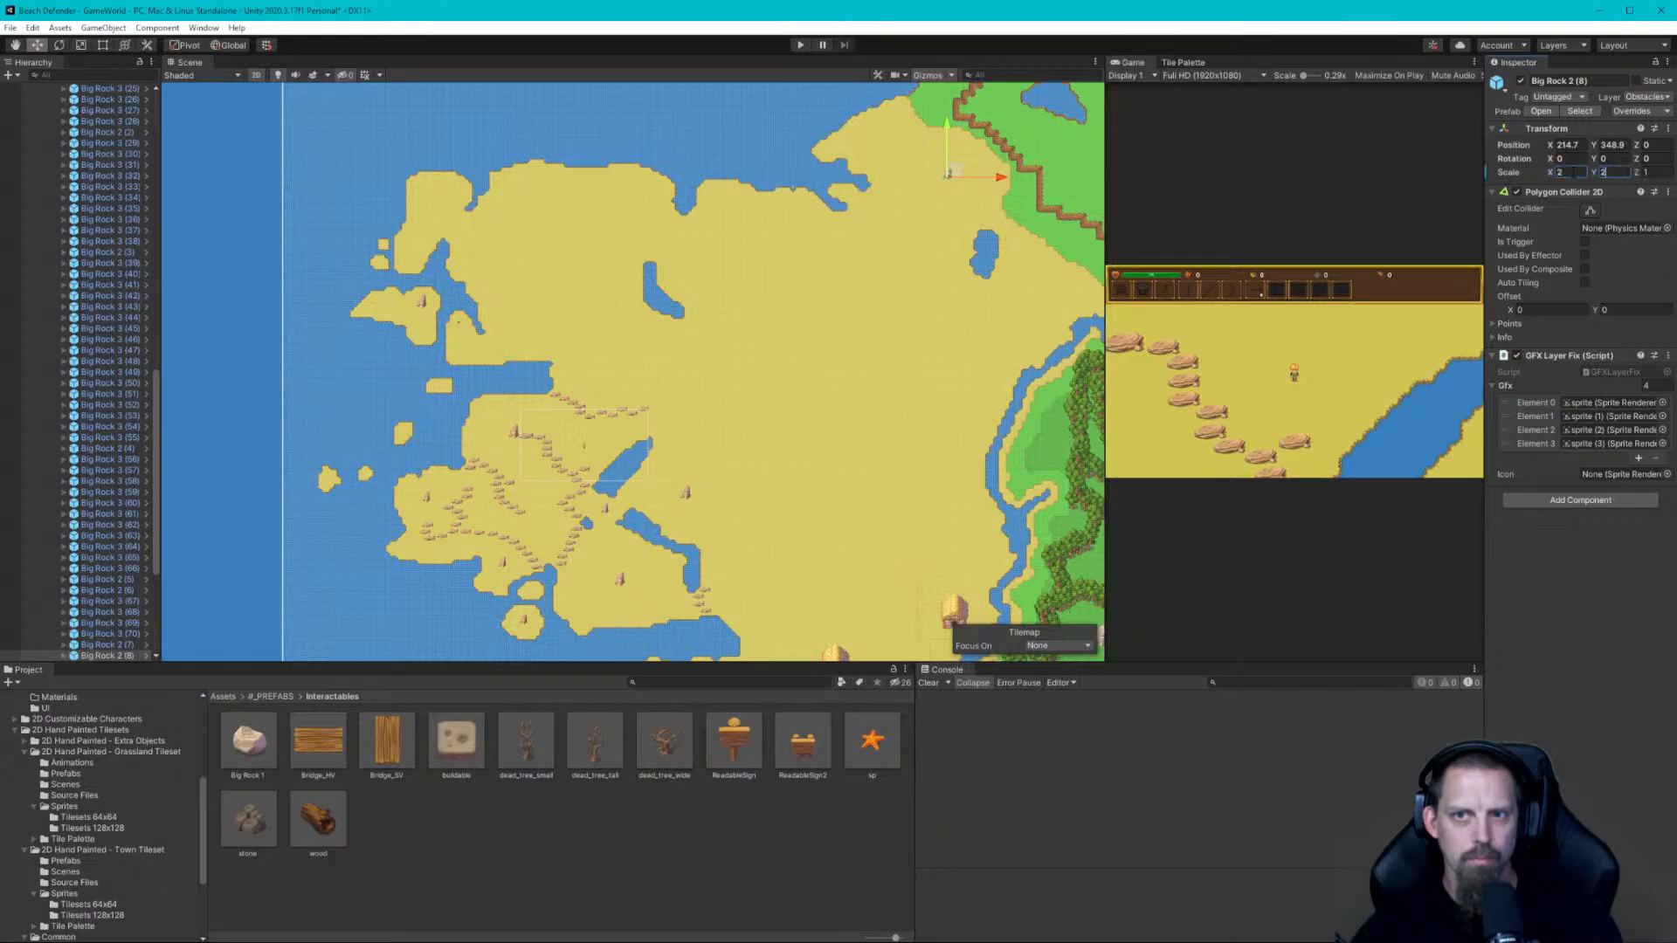
Set the Y scale of the rock in the desert's northeast to 2 and deselect it
{"action": "key", "text": "Tab"}
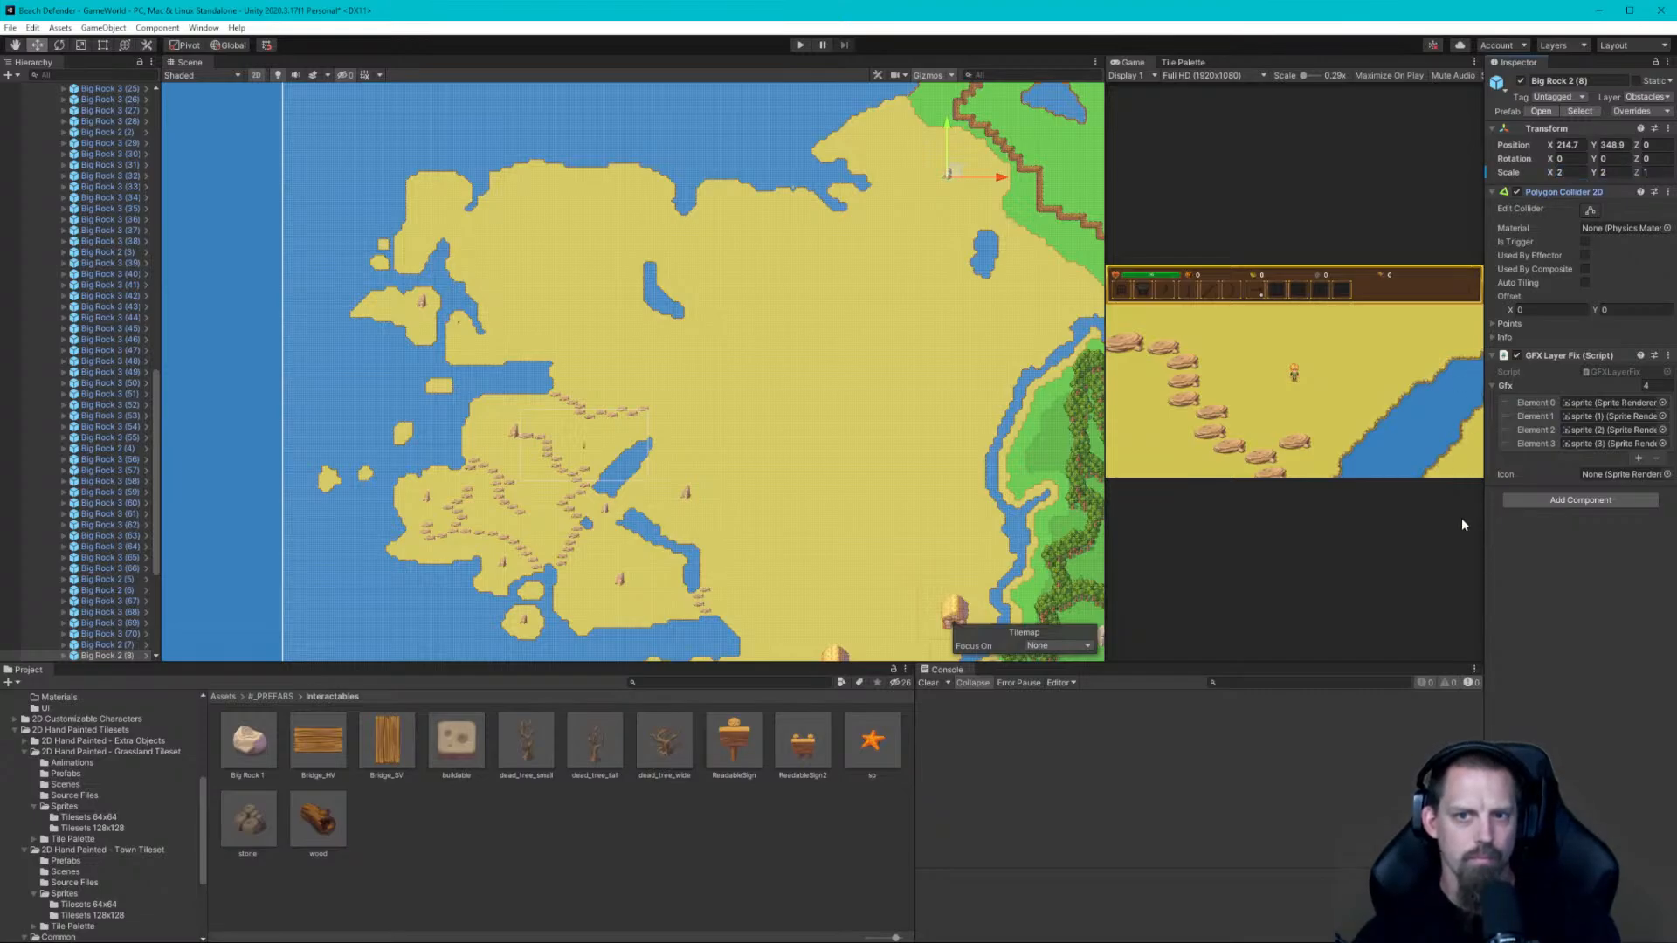
{"action": "left_click", "coordinate": [1331, 613]}
{"action": "left_click", "coordinate": [839, 365]}
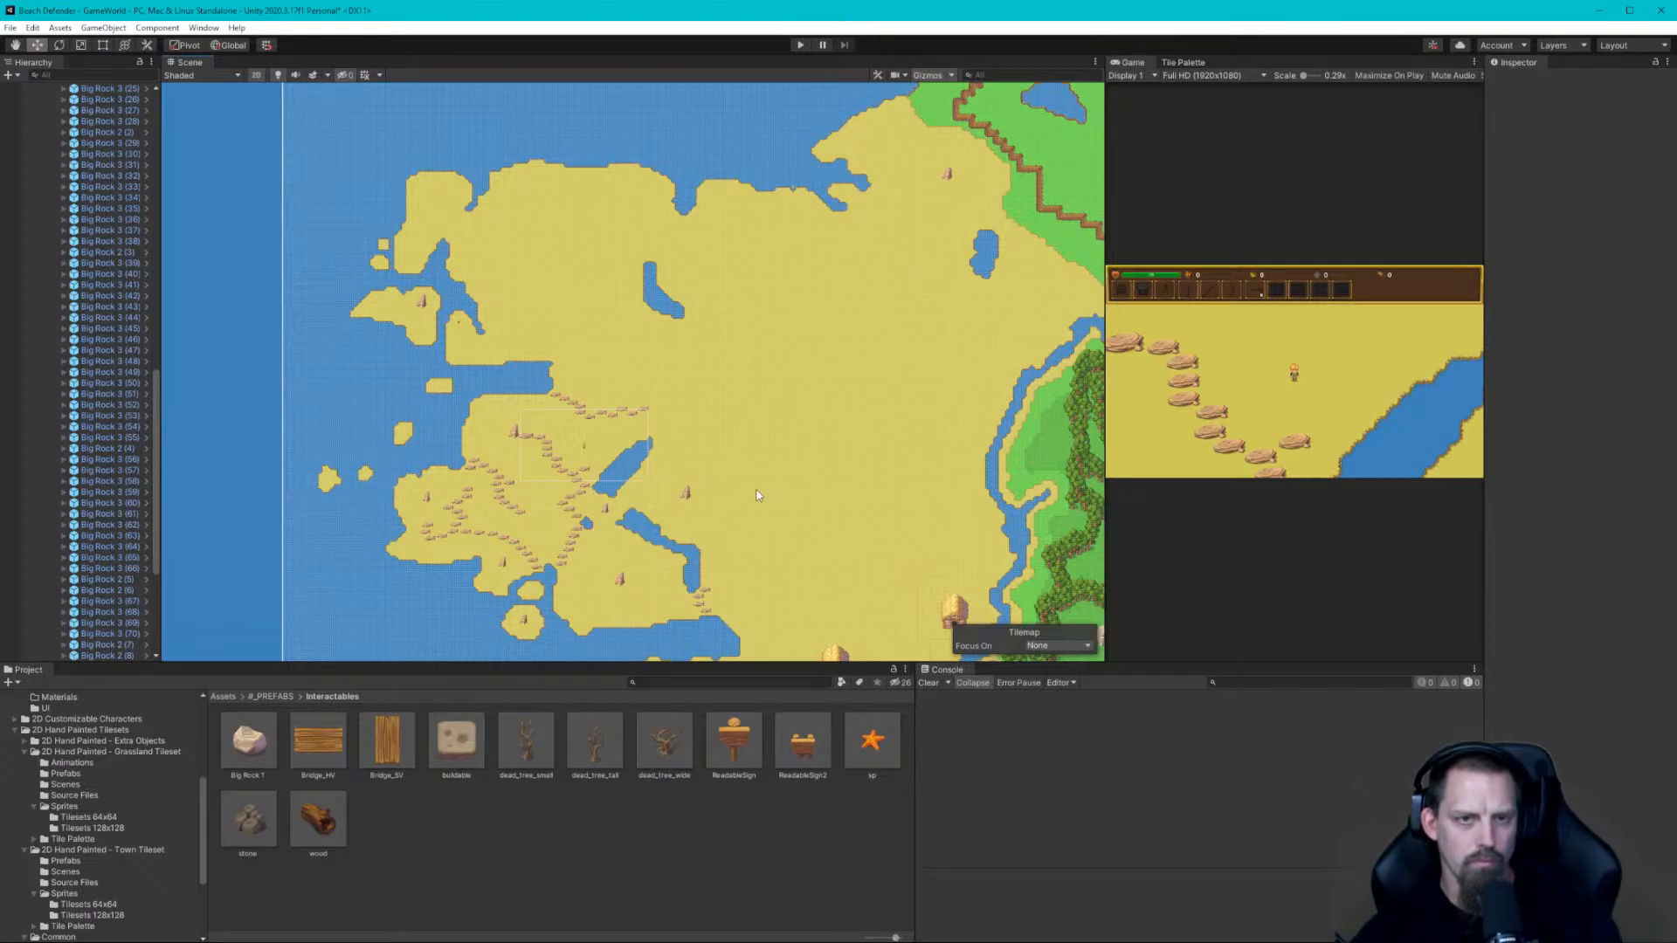
Move the eastern end rock of the row below the inlet to the inlet's north side and duplicate it into a row running northeast
{"action": "left_click", "coordinate": [646, 413]}
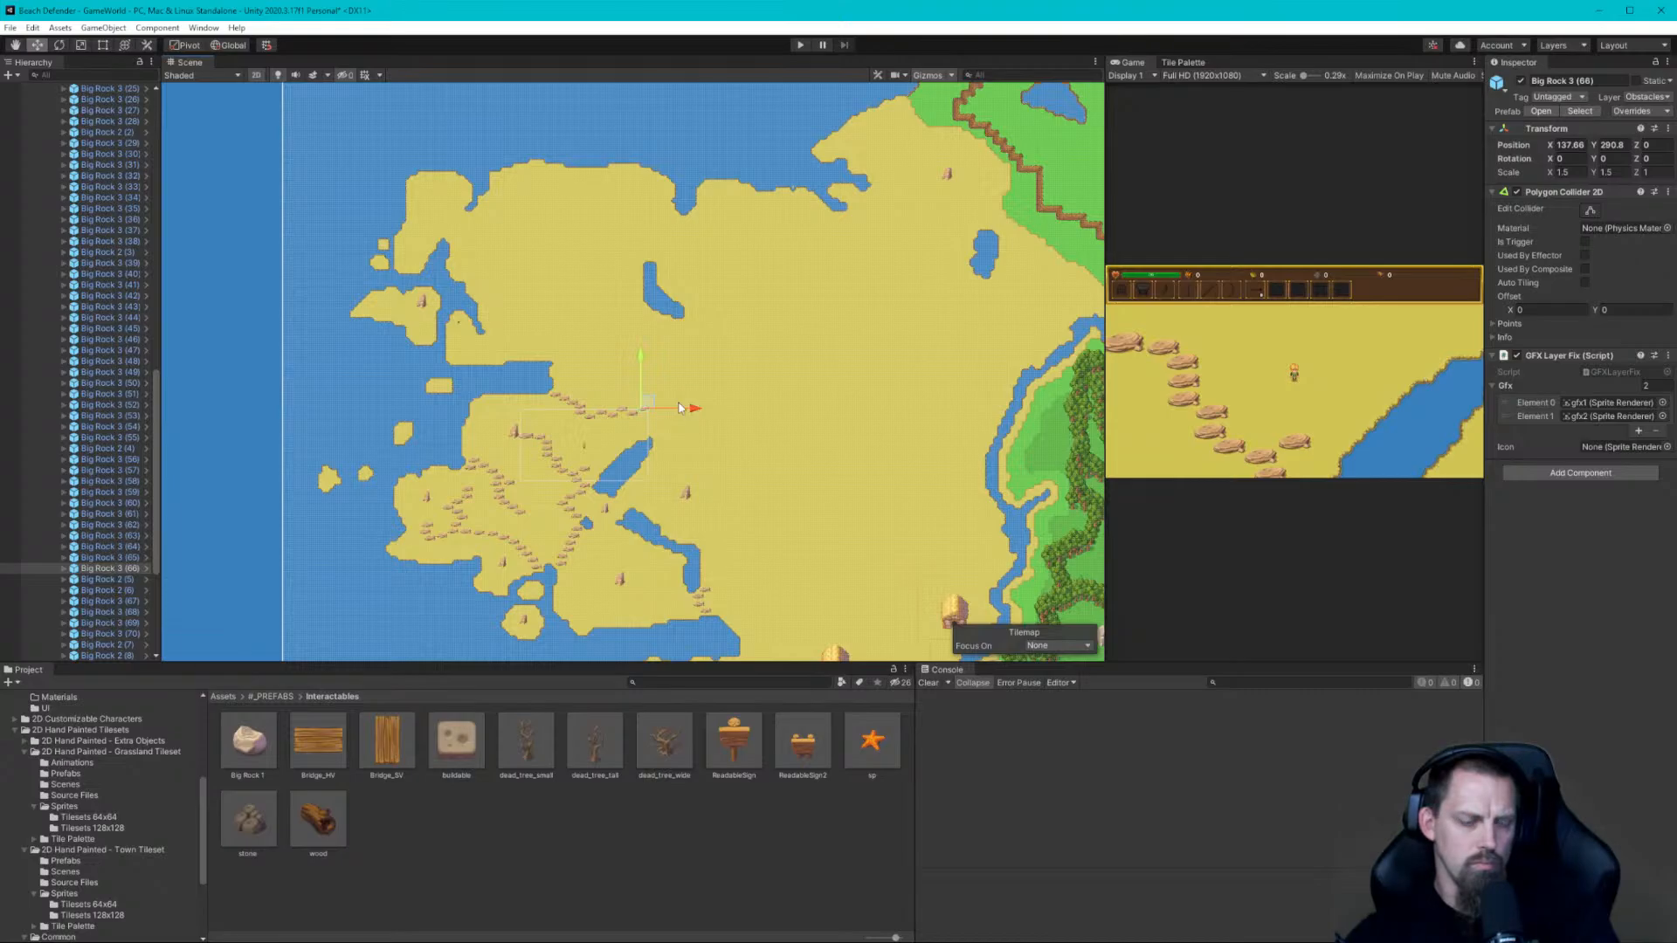
{"action": "mouse_move", "coordinate": [791, 393]}
{"action": "middle_mouse_down"}
{"action": "mouse_move", "coordinate": [774, 318]}
{"action": "mouse_move", "coordinate": [846, 318]}
{"action": "mouse_move", "coordinate": [812, 215]}
{"action": "mouse_move", "coordinate": [933, 343]}
{"action": "mouse_move", "coordinate": [891, 374]}
{"action": "mouse_move", "coordinate": [905, 394]}
{"action": "mouse_move", "coordinate": [873, 363]}
{"action": "mouse_move", "coordinate": [810, 355]}
{"action": "mouse_move", "coordinate": [786, 318]}
{"action": "mouse_move", "coordinate": [803, 363]}
{"action": "middle_mouse_up"}
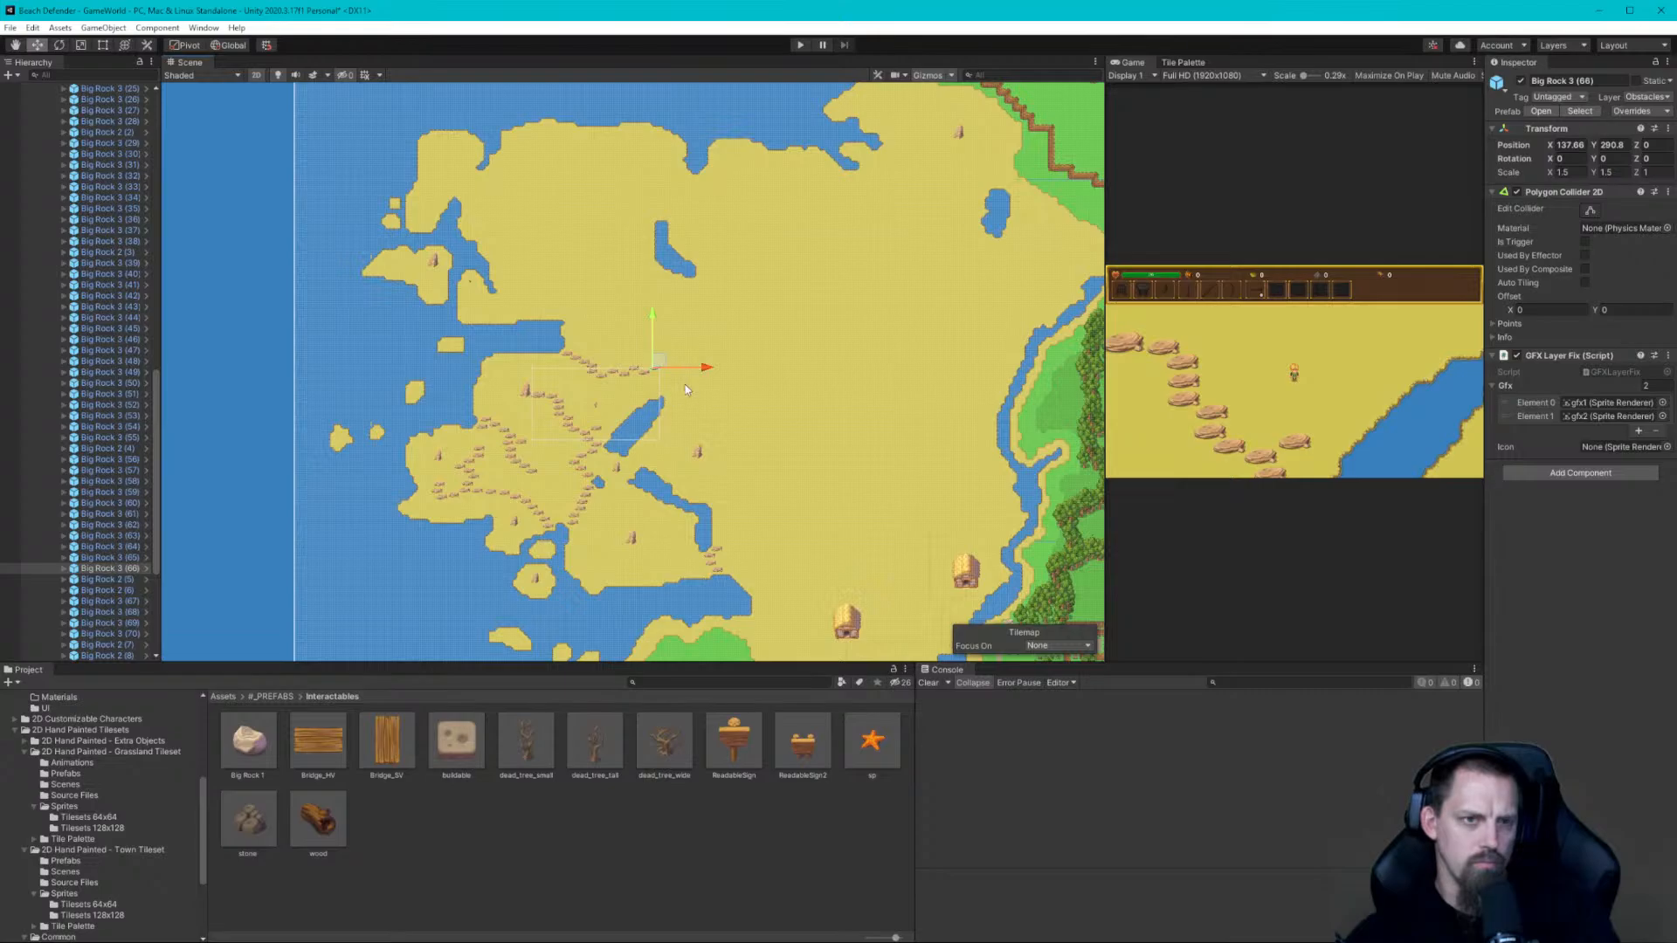
{"action": "left_click_drag", "start_coordinate": [678, 356], "coordinate": [664, 364]}
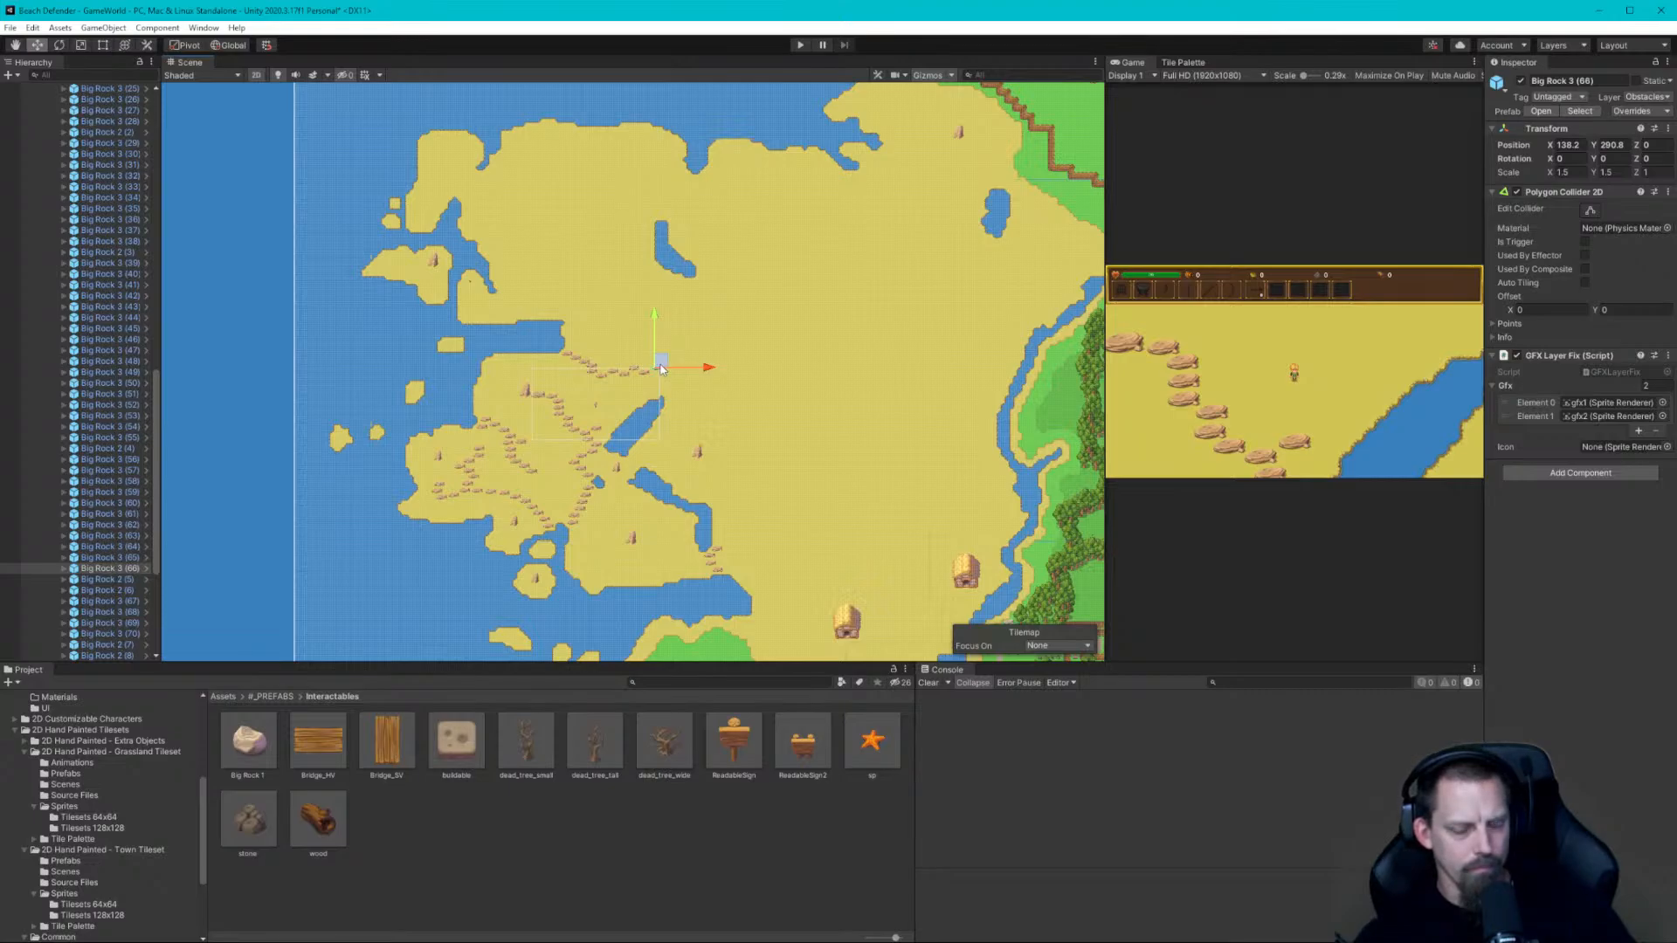
{"action": "scroll", "coordinate": [661, 369], "scroll_direction": "up", "scroll_amount": 5}
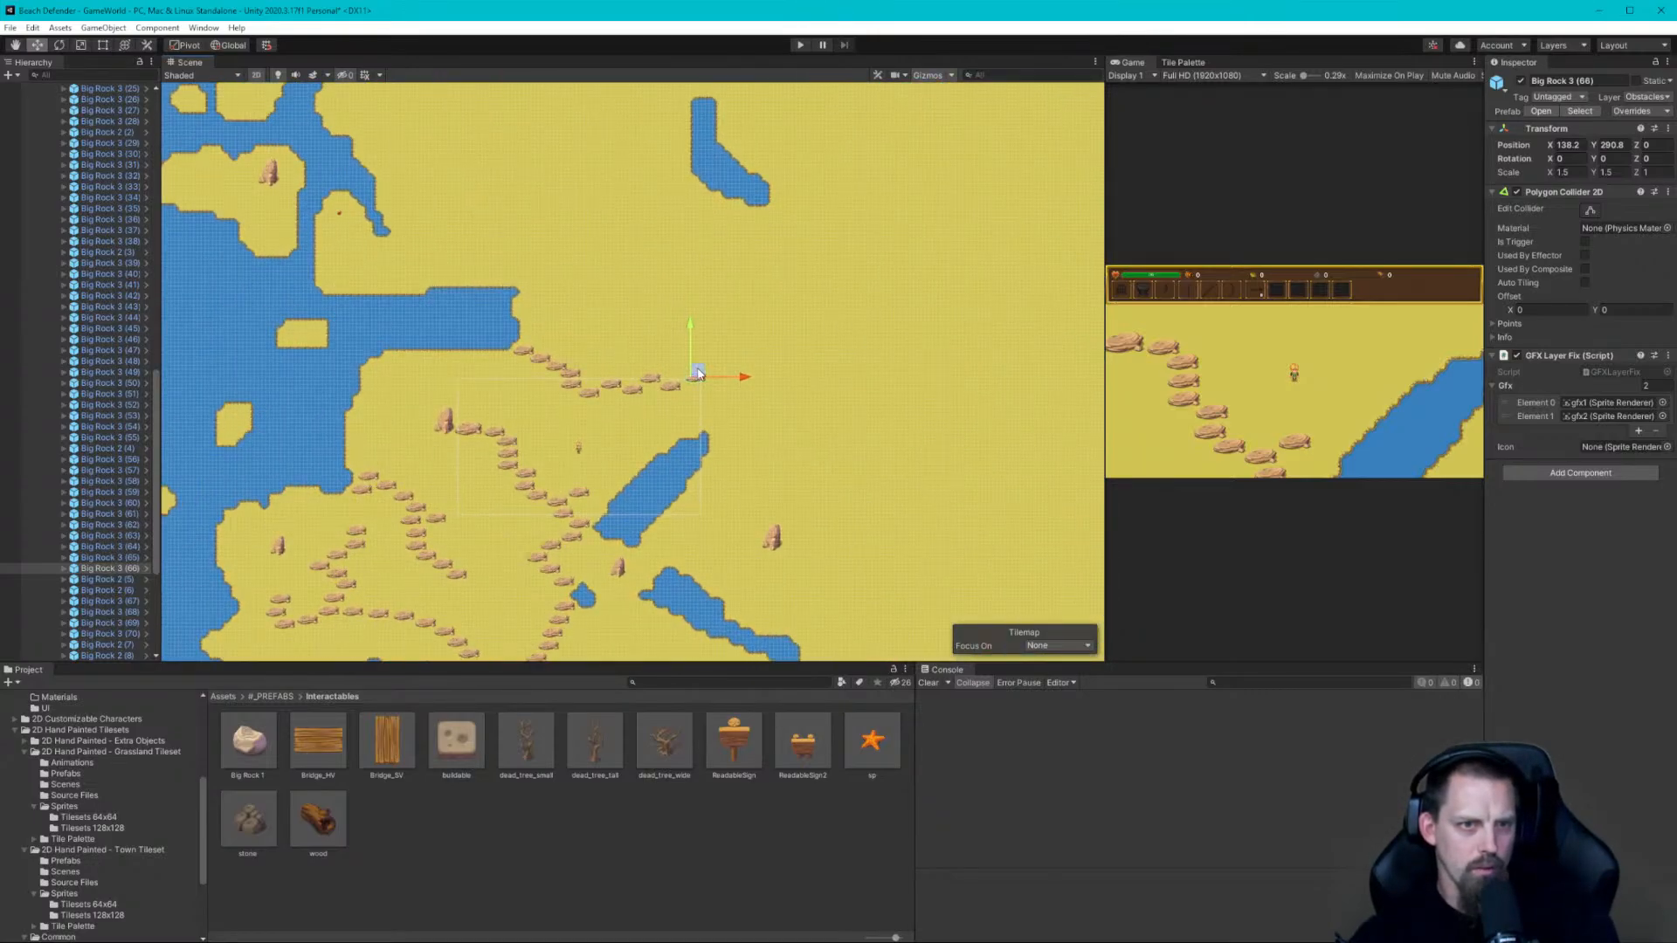
{"action": "left_click_drag", "start_coordinate": [698, 374], "coordinate": [592, 229]}
{"action": "key", "text": "ctrl+d"}
{"action": "key", "text": "ctrl+d"}
{"action": "key", "text": "ctrl+d"}
{"action": "key", "text": "ctrl+d"}
{"action": "key", "text": "ctrl+d"}
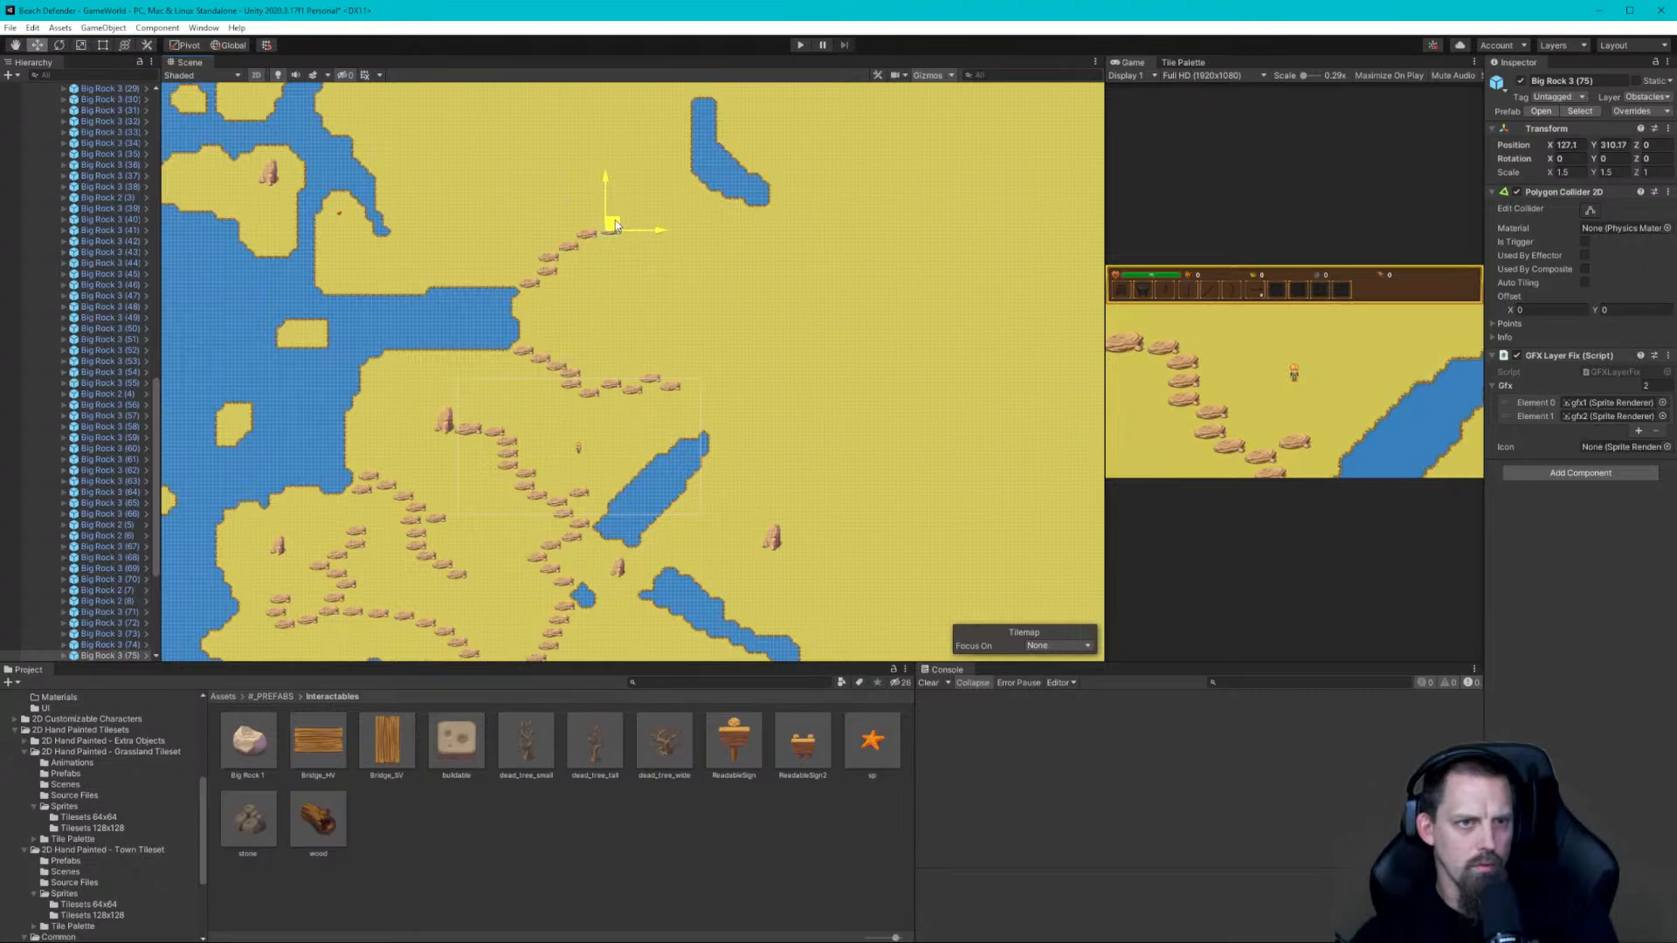
Extend the new rock row with further duplicates until it reaches the southwestern edge of the small lake
{"action": "key", "text": "ctrl+d"}
{"action": "left_click_drag", "start_coordinate": [618, 225], "coordinate": [696, 204]}
{"action": "key", "text": "ctrl+d"}
{"action": "key", "text": "ctrl+d"}
{"action": "key", "text": "ctrl+d"}
{"action": "key", "text": "ctrl+d"}
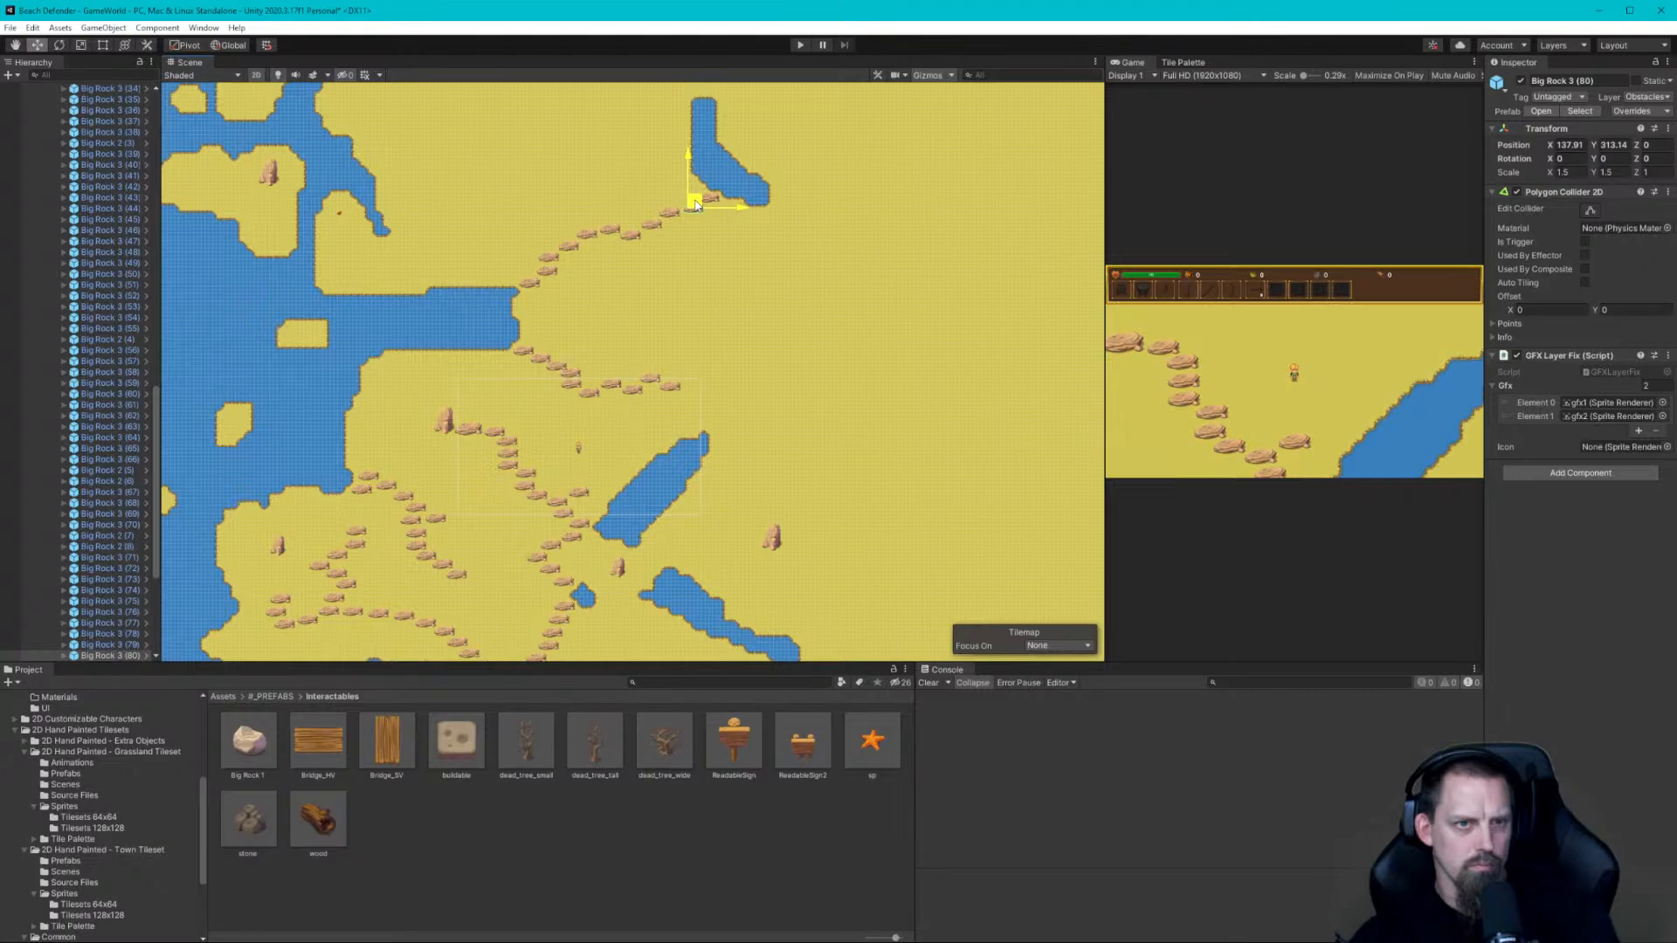
Fine-tune the positions of individual rocks in the new row to even out the spacing
{"action": "left_click", "coordinate": [697, 222]}
{"action": "scroll", "coordinate": [697, 222], "scroll_direction": "up", "scroll_amount": 12}
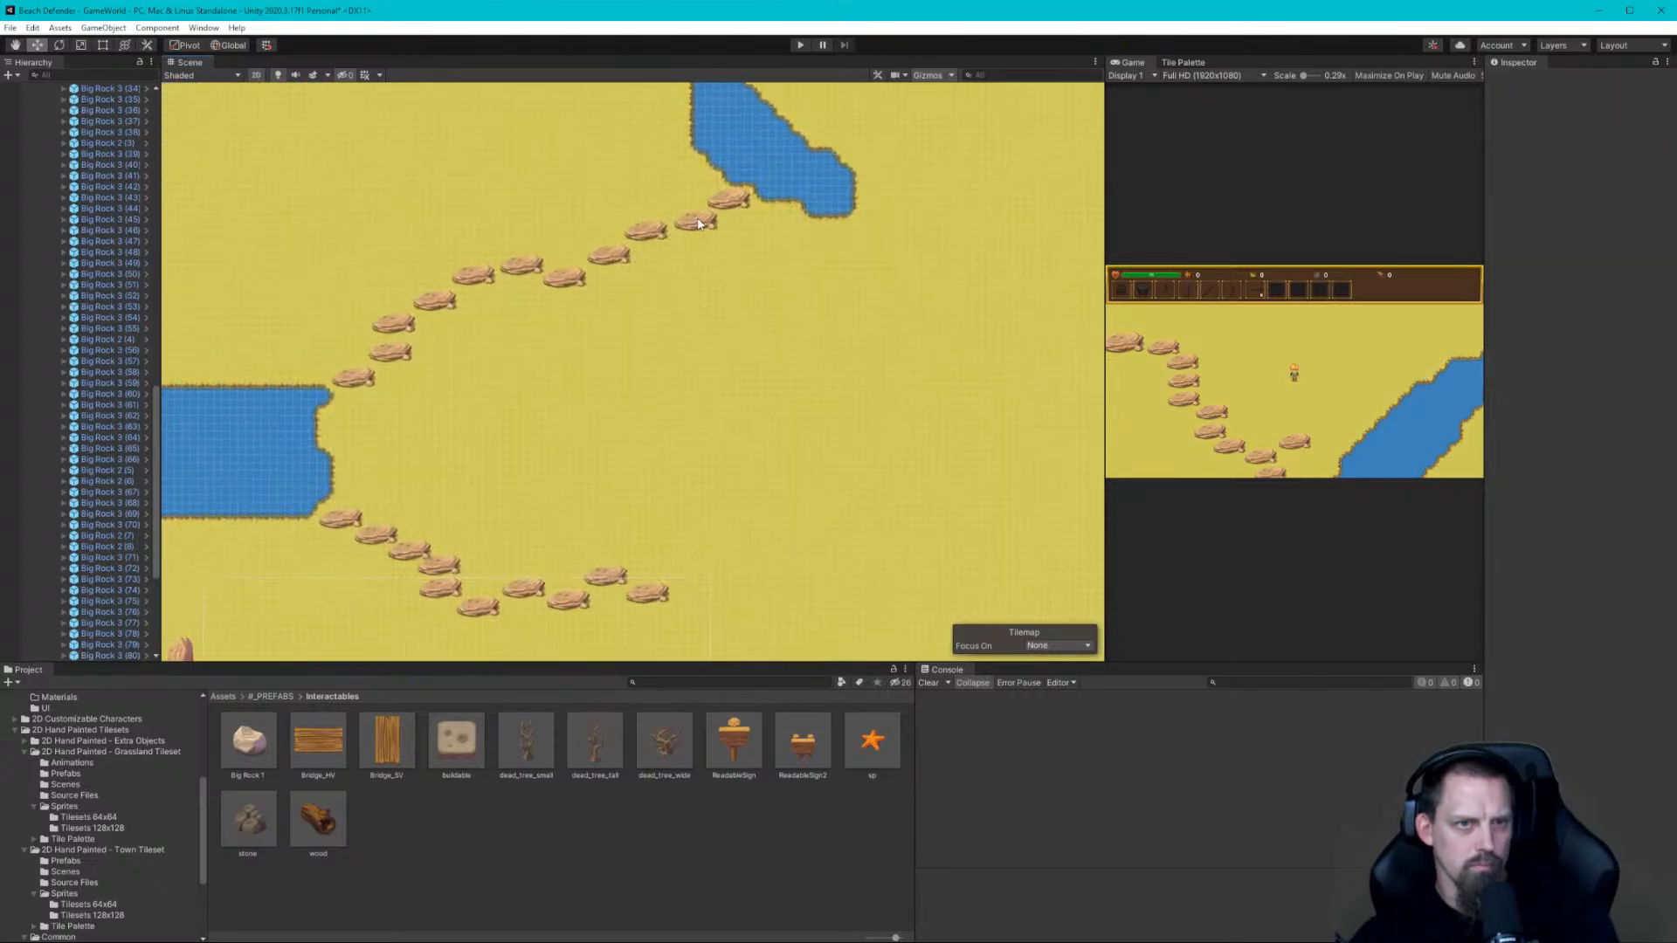
{"action": "left_click", "coordinate": [699, 221]}
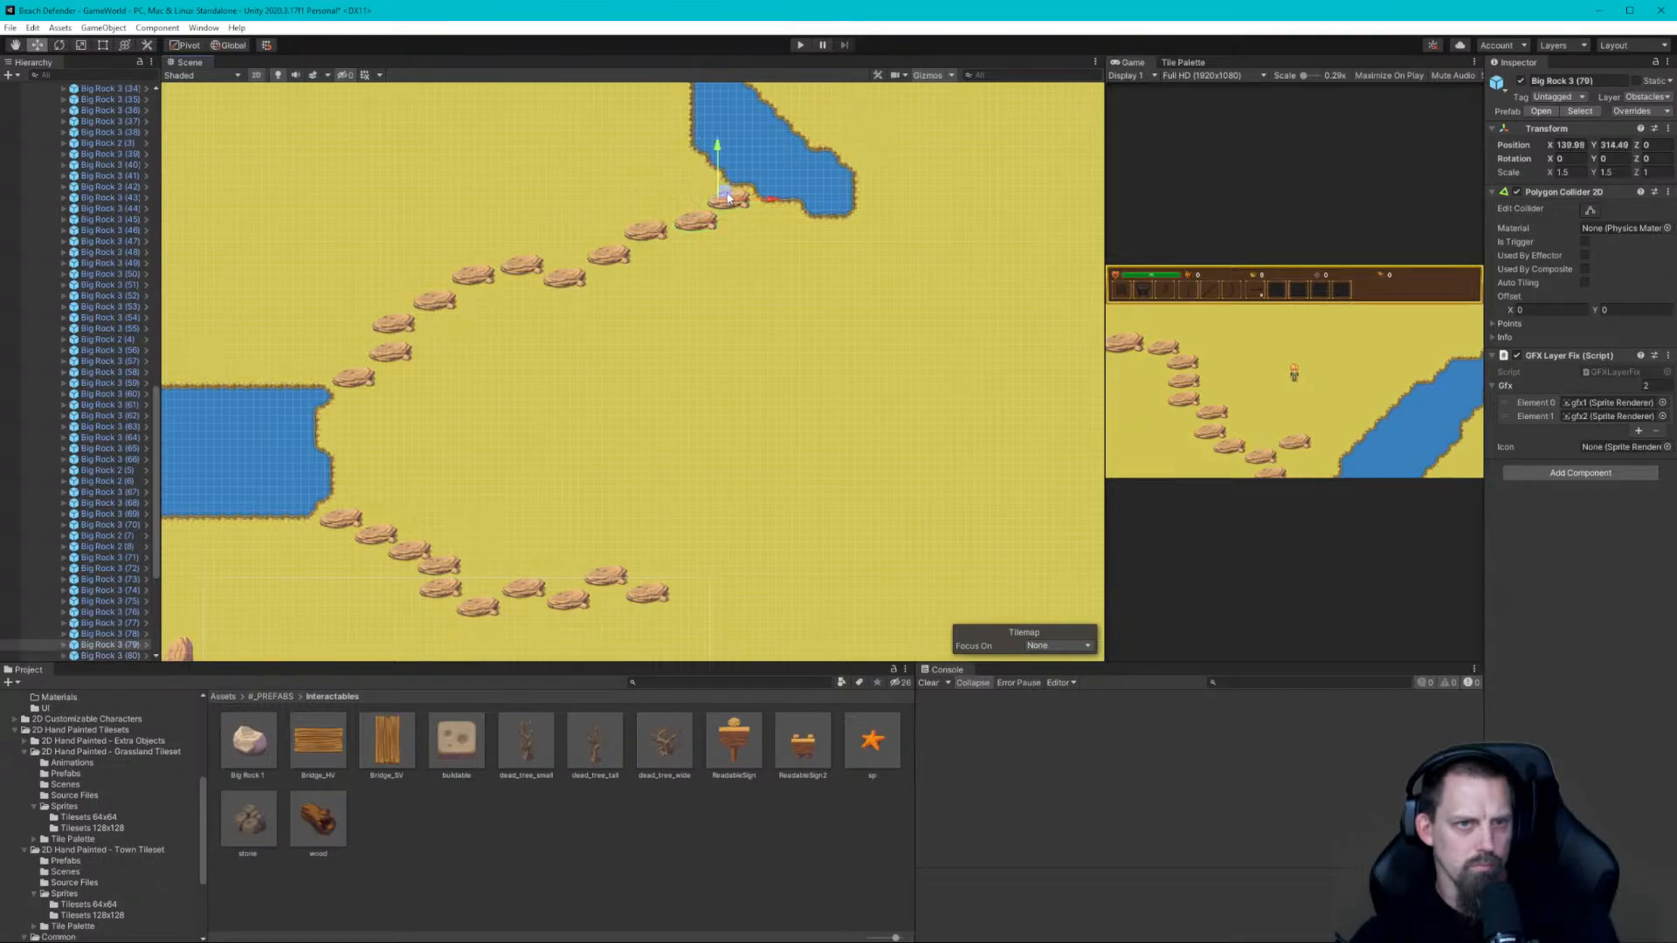
{"action": "left_click", "coordinate": [747, 246]}
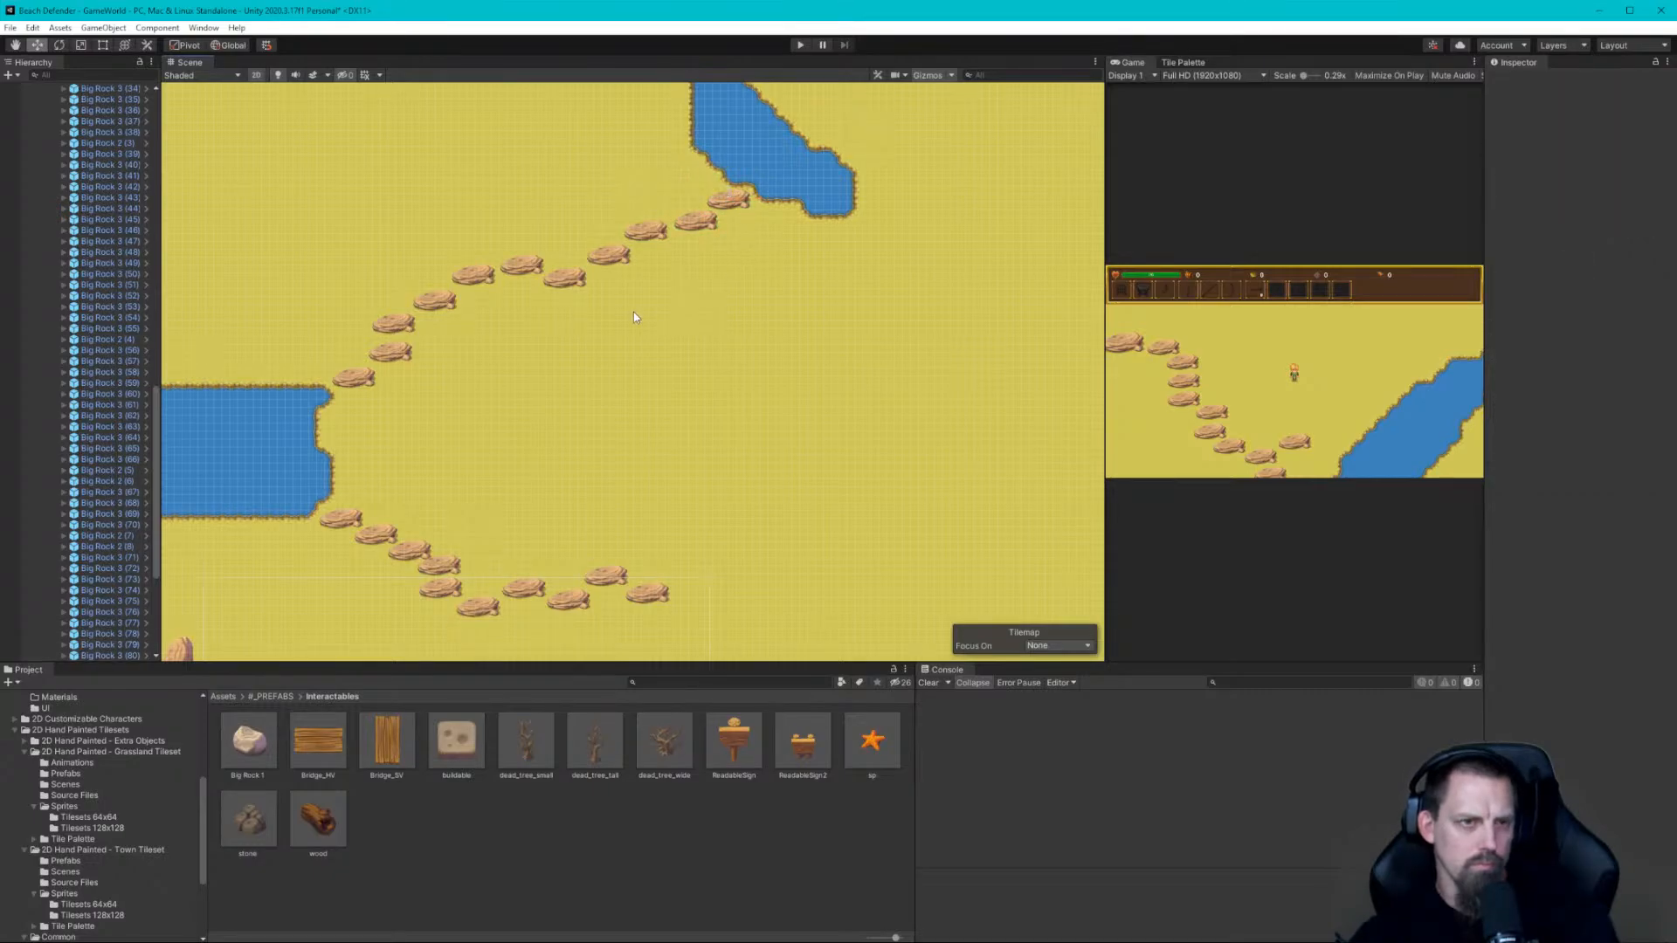
{"action": "left_click", "coordinate": [566, 272]}
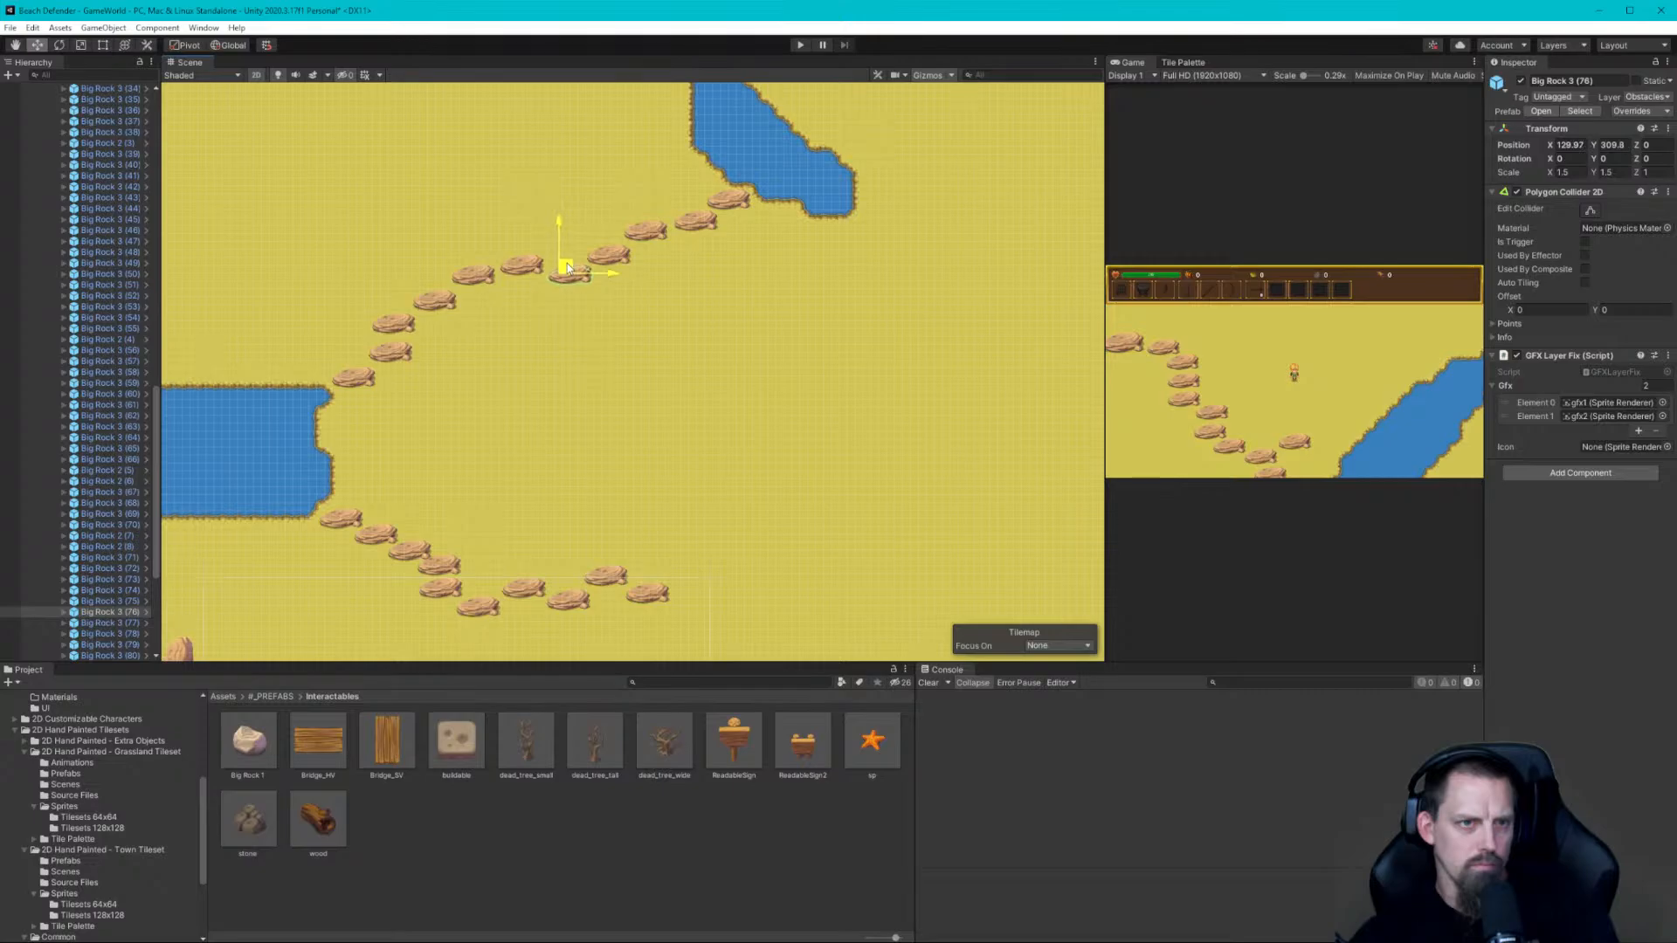
{"action": "left_click", "coordinate": [594, 325]}
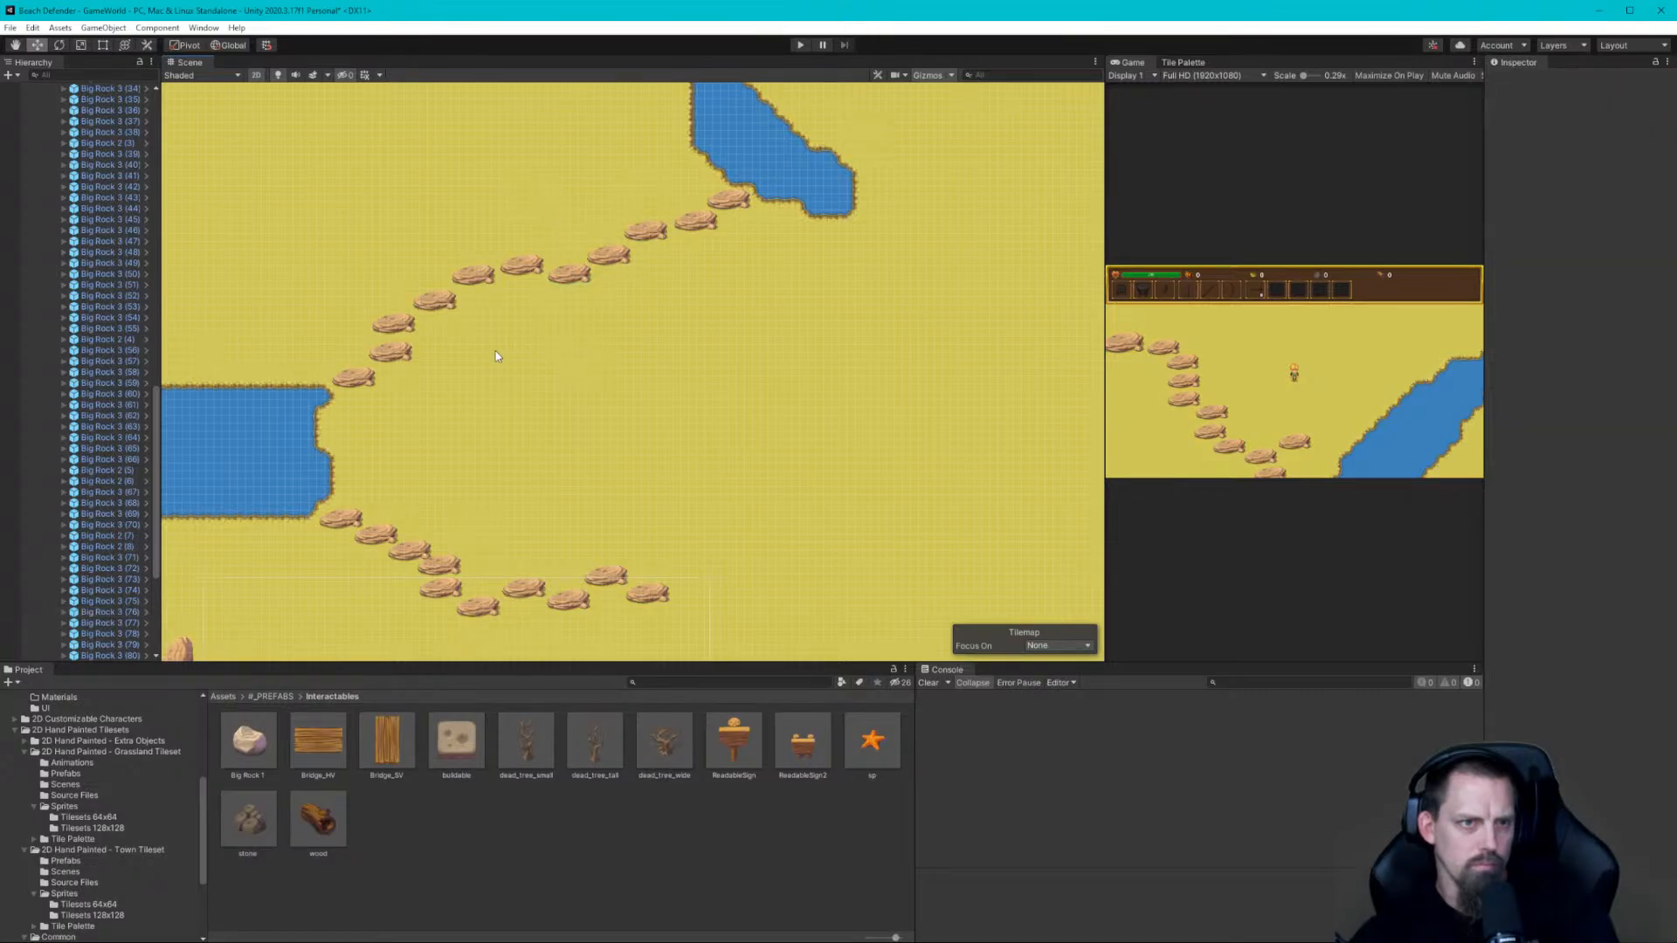
Survey the desert region, its rock rows and the neighbouring areas to judge the overall map layout
{"action": "scroll", "coordinate": [495, 355], "scroll_direction": "down", "scroll_amount": 5}
{"action": "scroll", "coordinate": [620, 376], "scroll_direction": "down", "scroll_amount": 4}
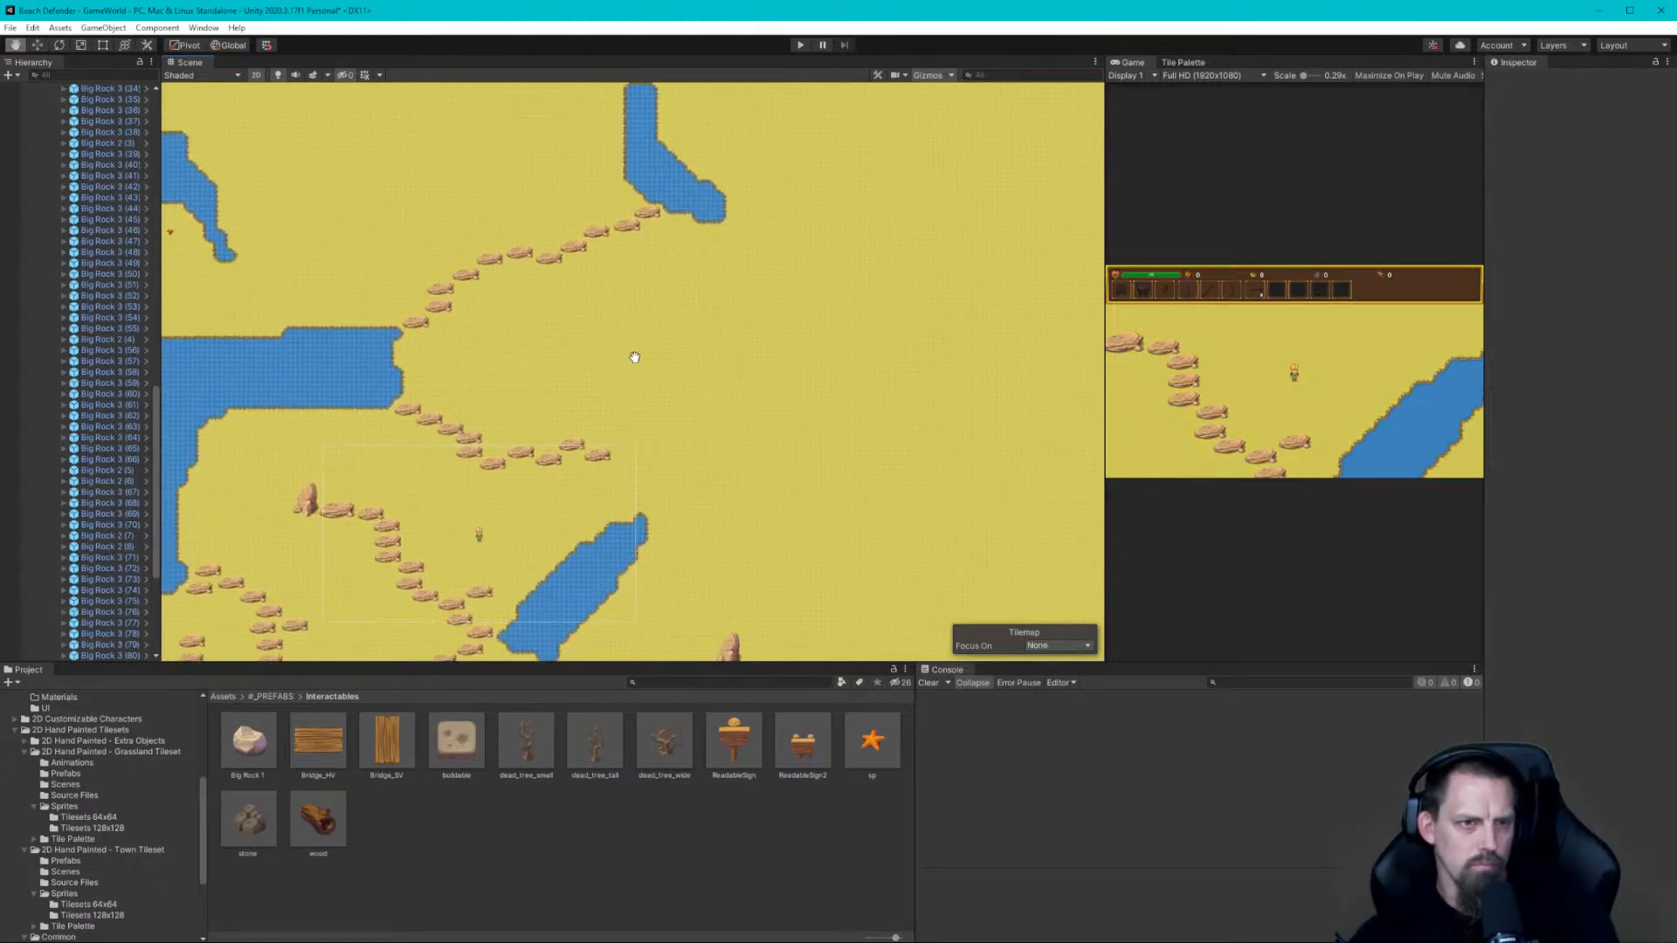
{"action": "scroll", "coordinate": [670, 265], "scroll_direction": "down", "scroll_amount": 2}
{"action": "middle_click_drag", "start_coordinate": [699, 248], "coordinate": [610, 416]}
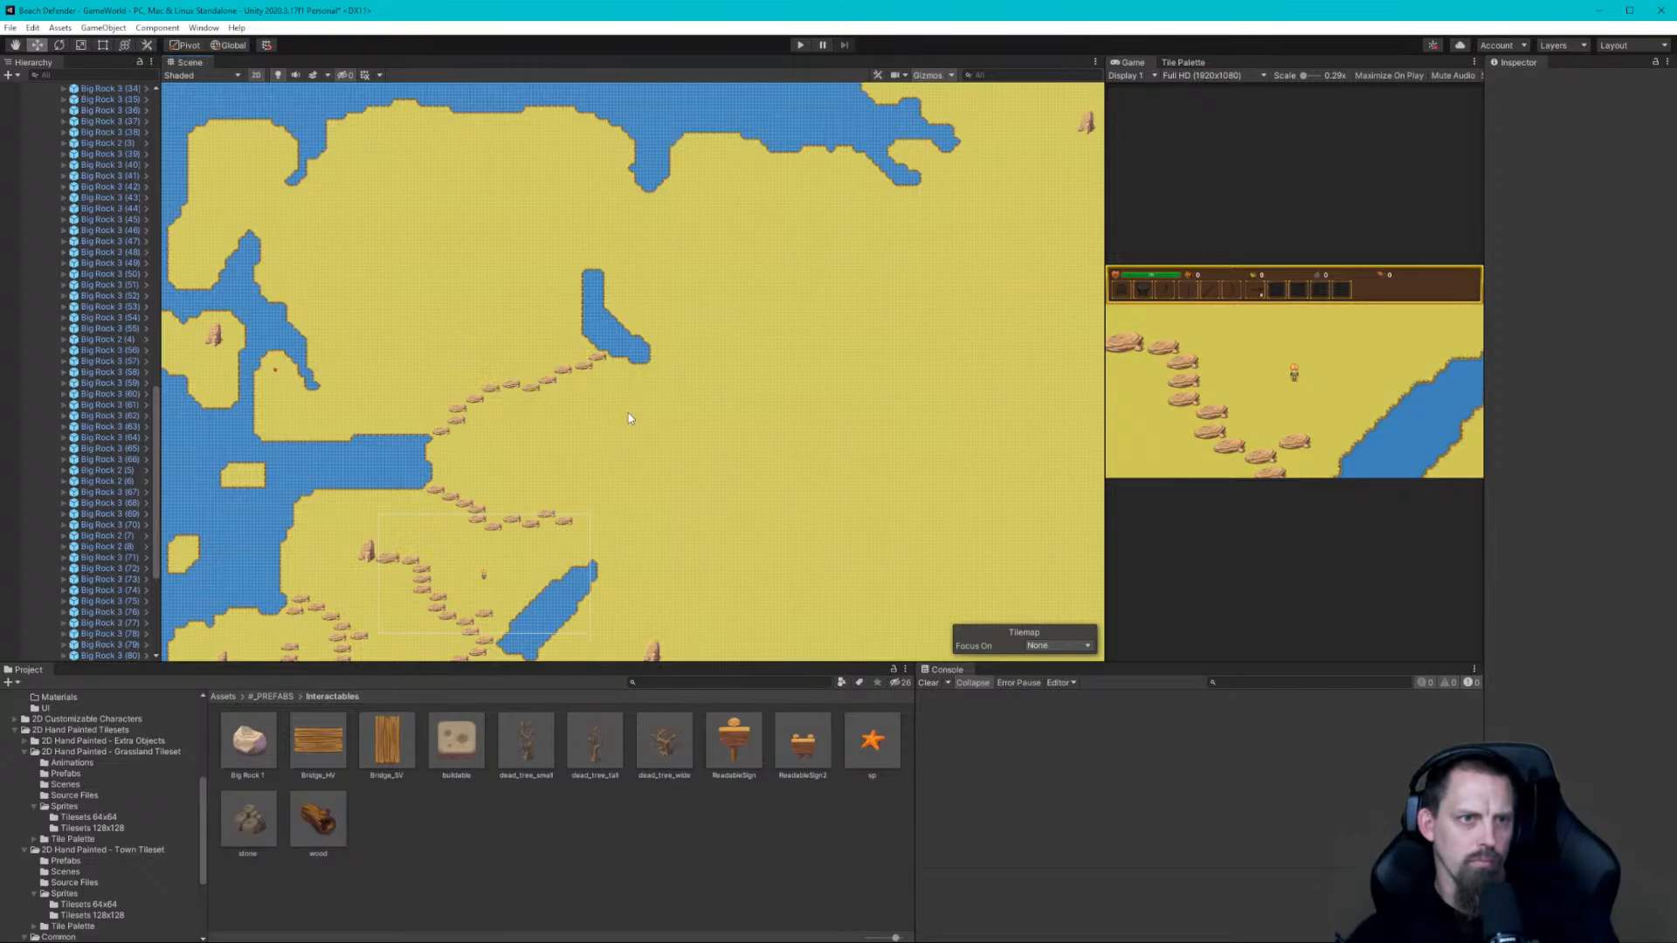
{"action": "middle_click_drag", "start_coordinate": [635, 419], "coordinate": [681, 272]}
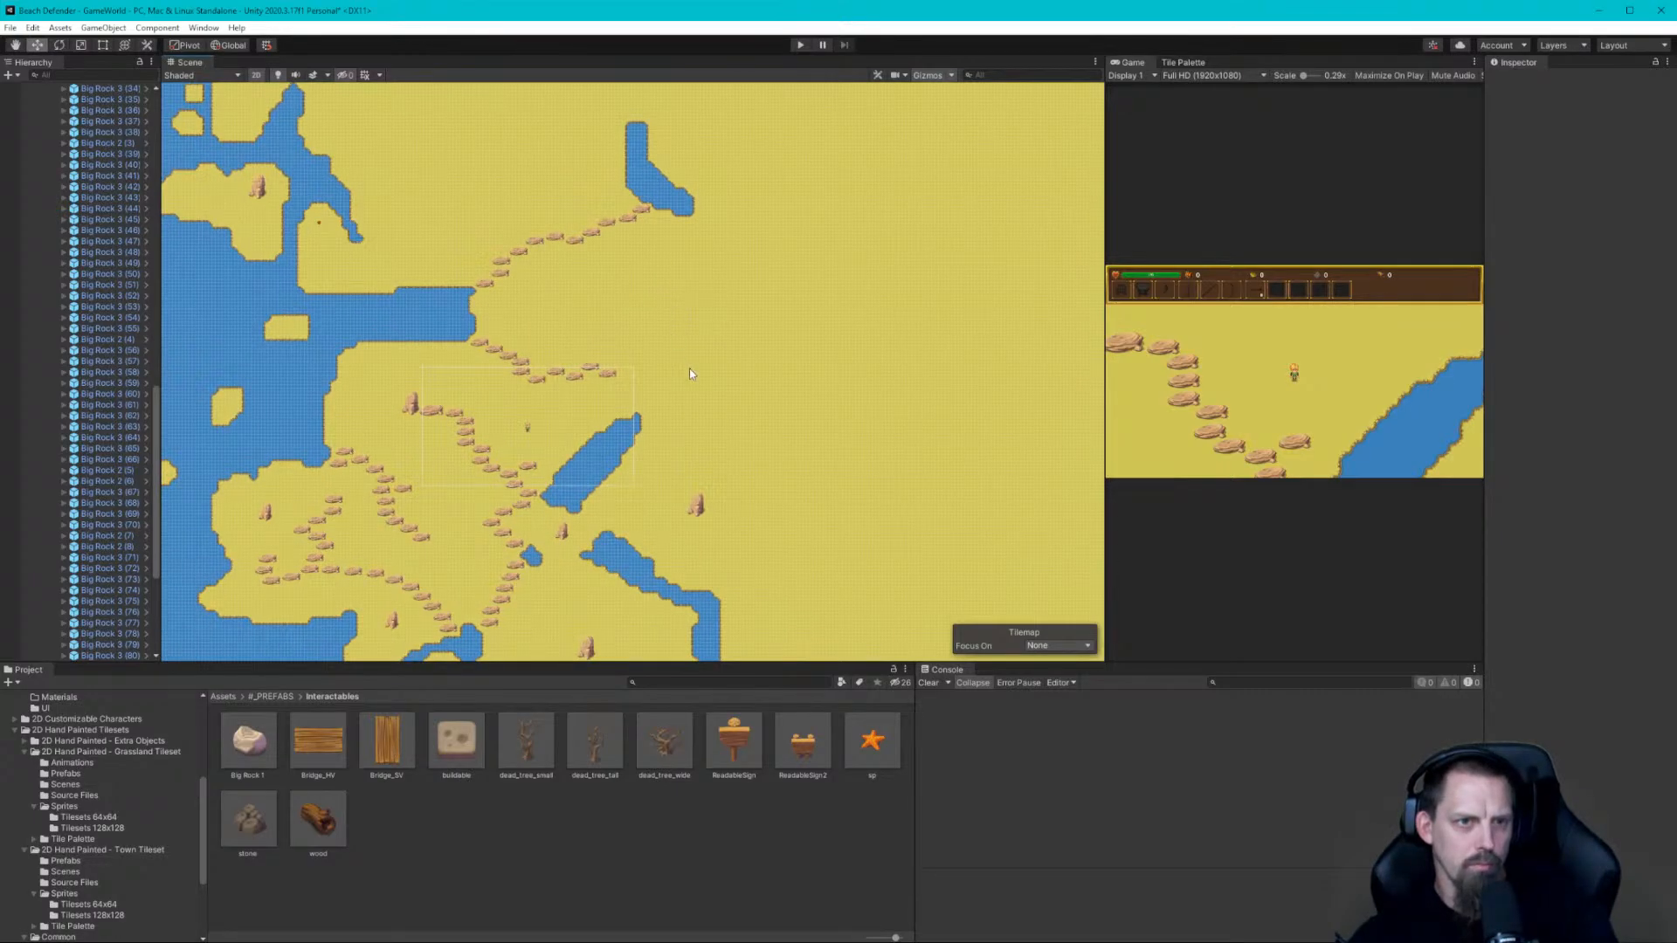
{"action": "middle_click_drag", "start_coordinate": [698, 353], "coordinate": [748, 518]}
{"action": "scroll", "coordinate": [641, 228], "scroll_direction": "down", "scroll_amount": 5}
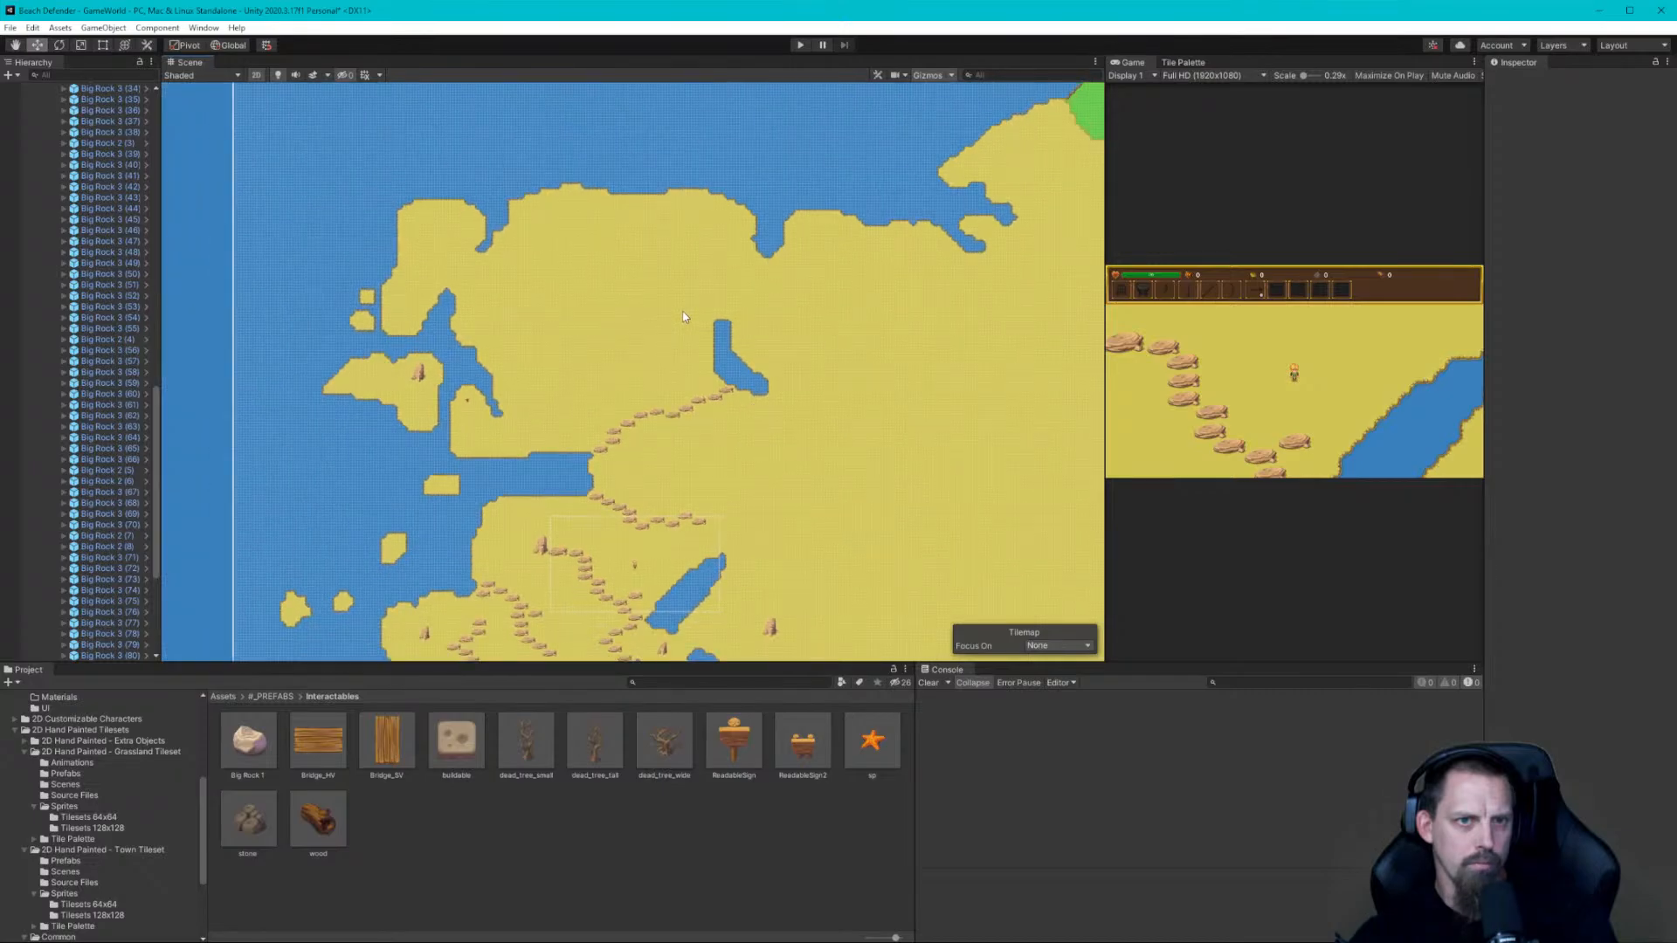
{"action": "scroll", "coordinate": [677, 312], "scroll_direction": "down", "scroll_amount": 2}
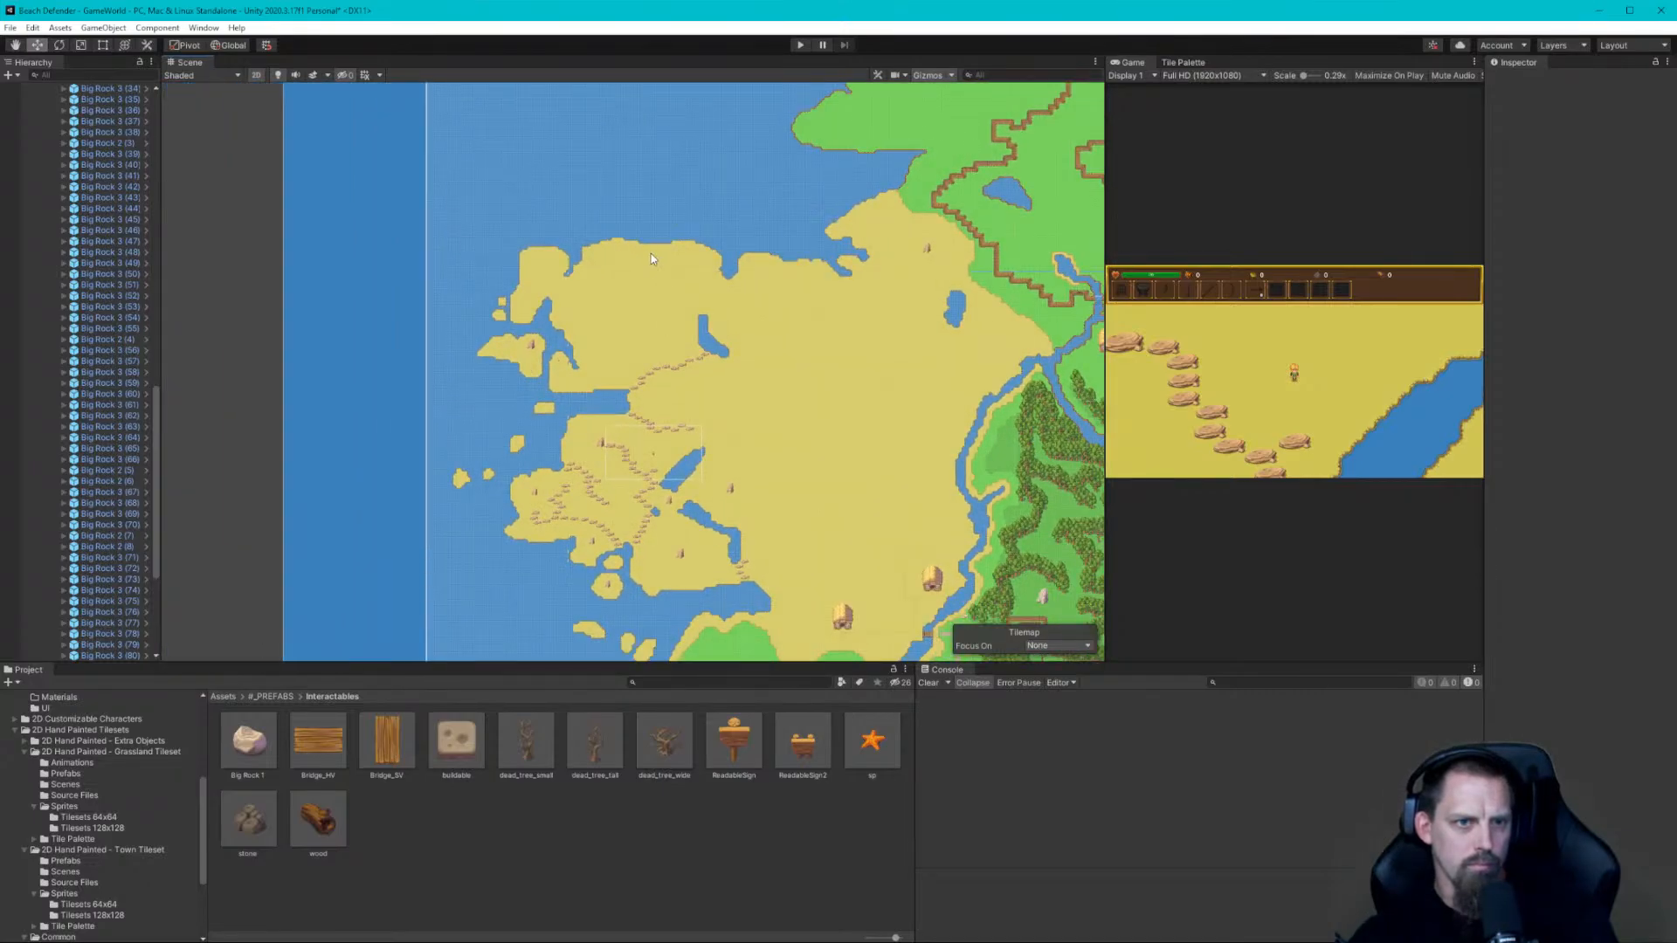
{"action": "middle_click_drag", "start_coordinate": [835, 457], "coordinate": [729, 385]}
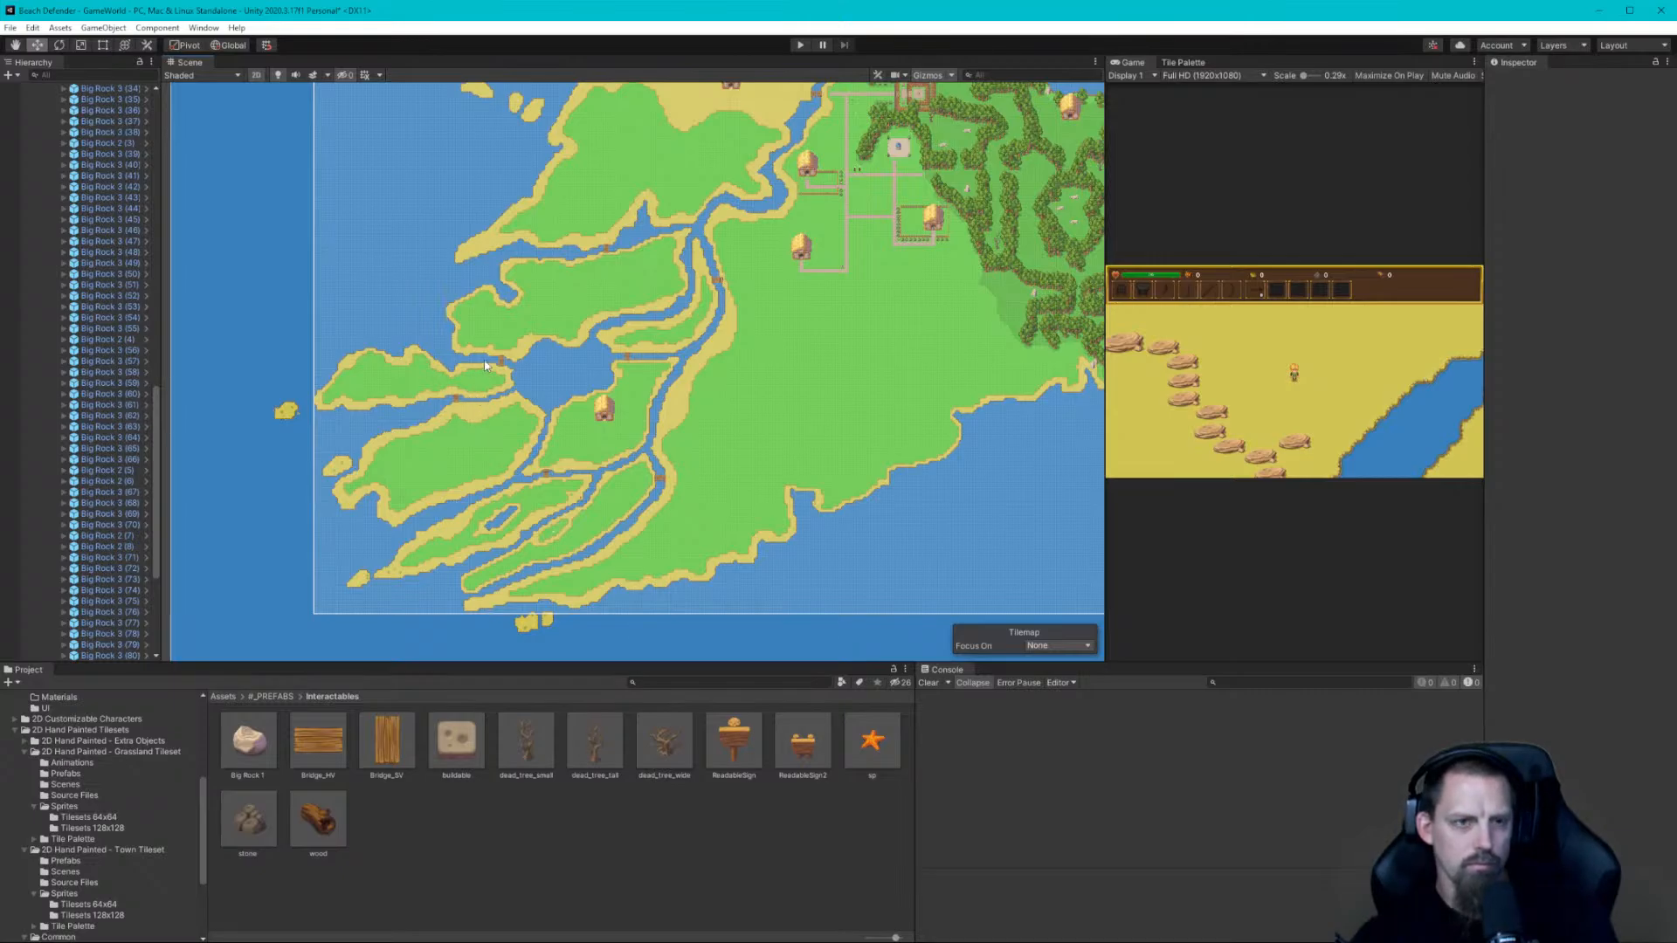
{"action": "mouse_move", "coordinate": [719, 231]}
{"action": "middle_mouse_down"}
{"action": "mouse_move", "coordinate": [696, 506]}
{"action": "mouse_move", "coordinate": [735, 459]}
{"action": "mouse_move", "coordinate": [730, 487]}
{"action": "middle_mouse_up"}
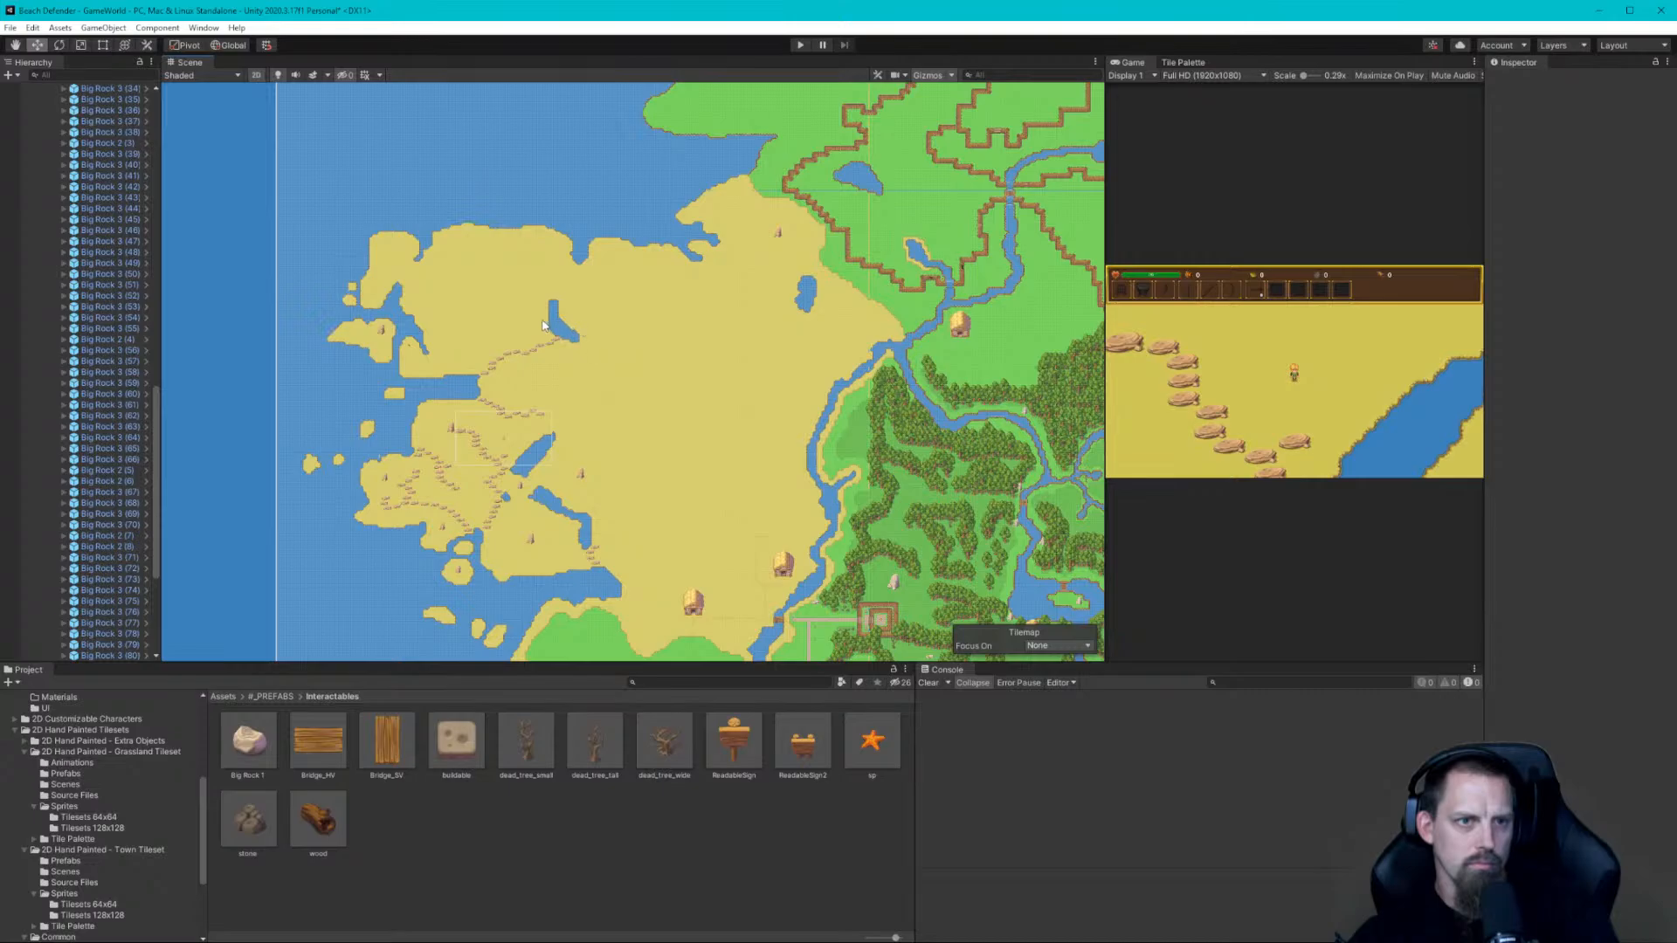
{"action": "middle_click_drag", "start_coordinate": [543, 325], "coordinate": [647, 284]}
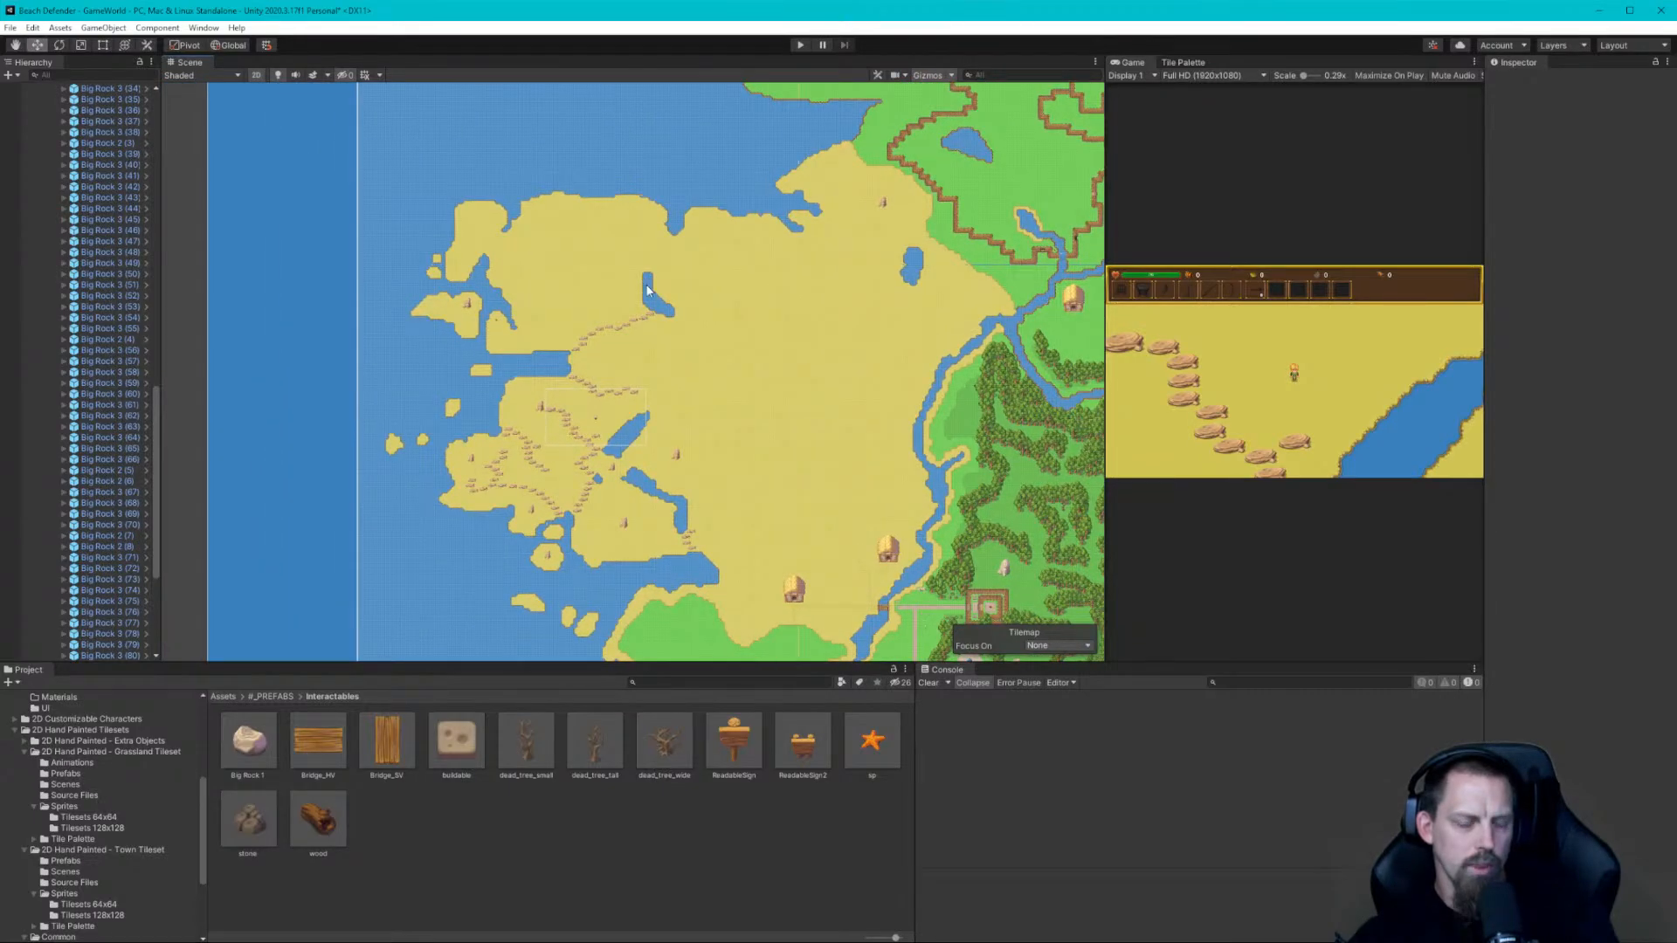
{"action": "scroll", "coordinate": [601, 310], "scroll_direction": "down", "scroll_amount": 1}
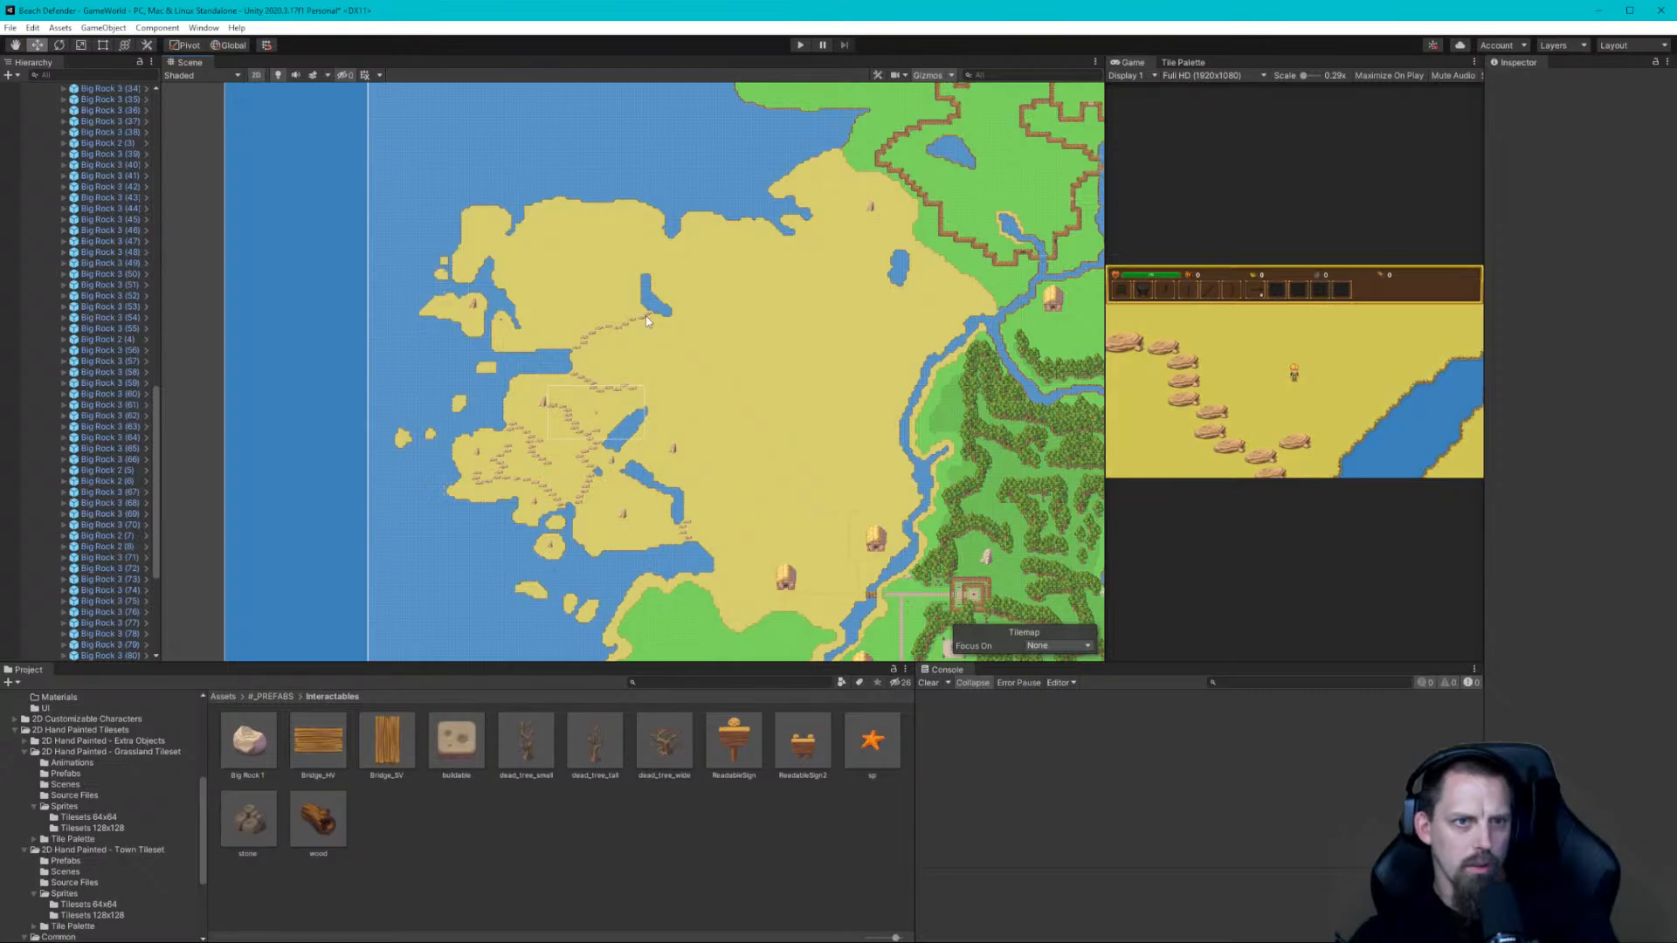
{"action": "scroll", "coordinate": [647, 321], "scroll_direction": "up", "scroll_amount": 1}
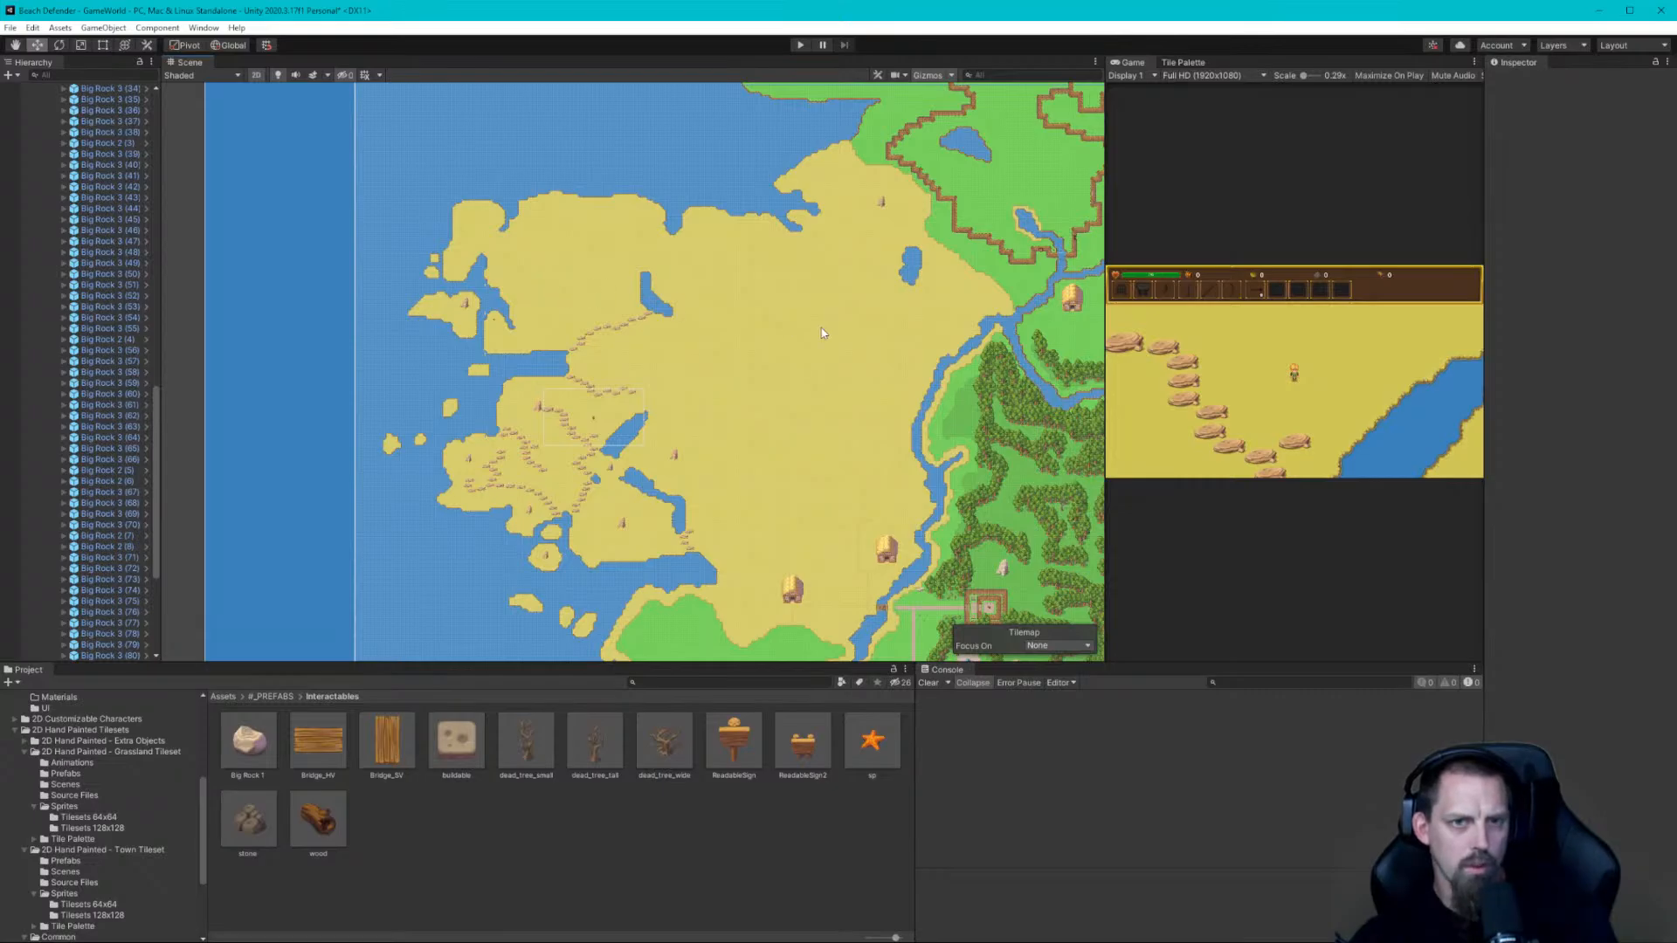
{"action": "middle_click_drag", "start_coordinate": [847, 321], "coordinate": [583, 328]}
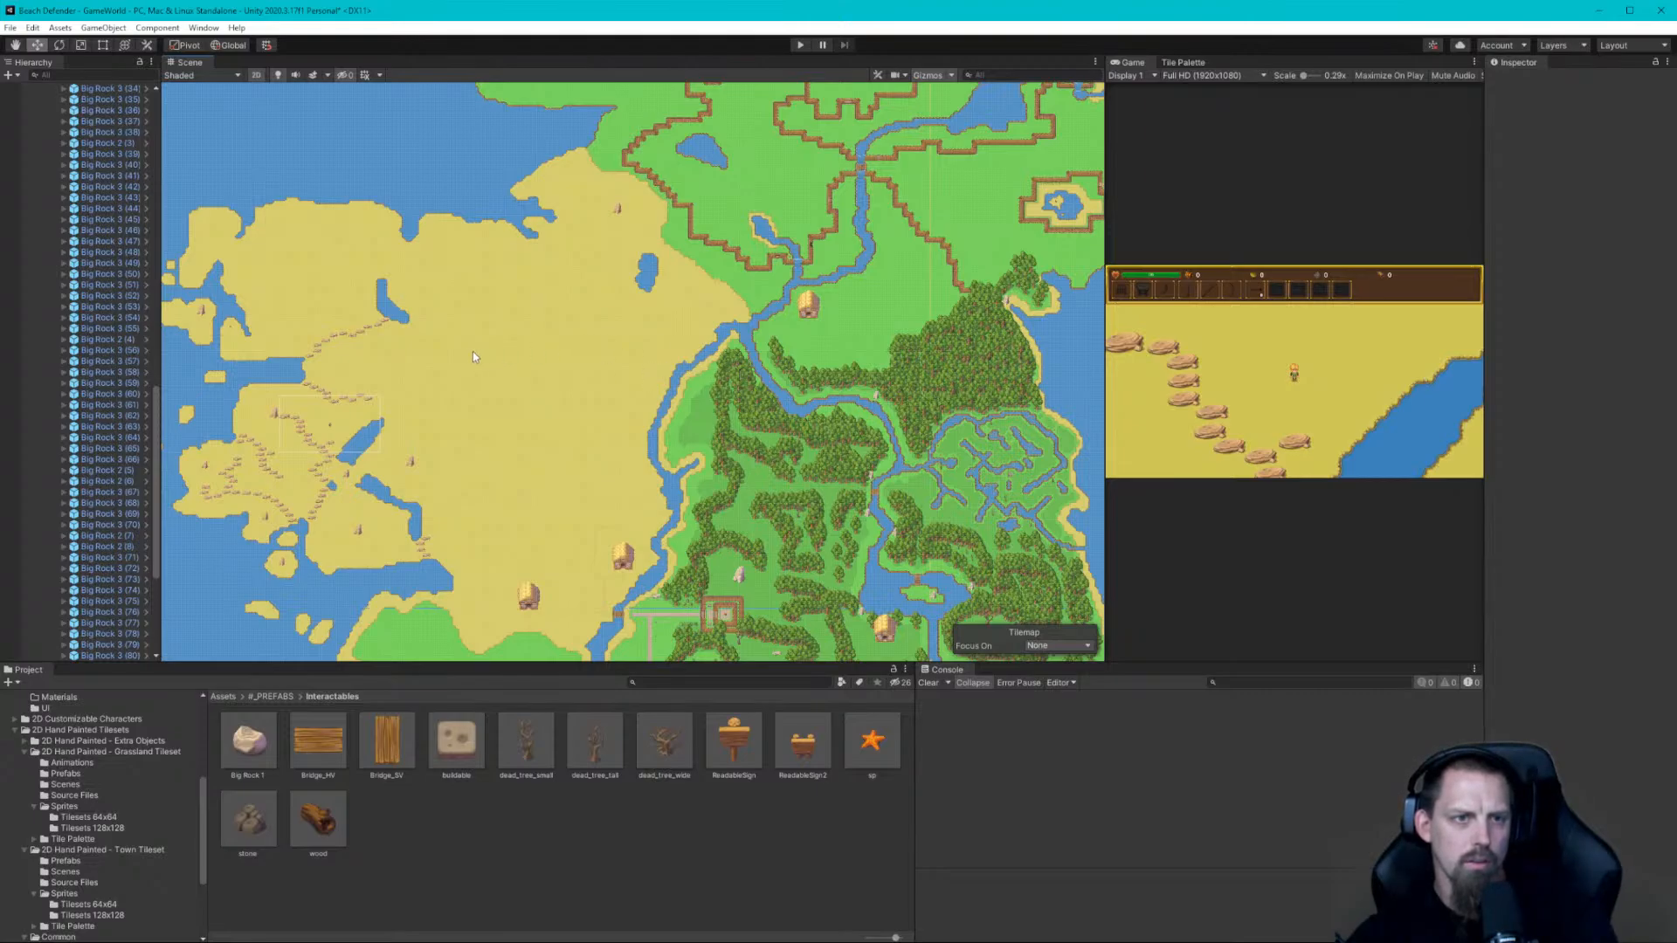
{"action": "middle_click_drag", "start_coordinate": [473, 356], "coordinate": [800, 374]}
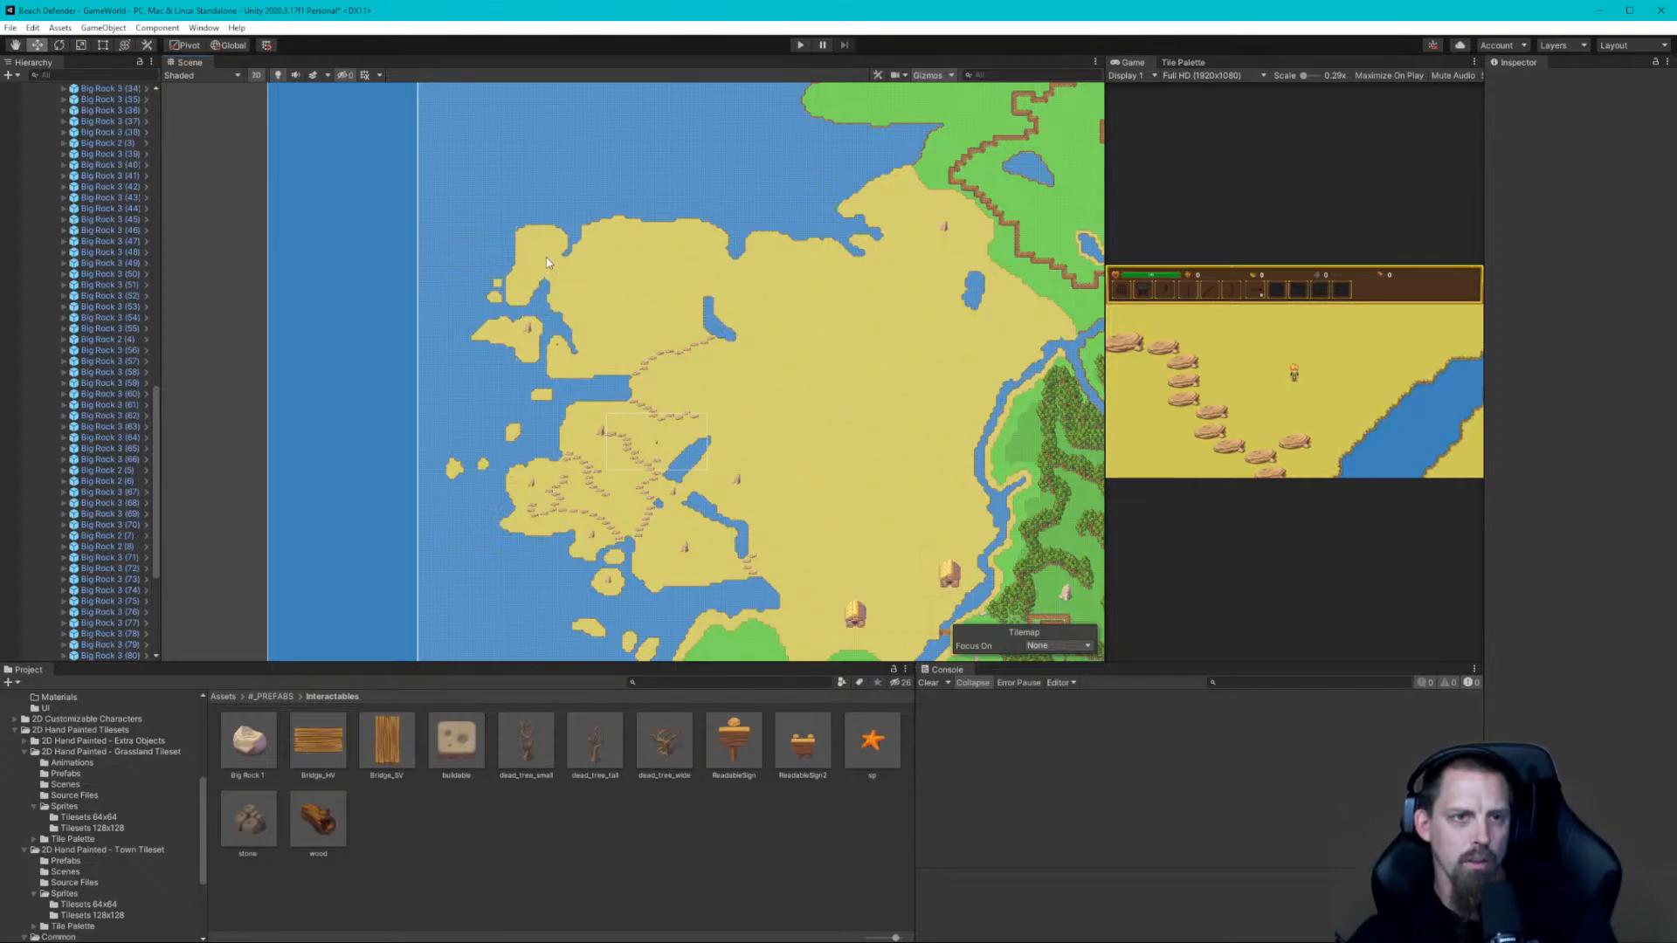
{"action": "scroll", "coordinate": [615, 377], "scroll_direction": "up", "scroll_amount": 1}
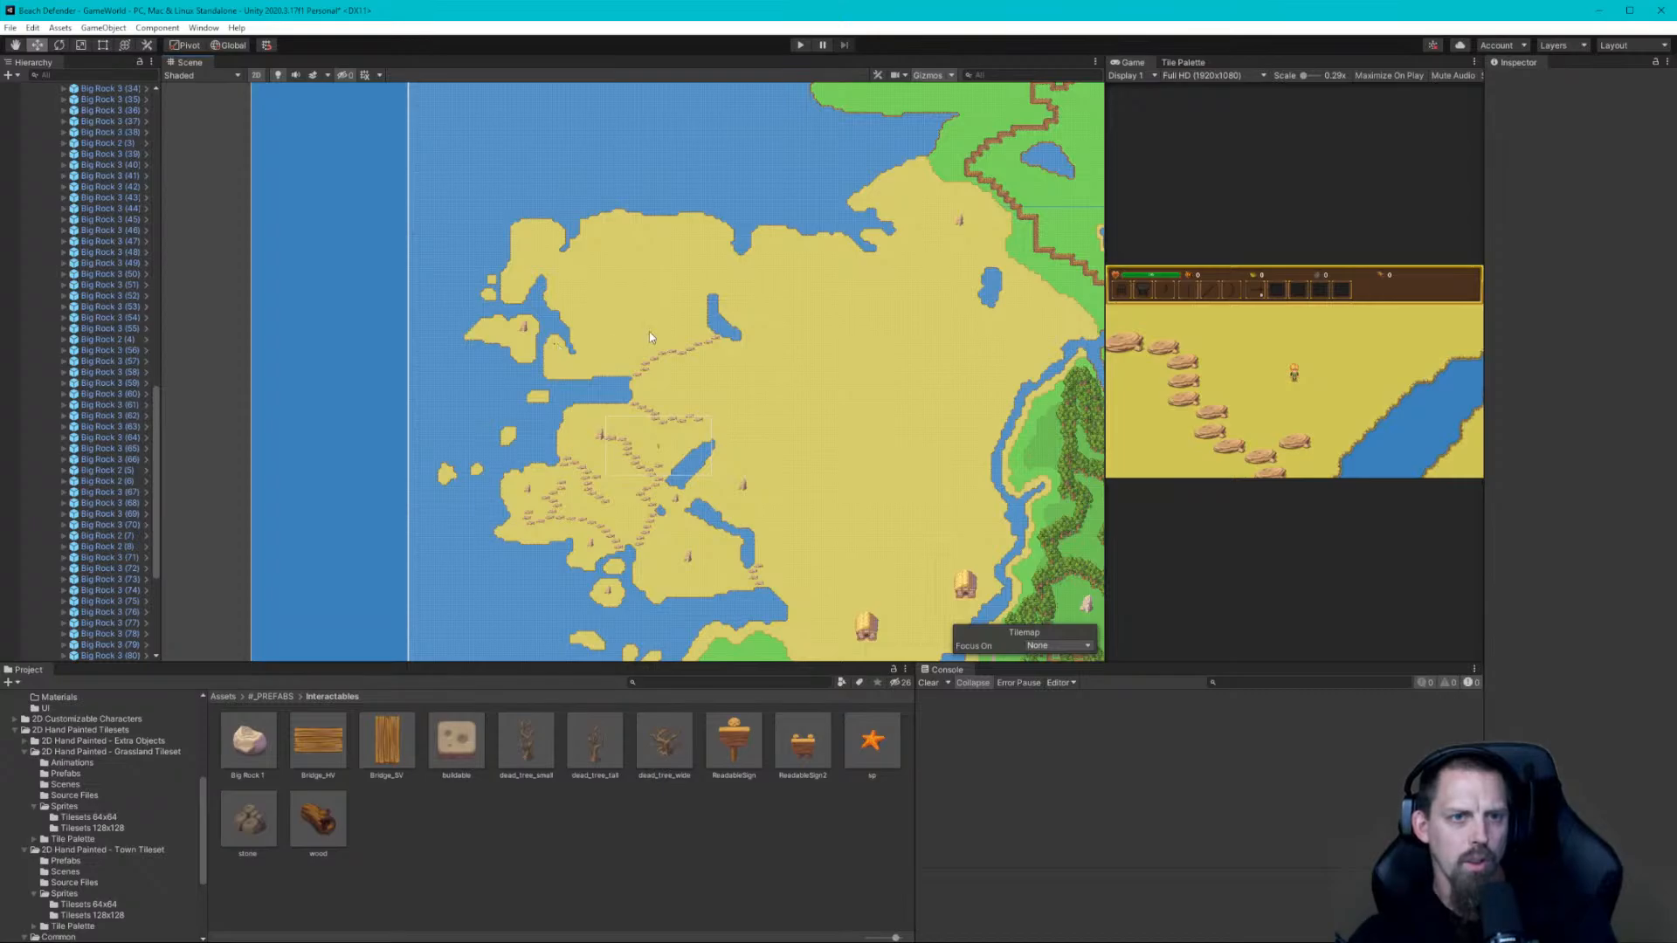
{"action": "scroll", "coordinate": [744, 332], "scroll_direction": "down", "scroll_amount": 1}
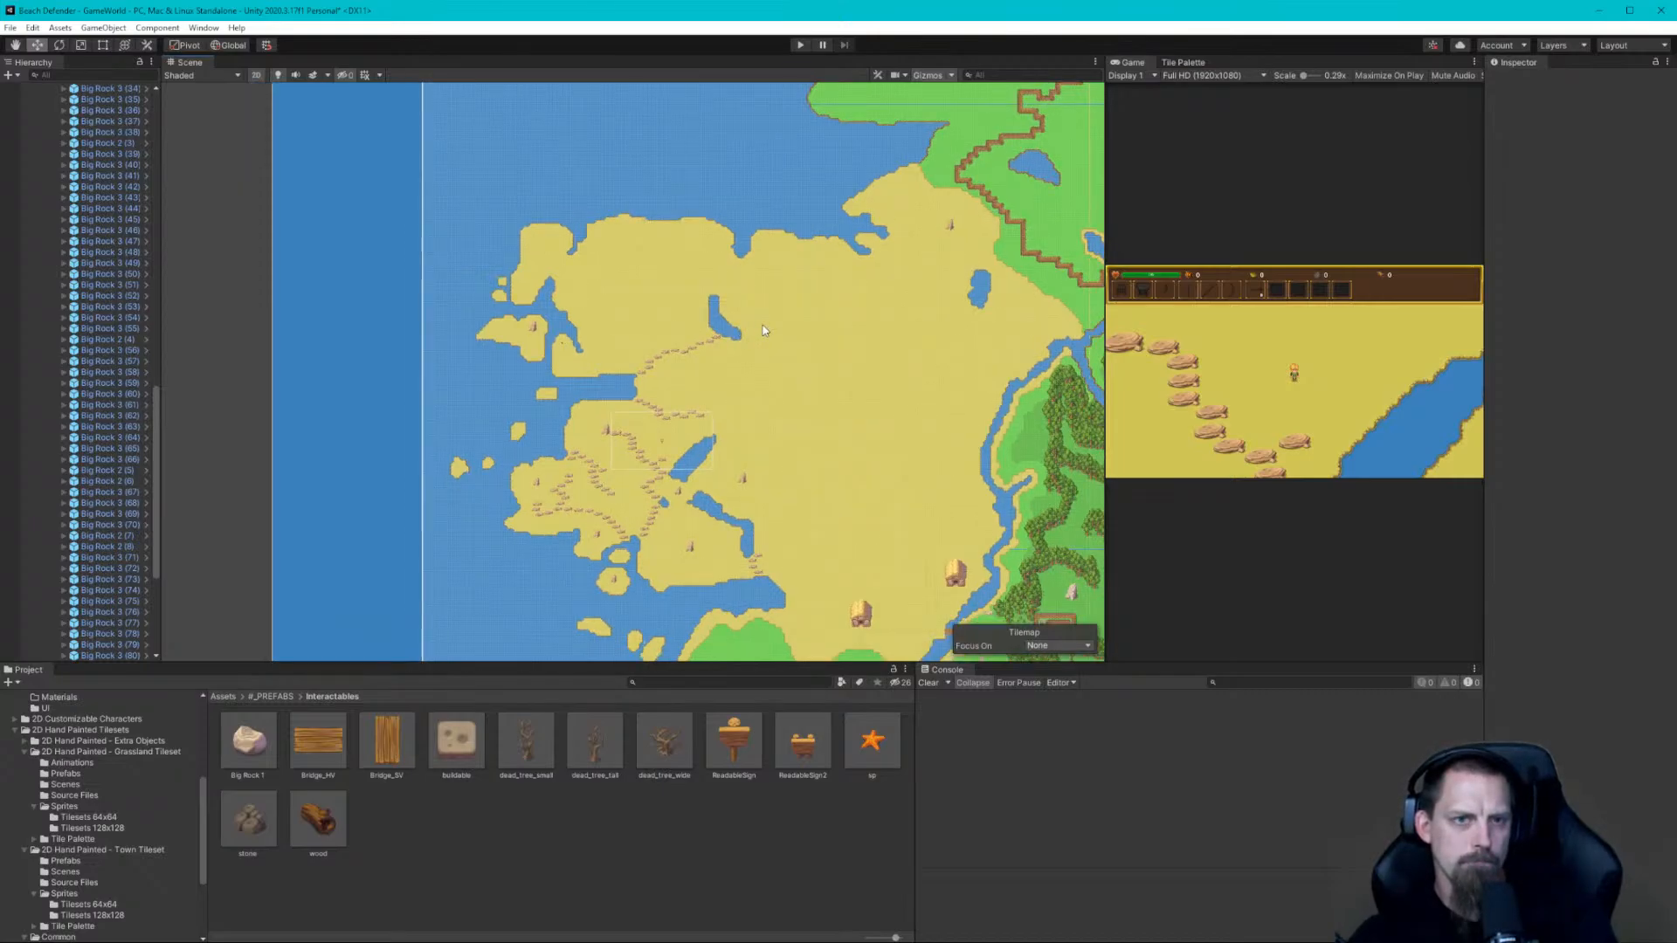
{"action": "middle_click_drag", "start_coordinate": [764, 330], "coordinate": [720, 259]}
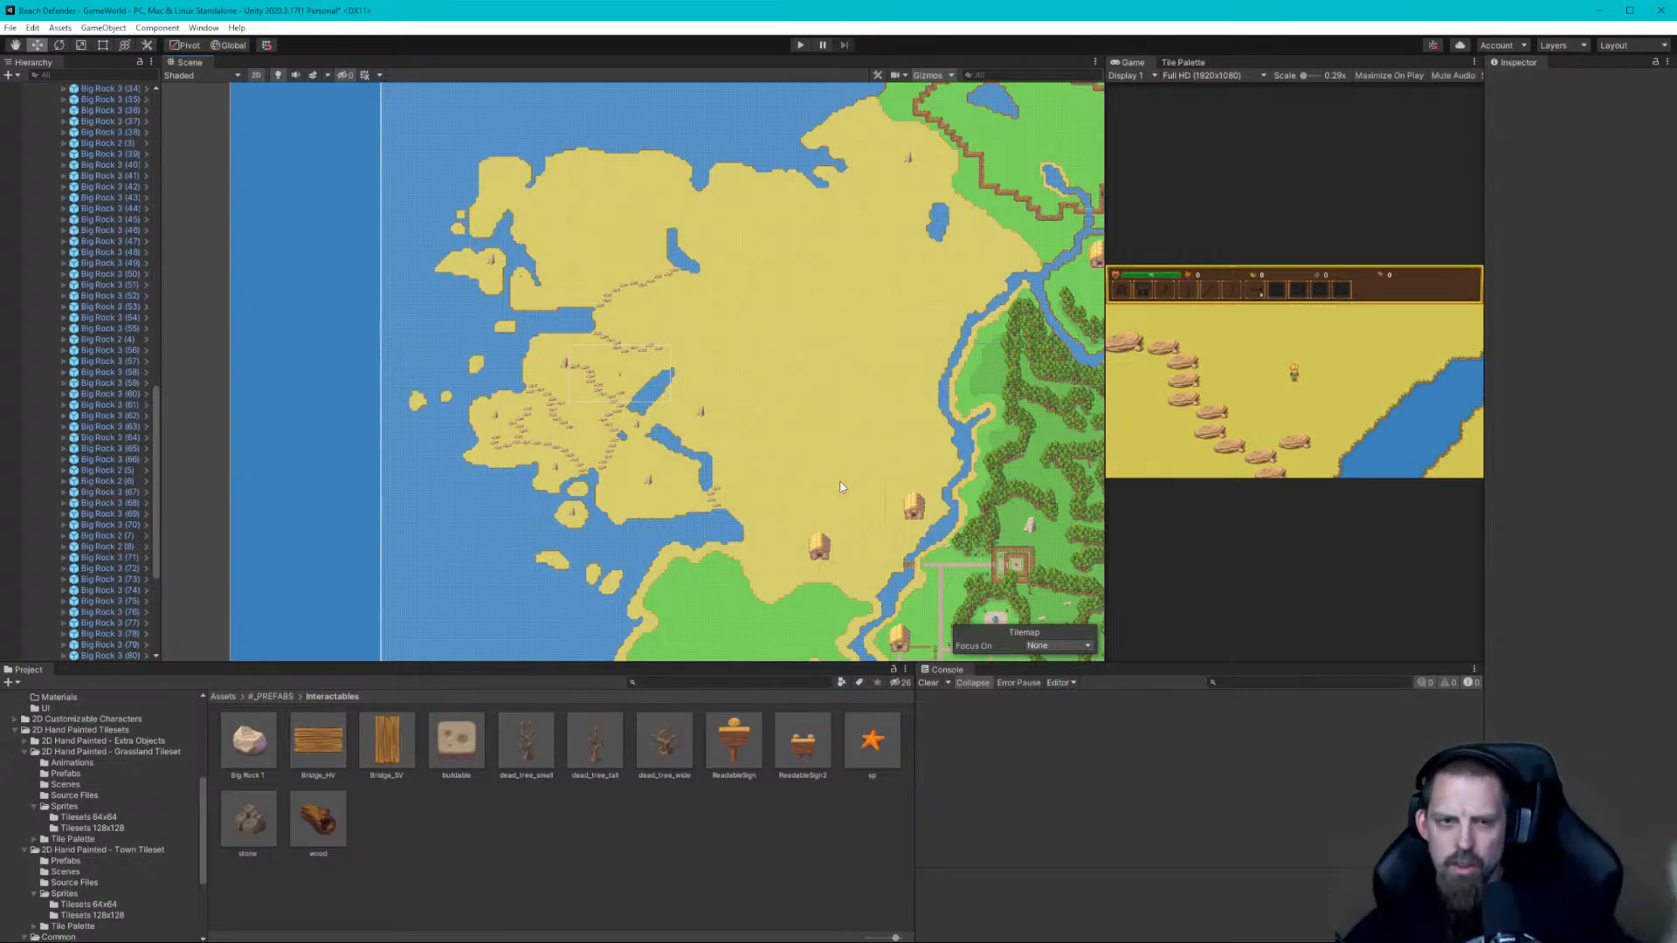
Inspect the southern grassland between the village, the river delta and the coastline
{"action": "middle_click_drag", "start_coordinate": [854, 500], "coordinate": [694, 183]}
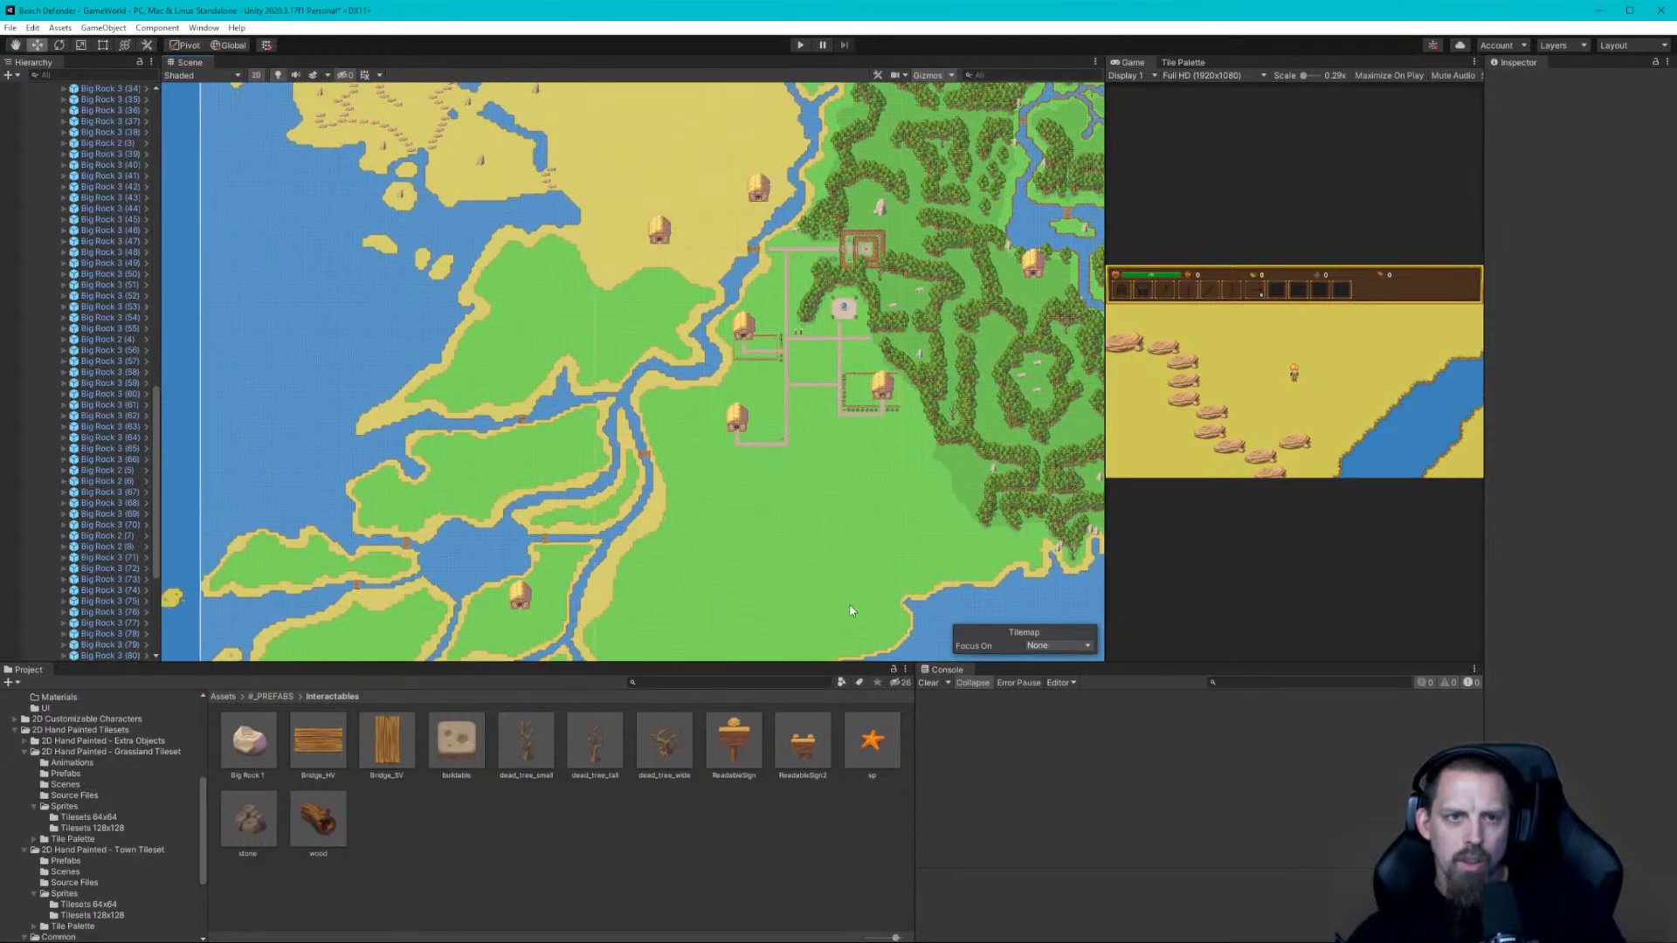
{"action": "mouse_move", "coordinate": [849, 604]}
{"action": "middle_mouse_down"}
{"action": "mouse_move", "coordinate": [794, 447]}
{"action": "mouse_move", "coordinate": [800, 401]}
{"action": "middle_mouse_up"}
{"action": "scroll", "coordinate": [800, 401], "scroll_direction": "up", "scroll_amount": 1}
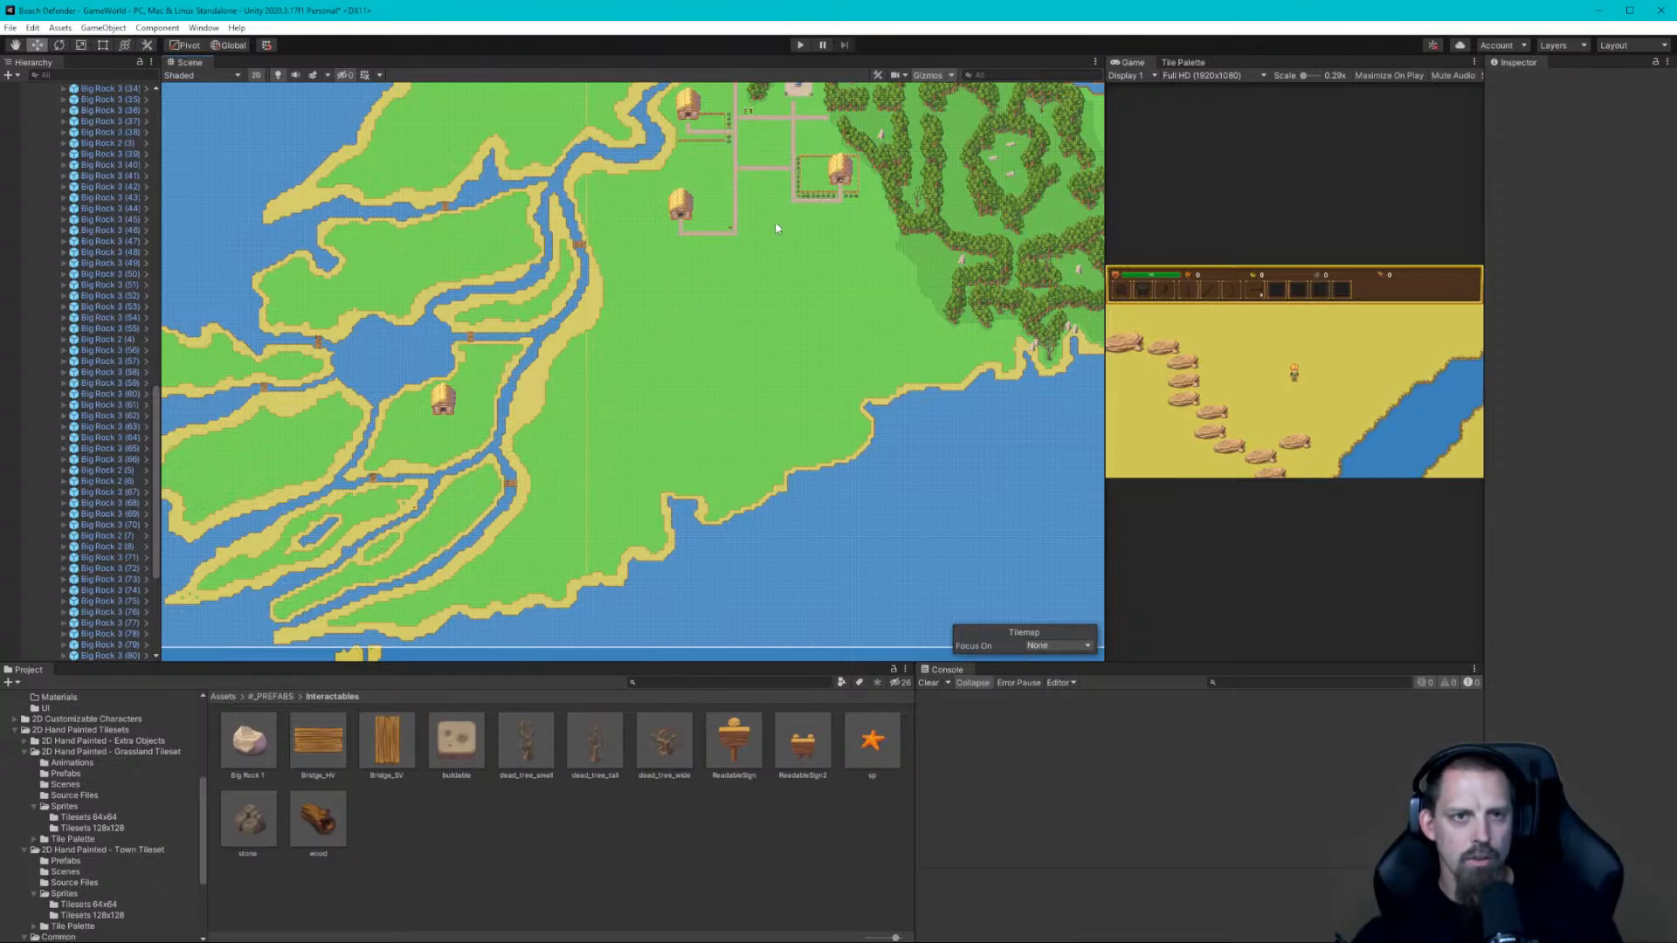
{"action": "middle_click_drag", "start_coordinate": [759, 238], "coordinate": [731, 375]}
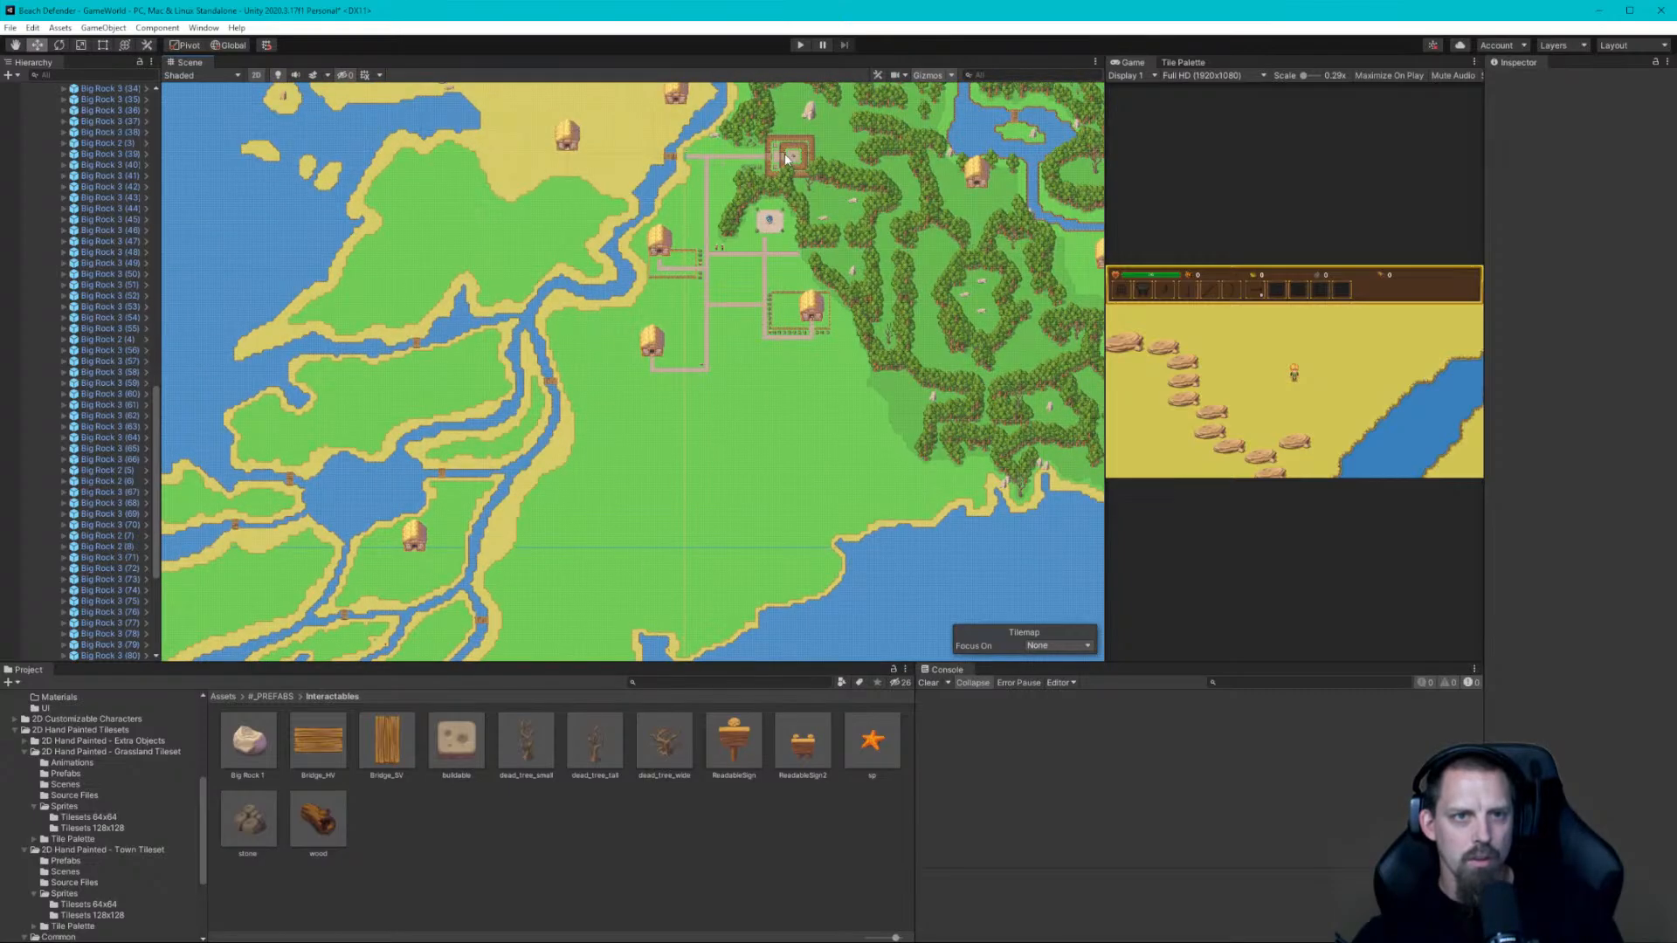
{"action": "middle_click_drag", "start_coordinate": [787, 375], "coordinate": [826, 253]}
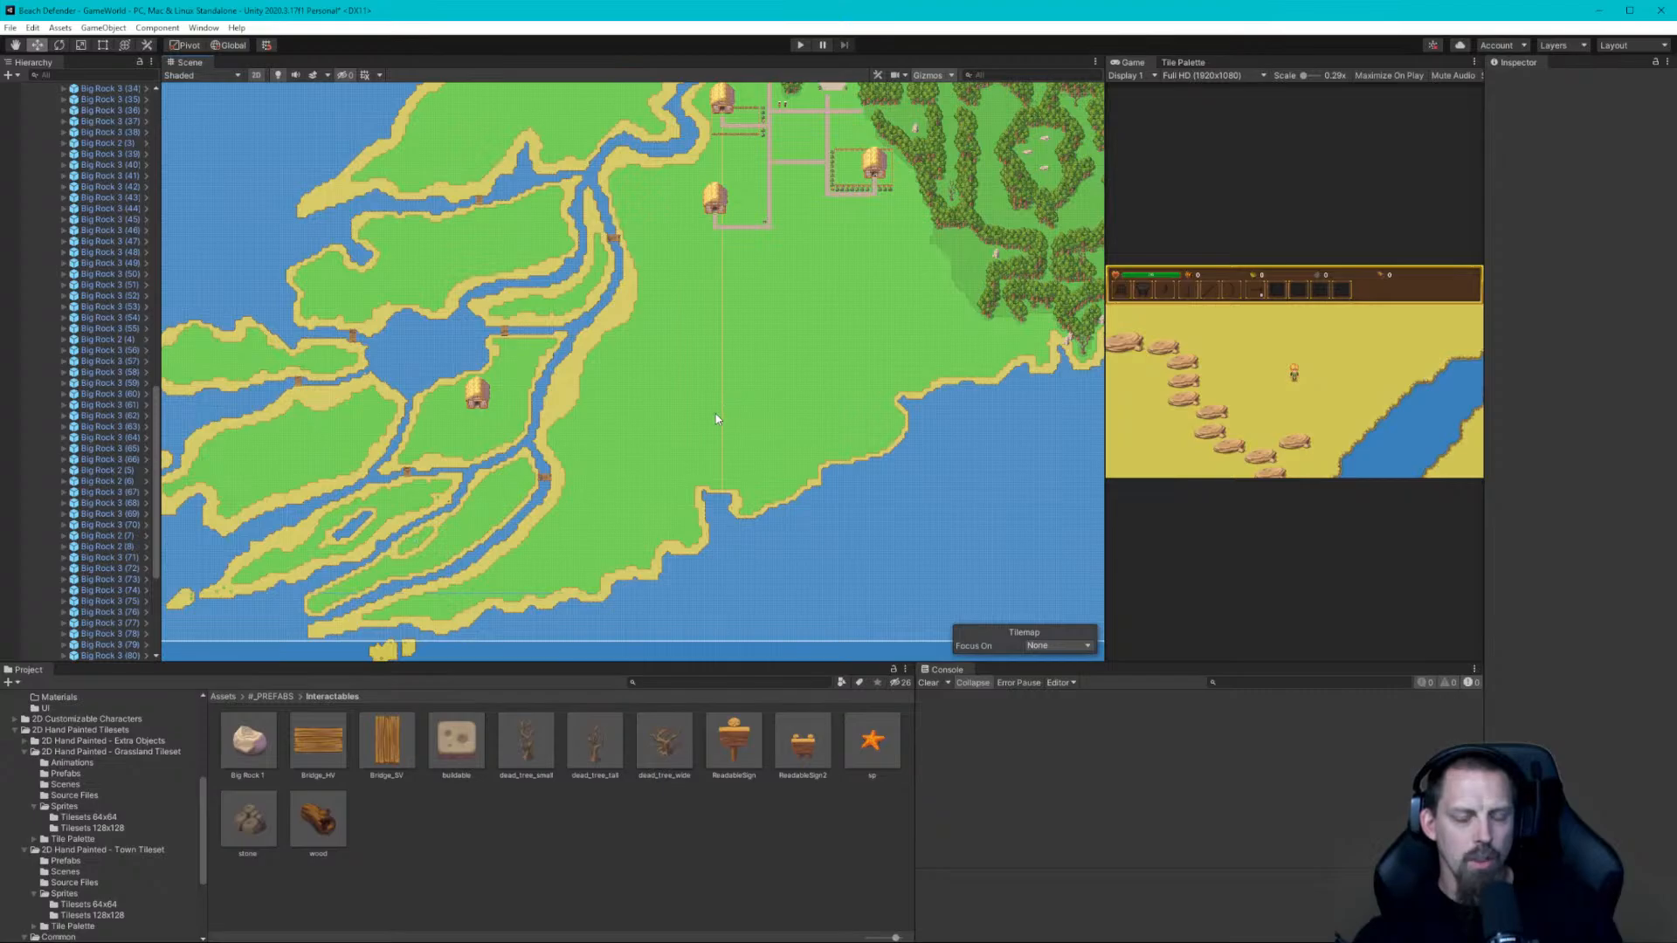
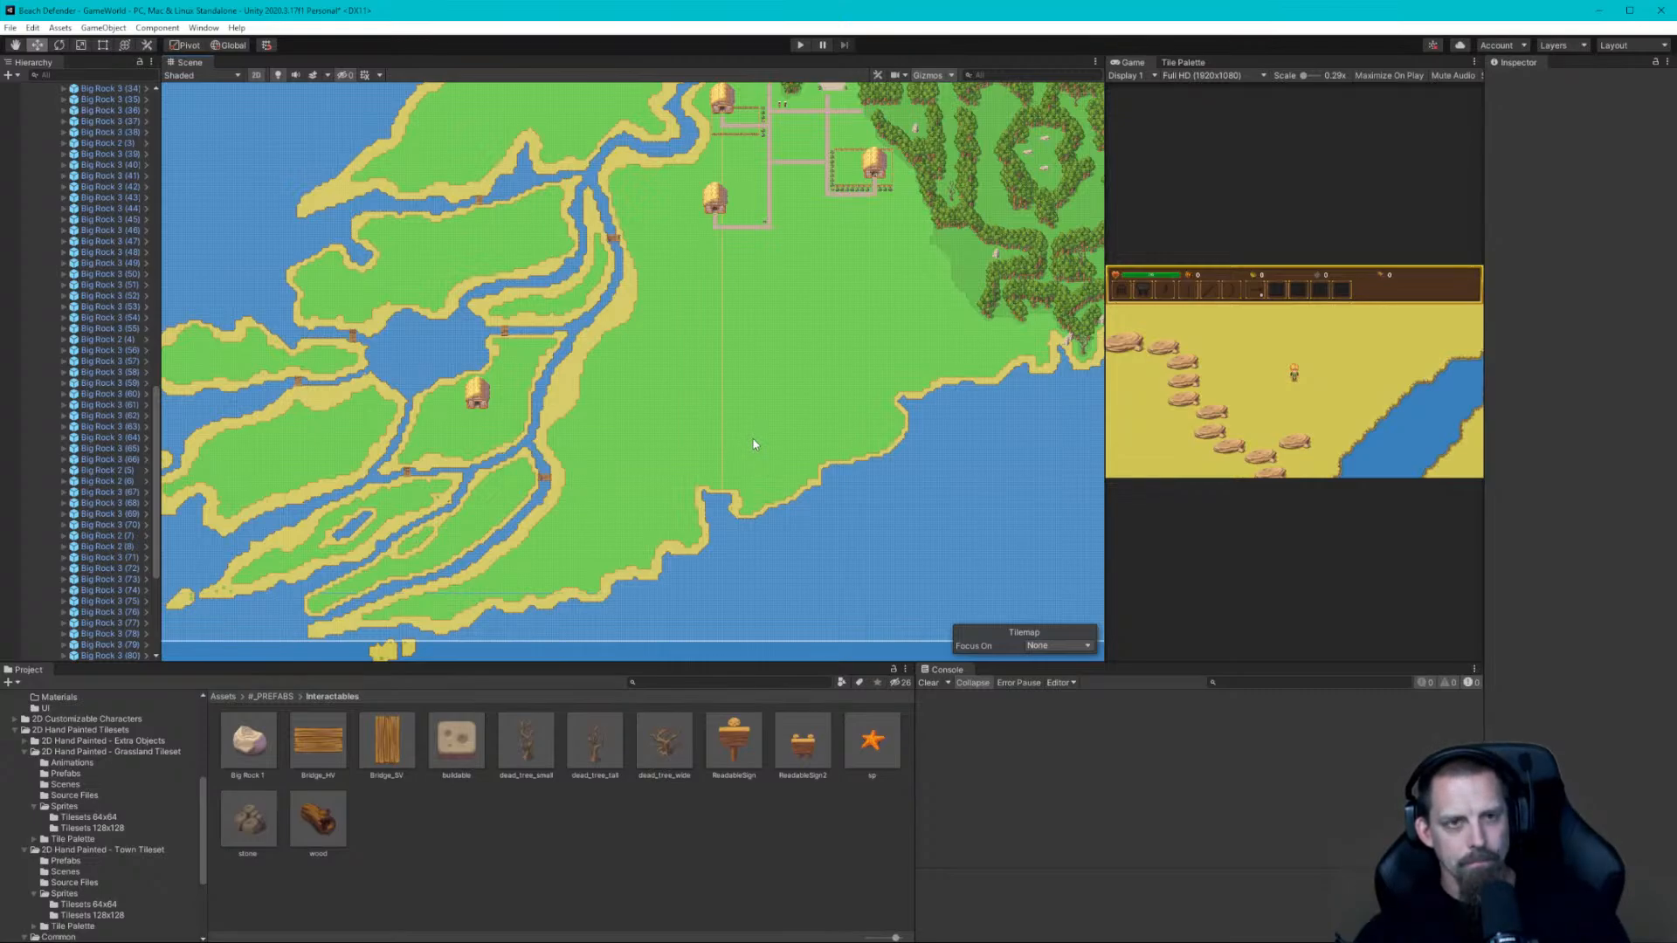
{"action": "scroll", "coordinate": [754, 445], "scroll_direction": "up", "scroll_amount": 1}
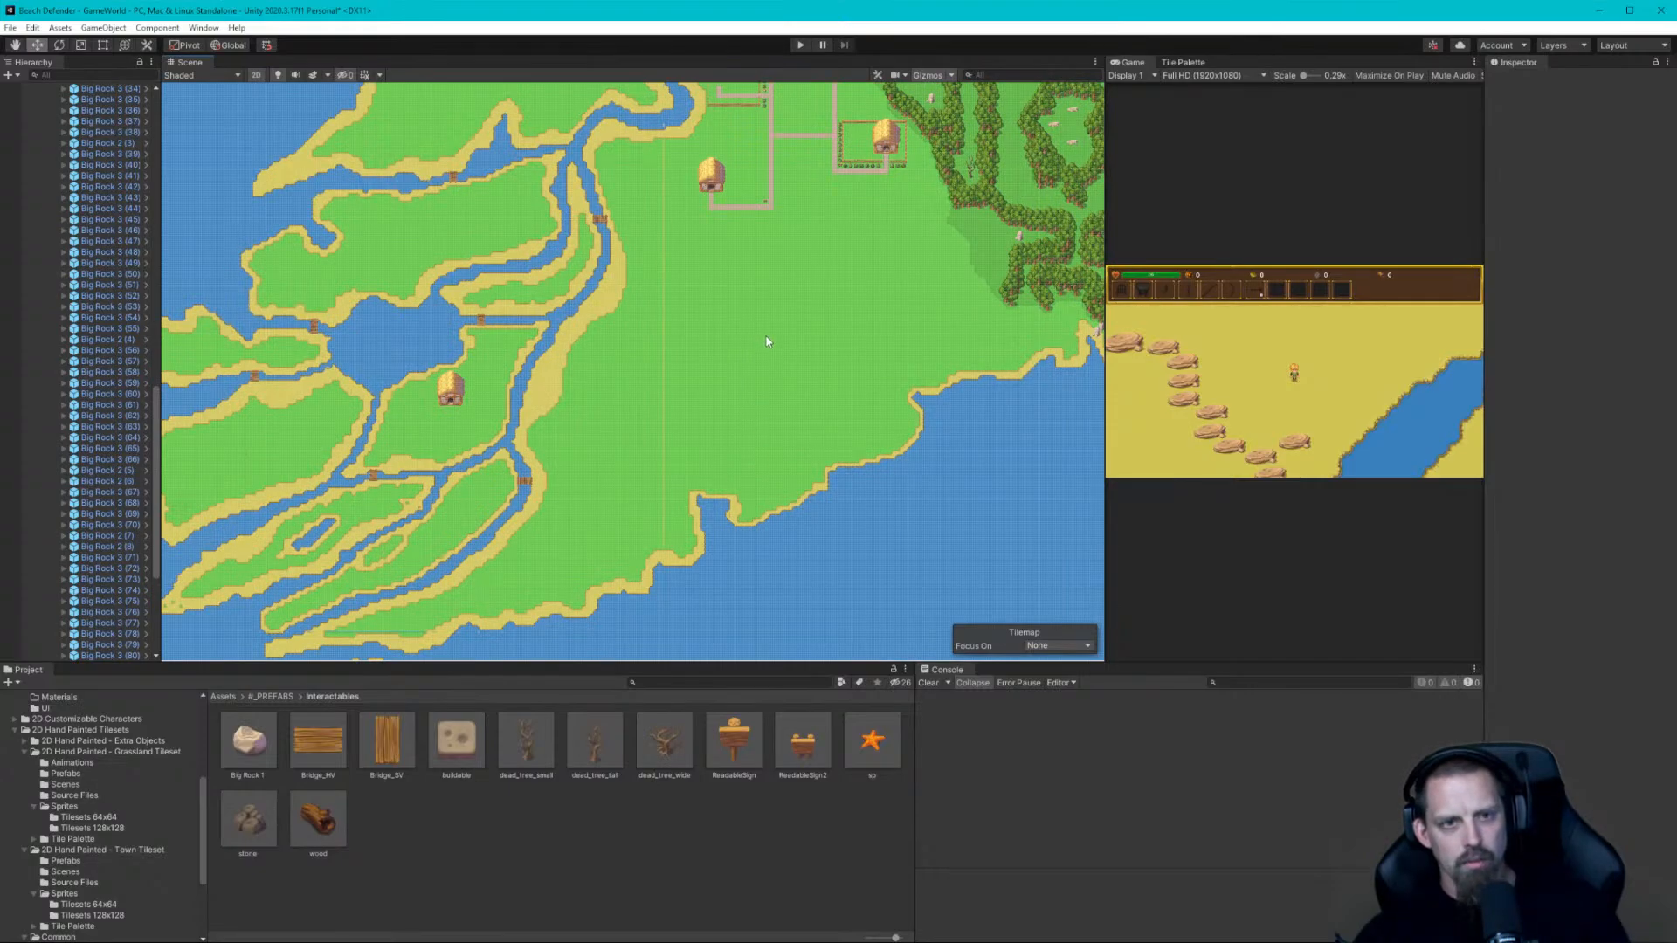
{"action": "scroll", "coordinate": [767, 343], "scroll_direction": "down", "scroll_amount": 1}
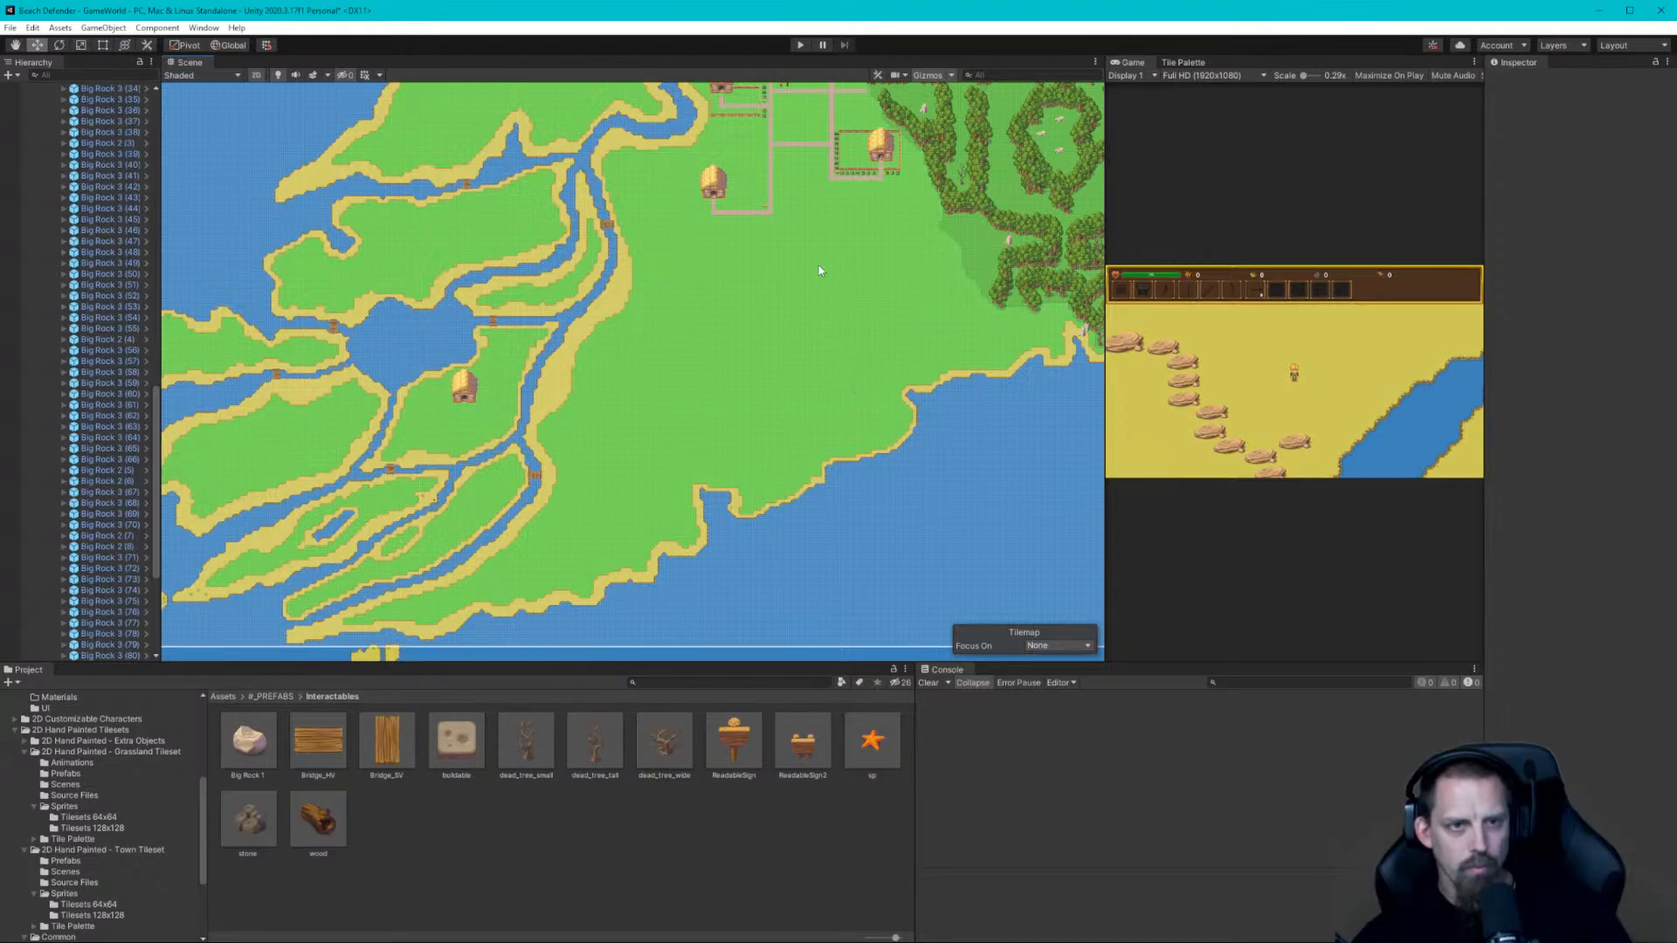
Inspect the northern grassland, including its cliff walls, central lake and the waterfall near the northeastern coast
{"action": "middle_click_drag", "start_coordinate": [820, 270], "coordinate": [764, 536]}
{"action": "scroll", "coordinate": [799, 400], "scroll_direction": "down", "scroll_amount": 8}
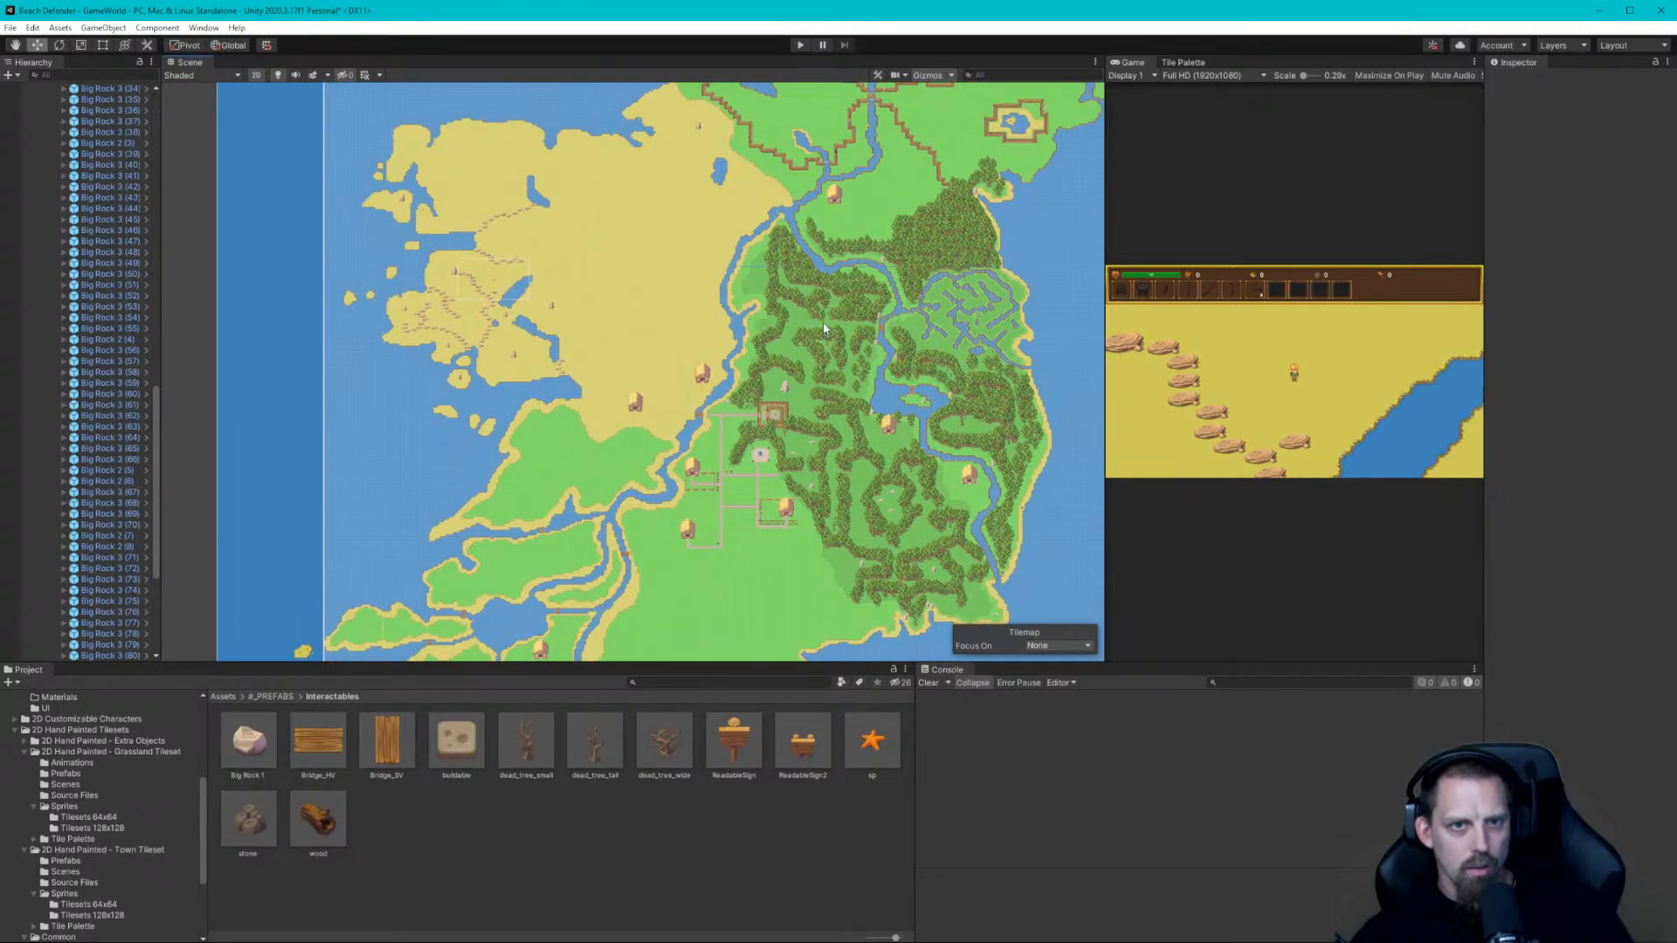
{"action": "middle_click_drag", "start_coordinate": [824, 328], "coordinate": [774, 523]}
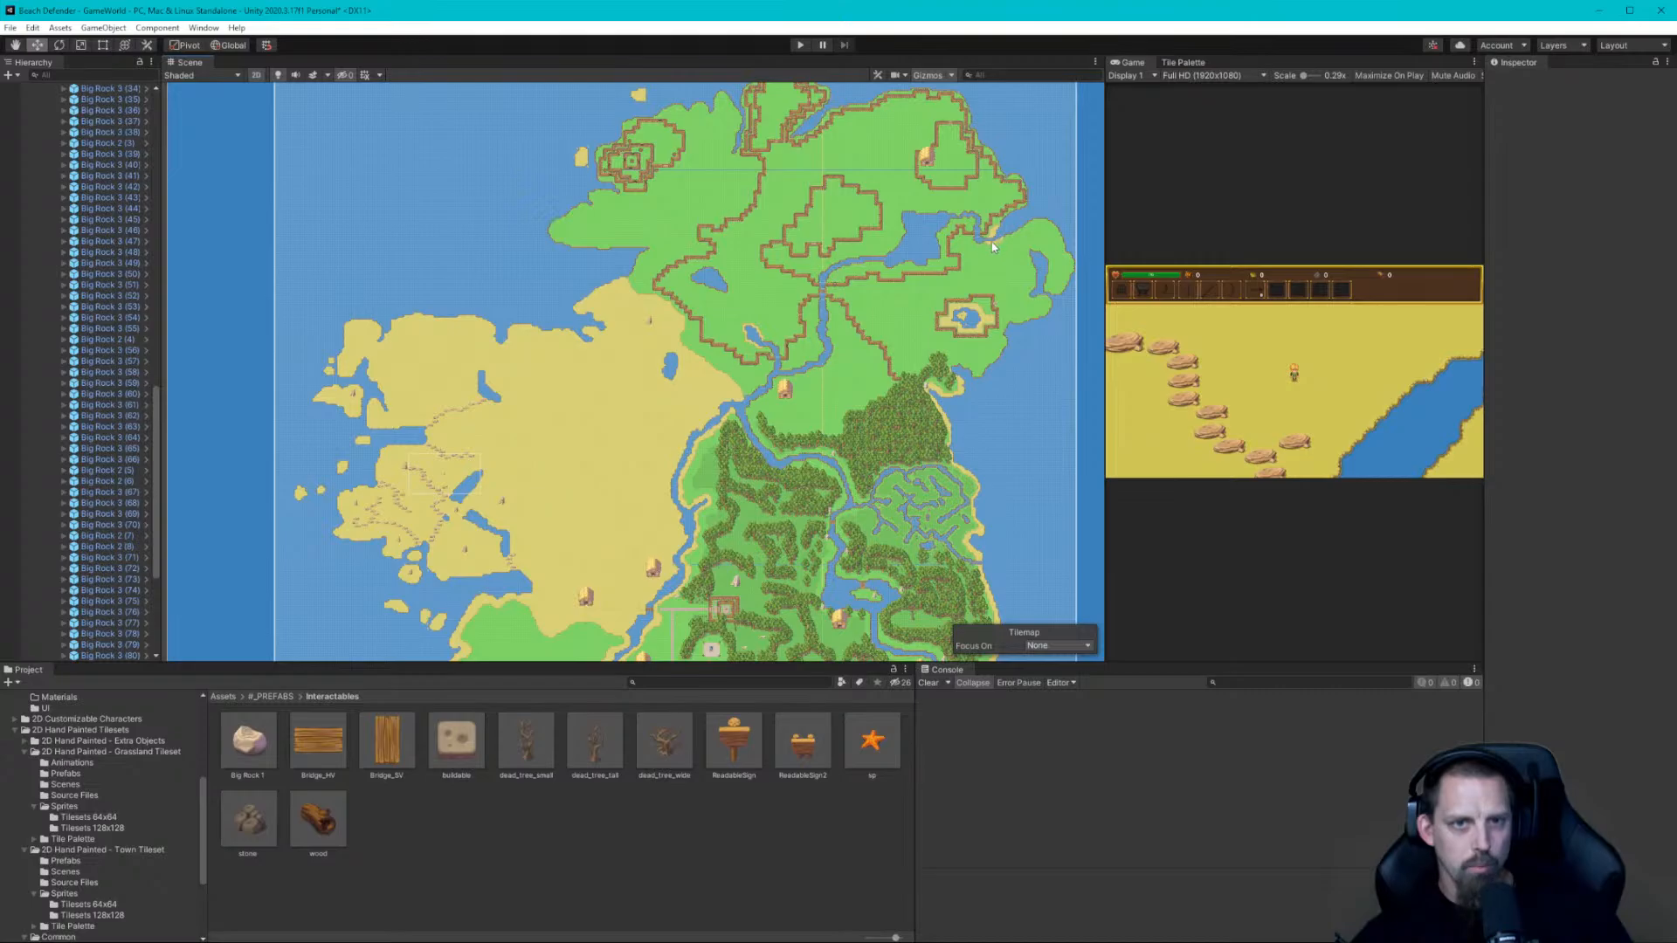
{"action": "scroll", "coordinate": [998, 234], "scroll_direction": "up", "scroll_amount": 10}
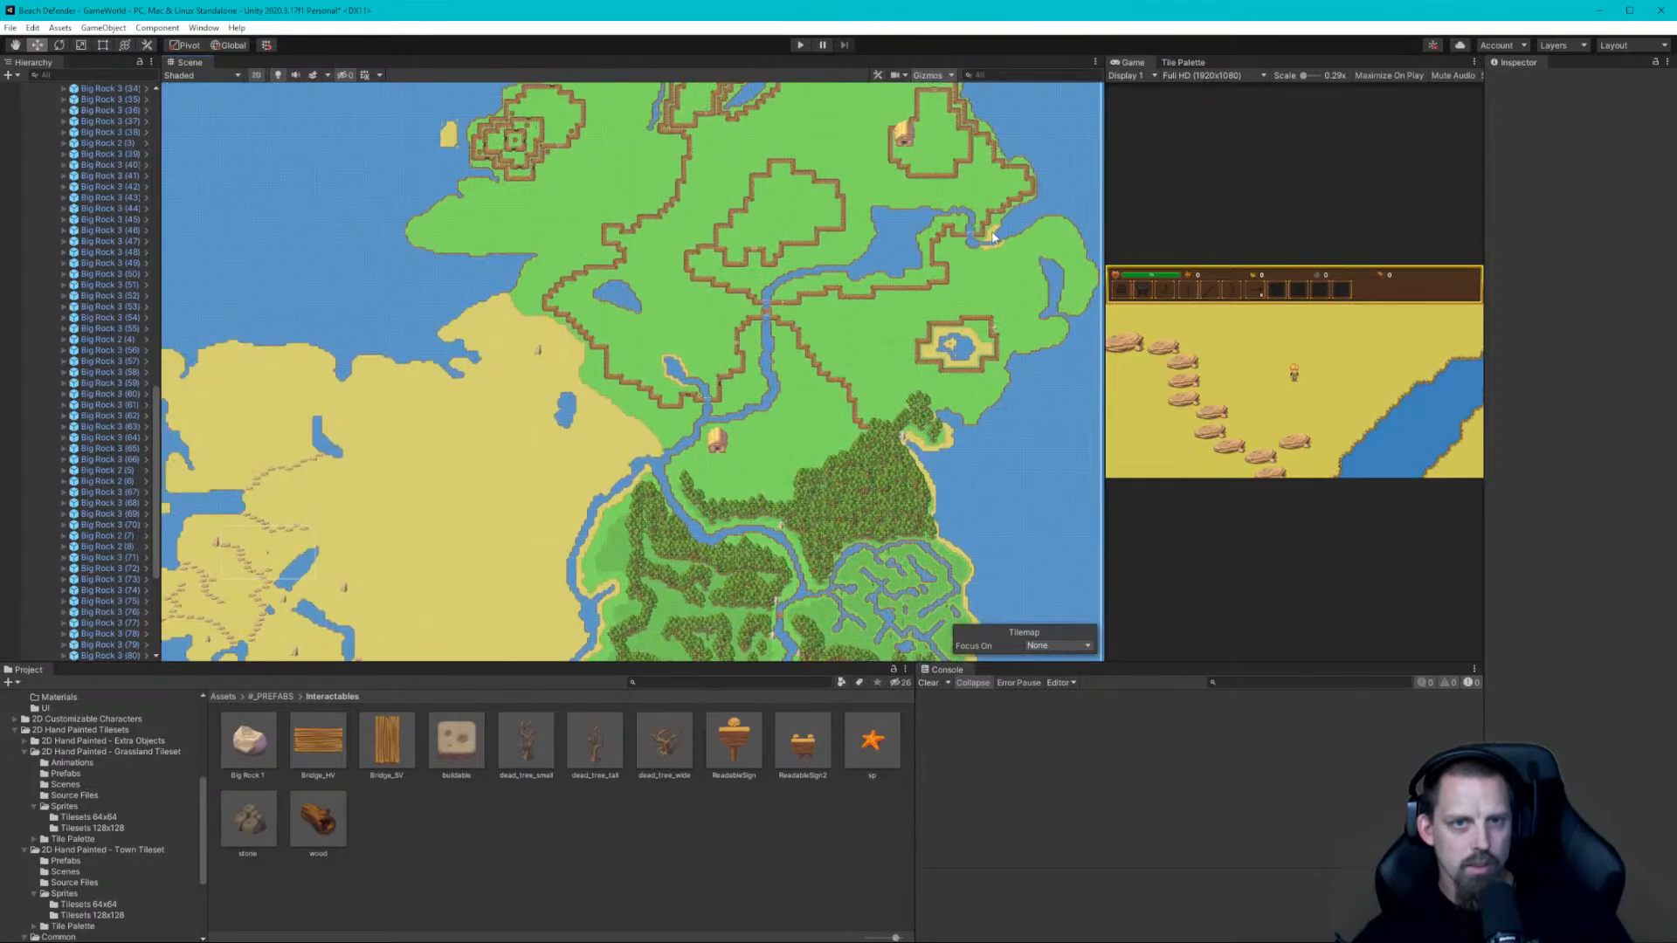
{"action": "scroll", "coordinate": [993, 244], "scroll_direction": "up", "scroll_amount": 8}
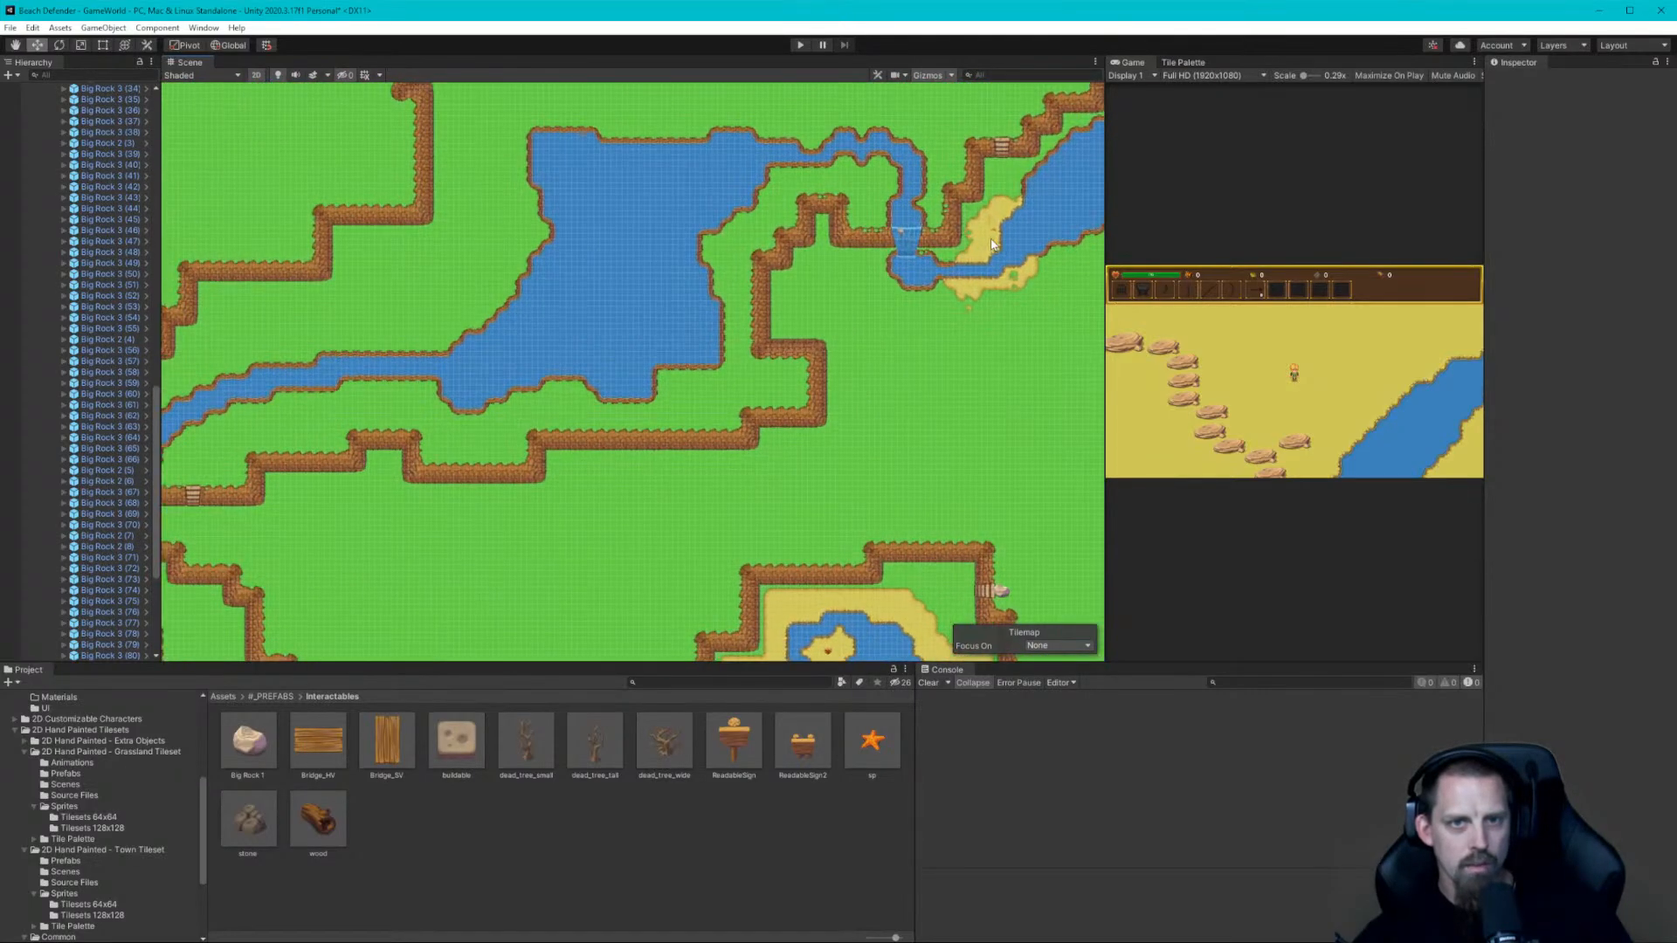
{"action": "scroll", "coordinate": [992, 218], "scroll_direction": "down", "scroll_amount": 15}
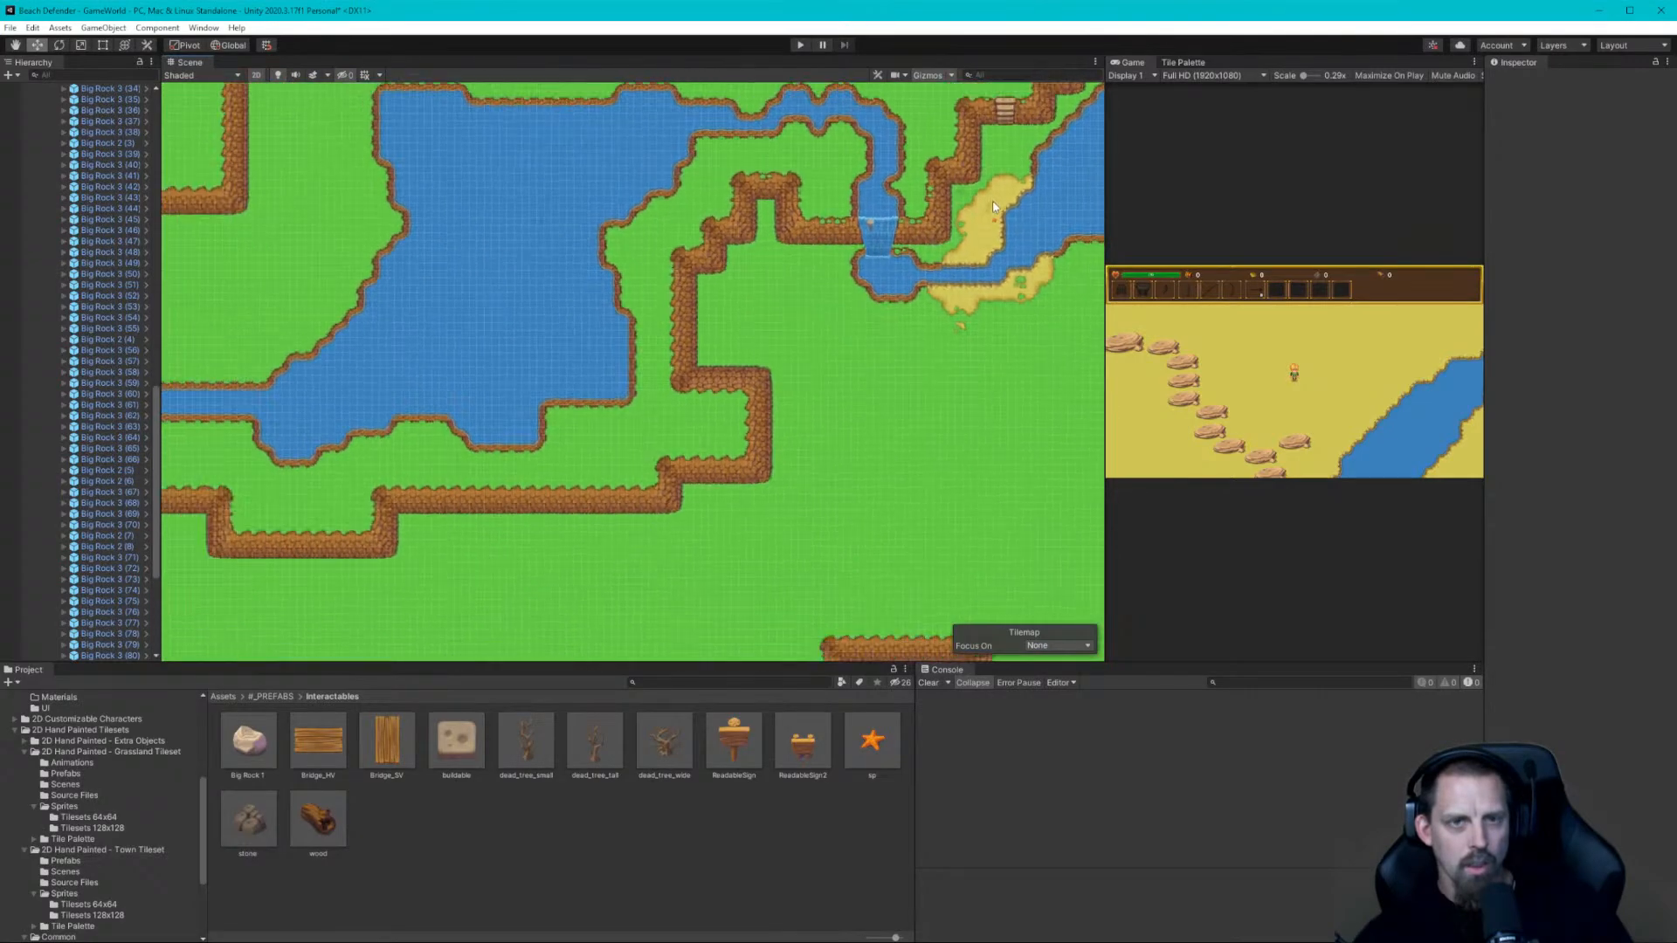
{"action": "middle_click_drag", "start_coordinate": [1000, 203], "coordinate": [1026, 282]}
{"action": "scroll", "coordinate": [1026, 282], "scroll_direction": "up", "scroll_amount": 1}
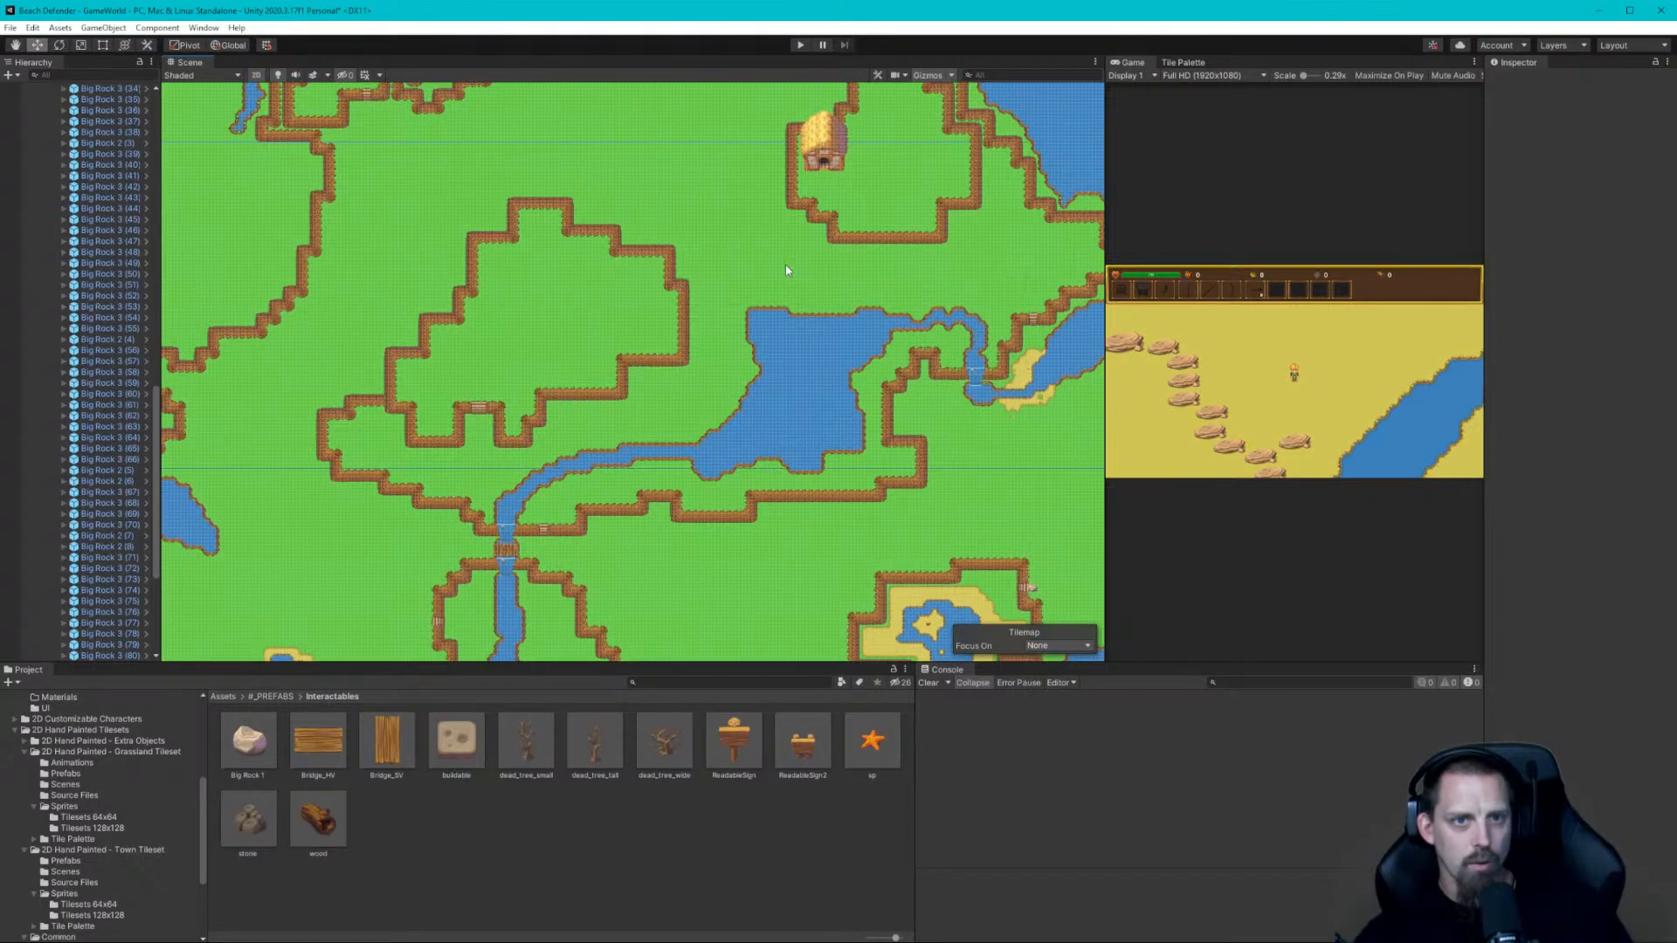
{"action": "scroll", "coordinate": [761, 271], "scroll_direction": "down", "scroll_amount": 2}
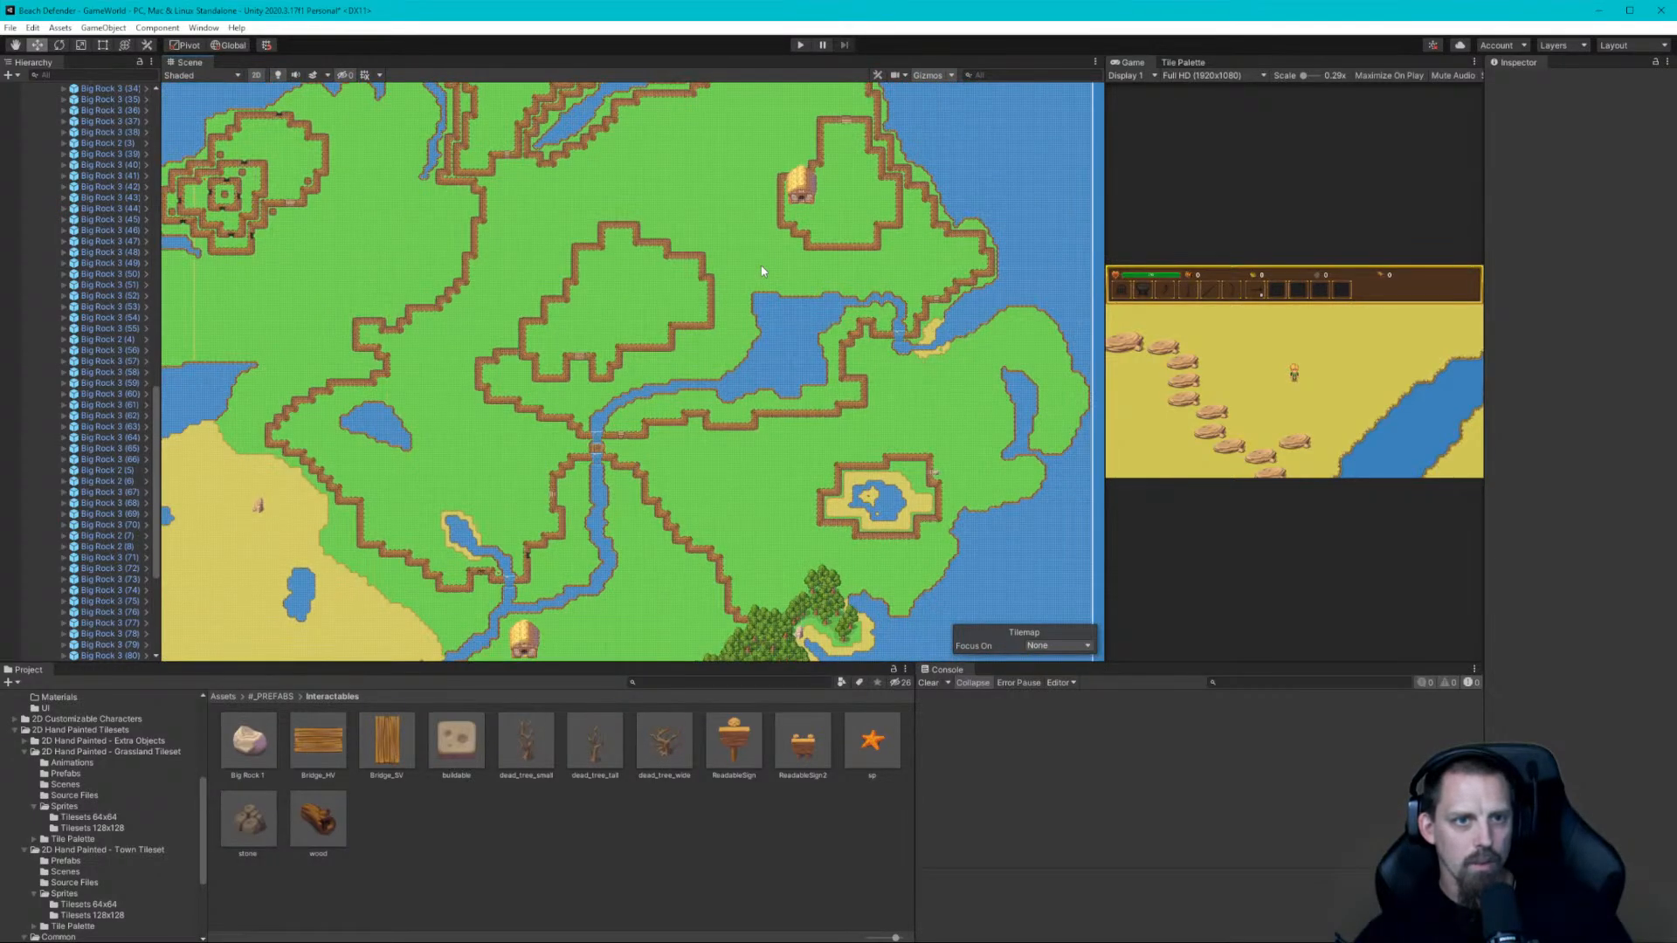
{"action": "middle_click_drag", "start_coordinate": [762, 270], "coordinate": [837, 248]}
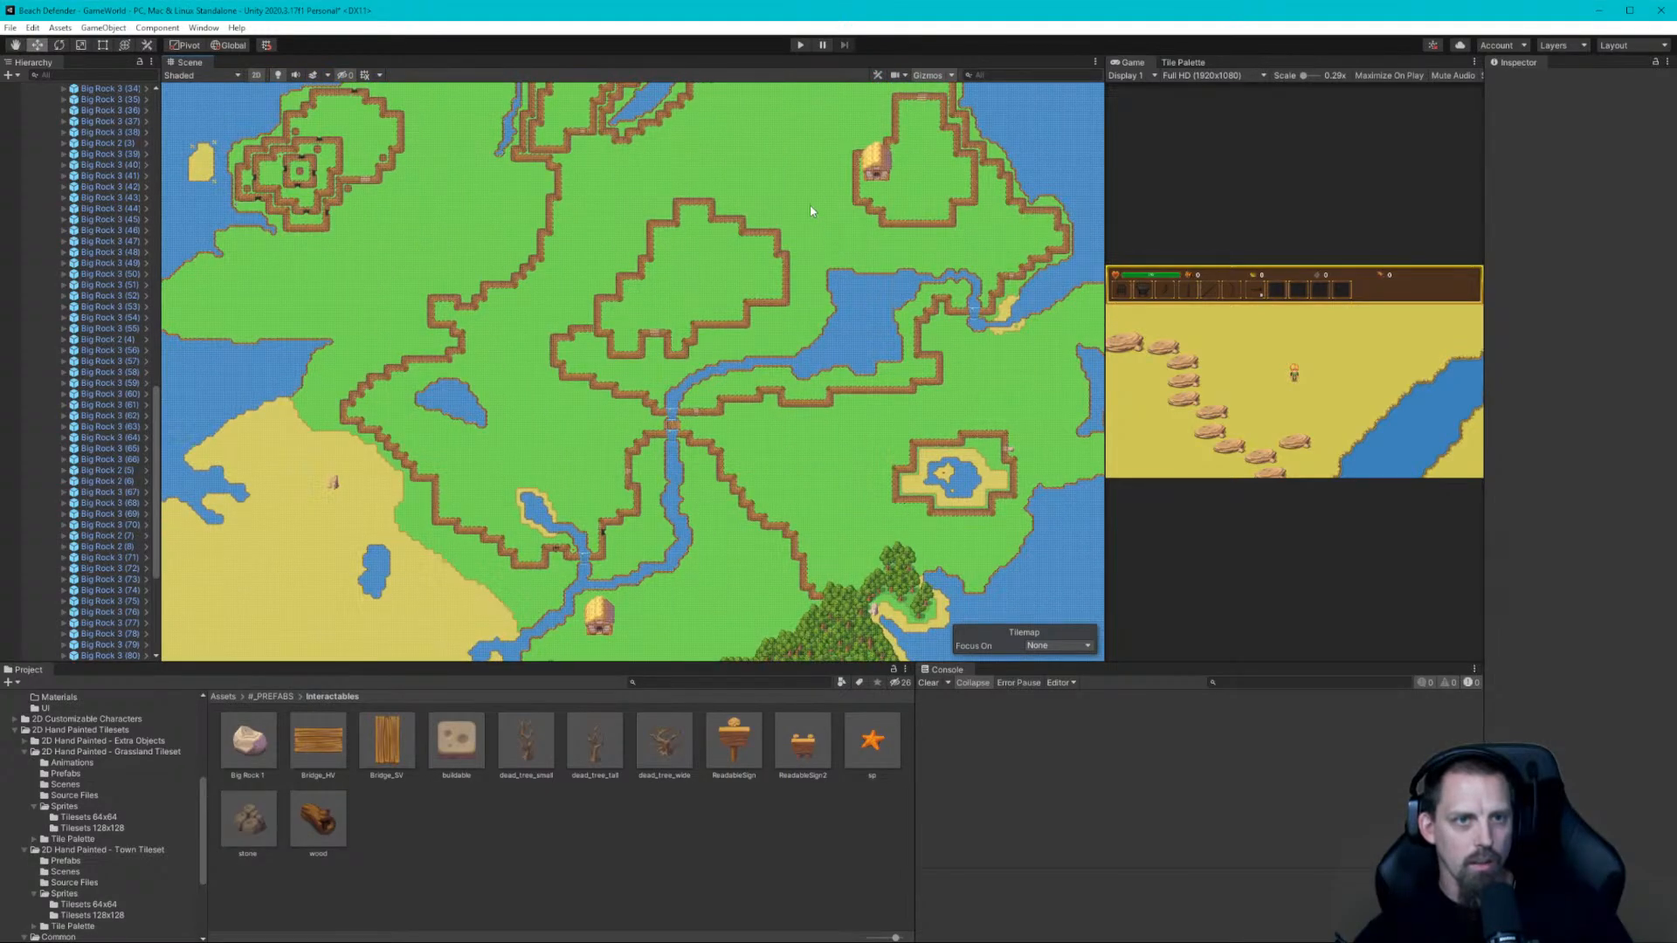
{"action": "middle_click_drag", "start_coordinate": [561, 287], "coordinate": [641, 217]}
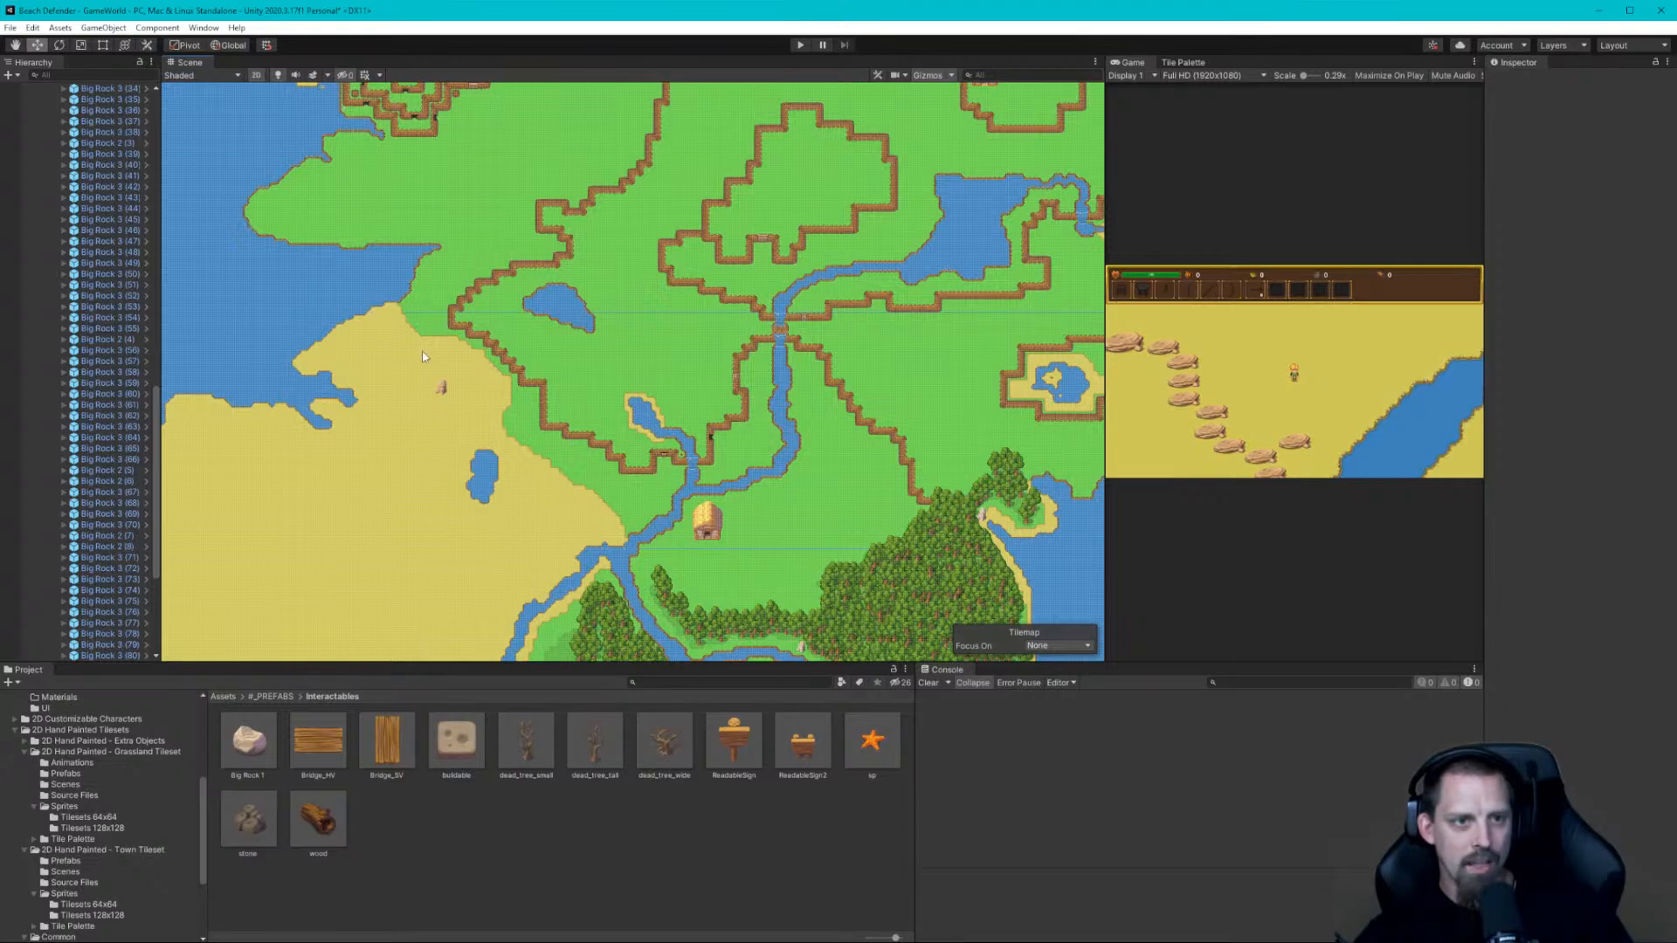
Examine the forest maze and the marsh between the northern river junction and the village
{"action": "middle_click_drag", "start_coordinate": [658, 341], "coordinate": [655, 118]}
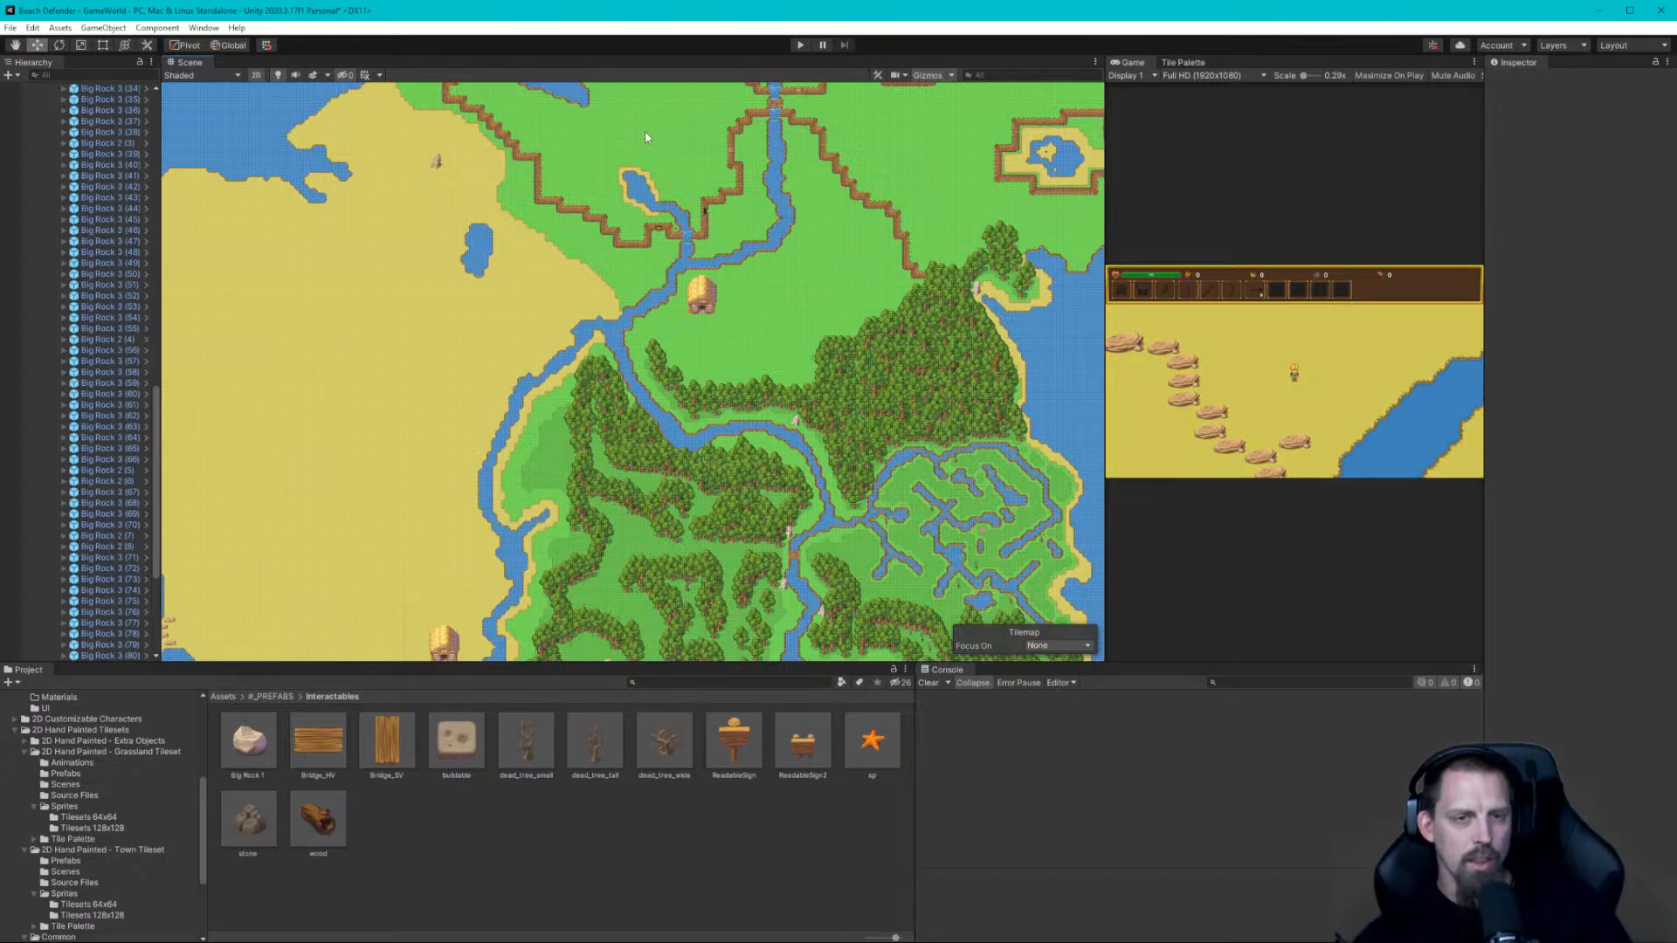
{"action": "middle_click_drag", "start_coordinate": [788, 159], "coordinate": [714, 354]}
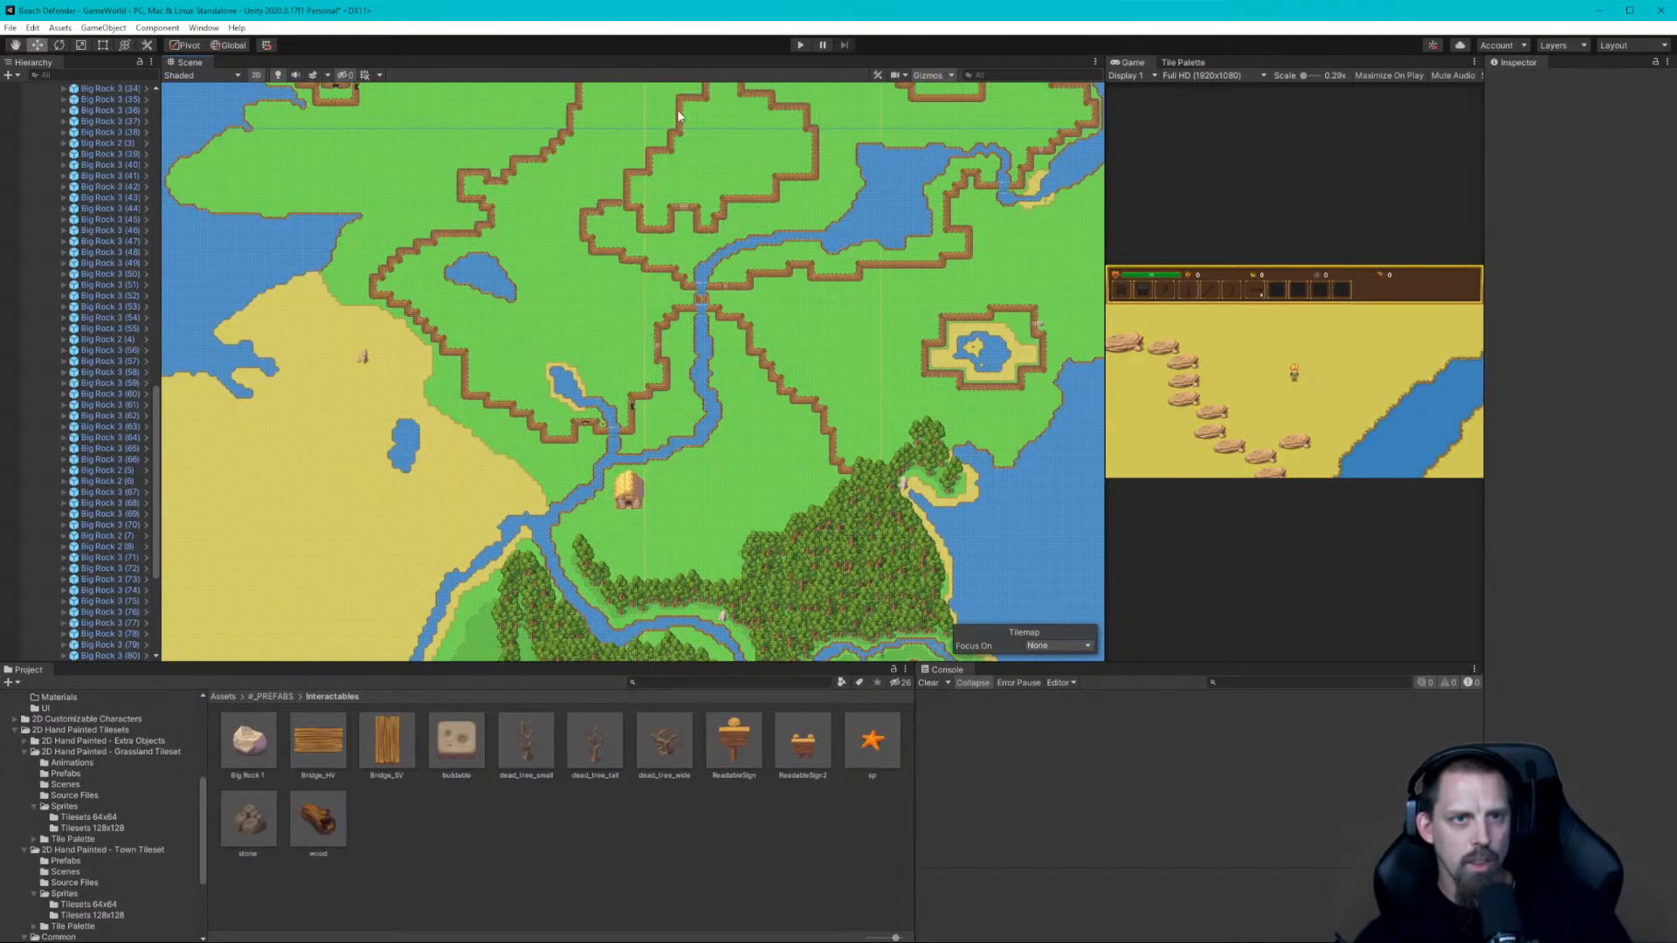
{"action": "scroll", "coordinate": [559, 254], "scroll_direction": "up", "scroll_amount": 1}
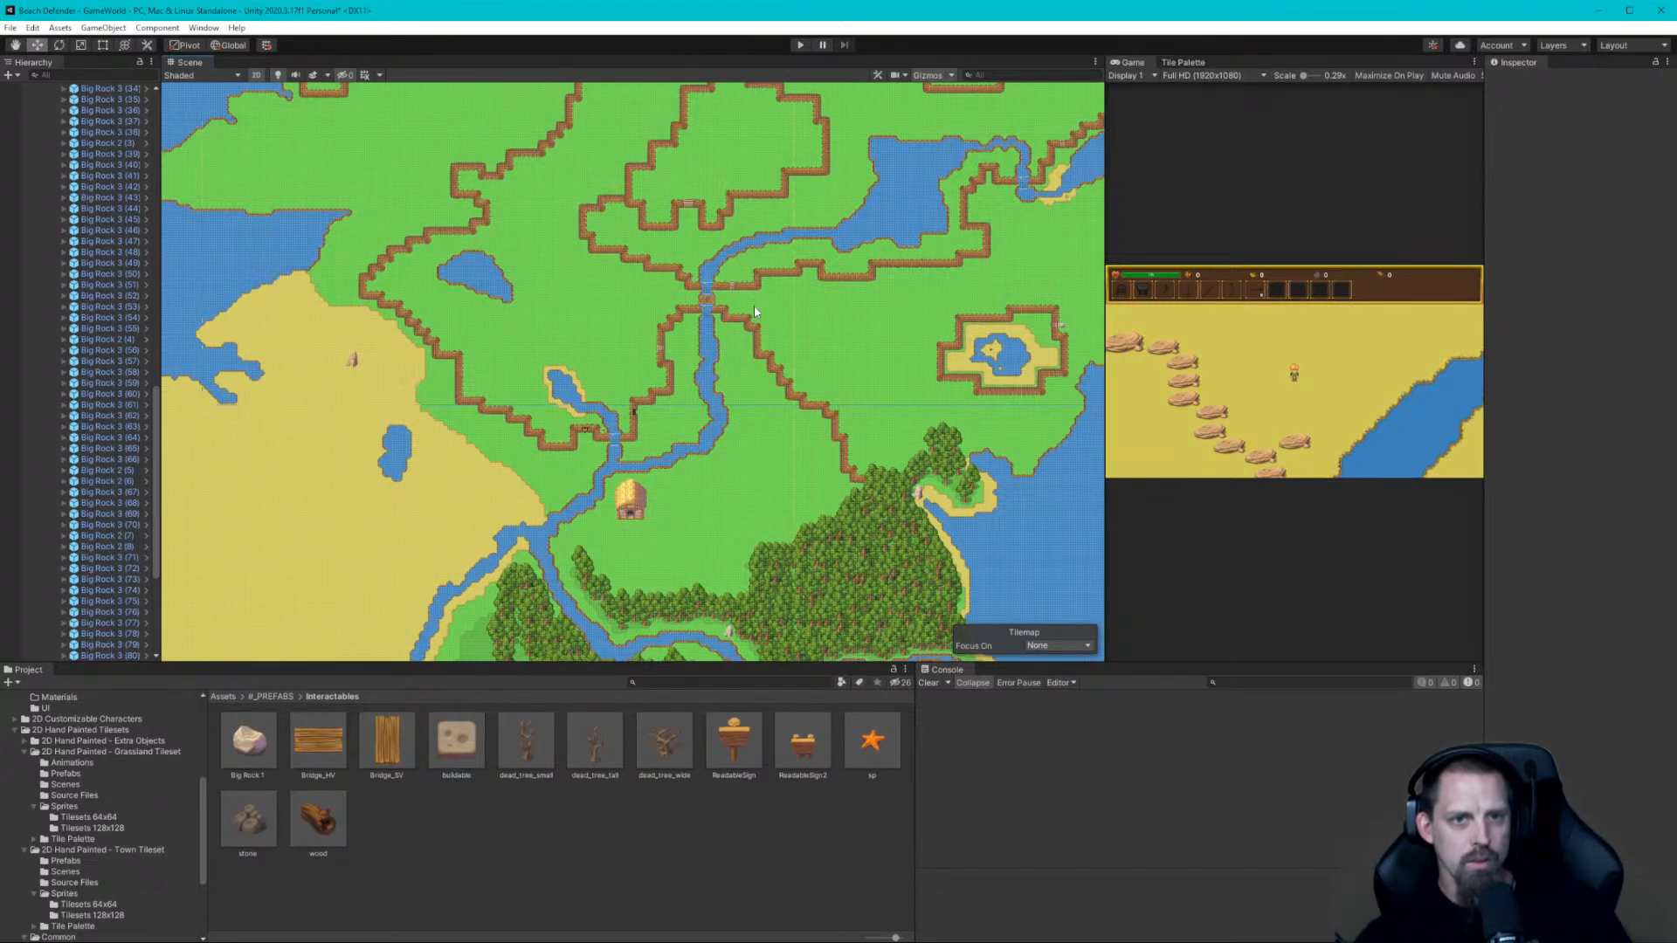
{"action": "middle_click_drag", "start_coordinate": [892, 464], "coordinate": [905, 262]}
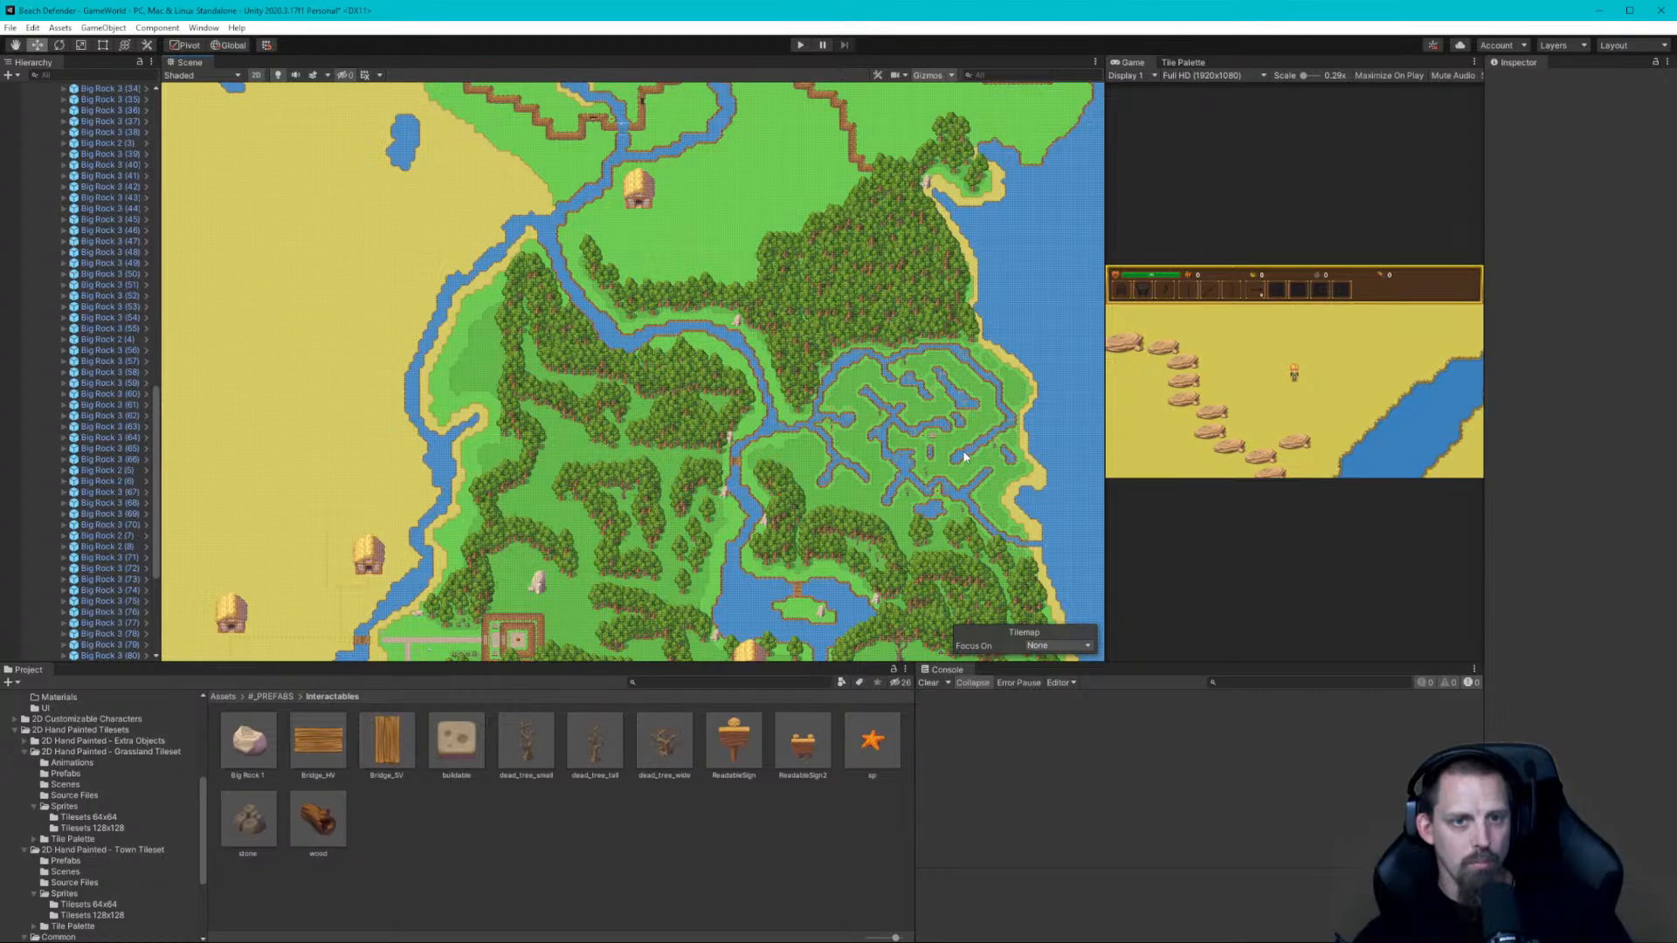
{"action": "middle_click_drag", "start_coordinate": [743, 463], "coordinate": [780, 288]}
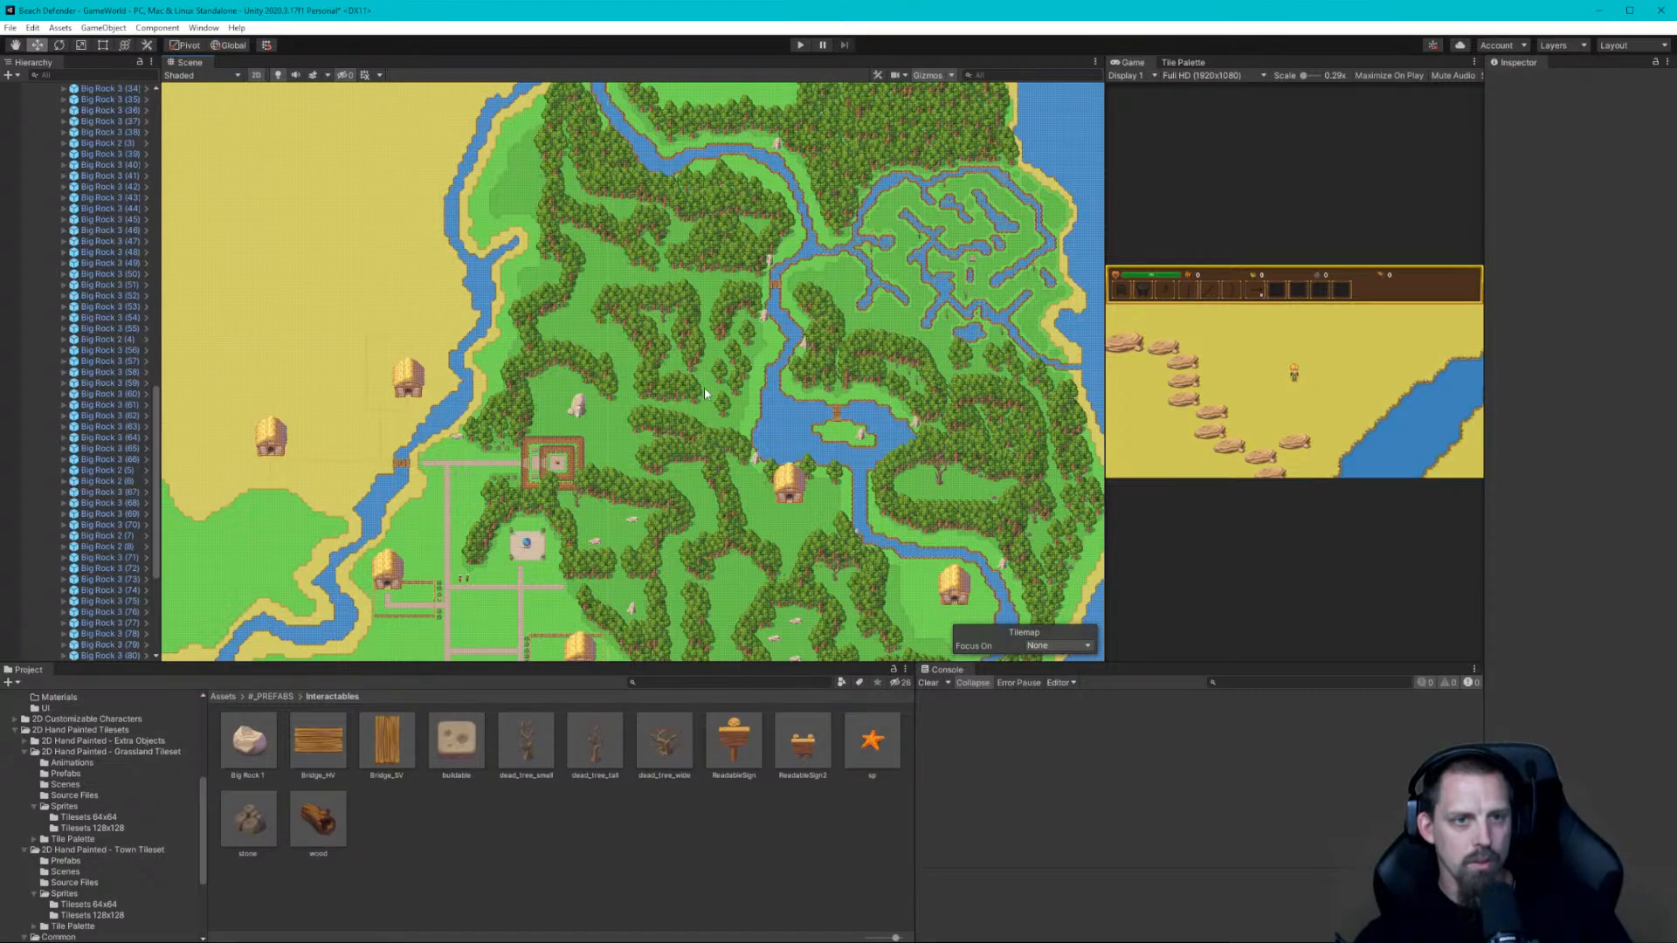
{"action": "middle_click_drag", "start_coordinate": [704, 386], "coordinate": [815, 284]}
{"action": "middle_click_drag", "start_coordinate": [763, 233], "coordinate": [814, 427]}
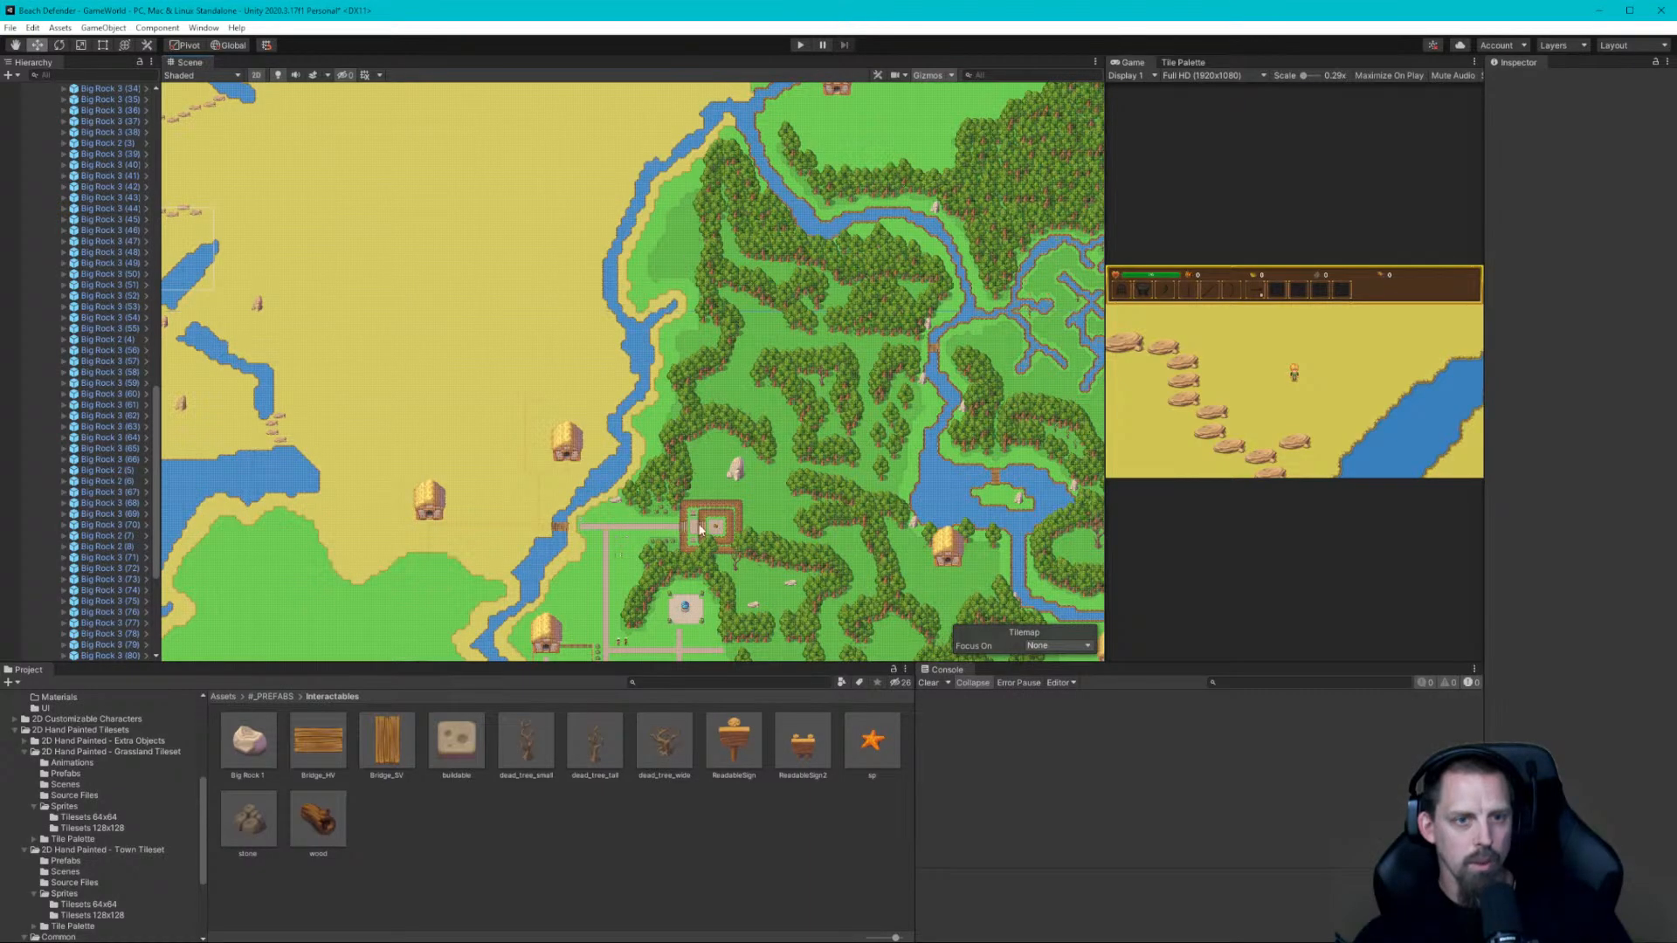
{"action": "middle_click_drag", "start_coordinate": [832, 413], "coordinate": [718, 486]}
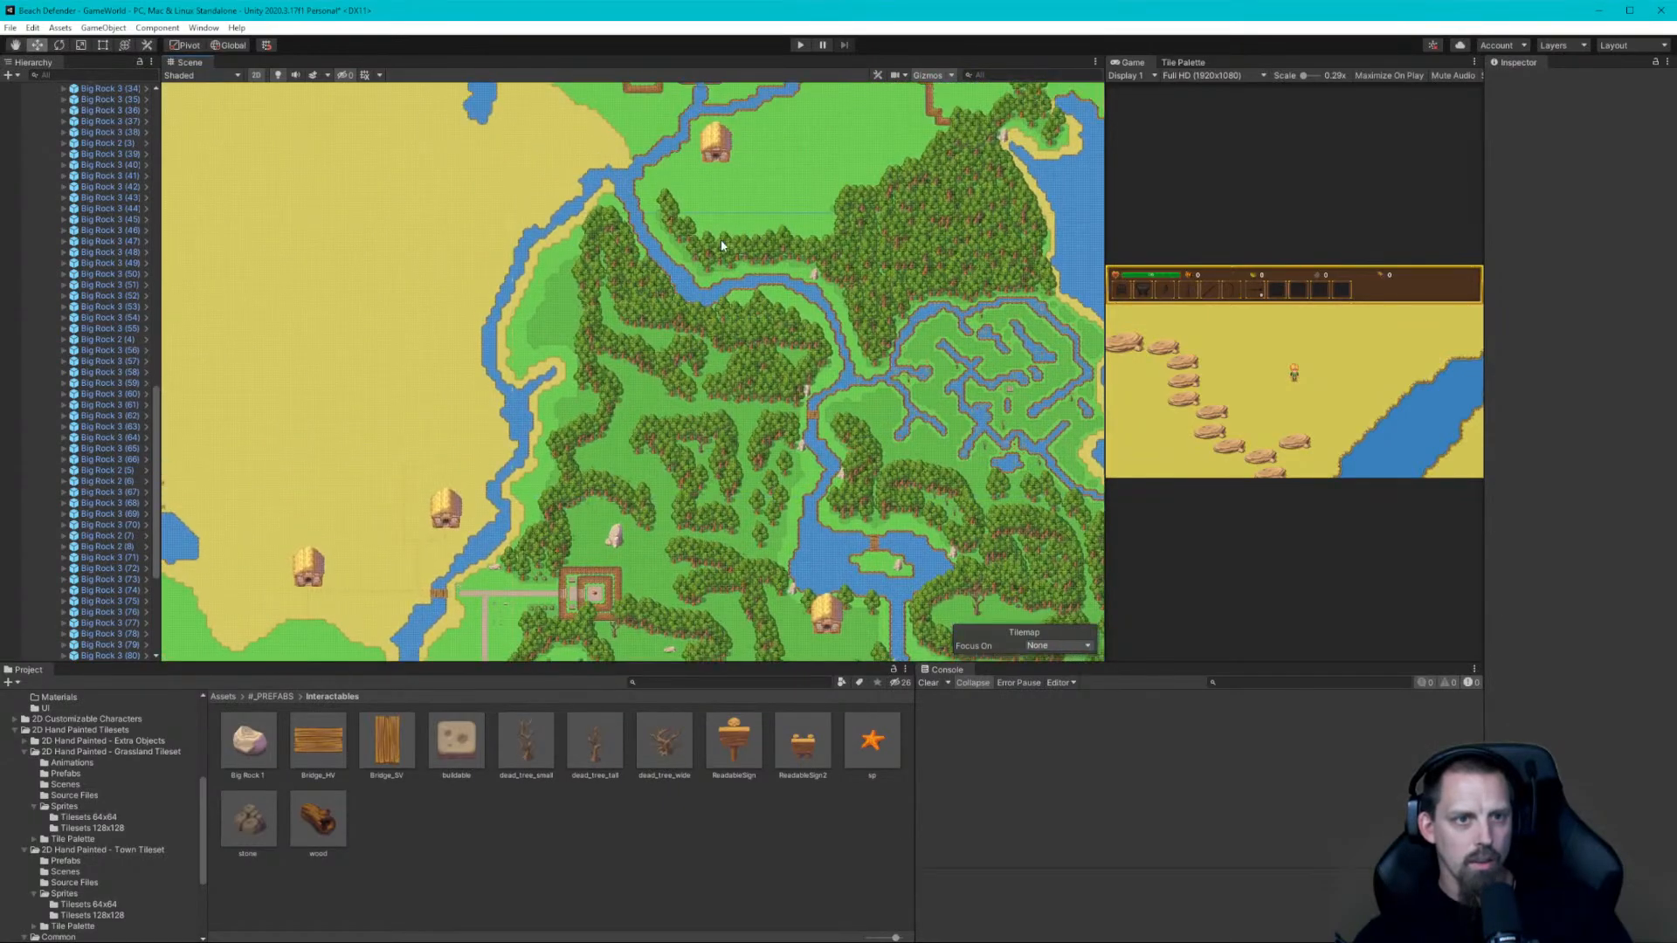
Review the border from the northern cliffs along the desert's eastern river down to the village bridge
{"action": "middle_click_drag", "start_coordinate": [721, 239], "coordinate": [782, 441]}
{"action": "middle_click_drag", "start_coordinate": [755, 321], "coordinate": [760, 463]}
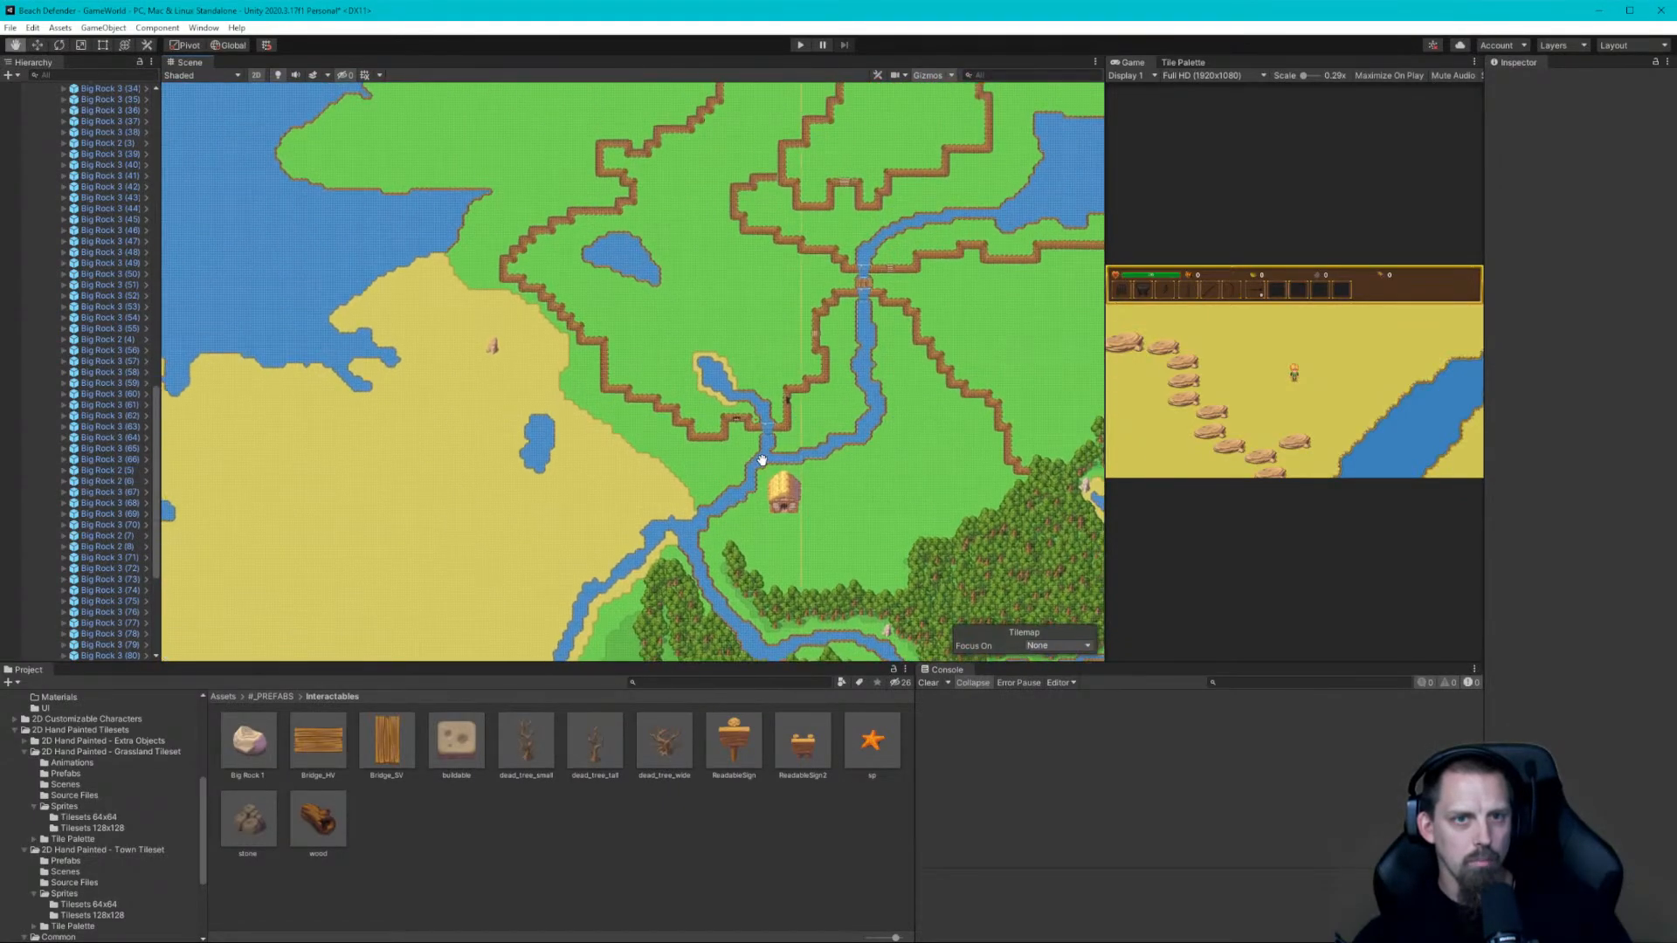
{"action": "middle_click_drag", "start_coordinate": [778, 266], "coordinate": [771, 452]}
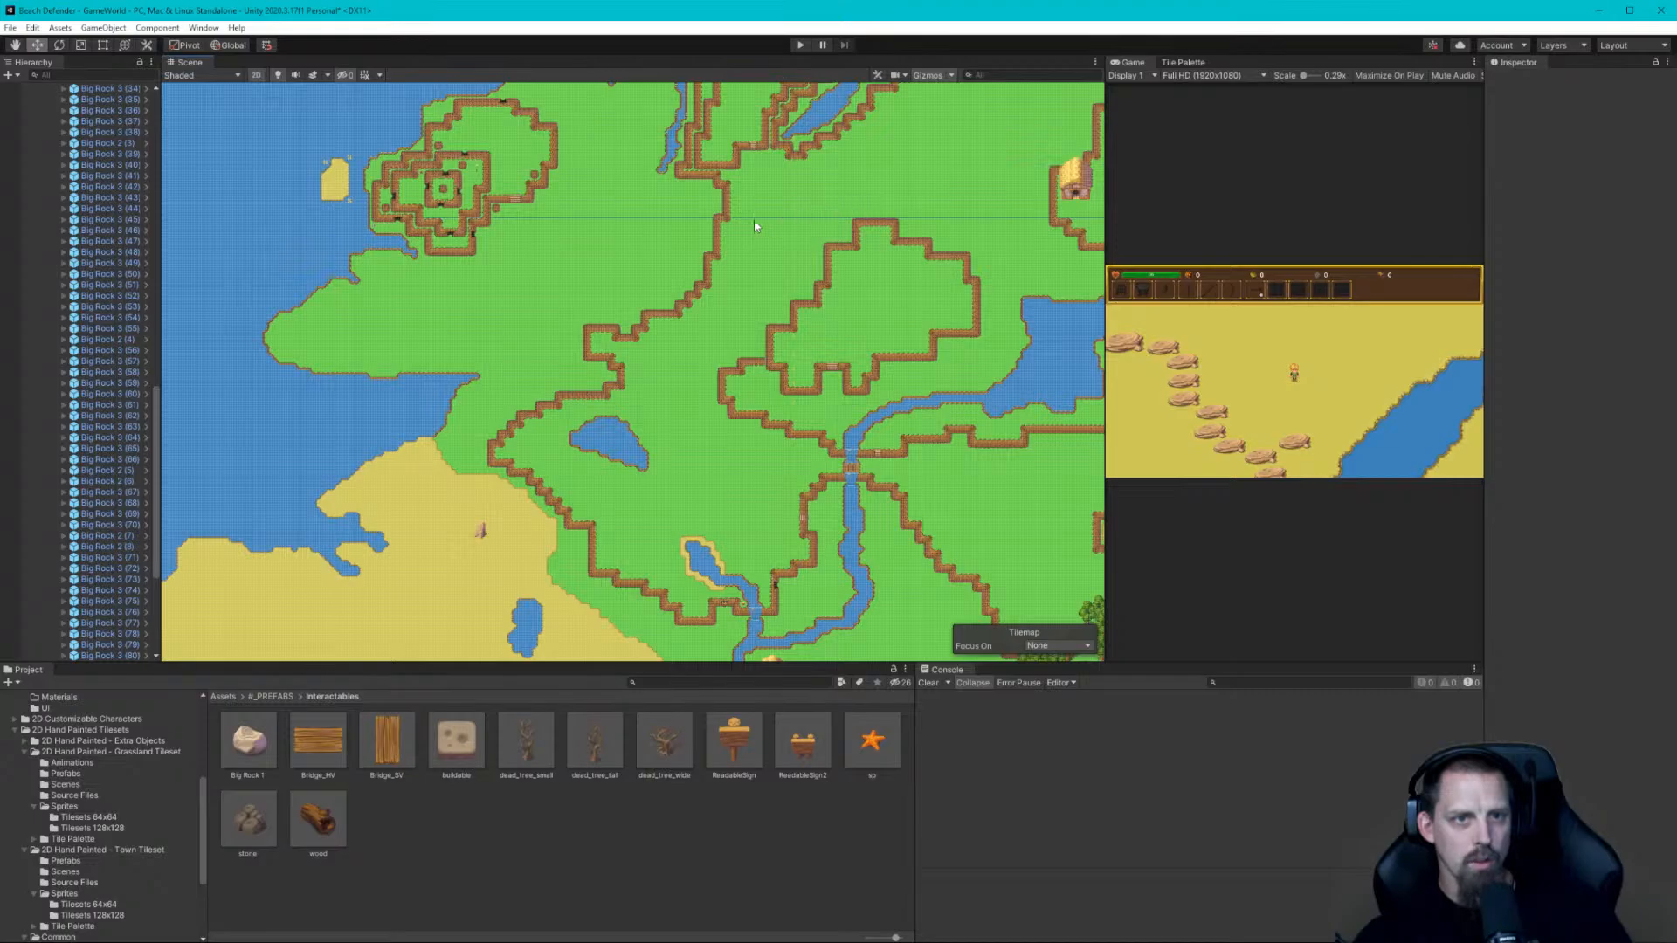
{"action": "middle_click_drag", "start_coordinate": [491, 414], "coordinate": [617, 127]}
{"action": "middle_click_drag", "start_coordinate": [557, 446], "coordinate": [602, 226]}
{"action": "scroll", "coordinate": [616, 417], "scroll_direction": "down", "scroll_amount": 2}
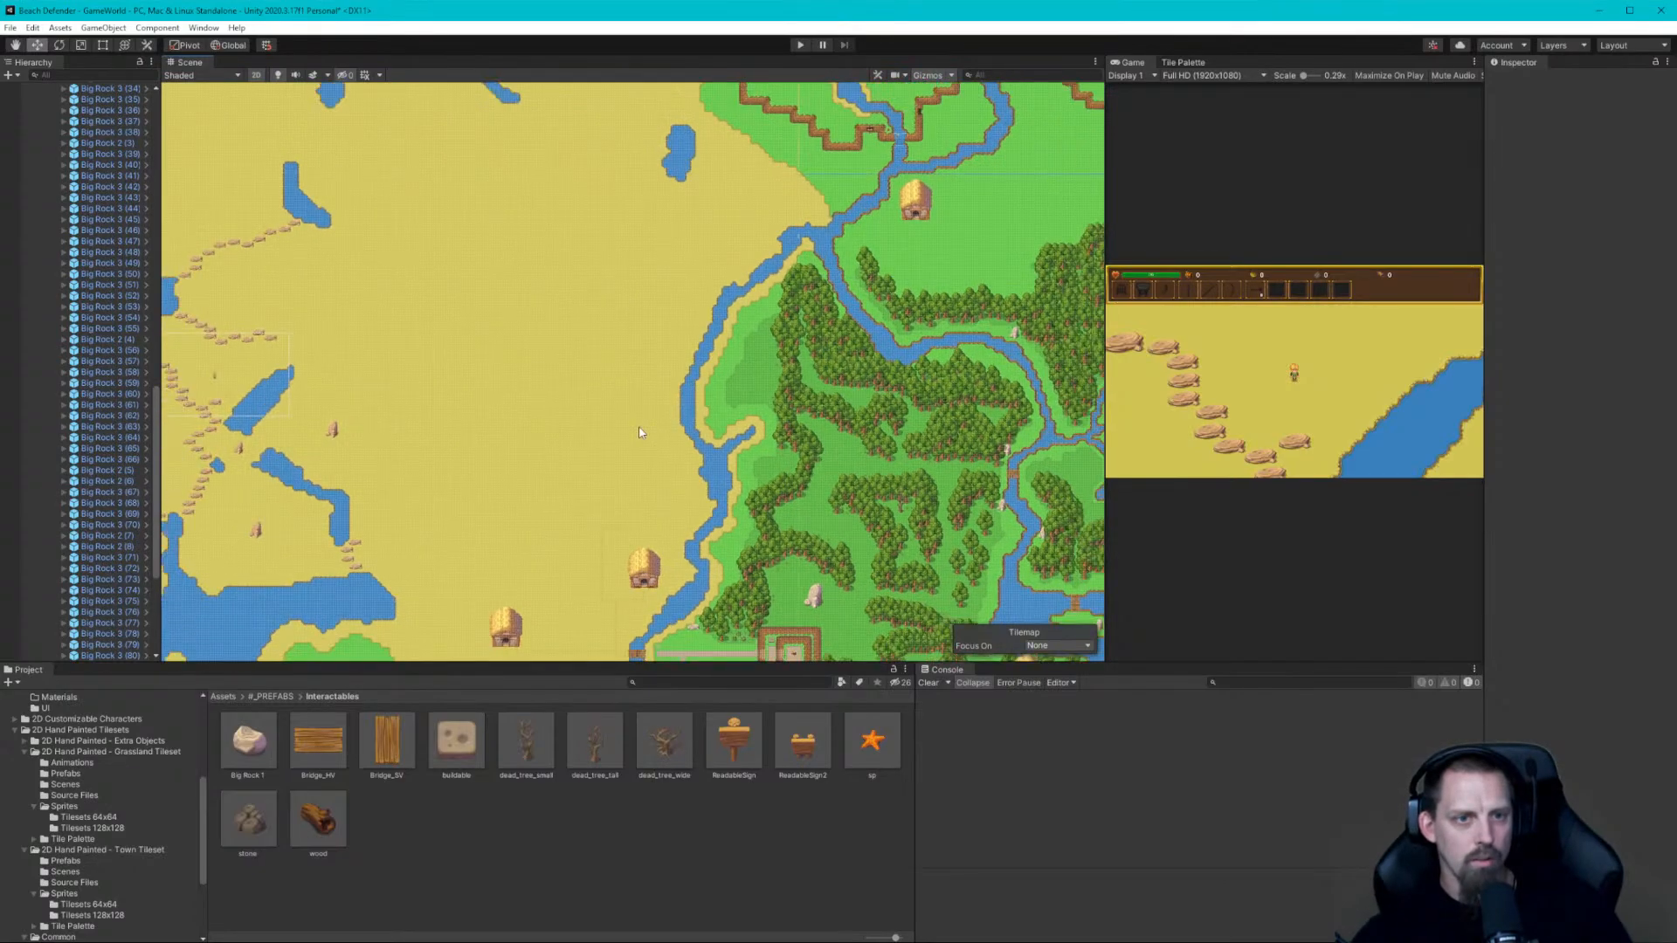
{"action": "middle_click_drag", "start_coordinate": [628, 455], "coordinate": [633, 270]}
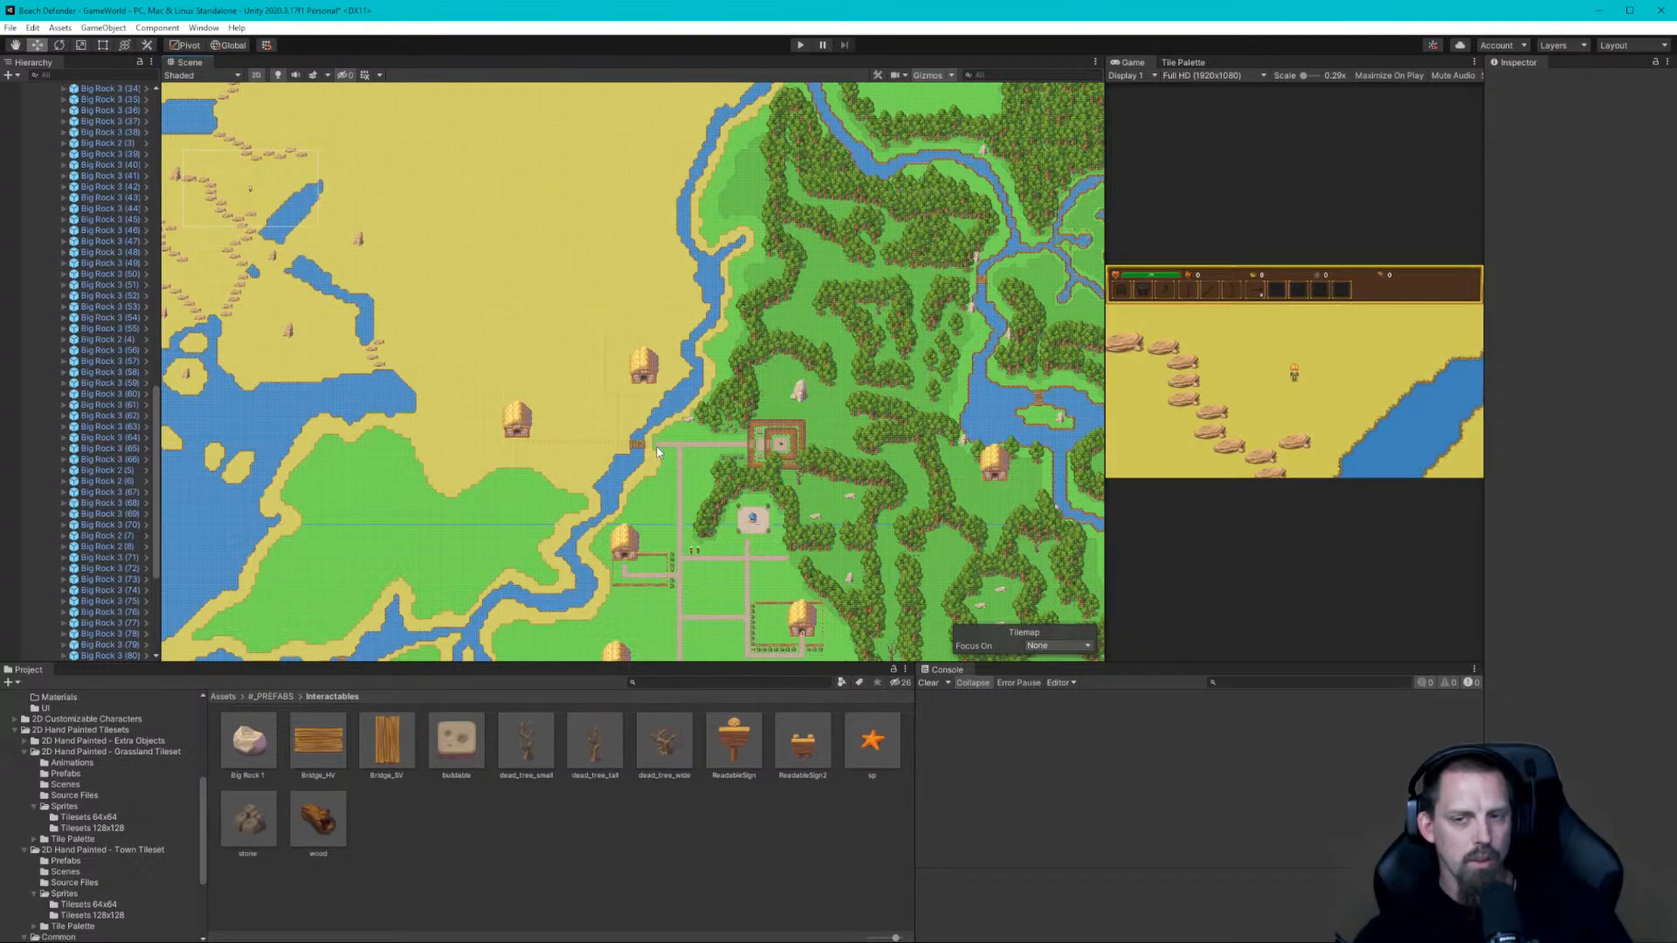
{"action": "middle_click_drag", "start_coordinate": [677, 240], "coordinate": [594, 432]}
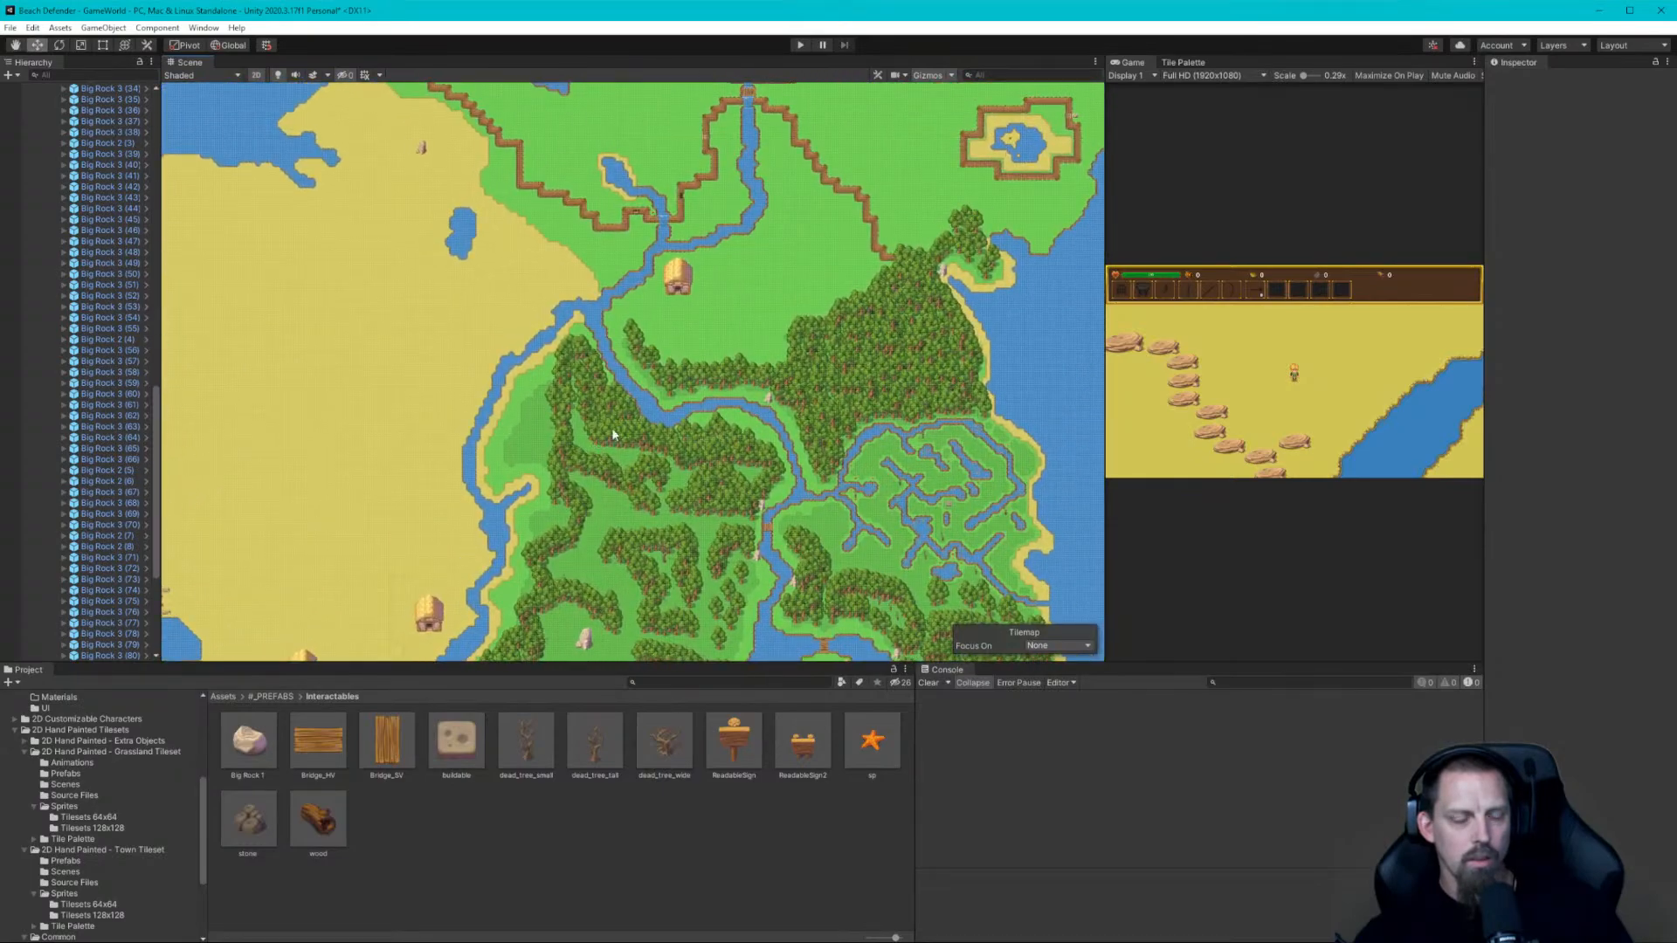
Survey the whole island map to compare the desert with the forest, village, delta and northern grassland
{"action": "scroll", "coordinate": [671, 363], "scroll_direction": "down", "scroll_amount": 4}
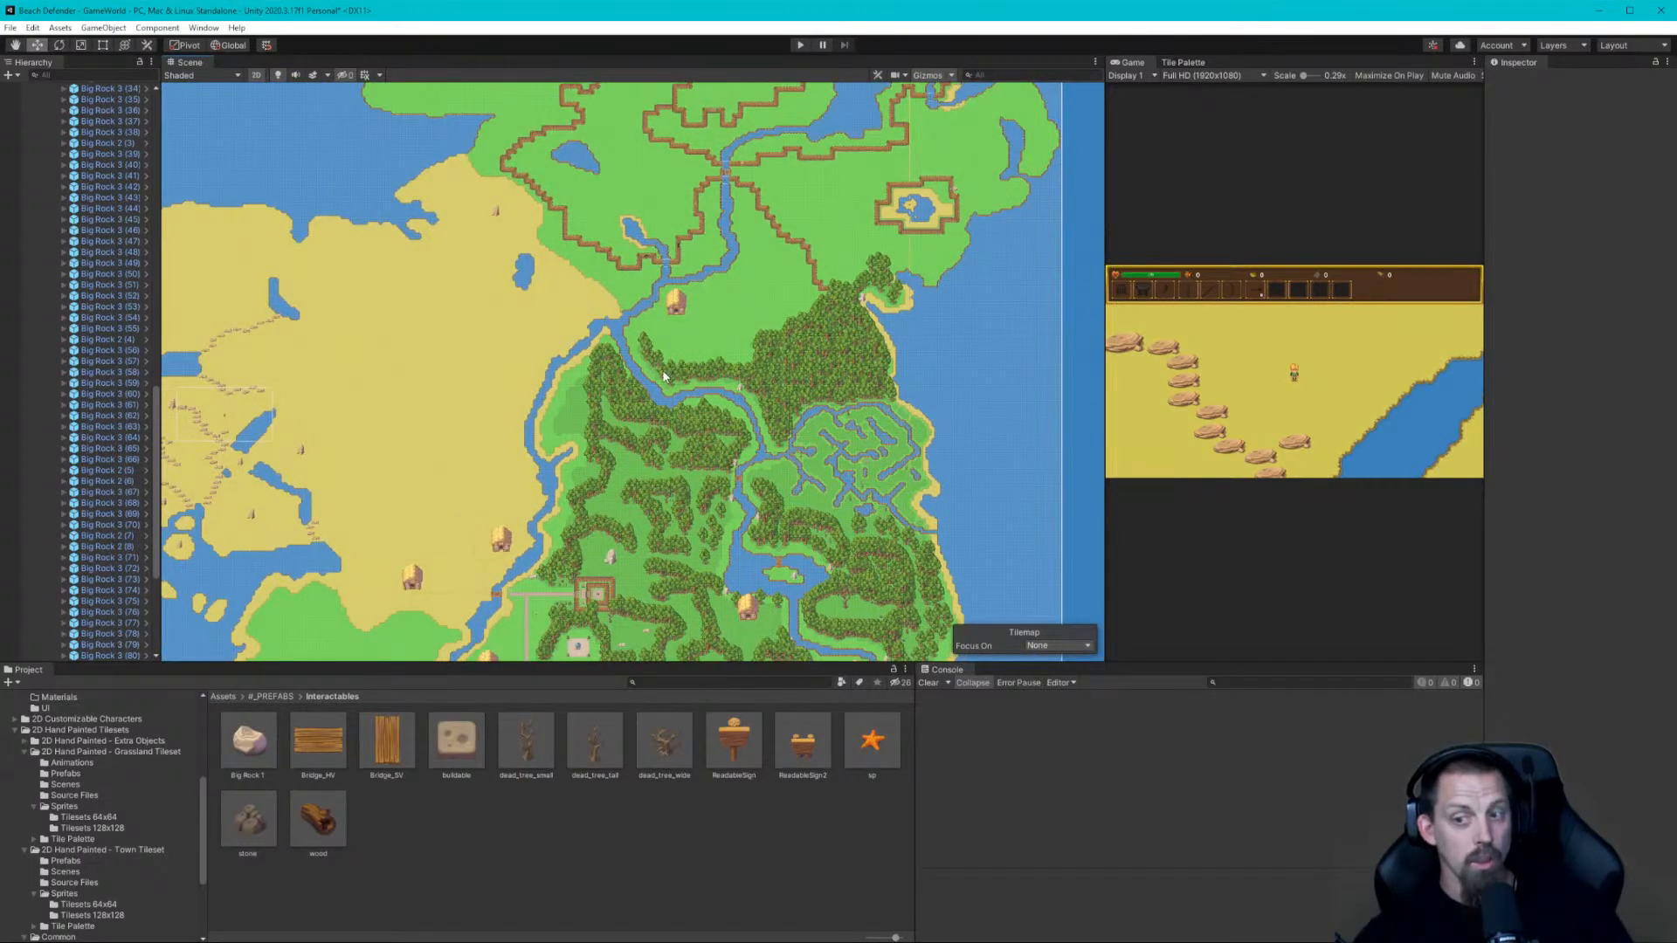
{"action": "middle_click_drag", "start_coordinate": [650, 415], "coordinate": [704, 401]}
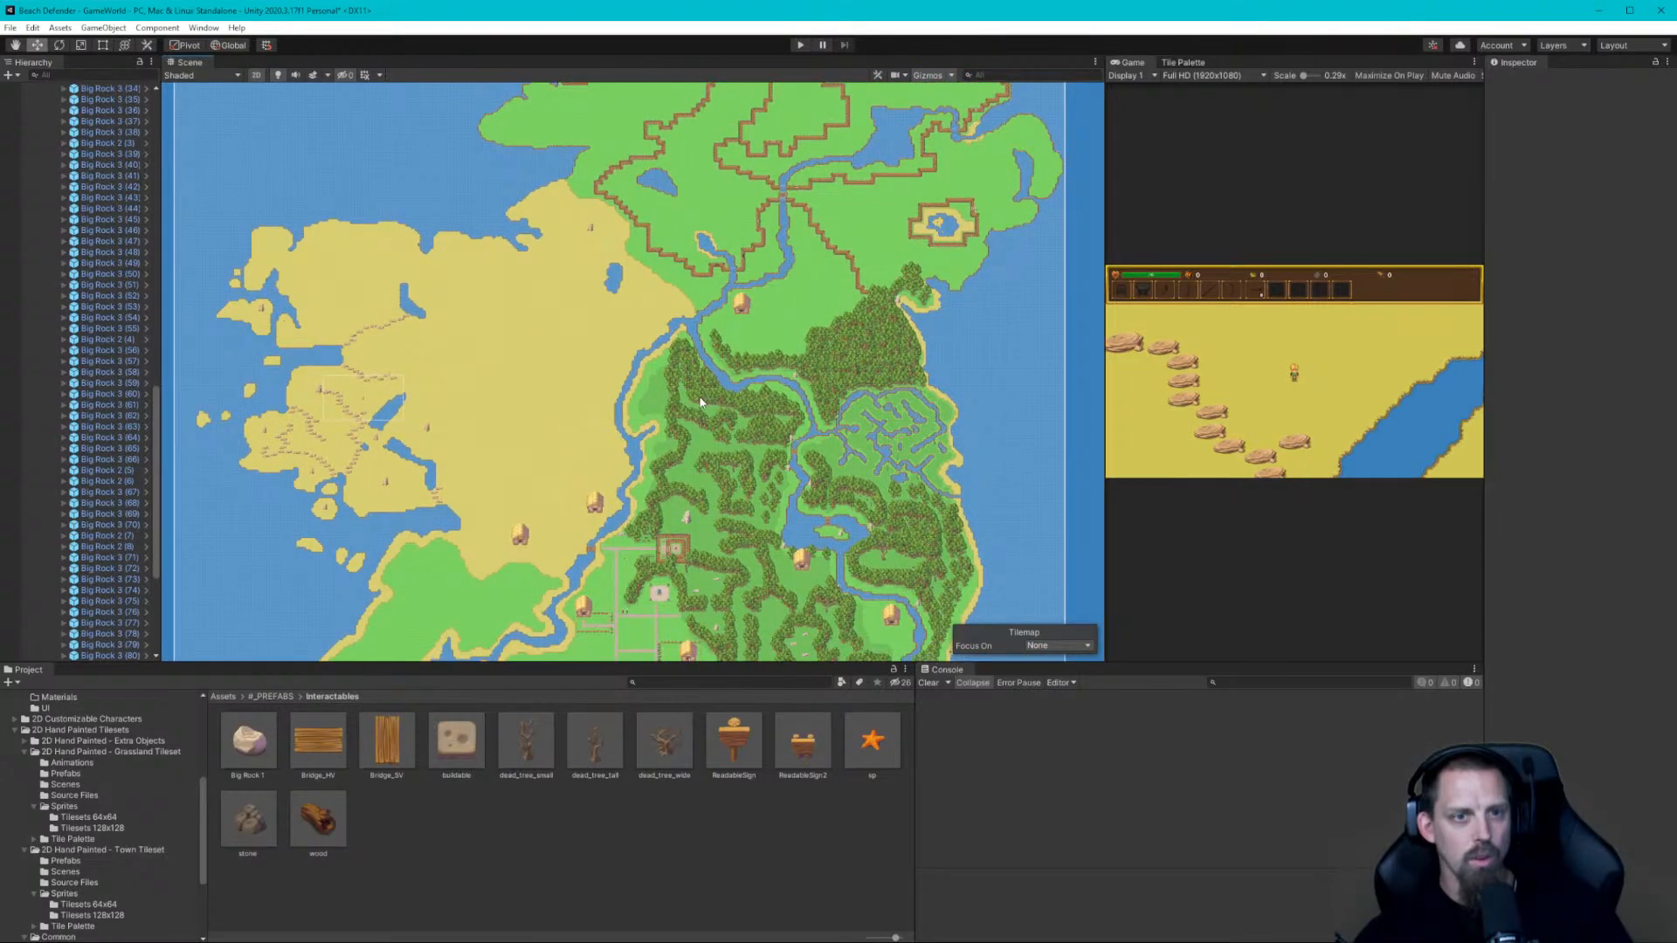
{"action": "scroll", "coordinate": [732, 349], "scroll_direction": "down", "scroll_amount": 3}
{"action": "scroll", "coordinate": [732, 349], "scroll_direction": "up", "scroll_amount": 1}
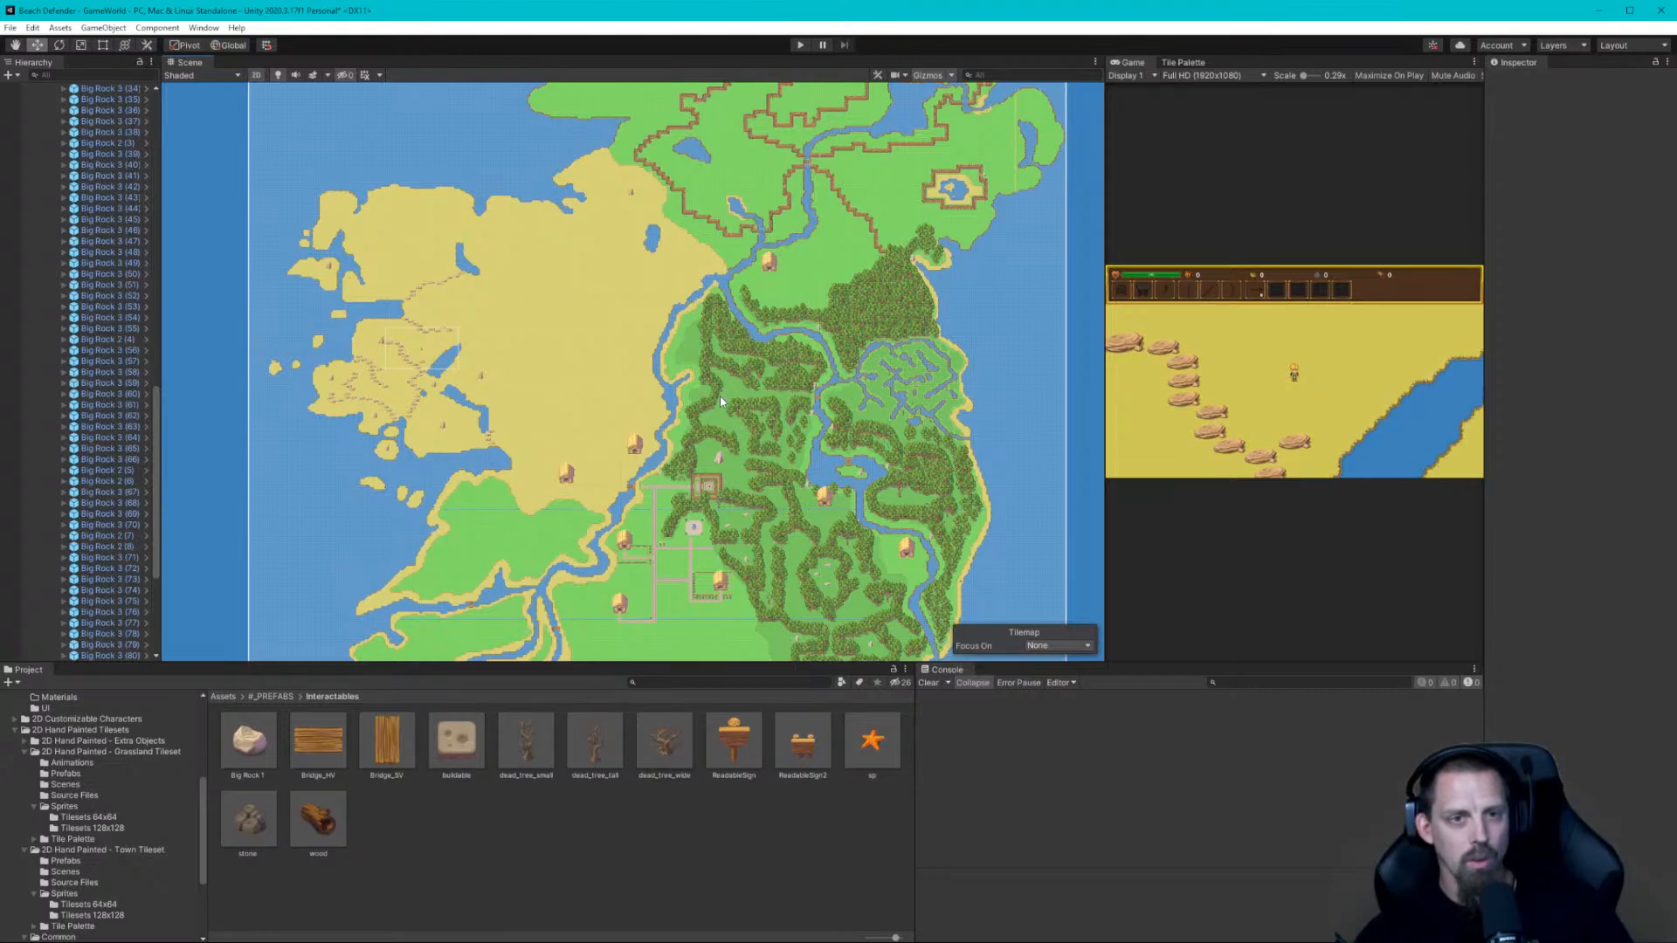
{"action": "middle_click_drag", "start_coordinate": [741, 476], "coordinate": [806, 360]}
{"action": "scroll", "coordinate": [790, 411], "scroll_direction": "up", "scroll_amount": 1}
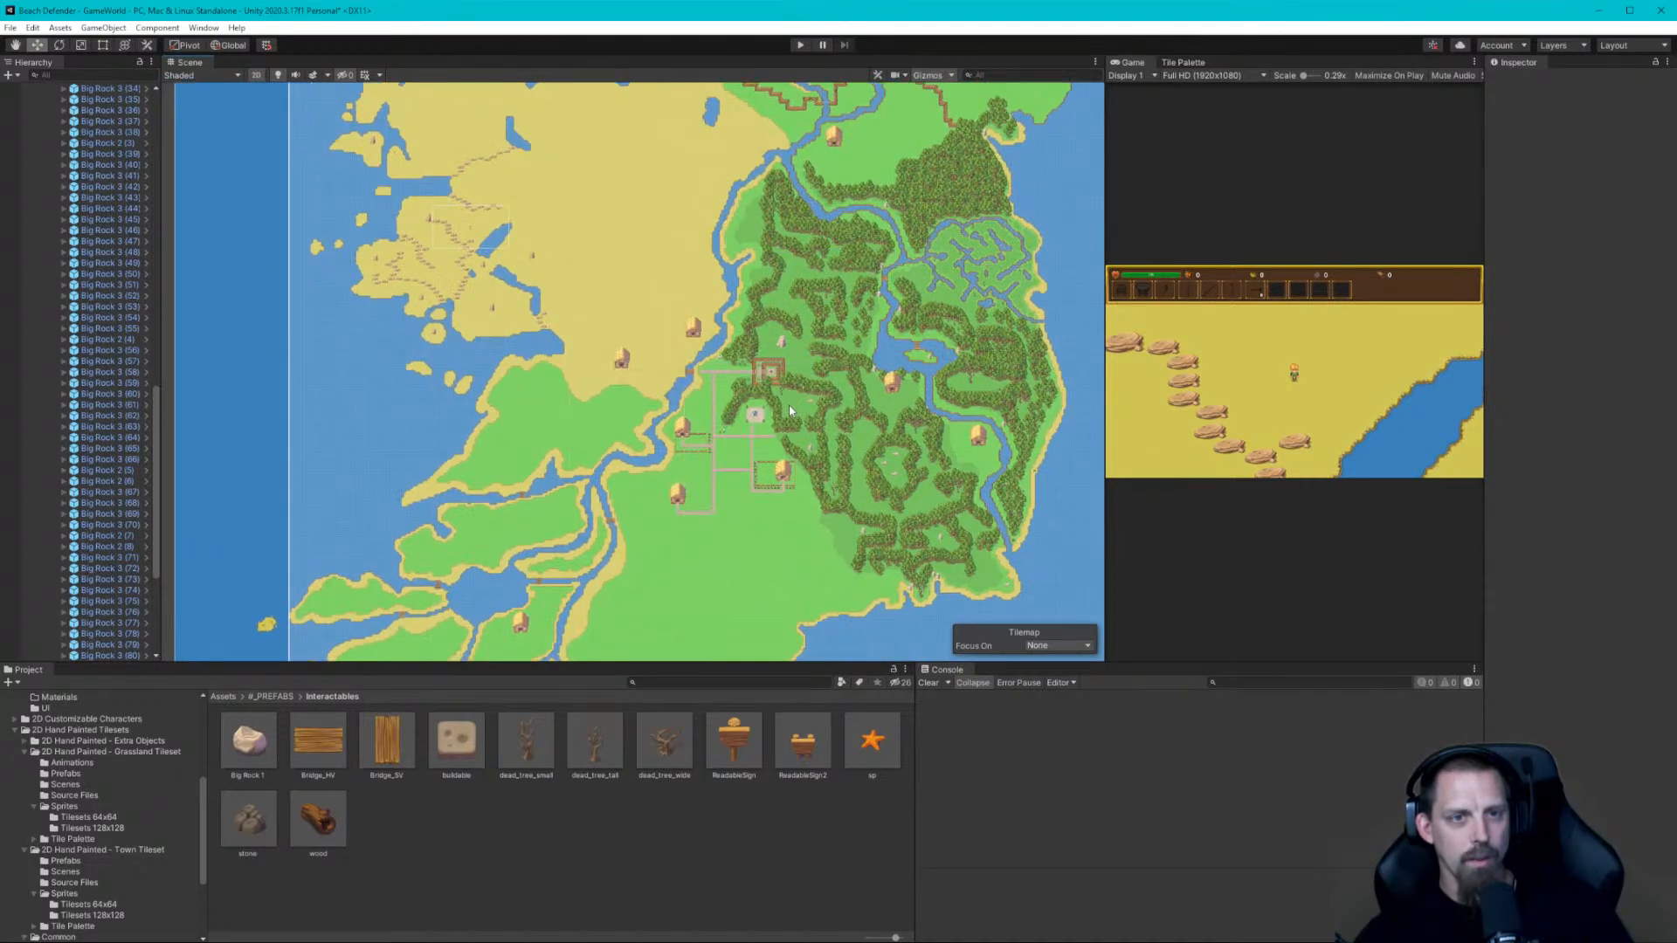
{"action": "scroll", "coordinate": [790, 410], "scroll_direction": "down", "scroll_amount": 2}
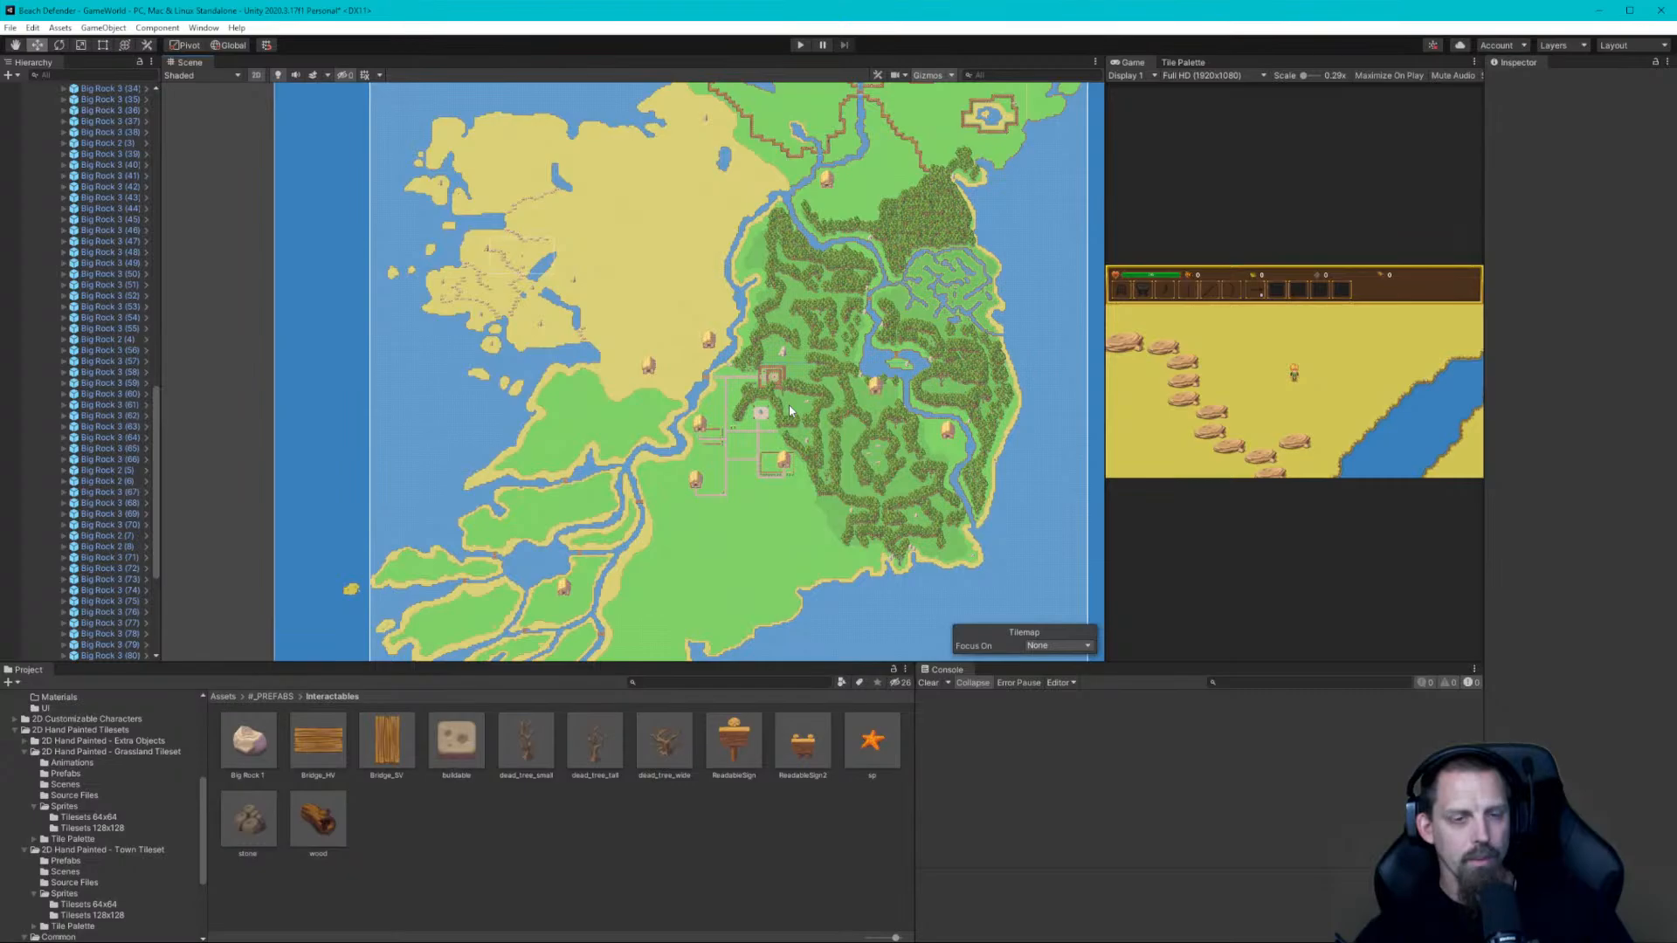
{"action": "middle_click_drag", "start_coordinate": [789, 405], "coordinate": [802, 440]}
{"action": "key", "text": "w"}
{"action": "scroll", "coordinate": [802, 440], "scroll_direction": "down", "scroll_amount": 4}
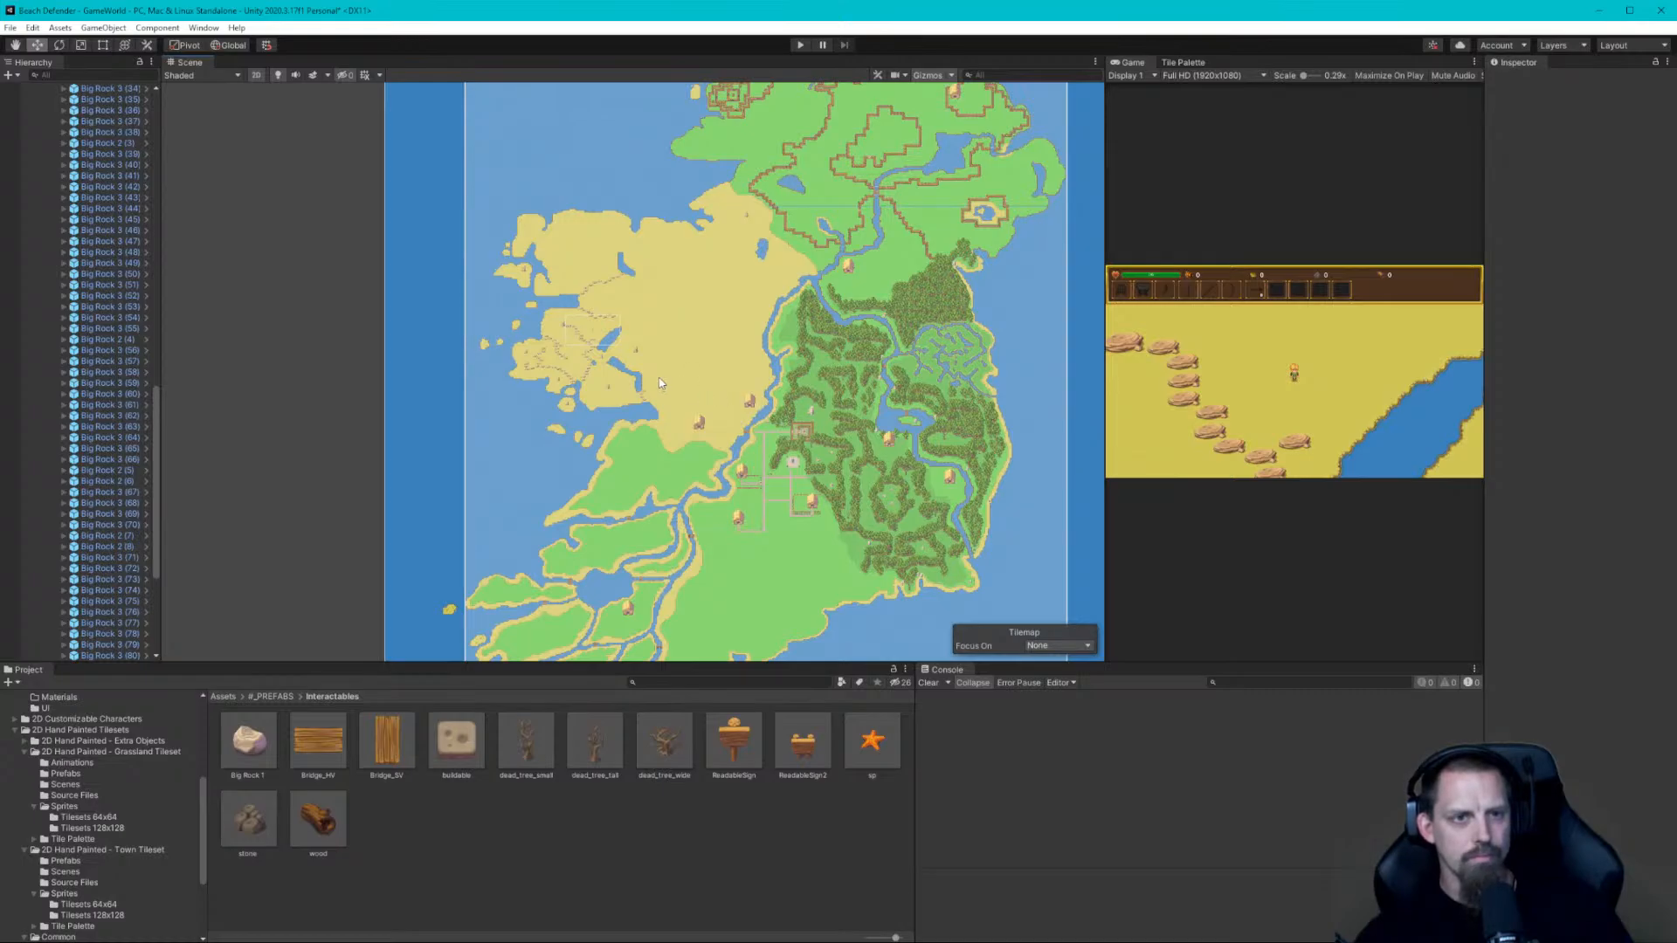
Examine the desert region's rock rows, small lakes and the open sand between them and the eastern river
{"action": "scroll", "coordinate": [681, 352], "scroll_direction": "up", "scroll_amount": 1}
{"action": "scroll", "coordinate": [662, 327], "scroll_direction": "up", "scroll_amount": 10}
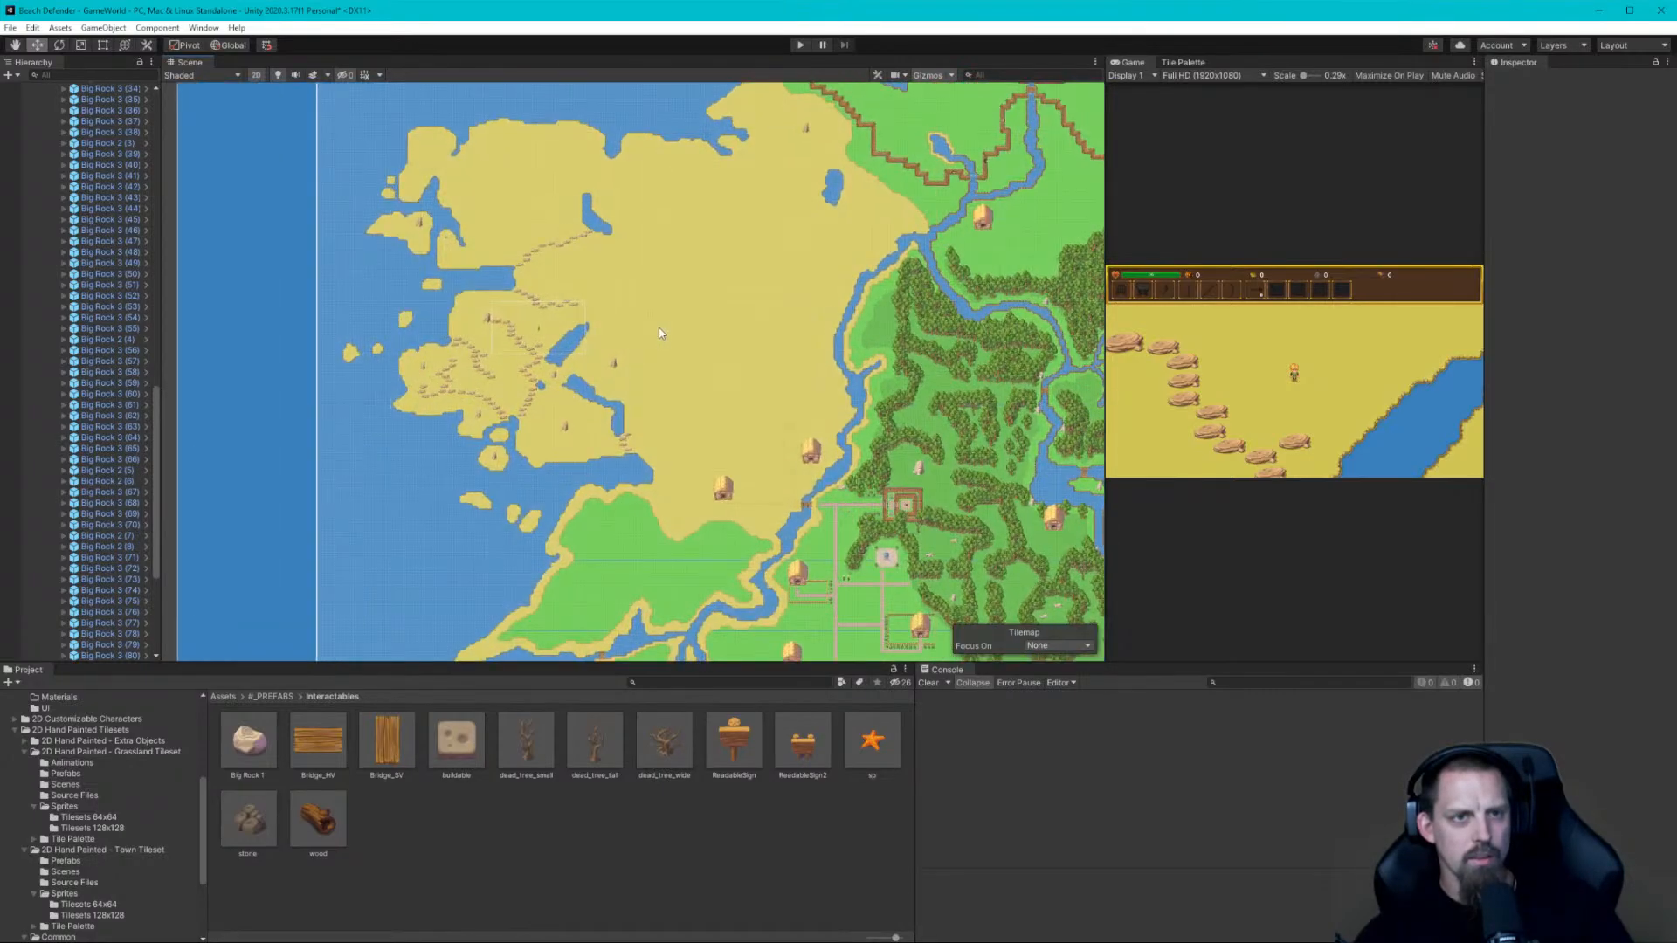
{"action": "middle_click_drag", "start_coordinate": [662, 327], "coordinate": [711, 382]}
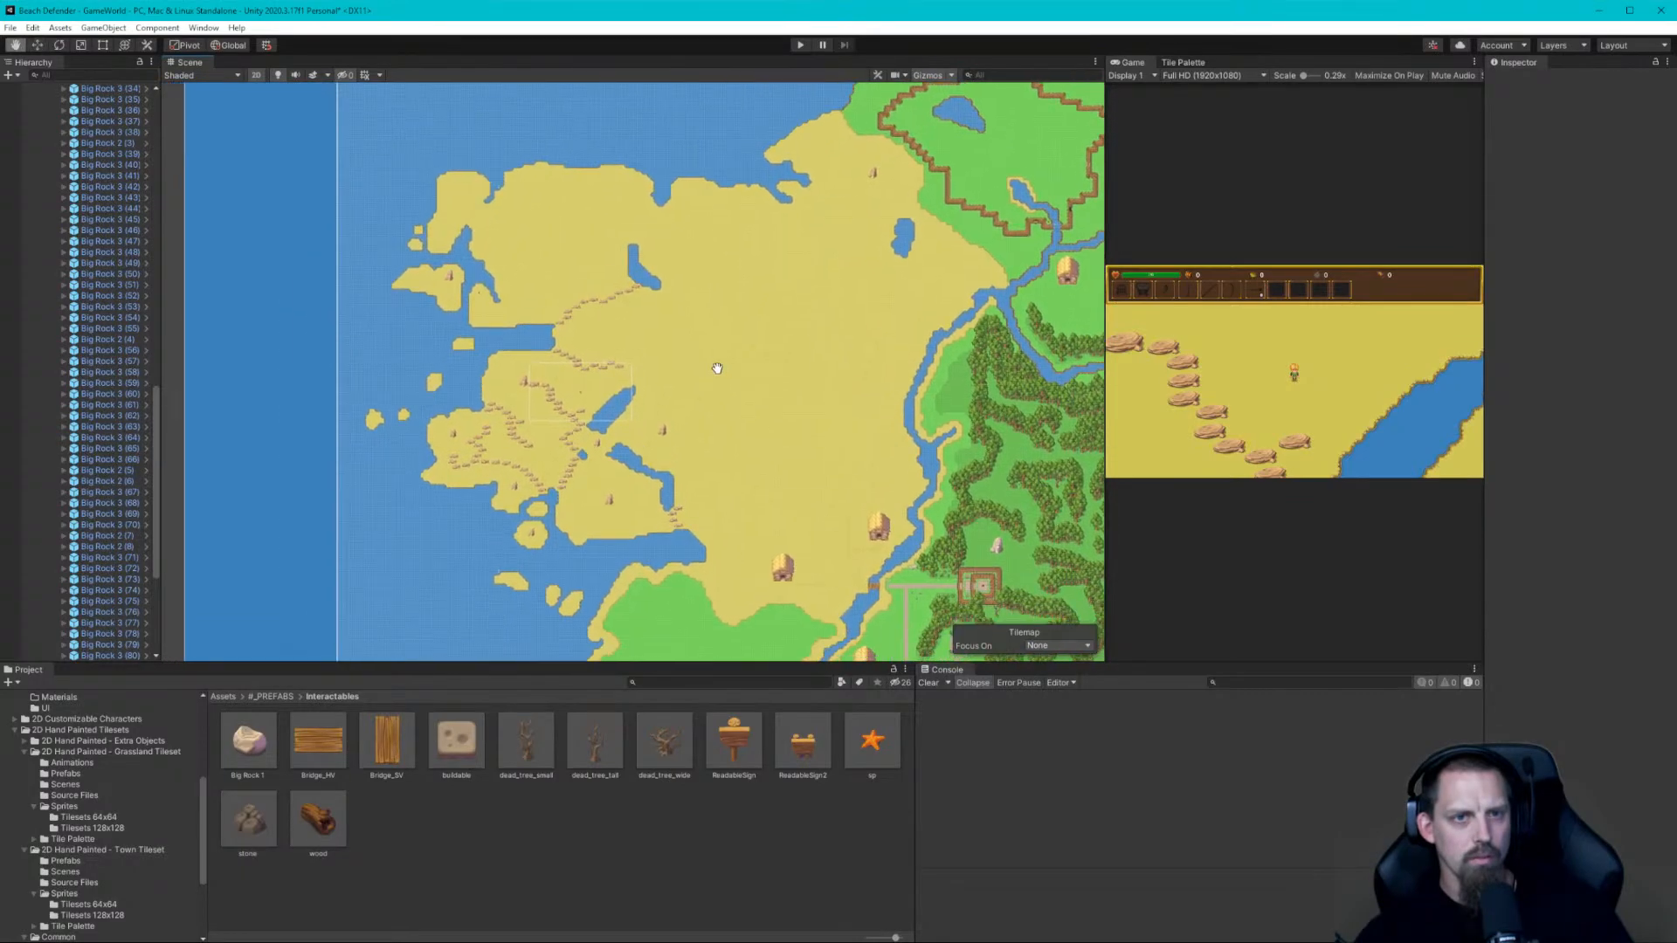
{"action": "scroll", "coordinate": [710, 380], "scroll_direction": "up", "scroll_amount": 3}
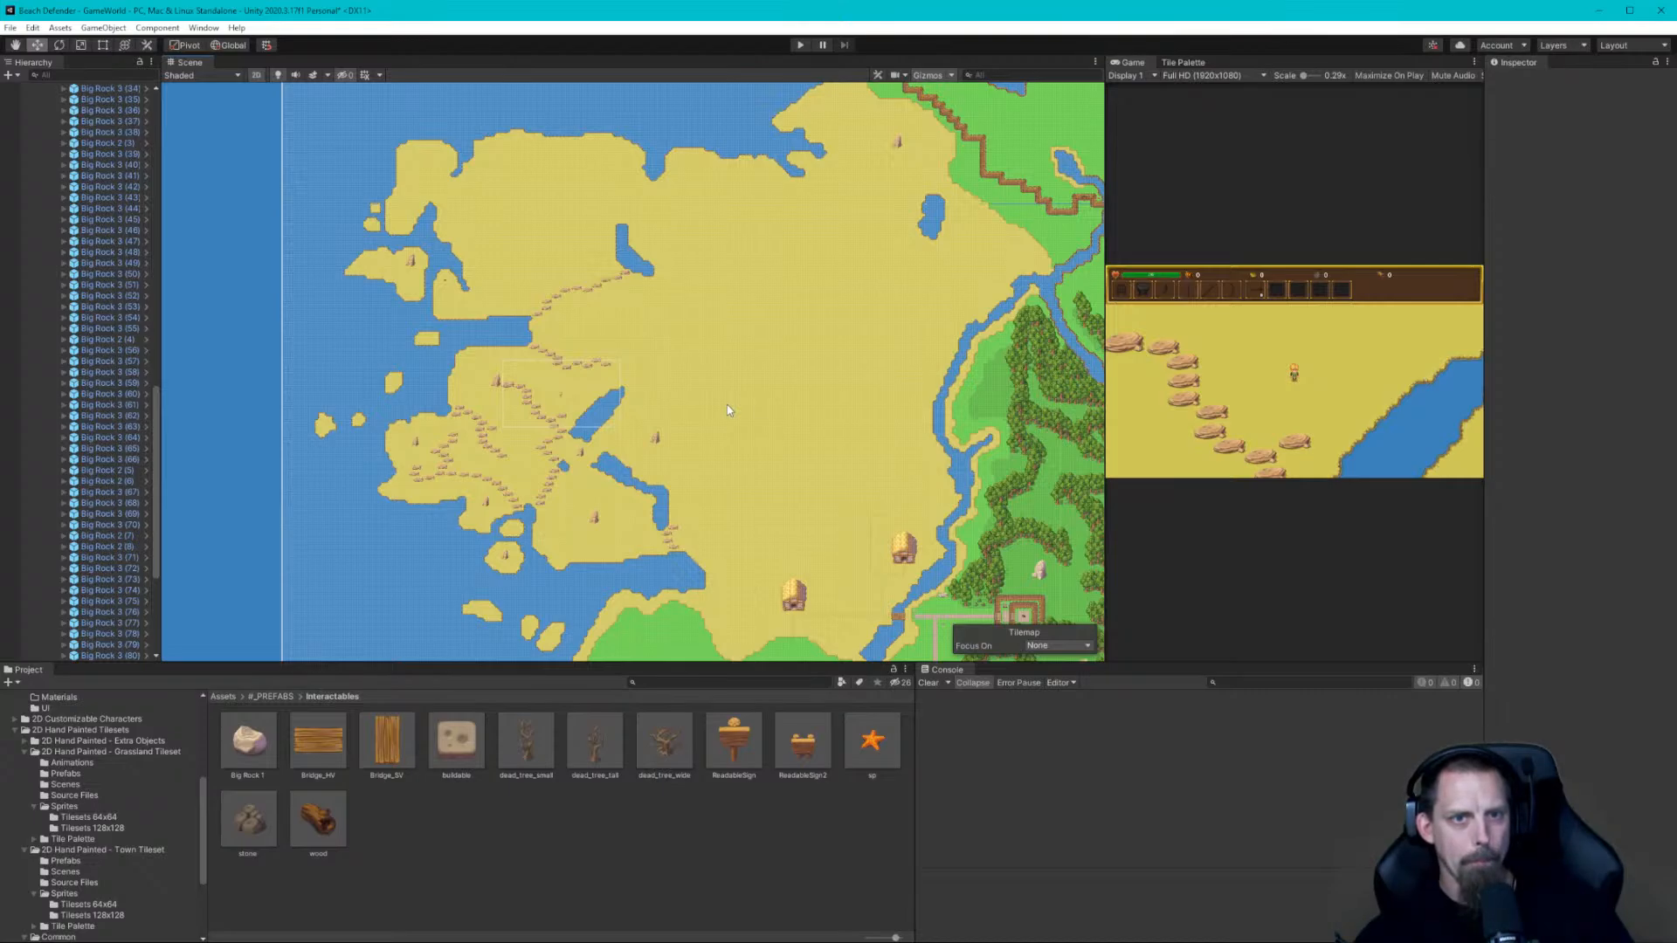
{"action": "middle_click_drag", "start_coordinate": [738, 398], "coordinate": [784, 352]}
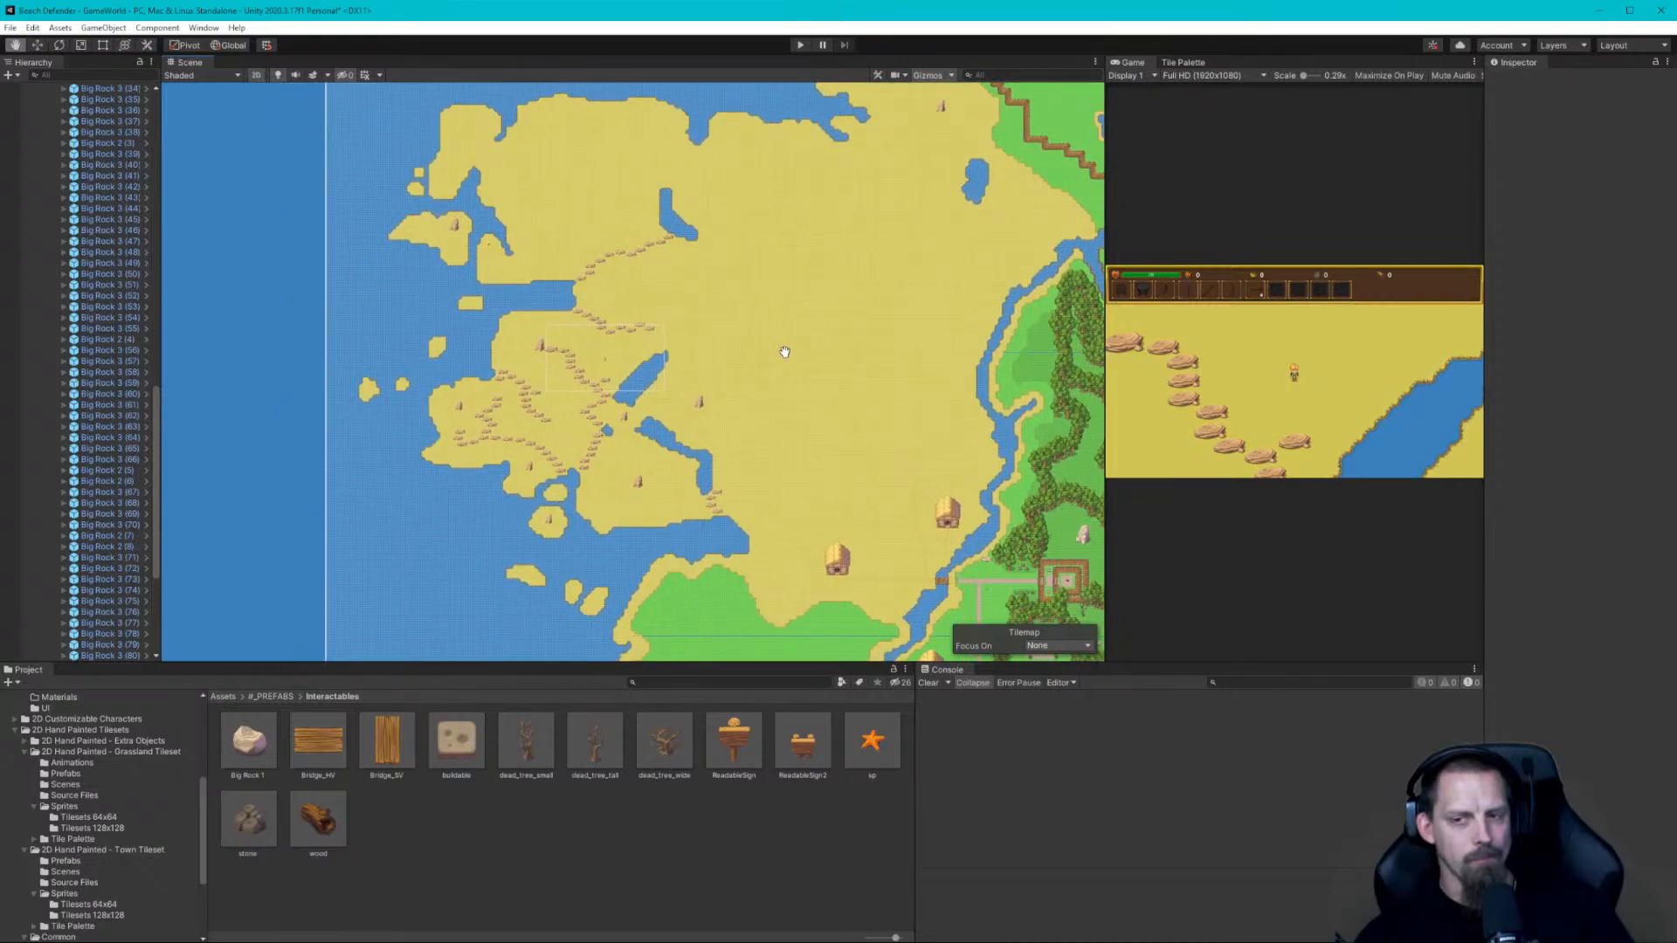
{"action": "scroll", "coordinate": [785, 352], "scroll_direction": "up", "scroll_amount": 1}
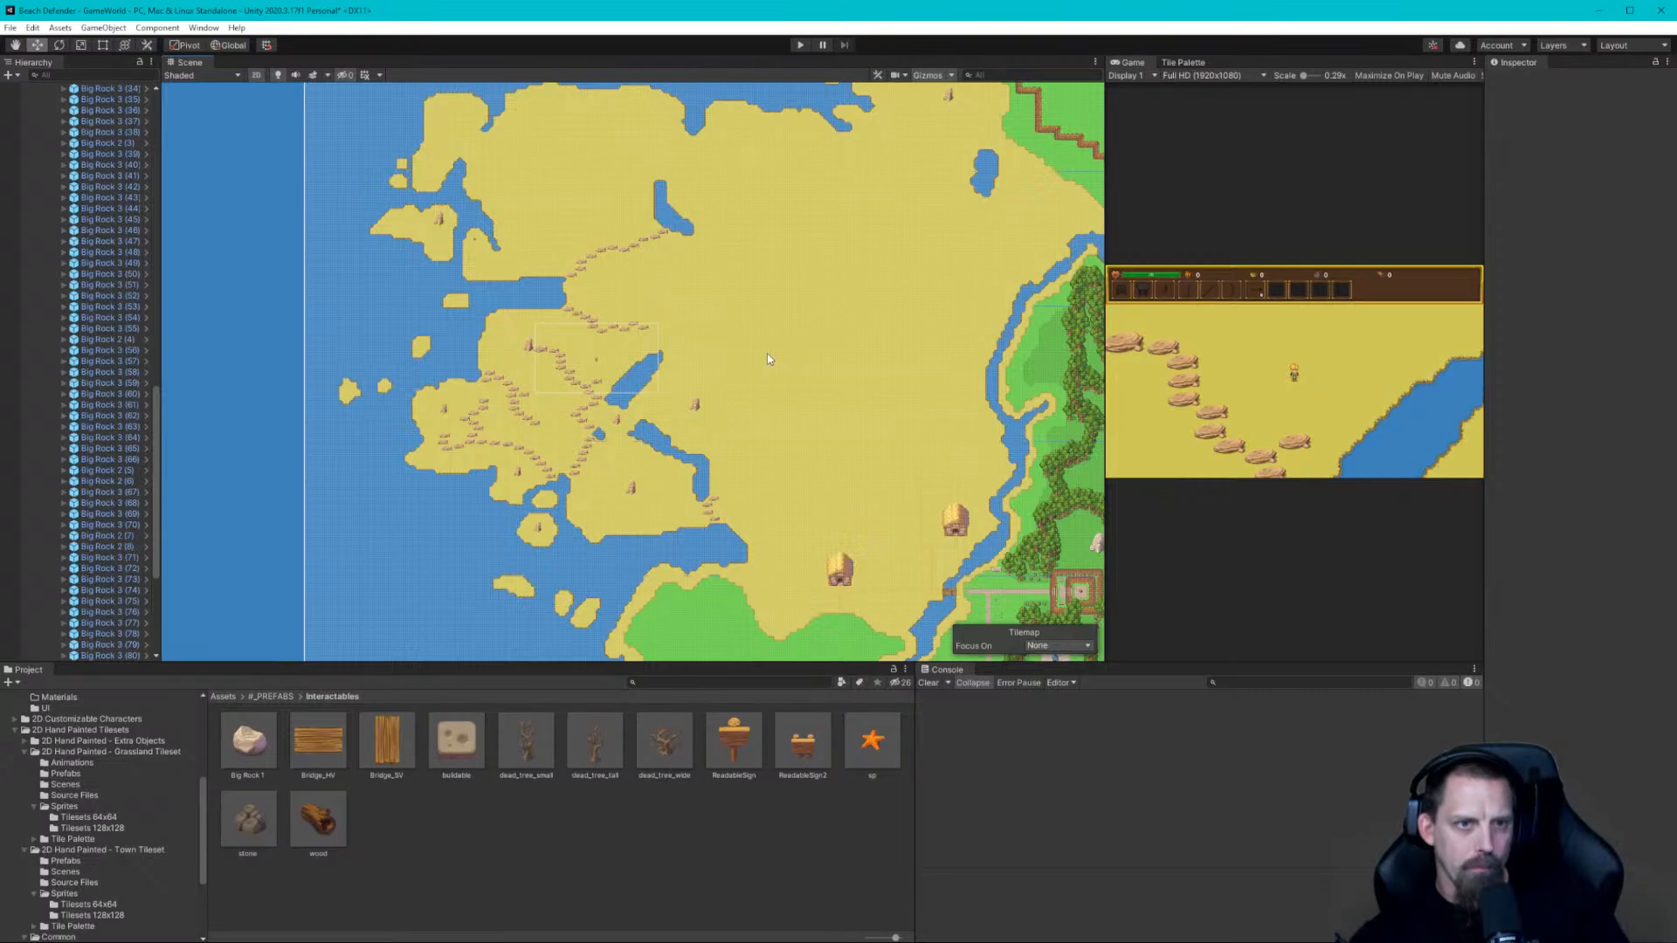
{"action": "middle_click_drag", "start_coordinate": [768, 360], "coordinate": [775, 418]}
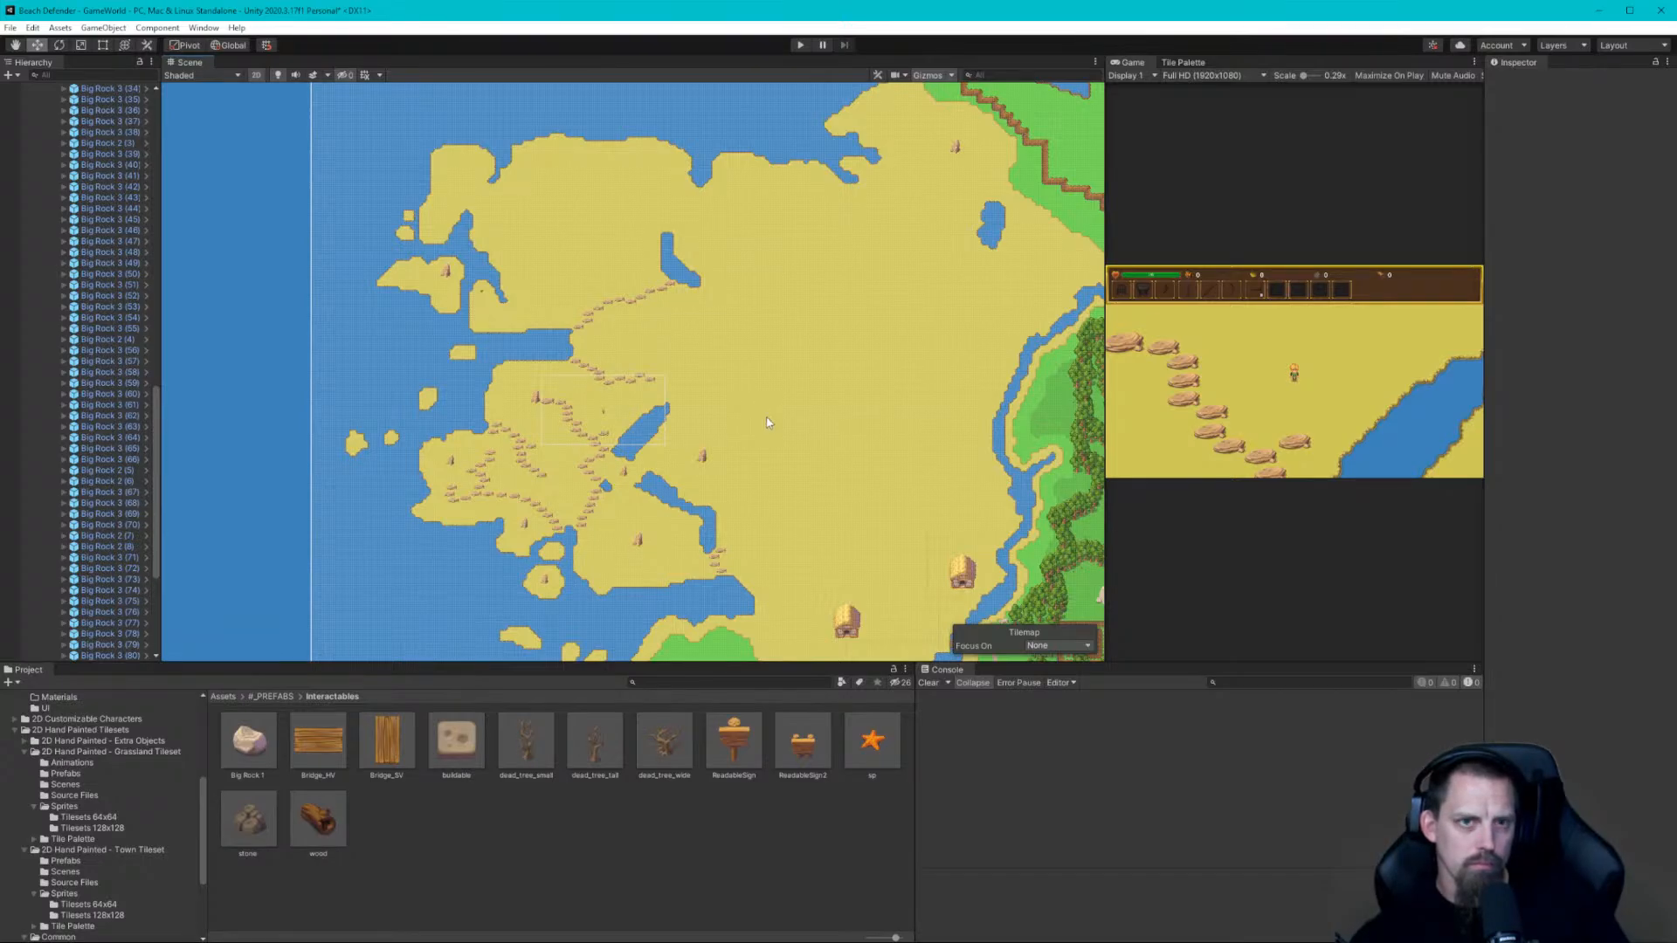
{"action": "middle_click_drag", "start_coordinate": [766, 417], "coordinate": [754, 403]}
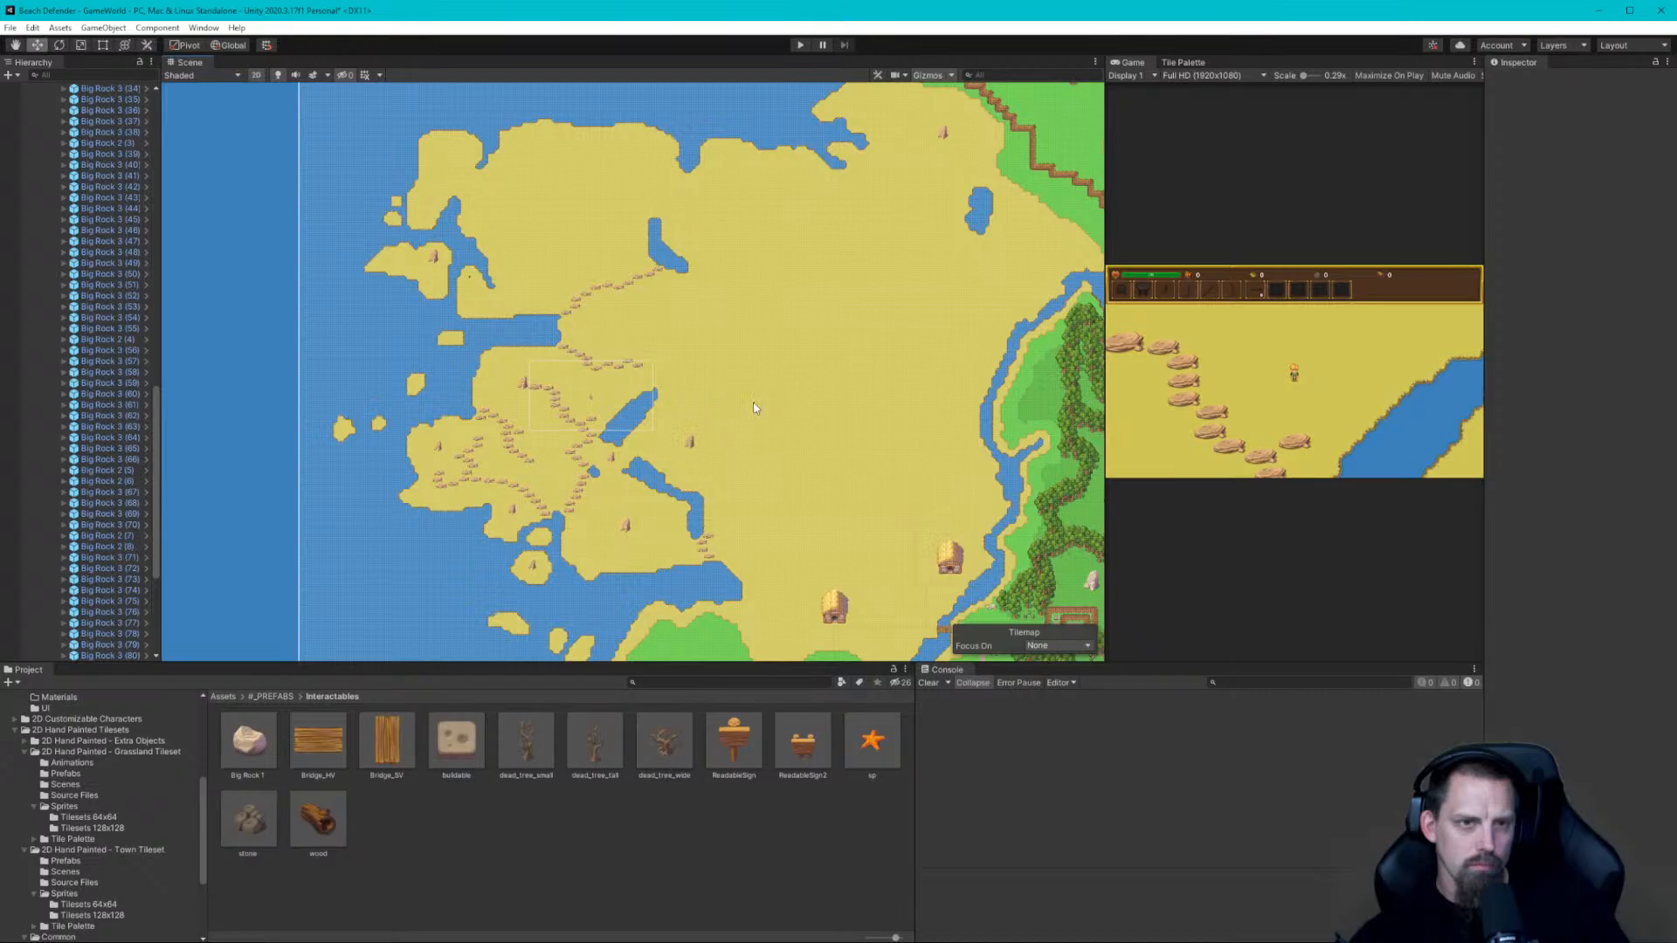
{"action": "scroll", "coordinate": [755, 407], "scroll_direction": "down", "scroll_amount": 1}
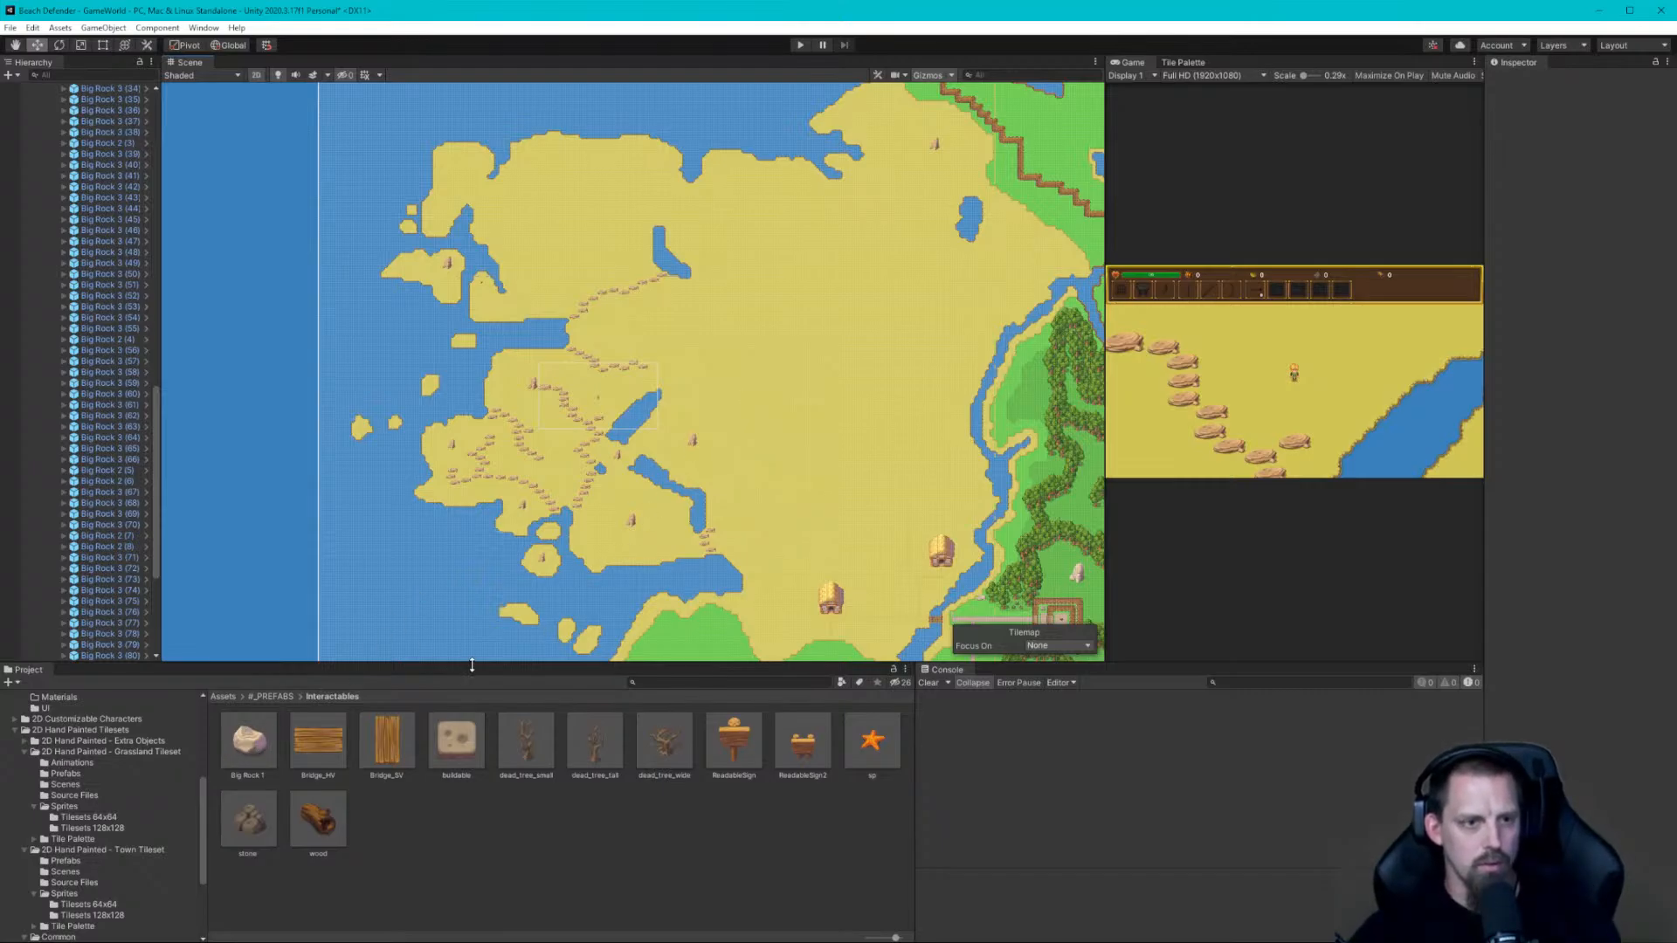
Enlarge the Scene view by shrinking the Project and Game panels, keeping the desert region in view
{"action": "left_click_drag", "start_coordinate": [472, 666], "coordinate": [472, 747]}
{"action": "scroll", "coordinate": [614, 542], "scroll_direction": "up", "scroll_amount": 3}
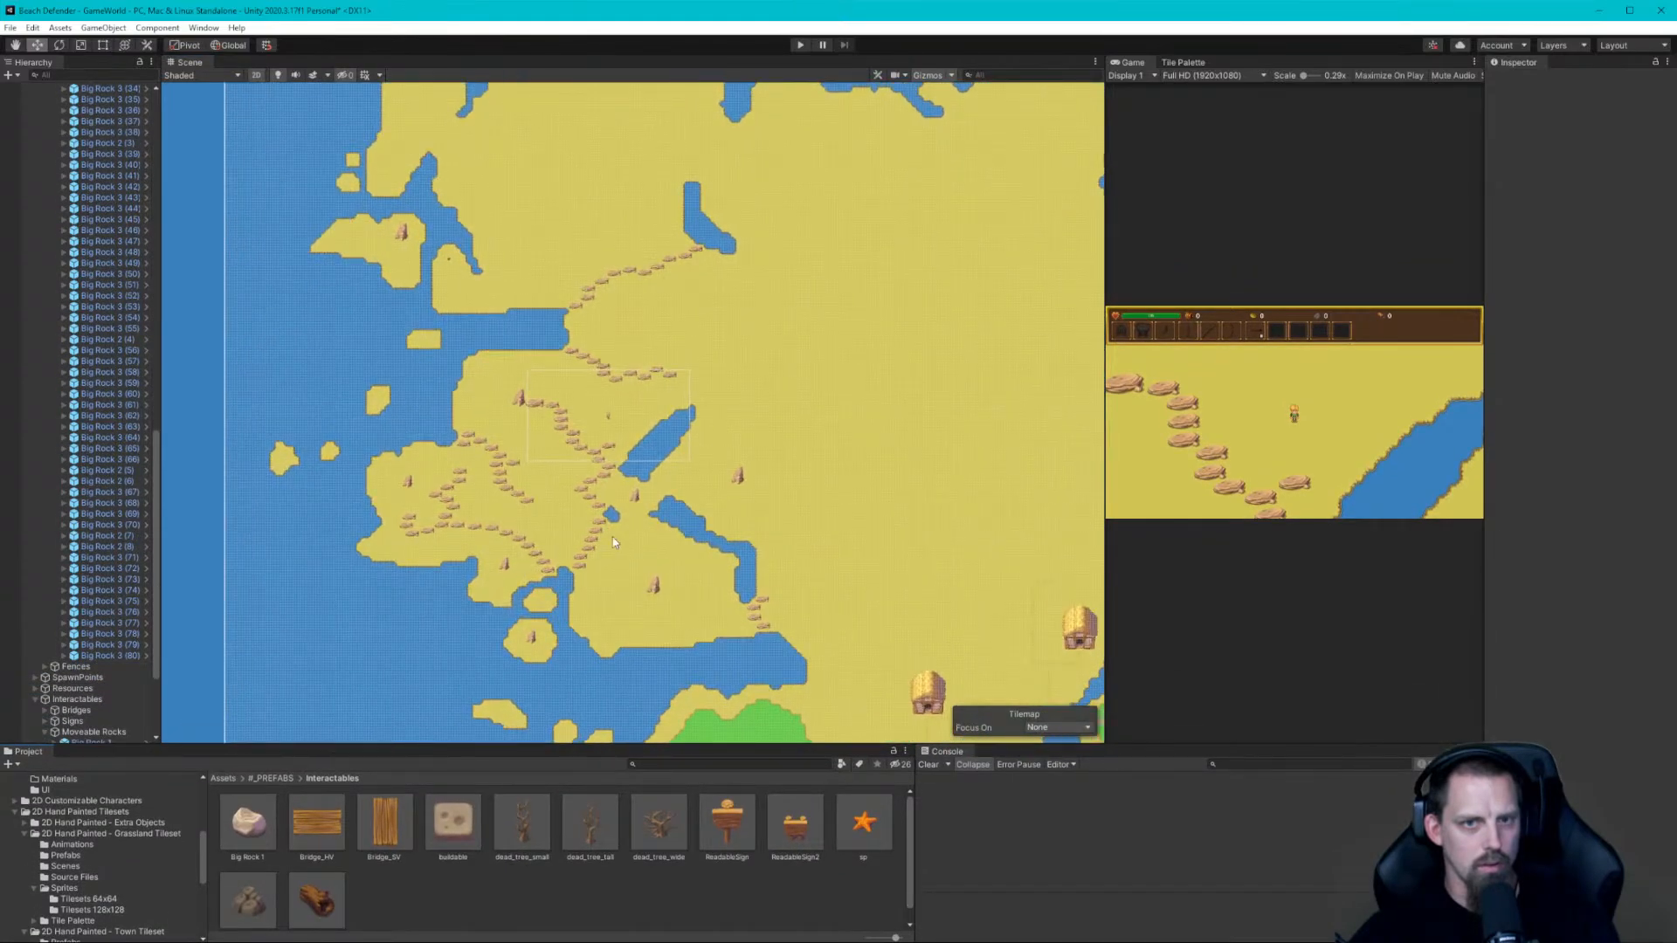
{"action": "middle_click_drag", "start_coordinate": [613, 538], "coordinate": [541, 571]}
{"action": "left_click_drag", "start_coordinate": [1108, 571], "coordinate": [1345, 567]}
{"action": "middle_click_drag", "start_coordinate": [921, 497], "coordinate": [908, 491]}
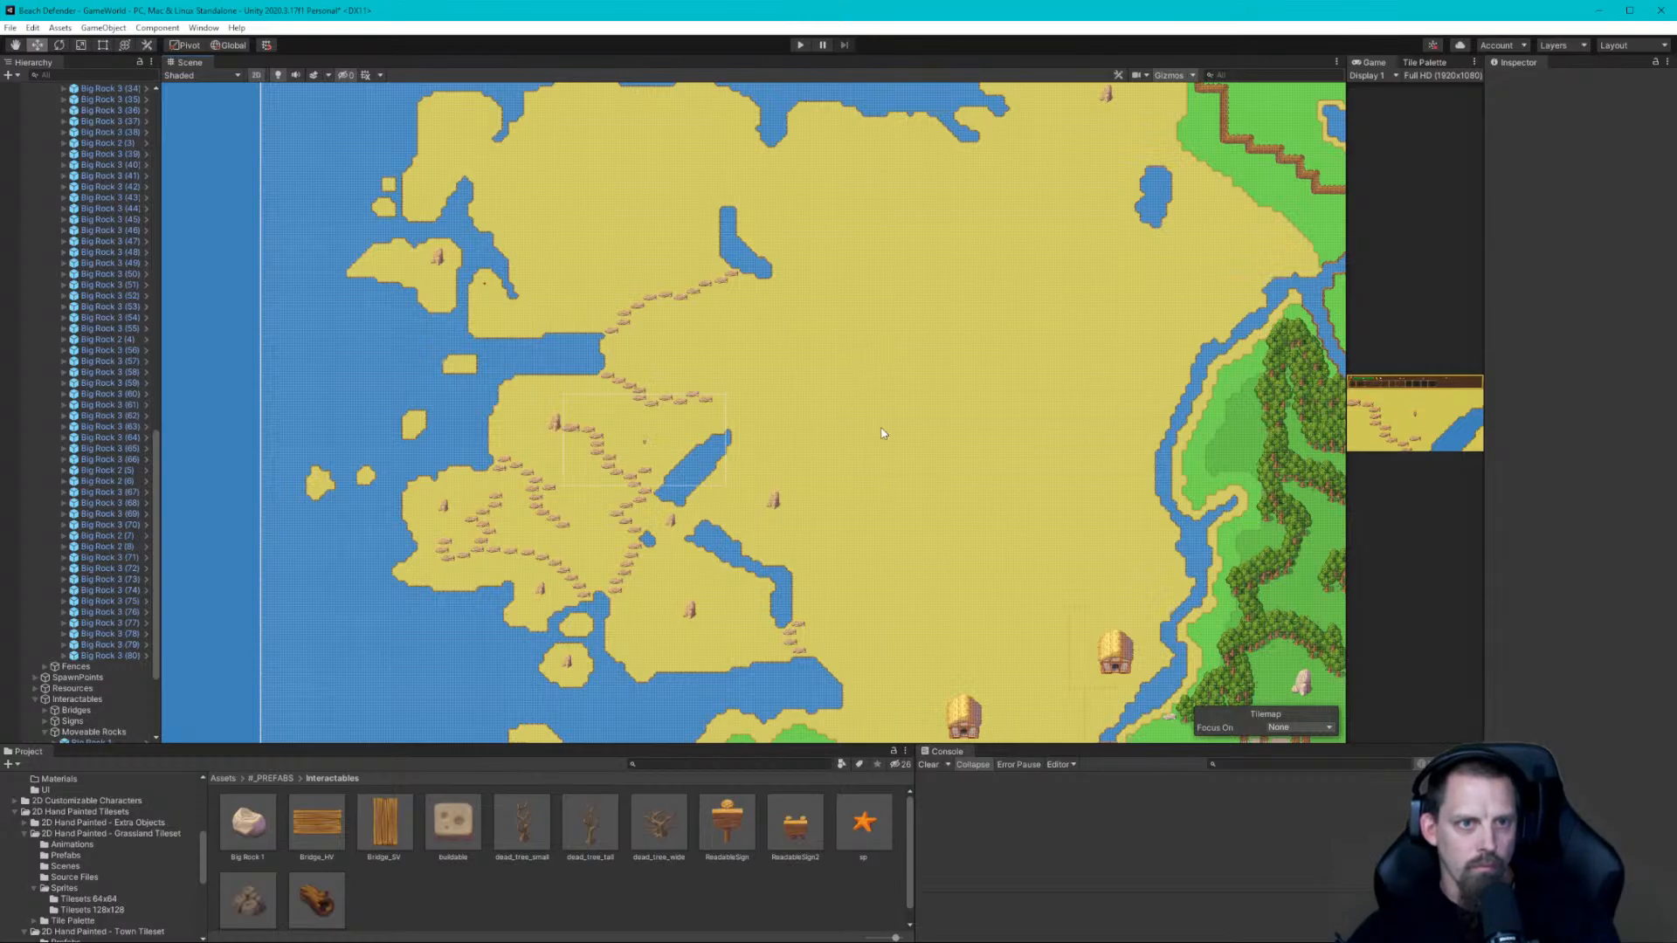
Survey the desert's open sand against the eastern river, the forest, the northern cliffs and the whole island
{"action": "middle_click_drag", "start_coordinate": [877, 428], "coordinate": [834, 356]}
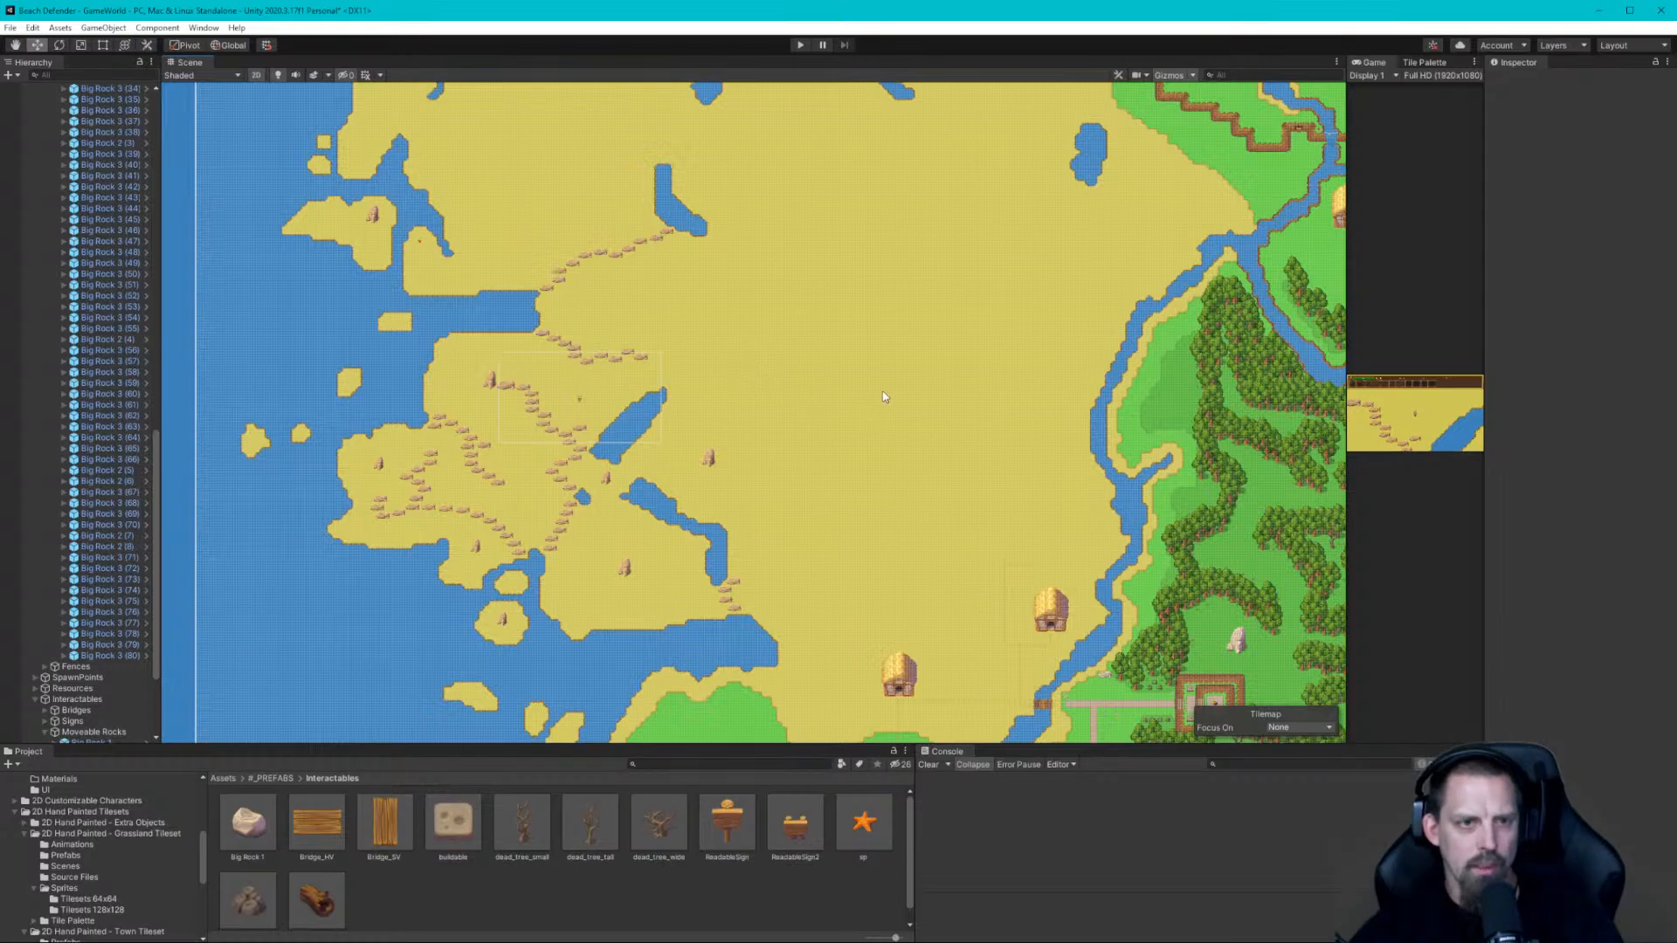
{"action": "key", "text": "q"}
{"action": "left_click_drag", "start_coordinate": [884, 398], "coordinate": [770, 411]}
{"action": "key", "text": "w"}
{"action": "scroll", "coordinate": [772, 412], "scroll_direction": "down", "scroll_amount": 3}
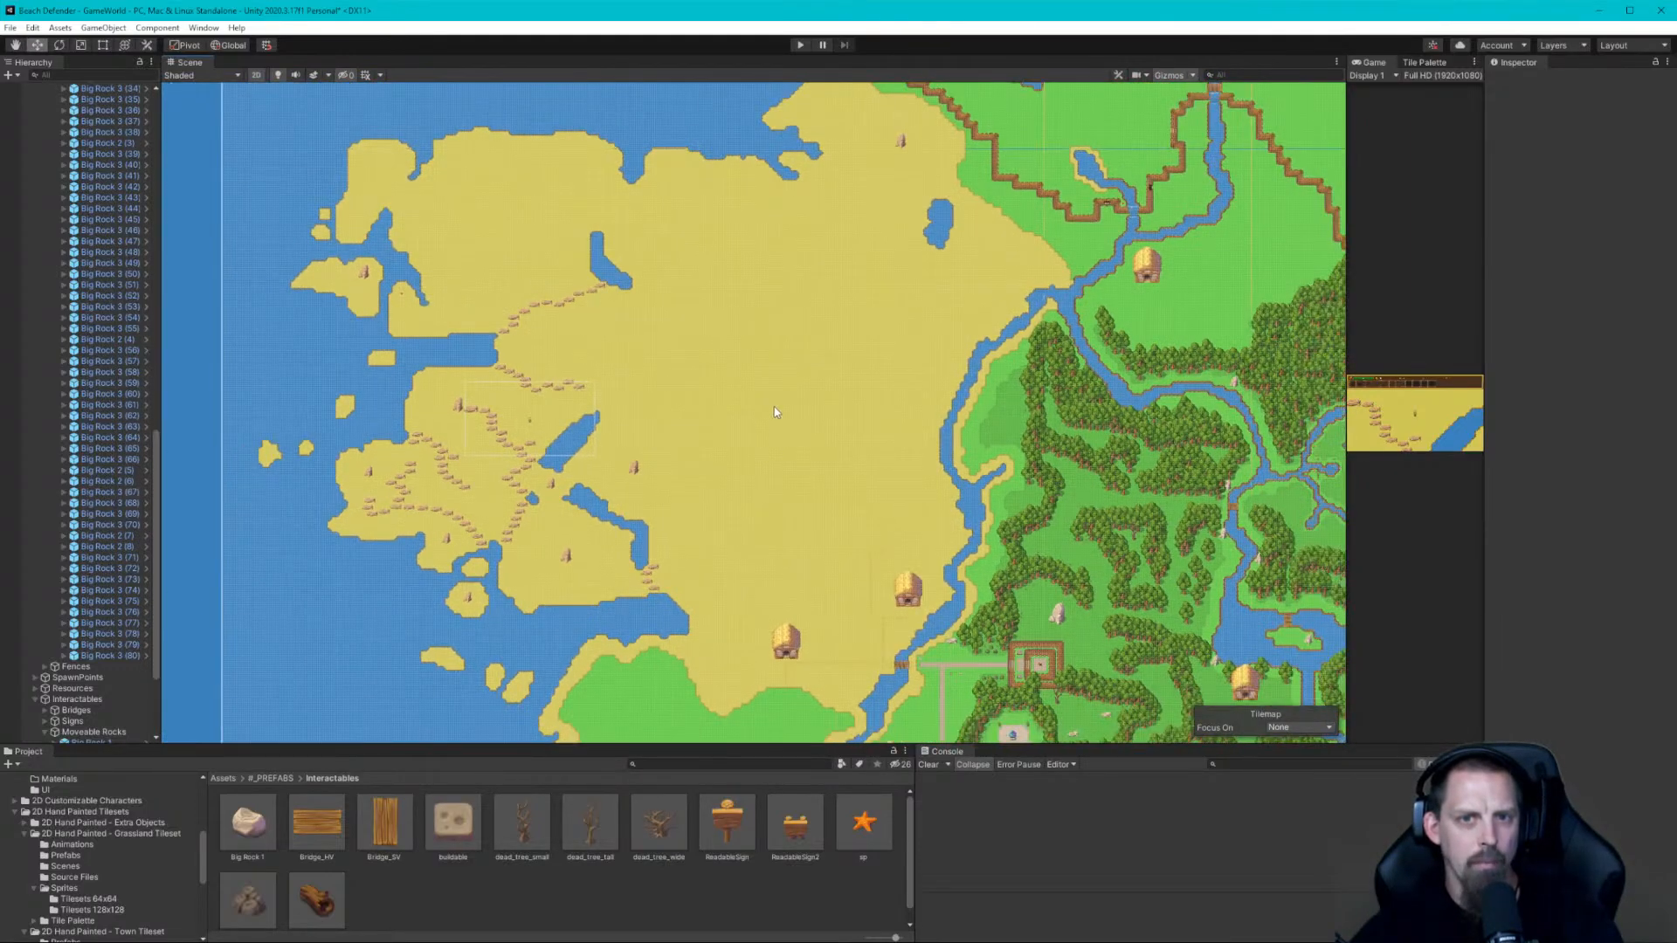
{"action": "scroll", "coordinate": [867, 402], "scroll_direction": "down", "scroll_amount": 3}
{"action": "key", "text": "q"}
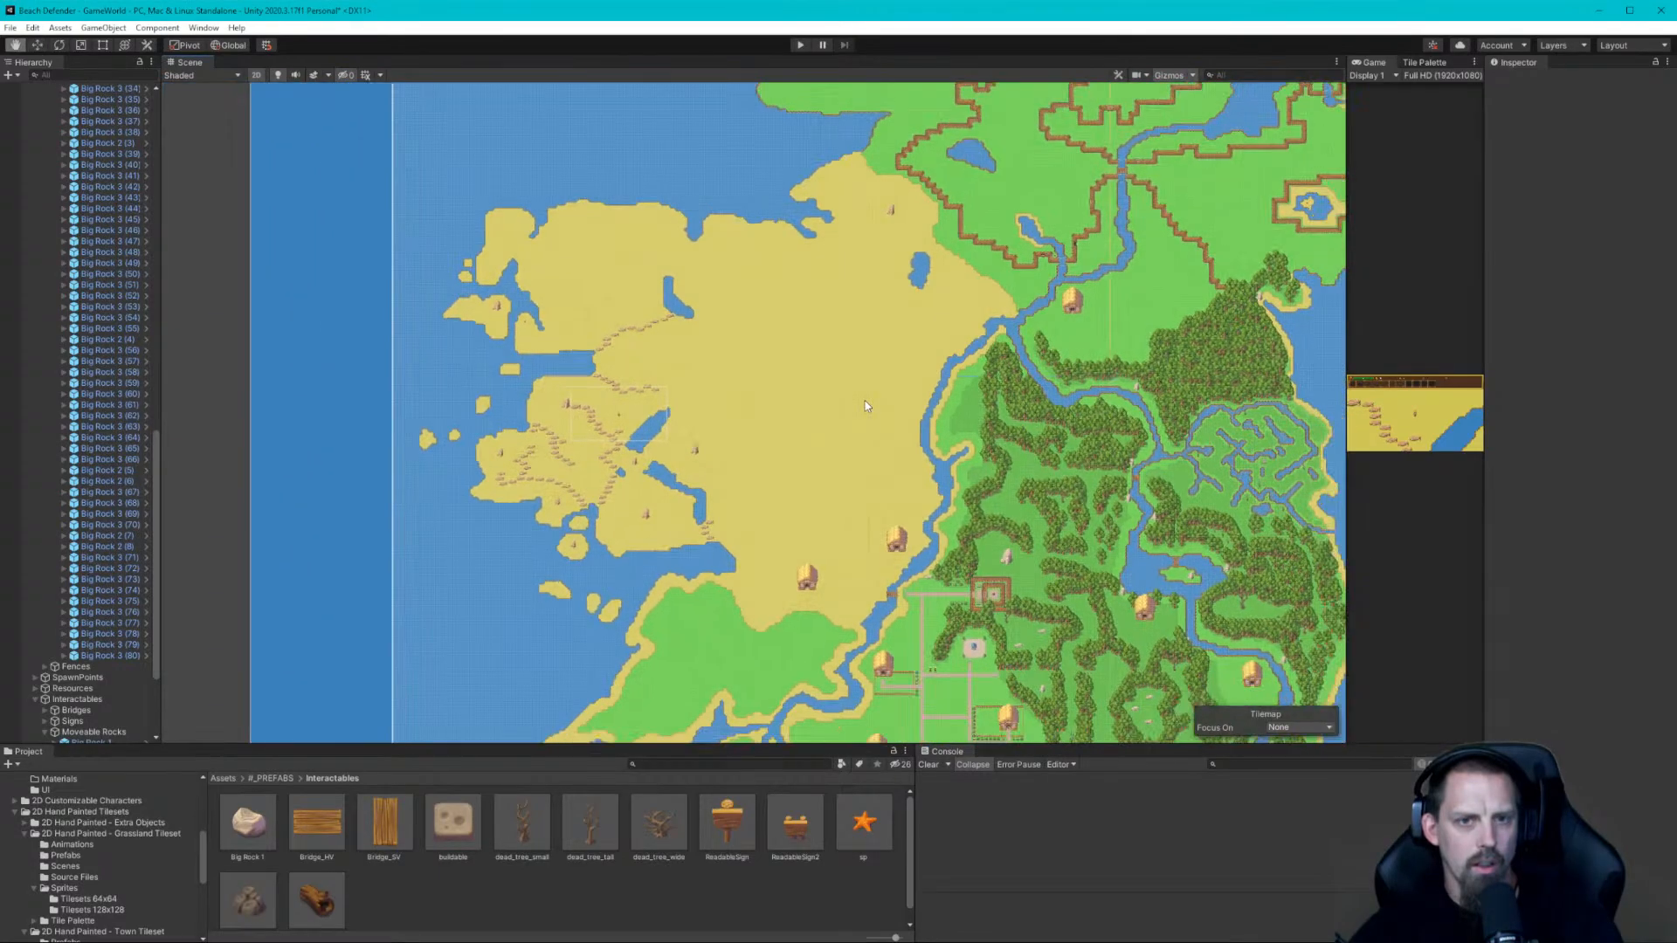
{"action": "left_click_drag", "start_coordinate": [866, 400], "coordinate": [737, 596]}
{"action": "left_click_drag", "start_coordinate": [798, 462], "coordinate": [798, 413]}
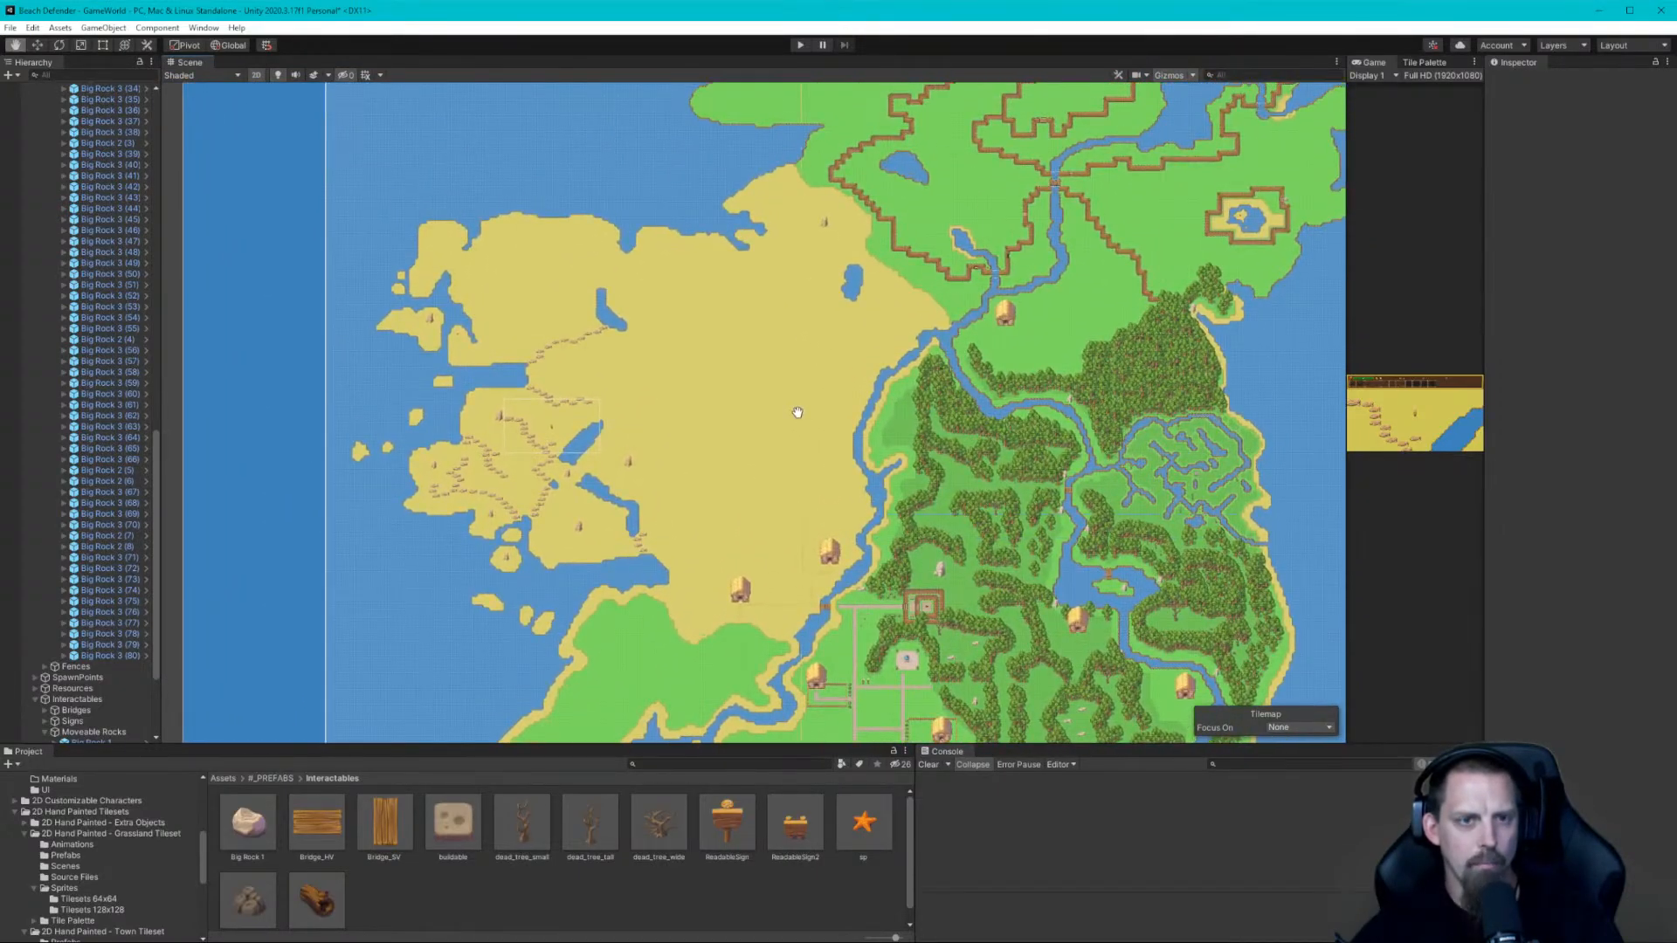
{"action": "middle_click_drag", "start_coordinate": [798, 413], "coordinate": [747, 411]}
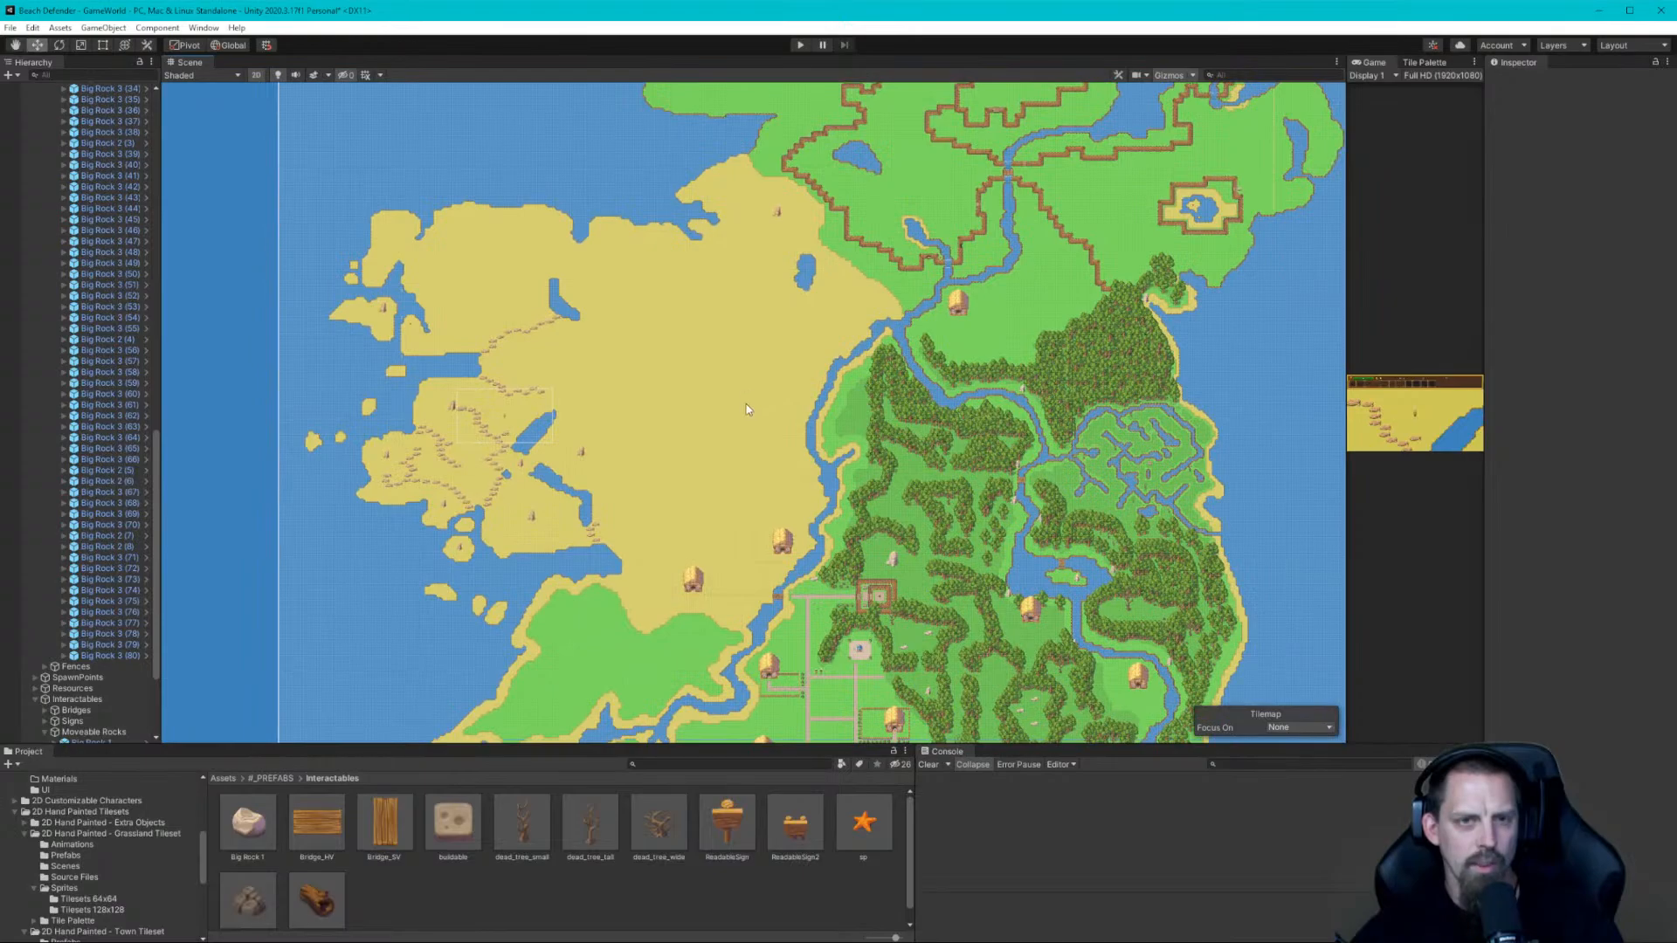
{"action": "scroll", "coordinate": [747, 411], "scroll_direction": "down", "scroll_amount": 4}
{"action": "scroll", "coordinate": [746, 411], "scroll_direction": "down", "scroll_amount": 2}
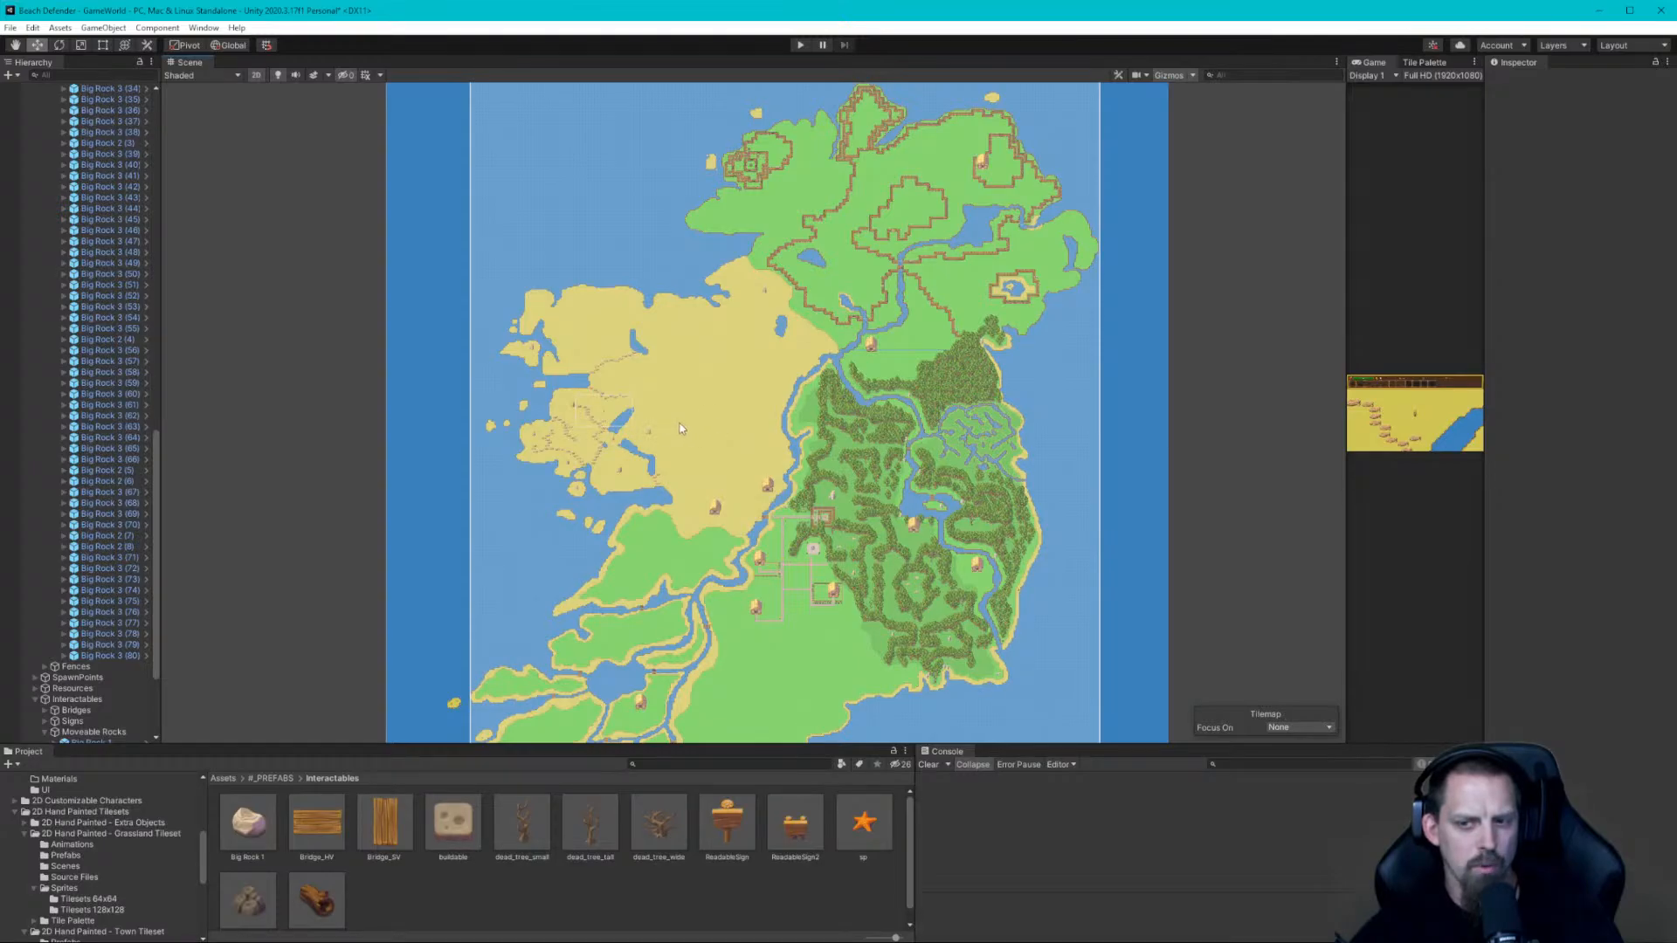
Duplicate the tall rock heading the western rock row and place the copy in the sand south of the northern lake
{"action": "scroll", "coordinate": [646, 428], "scroll_direction": "up", "scroll_amount": 6}
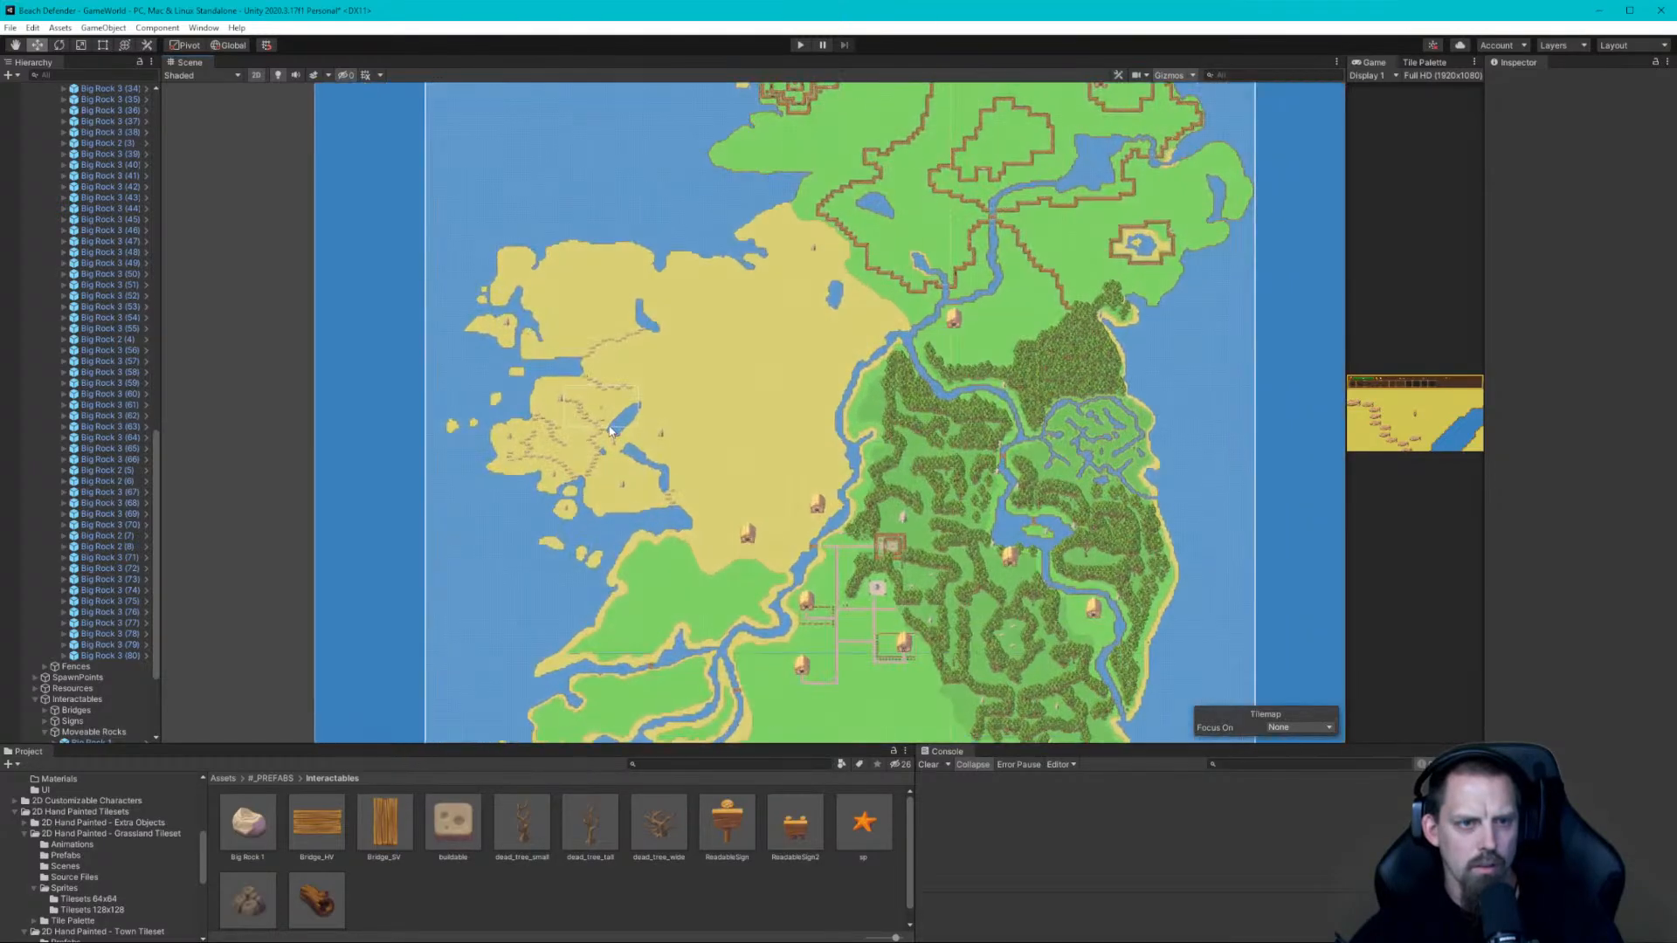
{"action": "scroll", "coordinate": [608, 416], "scroll_direction": "up", "scroll_amount": 4}
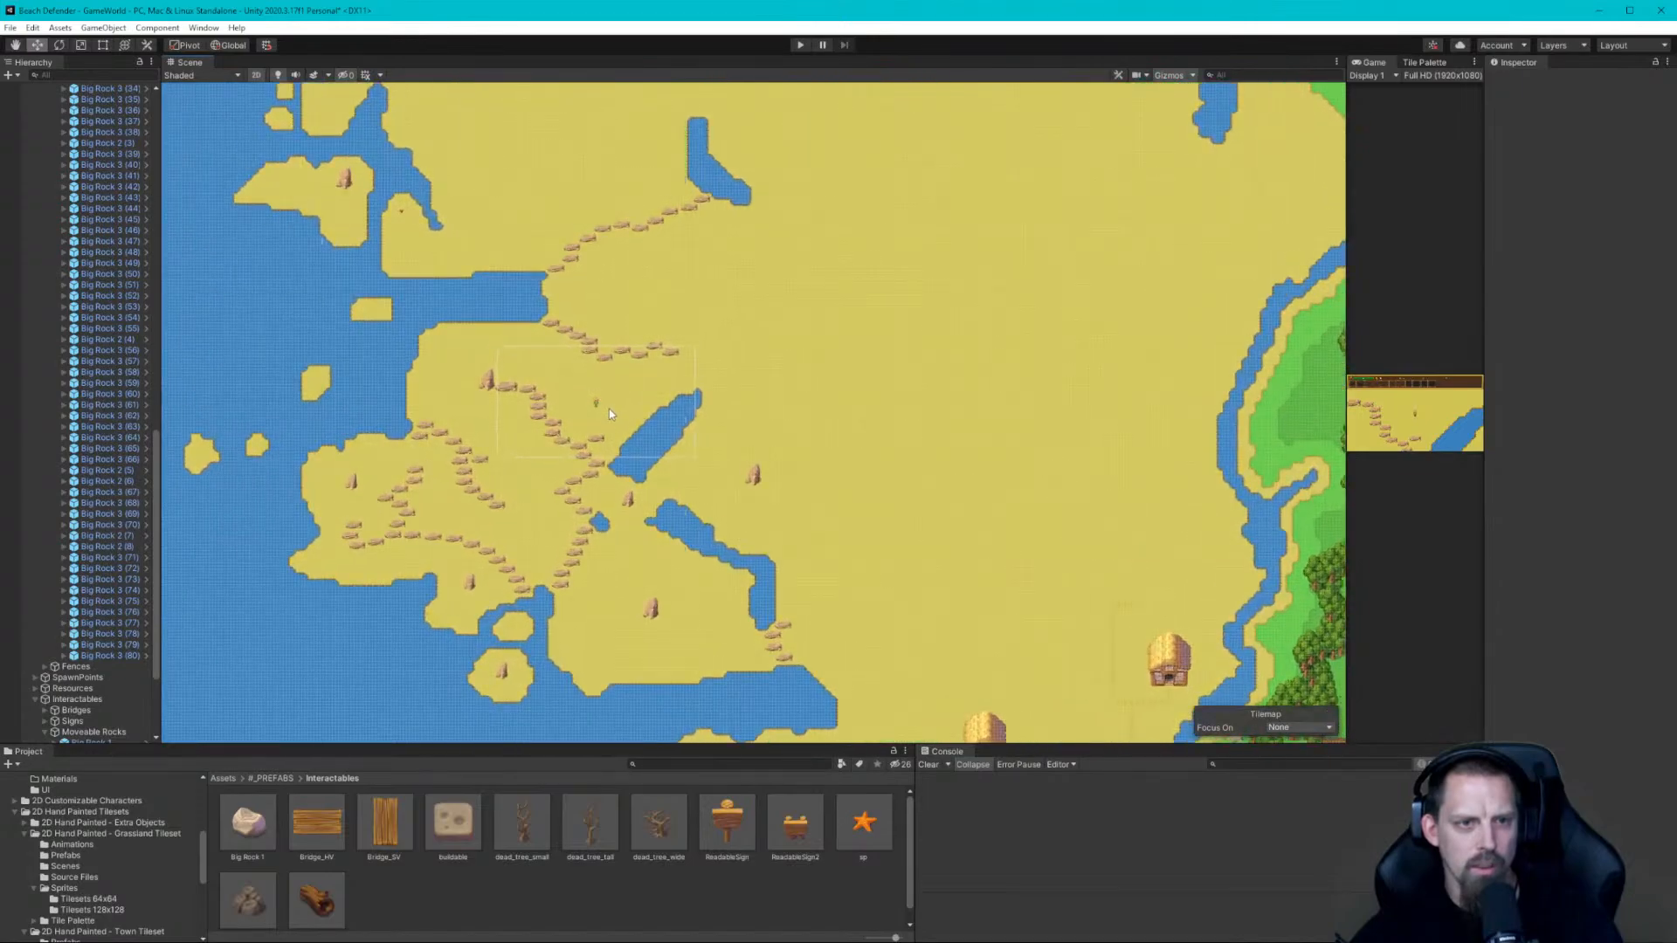
{"action": "scroll", "coordinate": [635, 410], "scroll_direction": "down", "scroll_amount": 4}
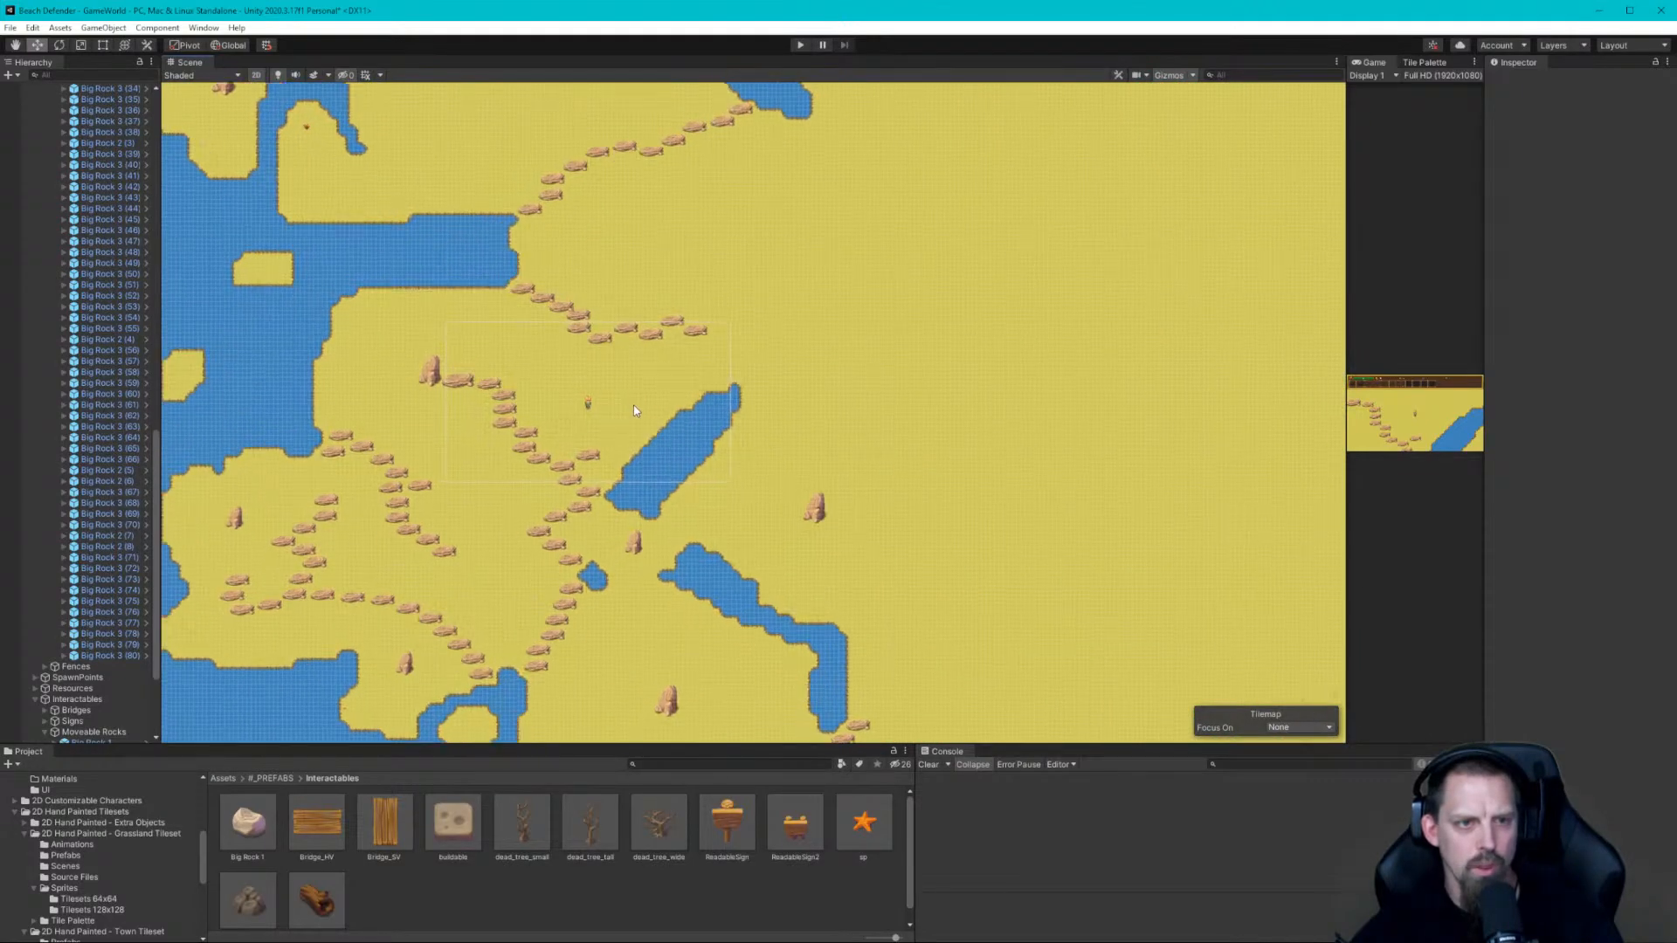
{"action": "scroll", "coordinate": [649, 408], "scroll_direction": "down", "scroll_amount": 1}
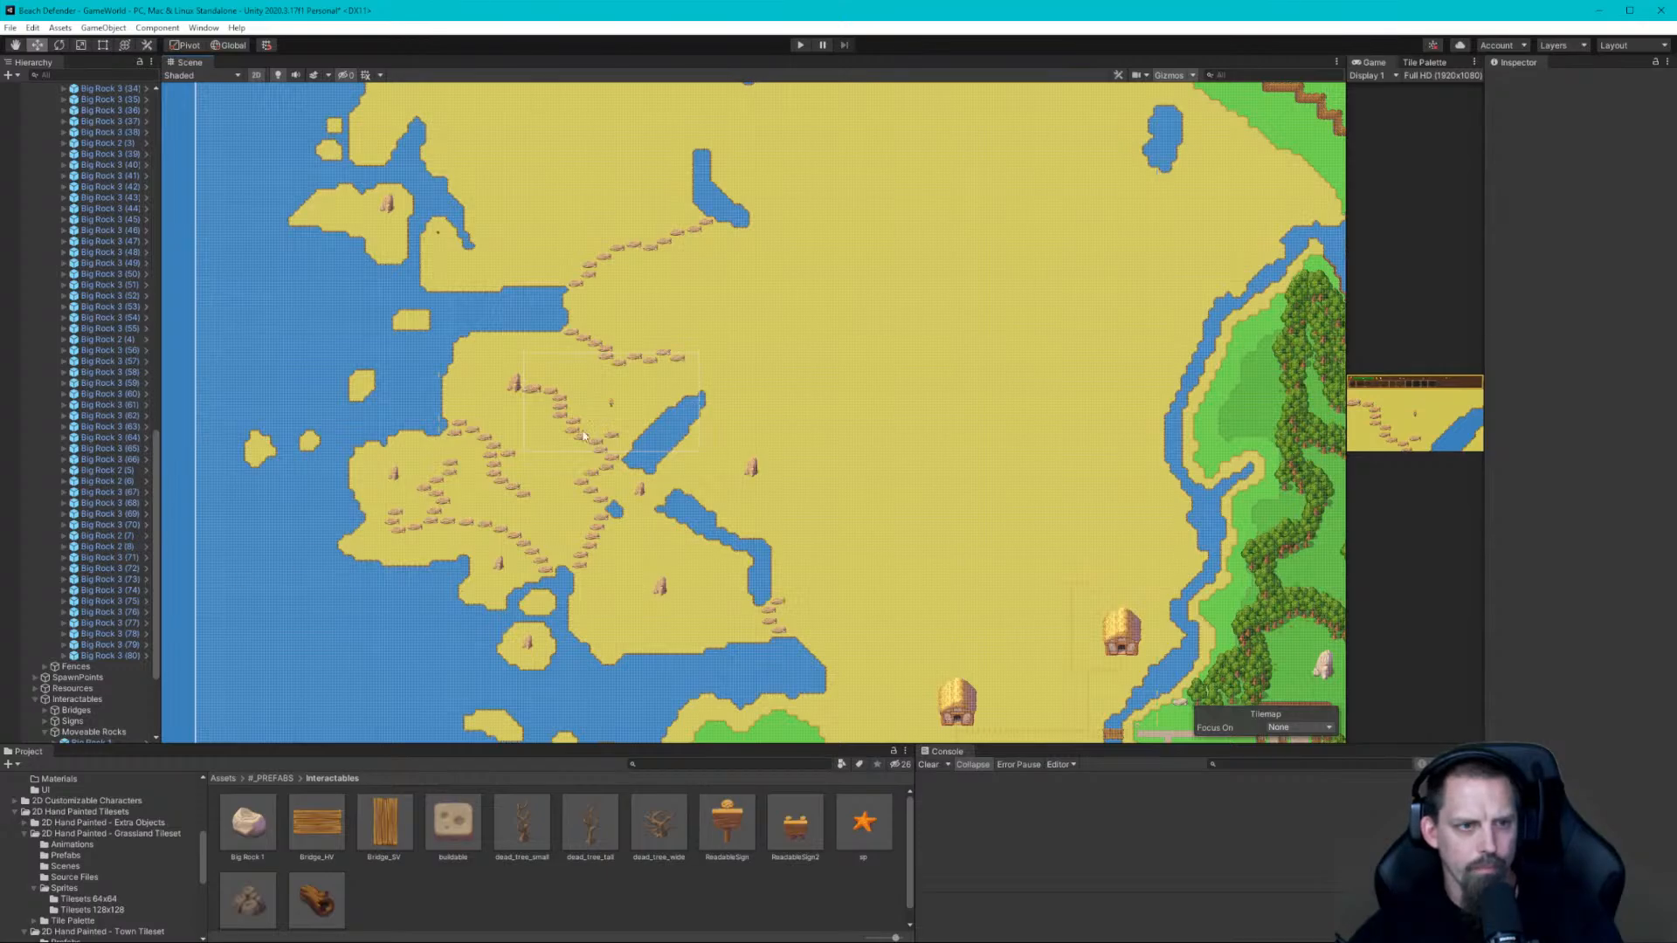
{"action": "middle_click_drag", "start_coordinate": [775, 404], "coordinate": [704, 389]}
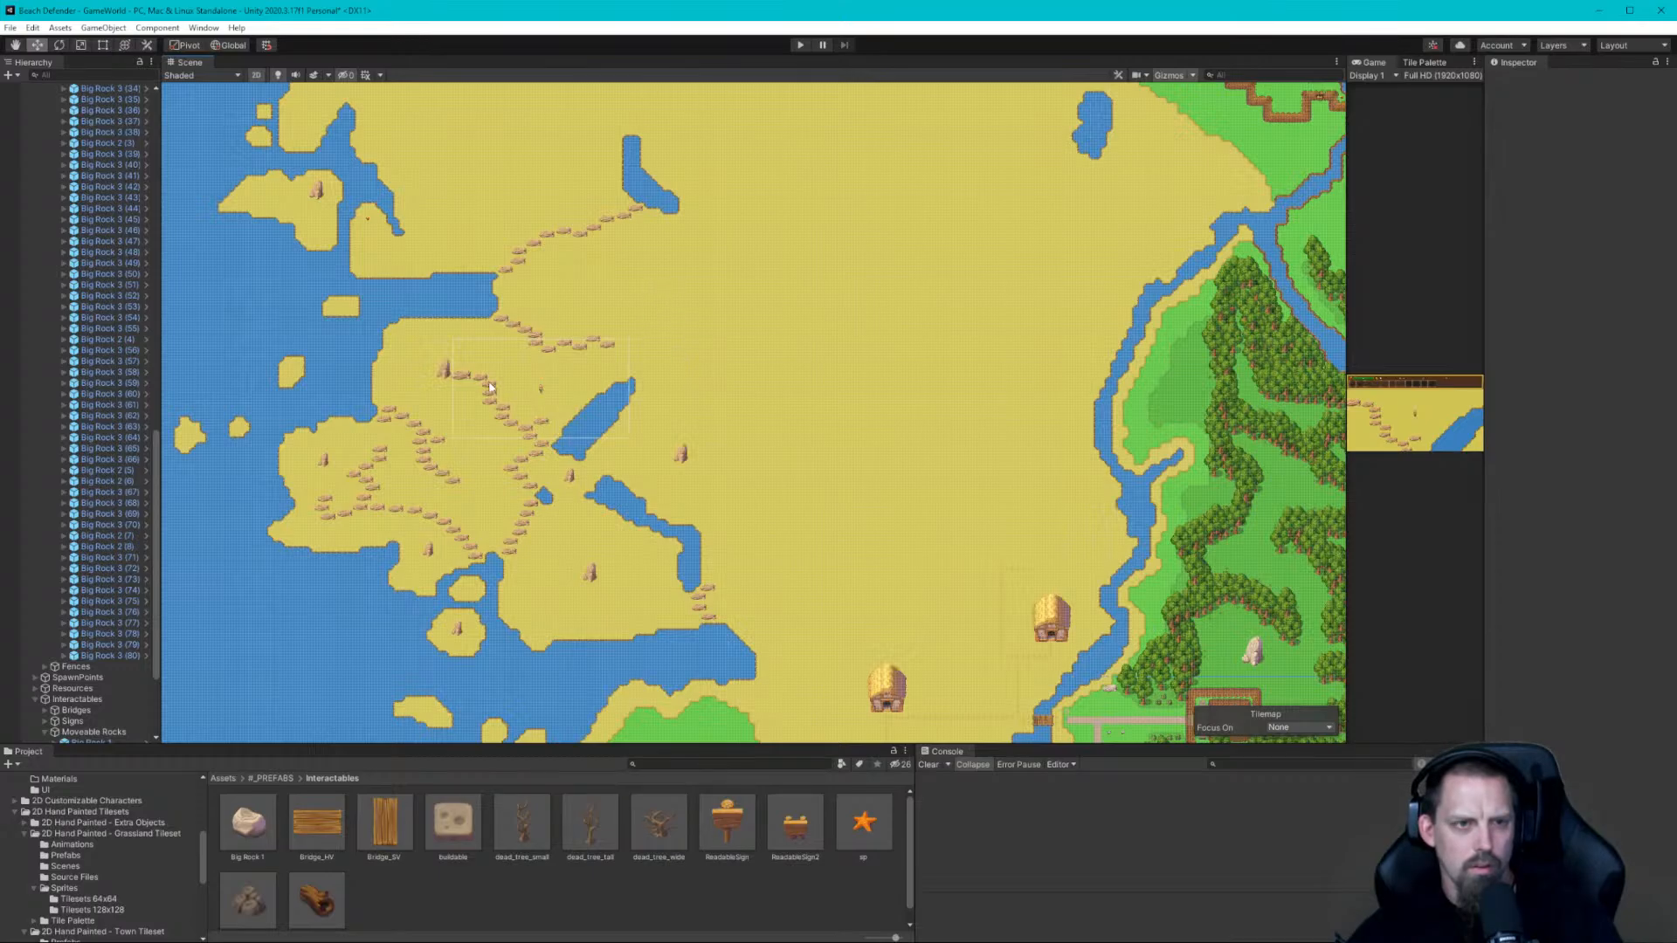
{"action": "left_click", "coordinate": [446, 371]}
{"action": "key", "text": "ctrl+d"}
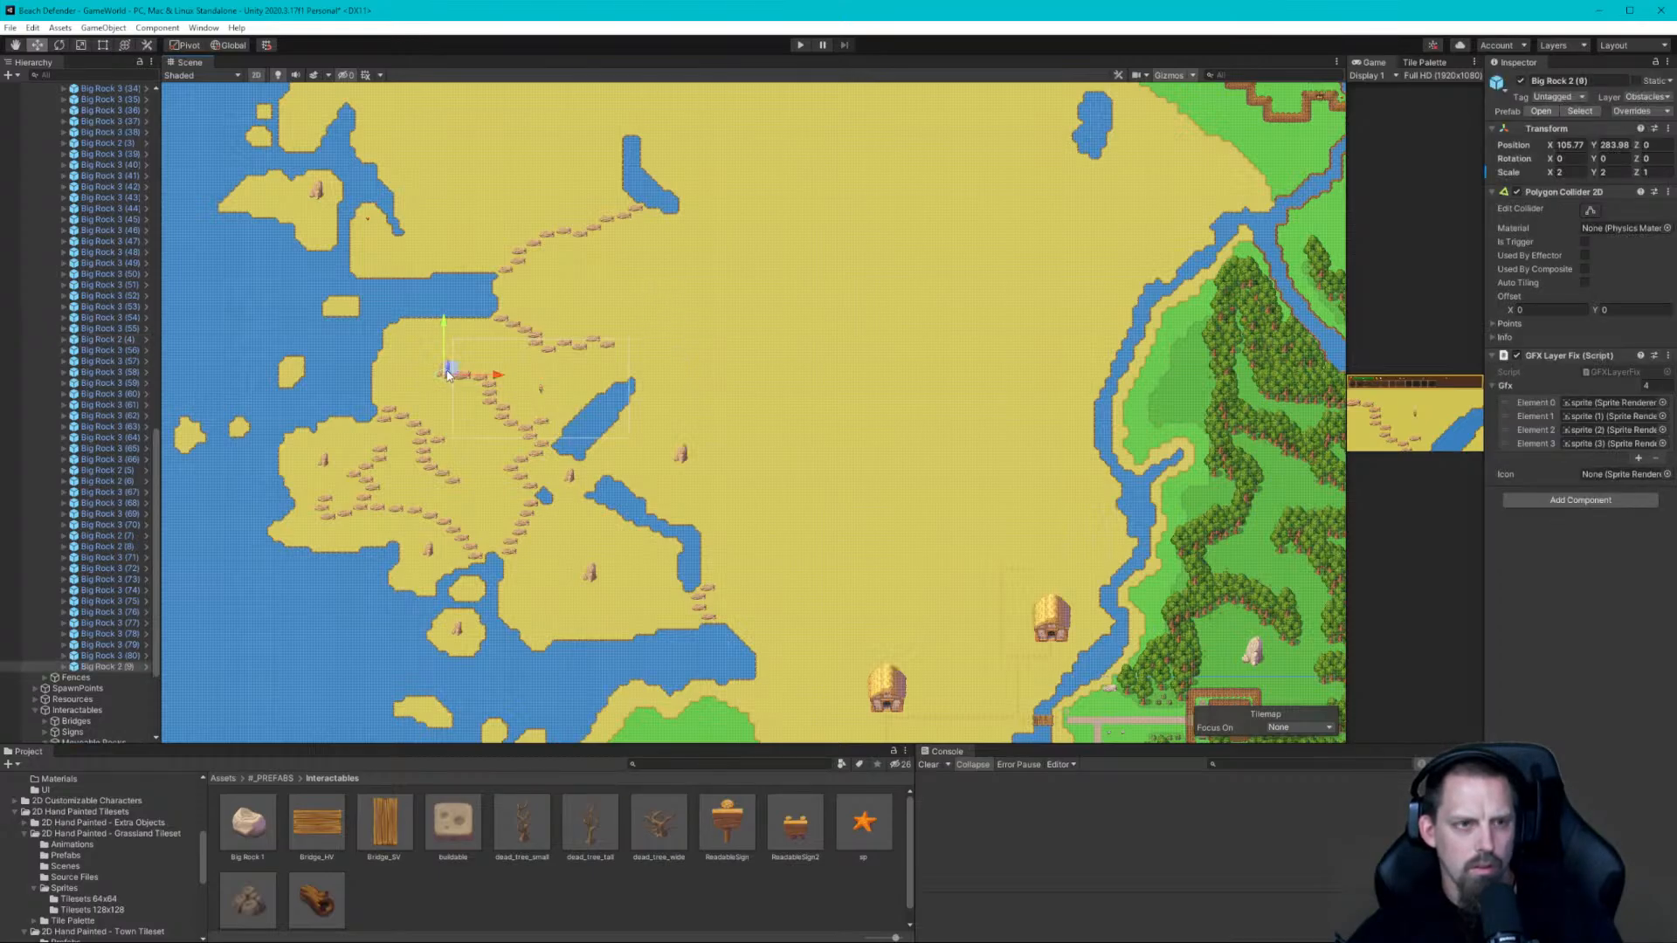
{"action": "left_click_drag", "start_coordinate": [450, 367], "coordinate": [621, 282]}
{"action": "left_click", "coordinate": [610, 347]}
{"action": "key", "text": "ctrl+d"}
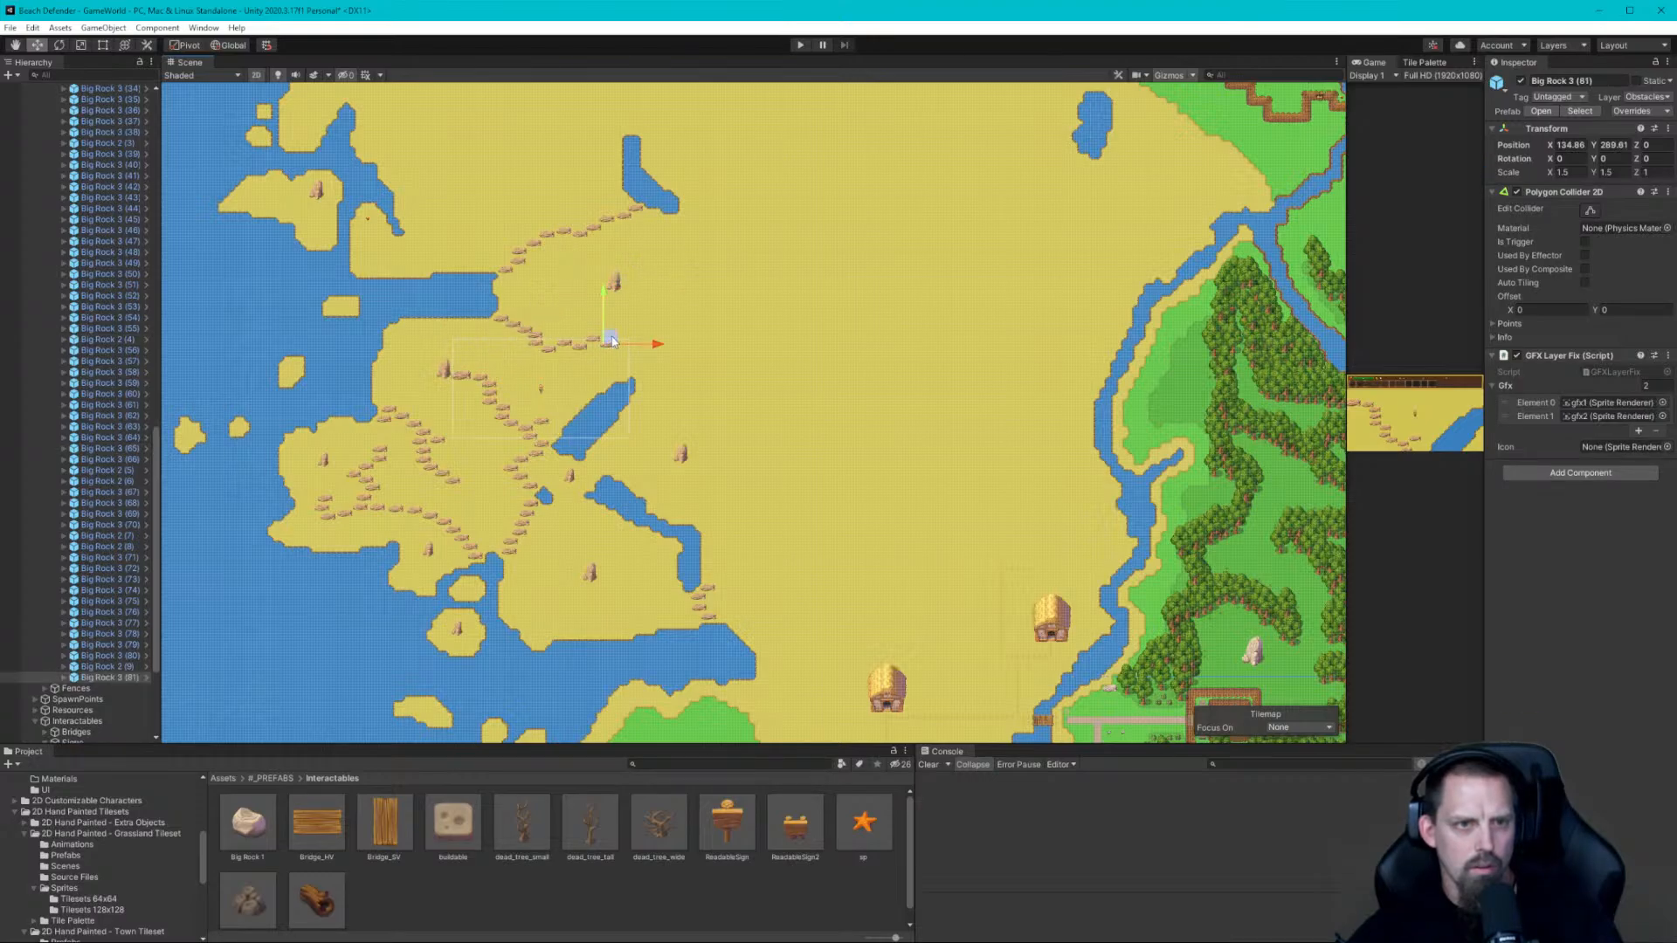
{"action": "left_click_drag", "start_coordinate": [609, 347], "coordinate": [642, 288]}
{"action": "key", "text": "Delete"}
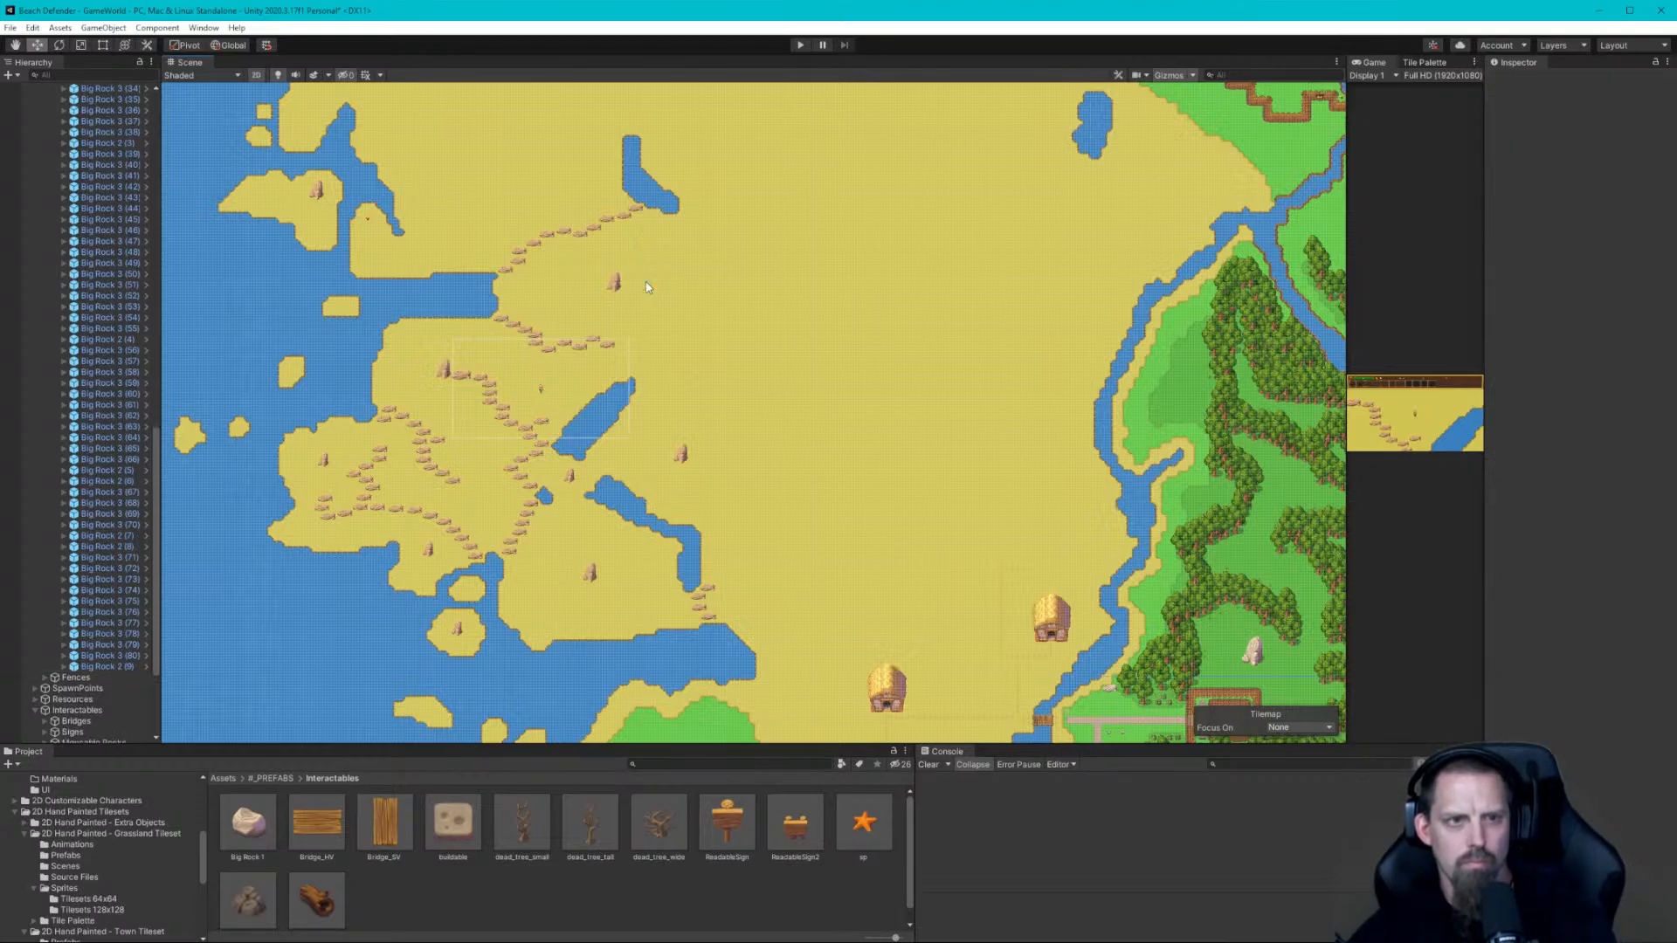
Duplicate the flat rock at scale 2 and lay copies in a row curving east and southeast from the new tall rock
{"action": "left_click", "coordinate": [452, 369]}
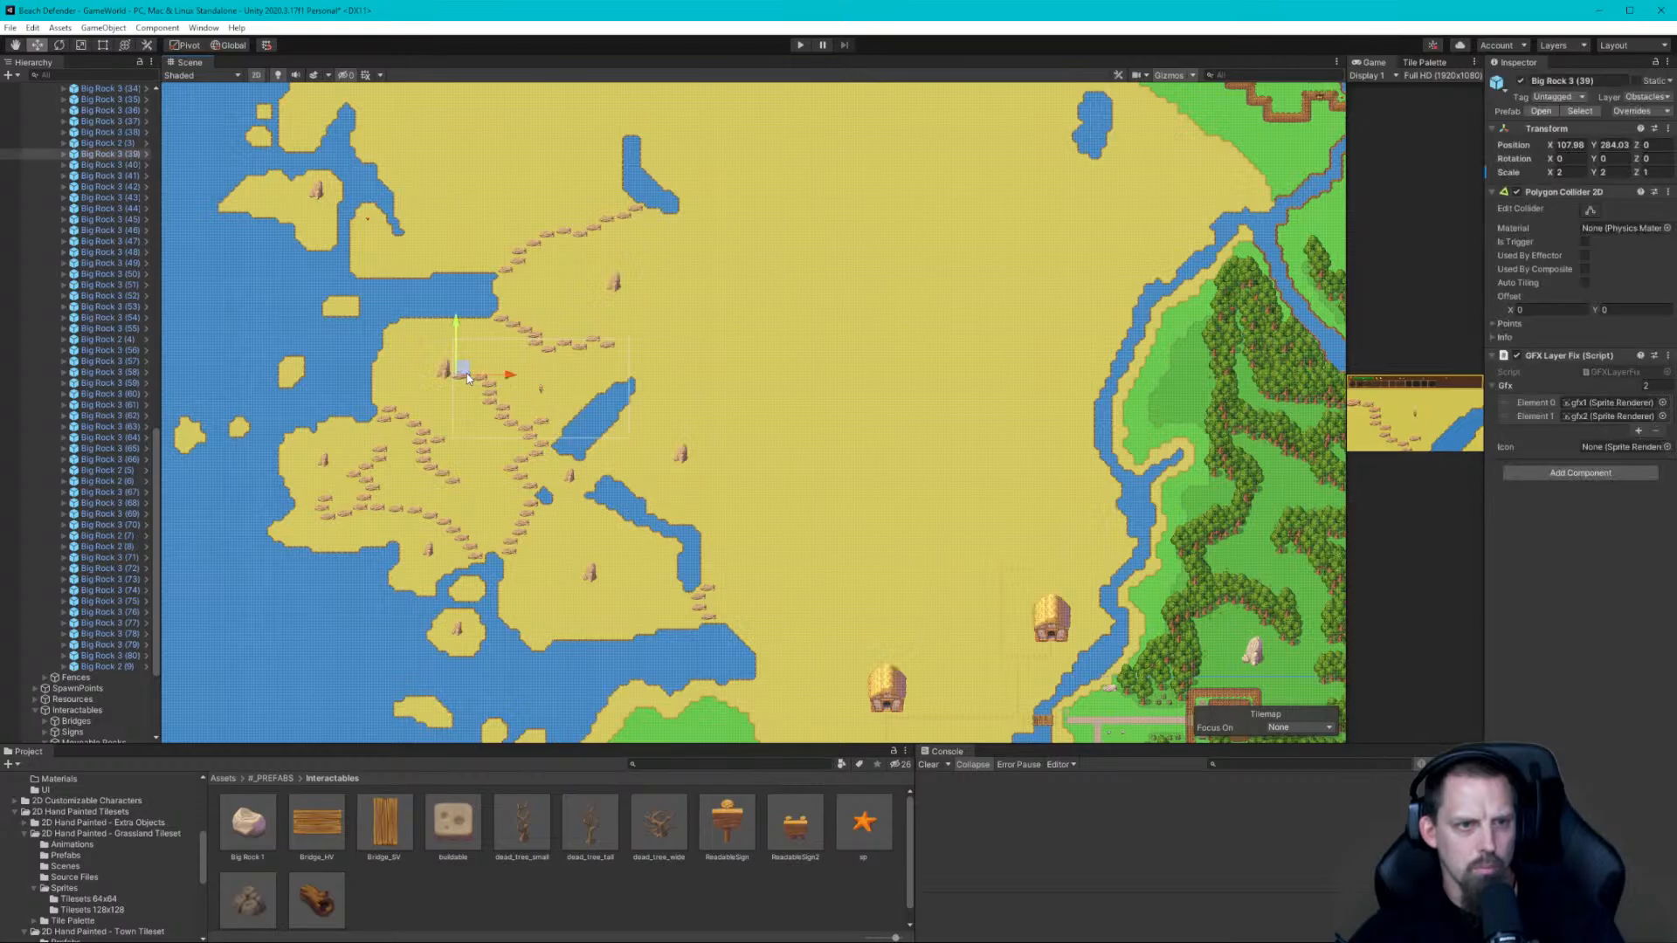
{"action": "key", "text": "ctrl+z"}
{"action": "key", "text": "ctrl+z"}
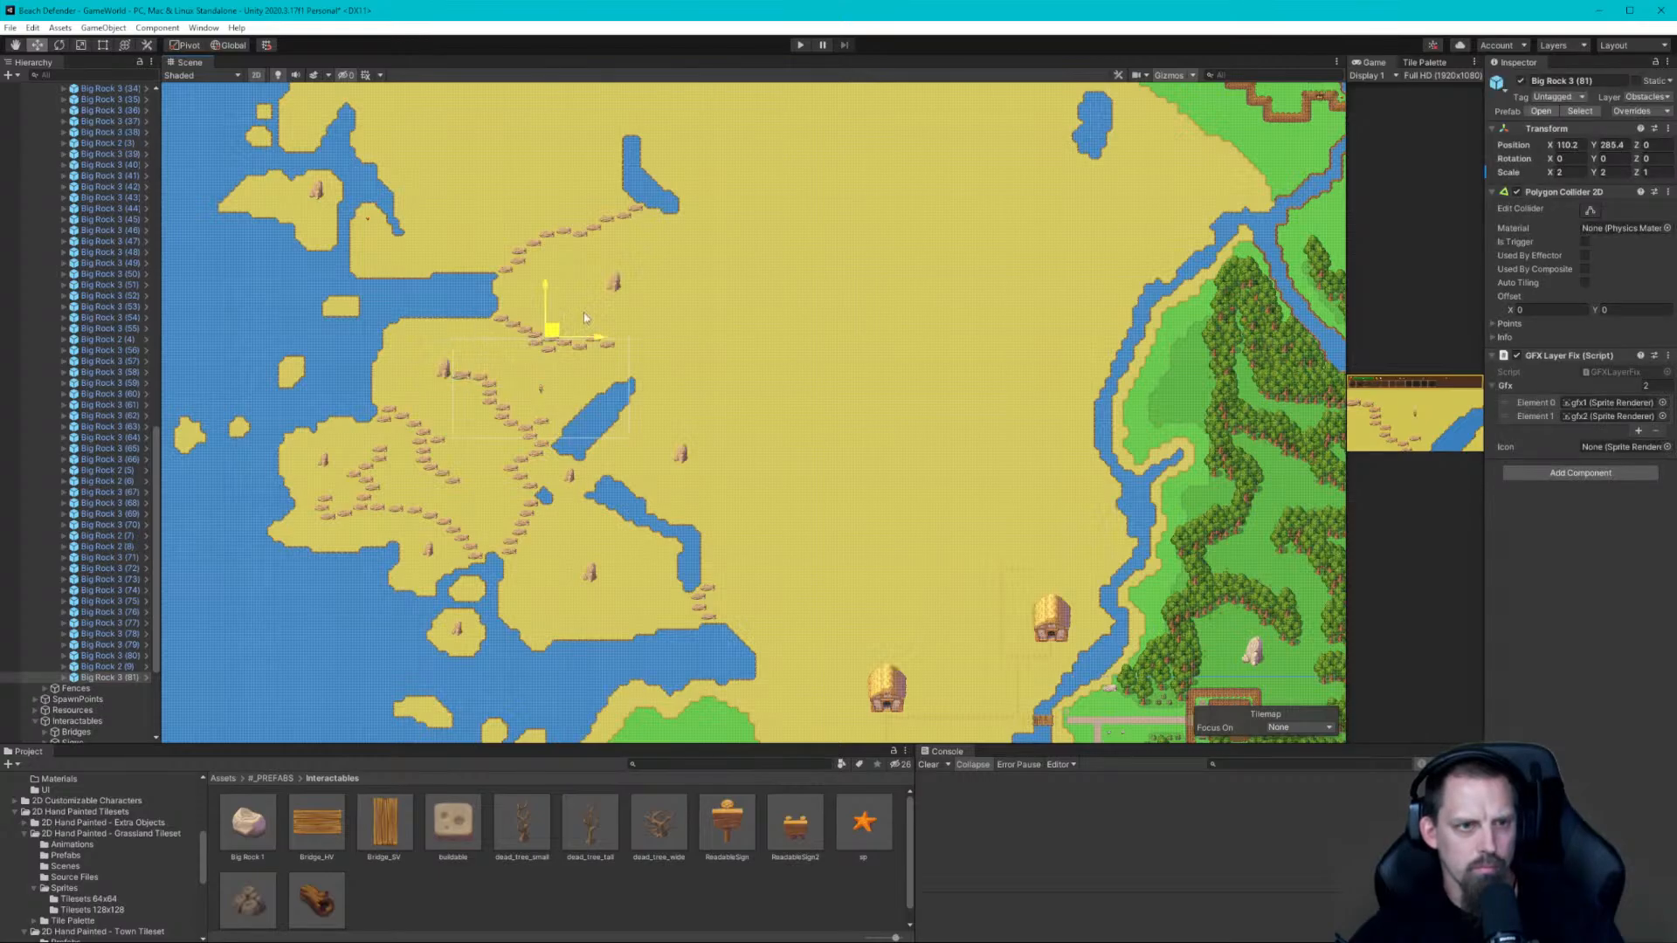
{"action": "left_click_drag", "start_coordinate": [643, 282], "coordinate": [785, 323]}
{"action": "key", "text": "ctrl+d"}
{"action": "key", "text": "ctrl+d"}
{"action": "key", "text": "ctrl+d"}
{"action": "key", "text": "ctrl+d"}
{"action": "key", "text": "ctrl+d"}
{"action": "key", "text": "ctrl+d"}
{"action": "key", "text": "ctrl+d"}
{"action": "key", "text": "ctrl+d"}
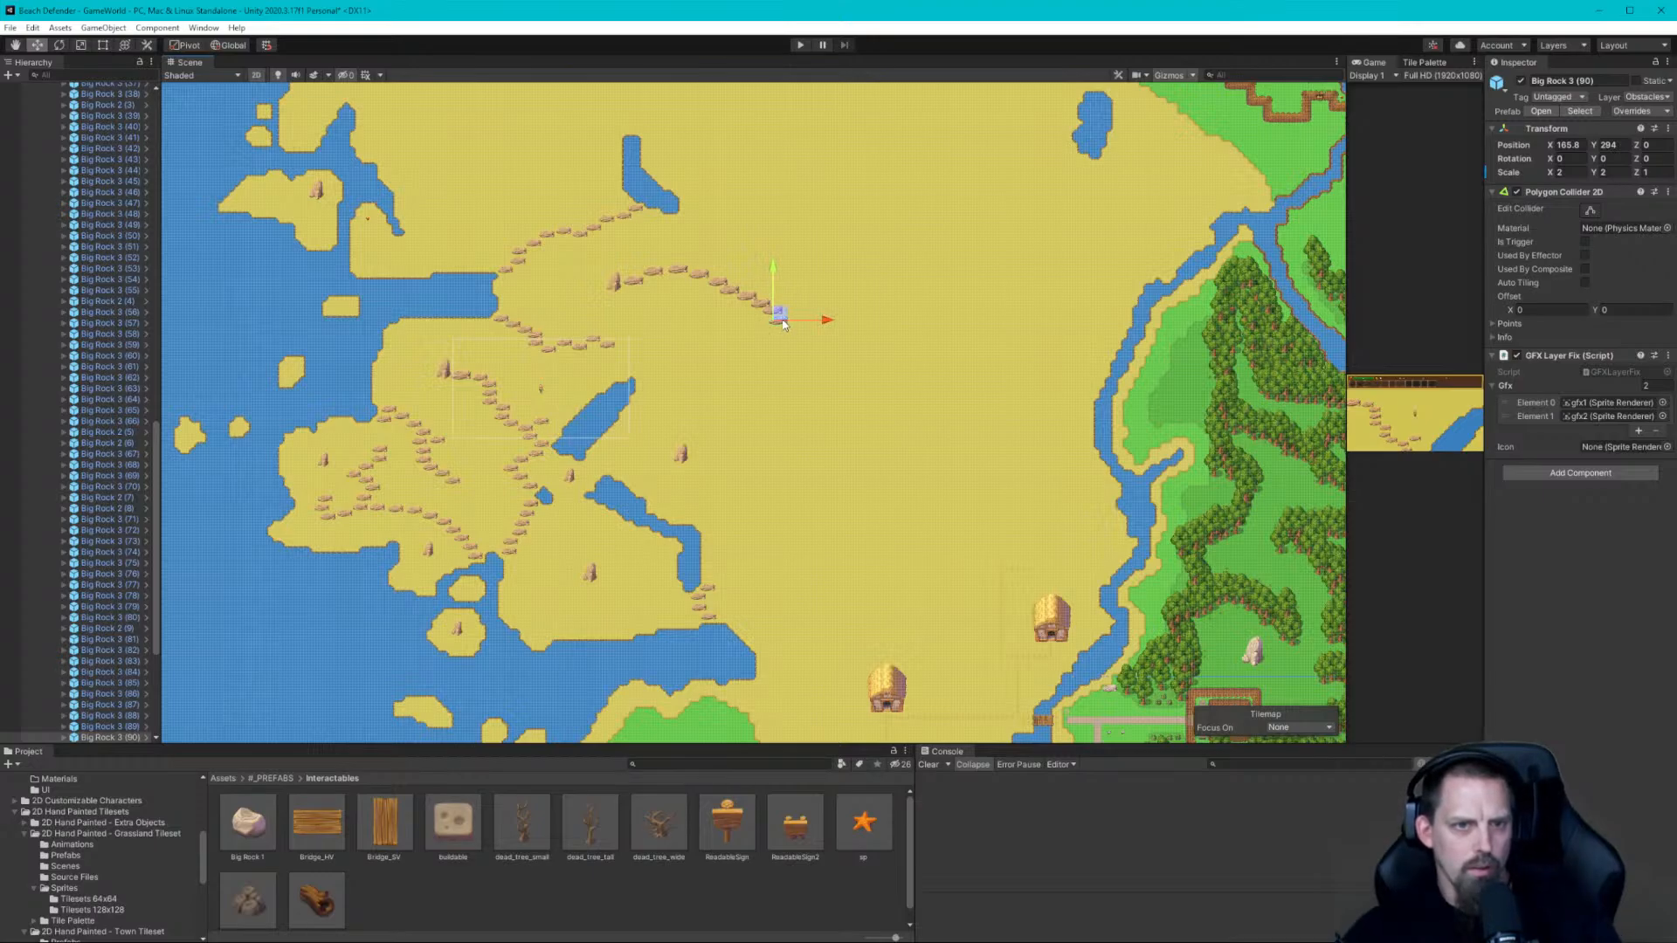
Continue the flat rock row southward and back southwest, forming an arc to the tall rock southeast of the diagonal lake
{"action": "key", "text": "ctrl+d"}
{"action": "mouse_move", "coordinate": [782, 318]}
{"action": "left_mouse_down"}
{"action": "mouse_move", "coordinate": [702, 448]}
{"action": "mouse_move", "coordinate": [711, 431]}
{"action": "mouse_move", "coordinate": [749, 454]}
{"action": "mouse_move", "coordinate": [805, 378]}
{"action": "mouse_move", "coordinate": [796, 345]}
{"action": "left_mouse_up"}
{"action": "key", "text": "ctrl+d"}
{"action": "key", "text": "ctrl+d"}
{"action": "key", "text": "ctrl+d"}
{"action": "key", "text": "ctrl+d"}
{"action": "key", "text": "ctrl+d"}
{"action": "key", "text": "ctrl+d"}
{"action": "key", "text": "ctrl+d"}
{"action": "key", "text": "ctrl+d"}
{"action": "key", "text": "ctrl+d"}
{"action": "key", "text": "ctrl+d"}
Fill the gap in the arc's northeast with a rock and start an eastward branch from its southeast side
{"action": "left_click_drag", "start_coordinate": [796, 345], "coordinate": [794, 323]}
{"action": "key", "text": "ctrl+d"}
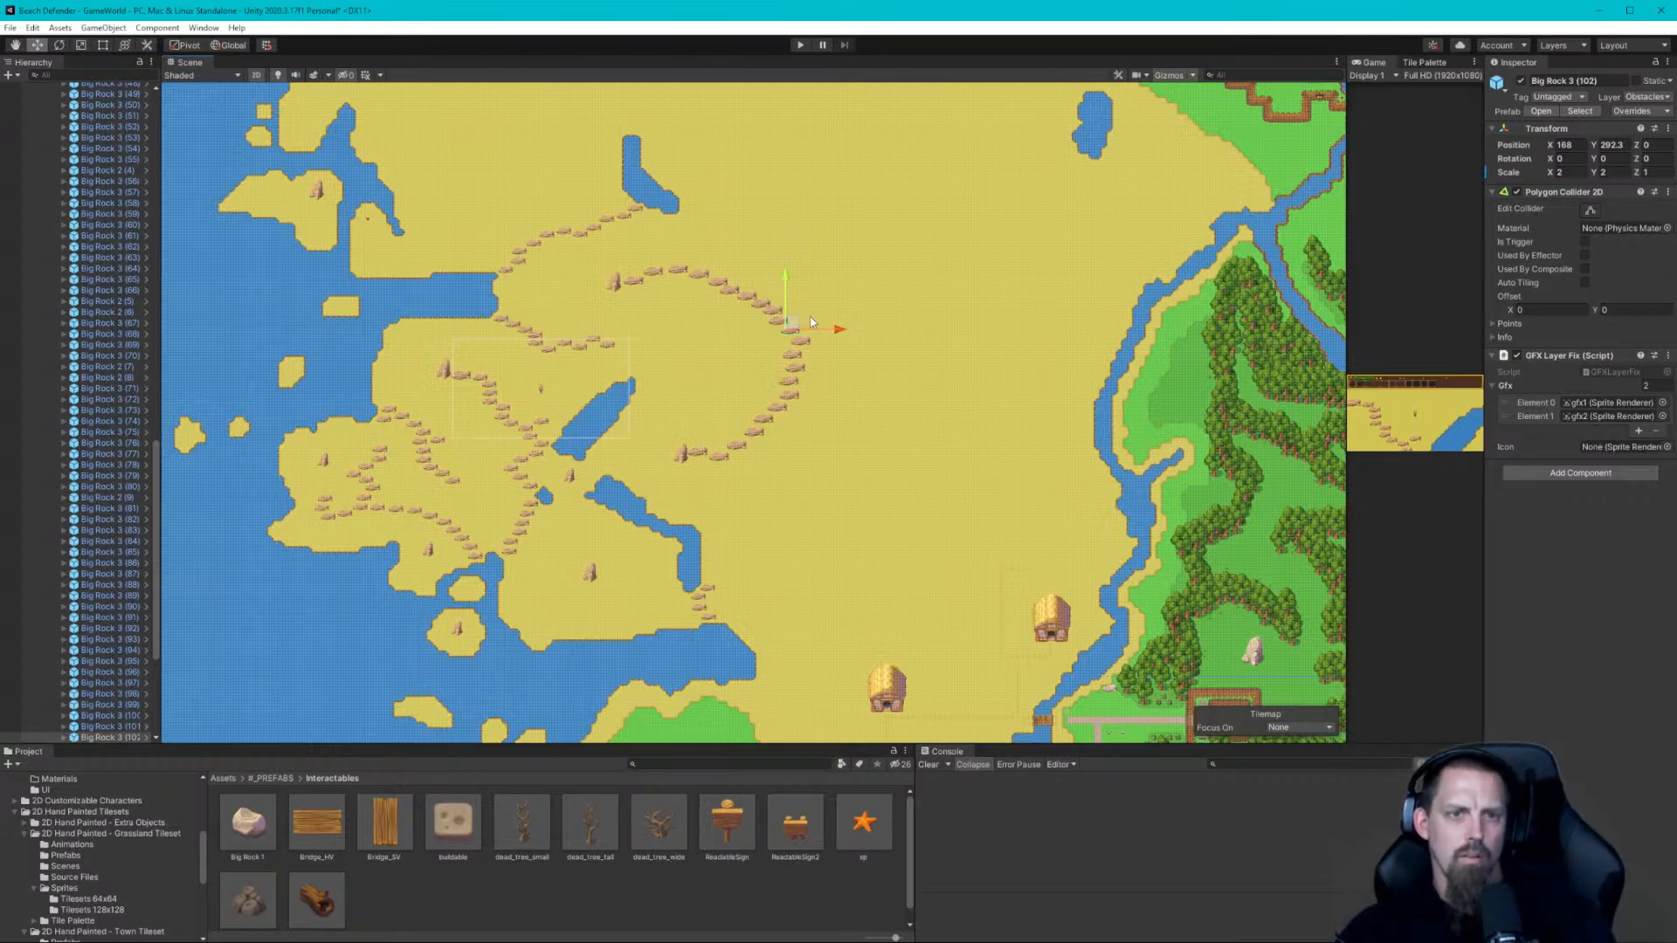
{"action": "key", "text": "ctrl+d"}
{"action": "mouse_move", "coordinate": [792, 325]}
{"action": "left_mouse_down"}
{"action": "mouse_move", "coordinate": [830, 328]}
{"action": "mouse_move", "coordinate": [819, 407]}
{"action": "mouse_move", "coordinate": [837, 401]}
{"action": "left_mouse_up"}
{"action": "key", "text": "ctrl+d"}
Close the Tile Palette and switch from the tile eraser back to the Move tool
{"action": "key", "text": "d"}
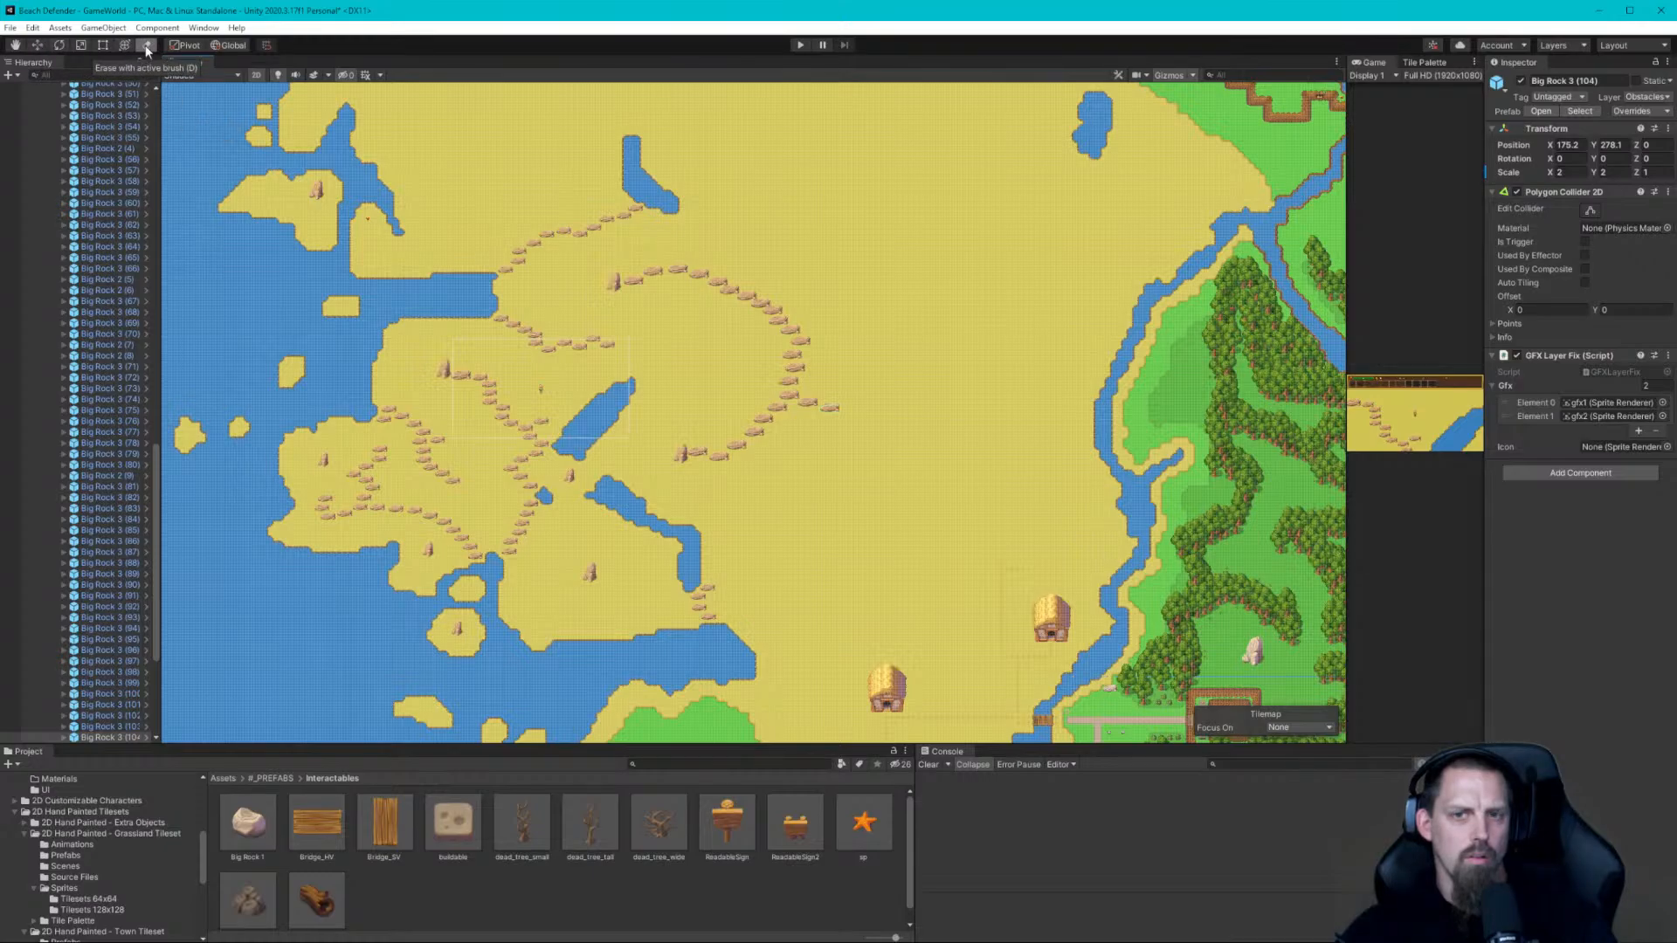
{"action": "left_click", "coordinate": [1415, 65]}
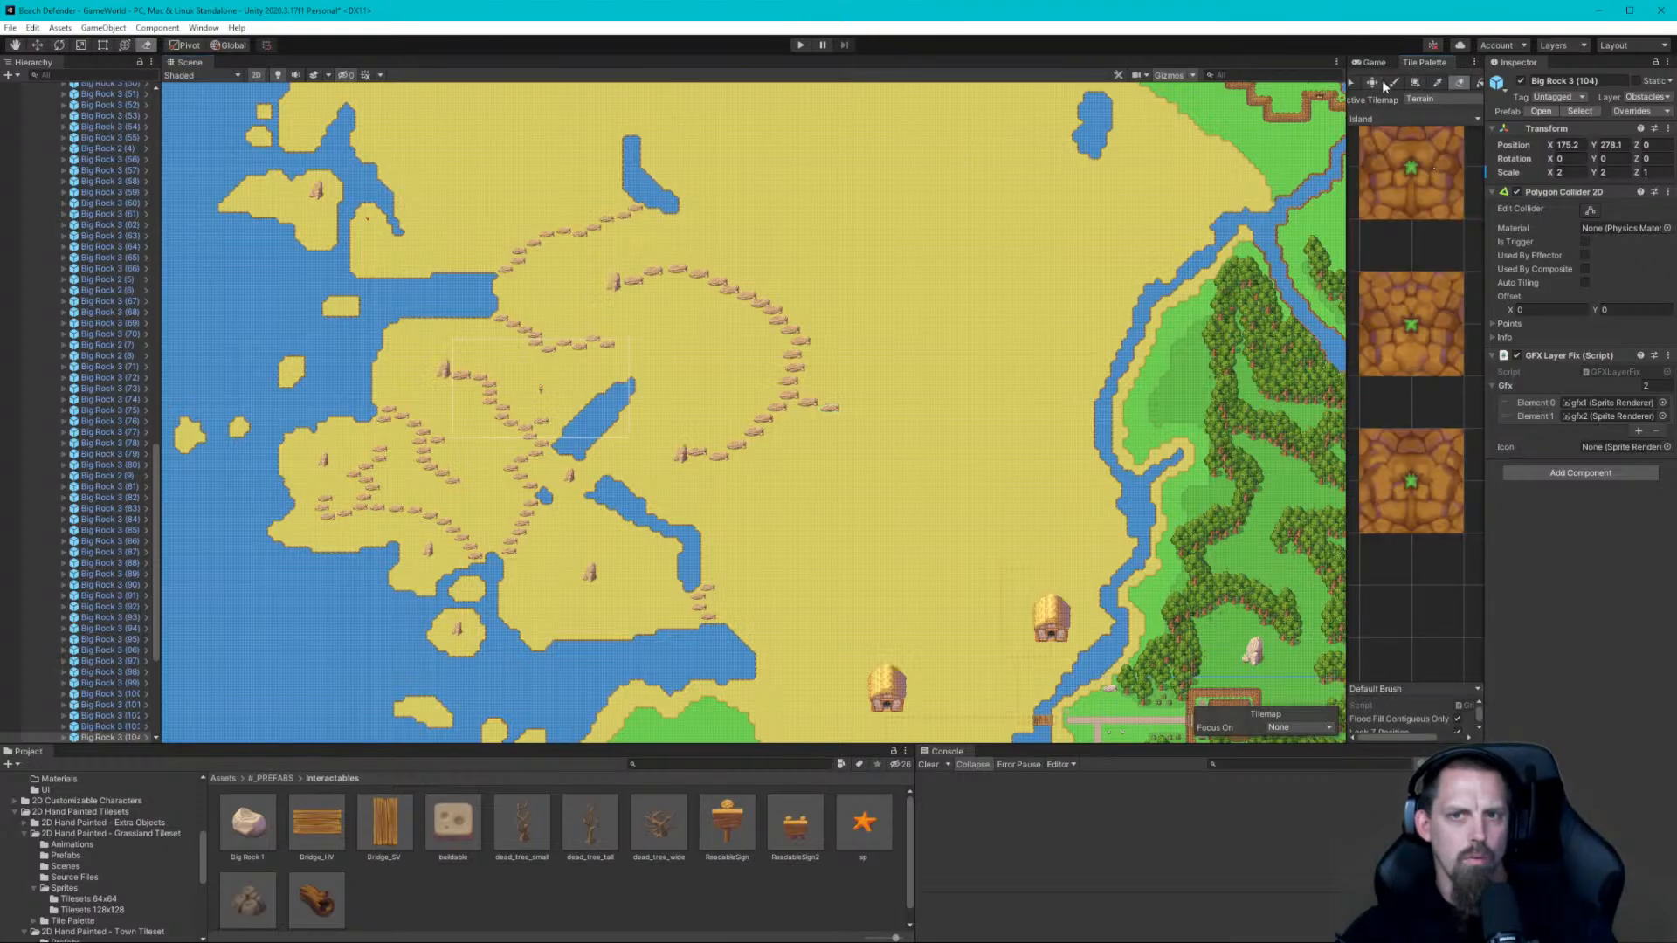
{"action": "scroll", "coordinate": [1433, 271], "scroll_direction": "down", "scroll_amount": 5}
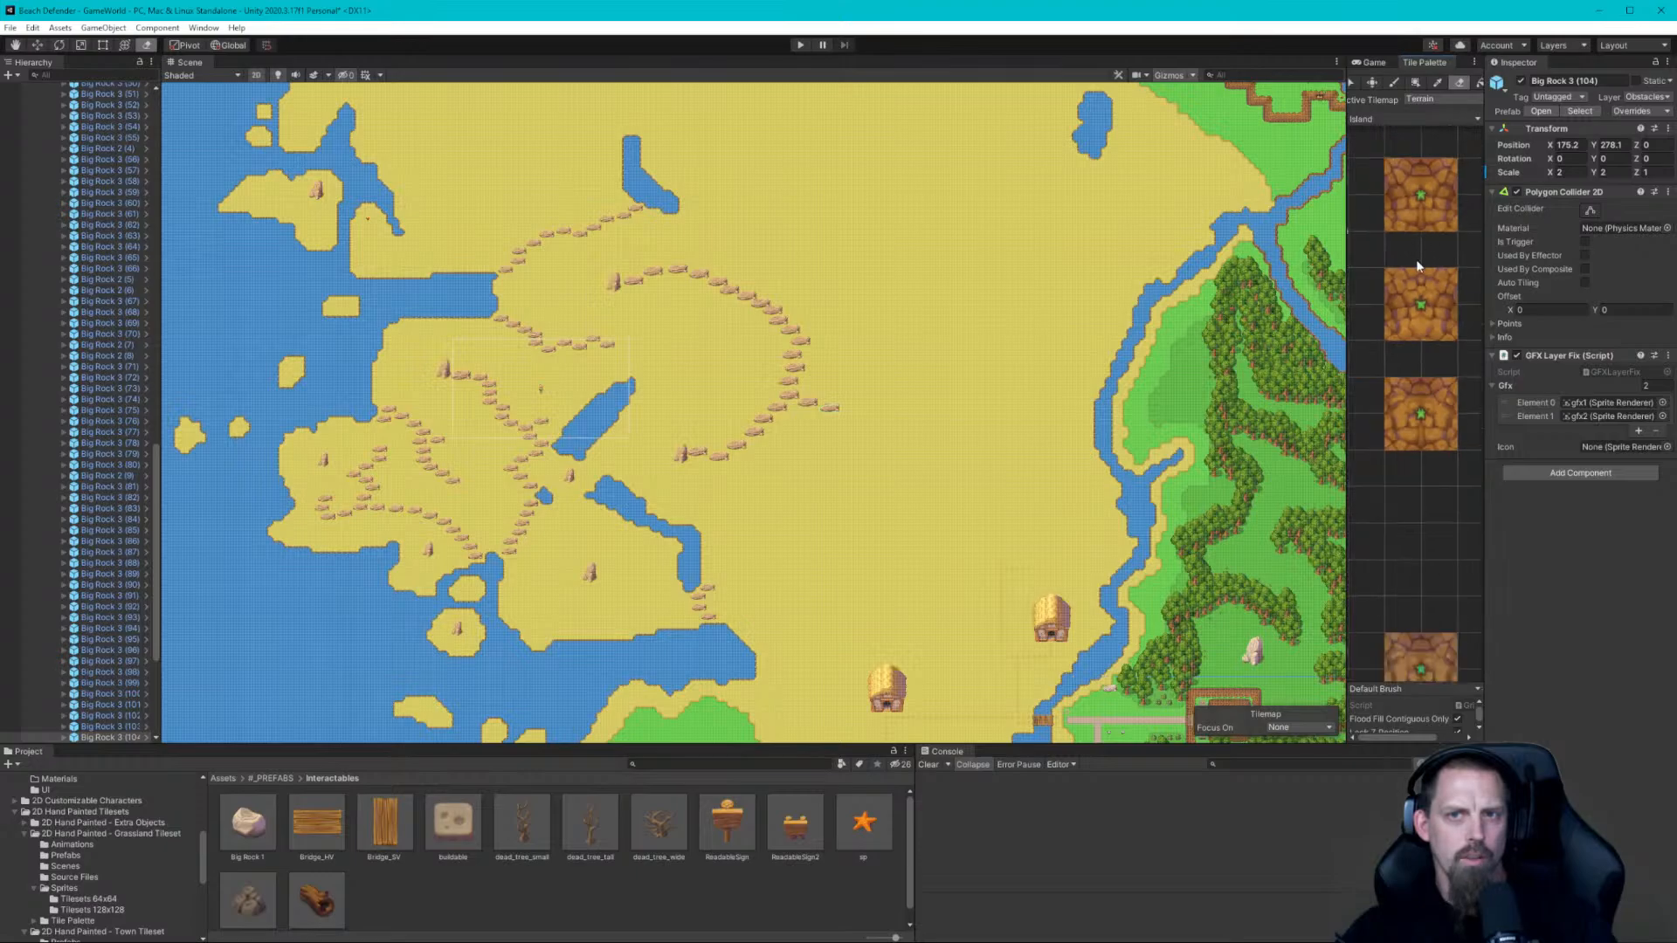
{"action": "scroll", "coordinate": [1423, 288], "scroll_direction": "down", "scroll_amount": 4}
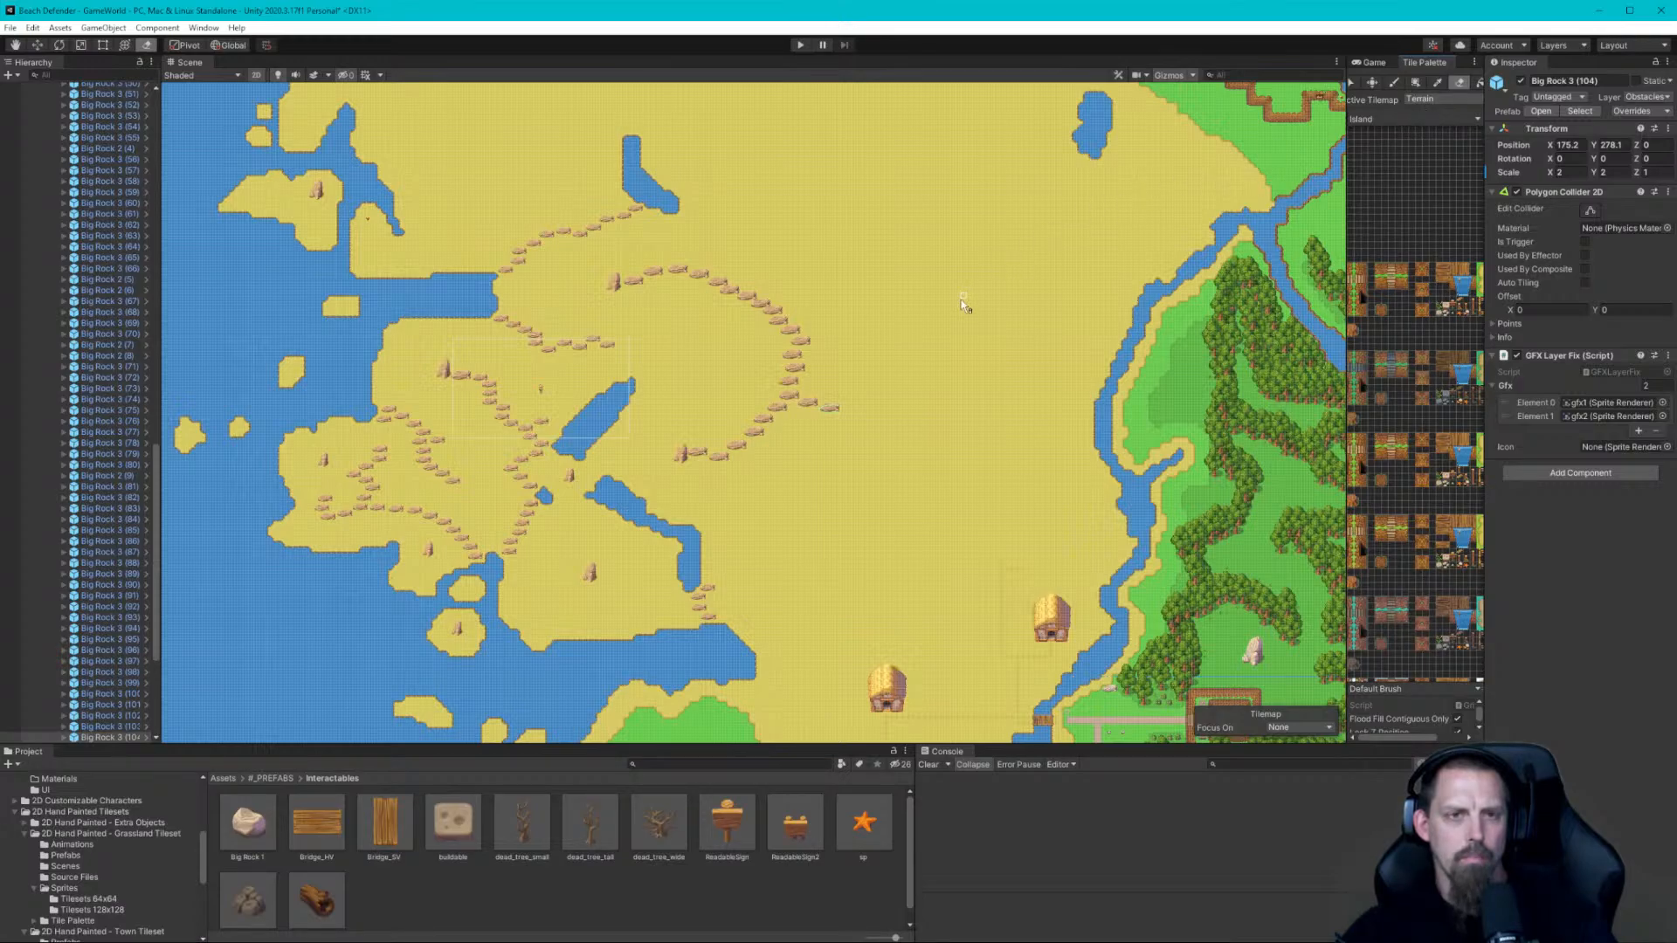
{"action": "left_click", "coordinate": [1474, 101]}
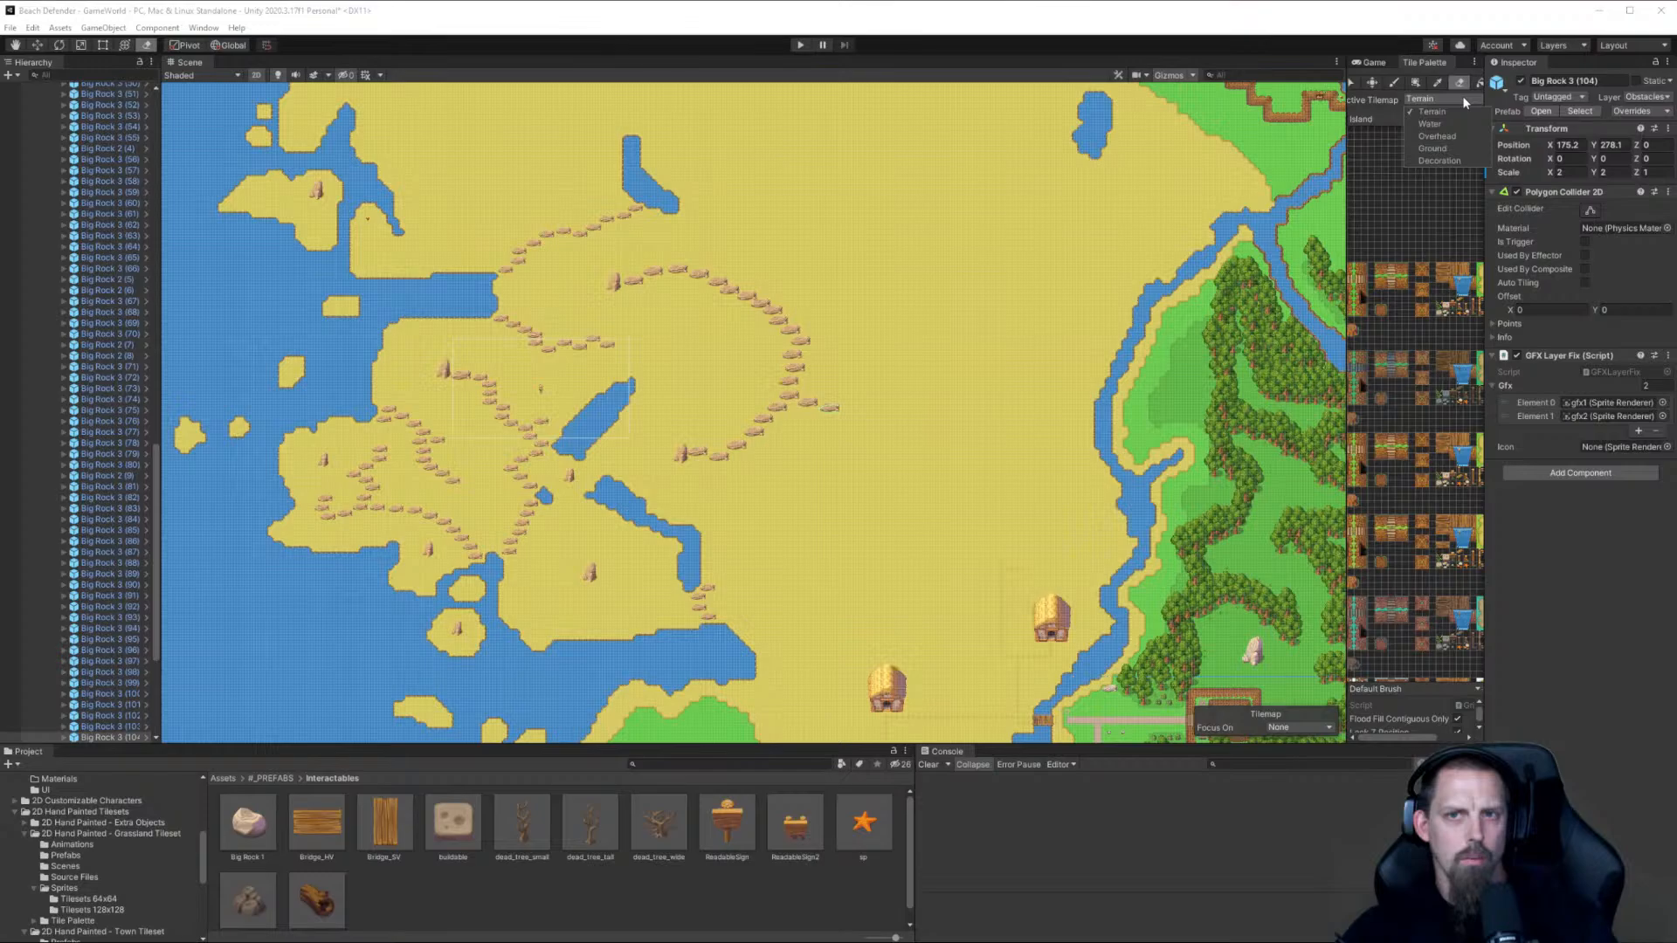
{"action": "left_click", "coordinate": [1462, 96]}
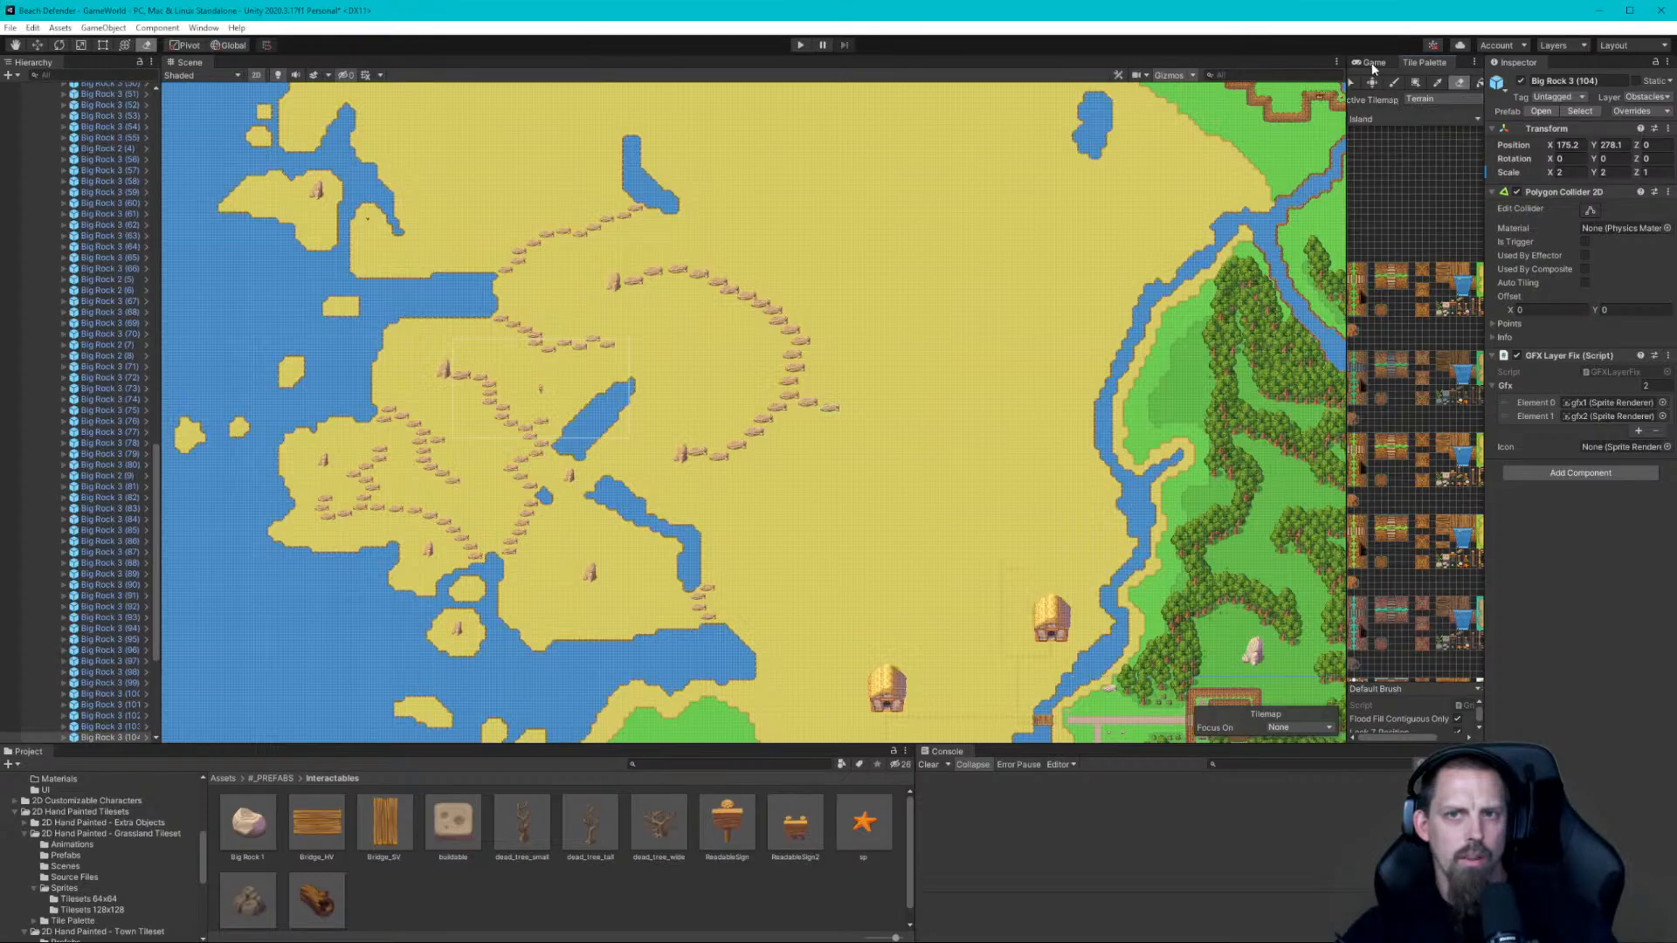
{"action": "right_click", "coordinate": [1424, 66]}
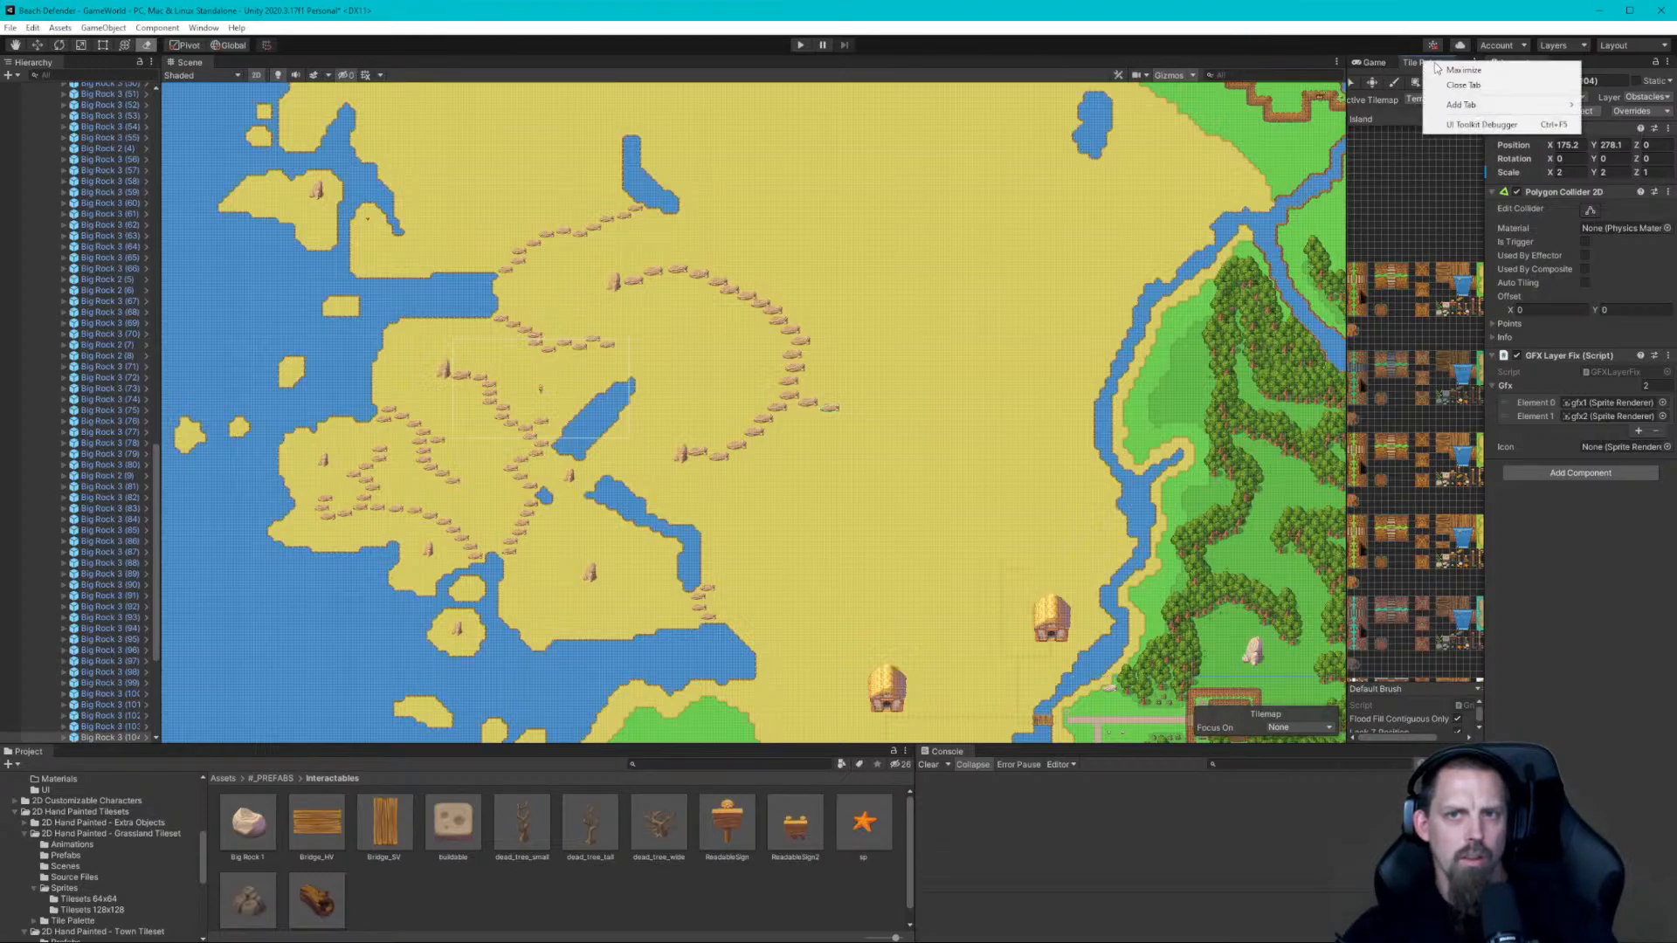
{"action": "left_click", "coordinate": [1443, 83]}
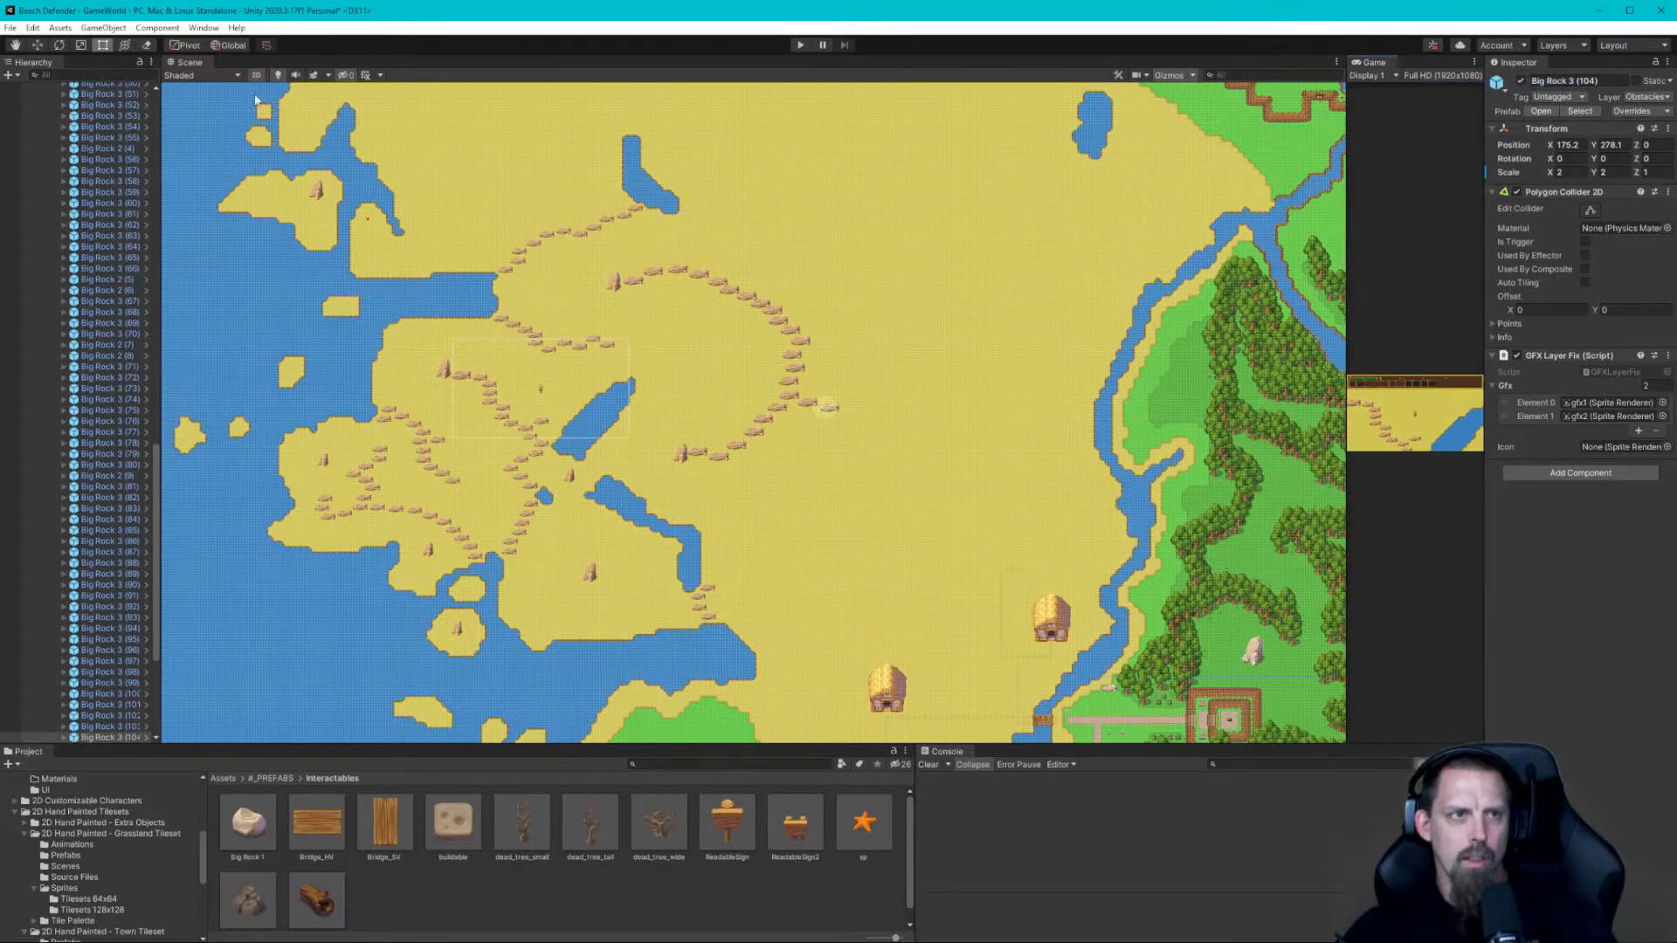
{"action": "left_click", "coordinate": [36, 47]}
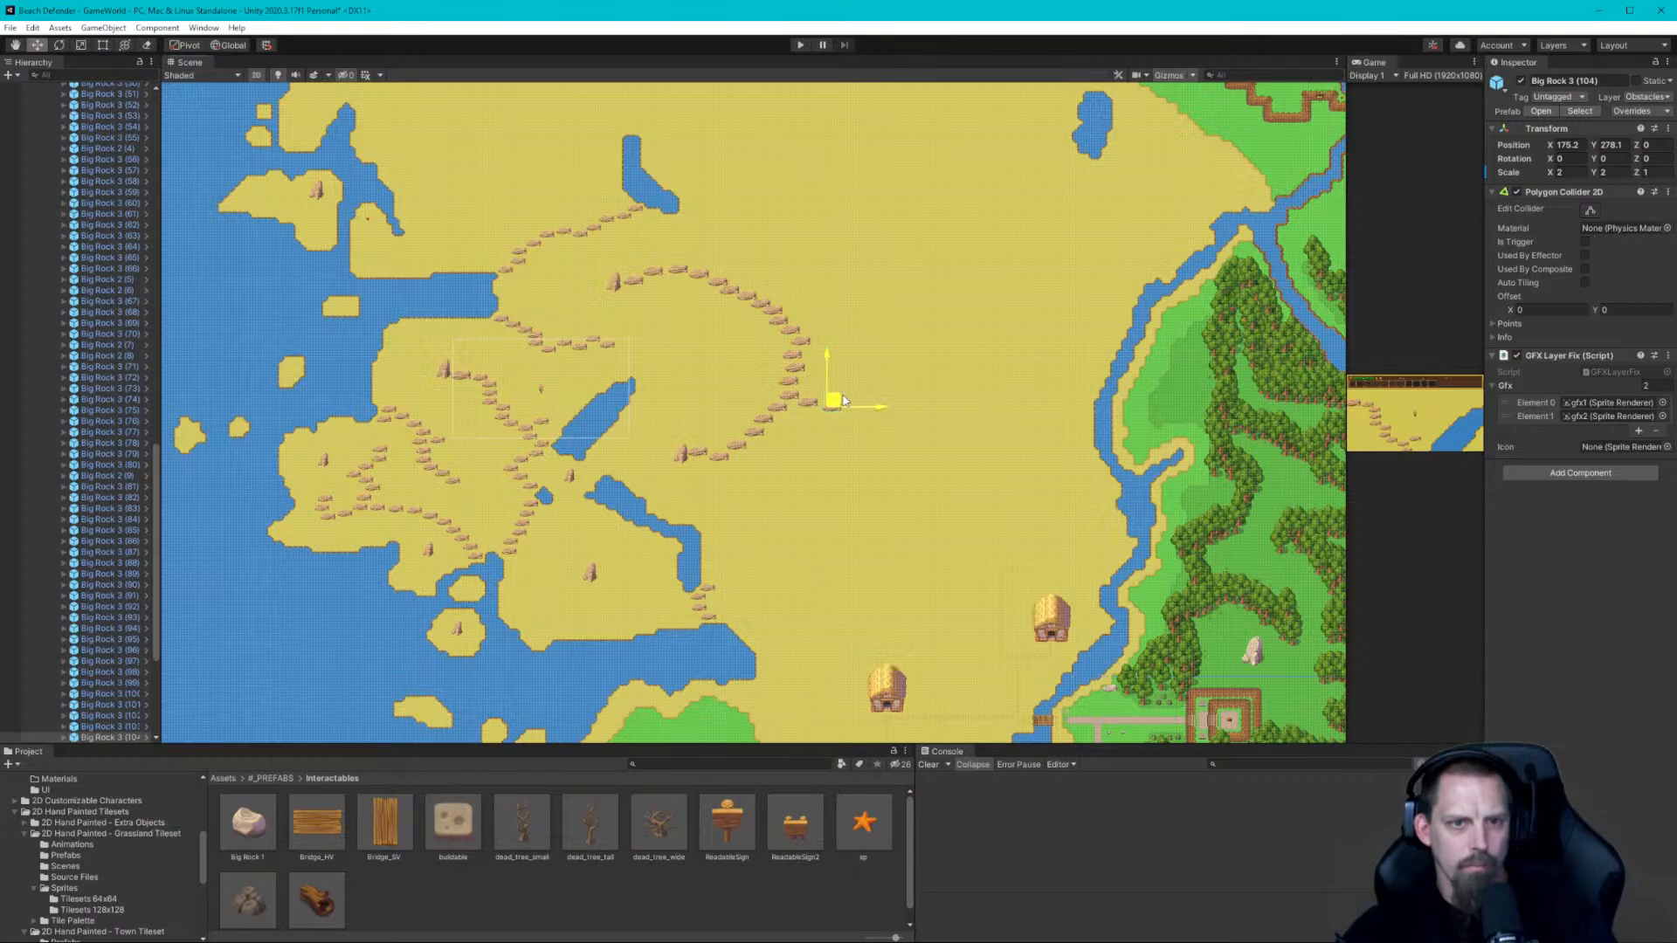
Extend the arc's eastward branch with another flat rock at about X 179.1, Y 277.1
{"action": "left_click_drag", "start_coordinate": [843, 400], "coordinate": [859, 412]}
{"action": "key", "text": "ctrl+d"}
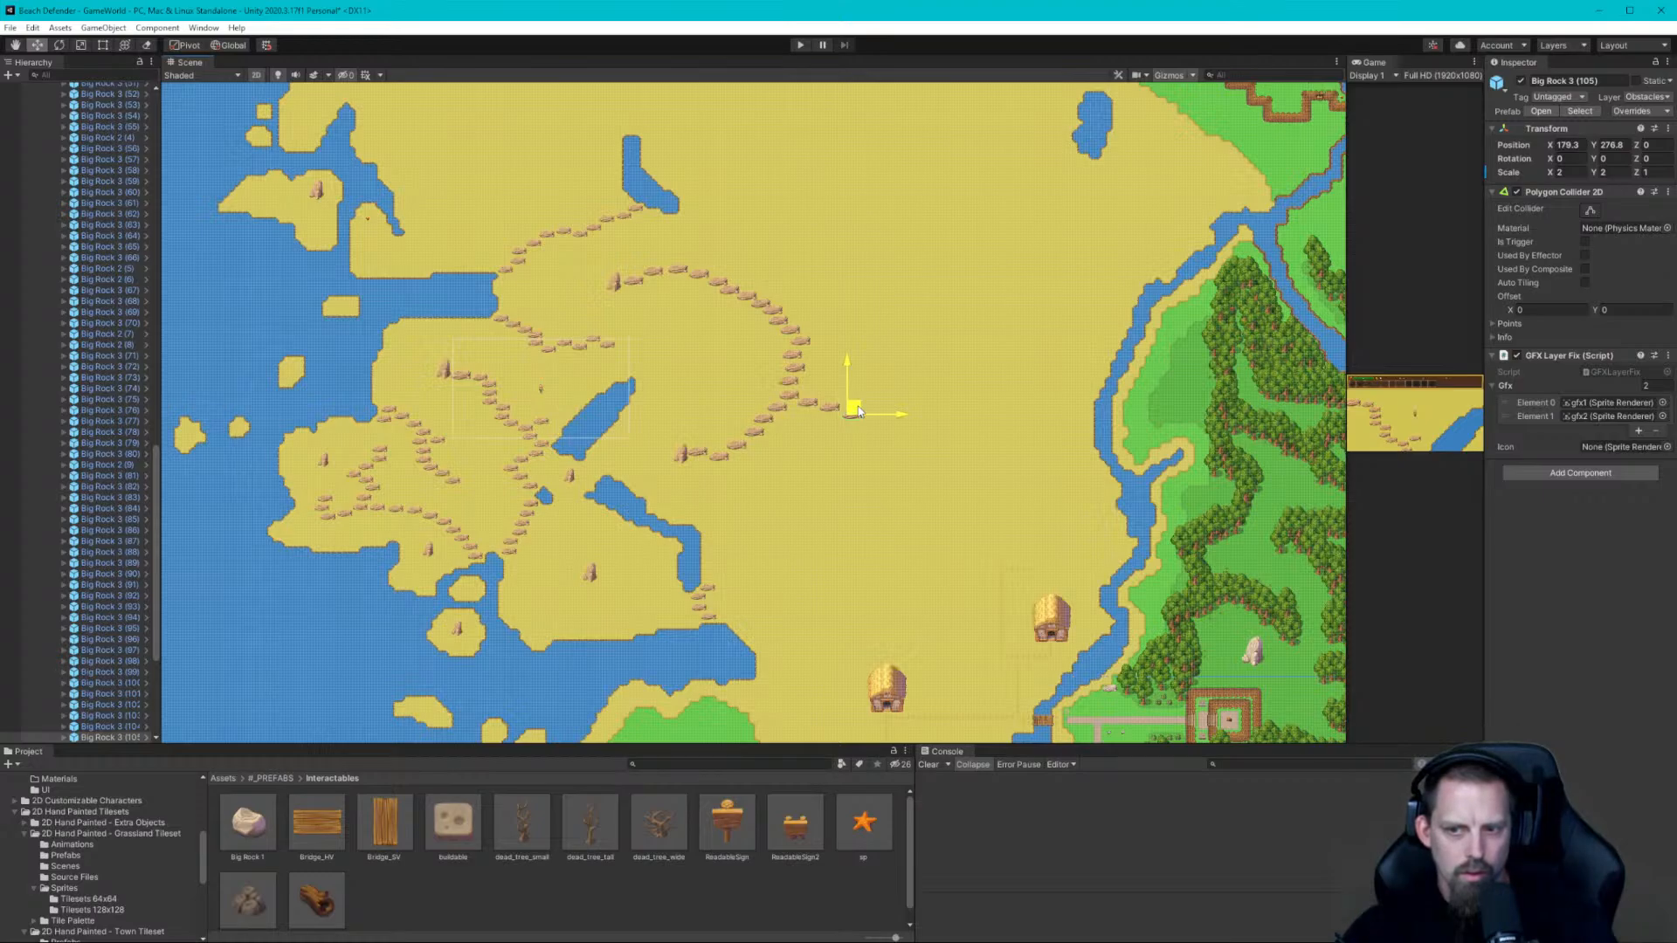
{"action": "left_click_drag", "start_coordinate": [859, 410], "coordinate": [857, 409]}
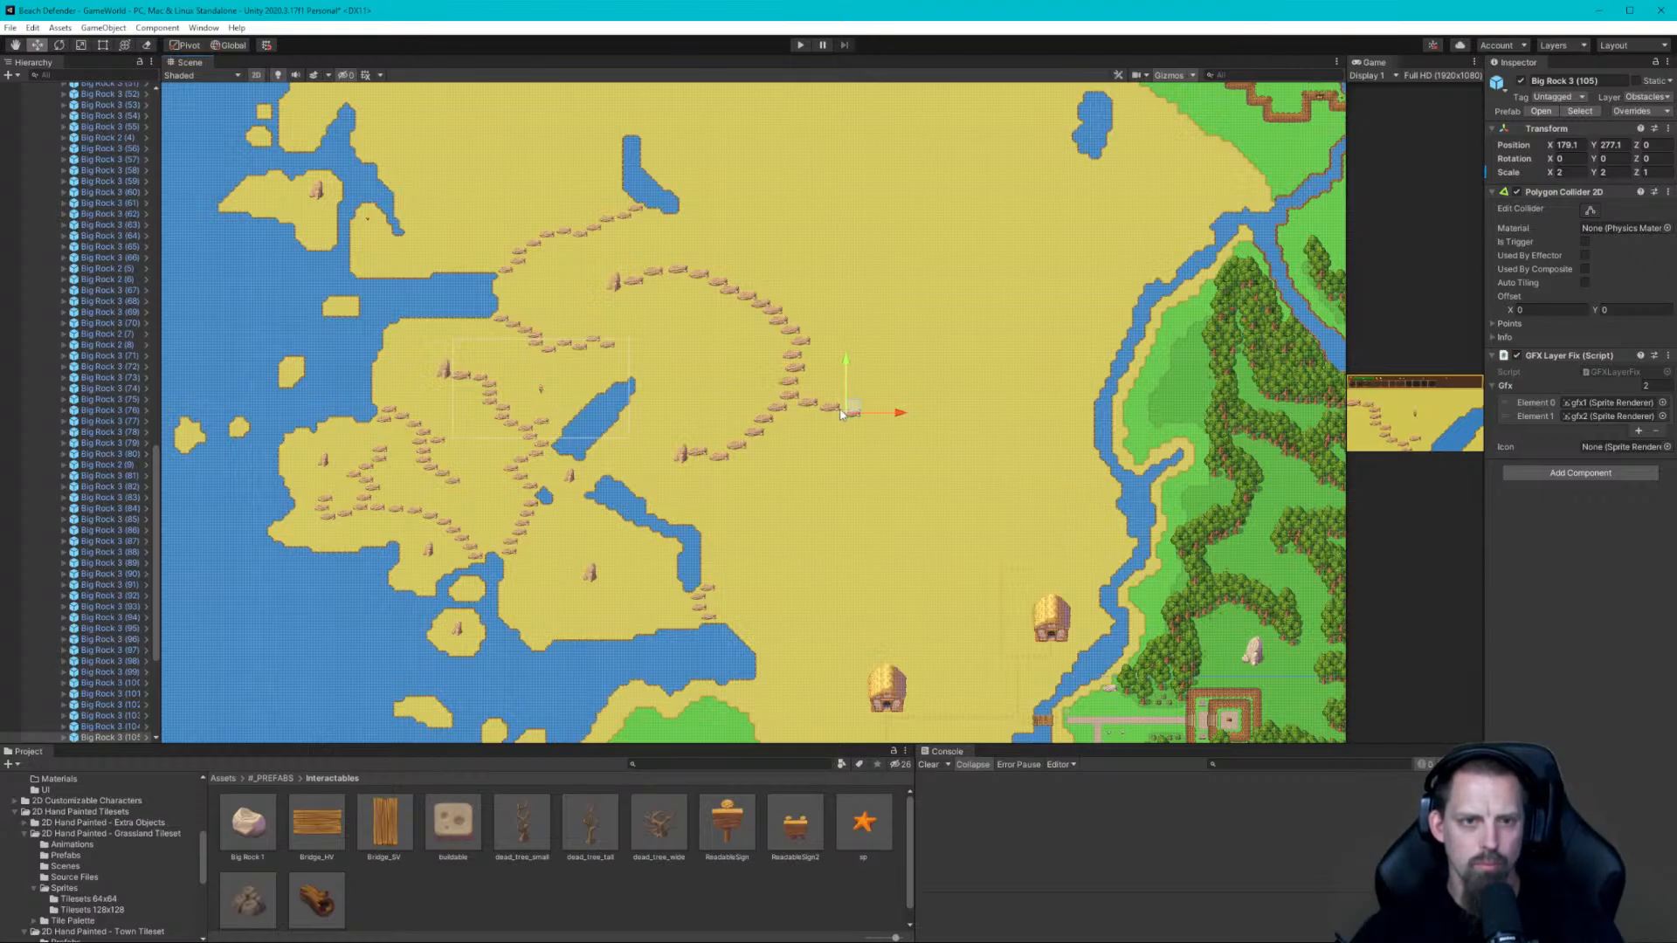
Add a flat rock to the branch's east end and lay a row from the southern lake, curving northeast to about X 173.4, Y 263.3
{"action": "left_click_drag", "start_coordinate": [852, 409], "coordinate": [811, 479]}
{"action": "key", "text": "ctrl+d"}
{"action": "key", "text": "ctrl+d"}
{"action": "key", "text": "ctrl+d"}
{"action": "key", "text": "ctrl+d"}
{"action": "key", "text": "ctrl+d"}
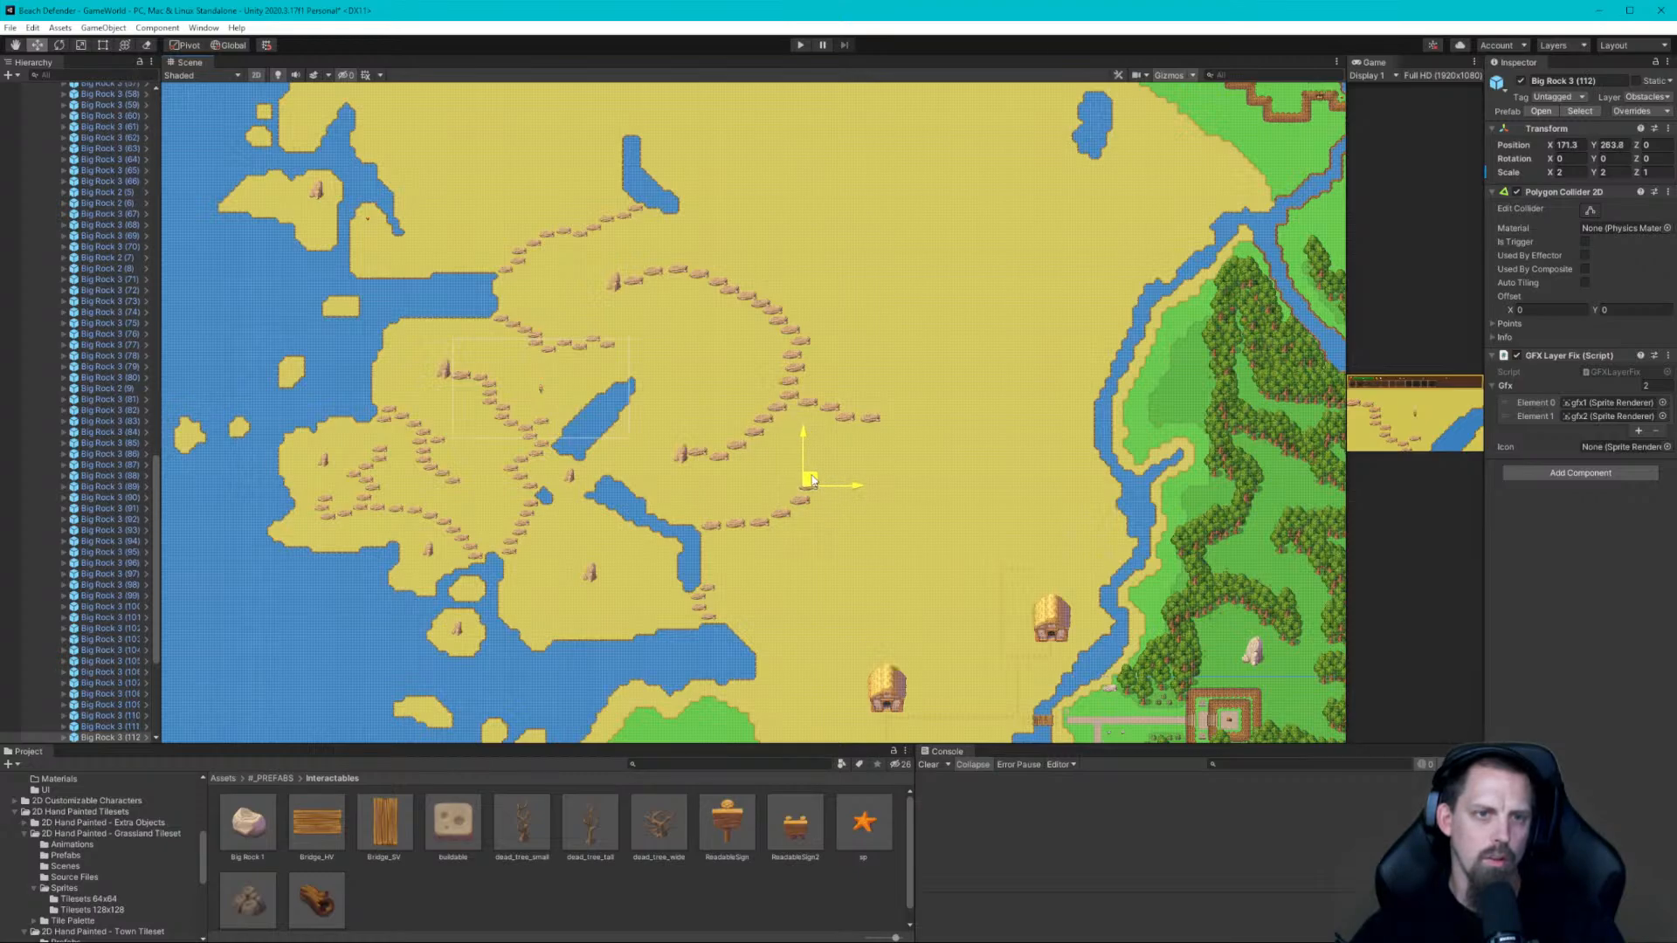
{"action": "left_click_drag", "start_coordinate": [811, 479], "coordinate": [822, 481]}
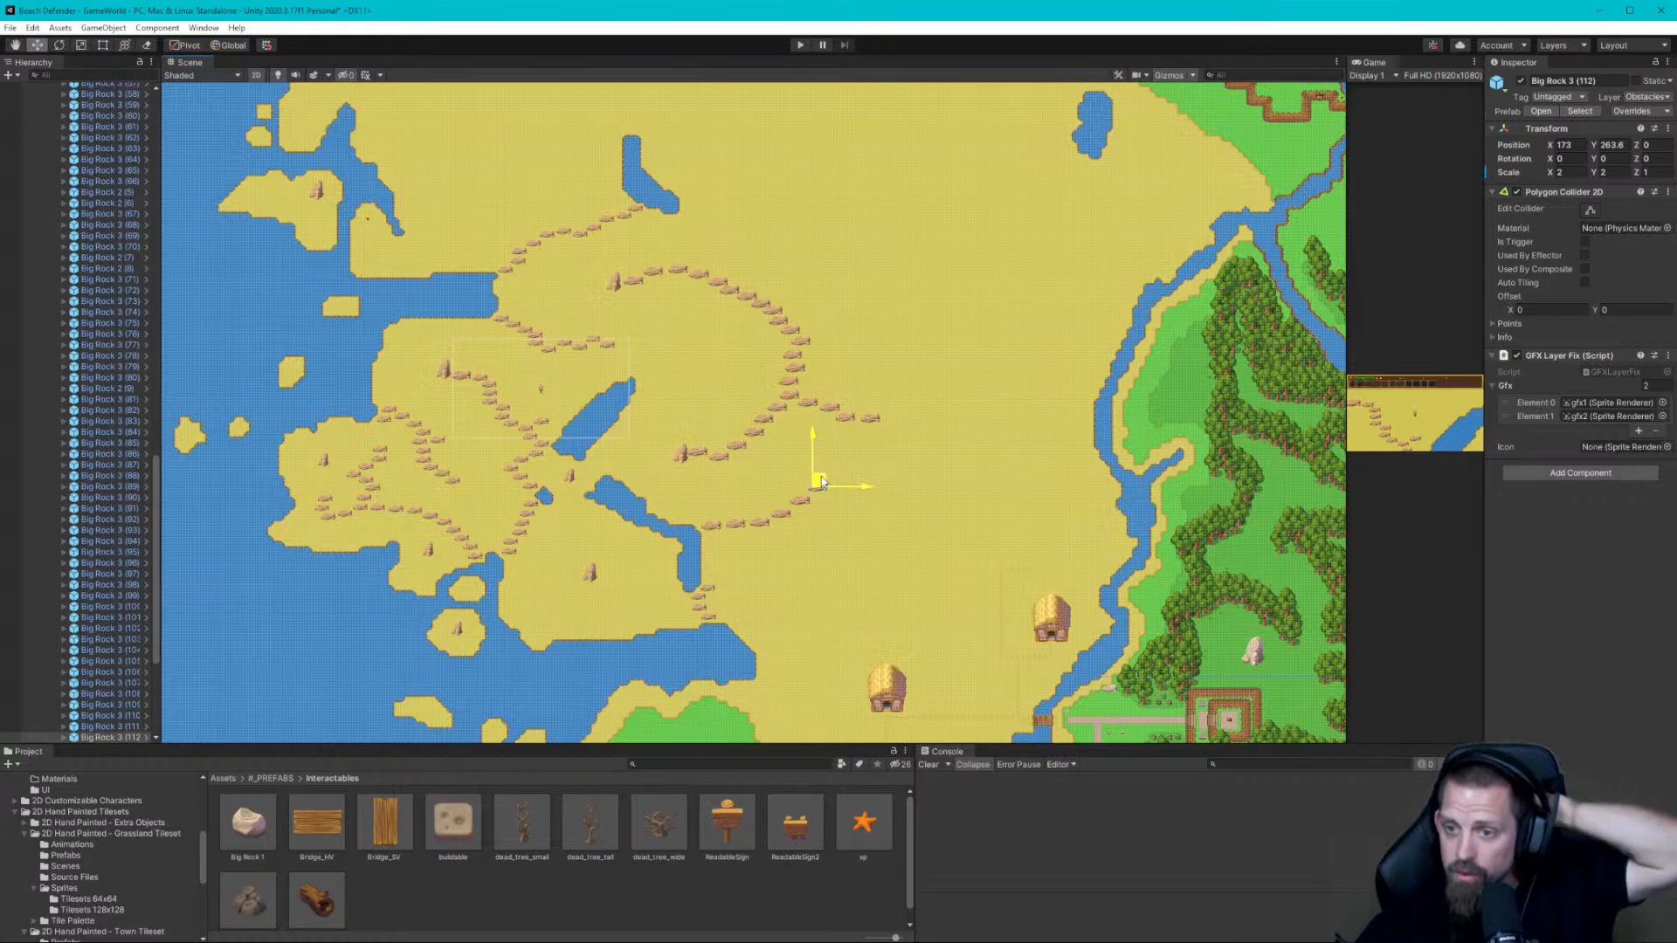
{"action": "left_click_drag", "start_coordinate": [821, 482], "coordinate": [821, 481]}
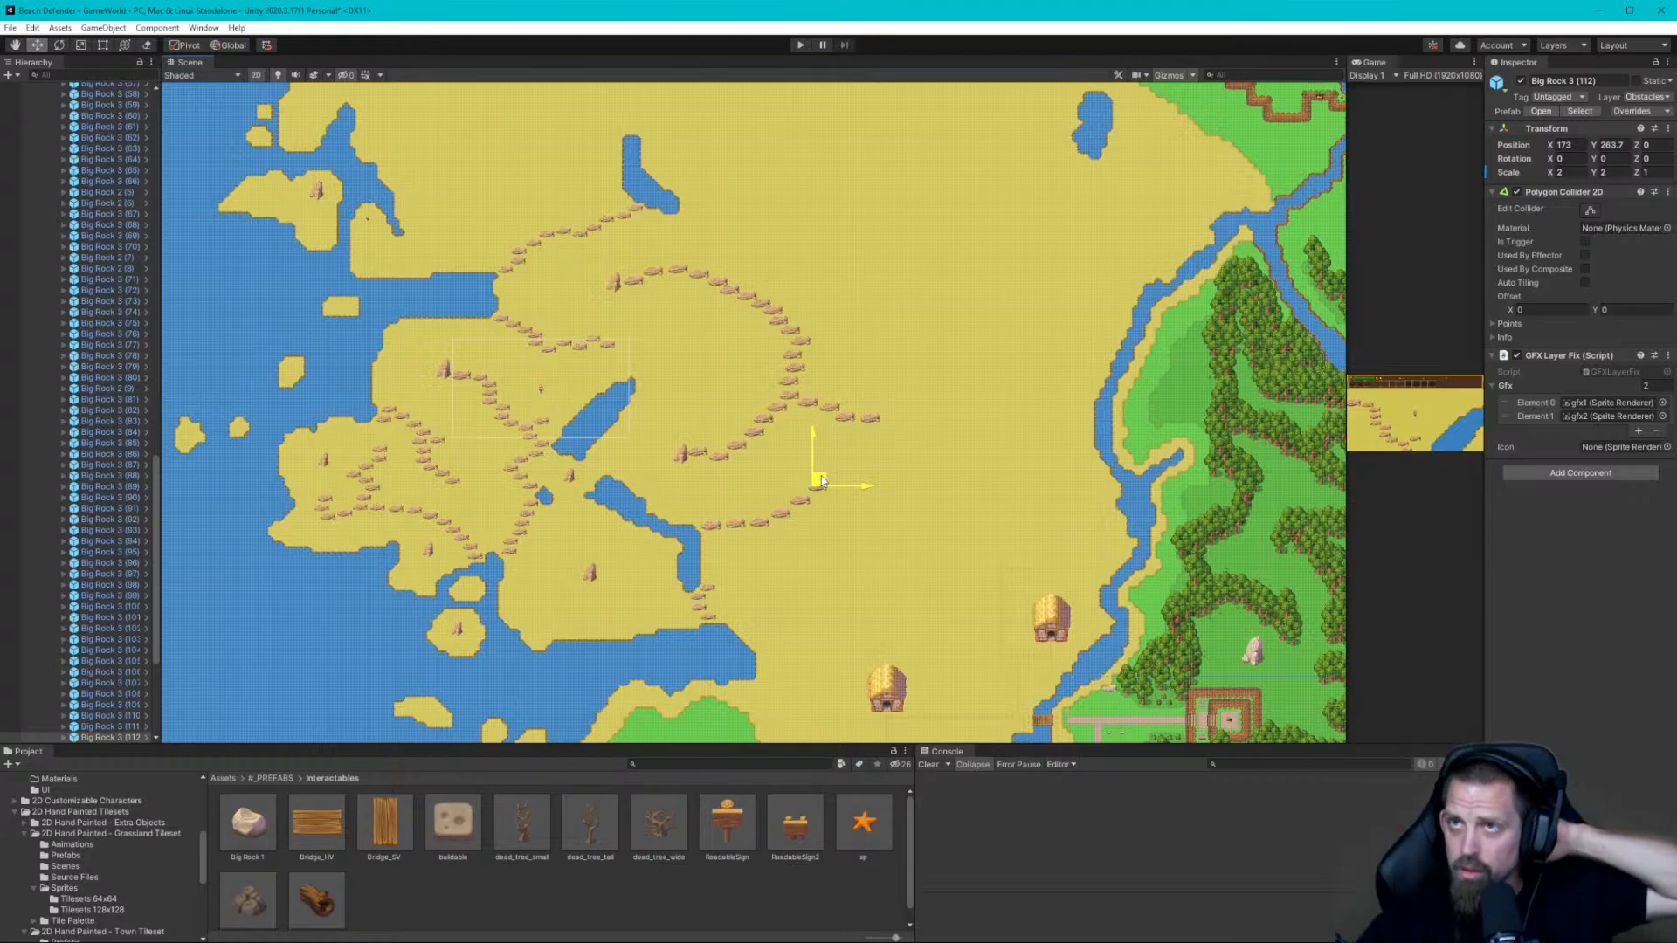
{"action": "left_click_drag", "start_coordinate": [821, 479], "coordinate": [826, 481]}
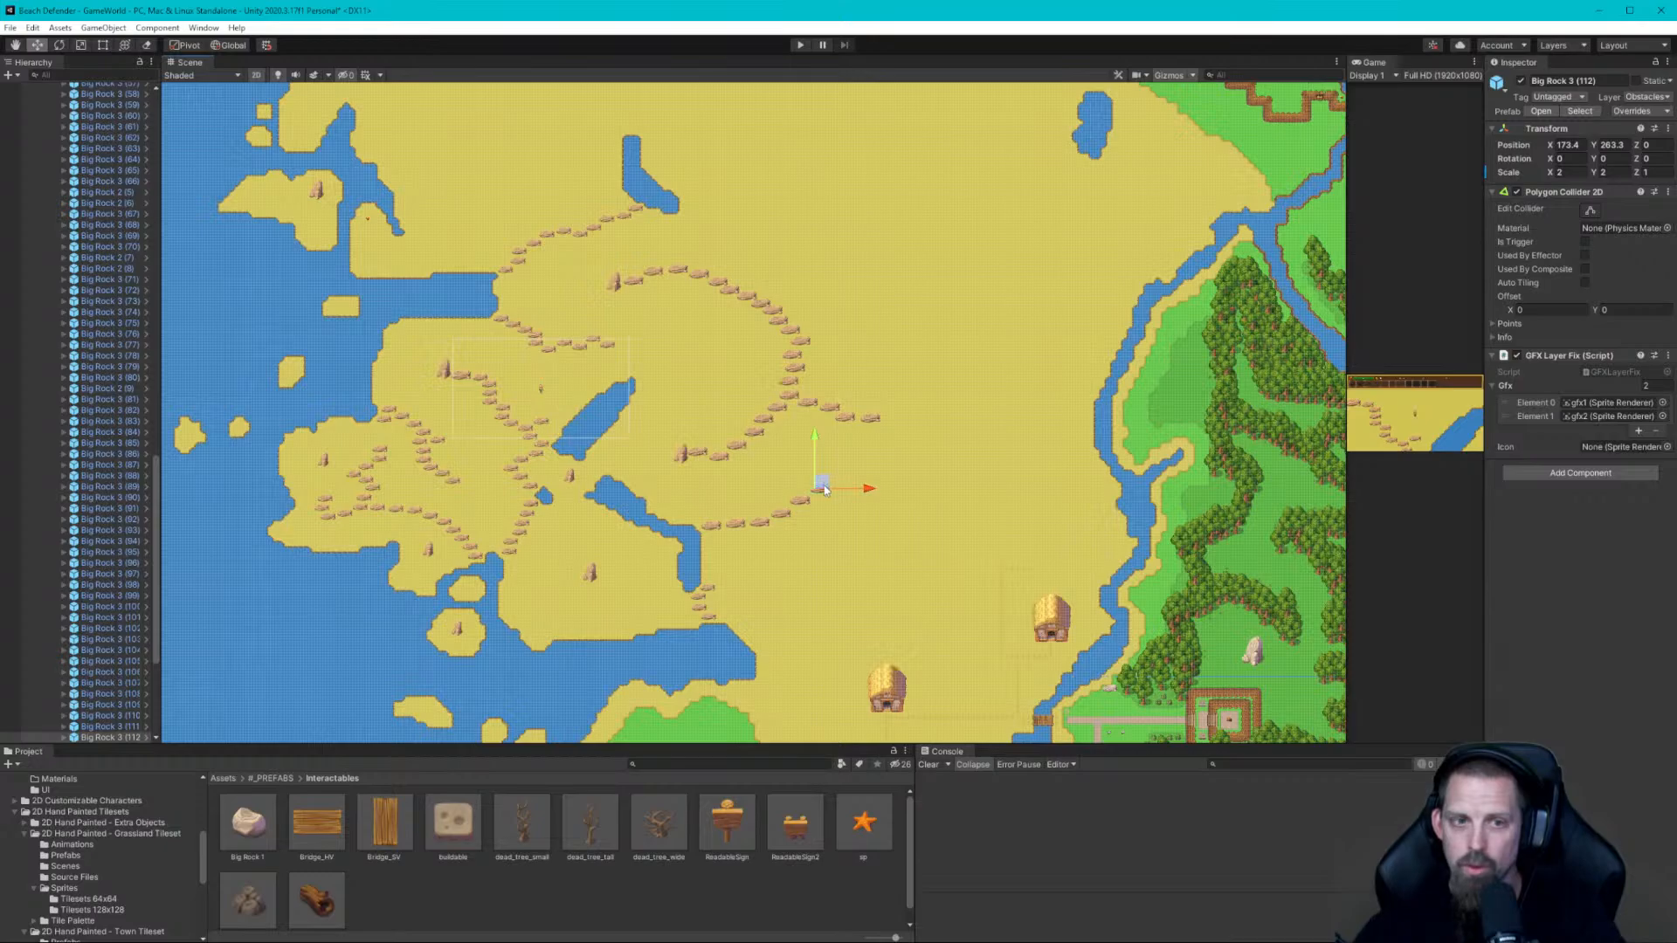
Settle the end rock of the southern lake's row at X 174.2, Y 261.7 and add another east of it at X 178.7, Y 262.2
{"action": "left_click_drag", "start_coordinate": [824, 487], "coordinate": [825, 492]}
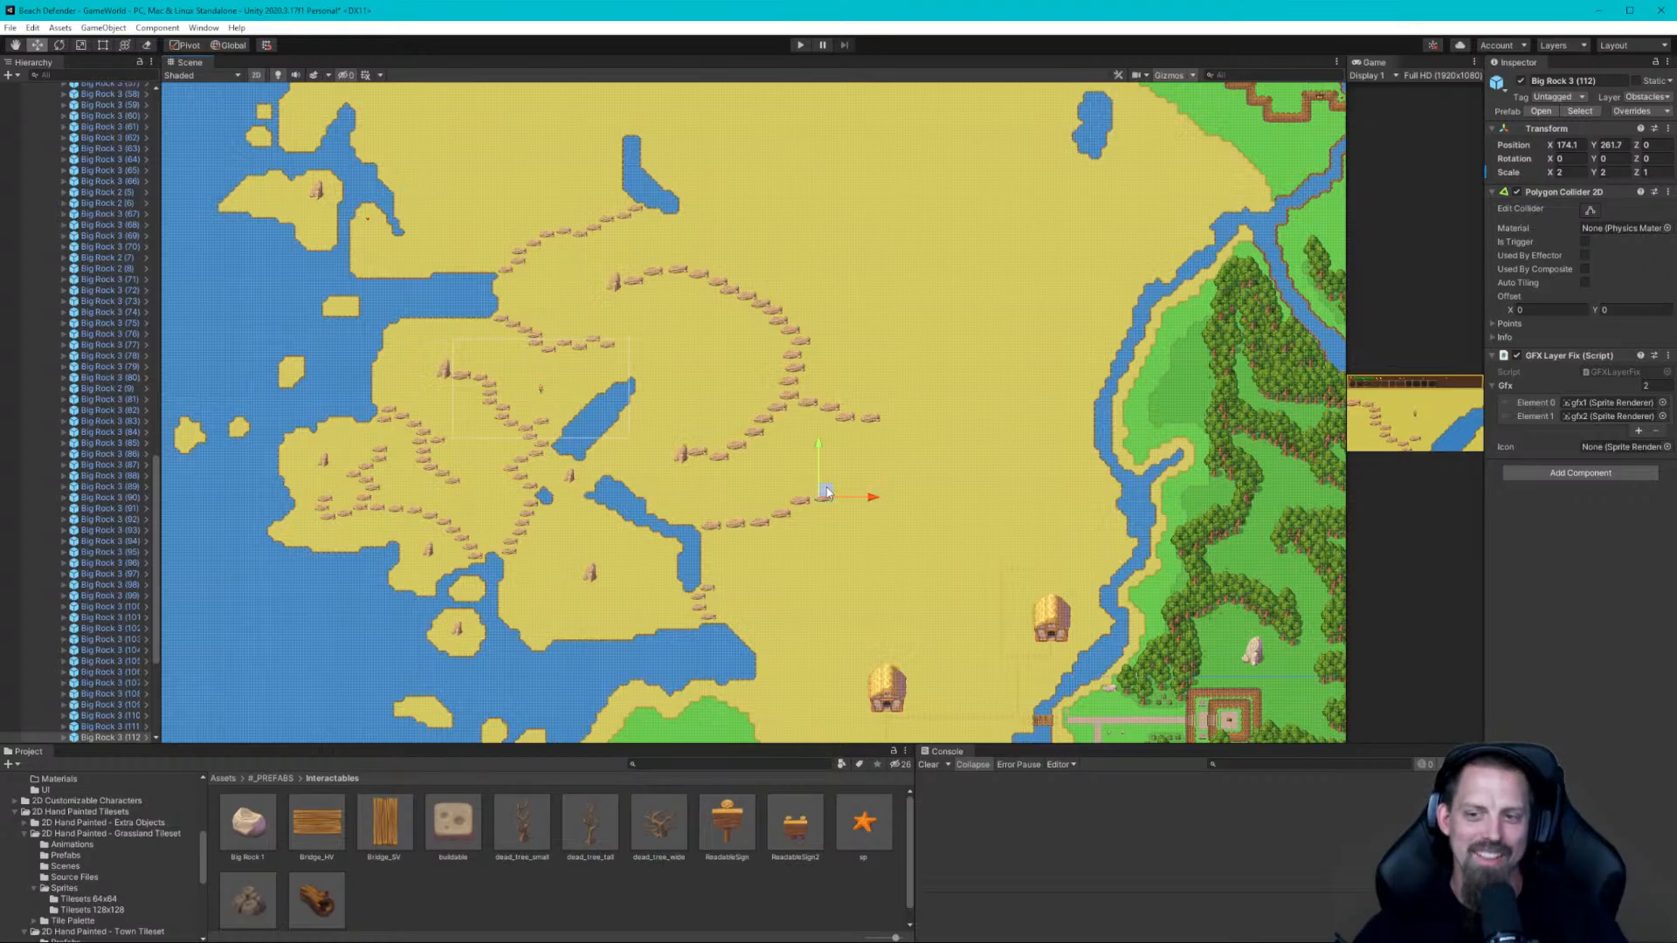
{"action": "left_click_drag", "start_coordinate": [827, 492], "coordinate": [828, 491]}
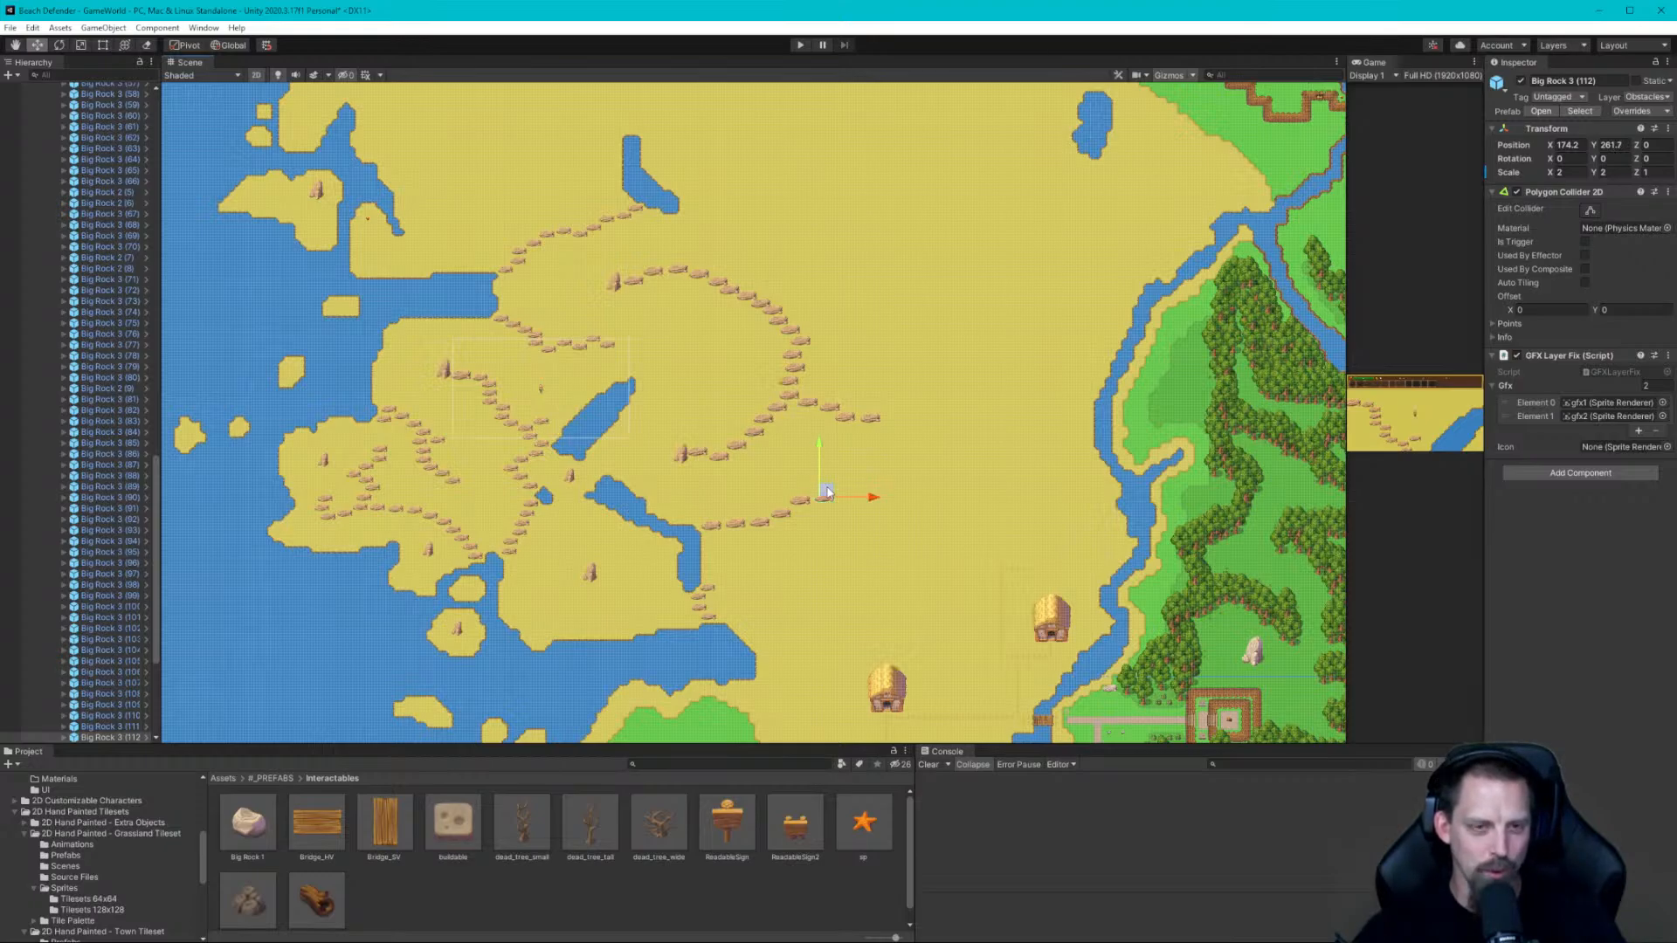
{"action": "key", "text": "ctrl+d"}
{"action": "left_click_drag", "start_coordinate": [828, 492], "coordinate": [854, 489]}
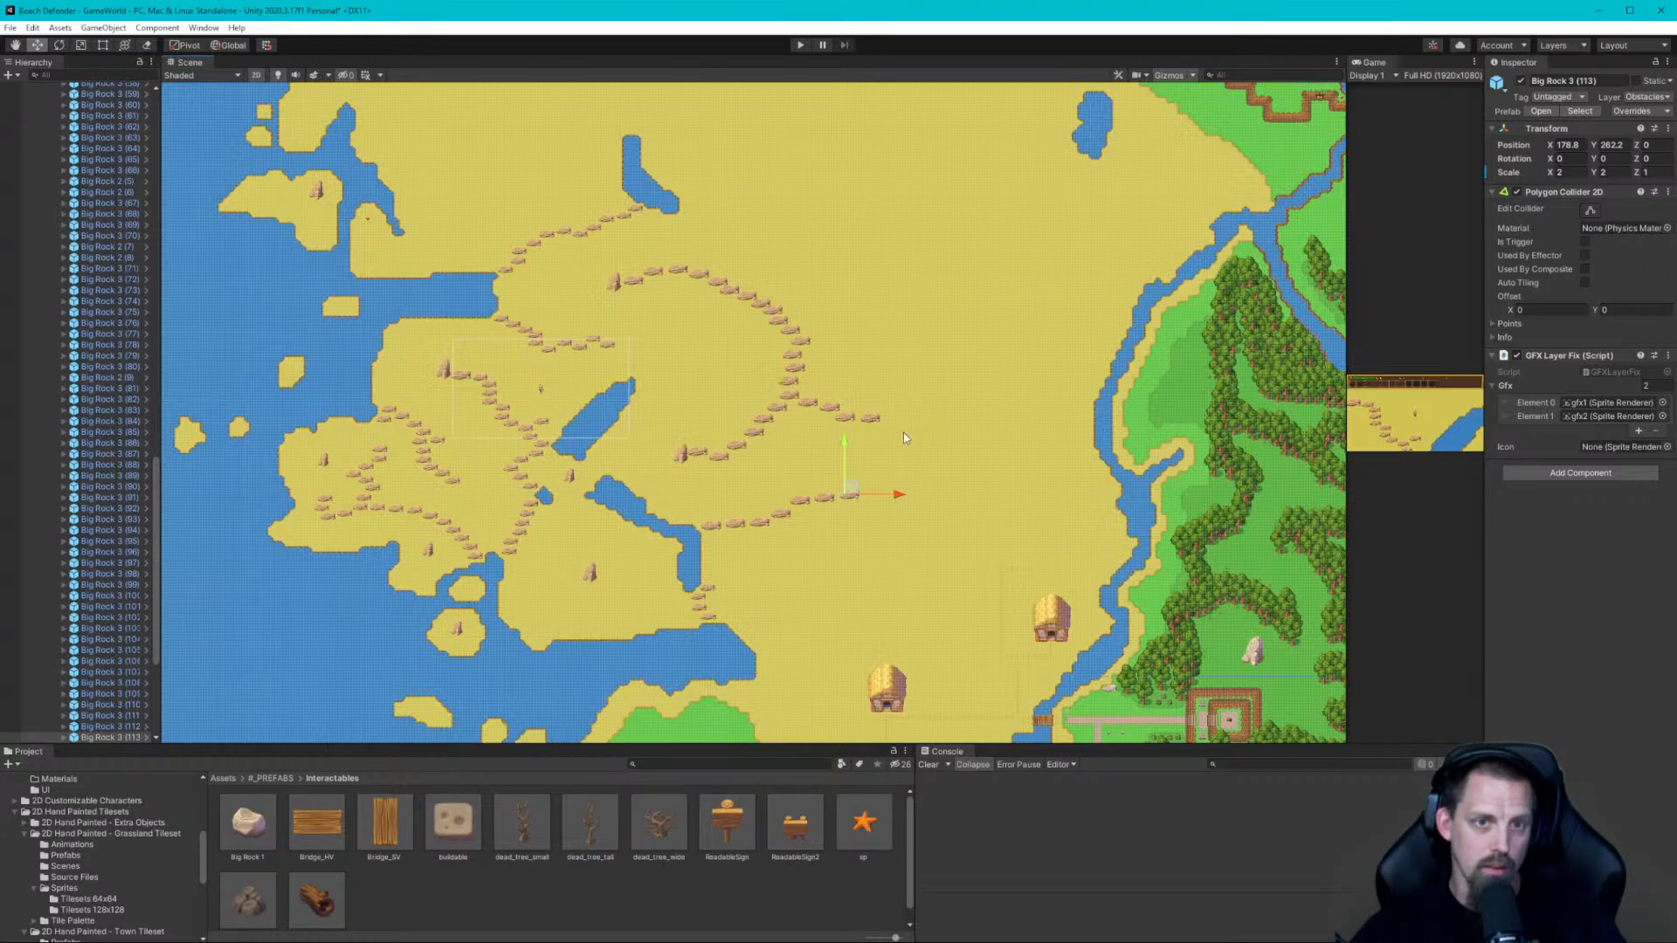
{"action": "middle_click_drag", "start_coordinate": [921, 395], "coordinate": [905, 329]}
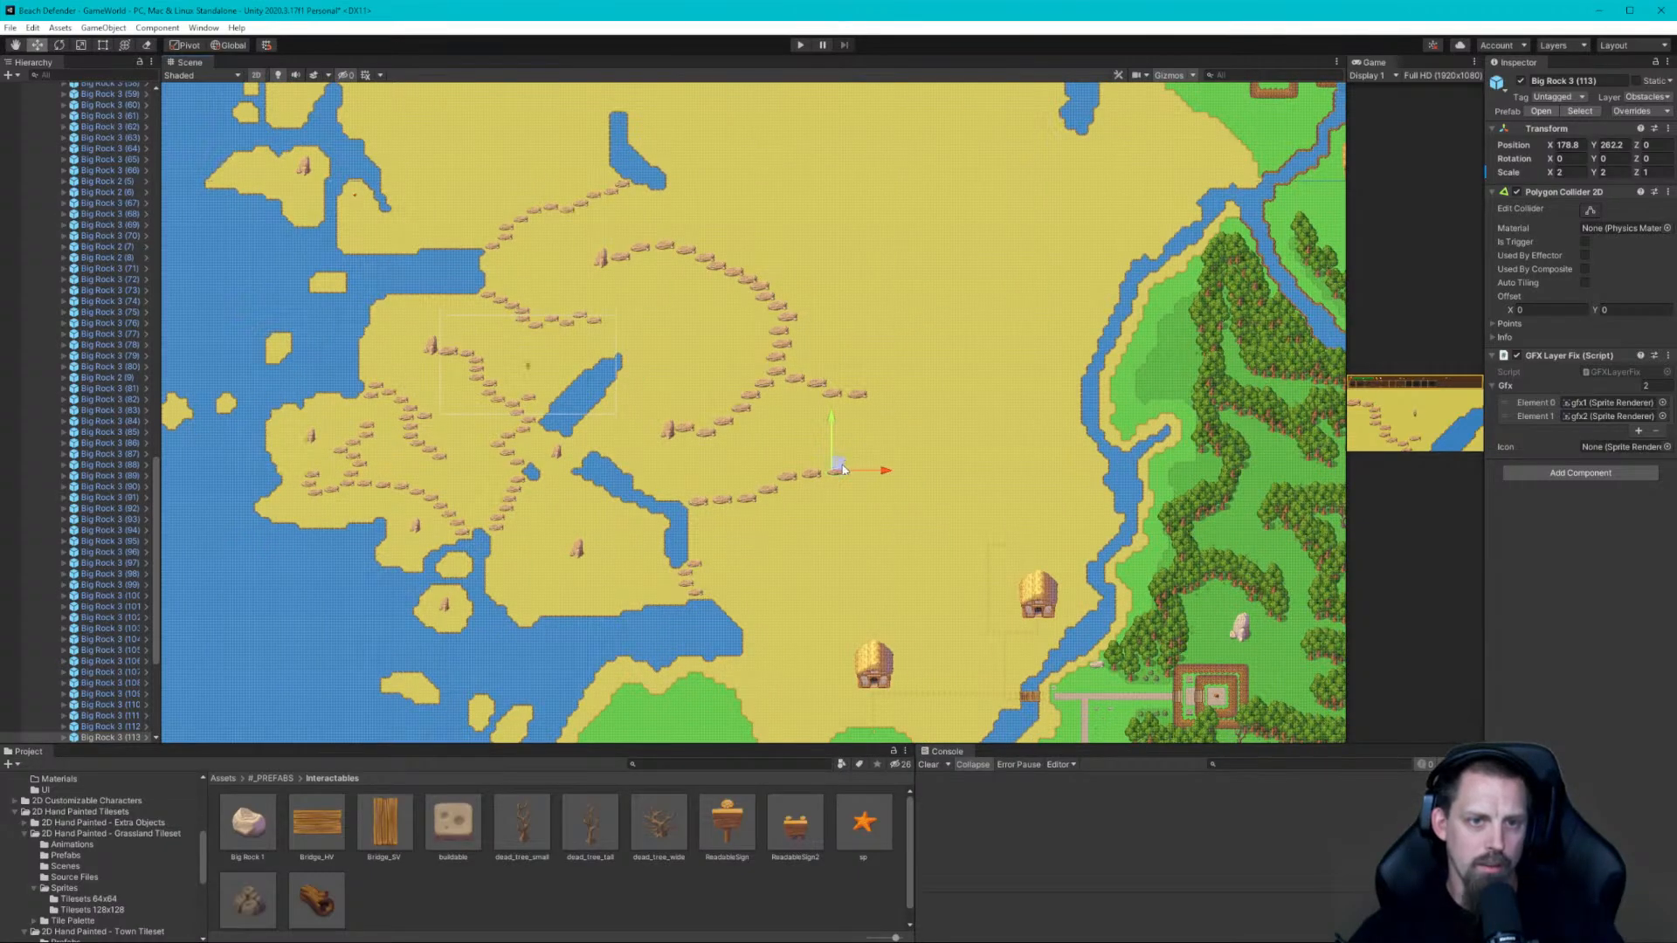
{"action": "left_click_drag", "start_coordinate": [843, 469], "coordinate": [841, 469]}
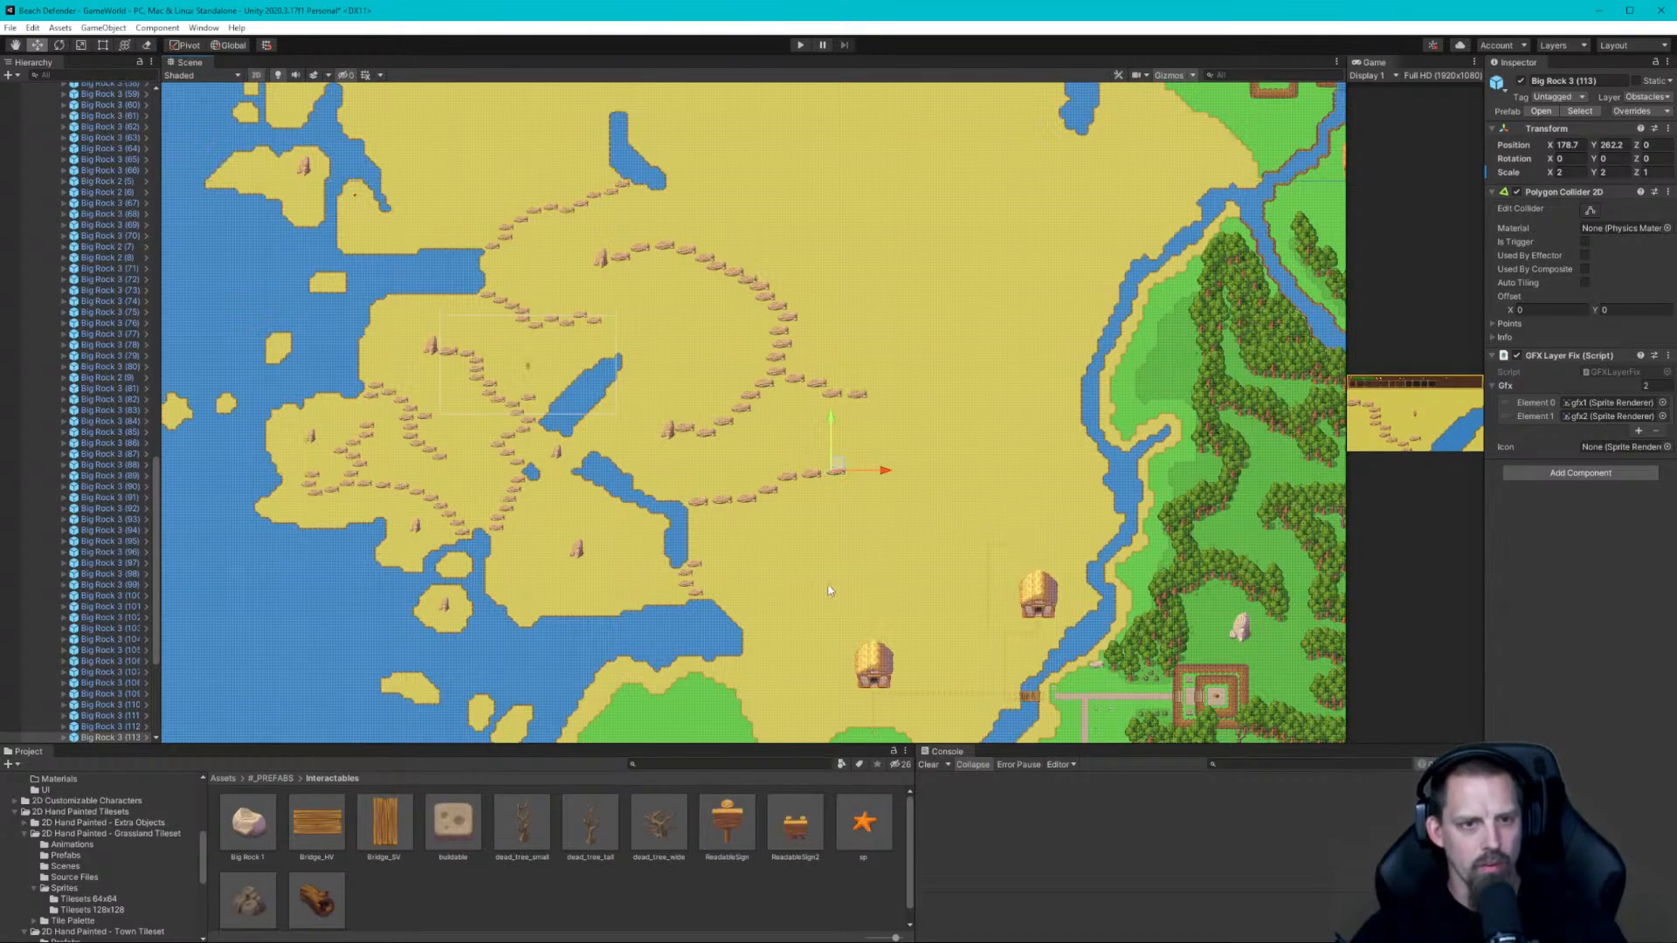
Place a copy of the flat rock at the eastern tip of the southern inlet, at X 164.5, Y 235.4
{"action": "key", "text": "ctrl+d"}
{"action": "left_click_drag", "start_coordinate": [839, 466], "coordinate": [754, 615]}
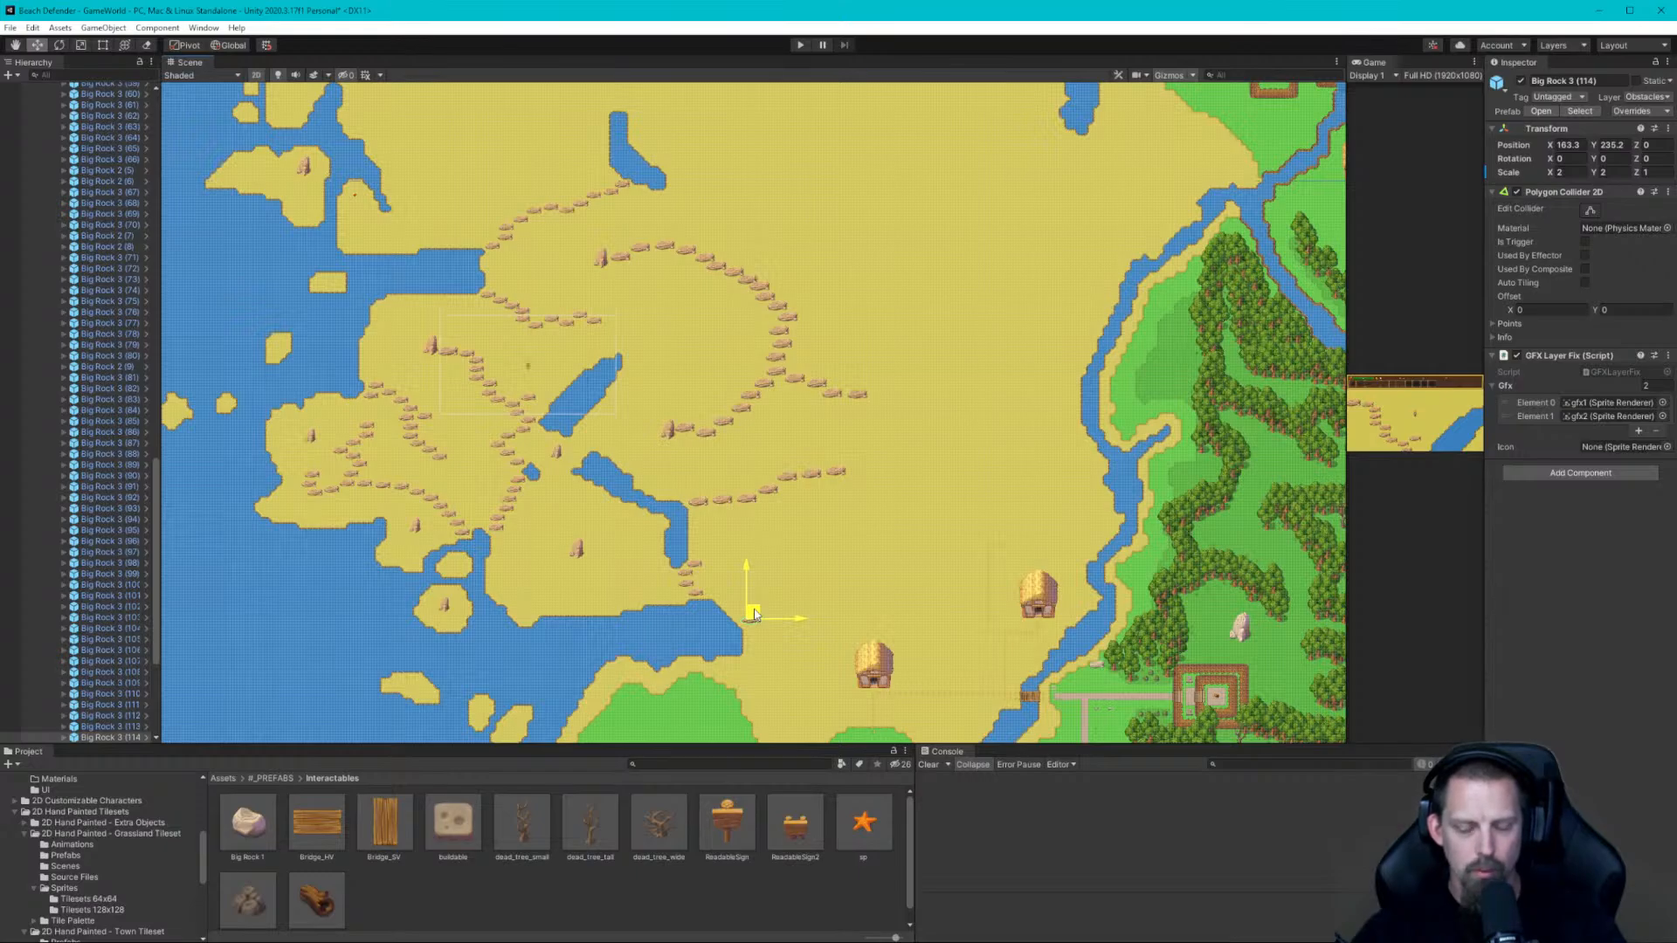
{"action": "left_click_drag", "start_coordinate": [755, 614], "coordinate": [755, 613]}
{"action": "left_click_drag", "start_coordinate": [757, 614], "coordinate": [759, 612]}
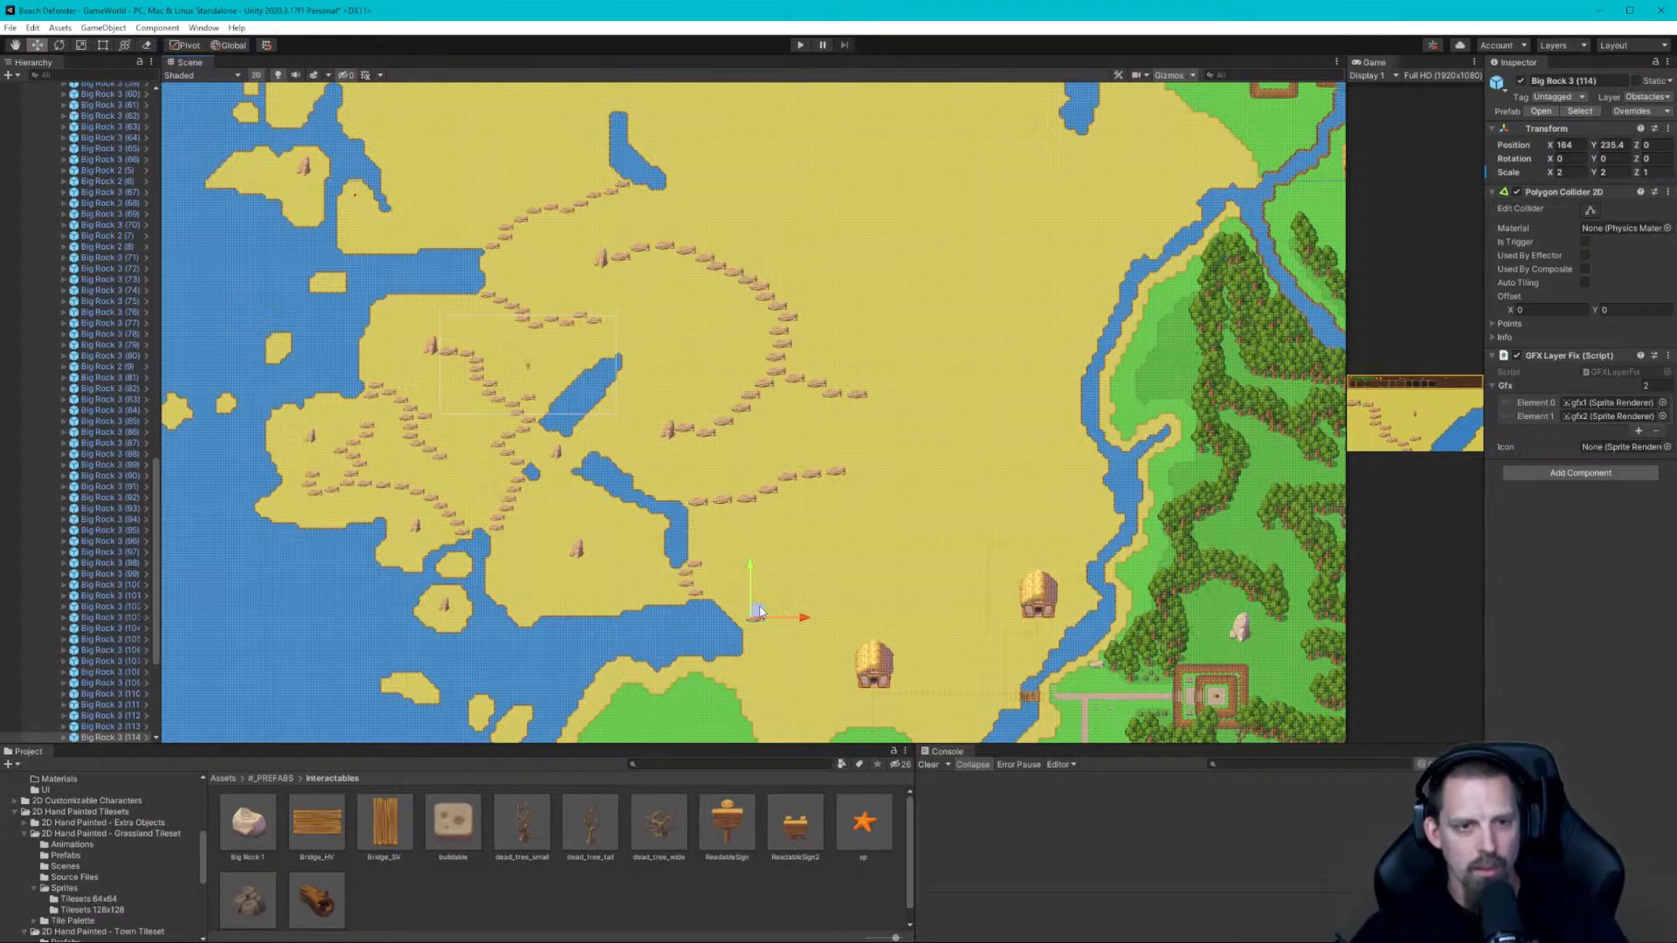
{"action": "left_click_drag", "start_coordinate": [759, 613], "coordinate": [762, 612]}
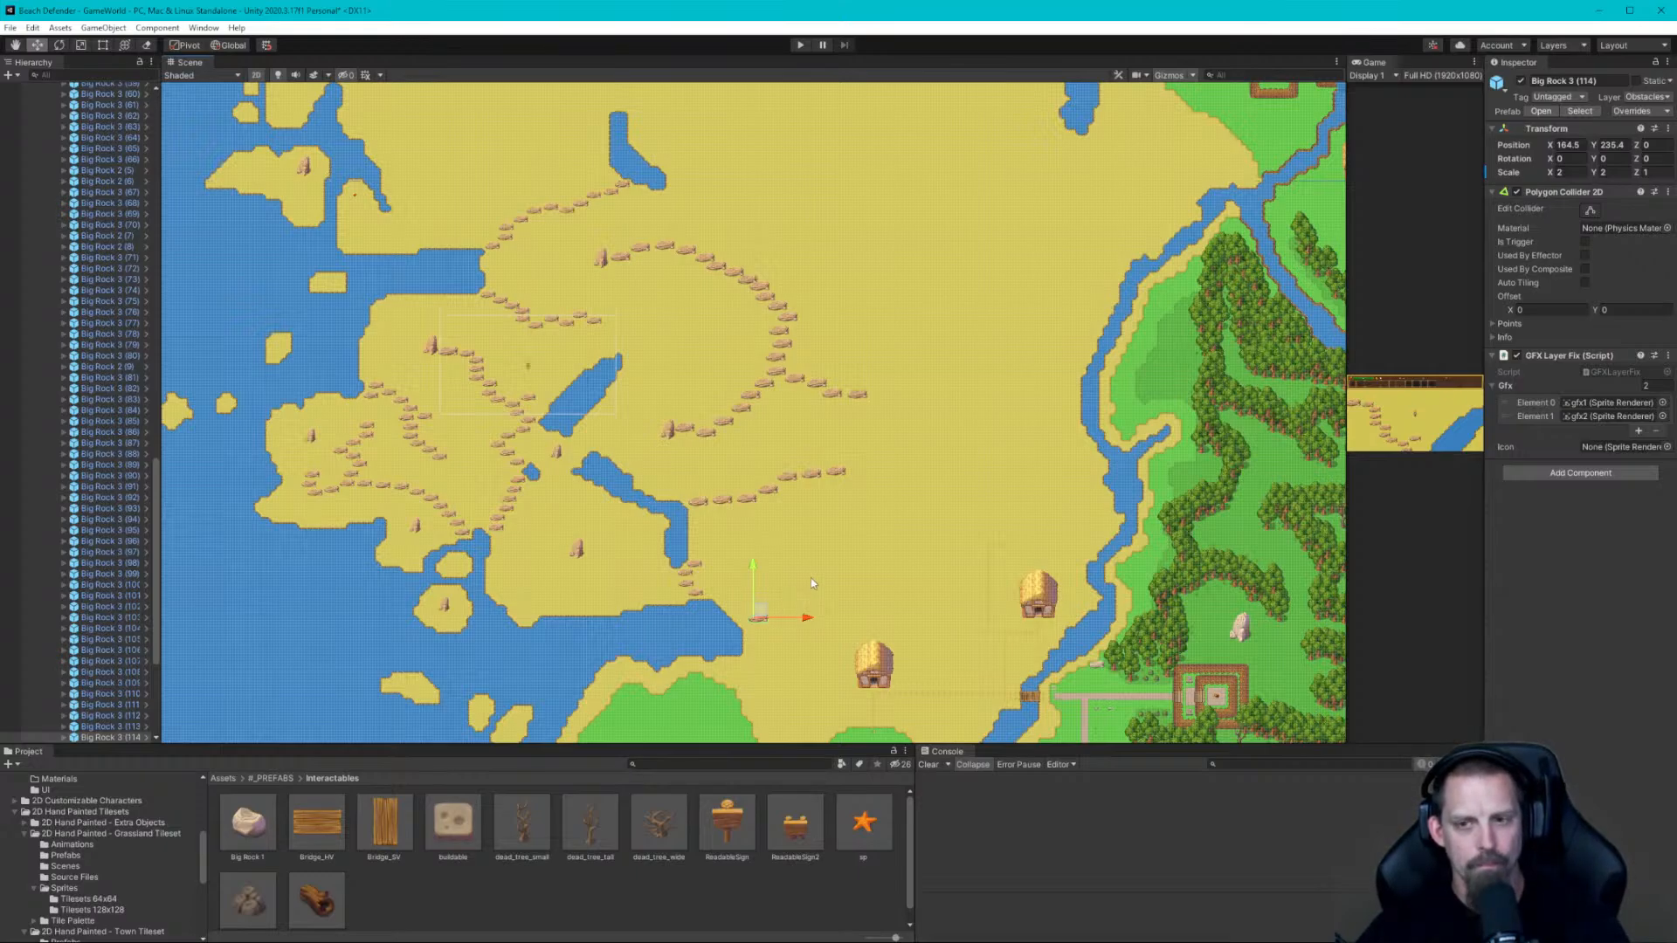
Arrange copies of the flat rock into a short row running northeast from the inlet's tip to about X 166.8, Y 242.1
{"action": "left_click_drag", "start_coordinate": [764, 614], "coordinate": [853, 562]}
{"action": "key", "text": "ctrl+d"}
{"action": "left_click", "coordinate": [778, 619]}
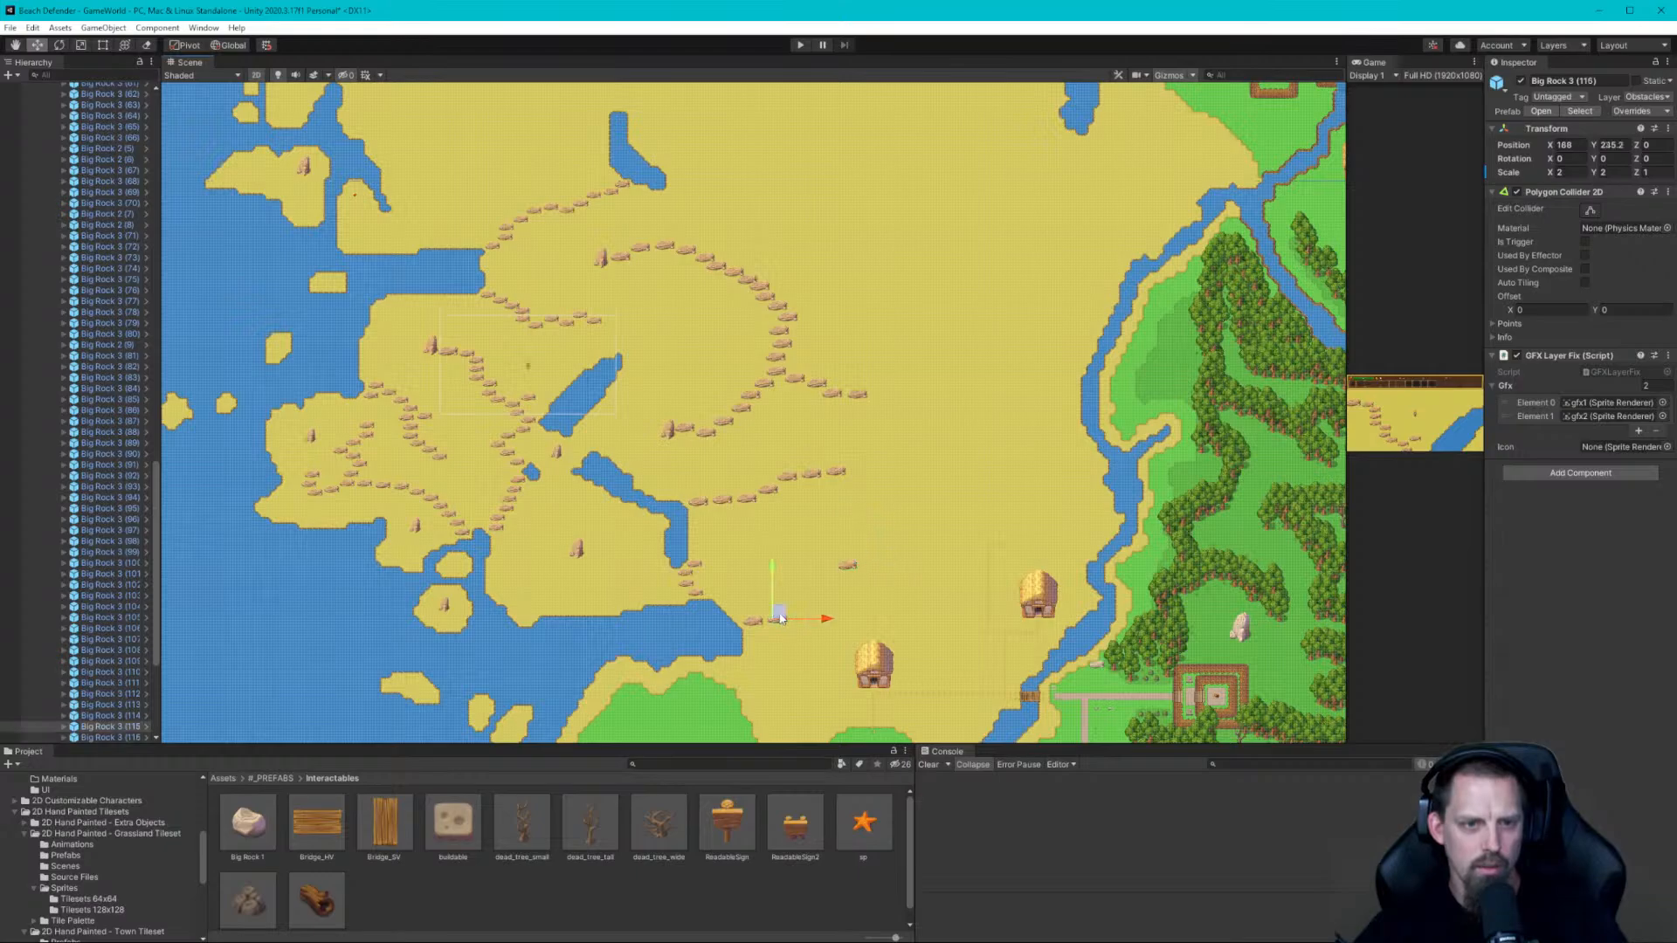
{"action": "left_click_drag", "start_coordinate": [780, 618], "coordinate": [754, 591]}
{"action": "left_click", "coordinate": [753, 620]}
{"action": "left_click", "coordinate": [777, 605]}
{"action": "left_click_drag", "start_coordinate": [849, 569], "coordinate": [773, 582]}
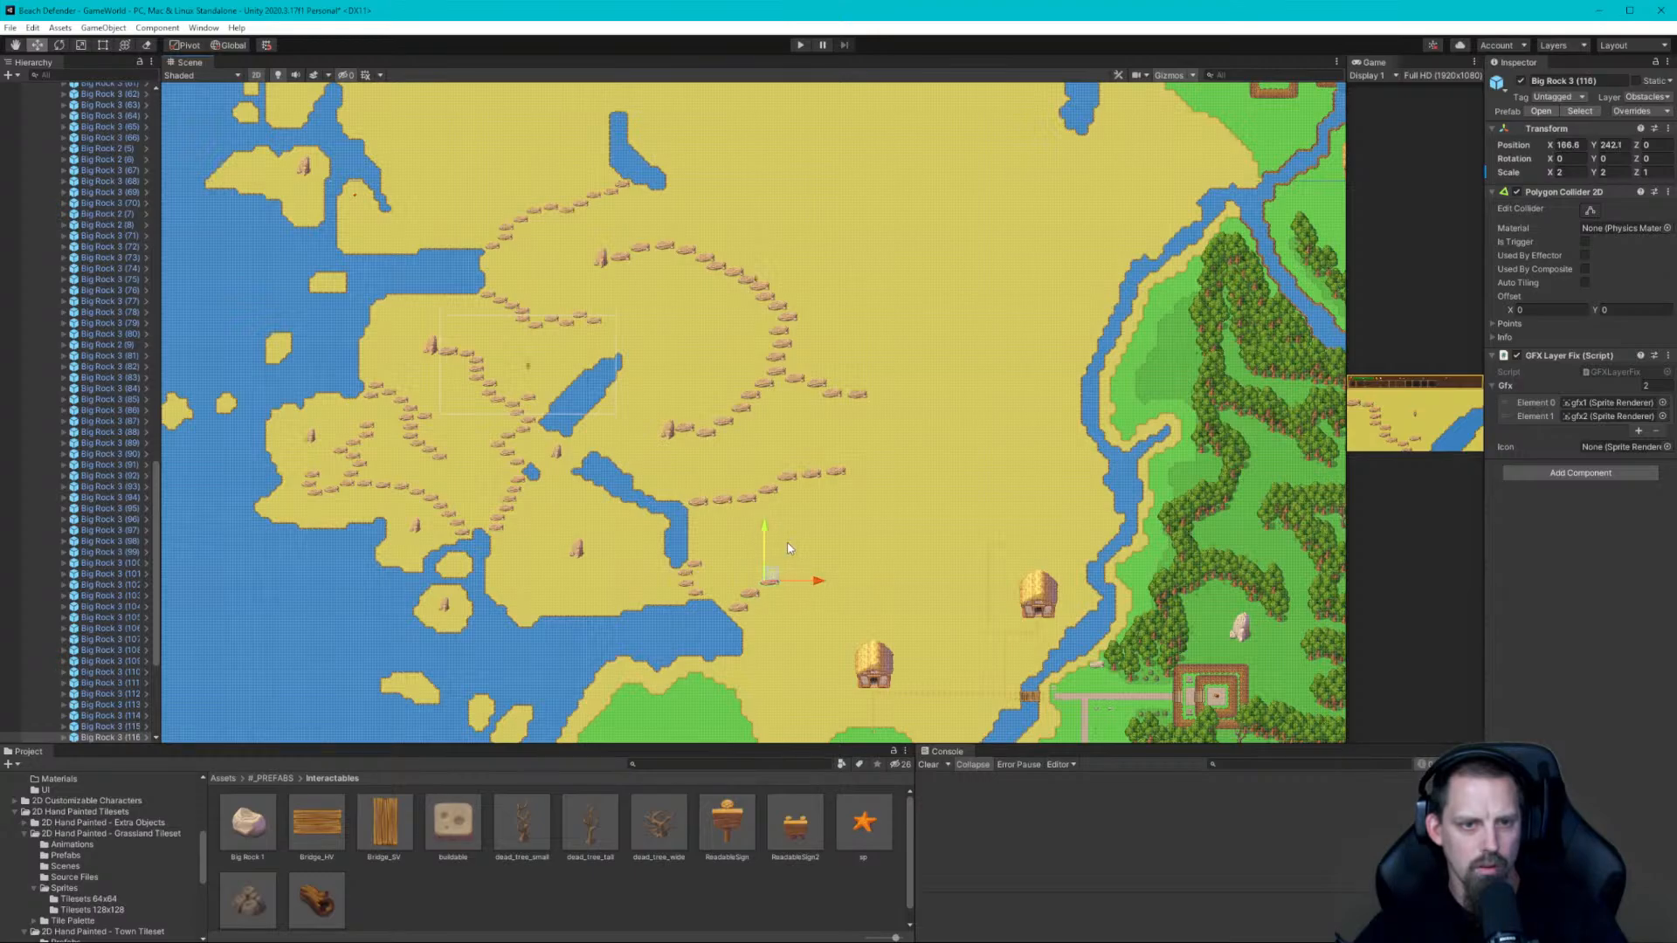
Add two tall rocks framing a gap east of the short row, at X 171.4 and X 180.9 with Y 242.3
{"action": "left_click", "coordinate": [671, 433]}
{"action": "left_click_drag", "start_coordinate": [671, 433], "coordinate": [856, 573]}
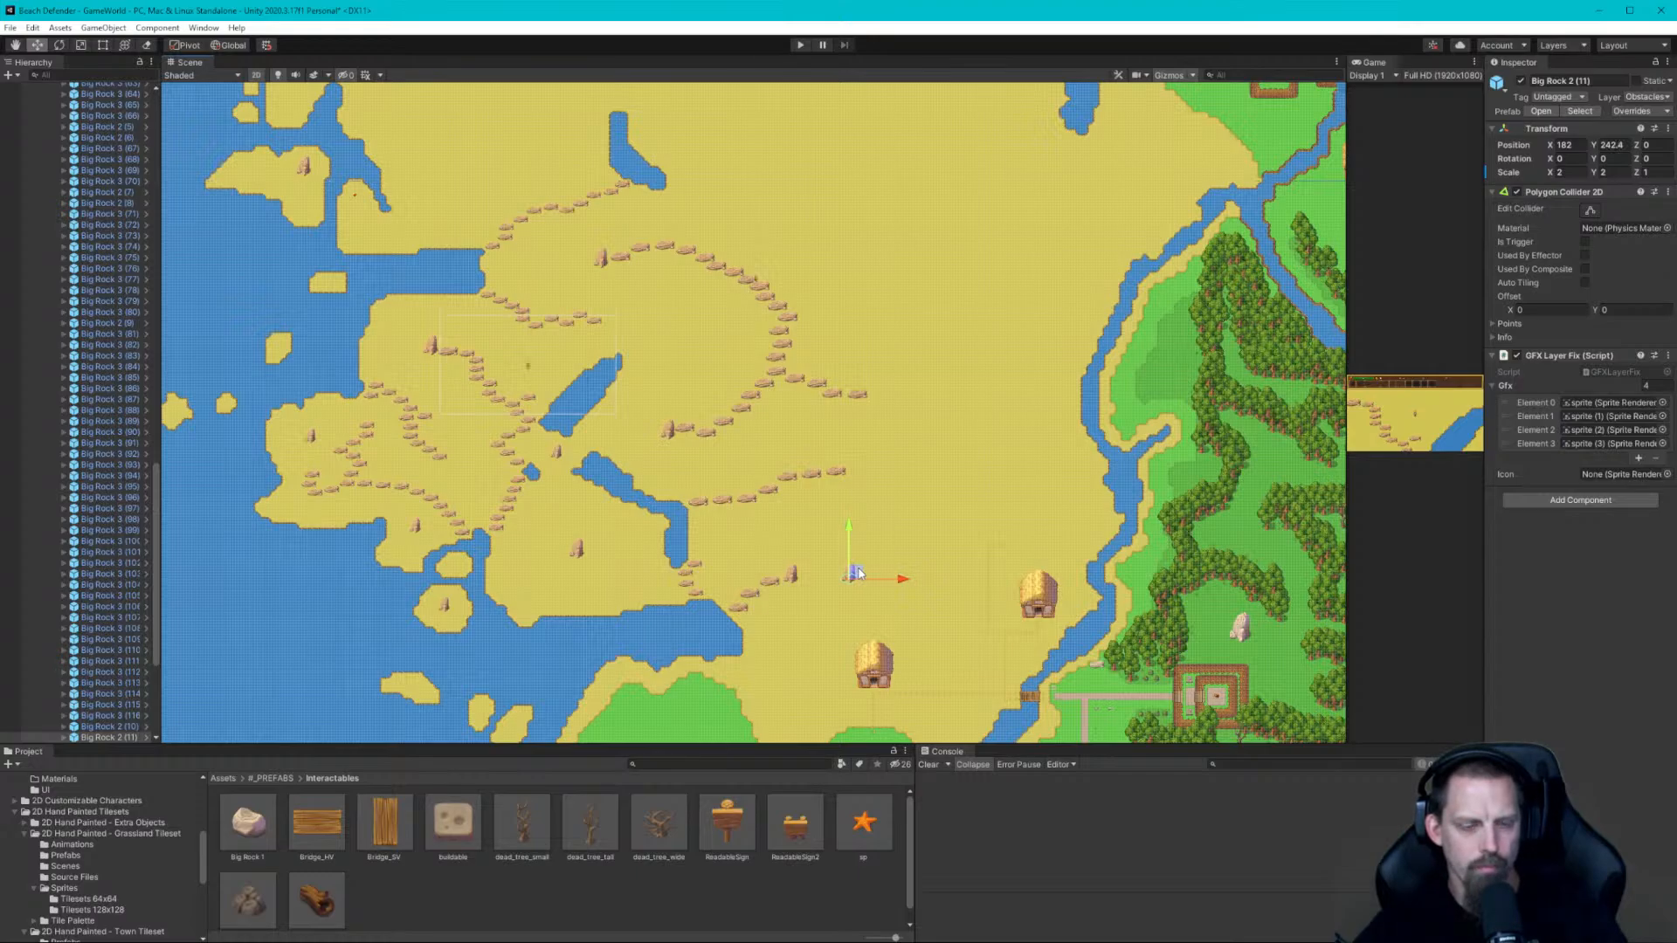
{"action": "left_click", "coordinate": [792, 575]}
{"action": "key", "text": "ctrl+d"}
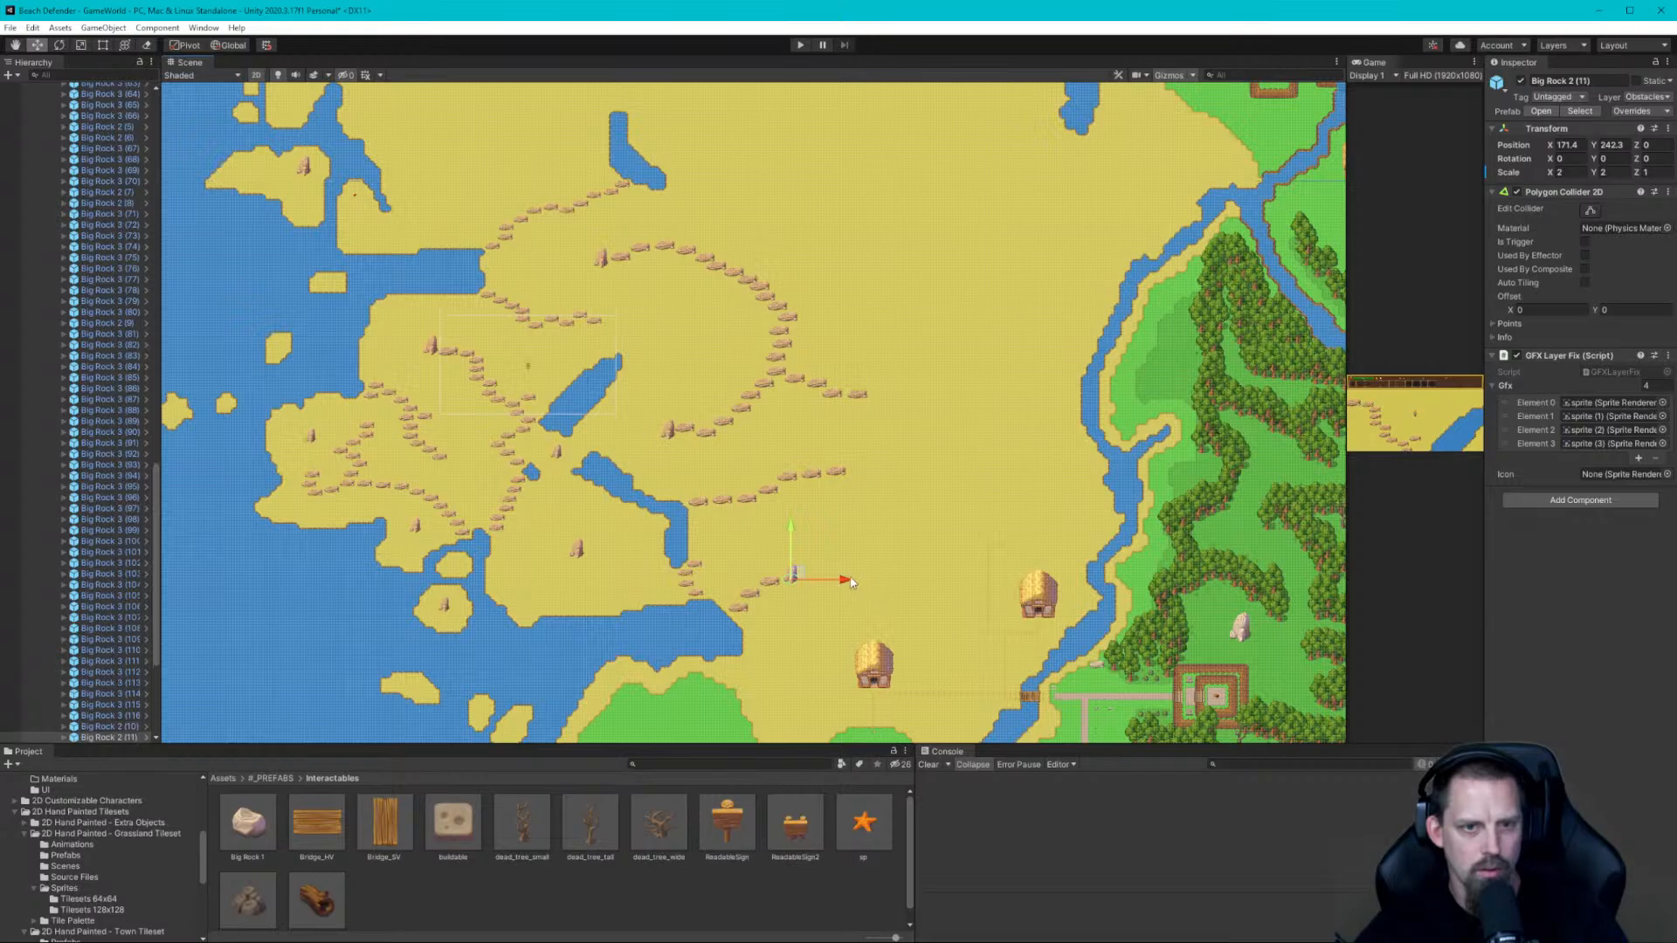
{"action": "left_click_drag", "start_coordinate": [848, 580], "coordinate": [903, 580]}
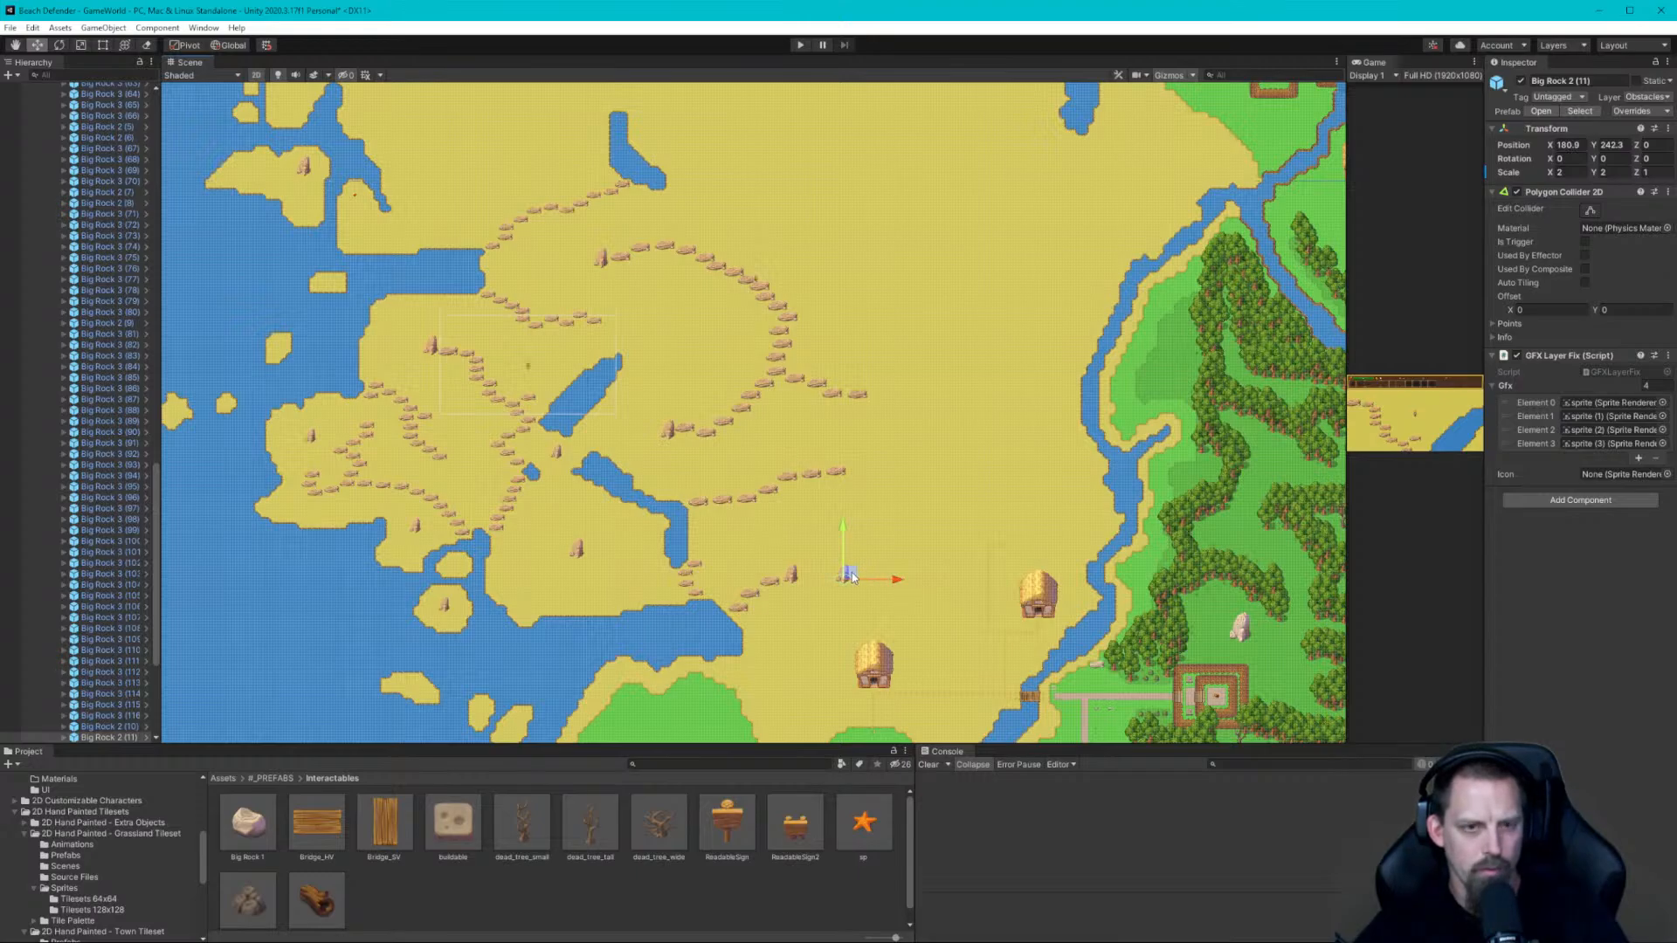
Lay a long row of flat rocks from the eastern tall rock northeast to the river, ending at about X 221.1, Y 271.5
{"action": "key", "text": "ctrl+d"}
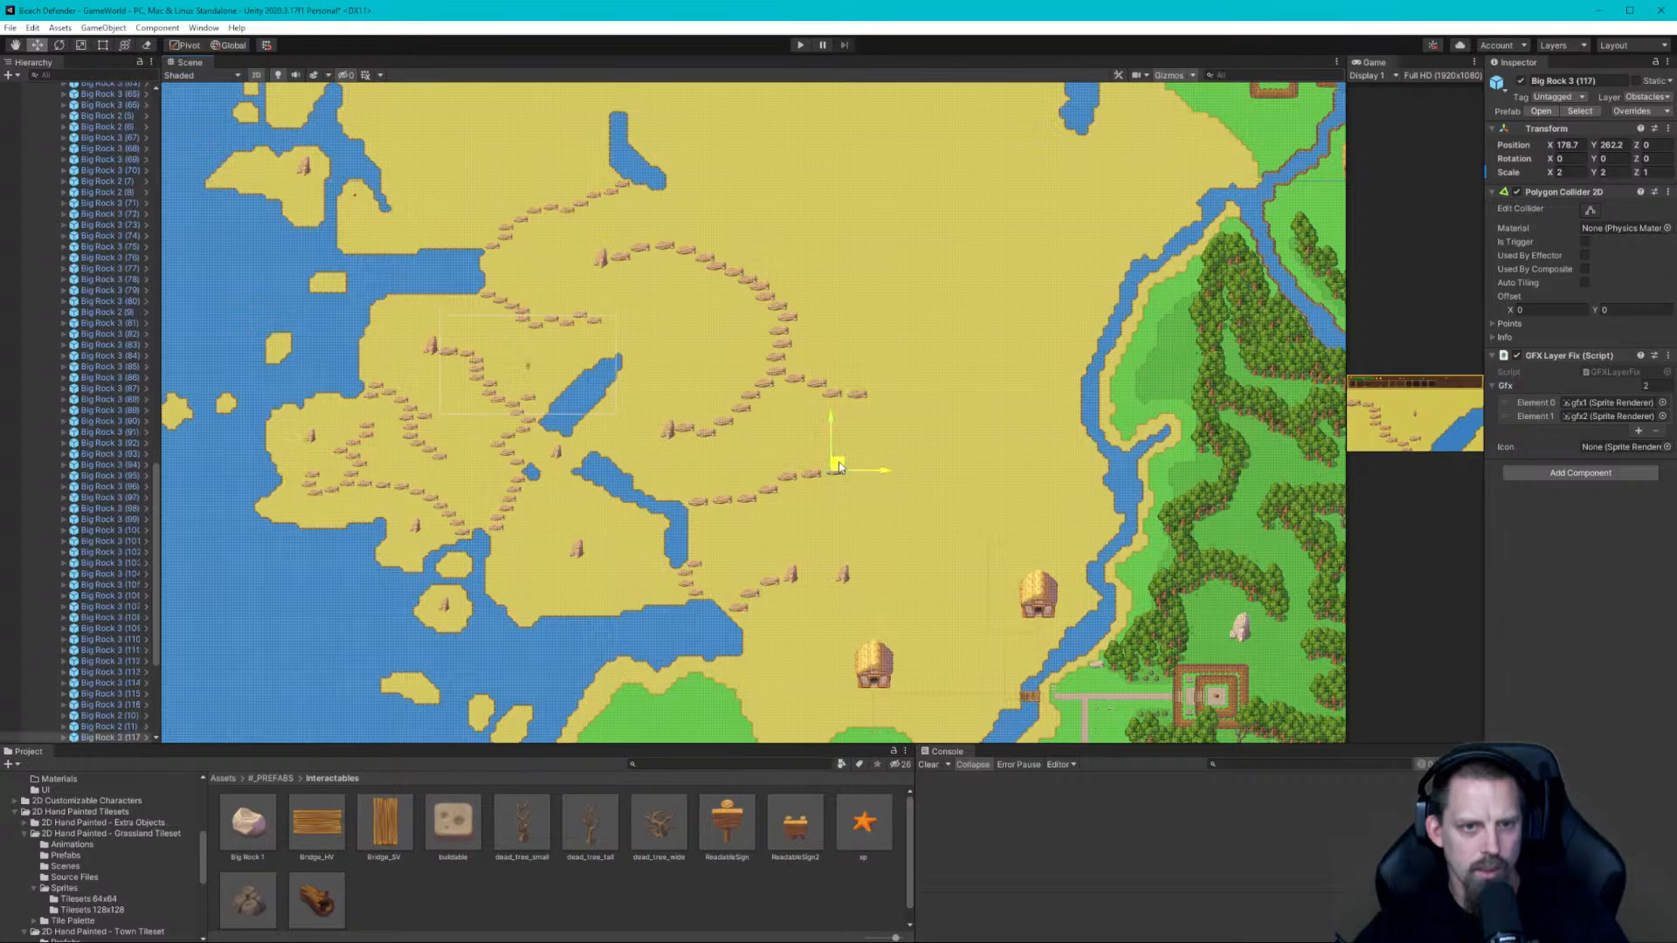
{"action": "left_click_drag", "start_coordinate": [843, 477], "coordinate": [1072, 414]}
{"action": "key", "text": "ctrl+d"}
{"action": "key", "text": "ctrl+d"}
{"action": "key", "text": "ctrl+d"}
{"action": "key", "text": "ctrl+d"}
{"action": "key", "text": "ctrl+d"}
{"action": "key", "text": "ctrl+d"}
{"action": "key", "text": "ctrl+d"}
{"action": "key", "text": "ctrl+d"}
{"action": "key", "text": "ctrl+d"}
{"action": "key", "text": "ctrl+d"}
{"action": "key", "text": "ctrl+d"}
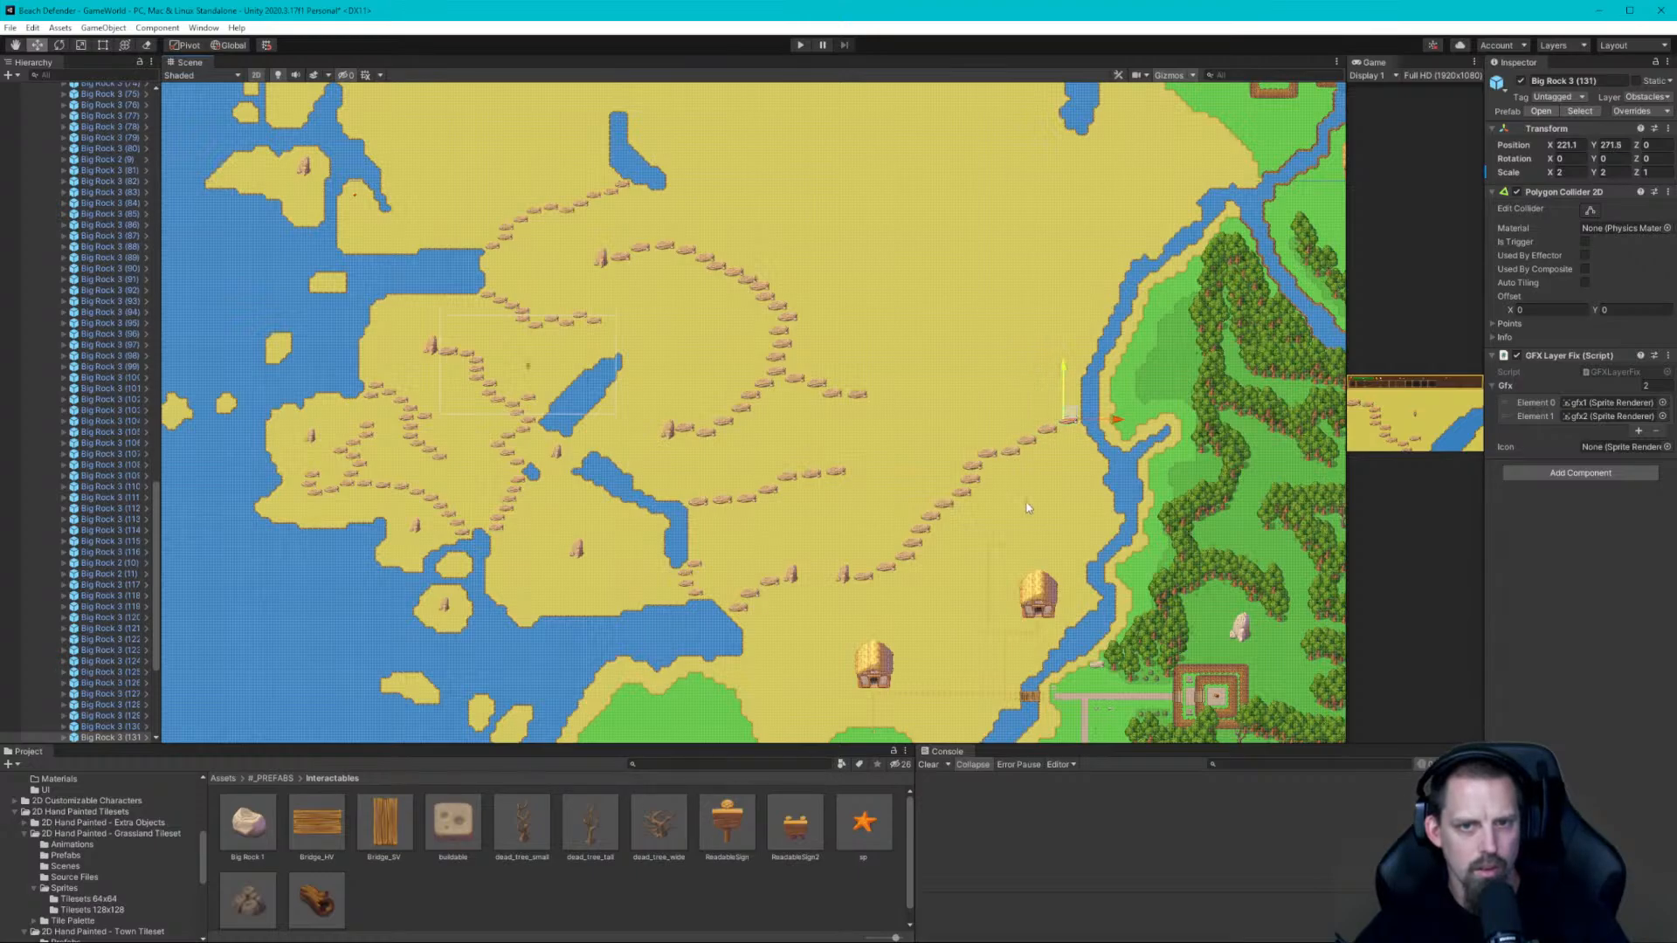
{"action": "left_click", "coordinate": [979, 573]}
Extend the southern lake's rock row northeast with more flat rocks, reaching about X 194.3, Y 271
{"action": "middle_click_drag", "start_coordinate": [954, 581], "coordinate": [1014, 479]}
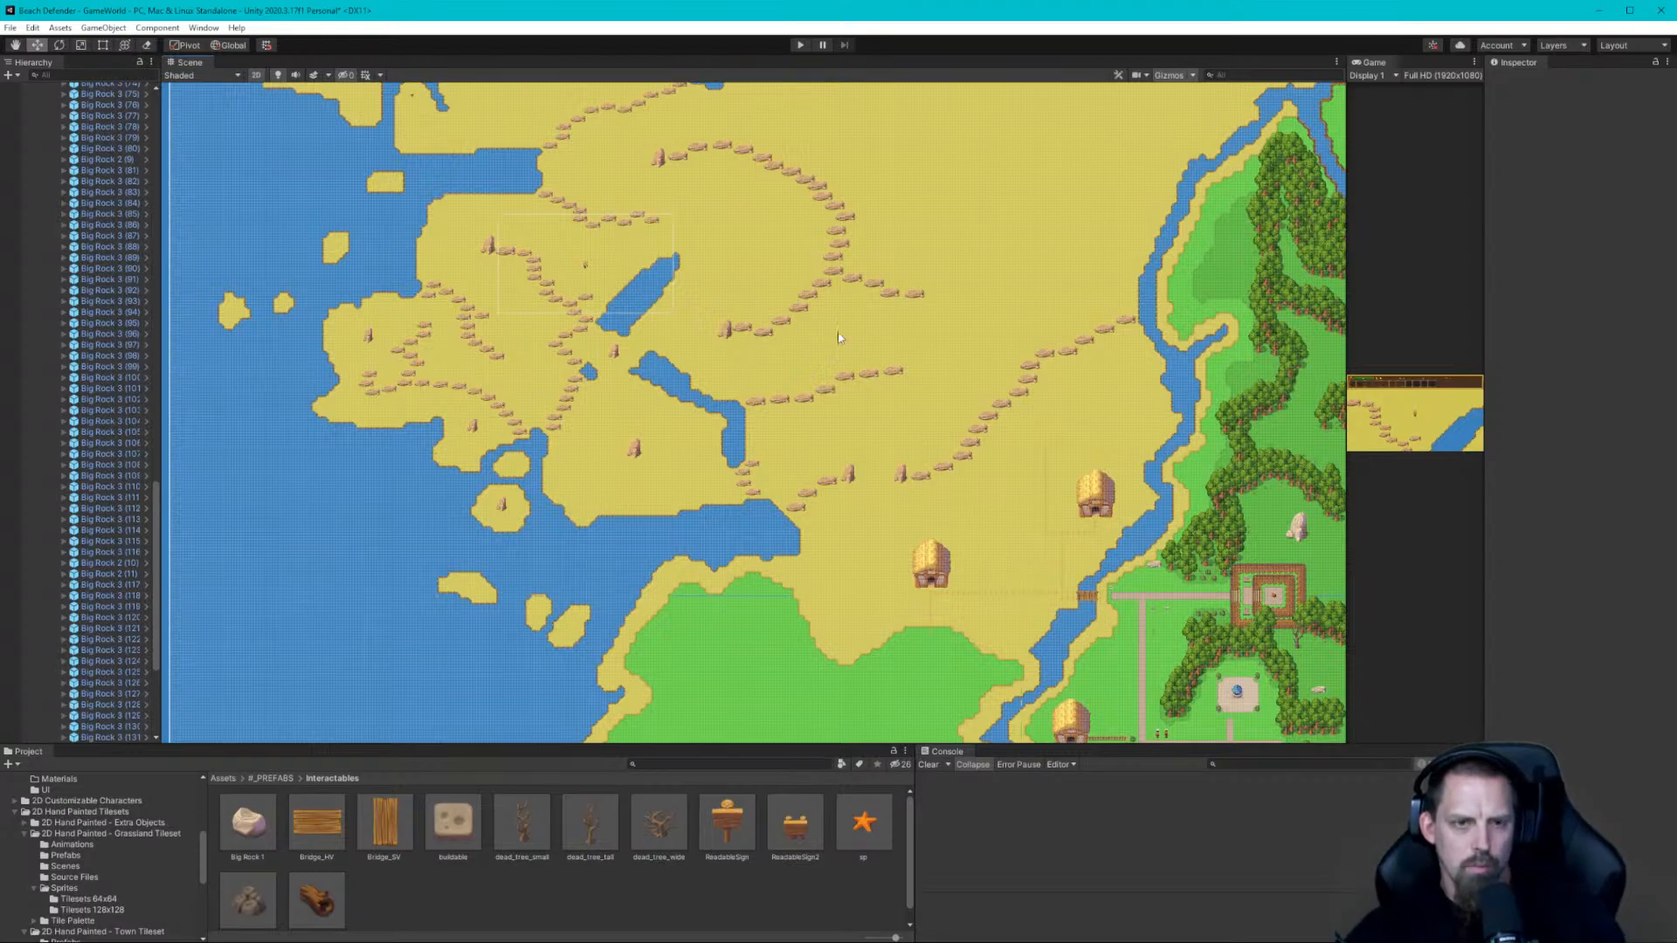
{"action": "middle_click_drag", "start_coordinate": [927, 275], "coordinate": [982, 412]}
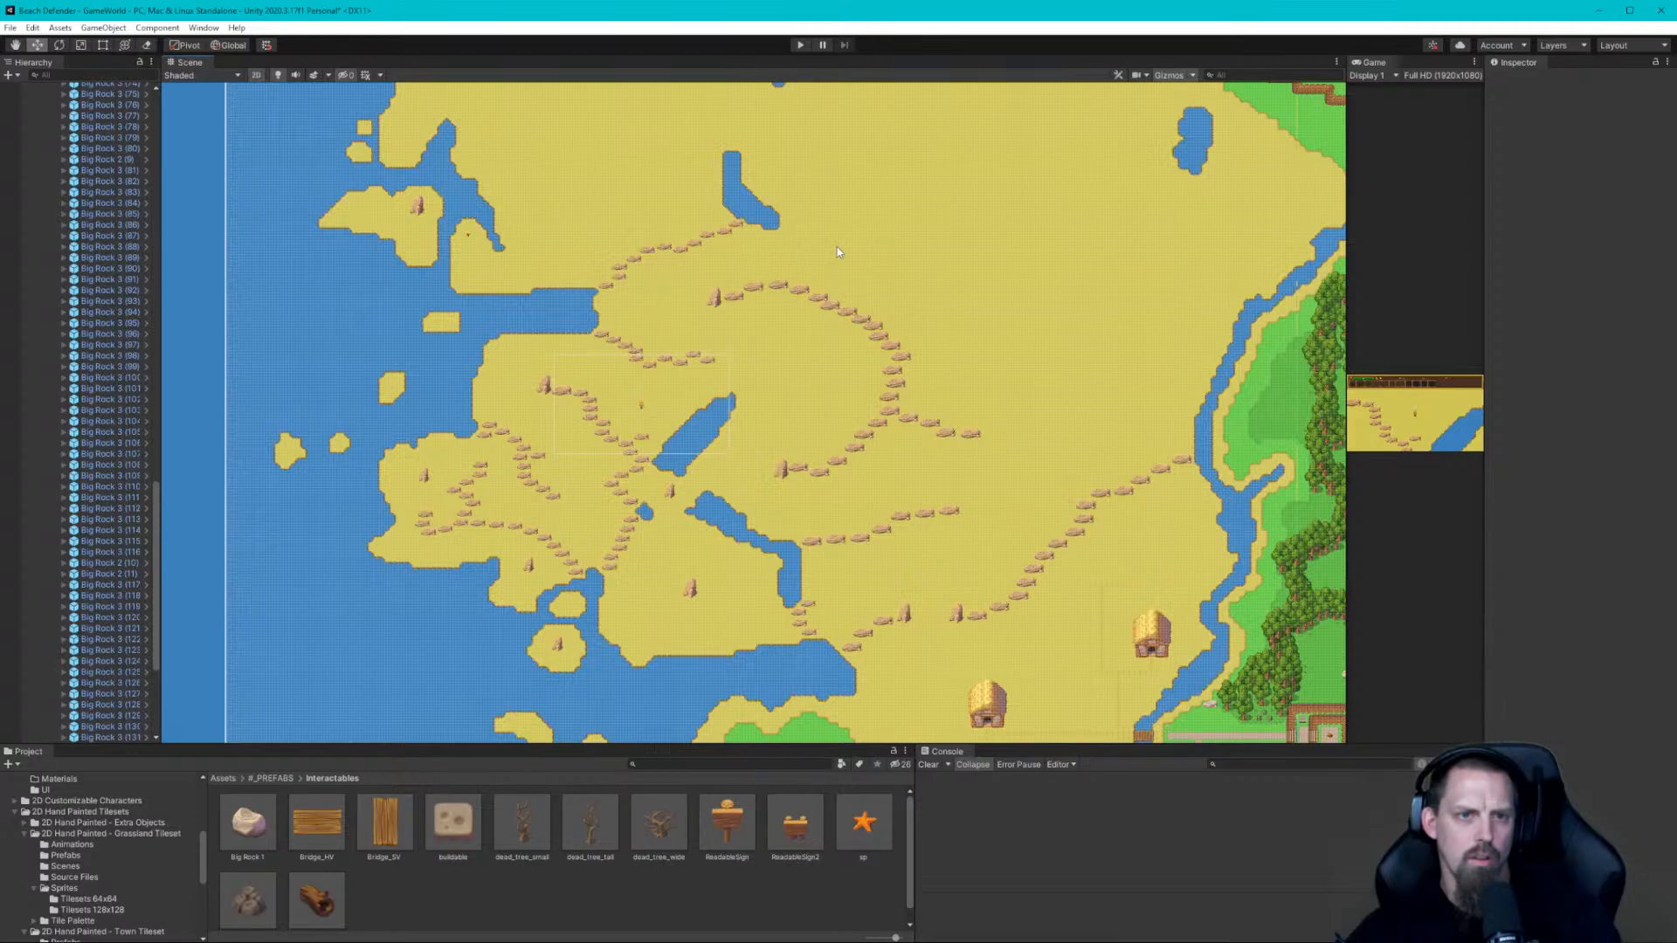
{"action": "scroll", "coordinate": [638, 350], "scroll_direction": "up", "scroll_amount": 1}
{"action": "scroll", "coordinate": [745, 370], "scroll_direction": "down", "scroll_amount": 1}
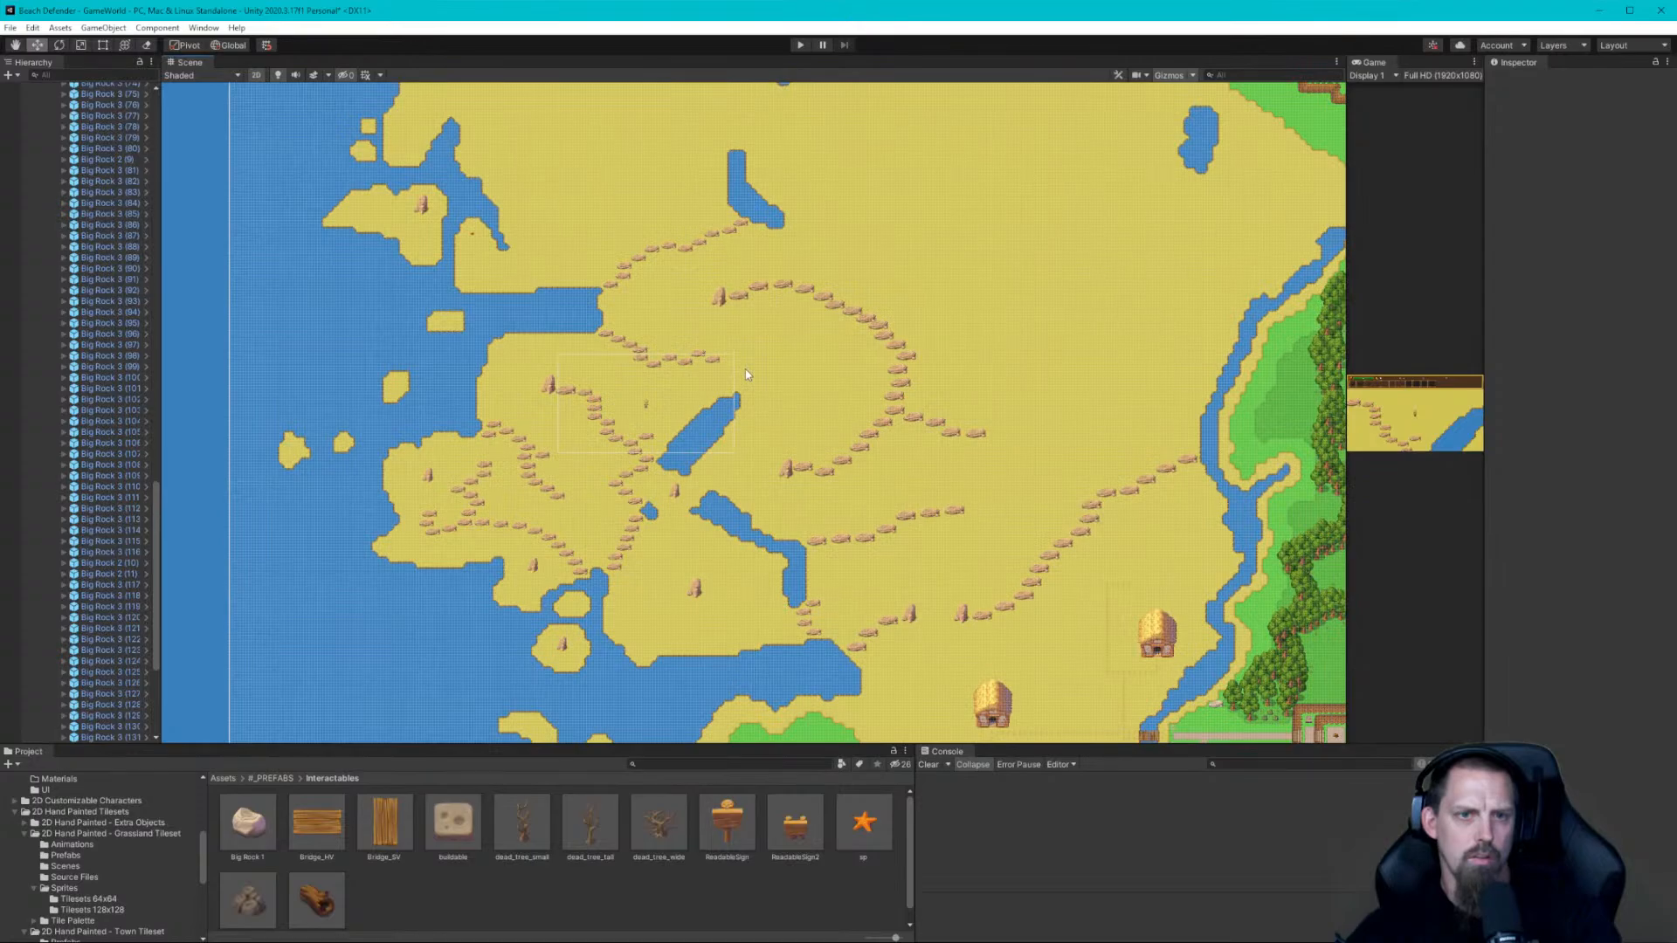
{"action": "scroll", "coordinate": [747, 376], "scroll_direction": "down", "scroll_amount": 1}
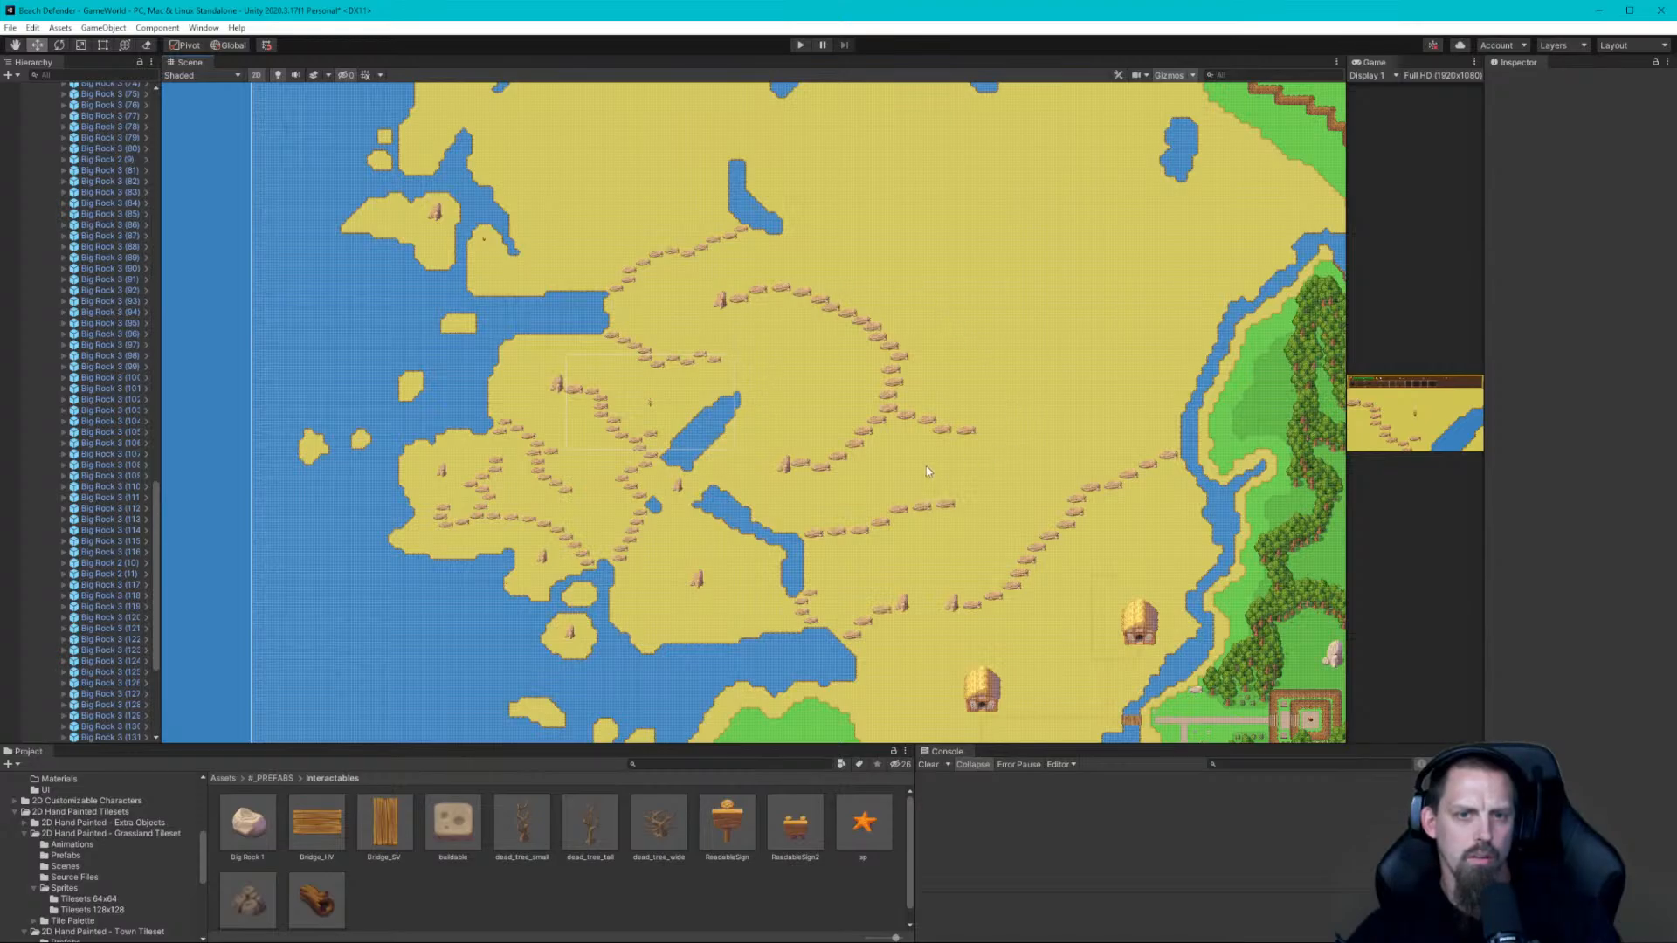
{"action": "left_click", "coordinate": [949, 505]}
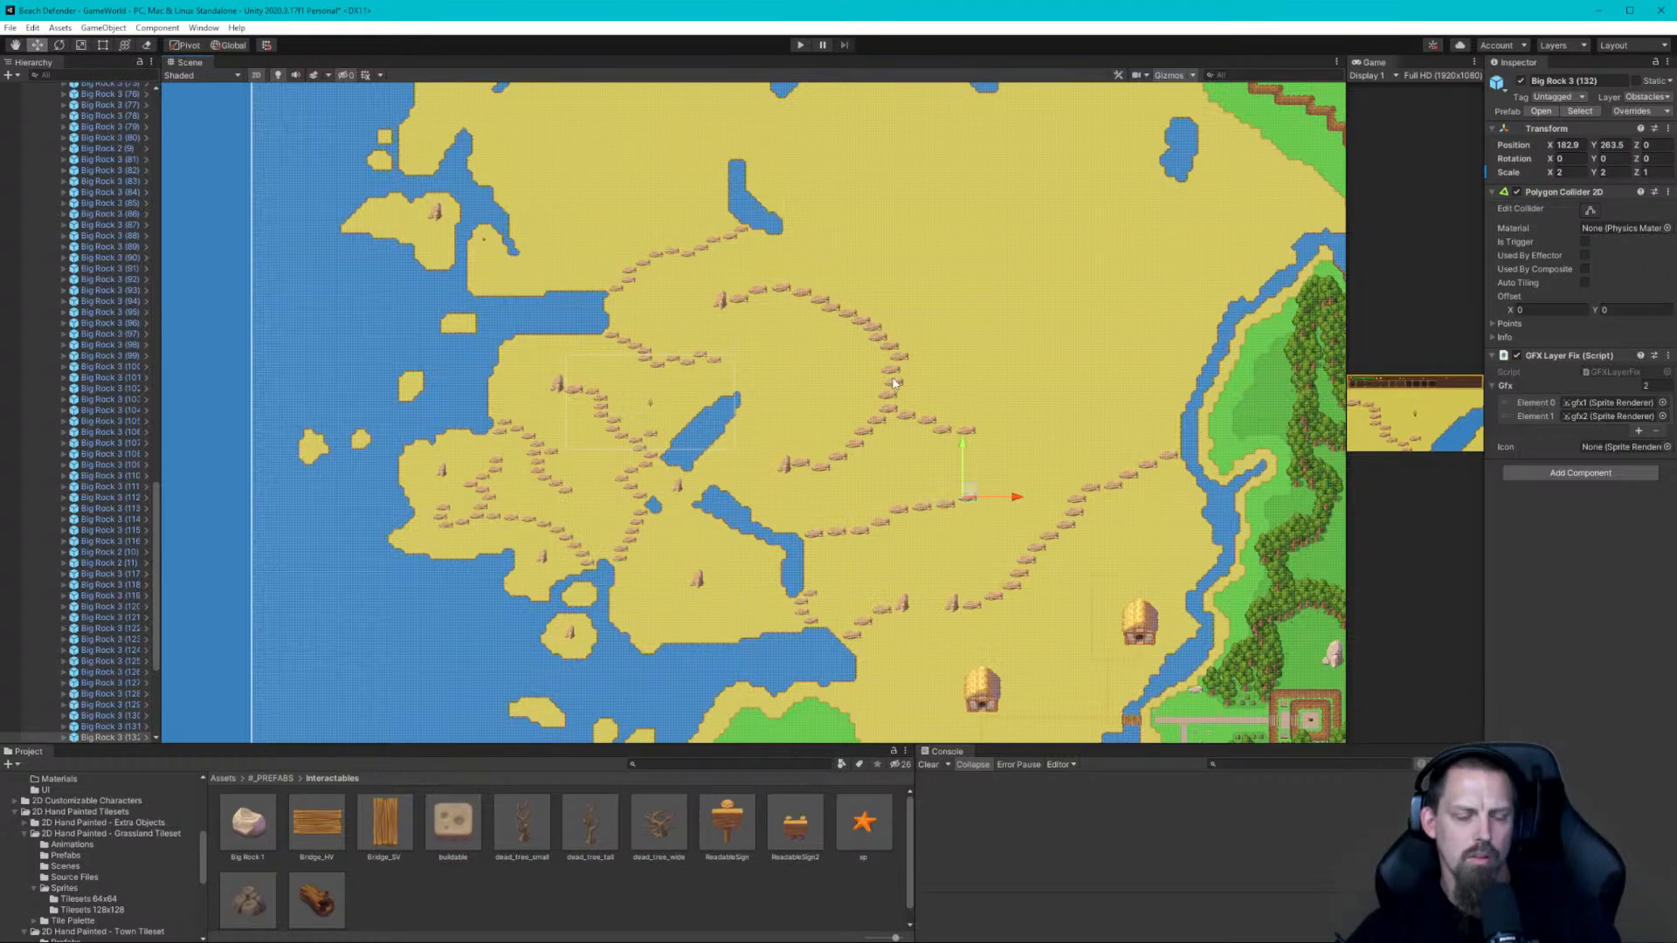
{"action": "middle_click_drag", "start_coordinate": [894, 382], "coordinate": [807, 383]}
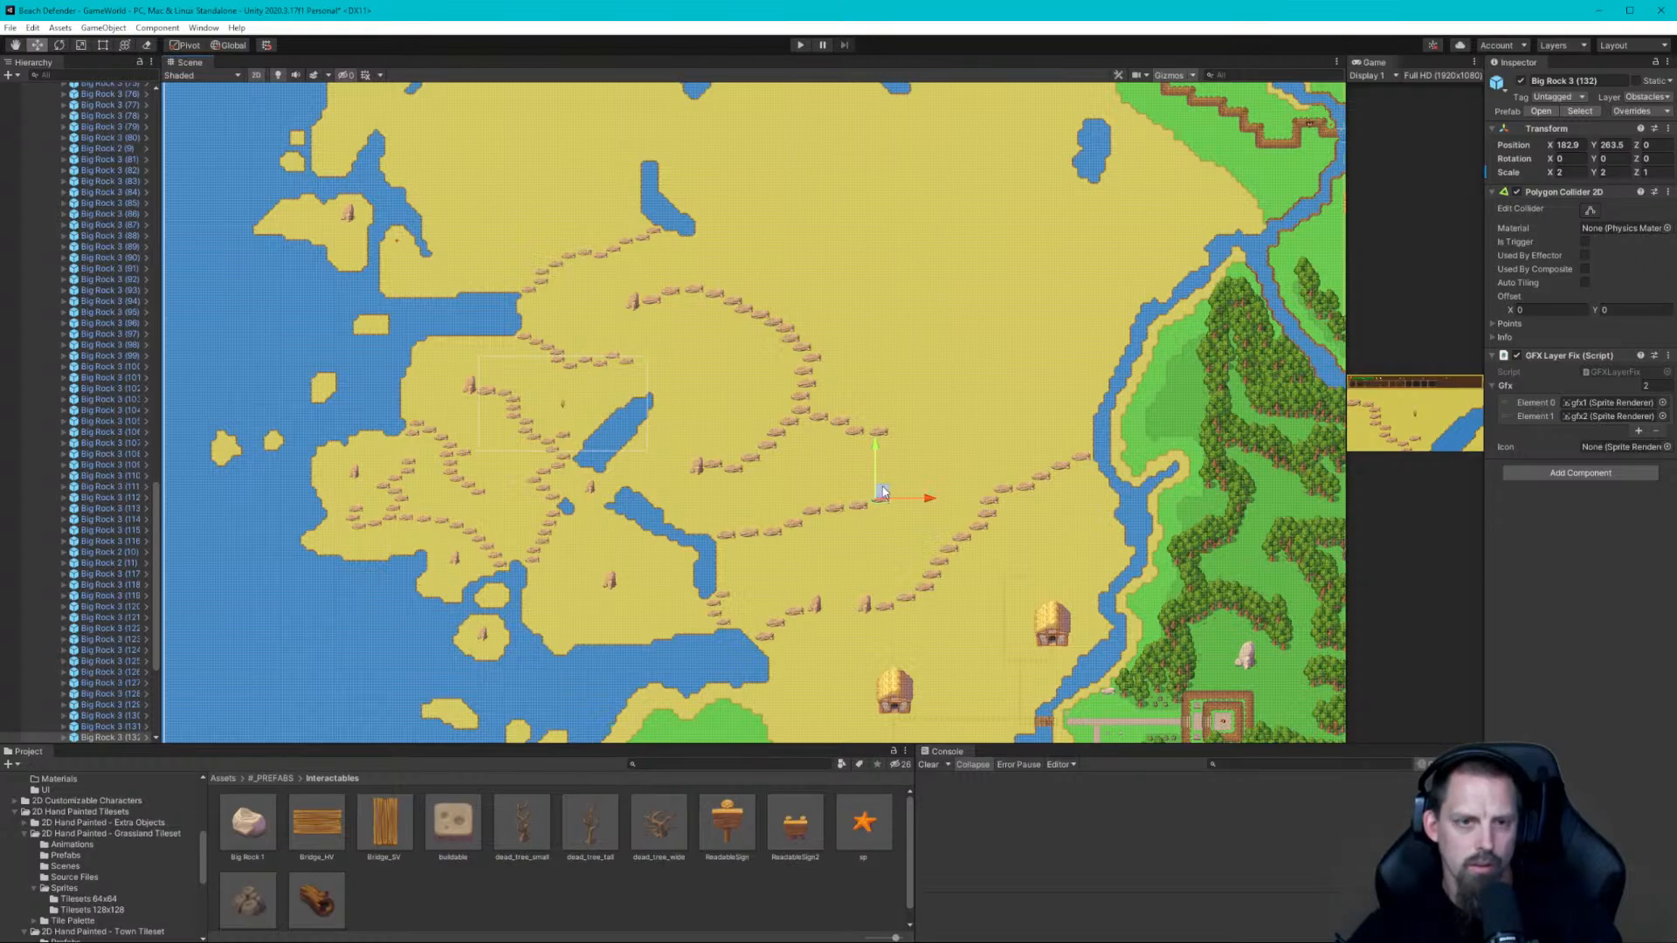
{"action": "left_click_drag", "start_coordinate": [883, 494], "coordinate": [884, 494]}
{"action": "key", "text": "ctrl+d"}
{"action": "left_click_drag", "start_coordinate": [886, 494], "coordinate": [942, 454]}
{"action": "key", "text": "ctrl+d"}
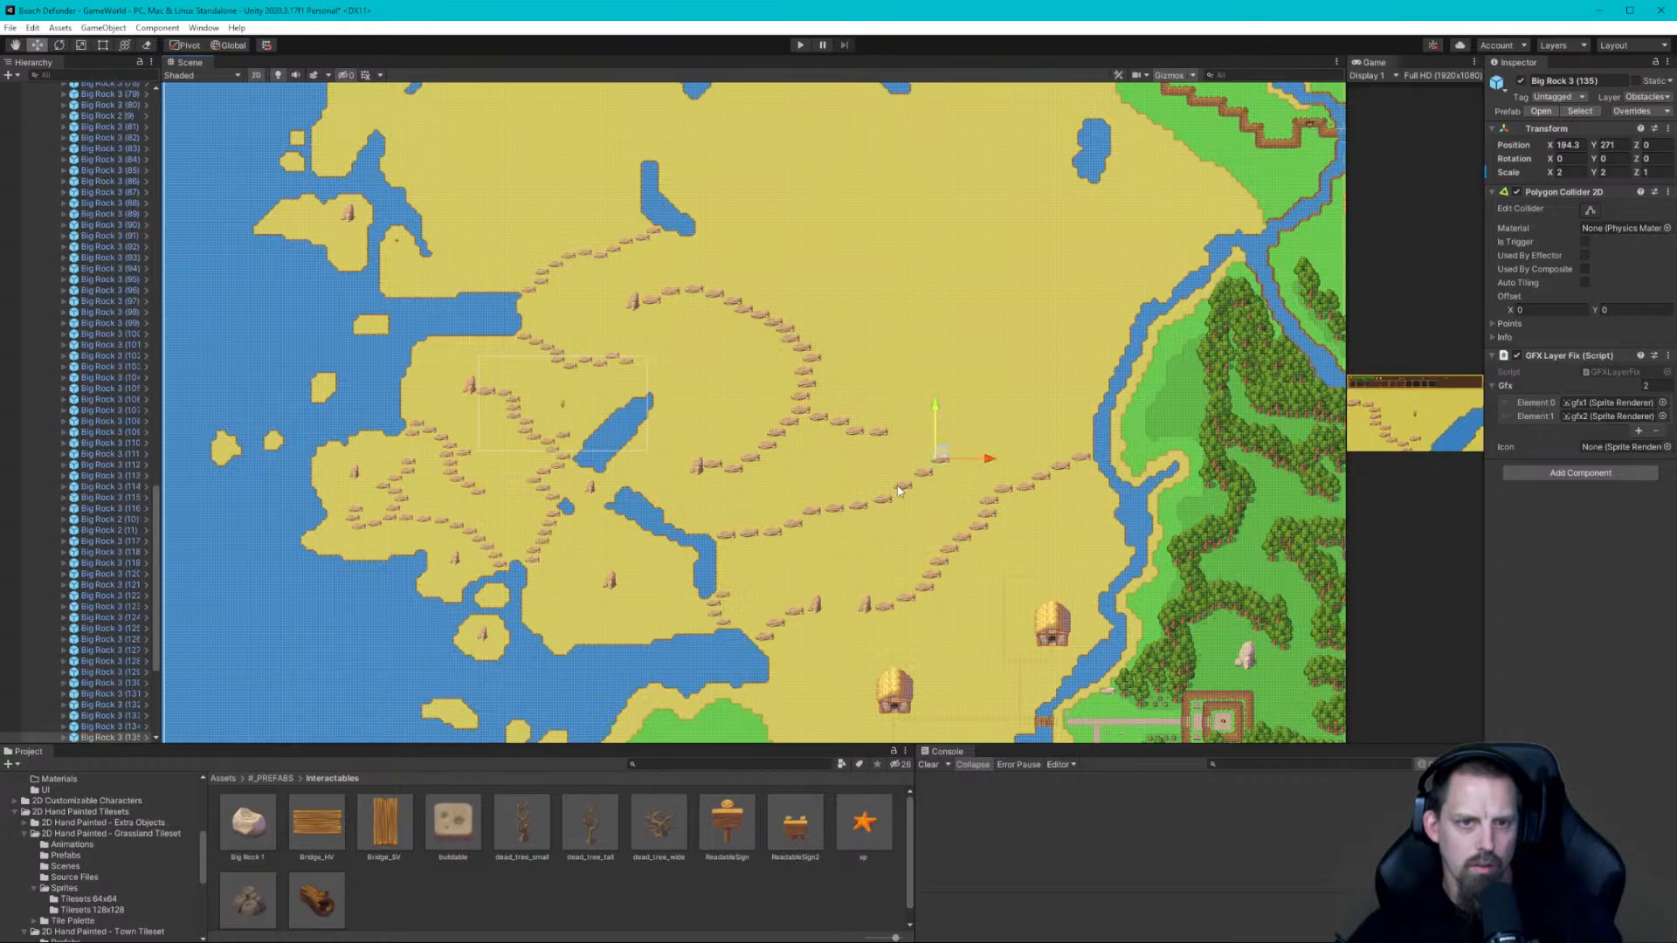
Tighten the spacing of the row's last rocks and curve it north with copies up to about X 194.6, Y 276.8
{"action": "left_click", "coordinate": [887, 500]}
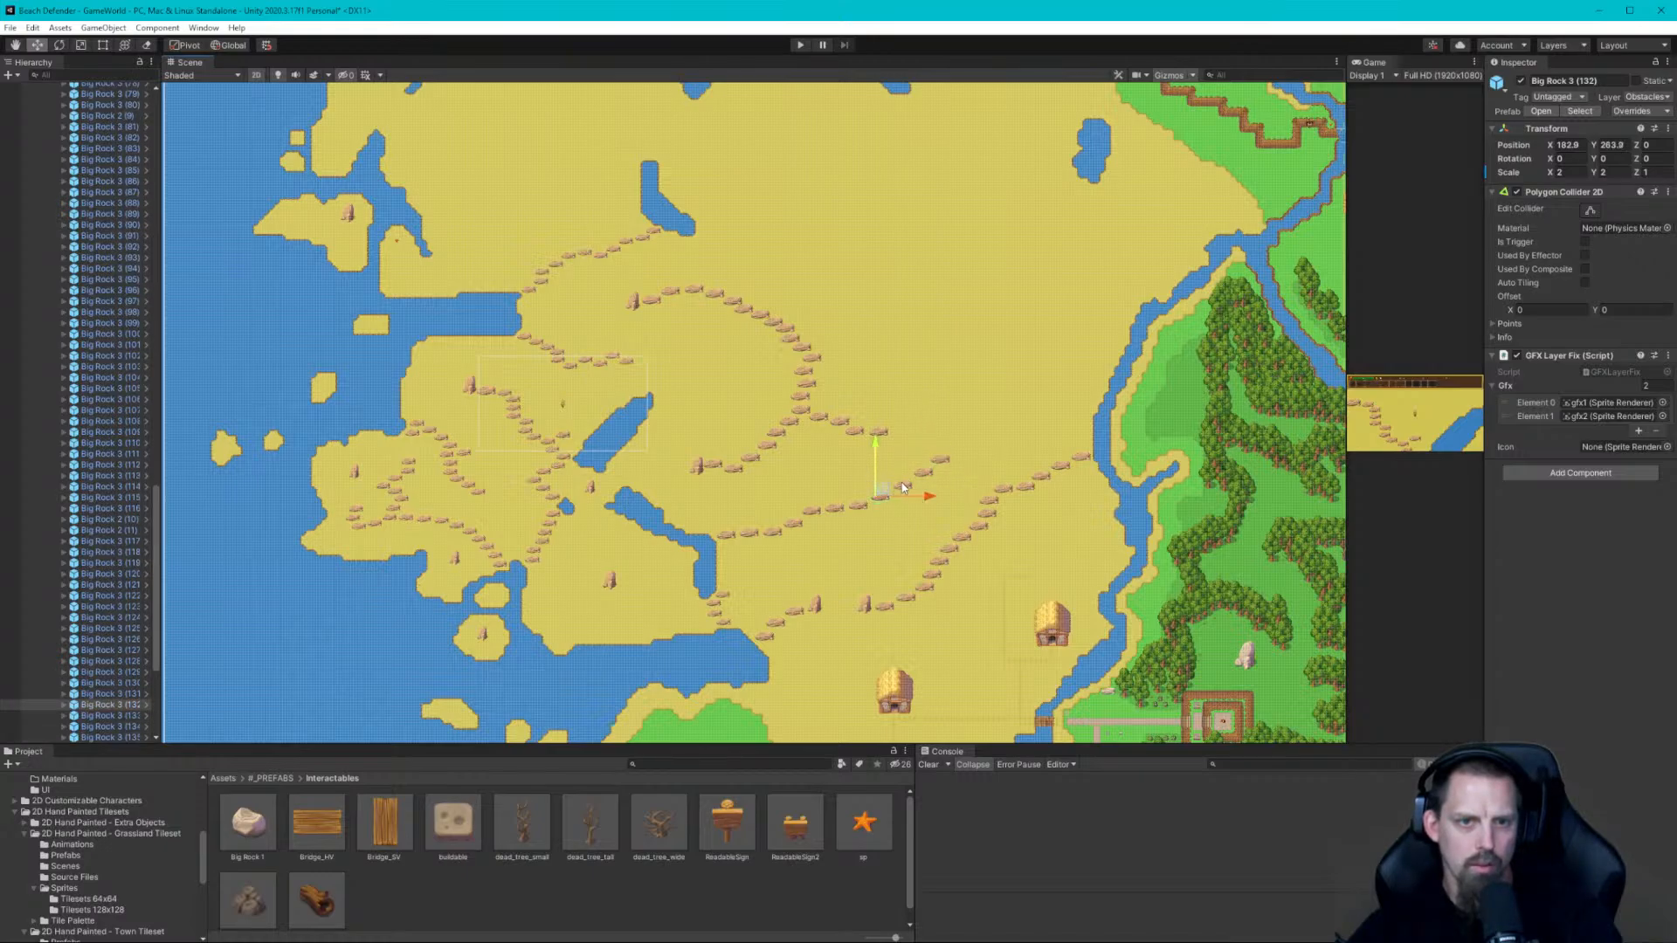
{"action": "left_click", "coordinate": [906, 486]}
{"action": "left_click_drag", "start_coordinate": [906, 485], "coordinate": [918, 478]}
{"action": "left_click", "coordinate": [923, 476]}
{"action": "left_click", "coordinate": [945, 456]}
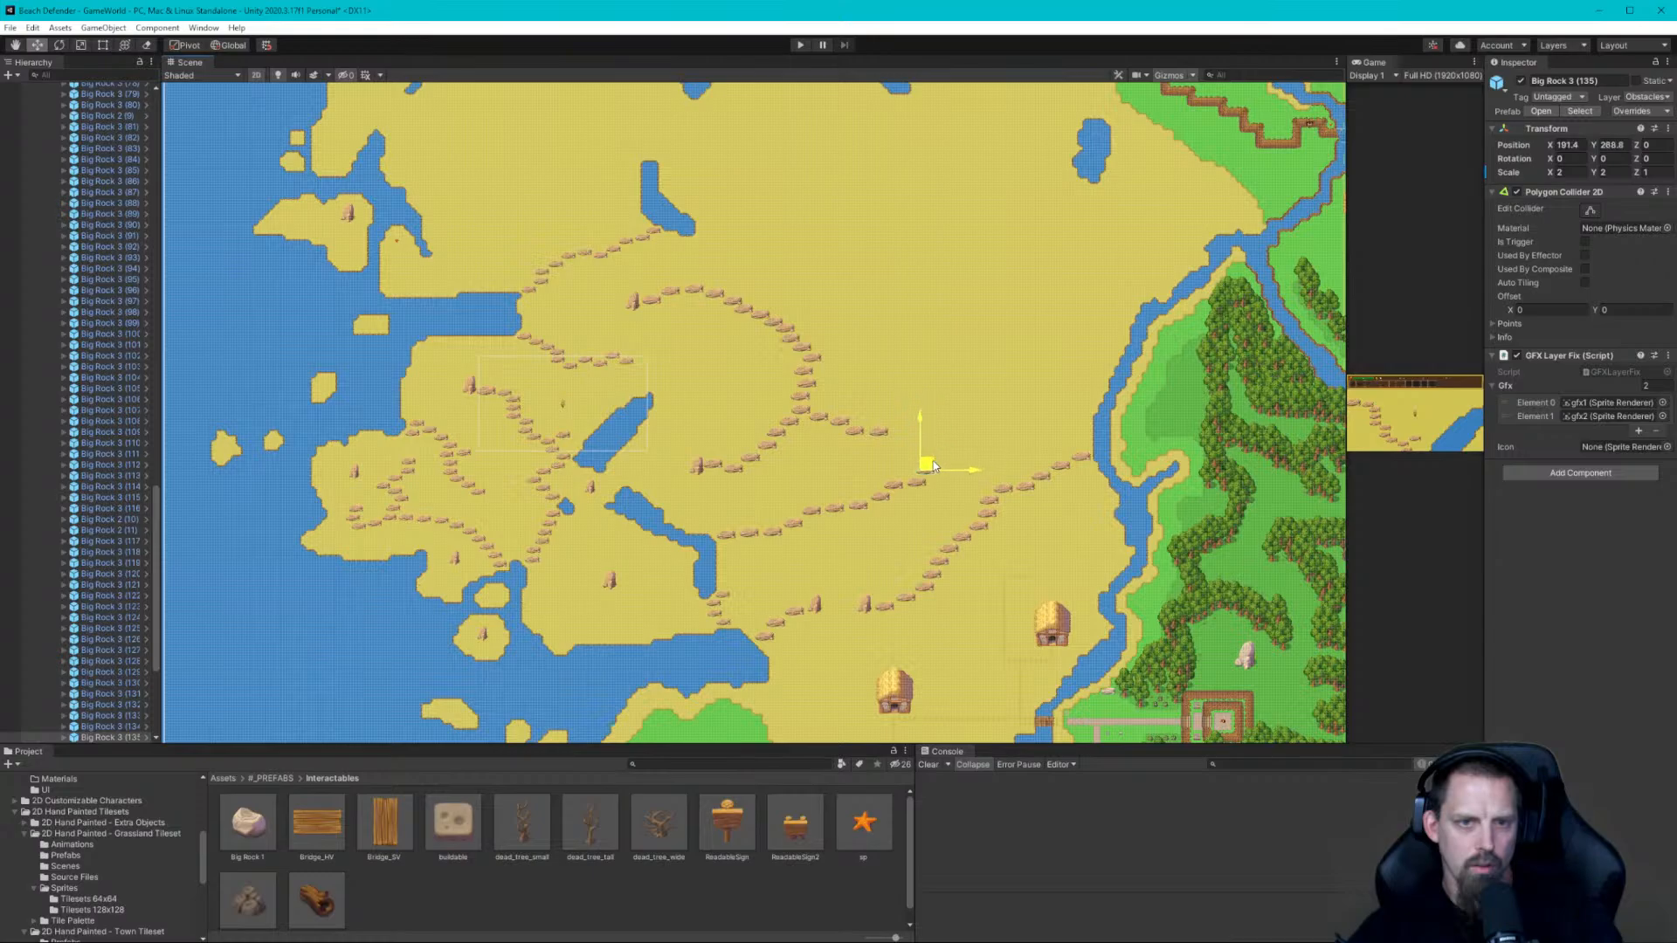
{"action": "left_click_drag", "start_coordinate": [946, 455], "coordinate": [946, 424]}
{"action": "key", "text": "ctrl+d"}
{"action": "key", "text": "ctrl+d"}
{"action": "scroll", "coordinate": [911, 433], "scroll_direction": "up", "scroll_amount": 2}
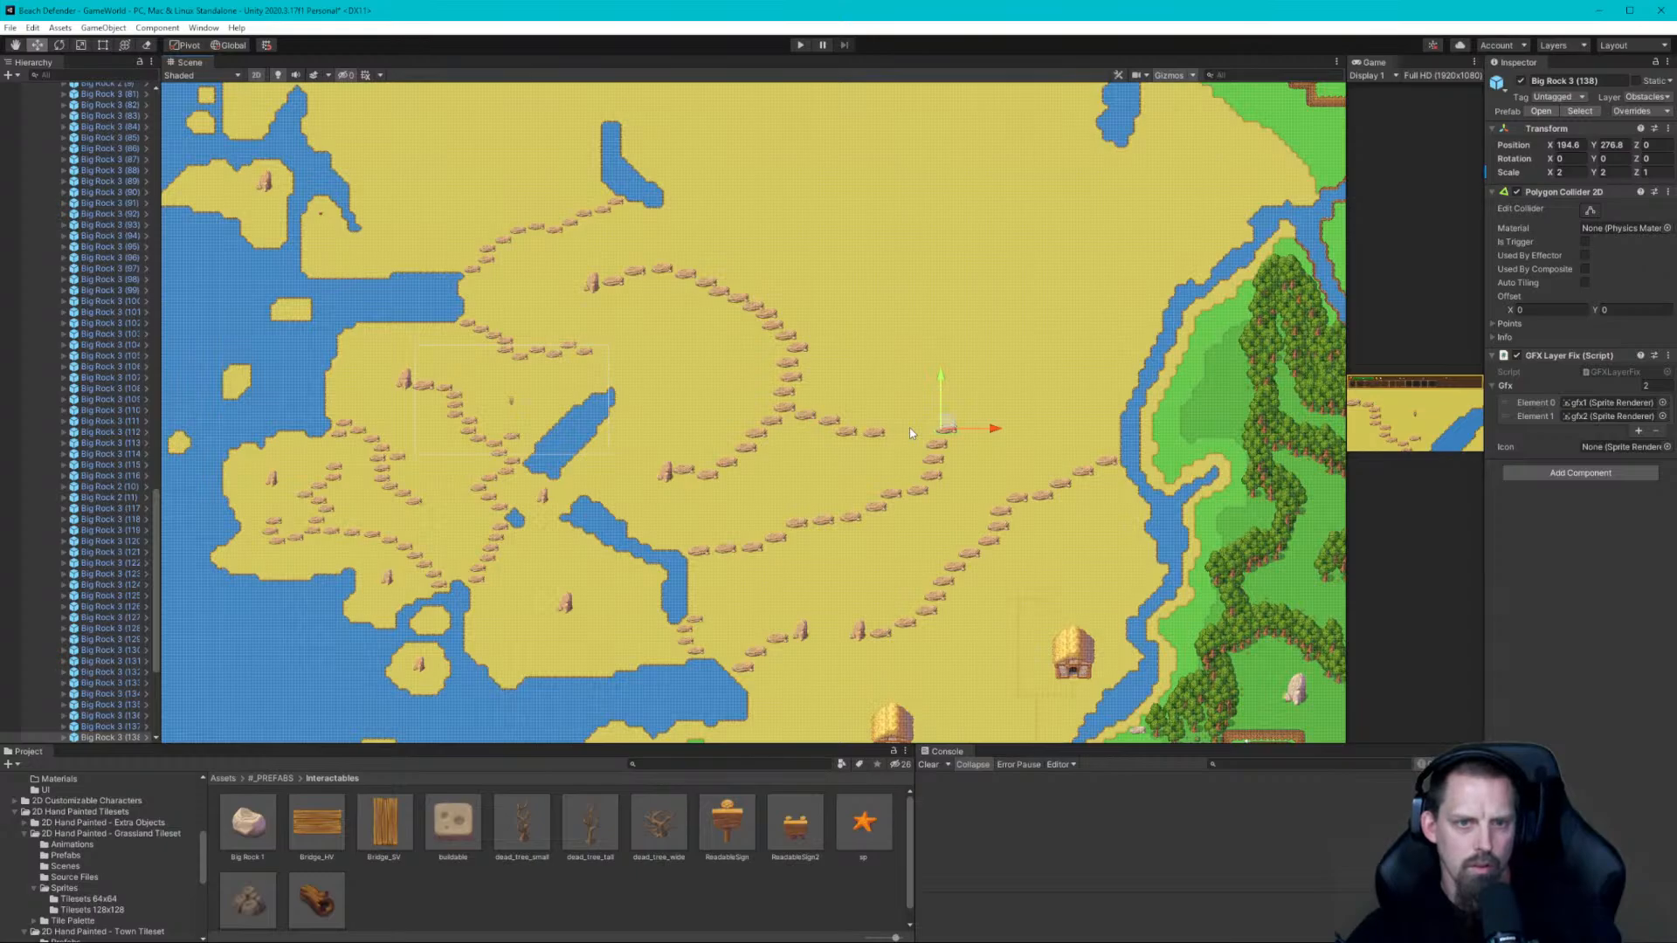
Take the easternmost rock off the inner arc's branch and continue the outer arc northwest to about X 188.4, Y 284.2
{"action": "left_click", "coordinate": [884, 427]}
{"action": "left_click_drag", "start_coordinate": [884, 427], "coordinate": [912, 377]}
{"action": "key", "text": "ctrl+d"}
{"action": "key", "text": "ctrl+d"}
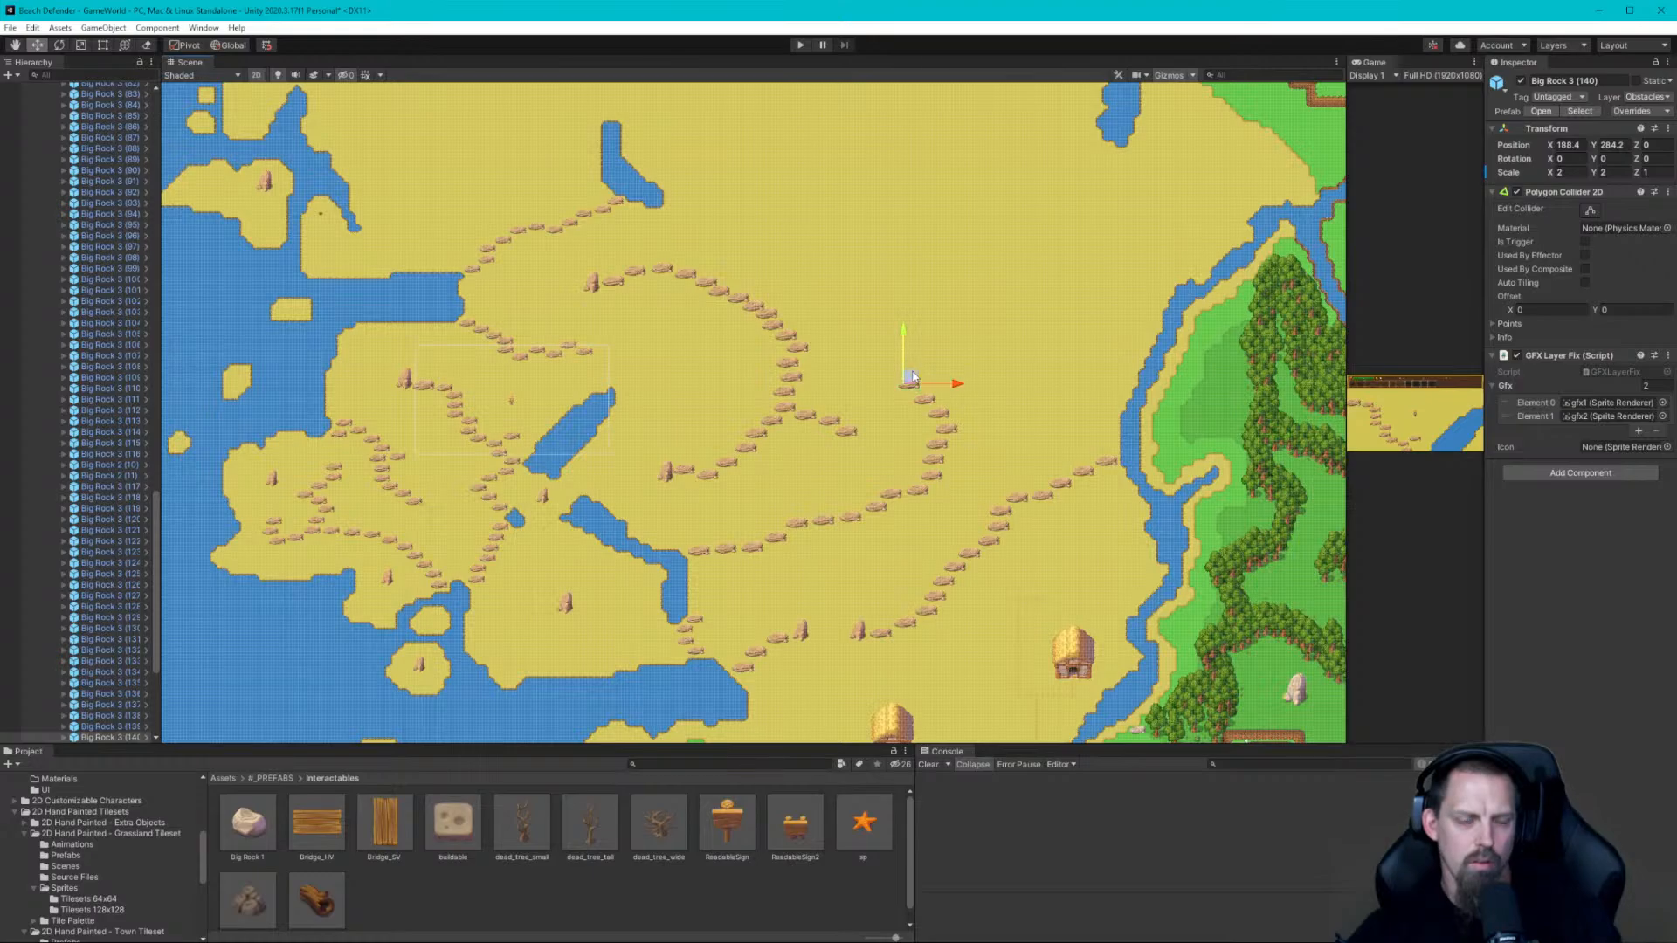
Leave a gap in the outer arc and continue it with flat rocks from about X 189, Y 293.3 northwest to the northern lake
{"action": "key", "text": "ctrl+d"}
{"action": "left_click_drag", "start_coordinate": [913, 377], "coordinate": [917, 322]}
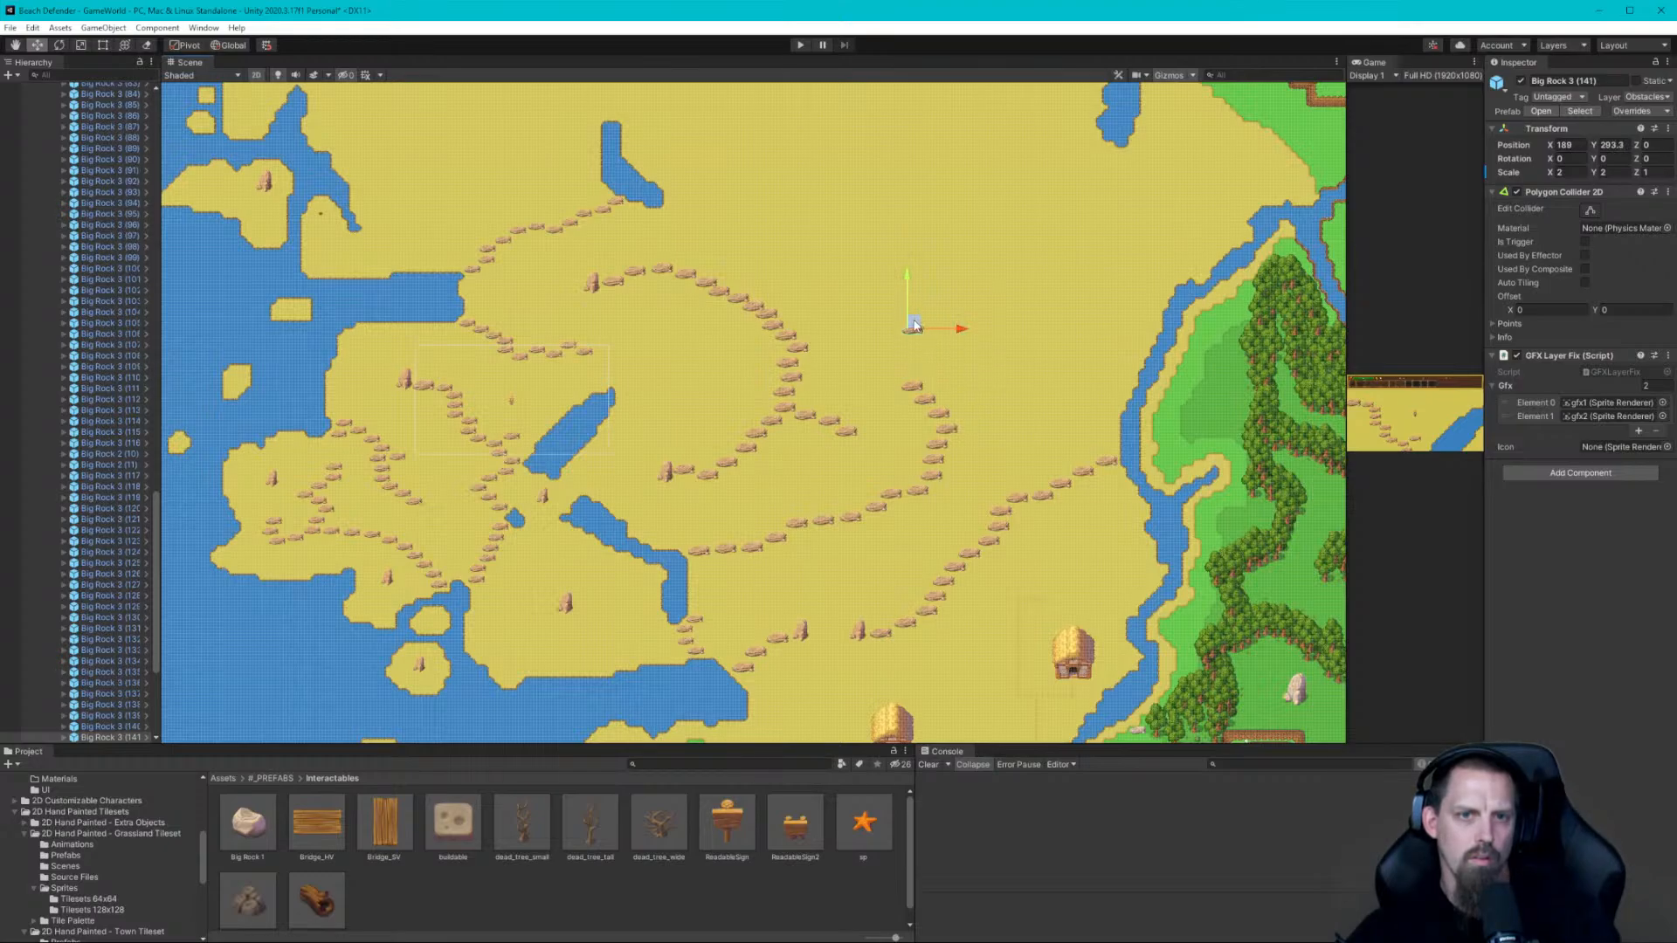
{"action": "key", "text": "ctrl+d"}
{"action": "left_click_drag", "start_coordinate": [914, 325], "coordinate": [716, 184]}
{"action": "key", "text": "ctrl+d"}
{"action": "key", "text": "ctrl+d"}
{"action": "key", "text": "ctrl+d"}
{"action": "key", "text": "ctrl+d"}
{"action": "key", "text": "ctrl+d"}
{"action": "key", "text": "ctrl+d"}
{"action": "key", "text": "ctrl+d"}
{"action": "key", "text": "ctrl+d"}
{"action": "key", "text": "ctrl+d"}
{"action": "key", "text": "ctrl+d"}
{"action": "key", "text": "ctrl+d"}
{"action": "key", "text": "ctrl+d"}
{"action": "key", "text": "ctrl+d"}
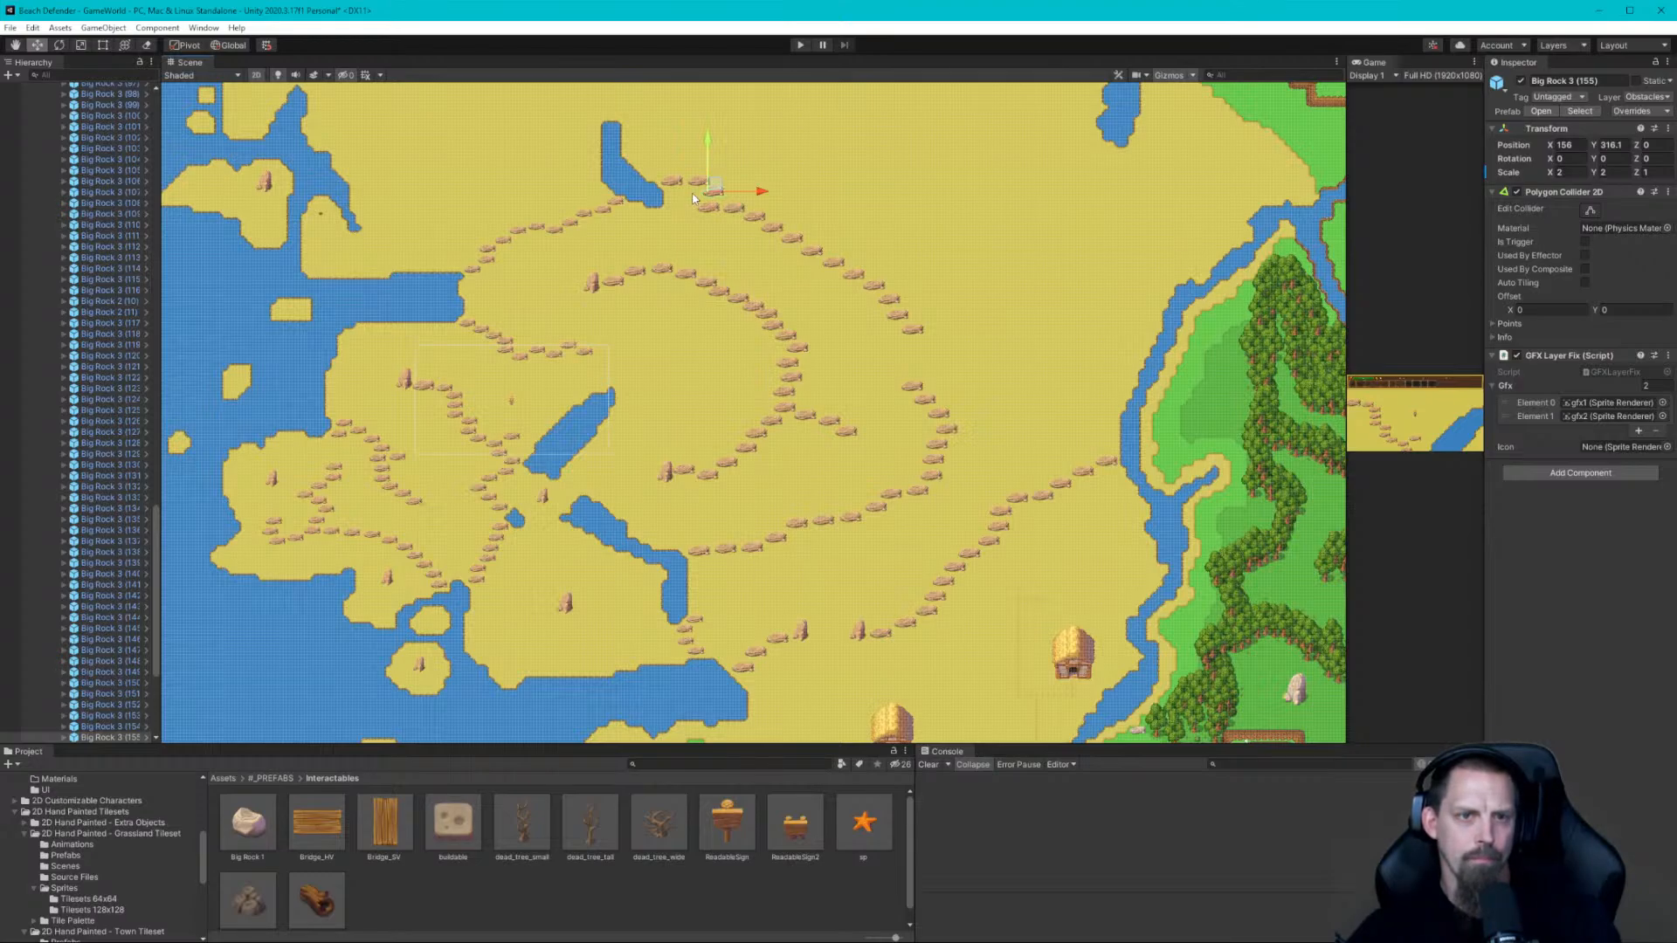
Add a flat rock just outside the inner arc's east side and adjust the adjoining arc rocks
{"action": "key", "text": "ctrl+d"}
{"action": "left_click_drag", "start_coordinate": [715, 186], "coordinate": [803, 341]}
{"action": "left_click", "coordinate": [802, 346]}
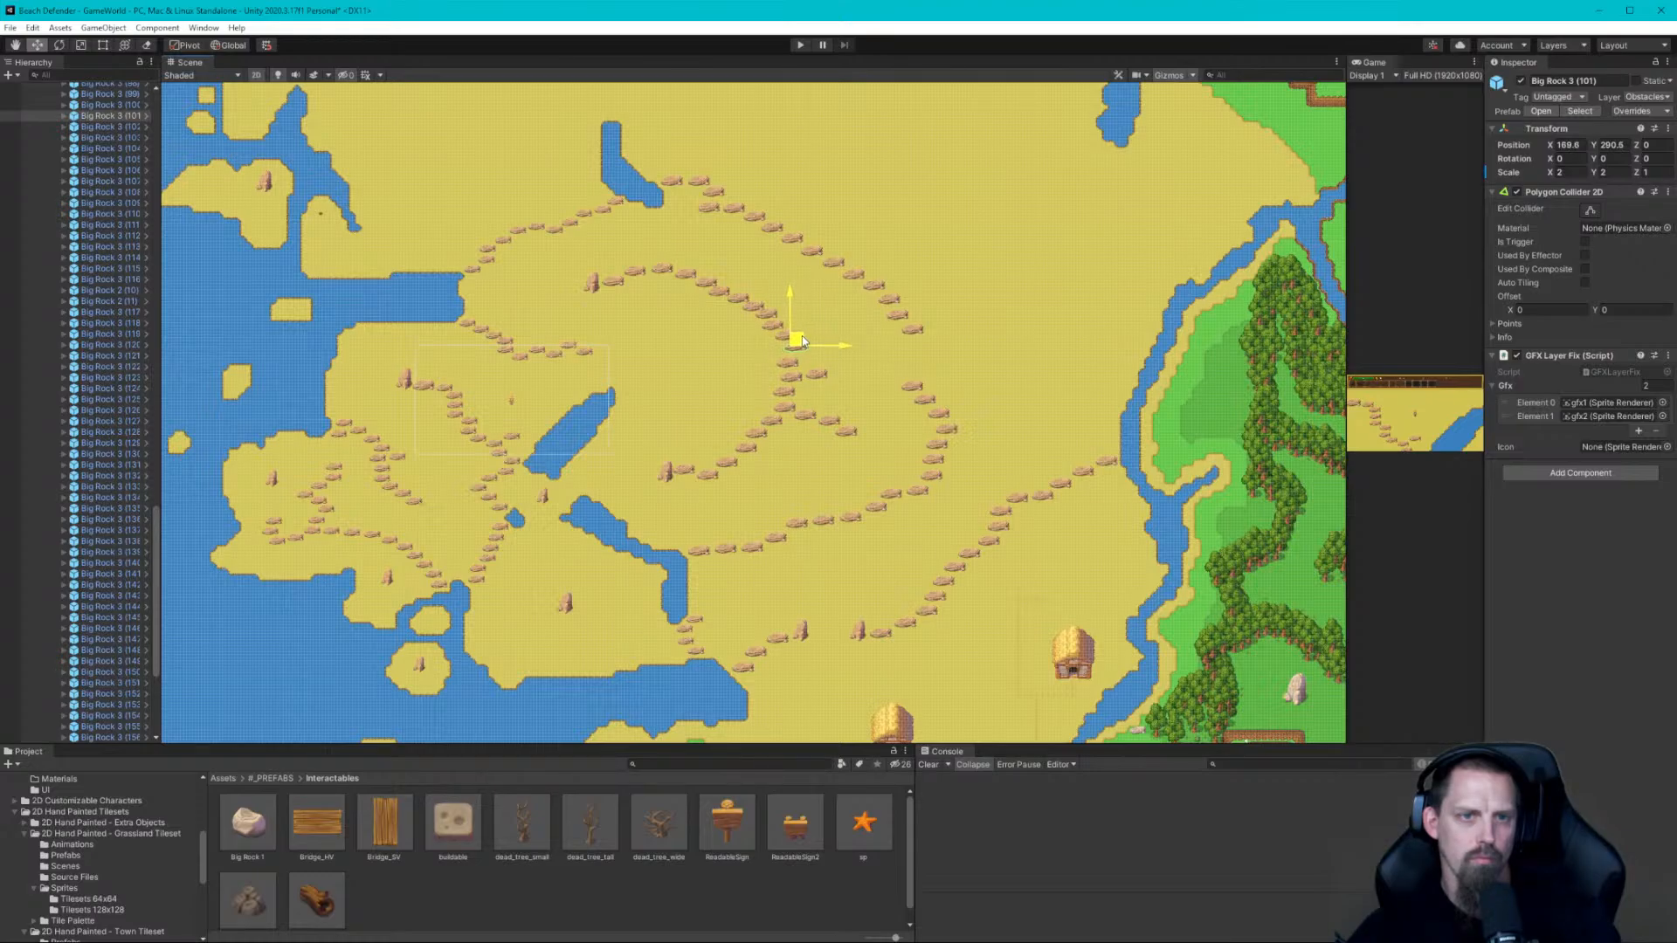
{"action": "left_click", "coordinate": [798, 354]}
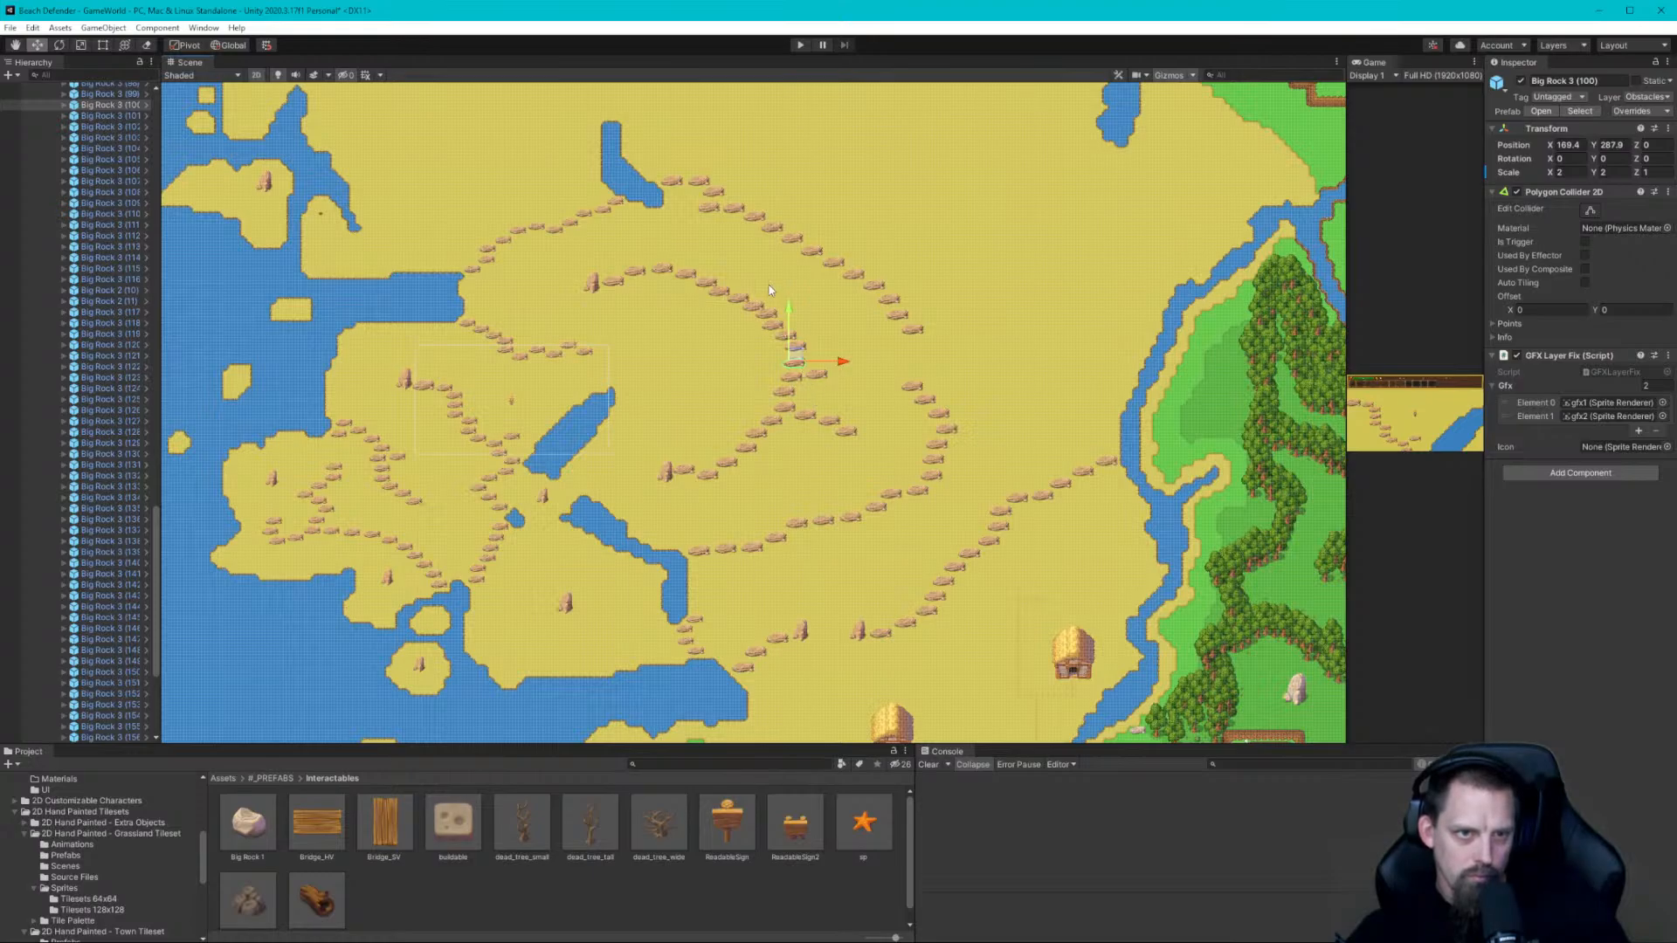
Examine the layout of the rock barriers across the whole desert region
{"action": "middle_click_drag", "start_coordinate": [766, 291], "coordinate": [789, 476]}
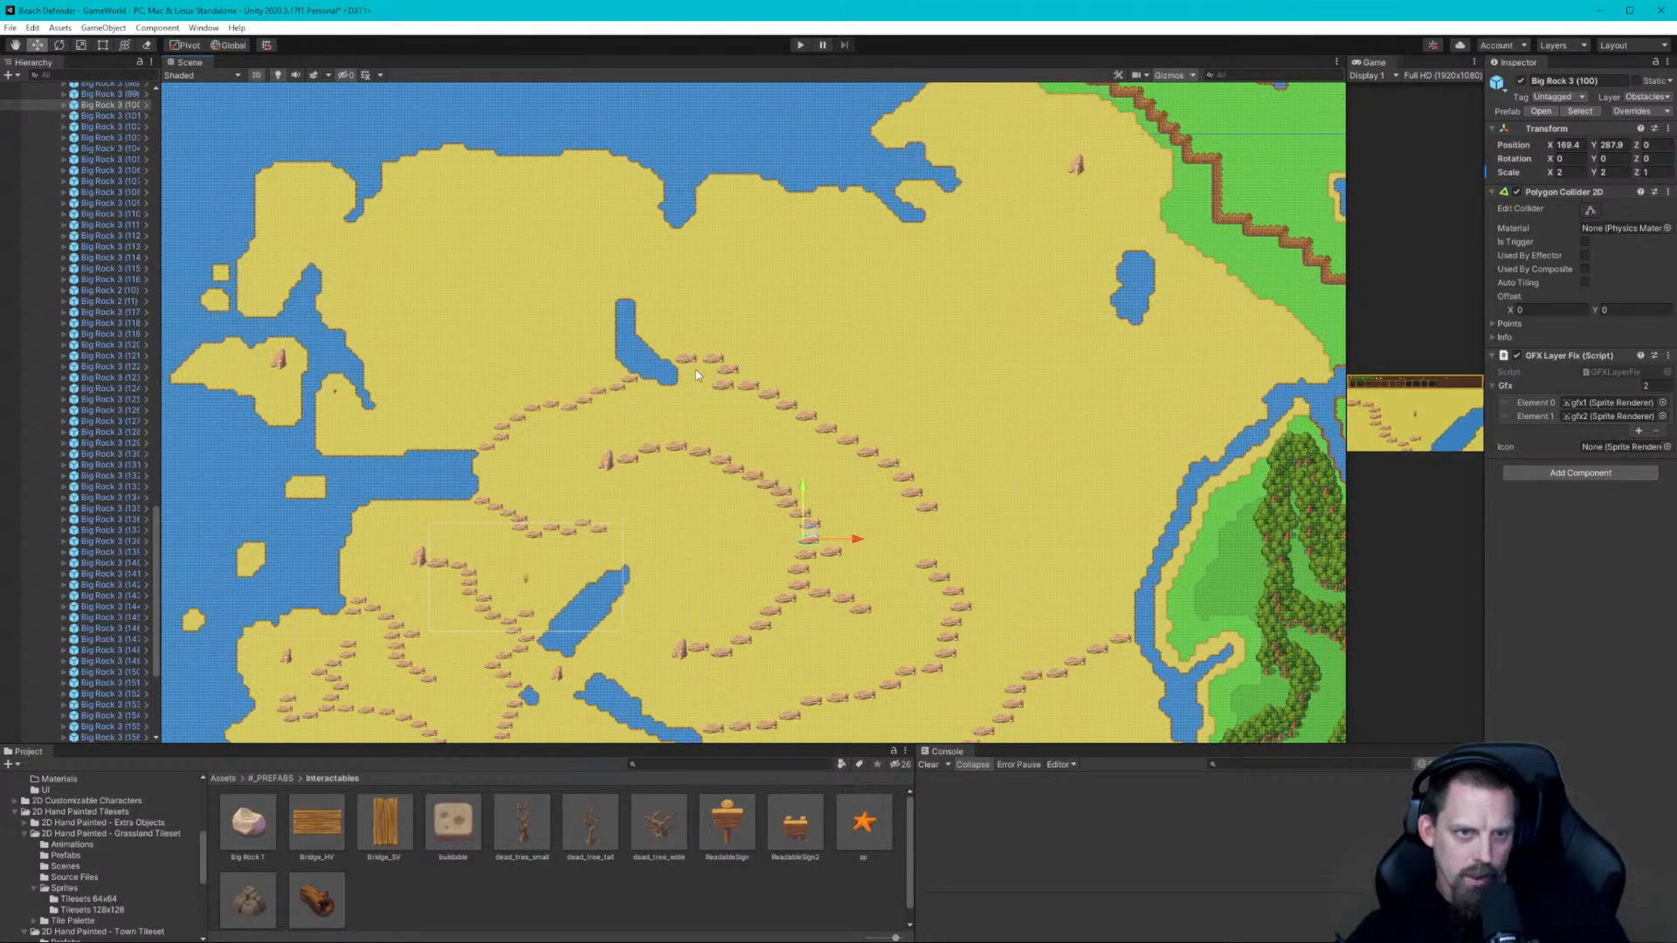
{"action": "middle_click_drag", "start_coordinate": [823, 494], "coordinate": [874, 401]}
{"action": "left_click_drag", "start_coordinate": [875, 400], "coordinate": [945, 292]}
{"action": "middle_click_drag", "start_coordinate": [944, 292], "coordinate": [971, 270]}
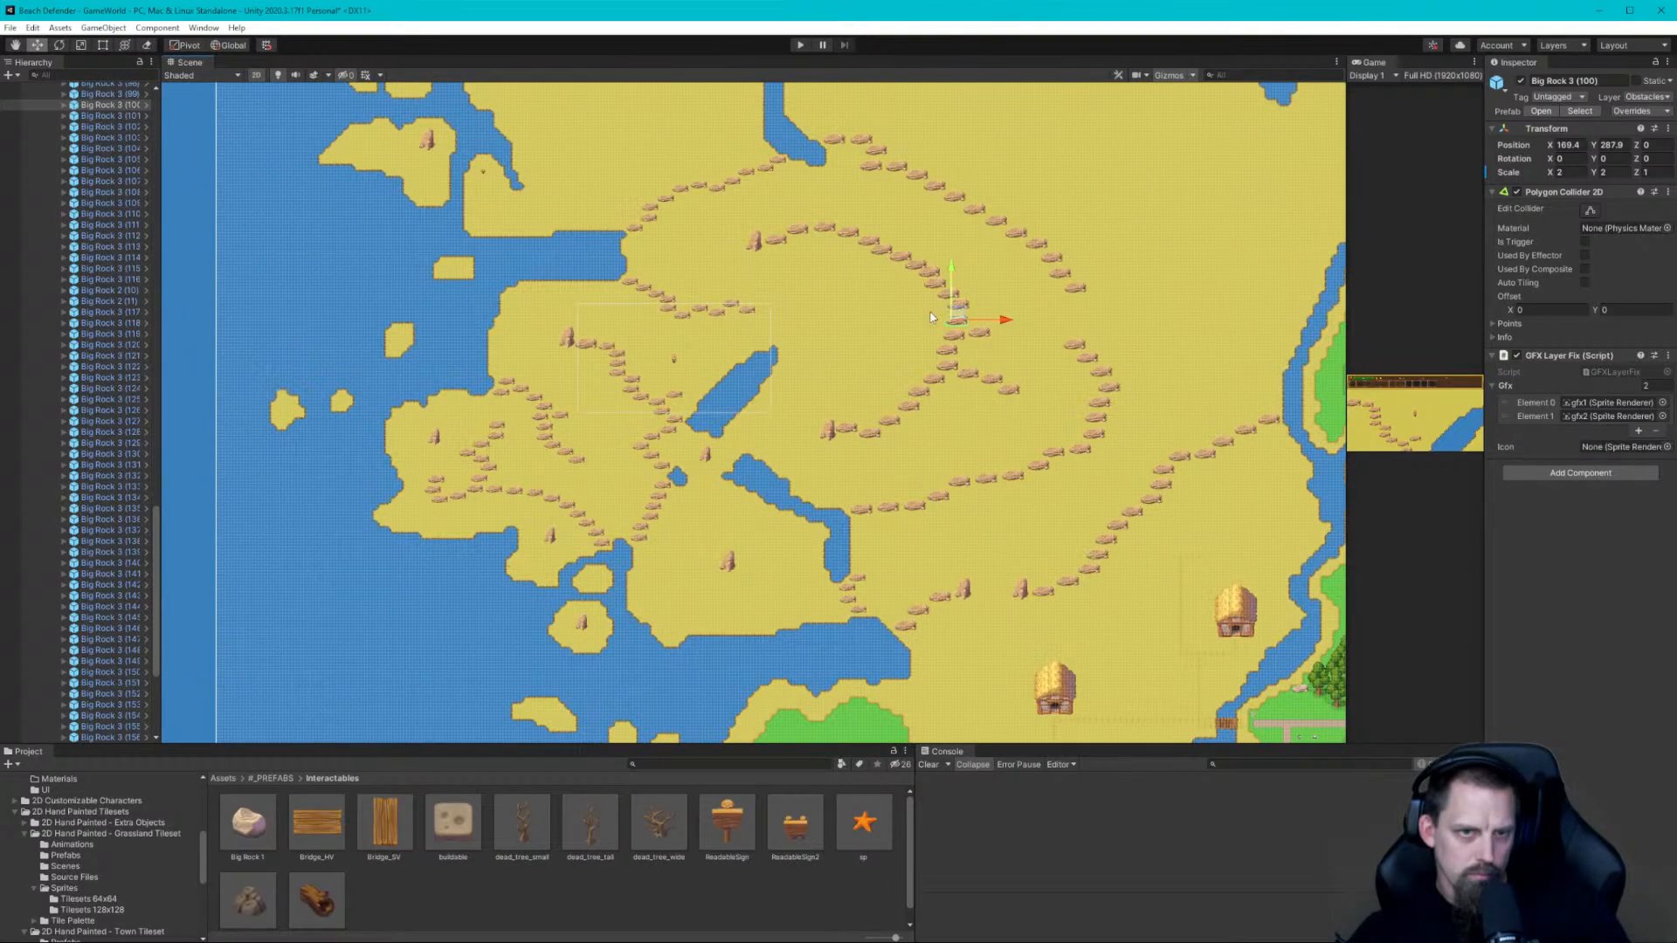
{"action": "middle_click_drag", "start_coordinate": [861, 364], "coordinate": [922, 287]}
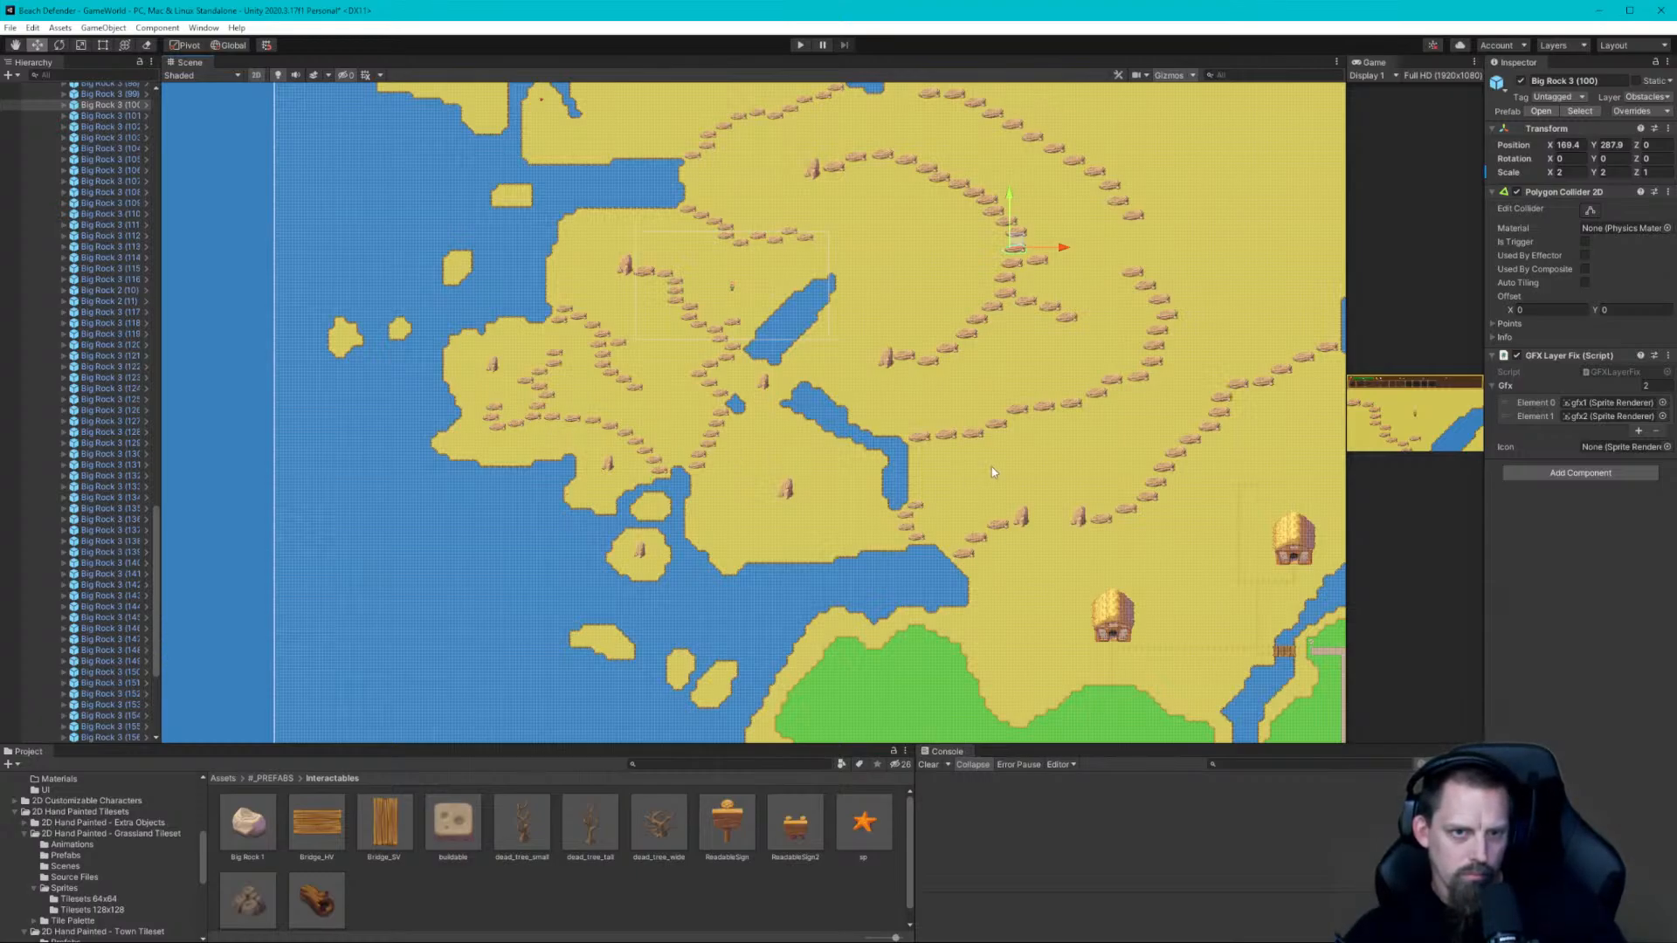
{"action": "middle_click_drag", "start_coordinate": [993, 473], "coordinate": [865, 513]}
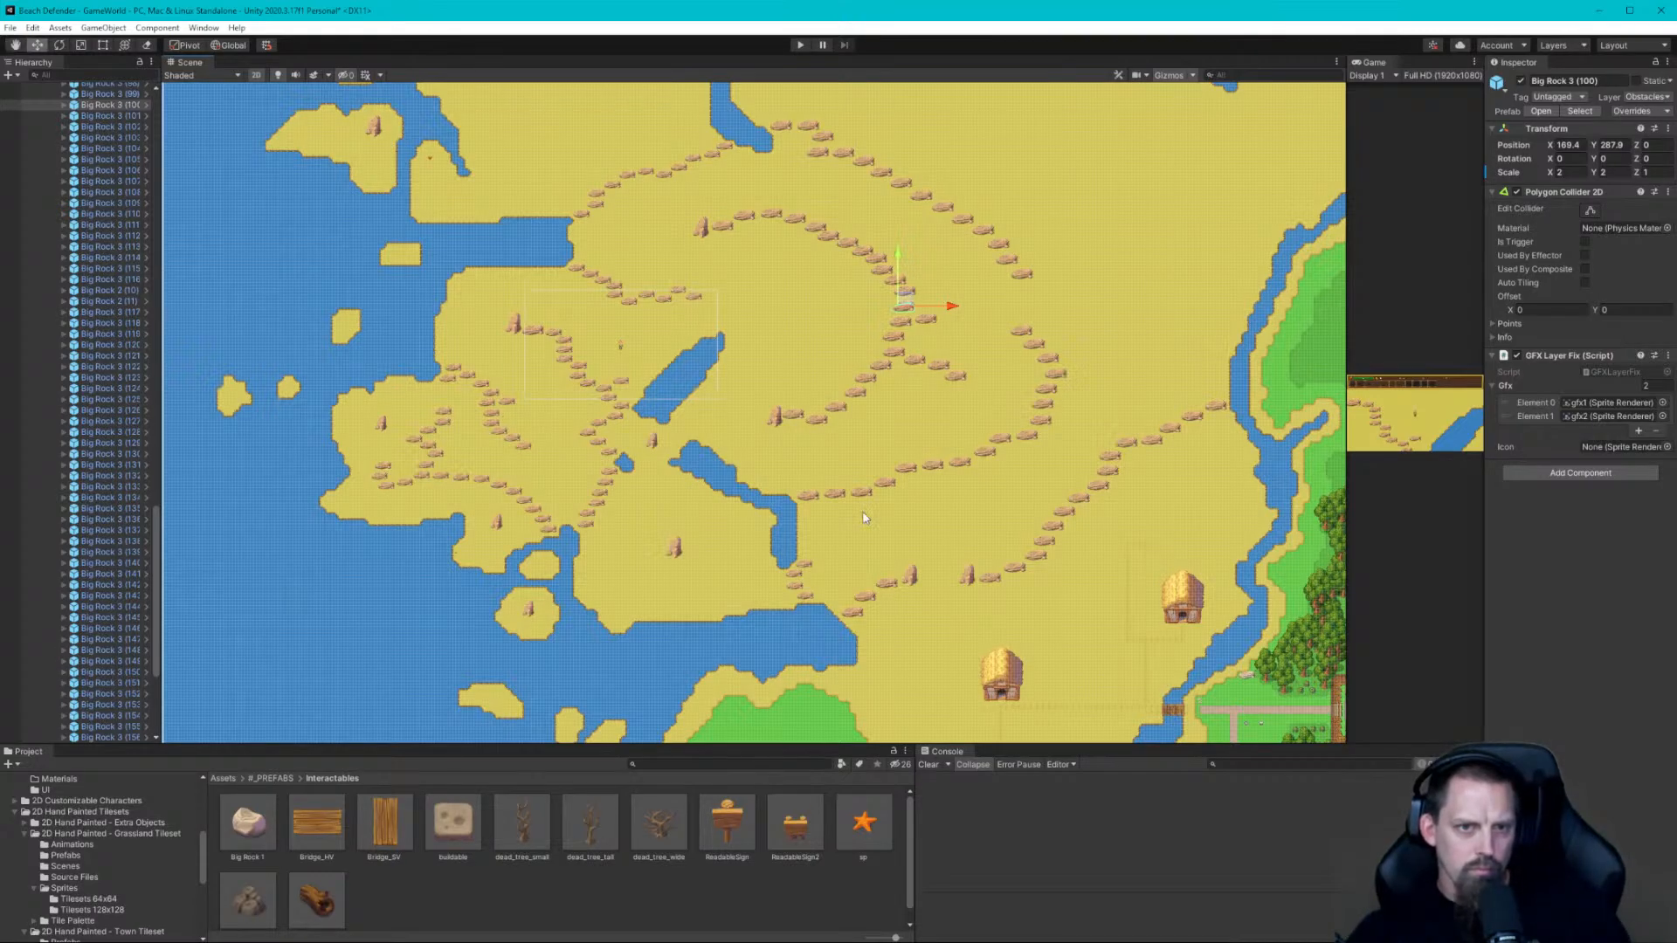
{"action": "scroll", "coordinate": [879, 449], "scroll_direction": "down", "scroll_amount": 2}
{"action": "scroll", "coordinate": [879, 449], "scroll_direction": "down", "scroll_amount": 1}
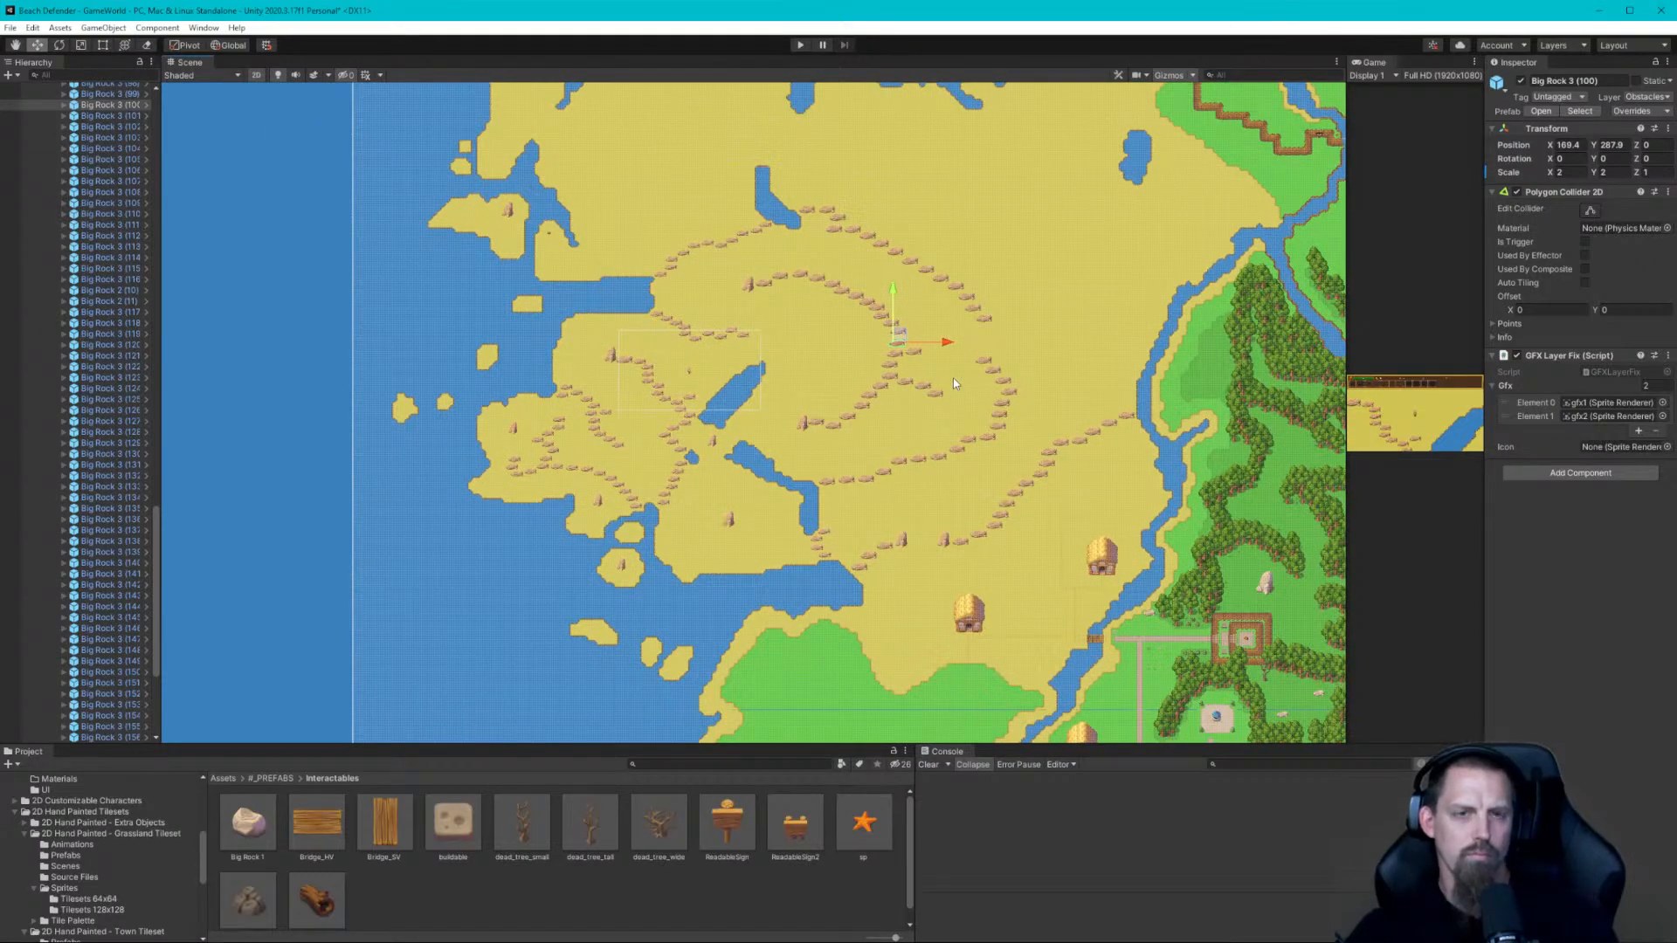
Extend the outer arc with flat rocks east to the river, leaving a passage gap, and add one at about X 193.5, Y 284.3
{"action": "left_click", "coordinate": [986, 316]}
{"action": "key", "text": "ctrl+d"}
{"action": "mouse_move", "coordinate": [986, 320]}
{"action": "left_mouse_down"}
{"action": "mouse_move", "coordinate": [1055, 315]}
{"action": "mouse_move", "coordinate": [1008, 311]}
{"action": "left_mouse_up"}
{"action": "scroll", "coordinate": [1079, 329], "scroll_direction": "up", "scroll_amount": 3}
{"action": "key", "text": "ctrl+d"}
{"action": "key", "text": "ctrl+d"}
{"action": "left_click_drag", "start_coordinate": [1009, 311], "coordinate": [980, 365]}
{"action": "key", "text": "ctrl+d"}
{"action": "key", "text": "ctrl+d"}
{"action": "key", "text": "ctrl+d"}
{"action": "key", "text": "ctrl+d"}
{"action": "key", "text": "ctrl+d"}
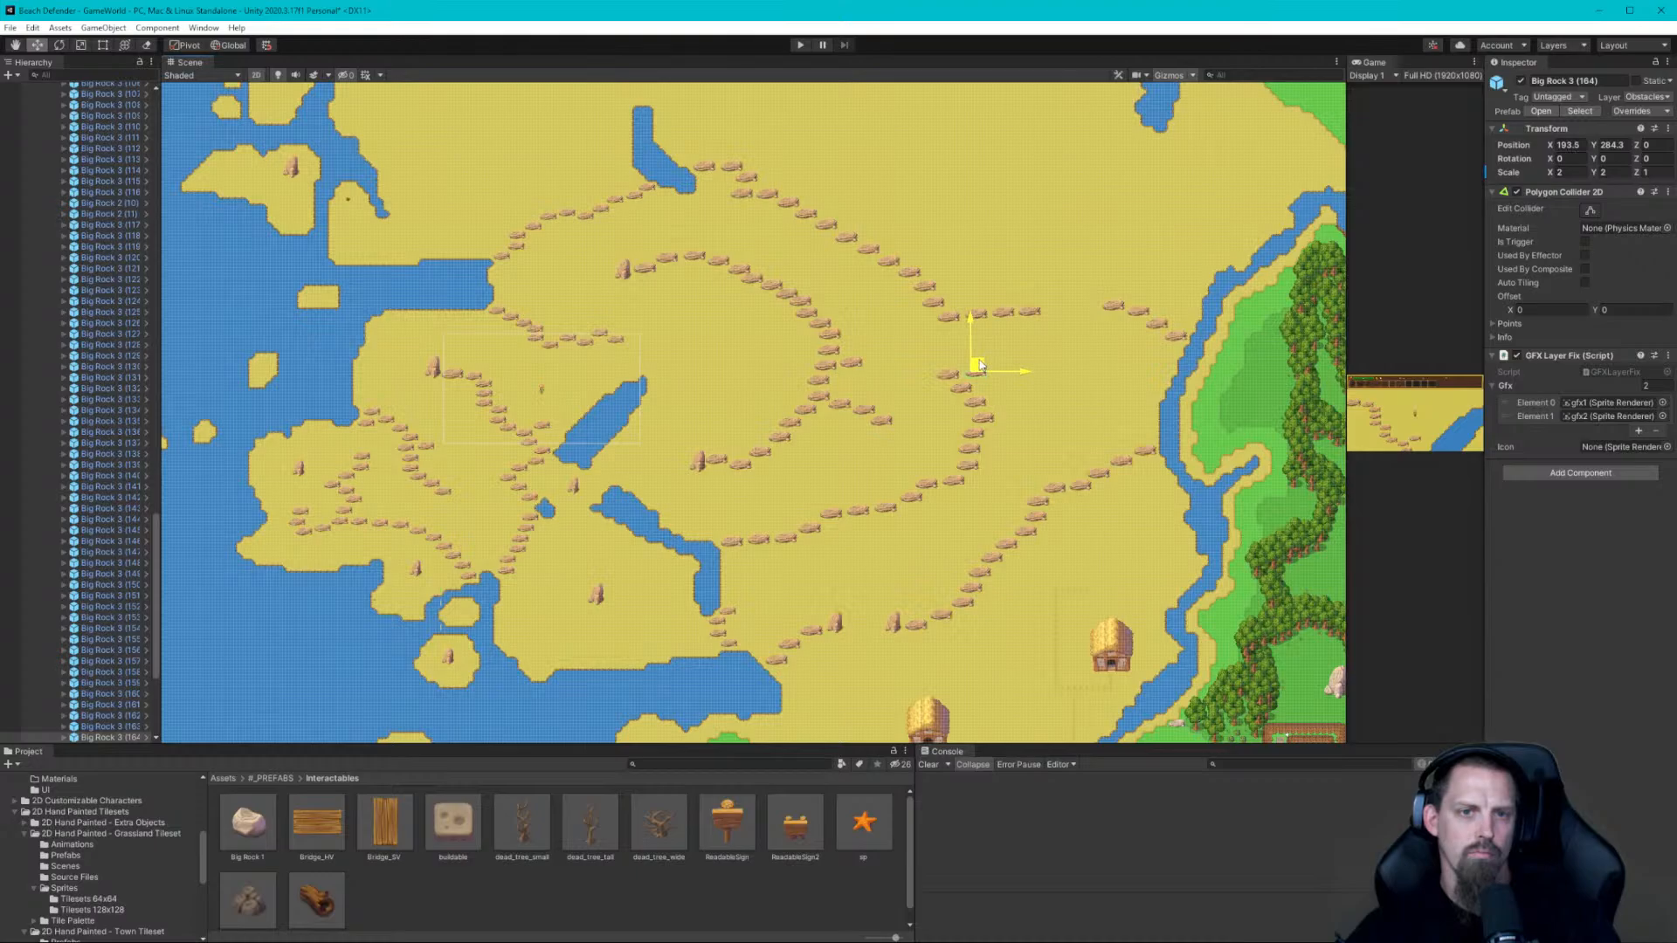
Place copies of the tall rock on both sides of the gap near the river, the western one at about X 205.2, Y 292.5
{"action": "left_click", "coordinate": [895, 625]}
{"action": "key", "text": "ctrl+d"}
{"action": "left_click_drag", "start_coordinate": [895, 626], "coordinate": [1084, 317]}
{"action": "key", "text": "ctrl+d"}
{"action": "key", "text": "Delete"}
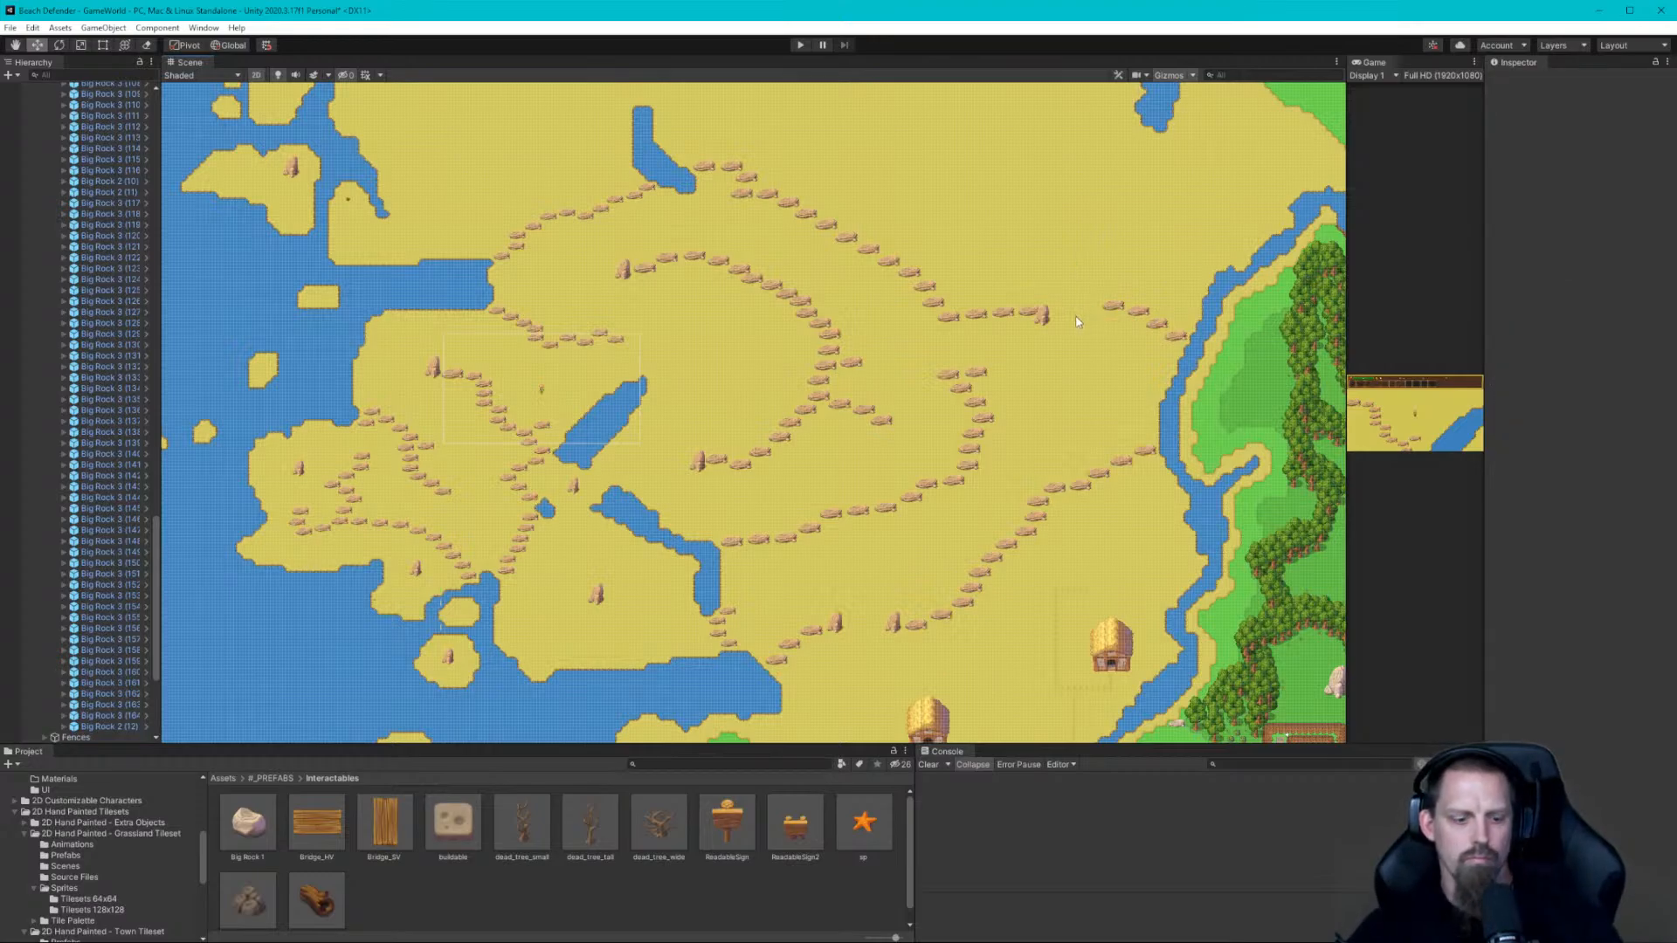
{"action": "left_click", "coordinate": [1048, 313]}
{"action": "key", "text": "ctrl+d"}
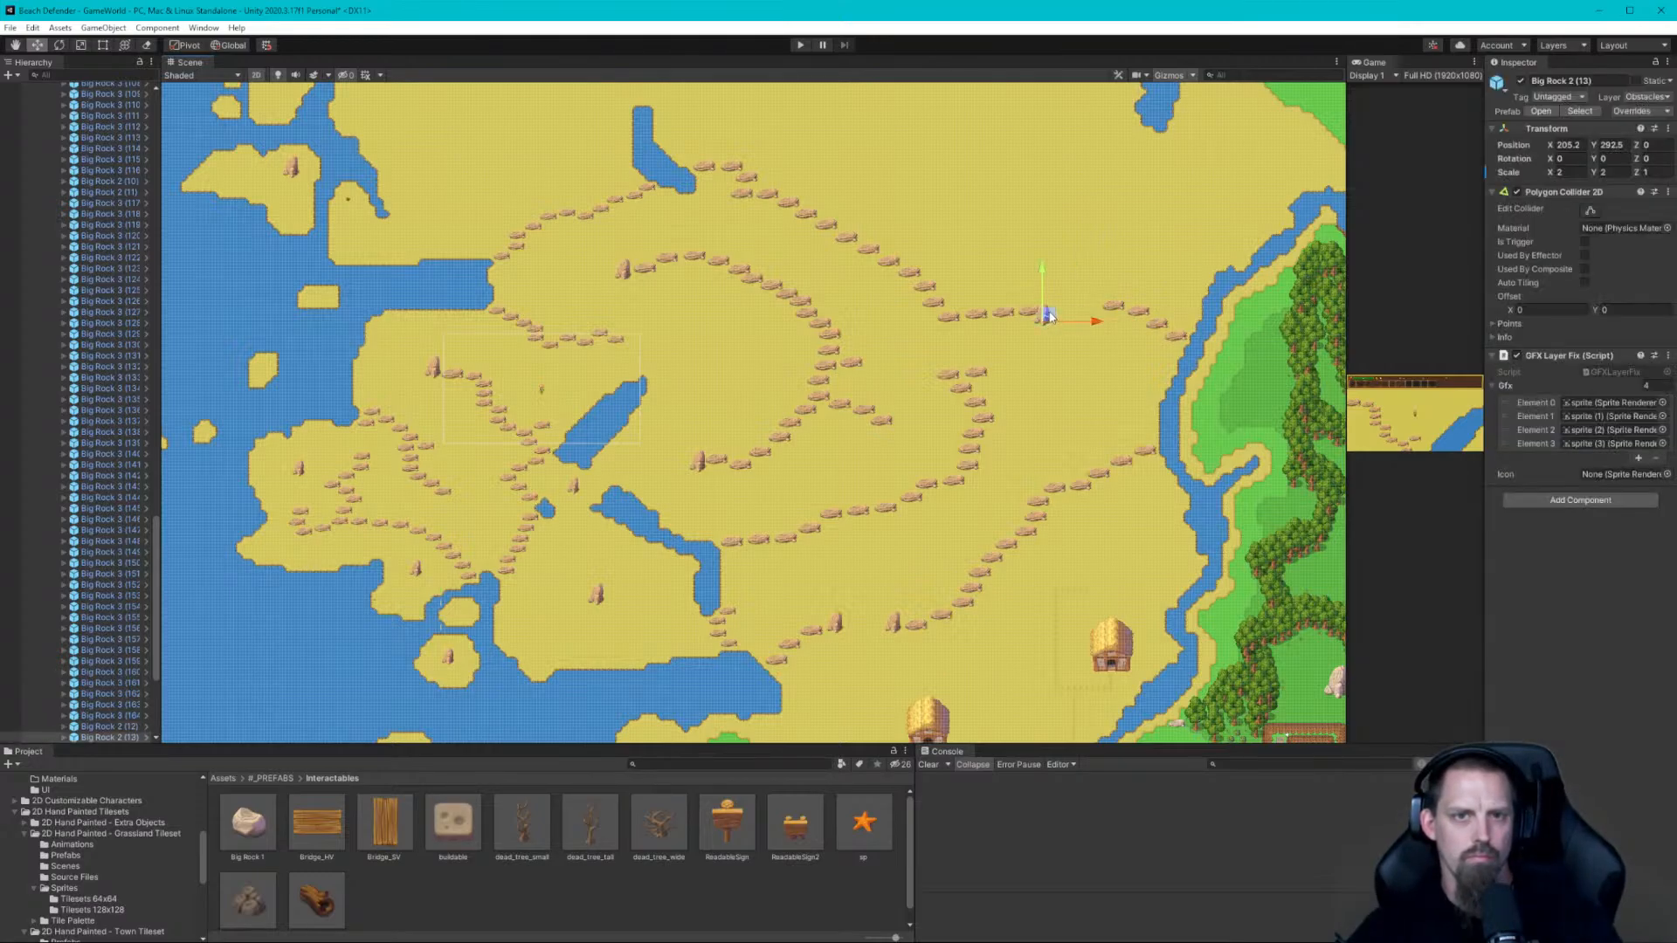
{"action": "left_click_drag", "start_coordinate": [1098, 323], "coordinate": [1158, 324]}
Stagger the flat rocks on both sides of the river-side gap, with one east of it at about X 221.2, Y 294.2
{"action": "left_click", "coordinate": [1131, 312]}
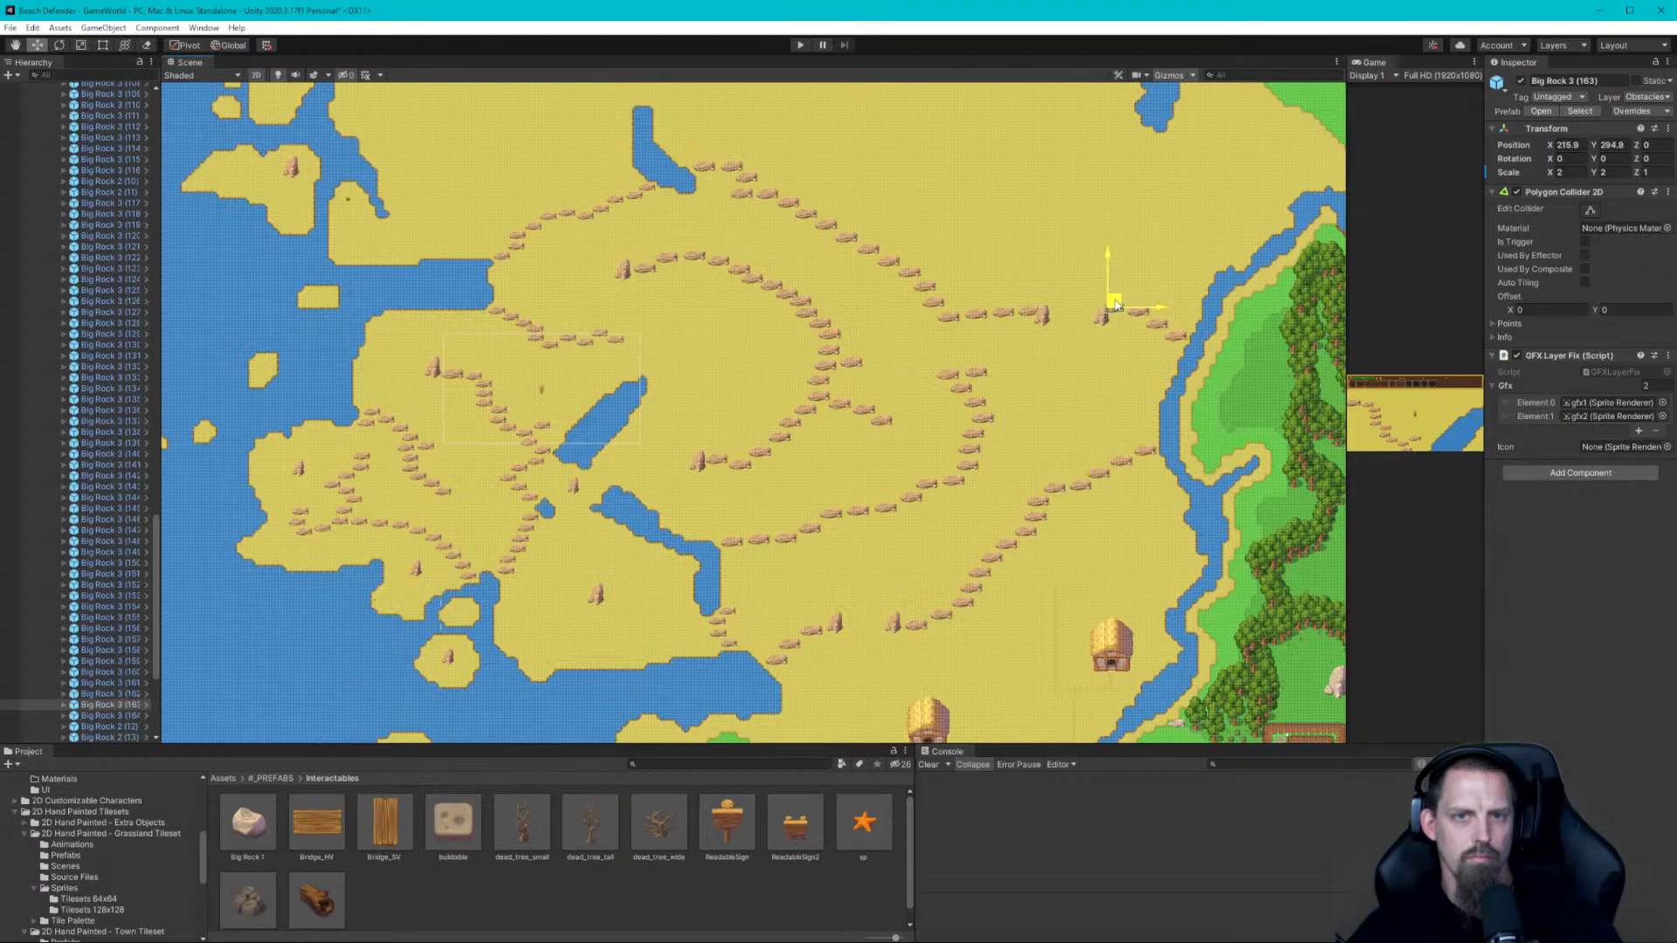
{"action": "left_click", "coordinate": [1126, 351]}
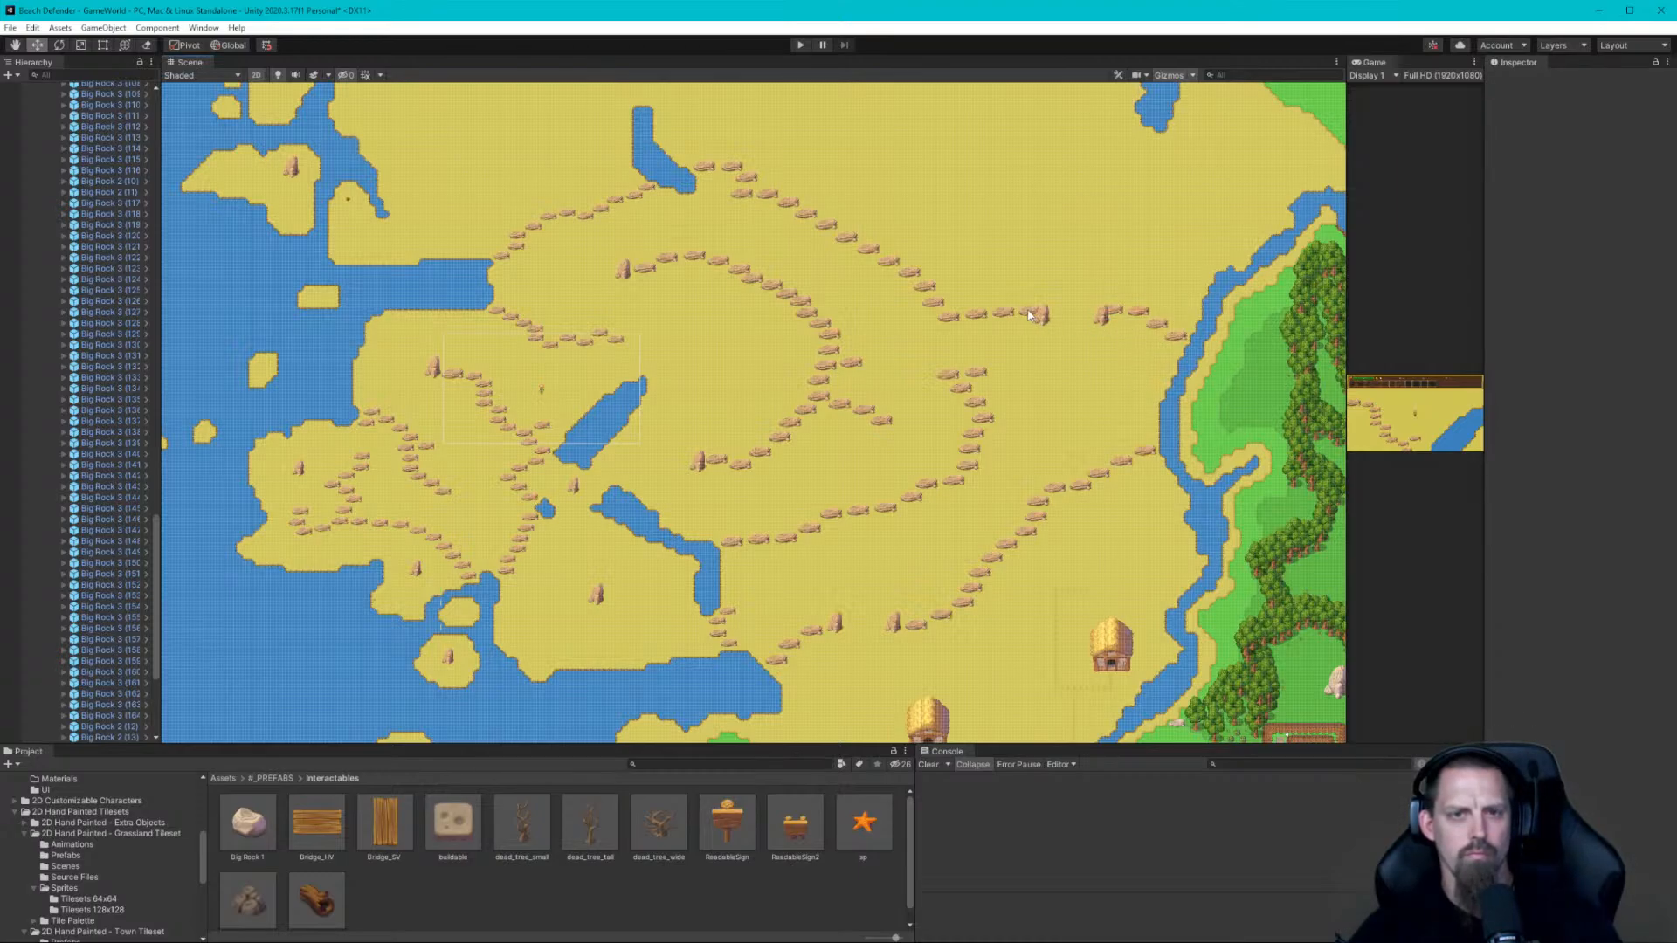
{"action": "left_click", "coordinate": [979, 313]}
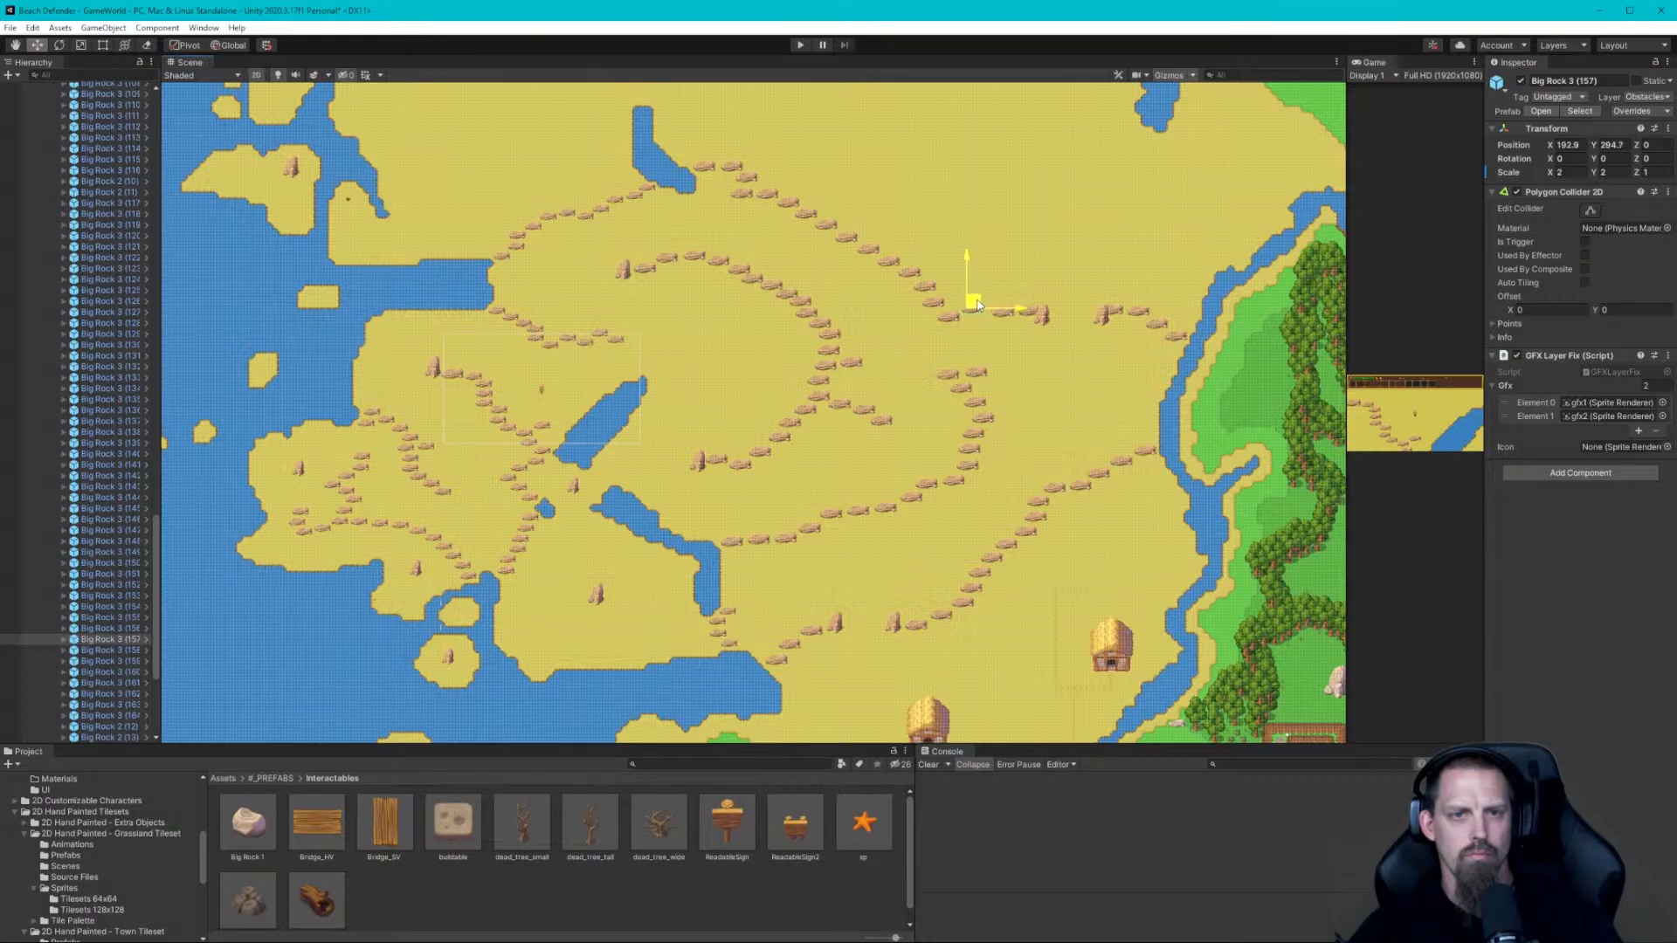
{"action": "left_click", "coordinate": [996, 313]}
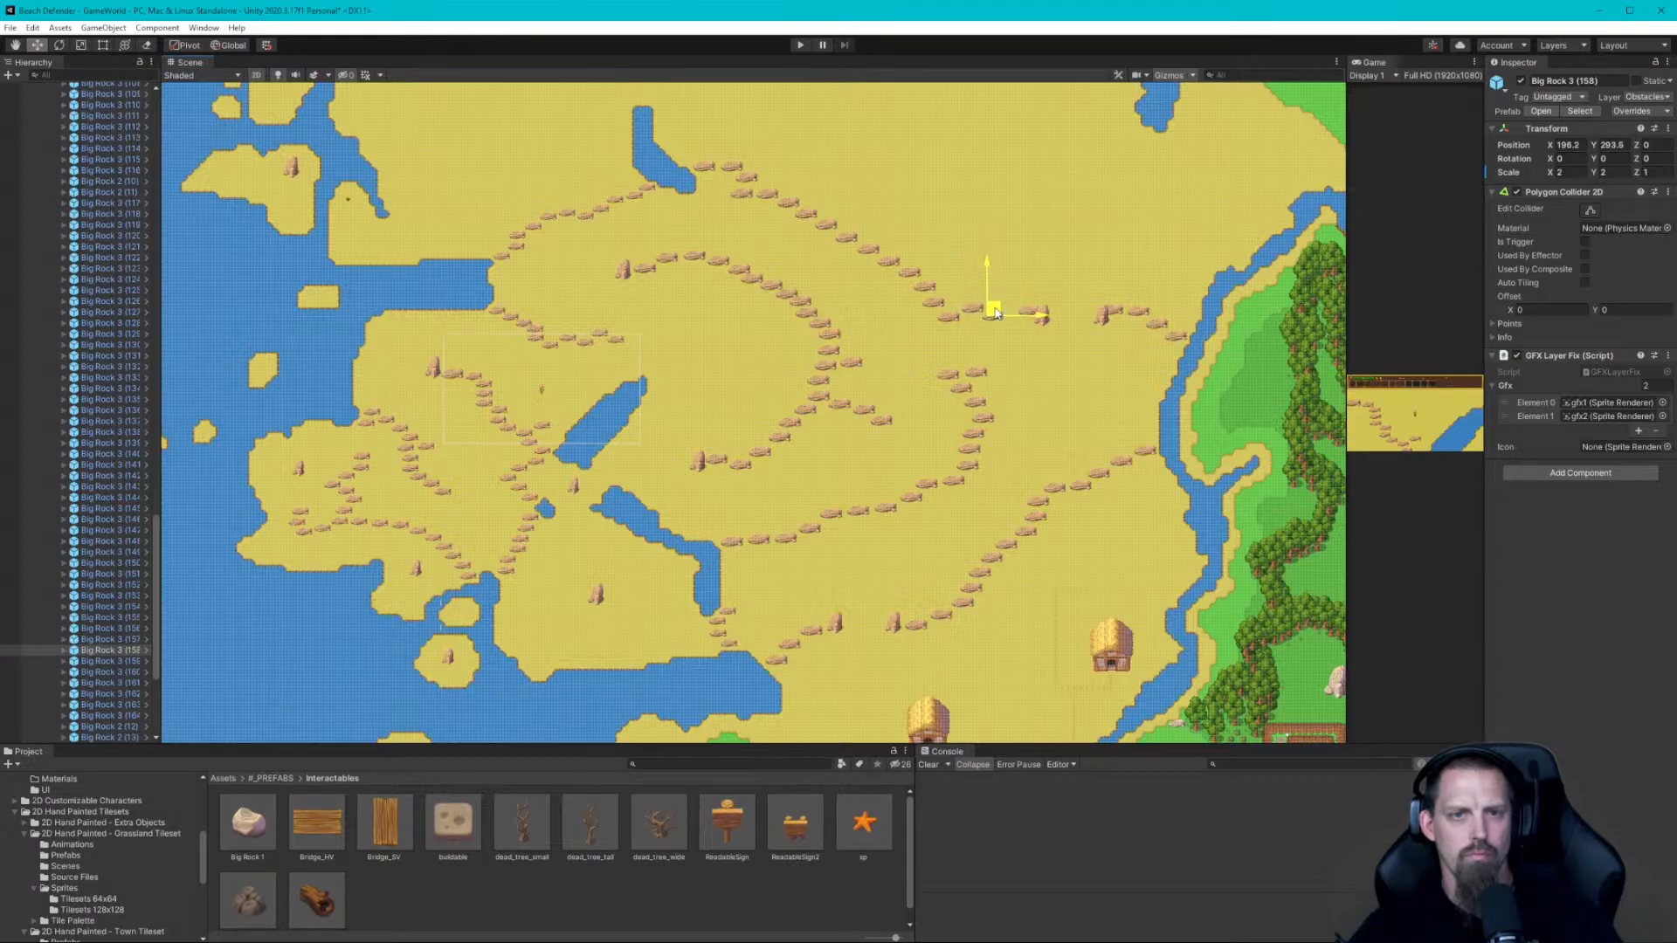
{"action": "left_click", "coordinate": [1022, 313]}
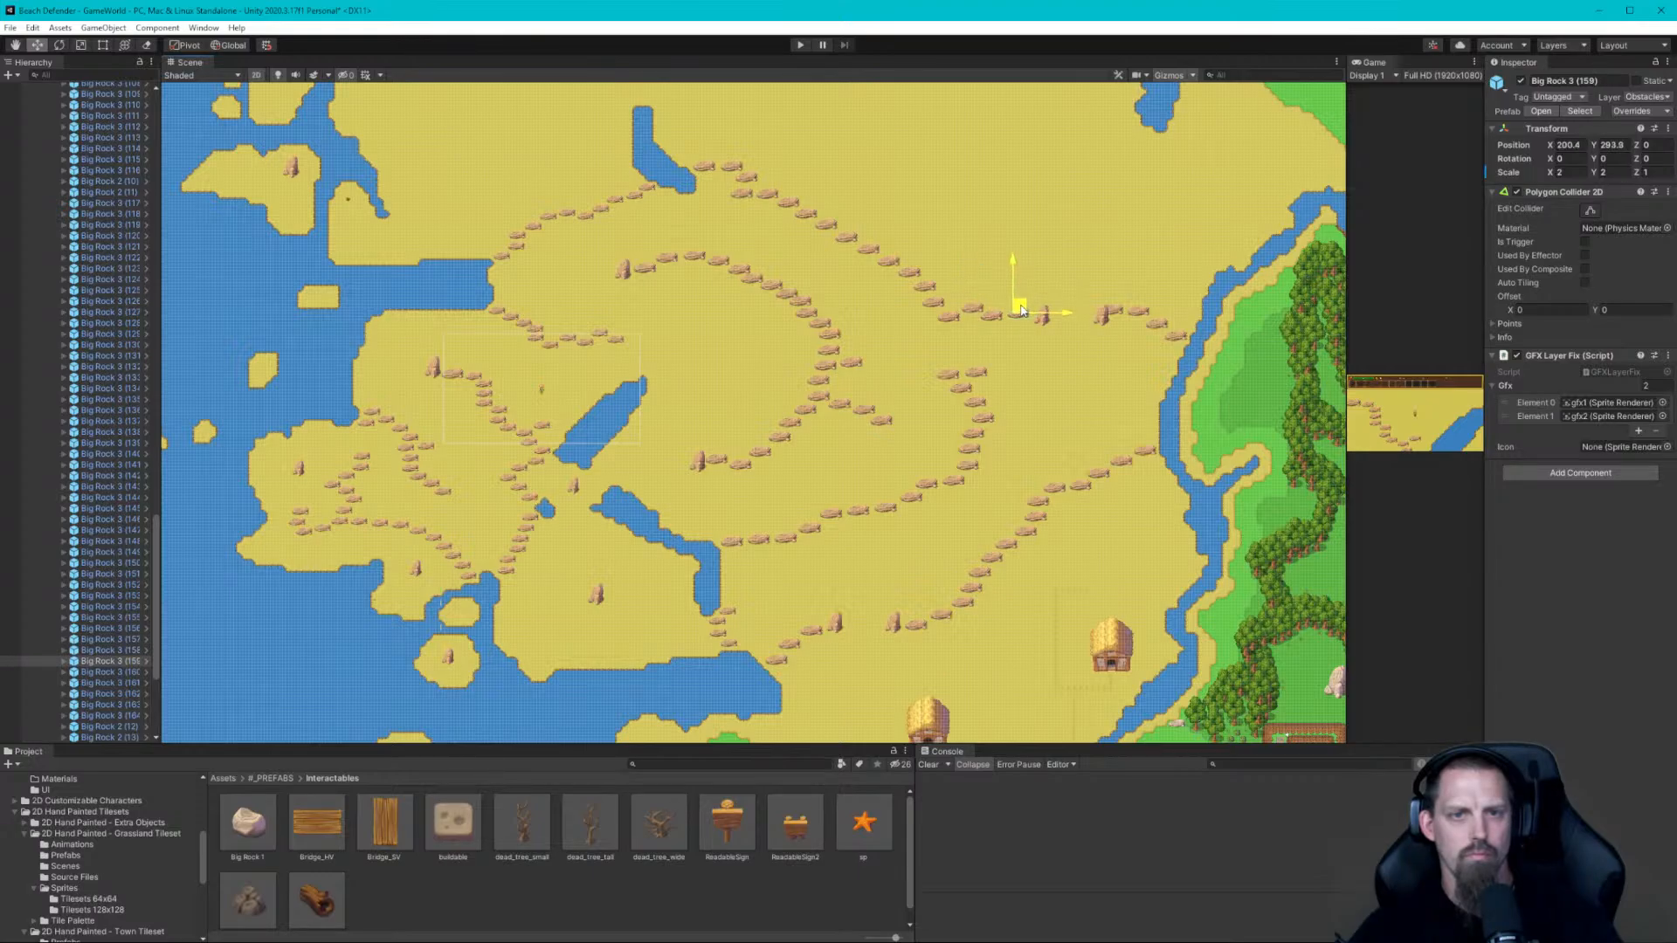
{"action": "left_click_drag", "start_coordinate": [1022, 312], "coordinate": [1024, 316]}
{"action": "left_click", "coordinate": [1136, 314]}
{"action": "mouse_move", "coordinate": [1140, 307]}
{"action": "left_mouse_down"}
{"action": "mouse_move", "coordinate": [1164, 294]}
{"action": "mouse_move", "coordinate": [1124, 312]}
{"action": "mouse_move", "coordinate": [1151, 308]}
{"action": "left_mouse_up"}
{"action": "left_click", "coordinate": [1118, 309]}
{"action": "left_click", "coordinate": [1163, 299]}
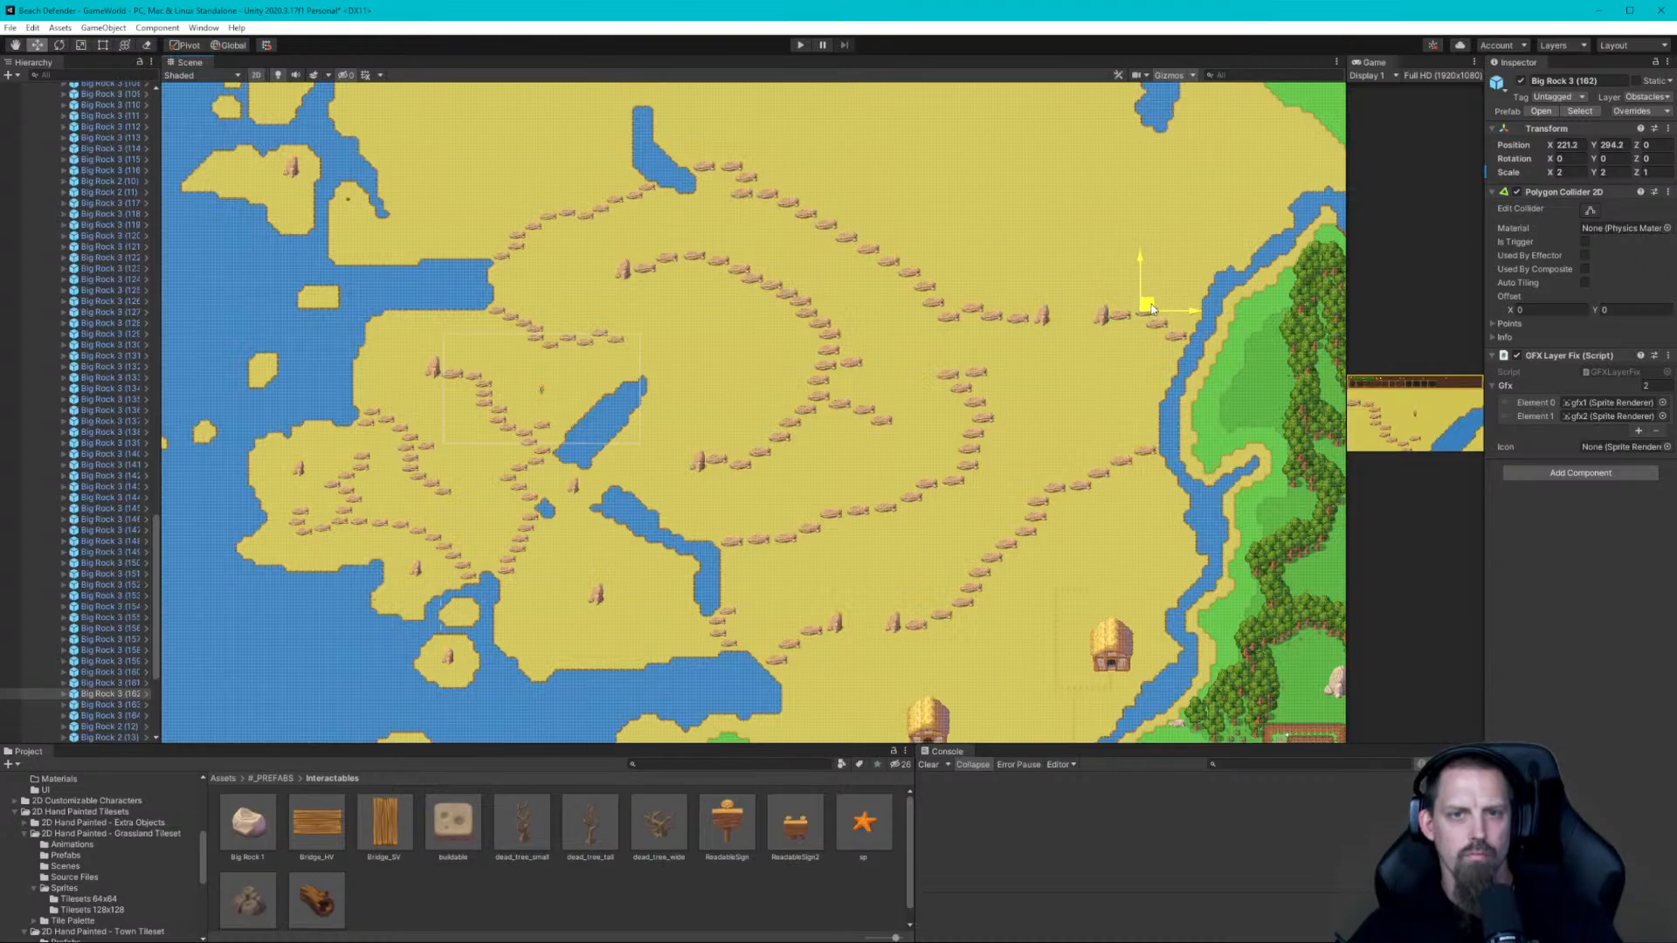
{"action": "left_click", "coordinate": [1045, 385]}
Rearrange the outer arc's flat rocks beside the northern lake, placing one at about X 154.82, Y 313.59
{"action": "scroll", "coordinate": [1003, 383], "scroll_direction": "down", "scroll_amount": 9}
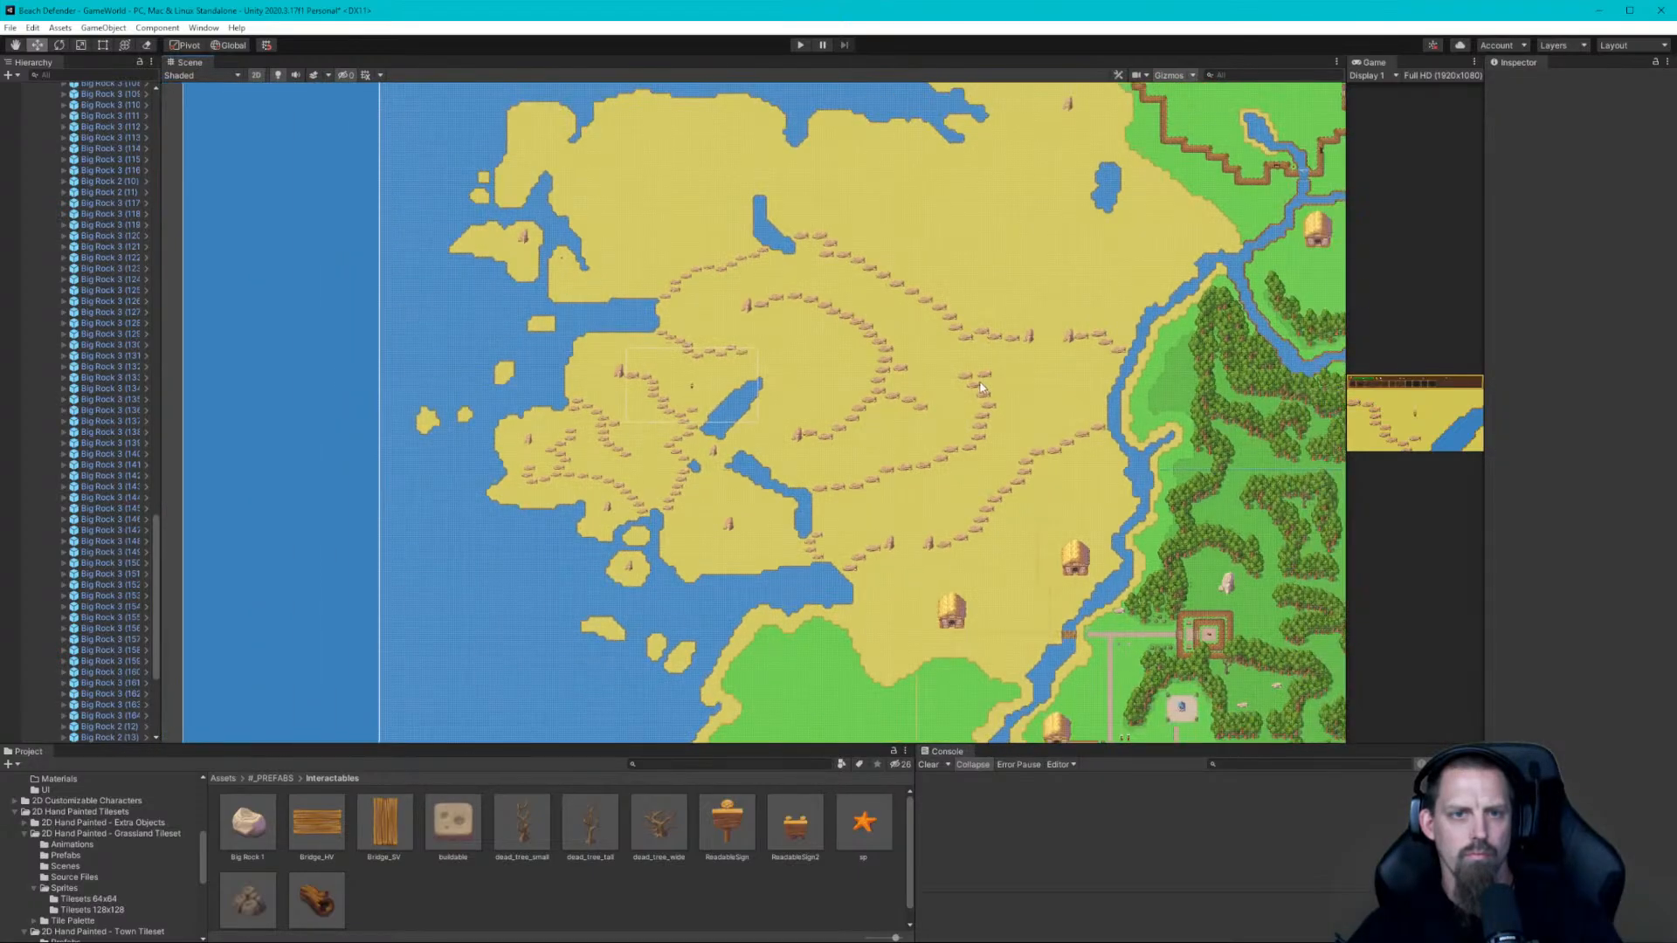
{"action": "scroll", "coordinate": [981, 387], "scroll_direction": "down", "scroll_amount": 2}
{"action": "scroll", "coordinate": [952, 381], "scroll_direction": "down", "scroll_amount": 2}
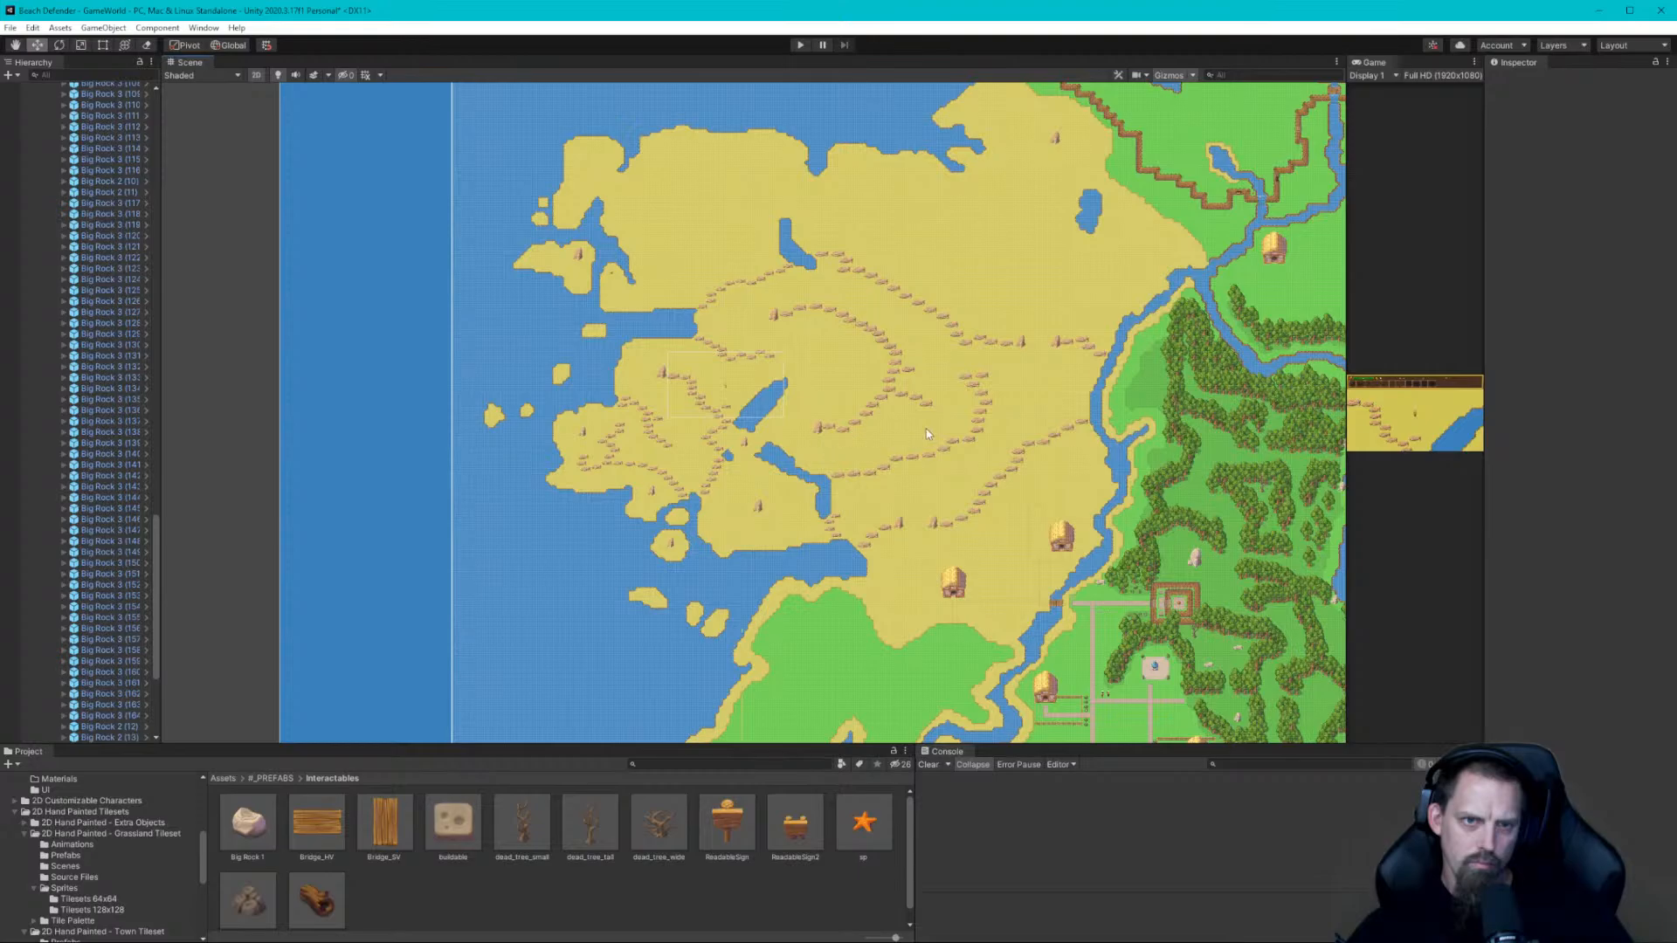
{"action": "scroll", "coordinate": [904, 345], "scroll_direction": "up", "scroll_amount": 1}
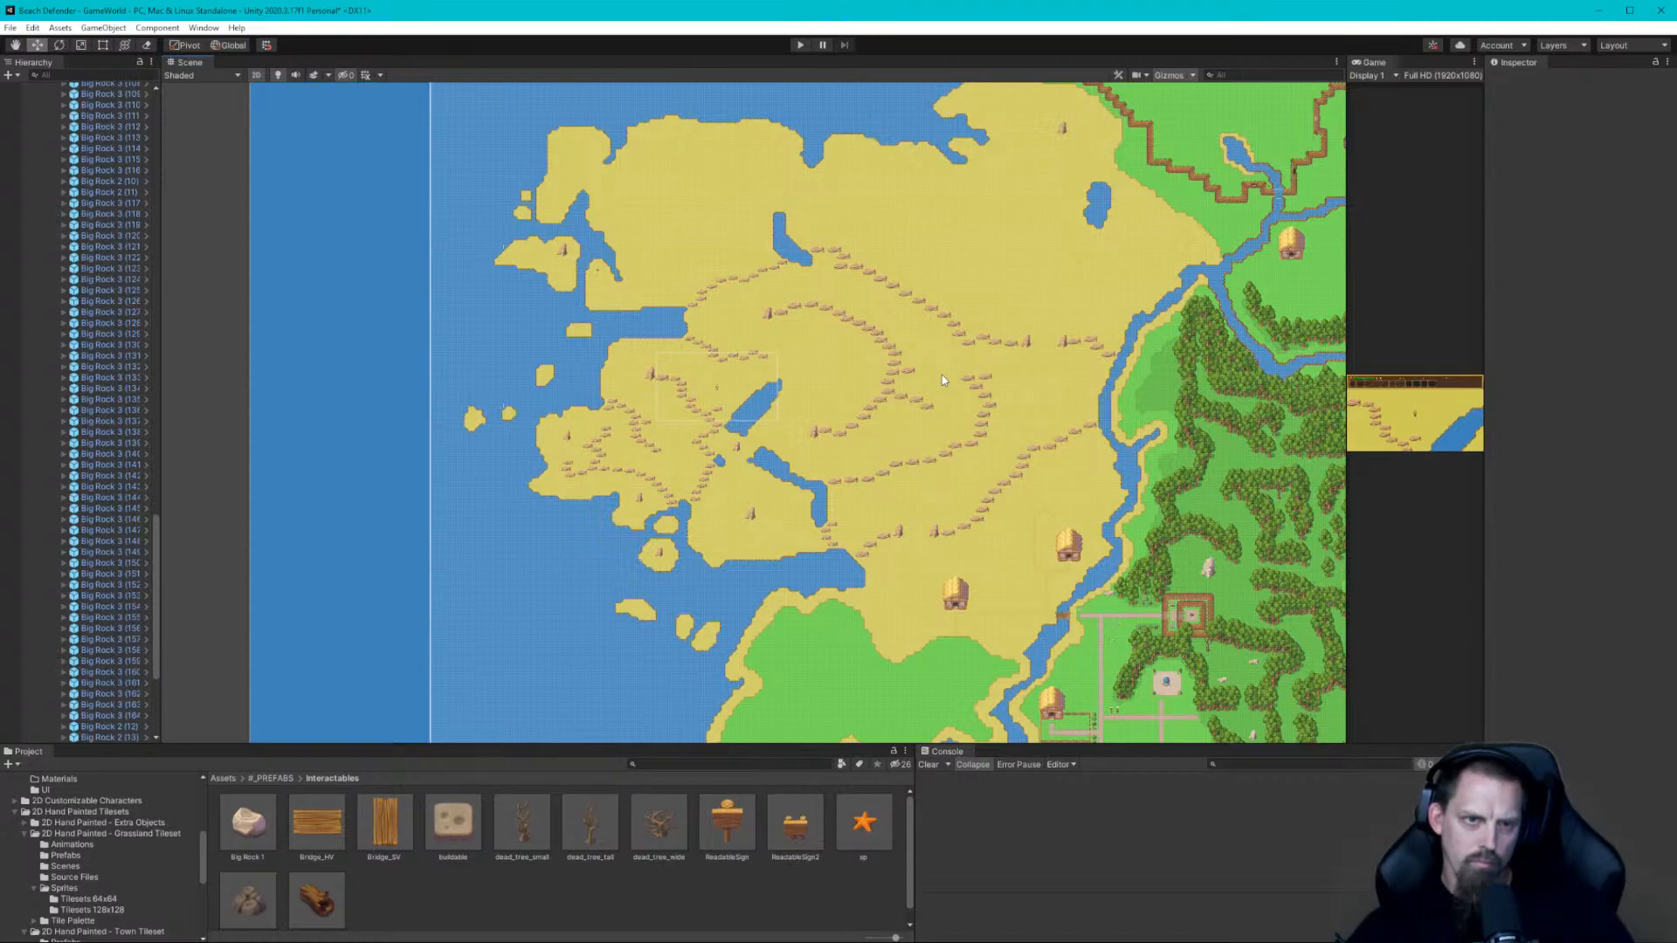
{"action": "scroll", "coordinate": [722, 350], "scroll_direction": "up", "scroll_amount": 4}
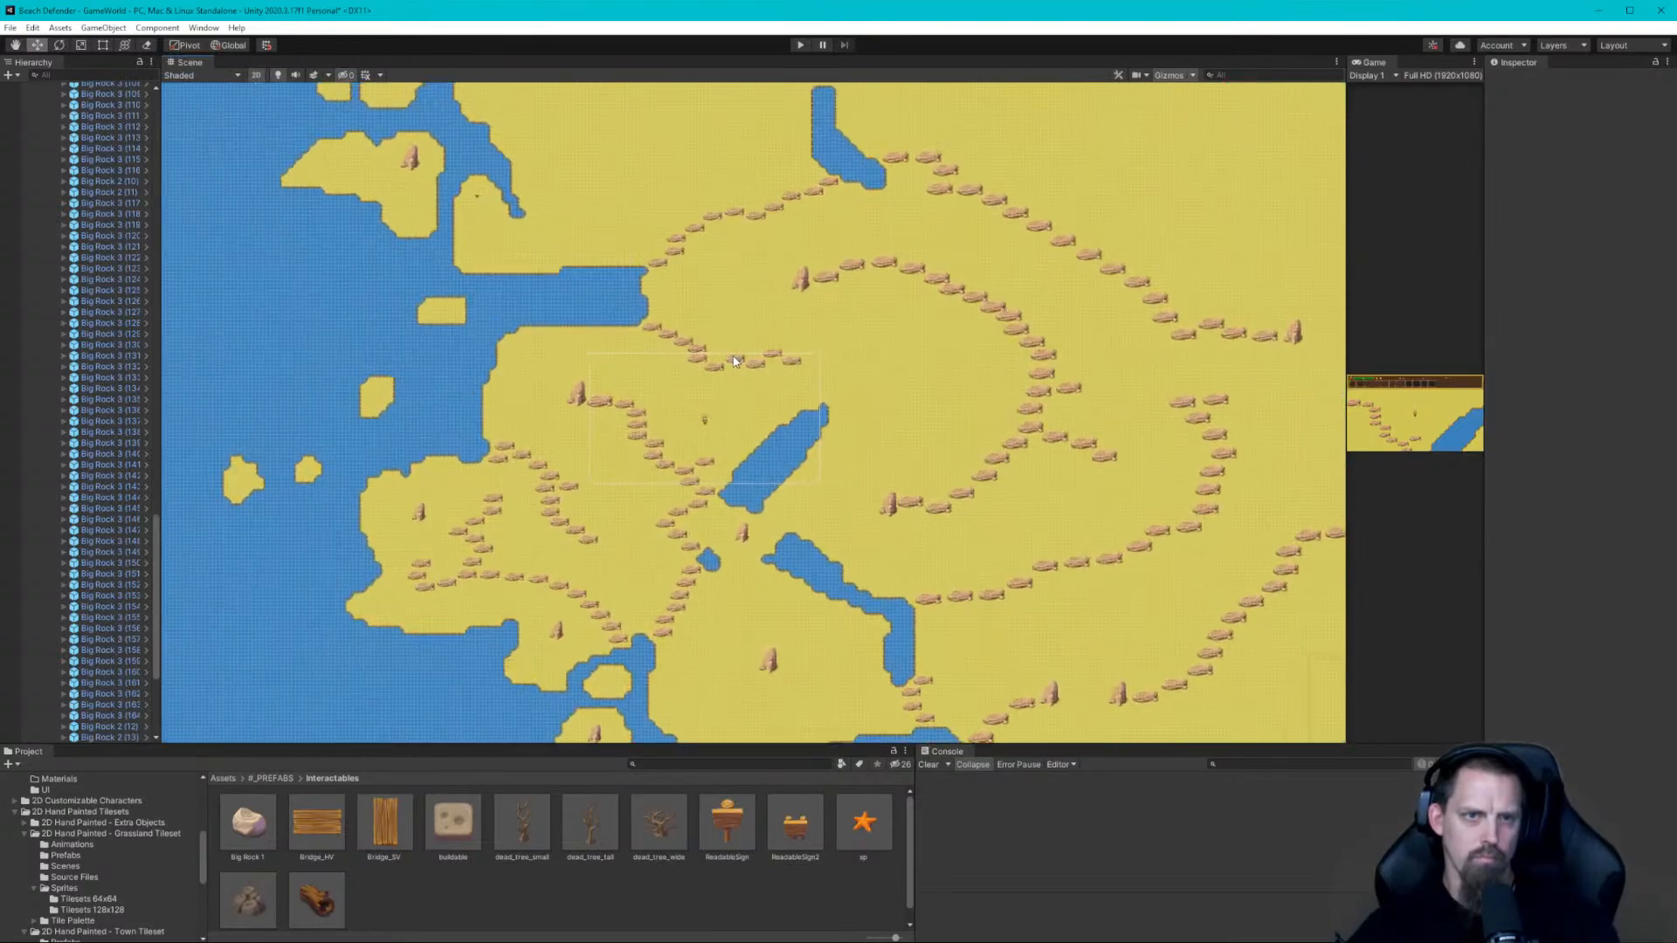
{"action": "left_click", "coordinate": [944, 169]}
{"action": "mouse_move", "coordinate": [944, 172]}
{"action": "left_mouse_down"}
{"action": "mouse_move", "coordinate": [902, 169]}
{"action": "mouse_move", "coordinate": [976, 145]}
{"action": "mouse_move", "coordinate": [902, 159]}
{"action": "mouse_move", "coordinate": [907, 183]}
{"action": "mouse_move", "coordinate": [941, 183]}
{"action": "left_mouse_up"}
{"action": "left_click", "coordinate": [926, 158]}
{"action": "left_click", "coordinate": [900, 155]}
{"action": "left_click", "coordinate": [919, 176]}
{"action": "left_click", "coordinate": [943, 185]}
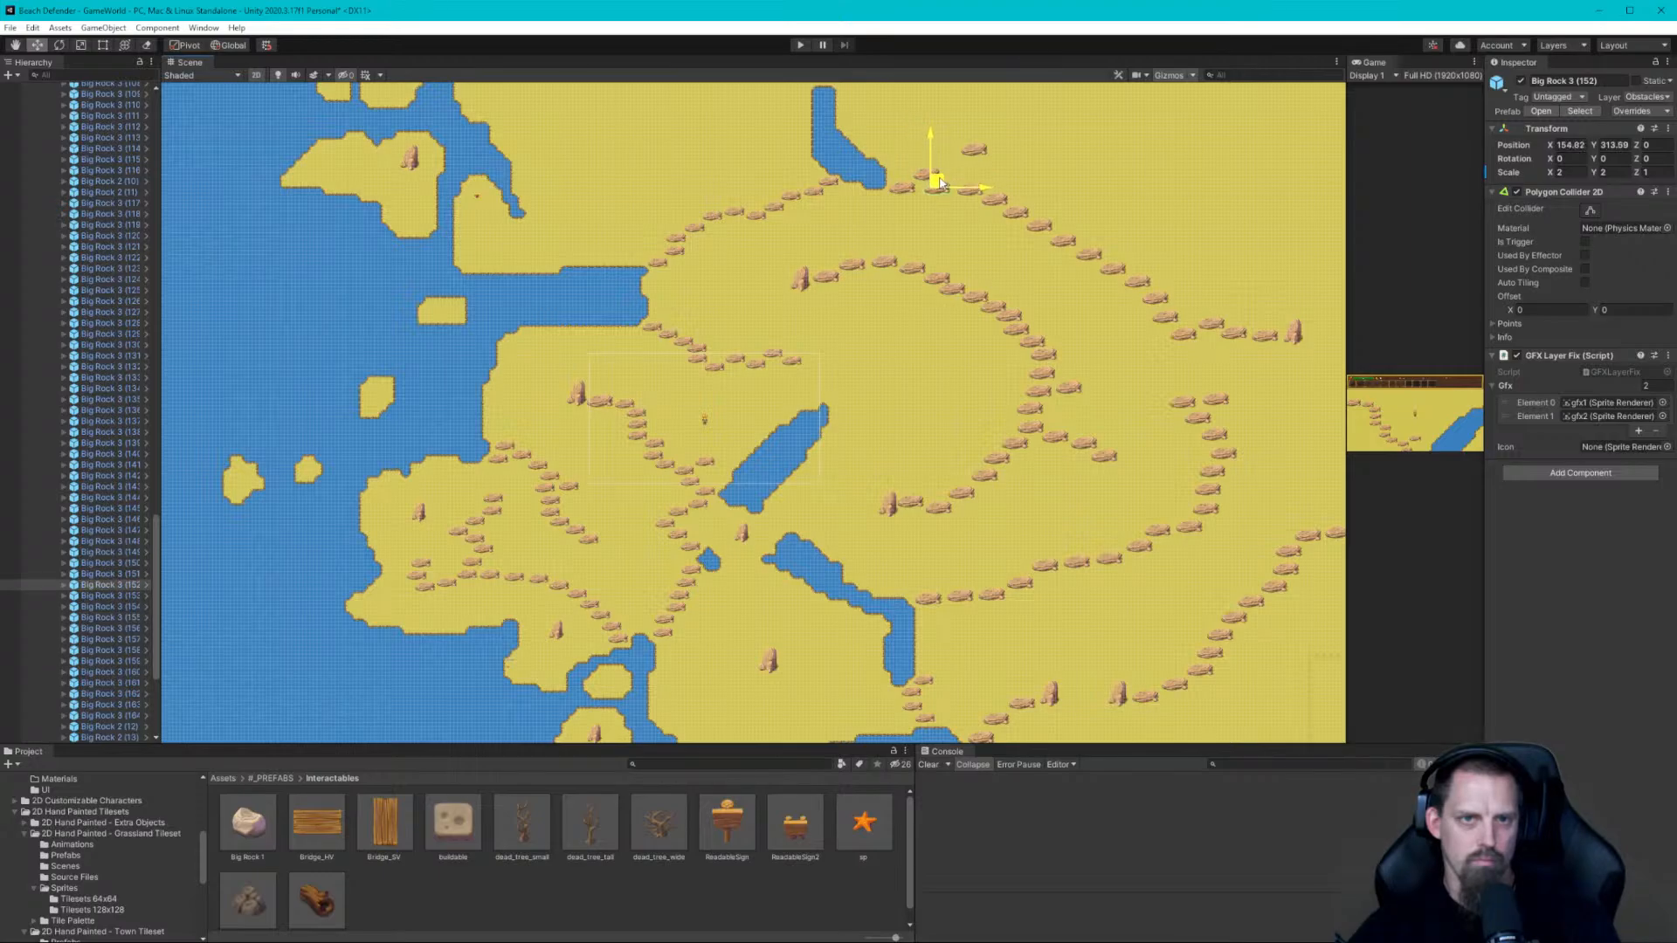
Move the spare flat rock north of the outer arc into the short row below the western inlet, at about X 126.57, Y 290.78, and shift its neighbours
{"action": "left_click", "coordinate": [979, 149]}
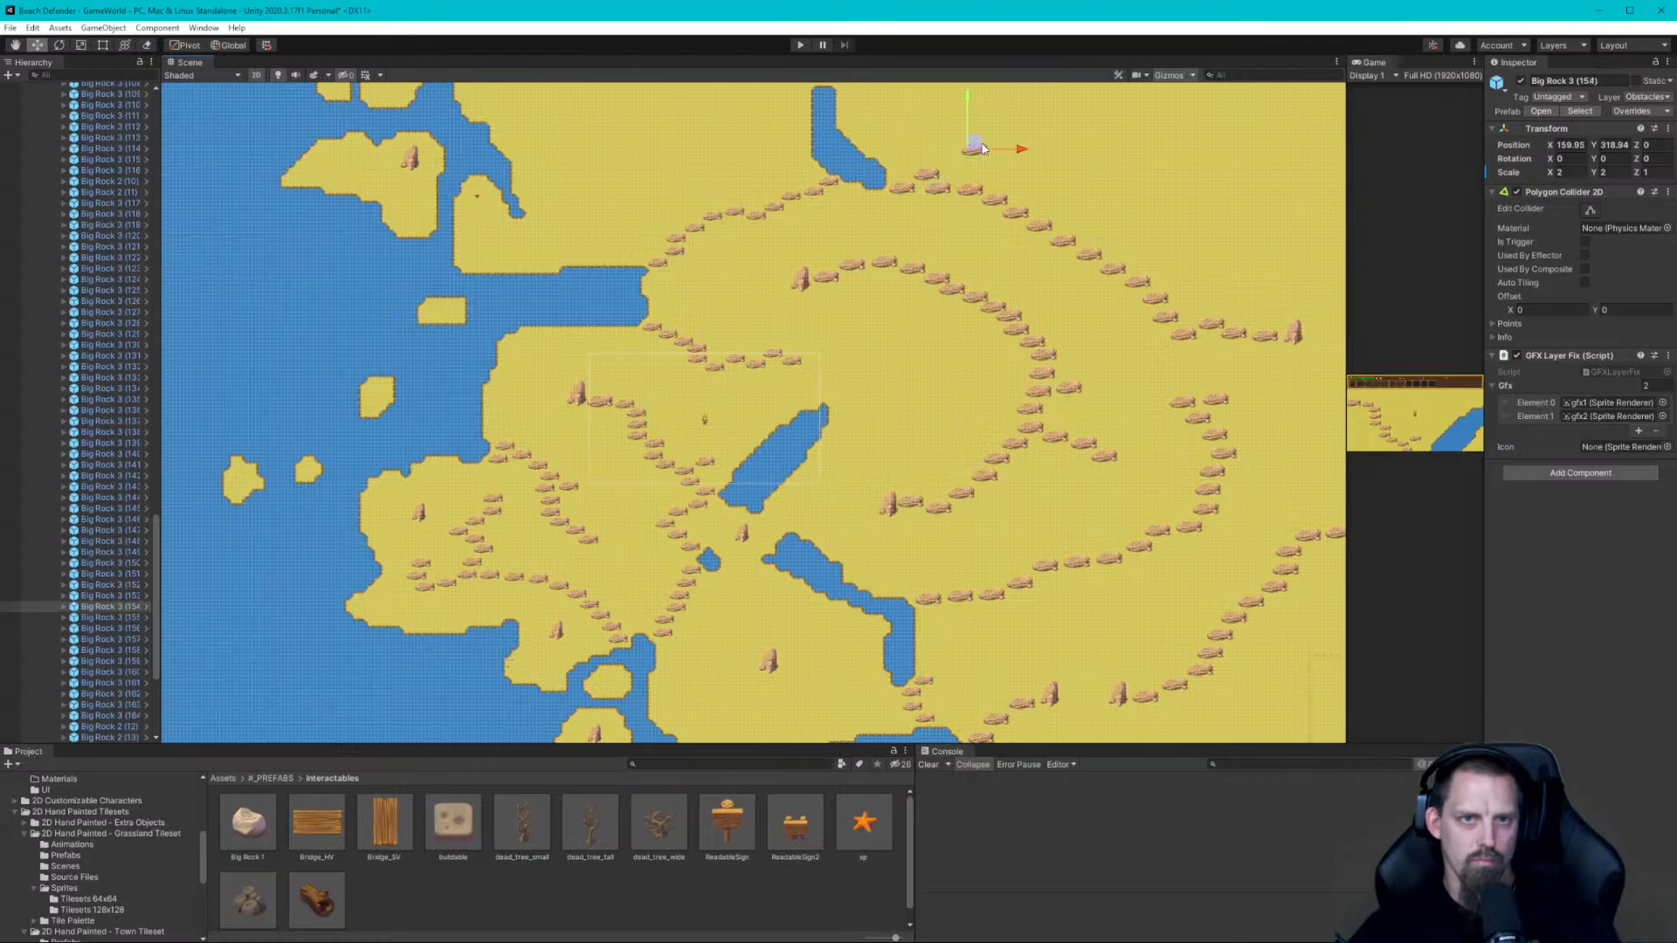
{"action": "left_click_drag", "start_coordinate": [978, 144], "coordinate": [756, 329]}
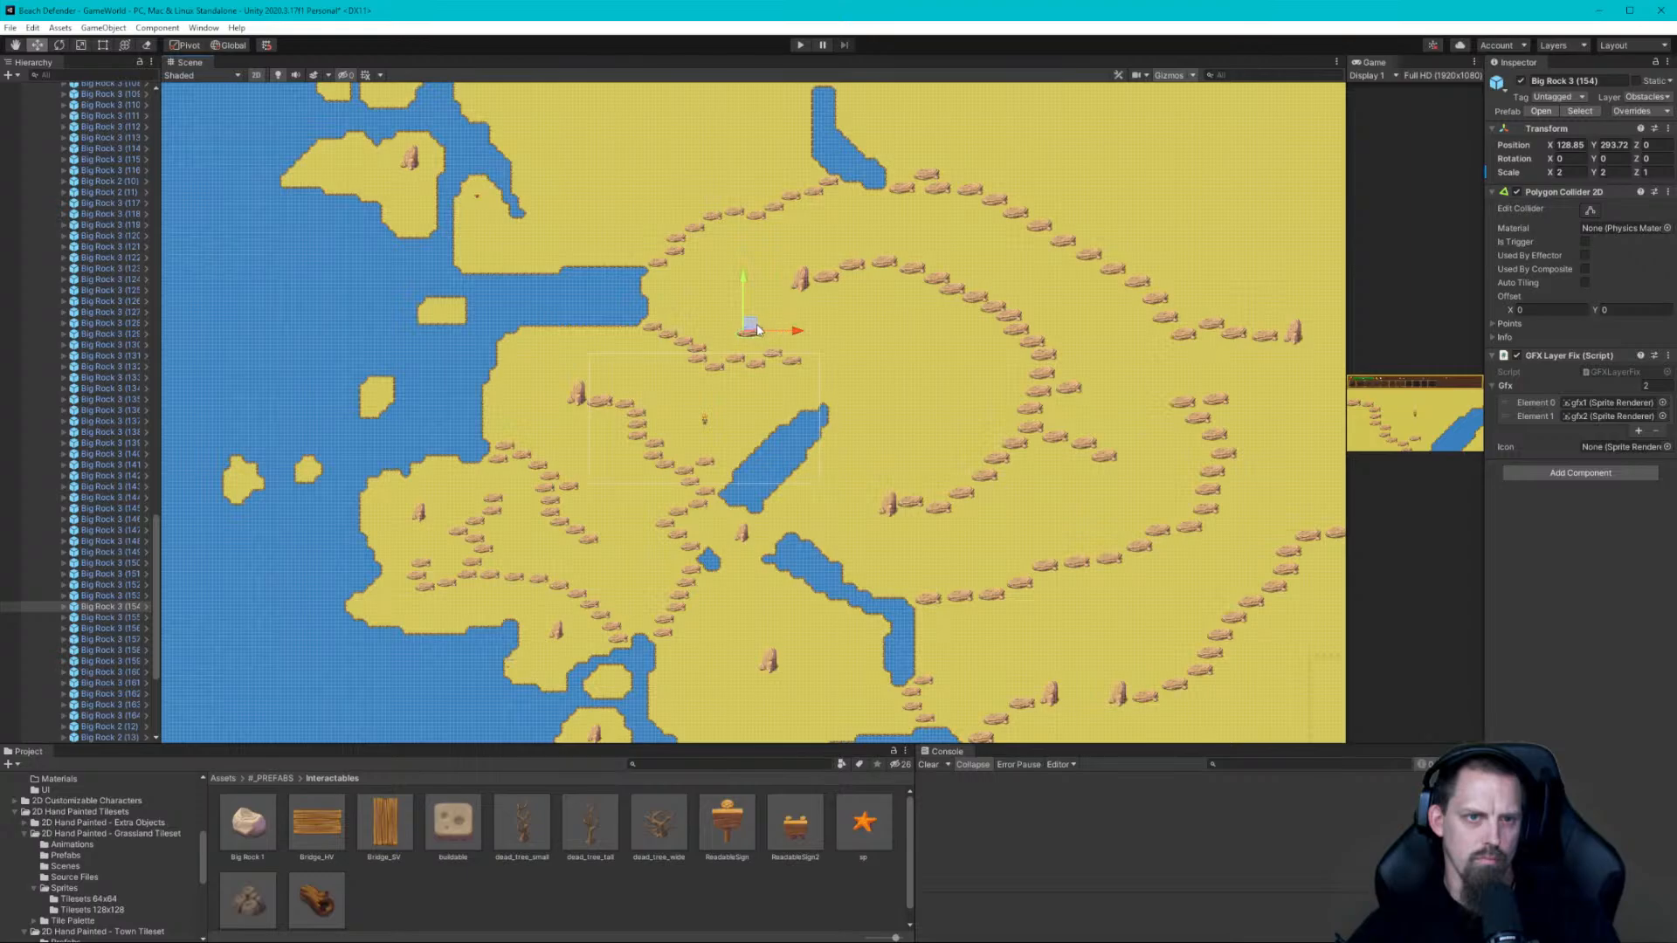
{"action": "left_click", "coordinate": [703, 352]}
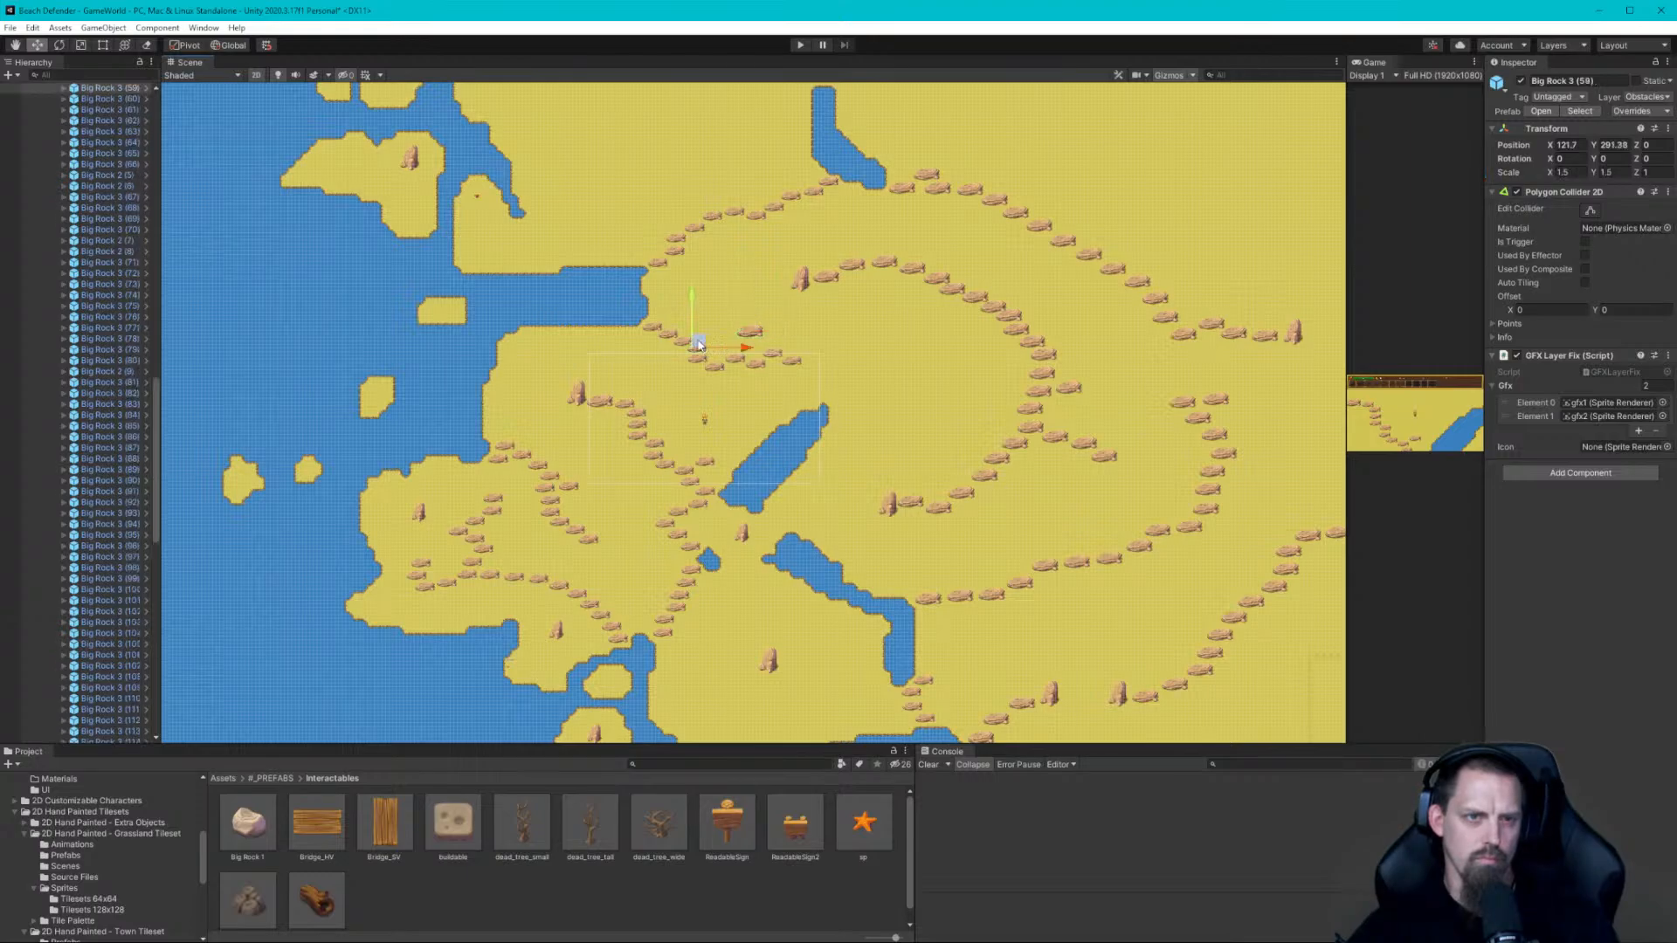
{"action": "mouse_move", "coordinate": [694, 345]}
{"action": "left_mouse_down"}
{"action": "mouse_move", "coordinate": [696, 330]}
{"action": "mouse_move", "coordinate": [681, 345]}
{"action": "left_mouse_up"}
{"action": "left_click", "coordinate": [700, 361]}
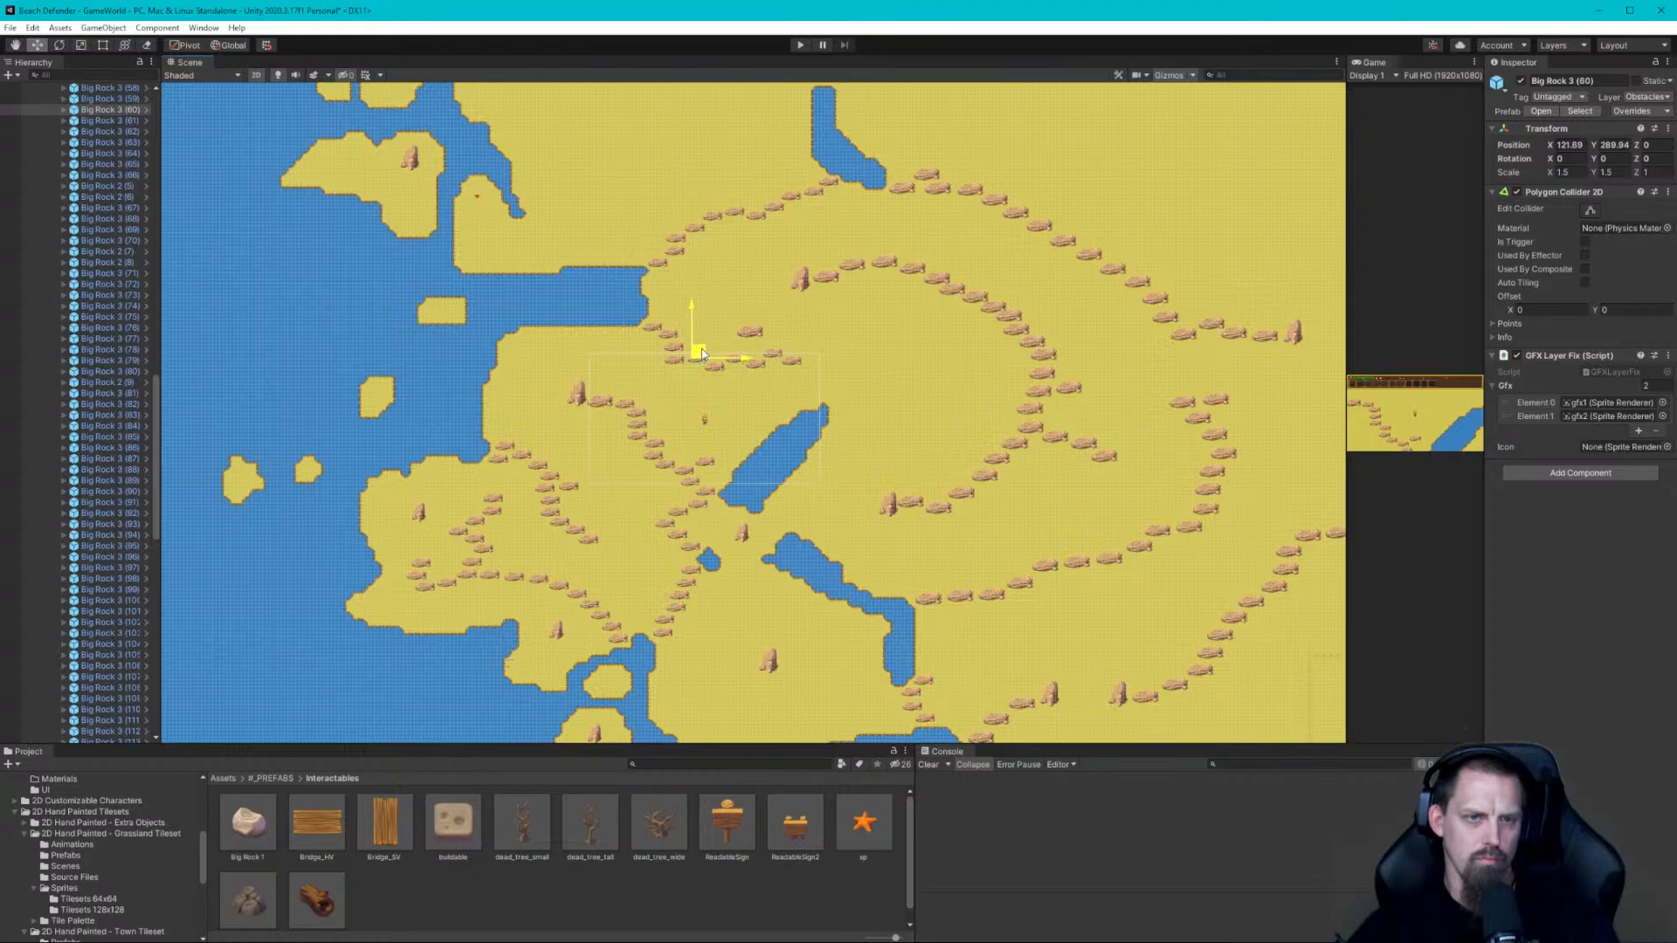
{"action": "left_click_drag", "start_coordinate": [699, 360], "coordinate": [697, 364]}
{"action": "left_click", "coordinate": [736, 361]}
{"action": "mouse_move", "coordinate": [738, 353]}
{"action": "left_mouse_down"}
{"action": "mouse_move", "coordinate": [741, 368]}
{"action": "mouse_move", "coordinate": [740, 349]}
{"action": "left_mouse_up"}
{"action": "left_click", "coordinate": [753, 331]}
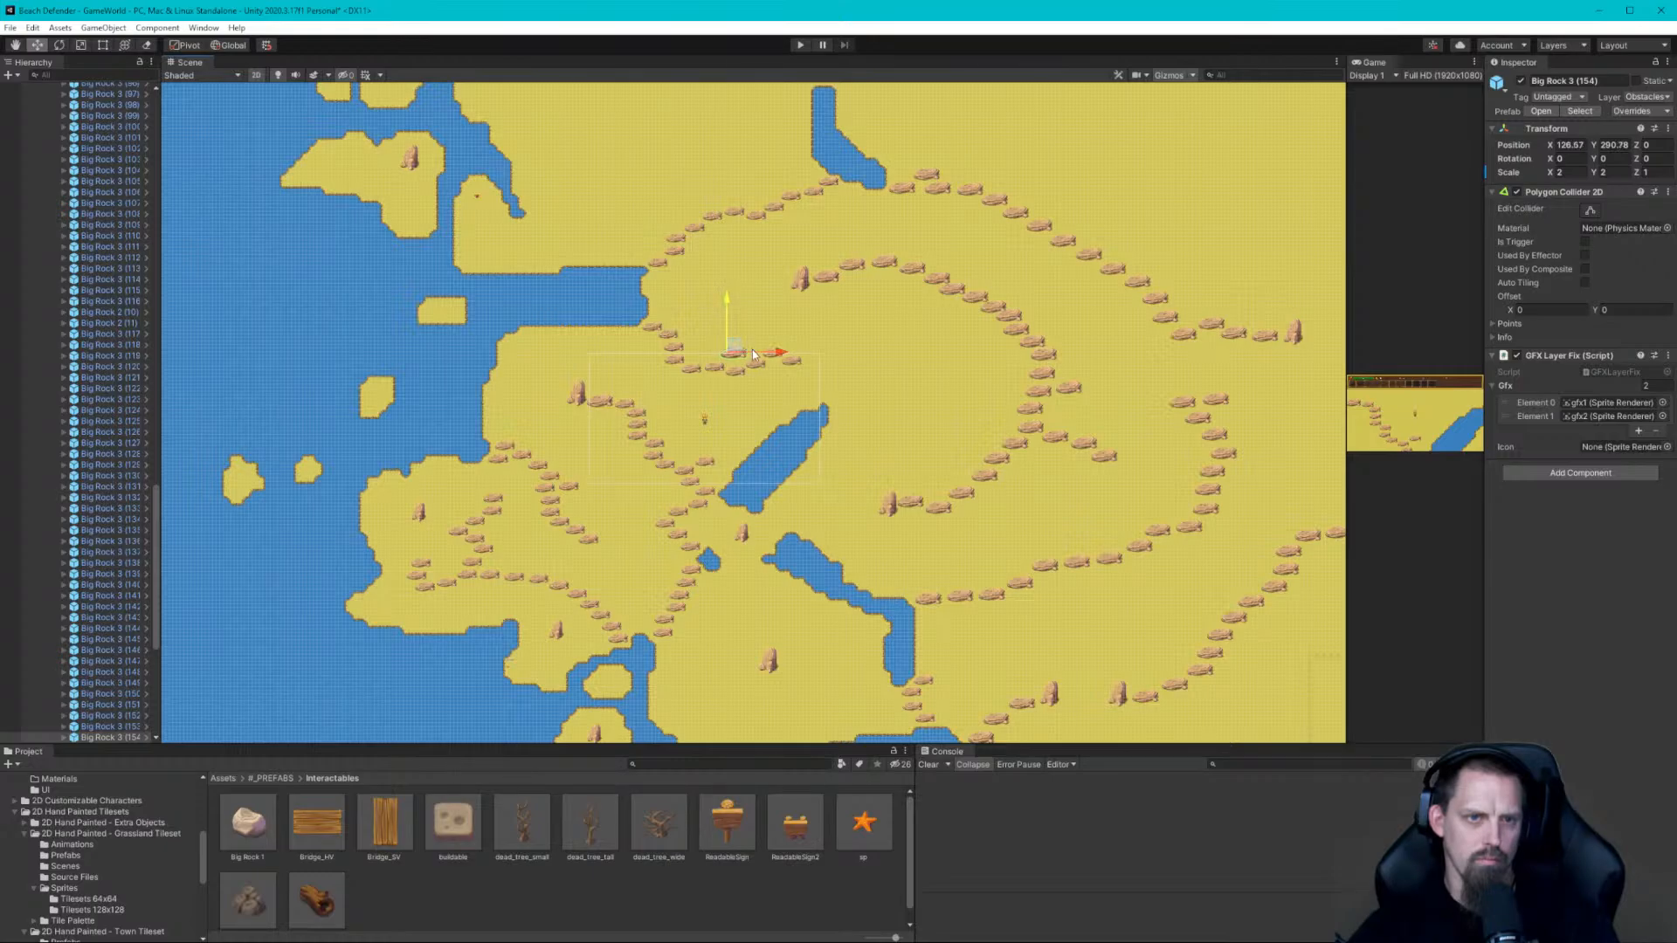
Adjust the remaining rocks of the short row below the western inlet, placing one at about X 130.42, Y 292.31
{"action": "left_click", "coordinate": [758, 362]}
{"action": "mouse_move", "coordinate": [761, 356]}
{"action": "left_mouse_down"}
{"action": "mouse_move", "coordinate": [761, 336]}
{"action": "mouse_move", "coordinate": [753, 352]}
{"action": "left_mouse_up"}
{"action": "left_click", "coordinate": [739, 349]}
{"action": "left_click", "coordinate": [762, 343]}
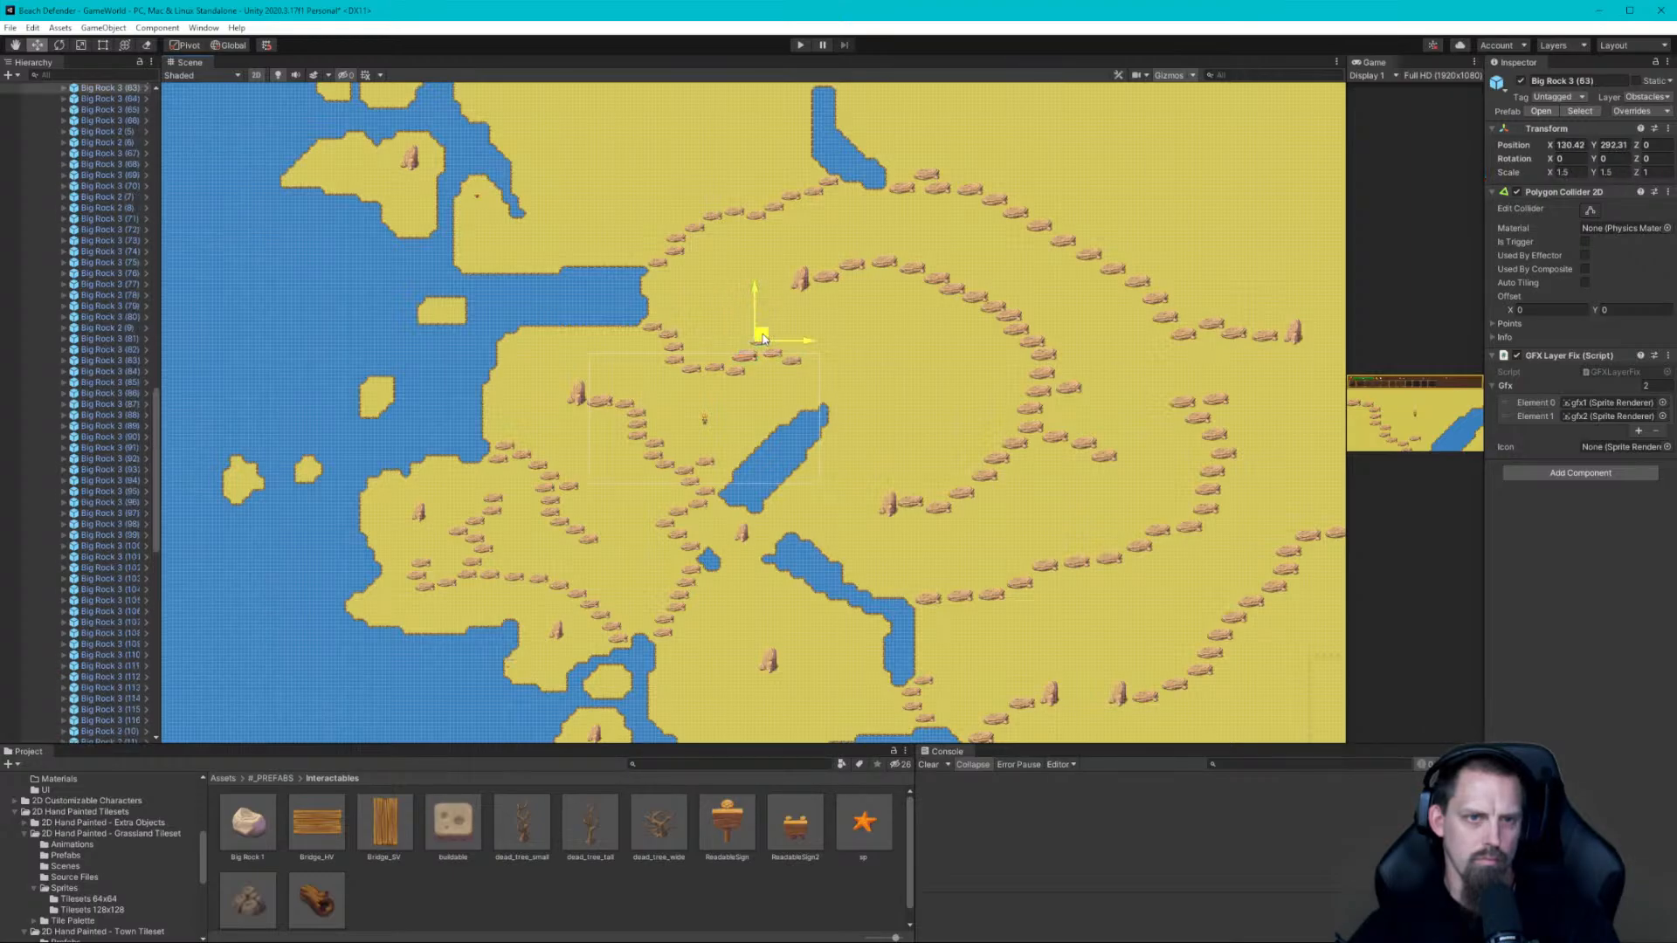
{"action": "left_click", "coordinate": [717, 368]}
{"action": "left_click", "coordinate": [653, 364]}
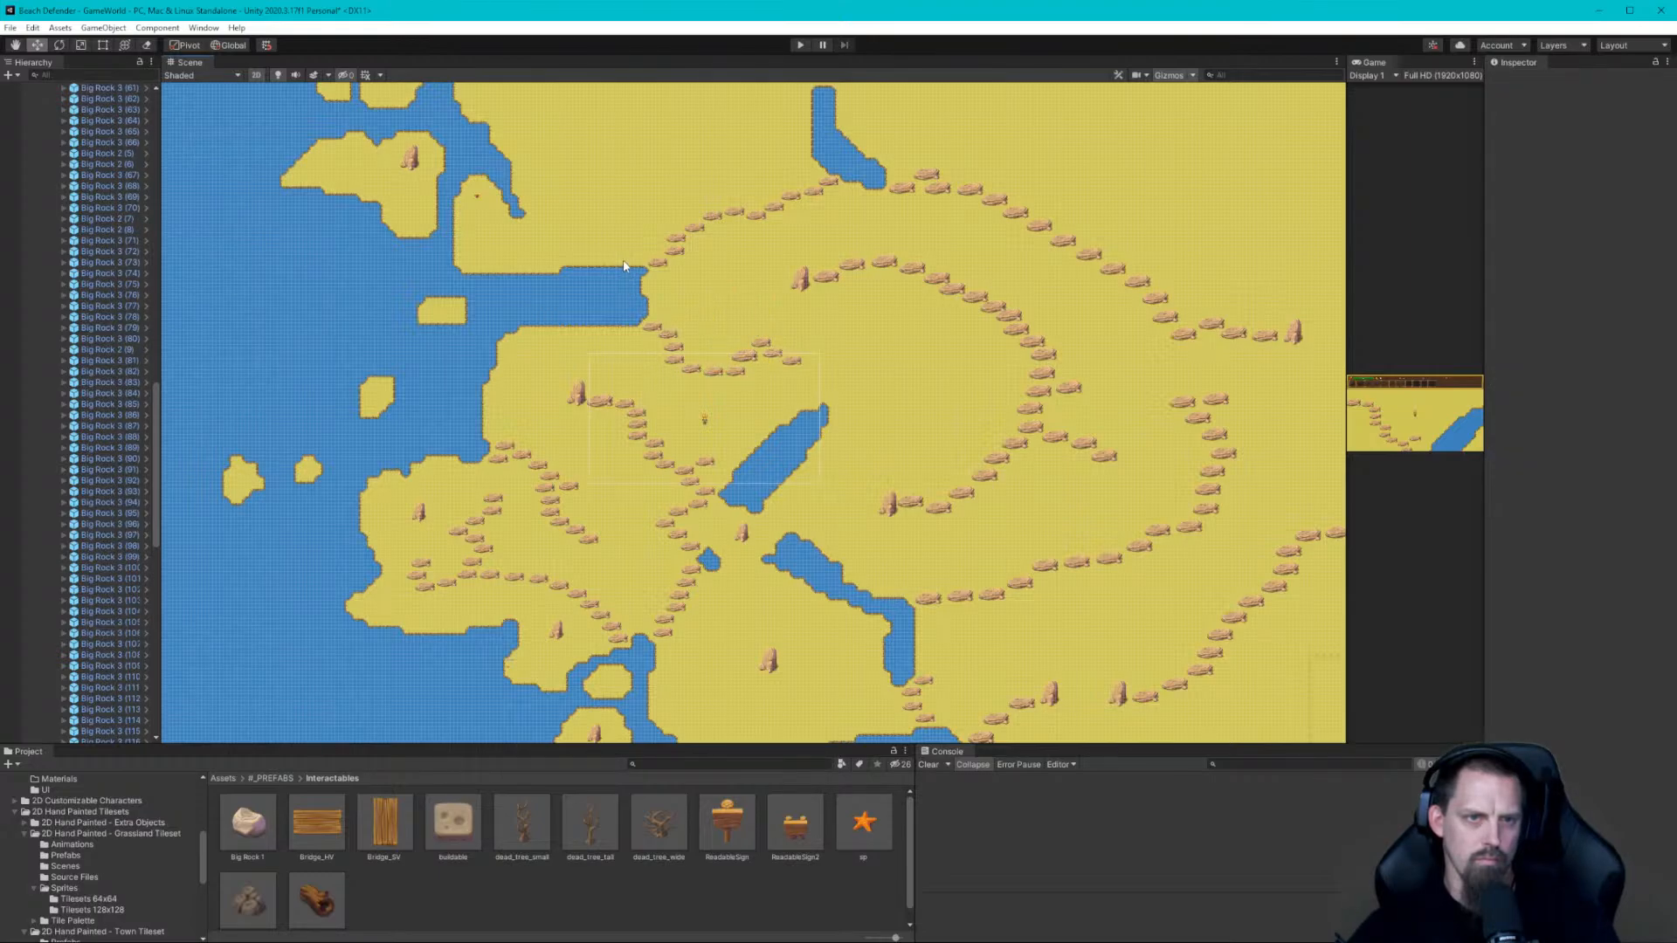
{"action": "left_click", "coordinate": [678, 351]}
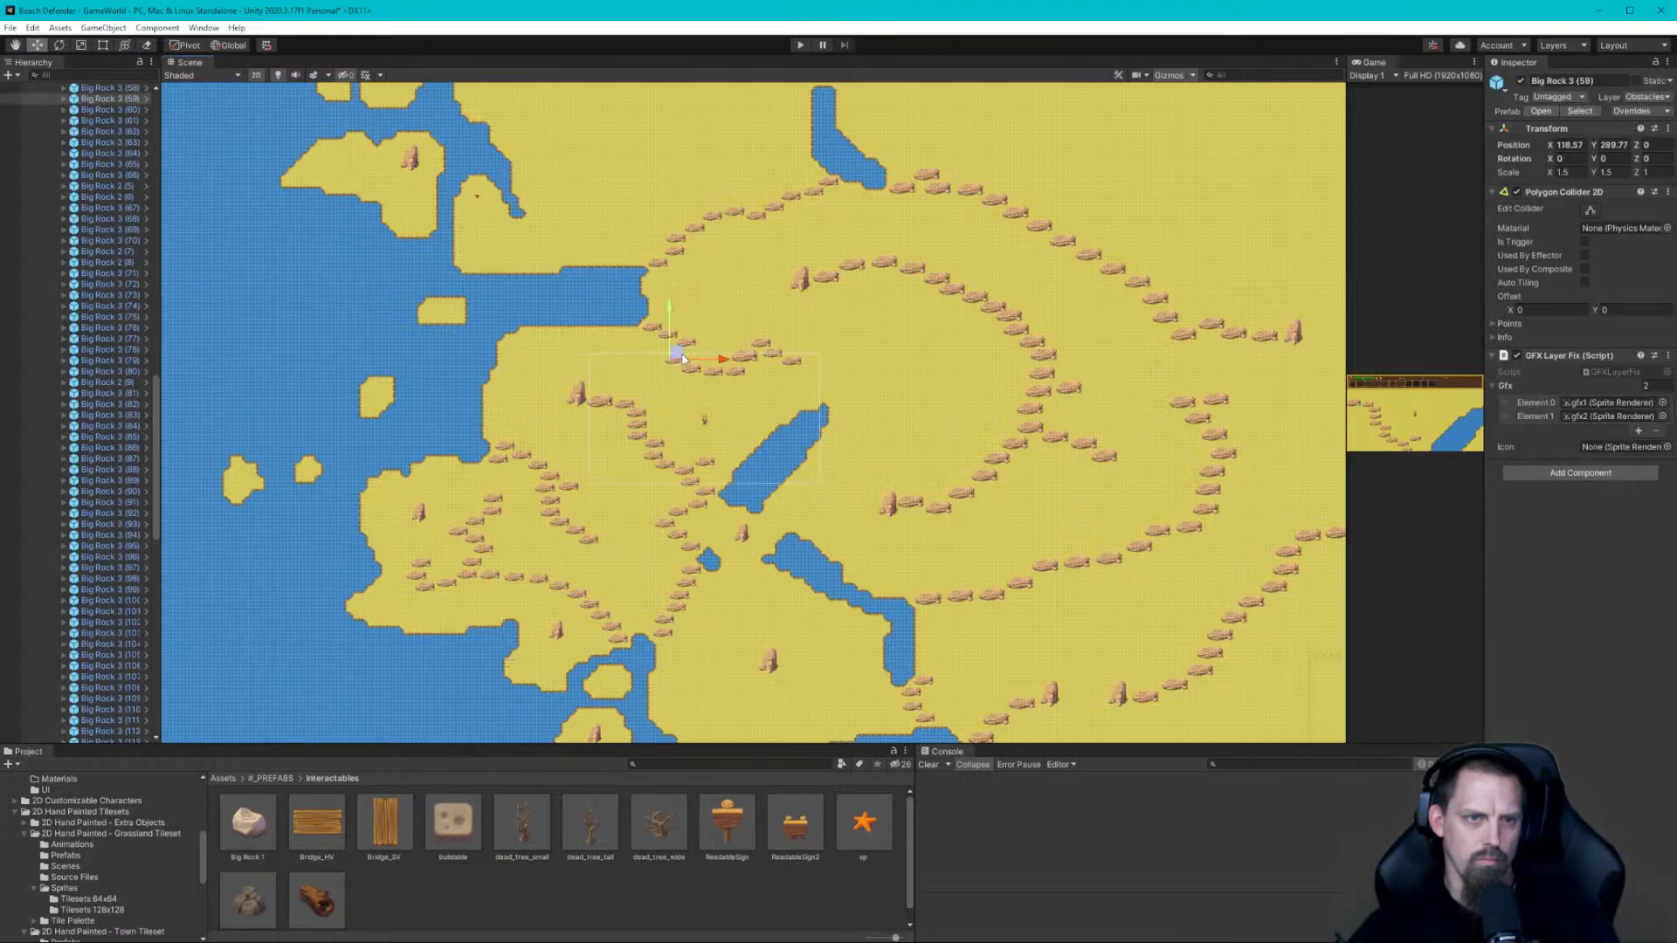
{"action": "left_click_drag", "start_coordinate": [683, 358], "coordinate": [702, 350]}
{"action": "left_click", "coordinate": [715, 317]}
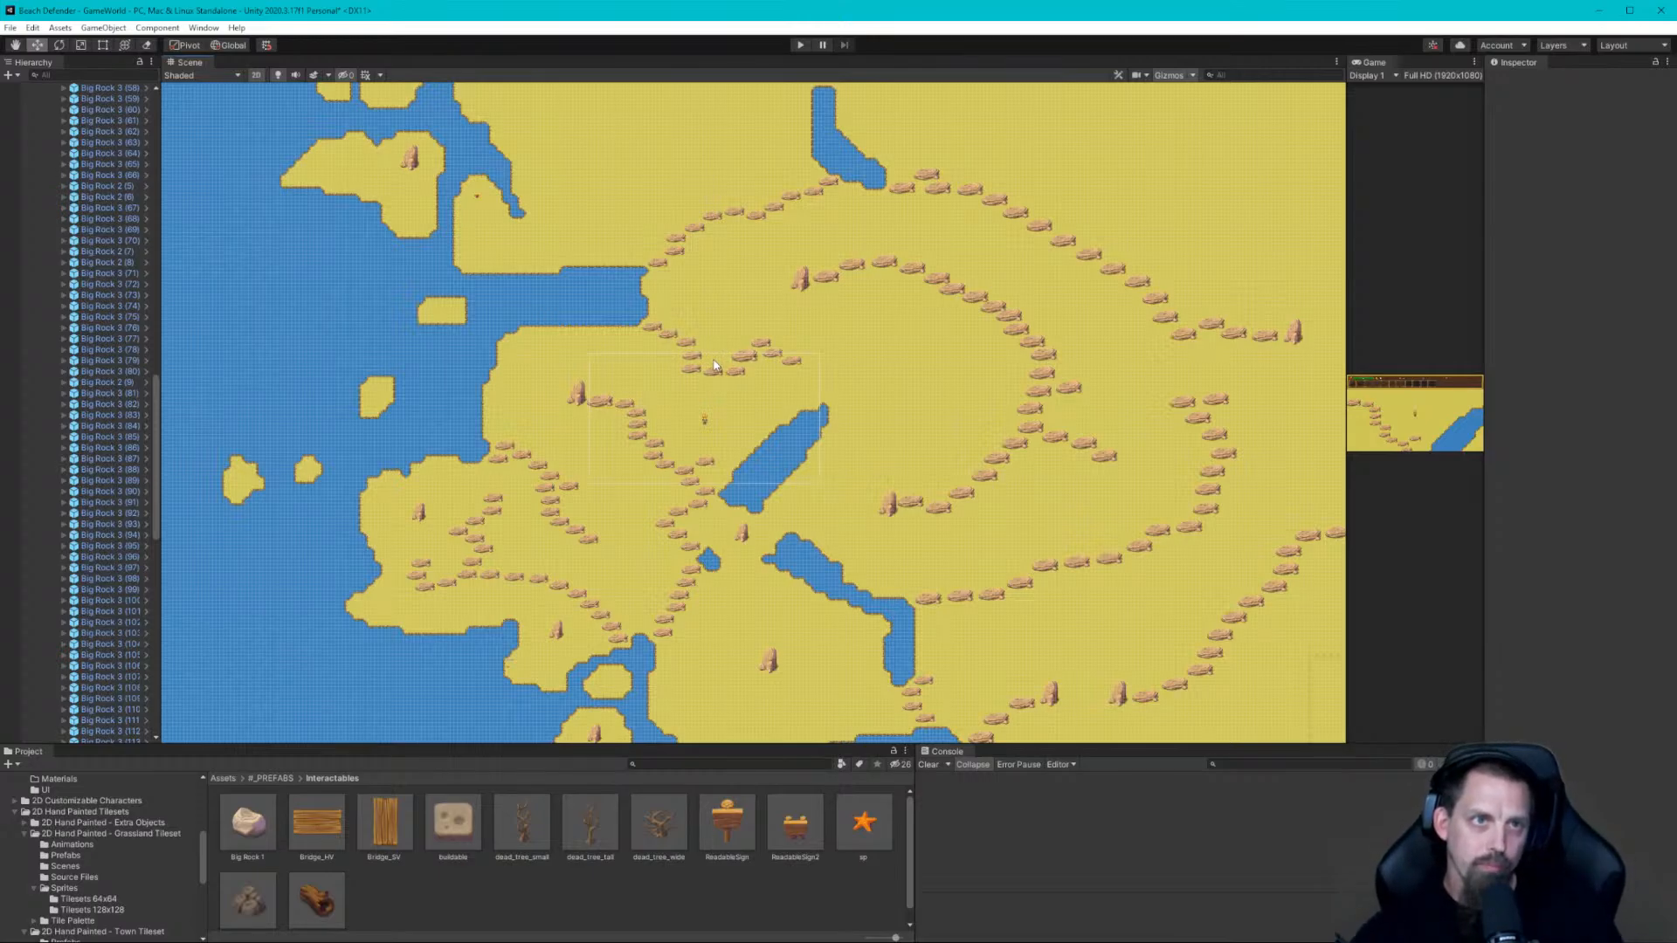
Collapse the Desert Rocks group in the scene hierarchy
{"action": "scroll", "coordinate": [719, 365], "scroll_direction": "down", "scroll_amount": 5}
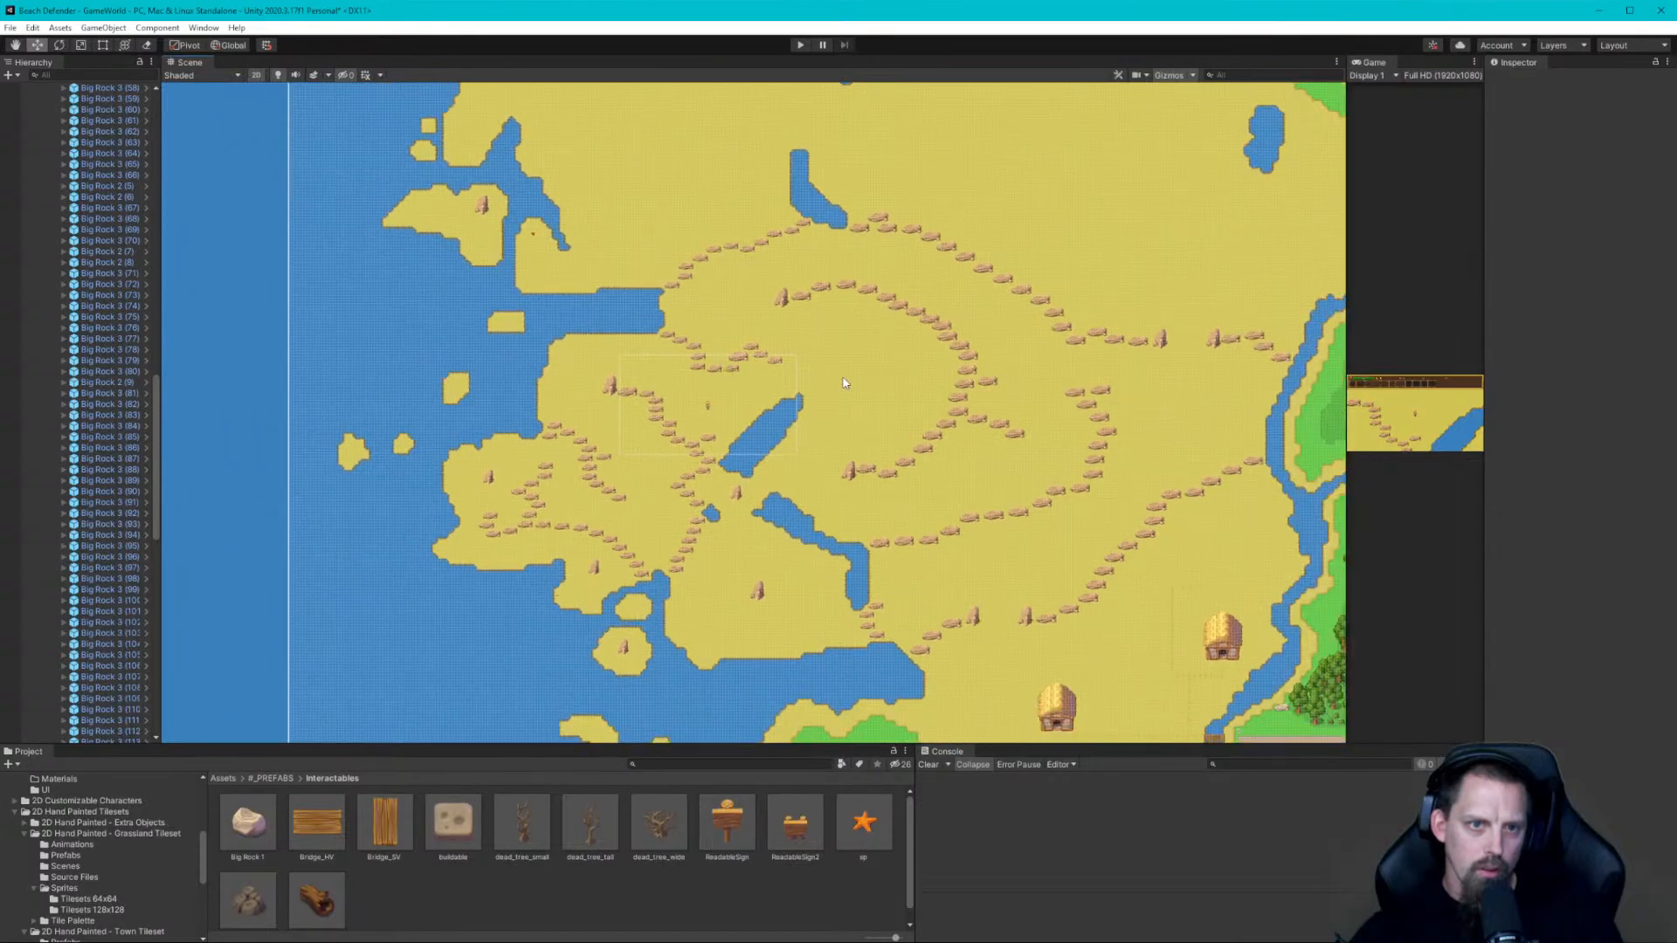
{"action": "middle_click_drag", "start_coordinate": [835, 354], "coordinate": [793, 342]}
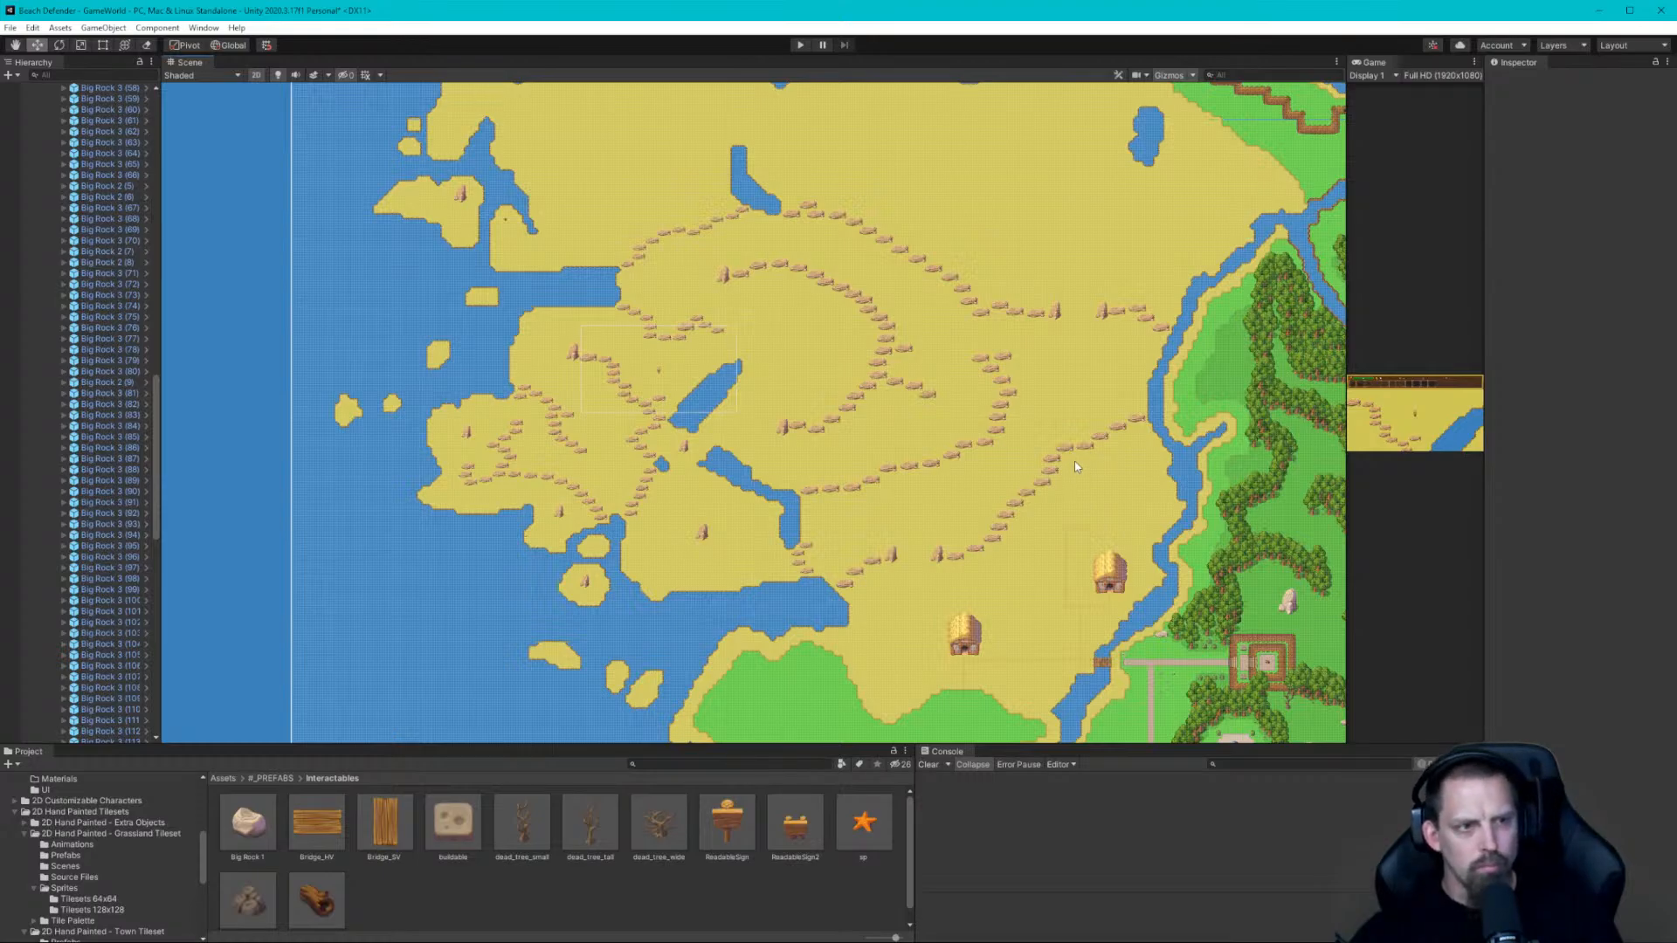
{"action": "scroll", "coordinate": [87, 380], "scroll_direction": "up", "scroll_amount": 20}
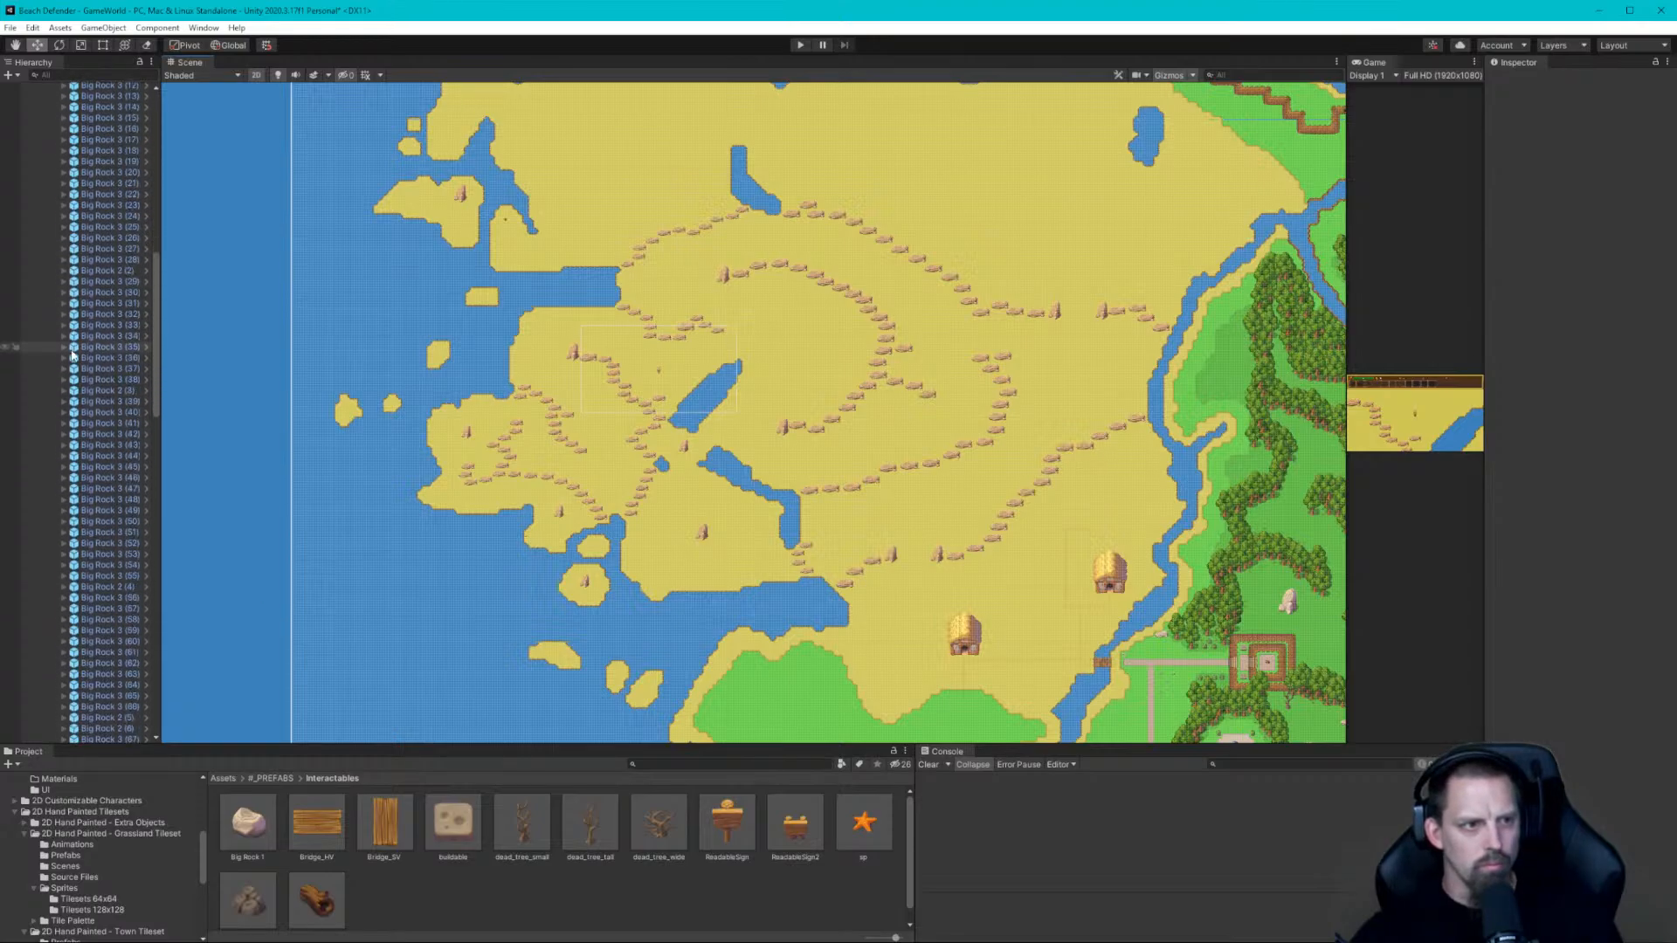
{"action": "scroll", "coordinate": [73, 355], "scroll_direction": "up", "scroll_amount": 5}
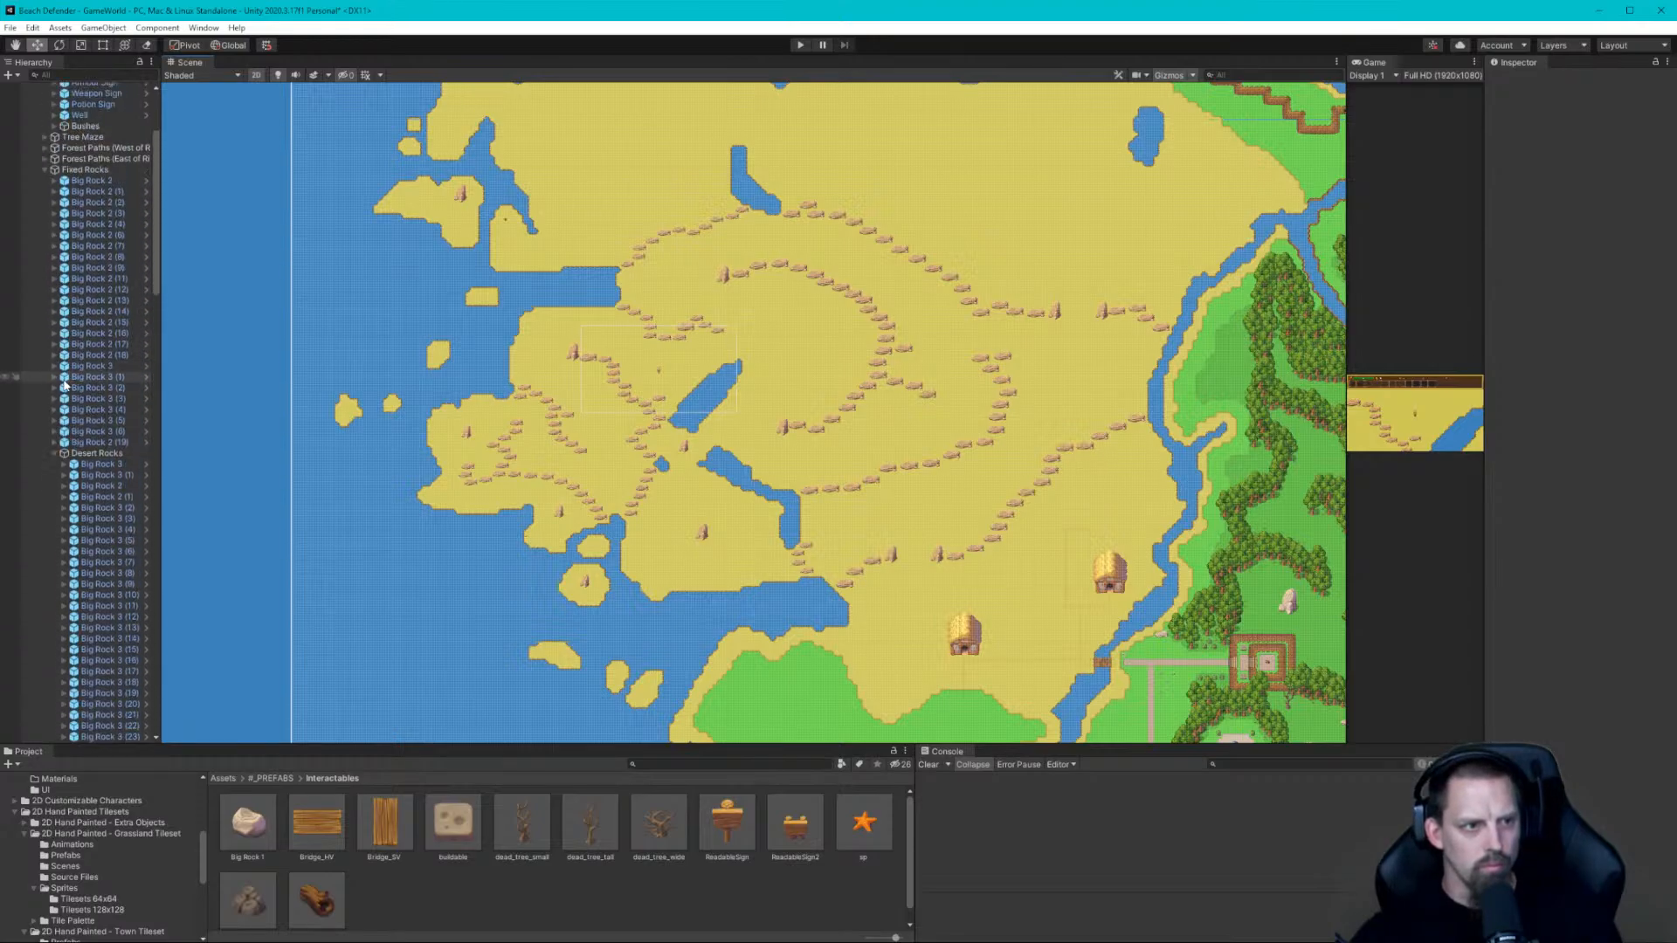
{"action": "left_click", "coordinate": [54, 454]}
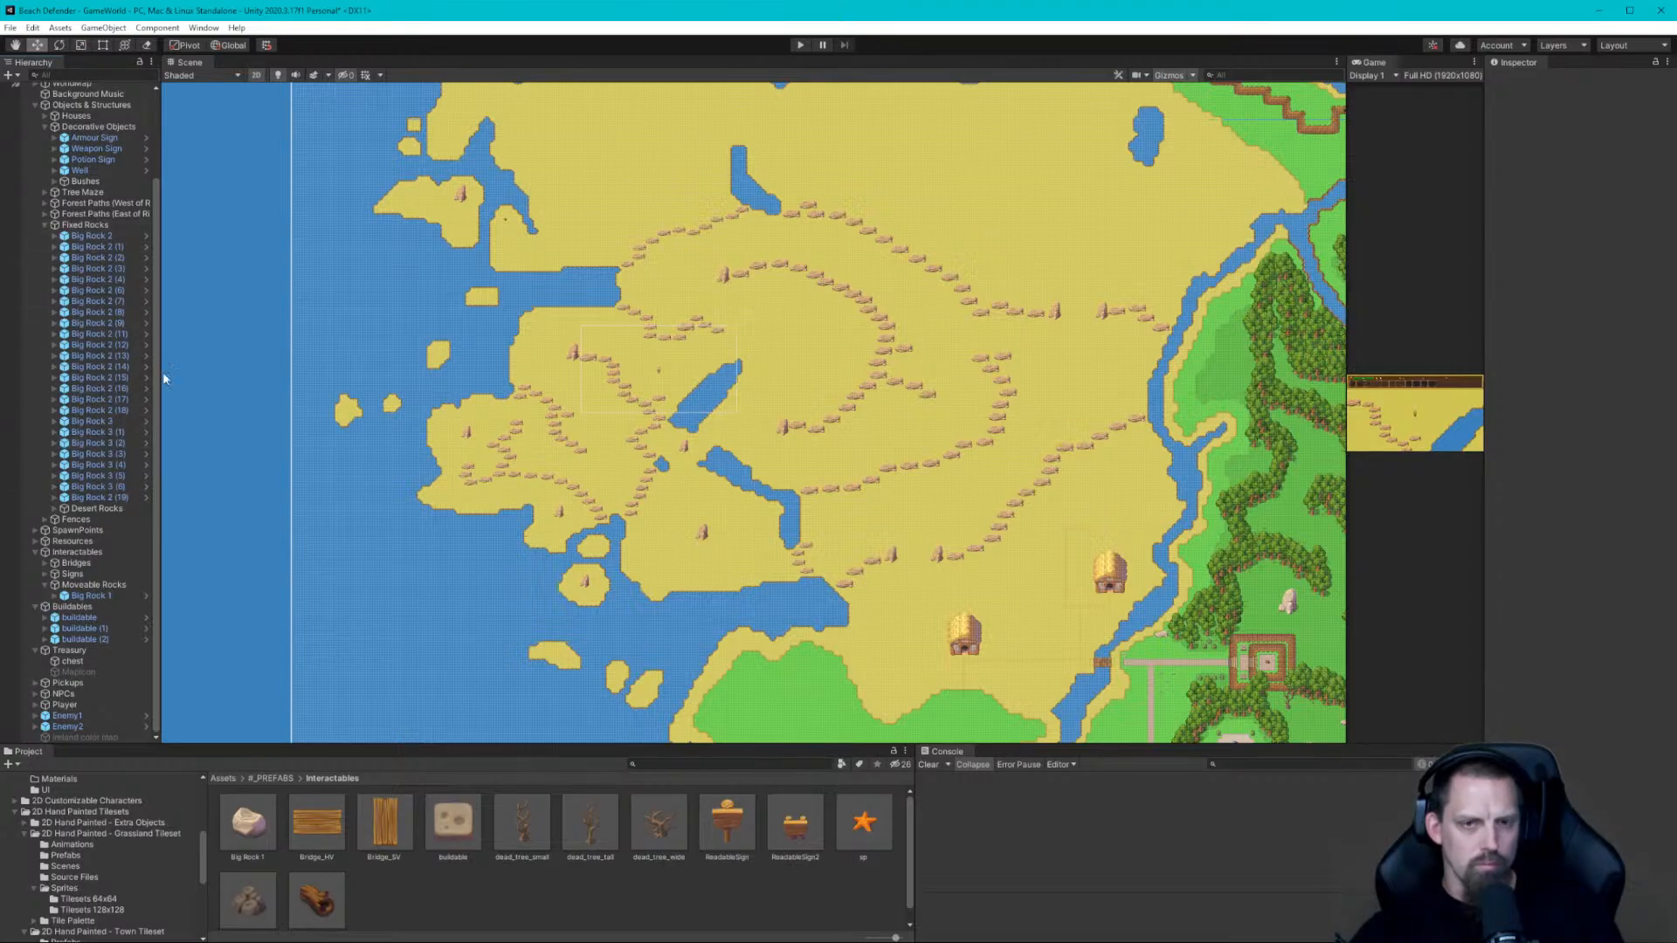
Delete the flat rock at X 93.4, Y 270.57 on the western peninsula
{"action": "scroll", "coordinate": [421, 416], "scroll_direction": "down", "scroll_amount": 2}
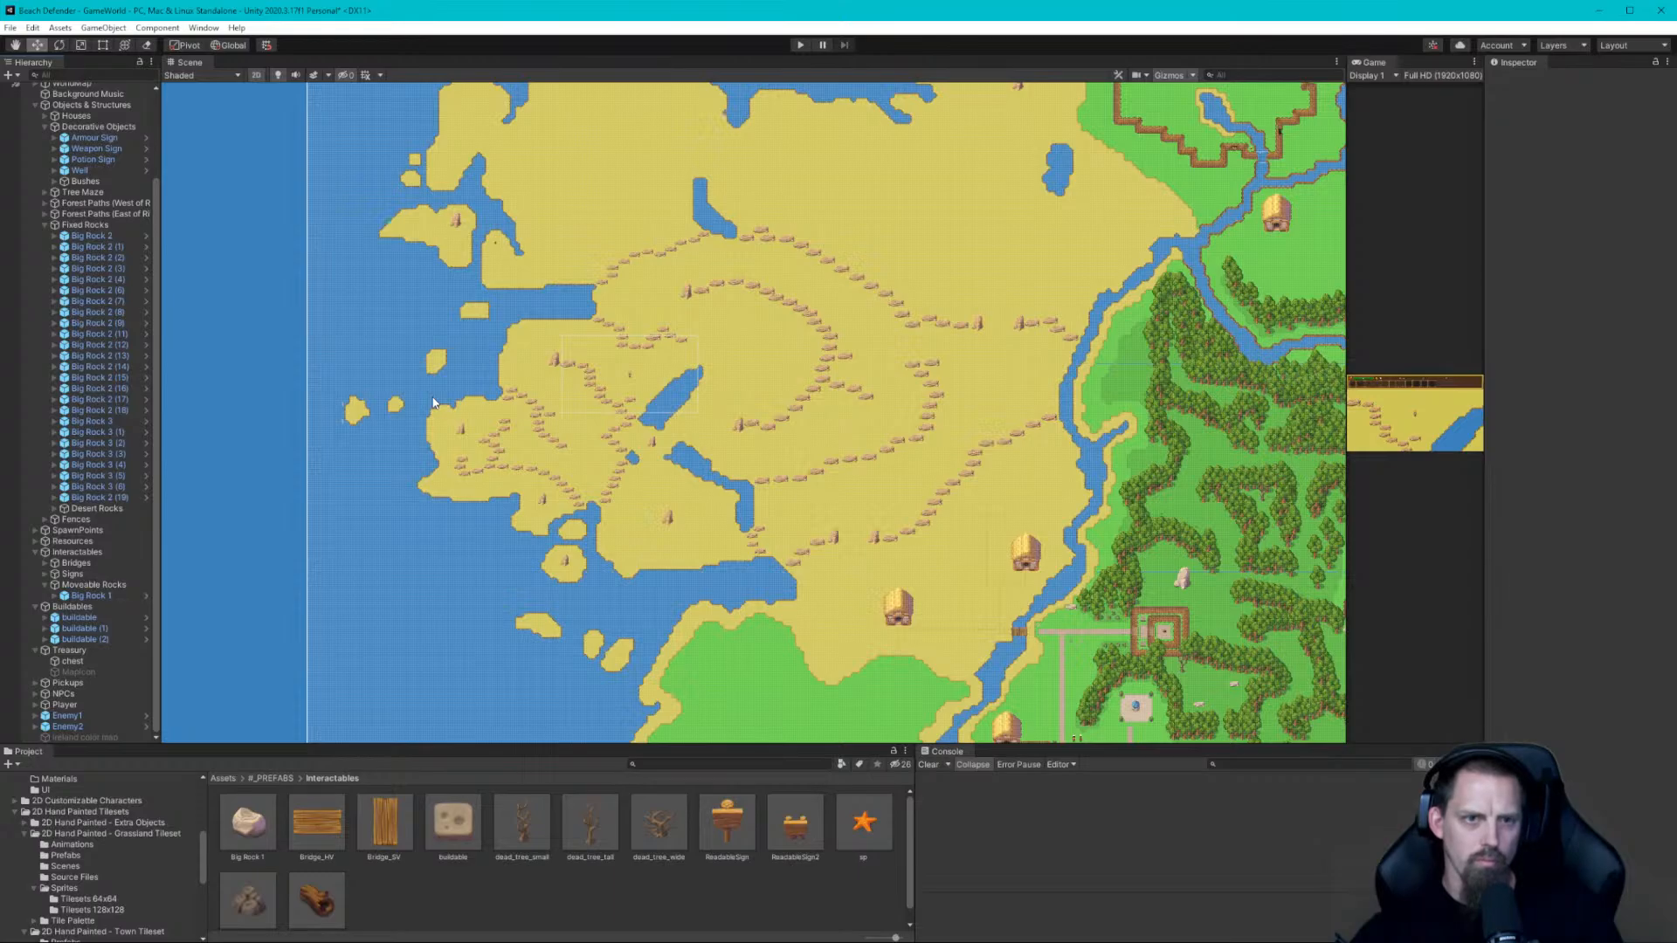
{"action": "scroll", "coordinate": [436, 403], "scroll_direction": "down", "scroll_amount": 1}
{"action": "scroll", "coordinate": [441, 403], "scroll_direction": "down", "scroll_amount": 2}
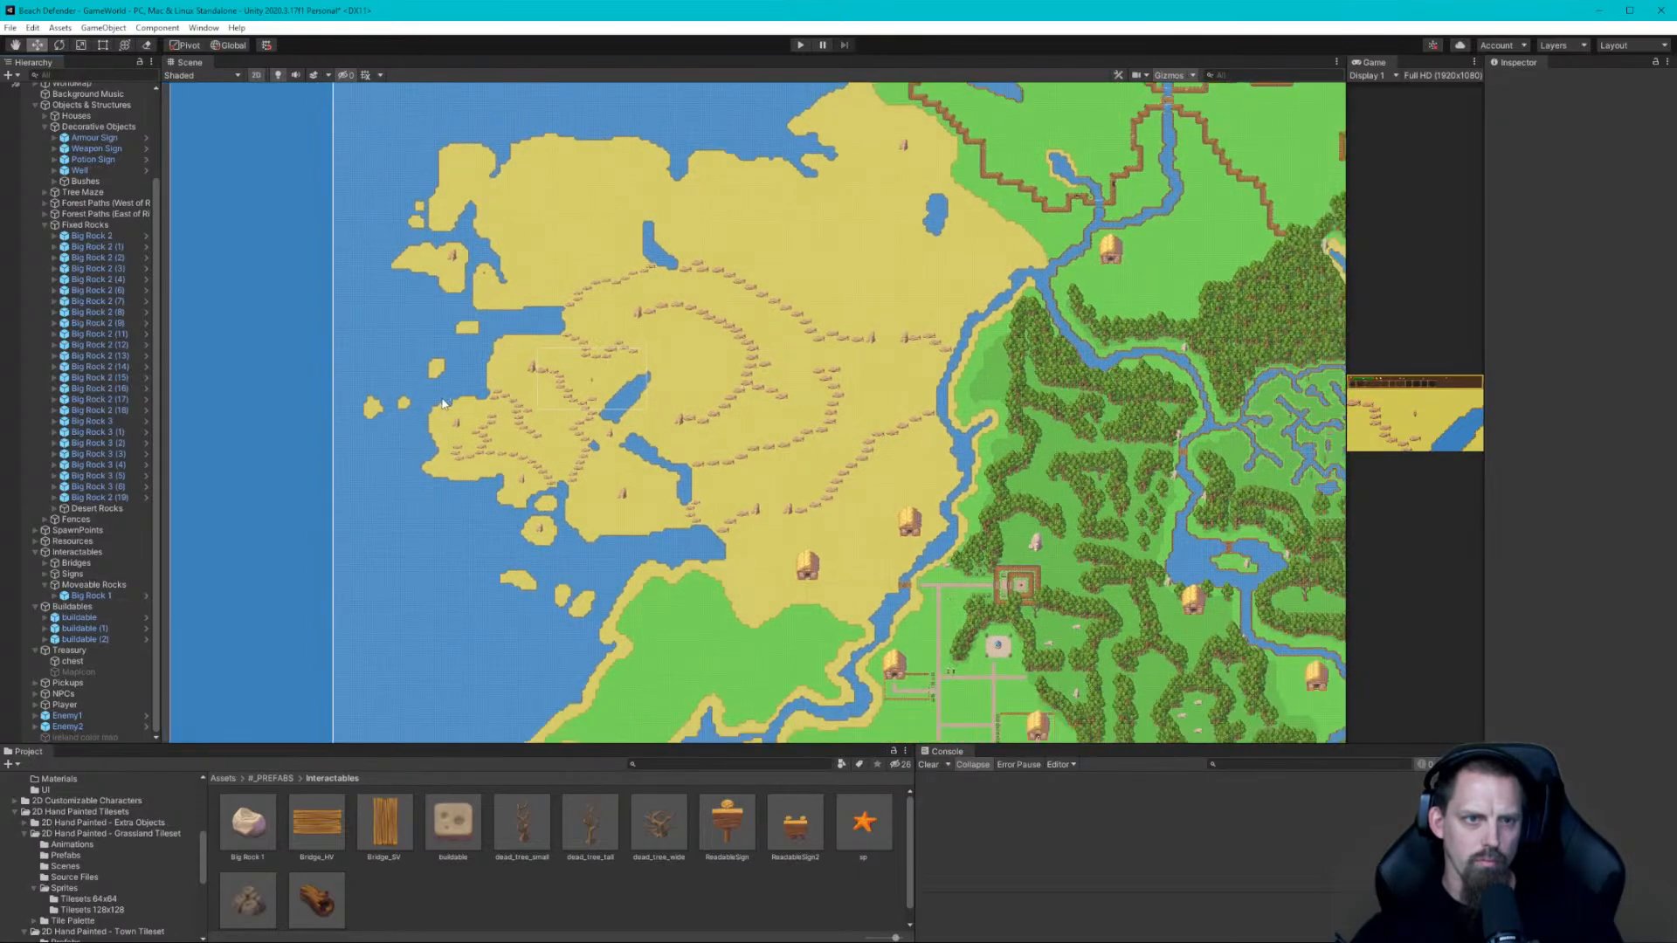
{"action": "scroll", "coordinate": [442, 402], "scroll_direction": "up", "scroll_amount": 1}
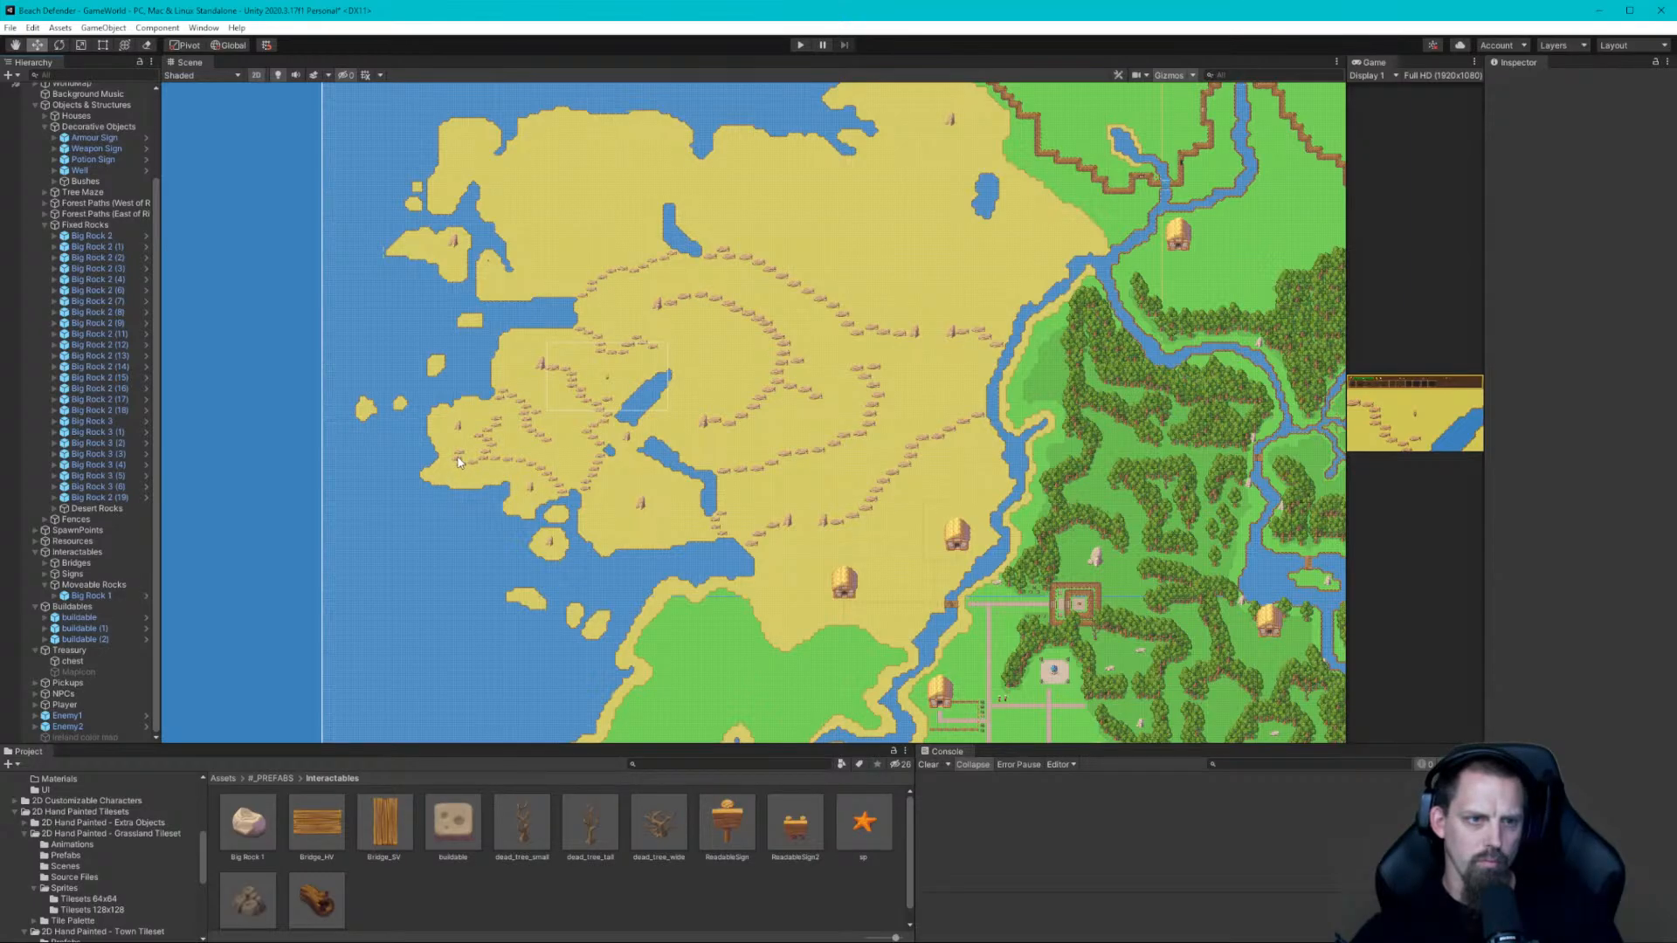
{"action": "left_click", "coordinate": [497, 423]}
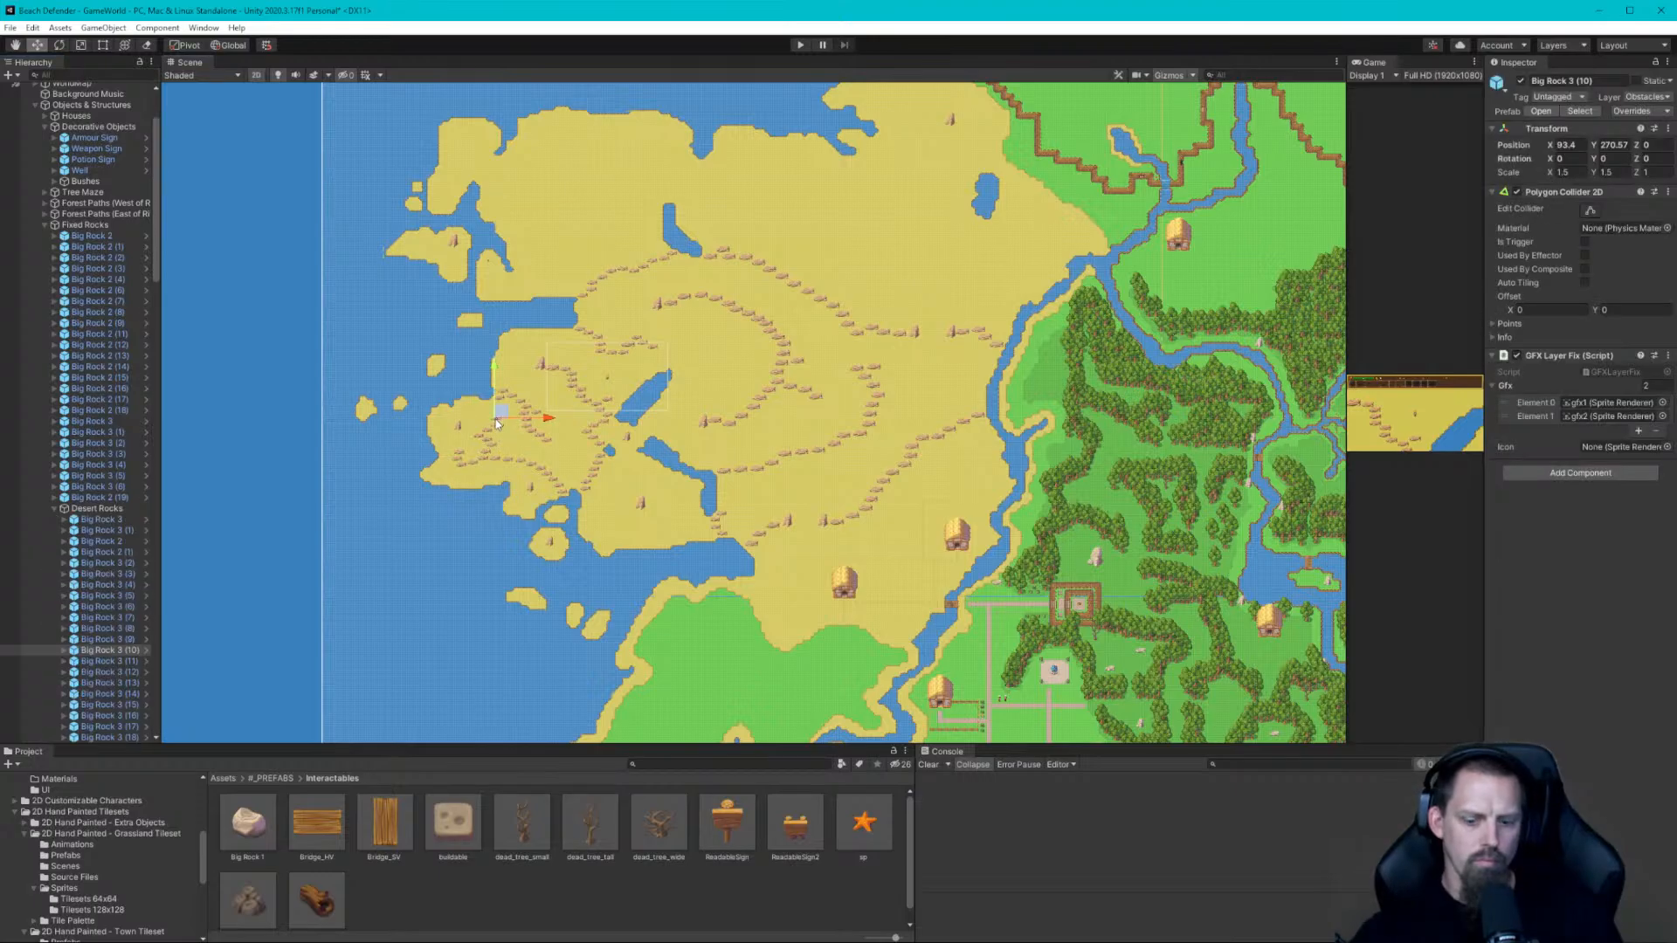
{"action": "key", "text": "Delete"}
{"action": "scroll", "coordinate": [496, 425], "scroll_direction": "up", "scroll_amount": 2}
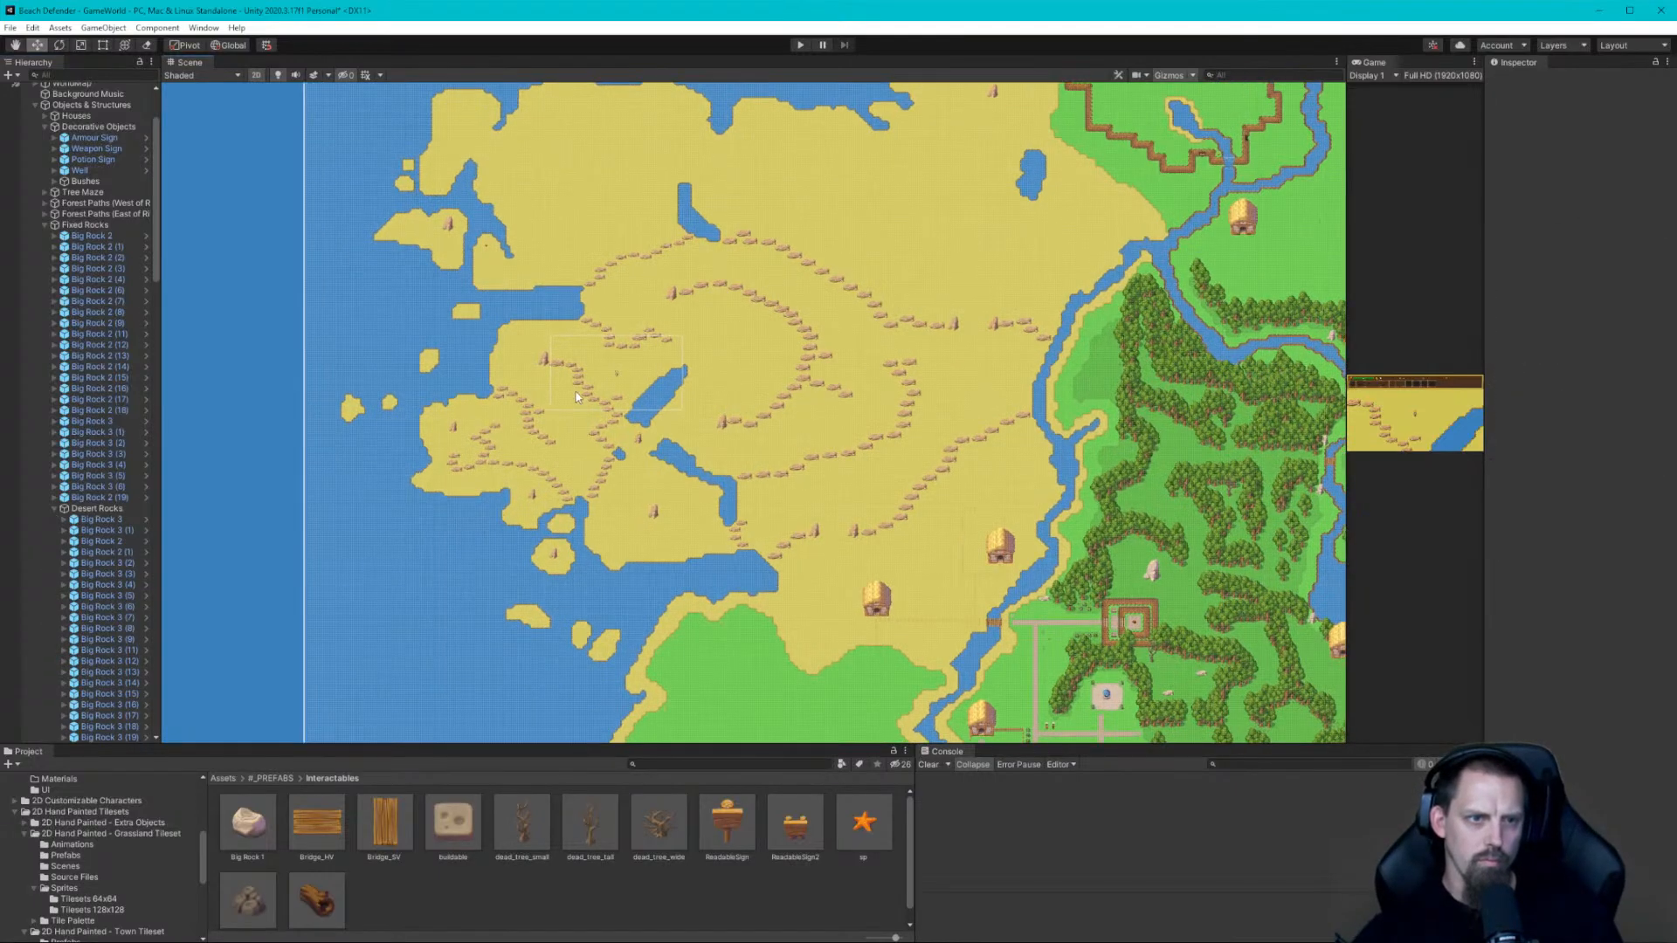
{"action": "scroll", "coordinate": [472, 443], "scroll_direction": "up", "scroll_amount": 2}
{"action": "scroll", "coordinate": [470, 442], "scroll_direction": "up", "scroll_amount": 2}
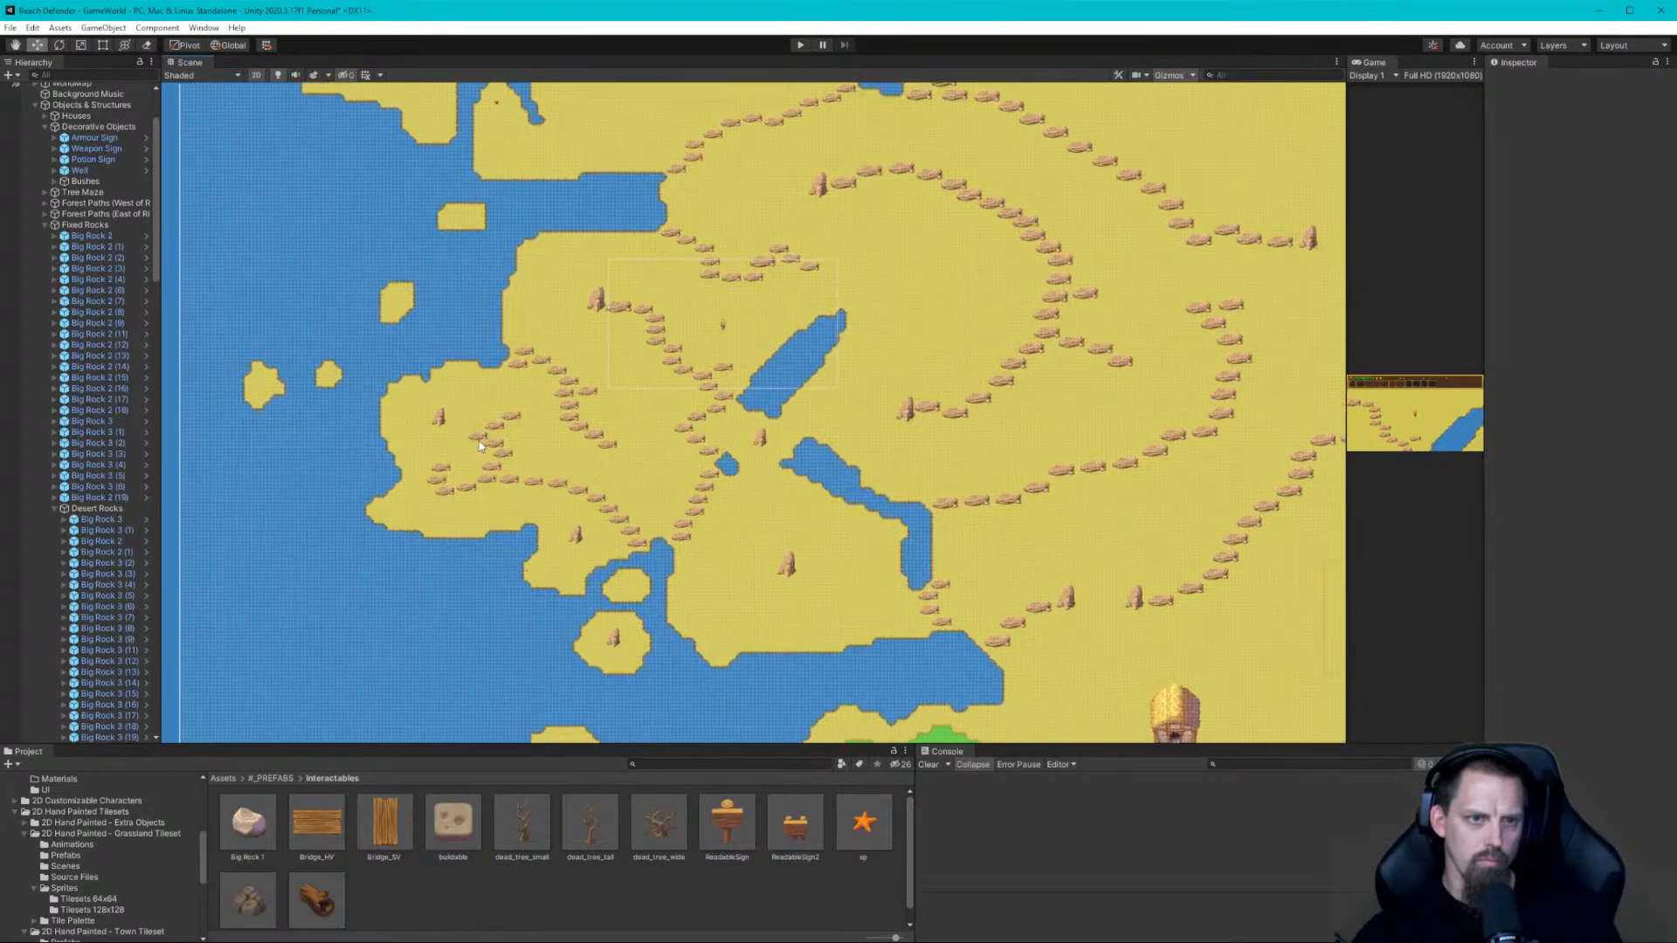
{"action": "scroll", "coordinate": [480, 445], "scroll_direction": "down", "scroll_amount": 1}
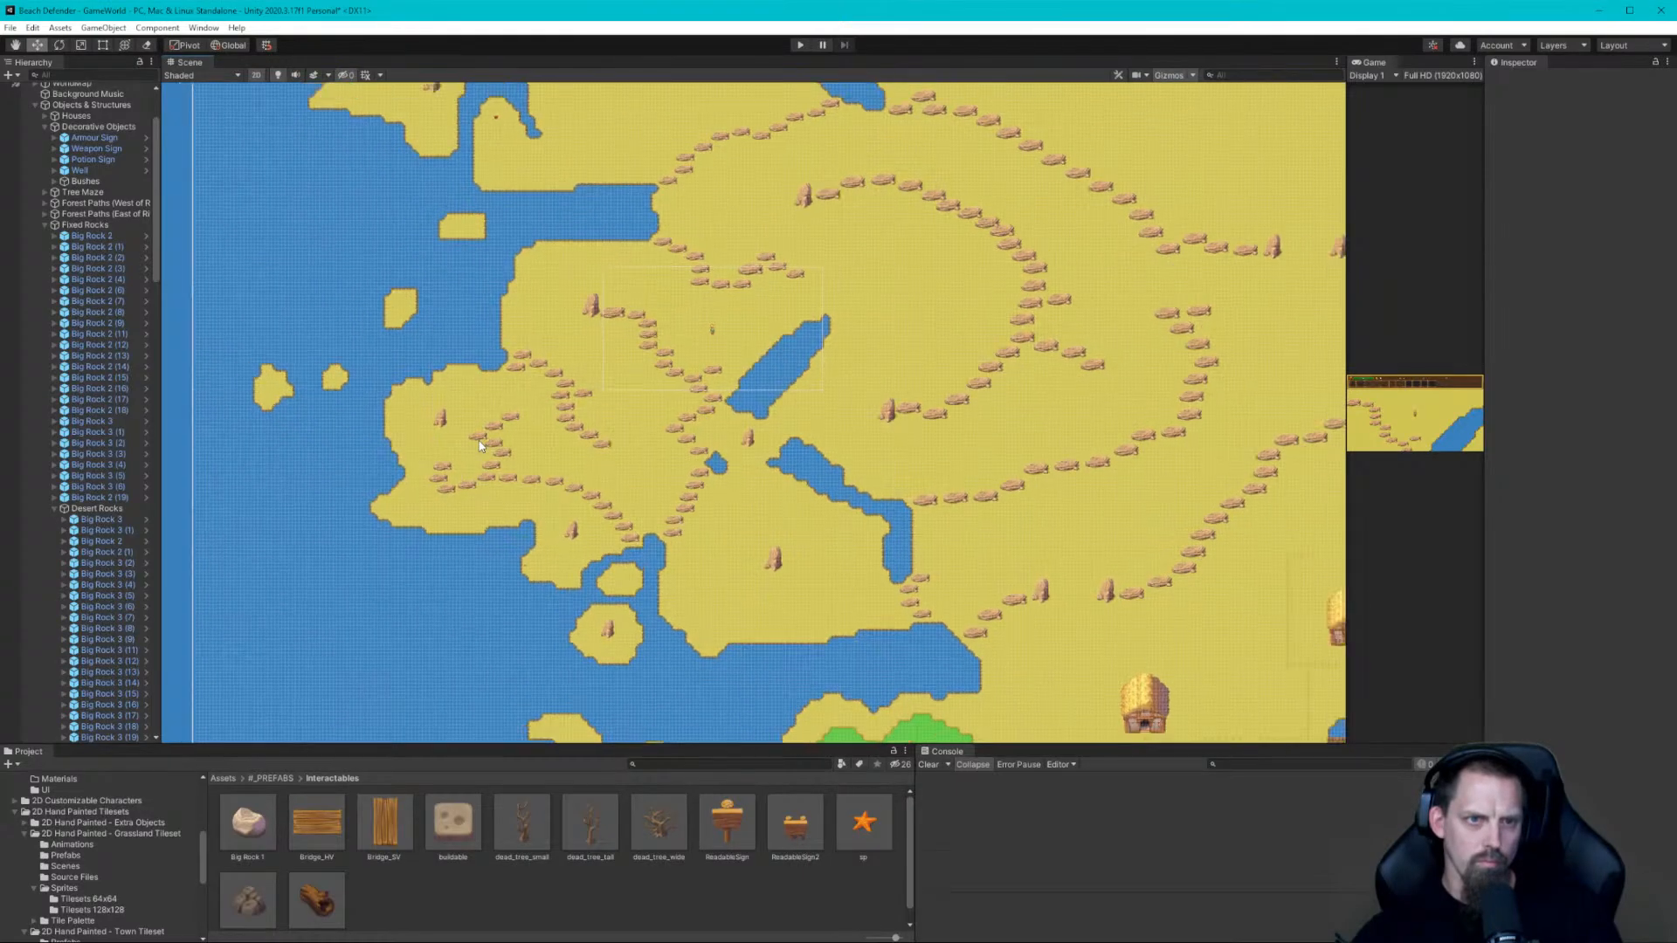
Duplicate the tall rock on the western peninsula and place the copy on the coast corner below the western inlet, at about X 96.77, Y 292.28
{"action": "scroll", "coordinate": [480, 445], "scroll_direction": "down", "scroll_amount": 3}
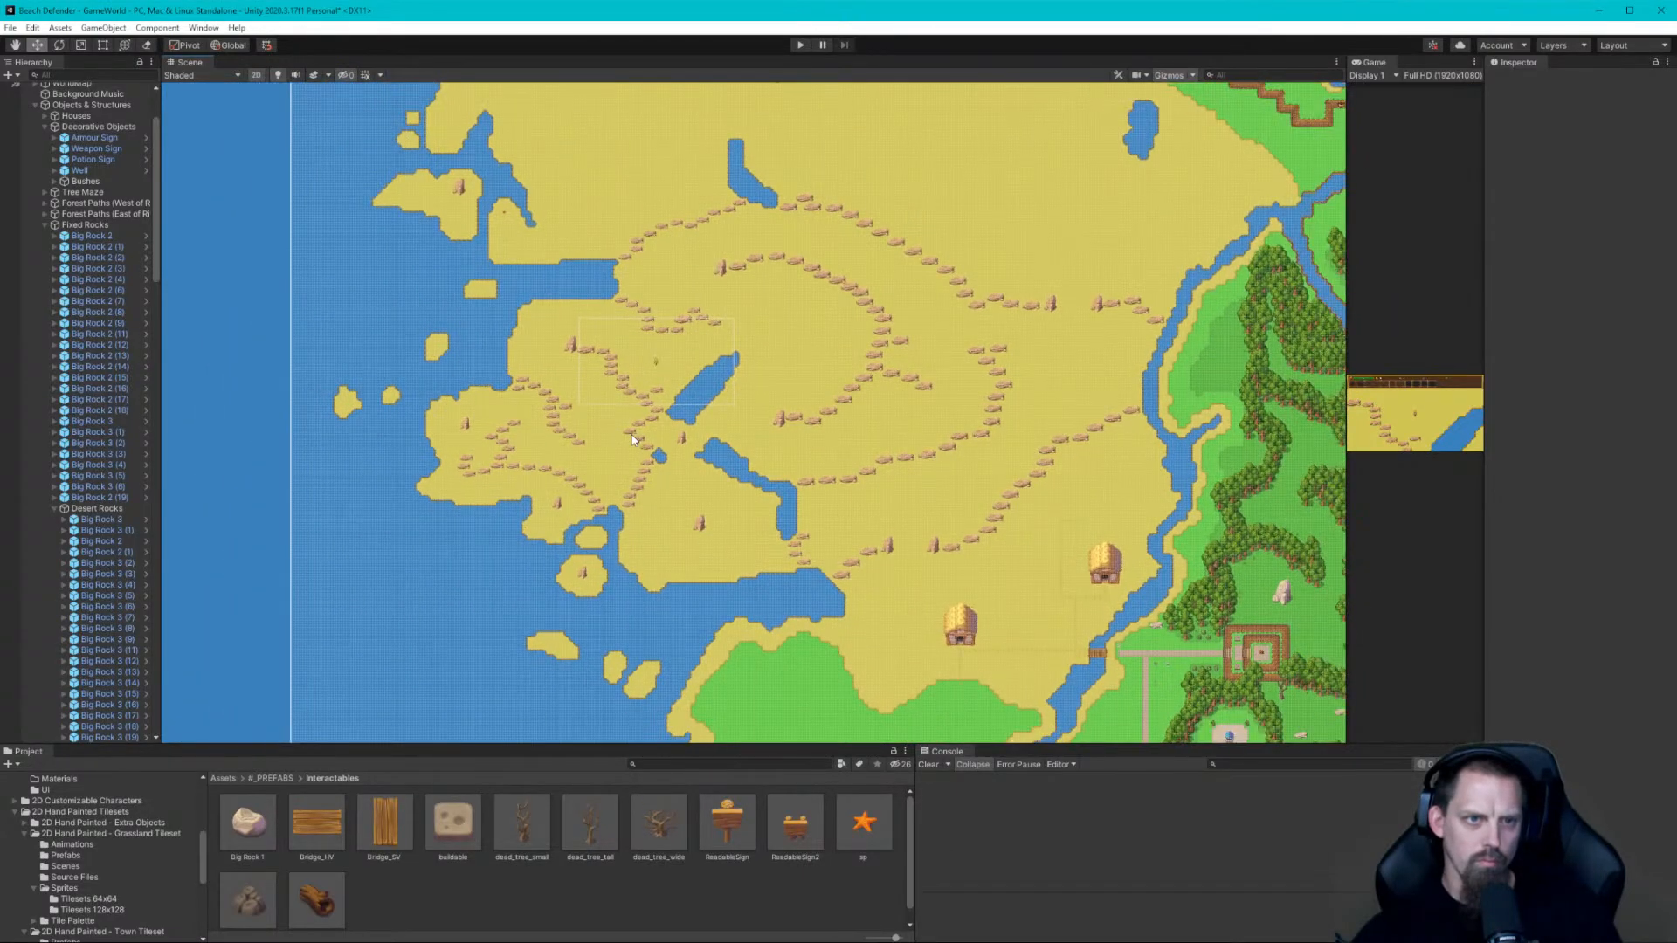
{"action": "left_click", "coordinate": [465, 428]}
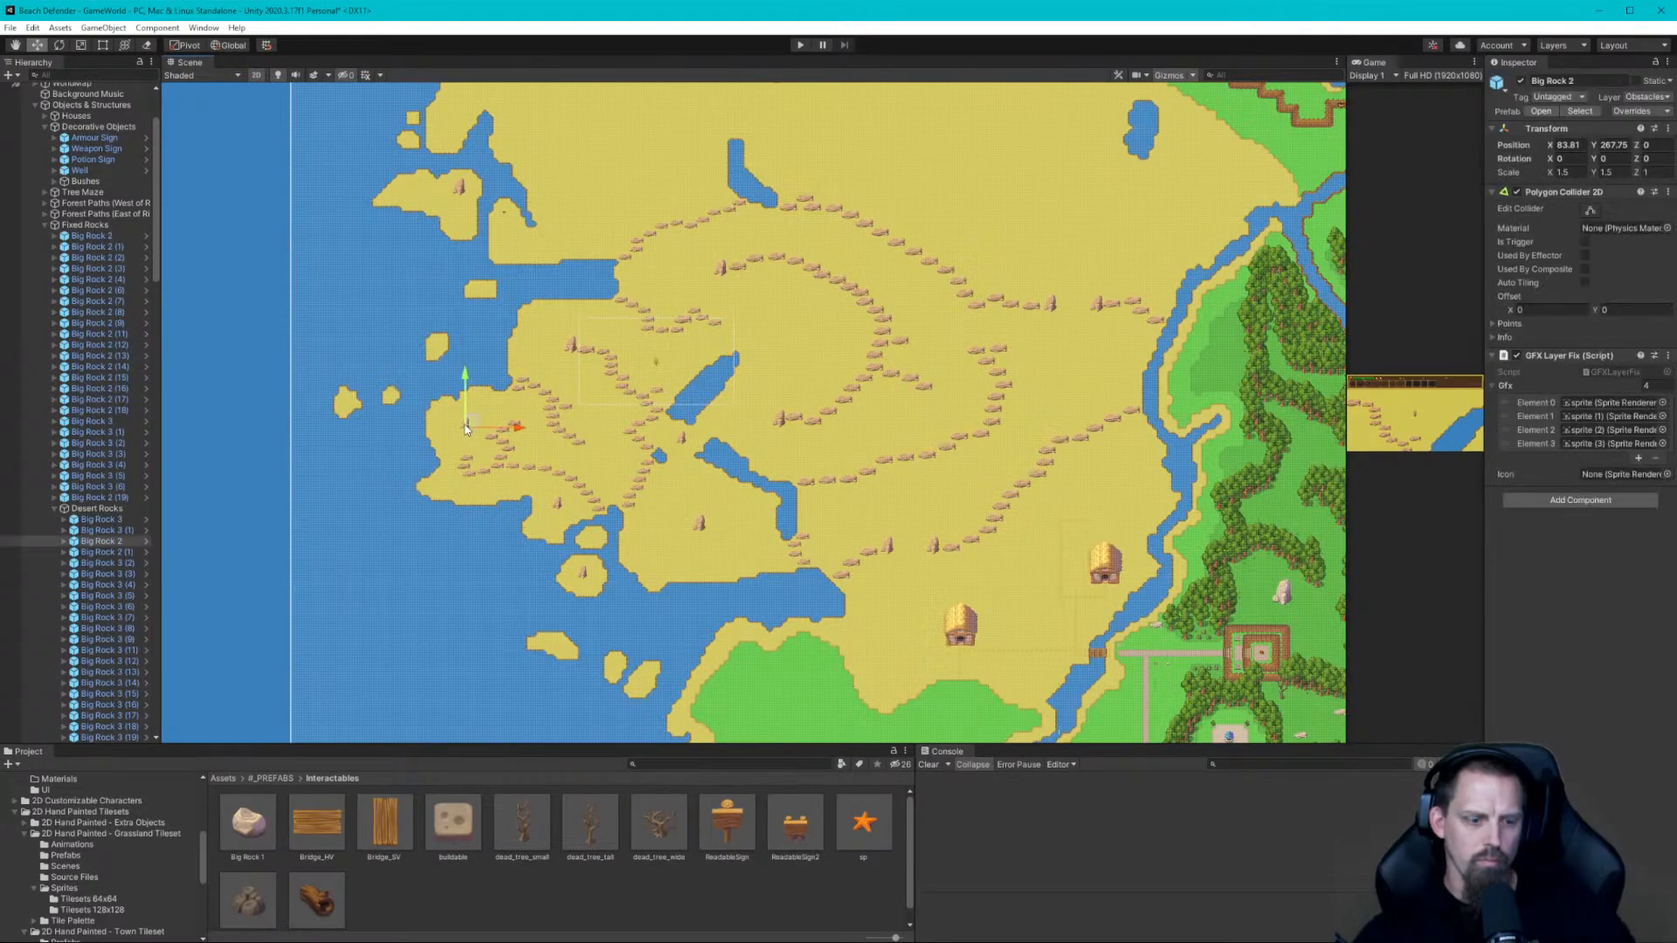
{"action": "left_click_drag", "start_coordinate": [472, 426], "coordinate": [535, 309]}
{"action": "left_click", "coordinate": [486, 365]}
{"action": "scroll", "coordinate": [580, 416], "scroll_direction": "down", "scroll_amount": 2}
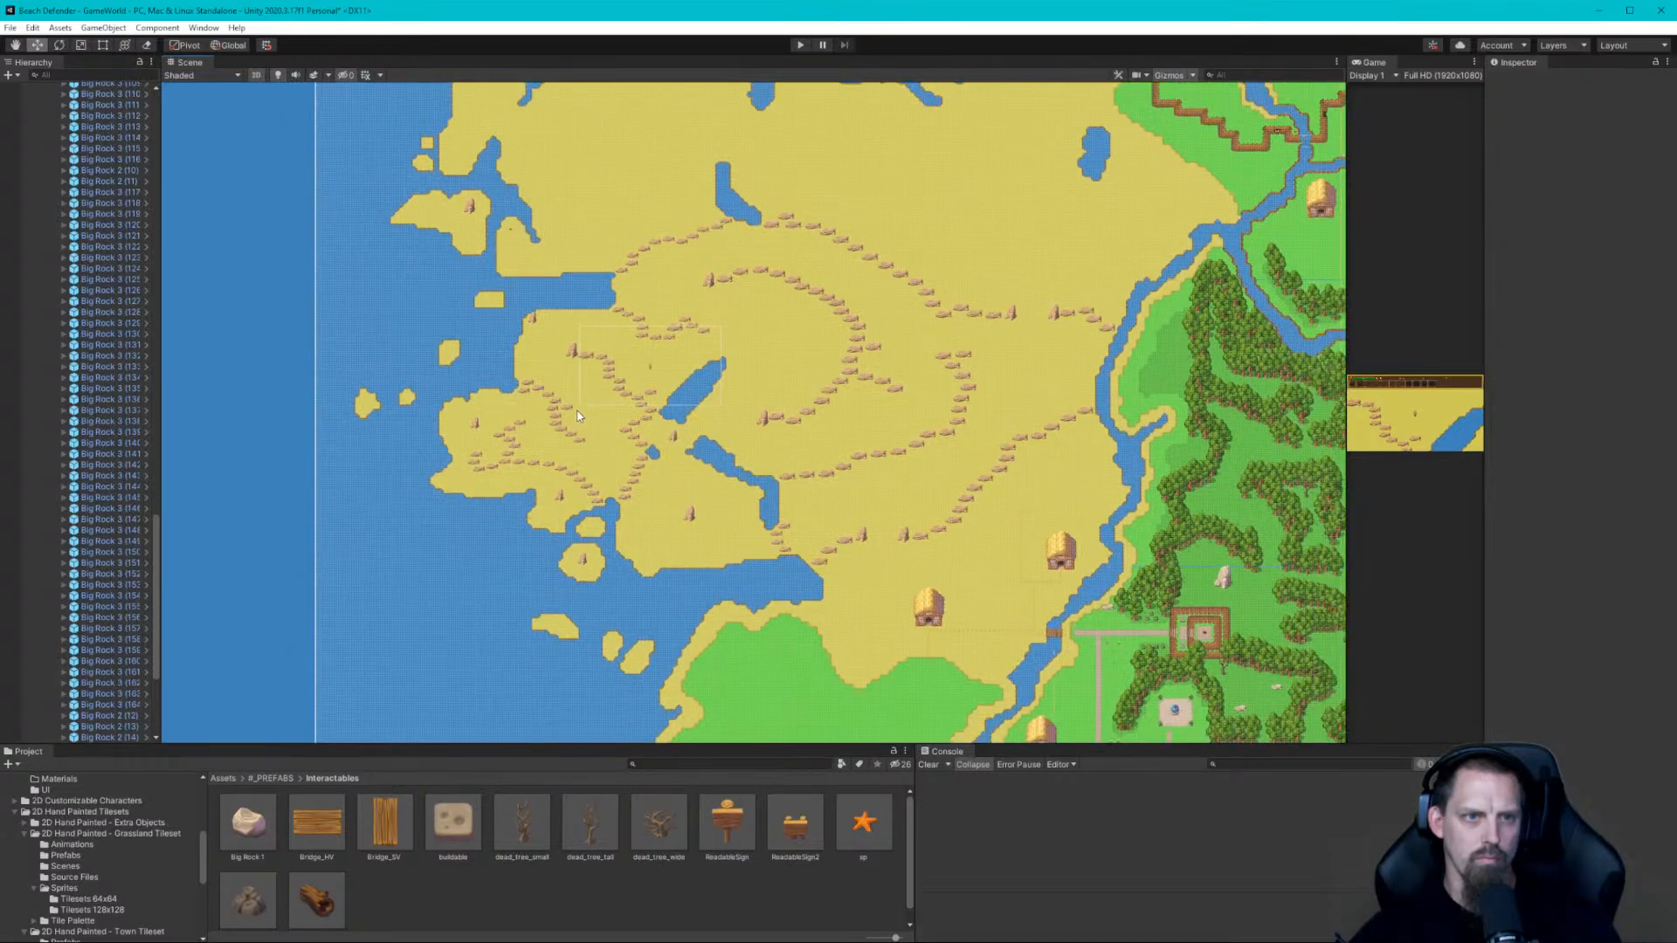
{"action": "scroll", "coordinate": [531, 328], "scroll_direction": "up", "scroll_amount": 10}
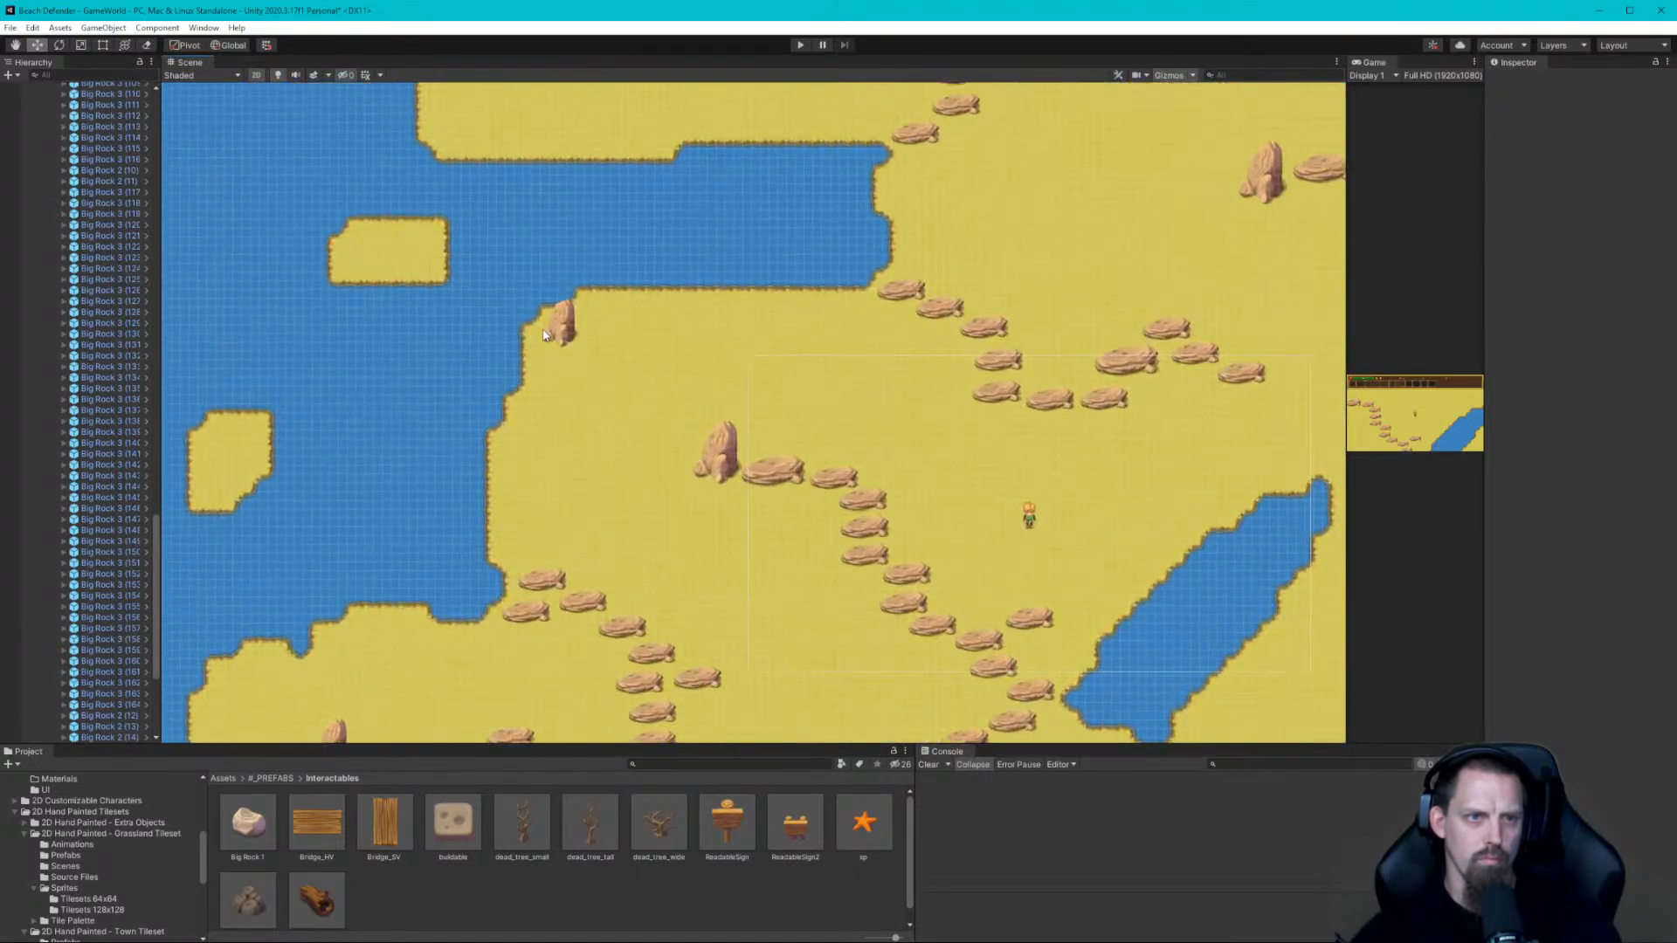
{"action": "scroll", "coordinate": [565, 325], "scroll_direction": "up", "scroll_amount": 1}
{"action": "left_click", "coordinate": [567, 323]}
{"action": "mouse_move", "coordinate": [569, 334]}
{"action": "left_mouse_down"}
{"action": "mouse_move", "coordinate": [603, 332]}
{"action": "mouse_move", "coordinate": [603, 306]}
{"action": "mouse_move", "coordinate": [553, 348]}
{"action": "mouse_move", "coordinate": [568, 321]}
{"action": "left_mouse_up"}
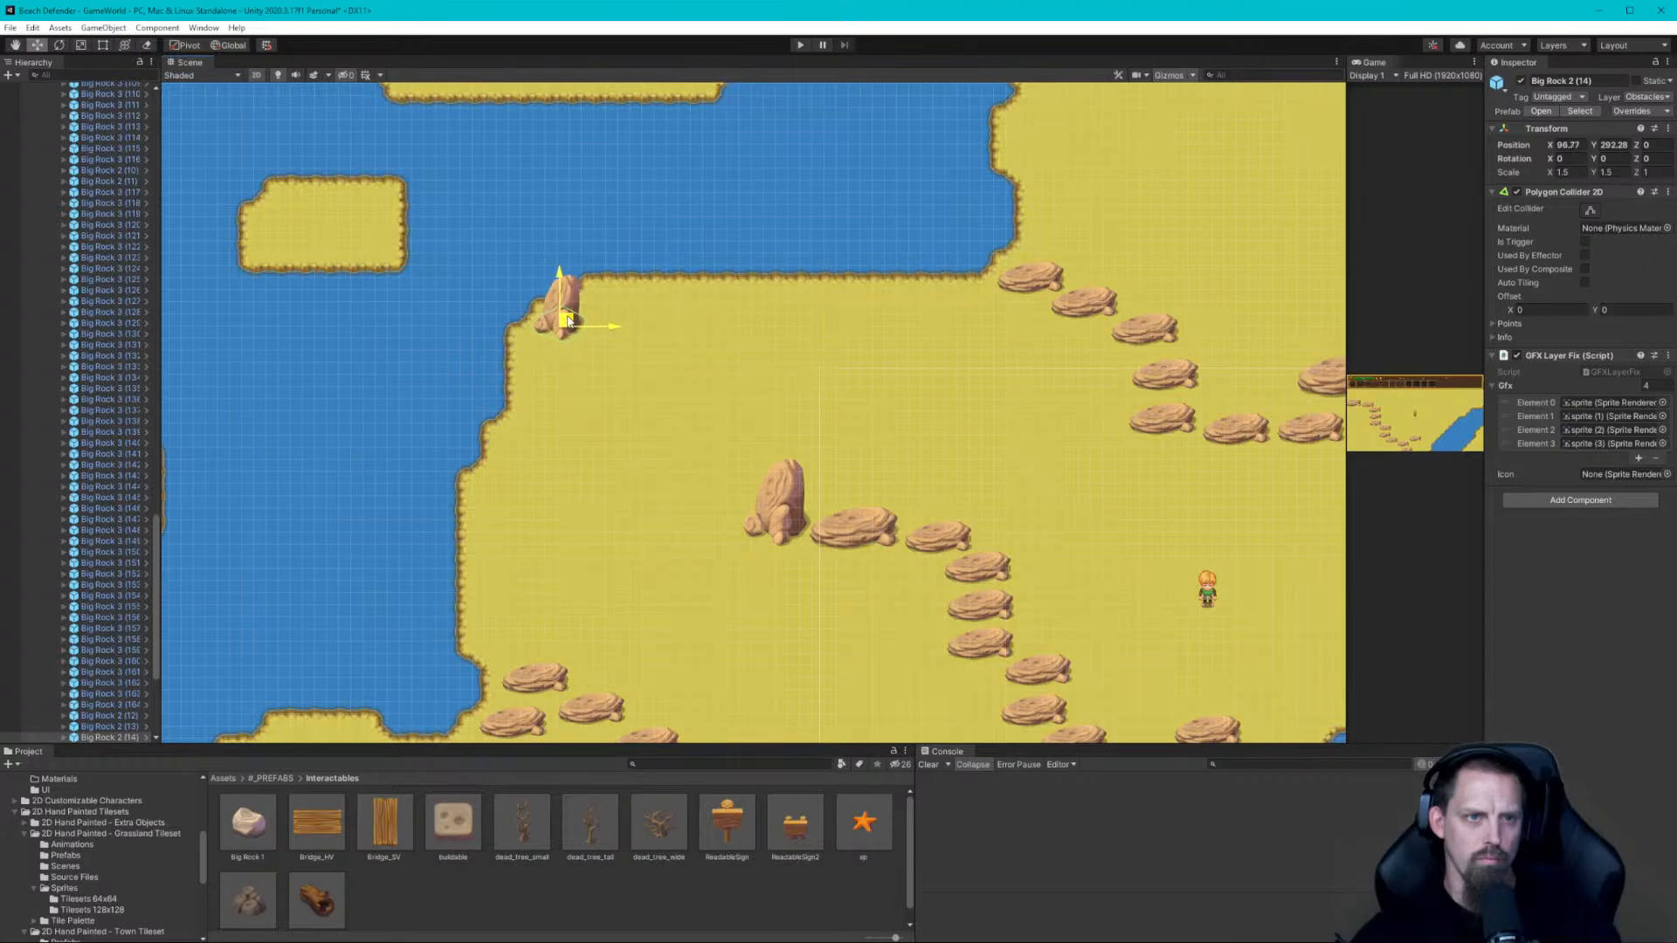
{"action": "left_click", "coordinate": [586, 397]}
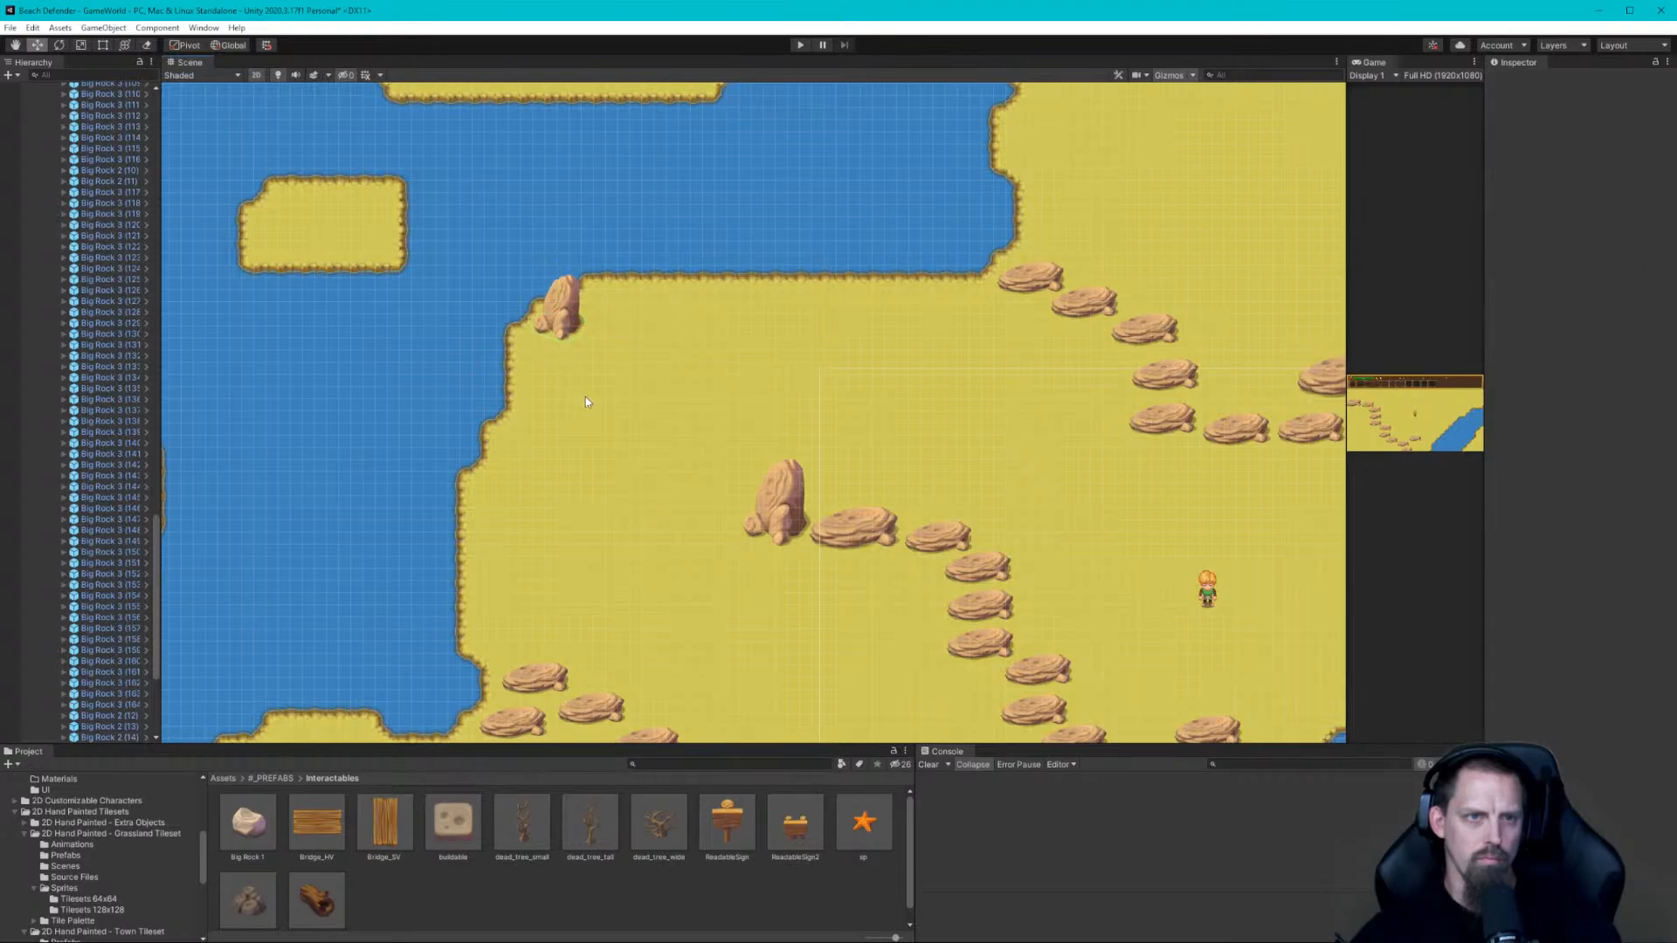
Duplicate the small tall rock between the central ponds and move the copy onto the diagonal lake, at about X 132.78, Y 275.06
{"action": "scroll", "coordinate": [681, 463], "scroll_direction": "down", "scroll_amount": 8}
{"action": "middle_click_drag", "start_coordinate": [786, 540], "coordinate": [665, 424]}
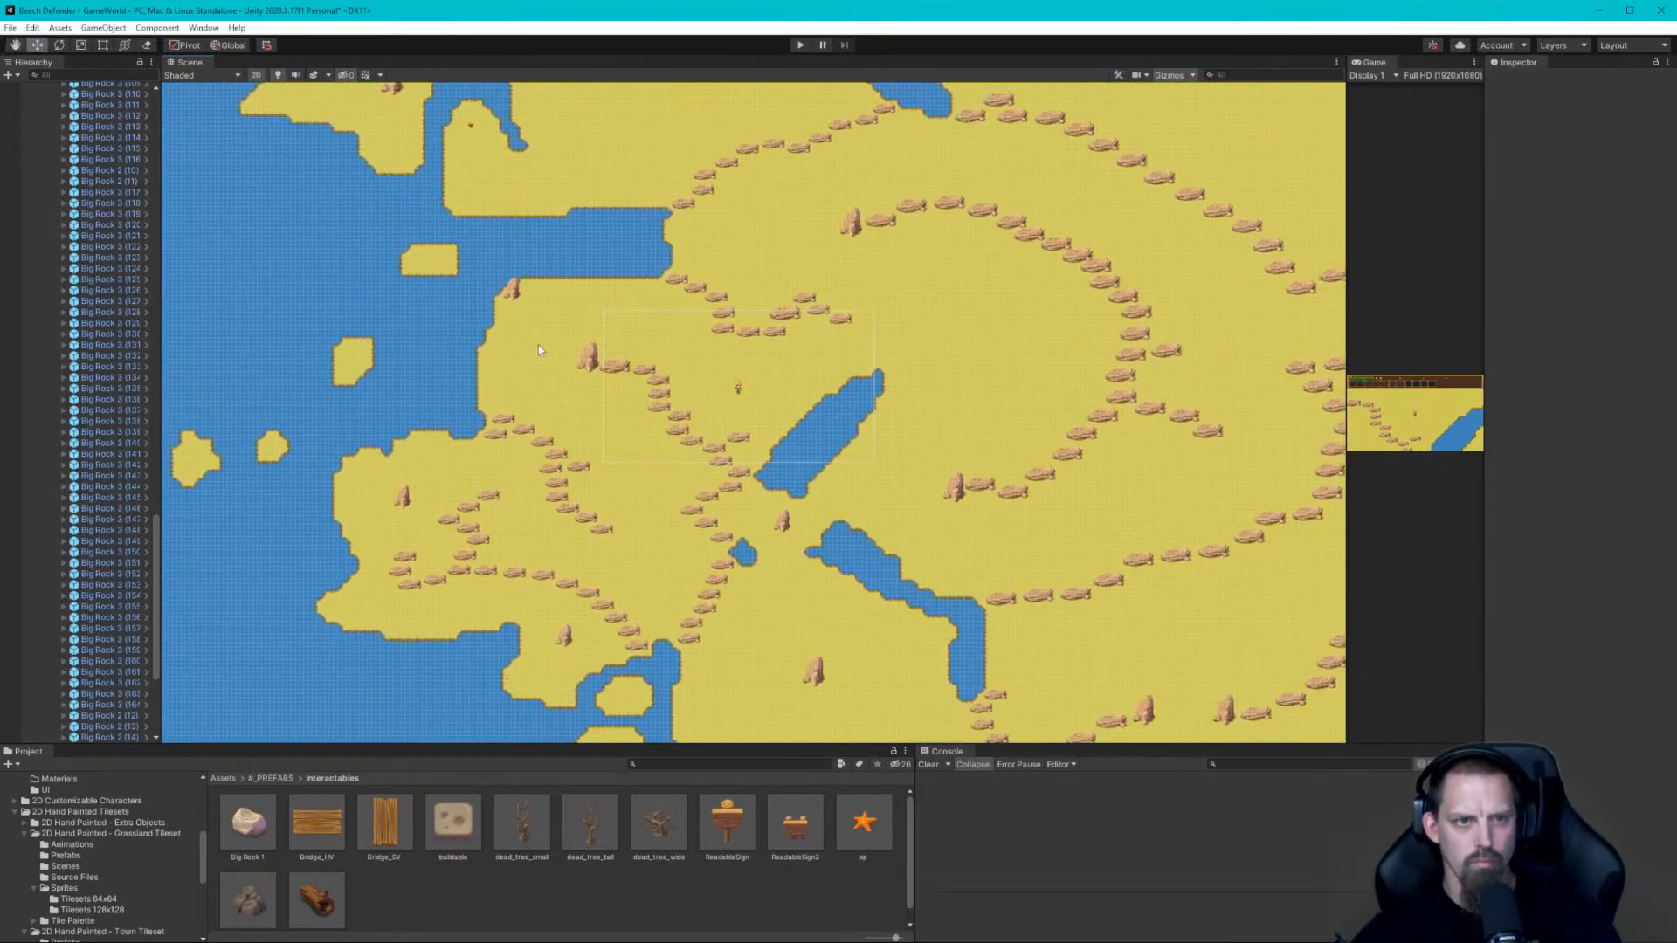
{"action": "scroll", "coordinate": [538, 345], "scroll_direction": "down", "scroll_amount": 3}
{"action": "middle_click_drag", "start_coordinate": [827, 491], "coordinate": [762, 386]}
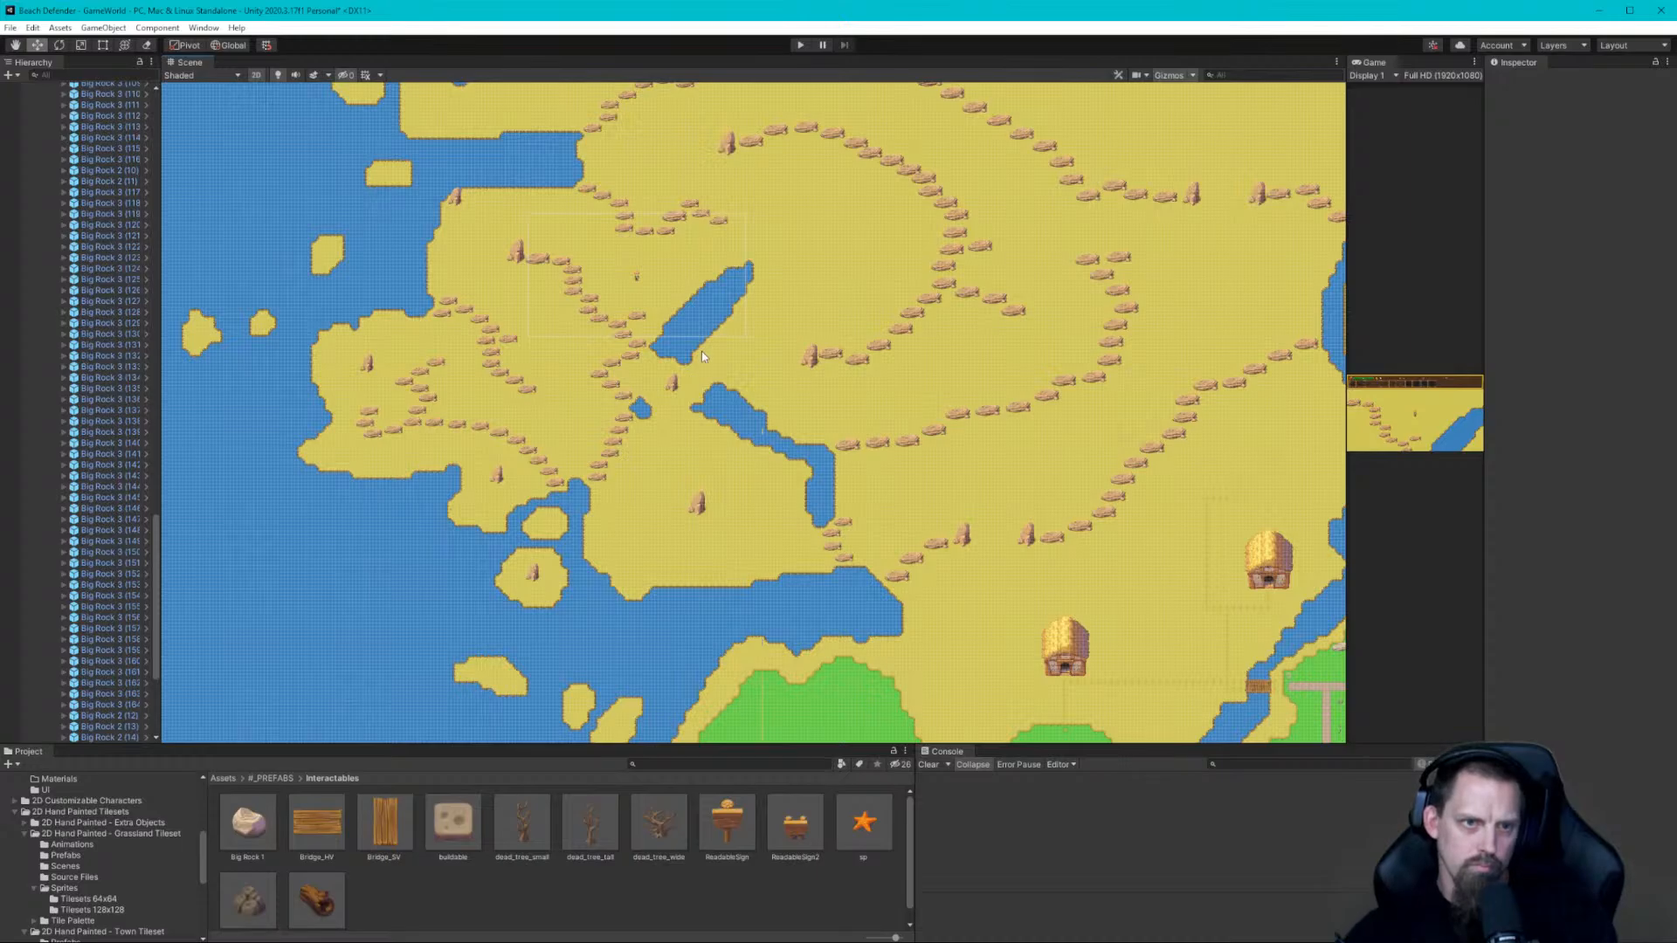
{"action": "scroll", "coordinate": [700, 309], "scroll_direction": "up", "scroll_amount": 3}
{"action": "scroll", "coordinate": [690, 357], "scroll_direction": "up", "scroll_amount": 4}
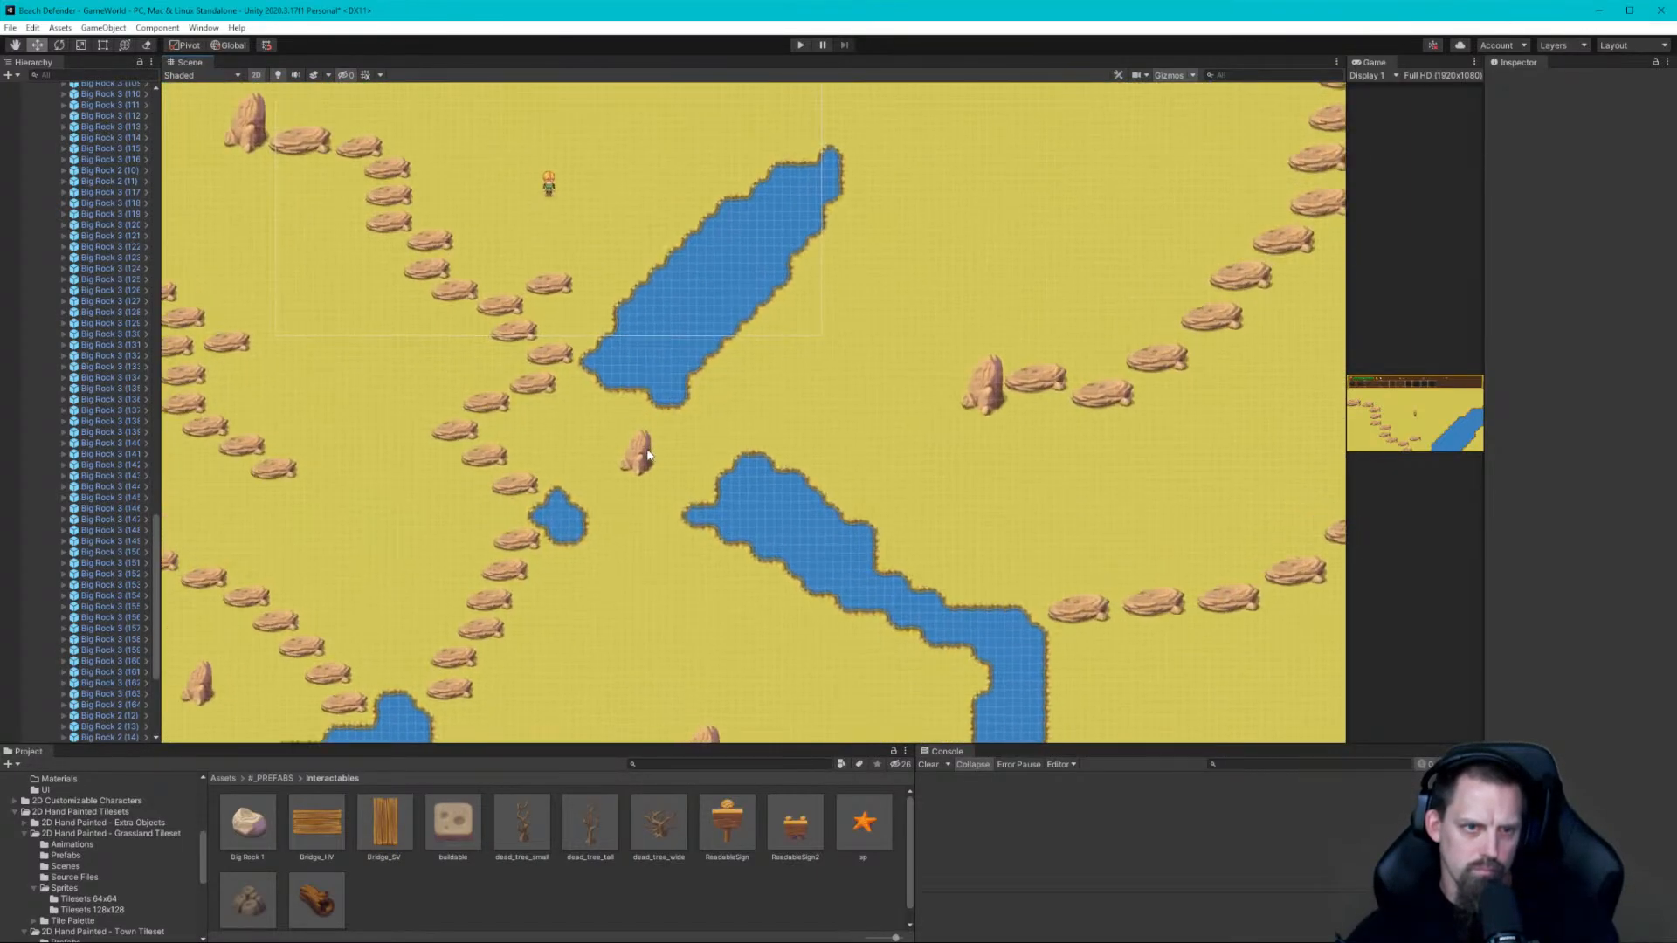
{"action": "left_click", "coordinate": [639, 452]}
{"action": "left_click_drag", "start_coordinate": [639, 452], "coordinate": [709, 297]}
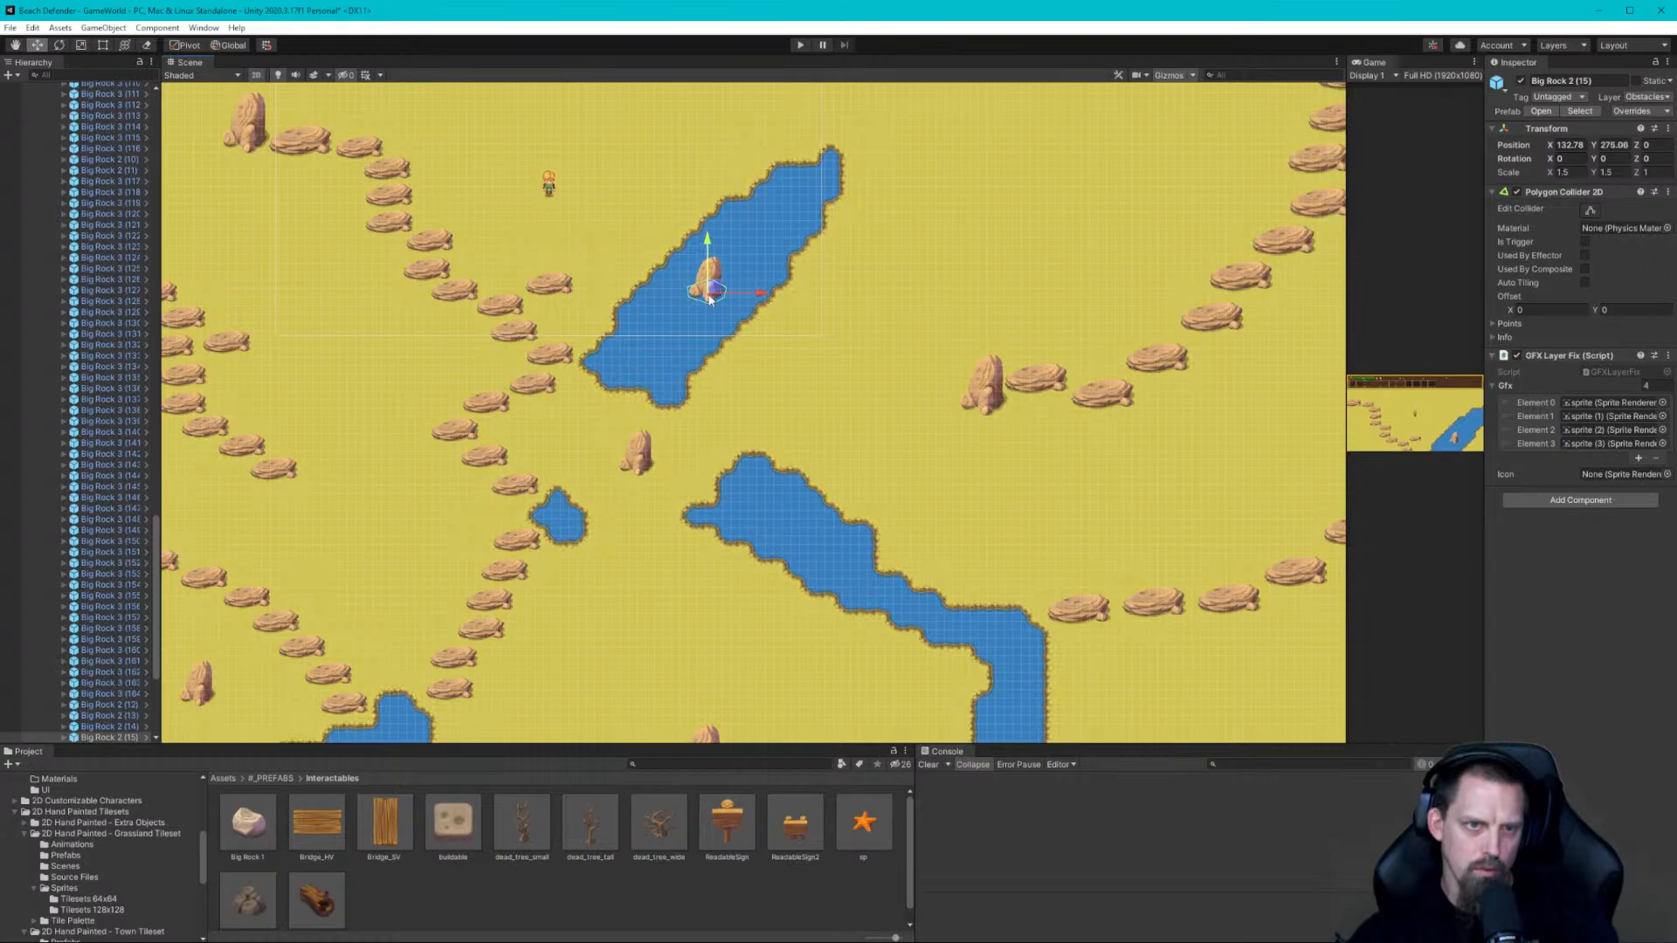
Move the copied tall rock from the diagonal lake to the southern desert shoreline, southwest of the larger standing rock
{"action": "scroll", "coordinate": [705, 307], "scroll_direction": "up", "scroll_amount": 3}
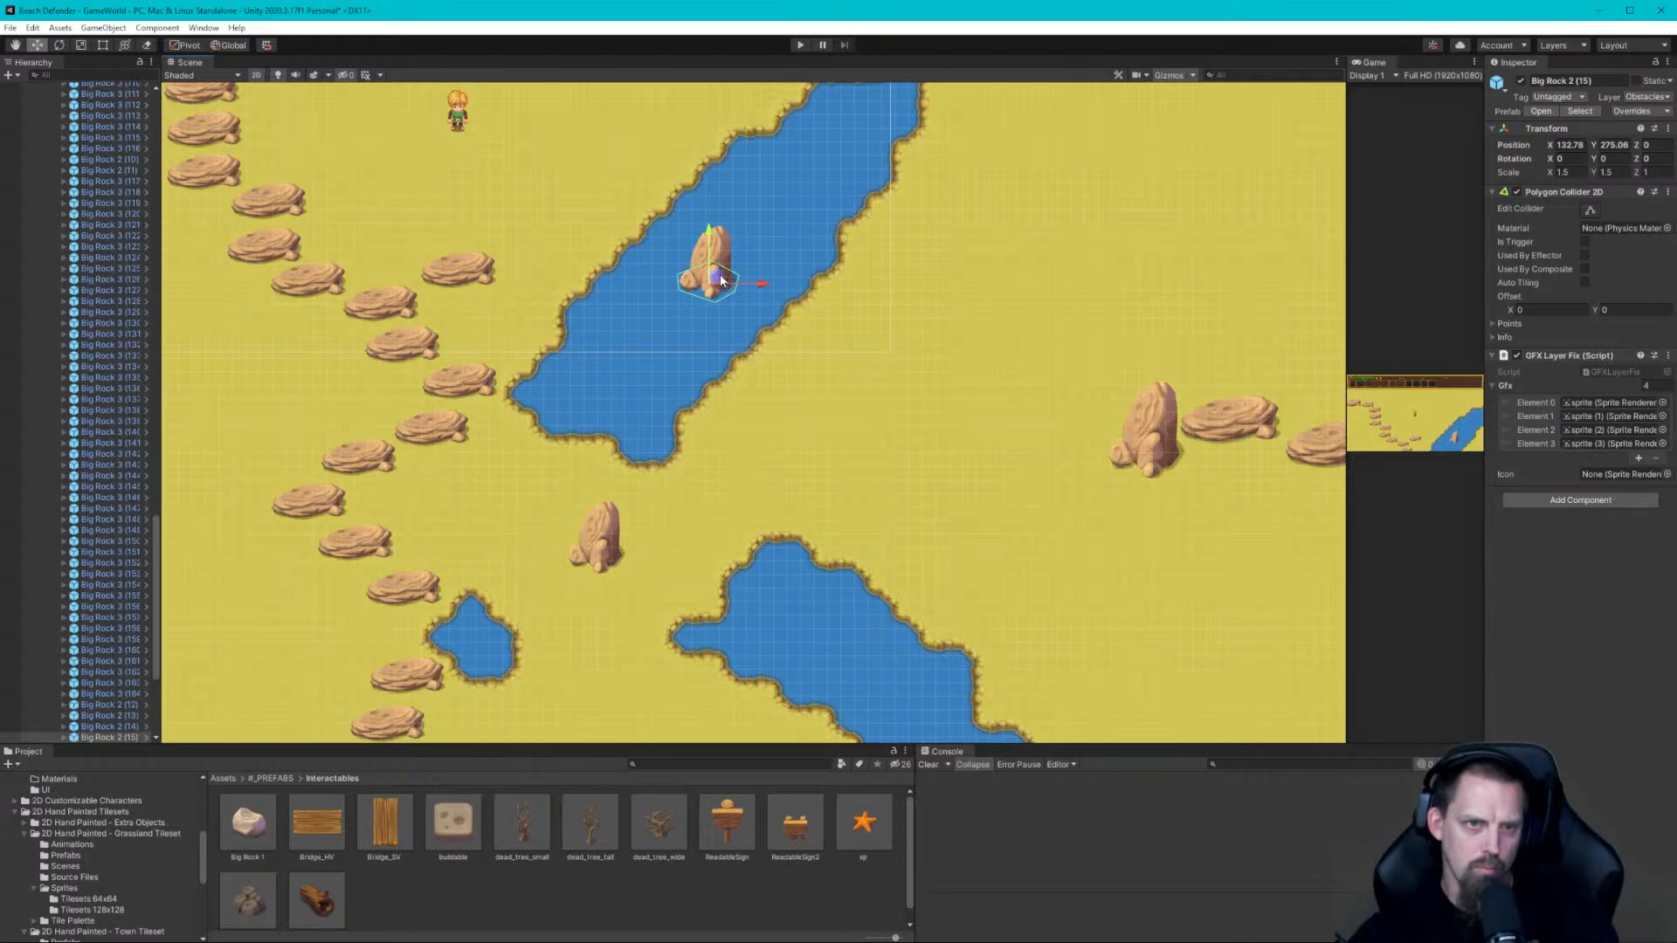
{"action": "left_click_drag", "start_coordinate": [722, 280], "coordinate": [908, 404]}
{"action": "scroll", "coordinate": [909, 403], "scroll_direction": "down", "scroll_amount": 2}
{"action": "scroll", "coordinate": [908, 404], "scroll_direction": "down", "scroll_amount": 10}
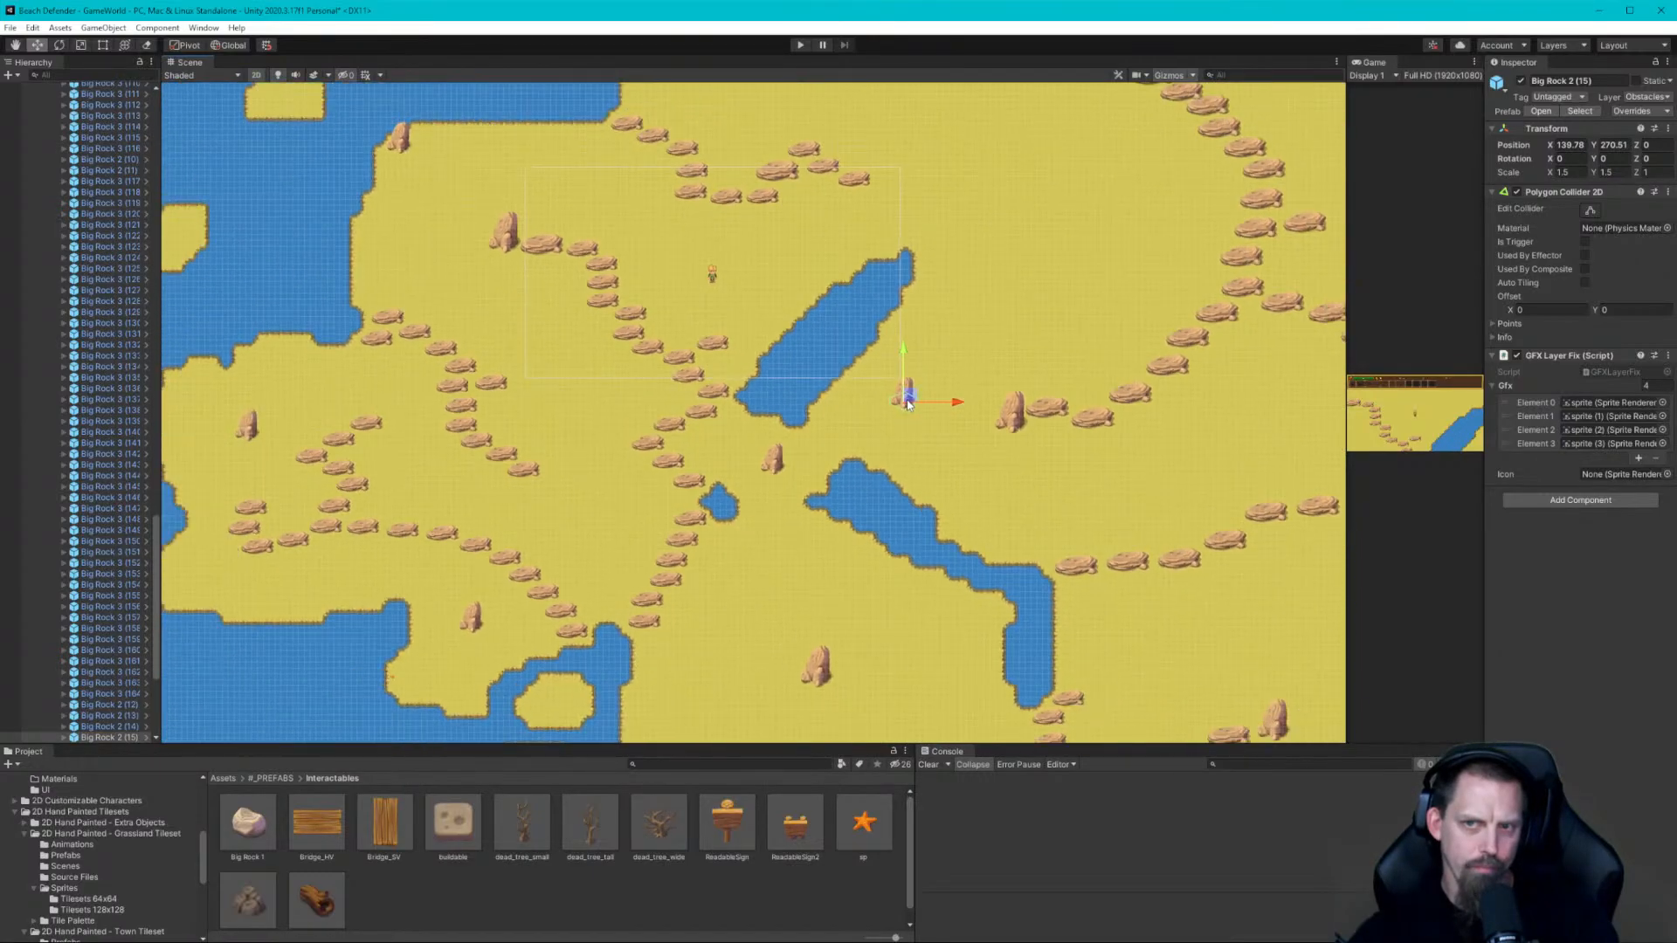
{"action": "scroll", "coordinate": [887, 447], "scroll_direction": "down", "scroll_amount": 4}
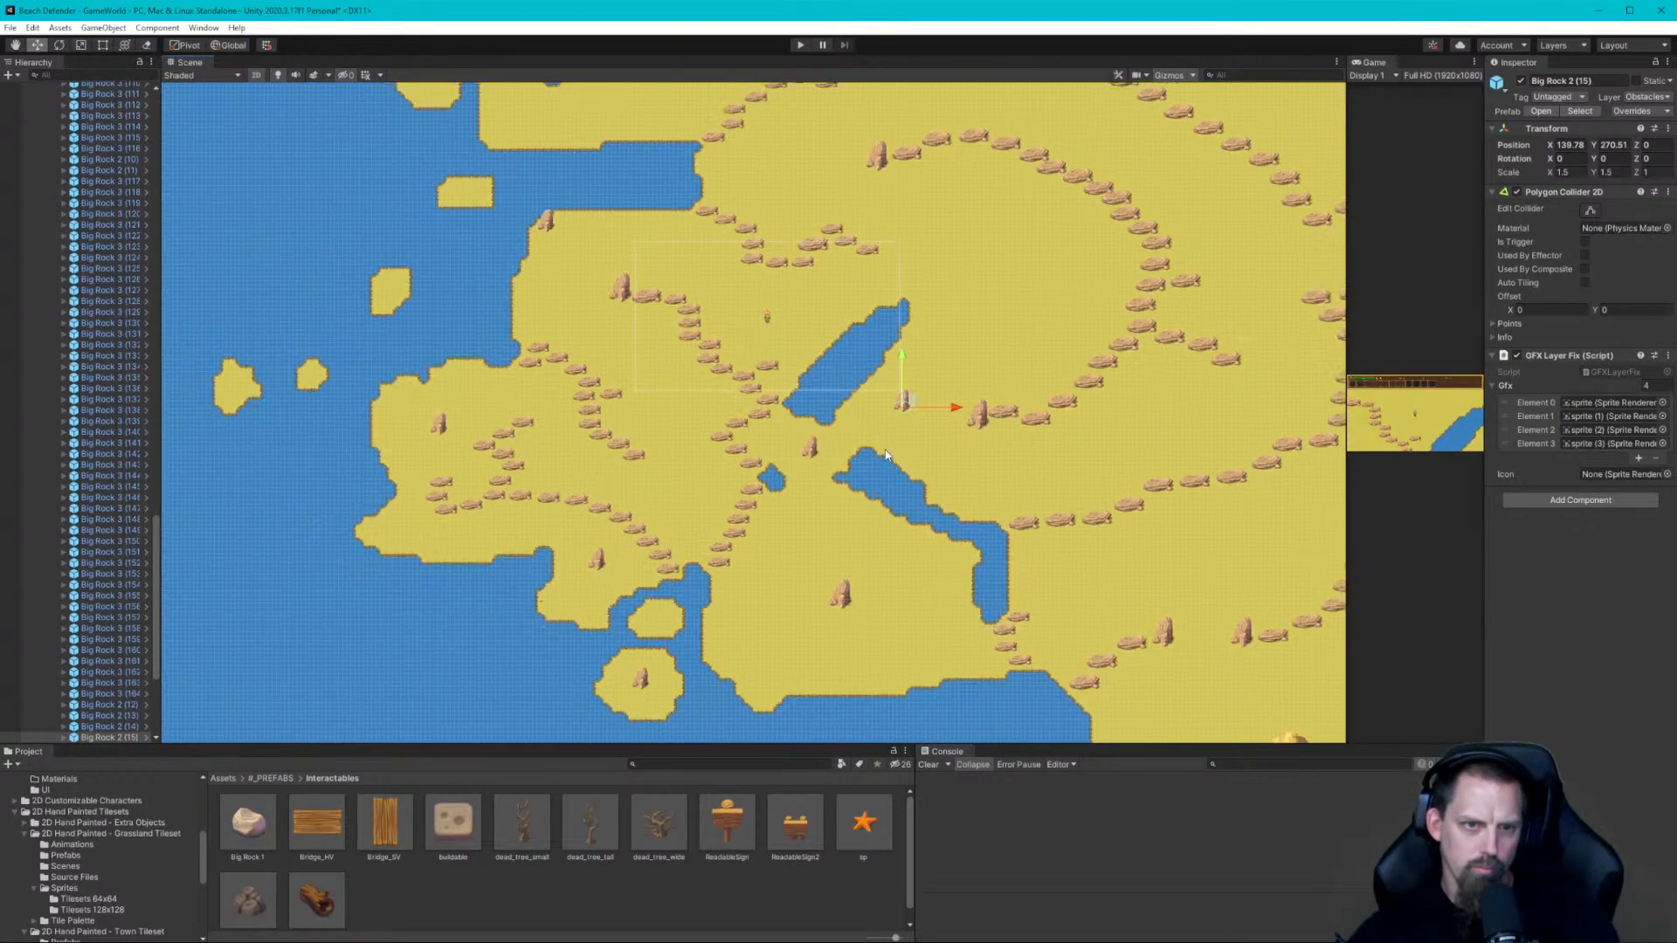
{"action": "left_click_drag", "start_coordinate": [909, 406], "coordinate": [771, 689]}
{"action": "left_click", "coordinate": [821, 622]}
Examine the desert's rock arcs, northern area and coastline against the surrounding world map
{"action": "middle_click_drag", "start_coordinate": [913, 626], "coordinate": [614, 626]}
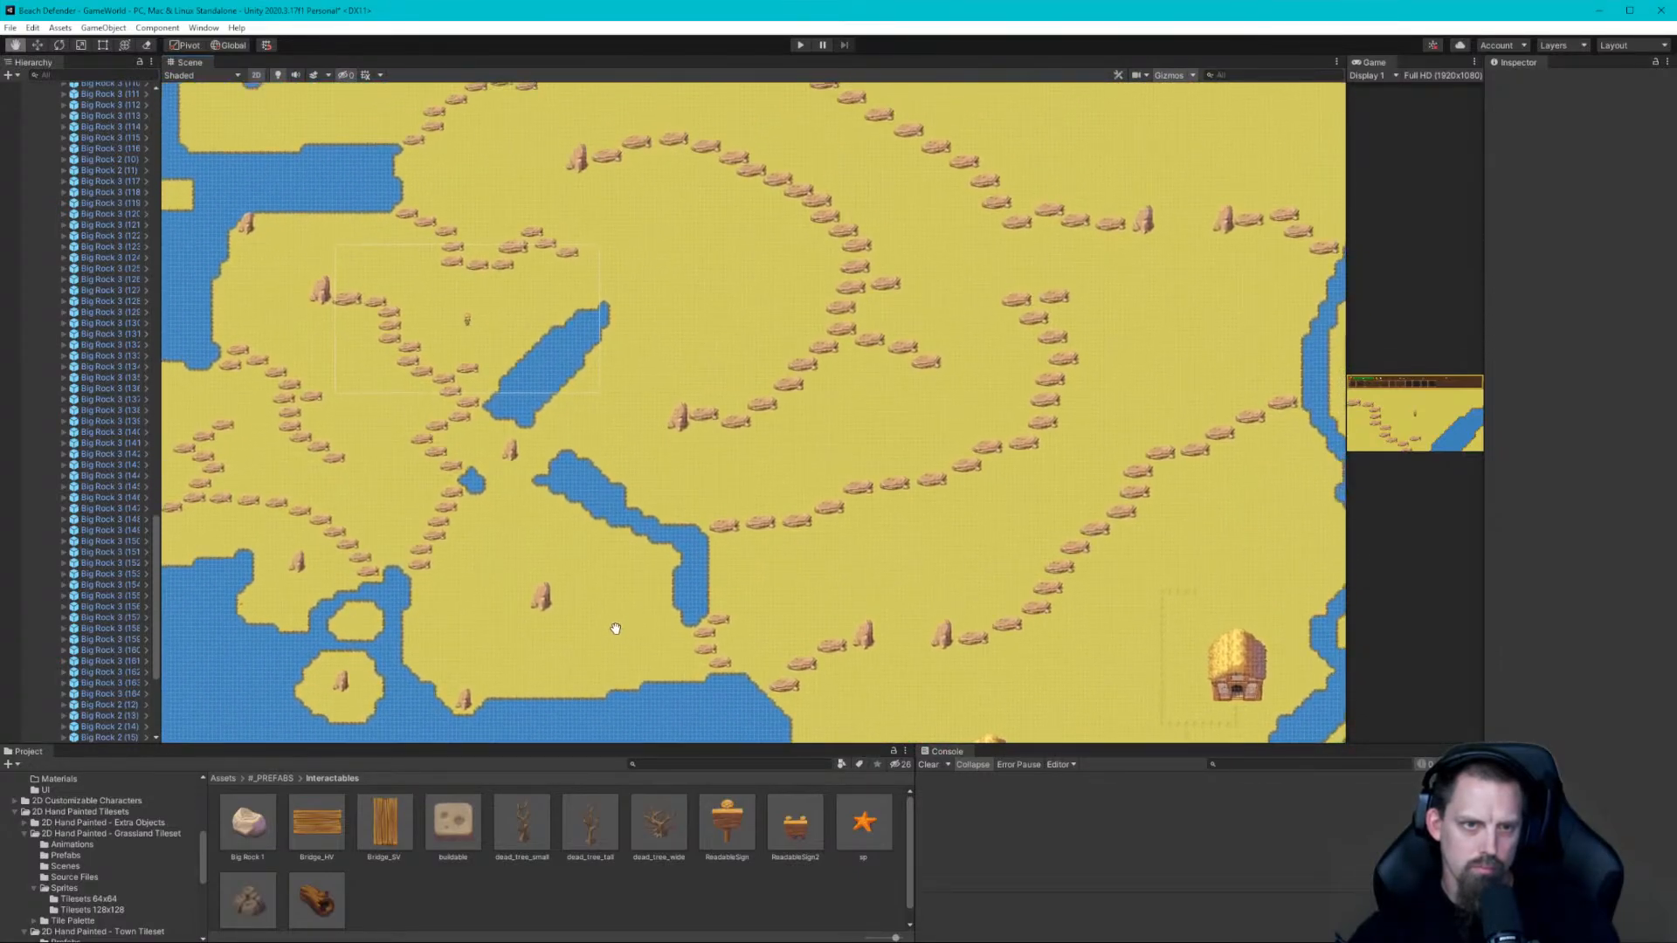
{"action": "middle_click_drag", "start_coordinate": [748, 299], "coordinate": [909, 668]}
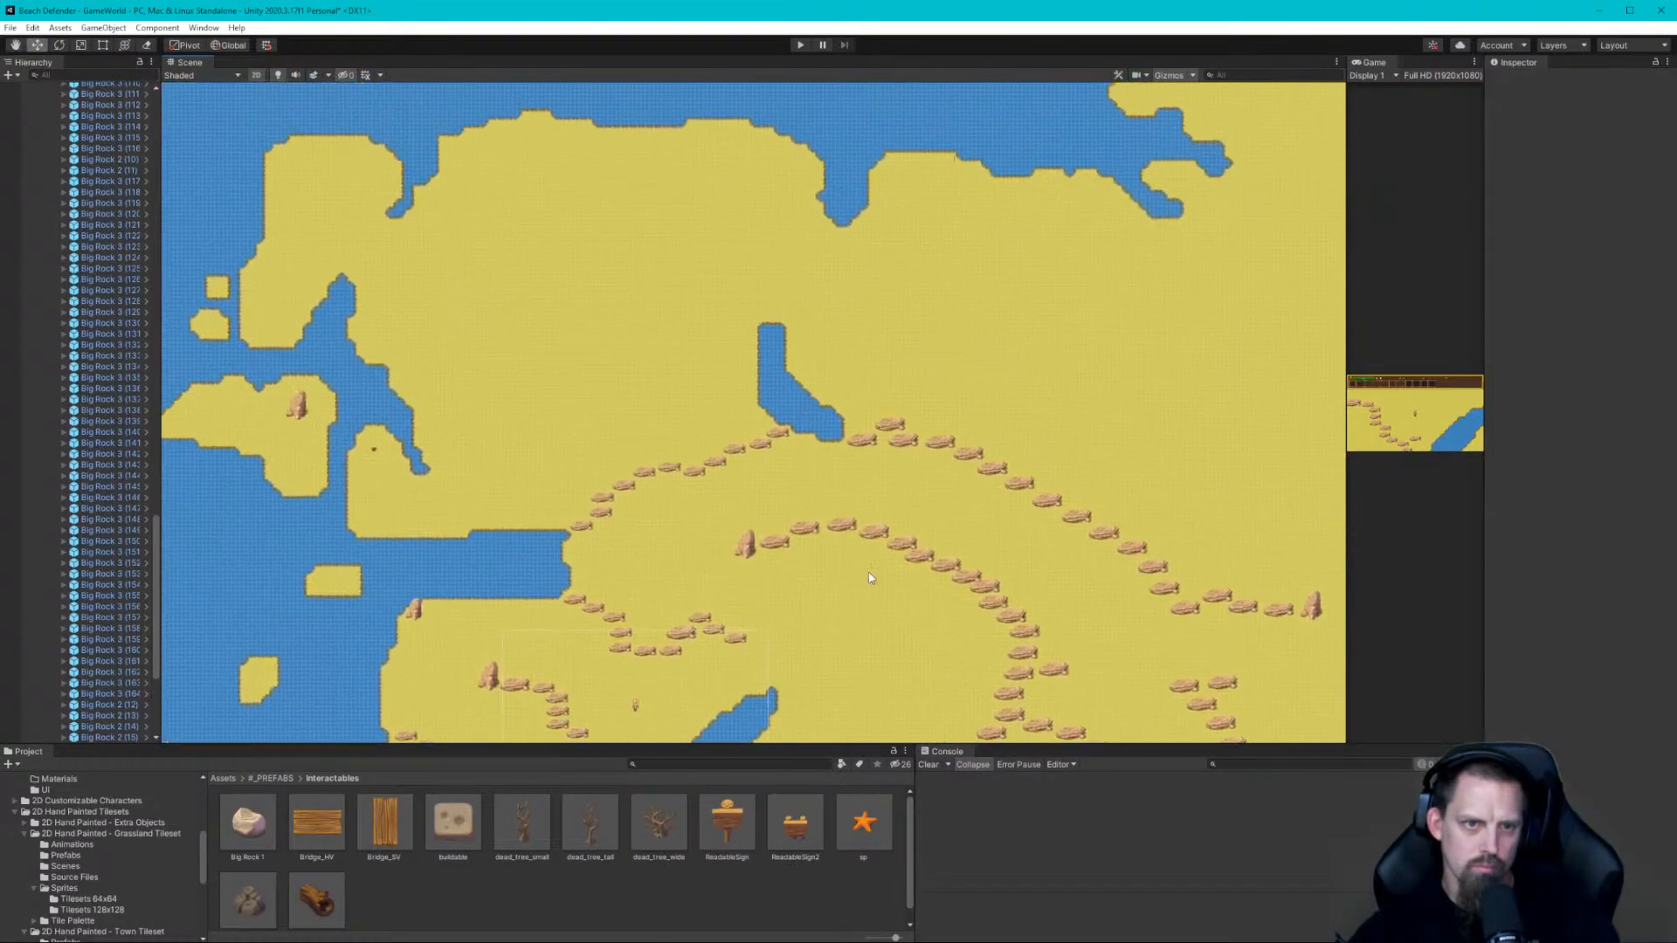
{"action": "middle_click_drag", "start_coordinate": [783, 485], "coordinate": [532, 326]}
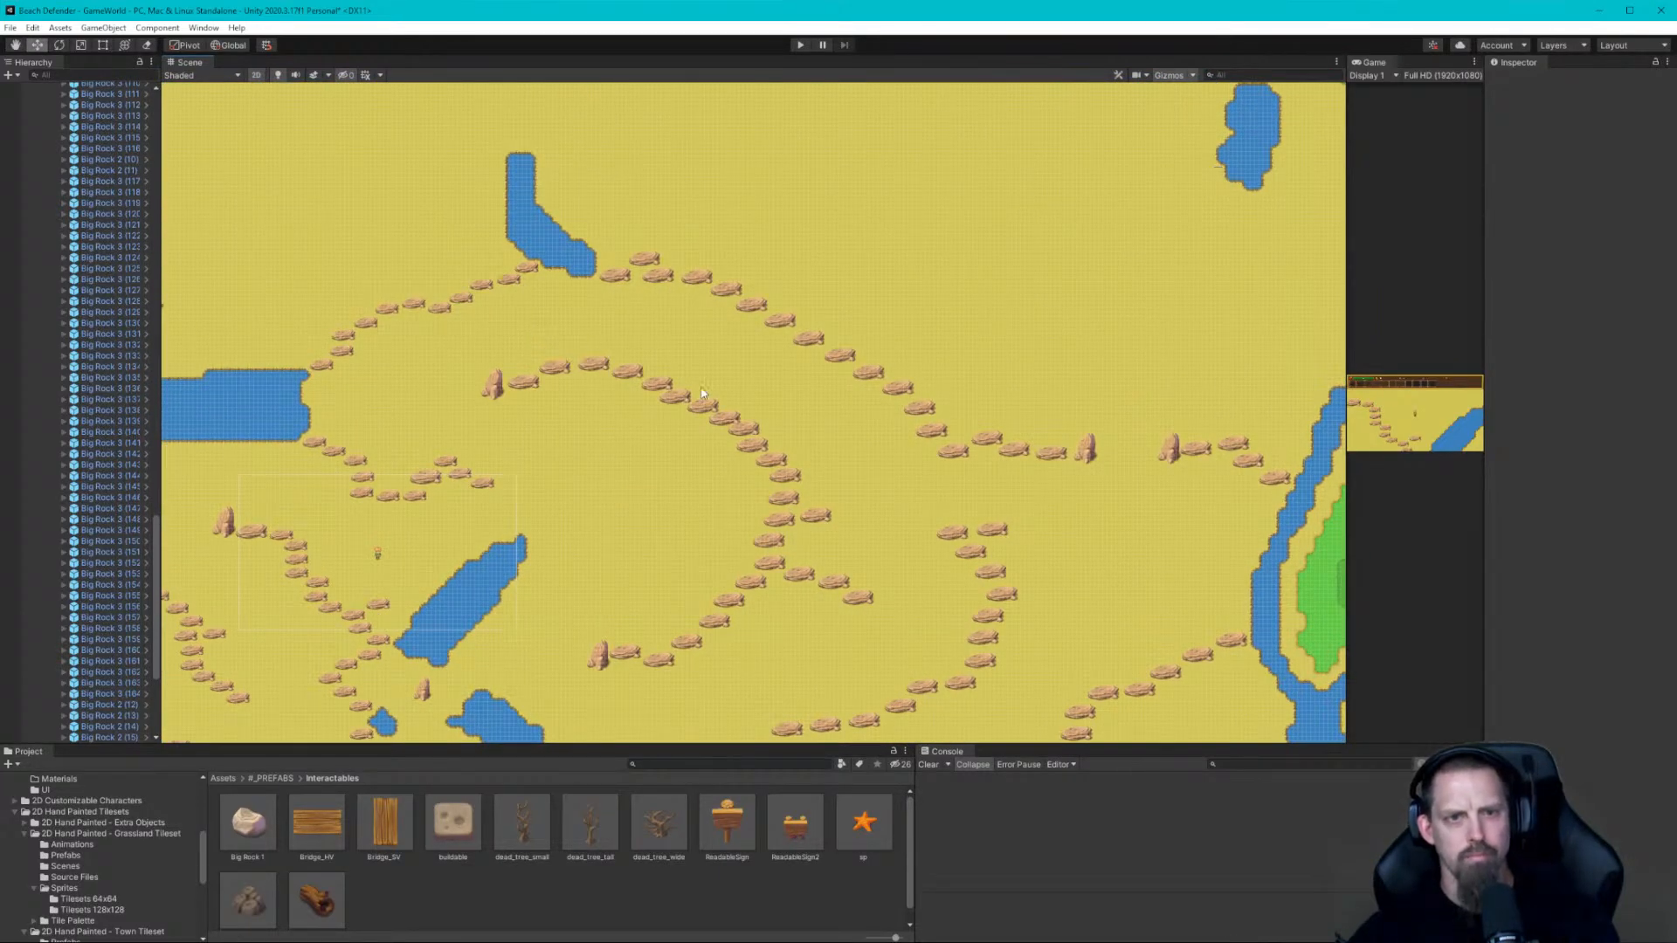
{"action": "scroll", "coordinate": [703, 393], "scroll_direction": "down", "scroll_amount": 1}
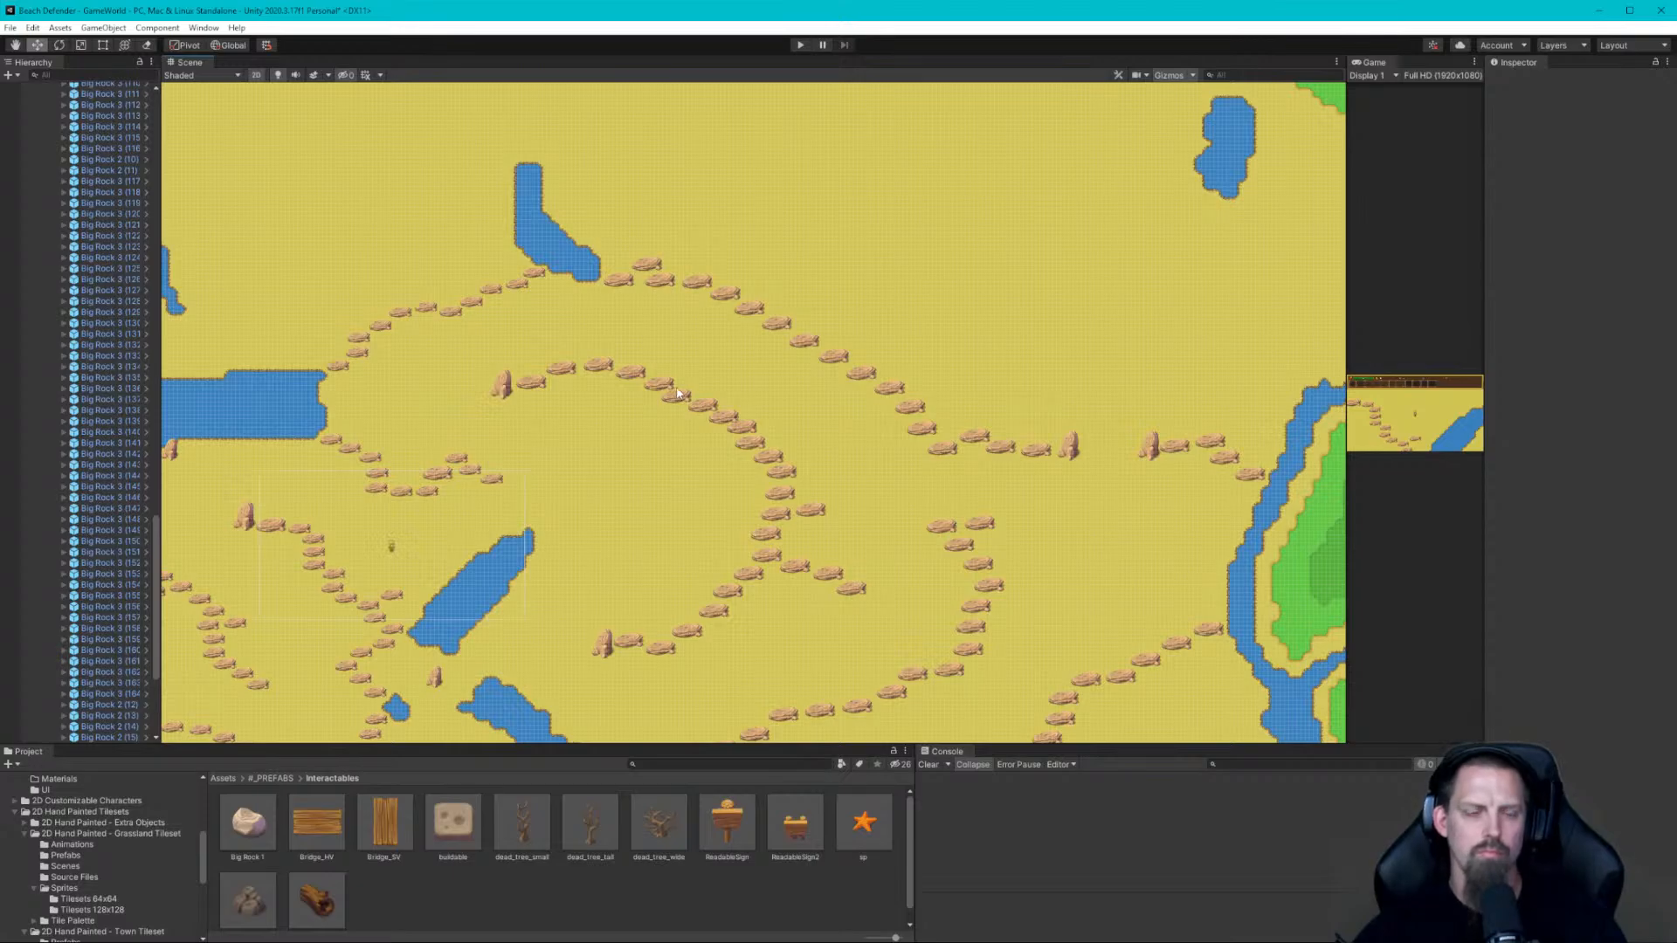
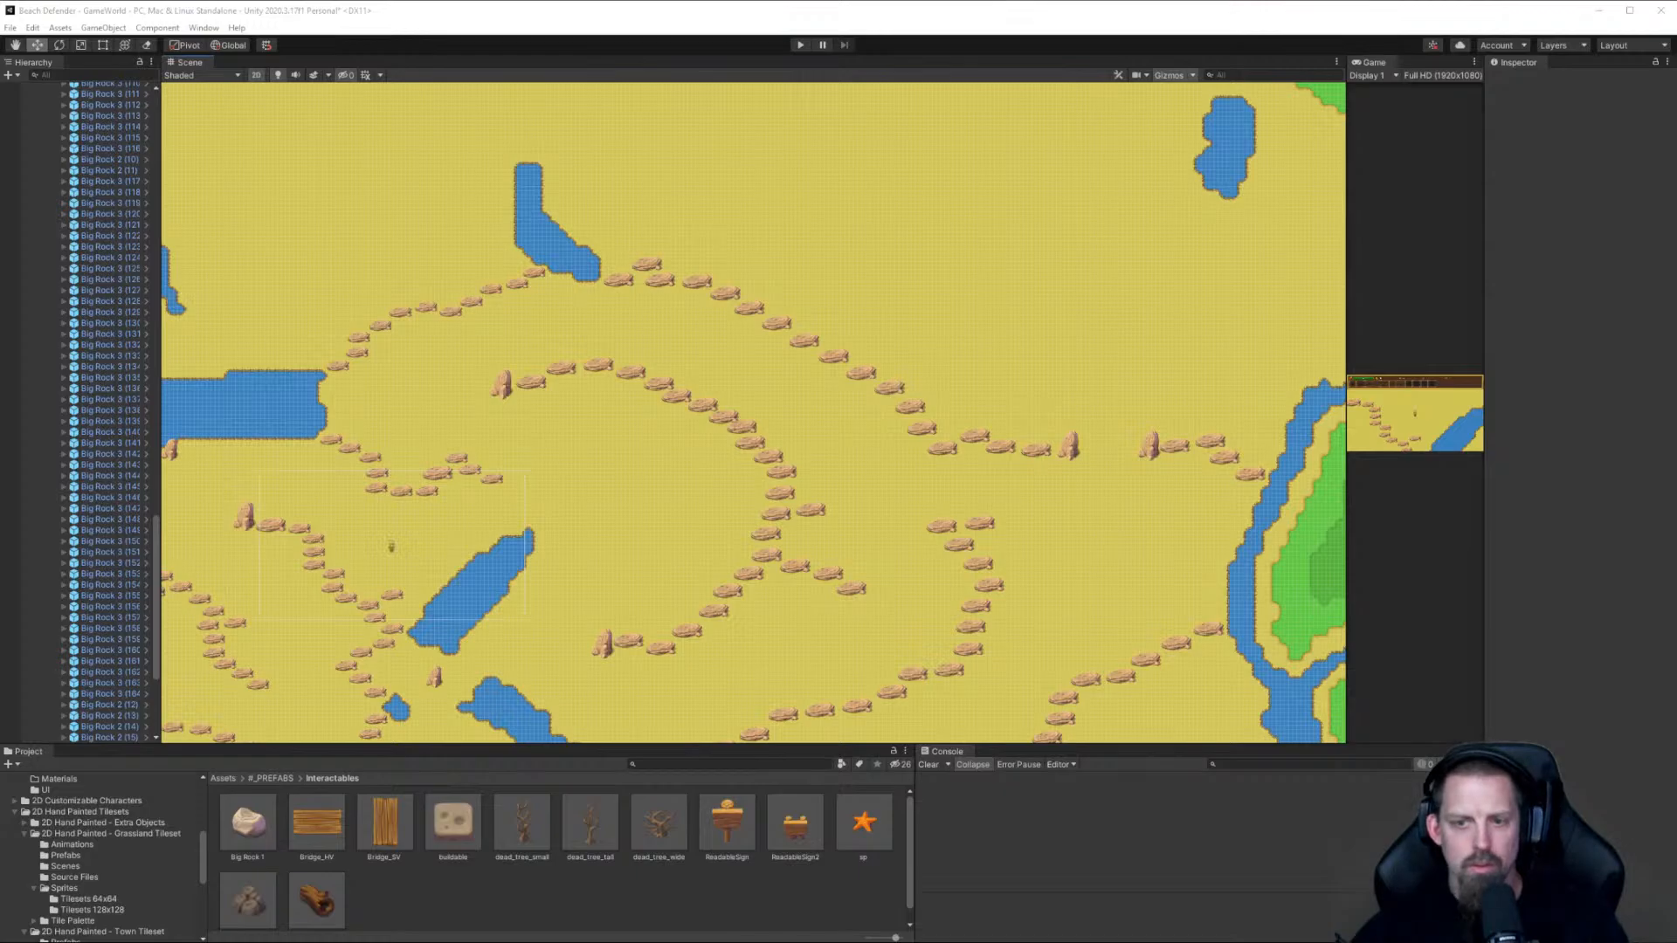
{"action": "left_click", "coordinate": [1064, 858]}
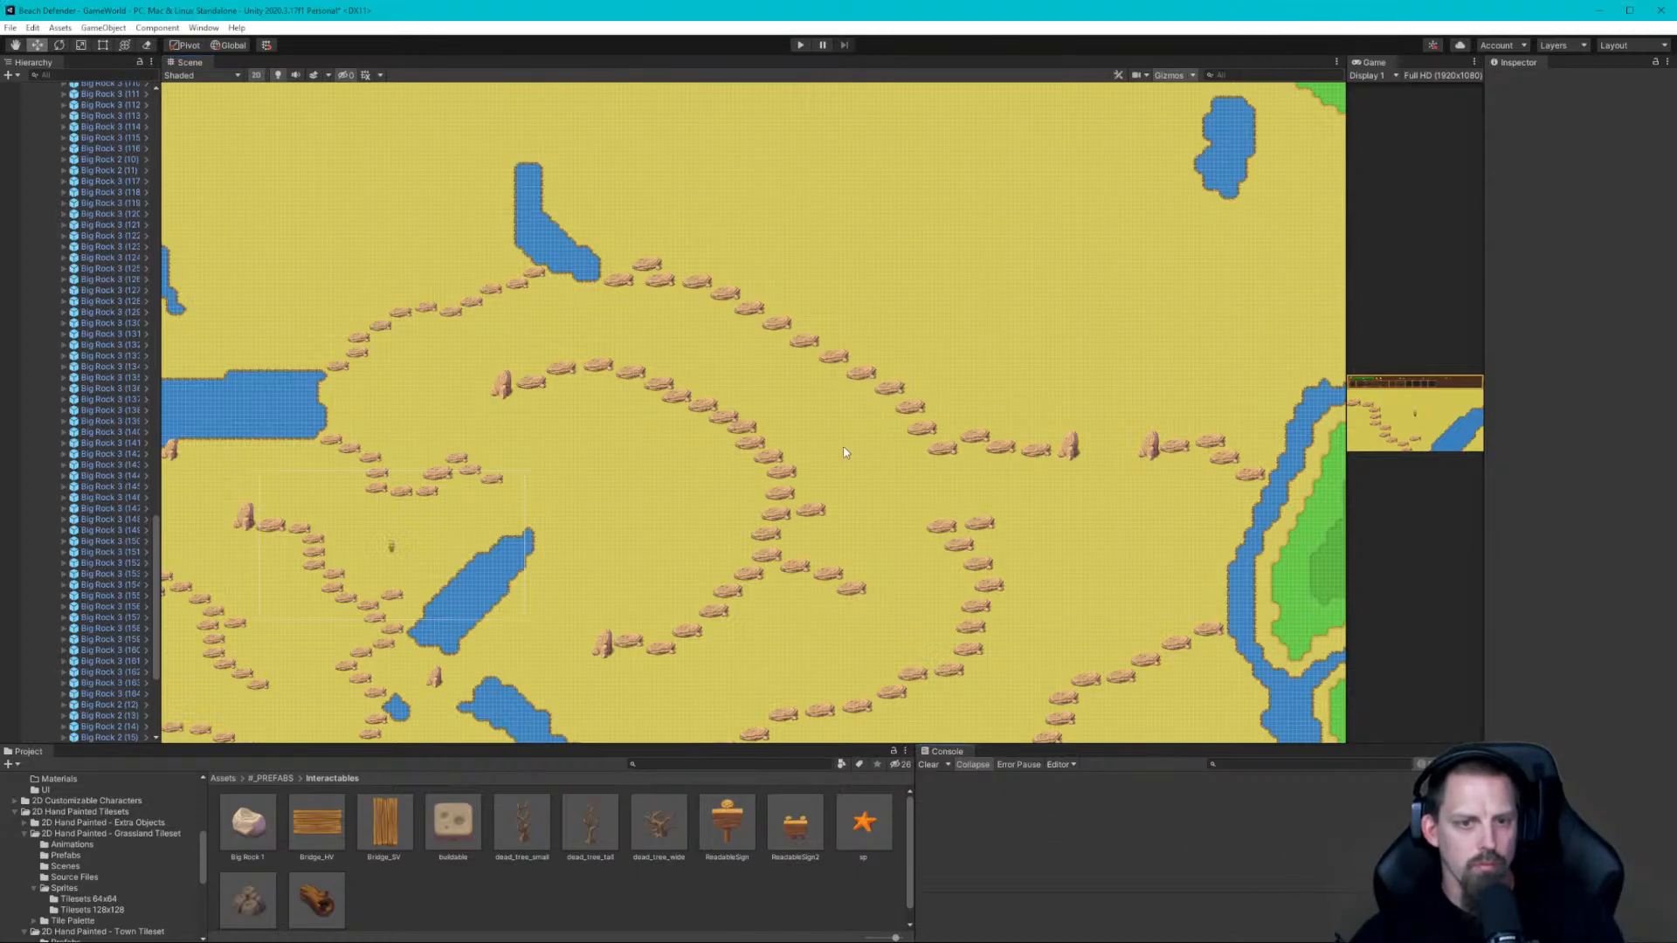
{"action": "scroll", "coordinate": [642, 383], "scroll_direction": "down", "scroll_amount": 3}
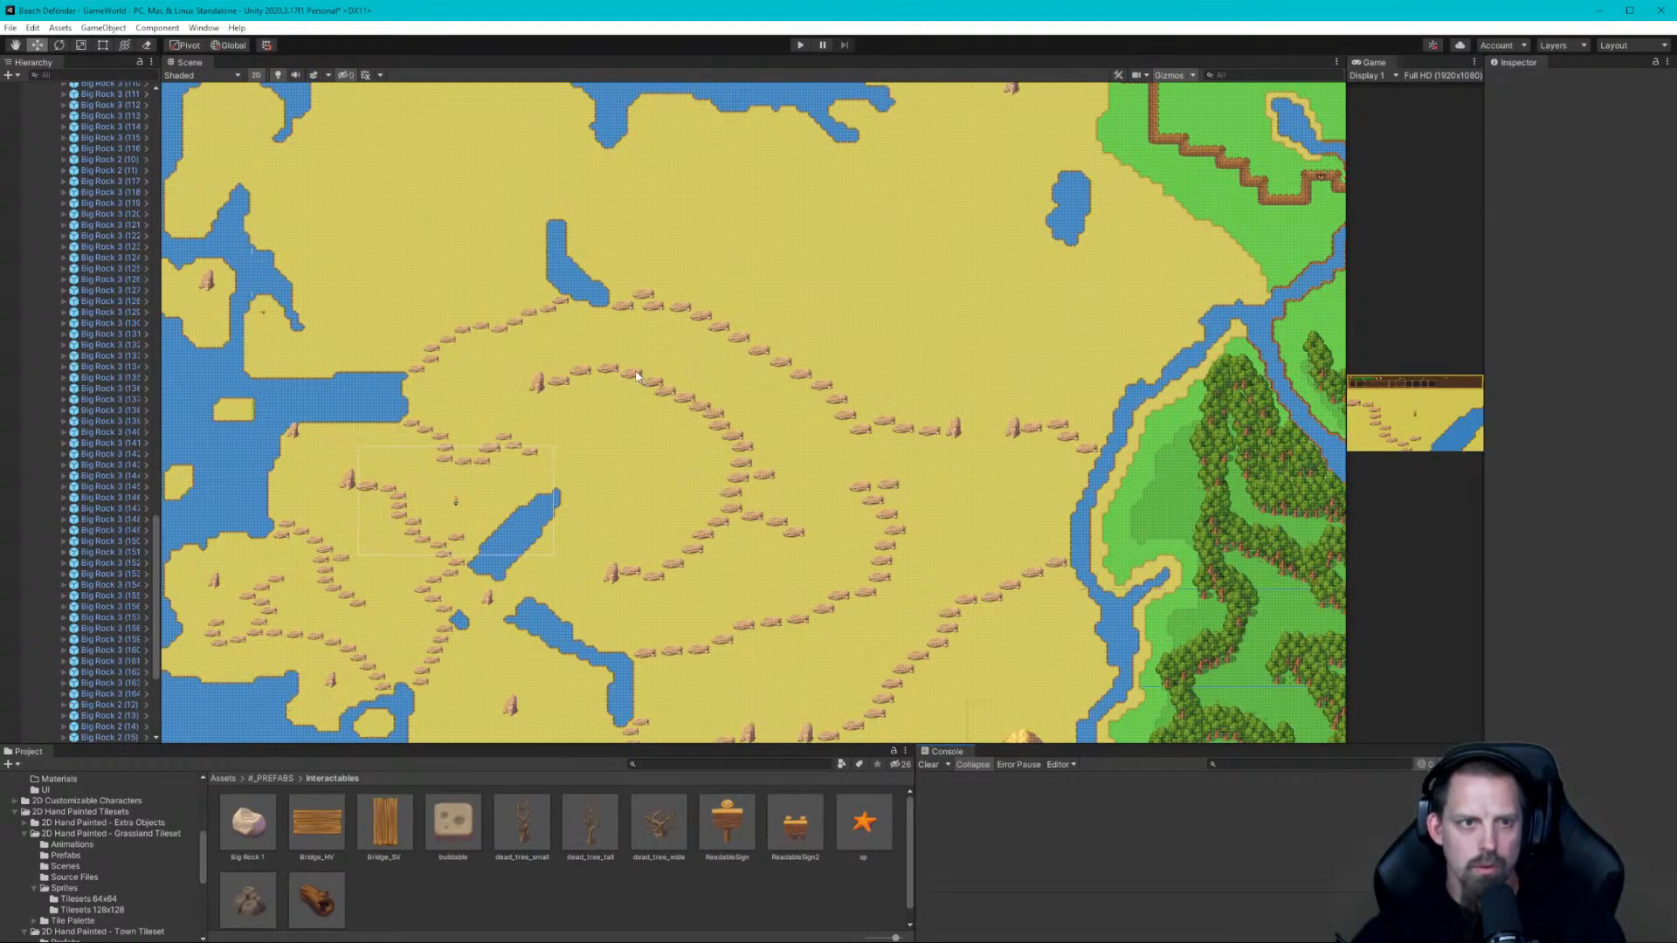
{"action": "scroll", "coordinate": [635, 377], "scroll_direction": "down", "scroll_amount": 1}
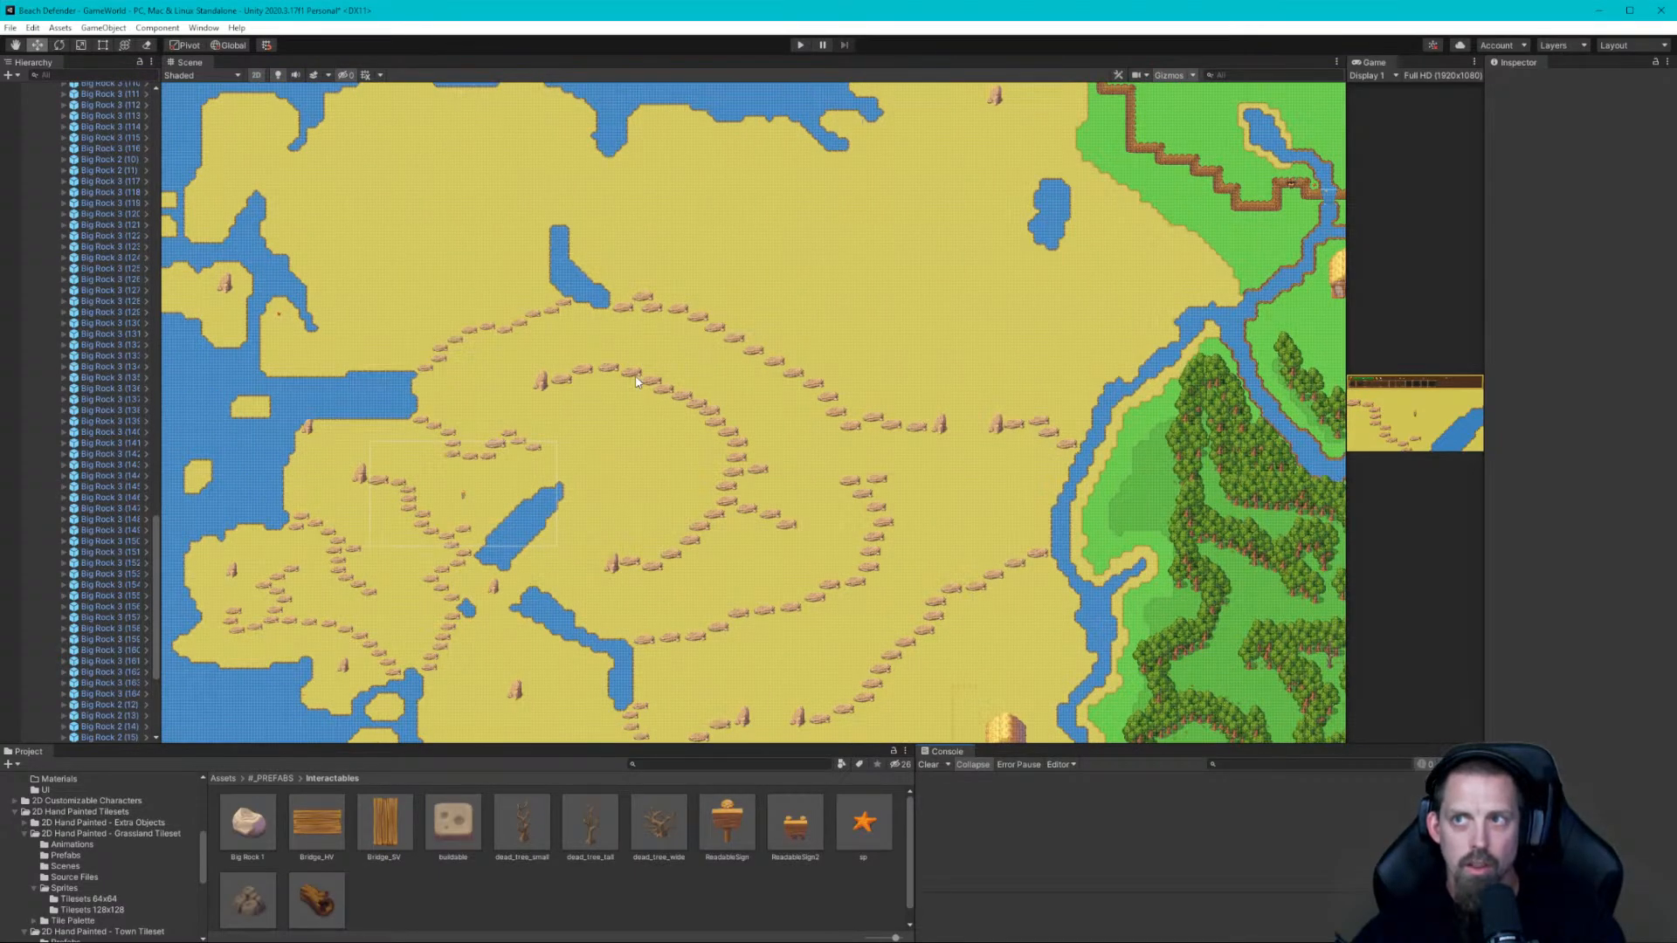
{"action": "scroll", "coordinate": [631, 379], "scroll_direction": "down", "scroll_amount": 4}
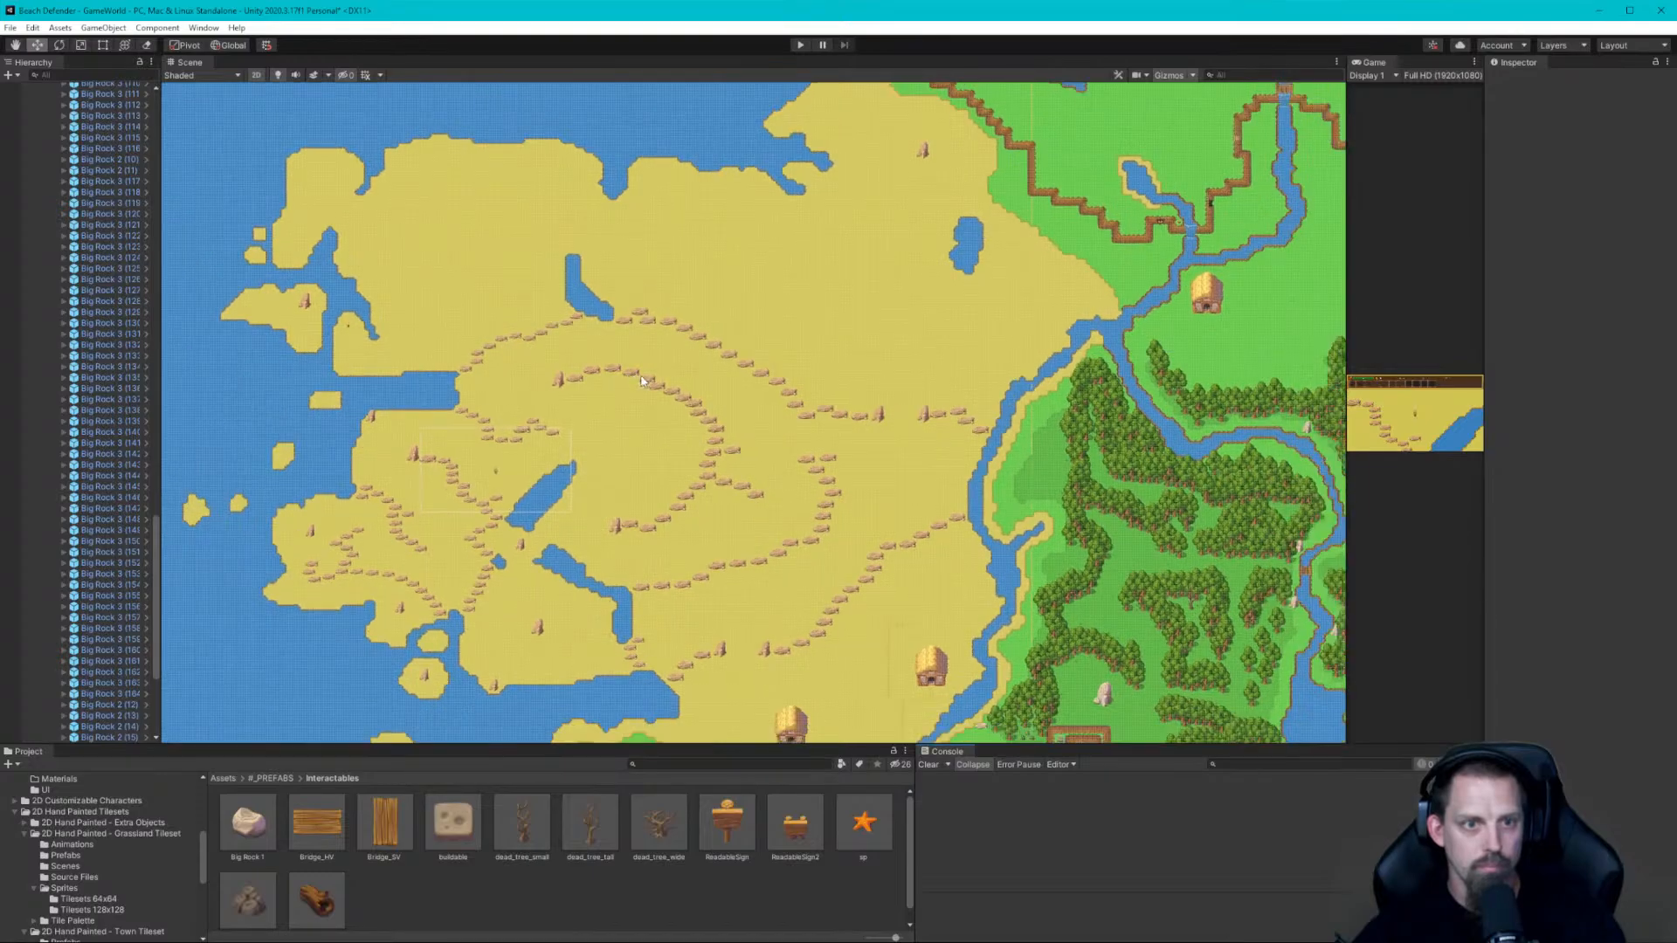
{"action": "middle_click_drag", "start_coordinate": [650, 396], "coordinate": [692, 382]}
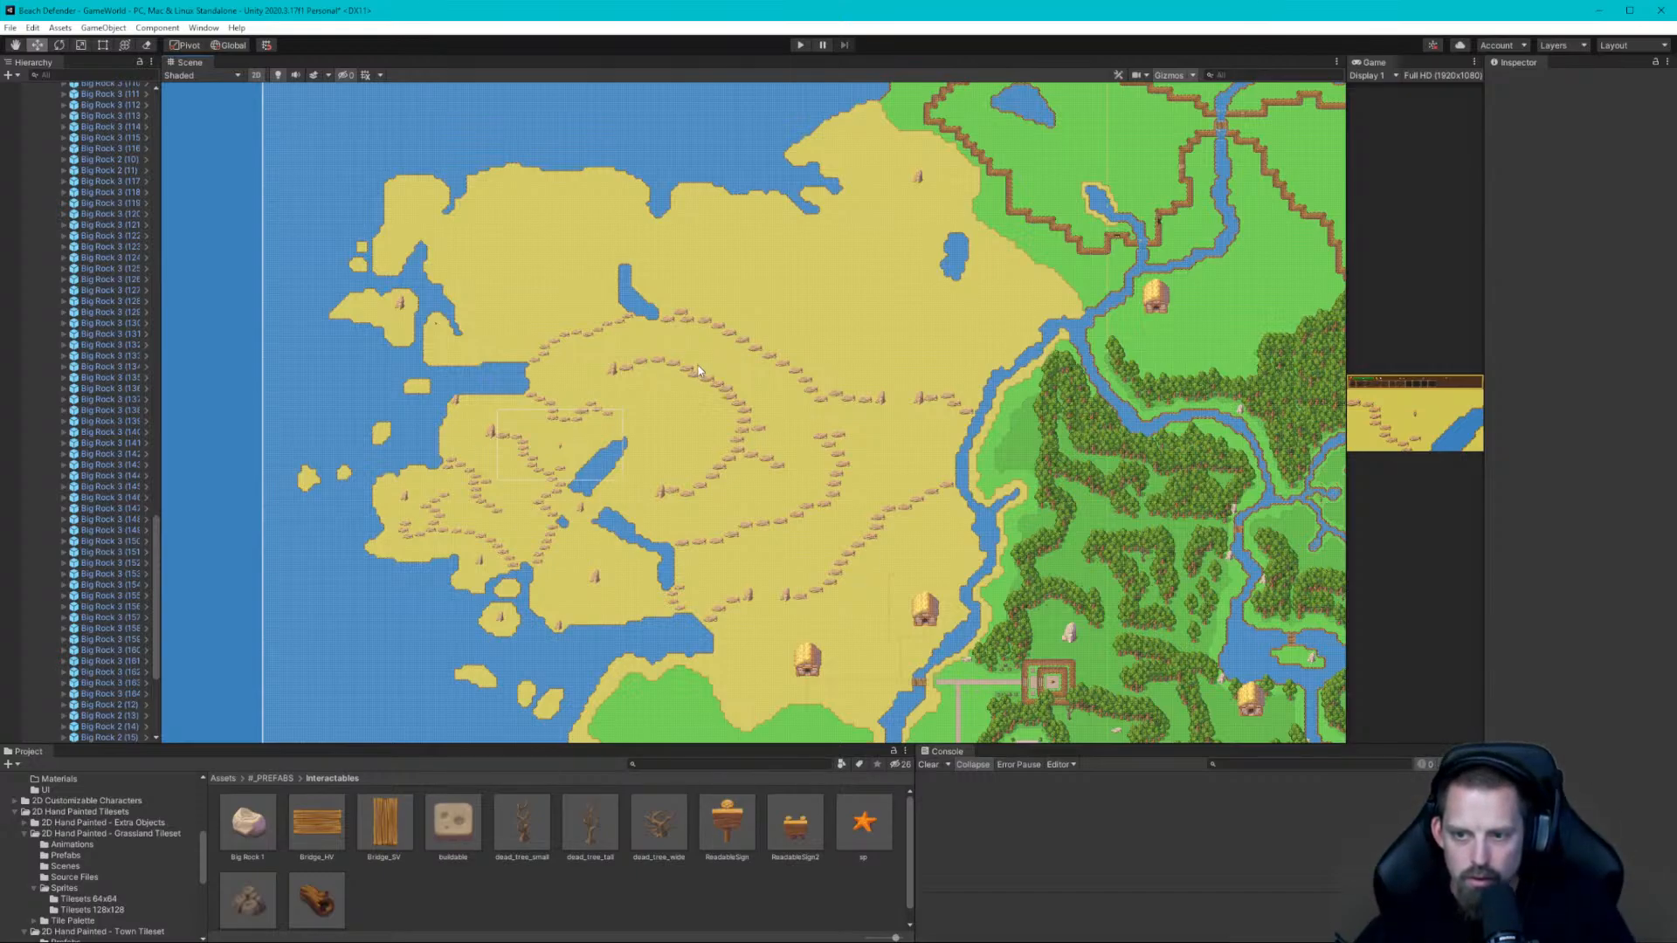
{"action": "scroll", "coordinate": [1040, 594], "scroll_direction": "up", "scroll_amount": 1}
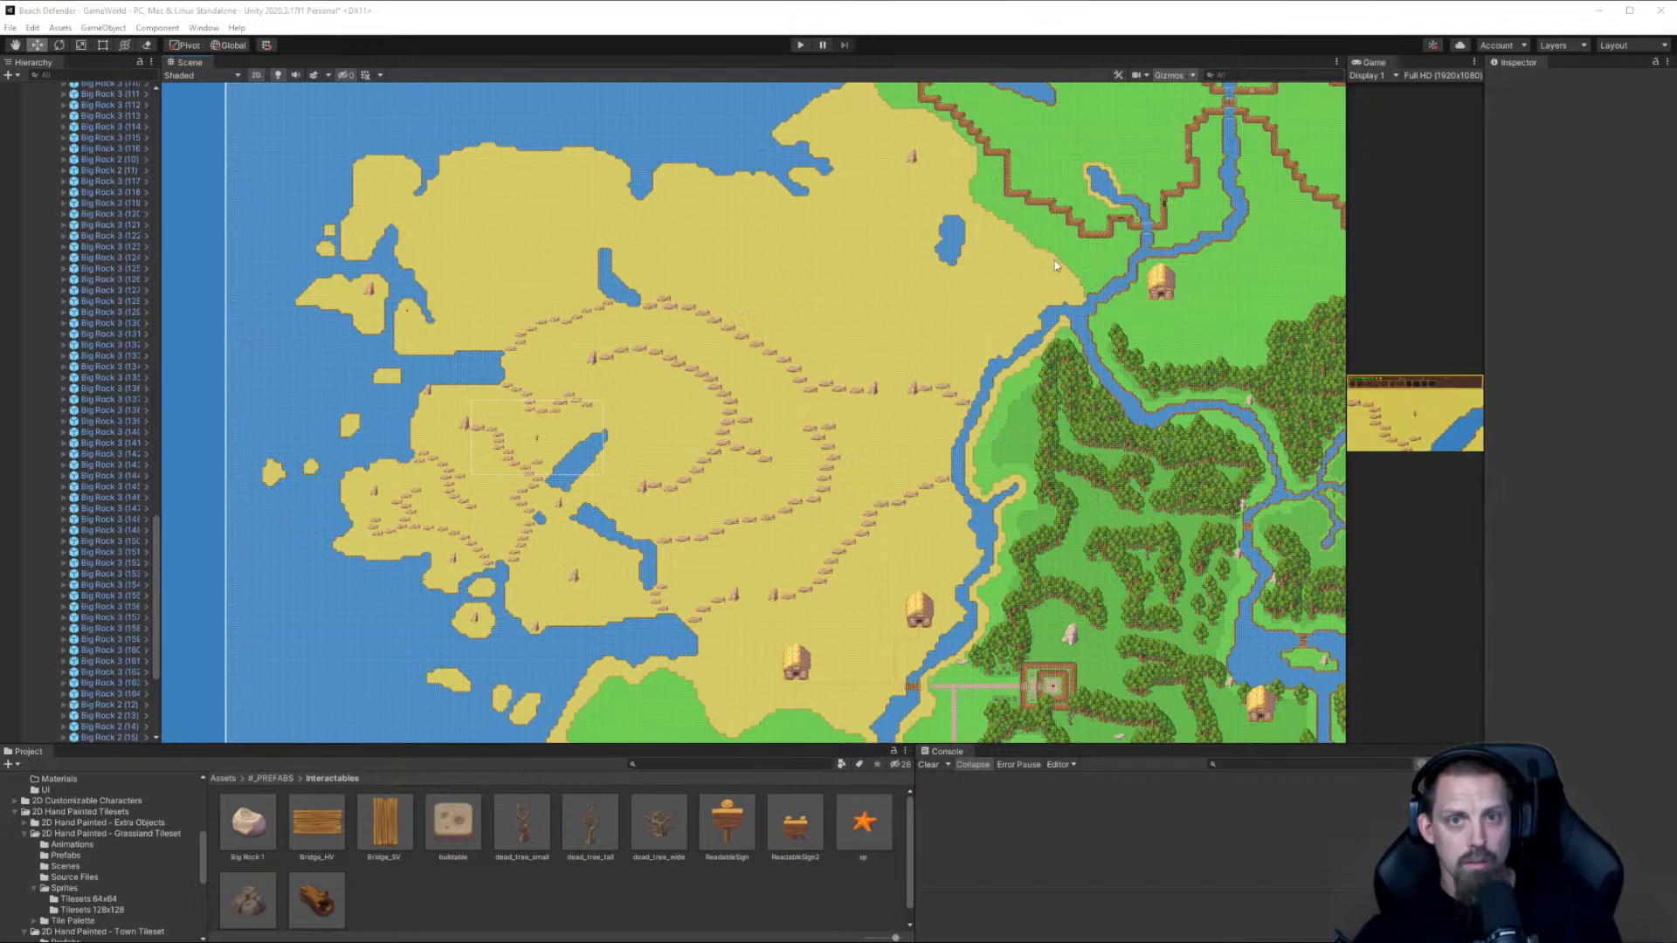
{"action": "scroll", "coordinate": [1055, 260], "scroll_direction": "down", "scroll_amount": 1}
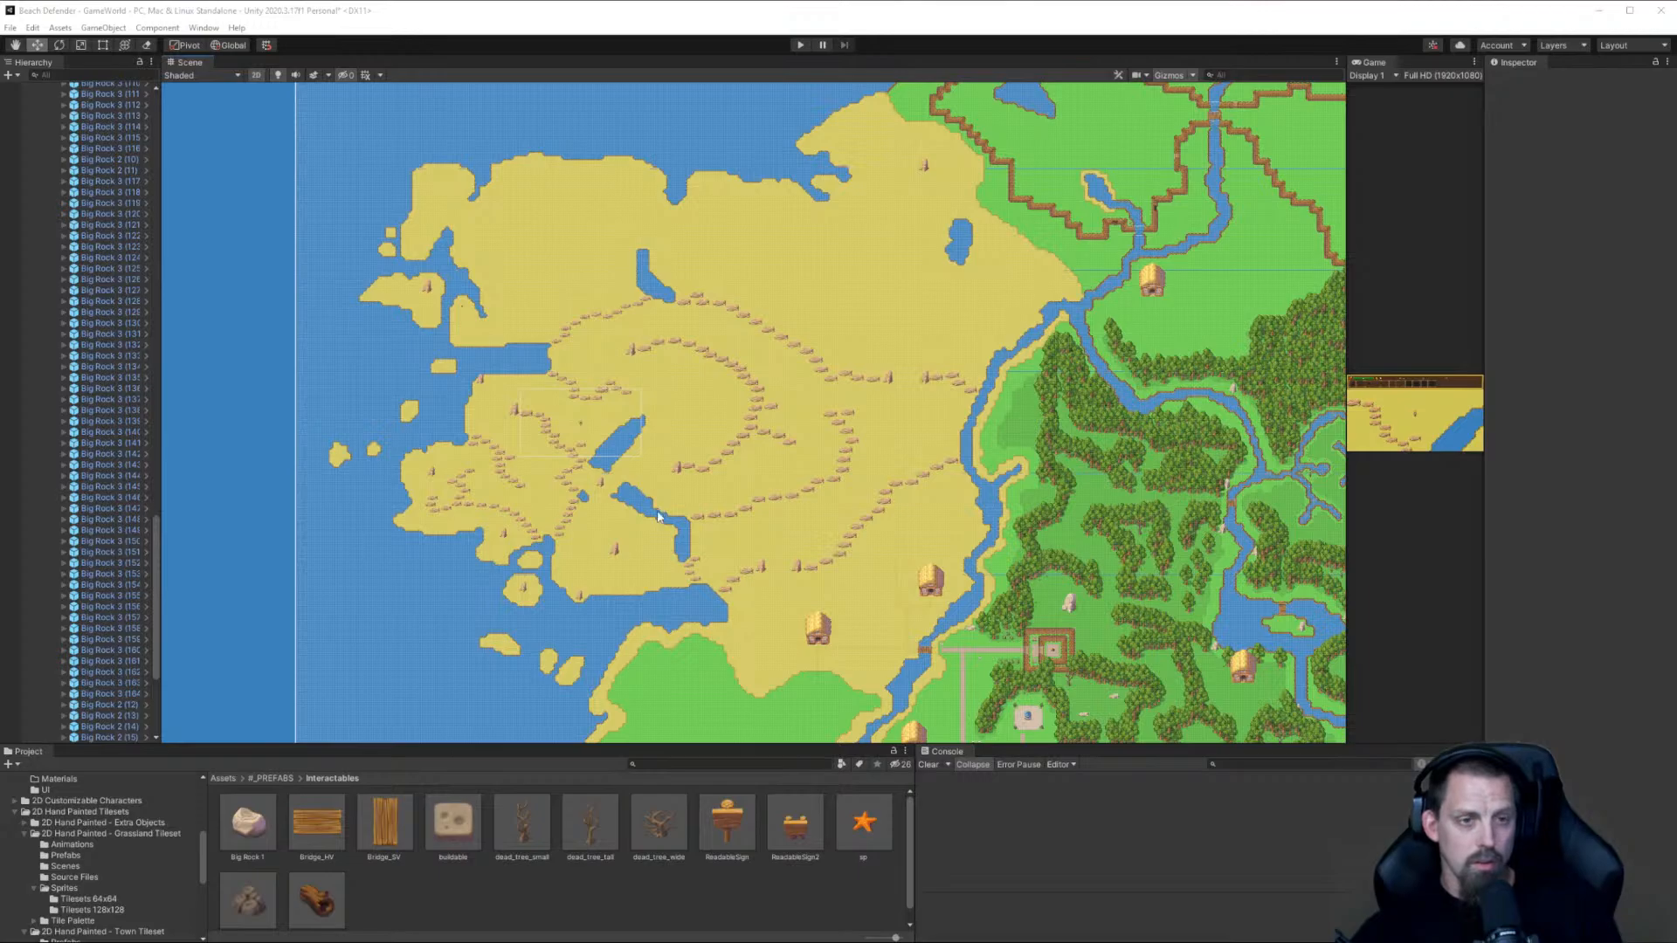
{"action": "left_click", "coordinate": [823, 910]}
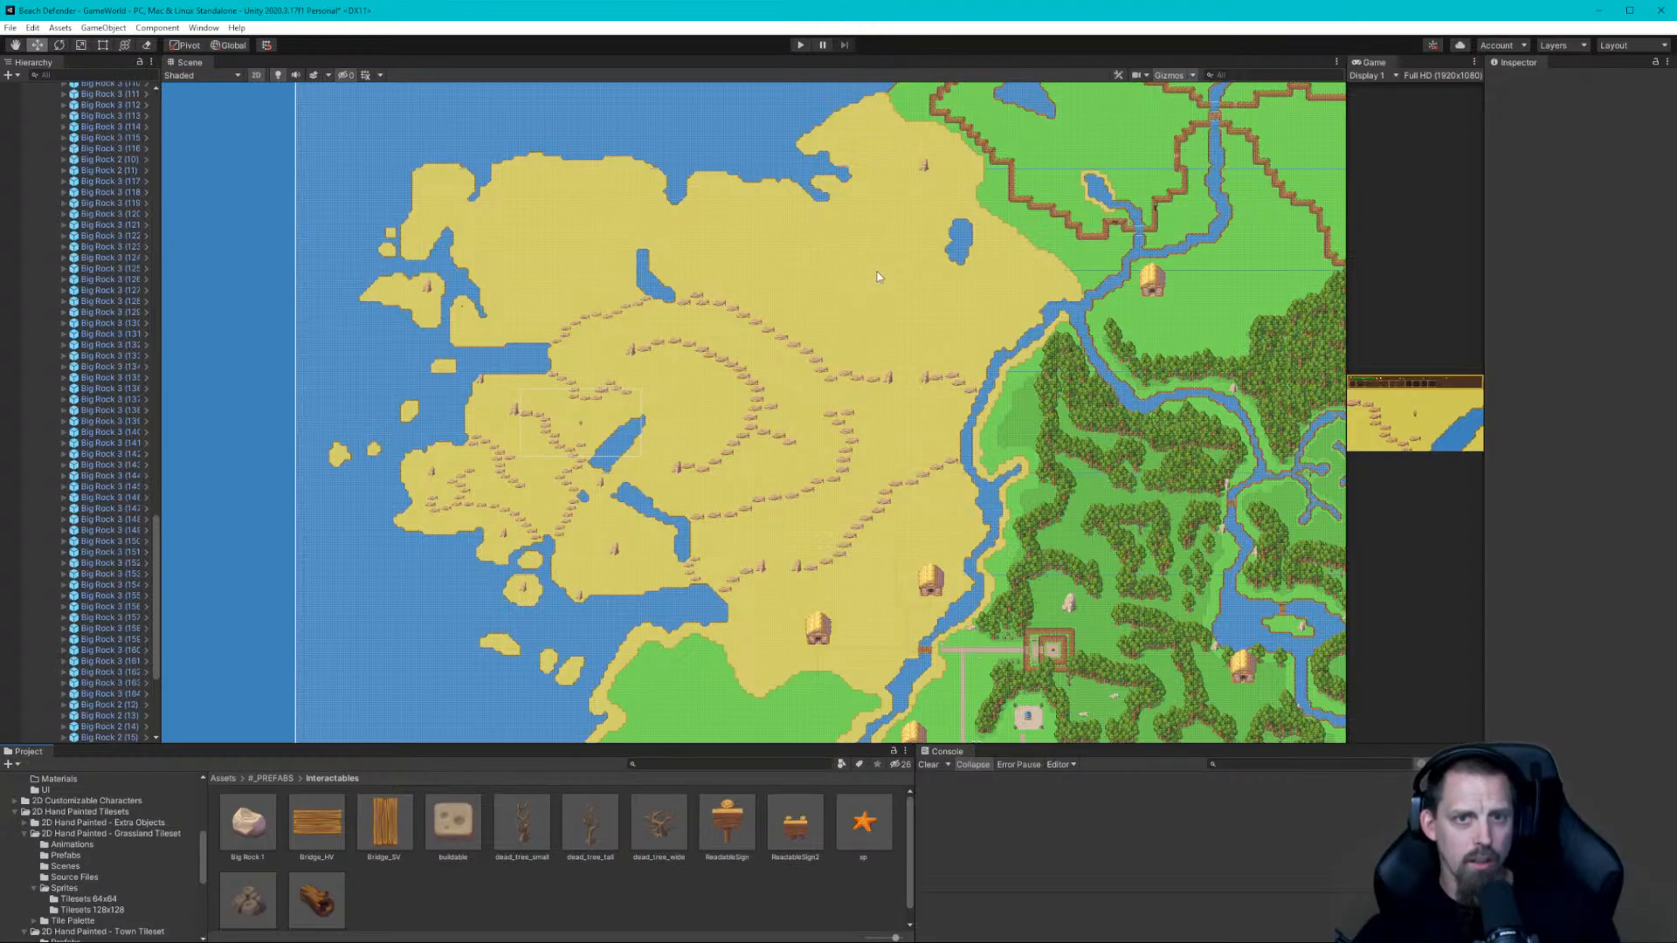
{"action": "middle_click_drag", "start_coordinate": [917, 291], "coordinate": [947, 321]}
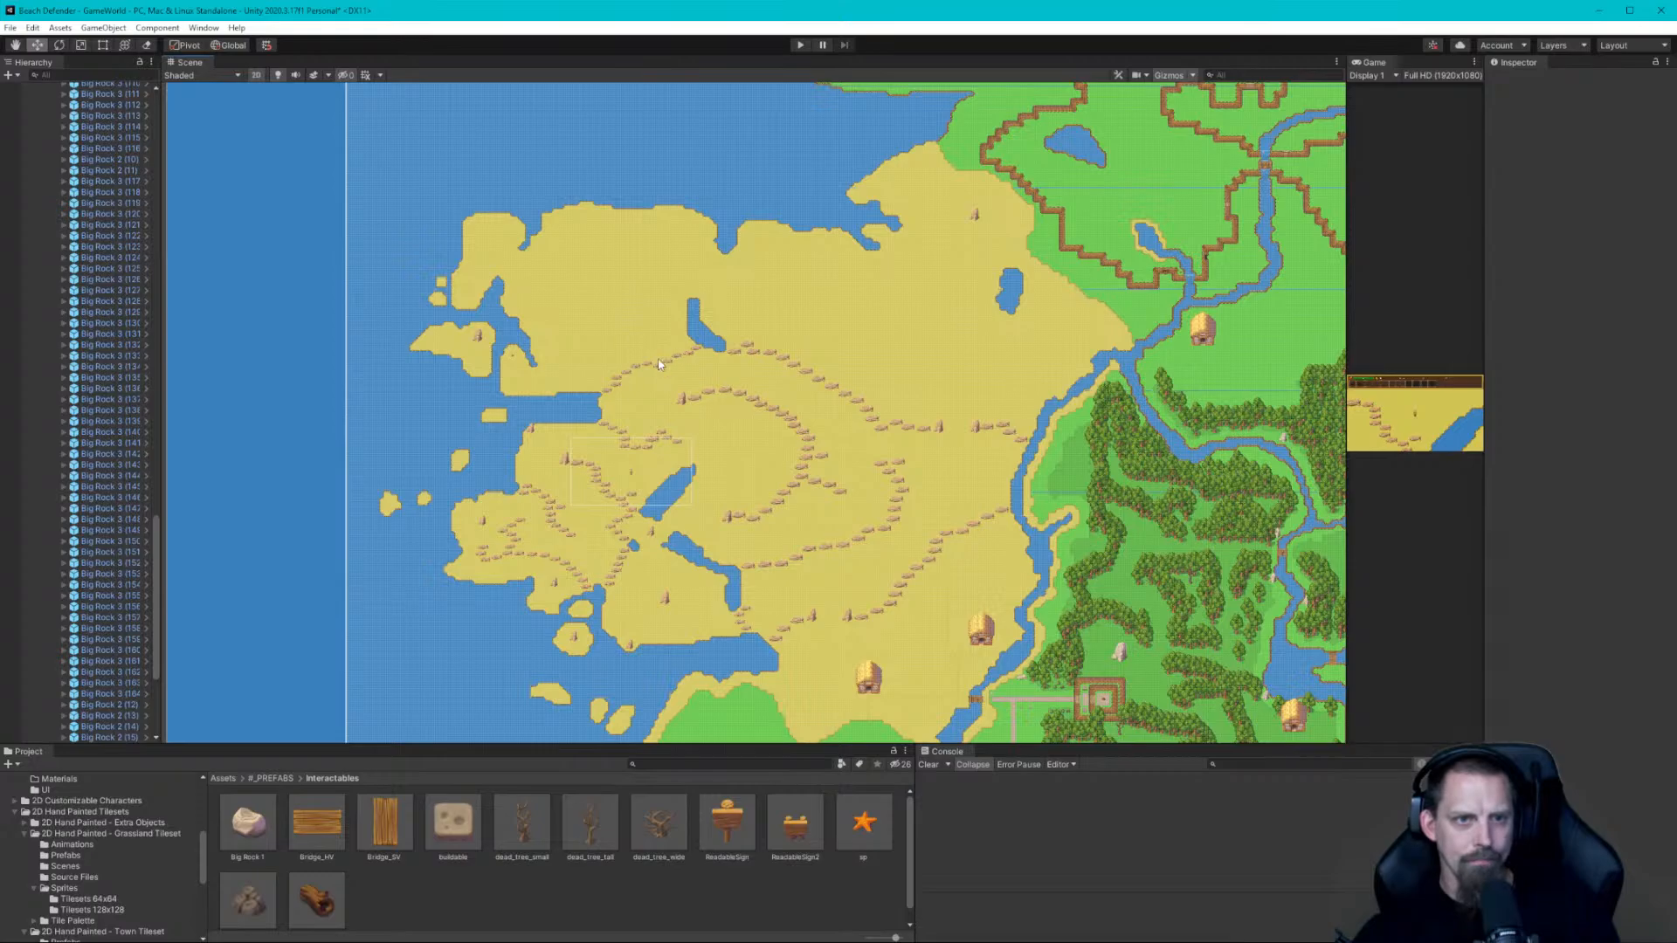
Duplicate the tall rock at the inner arc's western end twice, line the copies up to its west, and select both copies
{"action": "scroll", "coordinate": [683, 406], "scroll_direction": "up", "scroll_amount": 10}
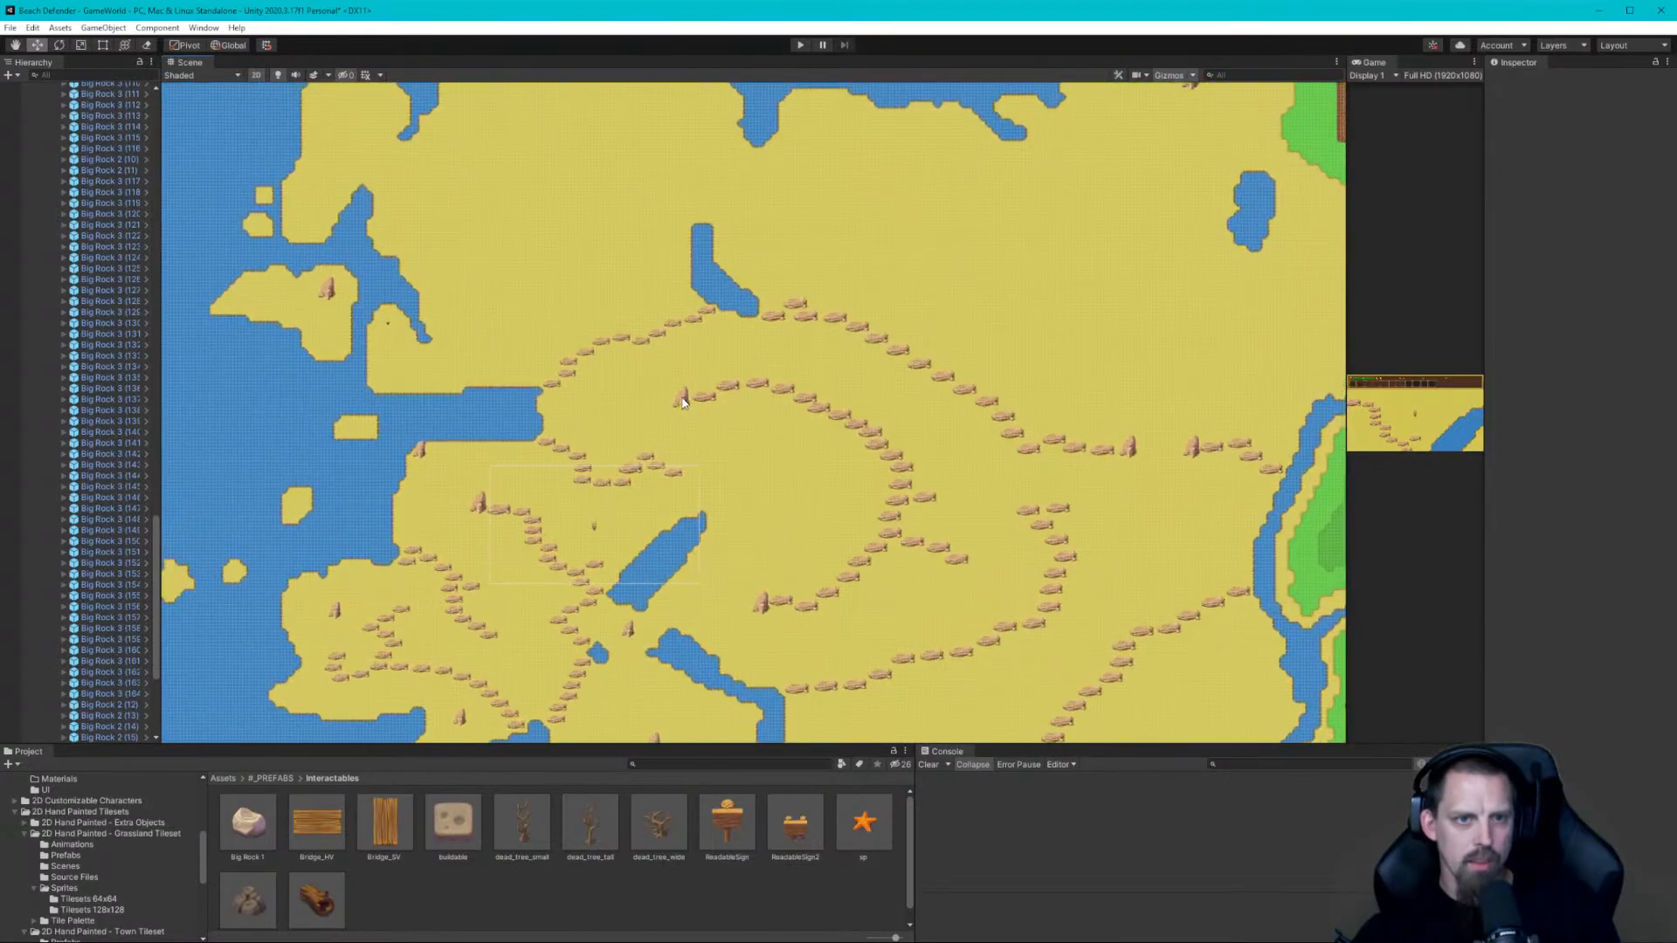
{"action": "scroll", "coordinate": [683, 406], "scroll_direction": "up", "scroll_amount": 5}
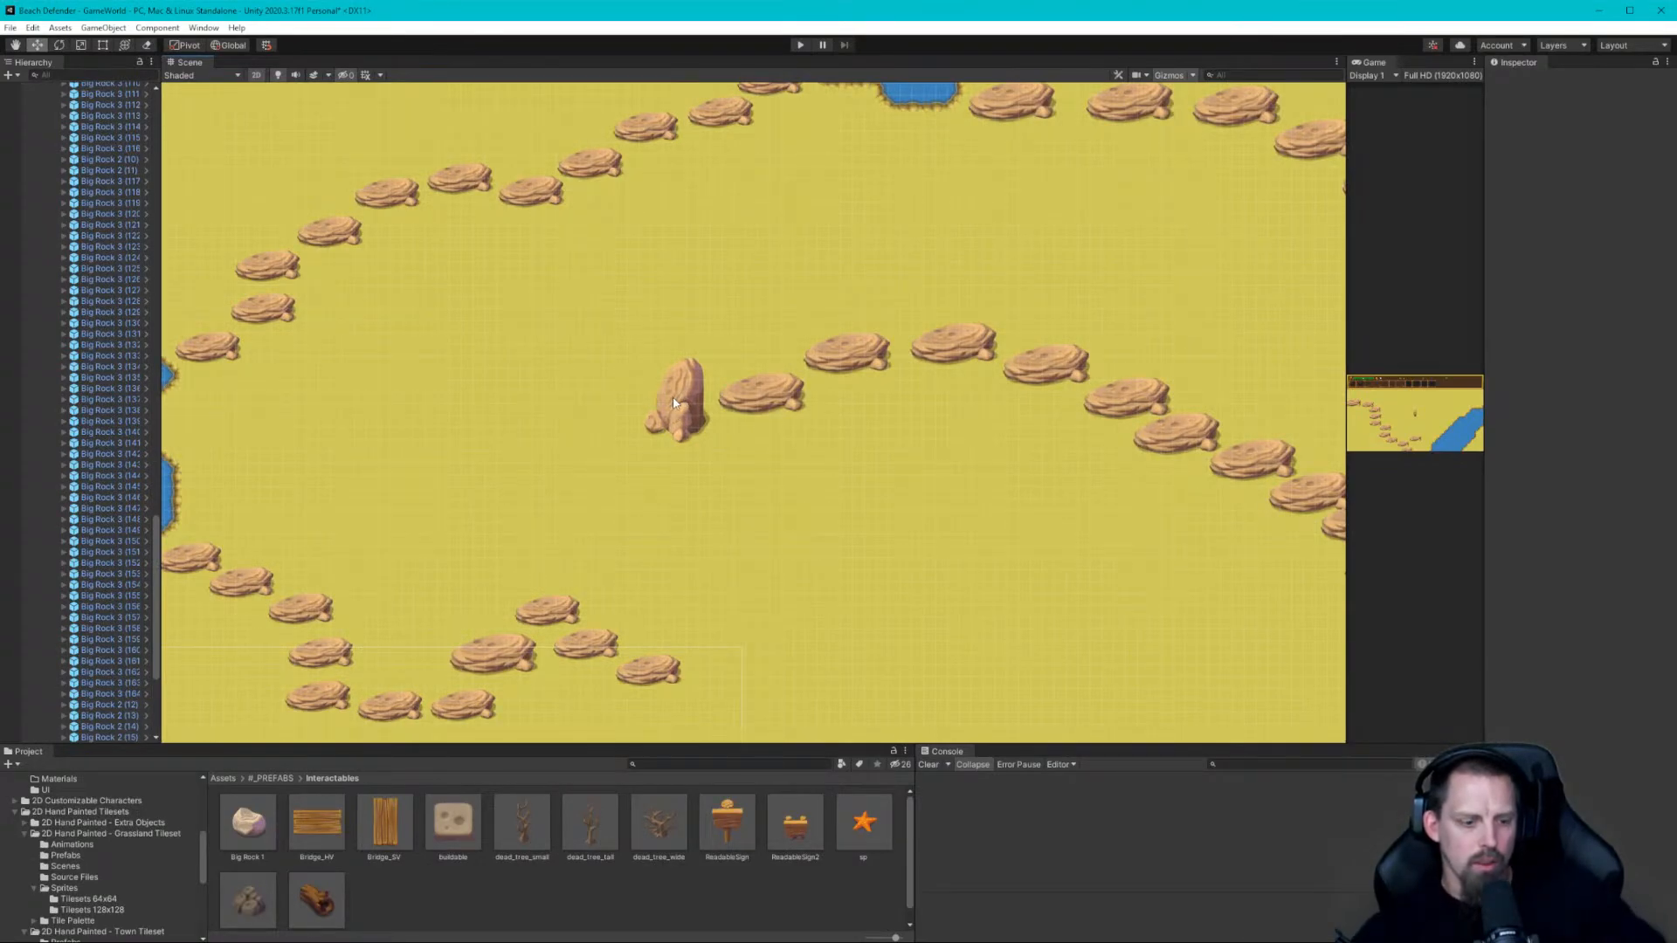
{"action": "left_click", "coordinate": [671, 411]}
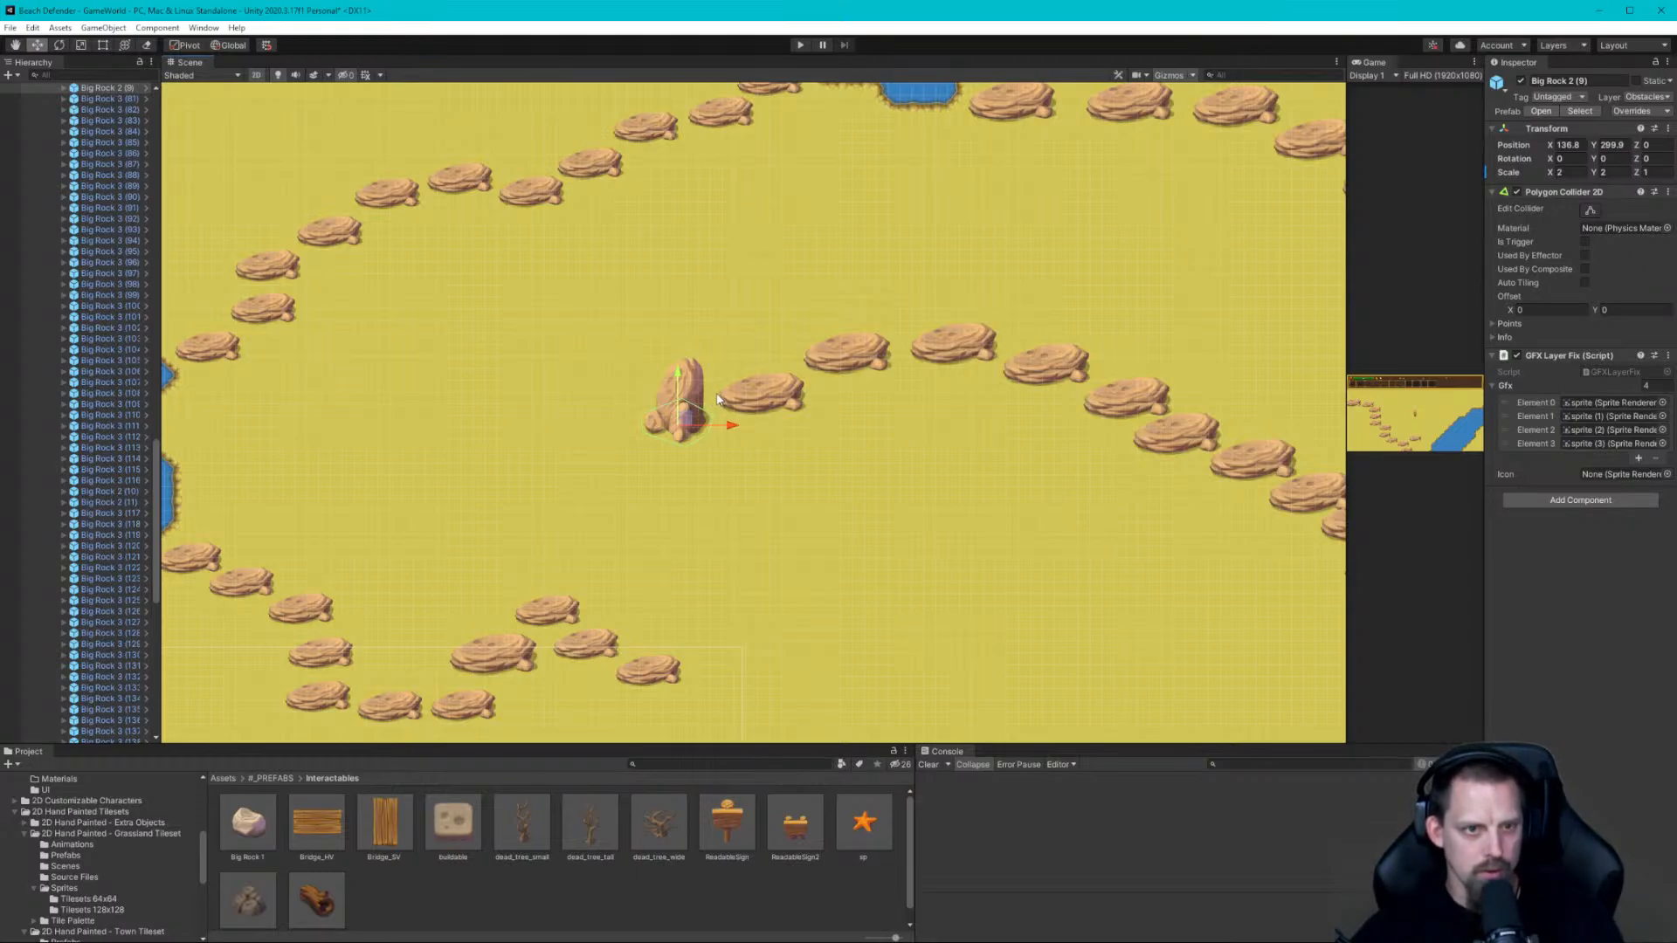
{"action": "key", "text": "ctrl+d"}
{"action": "left_click_drag", "start_coordinate": [690, 420], "coordinate": [548, 426]}
{"action": "key", "text": "ctrl+d"}
{"action": "left_click", "coordinate": [467, 427], "text": "shift"}
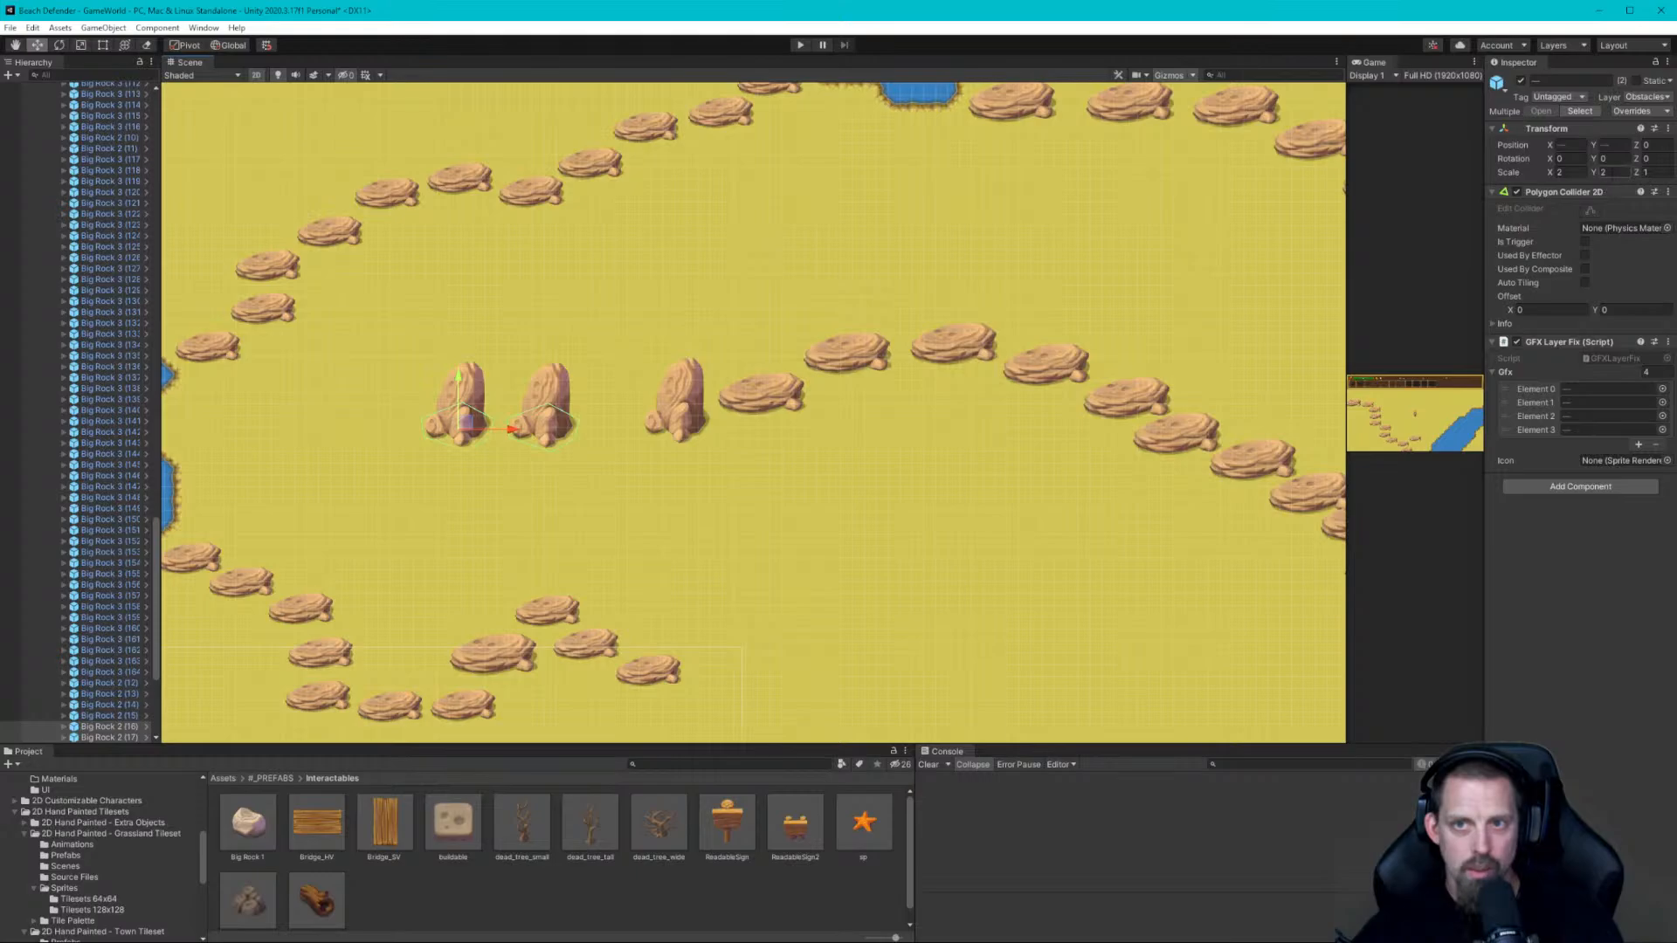
{"action": "type", "text": "1"}
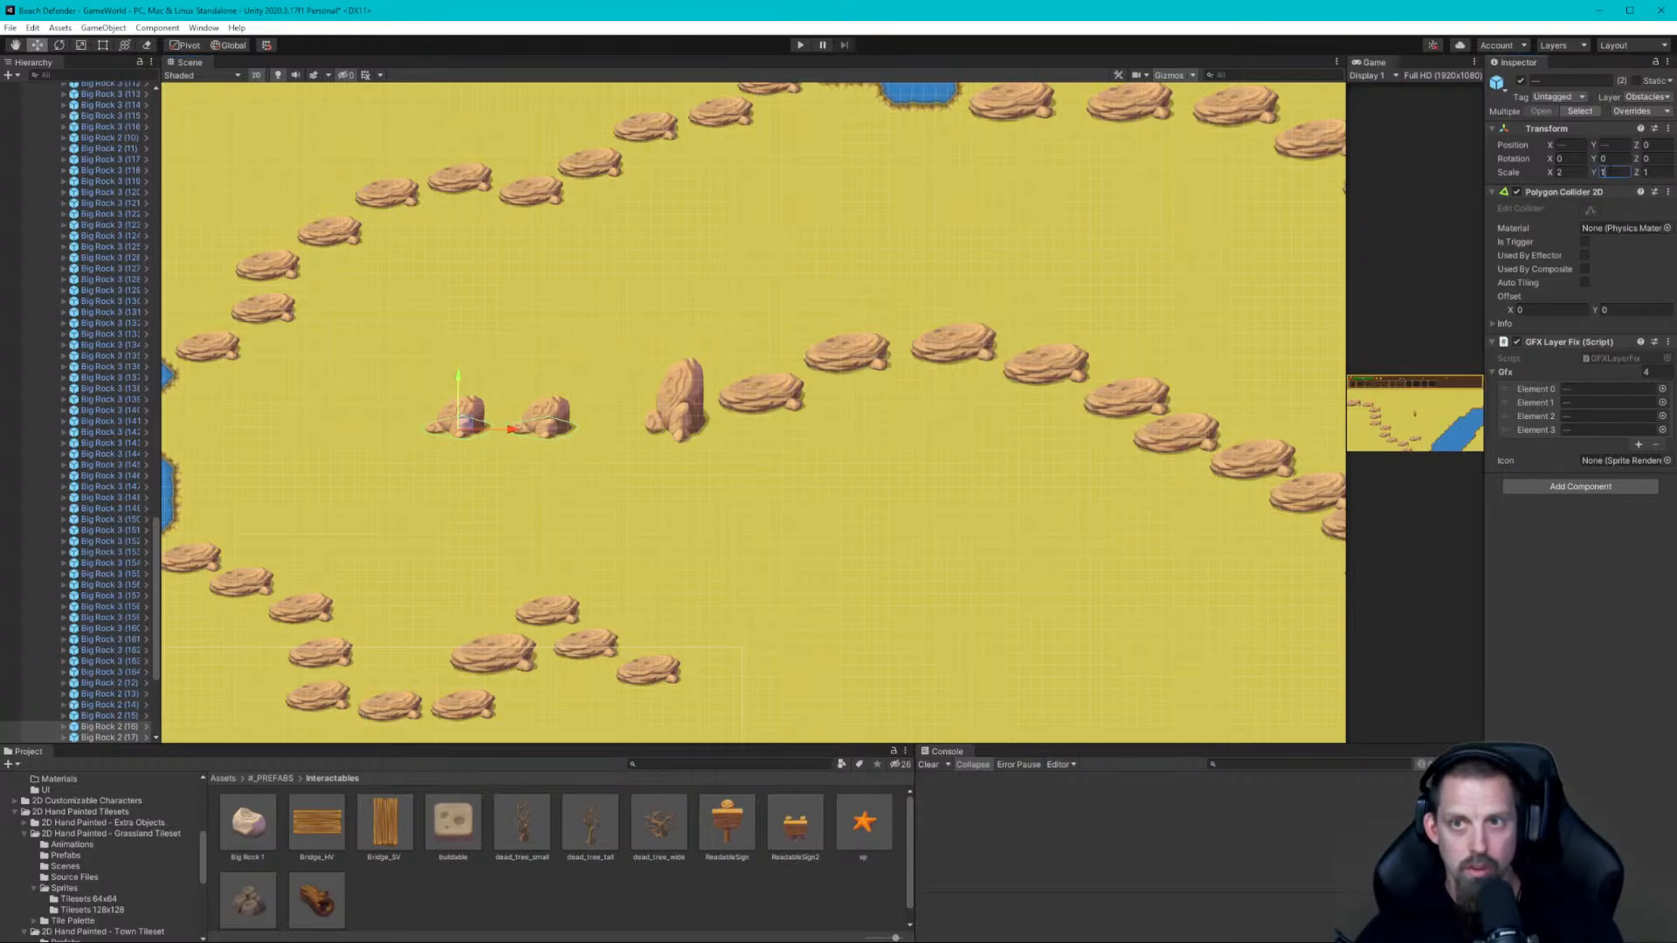
{"action": "key", "text": "BackSpace"}
{"action": "type", "text": "2"}
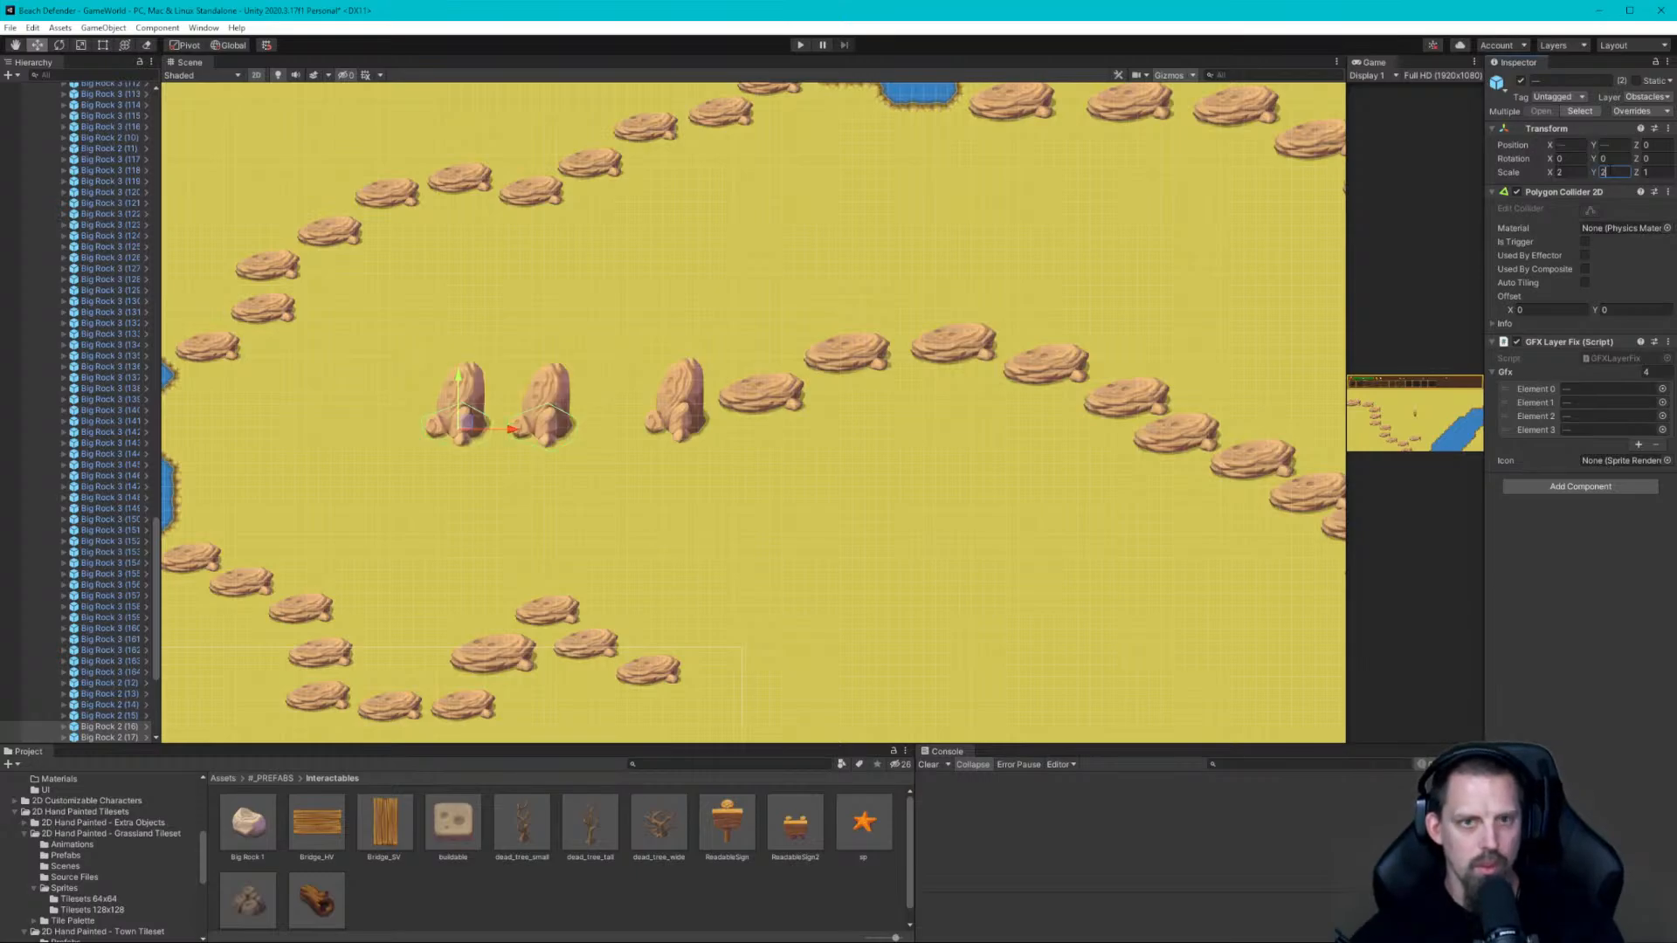
Set the X scale of the two copied tall rocks to 1
{"action": "left_click", "coordinate": [1574, 173]}
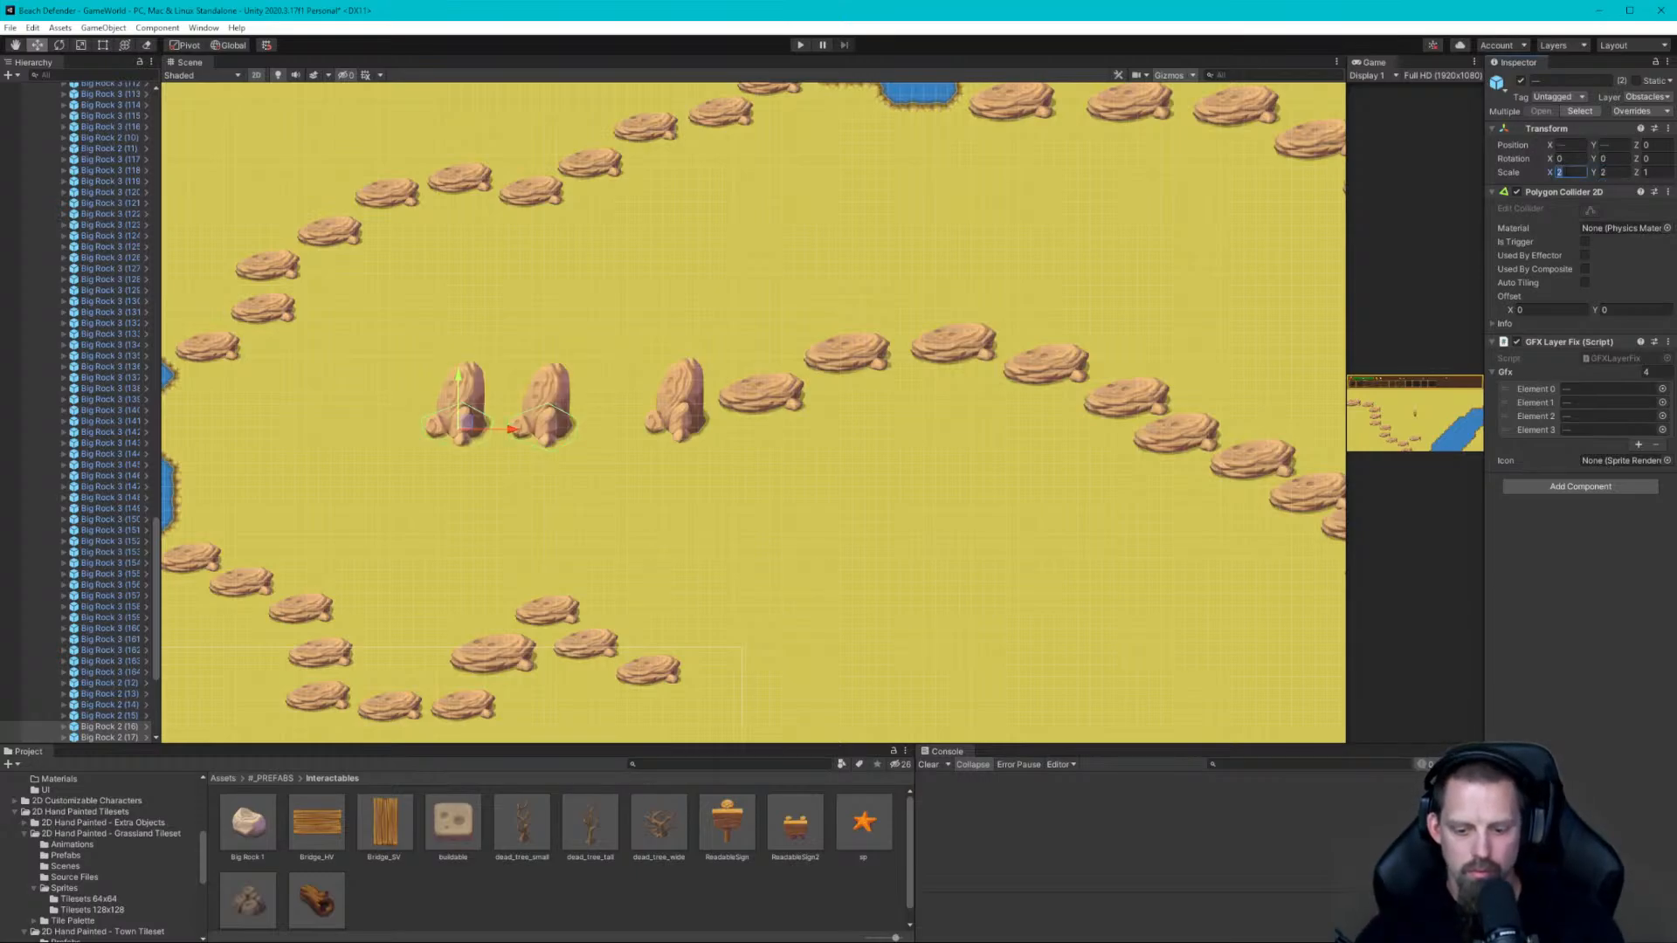
{"action": "type", "text": "1"}
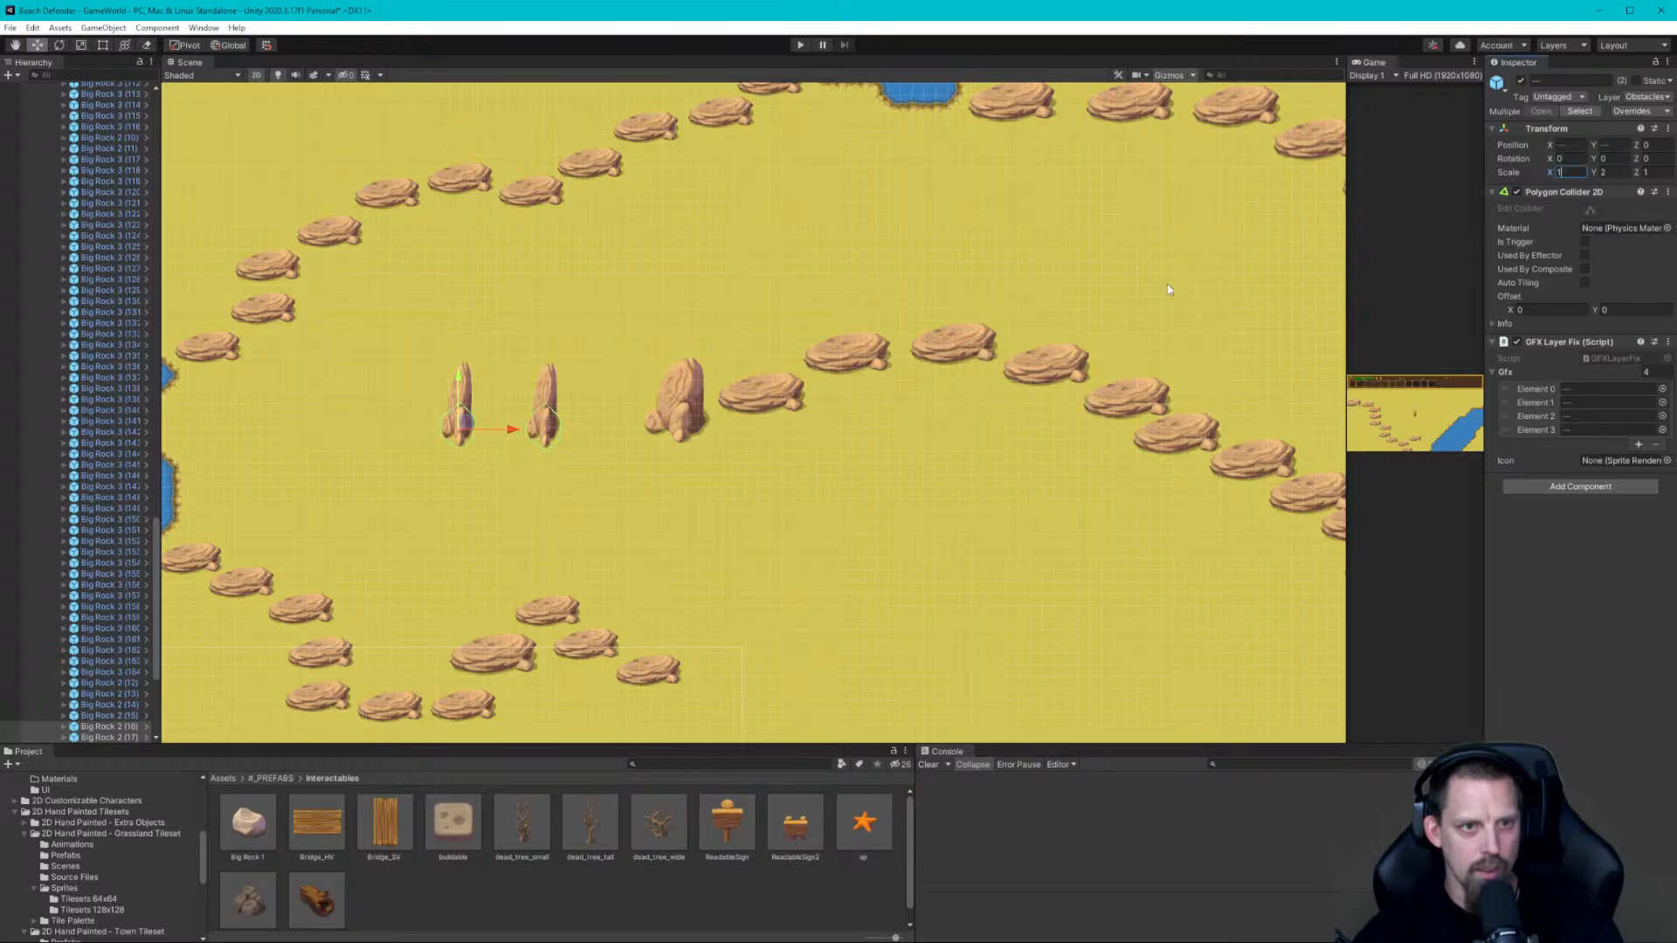
Duplicate the flat rock at the inner arc's western end and place the copy across the tops of the two narrow tall rocks
{"action": "left_click", "coordinate": [768, 396]}
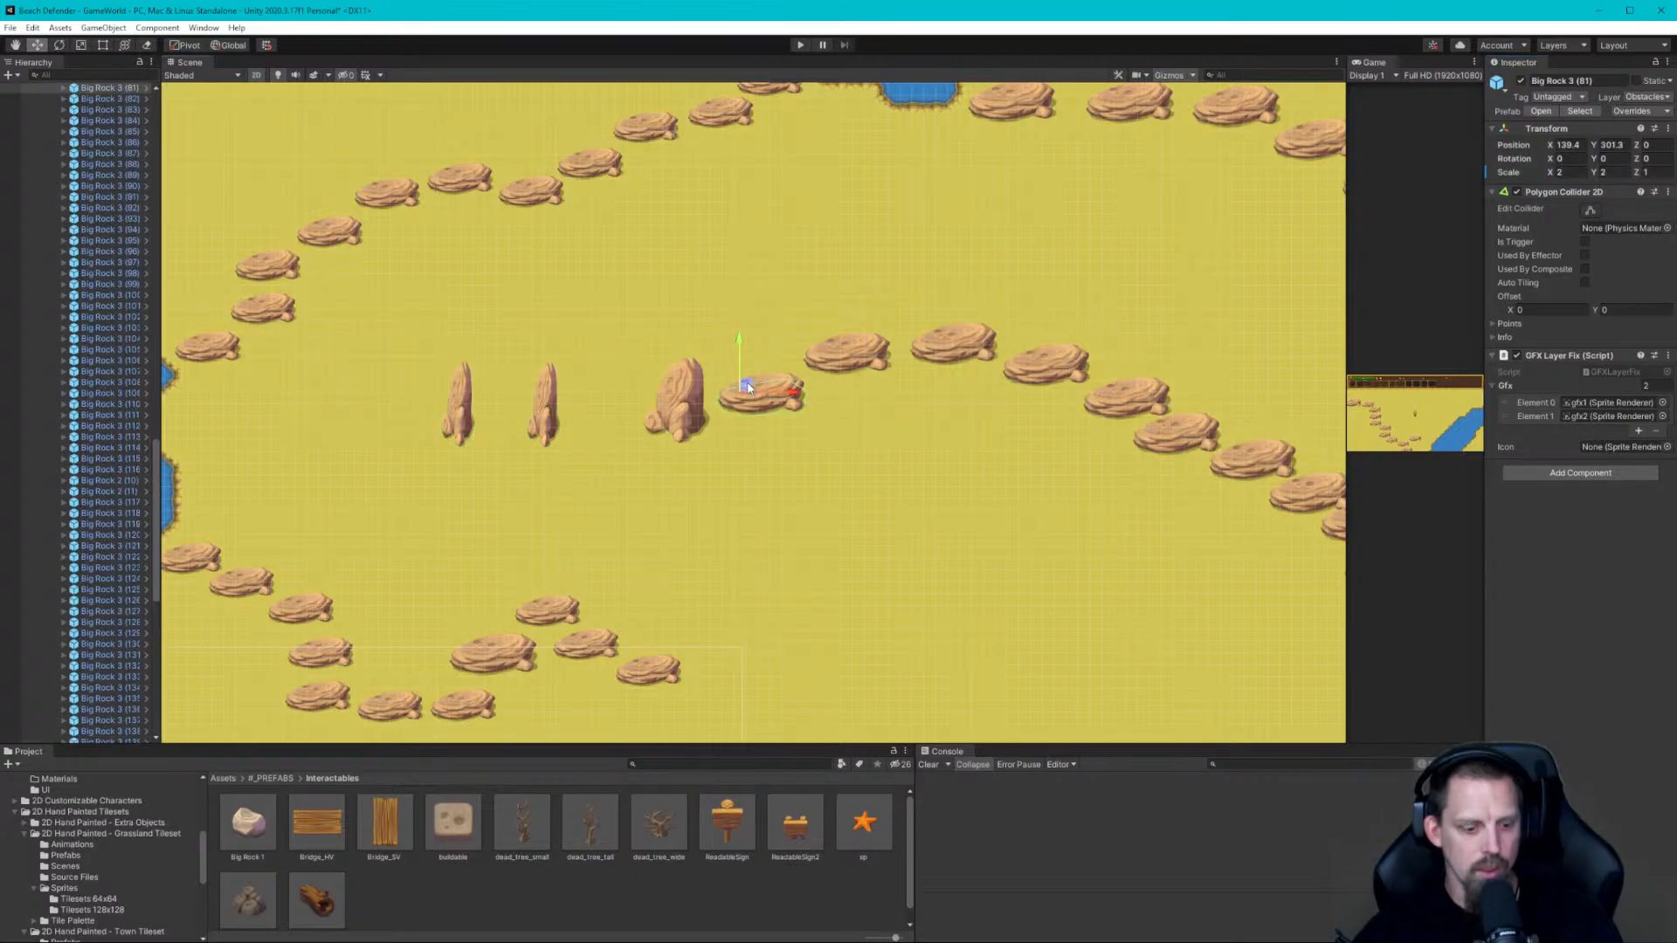
{"action": "key", "text": "ctrl+d"}
{"action": "left_click_drag", "start_coordinate": [749, 387], "coordinate": [497, 363]}
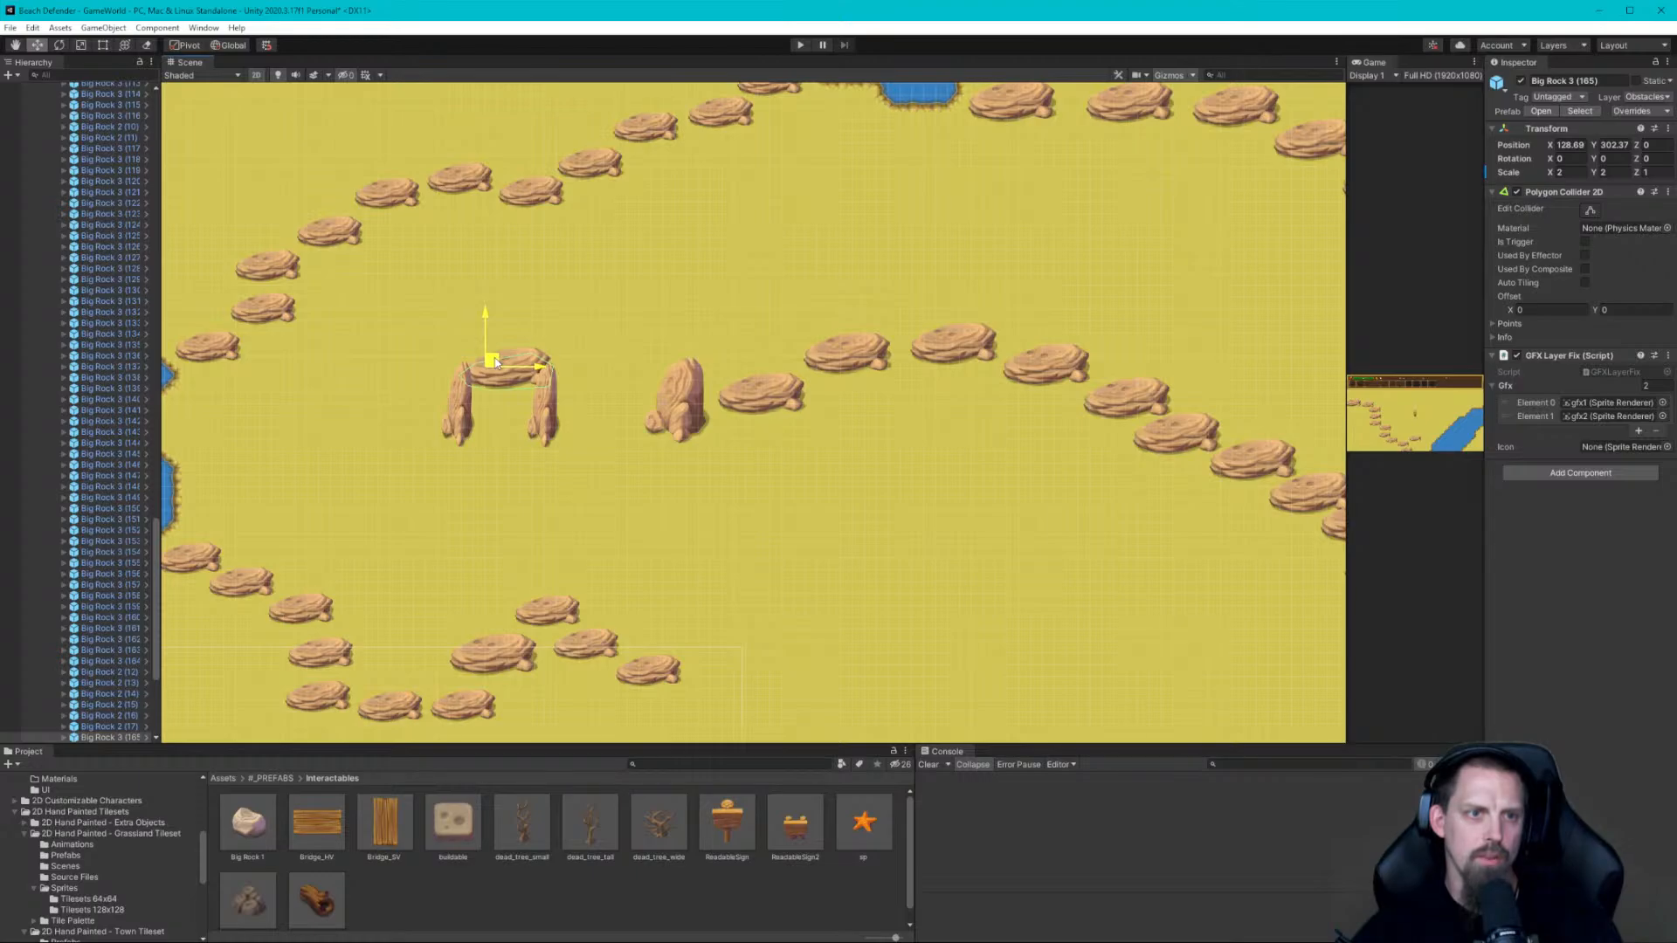
{"action": "left_click_drag", "start_coordinate": [495, 362], "coordinate": [486, 353]}
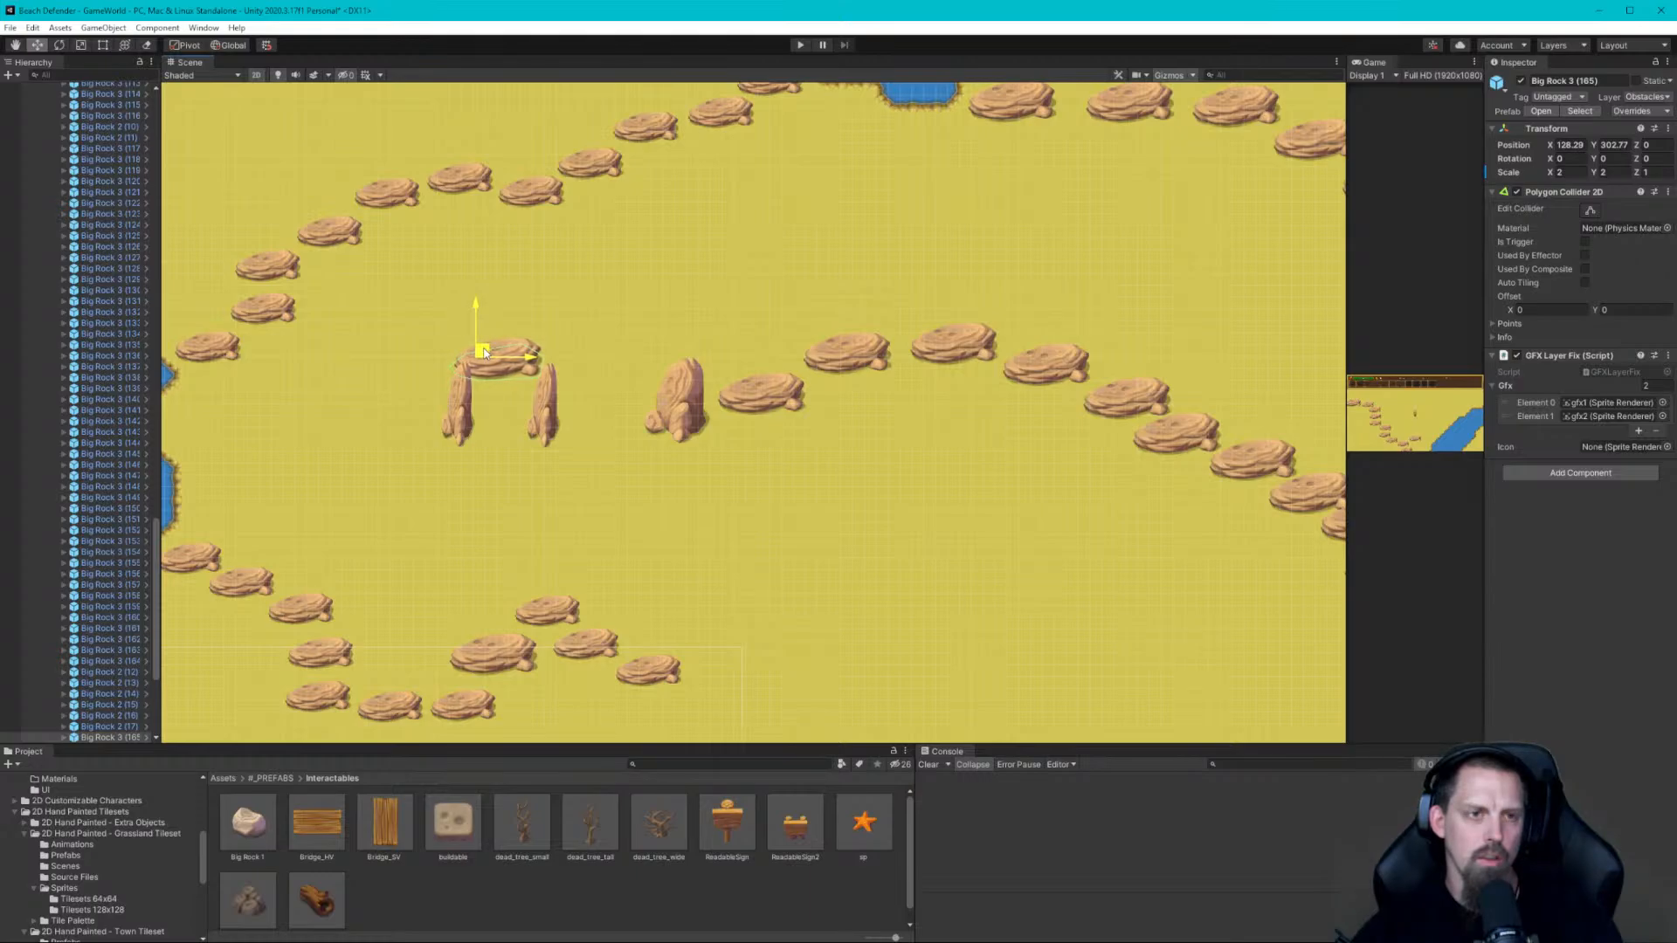
{"action": "left_click_drag", "start_coordinate": [486, 353], "coordinate": [486, 353]}
Disable the Polygon Collider 2D on the copied flat rock that bridges the two narrow tall rocks
{"action": "left_click", "coordinate": [1516, 192]}
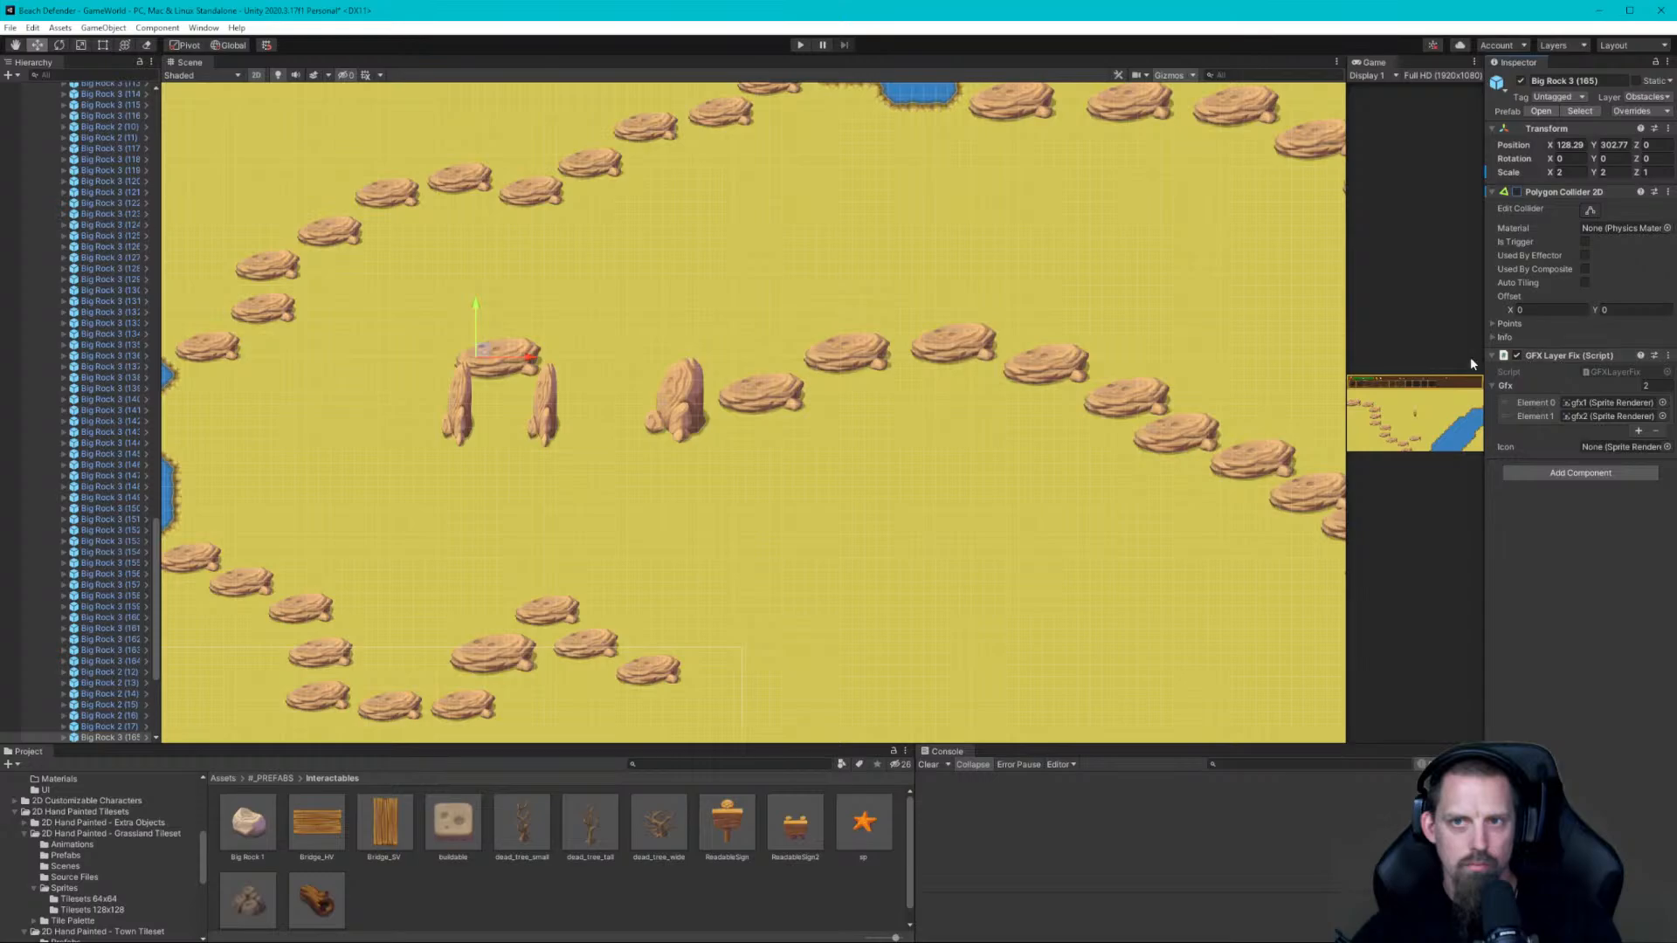
{"action": "left_click", "coordinate": [1662, 97]}
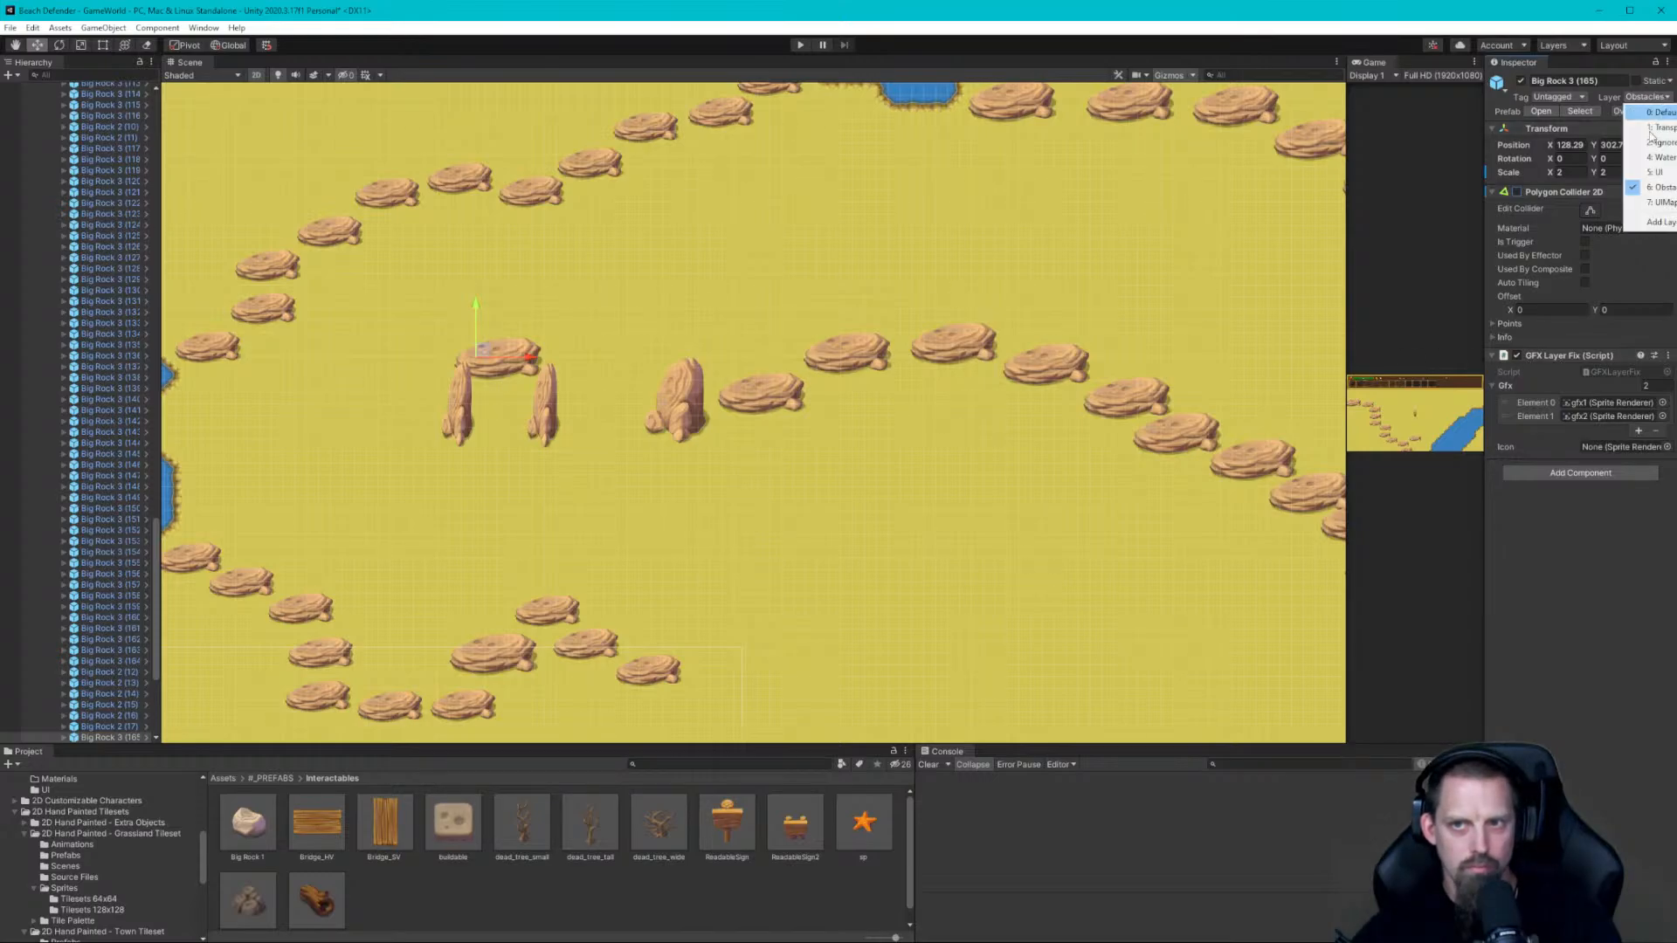
{"action": "left_click", "coordinate": [1634, 260]}
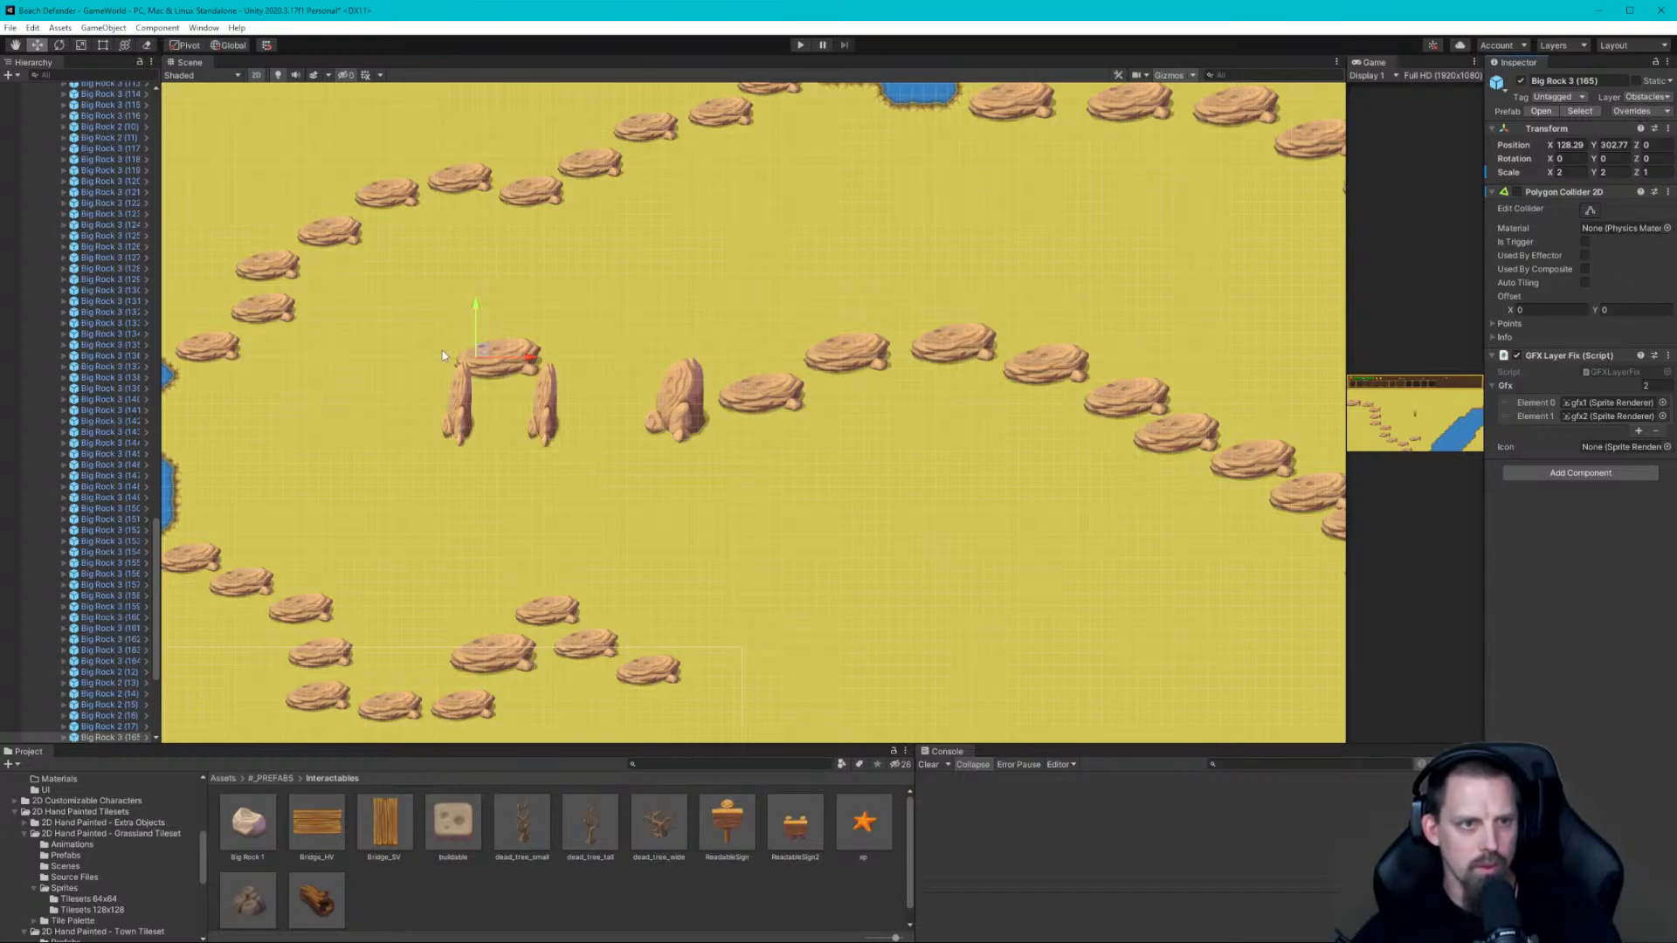
Set the sorting layer of the bridging rock's gfx1 and gfx2 sprites to Overhead
{"action": "left_click", "coordinate": [505, 348]}
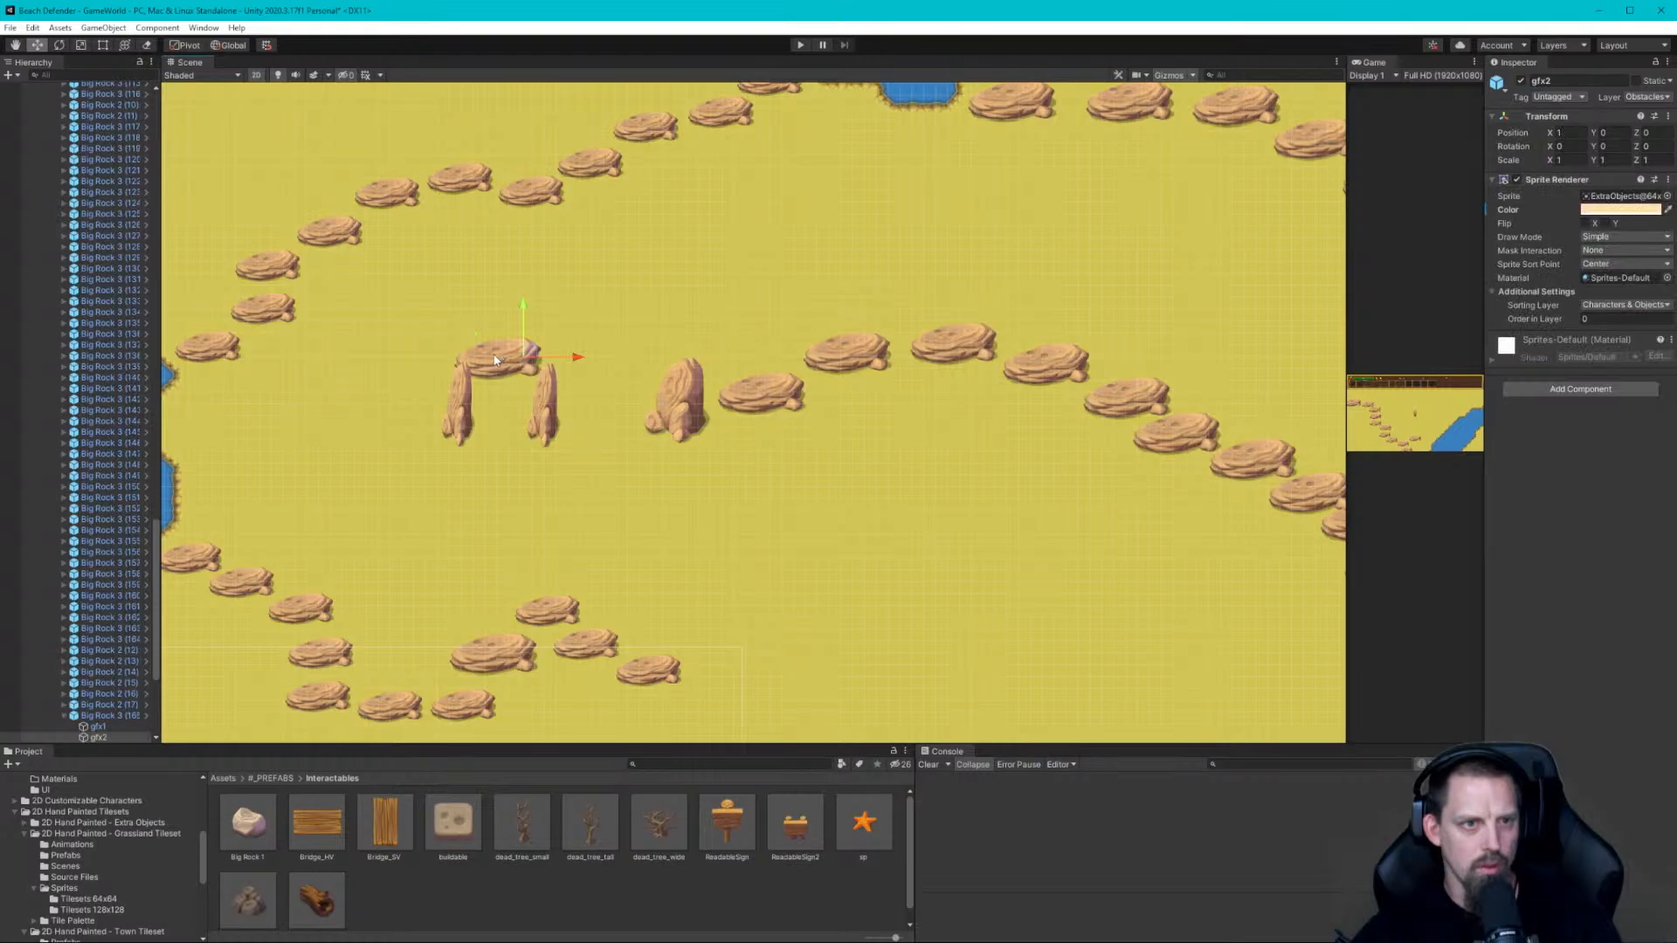
{"action": "left_click", "coordinate": [505, 347]}
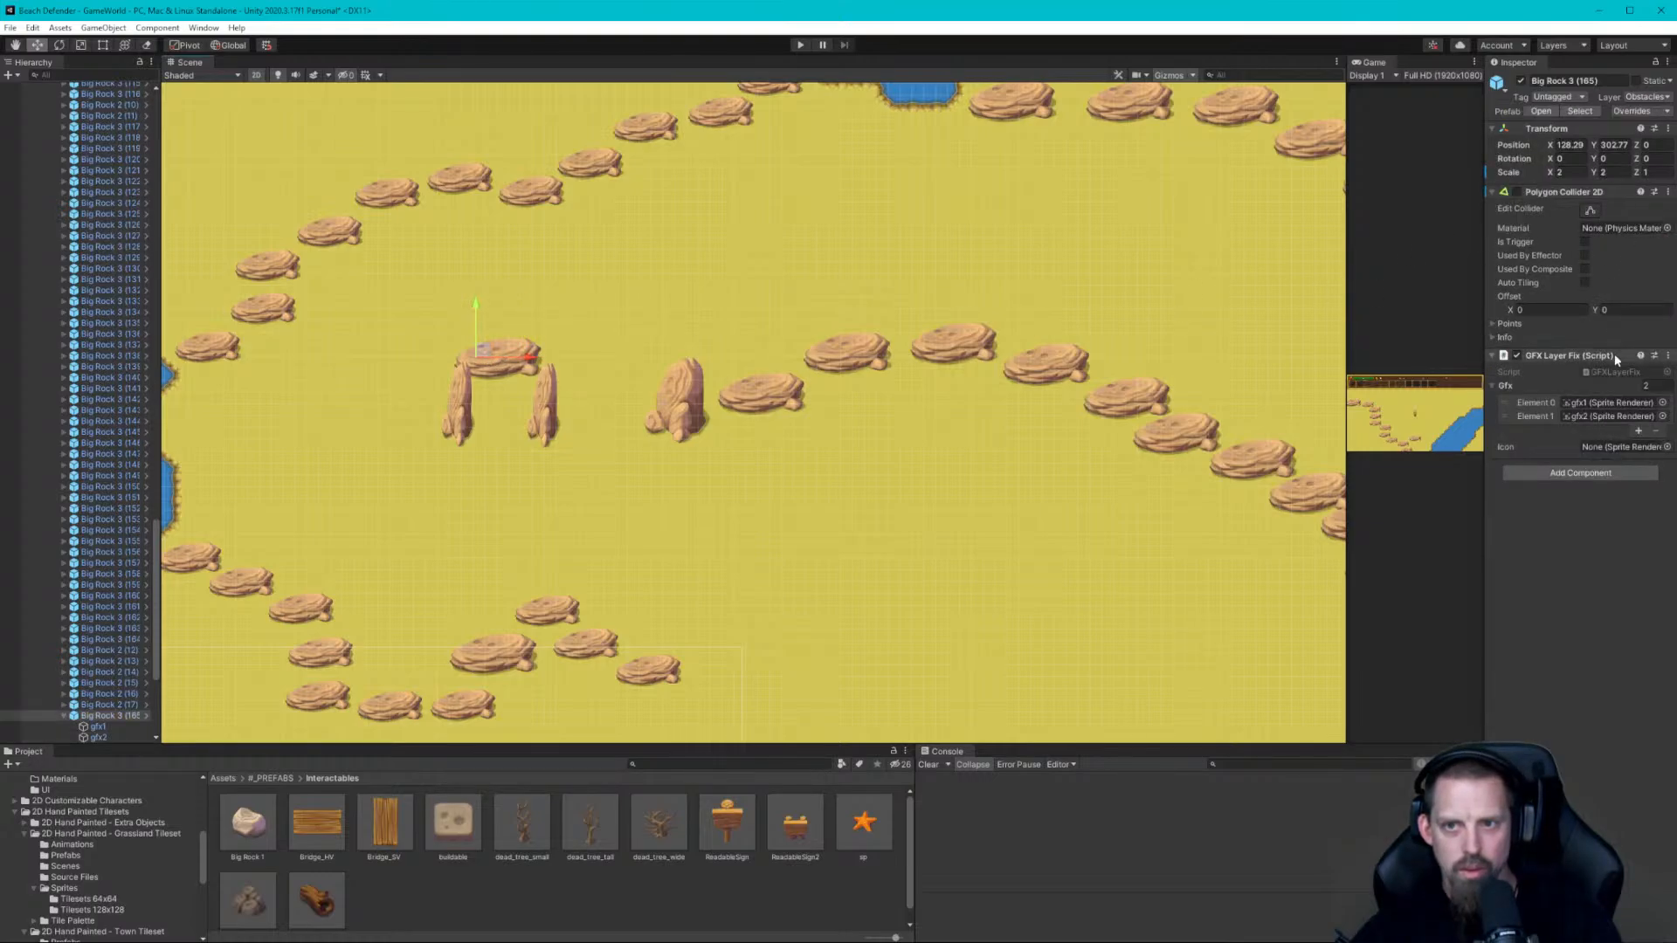
{"action": "left_click", "coordinate": [503, 349]}
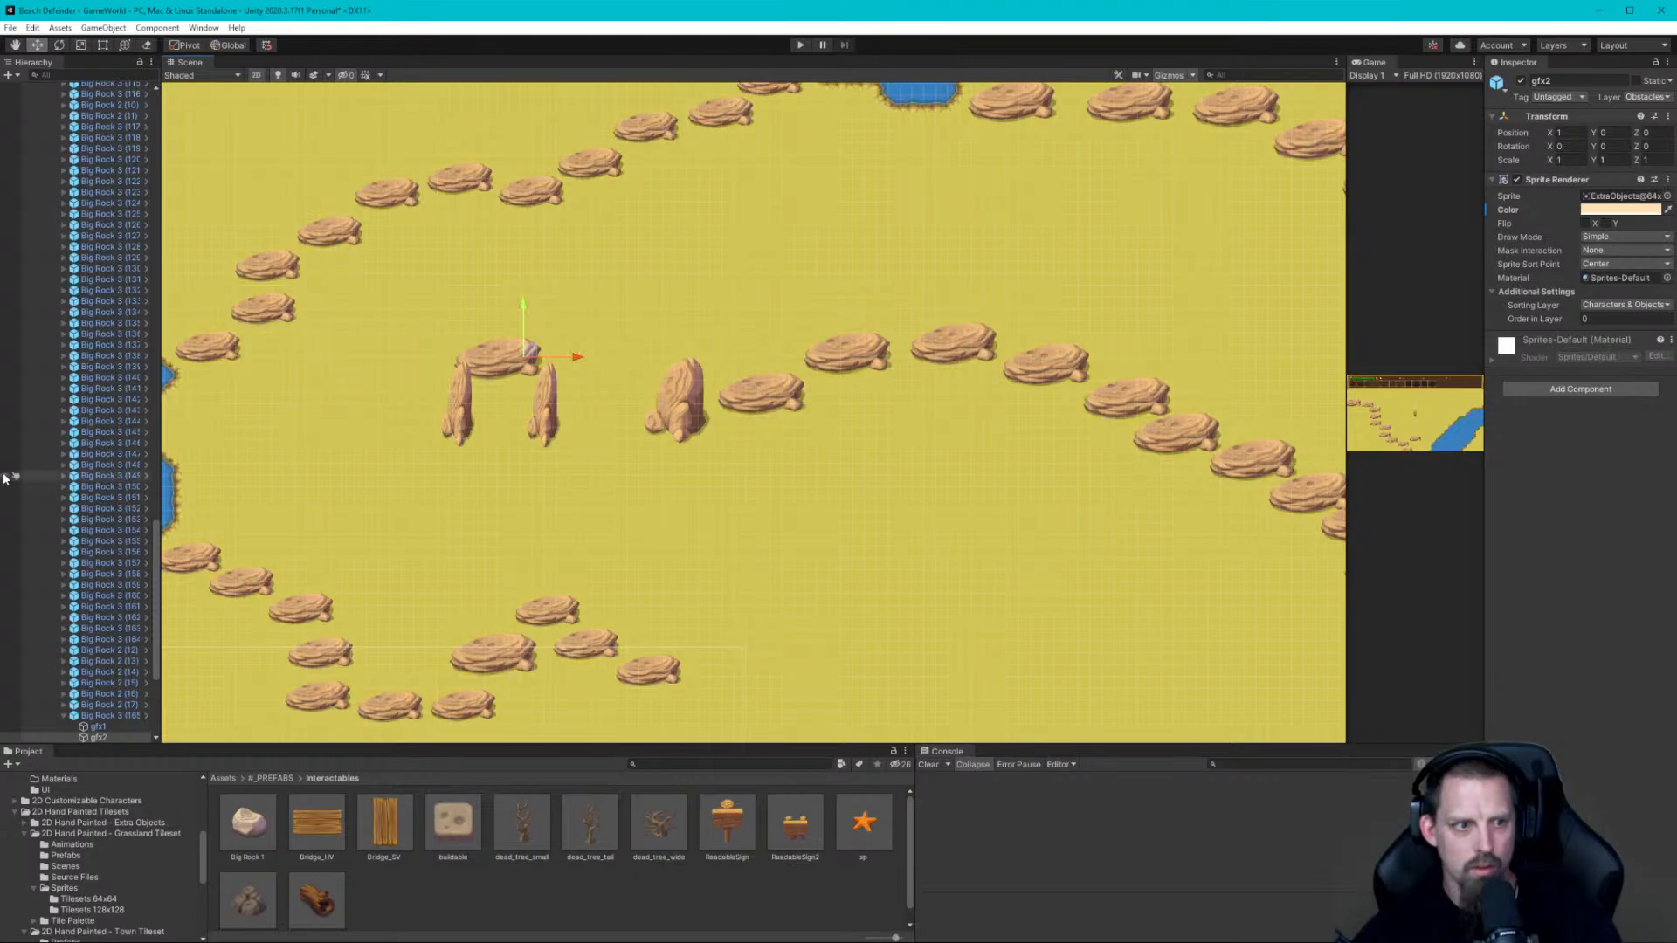
{"action": "scroll", "coordinate": [87, 524], "scroll_direction": "down", "scroll_amount": 3}
{"action": "left_click", "coordinate": [98, 605]}
{"action": "left_click", "coordinate": [98, 615], "text": "ctrl"}
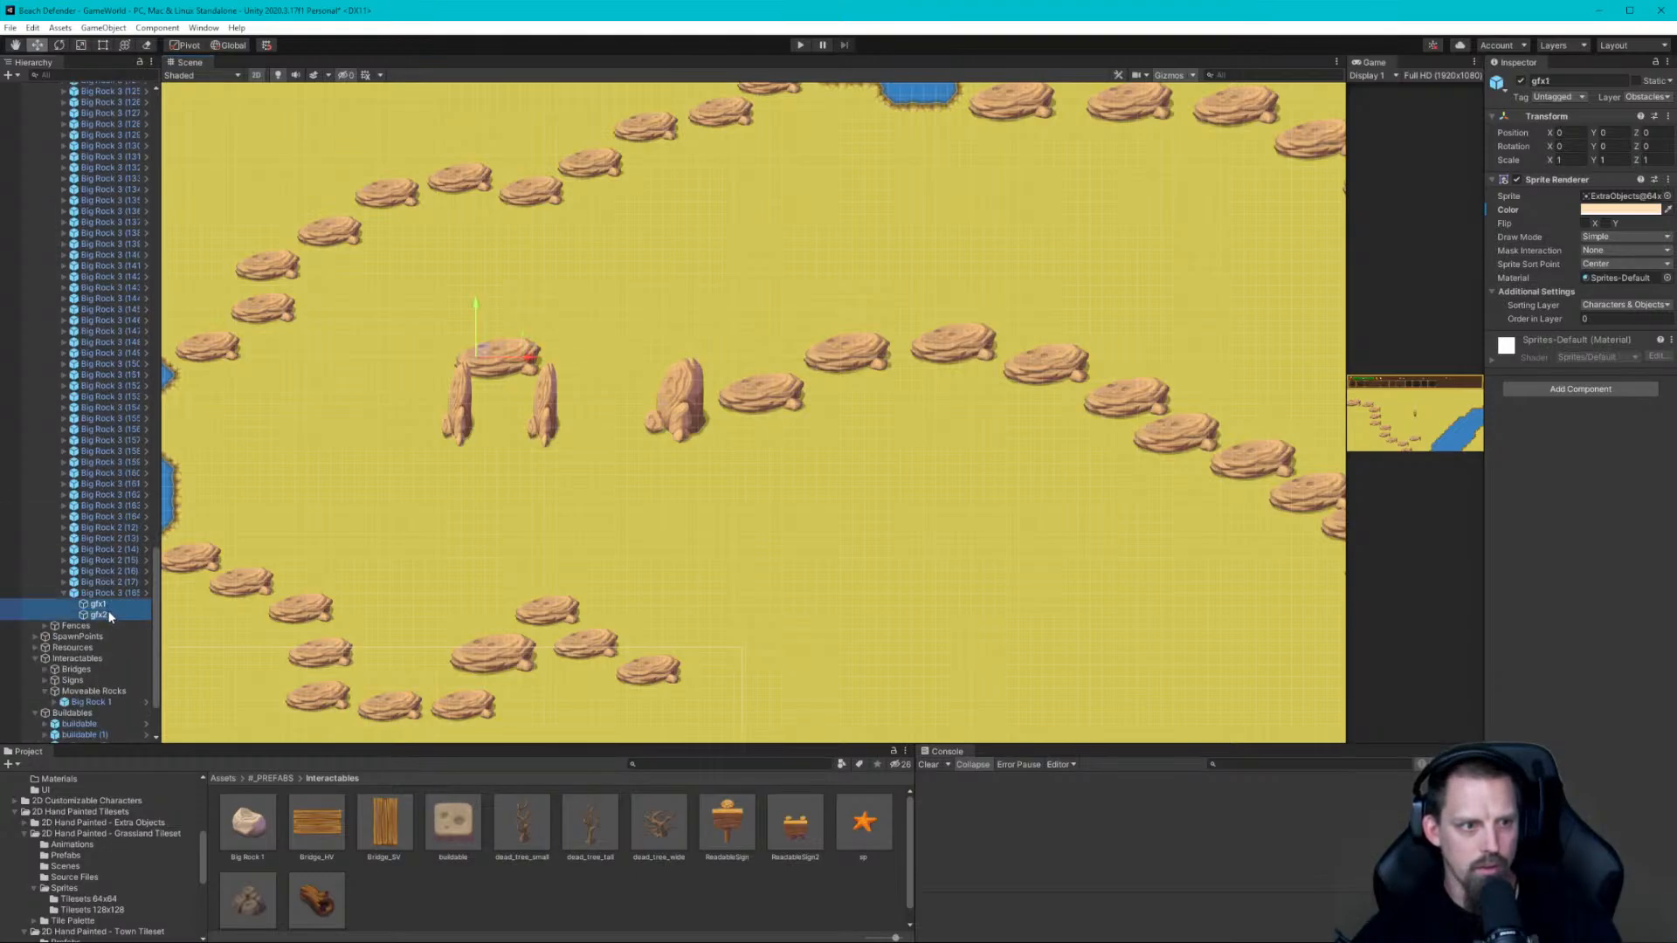
{"action": "left_click", "coordinate": [1652, 307]}
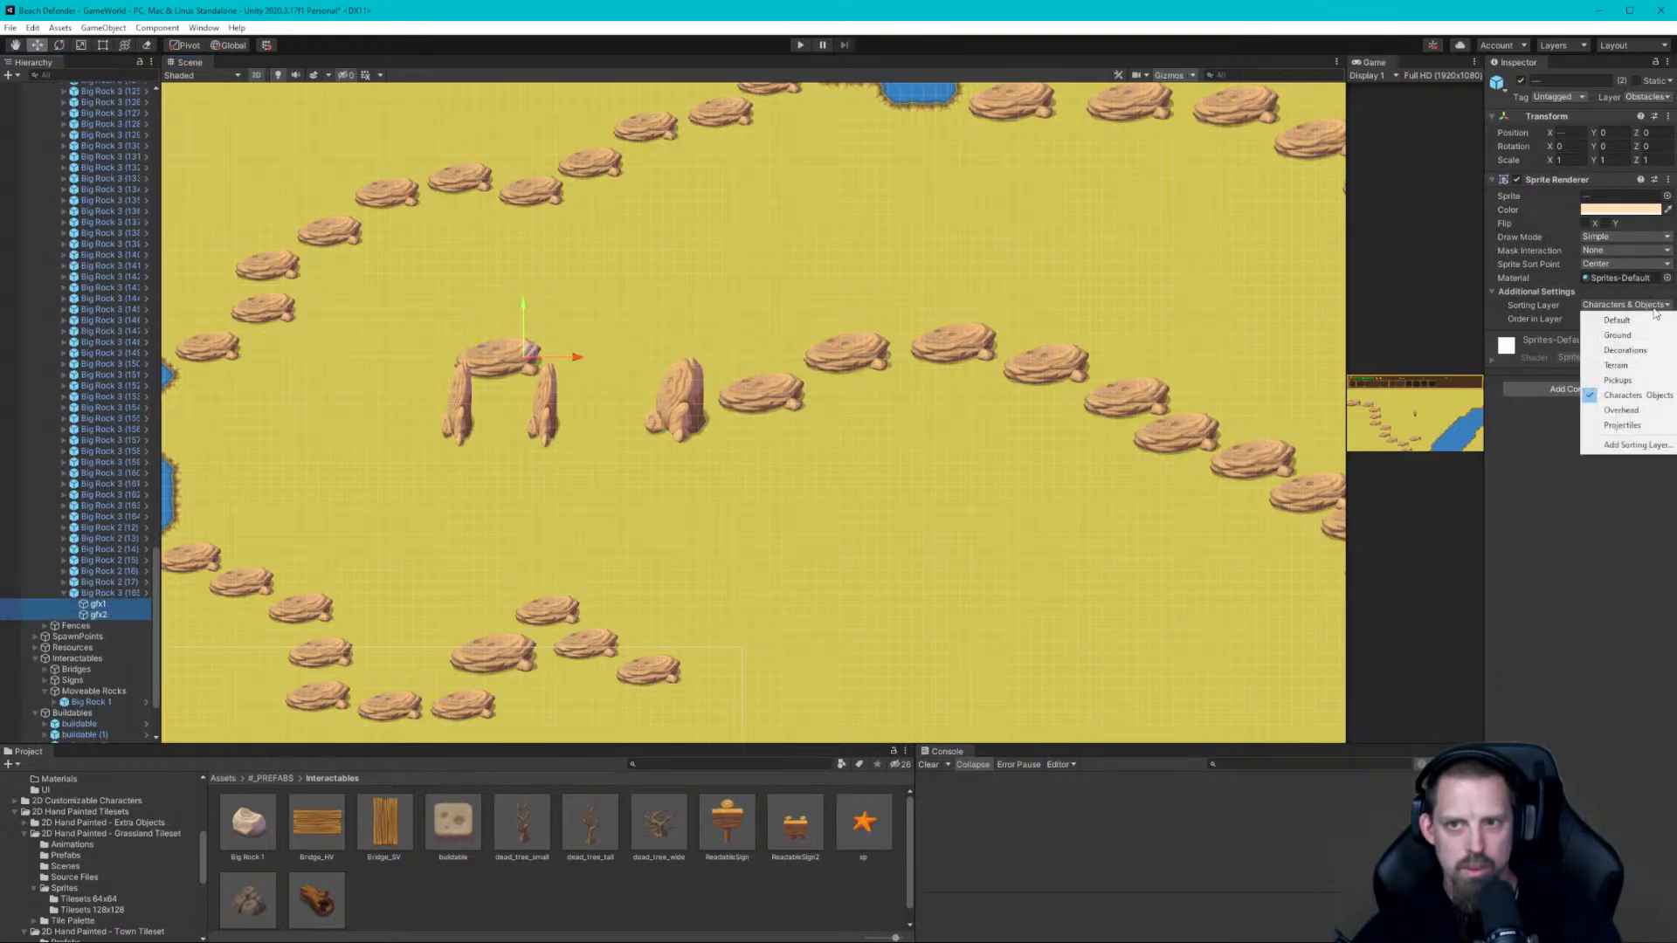
{"action": "left_click", "coordinate": [1622, 410]}
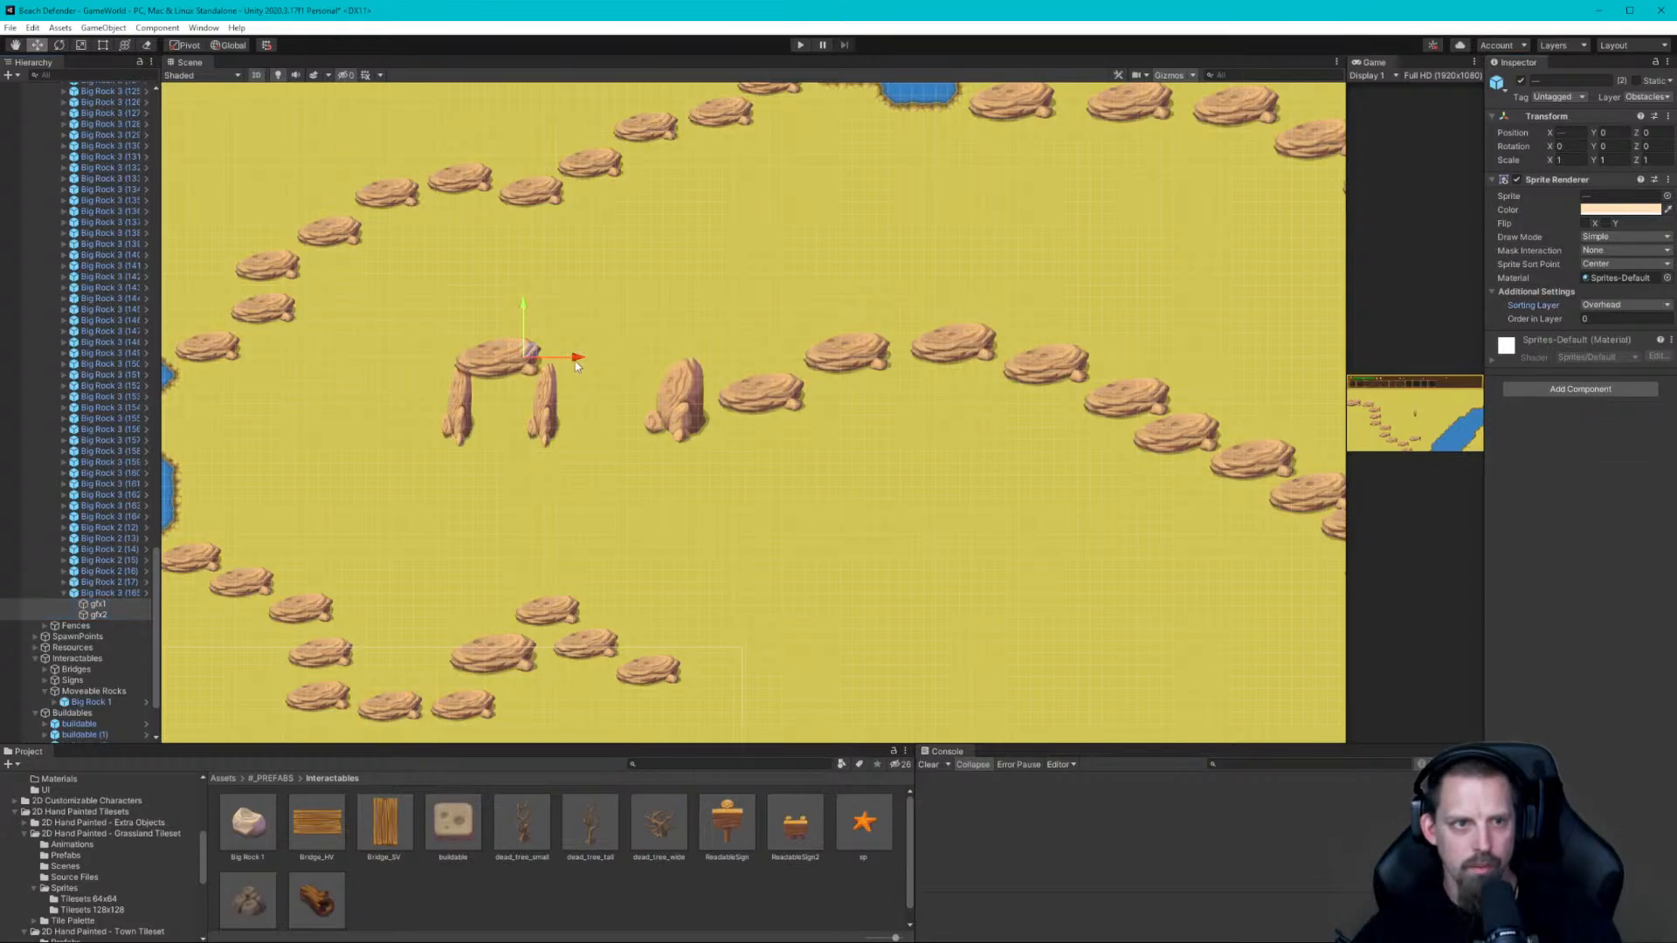
Move the eastern narrow tall rock slightly west so it stands under the end of the bridging rock
{"action": "left_click", "coordinate": [535, 427]}
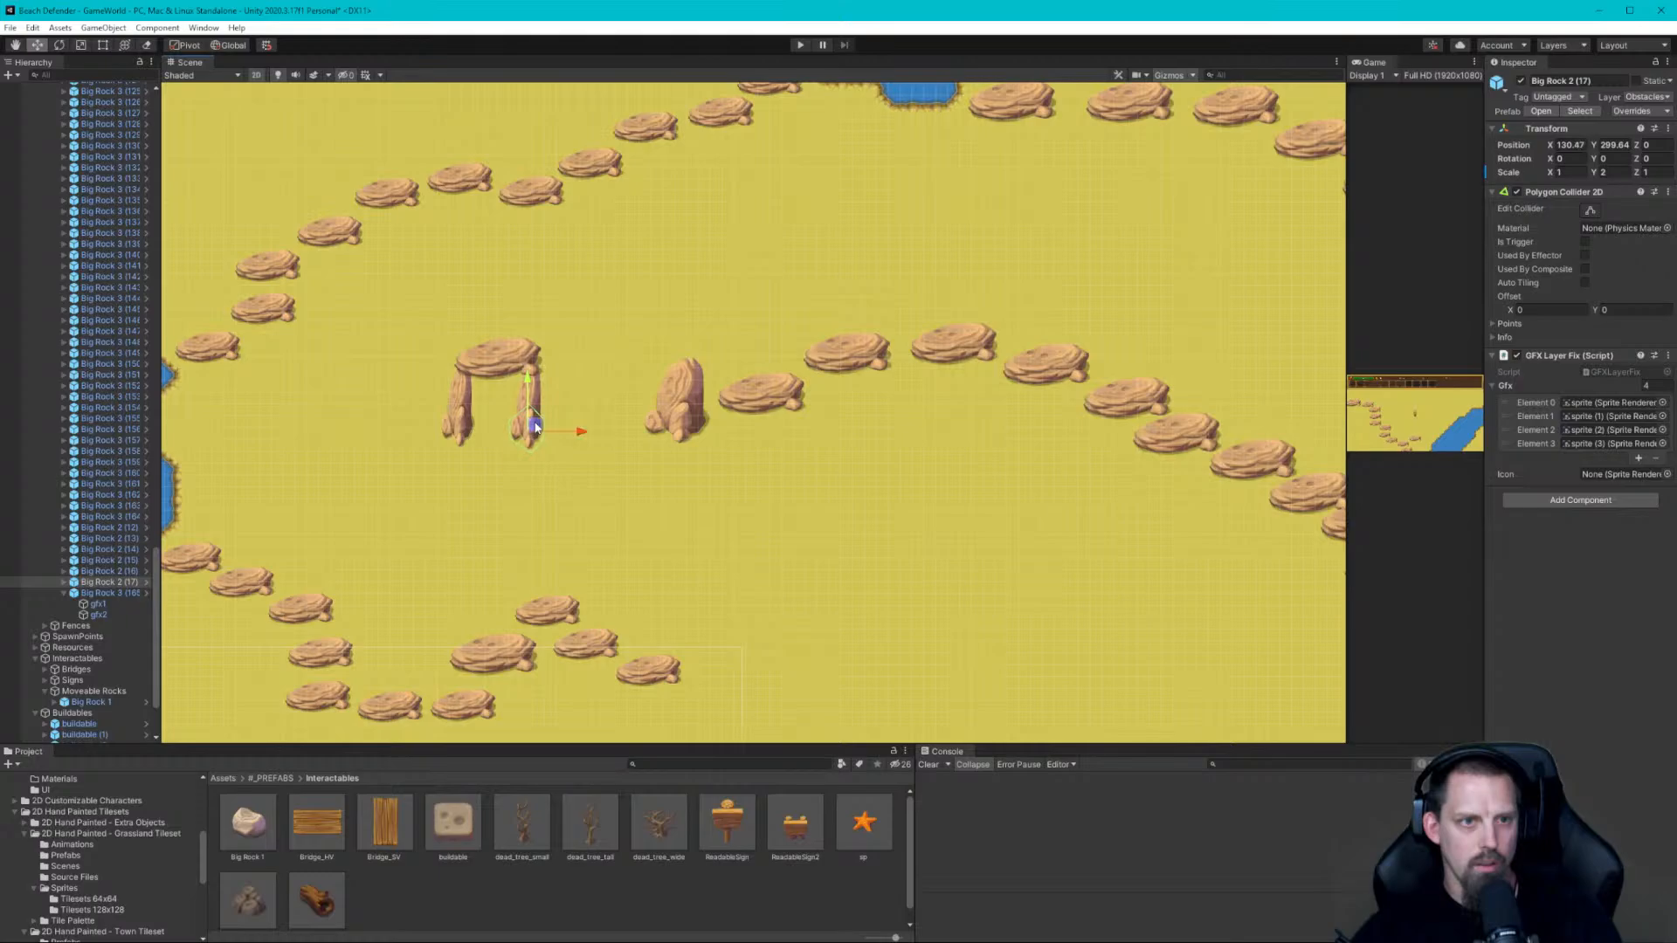
{"action": "left_click", "coordinate": [507, 372]}
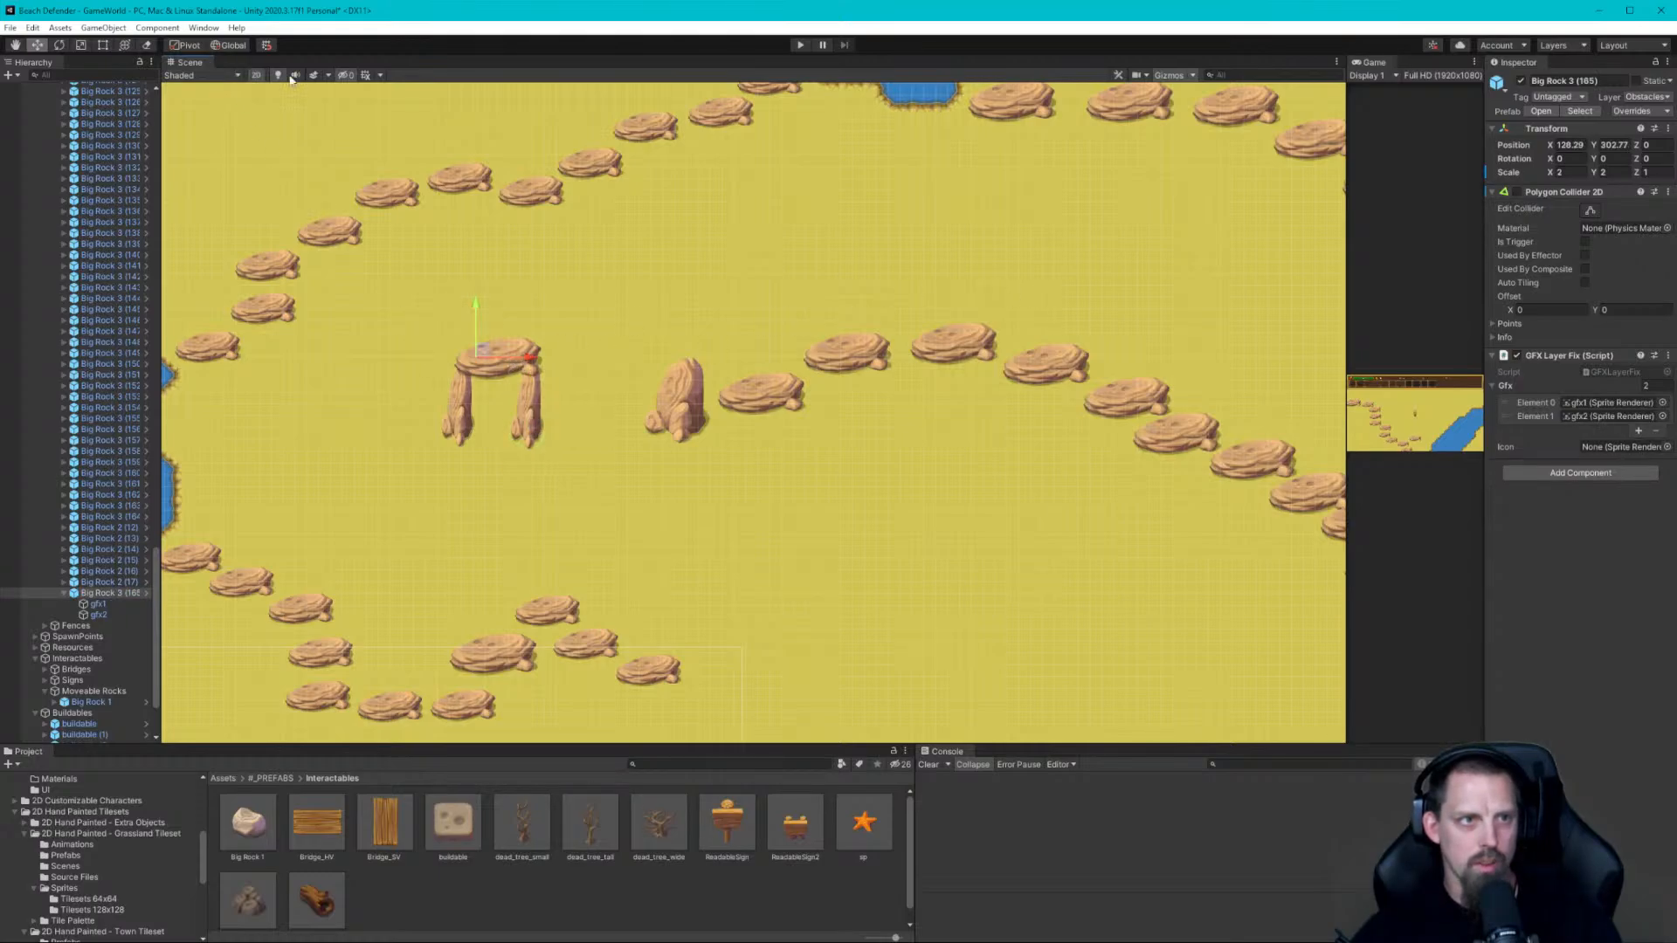
{"action": "left_click", "coordinate": [64, 594]}
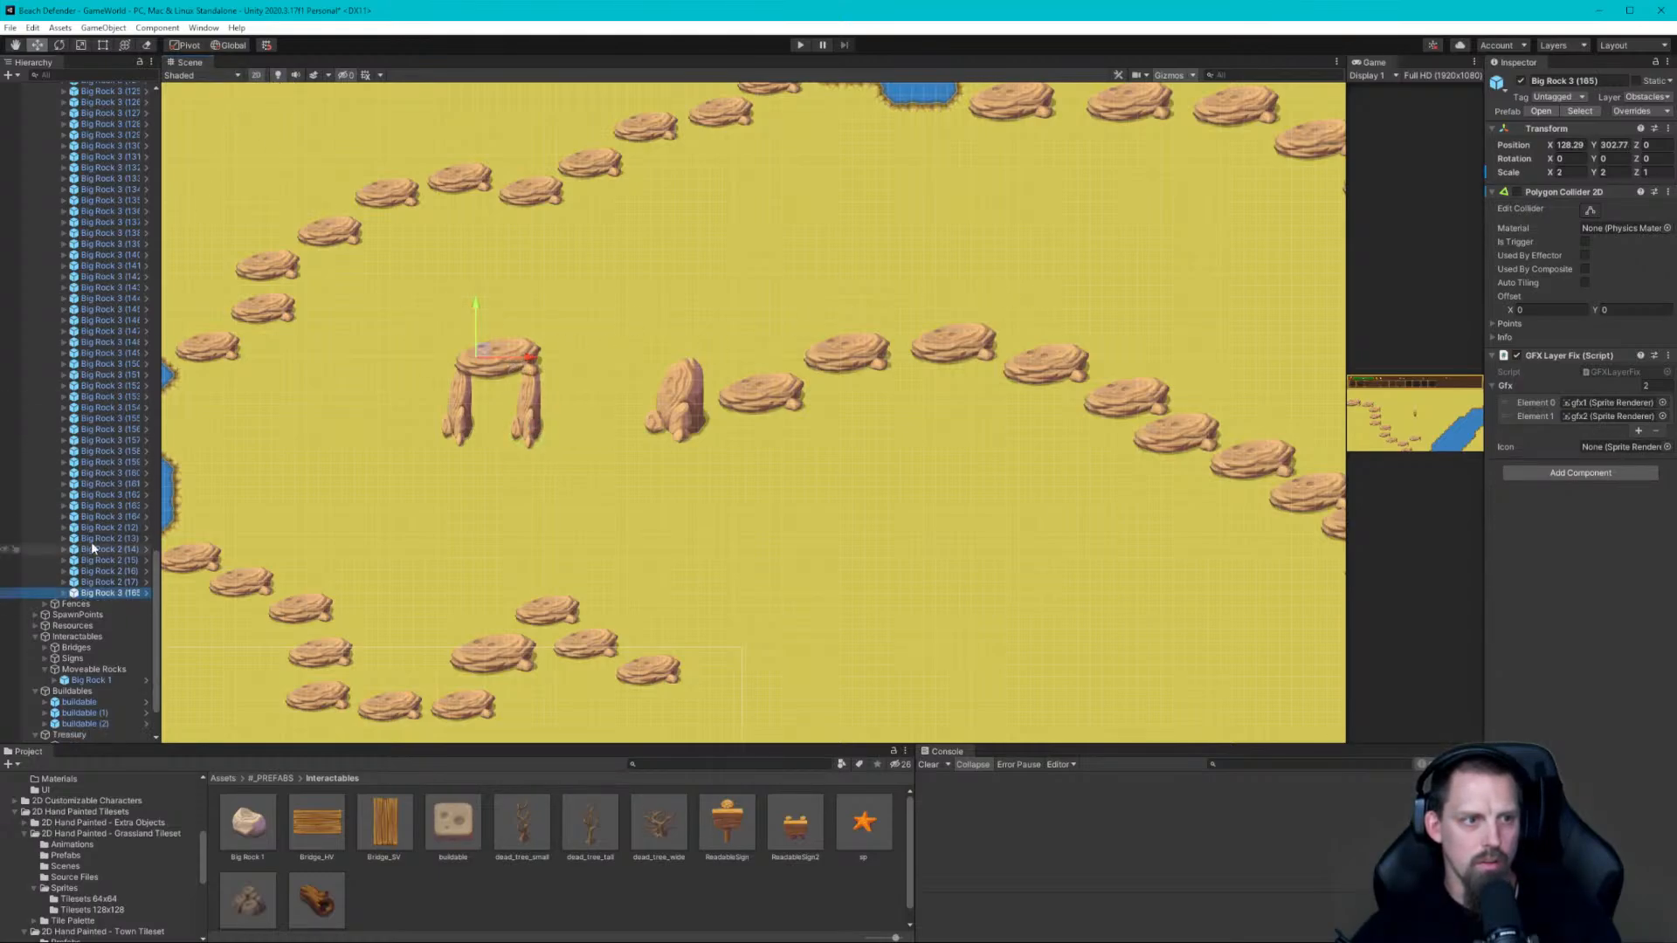
Rotate the bridging rock about 4.4 degrees clockwise and set its Y scale to 1.5
{"action": "left_click", "coordinate": [124, 45]}
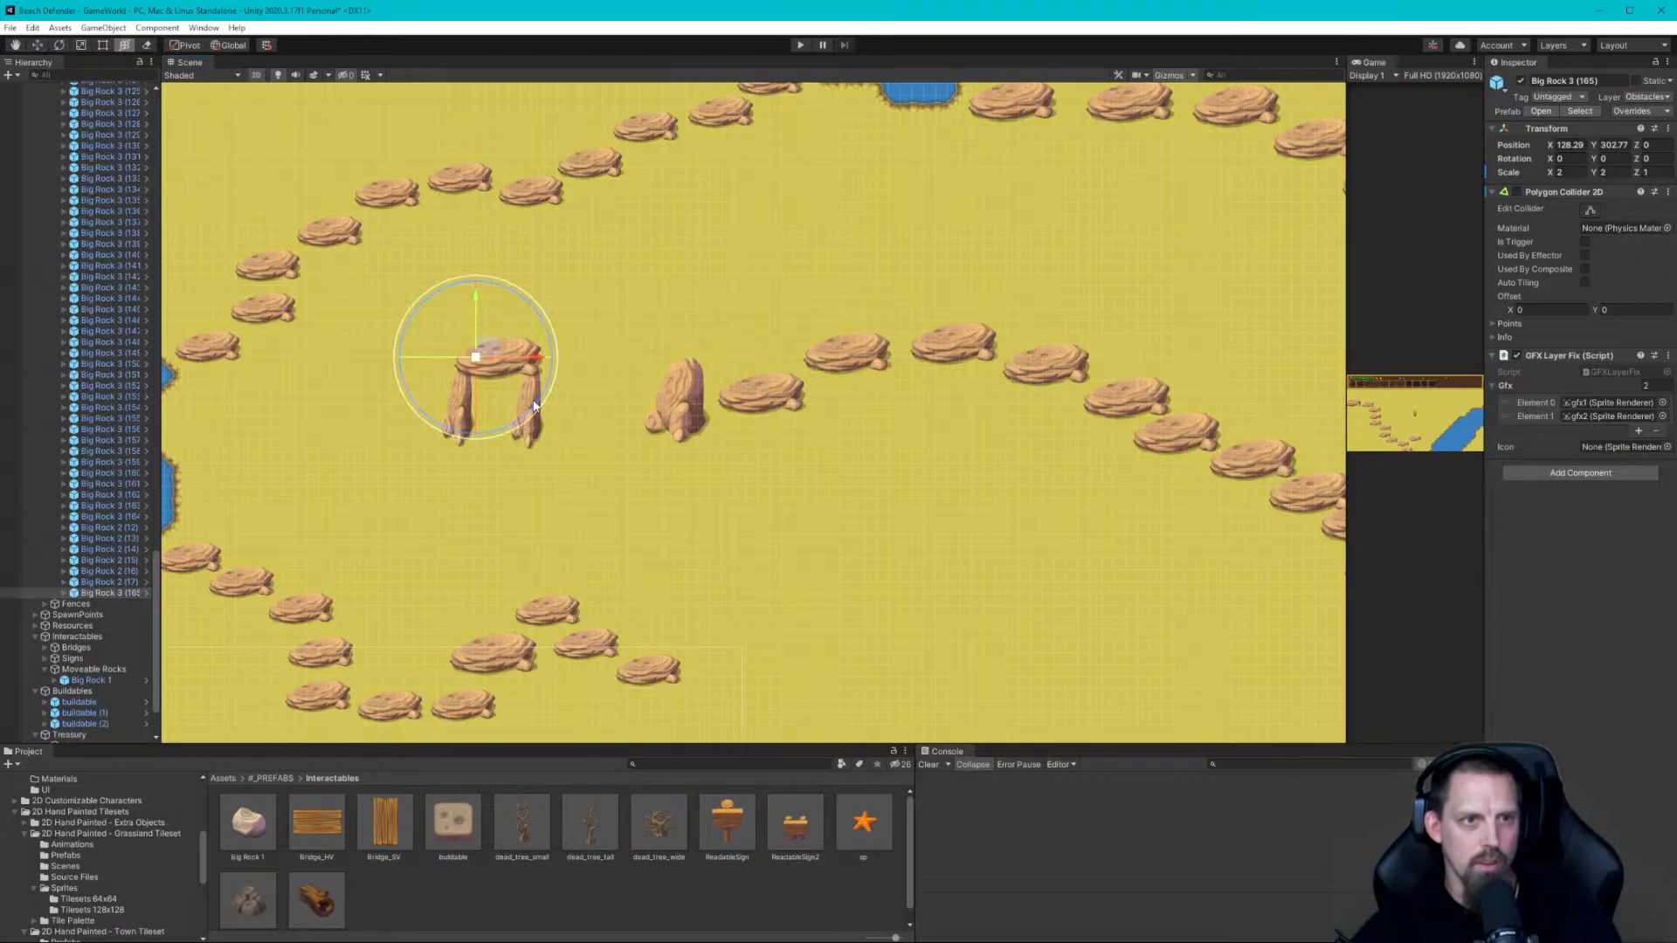
{"action": "mouse_move", "coordinate": [551, 380]}
{"action": "left_mouse_down"}
{"action": "mouse_move", "coordinate": [547, 395]}
{"action": "mouse_move", "coordinate": [550, 379]}
{"action": "left_mouse_up"}
{"action": "left_click", "coordinate": [627, 288]}
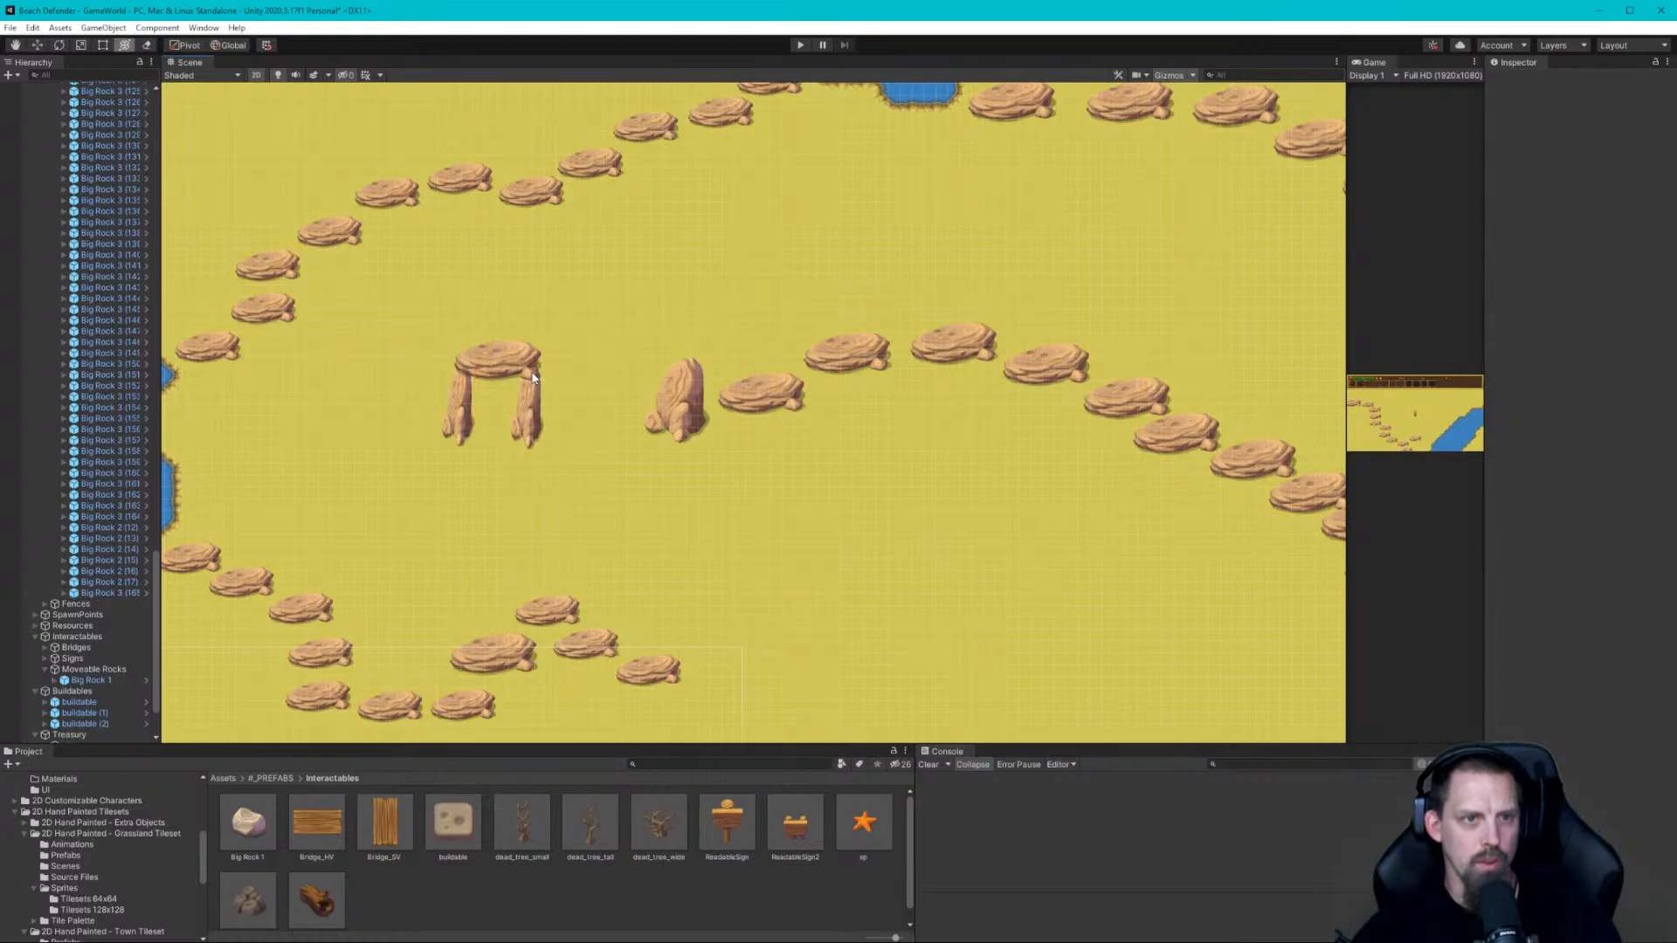
{"action": "left_click", "coordinate": [509, 367]}
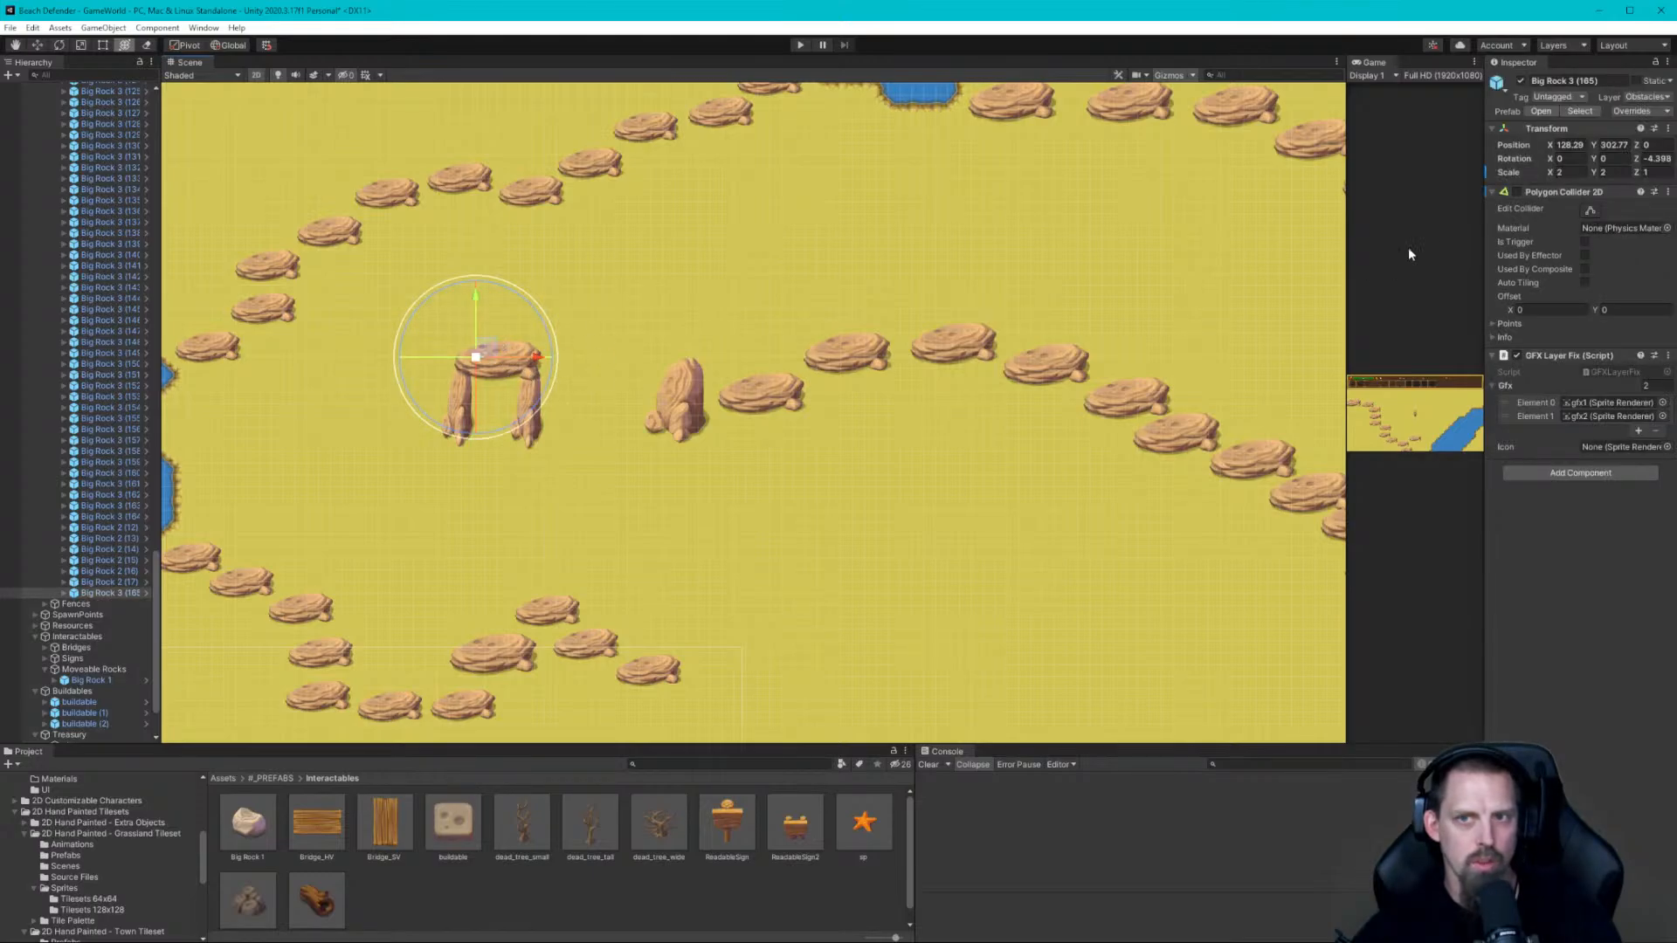
{"action": "left_click", "coordinate": [1604, 172]}
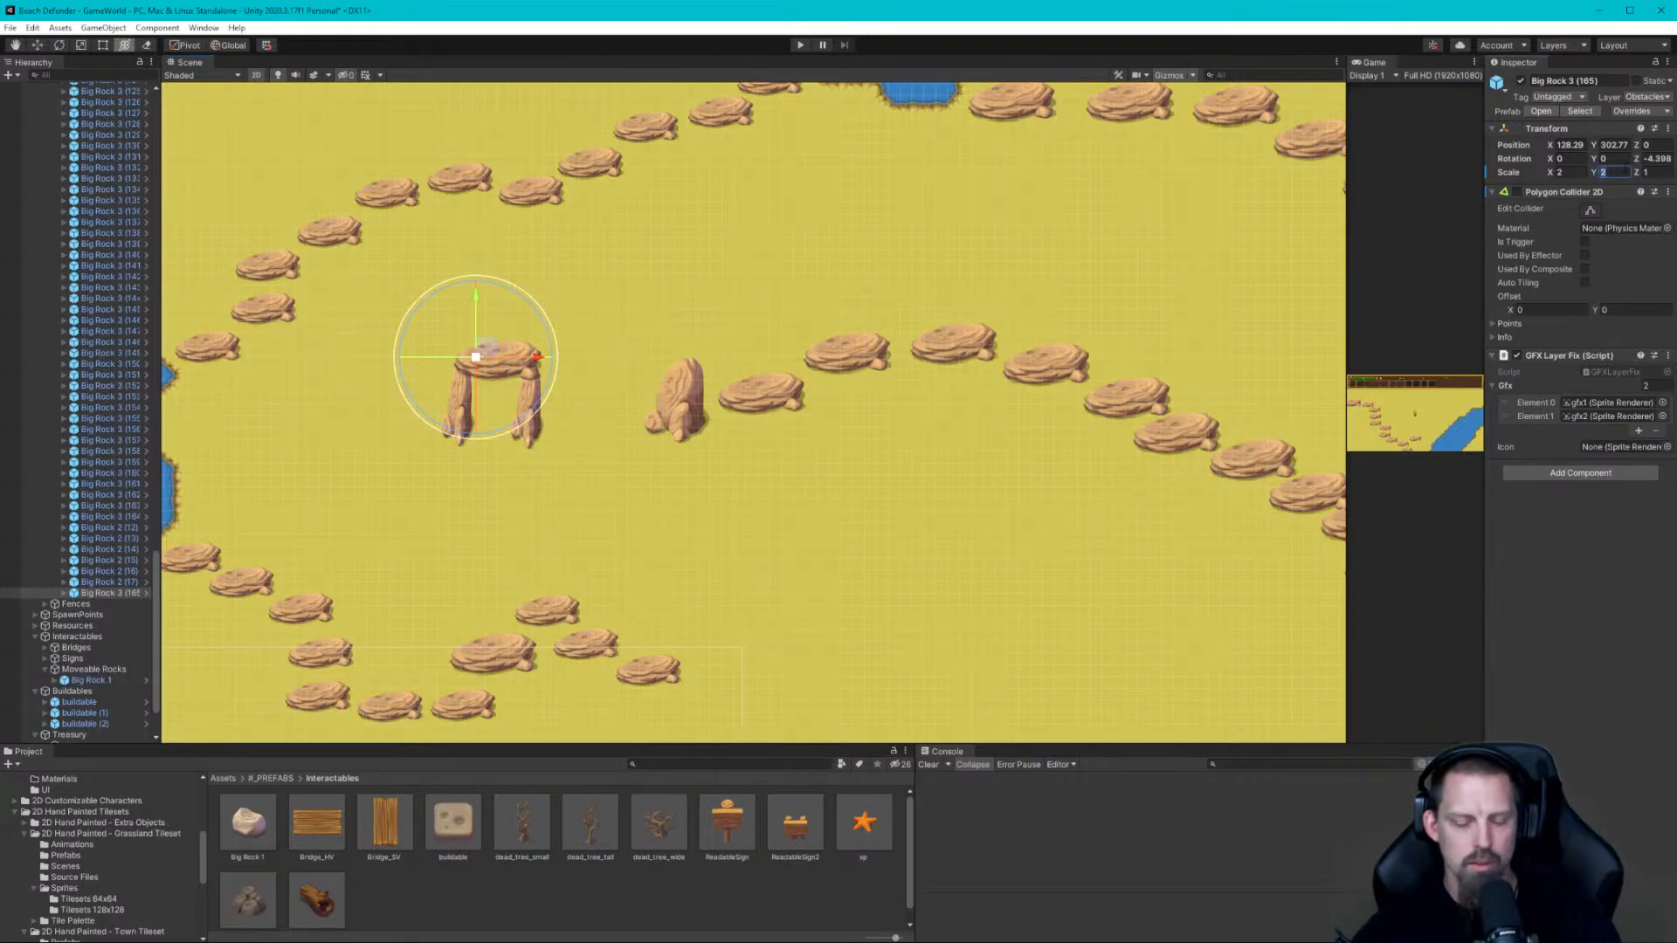
{"action": "type", "text": "1.5"}
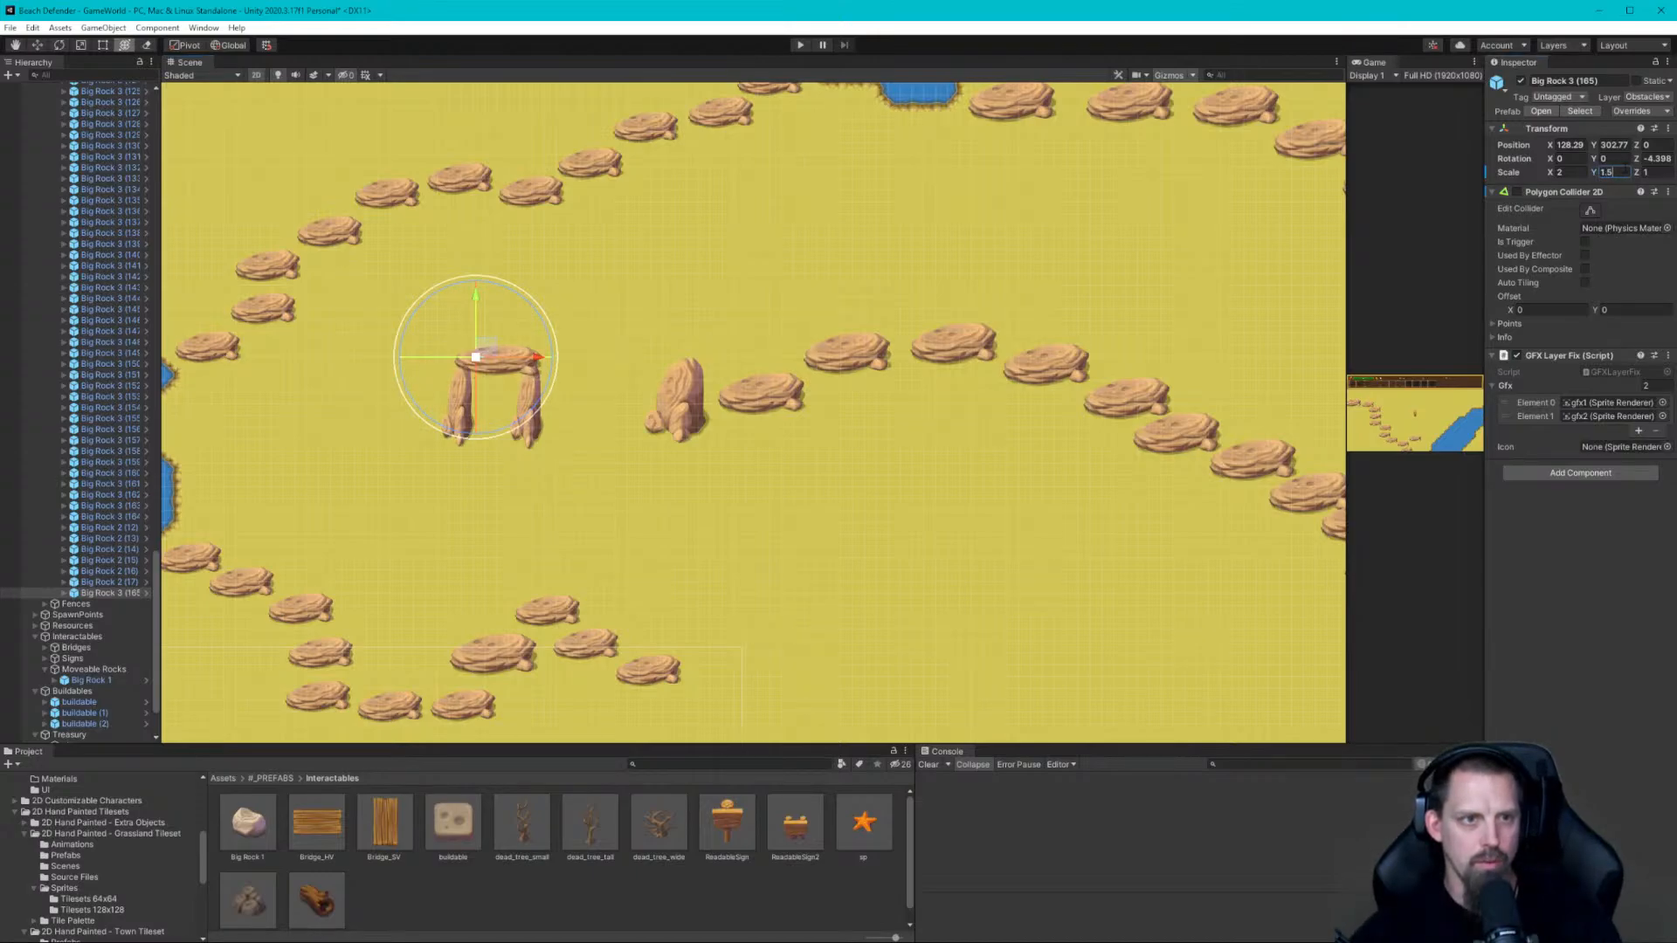
{"action": "left_click", "coordinate": [863, 252]}
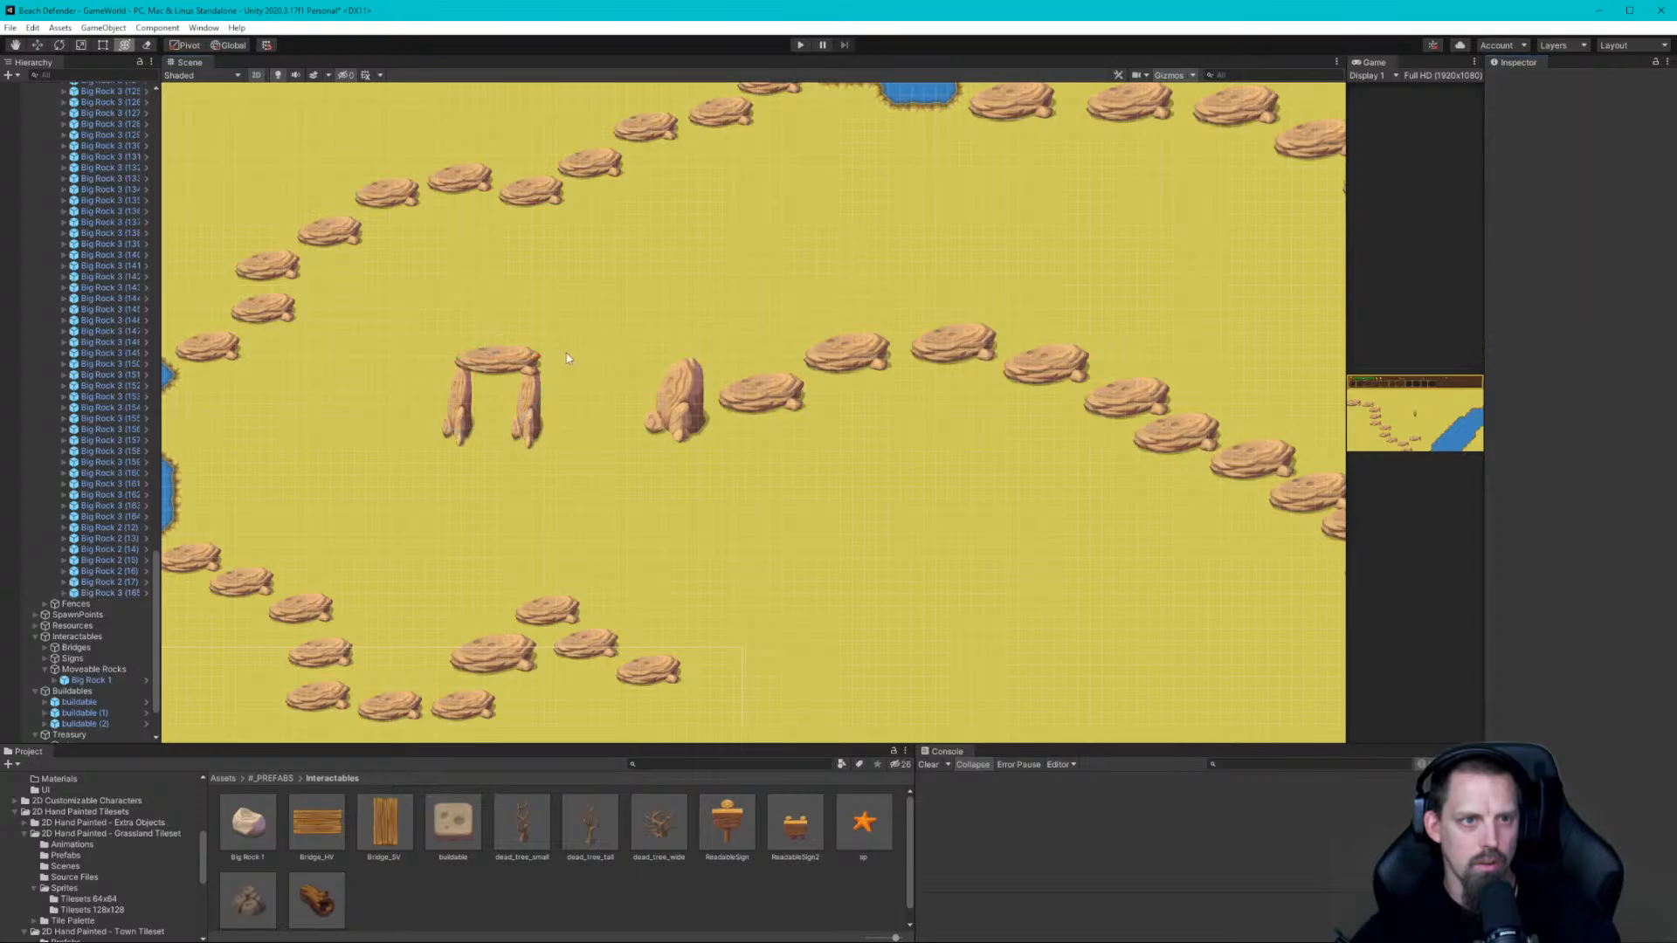
Lower the flattened bridging rock slightly so it rests on the two narrow tall rocks
{"action": "left_click", "coordinate": [504, 360]}
{"action": "key", "text": "w"}
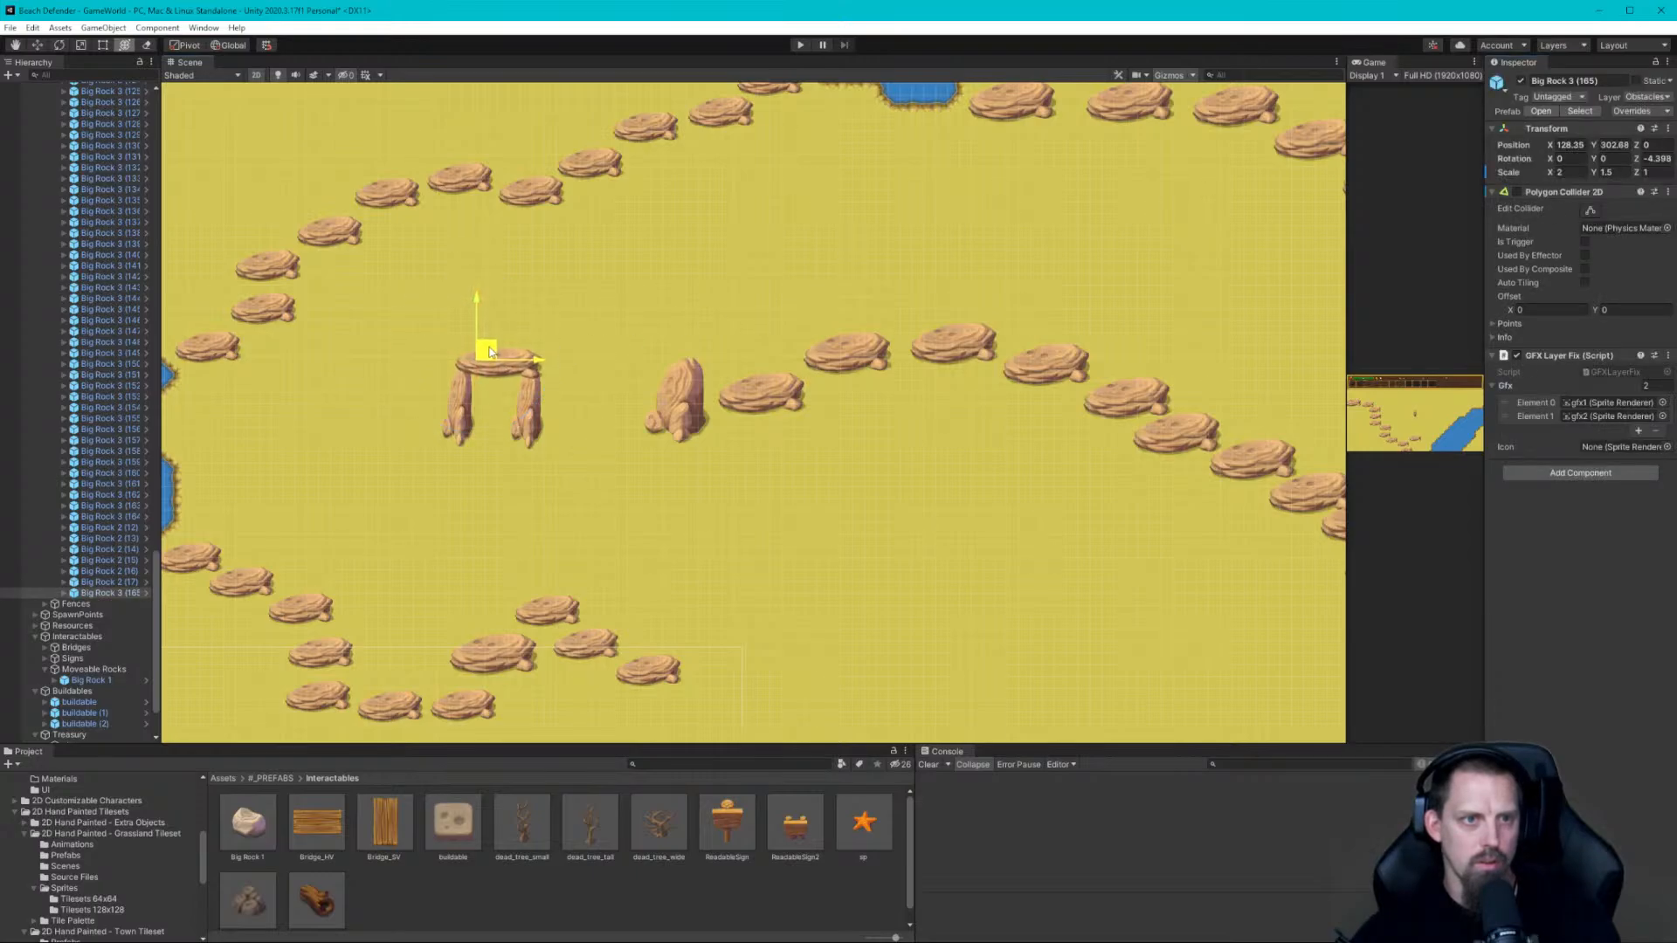
{"action": "left_click_drag", "start_coordinate": [489, 356], "coordinate": [489, 353]}
{"action": "left_click", "coordinate": [493, 424]}
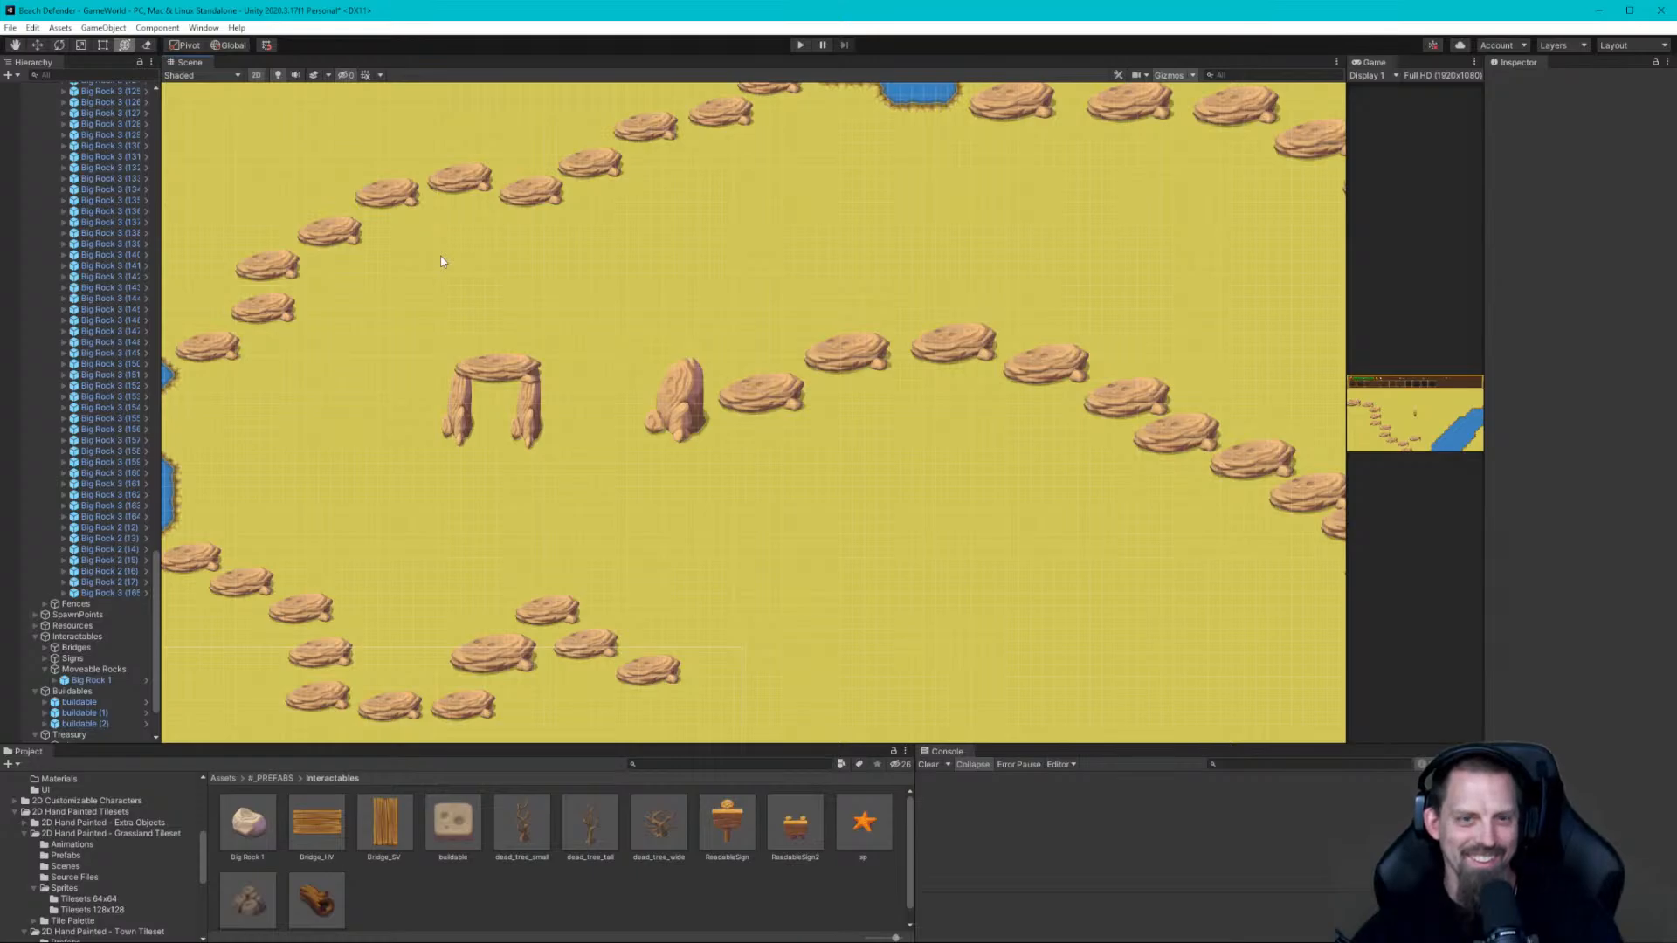
Create an empty object from the bridging rock and place it at the same hierarchy level as the other rocks
{"action": "scroll", "coordinate": [547, 291], "scroll_direction": "down", "scroll_amount": 5}
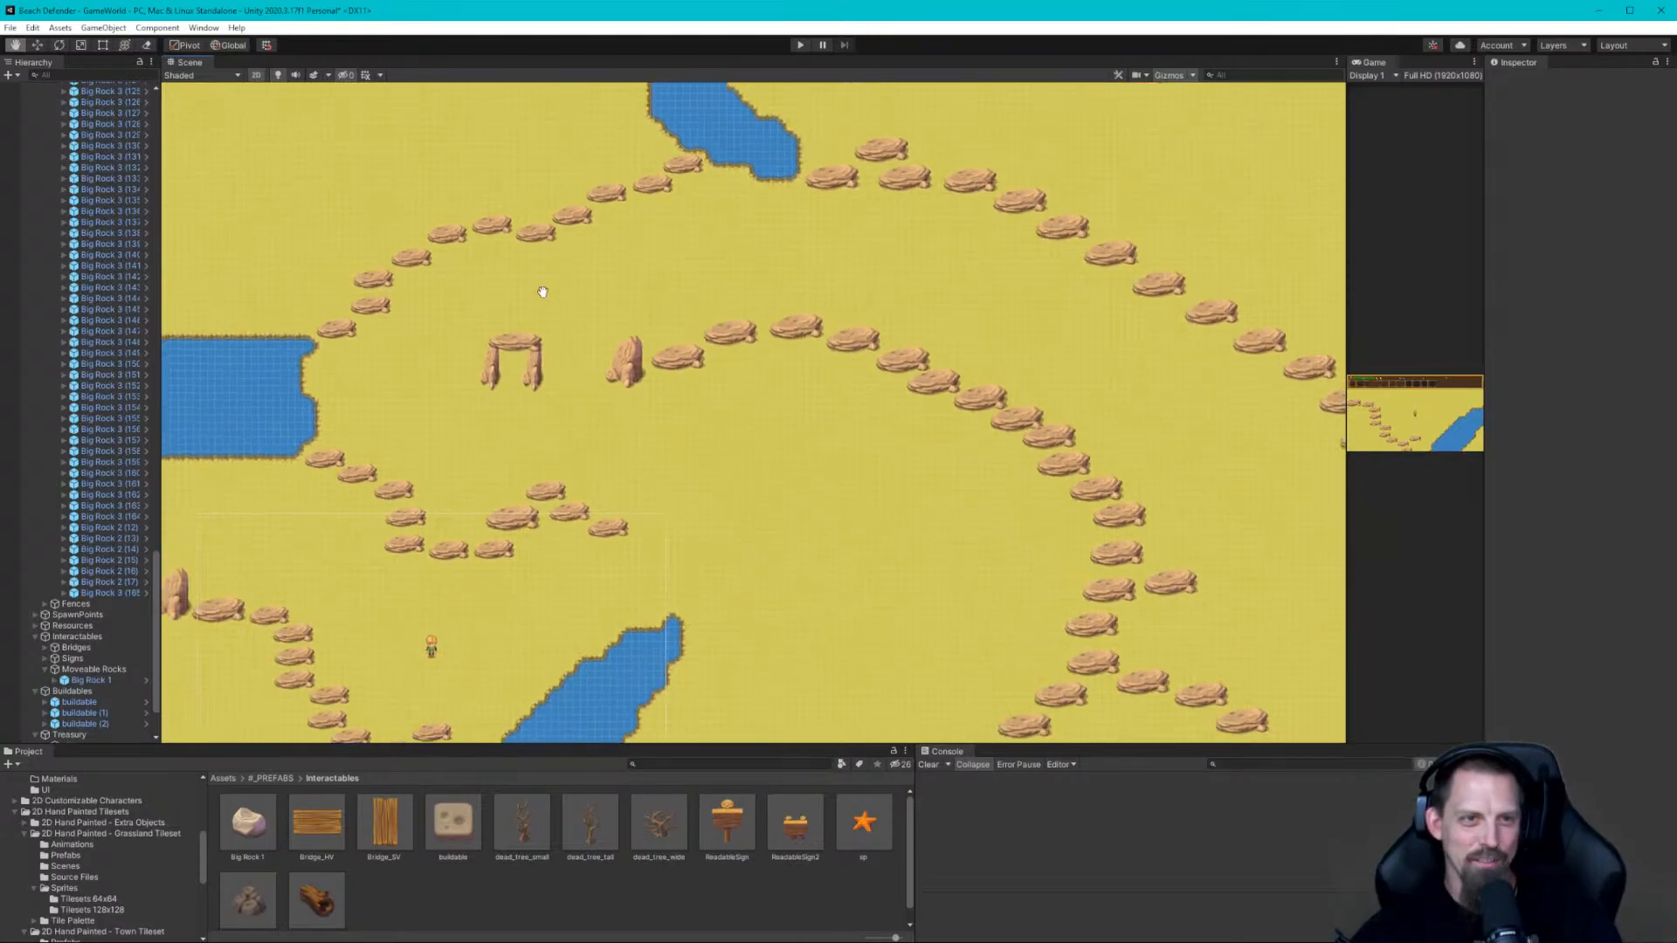
{"action": "scroll", "coordinate": [579, 408], "scroll_direction": "down", "scroll_amount": 10}
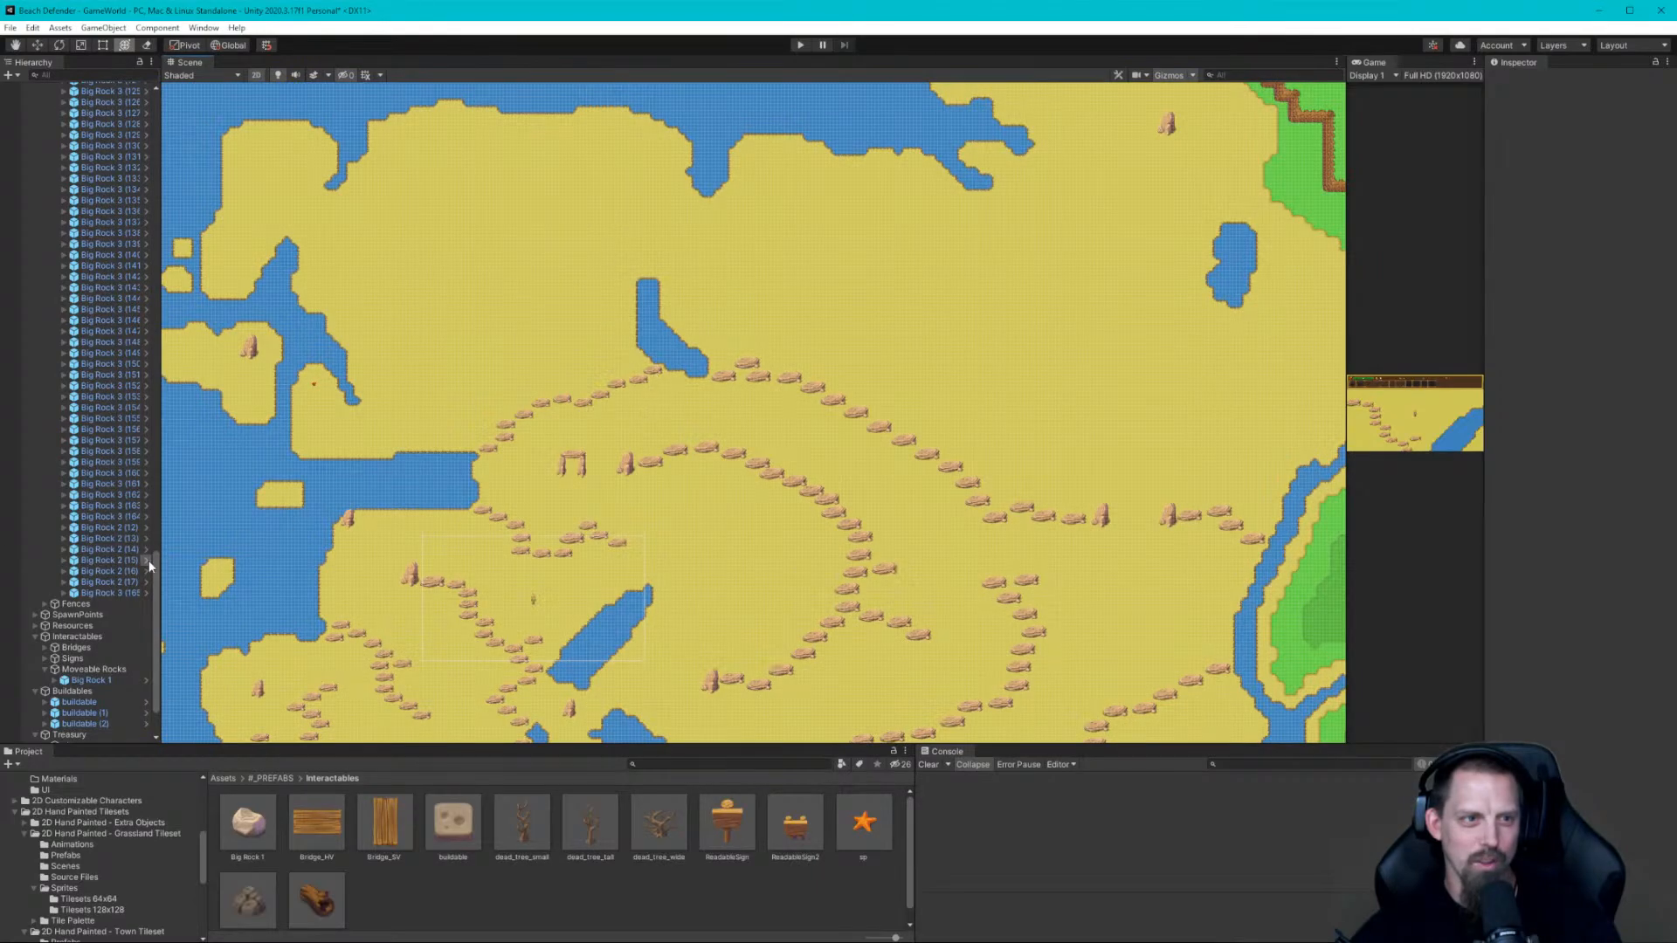
{"action": "left_click", "coordinate": [117, 581]}
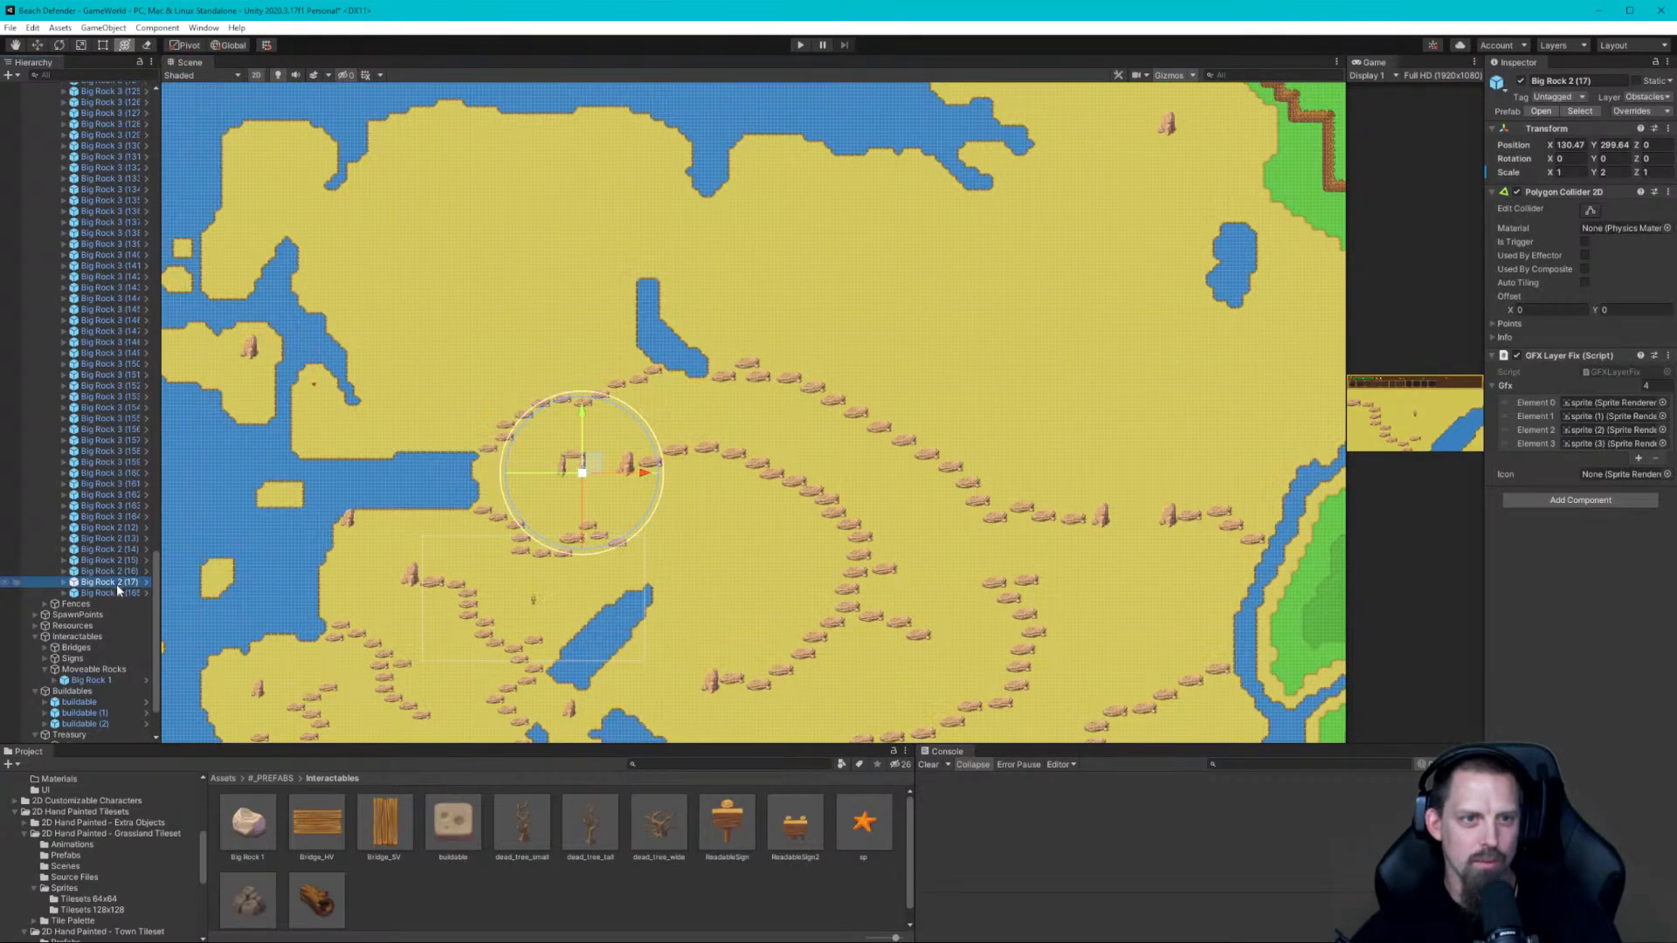
{"action": "left_click", "coordinate": [117, 591]}
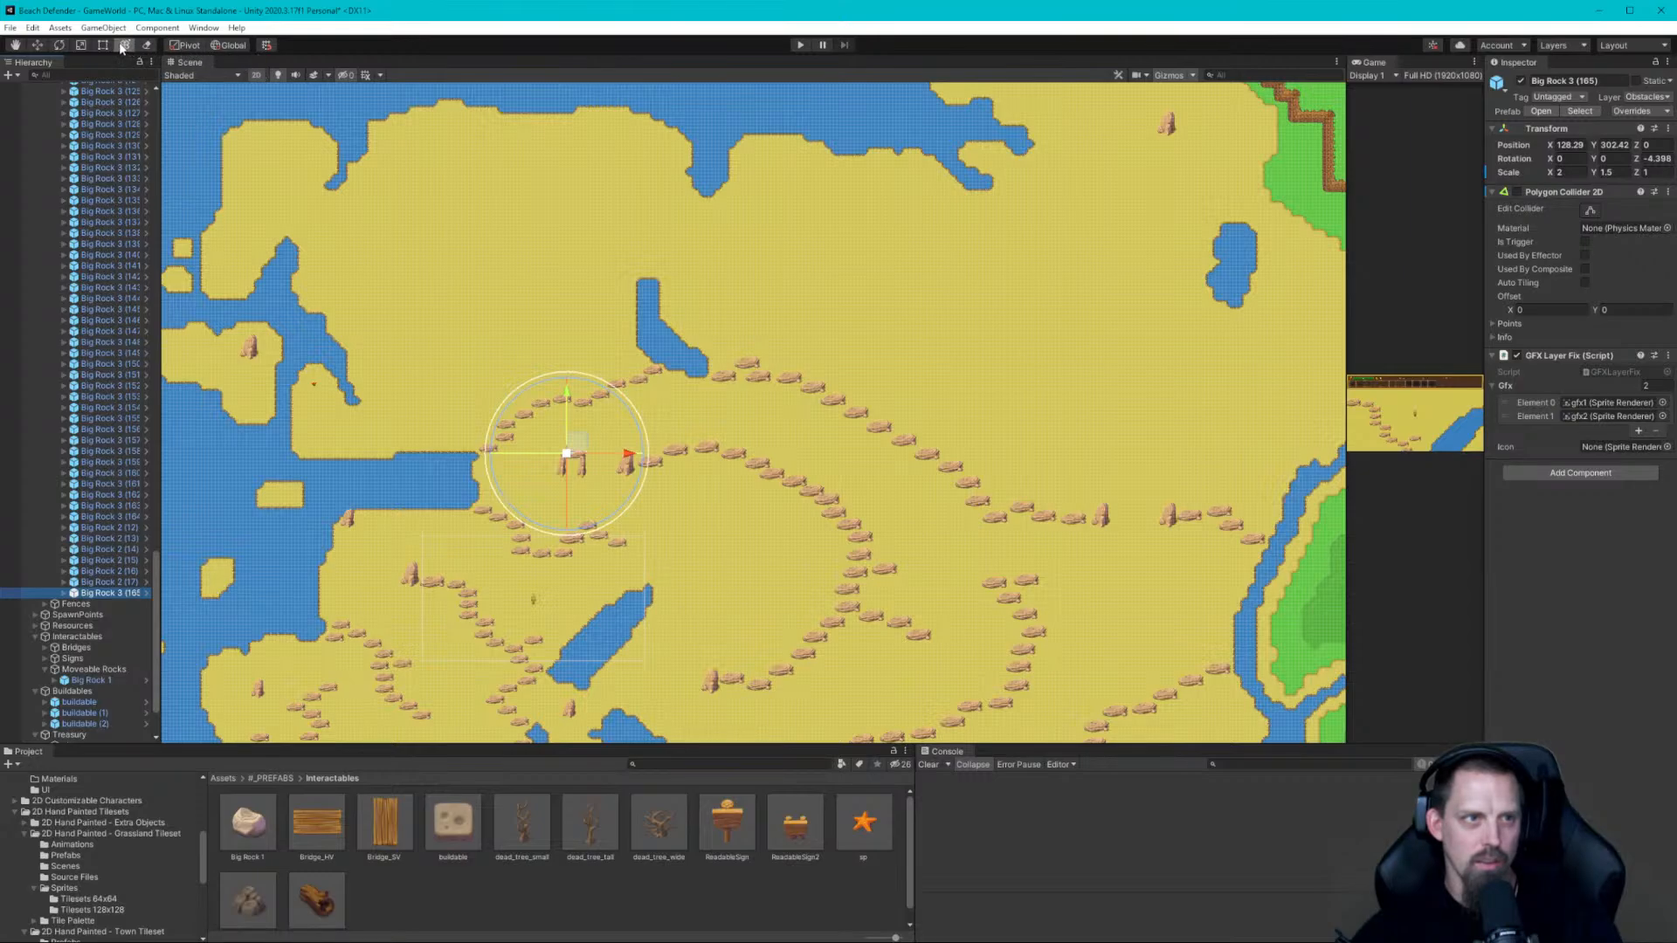
{"action": "left_click", "coordinate": [38, 46]}
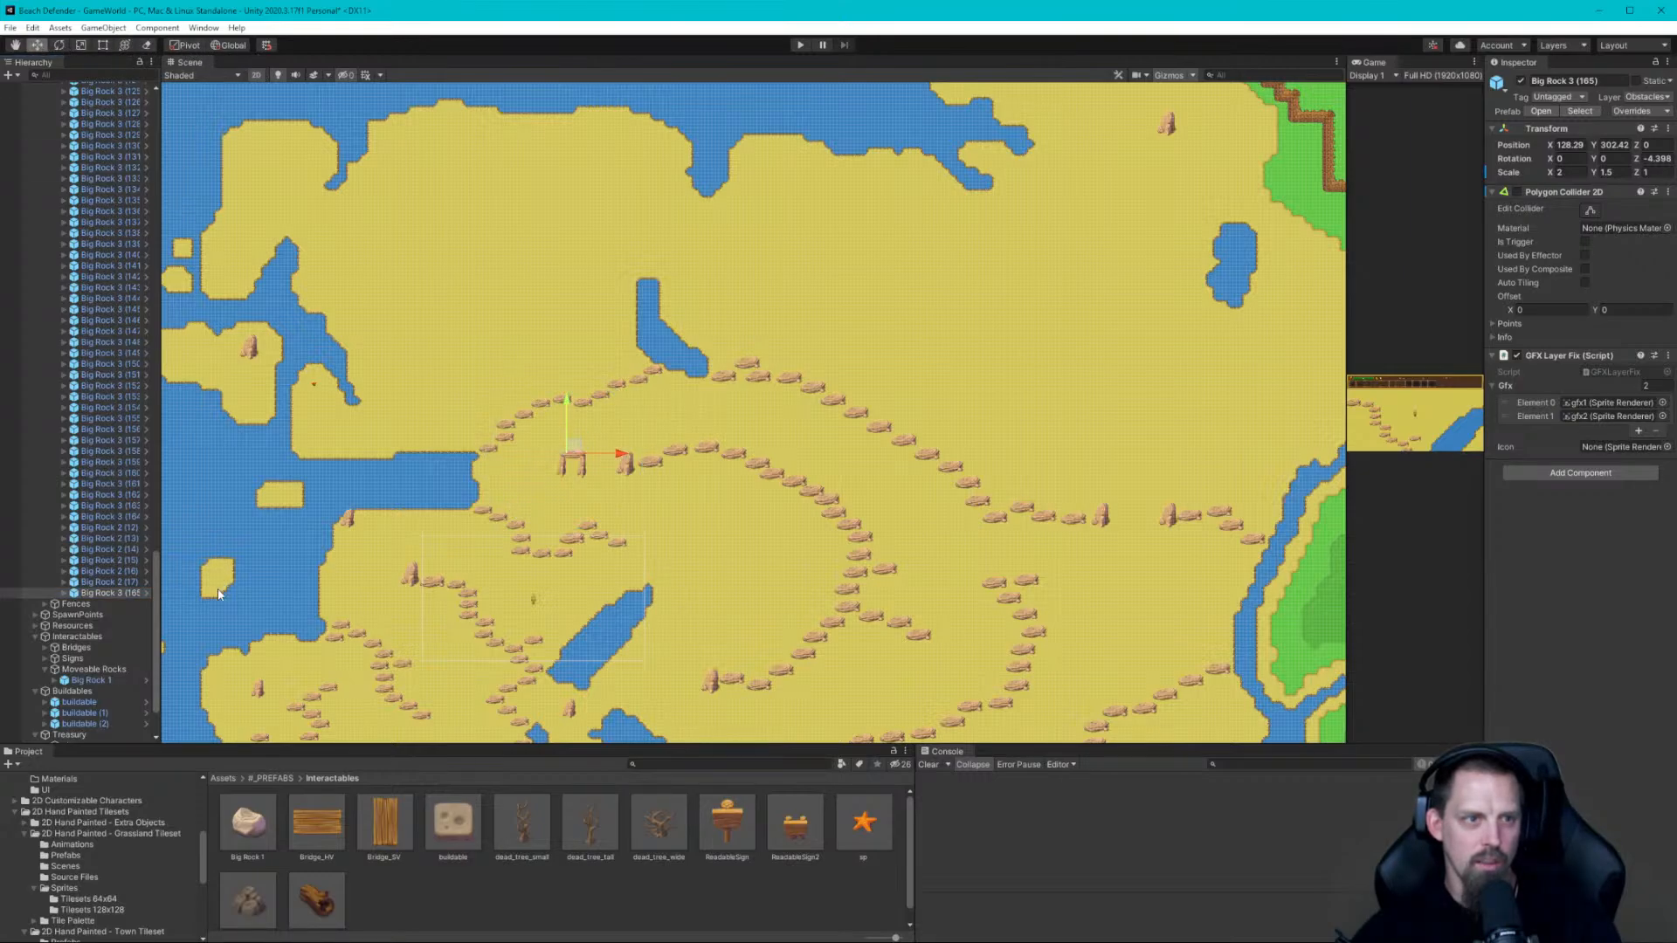
{"action": "right_click", "coordinate": [121, 596]}
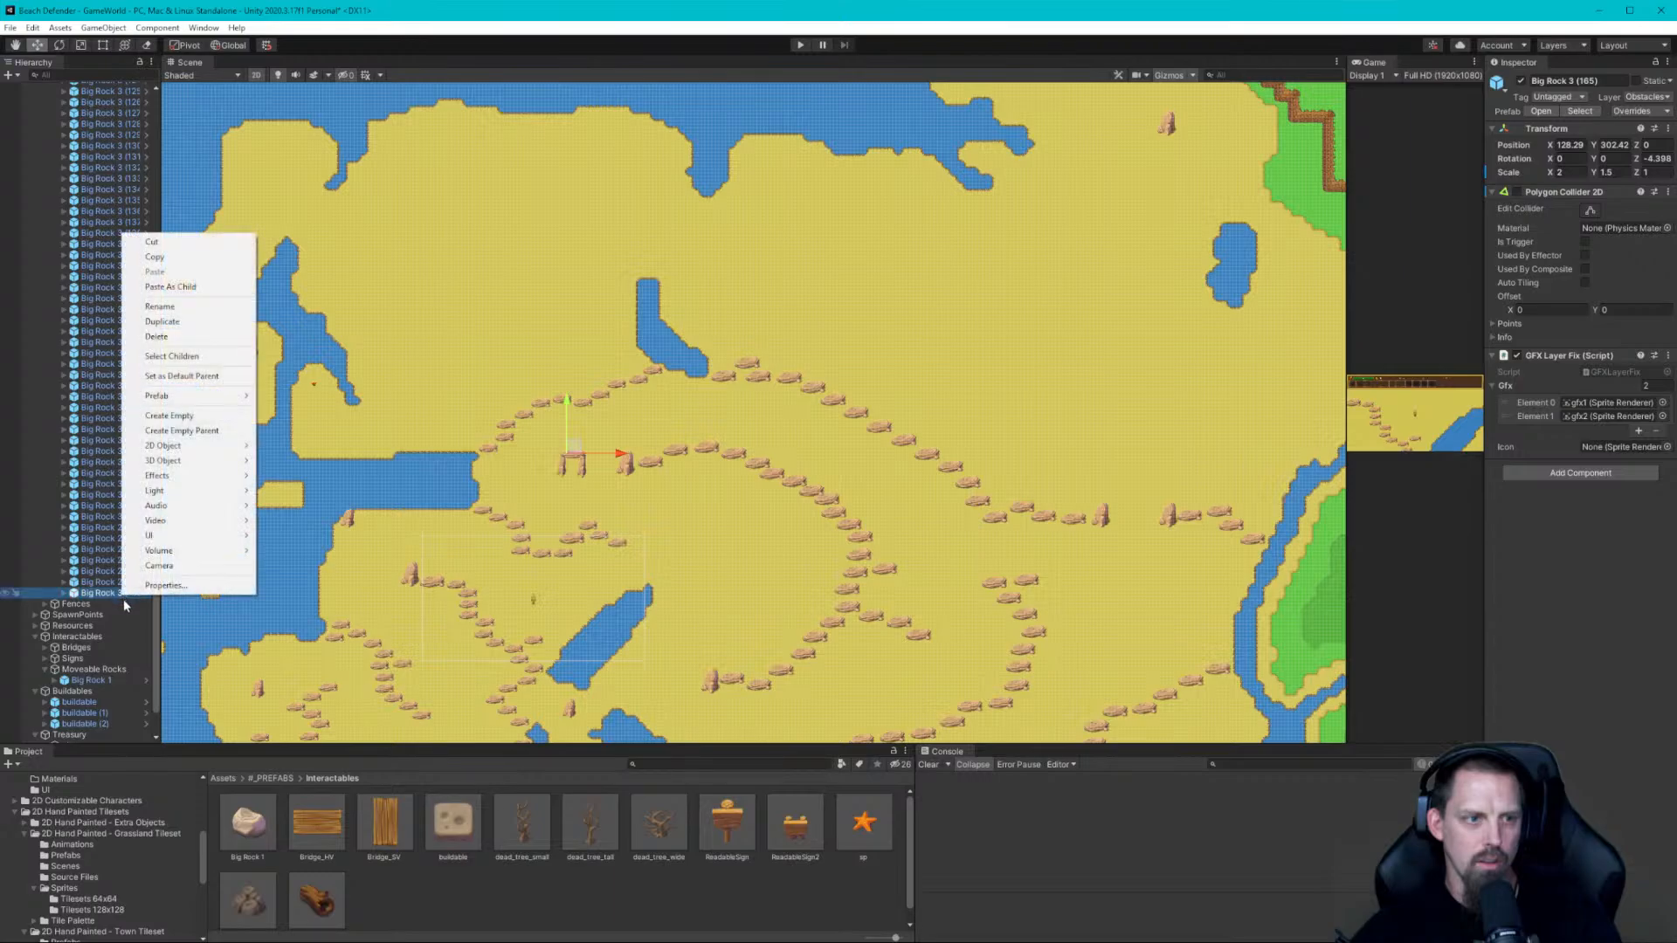
{"action": "left_click", "coordinate": [170, 416]}
{"action": "left_click_drag", "start_coordinate": [85, 627], "coordinate": [100, 594]}
Group the bridging rock and the two narrow tall rocks under the new empty object
{"action": "left_click_drag", "start_coordinate": [102, 599], "coordinate": [103, 594]}
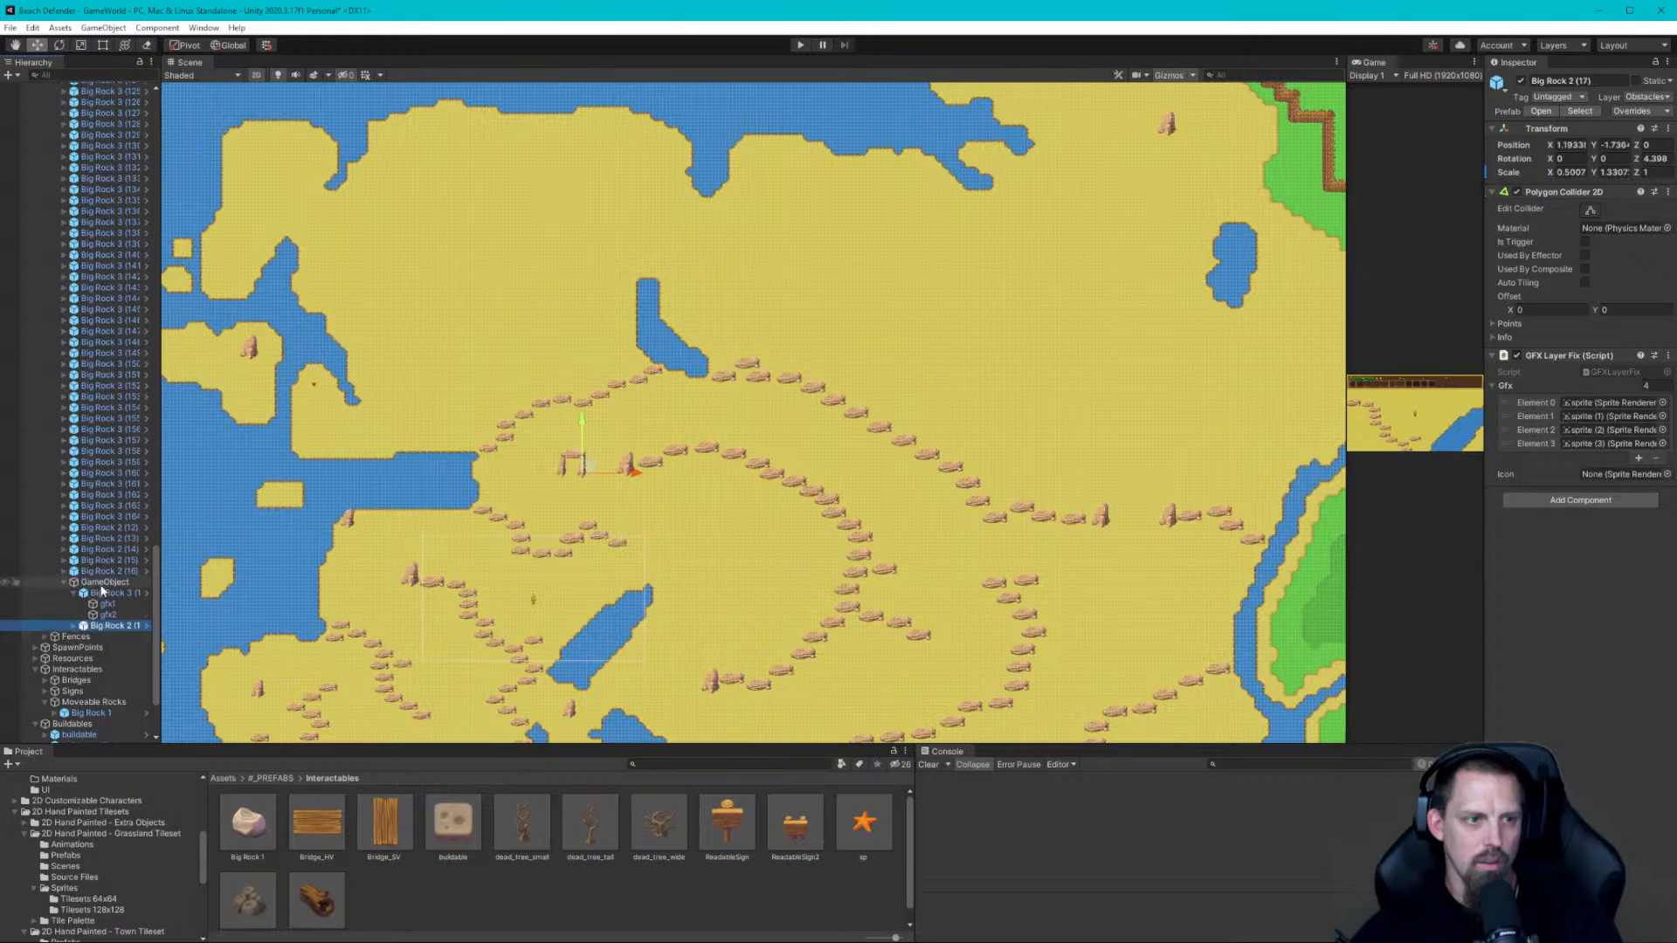
{"action": "left_click", "coordinate": [103, 573]}
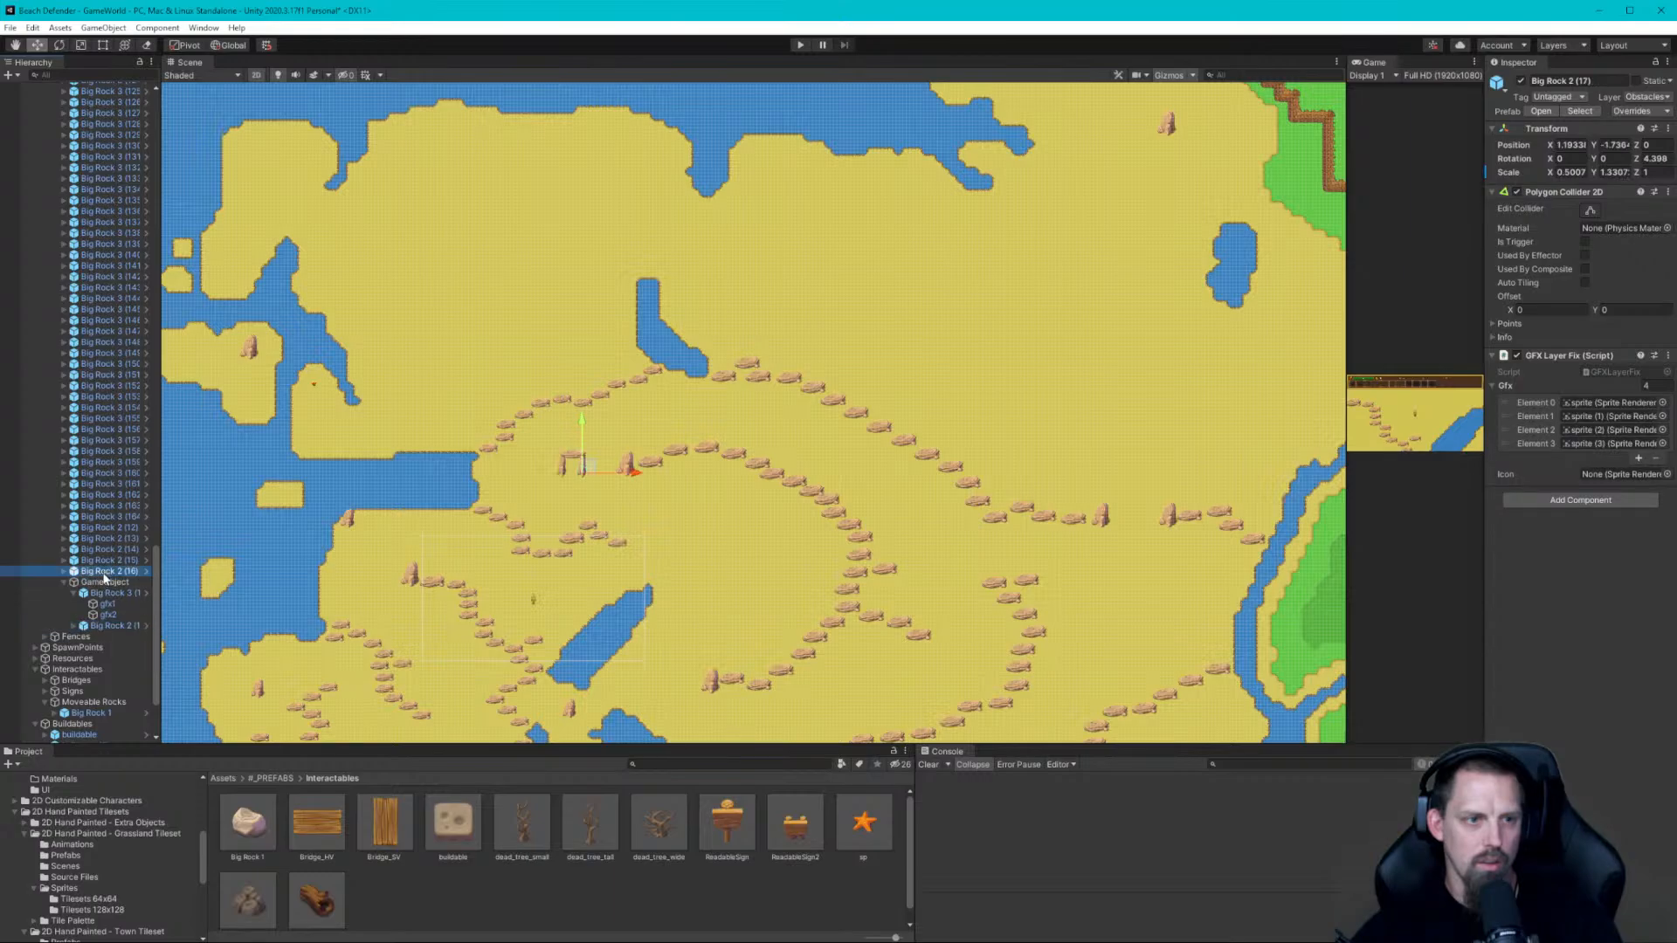
{"action": "left_click_drag", "start_coordinate": [103, 571], "coordinate": [85, 581]}
Rename the empty parent object holding the three rocks as Stone Arch
{"action": "left_click", "coordinate": [107, 572]}
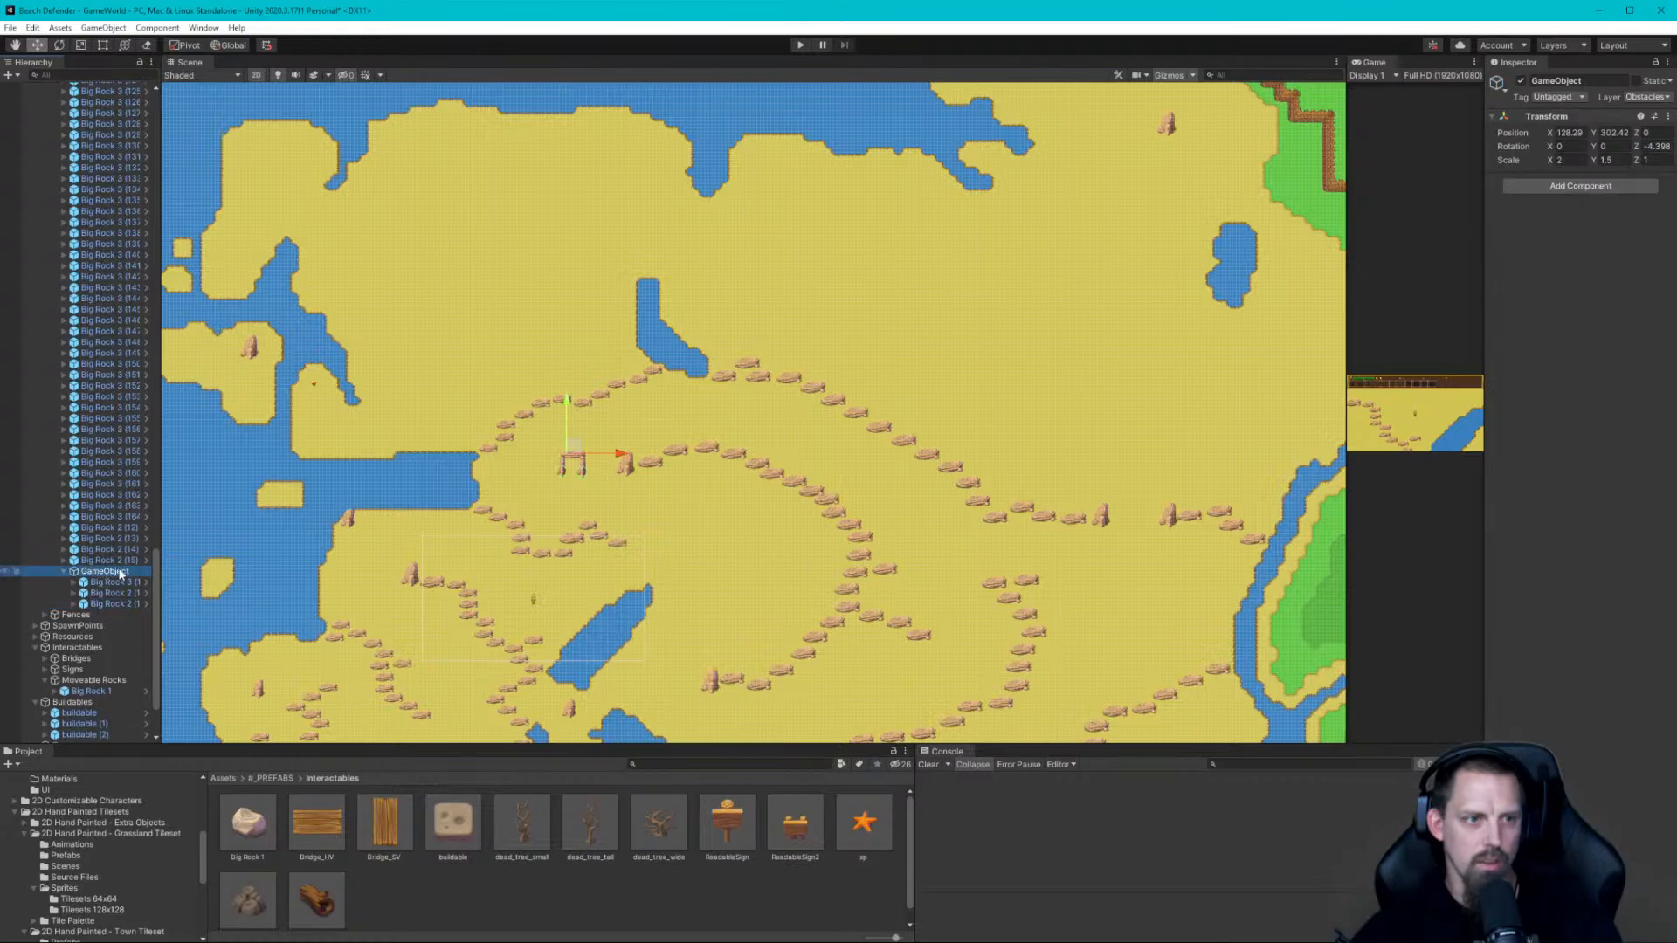
{"action": "left_click", "coordinate": [120, 573]}
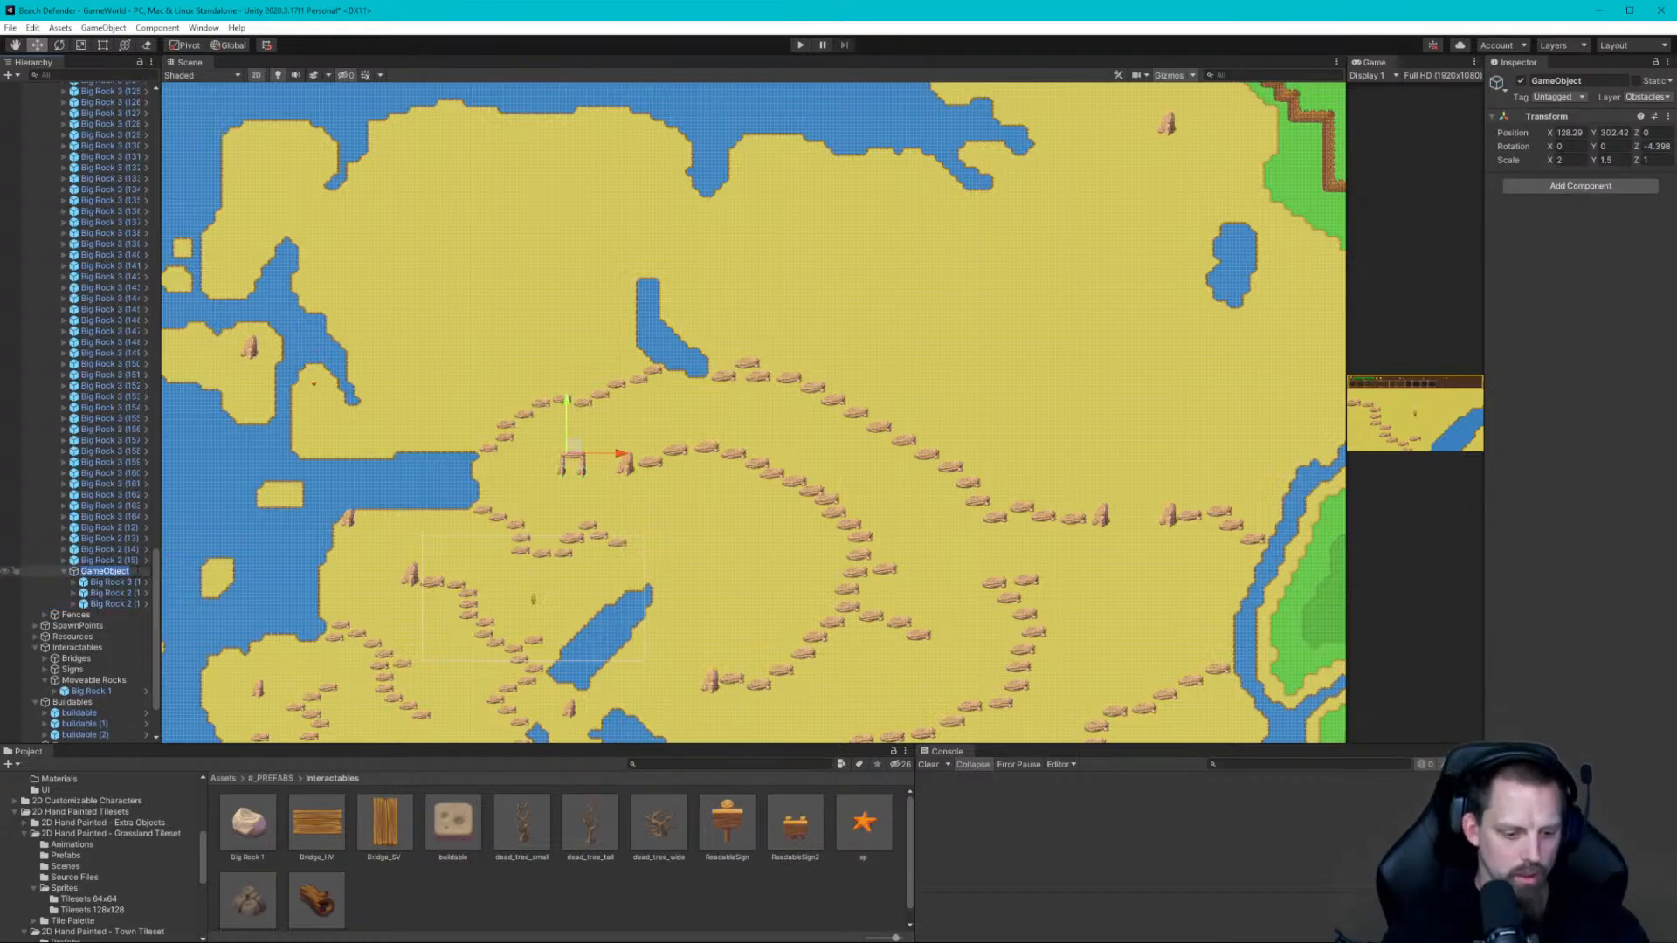
{"action": "type", "text": "Stone A"}
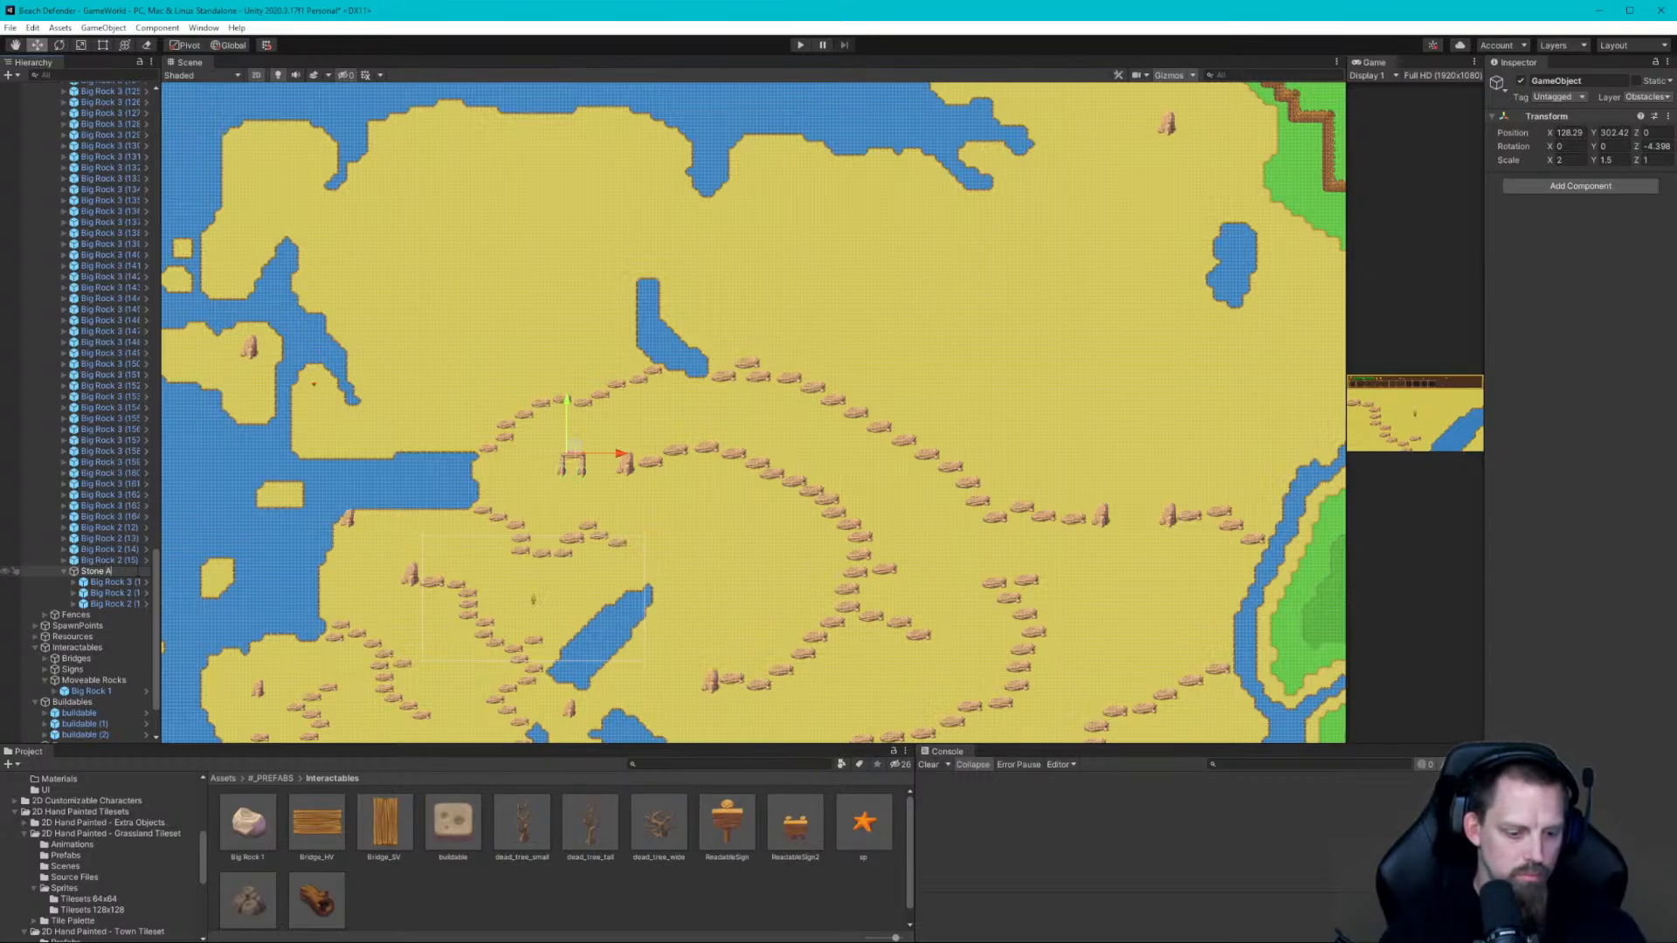
{"action": "type", "text": "rch"}
{"action": "key", "text": "Return"}
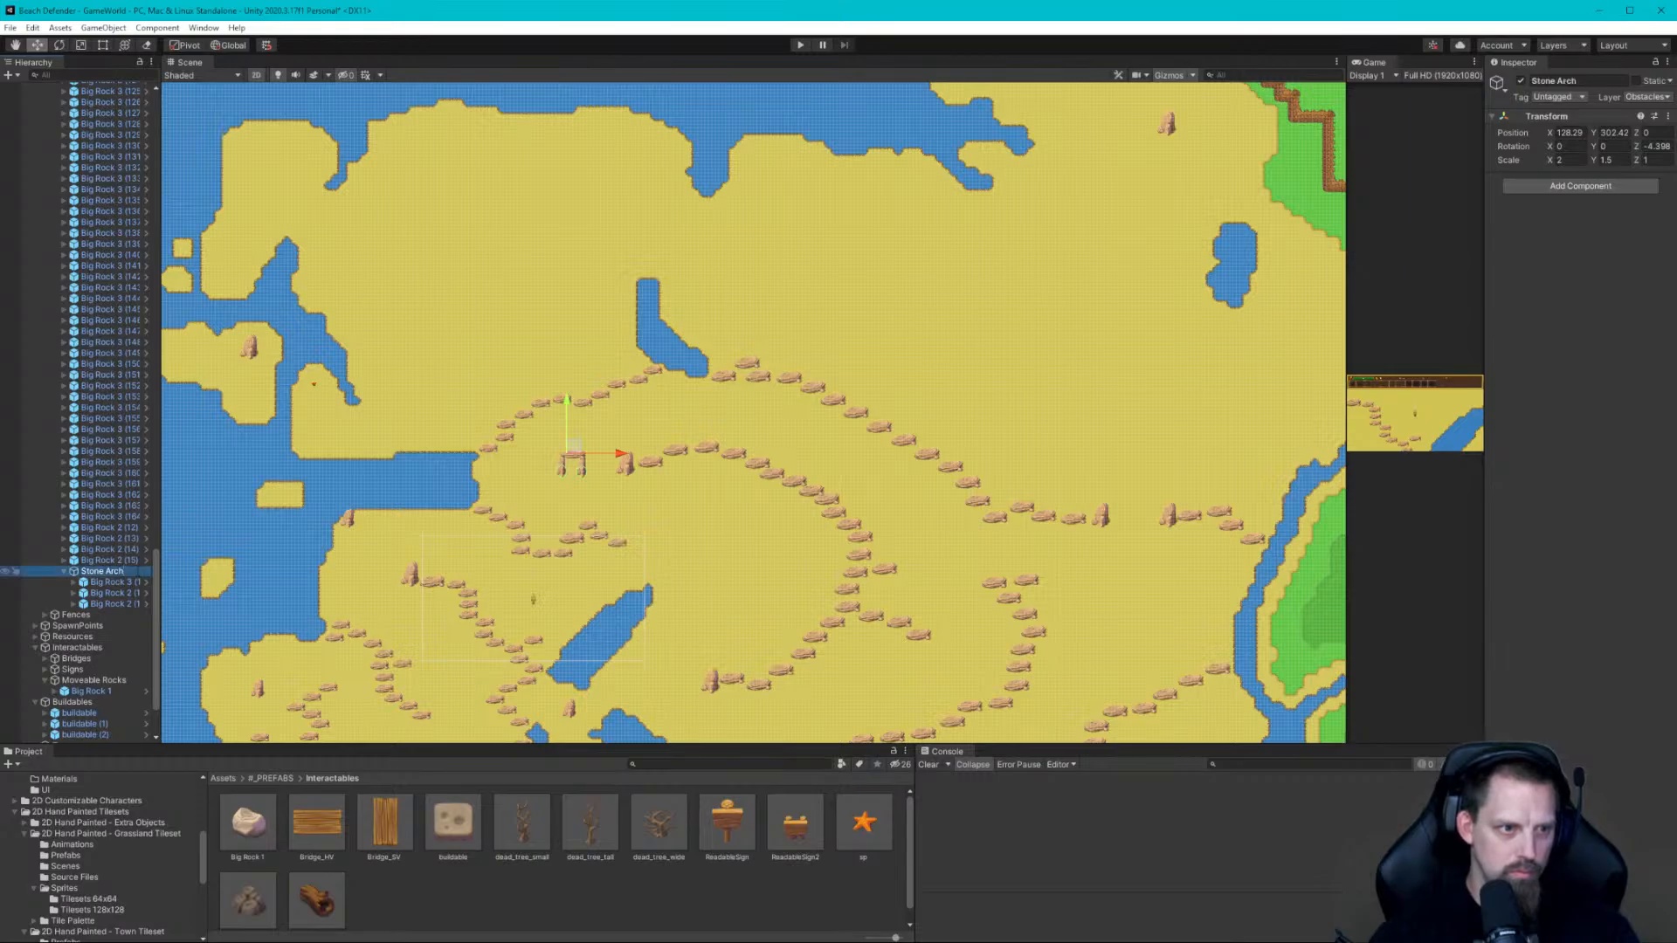
Set the Stone Arch's scale to 3 in X and 2 in Y, and shift it slightly up and to the left
{"action": "scroll", "coordinate": [139, 550], "scroll_direction": "down", "scroll_amount": 2}
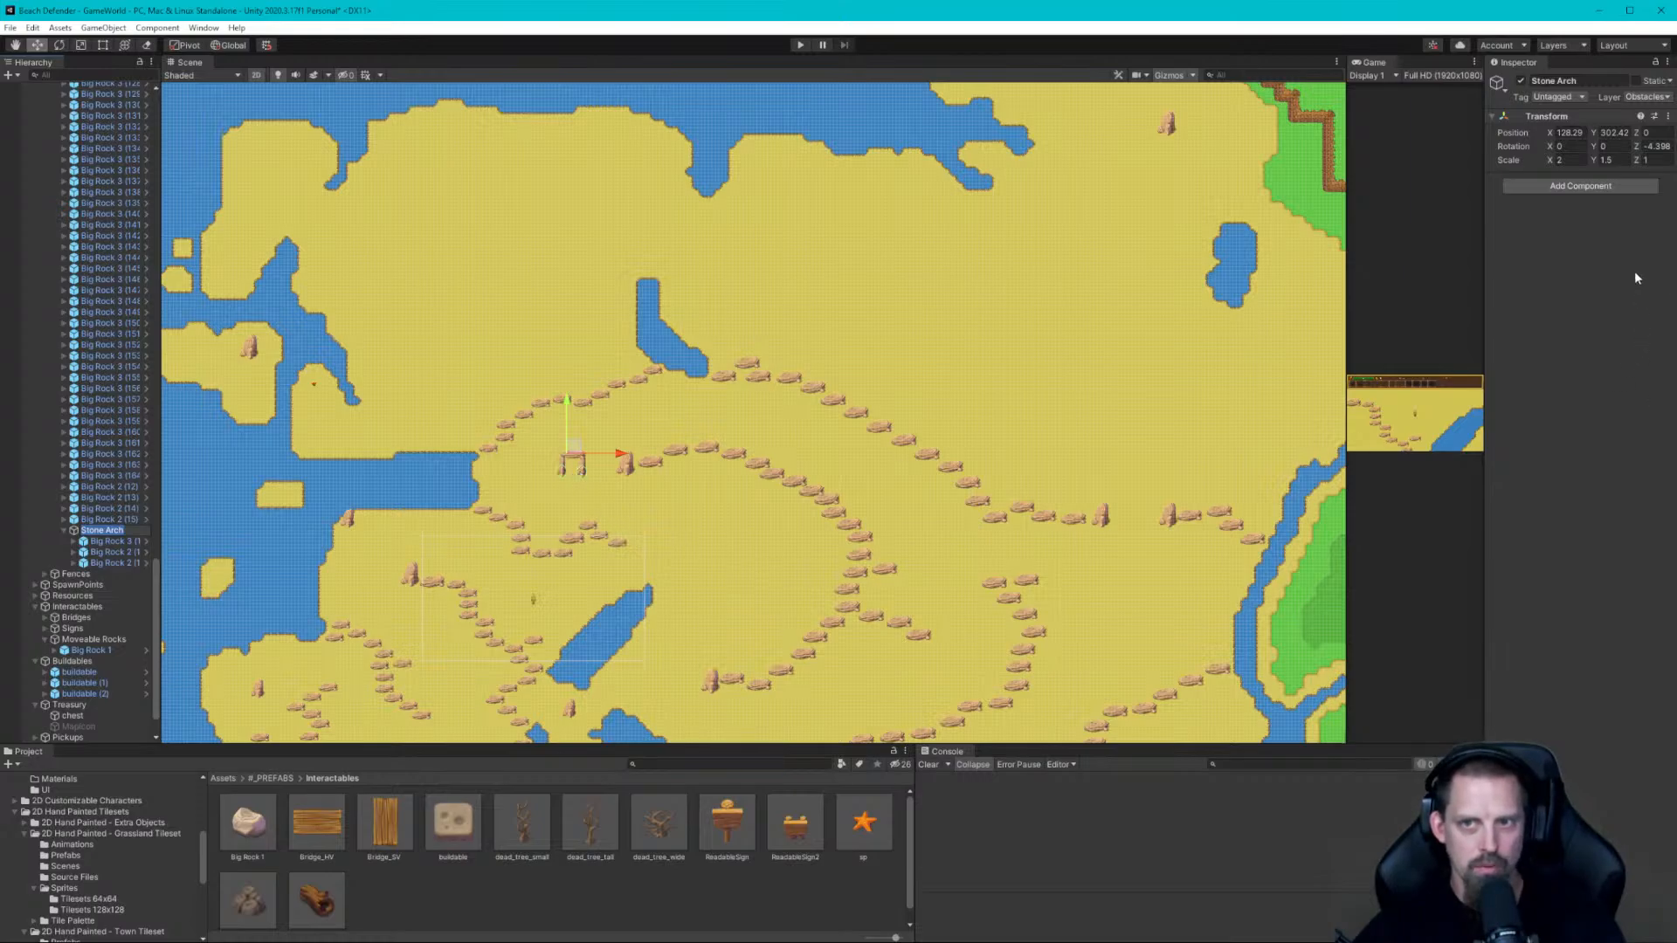
{"action": "left_click", "coordinate": [1571, 160]}
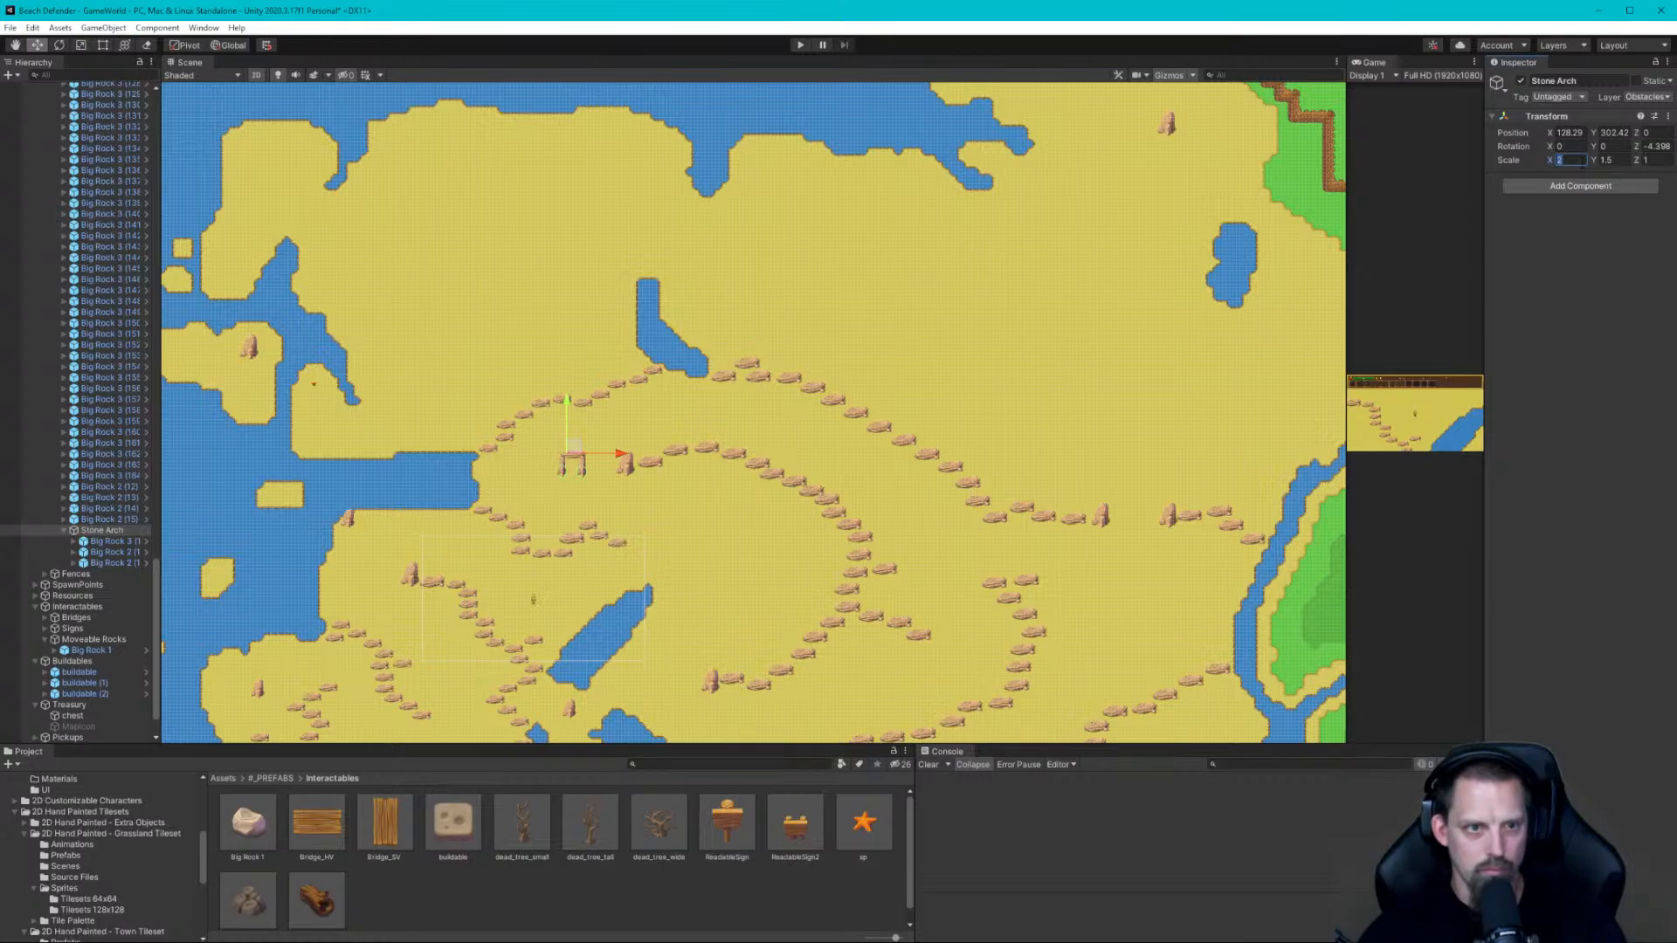
{"action": "type", "text": "3"}
{"action": "key", "text": "Tab"}
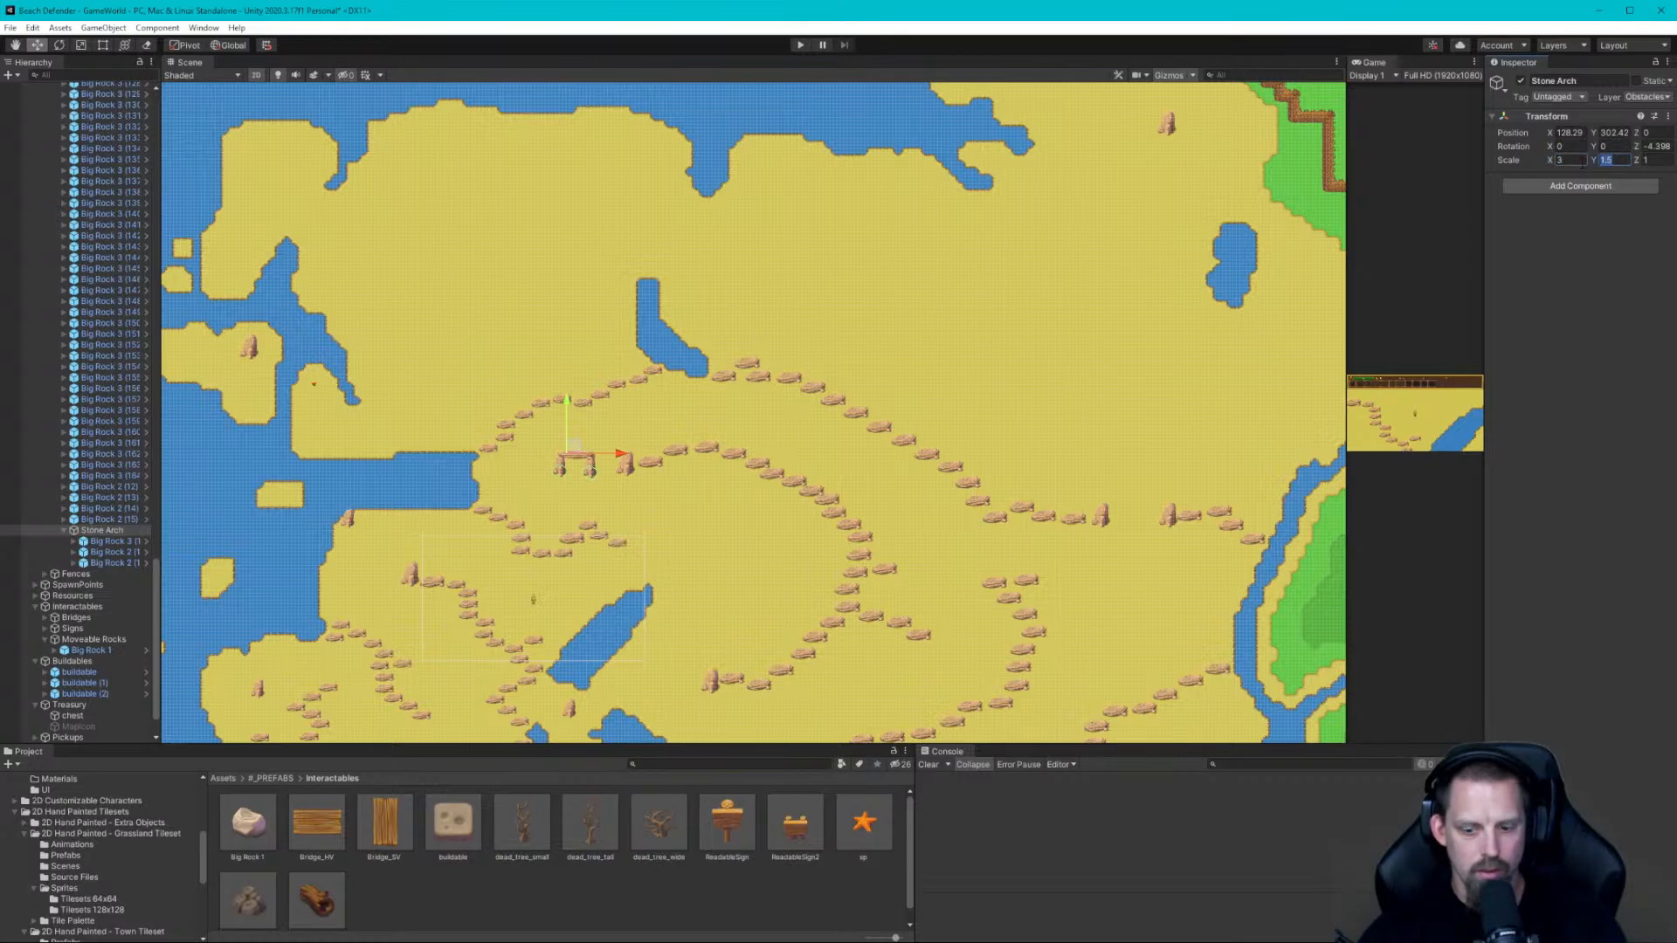
{"action": "type", "text": "2"}
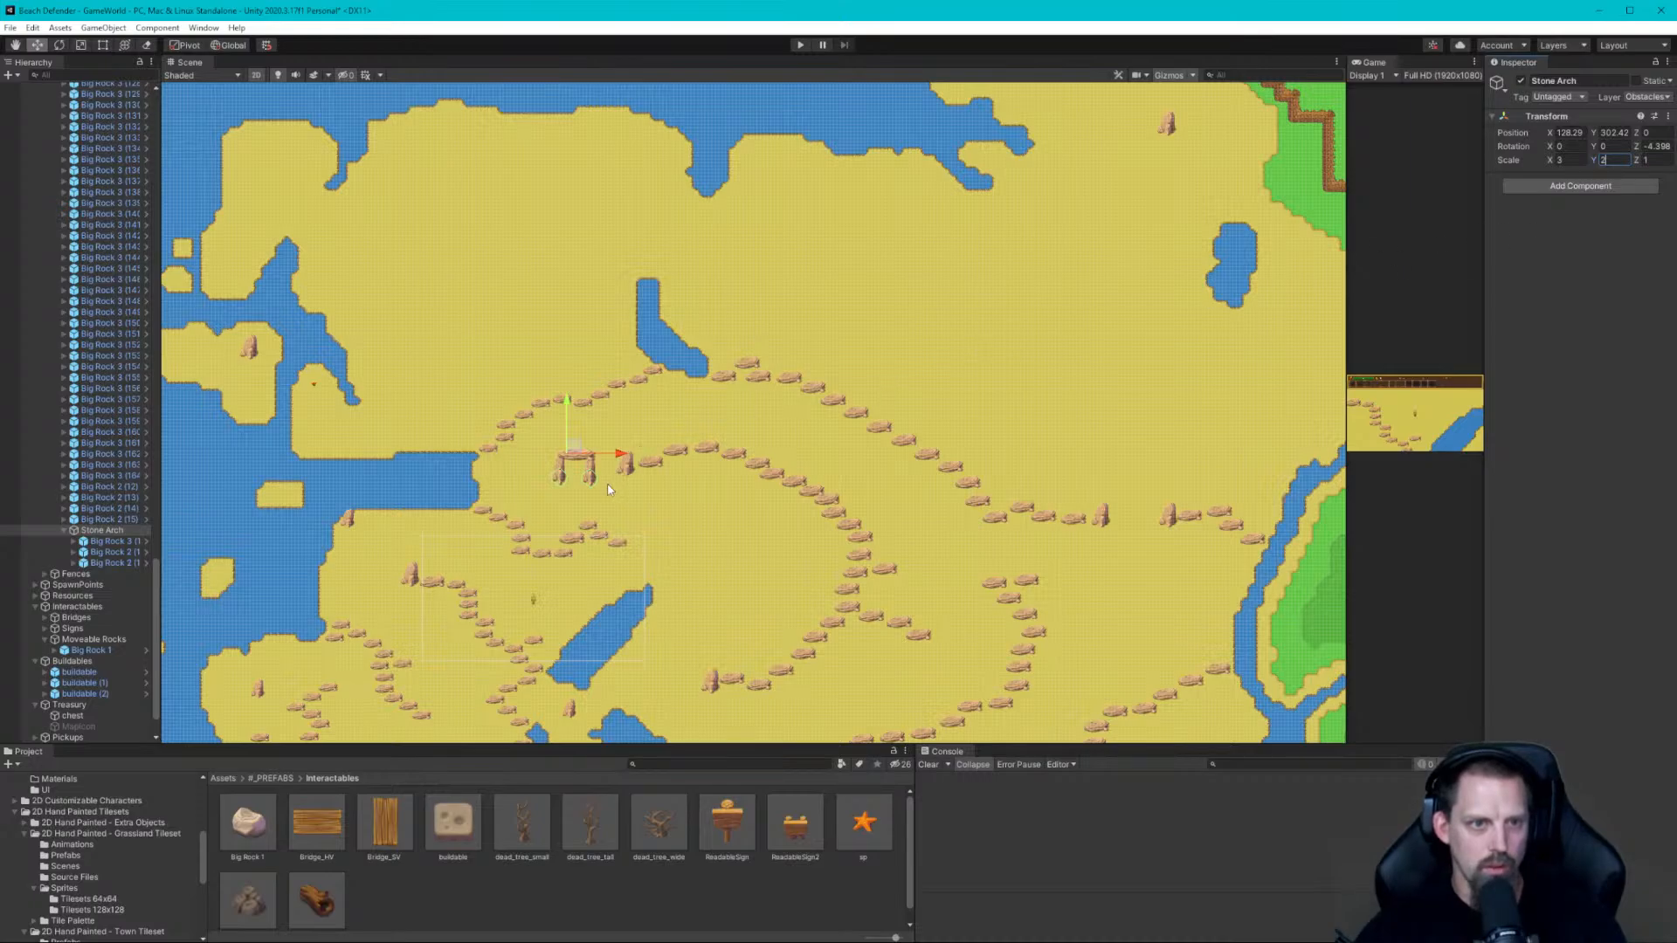
{"action": "mouse_move", "coordinate": [572, 451]}
{"action": "left_mouse_down"}
{"action": "mouse_move", "coordinate": [535, 567]}
{"action": "mouse_move", "coordinate": [569, 419]}
{"action": "mouse_move", "coordinate": [570, 442]}
{"action": "left_mouse_up"}
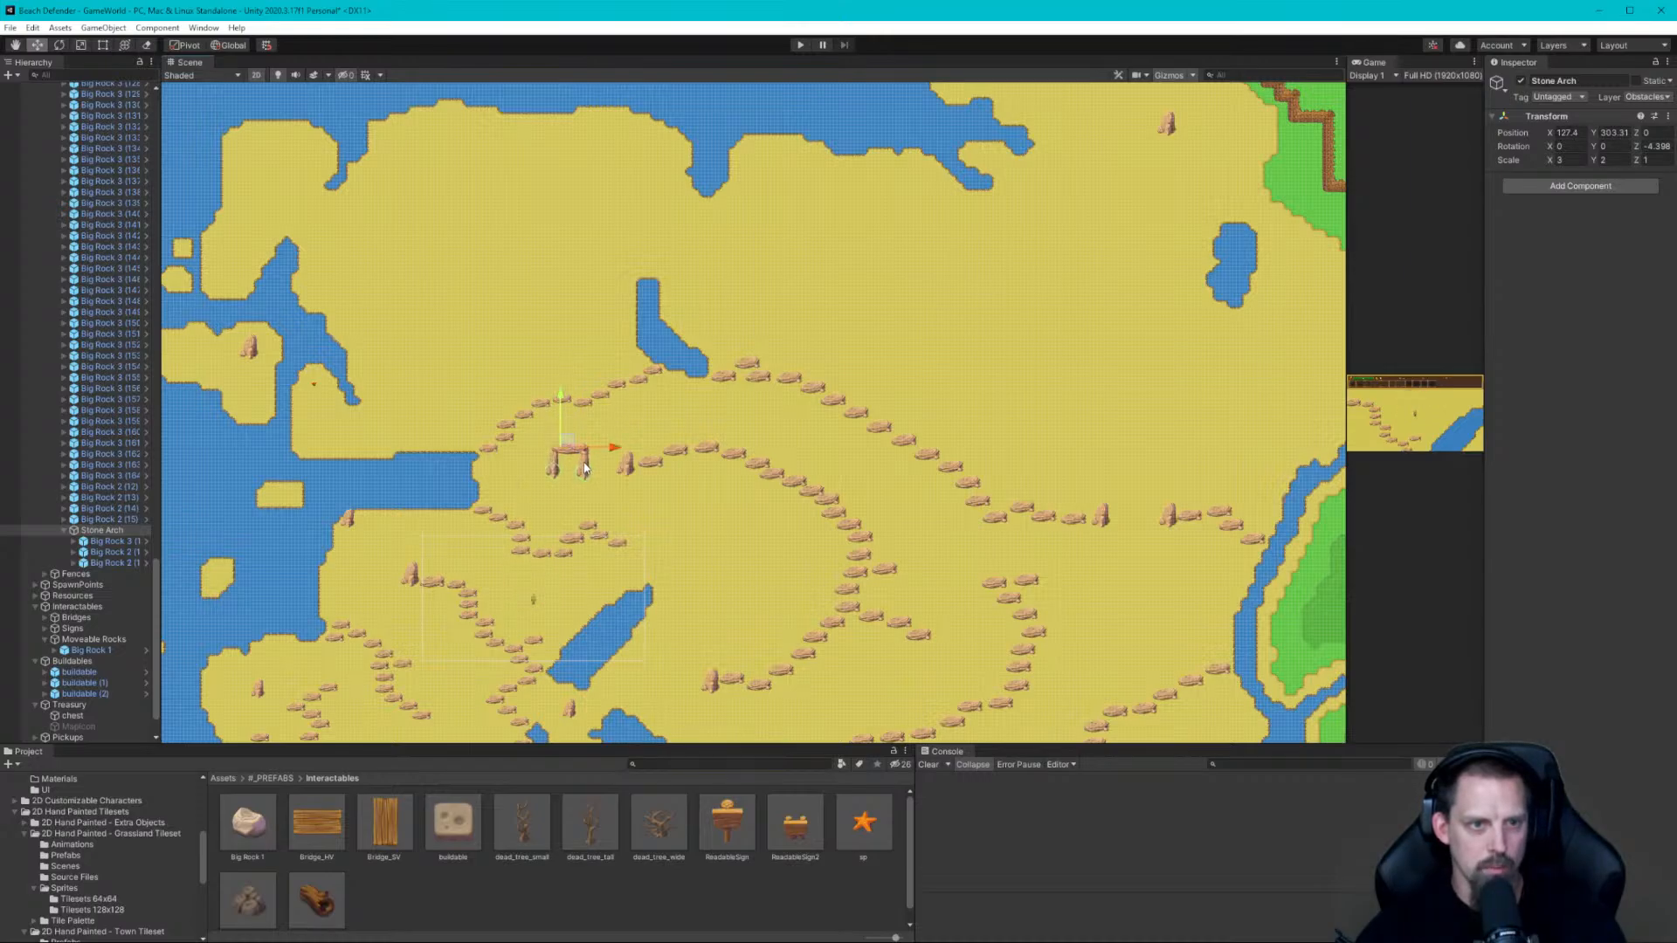
{"action": "left_click", "coordinate": [532, 463]}
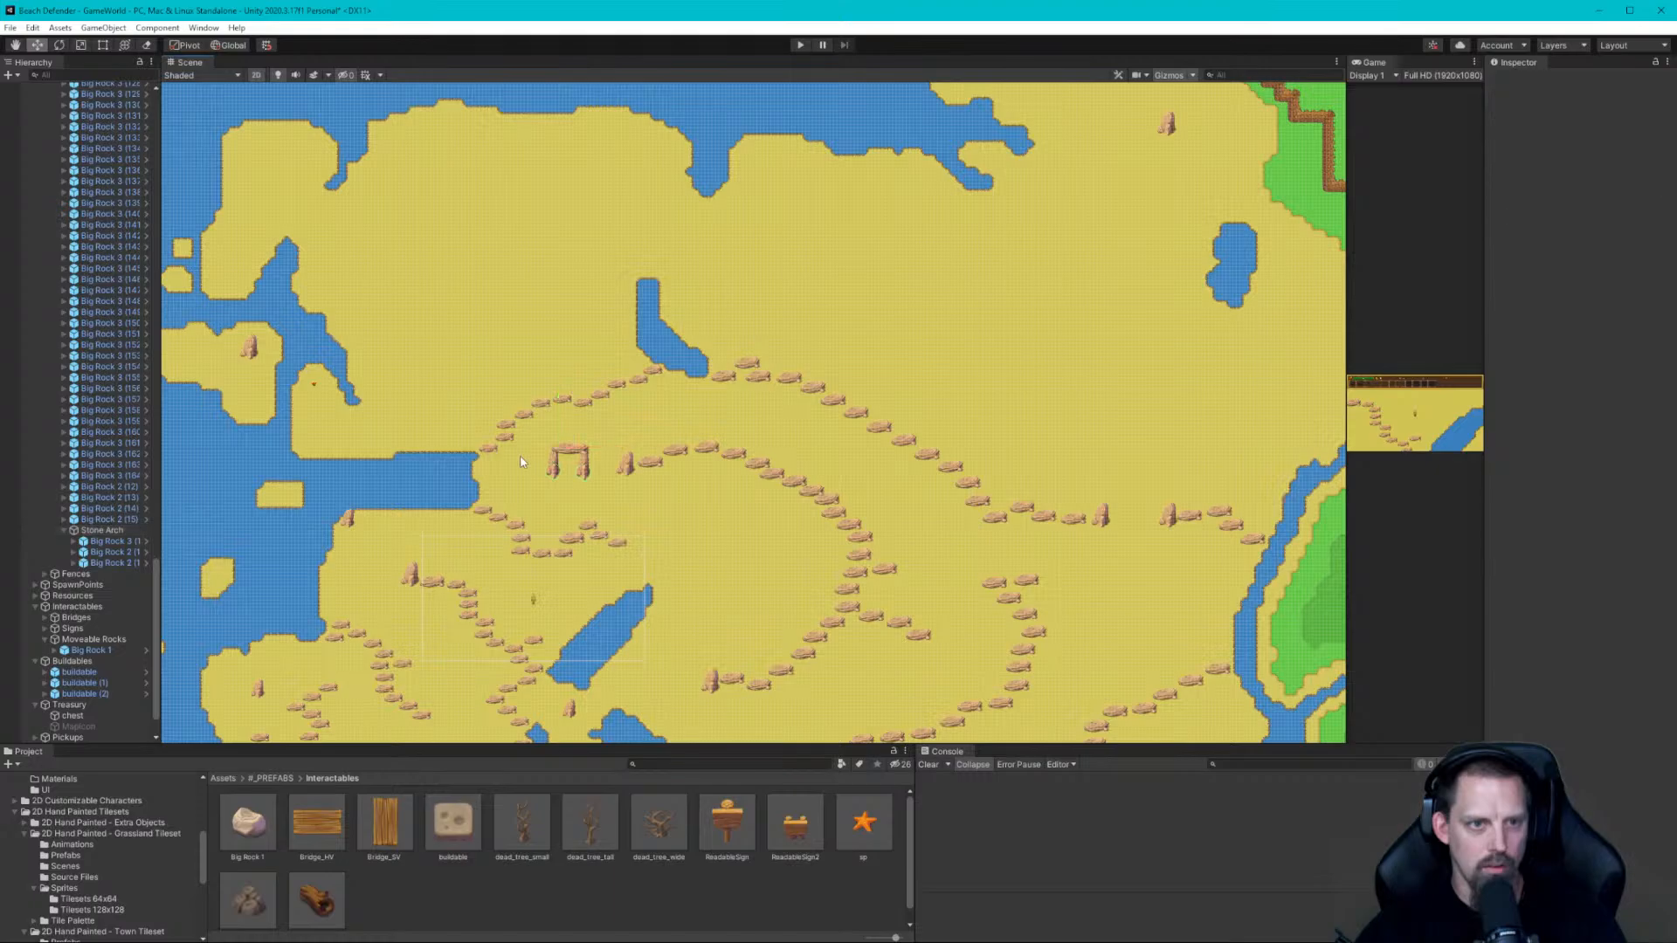
Save the Stone Arch as a reusable prefab in the #_PREFABS folder
{"action": "left_click", "coordinate": [122, 531]}
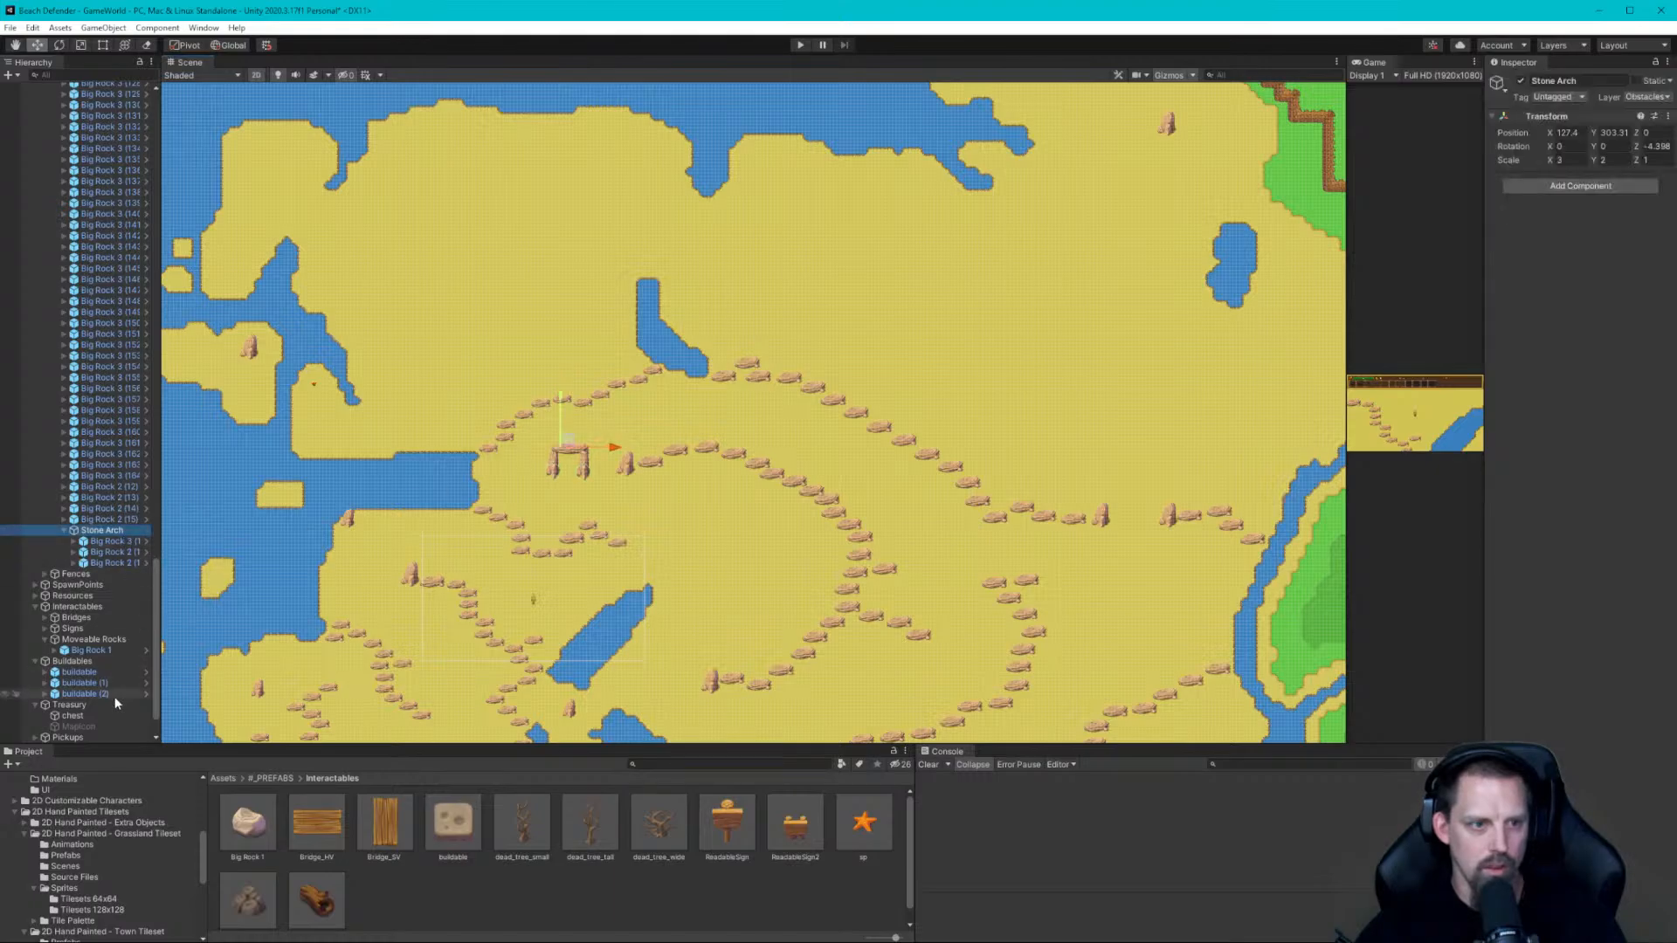
{"action": "scroll", "coordinate": [74, 821], "scroll_direction": "up", "scroll_amount": 5}
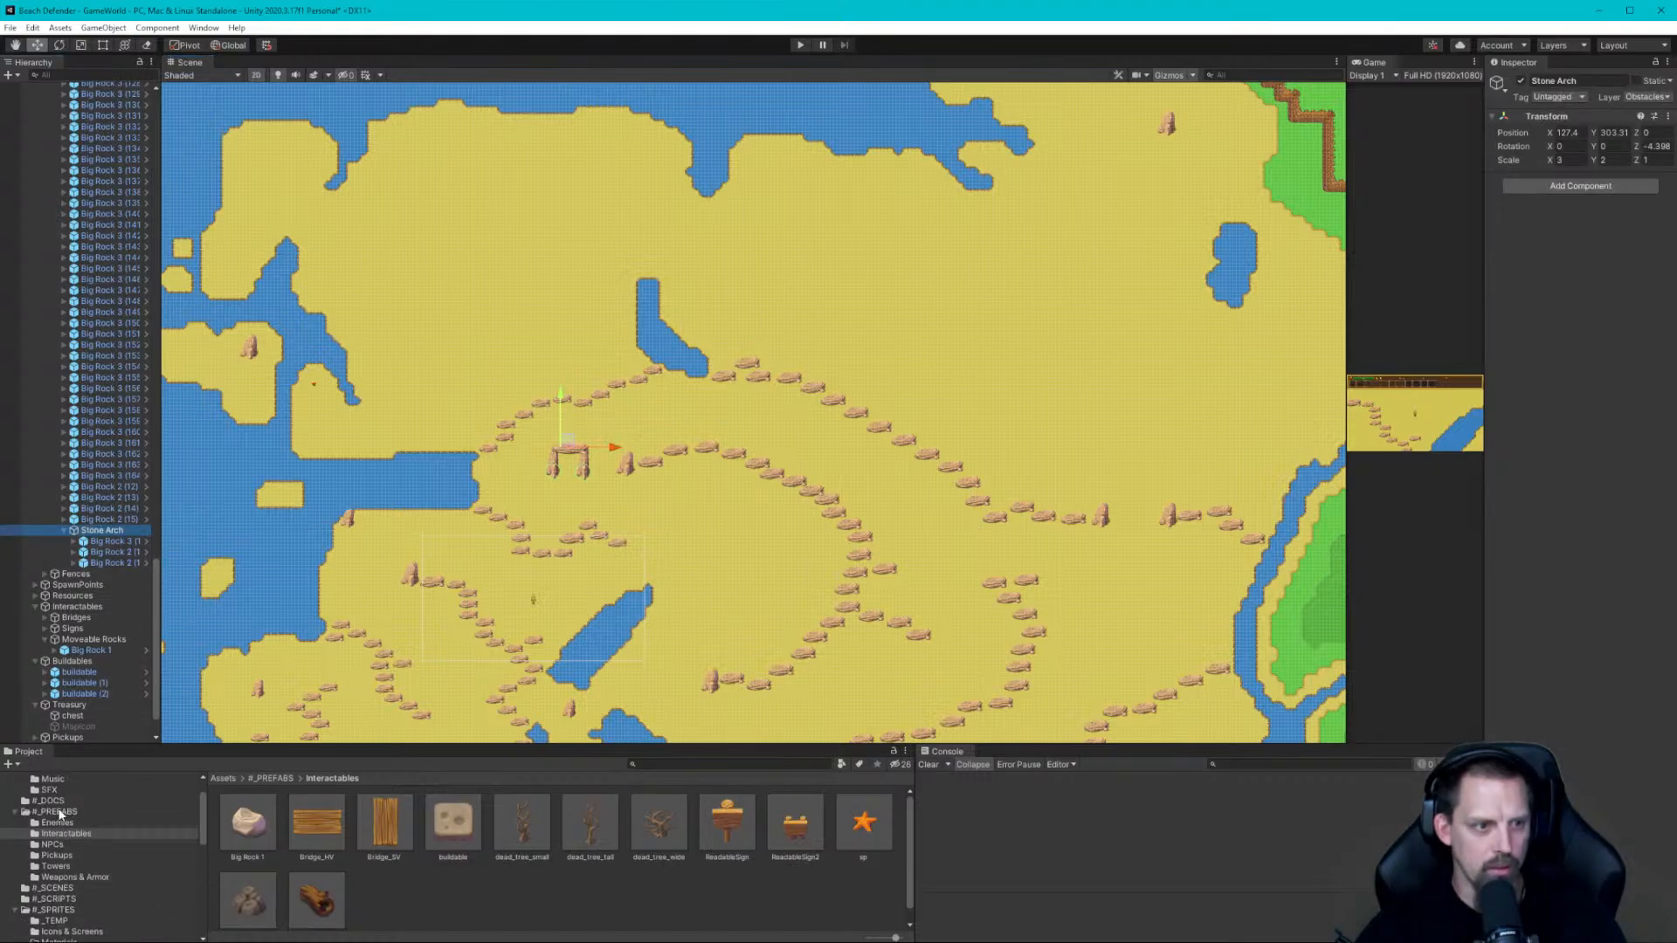
{"action": "left_click", "coordinate": [58, 812]}
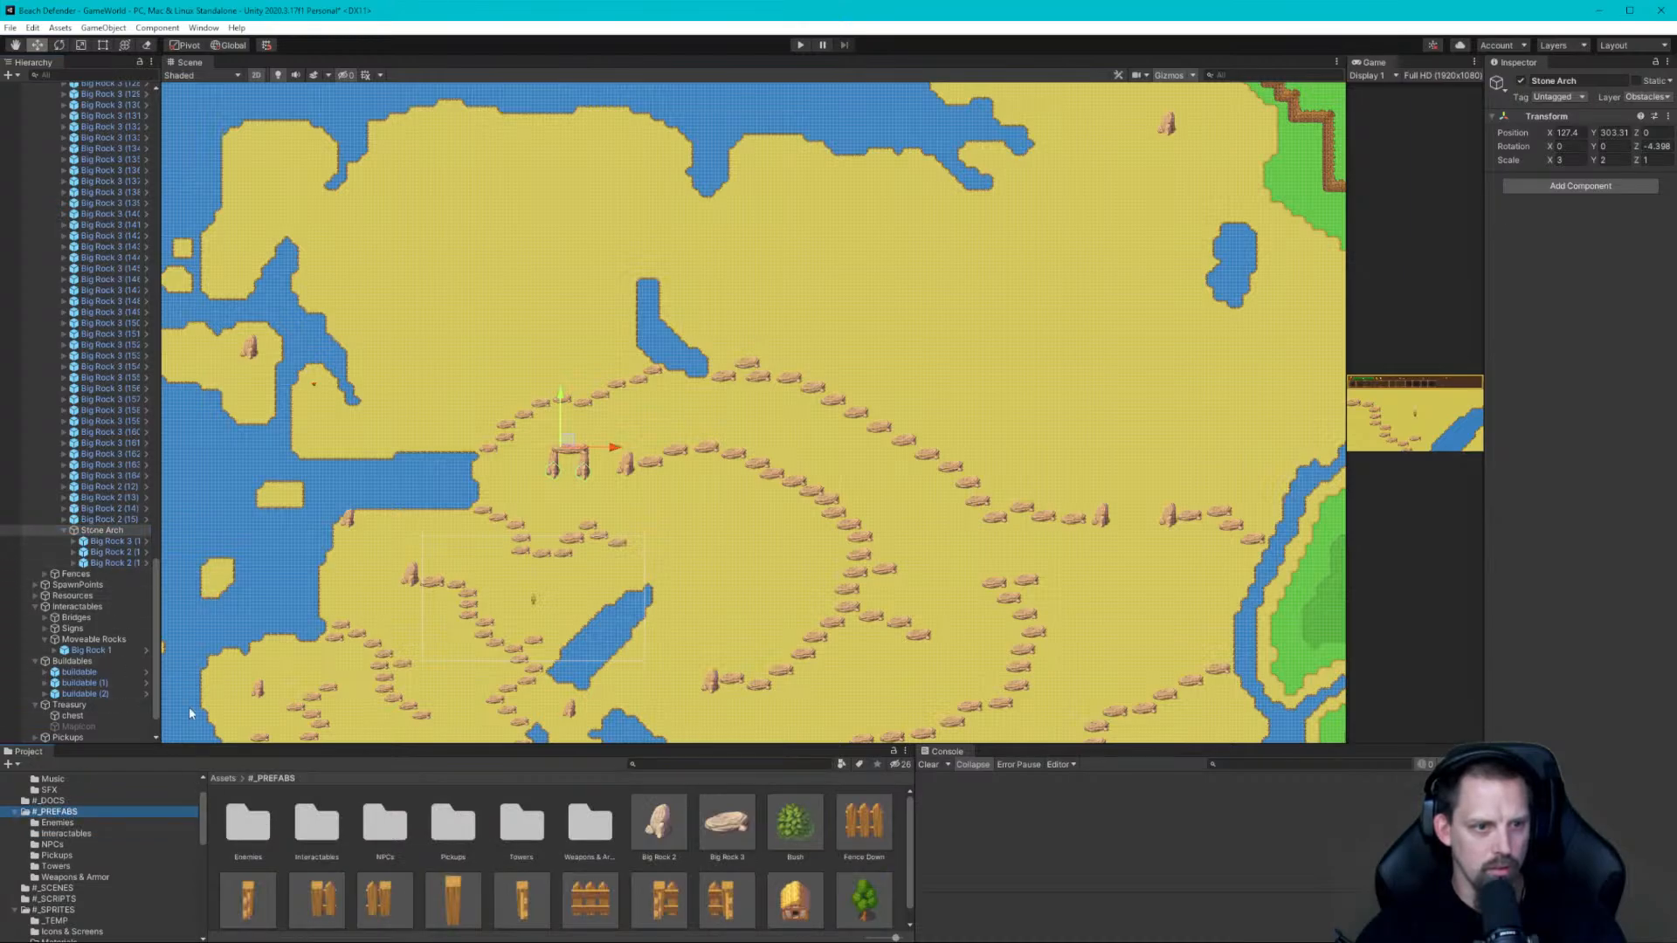
{"action": "scroll", "coordinate": [511, 844], "scroll_direction": "down", "scroll_amount": 1}
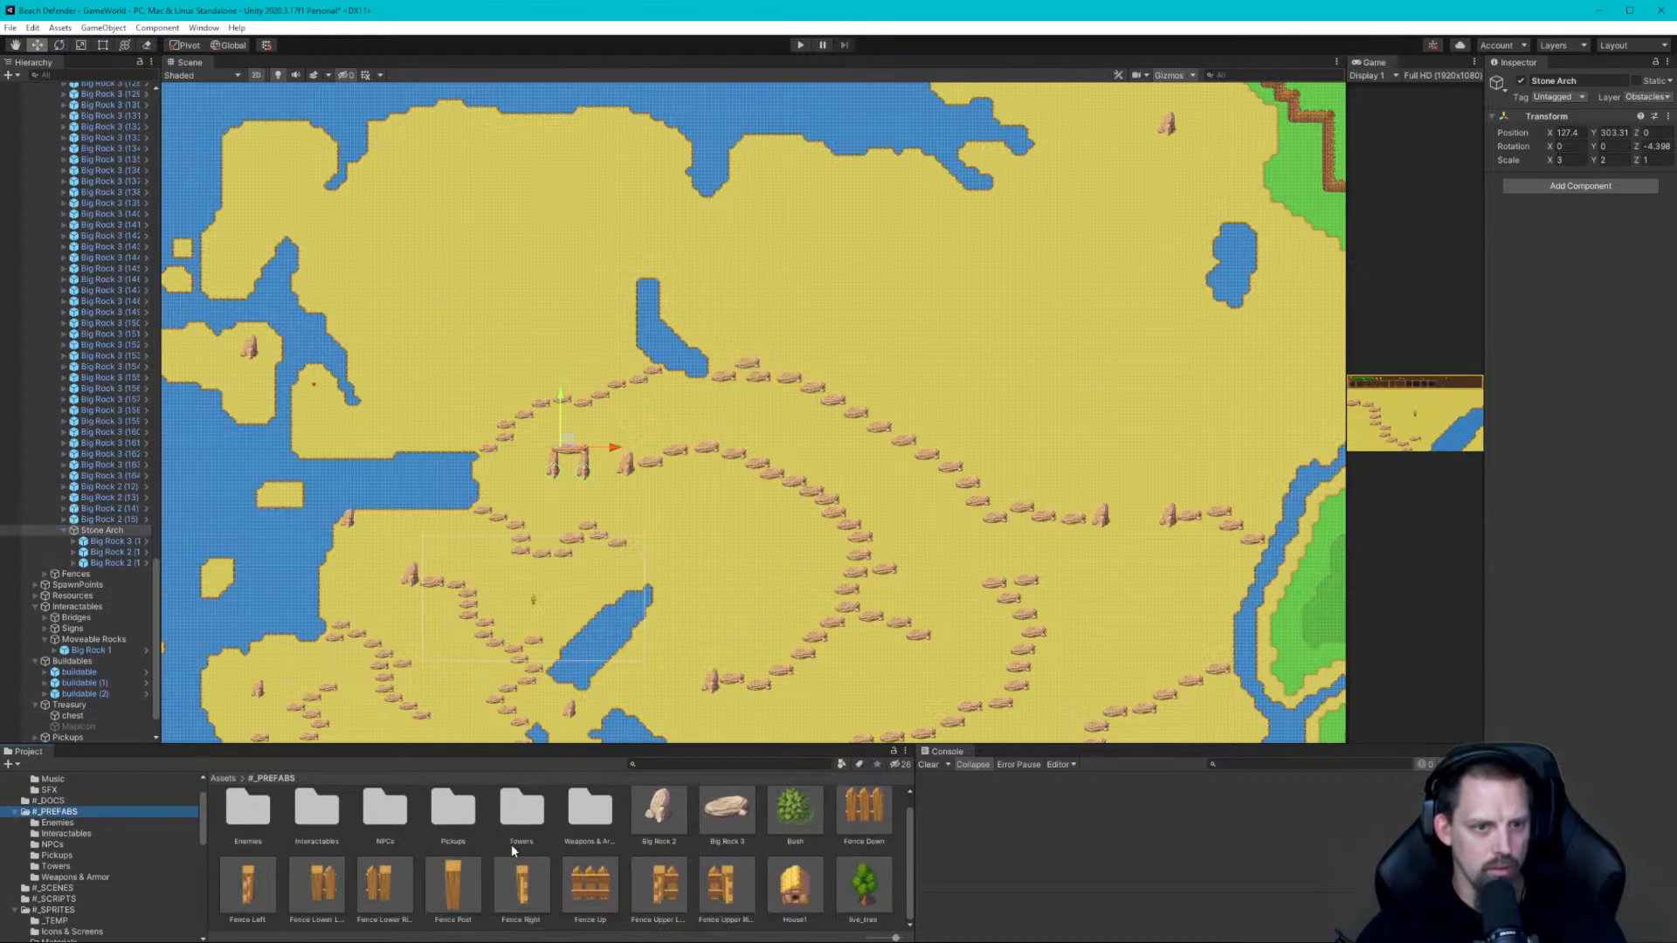
{"action": "left_click", "coordinate": [110, 533]}
{"action": "left_click_drag", "start_coordinate": [109, 533], "coordinate": [624, 929]}
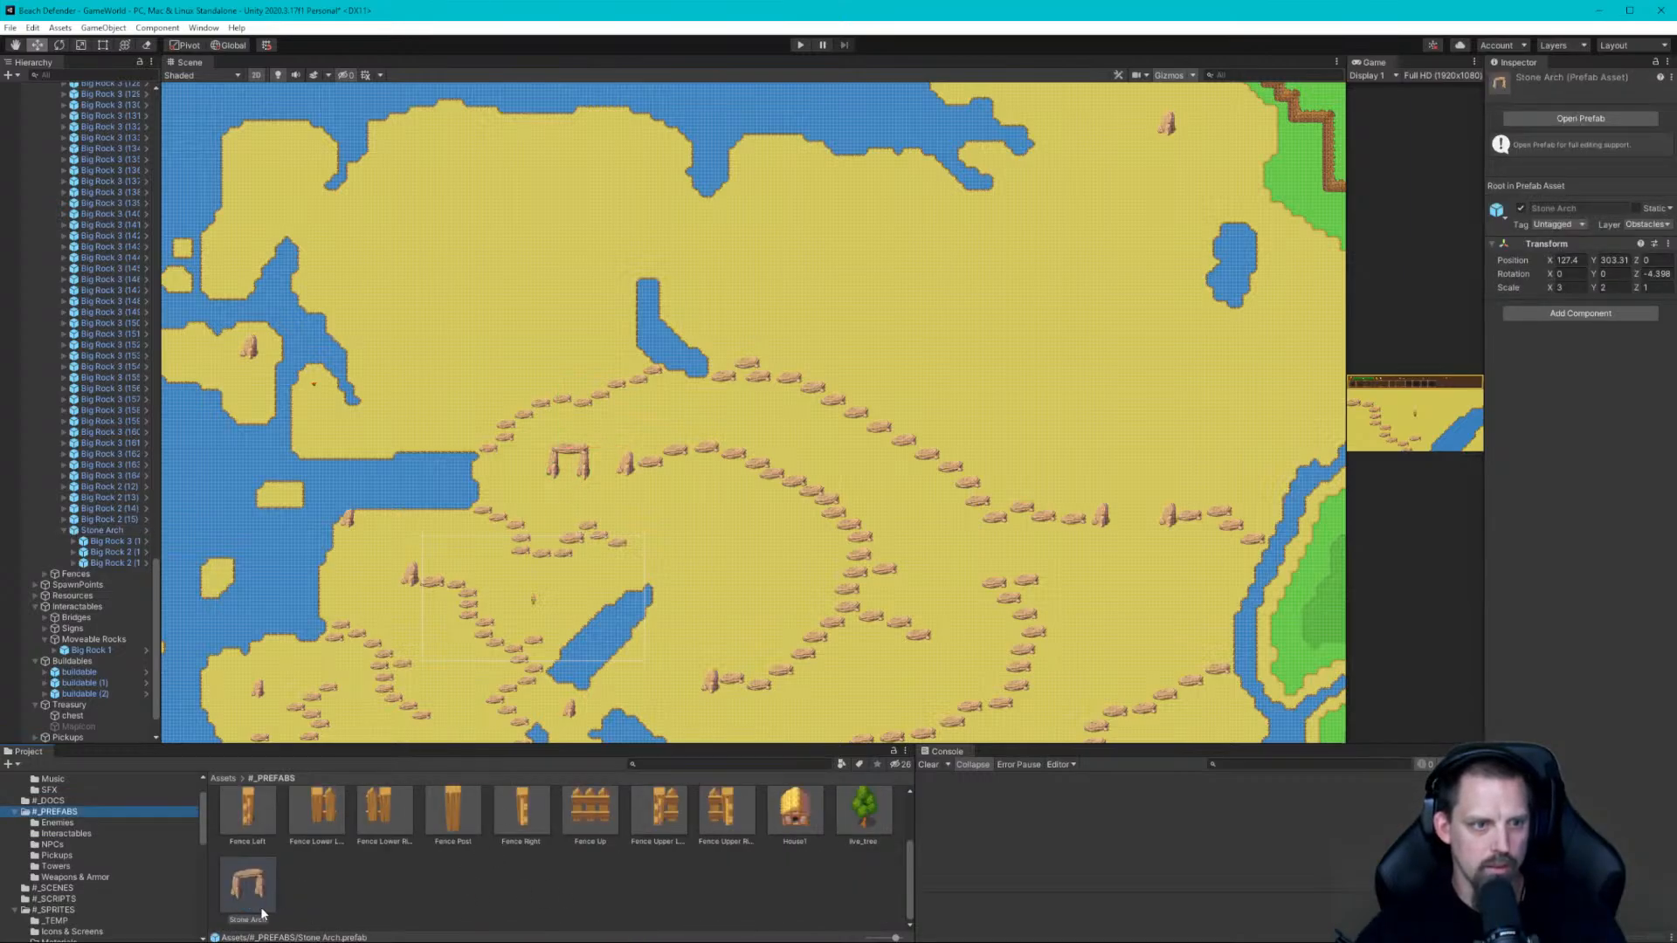
{"action": "left_click", "coordinate": [555, 476]}
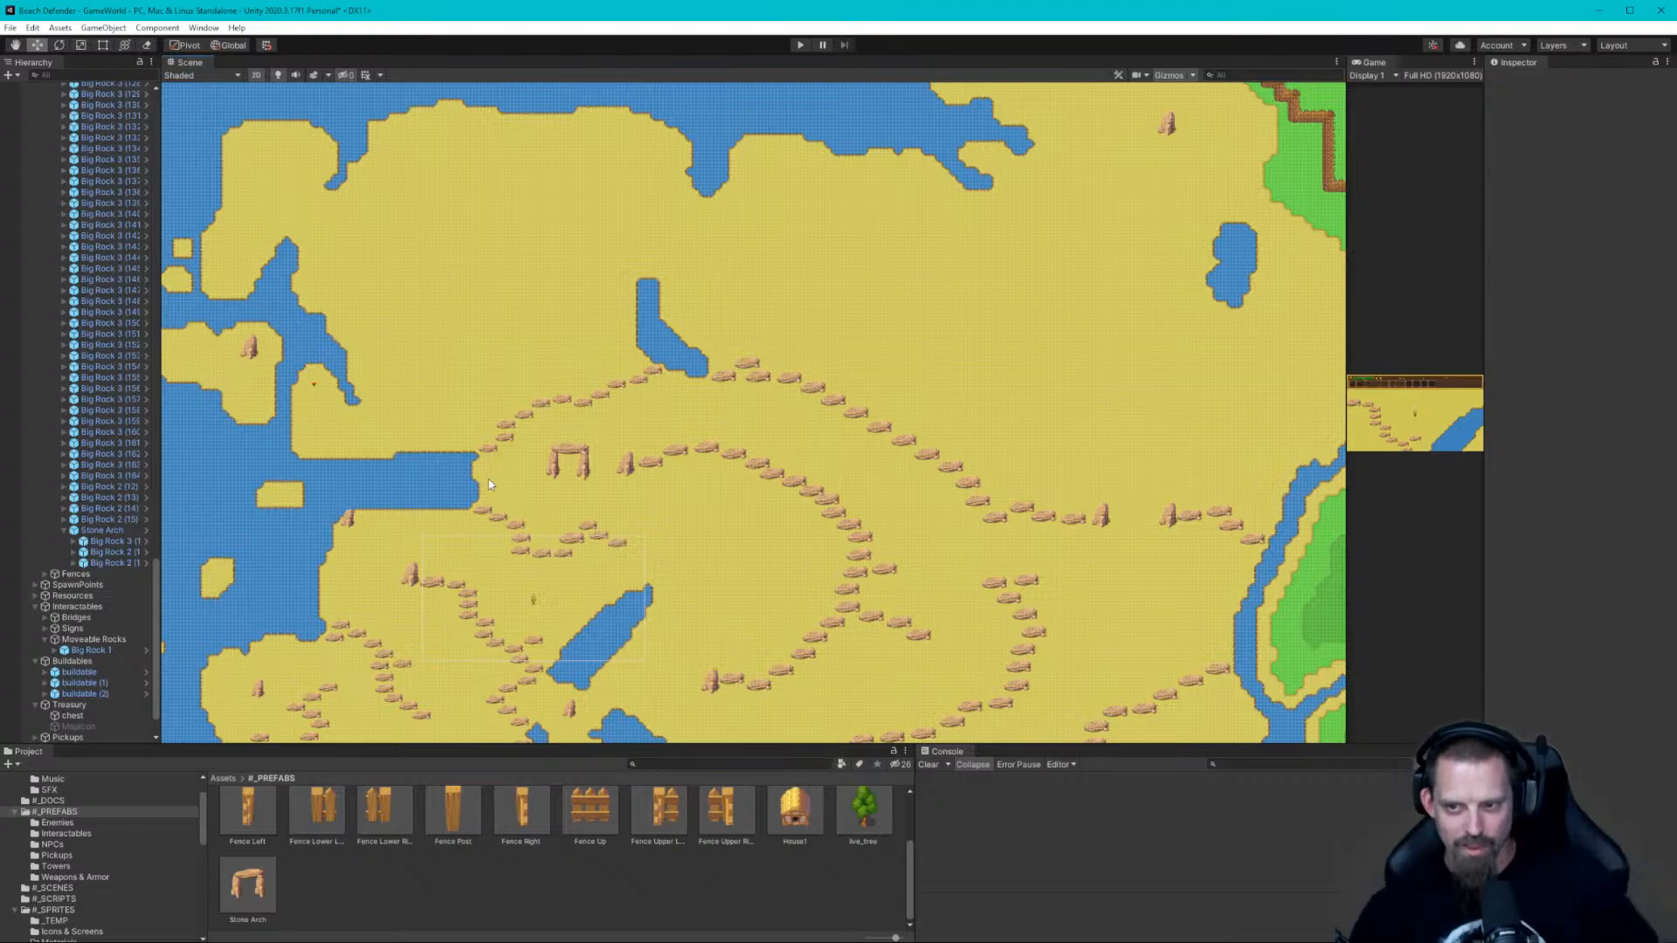
Move the Stone Arch into the gap between the two standing rocks in the eastern rock barrier, at about X 209, Y 296
{"action": "scroll", "coordinate": [489, 485], "scroll_direction": "up", "scroll_amount": 3}
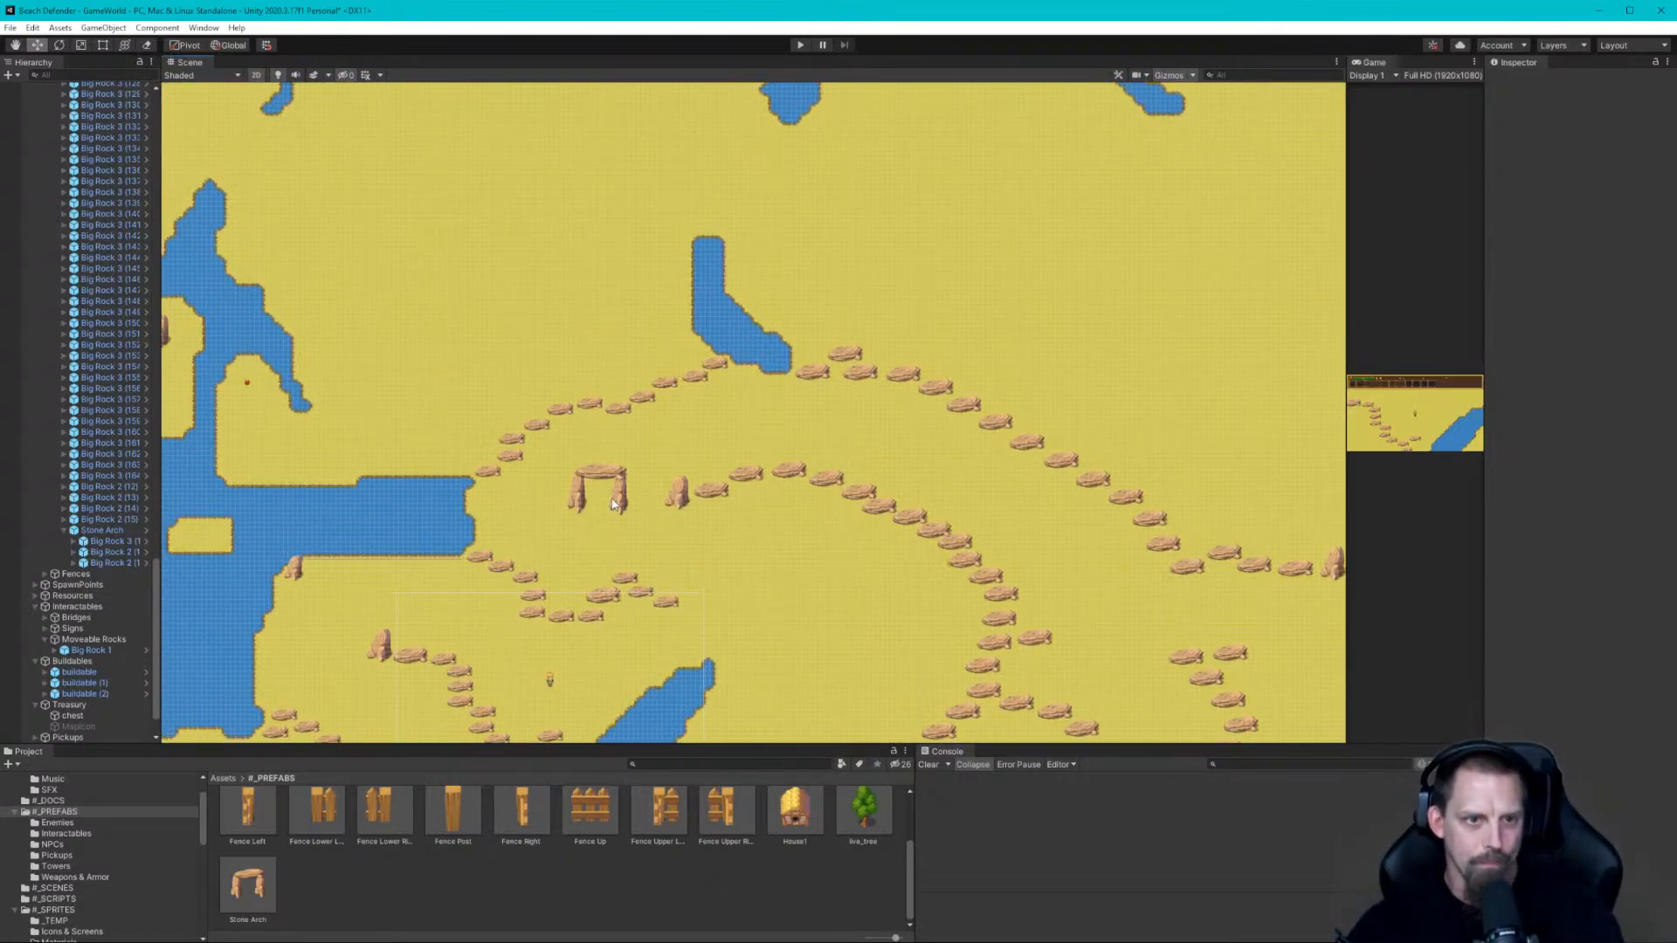
{"action": "left_click", "coordinate": [64, 529]}
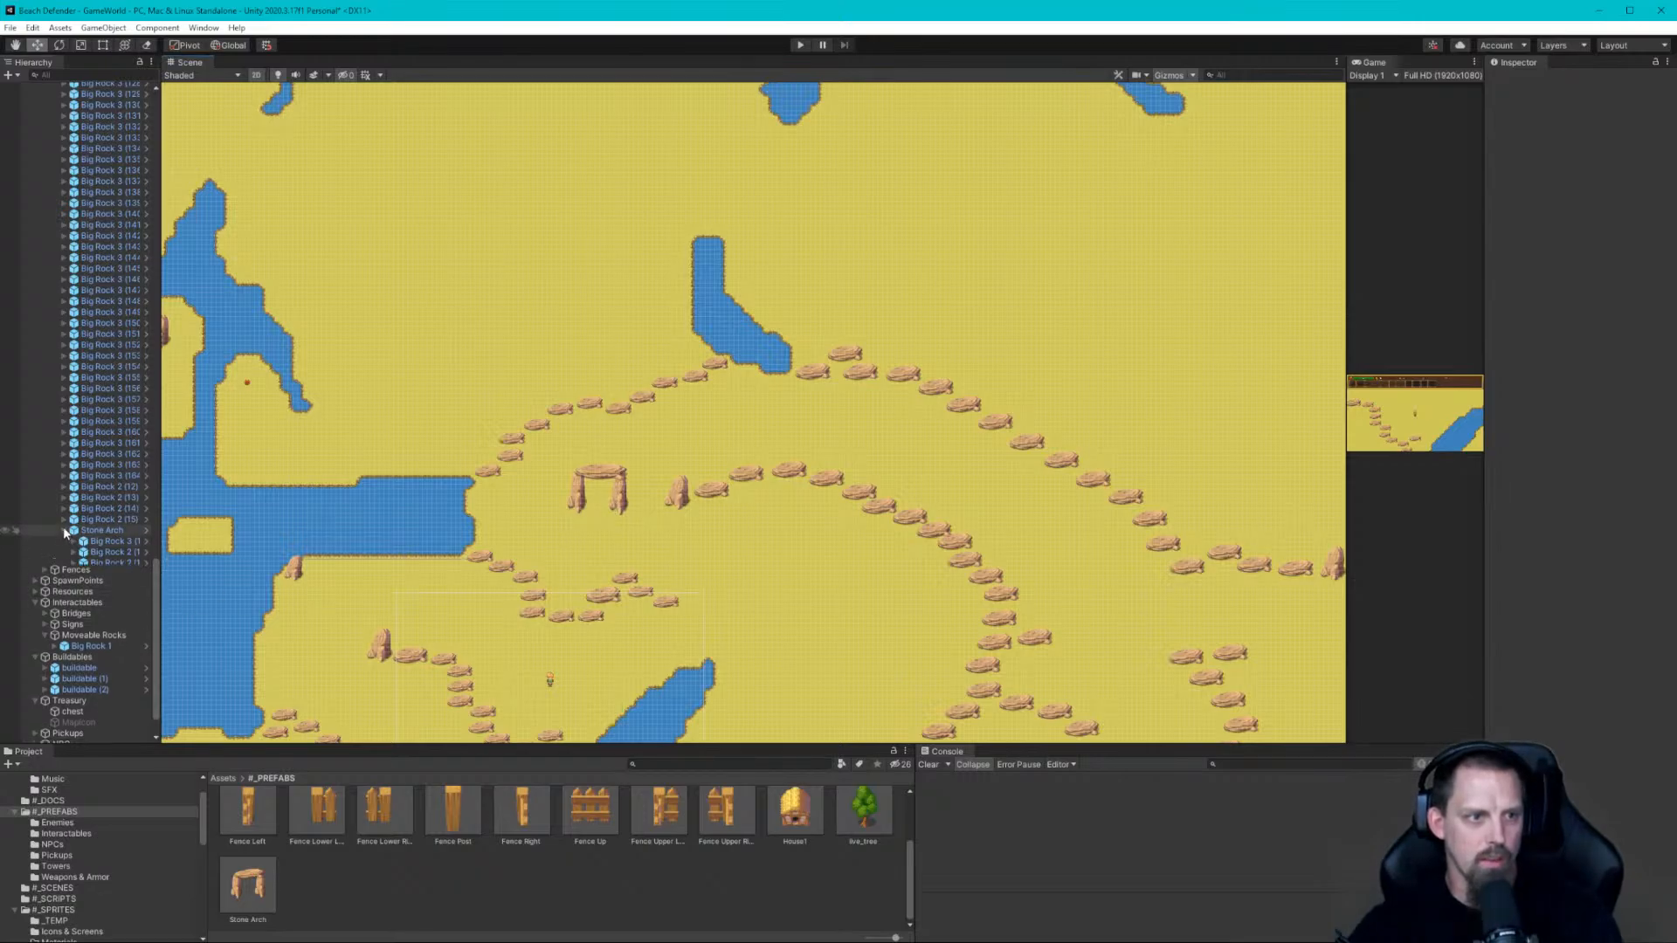
{"action": "left_click", "coordinate": [85, 532]}
{"action": "scroll", "coordinate": [553, 475], "scroll_direction": "down", "scroll_amount": 5}
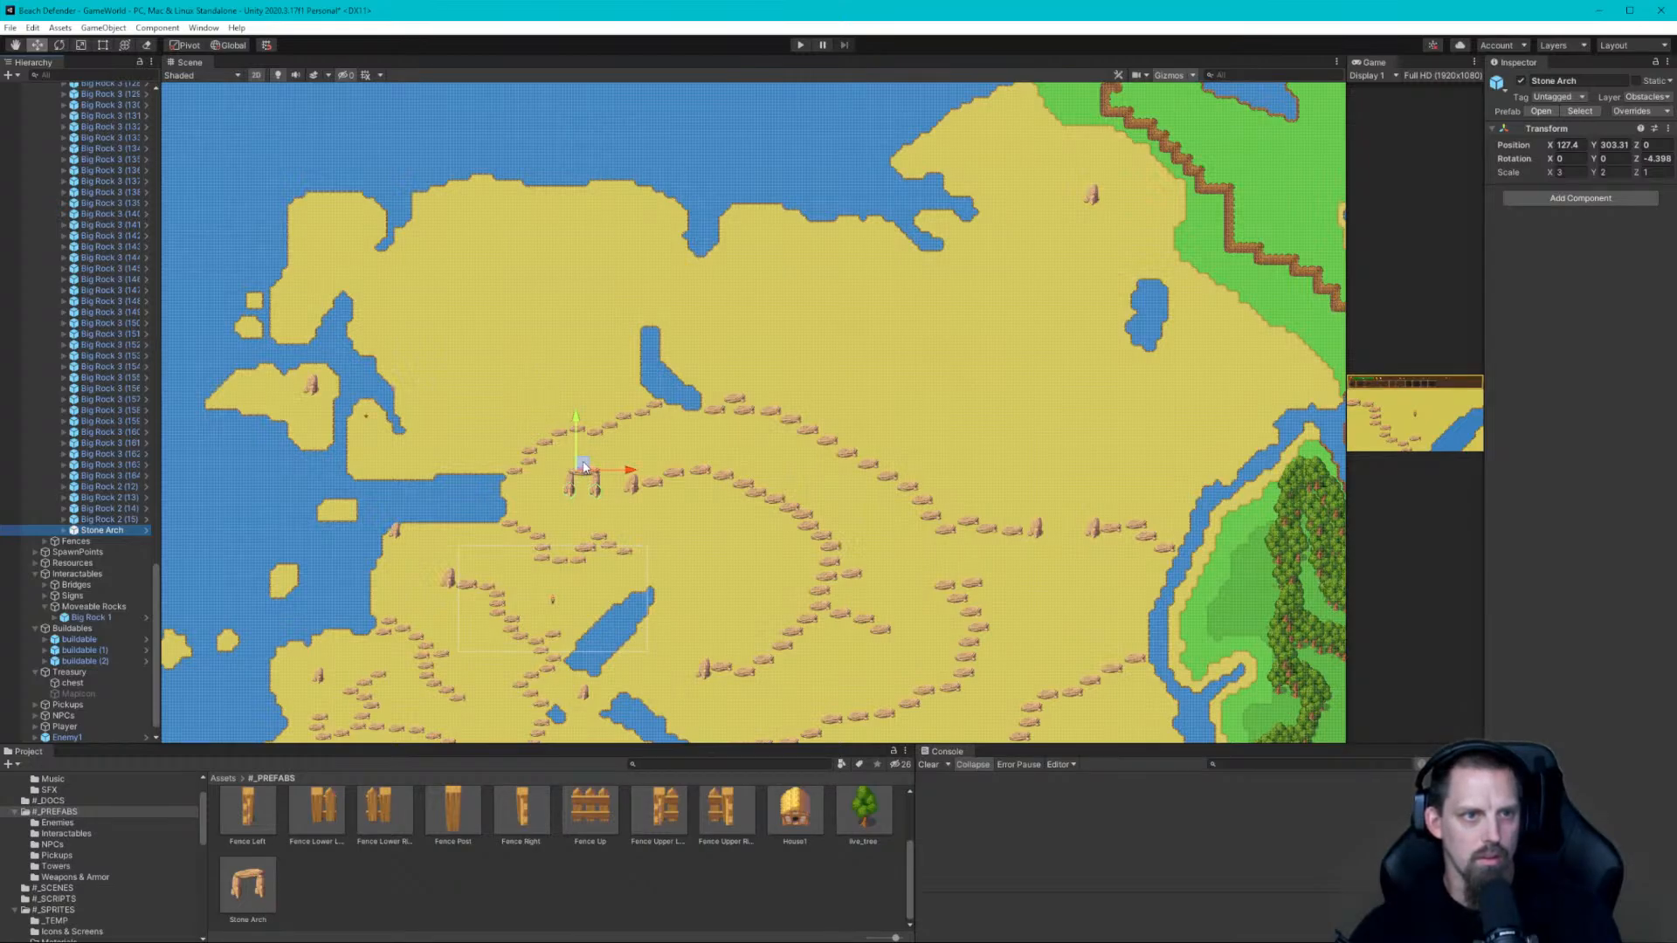
{"action": "left_click_drag", "start_coordinate": [583, 467], "coordinate": [1065, 510]}
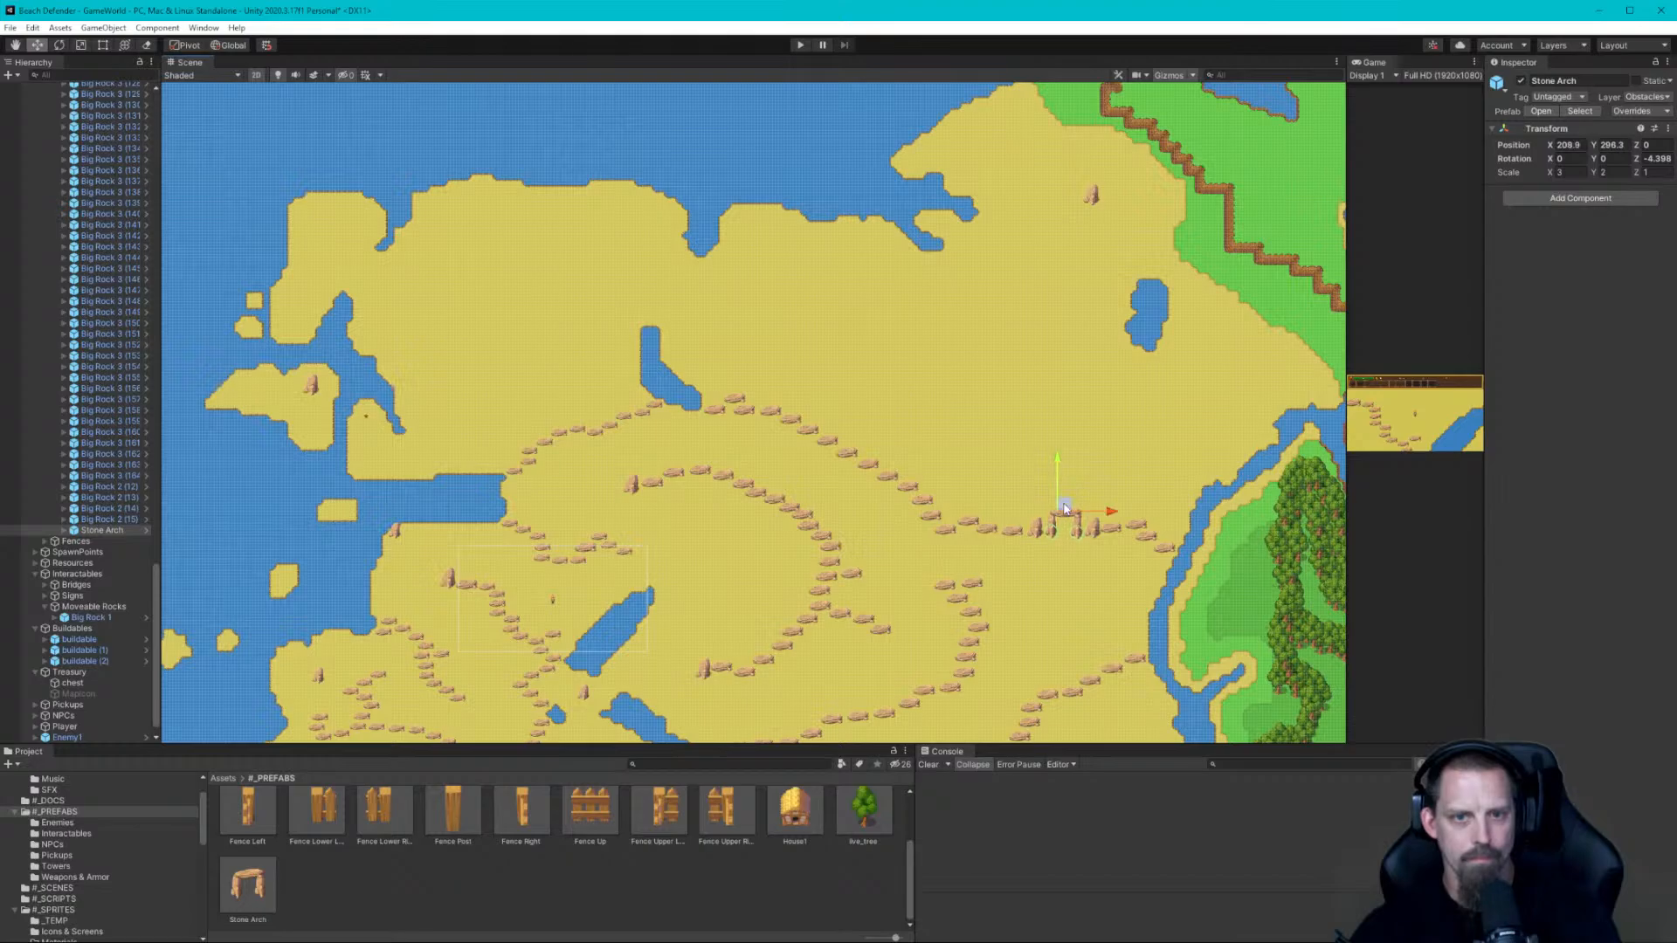
{"action": "left_click", "coordinate": [1110, 495]}
Duplicate the Stone Arch and place the copy in the gap between the two standing rocks of the southern rock barrier
{"action": "middle_click_drag", "start_coordinate": [1072, 576], "coordinate": [1076, 350]}
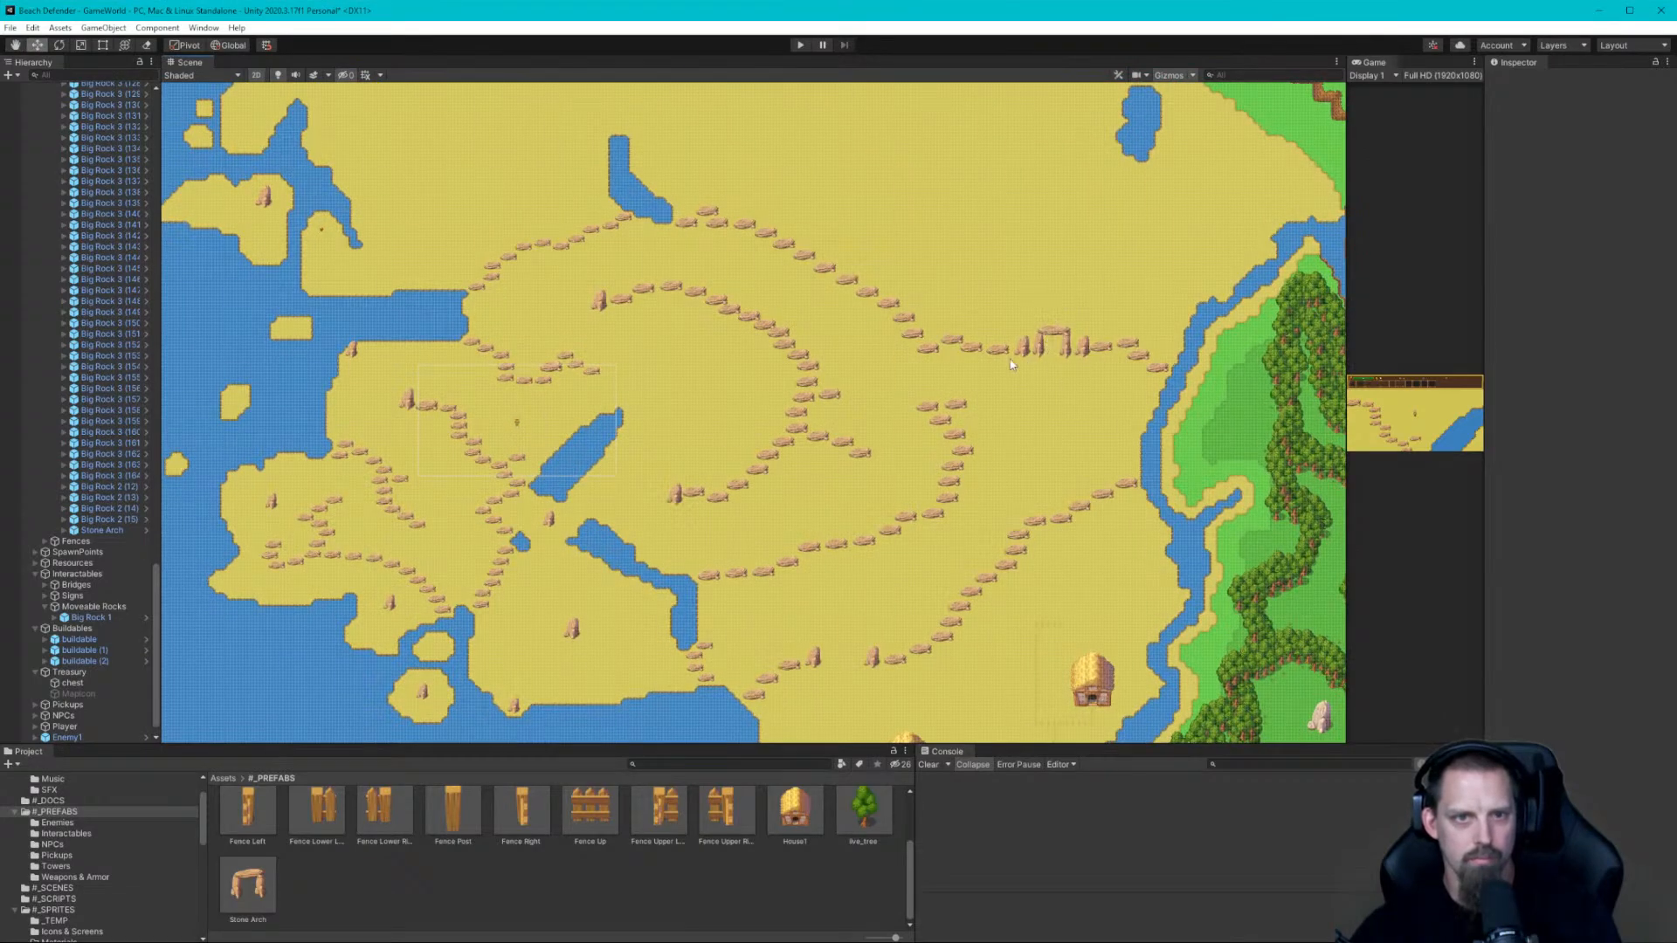
{"action": "left_click", "coordinate": [107, 531]}
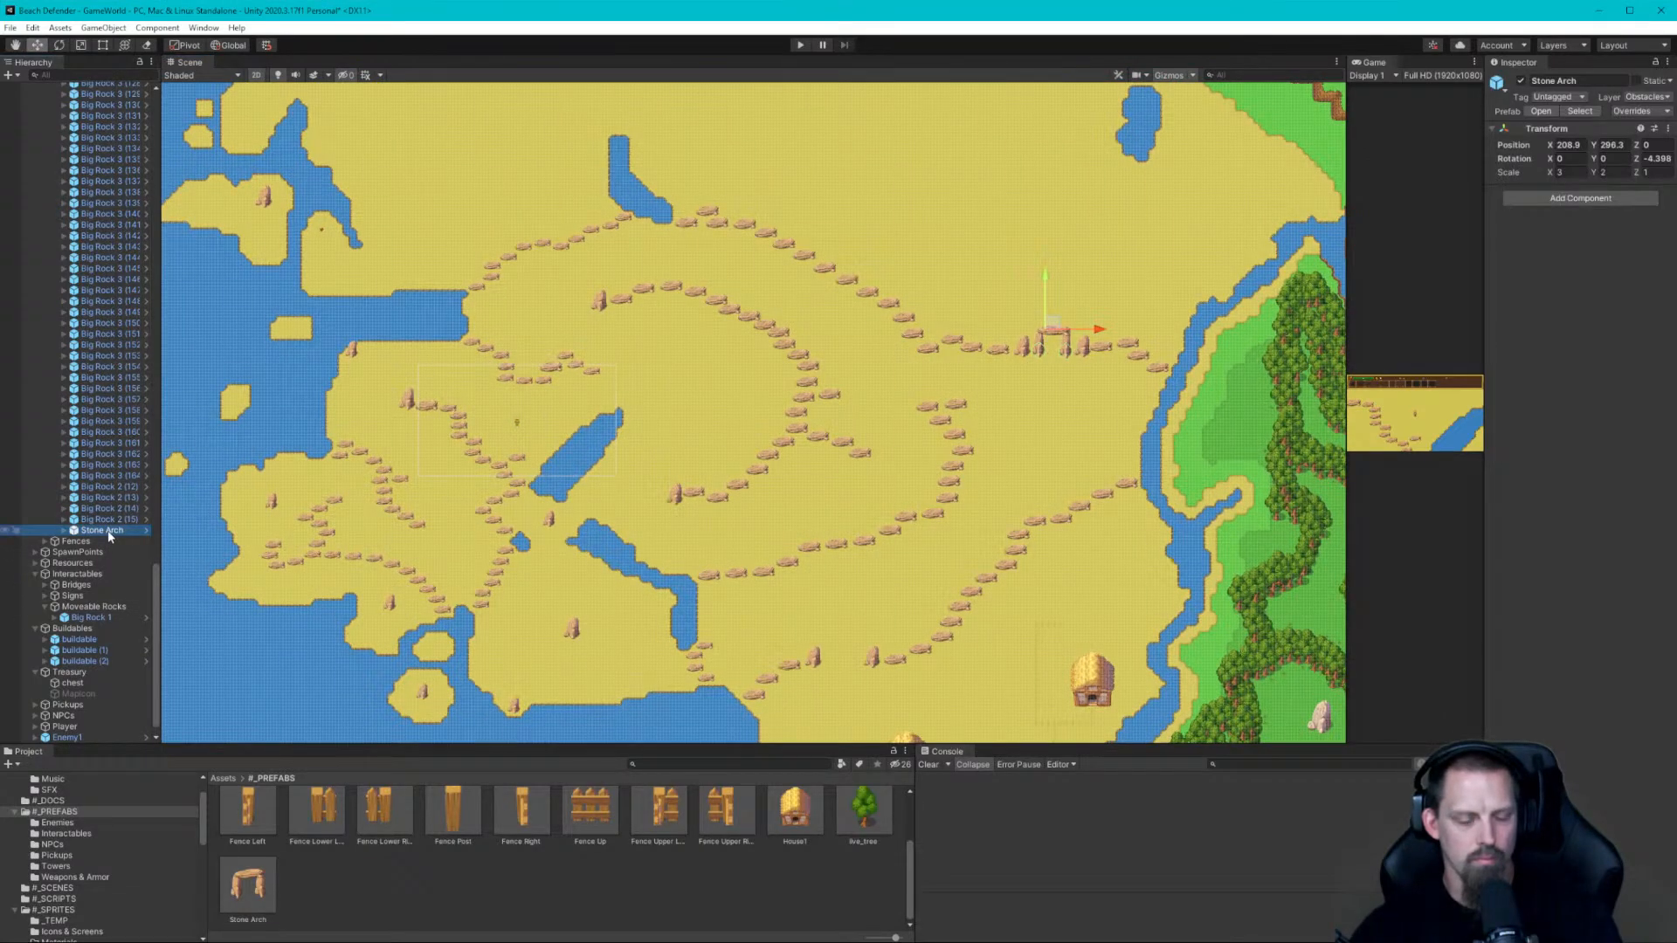
{"action": "key", "text": "ctrl+d"}
{"action": "left_click_drag", "start_coordinate": [1046, 322], "coordinate": [845, 641]}
{"action": "left_click", "coordinate": [905, 609]}
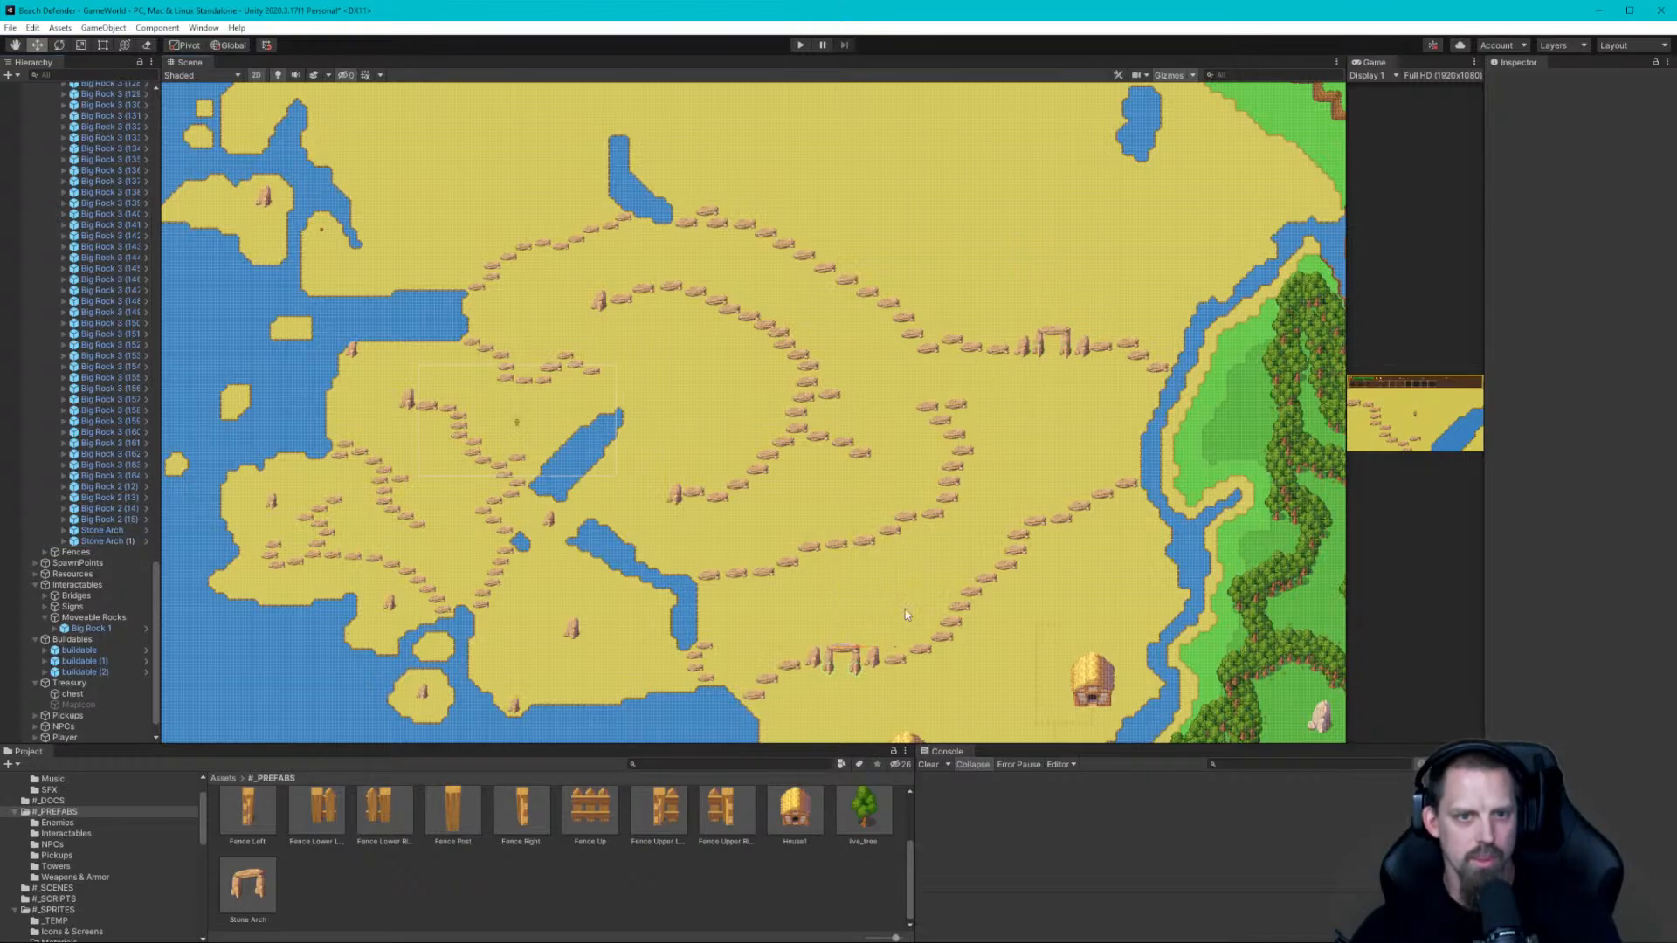
{"action": "scroll", "coordinate": [804, 611], "scroll_direction": "down", "scroll_amount": 1}
{"action": "scroll", "coordinate": [830, 638], "scroll_direction": "up", "scroll_amount": 6}
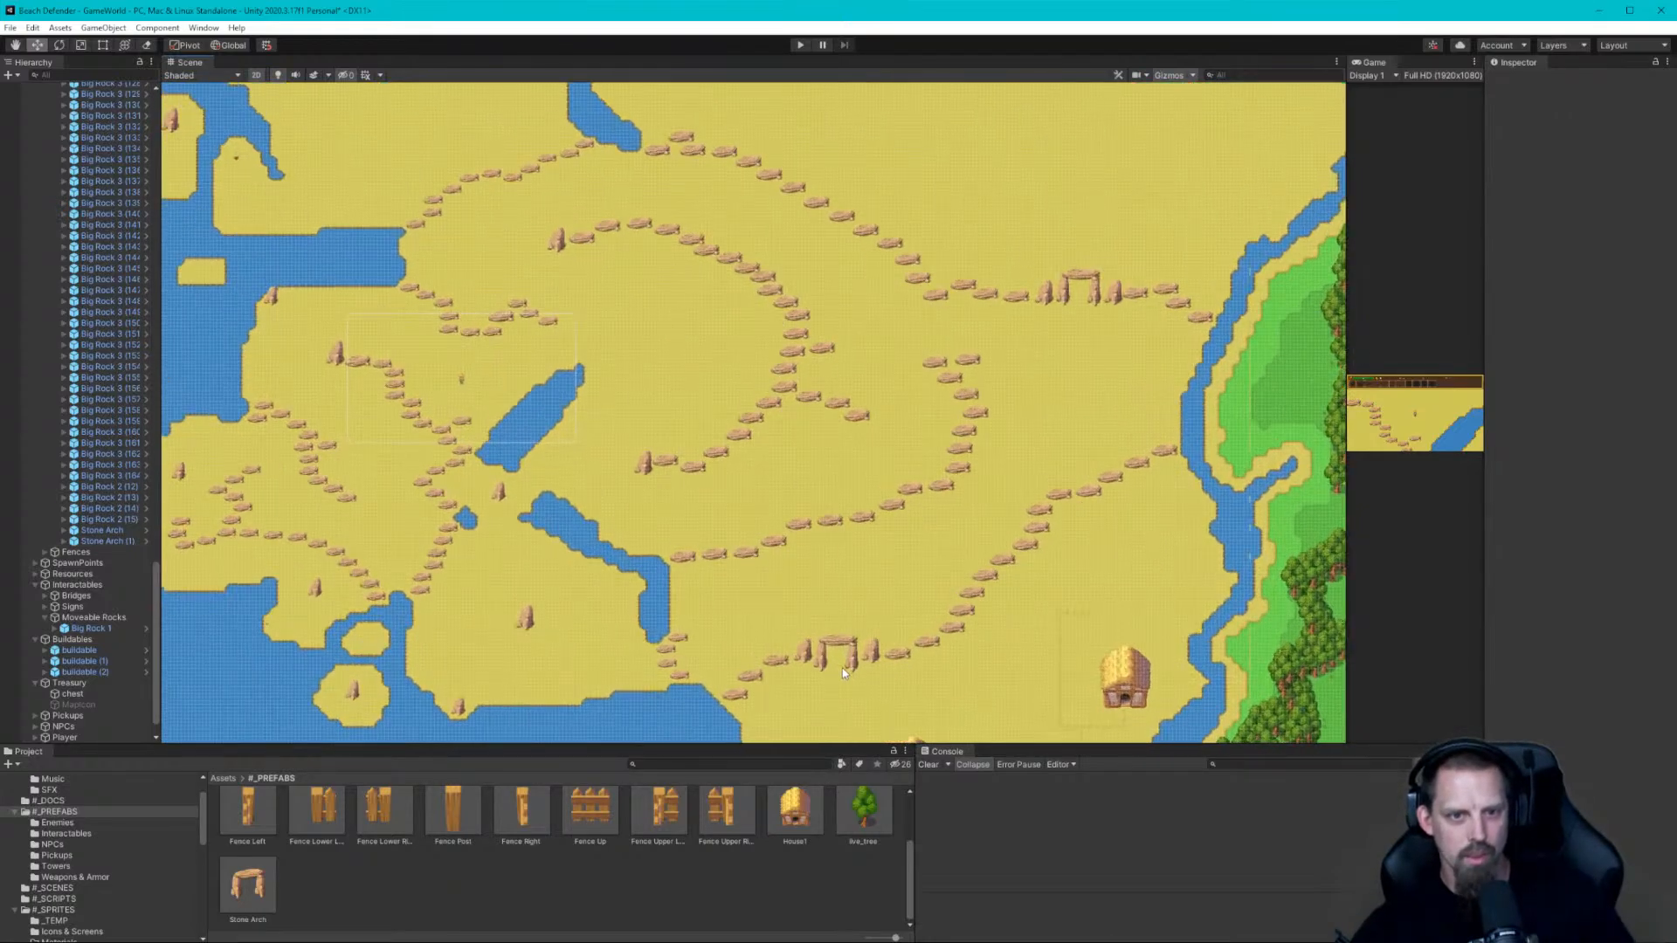
{"action": "scroll", "coordinate": [851, 653], "scroll_direction": "up", "scroll_amount": 5}
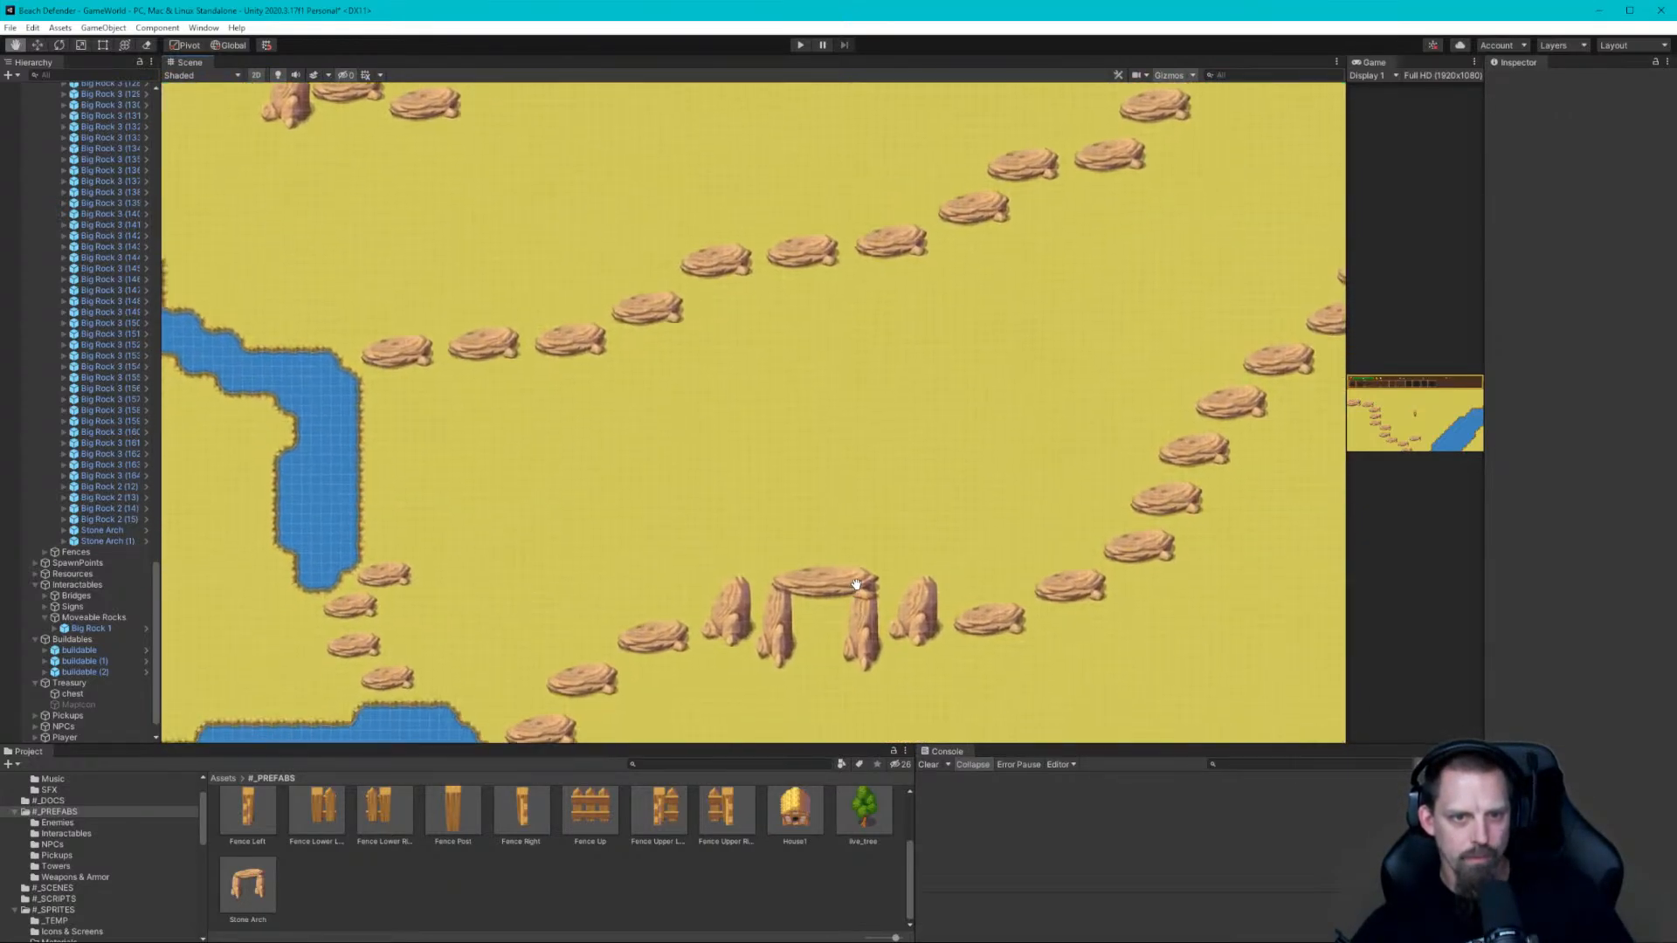
{"action": "scroll", "coordinate": [865, 568], "scroll_direction": "up", "scroll_amount": 3}
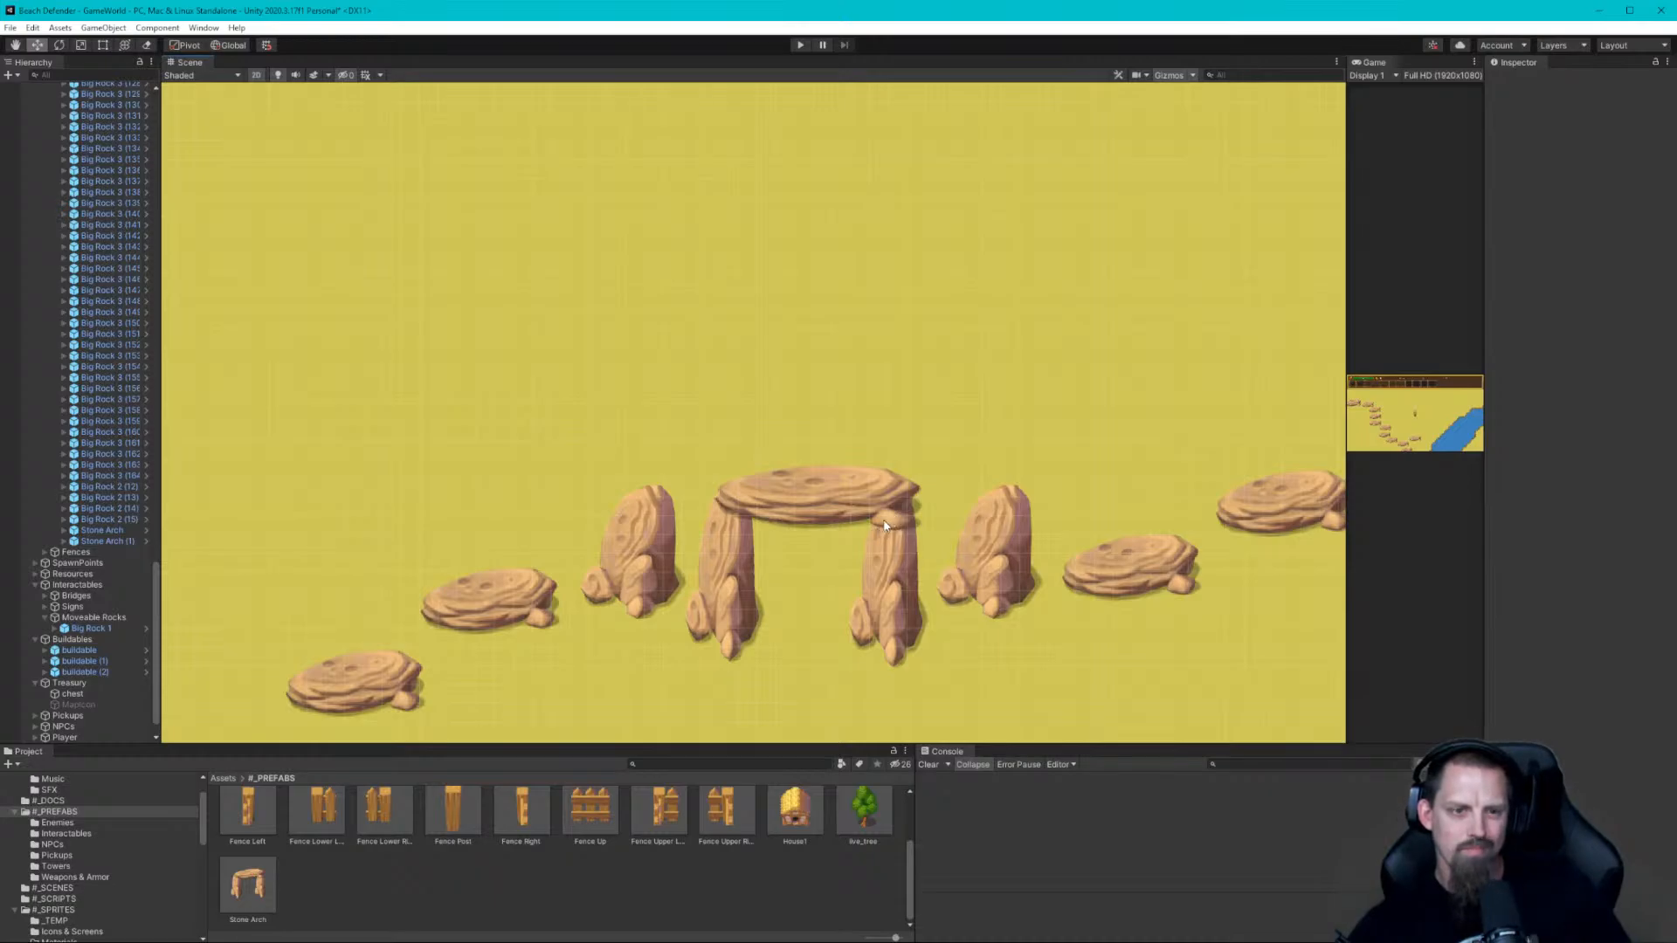
Look through the #_PREFABS and Interactables folders for further map objects and inspect the Big Rock 1 prefab
{"action": "scroll", "coordinate": [597, 861], "scroll_direction": "up", "scroll_amount": 2}
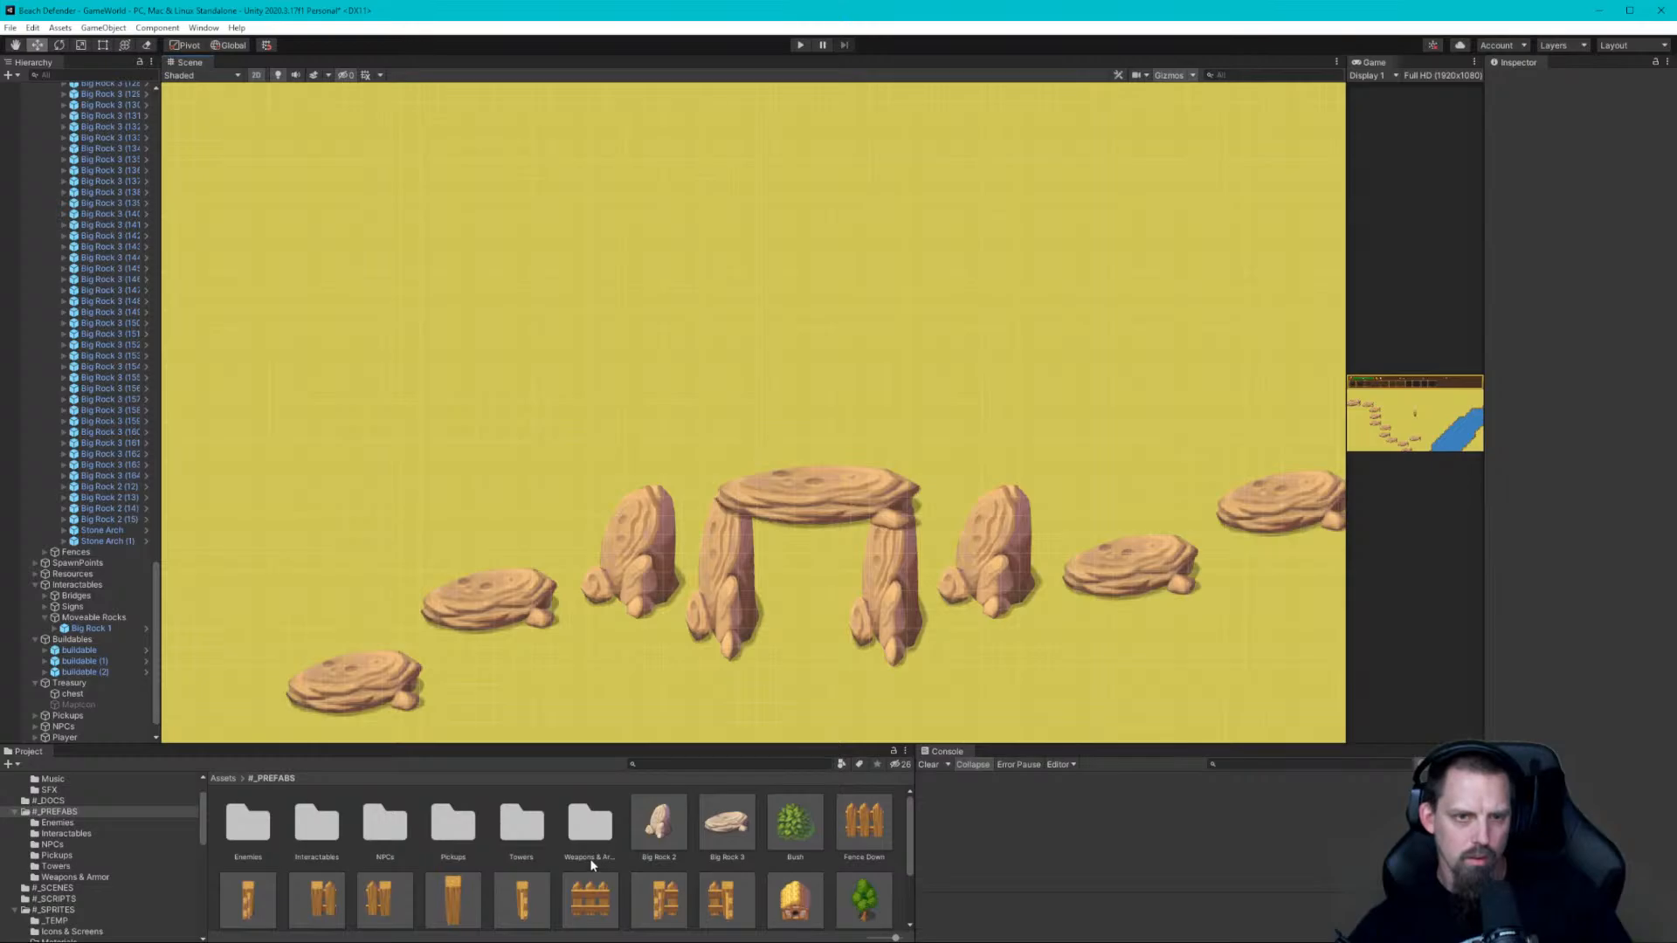
{"action": "scroll", "coordinate": [591, 865], "scroll_direction": "down", "scroll_amount": 2}
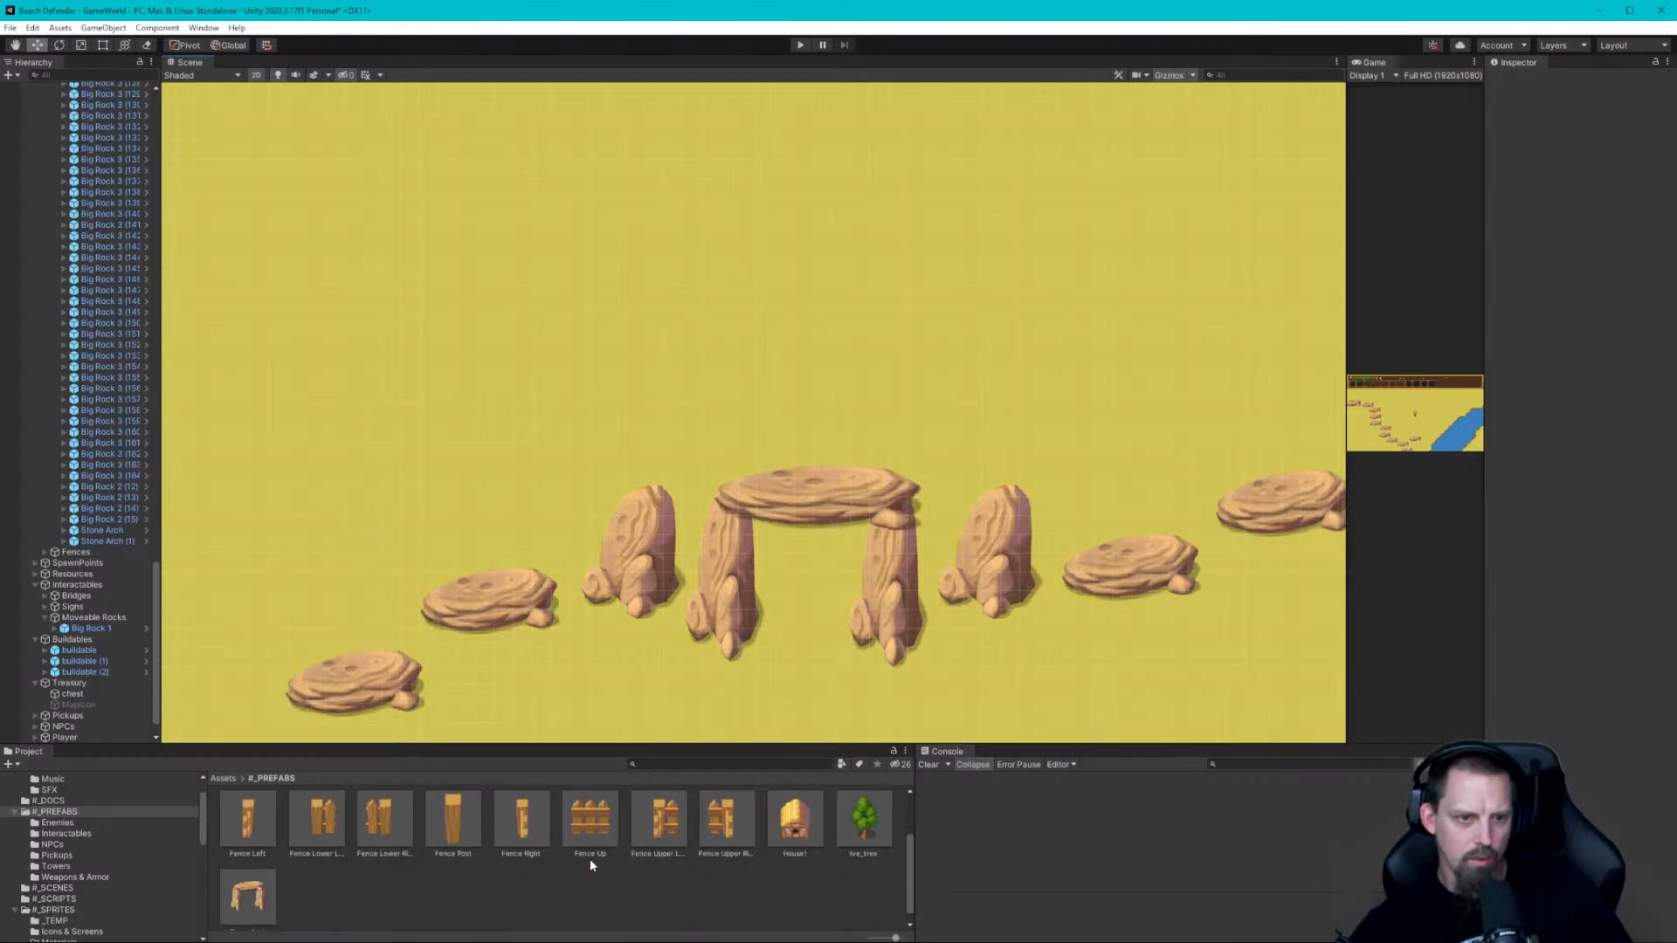
{"action": "scroll", "coordinate": [592, 865], "scroll_direction": "up", "scroll_amount": 2}
{"action": "scroll", "coordinate": [589, 857], "scroll_direction": "down", "scroll_amount": 1}
{"action": "scroll", "coordinate": [589, 858], "scroll_direction": "up", "scroll_amount": 1}
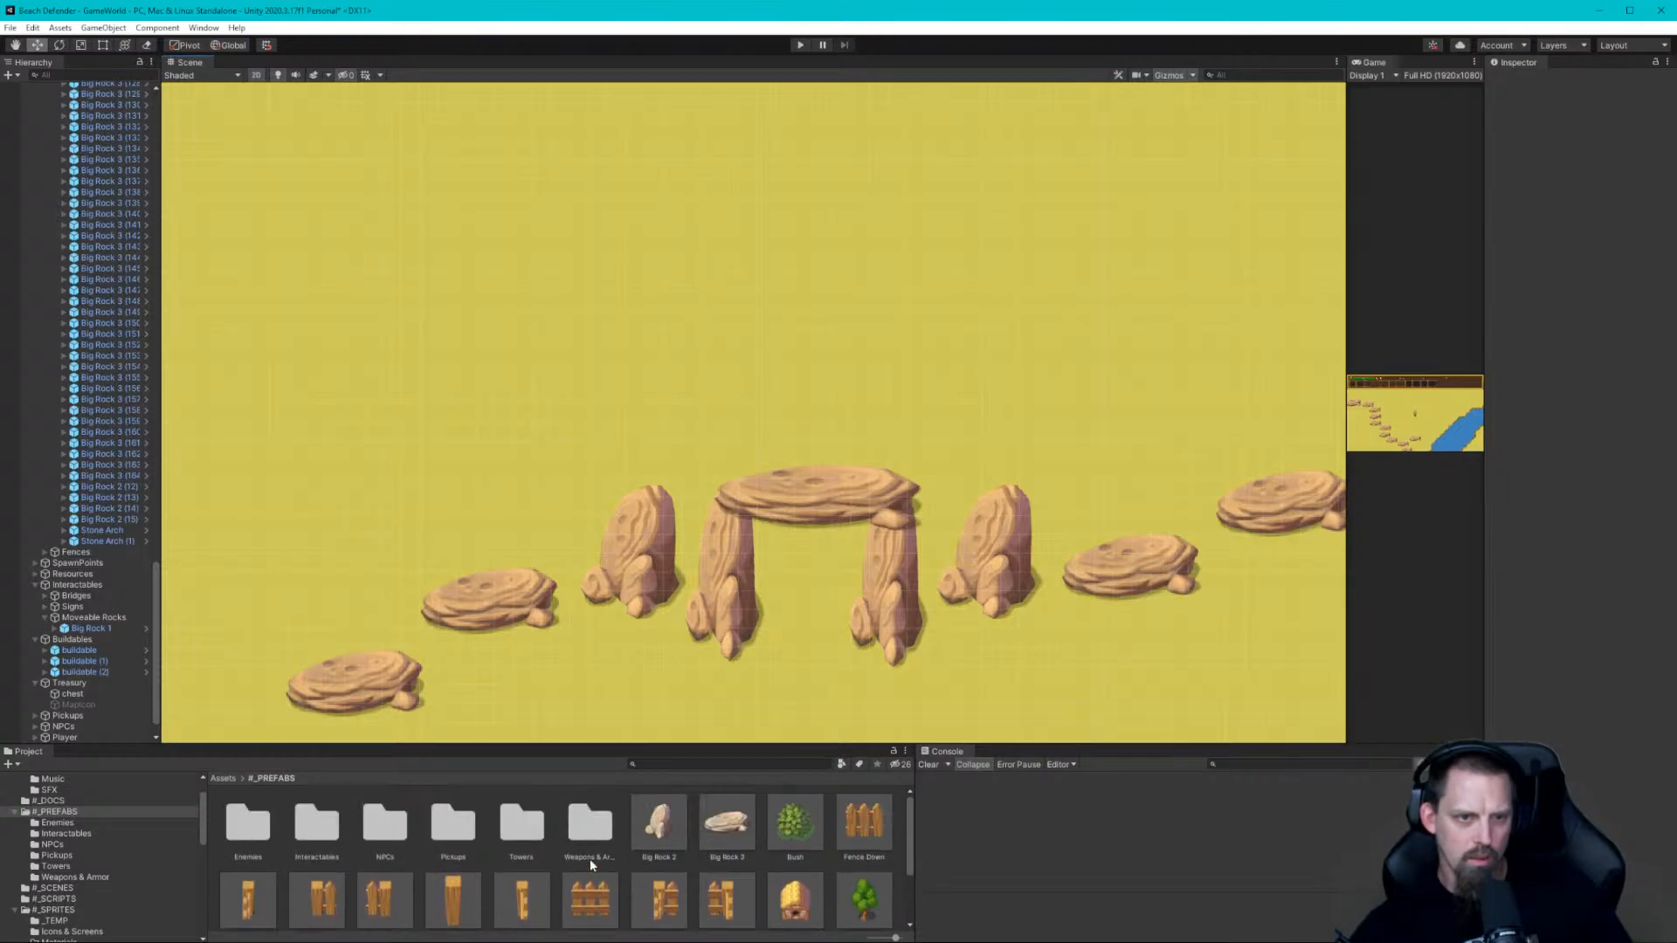
{"action": "scroll", "coordinate": [585, 858], "scroll_direction": "down", "scroll_amount": 2}
{"action": "scroll", "coordinate": [280, 825], "scroll_direction": "up", "scroll_amount": 2}
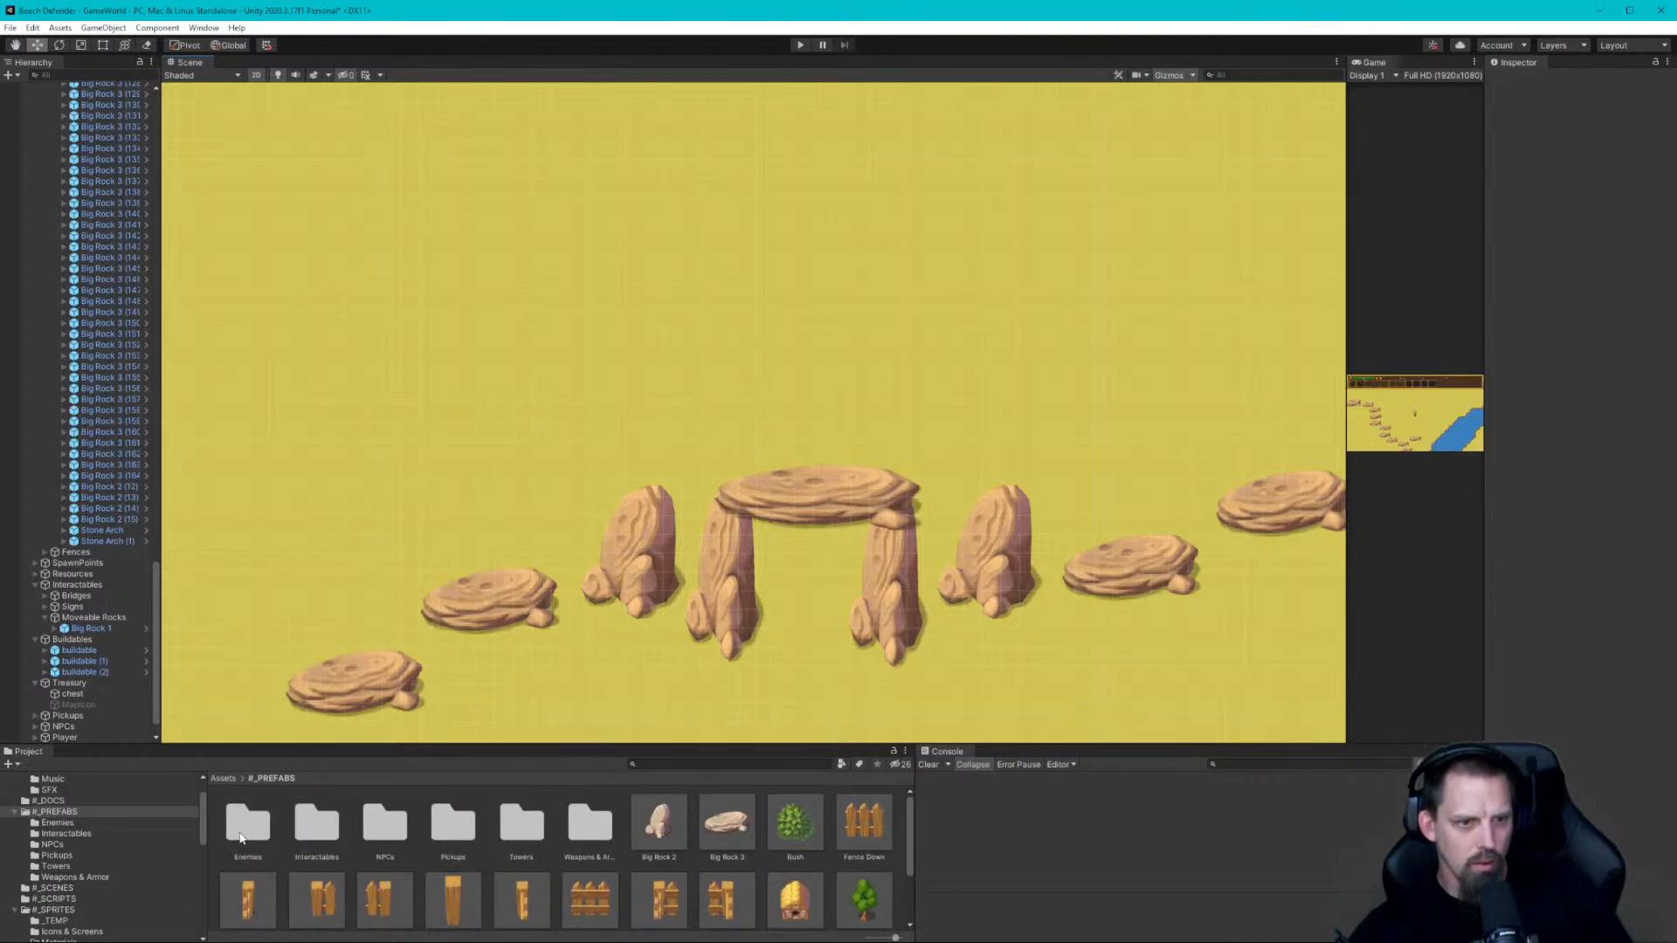
{"action": "double_click", "coordinate": [314, 830]}
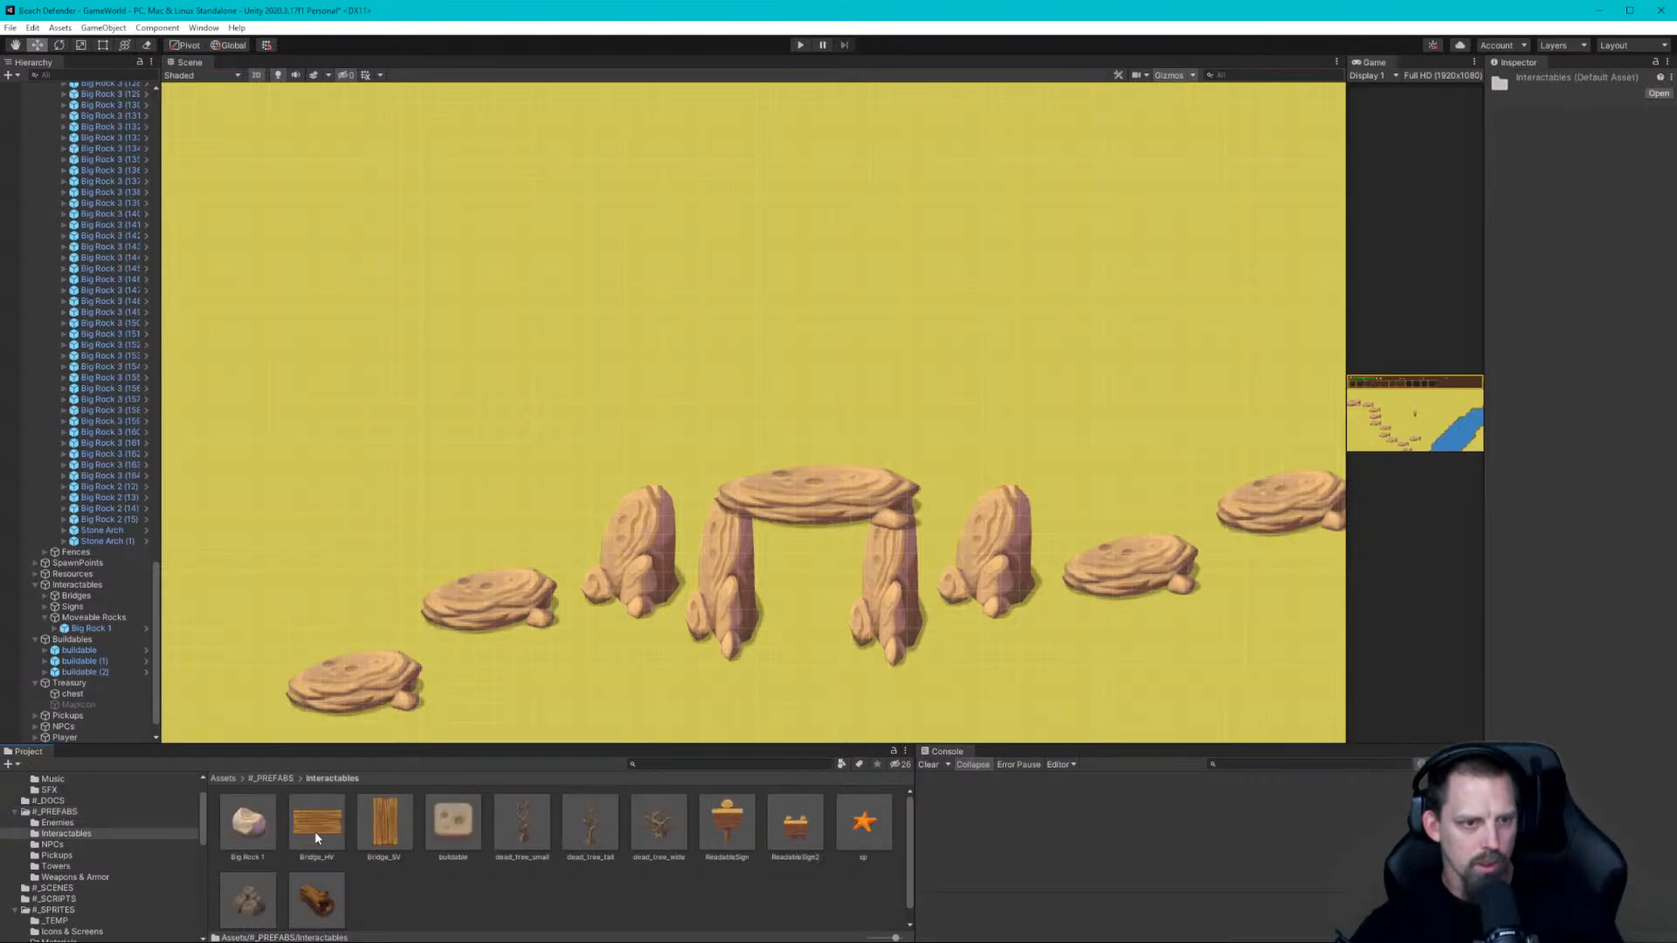
{"action": "left_click", "coordinate": [241, 826]}
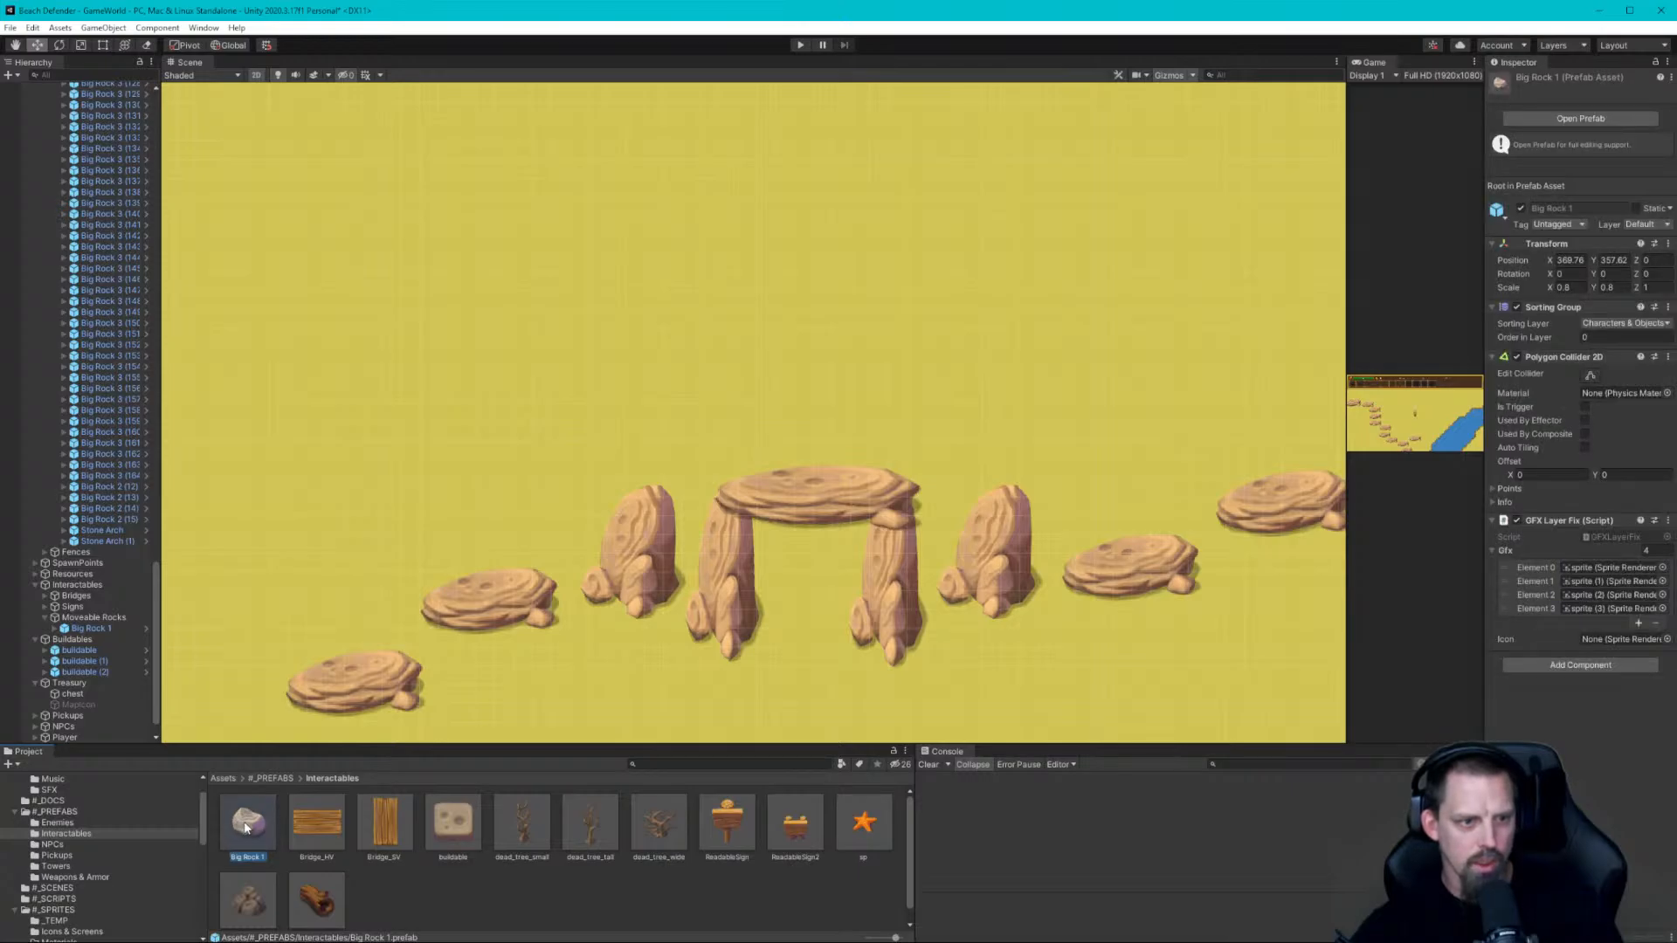
{"action": "left_click", "coordinate": [262, 779]}
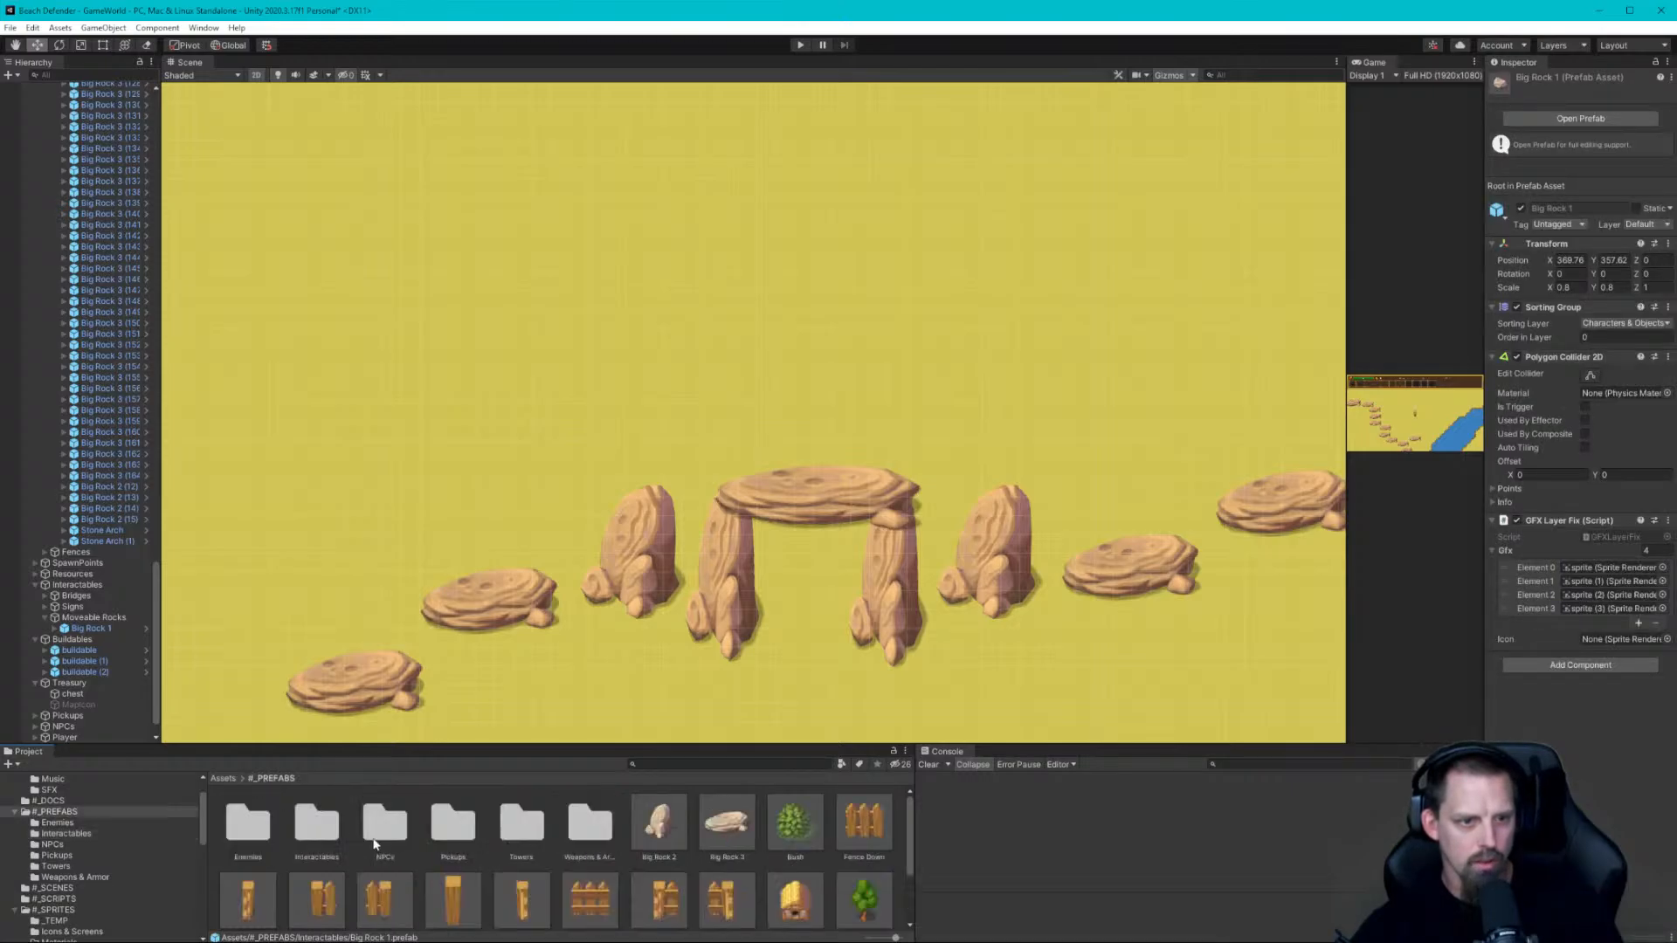
Examine the overall layout of the rock barriers and stone arches across the desert region
{"action": "scroll", "coordinate": [747, 604], "scroll_direction": "down", "scroll_amount": 4}
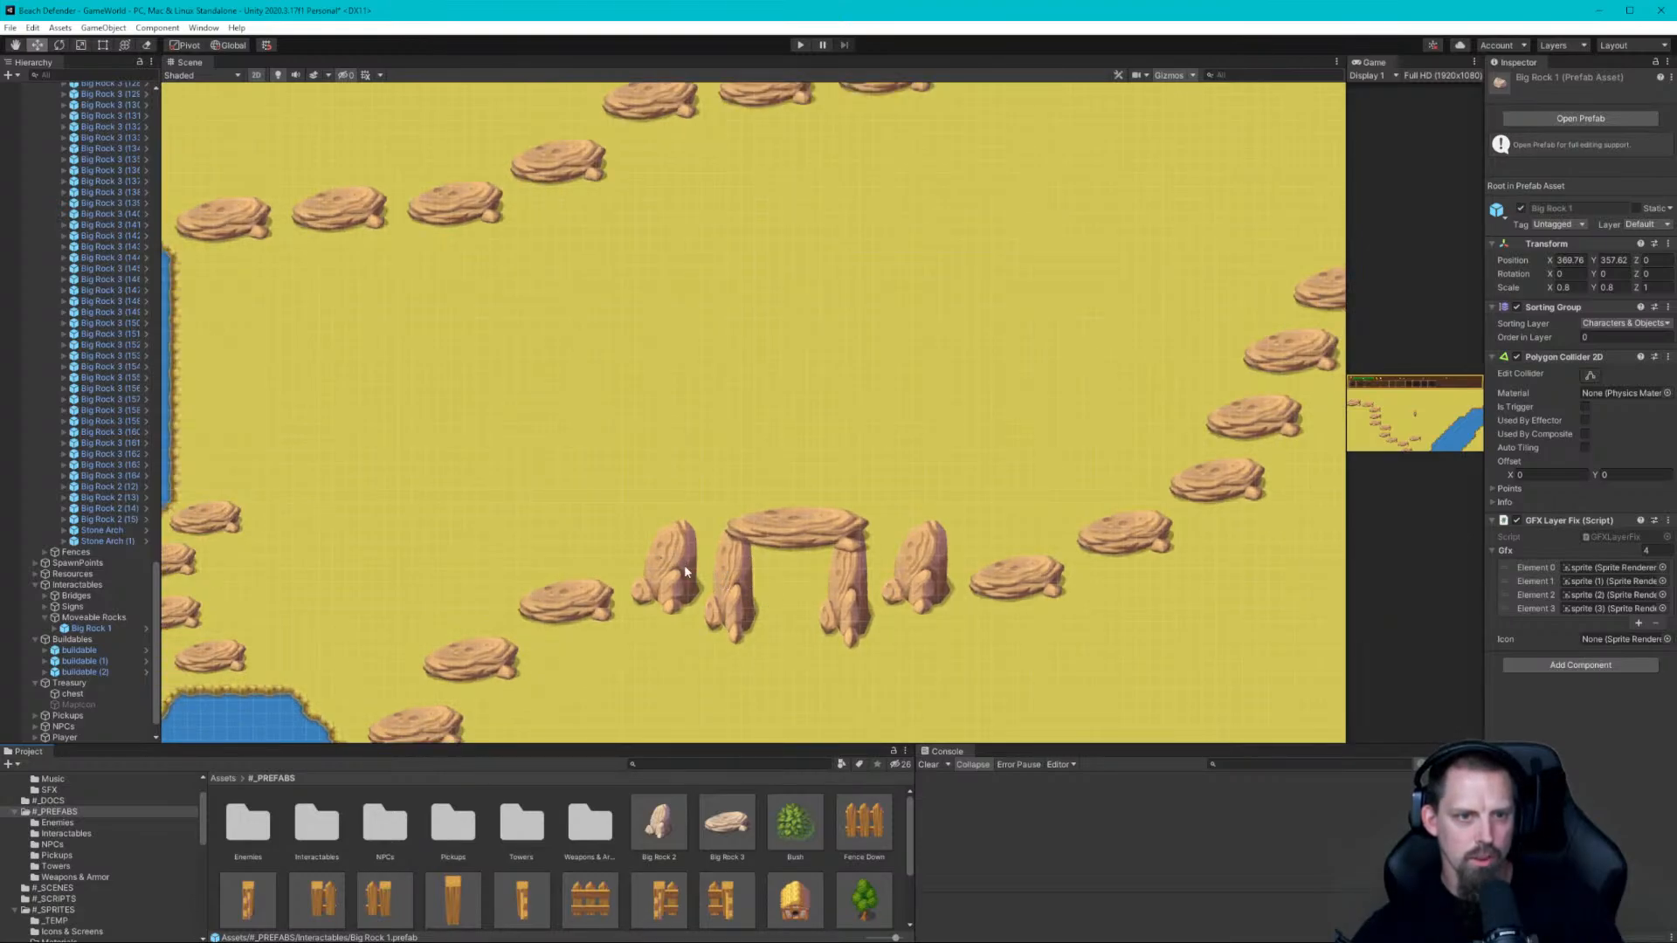
{"action": "scroll", "coordinate": [771, 578], "scroll_direction": "down", "scroll_amount": 10}
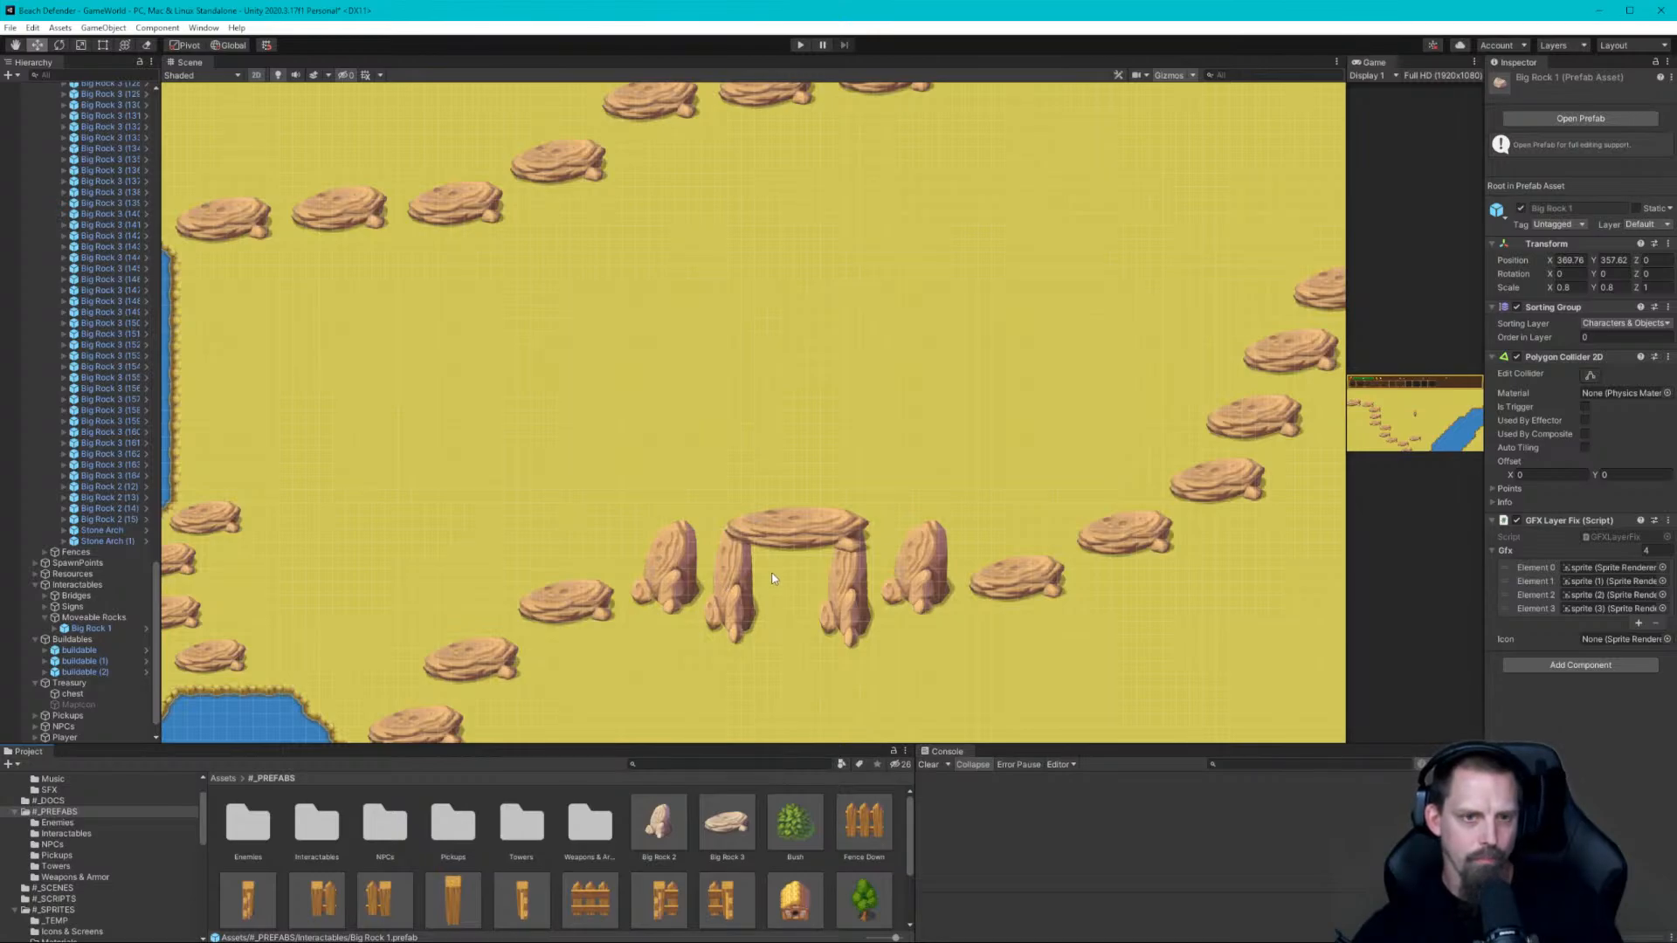
{"action": "scroll", "coordinate": [781, 578], "scroll_direction": "down", "scroll_amount": 4}
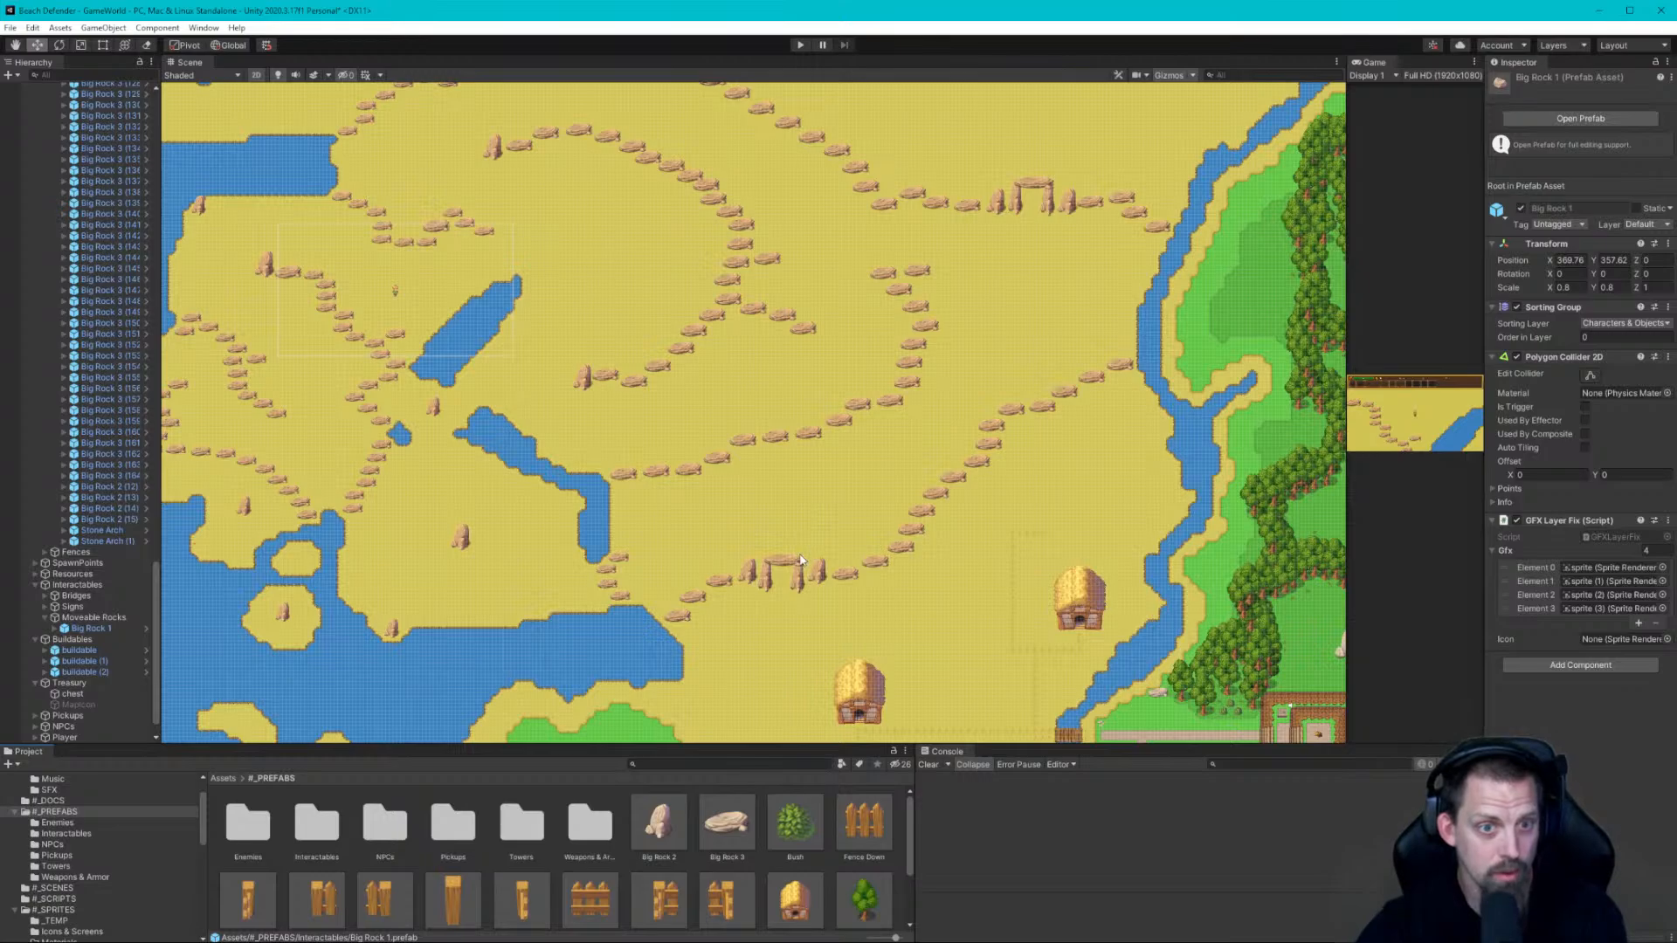
{"action": "scroll", "coordinate": [760, 437], "scroll_direction": "down", "scroll_amount": 2}
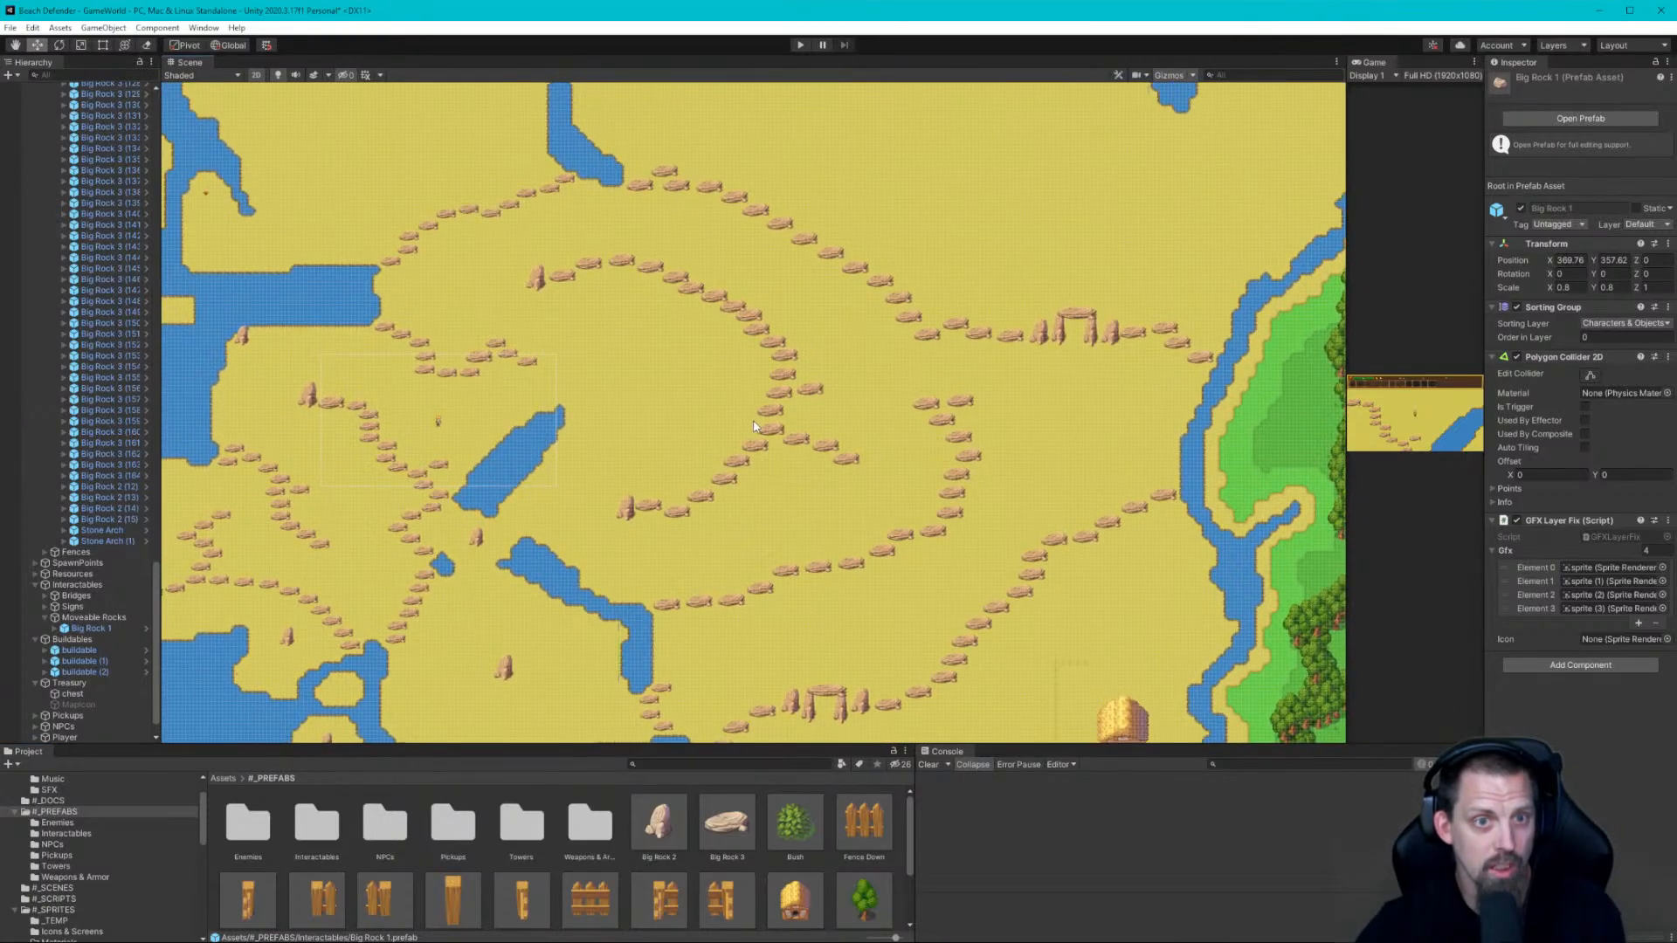
{"action": "scroll", "coordinate": [758, 425], "scroll_direction": "down", "scroll_amount": 2}
{"action": "middle_click_drag", "start_coordinate": [755, 375], "coordinate": [793, 480]}
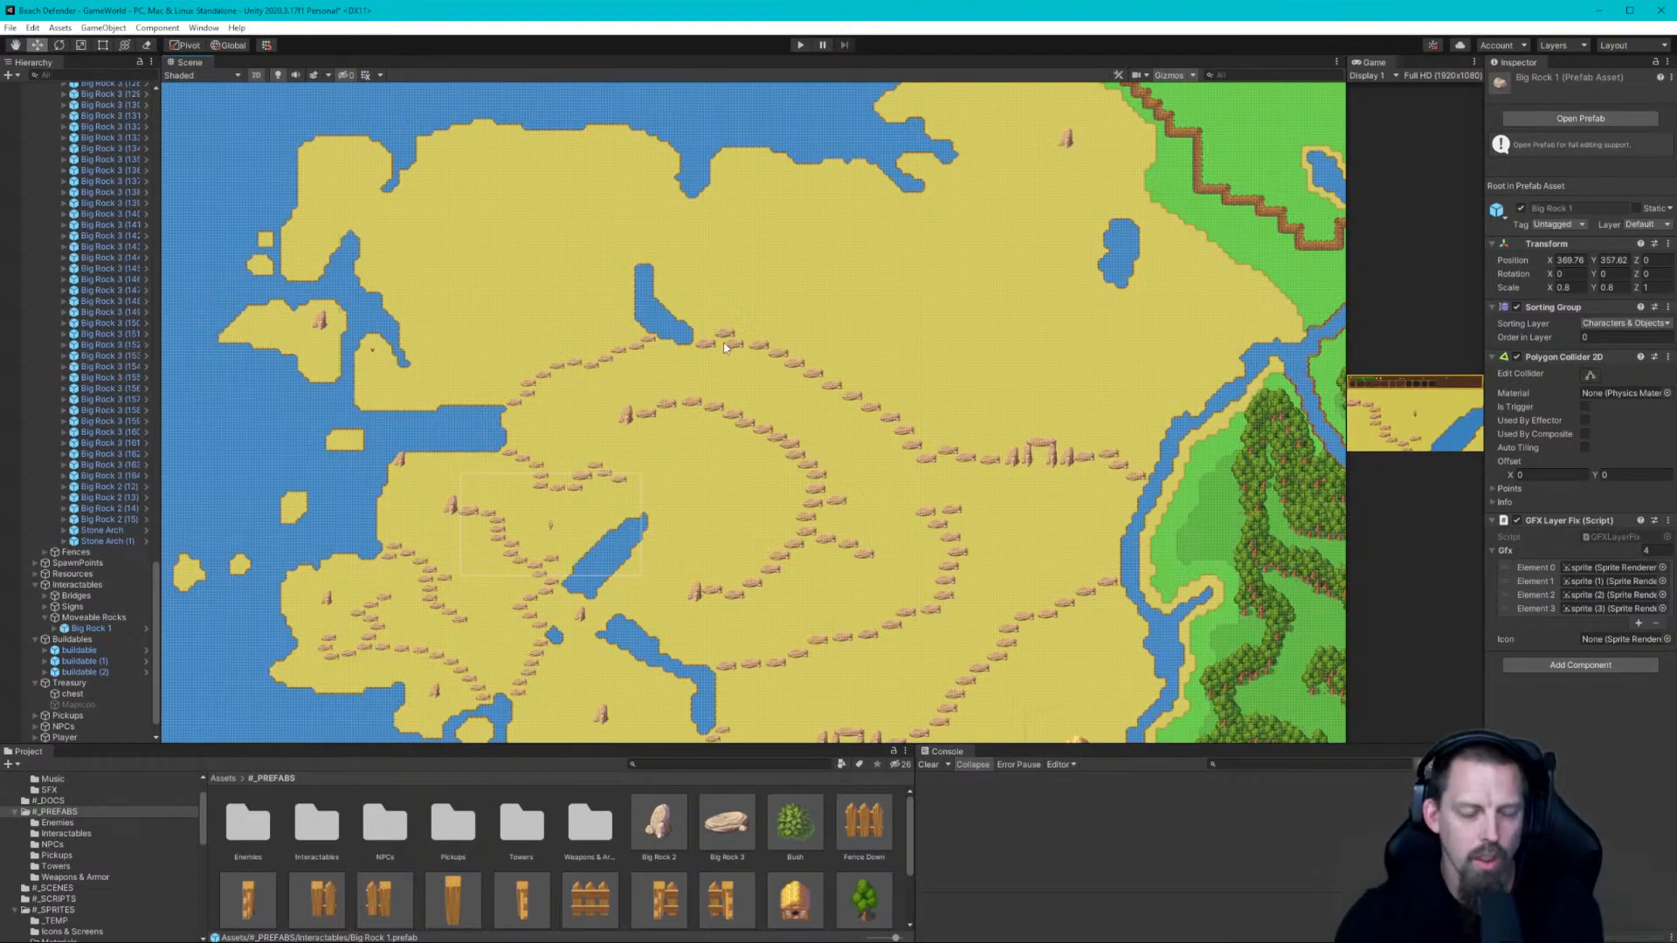
{"action": "scroll", "coordinate": [748, 404], "scroll_direction": "down", "scroll_amount": 1}
{"action": "scroll", "coordinate": [748, 405], "scroll_direction": "down", "scroll_amount": 1}
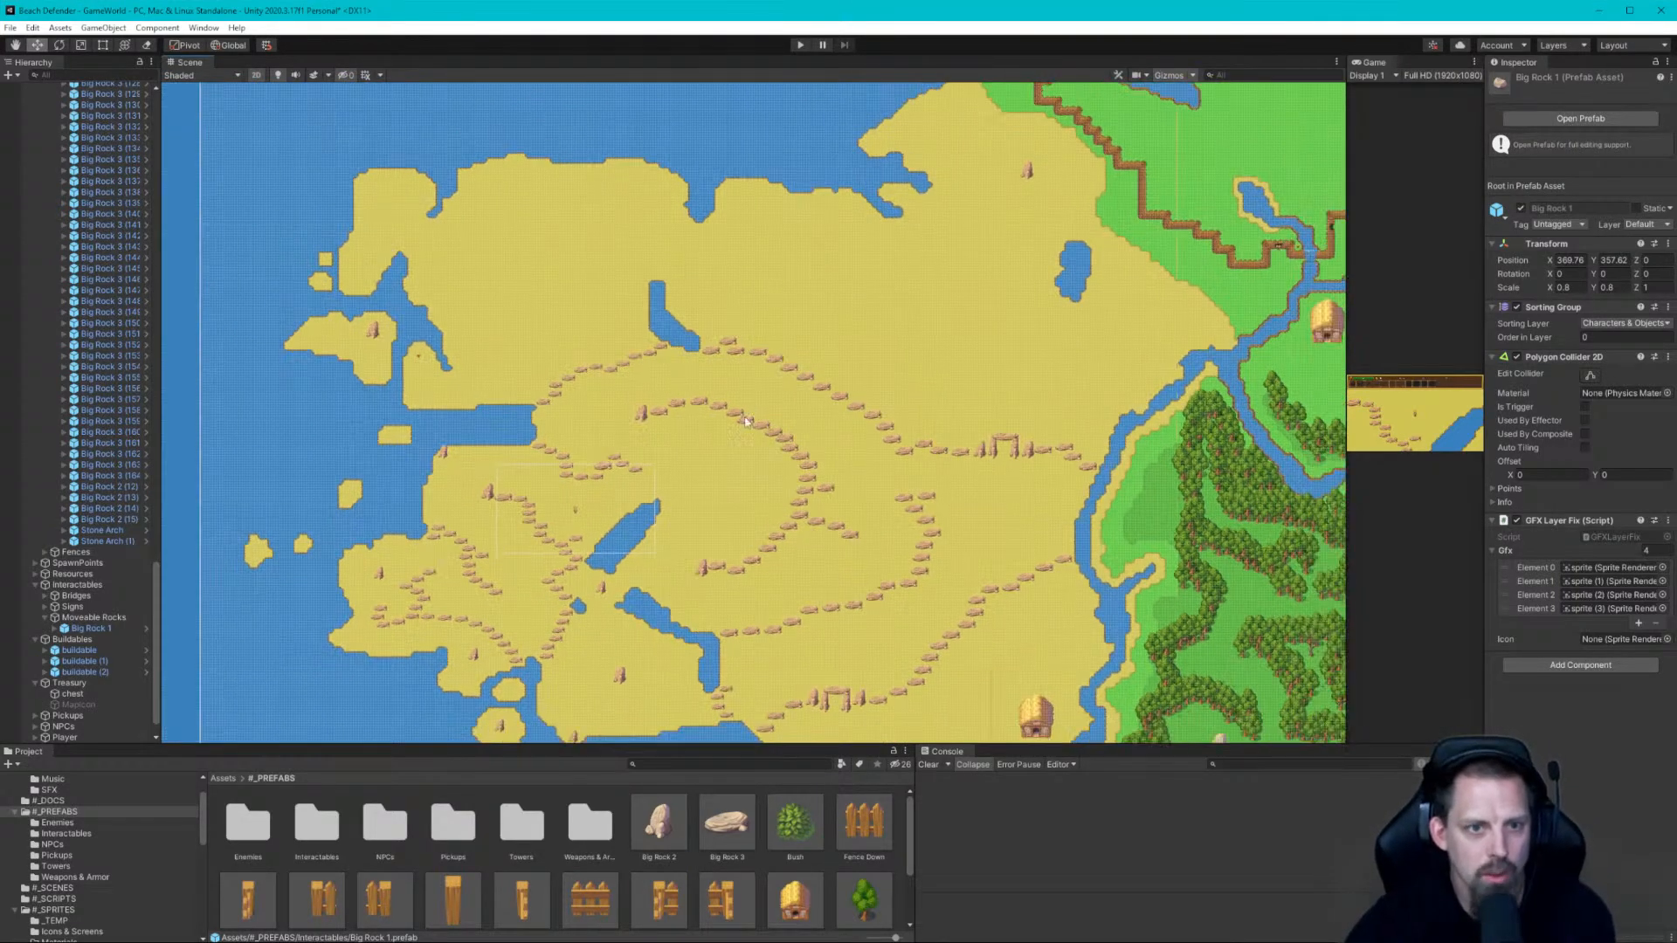
{"action": "middle_click_drag", "start_coordinate": [753, 476], "coordinate": [740, 367]}
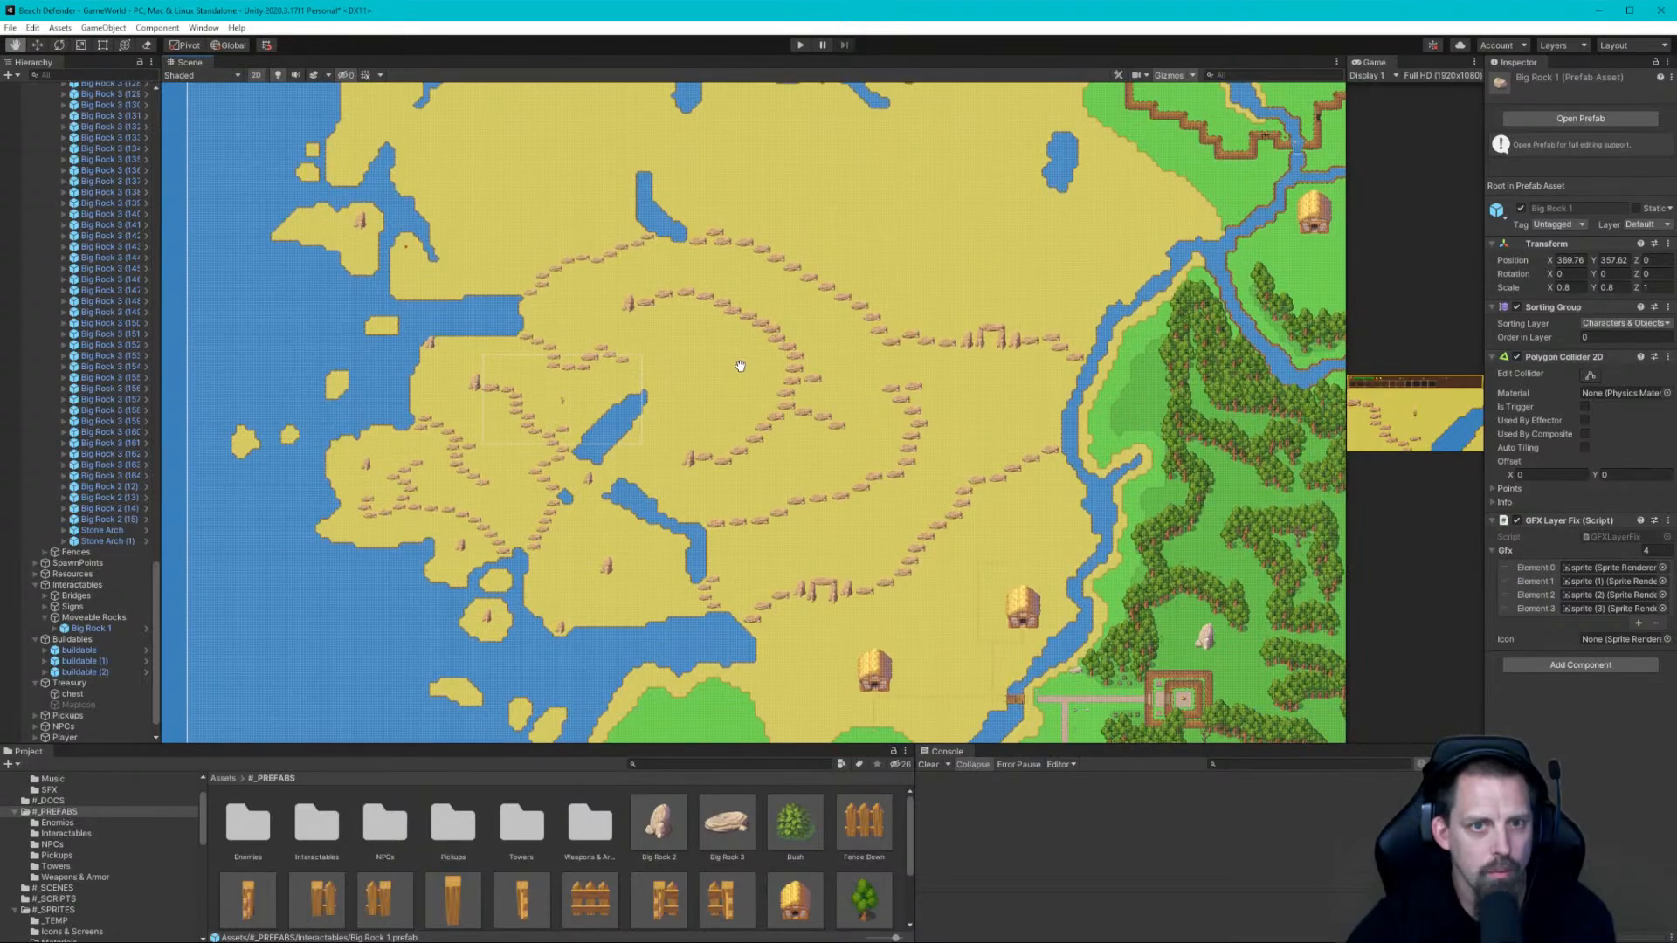
{"action": "scroll", "coordinate": [741, 367], "scroll_direction": "up", "scroll_amount": 1}
{"action": "scroll", "coordinate": [741, 373], "scroll_direction": "up", "scroll_amount": 1}
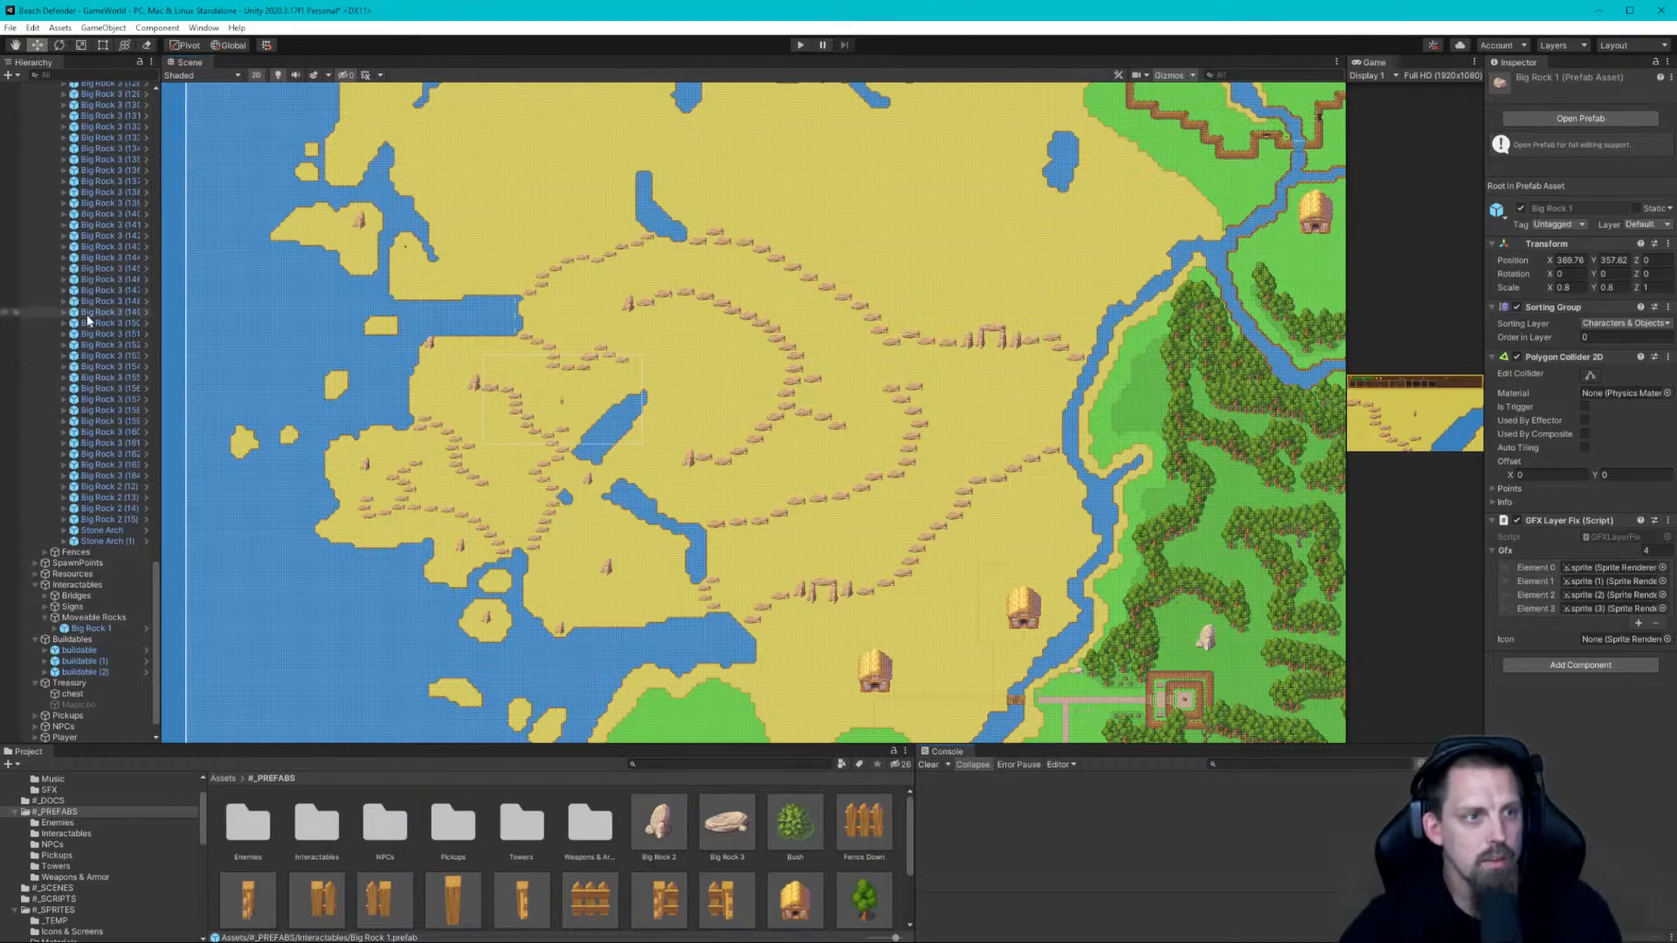
{"action": "scroll", "coordinate": [617, 422], "scroll_direction": "up", "scroll_amount": 3}
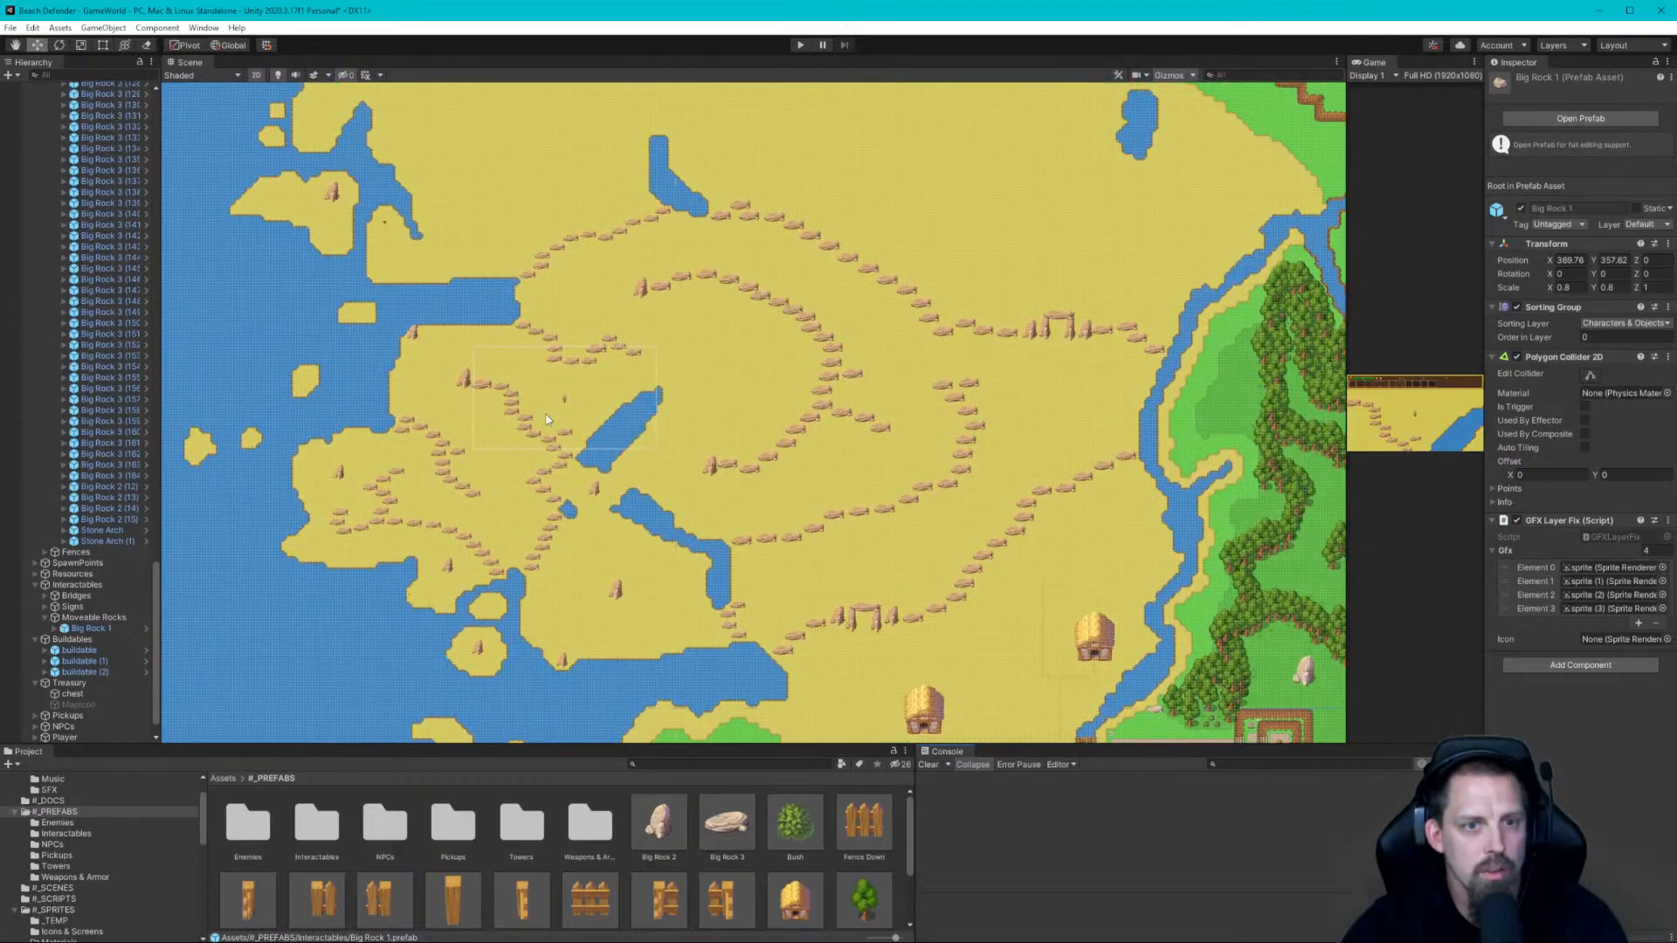
{"action": "scroll", "coordinate": [617, 422], "scroll_direction": "down", "scroll_amount": 1}
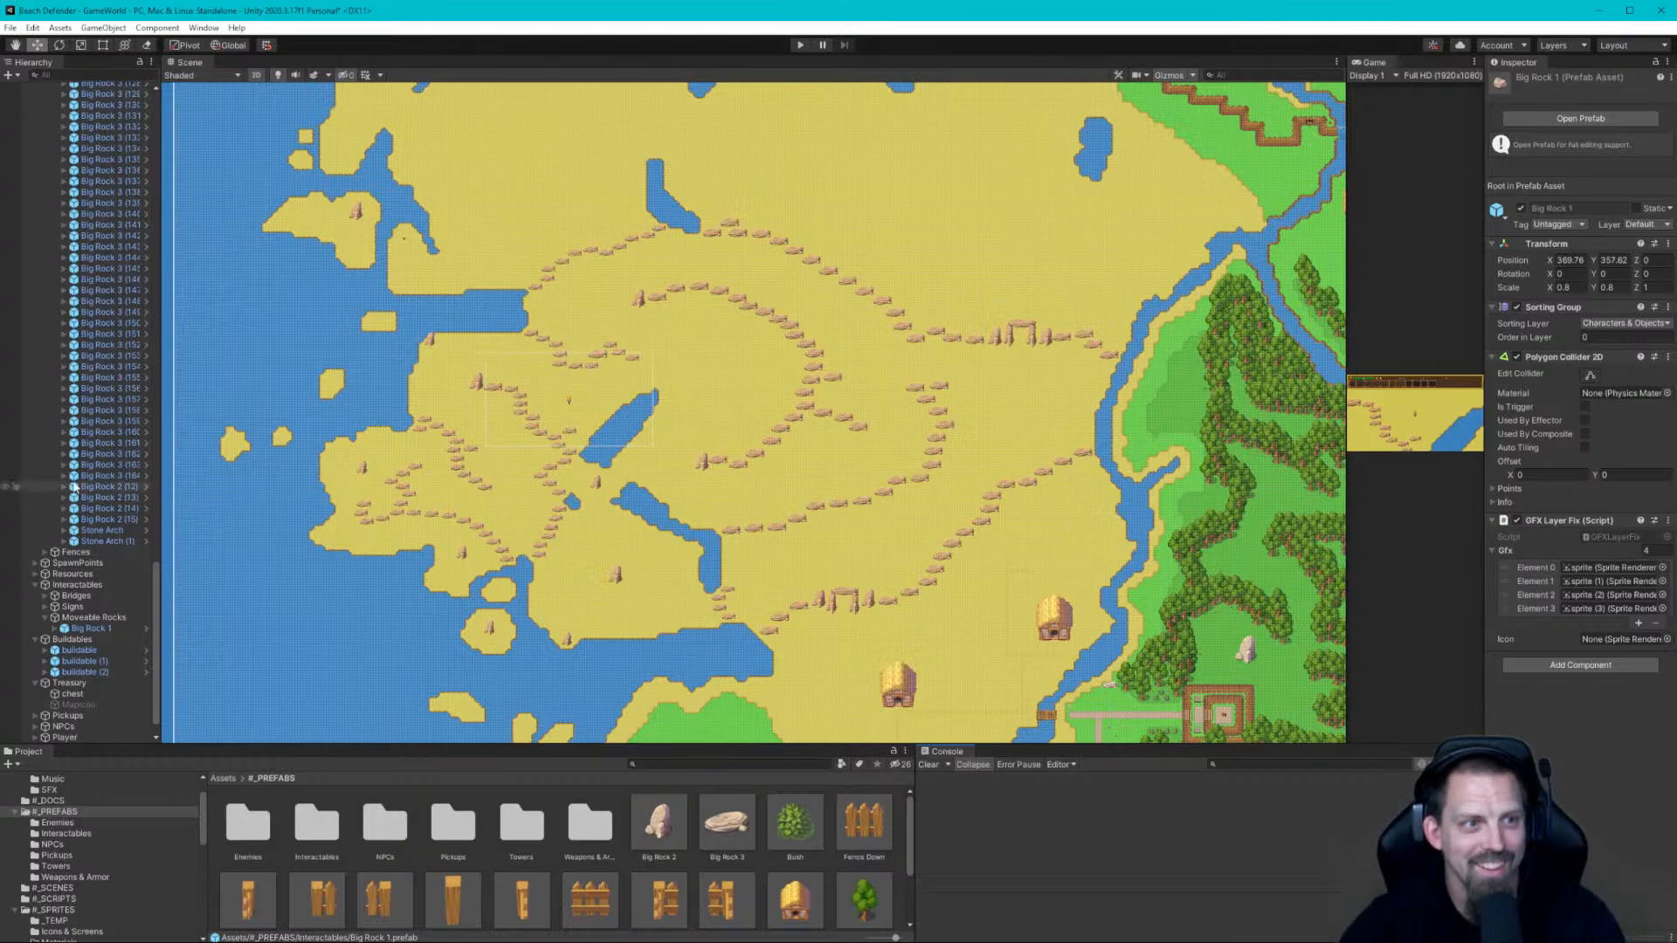
Collapse the Desert Rocks group under Fixed Rocks in the scene hierarchy
{"action": "scroll", "coordinate": [60, 329], "scroll_direction": "up", "scroll_amount": 20}
{"action": "scroll", "coordinate": [59, 329], "scroll_direction": "up", "scroll_amount": 15}
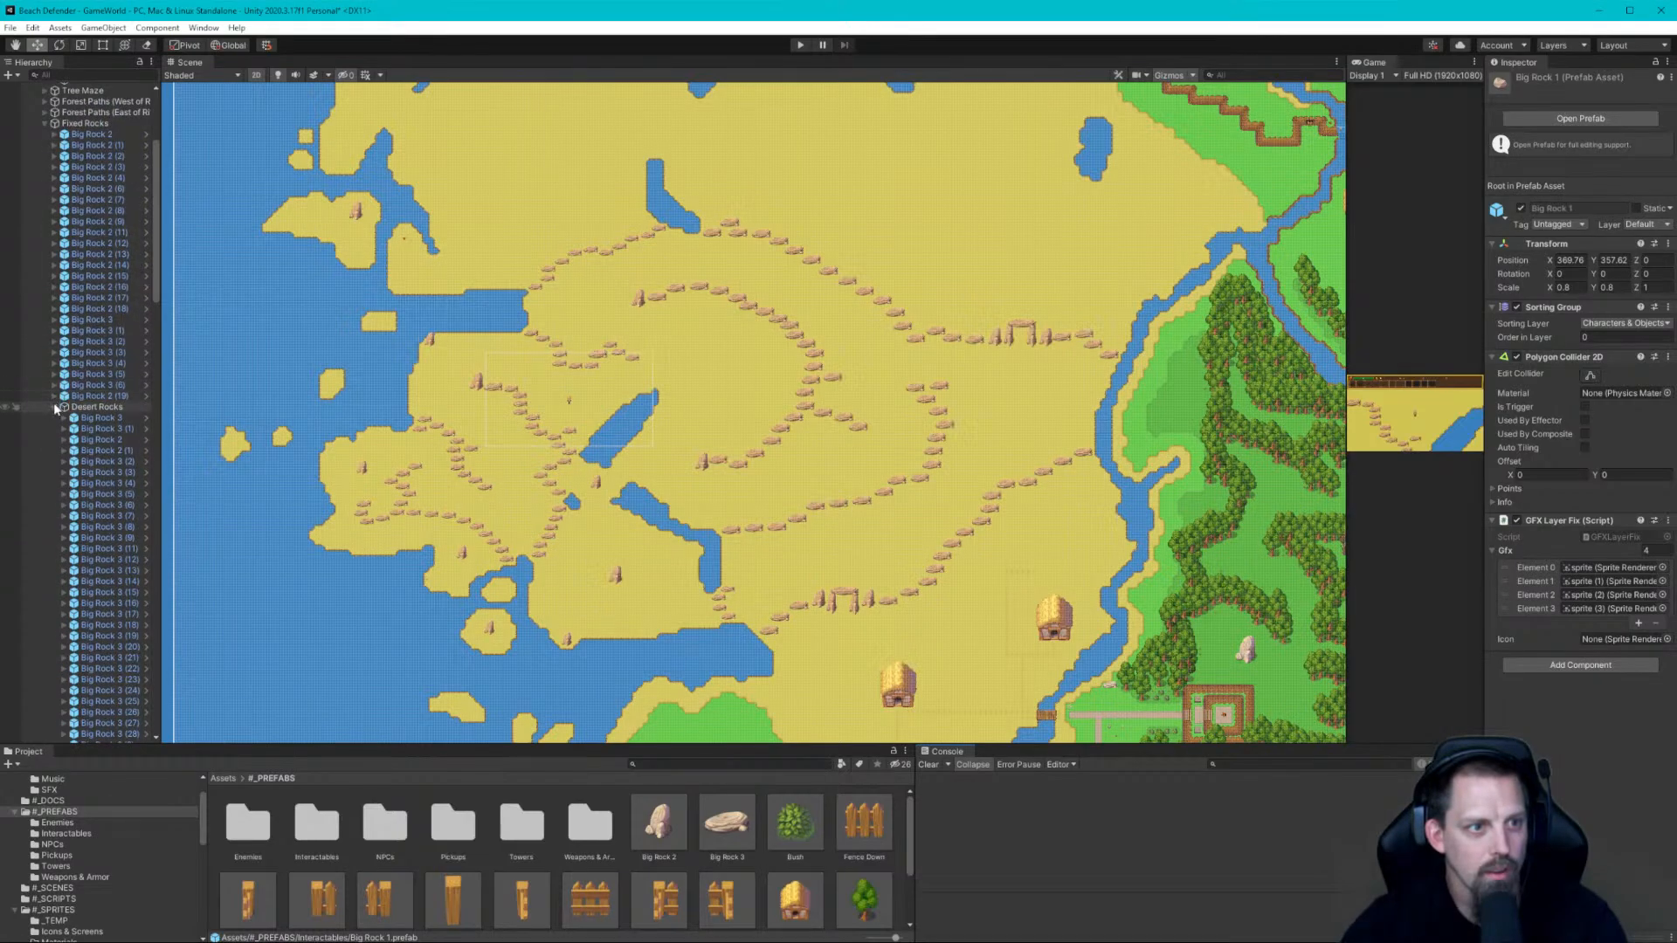
{"action": "left_click", "coordinate": [56, 407]}
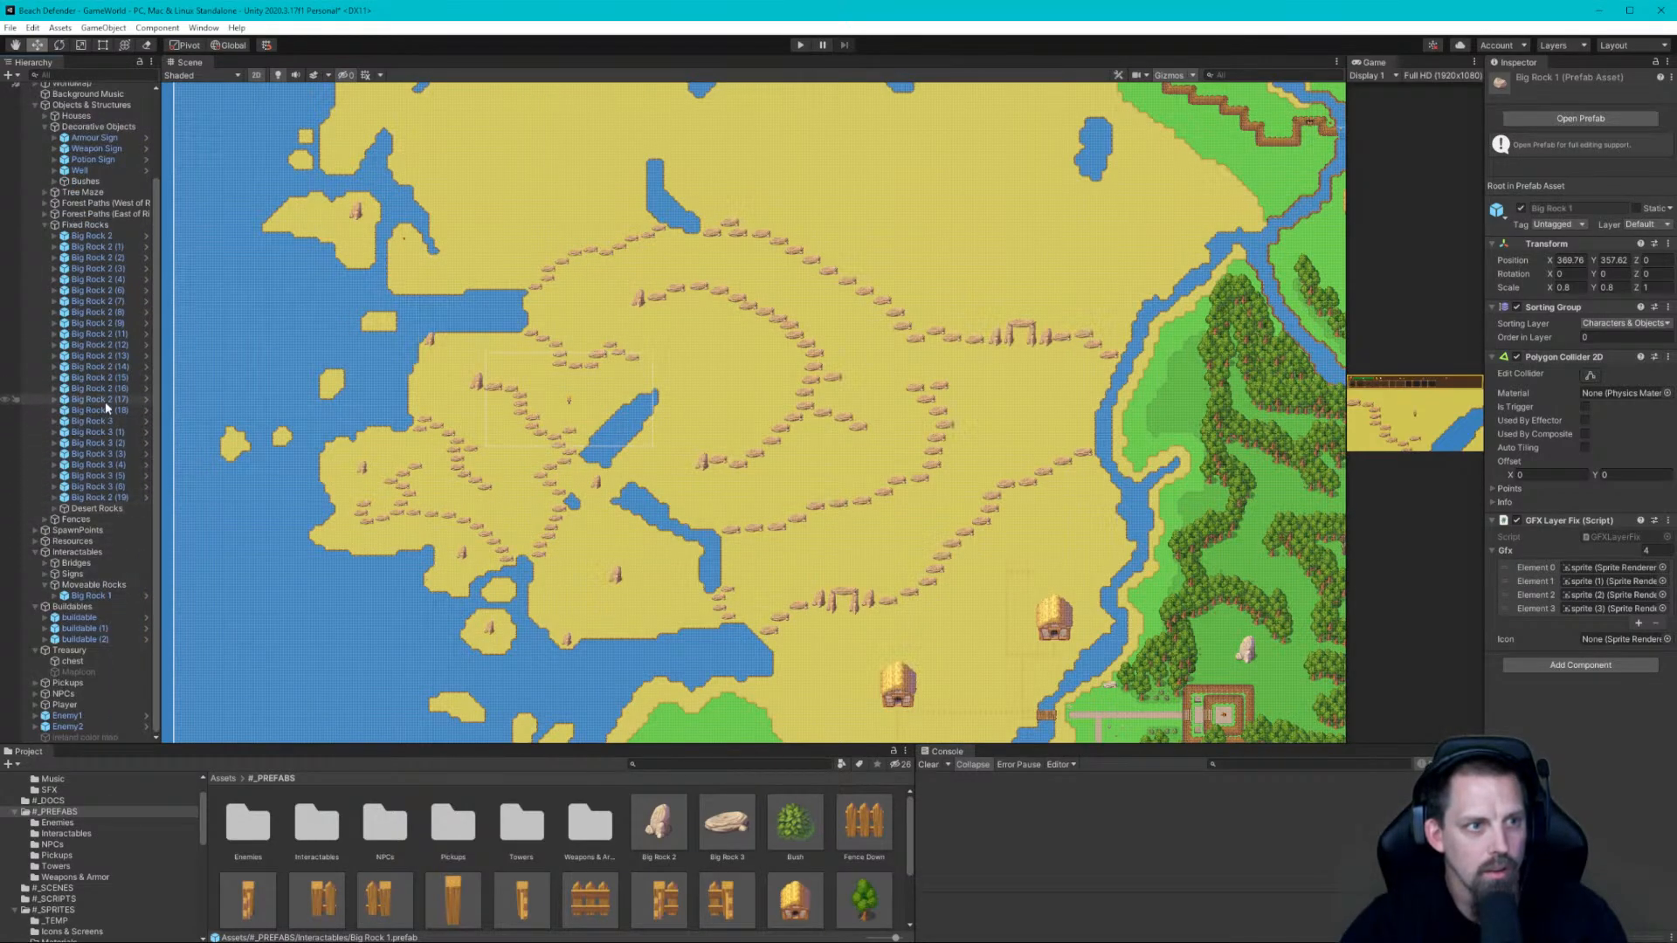